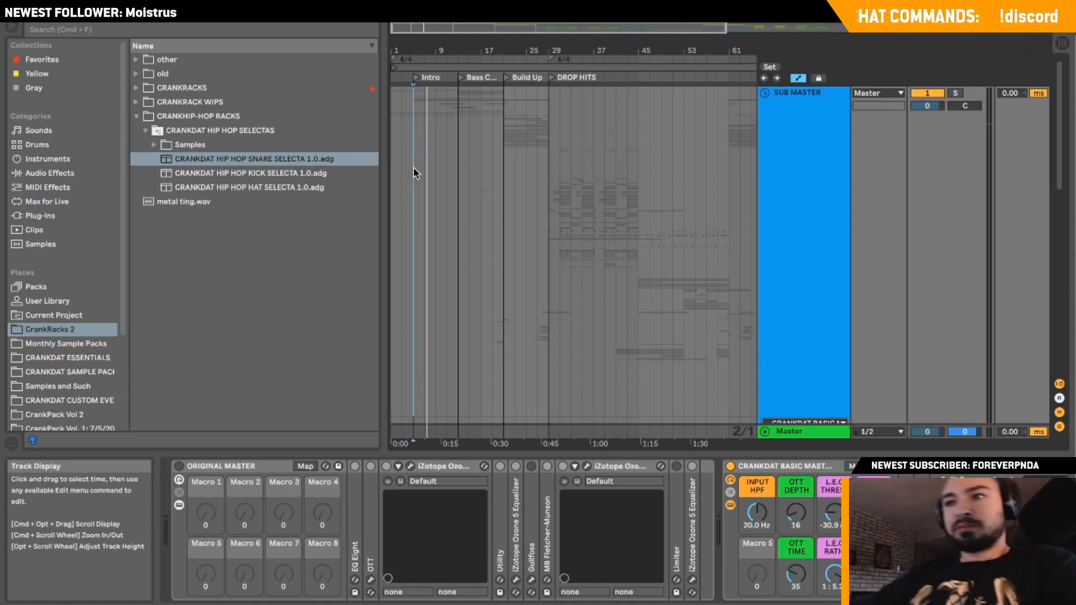
Place the playback start at the Intro marker and fold the SUB MASTER group.
{"action": "left_click", "coordinate": [414, 167]}
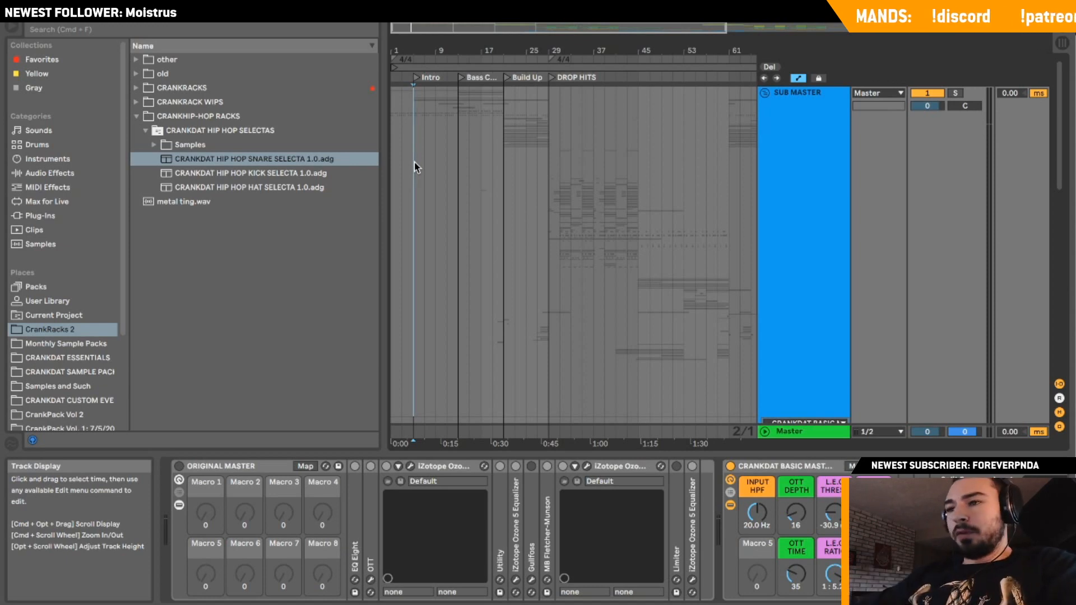
{"action": "scroll", "coordinate": [433, 137], "scroll_direction": "down", "scroll_amount": 4}
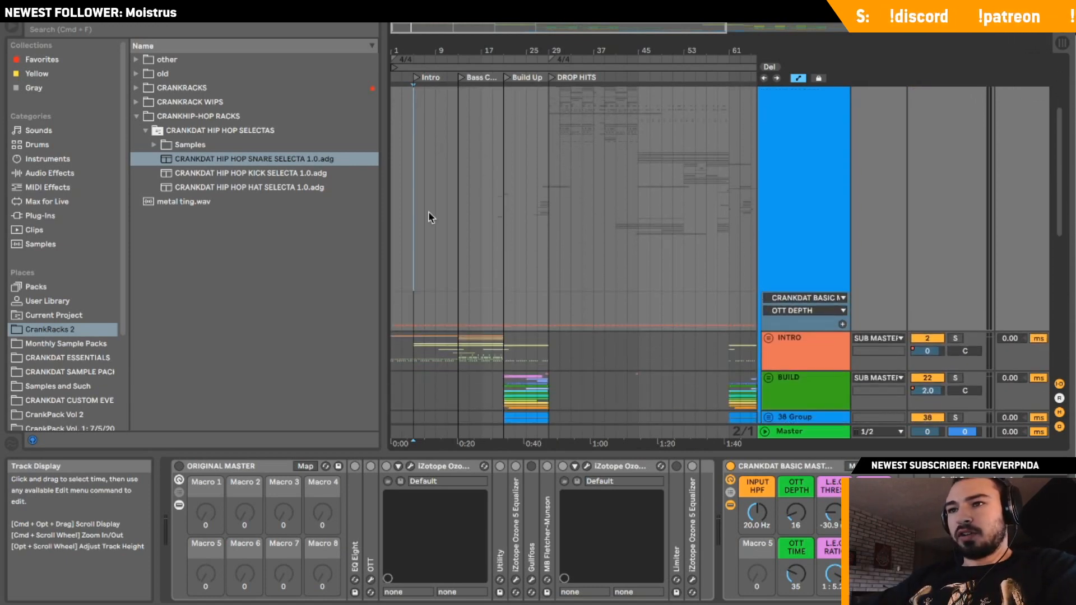
{"action": "scroll", "coordinate": [763, 194], "scroll_direction": "up", "scroll_amount": 4}
{"action": "left_click", "coordinate": [764, 93]}
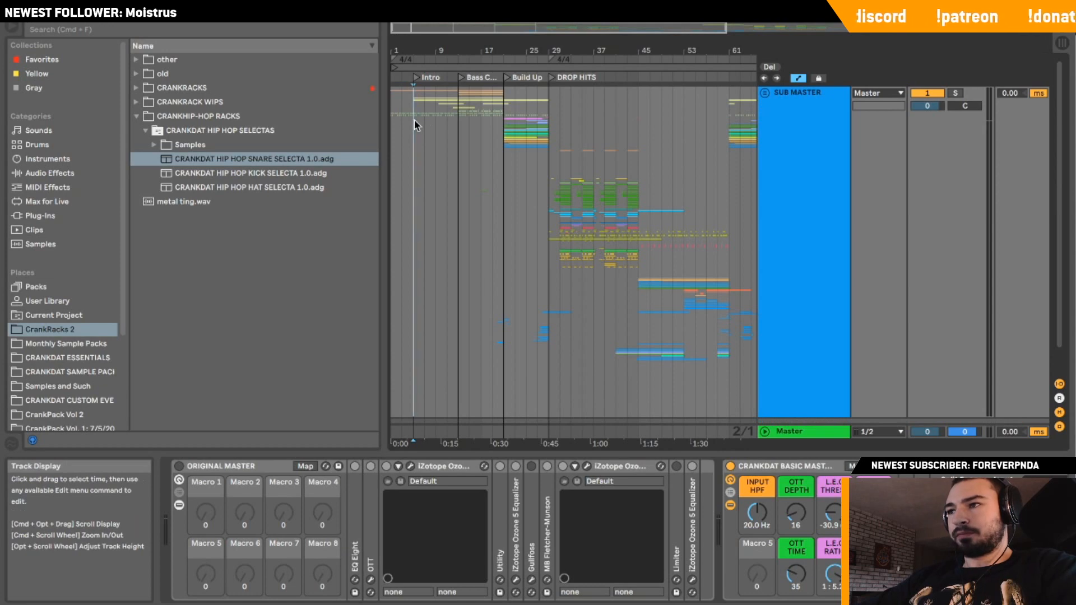
Play the arrangement from the Intro marker and collapse the ORIGINAL MASTER rack in the device chain.
{"action": "key", "text": "space"}
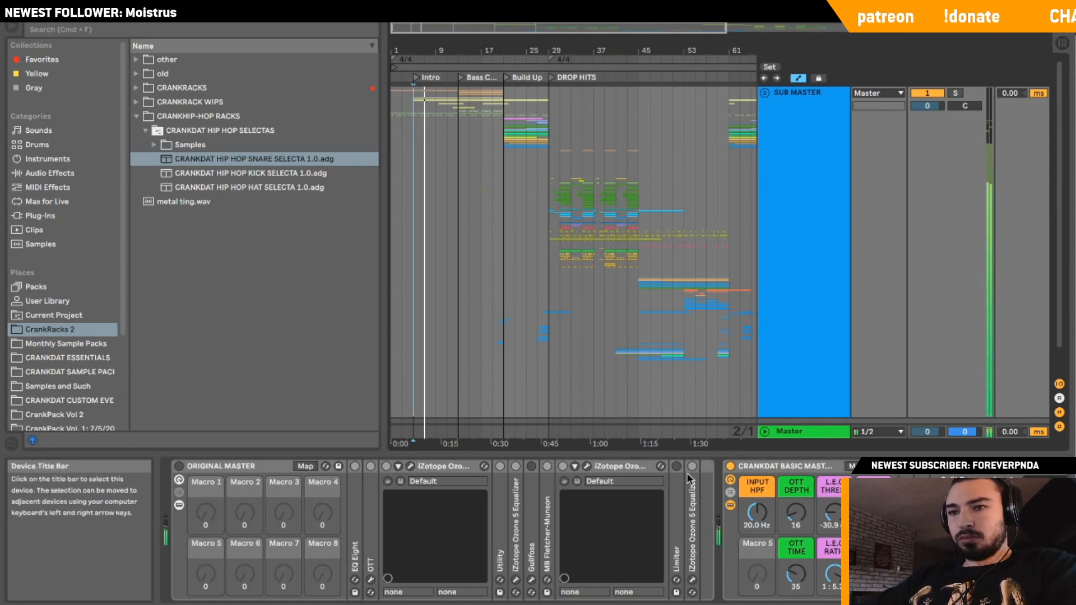
{"action": "double_click", "coordinate": [286, 467]}
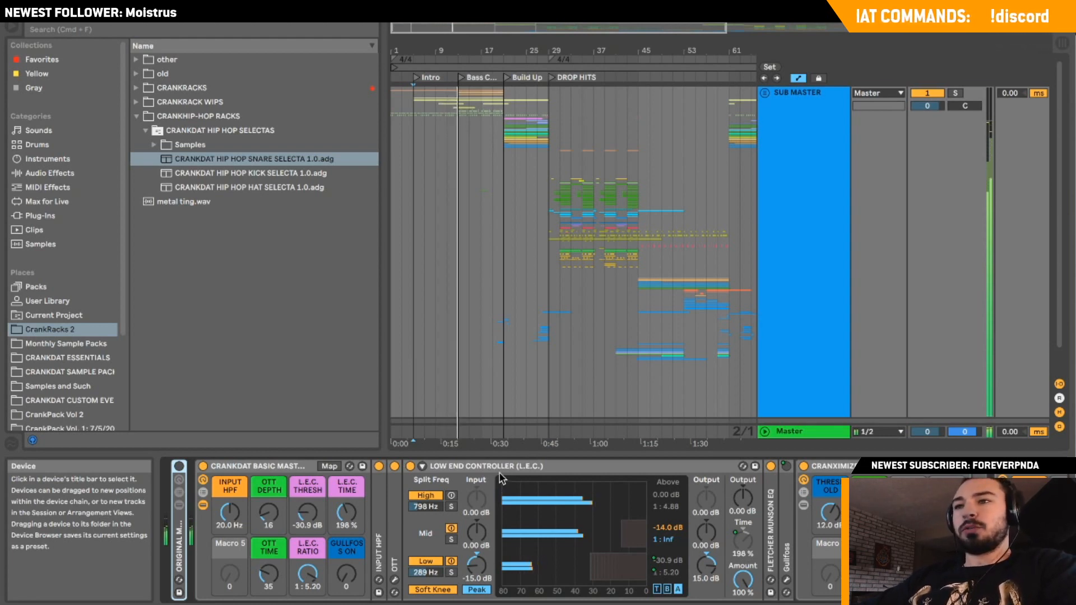
{"action": "key", "text": "space"}
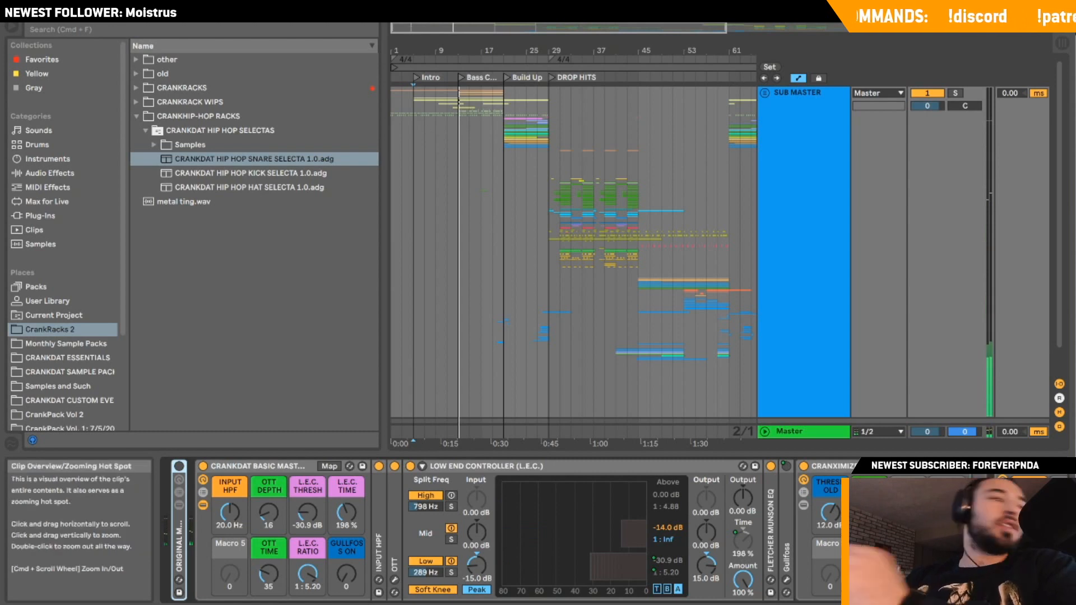
Move the playback start to bar 1 and look over the song sections from Intro to DROP HITS.
{"action": "left_click_drag", "start_coordinate": [412, 28], "coordinate": [412, 54]}
{"action": "left_click", "coordinate": [391, 194]}
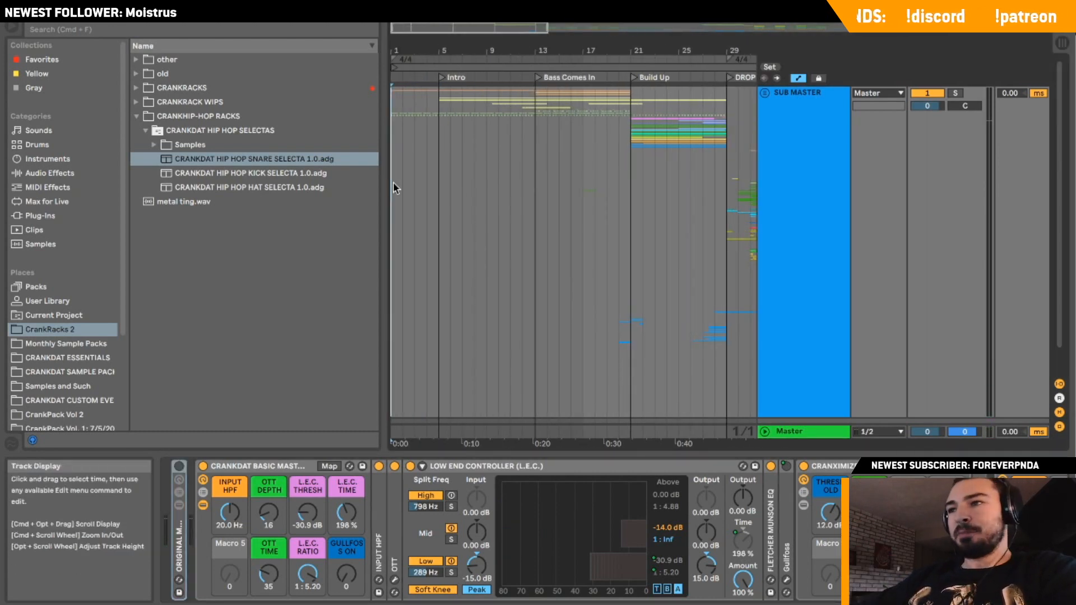
{"action": "left_click_drag", "start_coordinate": [508, 29], "coordinate": [520, 24]}
{"action": "scroll", "coordinate": [806, 136], "scroll_direction": "down", "scroll_amount": 3}
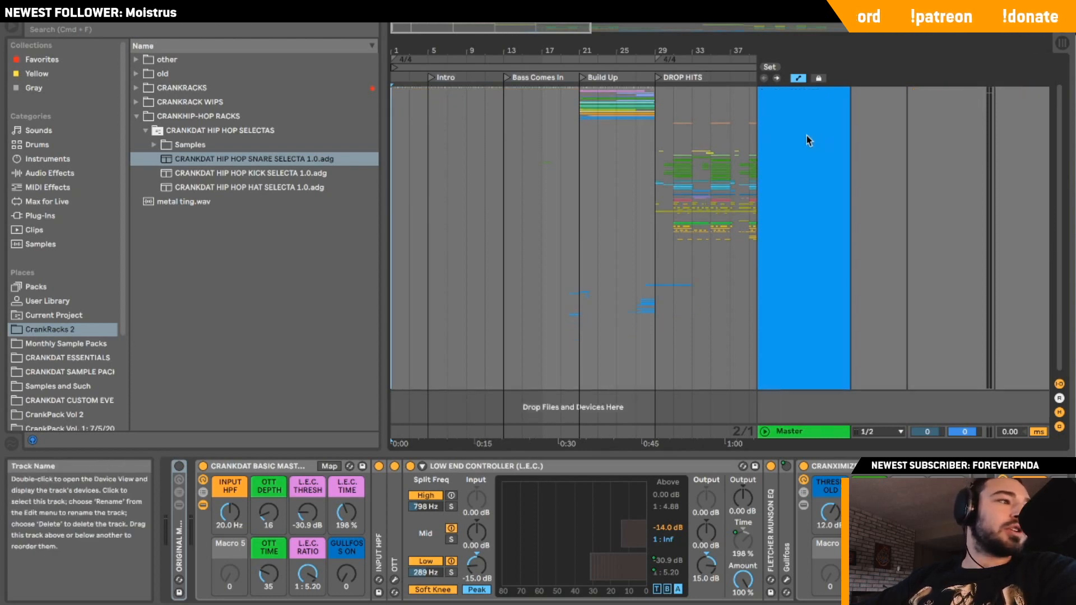
{"action": "scroll", "coordinate": [807, 137], "scroll_direction": "up", "scroll_amount": 2}
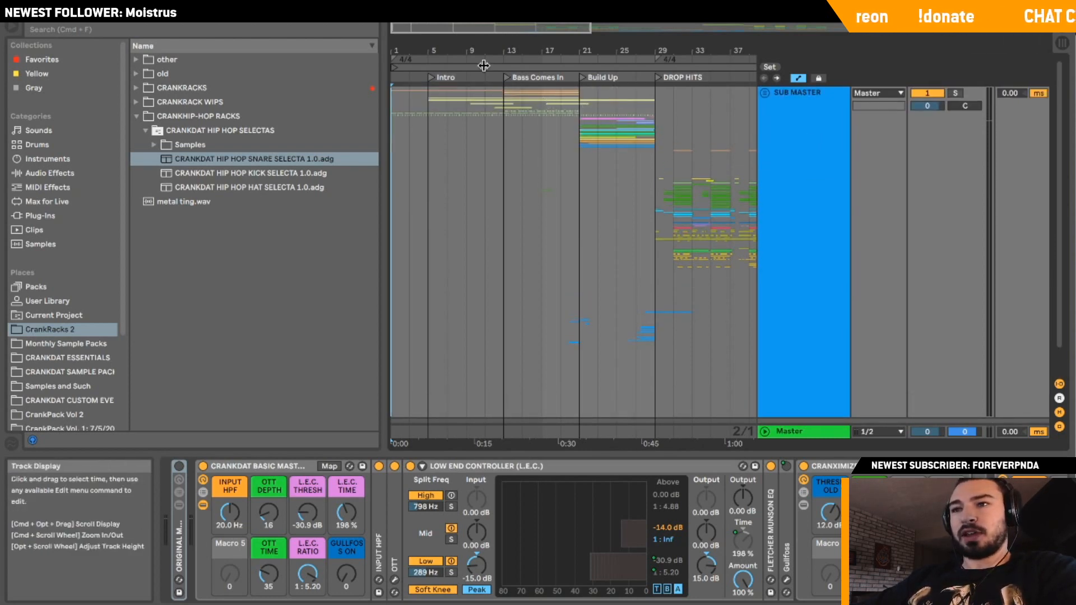
{"action": "left_click_drag", "start_coordinate": [399, 25], "coordinate": [397, 27]}
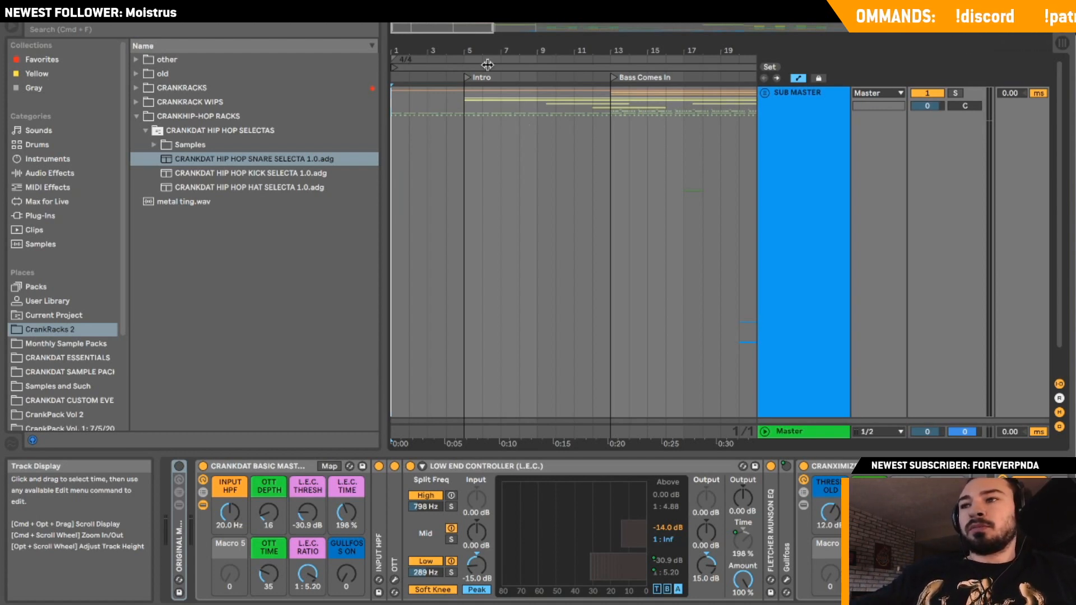
{"action": "left_click_drag", "start_coordinate": [488, 65], "coordinate": [494, 30]}
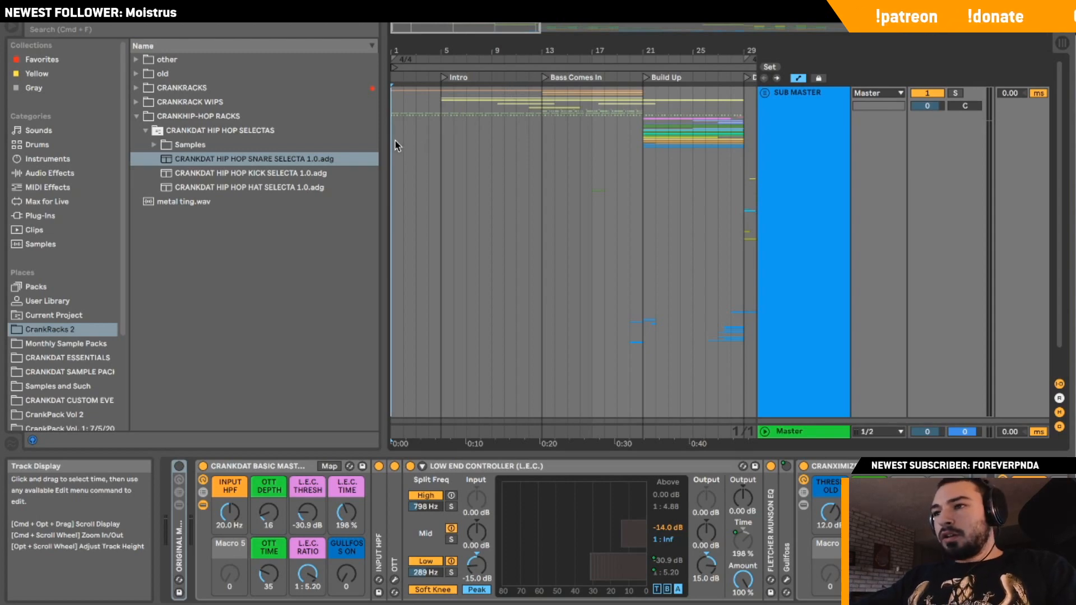
Unfold the SUB MASTER group and its INTRO group to show the individual intro tracks.
{"action": "left_click", "coordinate": [765, 92]}
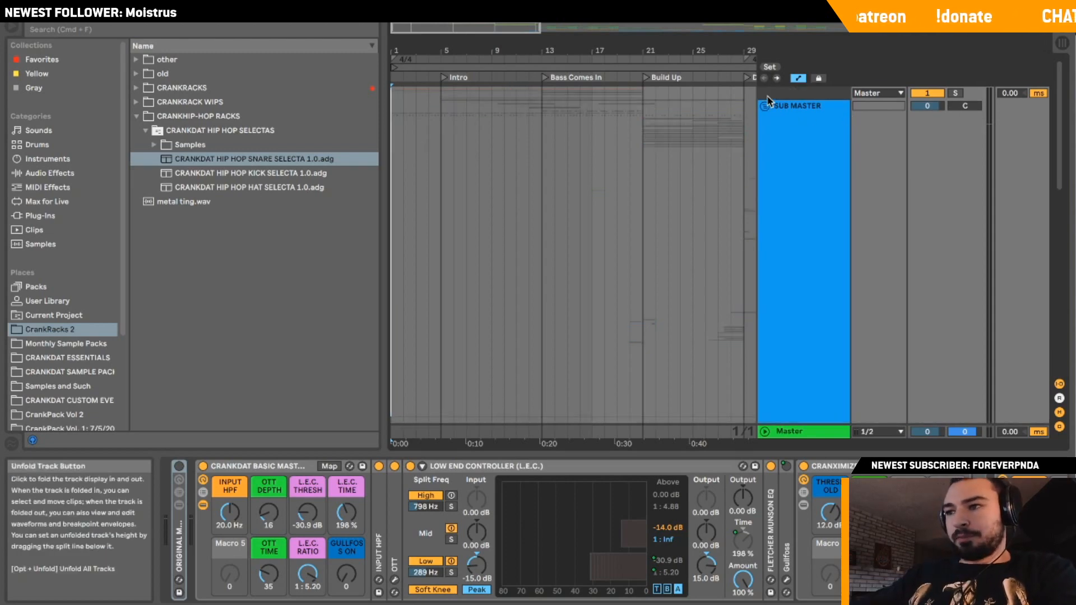
{"action": "left_click", "coordinate": [768, 230]}
{"action": "scroll", "coordinate": [768, 223], "scroll_direction": "down", "scroll_amount": 5}
{"action": "scroll", "coordinate": [489, 91], "scroll_direction": "up", "scroll_amount": 2}
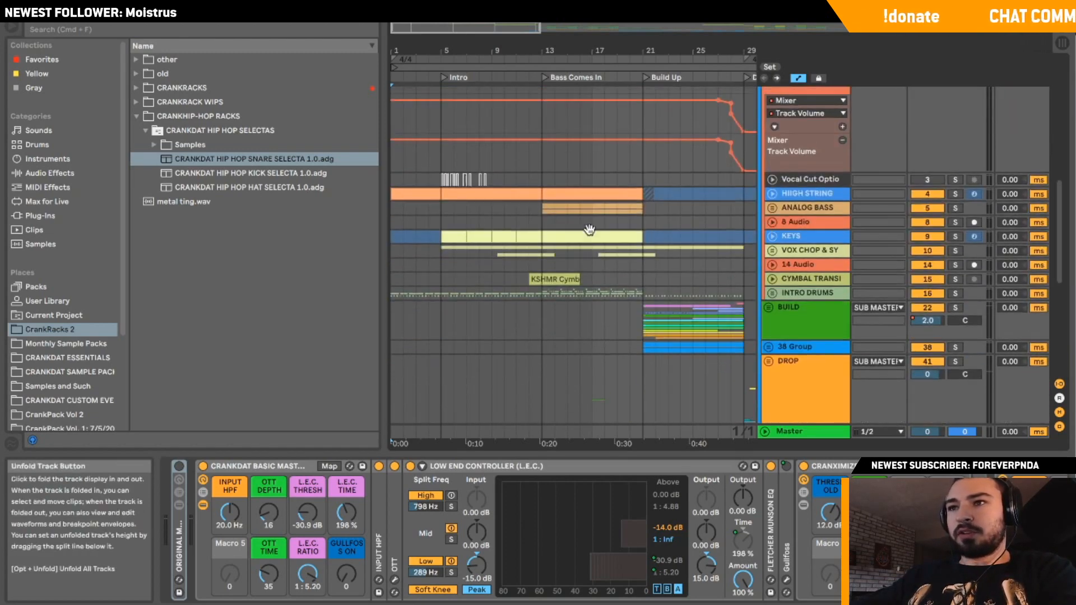
Solo and unfold the HIIGH STRING track and play it from bar 1.
{"action": "left_click_drag", "start_coordinate": [417, 28], "coordinate": [419, 44]}
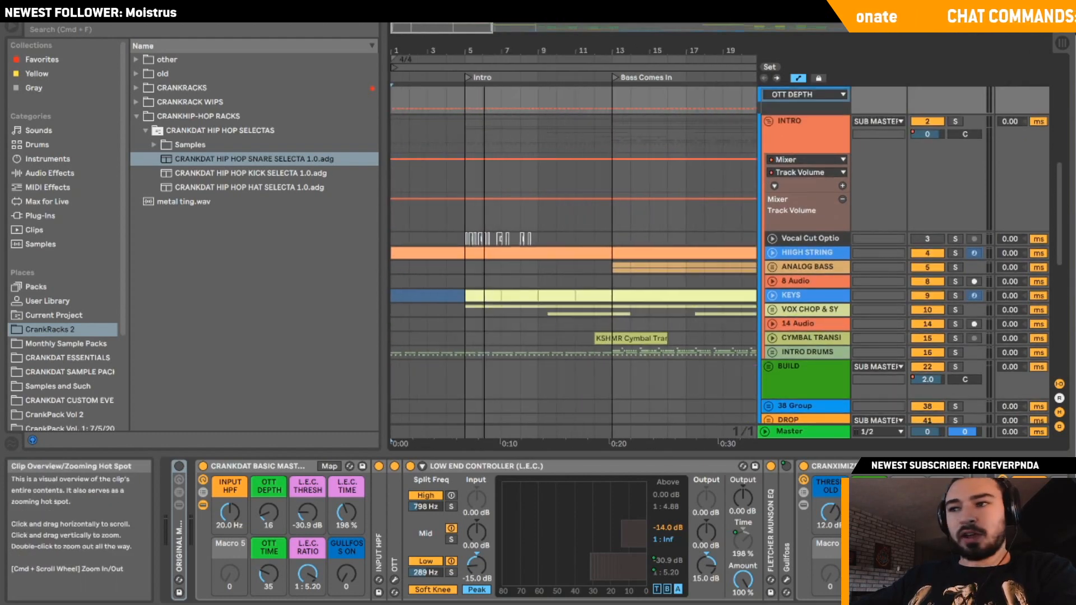
{"action": "left_click", "coordinate": [956, 253]}
{"action": "left_click", "coordinate": [772, 253]}
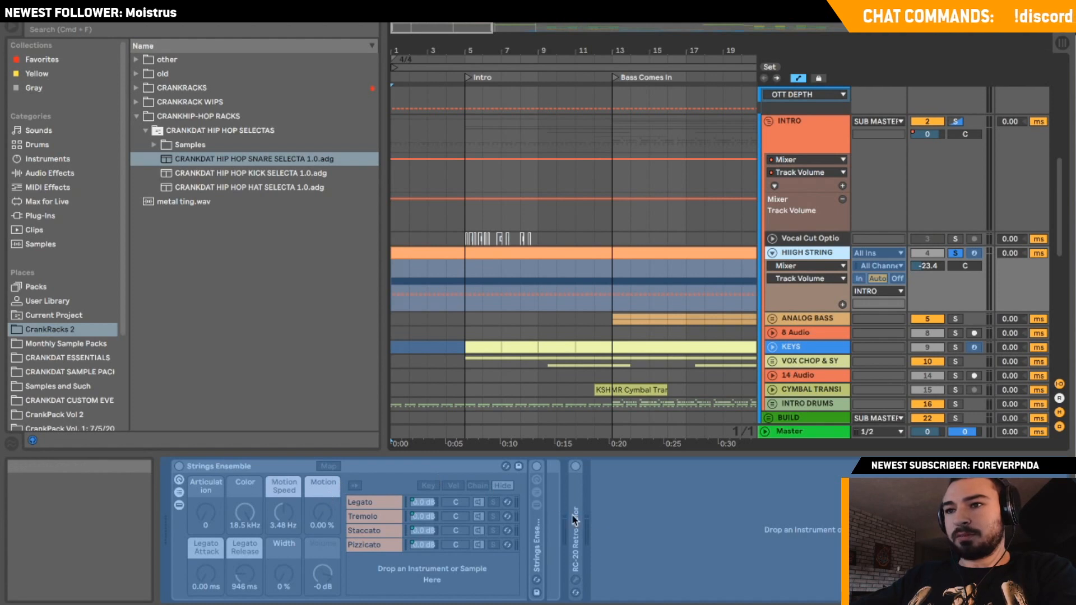
{"action": "left_click", "coordinate": [394, 269]}
{"action": "key", "text": "space"}
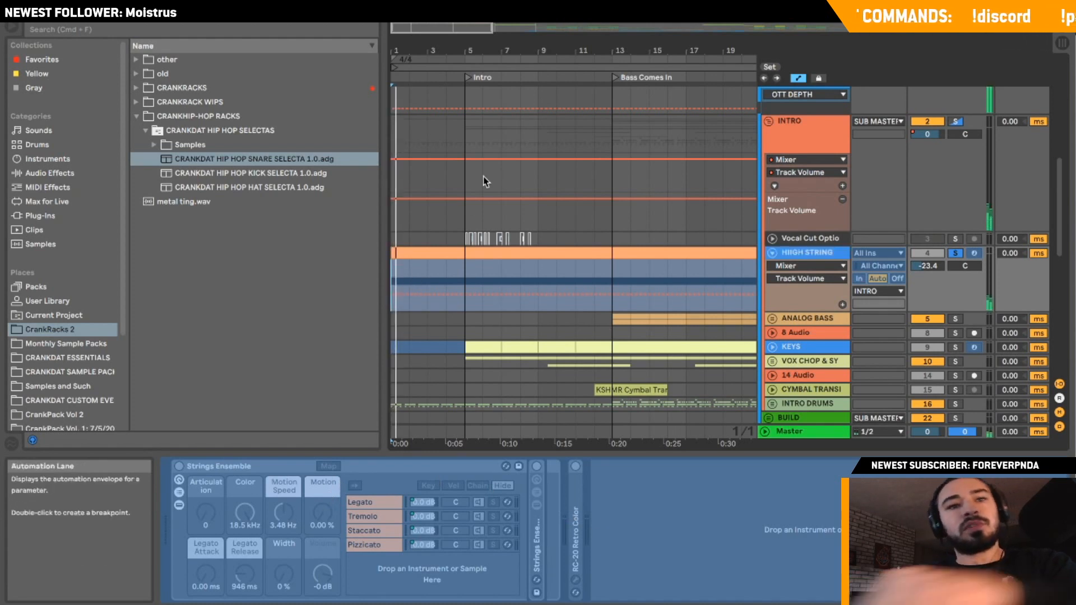
Replay the soloed string part from the start, and fold and unsolo the HIIGH STRING track.
{"action": "key", "text": "space"}
{"action": "key", "text": "space"}
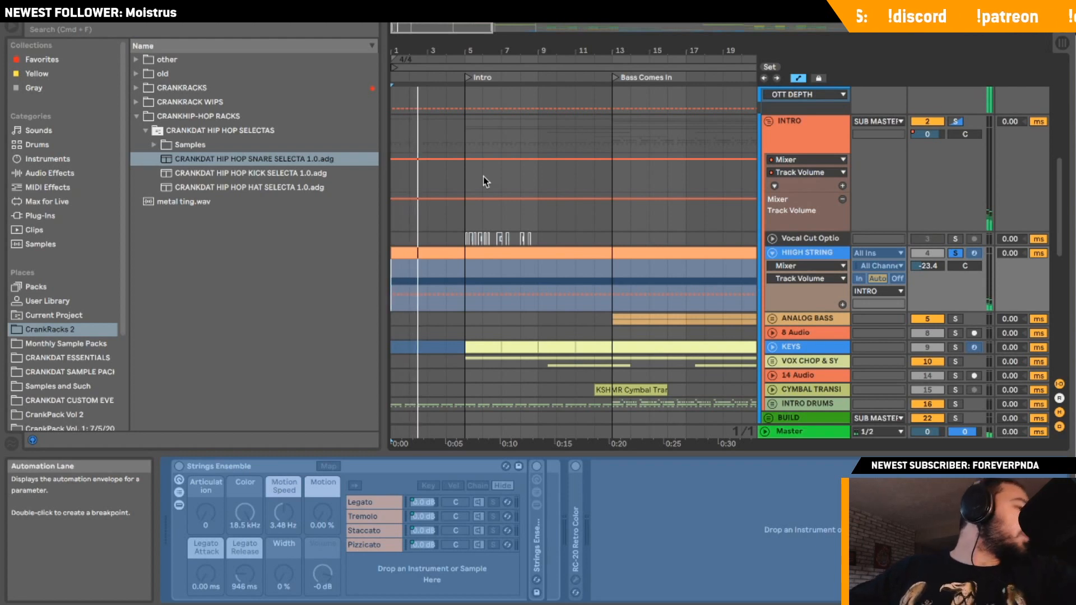
{"action": "key", "text": "space"}
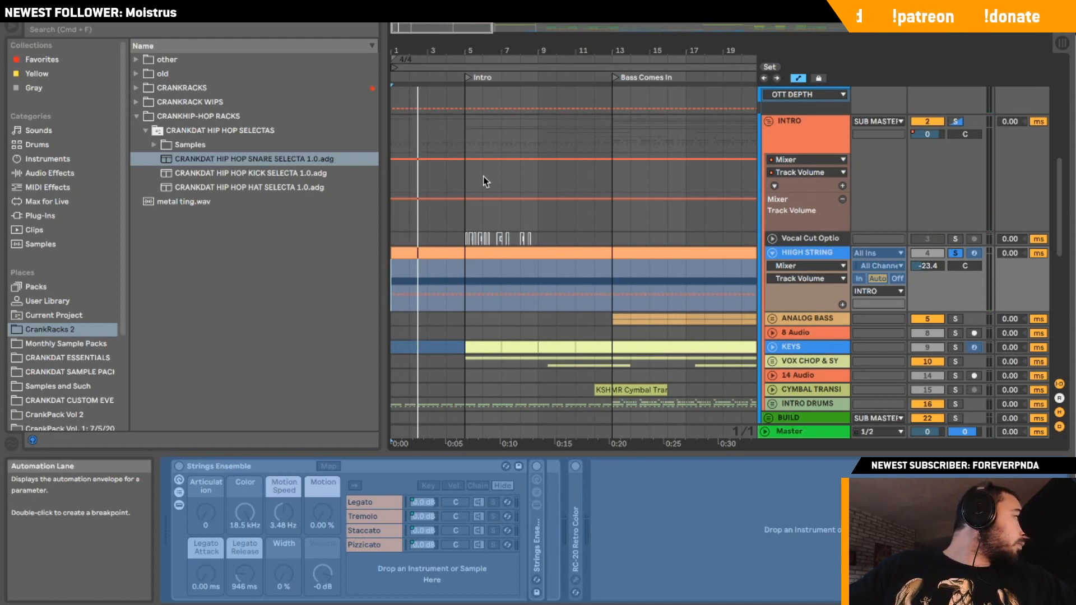
{"action": "key", "text": "space"}
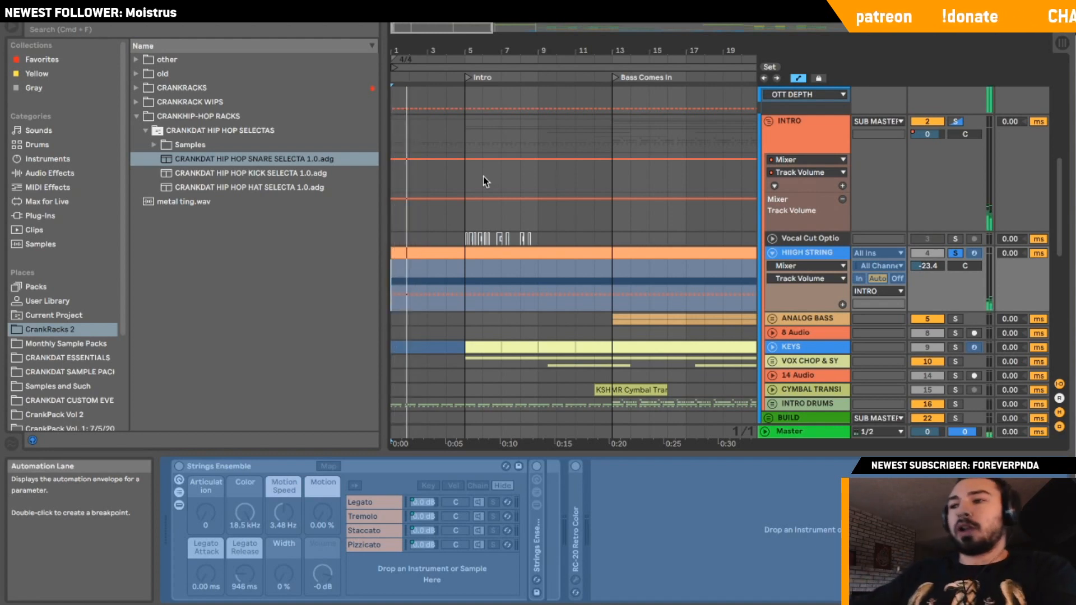
{"action": "left_click", "coordinate": [772, 252]}
{"action": "left_click", "coordinate": [955, 252]}
Unfold the INTRO DRUMS group, listen to it soloed from bar 1, and turn its solo off.
{"action": "scroll", "coordinate": [806, 314], "scroll_direction": "down", "scroll_amount": 3}
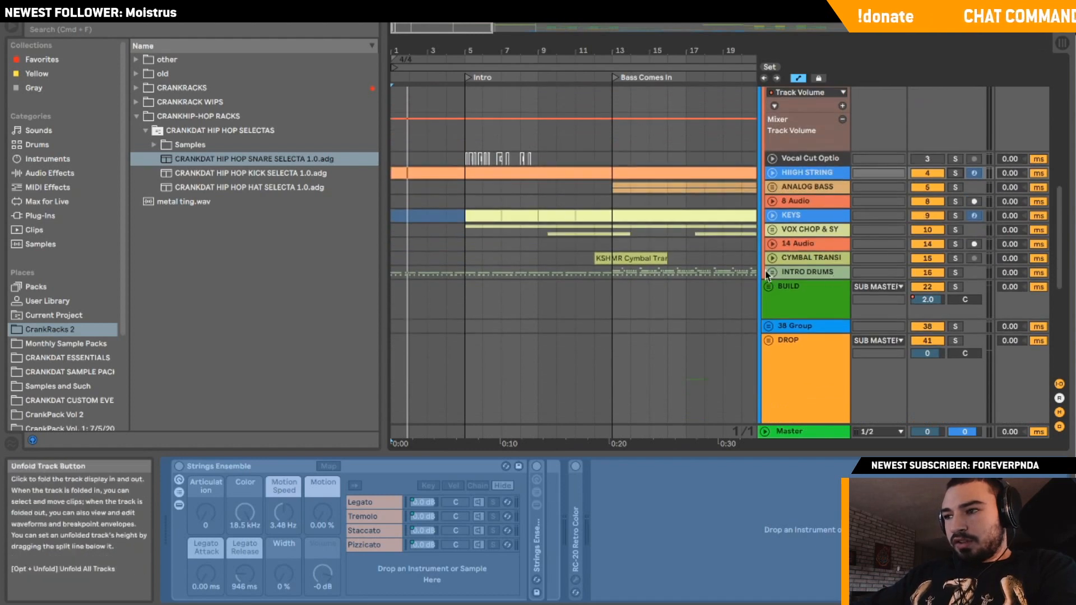
{"action": "left_click", "coordinate": [766, 272]}
{"action": "left_click", "coordinate": [955, 272]}
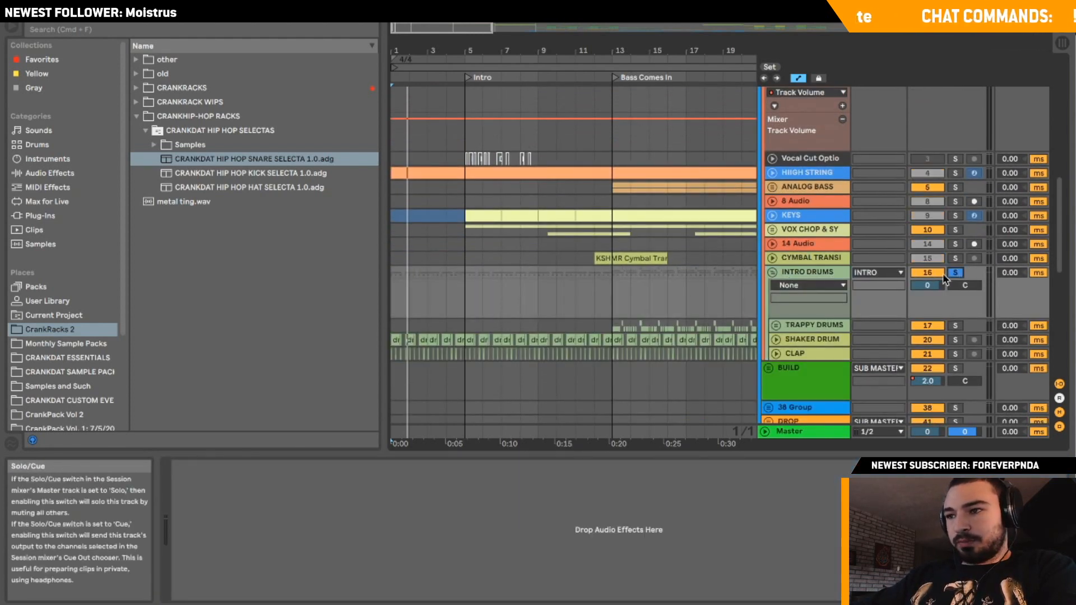
{"action": "key", "text": "space"}
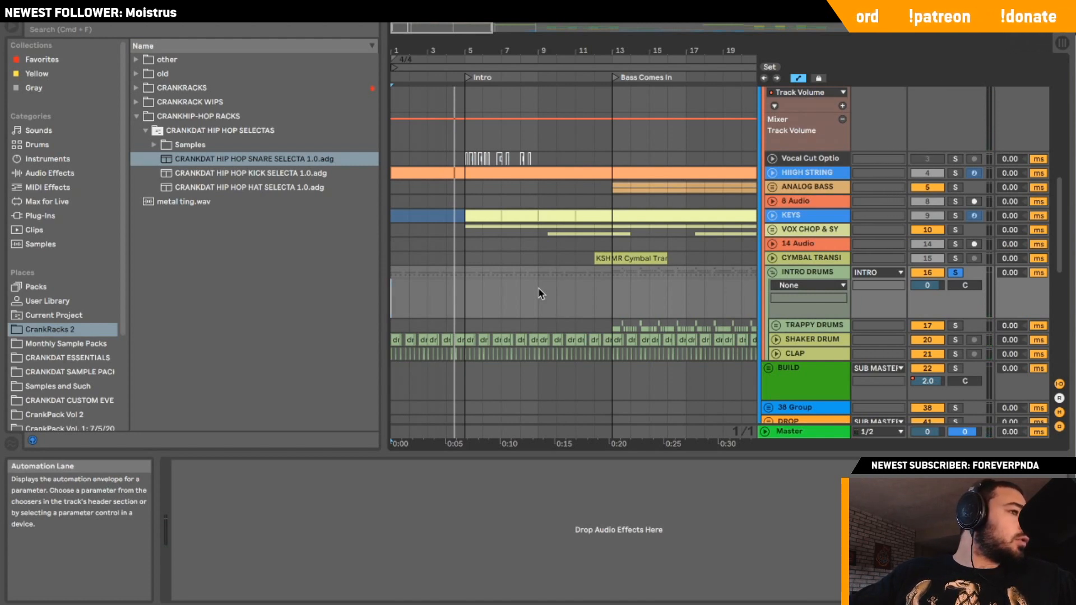
{"action": "key", "text": "space"}
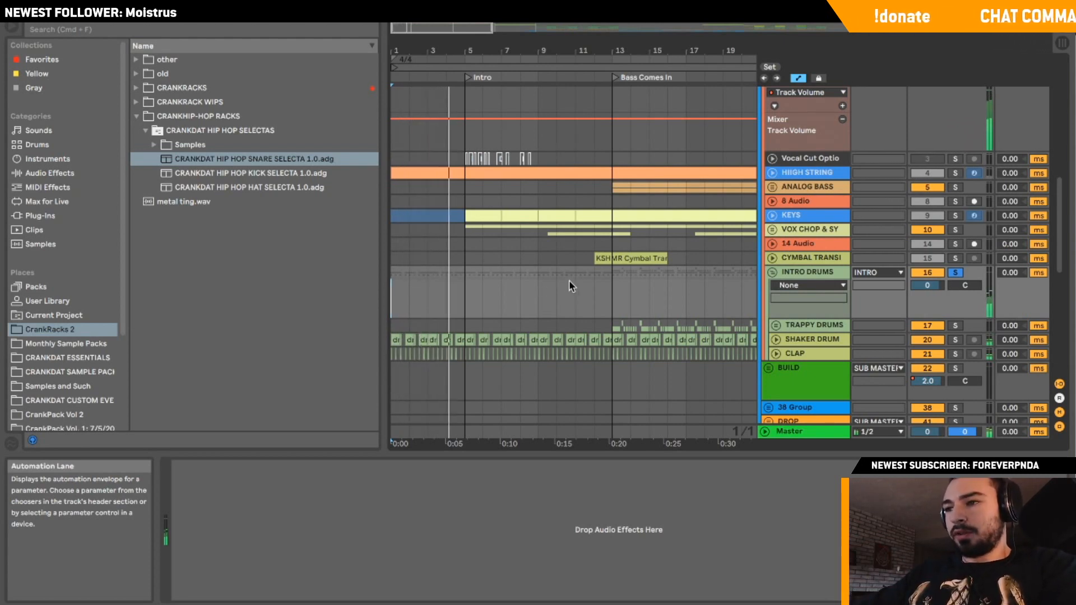
{"action": "left_click", "coordinate": [955, 272]}
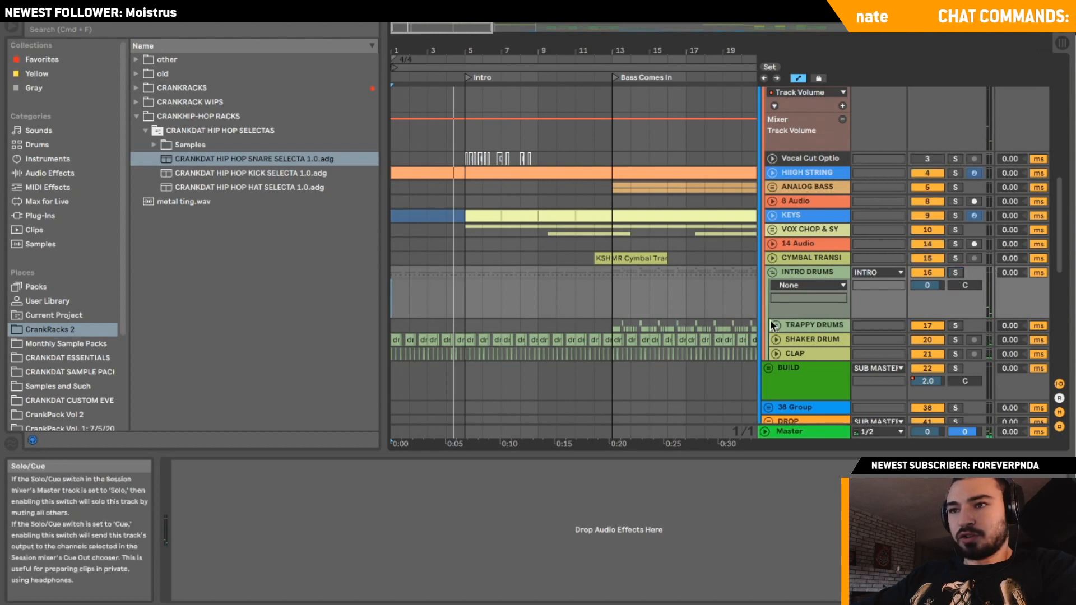
Unfold and solo the SHAKER DRUM track, play it, and select its first drums-01 clip to inspect the balance automation.
{"action": "left_click", "coordinate": [776, 339]}
{"action": "left_click_drag", "start_coordinate": [430, 51], "coordinate": [538, 135]}
{"action": "scroll", "coordinate": [492, 308], "scroll_direction": "down", "scroll_amount": 3}
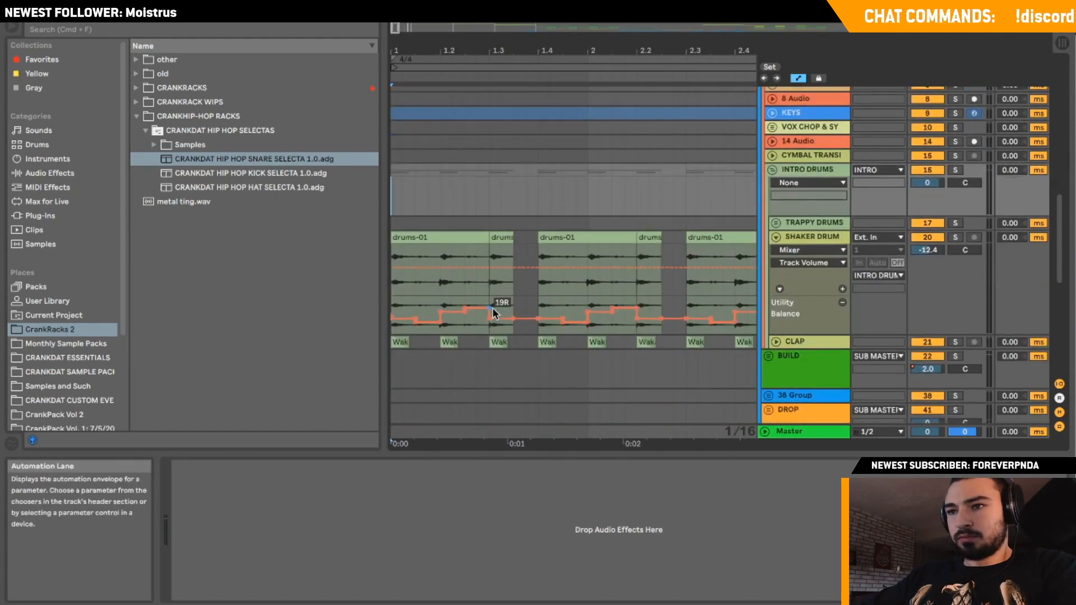
{"action": "left_click", "coordinate": [954, 238]}
{"action": "key", "text": "space"}
{"action": "left_click", "coordinate": [446, 250]}
{"action": "left_click", "coordinate": [447, 239]}
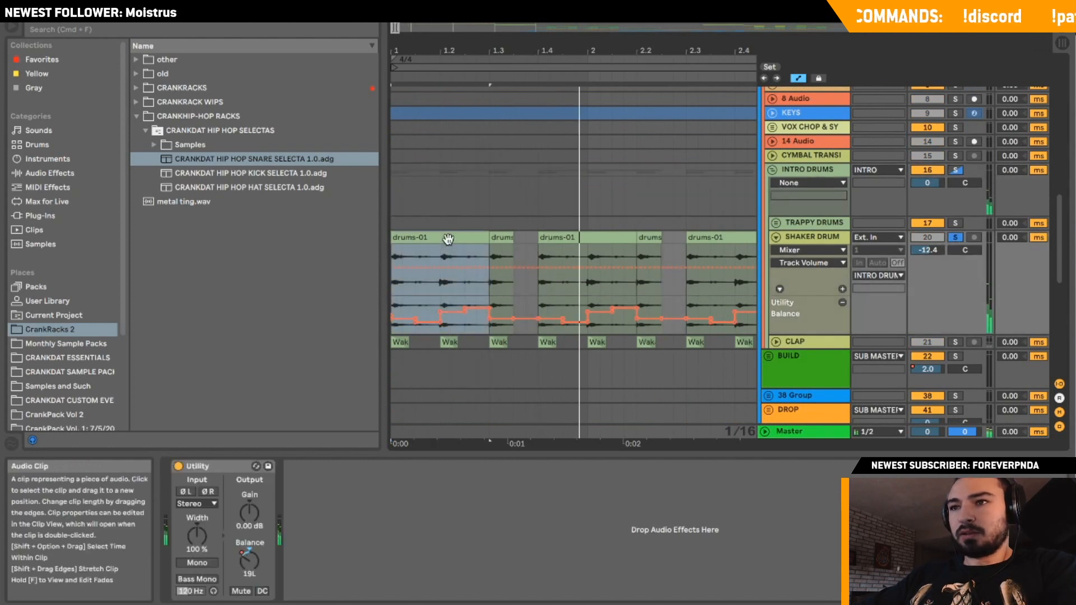
Replay the soloed shaker loop, and unsolo and fold the SHAKER DRUM track.
{"action": "key", "text": "space"}
{"action": "key", "text": "space"}
{"action": "key", "text": "space"}
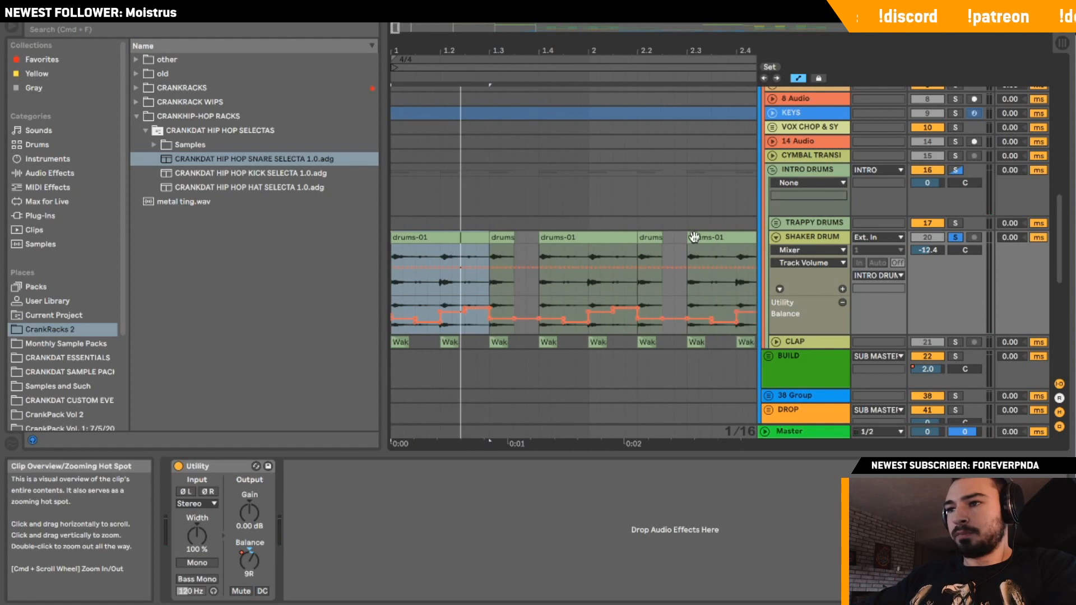
{"action": "left_click", "coordinate": [955, 238]}
{"action": "key", "text": "space"}
{"action": "left_click", "coordinate": [776, 237]}
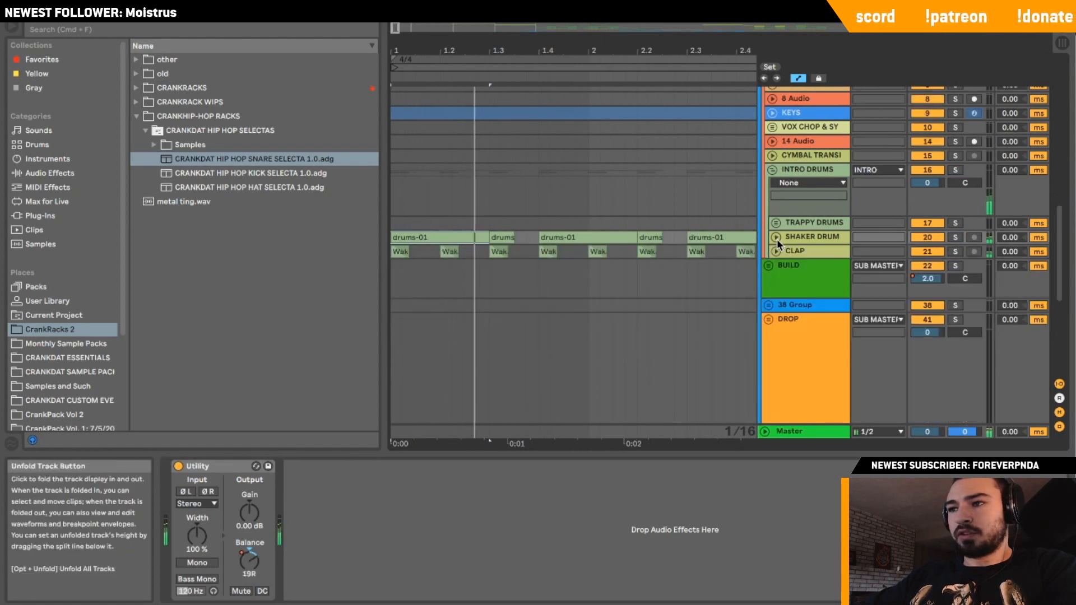
Listen to the CLAP track soloed and unfolded from bar 1, and unsolo and fold it.
{"action": "left_click", "coordinate": [955, 251]}
{"action": "left_click", "coordinate": [767, 258]}
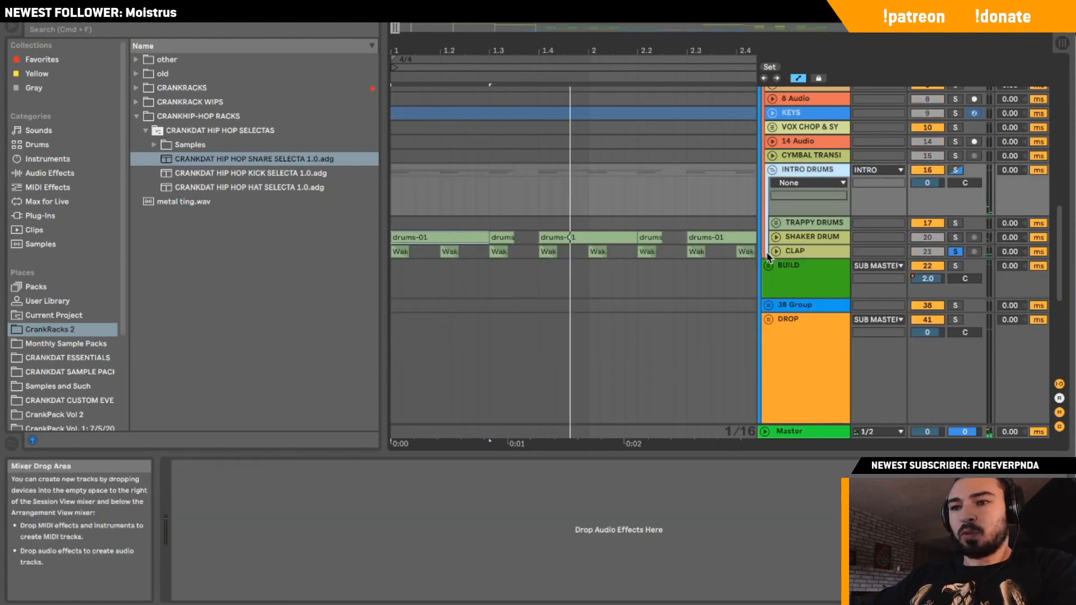
{"action": "left_click", "coordinate": [776, 251]}
{"action": "left_click", "coordinate": [773, 263]}
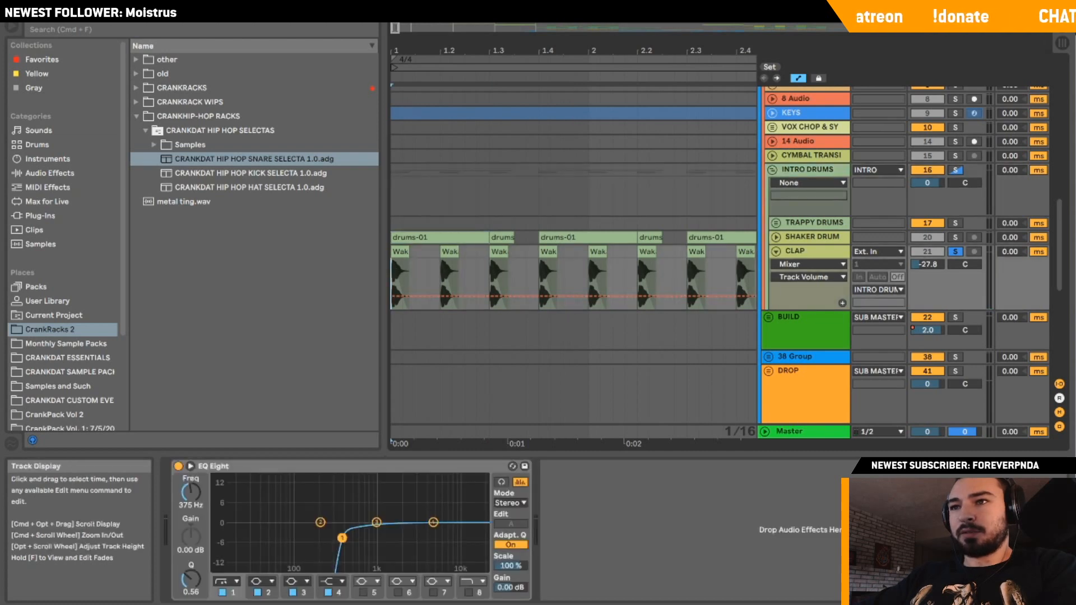
{"action": "scroll", "coordinate": [573, 252], "scroll_direction": "up", "scroll_amount": 1}
{"action": "left_click_drag", "start_coordinate": [396, 28], "coordinate": [395, 16]}
{"action": "key", "text": "space"}
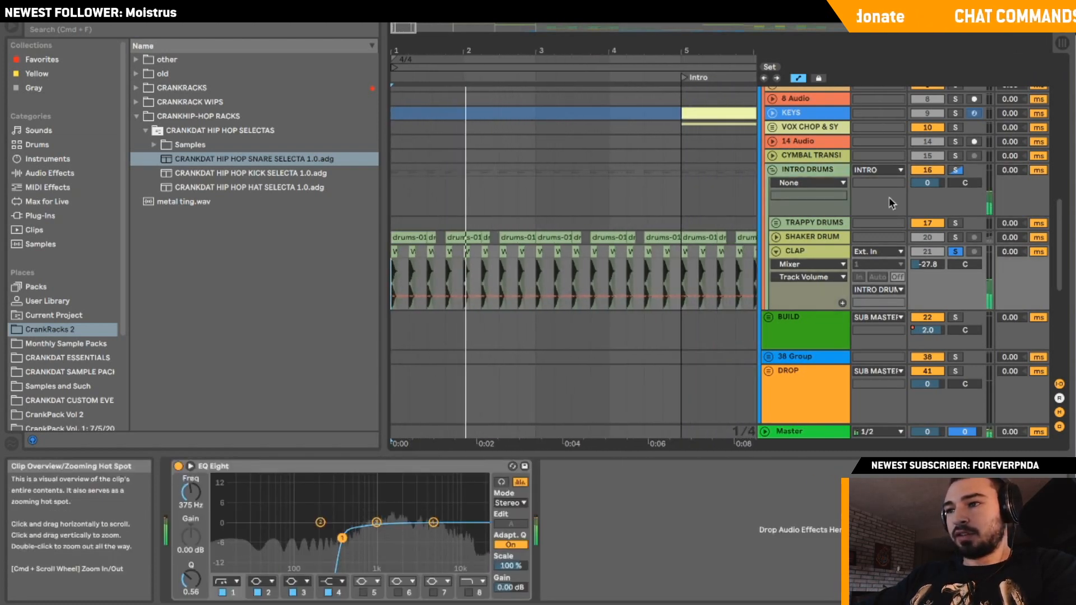
{"action": "left_click", "coordinate": [776, 251]}
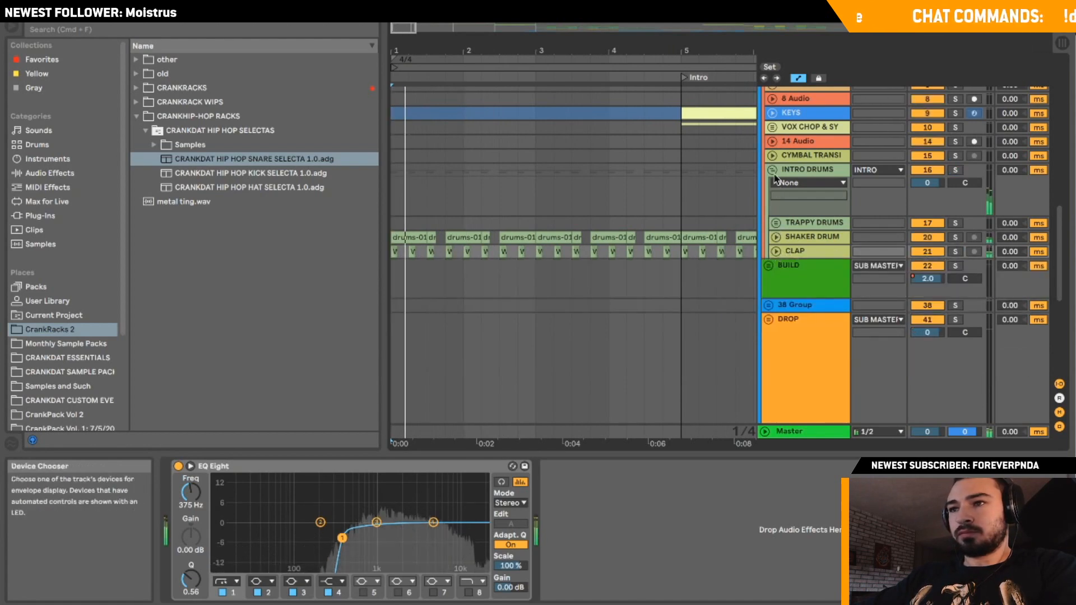
Fold the INTRO DRUMS group and set the playback start to the Intro marker at bar 5.
{"action": "left_click", "coordinate": [773, 170]}
{"action": "left_click_drag", "start_coordinate": [403, 28], "coordinate": [404, 12]}
{"action": "left_click", "coordinate": [489, 169]}
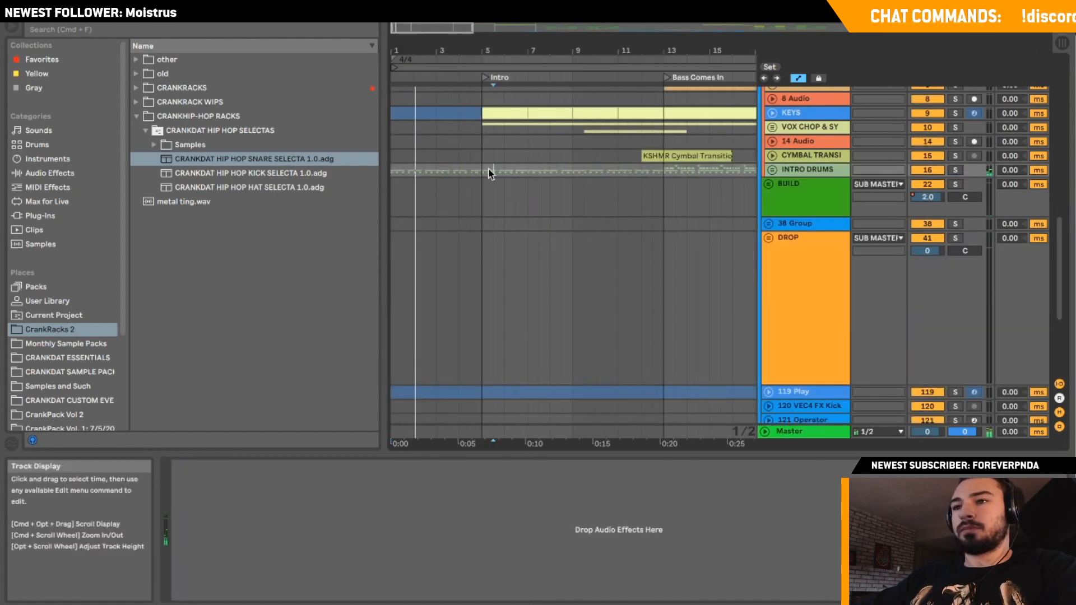
{"action": "scroll", "coordinate": [481, 169], "scroll_direction": "up", "scroll_amount": 5}
{"action": "left_click", "coordinate": [480, 234]}
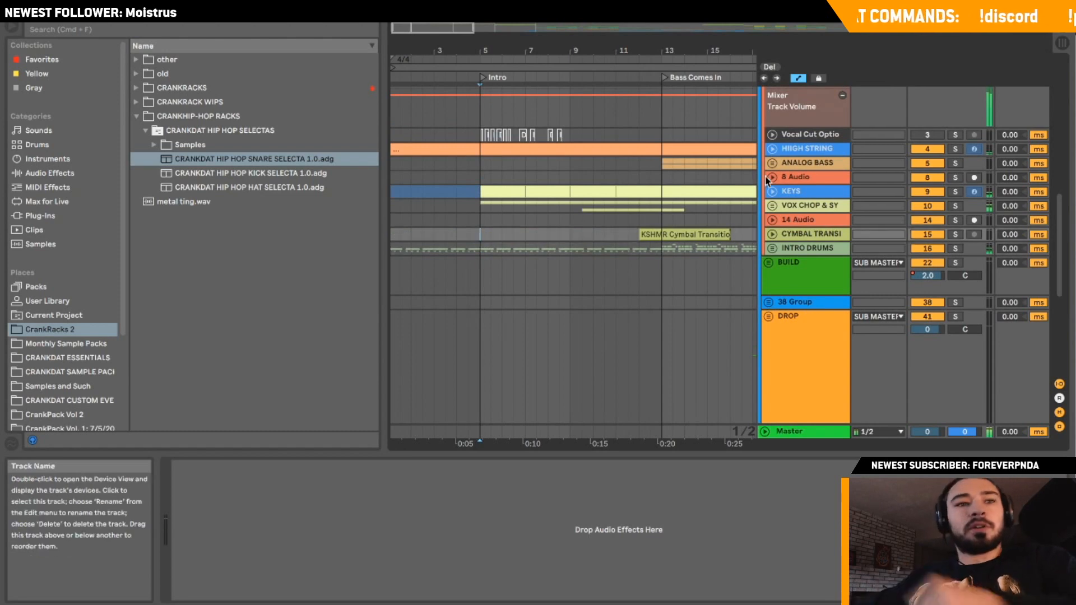
{"action": "scroll", "coordinate": [765, 178], "scroll_direction": "up", "scroll_amount": 2}
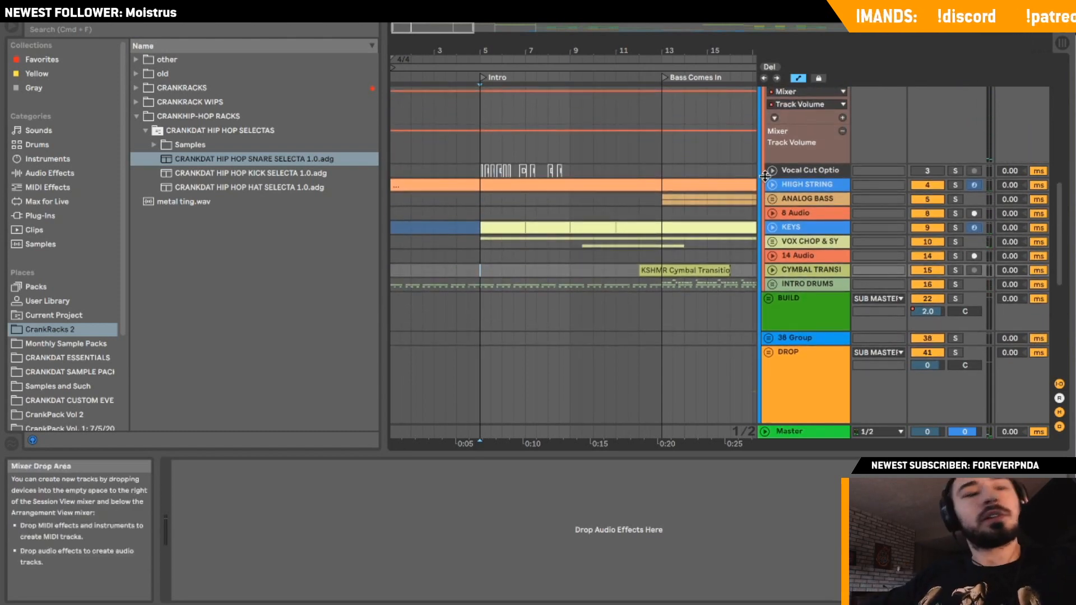
Play from the Intro marker, and unfold and fold the KEYS and HIGH STRING tracks in turn to look at their clips.
{"action": "key", "text": "space"}
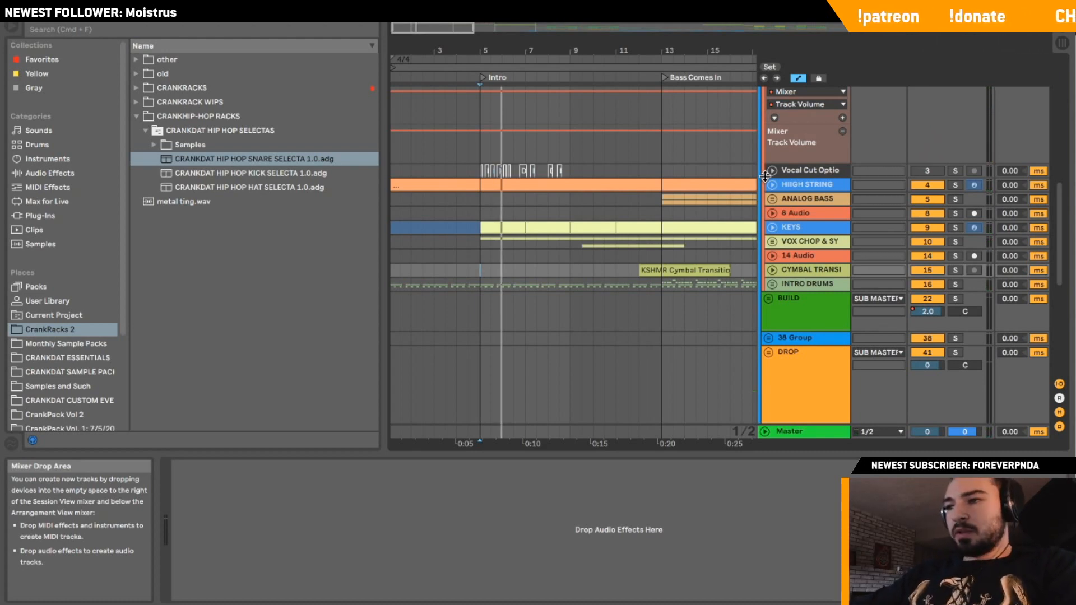
{"action": "left_click", "coordinate": [772, 219]}
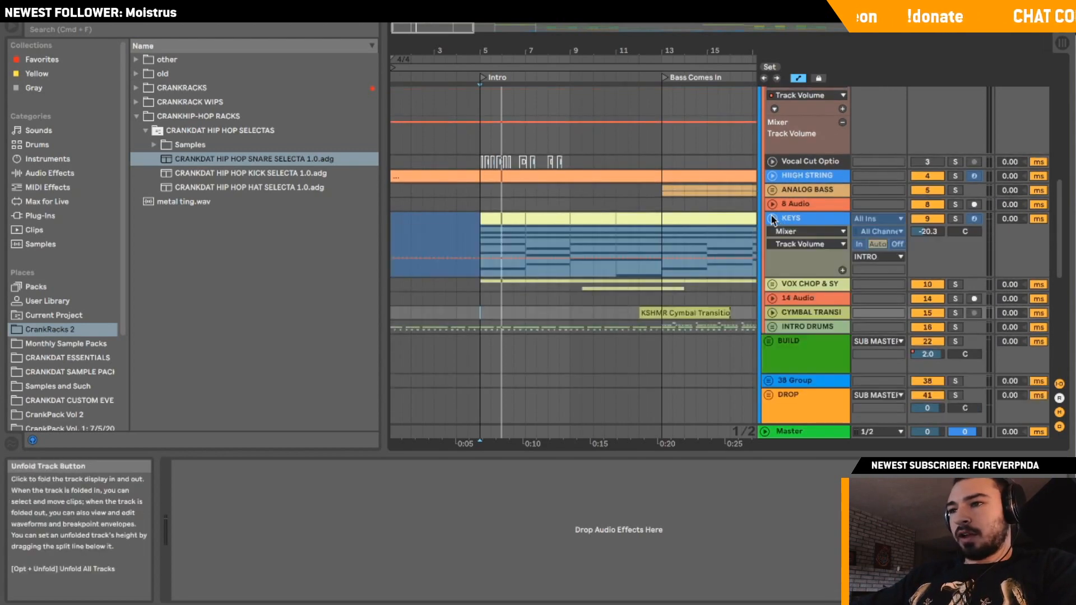
{"action": "left_click", "coordinate": [772, 219]}
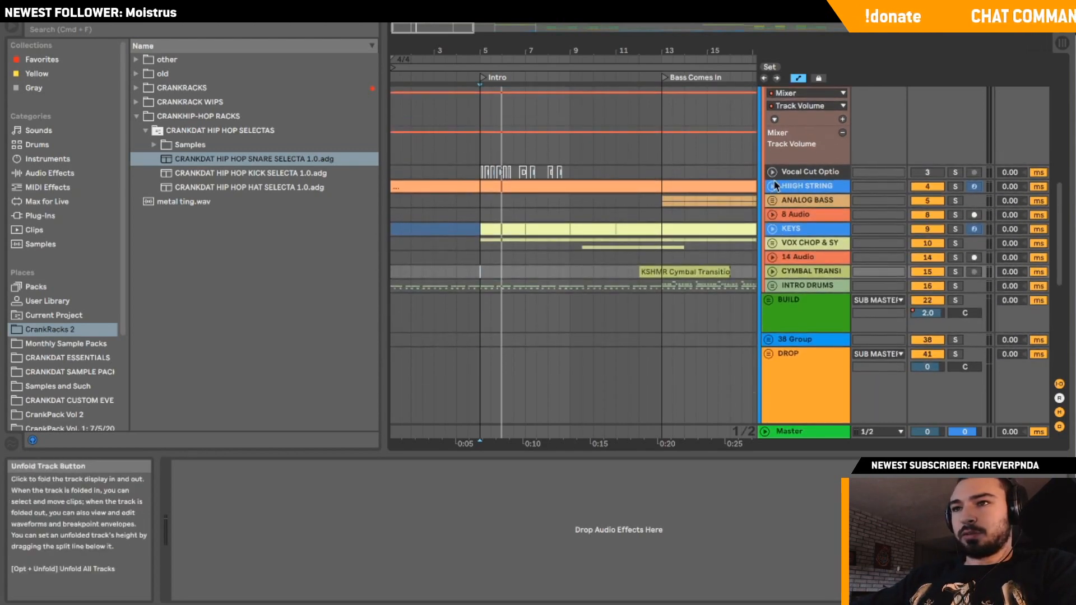
{"action": "left_click", "coordinate": [773, 185]}
{"action": "left_click_drag", "start_coordinate": [476, 40], "coordinate": [475, 29]}
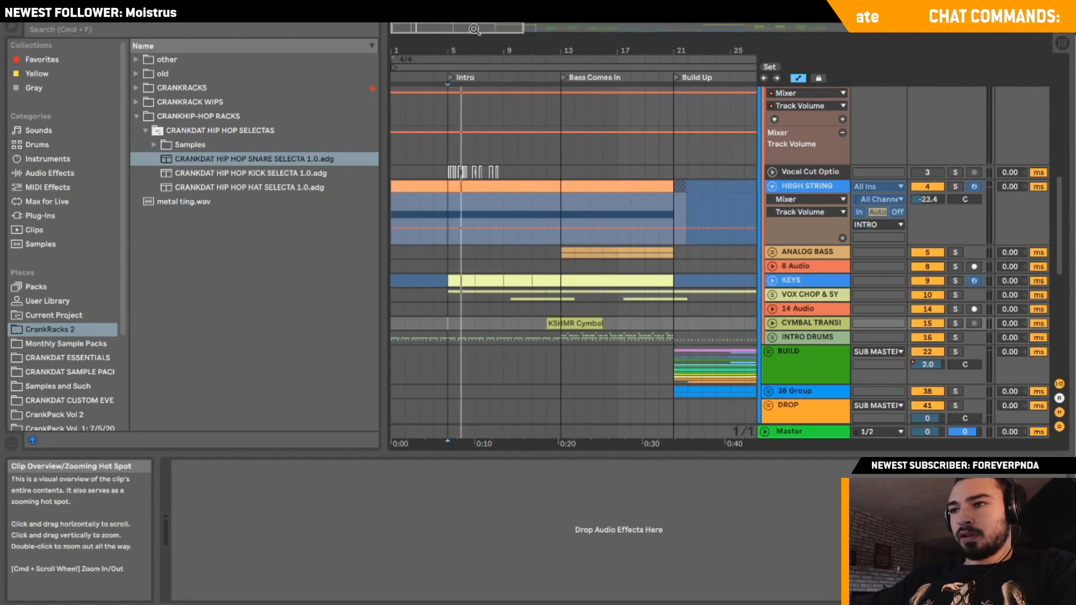
{"action": "left_click", "coordinate": [773, 186]}
Solo and unfreeze the unfolded KEYS track, and play it from the Intro marker at bar 5.
{"action": "left_click", "coordinate": [772, 228]}
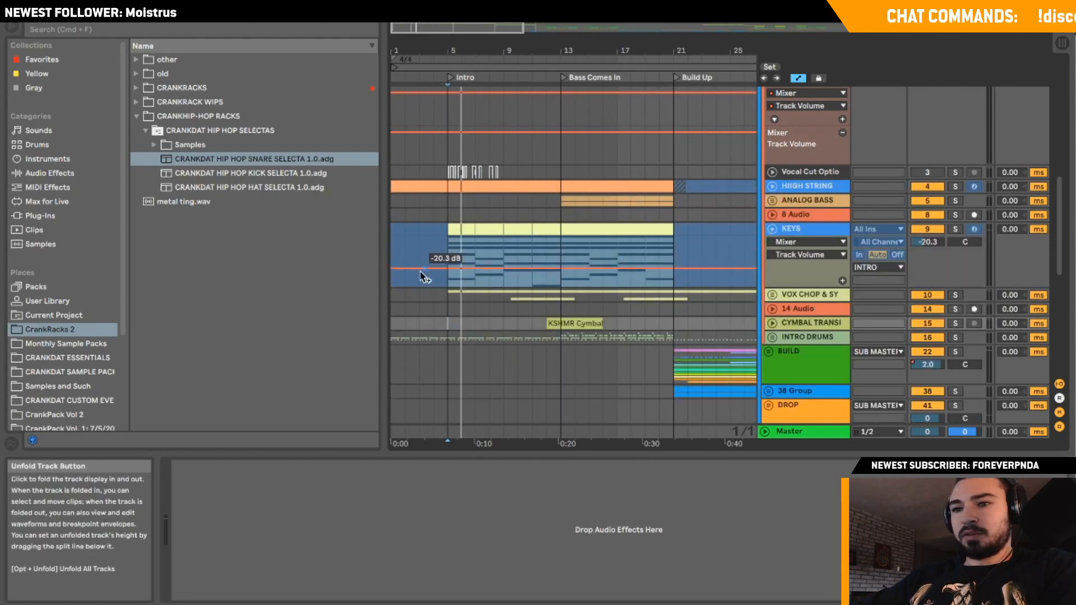
{"action": "left_click", "coordinate": [448, 239]}
{"action": "left_click", "coordinate": [954, 228]}
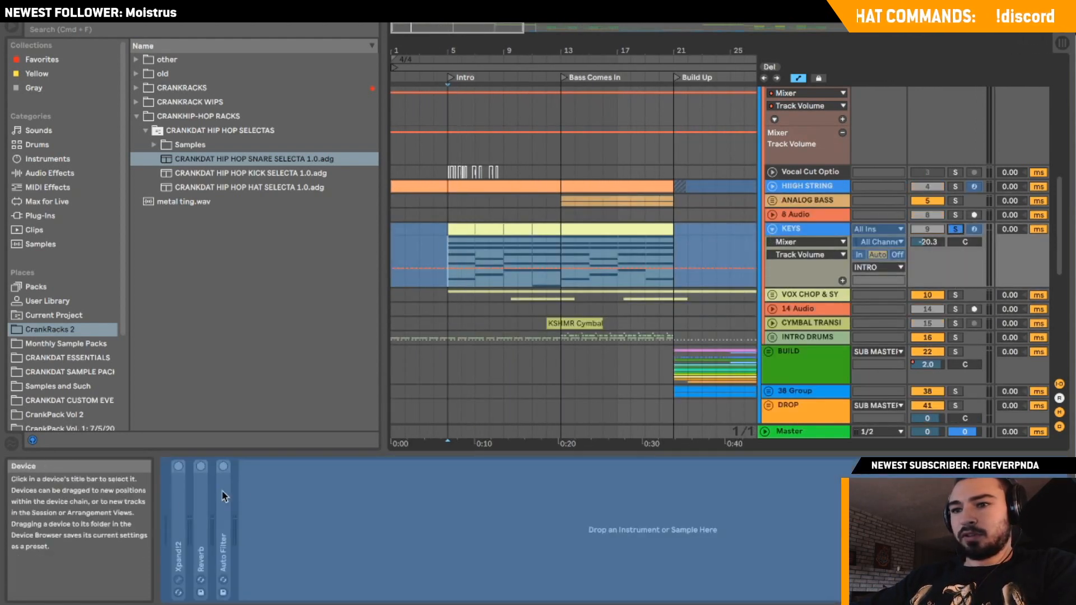
{"action": "right_click", "coordinate": [813, 229]}
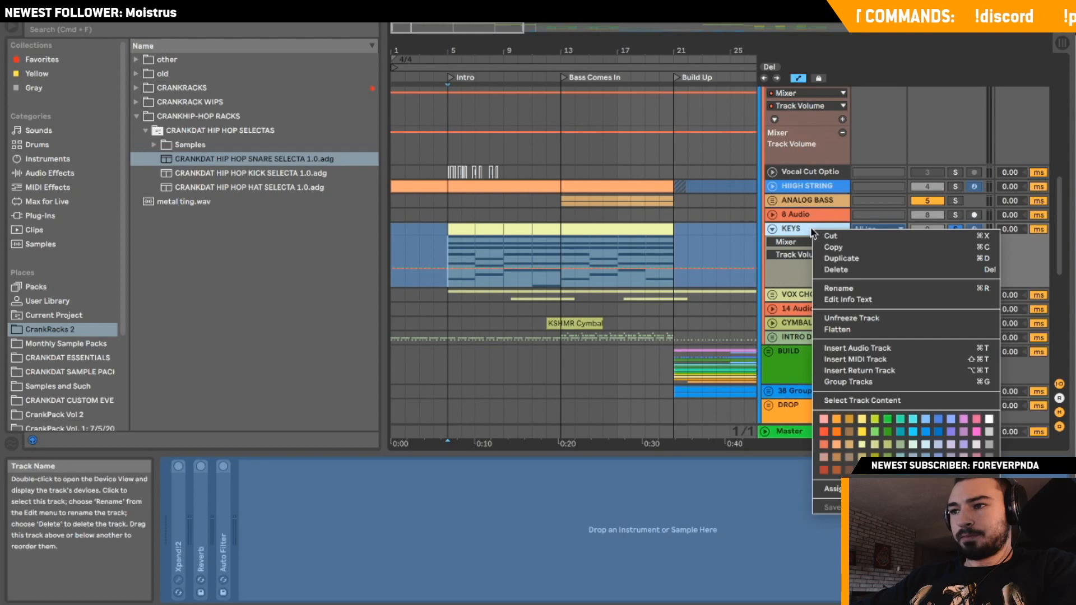
{"action": "left_click", "coordinate": [853, 318]}
{"action": "key", "text": "space"}
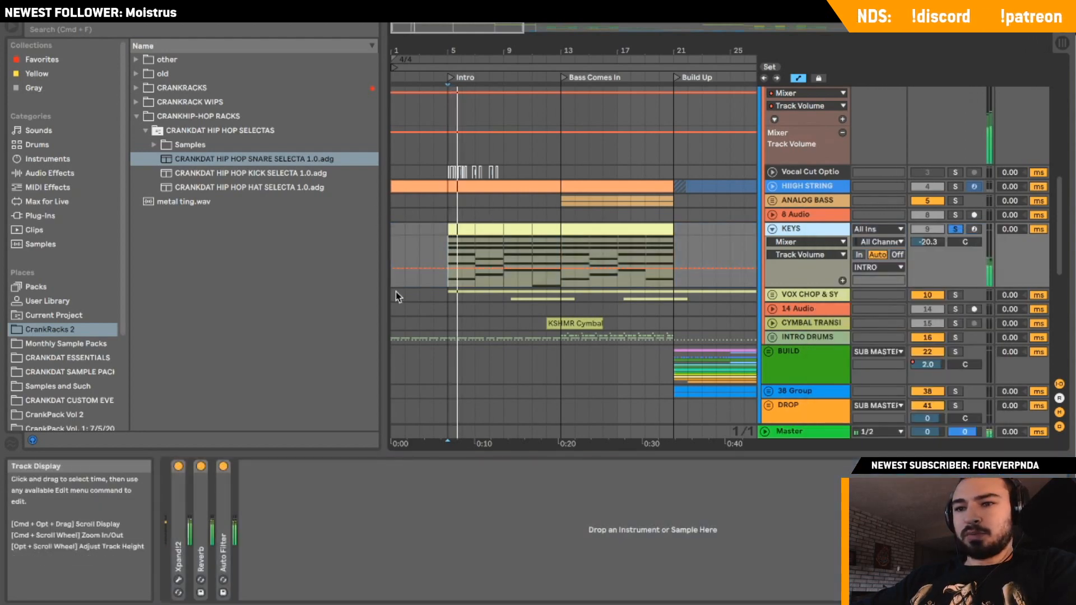
{"action": "key", "text": "space"}
Examine the Trumpets Section patch and the 016 Brass + Woodwind category in the KEYS track's Xpand!2 instrument, and close the plug-in window.
{"action": "double_click", "coordinate": [176, 512]}
{"action": "left_click", "coordinate": [202, 466]}
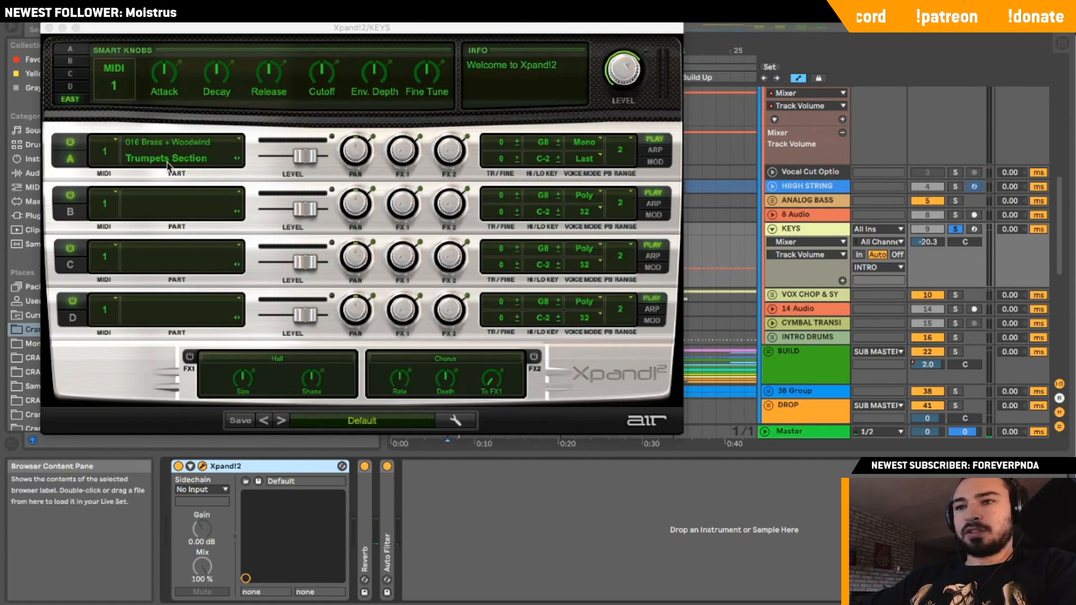
{"action": "left_click_drag", "start_coordinate": [130, 29], "coordinate": [514, 35]}
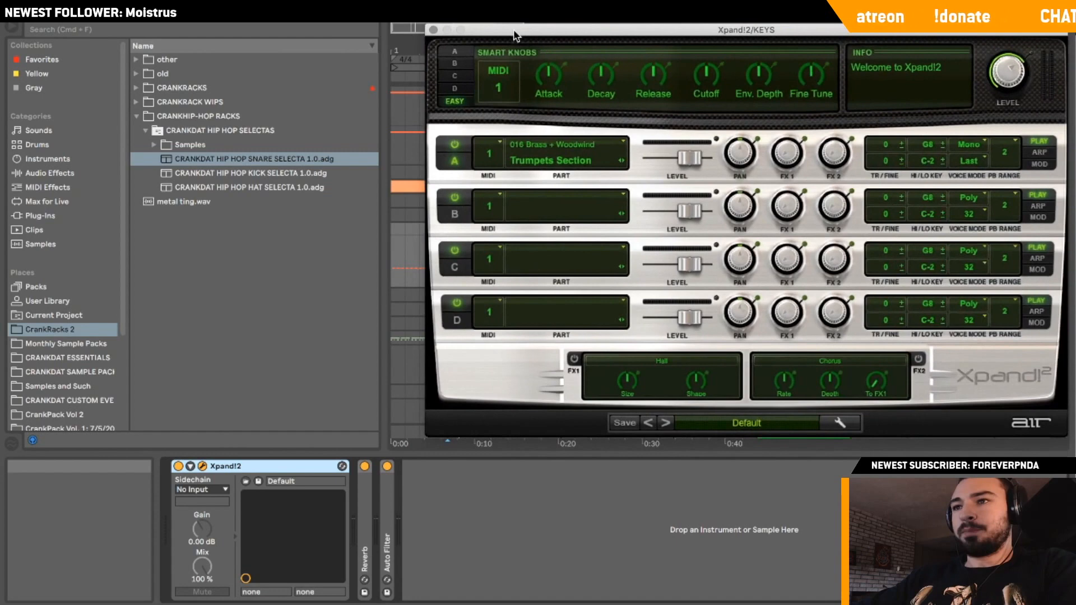
{"action": "left_click", "coordinate": [558, 163]}
{"action": "left_click", "coordinate": [556, 158]}
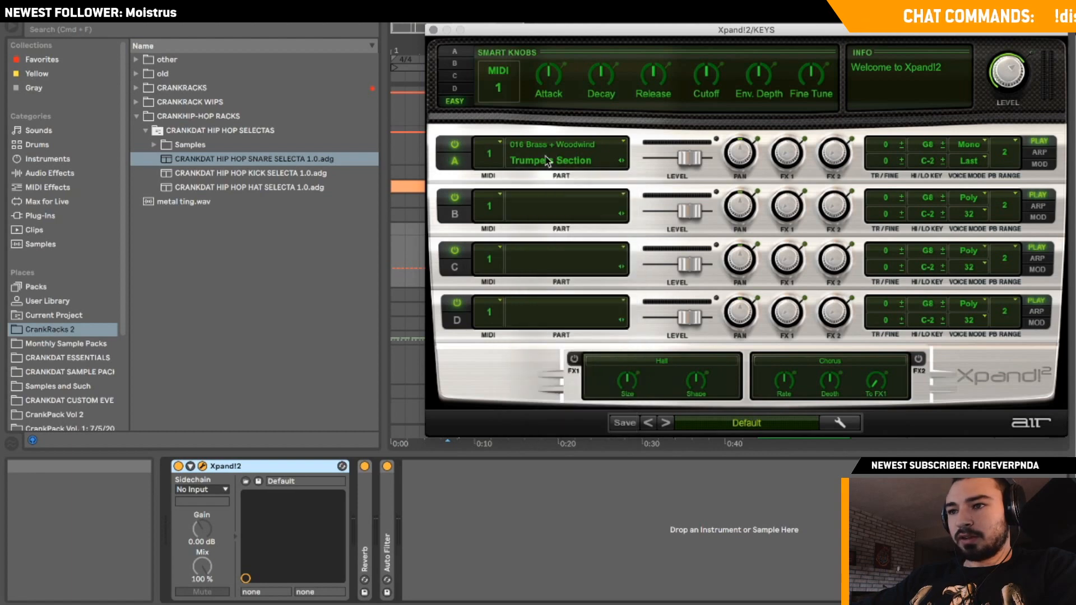
{"action": "left_click", "coordinate": [556, 158]}
{"action": "mouse_move", "coordinate": [560, 317]}
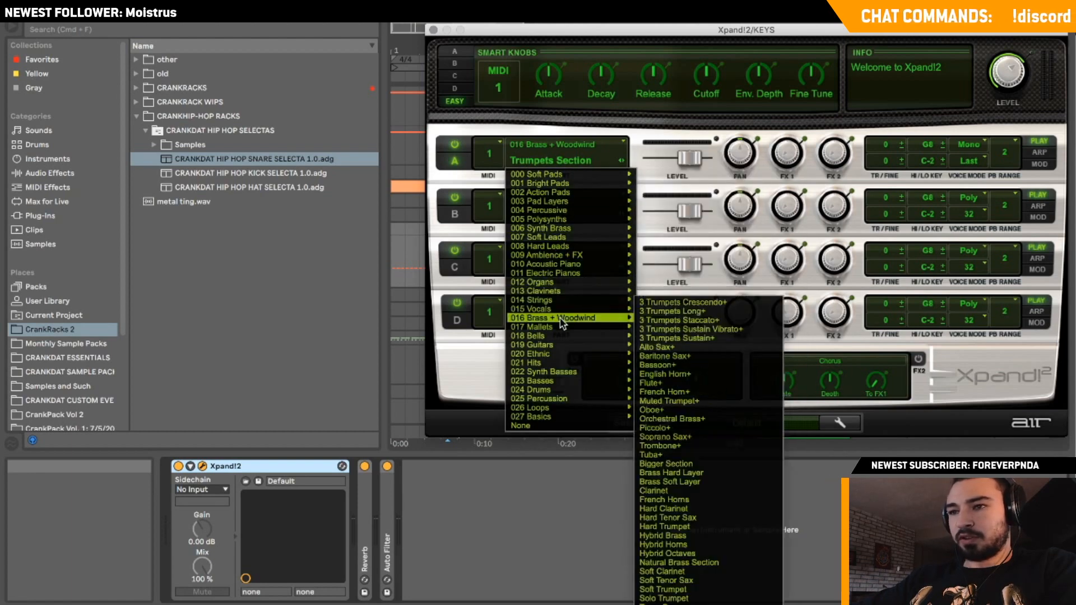
{"action": "left_click", "coordinate": [474, 510]}
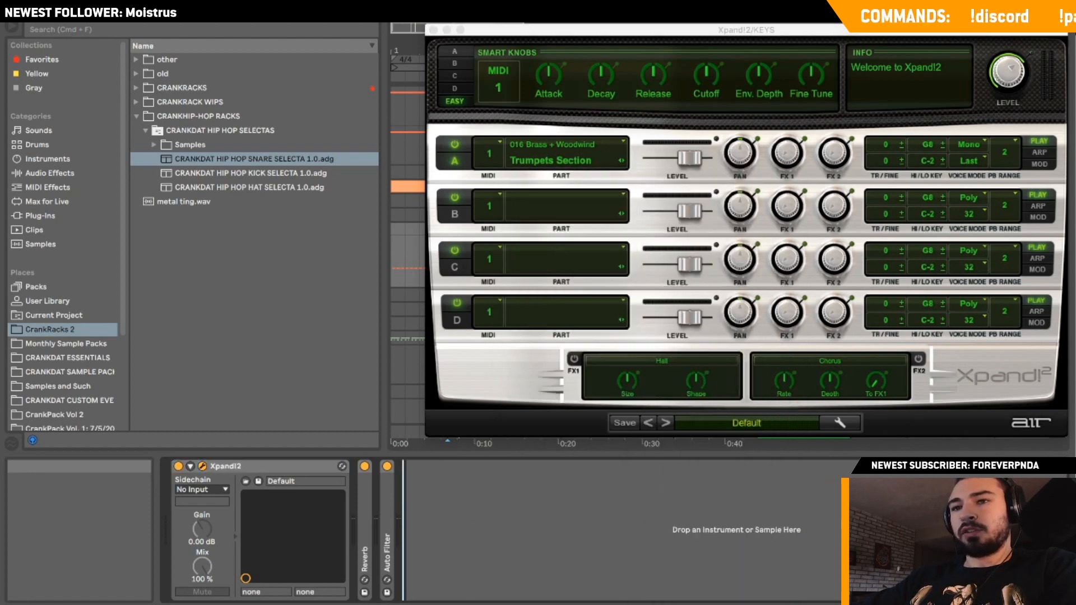
{"action": "left_click", "coordinate": [433, 30]}
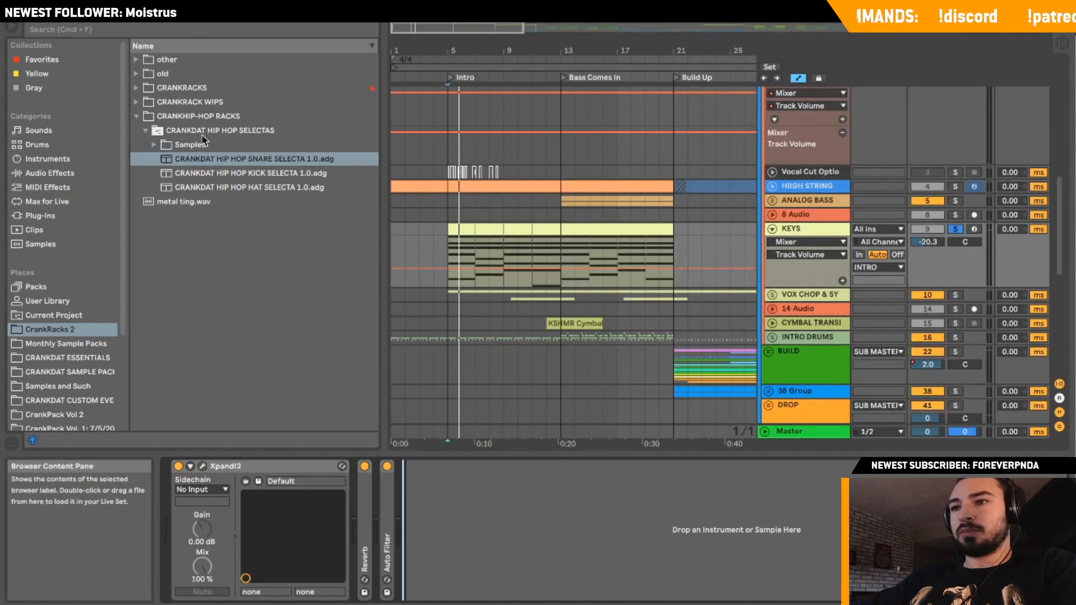
Browse the Instruments category in the browser and collapse its Strings folder.
{"action": "left_click", "coordinate": [40, 216]}
{"action": "left_click", "coordinate": [50, 158]}
{"action": "scroll", "coordinate": [278, 195], "scroll_direction": "down", "scroll_amount": 2}
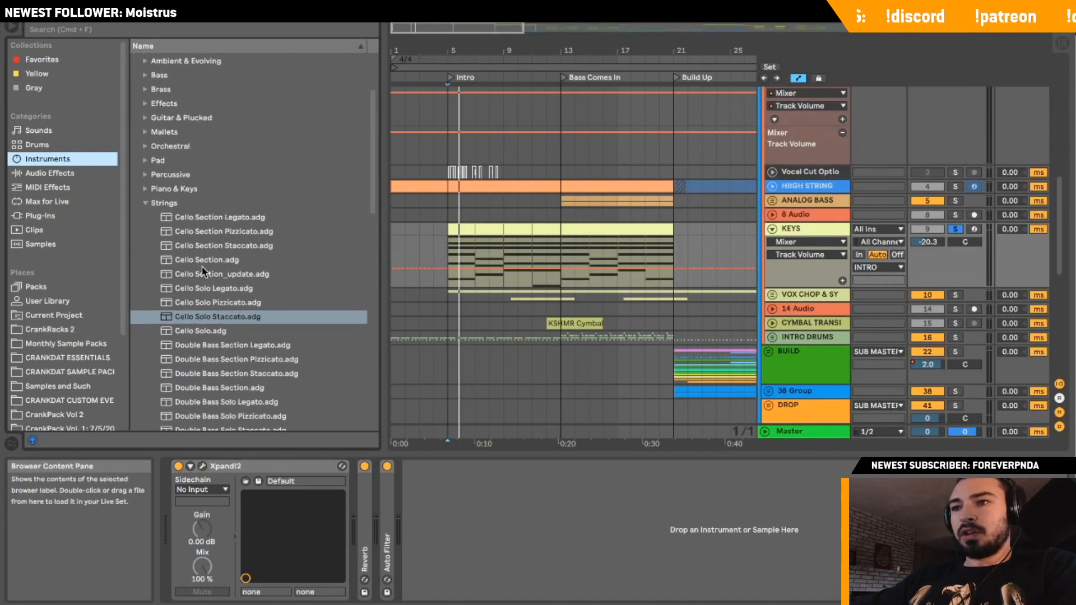
{"action": "left_click", "coordinate": [142, 203]}
Consolidate the KEYS clips from bar 5 to bar 13 into one clip and view its chord notes during playback.
{"action": "left_click", "coordinate": [453, 252]}
{"action": "left_click", "coordinate": [459, 232]}
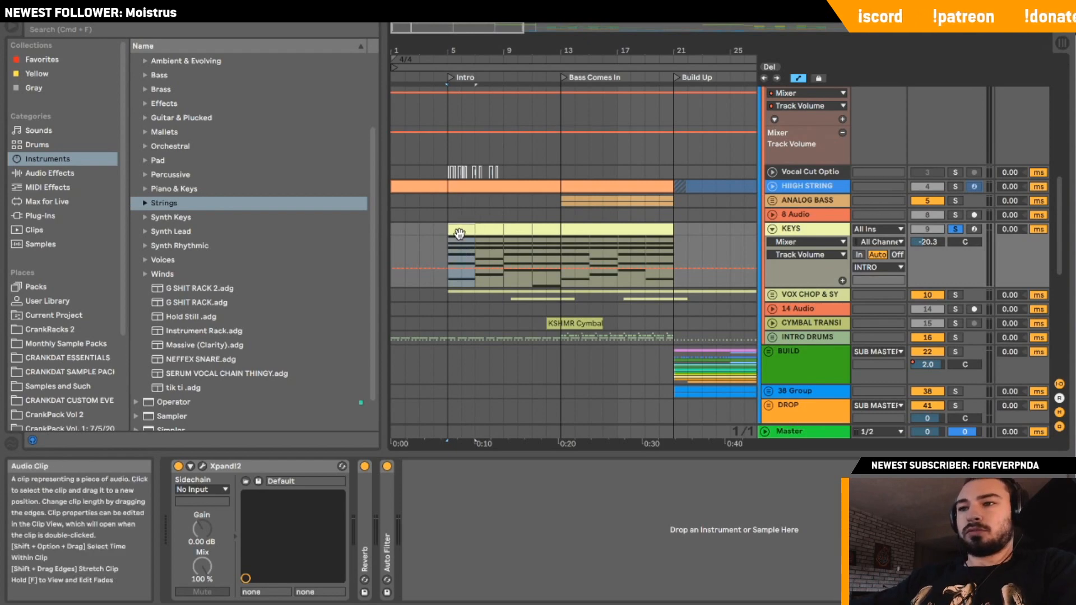
{"action": "key", "text": "space"}
{"action": "double_click", "coordinate": [540, 229]}
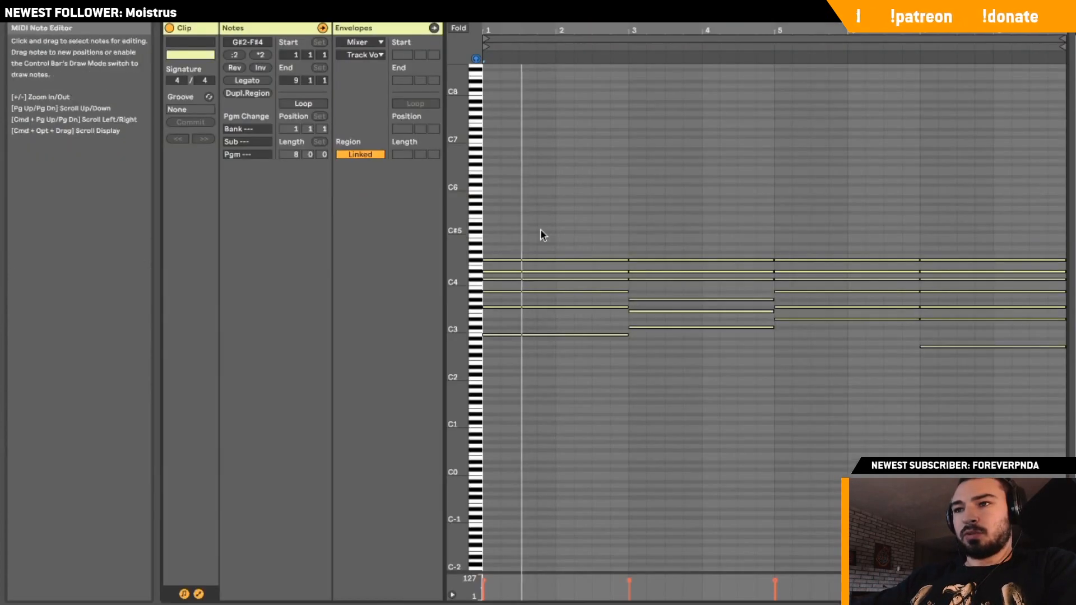
{"action": "key", "text": "shift+Tab"}
Export the KEYS chord clip as a MIDI file named Dark Room Chords into the November folder of Monthly Sample Packs.
{"action": "scroll", "coordinate": [523, 188], "scroll_direction": "up", "scroll_amount": 3}
{"action": "right_click", "coordinate": [503, 171]}
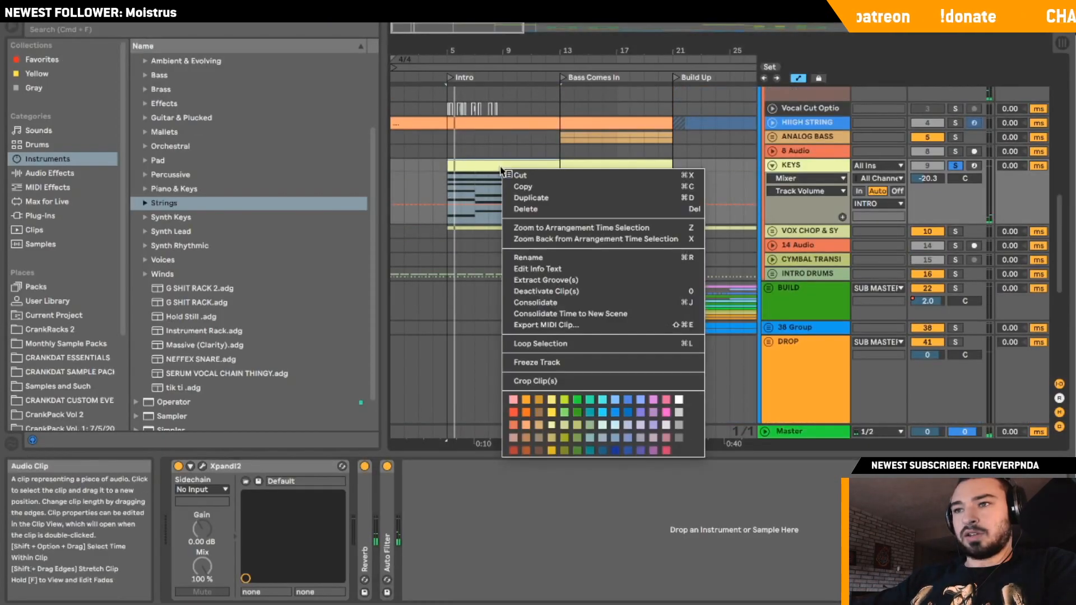
{"action": "left_click", "coordinate": [553, 326]}
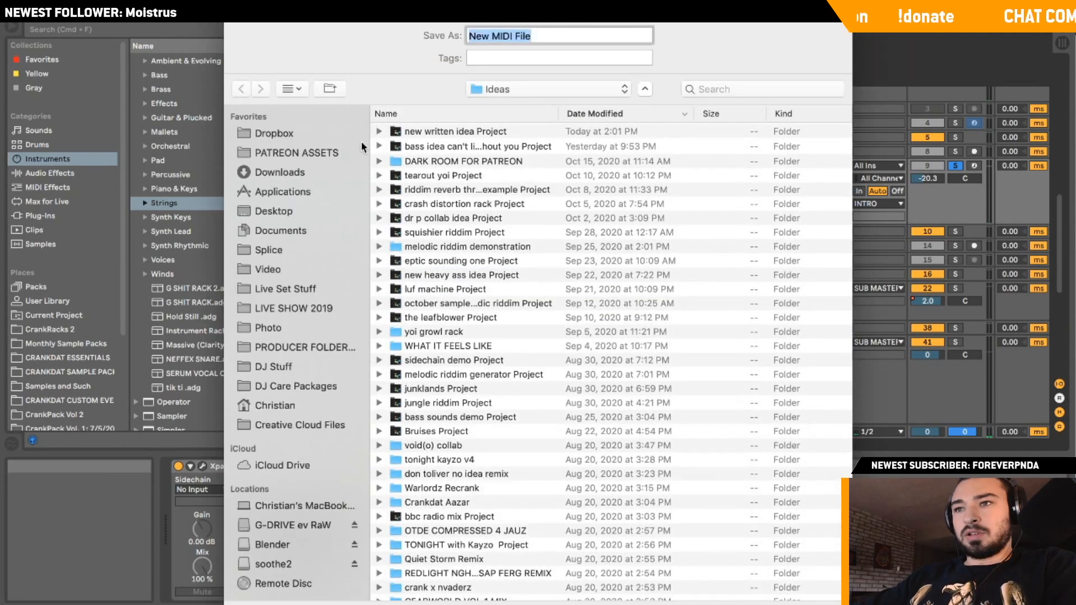
{"action": "left_click", "coordinate": [275, 134]}
{"action": "left_click", "coordinate": [291, 153]}
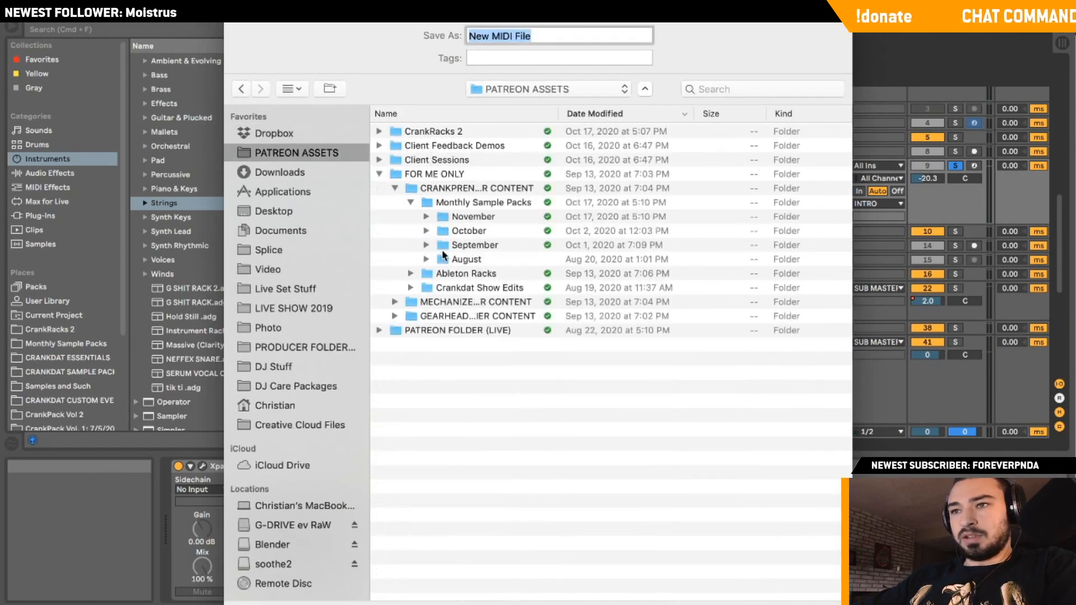
{"action": "left_click", "coordinate": [411, 203]}
{"action": "left_click", "coordinate": [411, 202]}
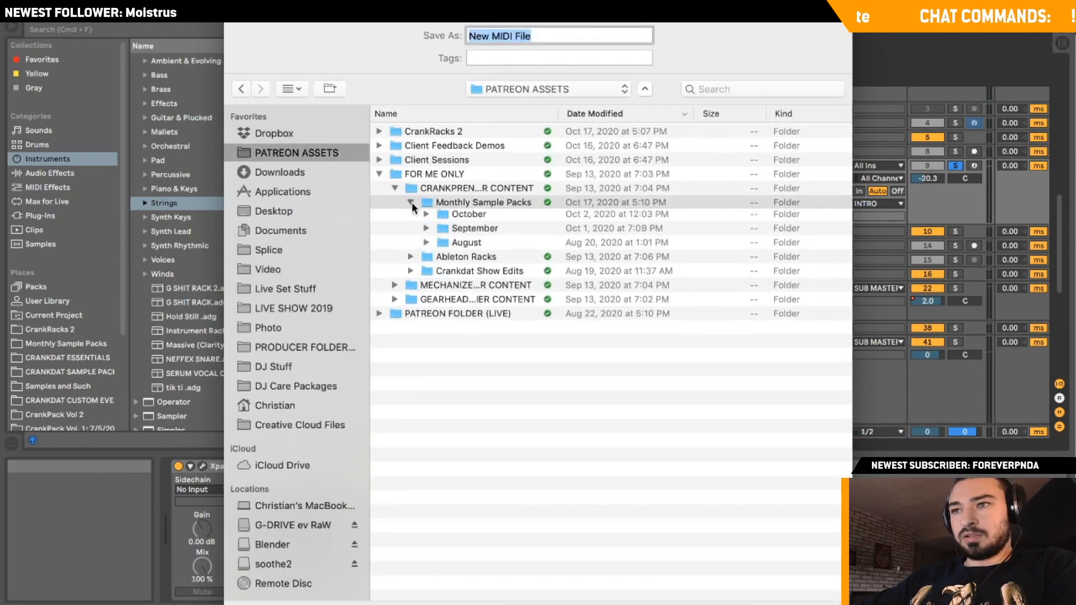
{"action": "double_click", "coordinate": [442, 219]}
{"action": "triple_click", "coordinate": [547, 39]}
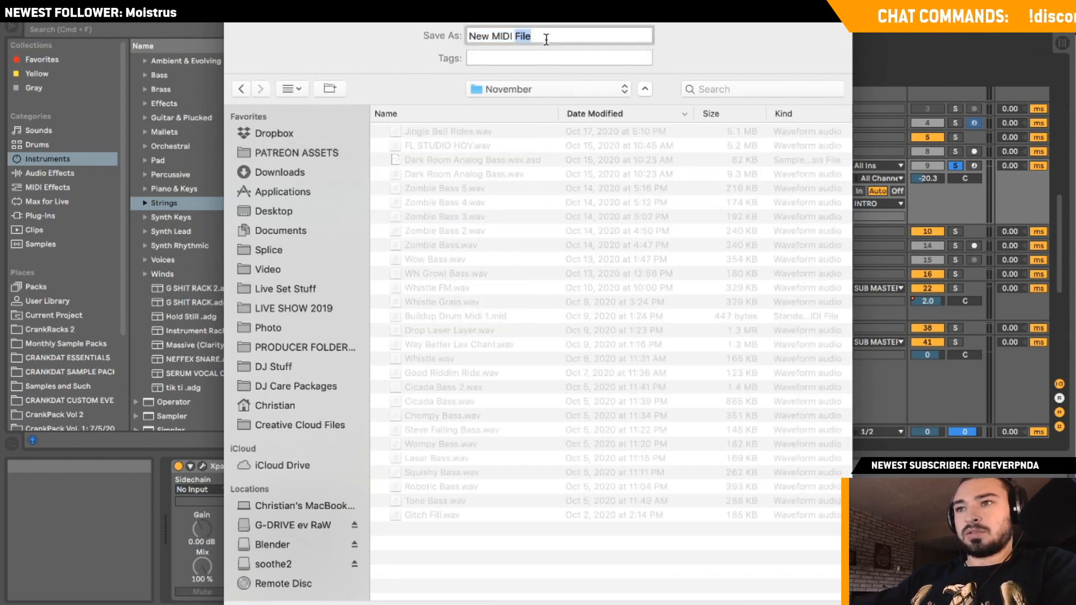
{"action": "type", "text": "Dark Room Chords"}
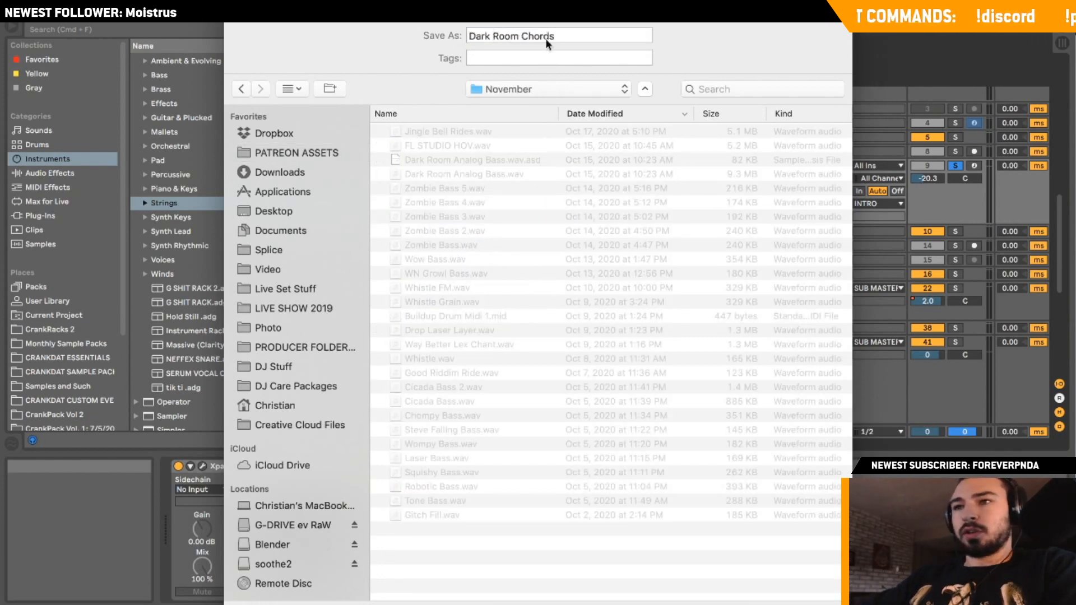
{"action": "key", "text": "Return"}
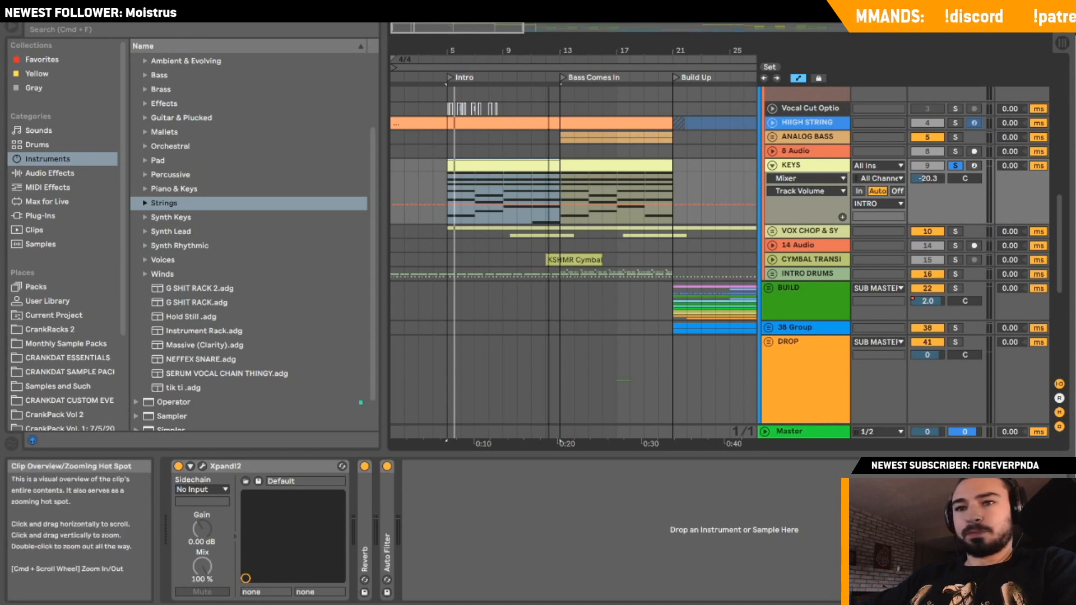
Check the November folder of Monthly Sample Packs in the browser for the exported Dark Room Chords.mid file.
{"action": "left_click_drag", "start_coordinate": [449, 31], "coordinate": [449, 27]}
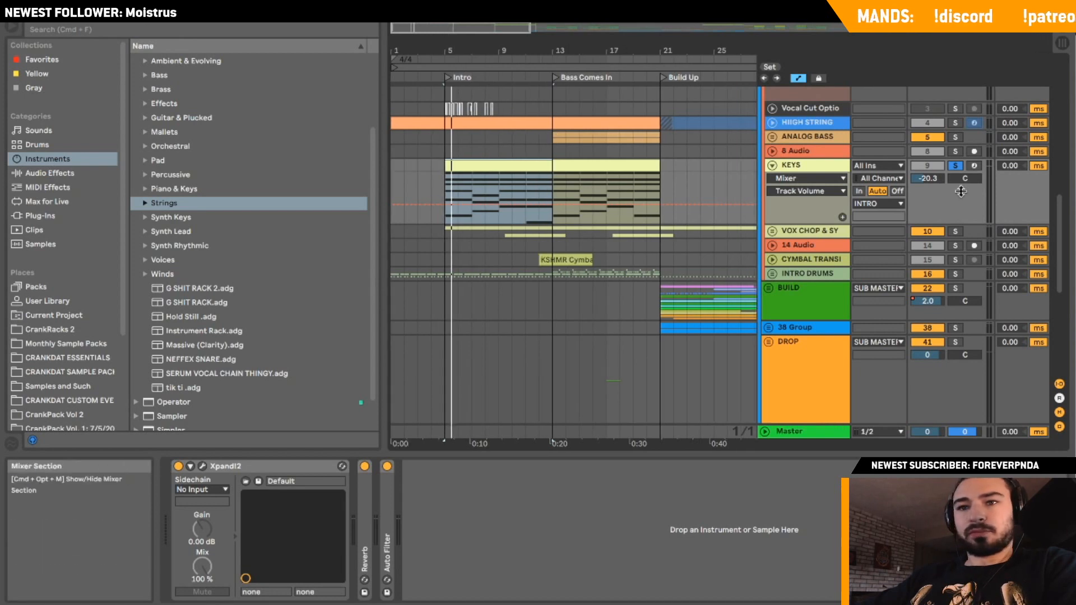
{"action": "left_click", "coordinate": [36, 328]}
{"action": "left_click", "coordinate": [54, 348]}
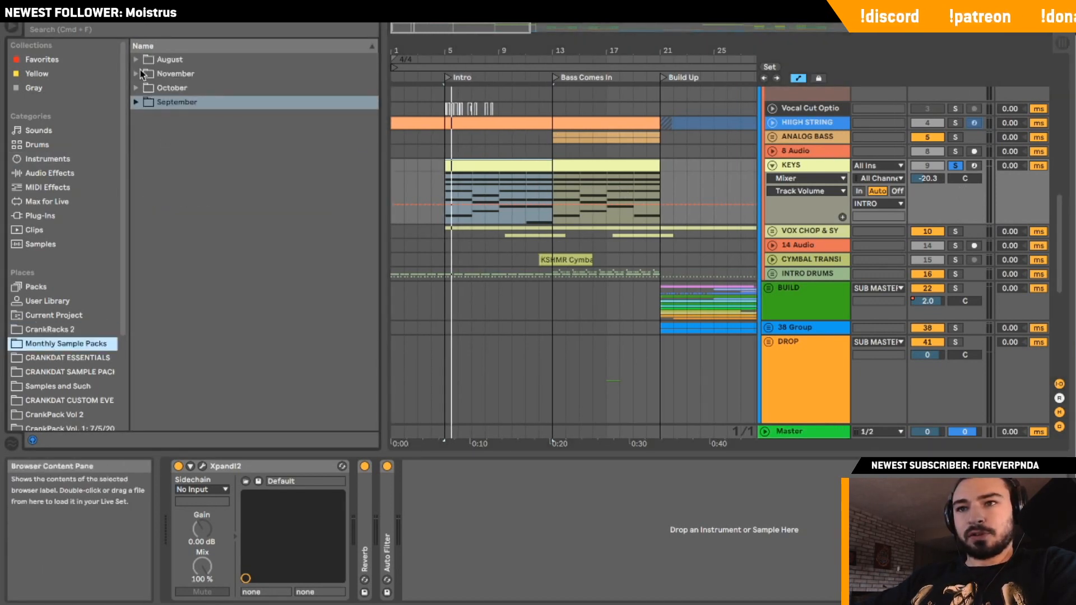
{"action": "left_click", "coordinate": [135, 73]}
{"action": "scroll", "coordinate": [265, 202], "scroll_direction": "down", "scroll_amount": 3}
{"action": "scroll", "coordinate": [265, 202], "scroll_direction": "up", "scroll_amount": 3}
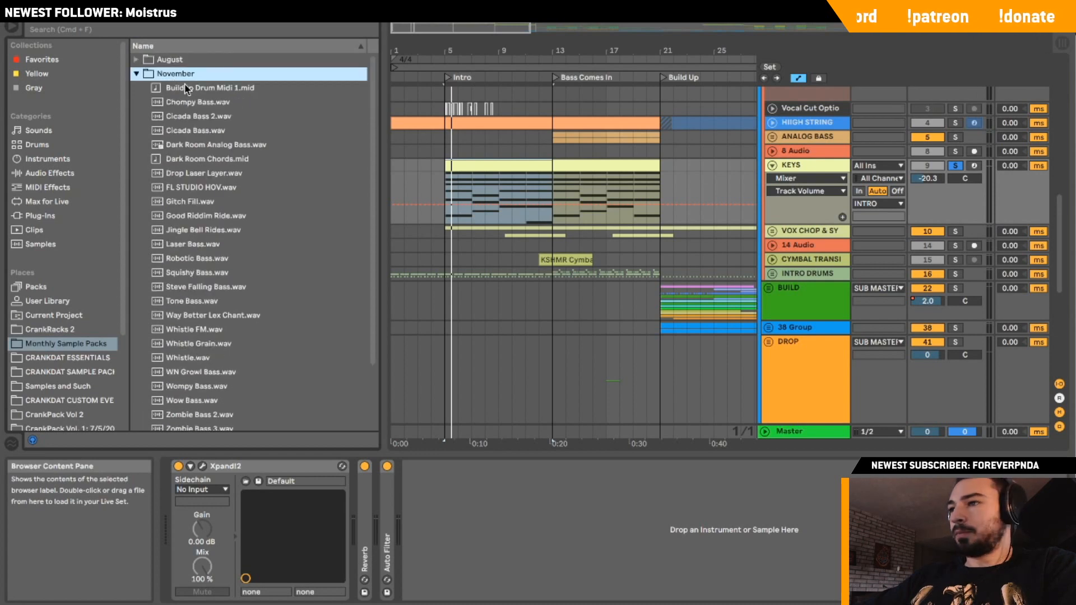
Unsolo and fold the KEYS track, and unfold the VOX CHOP & SY group with its vocal track 11.
{"action": "left_click", "coordinate": [956, 166]}
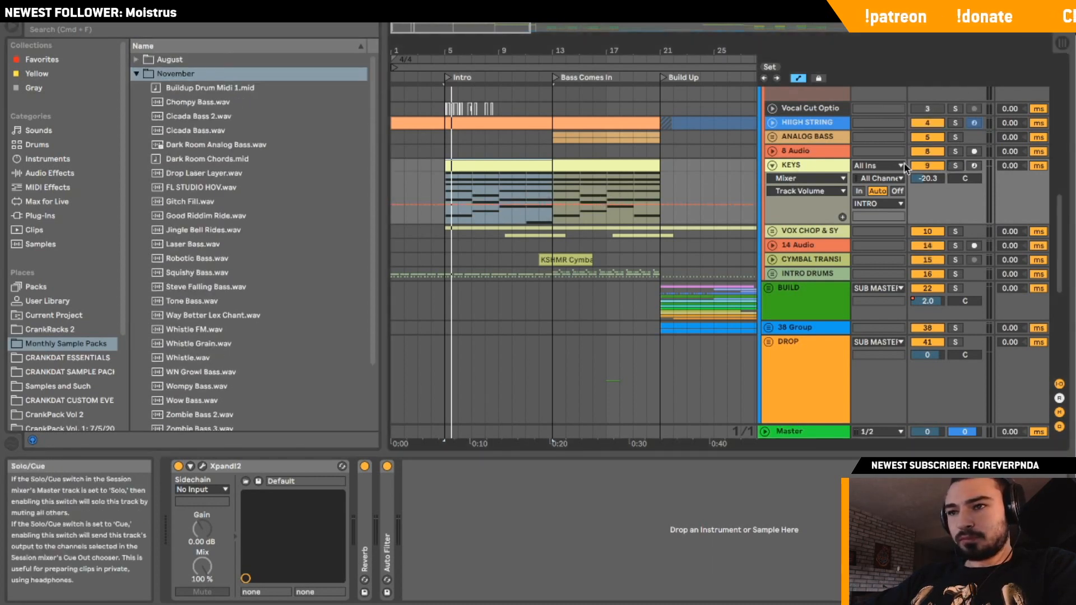
{"action": "left_click", "coordinate": [771, 165]}
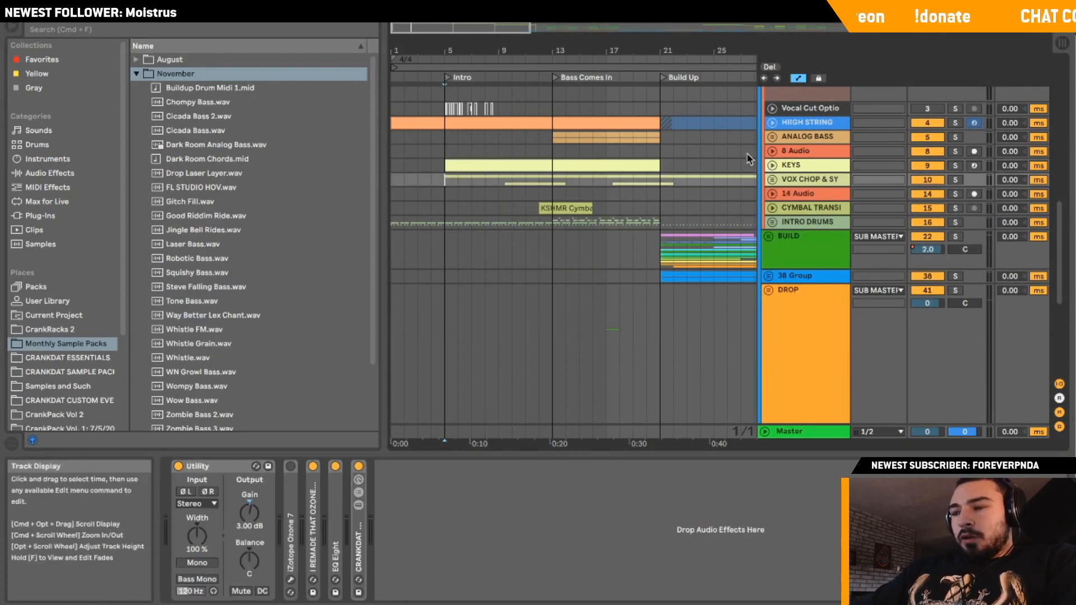
{"action": "left_click", "coordinate": [773, 179]}
{"action": "scroll", "coordinate": [775, 231], "scroll_direction": "down", "scroll_amount": 1}
{"action": "left_click", "coordinate": [775, 221]}
{"action": "scroll", "coordinate": [775, 221], "scroll_direction": "down", "scroll_amount": 2}
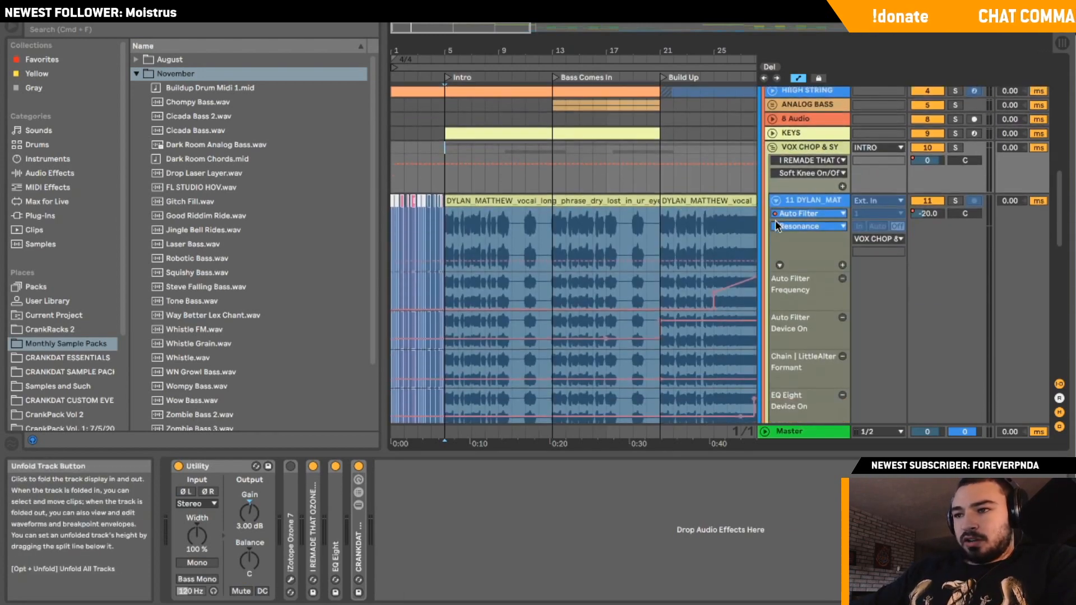
Select and solo vocal track 11 and examine its long vocal phrase clip from the Intro marker onward.
{"action": "left_click", "coordinate": [801, 237]}
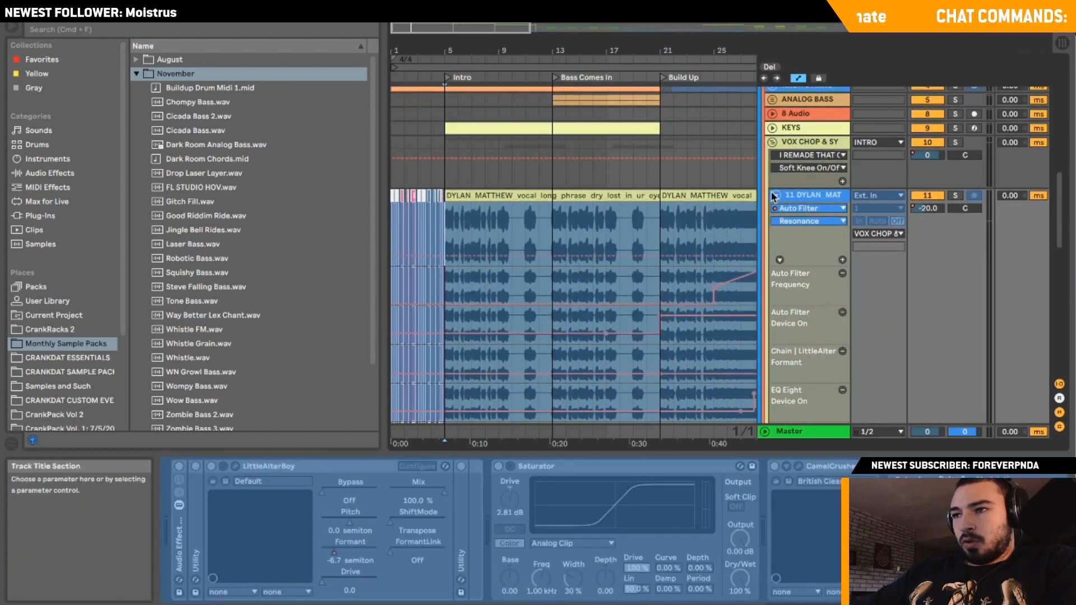
{"action": "left_click", "coordinate": [955, 195]}
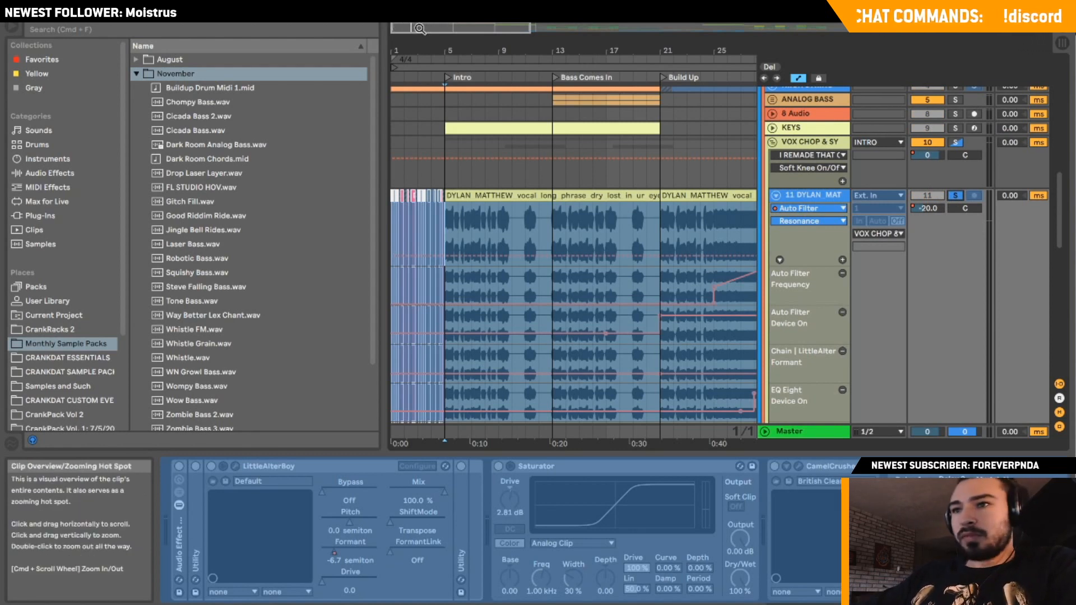
{"action": "left_click_drag", "start_coordinate": [420, 29], "coordinate": [427, 28]}
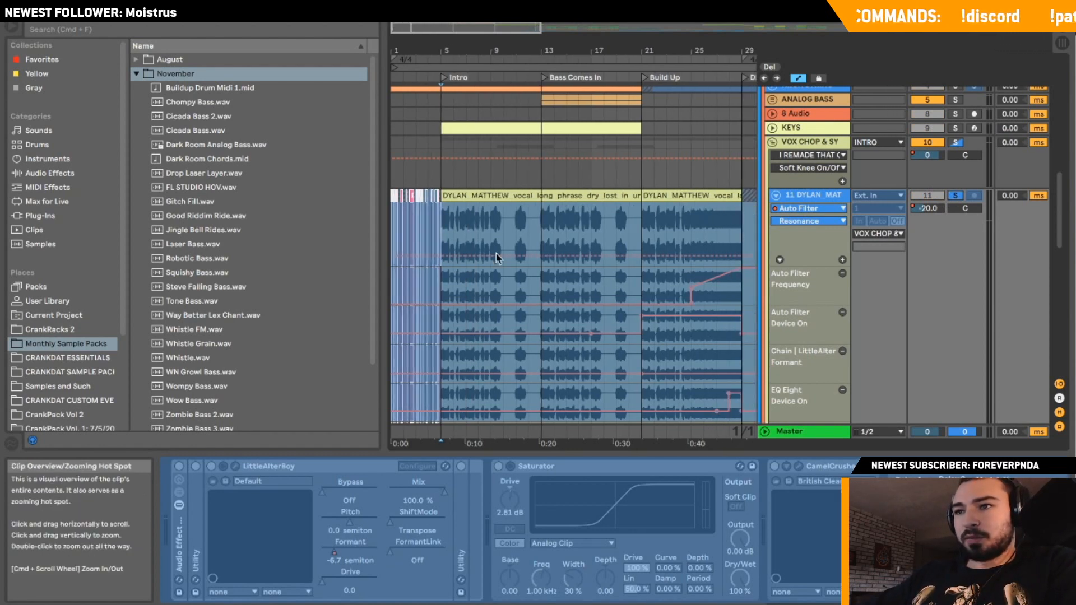
{"action": "scroll", "coordinate": [497, 257], "scroll_direction": "down", "scroll_amount": 2}
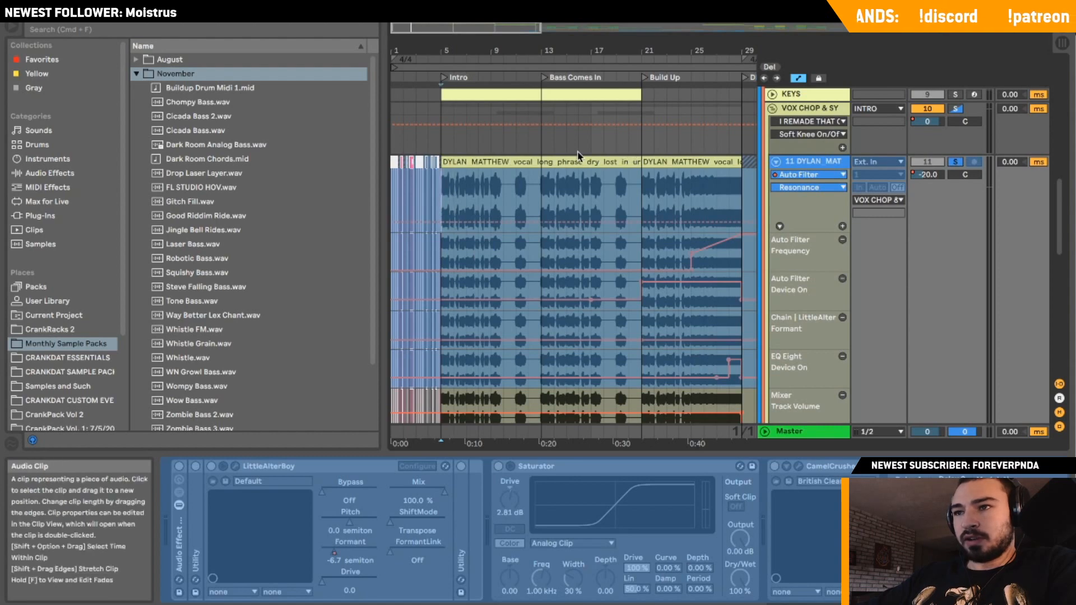
{"action": "scroll", "coordinate": [566, 152], "scroll_direction": "down", "scroll_amount": 2}
{"action": "left_click_drag", "start_coordinate": [441, 28], "coordinate": [442, 37]}
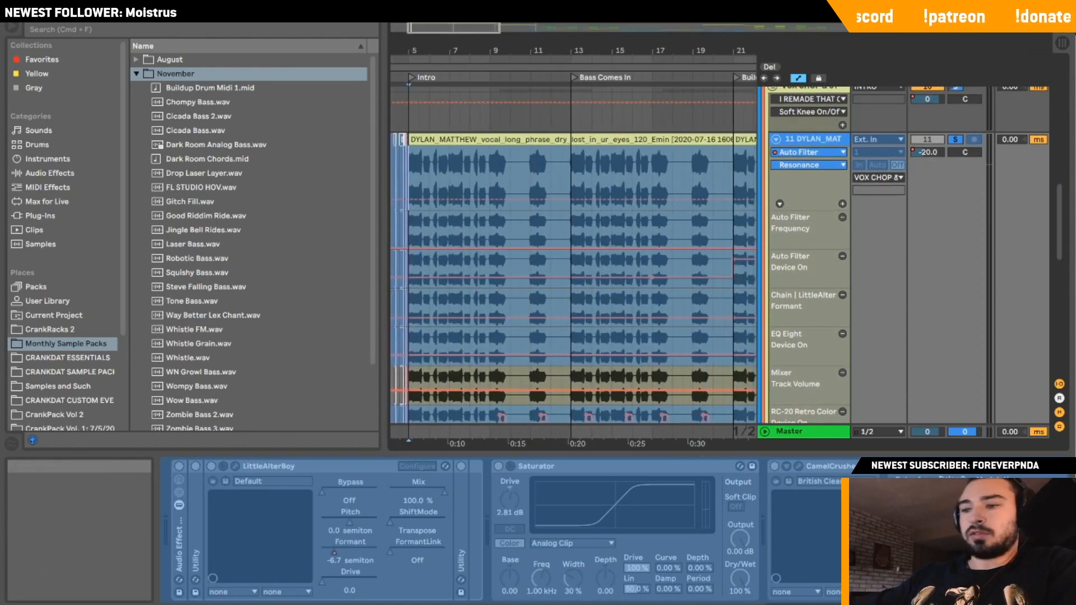
Switch to the sample library app and search it for "lost in".
{"action": "key", "text": "super+Tab"}
{"action": "left_click", "coordinate": [768, 25]}
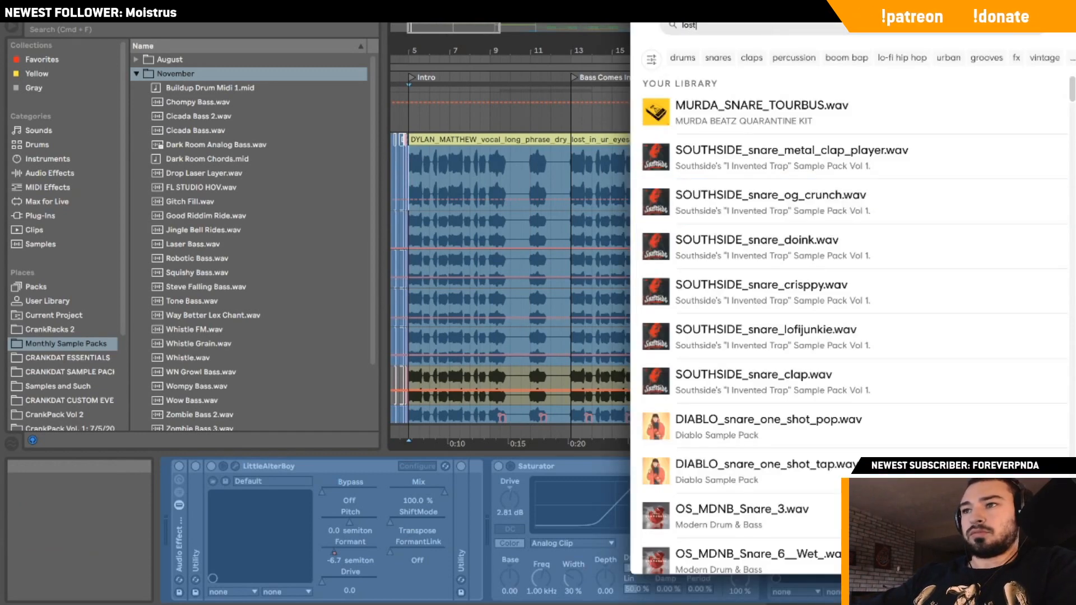
{"action": "type", "text": "lost o"}
{"action": "key", "text": "BackSpace"}
{"action": "type", "text": "in"}
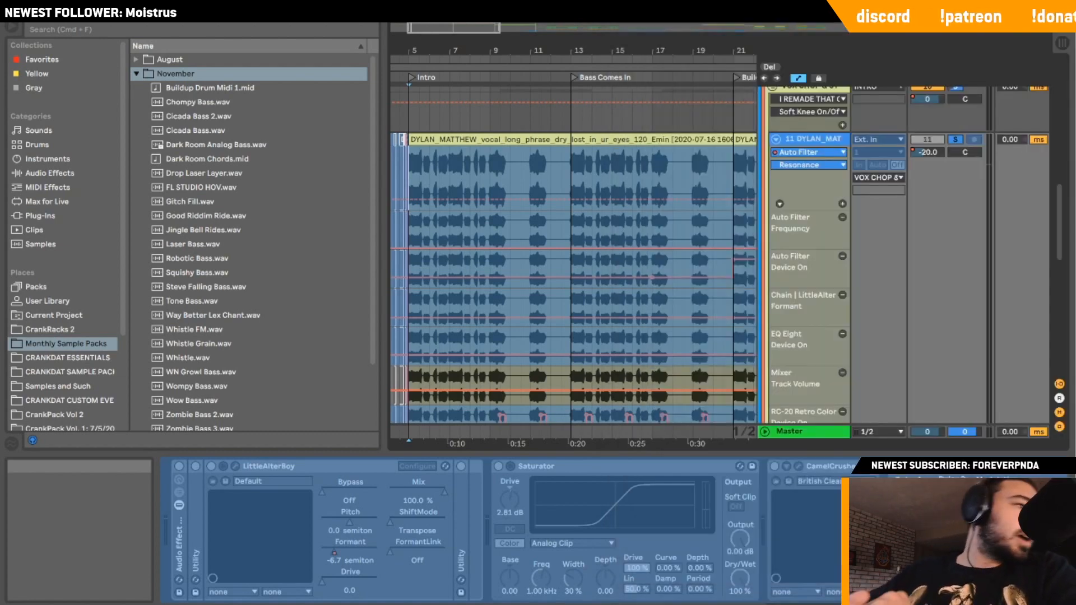
Examine vocal track 11's clips from the chopped section before the Intro marker through to DROP HITS.
{"action": "left_click_drag", "start_coordinate": [423, 32], "coordinate": [408, 30]}
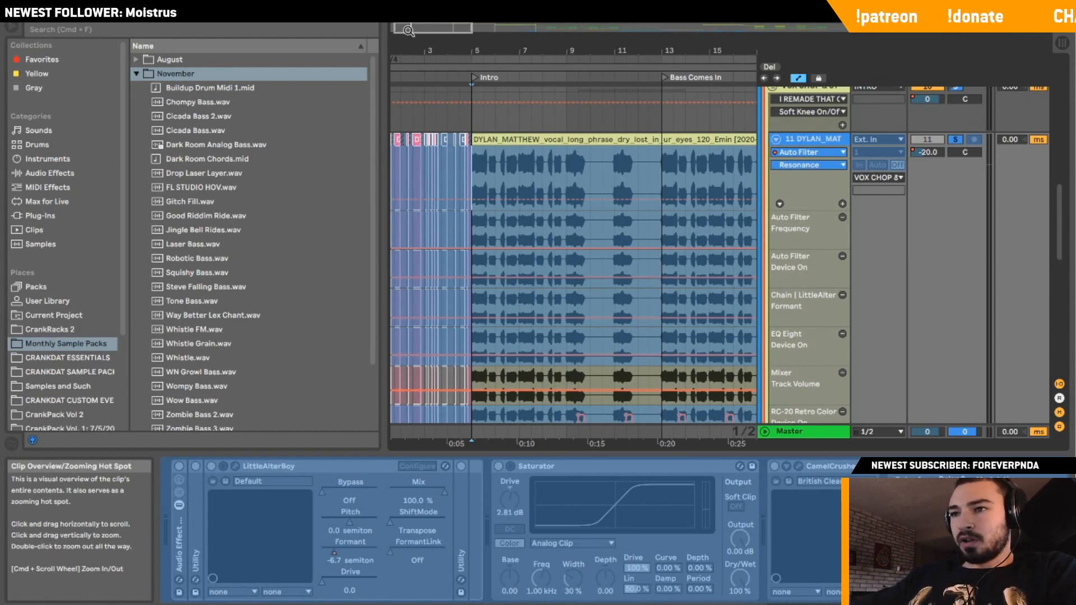
{"action": "left_click", "coordinate": [480, 161]}
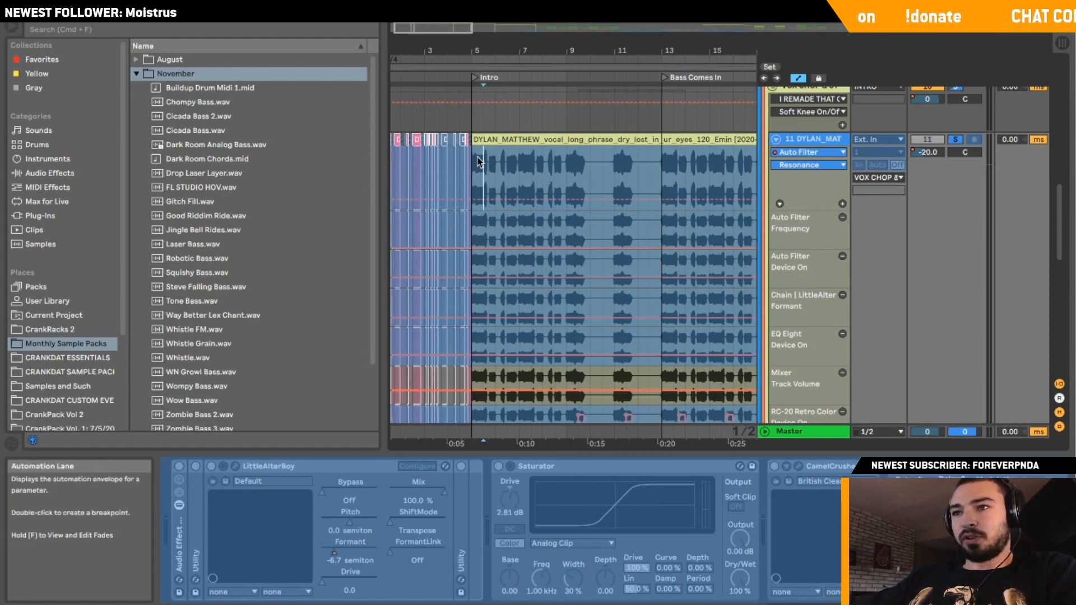
{"action": "left_click_drag", "start_coordinate": [432, 35], "coordinate": [525, 32]}
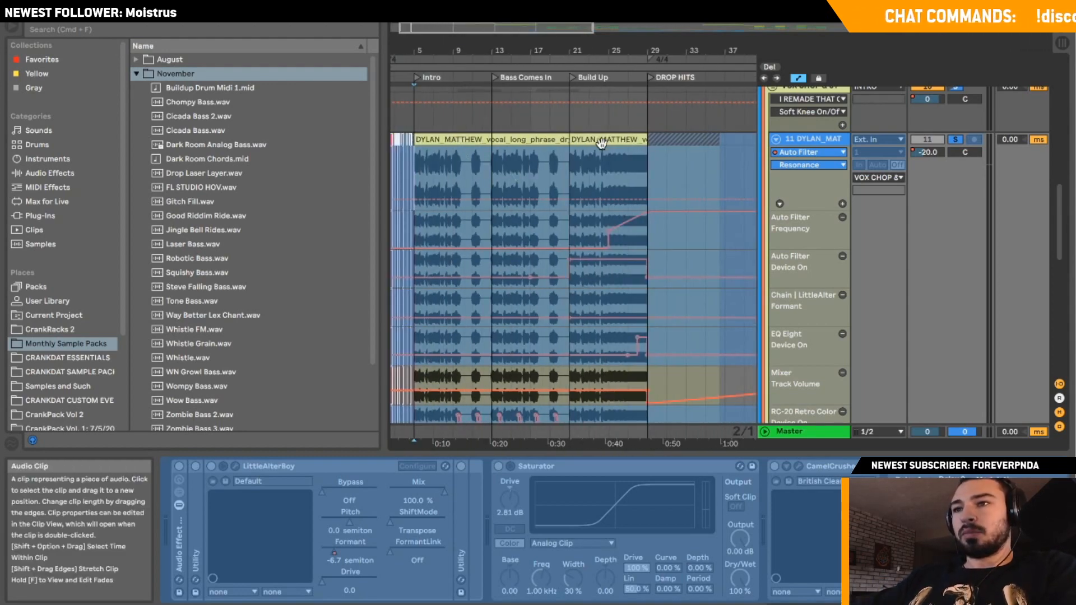
{"action": "left_click_drag", "start_coordinate": [438, 31], "coordinate": [436, 58]}
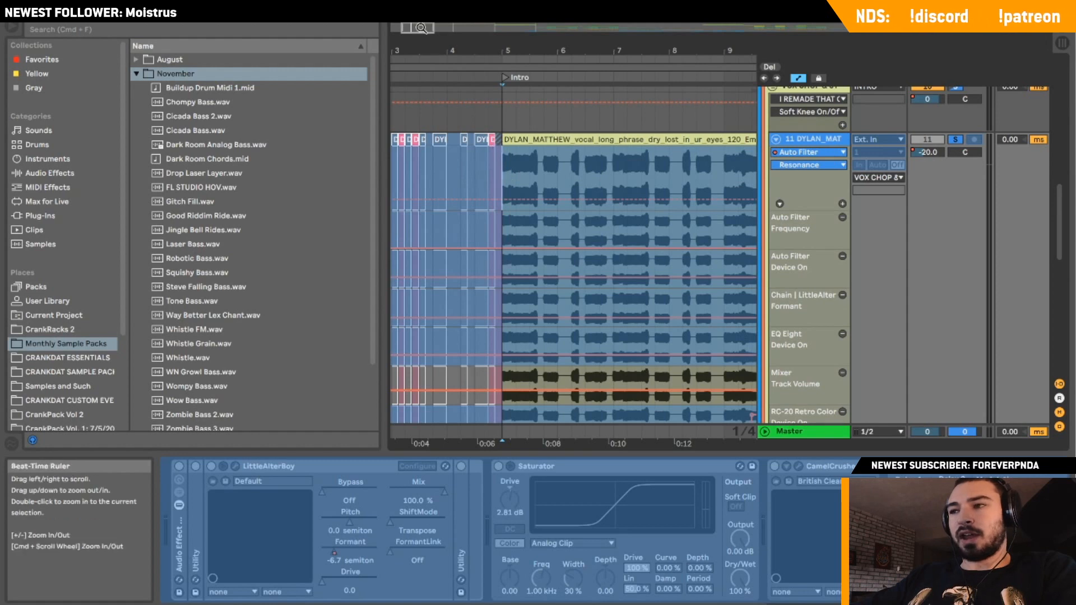
{"action": "left_click_drag", "start_coordinate": [422, 28], "coordinate": [465, 168]}
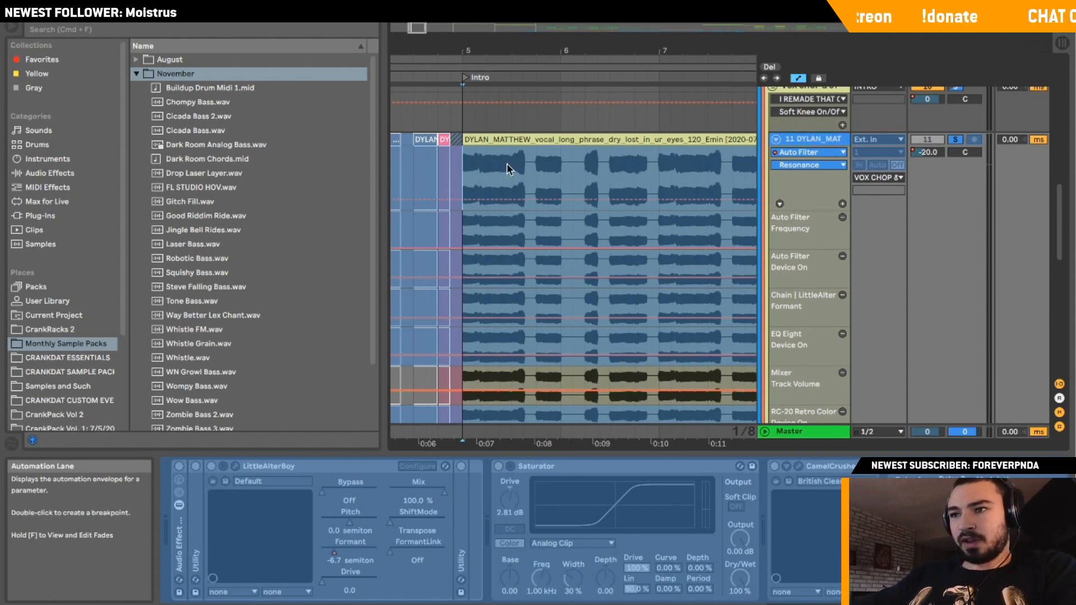
{"action": "scroll", "coordinate": [505, 165], "scroll_direction": "down", "scroll_amount": 3}
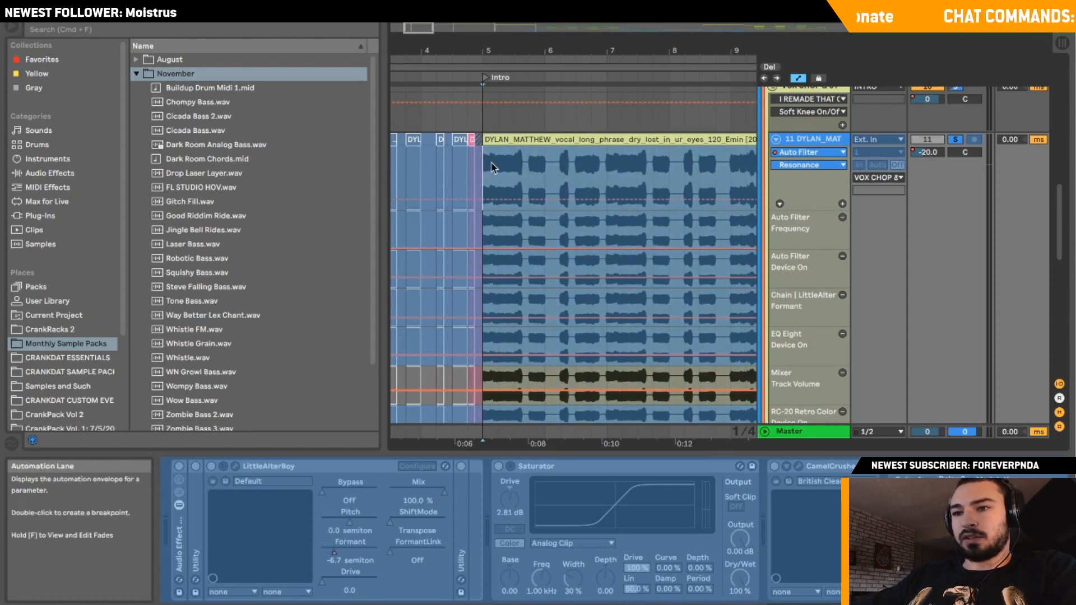
{"action": "left_click_drag", "start_coordinate": [437, 28], "coordinate": [437, 32]}
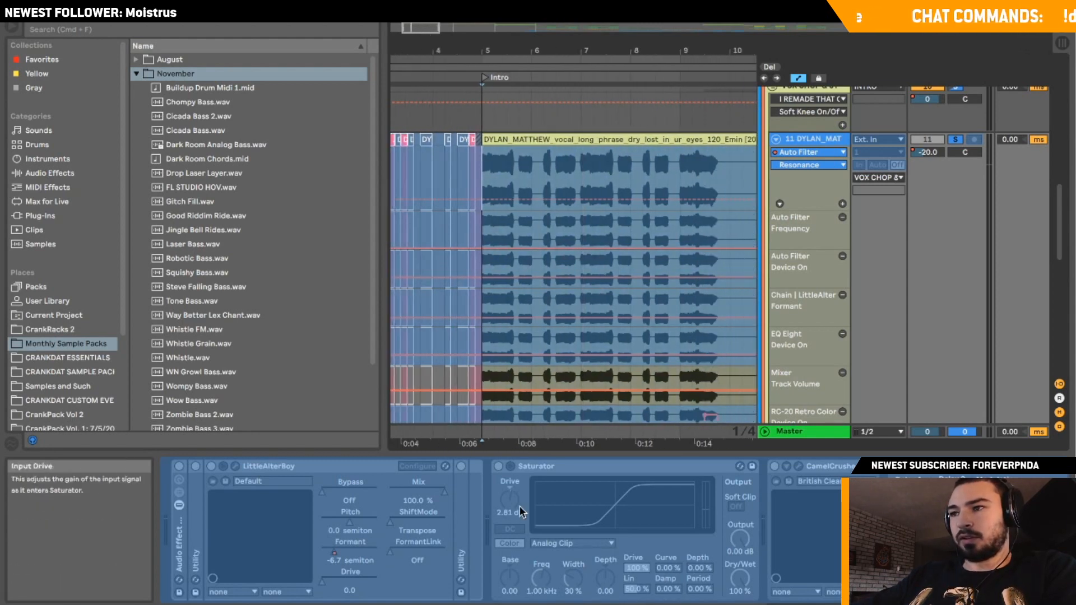
Unfreeze vocal track 11 and fold all the devices in its effect chain, from LittleAlterBoy through Auto Filter.
{"action": "right_click", "coordinate": [819, 141]}
{"action": "left_click", "coordinate": [858, 248]}
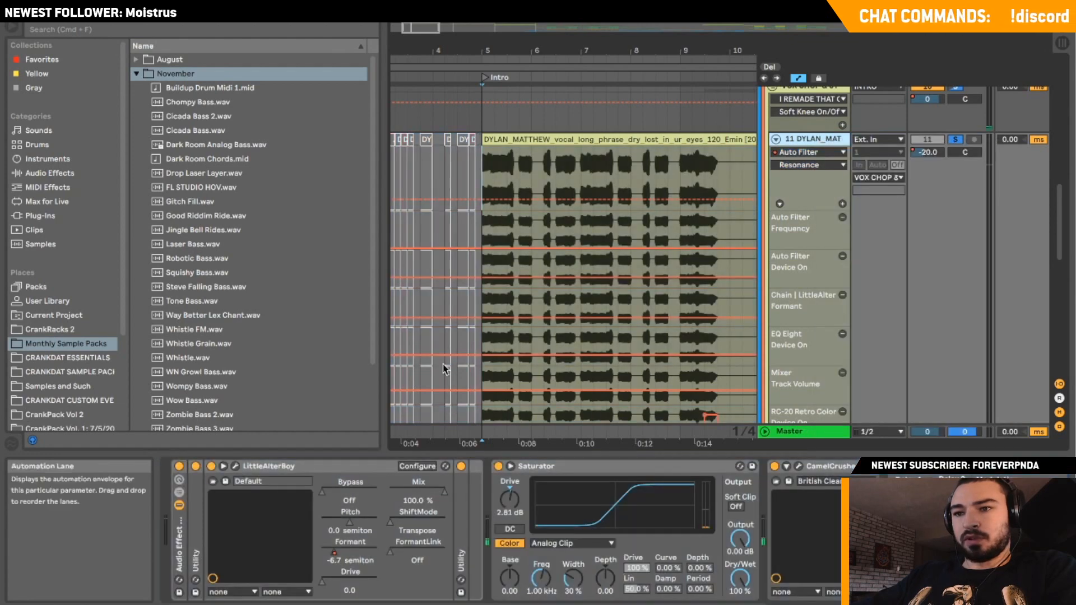
{"action": "double_click", "coordinate": [288, 469]}
{"action": "double_click", "coordinate": [320, 467]}
{"action": "double_click", "coordinate": [353, 467]}
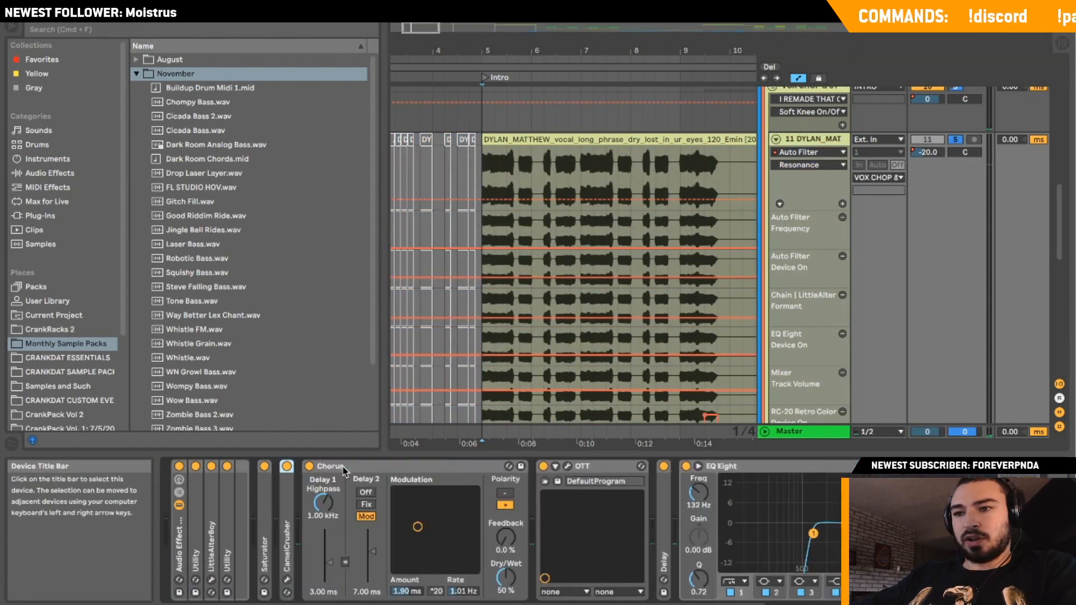
{"action": "double_click", "coordinate": [381, 467]}
{"action": "double_click", "coordinate": [397, 468]}
{"action": "double_click", "coordinate": [399, 466]}
{"action": "double_click", "coordinate": [409, 466]}
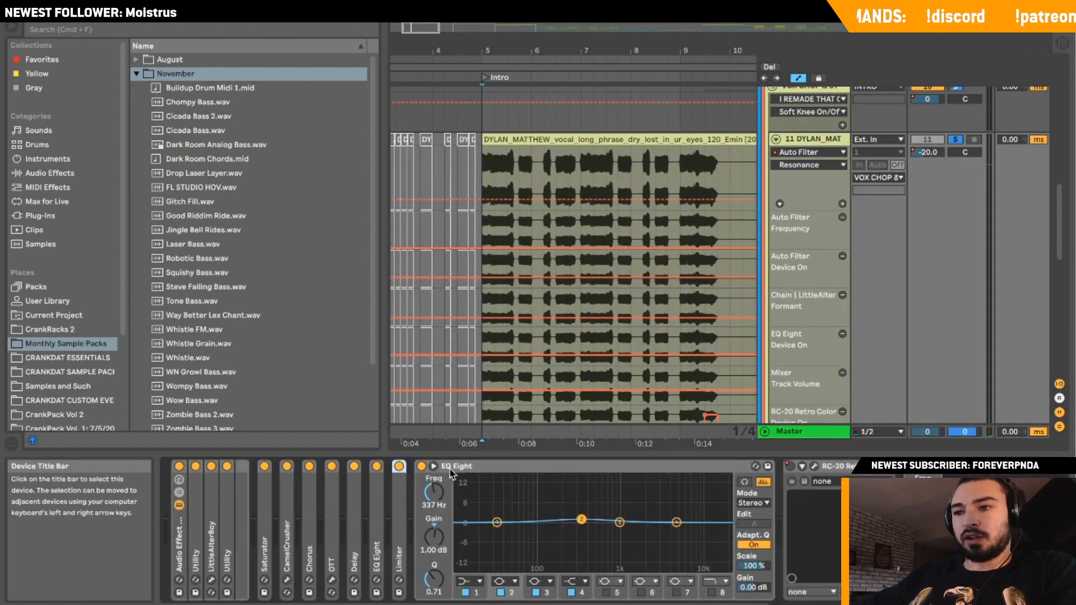
{"action": "double_click", "coordinate": [429, 466]}
{"action": "double_click", "coordinate": [505, 466]}
{"action": "double_click", "coordinate": [485, 466]}
{"action": "double_click", "coordinate": [496, 467]}
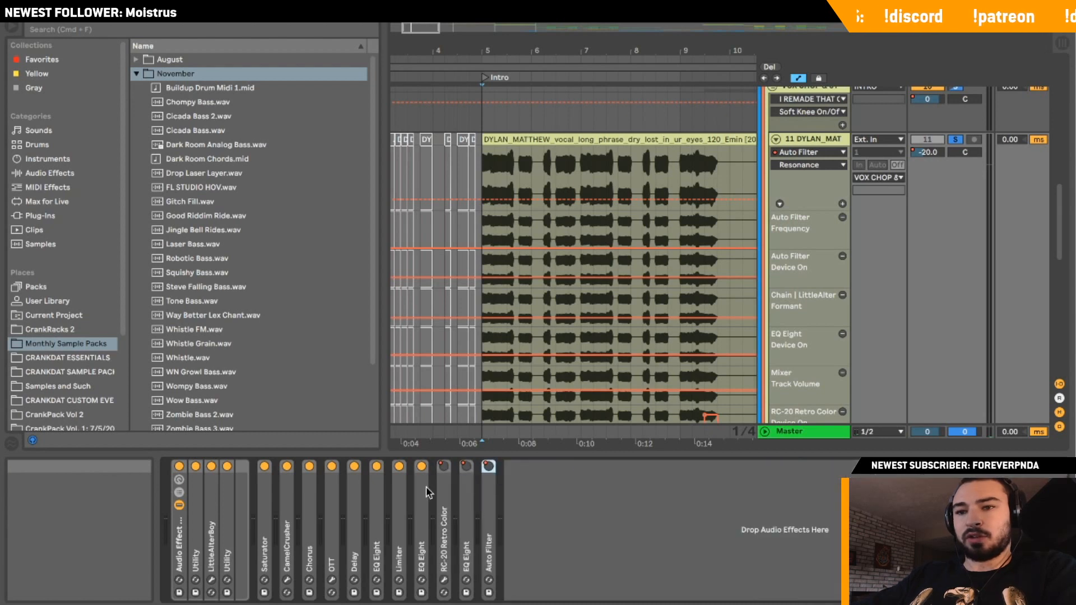
Group all of vocal track 11's effects into an Audio Effect Rack and play the long phrase with the rack switched off.
{"action": "left_click", "coordinate": [179, 532]}
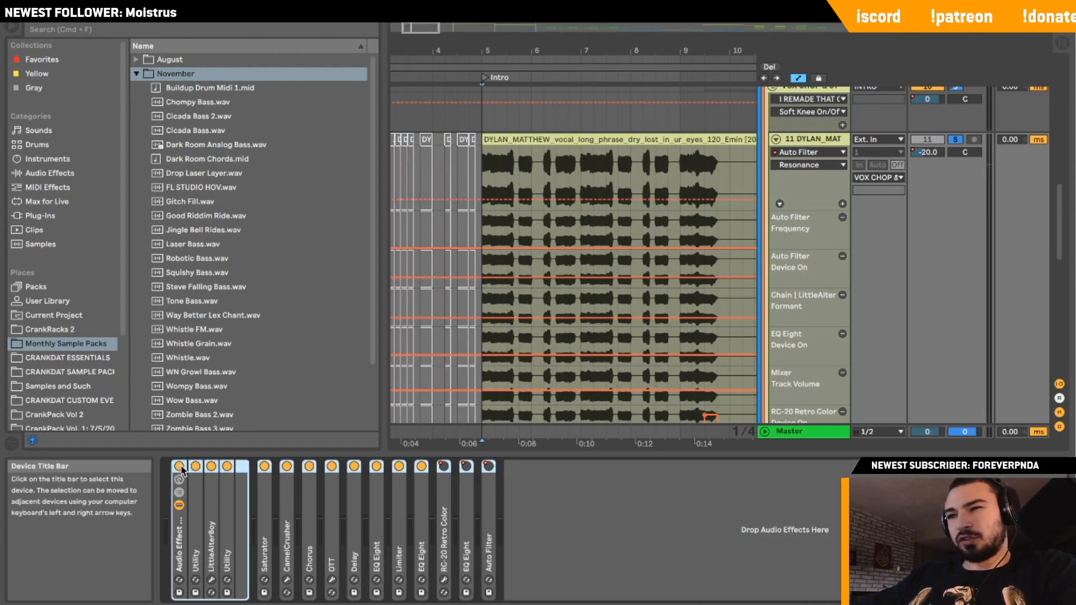
{"action": "left_click", "coordinate": [180, 466]}
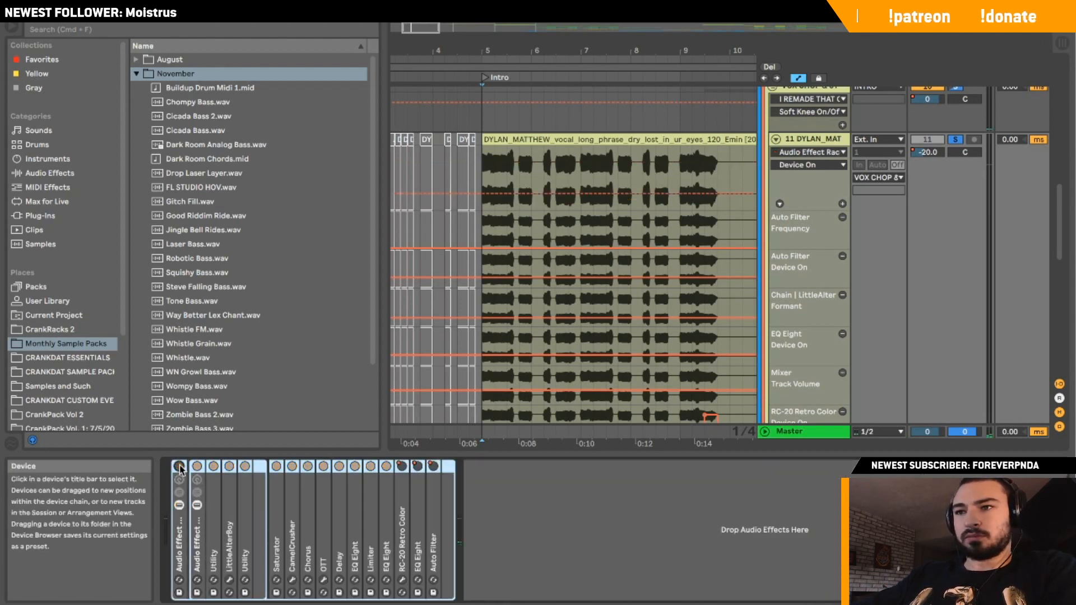
{"action": "key", "text": "space"}
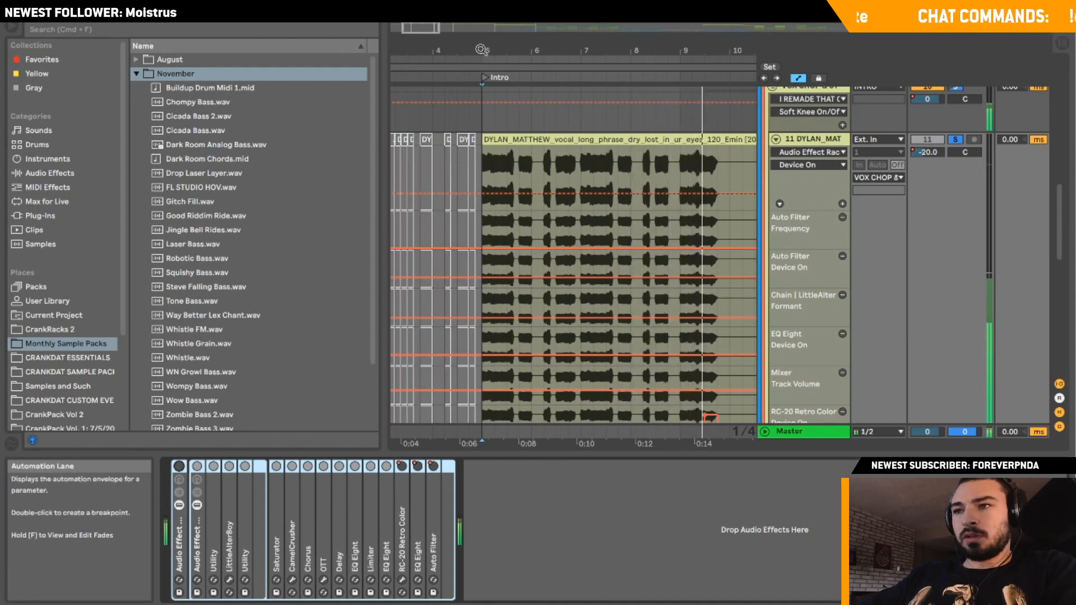
Reactivate the deactivated vocal chop clips between bar 1 and the Intro marker and play them without effects.
{"action": "left_click_drag", "start_coordinate": [423, 28], "coordinate": [414, 28]}
{"action": "scroll", "coordinate": [583, 162], "scroll_direction": "left", "scroll_amount": 2}
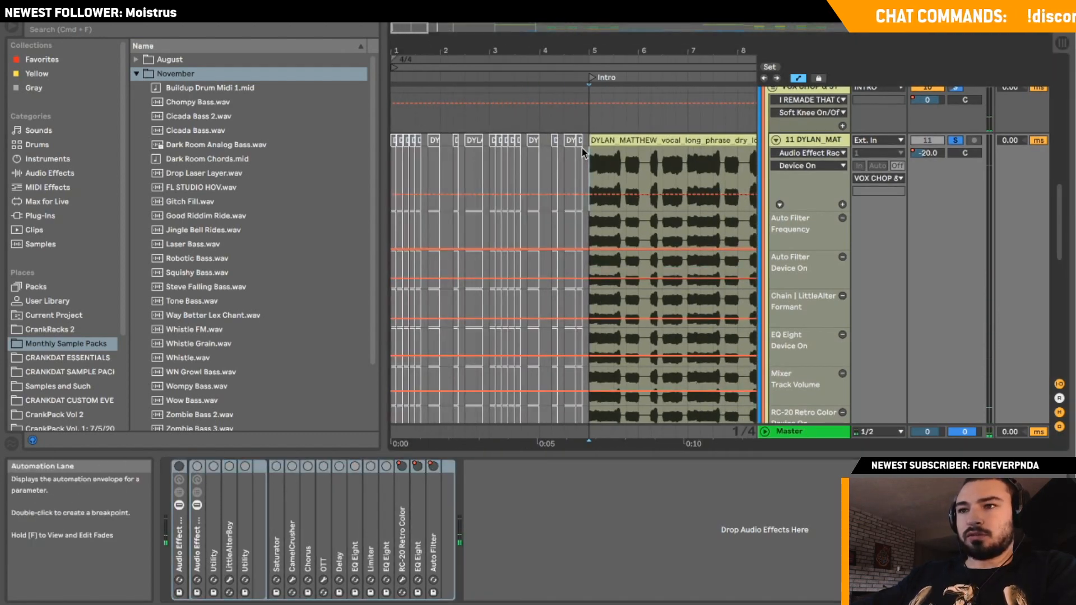
{"action": "left_click_drag", "start_coordinate": [586, 151], "coordinate": [357, 148]}
{"action": "key", "text": "0"}
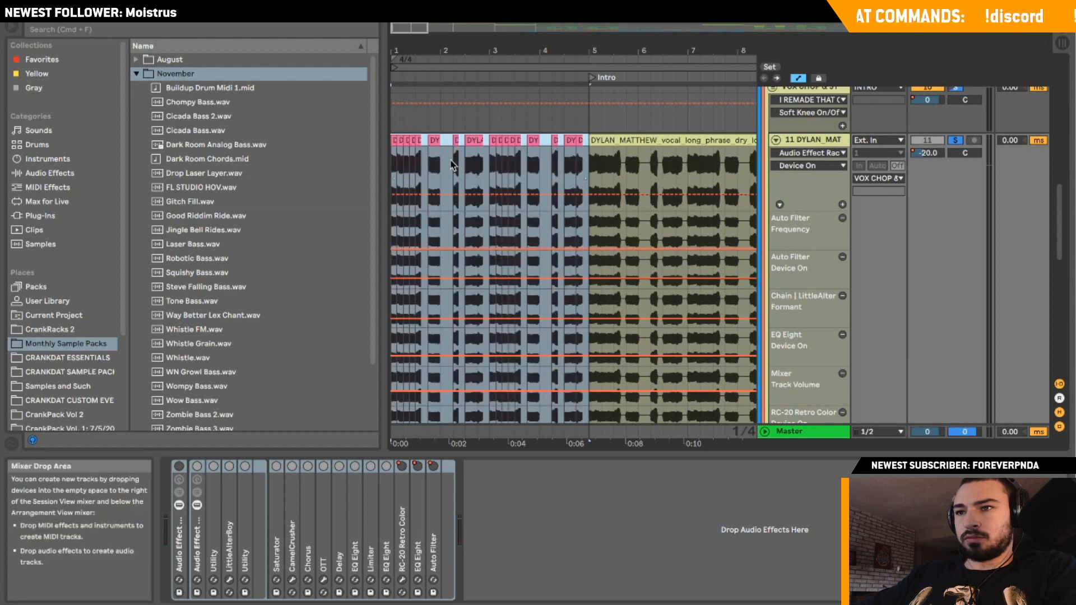
{"action": "key", "text": "space"}
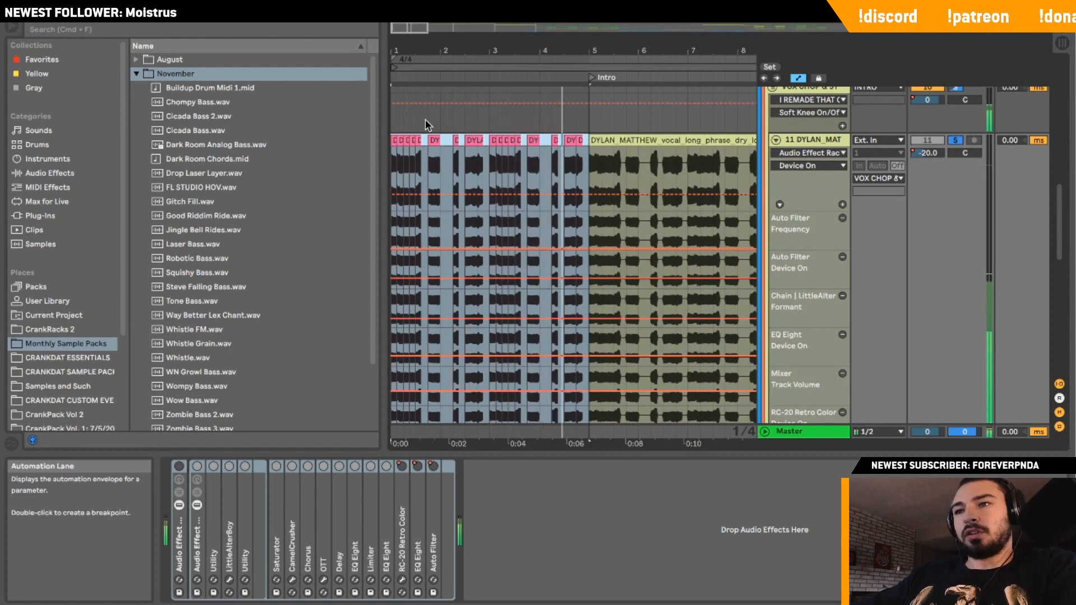
{"action": "key", "text": "space"}
{"action": "left_click", "coordinate": [393, 157]}
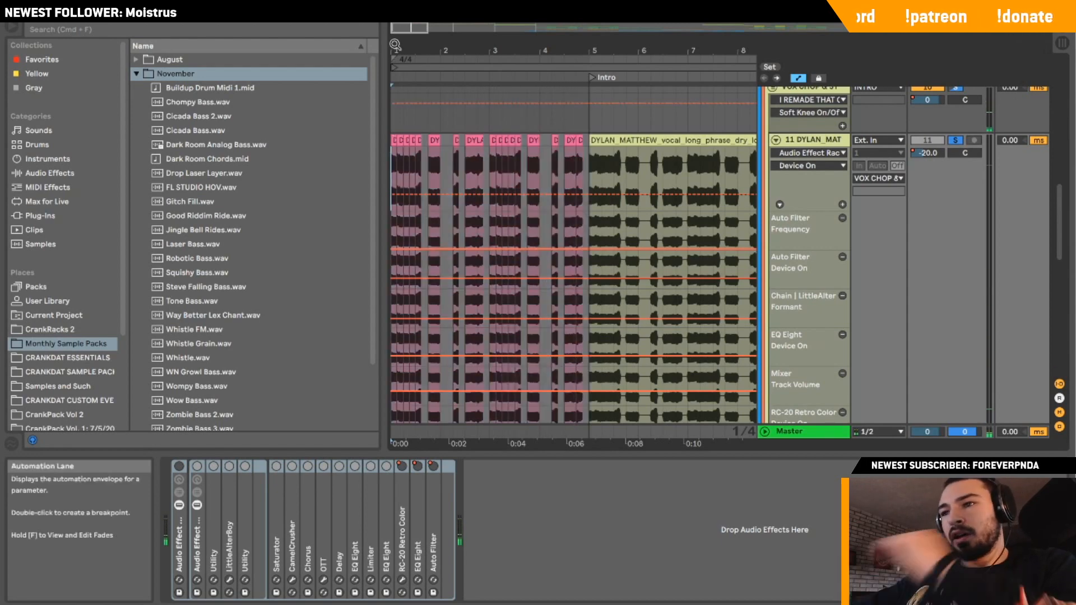
Inspect the long vocal phrase clip at the Intro marker, and play the vocal chops from bar 1.
{"action": "left_click_drag", "start_coordinate": [427, 50], "coordinate": [427, 78]}
{"action": "scroll", "coordinate": [427, 157], "scroll_direction": "down", "scroll_amount": 5}
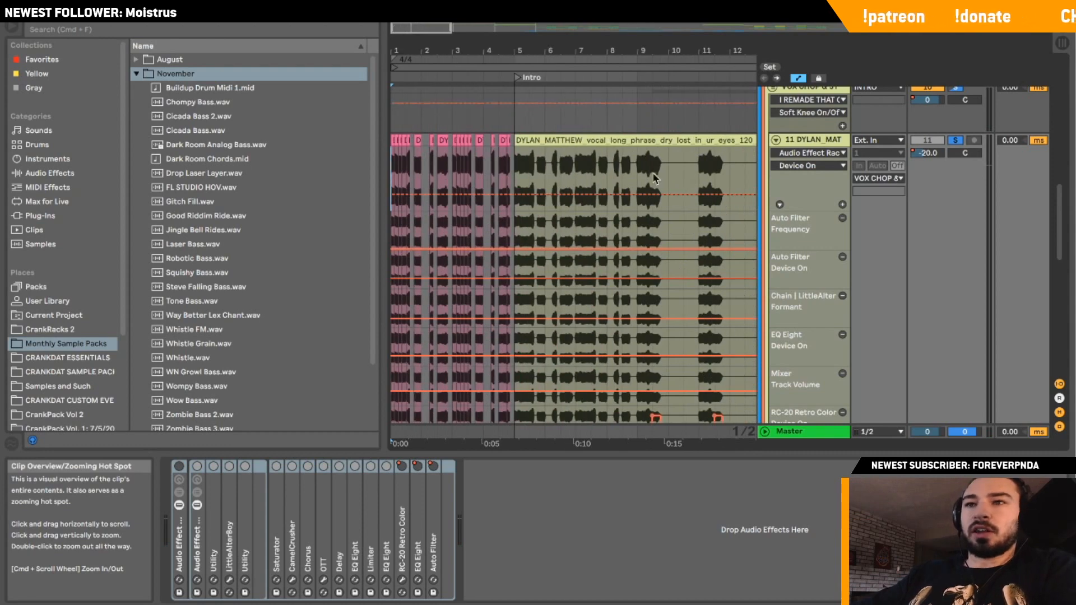
{"action": "left_click", "coordinate": [596, 139]}
{"action": "double_click", "coordinate": [596, 139]}
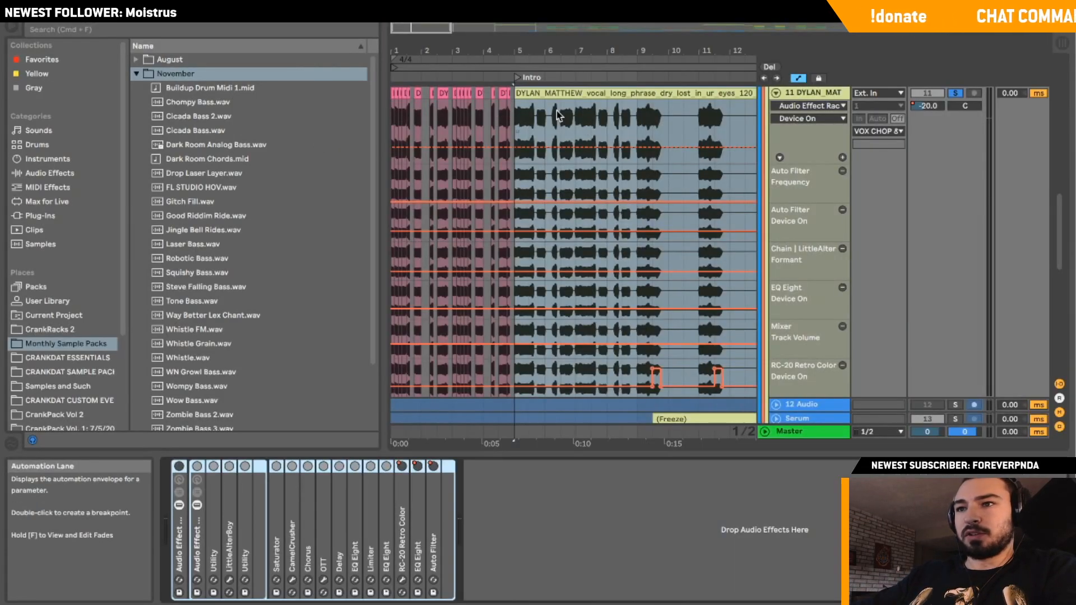
{"action": "left_click_drag", "start_coordinate": [417, 50], "coordinate": [447, 55]}
{"action": "left_click", "coordinate": [394, 166]}
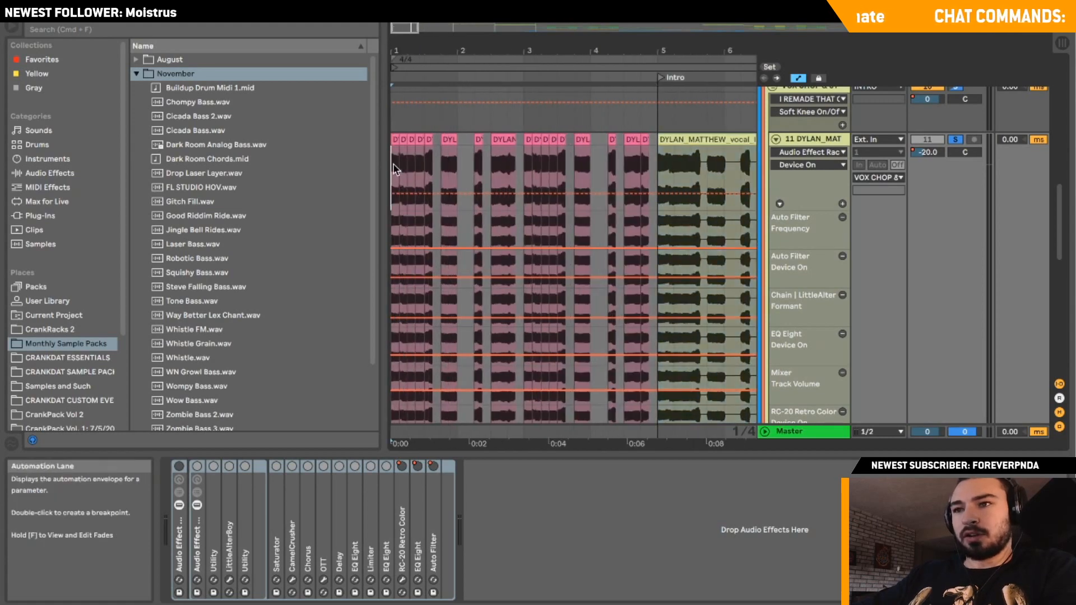
{"action": "key", "text": "space"}
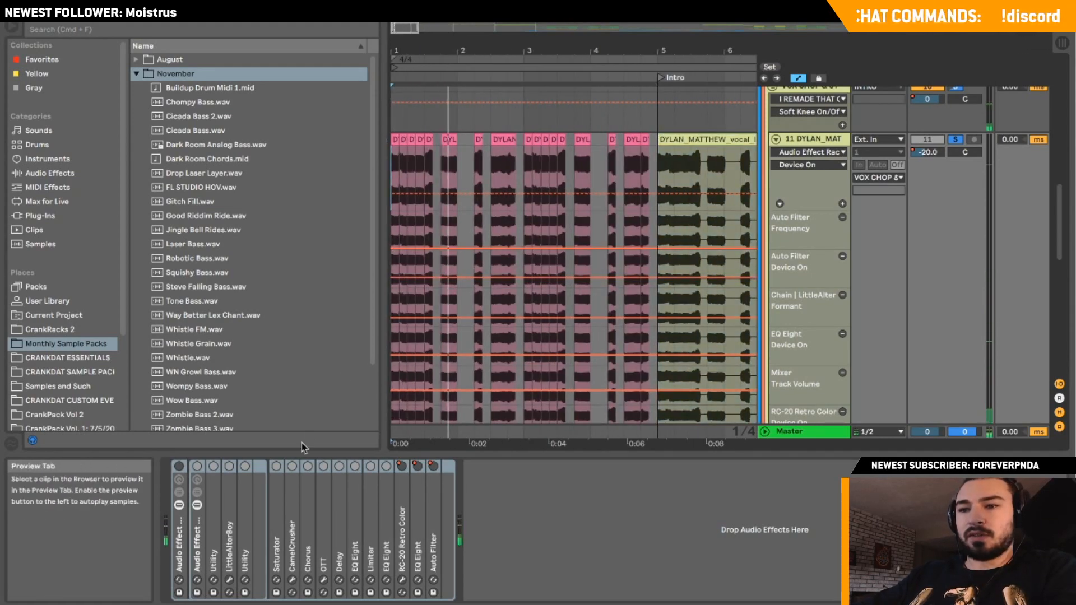
Switch the effect rack back on and unfold LittleAlterBoy, checking the settings of the Utility in front of it.
{"action": "double_click", "coordinate": [233, 514]}
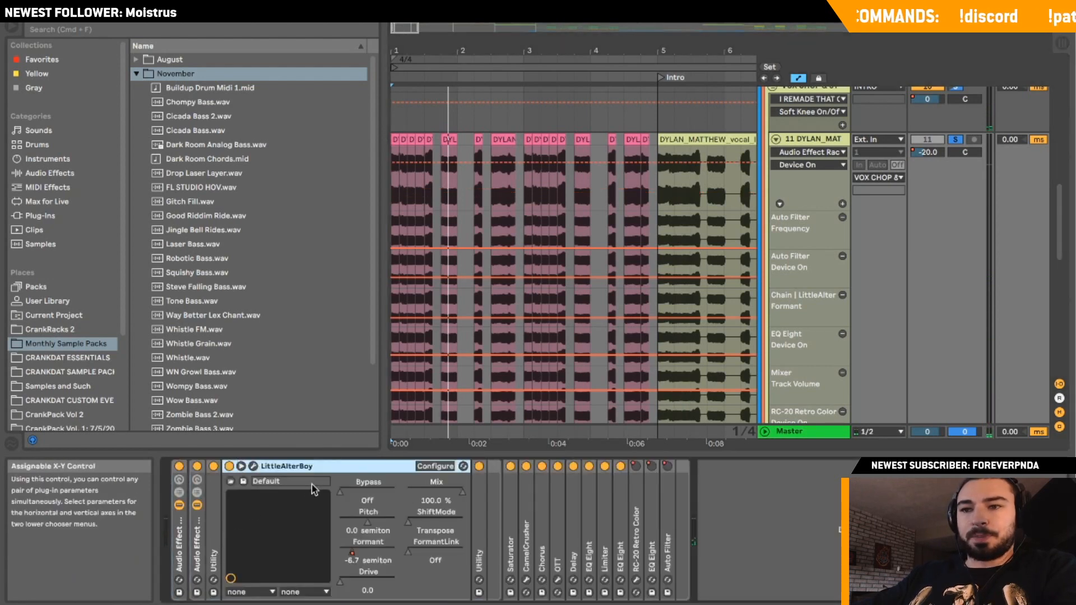
{"action": "double_click", "coordinate": [215, 549]}
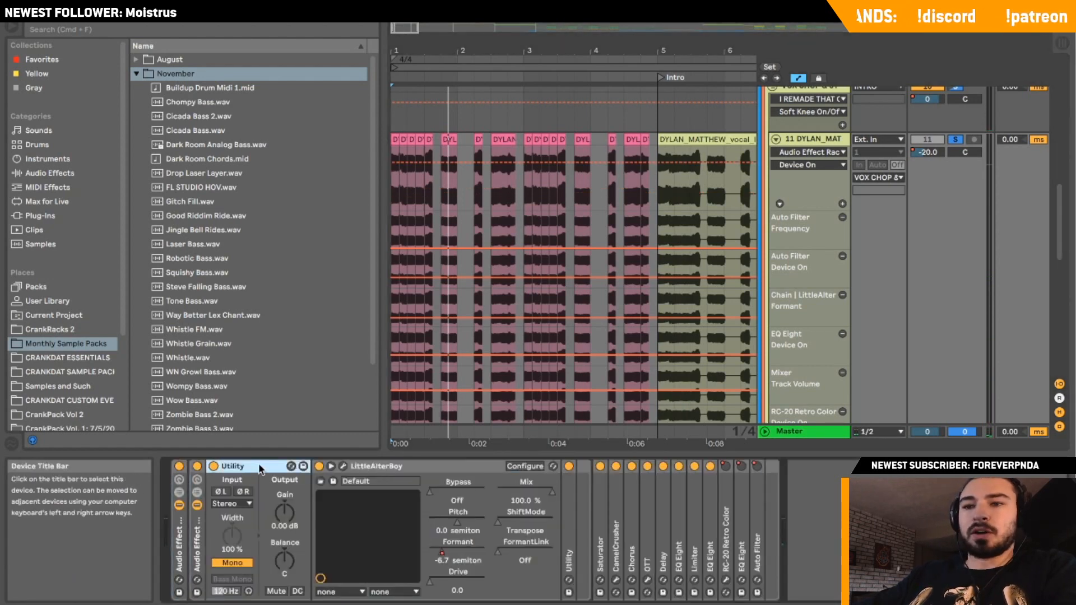
{"action": "double_click", "coordinate": [247, 470]}
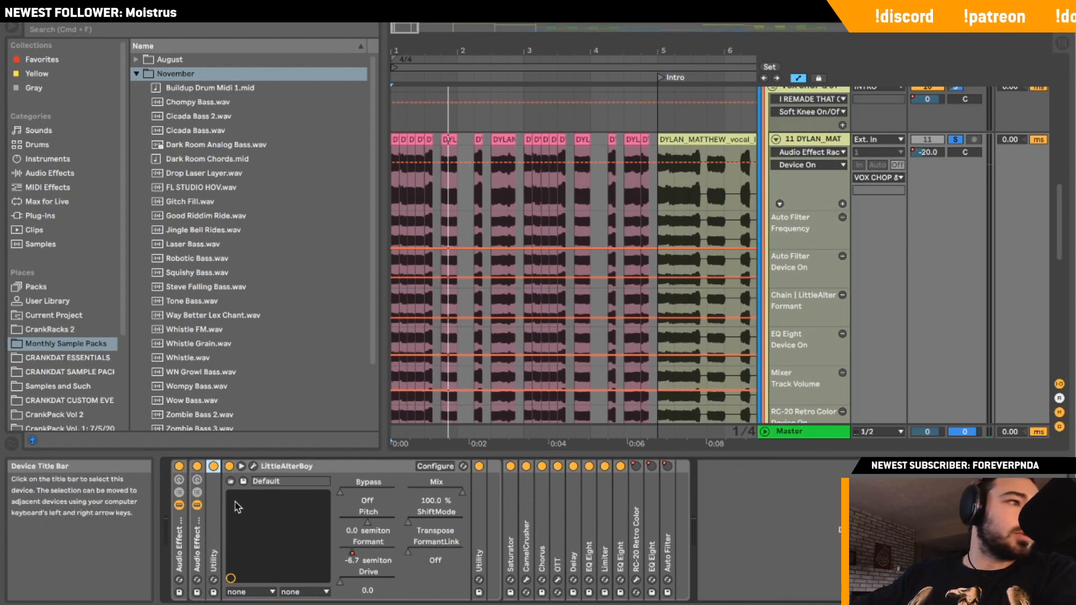
{"action": "left_click", "coordinate": [282, 469]}
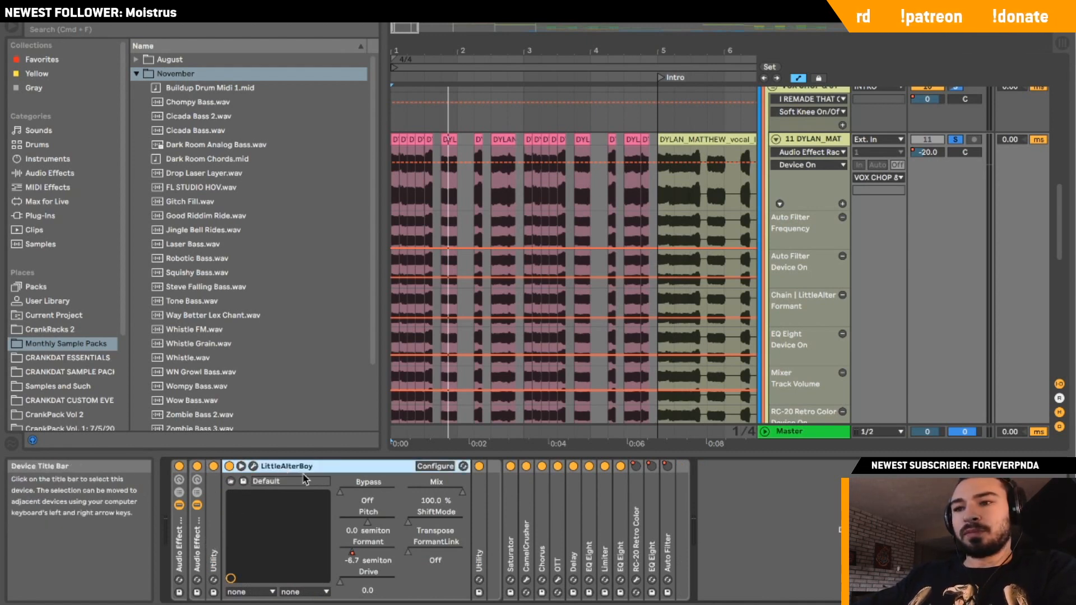
Show LittleAlterBoy's Formant automation in a new lane, and check the Utility that follows it.
{"action": "right_click", "coordinate": [364, 548]}
{"action": "left_click", "coordinate": [387, 543]}
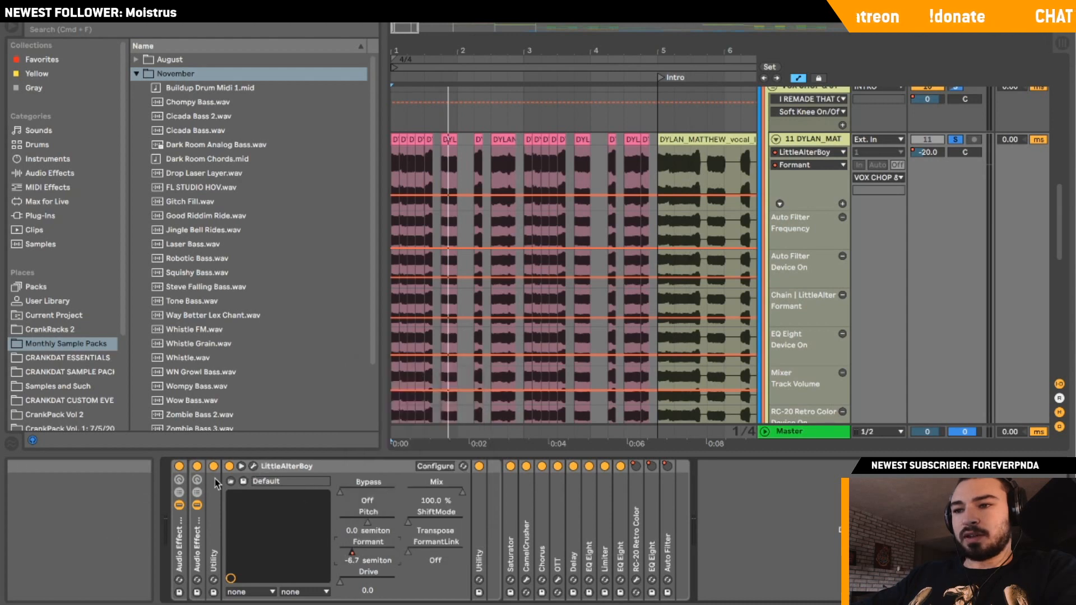
{"action": "double_click", "coordinate": [479, 527]}
{"action": "double_click", "coordinate": [505, 467]}
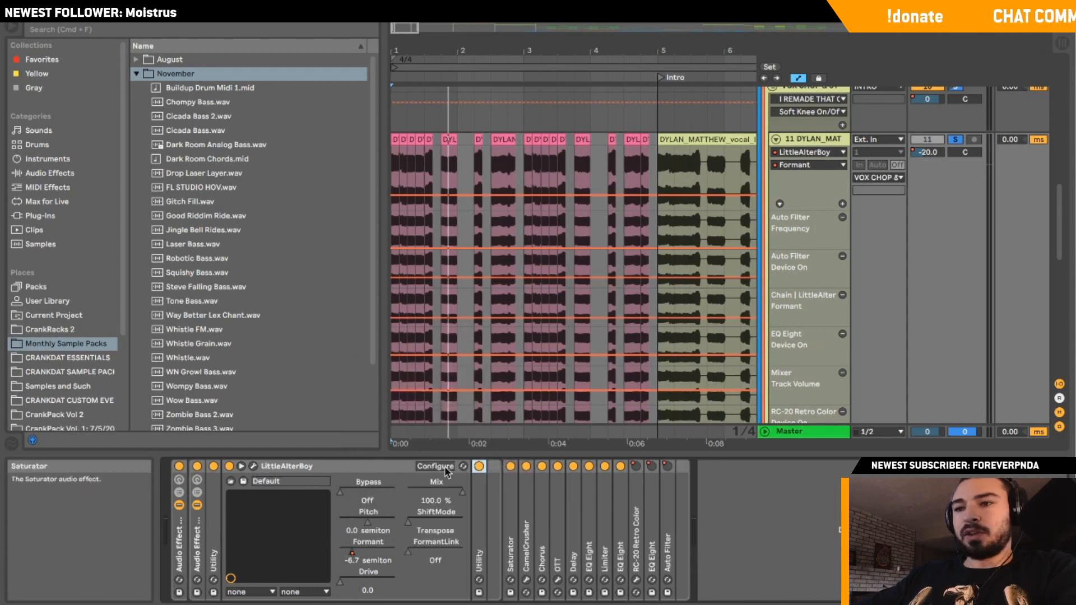
{"action": "right_click", "coordinate": [362, 558]}
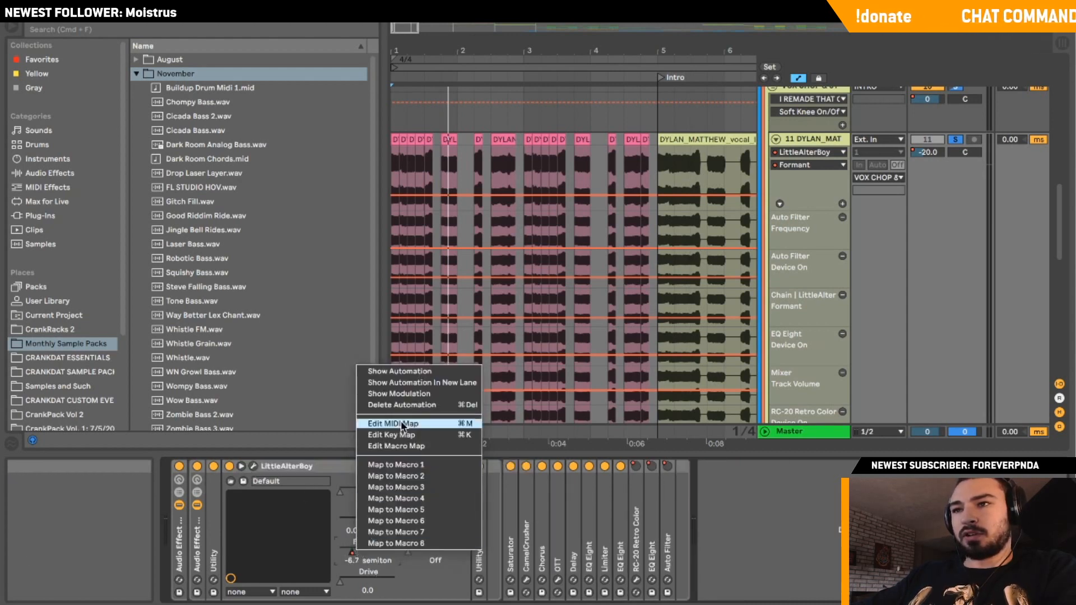
{"action": "left_click", "coordinate": [402, 383]}
Examine the vocal track's automation lanes from bar 1 to DROP HITS, and open the LittleAlterBoy plug-in window.
{"action": "mouse_move", "coordinate": [415, 28]}
{"action": "left_mouse_down"}
{"action": "mouse_move", "coordinate": [415, 7]}
{"action": "mouse_move", "coordinate": [415, 17]}
{"action": "left_mouse_up"}
{"action": "scroll", "coordinate": [497, 233], "scroll_direction": "down", "scroll_amount": 3}
{"action": "scroll", "coordinate": [496, 233], "scroll_direction": "up", "scroll_amount": 2}
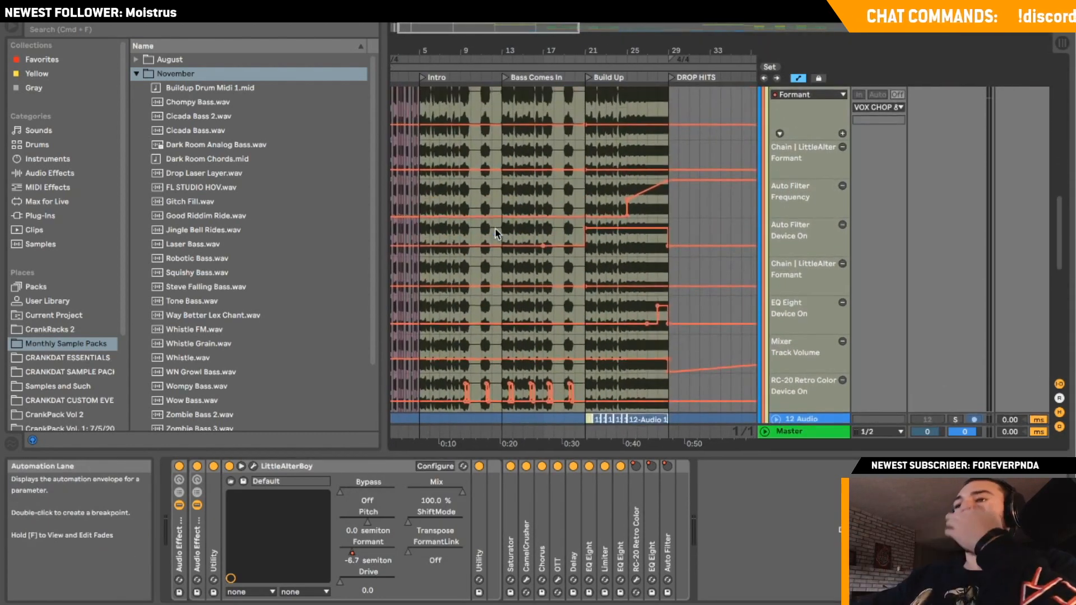
{"action": "scroll", "coordinate": [496, 233], "scroll_direction": "left", "scroll_amount": 2}
{"action": "scroll", "coordinate": [495, 233], "scroll_direction": "up", "scroll_amount": 1}
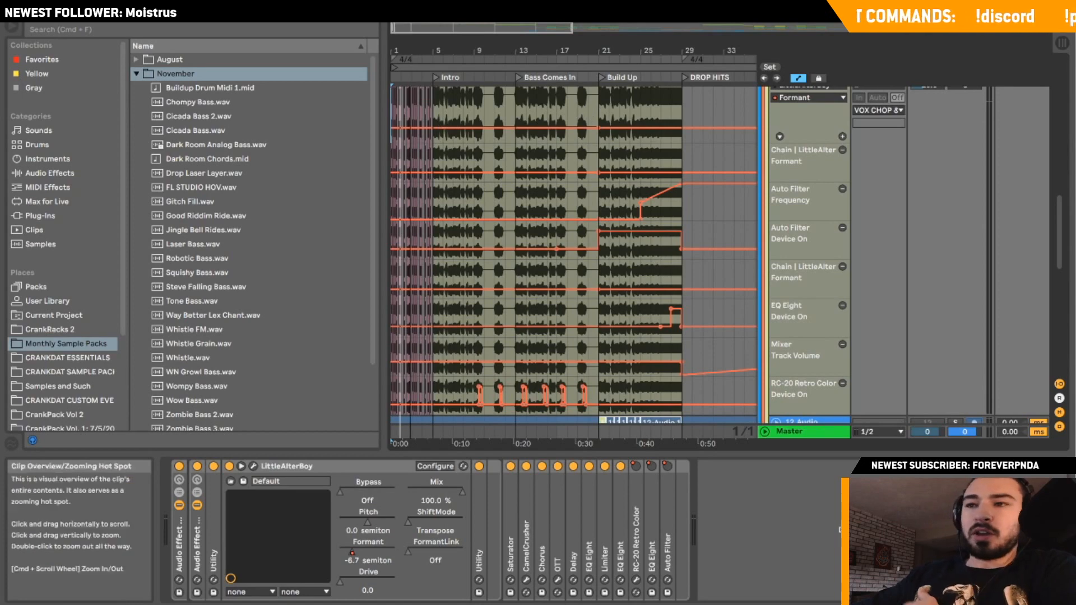
{"action": "left_click_drag", "start_coordinate": [395, 29], "coordinate": [395, 45]}
{"action": "scroll", "coordinate": [404, 383], "scroll_direction": "up", "scroll_amount": 4}
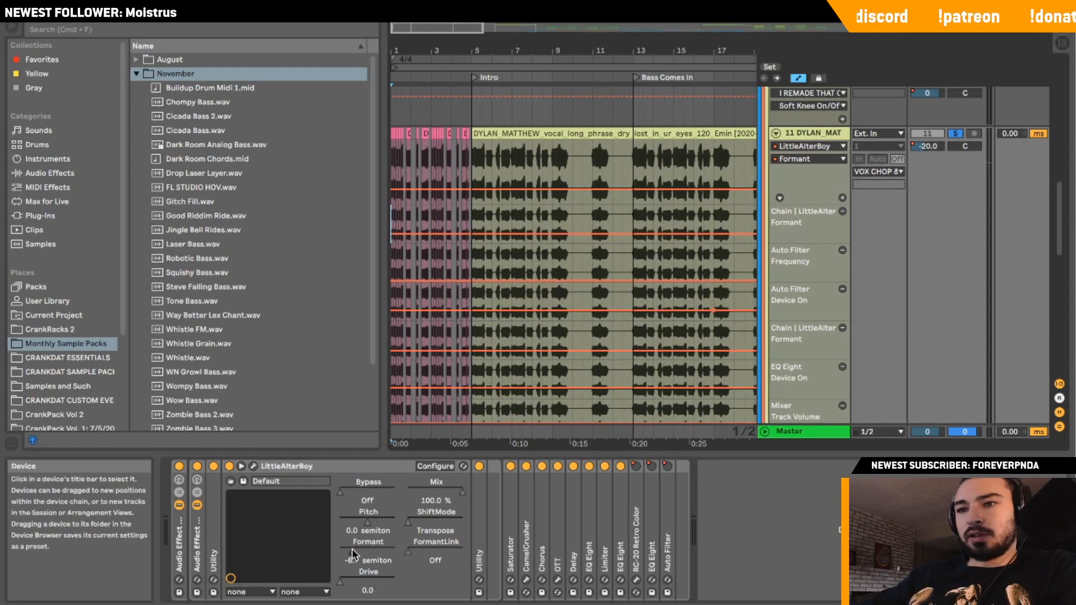
{"action": "left_click", "coordinate": [254, 466]}
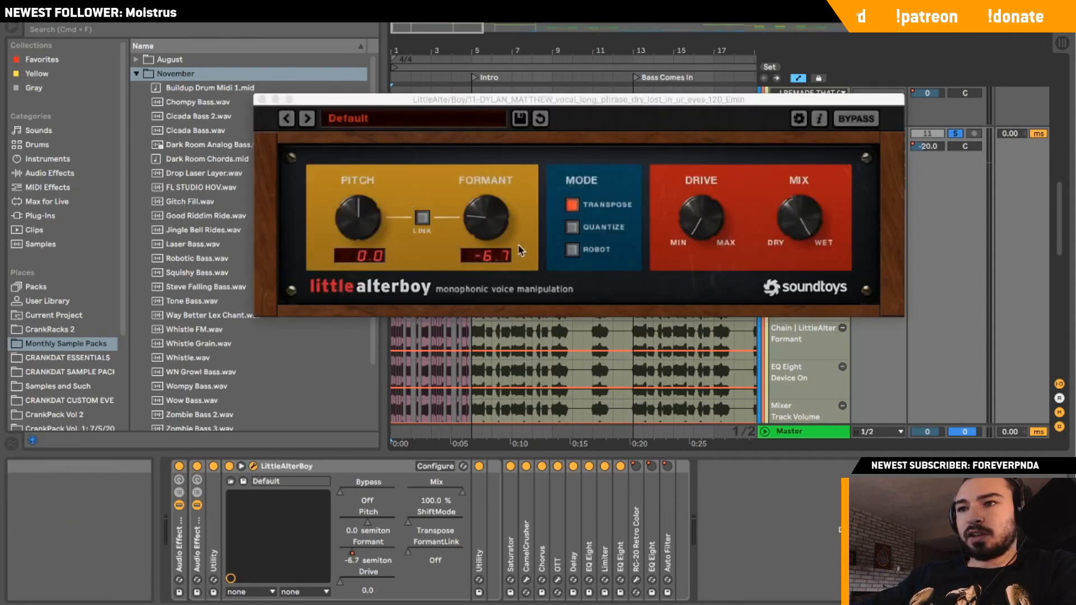
Close the LittleAlterBoy window and play the vocal track from just before the Intro marker.
{"action": "left_click", "coordinate": [262, 101]}
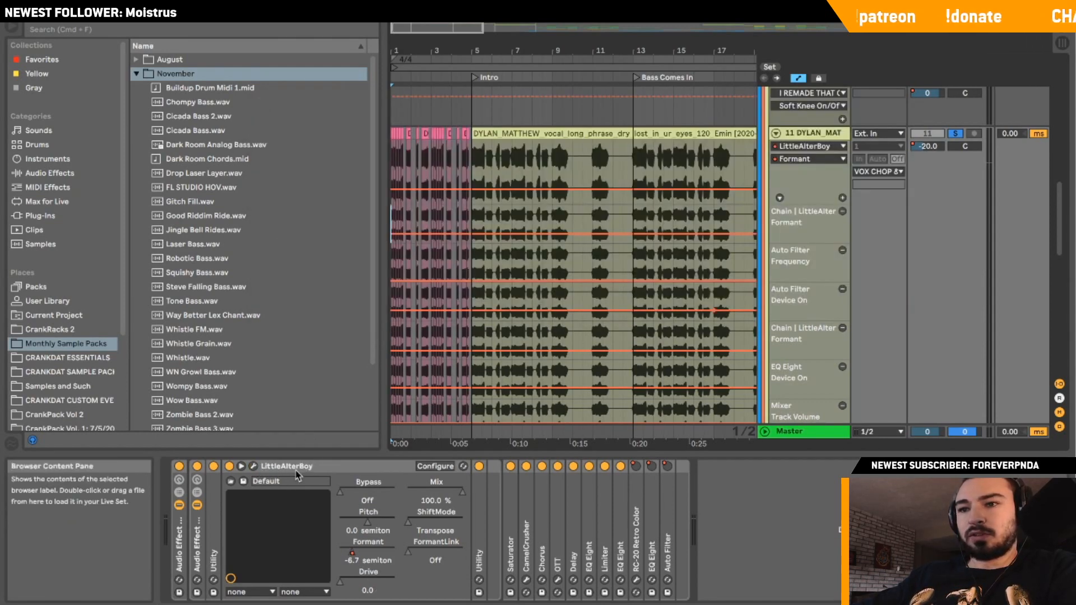
{"action": "left_click", "coordinate": [324, 467]}
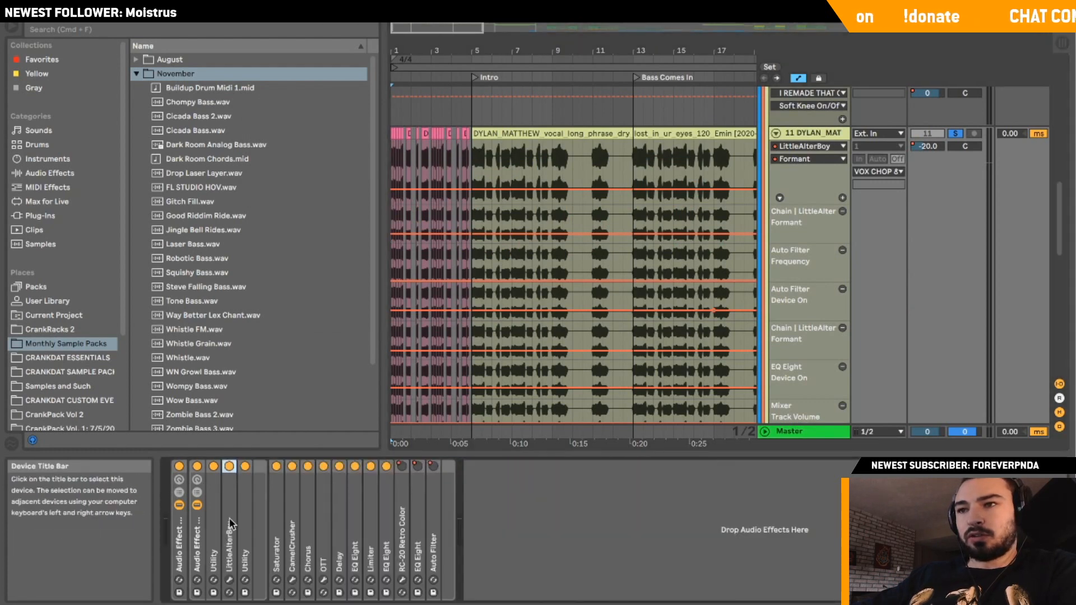
{"action": "left_click", "coordinate": [463, 218]}
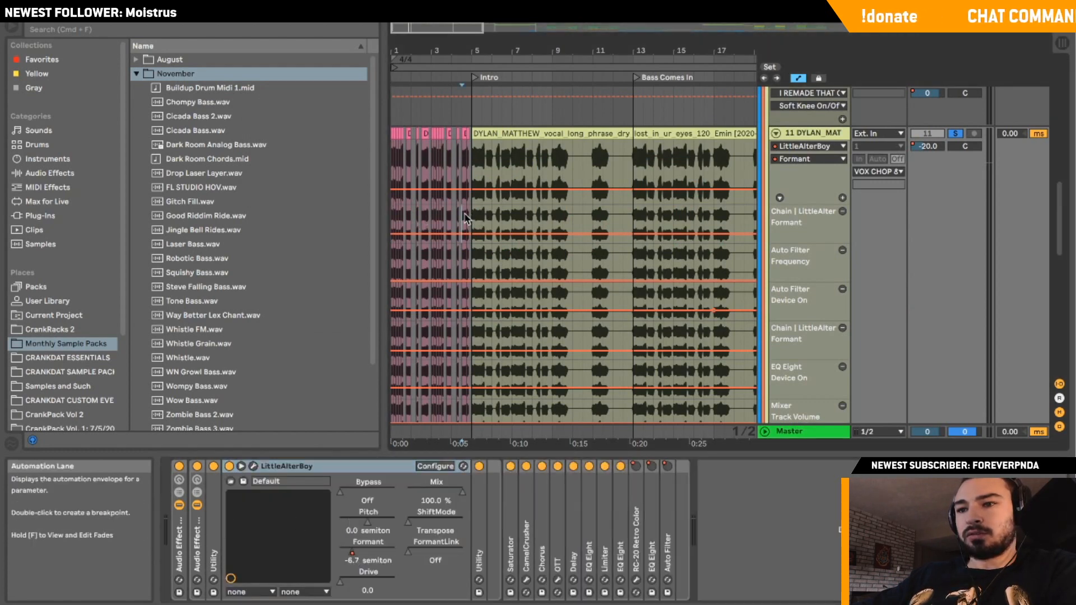
{"action": "key", "text": "space"}
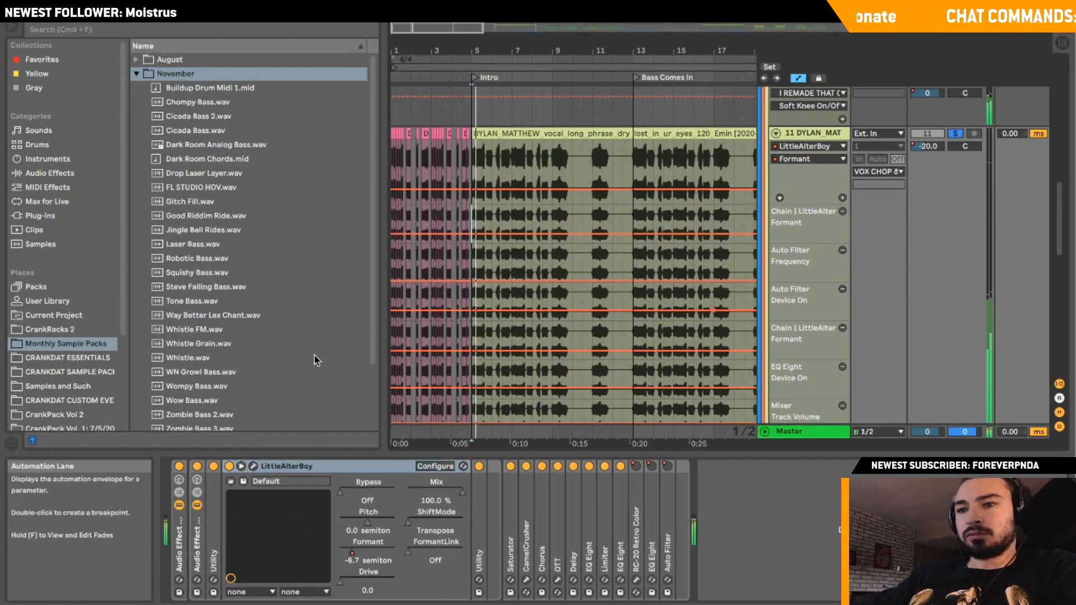
Fold LittleAlterBoy and inspect the Saturator and CamelCrusher in the vocal's effect chain.
{"action": "double_click", "coordinate": [288, 467]}
{"action": "double_click", "coordinate": [278, 520]}
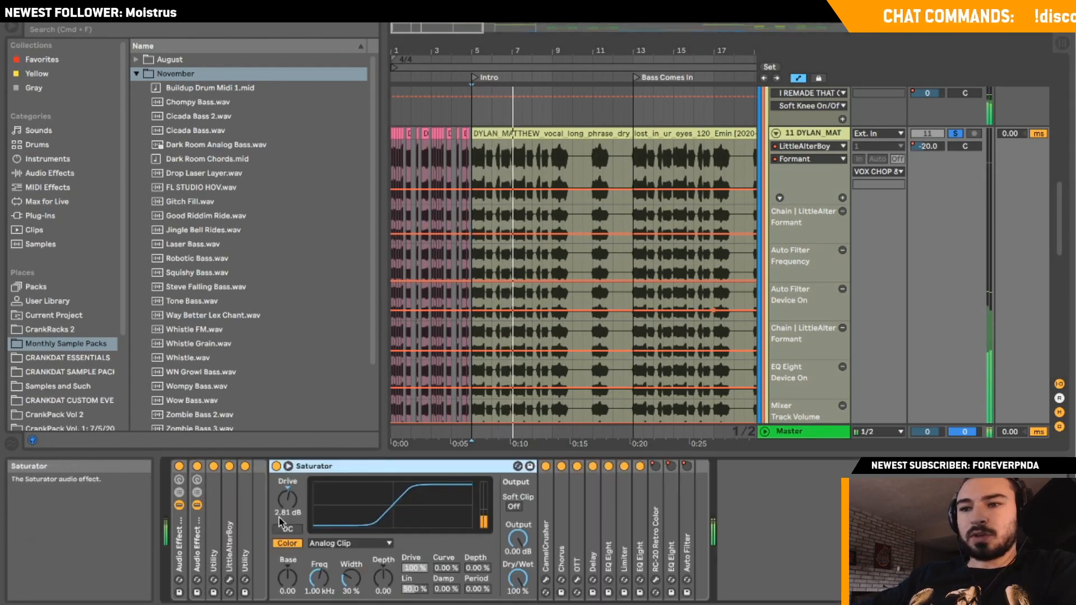
{"action": "double_click", "coordinate": [314, 466]}
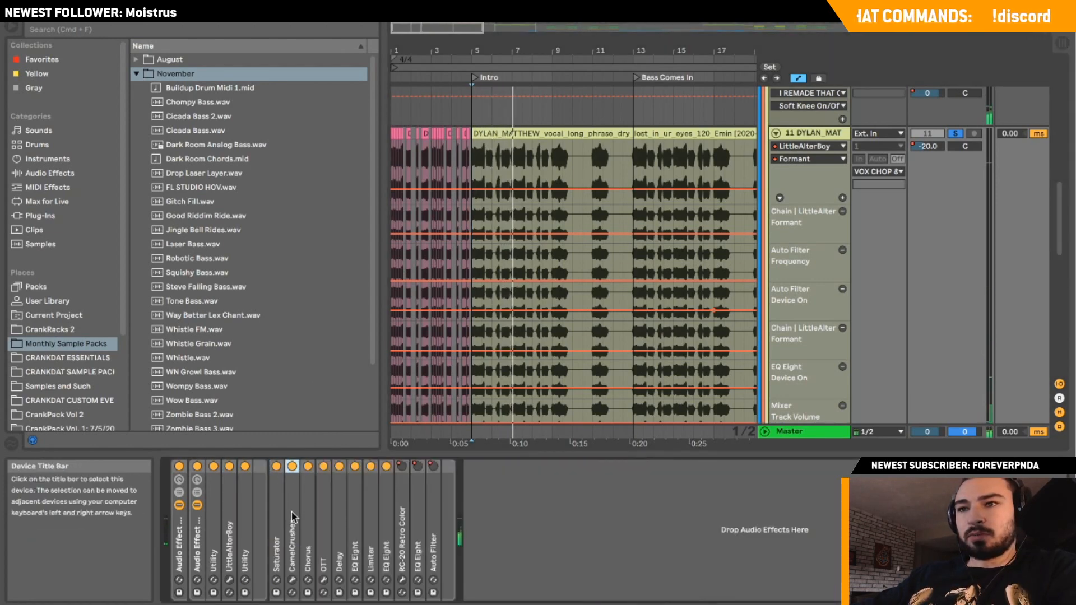
{"action": "double_click", "coordinate": [293, 471]}
{"action": "left_click", "coordinate": [316, 467]}
{"action": "left_click", "coordinate": [316, 466]}
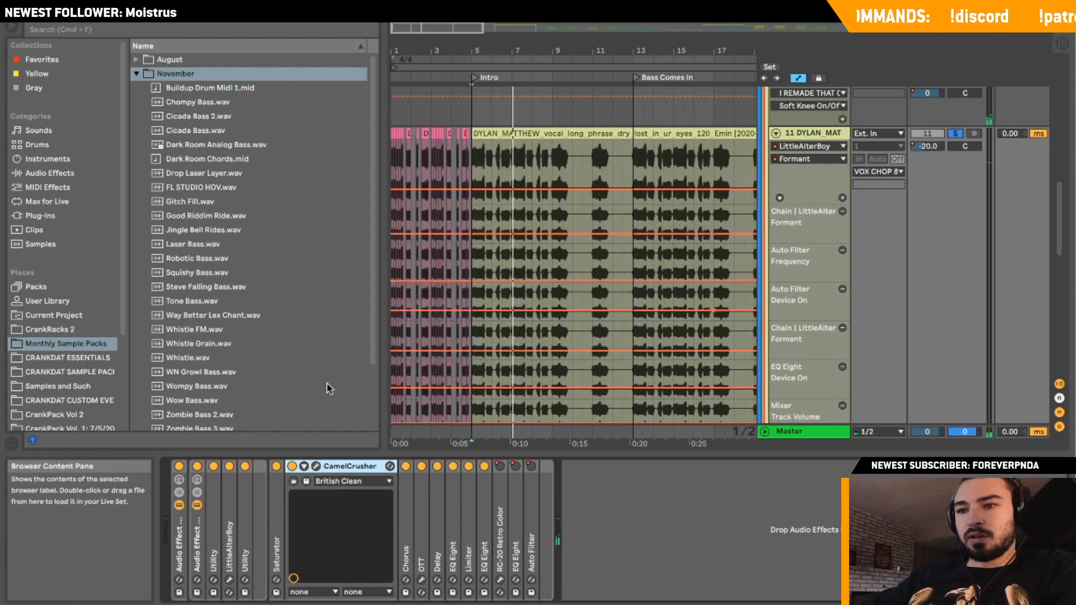
Fold CamelCrusher and inspect the Chorus settings and the OTT plug-in that follow it.
{"action": "double_click", "coordinate": [332, 468]}
{"action": "double_click", "coordinate": [312, 509]}
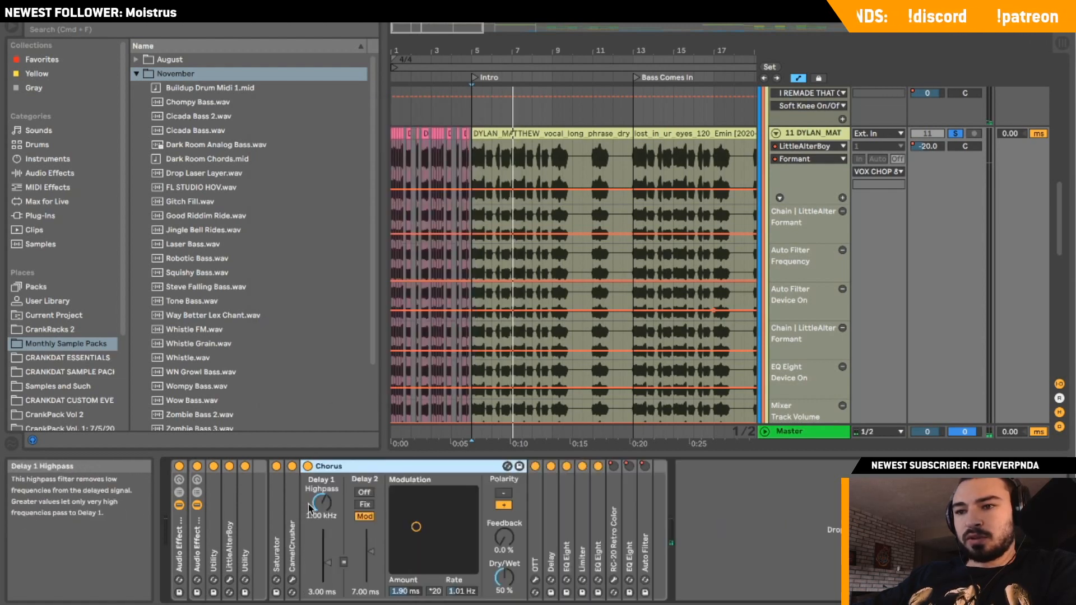
{"action": "double_click", "coordinate": [344, 465]}
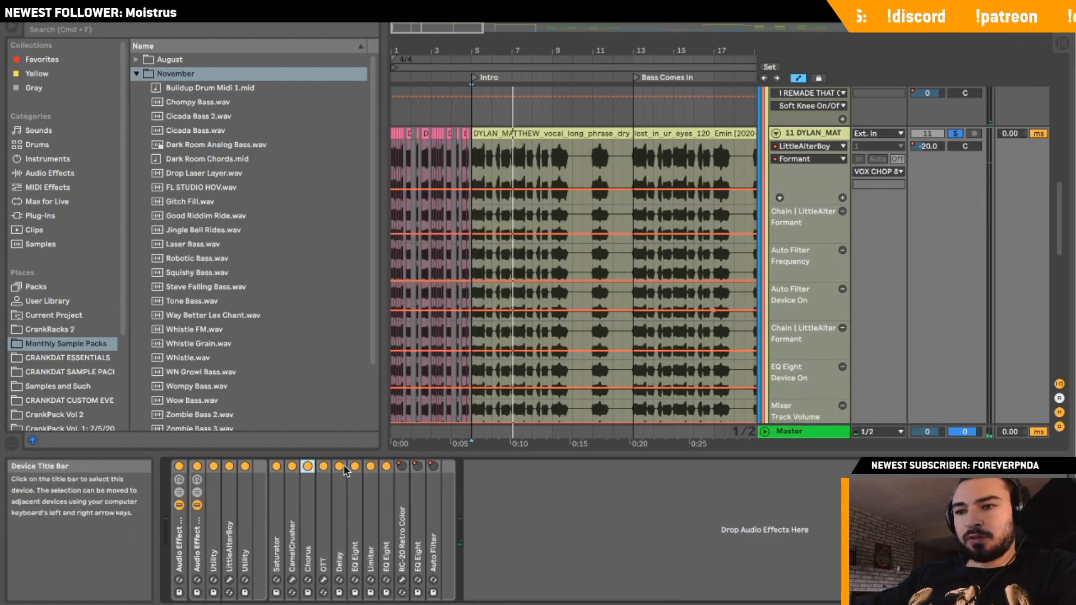
{"action": "double_click", "coordinate": [321, 513]}
{"action": "double_click", "coordinate": [322, 518]}
{"action": "double_click", "coordinate": [322, 527]}
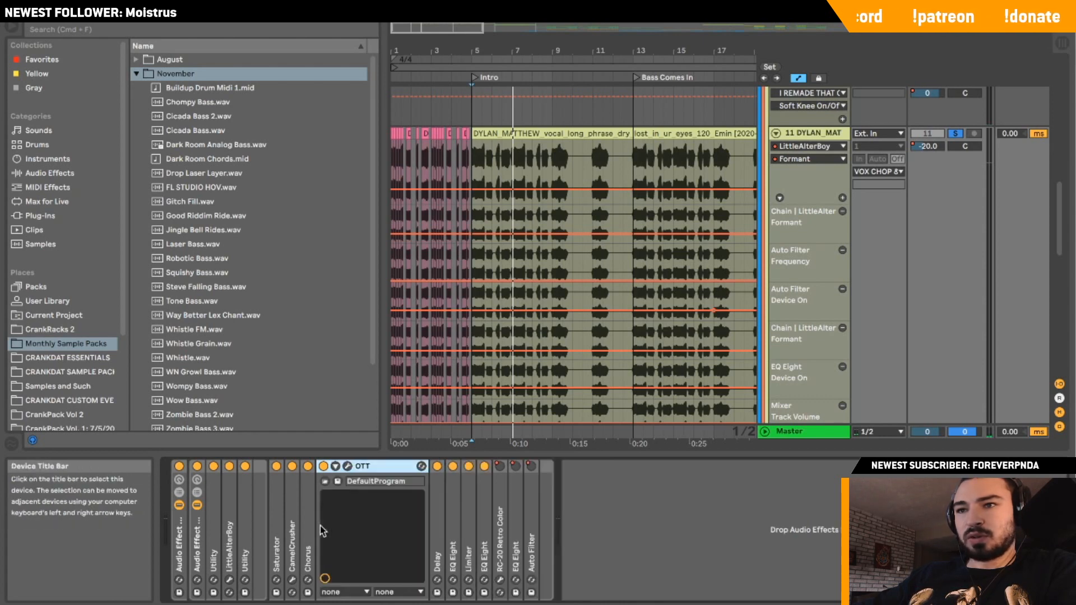
{"action": "left_click", "coordinate": [347, 466]}
{"action": "left_click", "coordinate": [266, 108]}
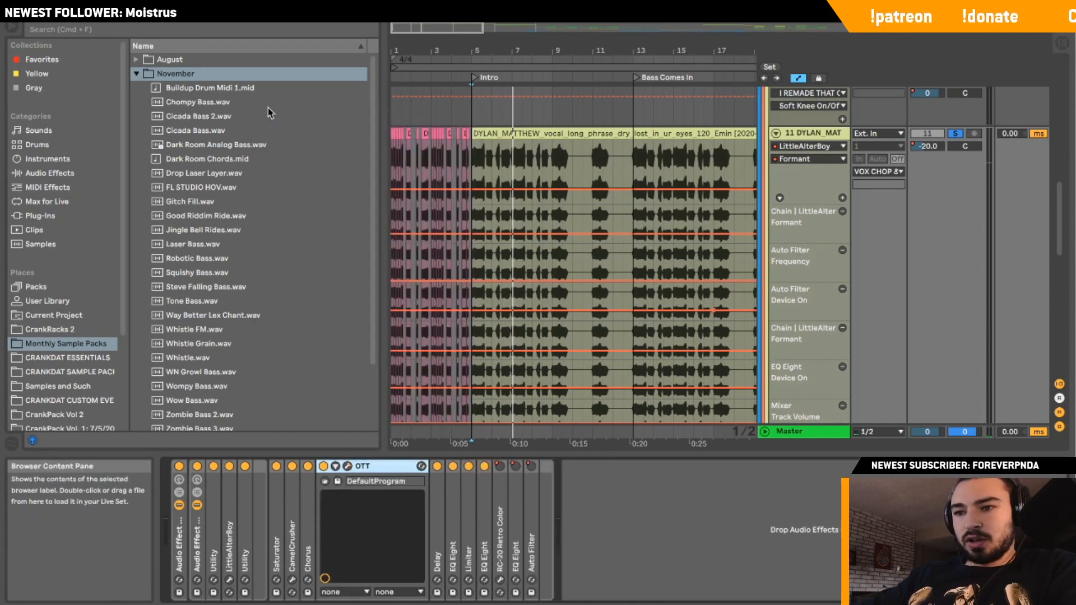
Fold OTT and check the settings of the Delay and the EQ Eight after it.
{"action": "double_click", "coordinate": [372, 475]}
{"action": "double_click", "coordinate": [339, 555]}
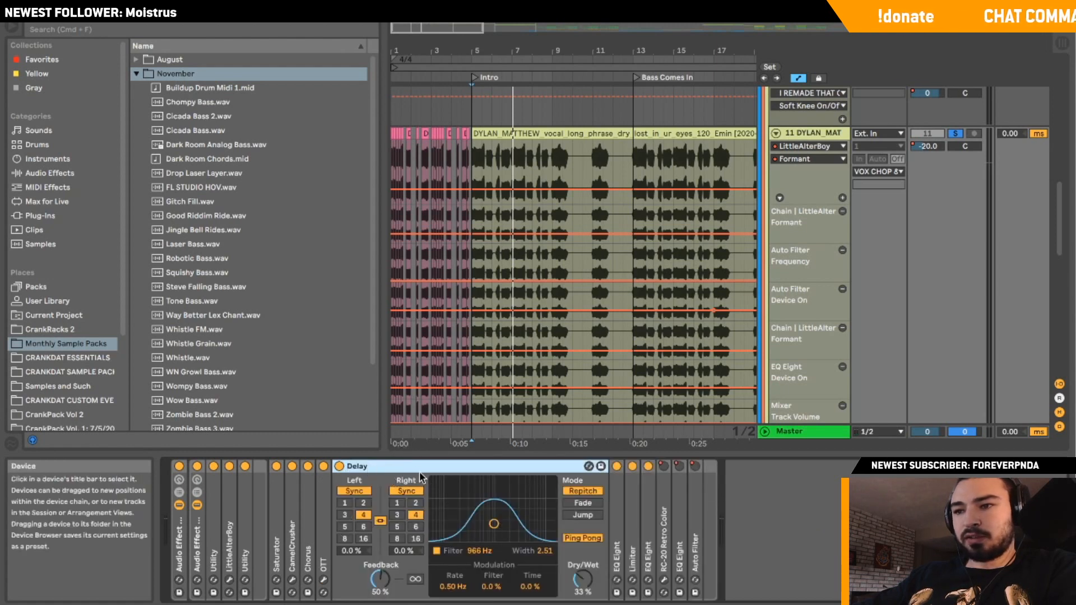
{"action": "double_click", "coordinate": [388, 467]}
{"action": "double_click", "coordinate": [355, 542]}
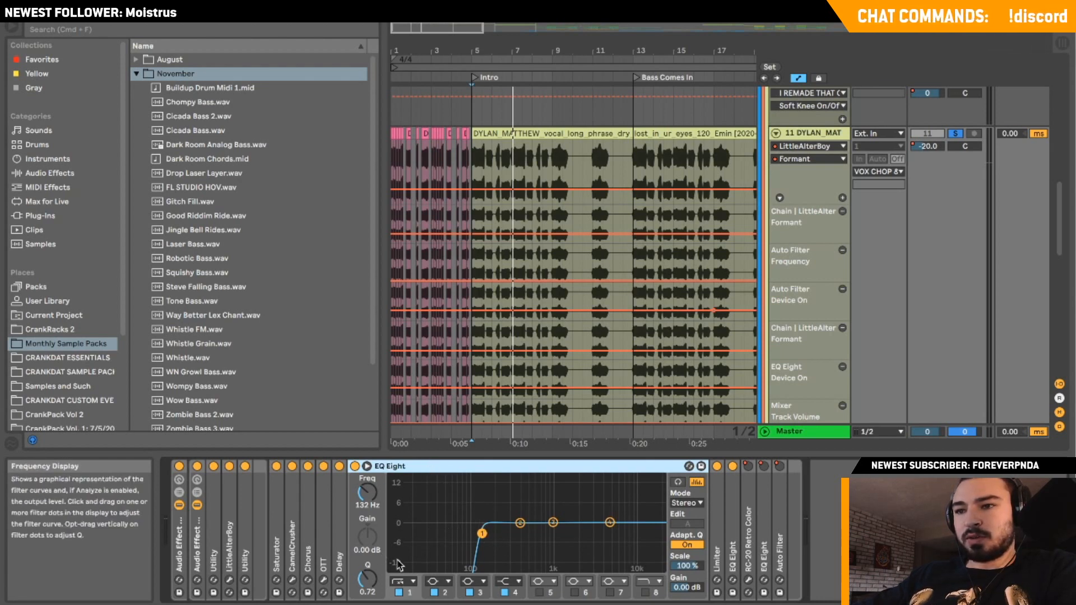
{"action": "double_click", "coordinate": [412, 466]}
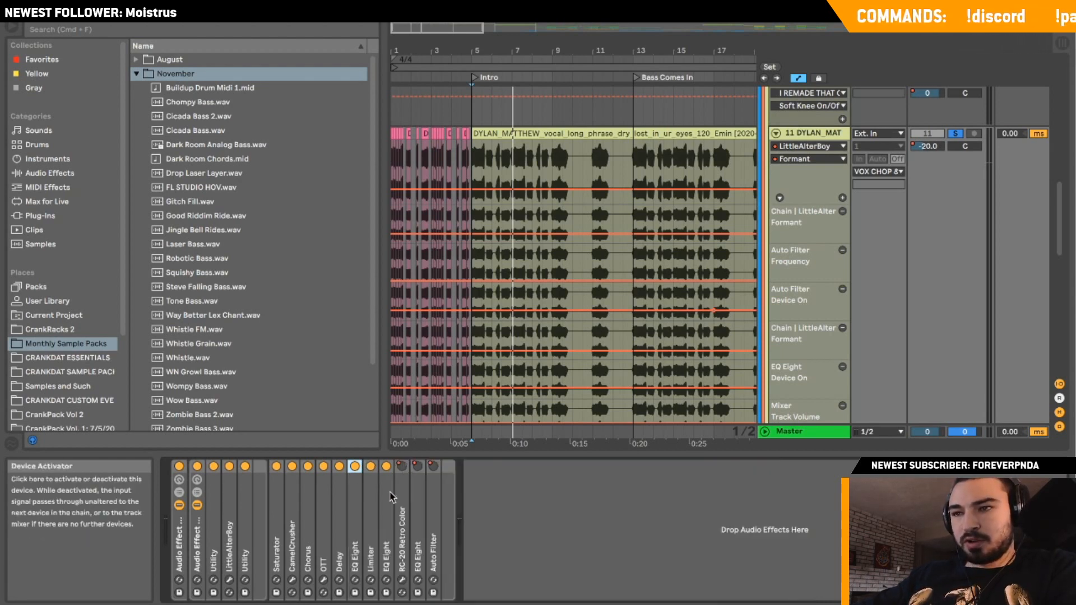
Unfold the Limiter and check its ceiling and gain reduction while the intro vocal plays.
{"action": "double_click", "coordinate": [370, 499]}
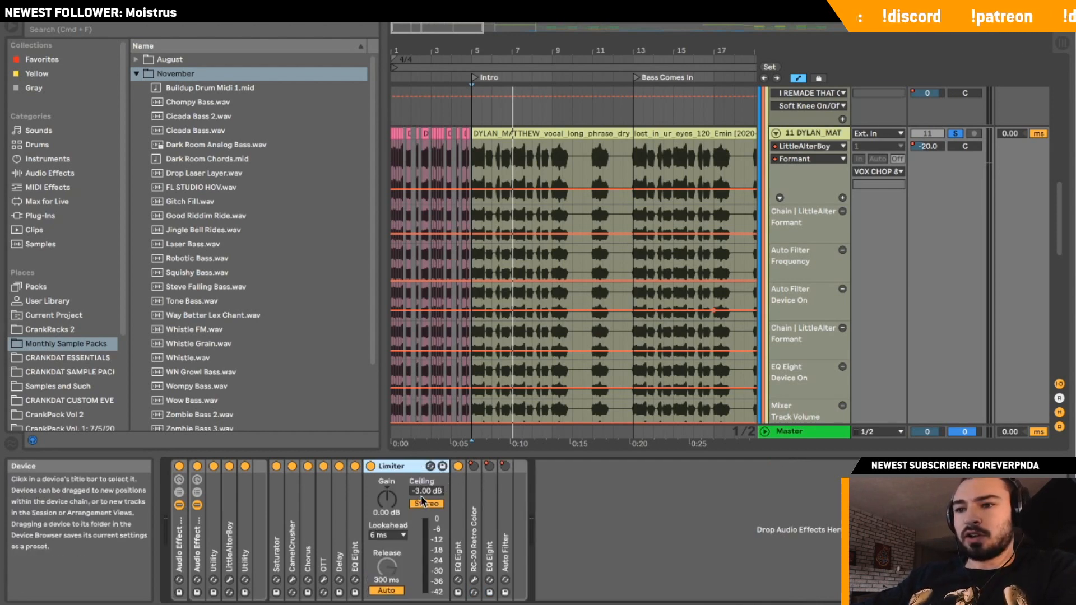
{"action": "key", "text": "space"}
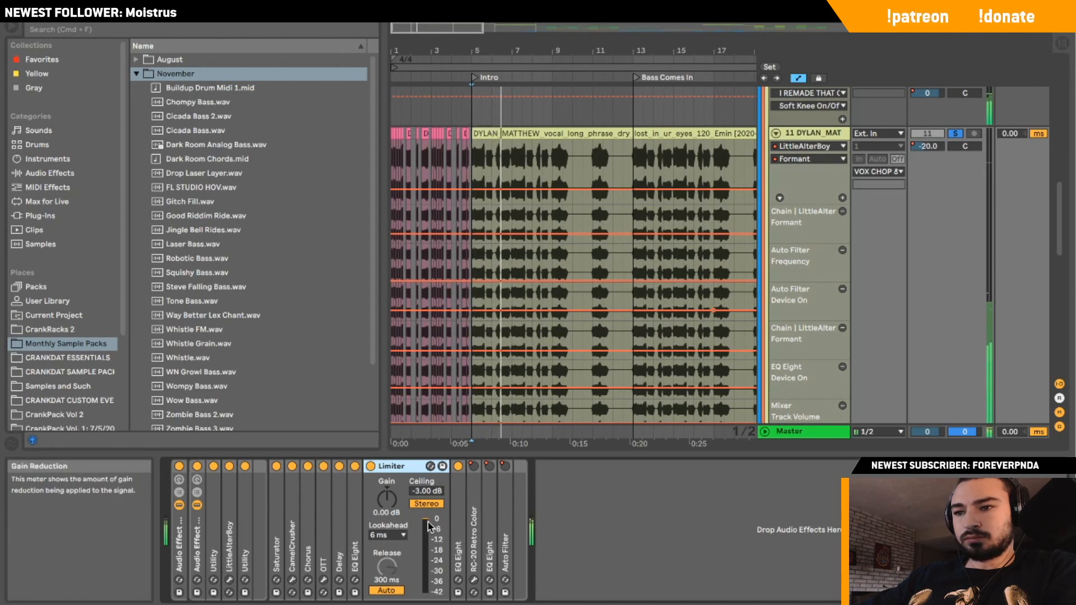
{"action": "double_click", "coordinate": [409, 473]}
Unfold RC-20 Retro Color and look through the vocal track's automation lanes around the Build Up marker.
{"action": "double_click", "coordinate": [402, 548]}
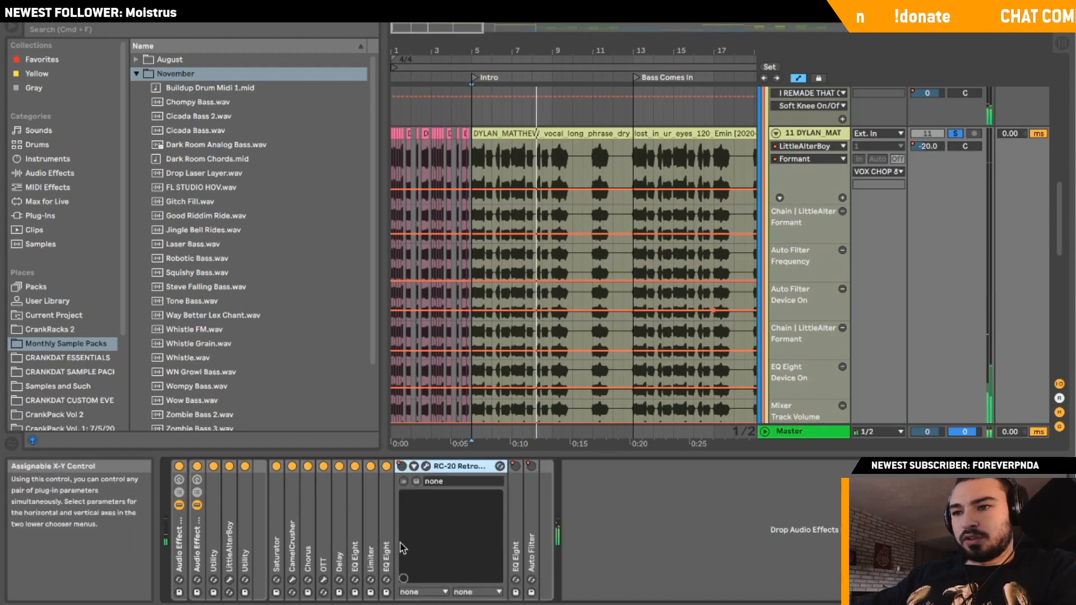
{"action": "left_click_drag", "start_coordinate": [475, 29], "coordinate": [475, 26]}
{"action": "scroll", "coordinate": [632, 291], "scroll_direction": "down", "scroll_amount": 1}
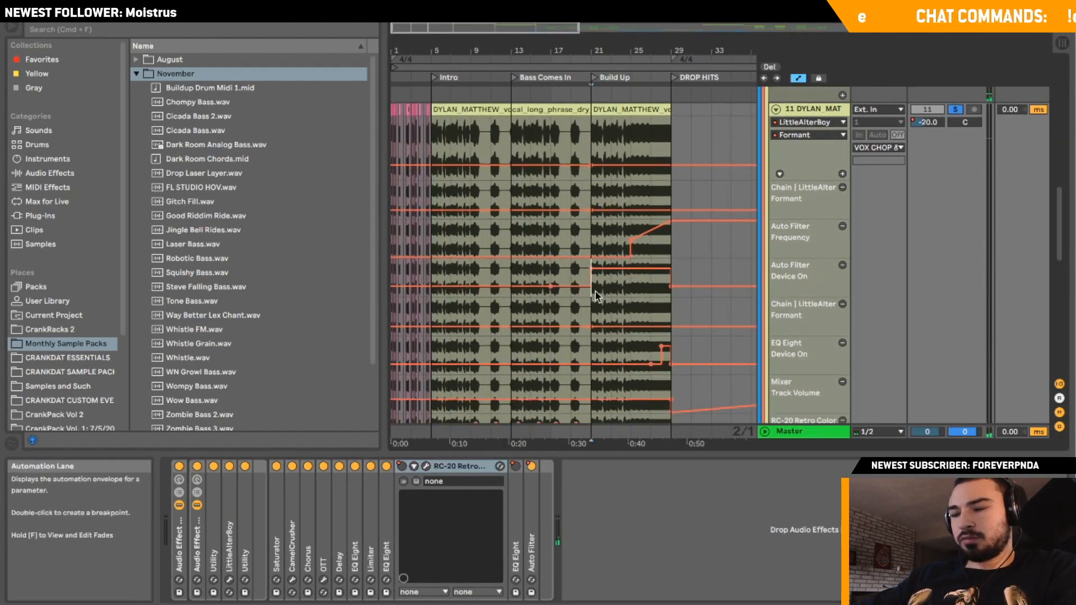
{"action": "left_click", "coordinate": [595, 296]}
{"action": "scroll", "coordinate": [559, 317], "scroll_direction": "down", "scroll_amount": 2}
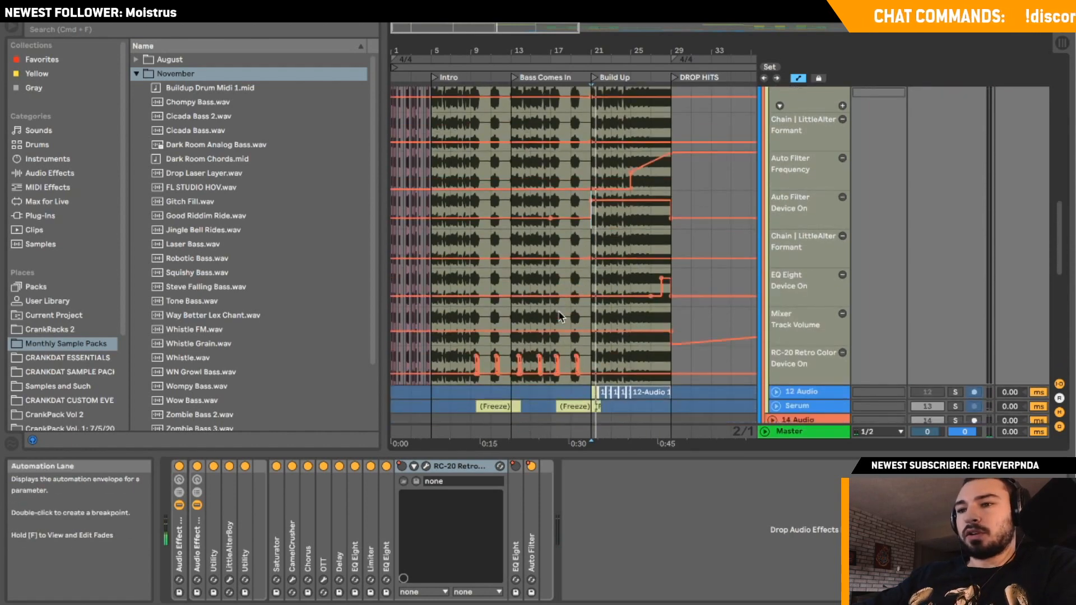
Locate the RC-20 Device On automation, examine the Wobble and Magnetic modules in RC-20's window, and close it.
{"action": "left_click_drag", "start_coordinate": [499, 28], "coordinate": [499, 26]}
{"action": "scroll", "coordinate": [492, 129], "scroll_direction": "up", "scroll_amount": 3}
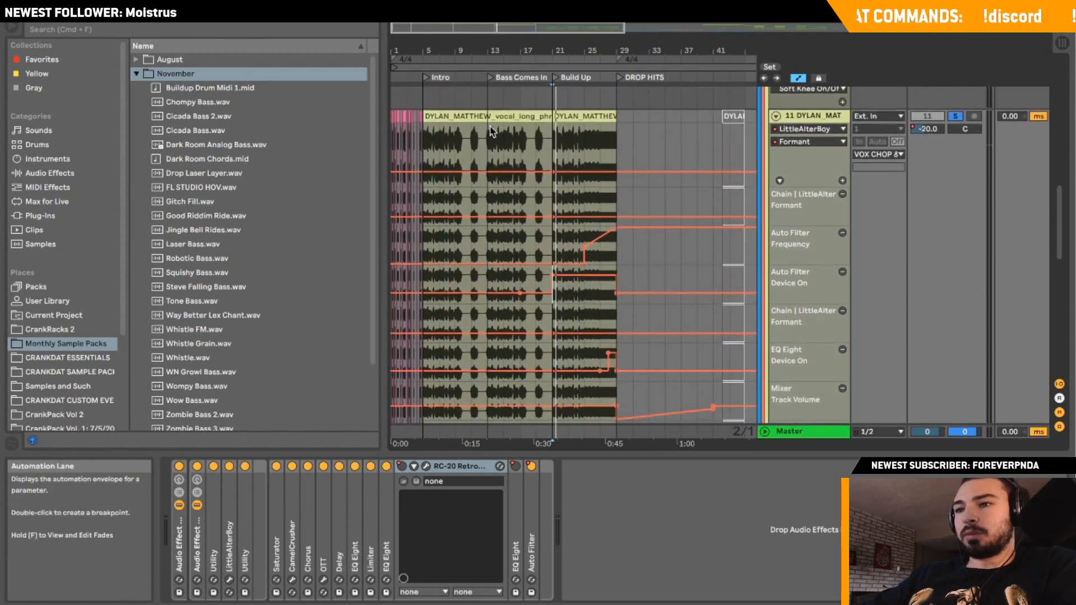
{"action": "scroll", "coordinate": [492, 130], "scroll_direction": "down", "scroll_amount": 4}
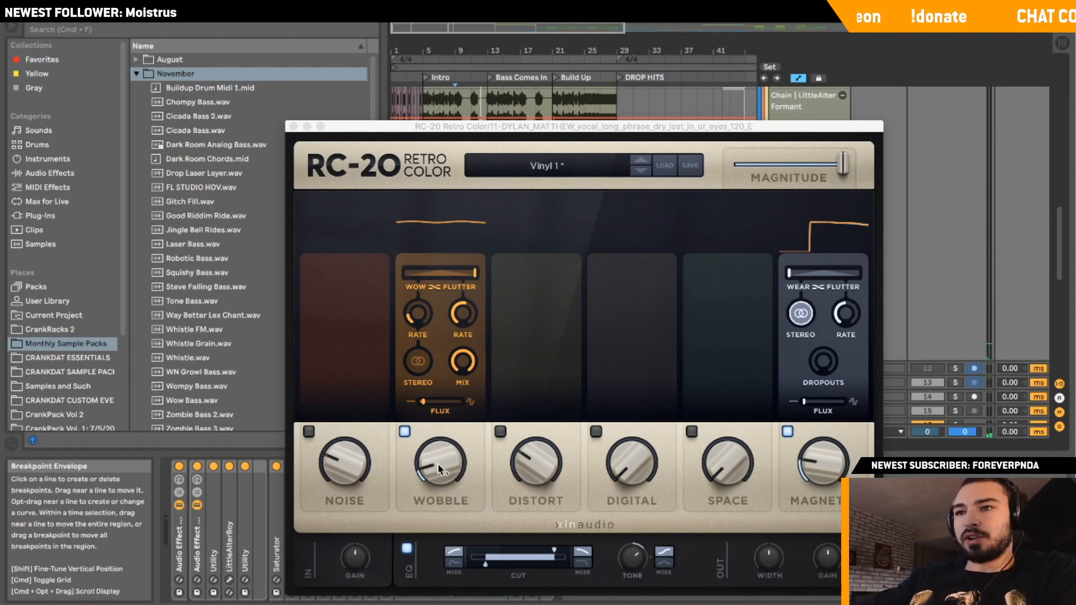
{"action": "left_click", "coordinate": [292, 118]}
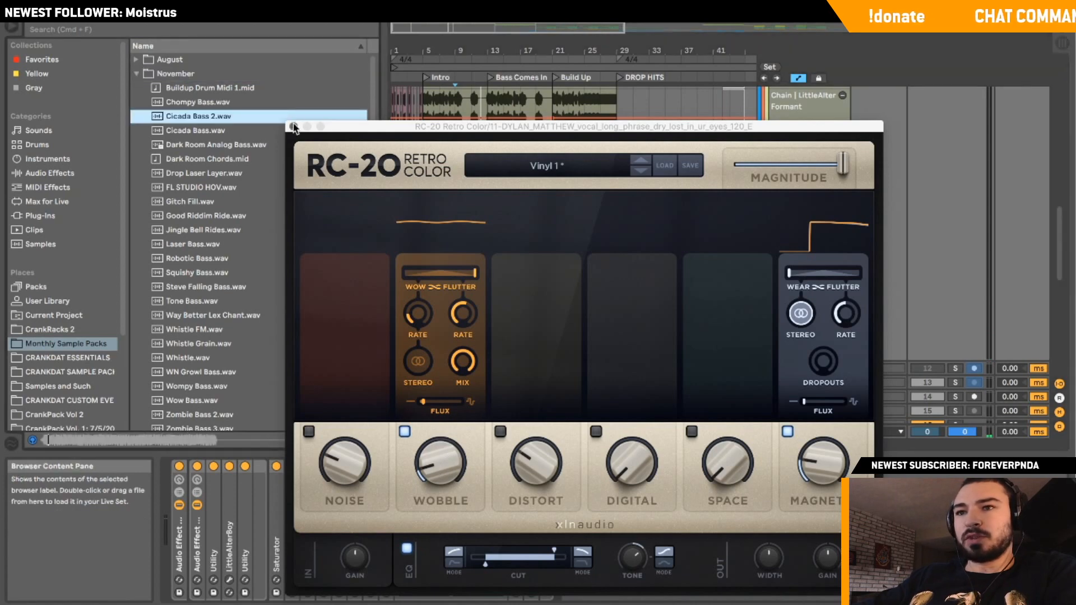
{"action": "left_click", "coordinate": [294, 126]}
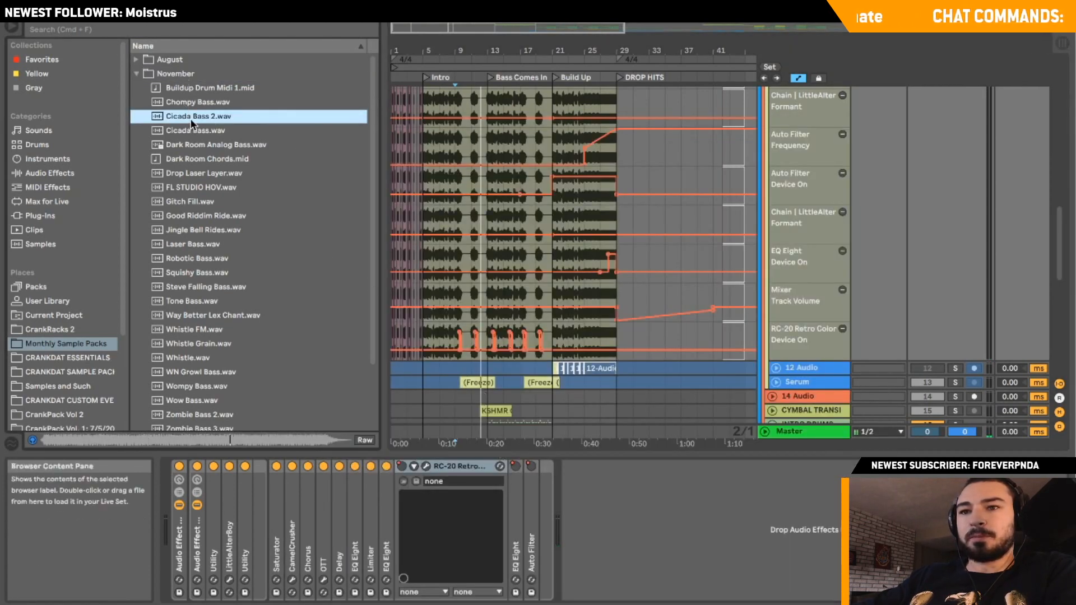
{"action": "left_click", "coordinate": [188, 132]}
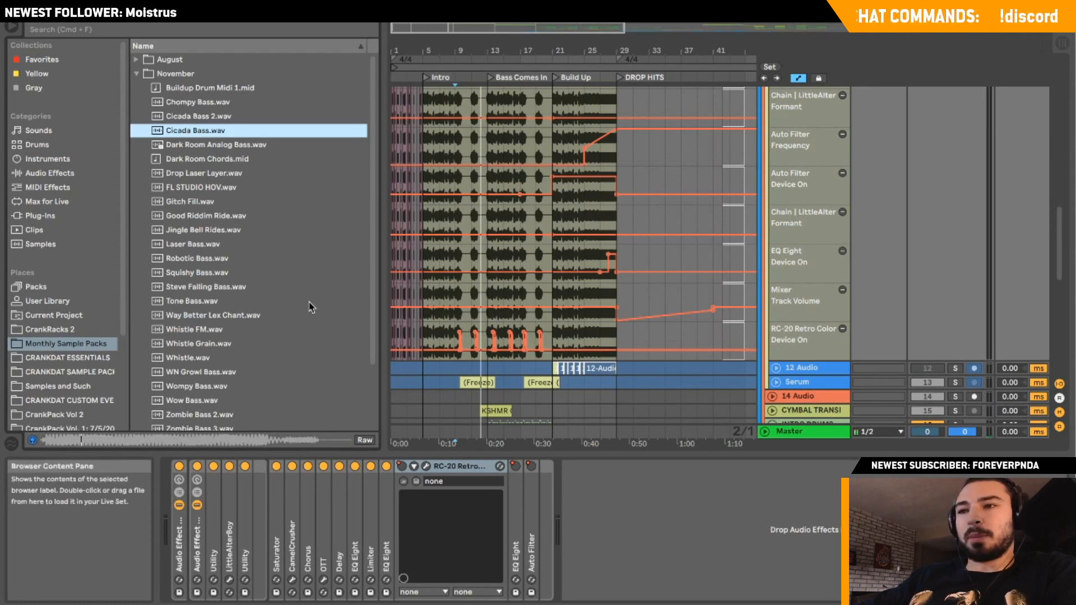
Play the vocal from bar 9 to hear the automated RC-20 Retro Color switch on.
{"action": "left_click", "coordinate": [454, 329]}
{"action": "mouse_move", "coordinate": [480, 44]}
{"action": "left_mouse_down"}
{"action": "mouse_move", "coordinate": [473, 92]}
{"action": "mouse_move", "coordinate": [569, 97]}
{"action": "left_mouse_up"}
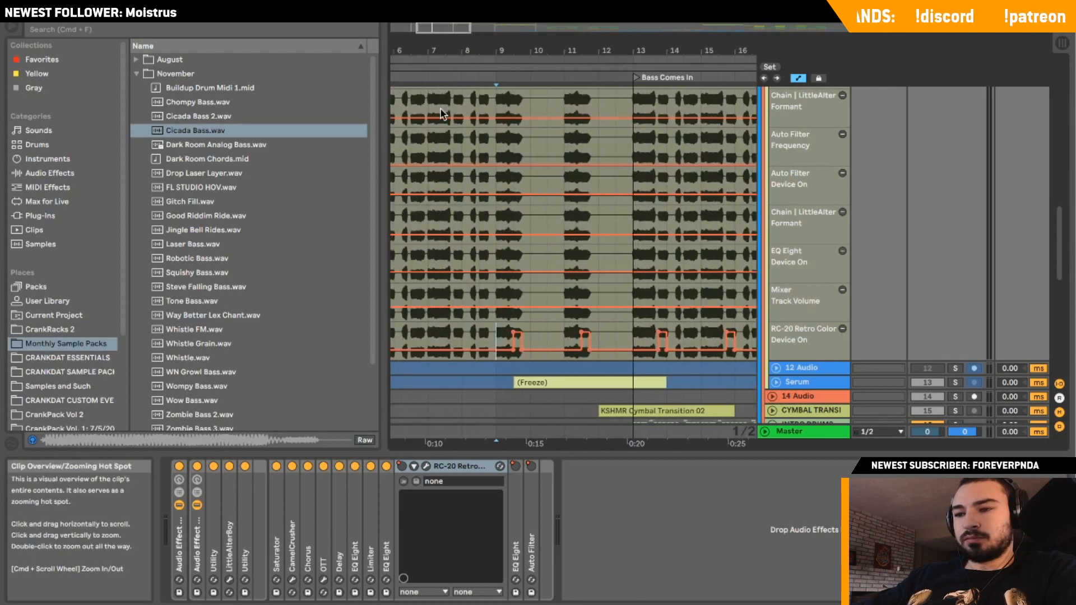
{"action": "key", "text": "space"}
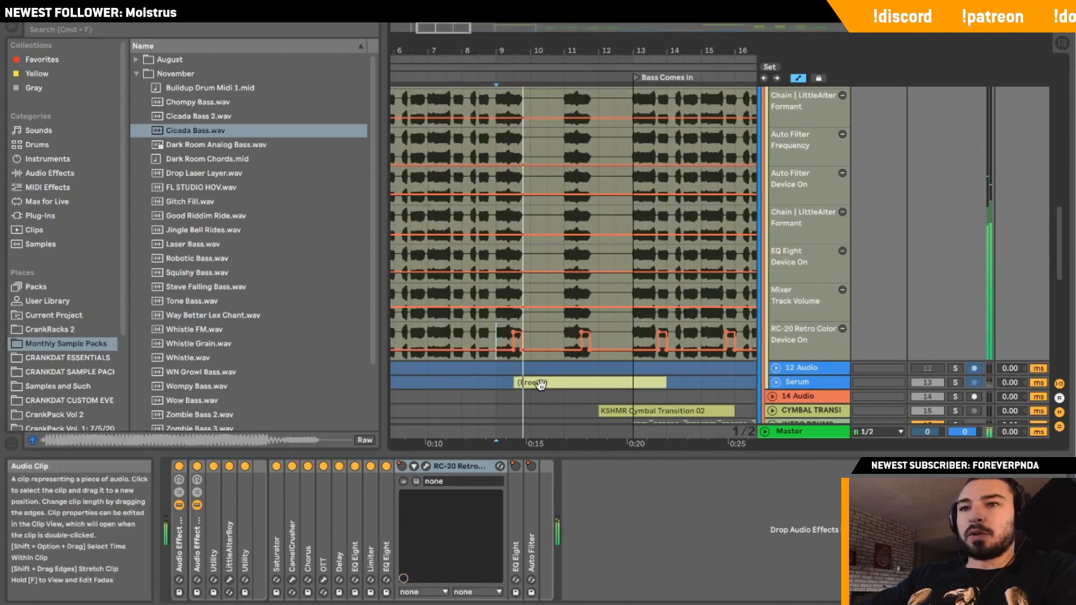
Browse the local VST plug-ins and expand the MeldaProduction folder.
{"action": "left_click", "coordinate": [50, 173]}
{"action": "left_click", "coordinate": [40, 216]}
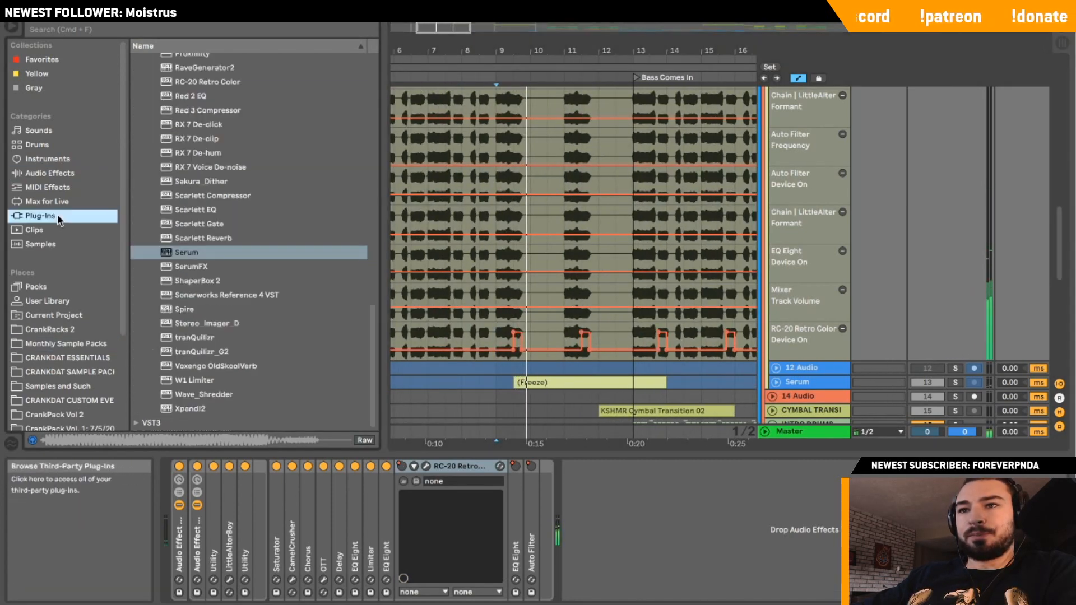
{"action": "left_click", "coordinate": [154, 130]}
{"action": "left_click", "coordinate": [153, 131]}
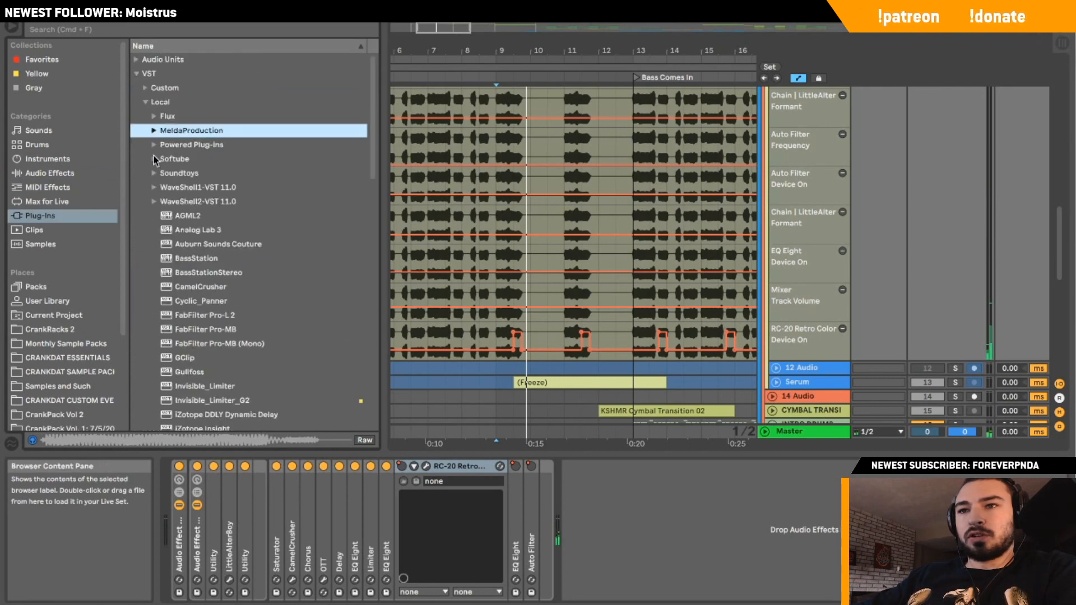
{"action": "left_click", "coordinate": [155, 144]}
{"action": "left_click", "coordinate": [154, 144]}
{"action": "left_click", "coordinate": [154, 131]}
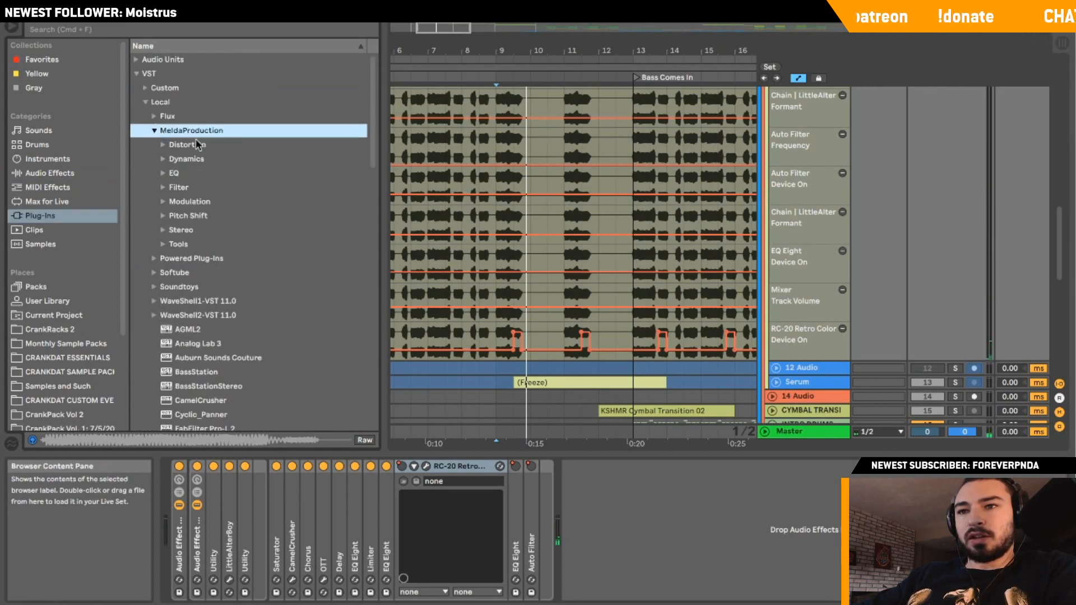
Look through MeldaProduction's Pitch Shift and Modulation plug-ins, and collapse both folders.
{"action": "left_click", "coordinate": [171, 243]}
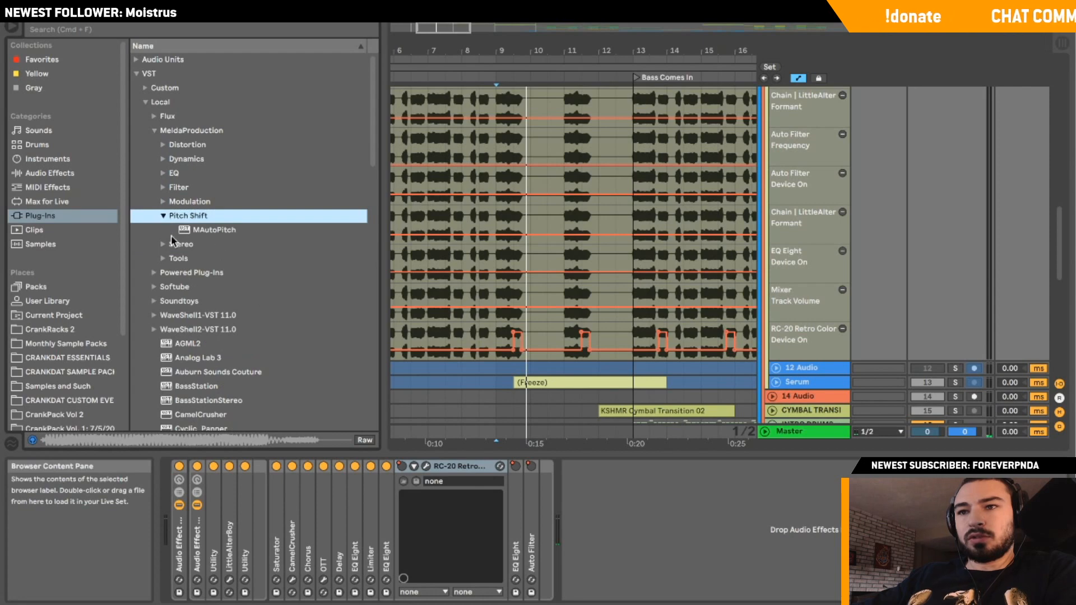
{"action": "left_click", "coordinate": [163, 216]}
{"action": "left_click", "coordinate": [163, 202]}
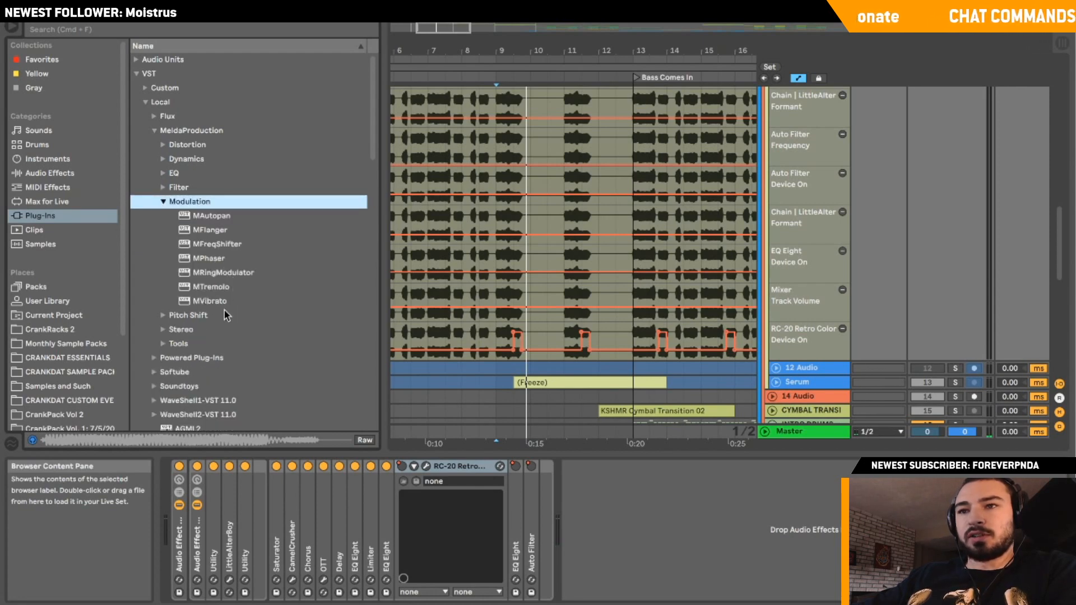
{"action": "left_click", "coordinate": [163, 202]}
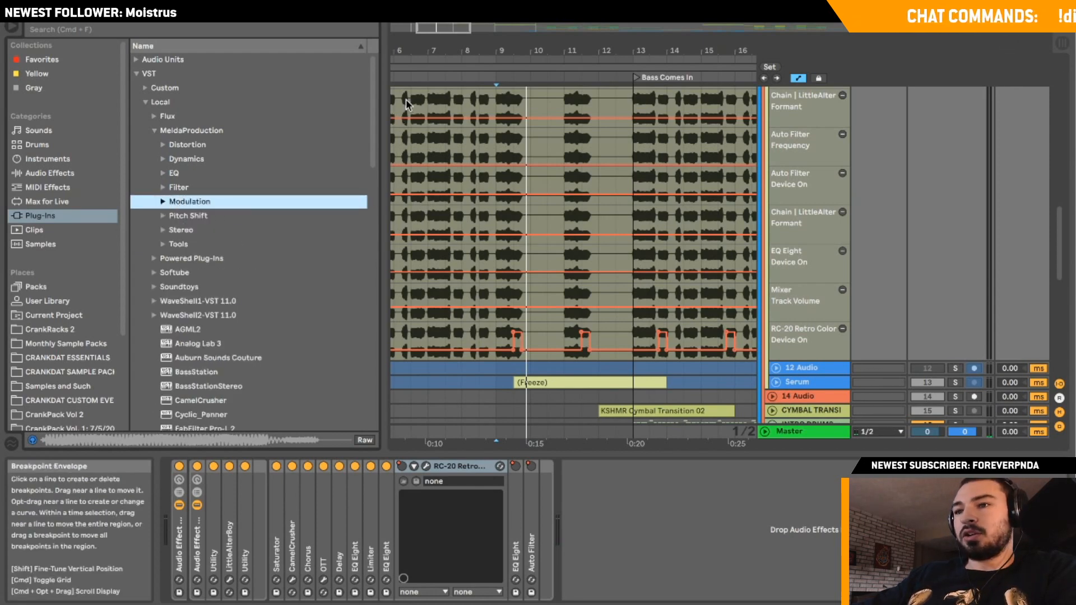
Examine the vocal track's clips and automation lanes from the Intro through the Build Up.
{"action": "left_click_drag", "start_coordinate": [523, 50], "coordinate": [459, 35]}
{"action": "scroll", "coordinate": [486, 387], "scroll_direction": "left", "scroll_amount": 3}
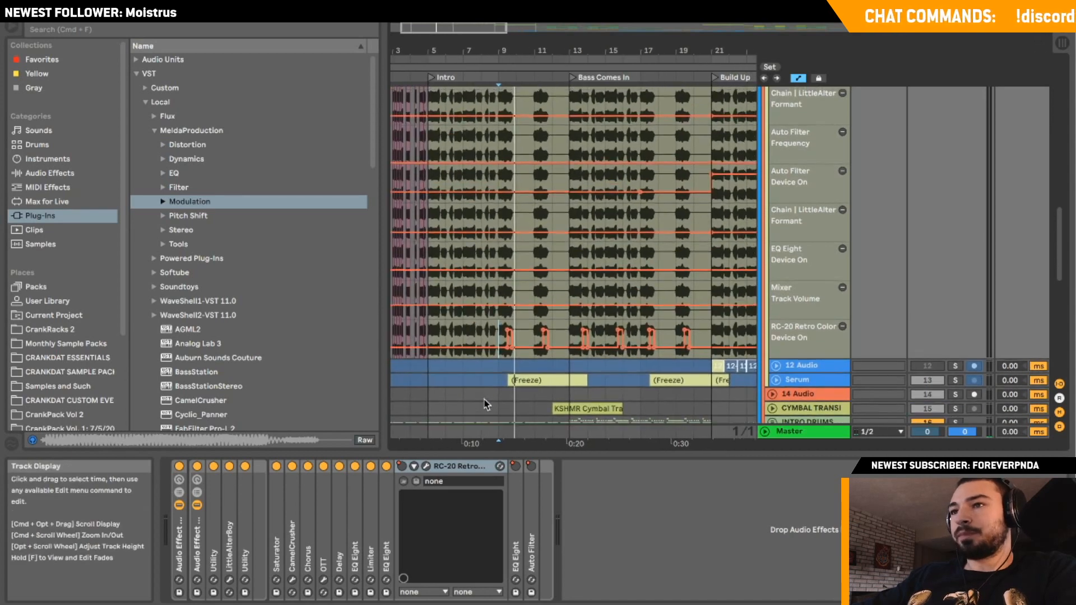
{"action": "scroll", "coordinate": [486, 404], "scroll_direction": "right", "scroll_amount": 2}
{"action": "scroll", "coordinate": [493, 381], "scroll_direction": "right", "scroll_amount": 2}
{"action": "scroll", "coordinate": [504, 336], "scroll_direction": "up", "scroll_amount": 2}
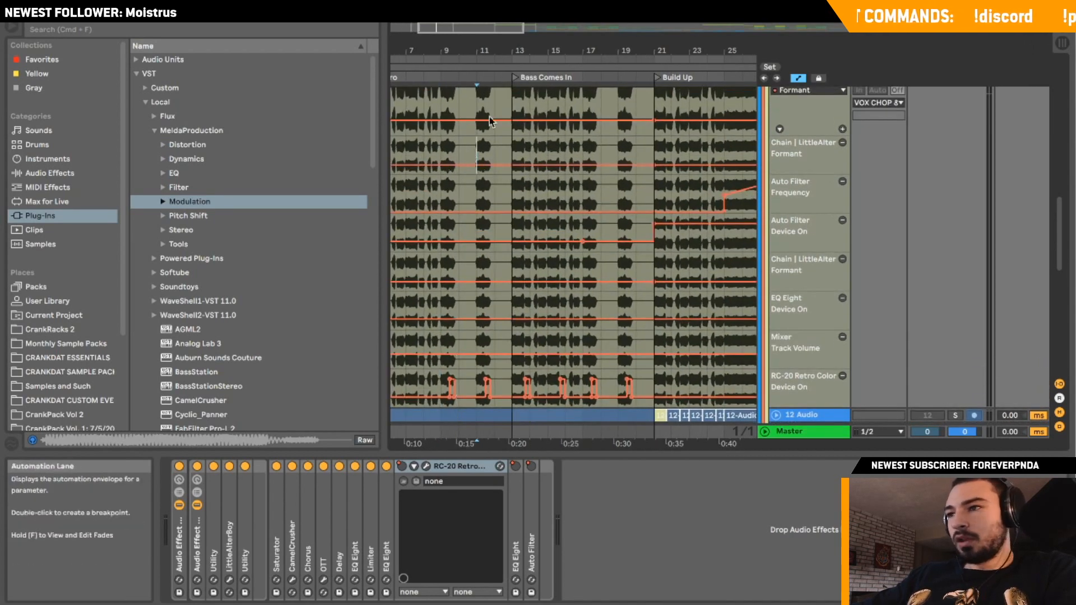
{"action": "left_click_drag", "start_coordinate": [478, 40], "coordinate": [511, 27]}
{"action": "scroll", "coordinate": [789, 277], "scroll_direction": "up", "scroll_amount": 3}
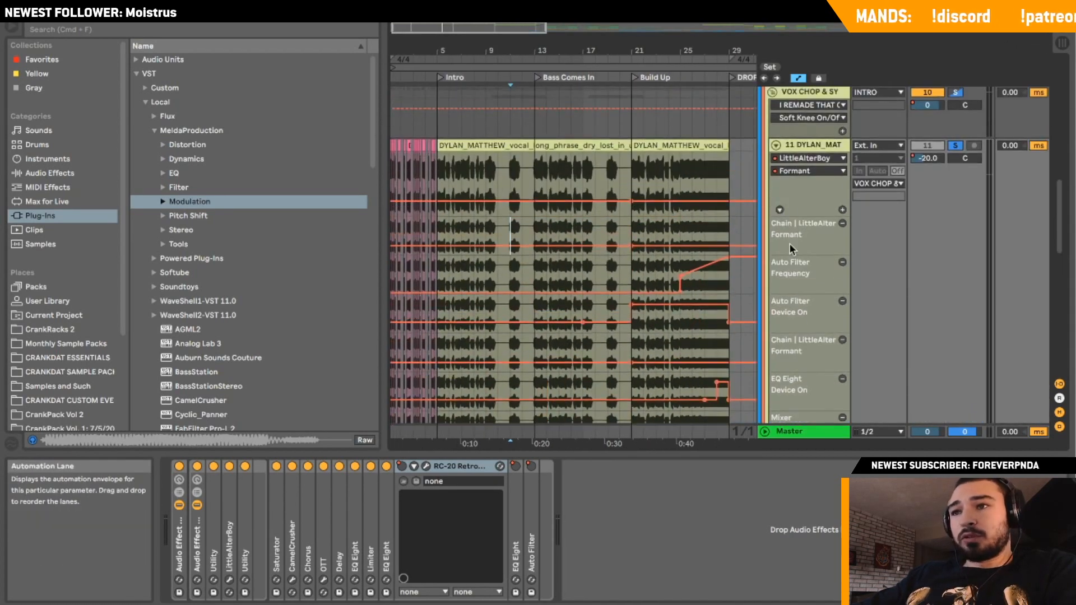
Collapse vocal track 11, turn off its solo, and expand the Serum track.
{"action": "left_click", "coordinate": [776, 145]}
{"action": "left_click", "coordinate": [435, 161]}
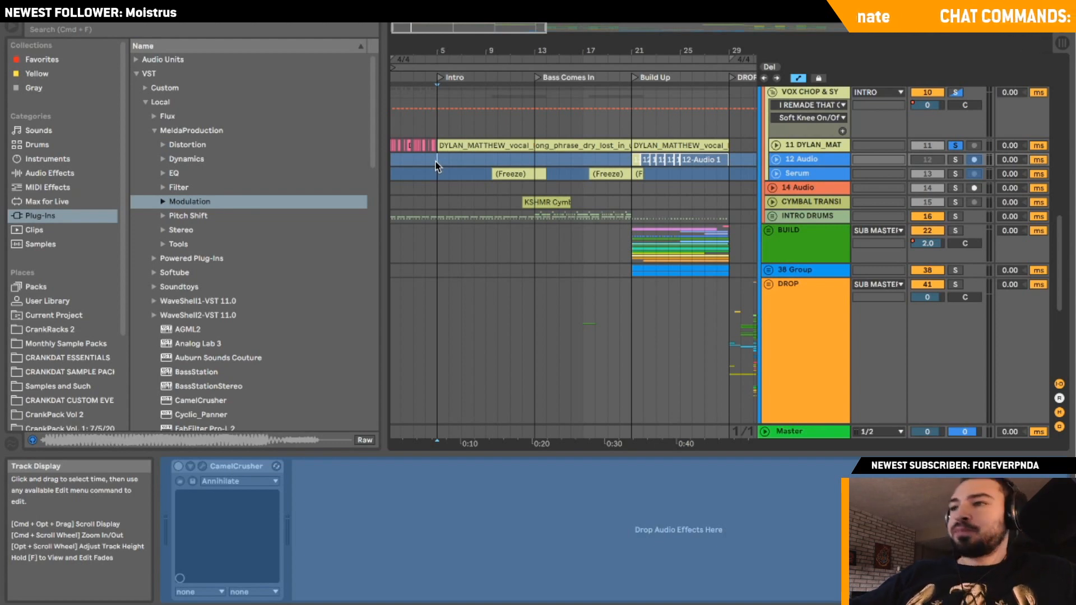
{"action": "left_click", "coordinate": [955, 146]}
{"action": "left_click", "coordinate": [776, 174]}
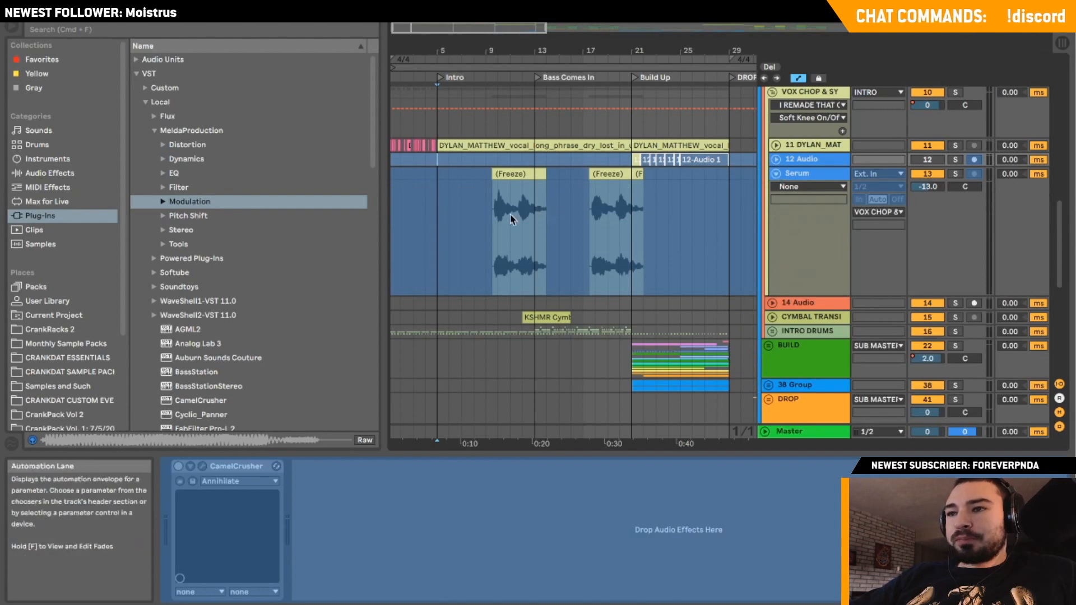
Solo the Serum track and play it from just before its first frozen clip near bar 9.
{"action": "left_click", "coordinate": [488, 223]}
{"action": "left_click", "coordinate": [813, 145]}
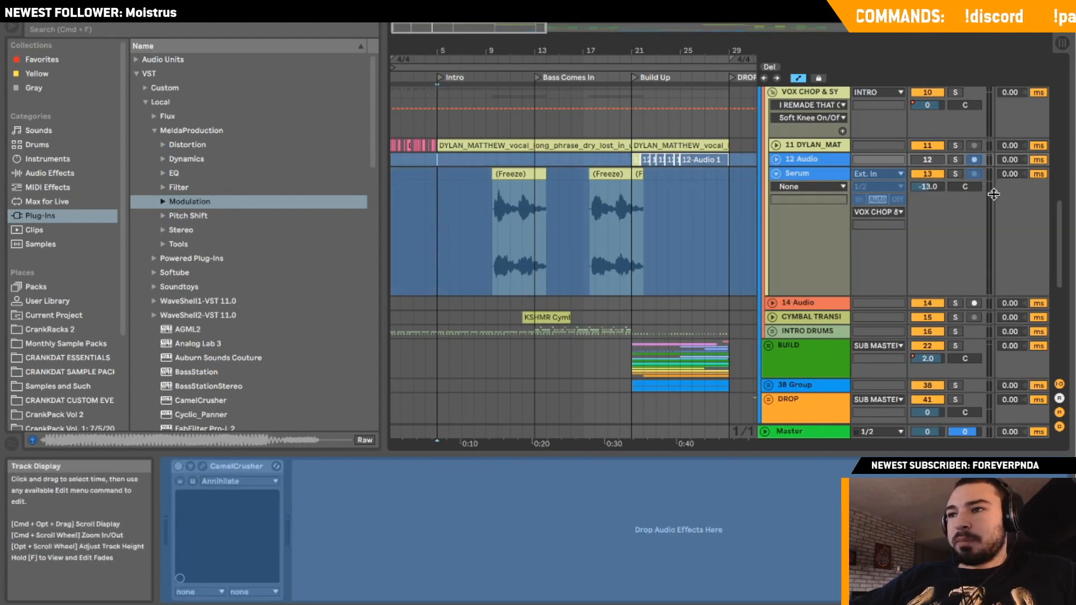
{"action": "left_click", "coordinate": [776, 145]}
{"action": "left_click", "coordinate": [776, 145]}
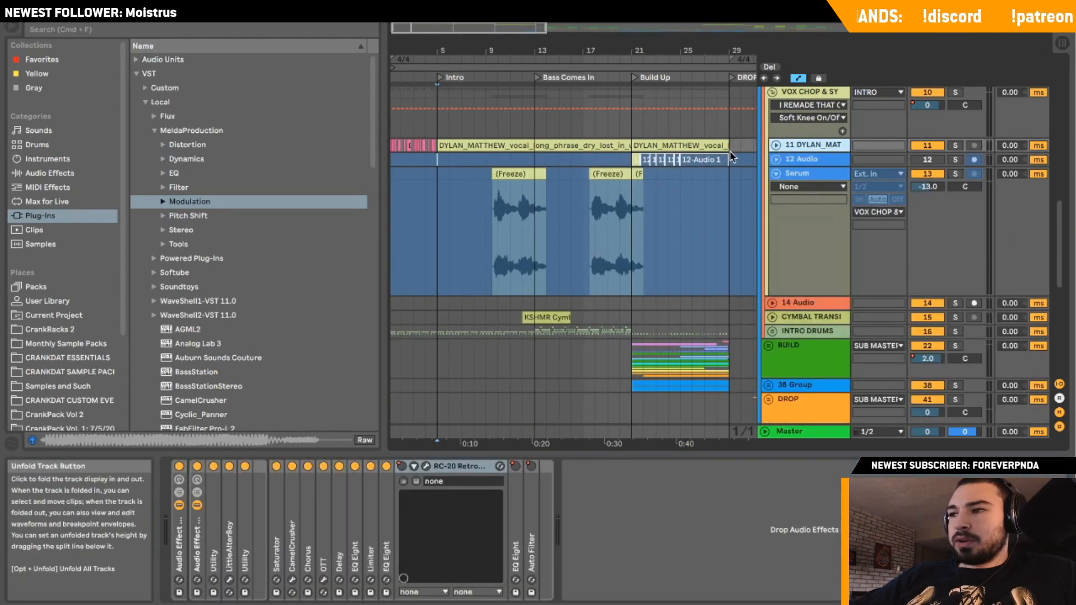
{"action": "left_click", "coordinate": [489, 215]}
{"action": "left_click", "coordinate": [955, 174]}
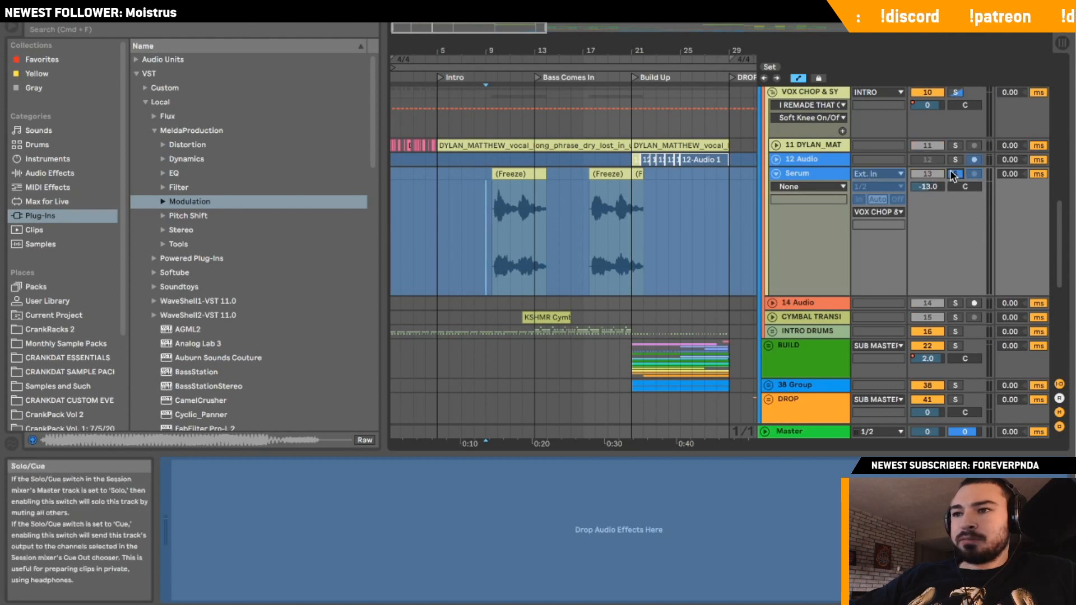
{"action": "key", "text": "space"}
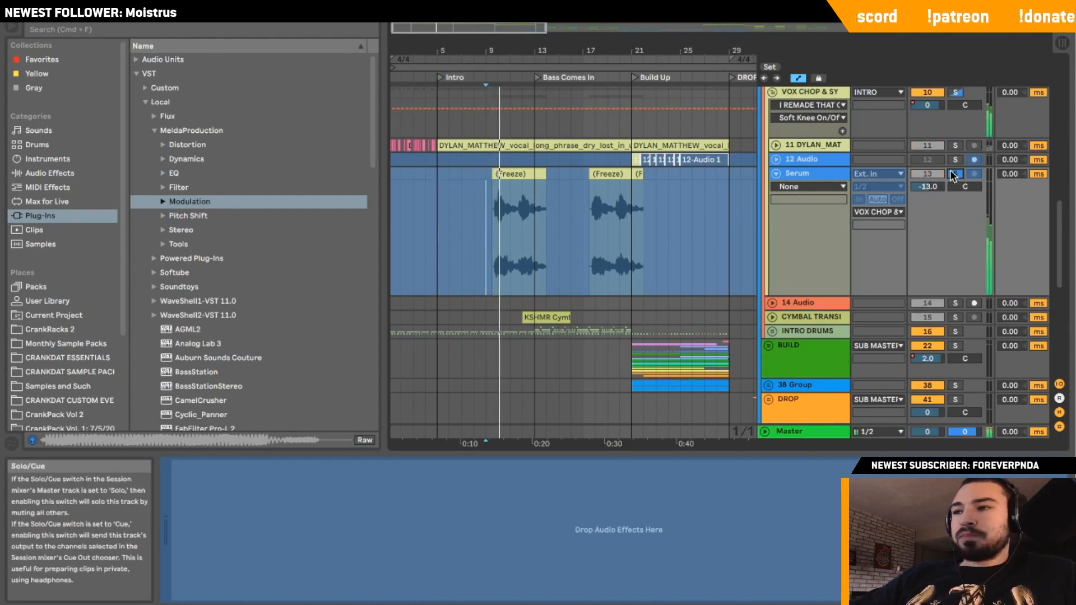
Turn off the Serum track's solo, stop playback and place the start marker at its first frozen clip.
{"action": "left_click", "coordinate": [954, 175]}
{"action": "left_click", "coordinate": [776, 173]}
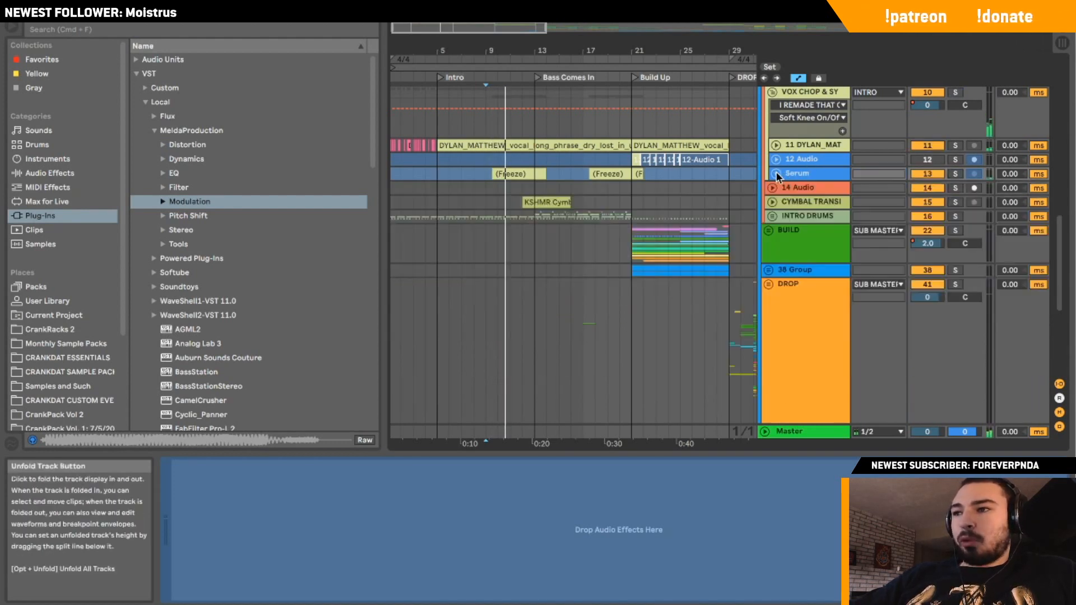
{"action": "left_click", "coordinate": [489, 174]}
{"action": "key", "text": "space"}
{"action": "left_click", "coordinate": [776, 173]}
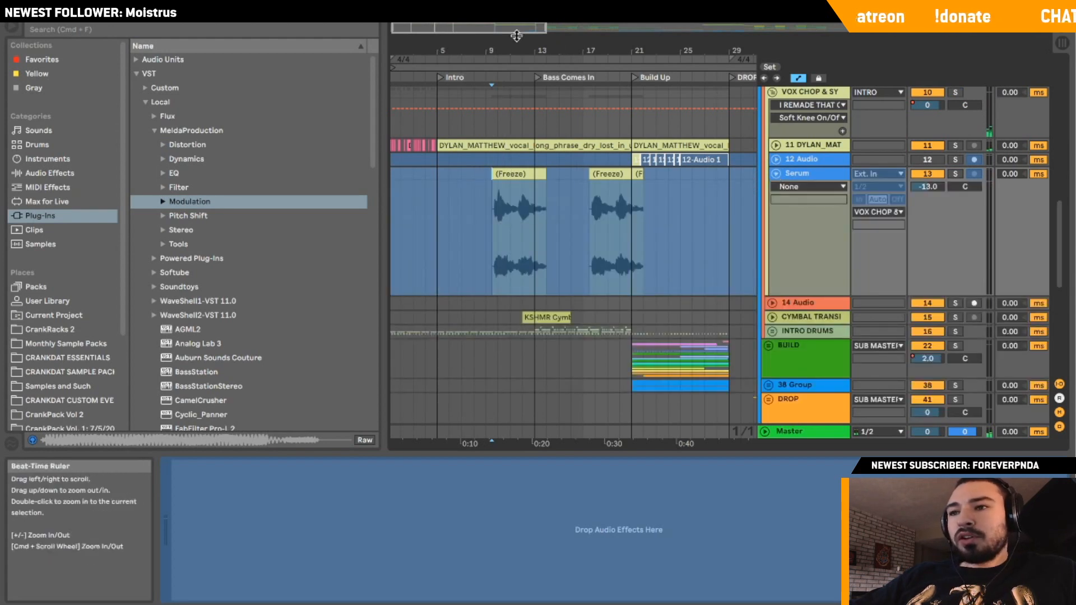
{"action": "left_click_drag", "start_coordinate": [515, 30], "coordinate": [514, 70]}
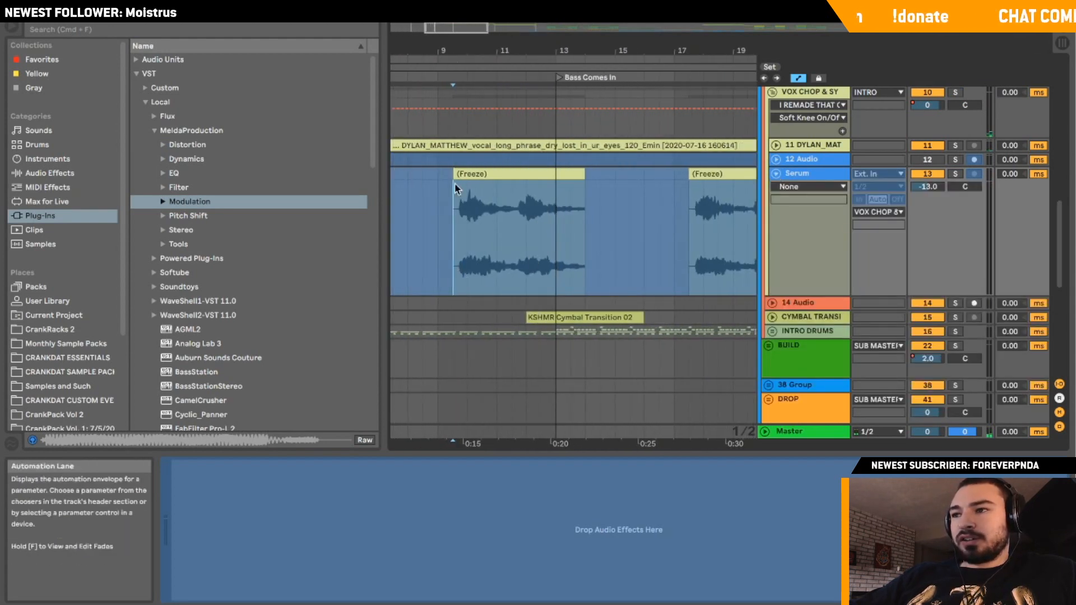
{"action": "left_click_drag", "start_coordinate": [458, 25], "coordinate": [450, 26]}
Expand vocal track 11, solo it and play the vocal from about bar 9.
{"action": "left_click", "coordinate": [776, 145]}
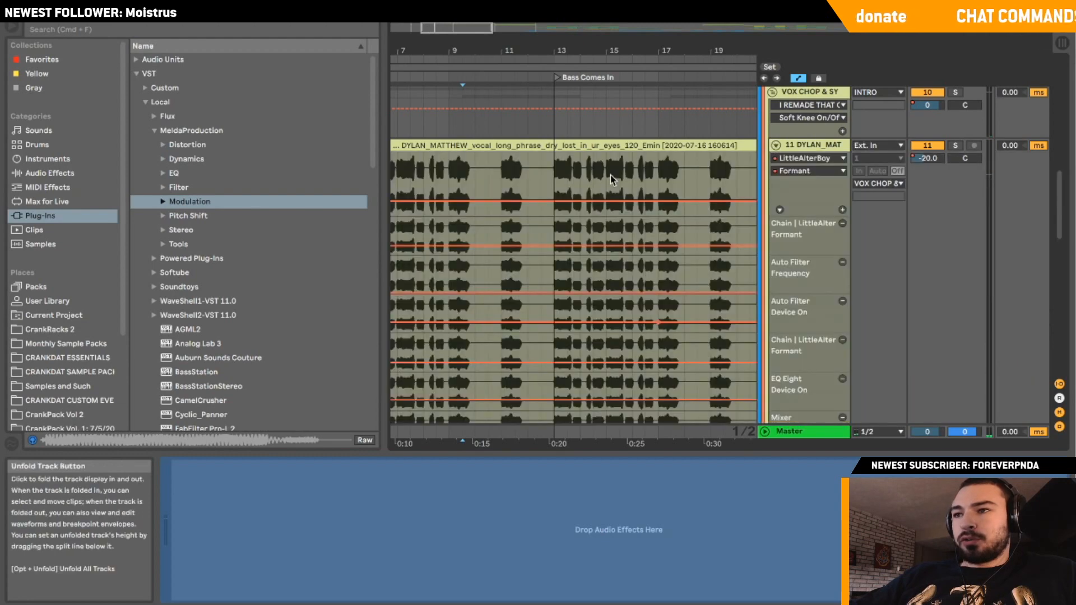
{"action": "scroll", "coordinate": [614, 179], "scroll_direction": "left", "scroll_amount": 3}
{"action": "scroll", "coordinate": [613, 180], "scroll_direction": "down", "scroll_amount": 1}
{"action": "left_click", "coordinate": [538, 153]}
{"action": "left_click", "coordinate": [531, 150]}
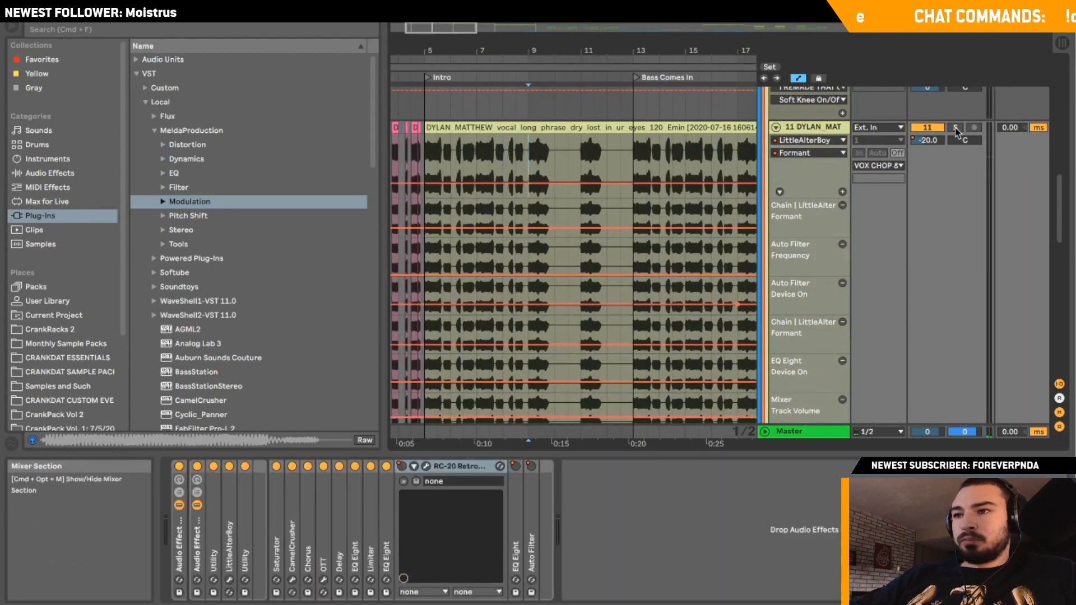
{"action": "left_click", "coordinate": [955, 127]}
{"action": "key", "text": "space"}
Add the Serum track to the solo and replay it together with the vocal.
{"action": "scroll", "coordinate": [769, 144], "scroll_direction": "down", "scroll_amount": 1}
{"action": "scroll", "coordinate": [718, 137], "scroll_direction": "down", "scroll_amount": 5}
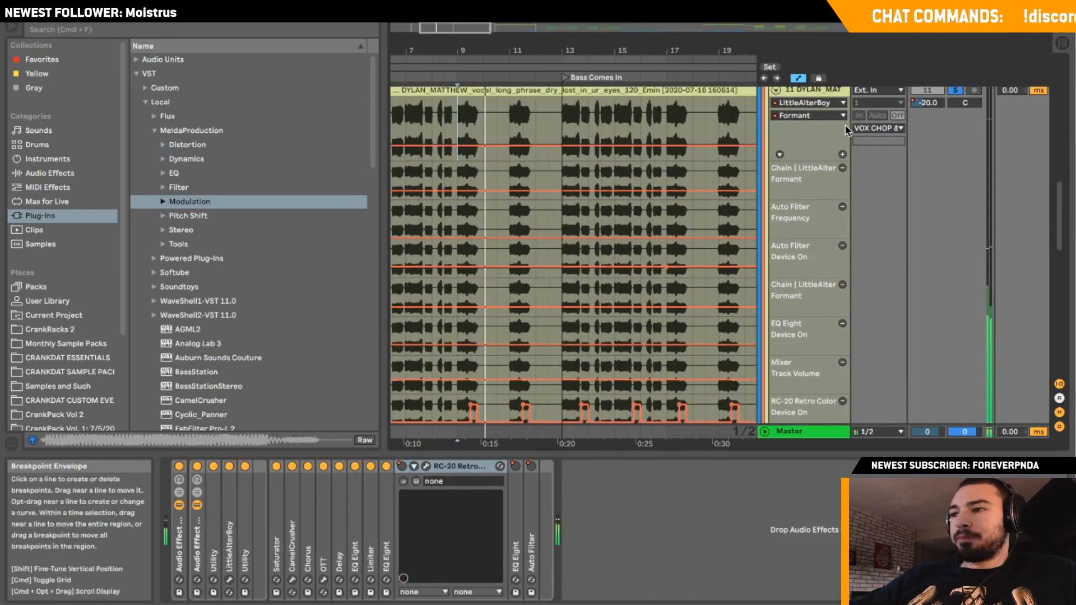
{"action": "left_click", "coordinate": [955, 289], "text": "super"}
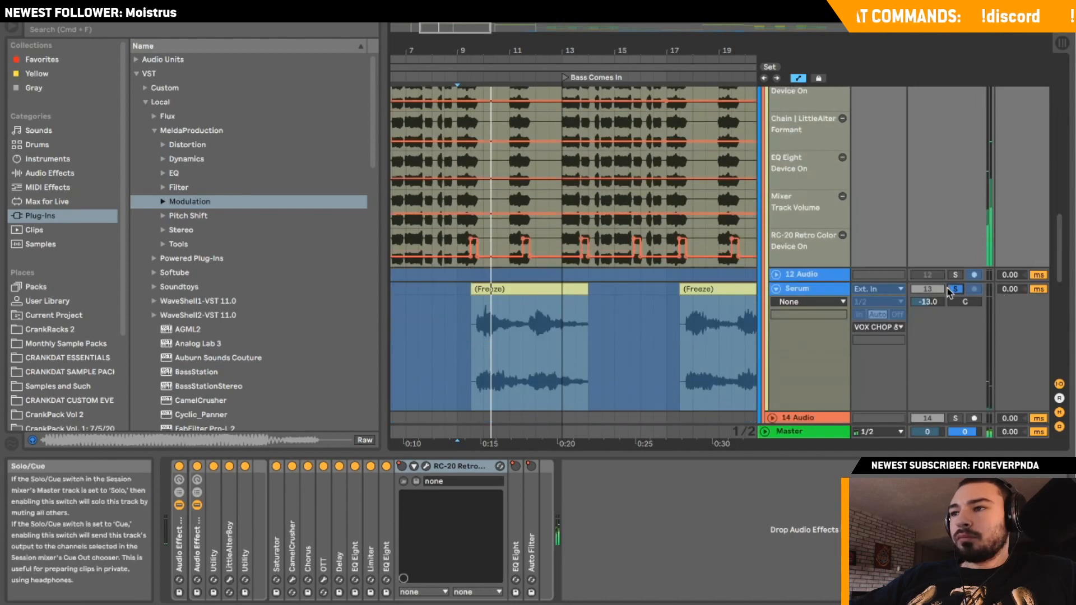
{"action": "key", "text": "space"}
{"action": "key", "text": "space"}
Remove vocal track 11's extra automation lanes from view and place the start marker at the first frozen Serum clip.
{"action": "scroll", "coordinate": [836, 217], "scroll_direction": "up", "scroll_amount": 3}
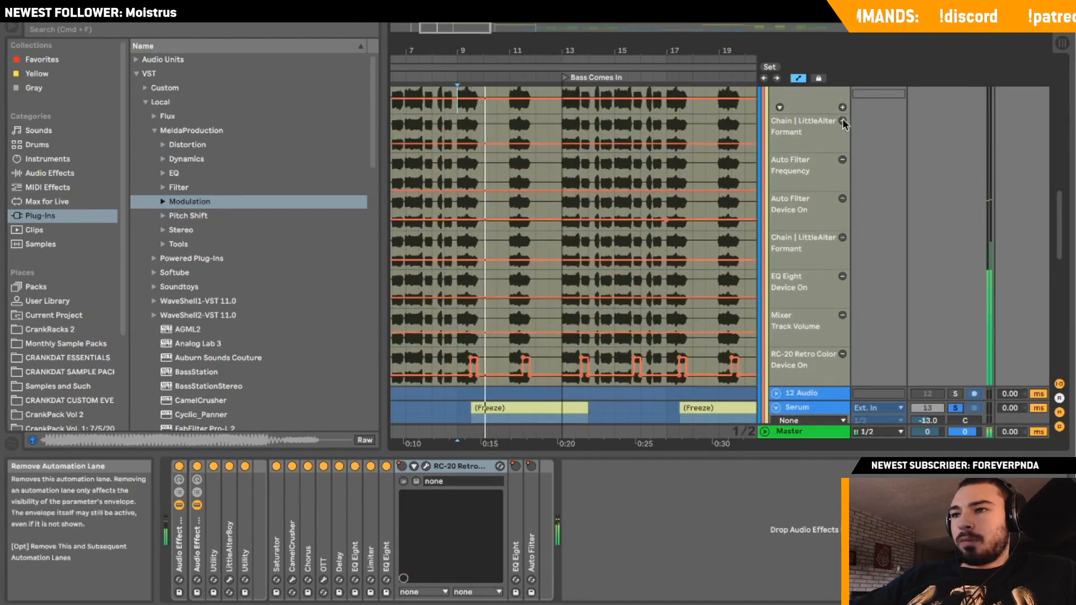
{"action": "scroll", "coordinate": [842, 118], "scroll_direction": "down", "scroll_amount": 6}
{"action": "left_click", "coordinate": [842, 120]}
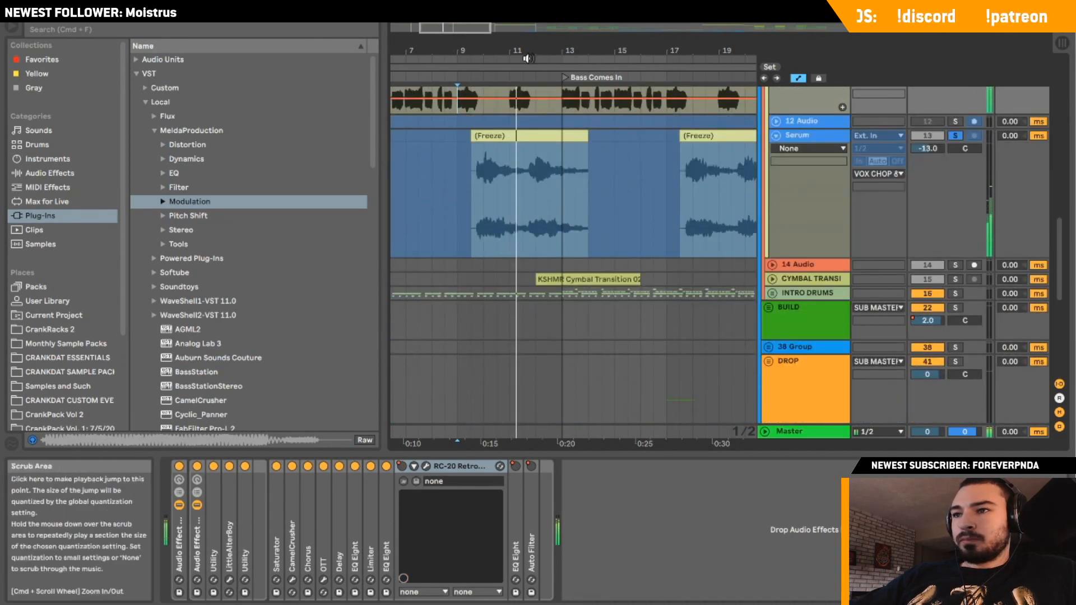
{"action": "scroll", "coordinate": [581, 181], "scroll_direction": "down", "scroll_amount": 2}
{"action": "scroll", "coordinate": [581, 181], "scroll_direction": "up", "scroll_amount": 3}
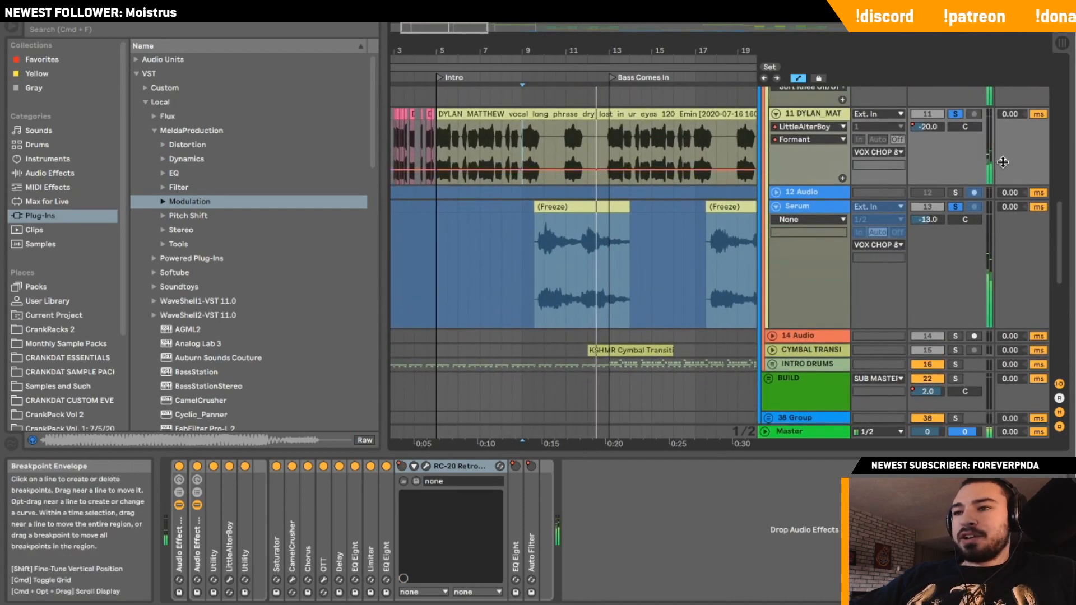
{"action": "left_click", "coordinate": [533, 263]}
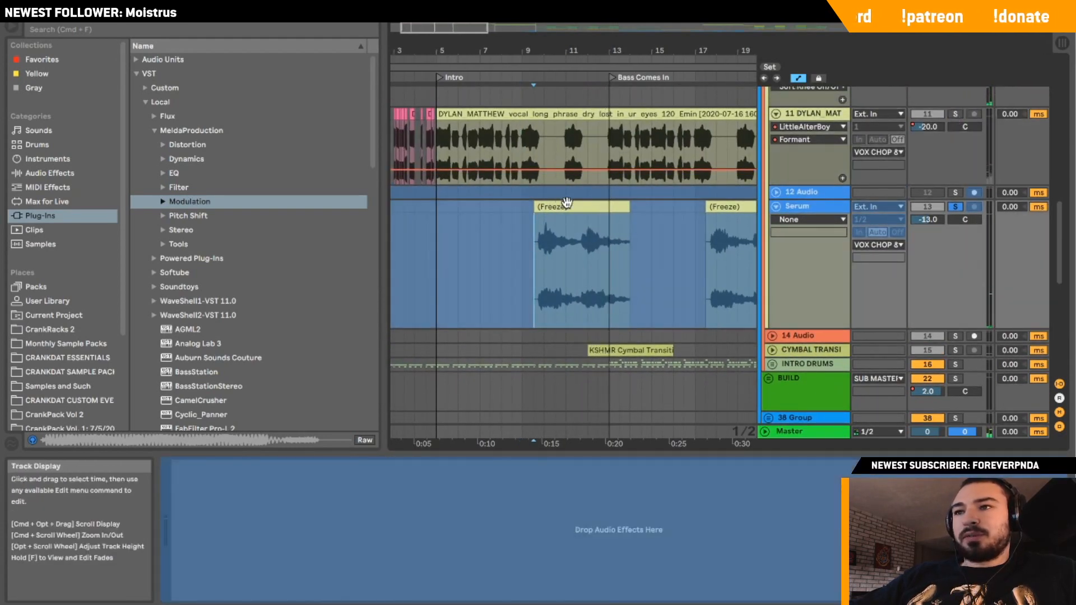
{"action": "left_click_drag", "start_coordinate": [443, 26], "coordinate": [442, 28]}
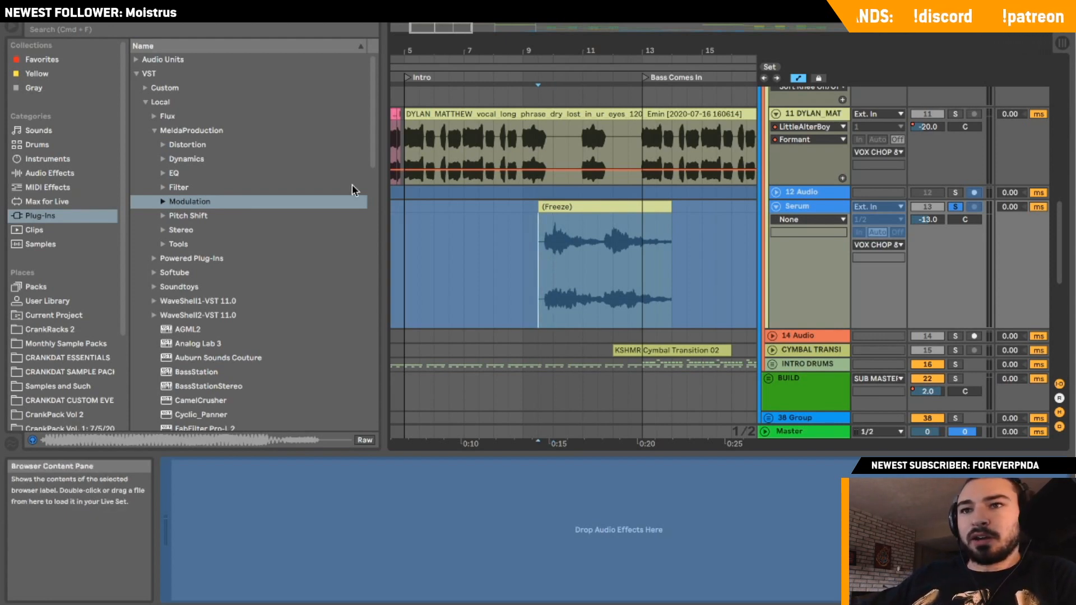
{"action": "left_click", "coordinate": [49, 173]}
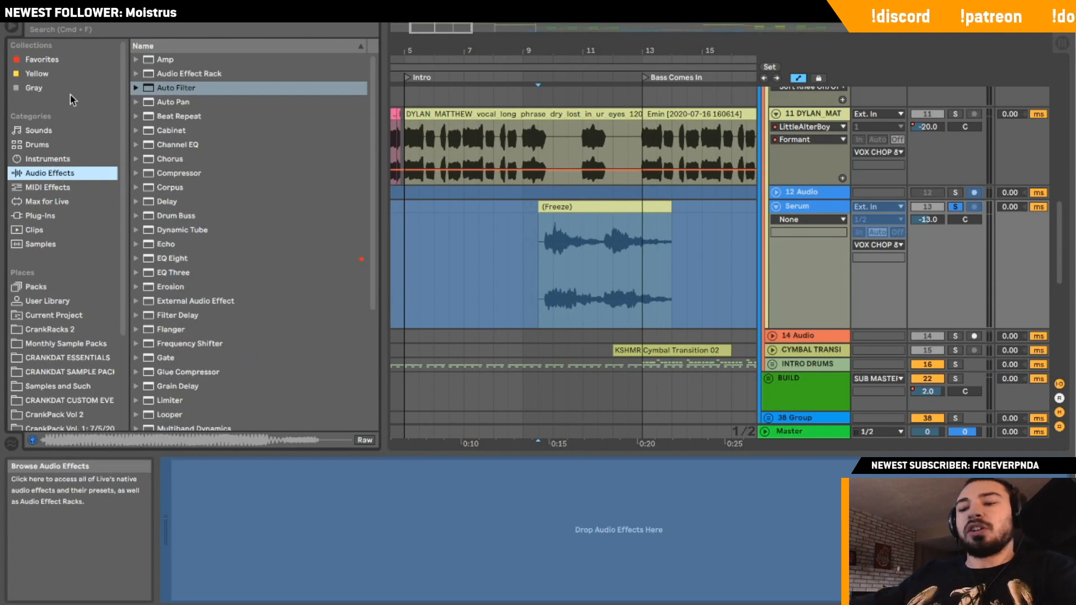
{"action": "left_click", "coordinate": [76, 29]}
{"action": "type", "text": "eaz"}
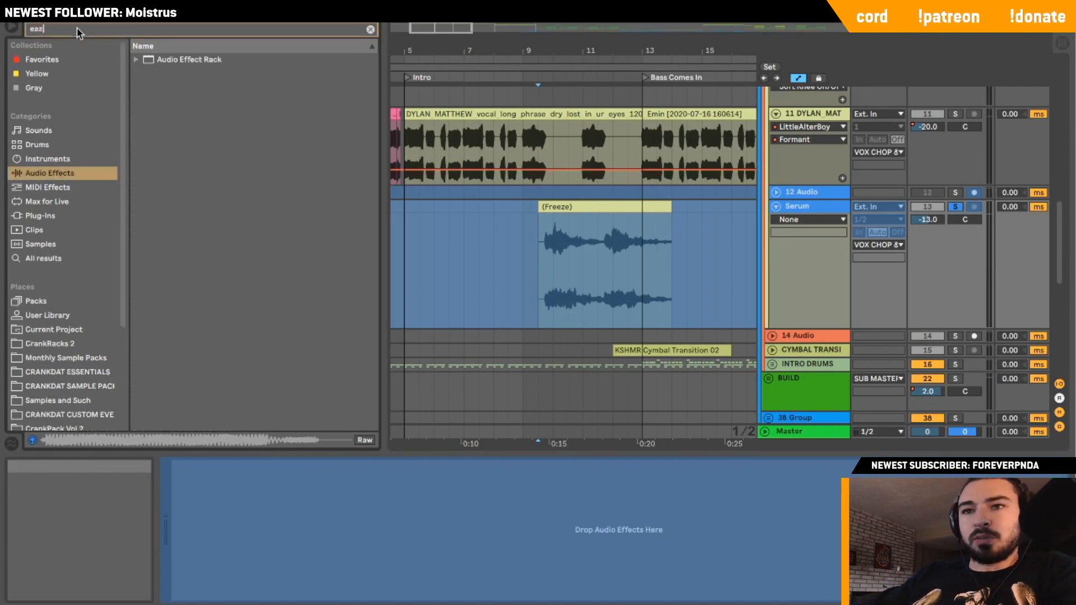
{"action": "key", "text": "BackSpace"}
{"action": "key", "text": "BackSpace"}
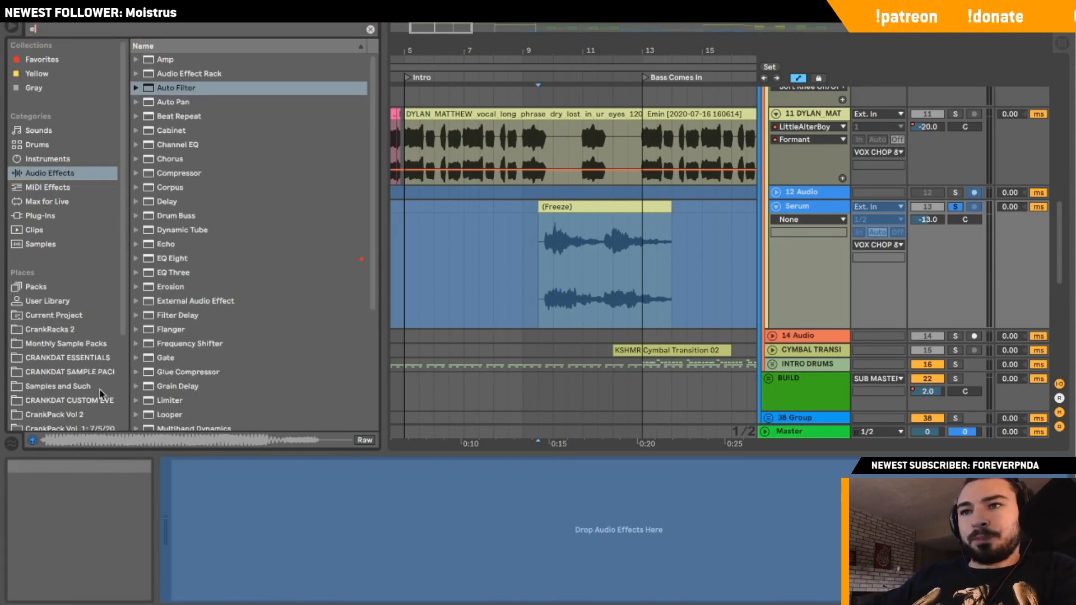
Search the CrankRacks 2 folder for "lo-" and select CRANKDAT LO-FI.adg.
{"action": "left_click", "coordinate": [50, 329]}
{"action": "left_click", "coordinate": [142, 29]}
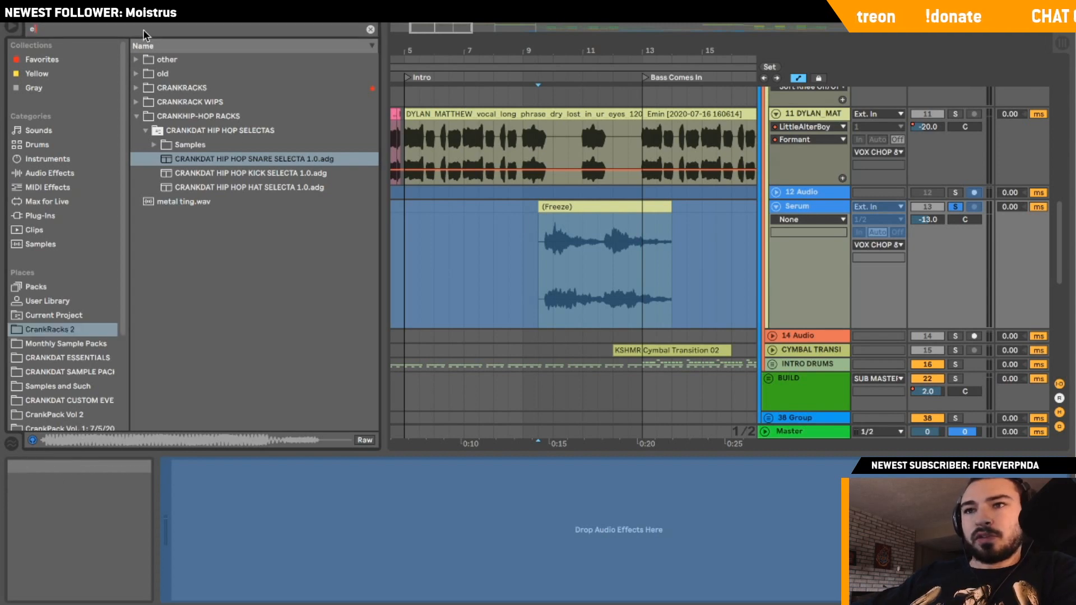
{"action": "type", "text": "lo-"}
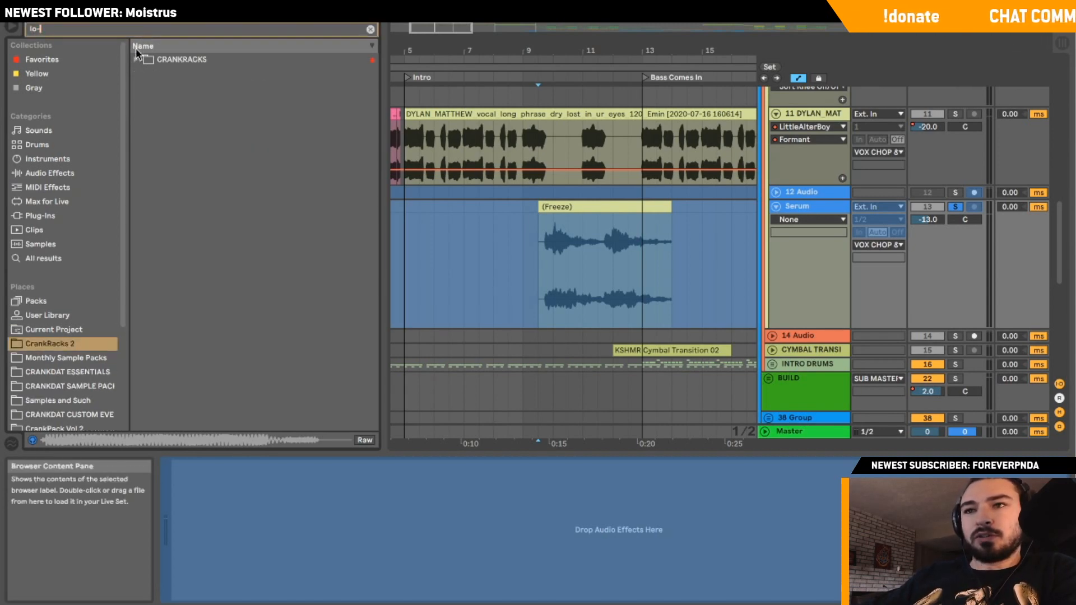
{"action": "left_click", "coordinate": [169, 75]}
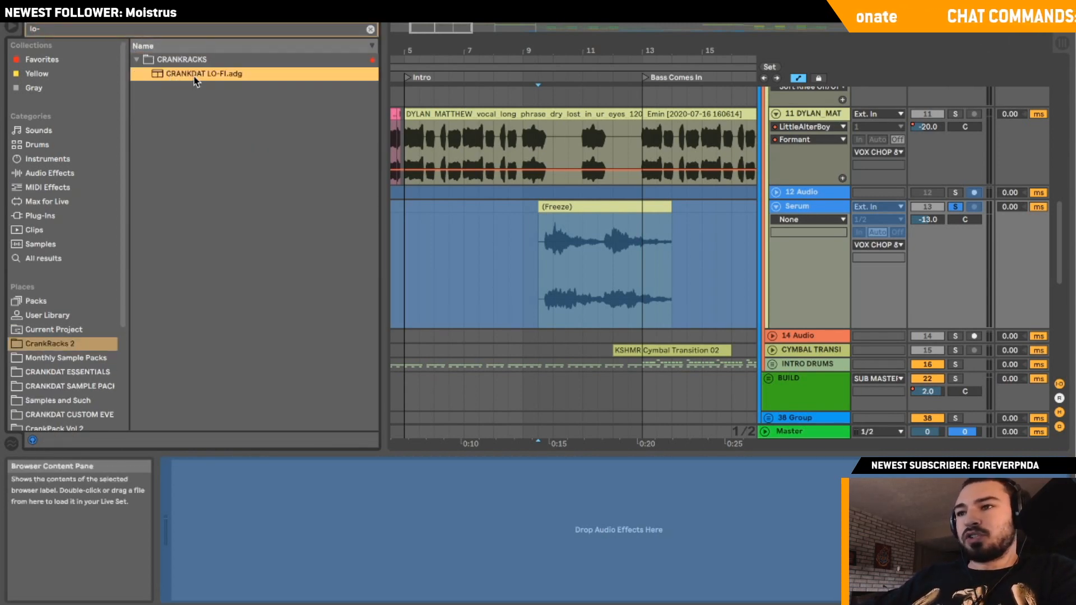
Reset the start marker to the first frozen Serum clip and clear the browser search.
{"action": "left_click", "coordinate": [535, 277]}
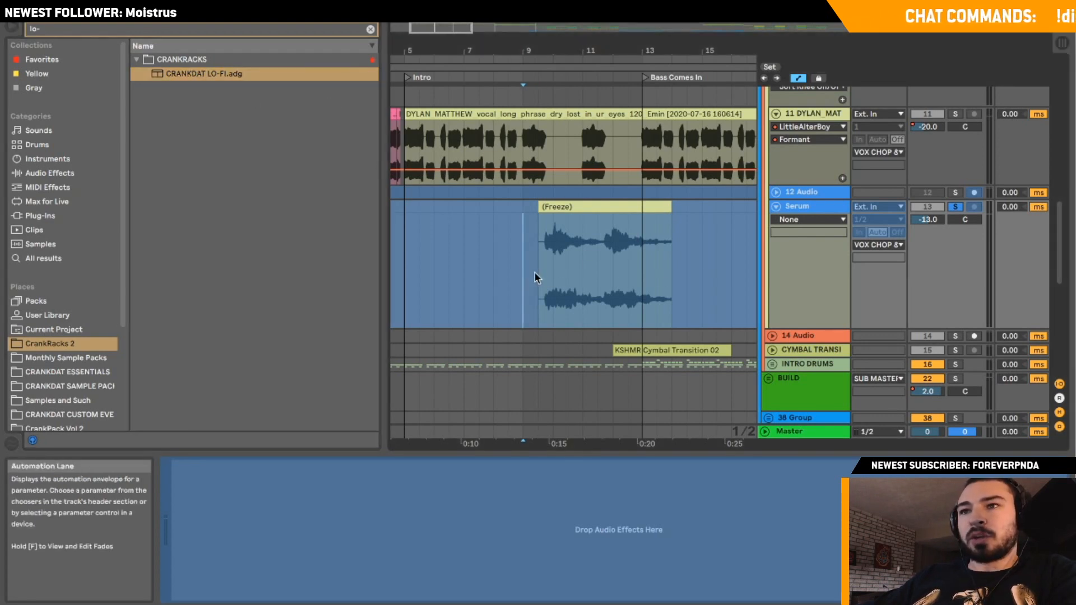
{"action": "left_click", "coordinate": [539, 276]}
{"action": "left_click_drag", "start_coordinate": [449, 30], "coordinate": [451, 26]}
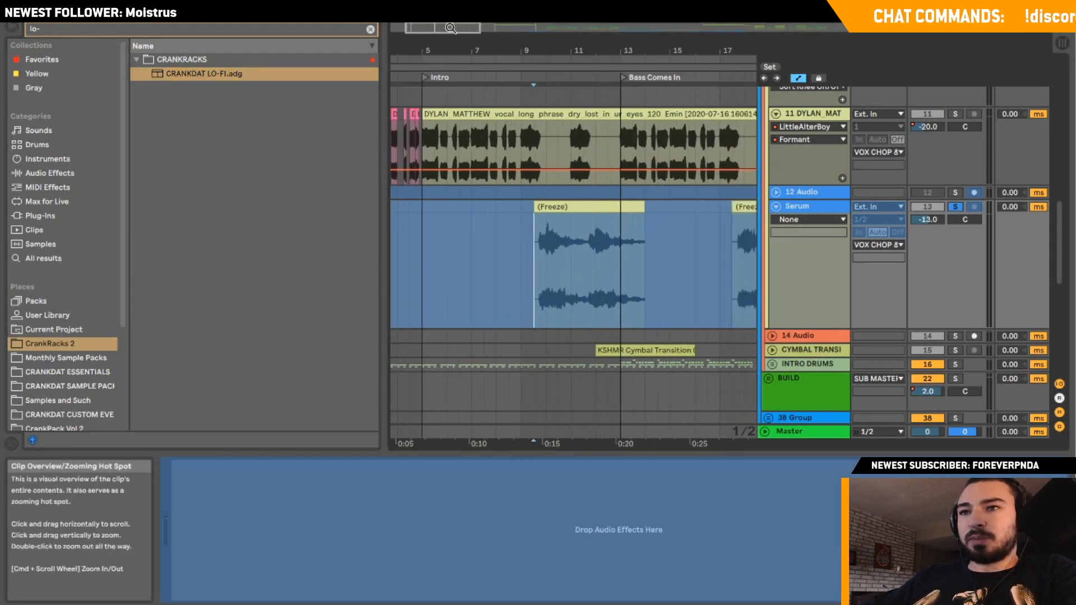
{"action": "left_click", "coordinate": [274, 77]}
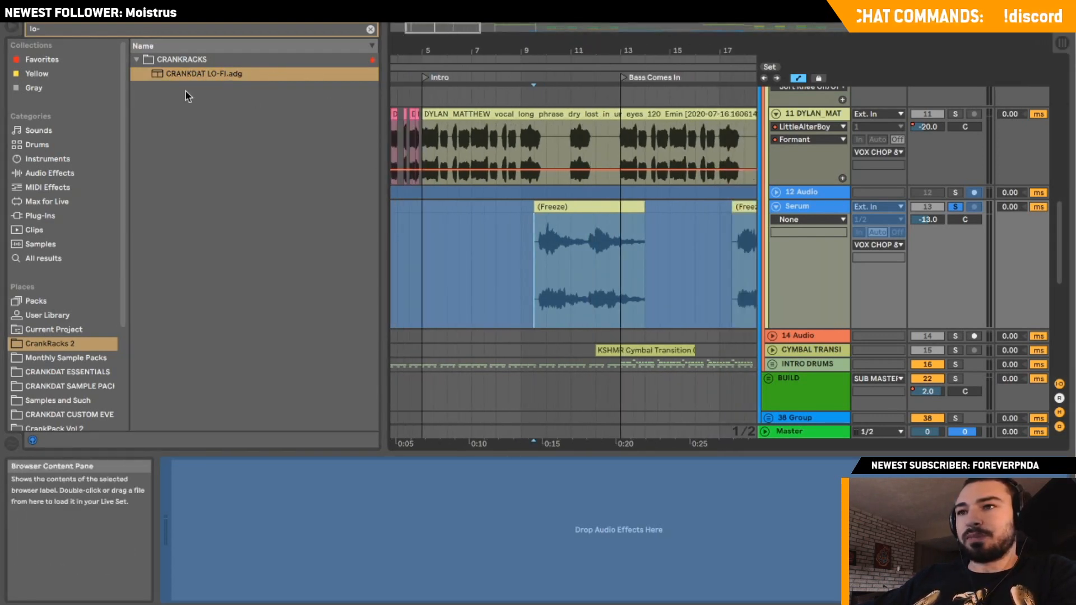
{"action": "left_click", "coordinate": [370, 30]}
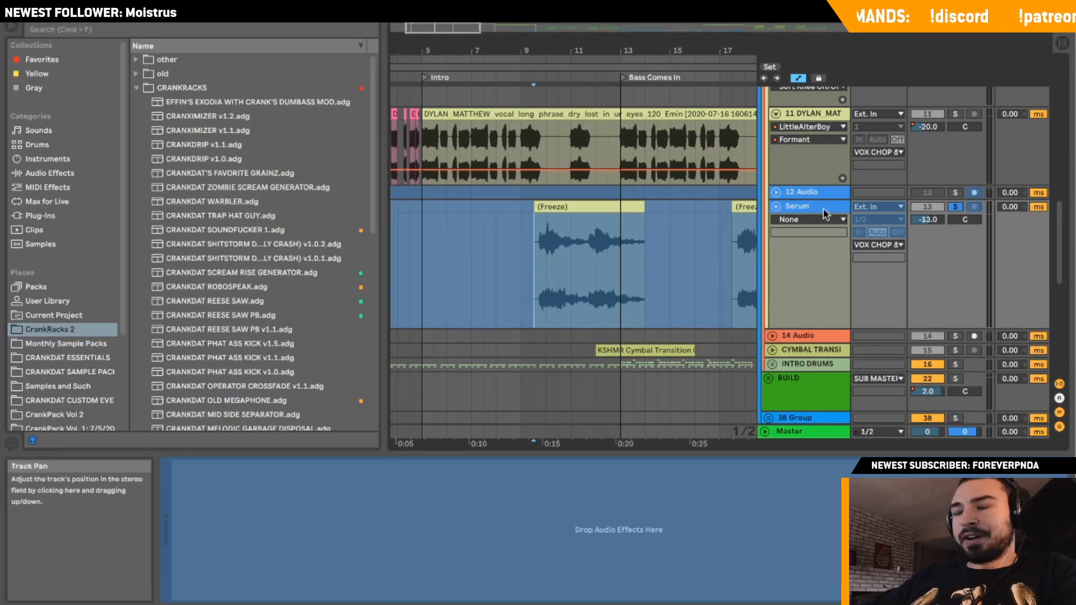
Play the soloed Serum clip and turn off the track's solo.
{"action": "key", "text": "space"}
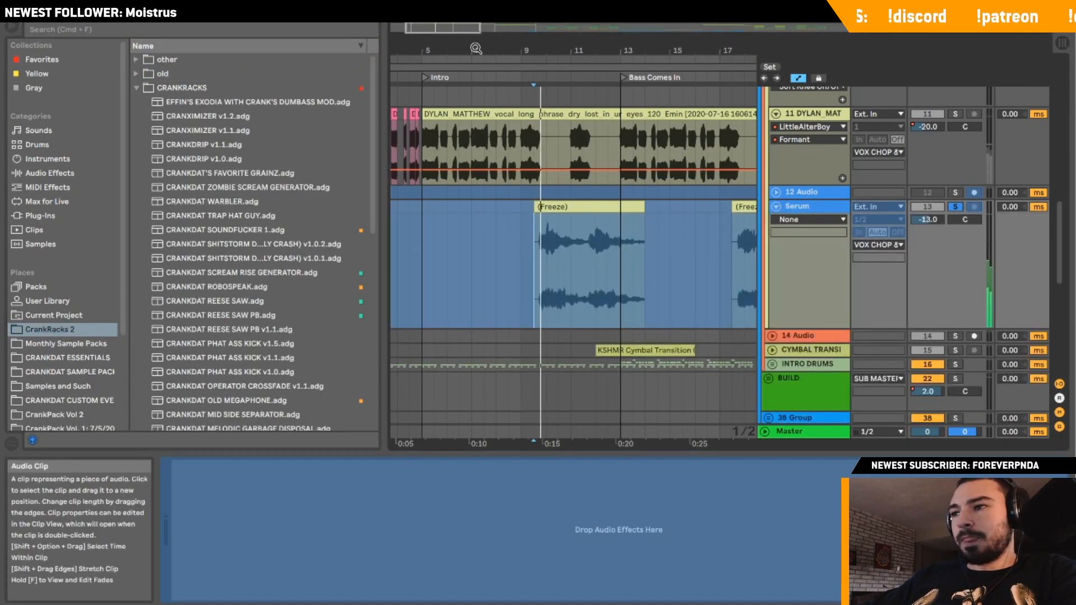
{"action": "left_click_drag", "start_coordinate": [476, 48], "coordinate": [439, 41]}
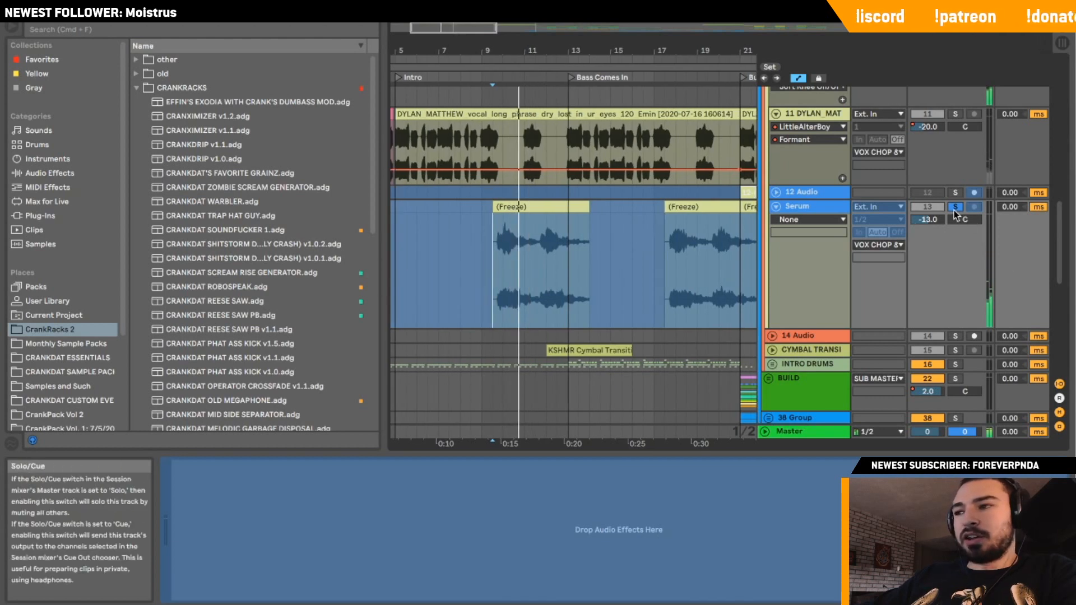
{"action": "left_click", "coordinate": [785, 210]}
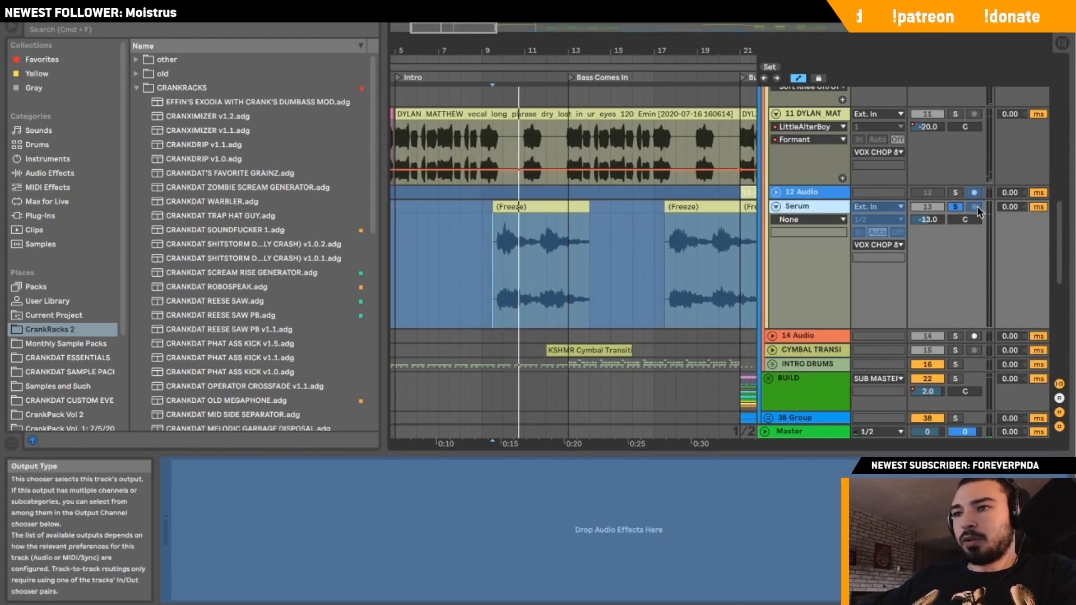
{"action": "left_click", "coordinate": [955, 207]}
Play all the intro layers together from the Bass Comes In section at bar 13.
{"action": "left_click", "coordinate": [556, 243]}
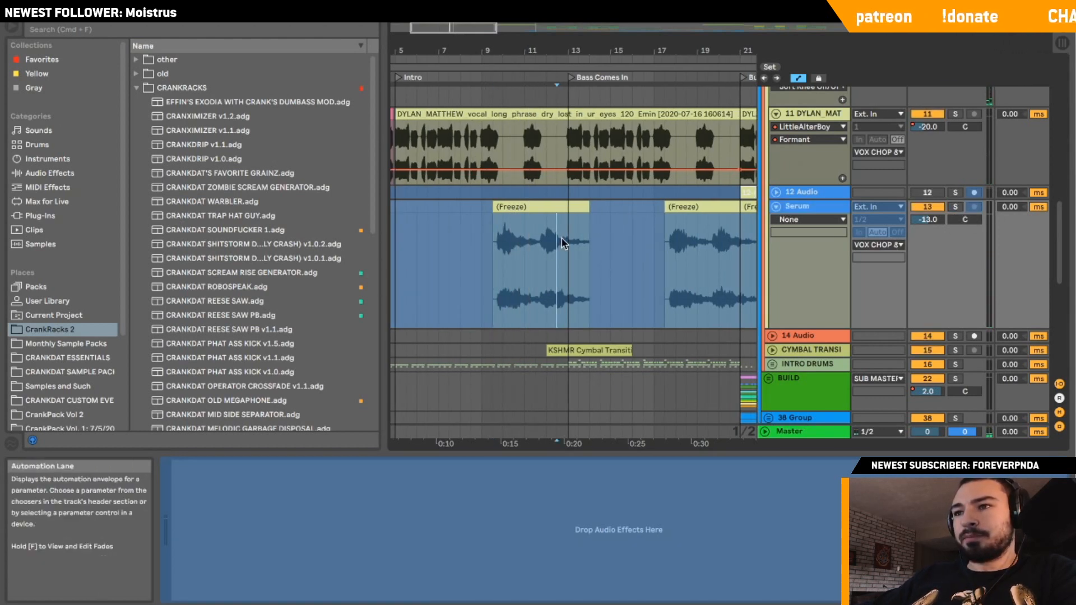
{"action": "left_click_drag", "start_coordinate": [459, 30], "coordinate": [468, 28]}
{"action": "left_click", "coordinate": [527, 262]}
{"action": "key", "text": "space"}
{"action": "scroll", "coordinate": [527, 262], "scroll_direction": "right", "scroll_amount": 3}
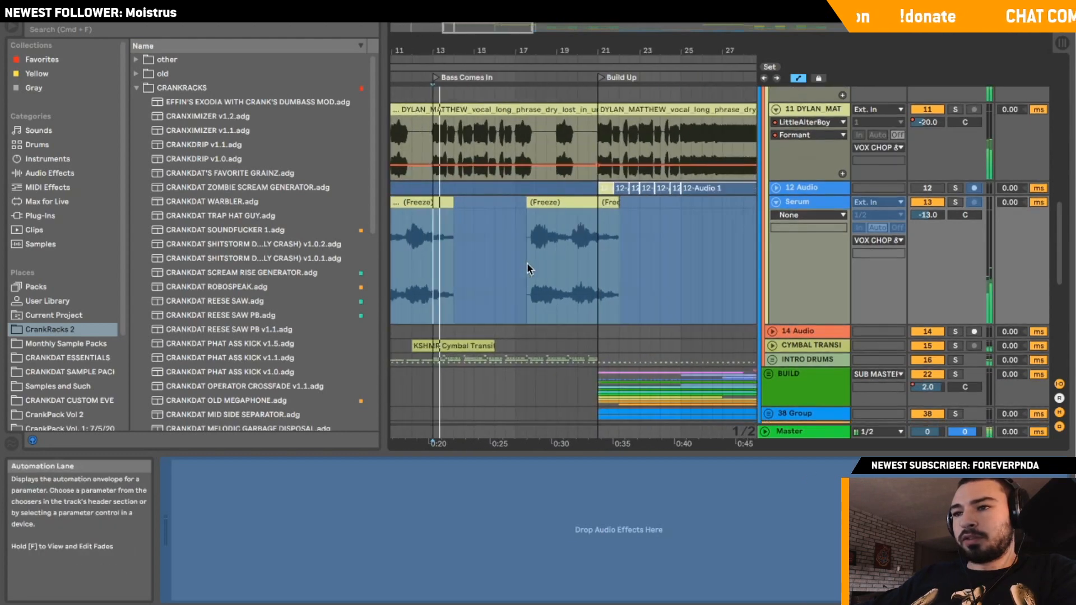
Expand the cymbal transition track and solo it to hear its clip around bar 13.
{"action": "scroll", "coordinate": [528, 263], "scroll_direction": "left", "scroll_amount": 3}
{"action": "scroll", "coordinate": [529, 264], "scroll_direction": "down", "scroll_amount": 2}
{"action": "left_click", "coordinate": [772, 300]}
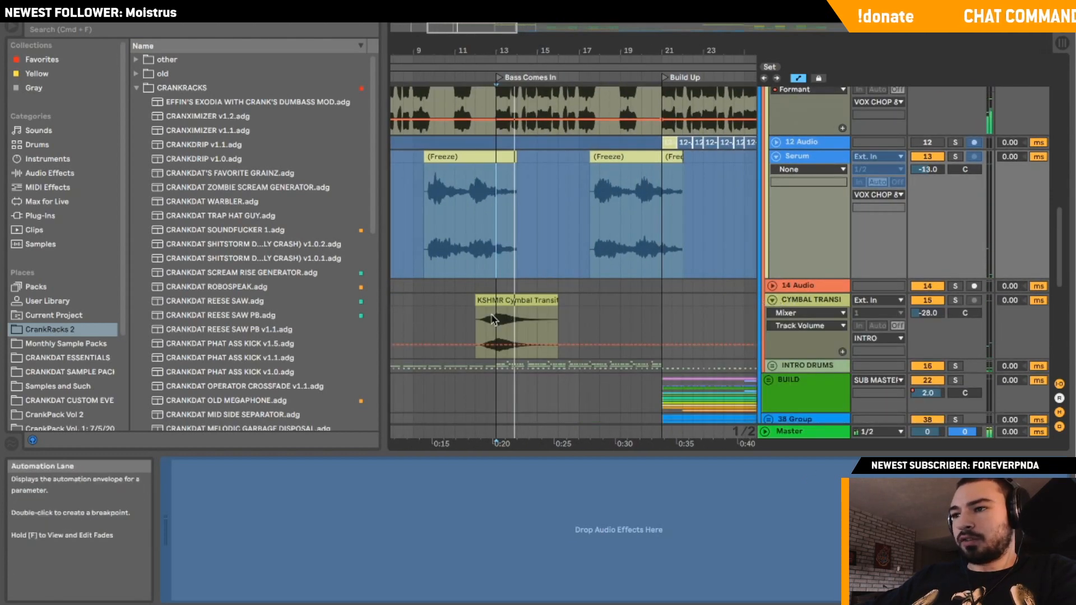
{"action": "left_click", "coordinate": [955, 300]}
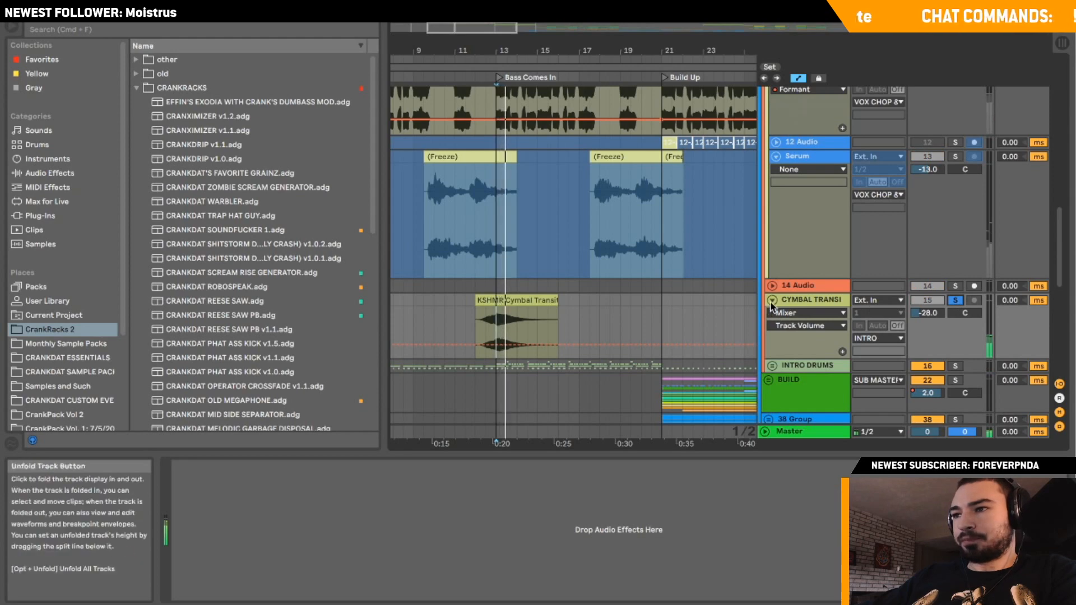
Turn off the cymbal transition's solo and fold it along with the Serum layer, vocal track 11 and the VOX CHOP group.
{"action": "left_click", "coordinate": [772, 301]}
{"action": "left_click", "coordinate": [955, 300]}
{"action": "scroll", "coordinate": [840, 237], "scroll_direction": "up", "scroll_amount": 3}
{"action": "left_click", "coordinate": [774, 238]}
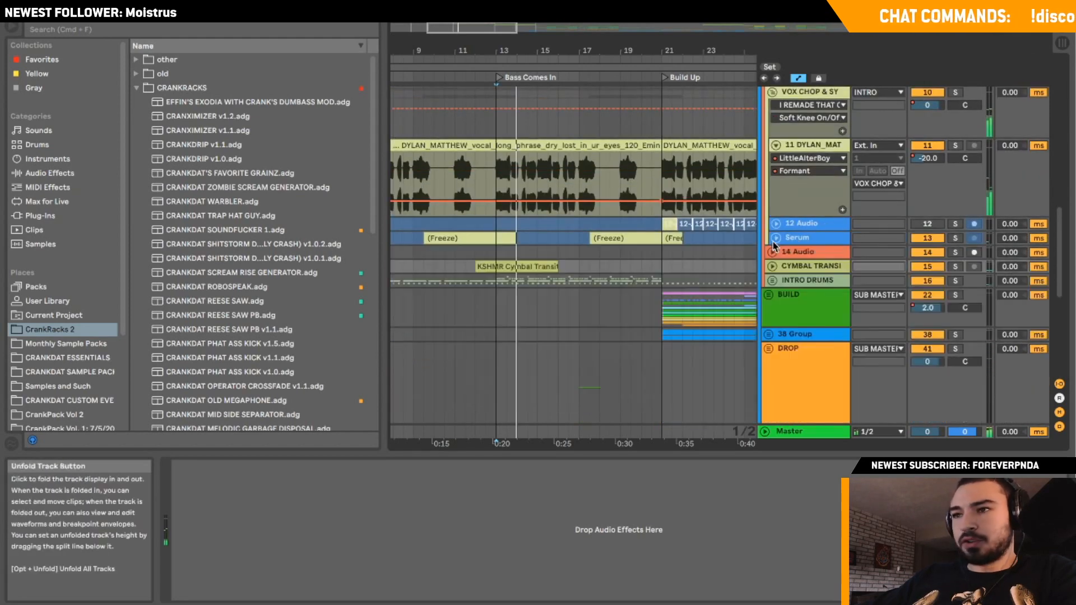
{"action": "left_click", "coordinate": [776, 146]}
{"action": "scroll", "coordinate": [774, 145], "scroll_direction": "up", "scroll_amount": 2}
{"action": "left_click", "coordinate": [772, 142]}
{"action": "scroll", "coordinate": [771, 143], "scroll_direction": "up", "scroll_amount": 3}
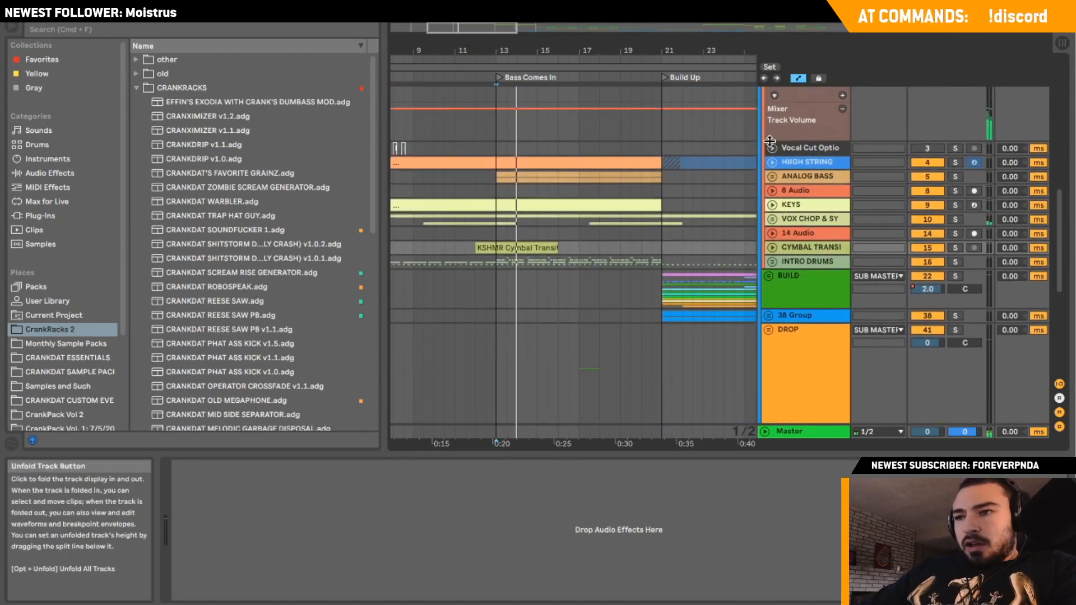
Open the ANALOG BASS group, set the start point at bar 13 and solo the group.
{"action": "left_click", "coordinate": [772, 176]}
{"action": "scroll", "coordinate": [519, 215], "scroll_direction": "down", "scroll_amount": 1}
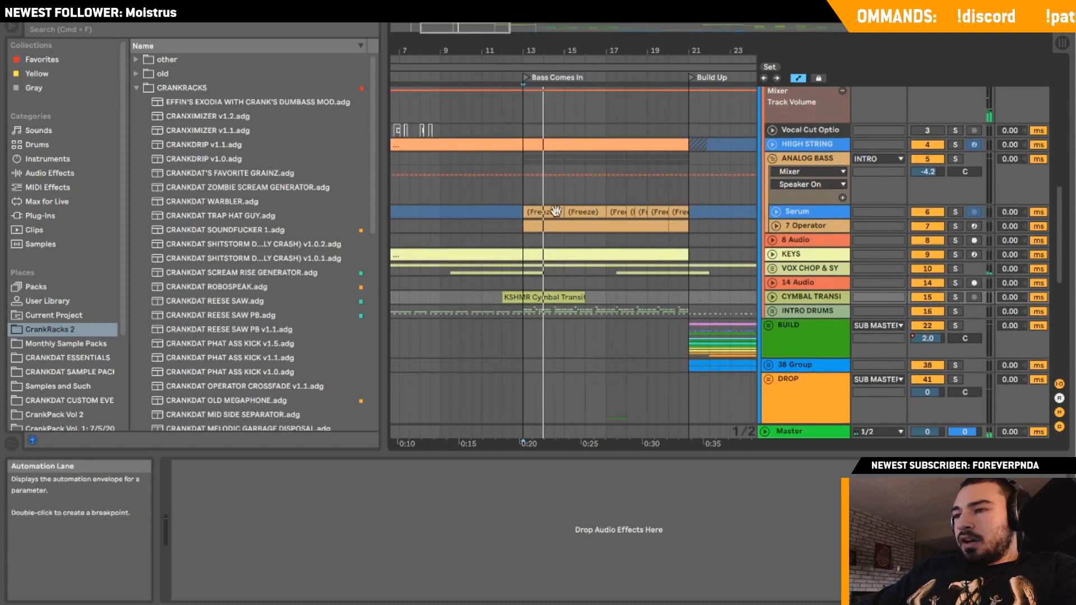
{"action": "left_click", "coordinate": [518, 216]}
{"action": "left_click", "coordinate": [955, 158]}
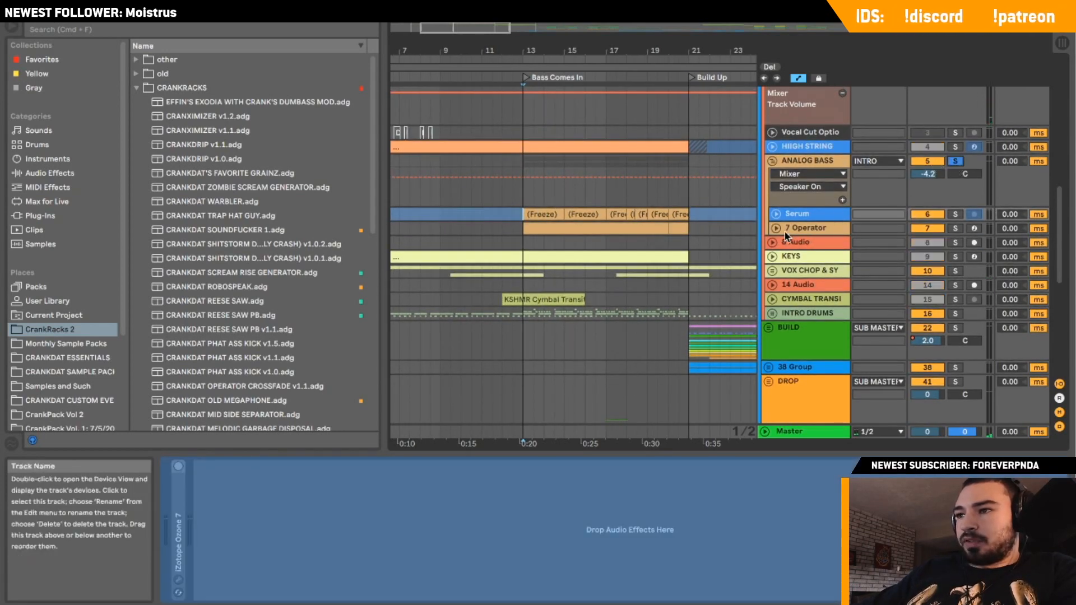
Turn off the ANALOG BASS solo and expand its Serum and 7 Operator tracks to show their clips.
{"action": "left_click", "coordinate": [777, 228]}
{"action": "left_click", "coordinate": [955, 161]}
{"action": "left_click", "coordinate": [767, 215]}
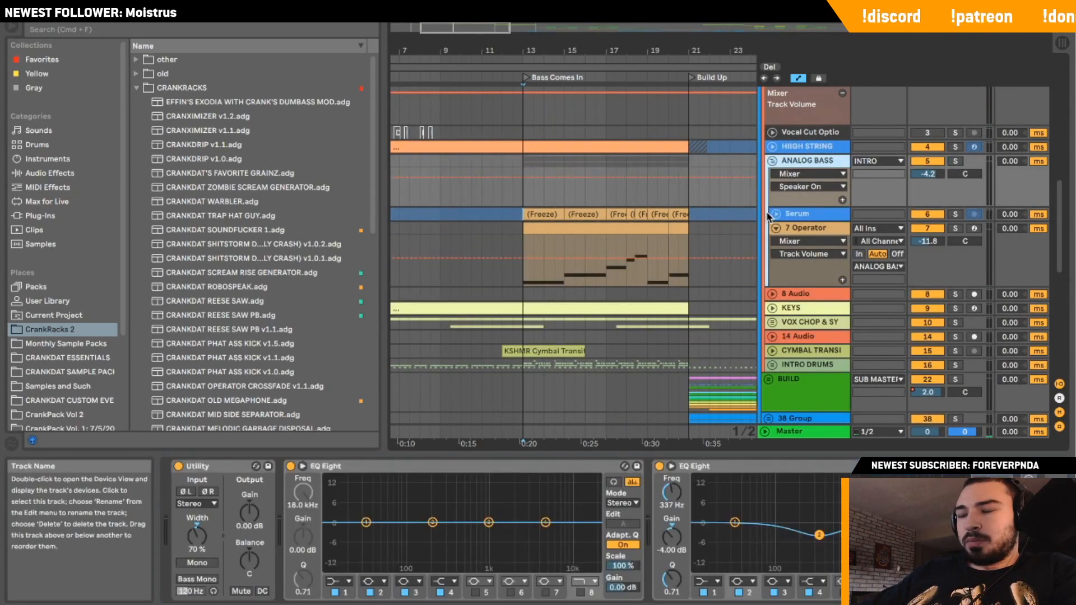
{"action": "left_click", "coordinate": [769, 217]}
{"action": "left_click", "coordinate": [511, 256]}
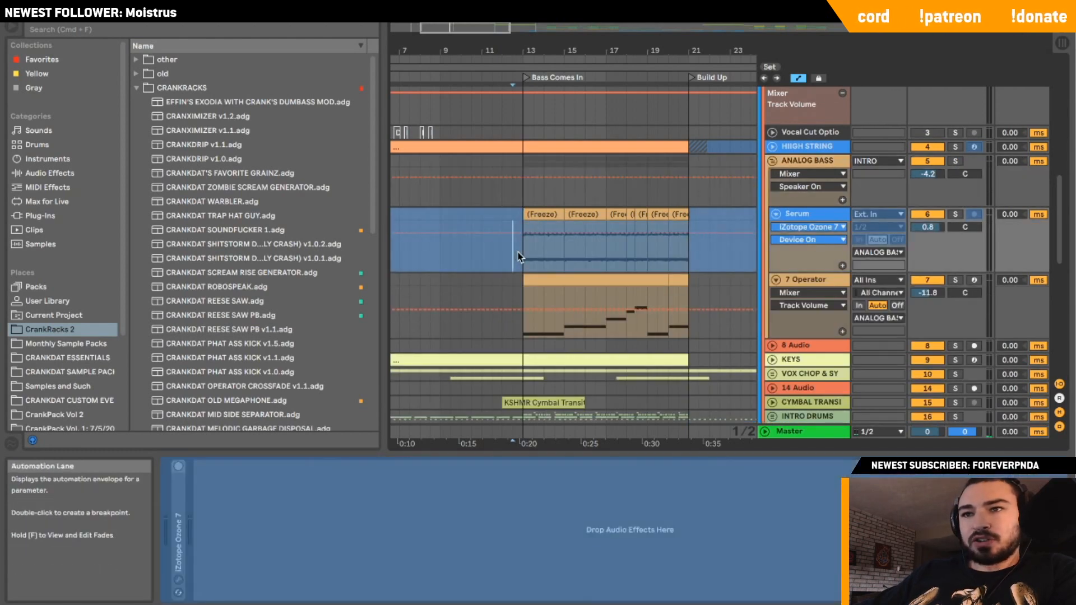
Preview Dark Room Analog Bass.wav in the November sample pack, return the start marker to bar 13 and collapse the folder.
{"action": "left_click", "coordinate": [53, 345]}
{"action": "scroll", "coordinate": [188, 110], "scroll_direction": "down", "scroll_amount": 3}
{"action": "scroll", "coordinate": [190, 111], "scroll_direction": "up", "scroll_amount": 2}
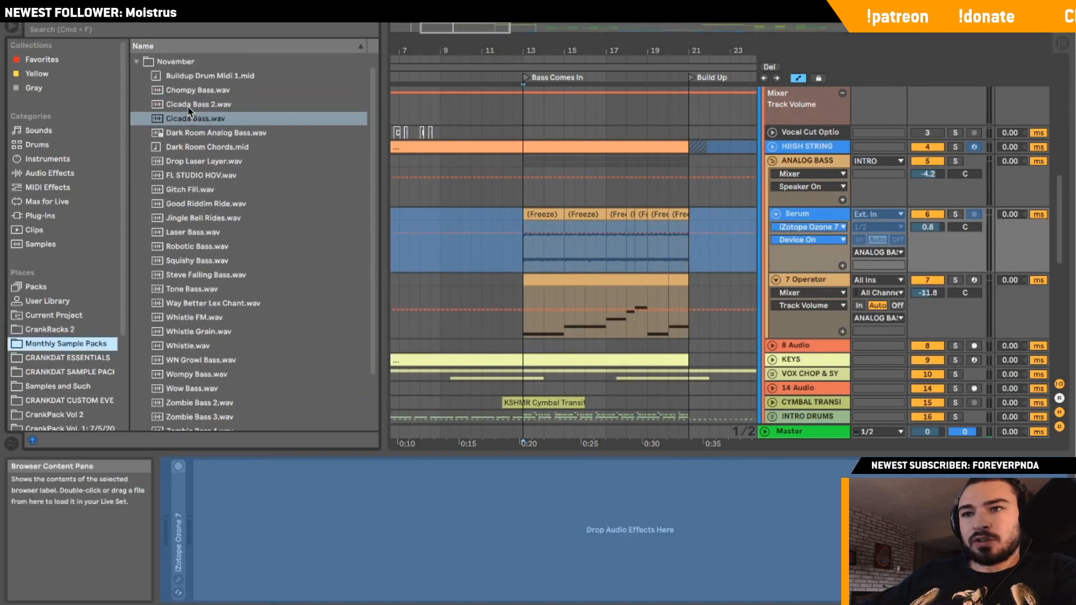
{"action": "left_click", "coordinate": [203, 129]}
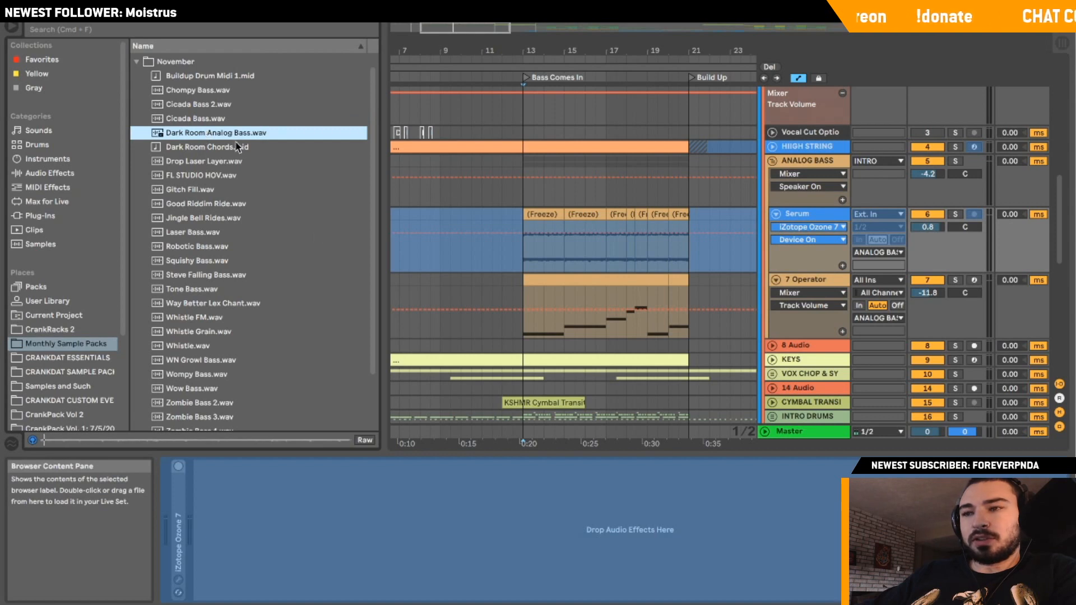
{"action": "left_click", "coordinate": [524, 252]}
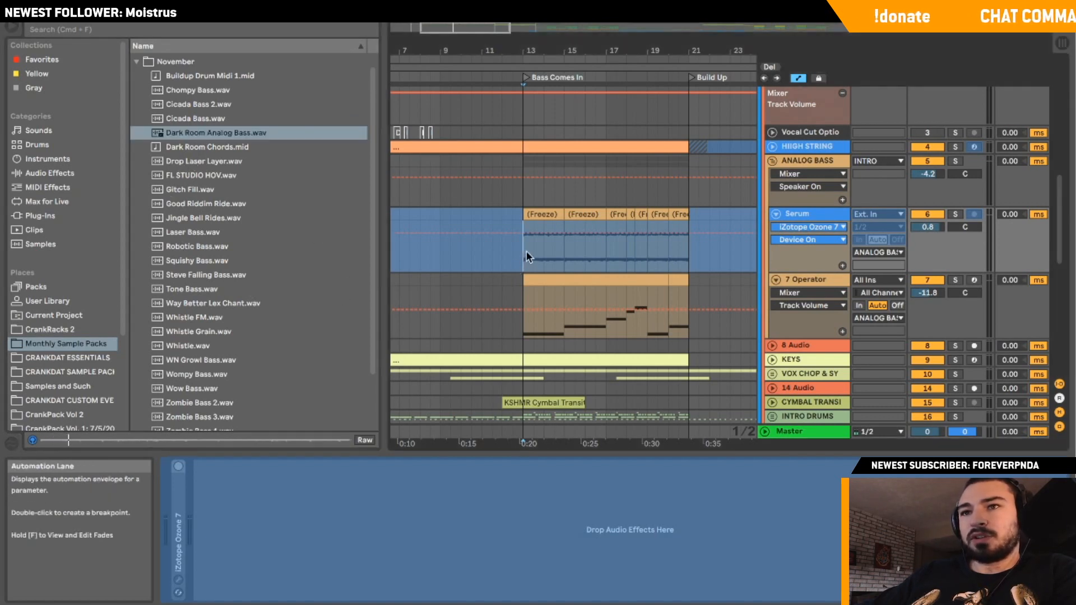
{"action": "left_click", "coordinate": [136, 61]}
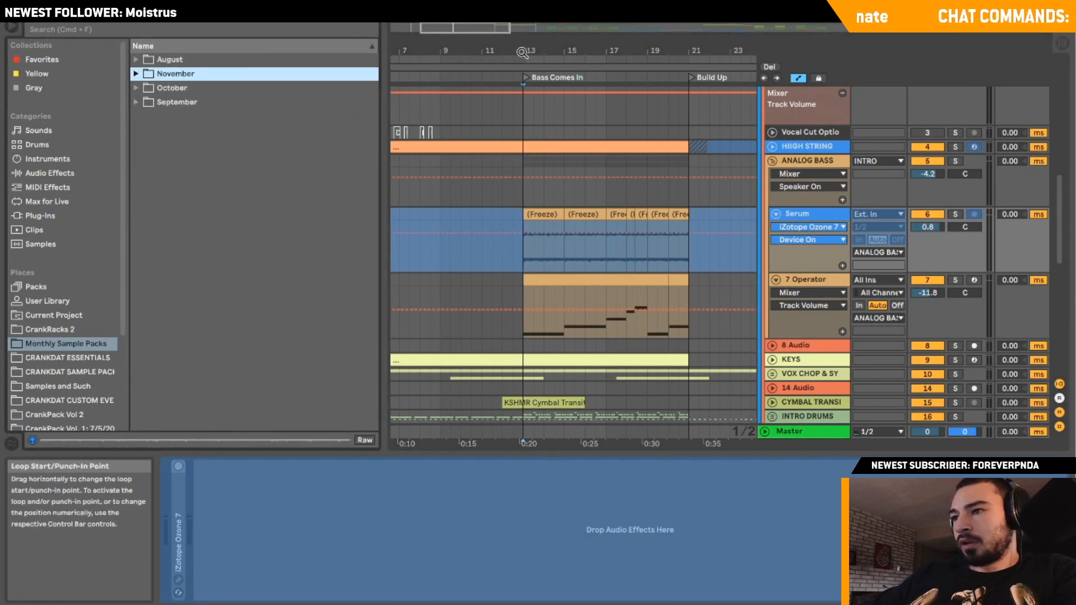
Solo the frozen Serum bass track and briefly bring up the Splice results for the "lost in" vocal phrase.
{"action": "left_click", "coordinate": [955, 215]}
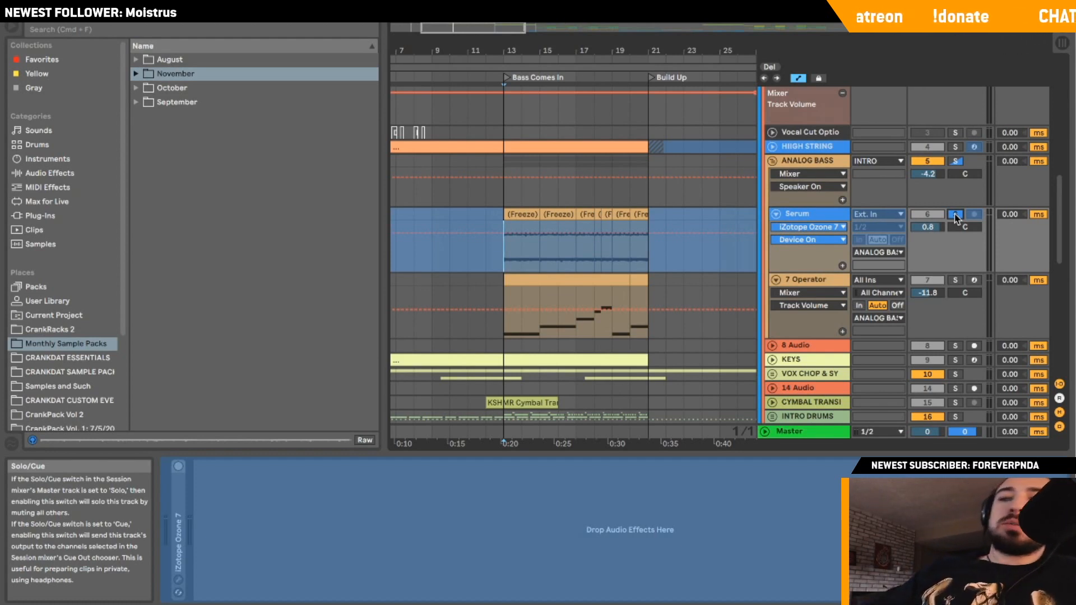
{"action": "scroll", "coordinate": [540, 213], "scroll_direction": "left", "scroll_amount": 5}
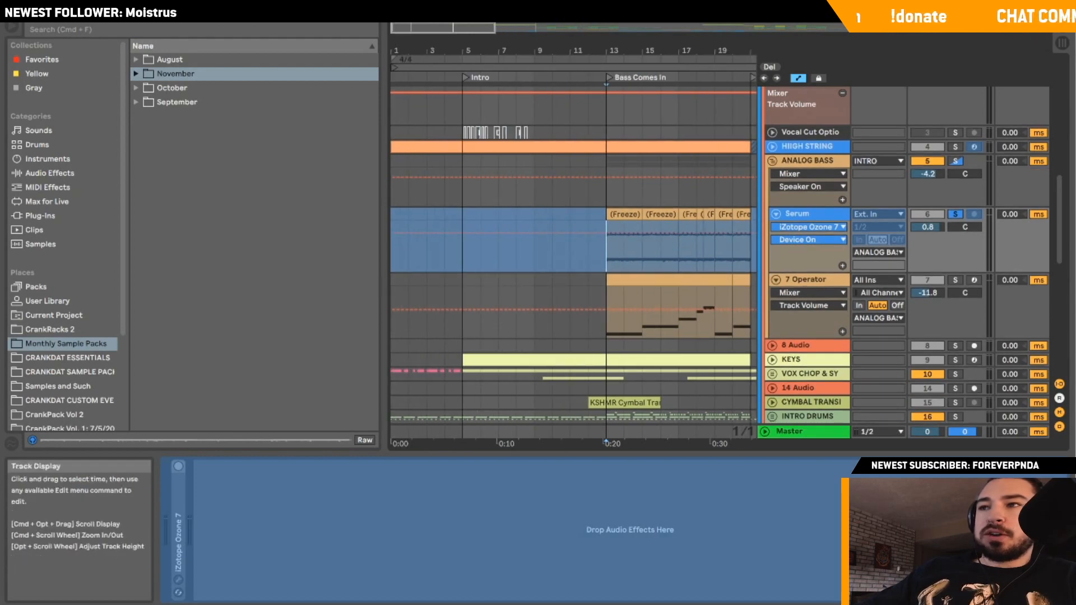
{"action": "left_click", "coordinate": [784, 5]}
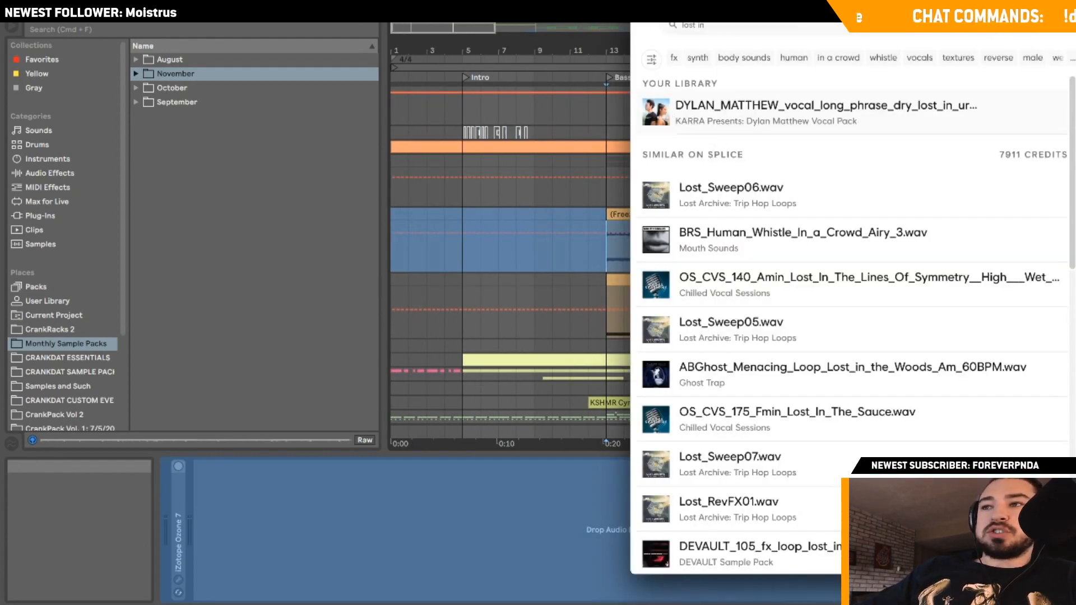
{"action": "key", "text": "super+m"}
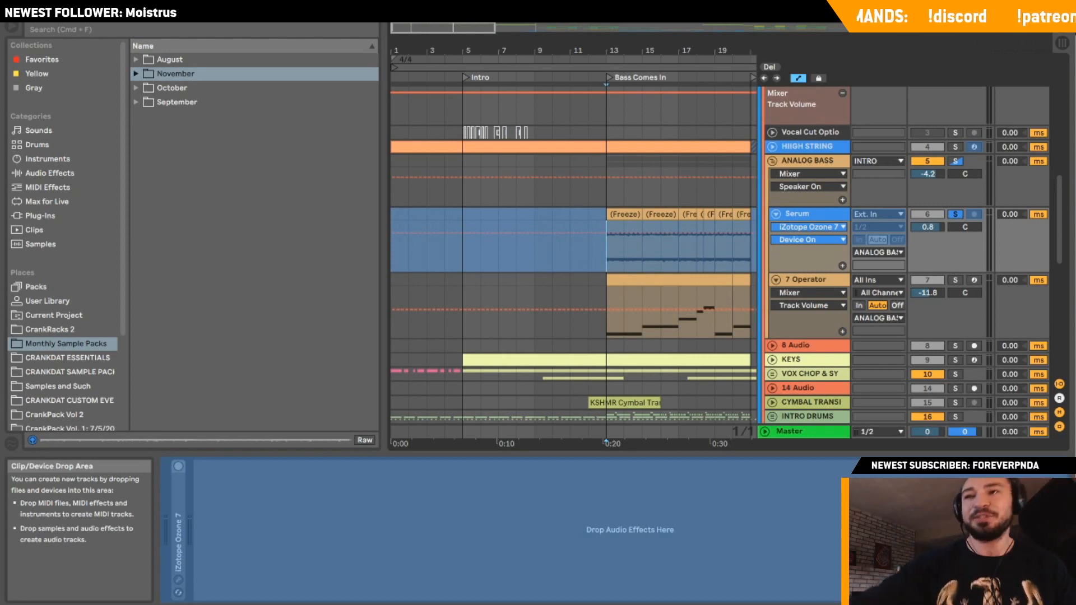
{"action": "left_click", "coordinate": [1, 582]}
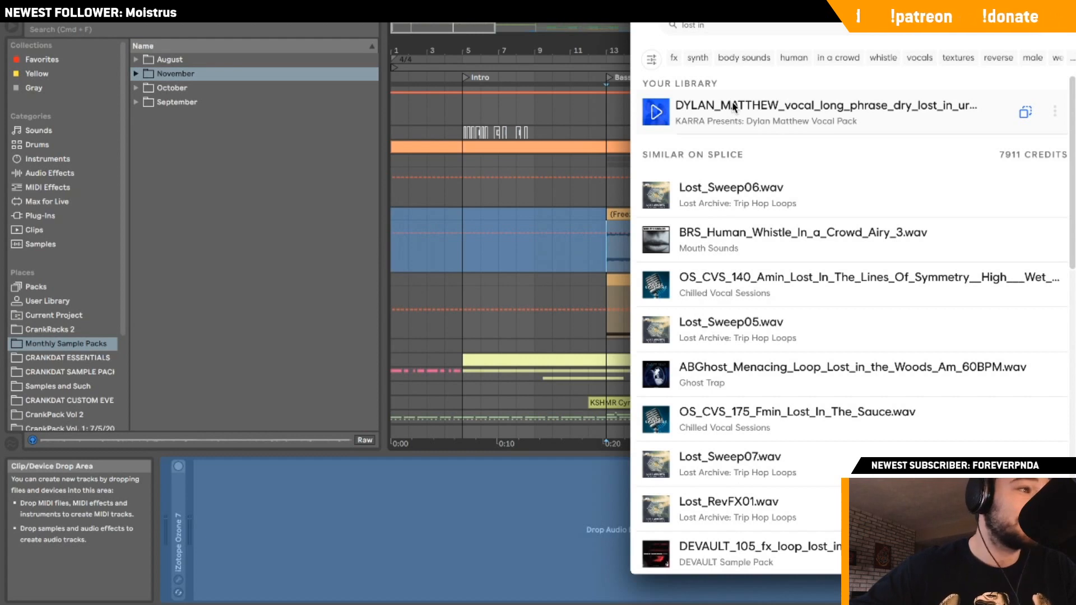
{"action": "left_click", "coordinate": [643, 9]}
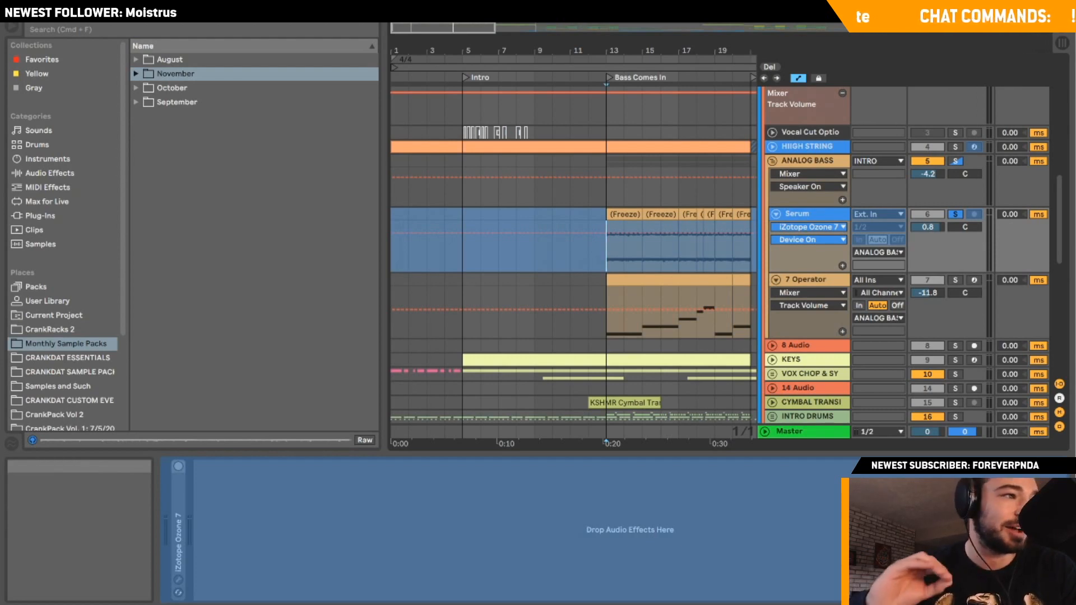
{"action": "key", "text": "super+Tab"}
{"action": "key", "text": "super+Tab"}
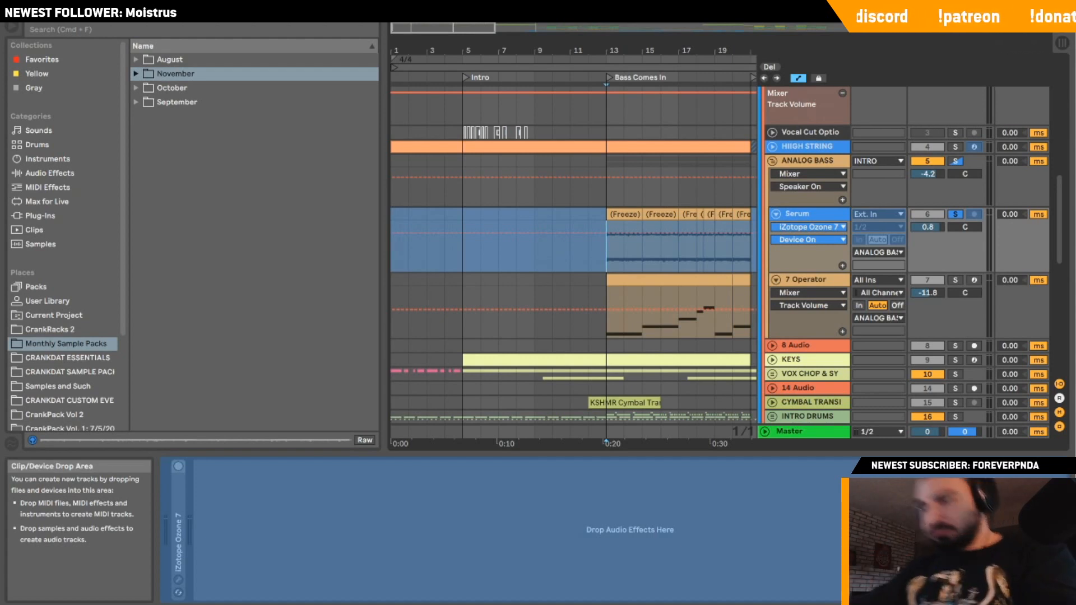
Play the soloed Serum bass, then preview Dark Room Analog Bass.wav again and reset the start marker to bar 13.
{"action": "key", "text": "space"}
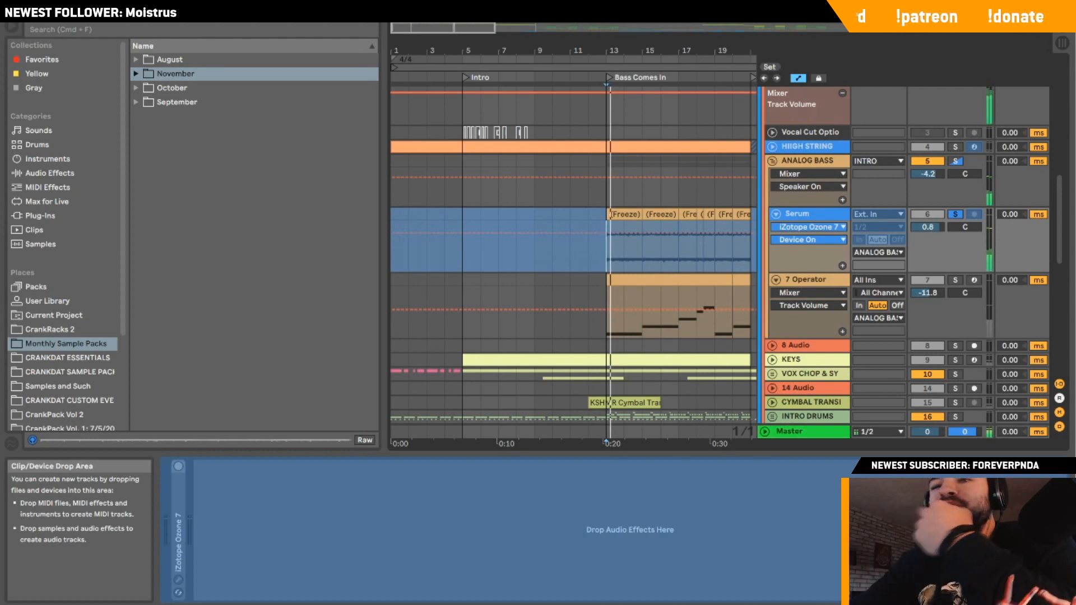
{"action": "left_click", "coordinate": [136, 73]}
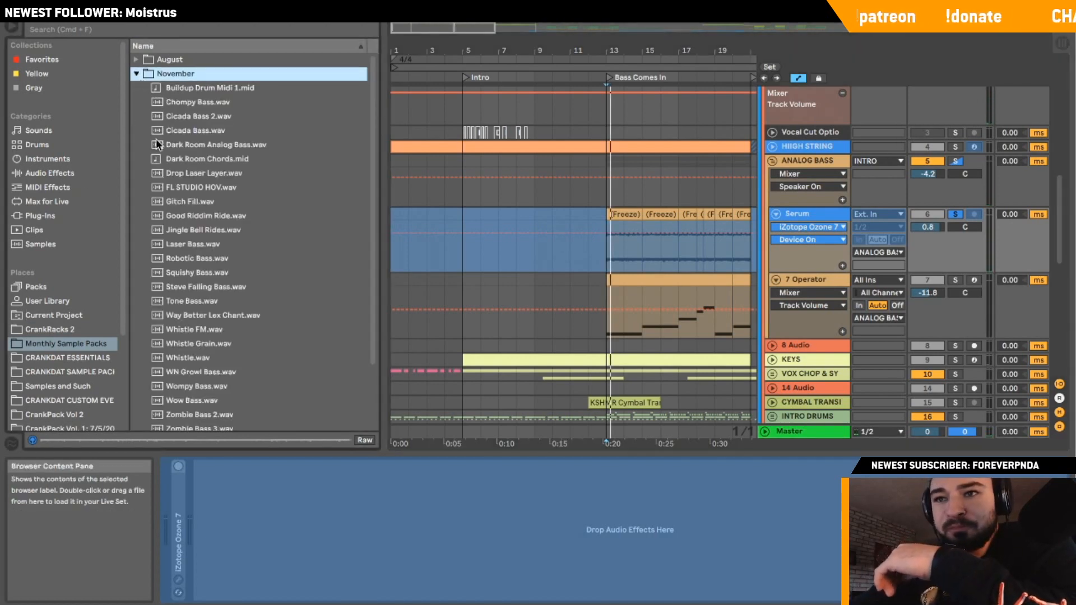
{"action": "left_click", "coordinate": [212, 146]}
{"action": "left_click", "coordinate": [616, 261]}
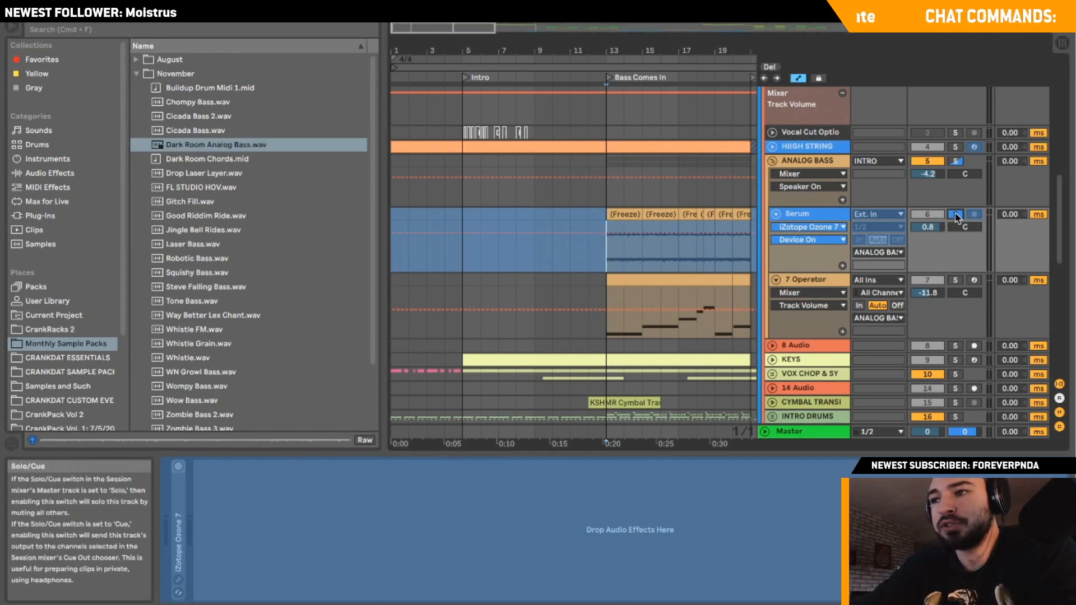
Turn off the Serum bass track's solo, fold it and insert a new MIDI track directly below it.
{"action": "left_click", "coordinate": [931, 214]}
{"action": "left_click", "coordinate": [776, 213]}
{"action": "right_click", "coordinate": [795, 214]}
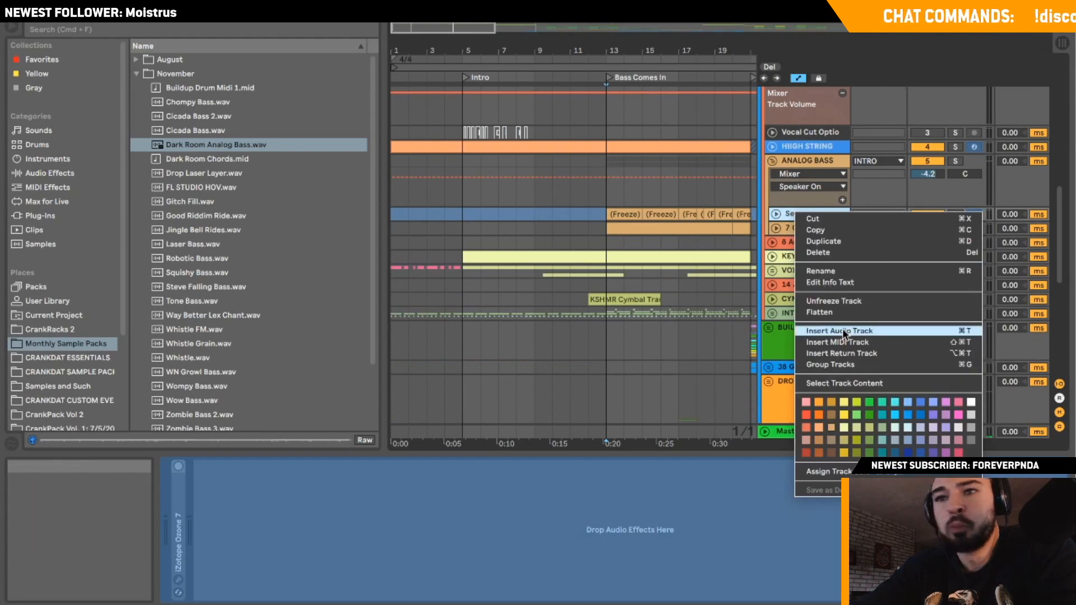
{"action": "key", "text": "Return"}
Load the Serum plug-in on the new MIDI track and set oscillator B to +1 octave and +7 semitones.
{"action": "left_click", "coordinate": [65, 217]}
{"action": "scroll", "coordinate": [229, 227], "scroll_direction": "down", "scroll_amount": 20}
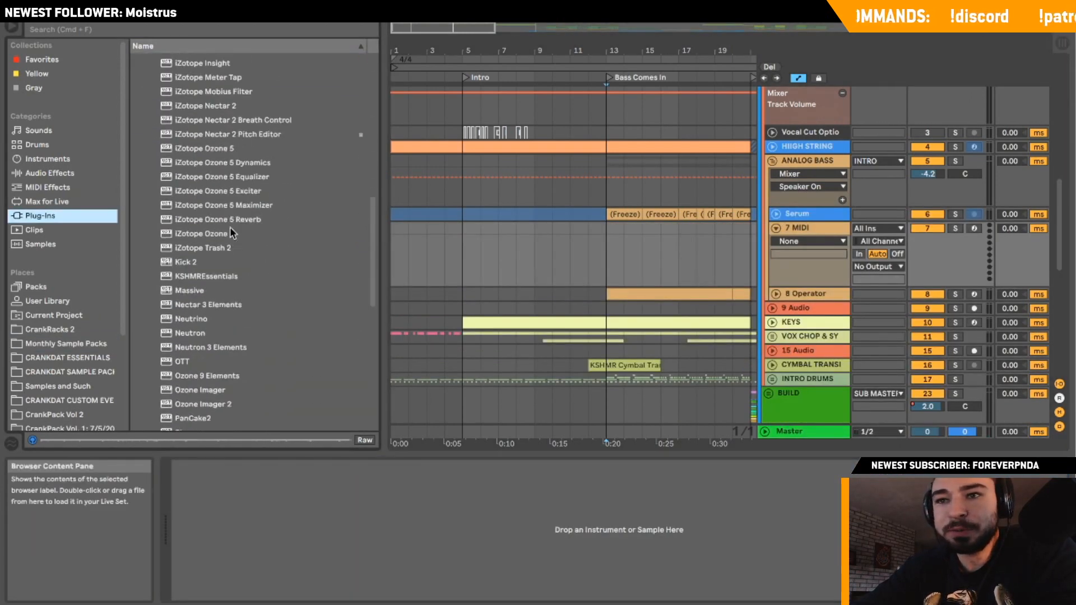
{"action": "left_click", "coordinate": [189, 253]}
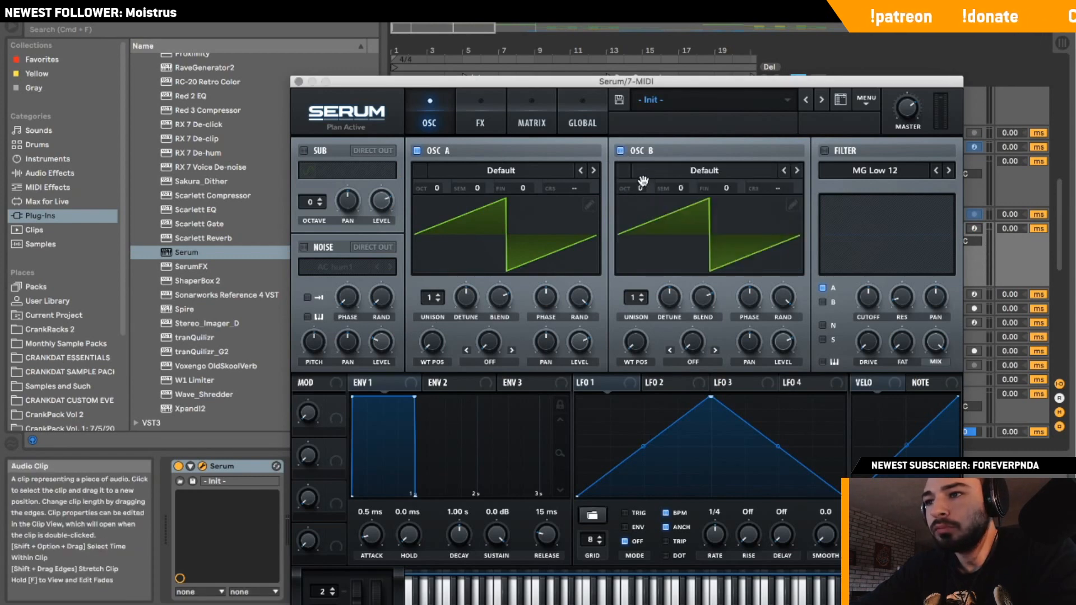
{"action": "left_click_drag", "start_coordinate": [643, 180], "coordinate": [683, 145]}
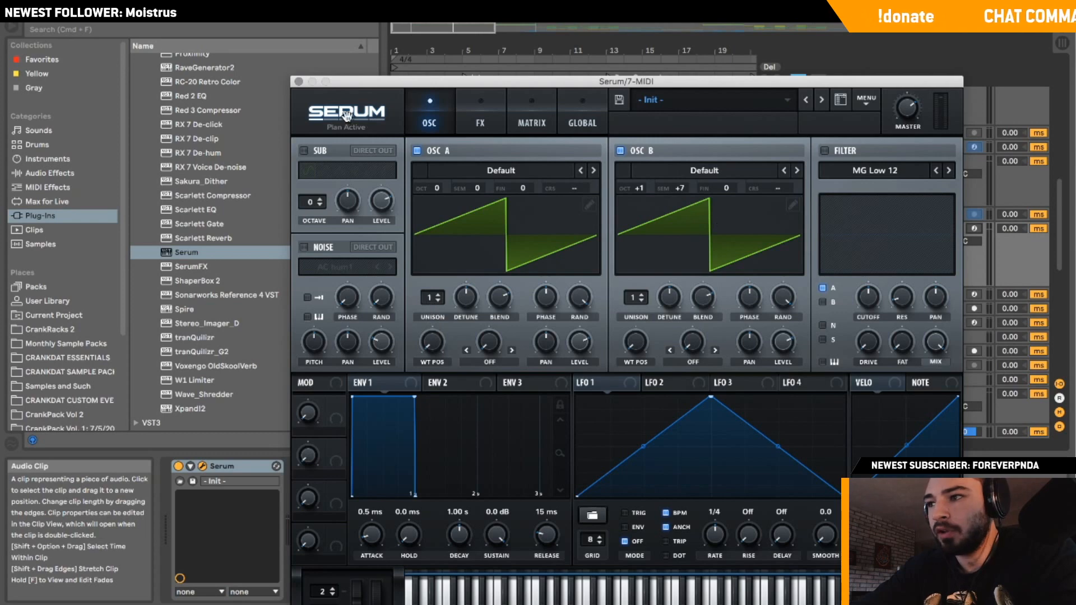
{"action": "left_click", "coordinate": [299, 81]}
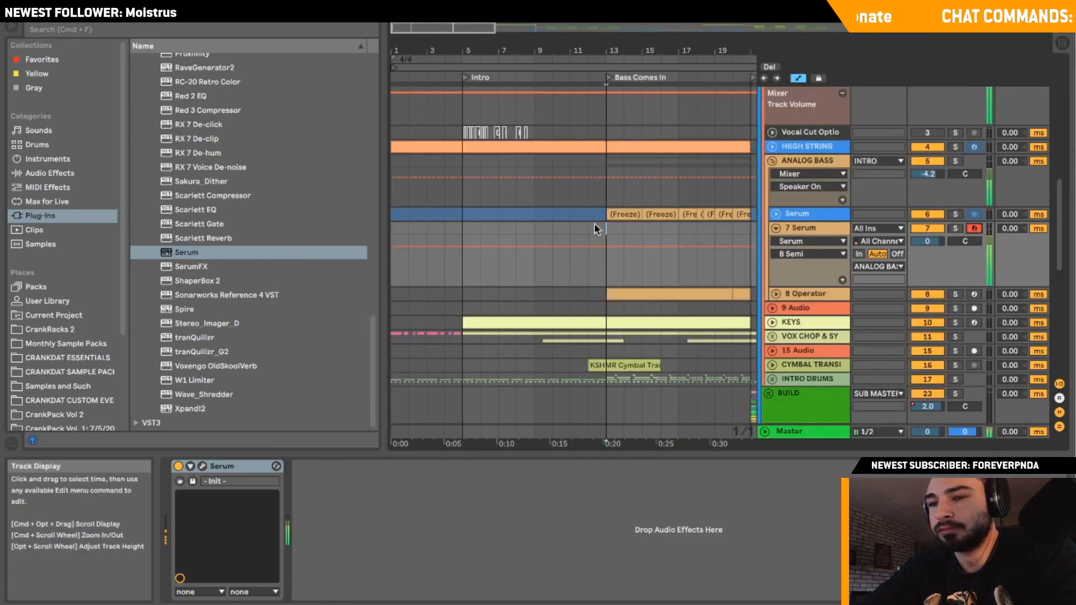
Enable Serum's filter, route oscillator B through it, raise the cutoff and set both oscillators to 16 unison voices.
{"action": "left_click", "coordinate": [202, 466]}
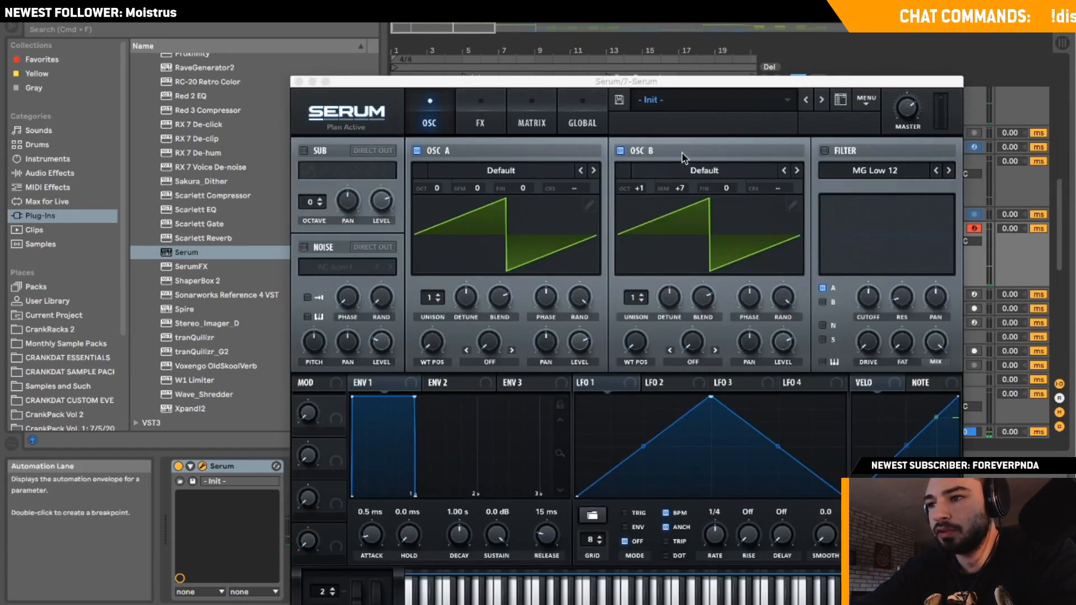
{"action": "left_click", "coordinate": [824, 150]}
{"action": "left_click_drag", "start_coordinate": [431, 298], "coordinate": [446, 320]}
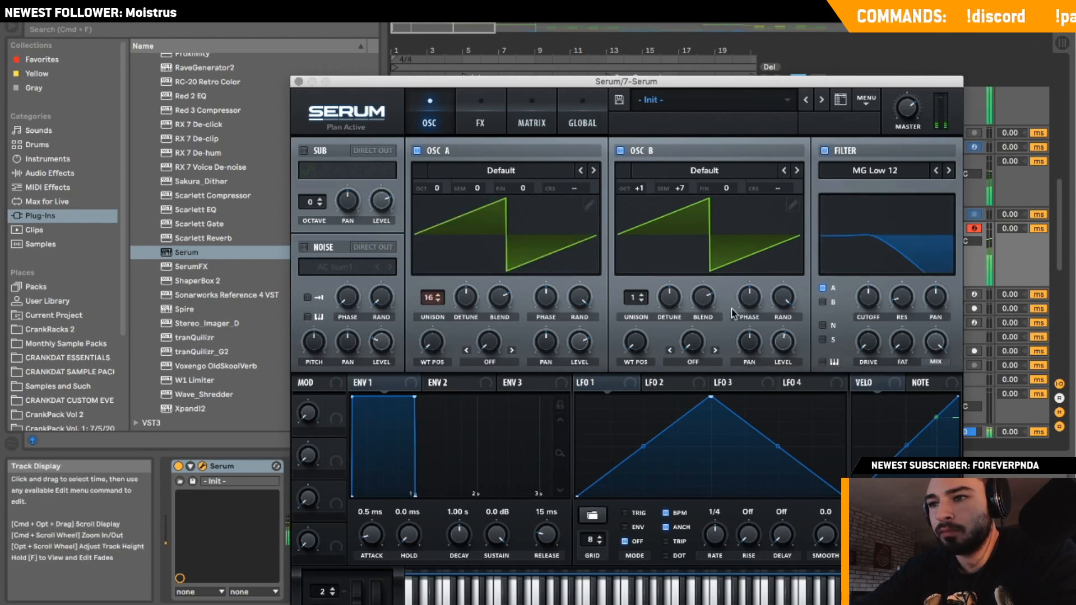
{"action": "left_click_drag", "start_coordinate": [636, 298], "coordinate": [637, 241]}
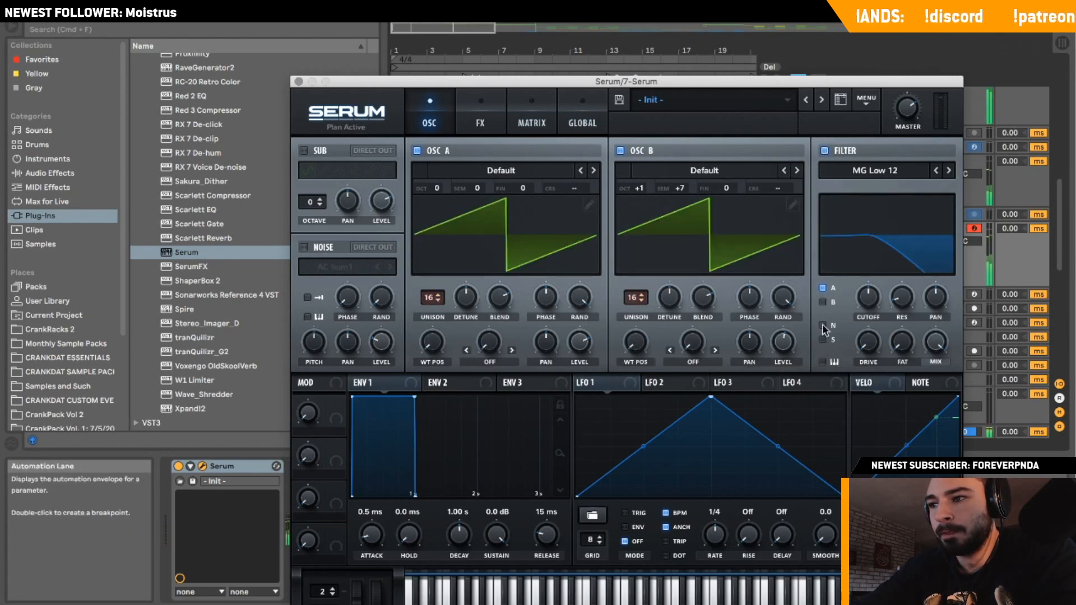
{"action": "mouse_move", "coordinate": [871, 301]}
{"action": "left_mouse_down"}
{"action": "mouse_move", "coordinate": [876, 282]}
{"action": "mouse_move", "coordinate": [872, 298]}
{"action": "left_mouse_up"}
Lower the detune on both oscillators and set their unison to 15 voices.
{"action": "left_click_drag", "start_coordinate": [667, 298], "coordinate": [661, 311]}
{"action": "left_click_drag", "start_coordinate": [468, 298], "coordinate": [437, 306]}
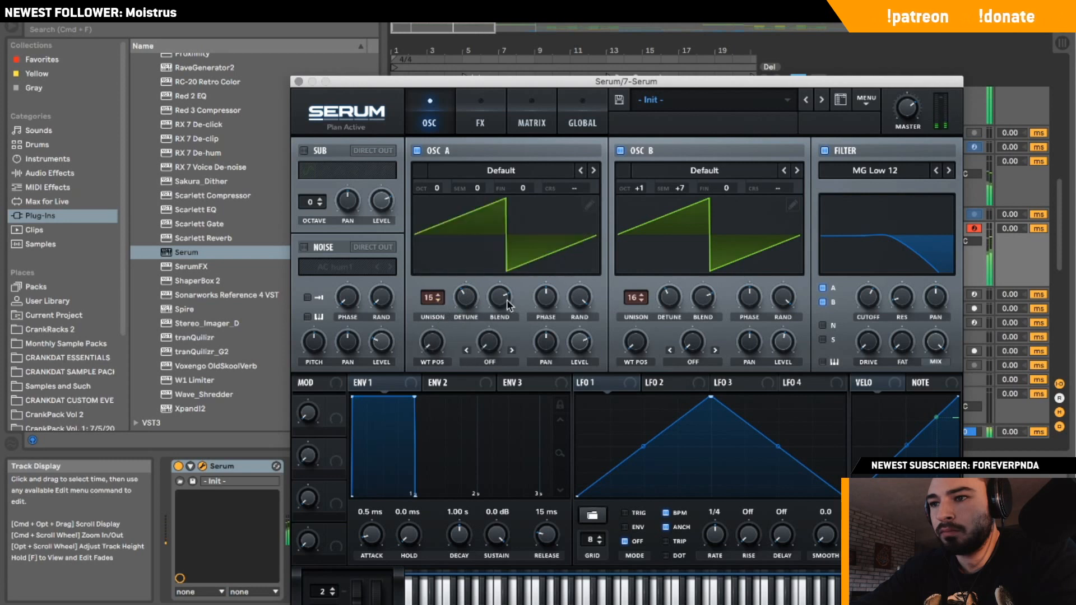
{"action": "left_click", "coordinate": [643, 301]}
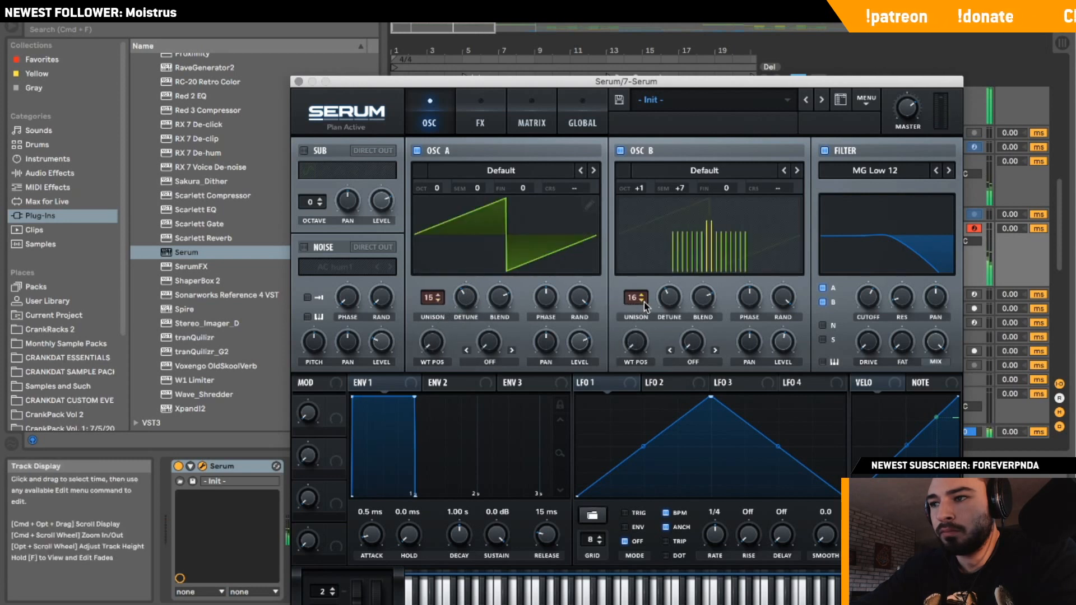
Switch the filter to MG Low 24, adjust its cutoff and oscillator B's detune, and close the Serum window.
{"action": "left_click", "coordinate": [948, 170]}
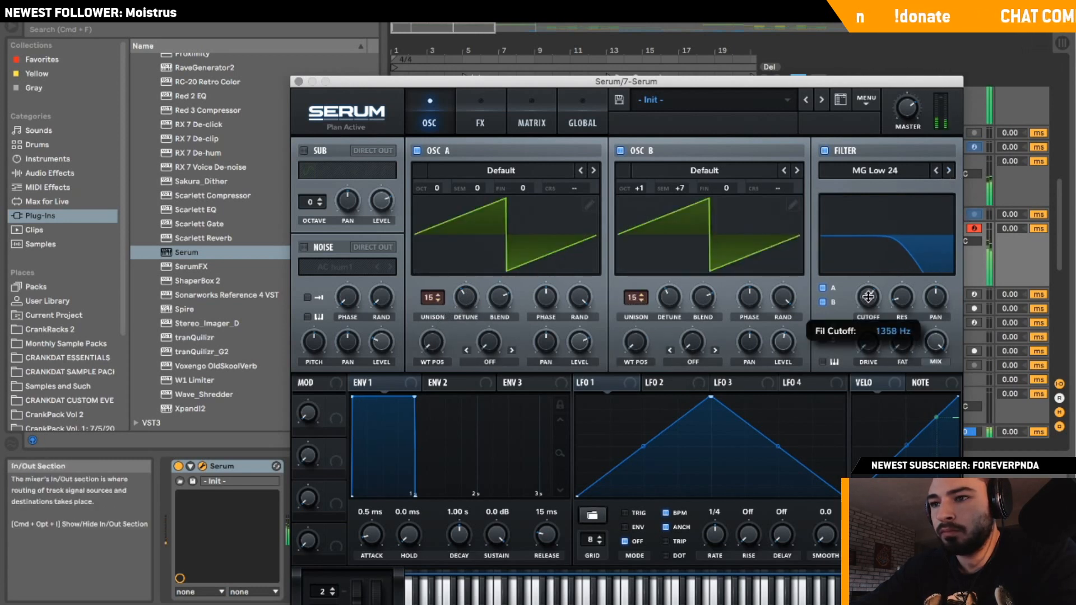
{"action": "left_click_drag", "start_coordinate": [666, 305], "coordinate": [668, 292]}
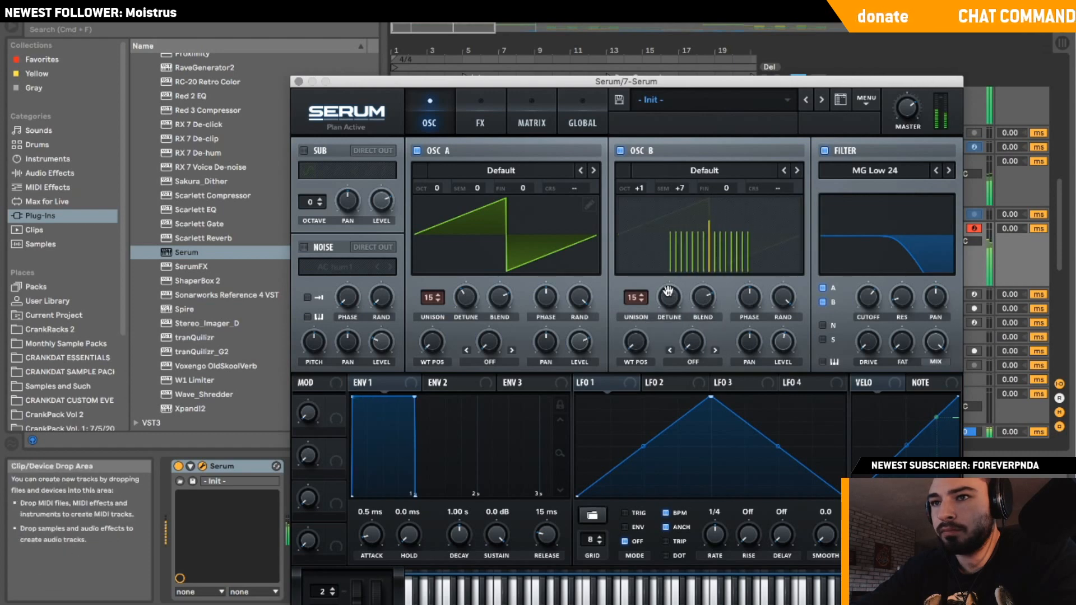
{"action": "left_click", "coordinate": [299, 82]}
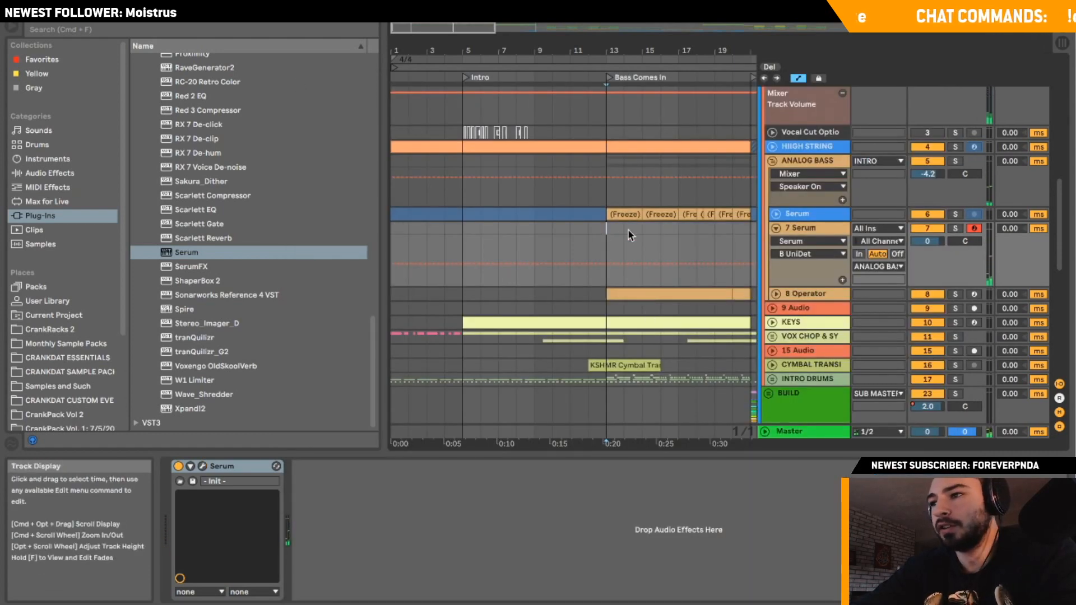
Solo and play the frozen Serum bass from bar 13 for comparison, then remove its solo.
{"action": "key", "text": "space"}
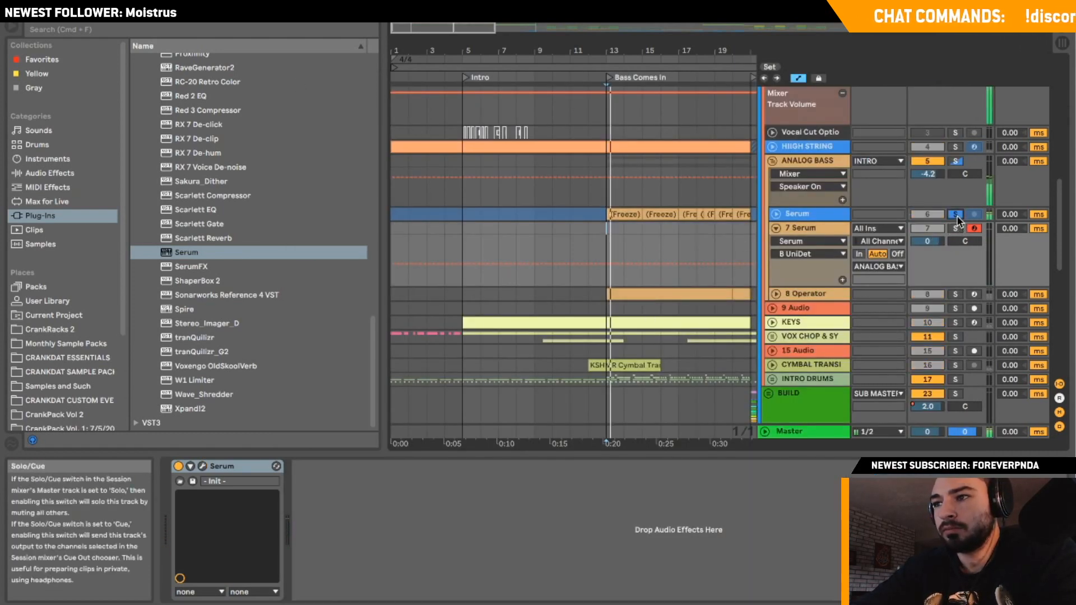
{"action": "key", "text": "space"}
{"action": "key", "text": "space"}
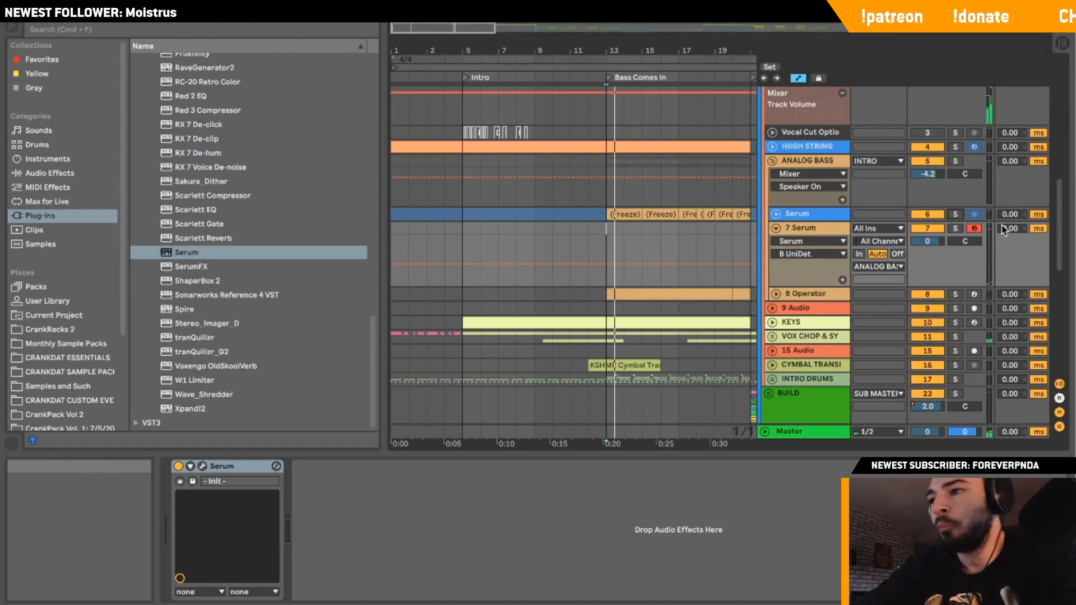
Disarm and fold the new 7 Serum track, and unfold the 8 Operator track in the bass section.
{"action": "left_click", "coordinate": [974, 228]}
{"action": "left_click", "coordinate": [775, 228]}
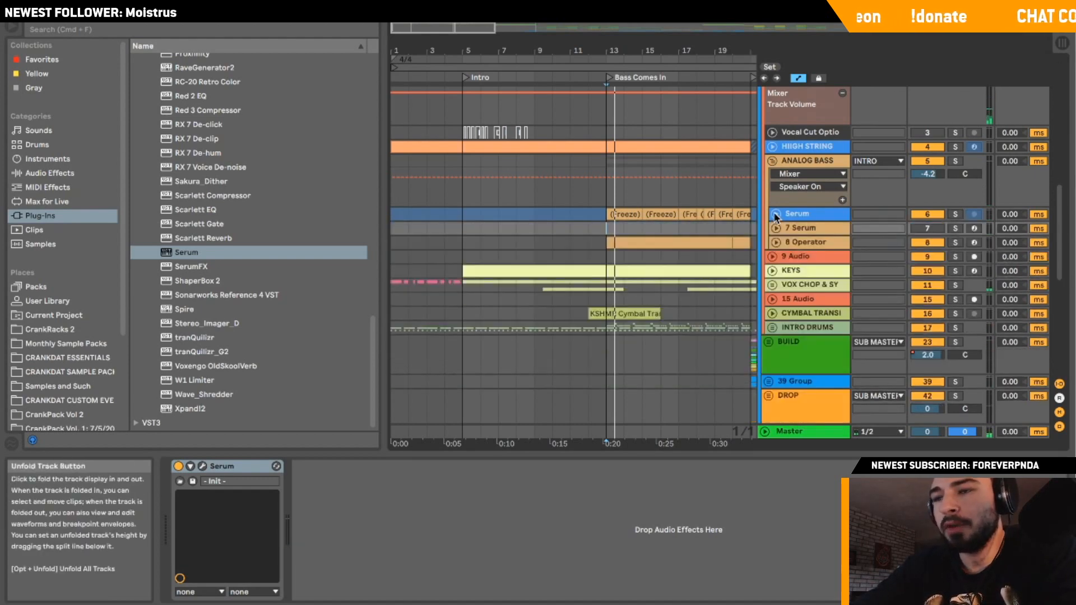
{"action": "left_click_drag", "start_coordinate": [479, 35], "coordinate": [508, 36]}
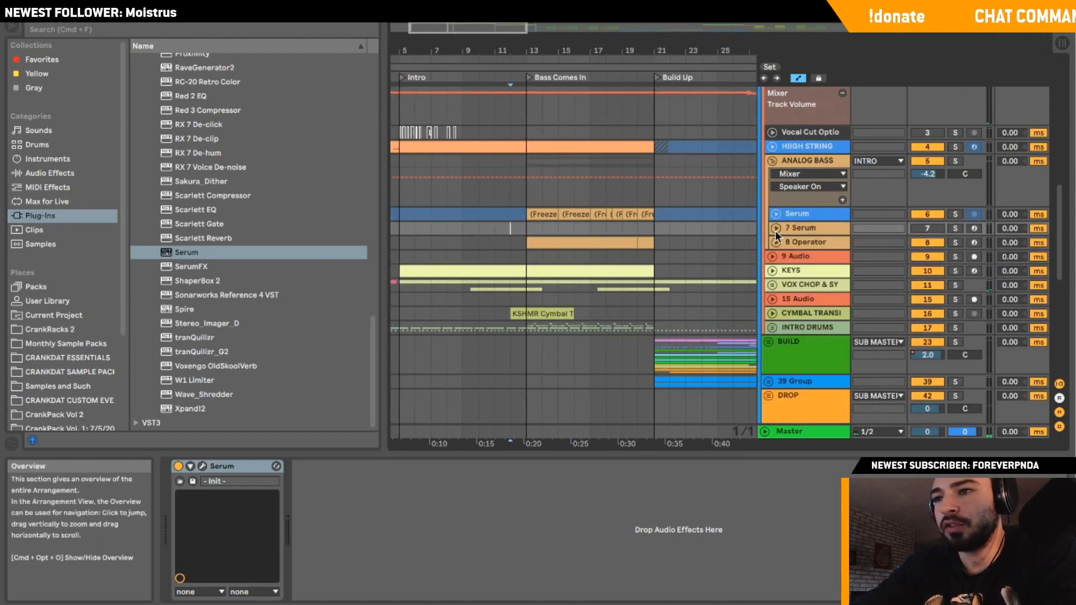
{"action": "left_click", "coordinate": [776, 242]}
Solo the frozen Serum bass track and play it from bar 13.
{"action": "left_click", "coordinate": [543, 214]}
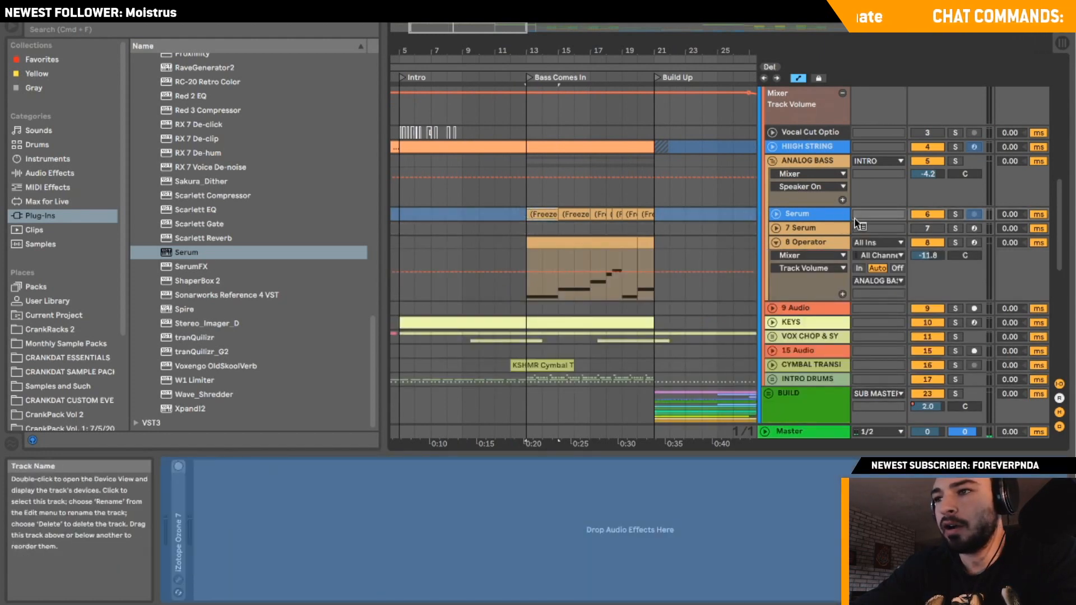
{"action": "left_click", "coordinate": [956, 215]}
{"action": "key", "text": "space"}
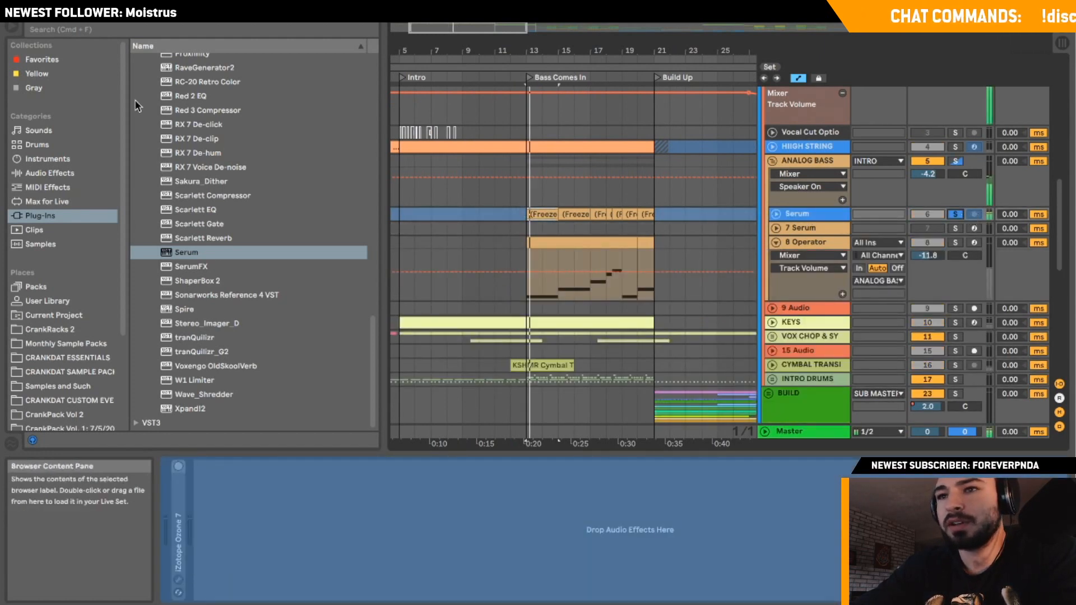
Unfreeze the original Serum bass track and close its Ozone 7 window.
{"action": "right_click", "coordinate": [820, 217]}
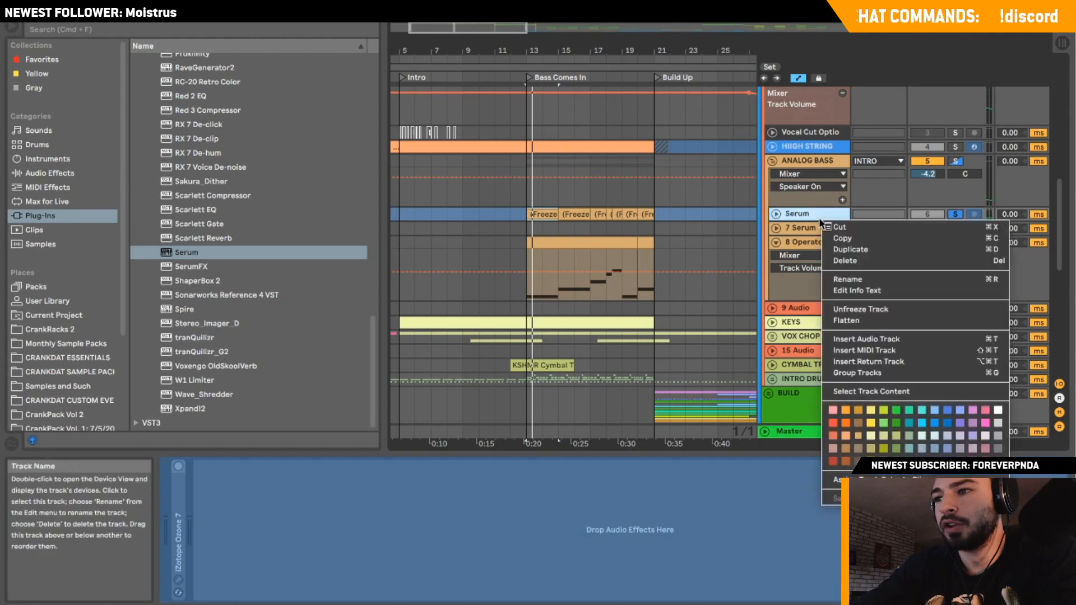
{"action": "left_click", "coordinate": [860, 310]}
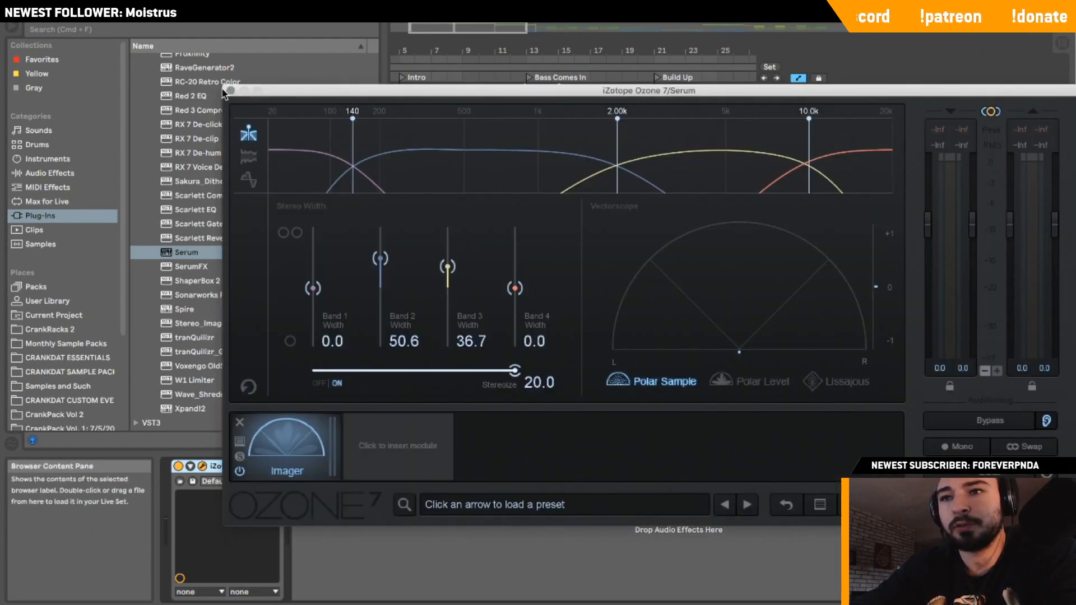
{"action": "left_click", "coordinate": [230, 90]}
Find Ozone Imager 2 among the installed plug-ins.
{"action": "scroll", "coordinate": [230, 247], "scroll_direction": "up", "scroll_amount": 5}
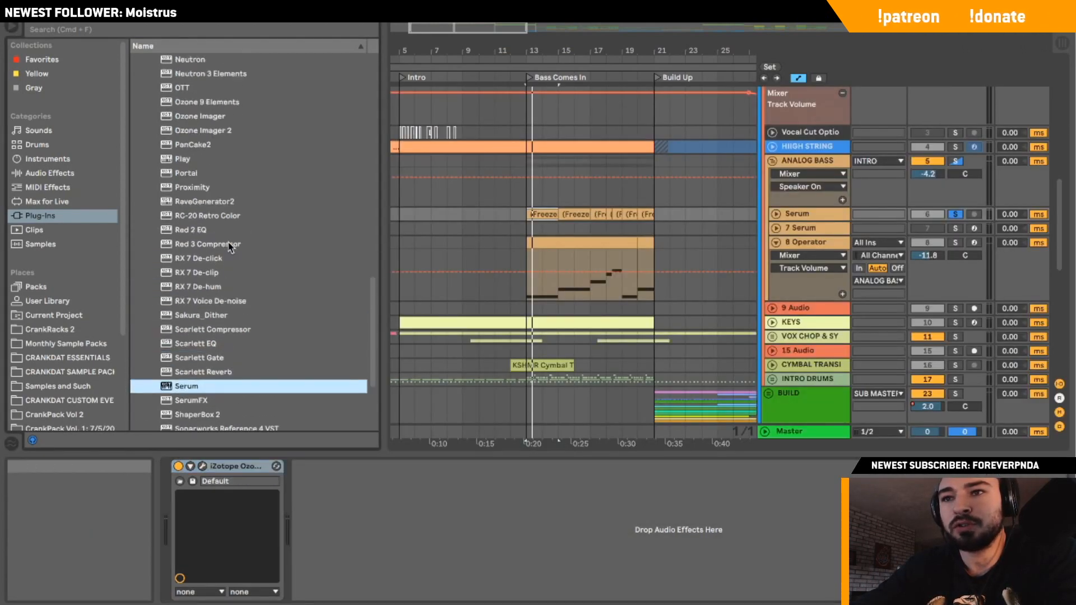
{"action": "left_click", "coordinate": [252, 183]}
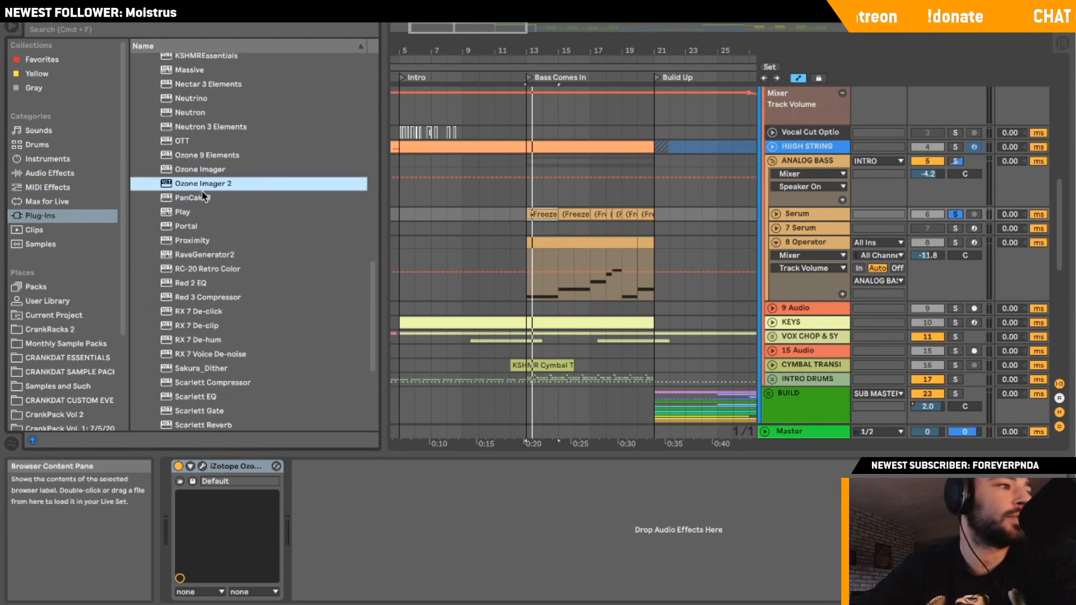
{"action": "scroll", "coordinate": [206, 191], "scroll_direction": "down", "scroll_amount": 3}
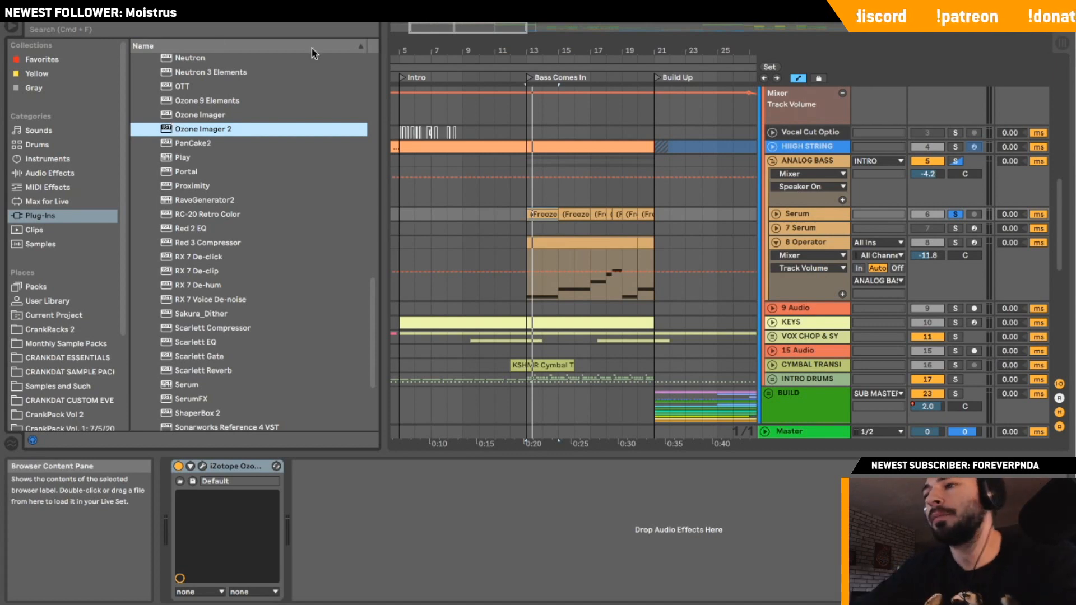
Solo the Operator track too, add EQ Eight to the Serum bass and switch its band 1 to a steep low cut.
{"action": "left_click", "coordinate": [954, 245]}
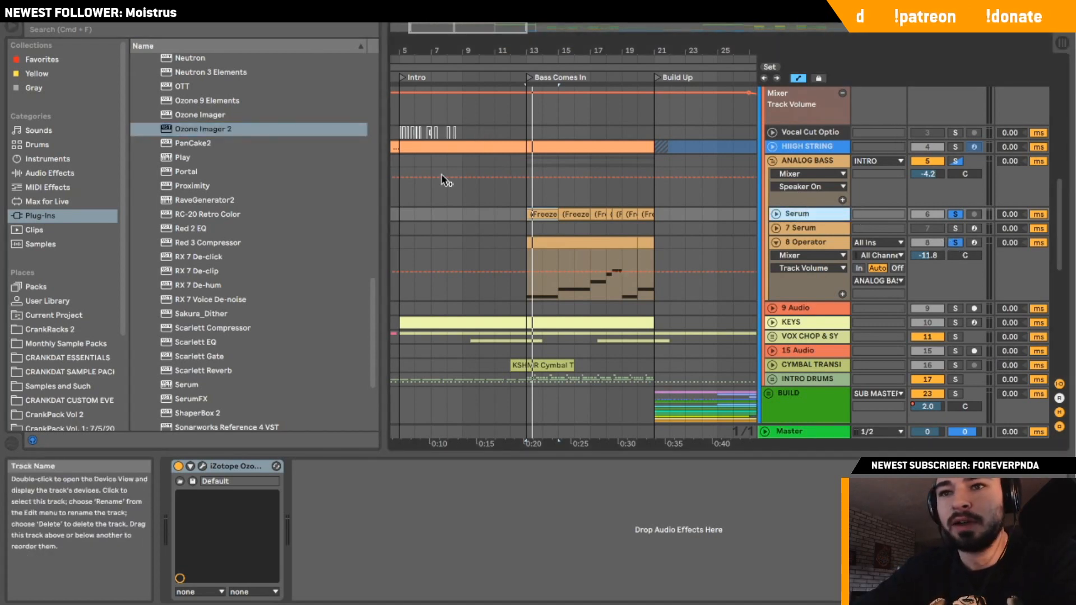
{"action": "left_click", "coordinate": [49, 173]}
{"action": "left_click", "coordinate": [181, 258]}
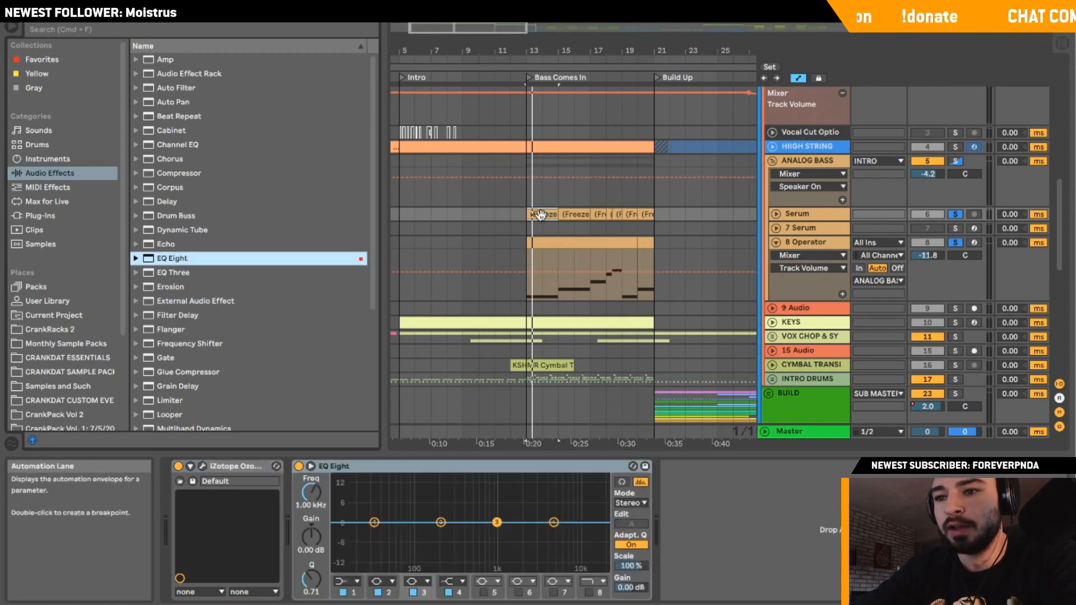
{"action": "left_click", "coordinate": [357, 591]}
{"action": "left_click", "coordinate": [348, 577]}
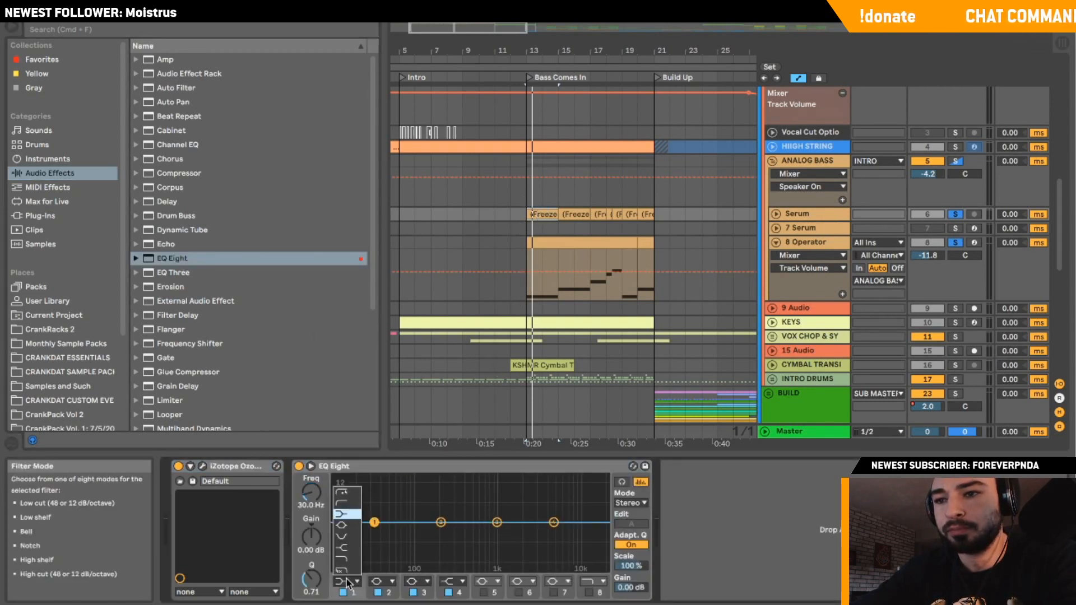
{"action": "left_click", "coordinate": [345, 492]}
Play both bass tracks while lowering the low-cut frequency to about 14 Hz.
{"action": "key", "text": "space"}
{"action": "left_click_drag", "start_coordinate": [374, 533], "coordinate": [348, 537]}
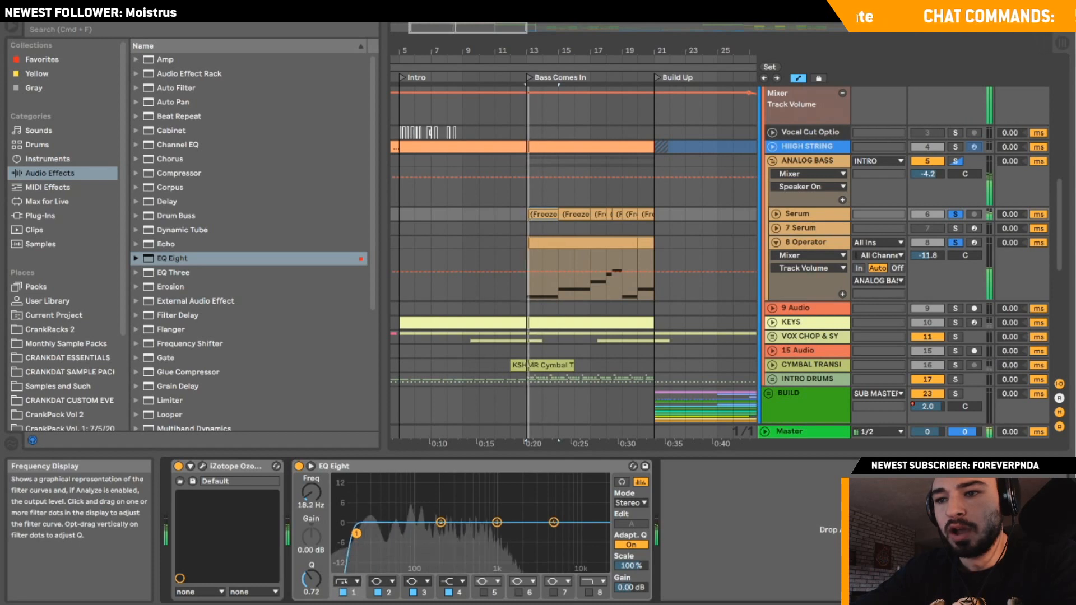
{"action": "key", "text": "space"}
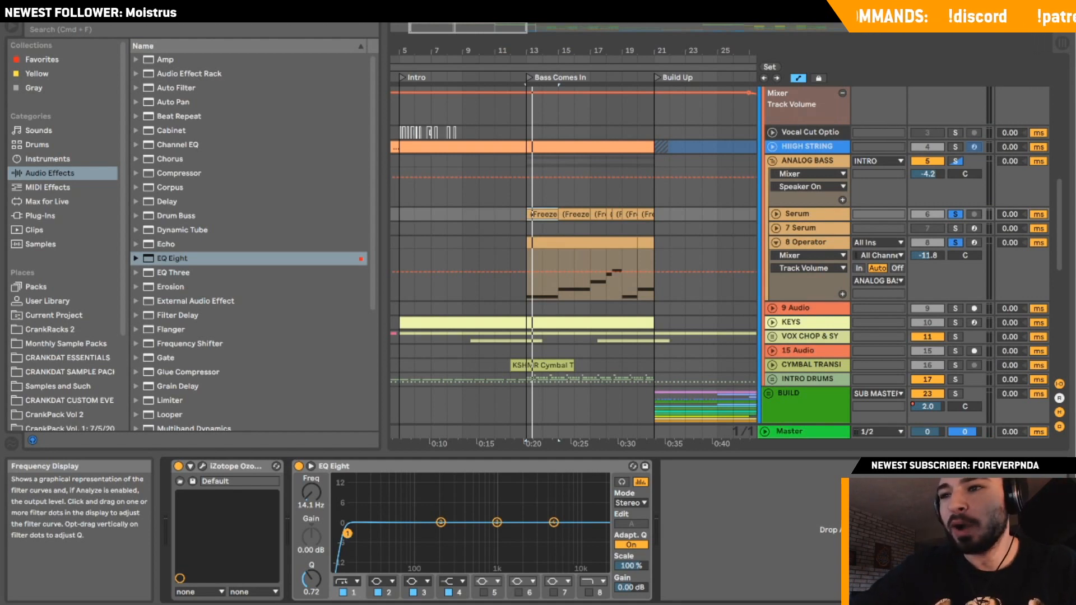
Raise the Serum bass low cut to about 102 Hz during playback and set its Q to 0.61.
{"action": "key", "text": "space"}
{"action": "left_click_drag", "start_coordinate": [380, 536], "coordinate": [404, 539]}
{"action": "key", "text": "space"}
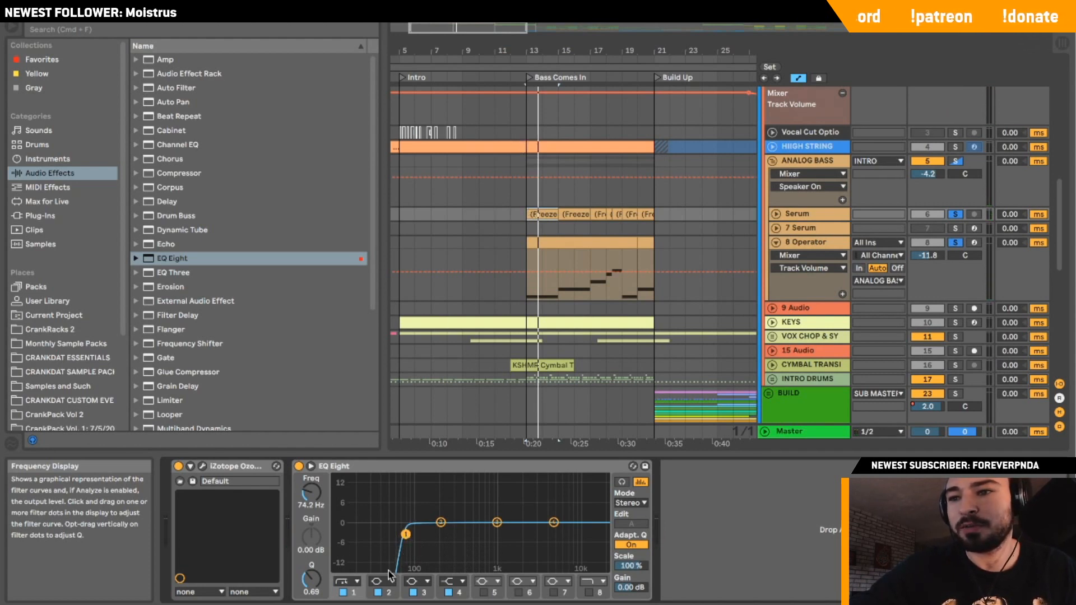
{"action": "key", "text": "space"}
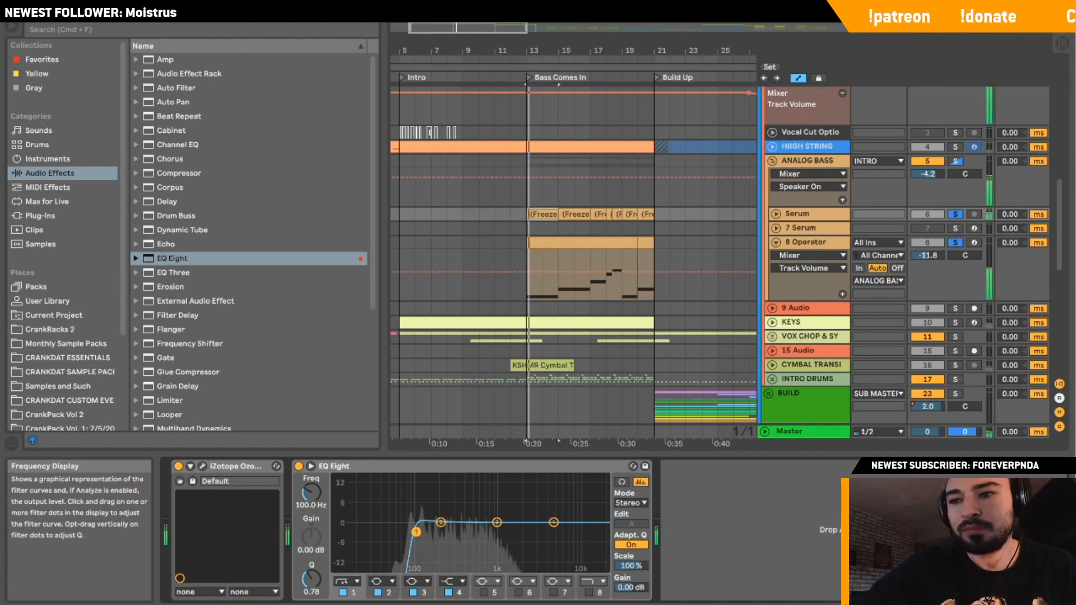
{"action": "left_click_drag", "start_coordinate": [415, 532], "coordinate": [416, 536]}
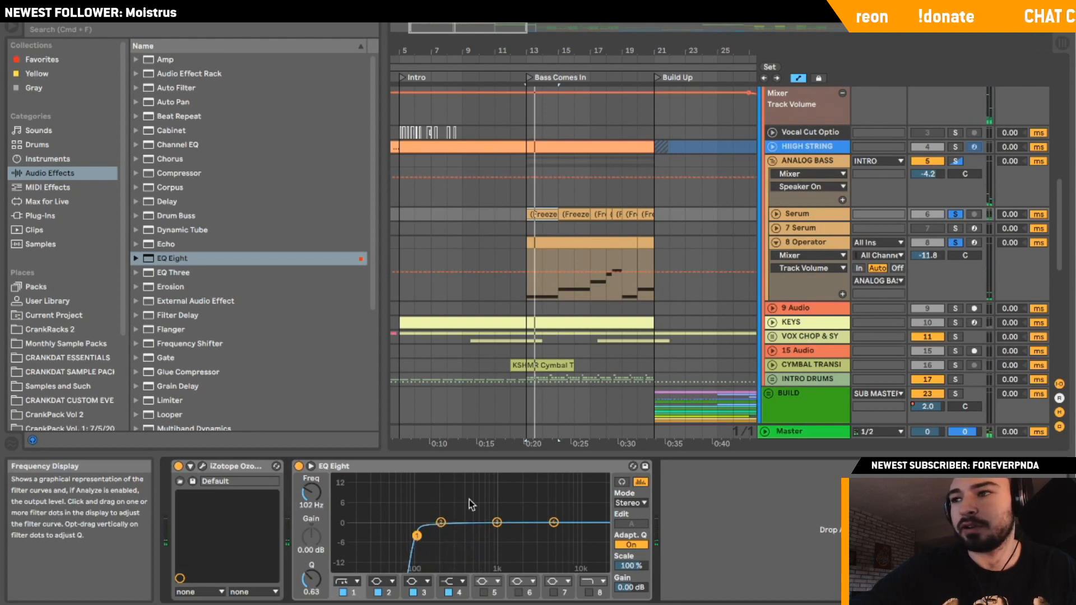
{"action": "left_click", "coordinate": [812, 217]}
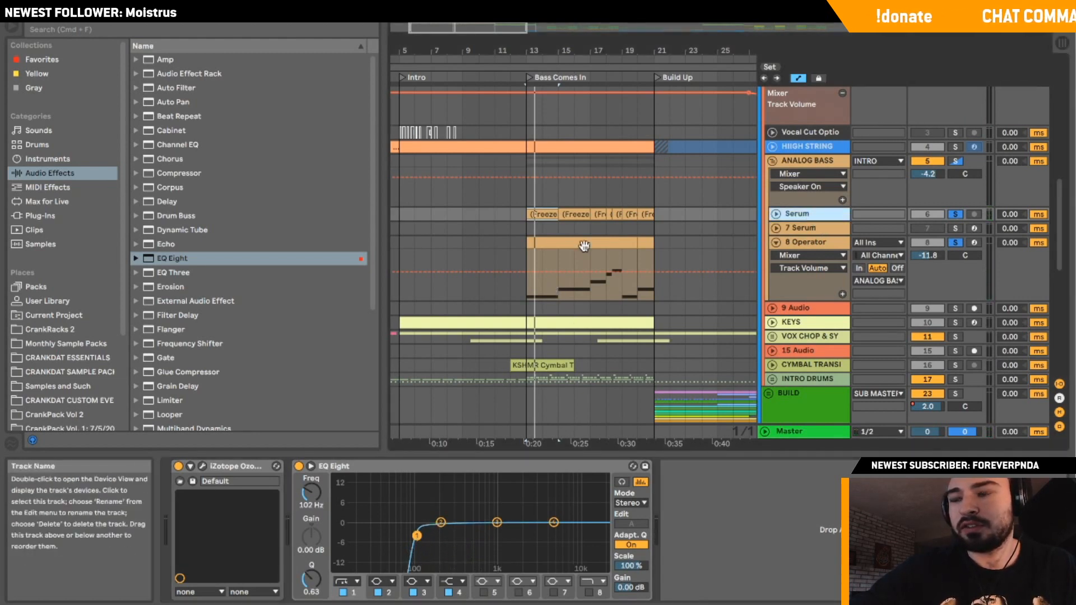
{"action": "left_click_drag", "start_coordinate": [416, 537], "coordinate": [417, 537]}
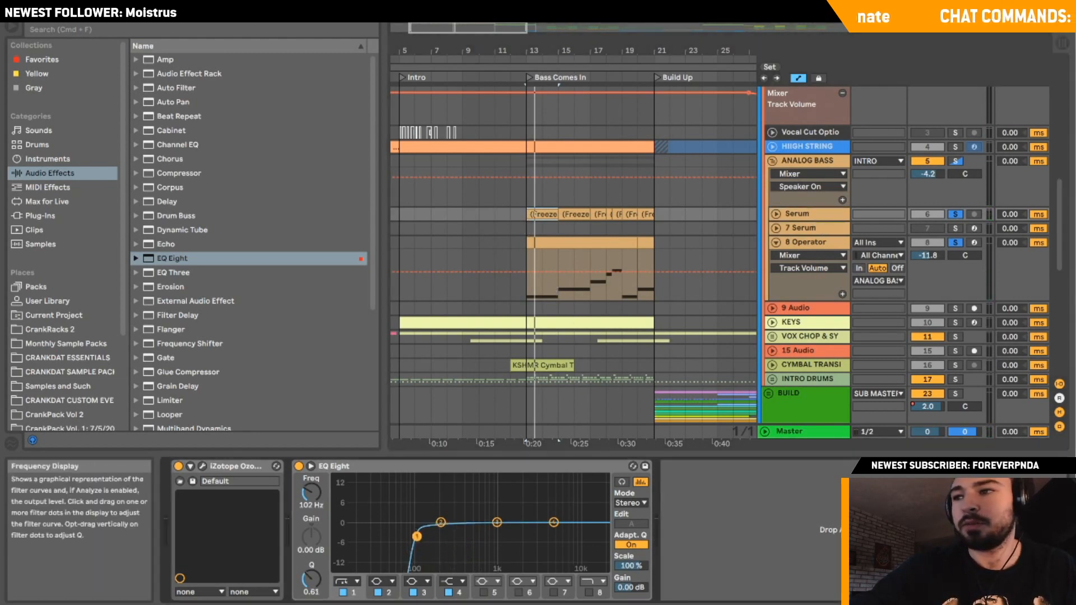
Leave only the Operator track soloed, add EQ Eight to it and play from bar 13.
{"action": "key", "text": "space"}
{"action": "left_click", "coordinate": [520, 264]}
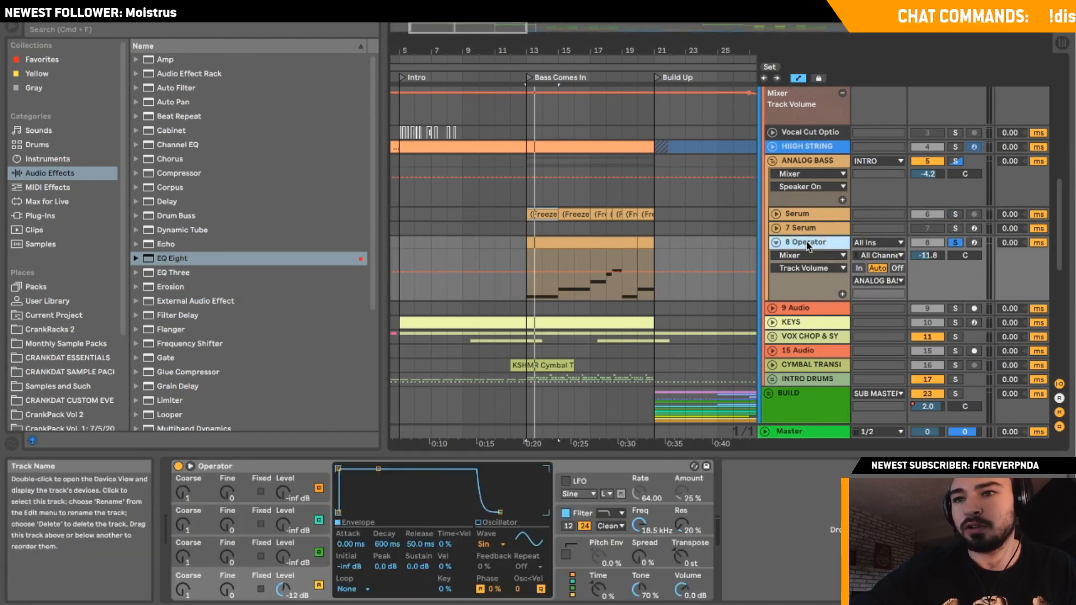
{"action": "left_click", "coordinate": [169, 257]}
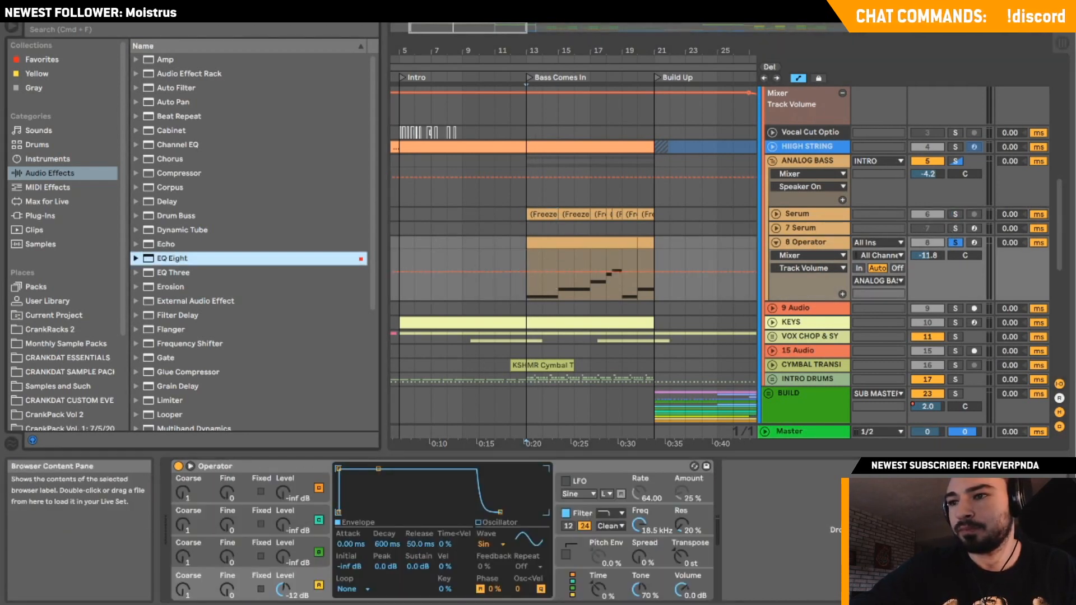
{"action": "key", "text": "space"}
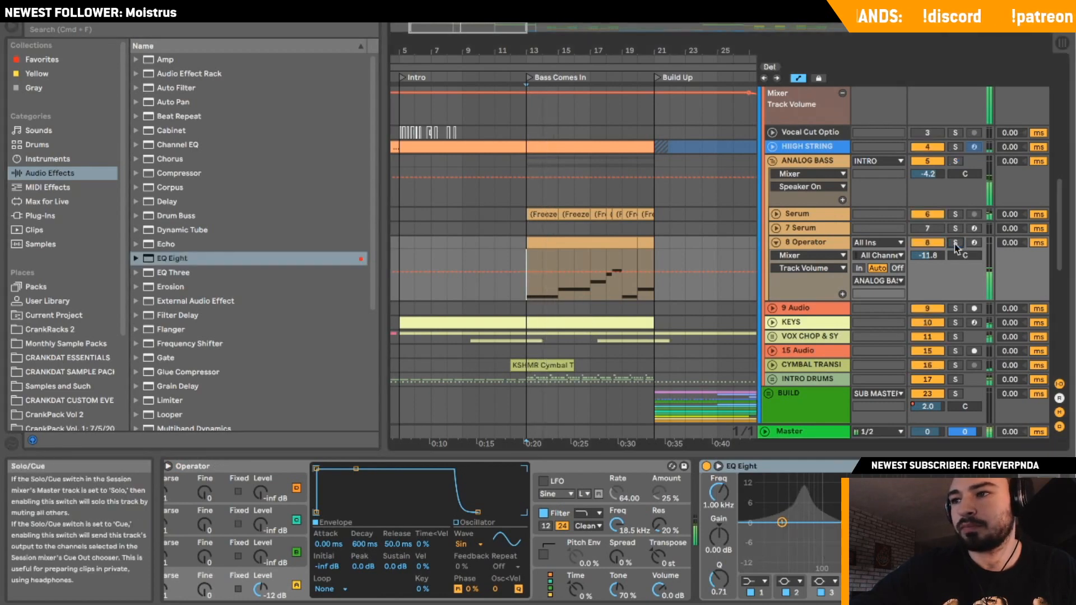
Fold the Operator track and the ANALOG BASS group, and move the playback position to around bar 16.
{"action": "left_click", "coordinate": [775, 244]}
{"action": "key", "text": "space"}
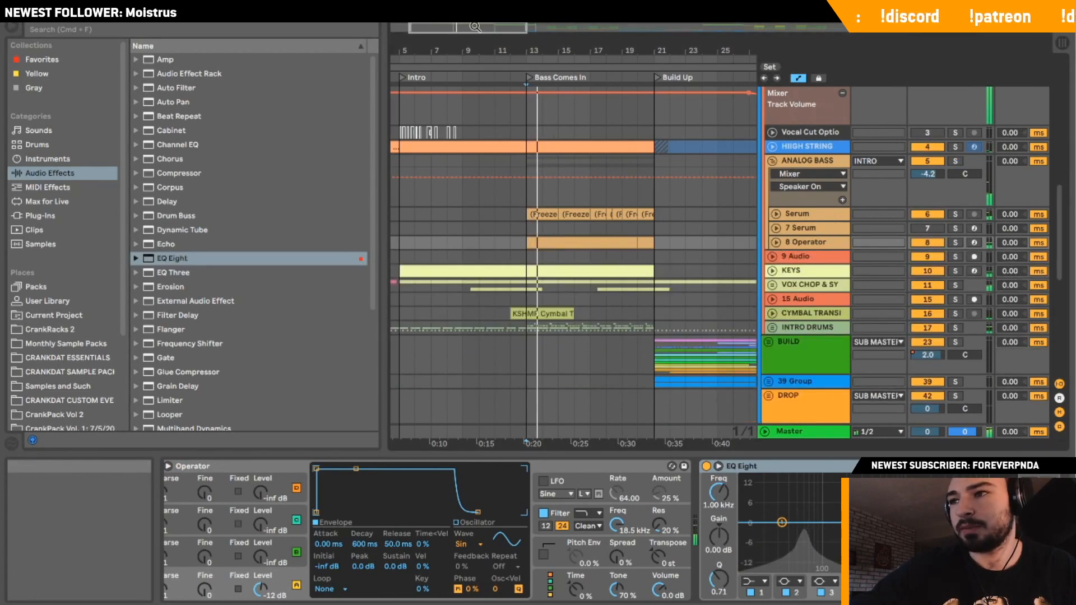
{"action": "left_click_drag", "start_coordinate": [475, 28], "coordinate": [494, 73]}
{"action": "left_click", "coordinate": [771, 161]}
{"action": "left_click", "coordinate": [508, 247]}
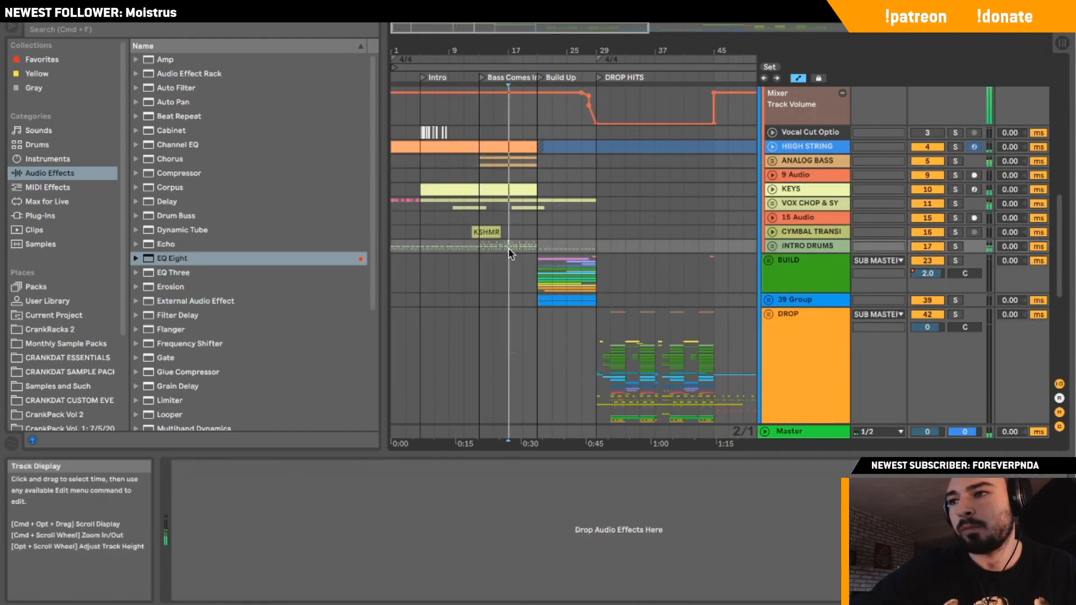
Unfold the INTRO DRUMS group, then solo and unfold its TRAPPY DRUMS subgroup from bar 13.
{"action": "left_click", "coordinate": [771, 246]}
{"action": "left_click", "coordinate": [480, 299]}
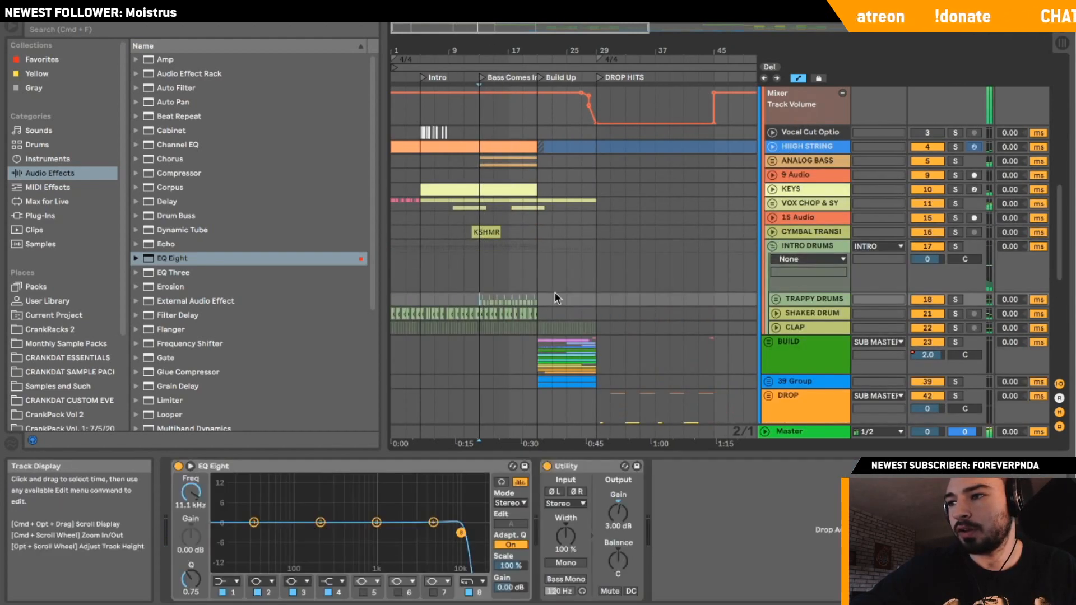
{"action": "left_click", "coordinate": [955, 299]}
{"action": "left_click", "coordinate": [775, 299]}
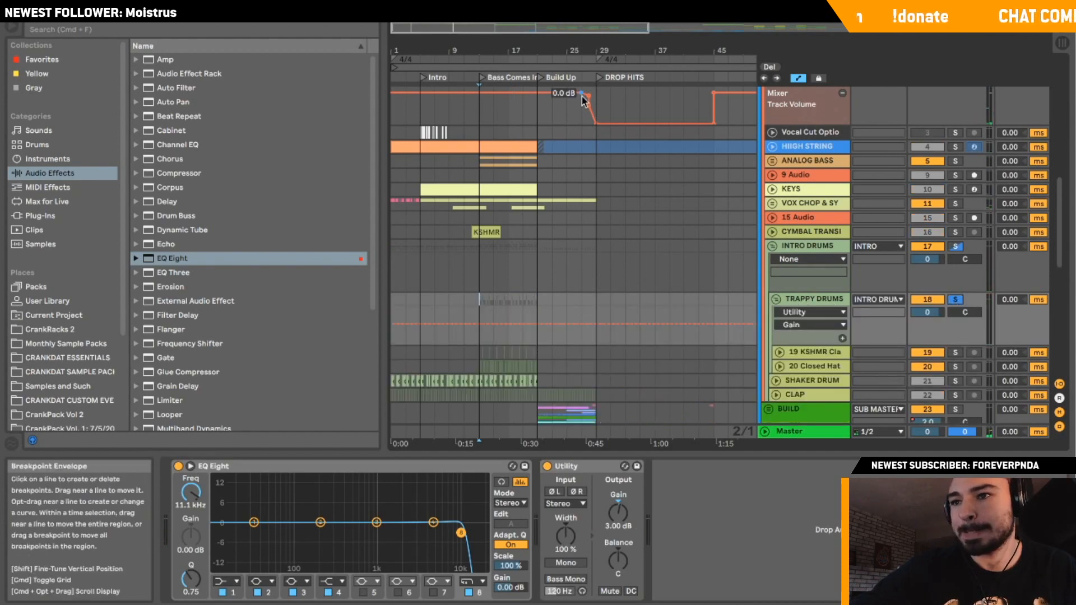
Unfold the Closed Hat track and examine its hi-hat pattern closely from bar 13.
{"action": "left_click_drag", "start_coordinate": [470, 30], "coordinate": [450, 182]}
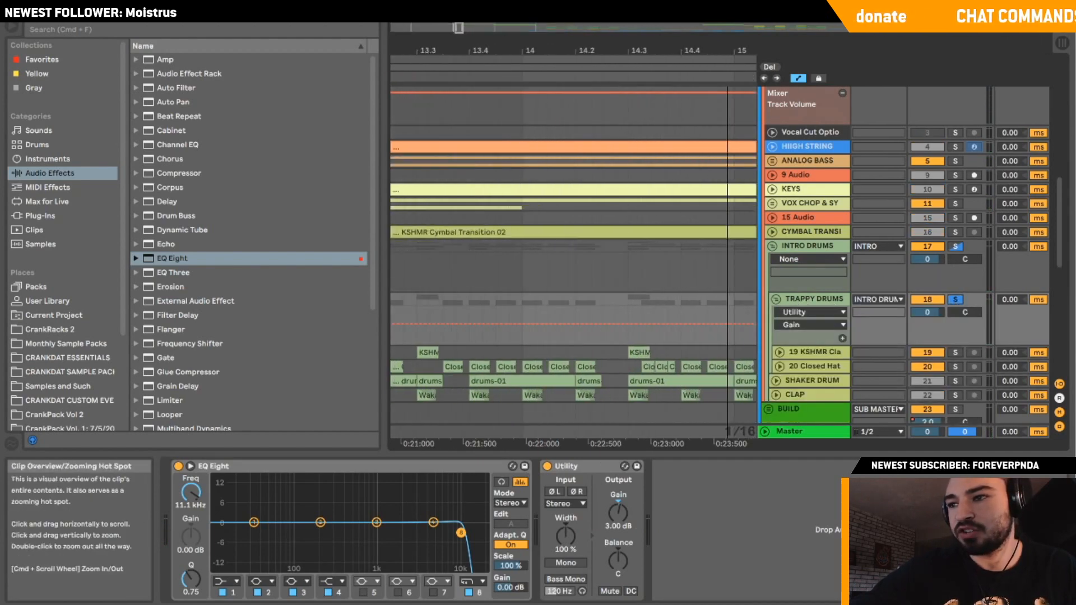
{"action": "scroll", "coordinate": [471, 264], "scroll_direction": "left", "scroll_amount": 3}
{"action": "scroll", "coordinate": [471, 264], "scroll_direction": "down", "scroll_amount": 1}
{"action": "left_click", "coordinate": [779, 354]}
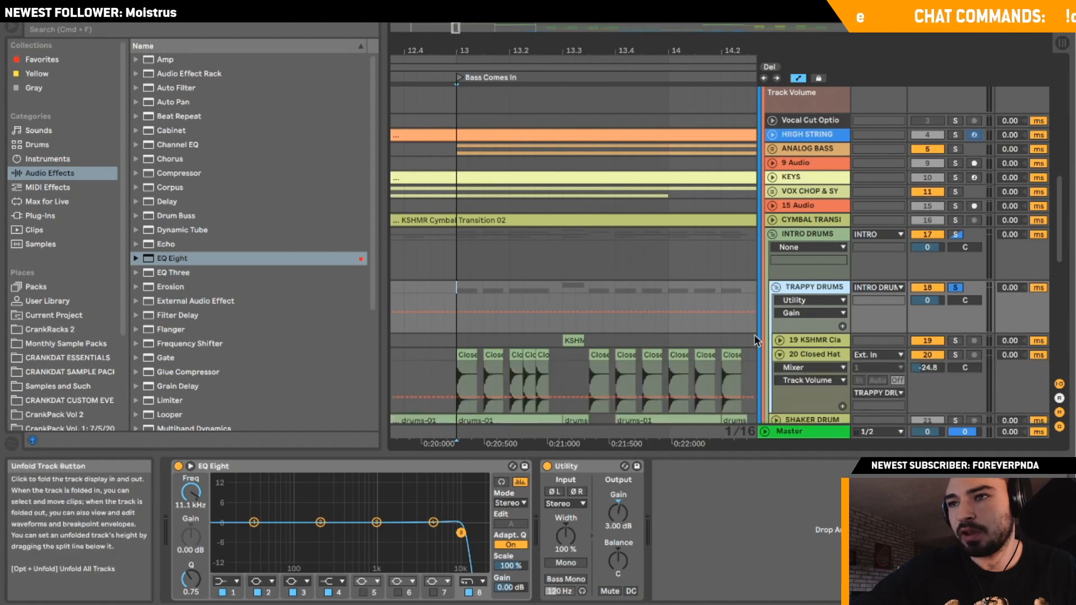
{"action": "mouse_move", "coordinate": [456, 27]}
{"action": "left_mouse_down"}
{"action": "mouse_move", "coordinate": [459, 112]}
{"action": "mouse_move", "coordinate": [459, 16]}
{"action": "left_mouse_up"}
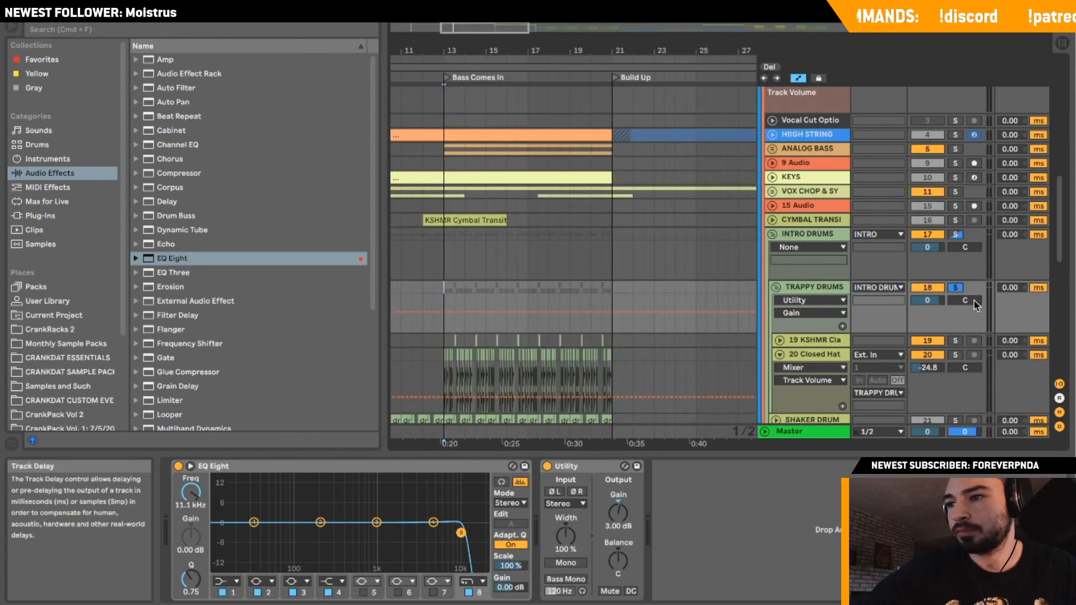
Fold the Closed Hat track and TRAPPY DRUMS subgroup, and remove the subgroup's solo.
{"action": "left_click", "coordinate": [780, 356]}
{"action": "left_click", "coordinate": [775, 273]}
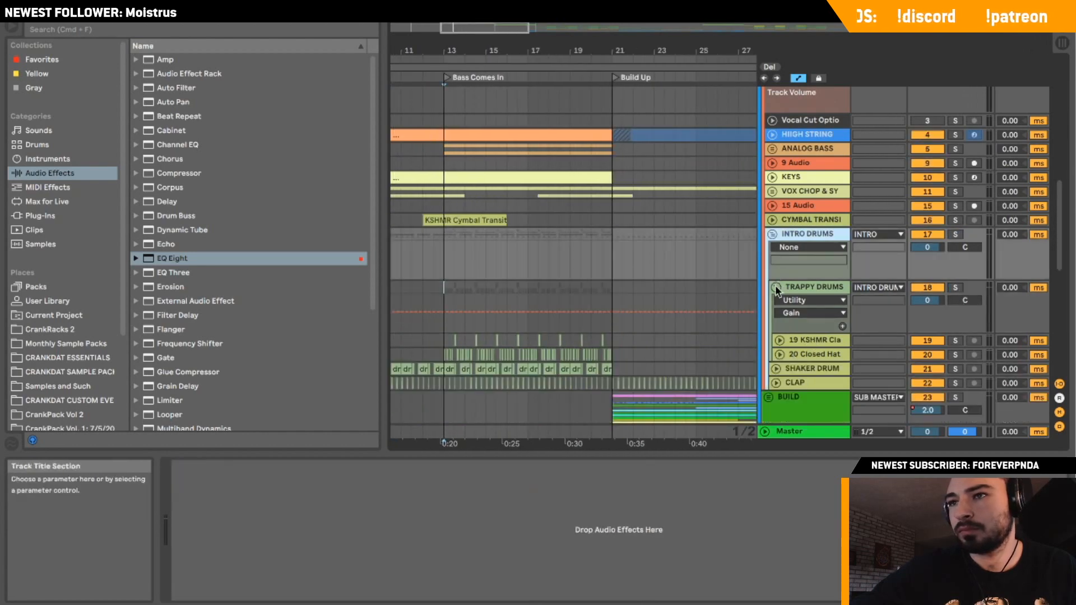
{"action": "left_click", "coordinate": [775, 287]}
Play the full arrangement from the Bass Comes In section, shortly before the Build Up.
{"action": "left_click_drag", "start_coordinate": [493, 31], "coordinate": [560, 27]}
{"action": "left_click", "coordinate": [542, 259]}
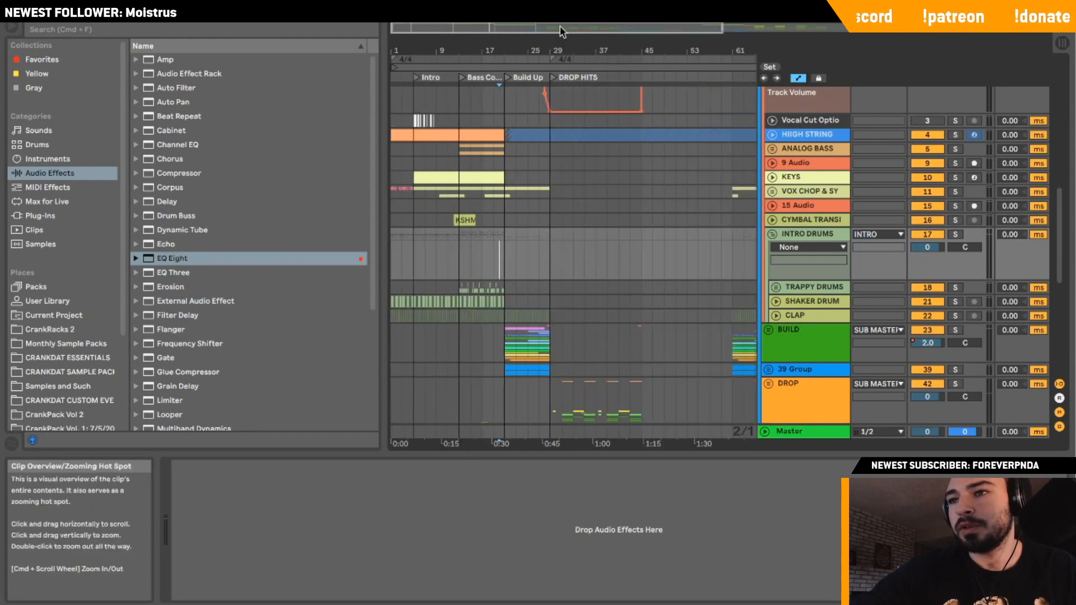
{"action": "key", "text": "space"}
{"action": "left_click", "coordinate": [479, 262]}
Unfold the VOX group and place the playback position at bar 20 on the PRE DROP group, just before the Build Up.
{"action": "scroll", "coordinate": [645, 220], "scroll_direction": "down", "scroll_amount": 3}
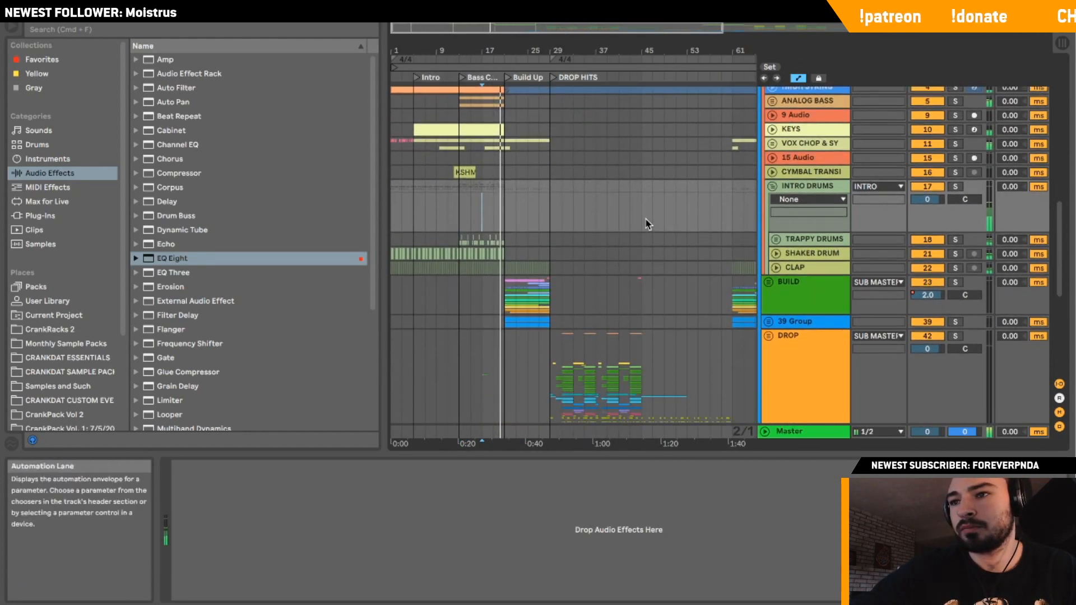
{"action": "scroll", "coordinate": [645, 222], "scroll_direction": "down", "scroll_amount": 10}
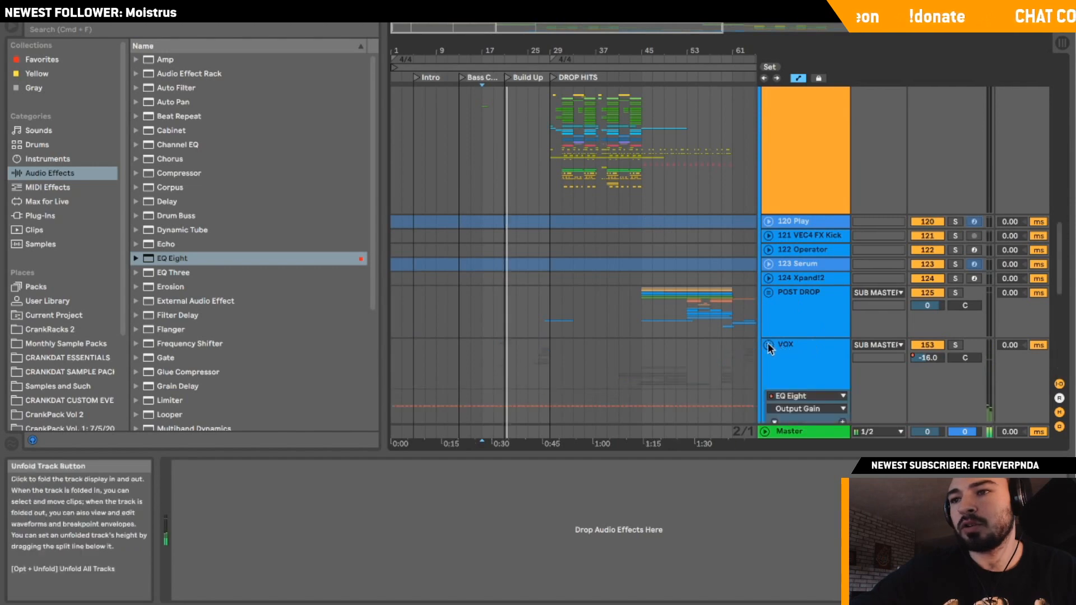
{"action": "left_click", "coordinate": [768, 345]}
{"action": "left_click", "coordinate": [493, 234]}
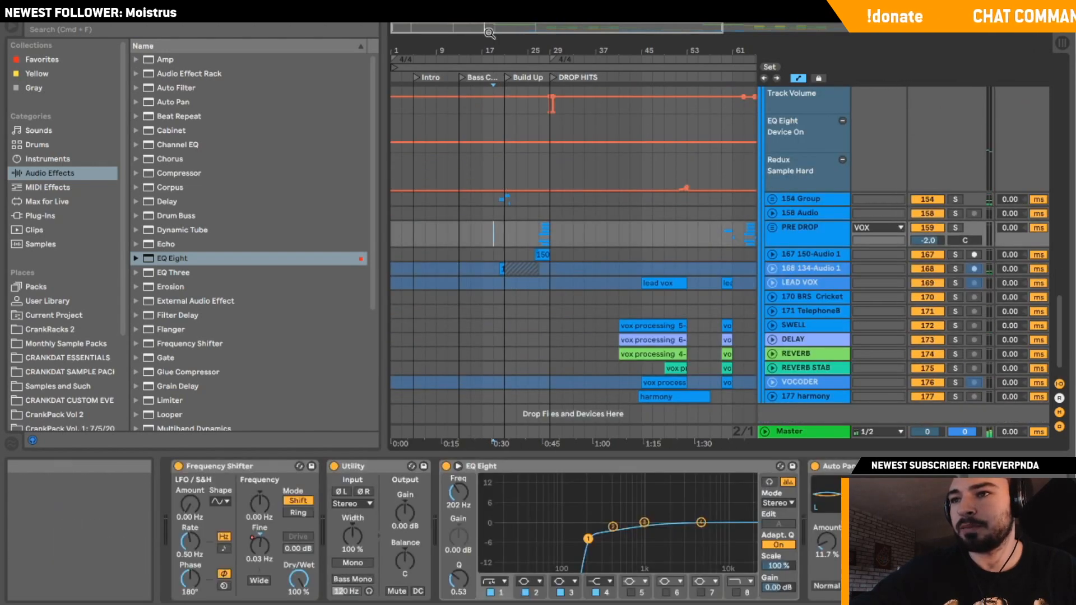
{"action": "left_click_drag", "start_coordinate": [489, 33], "coordinate": [506, 127]}
{"action": "left_click", "coordinate": [462, 233]}
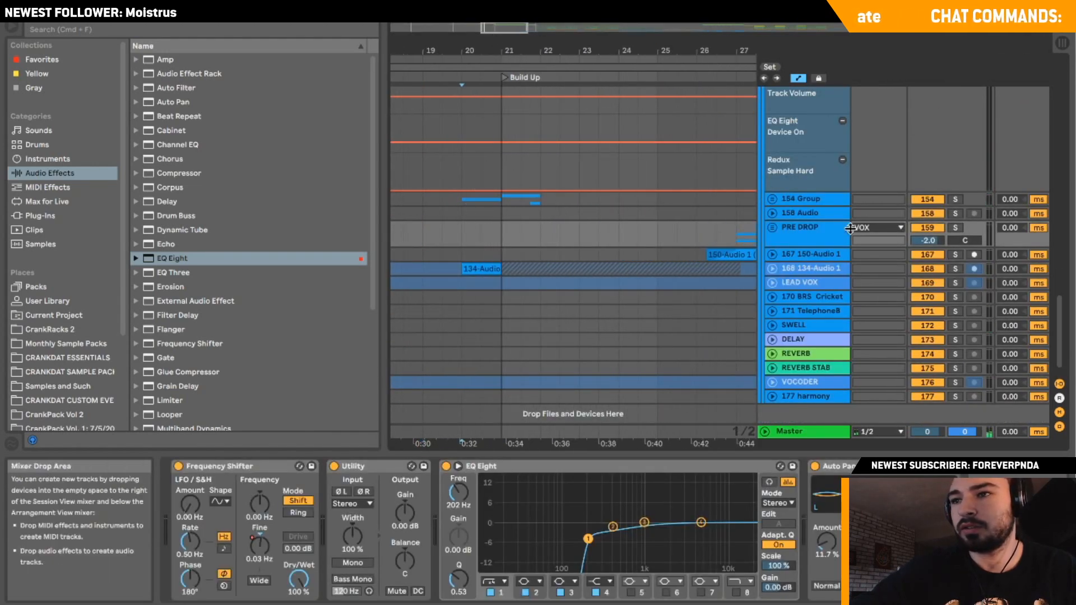
Check the 158 Audio track, then unfold the 134-Audio 1 vocal track and select its clip just before the Build Up.
{"action": "left_click", "coordinate": [772, 213]}
{"action": "left_click", "coordinate": [449, 198]}
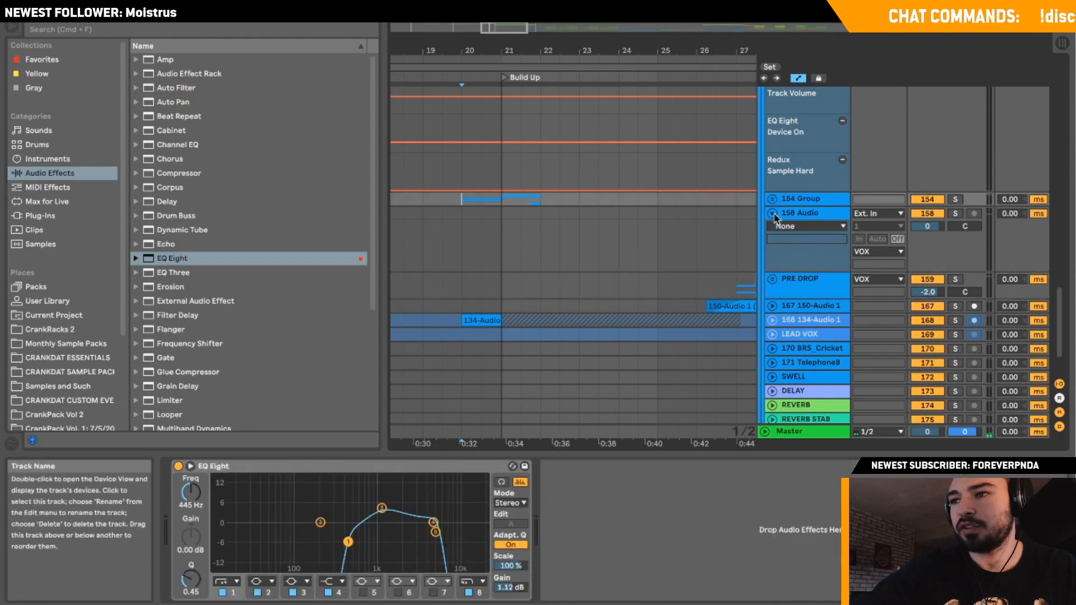
{"action": "left_click", "coordinate": [772, 213]}
{"action": "left_click", "coordinate": [772, 268]}
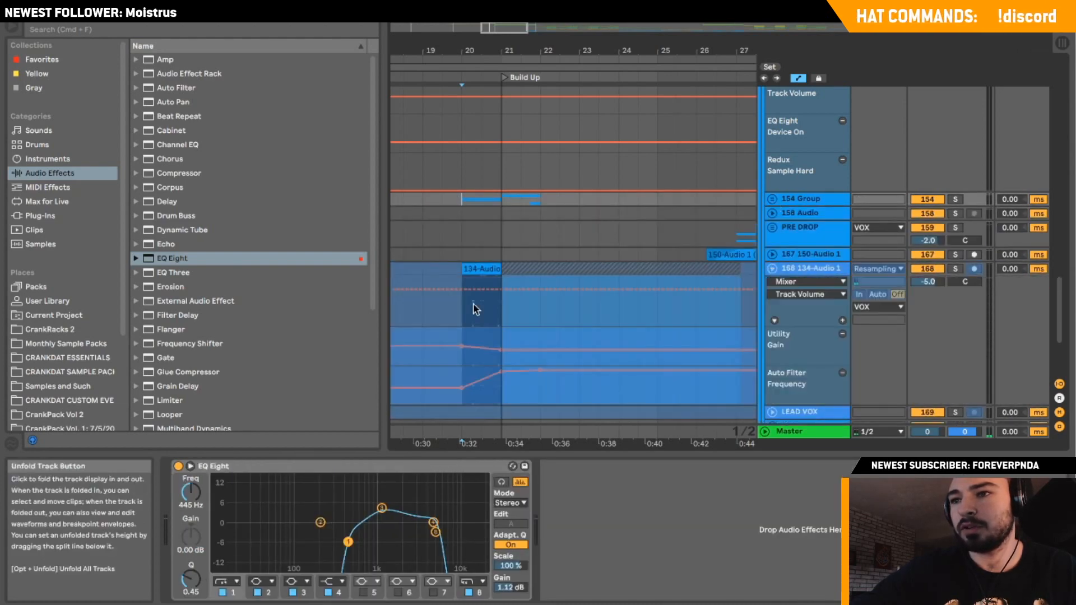
{"action": "left_click", "coordinate": [735, 271]}
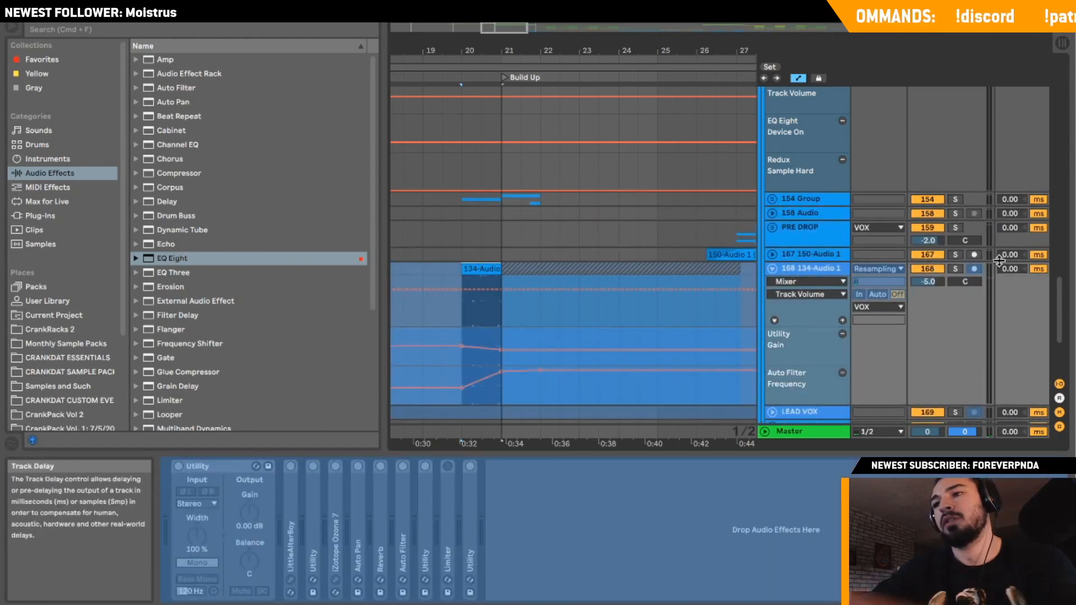
Solo the frozen 134-Audio 1 track, unfreeze it and play its clip leading into the Build Up.
{"action": "left_click", "coordinate": [954, 269]}
{"action": "left_click", "coordinate": [779, 258]}
{"action": "right_click", "coordinate": [800, 277]}
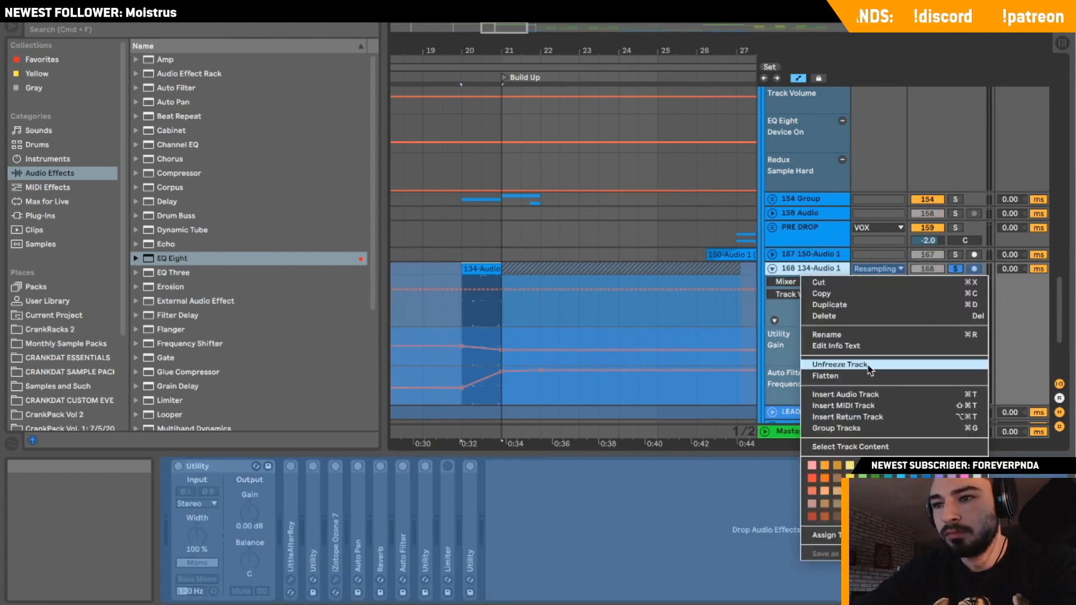
{"action": "left_click", "coordinate": [867, 365]}
{"action": "mouse_move", "coordinate": [501, 386]}
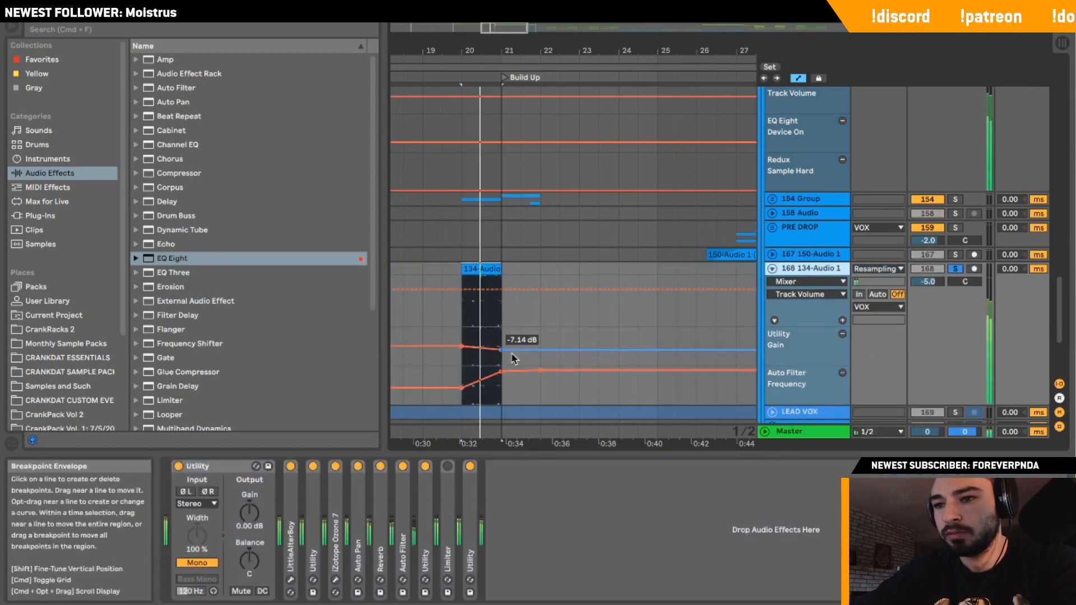
Group the effect chain of the 134-Audio 1 track into an Audio Effect Rack and switch the rack off.
{"action": "left_click", "coordinate": [237, 470]}
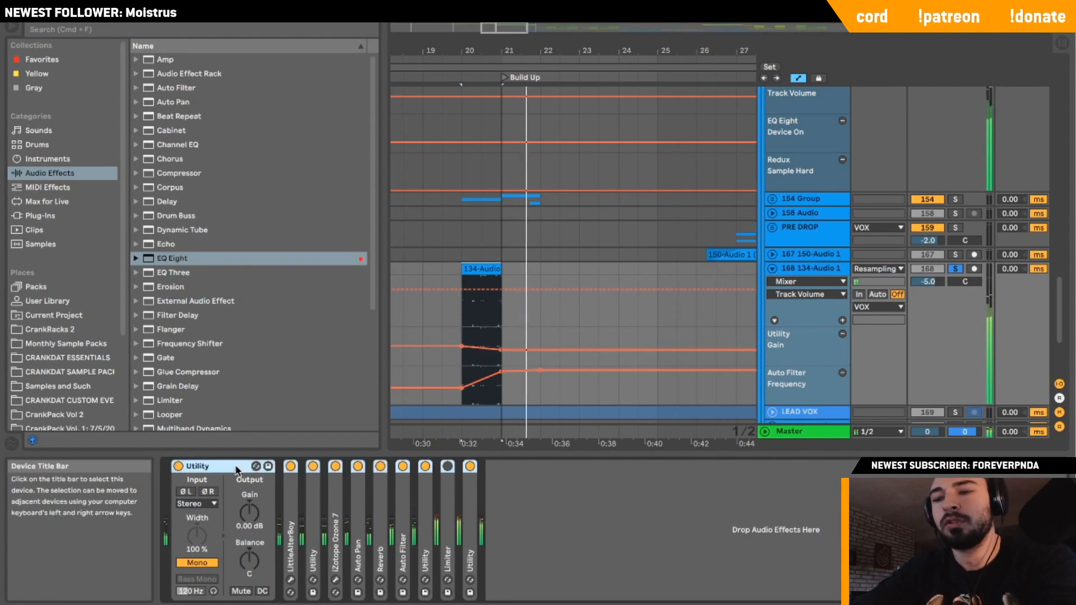
{"action": "key", "text": "super+g"}
{"action": "left_click", "coordinate": [178, 466]}
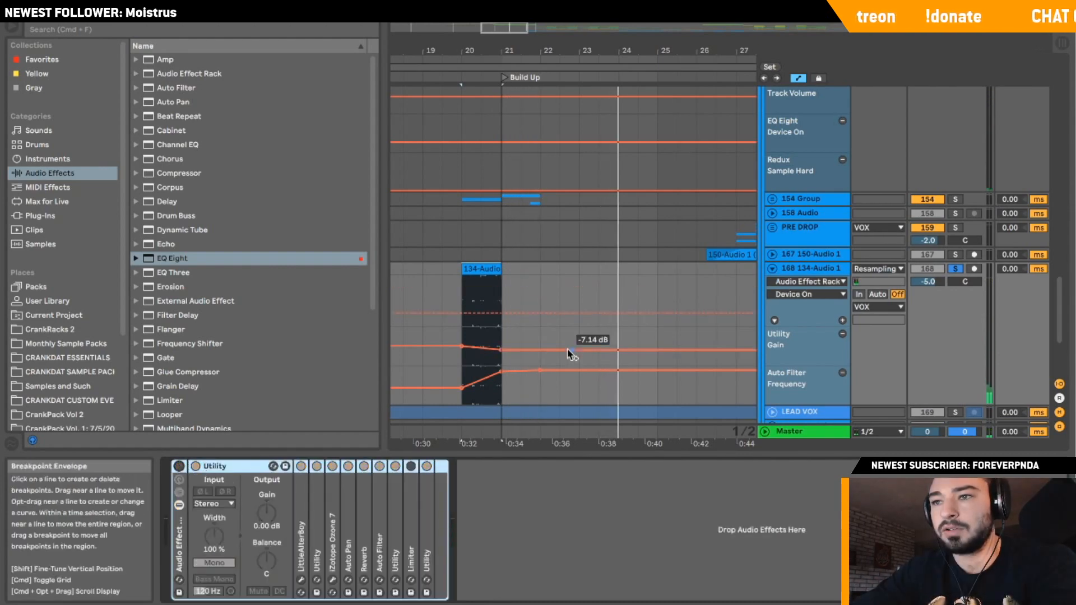
Relaunch Ableton Live, recover the Live Set "dark room freestyle (patreon version)" and ignore the system's crash report.
{"action": "key", "text": "super+Tab"}
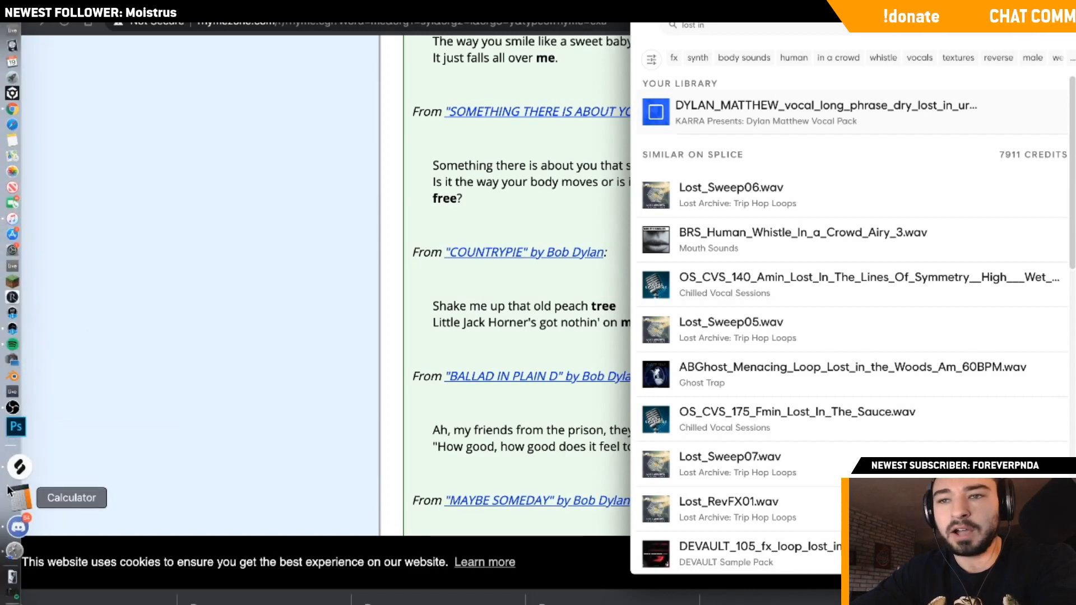
{"action": "left_click", "coordinate": [358, 208]}
{"action": "mouse_move", "coordinate": [1, 433]}
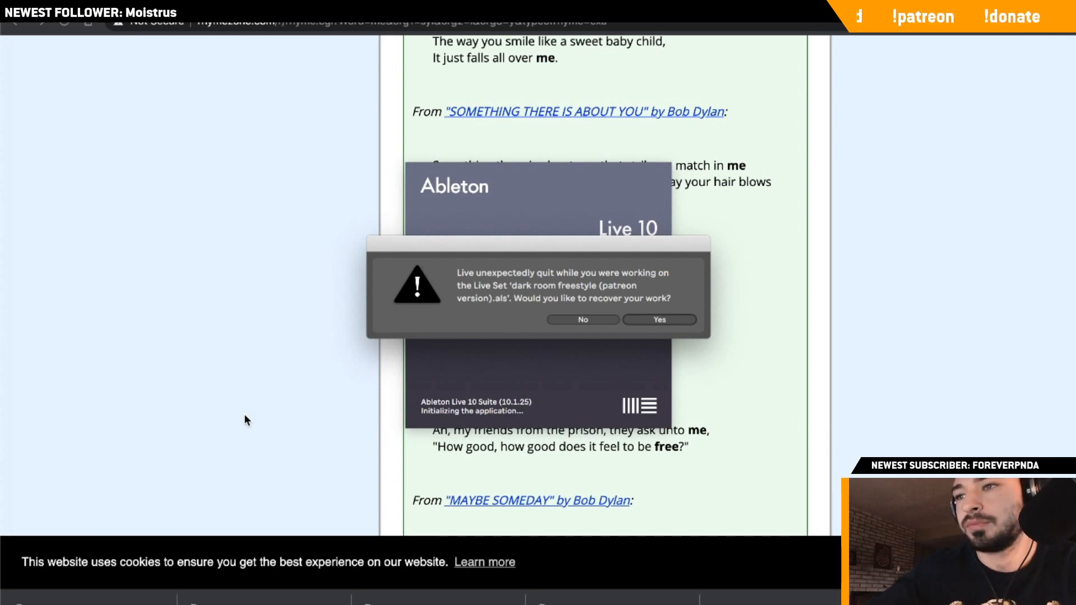
{"action": "left_click", "coordinate": [630, 318]}
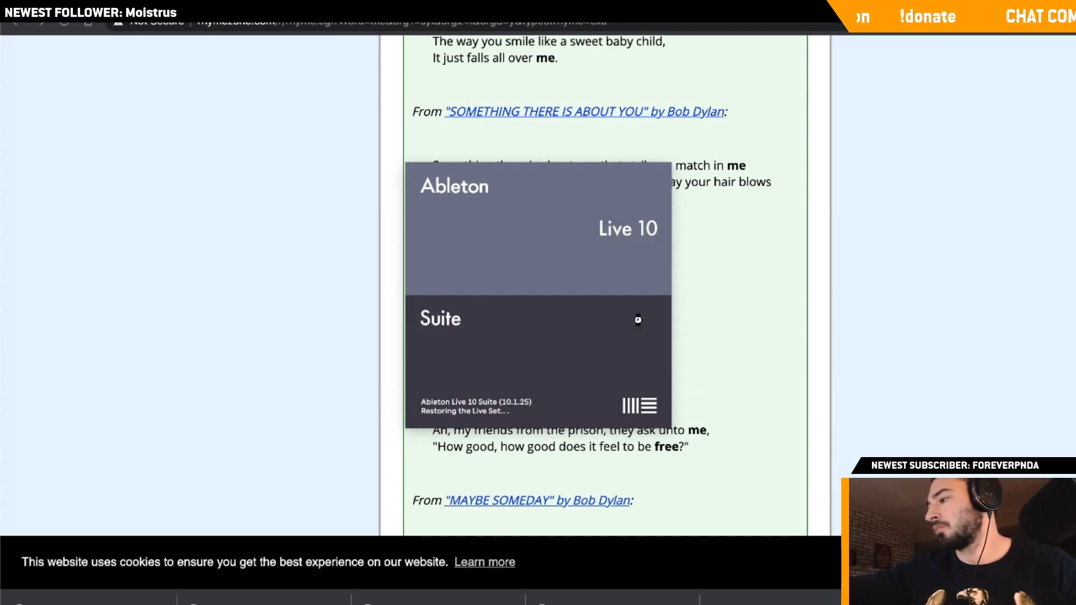
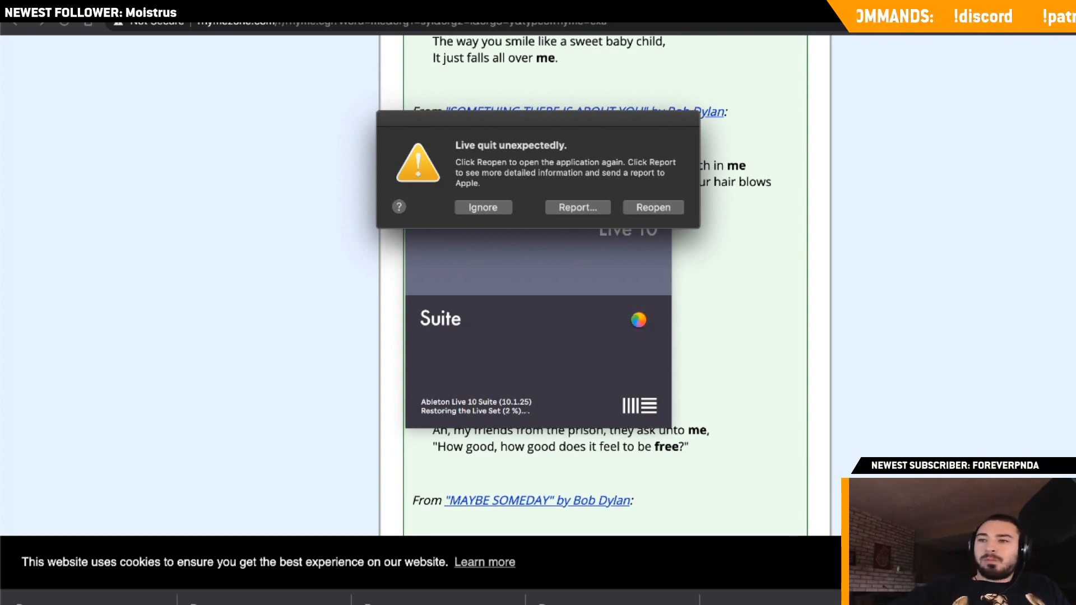
{"action": "left_click", "coordinate": [466, 203]}
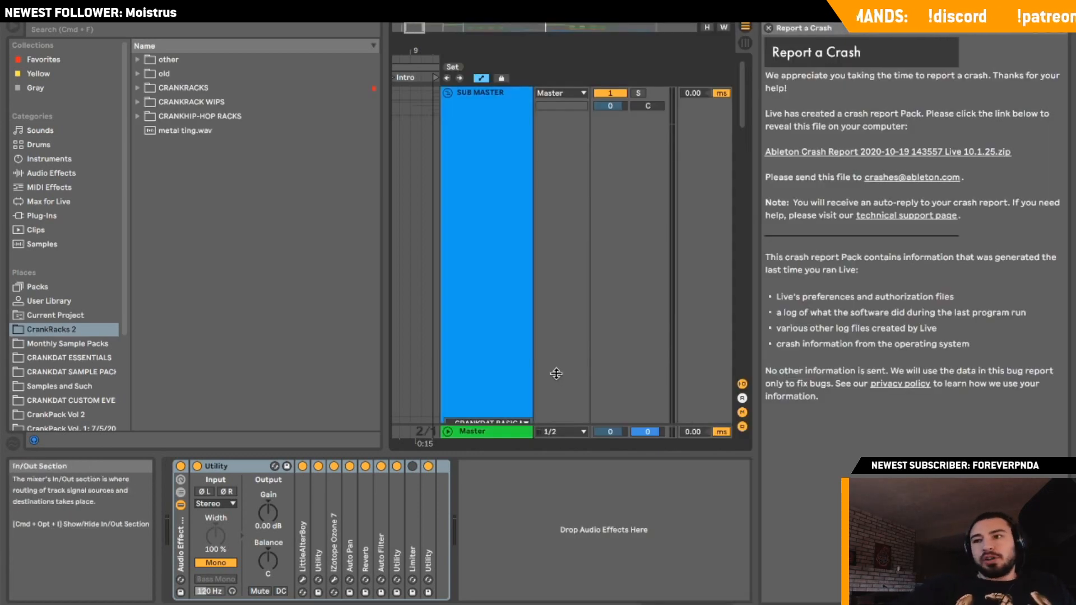
Close Live's crash report page and narrow the browser to give the arrangement more room, framing it from bar 1.
{"action": "left_click", "coordinate": [768, 28]}
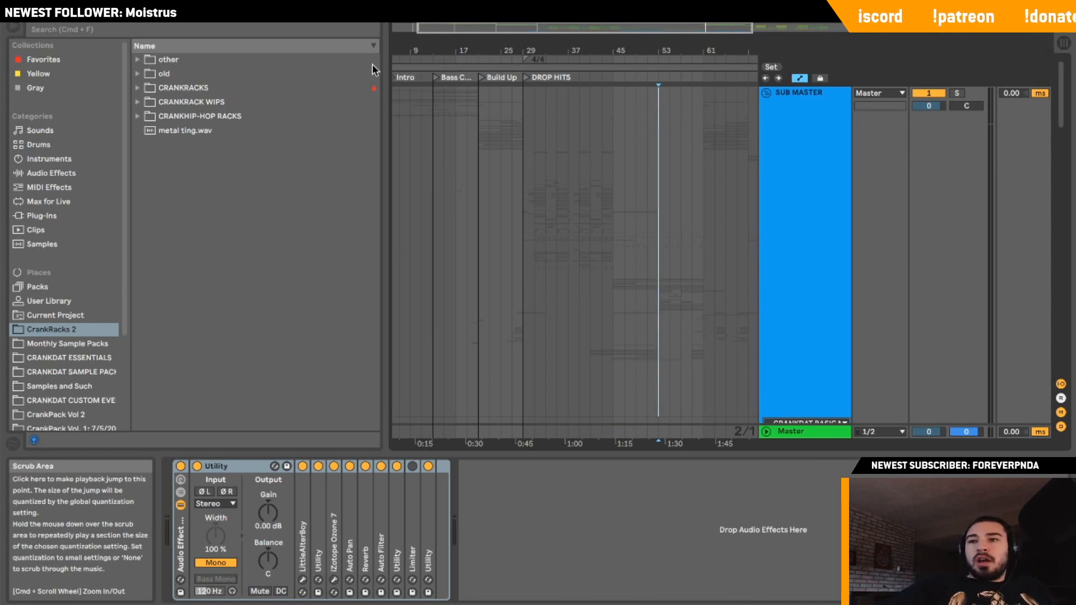
{"action": "left_click_drag", "start_coordinate": [385, 96], "coordinate": [267, 97]}
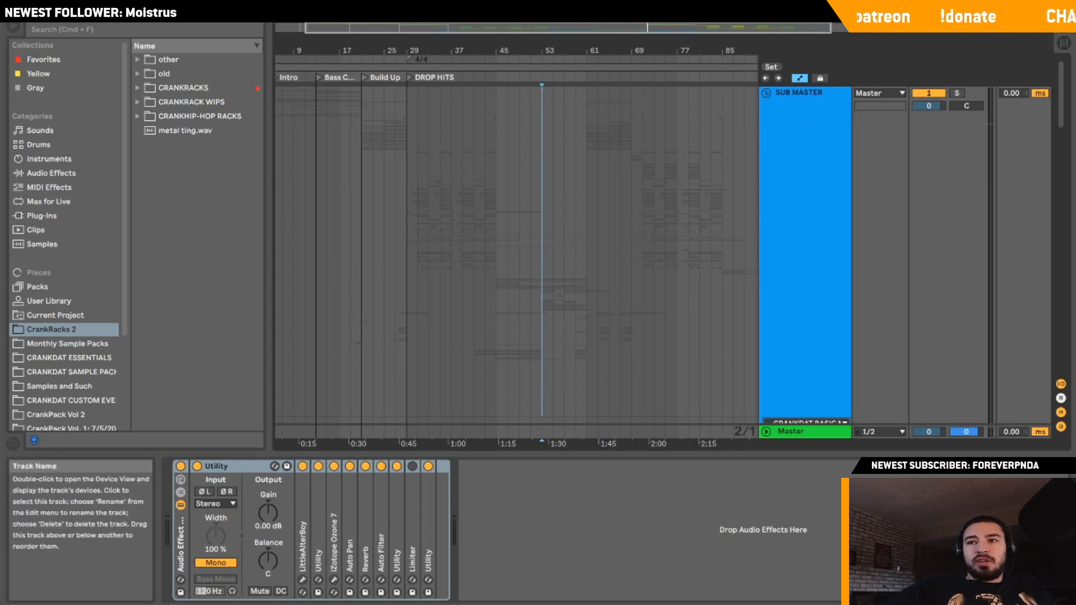
{"action": "left_click_drag", "start_coordinate": [521, 29], "coordinate": [492, 29]}
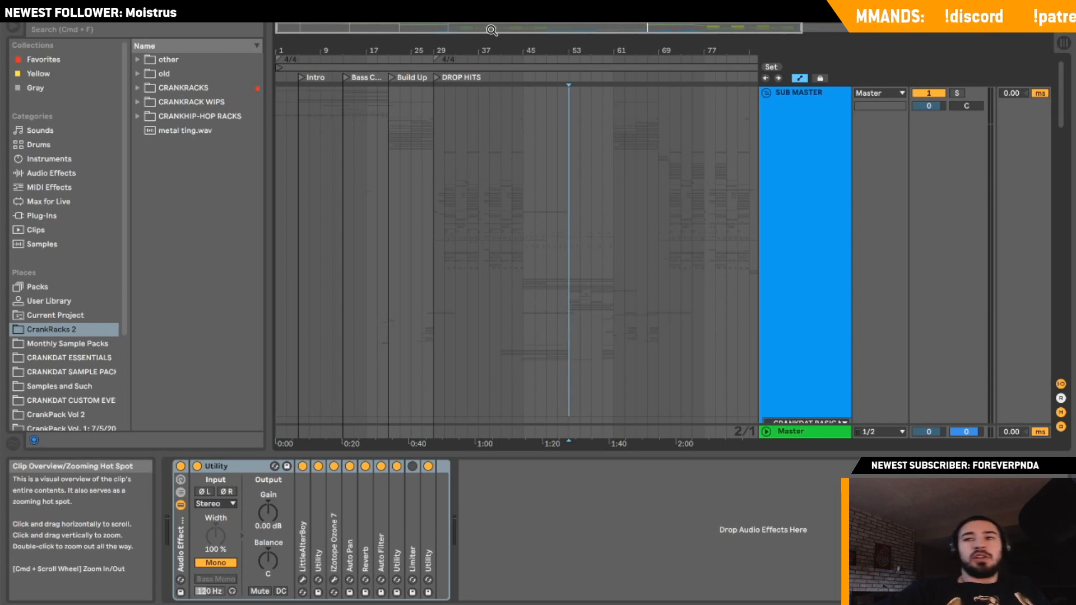
{"action": "left_click_drag", "start_coordinate": [491, 29], "coordinate": [488, 62]}
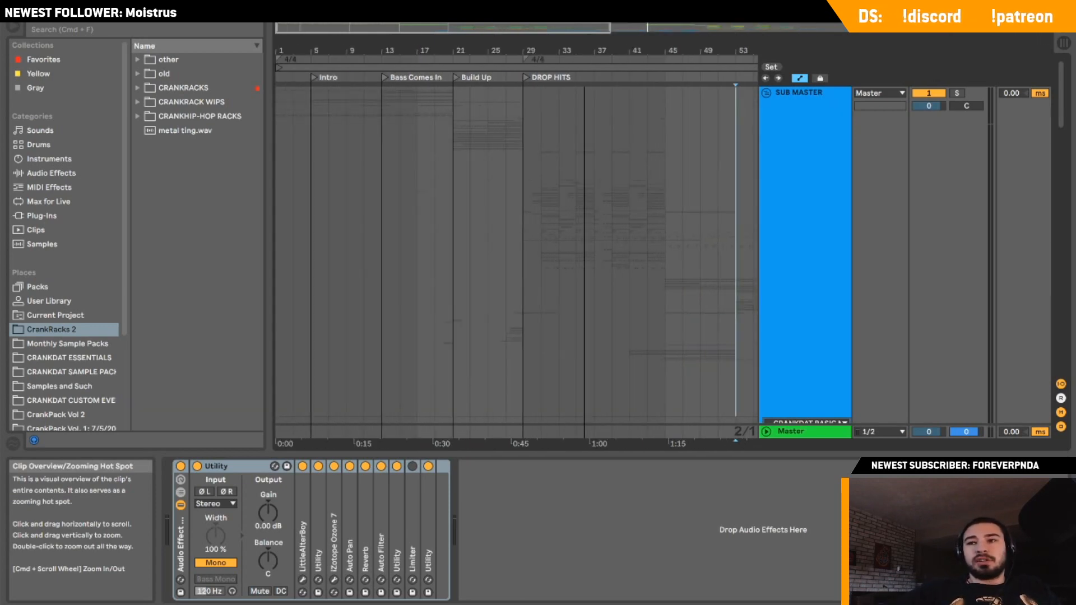
Find the 134-Audio 1 track in the VOX group and place the playback position at its clip before the Build Up.
{"action": "scroll", "coordinate": [291, 263], "scroll_direction": "down", "scroll_amount": 10}
{"action": "scroll", "coordinate": [290, 262], "scroll_direction": "down", "scroll_amount": 5}
{"action": "scroll", "coordinate": [290, 262], "scroll_direction": "up", "scroll_amount": 10}
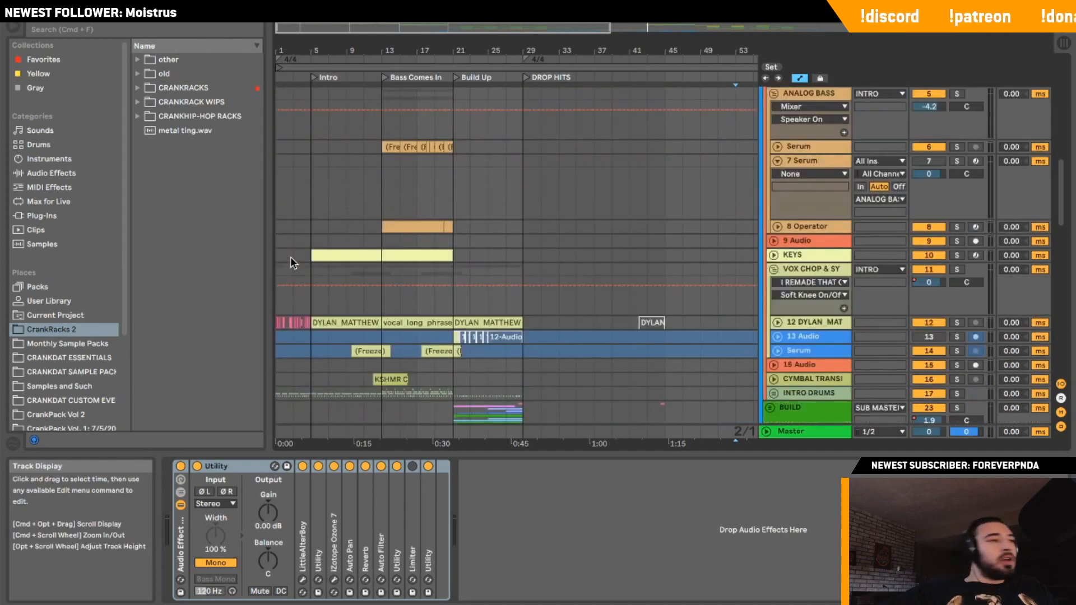
{"action": "scroll", "coordinate": [290, 262], "scroll_direction": "down", "scroll_amount": 5}
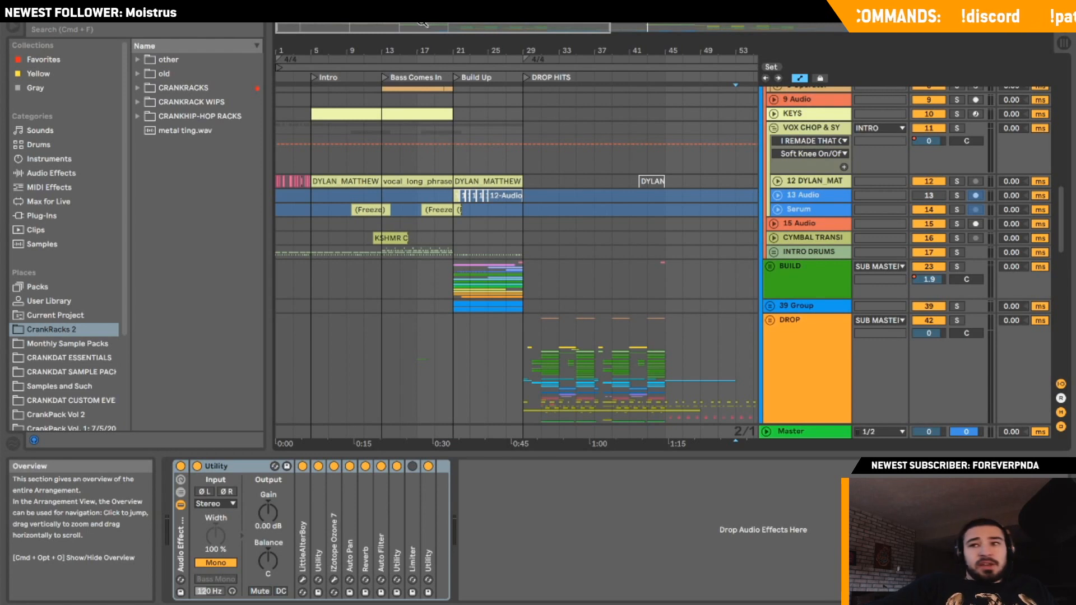
{"action": "left_click_drag", "start_coordinate": [386, 34], "coordinate": [384, 107]}
{"action": "left_click", "coordinate": [548, 284]}
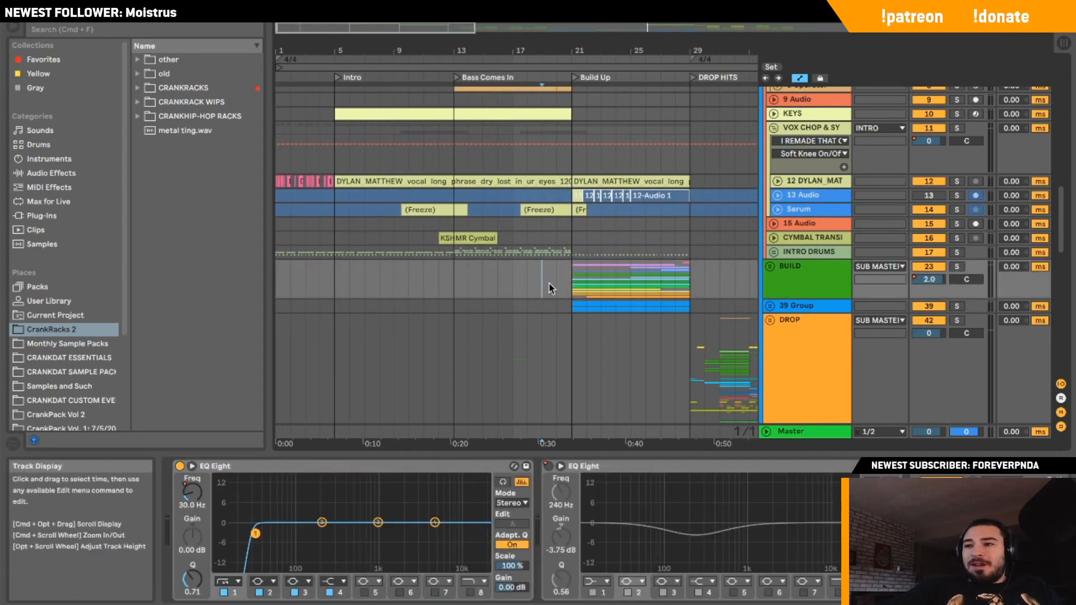
{"action": "scroll", "coordinate": [582, 269], "scroll_direction": "down", "scroll_amount": 15}
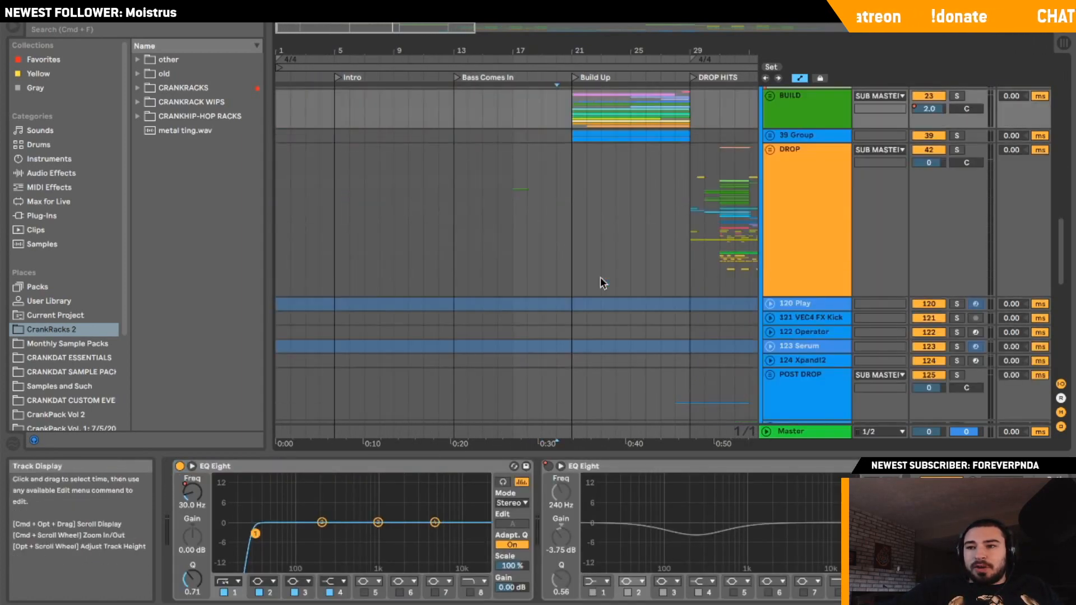
{"action": "left_click", "coordinate": [576, 255]}
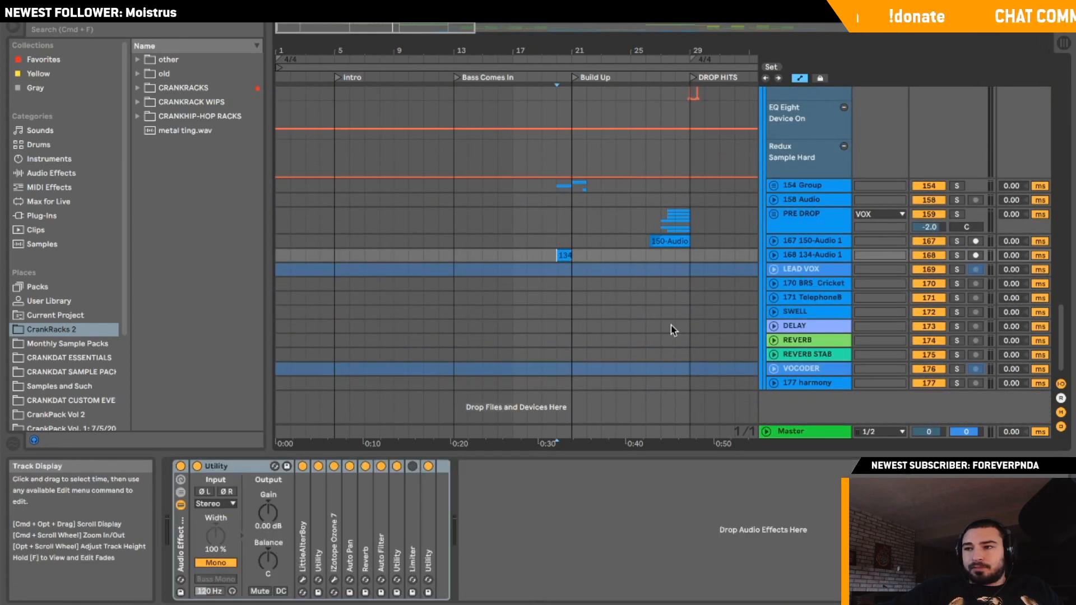
Solo the 134-Audio 1 track and play its clip with the effect rack active.
{"action": "left_click", "coordinate": [956, 255]}
{"action": "key", "text": "space"}
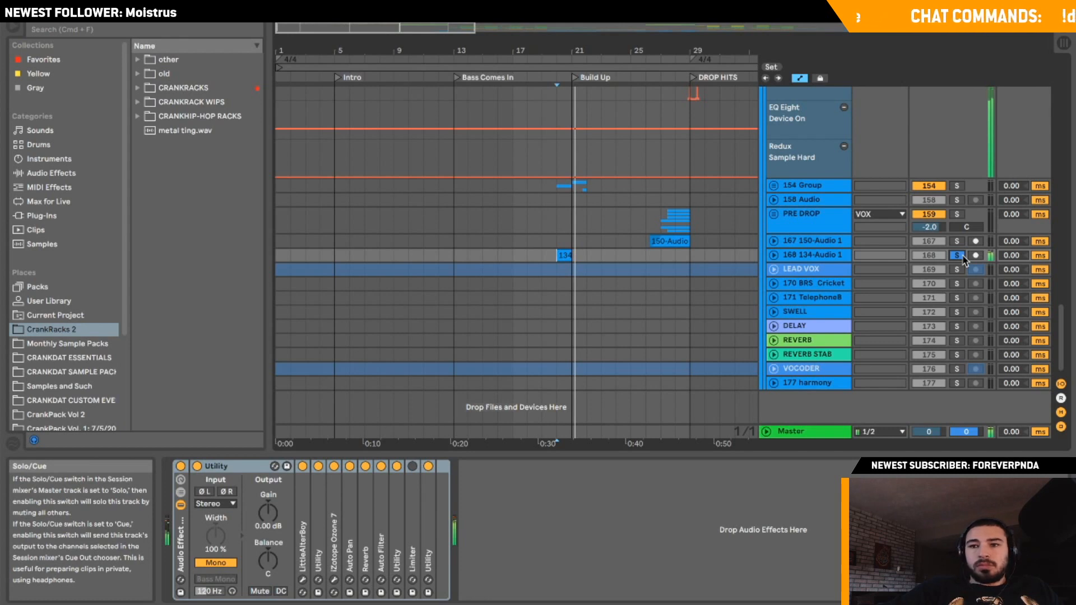
{"action": "key", "text": "space"}
{"action": "key", "text": "space"}
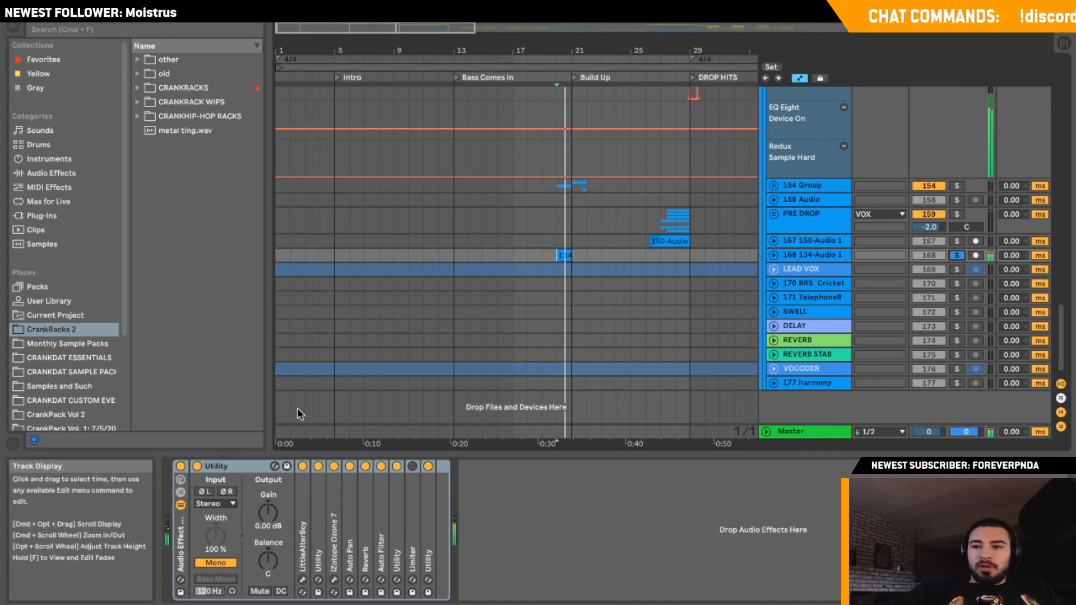
Switch off the Audio Effect Rack on the 134-Audio 1 track and replay the clip without effects.
{"action": "left_click", "coordinate": [180, 466]}
{"action": "key", "text": "space"}
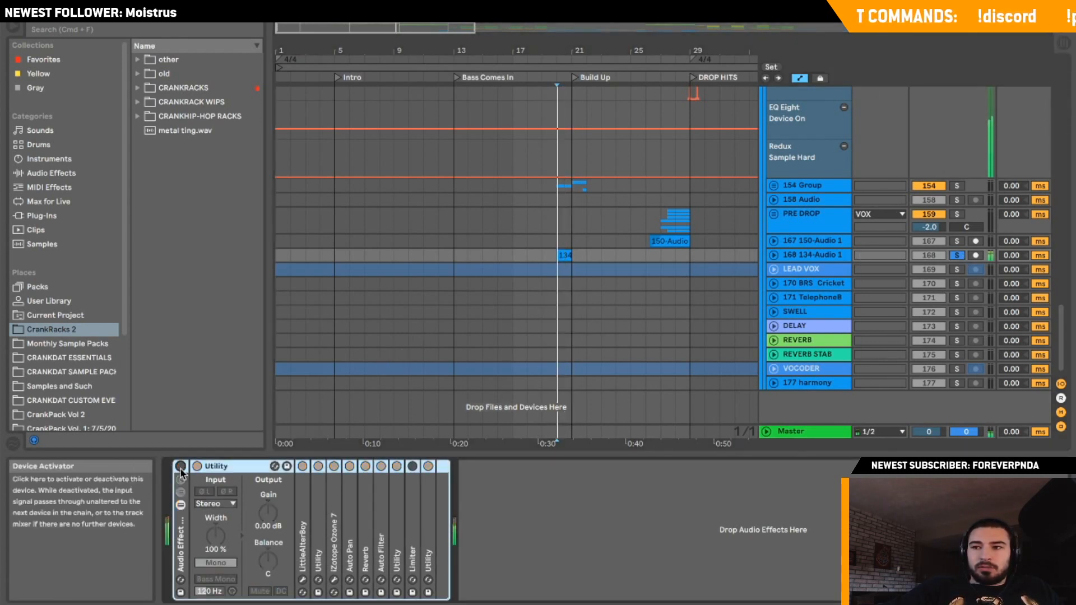
{"action": "left_click", "coordinate": [789, 242]}
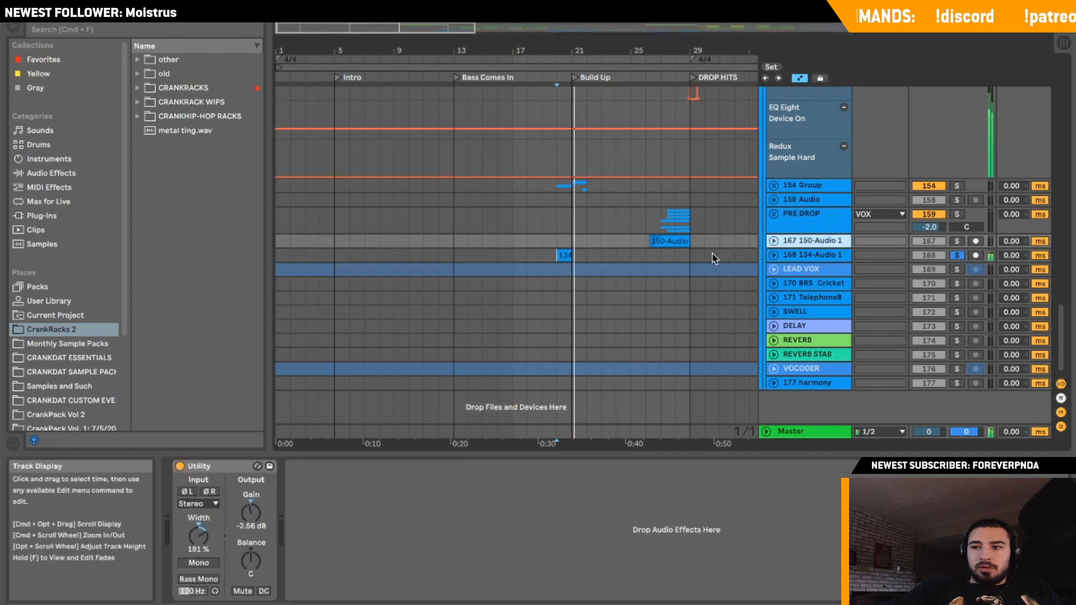
Open the 134-Audio 1 clip's sample settings and reset its transpose to 0 semitones during playback.
{"action": "left_click", "coordinate": [564, 255]}
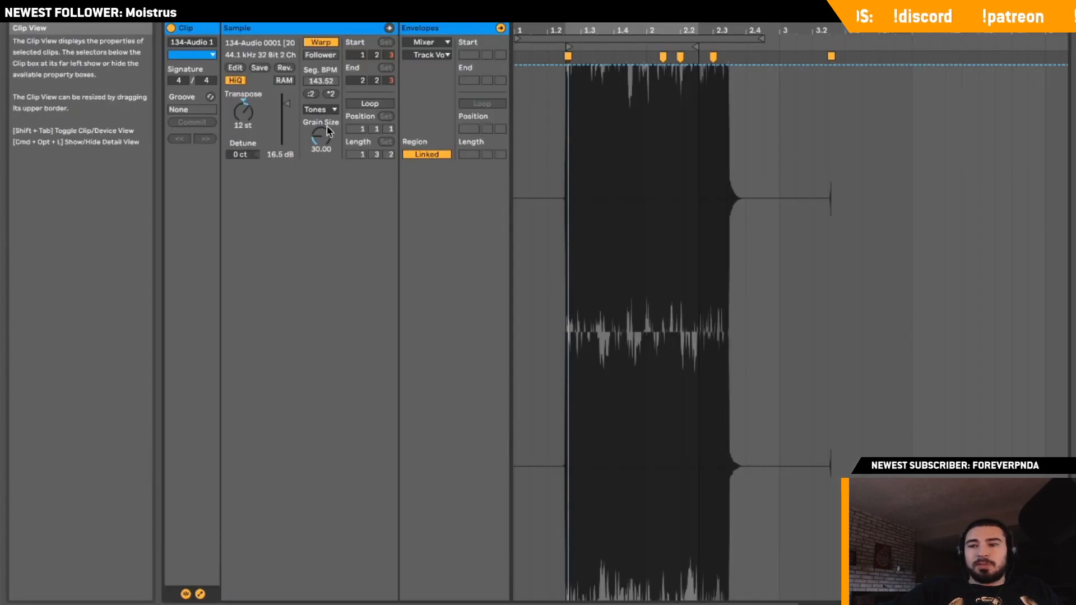
{"action": "left_click", "coordinate": [243, 111]}
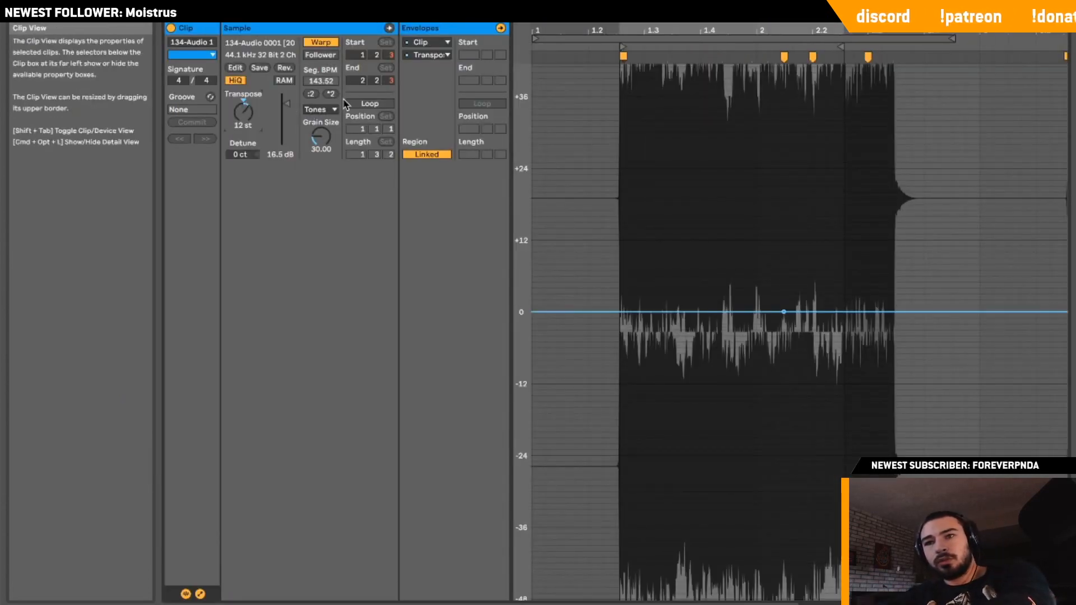
{"action": "key", "text": "Delete"}
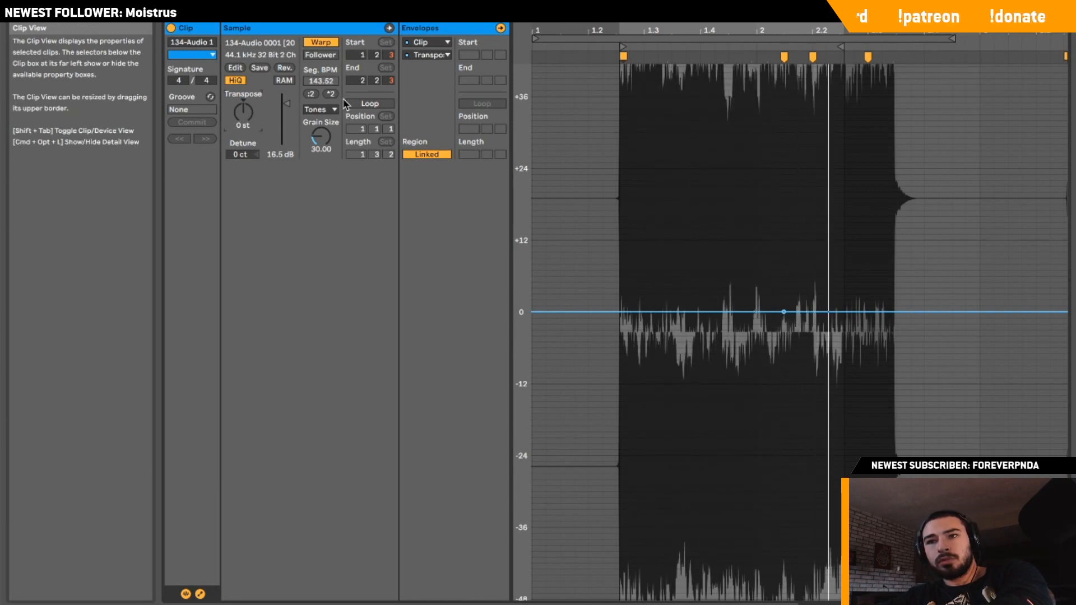
Reverse the 134-Audio 1 sample for a listen, restore its direction and 12-semitone transpose, and return to the track's effects.
{"action": "left_click", "coordinate": [284, 67]}
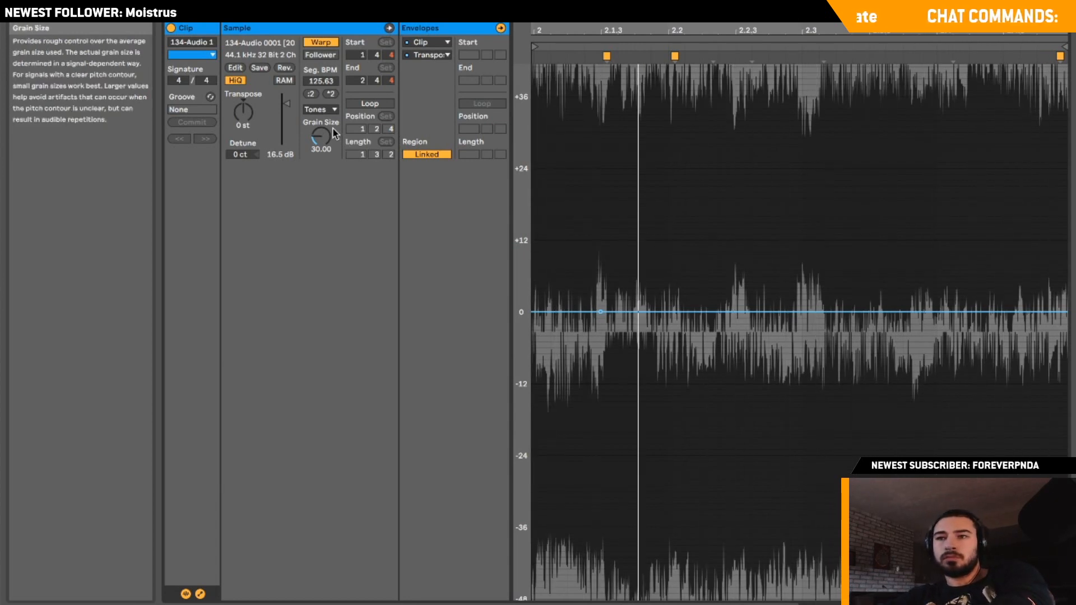
{"action": "left_click", "coordinate": [285, 71]}
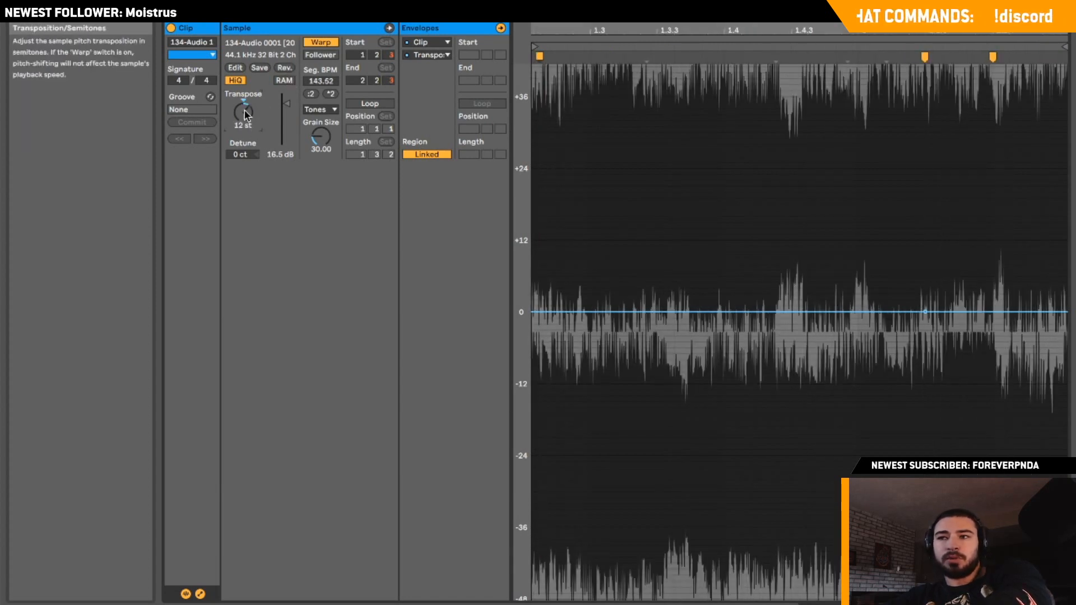
{"action": "key", "text": "shift+Tab"}
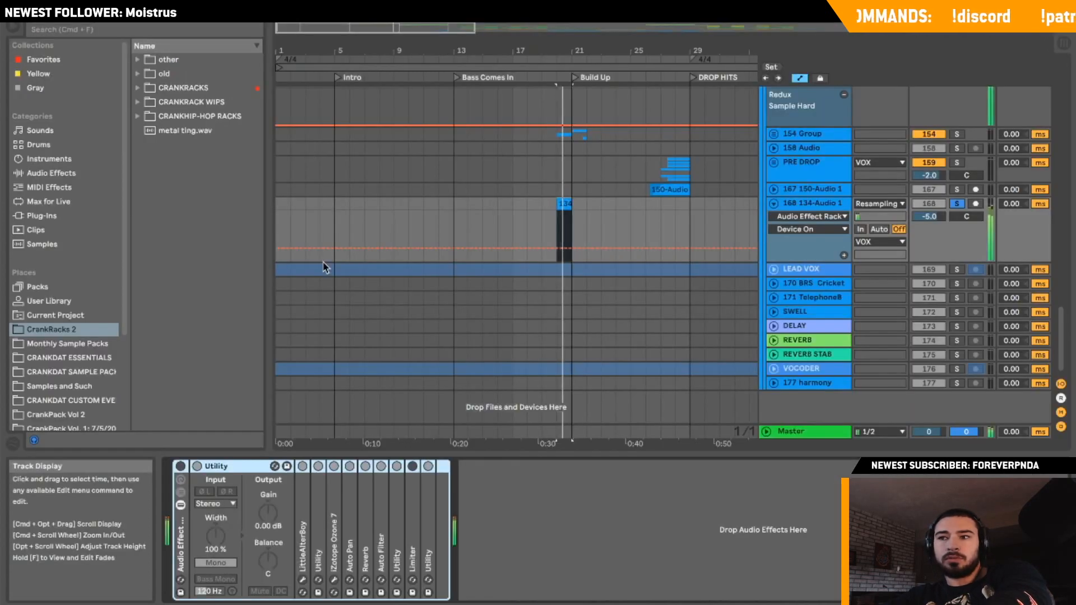
{"action": "key", "text": "space"}
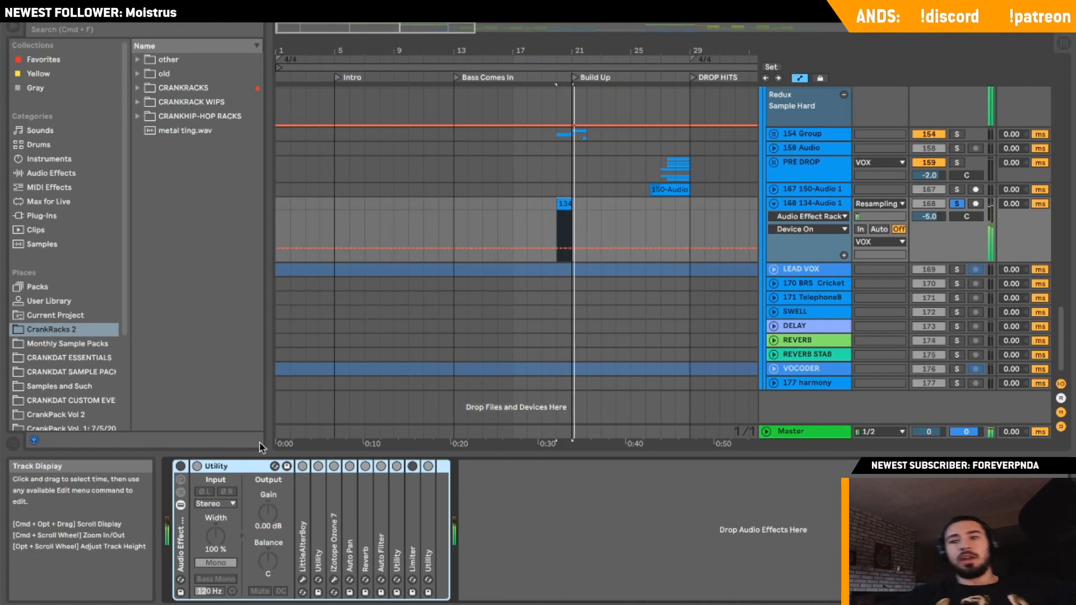
Switch the 134-Audio 1 track's effect rack back on and expand LittleAlterBoy to show its parameters.
{"action": "left_click", "coordinate": [180, 466]}
{"action": "double_click", "coordinate": [303, 526]}
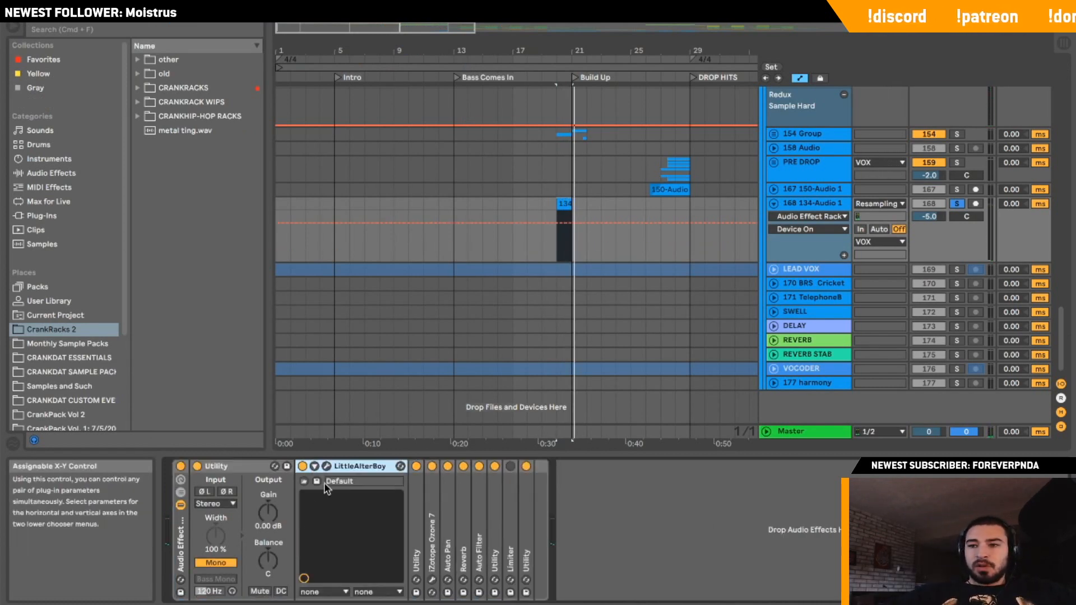
{"action": "double_click", "coordinate": [336, 467]}
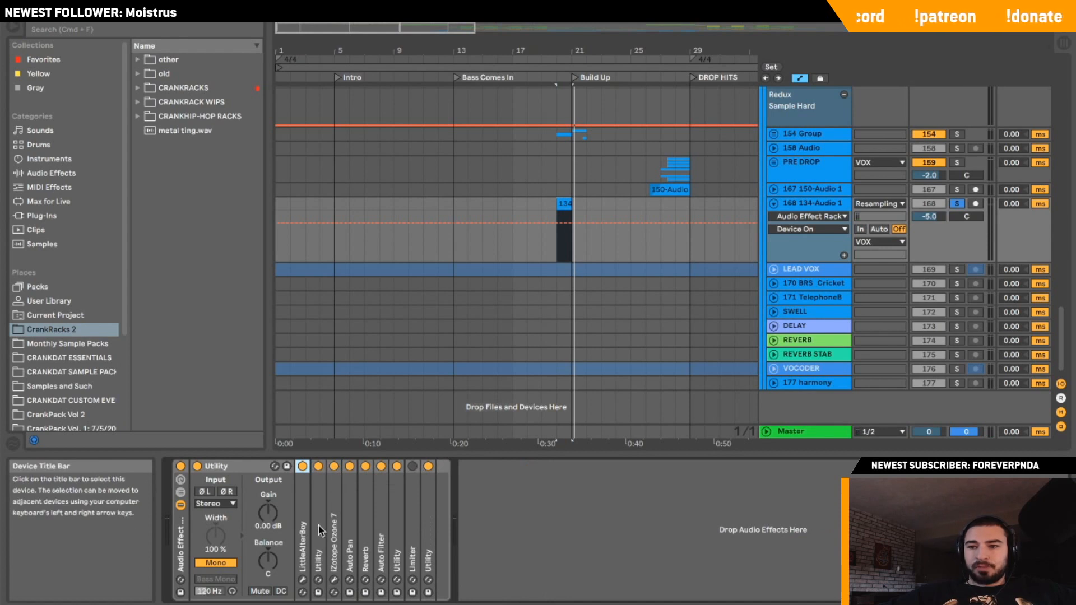
{"action": "double_click", "coordinate": [303, 527]}
{"action": "left_click", "coordinate": [314, 465]}
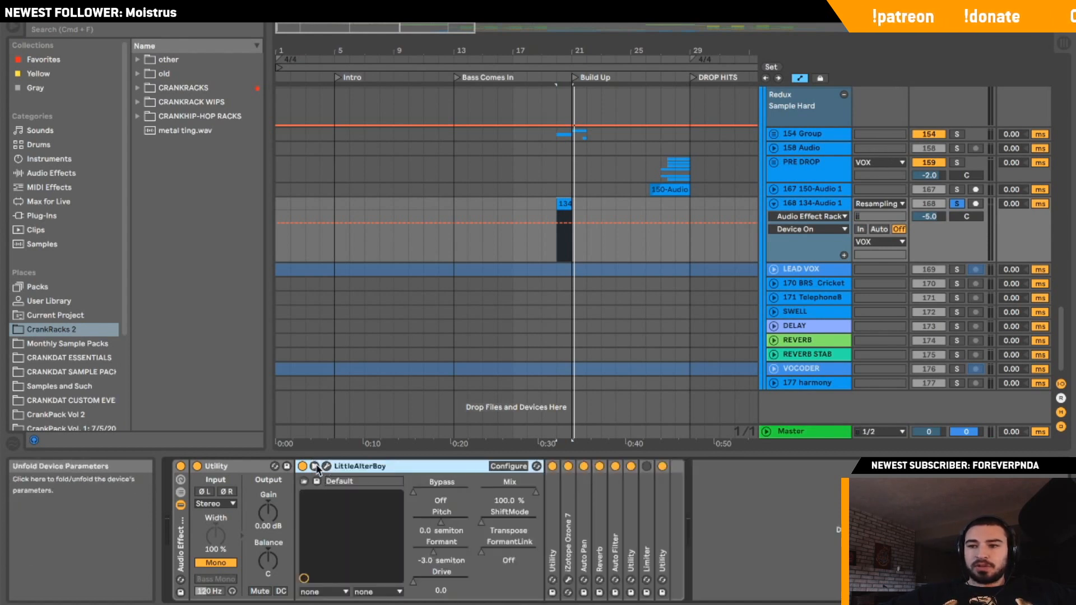
Fold LittleAlterBoy, look through iZotope Ozone 7 and Auto Pan in the rack, and expand the Reverb to show its settings.
{"action": "double_click", "coordinate": [365, 464]}
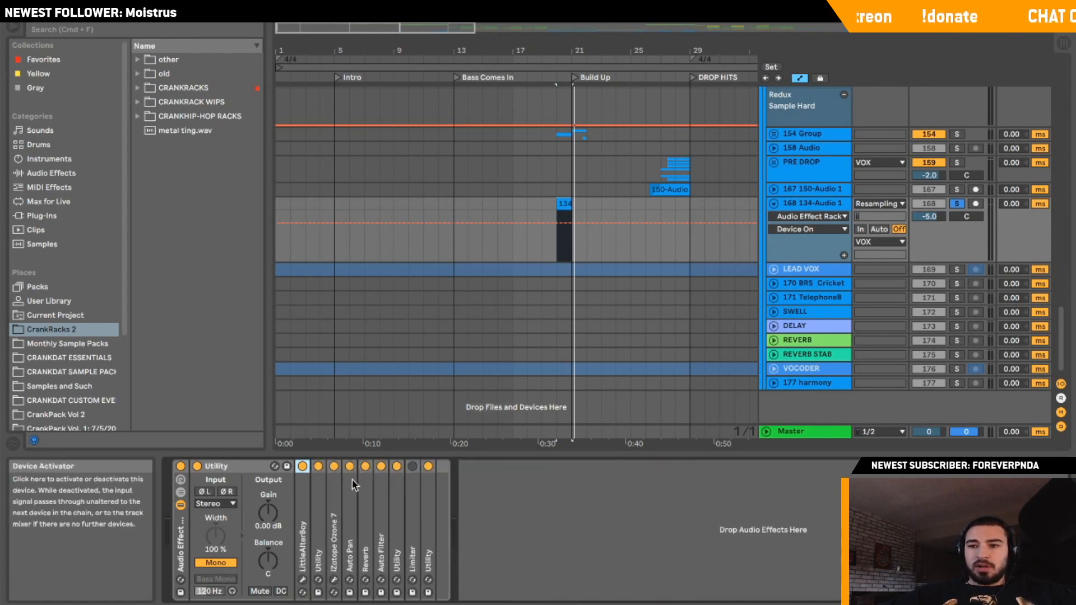
{"action": "double_click", "coordinate": [338, 510]}
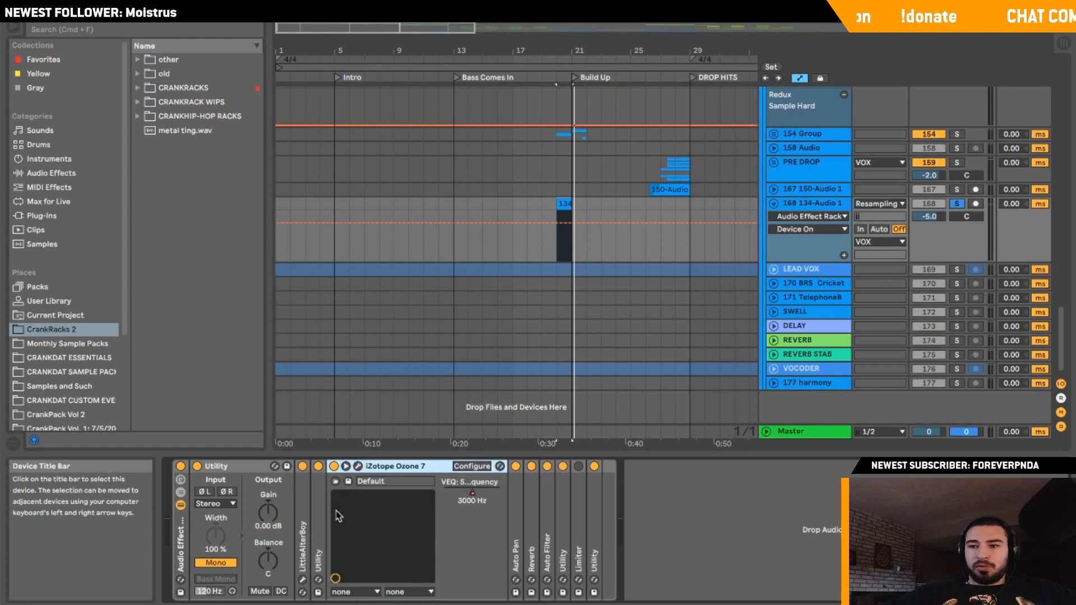
{"action": "double_click", "coordinate": [365, 468]}
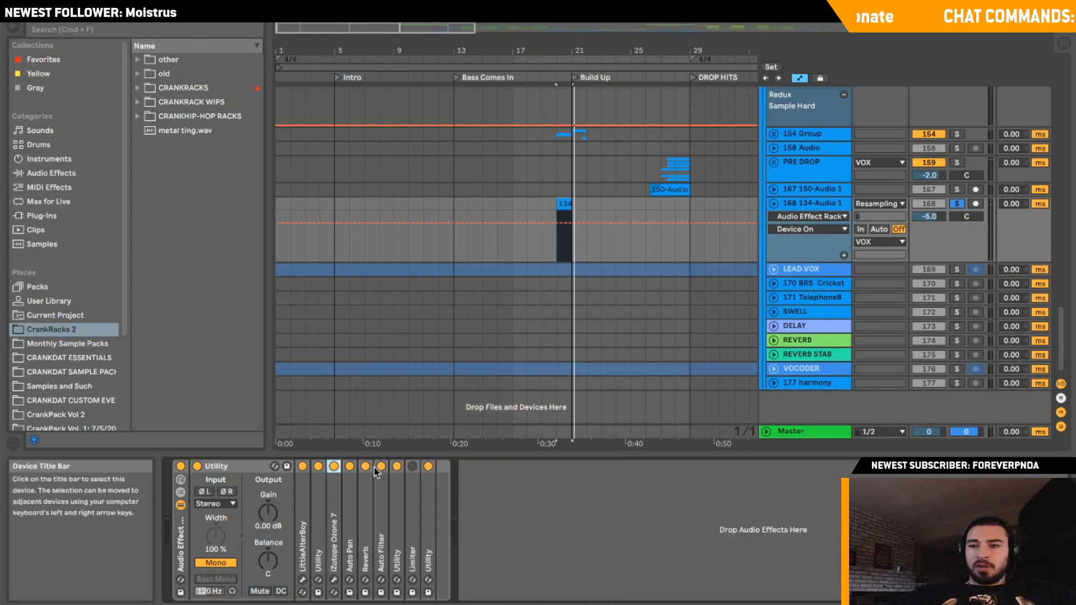
{"action": "double_click", "coordinate": [352, 470]}
{"action": "double_click", "coordinate": [388, 468]}
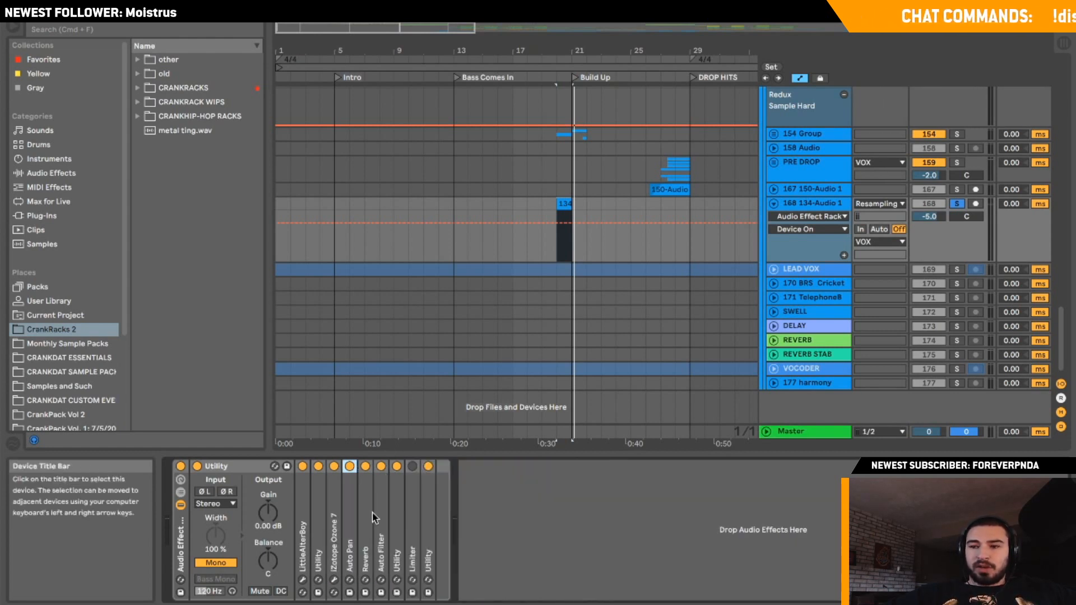
{"action": "double_click", "coordinate": [366, 527]}
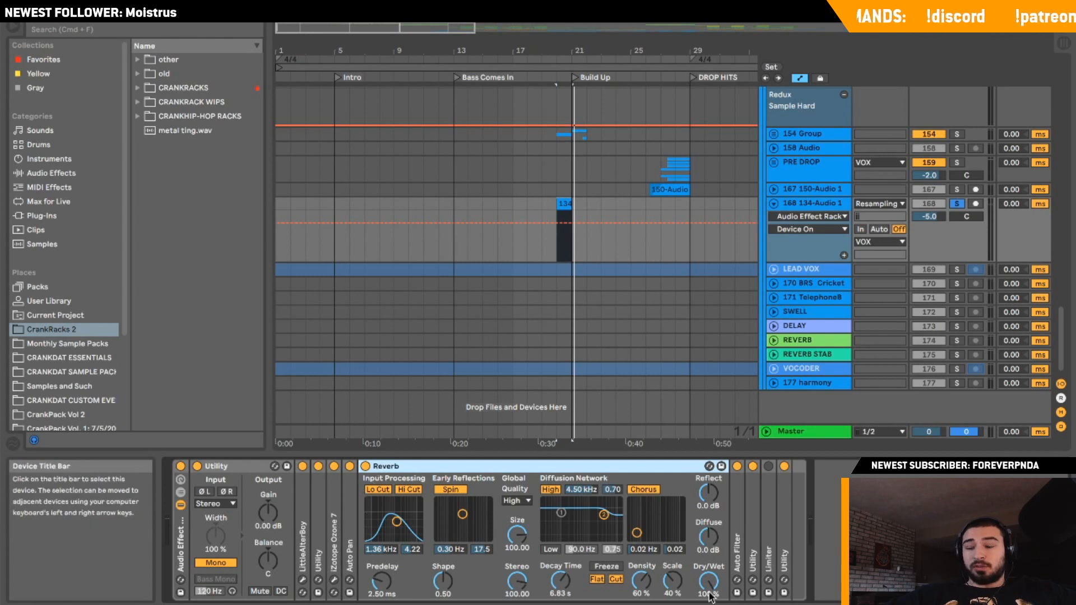
Compare the 134-Audio 1 clip in playback with its Reverb switched off and on again.
{"action": "left_click", "coordinate": [365, 466]}
{"action": "key", "text": "space"}
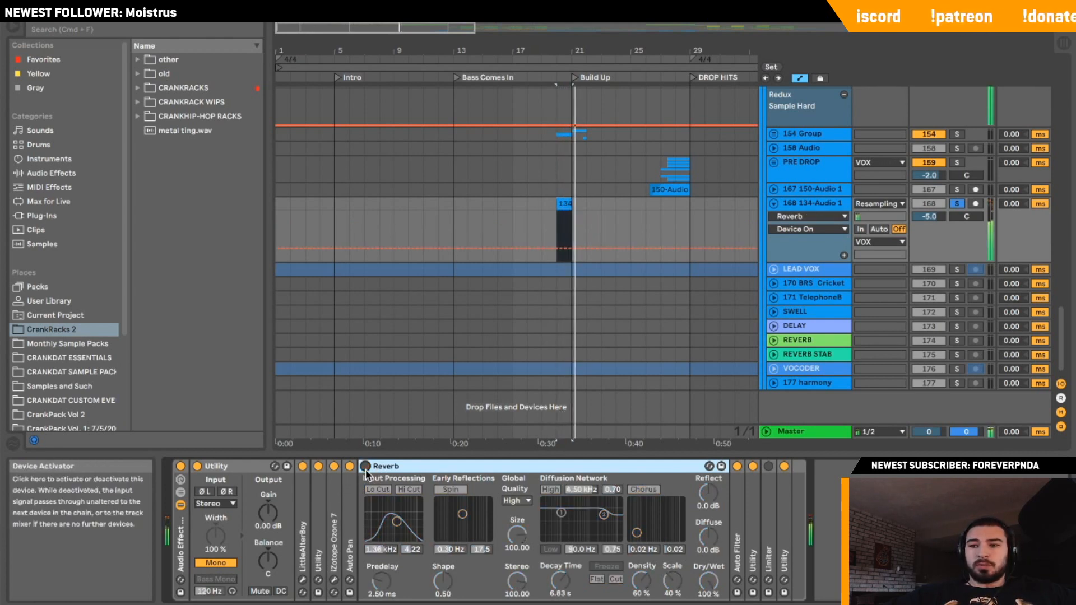
{"action": "left_click", "coordinate": [366, 467]}
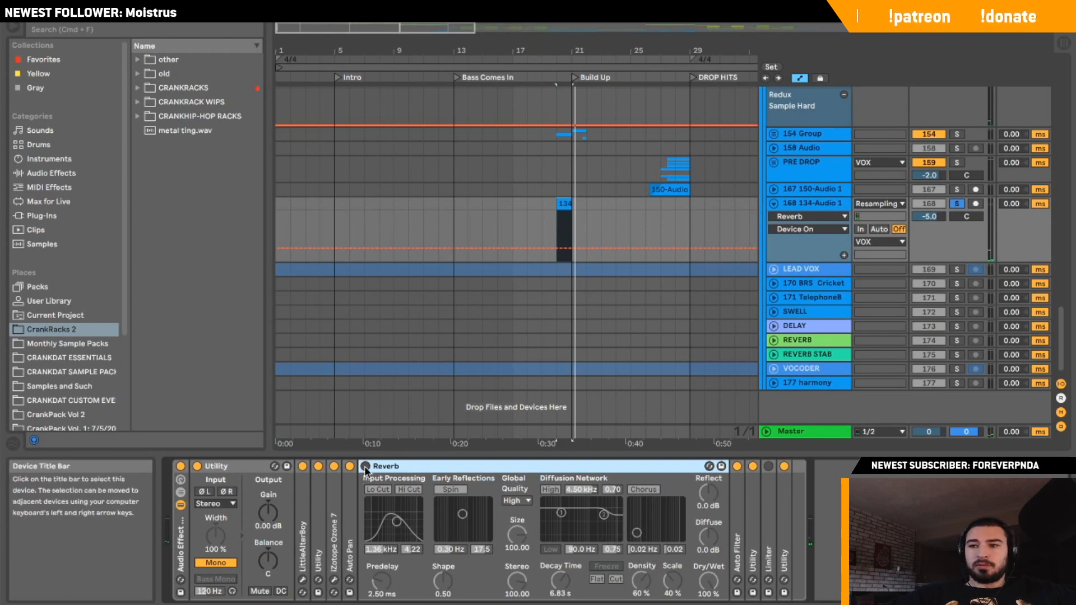
{"action": "key", "text": "space"}
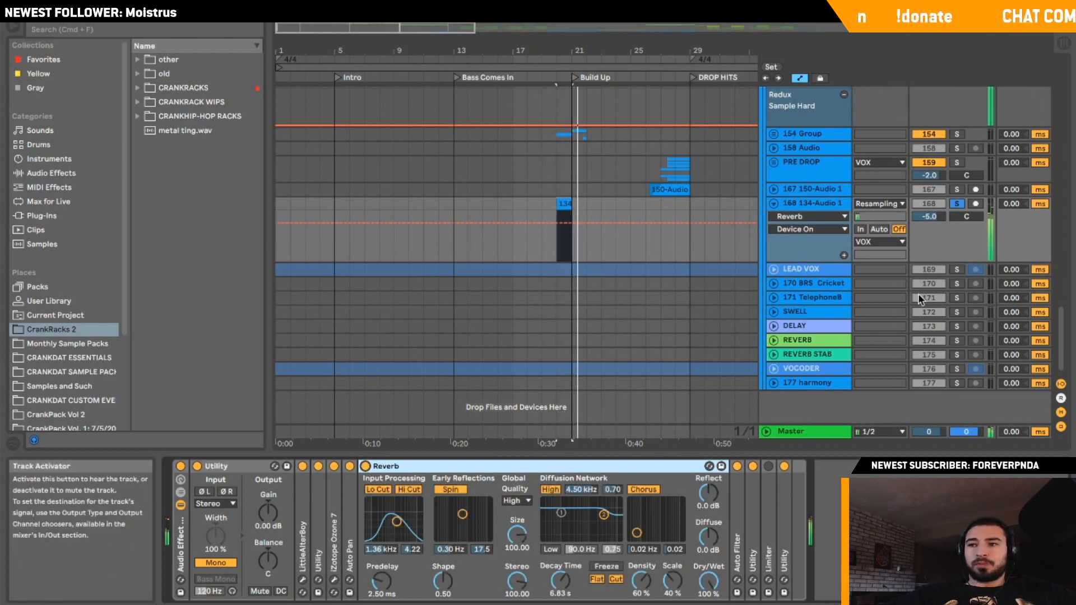
Fold the 134-Audio 1 track, then solo and unfold the 154 Group to play it from the 152-Audio clip.
{"action": "left_click", "coordinate": [774, 203]}
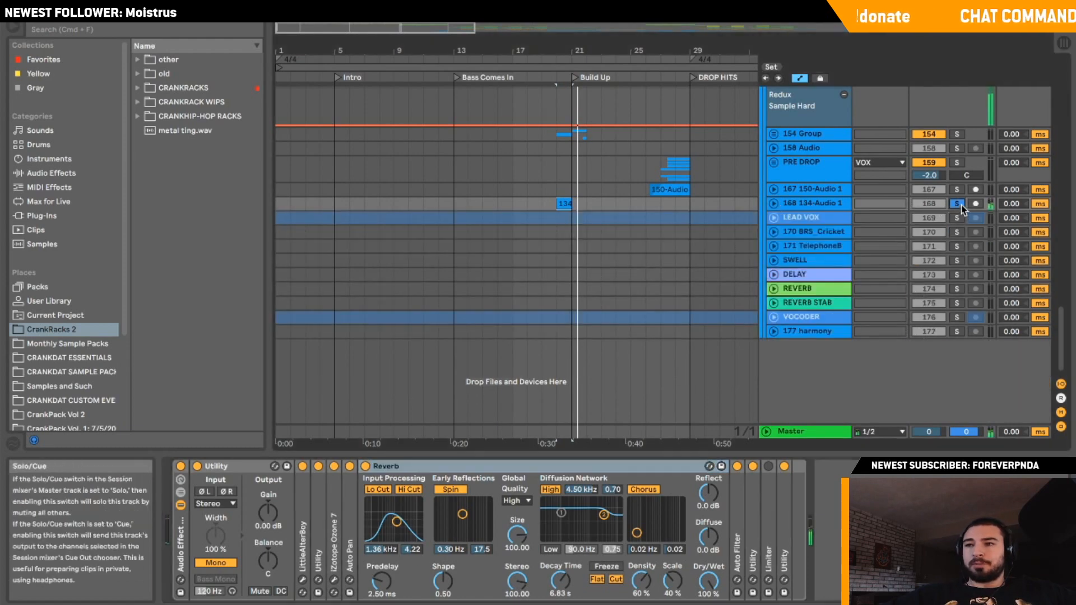
{"action": "left_click", "coordinate": [956, 134]}
{"action": "left_click", "coordinate": [773, 135]}
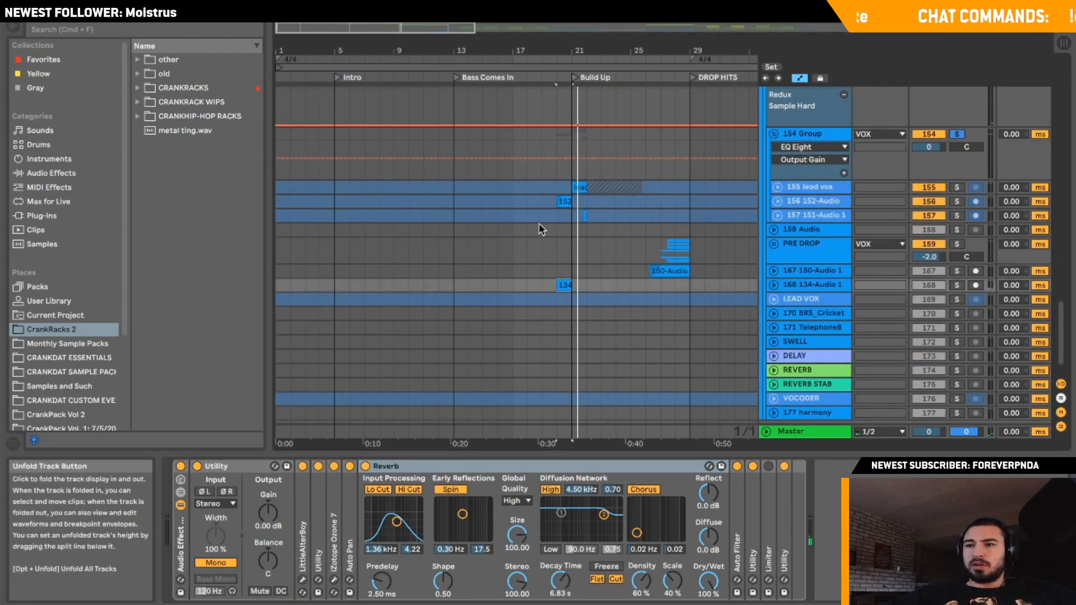
{"action": "left_click", "coordinate": [555, 203]}
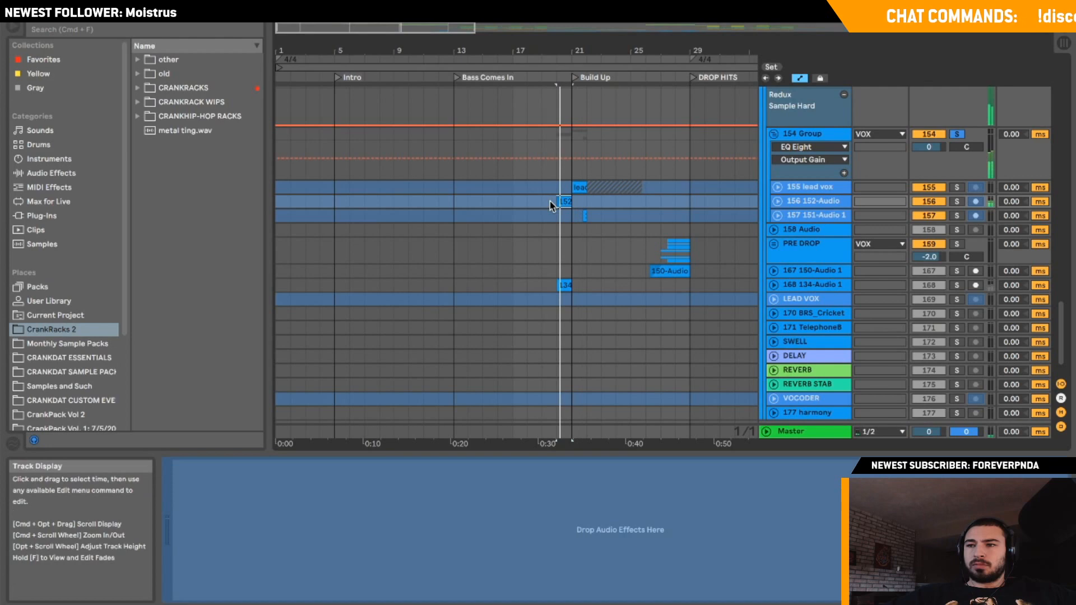
{"action": "left_click", "coordinate": [778, 201]}
{"action": "left_click", "coordinate": [778, 201]}
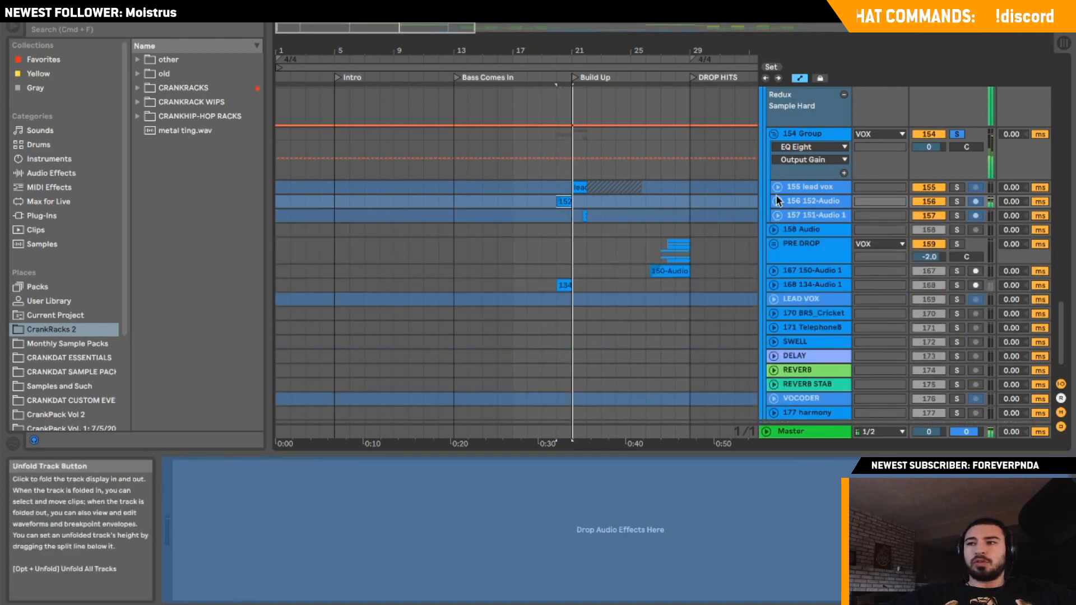
Fold and unsolo the 154 Group, and play the full mix from just before the Build Up section.
{"action": "left_click", "coordinate": [773, 134]}
{"action": "left_click", "coordinate": [543, 170]}
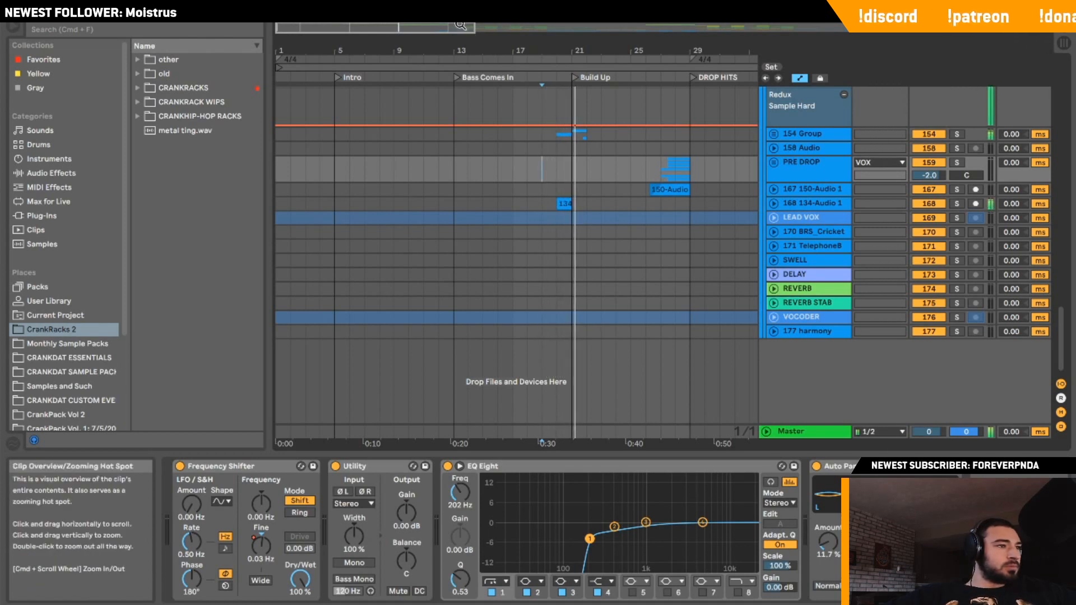
{"action": "left_click_drag", "start_coordinate": [460, 25], "coordinate": [460, 13]}
{"action": "scroll", "coordinate": [546, 160], "scroll_direction": "up", "scroll_amount": 1}
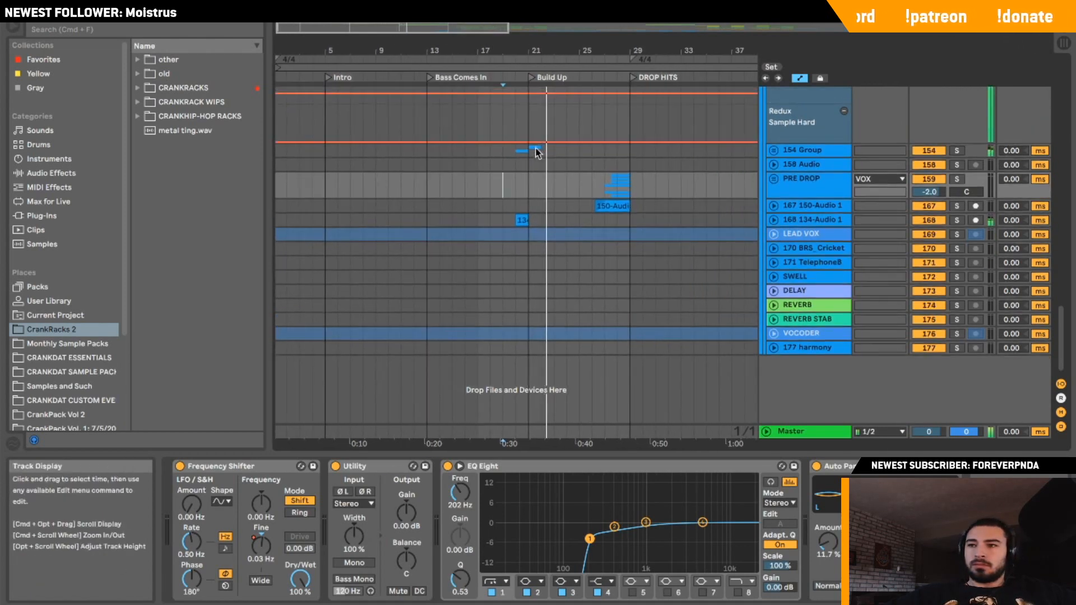
Unfold the 154 Group and play from the Build Up marker with the 155 lead vox soloed and with all tracks.
{"action": "left_click", "coordinate": [526, 151]}
{"action": "left_click", "coordinate": [774, 150]}
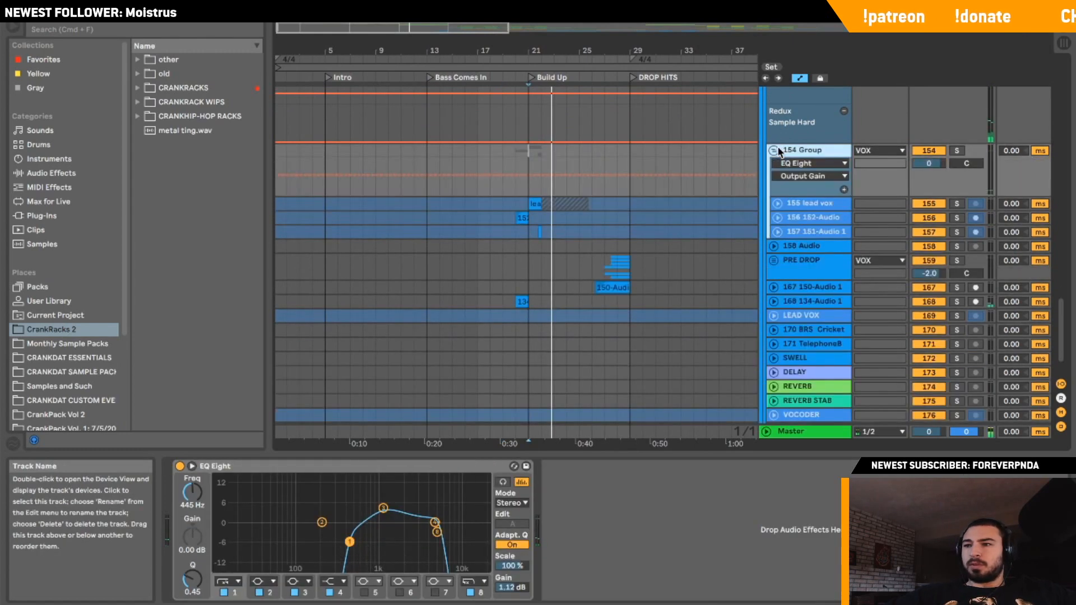
{"action": "scroll", "coordinate": [721, 208], "scroll_direction": "down", "scroll_amount": 1}
{"action": "key", "text": "space"}
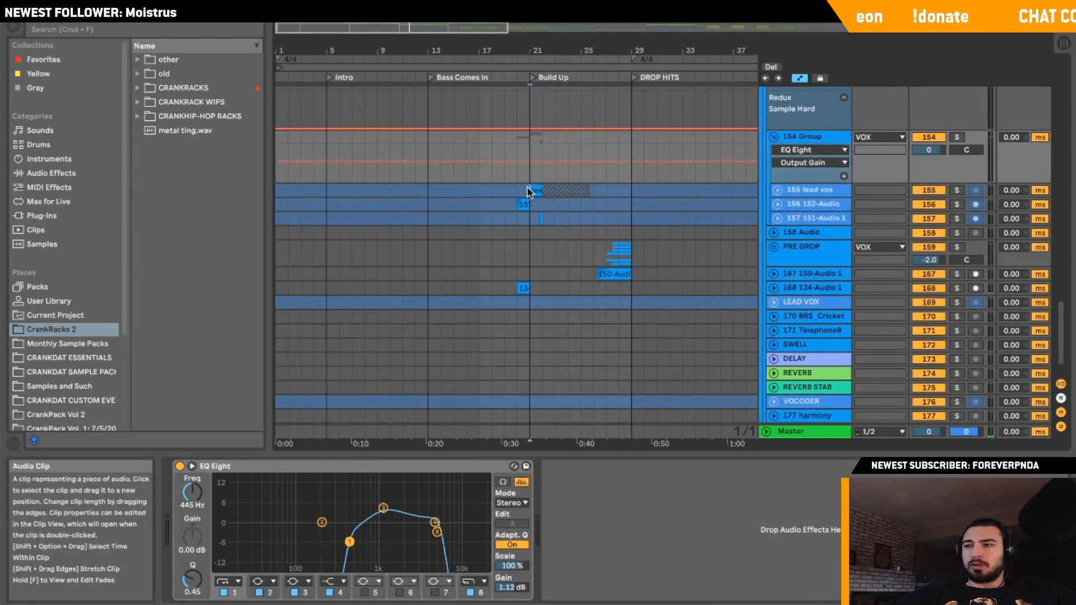
{"action": "left_click", "coordinate": [526, 187]}
{"action": "left_click", "coordinate": [957, 191]}
{"action": "key", "text": "space"}
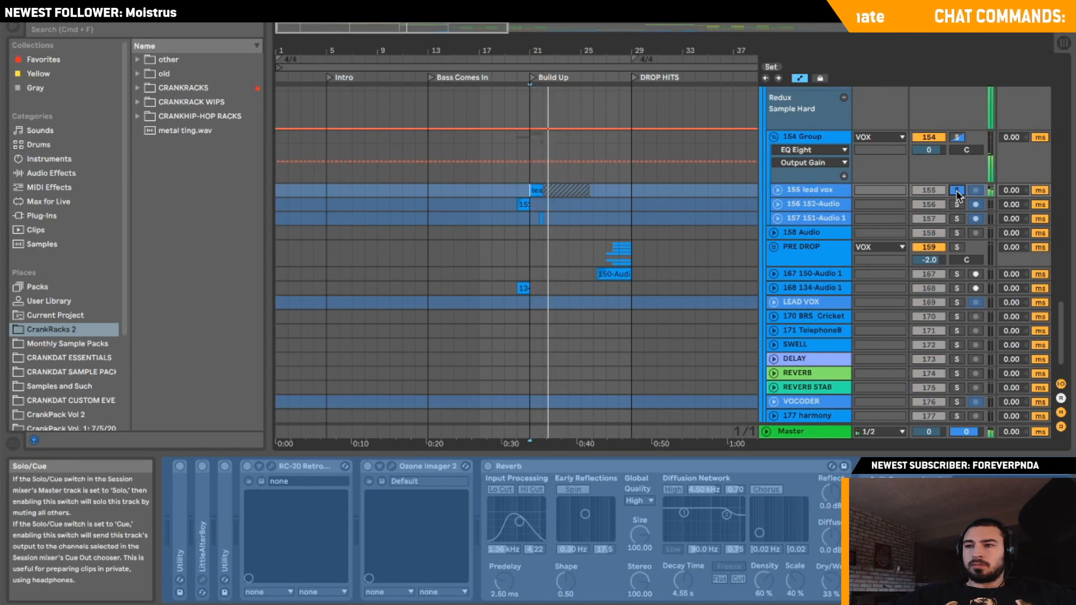
{"action": "left_click", "coordinate": [957, 191]}
{"action": "key", "text": "space"}
{"action": "key", "text": "space"}
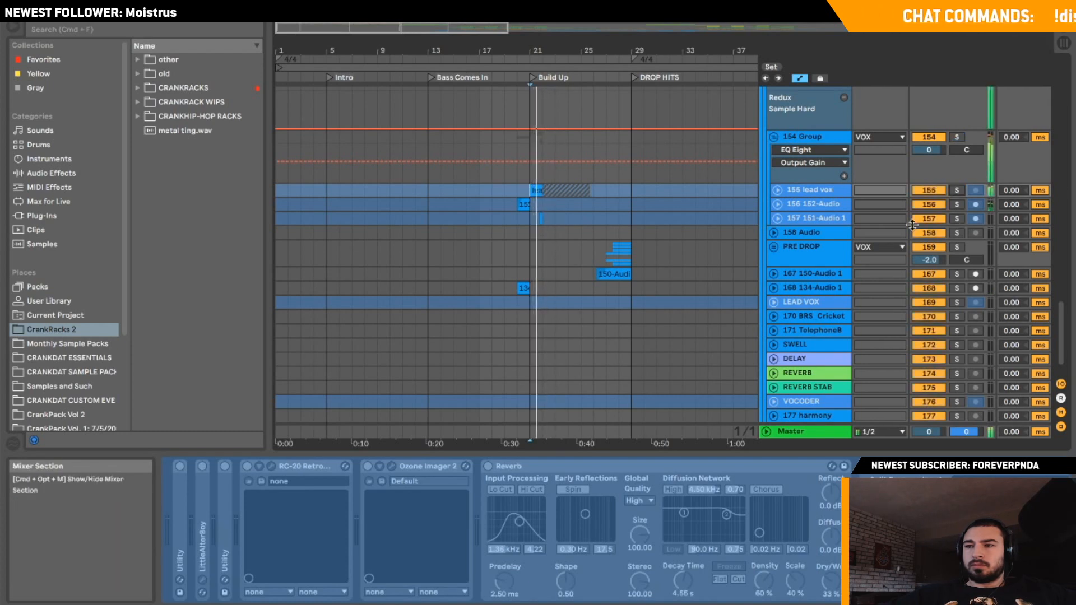
Solo the 157 151-Audio 1 track, play it from the Build Up marker, and release the solo.
{"action": "left_click", "coordinate": [846, 219]}
{"action": "left_click", "coordinate": [958, 219]}
{"action": "key", "text": "space"}
{"action": "key", "text": "space"}
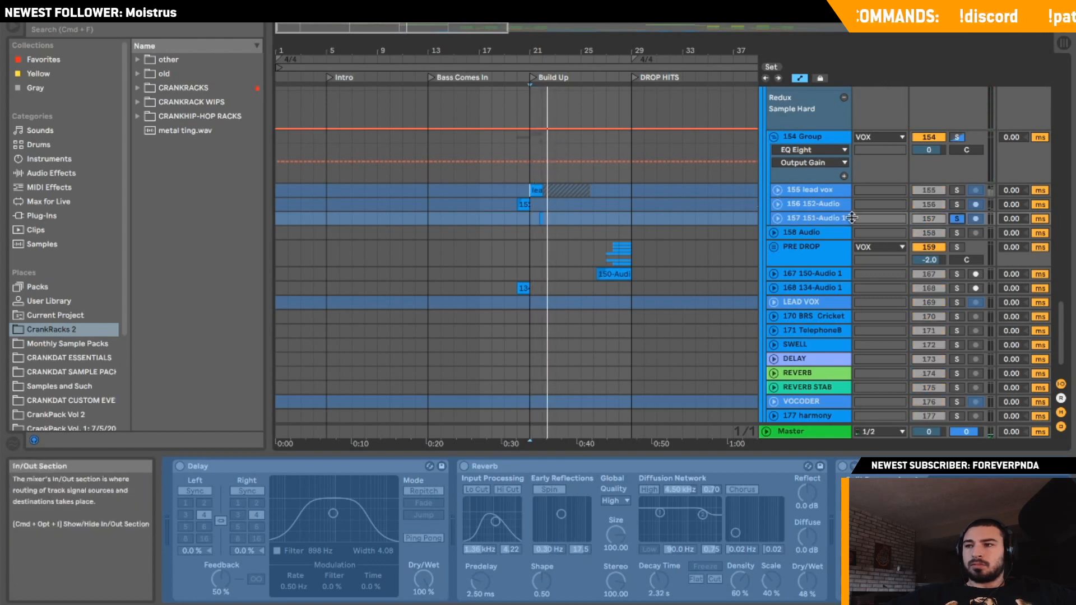
{"action": "left_click", "coordinate": [957, 219]}
Close the running Ableton Live session, minimize the browser window behind it, and relaunch Ableton Live 10.
{"action": "scroll", "coordinate": [718, 166], "scroll_direction": "up", "scroll_amount": 3}
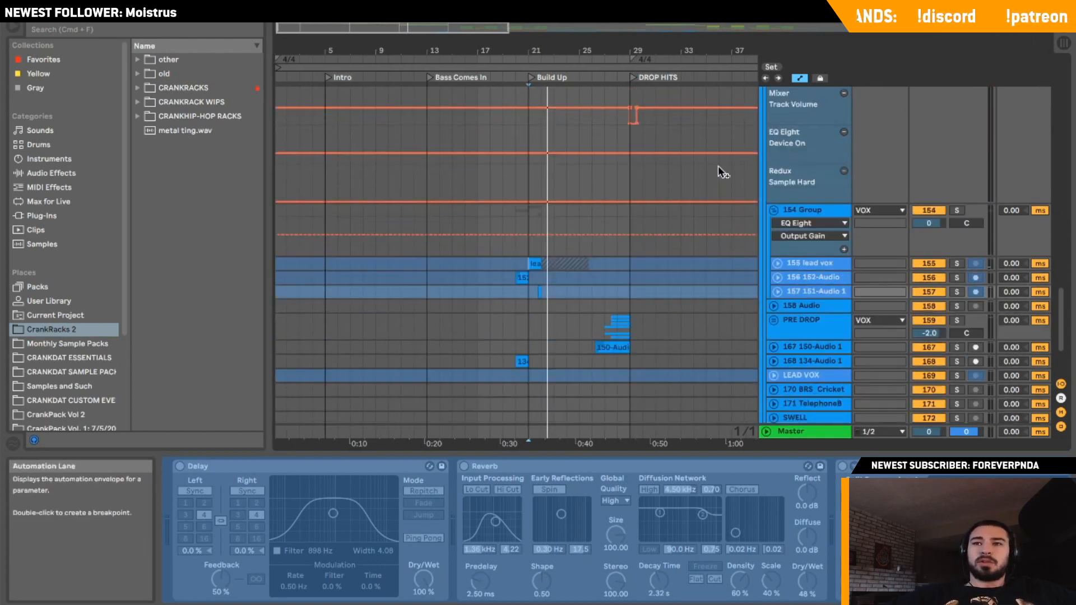
{"action": "left_click", "coordinate": [81, 2]}
{"action": "left_click", "coordinate": [112, 4]}
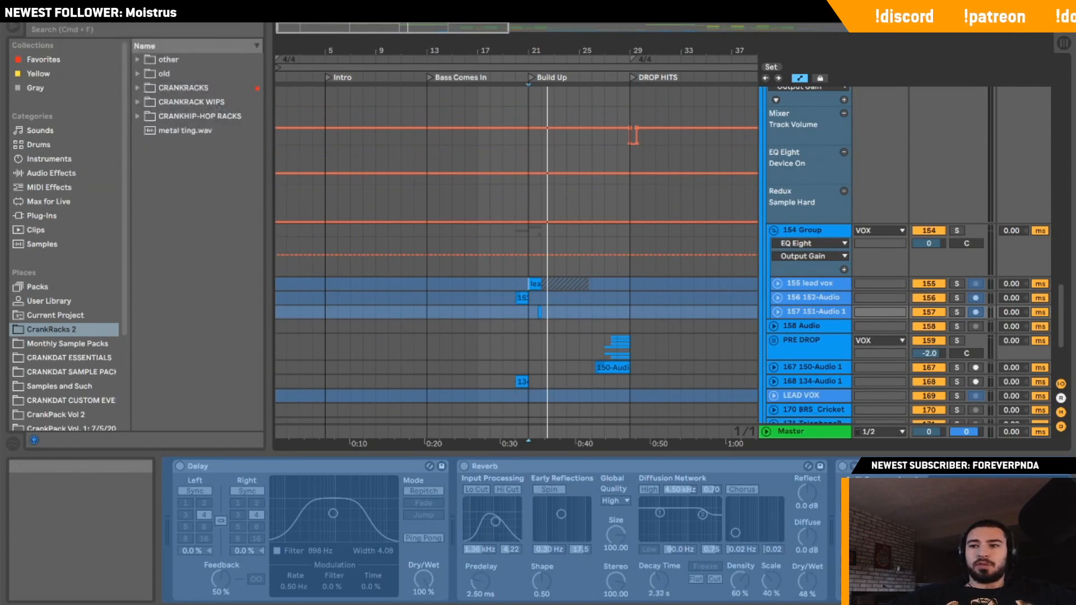
{"action": "left_click", "coordinate": [432, 336]}
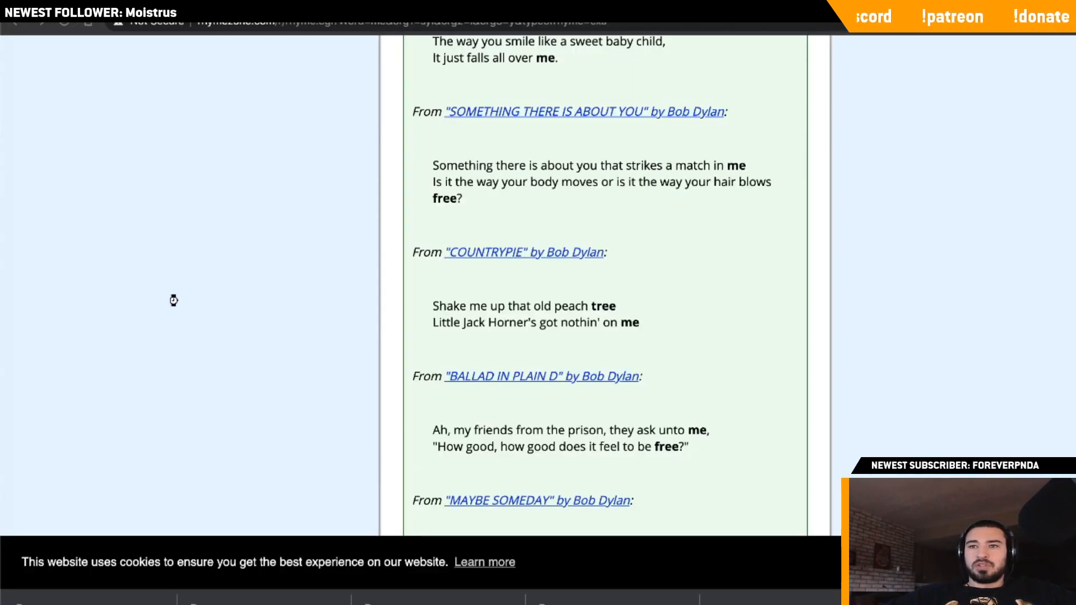
{"action": "left_click", "coordinate": [21, 4]}
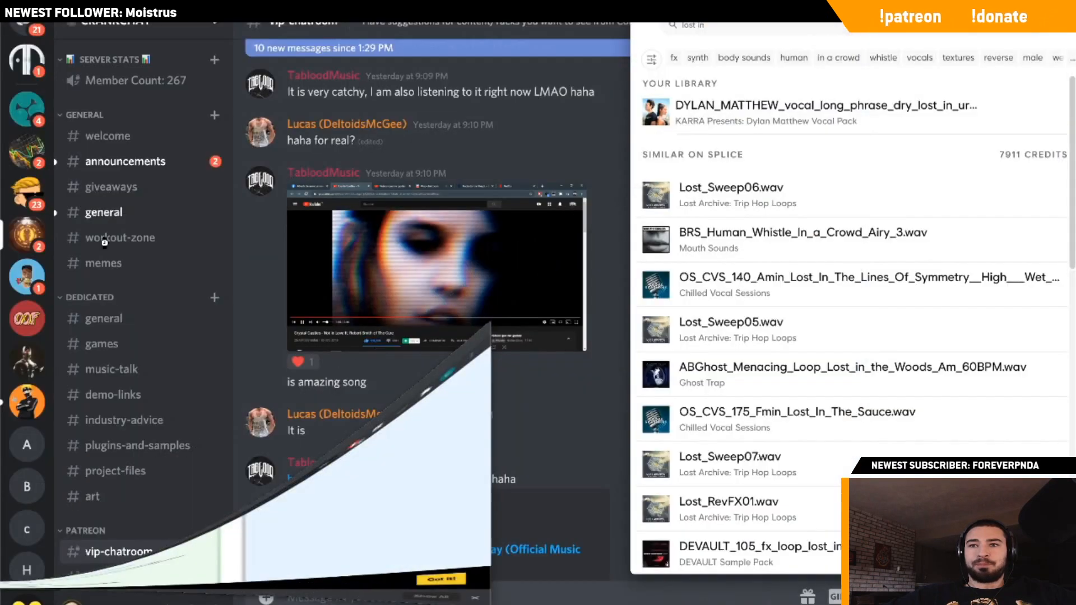
{"action": "mouse_move", "coordinate": [6, 109]}
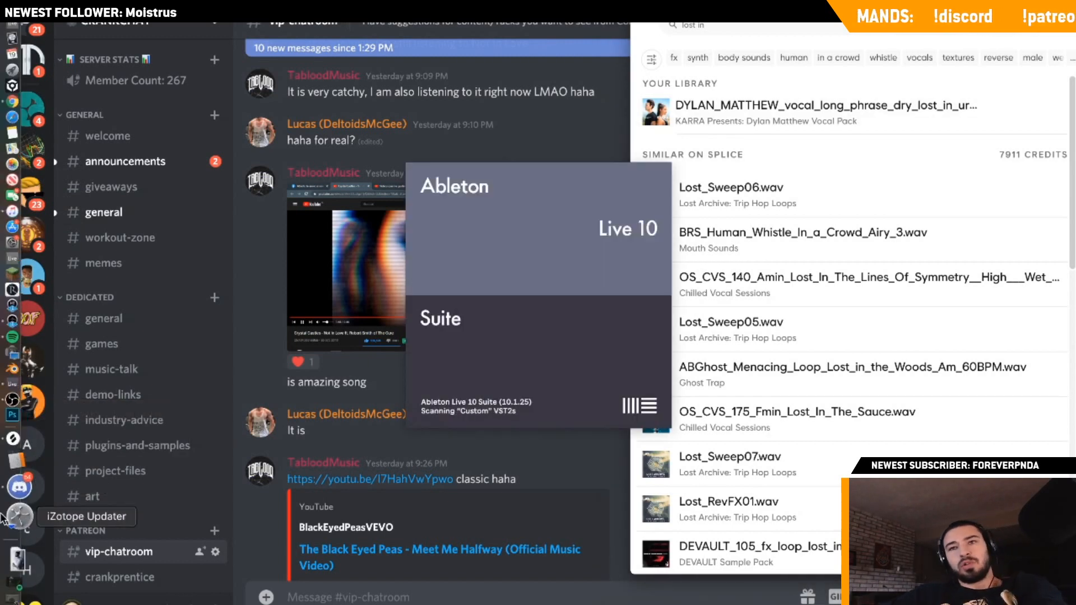
Open the recent set "dark room freestyle (patreon version).als".
{"action": "left_click", "coordinate": [23, 2]}
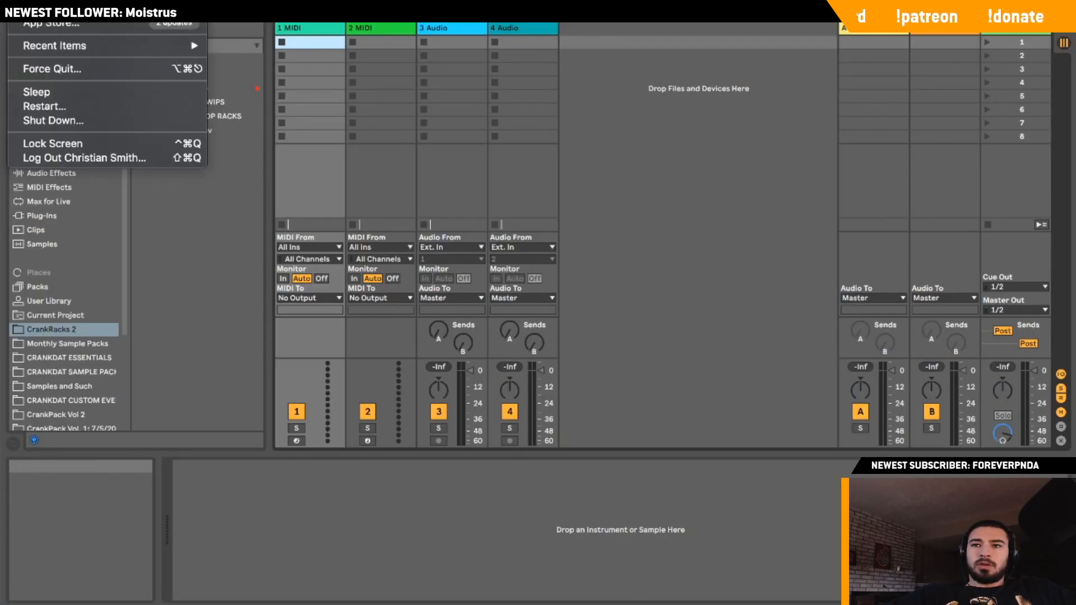
{"action": "left_click", "coordinate": [185, 19]}
{"action": "left_click", "coordinate": [81, 2]}
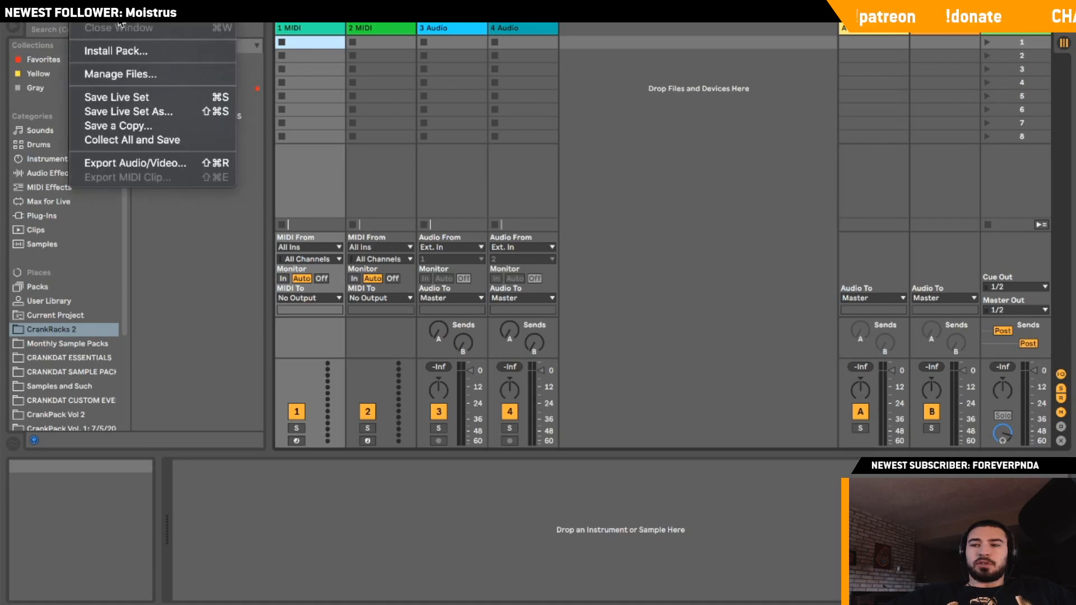
{"action": "mouse_move", "coordinate": [119, 15]}
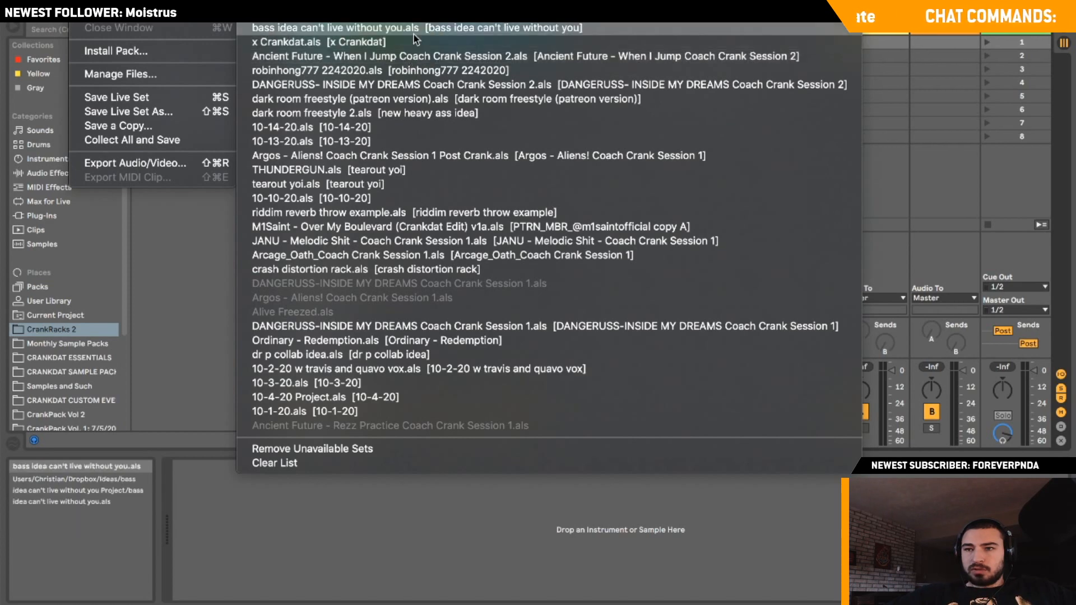
{"action": "left_click", "coordinate": [415, 98]}
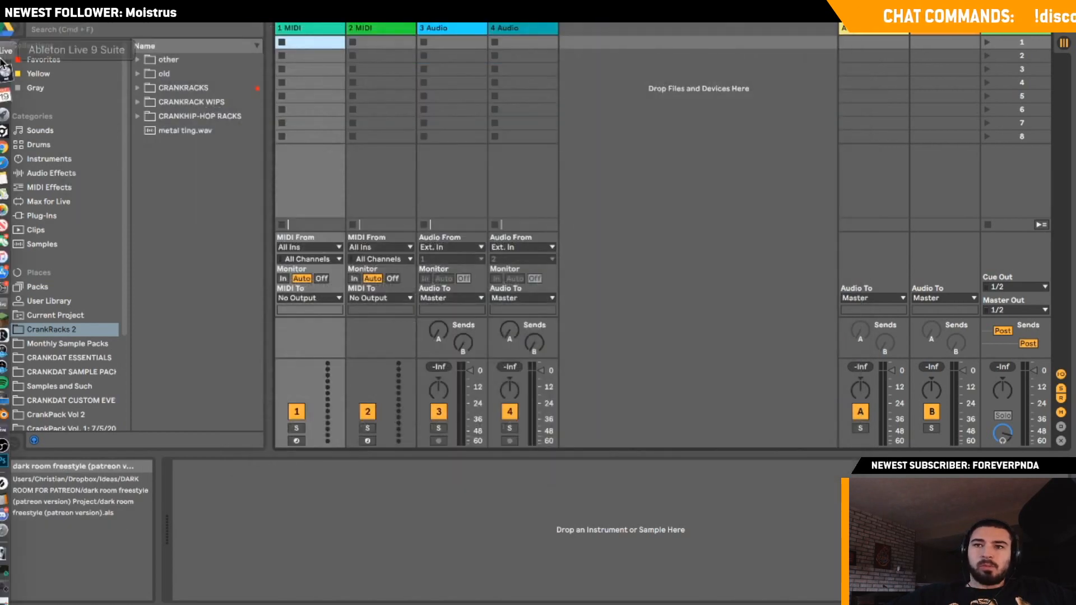
Minimize the Finder window, force the Updater application to quit, and close the force-quit window.
{"action": "left_click", "coordinate": [19, 58]}
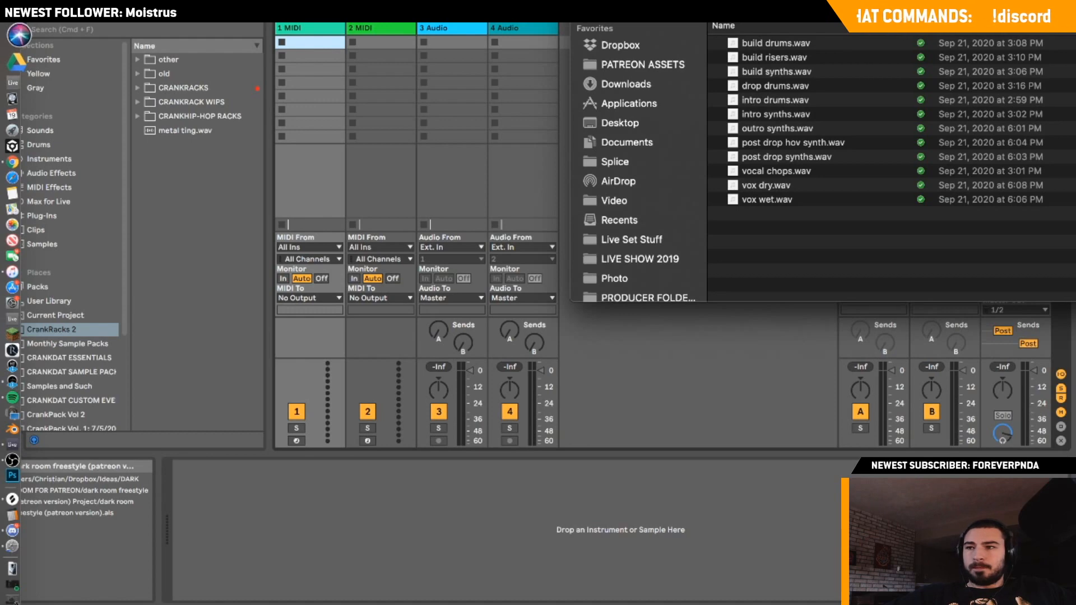
{"action": "key", "text": "super+m"}
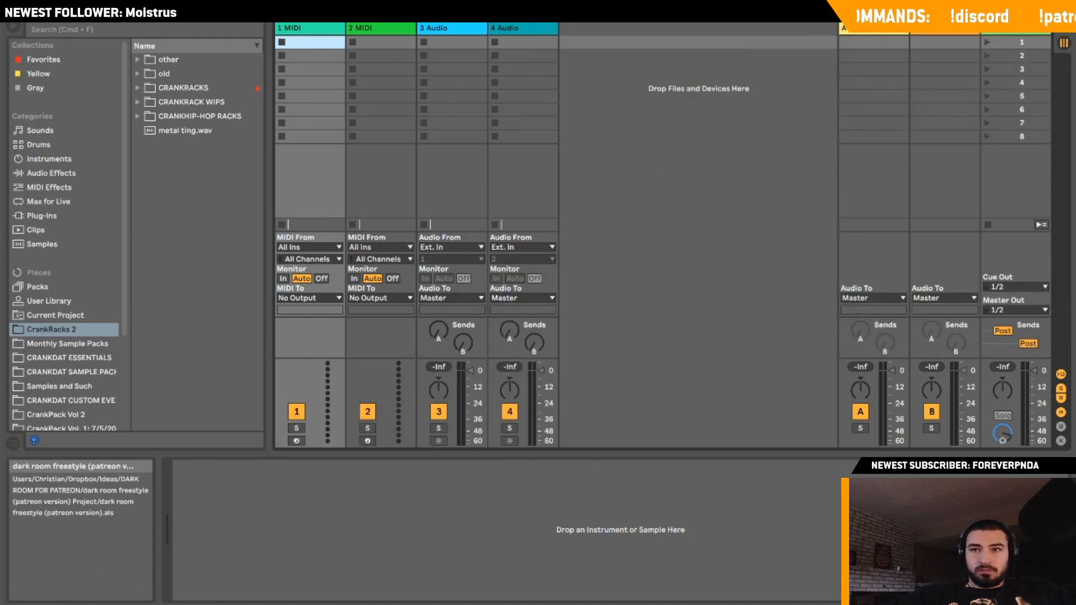
{"action": "left_click", "coordinate": [55, 1]}
{"action": "mouse_move", "coordinate": [21, 2]}
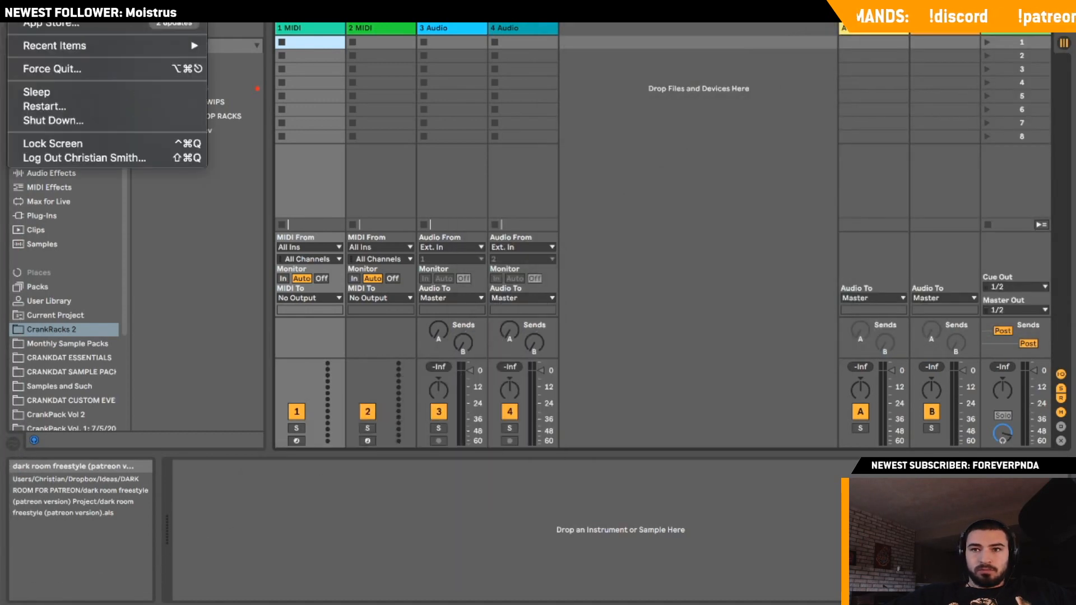
{"action": "left_click", "coordinate": [56, 69]}
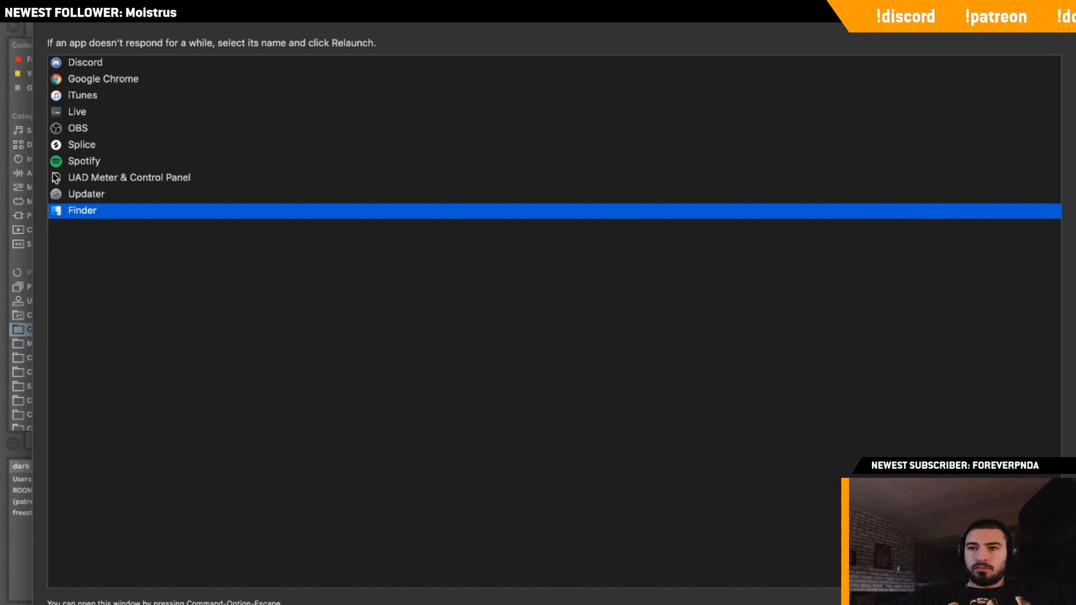
{"action": "left_click", "coordinate": [88, 197]}
{"action": "left_click", "coordinate": [1014, 603]}
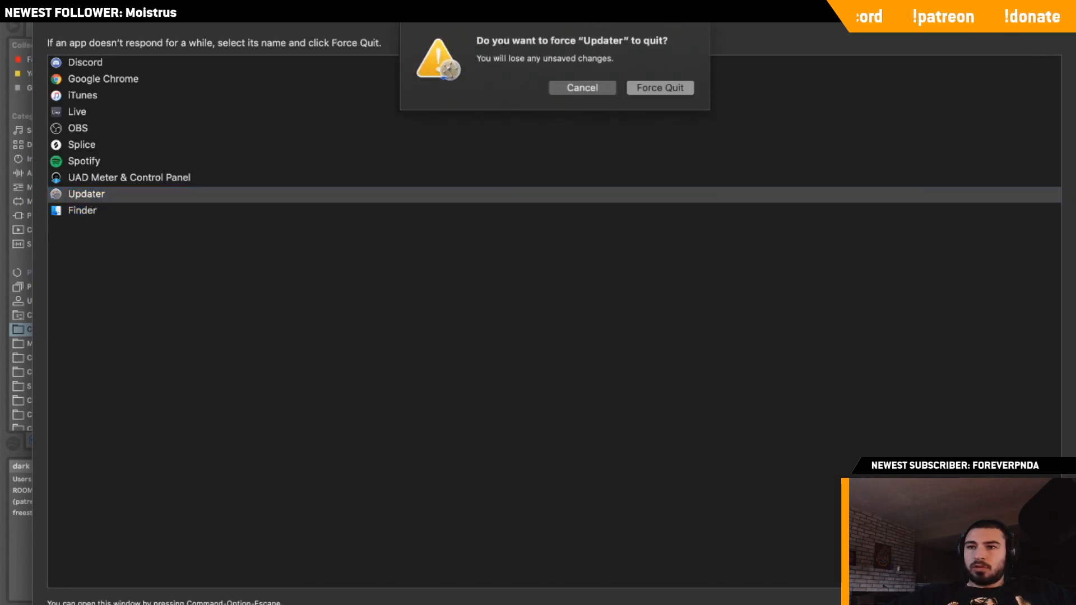
{"action": "left_click", "coordinate": [659, 78]}
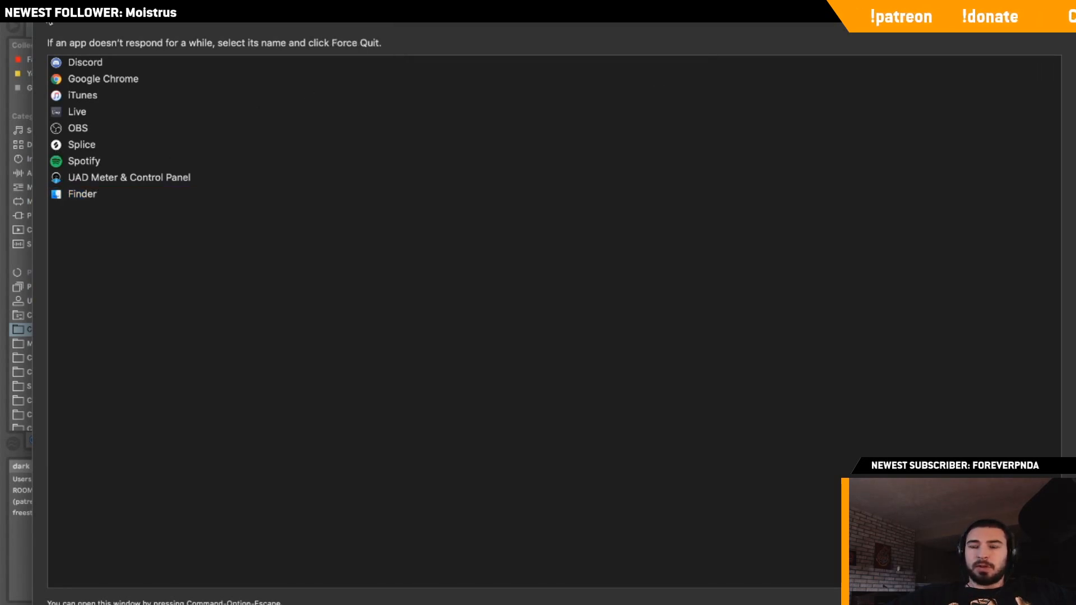
{"action": "left_click", "coordinate": [46, 15]}
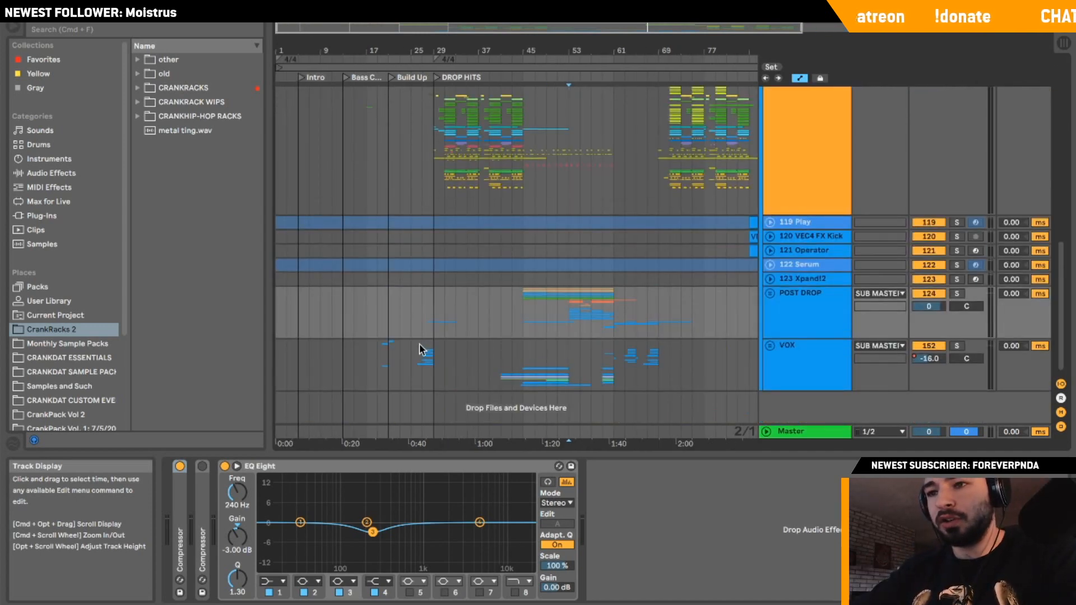
Unfold the VOX group, solo the 153 Group inside it, play it from the Build Up marker, and release the solo.
{"action": "left_click", "coordinate": [372, 345]}
{"action": "left_click", "coordinate": [790, 344]}
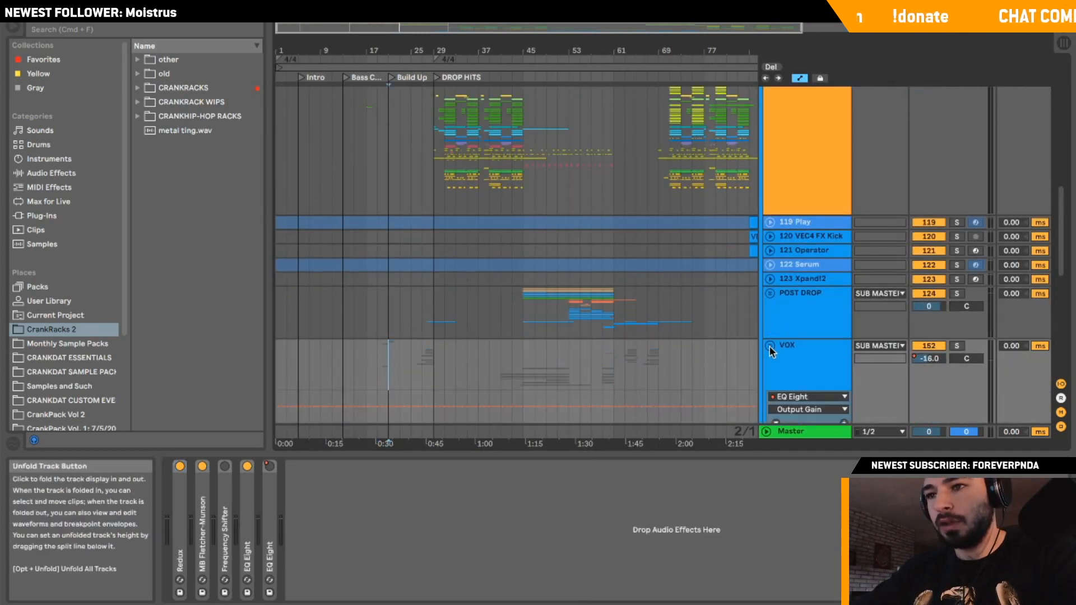
{"action": "scroll", "coordinate": [790, 345], "scroll_direction": "down", "scroll_amount": 3}
{"action": "scroll", "coordinate": [790, 344], "scroll_direction": "down", "scroll_amount": 4}
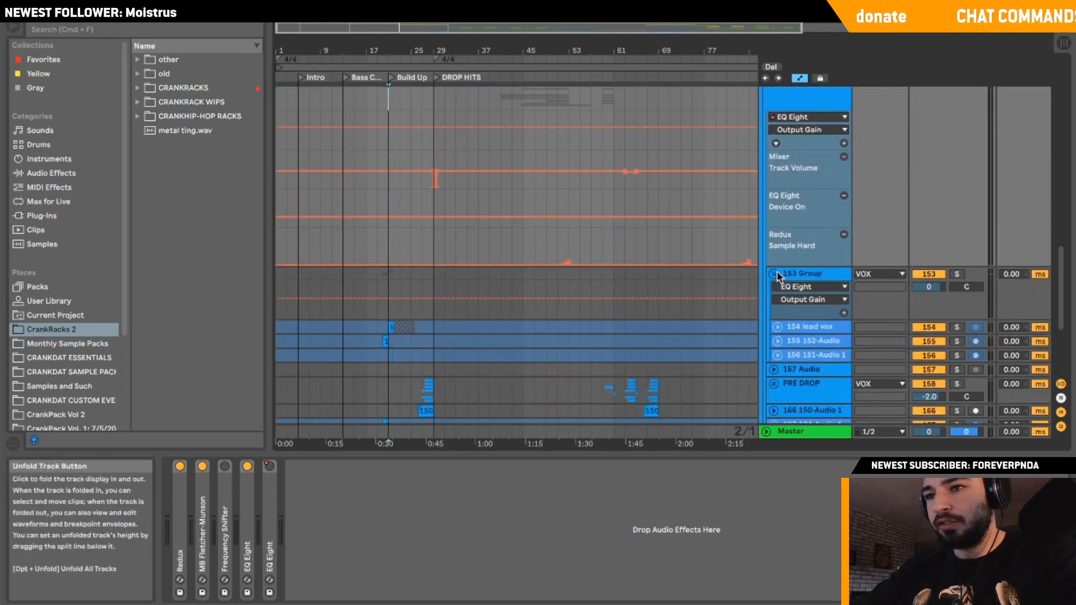
{"action": "left_click", "coordinate": [957, 274]}
{"action": "key", "text": "space"}
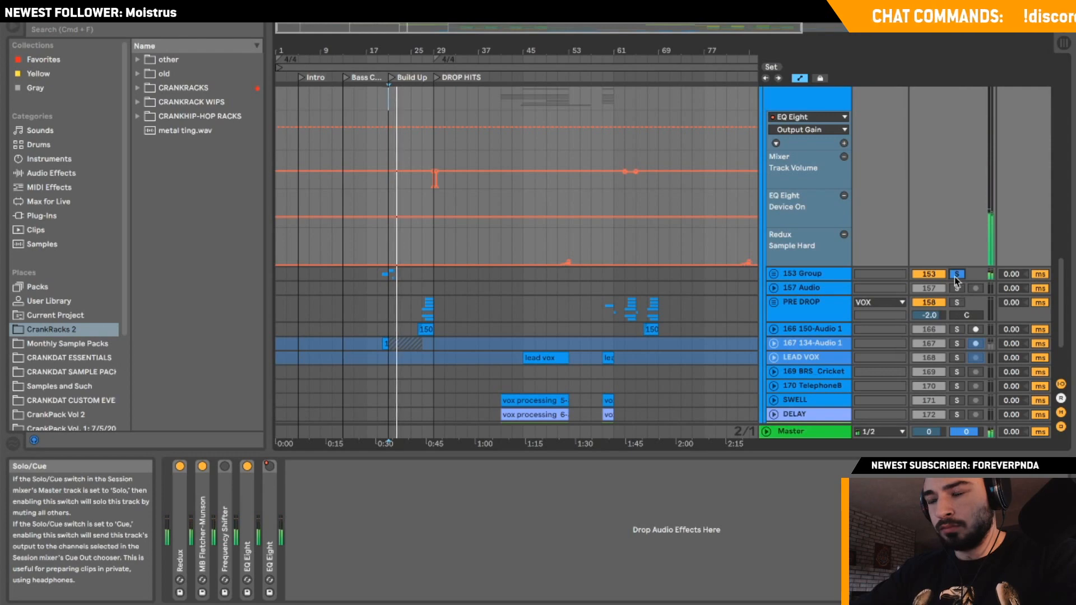
{"action": "left_click", "coordinate": [956, 275]}
Fold the VOX group, stop playback with the start point at Build Up, and unfold the BUILD group to show its tracks.
{"action": "scroll", "coordinate": [796, 187], "scroll_direction": "up", "scroll_amount": 6}
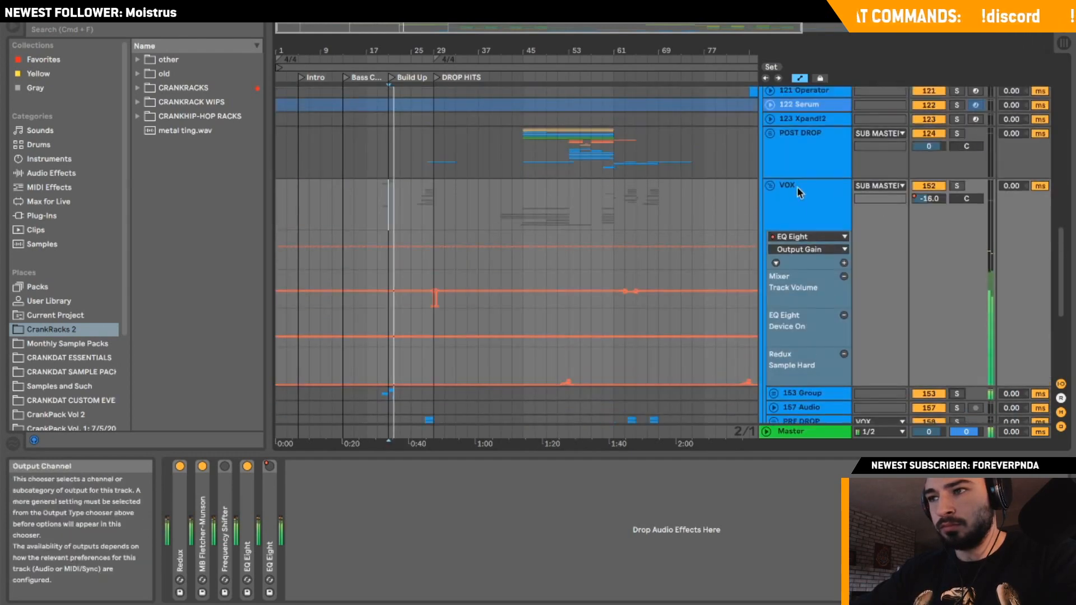
{"action": "left_click", "coordinate": [770, 185]}
{"action": "scroll", "coordinate": [706, 168], "scroll_direction": "up", "scroll_amount": 10}
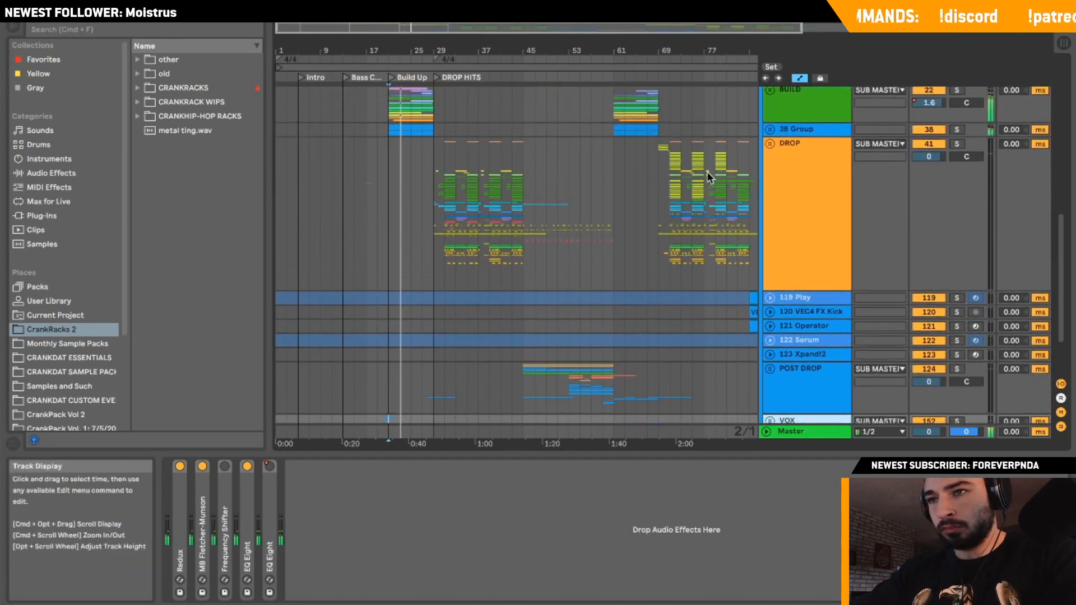
{"action": "scroll", "coordinate": [697, 153], "scroll_direction": "down", "scroll_amount": 3}
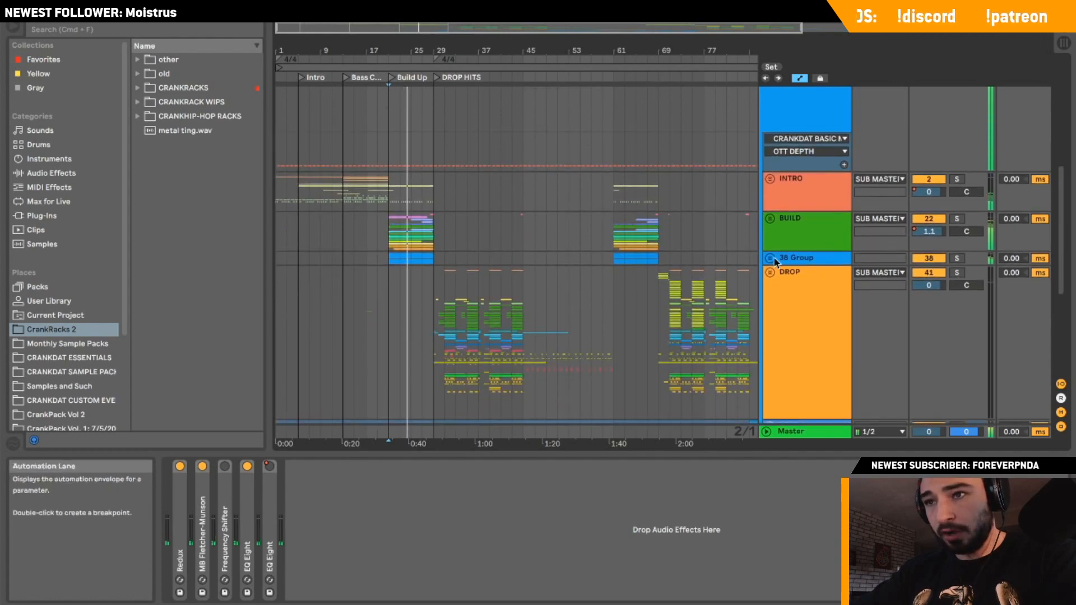
{"action": "left_click", "coordinate": [389, 233]}
{"action": "key", "text": "space"}
{"action": "left_click", "coordinate": [770, 218]}
{"action": "scroll", "coordinate": [807, 250], "scroll_direction": "down", "scroll_amount": 3}
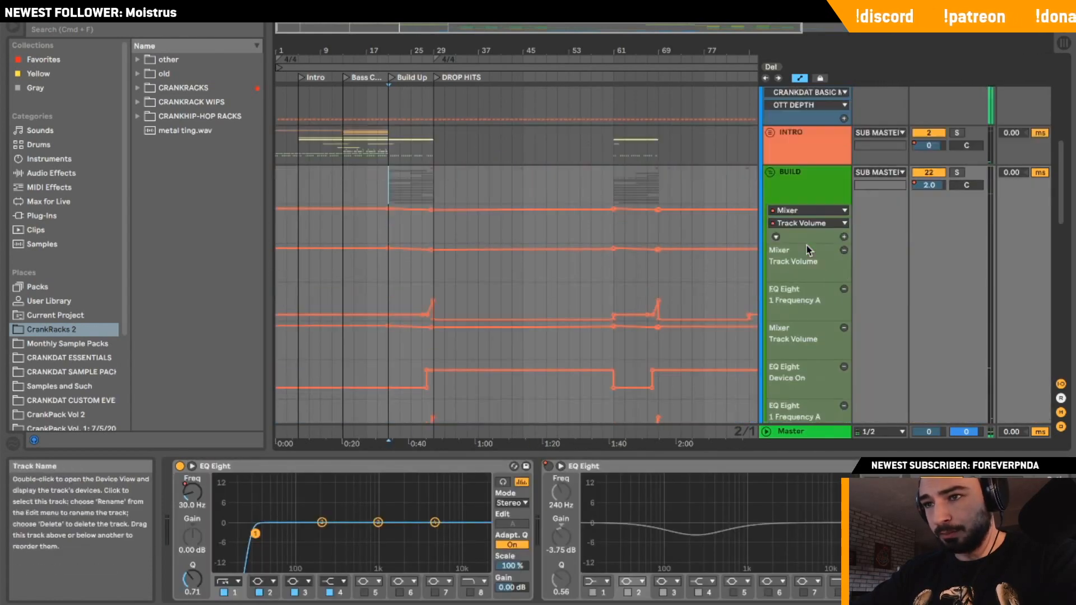
{"action": "scroll", "coordinate": [806, 246], "scroll_direction": "down", "scroll_amount": 12}
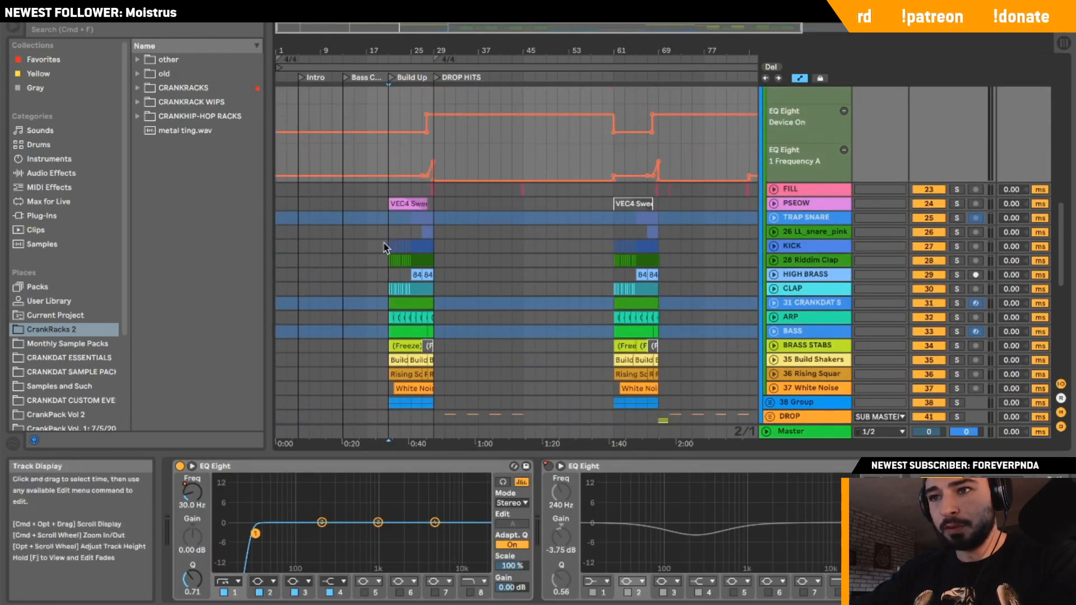
Solo the KICK track in the BUILD group, play it from the Build Up marker, and release the solo.
{"action": "left_click", "coordinate": [385, 247]}
{"action": "scroll", "coordinate": [386, 247], "scroll_direction": "up", "scroll_amount": 5}
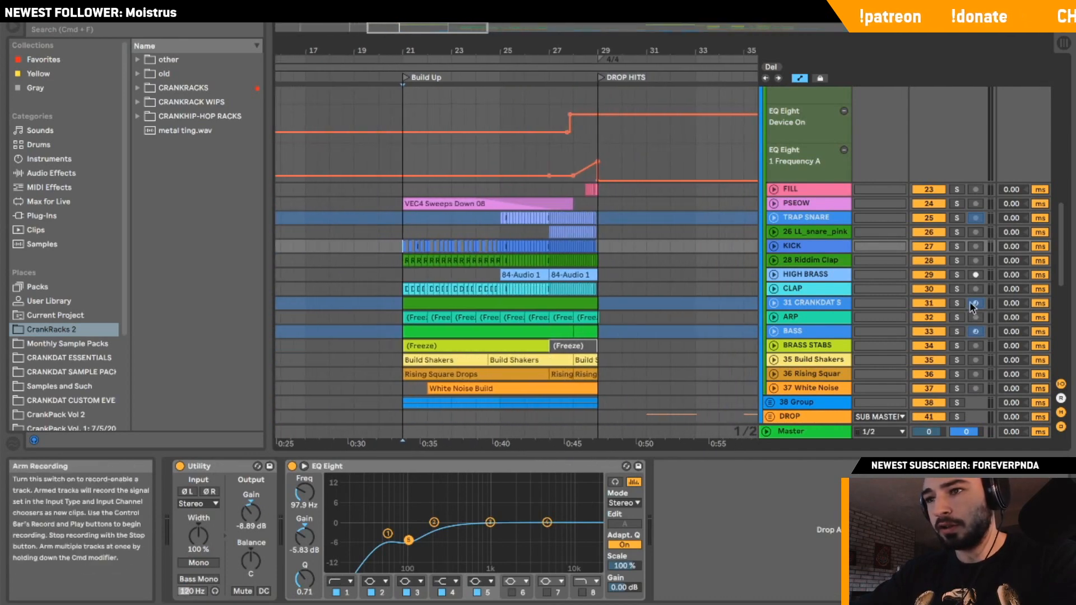
{"action": "left_click", "coordinate": [956, 246]}
{"action": "key", "text": "space"}
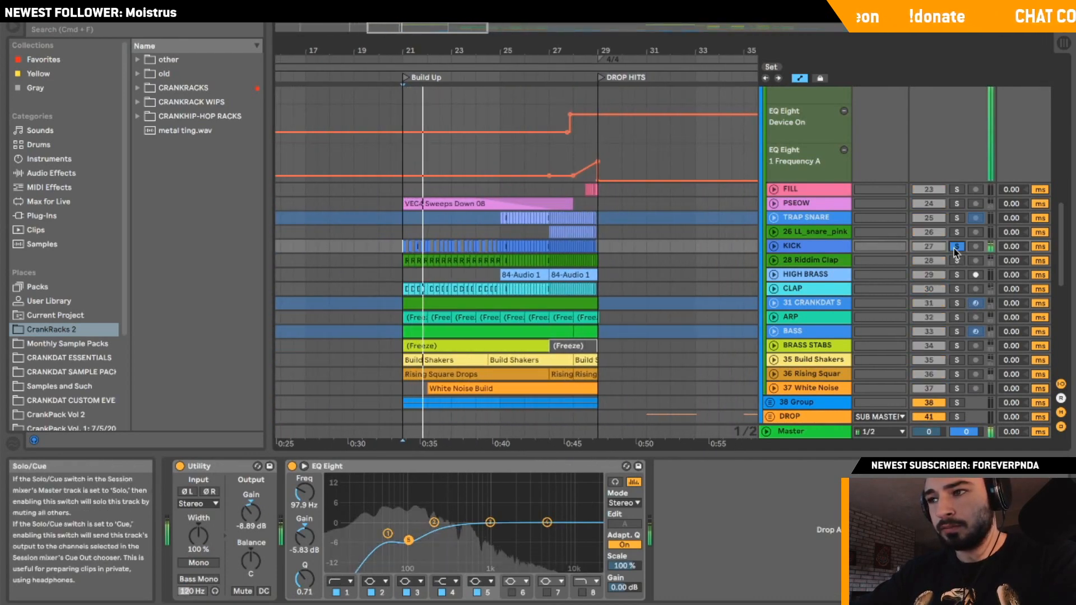
{"action": "key", "text": "space"}
{"action": "left_click", "coordinate": [955, 249]}
Play the 28 Riddim Clap track soloed from the Build Up marker and release its solo.
{"action": "left_click", "coordinate": [954, 261]}
{"action": "key", "text": "space"}
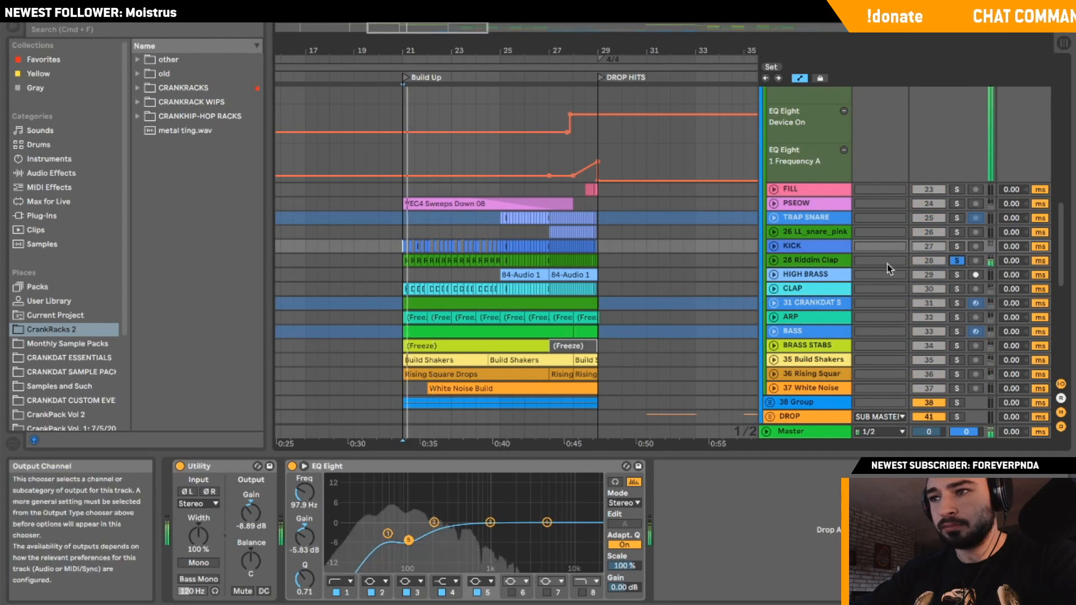
{"action": "left_click", "coordinate": [957, 261]}
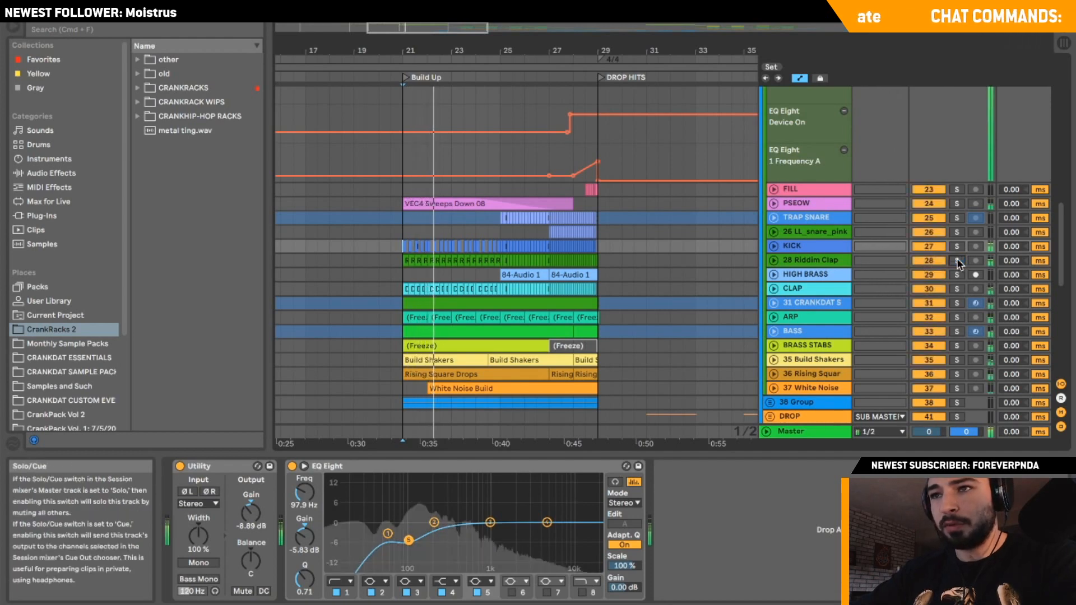
Audition the CLAP track soloed from the start of the Build Up section and release its solo.
{"action": "left_click_drag", "start_coordinate": [430, 51], "coordinate": [546, 89]}
{"action": "left_click", "coordinate": [777, 247]}
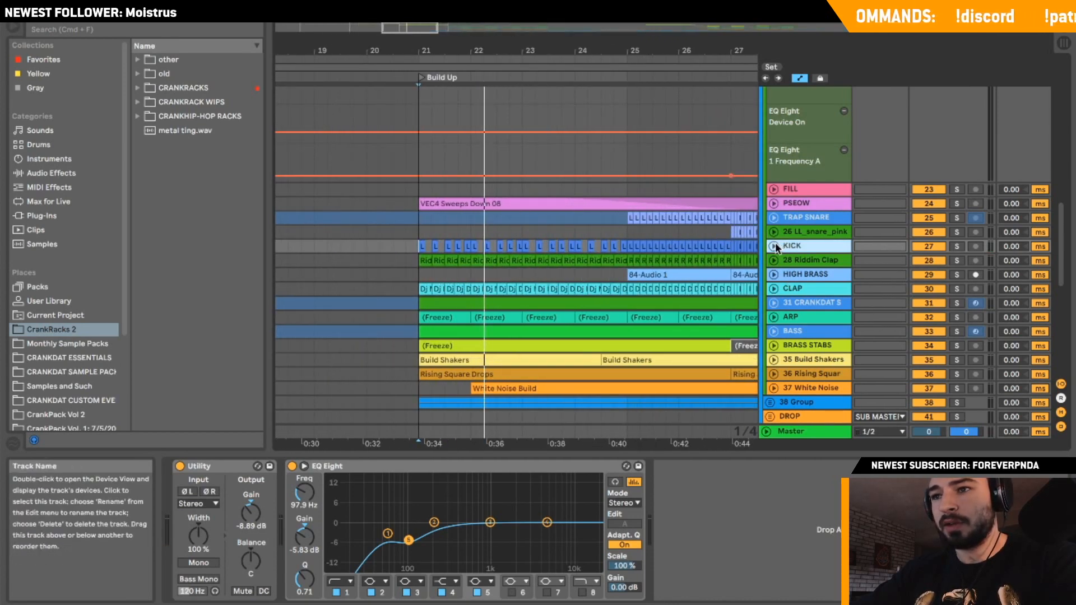
{"action": "left_click", "coordinate": [415, 291]}
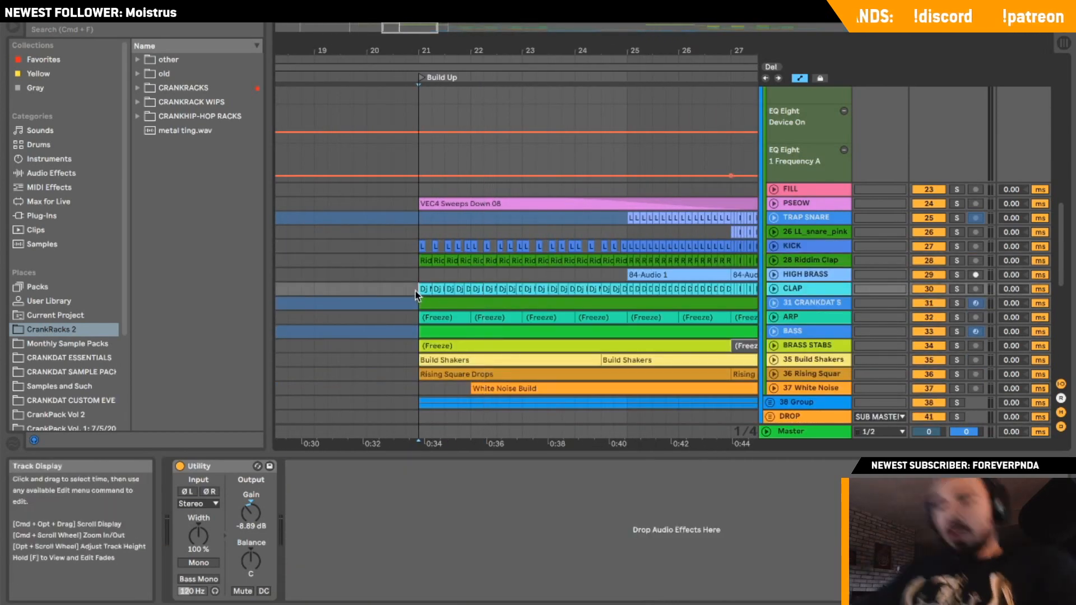
{"action": "left_click", "coordinate": [957, 288]}
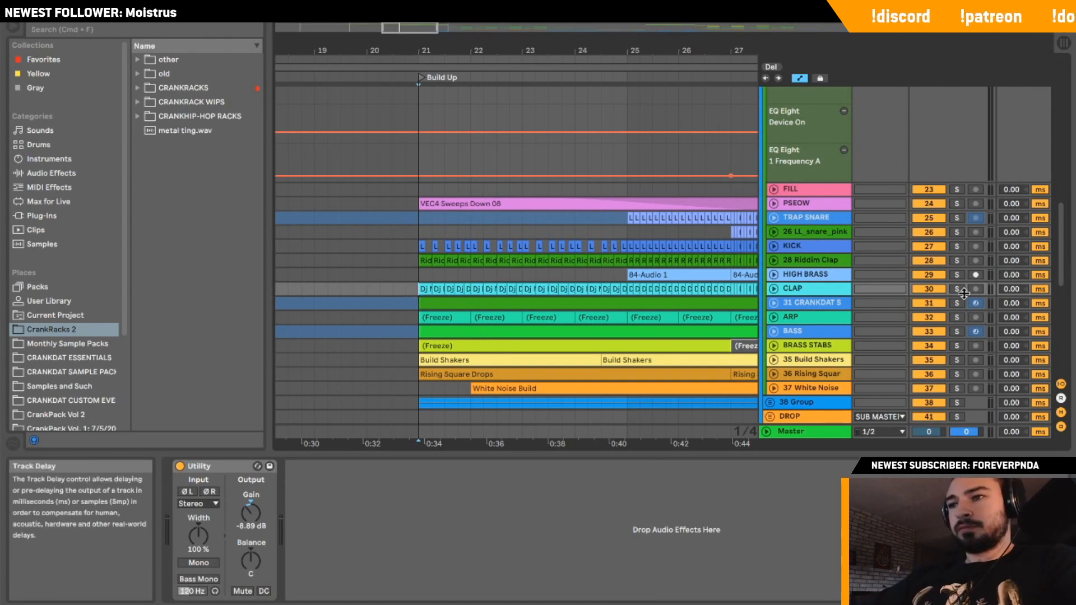
{"action": "key", "text": "space"}
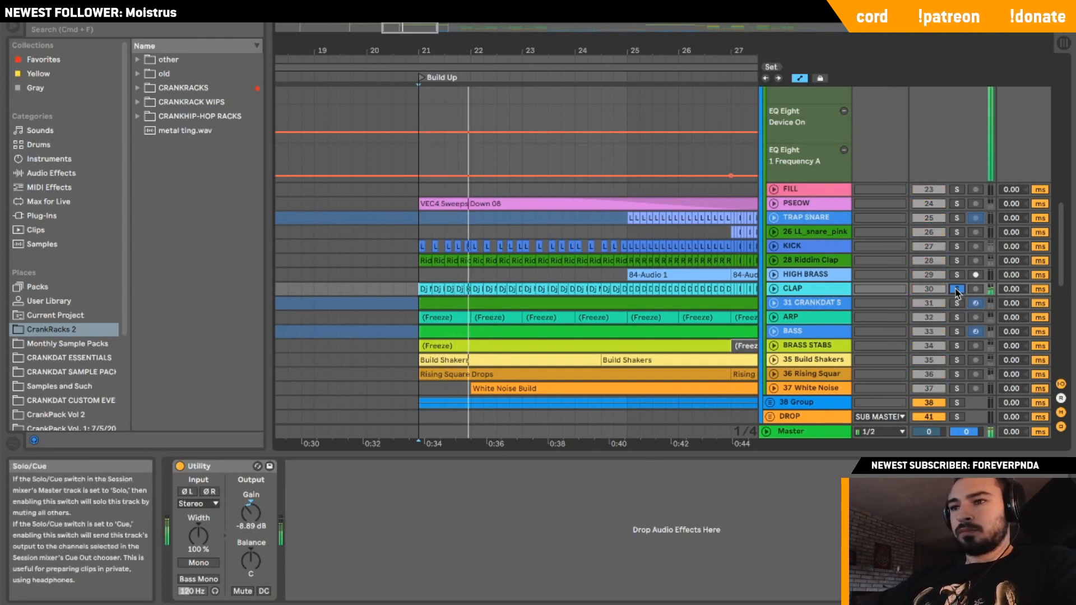
{"action": "left_click", "coordinate": [956, 290]}
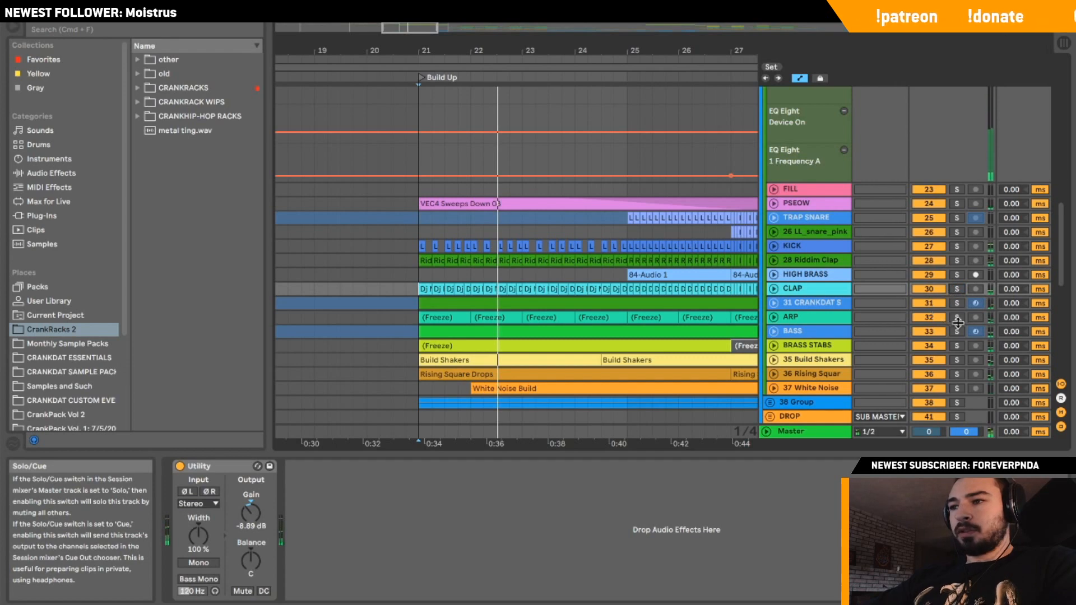
Solo and unfold the ARP track, play it from the Build Up marker, and show its devices.
{"action": "left_click", "coordinate": [957, 317]}
{"action": "left_click", "coordinate": [774, 318]}
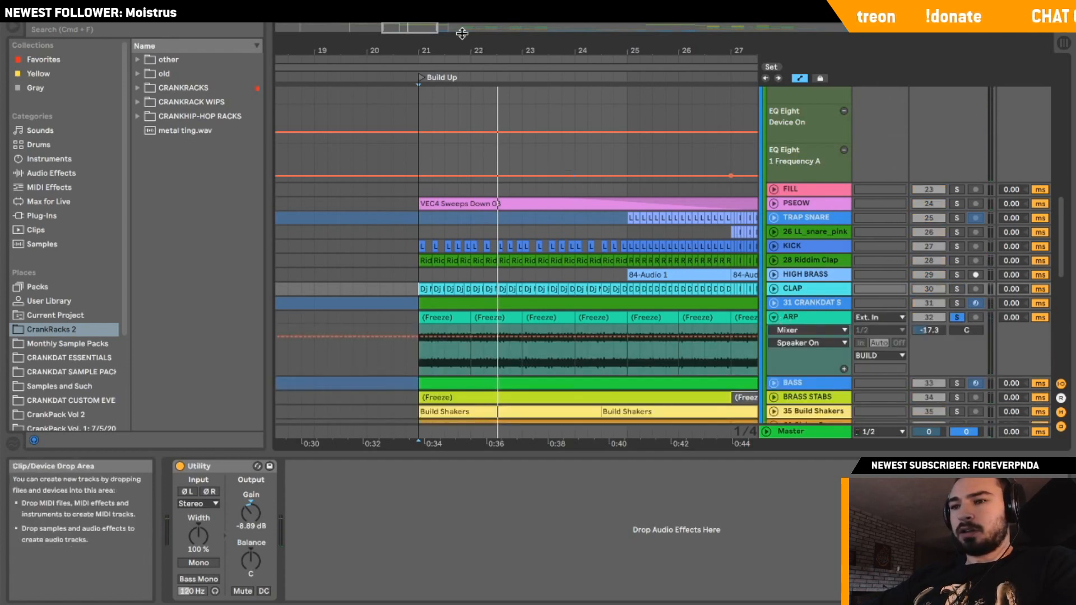
{"action": "left_click_drag", "start_coordinate": [420, 27], "coordinate": [418, 12]}
{"action": "key", "text": "space"}
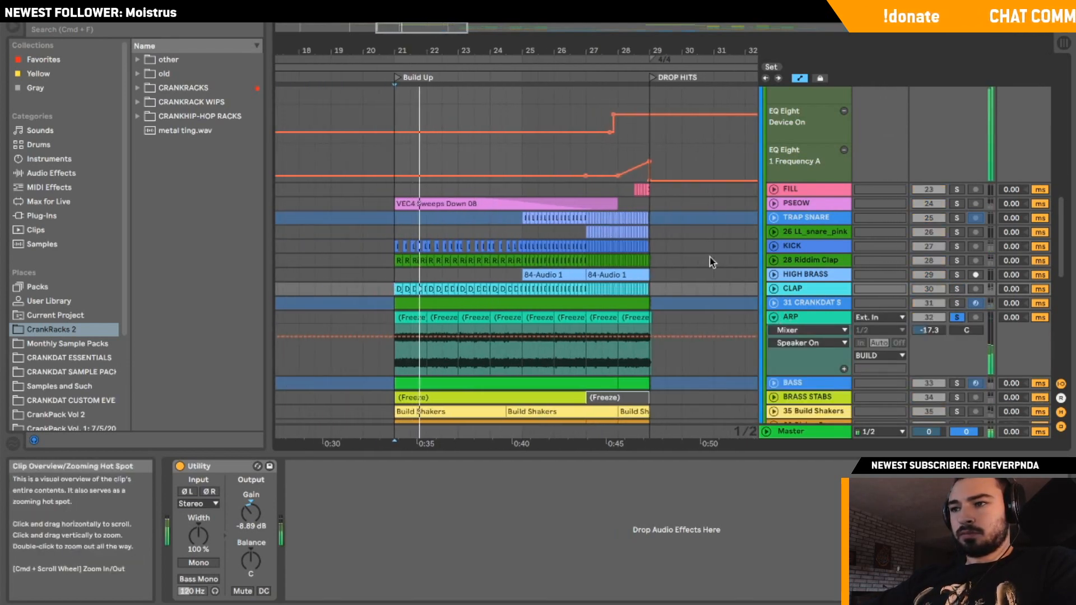
{"action": "left_click", "coordinate": [774, 318]}
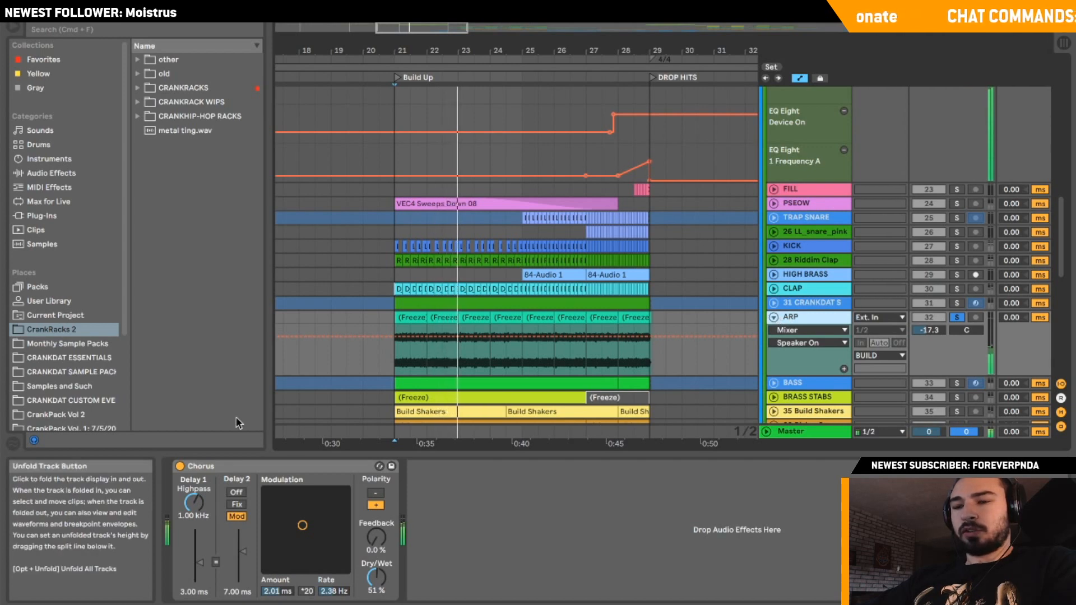
Compare the ARP track with its Chorus bypassed and re-enabled during playback, and fold the track.
{"action": "left_click", "coordinate": [180, 466]}
{"action": "key", "text": "space"}
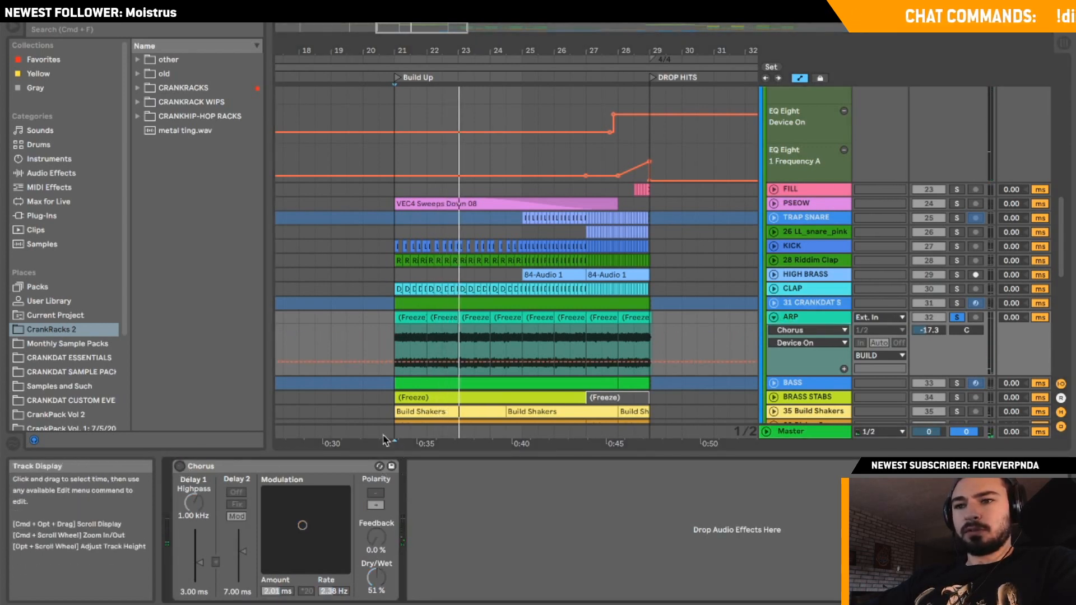
{"action": "key", "text": "space"}
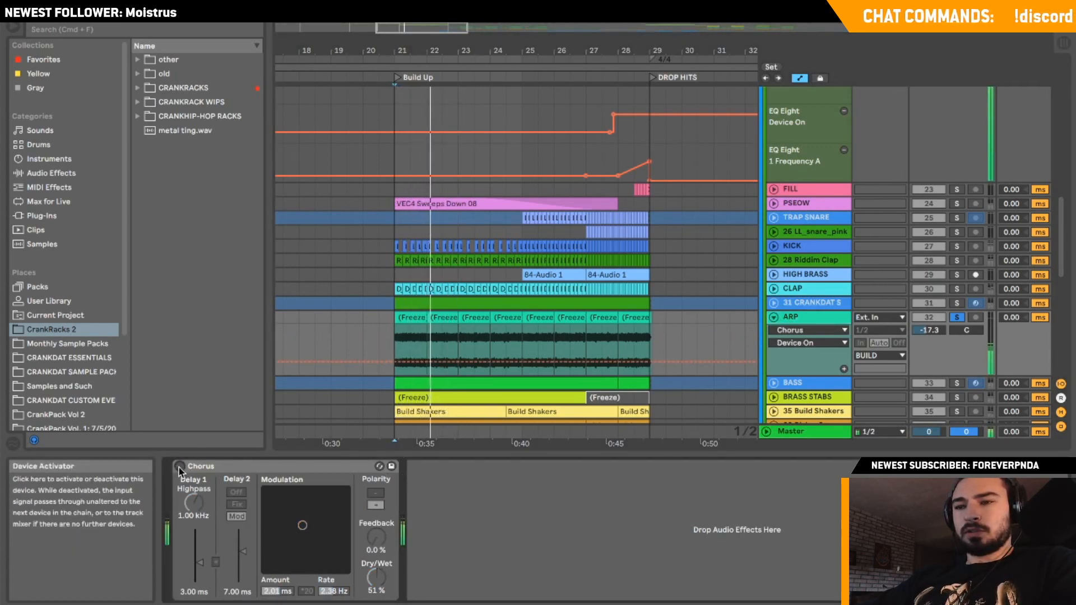
{"action": "key", "text": "space"}
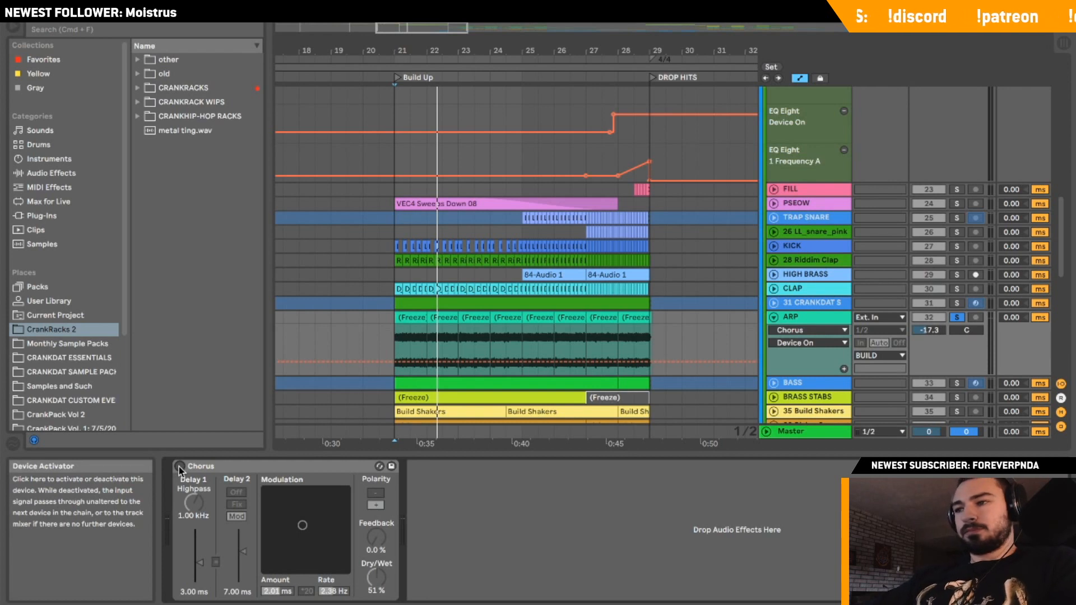
{"action": "left_click", "coordinate": [179, 466]}
{"action": "key", "text": "space"}
{"action": "key", "text": "space"}
{"action": "left_click", "coordinate": [773, 317]}
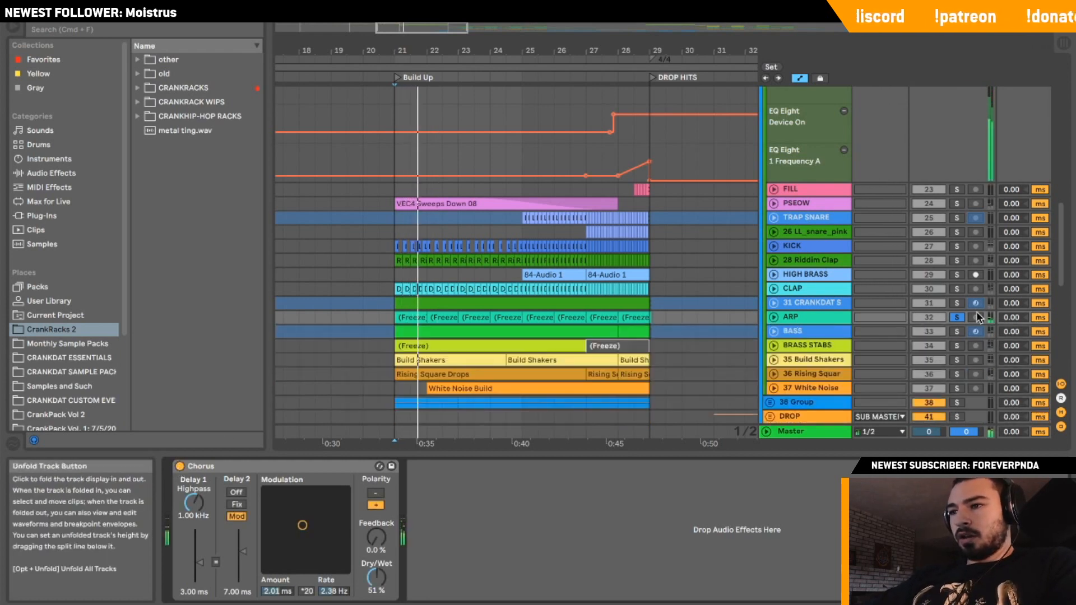
Solo and unfold the BASS track, play it from the Build Up marker, and show its devices.
{"action": "left_click", "coordinate": [956, 332]}
{"action": "left_click", "coordinate": [774, 331]}
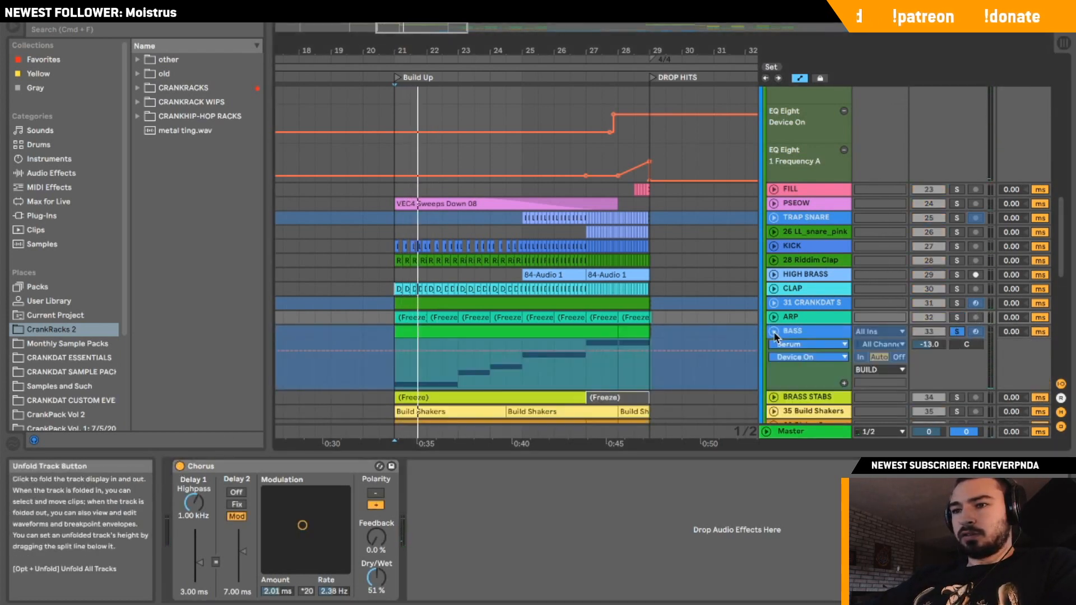
{"action": "key", "text": "space"}
{"action": "left_click", "coordinate": [802, 328]}
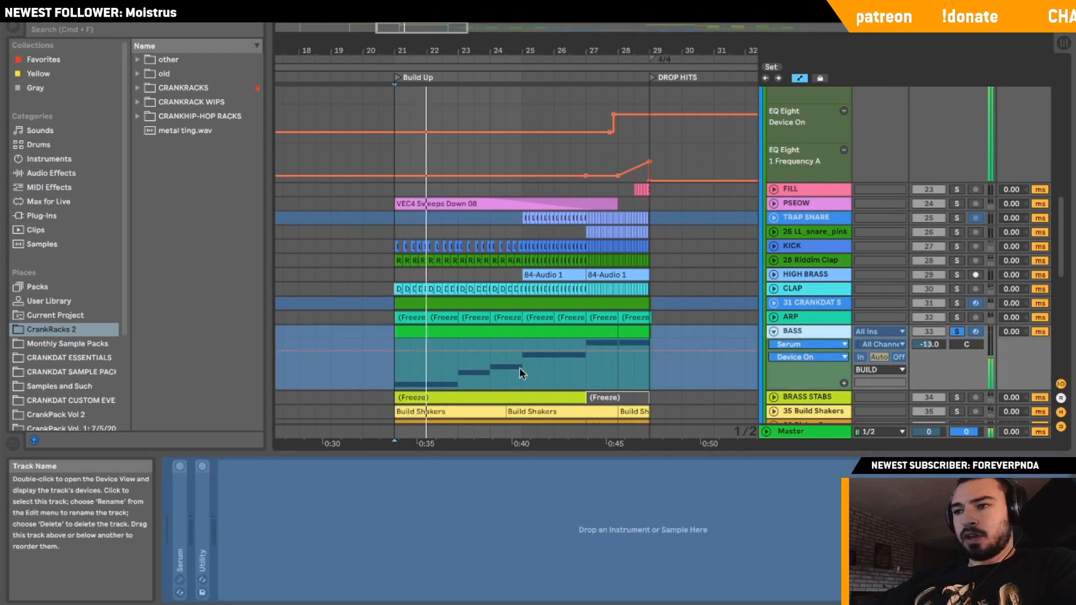
Unfreeze the BASS track and open its Serum instrument window.
{"action": "right_click", "coordinate": [820, 339]}
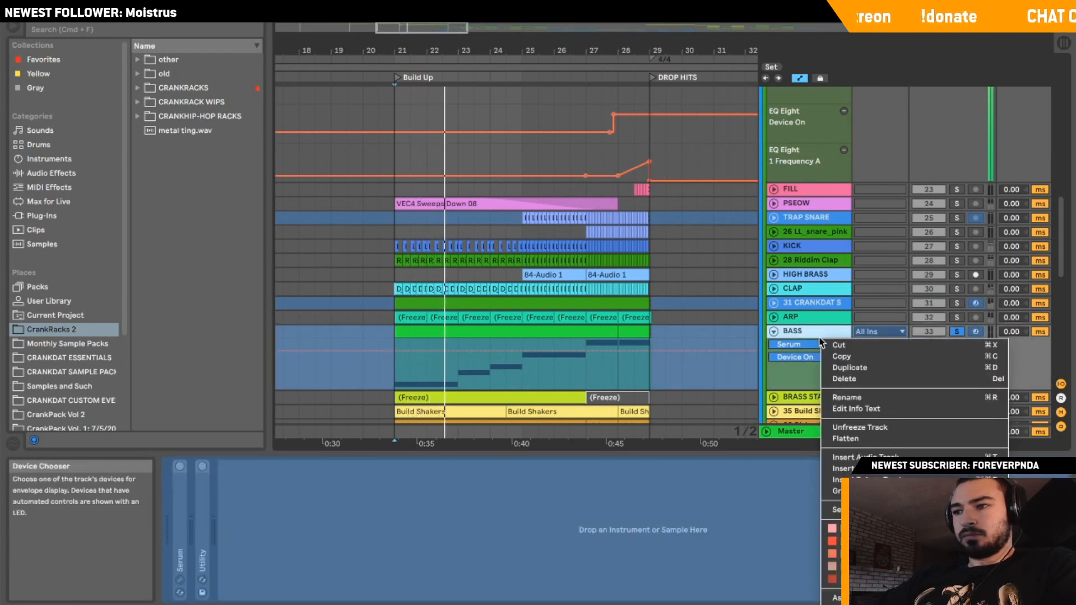
{"action": "left_click", "coordinate": [859, 427]}
{"action": "double_click", "coordinate": [186, 489]}
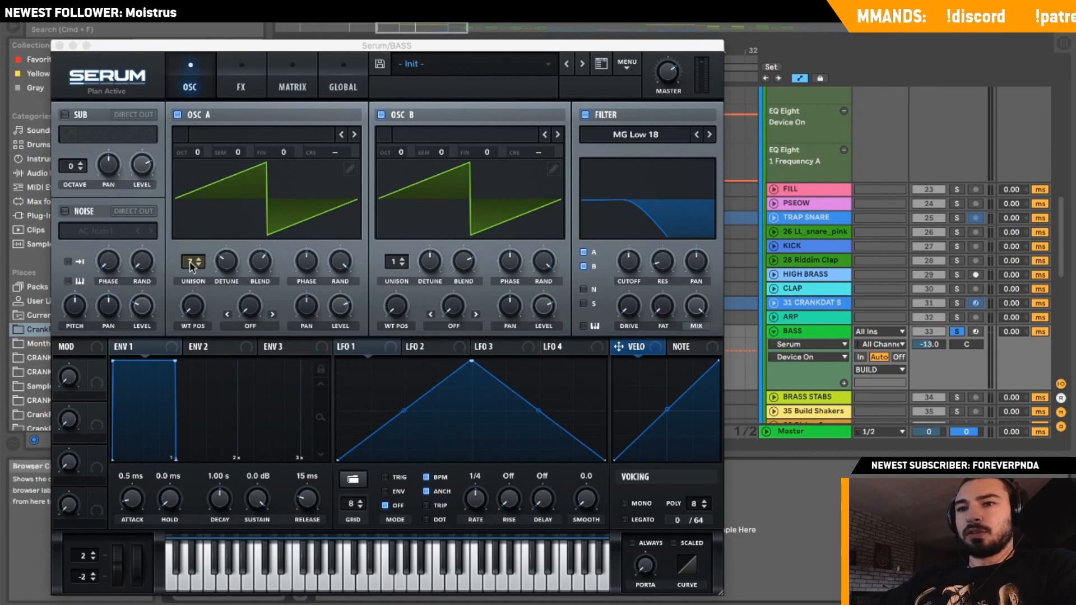
Check Osc A's unison detune in Serum, set its unison blend to 57, and close the plugin window.
{"action": "left_click", "coordinate": [230, 262]}
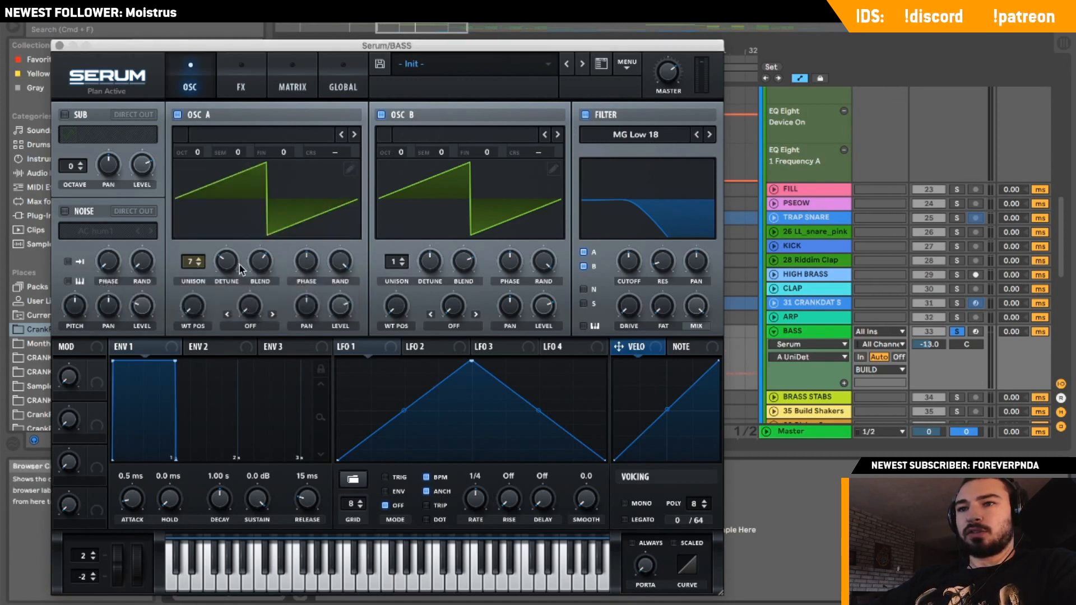
{"action": "left_click", "coordinate": [231, 265]}
{"action": "left_click", "coordinate": [261, 267]}
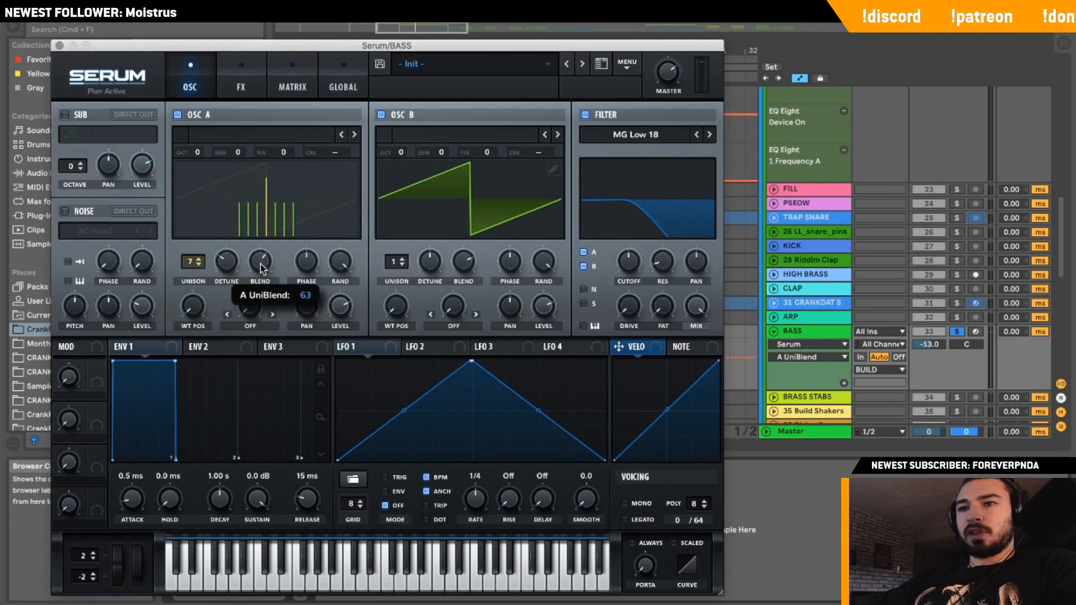
{"action": "left_click", "coordinate": [263, 269]}
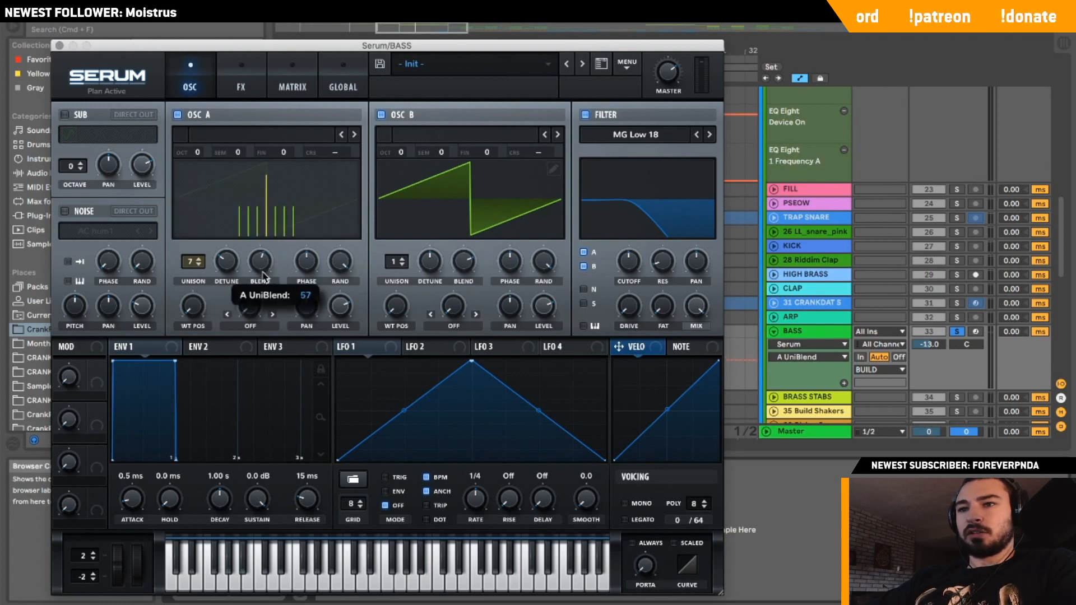
{"action": "left_click", "coordinate": [59, 45]}
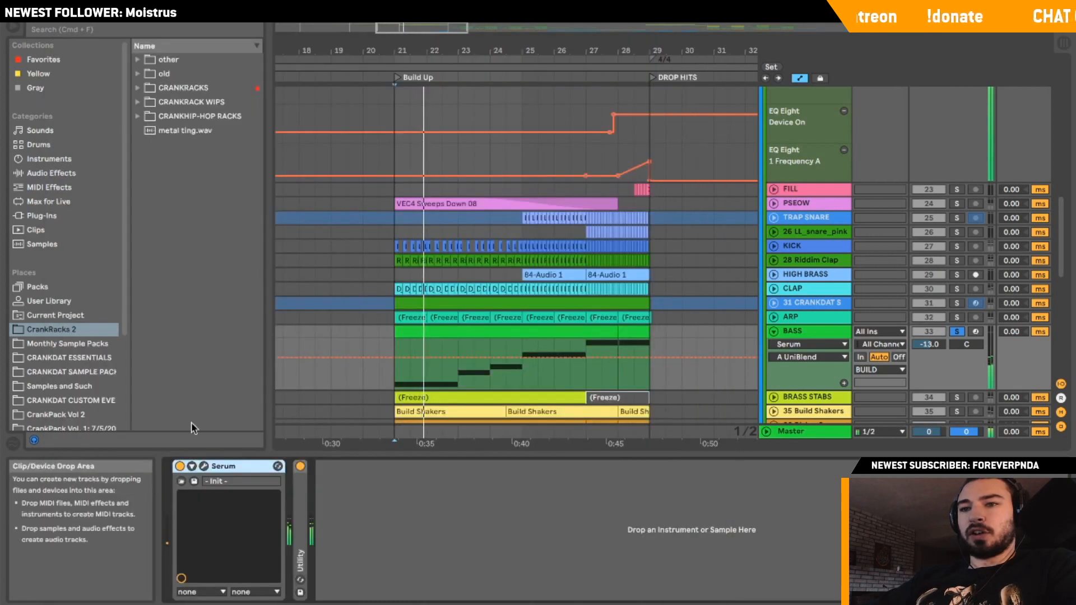
Reopen Serum, switch Osc A off and back on to compare the sound, close the window, and fold the BASS track.
{"action": "left_click", "coordinate": [211, 479]}
{"action": "left_click", "coordinate": [179, 115]}
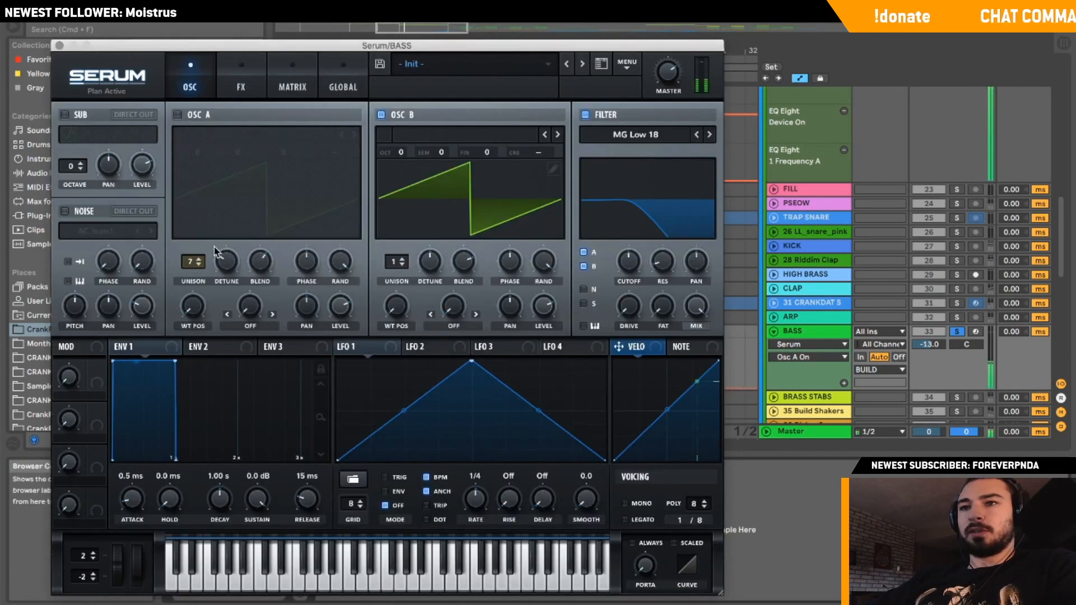
{"action": "left_click", "coordinate": [178, 115]}
{"action": "left_click", "coordinate": [59, 45]}
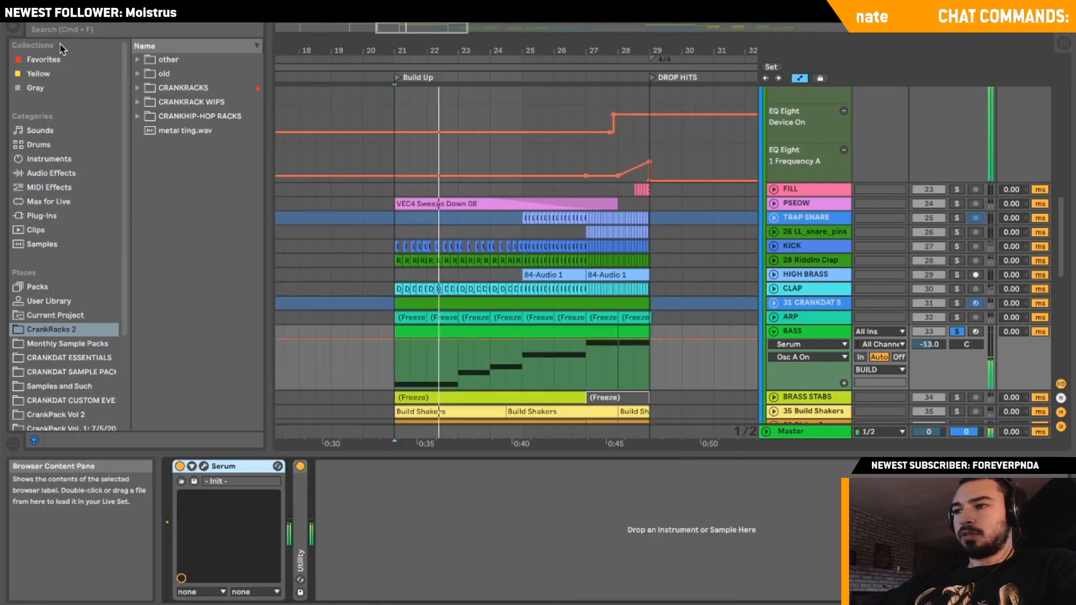
{"action": "left_click", "coordinate": [773, 331]}
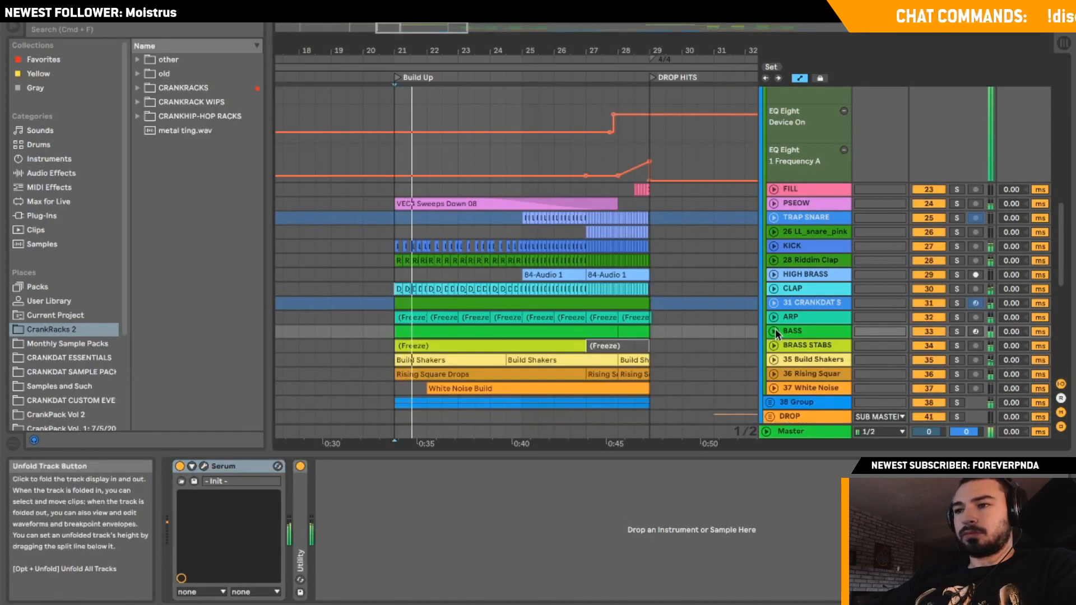
Unfold and solo the BRASS STABS track, show its devices, and play it from the Build Up marker.
{"action": "scroll", "coordinate": [775, 329], "scroll_direction": "down", "scroll_amount": 2}
{"action": "left_click", "coordinate": [773, 312]}
{"action": "left_click", "coordinate": [957, 313]}
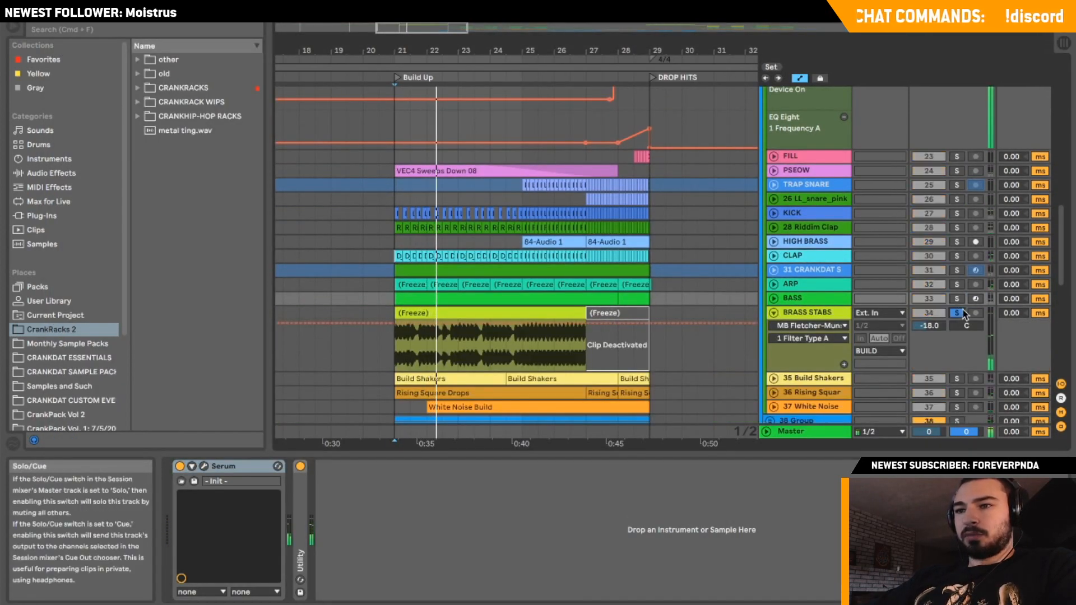
{"action": "left_click", "coordinate": [693, 326]}
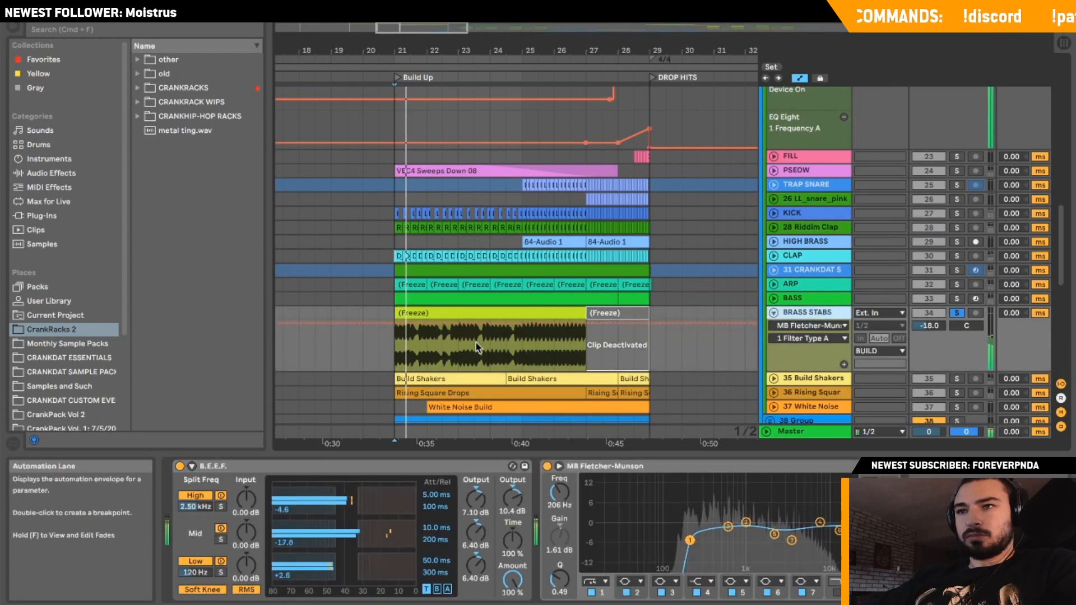
{"action": "left_click_drag", "start_coordinate": [407, 51], "coordinate": [378, 68]}
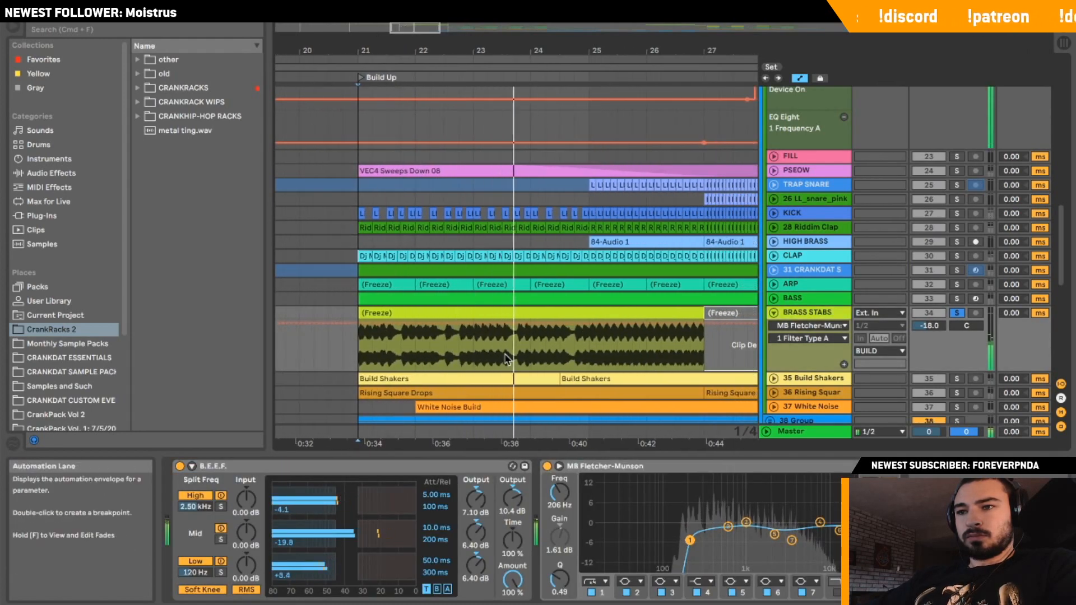
{"action": "left_click_drag", "start_coordinate": [418, 28], "coordinate": [429, 25]}
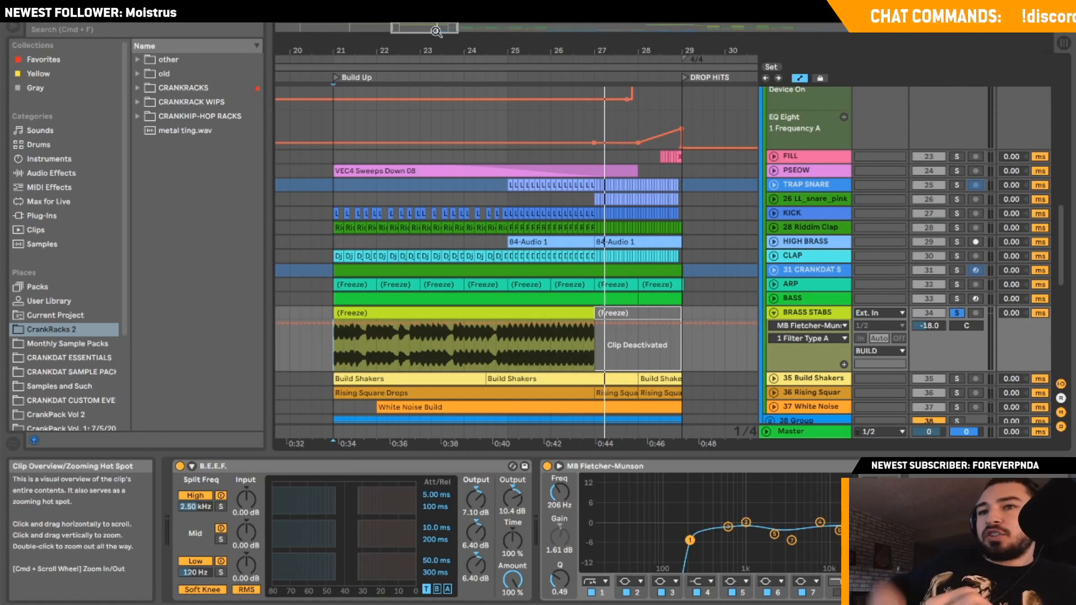
Expand the Instrument Rack presets in the Instruments category, undo the added rack track, and select the BRASS STABS track.
{"action": "left_click", "coordinate": [50, 173]}
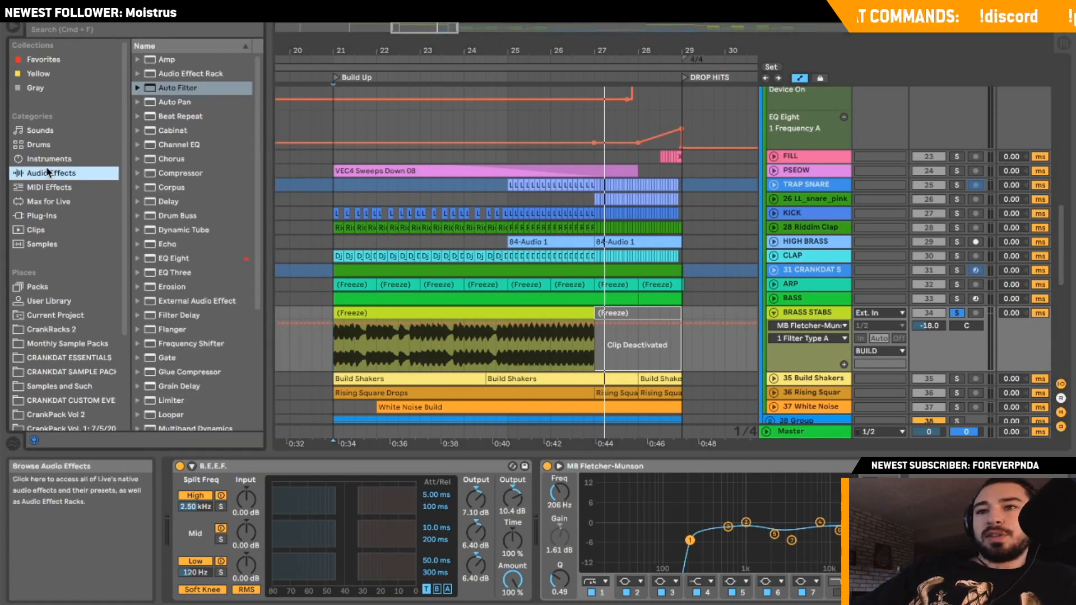
{"action": "left_click", "coordinate": [49, 158]}
{"action": "left_click", "coordinate": [144, 147]}
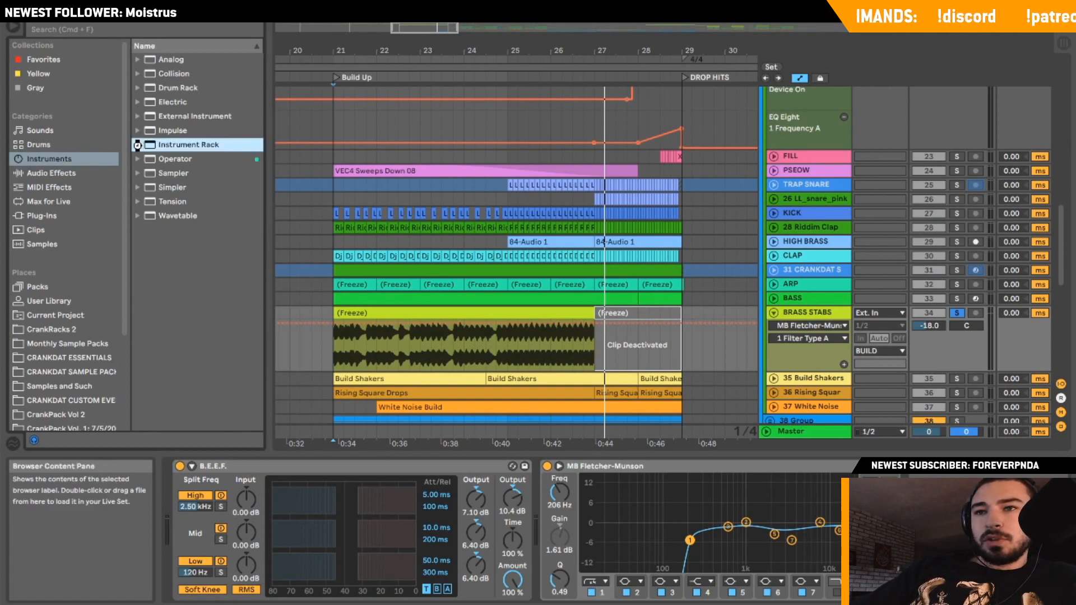
{"action": "key", "text": "Return"}
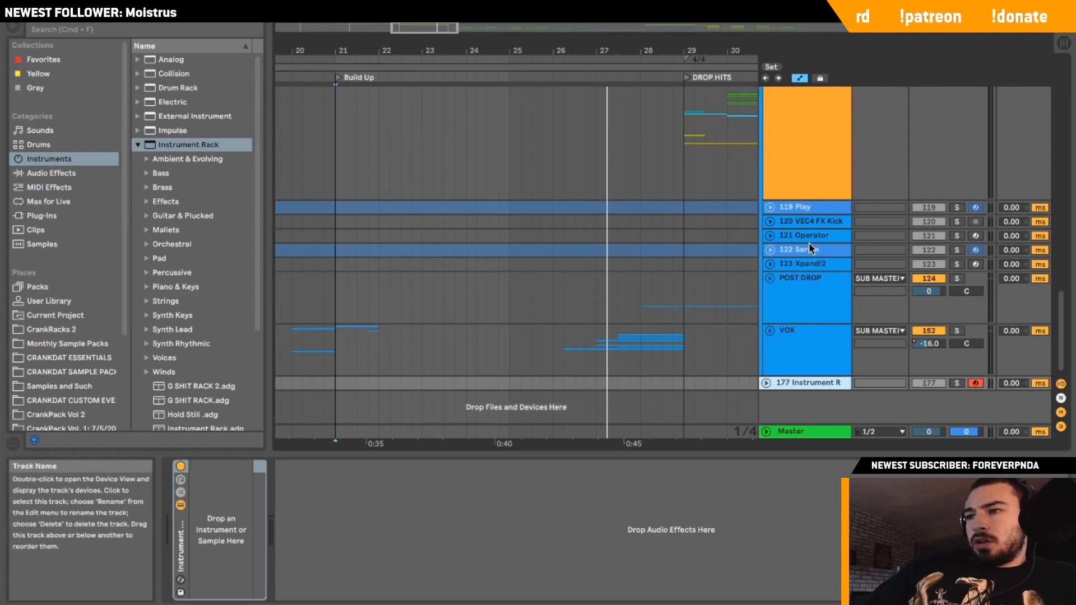
{"action": "key", "text": "super+z"}
{"action": "left_click", "coordinate": [807, 334]}
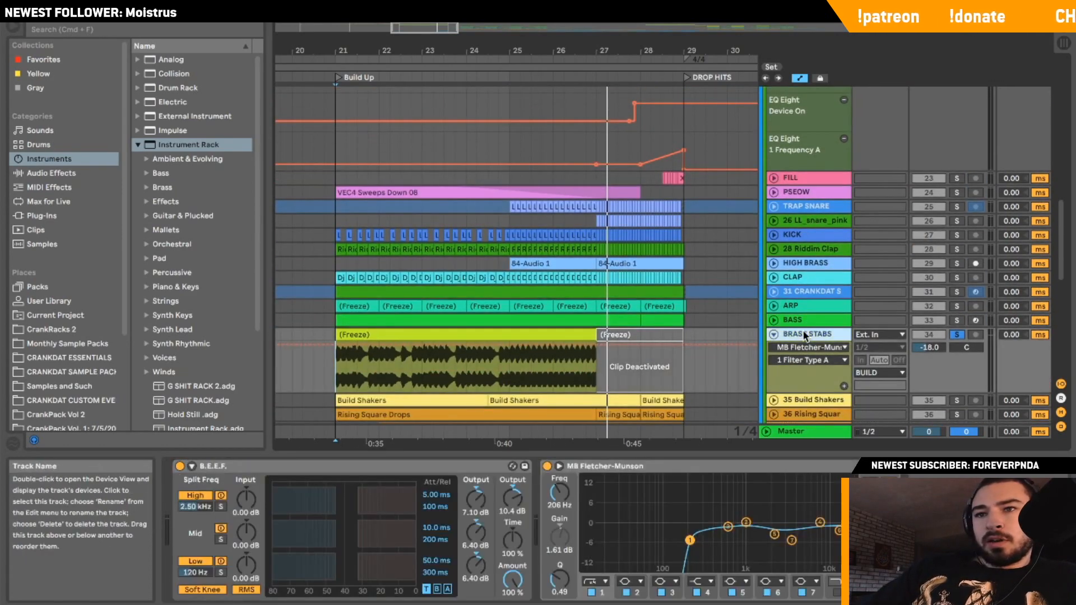
Expand the Brass presets, widen the browser to preview Brass Ensemble Staccato.adg, and collapse the Instrument Rack folder.
{"action": "left_click", "coordinate": [146, 187]}
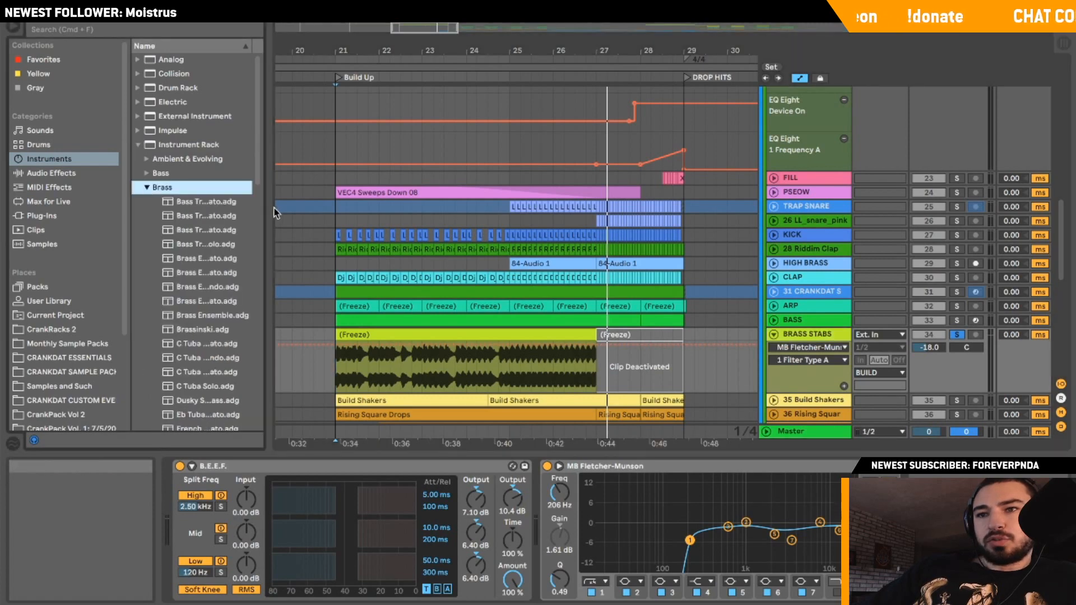
{"action": "left_click_drag", "start_coordinate": [271, 211], "coordinate": [366, 210]}
{"action": "left_click", "coordinate": [243, 302]}
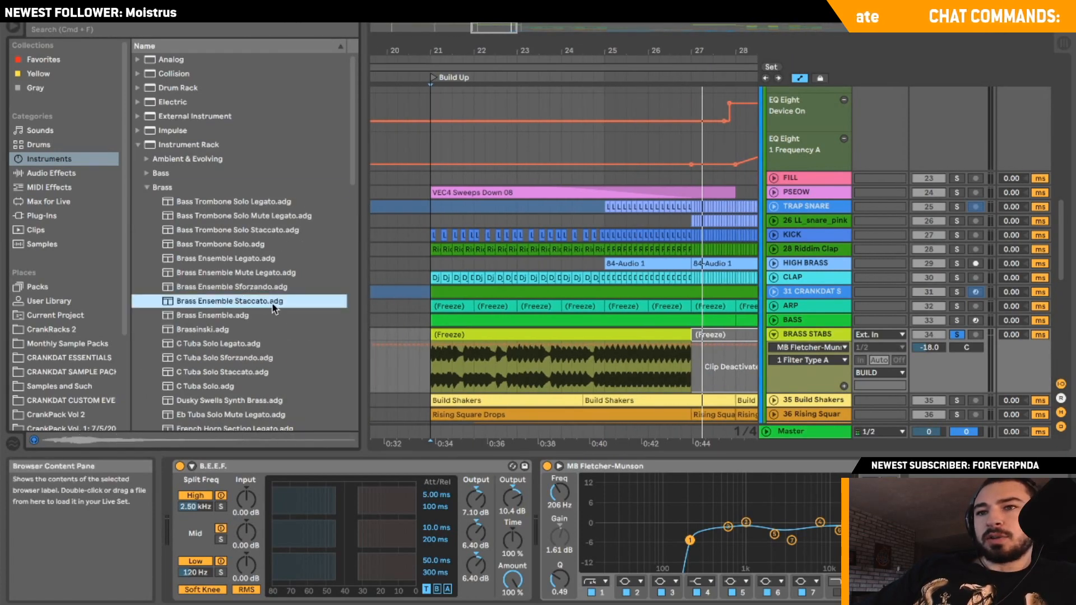
{"action": "left_click", "coordinate": [147, 187]}
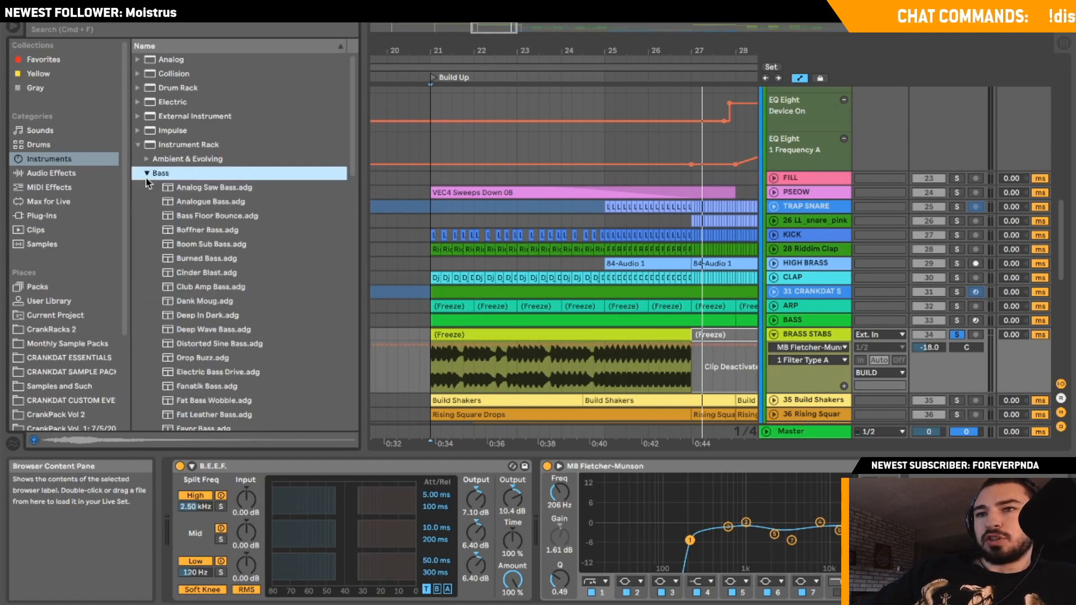
{"action": "left_click", "coordinate": [137, 145]}
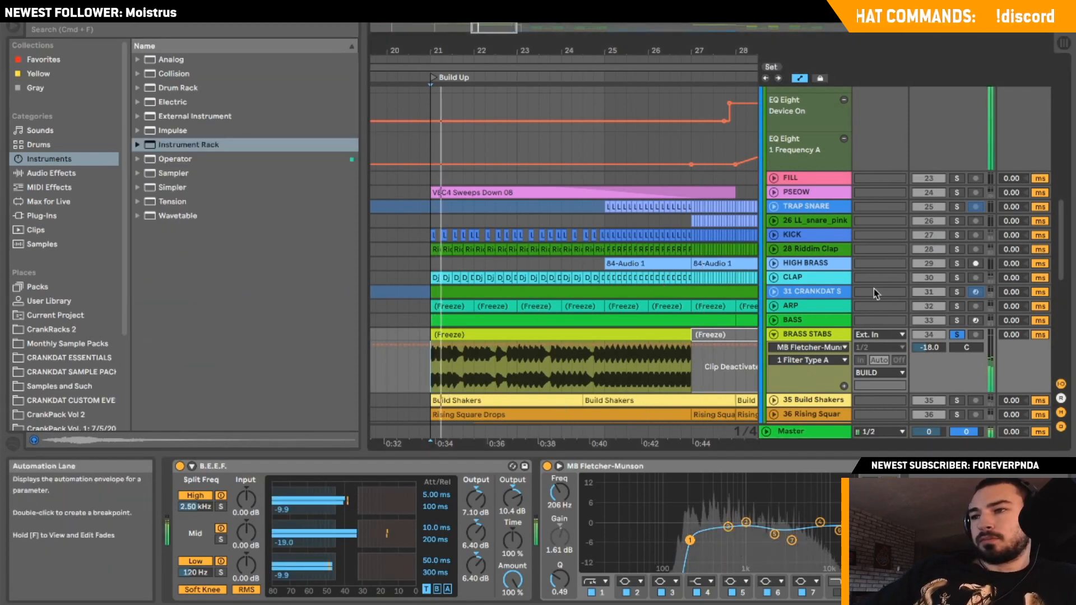
Fold BRASS STABS, solo and unfold Build Shakers to play it from the Build Up marker, and fold and unsolo it.
{"action": "scroll", "coordinate": [873, 288], "scroll_direction": "down", "scroll_amount": 3}
{"action": "left_click", "coordinate": [773, 295]}
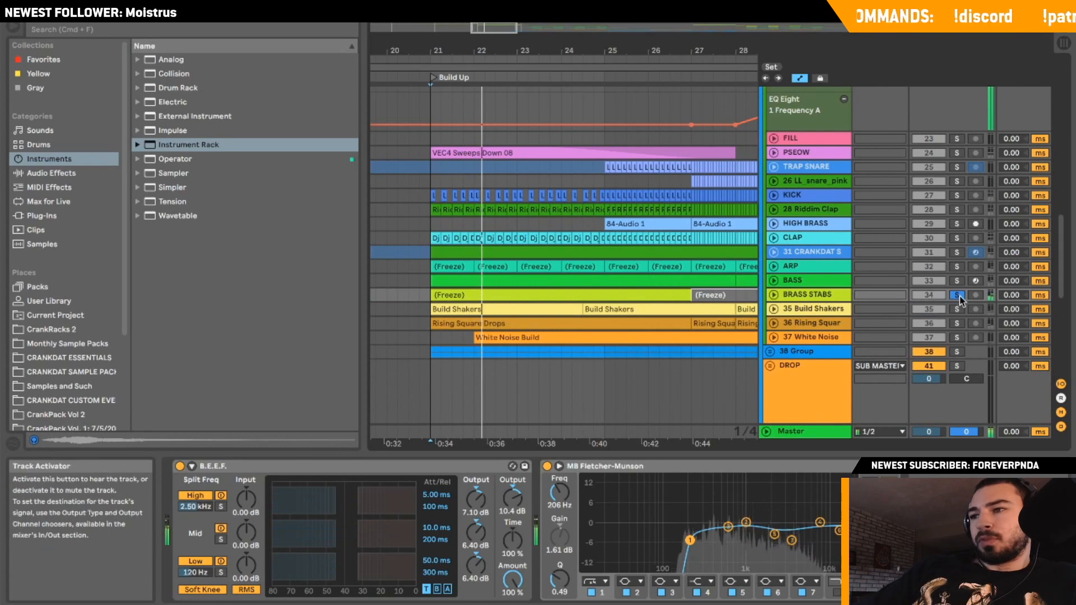
{"action": "left_click", "coordinate": [956, 309]}
{"action": "left_click", "coordinate": [773, 308]}
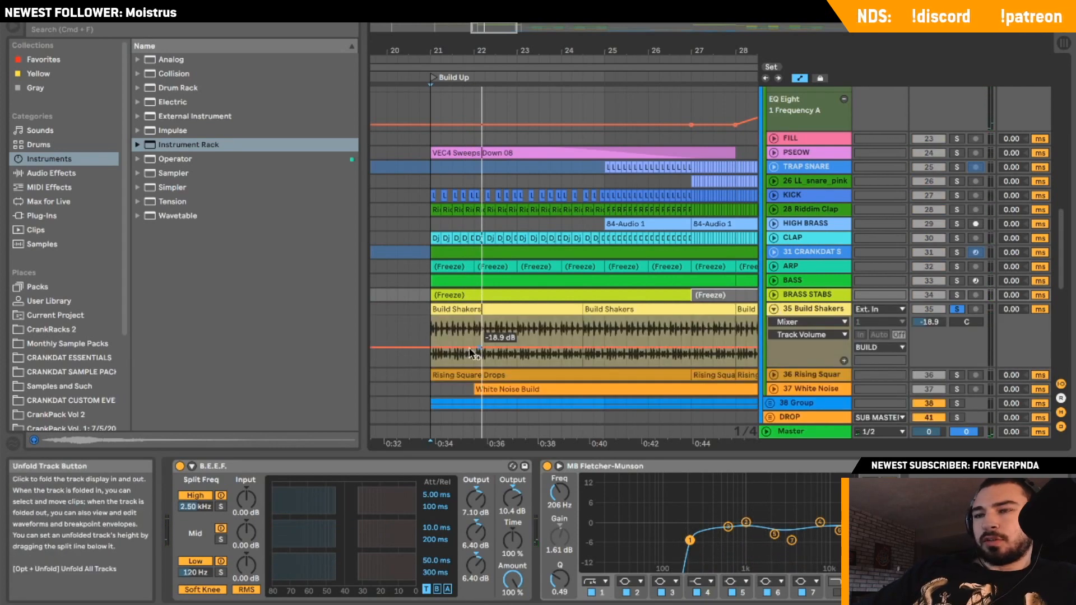
{"action": "left_click", "coordinate": [432, 341]}
{"action": "mouse_move", "coordinate": [485, 28]}
{"action": "left_mouse_down"}
{"action": "mouse_move", "coordinate": [499, 28]}
{"action": "mouse_move", "coordinate": [485, 27]}
{"action": "left_mouse_up"}
{"action": "key", "text": "space"}
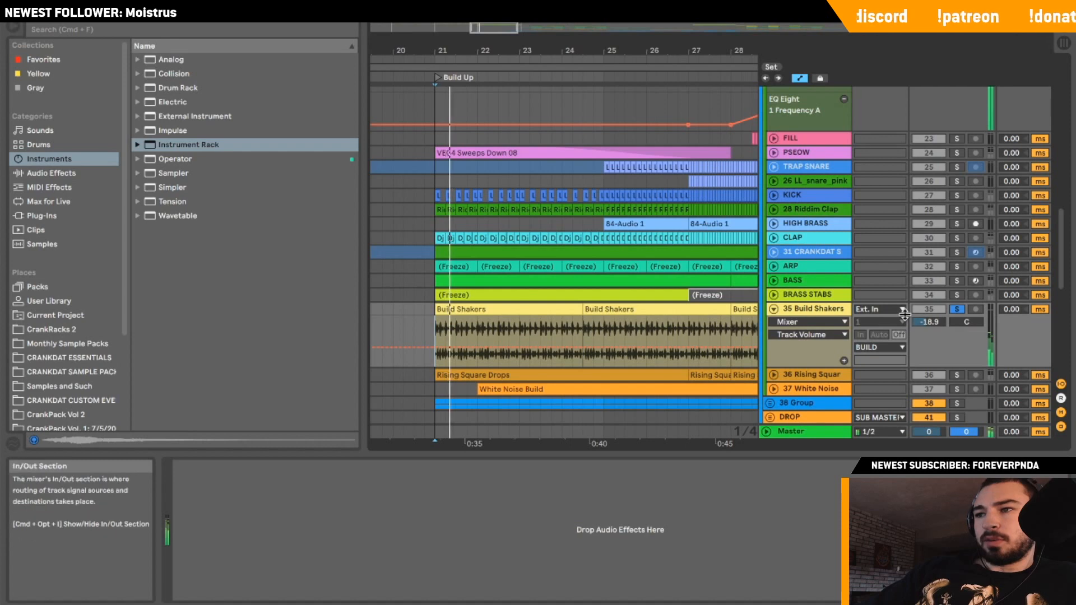
{"action": "left_click", "coordinate": [773, 308]}
{"action": "left_click", "coordinate": [956, 310]}
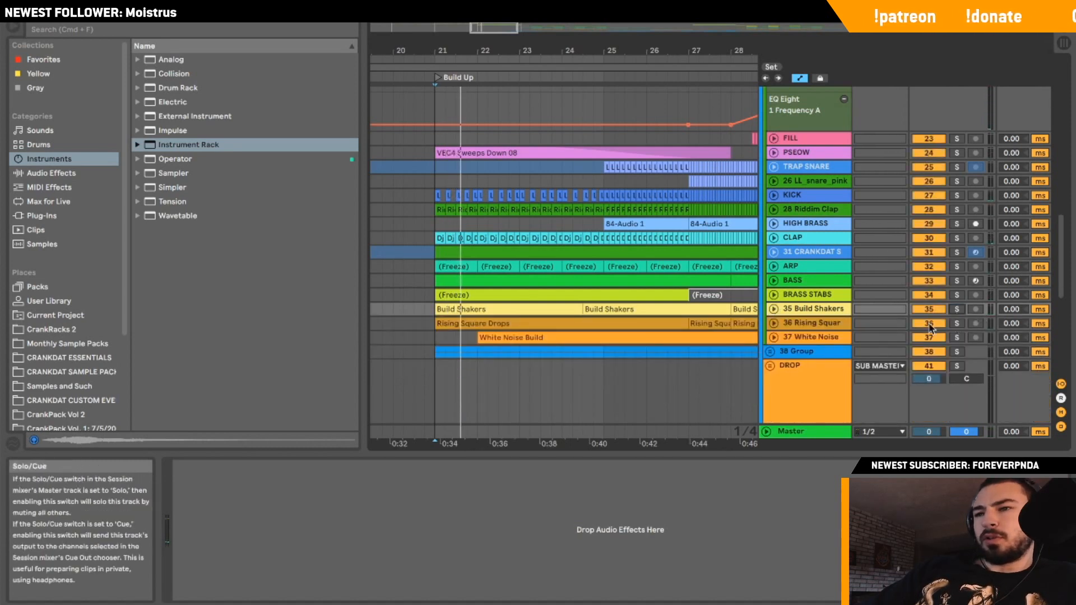
Unfold and solo the Rising Square track, play it from the Build Up marker, and fold and unsolo it.
{"action": "left_click", "coordinate": [772, 322]}
{"action": "left_click", "coordinate": [773, 323]}
{"action": "left_click", "coordinate": [428, 338]}
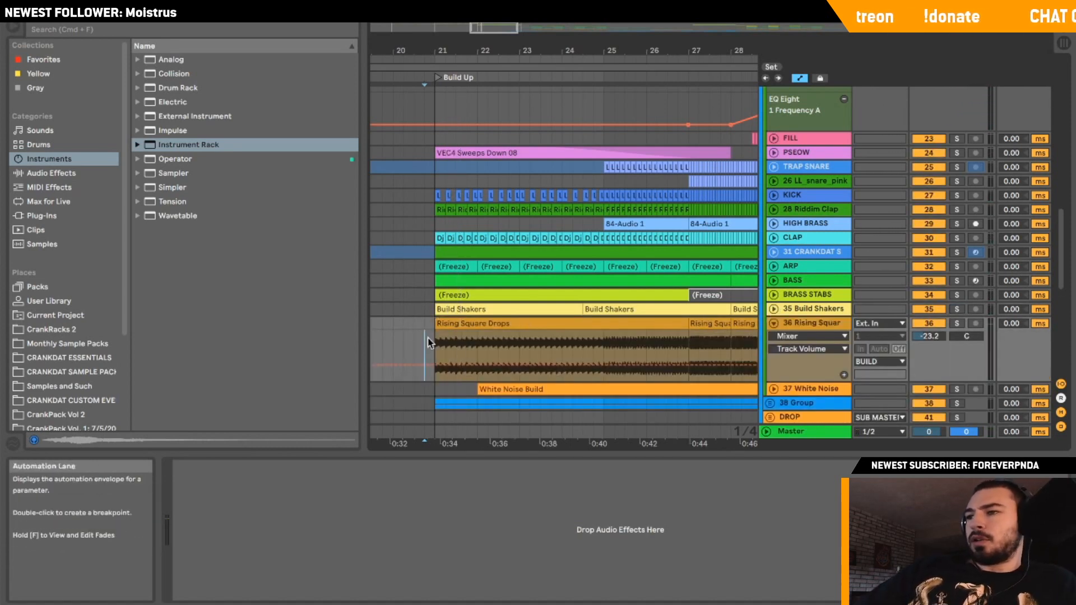
{"action": "left_click", "coordinate": [957, 323]}
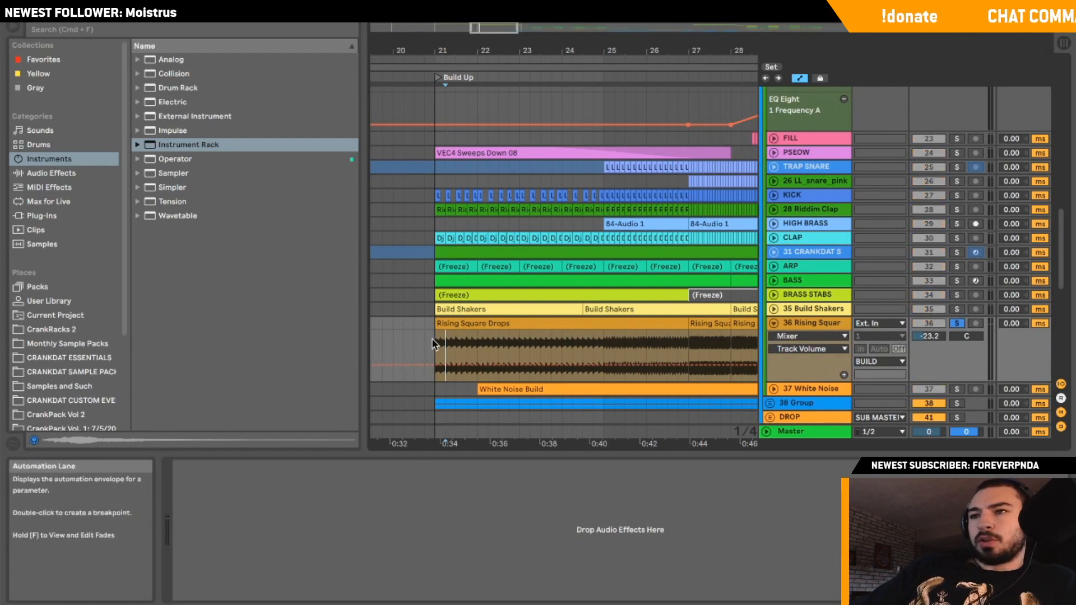
{"action": "left_click_drag", "start_coordinate": [502, 32], "coordinate": [502, 30]}
{"action": "scroll", "coordinate": [521, 240], "scroll_direction": "down", "scroll_amount": 2}
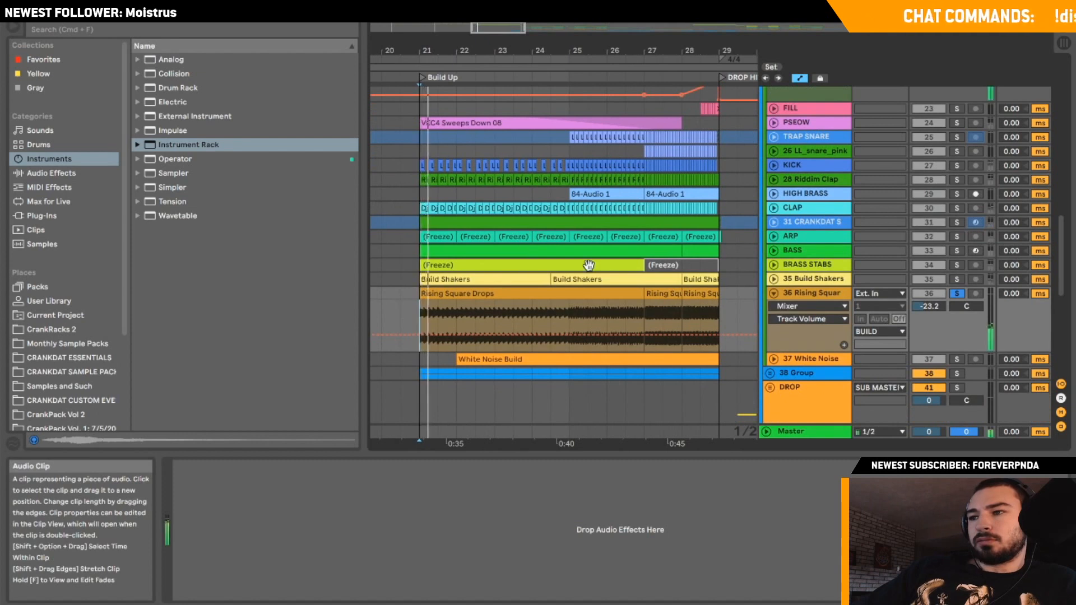
{"action": "left_click", "coordinate": [956, 294]}
{"action": "left_click", "coordinate": [773, 293]}
{"action": "left_click", "coordinate": [774, 293]}
{"action": "left_click", "coordinate": [774, 293]}
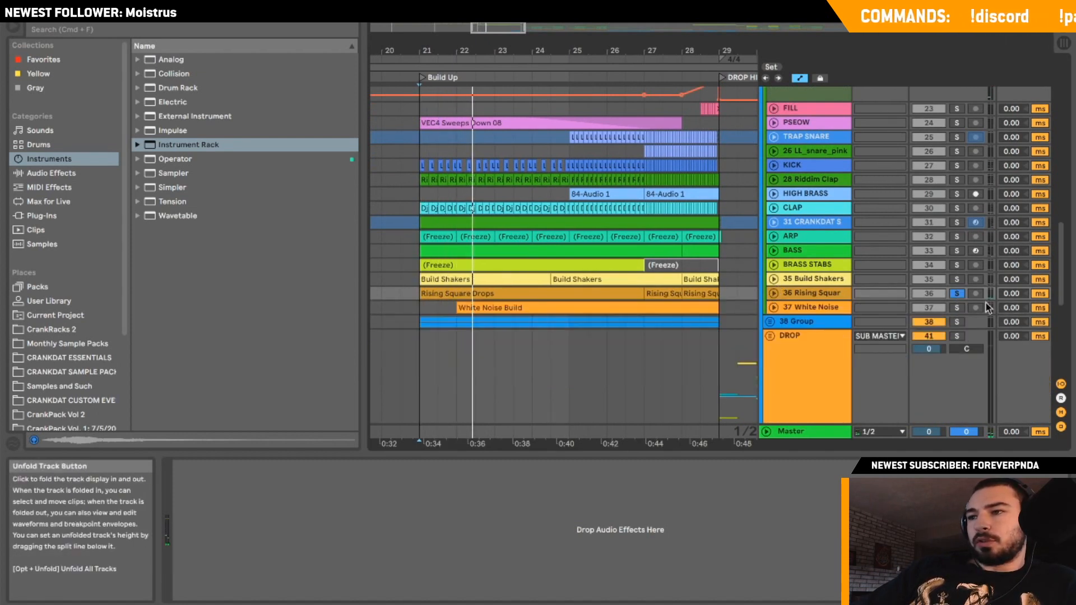
{"action": "left_click", "coordinate": [956, 293]}
Unfold 38 Group, solo and unfold 39 Serum to play it and show its devices, and fold and unsolo it.
{"action": "left_click", "coordinate": [770, 321]}
{"action": "scroll", "coordinate": [772, 320], "scroll_direction": "down", "scroll_amount": 8}
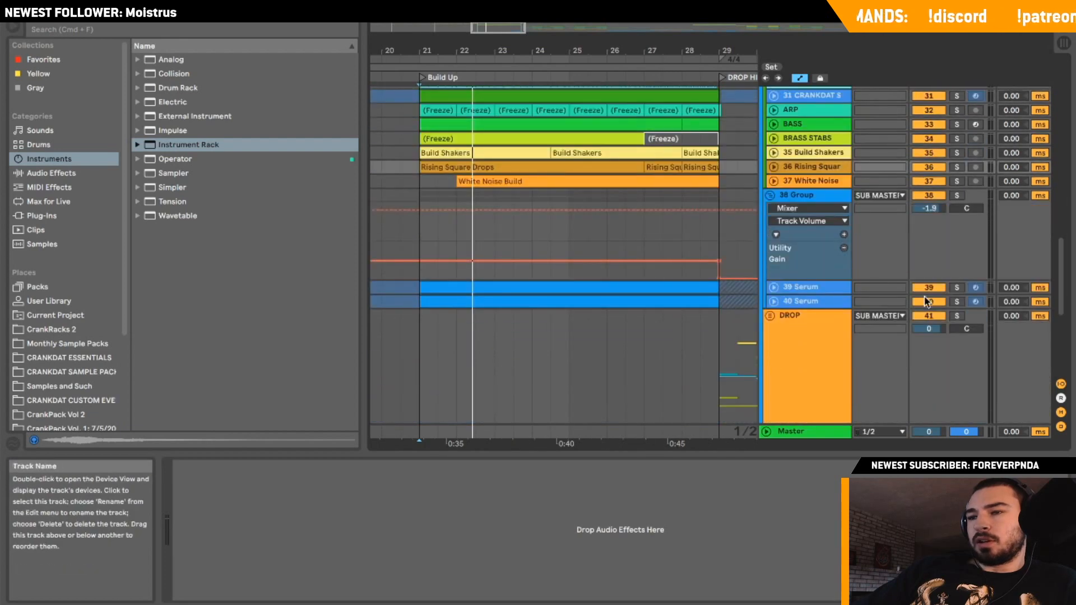
{"action": "left_click", "coordinate": [956, 287]}
{"action": "left_click", "coordinate": [774, 287]}
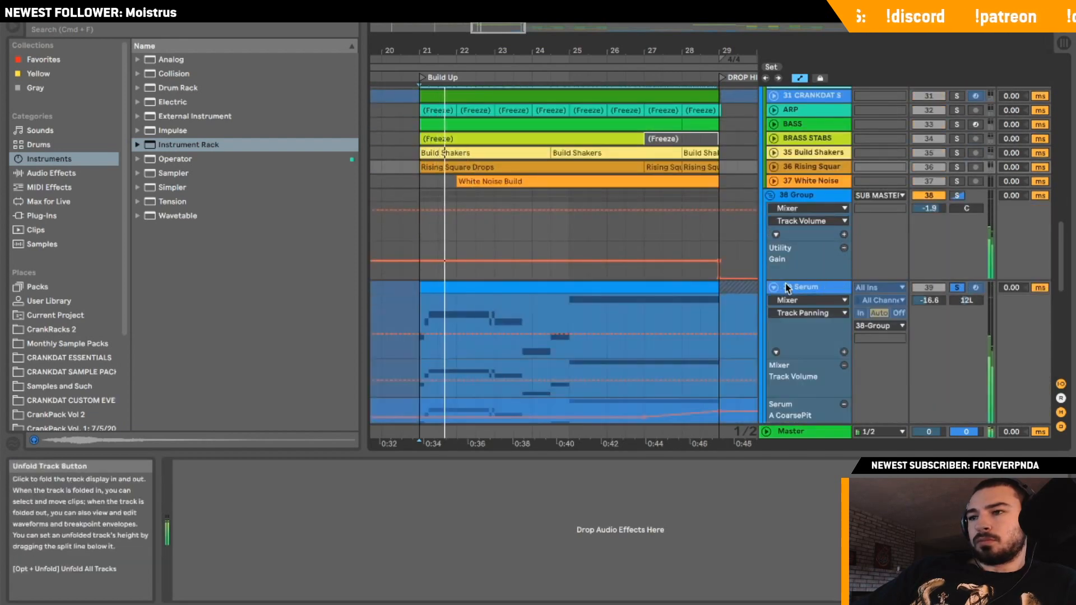
{"action": "scroll", "coordinate": [820, 290], "scroll_direction": "down", "scroll_amount": 3}
{"action": "left_click", "coordinate": [791, 248]}
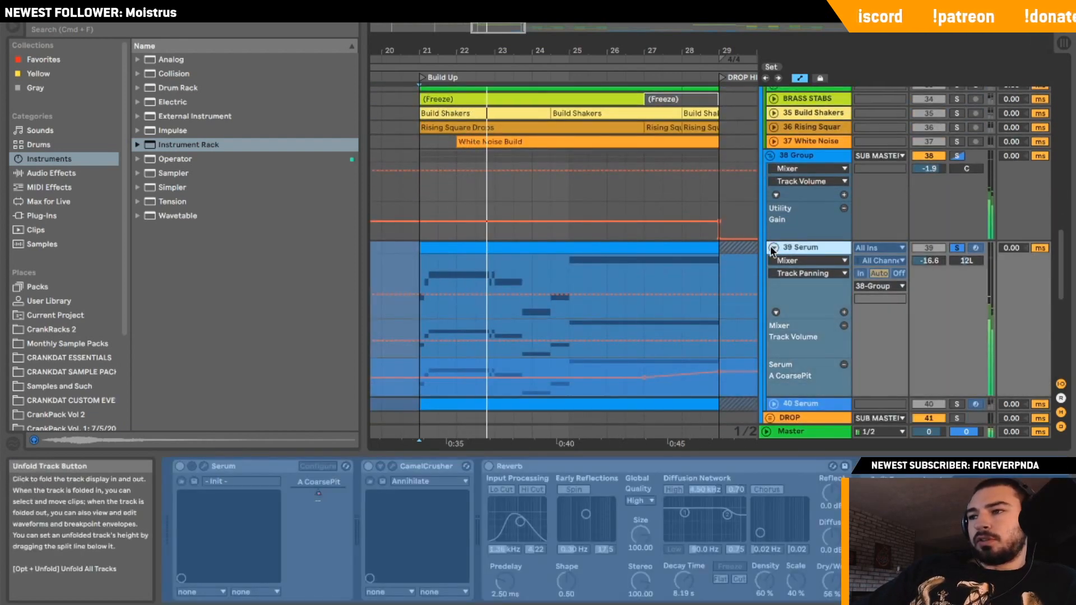
{"action": "left_click", "coordinate": [773, 247]}
{"action": "left_click", "coordinate": [956, 247]}
{"action": "scroll", "coordinate": [784, 263], "scroll_direction": "up", "scroll_amount": 6}
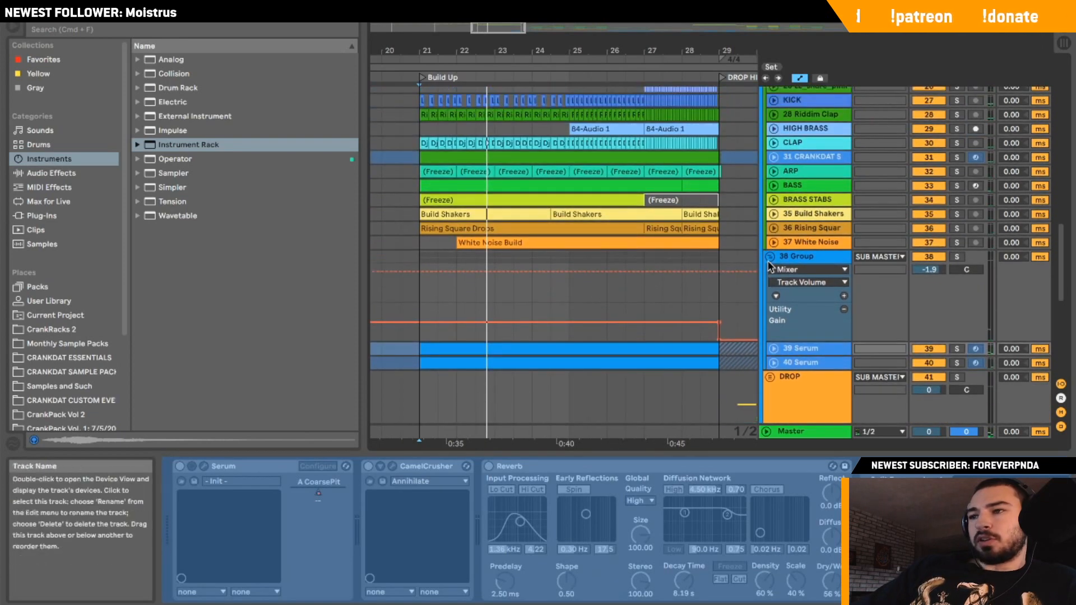
{"action": "left_click", "coordinate": [770, 257]}
{"action": "scroll", "coordinate": [769, 263], "scroll_direction": "up", "scroll_amount": 5}
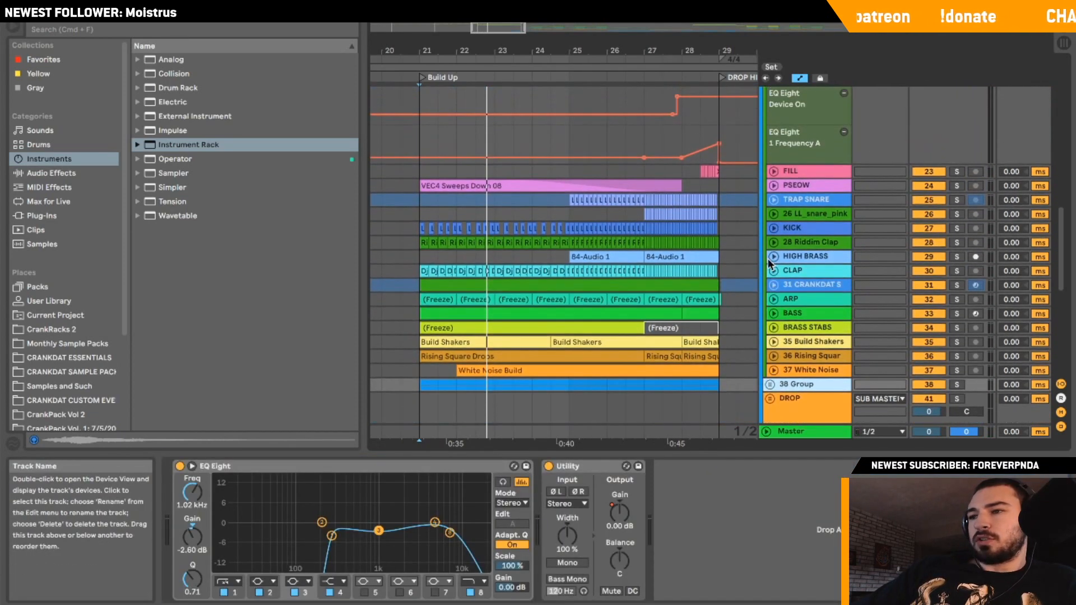
{"action": "scroll", "coordinate": [770, 264], "scroll_direction": "down", "scroll_amount": 2}
{"action": "left_click", "coordinate": [770, 271]}
{"action": "scroll", "coordinate": [768, 278], "scroll_direction": "down", "scroll_amount": 5}
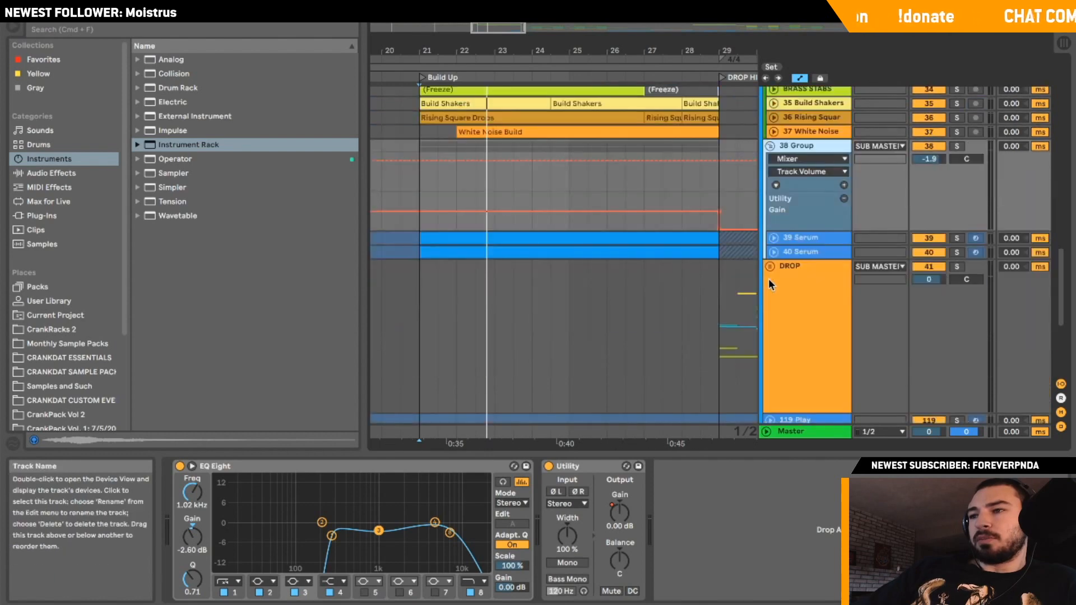
Unfold the 39 Serum and 40 Serum tracks and remove their extra automation lanes below the main ones.
{"action": "left_click", "coordinate": [773, 254]}
{"action": "left_click", "coordinate": [774, 239]}
{"action": "scroll", "coordinate": [775, 240], "scroll_direction": "down", "scroll_amount": 4}
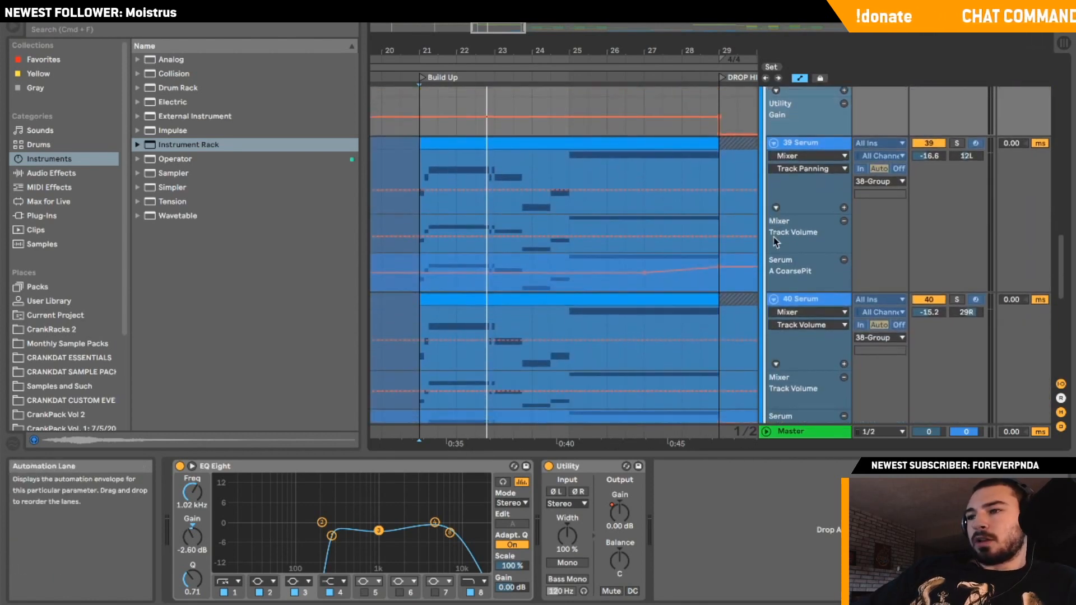
{"action": "left_click", "coordinate": [844, 378]}
{"action": "left_click", "coordinate": [844, 378]}
{"action": "left_click", "coordinate": [843, 221]}
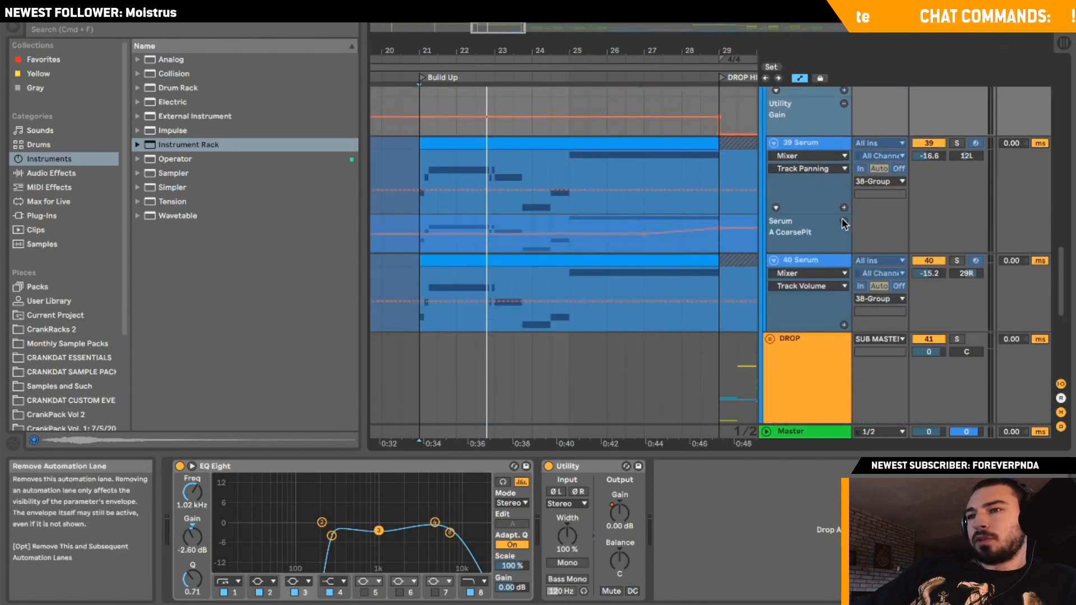
{"action": "left_click", "coordinate": [844, 221]}
{"action": "scroll", "coordinate": [986, 135], "scroll_direction": "up", "scroll_amount": 1}
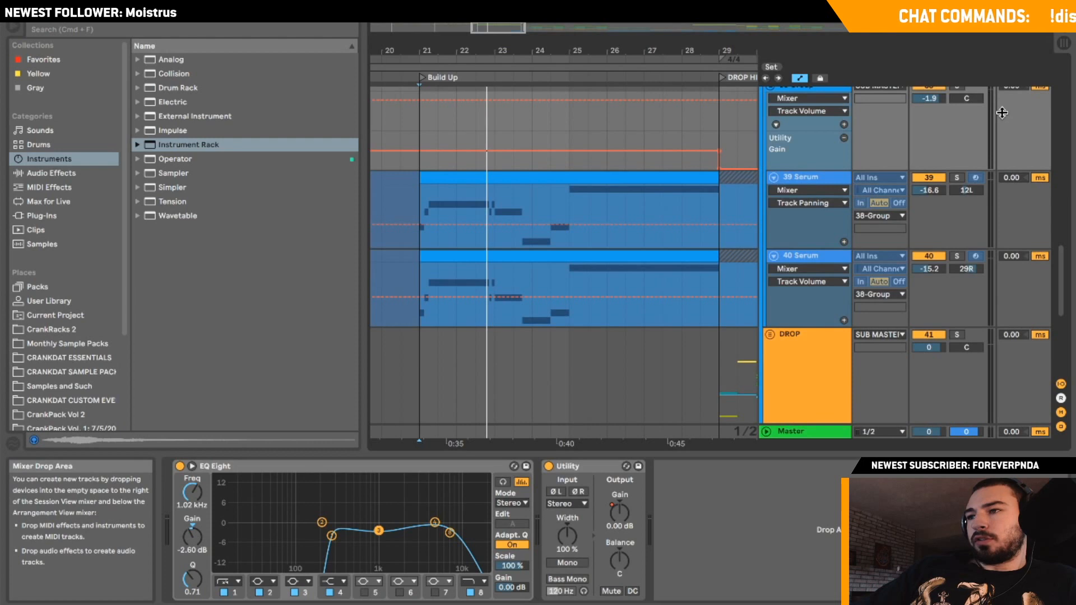
Play both Serum tracks soloed together, and replay 39 Serum alone from the Build Up marker.
{"action": "left_click", "coordinate": [956, 256]}
{"action": "key", "text": "space"}
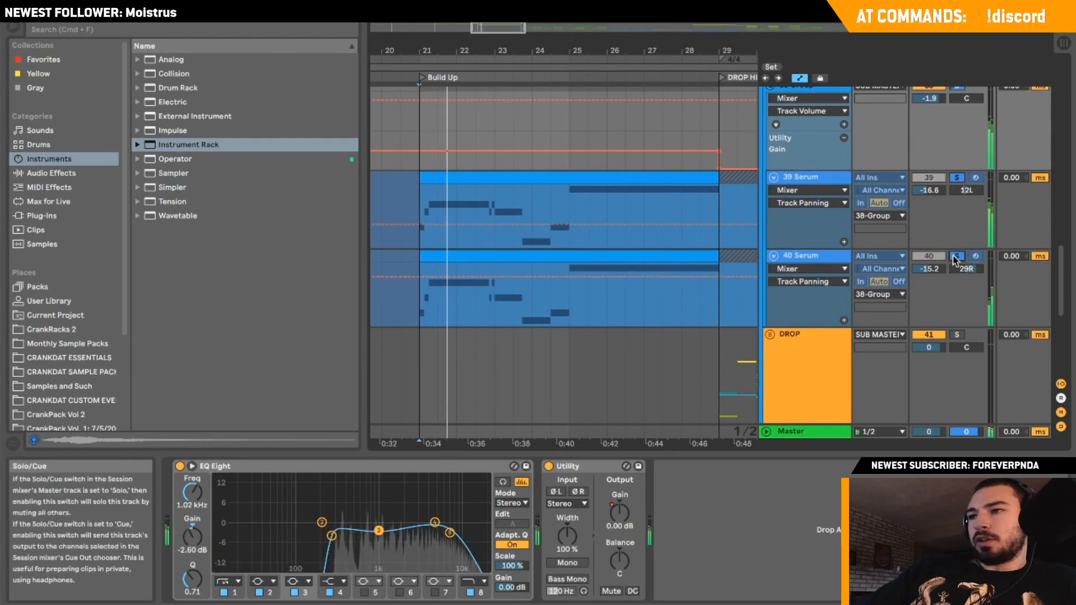
{"action": "left_click", "coordinate": [955, 256]}
{"action": "left_click", "coordinate": [422, 202]}
{"action": "key", "text": "space"}
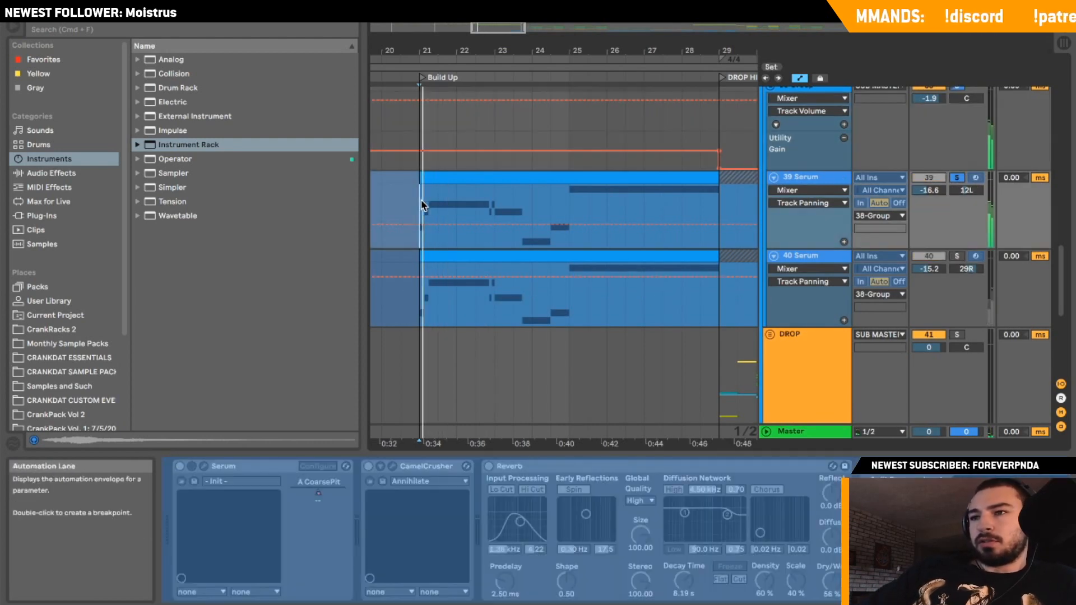
{"action": "left_click_drag", "start_coordinate": [527, 46], "coordinate": [503, 19]}
{"action": "left_click_drag", "start_coordinate": [503, 27], "coordinate": [502, 29]}
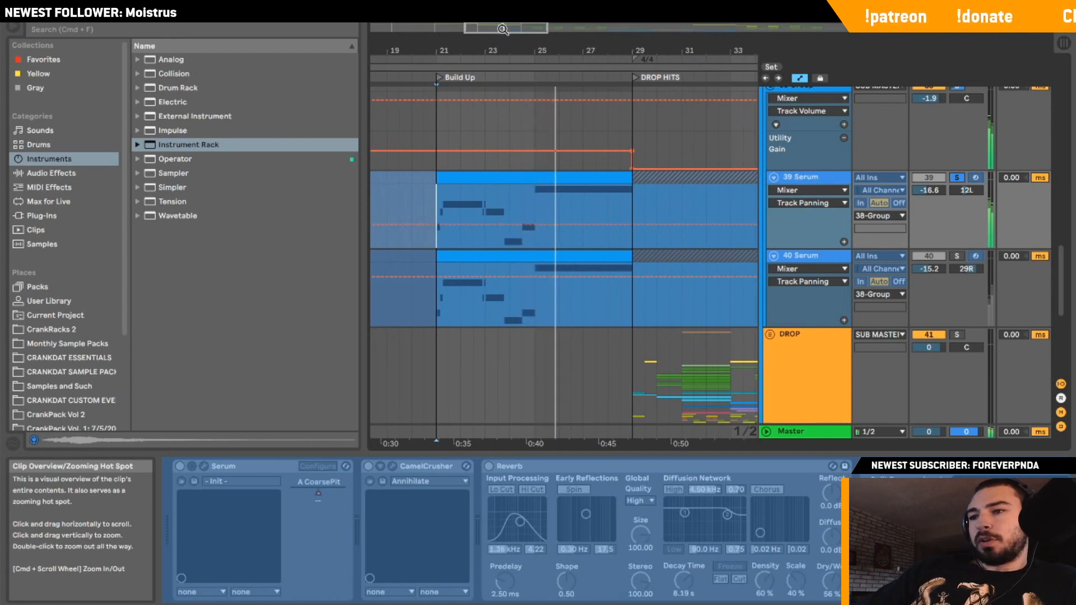
Look through the 39 Serum device chain, covering Serum, CamelCrusher, Reverb and B.E.E.F.
{"action": "scroll", "coordinate": [666, 540], "scroll_direction": "right", "scroll_amount": 8}
{"action": "scroll", "coordinate": [667, 539], "scroll_direction": "left", "scroll_amount": 8}
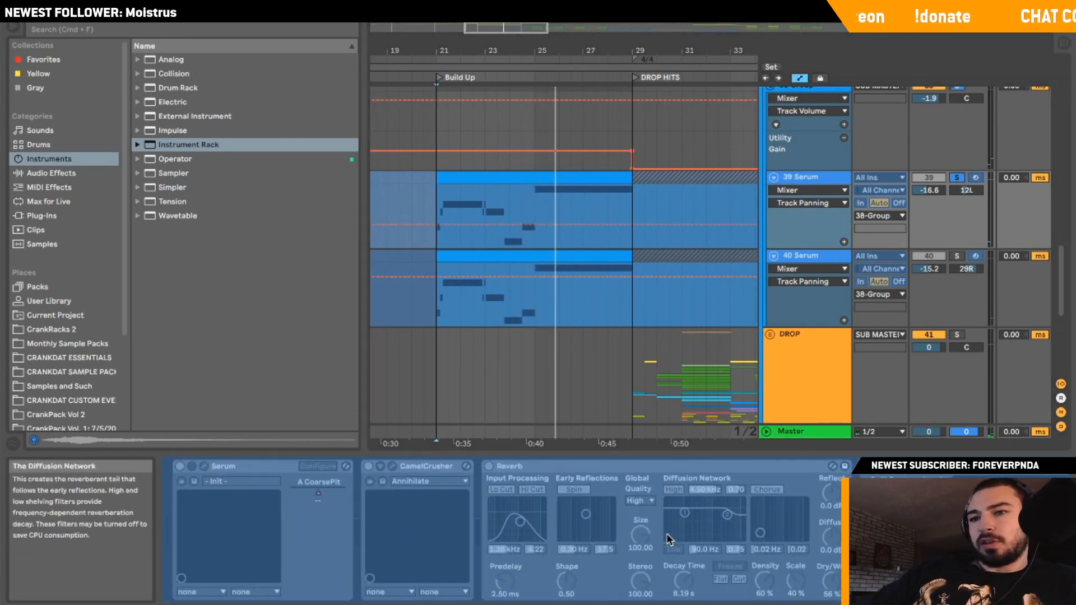
{"action": "scroll", "coordinate": [667, 540], "scroll_direction": "right", "scroll_amount": 1}
{"action": "scroll", "coordinate": [667, 539], "scroll_direction": "left", "scroll_amount": 1}
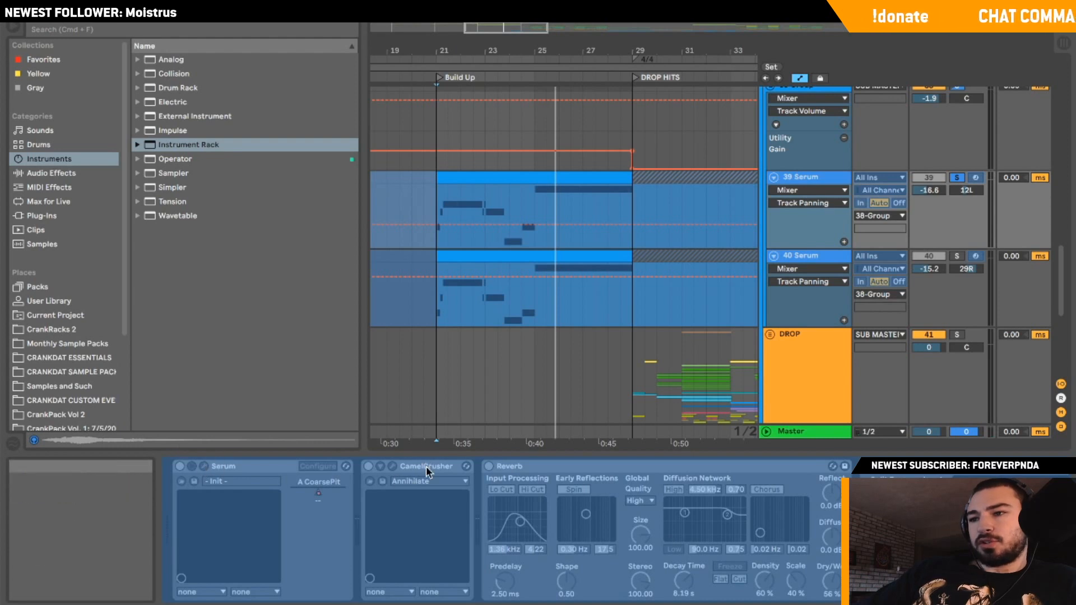
{"action": "scroll", "coordinate": [542, 471], "scroll_direction": "right", "scroll_amount": 12}
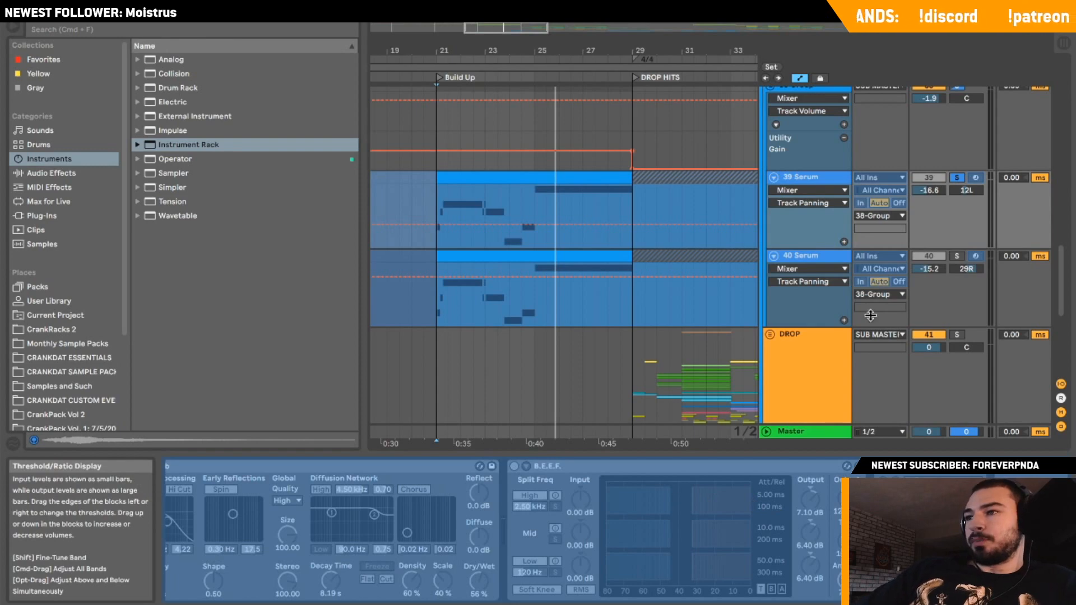
Solo 40 Serum alone, play it from the Build Up marker, and add 39 Serum to the solo.
{"action": "left_click", "coordinate": [956, 256]}
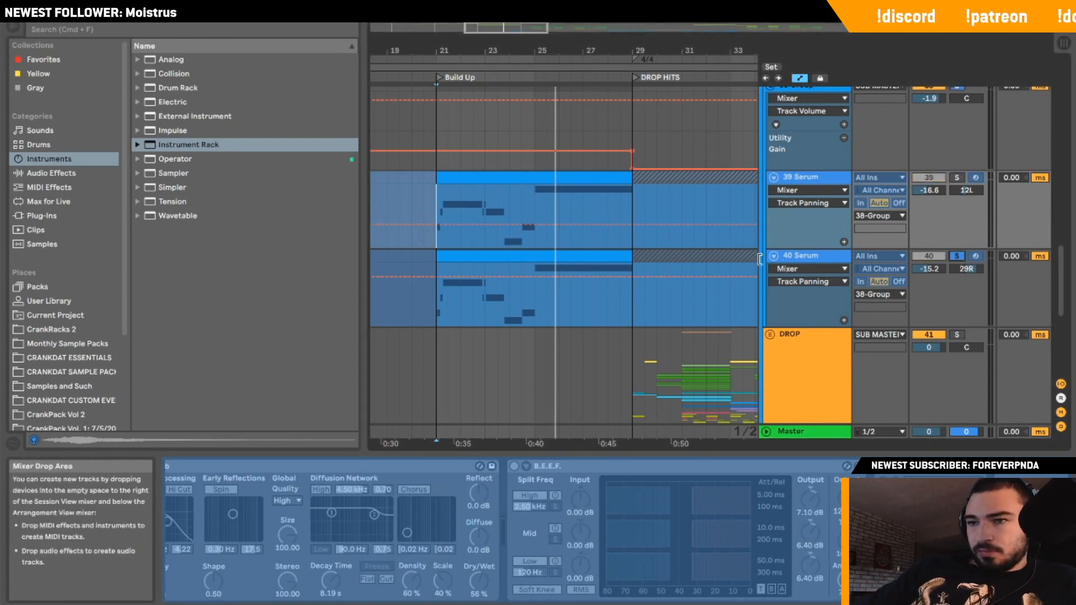
{"action": "left_click", "coordinate": [443, 330]}
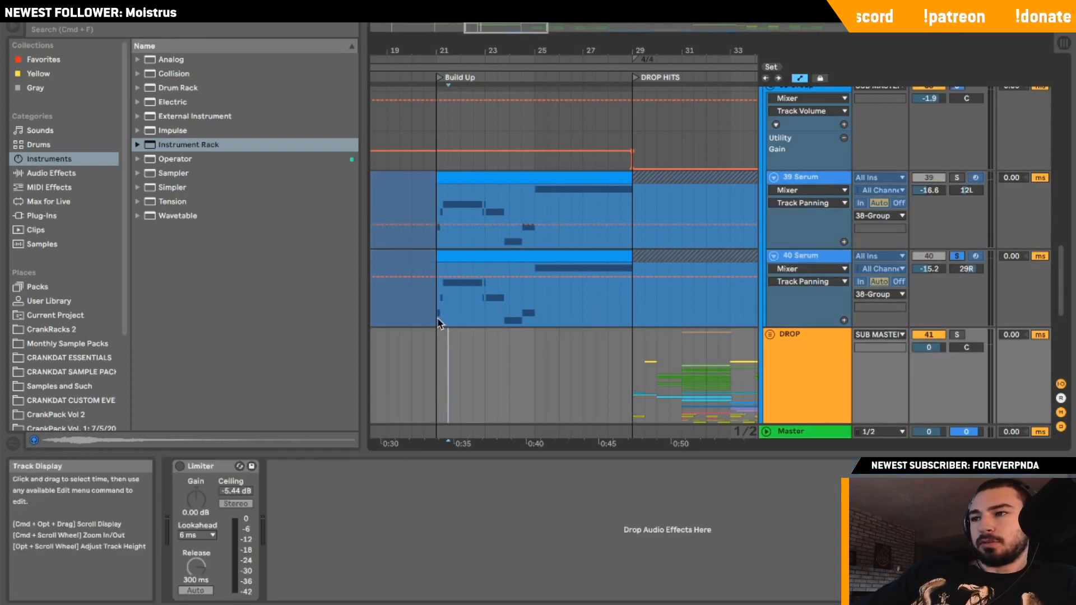
{"action": "left_click", "coordinate": [438, 324]}
{"action": "key", "text": "space"}
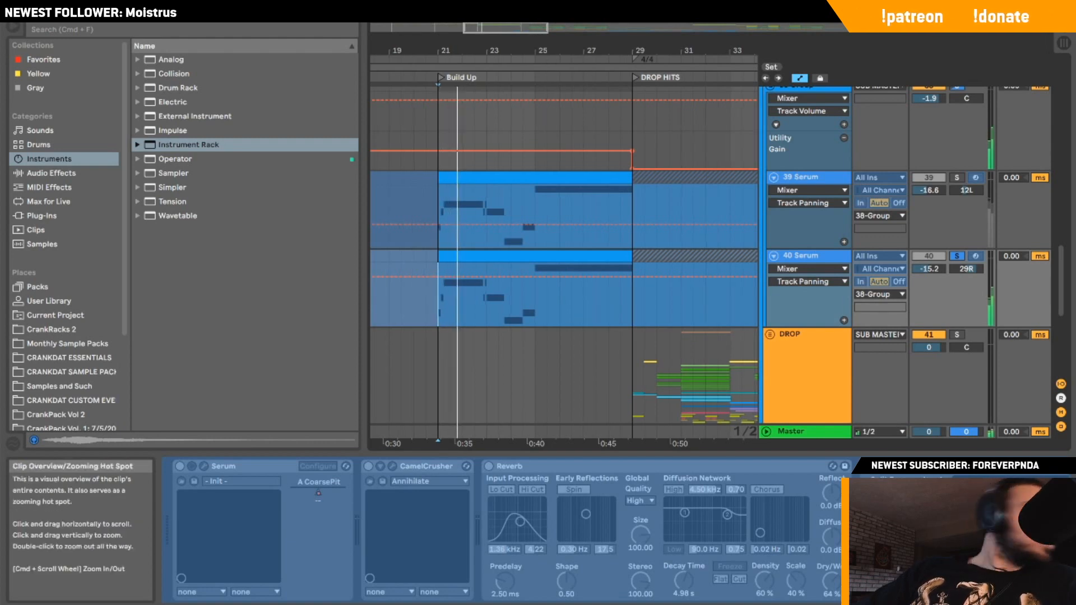
{"action": "left_click_drag", "start_coordinate": [525, 31], "coordinate": [525, 27]}
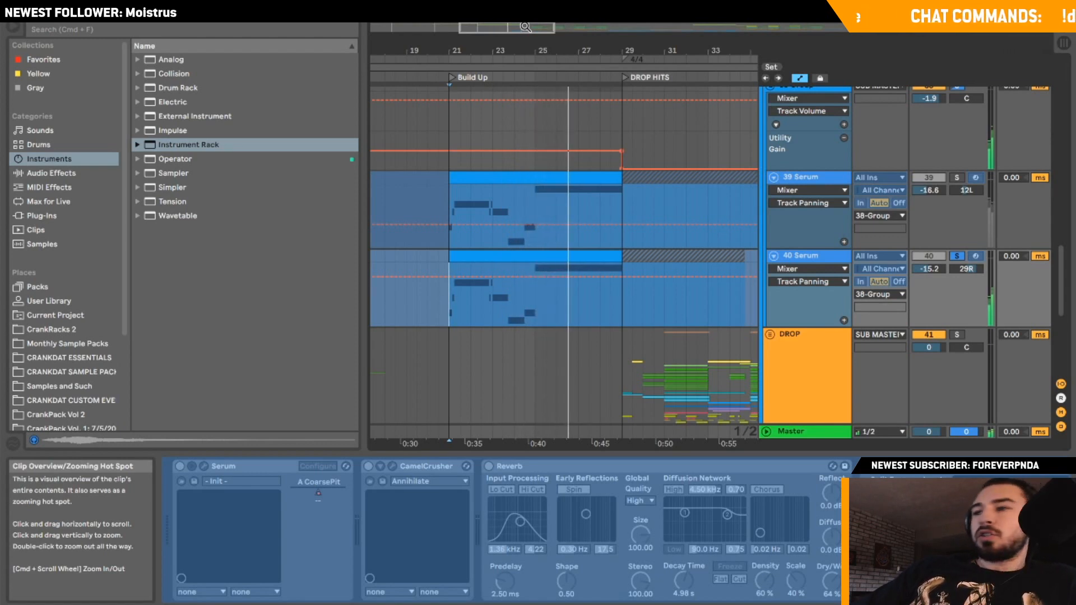
{"action": "left_click", "coordinate": [956, 178]}
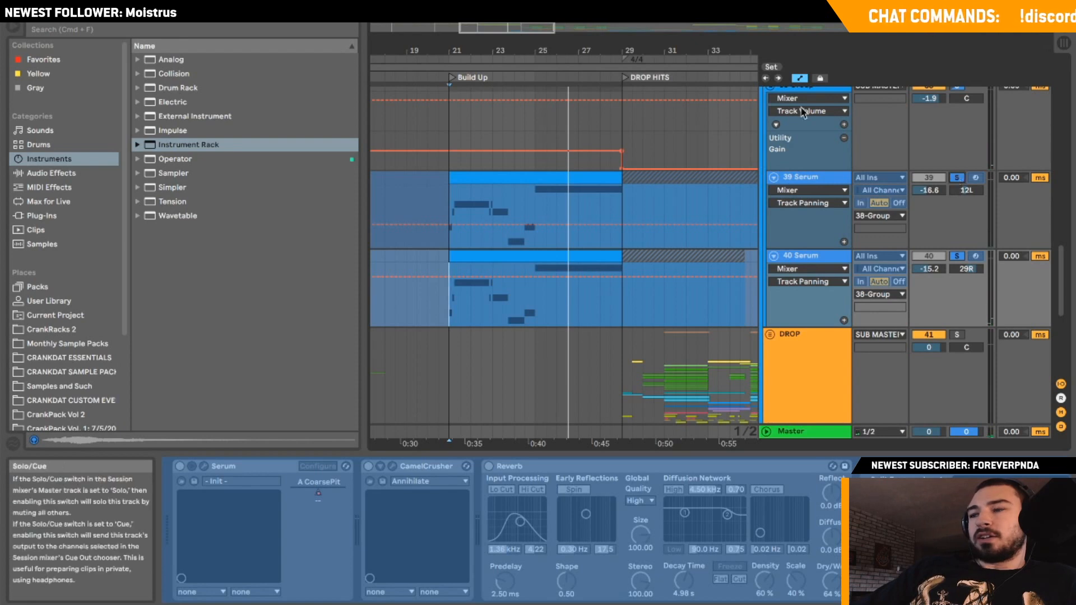
Examine the panning of the 39 Serum and 40 Serum tracks across the Build Up, and show the 40 Serum track volume automation.
{"action": "left_click_drag", "start_coordinate": [510, 27], "coordinate": [510, 49]}
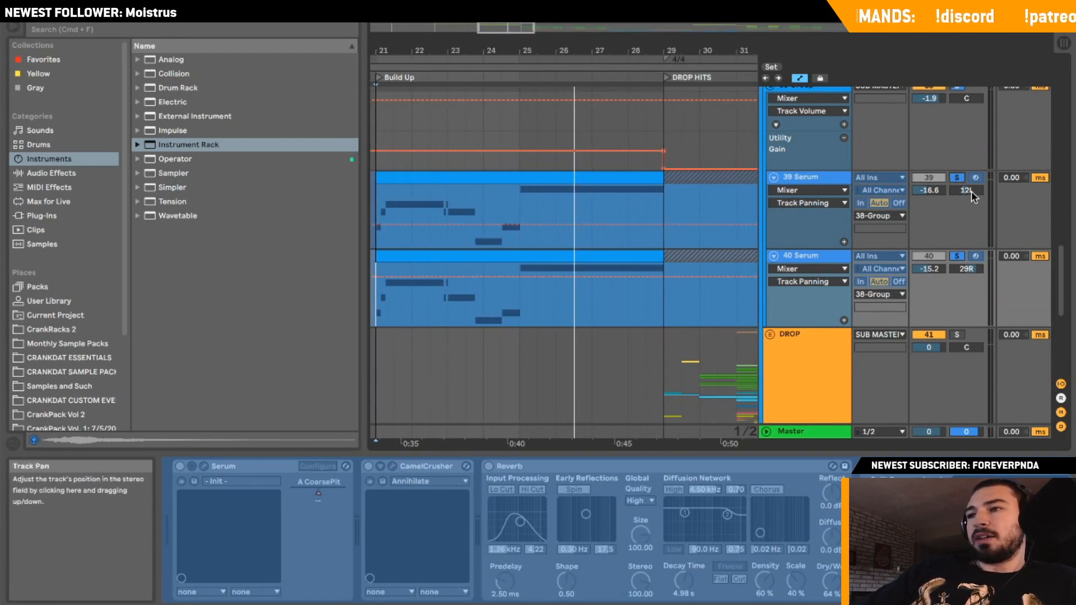
{"action": "left_click", "coordinate": [808, 177]}
{"action": "scroll", "coordinate": [594, 185], "scroll_direction": "left", "scroll_amount": 2}
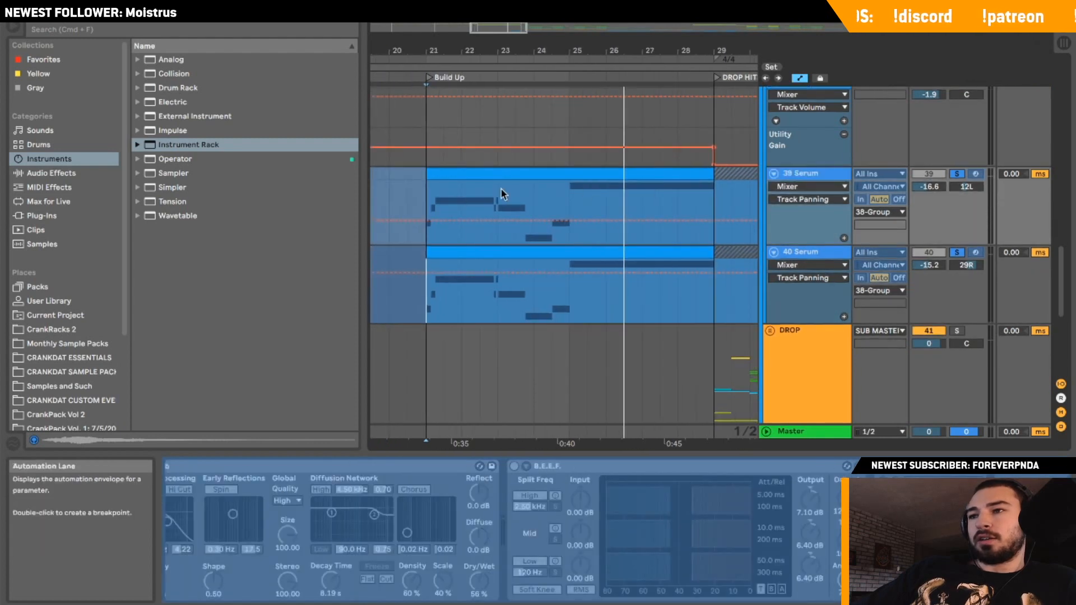
{"action": "left_click", "coordinate": [427, 192]}
{"action": "left_click_drag", "start_coordinate": [427, 197], "coordinate": [714, 171]}
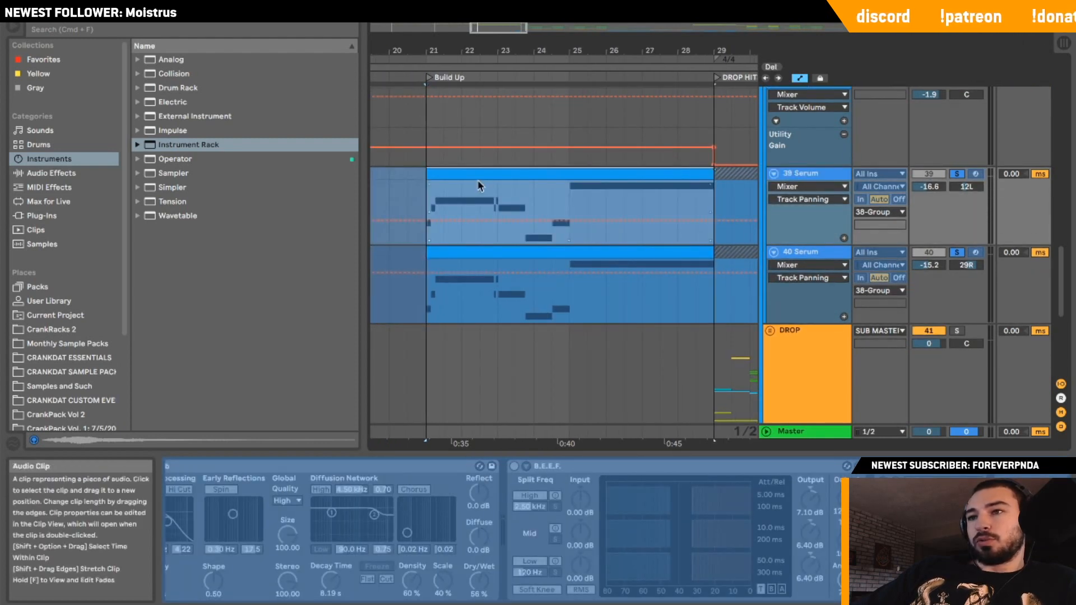
{"action": "left_click", "coordinate": [718, 196]}
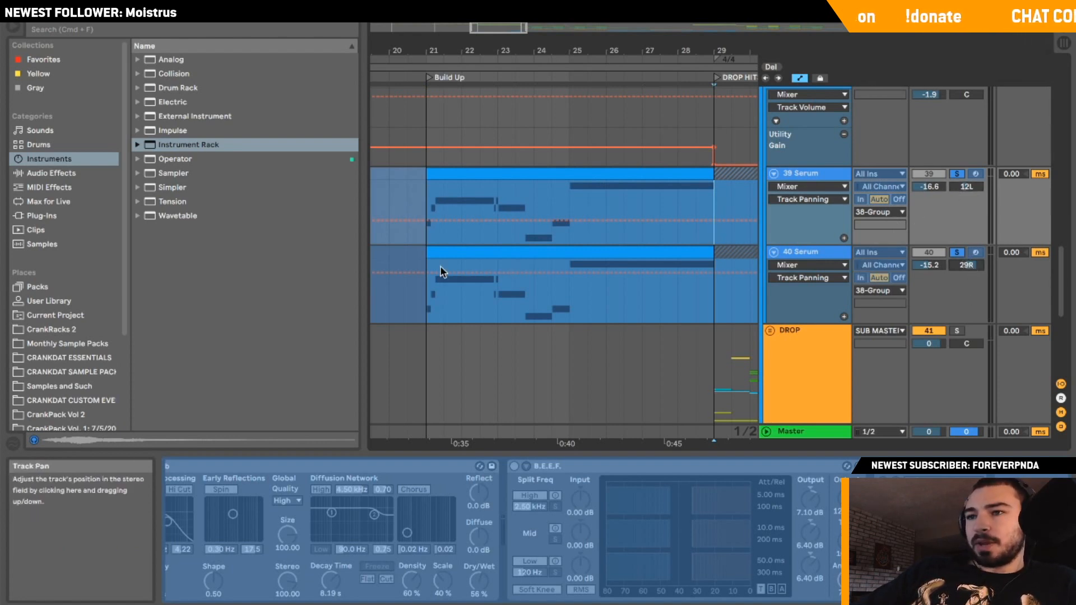
{"action": "left_click", "coordinate": [418, 300]}
{"action": "left_click", "coordinate": [428, 307]}
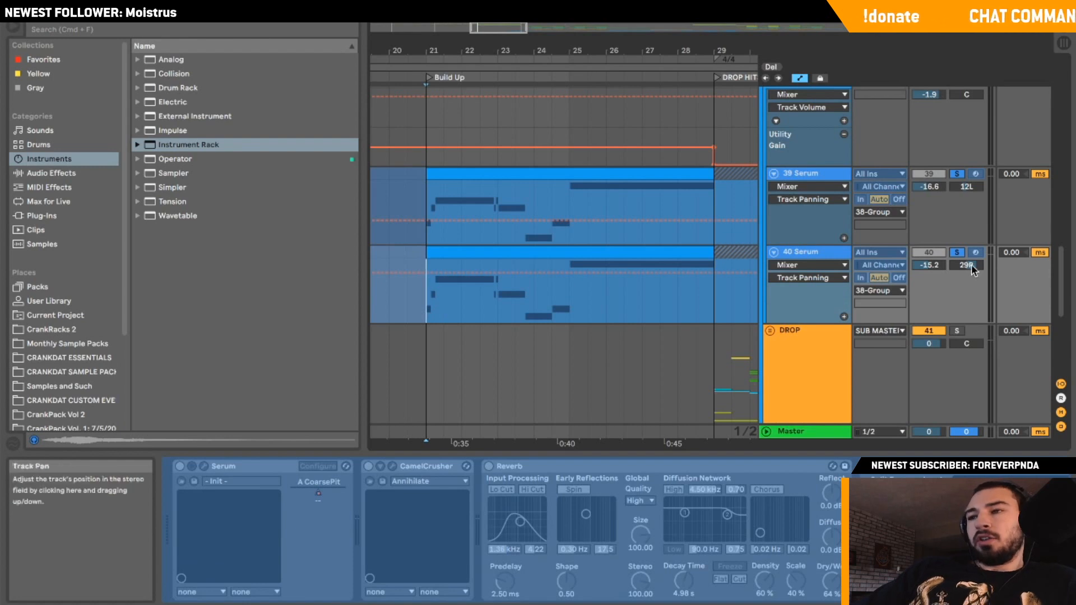
{"action": "mouse_move", "coordinate": [506, 200]}
{"action": "left_mouse_down"}
{"action": "mouse_move", "coordinate": [445, 207]}
{"action": "mouse_move", "coordinate": [494, 203]}
{"action": "left_mouse_up"}
{"action": "left_click", "coordinate": [928, 269]}
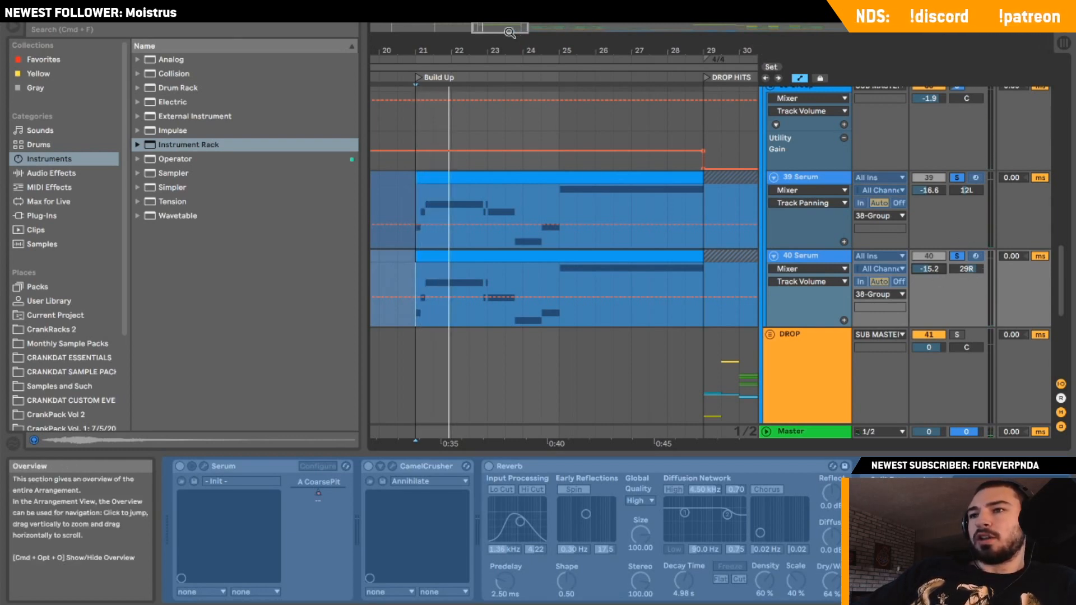
Unsolo the 39 Serum and 40 Serum tracks and fold both of them.
{"action": "mouse_move", "coordinate": [507, 28]}
{"action": "left_mouse_down"}
{"action": "mouse_move", "coordinate": [507, 18]}
{"action": "mouse_move", "coordinate": [523, 26]}
{"action": "mouse_move", "coordinate": [512, 14]}
{"action": "left_mouse_up"}
{"action": "left_click", "coordinate": [487, 241]}
{"action": "left_click", "coordinate": [773, 177], "text": "alt"}
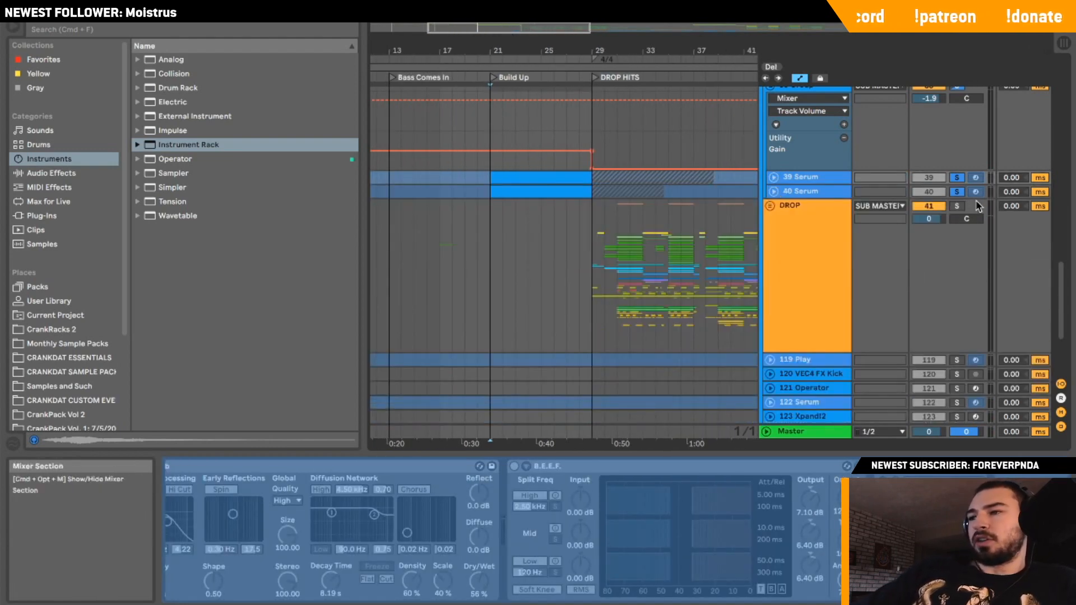
{"action": "left_click", "coordinate": [773, 177]}
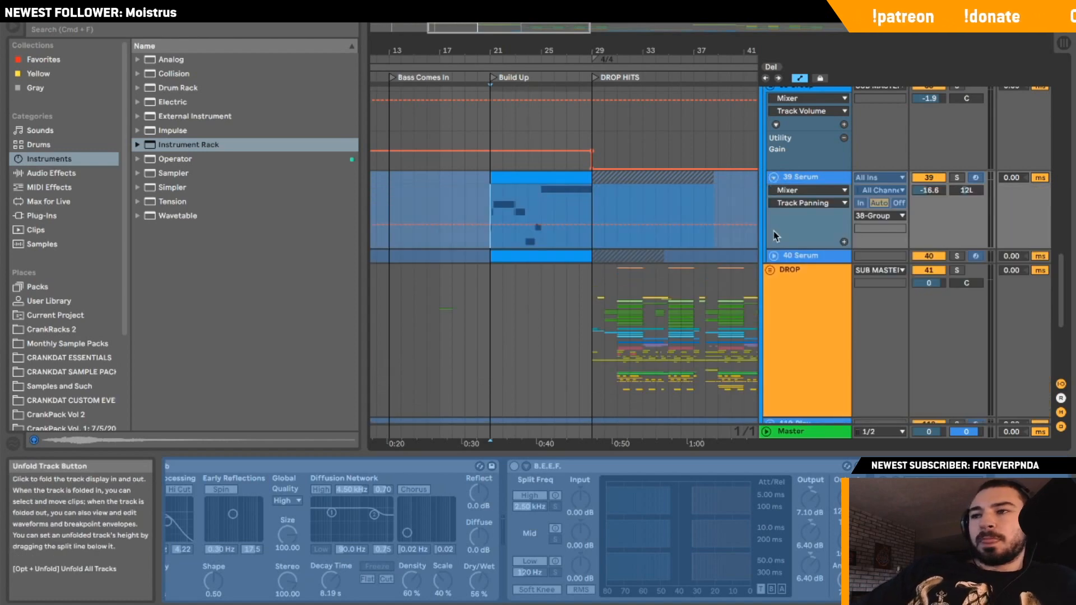
{"action": "left_click", "coordinate": [773, 256]}
{"action": "left_click", "coordinate": [773, 178]}
{"action": "left_click", "coordinate": [773, 191]}
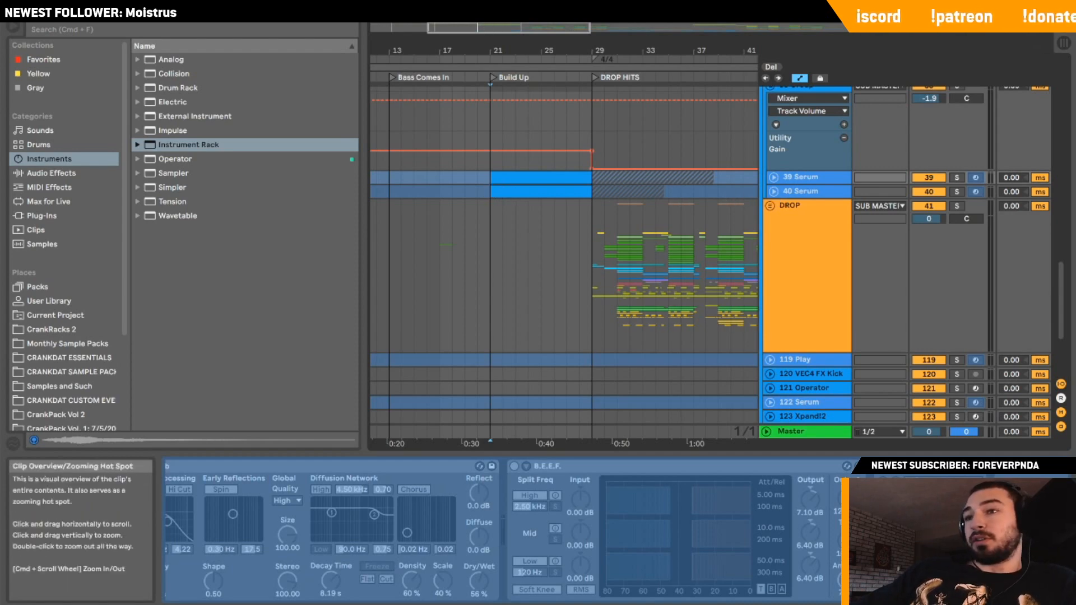
Fold the 38 Group track and play the arrangement from the start of the Build Up.
{"action": "left_click_drag", "start_coordinate": [490, 29], "coordinate": [490, 24]}
{"action": "left_click", "coordinate": [493, 190]}
{"action": "left_click", "coordinate": [493, 174]}
{"action": "scroll", "coordinate": [881, 152], "scroll_direction": "up", "scroll_amount": 3}
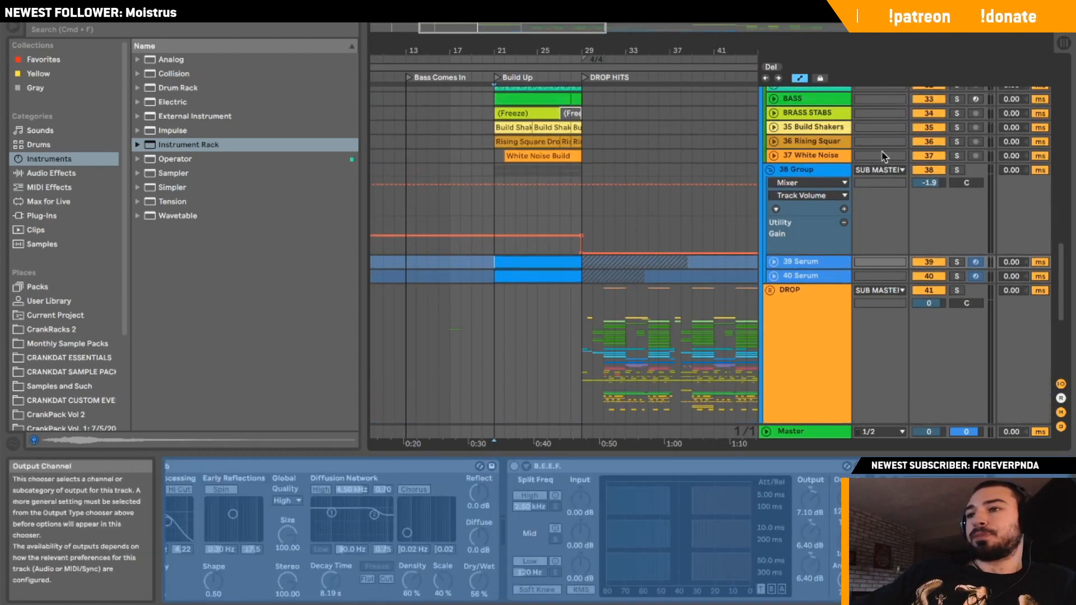
{"action": "left_click", "coordinate": [770, 170]}
{"action": "key", "text": "space"}
{"action": "left_click_drag", "start_coordinate": [543, 31], "coordinate": [541, 27]}
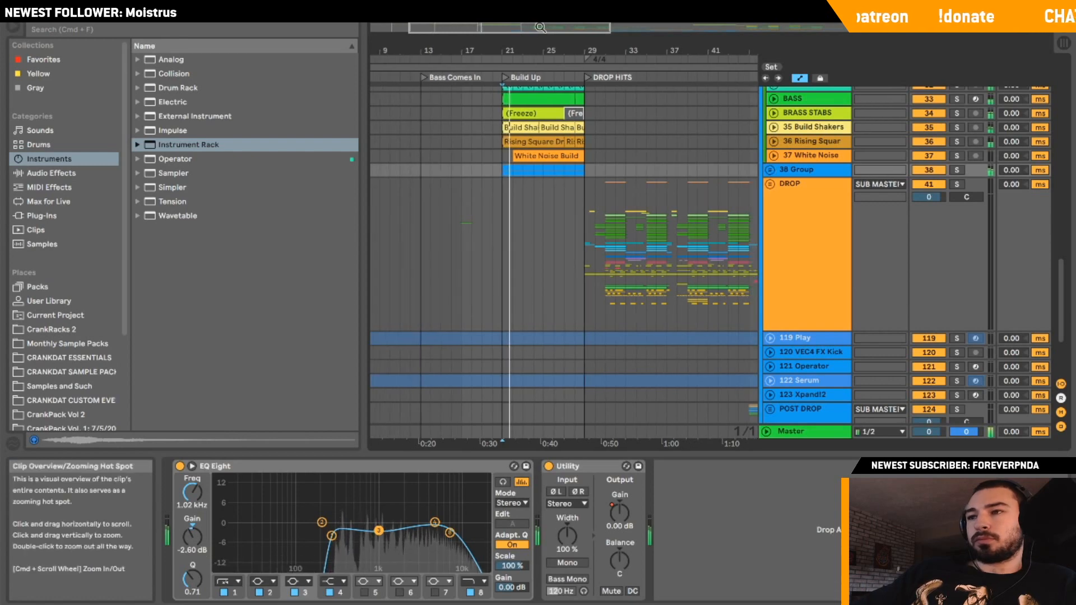
Unfold the 31 CRANKDAT S track to show its automation lanes, solo it and stop playback.
{"action": "scroll", "coordinate": [615, 208], "scroll_direction": "up", "scroll_amount": 7}
{"action": "scroll", "coordinate": [613, 205], "scroll_direction": "left", "scroll_amount": 1}
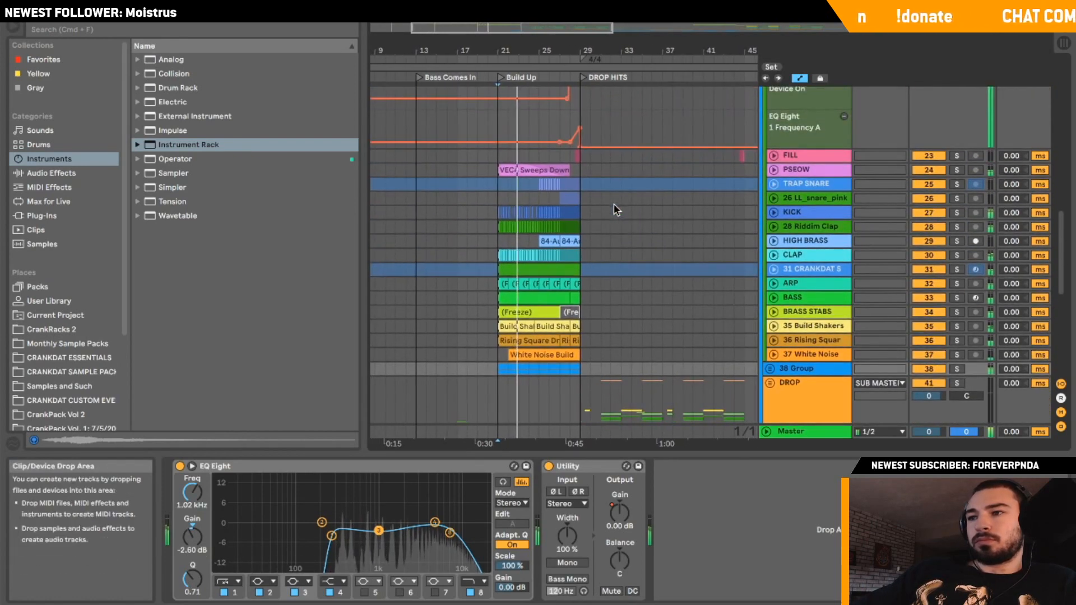
{"action": "left_click", "coordinate": [773, 270]}
{"action": "scroll", "coordinate": [670, 278], "scroll_direction": "down", "scroll_amount": 4}
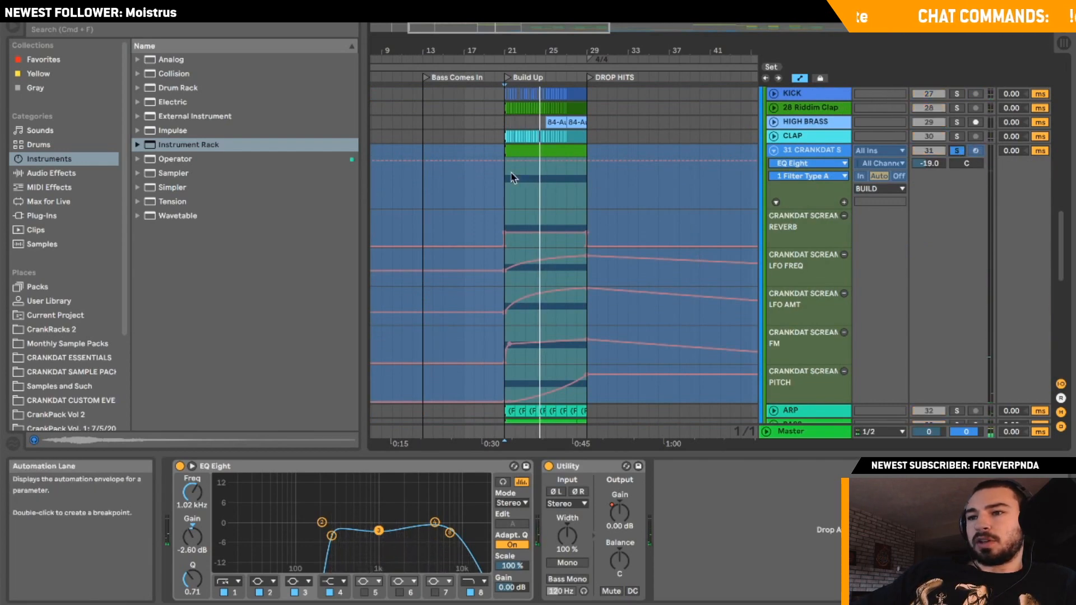
{"action": "left_click", "coordinate": [955, 150]}
{"action": "key", "text": "space"}
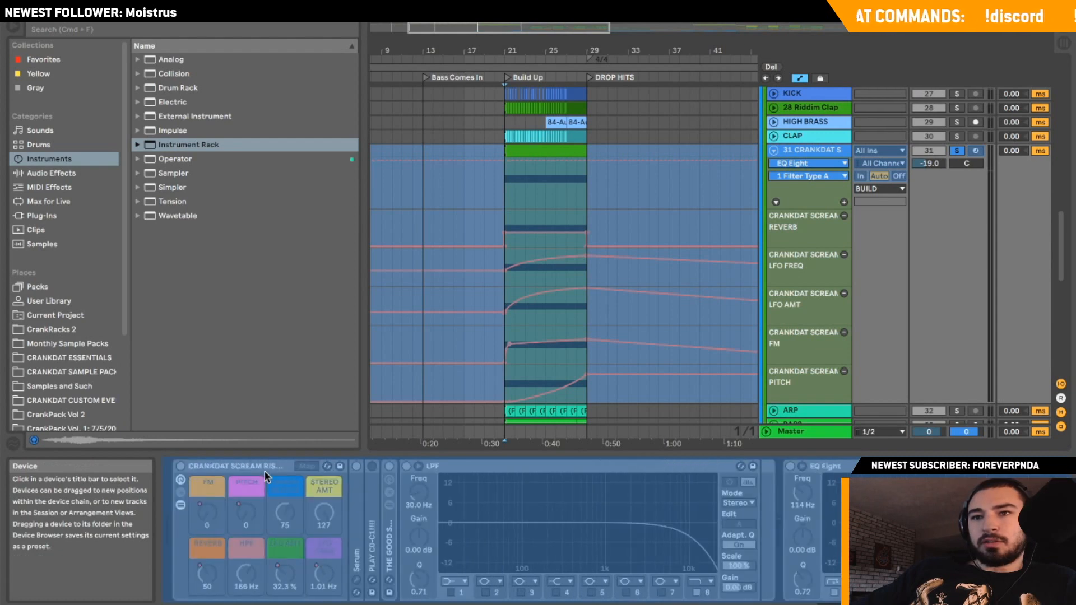
Locate CRANKDAT SCREAM RISE GENERATOR.adg in the CRANKRACKS folder of the CrankRacks 2 place.
{"action": "left_click", "coordinate": [51, 329]}
{"action": "left_click", "coordinate": [135, 94]}
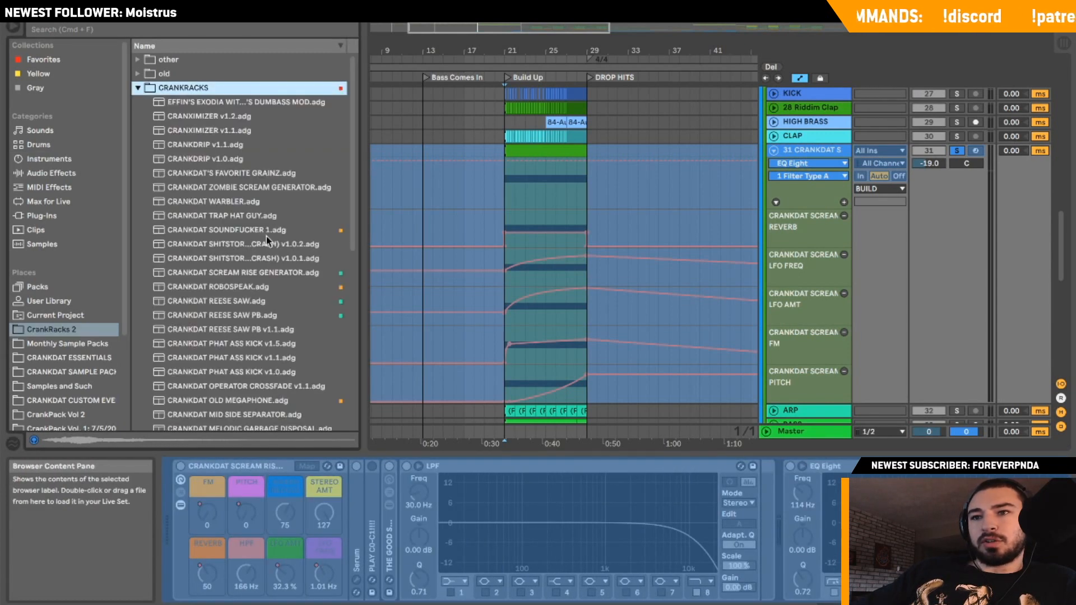
{"action": "scroll", "coordinate": [266, 237], "scroll_direction": "down", "scroll_amount": 10}
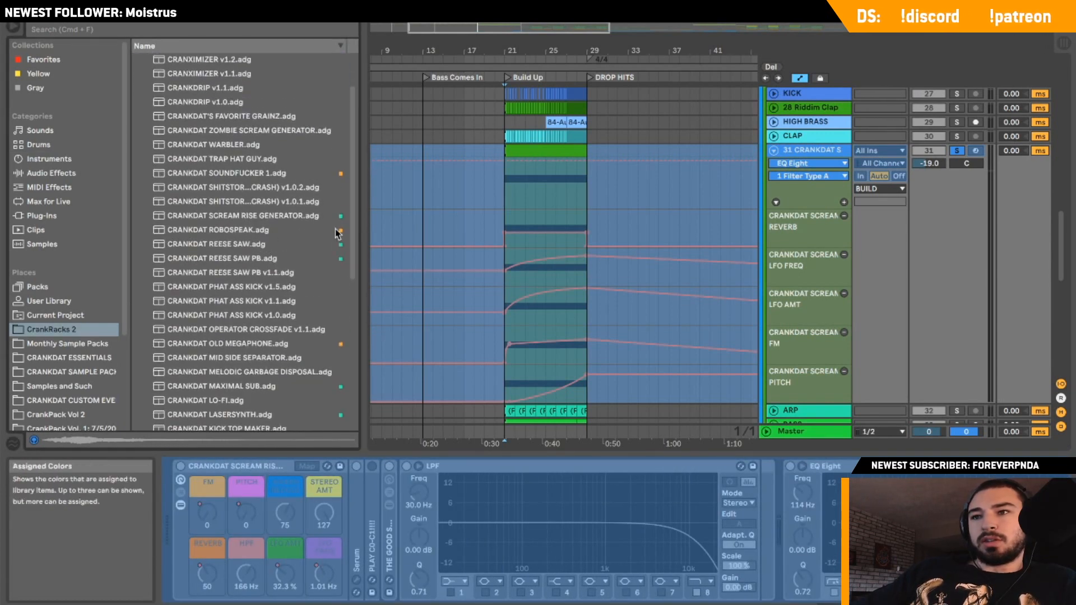
{"action": "left_click", "coordinate": [239, 217]}
Play the soloed 31 CRANKDAT S track from the start of the Build Up and unfreeze it.
{"action": "left_click", "coordinate": [506, 180]}
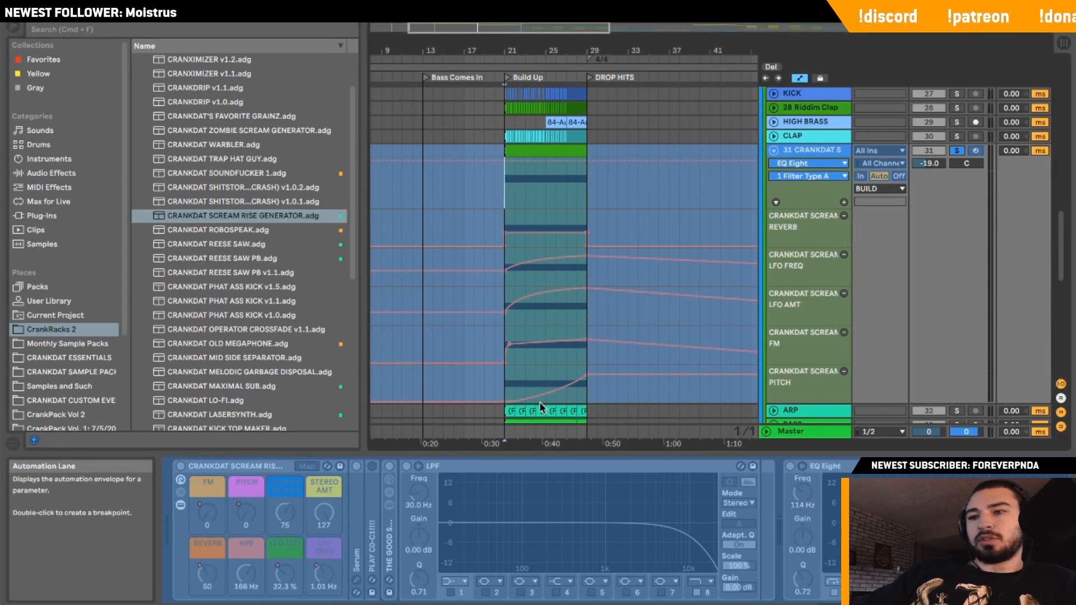
{"action": "right_click", "coordinate": [540, 154]}
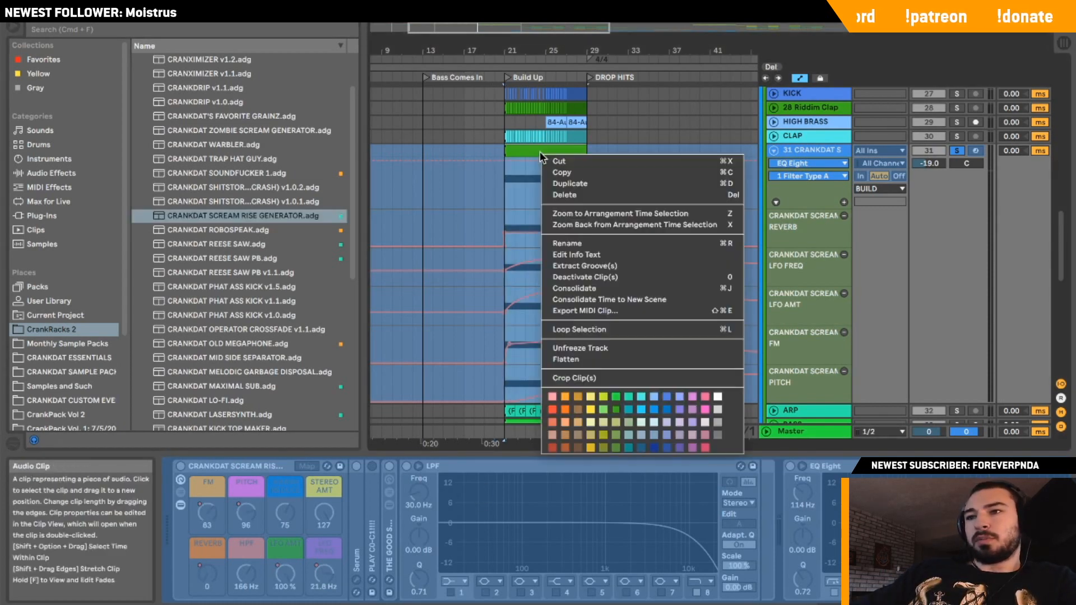
{"action": "left_click", "coordinate": [513, 201]}
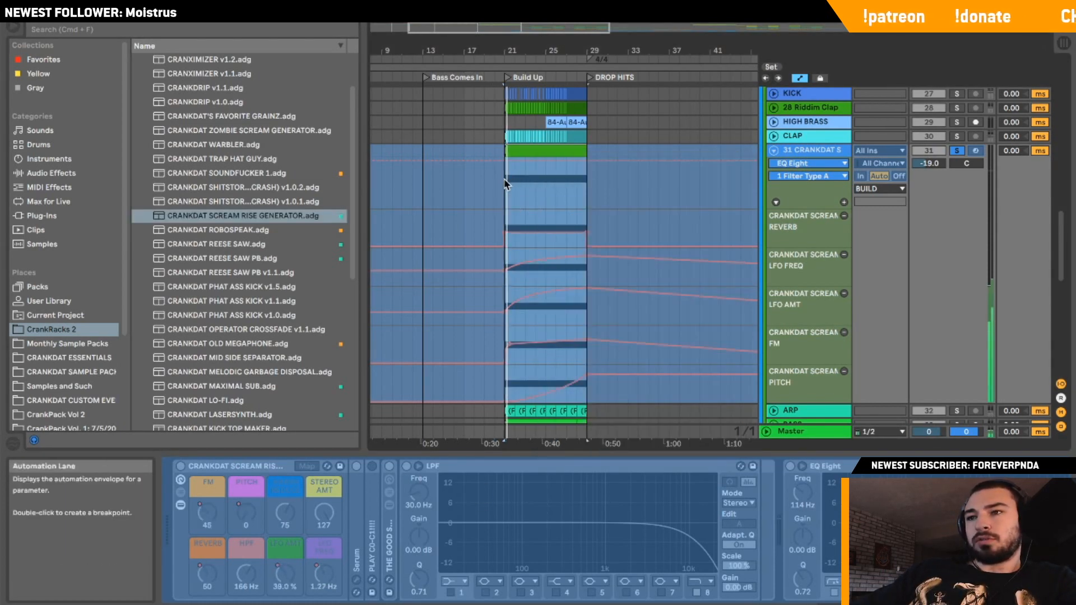
{"action": "right_click", "coordinate": [548, 147]}
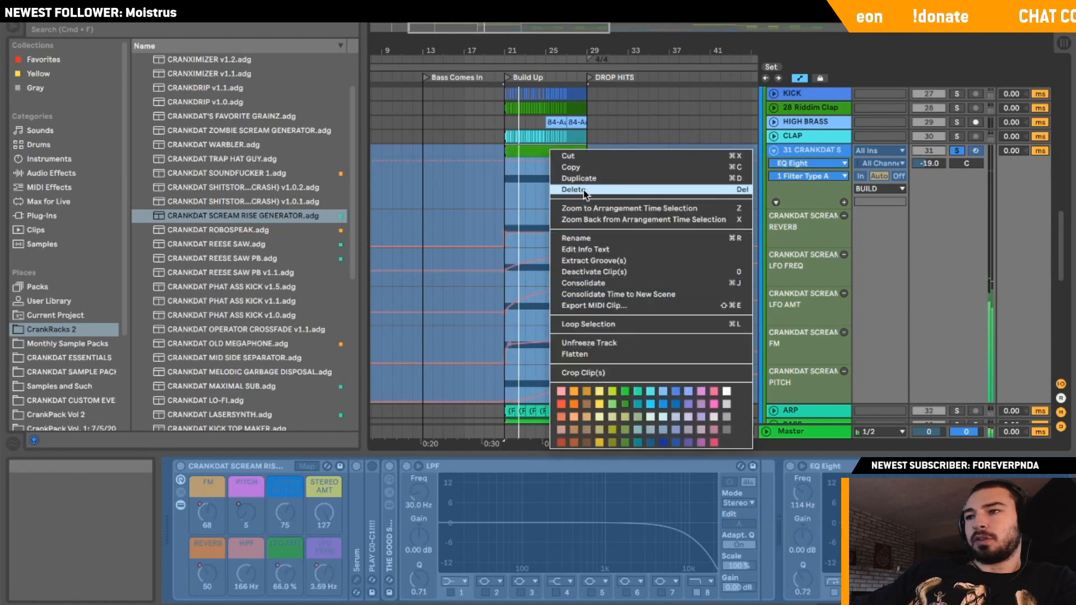
{"action": "left_click", "coordinate": [530, 235]}
{"action": "right_click", "coordinate": [819, 153]}
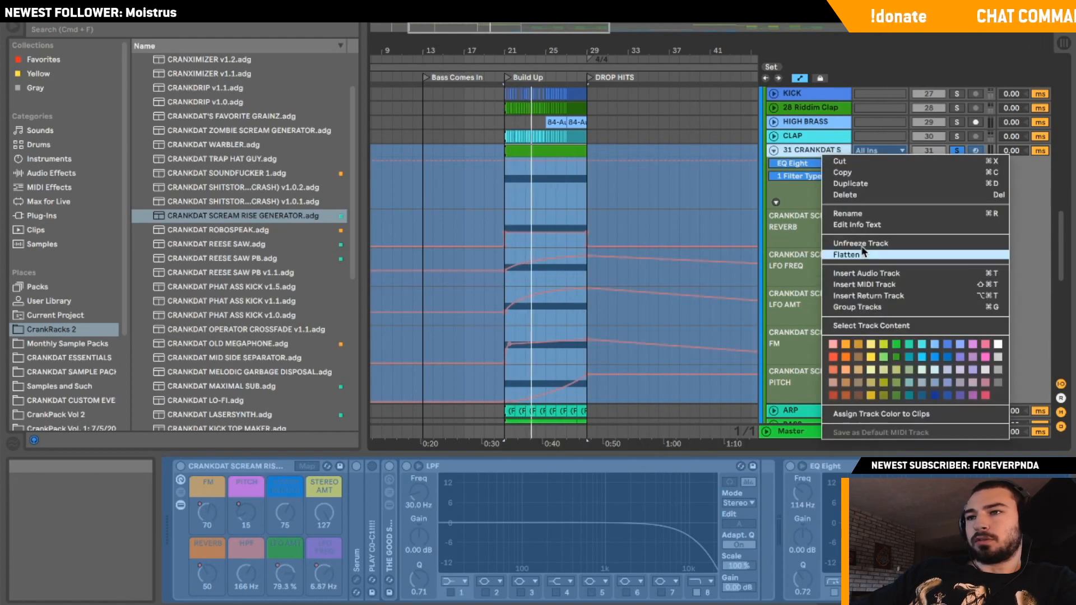
{"action": "left_click", "coordinate": [846, 251]}
Play the soloed scream riser through the Build Up and examine its reverb, LFO, FM and pitch automation against the rack macros.
{"action": "left_click_drag", "start_coordinate": [479, 28], "coordinate": [479, 79]}
{"action": "key", "text": "space"}
{"action": "key", "text": "space"}
{"action": "scroll", "coordinate": [654, 217], "scroll_direction": "down", "scroll_amount": 3}
{"action": "scroll", "coordinate": [654, 217], "scroll_direction": "right", "scroll_amount": 3}
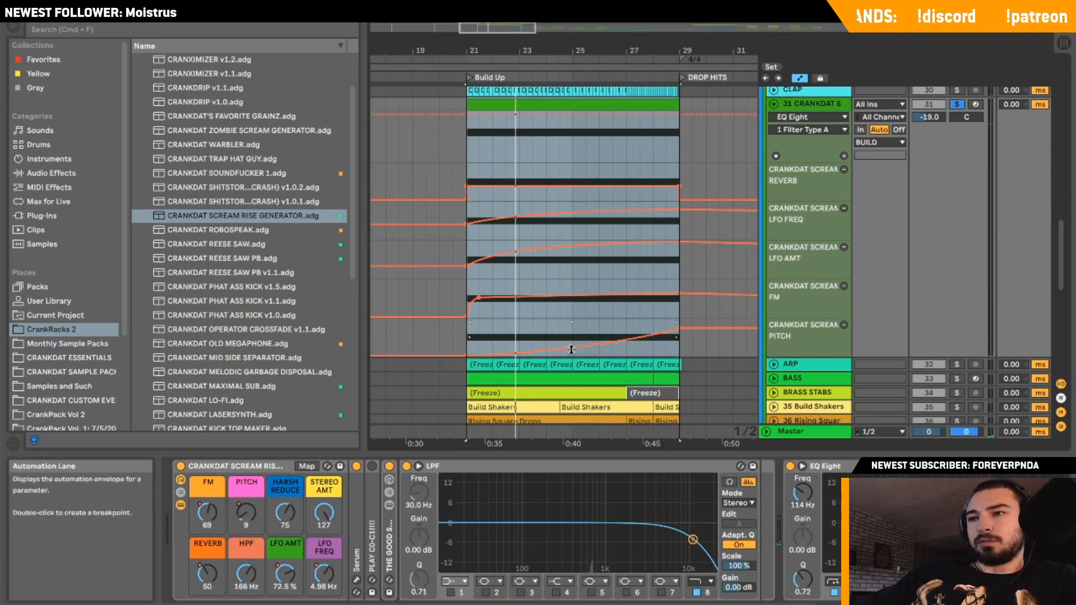
{"action": "key", "text": "space"}
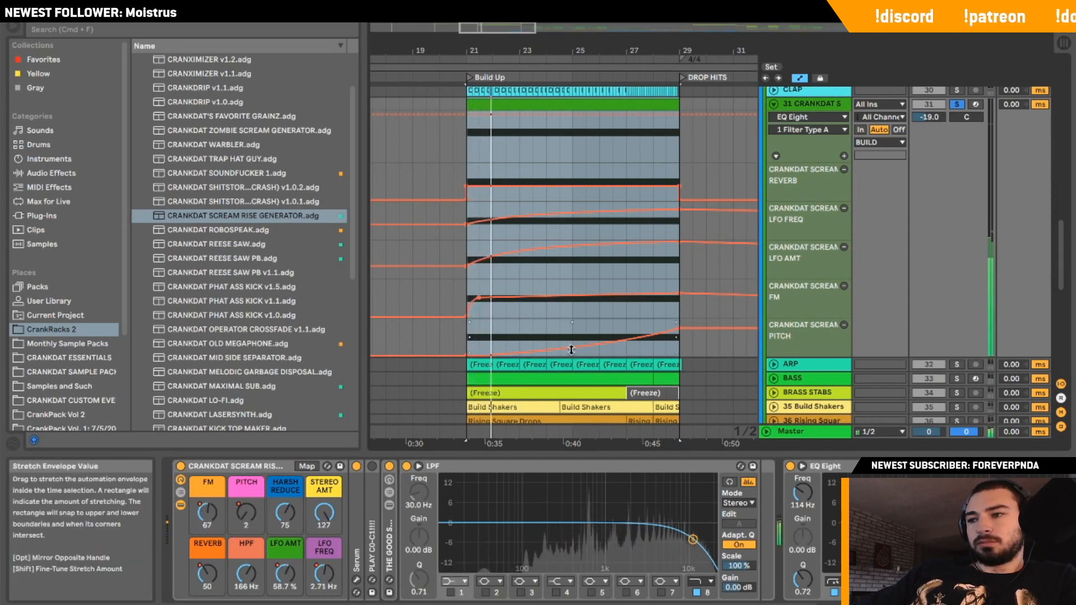
{"action": "scroll", "coordinate": [569, 346], "scroll_direction": "right", "scroll_amount": 3}
{"action": "scroll", "coordinate": [575, 348], "scroll_direction": "left", "scroll_amount": 2}
{"action": "scroll", "coordinate": [575, 348], "scroll_direction": "down", "scroll_amount": 1}
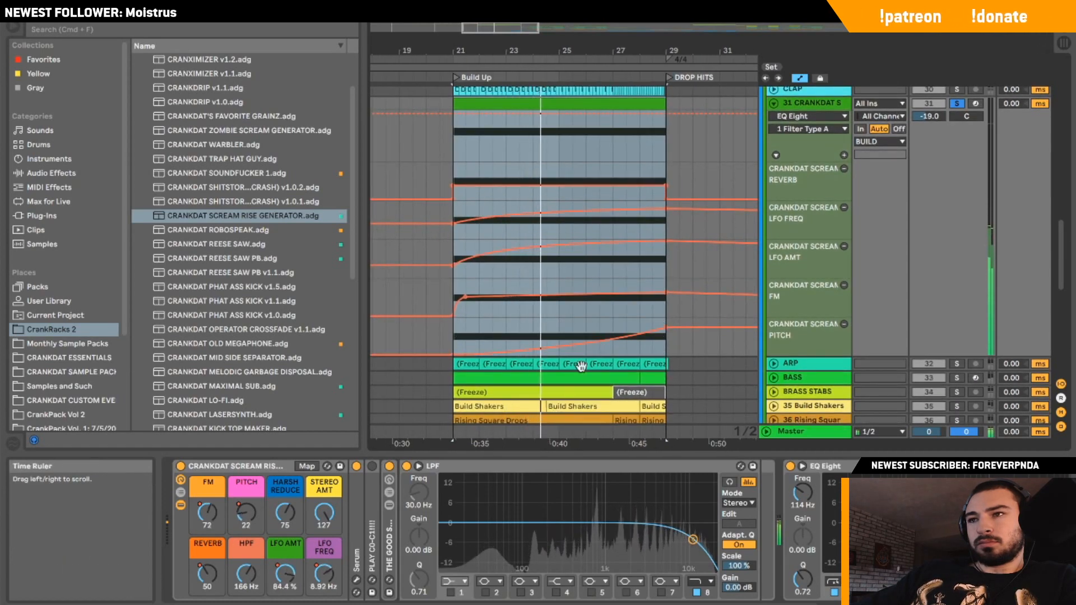
{"action": "left_click_drag", "start_coordinate": [634, 51], "coordinate": [593, 24]}
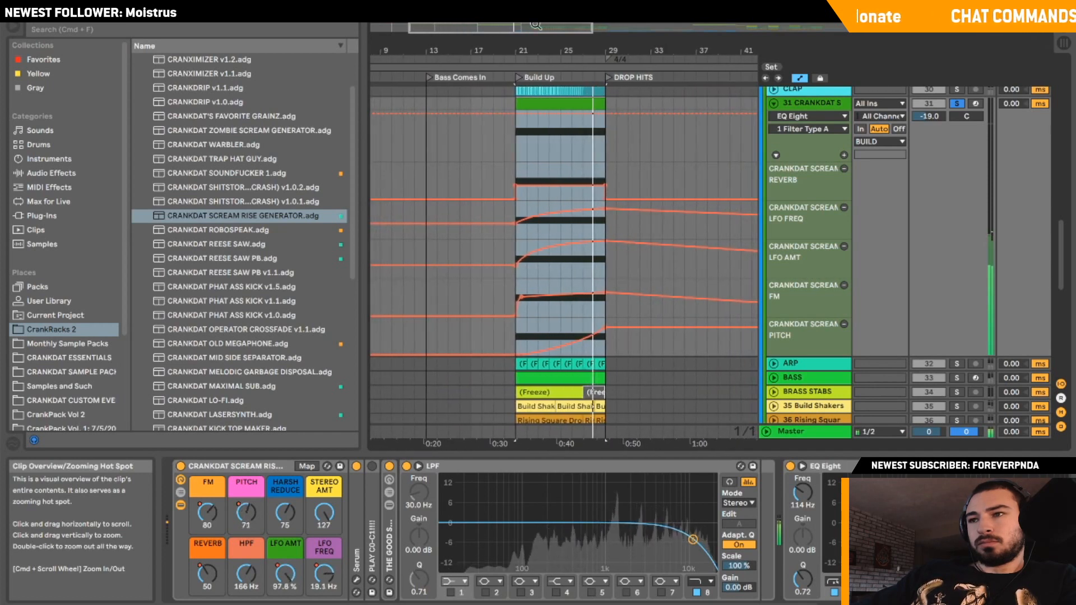
Fold the 31 CRANKDAT S track and unsolo it.
{"action": "left_click", "coordinate": [773, 102]}
{"action": "right_click", "coordinate": [958, 108]}
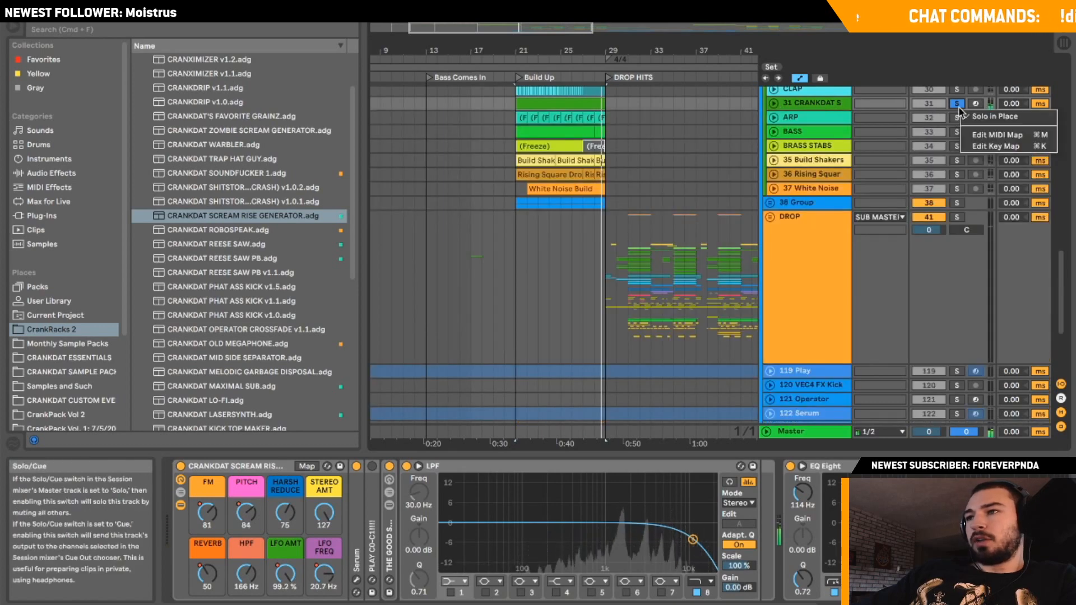
{"action": "left_click", "coordinate": [843, 102]}
{"action": "left_click", "coordinate": [957, 103]}
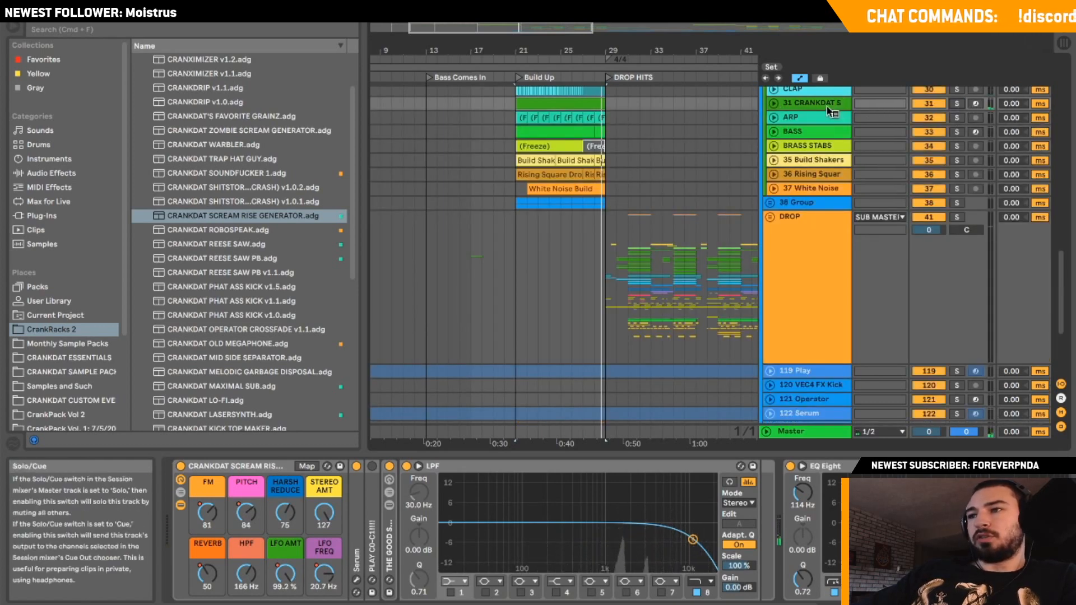
Freeze the 31 CRANKDAT S track.
{"action": "right_click", "coordinate": [826, 107]}
{"action": "left_click", "coordinate": [866, 215]}
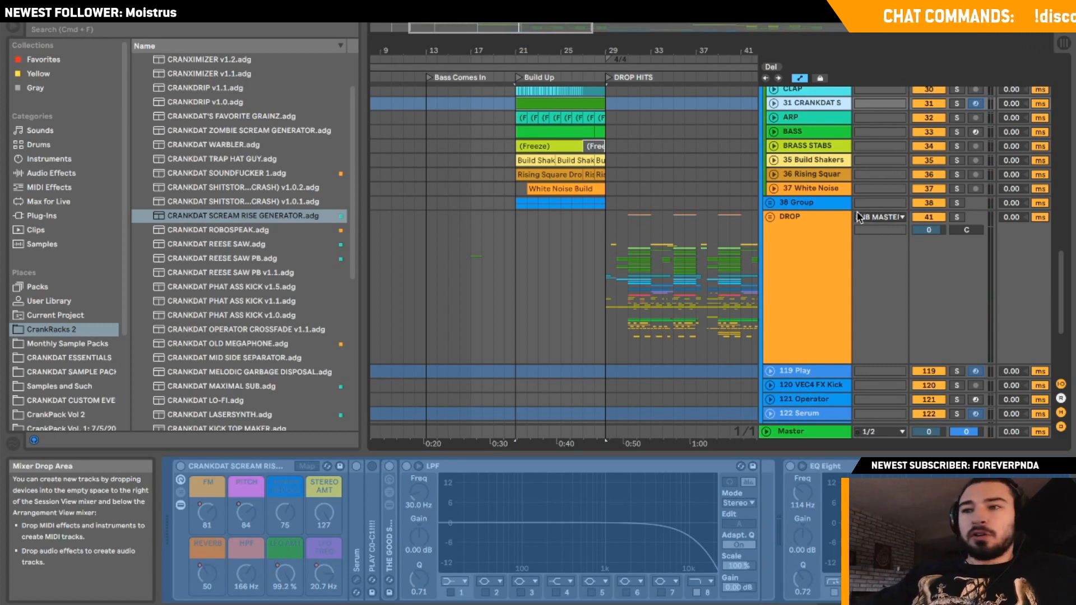
Fold the BUILD group together with its automation lanes.
{"action": "scroll", "coordinate": [867, 225], "scroll_direction": "up", "scroll_amount": 5}
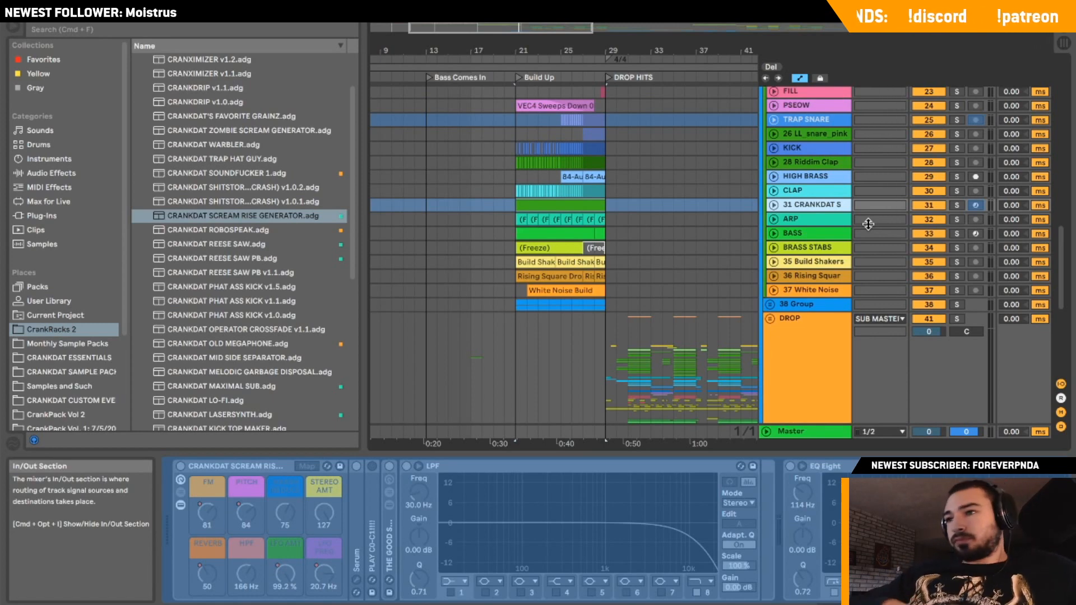
{"action": "scroll", "coordinate": [868, 224], "scroll_direction": "up", "scroll_amount": 10}
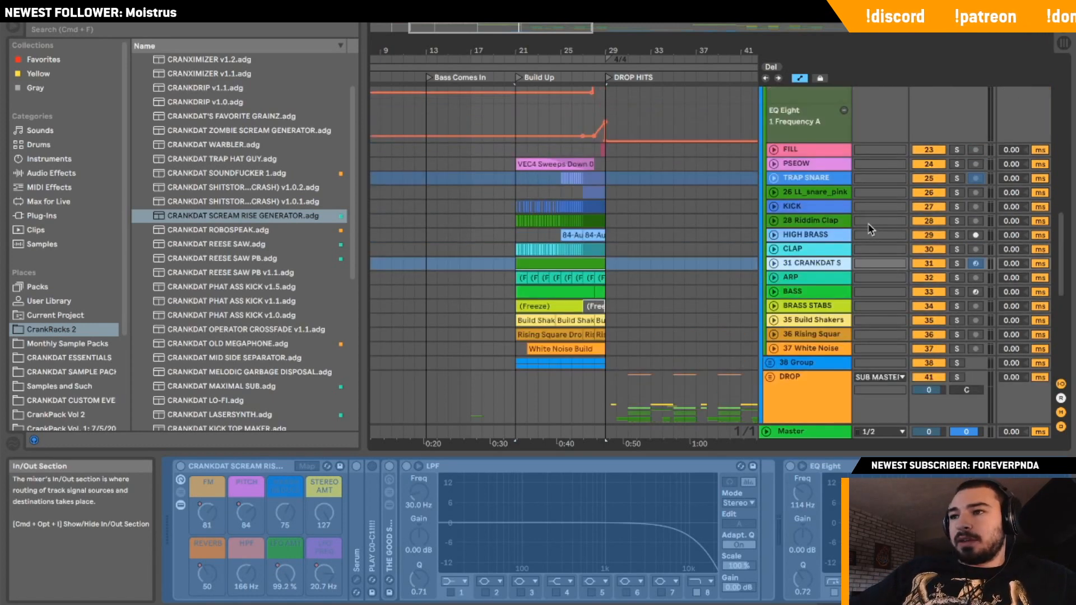
{"action": "left_click", "coordinate": [773, 202]}
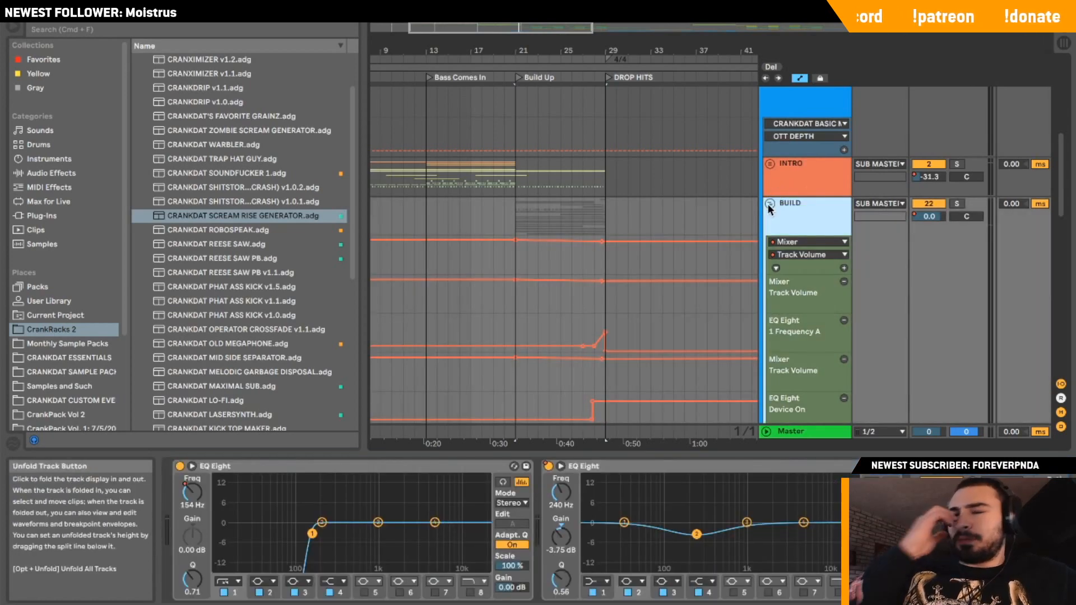
{"action": "left_click", "coordinate": [769, 204]}
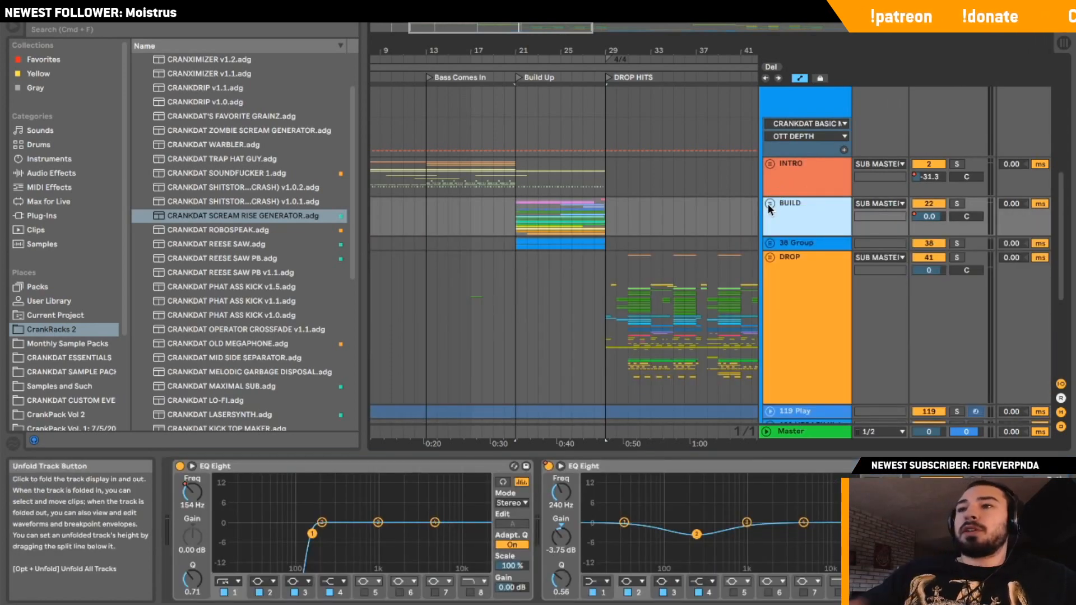
Play the arrangement from near the end of the Build Up, leading into DROP HITS.
{"action": "left_click", "coordinate": [518, 227]}
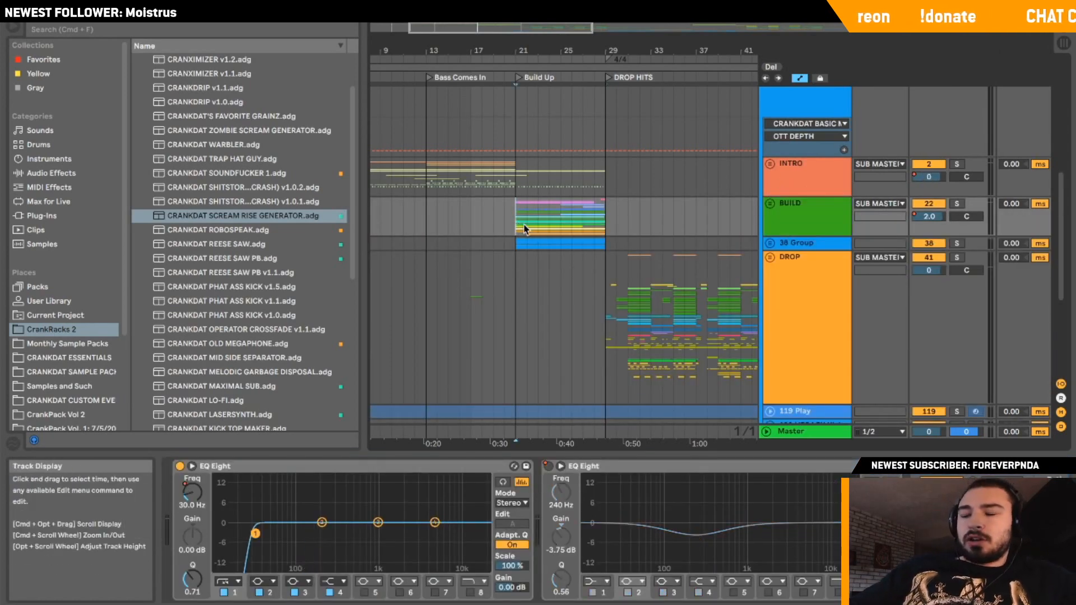
{"action": "left_click", "coordinate": [583, 233]}
{"action": "key", "text": "space"}
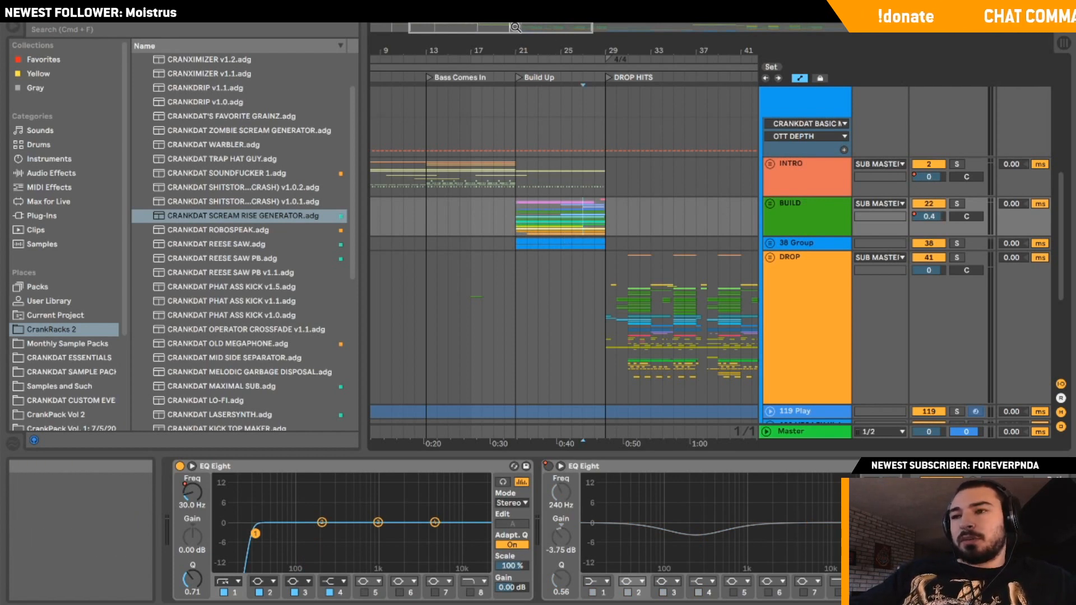
{"action": "mouse_move", "coordinate": [514, 28]}
{"action": "left_mouse_down"}
{"action": "mouse_move", "coordinate": [514, 53]}
{"action": "mouse_move", "coordinate": [508, 25]}
{"action": "left_mouse_up"}
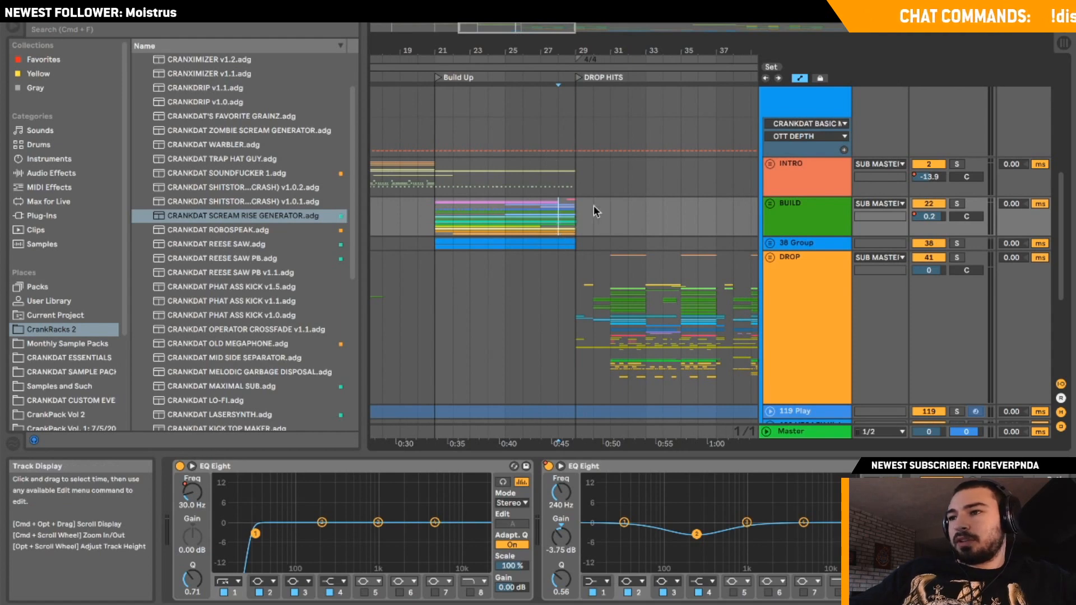
Play the last bars of the Build Up into the start of the drop, and stop playback.
{"action": "scroll", "coordinate": [592, 247], "scroll_direction": "down", "scroll_amount": 5}
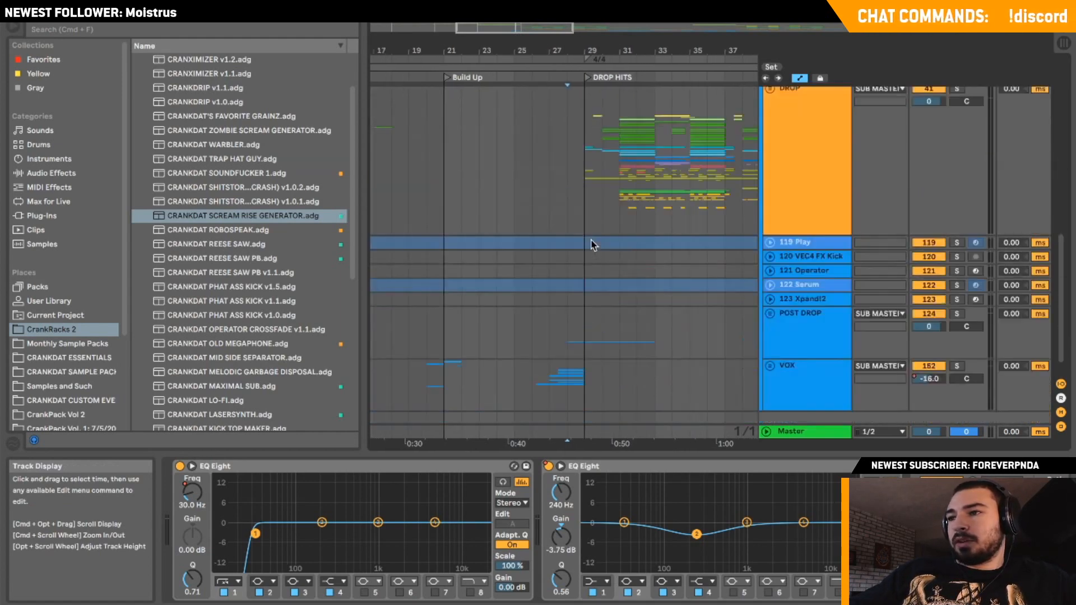
{"action": "scroll", "coordinate": [591, 241], "scroll_direction": "up", "scroll_amount": 10}
{"action": "scroll", "coordinate": [592, 246], "scroll_direction": "down", "scroll_amount": 5}
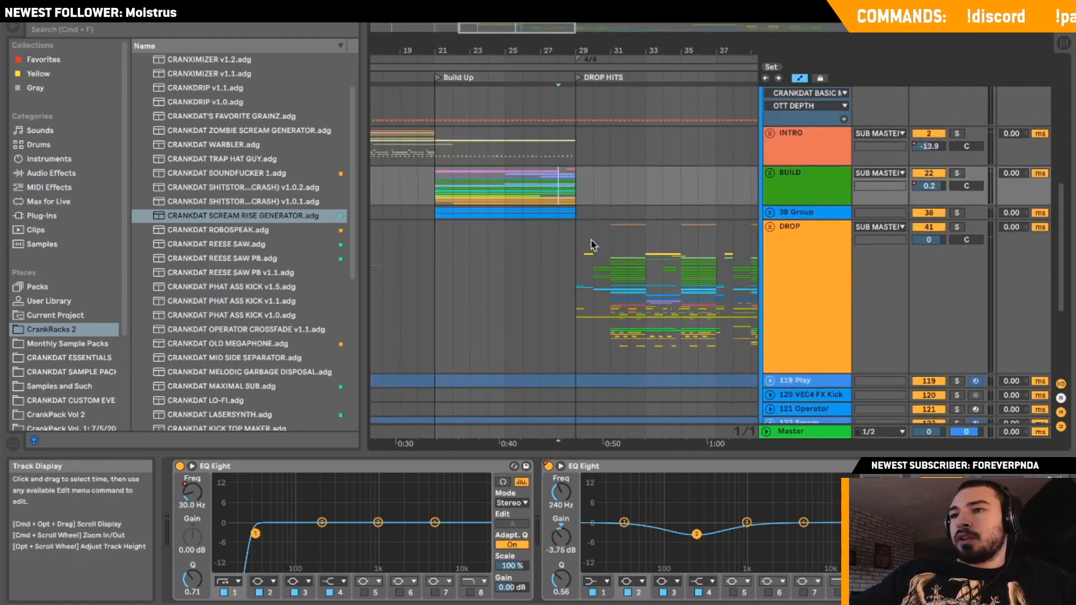
{"action": "key", "text": "space"}
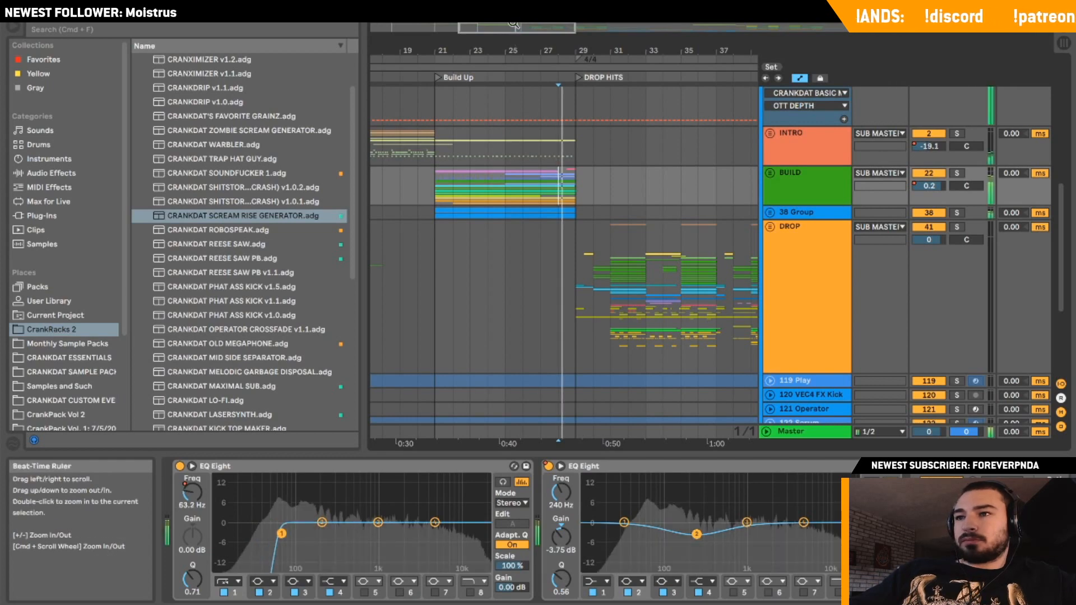
{"action": "left_click_drag", "start_coordinate": [513, 24], "coordinate": [514, 28]}
{"action": "scroll", "coordinate": [564, 173], "scroll_direction": "down", "scroll_amount": 5}
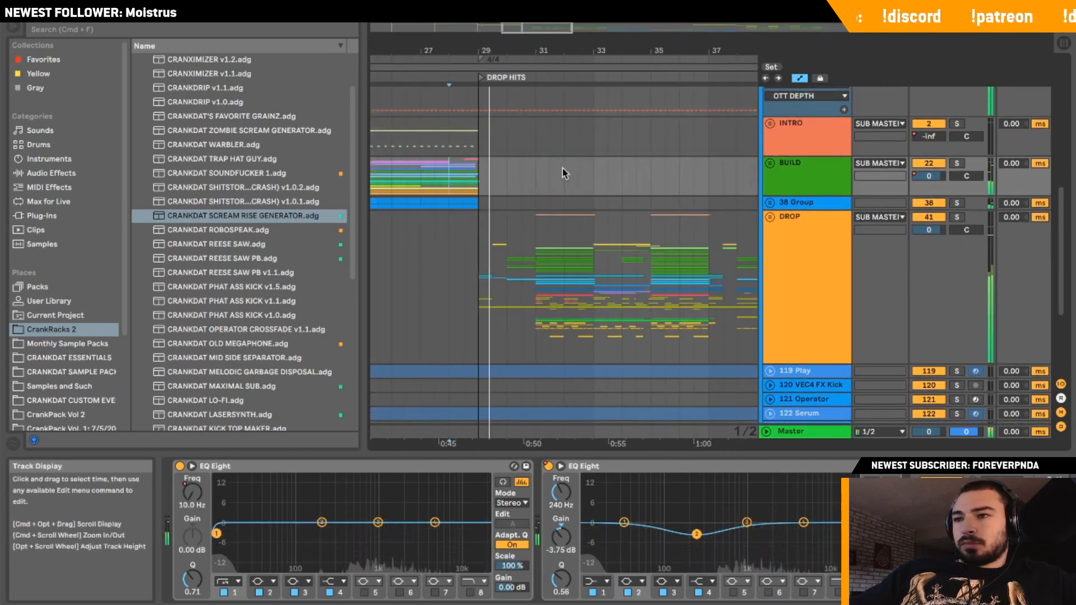
{"action": "key", "text": "space"}
Unfold the VOX group and audition it in solo through the end of the Build Up.
{"action": "left_click", "coordinate": [522, 366]}
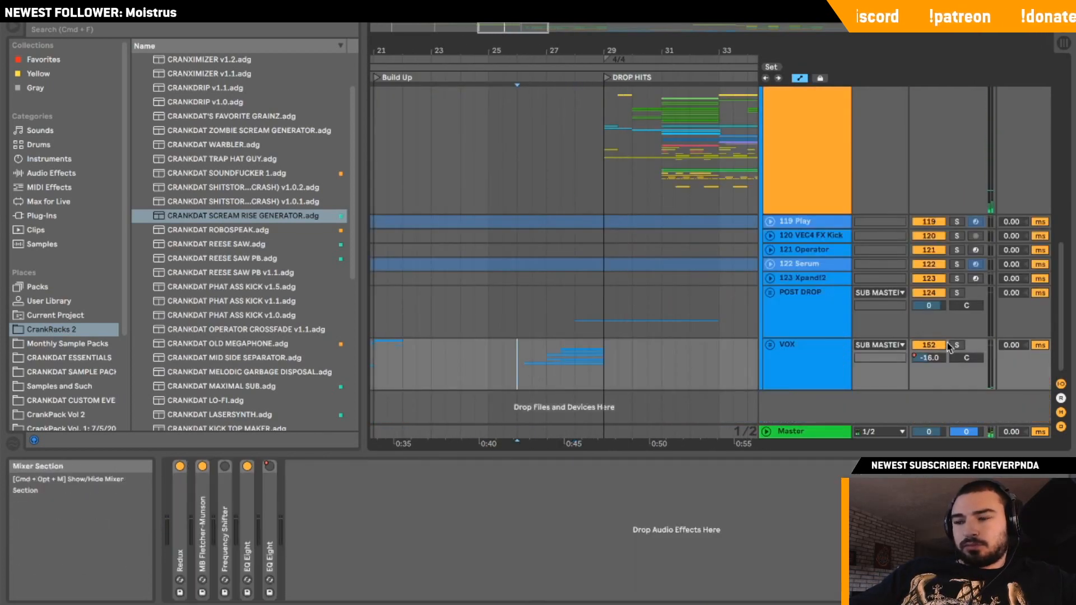
{"action": "left_click", "coordinate": [956, 345]}
{"action": "key", "text": "space"}
{"action": "left_click", "coordinate": [770, 345]}
{"action": "scroll", "coordinate": [707, 344], "scroll_direction": "down", "scroll_amount": 8}
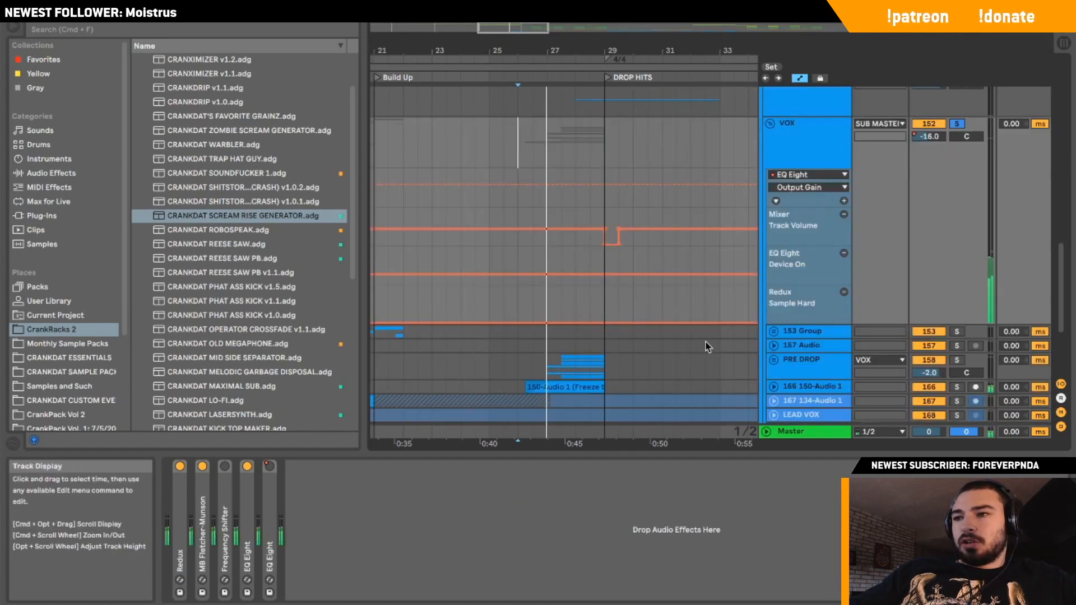
{"action": "key", "text": "space"}
{"action": "scroll", "coordinate": [953, 241], "scroll_direction": "up", "scroll_amount": 6}
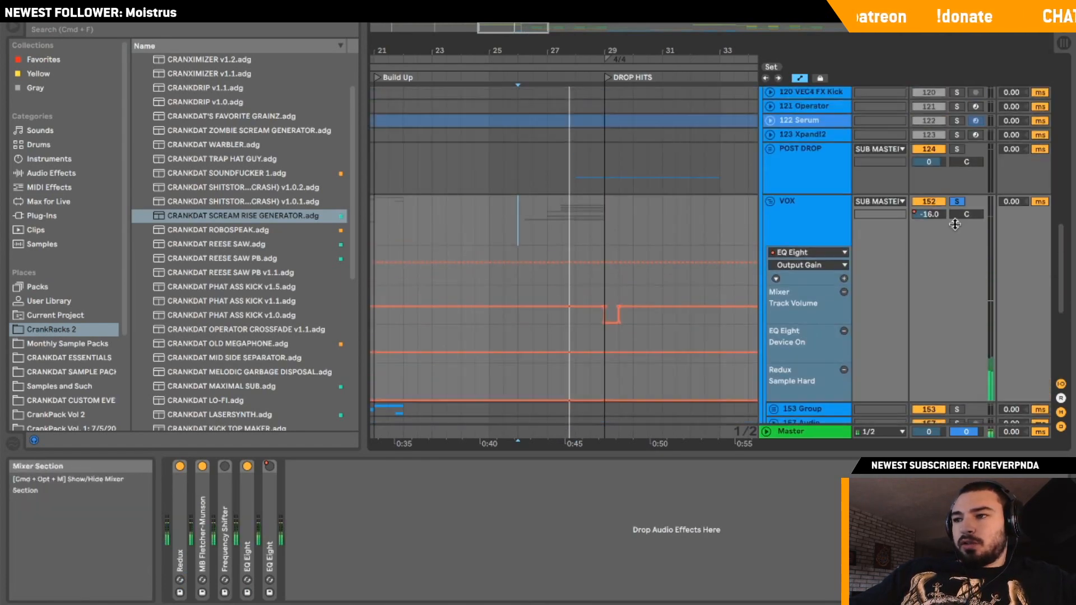
{"action": "left_click", "coordinate": [957, 201]}
Unfold the 166 150-Audio 1 track in the VOX group and solo it.
{"action": "scroll", "coordinate": [957, 224], "scroll_direction": "down", "scroll_amount": 7}
{"action": "left_click", "coordinate": [774, 240]}
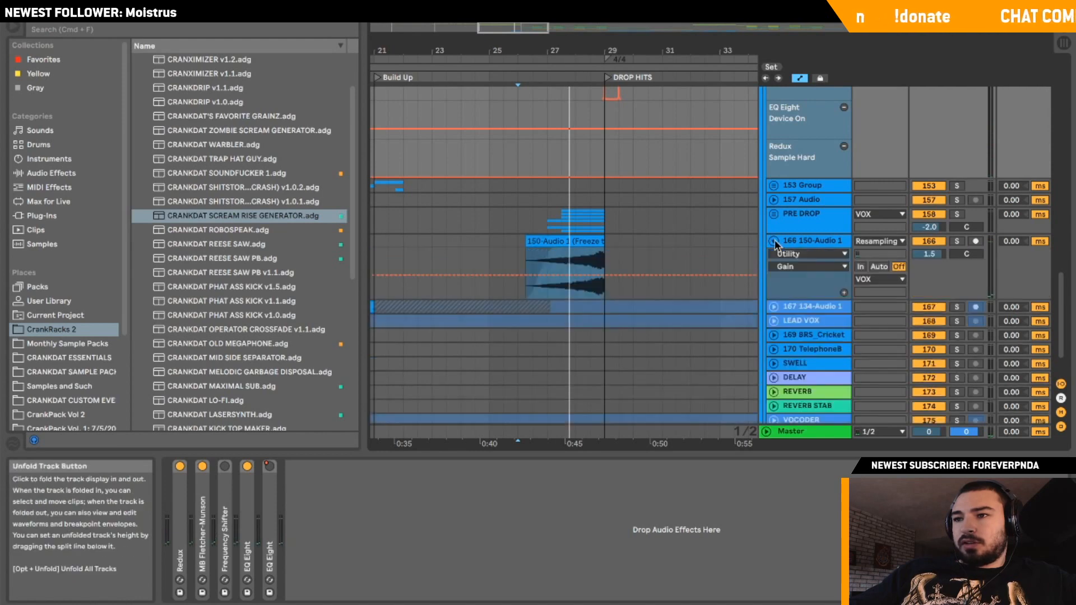
{"action": "left_click", "coordinate": [560, 257]}
{"action": "left_click", "coordinate": [957, 241]}
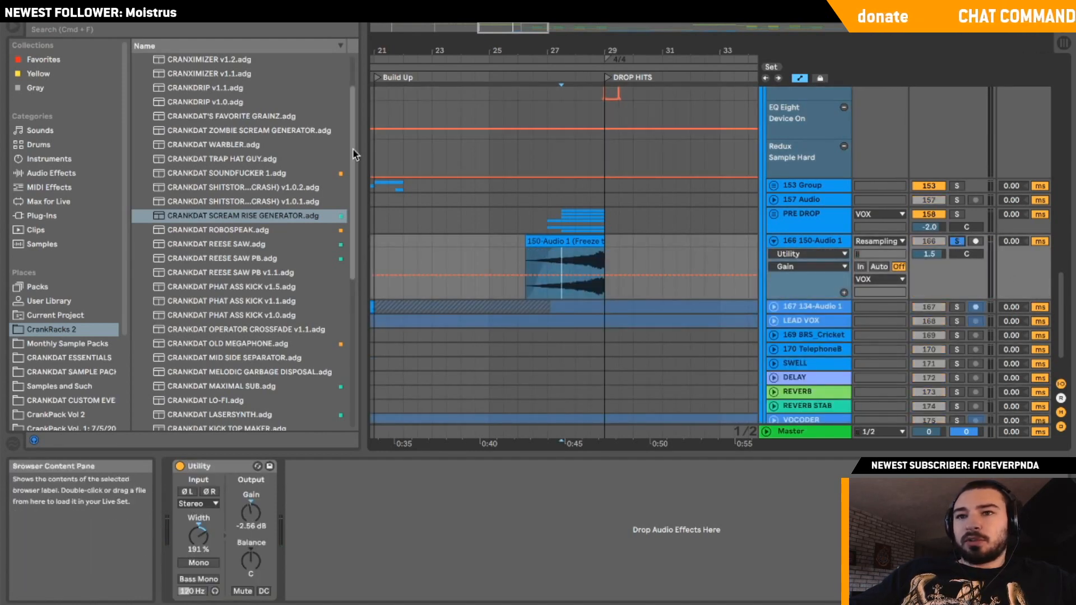
Locate Multiband Dynamics among the audio effects and check its presets.
{"action": "left_click", "coordinate": [51, 173]}
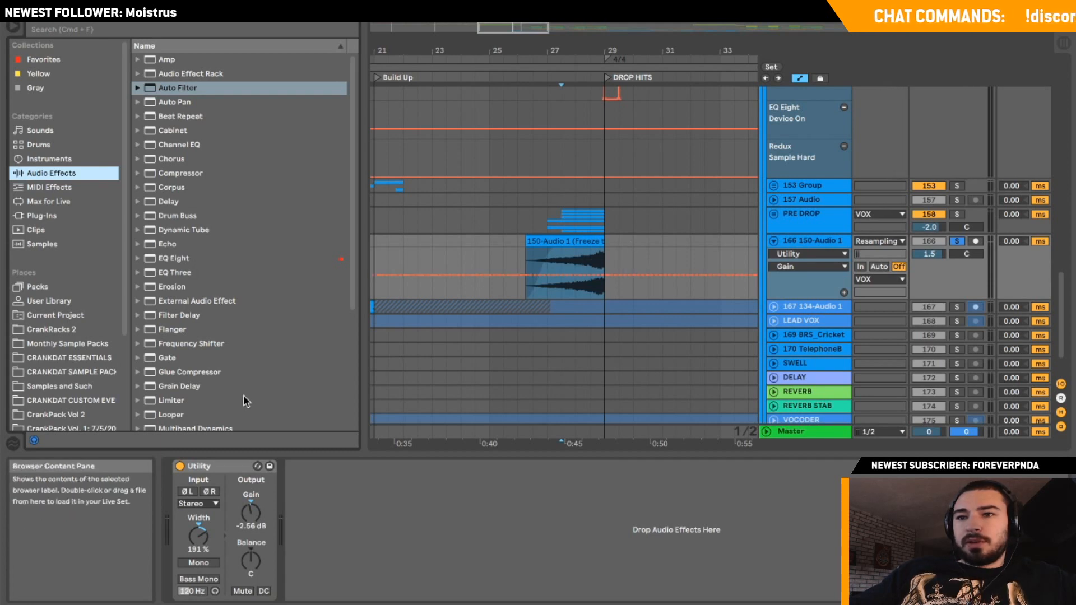
{"action": "scroll", "coordinate": [243, 396], "scroll_direction": "down", "scroll_amount": 5}
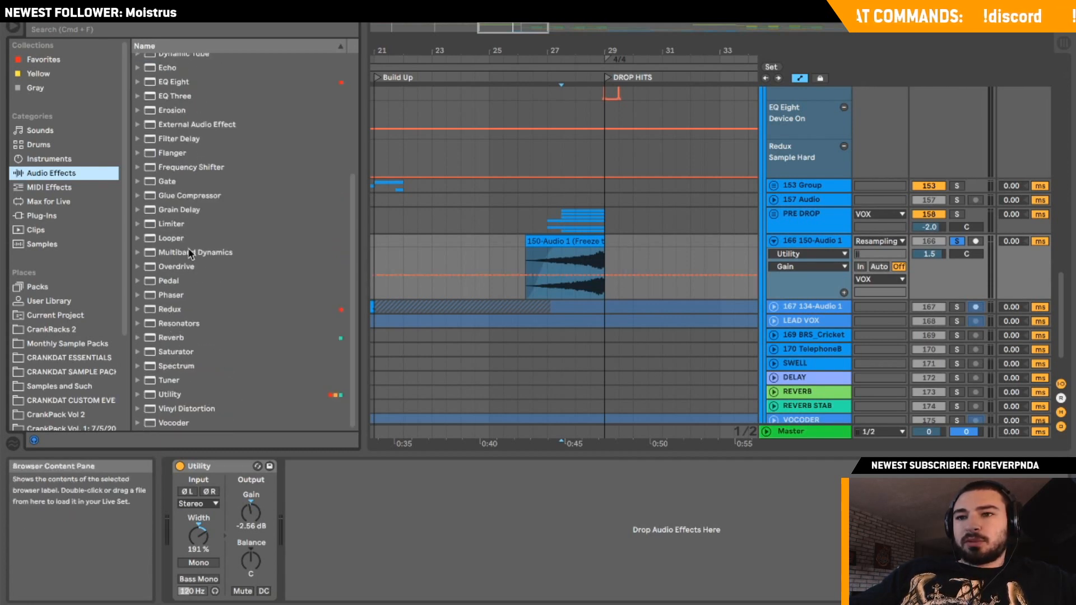
{"action": "left_click", "coordinate": [139, 253]}
{"action": "left_click", "coordinate": [139, 254]}
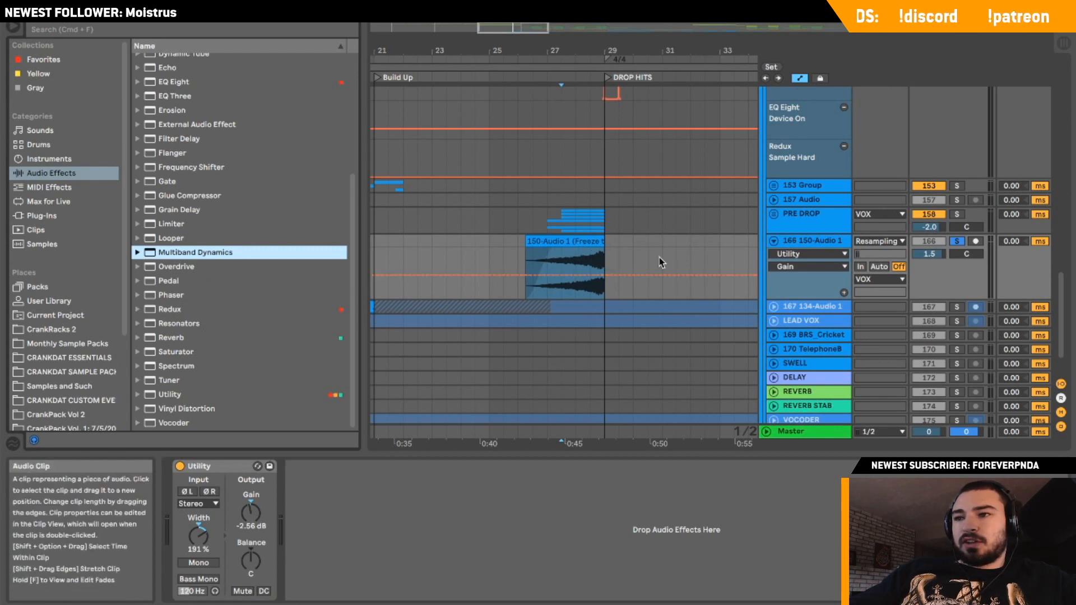
Play the soloed 150-Audio 1 clip from its start, then unsolo and fold its track.
{"action": "left_click", "coordinate": [603, 258]}
{"action": "left_click", "coordinate": [575, 242]}
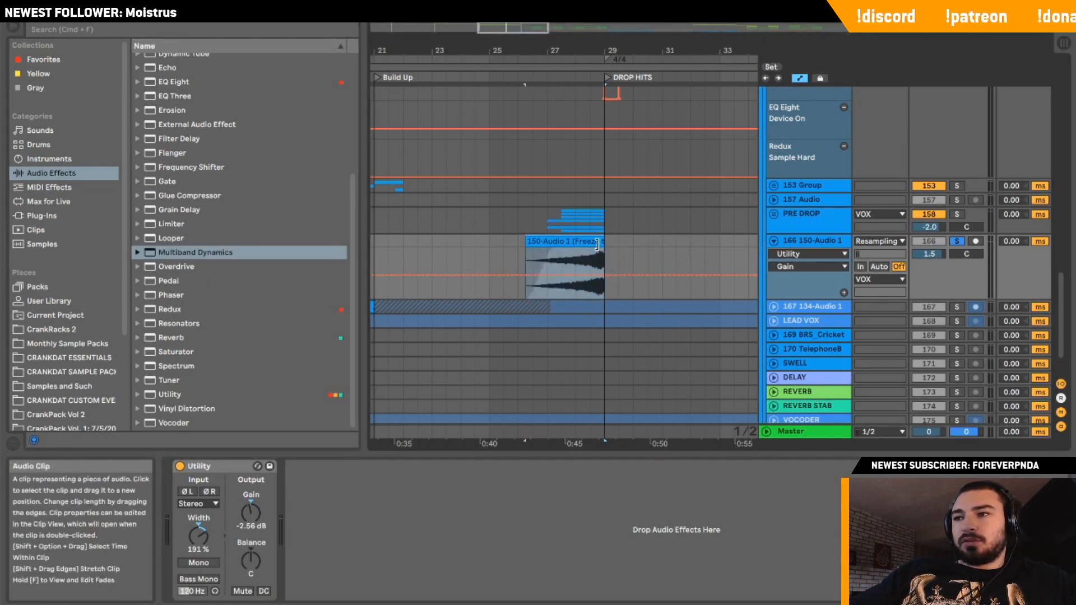
{"action": "key", "text": "space"}
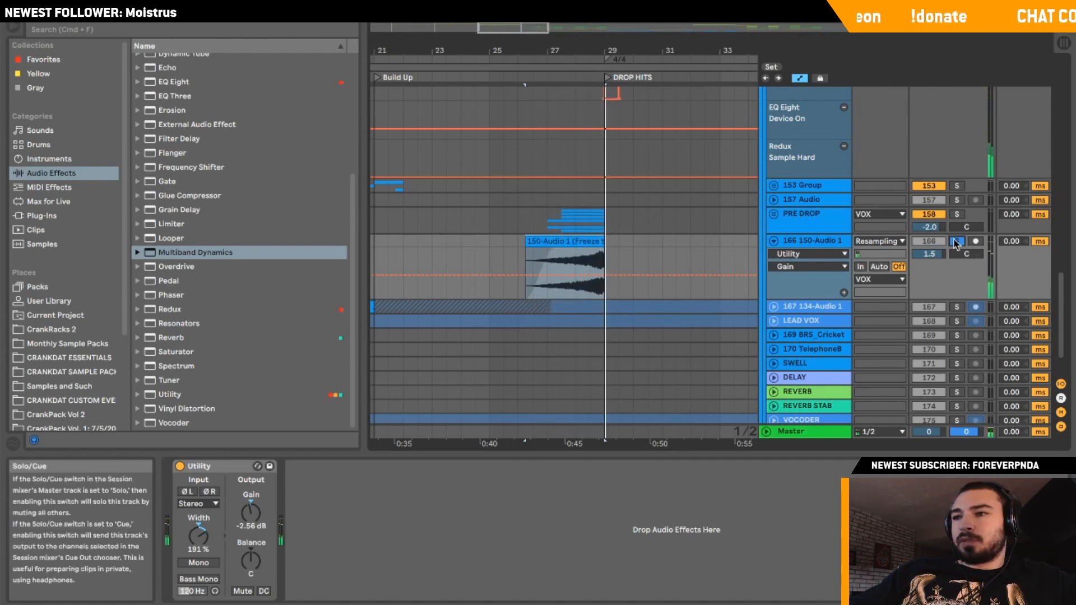
{"action": "left_click", "coordinate": [773, 241]}
Unfold the PRE DROP group and audition it in solo from bar 27 up to the drop.
{"action": "left_click", "coordinate": [773, 213]}
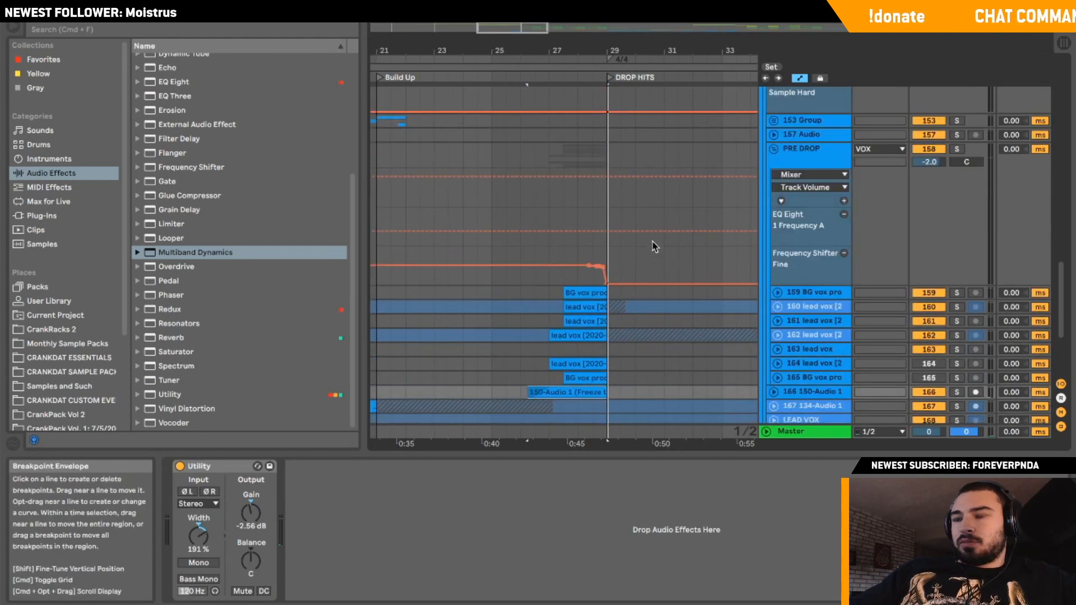
{"action": "scroll", "coordinate": [654, 243], "scroll_direction": "down", "scroll_amount": 3}
{"action": "left_click", "coordinate": [957, 107]}
{"action": "key", "text": "space"}
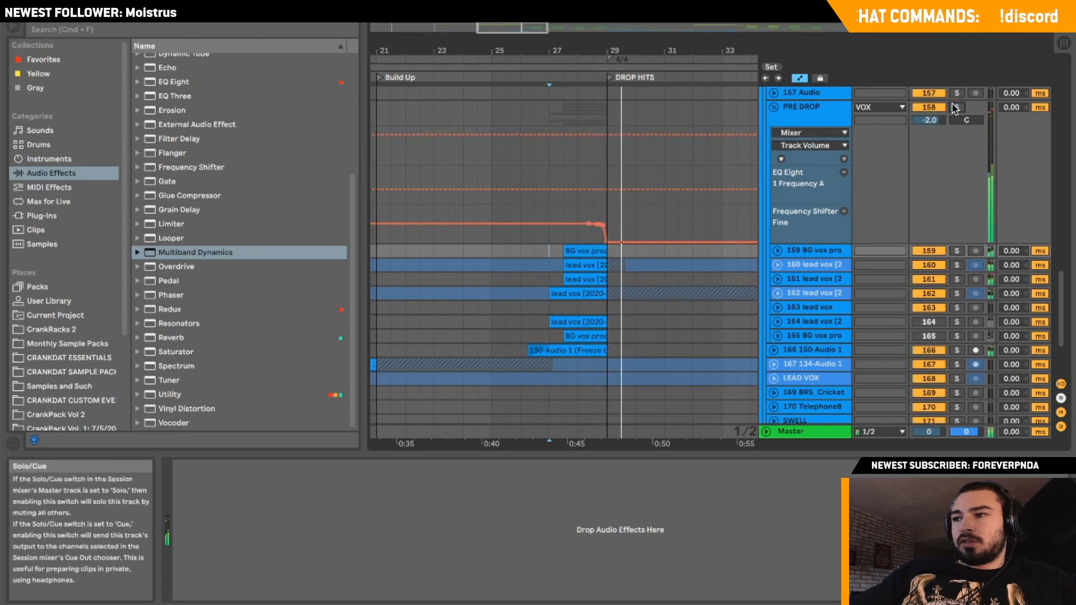
{"action": "left_click", "coordinate": [956, 108]}
Audition the 159 BG vox track in solo and inspect its waveform, folding the track again.
{"action": "left_click", "coordinate": [952, 252]}
{"action": "key", "text": "space"}
{"action": "key", "text": "space"}
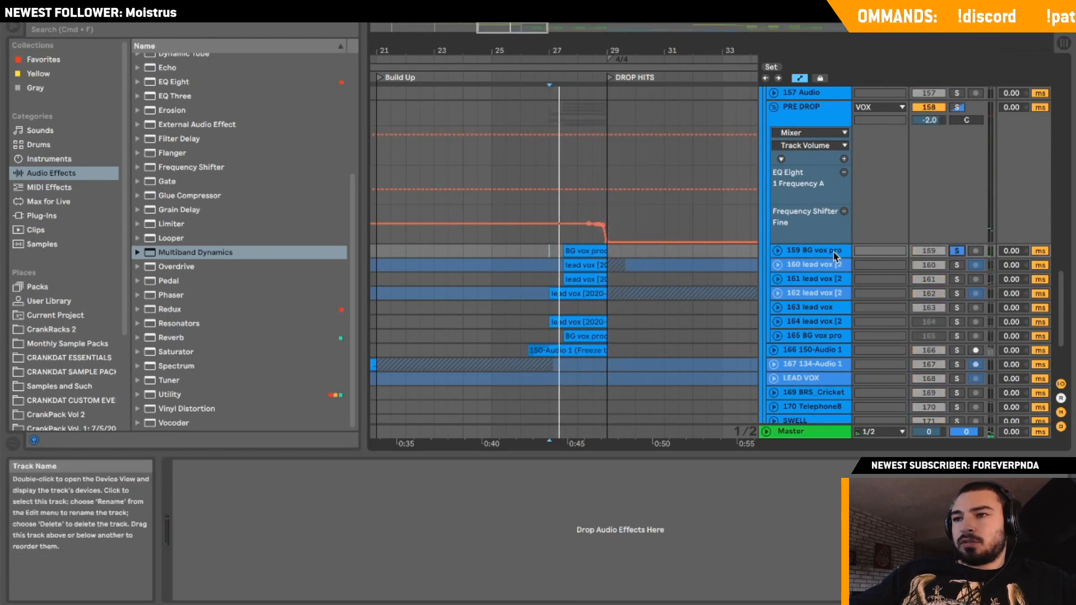
{"action": "left_click", "coordinate": [777, 251]}
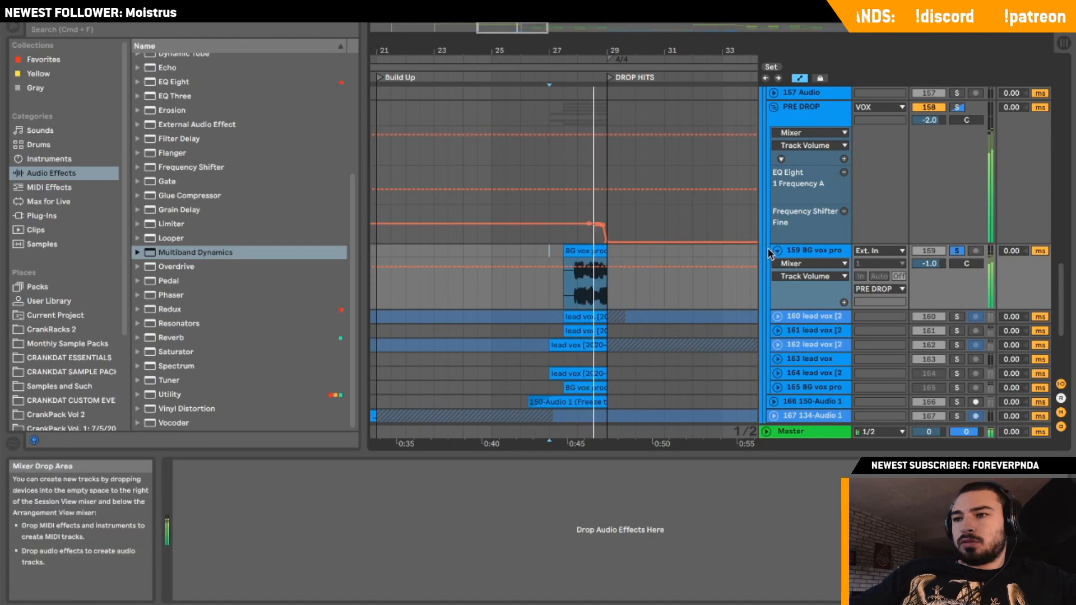
{"action": "left_click", "coordinate": [777, 250]}
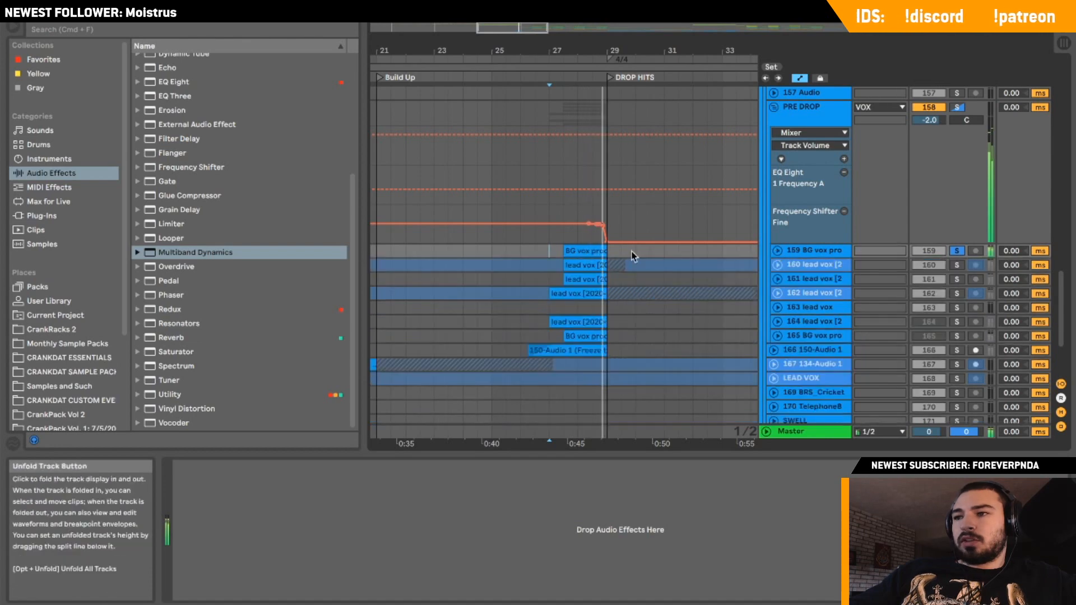
Audition the 160 lead vox track in solo and inspect its LittleAlterBoy automation lanes, folding and unsoloing it again.
{"action": "left_click", "coordinate": [957, 262]}
{"action": "scroll", "coordinate": [765, 330], "scroll_direction": "down", "scroll_amount": 3}
{"action": "scroll", "coordinate": [774, 354], "scroll_direction": "up", "scroll_amount": 4}
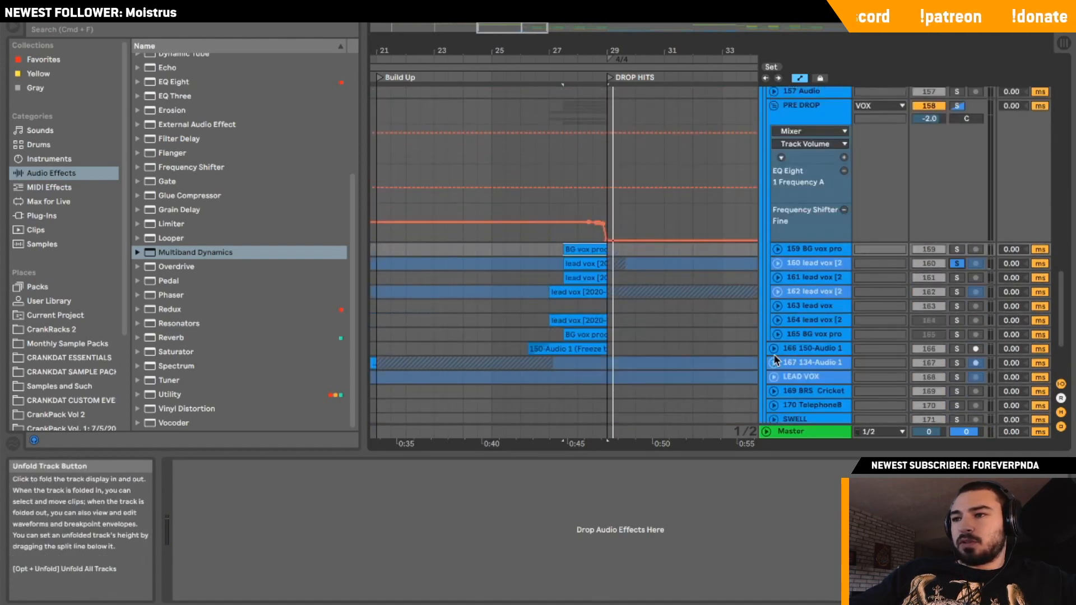
{"action": "left_click", "coordinate": [777, 270]}
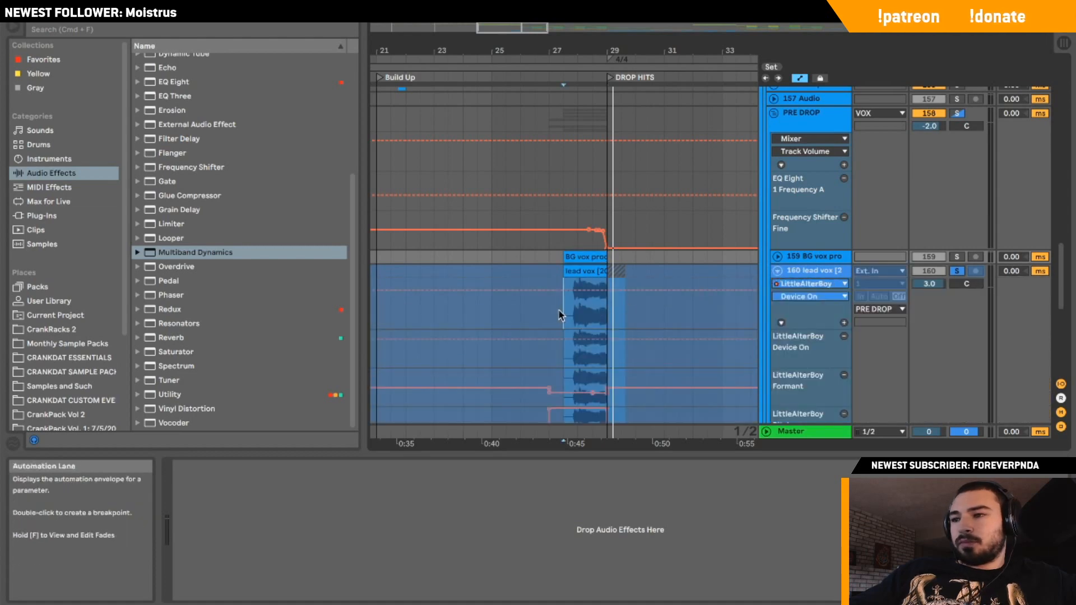
{"action": "left_click", "coordinate": [787, 273]}
{"action": "left_click", "coordinate": [778, 280]}
{"action": "left_click", "coordinate": [772, 277]}
{"action": "left_click", "coordinate": [777, 271]}
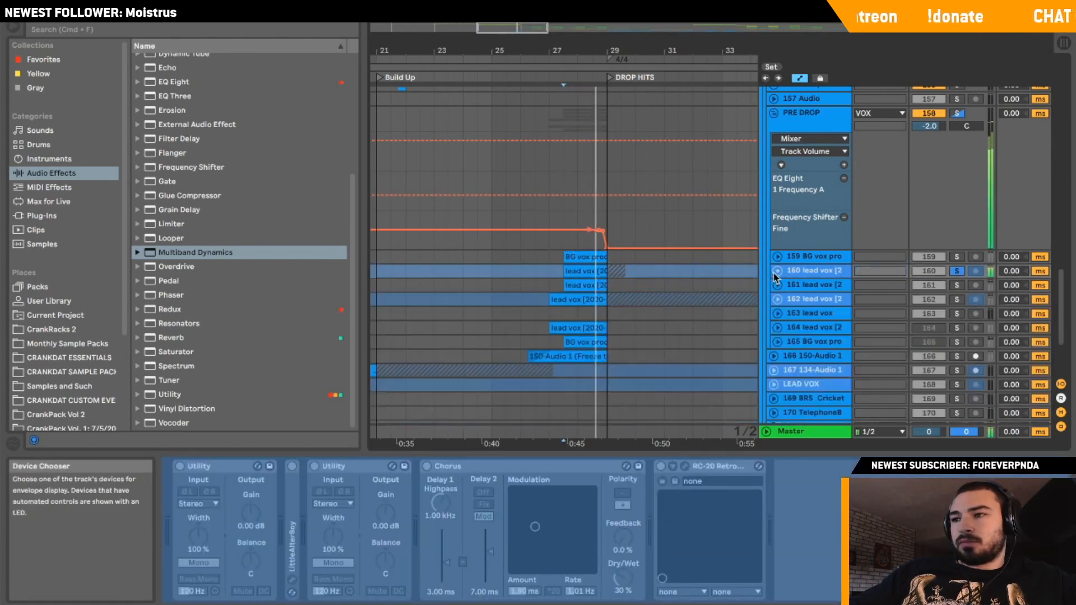
{"action": "left_click", "coordinate": [957, 272]}
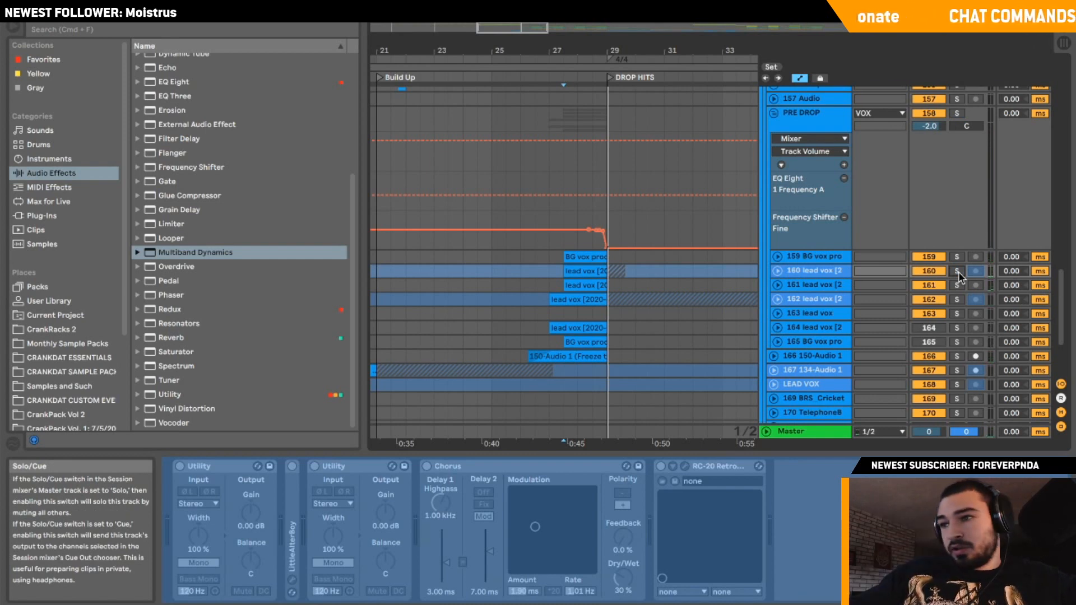
Select the 161 lead vox track and audition it in solo up to the drop.
{"action": "left_click", "coordinate": [672, 286]}
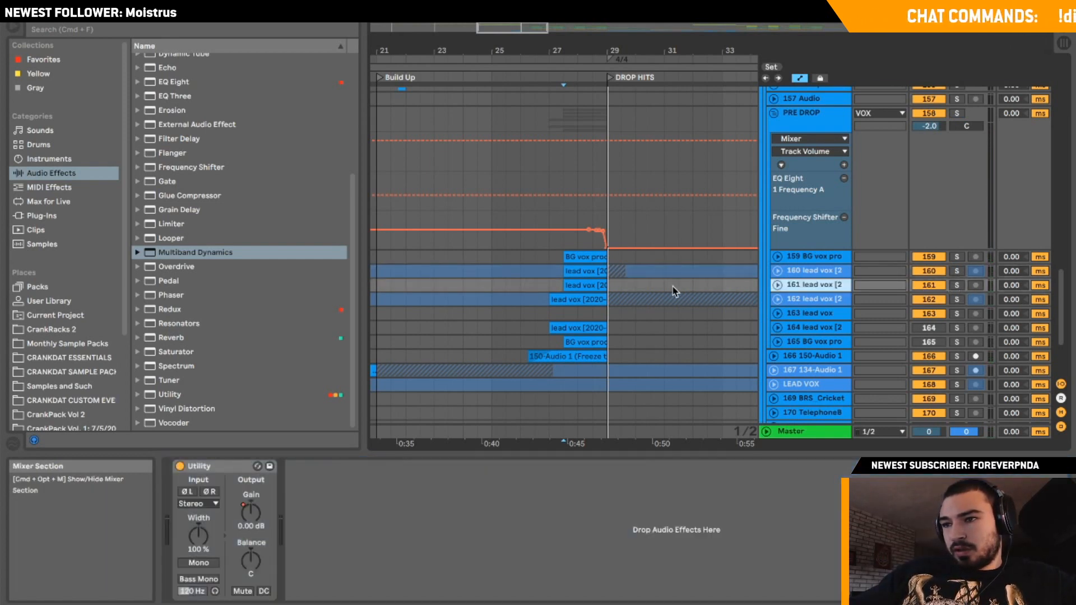
{"action": "left_click", "coordinate": [950, 281]}
{"action": "key", "text": "space"}
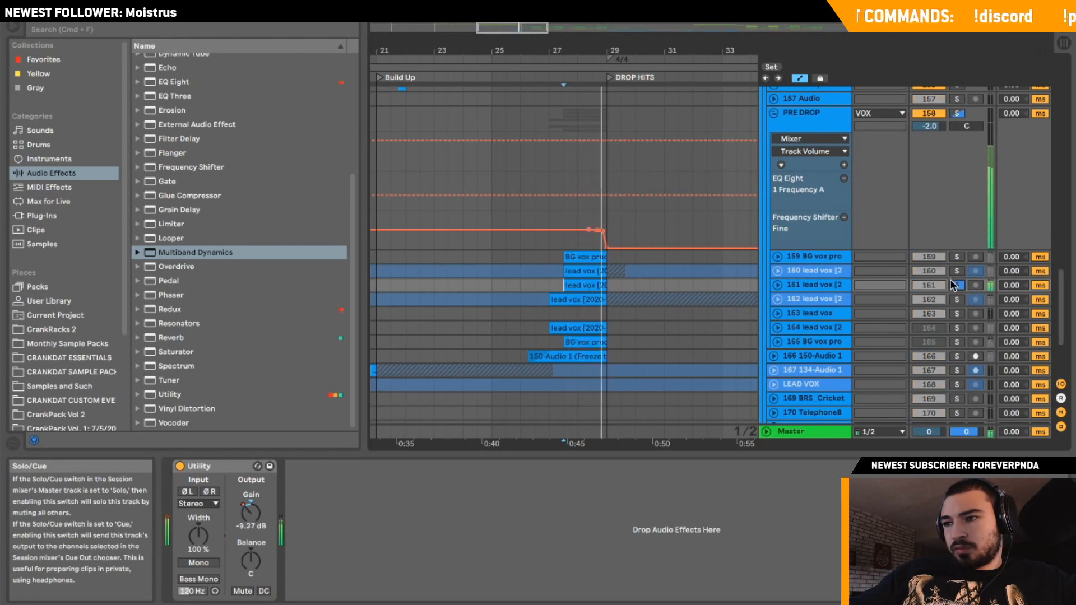
{"action": "left_click", "coordinate": [950, 283]}
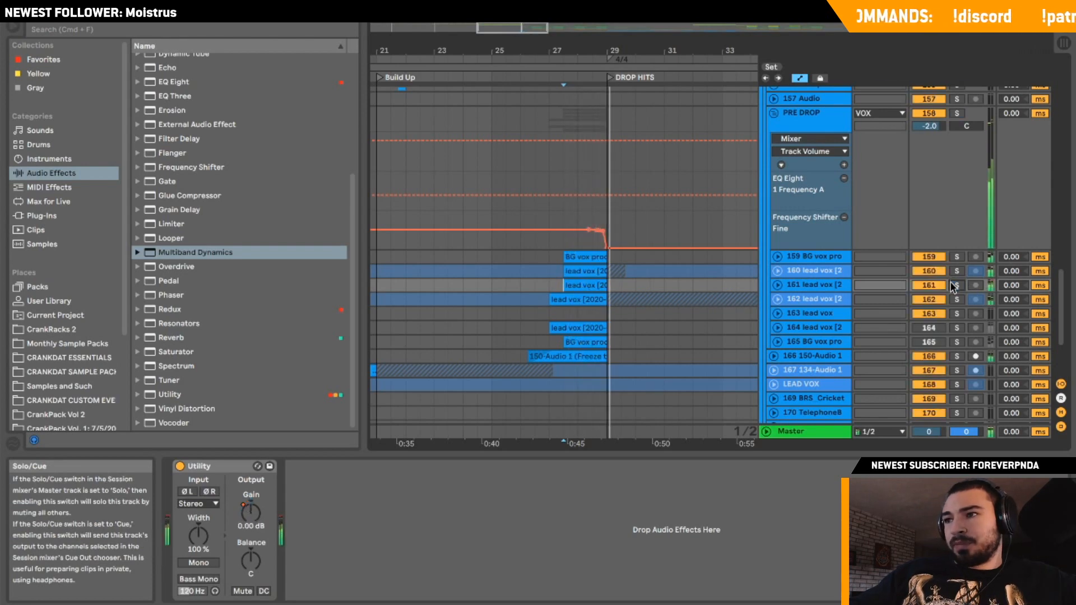
Fold the PRE DROP group and return to the BUILD and DROP groups in the arrangement.
{"action": "left_click", "coordinate": [776, 116]}
{"action": "left_click", "coordinate": [553, 113]}
{"action": "scroll", "coordinate": [556, 96], "scroll_direction": "up", "scroll_amount": 2}
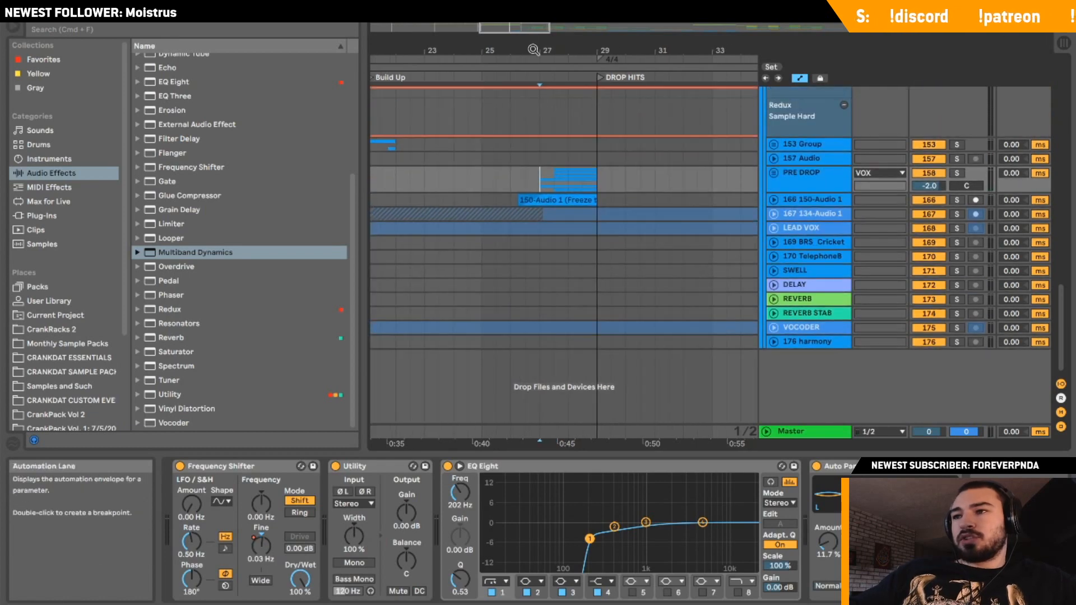
{"action": "left_click_drag", "start_coordinate": [507, 29], "coordinate": [507, 8]}
{"action": "scroll", "coordinate": [672, 188], "scroll_direction": "up", "scroll_amount": 7}
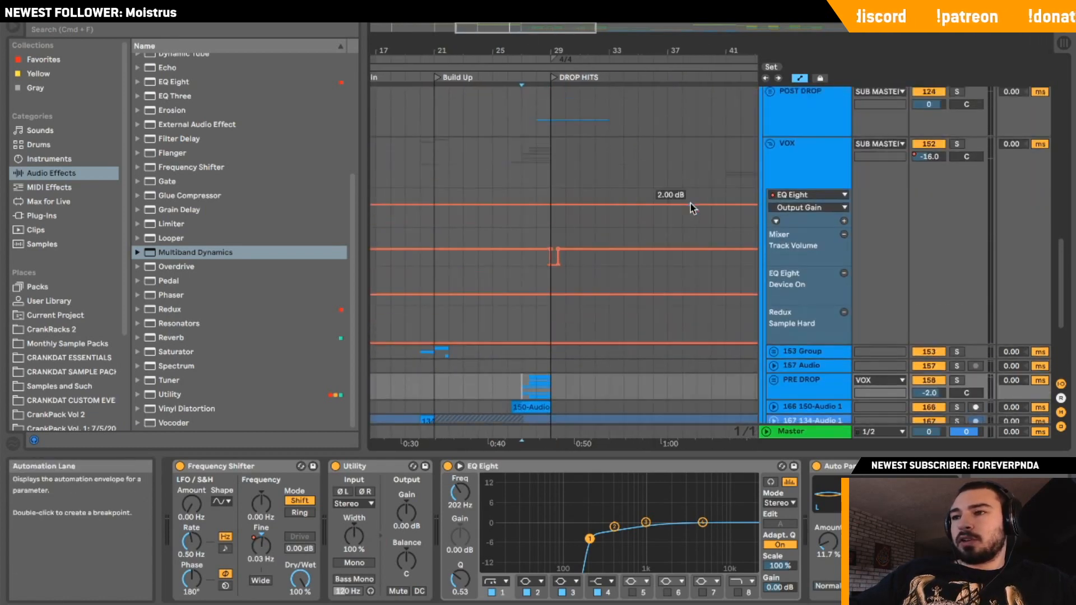
{"action": "scroll", "coordinate": [565, 277], "scroll_direction": "up", "scroll_amount": 10}
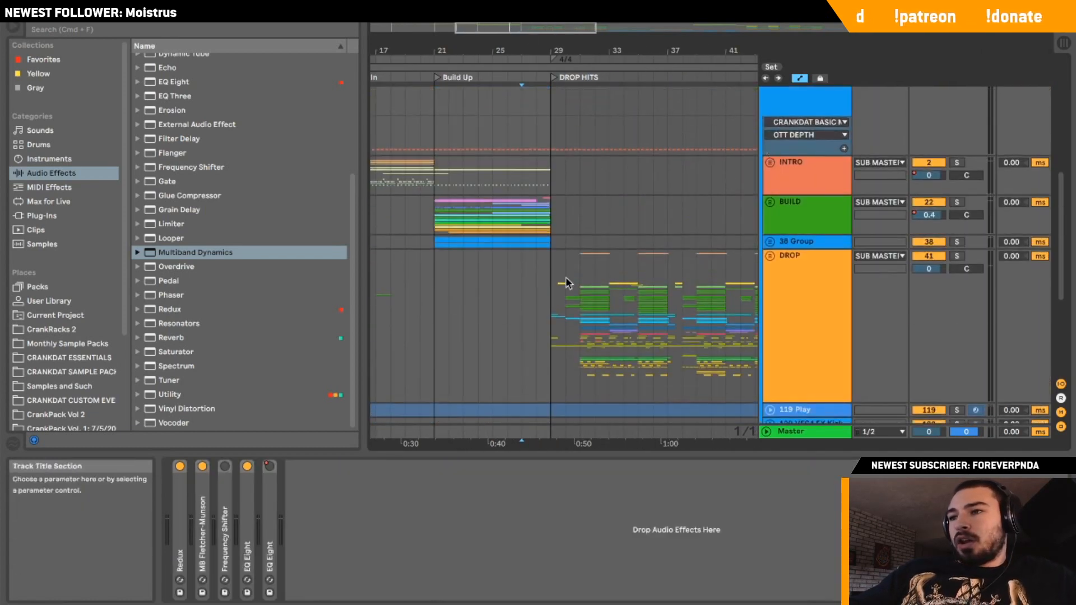
Show the DROP group's Limiter, and unfold the group to check its DROP SYNTHS subgroup before folding it again.
{"action": "left_click", "coordinate": [536, 315]}
{"action": "left_click", "coordinate": [810, 254]}
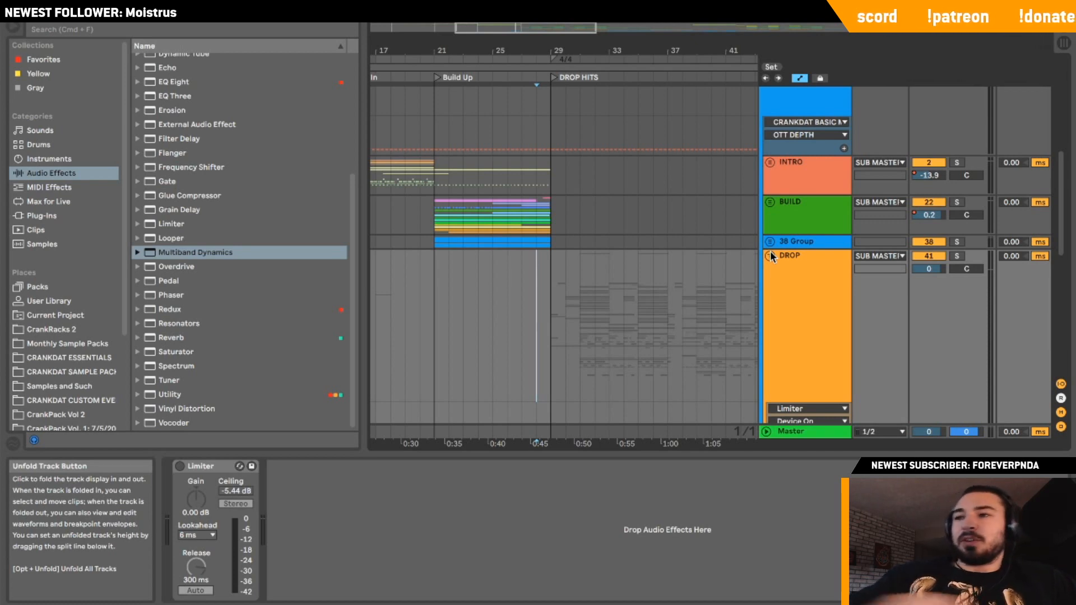
{"action": "left_click", "coordinate": [770, 255]}
{"action": "scroll", "coordinate": [772, 213], "scroll_direction": "down", "scroll_amount": 3}
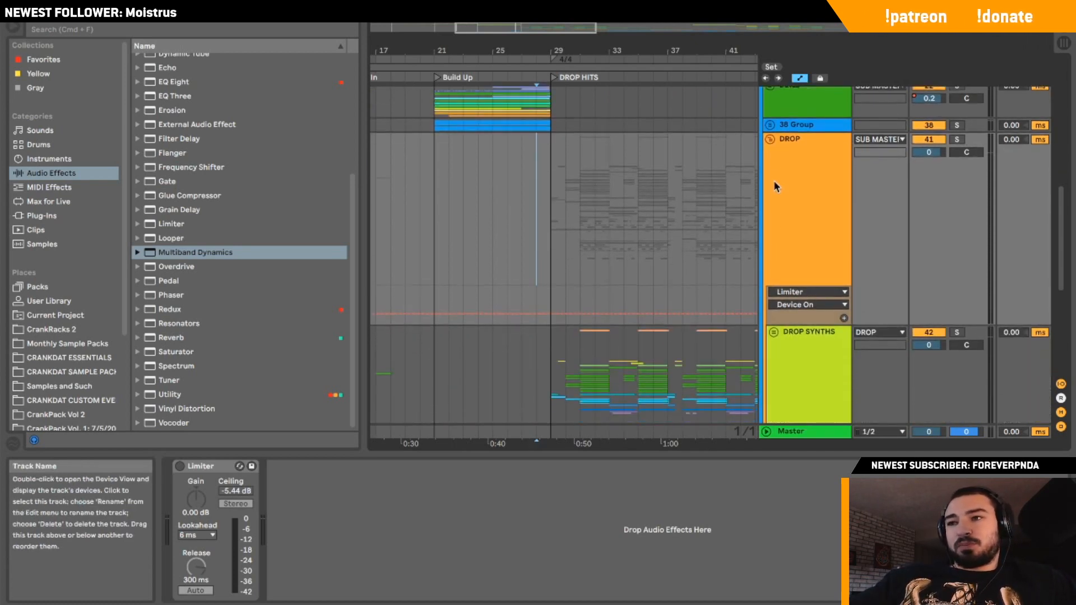
{"action": "left_click", "coordinate": [767, 143]}
{"action": "left_click", "coordinate": [768, 143]}
{"action": "left_click", "coordinate": [767, 143]}
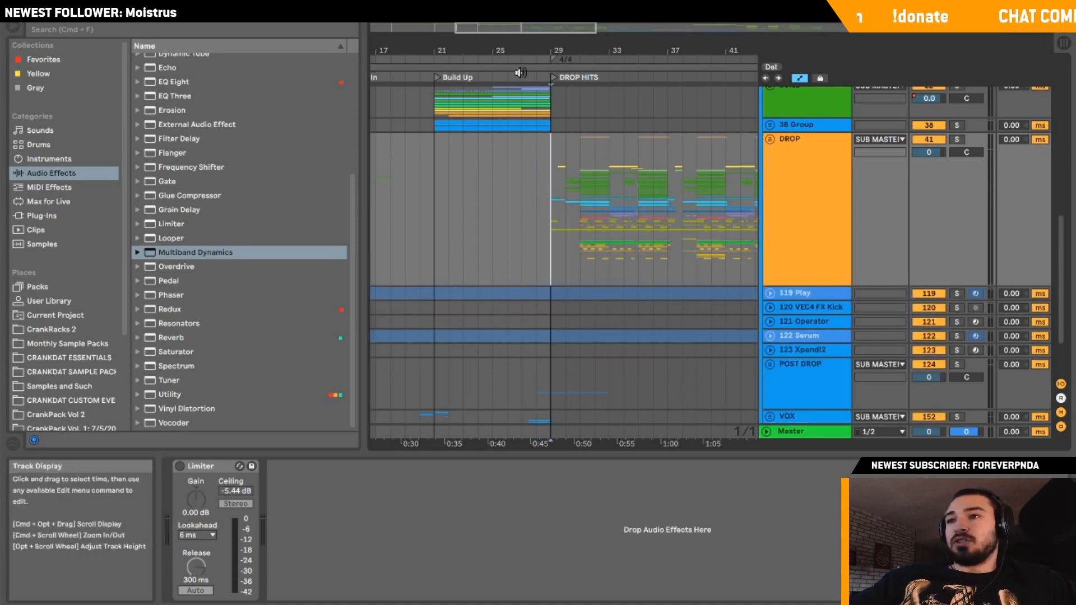
Examine the DROP group's clips across the whole arrangement, including the second drop.
{"action": "left_click_drag", "start_coordinate": [546, 26], "coordinate": [546, 4]}
{"action": "left_click_drag", "start_coordinate": [373, 164], "coordinate": [685, 217]}
{"action": "left_click", "coordinate": [686, 217]}
{"action": "scroll", "coordinate": [672, 220], "scroll_direction": "left", "scroll_amount": 10}
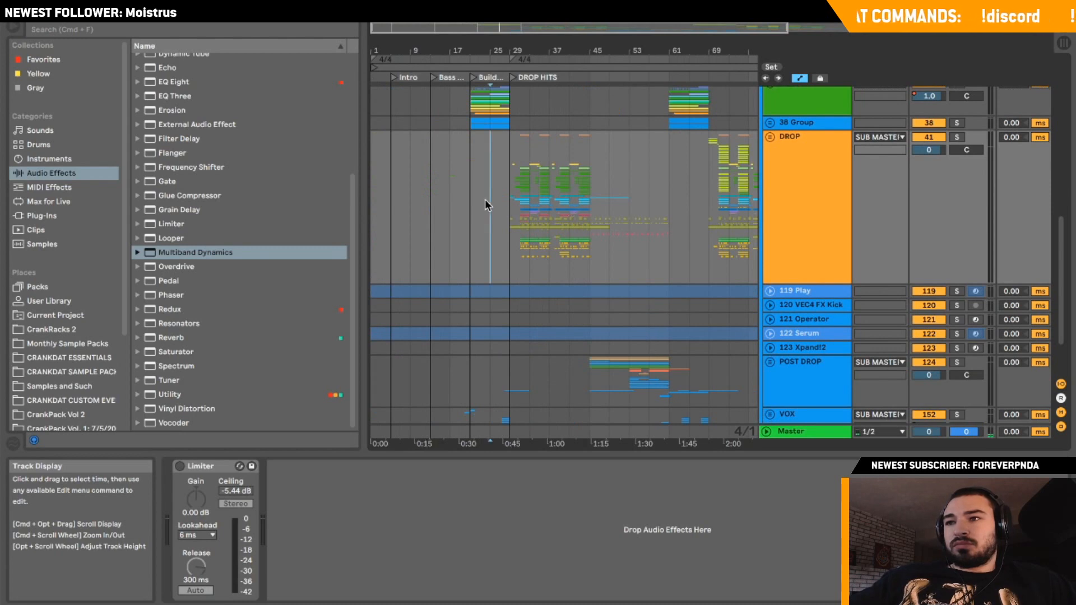
Examine the first drop's clips in the DROP group, with the insert marker placed just before DROP HITS.
{"action": "mouse_move", "coordinate": [504, 27]}
{"action": "left_mouse_down"}
{"action": "mouse_move", "coordinate": [506, 82]}
{"action": "mouse_move", "coordinate": [553, 72]}
{"action": "mouse_move", "coordinate": [533, 71]}
{"action": "left_mouse_up"}
{"action": "left_click", "coordinate": [434, 211]}
{"action": "scroll", "coordinate": [428, 220], "scroll_direction": "left", "scroll_amount": 5}
{"action": "scroll", "coordinate": [428, 220], "scroll_direction": "up", "scroll_amount": 3}
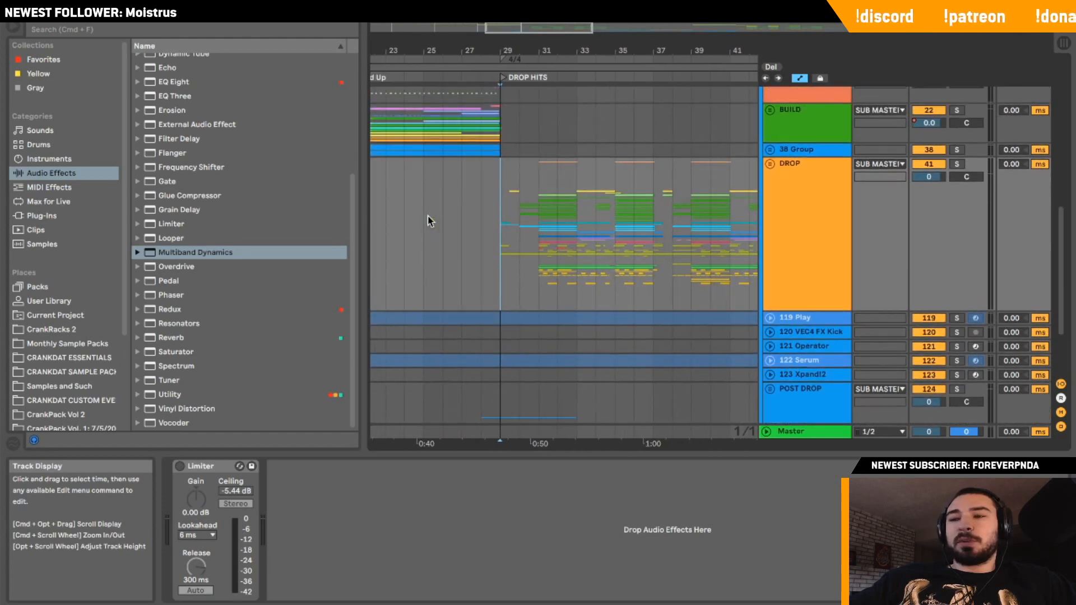
{"action": "scroll", "coordinate": [428, 220], "scroll_direction": "left", "scroll_amount": 4}
{"action": "scroll", "coordinate": [428, 217], "scroll_direction": "down", "scroll_amount": 1}
{"action": "scroll", "coordinate": [428, 217], "scroll_direction": "right", "scroll_amount": 1}
{"action": "mouse_move", "coordinate": [428, 216]}
{"action": "left_mouse_down"}
{"action": "mouse_move", "coordinate": [600, 215]}
{"action": "mouse_move", "coordinate": [586, 213]}
{"action": "left_mouse_up"}
{"action": "left_click", "coordinate": [586, 213]}
{"action": "left_click_drag", "start_coordinate": [554, 29], "coordinate": [570, 32]}
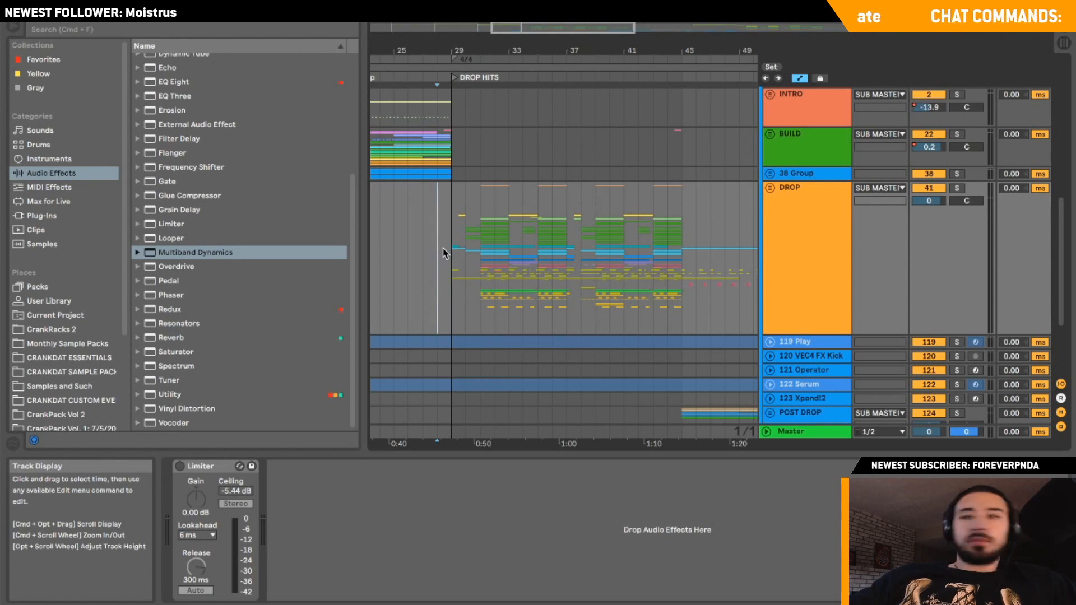
Play the transition into DROP HITS from just before bar 29 and unfold the DROP group to its DROP SYNTHS and DRUMS subgroups.
{"action": "left_click_drag", "start_coordinate": [503, 27], "coordinate": [505, 30]}
{"action": "key", "text": "space"}
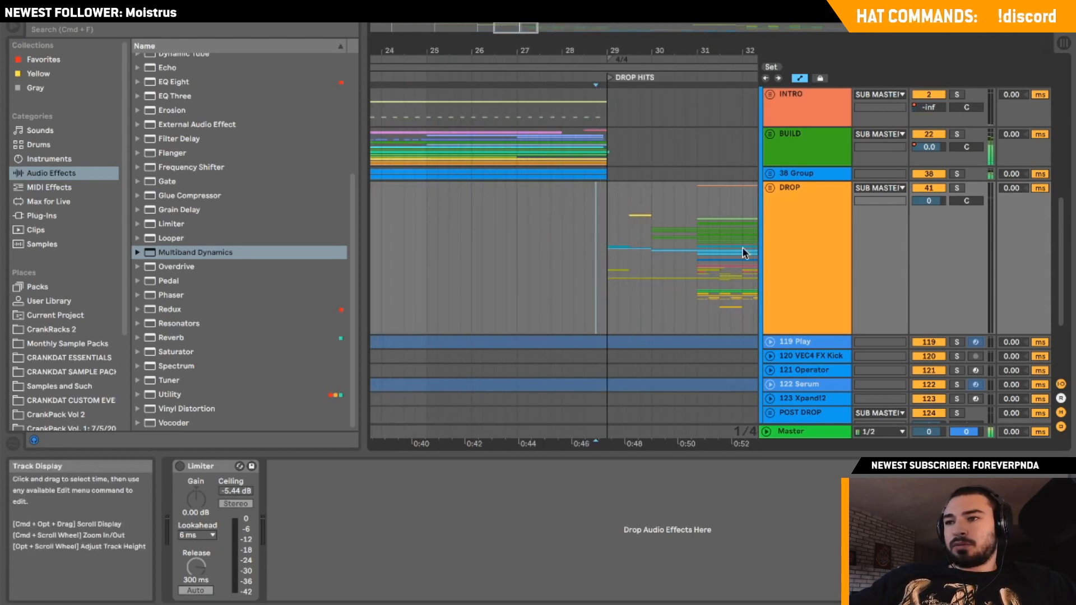
{"action": "scroll", "coordinate": [745, 252], "scroll_direction": "right", "scroll_amount": 4}
{"action": "left_click", "coordinate": [769, 181]}
{"action": "scroll", "coordinate": [768, 181], "scroll_direction": "down", "scroll_amount": 10}
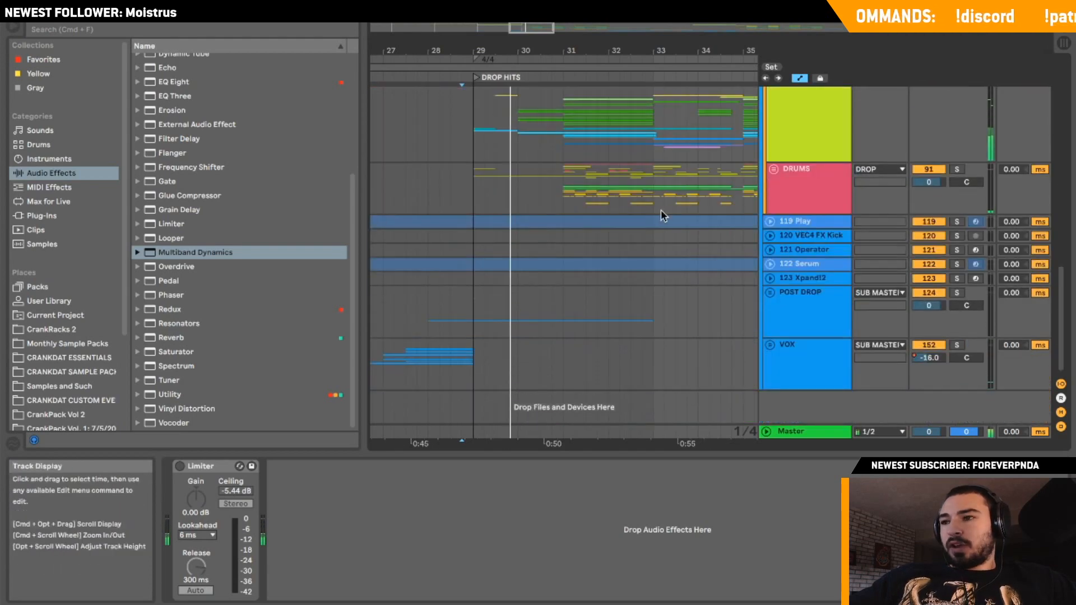
Unfold the DROP SYNTHS subgroup to list its individual tracks and subgroups.
{"action": "scroll", "coordinate": [661, 210], "scroll_direction": "up", "scroll_amount": 6}
{"action": "left_click", "coordinate": [778, 221]}
{"action": "scroll", "coordinate": [778, 222], "scroll_direction": "down", "scroll_amount": 3}
{"action": "scroll", "coordinate": [777, 224], "scroll_direction": "up", "scroll_amount": 3}
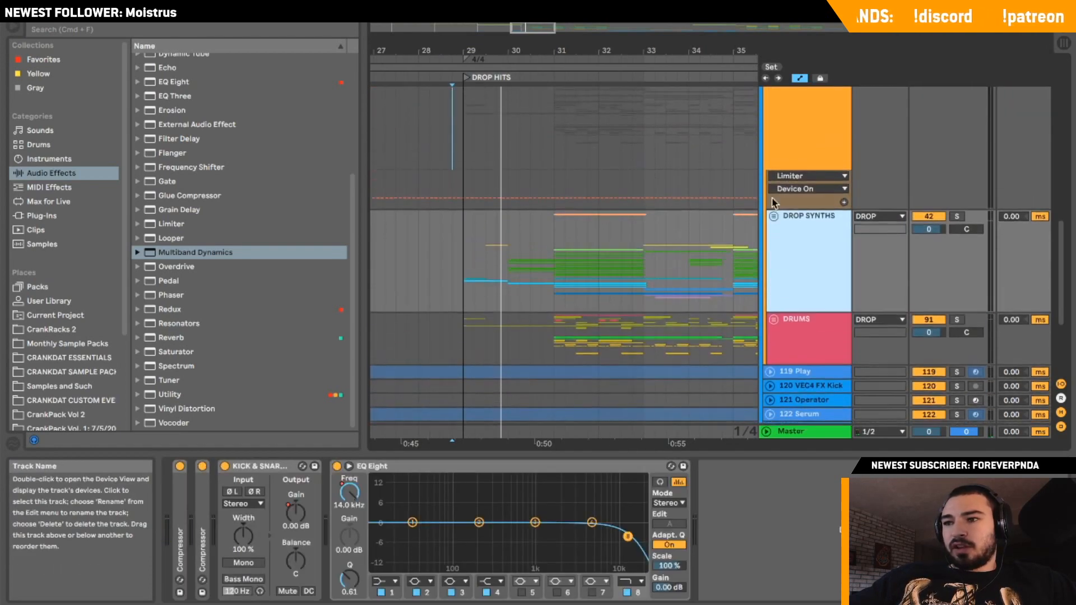
{"action": "left_click", "coordinate": [770, 220]}
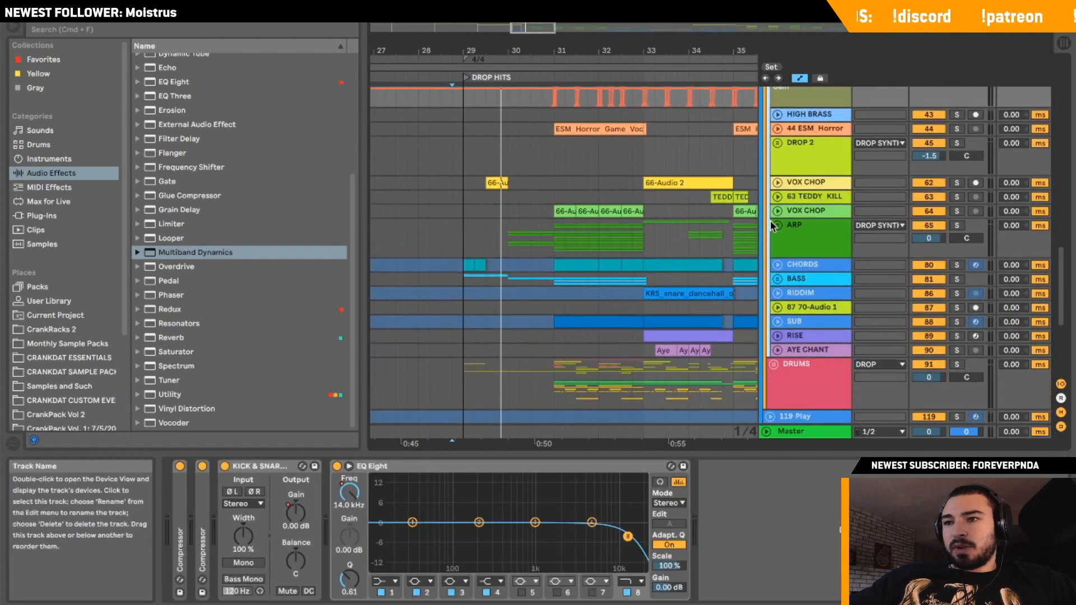
Stop playback, solo the CHORDS track and examine its device chain from CHORD SLAYER to END MEASURE DIP.
{"action": "key", "text": "space"}
{"action": "left_click", "coordinate": [463, 266]}
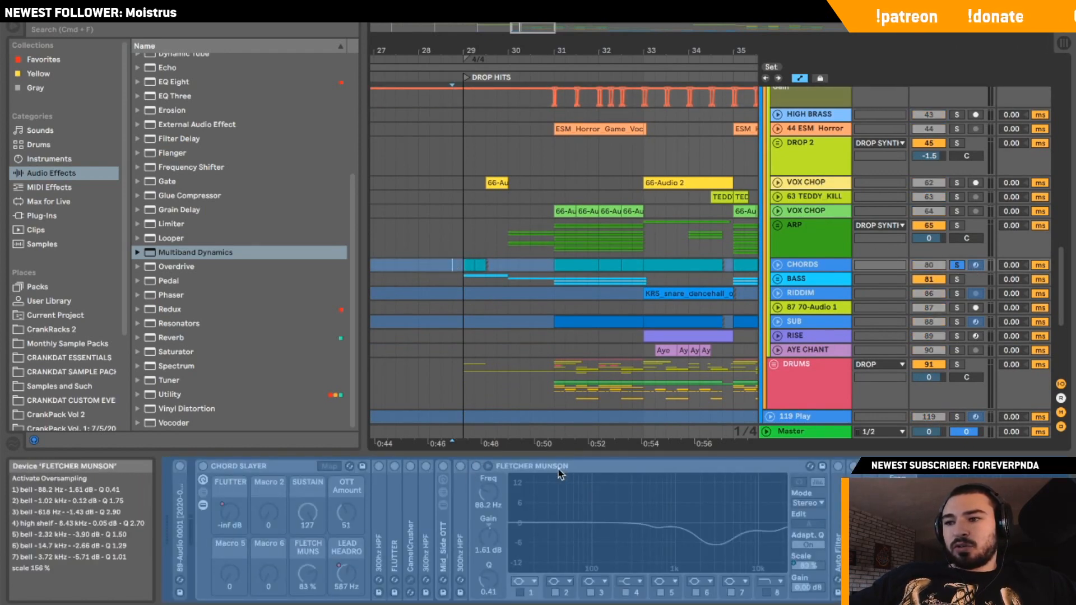
{"action": "scroll", "coordinate": [657, 514], "scroll_direction": "right", "scroll_amount": 5}
{"action": "scroll", "coordinate": [657, 514], "scroll_direction": "right", "scroll_amount": 5}
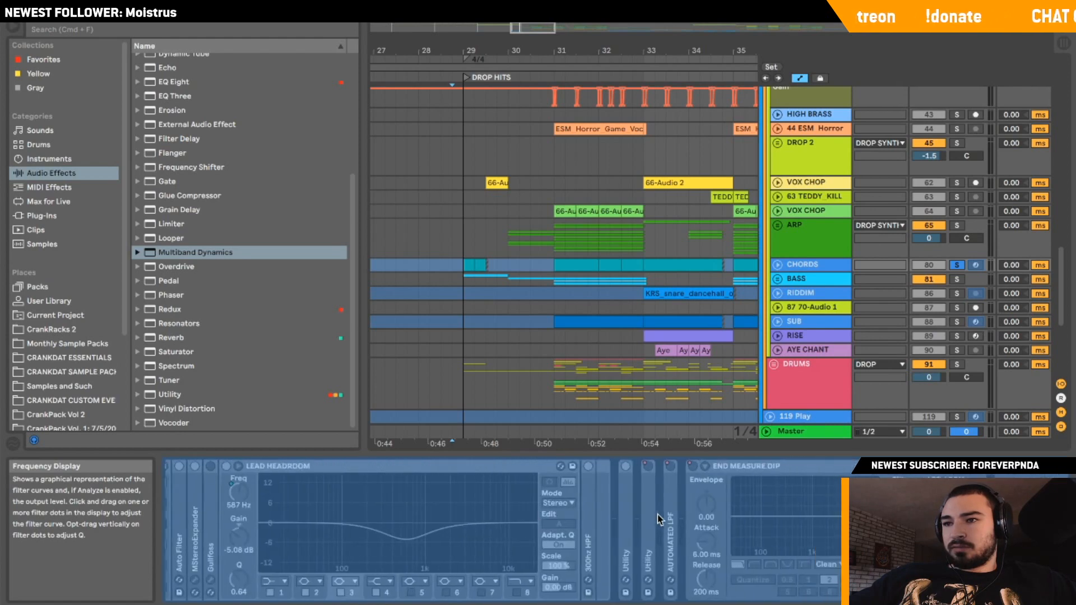
Unfold the soloed CHORDS track, play it from the start of DROP HITS, and fold it again.
{"action": "key", "text": "space"}
{"action": "left_click", "coordinate": [777, 265]}
{"action": "key", "text": "space"}
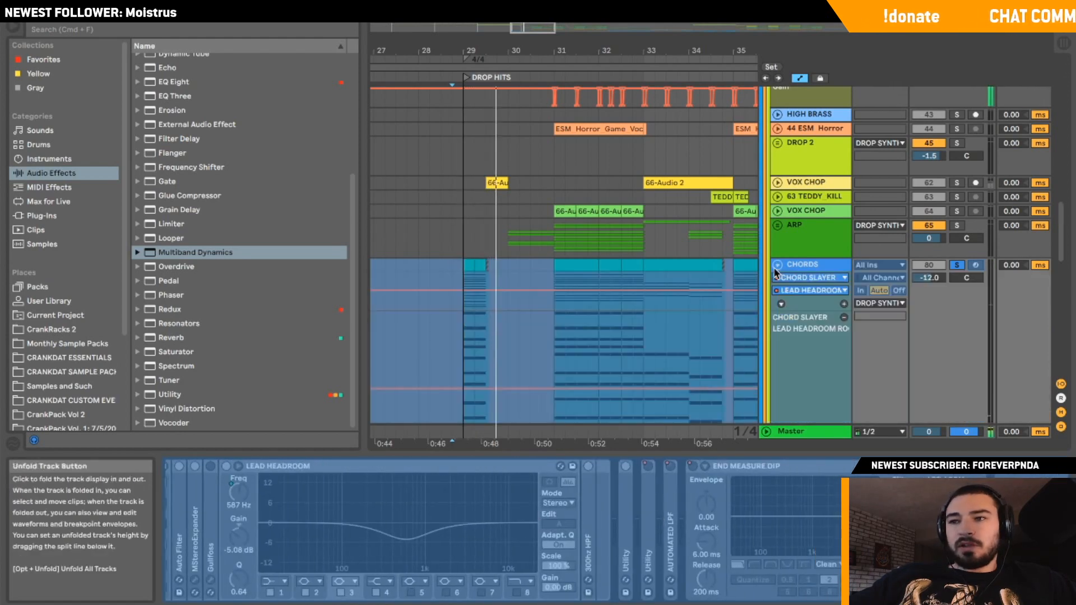
{"action": "left_click", "coordinate": [464, 306]}
{"action": "key", "text": "space"}
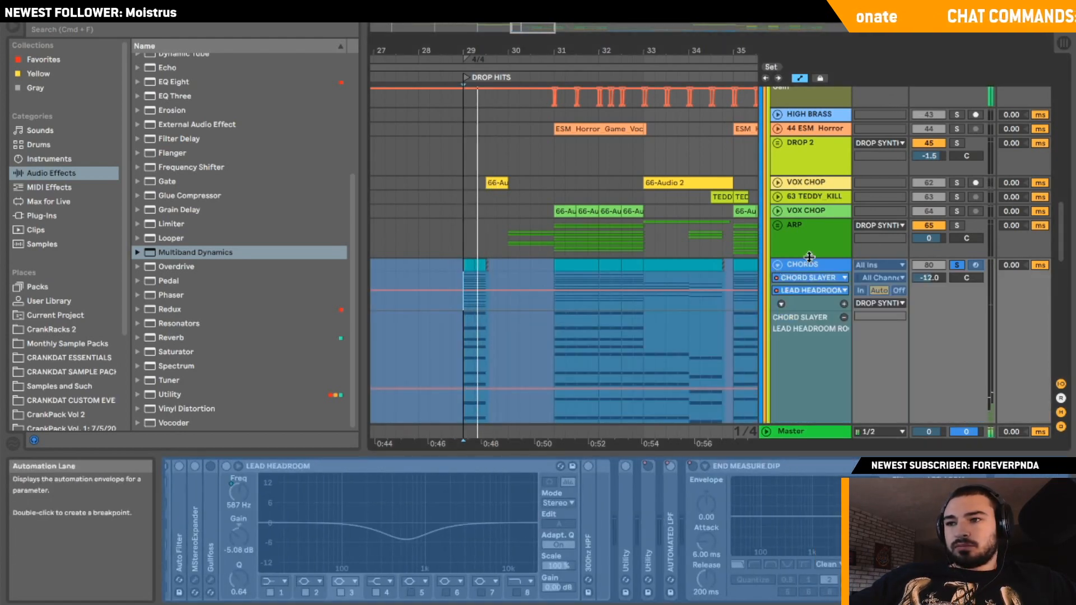
{"action": "left_click", "coordinate": [776, 265]}
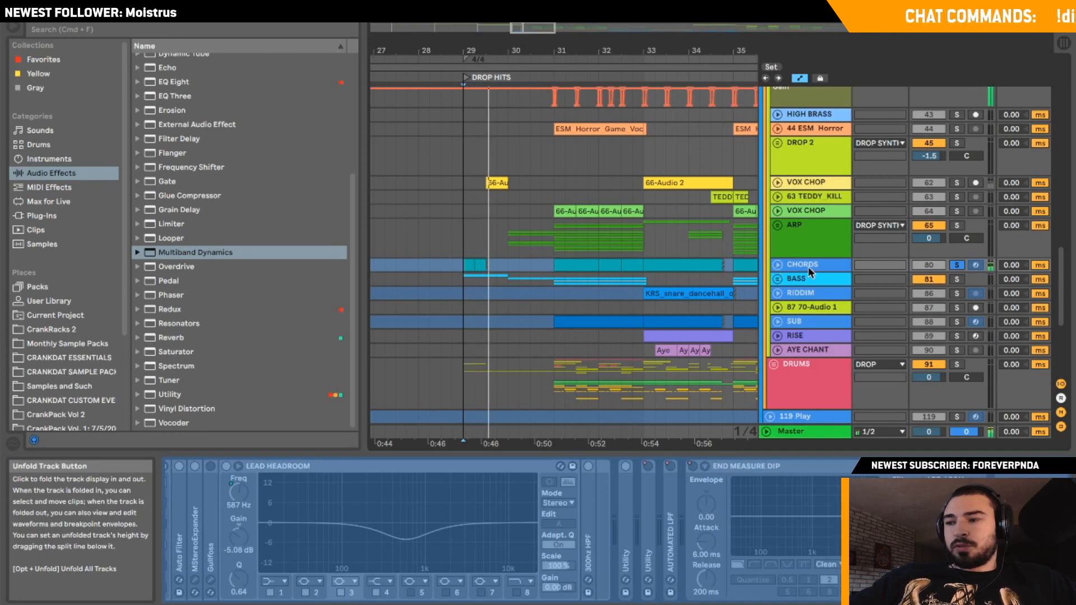
Unfold the BASS group, move the solo from CHORDS to 82 Operator, and show the track's Operator instrument settings.
{"action": "left_click", "coordinate": [777, 279]}
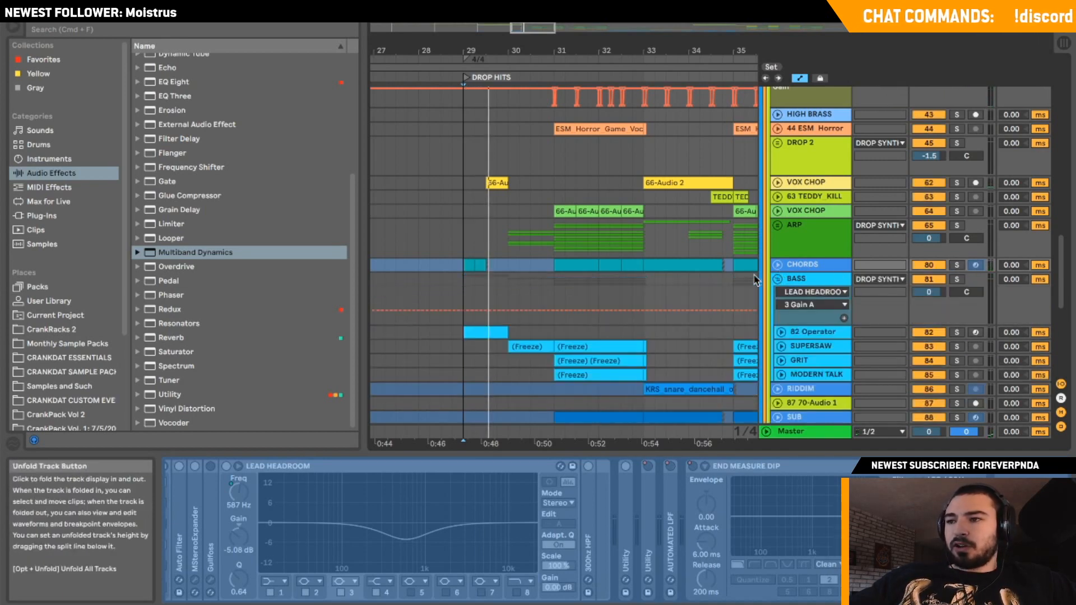
{"action": "left_click", "coordinate": [957, 262]}
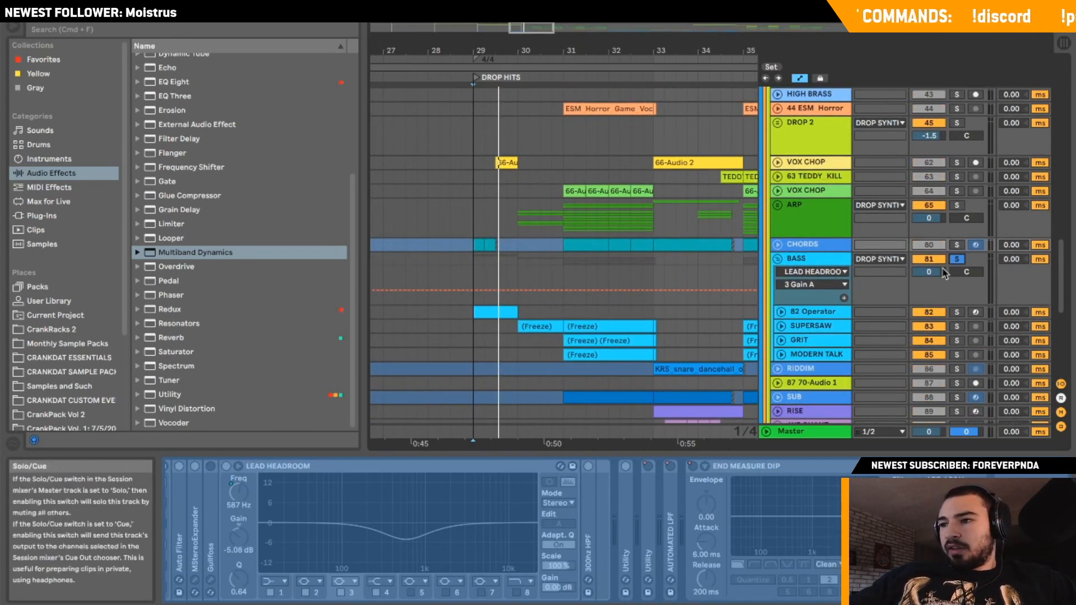
{"action": "left_click", "coordinate": [957, 260]}
{"action": "left_click", "coordinate": [959, 326]}
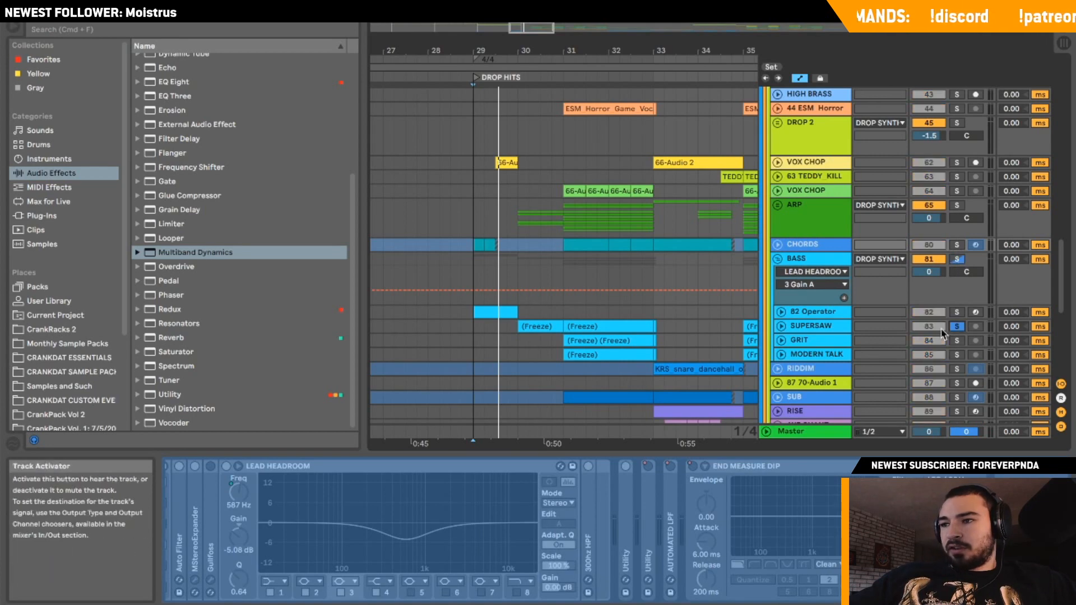
{"action": "left_click", "coordinate": [956, 312]}
{"action": "left_click", "coordinate": [841, 312]}
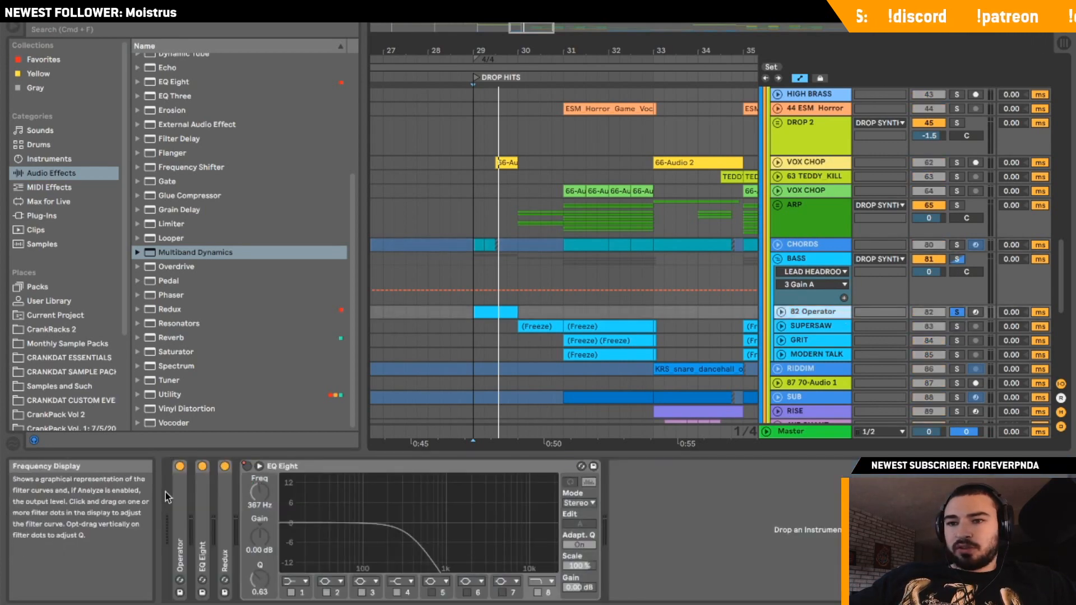
{"action": "double_click", "coordinate": [179, 498]}
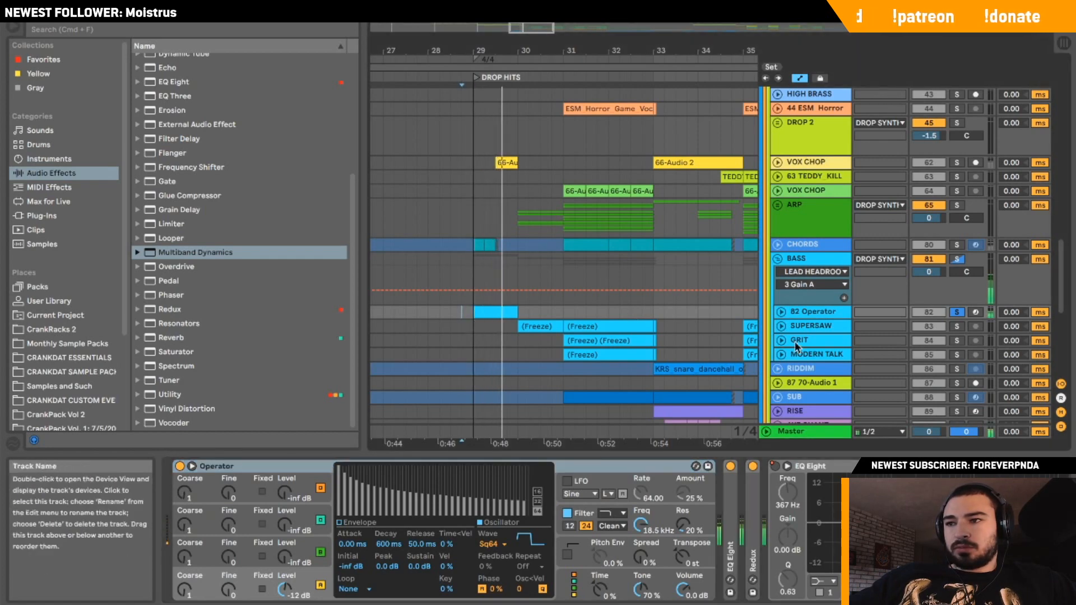
Unfold 82 Operator and inspect the MIDI notes of its DROP HITS clip before returning to the device chain.
{"action": "left_click", "coordinate": [781, 313]}
{"action": "double_click", "coordinate": [493, 312]}
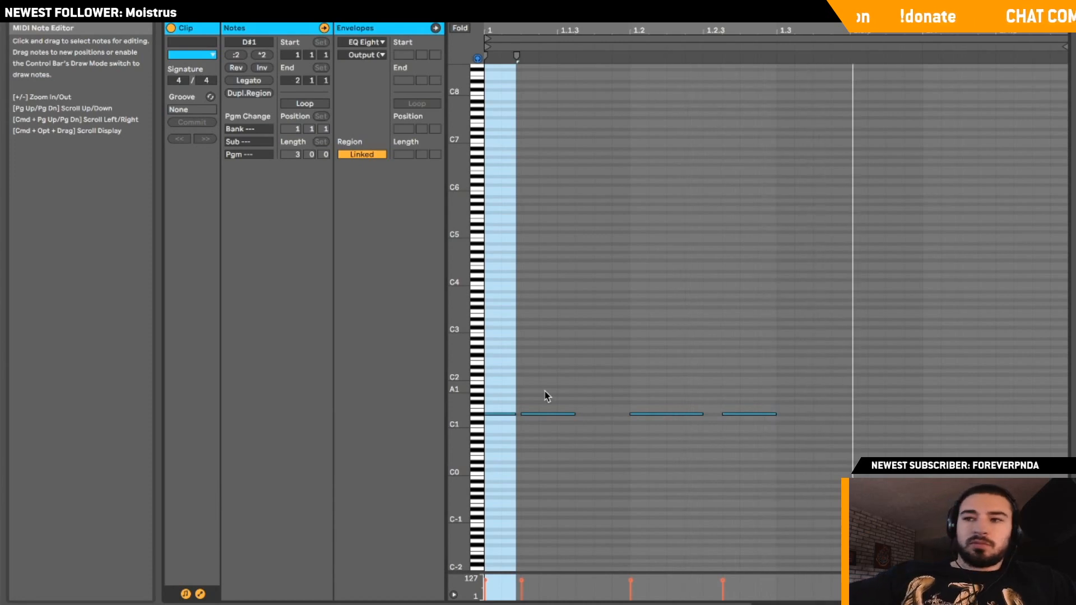
{"action": "key", "text": "shift+Tab"}
{"action": "scroll", "coordinate": [544, 391], "scroll_direction": "up", "scroll_amount": 3}
Unsolo 82 Operator and fold the BASS group, returning to the other DROP SYNTHS tracks.
{"action": "left_click", "coordinate": [960, 169]}
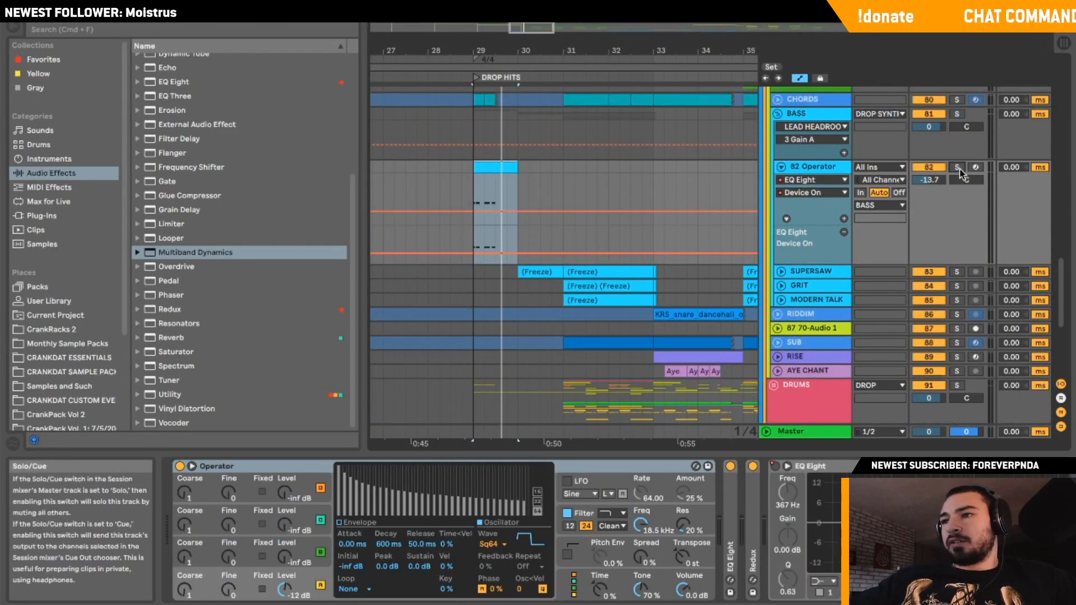
{"action": "scroll", "coordinate": [790, 210], "scroll_direction": "up", "scroll_amount": 2}
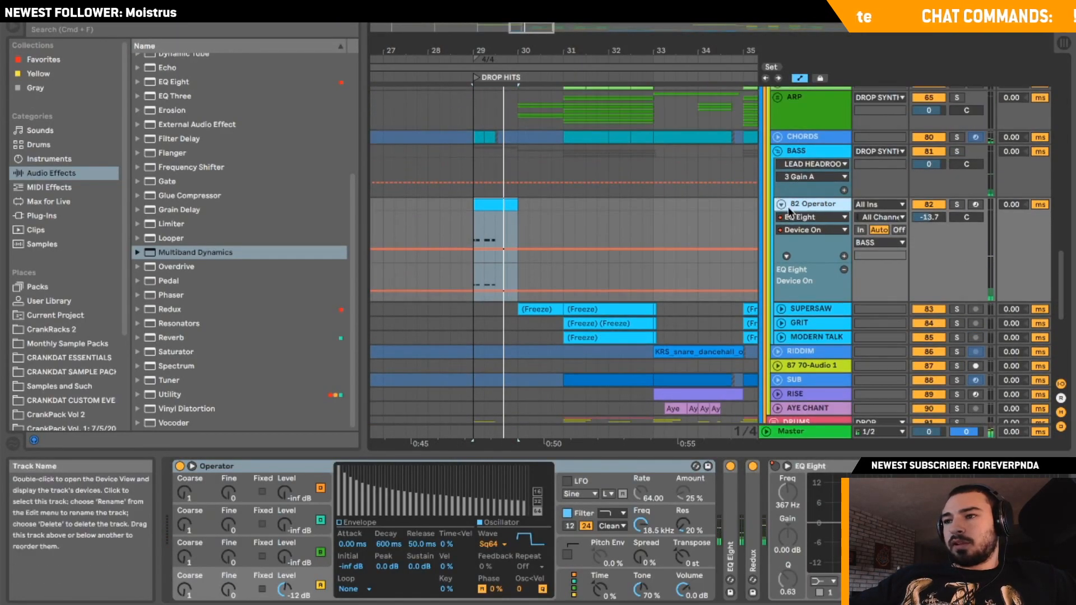
{"action": "left_click", "coordinate": [777, 151]}
{"action": "scroll", "coordinate": [779, 151], "scroll_direction": "up", "scroll_amount": 5}
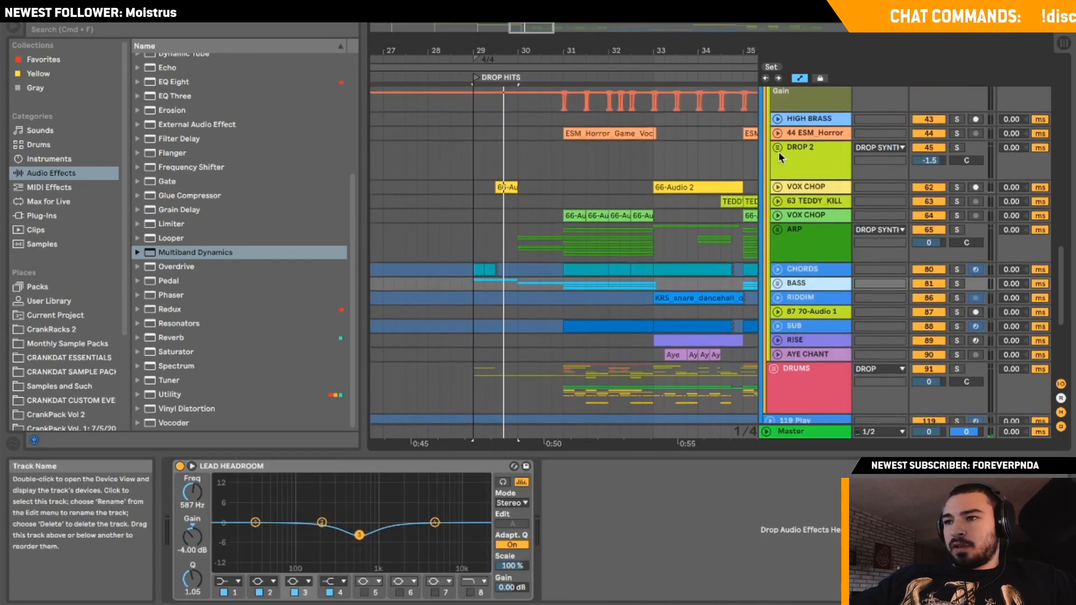
Unfold track 62 VOX CHOP, audition its short clip before bar 30 in solo, and unsolo and fold the track.
{"action": "left_click", "coordinate": [777, 187]}
{"action": "left_click", "coordinate": [485, 197]}
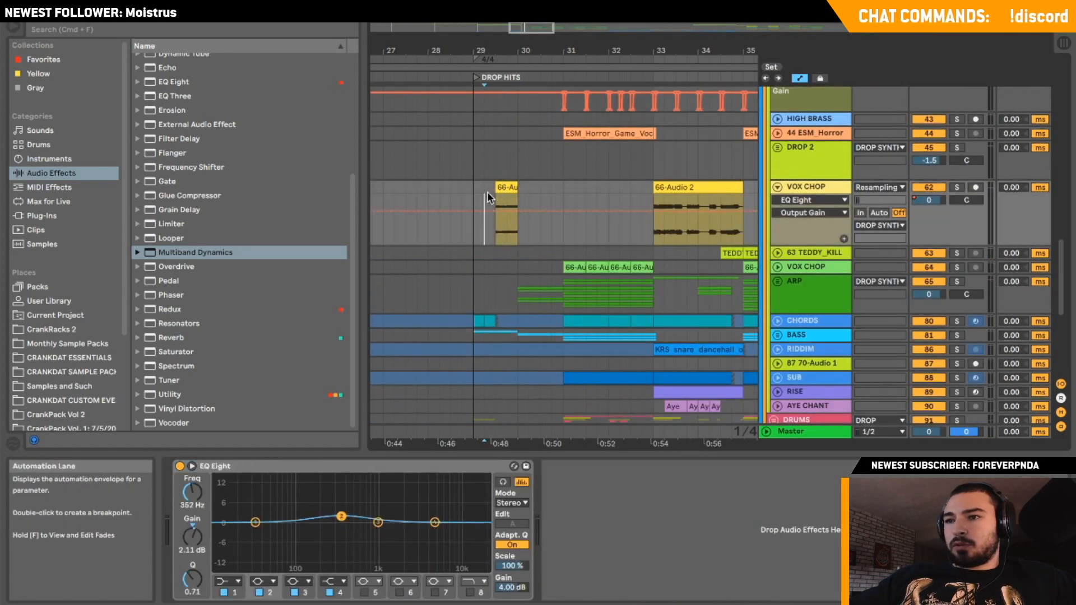
{"action": "left_click", "coordinate": [958, 188]}
{"action": "key", "text": "space"}
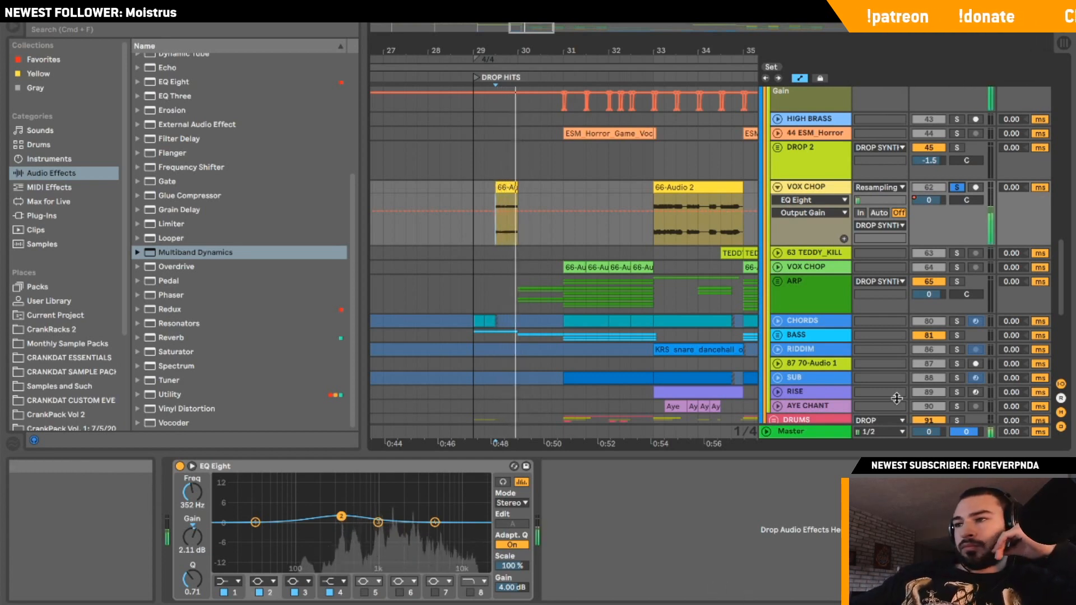
{"action": "left_click", "coordinate": [958, 188]}
{"action": "left_click", "coordinate": [778, 187]}
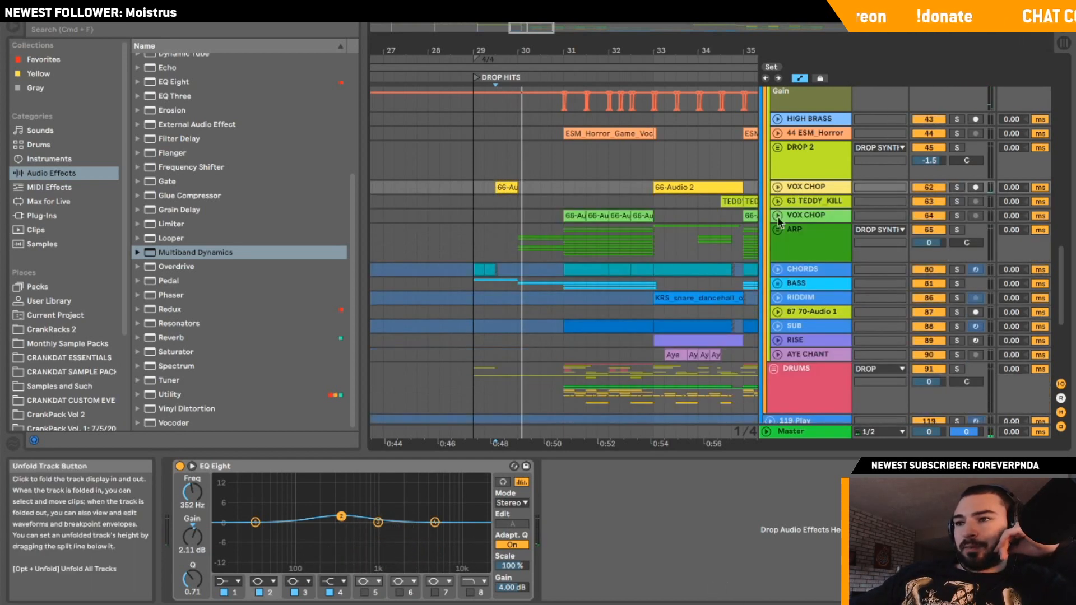
Audition the ARP group in solo from bar 30, and unsolo it again.
{"action": "left_click", "coordinate": [520, 249]}
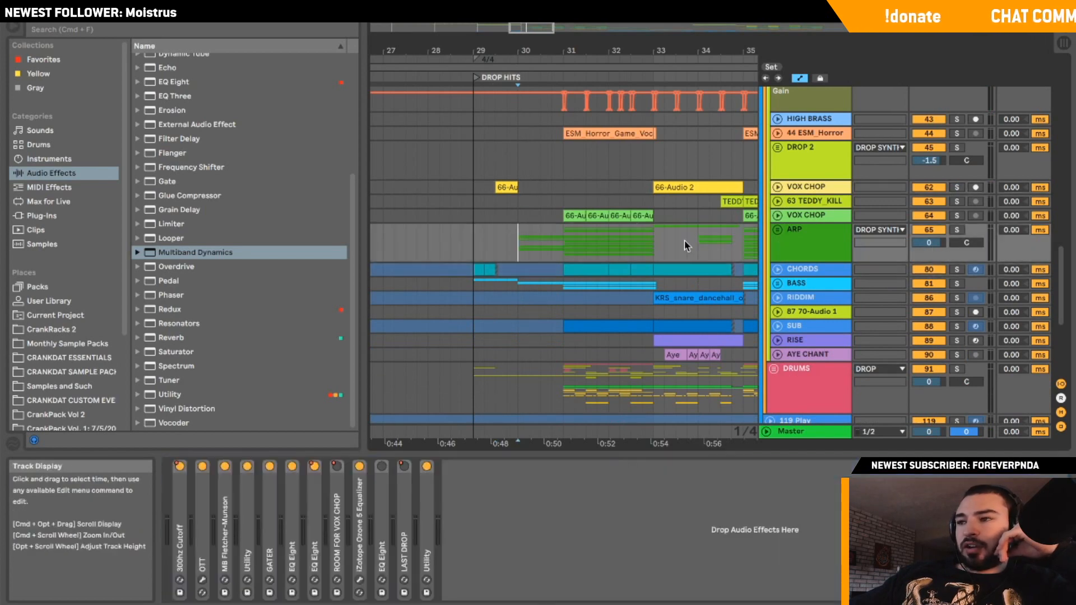
{"action": "left_click", "coordinate": [957, 230]}
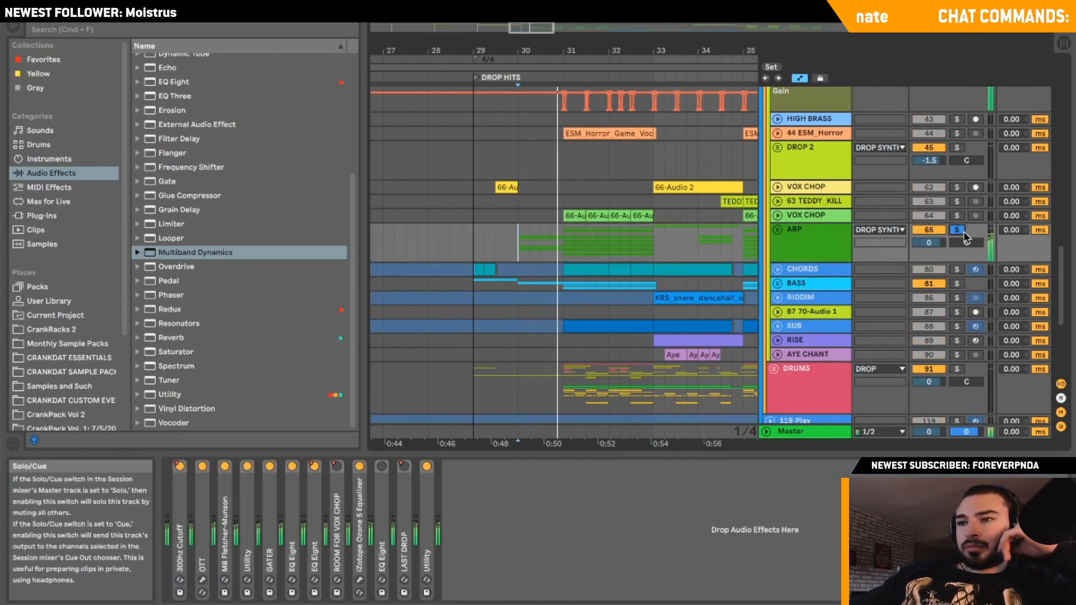
{"action": "left_click", "coordinate": [963, 231]}
Unfold the ARP group to show its automation lanes and list its tracks.
{"action": "left_click", "coordinate": [777, 230]}
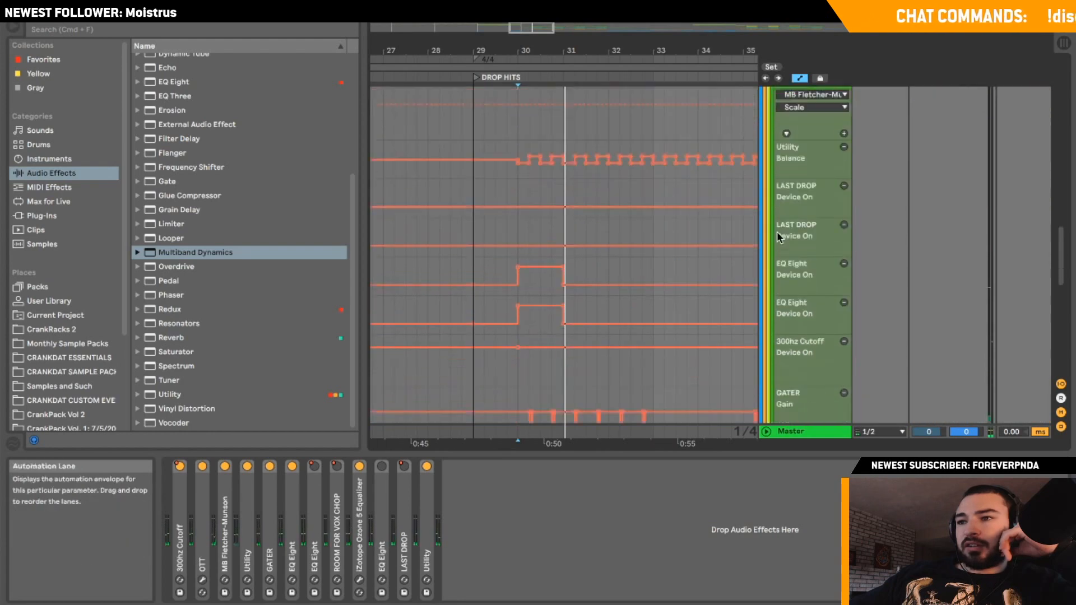
{"action": "left_click", "coordinate": [781, 264]}
{"action": "left_click", "coordinate": [781, 264]}
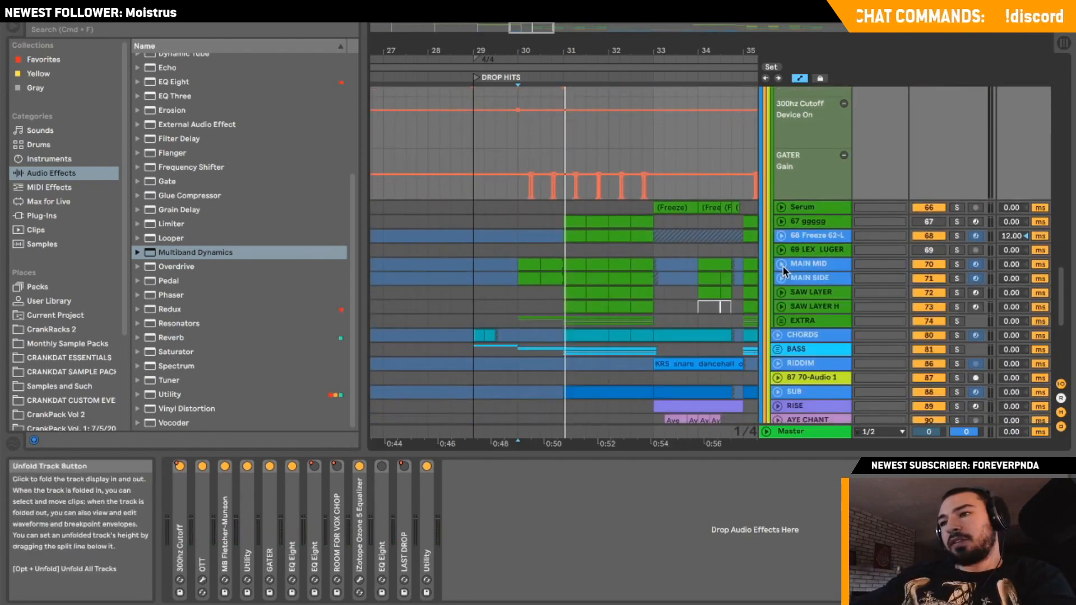
Check MAIN MID's notes and Balance automation with the track unfolded, fold it, and compare its device chain with MAIN SIDE's.
{"action": "left_click", "coordinate": [790, 265]}
{"action": "left_click", "coordinate": [781, 264]}
{"action": "left_click", "coordinate": [526, 266]}
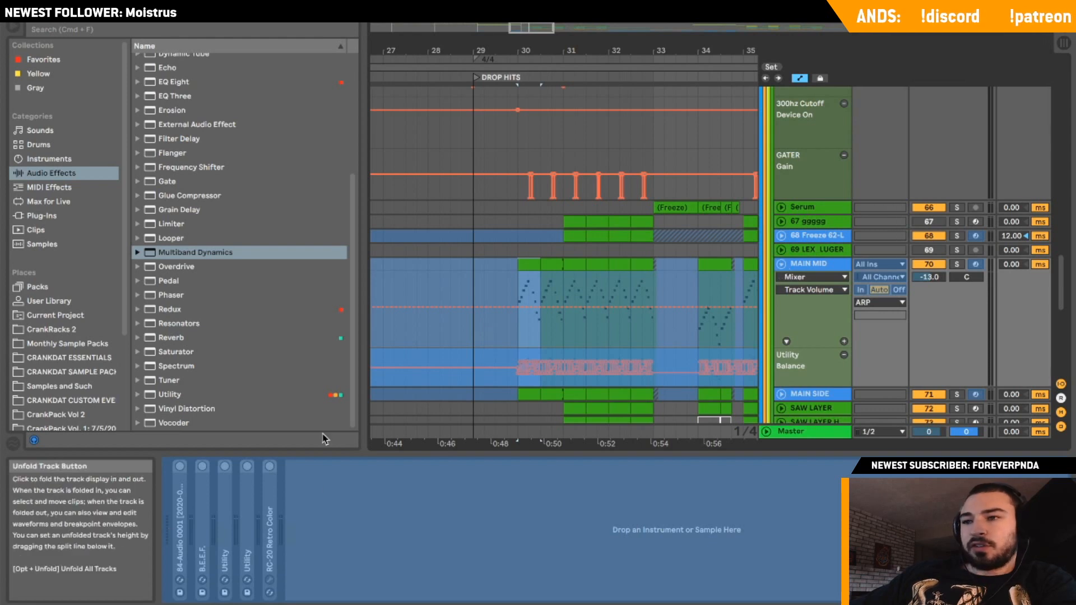
{"action": "left_click", "coordinate": [781, 264]}
{"action": "left_click", "coordinate": [790, 277]}
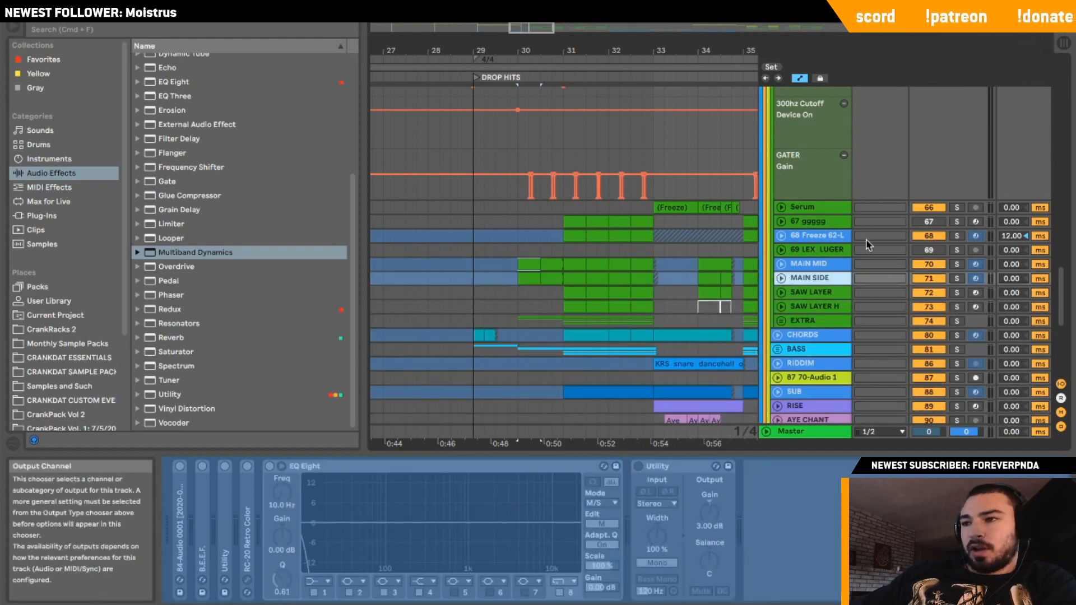
{"action": "left_click", "coordinate": [808, 264]}
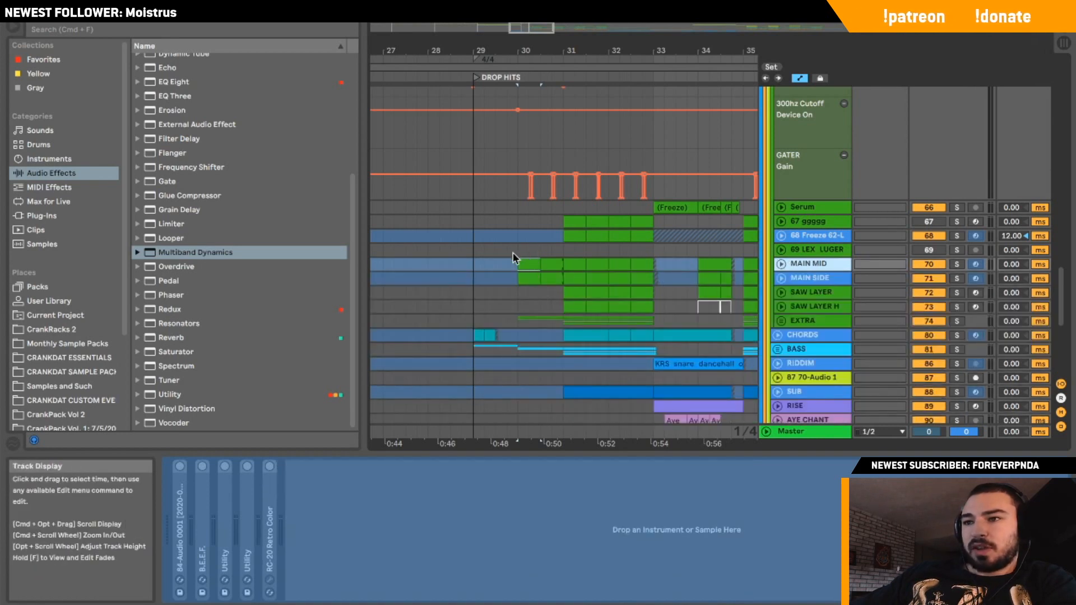
Play the MAIN MID track in solo from bar 30, and unsolo it.
{"action": "left_click", "coordinate": [956, 264]}
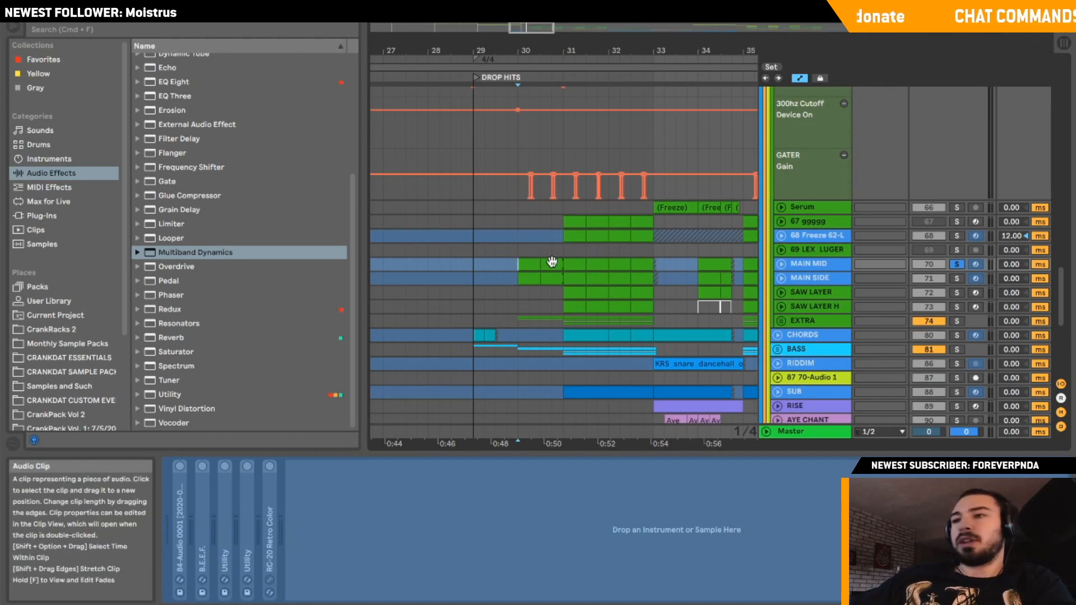
{"action": "left_click", "coordinate": [829, 265]}
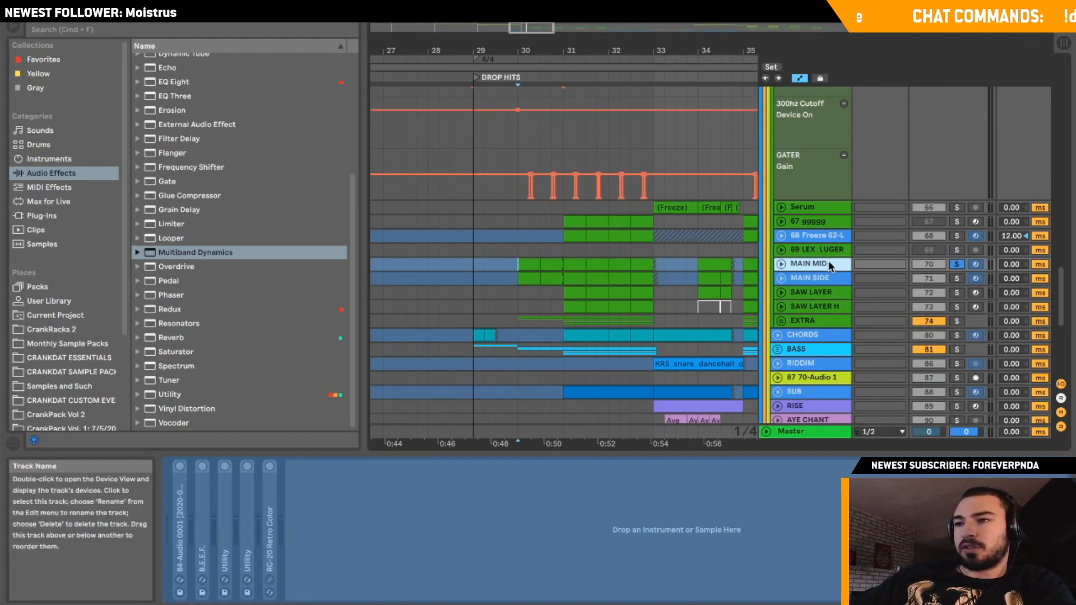
{"action": "key", "text": "space"}
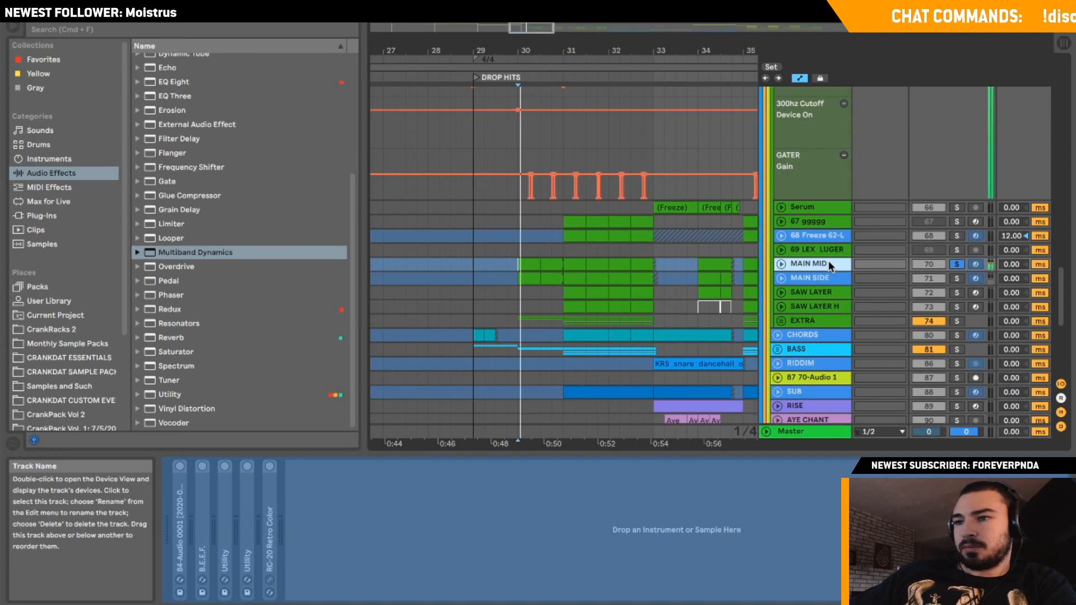
{"action": "left_click", "coordinate": [956, 265]}
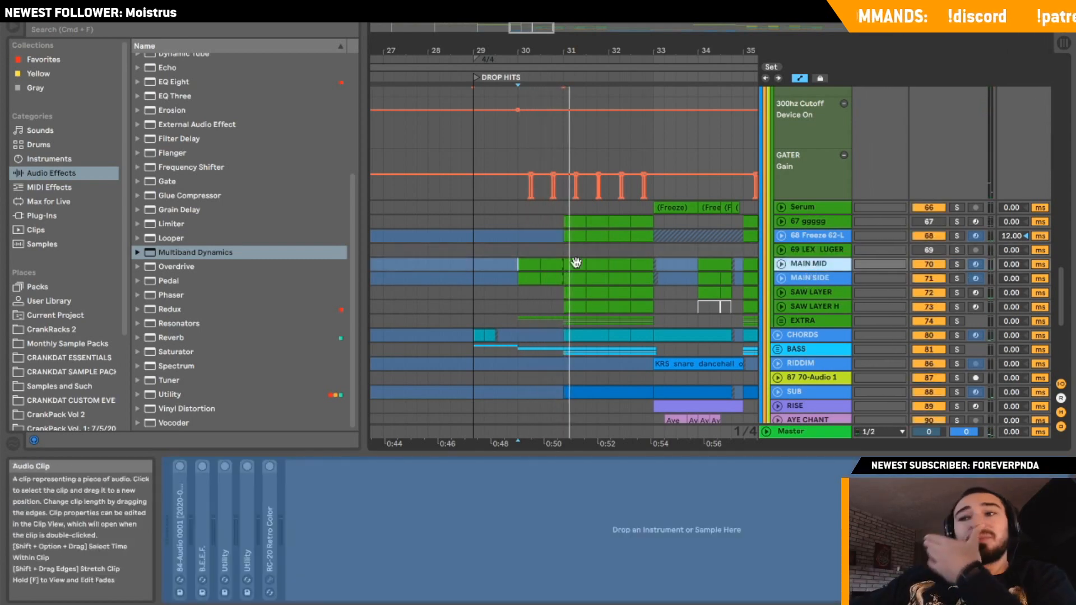
Solo MAIN MID again, play it with bar 30 selected, and unfold the track to show its Utility Balance automation.
{"action": "left_click", "coordinate": [513, 266]}
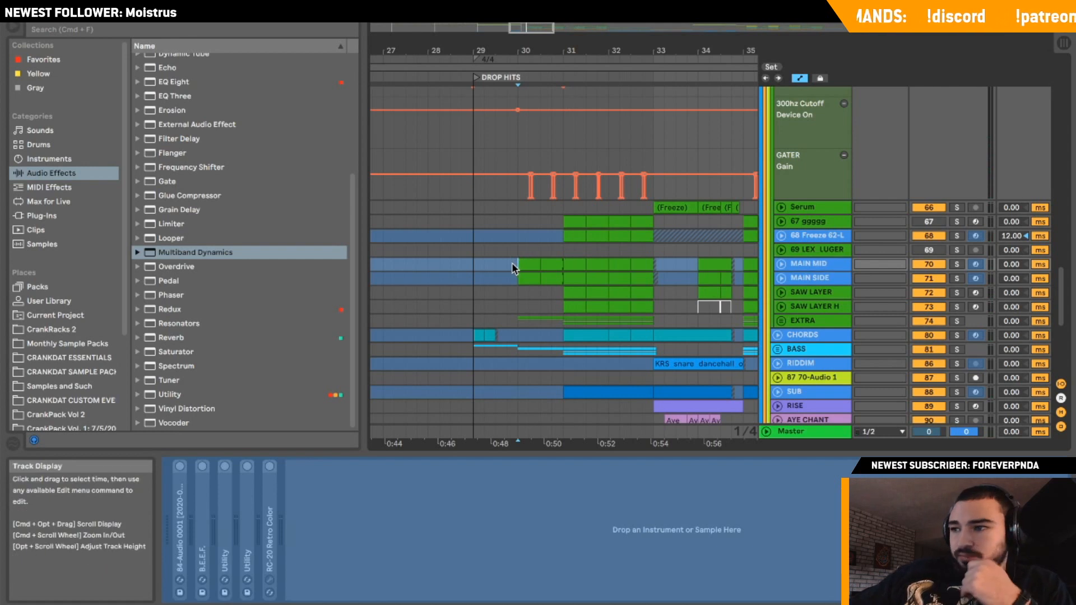
{"action": "left_click", "coordinate": [956, 264]}
{"action": "left_click_drag", "start_coordinate": [514, 262], "coordinate": [565, 264]}
{"action": "key", "text": "space"}
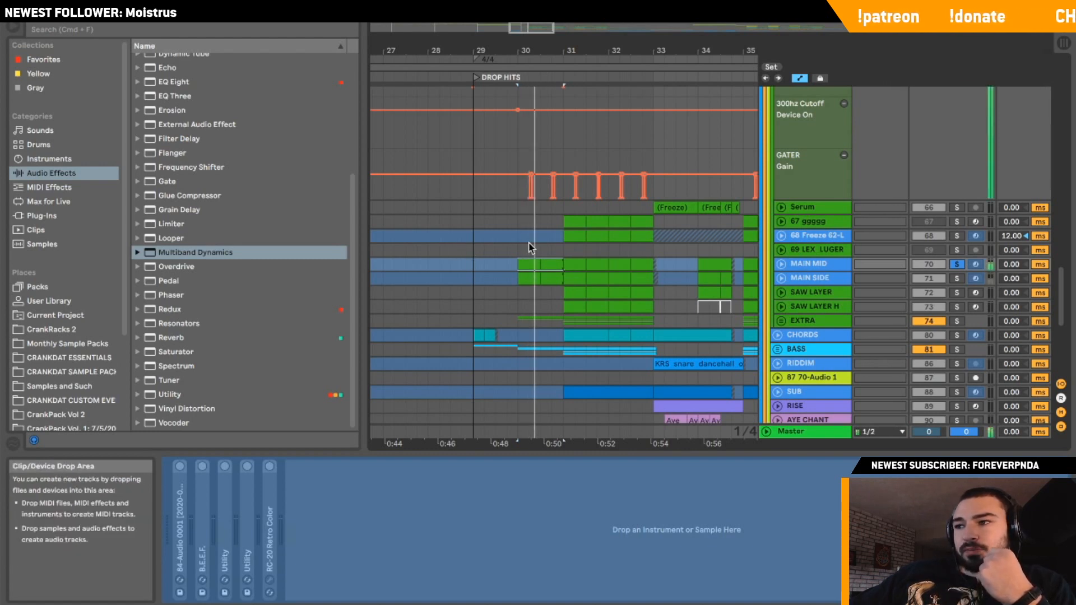
{"action": "left_click", "coordinate": [781, 264]}
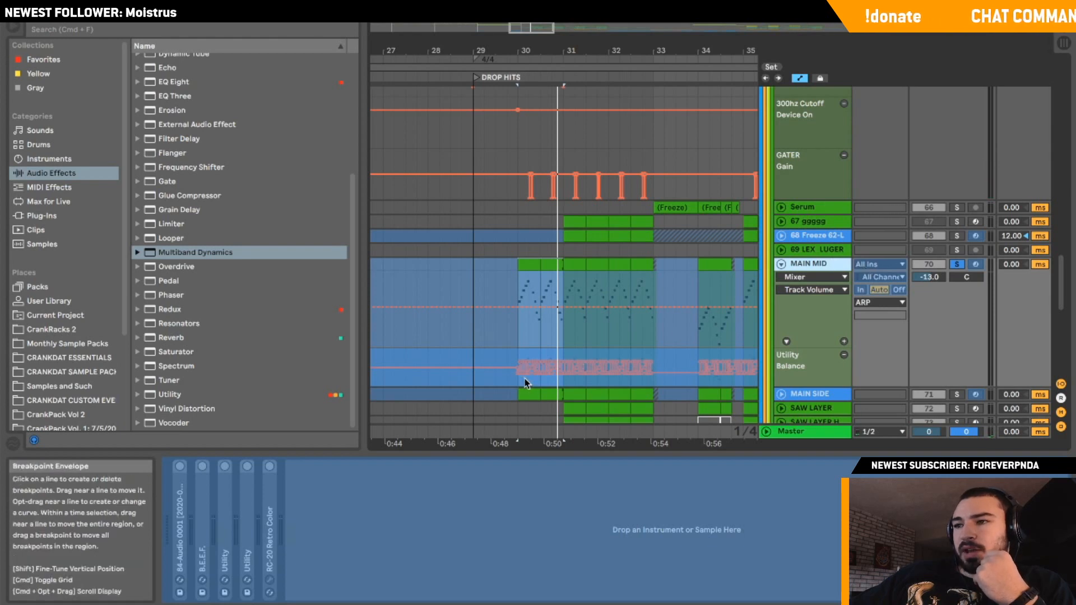
Fold the MAIN MID track, play its part from just before bar 30, and unsolo it.
{"action": "left_click", "coordinate": [781, 264]}
{"action": "left_click", "coordinate": [516, 264]}
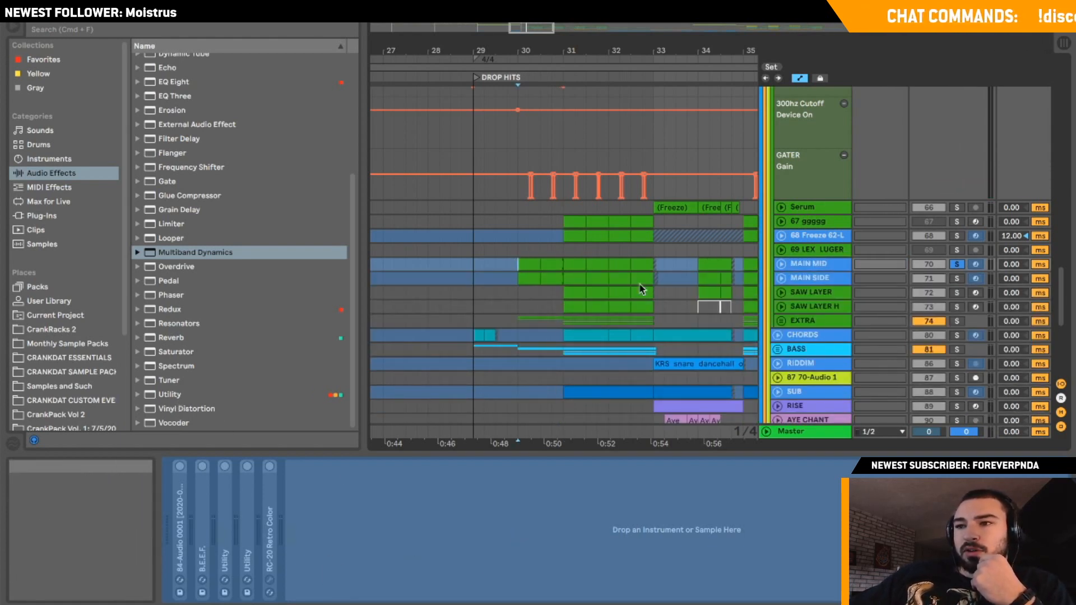
{"action": "left_click", "coordinate": [507, 264]}
{"action": "key", "text": "space"}
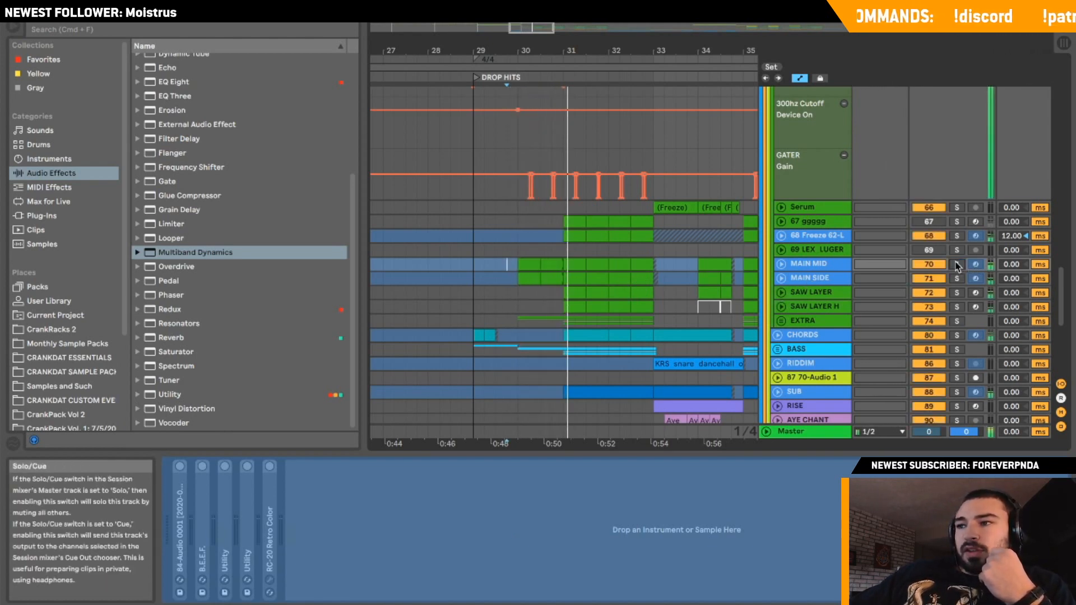
Audition MAIN SIDE in solo from bar 30, checking its notes and Balance automation with the track unfolded, and unsolo it.
{"action": "left_click", "coordinate": [956, 278]}
{"action": "left_click", "coordinate": [780, 278]}
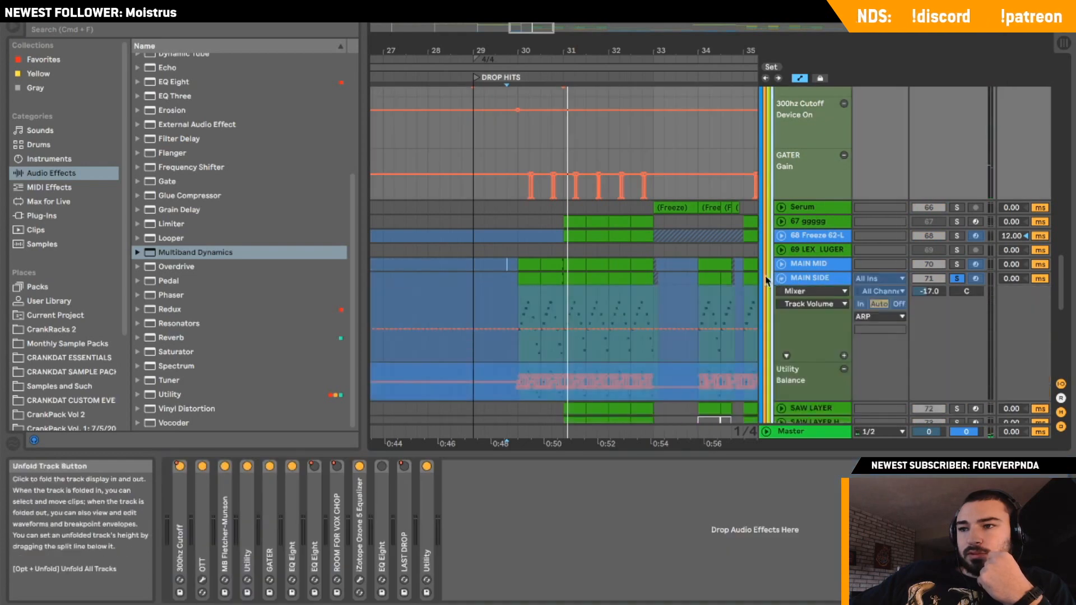
{"action": "left_click", "coordinate": [794, 281]}
{"action": "left_click", "coordinate": [780, 277]}
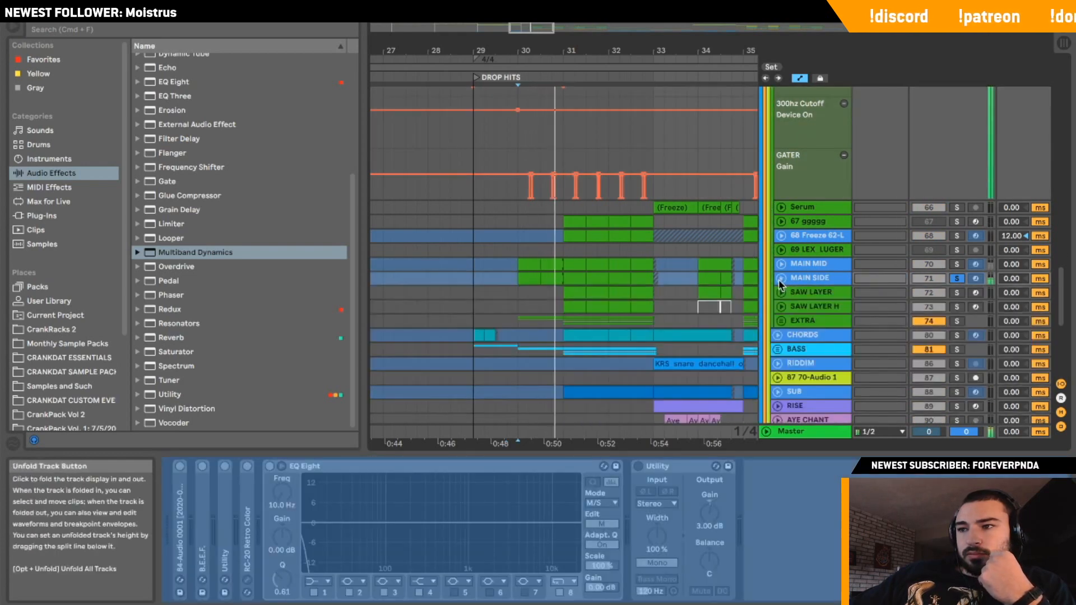
{"action": "left_click", "coordinate": [956, 279]}
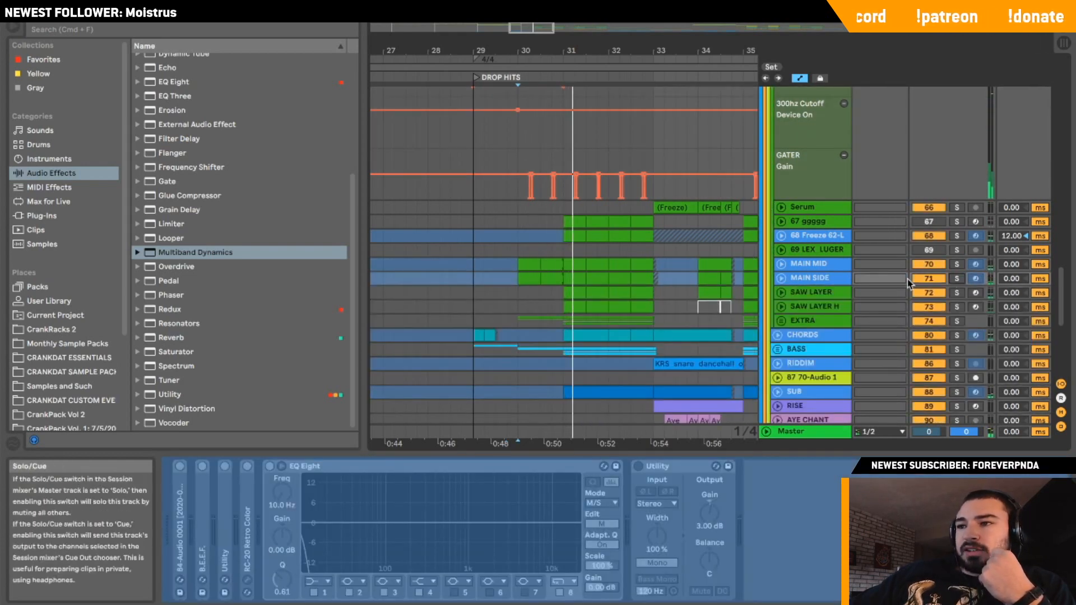
Check the MAIN MID and MAIN SIDE volume settings with both tracks unfolded, and fold them again.
{"action": "left_click", "coordinate": [781, 264]}
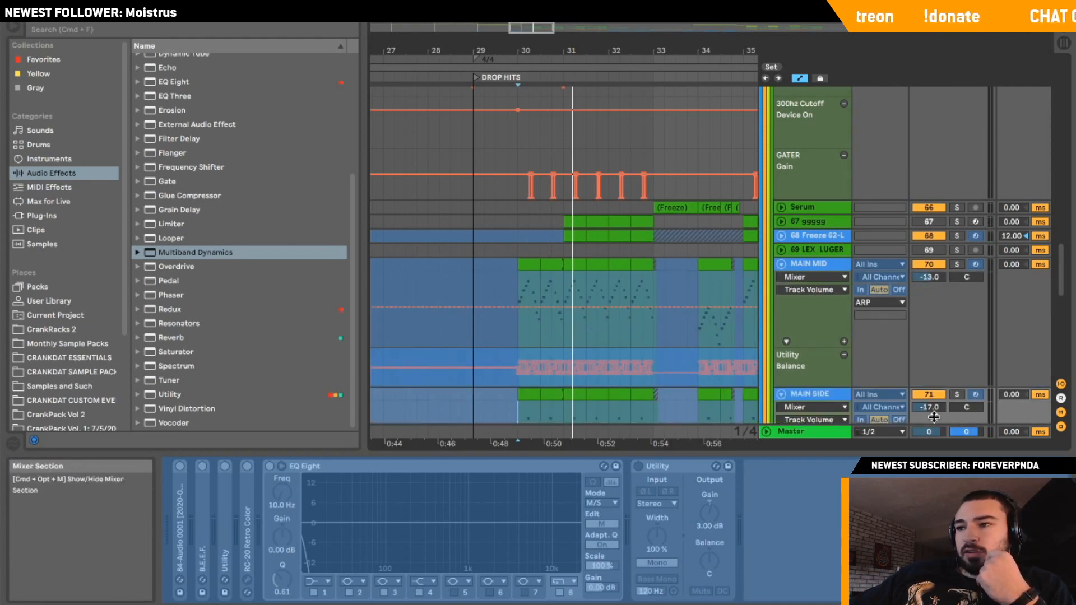
{"action": "left_click", "coordinate": [780, 394]}
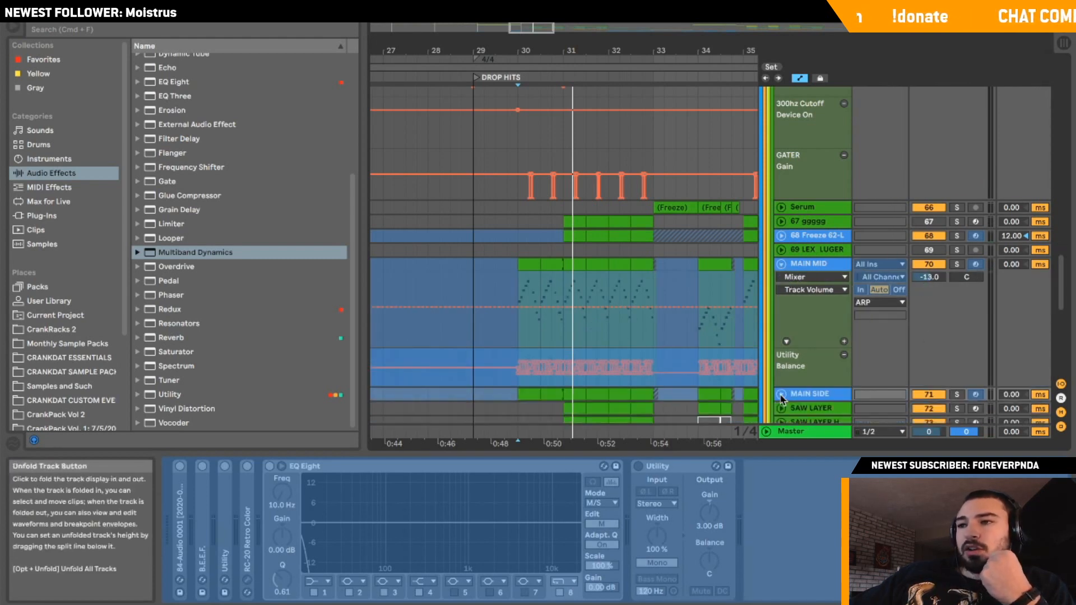
{"action": "left_click", "coordinate": [780, 264]}
Search the CrankRacks 2 folder for "mid side" and select CRANKDAT MID SIDE SEPARATOR.adg.
{"action": "left_click", "coordinate": [41, 217]}
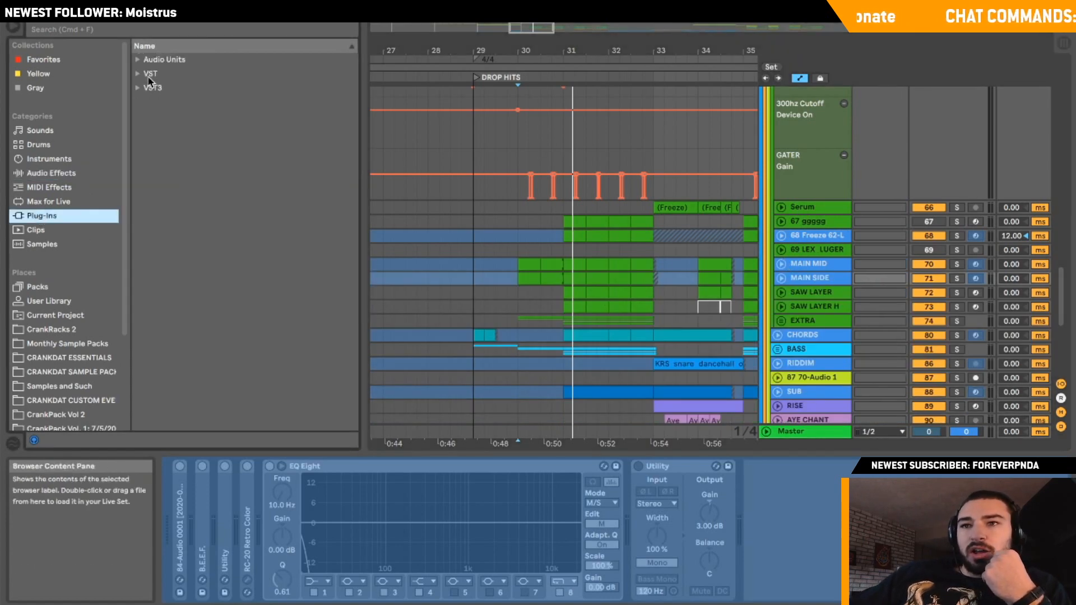
{"action": "left_click", "coordinate": [63, 331]}
{"action": "left_click", "coordinate": [210, 29]}
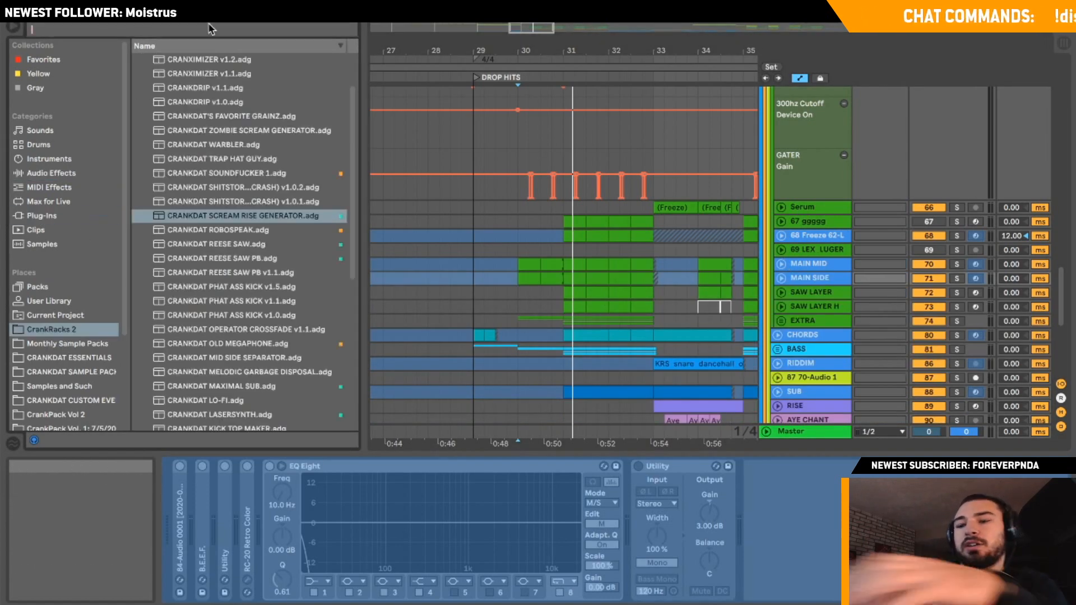
{"action": "type", "text": "mid side"}
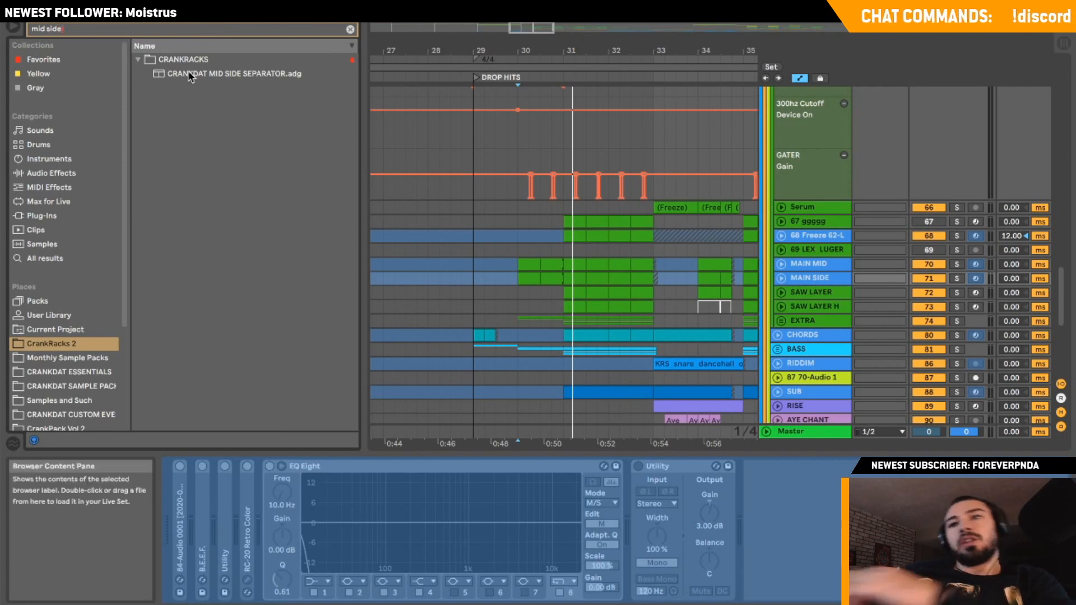
{"action": "left_click", "coordinate": [191, 75]}
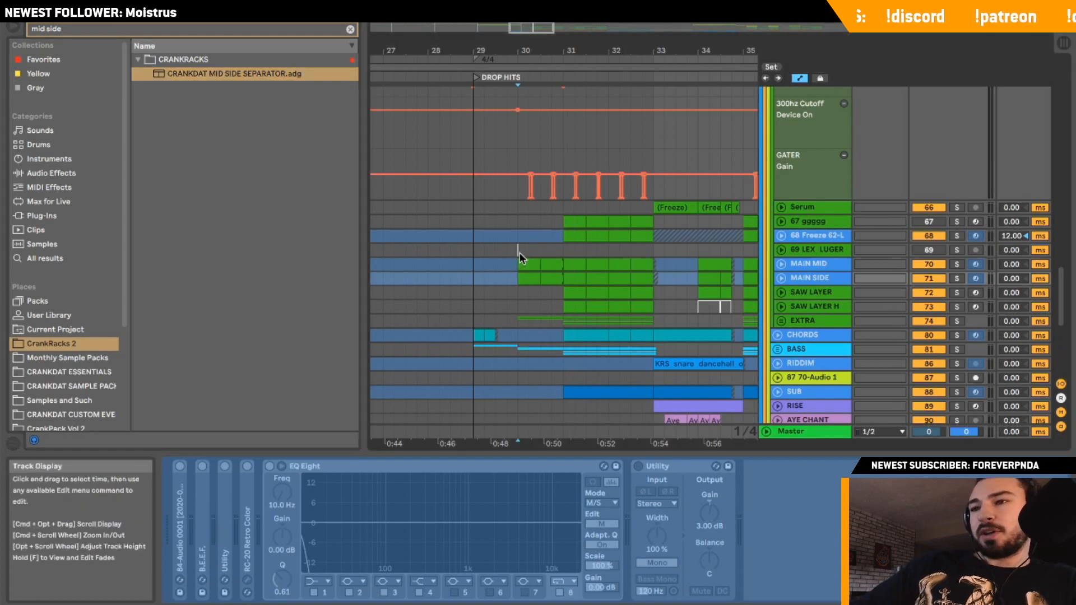
Select MAIN MID's first clip at bar 30 and compare its device chain with the MAIN SIDE track's.
{"action": "left_click", "coordinate": [521, 251]}
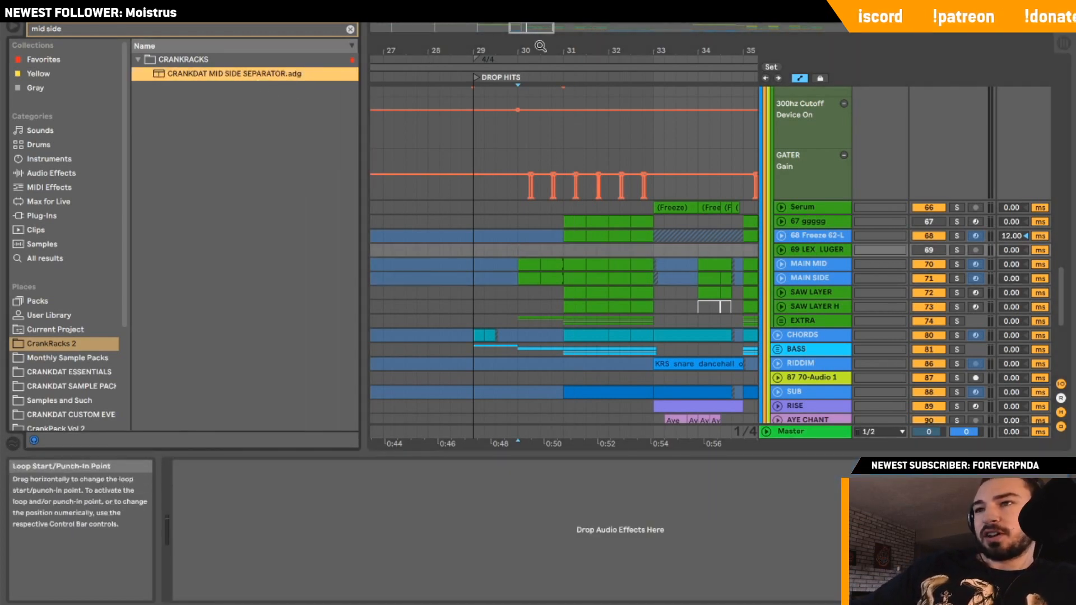
{"action": "left_click", "coordinate": [533, 25]}
{"action": "mouse_move", "coordinate": [532, 28]}
{"action": "left_mouse_down"}
{"action": "mouse_move", "coordinate": [532, 46]}
{"action": "mouse_move", "coordinate": [535, 34]}
{"action": "left_mouse_up"}
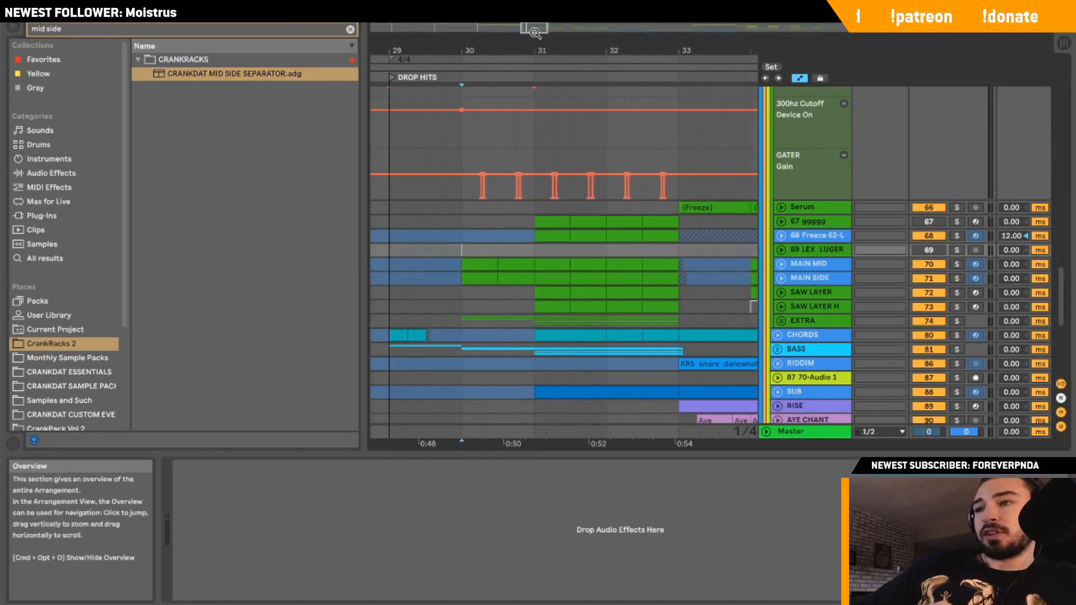
{"action": "scroll", "coordinate": [629, 259], "scroll_direction": "left", "scroll_amount": 1}
{"action": "left_click", "coordinate": [474, 259]}
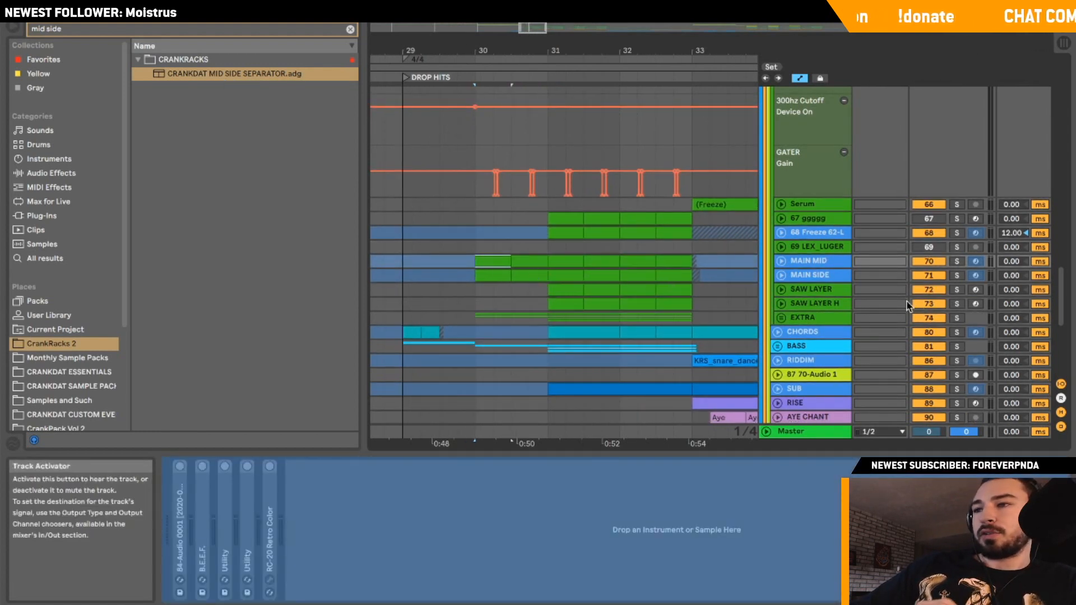
{"action": "left_click", "coordinate": [782, 261]}
{"action": "left_click", "coordinate": [782, 261]}
{"action": "left_click", "coordinate": [796, 274]}
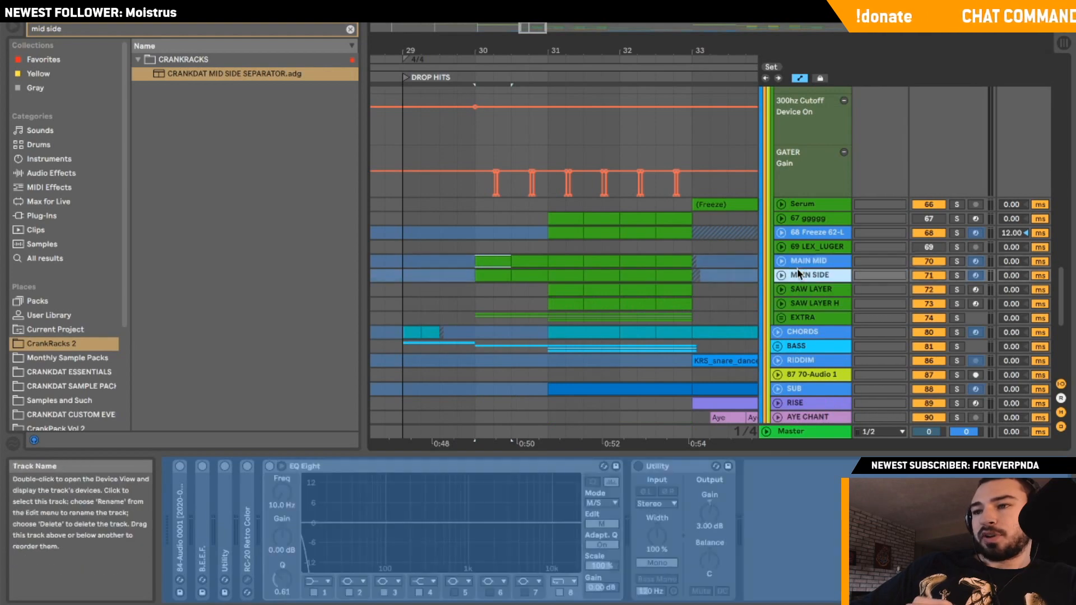
{"action": "left_click", "coordinate": [475, 275]}
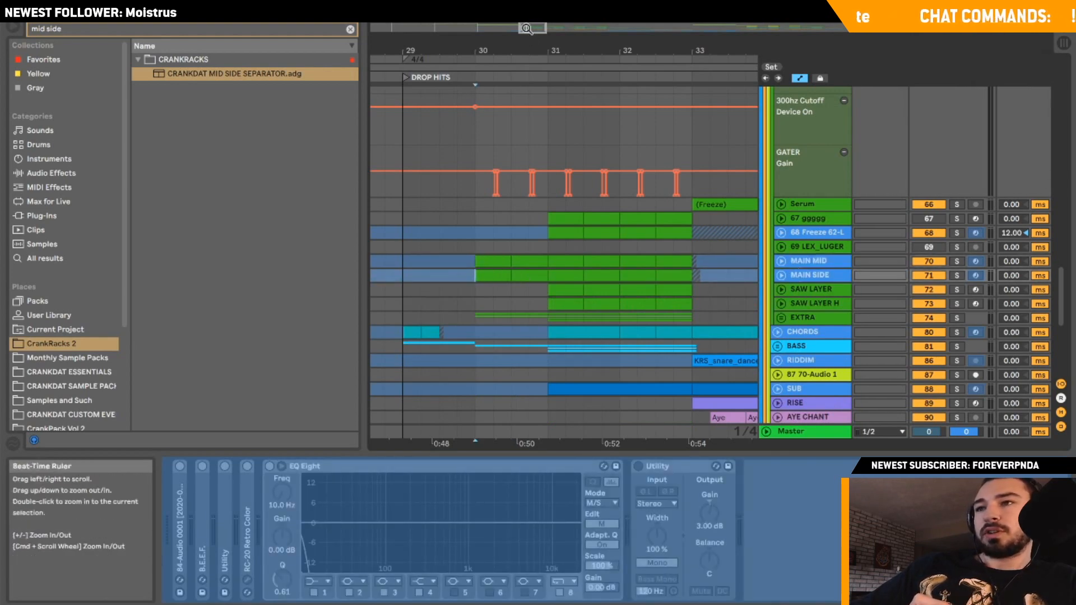
Highlight MAIN MID's clips from bar 30 to bar 33 and MAIN SIDE's last clip before bar 33.
{"action": "left_click_drag", "start_coordinate": [527, 28], "coordinate": [540, 9]}
{"action": "scroll", "coordinate": [492, 245], "scroll_direction": "down", "scroll_amount": 2}
{"action": "scroll", "coordinate": [491, 245], "scroll_direction": "left", "scroll_amount": 2}
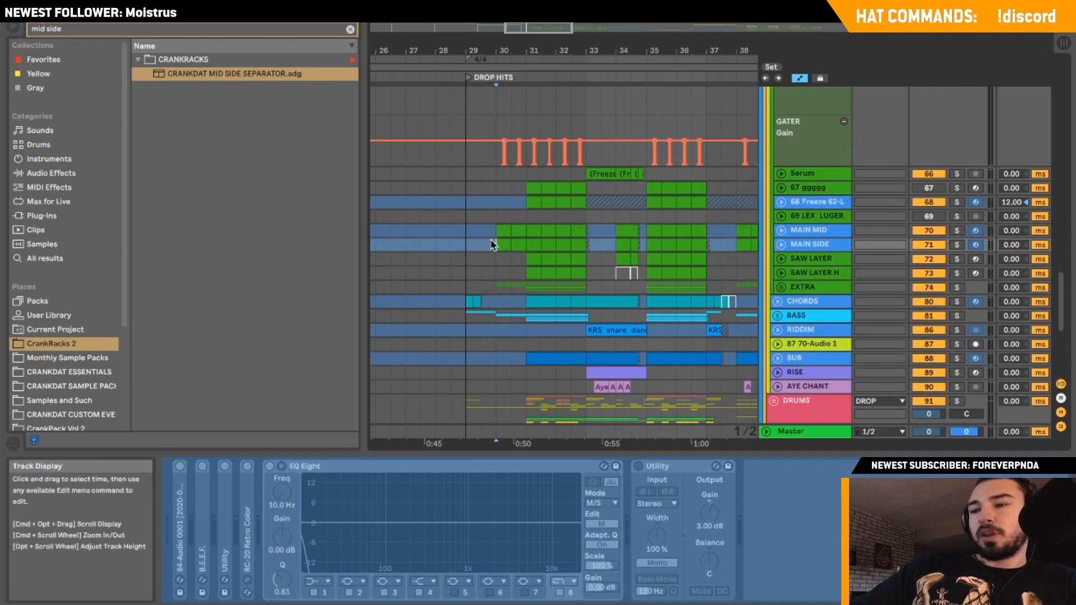
{"action": "left_click", "coordinate": [587, 244]}
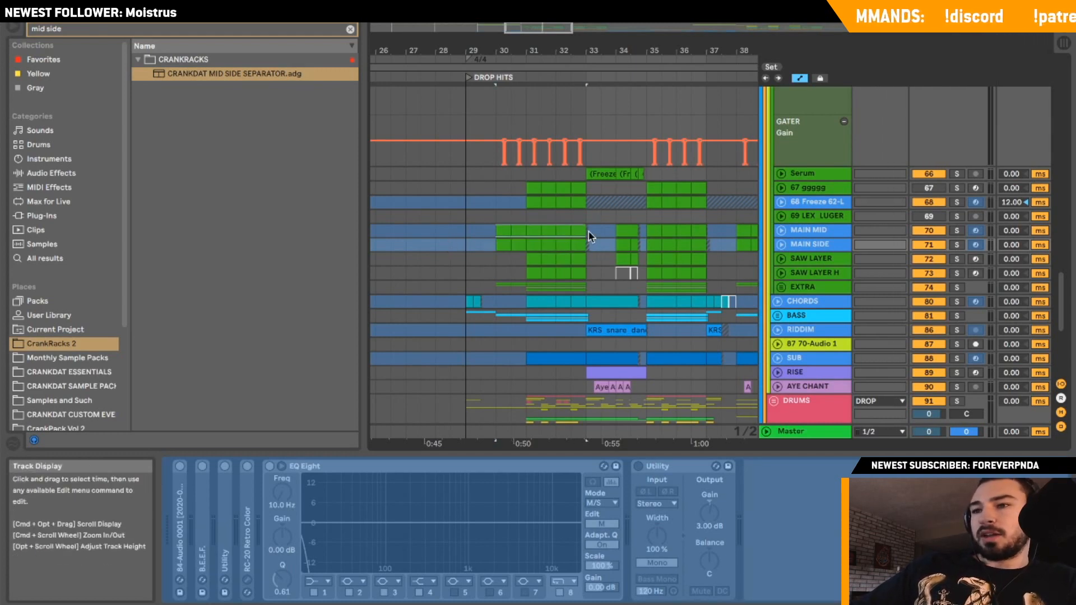
{"action": "left_click", "coordinate": [505, 243]}
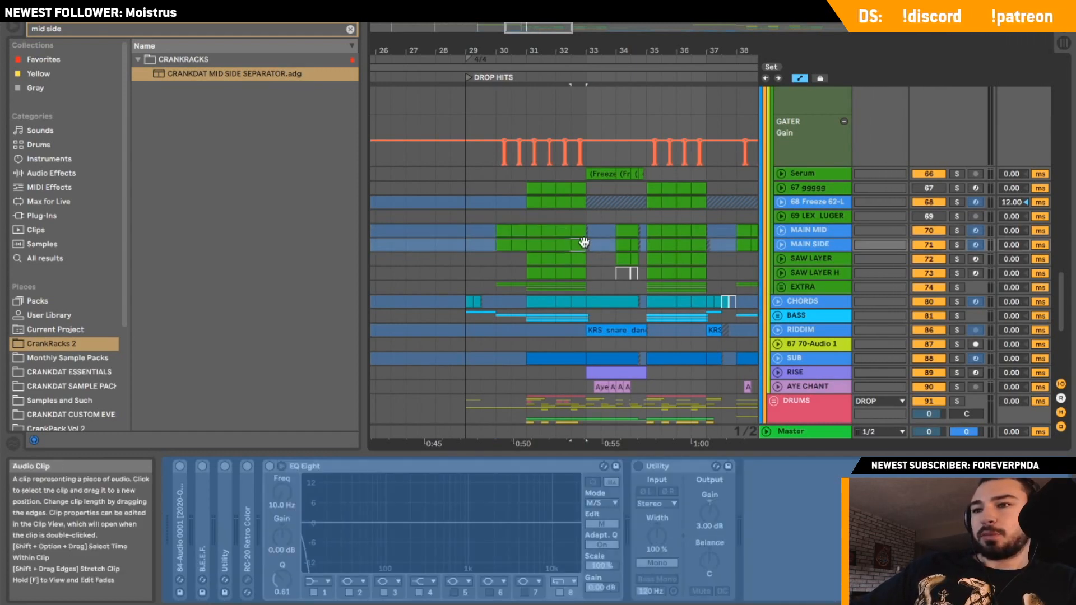
Unfold MAIN MID and MAIN SIDE one after the other to compare their track volumes, and fold them again.
{"action": "left_click", "coordinate": [781, 231]}
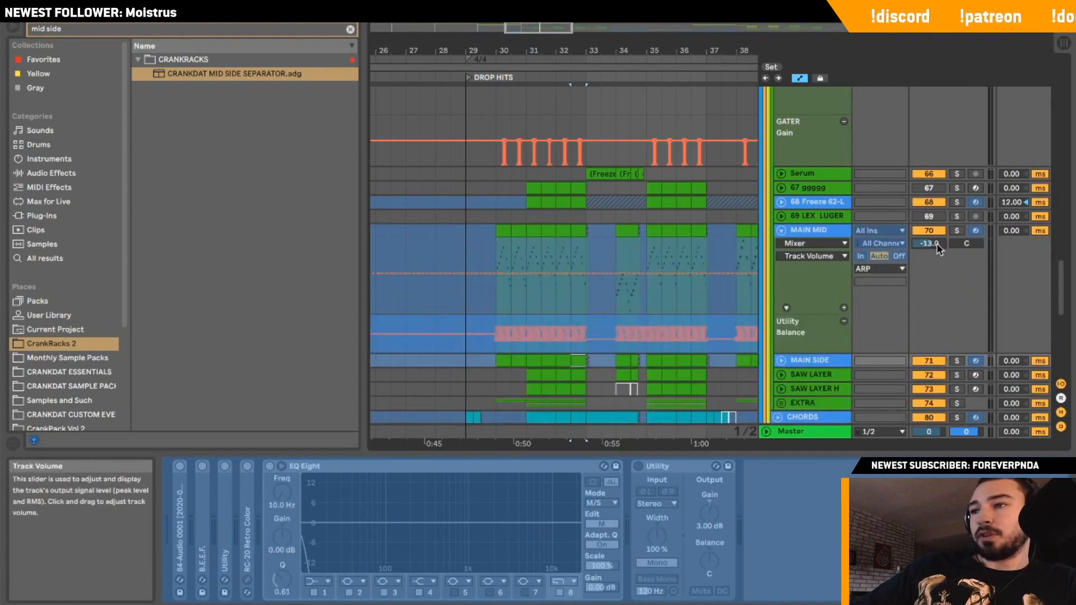
{"action": "left_click", "coordinate": [781, 231]}
{"action": "left_click", "coordinate": [781, 244]}
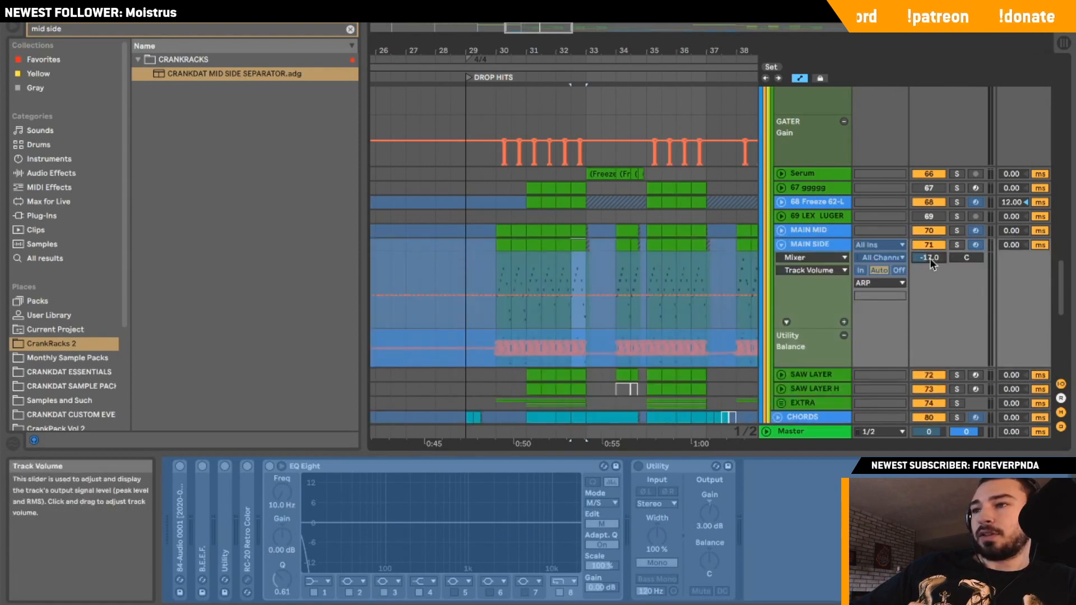
{"action": "left_click", "coordinate": [781, 244]}
{"action": "left_click", "coordinate": [781, 231]}
{"action": "left_click", "coordinate": [781, 230]}
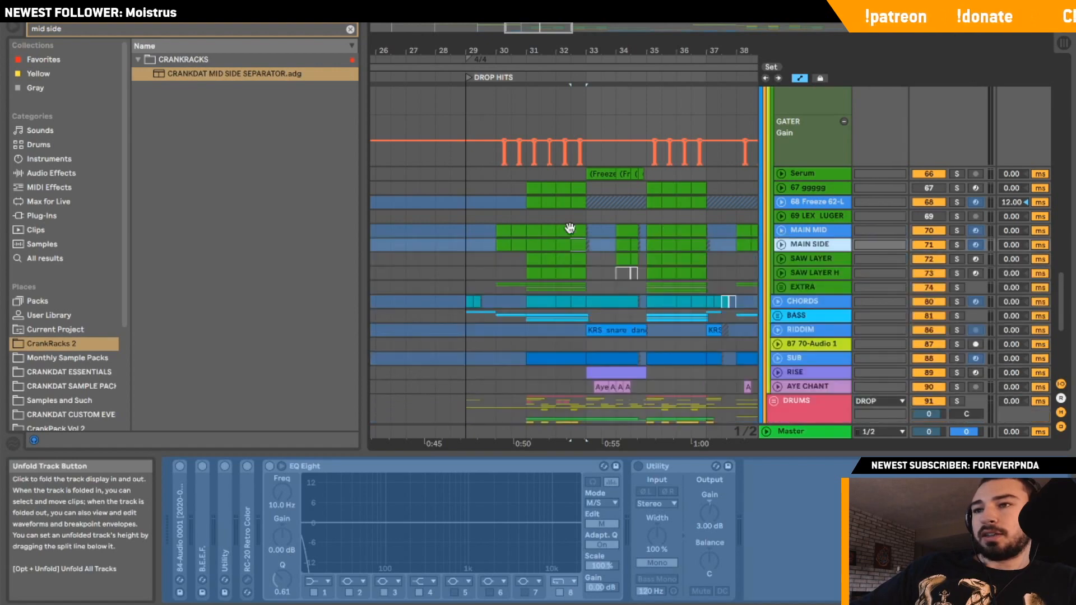
Select the EXTRA group at bar 30, and briefly solo and unsolo it.
{"action": "left_click", "coordinate": [481, 232]}
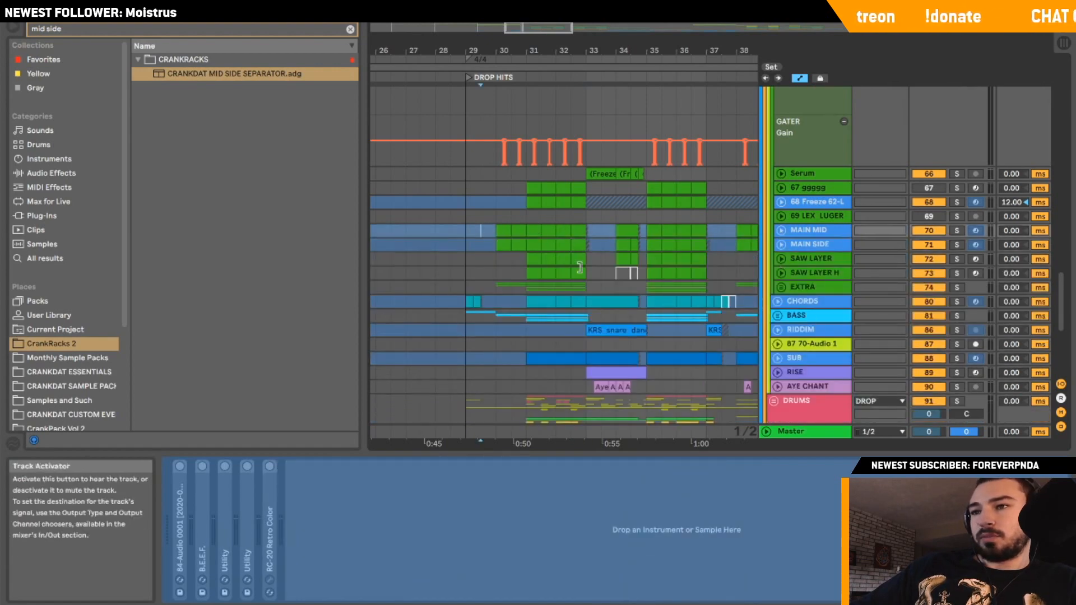
{"action": "left_click", "coordinate": [496, 286]}
{"action": "left_click", "coordinate": [956, 284]}
{"action": "left_click", "coordinate": [957, 284]}
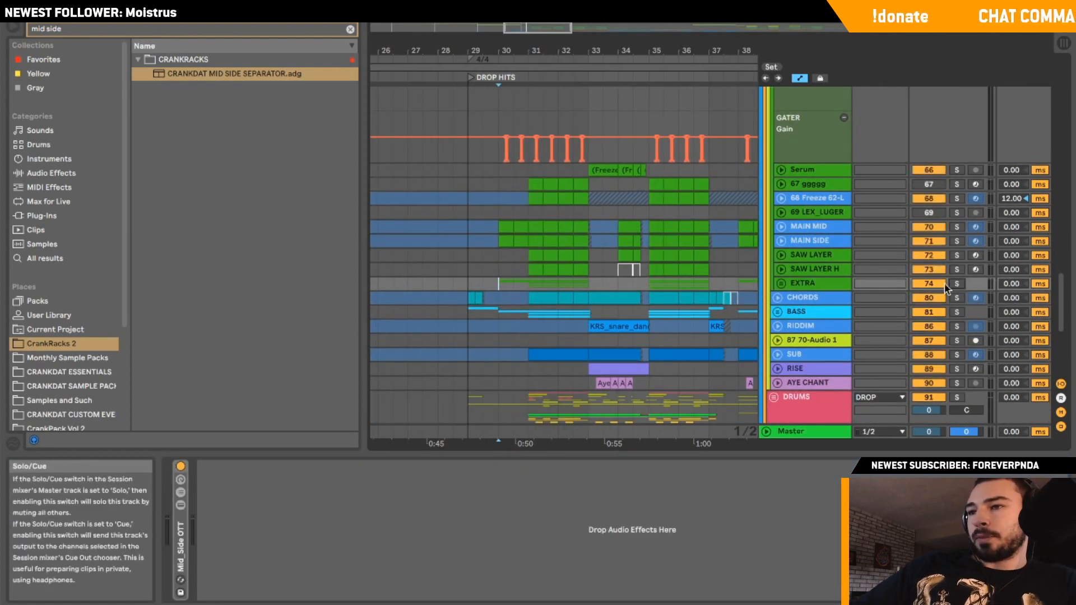
Inspect the notes of MAIN MID's bar 30 clip, and bring the mid-side rack from CrankRacks 2 back into the browser.
{"action": "double_click", "coordinate": [504, 229]}
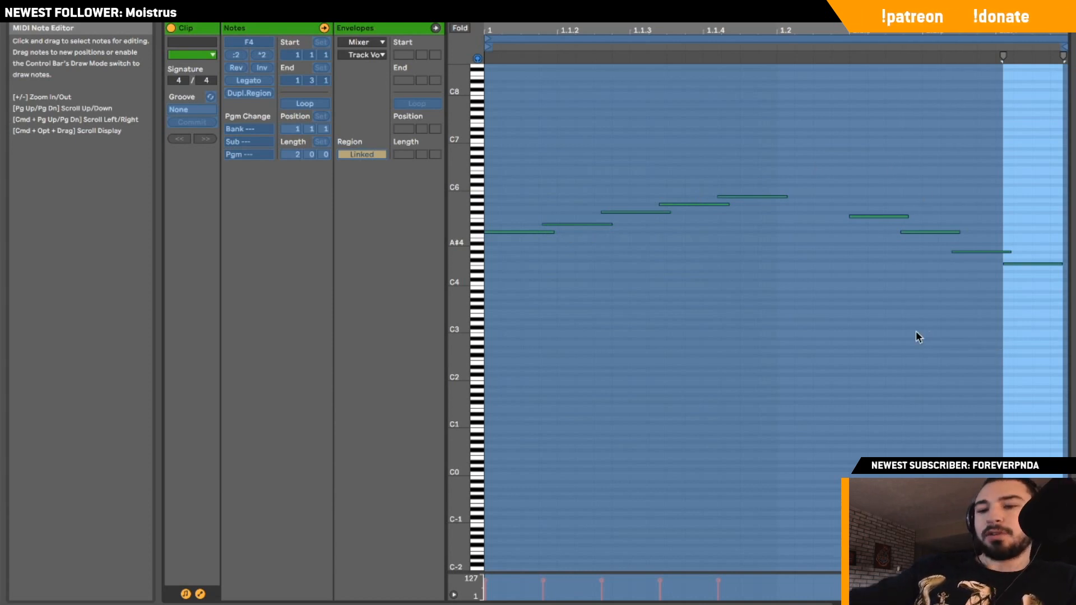
{"action": "key", "text": "shift+Tab"}
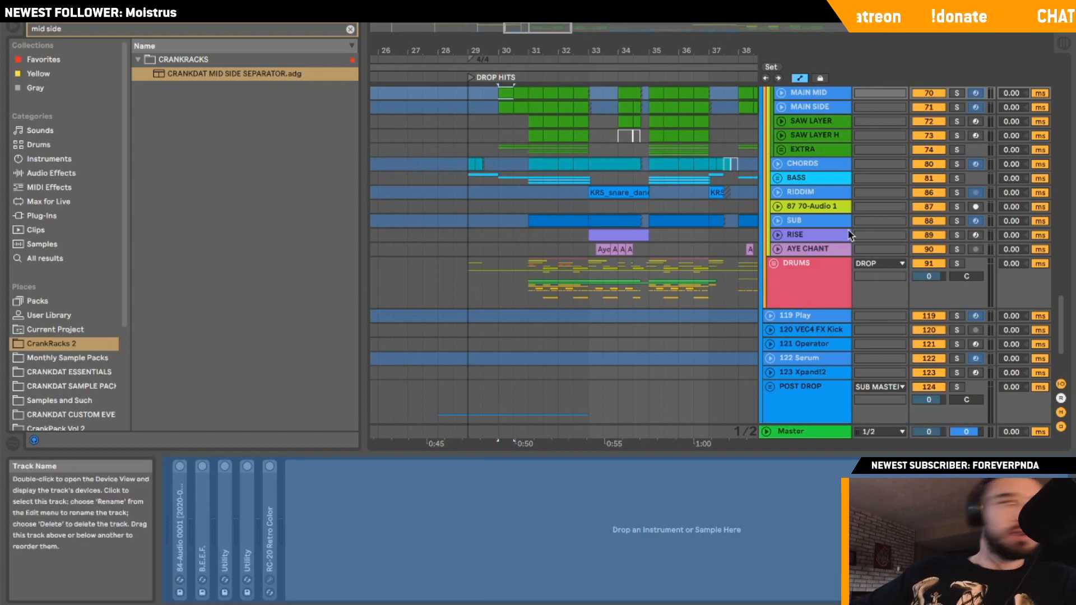
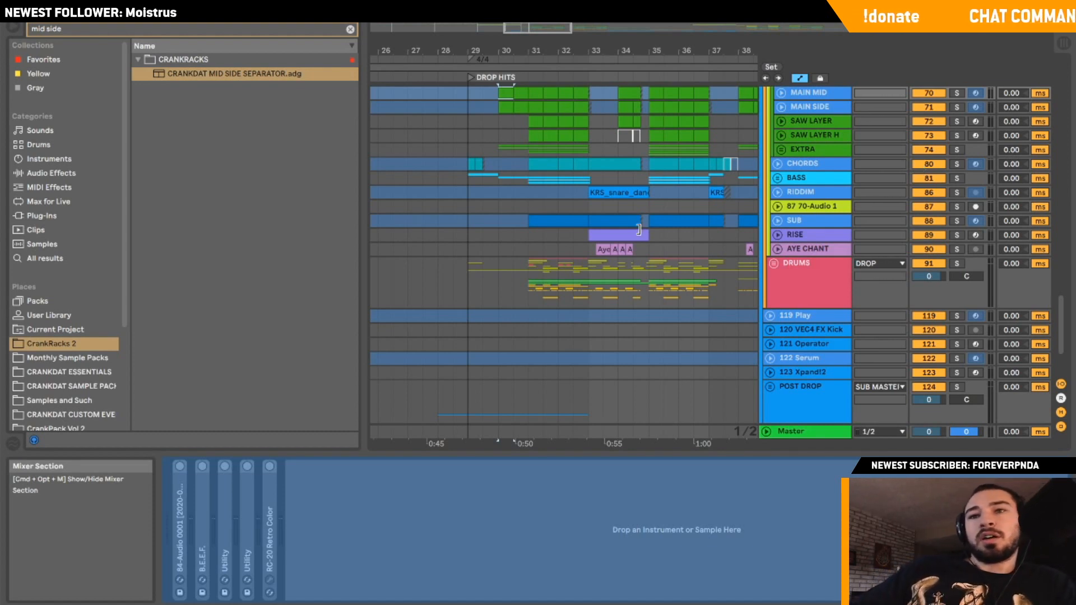
{"action": "left_click", "coordinate": [87, 217]}
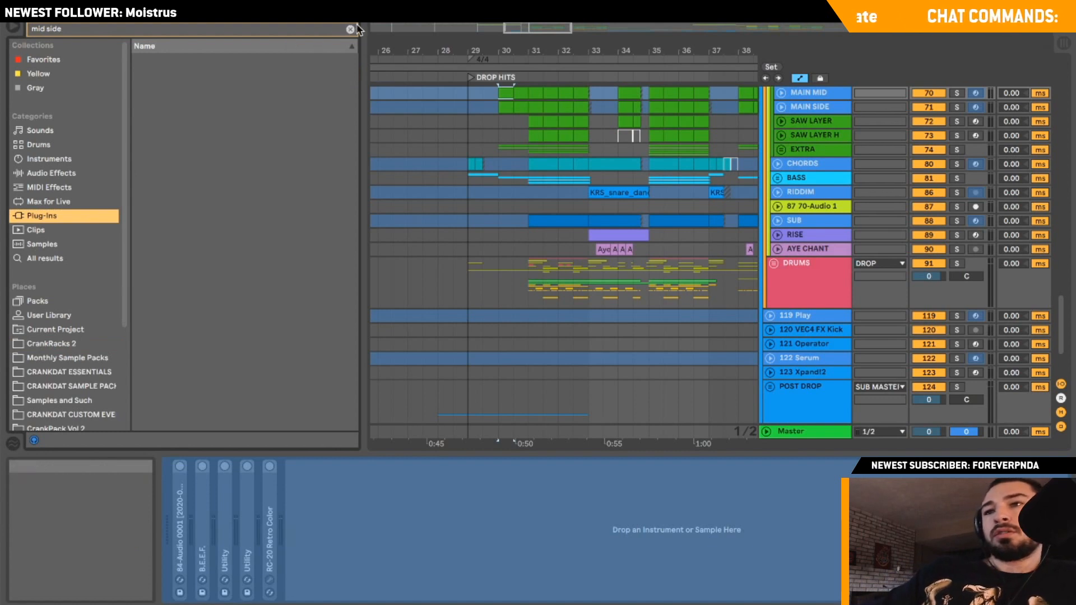
{"action": "left_click", "coordinate": [61, 342]}
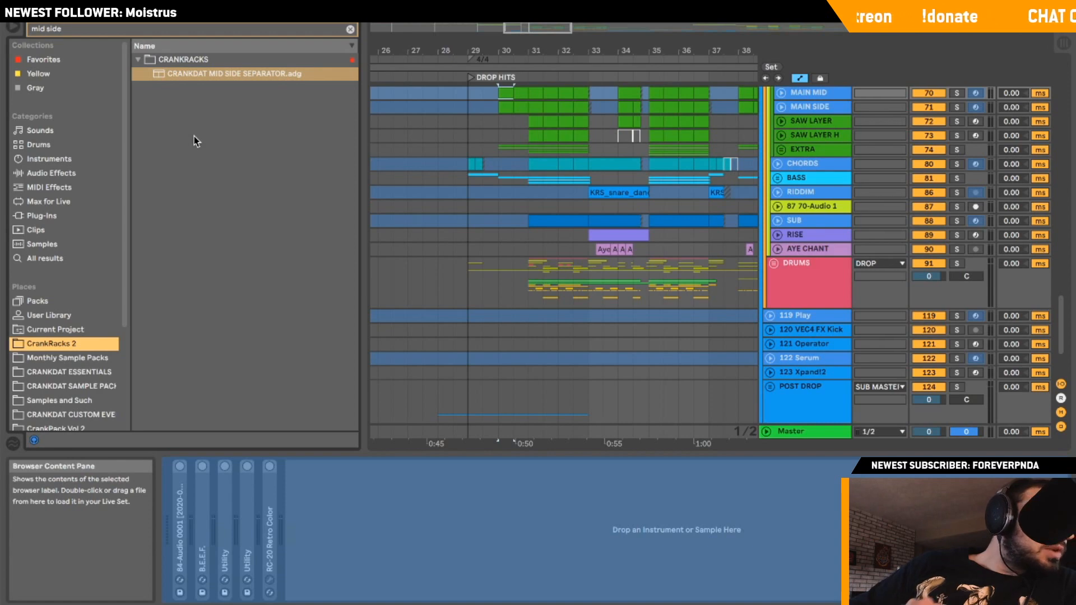
Reopen MAIN MID's first clip to review its rising and falling notes, and return to the track's device chain.
{"action": "scroll", "coordinate": [397, 156], "scroll_direction": "up", "scroll_amount": 3}
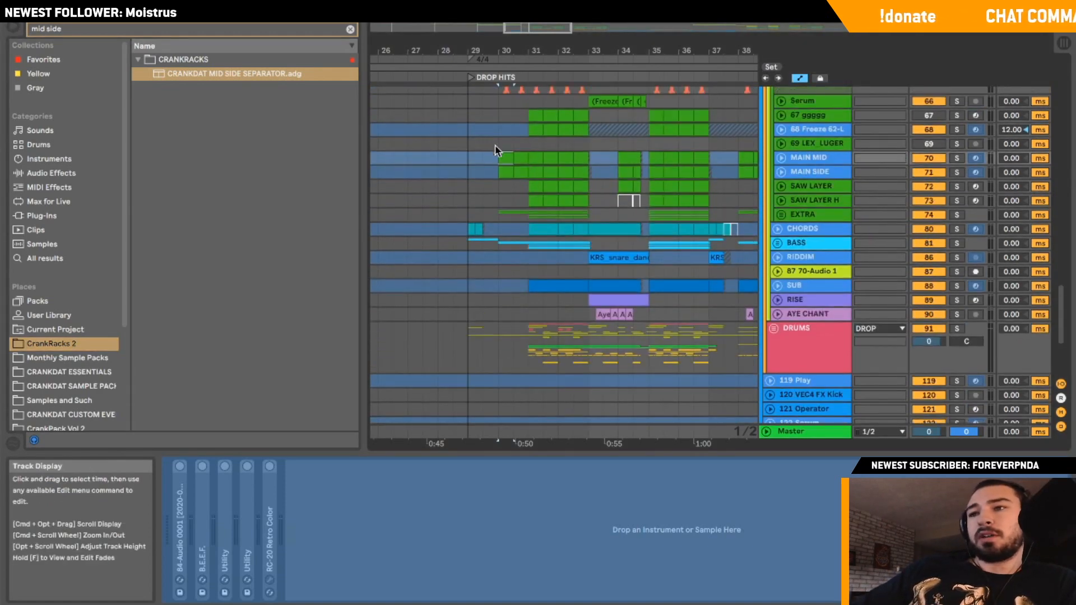
{"action": "double_click", "coordinate": [504, 158]}
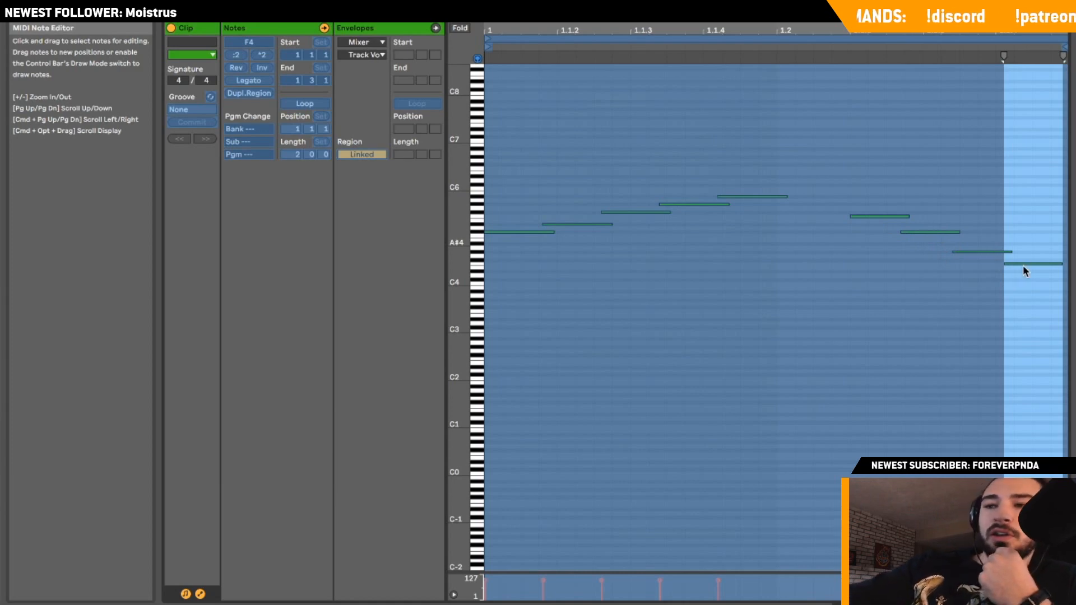
{"action": "key", "text": "shift+Tab"}
{"action": "key", "text": "shift+Tab"}
{"action": "key", "text": "shift+Tab"}
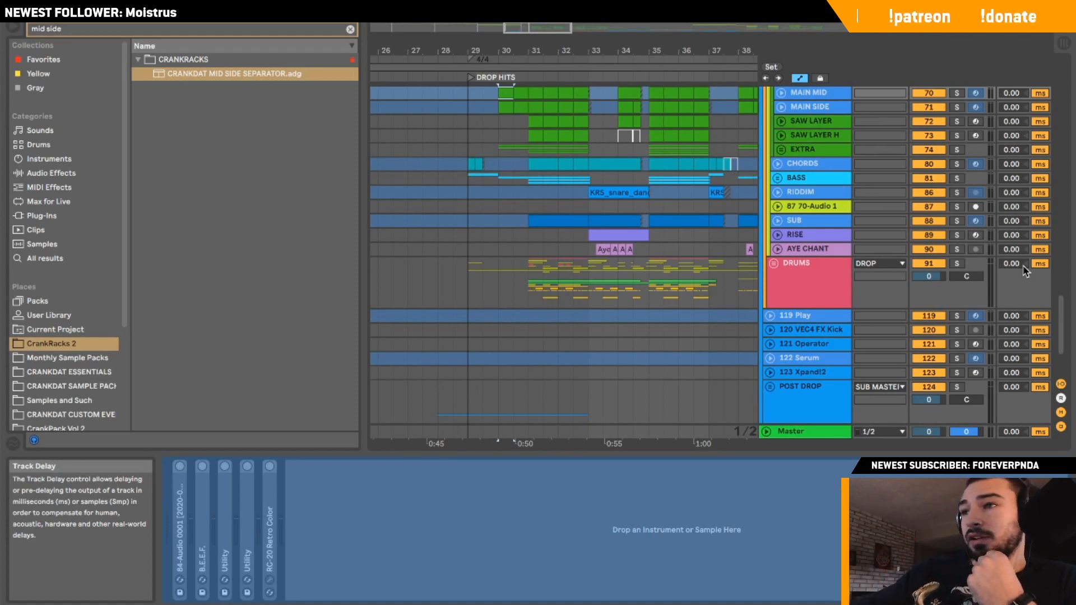
Solo the MAIN SIDE track and place the playback start at bar 30.
{"action": "scroll", "coordinate": [1025, 271], "scroll_direction": "up", "scroll_amount": 1}
{"action": "scroll", "coordinate": [1025, 271], "scroll_direction": "down", "scroll_amount": 1}
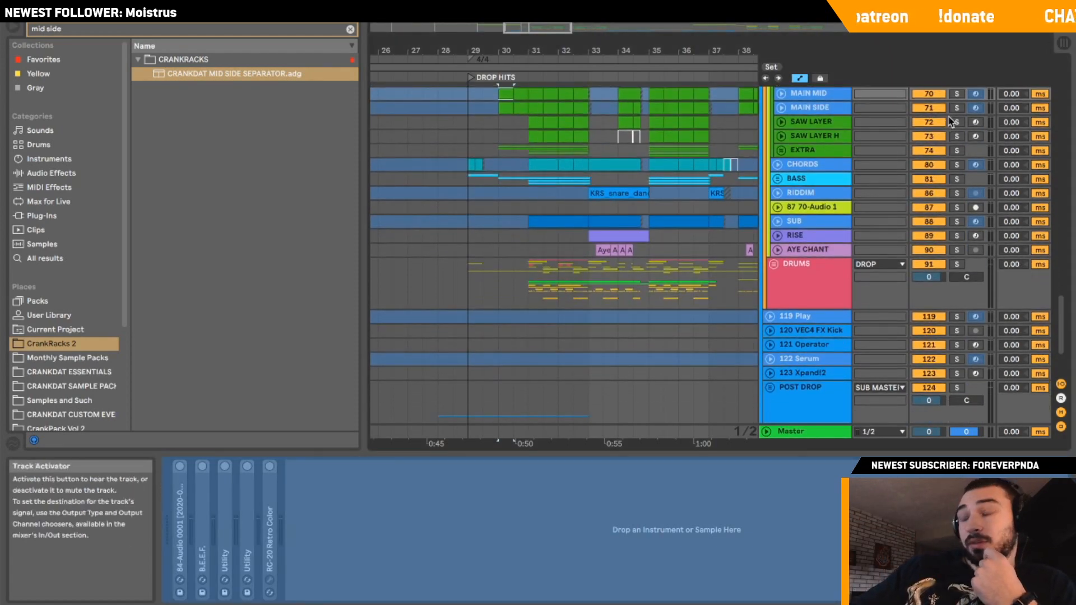
{"action": "left_click", "coordinate": [781, 108]}
{"action": "left_click", "coordinate": [782, 108]}
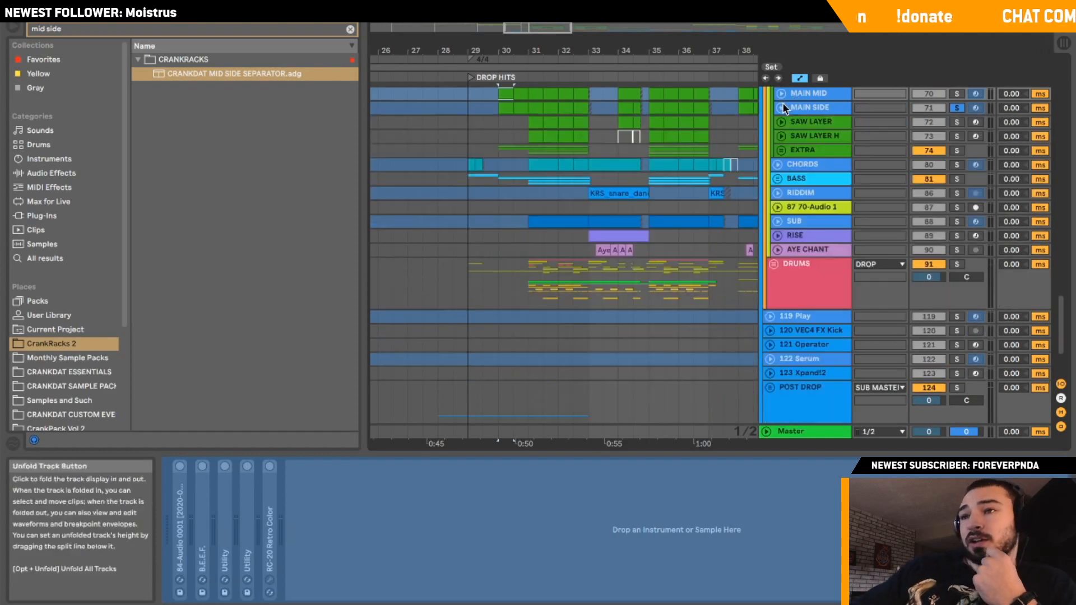
{"action": "left_click", "coordinate": [498, 108]}
{"action": "left_click_drag", "start_coordinate": [534, 26], "coordinate": [534, 62]}
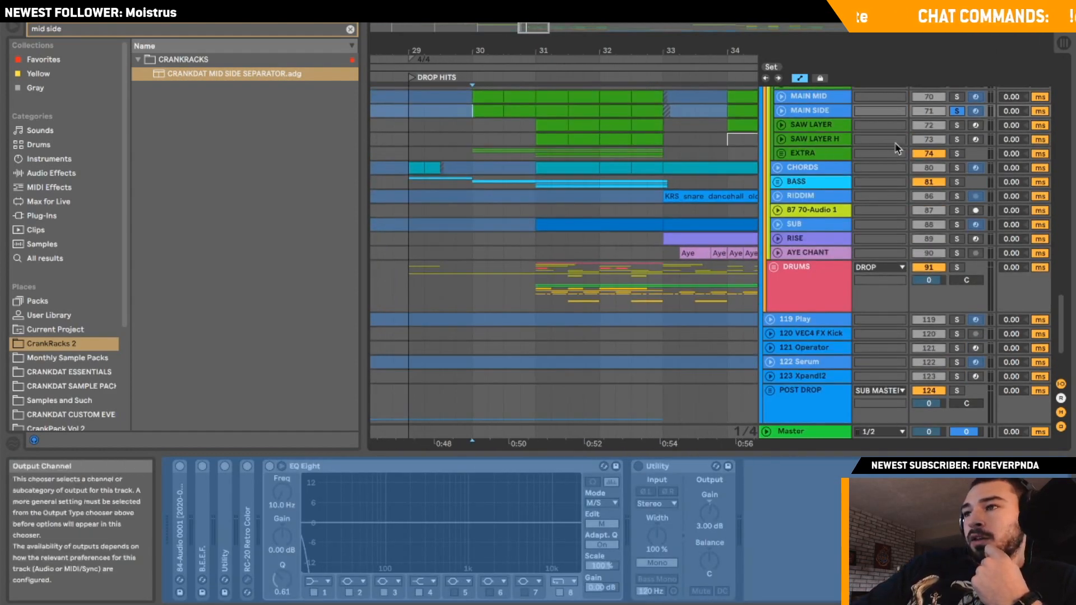
Expand the EXTRA group and audition it soloed from bar 30, and then release its solo.
{"action": "scroll", "coordinate": [953, 123], "scroll_direction": "up", "scroll_amount": 3}
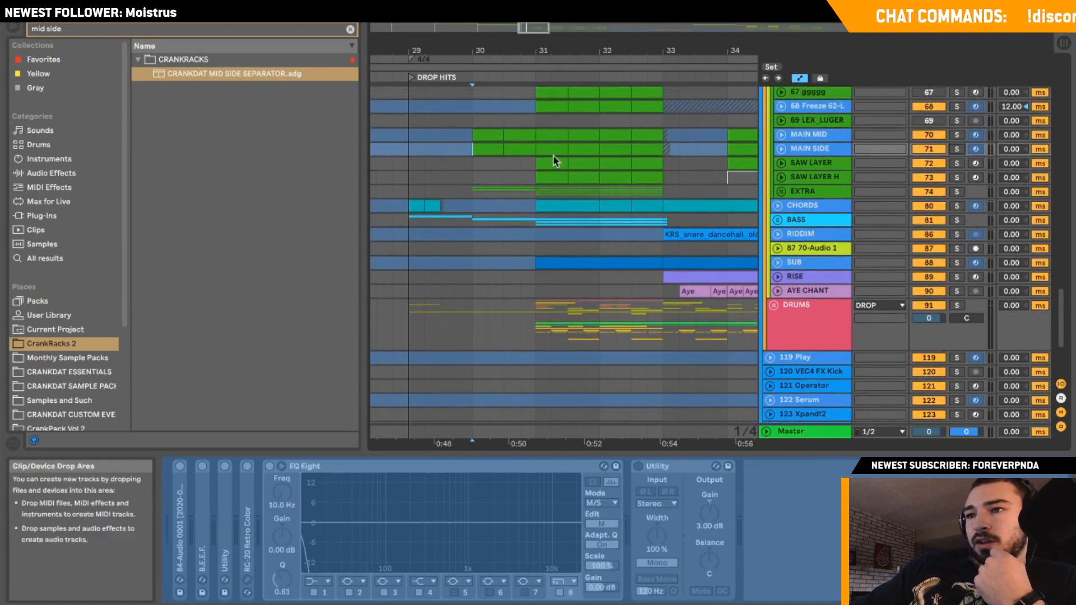
{"action": "left_click", "coordinate": [474, 190]}
{"action": "left_click", "coordinate": [781, 192]}
{"action": "scroll", "coordinate": [869, 190], "scroll_direction": "down", "scroll_amount": 4}
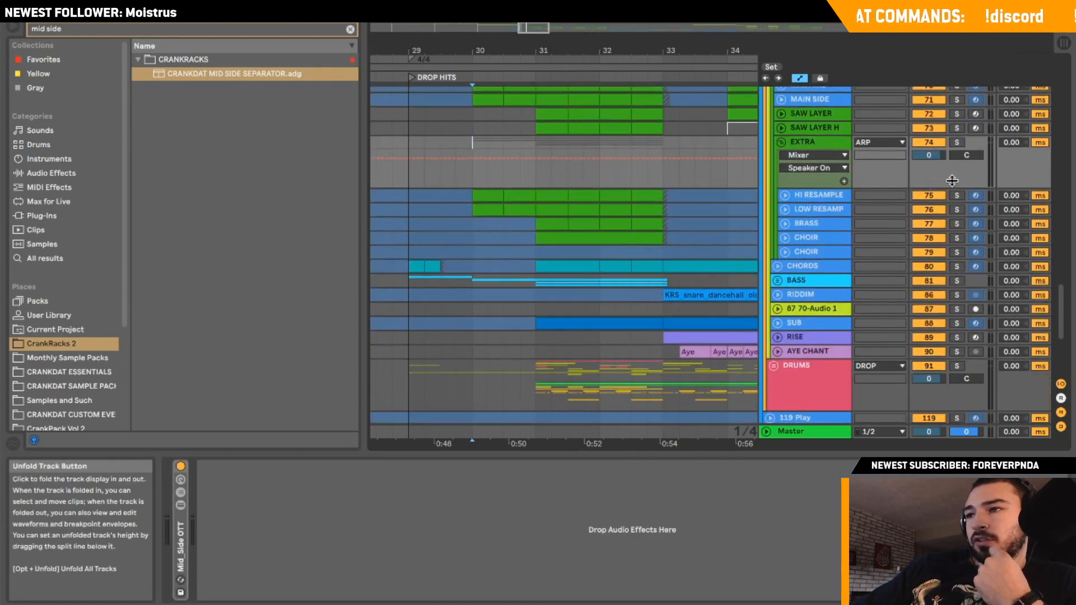
{"action": "left_click", "coordinate": [957, 144]}
{"action": "key", "text": "space"}
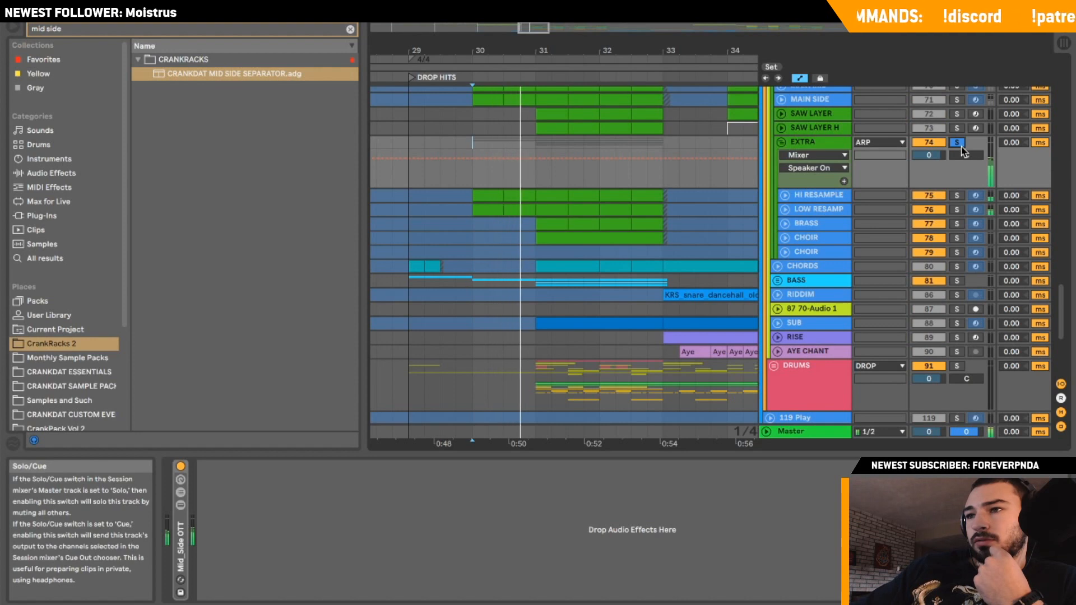
{"action": "left_click", "coordinate": [957, 144]}
Solo the HI RESAMPLE track inside EXTRA and listen to it from bar 30.
{"action": "left_click", "coordinate": [956, 195]}
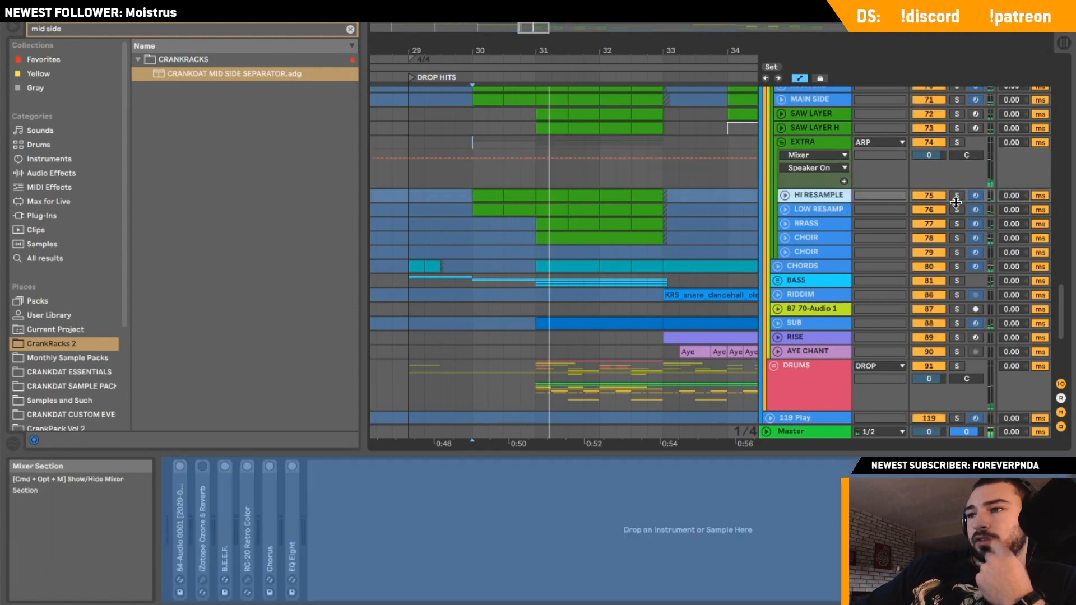
{"action": "left_click", "coordinate": [473, 196]}
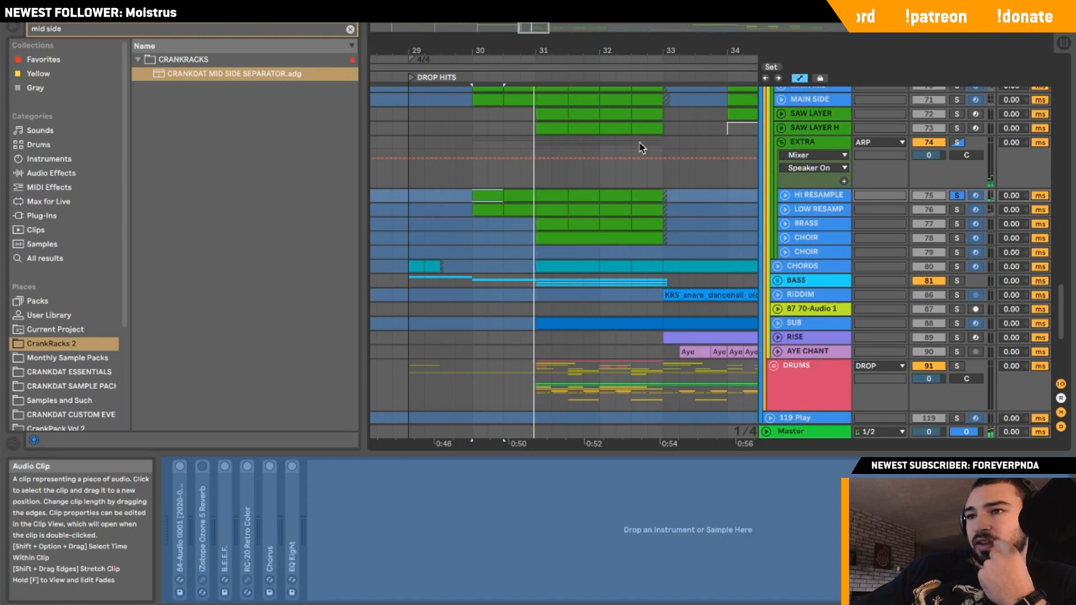
{"action": "scroll", "coordinate": [641, 146], "scroll_direction": "up", "scroll_amount": 3}
{"action": "left_click", "coordinate": [459, 141]}
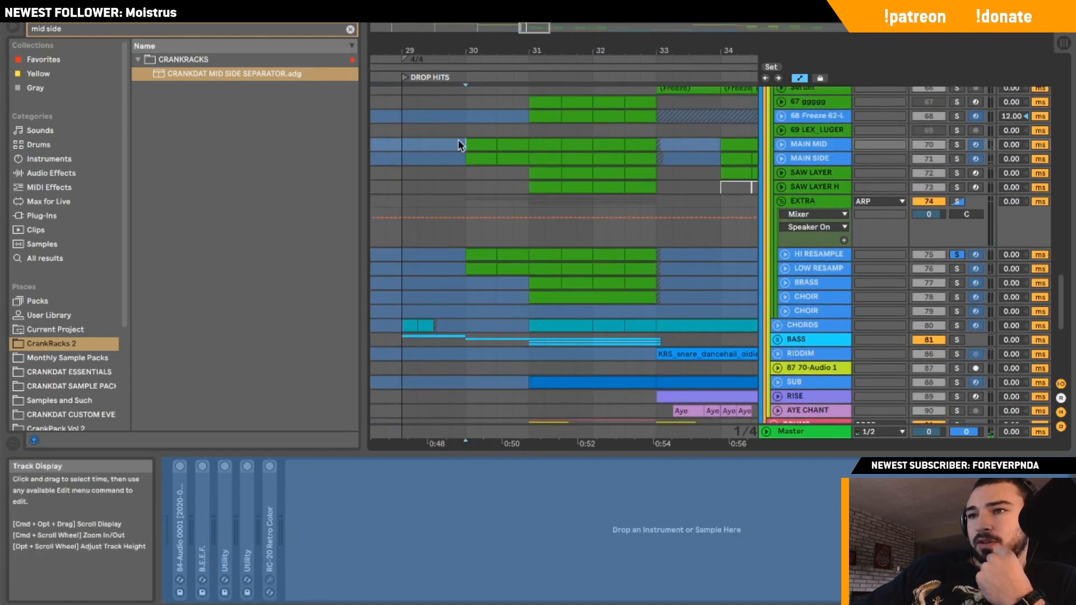
{"action": "left_click", "coordinate": [466, 254]}
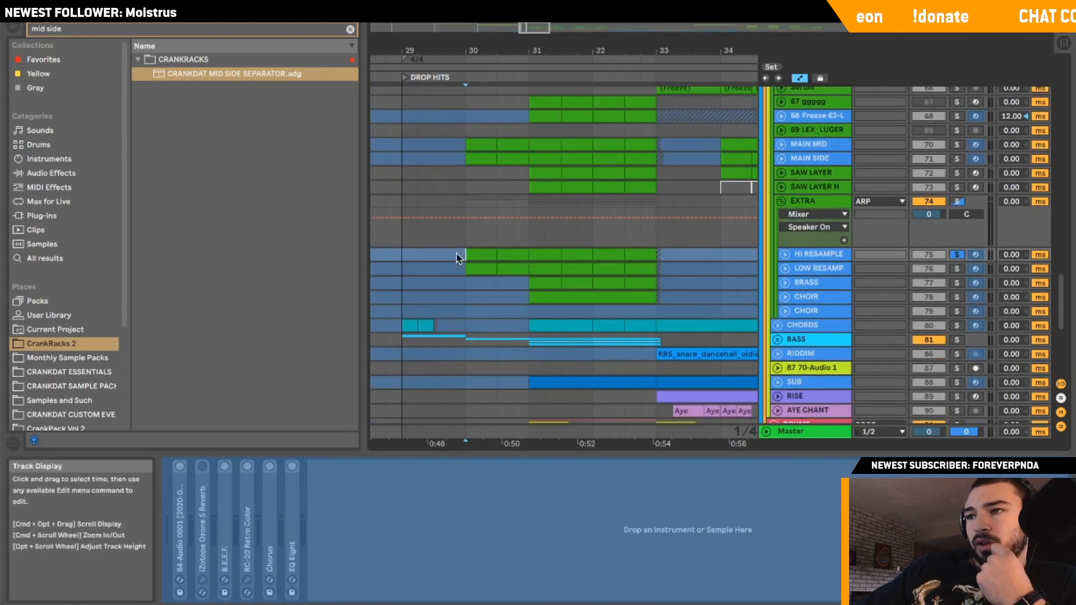
Audition LOW RESAMP soloed in place of HI RESAMPLE, examining its sampler settings and effects chain.
{"action": "left_click", "coordinate": [956, 202]}
{"action": "left_click", "coordinate": [957, 256]}
{"action": "left_click", "coordinate": [956, 269]}
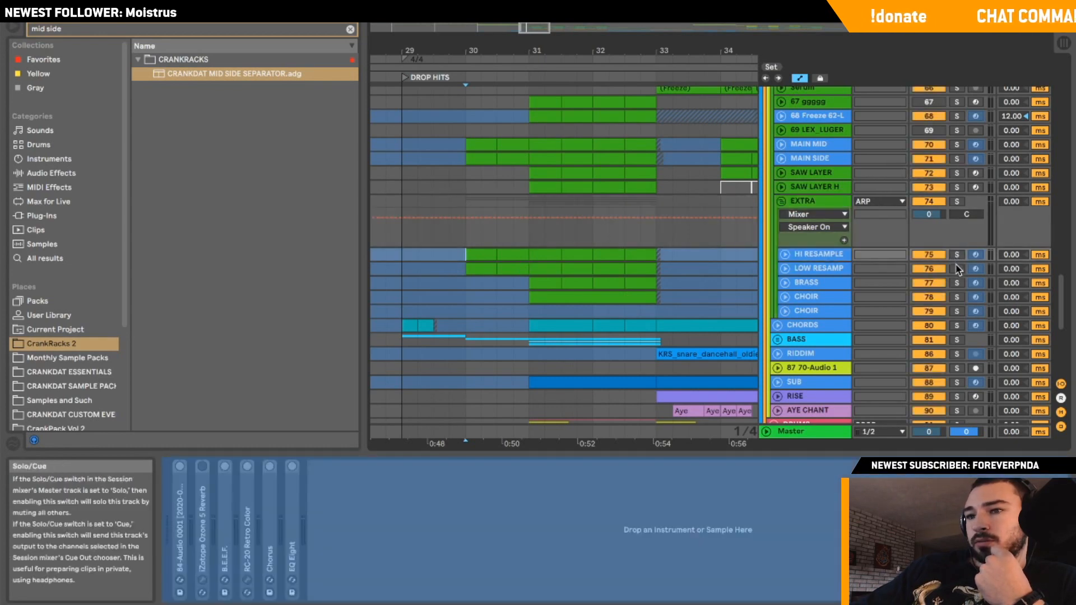
{"action": "key", "text": "space"}
{"action": "left_click", "coordinate": [837, 268]}
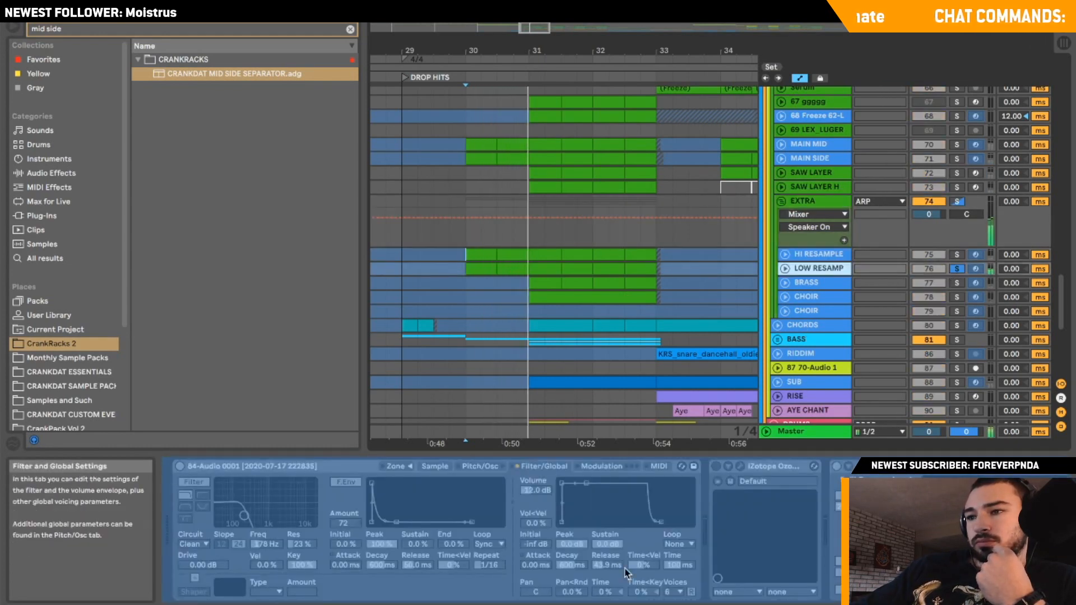
{"action": "scroll", "coordinate": [627, 573], "scroll_direction": "down", "scroll_amount": 10}
{"action": "scroll", "coordinate": [626, 573], "scroll_direction": "up", "scroll_amount": 2}
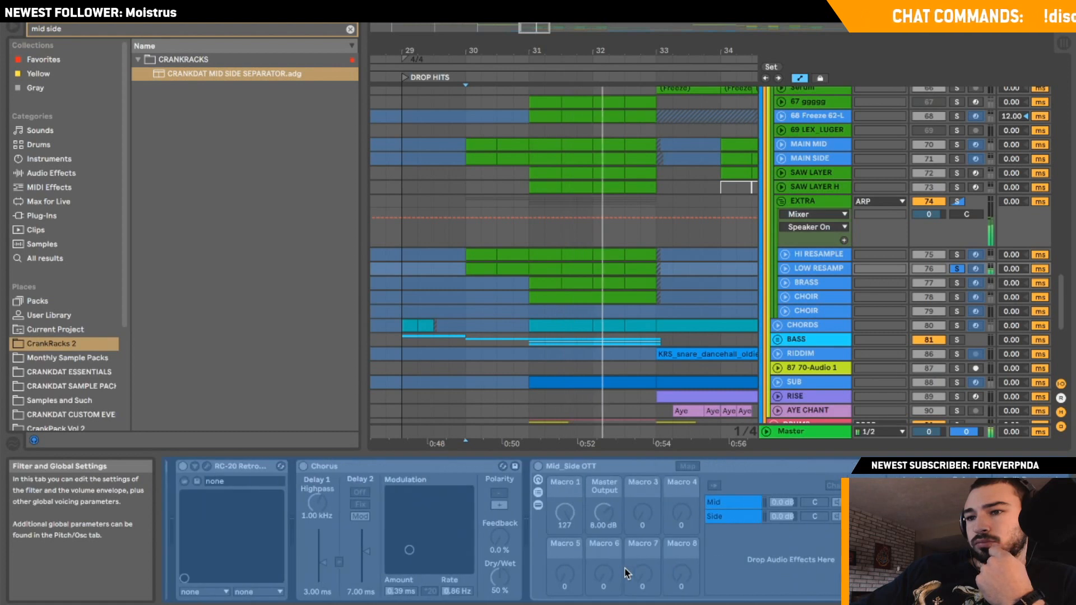
{"action": "left_click", "coordinate": [957, 270]}
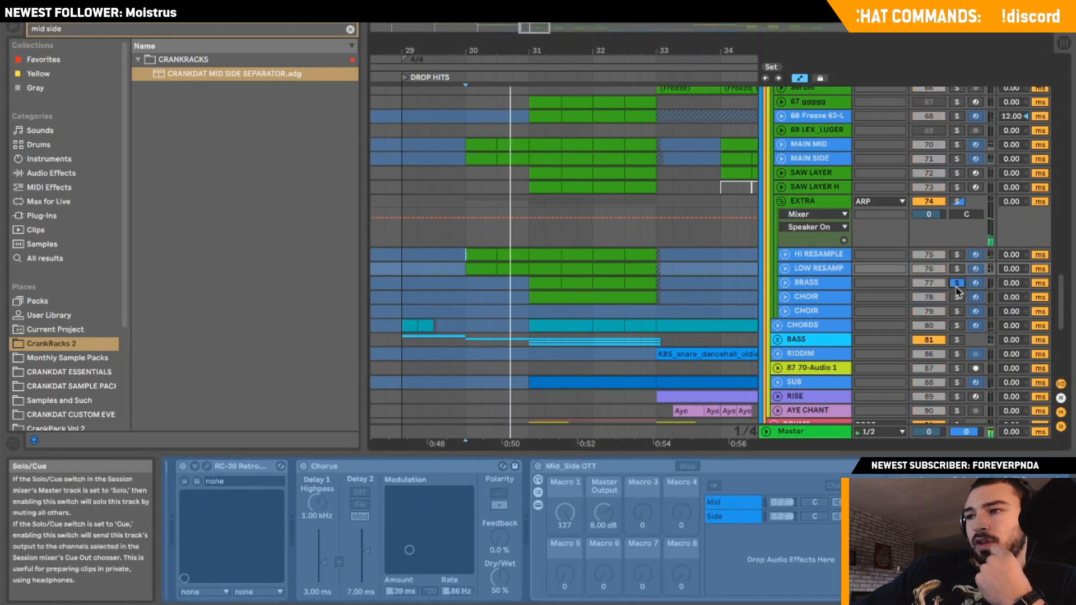
Listen to the soloed BRASS track from bar 31 and review its notes in the unfolded lane.
{"action": "left_click", "coordinate": [956, 283]}
{"action": "left_click", "coordinate": [785, 283]}
{"action": "left_click", "coordinate": [530, 302]}
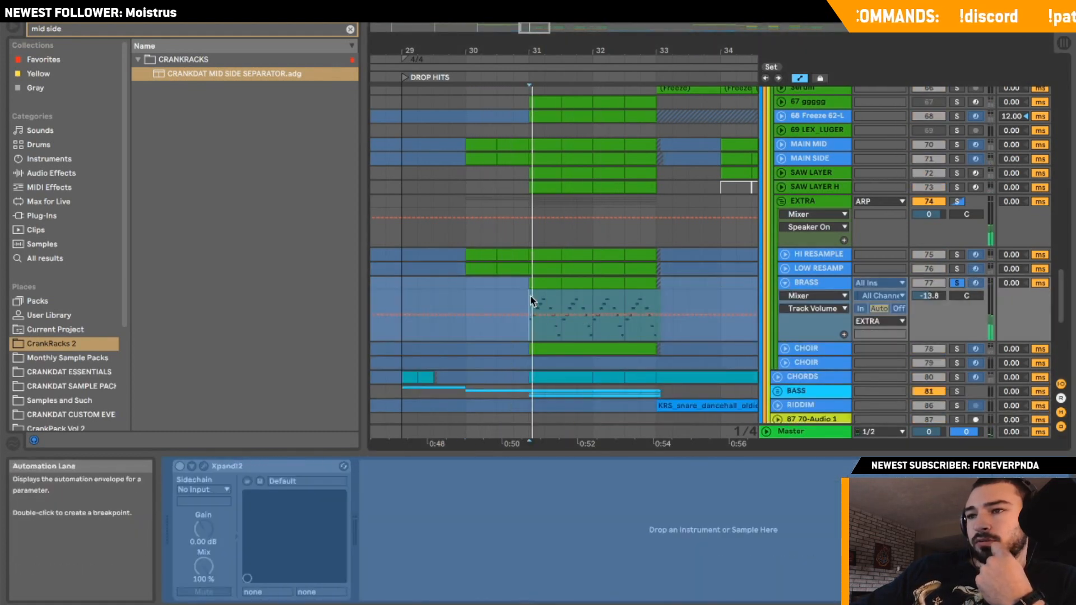
{"action": "left_click", "coordinate": [783, 281]}
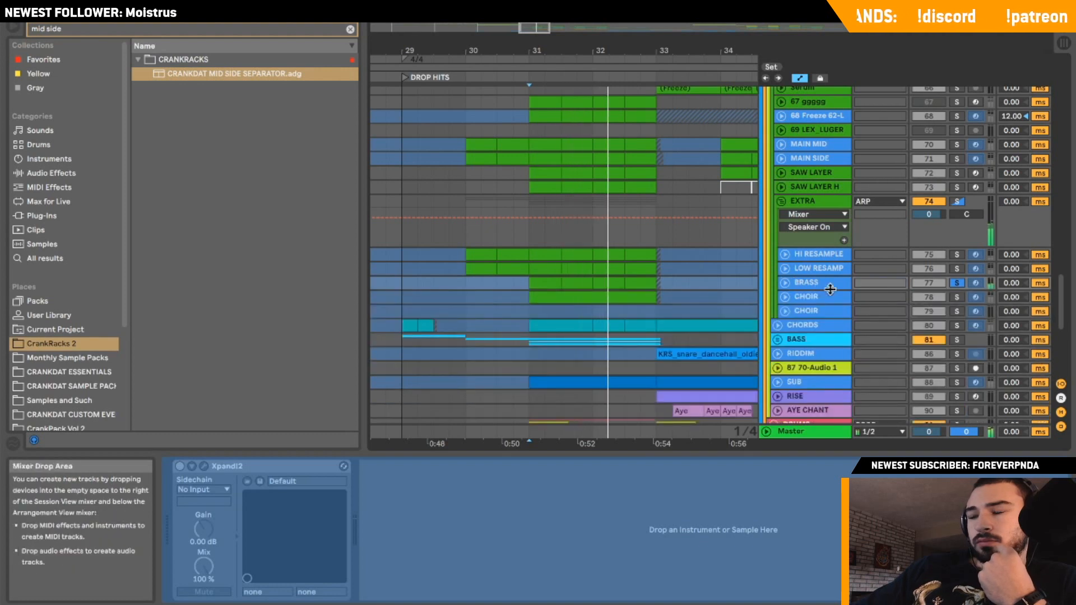
Solo the upper CHOIR track, examine its device chain, and collapse the EXTRA group.
{"action": "left_click", "coordinate": [956, 297]}
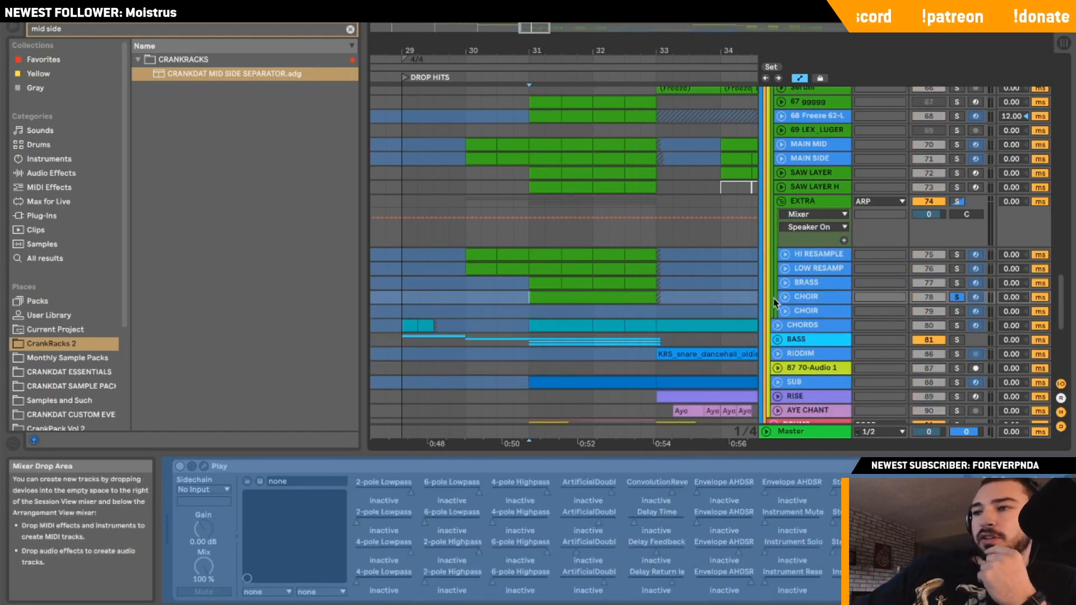
{"action": "left_click", "coordinate": [800, 301]}
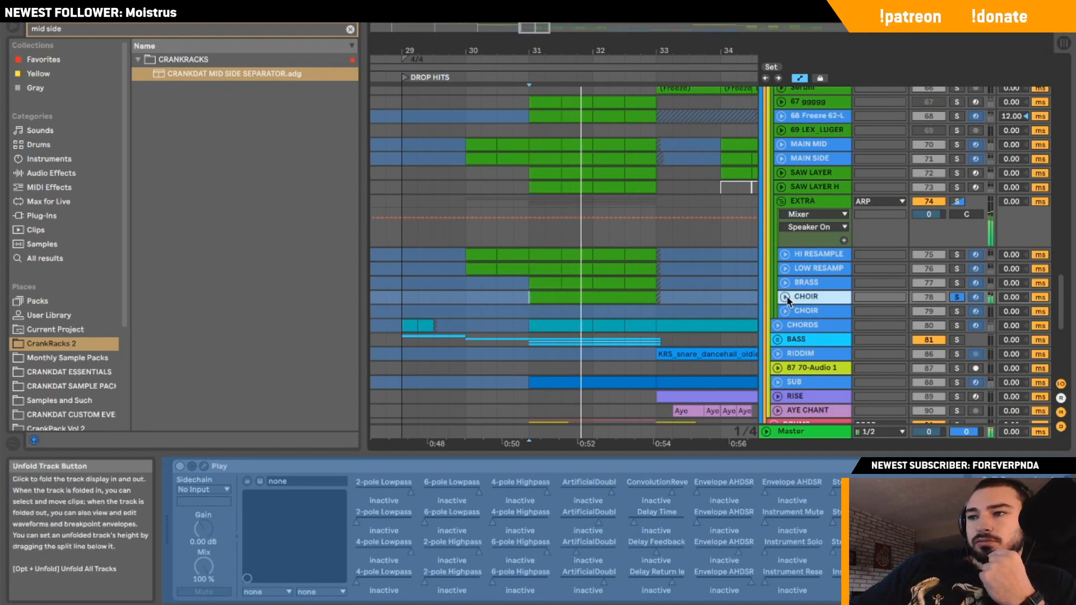
{"action": "scroll", "coordinate": [784, 583], "scroll_direction": "down", "scroll_amount": 5}
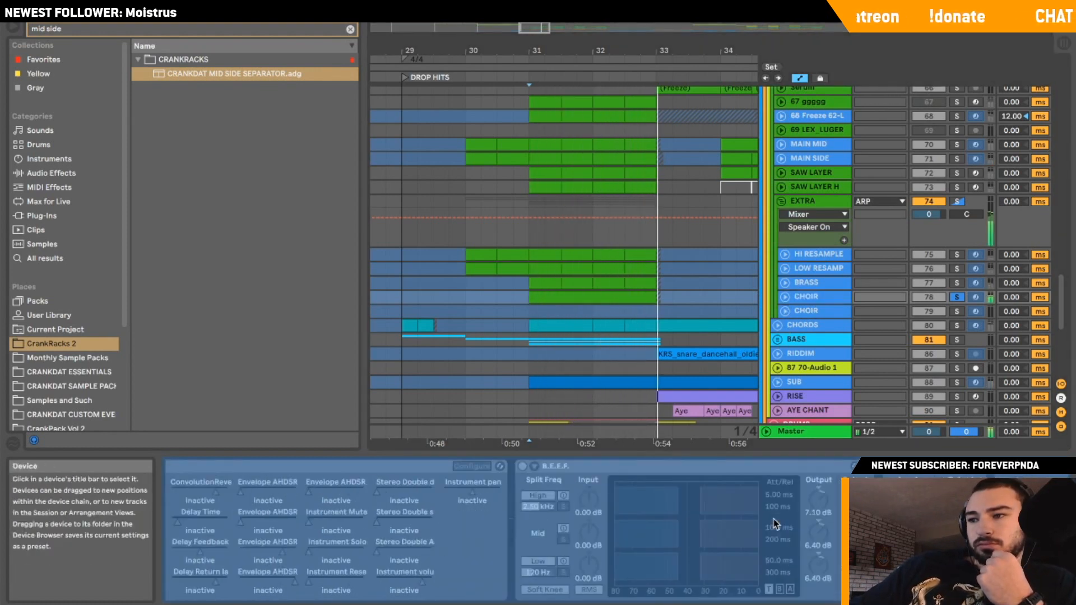
{"action": "left_click", "coordinate": [780, 201]}
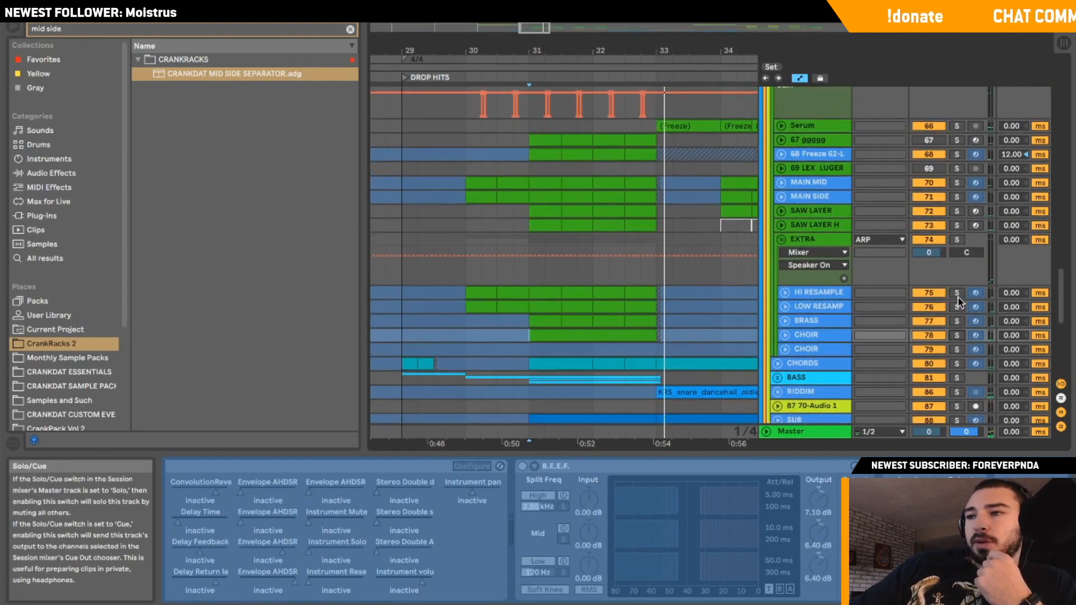
{"action": "left_click", "coordinate": [783, 242]}
Unfold SAW LAYER to show its notes and play it soloed from bar 31.
{"action": "scroll", "coordinate": [783, 242], "scroll_direction": "up", "scroll_amount": 2}
{"action": "left_click", "coordinate": [781, 238]}
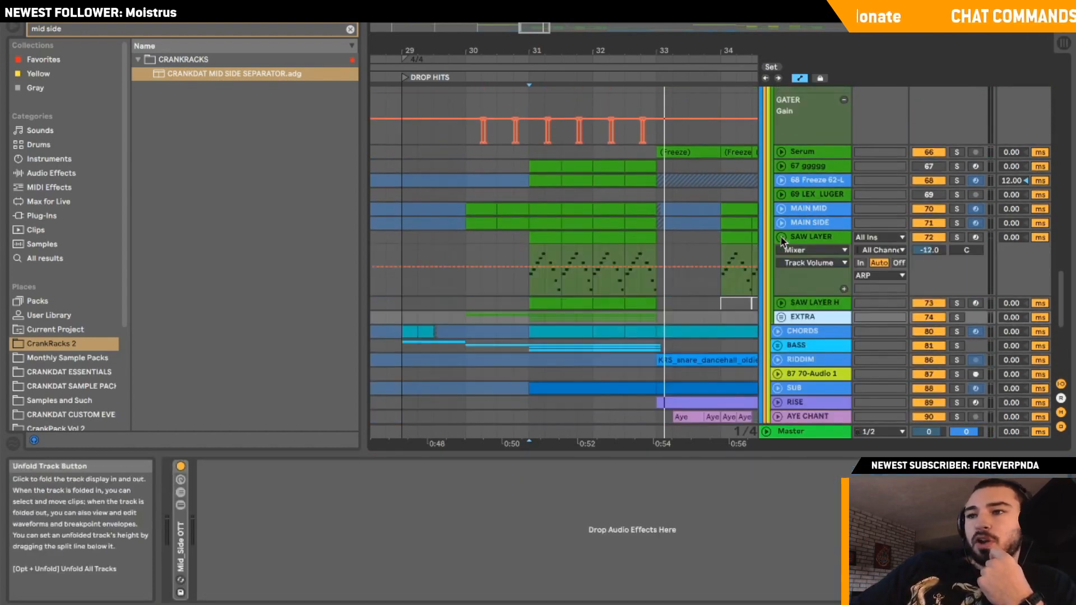
{"action": "left_click", "coordinate": [513, 238]}
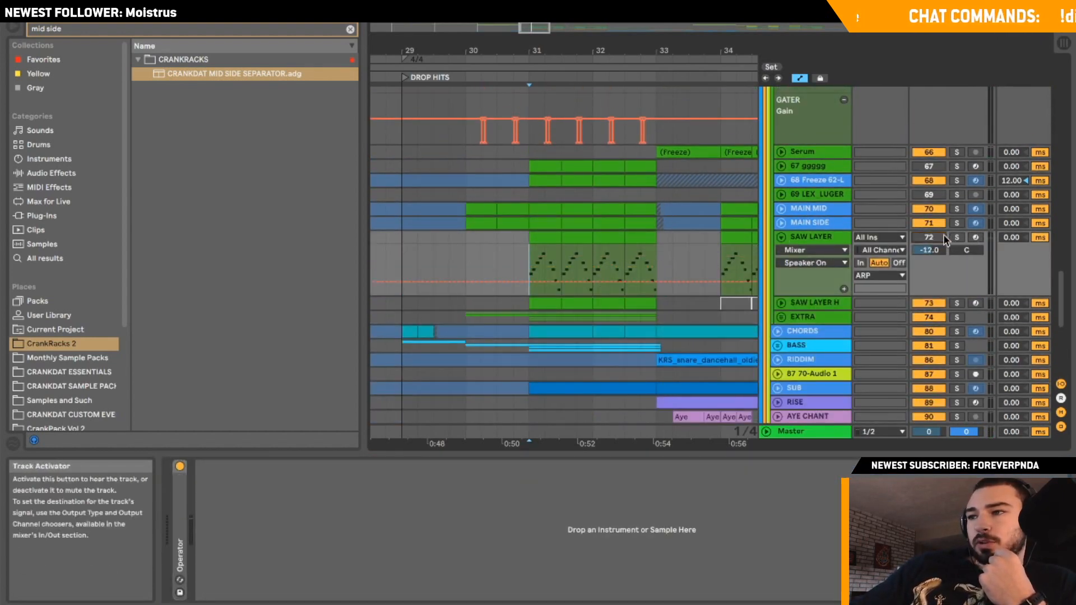
{"action": "left_click", "coordinate": [956, 237]}
{"action": "key", "text": "space"}
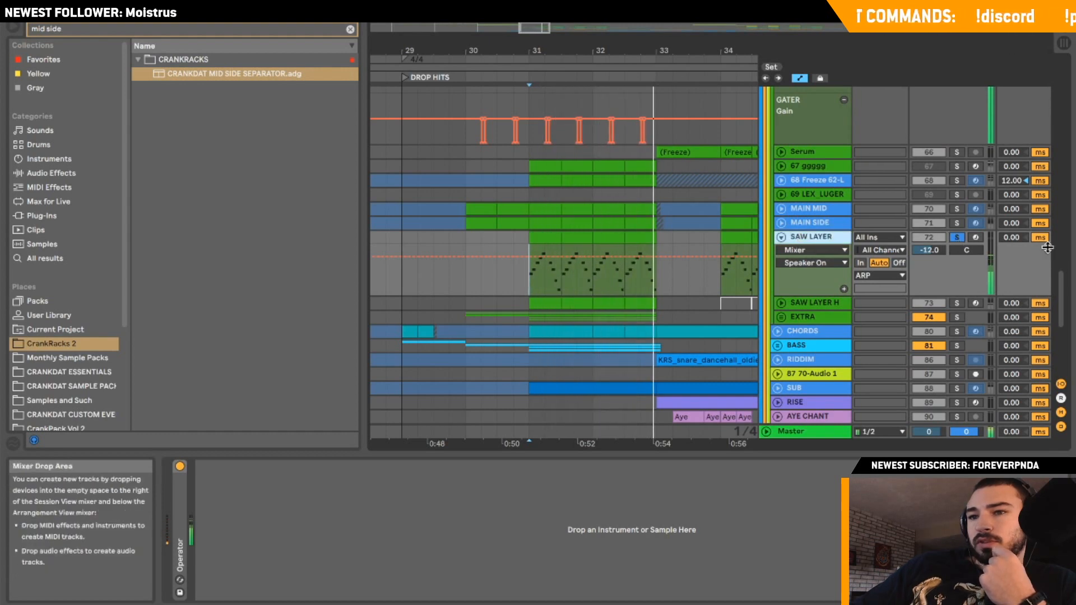
Inspect SAW LAYER's Operator settings, collapse the device, and unsolo and fold the track.
{"action": "double_click", "coordinate": [180, 552]}
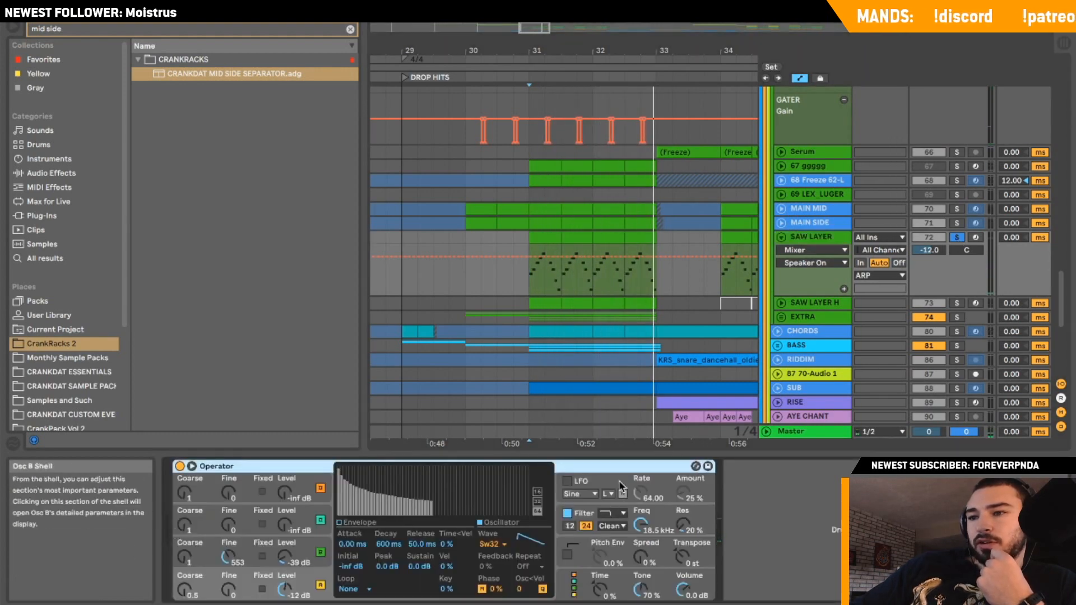
{"action": "double_click", "coordinate": [618, 474]}
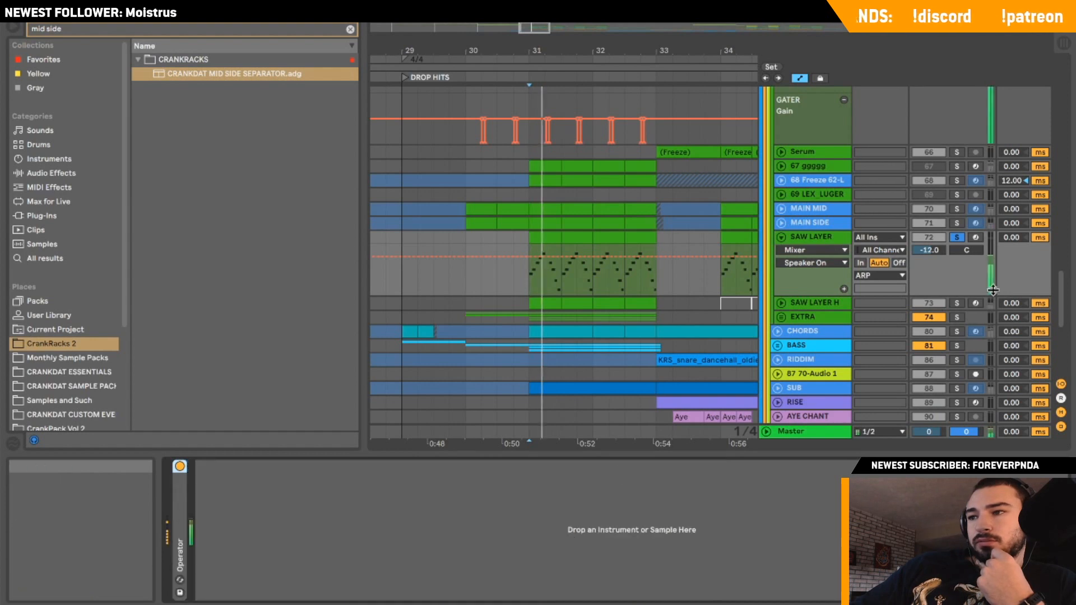
{"action": "left_click", "coordinate": [956, 237]}
{"action": "left_click", "coordinate": [779, 237]}
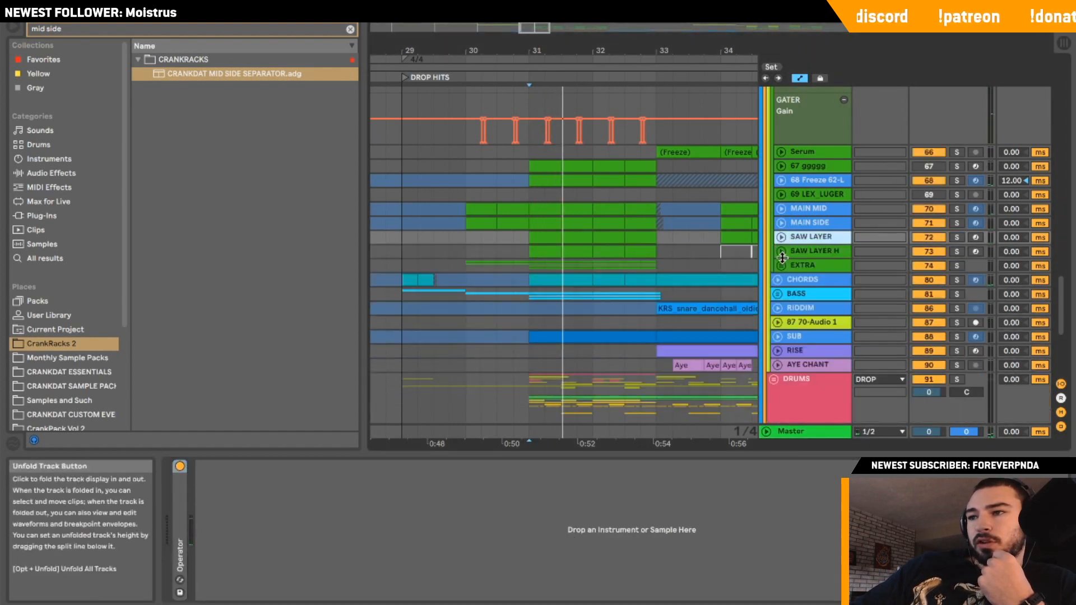
Unfold SAW LAYER H to review its notes, audition the track, and fold it again.
{"action": "left_click", "coordinate": [782, 257]}
{"action": "left_click", "coordinate": [956, 252]}
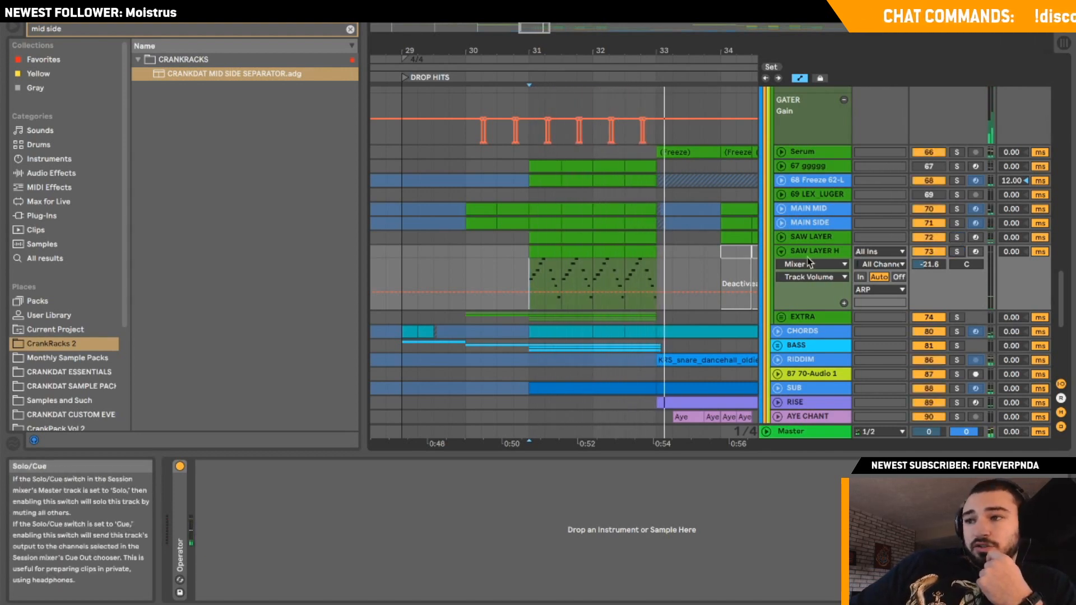
{"action": "left_click", "coordinate": [781, 251]}
Review the notes of the 67 ggggg track, briefly toggling its solo, and fold it.
{"action": "scroll", "coordinate": [782, 256], "scroll_direction": "up", "scroll_amount": 3}
{"action": "left_click", "coordinate": [781, 256]}
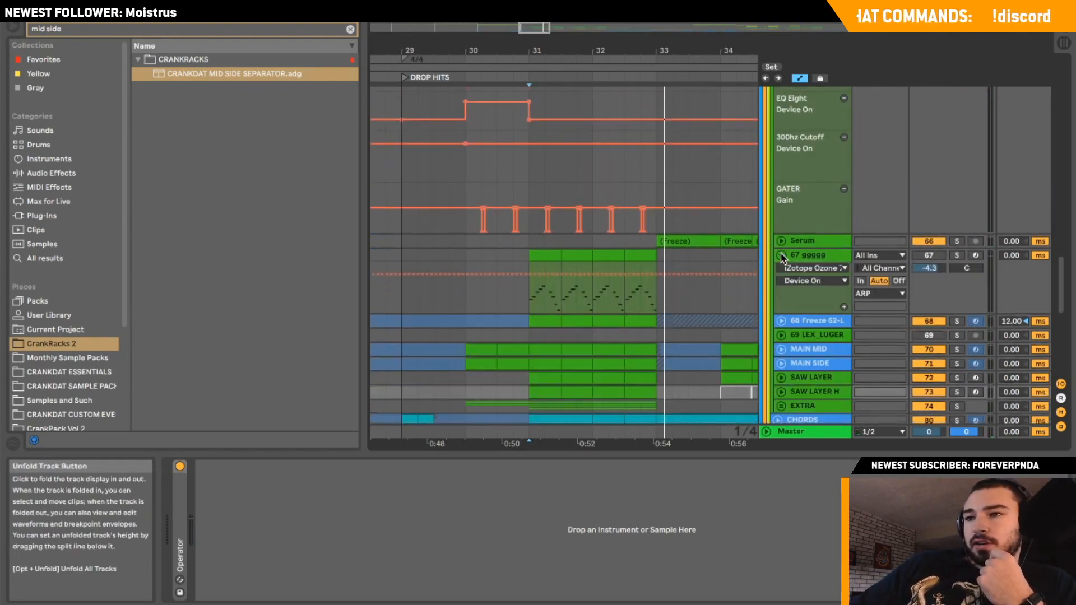
{"action": "left_click", "coordinate": [956, 256]}
{"action": "left_click", "coordinate": [956, 256]}
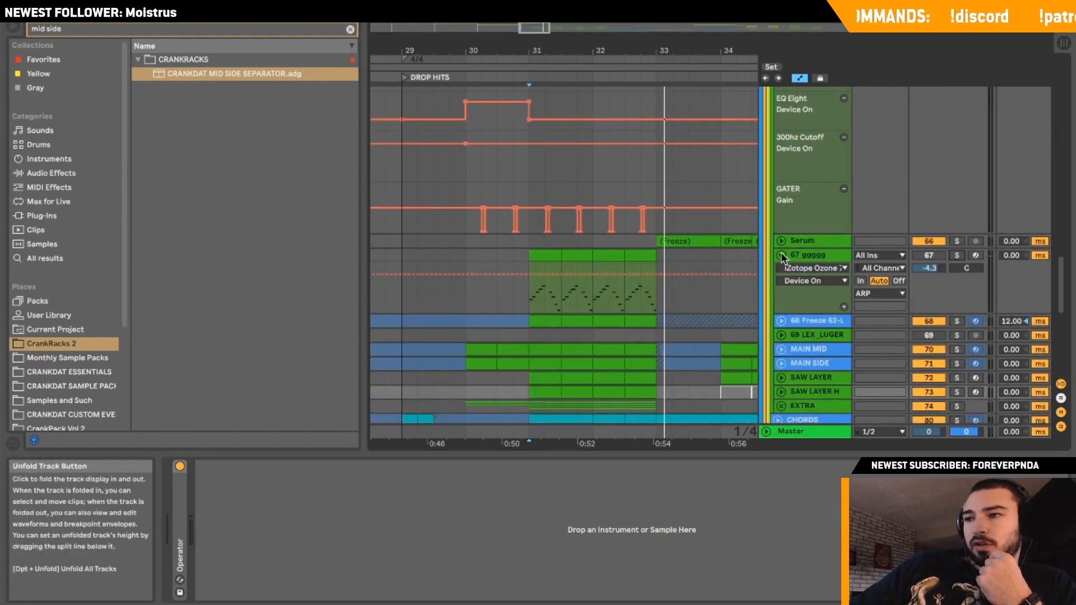
{"action": "left_click", "coordinate": [781, 255]}
Unfold the 68 Freeze 62-L track, audition it soloed, and fold it again.
{"action": "left_click", "coordinate": [781, 270]}
{"action": "left_click", "coordinate": [956, 270]}
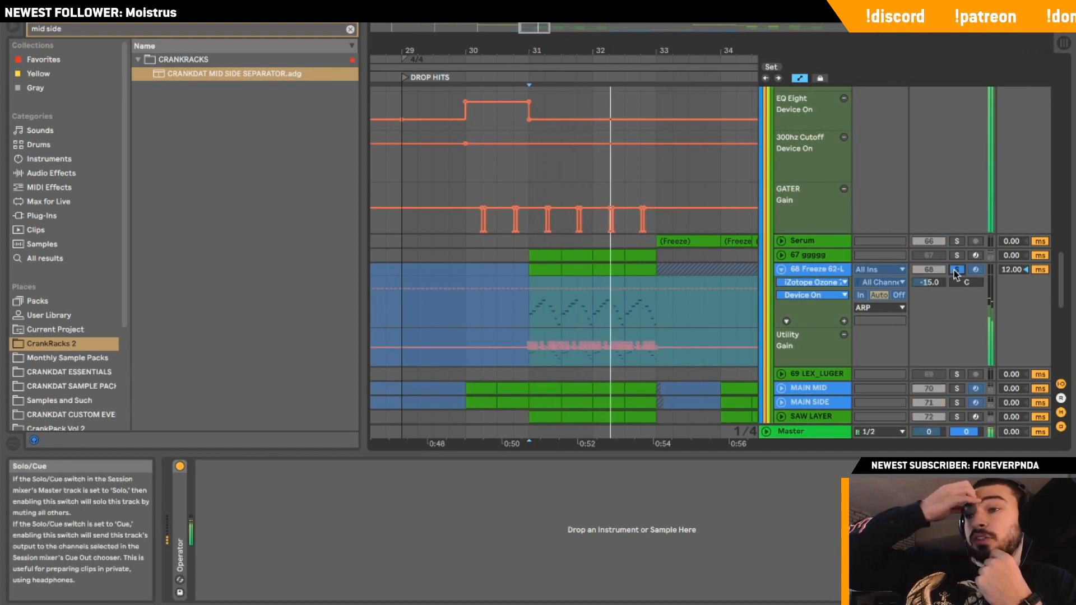
{"action": "left_click", "coordinate": [957, 270]}
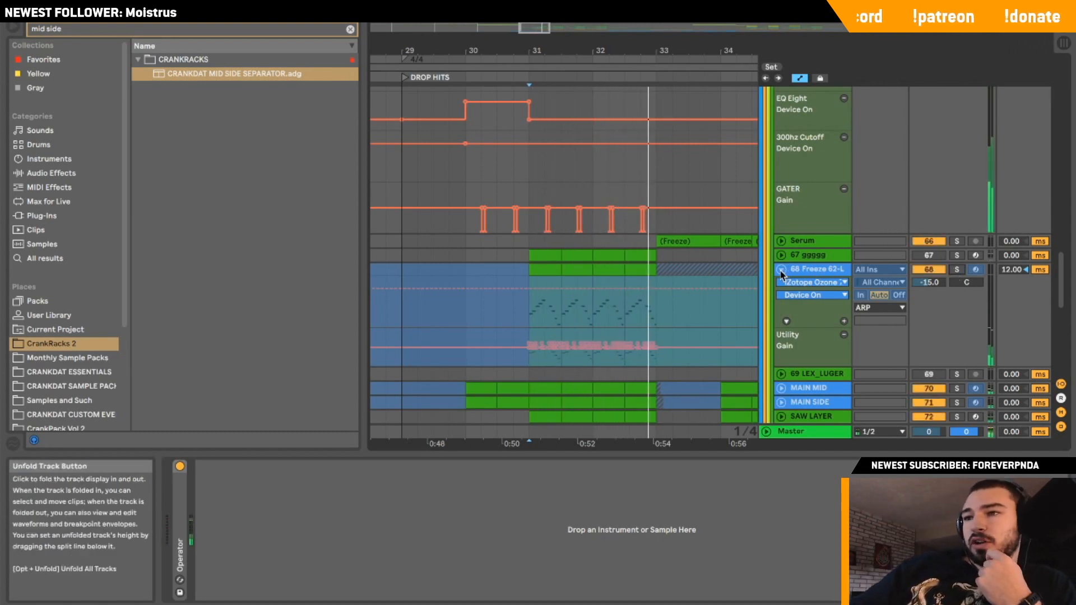
{"action": "left_click", "coordinate": [781, 269]}
Solo the whole ARP group and play its layers together from bar 31.
{"action": "key", "text": "space"}
{"action": "scroll", "coordinate": [711, 287], "scroll_direction": "down", "scroll_amount": 2}
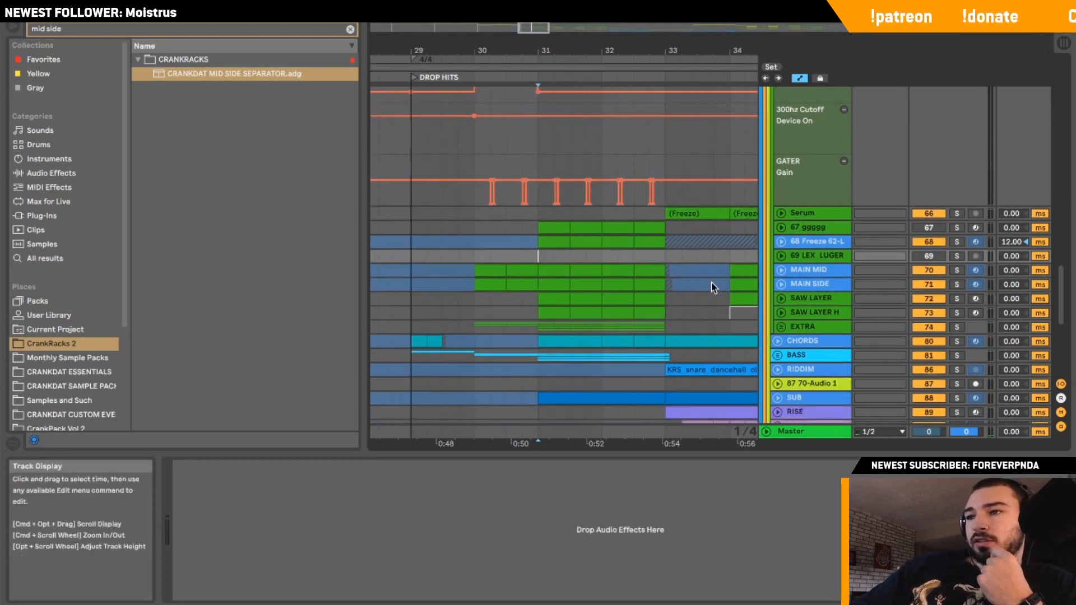
{"action": "key", "text": "space"}
{"action": "scroll", "coordinate": [691, 277], "scroll_direction": "right", "scroll_amount": 1}
{"action": "scroll", "coordinate": [691, 277], "scroll_direction": "down", "scroll_amount": 1}
{"action": "scroll", "coordinate": [690, 273], "scroll_direction": "up", "scroll_amount": 10}
{"action": "scroll", "coordinate": [690, 273], "scroll_direction": "right", "scroll_amount": 1}
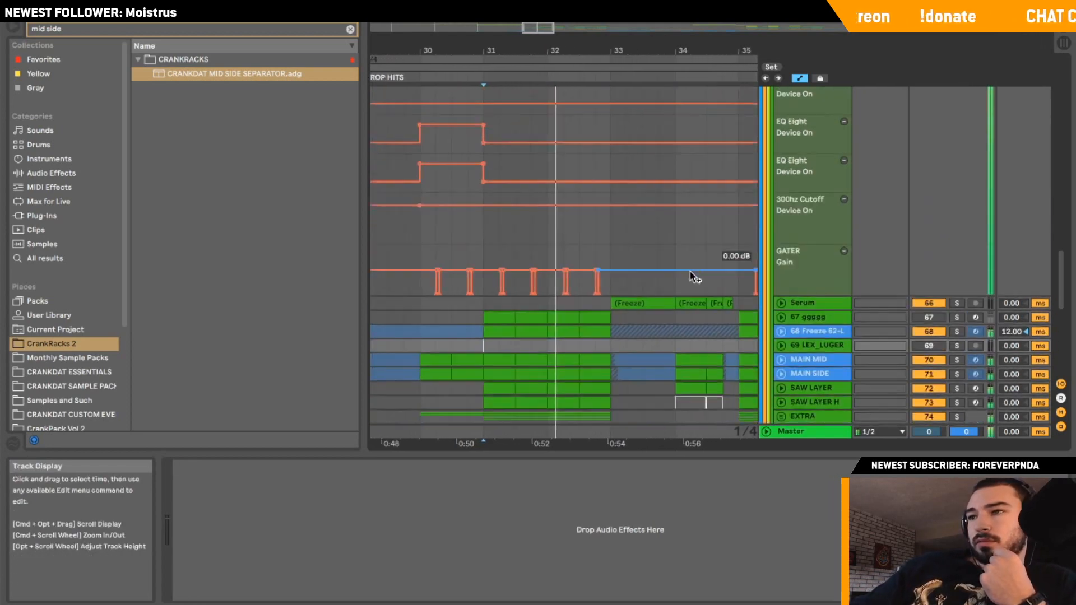
{"action": "left_click", "coordinate": [956, 121]}
{"action": "scroll", "coordinate": [947, 135], "scroll_direction": "down", "scroll_amount": 10}
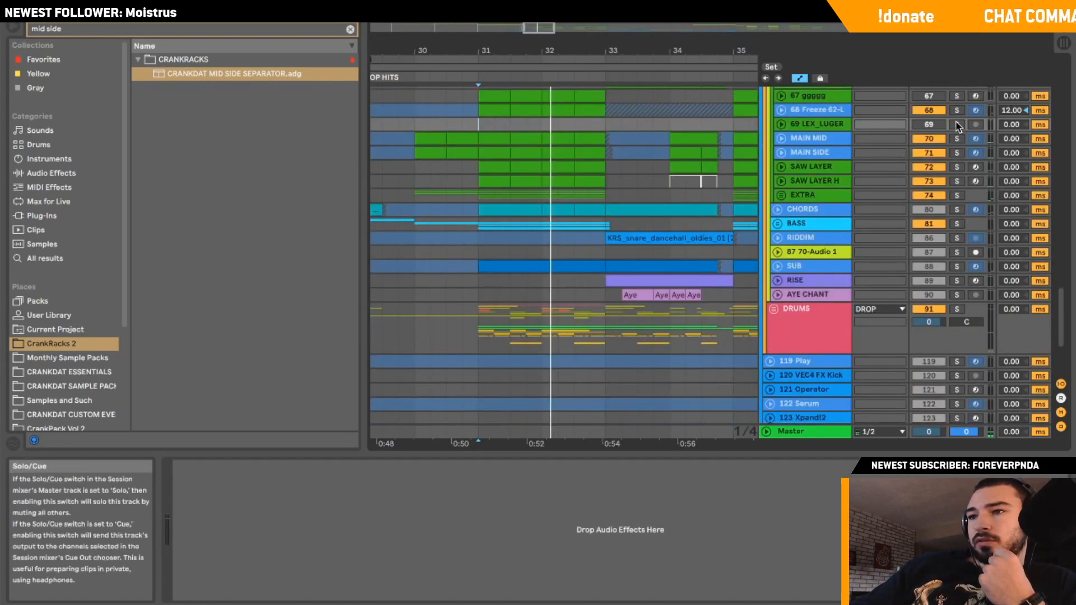
{"action": "scroll", "coordinate": [908, 161], "scroll_direction": "up", "scroll_amount": 5}
{"action": "scroll", "coordinate": [909, 161], "scroll_direction": "up", "scroll_amount": 1}
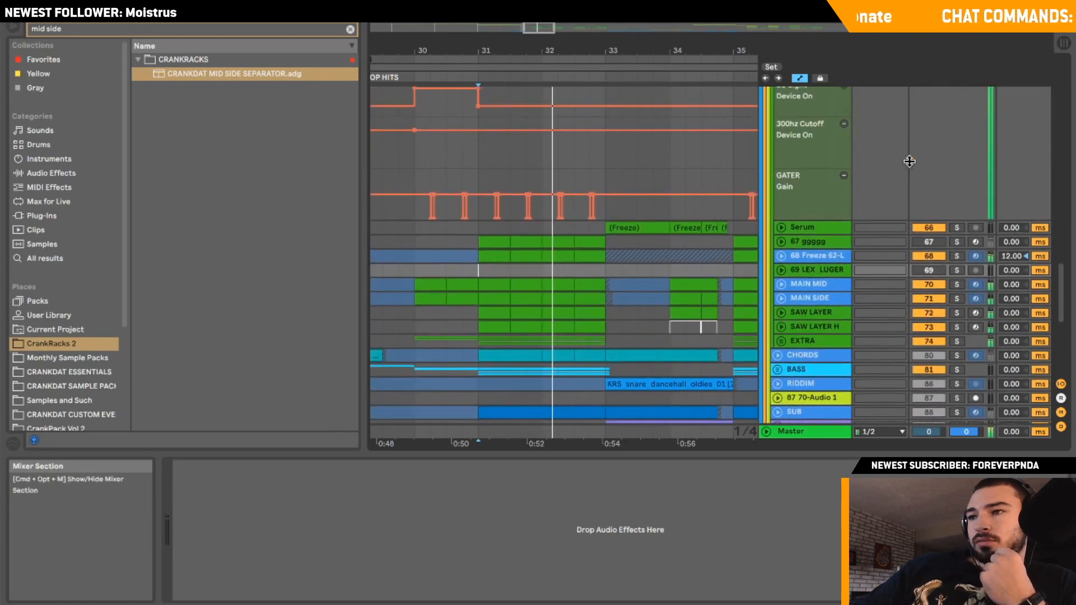
{"action": "scroll", "coordinate": [909, 161], "scroll_direction": "up", "scroll_amount": 8}
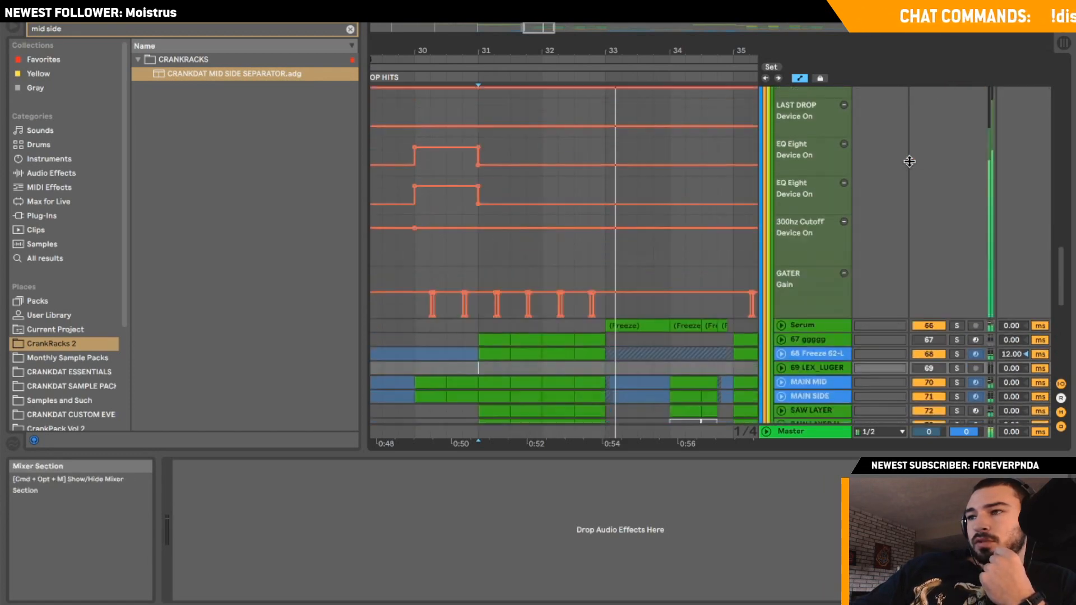
Unsolo the ARP group, solo MAIN MID and MAIN SIDE together, and play them from bar 30.
{"action": "left_click", "coordinate": [965, 199]}
{"action": "scroll", "coordinate": [957, 205], "scroll_direction": "down", "scroll_amount": 6}
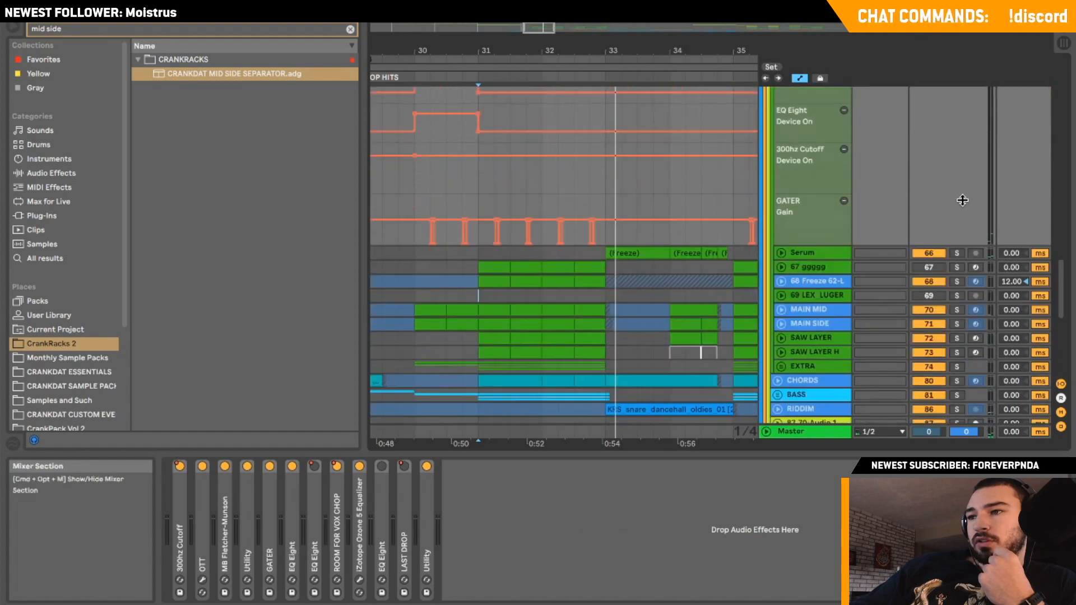
{"action": "right_click", "coordinate": [955, 219]}
{"action": "left_click", "coordinate": [956, 225]}
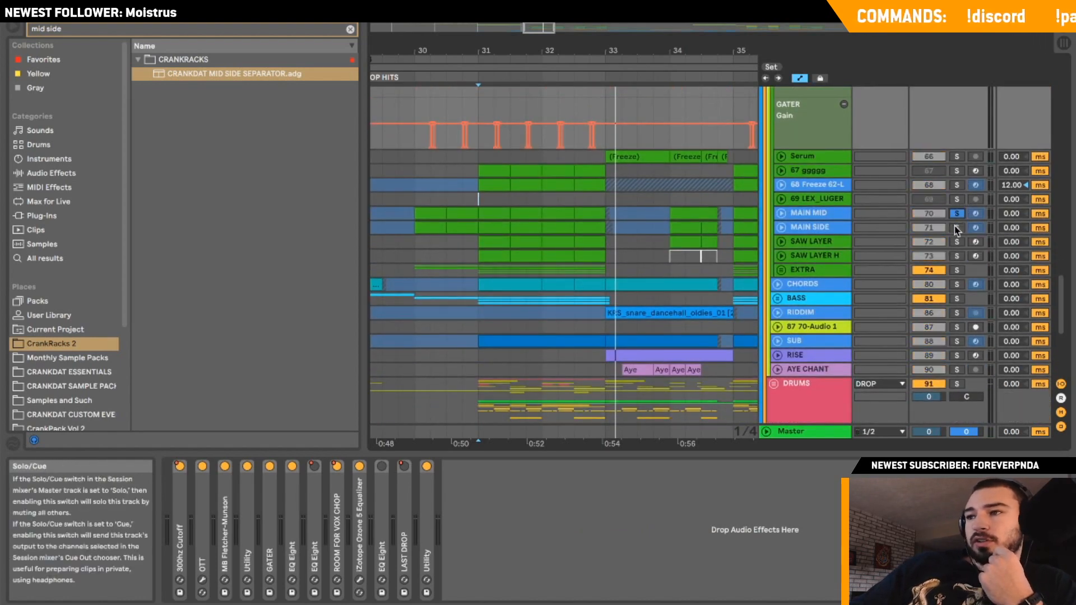
{"action": "left_click", "coordinate": [956, 228]}
{"action": "left_click", "coordinate": [413, 213]}
{"action": "key", "text": "space"}
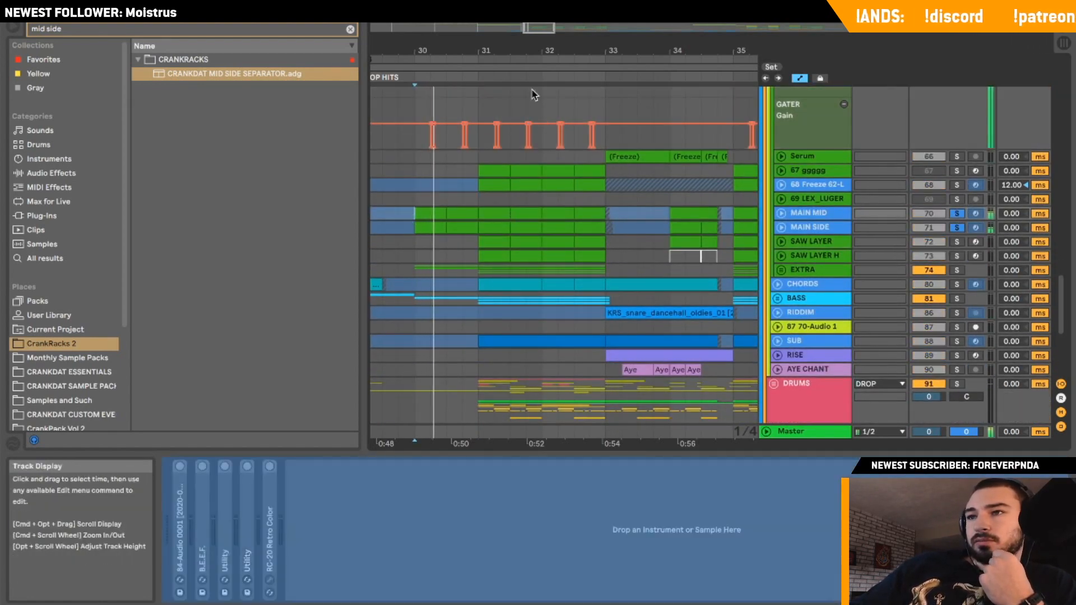
{"action": "left_click_drag", "start_coordinate": [536, 28], "coordinate": [536, 25]}
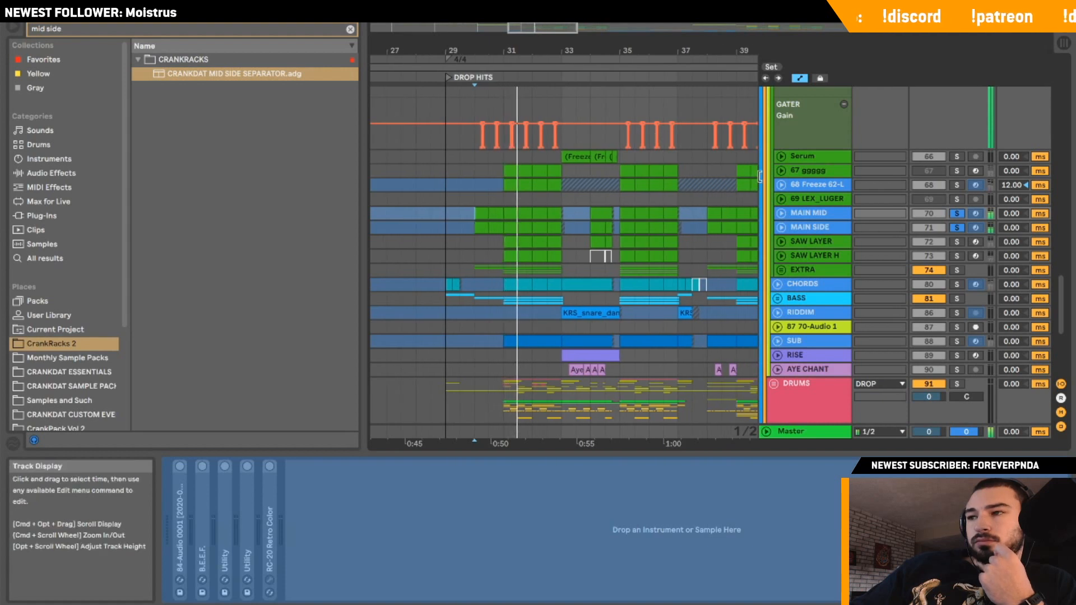
{"action": "scroll", "coordinate": [949, 206], "scroll_direction": "up", "scroll_amount": 1}
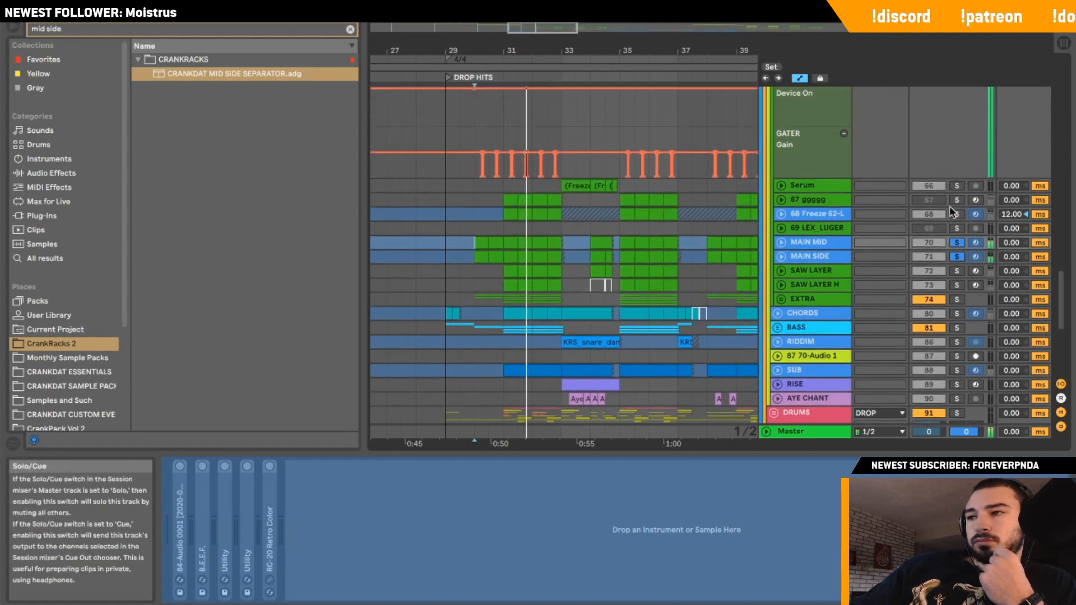
Clear the solos on MAIN MID and MAIN SIDE and play the full mix from bar 31.
{"action": "left_click", "coordinate": [956, 242]}
{"action": "left_click", "coordinate": [502, 229]}
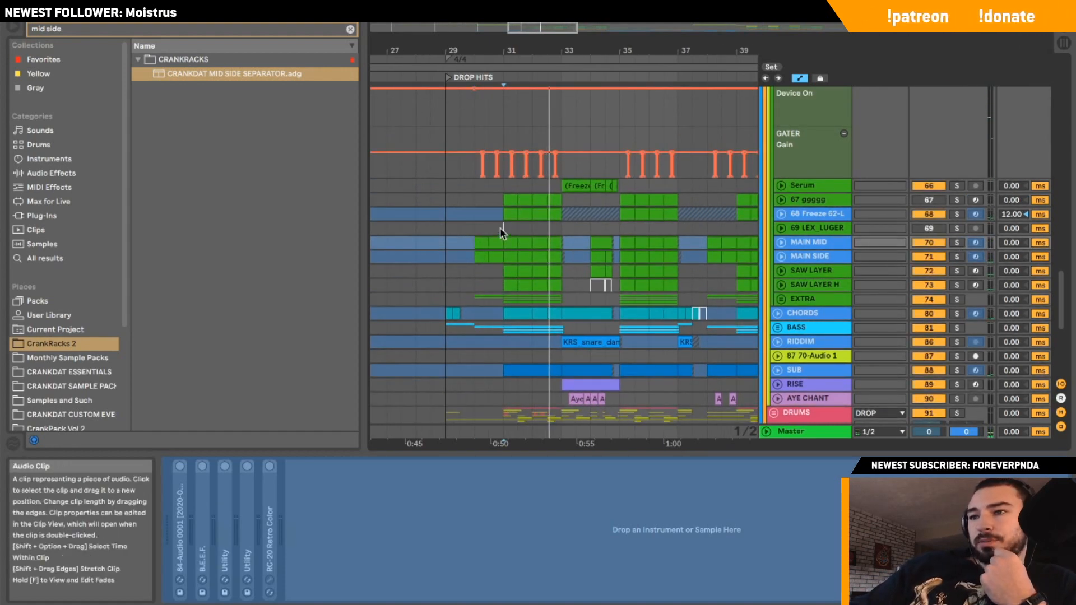
{"action": "key", "text": "space"}
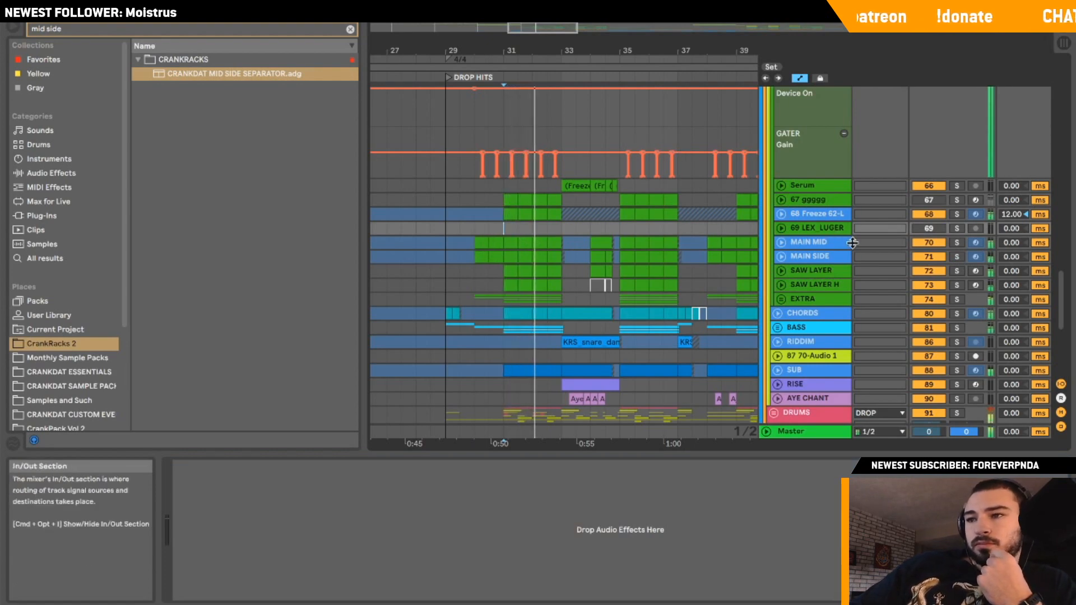
Unfold the CHORDS track to show its notes and audition it soloed from bar 31.
{"action": "scroll", "coordinate": [853, 243], "scroll_direction": "down", "scroll_amount": 5}
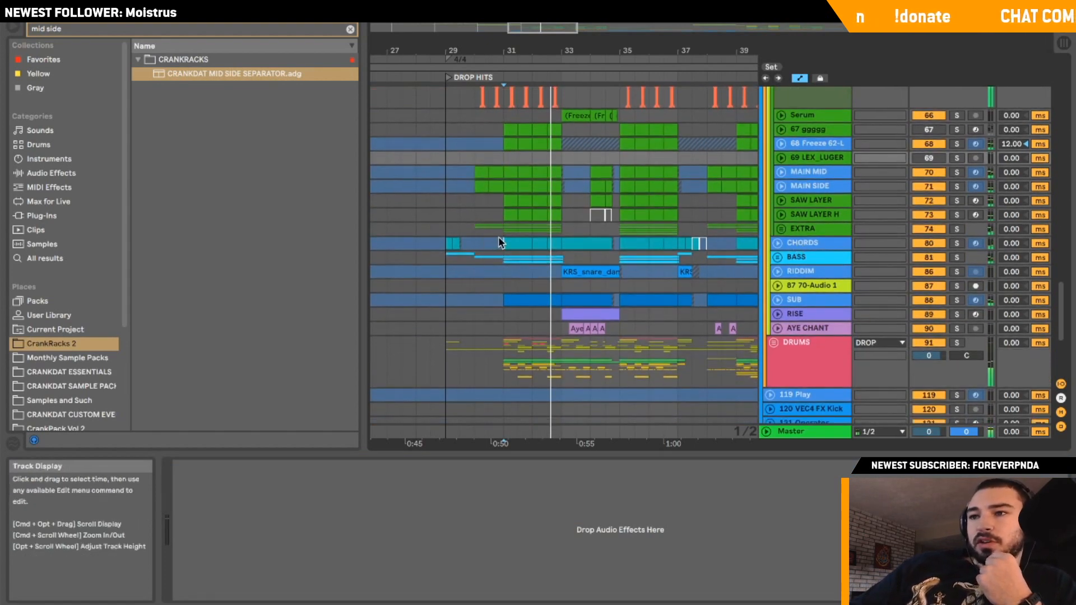
{"action": "left_click", "coordinate": [814, 259]}
{"action": "left_click", "coordinate": [790, 243]}
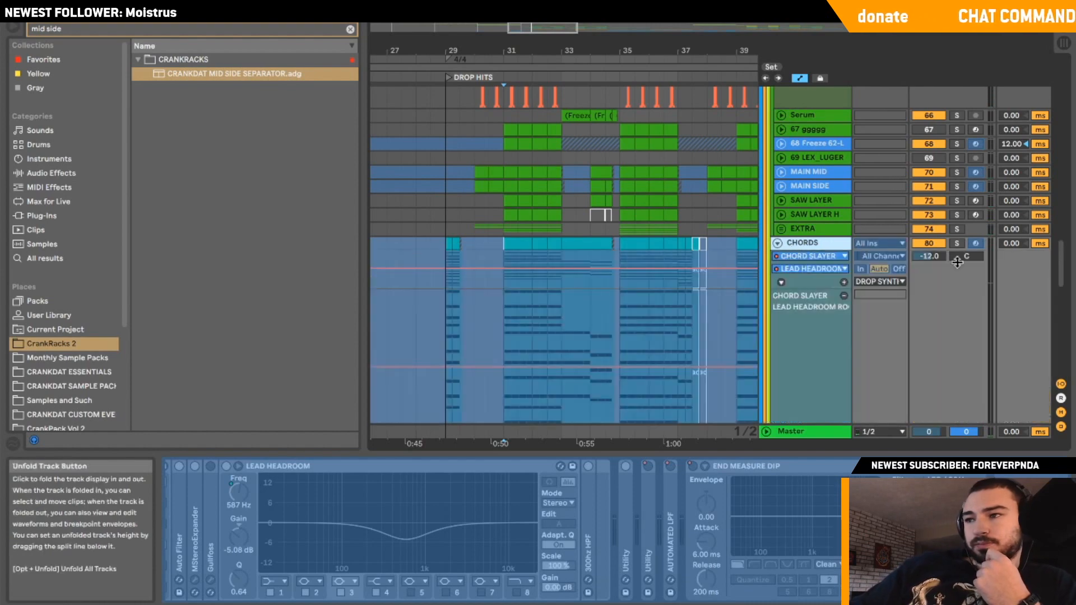
{"action": "key", "text": "space"}
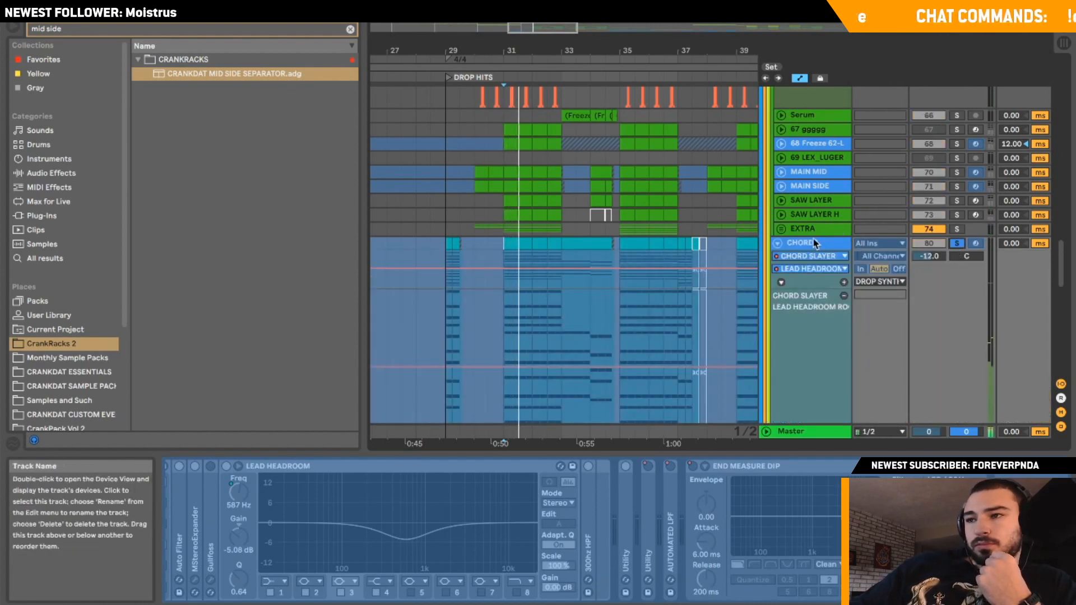
{"action": "scroll", "coordinate": [640, 292], "scroll_direction": "down", "scroll_amount": 3}
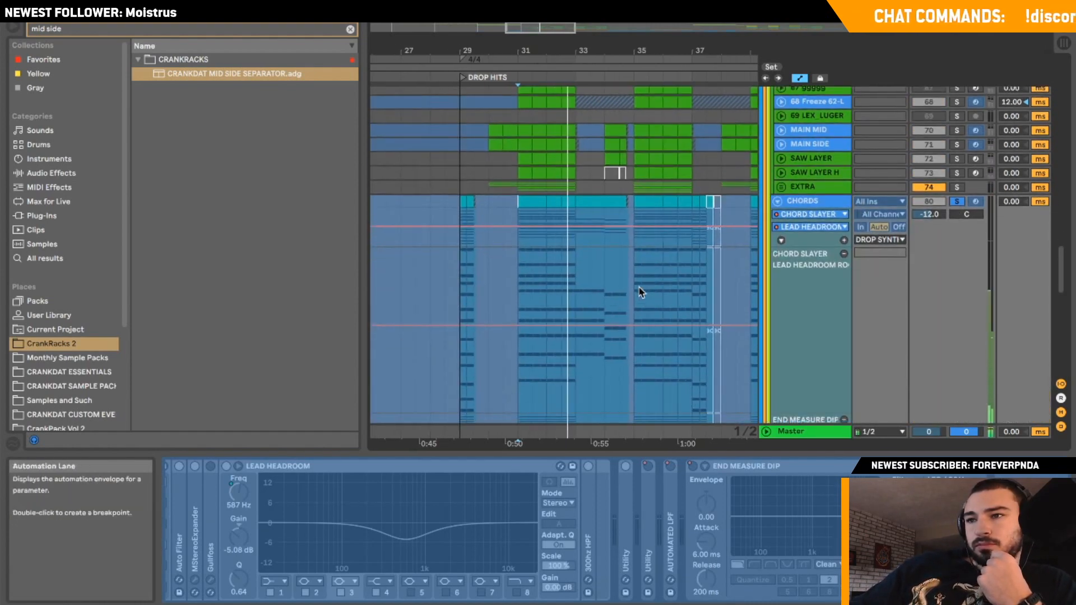
{"action": "key", "text": "space"}
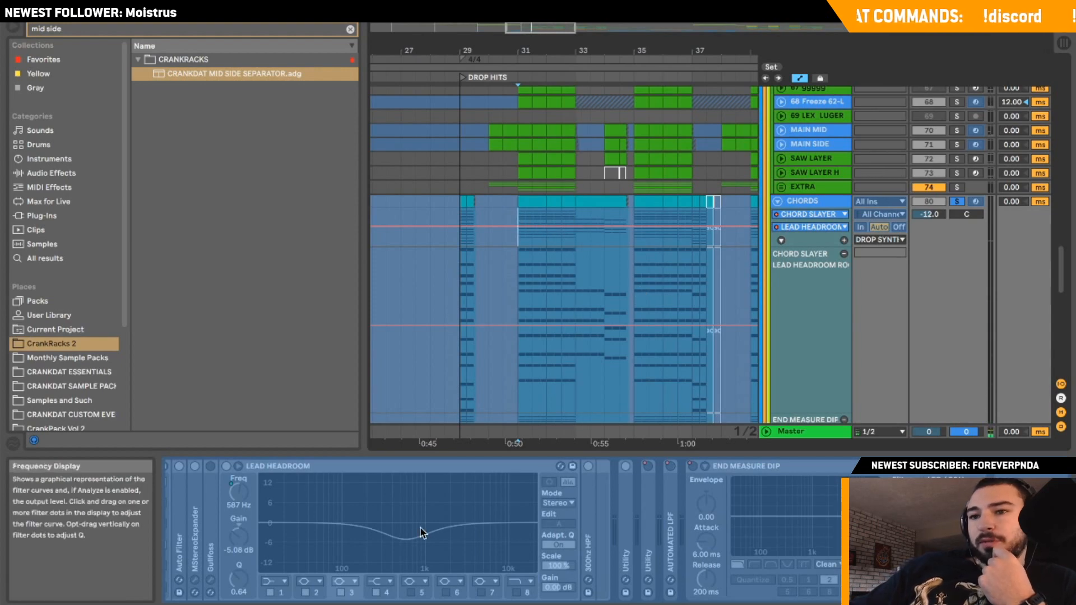
Examine the CHORDS track's device chain, from the CHORD SLAYER rack and FLETCHER MUNSON EQ to LEAD HEADROOM.
{"action": "scroll", "coordinate": [413, 533], "scroll_direction": "left", "scroll_amount": 8}
{"action": "scroll", "coordinate": [415, 537], "scroll_direction": "left", "scroll_amount": 4}
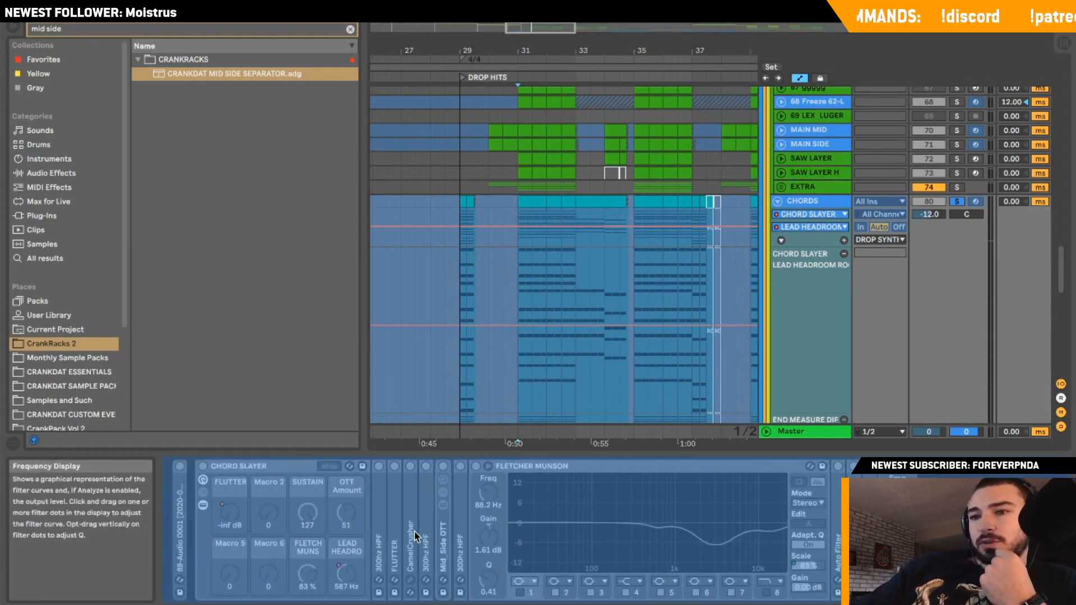
{"action": "scroll", "coordinate": [455, 540], "scroll_direction": "right", "scroll_amount": 10}
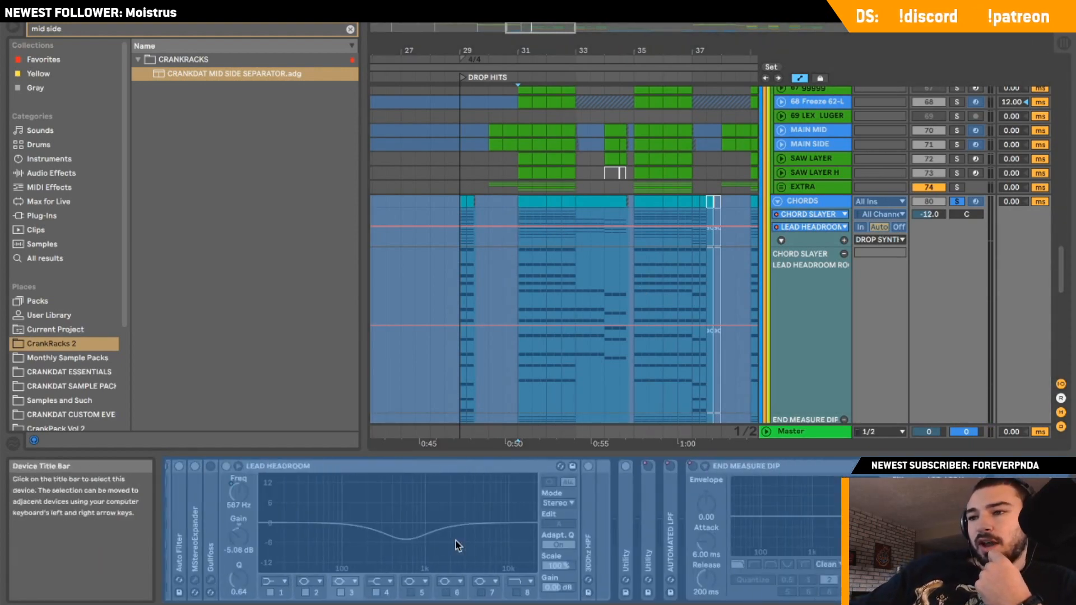
{"action": "scroll", "coordinate": [456, 540], "scroll_direction": "right", "scroll_amount": 1}
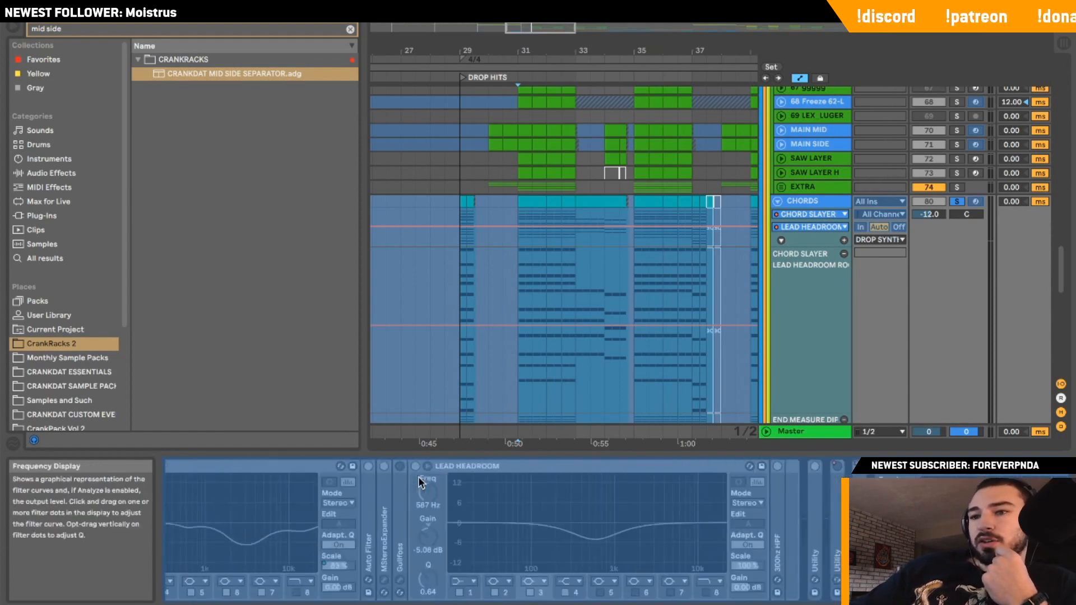
{"action": "scroll", "coordinate": [420, 483], "scroll_direction": "left", "scroll_amount": 10}
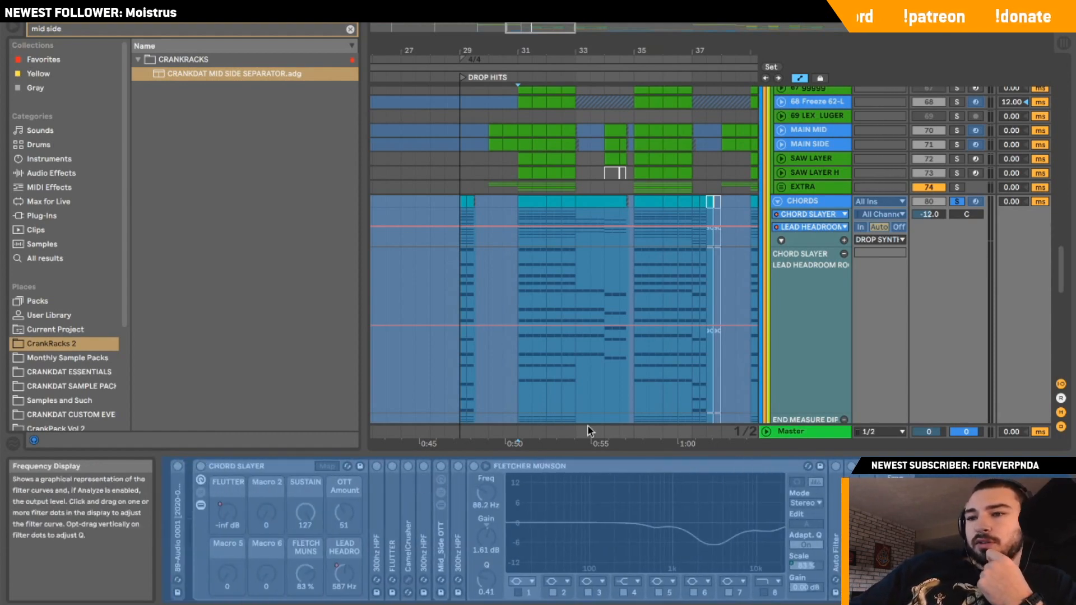
{"action": "scroll", "coordinate": [501, 544], "scroll_direction": "right", "scroll_amount": 15}
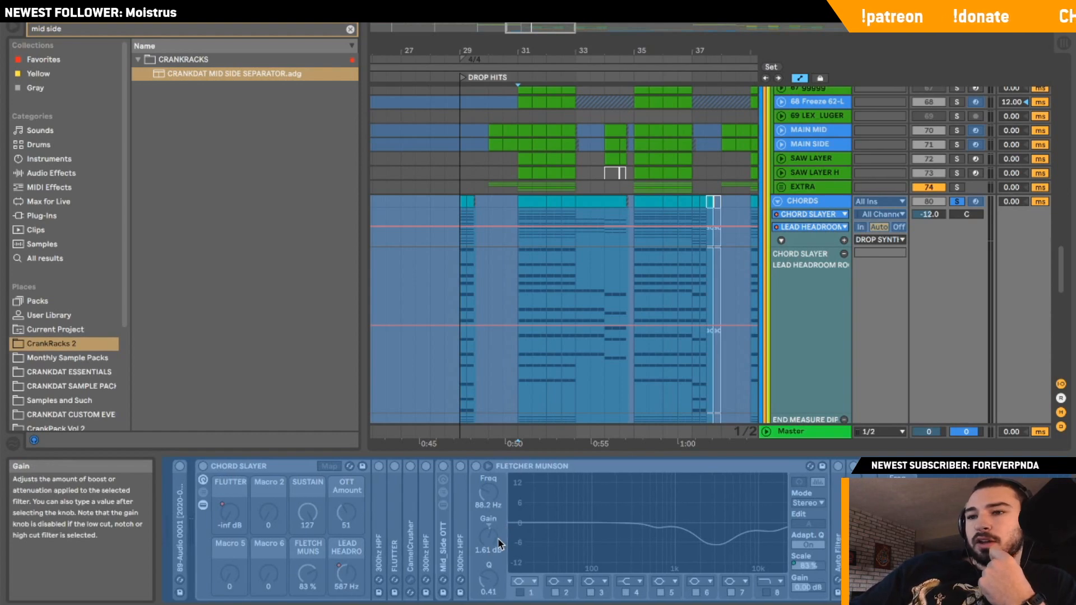
{"action": "scroll", "coordinate": [500, 544], "scroll_direction": "left", "scroll_amount": 10}
{"action": "scroll", "coordinate": [463, 541], "scroll_direction": "right", "scroll_amount": 10}
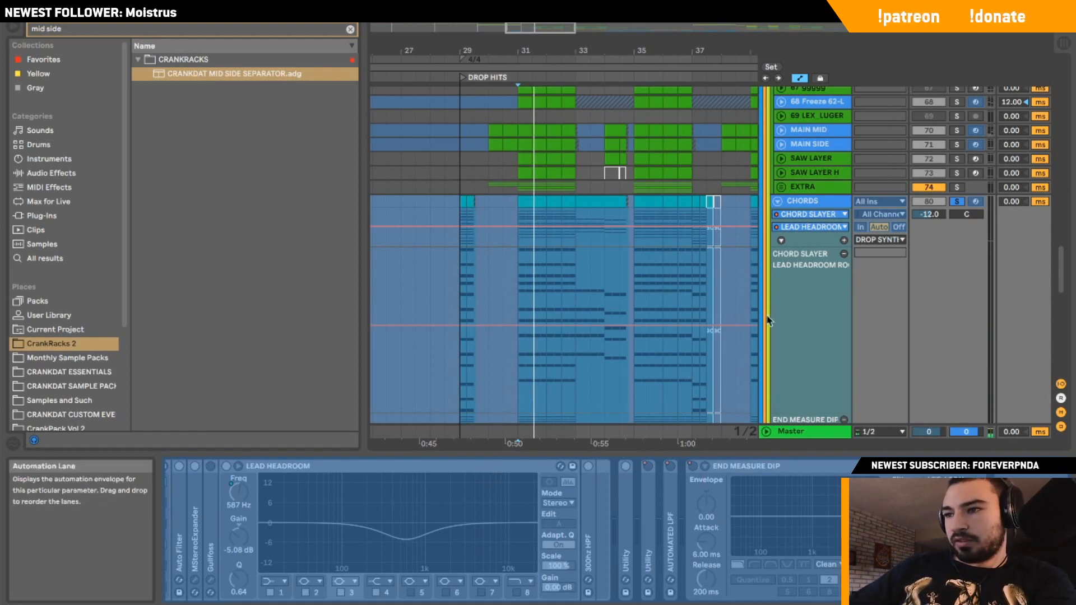
Examine the CHORD SLAYER FLUTTER automation up close at bar 31 and briefly play the chords there.
{"action": "scroll", "coordinate": [780, 307], "scroll_direction": "down", "scroll_amount": 8}
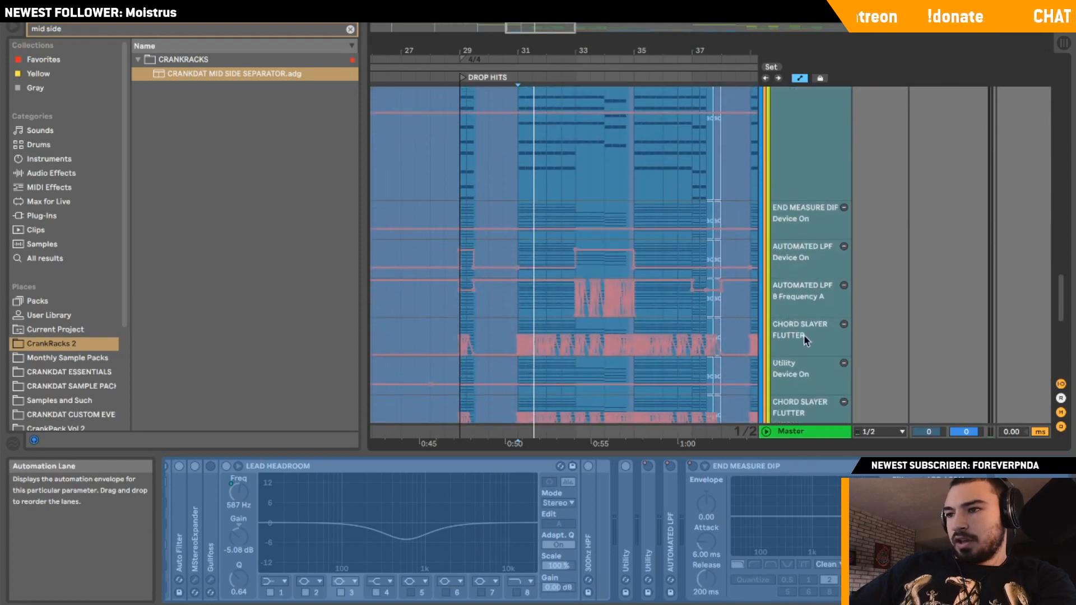
{"action": "left_click_drag", "start_coordinate": [522, 27], "coordinate": [533, 84]}
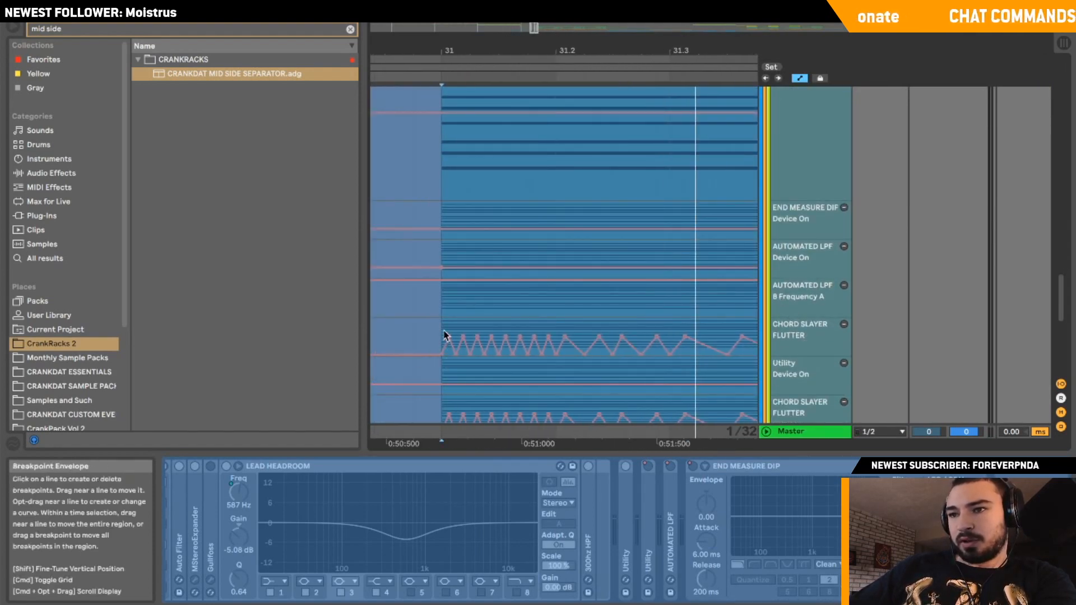
{"action": "left_click", "coordinate": [443, 331]}
{"action": "left_click_drag", "start_coordinate": [533, 27], "coordinate": [542, 82]}
{"action": "key", "text": "space"}
{"action": "key", "text": "space"}
{"action": "scroll", "coordinate": [586, 145], "scroll_direction": "up", "scroll_amount": 3}
{"action": "scroll", "coordinate": [584, 143], "scroll_direction": "down", "scroll_amount": 3}
Play the soloed chords from bar 33 through the AUTOMATED LPF automation and fold the CHORDS track.
{"action": "left_click", "coordinate": [566, 319]}
{"action": "key", "text": "space"}
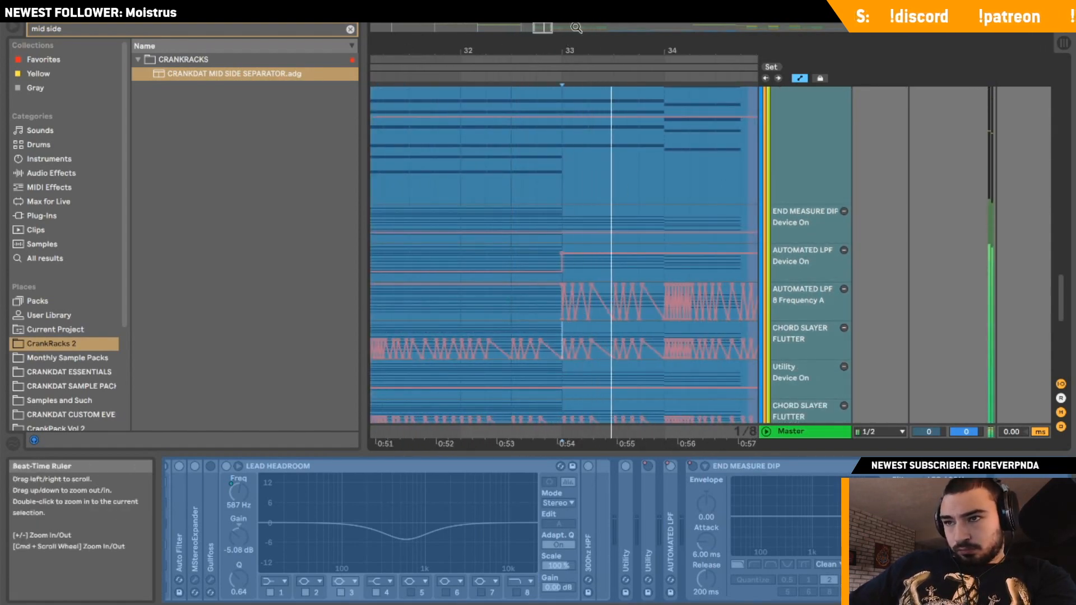
{"action": "left_click_drag", "start_coordinate": [541, 28], "coordinate": [549, 11]}
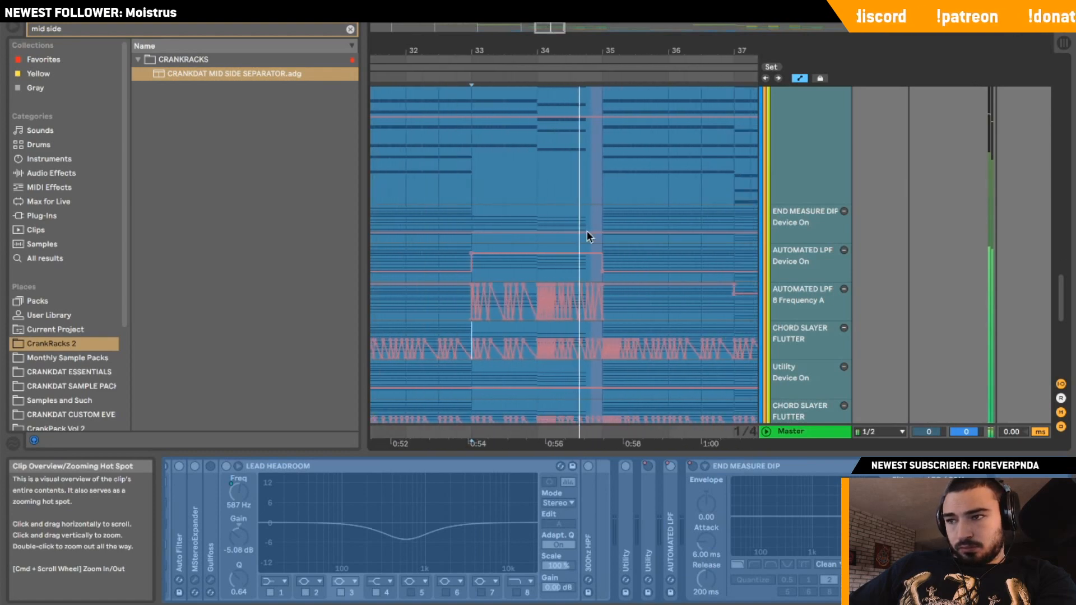
{"action": "scroll", "coordinate": [586, 236], "scroll_direction": "up", "scroll_amount": 3}
{"action": "scroll", "coordinate": [587, 236], "scroll_direction": "left", "scroll_amount": 2}
{"action": "scroll", "coordinate": [586, 236], "scroll_direction": "up", "scroll_amount": 3}
{"action": "left_click", "coordinate": [777, 183]}
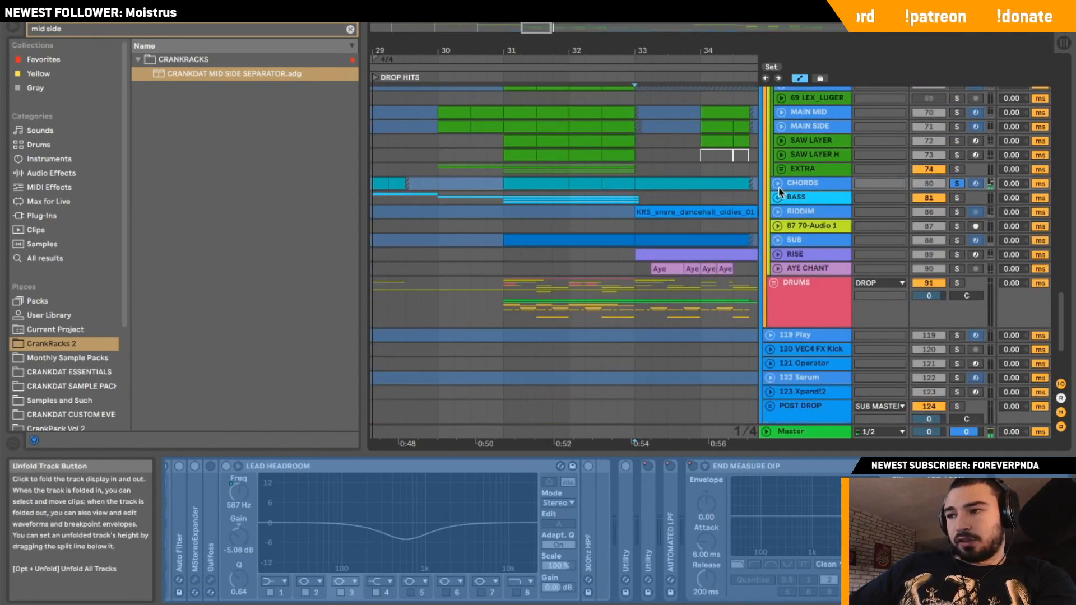
Solo the BASS group, unfold it to show its layers, and play it from bar 31.
{"action": "left_click", "coordinate": [954, 198]}
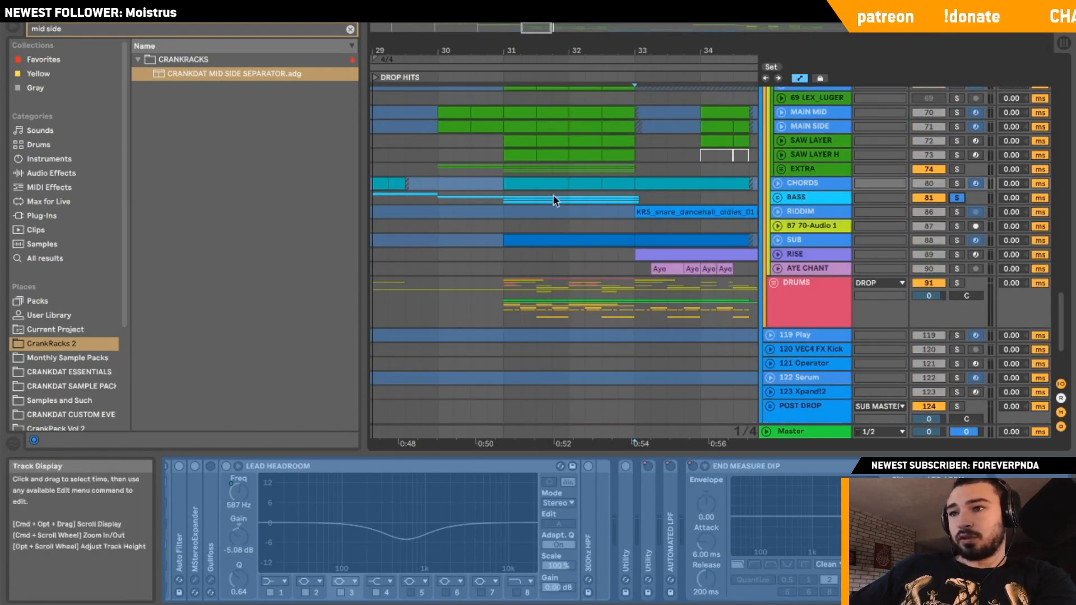
{"action": "left_click", "coordinate": [505, 198]}
{"action": "left_click", "coordinate": [778, 197]}
{"action": "scroll", "coordinate": [778, 203], "scroll_direction": "down", "scroll_amount": 1}
{"action": "key", "text": "space"}
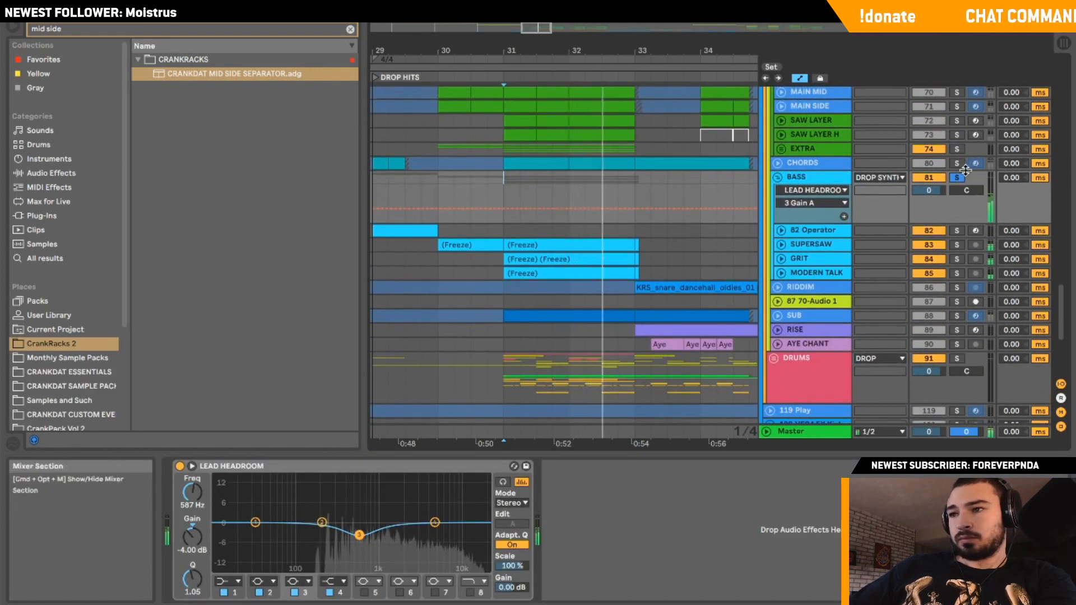
Solo the SUPERSAW bass layer and review its MB Fletcher-Munson EQ curve, collapsing the device again.
{"action": "left_click", "coordinate": [956, 245]}
{"action": "left_click", "coordinate": [829, 244]}
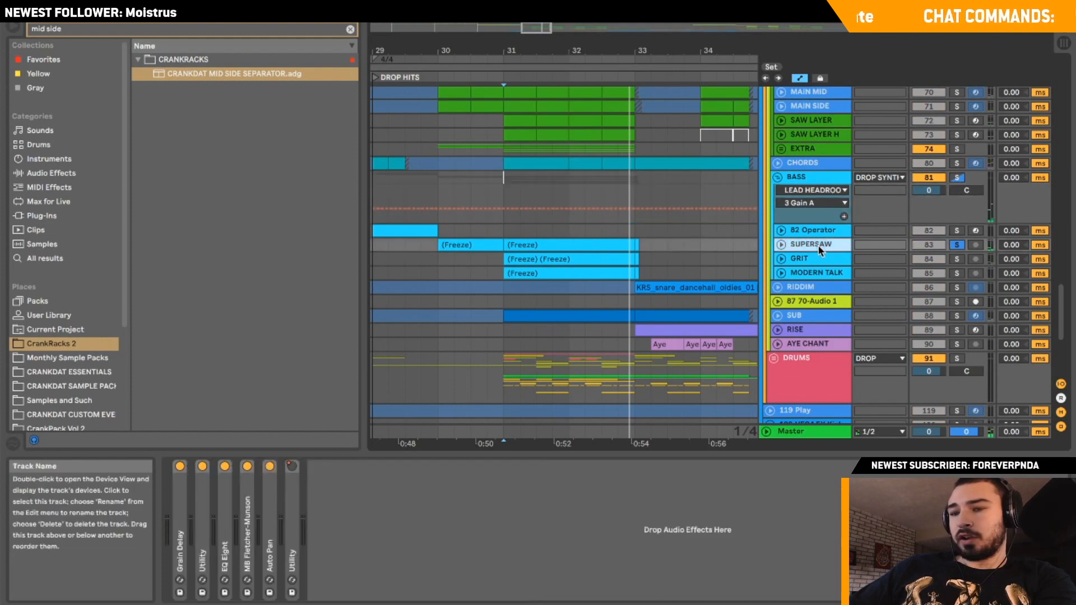
{"action": "double_click", "coordinate": [254, 527]}
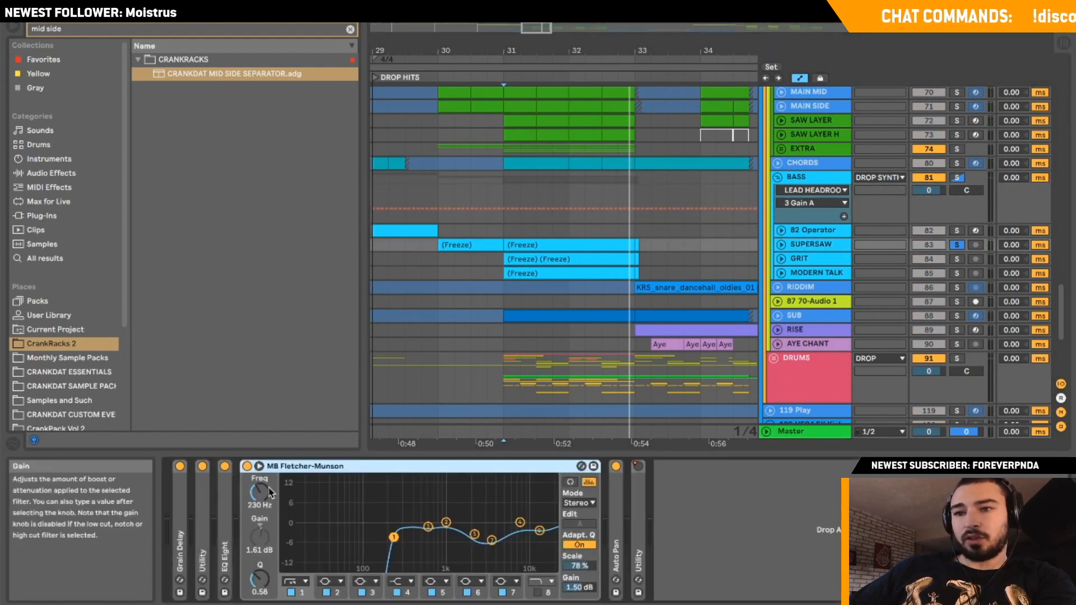
{"action": "double_click", "coordinate": [280, 466]}
Compare SUPERSAW with Grain Delay on and off, review the device's settings, and collapse it.
{"action": "left_click", "coordinate": [179, 469]}
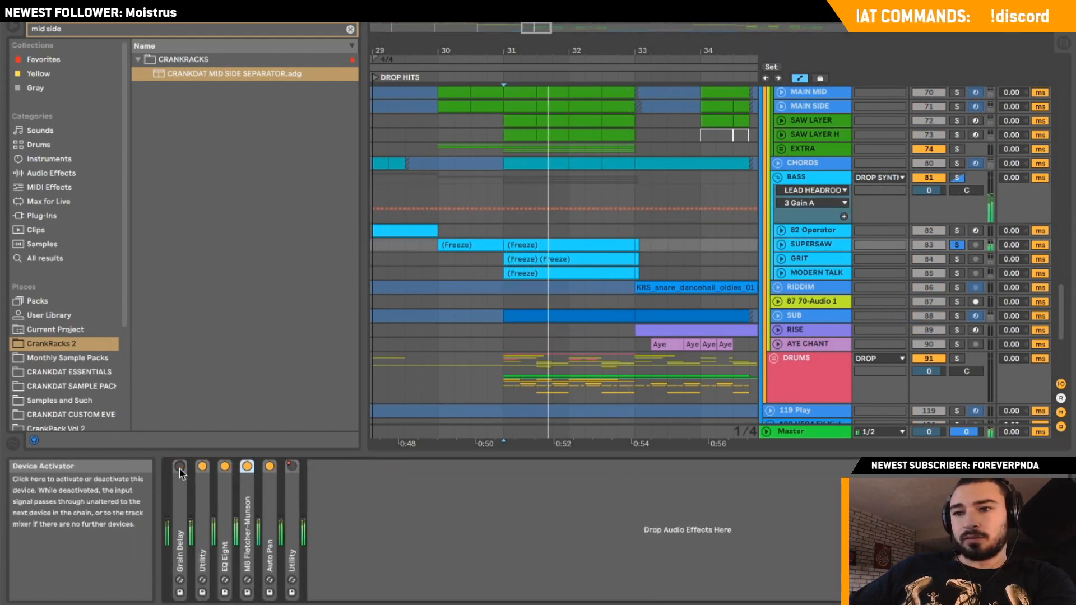
{"action": "double_click", "coordinate": [180, 496]}
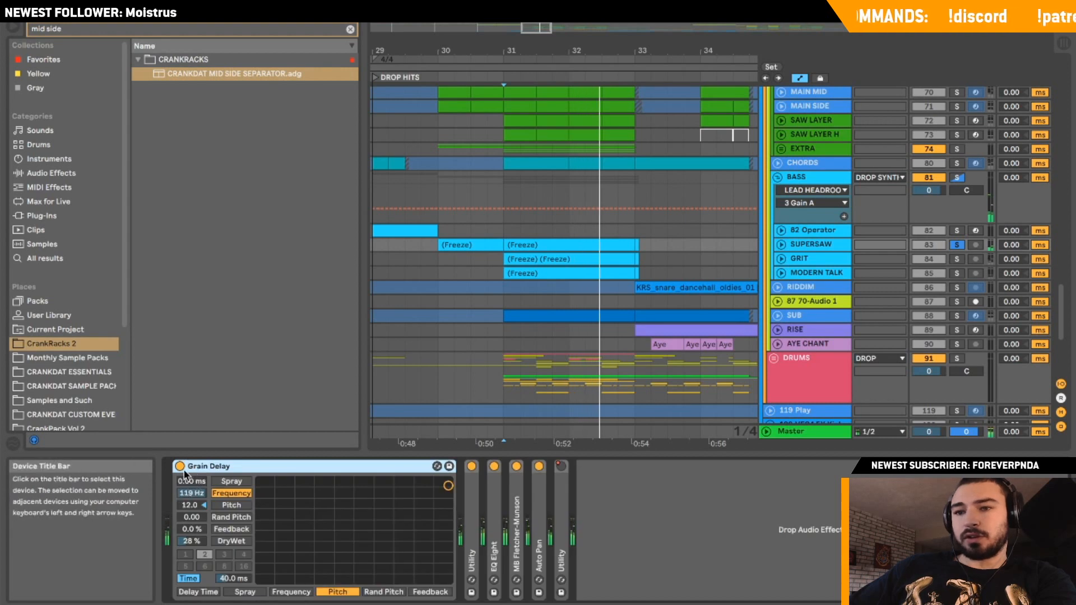
{"action": "left_click", "coordinate": [180, 467]}
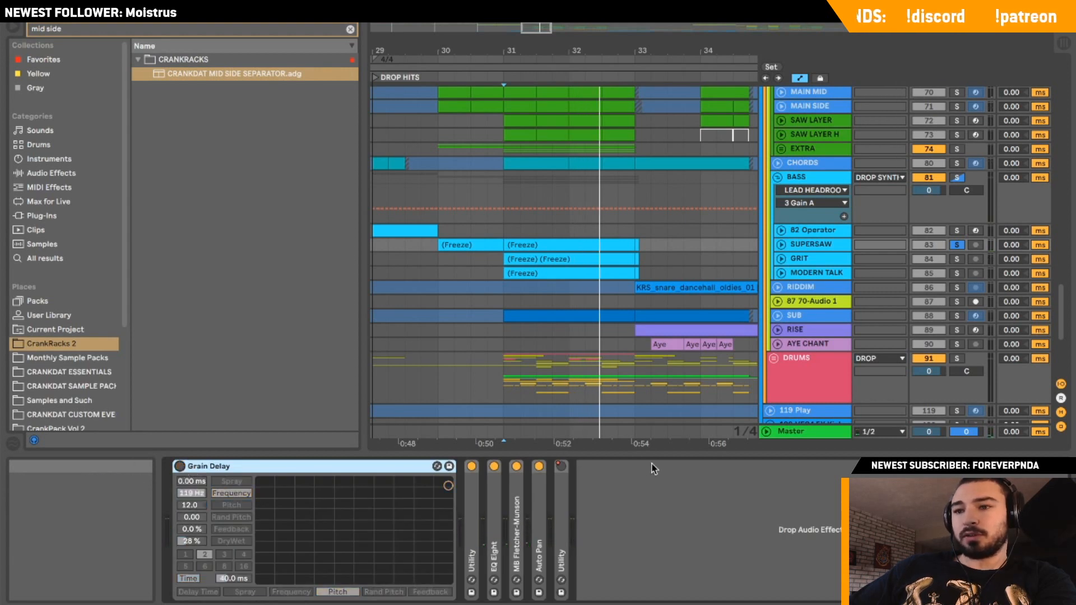
{"action": "double_click", "coordinate": [313, 466]}
Solo and unfold the GRIT bass layer, audition it from bar 31, clear the solo and fold the track.
{"action": "left_click", "coordinate": [956, 258]}
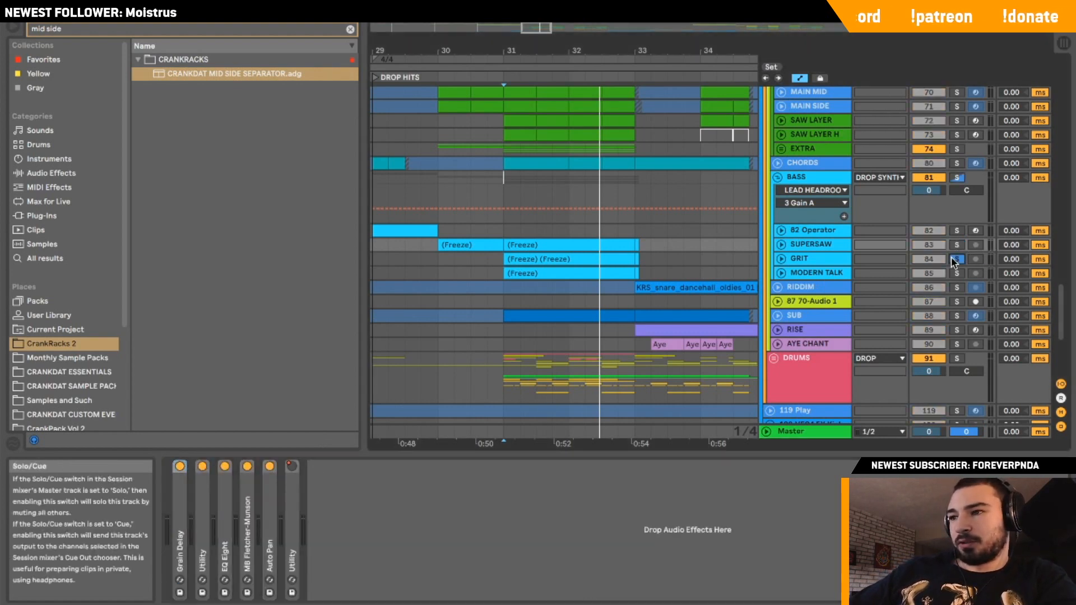
{"action": "left_click", "coordinate": [780, 259]}
{"action": "left_click", "coordinate": [497, 271]}
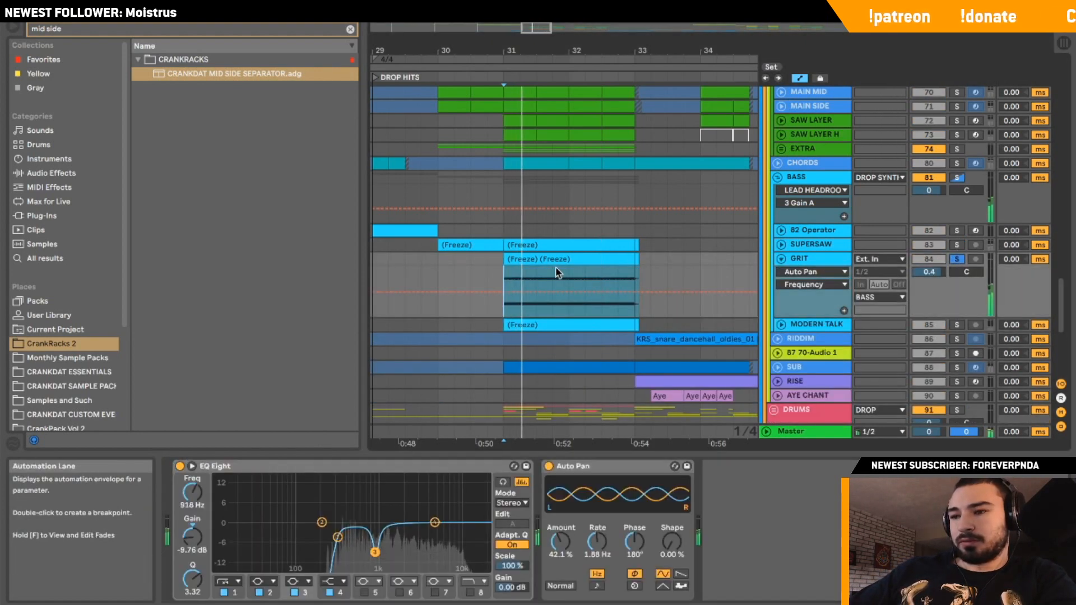
{"action": "left_click", "coordinate": [957, 258]}
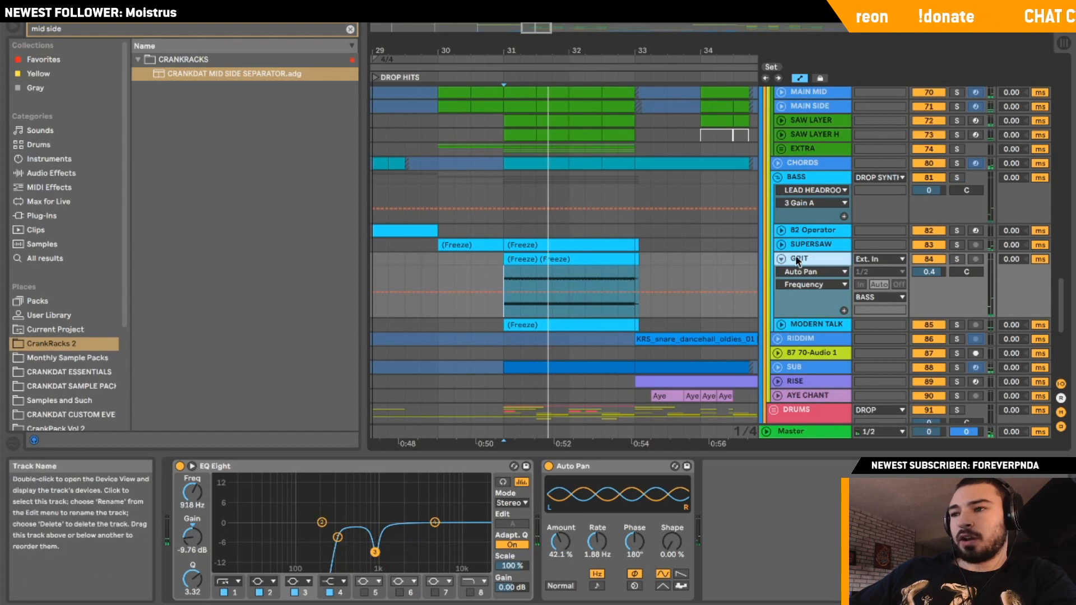
{"action": "left_click", "coordinate": [780, 258]}
{"action": "left_click", "coordinate": [780, 258]}
{"action": "left_click", "coordinate": [780, 258]}
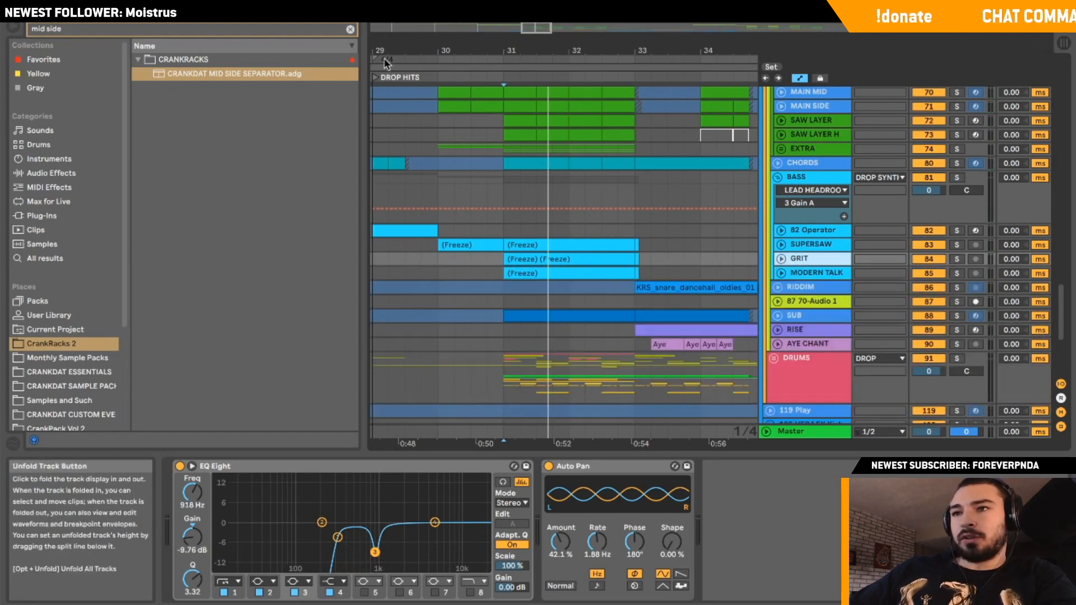
Clear the browser search and look through the racks in the CrankRacks 2 folder.
{"action": "left_click", "coordinate": [350, 28]}
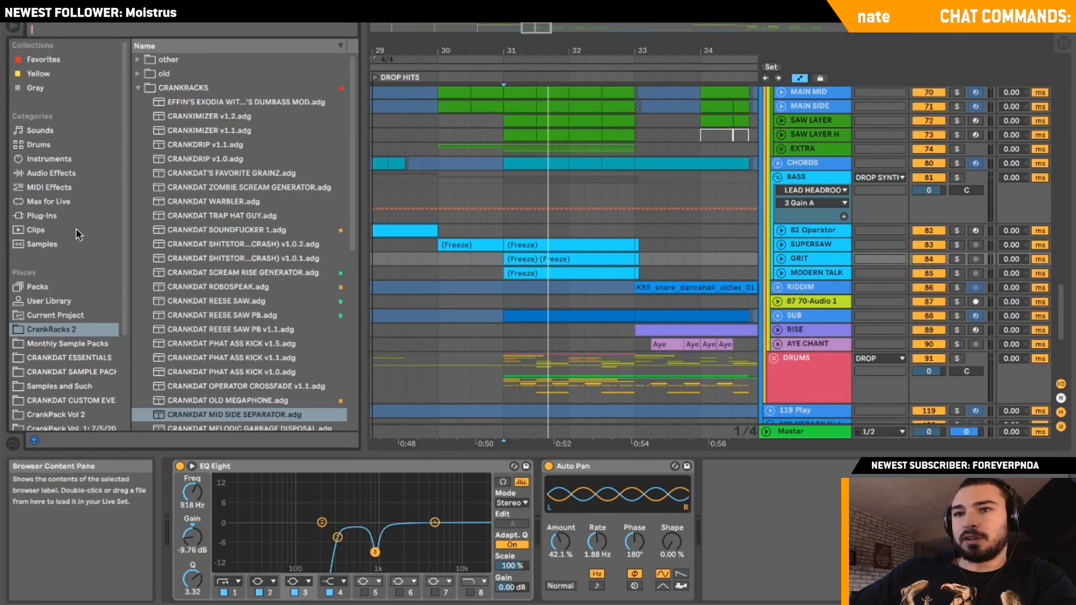
{"action": "left_click", "coordinate": [35, 145]}
{"action": "left_click", "coordinate": [35, 157]}
{"action": "left_click", "coordinate": [56, 331]}
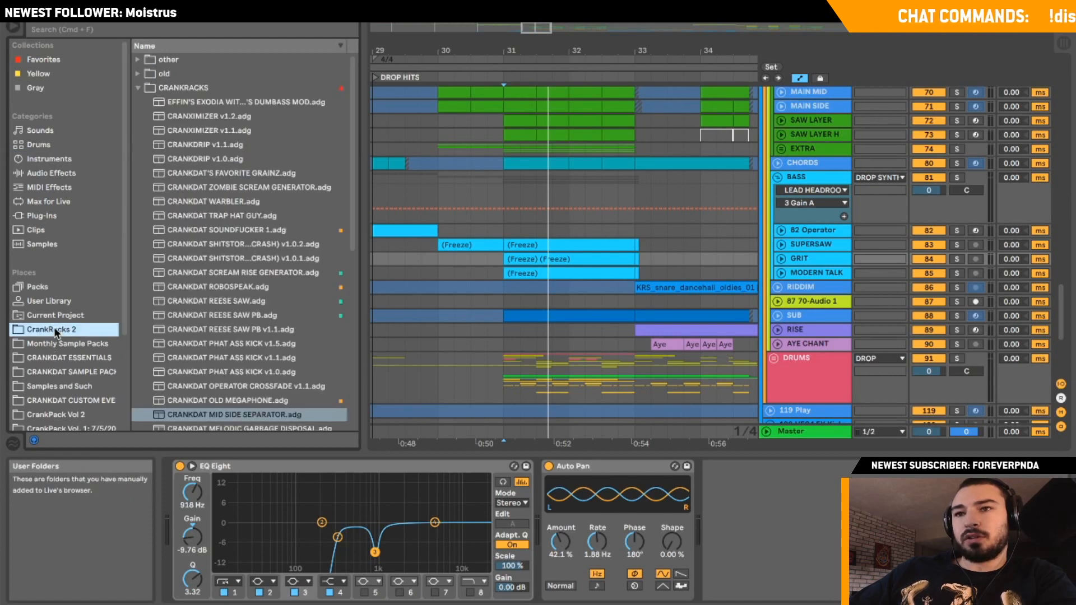
{"action": "scroll", "coordinate": [256, 167], "scroll_direction": "down", "scroll_amount": 5}
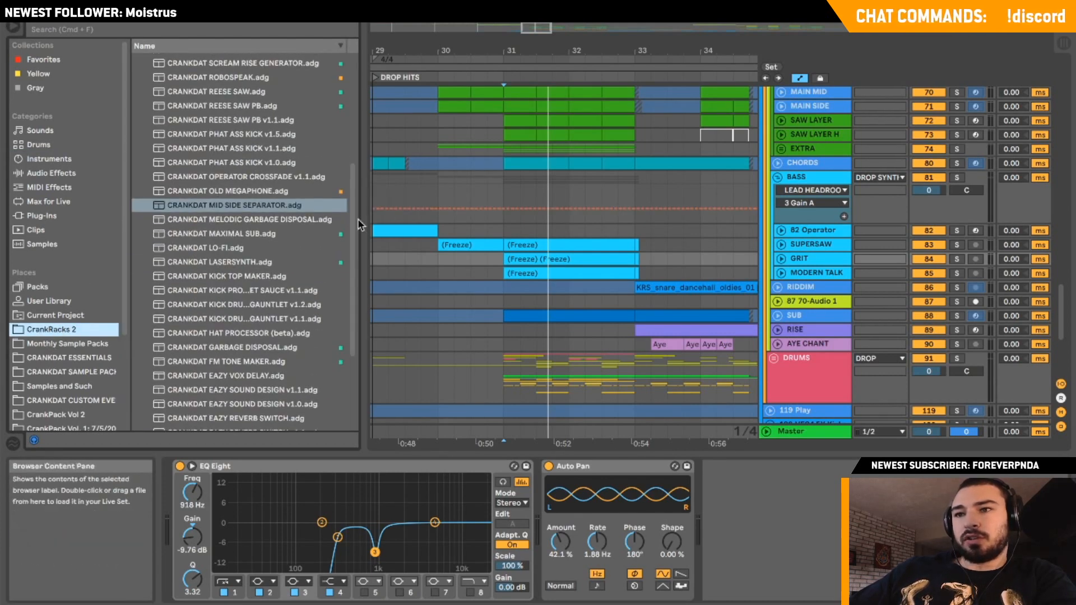
Widen the browser to read the full CRANKDAT rack names, and narrow it again.
{"action": "left_click_drag", "start_coordinate": [392, 219], "coordinate": [471, 221]}
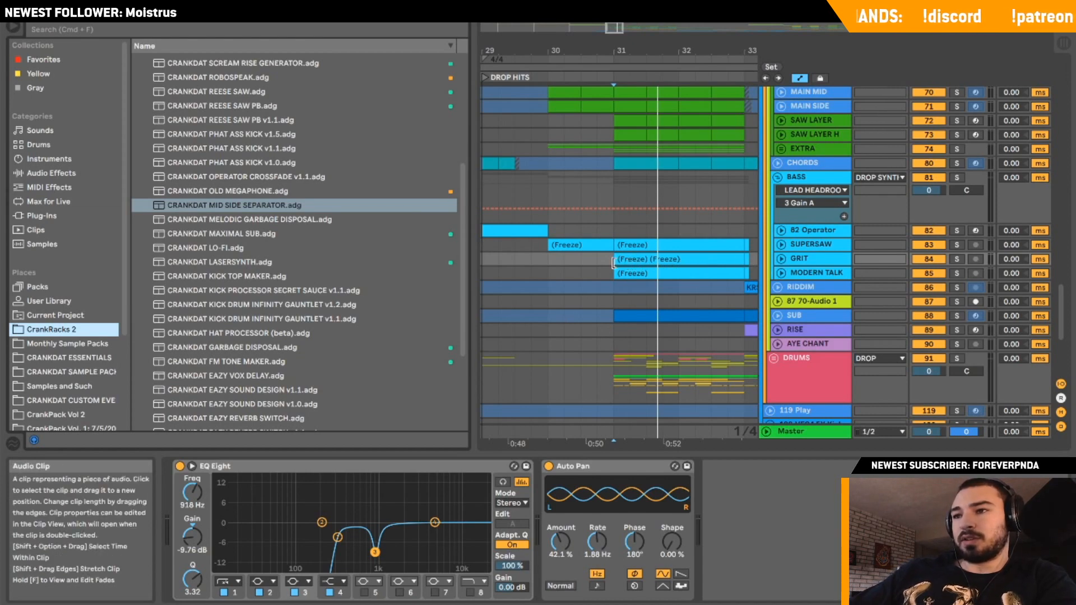
{"action": "left_click_drag", "start_coordinate": [613, 262], "coordinate": [728, 266]}
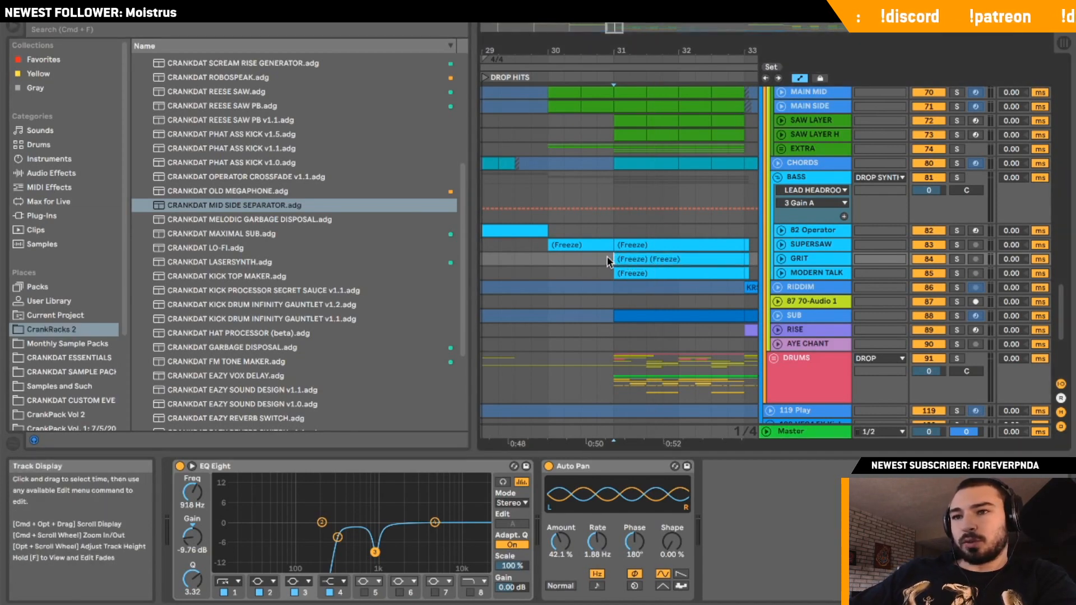
{"action": "scroll", "coordinate": [379, 254], "scroll_direction": "up", "scroll_amount": 3}
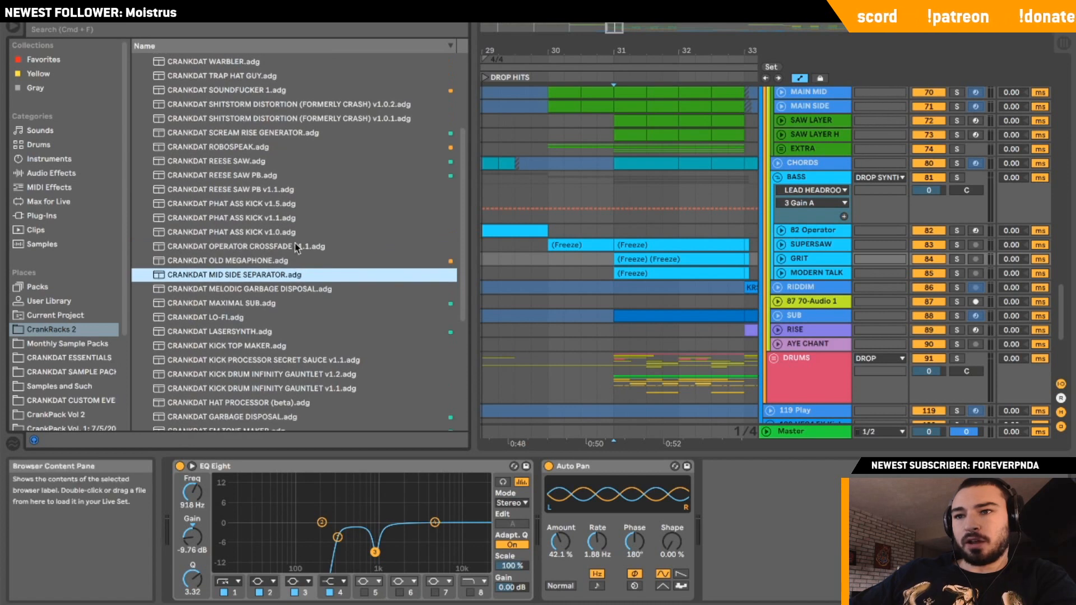
{"action": "left_click", "coordinate": [295, 247]}
{"action": "scroll", "coordinate": [351, 268], "scroll_direction": "up", "scroll_amount": 3}
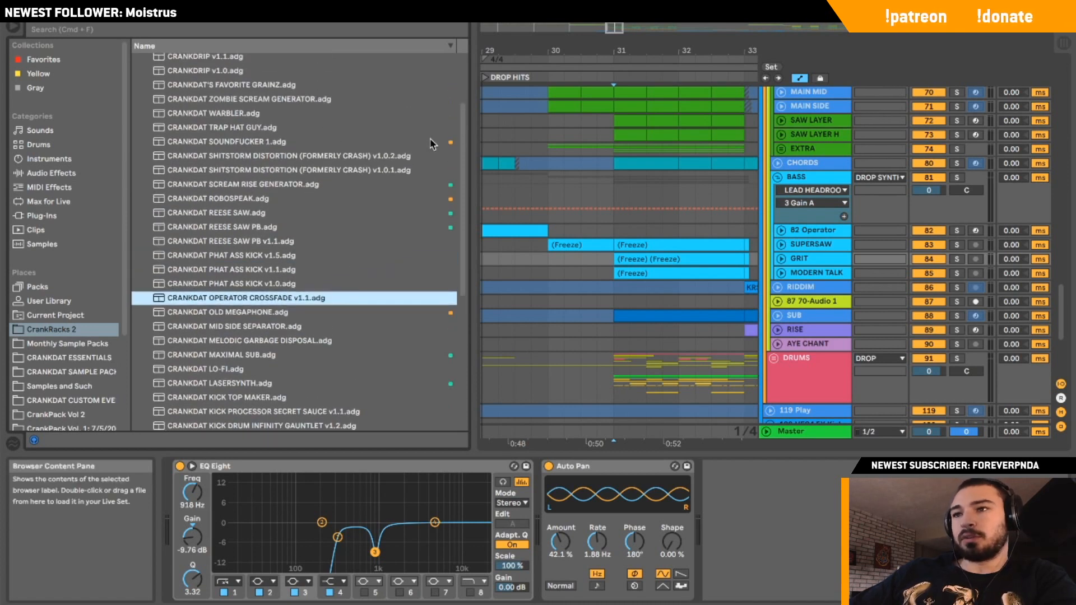
{"action": "left_click_drag", "start_coordinate": [475, 165], "coordinate": [401, 137]}
Solo and unfold the MODERN TALK bass layer, and play it from bar 31.
{"action": "left_click_drag", "start_coordinate": [571, 31], "coordinate": [568, 28]}
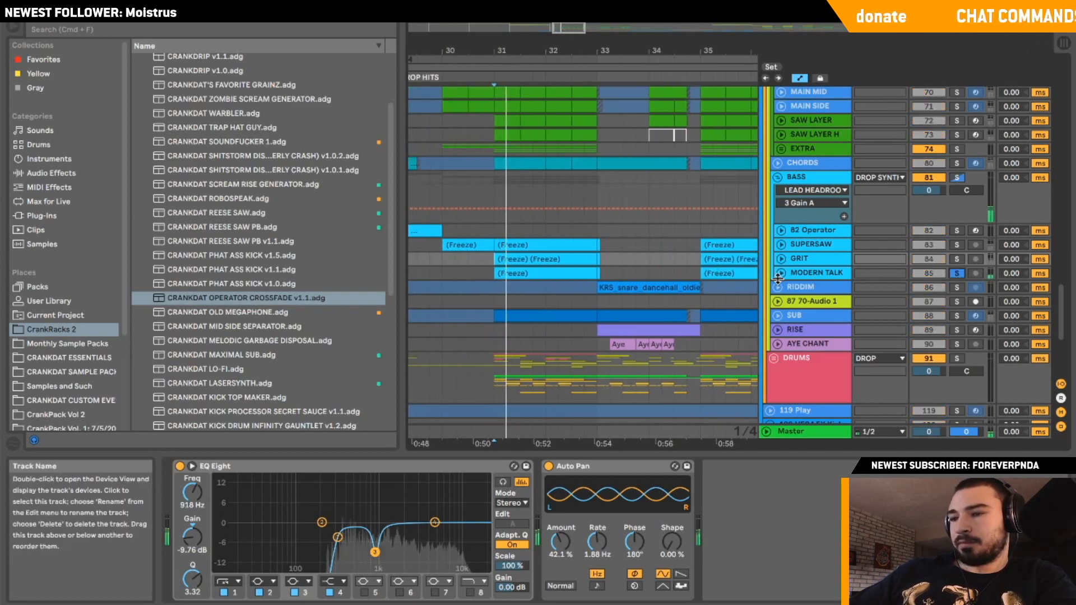
{"action": "left_click", "coordinate": [957, 279]}
{"action": "left_click", "coordinate": [490, 284]}
{"action": "left_click_drag", "start_coordinate": [561, 26], "coordinate": [563, 24]}
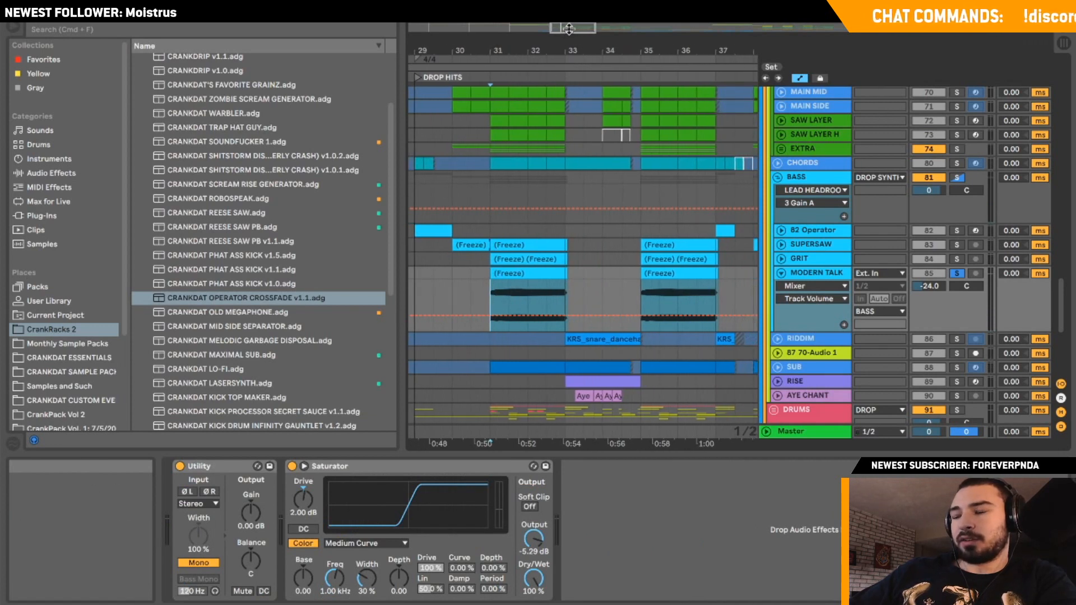
{"action": "key", "text": "space"}
Audition the other bass layers and the whole BASS group, fold MODERN TALK, and show the group's devices.
{"action": "left_click", "coordinate": [956, 273]}
{"action": "left_click", "coordinate": [957, 260]}
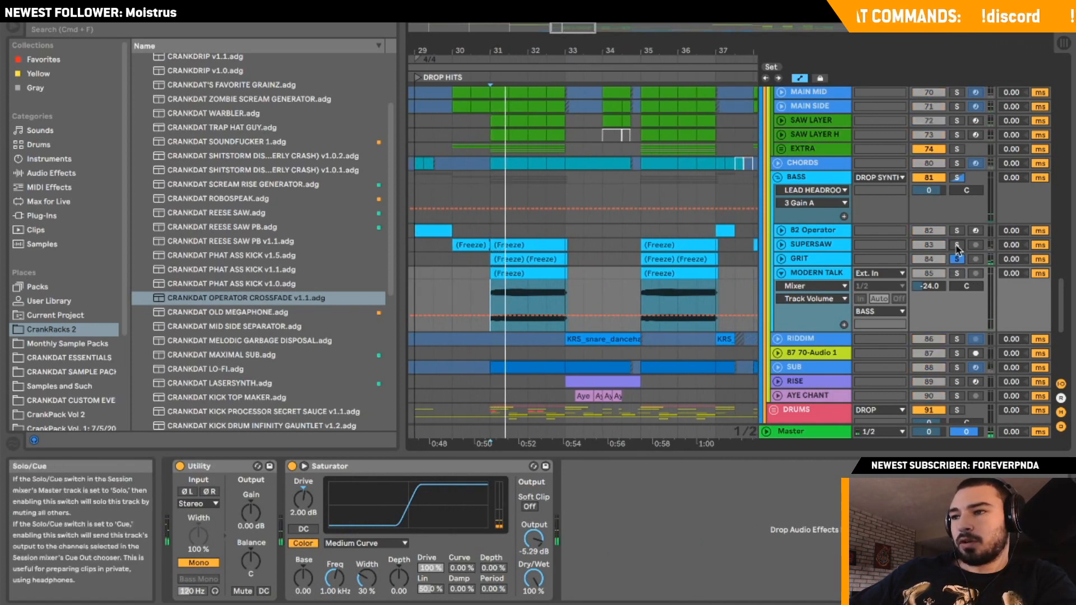
{"action": "left_click", "coordinate": [956, 177]}
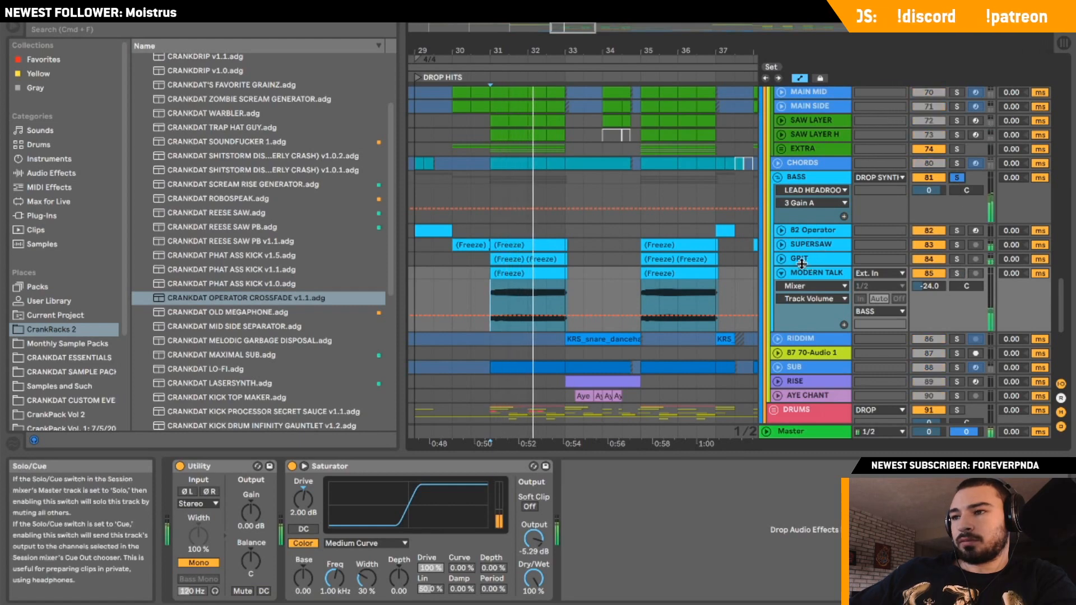
{"action": "left_click", "coordinate": [780, 273]}
{"action": "left_click", "coordinate": [807, 177]}
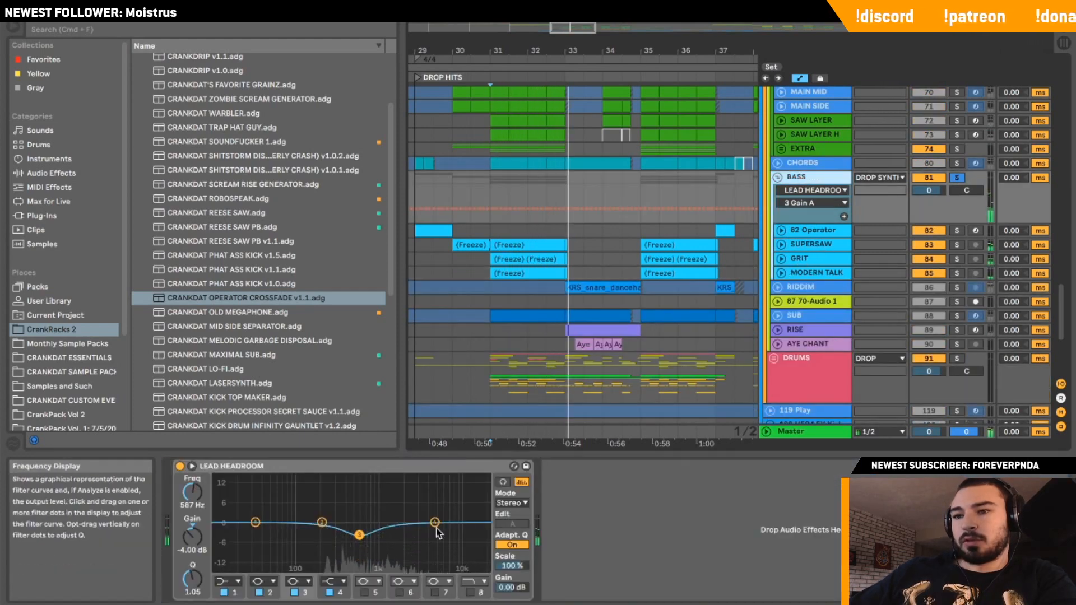
Audition a 198 Hz low cut on band 1 of the BASS group's LEAD HEADROOM EQ, and switch that band off.
{"action": "left_click", "coordinate": [238, 582]}
{"action": "left_click", "coordinate": [227, 504]}
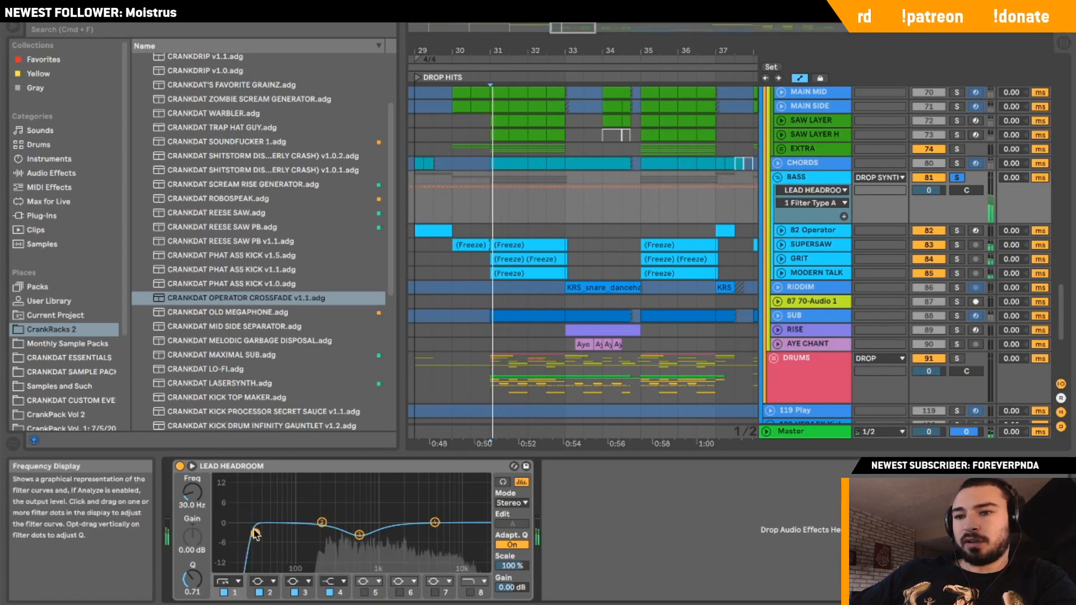
{"action": "left_click_drag", "start_coordinate": [255, 522], "coordinate": [322, 531]}
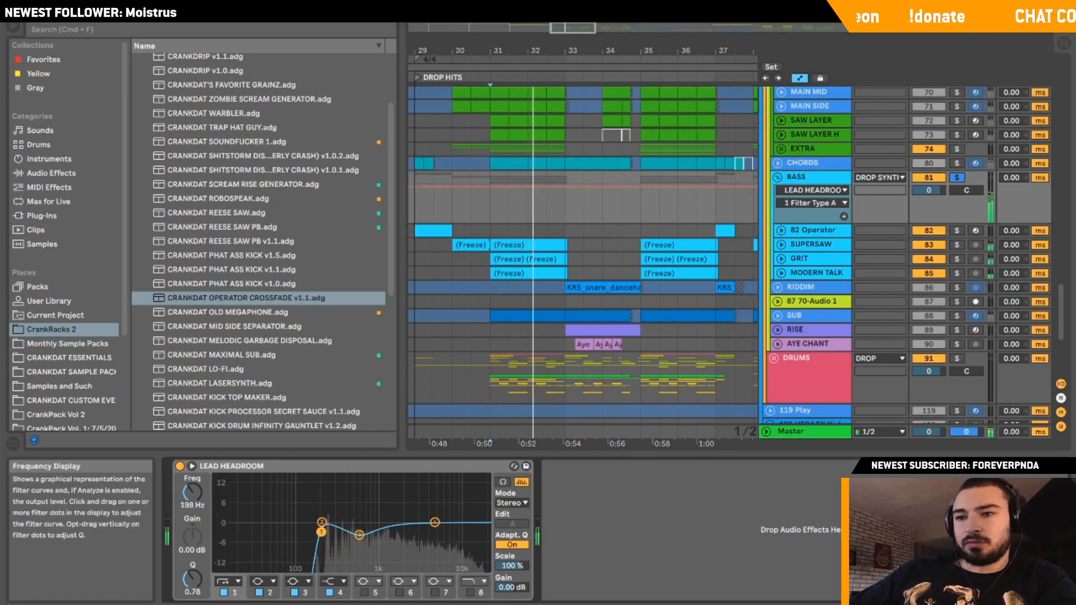
{"action": "left_click", "coordinate": [224, 593]}
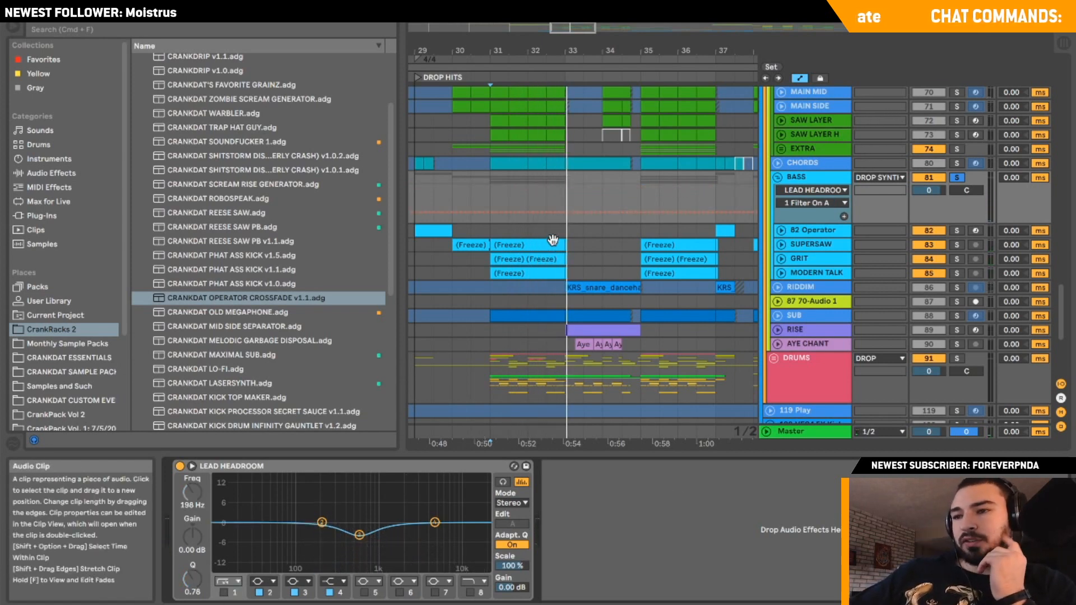
Clear the BASS solo, fold the group, and briefly check the 87 70-Audio 1 track.
{"action": "left_click", "coordinate": [905, 171]}
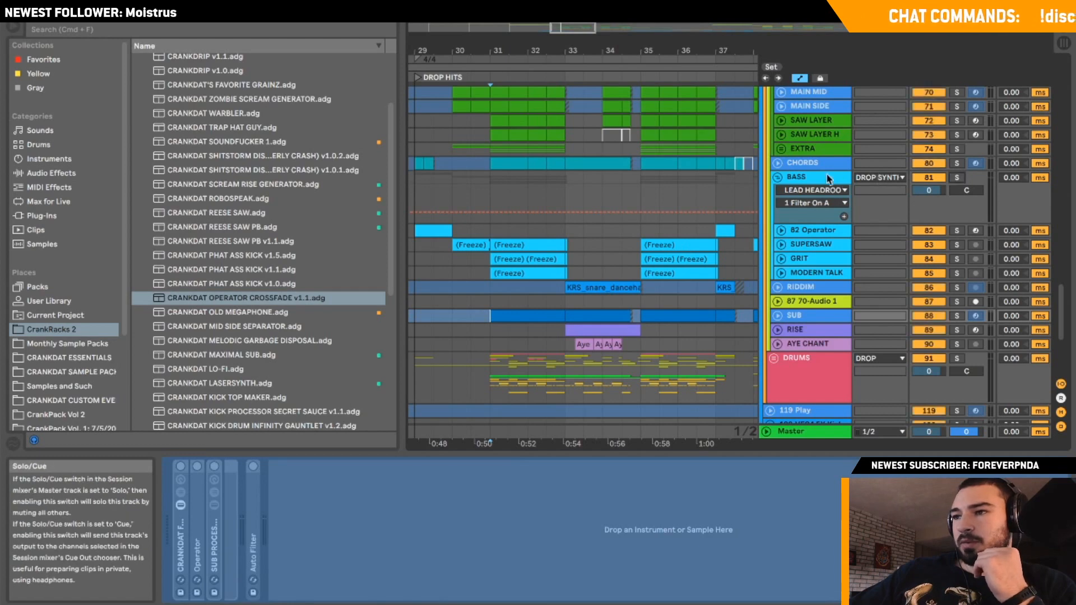
{"action": "left_click", "coordinate": [801, 177]}
{"action": "left_click", "coordinate": [777, 177]}
{"action": "left_click", "coordinate": [777, 205]}
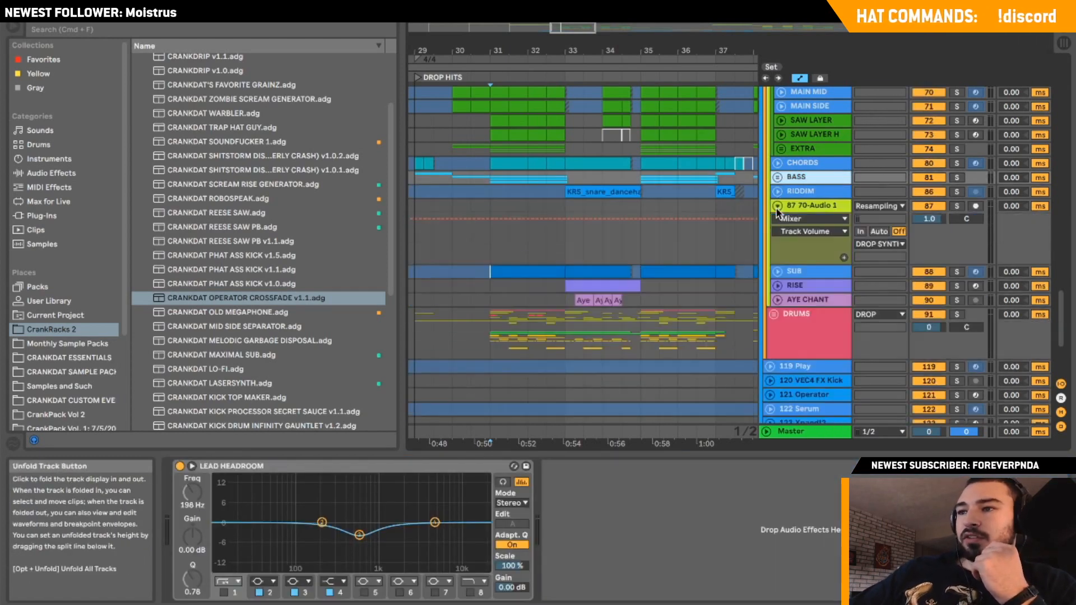
{"action": "left_click", "coordinate": [777, 205]}
Unfold the SUB track and examine its notes and automation from bar 31.
{"action": "left_click", "coordinate": [777, 220]}
{"action": "left_click", "coordinate": [486, 240]}
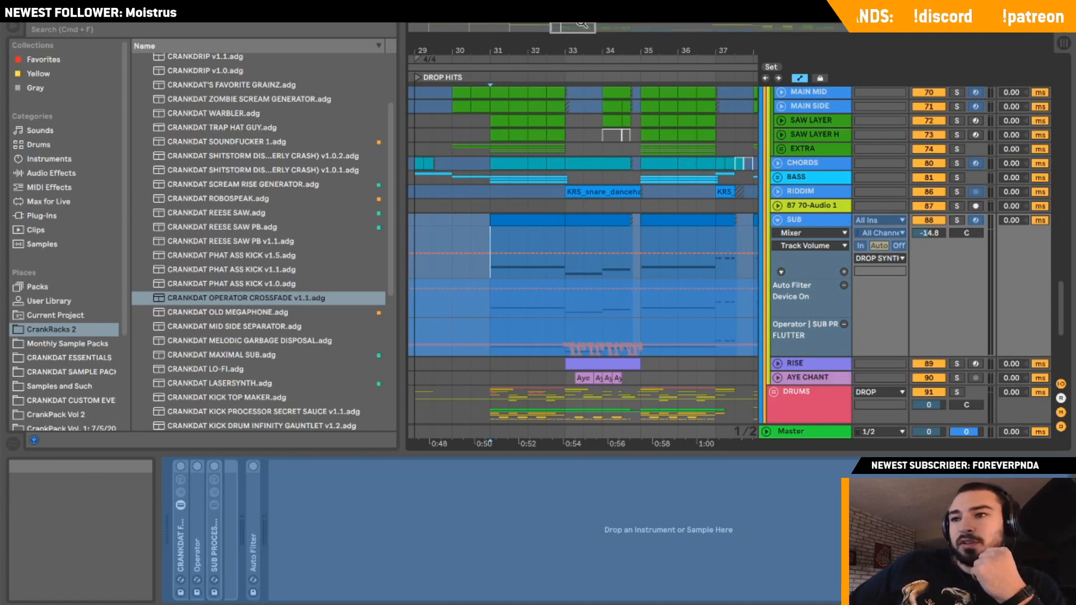
{"action": "left_click_drag", "start_coordinate": [582, 27], "coordinate": [581, 20]}
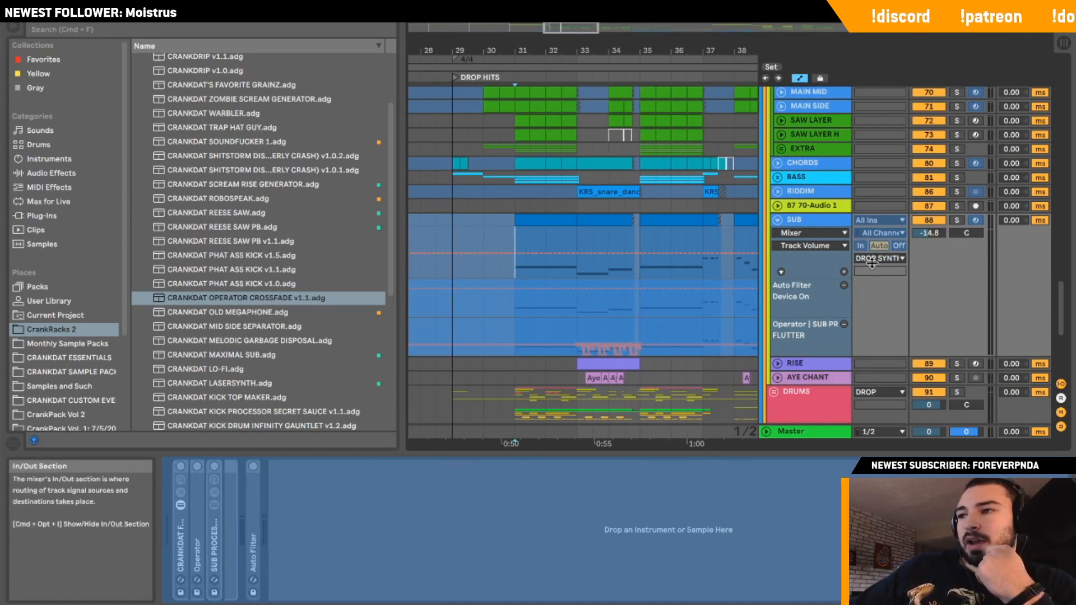
Fold the SUB track, audition it soloed from bar 31, and clear its solo.
{"action": "left_click", "coordinate": [777, 220]}
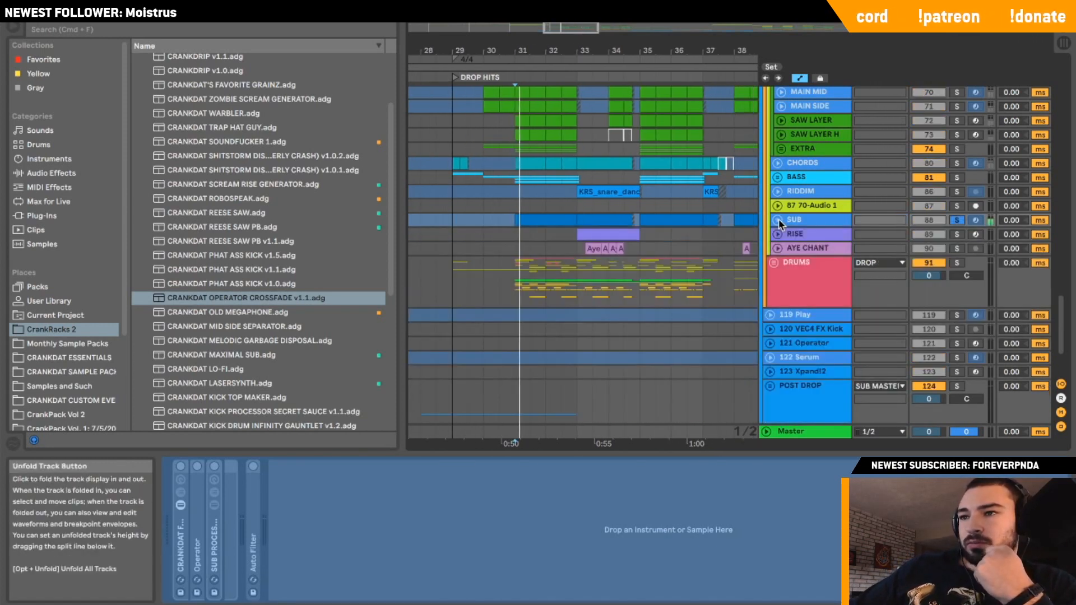
{"action": "left_click", "coordinate": [814, 220]}
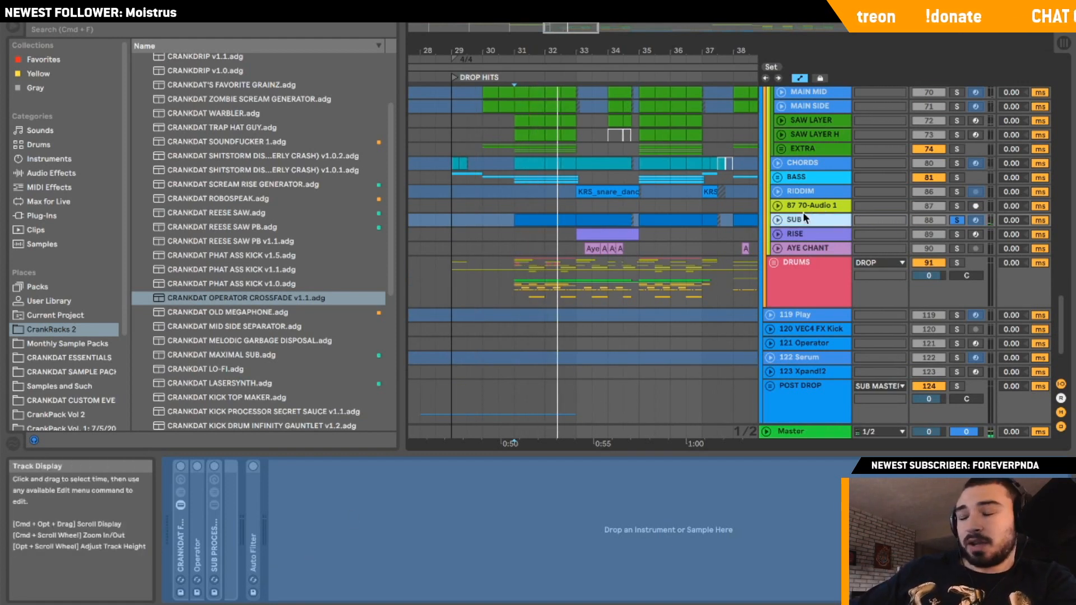
{"action": "key", "text": "space"}
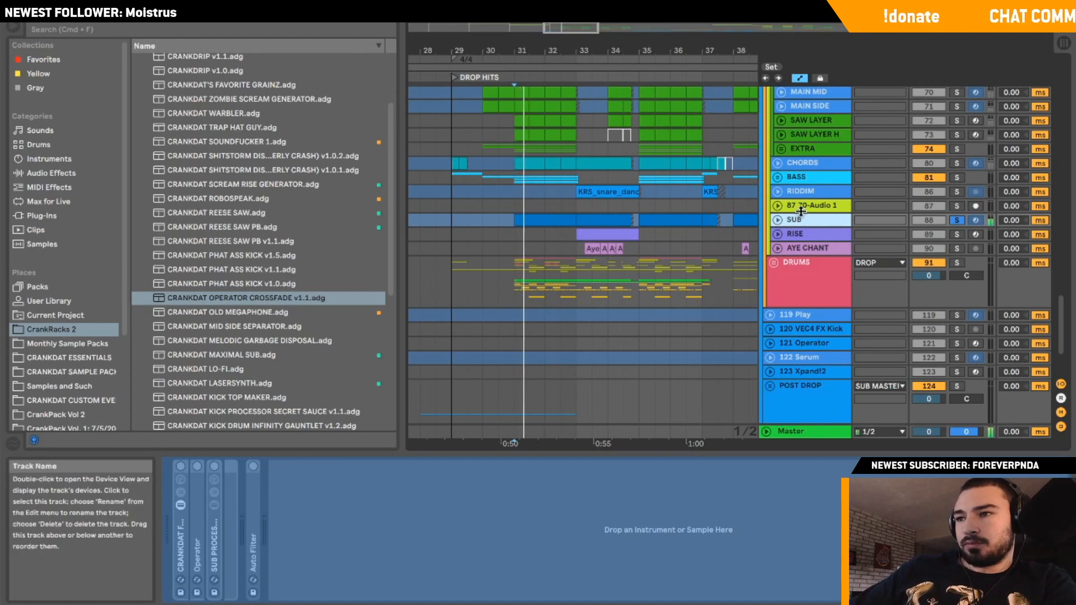
{"action": "left_click", "coordinate": [957, 219]}
Fold the ARP group to hide its layers and automation lanes.
{"action": "scroll", "coordinate": [959, 217], "scroll_direction": "up", "scroll_amount": 3}
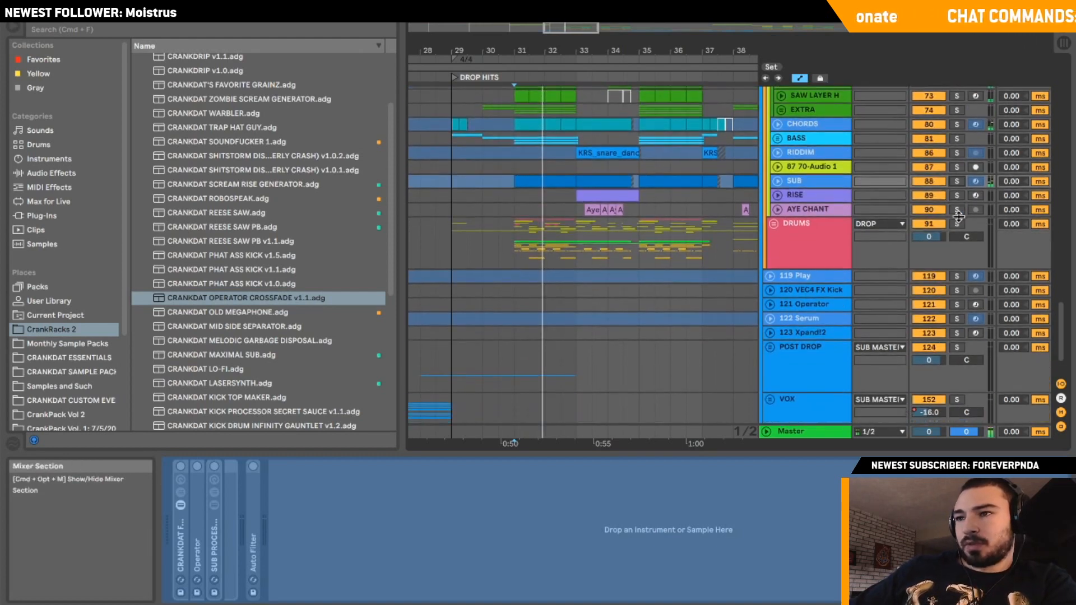
{"action": "scroll", "coordinate": [903, 197], "scroll_direction": "up", "scroll_amount": 10}
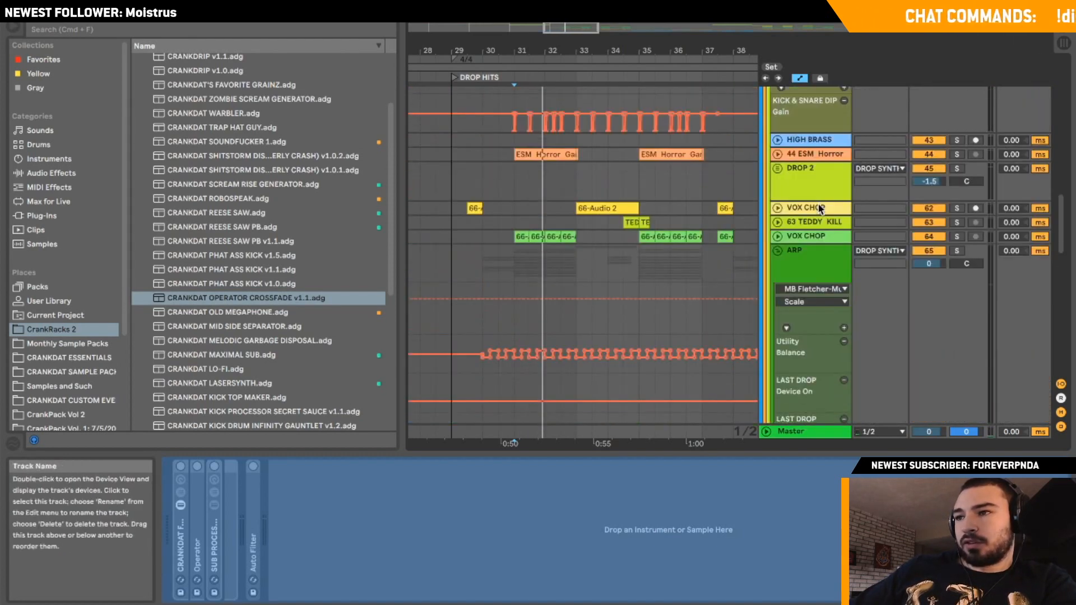
{"action": "left_click", "coordinate": [777, 250]}
{"action": "scroll", "coordinate": [943, 182], "scroll_direction": "down", "scroll_amount": 5}
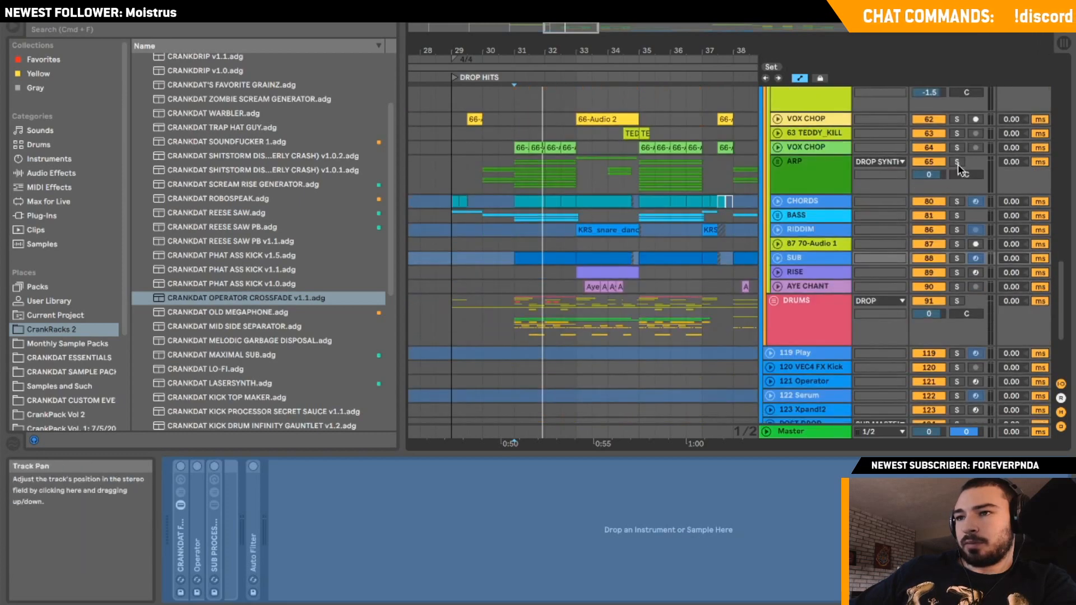
Solo the green VOX CHOP track above ARP, inspect its clips while playing from bar 31, and fold it.
{"action": "left_click", "coordinate": [957, 163]}
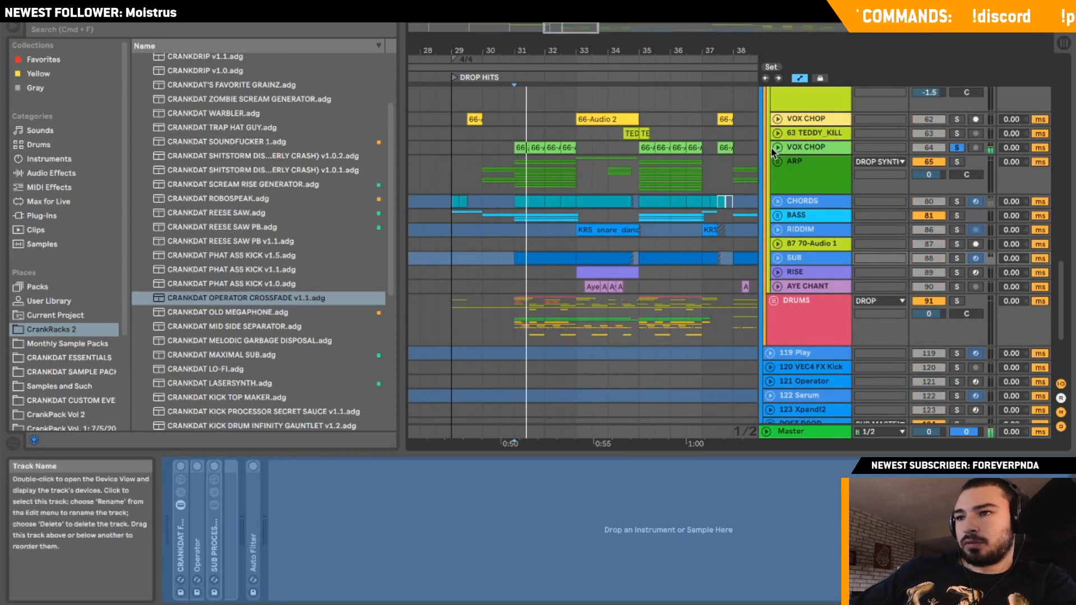
{"action": "left_click", "coordinate": [772, 148]}
{"action": "left_click", "coordinate": [499, 197]}
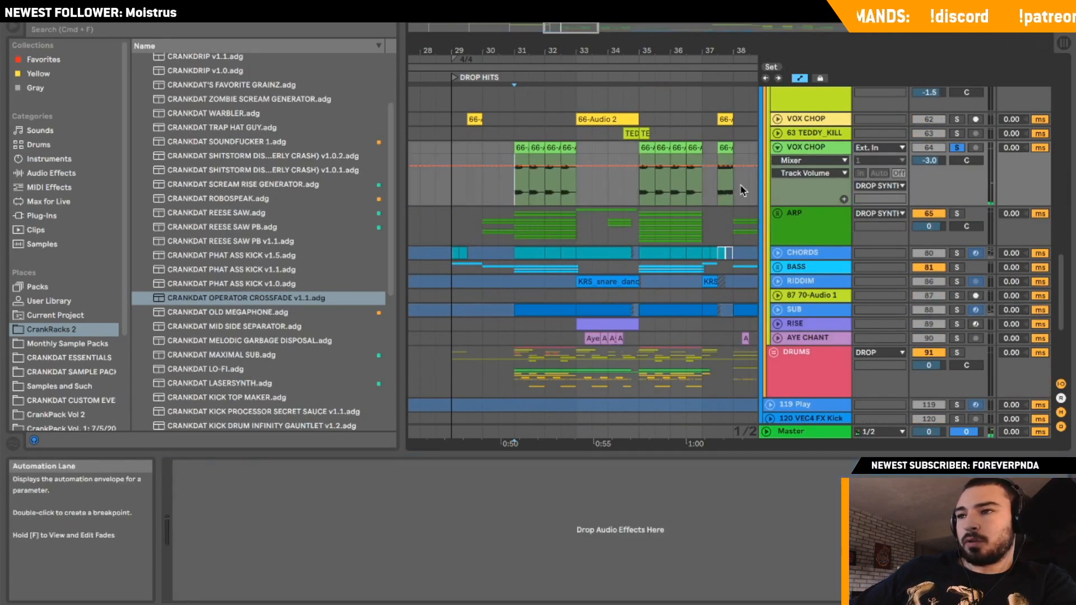
{"action": "scroll", "coordinate": [740, 190], "scroll_direction": "up", "scroll_amount": 3}
{"action": "left_click", "coordinate": [777, 220]}
{"action": "scroll", "coordinate": [854, 248], "scroll_direction": "up", "scroll_amount": 1}
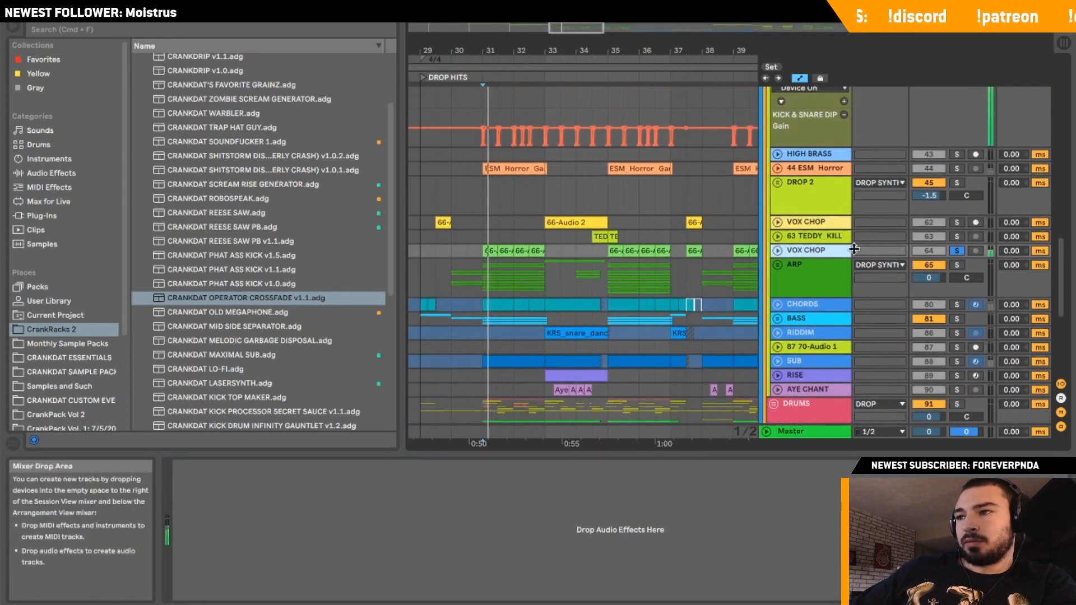
{"action": "scroll", "coordinate": [960, 259], "scroll_direction": "down", "scroll_amount": 3}
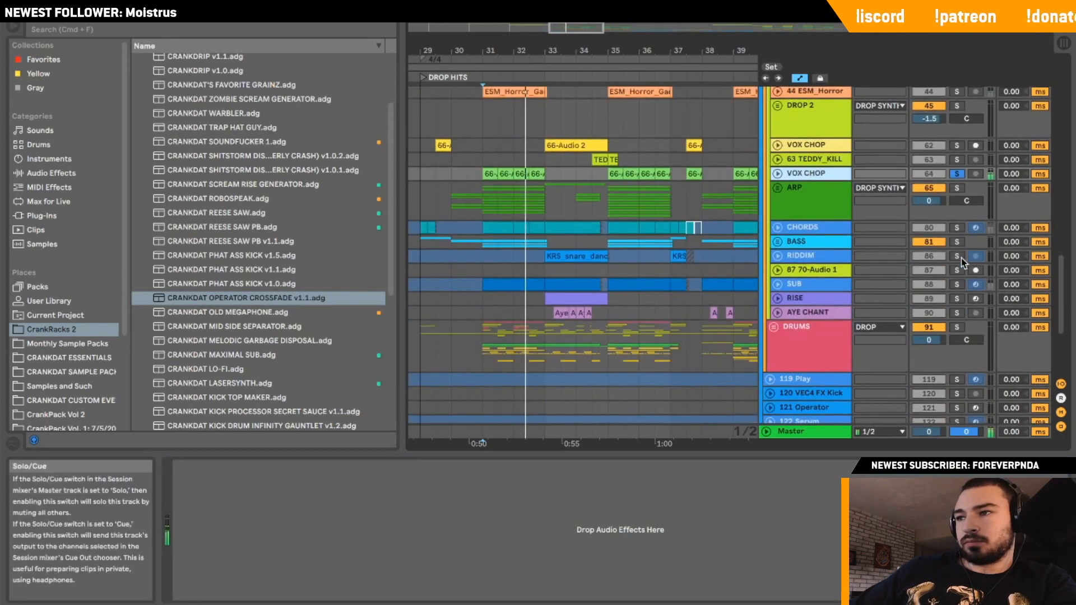
Replace the VOX CHOP solo with ARP, CHORDS, BASS and SUB, play them together from bar 31, and clear the solos.
{"action": "left_click", "coordinate": [957, 174]}
{"action": "scroll", "coordinate": [956, 193], "scroll_direction": "down", "scroll_amount": 1}
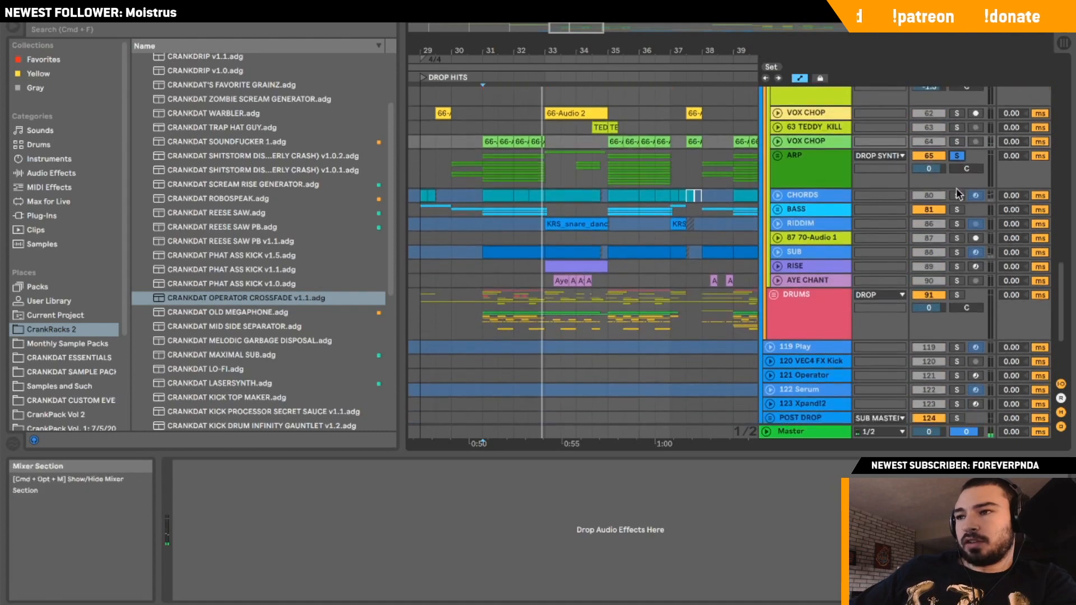
{"action": "left_click", "coordinate": [956, 200]}
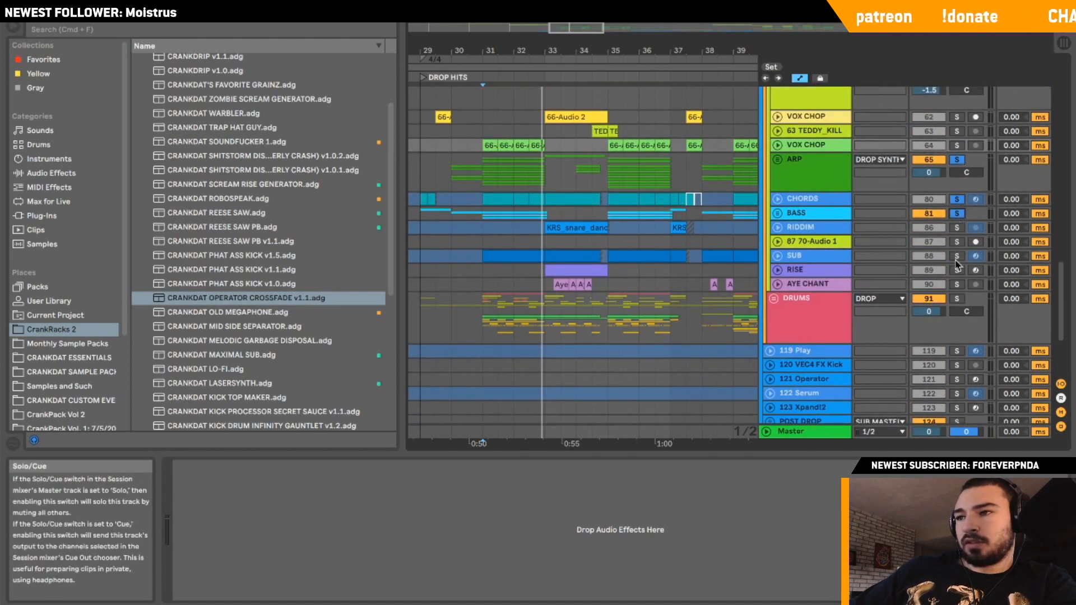
{"action": "left_click", "coordinate": [507, 274]}
{"action": "key", "text": "space"}
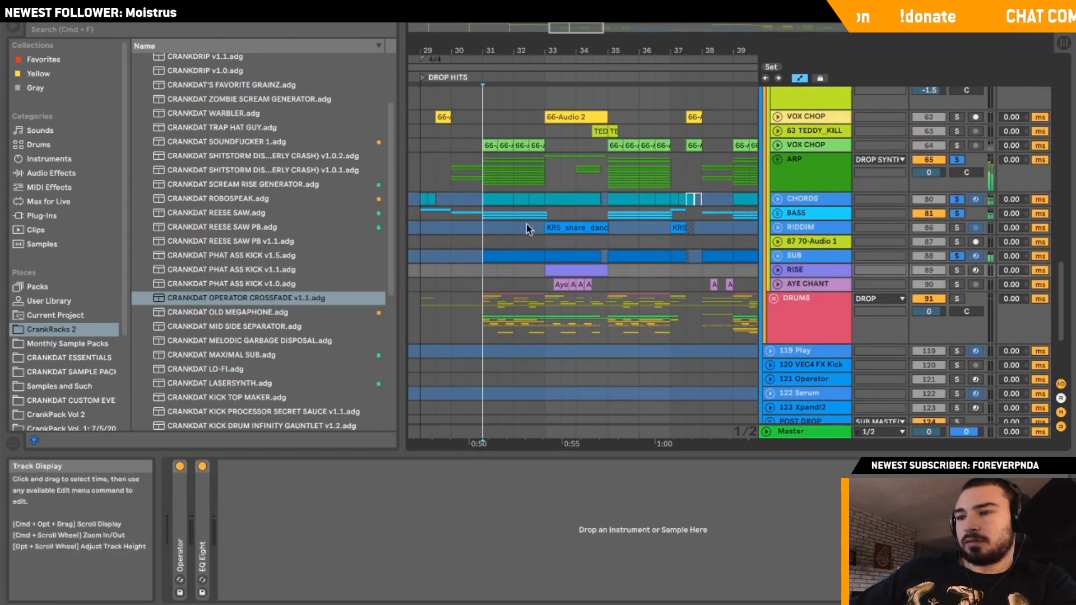
{"action": "left_click_drag", "start_coordinate": [582, 49], "coordinate": [582, 41]}
{"action": "scroll", "coordinate": [614, 163], "scroll_direction": "left", "scroll_amount": 1}
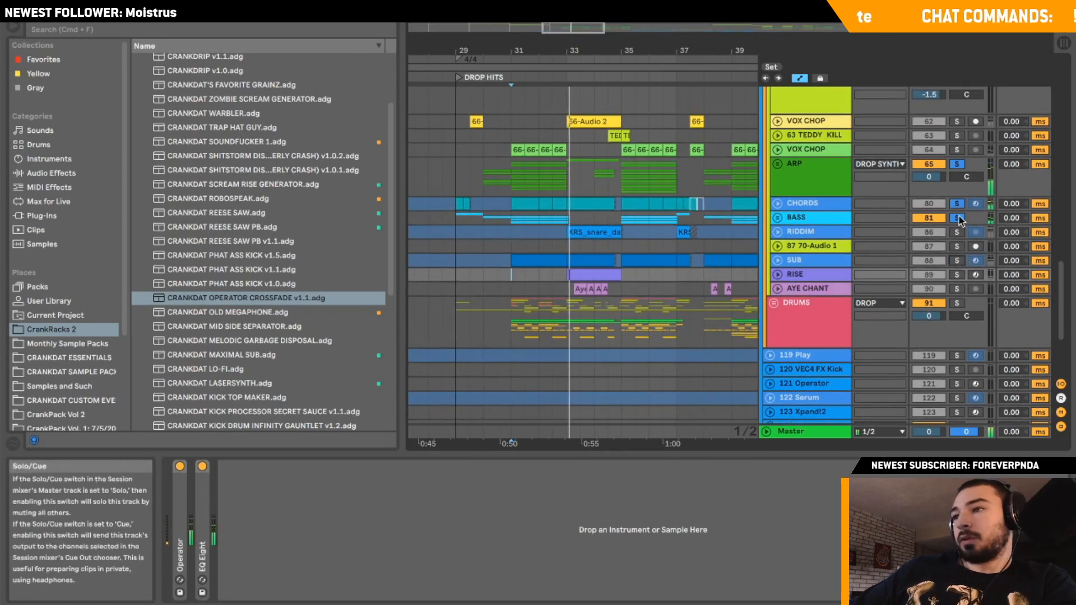
{"action": "scroll", "coordinate": [551, 150], "scroll_direction": "down", "scroll_amount": 3}
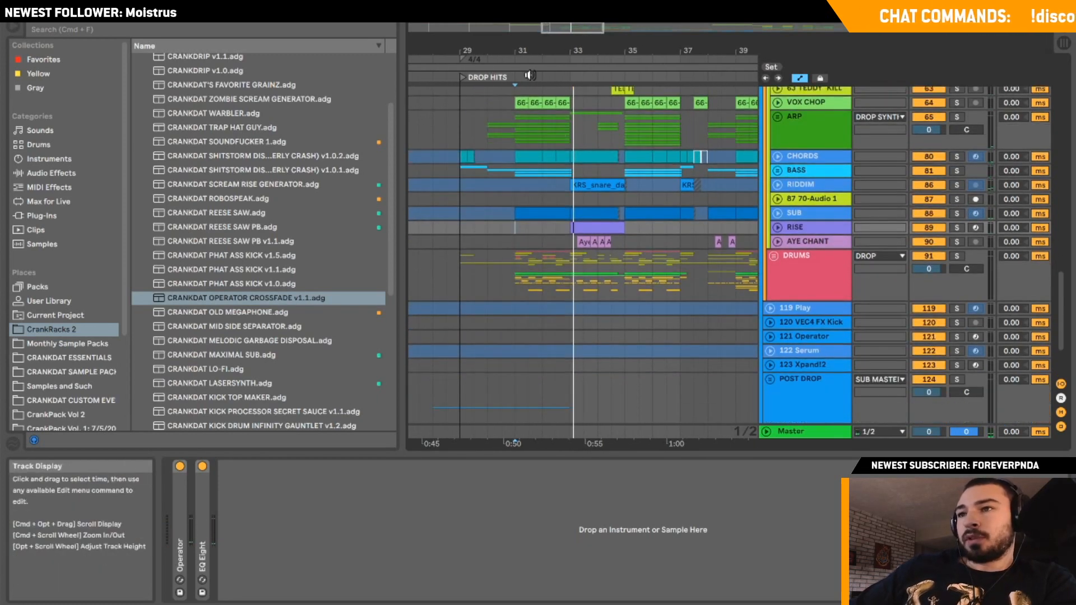
{"action": "left_click_drag", "start_coordinate": [576, 27], "coordinate": [577, 26]}
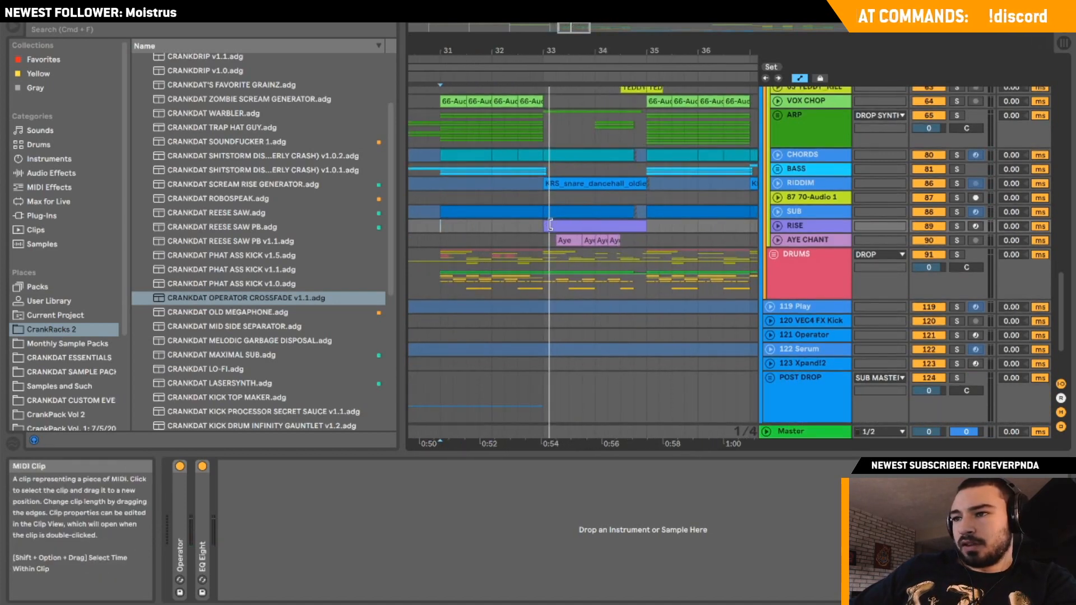
Unfold and solo the RIDDIM track, and play its snare clip from bar 33.
{"action": "key", "text": "space"}
{"action": "scroll", "coordinate": [781, 231], "scroll_direction": "up", "scroll_amount": 1}
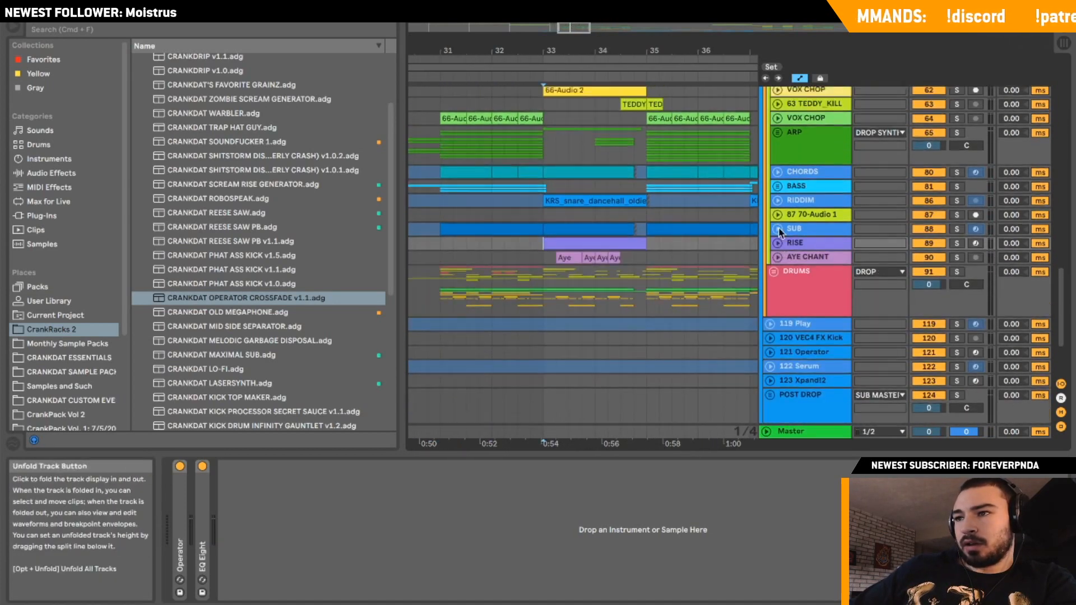
{"action": "scroll", "coordinate": [778, 224], "scroll_direction": "up", "scroll_amount": 1}
{"action": "left_click", "coordinate": [776, 212]}
{"action": "left_click", "coordinate": [801, 214]}
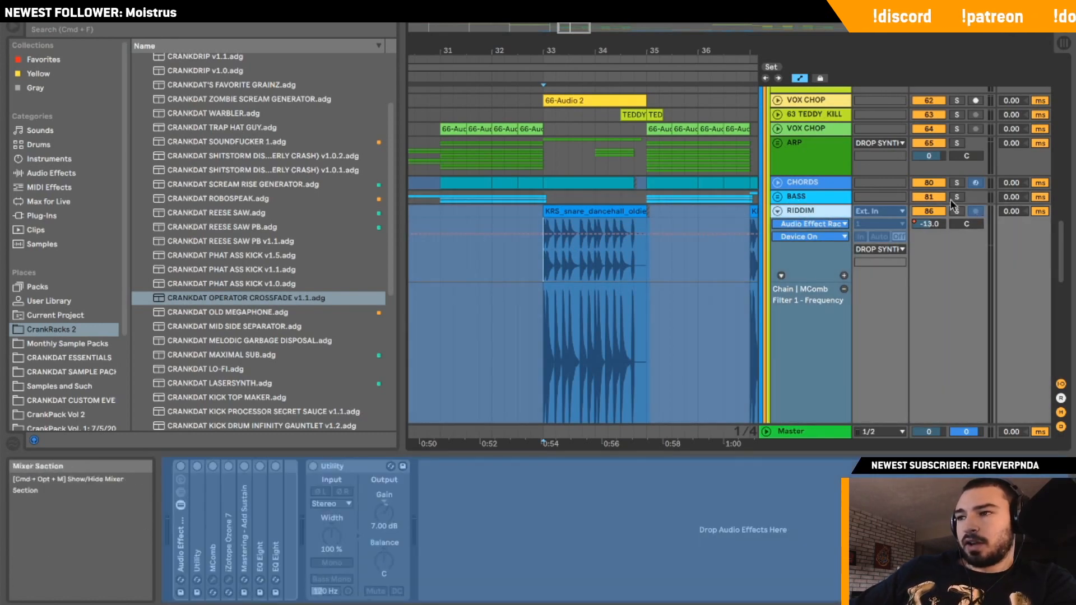
{"action": "left_click", "coordinate": [956, 212]}
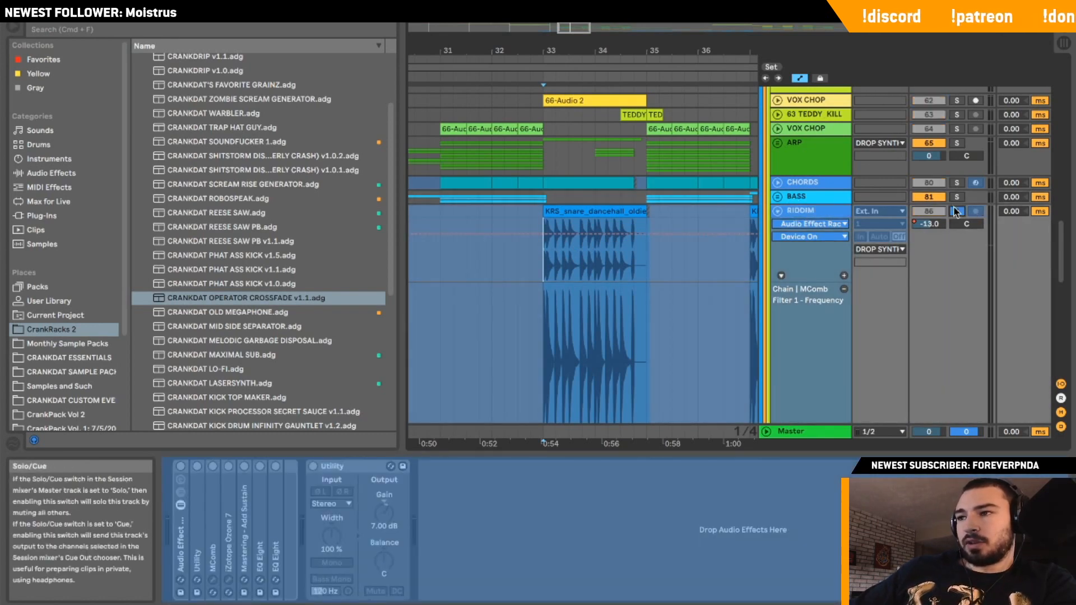
{"action": "key", "text": "space"}
{"action": "left_click_drag", "start_coordinate": [581, 32], "coordinate": [578, 61]}
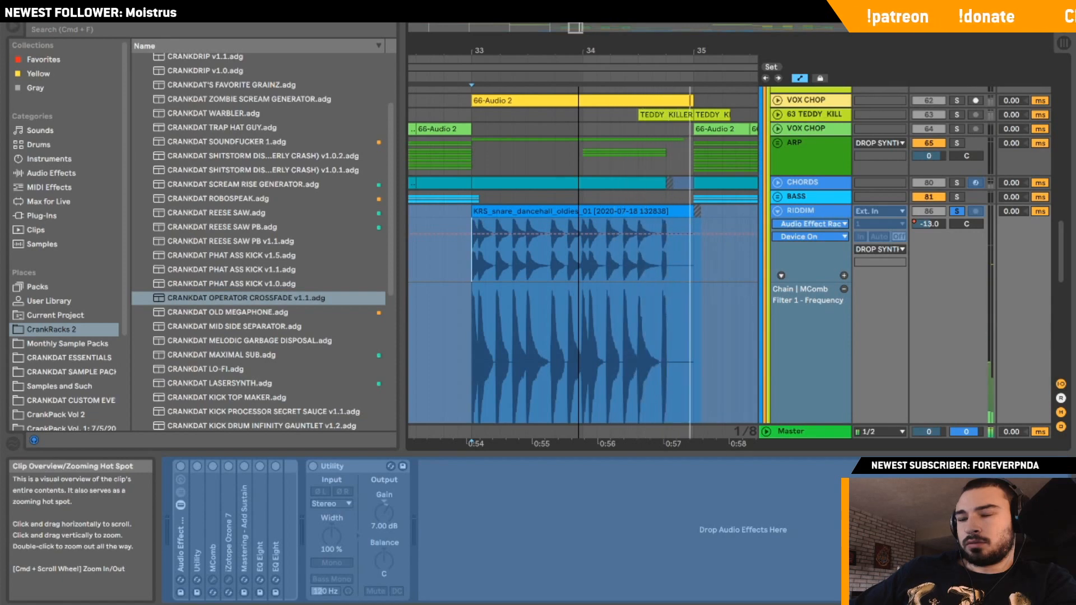
{"action": "left_click_drag", "start_coordinate": [578, 447], "coordinate": [579, 445]}
{"action": "key", "text": "space"}
{"action": "key", "text": "space"}
{"action": "left_click_drag", "start_coordinate": [594, 447], "coordinate": [594, 443]}
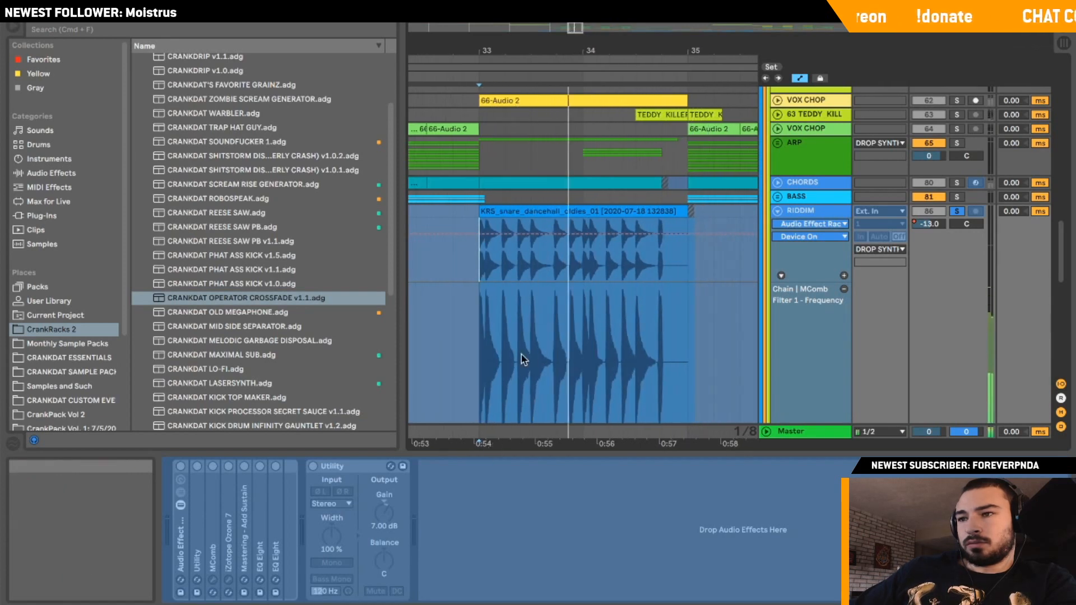
Fold the RIDDIM track and unfreeze it to make its effect chain editable.
{"action": "scroll", "coordinate": [540, 306], "scroll_direction": "down", "scroll_amount": 1}
{"action": "left_click", "coordinate": [775, 187]}
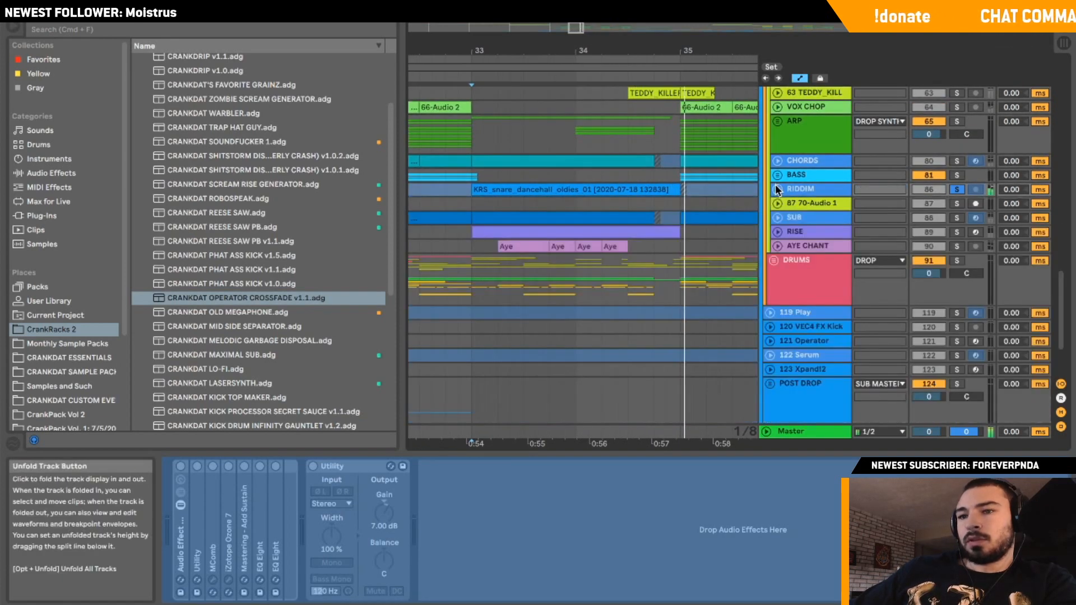
{"action": "left_click", "coordinate": [816, 176]}
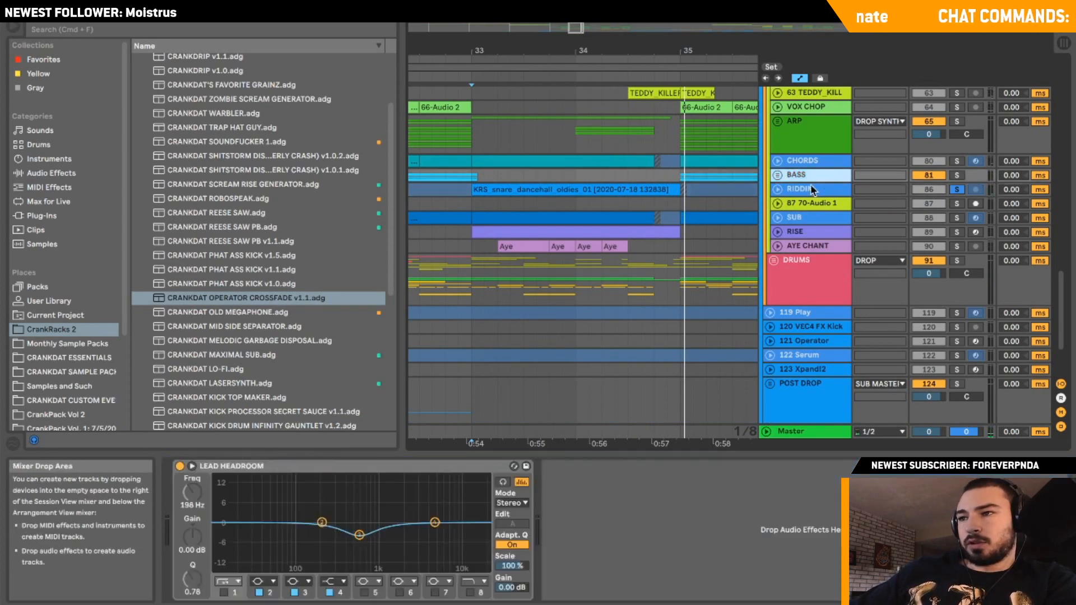
{"action": "right_click", "coordinate": [810, 185]}
{"action": "left_click", "coordinate": [843, 295]}
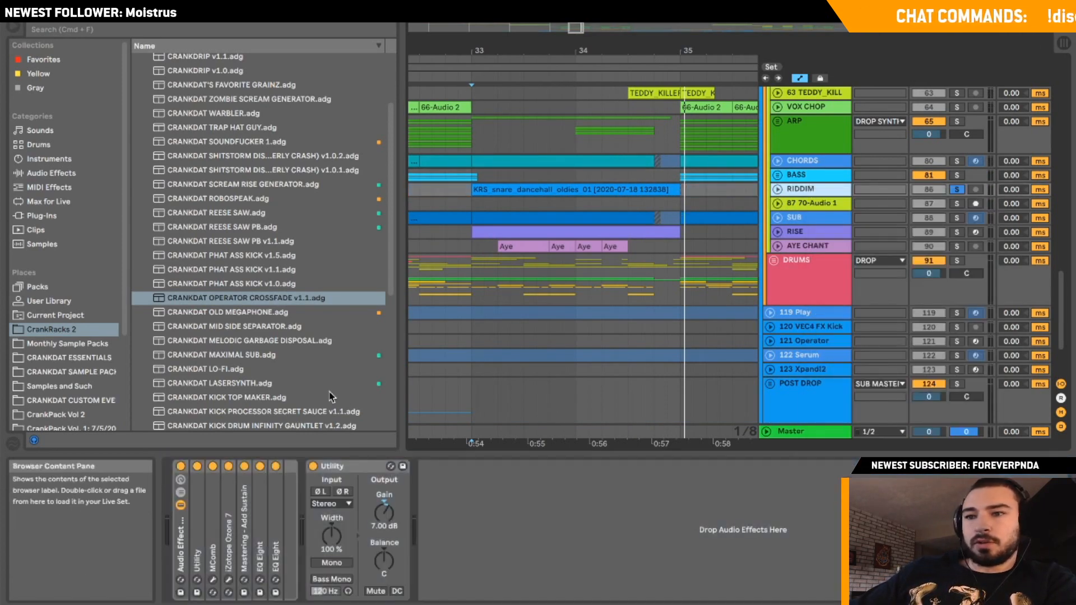
Audition the soloed RIDDIM clip from bar 33 with its audio effect rack bypassed.
{"action": "left_click_drag", "start_coordinate": [283, 481], "coordinate": [472, 479]}
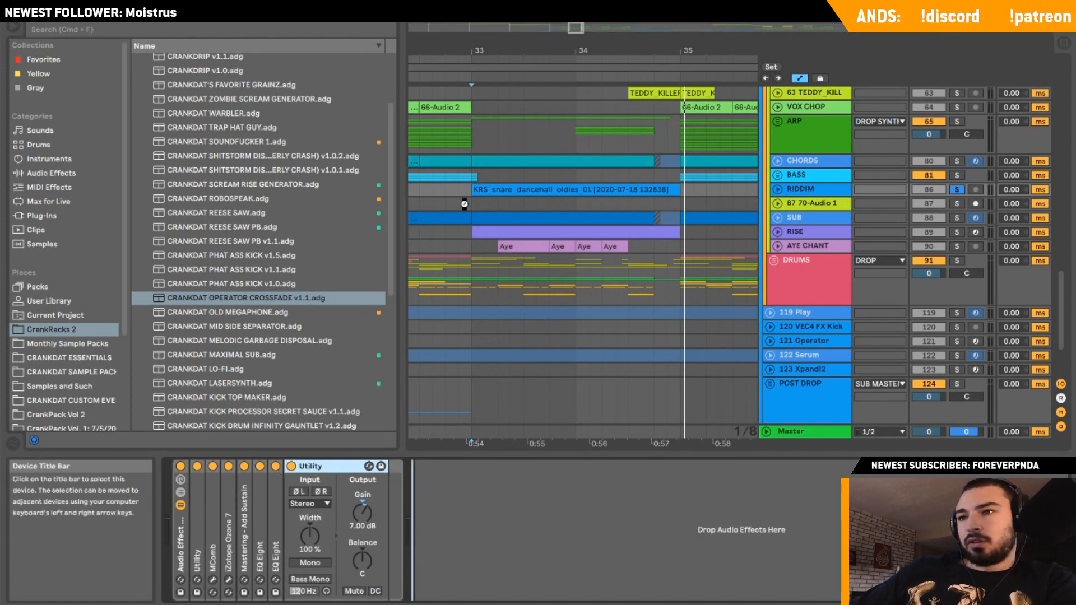
{"action": "left_click", "coordinate": [467, 192]}
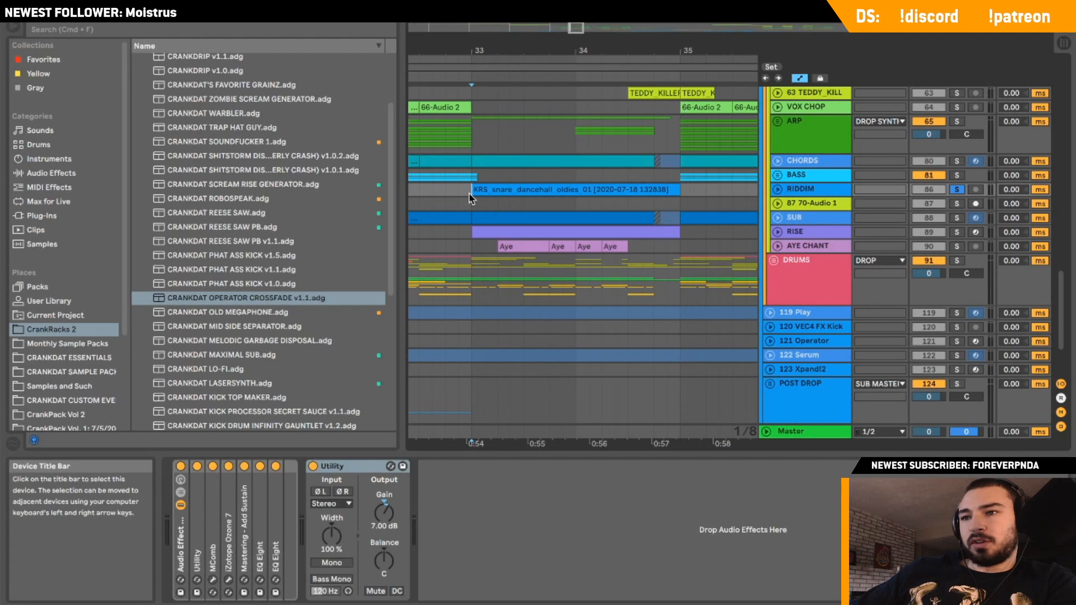
{"action": "left_click", "coordinate": [180, 467]}
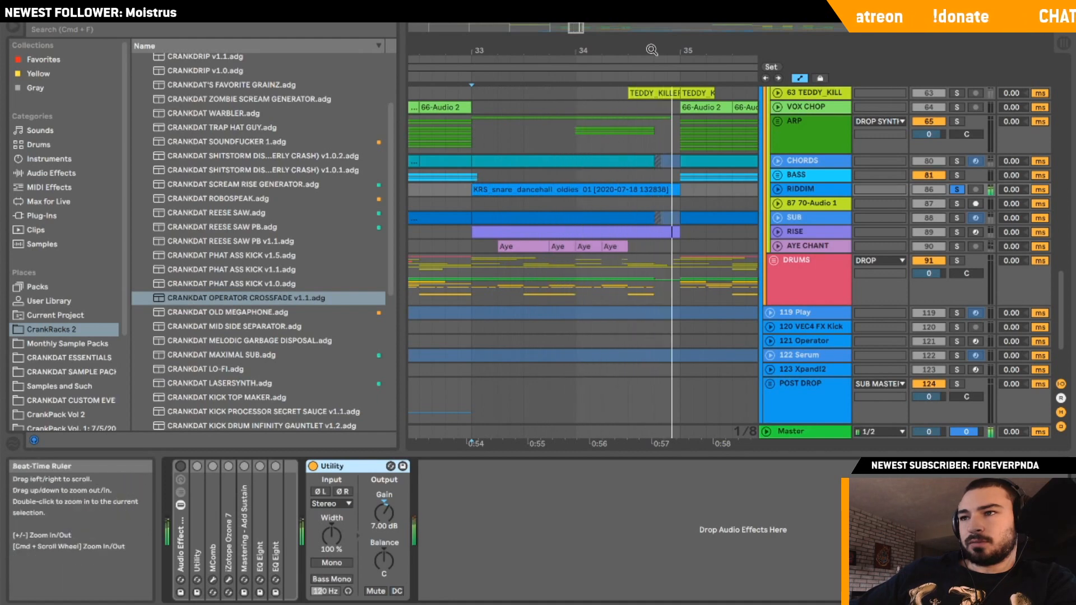
Switch to the sample library app and find KRS_snare_dancehall_oldies_01.wav among the snare samples to preview it.
{"action": "left_click", "coordinate": [742, 7]}
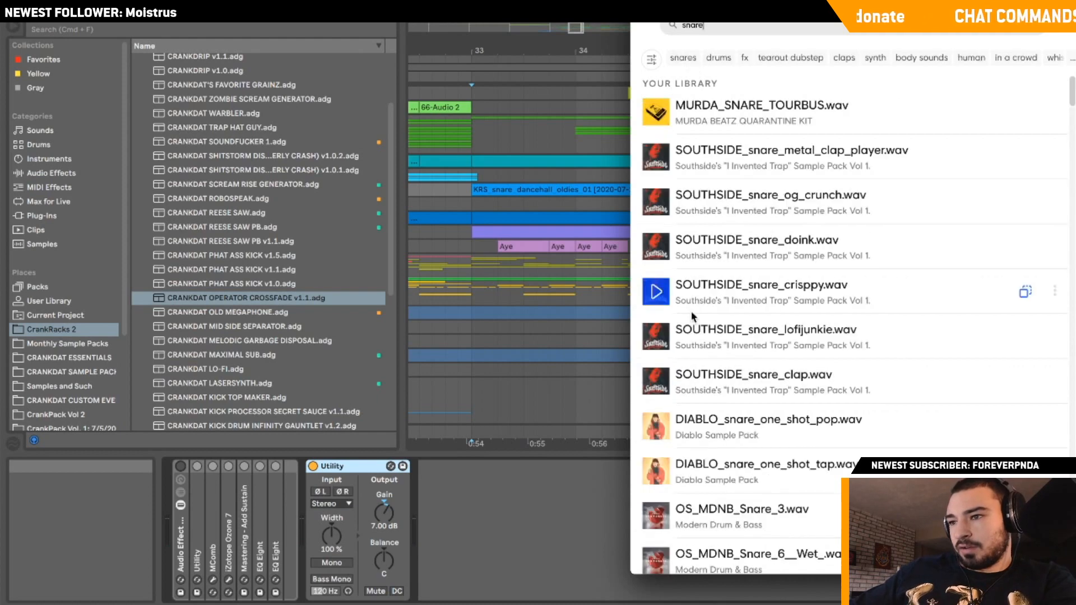
{"action": "scroll", "coordinate": [689, 314], "scroll_direction": "down", "scroll_amount": 10}
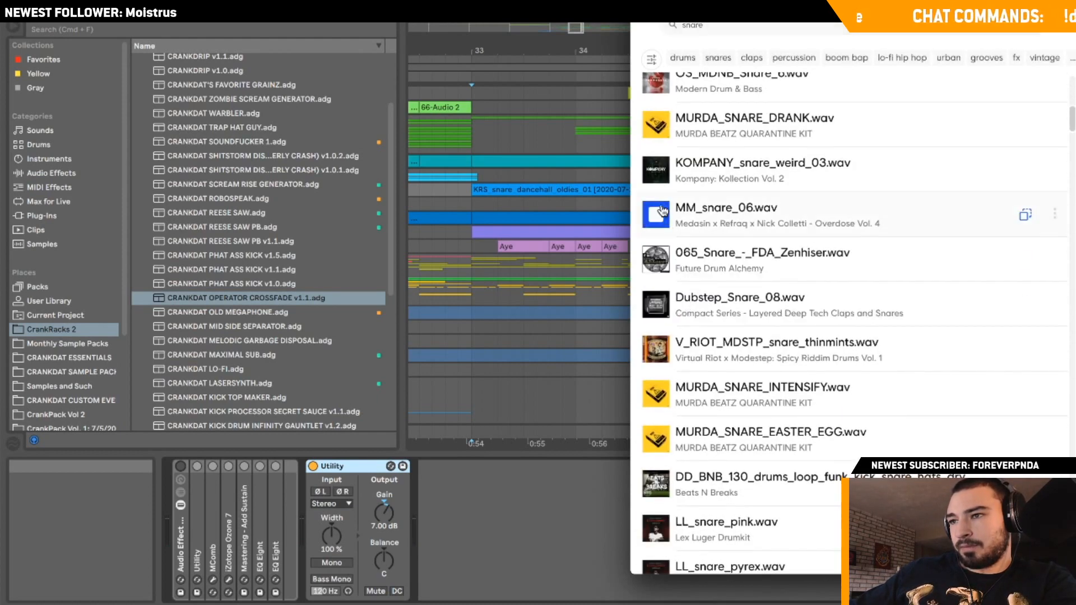
{"action": "scroll", "coordinate": [661, 209], "scroll_direction": "down", "scroll_amount": 8}
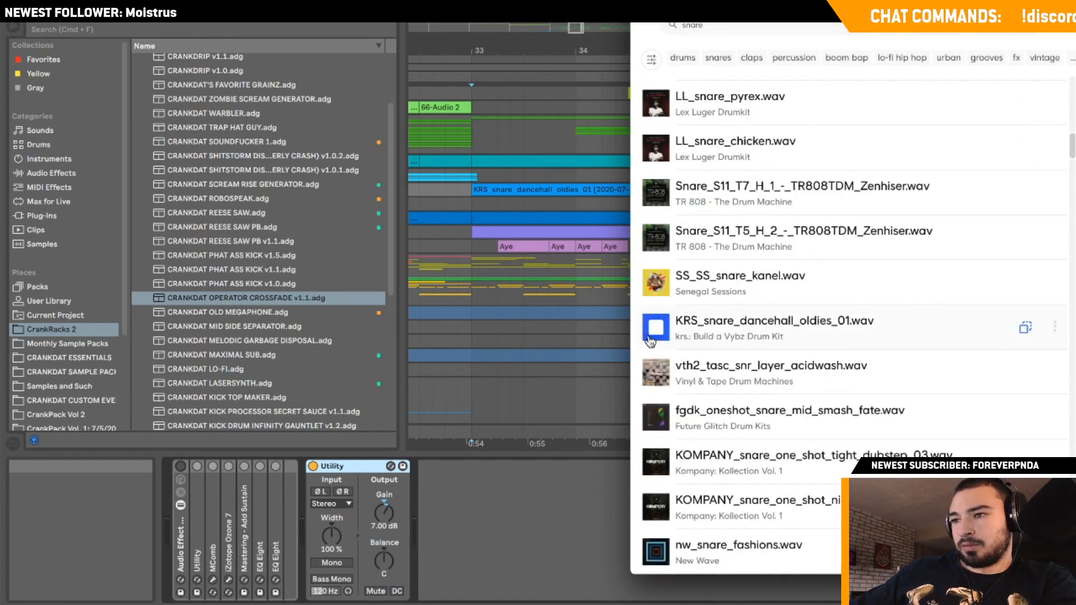
Return to the arrangement, play RIDDIM from bar 33, unfold it, and inspect its snare clip's Transpose setting.
{"action": "left_click_drag", "start_coordinate": [459, 173], "coordinate": [470, 191]}
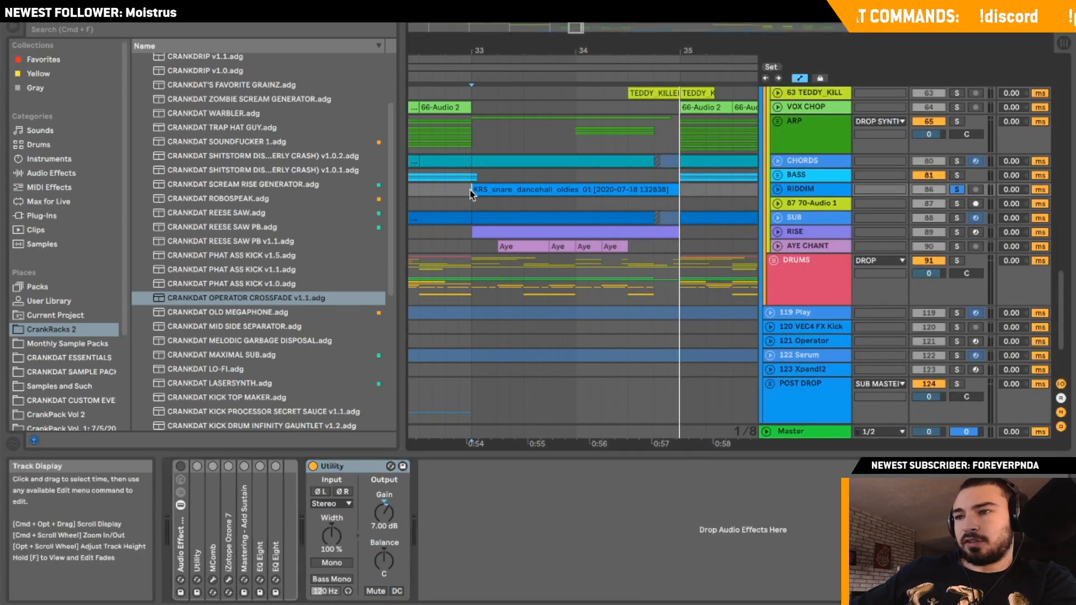
{"action": "key", "text": "space"}
{"action": "left_click", "coordinate": [777, 189]}
{"action": "double_click", "coordinate": [550, 186]}
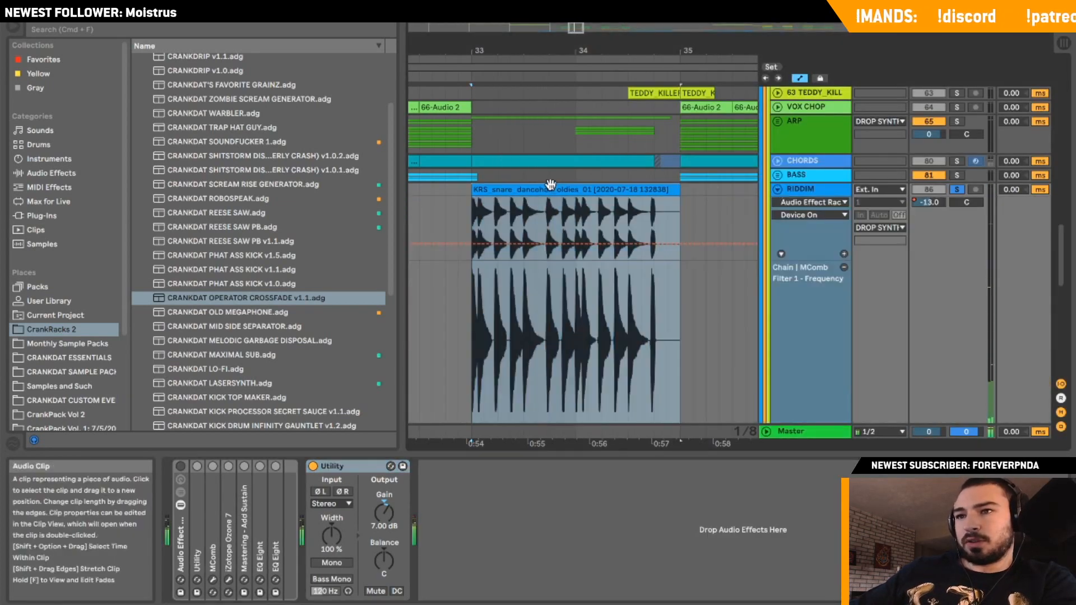
{"action": "left_click", "coordinate": [243, 111]}
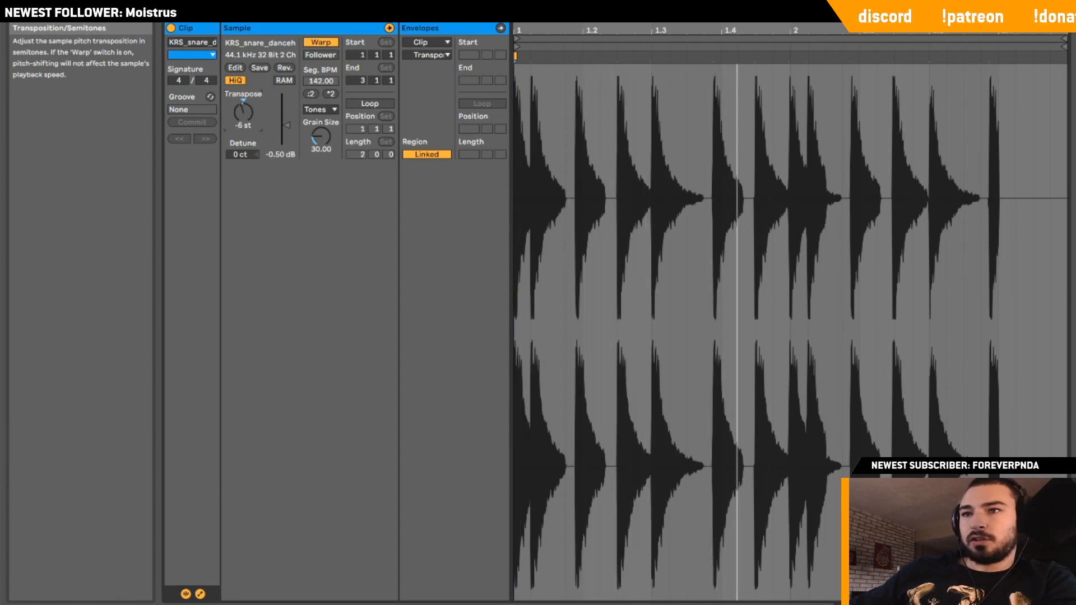
{"action": "key", "text": "shift+Tab"}
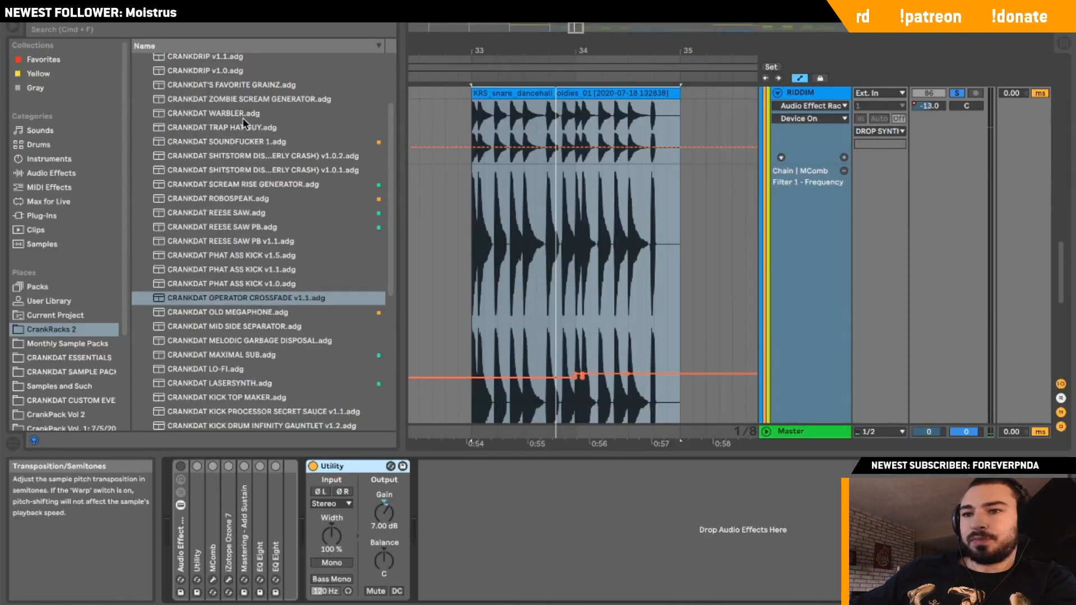
Turn RIDDIM's audio effect rack back on, and inspect its Utility and MComb devices, including MComb's plug-in window.
{"action": "left_click", "coordinate": [180, 466]}
{"action": "double_click", "coordinate": [200, 495]}
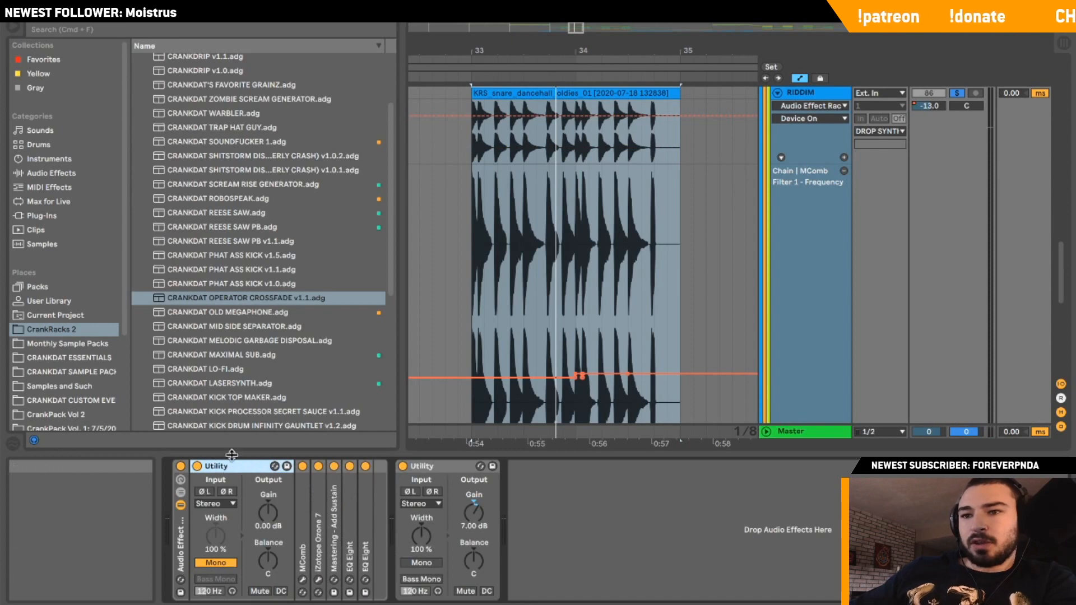
{"action": "double_click", "coordinate": [215, 472]}
{"action": "double_click", "coordinate": [212, 493]}
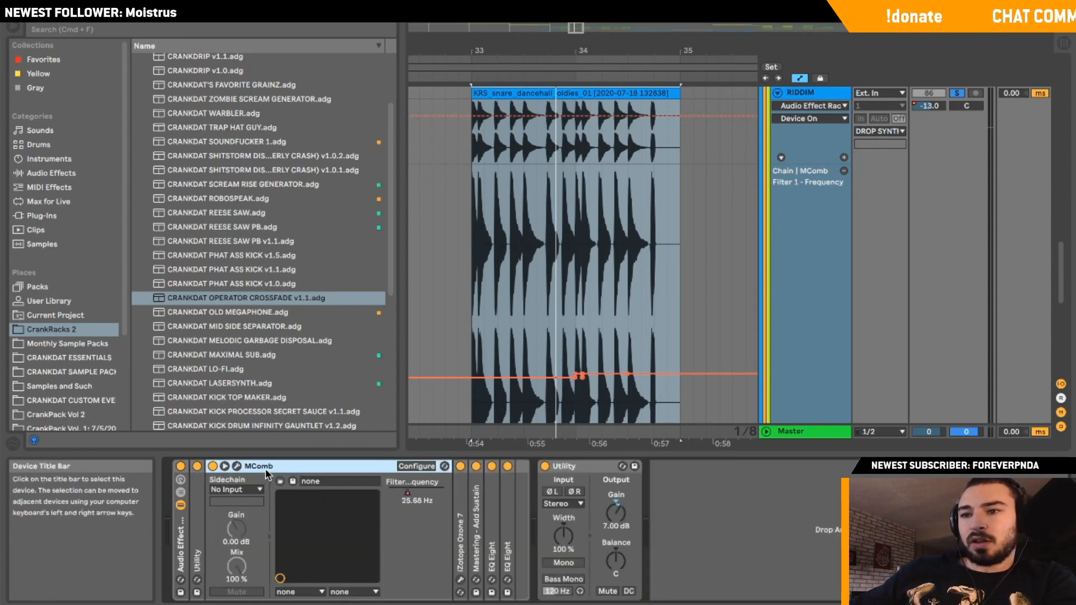
{"action": "left_click", "coordinate": [236, 466]}
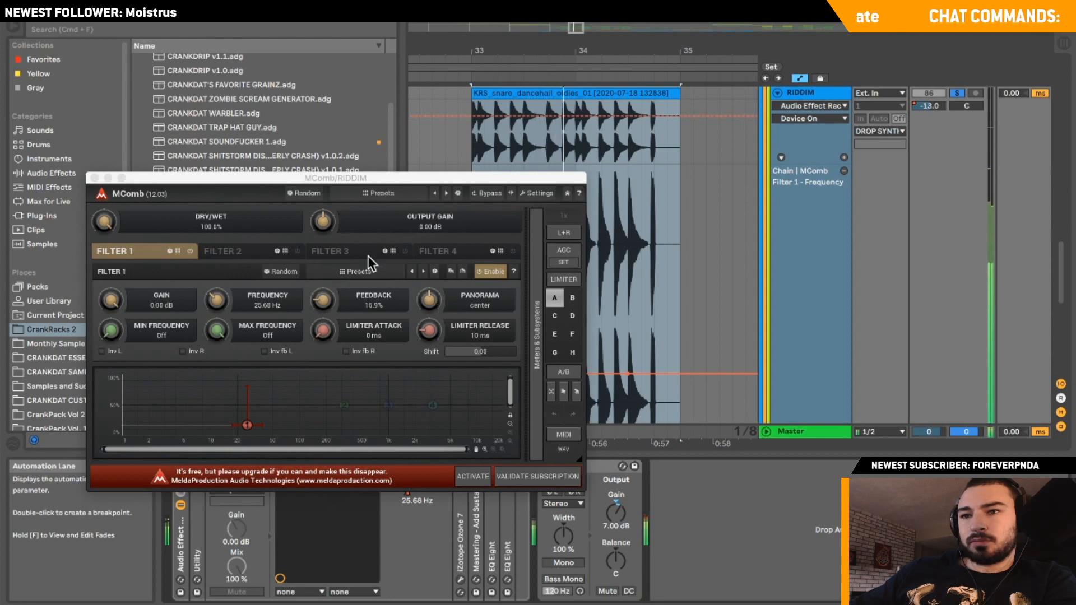
{"action": "left_click", "coordinate": [95, 178]}
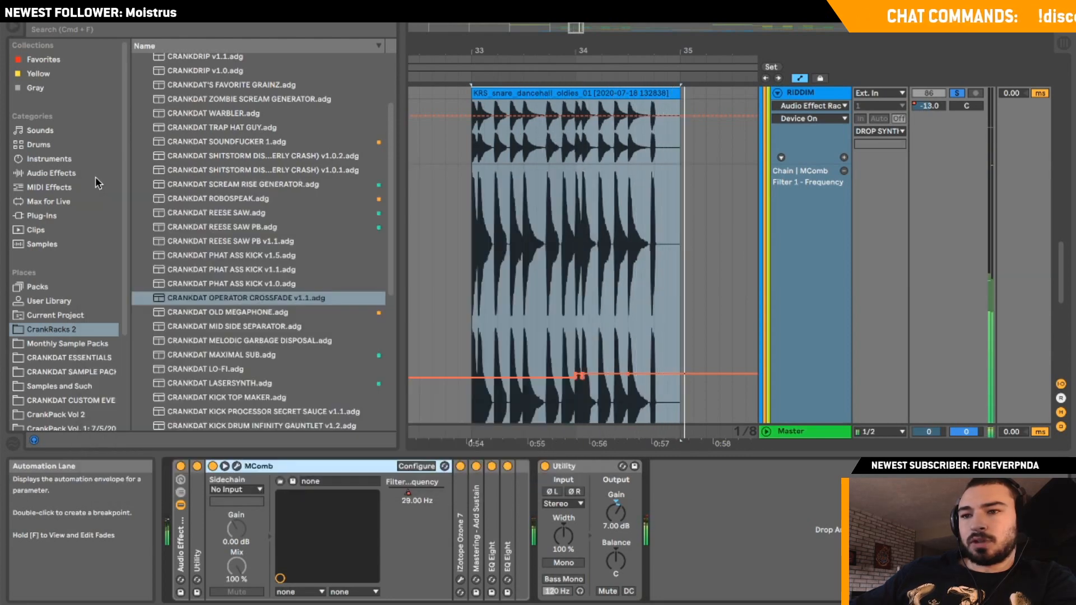
{"action": "double_click", "coordinate": [262, 466]}
Inspect RIDDIM's iZotope Ozone 7 and Mastering - Add Sustain devices, bypassing the compressor during playback to compare.
{"action": "double_click", "coordinate": [229, 502]}
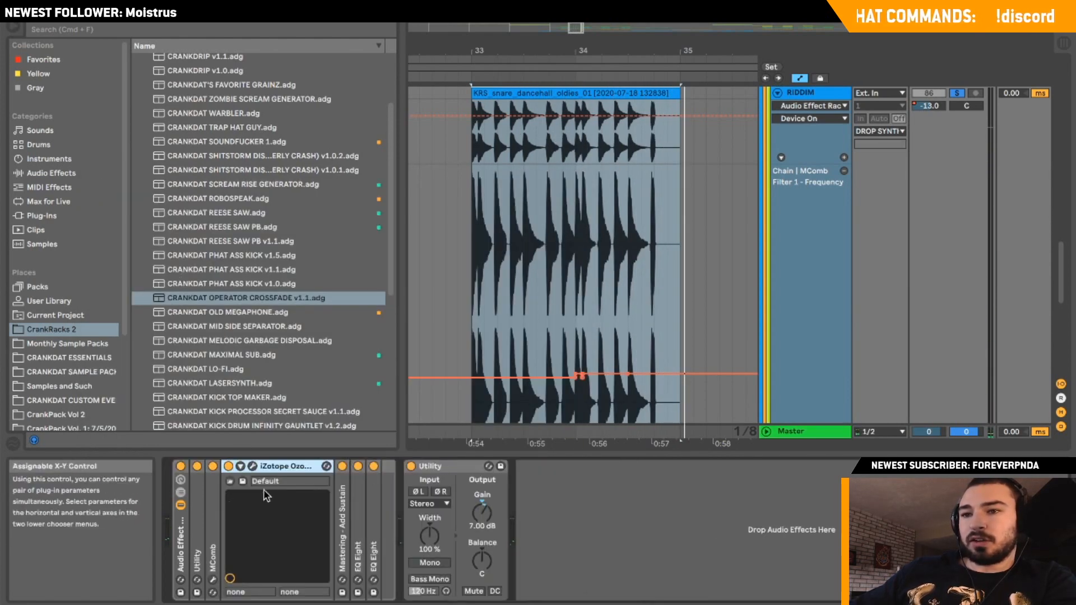
{"action": "double_click", "coordinate": [227, 501]}
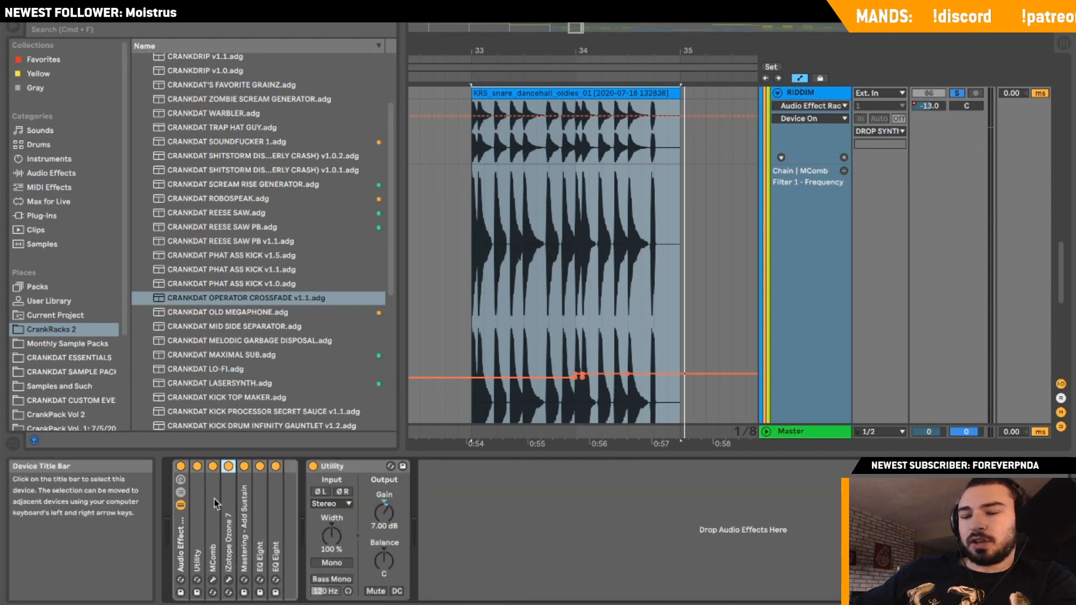
{"action": "double_click", "coordinate": [244, 492]}
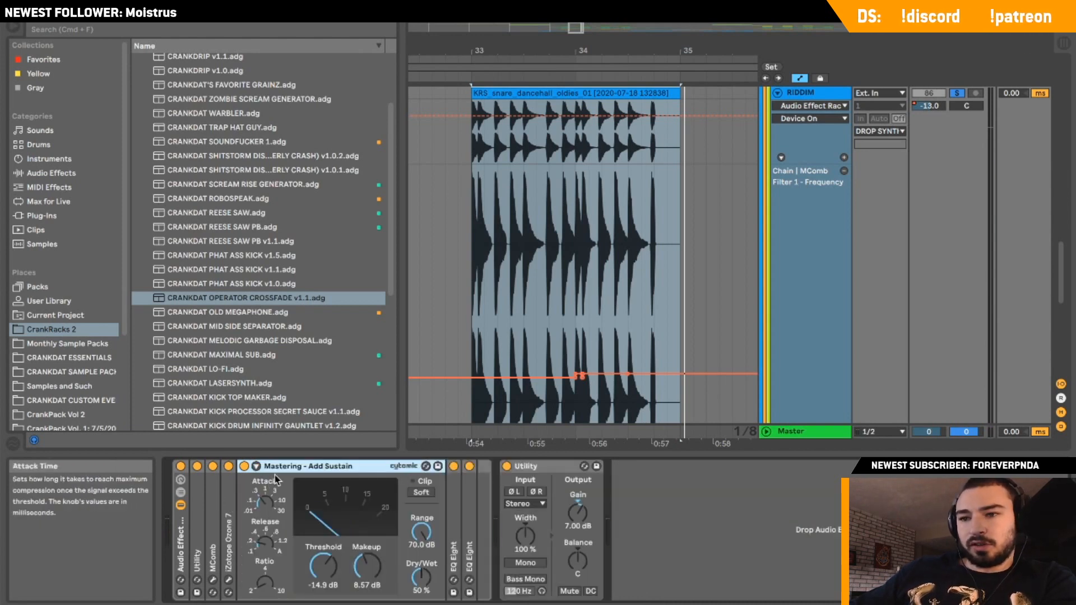
{"action": "left_click", "coordinate": [245, 467]}
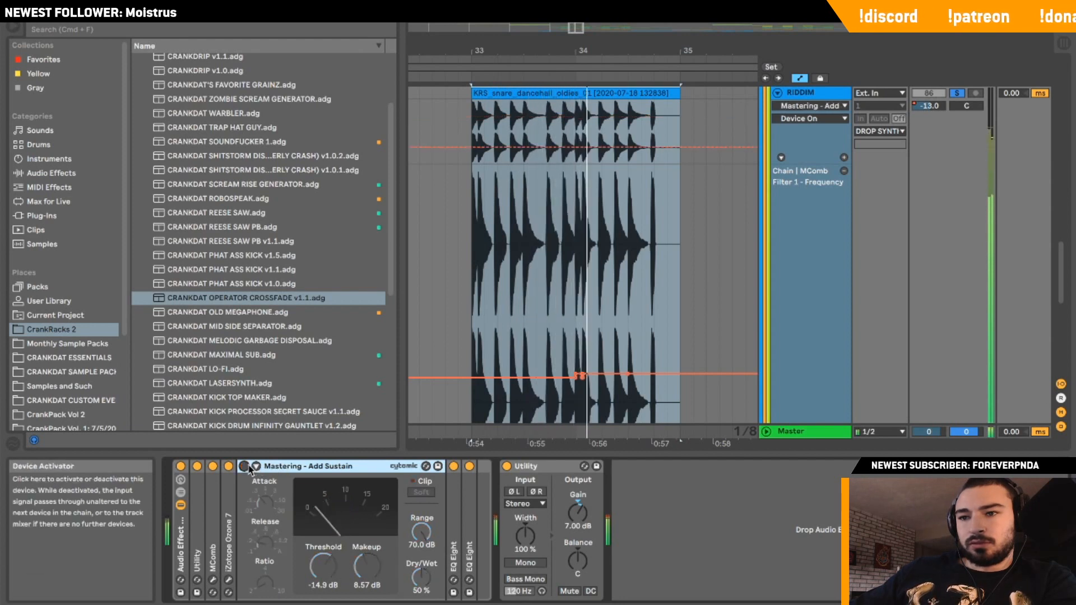
{"action": "double_click", "coordinate": [281, 465]}
Inspect the filter curves of the two EQ Eight devices in RIDDIM's rack, and collapse both.
{"action": "double_click", "coordinate": [260, 537]}
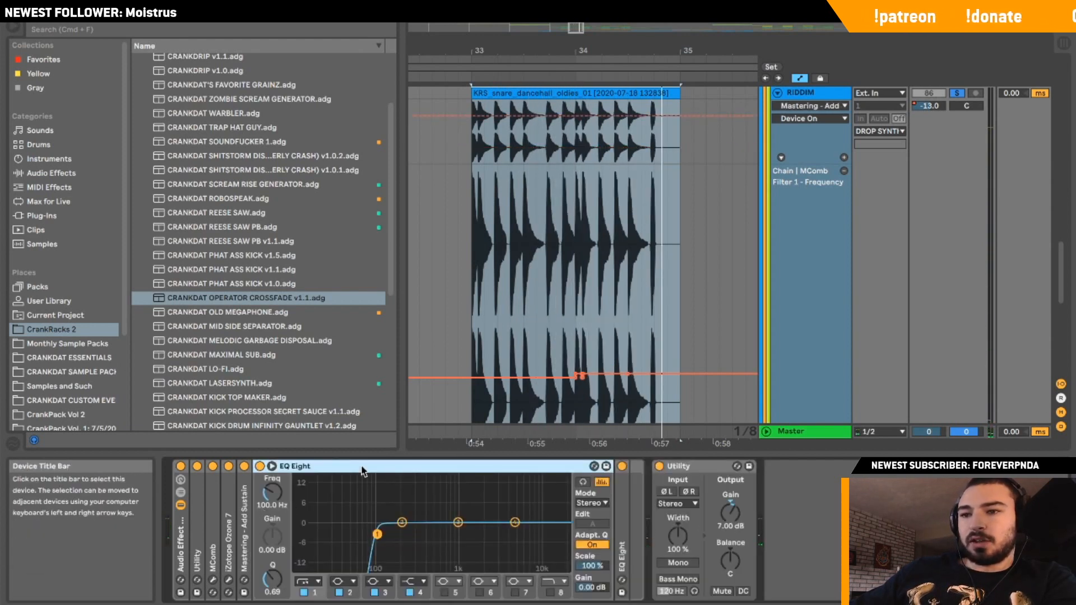
{"action": "double_click", "coordinate": [363, 466]}
{"action": "double_click", "coordinate": [276, 514]}
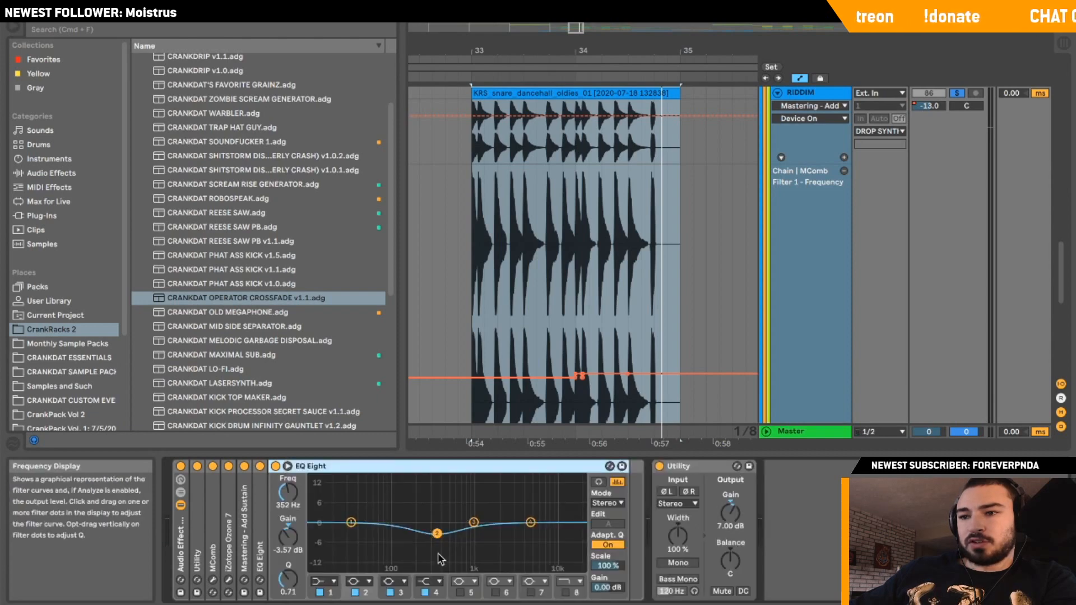
{"action": "double_click", "coordinate": [336, 466]}
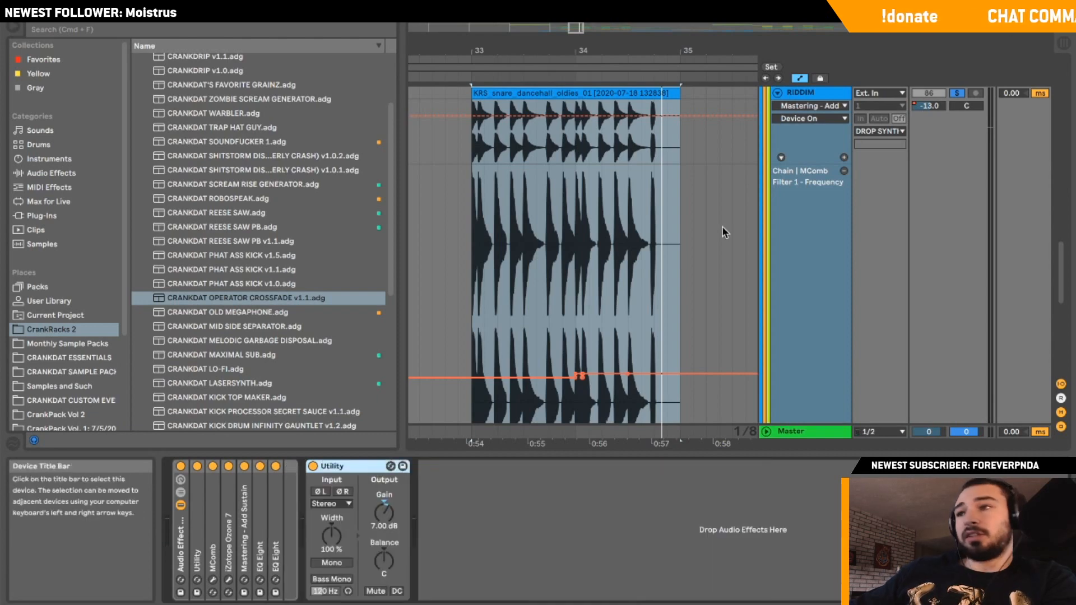
Fold the RIDDIM track, clear its solo, and play the full drop from bar 33.
{"action": "left_click", "coordinate": [777, 93]}
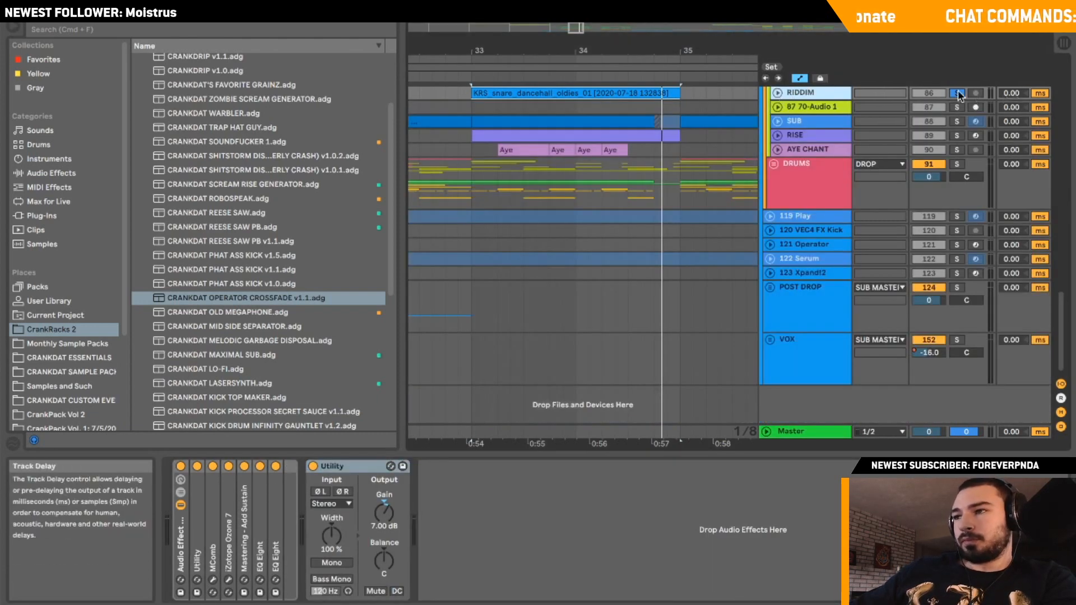
{"action": "scroll", "coordinate": [829, 120], "scroll_direction": "up", "scroll_amount": 3}
{"action": "left_click_drag", "start_coordinate": [603, 43], "coordinate": [587, 130]}
{"action": "scroll", "coordinate": [600, 187], "scroll_direction": "up", "scroll_amount": 6}
{"action": "key", "text": "space"}
Unfold and solo the yellow VOX CHOP track, and inspect its 66-Audio 2 clip while playing from bar 33.
{"action": "left_click", "coordinate": [519, 244]}
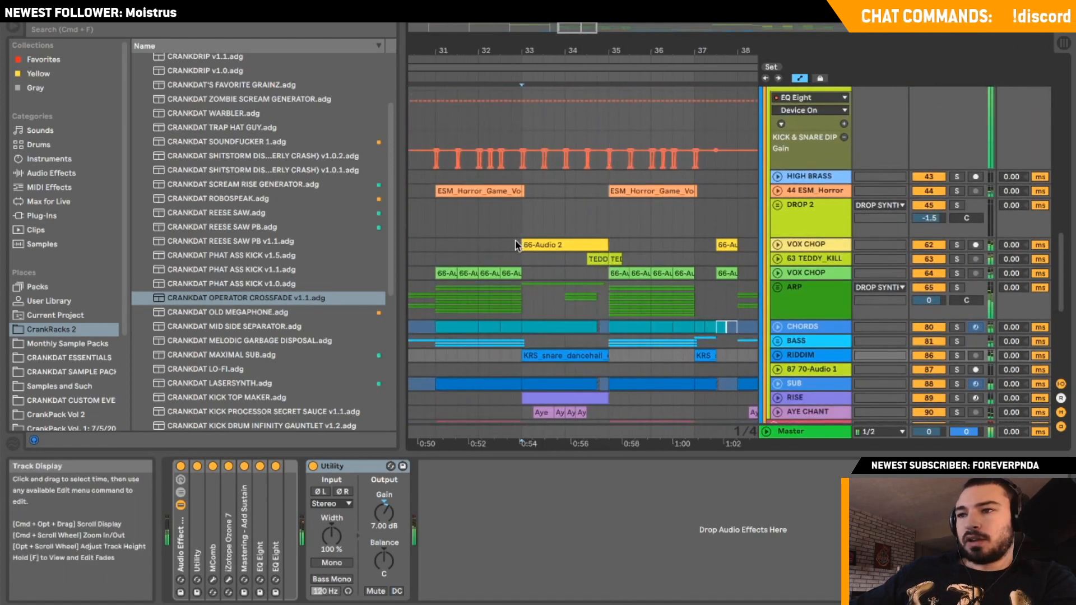
{"action": "left_click", "coordinate": [777, 245]}
{"action": "left_click", "coordinate": [956, 245]}
{"action": "left_click", "coordinate": [808, 245]}
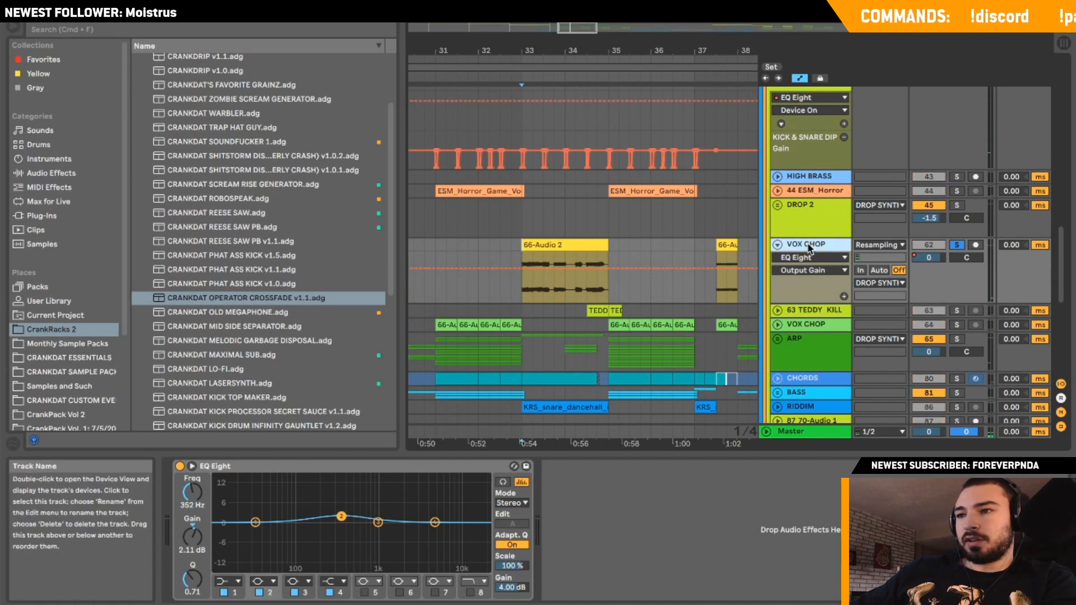
{"action": "double_click", "coordinate": [562, 244]}
{"action": "key", "text": "space"}
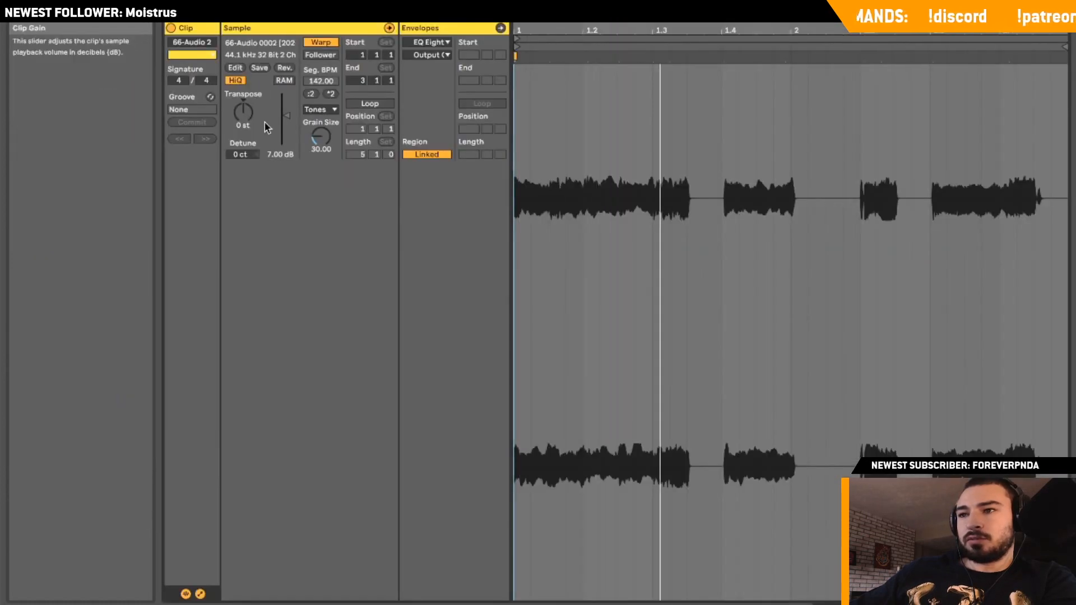
{"action": "key", "text": "shift+Tab"}
{"action": "scroll", "coordinate": [576, 102], "scroll_direction": "up", "scroll_amount": 1}
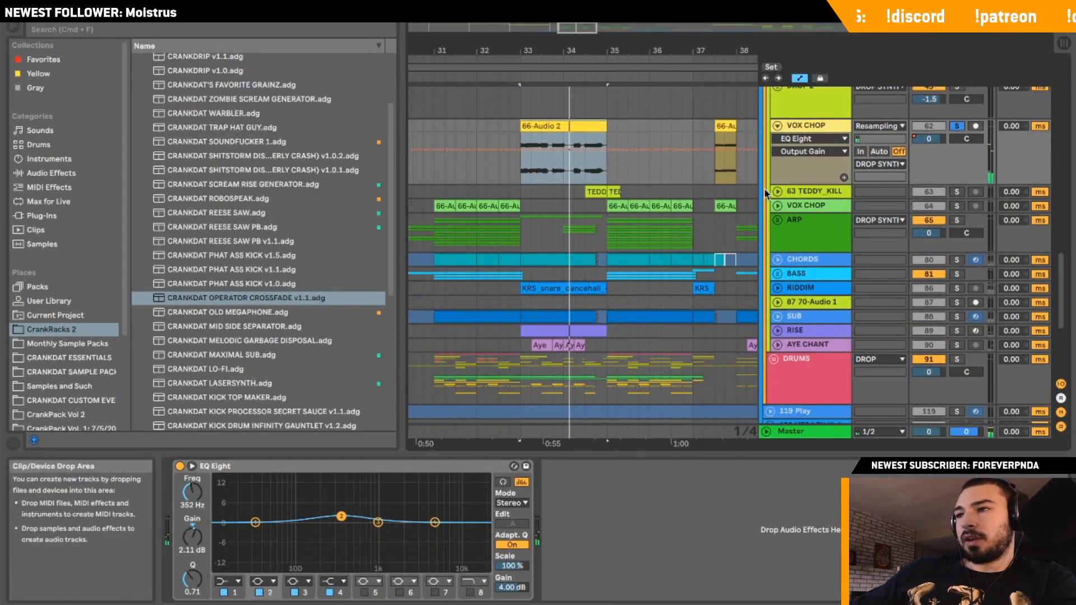
Clear the yellow VOX CHOP track's solo, fold it, and play the full mix from bar 33.
{"action": "left_click", "coordinate": [956, 127]}
{"action": "key", "text": "space"}
{"action": "left_click", "coordinate": [777, 126]}
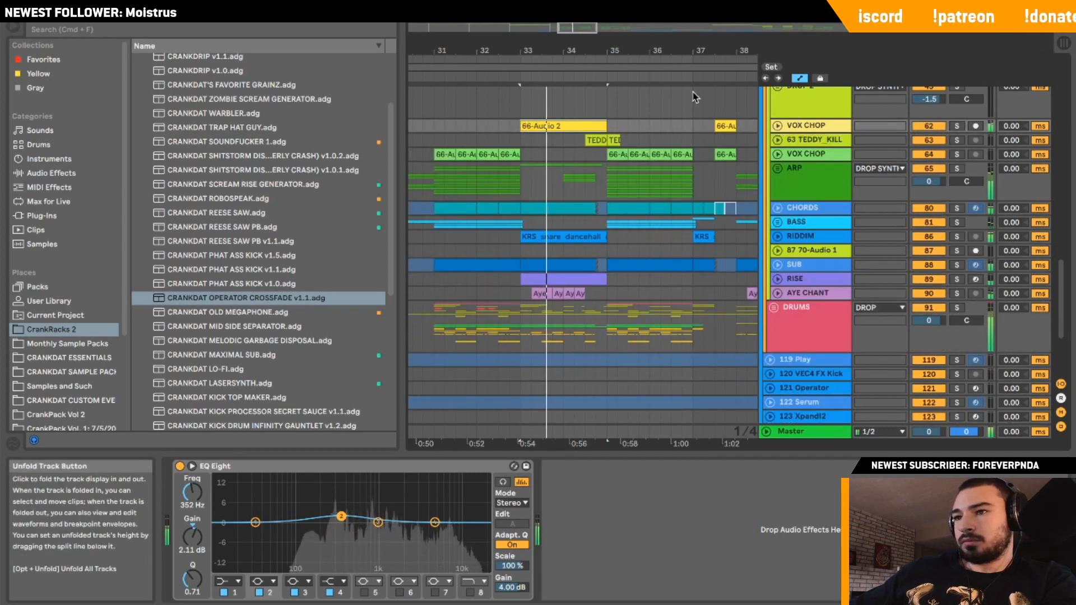
Unfold and solo the 63 TEDDY_KILL track, and play its bass clips from just before bar 35.
{"action": "left_click_drag", "start_coordinate": [577, 28], "coordinate": [577, 17]}
{"action": "scroll", "coordinate": [657, 169], "scroll_direction": "up", "scroll_amount": 3}
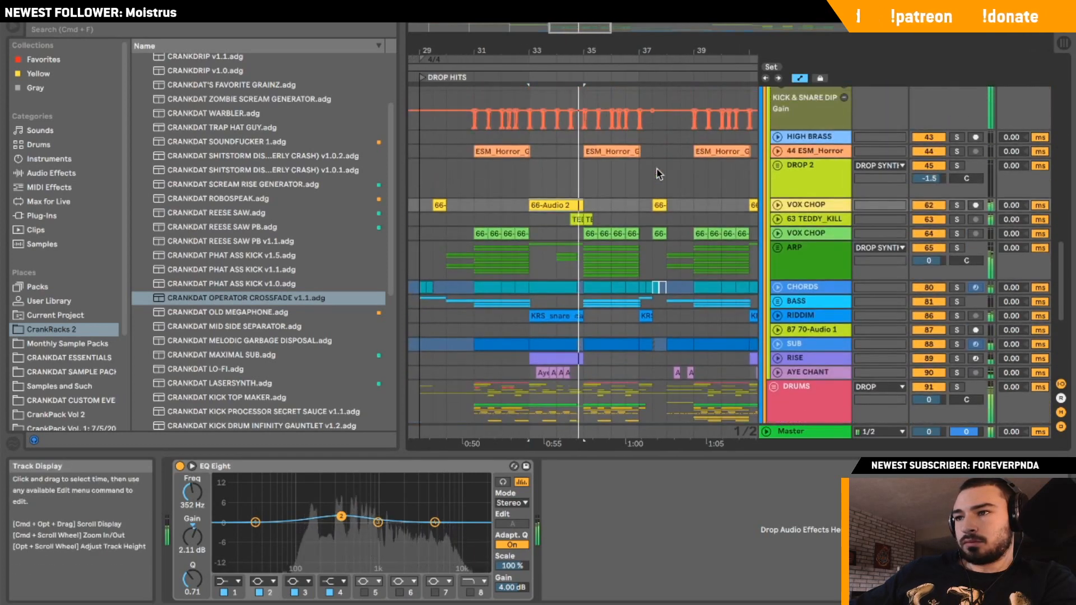
{"action": "left_click", "coordinate": [777, 219]}
{"action": "left_click", "coordinate": [580, 246]}
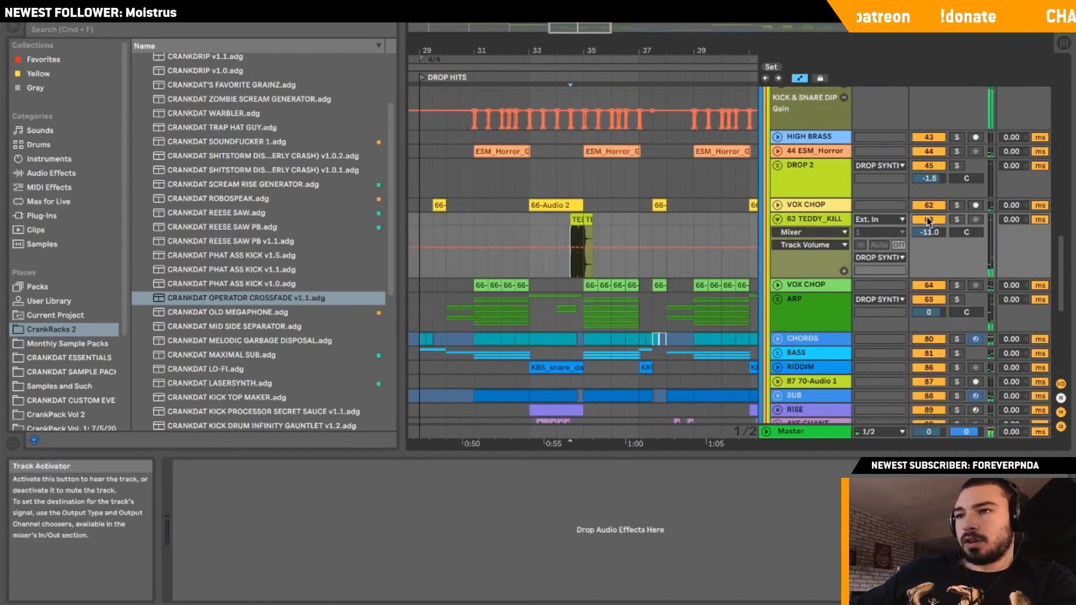
{"action": "left_click_drag", "start_coordinate": [581, 28], "coordinate": [580, 43]}
{"action": "scroll", "coordinate": [527, 241], "scroll_direction": "left", "scroll_amount": 1}
{"action": "scroll", "coordinate": [526, 243], "scroll_direction": "left", "scroll_amount": 1}
{"action": "left_click", "coordinate": [957, 220]}
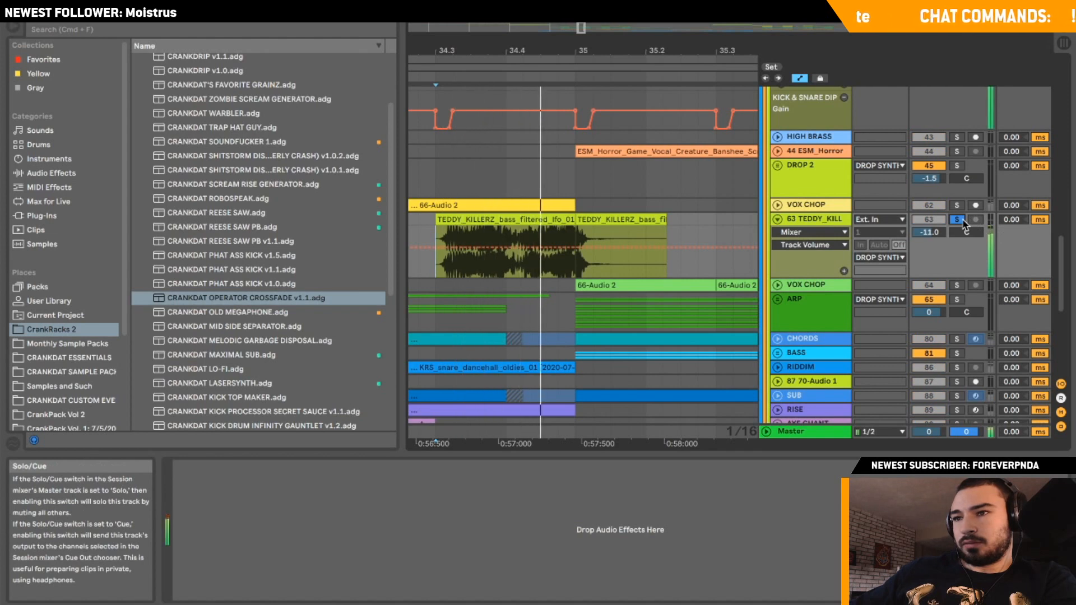
{"action": "left_click", "coordinate": [831, 221]}
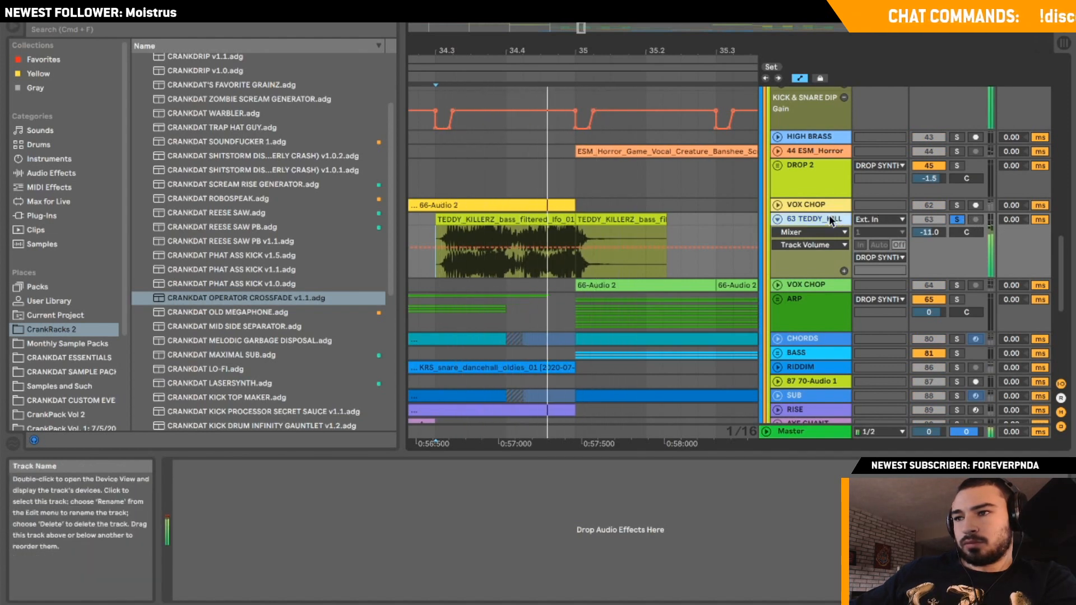
Clear the 63 TEDDY_KILL track's solo, fold it, and continue playing the full mix.
{"action": "left_click", "coordinate": [957, 221]}
{"action": "left_click", "coordinate": [777, 219]}
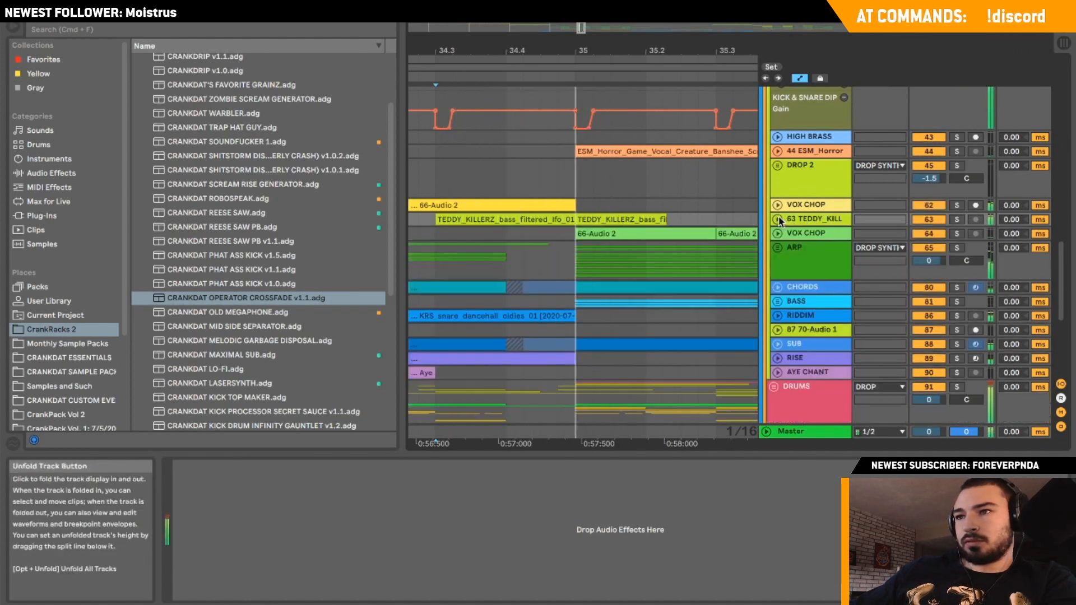
{"action": "left_click_drag", "start_coordinate": [580, 29], "coordinate": [583, 24]}
Unfold the DRUMS group to show its tracks, and play the drop from bar 29.
{"action": "scroll", "coordinate": [761, 195], "scroll_direction": "down", "scroll_amount": 15}
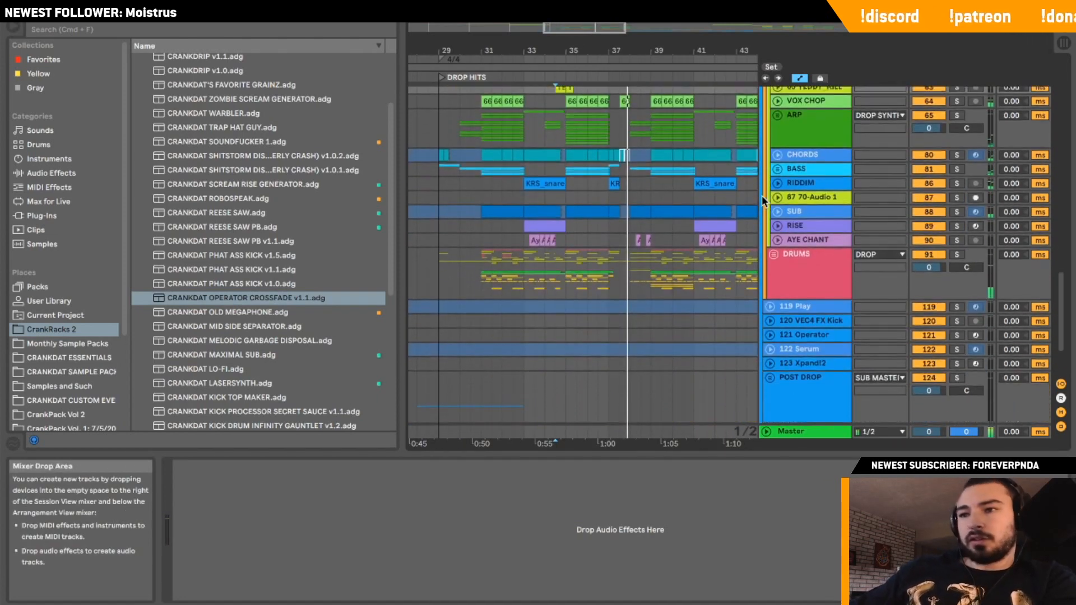
{"action": "scroll", "coordinate": [776, 257], "scroll_direction": "up", "scroll_amount": 1}
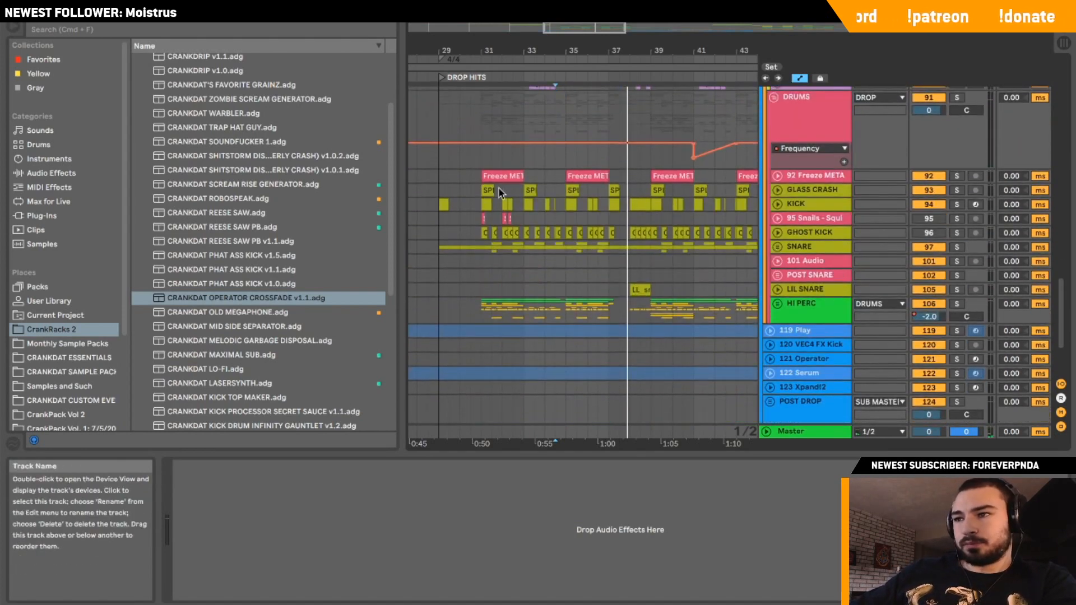
{"action": "left_click", "coordinate": [440, 174]}
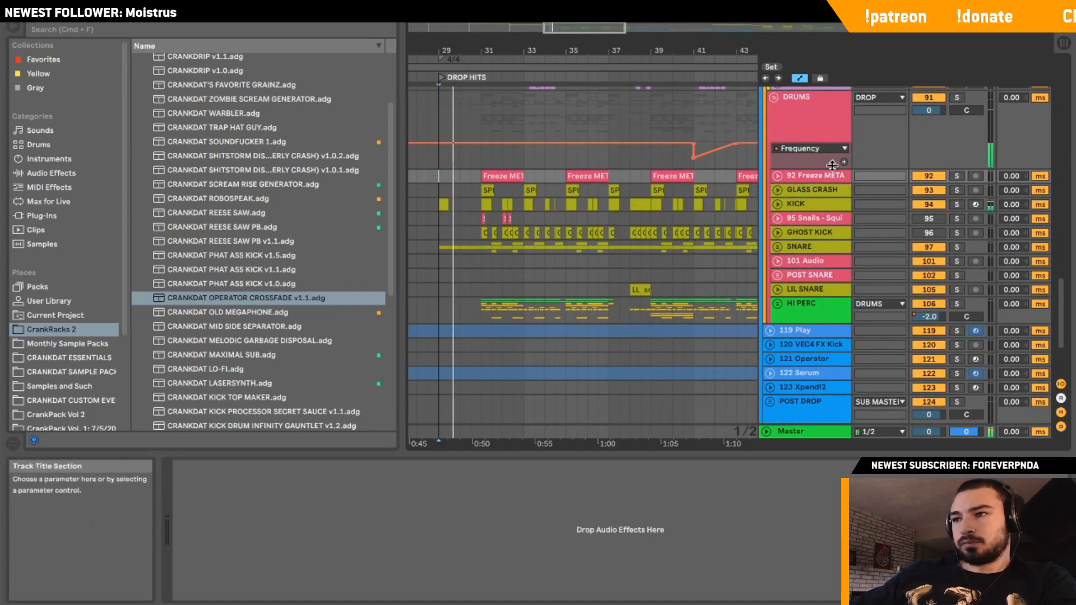
{"action": "left_click", "coordinate": [777, 174]}
{"action": "left_click", "coordinate": [777, 175]}
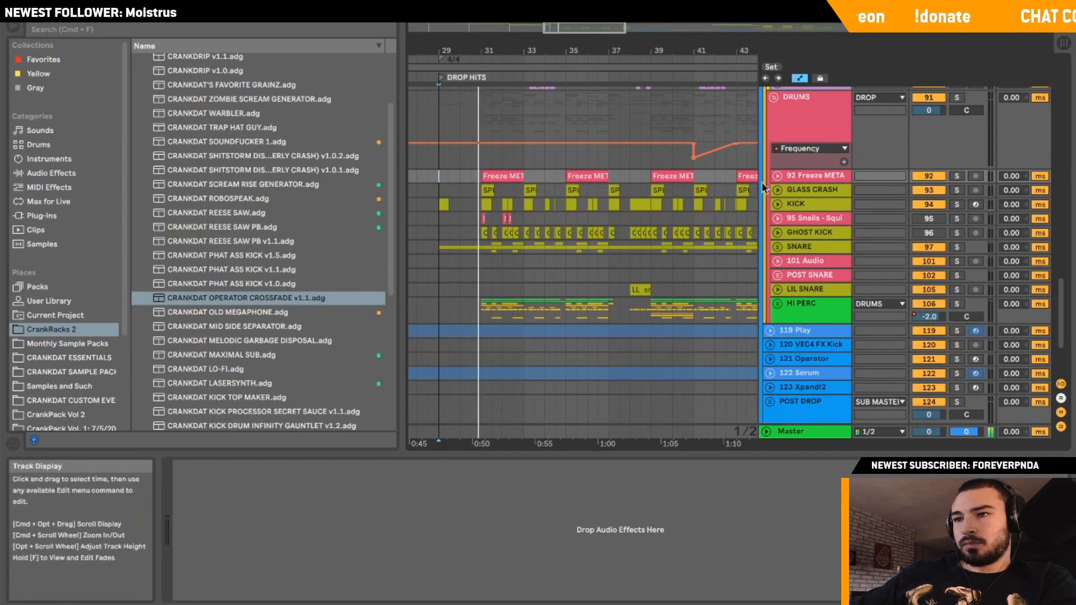
{"action": "scroll", "coordinate": [773, 190], "scroll_direction": "down", "scroll_amount": 1}
{"action": "scroll", "coordinate": [772, 190], "scroll_direction": "down", "scroll_amount": 1}
{"action": "scroll", "coordinate": [700, 268], "scroll_direction": "up", "scroll_amount": 2}
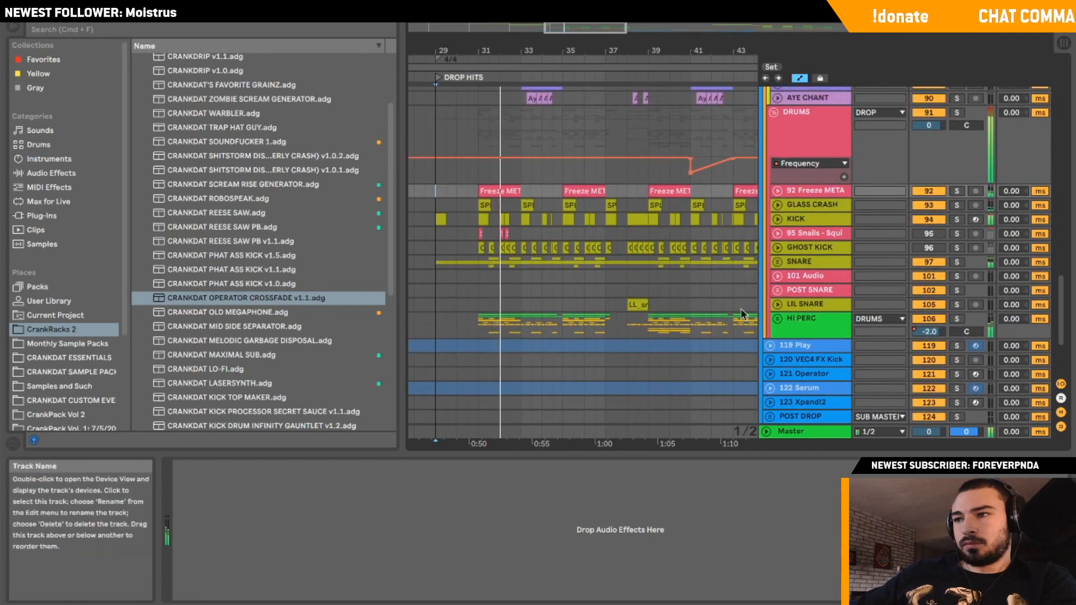
Stop playback and look through the device chain on the SUB MASTER group.
{"action": "scroll", "coordinate": [657, 294], "scroll_direction": "up", "scroll_amount": 1}
{"action": "scroll", "coordinate": [657, 294], "scroll_direction": "left", "scroll_amount": 2}
{"action": "scroll", "coordinate": [657, 295], "scroll_direction": "up", "scroll_amount": 1}
{"action": "left_click", "coordinate": [784, 145]}
{"action": "scroll", "coordinate": [775, 141], "scroll_direction": "up", "scroll_amount": 15}
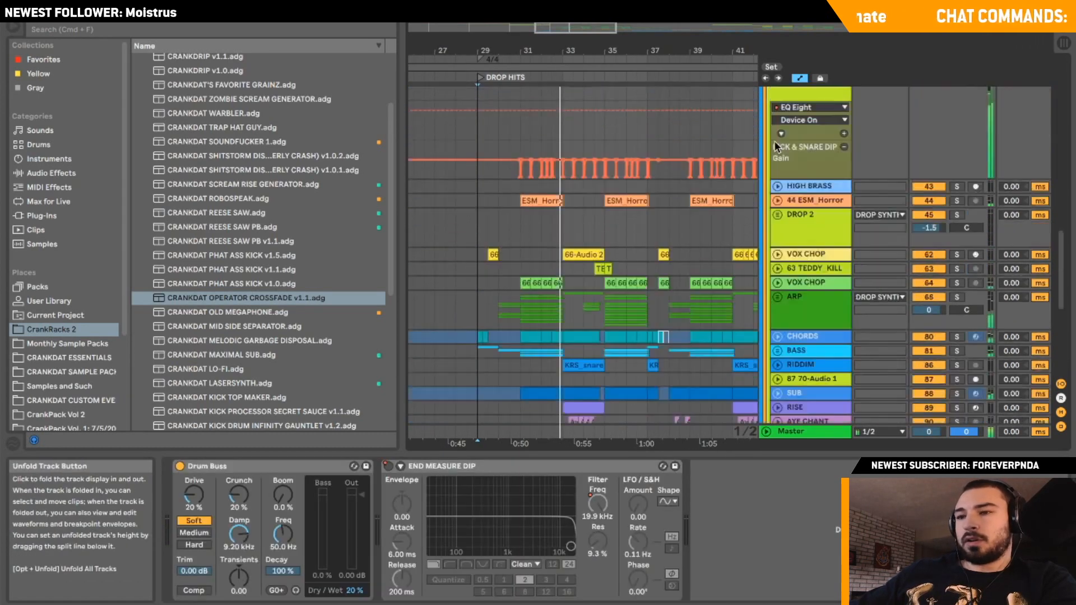
{"action": "left_click", "coordinate": [774, 141]}
{"action": "left_click", "coordinate": [495, 502]}
{"action": "scroll", "coordinate": [495, 502], "scroll_direction": "right", "scroll_amount": 10}
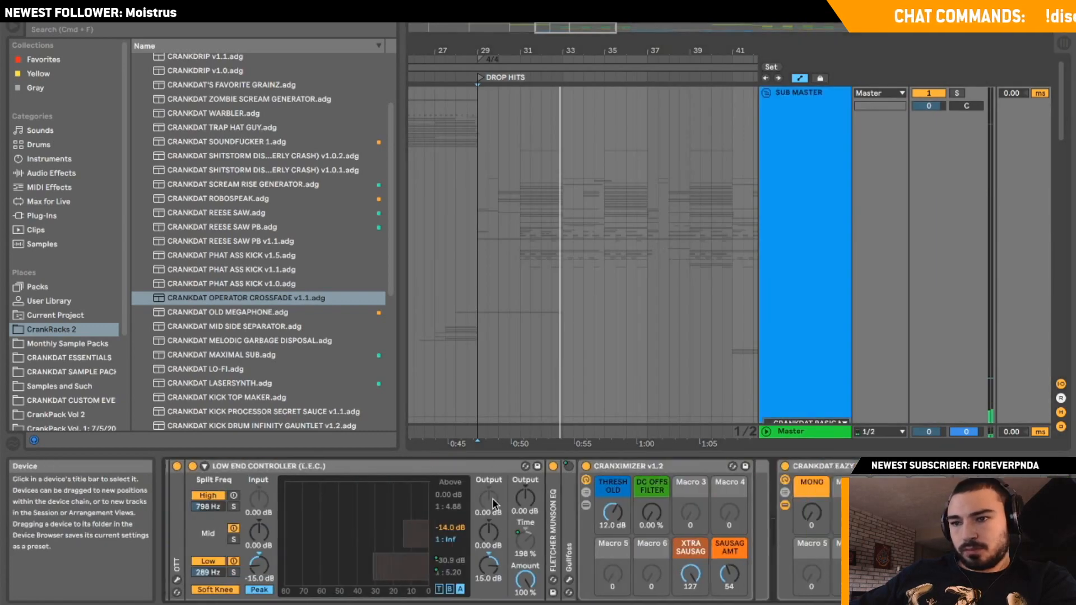
{"action": "scroll", "coordinate": [494, 503], "scroll_direction": "left", "scroll_amount": 10}
{"action": "scroll", "coordinate": [455, 501], "scroll_direction": "right", "scroll_amount": 8}
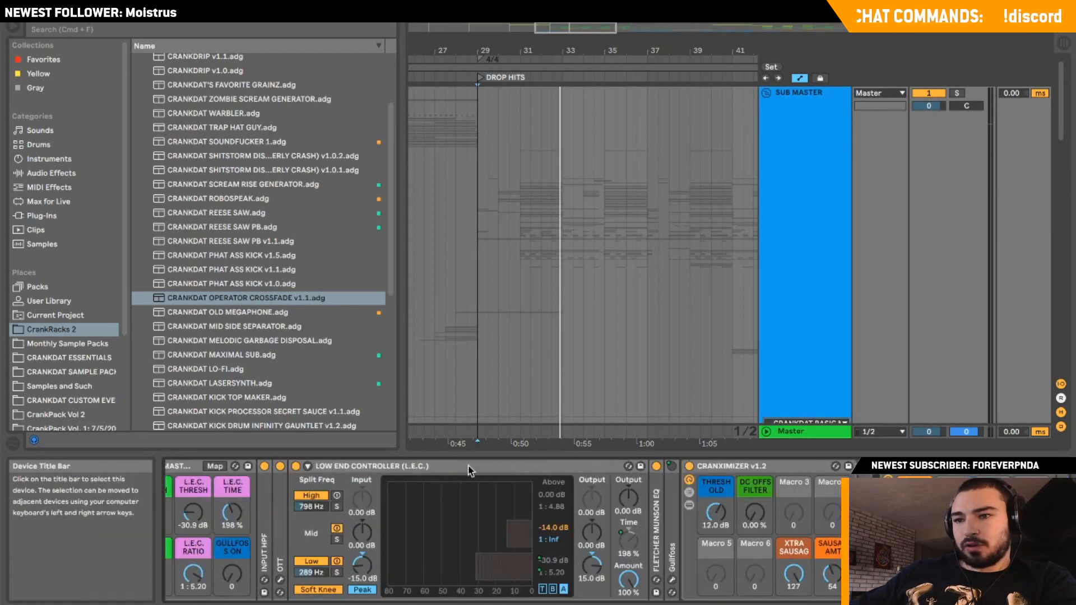
Collapse the LOW END CONTROLLER, CRANXIMIZER and CRANKDAT EAZY devices in the SUB MASTER chain.
{"action": "double_click", "coordinate": [461, 467]}
{"action": "double_click", "coordinate": [457, 467]}
{"action": "double_click", "coordinate": [486, 468]}
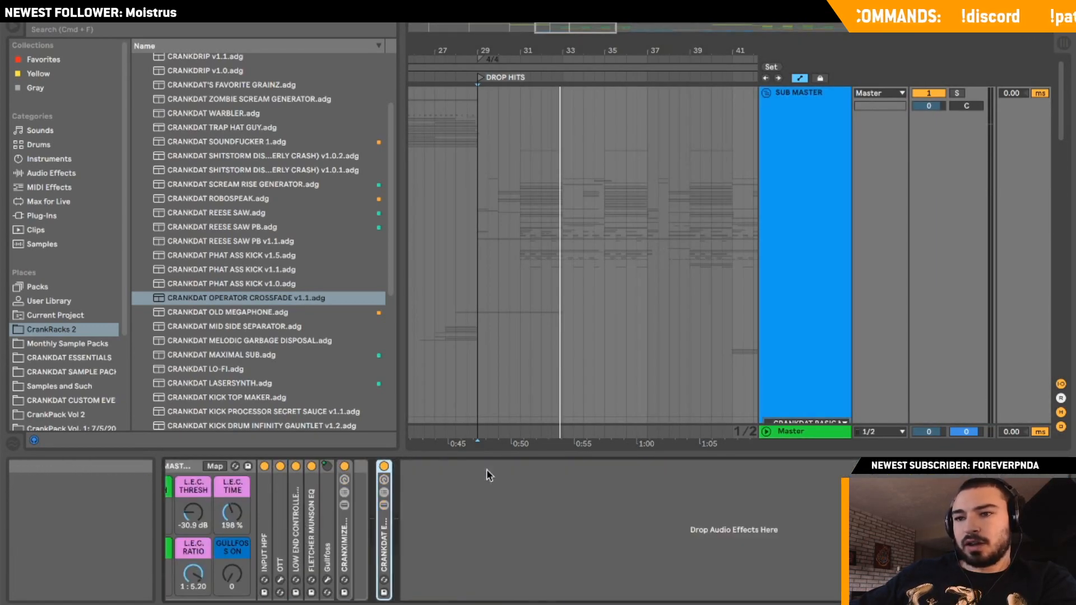
{"action": "scroll", "coordinate": [379, 550], "scroll_direction": "left", "scroll_amount": 5}
Review the CRANKDAT BASIC MASTER rack's macros, deactivate the rack, and activate the ORIGINAL MASTER rack.
{"action": "left_click", "coordinate": [418, 467]}
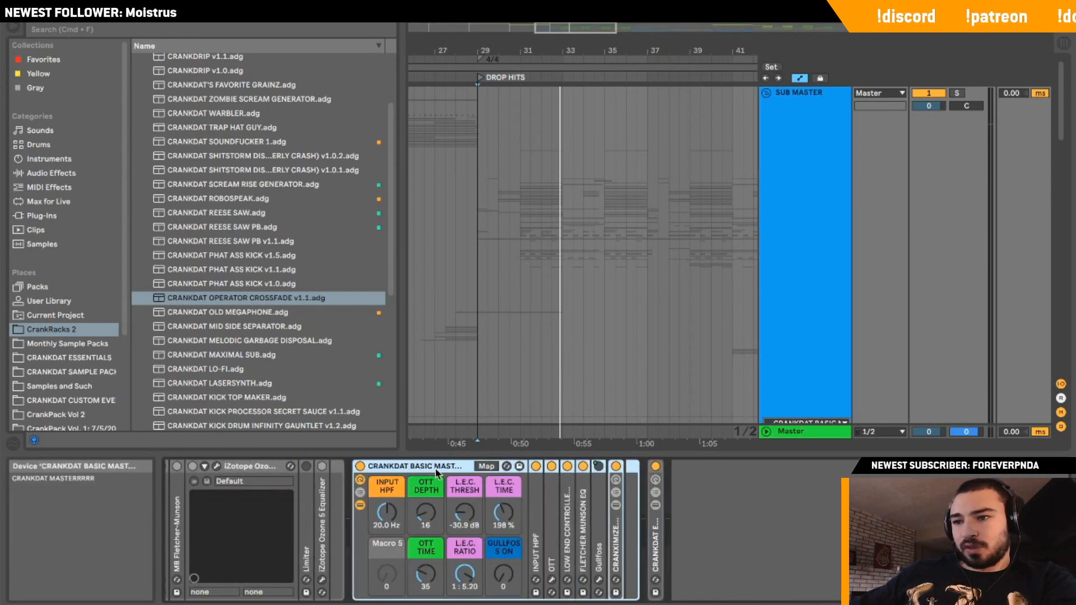
{"action": "scroll", "coordinate": [414, 477], "scroll_direction": "right", "scroll_amount": 3}
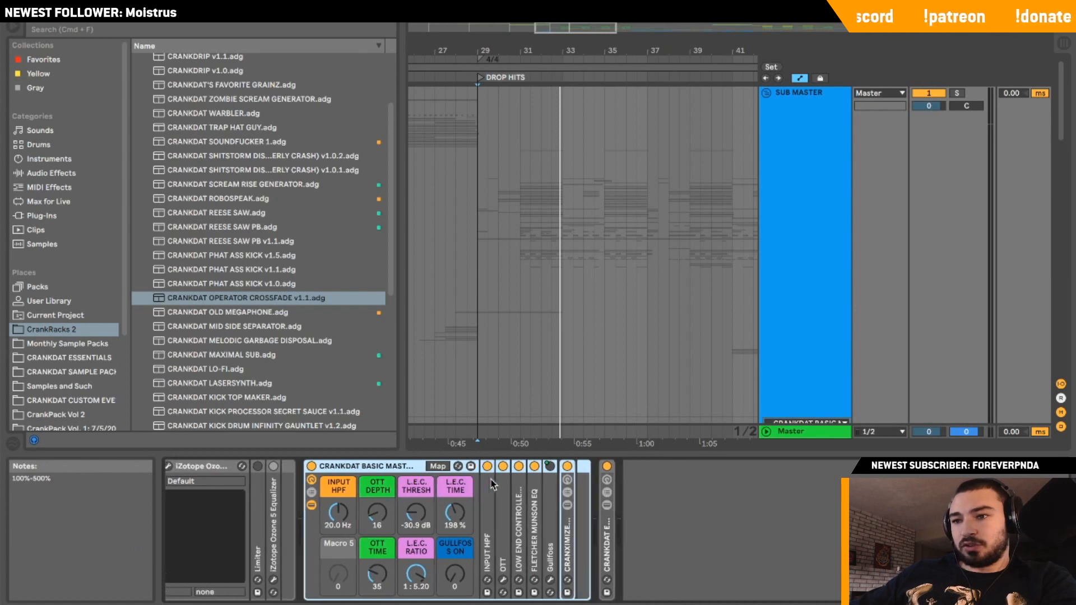
{"action": "scroll", "coordinate": [393, 477], "scroll_direction": "left", "scroll_amount": 3}
{"action": "scroll", "coordinate": [471, 476], "scroll_direction": "left", "scroll_amount": 10}
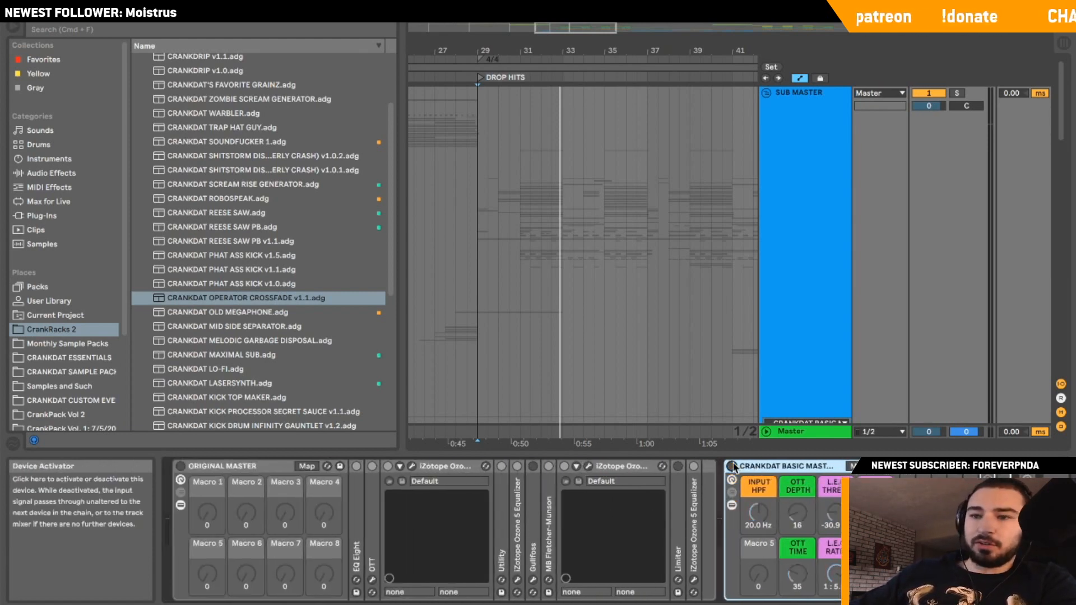
{"action": "left_click", "coordinate": [181, 466]}
Examine the ORIGINAL MASTER rack's devices alongside the CRANKDAT BASIC MASTER rack, and select the ORIGINAL MASTER rack.
{"action": "scroll", "coordinate": [513, 331], "scroll_direction": "down", "scroll_amount": 10}
{"action": "scroll", "coordinate": [583, 327], "scroll_direction": "down", "scroll_amount": 5}
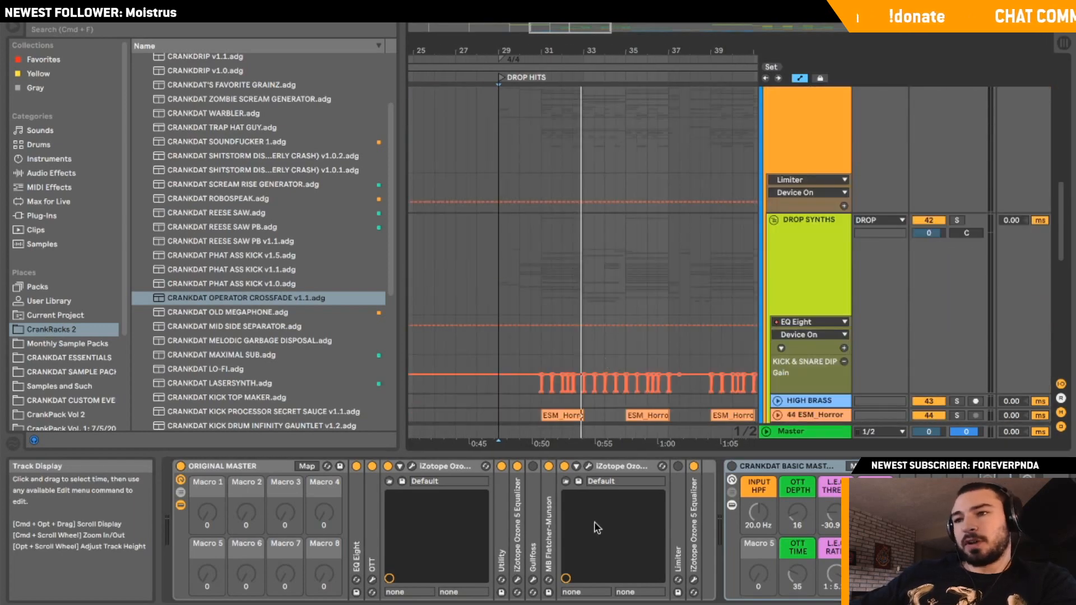
{"action": "scroll", "coordinate": [610, 319], "scroll_direction": "down", "scroll_amount": 5}
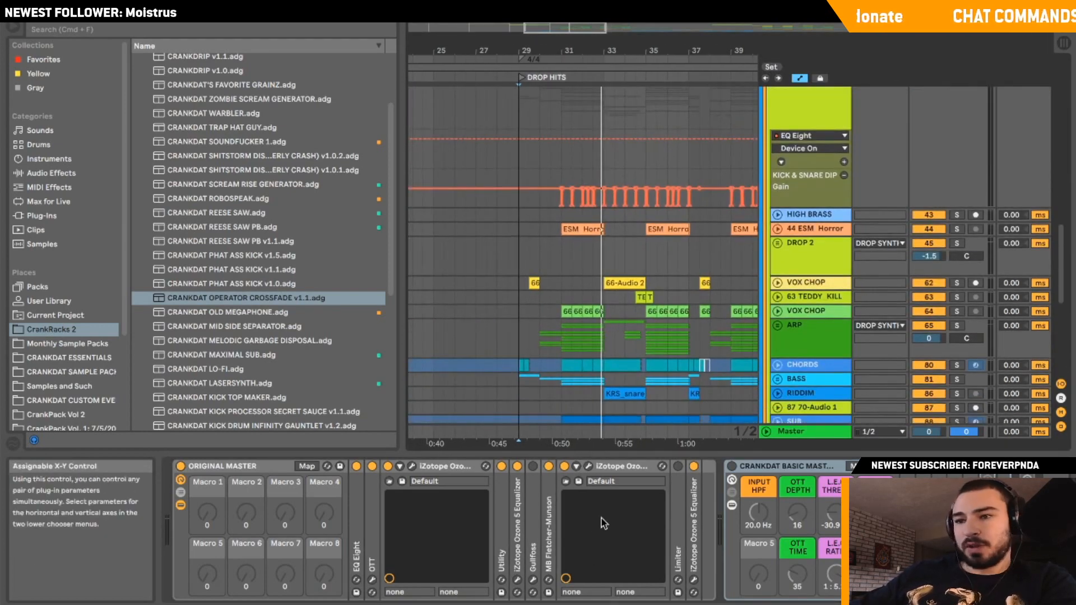
{"action": "scroll", "coordinate": [600, 517], "scroll_direction": "right", "scroll_amount": 8}
{"action": "scroll", "coordinate": [600, 516], "scroll_direction": "left", "scroll_amount": 8}
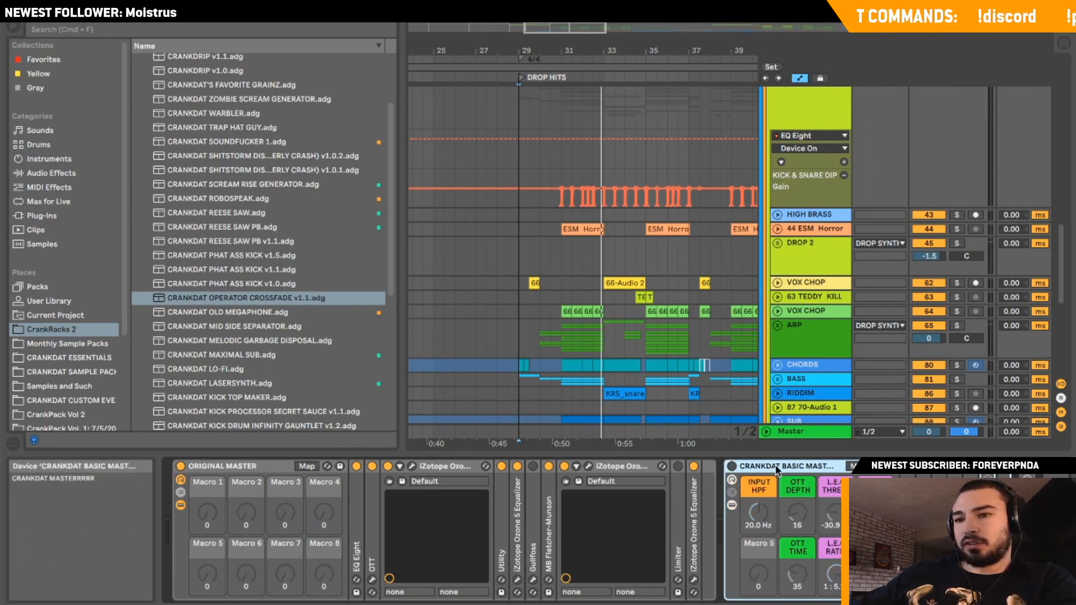
{"action": "left_click", "coordinate": [363, 500]}
{"action": "scroll", "coordinate": [639, 348], "scroll_direction": "down", "scroll_amount": 2}
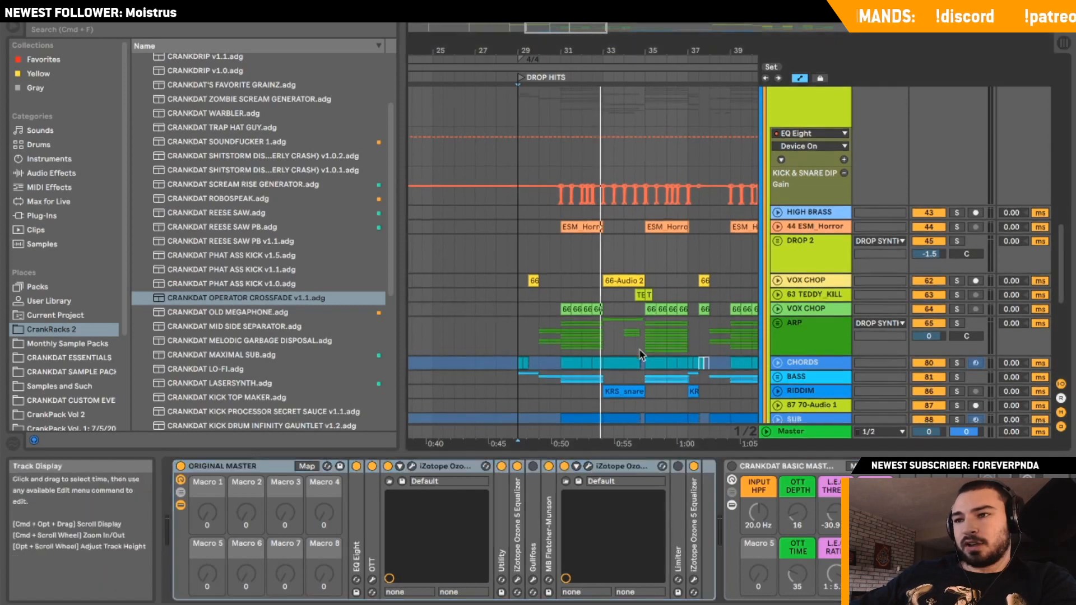
{"action": "scroll", "coordinate": [640, 354], "scroll_direction": "up", "scroll_amount": 1}
Check the DROP SYNTHS group's devices, and select Gullfoss inside the SUB MASTER's ORIGINAL MASTER rack.
{"action": "left_click", "coordinate": [503, 306]}
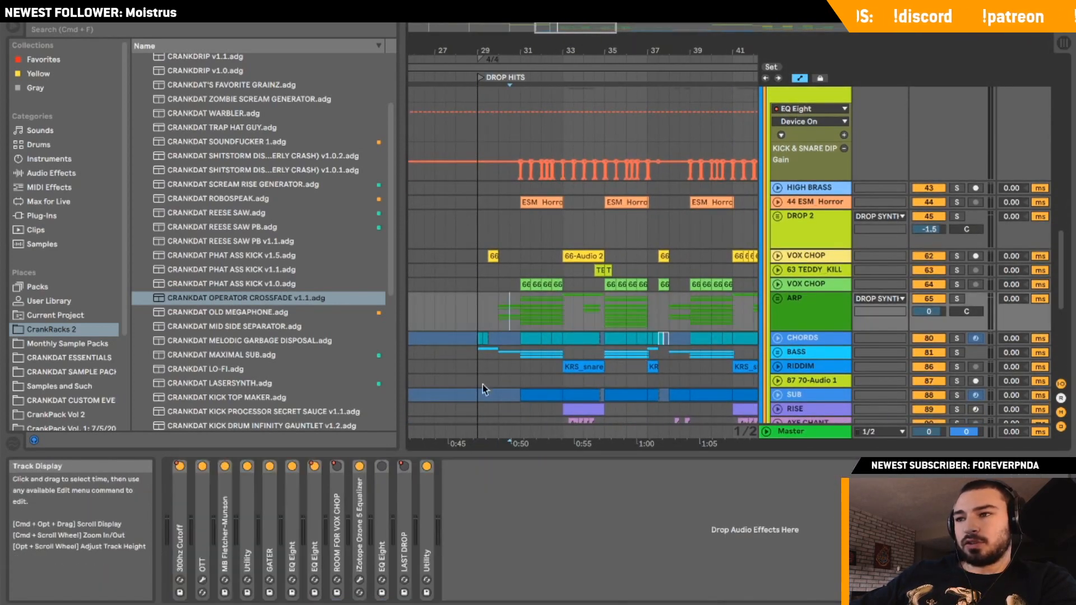
{"action": "scroll", "coordinate": [831, 261], "scroll_direction": "up", "scroll_amount": 3}
{"action": "scroll", "coordinate": [831, 261], "scroll_direction": "up", "scroll_amount": 1}
{"action": "left_click", "coordinate": [816, 169]}
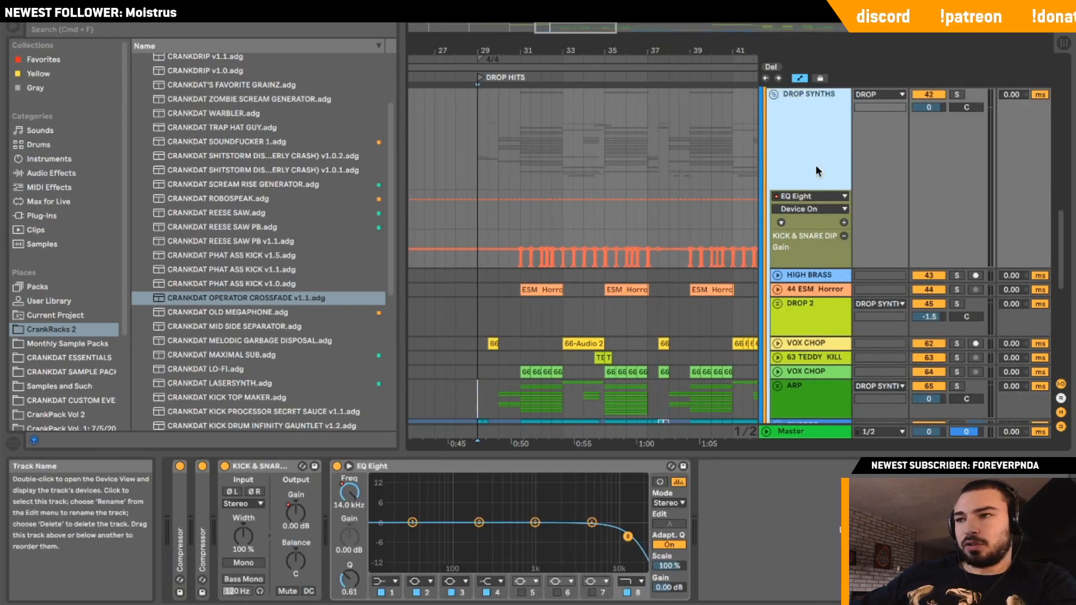
{"action": "scroll", "coordinate": [800, 307], "scroll_direction": "up", "scroll_amount": 10}
{"action": "left_click", "coordinate": [791, 180]}
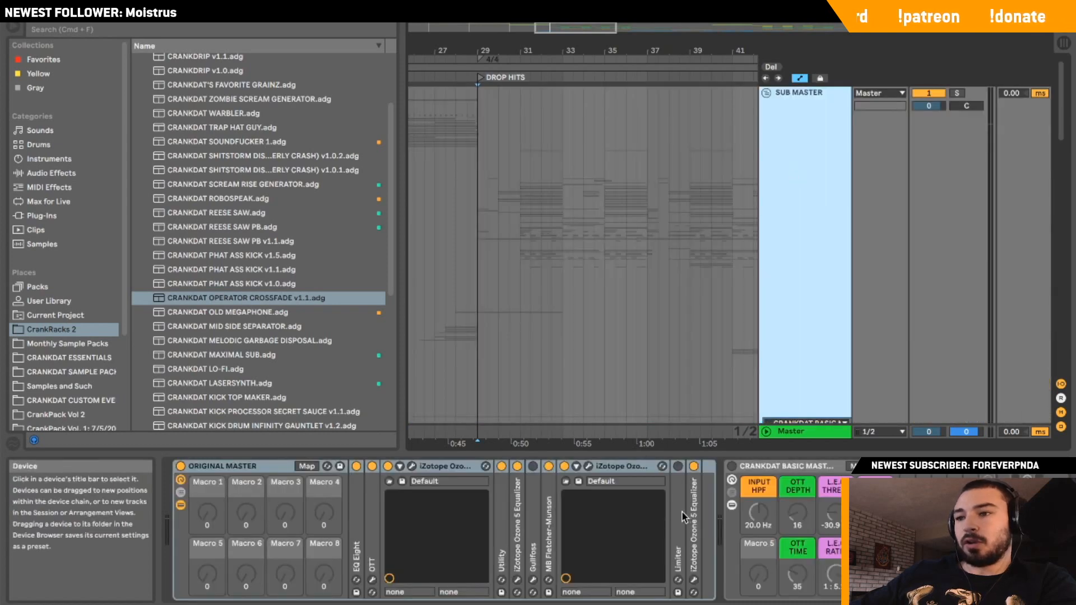
{"action": "left_click", "coordinate": [535, 462]}
Play the full drop from bar 31 through the ORIGINAL MASTER chain while viewing the drum tracks.
{"action": "scroll", "coordinate": [659, 362], "scroll_direction": "down", "scroll_amount": 12}
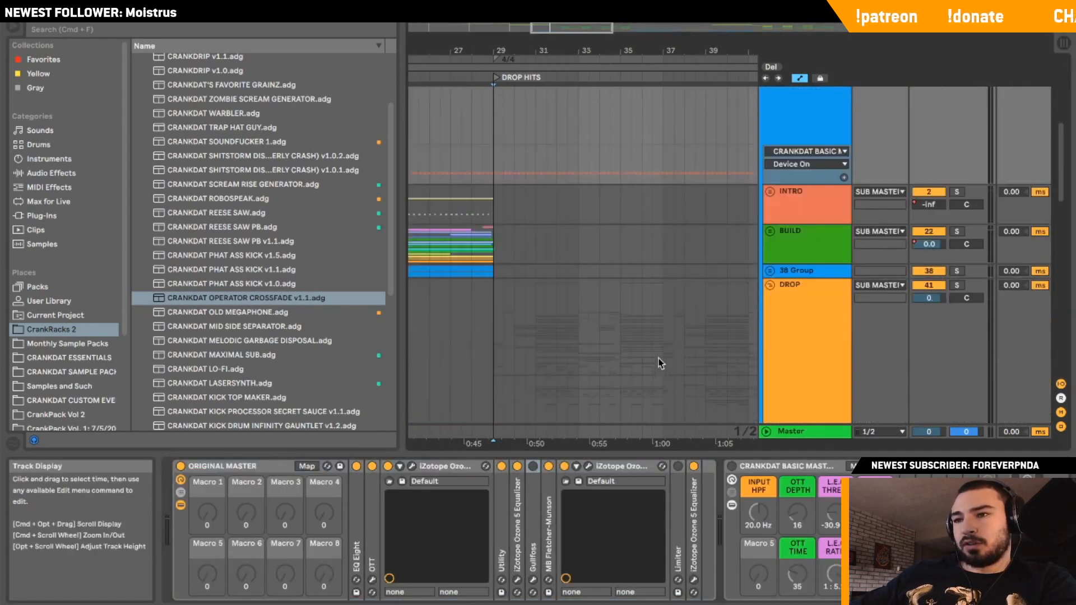
{"action": "left_click", "coordinate": [543, 213]}
{"action": "key", "text": "space"}
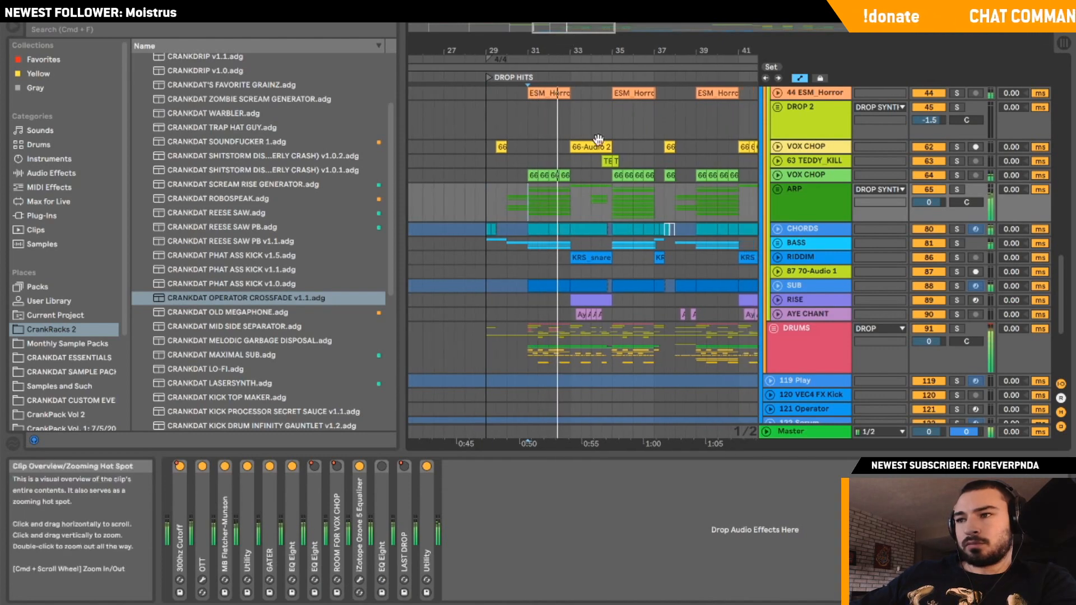
{"action": "scroll", "coordinate": [658, 184], "scroll_direction": "down", "scroll_amount": 5}
{"action": "scroll", "coordinate": [775, 208], "scroll_direction": "down", "scroll_amount": 3}
{"action": "scroll", "coordinate": [775, 208], "scroll_direction": "down", "scroll_amount": 1}
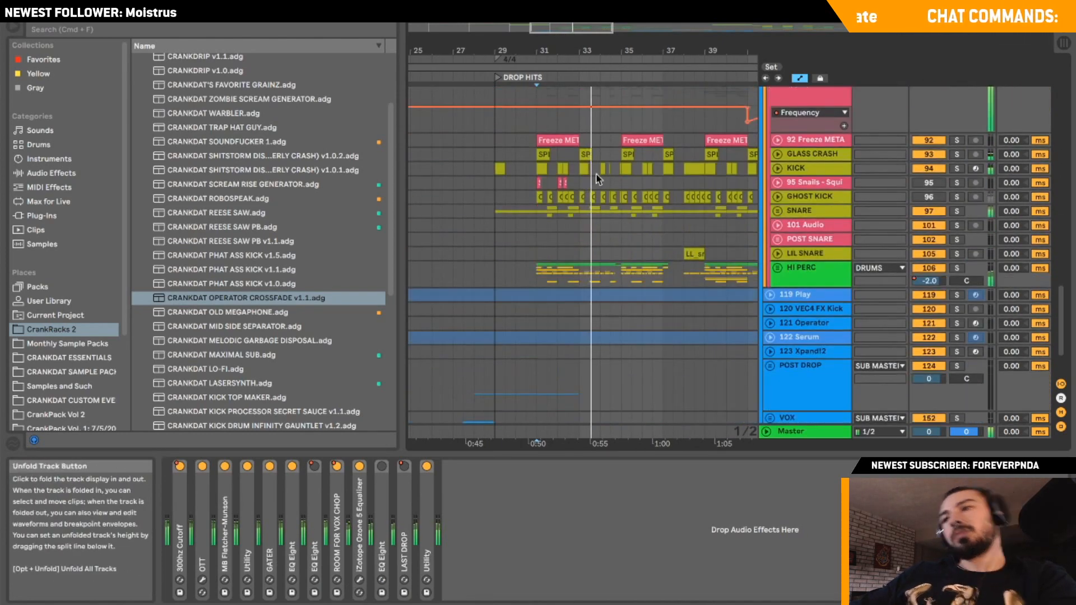
Stop playback and inspect the DRUMS group's Drum Buss and END MEASURE DIP devices.
{"action": "left_click", "coordinate": [532, 141]}
{"action": "scroll", "coordinate": [564, 150], "scroll_direction": "up", "scroll_amount": 3}
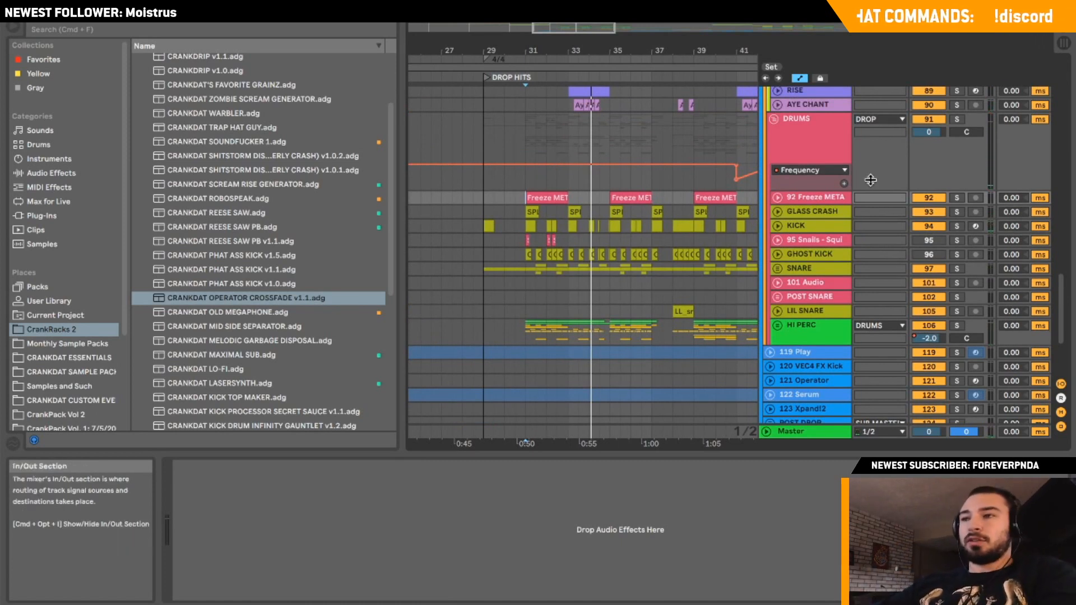
{"action": "left_click", "coordinate": [797, 141]}
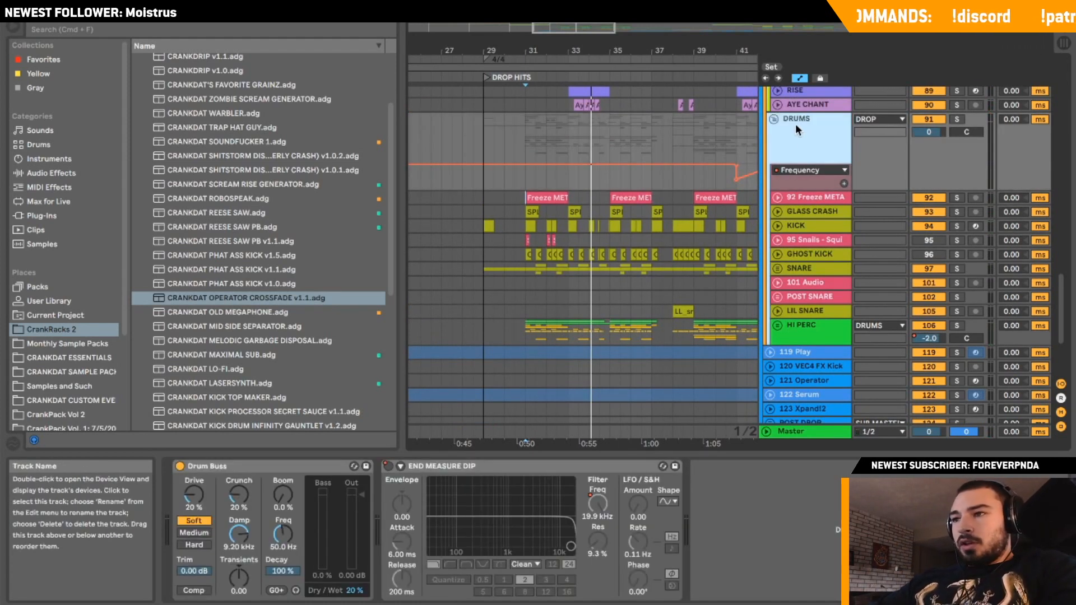
{"action": "scroll", "coordinate": [555, 221], "scroll_direction": "up", "scroll_amount": 3}
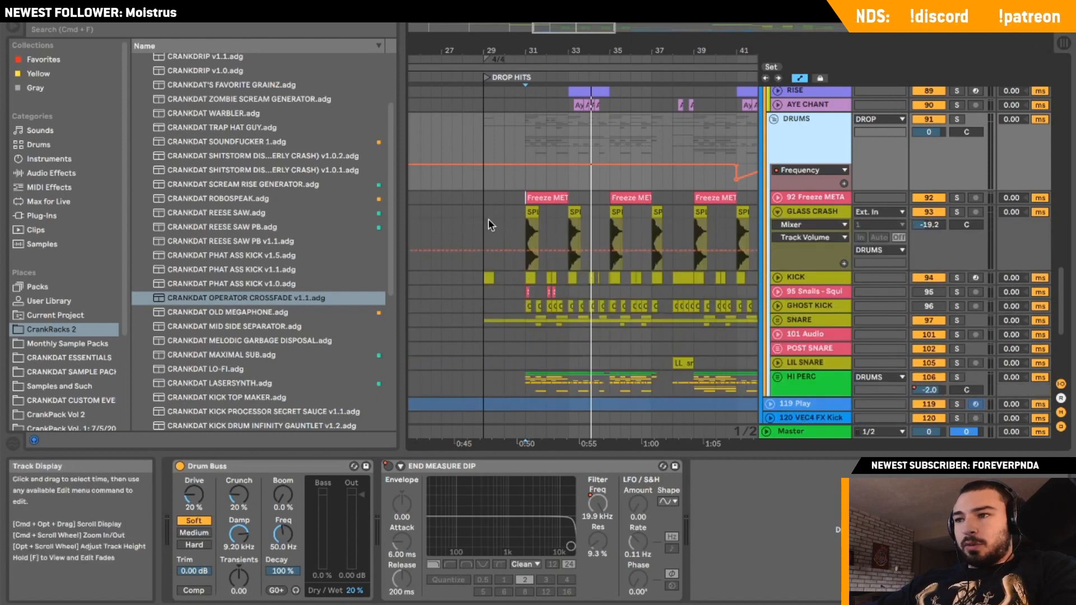
Unfold the KICK track, zoom in around bar 29, and expand its NEFFEX RMX TRAP KICK rack.
{"action": "scroll", "coordinate": [489, 224], "scroll_direction": "down", "scroll_amount": 3}
{"action": "scroll", "coordinate": [471, 227], "scroll_direction": "up", "scroll_amount": 3}
{"action": "left_click", "coordinate": [462, 228]}
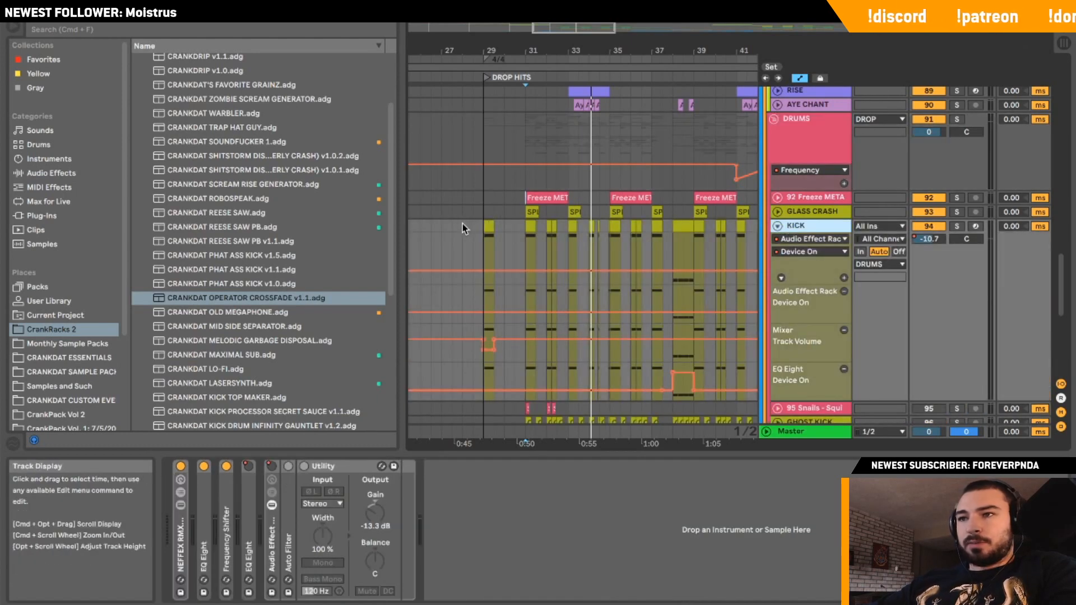
{"action": "left_click_drag", "start_coordinate": [560, 32], "coordinate": [557, 26]}
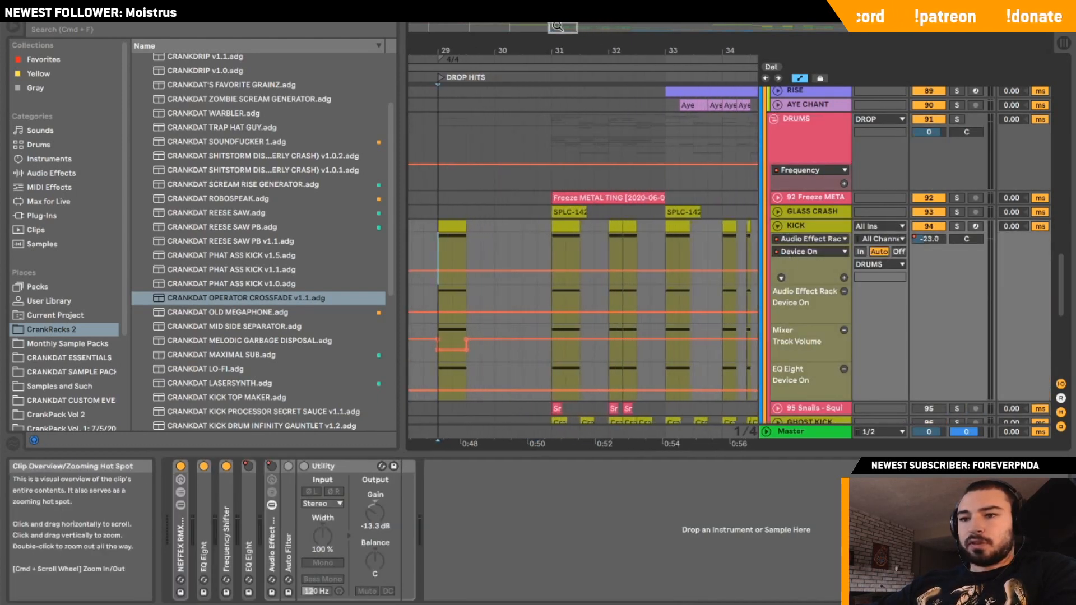
{"action": "double_click", "coordinate": [178, 546]}
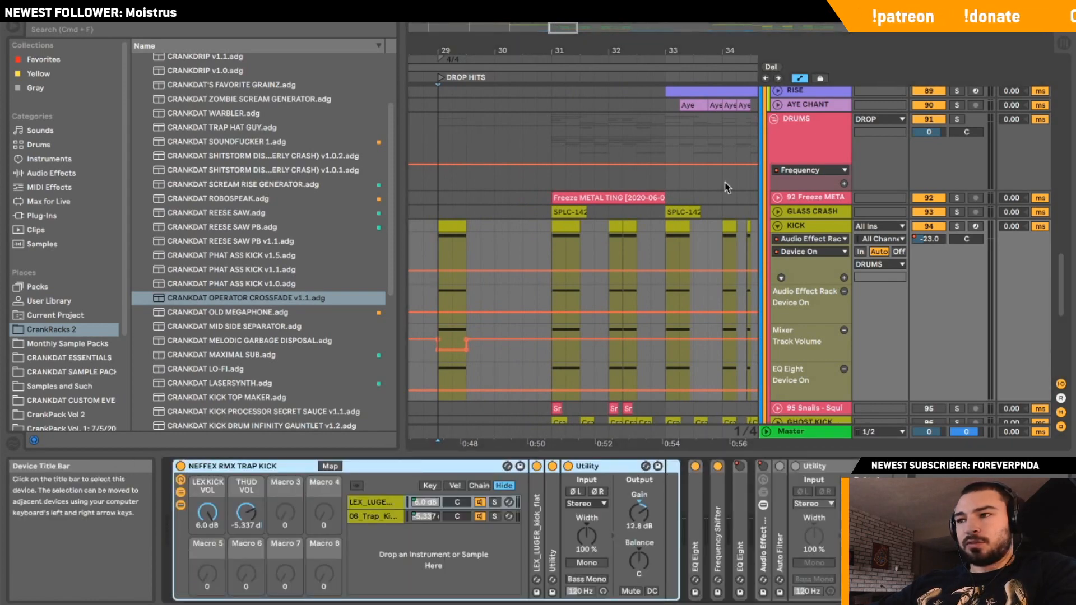
Solo the KICK track and play it from bar 29.
{"action": "left_click", "coordinate": [956, 226]}
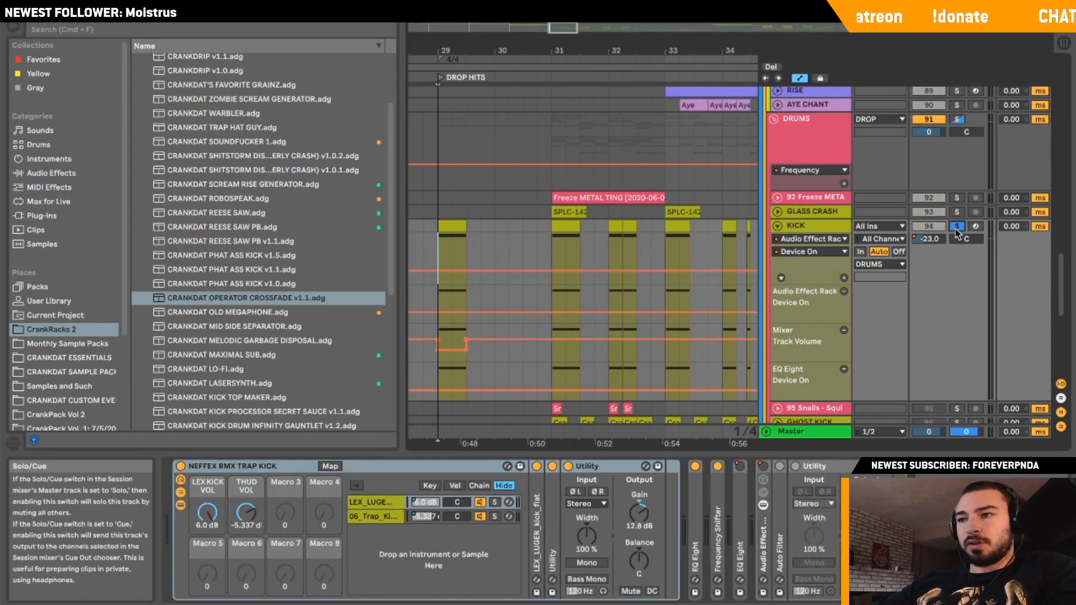
{"action": "left_click", "coordinate": [775, 235]}
{"action": "key", "text": "space"}
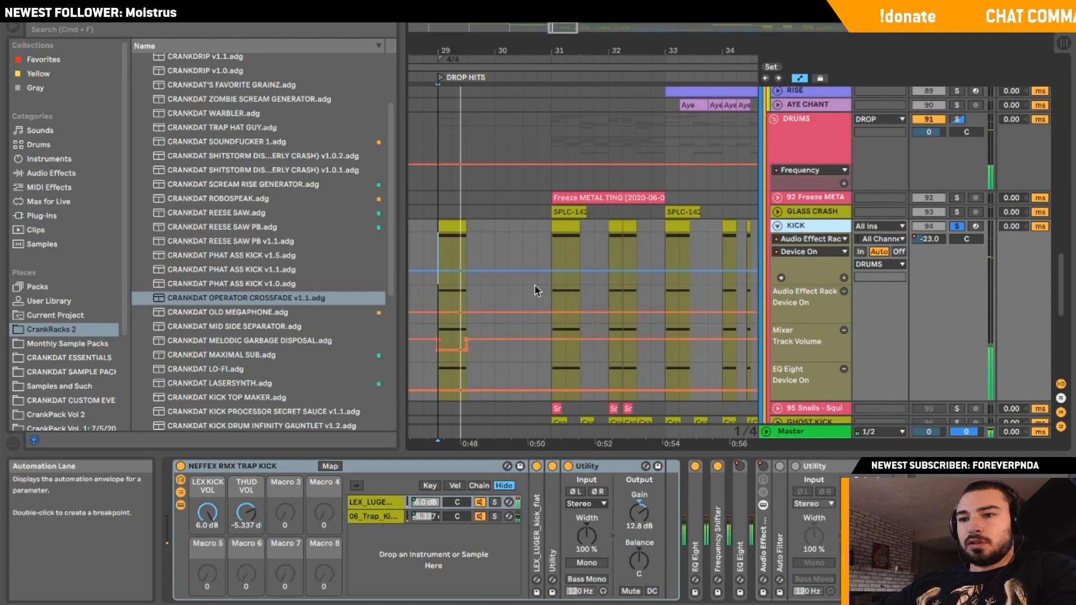
Compare the LEX_LUGER and 06_Trap_Kick chains in the kick rack and play the soloed kick from bar 31.
{"action": "left_click", "coordinate": [373, 502]}
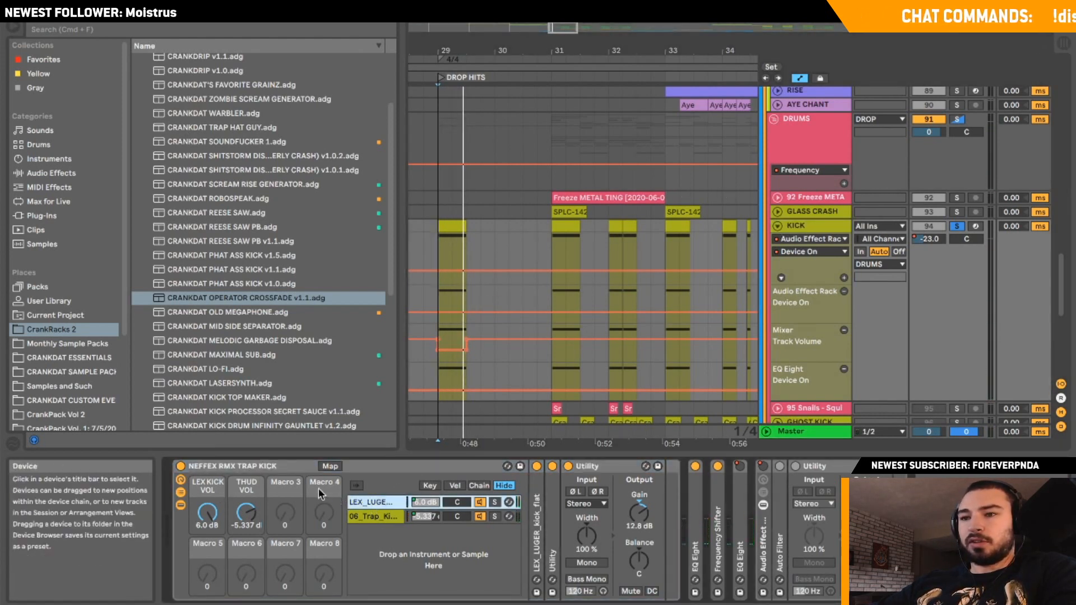
{"action": "left_click", "coordinate": [377, 516]}
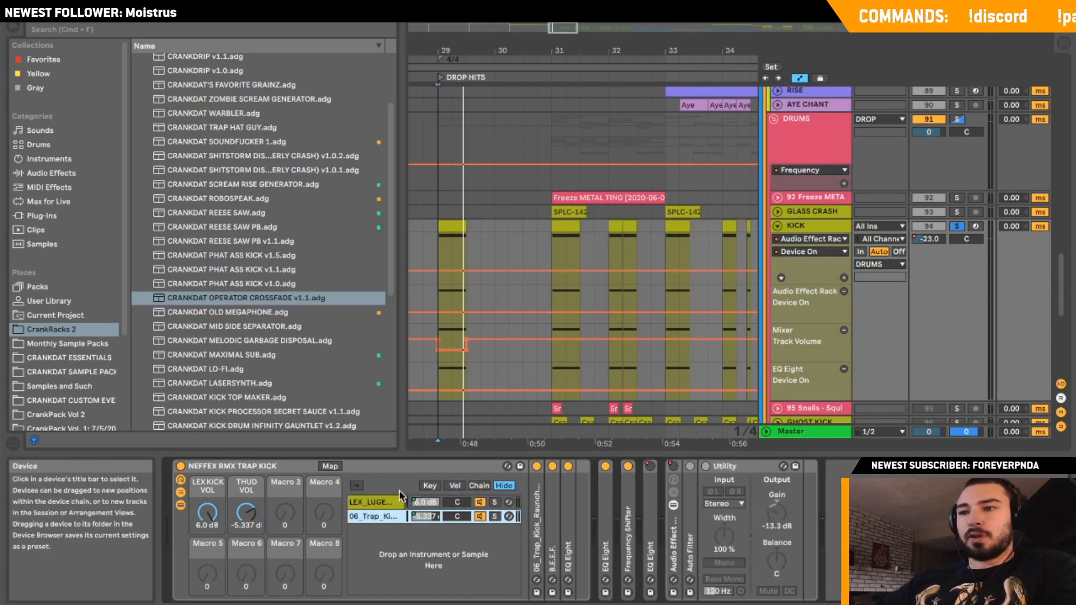
{"action": "left_click", "coordinate": [365, 502]}
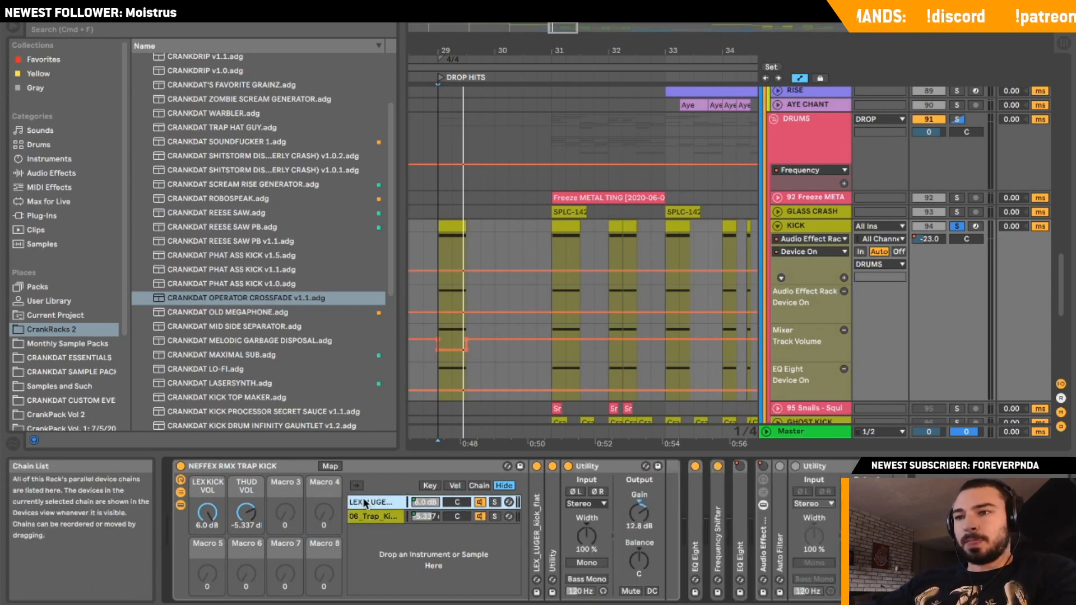
{"action": "left_click", "coordinate": [365, 516]}
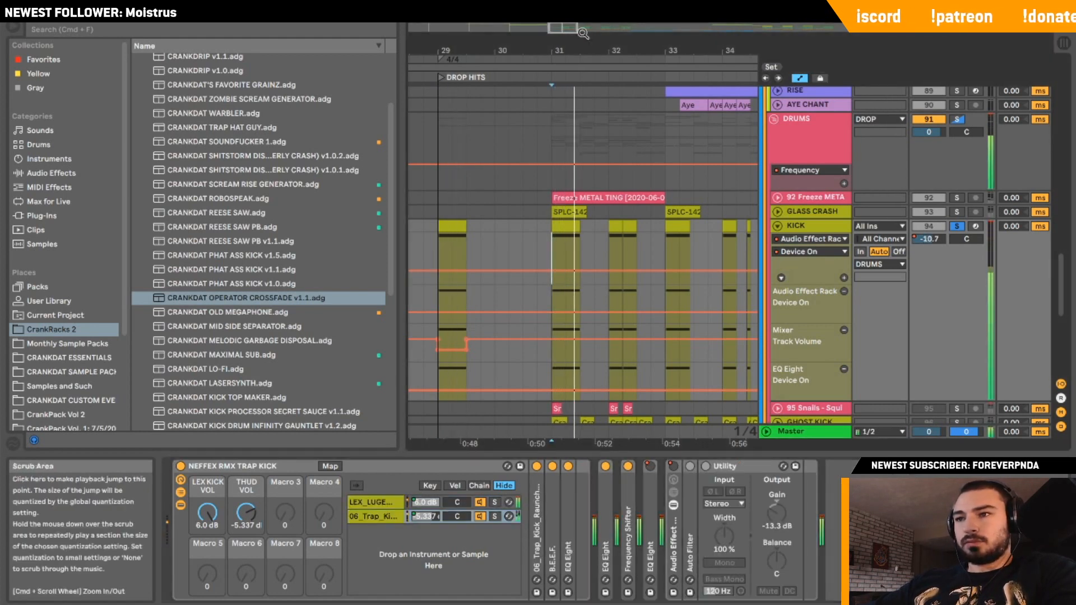
{"action": "left_click_drag", "start_coordinate": [566, 28], "coordinate": [580, 26]}
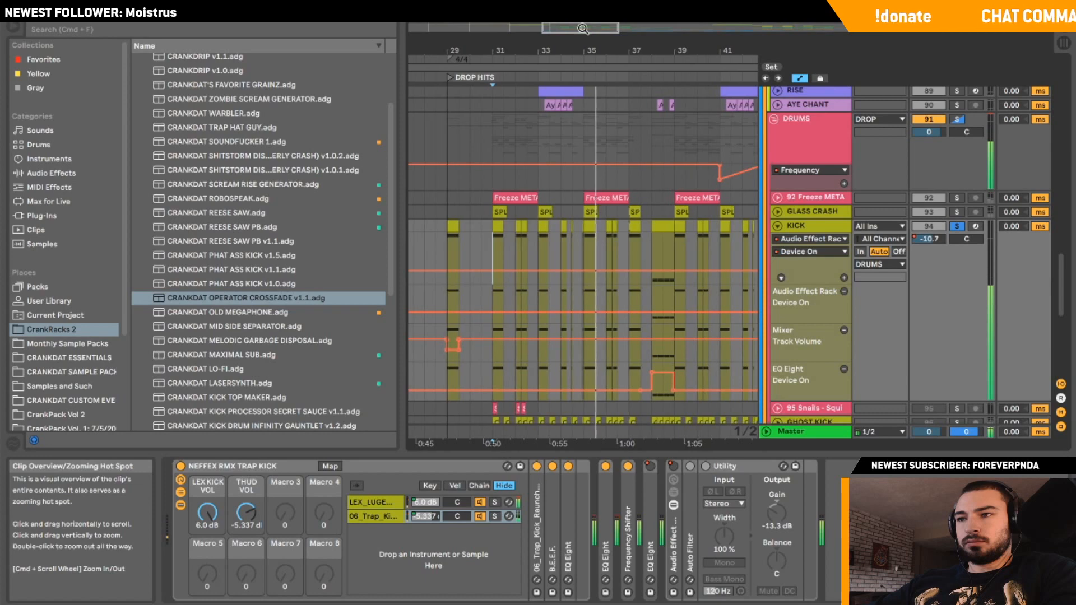
Fold the KICK track, turn off its solo, and stop playback with the start position at bar 29.
{"action": "left_click", "coordinate": [778, 225]}
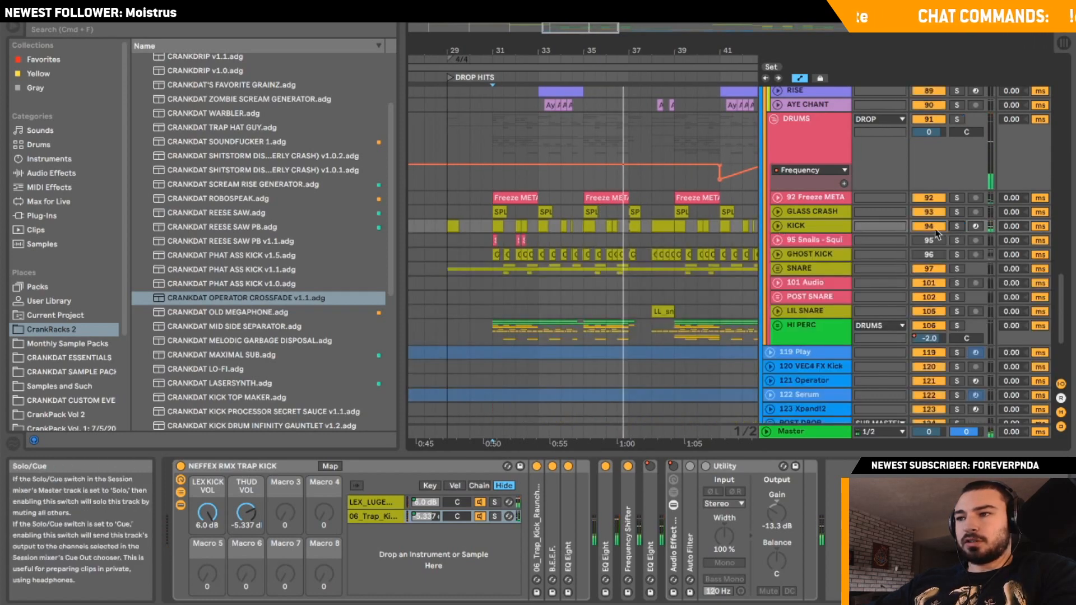
{"action": "left_click", "coordinate": [778, 254]}
{"action": "left_click", "coordinate": [779, 255]}
{"action": "left_click", "coordinate": [448, 270]}
{"action": "key", "text": "space"}
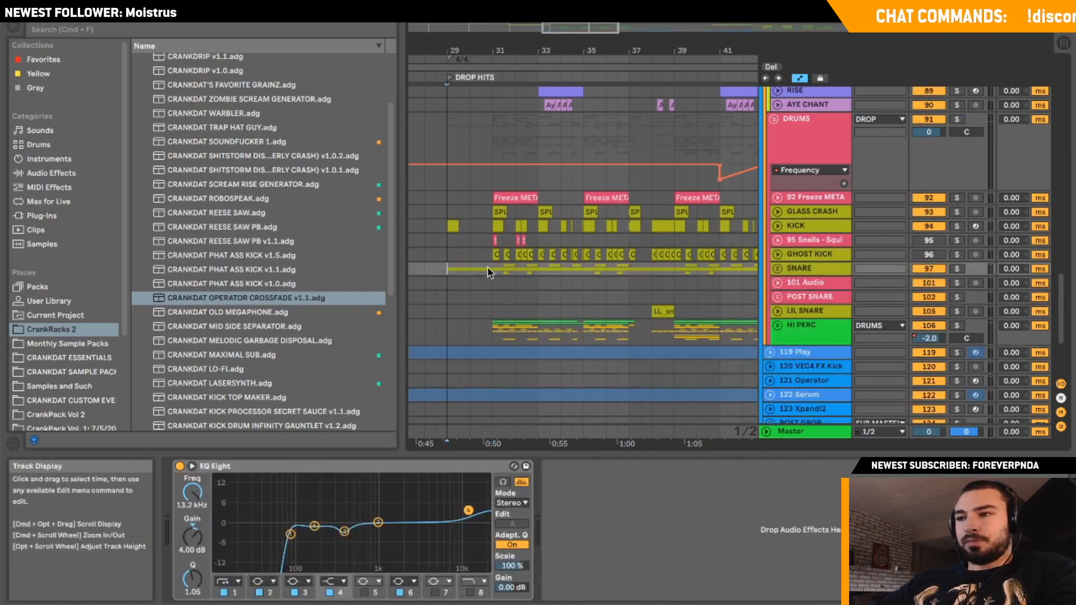
Unfold the SNARE group and its SNARE track, and expand the NEFFEX SNARE-1 rack.
{"action": "left_click", "coordinate": [774, 268]}
{"action": "scroll", "coordinate": [885, 316], "scroll_direction": "down", "scroll_amount": 2}
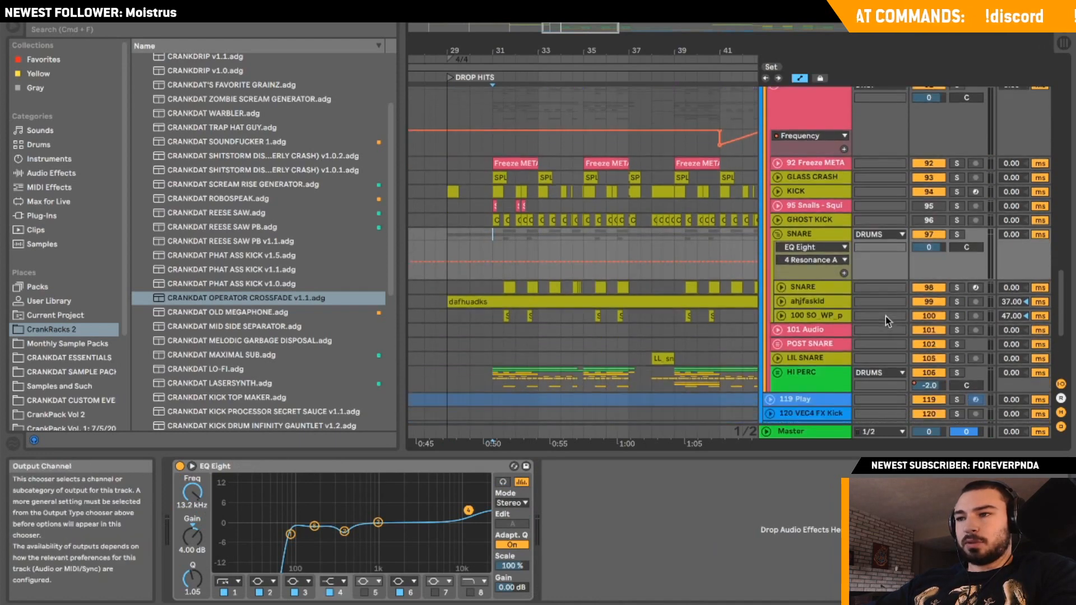
{"action": "left_click", "coordinate": [781, 287]}
{"action": "left_click", "coordinate": [498, 297]}
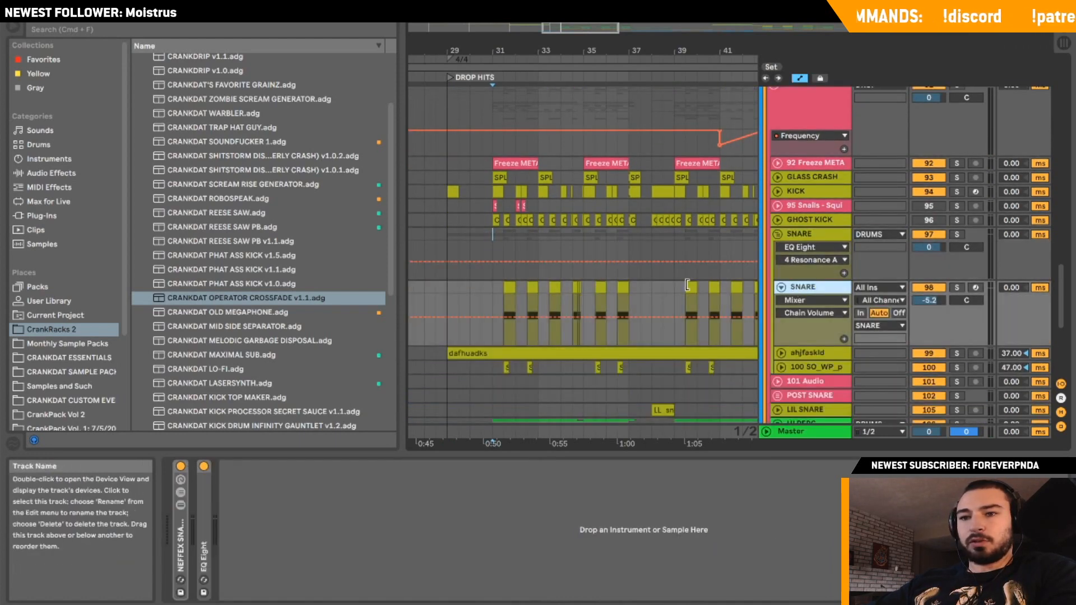
{"action": "double_click", "coordinate": [188, 555]}
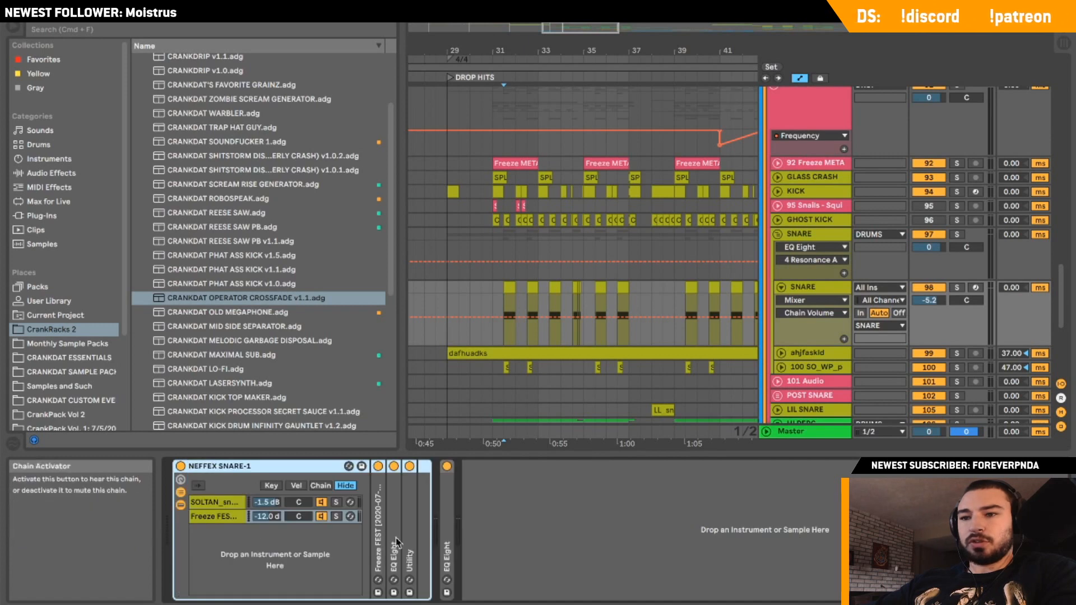
Inspect the rack's SOLTAN and Freeze FEST chains and play from the first snare hit after bar 31.
{"action": "left_click", "coordinate": [380, 530]}
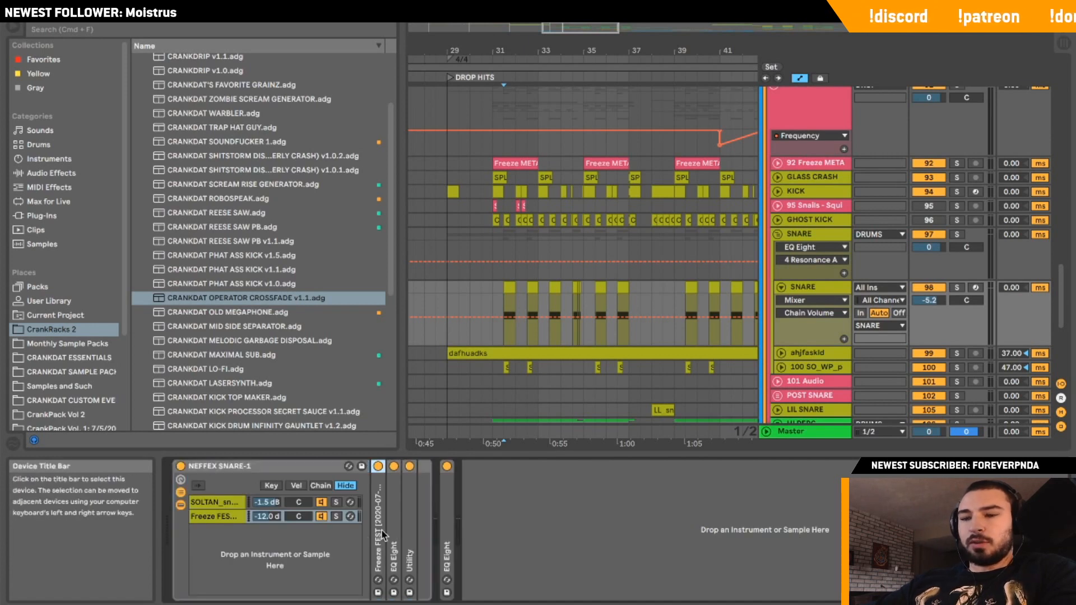
{"action": "left_click", "coordinate": [226, 512]}
{"action": "left_click", "coordinate": [226, 502]}
{"action": "left_click", "coordinate": [224, 517]}
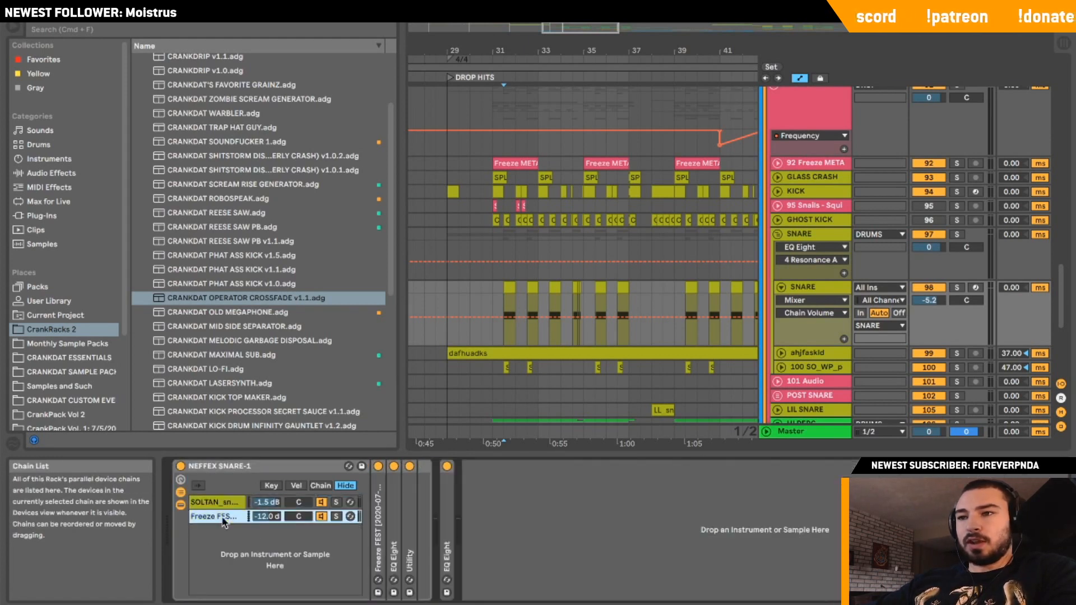
{"action": "left_click", "coordinate": [503, 333]}
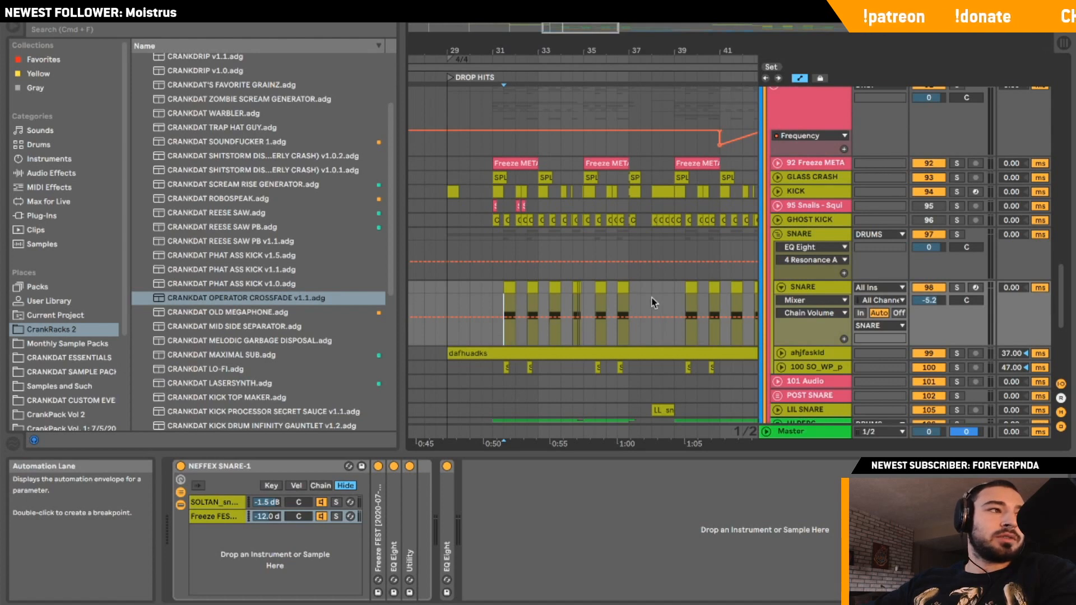
{"action": "key", "text": "space"}
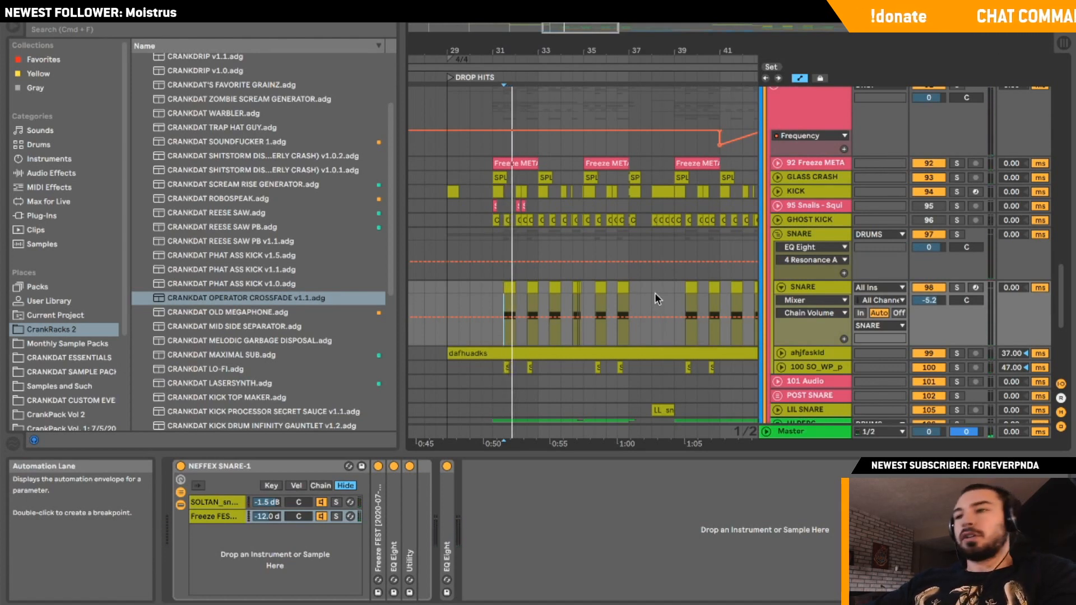
Fold the SNARE track and its parent SNARE group.
{"action": "left_click", "coordinate": [780, 287]}
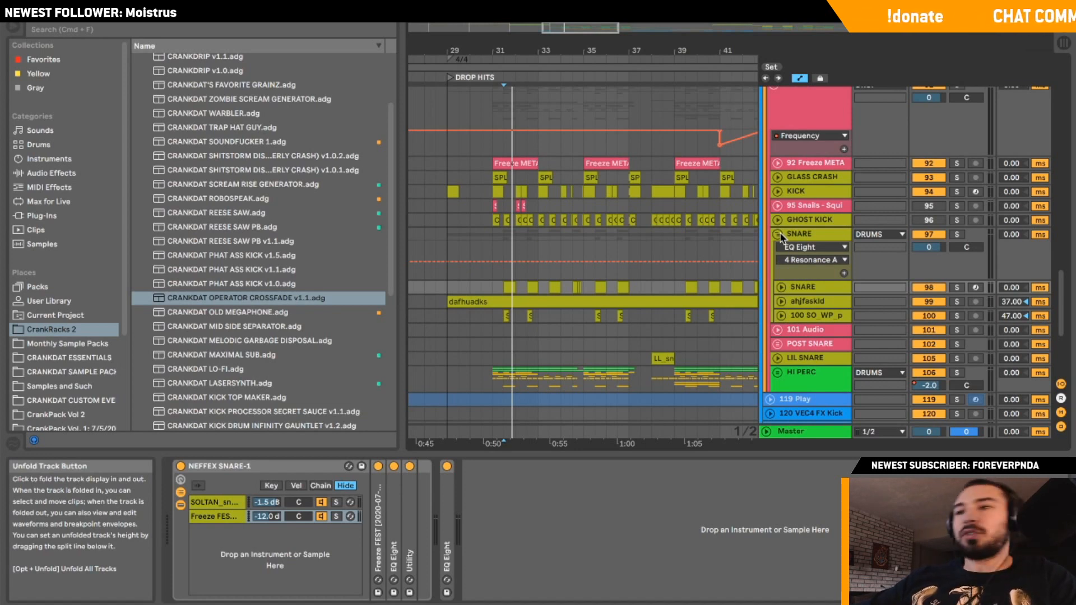
{"action": "scroll", "coordinate": [786, 224], "scroll_direction": "up", "scroll_amount": 1}
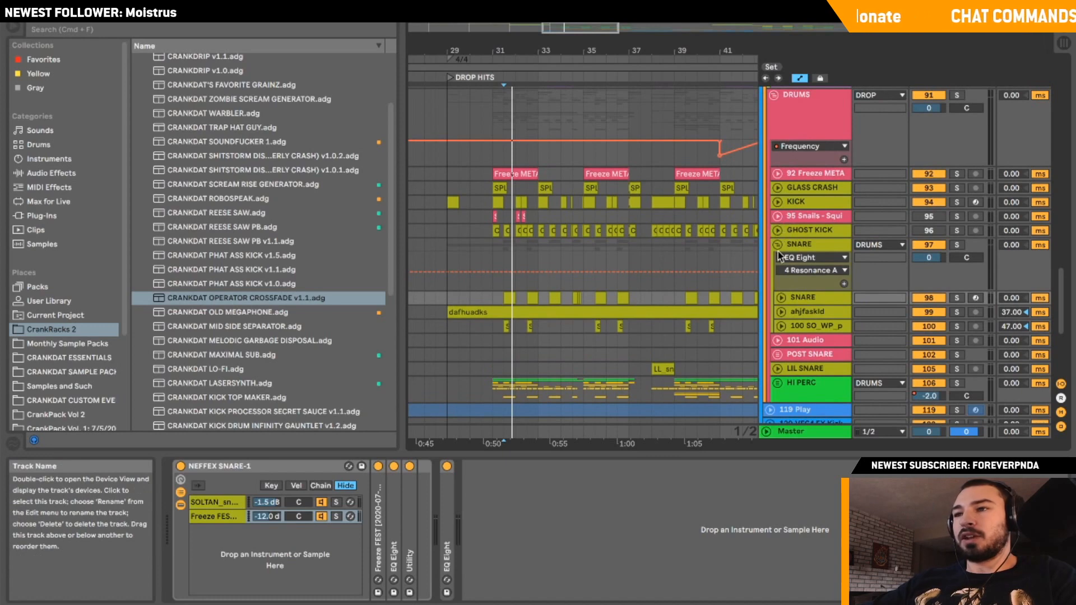
{"action": "left_click", "coordinate": [778, 245]}
Open the MComb plugin window on the RIDDIM track, examine its filter settings, and close it.
{"action": "scroll", "coordinate": [778, 245], "scroll_direction": "up", "scroll_amount": 5}
{"action": "left_click", "coordinate": [795, 165]}
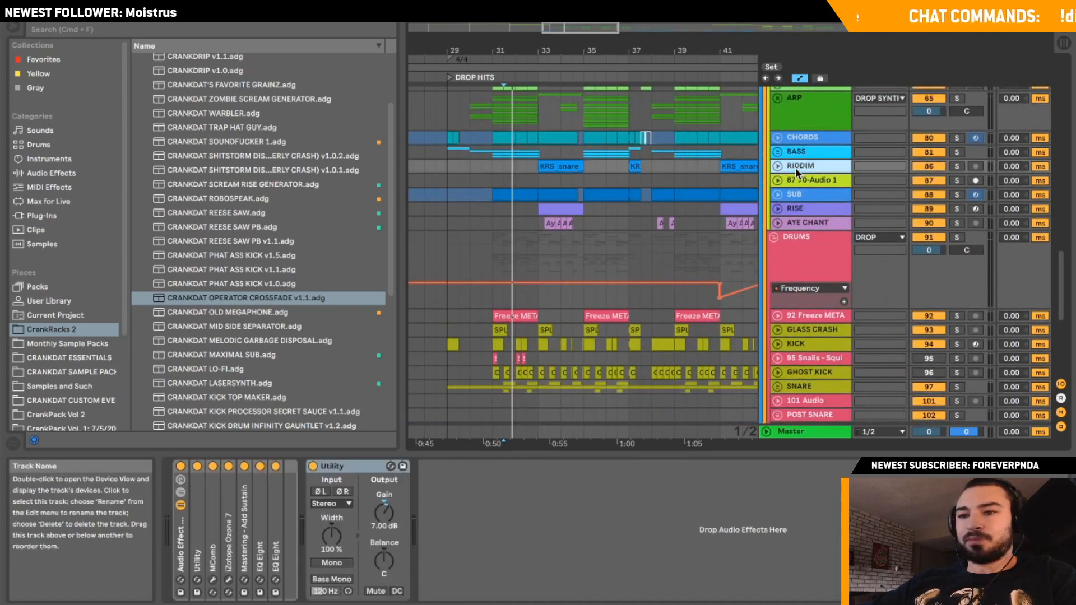
{"action": "double_click", "coordinate": [211, 542]}
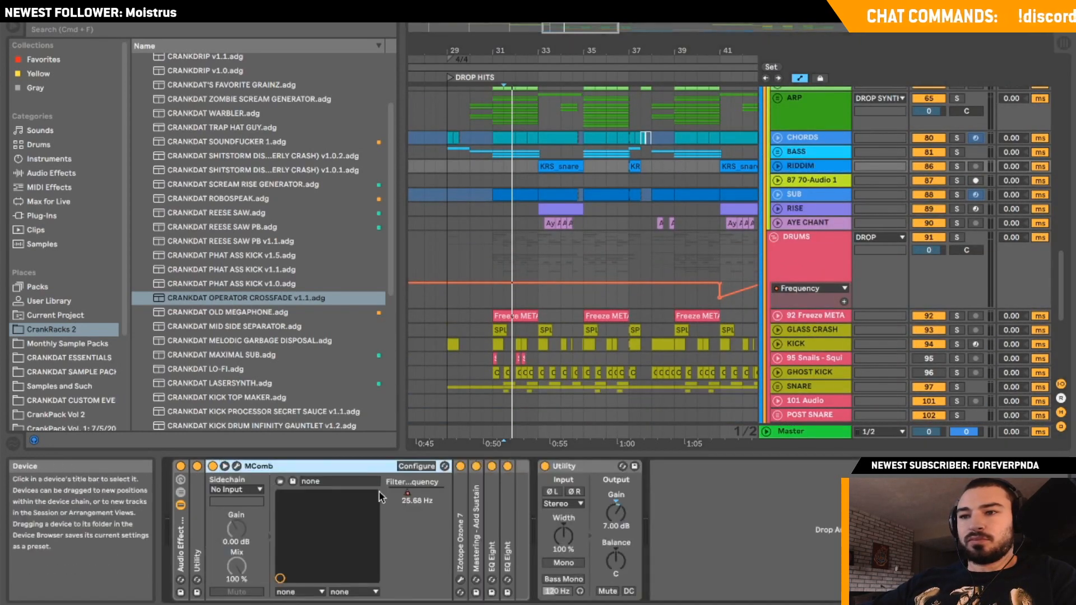
{"action": "left_click", "coordinate": [416, 465]}
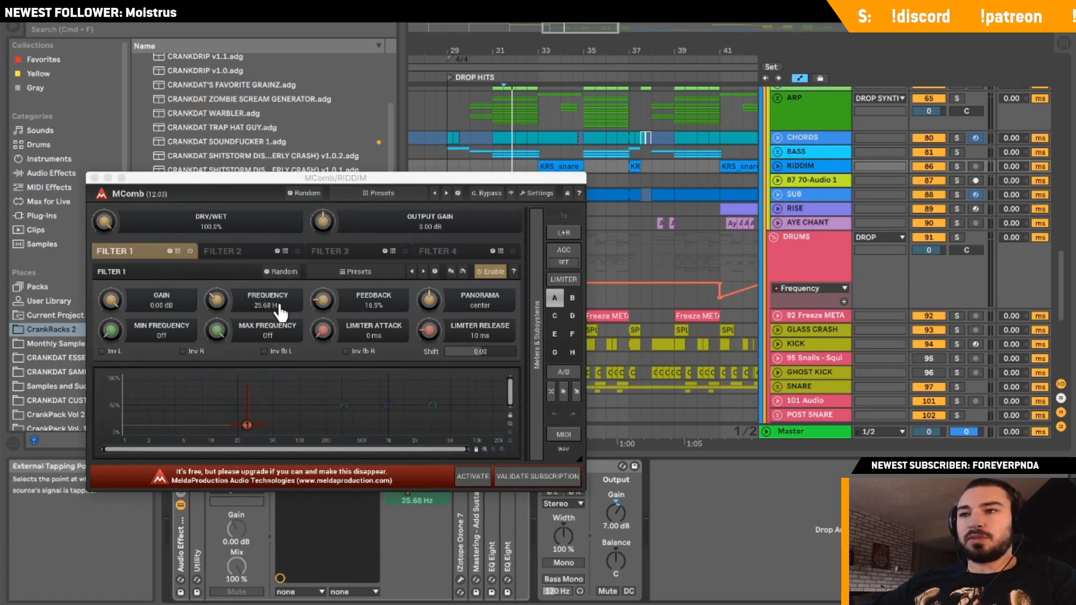
{"action": "left_click", "coordinate": [94, 178]}
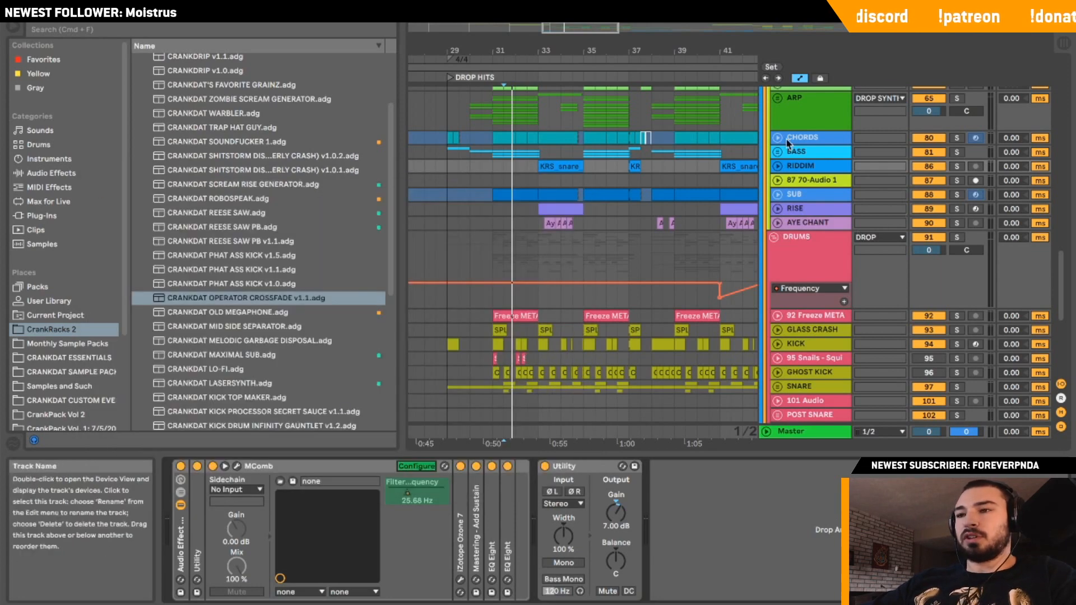
Play the drop from bar 31 on the HI PERC group.
{"action": "scroll", "coordinate": [788, 143], "scroll_direction": "up", "scroll_amount": 3}
{"action": "scroll", "coordinate": [789, 143], "scroll_direction": "down", "scroll_amount": 6}
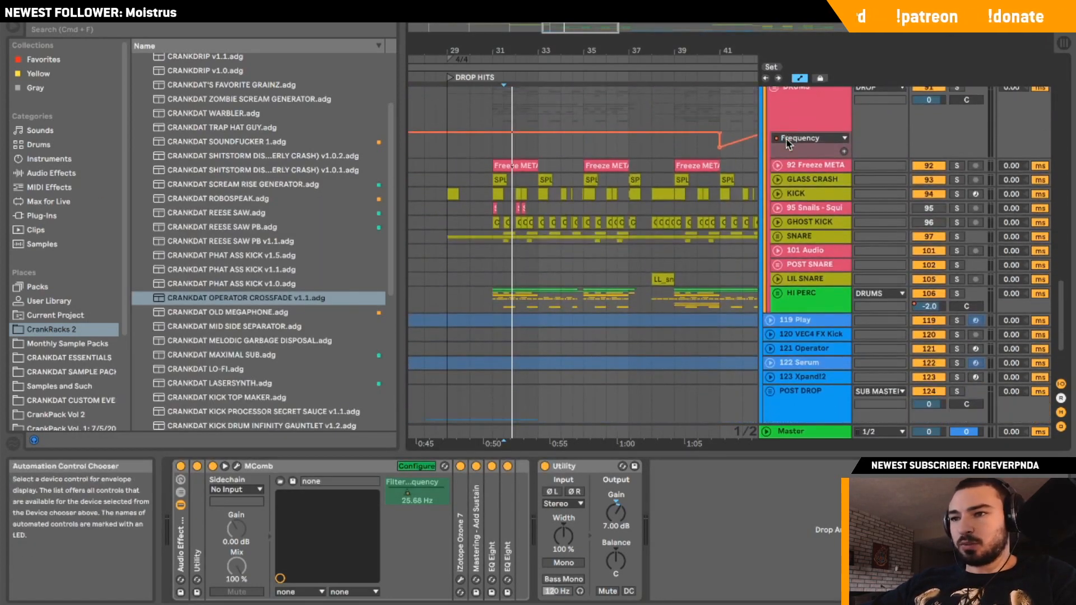
{"action": "left_click", "coordinate": [492, 294]}
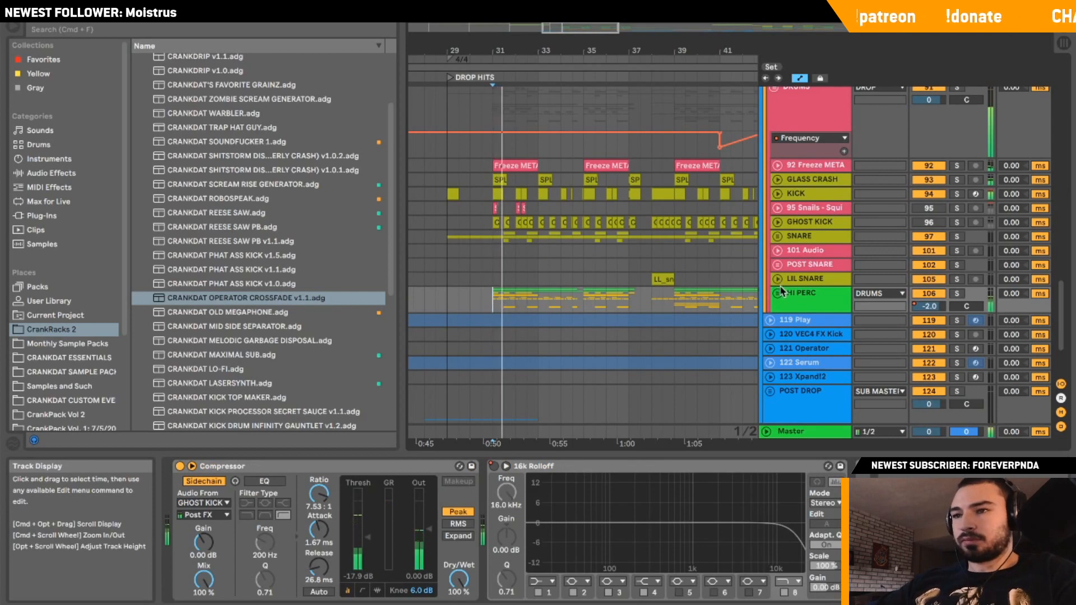
{"action": "scroll", "coordinate": [776, 292], "scroll_direction": "up", "scroll_amount": 4}
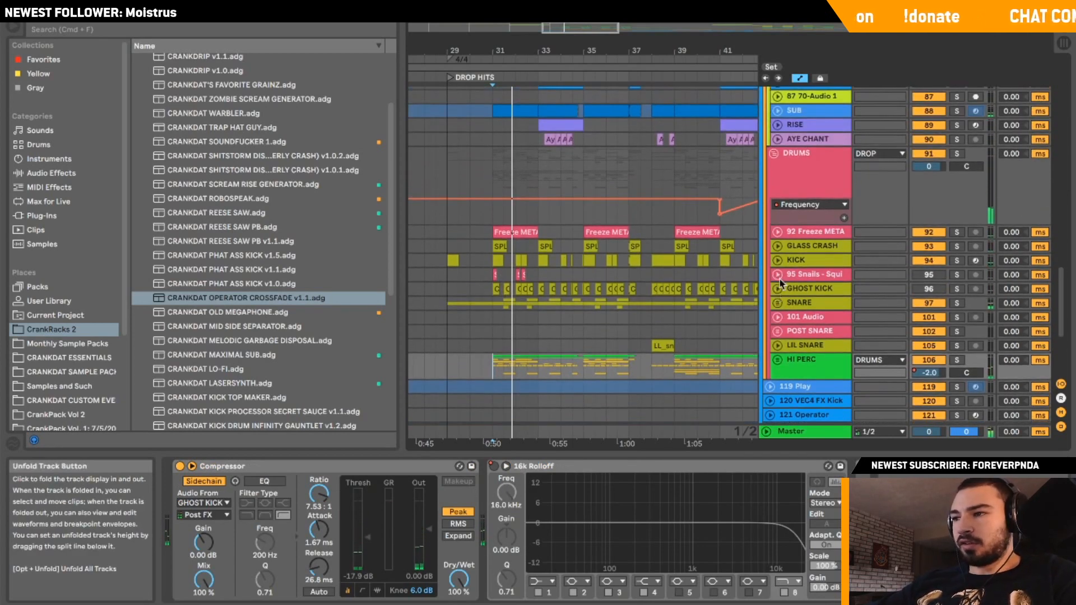
Unfold and solo the SNARE group, play it from its first hit, and turn the solo off.
{"action": "left_click", "coordinate": [777, 303]}
{"action": "left_click", "coordinate": [956, 302]}
{"action": "left_click", "coordinate": [504, 356]}
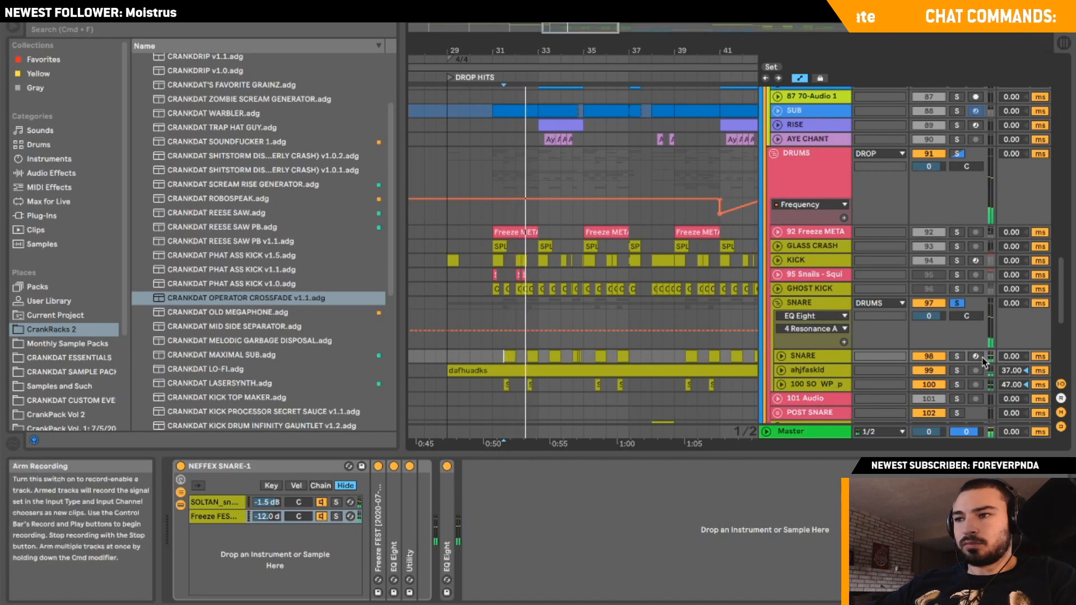
{"action": "key", "text": "space"}
{"action": "left_click", "coordinate": [957, 303]}
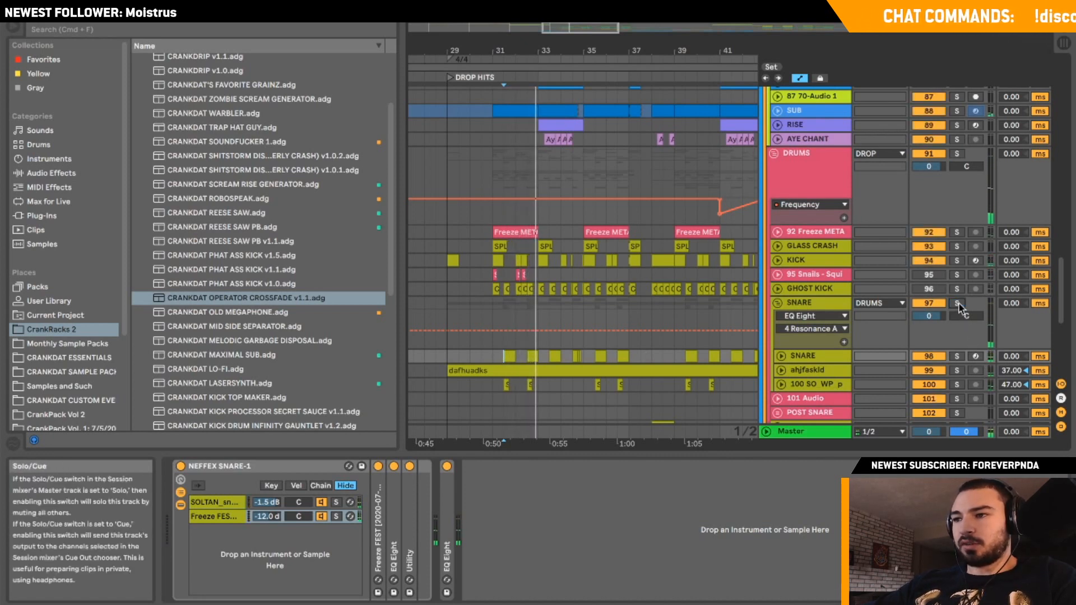
{"action": "left_click", "coordinate": [959, 303]}
{"action": "left_click", "coordinate": [958, 306]}
View the waveforms of the ahjfaskld and 100 SO_WP_p tracks in the SNARE group, folding each track again.
{"action": "left_click", "coordinate": [781, 370]}
{"action": "scroll", "coordinate": [787, 344], "scroll_direction": "down", "scroll_amount": 2}
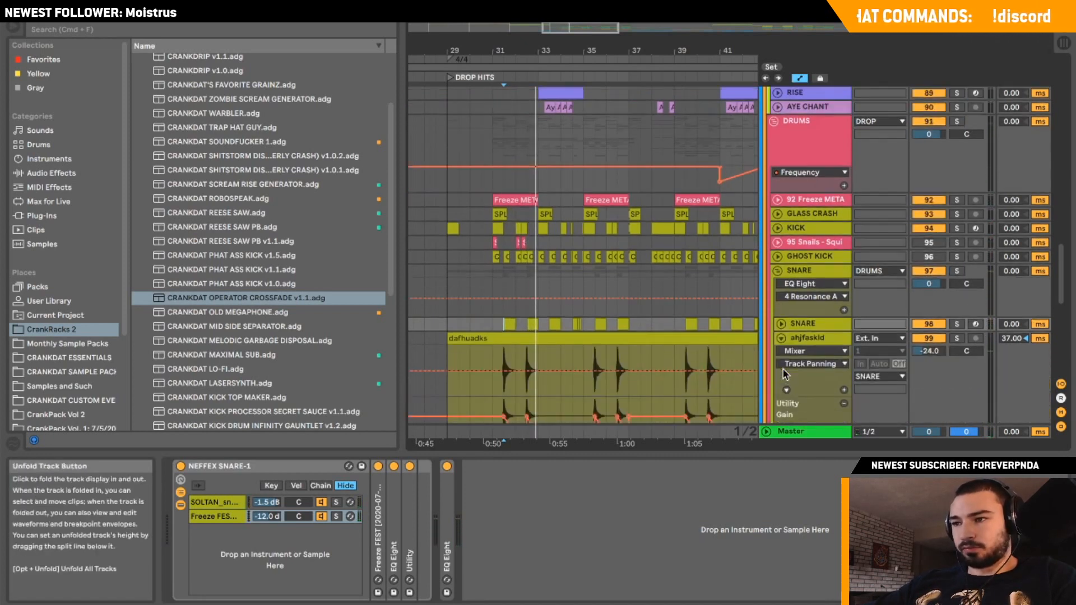
{"action": "left_click", "coordinate": [781, 306]}
{"action": "left_click", "coordinate": [778, 322]}
{"action": "left_click", "coordinate": [781, 320]}
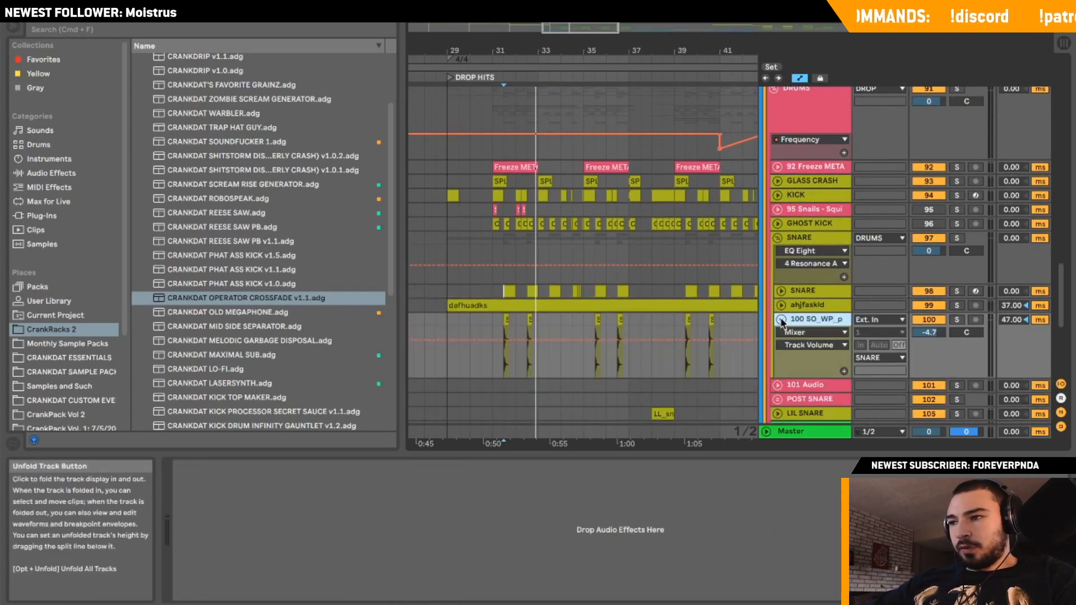
{"action": "left_click", "coordinate": [781, 320]}
Solo the SNARE track inside the SNARE group and play it from its first clip.
{"action": "left_click", "coordinate": [956, 292]}
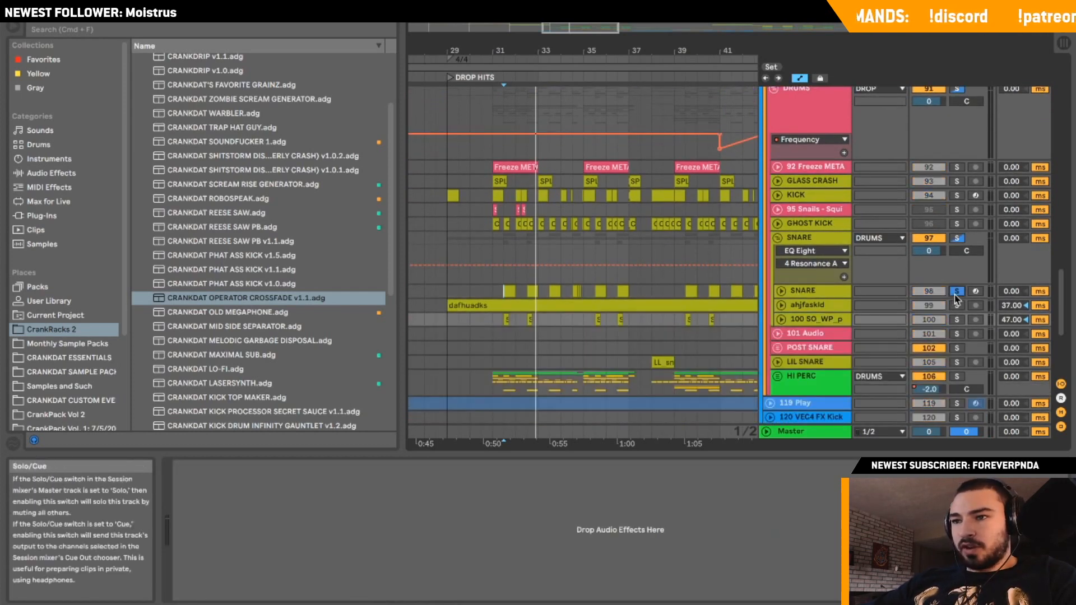
{"action": "left_click", "coordinate": [504, 290]}
{"action": "key", "text": "space"}
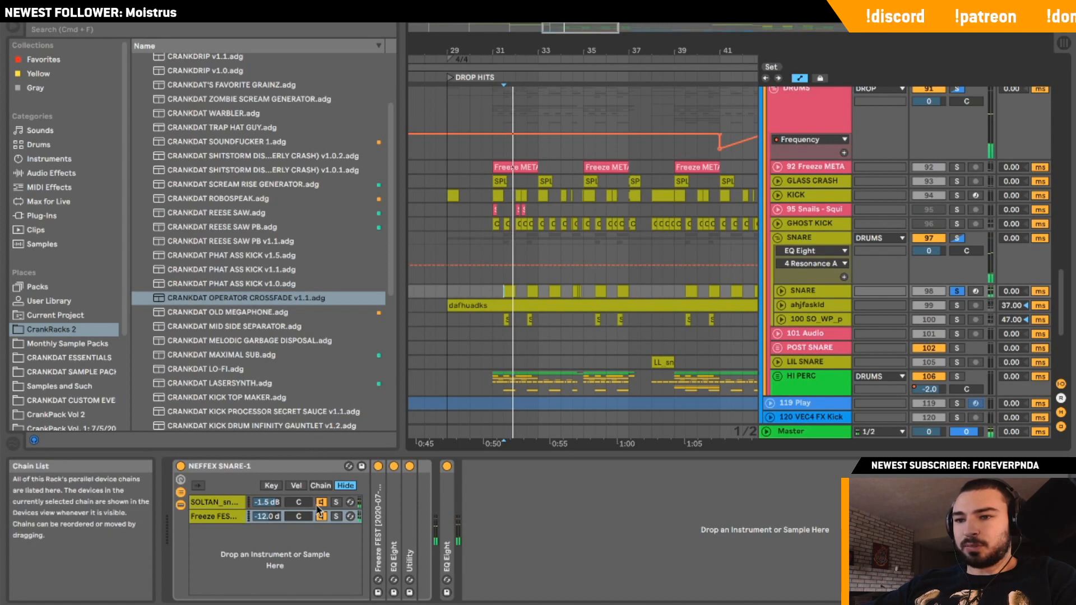
Solo the SOLTAN_snare chain in the NEFFEX SNARE-1 rack and play that layer alone.
{"action": "left_click", "coordinate": [226, 516]}
{"action": "left_click", "coordinate": [230, 502]}
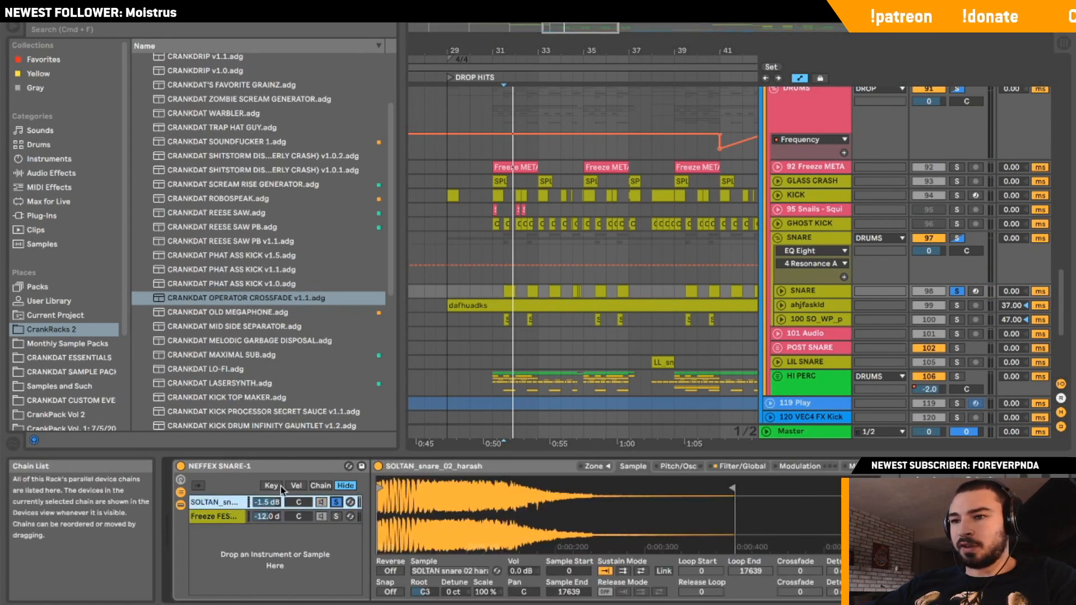
{"action": "key", "text": "space"}
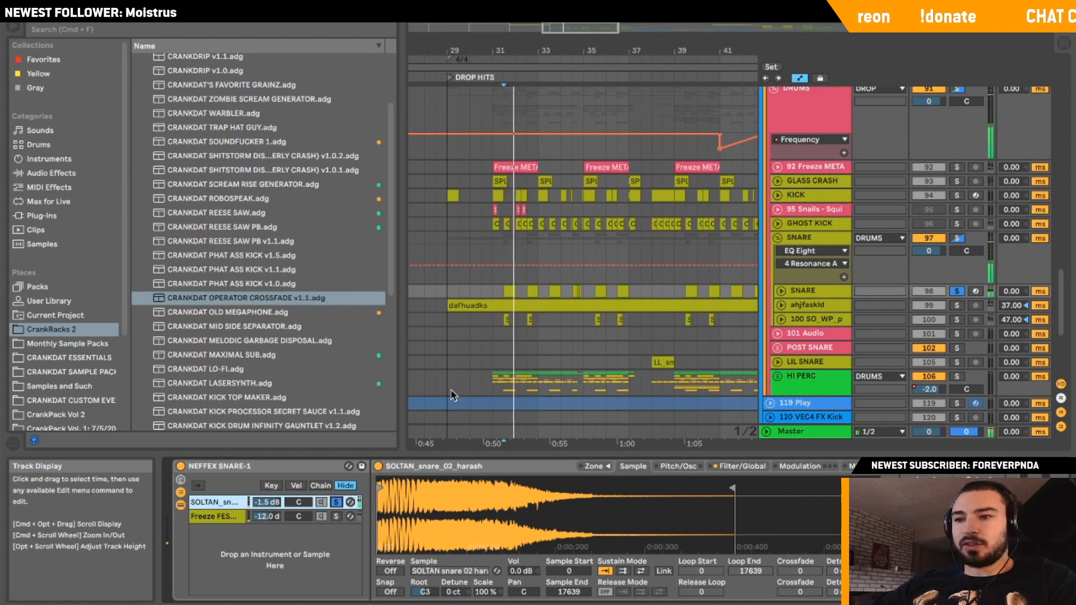
Solo the rack's Freeze FEST chain, play it from the first snare hit, and add the SOLTAN_snare chain to the solo.
{"action": "left_click", "coordinate": [336, 516]}
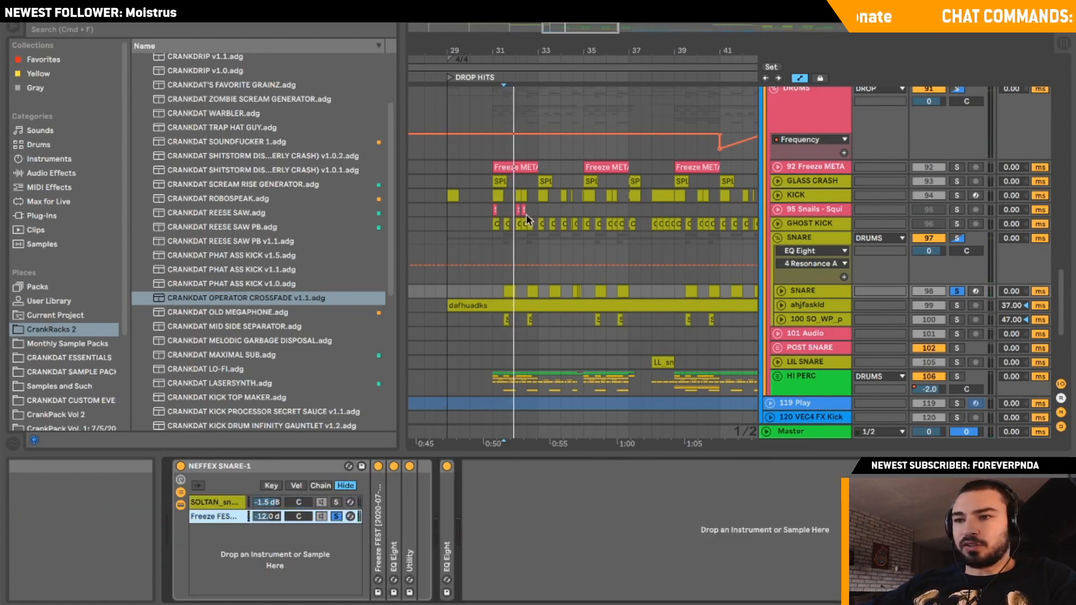
{"action": "key", "text": "space"}
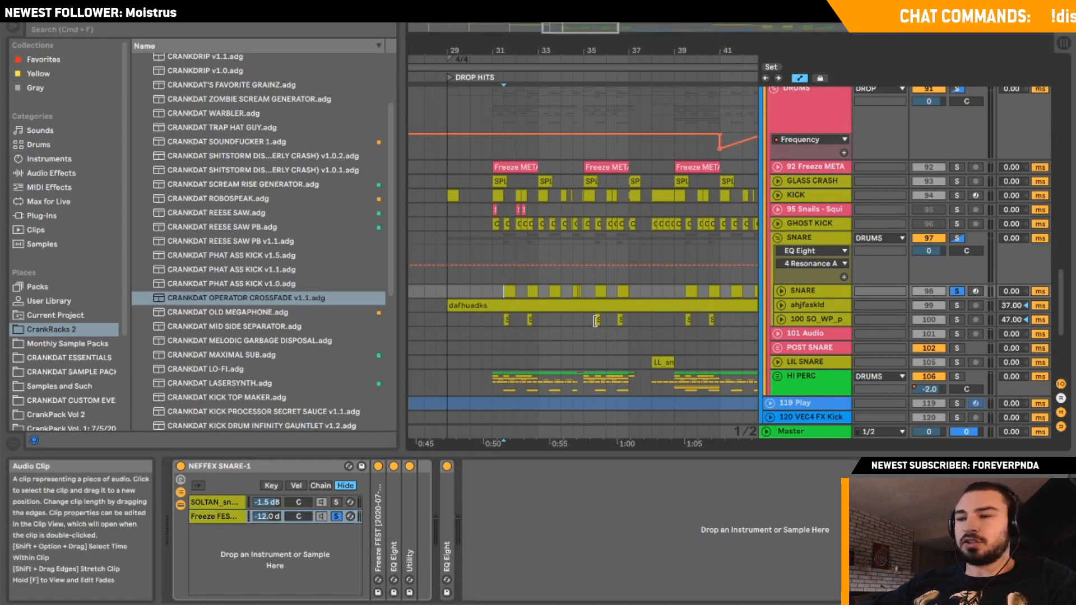
{"action": "key", "text": "space"}
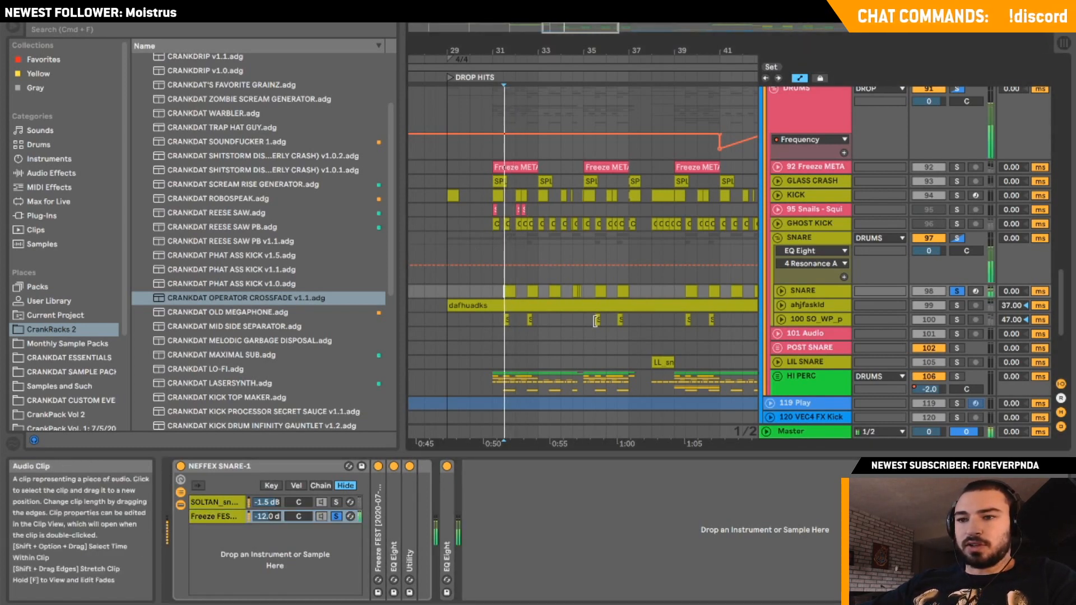
{"action": "left_click", "coordinate": [338, 507]}
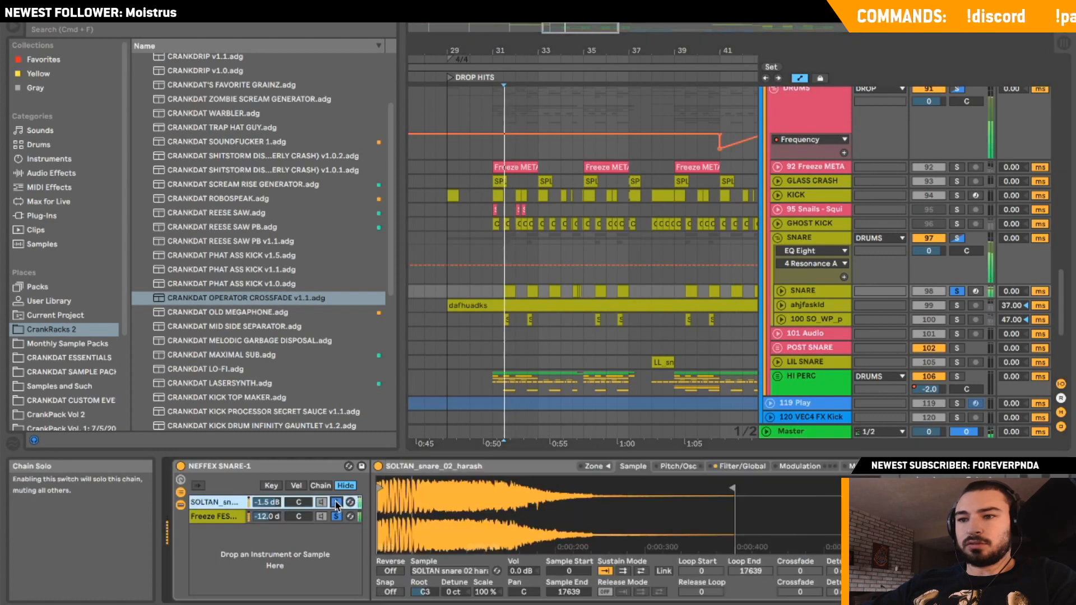
Clear the chain solos in the NEFFEX SNARE-1 rack, and play the unfolded ahjfaskld track alone from its first snare hit.
{"action": "left_click", "coordinate": [336, 516]}
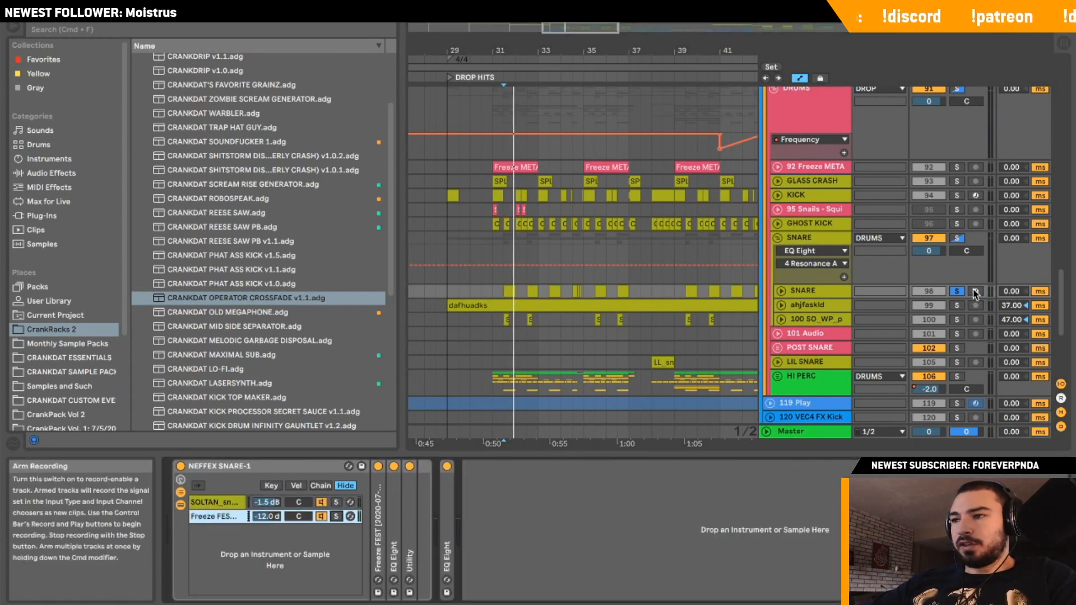
{"action": "left_click", "coordinate": [957, 305]}
{"action": "left_click", "coordinate": [777, 310]}
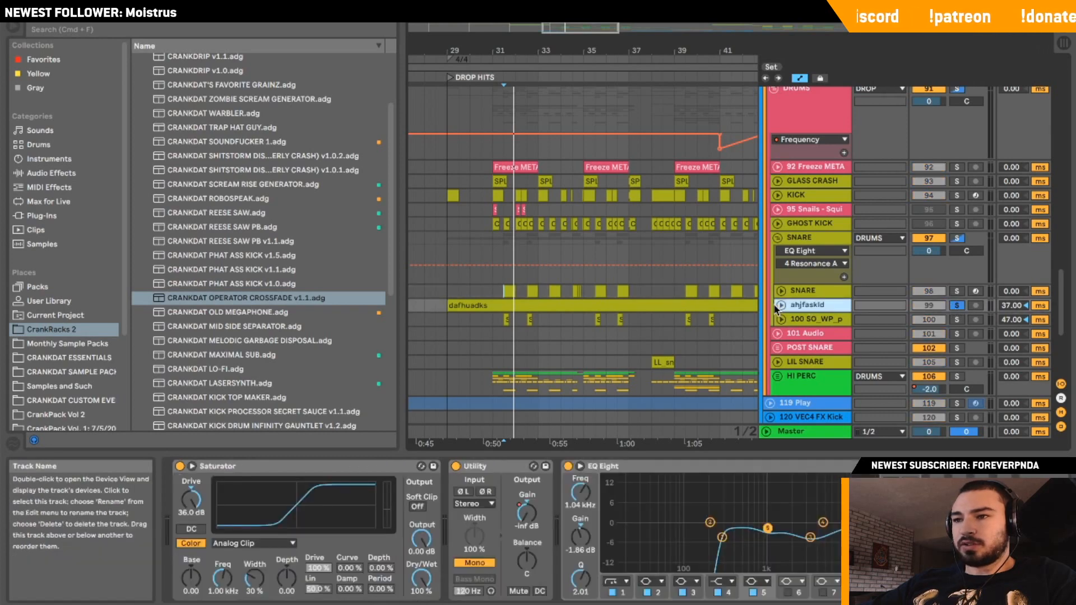
{"action": "left_click", "coordinate": [780, 306]}
{"action": "left_click", "coordinate": [502, 325]}
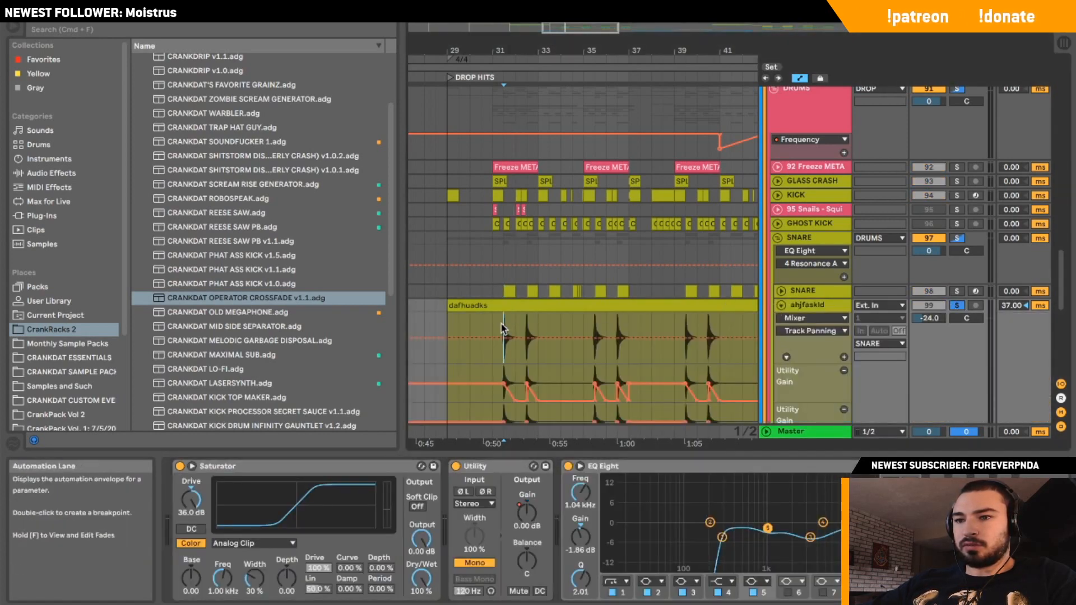
{"action": "key", "text": "space"}
Collapse the Saturator, Utility and EQ Eight devices on the ahjfaskld track.
{"action": "double_click", "coordinate": [328, 464]}
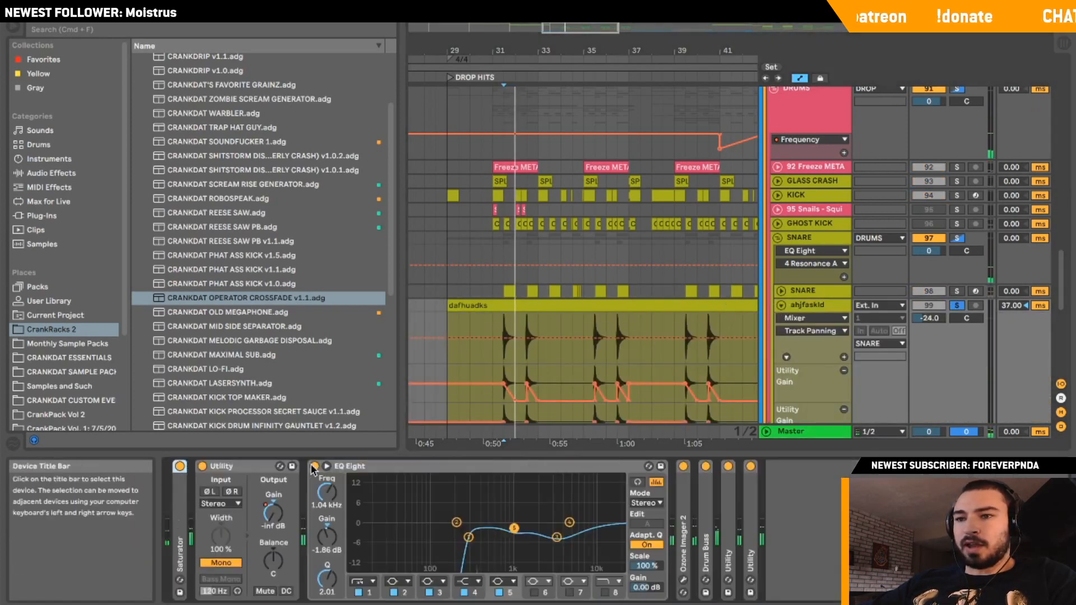
{"action": "double_click", "coordinate": [261, 465]}
{"action": "double_click", "coordinate": [271, 465]}
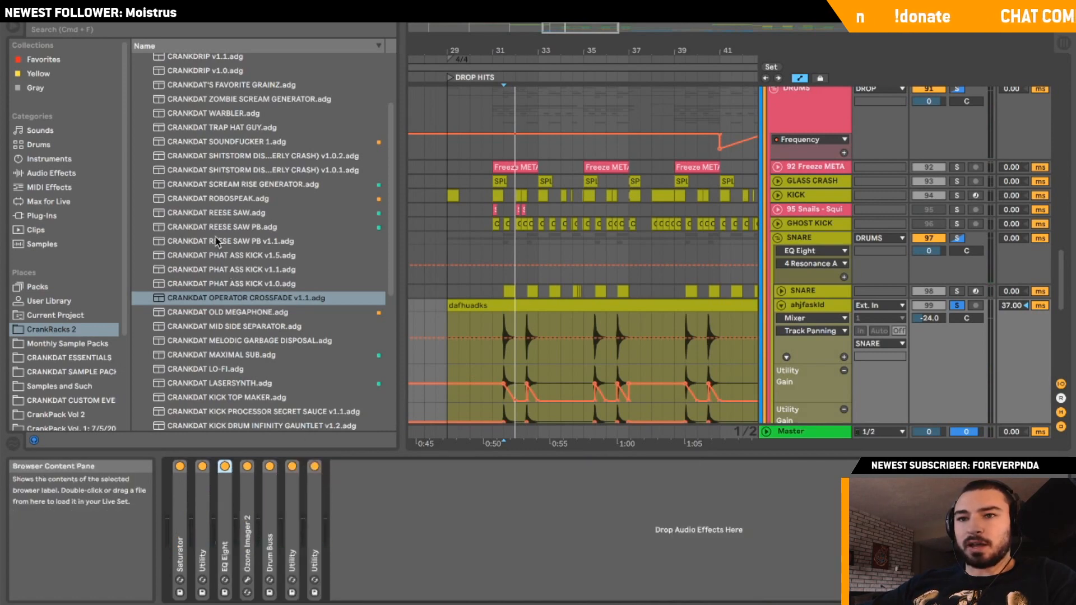
Browse the CrankRacks 2 folder, looking through the CRANKRACK WIPS presets and reopening the CRANKRACKS folder.
{"action": "left_click", "coordinate": [56, 344]}
{"action": "left_click", "coordinate": [56, 330]}
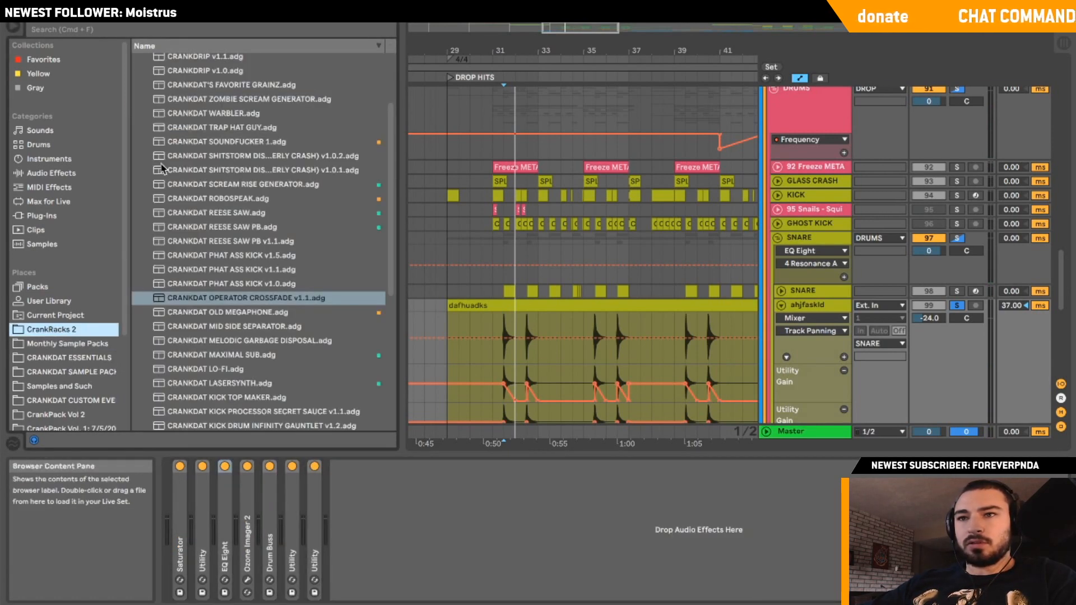
{"action": "scroll", "coordinate": [150, 168], "scroll_direction": "up", "scroll_amount": 3}
{"action": "left_click", "coordinate": [138, 87]}
{"action": "left_click", "coordinate": [138, 101]}
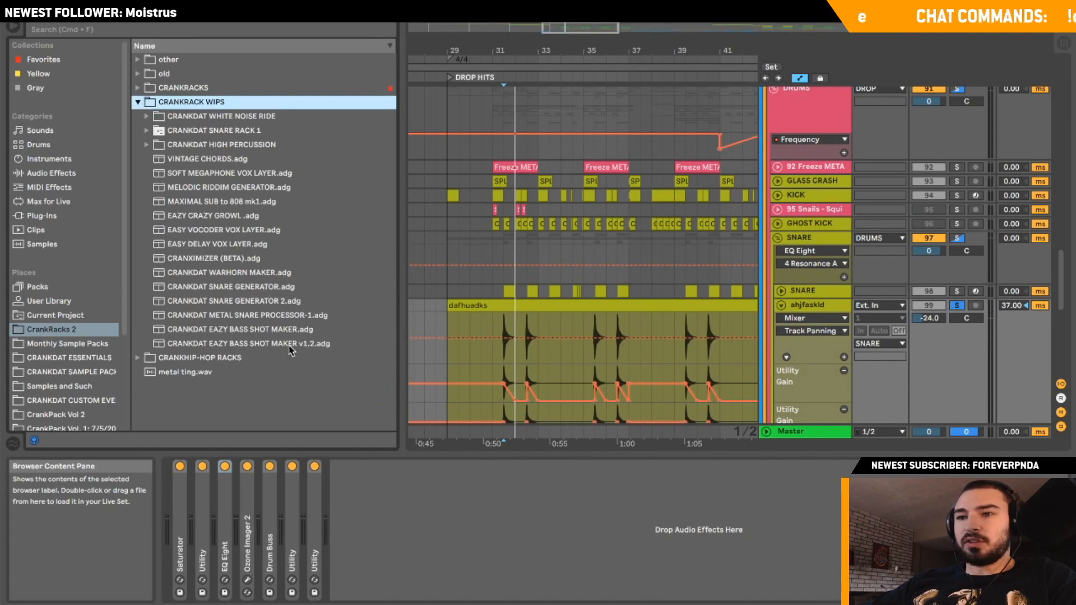
{"action": "left_click", "coordinate": [213, 315]}
{"action": "left_click", "coordinate": [138, 102]}
{"action": "left_click", "coordinate": [138, 88]}
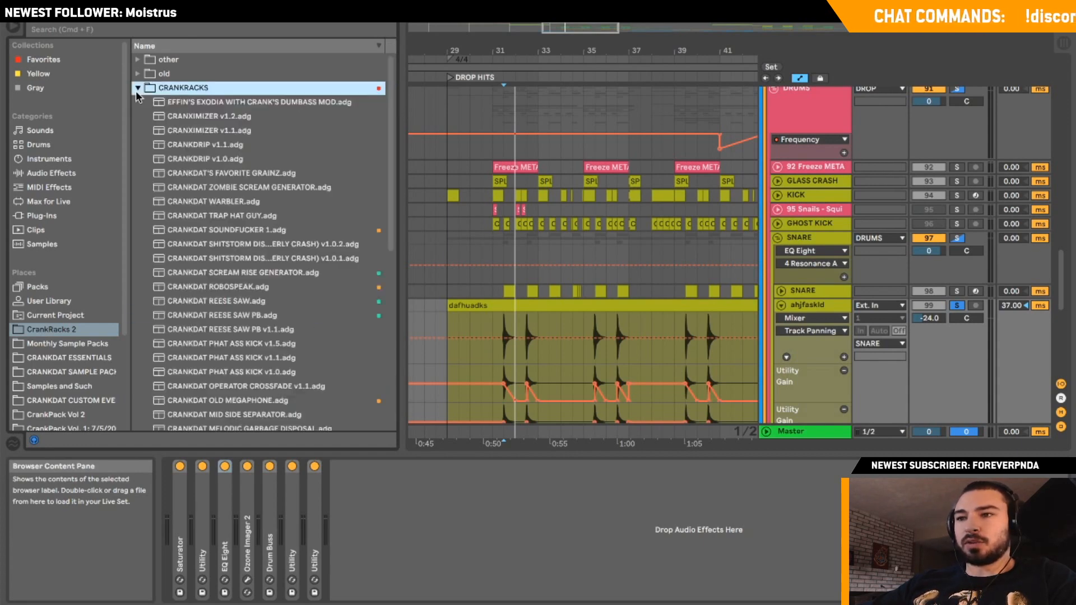
Fold the ahjfaskld track, and play the unfolded 100 SO_WP_p track alone from its first hit.
{"action": "scroll", "coordinate": [480, 343], "scroll_direction": "down", "scroll_amount": 2}
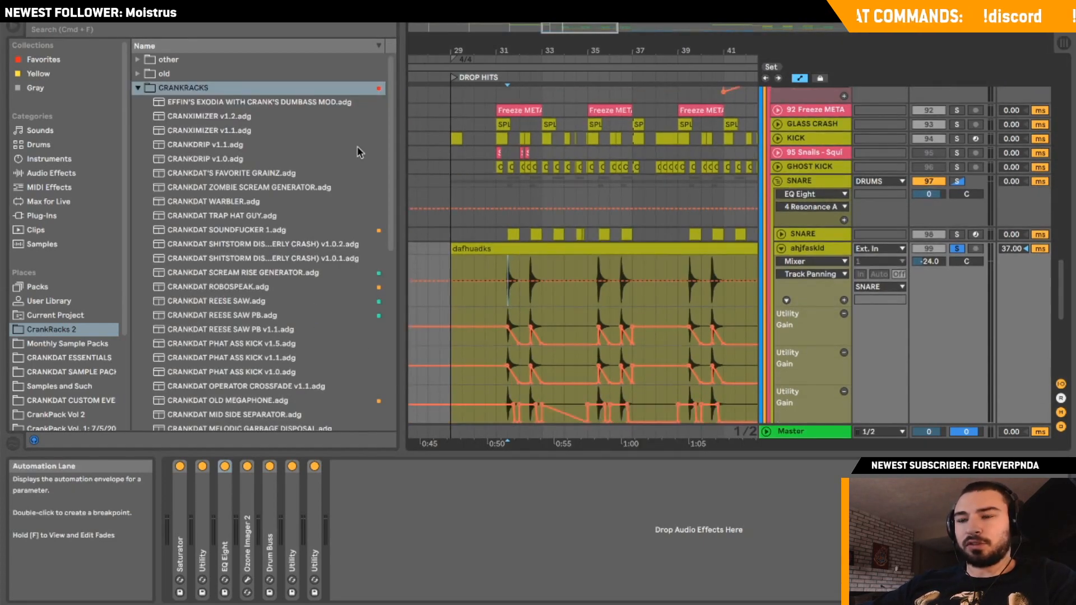
{"action": "left_click", "coordinate": [781, 248]}
{"action": "key", "text": "space"}
{"action": "left_click", "coordinate": [956, 262]}
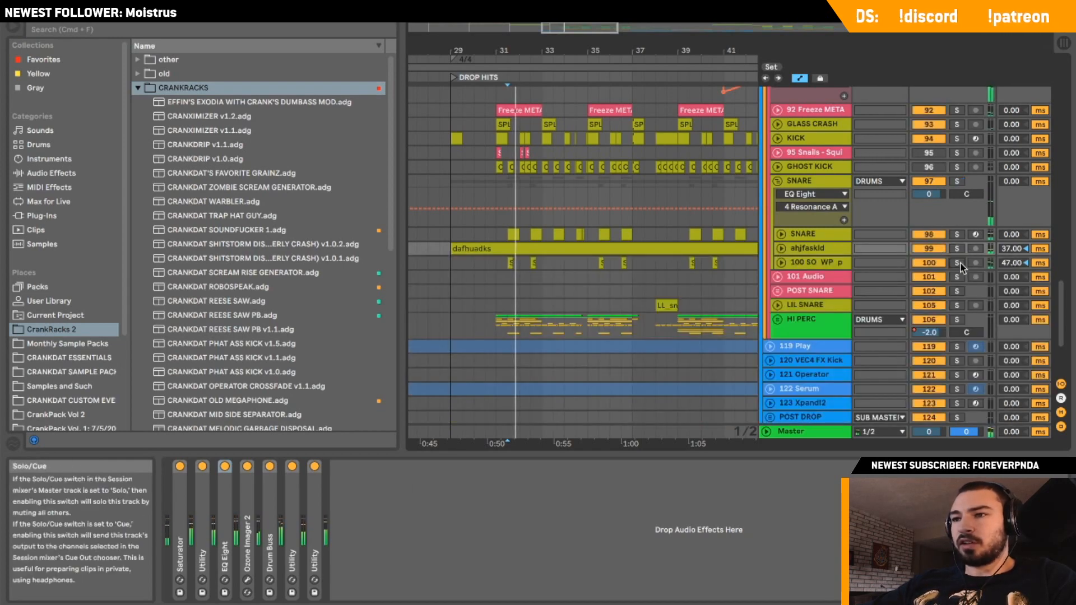
{"action": "left_click", "coordinate": [781, 262]}
{"action": "left_click", "coordinate": [499, 298]}
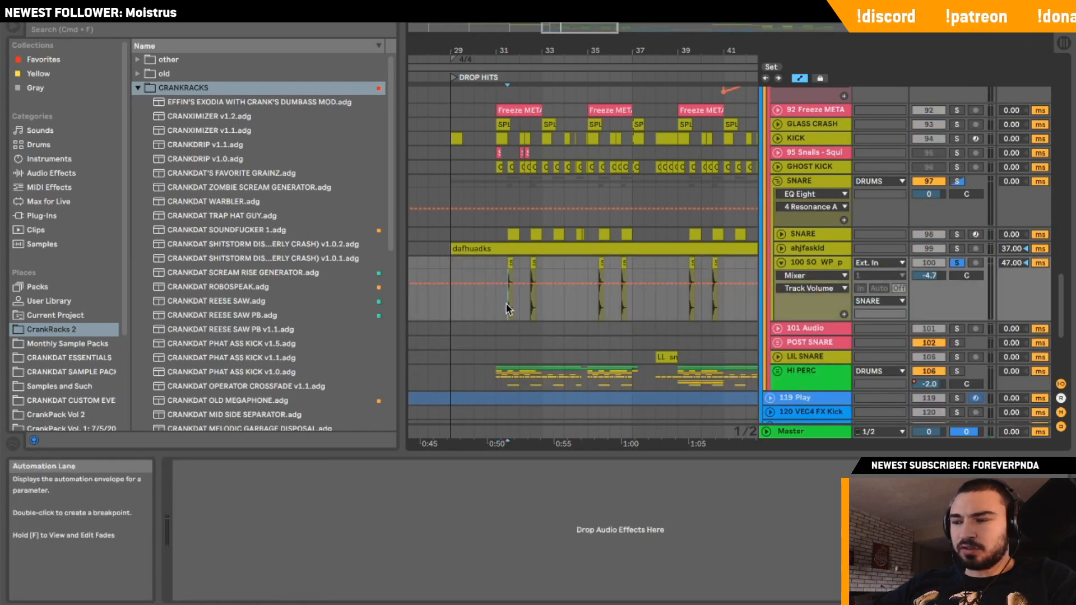
{"action": "key", "text": "space"}
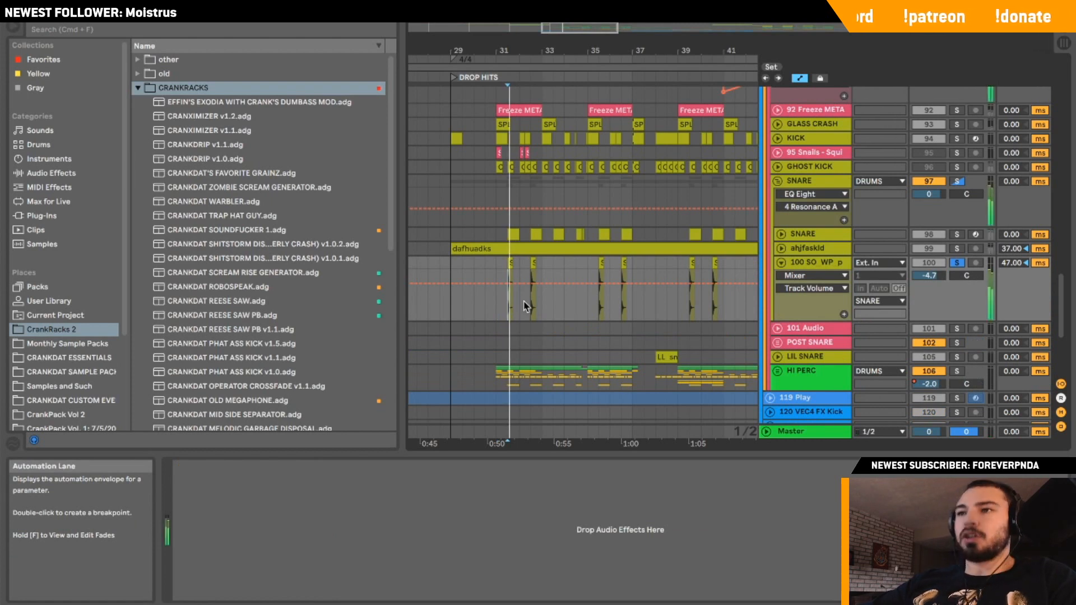
Add the ahjfaskld and SNARE tracks to the 100 SO_WP_p solo and play the three snare layers together.
{"action": "left_click_drag", "start_coordinate": [566, 27], "coordinate": [567, 142]}
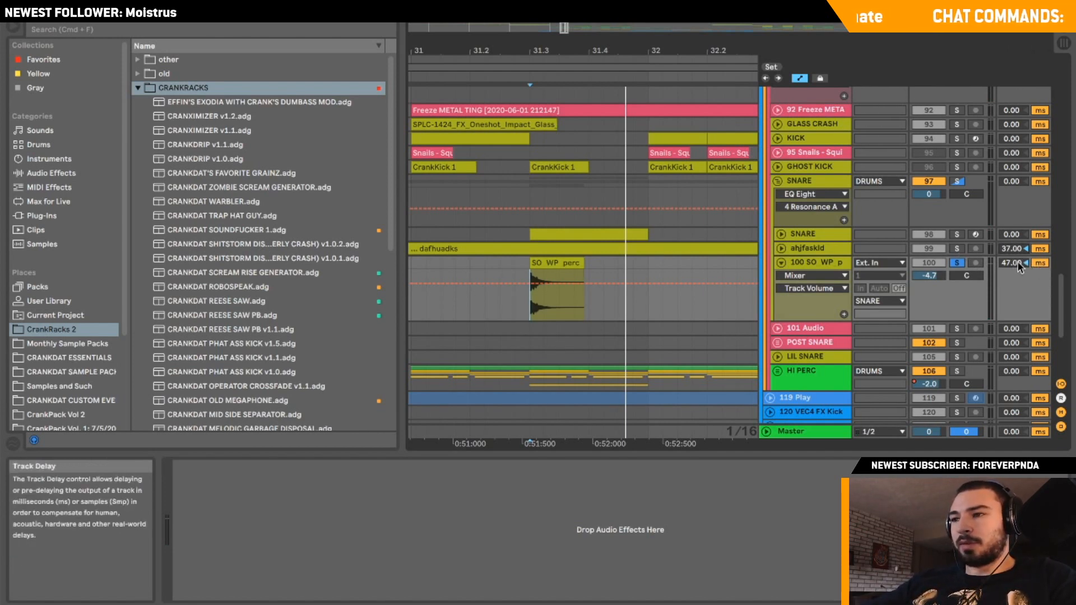
{"action": "left_click", "coordinate": [956, 248]}
{"action": "left_click", "coordinate": [781, 262]}
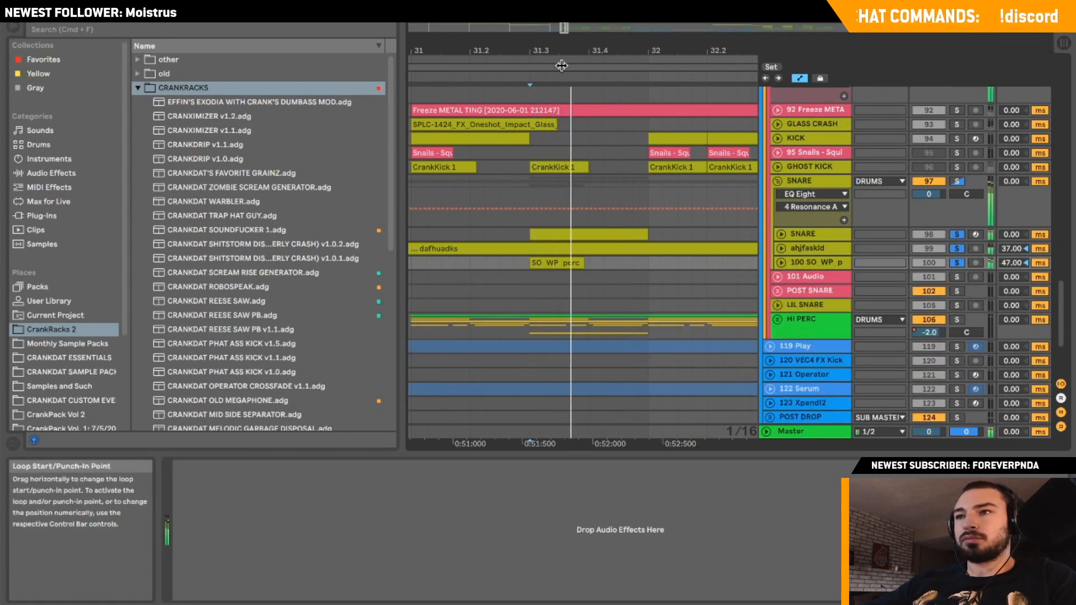
{"action": "key", "text": "space"}
{"action": "key", "text": "space"}
{"action": "left_click_drag", "start_coordinate": [567, 28], "coordinate": [565, 25]}
Clear the solos on the snare layer tracks and fold the SNARE group.
{"action": "left_click", "coordinate": [956, 236]}
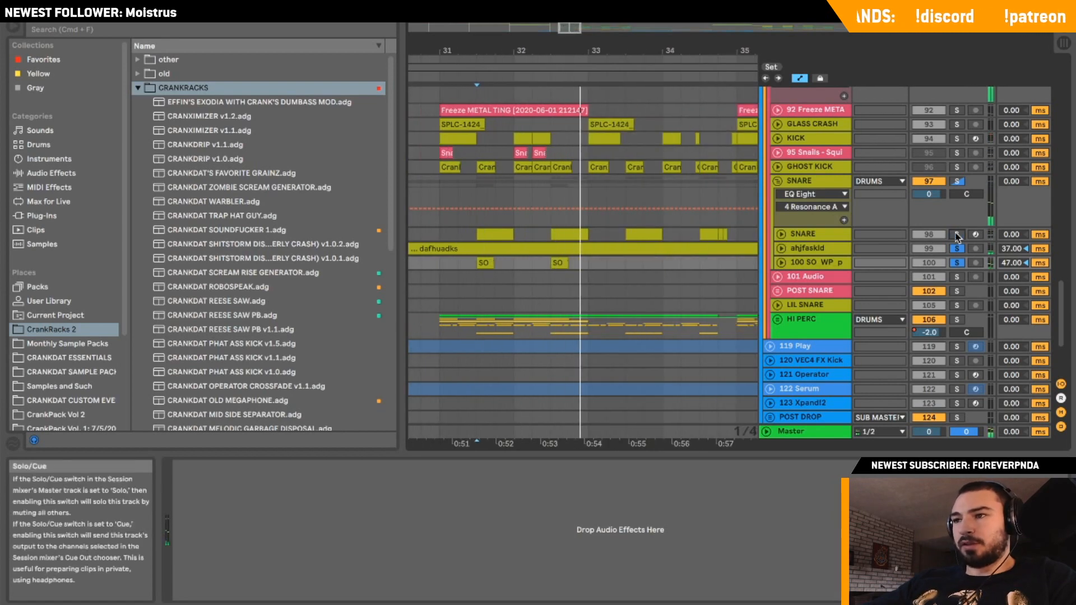
{"action": "left_click", "coordinate": [957, 262]}
{"action": "left_click", "coordinate": [777, 181]}
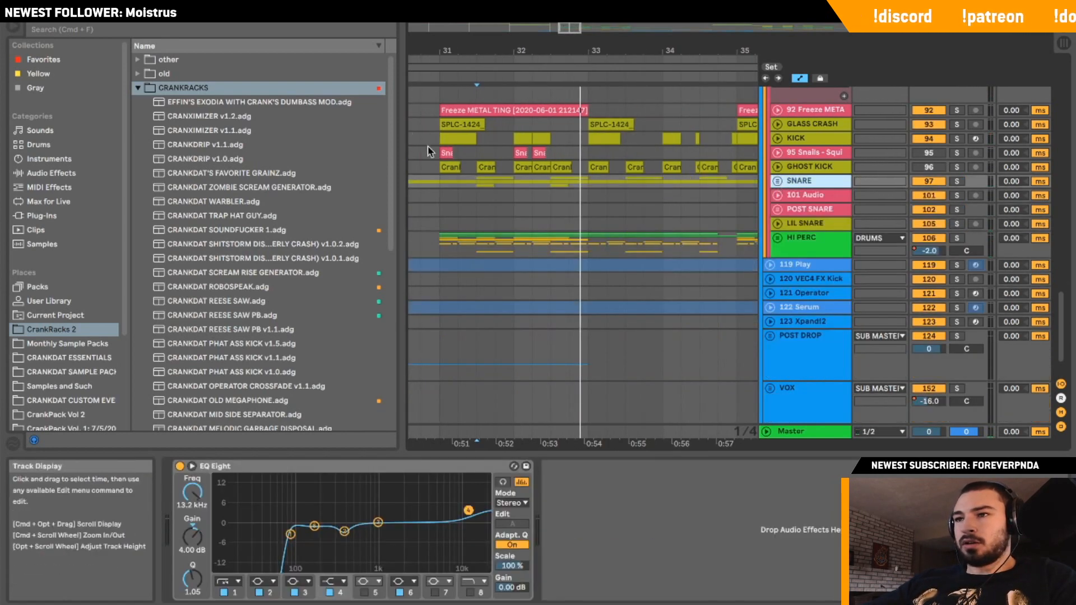
Unfold the HI PERC group, its 108 CRANKDAT white noise track and the nested HATS group.
{"action": "scroll", "coordinate": [454, 158], "scroll_direction": "down", "scroll_amount": 2}
{"action": "left_click", "coordinate": [777, 211]}
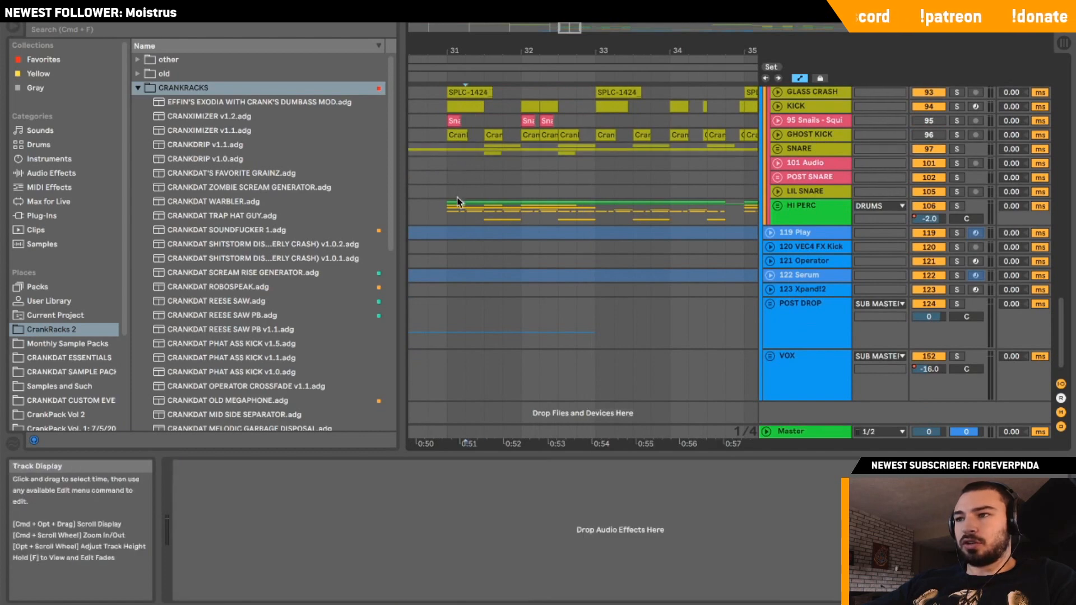
{"action": "left_click", "coordinate": [777, 207]}
{"action": "scroll", "coordinate": [777, 208], "scroll_direction": "down", "scroll_amount": 5}
{"action": "scroll", "coordinate": [777, 208], "scroll_direction": "up", "scroll_amount": 1}
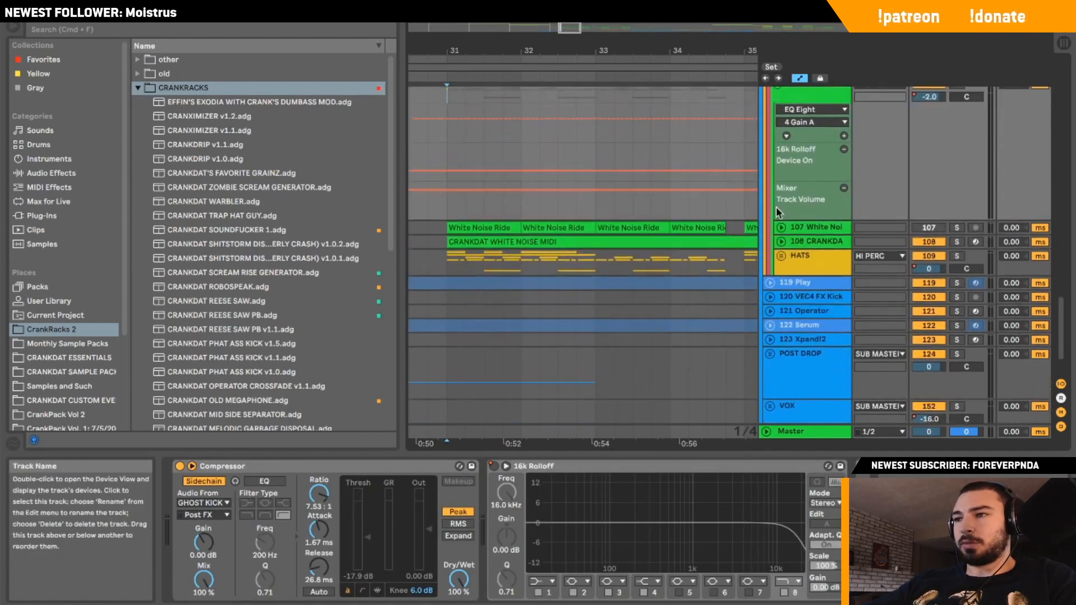
{"action": "left_click", "coordinate": [780, 250]}
{"action": "scroll", "coordinate": [785, 280], "scroll_direction": "down", "scroll_amount": 3}
{"action": "left_click", "coordinate": [780, 253]}
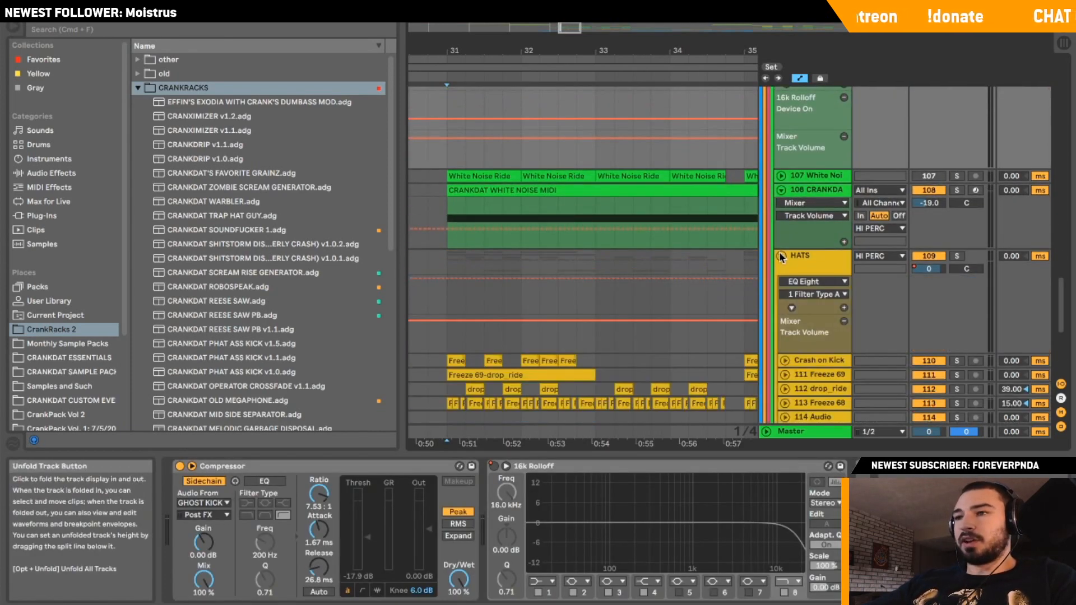
Solo the HATS group for a brief listen from bar 31, and clear the solo.
{"action": "scroll", "coordinate": [779, 253], "scroll_direction": "down", "scroll_amount": 4}
{"action": "left_click_drag", "start_coordinate": [574, 28], "coordinate": [575, 9]}
{"action": "left_click", "coordinate": [487, 243]}
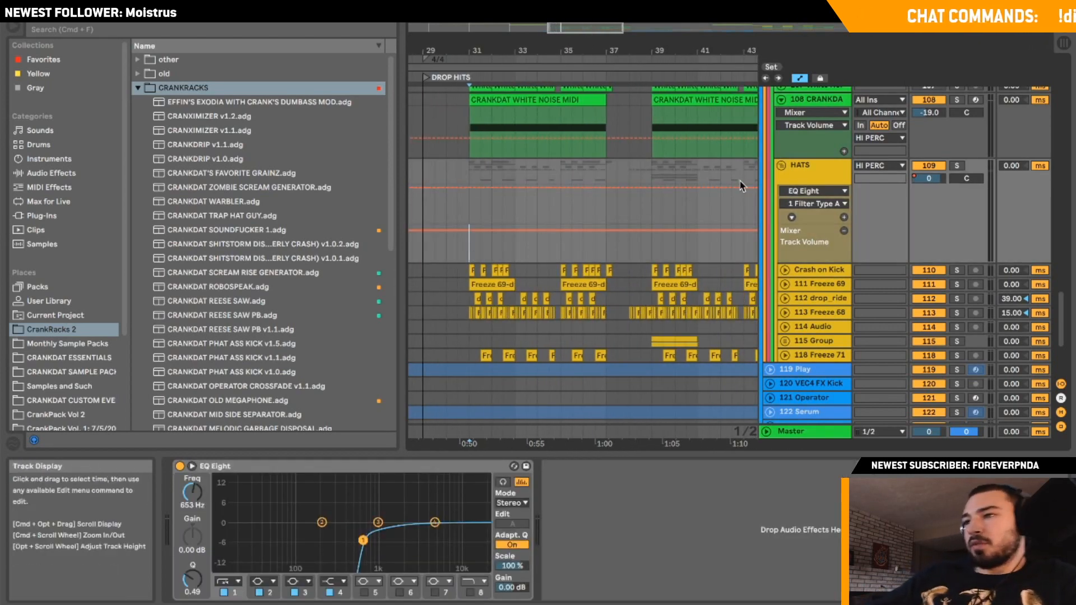
{"action": "left_click", "coordinate": [955, 165]}
{"action": "key", "text": "space"}
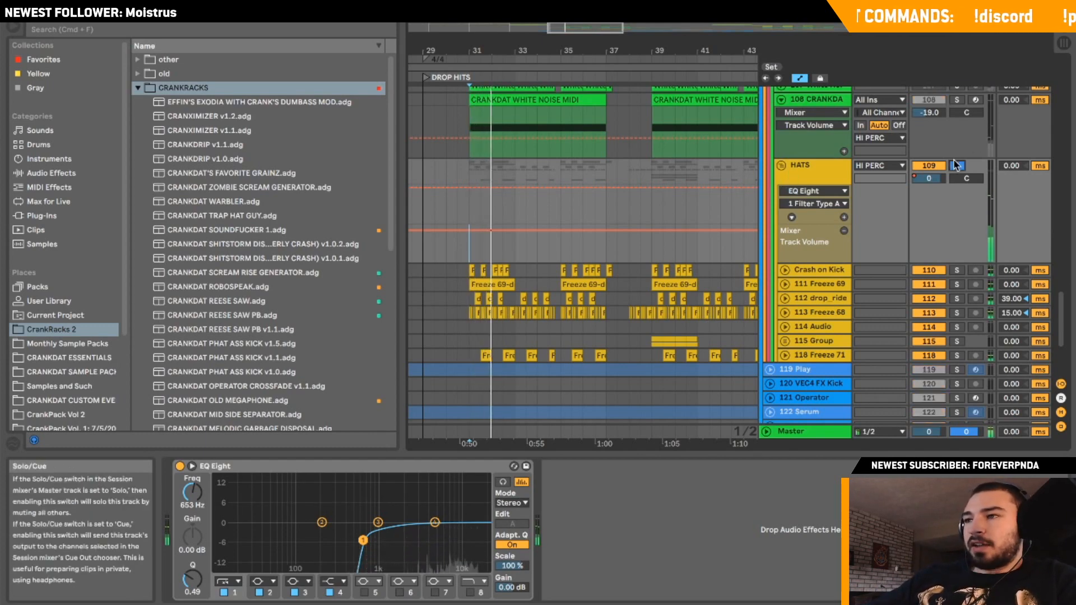
{"action": "left_click", "coordinate": [955, 166]}
Solo the 108 CRANKDAT white noise track, play it from bar 31, clear its solo and fold it.
{"action": "scroll", "coordinate": [956, 166], "scroll_direction": "up", "scroll_amount": 2}
{"action": "left_click", "coordinate": [796, 147]}
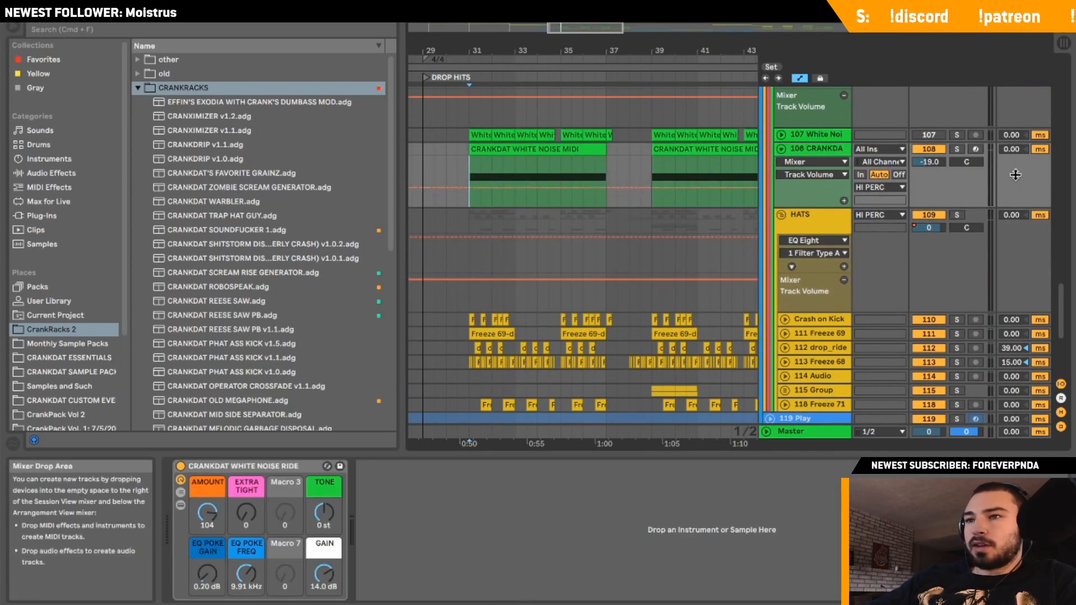
{"action": "left_click", "coordinate": [956, 149]}
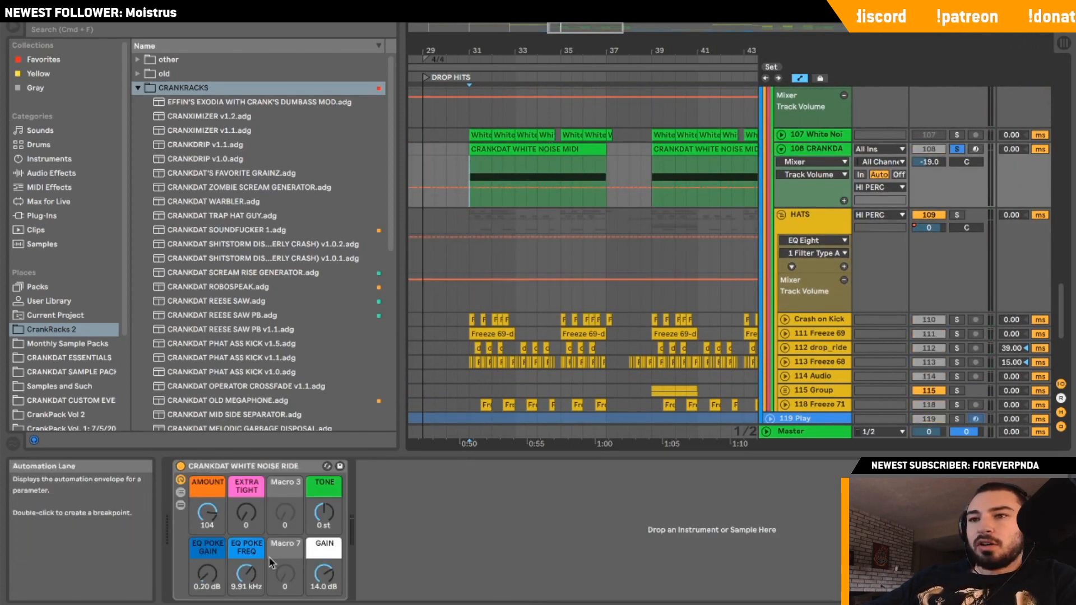
{"action": "scroll", "coordinate": [264, 336], "scroll_direction": "down", "scroll_amount": 10}
{"action": "scroll", "coordinate": [263, 336], "scroll_direction": "up", "scroll_amount": 10}
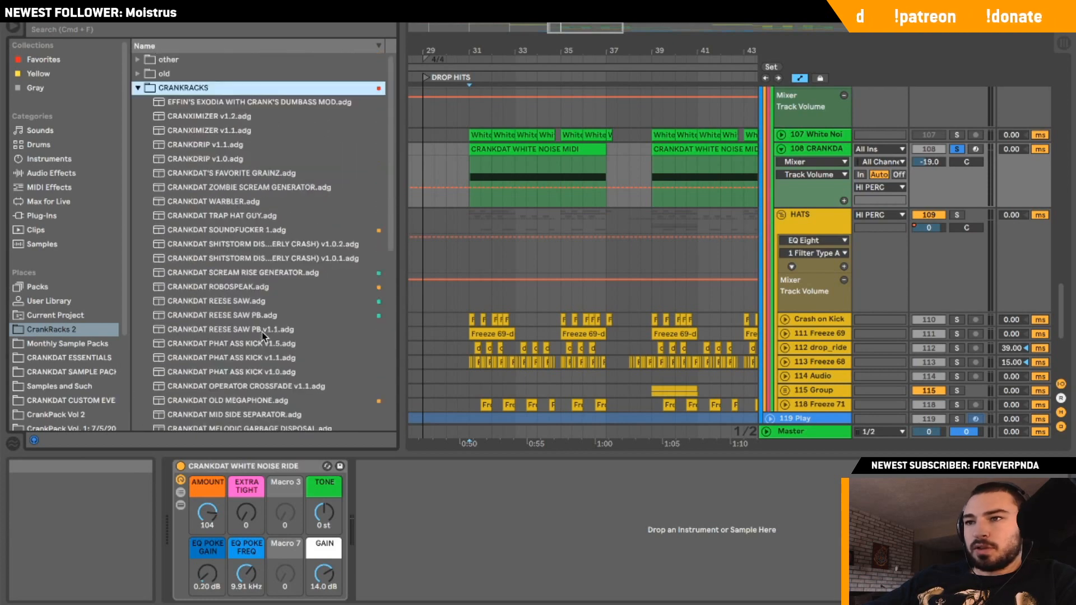
{"action": "left_click", "coordinate": [471, 162]}
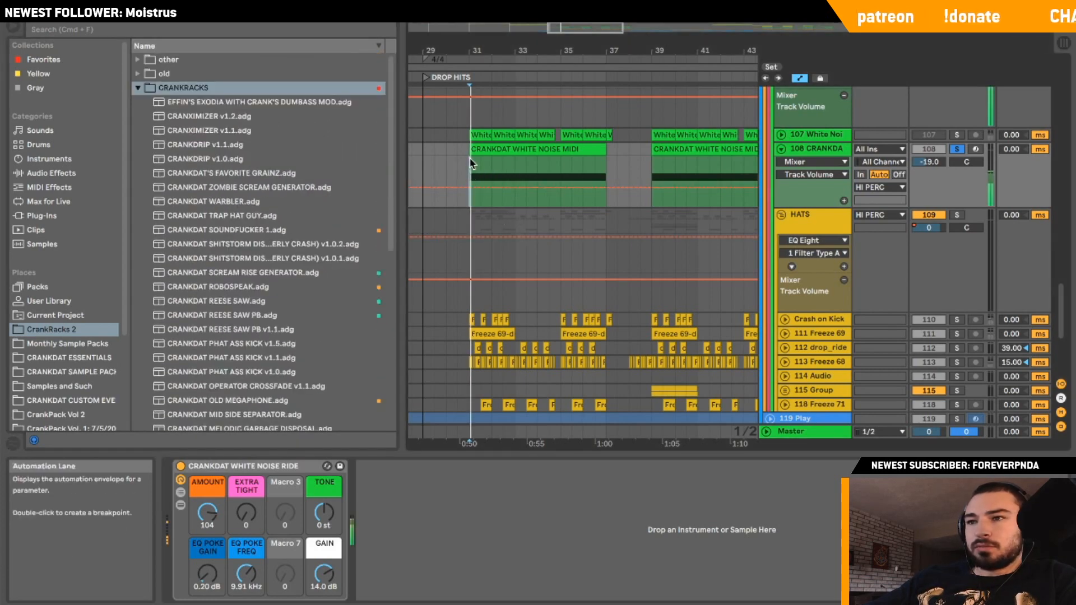
{"action": "key", "text": "space"}
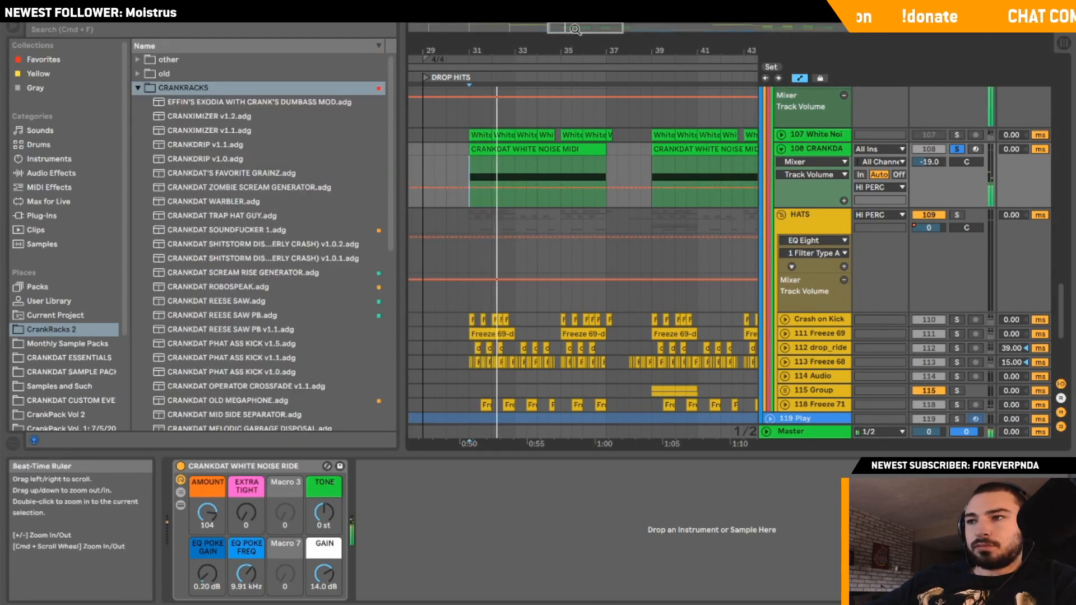
{"action": "left_click_drag", "start_coordinate": [575, 29], "coordinate": [574, 21]}
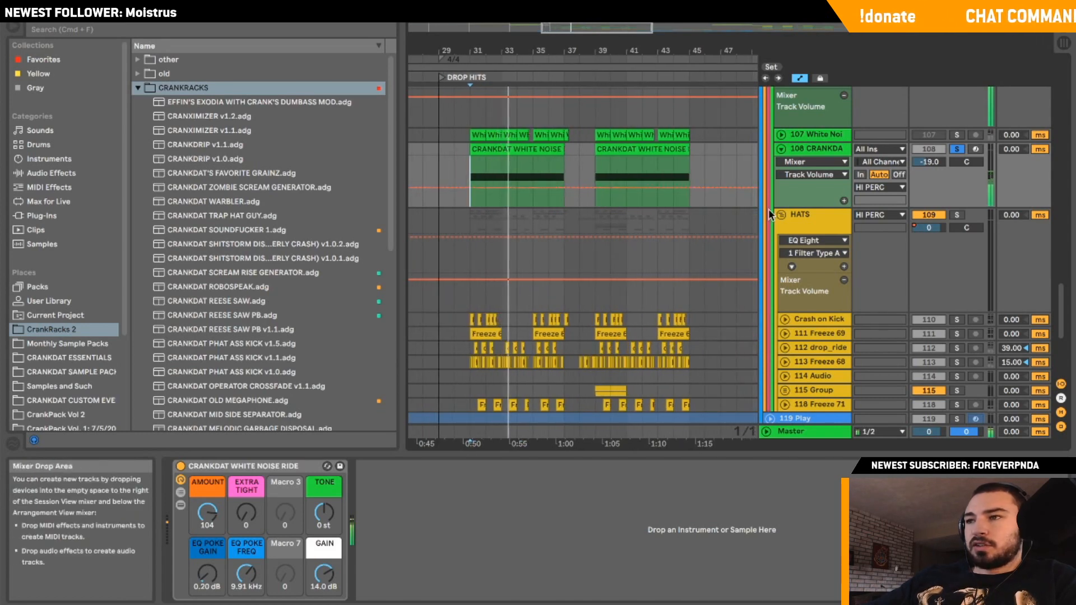
{"action": "left_click", "coordinate": [781, 148]}
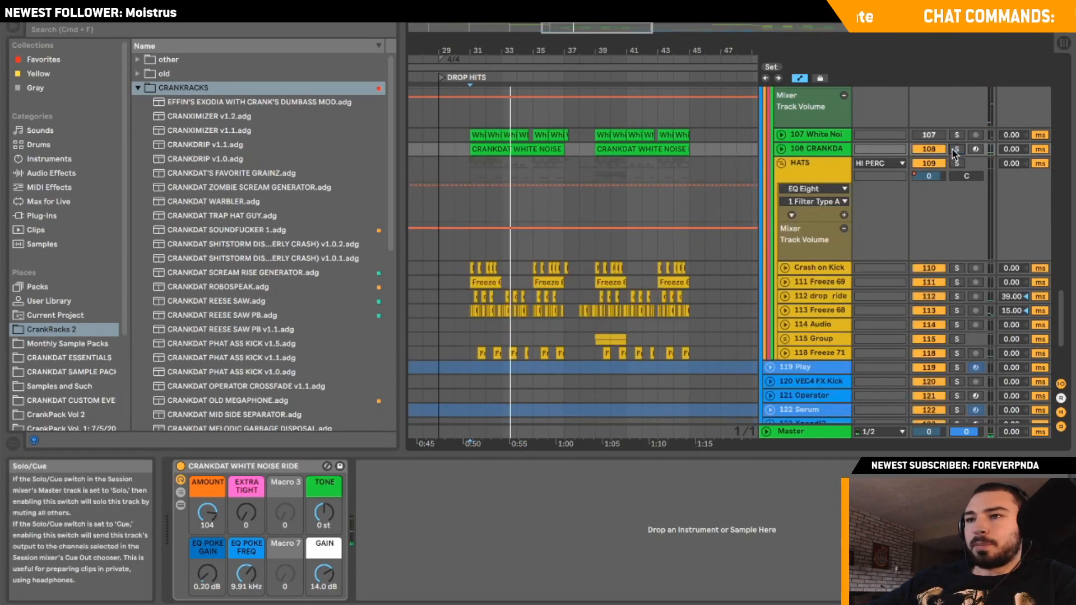
Play the HATS group alone from bar 31 through bar 36, stop playback and clear the group's solo.
{"action": "scroll", "coordinate": [561, 236], "scroll_direction": "down", "scroll_amount": 1}
{"action": "left_click", "coordinate": [469, 227]}
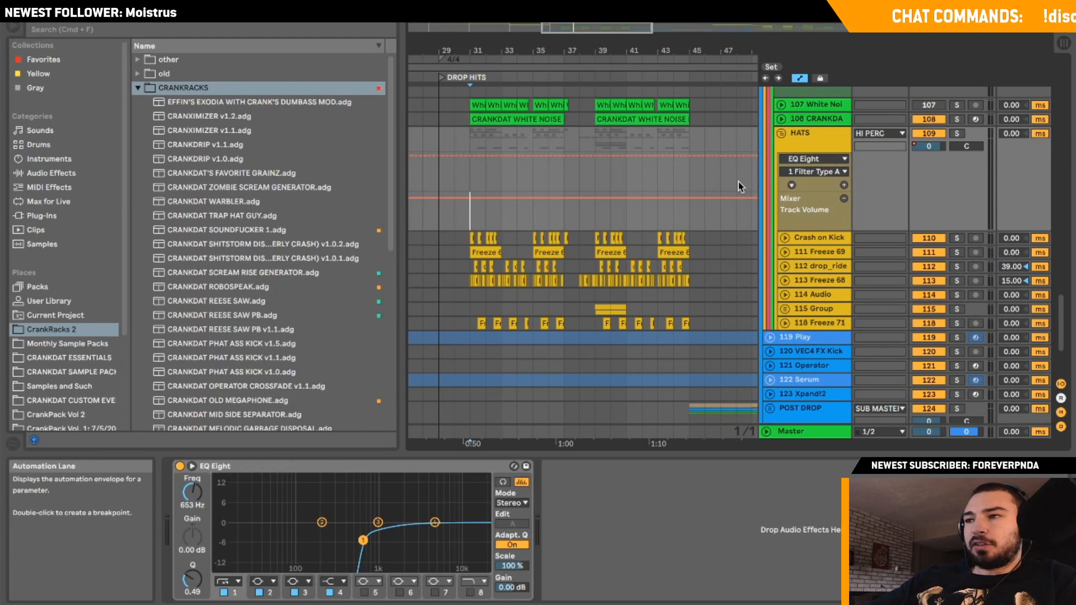
{"action": "right_click", "coordinate": [960, 130]}
{"action": "left_click", "coordinate": [721, 217]}
{"action": "left_click", "coordinate": [953, 136]}
{"action": "key", "text": "space"}
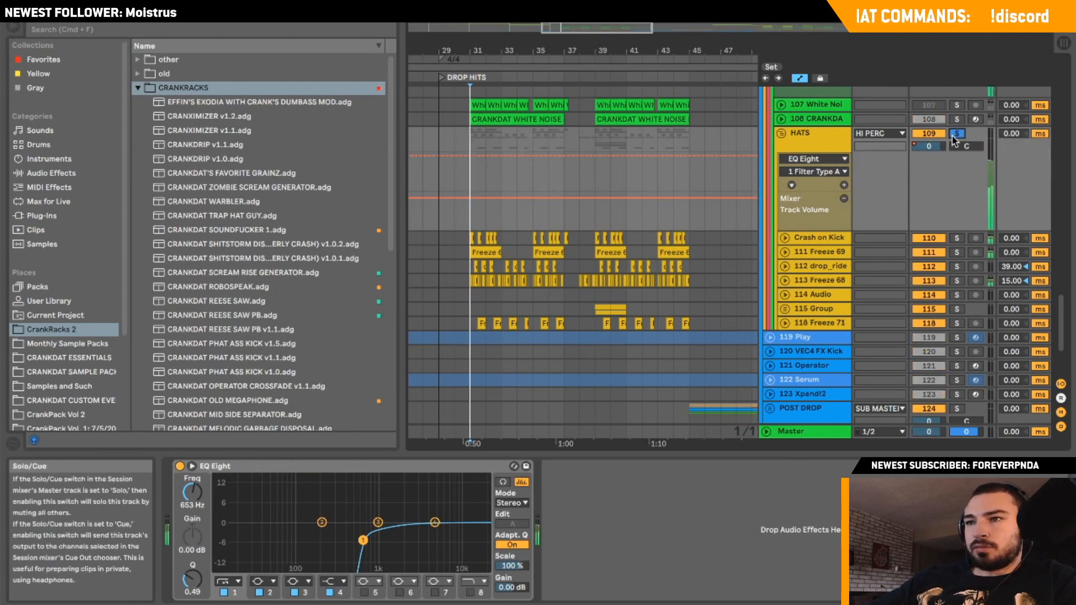
{"action": "left_click_drag", "start_coordinate": [510, 52], "coordinate": [509, 73]}
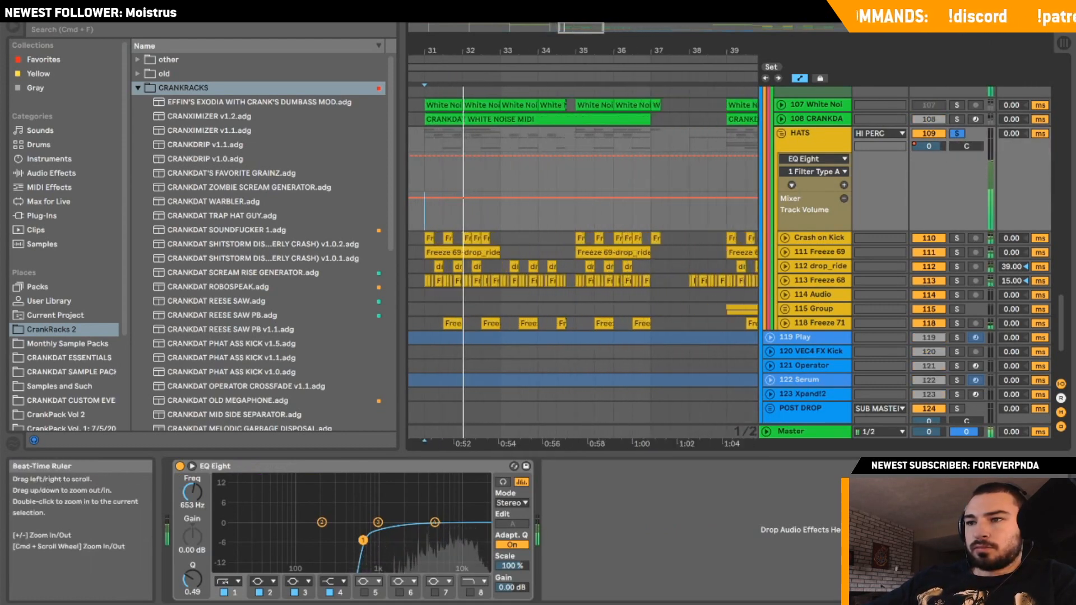
{"action": "mouse_move", "coordinate": [571, 29]}
{"action": "left_mouse_down"}
{"action": "mouse_move", "coordinate": [558, 31]}
{"action": "mouse_move", "coordinate": [577, 31]}
{"action": "left_mouse_up"}
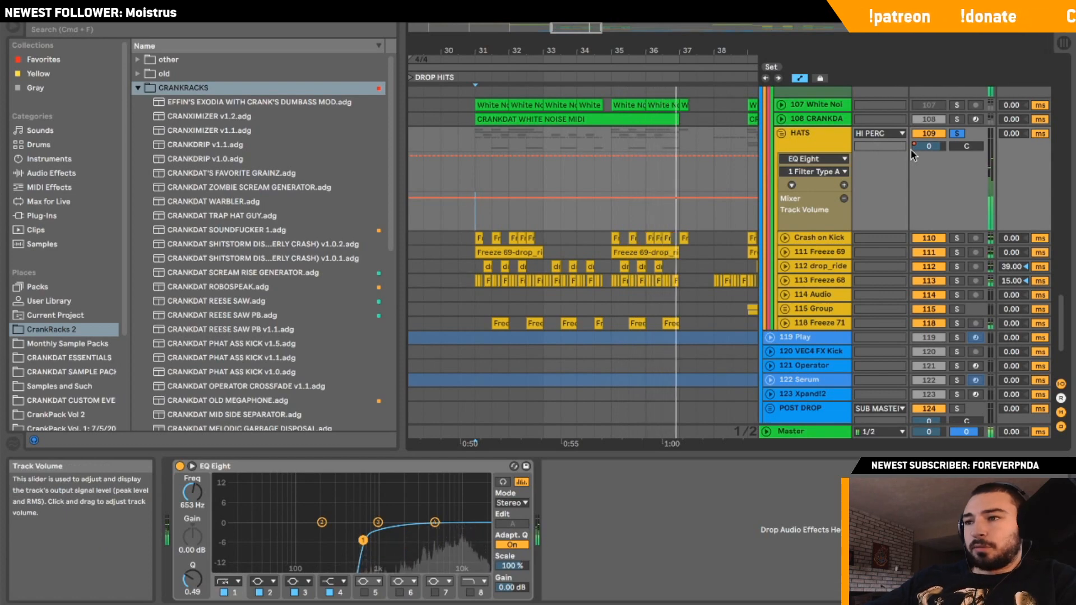
{"action": "key", "text": "space"}
{"action": "left_click", "coordinate": [956, 133]}
Unfold the Crash on Kick track in the HATS group, play it alone from bar 31, and clear its solo.
{"action": "left_click", "coordinate": [784, 238]}
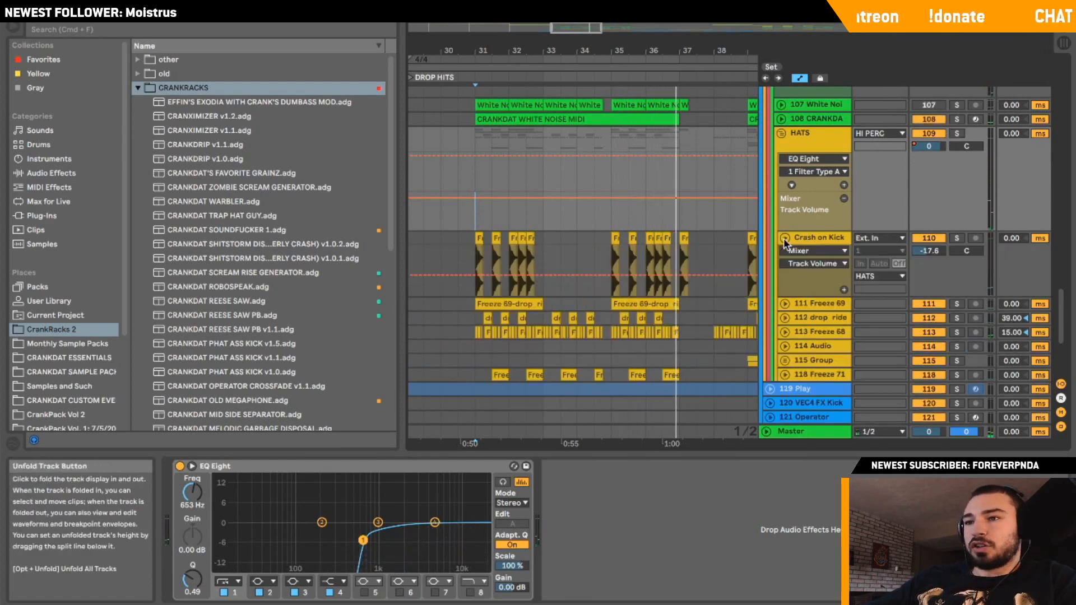
{"action": "left_click", "coordinate": [472, 259]}
{"action": "left_click", "coordinate": [957, 238]}
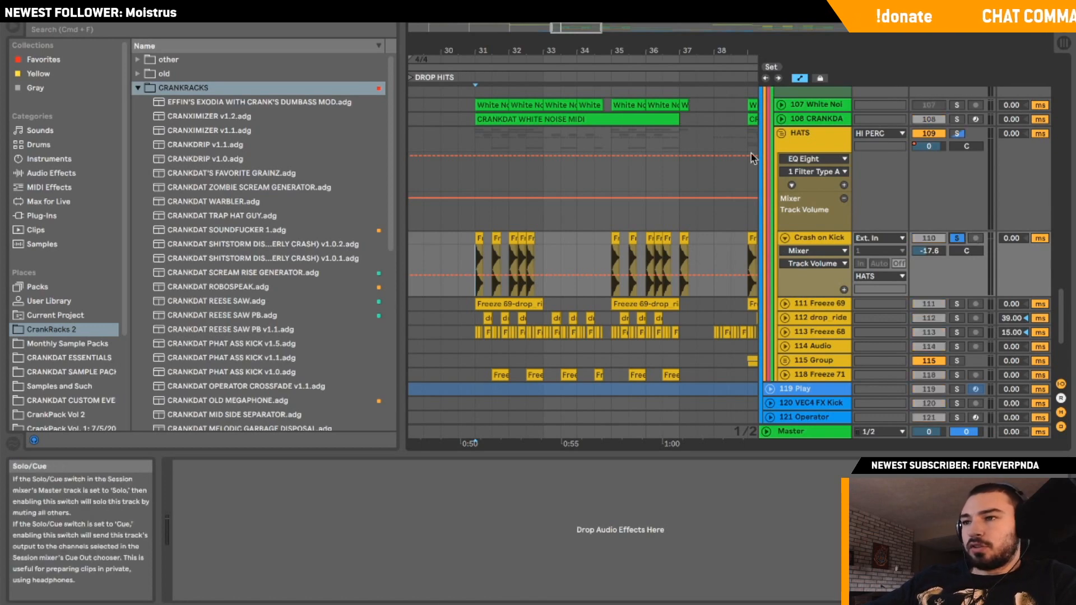
{"action": "mouse_move", "coordinate": [560, 29]}
{"action": "left_mouse_down"}
{"action": "mouse_move", "coordinate": [562, 67]}
{"action": "mouse_move", "coordinate": [562, 45]}
{"action": "left_mouse_up"}
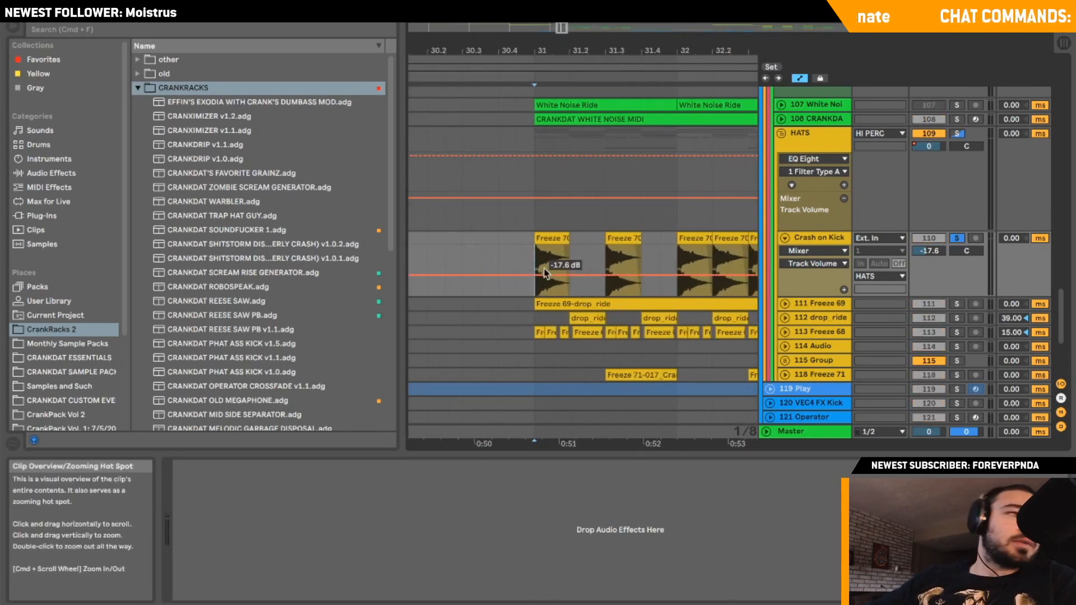
{"action": "scroll", "coordinate": [567, 267], "scroll_direction": "right", "scroll_amount": 3}
{"action": "scroll", "coordinate": [567, 268], "scroll_direction": "down", "scroll_amount": 1}
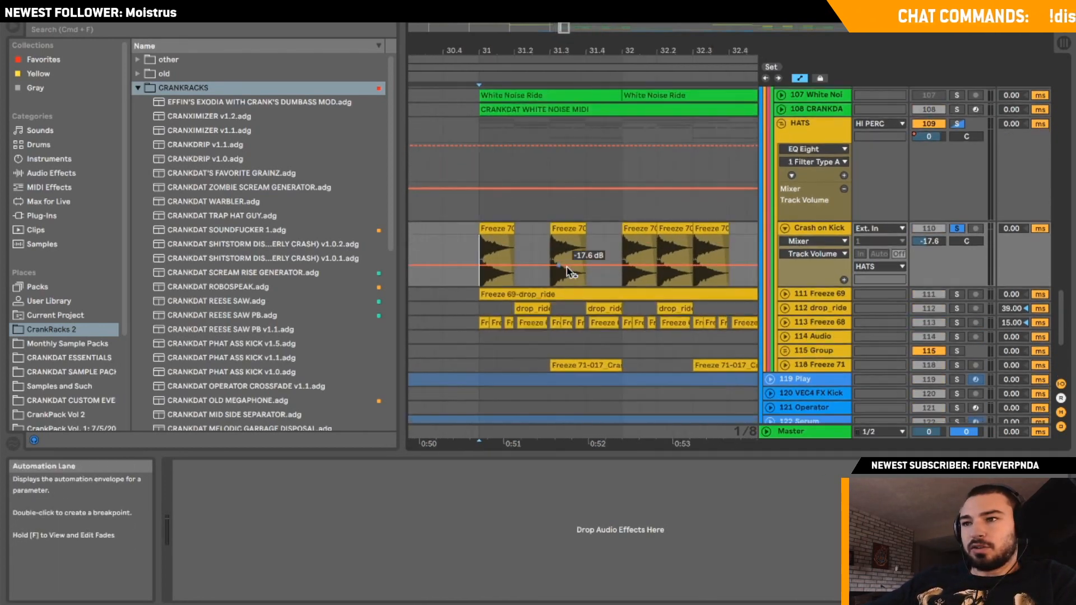
{"action": "left_click_drag", "start_coordinate": [567, 42], "coordinate": [568, 32]}
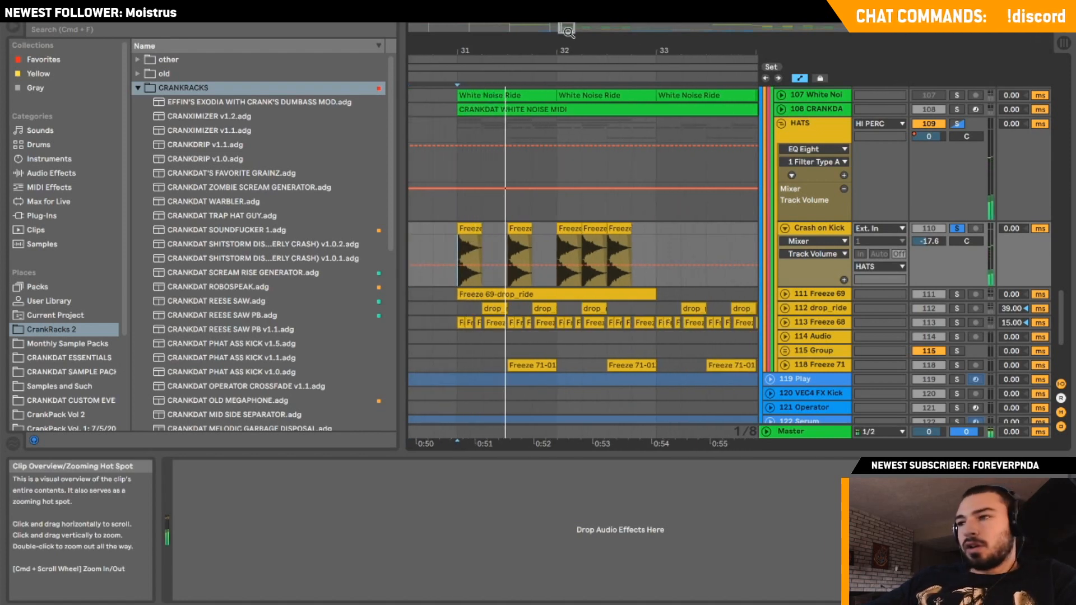
{"action": "left_click", "coordinate": [959, 229]}
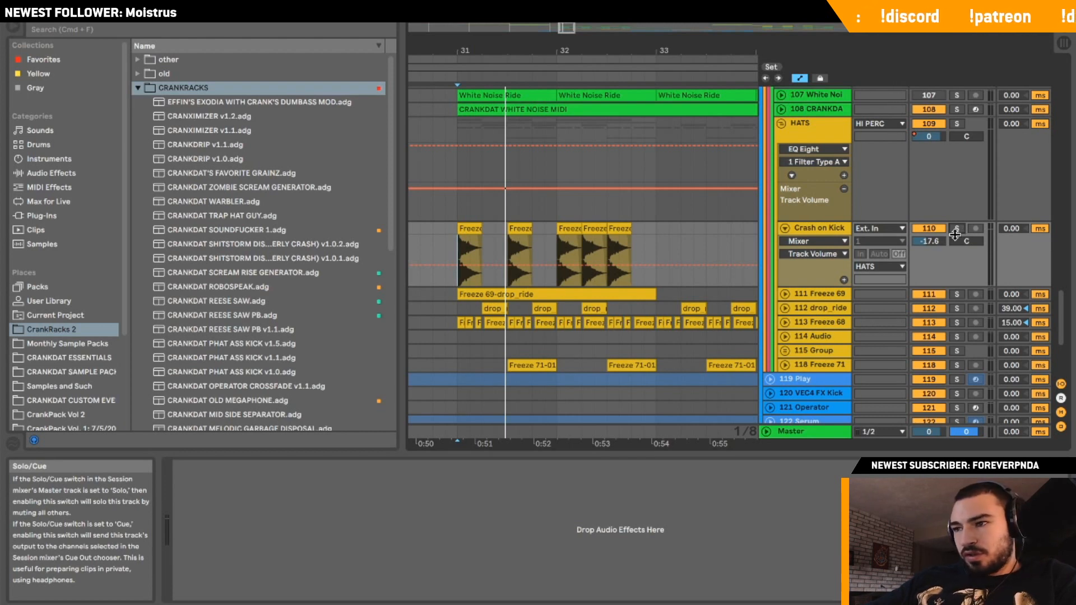
Play the unfolded 111 Freeze 69 ride track alone from bar 31, and fold it and the Crash on Kick track.
{"action": "left_click", "coordinate": [956, 294]}
{"action": "left_click", "coordinate": [784, 294]}
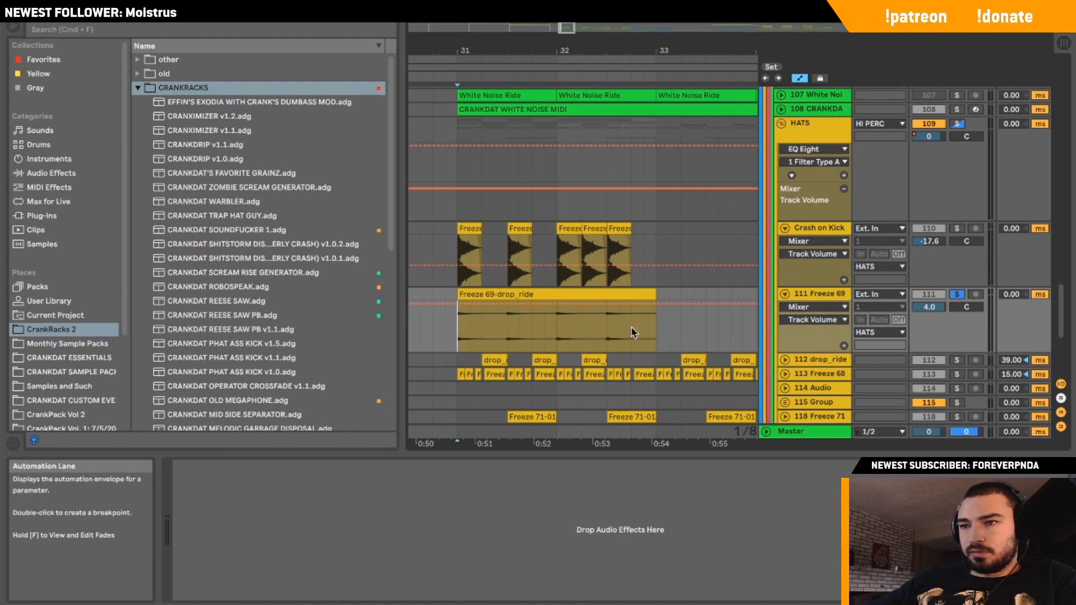
{"action": "key", "text": "space"}
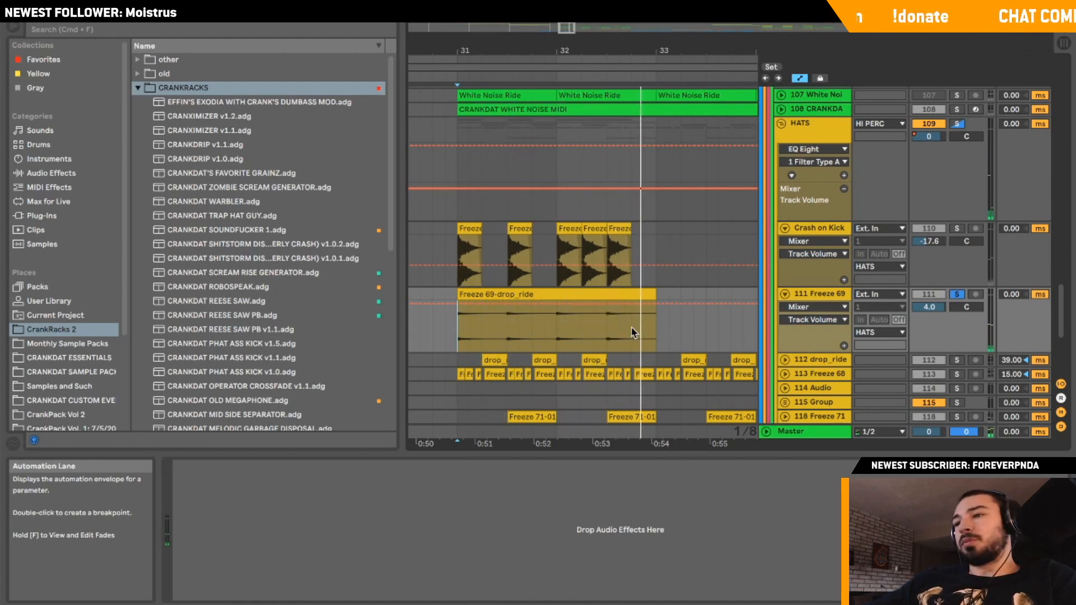
{"action": "left_click", "coordinate": [785, 294]}
{"action": "left_click", "coordinate": [785, 228]}
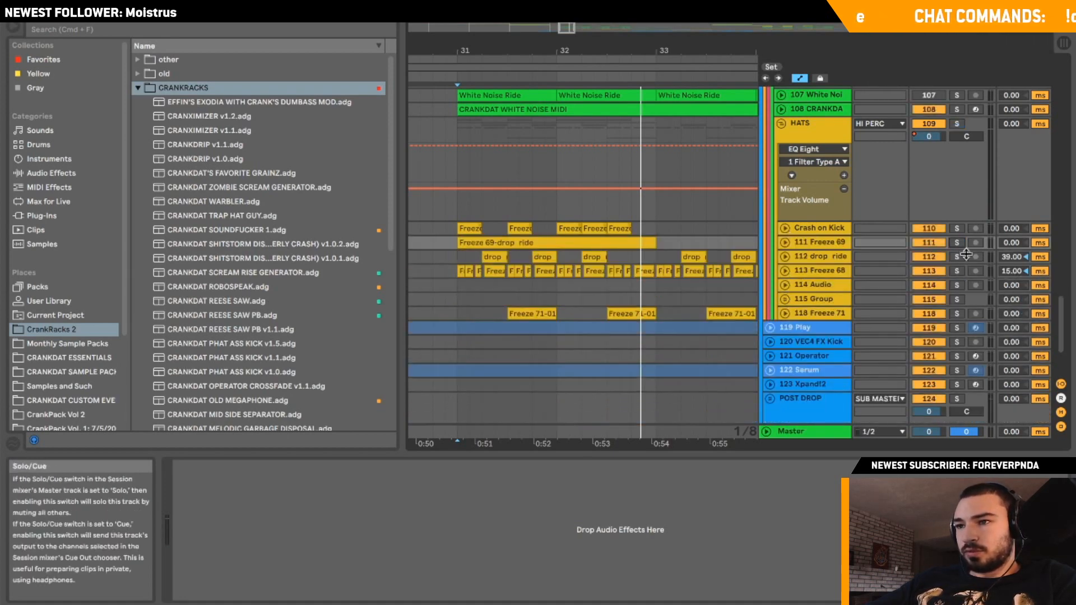
Unfold and solo the 112 drop_ride track, and set the playback start at its first clip after bar 31.
{"action": "left_click", "coordinate": [791, 257]}
{"action": "left_click", "coordinate": [784, 256]}
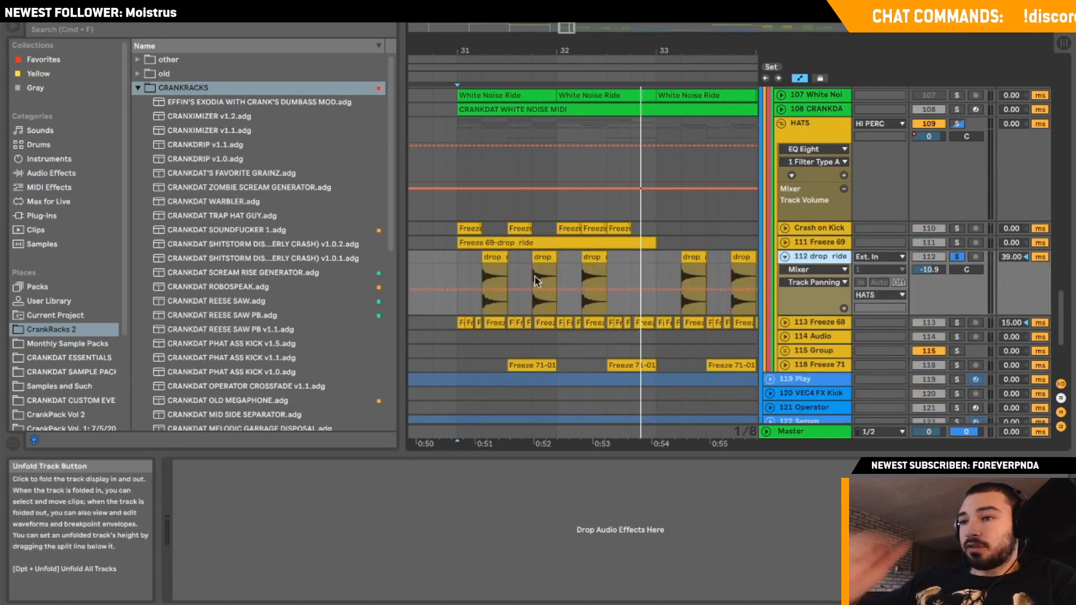
{"action": "left_click", "coordinate": [480, 285]}
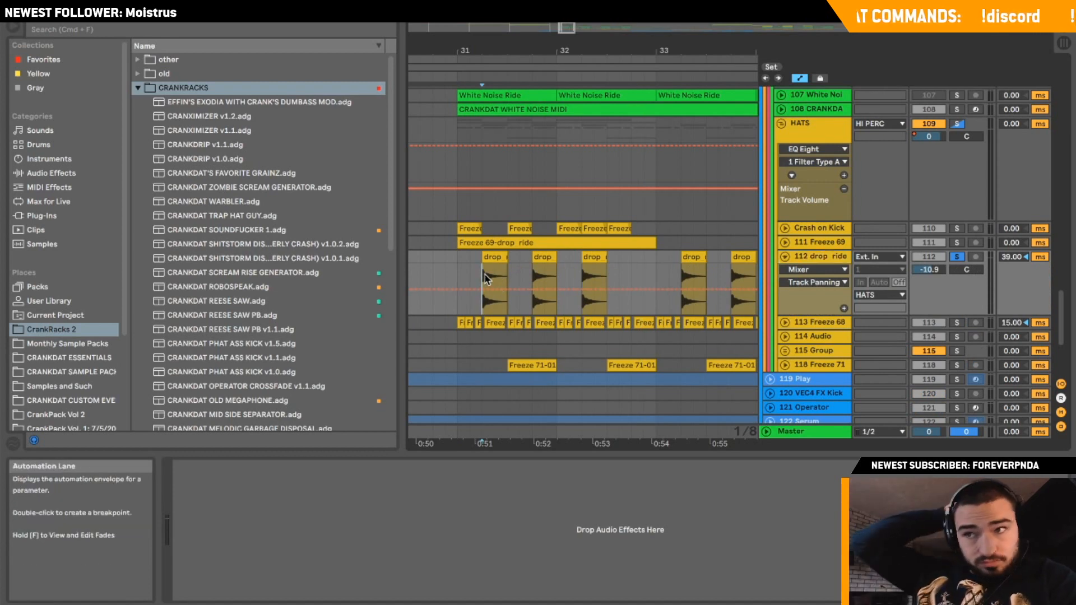
Audition the soloed drop ride track, fold it, and solo the Freeze 68 track for playback from bar 31.
{"action": "key", "text": "space"}
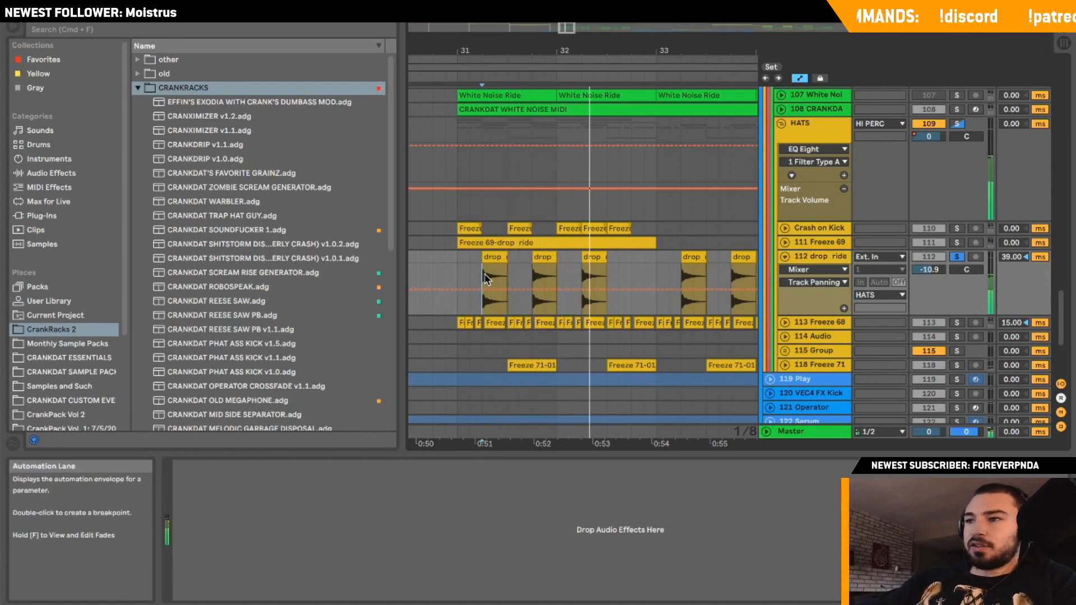
{"action": "left_click", "coordinate": [784, 257]}
{"action": "left_click", "coordinate": [956, 271]}
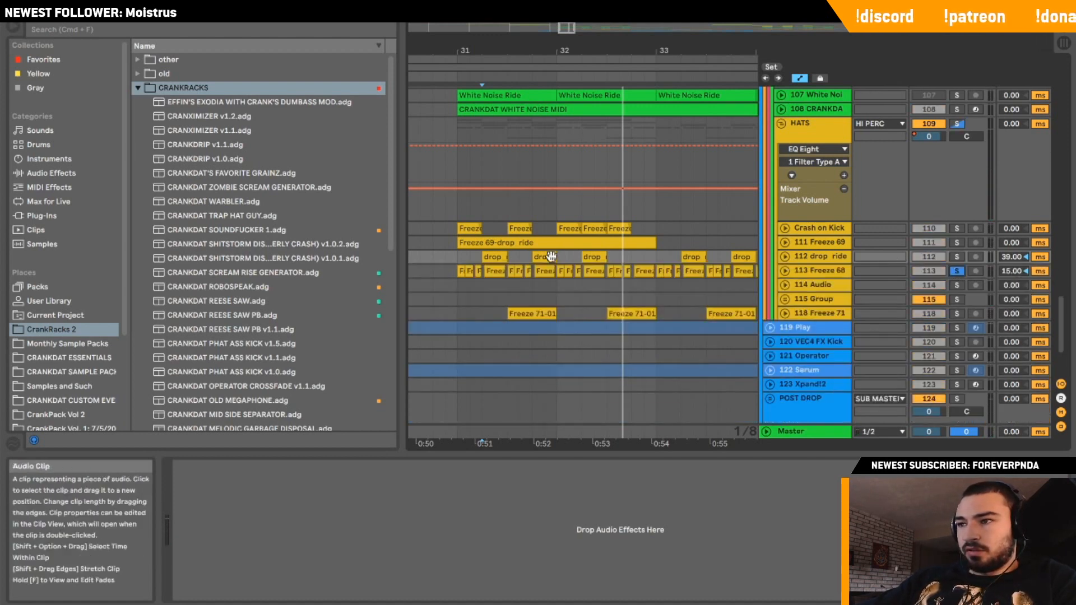
{"action": "left_click", "coordinate": [456, 277]}
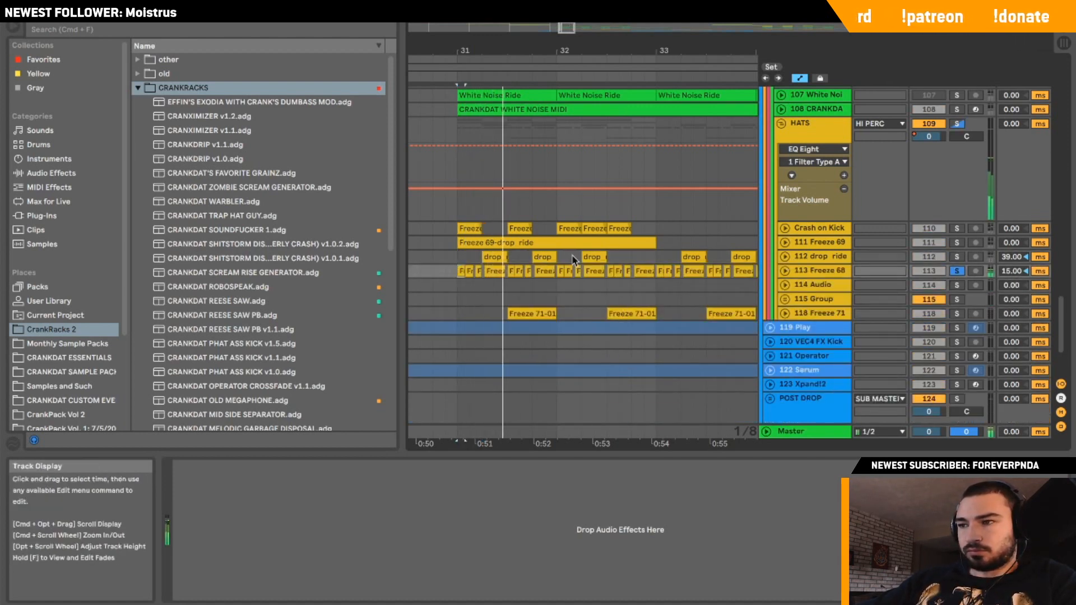
Unfold the Freeze 68 track and examine its hat pattern from bar 31 while listening to it soloed.
{"action": "left_click", "coordinate": [784, 271]}
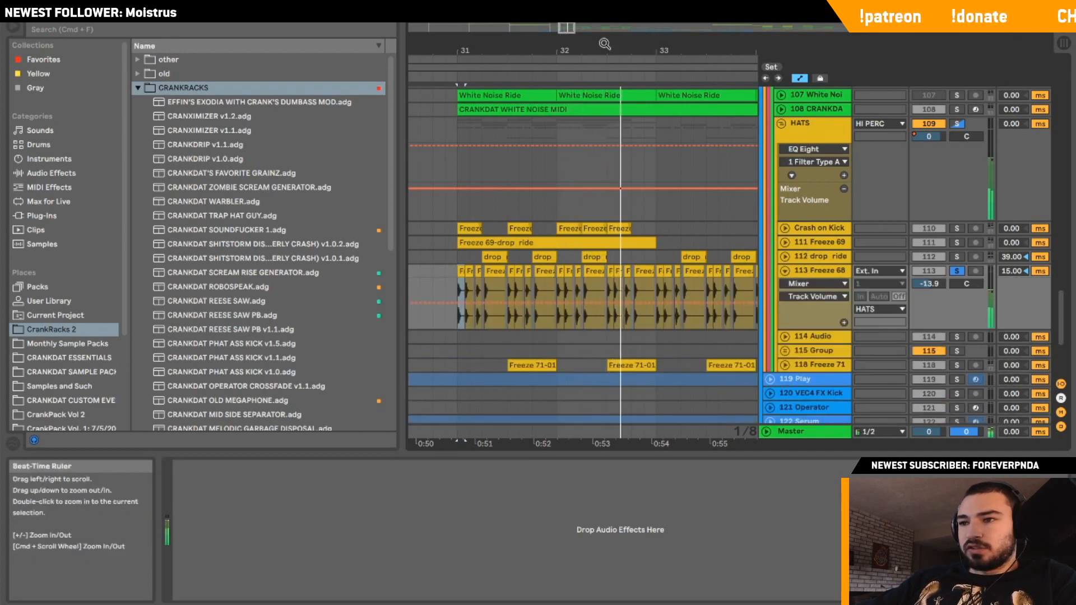
{"action": "left_click_drag", "start_coordinate": [565, 50], "coordinate": [566, 101]}
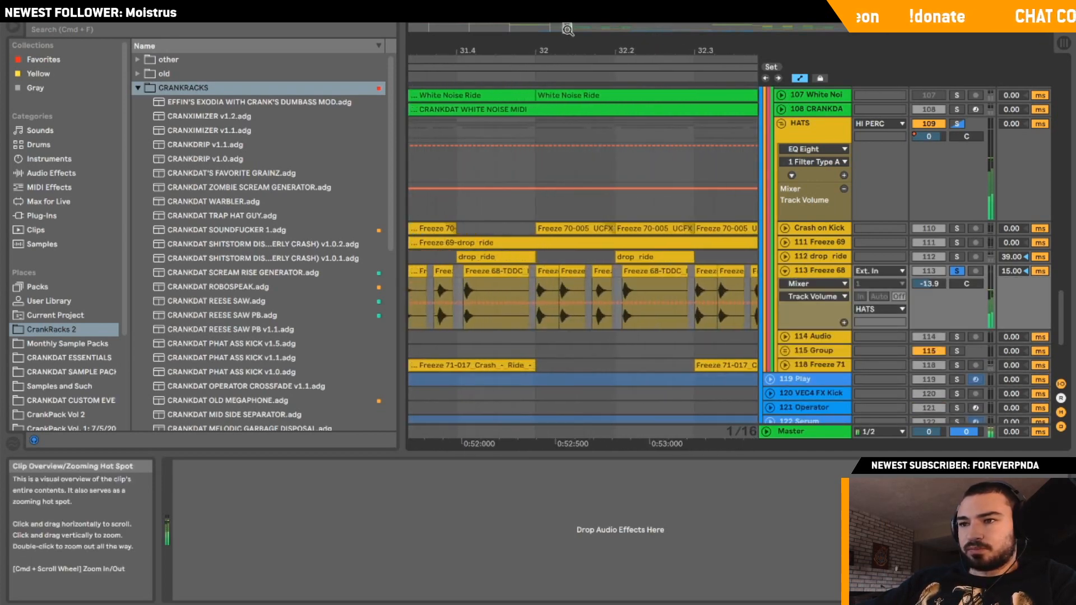
{"action": "key", "text": "space"}
{"action": "scroll", "coordinate": [526, 236], "scroll_direction": "left", "scroll_amount": 8}
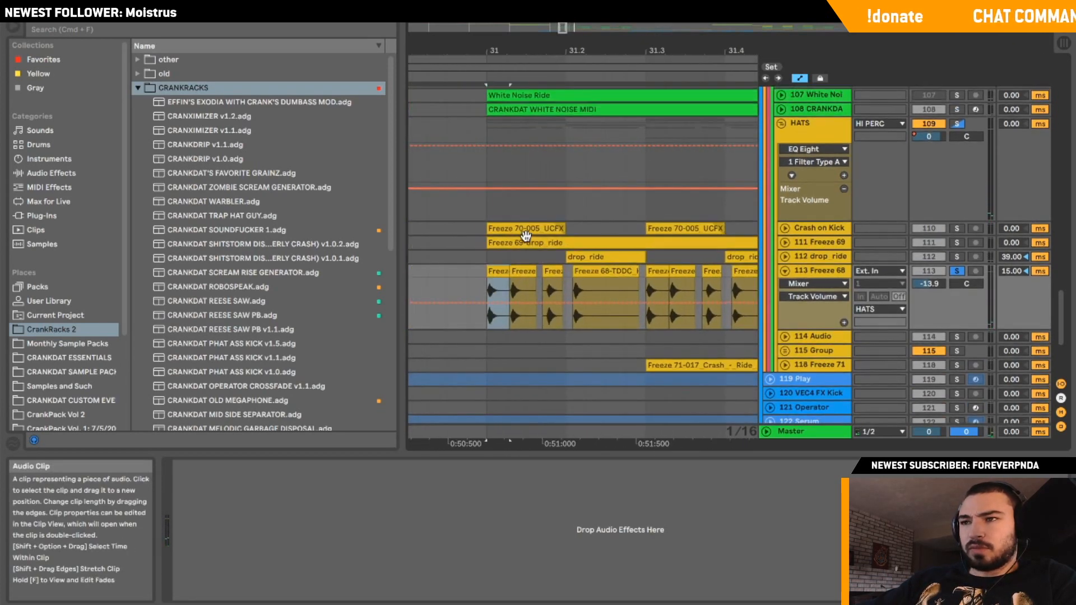
{"action": "mouse_move", "coordinate": [562, 29]}
{"action": "left_mouse_down"}
{"action": "mouse_move", "coordinate": [565, 9]}
{"action": "mouse_move", "coordinate": [570, 29]}
{"action": "left_mouse_up"}
{"action": "key", "text": "space"}
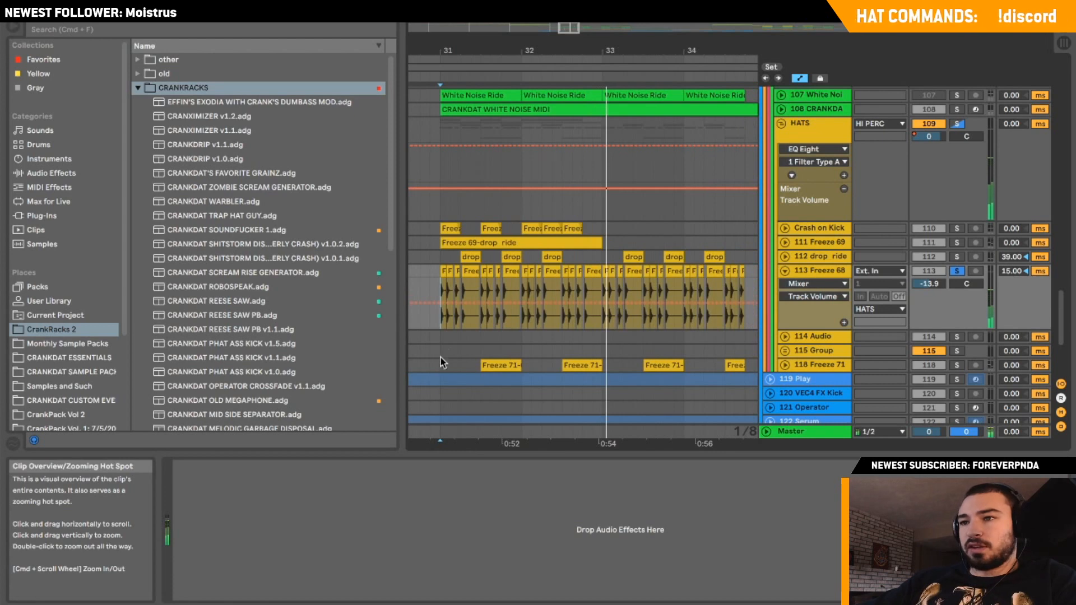
{"action": "key", "text": "space"}
Mark bar 31 of the Freeze 68 clips, put the playback start before them, and fold the track.
{"action": "left_click_drag", "start_coordinate": [441, 287], "coordinate": [518, 273]}
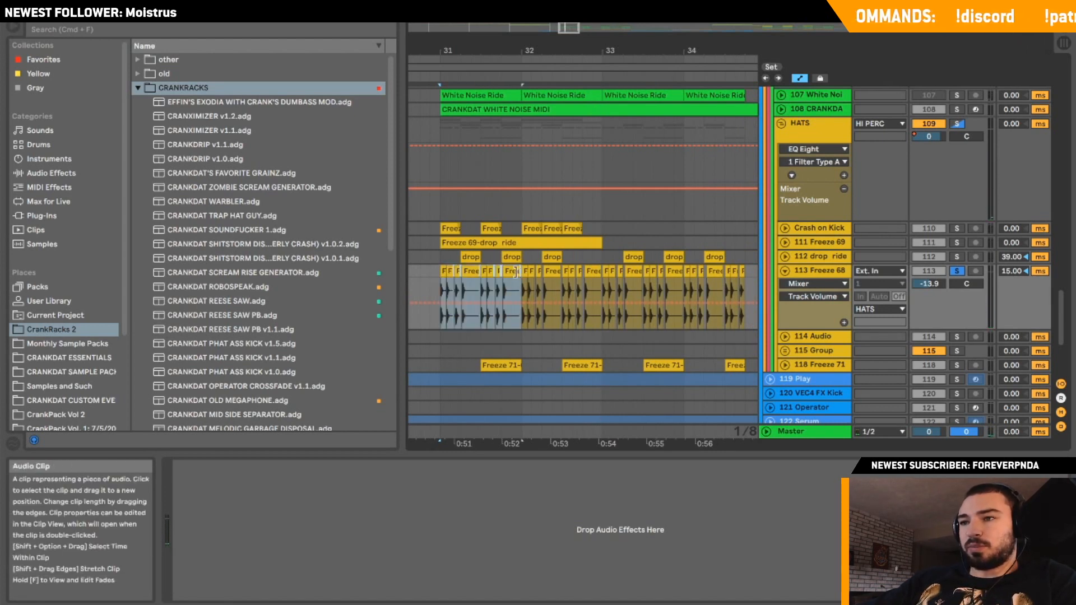
{"action": "left_click", "coordinate": [436, 283]}
{"action": "left_click_drag", "start_coordinate": [568, 28], "coordinate": [567, 34]}
{"action": "left_click", "coordinate": [787, 273]}
{"action": "left_click", "coordinate": [785, 271]}
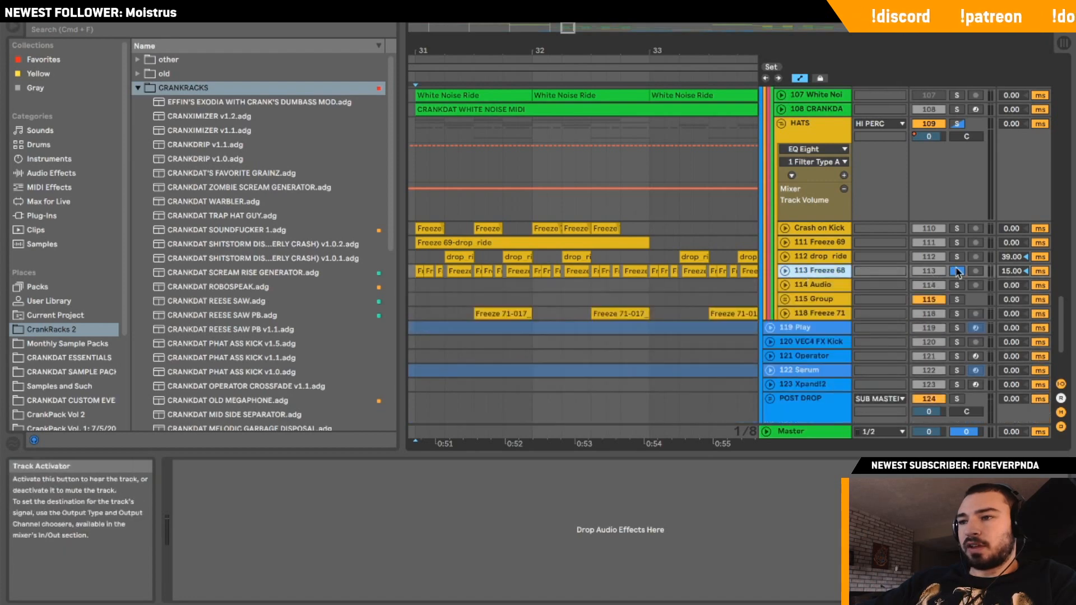
Unfold the Freeze 71 crash ride track, audition it soloed from its first clip, and turn its solo off.
{"action": "left_click", "coordinate": [784, 313]}
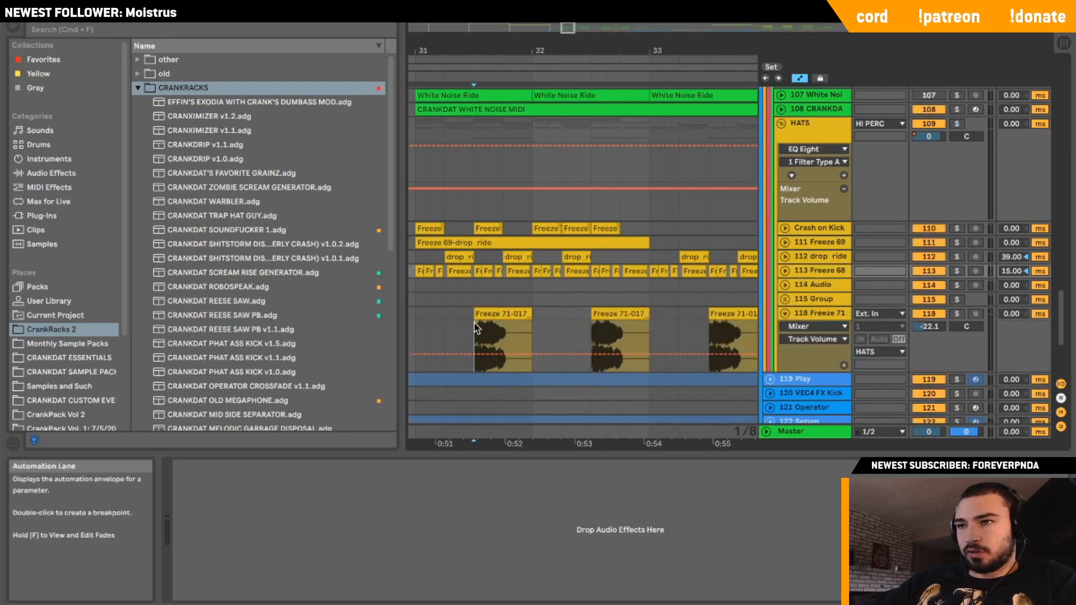
{"action": "left_click", "coordinate": [474, 363]}
{"action": "left_click_drag", "start_coordinate": [568, 28], "coordinate": [598, 23]}
{"action": "left_click", "coordinate": [968, 327]}
{"action": "key", "text": "space"}
{"action": "left_click", "coordinate": [958, 313]}
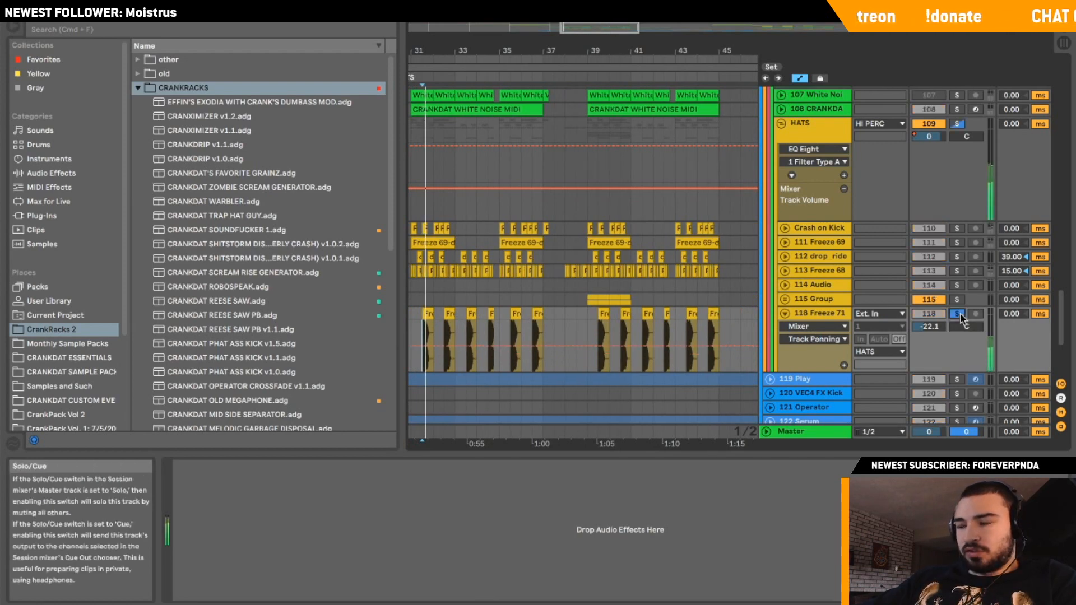
{"action": "left_click", "coordinate": [959, 315]}
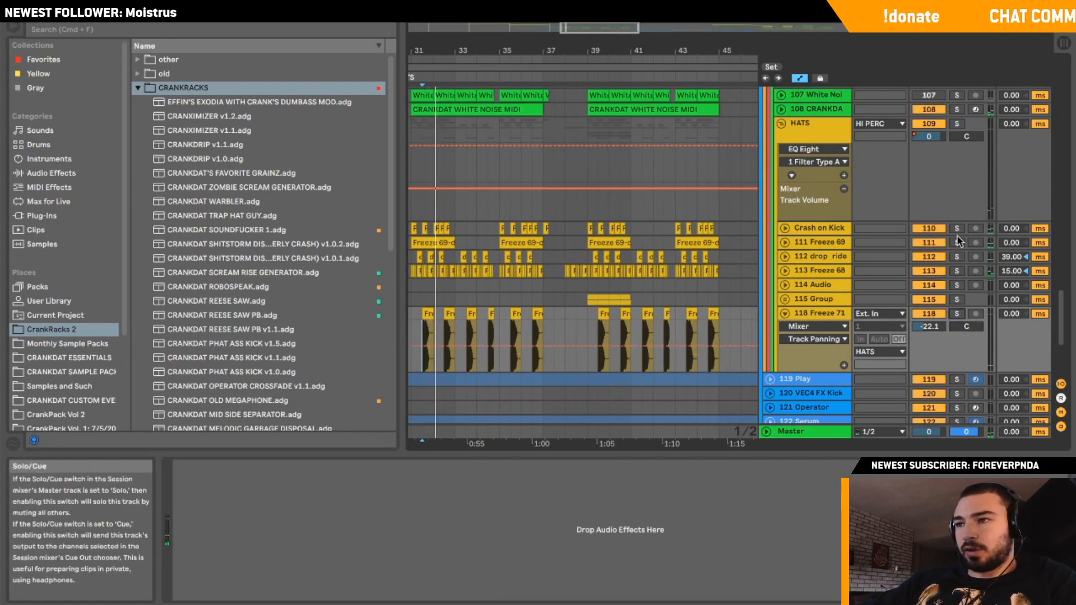
Select the SNARE group, compare the Freeze 71 track soloed and in the full mix, and fold Freeze 71.
{"action": "scroll", "coordinate": [958, 269], "scroll_direction": "up", "scroll_amount": 6}
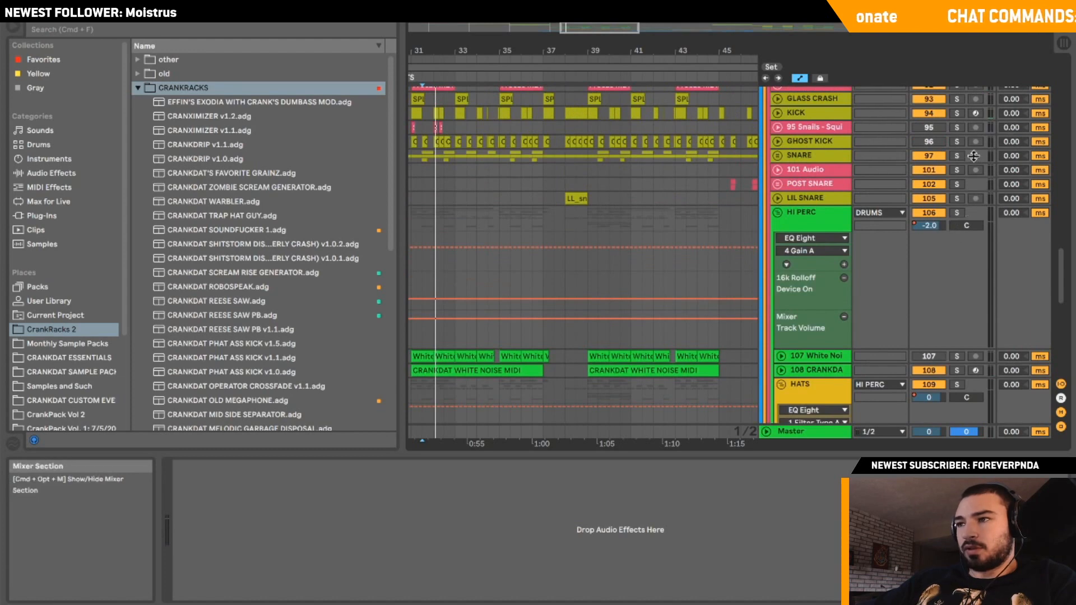
{"action": "left_click", "coordinate": [967, 159]}
{"action": "scroll", "coordinate": [963, 158], "scroll_direction": "down", "scroll_amount": 6}
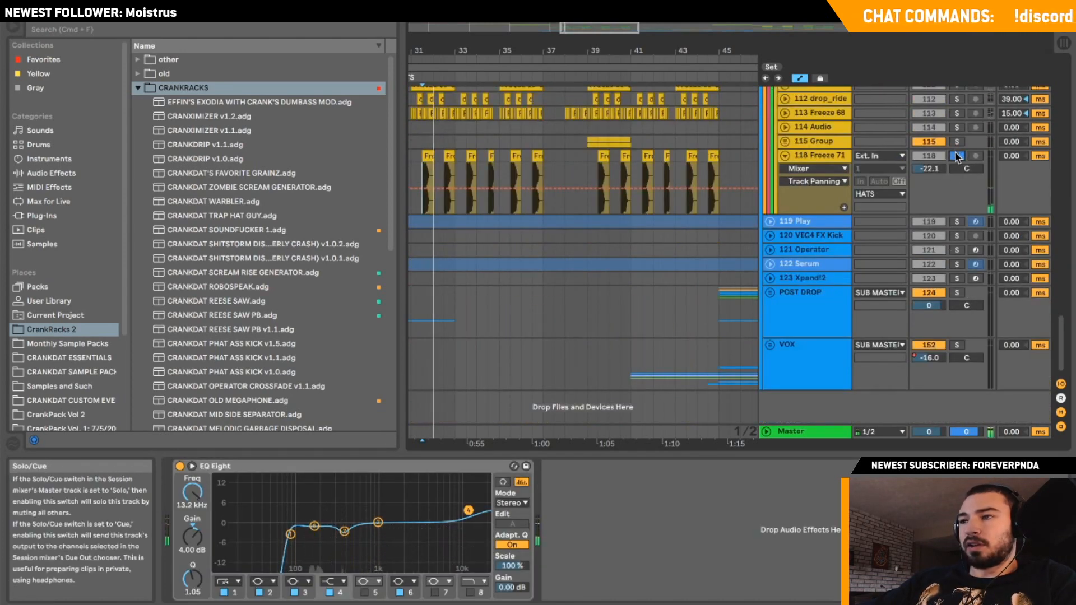
{"action": "right_click", "coordinate": [954, 156]}
{"action": "left_click", "coordinate": [954, 156]}
{"action": "scroll", "coordinate": [955, 158], "scroll_direction": "up", "scroll_amount": 6}
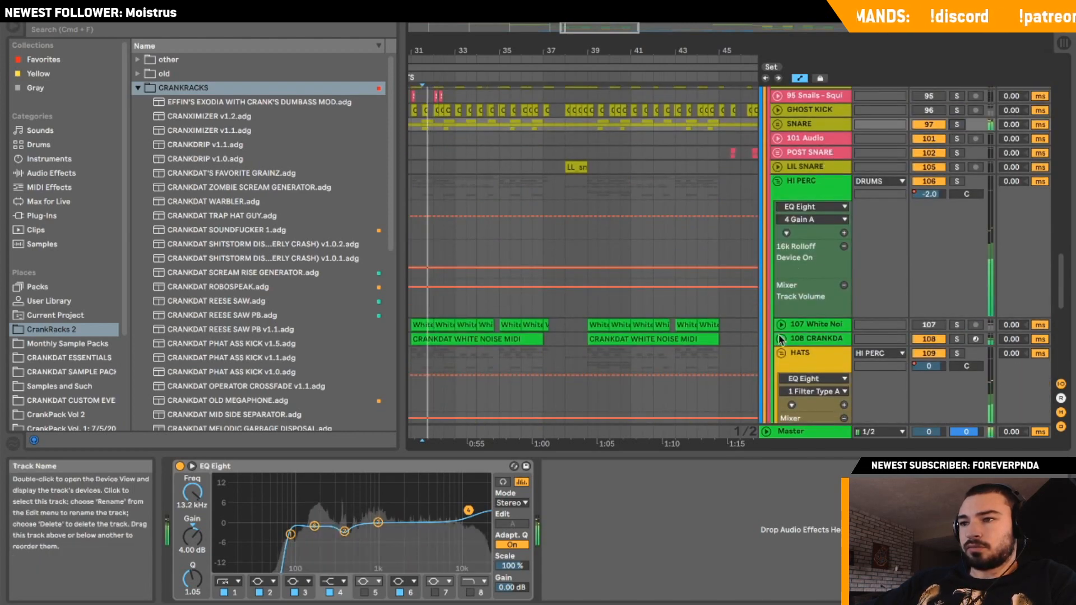
{"action": "scroll", "coordinate": [778, 335], "scroll_direction": "down", "scroll_amount": 4}
{"action": "scroll", "coordinate": [778, 335], "scroll_direction": "down", "scroll_amount": 1}
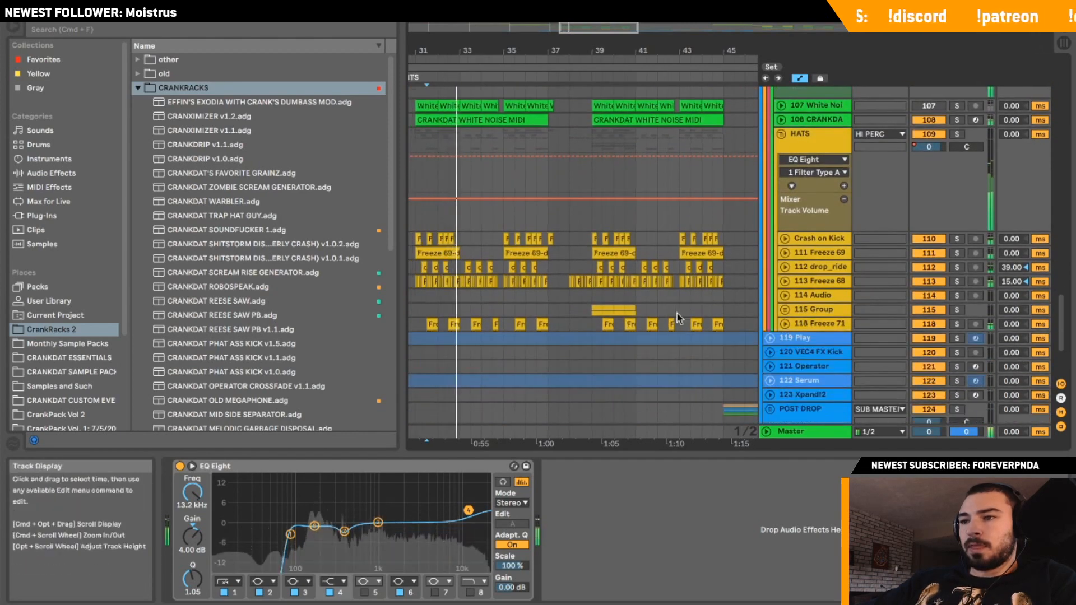
Set the playback start at bar 39 on the 115 Group and unfold the group to show its tracks.
{"action": "scroll", "coordinate": [676, 317], "scroll_direction": "left", "scroll_amount": 2}
{"action": "left_click", "coordinate": [621, 332]}
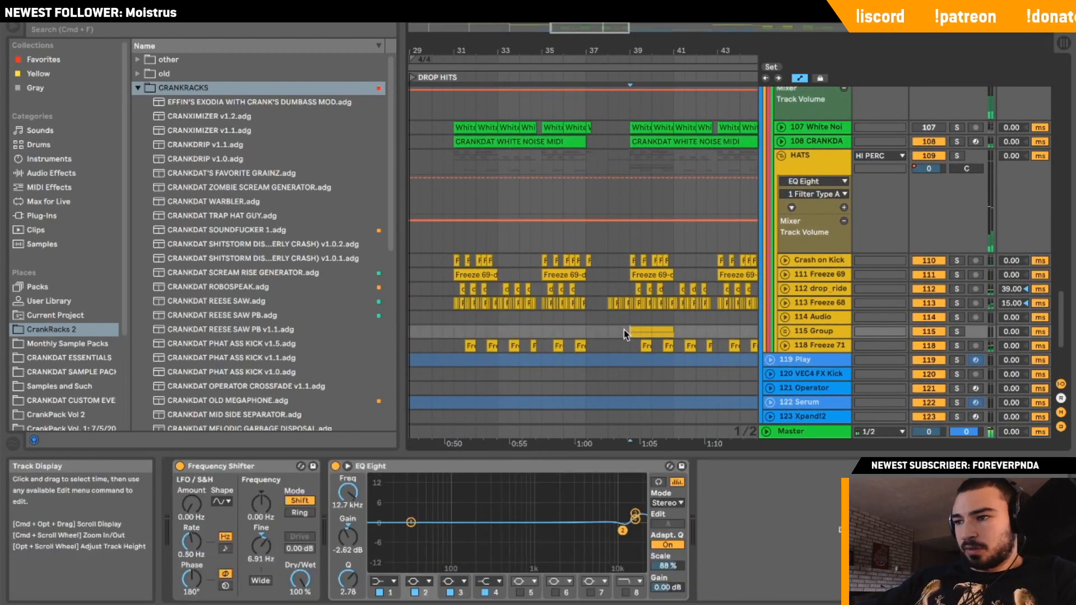
{"action": "left_click", "coordinate": [784, 331]}
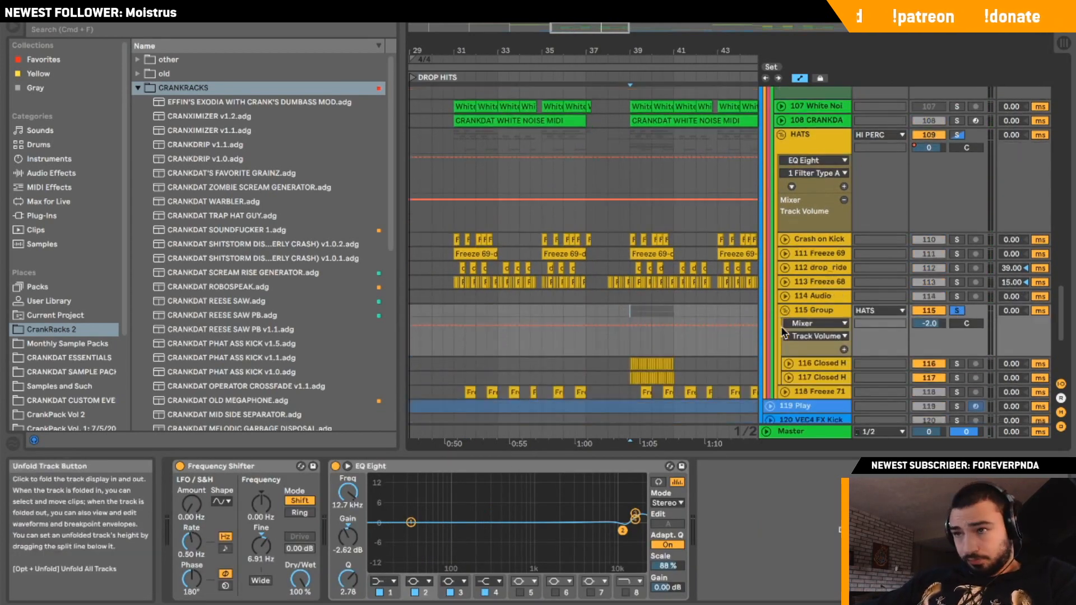
{"action": "scroll", "coordinate": [782, 332], "scroll_direction": "down", "scroll_amount": 1}
{"action": "left_click_drag", "start_coordinate": [599, 27], "coordinate": [601, 68]}
{"action": "left_click", "coordinate": [956, 279]}
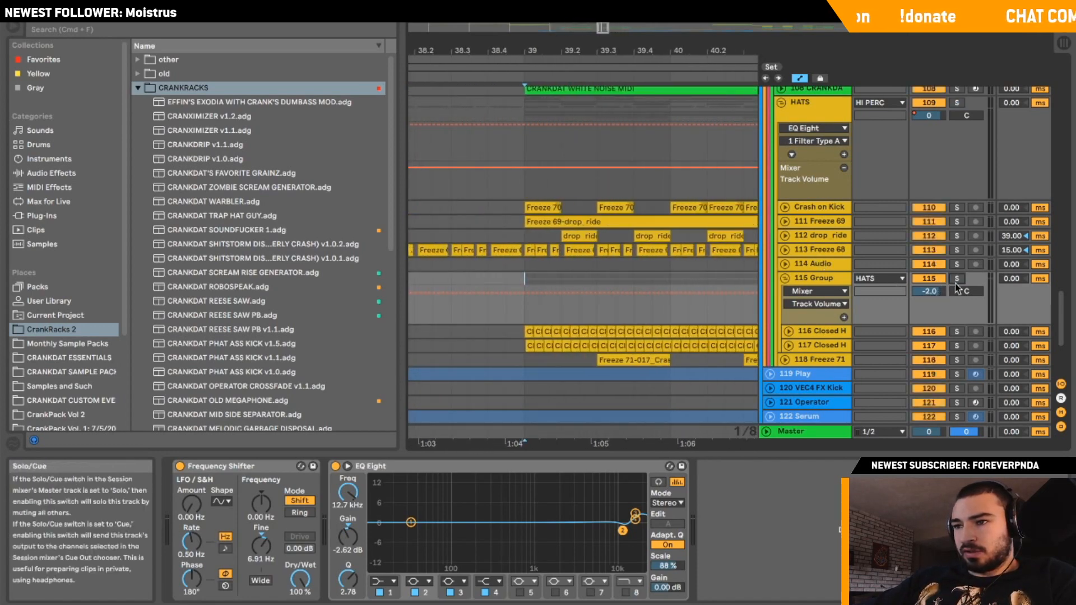
Unfold the two Closed Hat tracks in the 115 Group to show their volume and panning.
{"action": "left_click", "coordinate": [796, 345]}
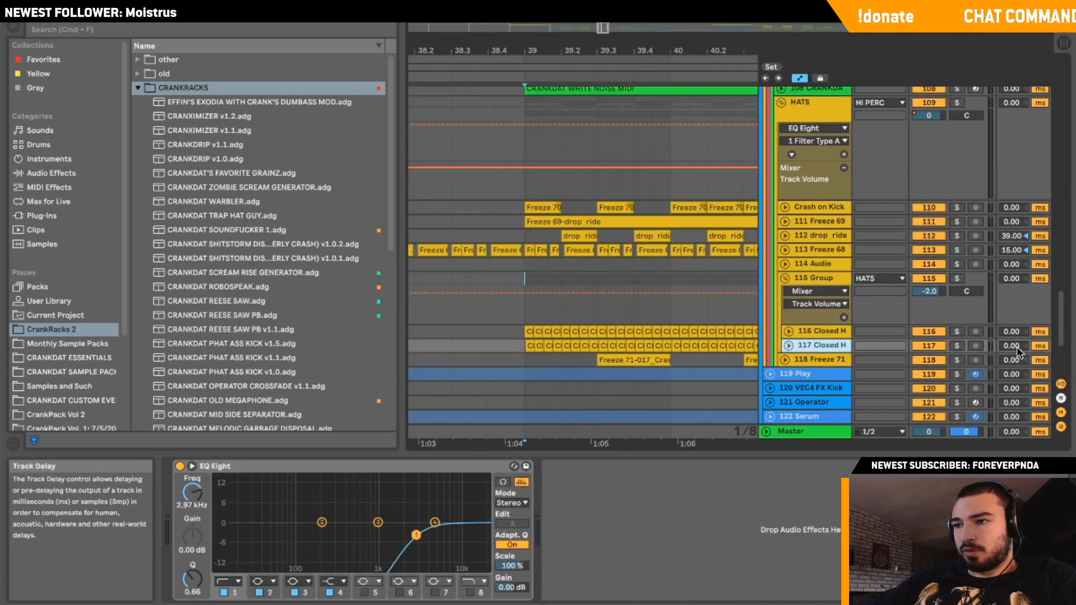
{"action": "left_click", "coordinate": [788, 345]}
{"action": "left_click", "coordinate": [788, 331]}
{"action": "scroll", "coordinate": [551, 308], "scroll_direction": "down", "scroll_amount": 4}
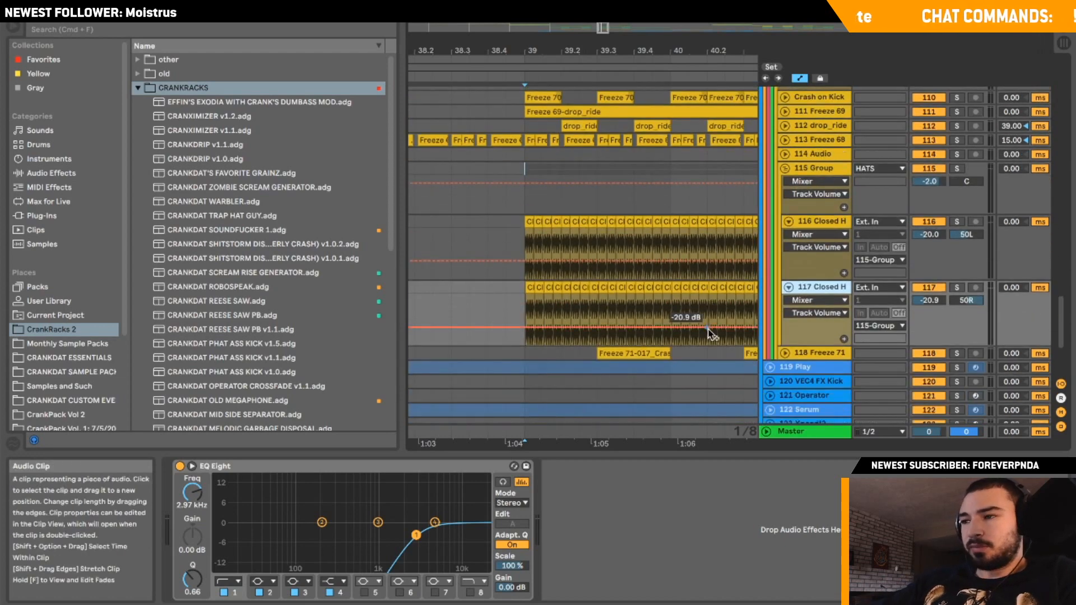
Solo both Closed Hat tracks, inspect the EQ Eight on each, and listen to them from bar 39.
{"action": "left_click", "coordinate": [956, 222]}
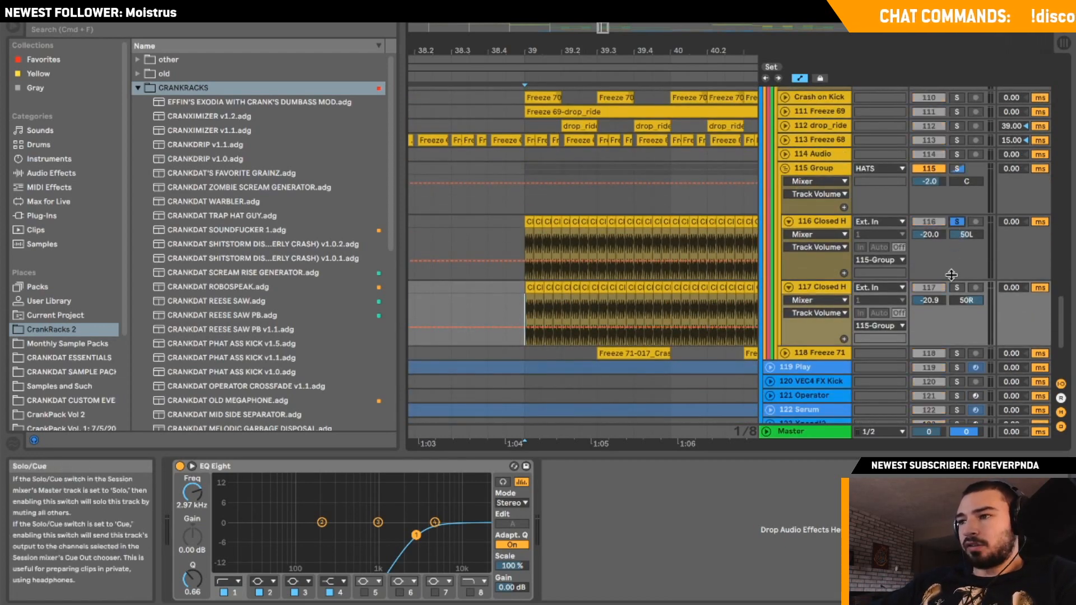
{"action": "left_click", "coordinate": [951, 273]}
{"action": "left_click", "coordinate": [955, 288]}
{"action": "left_click", "coordinate": [816, 234]}
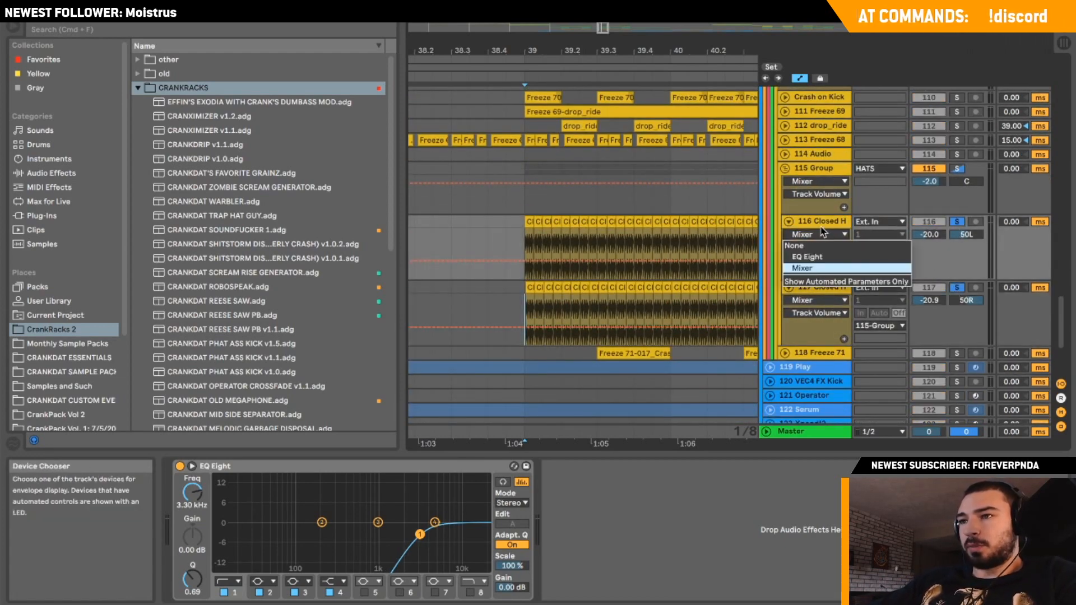
{"action": "left_click", "coordinate": [817, 222]}
{"action": "left_click", "coordinate": [818, 287]}
{"action": "mouse_move", "coordinate": [603, 29]}
{"action": "left_mouse_down"}
{"action": "mouse_move", "coordinate": [603, 84]}
{"action": "mouse_move", "coordinate": [604, 6]}
{"action": "mouse_move", "coordinate": [606, 28]}
{"action": "left_mouse_up"}
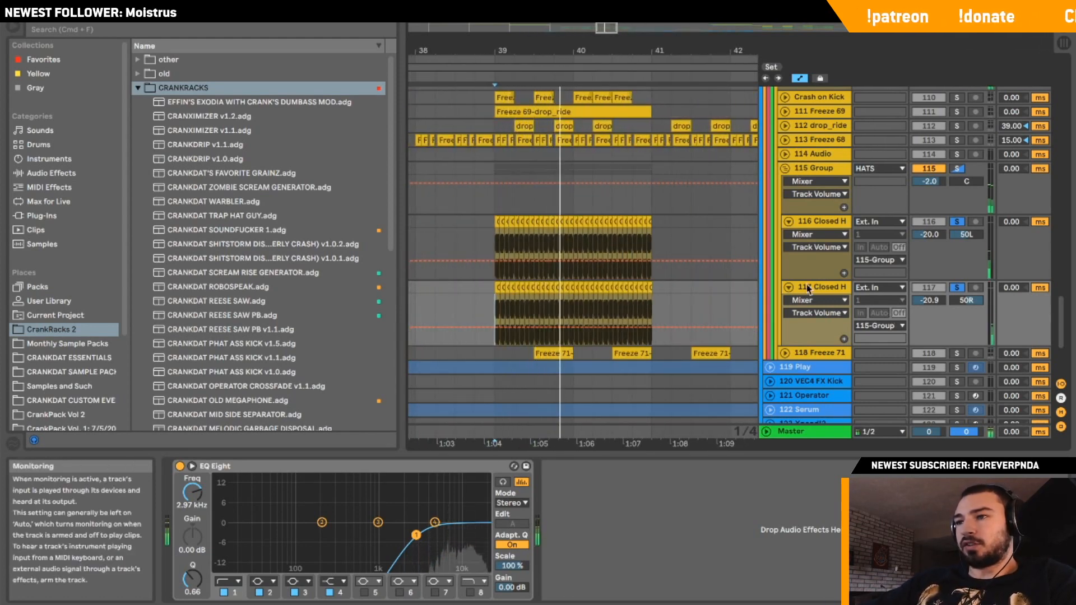
Fold and unsolo both Closed Hat tracks, resume full playback, and collapse the 115 Group.
{"action": "left_click", "coordinate": [789, 287]}
{"action": "left_click", "coordinate": [788, 221]}
{"action": "left_click", "coordinate": [956, 222]}
{"action": "left_click", "coordinate": [956, 236]}
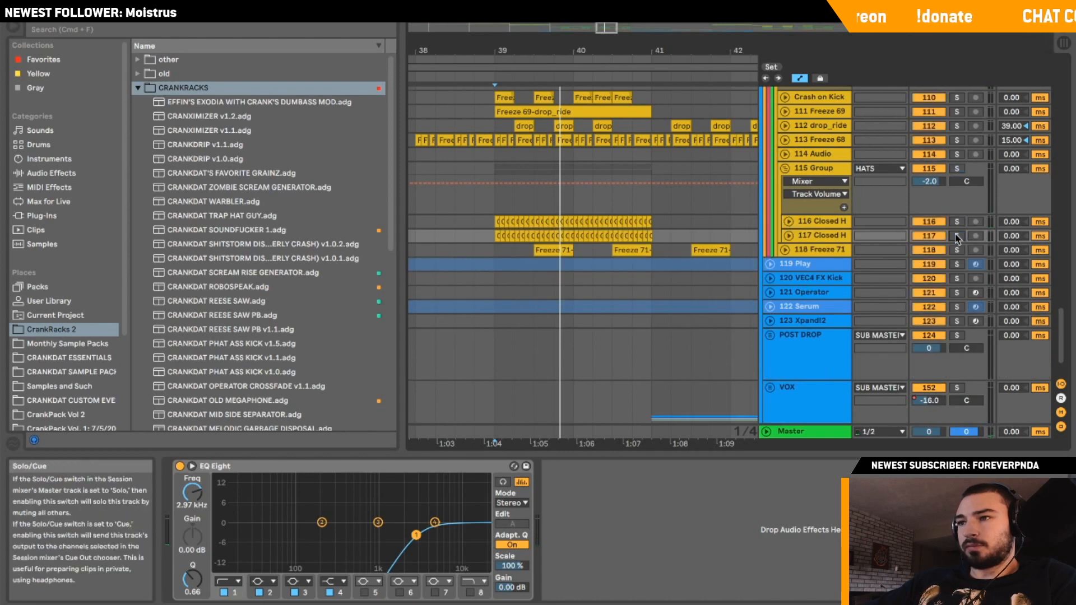
{"action": "key", "text": "space"}
{"action": "left_click", "coordinate": [785, 168]}
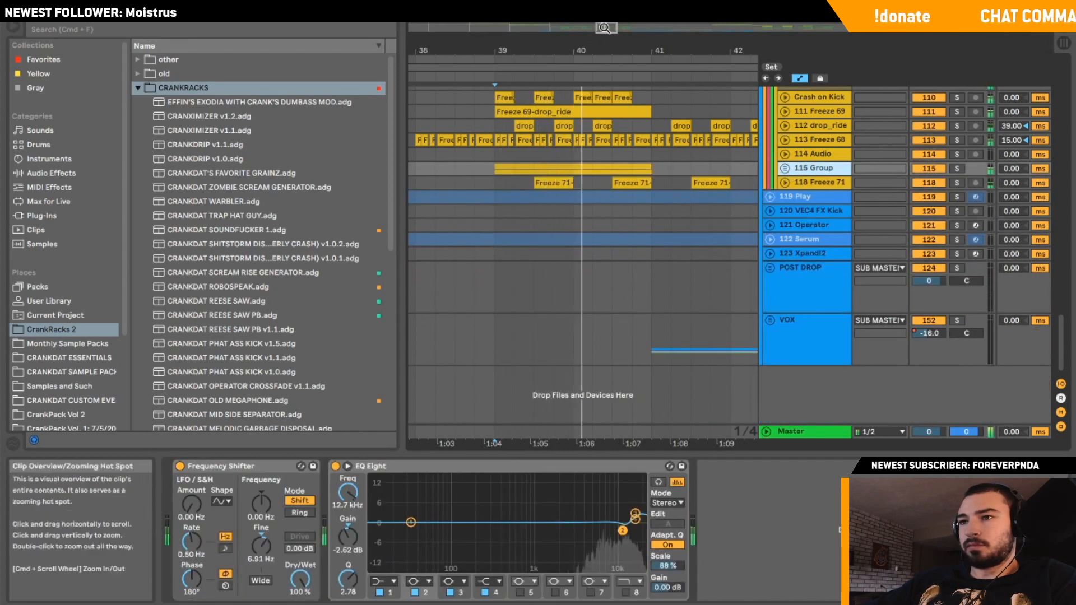
Collapse the HATS group while the full drop plays.
{"action": "key", "text": "minus"}
{"action": "scroll", "coordinate": [631, 137], "scroll_direction": "up", "scroll_amount": 3}
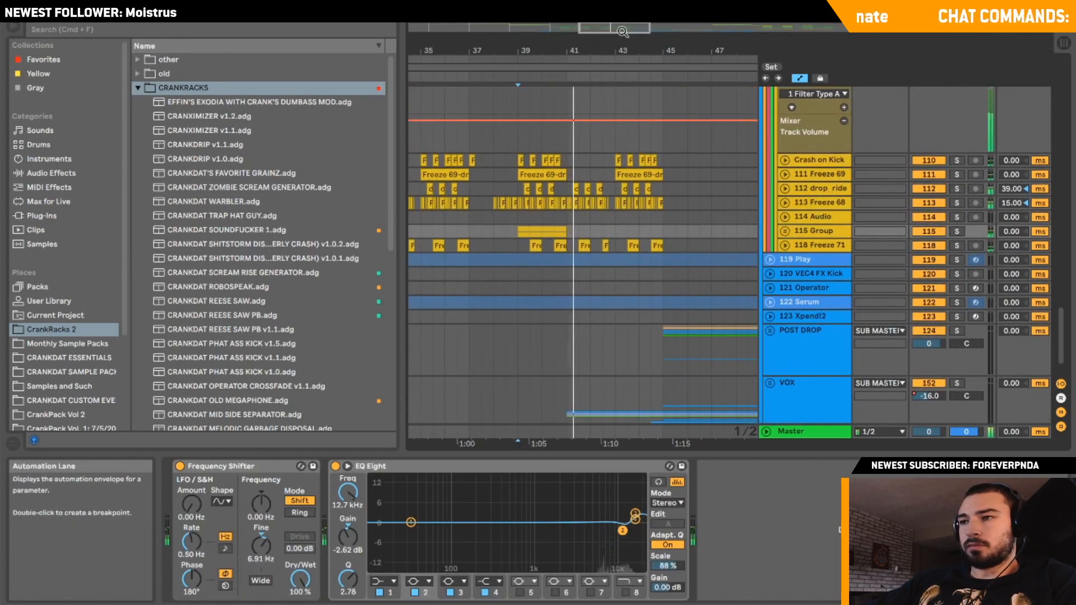
{"action": "scroll", "coordinate": [813, 203], "scroll_direction": "up", "scroll_amount": 2}
{"action": "left_click", "coordinate": [784, 115]}
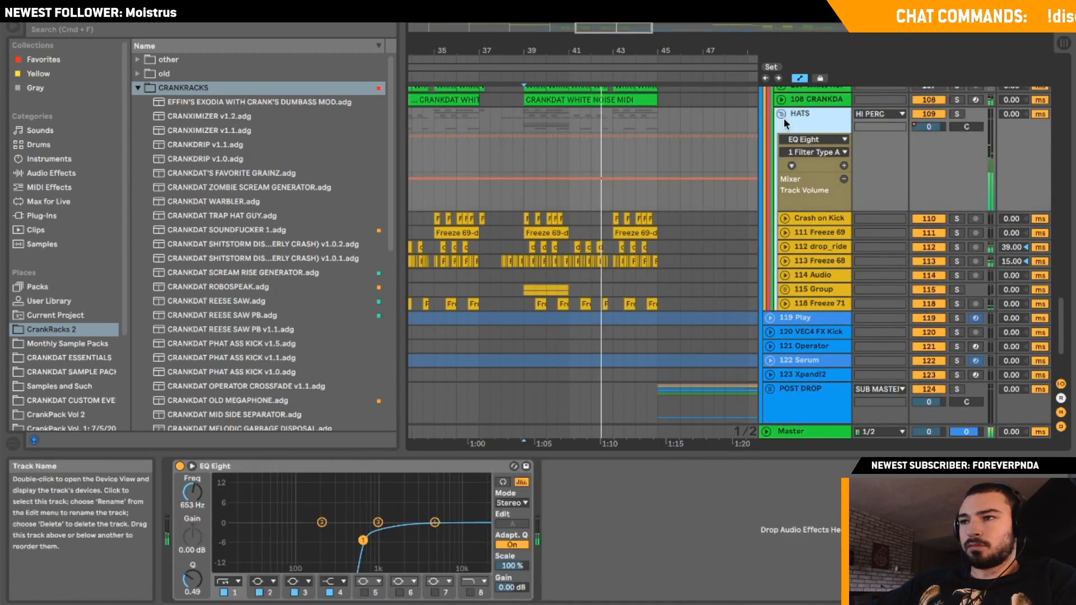
{"action": "left_click", "coordinate": [781, 113]}
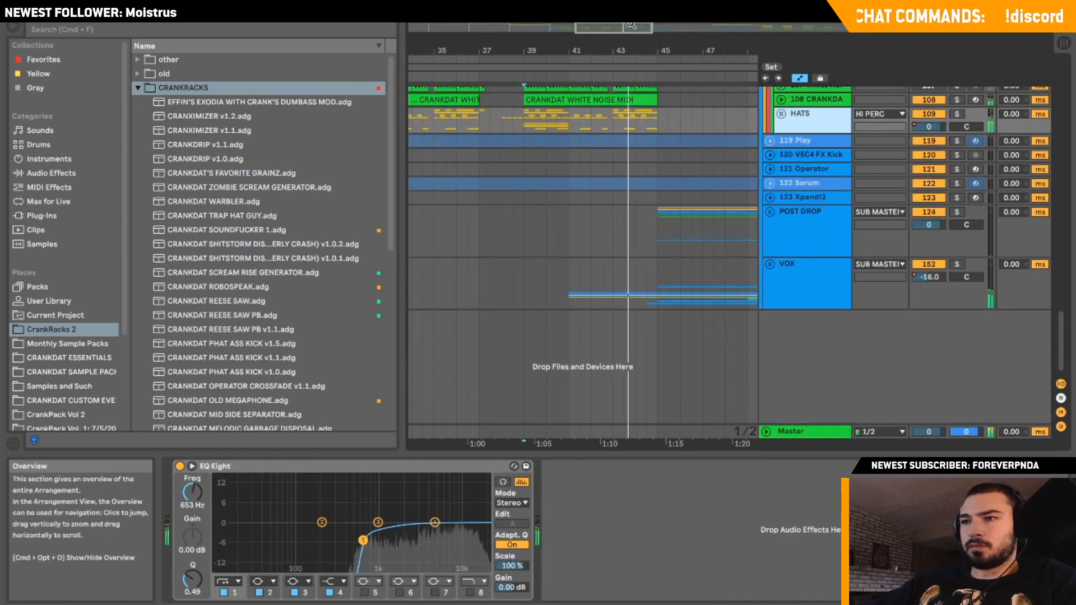
Collapse the HI PERC group above the folded HATS.
{"action": "left_click_drag", "start_coordinate": [622, 28], "coordinate": [623, 14]}
{"action": "scroll", "coordinate": [657, 247], "scroll_direction": "up", "scroll_amount": 1}
{"action": "scroll", "coordinate": [657, 244], "scroll_direction": "up", "scroll_amount": 3}
{"action": "scroll", "coordinate": [705, 194], "scroll_direction": "up", "scroll_amount": 2}
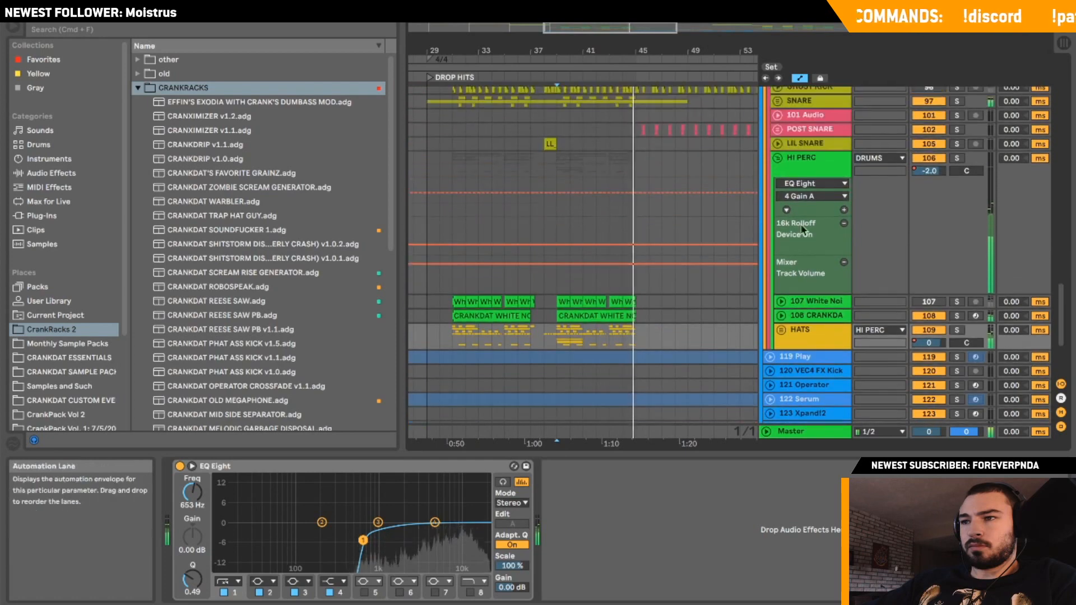
{"action": "left_click", "coordinate": [776, 160]}
Expand the POST SNARE group to view its two snare tracks, set playback to bar 45, and collapse it again.
{"action": "scroll", "coordinate": [776, 160], "scroll_direction": "up", "scroll_amount": 3}
{"action": "left_click", "coordinate": [778, 234]}
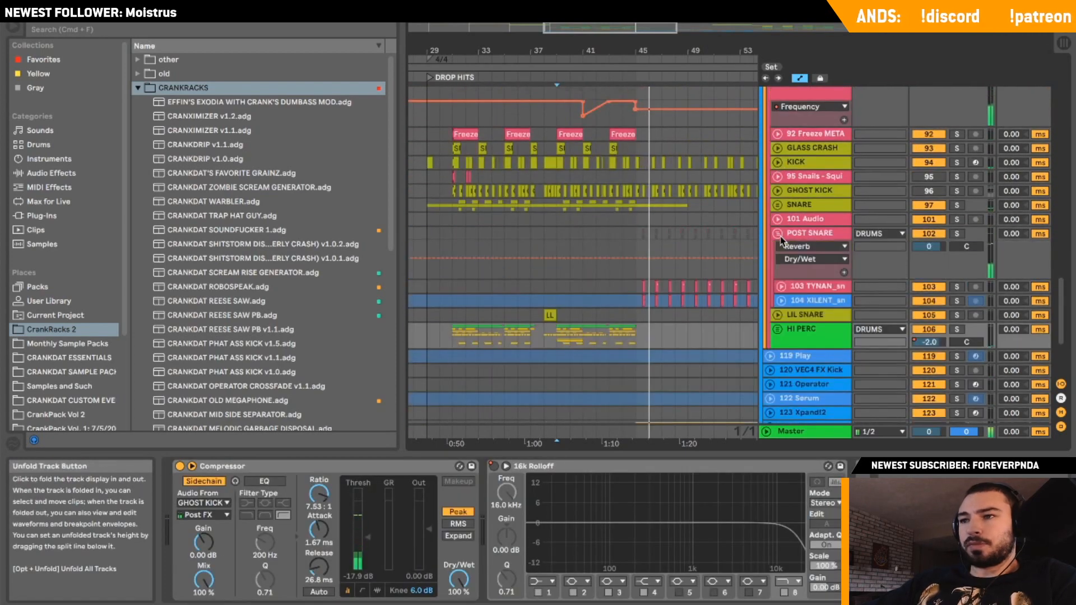
{"action": "left_click", "coordinate": [628, 231]}
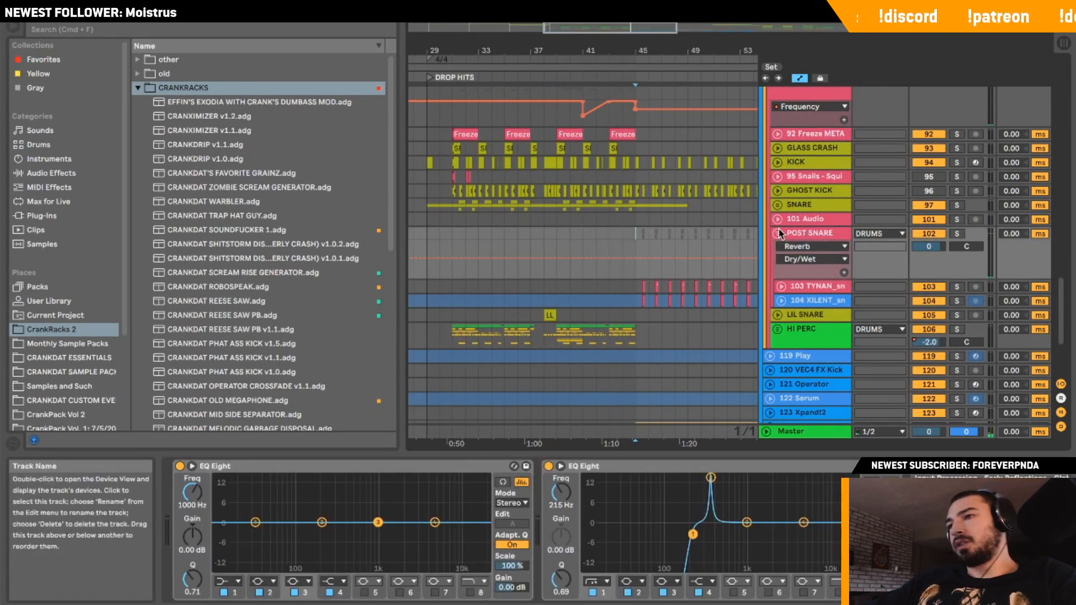
{"action": "left_click", "coordinate": [777, 233]}
Collapse the DRUMS group and place the insert marker before bar 41 on the AYE CHANT track.
{"action": "scroll", "coordinate": [780, 233], "scroll_direction": "up", "scroll_amount": 3}
{"action": "scroll", "coordinate": [779, 233], "scroll_direction": "up", "scroll_amount": 2}
{"action": "left_click", "coordinate": [787, 201]}
{"action": "left_click", "coordinate": [772, 180]}
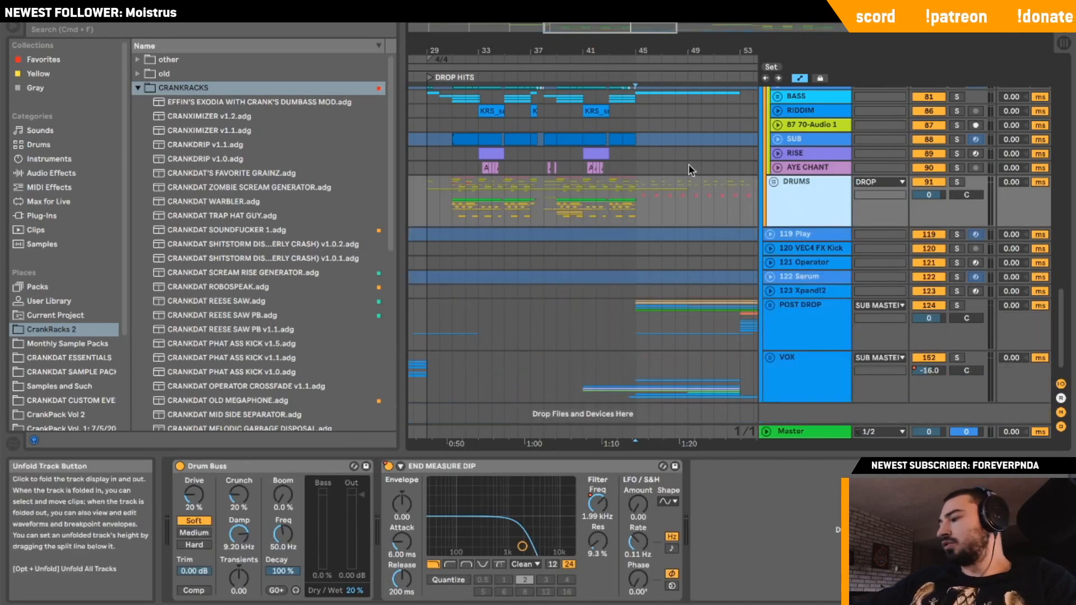
{"action": "left_click", "coordinate": [579, 167]}
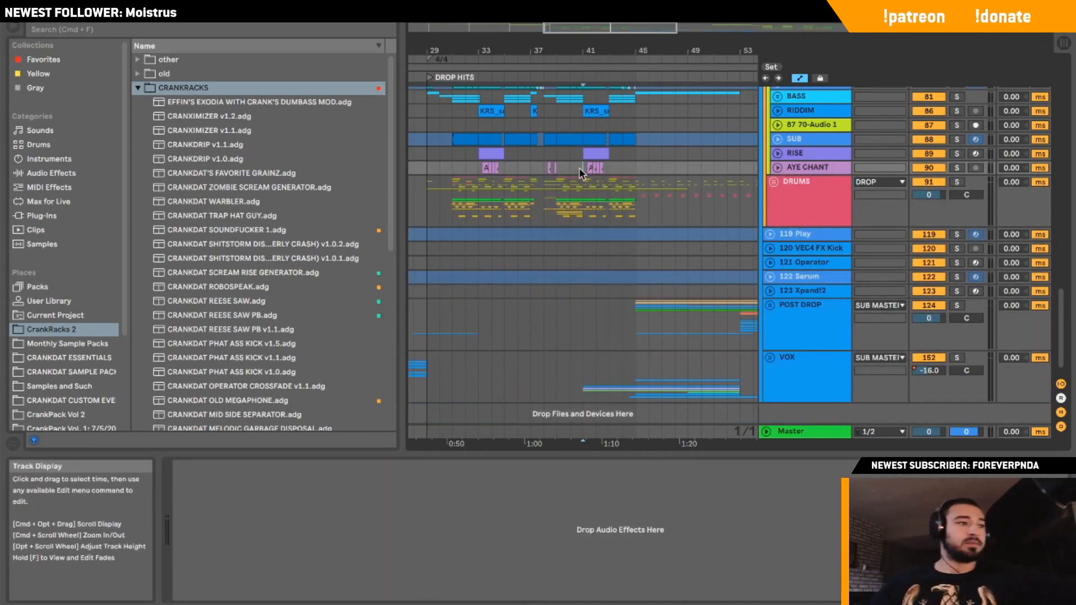
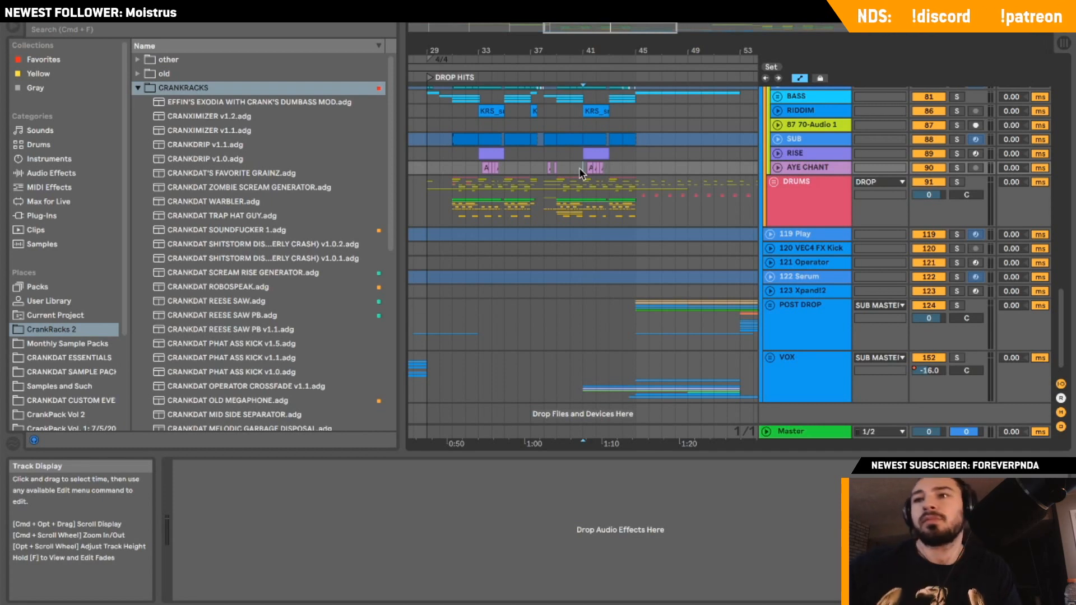
Play the drop from bar 29 and again from bar 37 with the DRUMS group selected.
{"action": "left_click", "coordinate": [426, 217]}
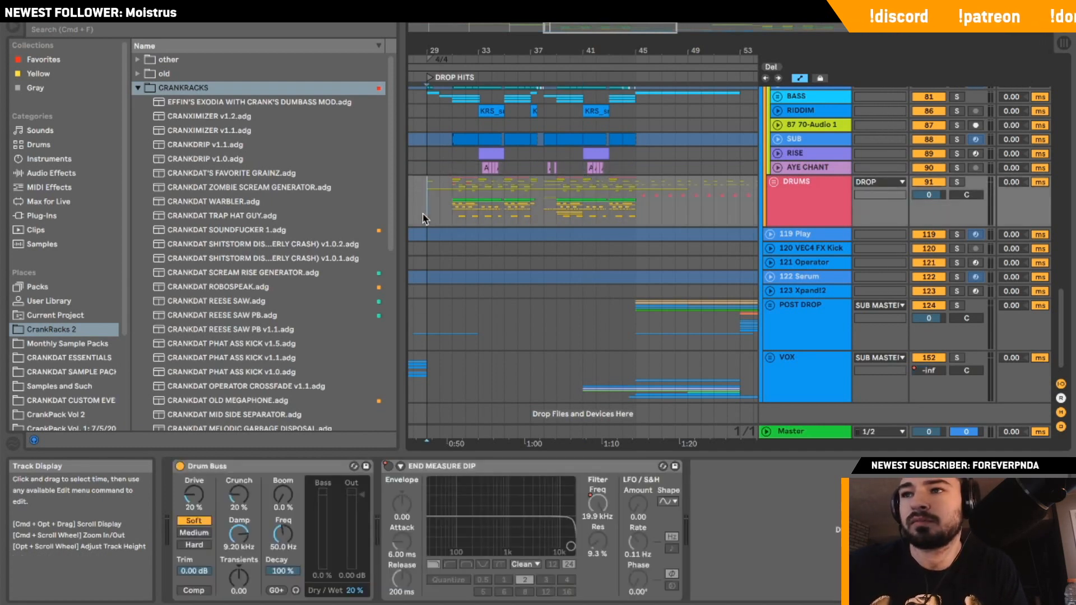
{"action": "key", "text": "space"}
{"action": "left_click_drag", "start_coordinate": [612, 24], "coordinate": [612, 8]}
{"action": "mouse_move", "coordinate": [534, 274]}
{"action": "left_mouse_down"}
{"action": "mouse_move", "coordinate": [527, 404]}
{"action": "mouse_move", "coordinate": [535, 281]}
{"action": "left_mouse_up"}
{"action": "left_click", "coordinate": [536, 343]}
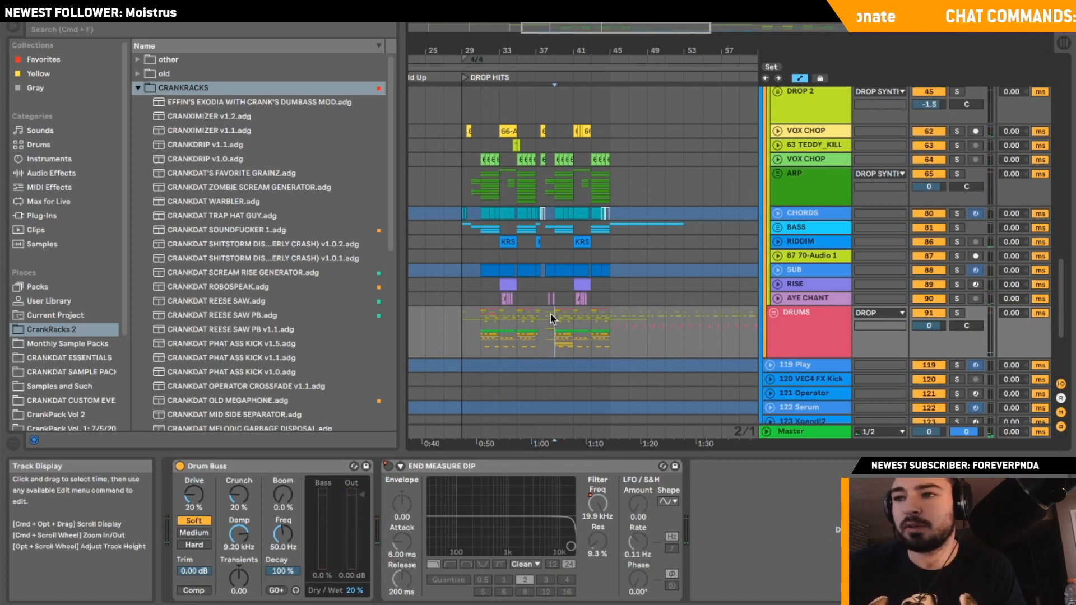
{"action": "left_click", "coordinate": [546, 342]}
{"action": "key", "text": "space"}
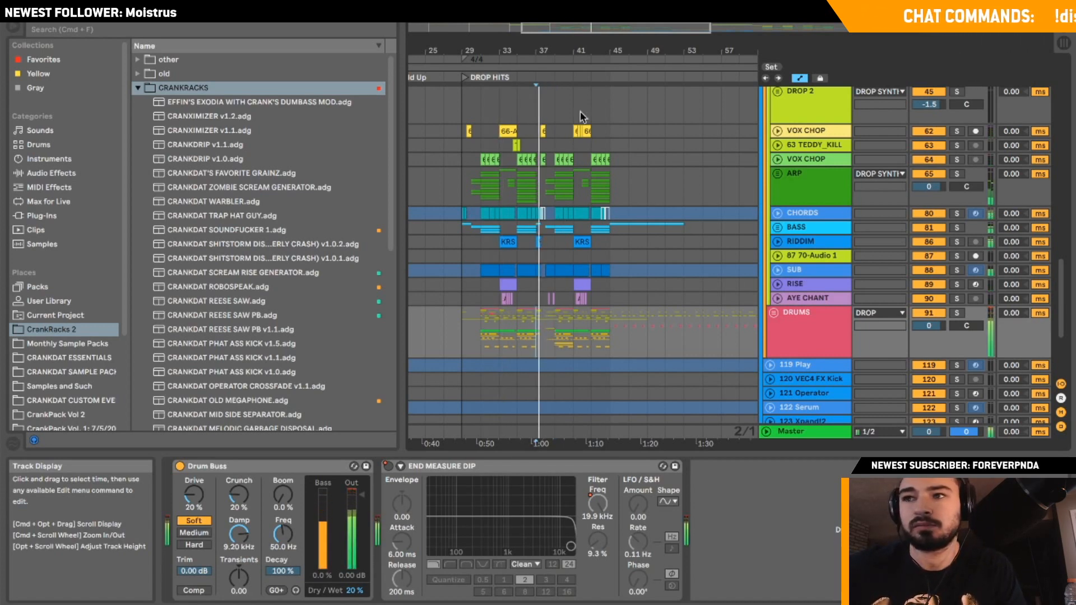
{"action": "left_click_drag", "start_coordinate": [587, 28], "coordinate": [589, 28]}
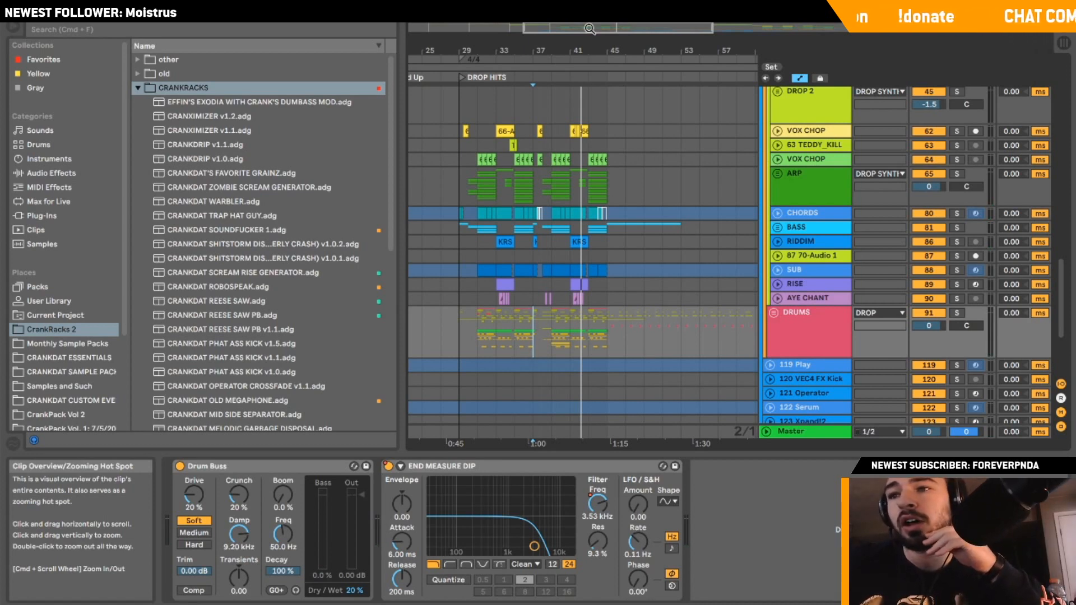
Place the insert marker at bar 31 of the DRUMS group, move it to bar 39 and play from there.
{"action": "left_click", "coordinate": [482, 328]}
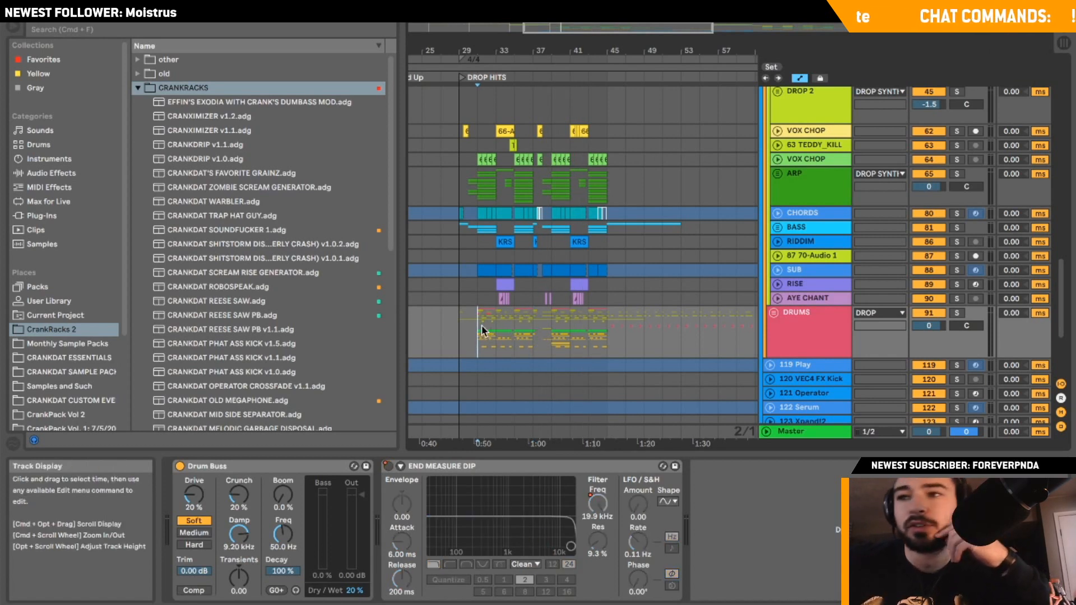
{"action": "left_click", "coordinate": [552, 328]}
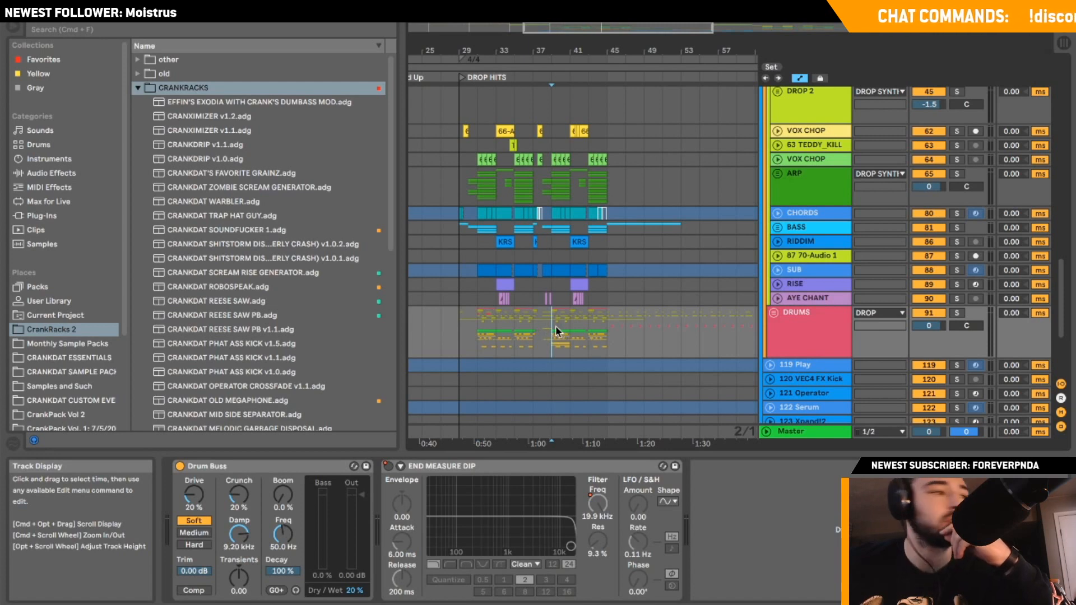
{"action": "key", "text": "space"}
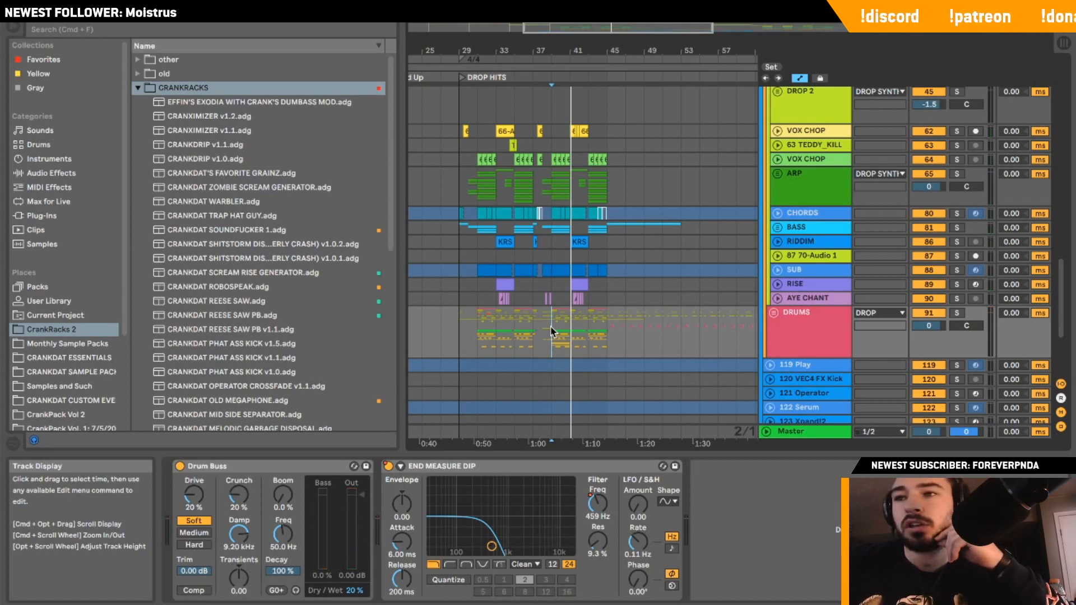
Expand the ARP group to show its layer tracks around bar 39.
{"action": "scroll", "coordinate": [551, 331], "scroll_direction": "down", "scroll_amount": 1}
{"action": "left_click_drag", "start_coordinate": [591, 28], "coordinate": [592, 73]}
{"action": "left_click", "coordinate": [587, 199]}
{"action": "left_click", "coordinate": [812, 179]}
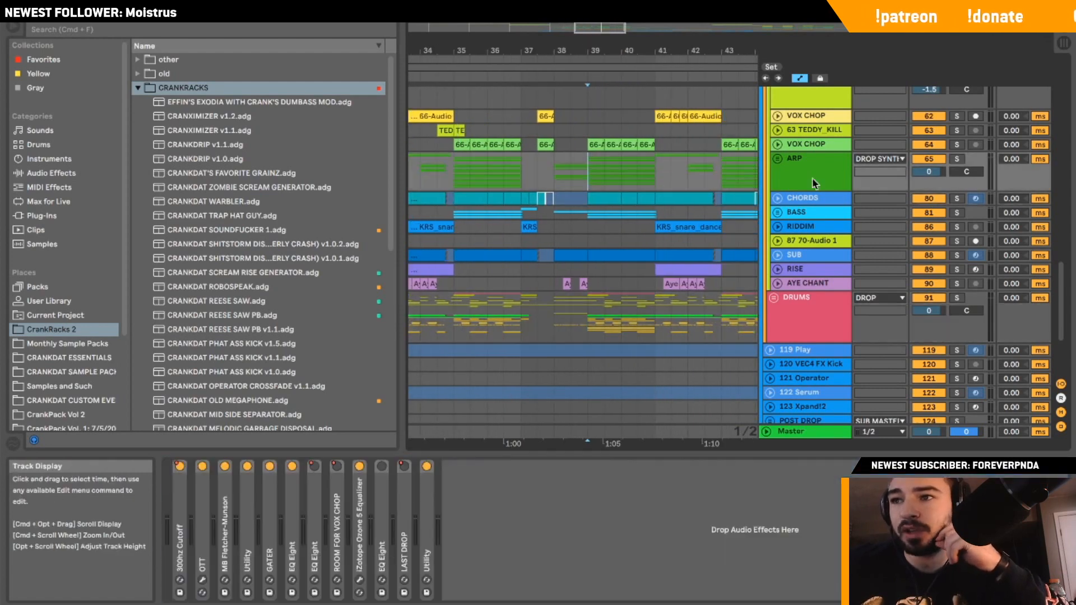
{"action": "left_click", "coordinate": [777, 159]}
{"action": "scroll", "coordinate": [778, 164], "scroll_direction": "down", "scroll_amount": 15}
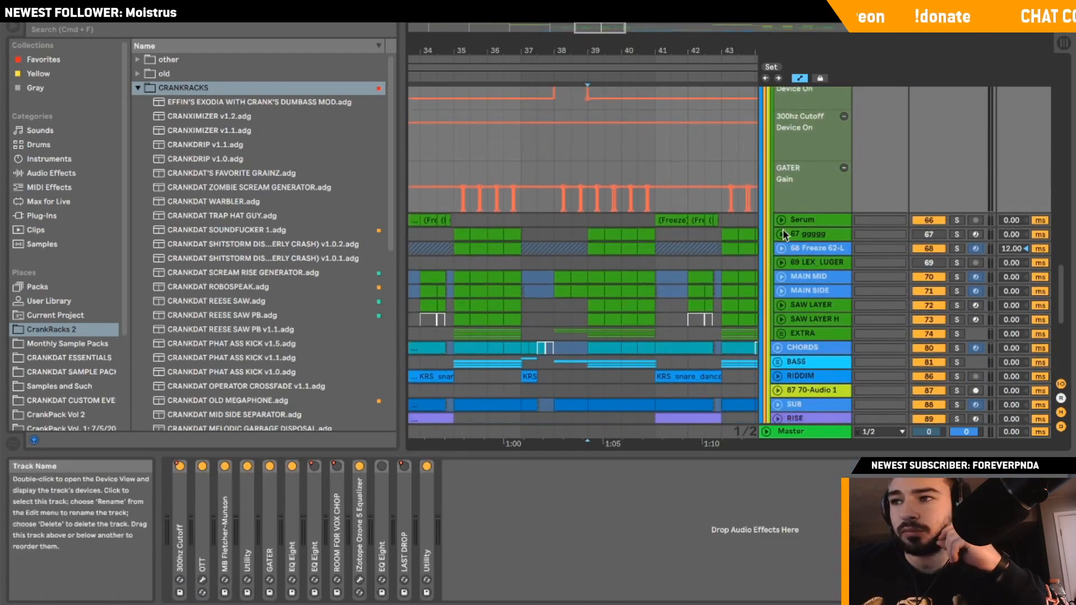
Unfold the MAIN MID track and listen to it soloed from bar 35 and from bar 39.
{"action": "left_click", "coordinate": [780, 277]}
{"action": "scroll", "coordinate": [514, 300], "scroll_direction": "left", "scroll_amount": 3}
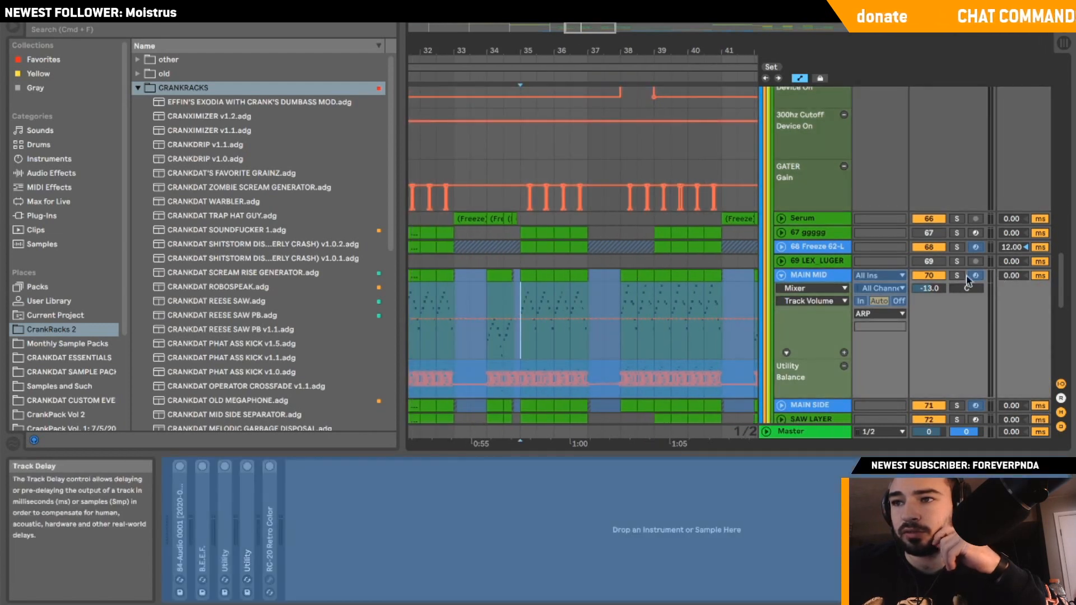
{"action": "left_click", "coordinate": [957, 275]}
{"action": "key", "text": "space"}
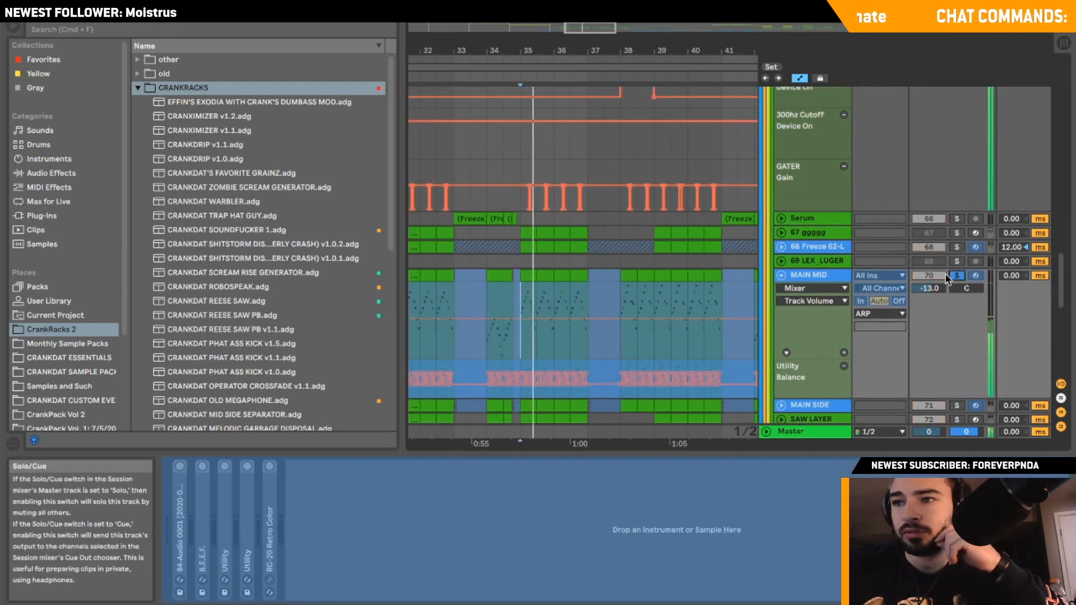
{"action": "left_click", "coordinate": [653, 297]}
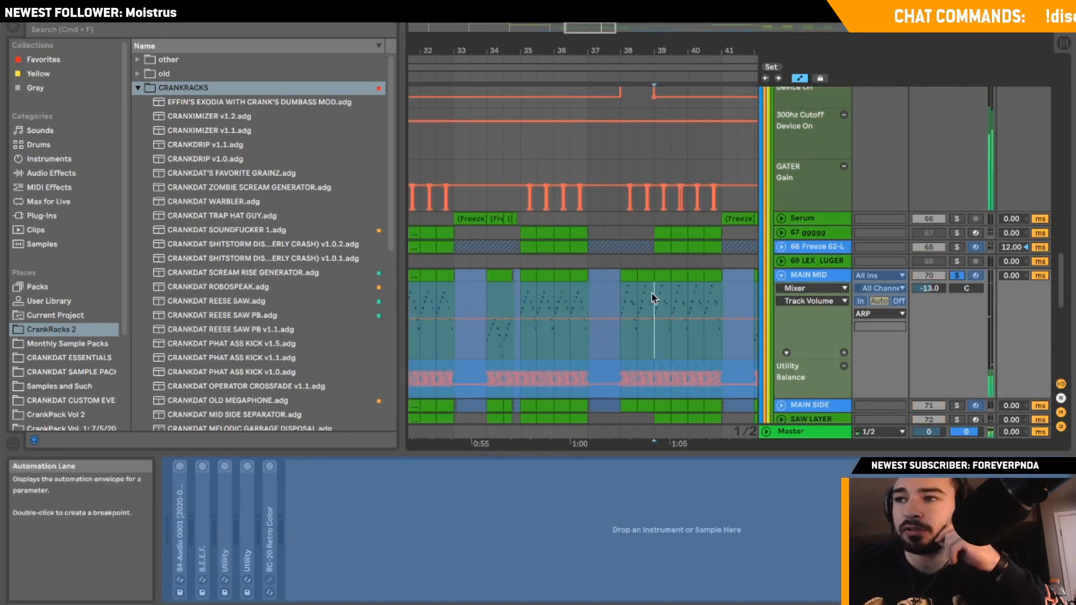
Fold and unsolo MAIN MID, and briefly audition the EXTRA group in solo.
{"action": "left_click", "coordinate": [780, 275]}
{"action": "left_click", "coordinate": [957, 275]}
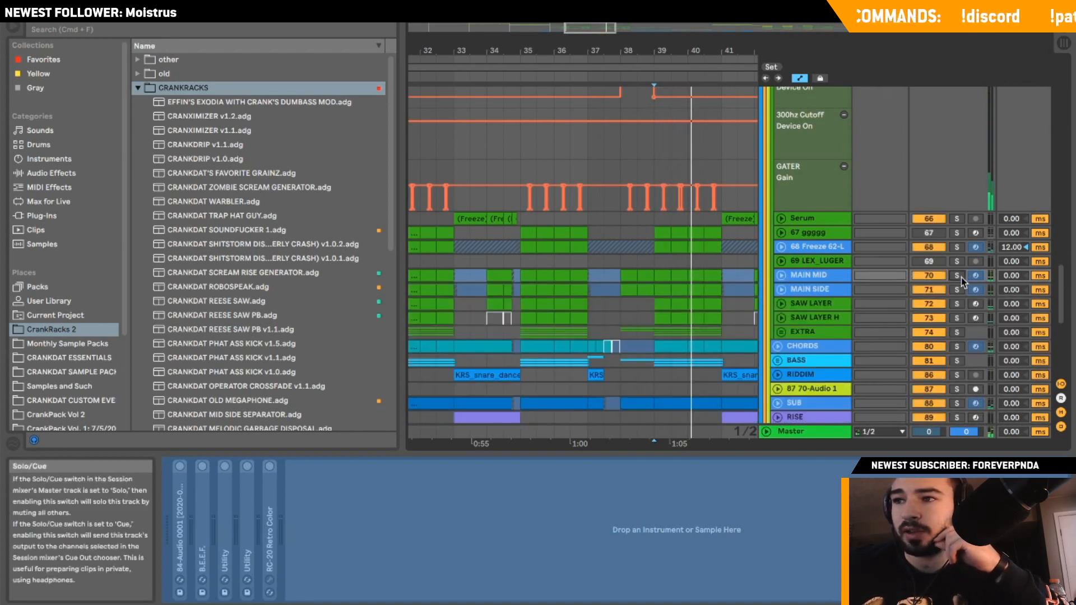
{"action": "left_click", "coordinate": [956, 332]}
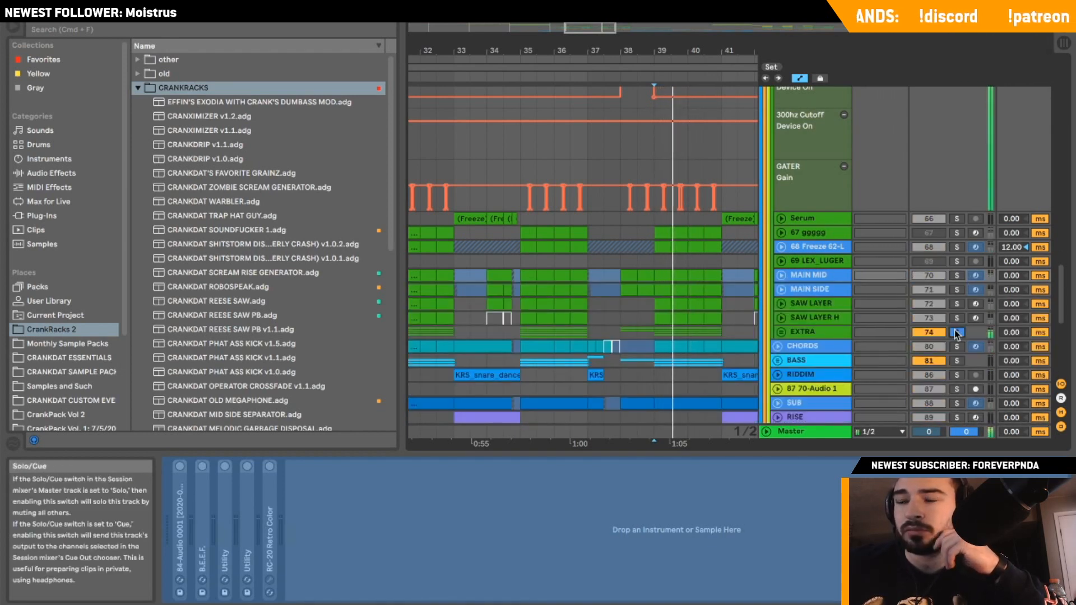
{"action": "left_click", "coordinate": [956, 334]}
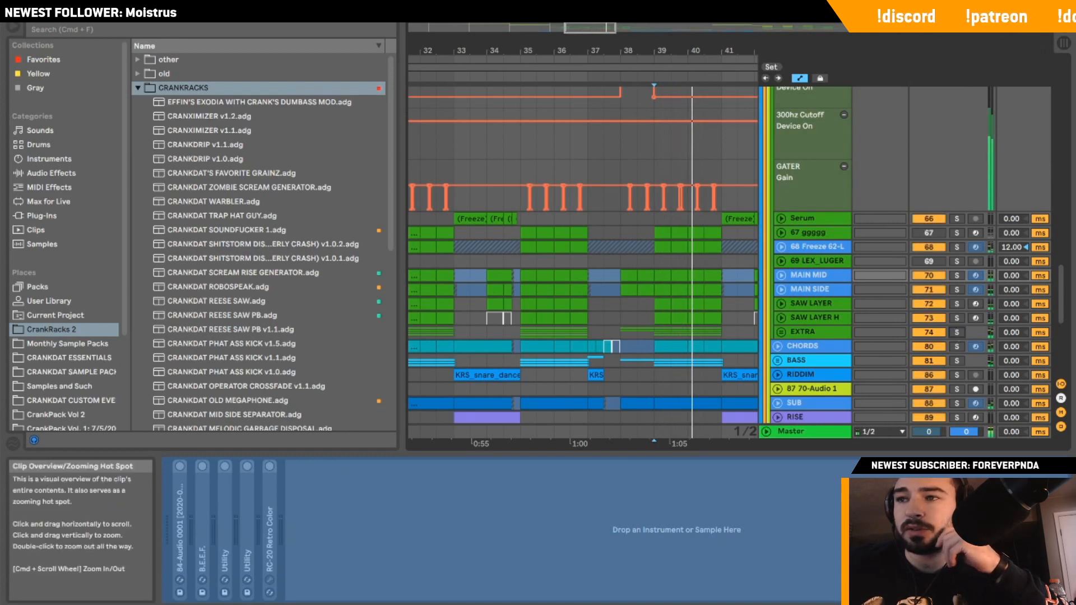
Unfold MAIN MID again, select a short time range around bar 39 to inspect its notes, and fold the track.
{"action": "left_click_drag", "start_coordinate": [602, 33], "coordinate": [602, 31]}
{"action": "scroll", "coordinate": [548, 236], "scroll_direction": "down", "scroll_amount": 3}
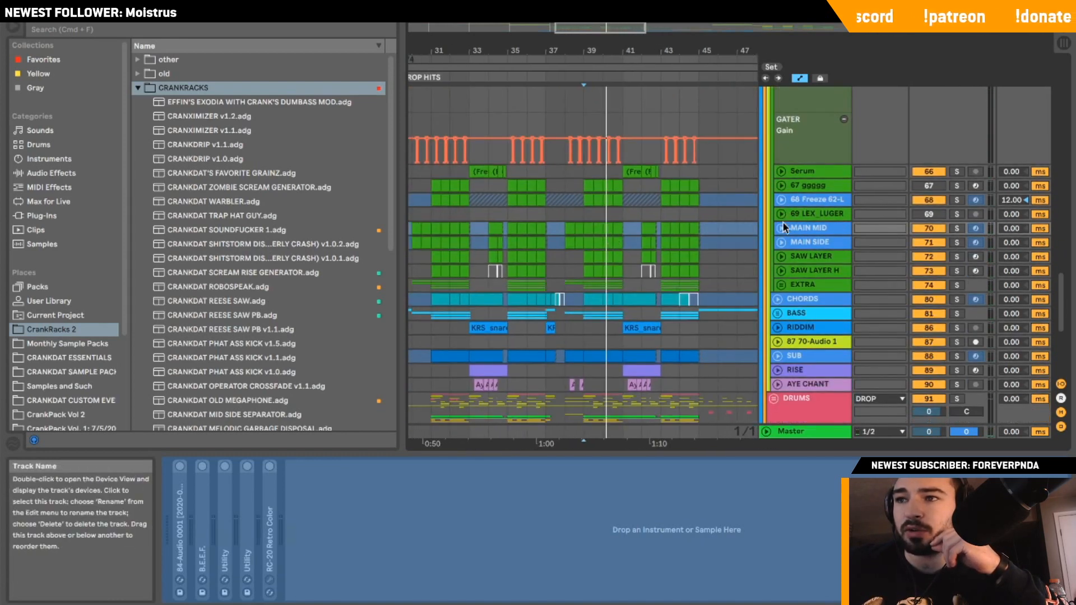
{"action": "left_click", "coordinate": [780, 228]}
{"action": "left_click_drag", "start_coordinate": [595, 232], "coordinate": [581, 232]}
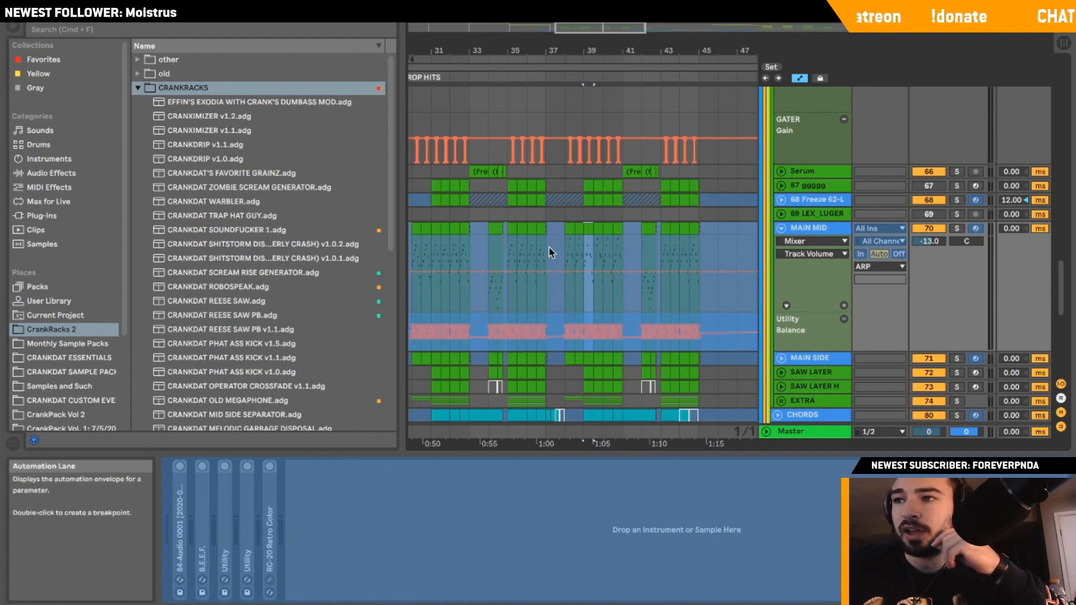
{"action": "left_click", "coordinate": [780, 228]}
Expand the DRUMS group, solo the HI PERC group and play it from bar 39.
{"action": "scroll", "coordinate": [780, 230], "scroll_direction": "down", "scroll_amount": 4}
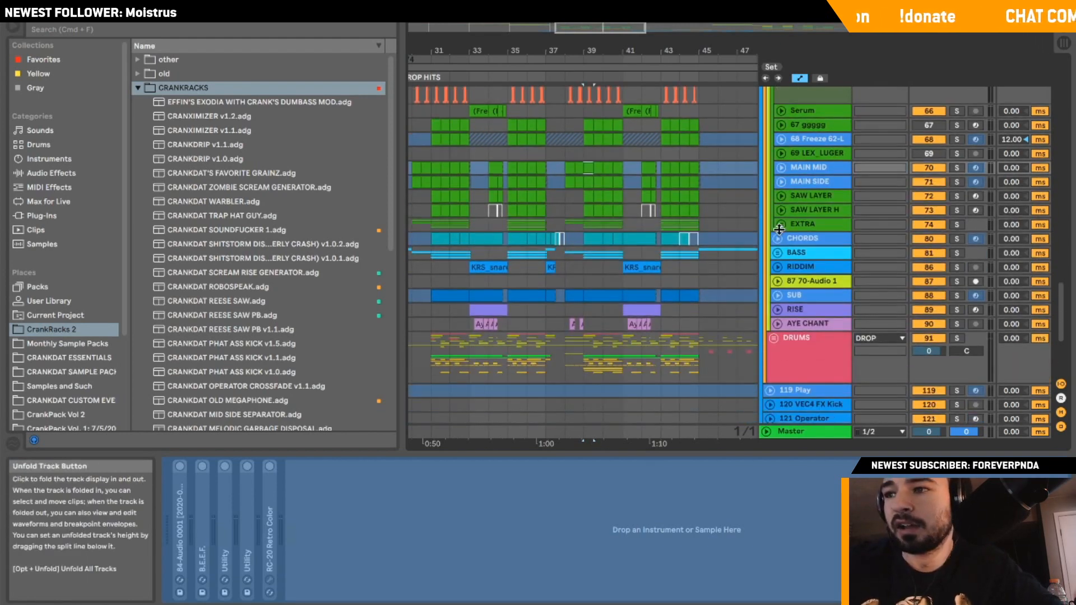
{"action": "left_click", "coordinate": [588, 349]}
{"action": "left_click", "coordinate": [773, 337]}
{"action": "scroll", "coordinate": [812, 324], "scroll_direction": "down", "scroll_amount": 5}
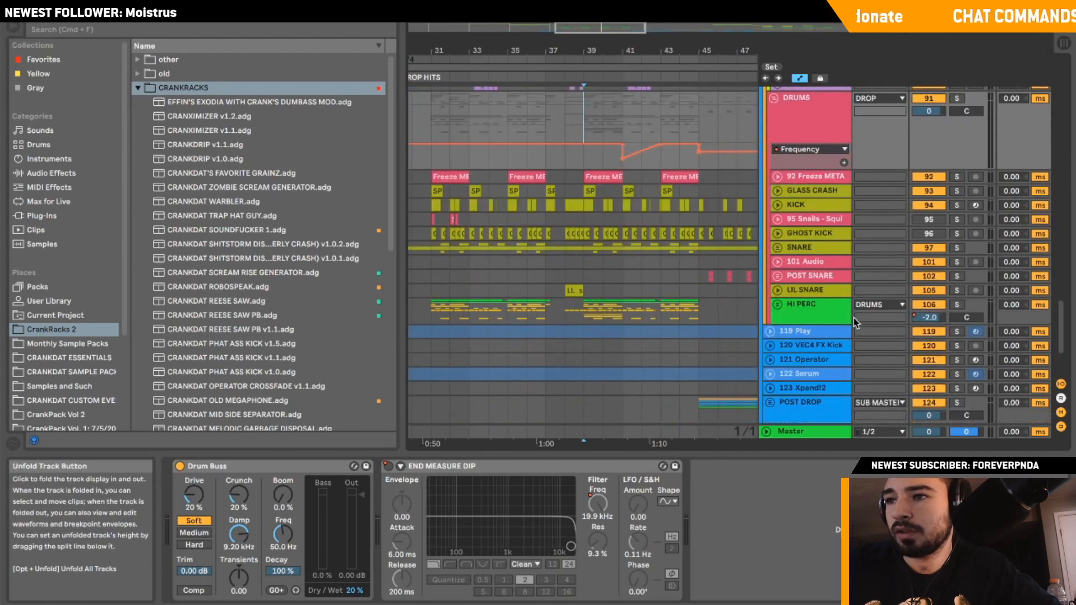
{"action": "left_click", "coordinate": [959, 307]}
{"action": "key", "text": "space"}
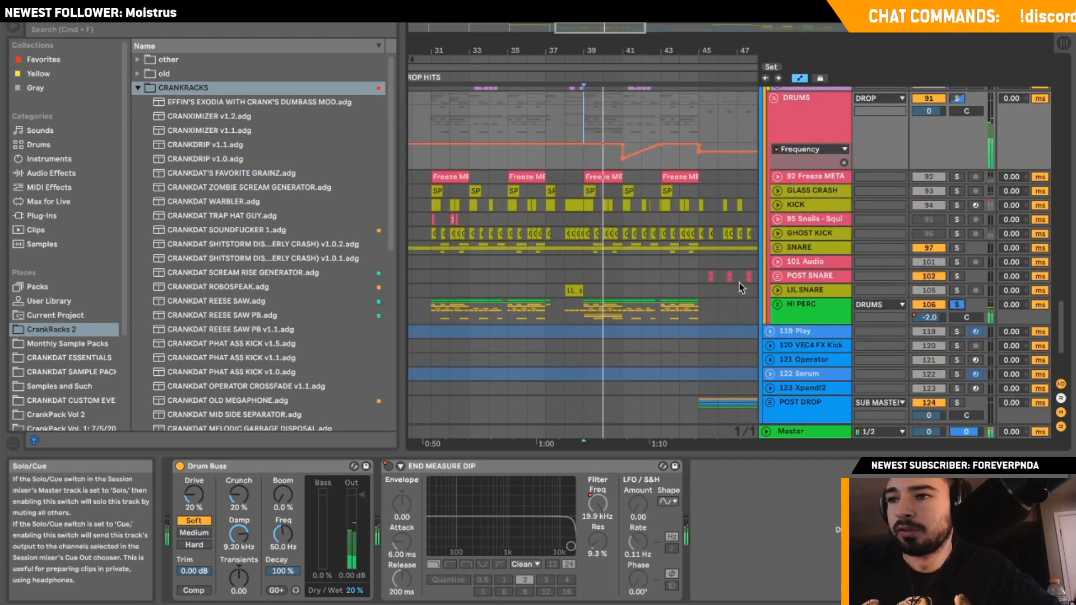
{"action": "key", "text": "space"}
Compare the soloed HI PERC group by playing it from bar 39 and from bar 31.
{"action": "left_click", "coordinate": [588, 314]}
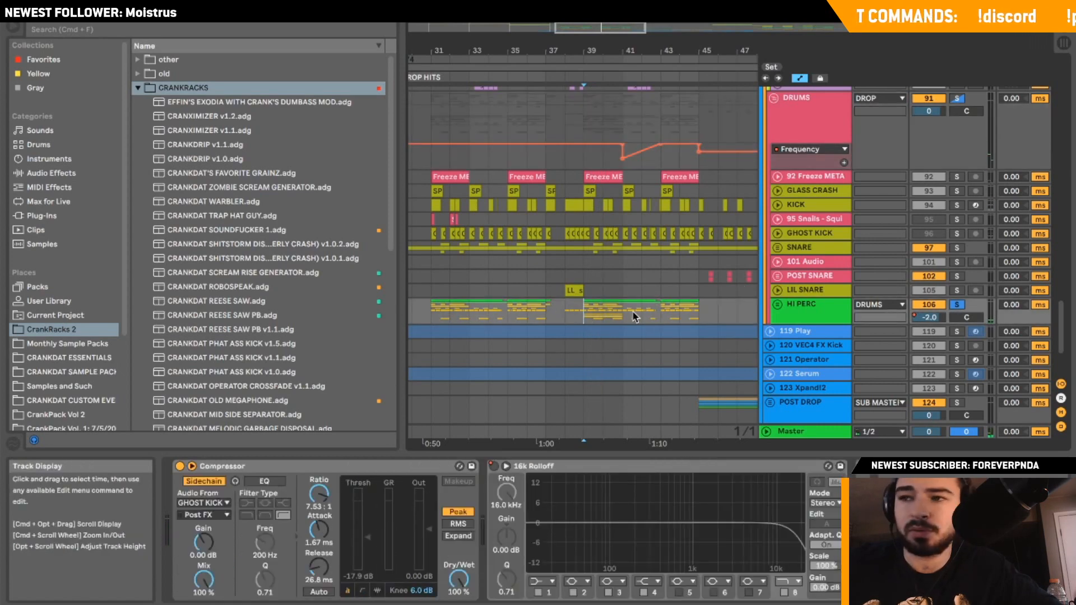
{"action": "scroll", "coordinate": [615, 308], "scroll_direction": "left", "scroll_amount": 2}
{"action": "scroll", "coordinate": [615, 308], "scroll_direction": "up", "scroll_amount": 1}
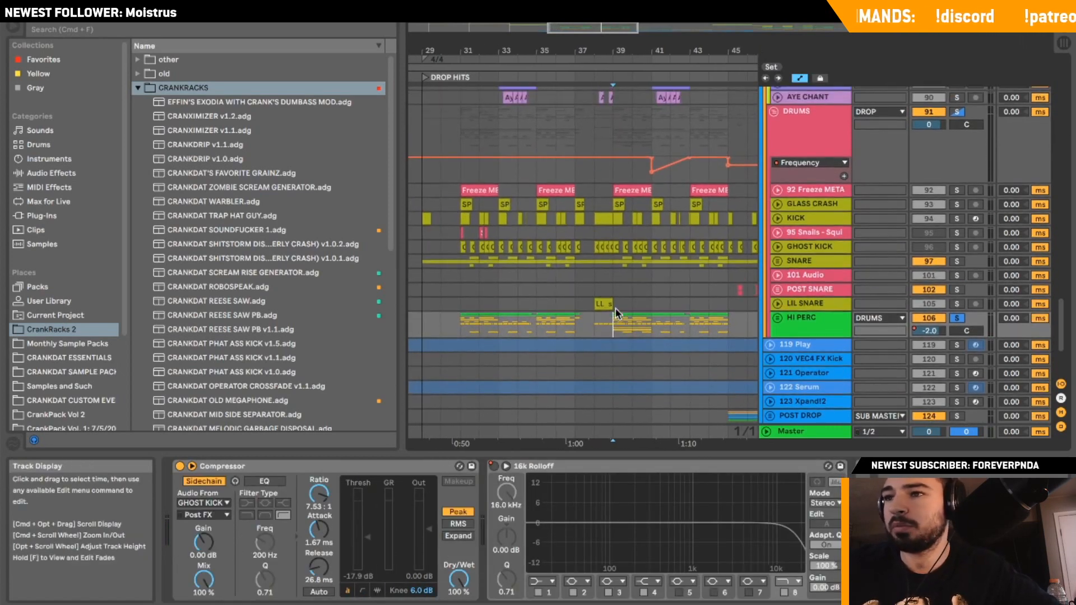
{"action": "key", "text": "space"}
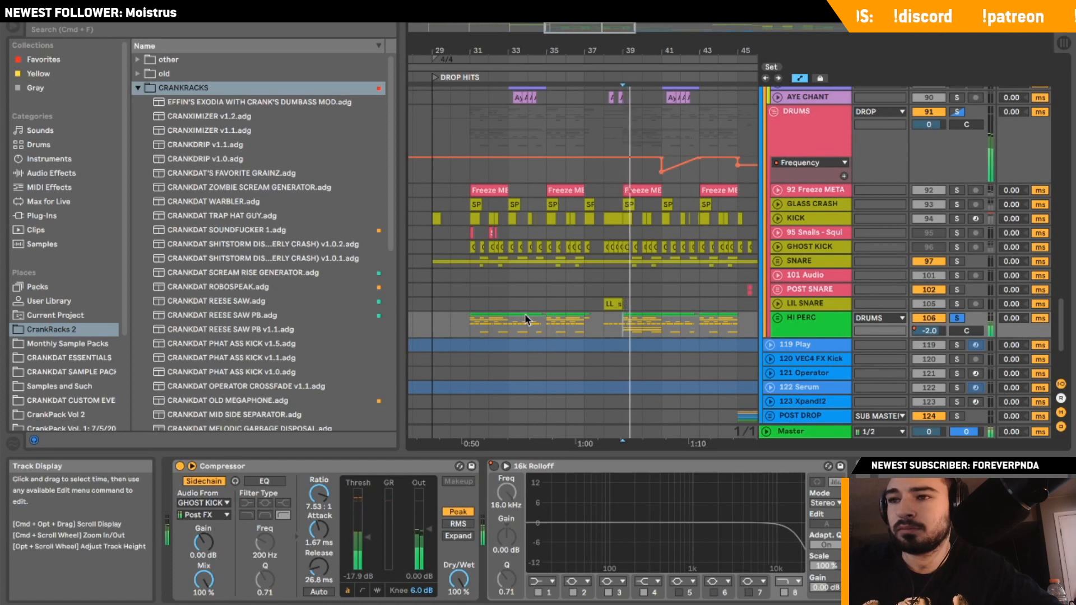
{"action": "left_click", "coordinate": [471, 317]}
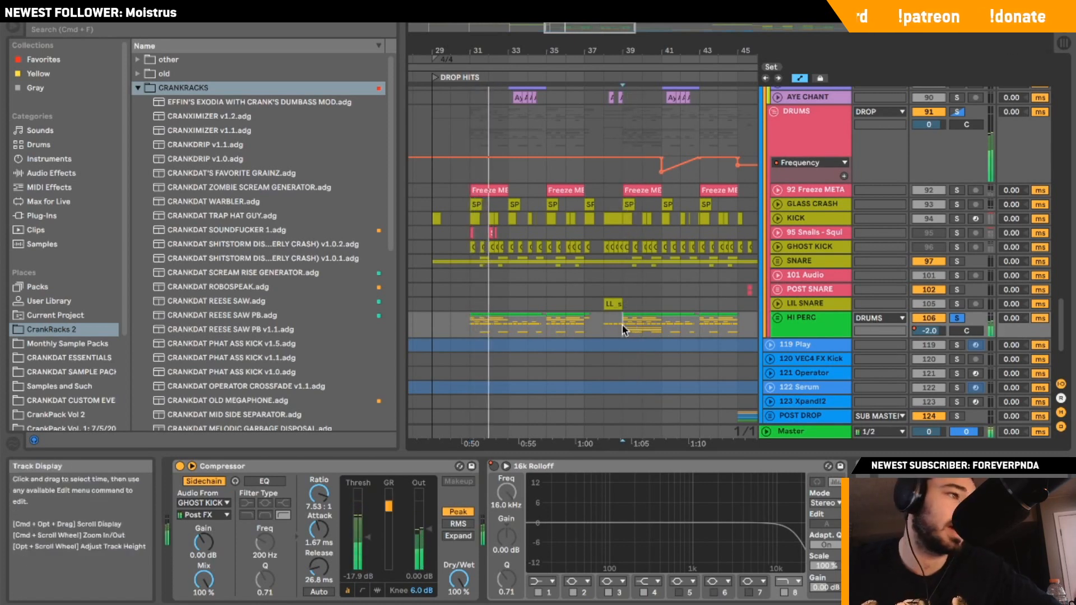
Return the insert marker to bar 39, unsolo HI PERC and play the full mix.
{"action": "left_click", "coordinate": [622, 327]}
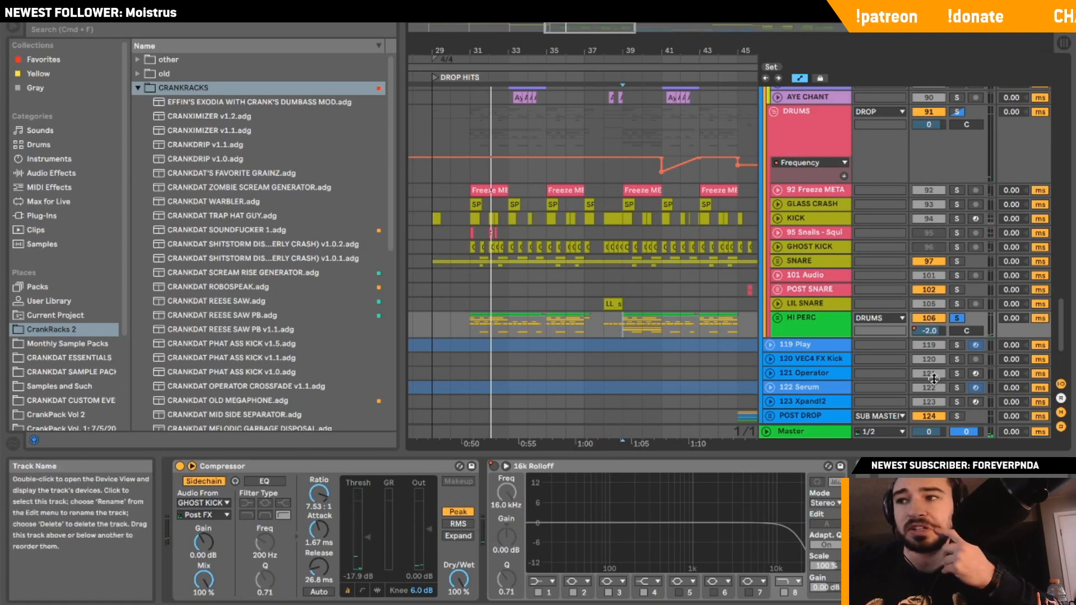
{"action": "left_click", "coordinate": [957, 318]}
{"action": "key", "text": "space"}
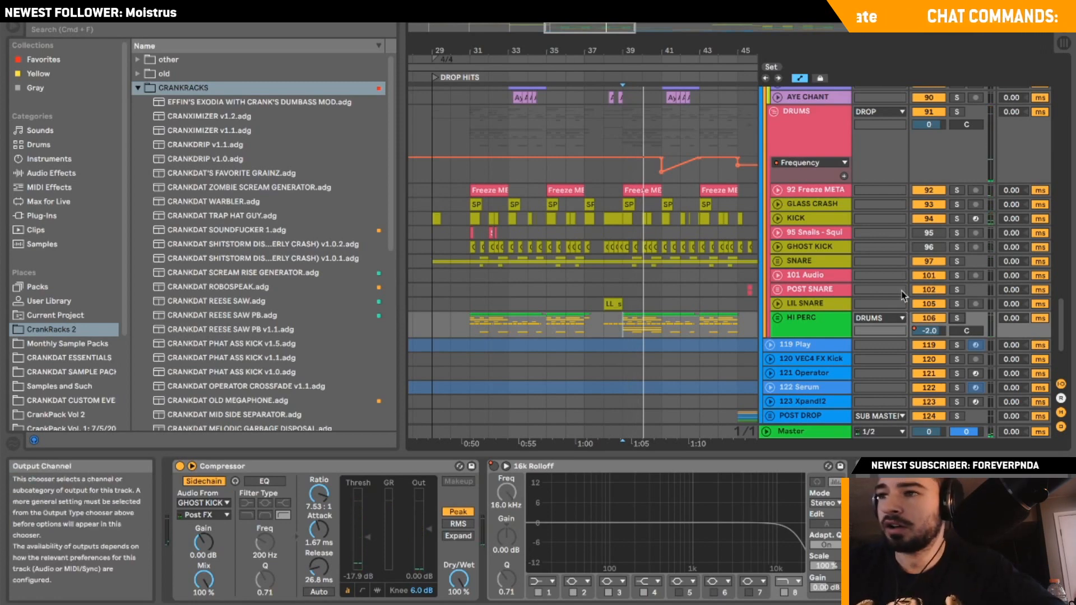
Collapse the DRUMS group and the ARP group.
{"action": "scroll", "coordinate": [901, 290], "scroll_direction": "up", "scroll_amount": 3}
{"action": "left_click", "coordinate": [773, 174]}
{"action": "scroll", "coordinate": [773, 176], "scroll_direction": "up", "scroll_amount": 5}
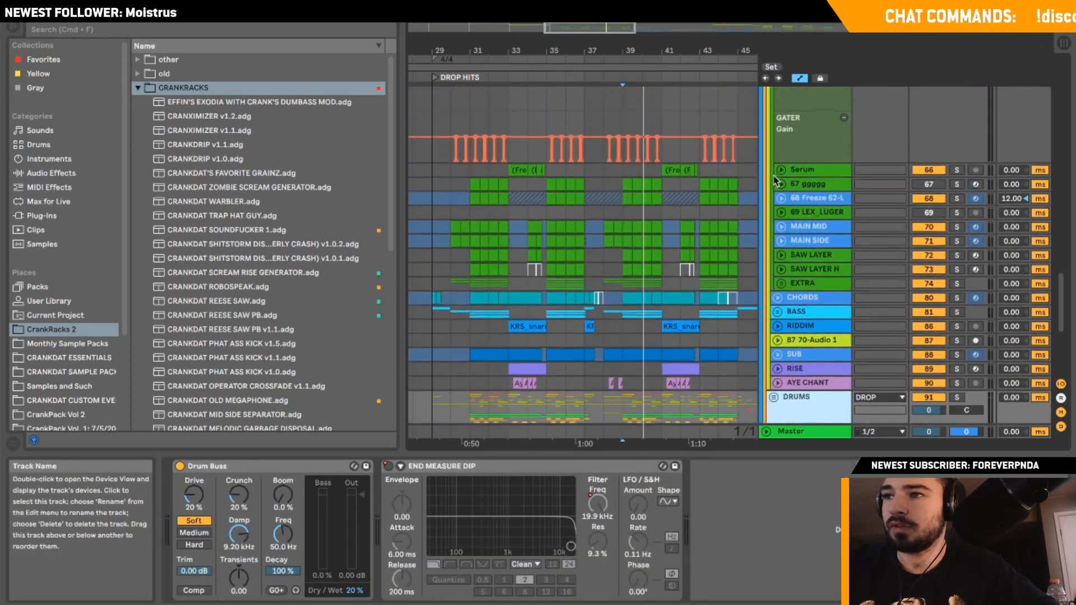
{"action": "scroll", "coordinate": [775, 180], "scroll_direction": "up", "scroll_amount": 10}
{"action": "left_click", "coordinate": [810, 290]}
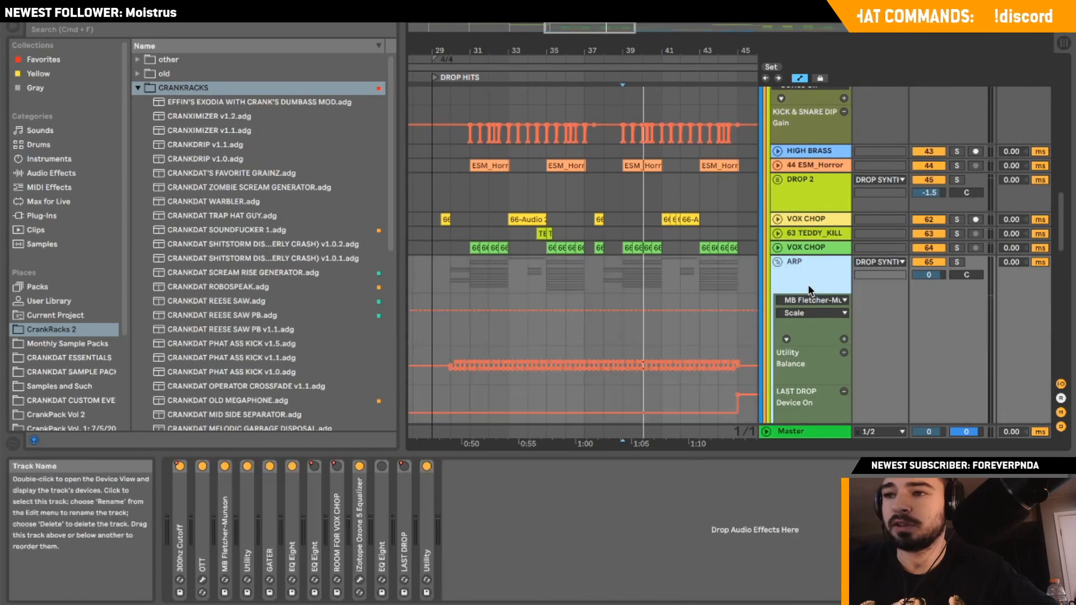
{"action": "left_click", "coordinate": [777, 262]}
{"action": "scroll", "coordinate": [700, 278], "scroll_direction": "down", "scroll_amount": 5}
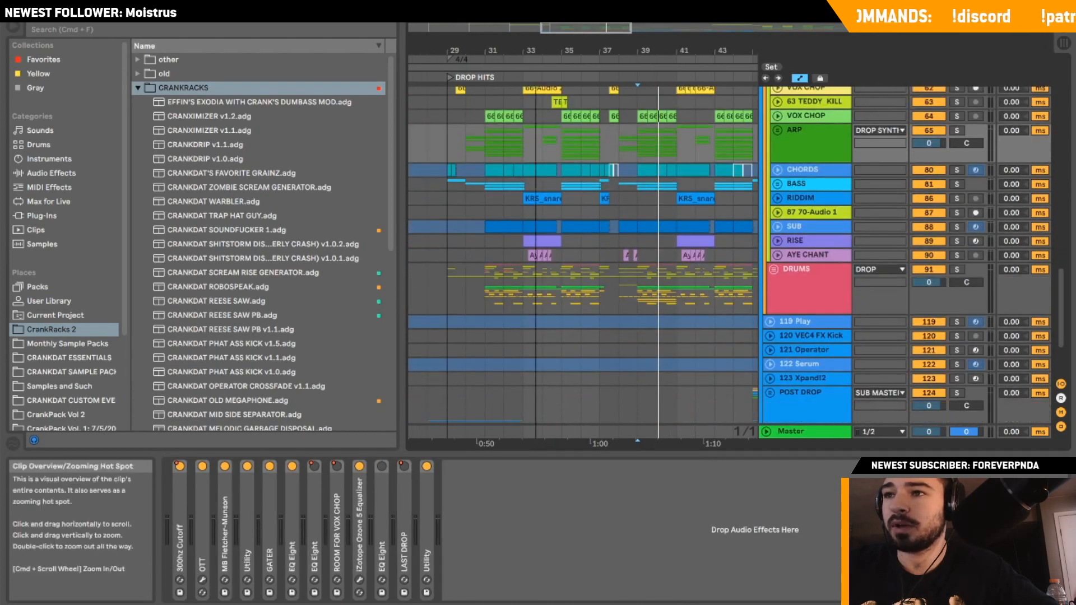
View the whole drop and place the insert marker at bar 43 on the DRUMS group.
{"action": "mouse_move", "coordinate": [586, 28]}
{"action": "left_mouse_down"}
{"action": "mouse_move", "coordinate": [622, 10]}
{"action": "mouse_move", "coordinate": [583, 24]}
{"action": "left_mouse_up"}
{"action": "left_click", "coordinate": [569, 137]}
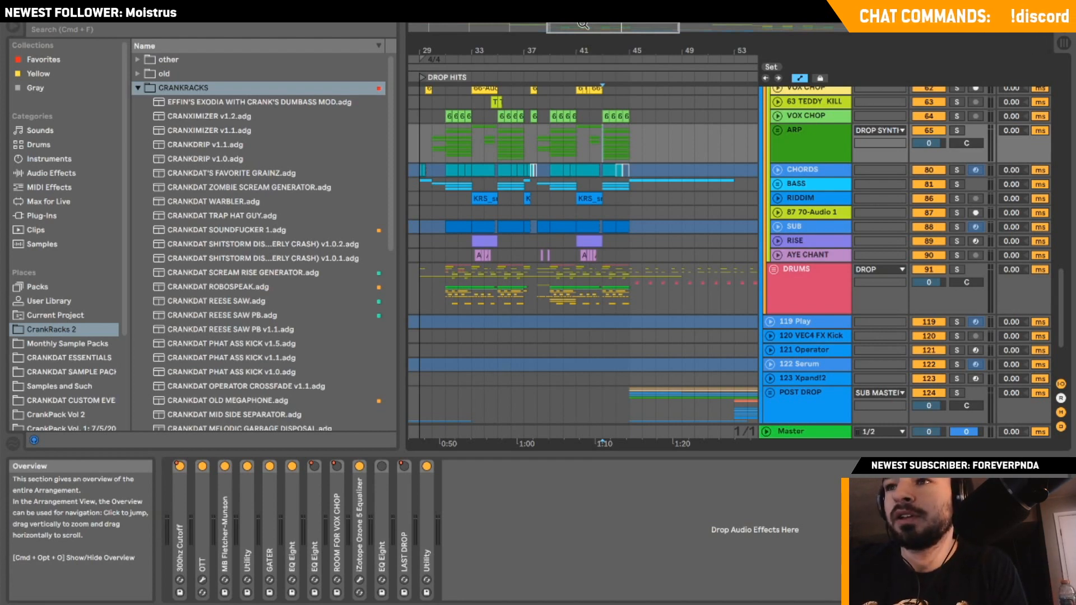
{"action": "left_click_drag", "start_coordinate": [582, 25], "coordinate": [613, 35]}
{"action": "scroll", "coordinate": [507, 90], "scroll_direction": "left", "scroll_amount": 2}
{"action": "left_click", "coordinate": [608, 307]}
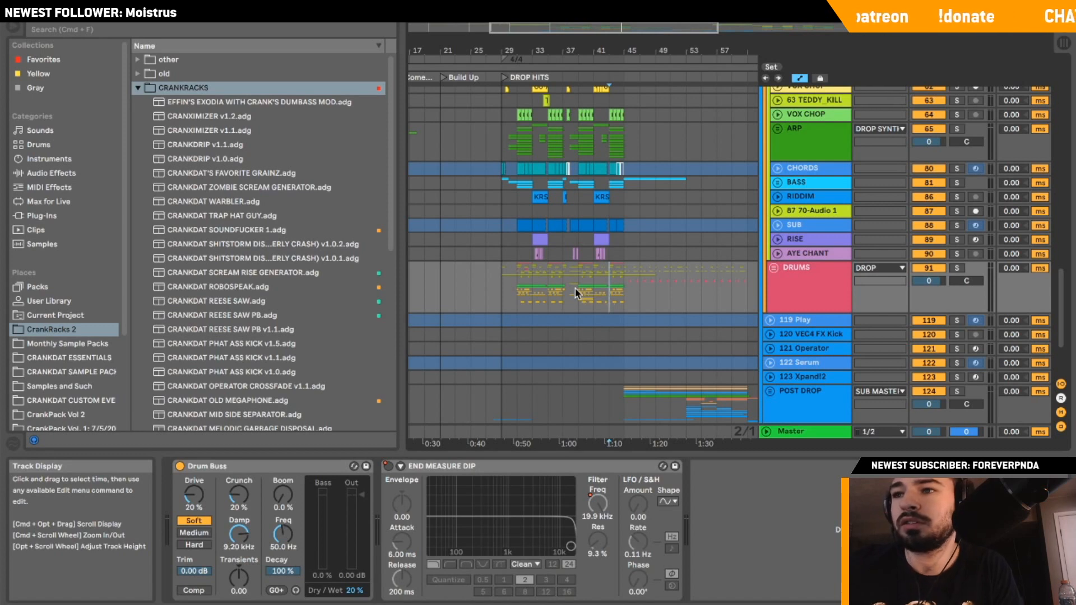
Replay the drop around bar 37, placing the insert marker on the DRUMS group, the BASS track and the ARP group.
{"action": "mouse_move", "coordinate": [608, 32]}
{"action": "left_mouse_down"}
{"action": "mouse_move", "coordinate": [609, 47]}
{"action": "mouse_move", "coordinate": [600, 26]}
{"action": "left_mouse_up"}
{"action": "key", "text": "space"}
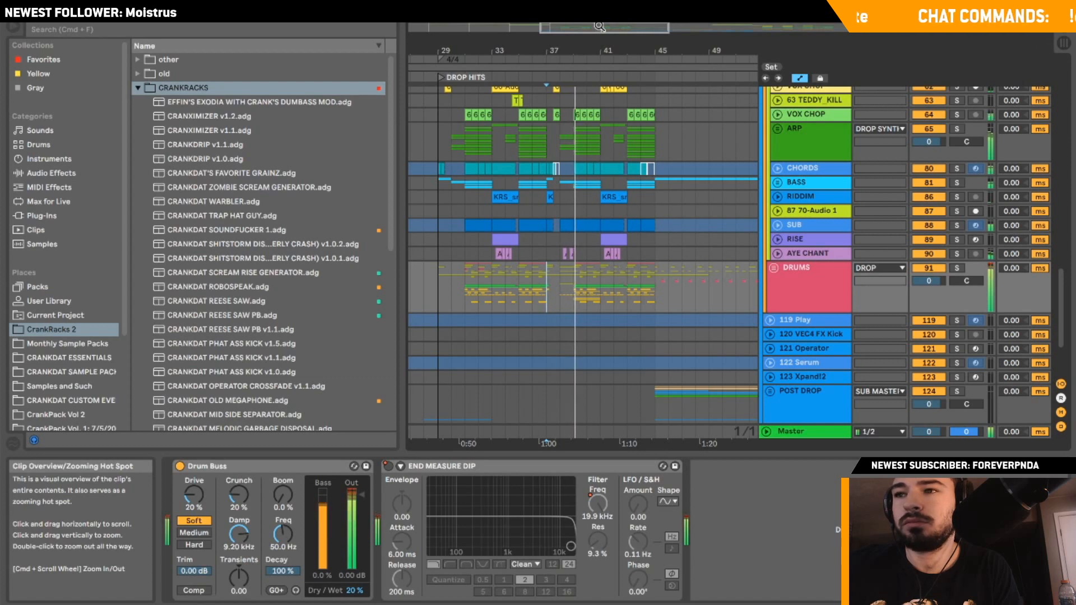
{"action": "left_click", "coordinate": [546, 183]}
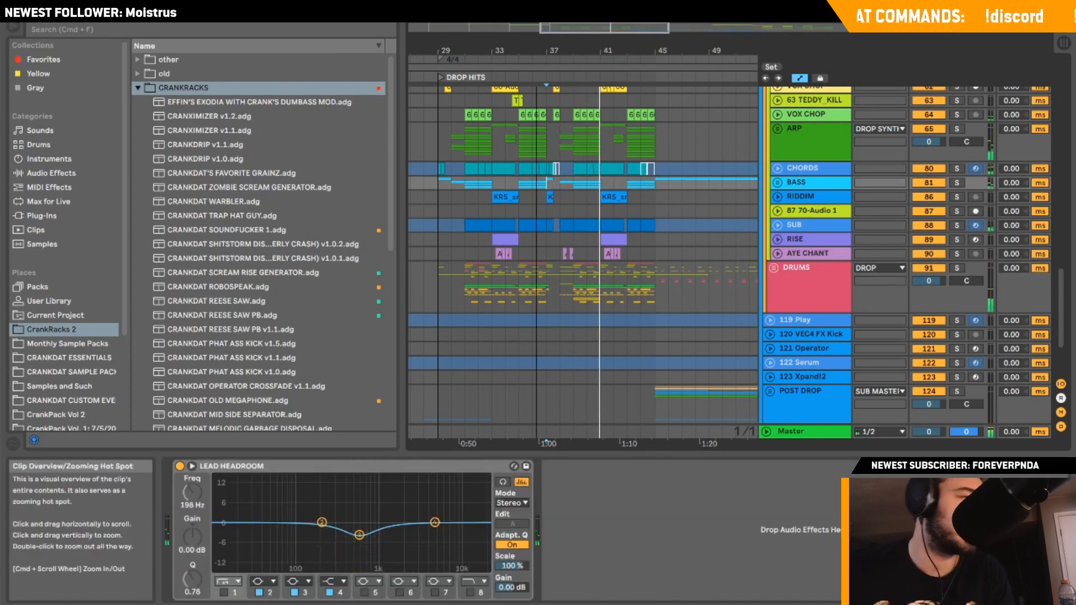
{"action": "key", "text": "space"}
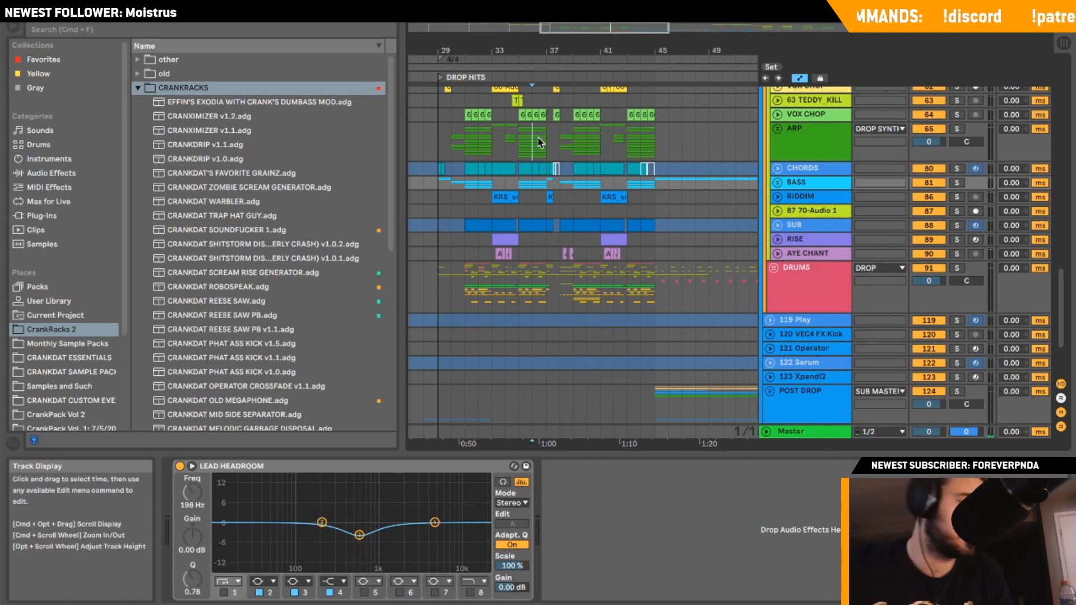
{"action": "left_click", "coordinate": [533, 142]}
{"action": "key", "text": "space"}
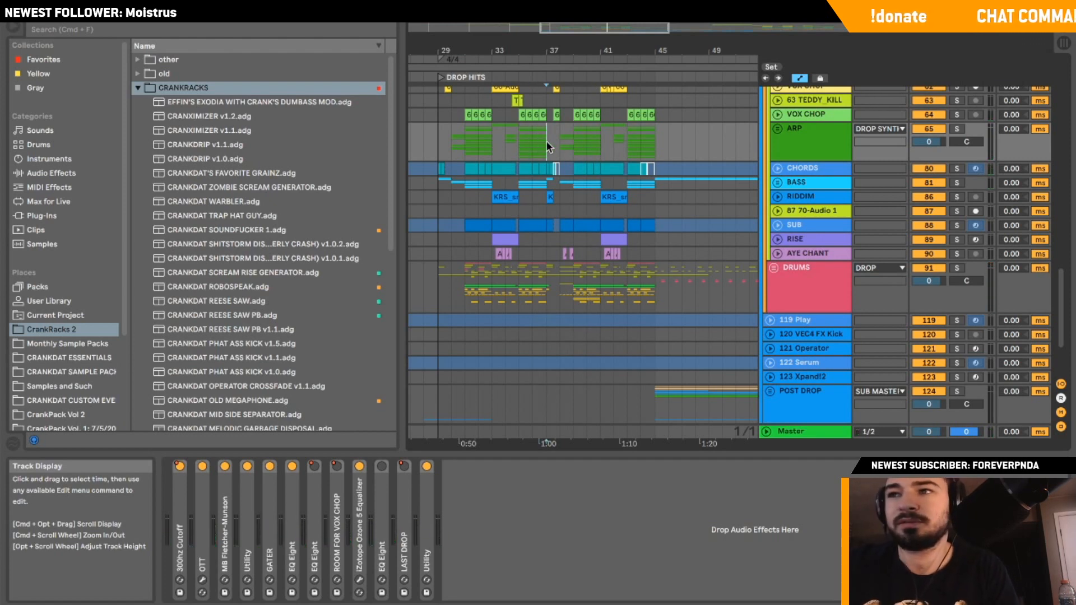
Play the drop from bar 37, place the insert marker at bar 44 on the ARP group and replay from there.
{"action": "key", "text": "space"}
{"action": "left_click_drag", "start_coordinate": [598, 30], "coordinate": [610, 26]}
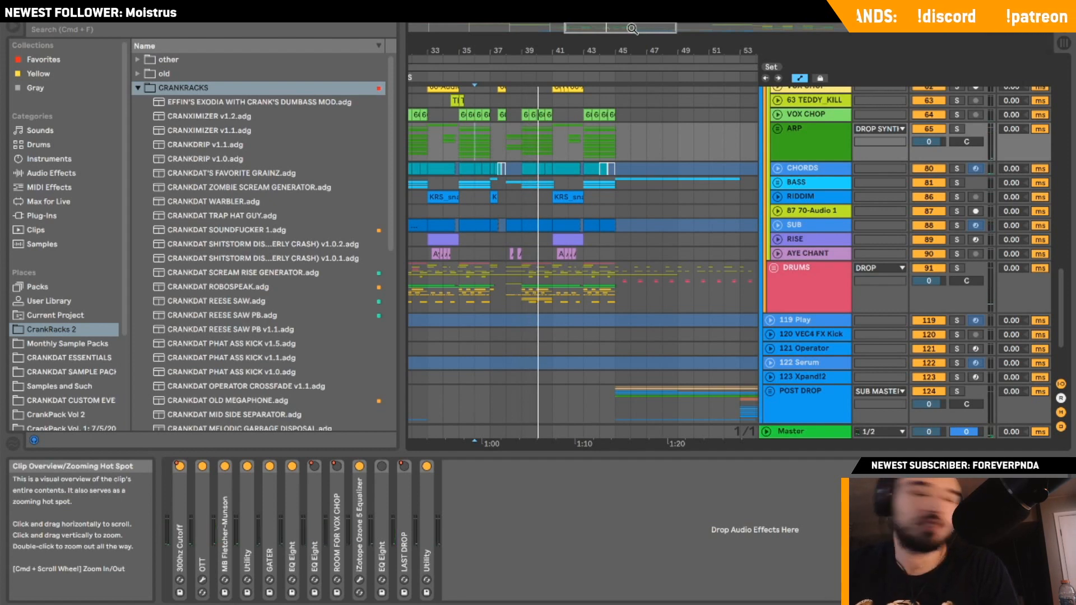
{"action": "left_click_drag", "start_coordinate": [632, 31], "coordinate": [632, 28]}
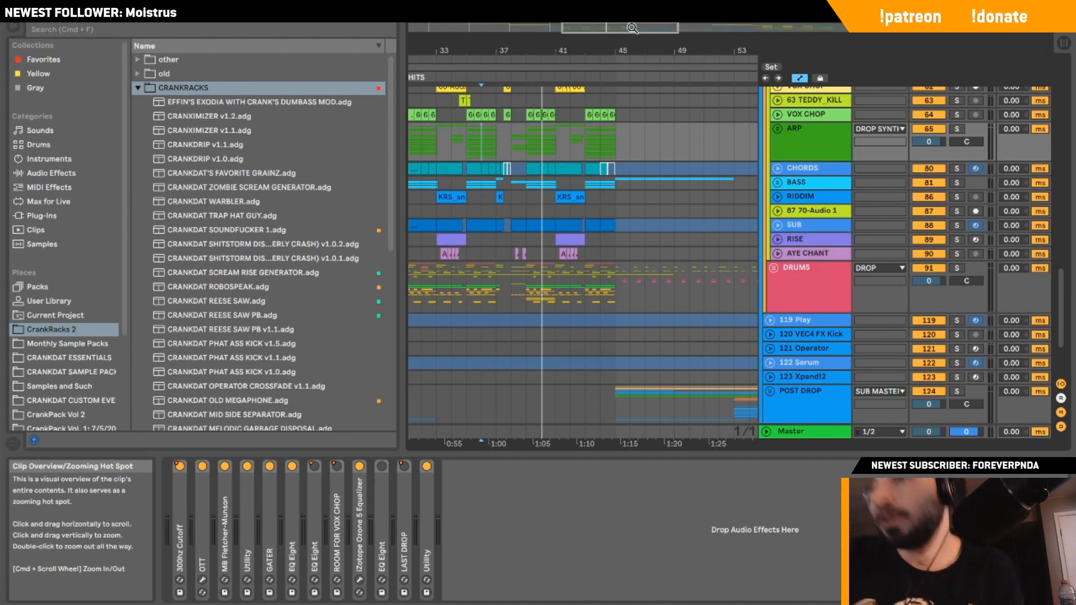
{"action": "left_click_drag", "start_coordinate": [632, 28], "coordinate": [632, 25]}
{"action": "left_click", "coordinate": [595, 136]}
{"action": "key", "text": "space"}
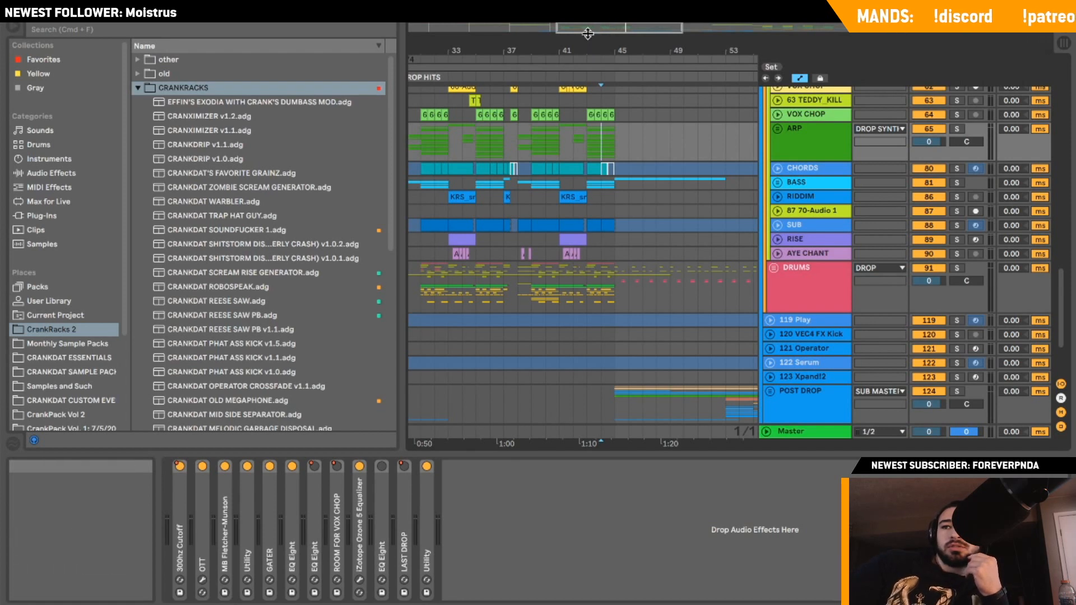
{"action": "left_click_drag", "start_coordinate": [587, 29], "coordinate": [587, 12]}
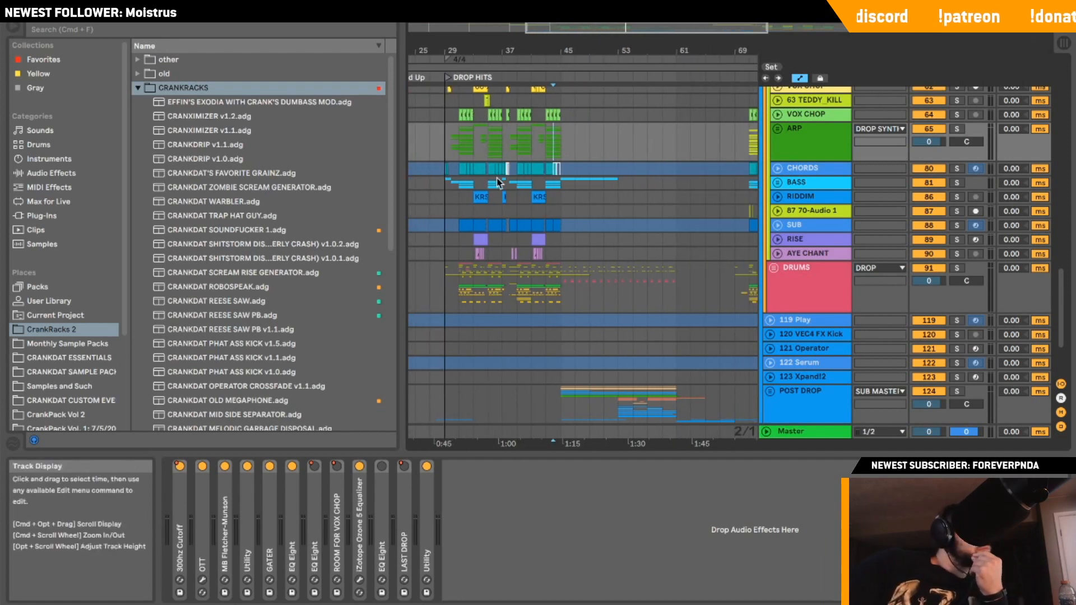
{"action": "key", "text": "space"}
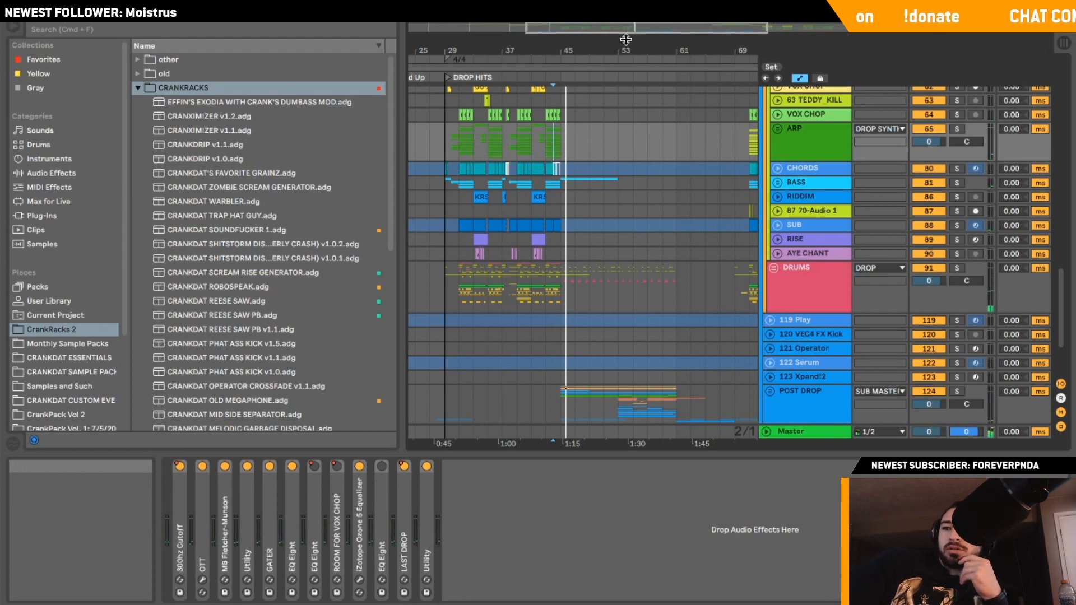
Mute the VOX group and place the insert marker at bar 43 on the POST DROP group.
{"action": "scroll", "coordinate": [621, 208], "scroll_direction": "down", "scroll_amount": 4}
{"action": "left_click", "coordinate": [563, 317]}
{"action": "scroll", "coordinate": [687, 306], "scroll_direction": "left", "scroll_amount": 1}
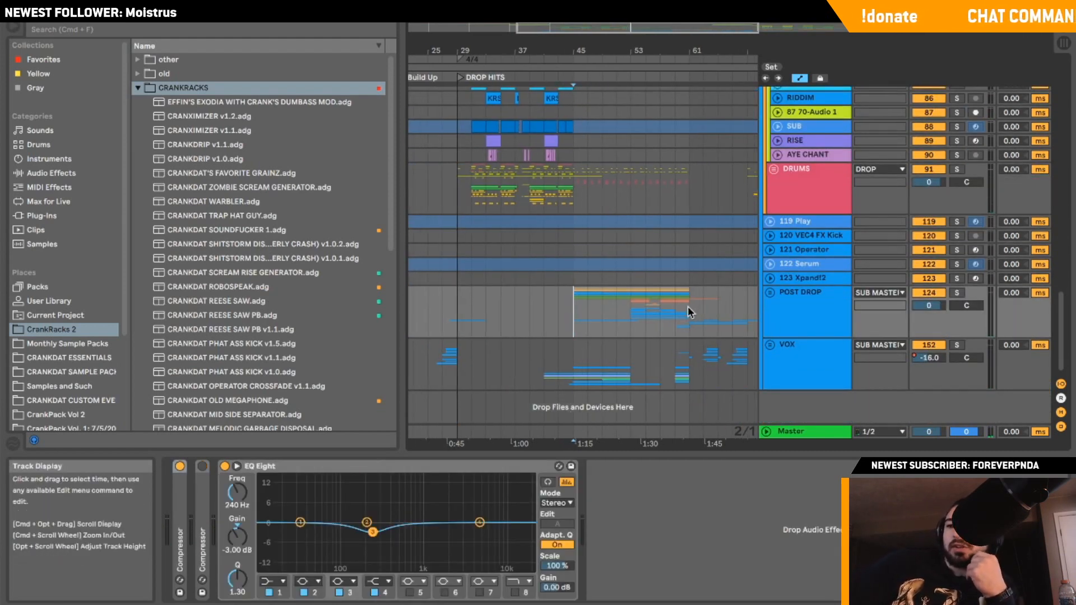
{"action": "left_click", "coordinate": [548, 310]}
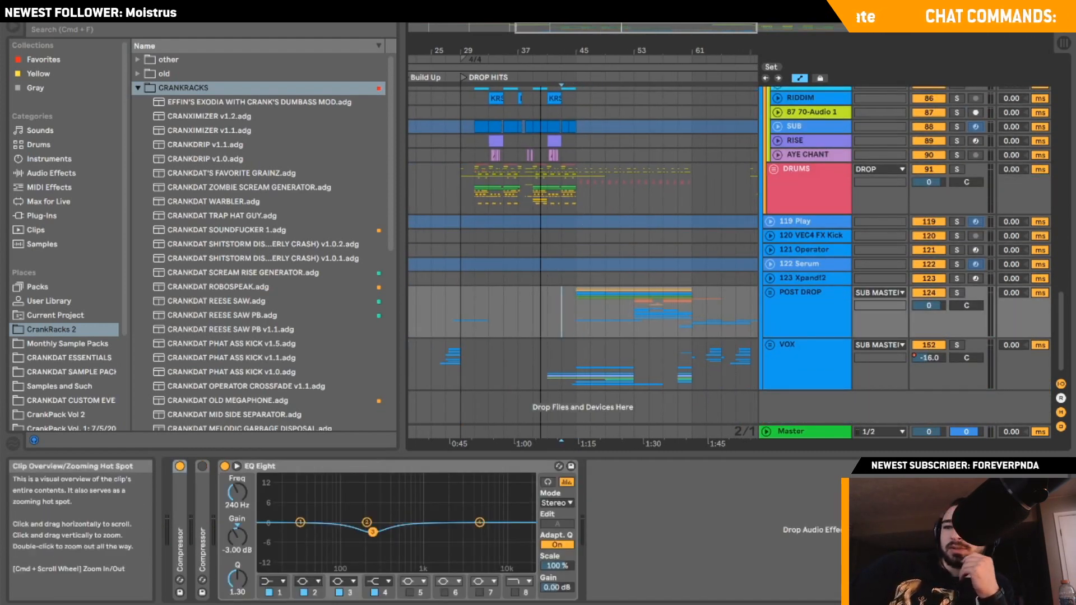
{"action": "left_click_drag", "start_coordinate": [611, 28], "coordinate": [619, 53]}
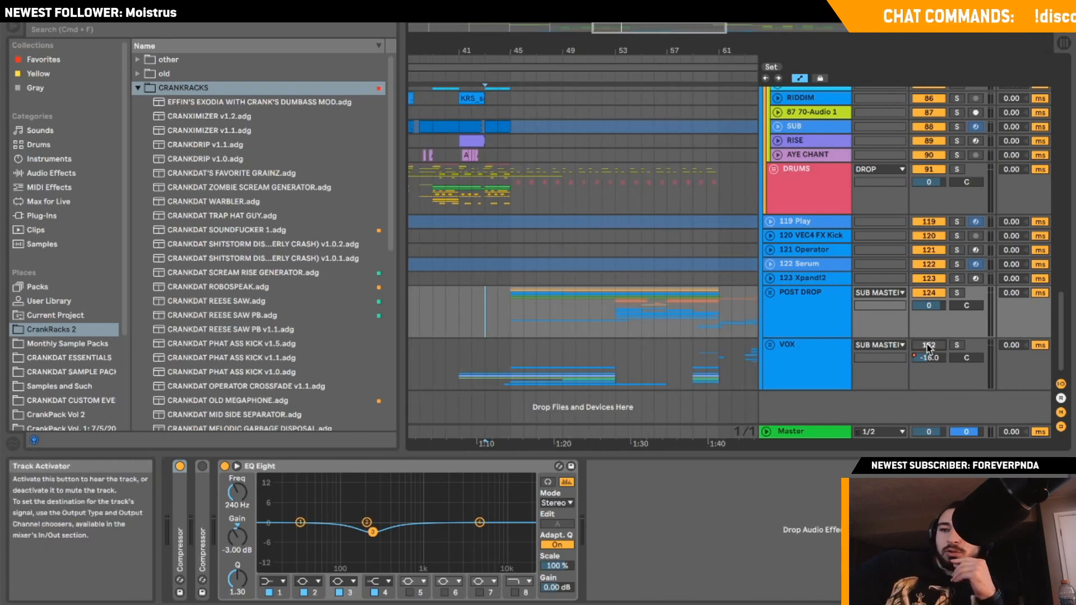
{"action": "left_click", "coordinate": [480, 318]}
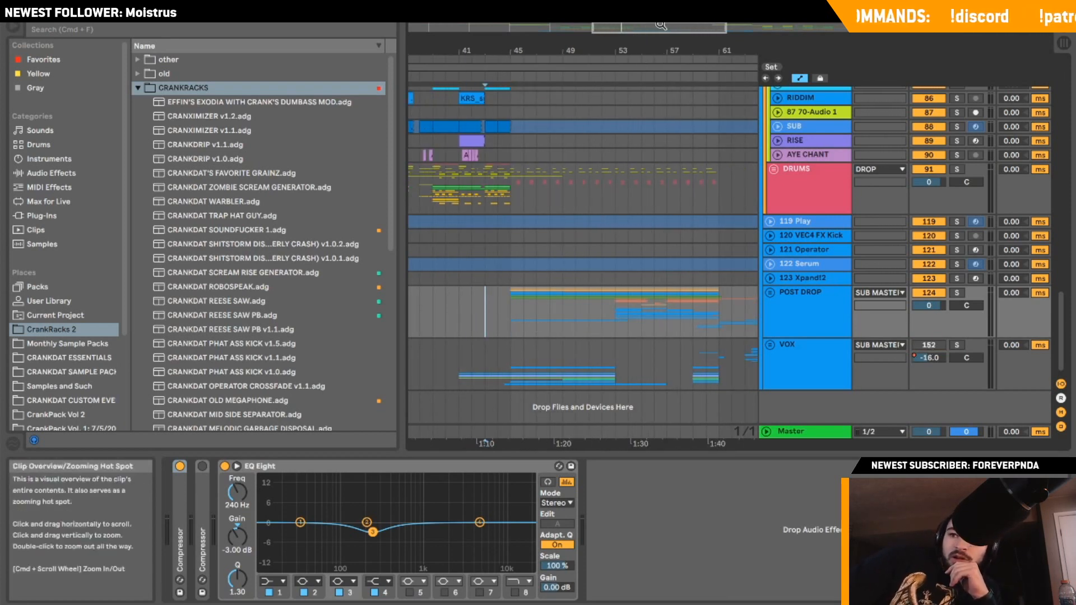
Expand the DRUMS group and place the insert marker at bar 45 on the KICK track.
{"action": "left_click_drag", "start_coordinate": [616, 28], "coordinate": [615, 16]}
{"action": "left_click", "coordinate": [526, 206]}
{"action": "left_click", "coordinate": [774, 169]}
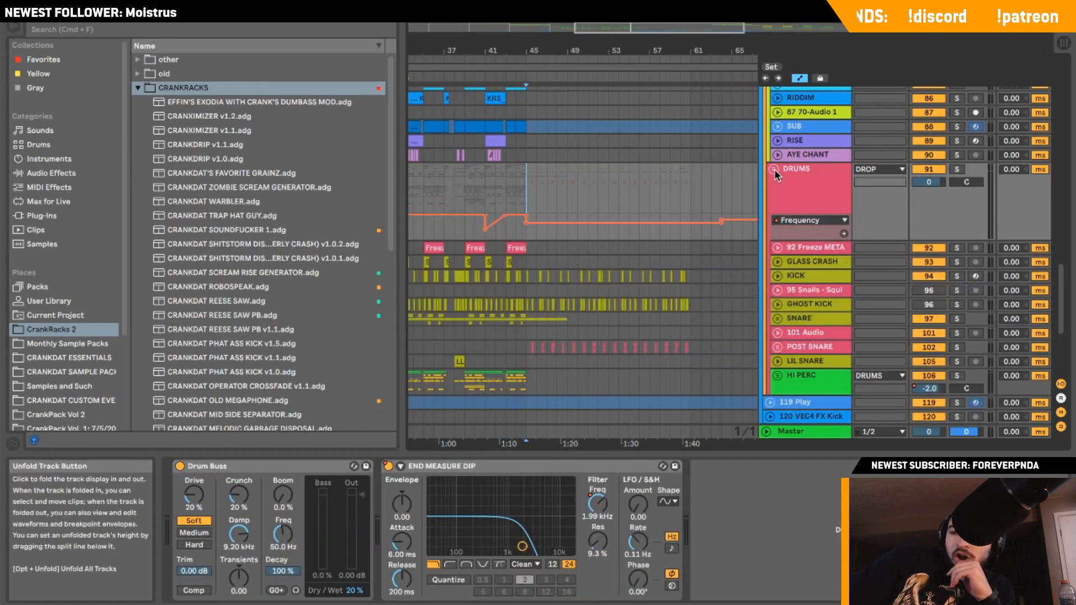
{"action": "scroll", "coordinate": [774, 170], "scroll_direction": "down", "scroll_amount": 2}
{"action": "left_click", "coordinate": [528, 290]}
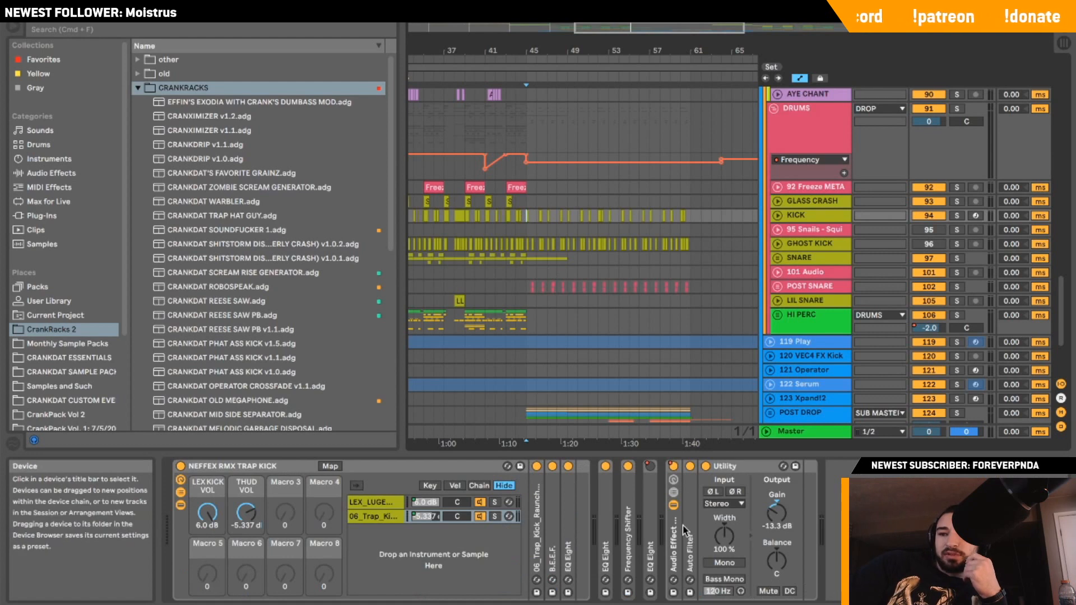
Inspect the KICK track's EQ Eight and Auto Filter devices and play the section from bar 45.
{"action": "double_click", "coordinate": [651, 527]}
{"action": "double_click", "coordinate": [748, 469]}
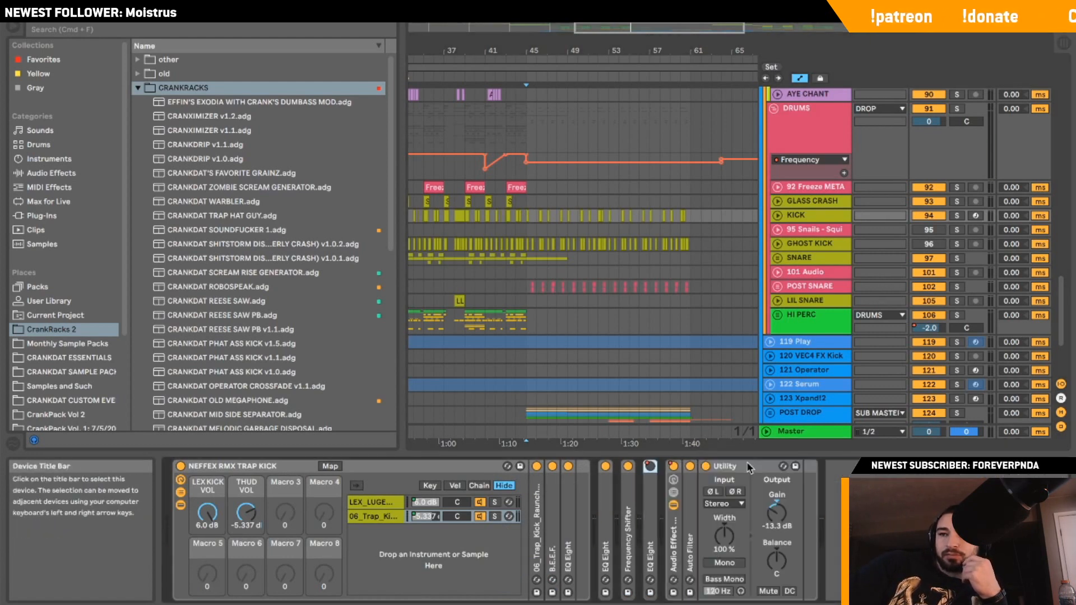
{"action": "double_click", "coordinate": [685, 535]}
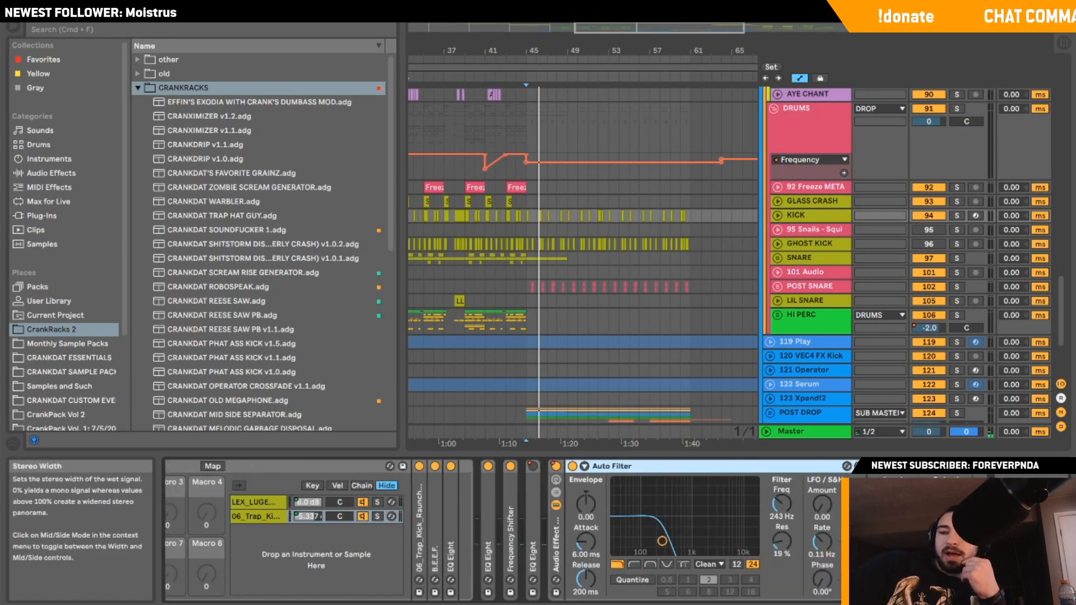
{"action": "key", "text": "space"}
{"action": "left_click", "coordinate": [524, 229]}
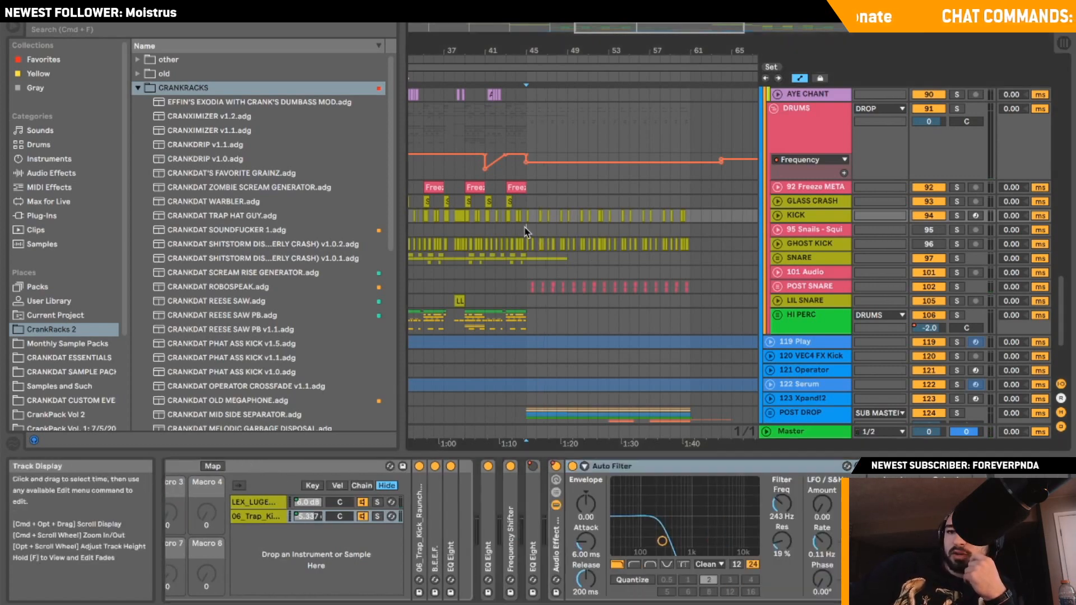
{"action": "left_click", "coordinate": [523, 217]}
{"action": "key", "text": "space"}
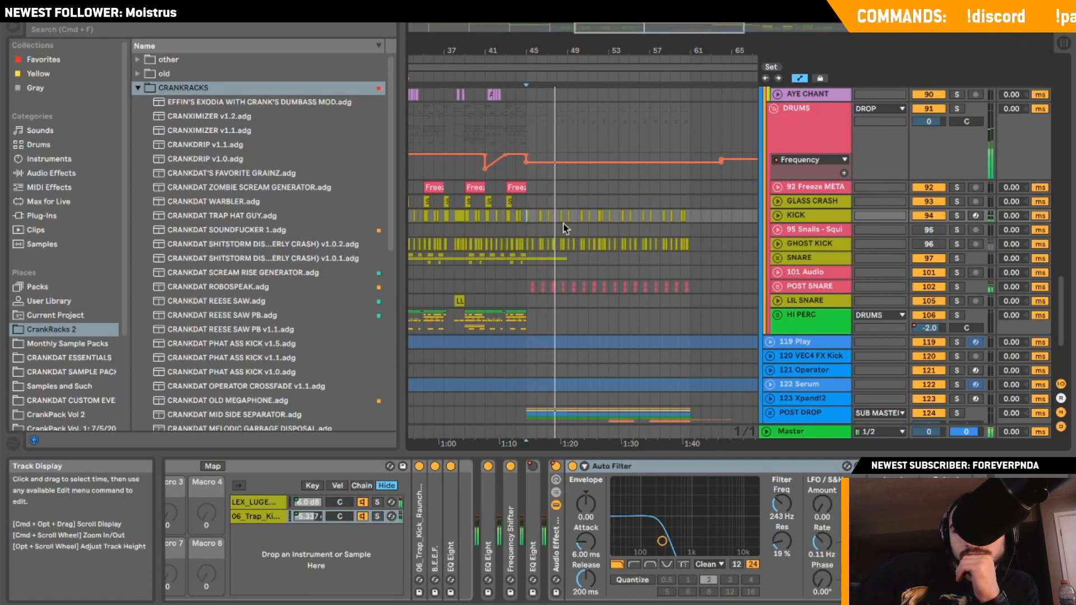
{"action": "double_click", "coordinate": [620, 466]}
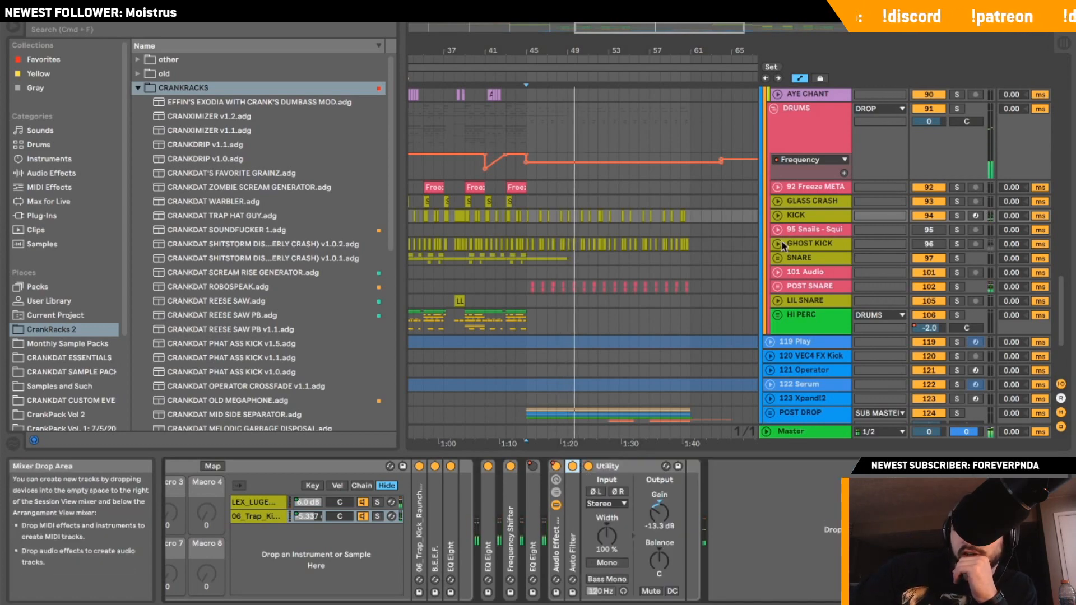
Expand and solo the POST SNARE group, view its snare tracks' devices and play it from bar 45.
{"action": "left_click", "coordinate": [776, 286]}
{"action": "scroll", "coordinate": [515, 284], "scroll_direction": "down", "scroll_amount": 2}
{"action": "left_click", "coordinate": [515, 284]}
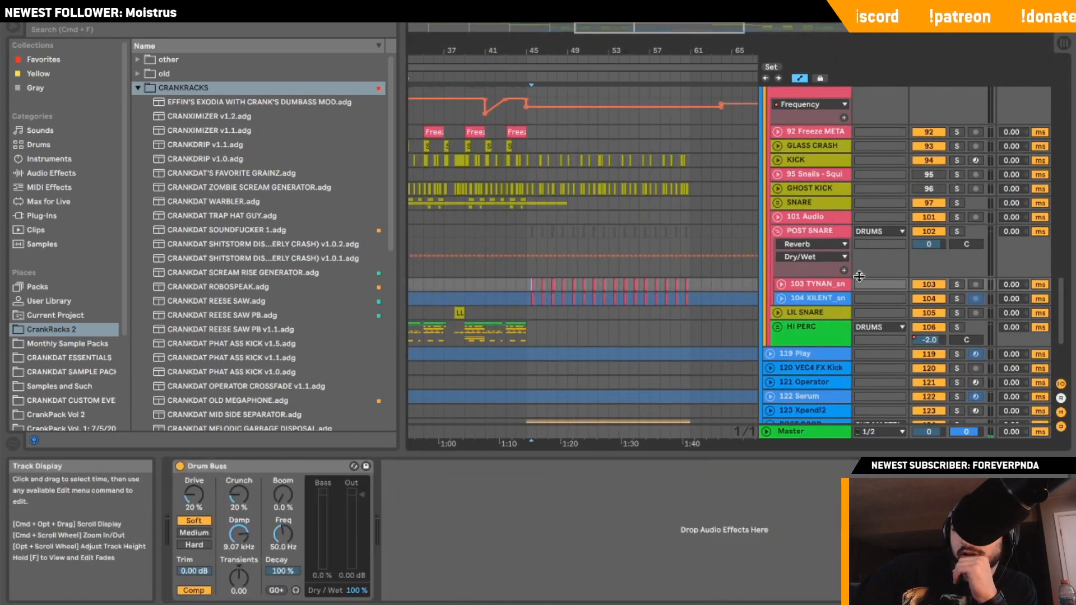
{"action": "left_click", "coordinate": [807, 216]}
{"action": "left_click", "coordinate": [956, 231]}
{"action": "left_click", "coordinate": [824, 234]}
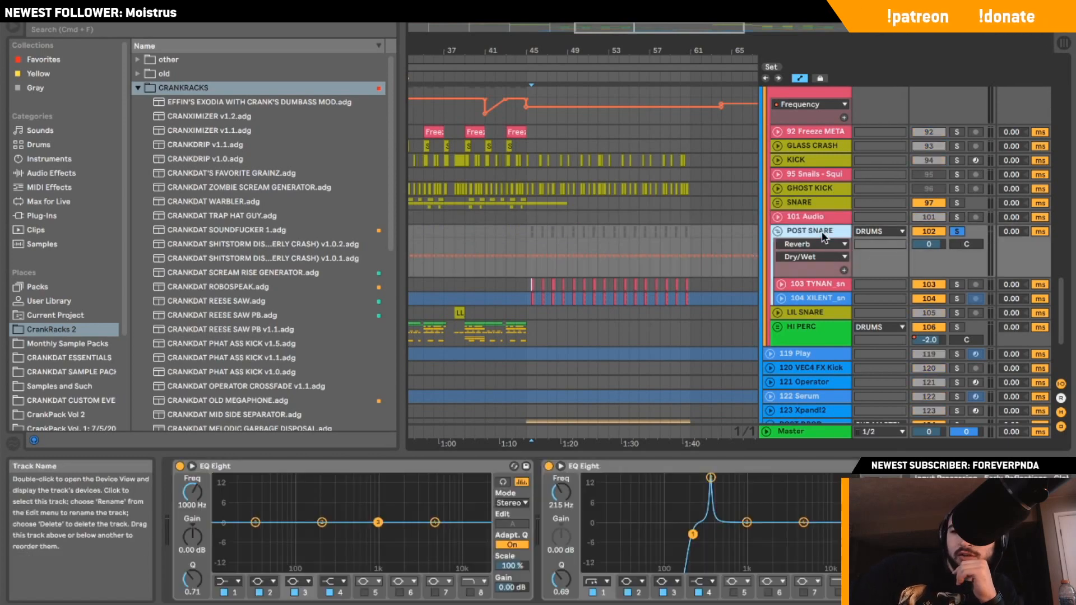
{"action": "left_click", "coordinate": [816, 284]}
{"action": "left_click", "coordinate": [816, 298]}
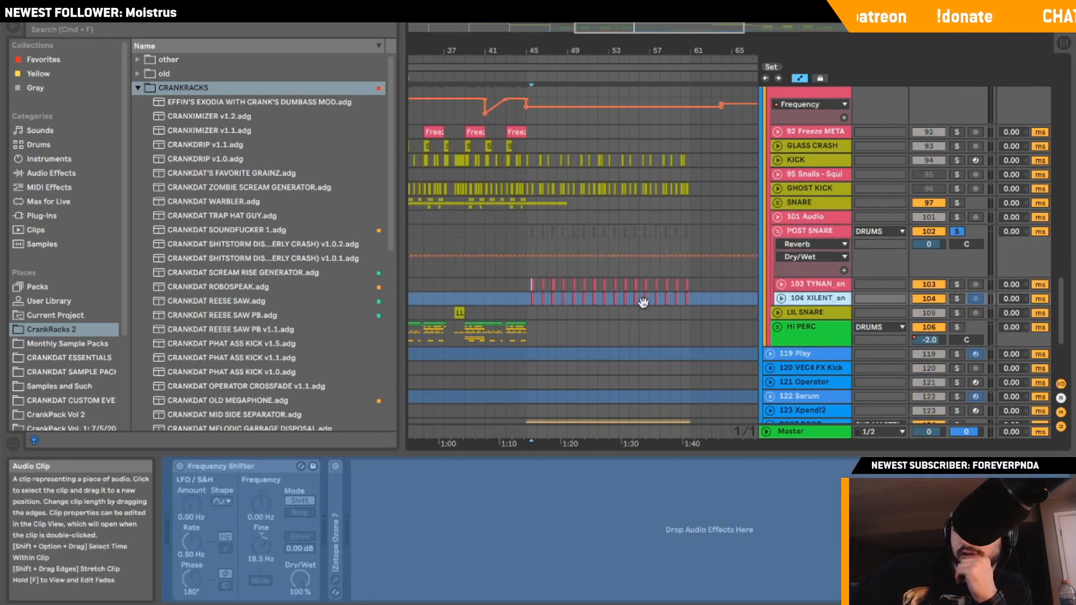
{"action": "key", "text": "space"}
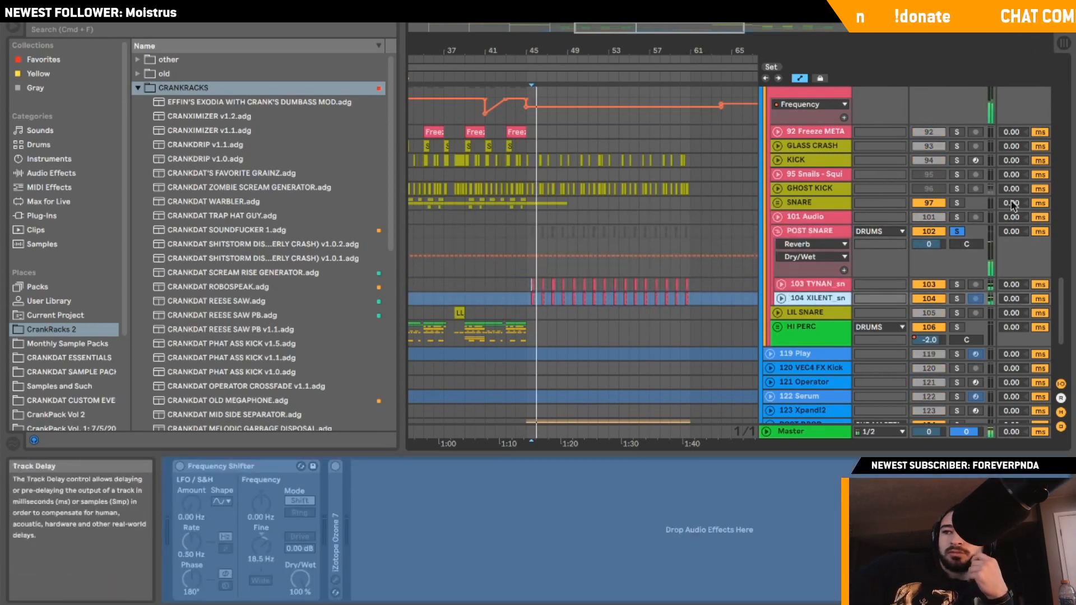
Collapse and unsolo the POST SNARE group, and examine its EQ Eight and Reverb settings during playback.
{"action": "left_click", "coordinate": [777, 230]}
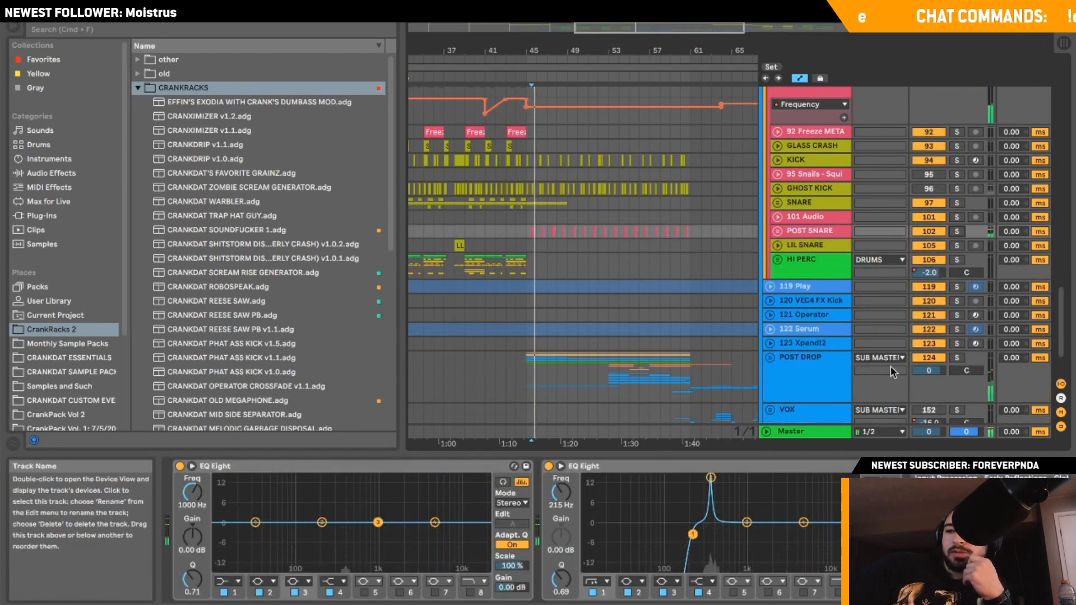
{"action": "scroll", "coordinate": [610, 506], "scroll_direction": "right", "scroll_amount": 5}
{"action": "scroll", "coordinate": [602, 498], "scroll_direction": "left", "scroll_amount": 2}
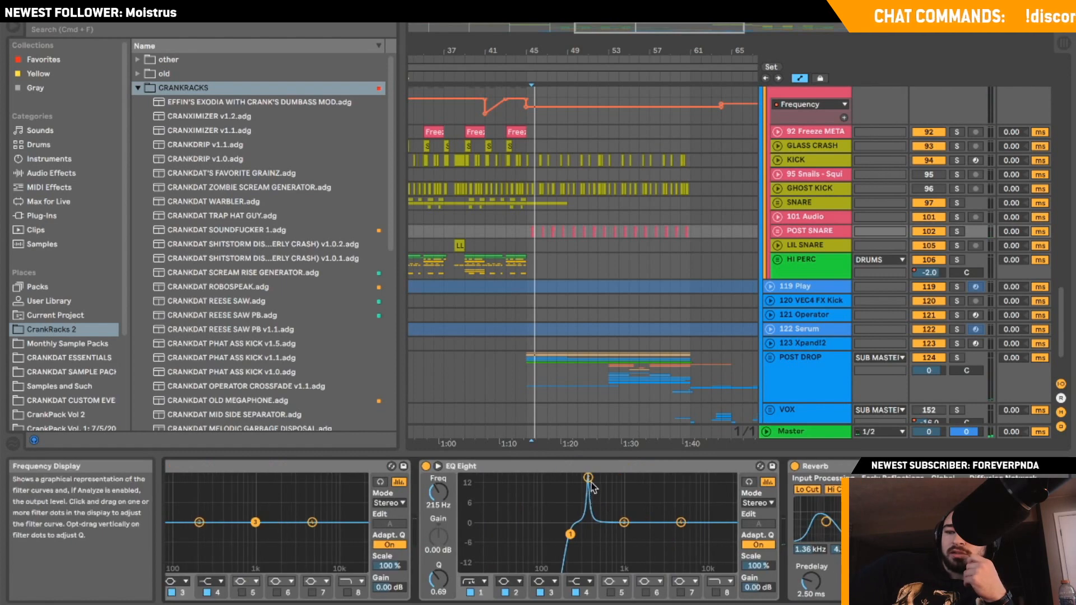
{"action": "scroll", "coordinate": [595, 489], "scroll_direction": "left", "scroll_amount": 5}
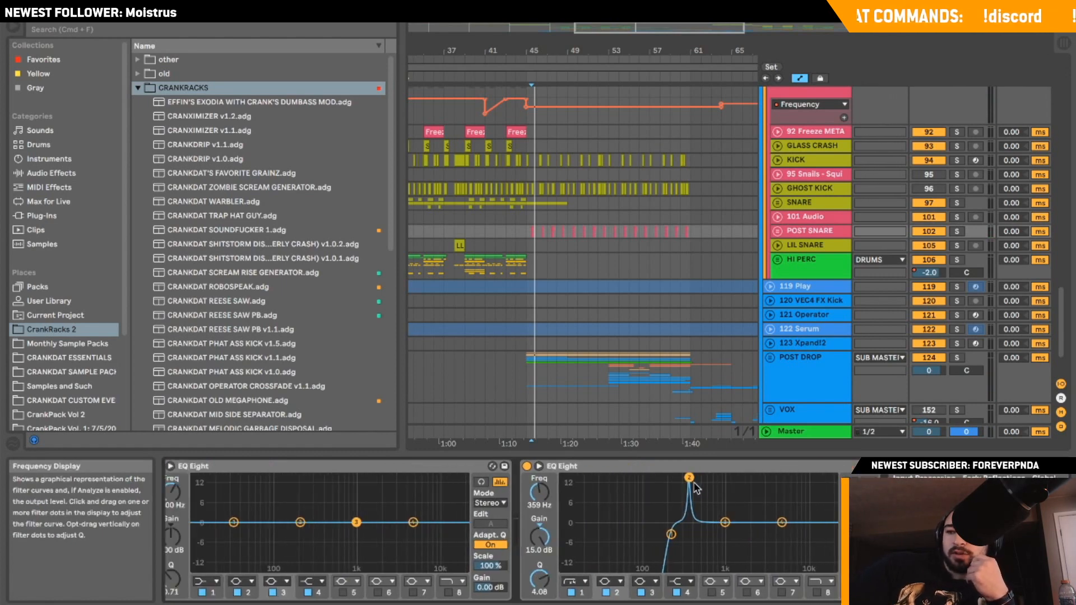
{"action": "scroll", "coordinate": [695, 488], "scroll_direction": "right", "scroll_amount": 13}
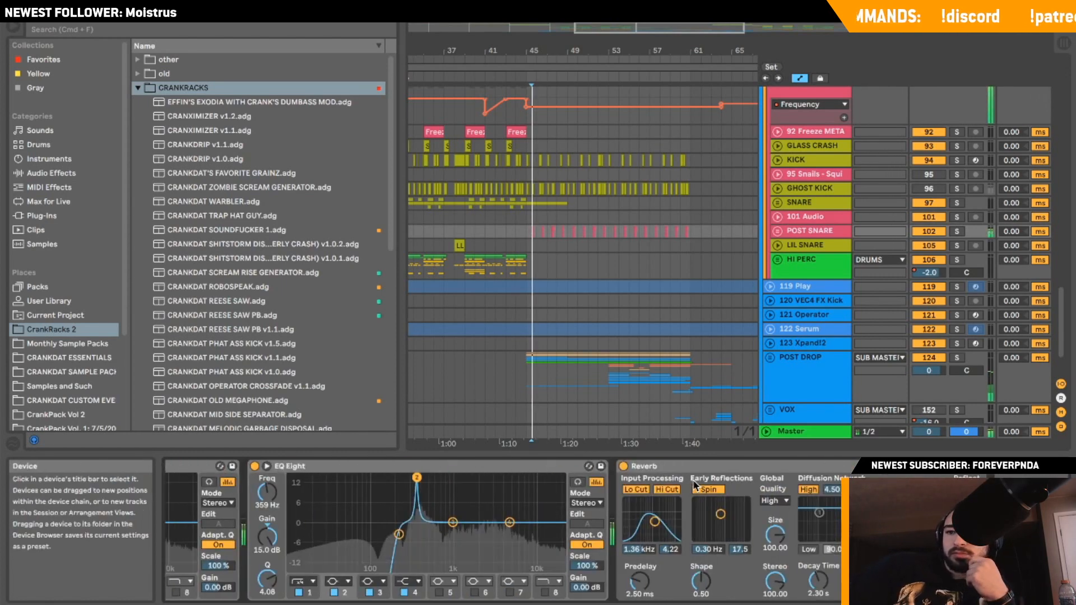
Expand and solo the POST DROP group and play it from bar 45.
{"action": "scroll", "coordinate": [527, 234], "scroll_direction": "down", "scroll_amount": 3}
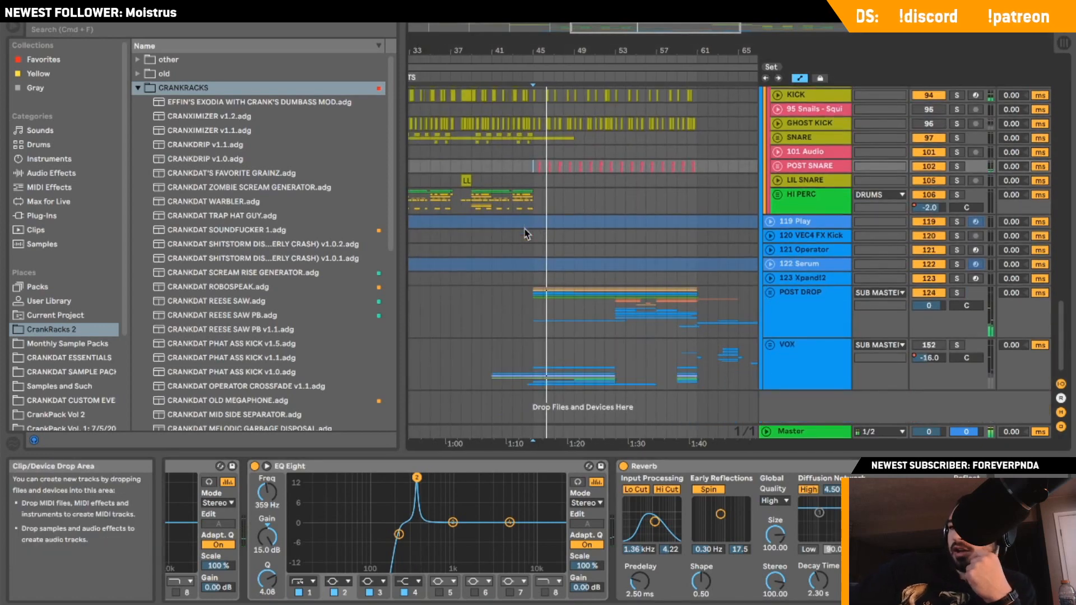
{"action": "left_click", "coordinate": [534, 316]}
{"action": "left_click", "coordinate": [771, 294]}
{"action": "scroll", "coordinate": [773, 295], "scroll_direction": "down", "scroll_amount": 4}
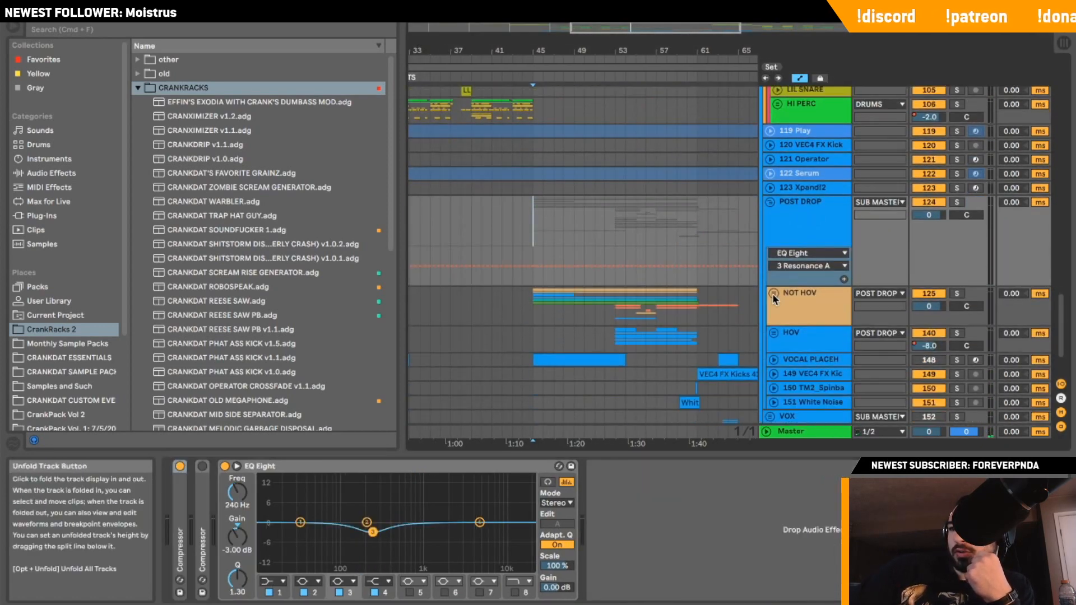
{"action": "left_click", "coordinate": [956, 202]}
{"action": "key", "text": "space"}
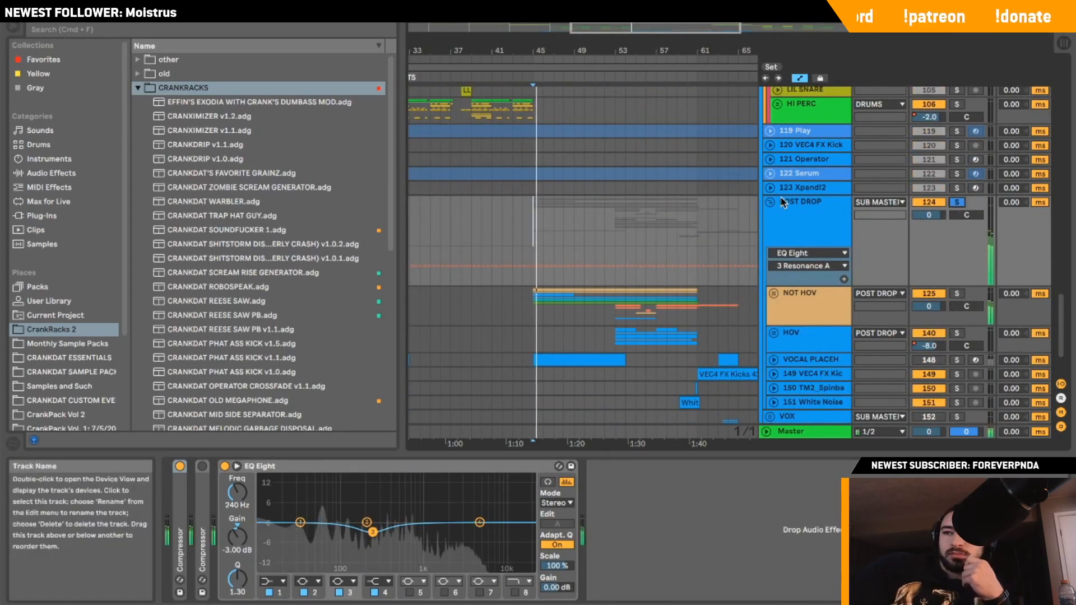
Expand the NOT HOV group, solo its ANALOG BASS group, play it from bar 45 and expand ANALOG BASS.
{"action": "mouse_move", "coordinate": [634, 28]}
{"action": "left_mouse_down"}
{"action": "mouse_move", "coordinate": [634, 41]}
{"action": "mouse_move", "coordinate": [638, 29]}
{"action": "left_mouse_up"}
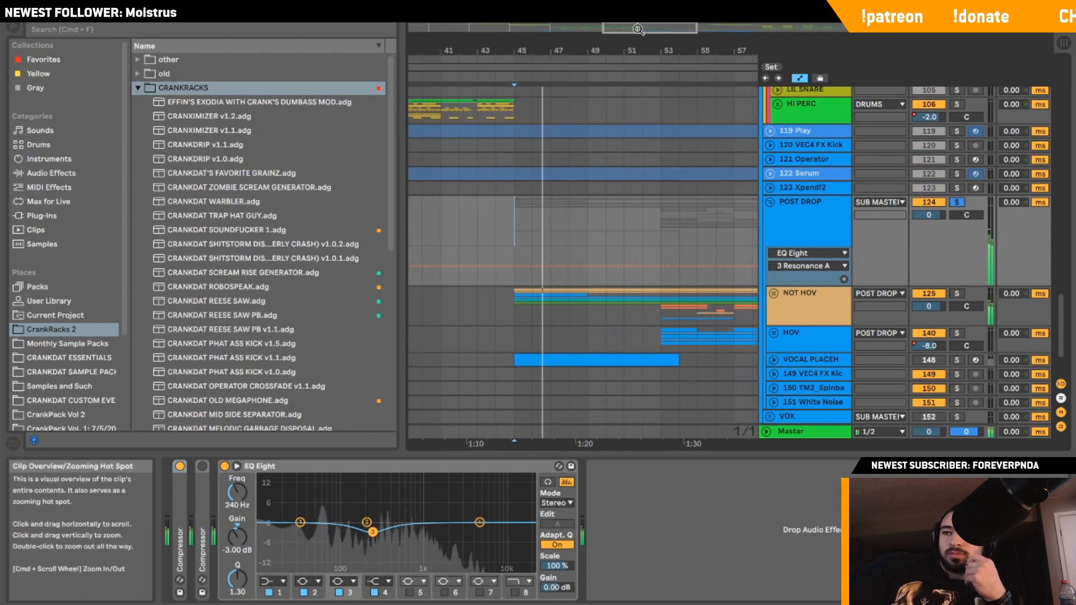
{"action": "left_click", "coordinate": [772, 293]}
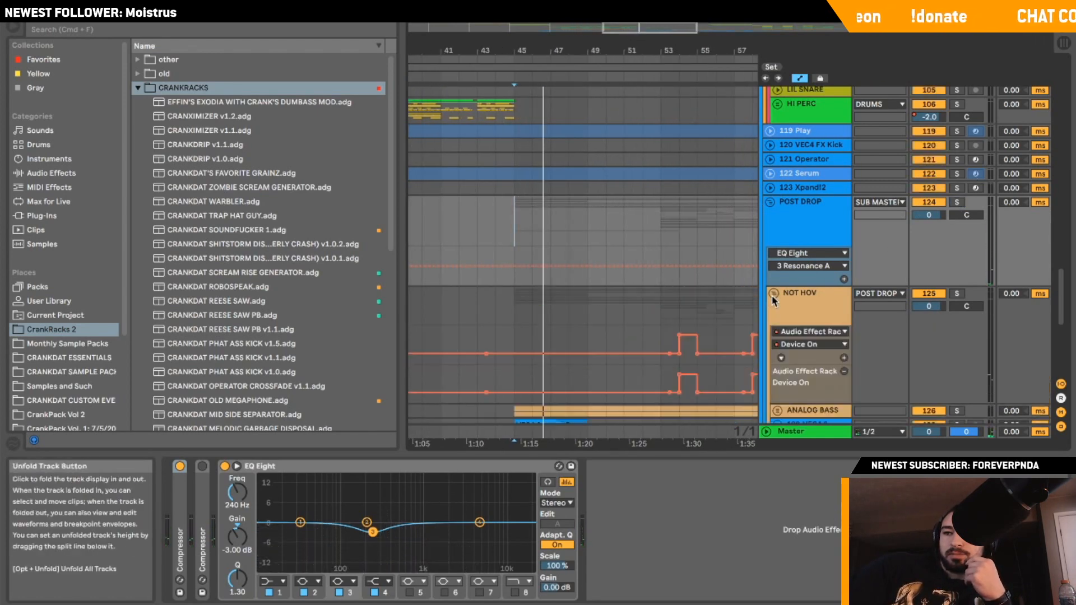
{"action": "scroll", "coordinate": [773, 294], "scroll_direction": "down", "scroll_amount": 4}
{"action": "left_click", "coordinate": [956, 242]}
{"action": "key", "text": "space"}
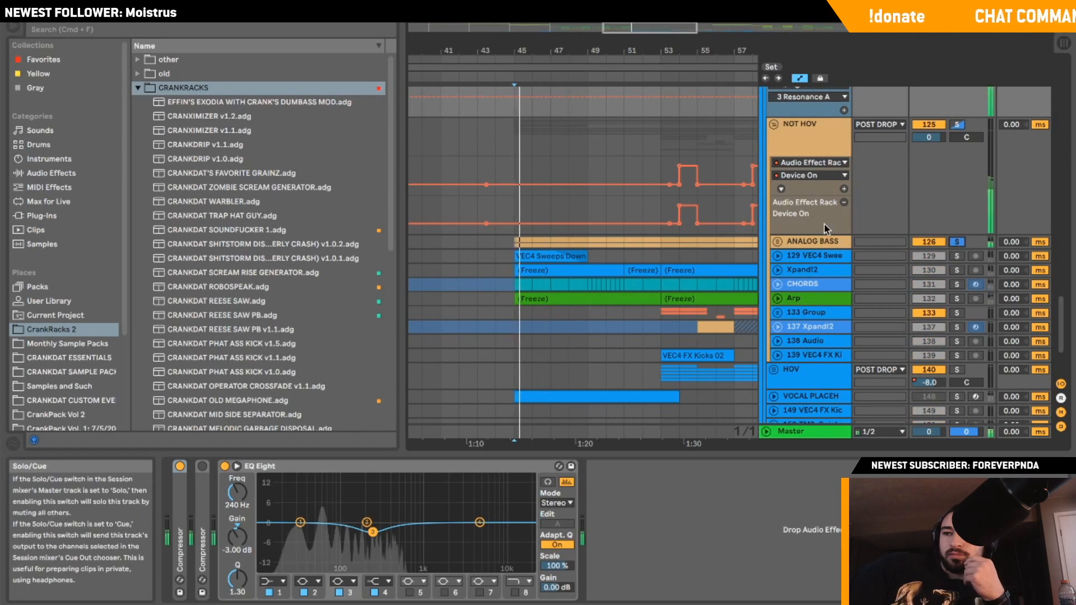
{"action": "left_click", "coordinate": [778, 242]}
Look over the arrangement from the intro through the post-drop tracks while the soloed ANALOG BASS plays.
{"action": "left_click_drag", "start_coordinate": [655, 32], "coordinate": [675, 32]}
{"action": "scroll", "coordinate": [452, 235], "scroll_direction": "left", "scroll_amount": 6}
{"action": "scroll", "coordinate": [452, 236], "scroll_direction": "up", "scroll_amount": 20}
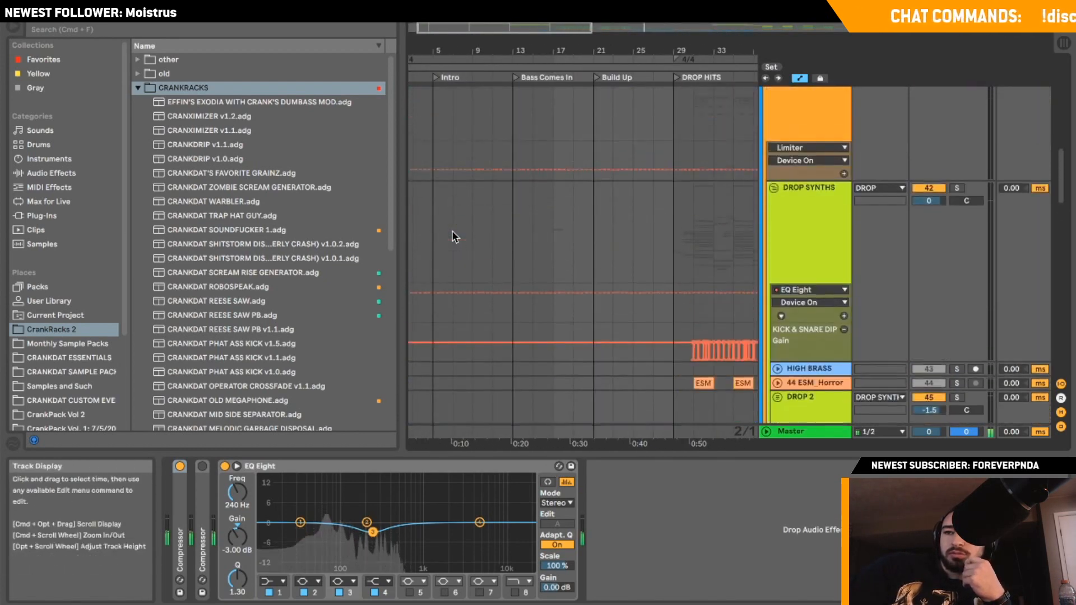
{"action": "scroll", "coordinate": [451, 230], "scroll_direction": "down", "scroll_amount": 10}
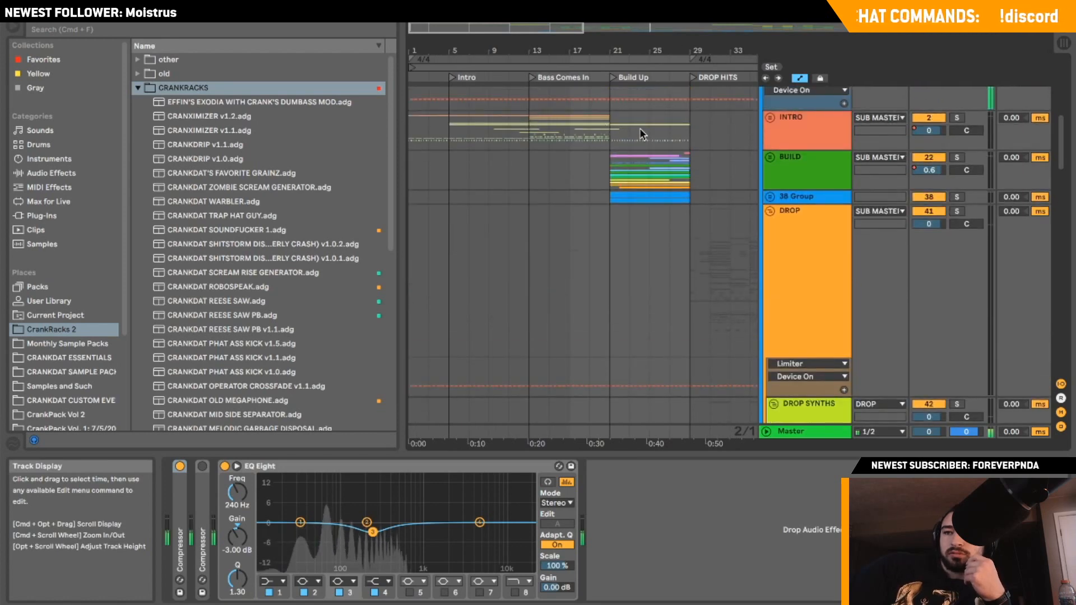
{"action": "scroll", "coordinate": [640, 133], "scroll_direction": "down", "scroll_amount": 20}
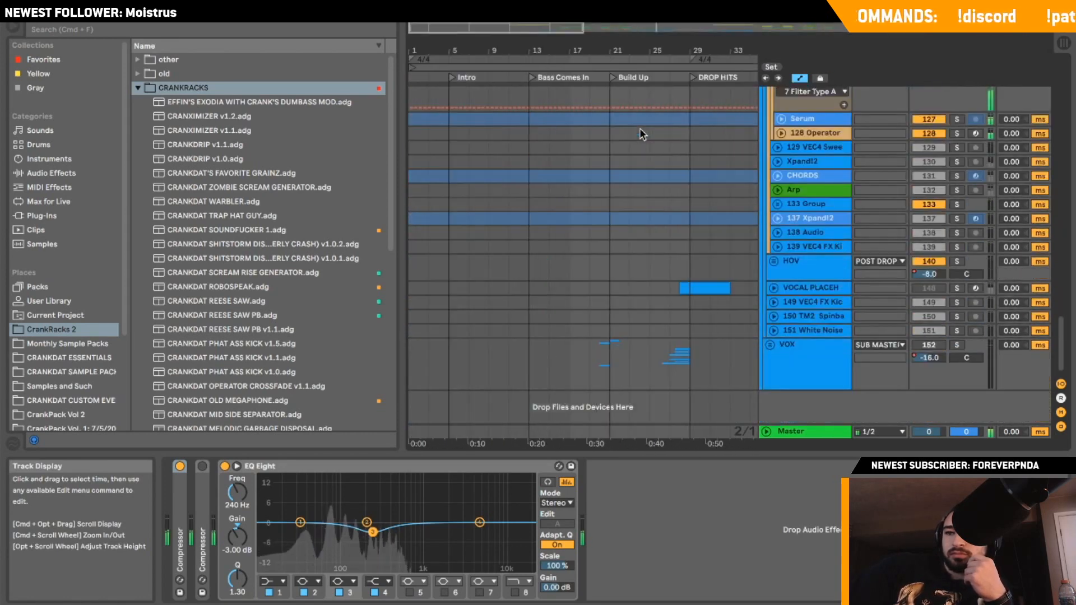
{"action": "scroll", "coordinate": [640, 127], "scroll_direction": "right", "scroll_amount": 10}
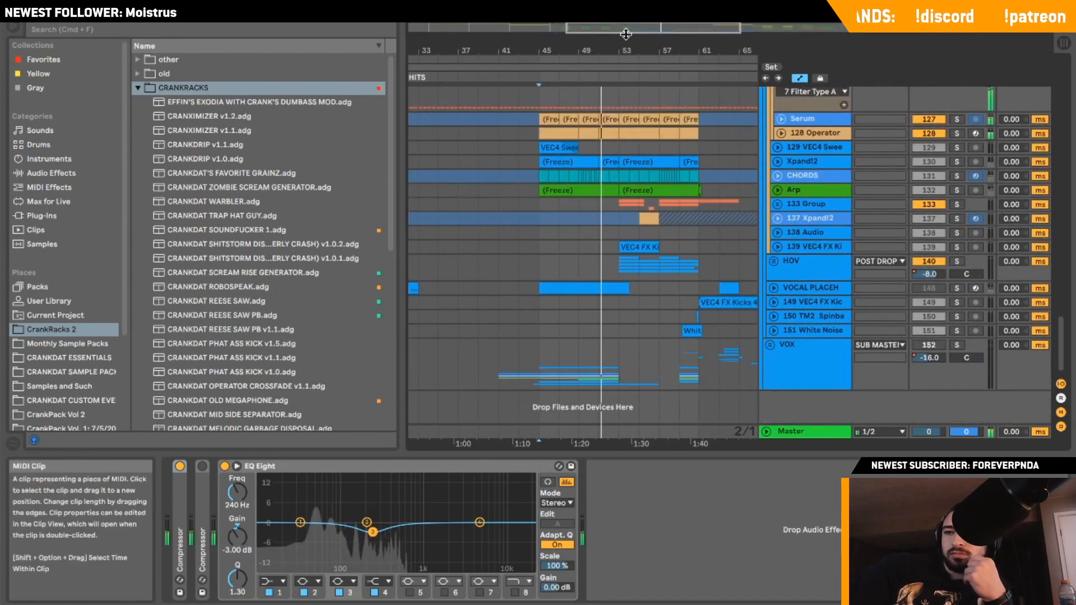
{"action": "left_click_drag", "start_coordinate": [626, 29], "coordinate": [639, 21]}
{"action": "scroll", "coordinate": [792, 132], "scroll_direction": "up", "scroll_amount": 5}
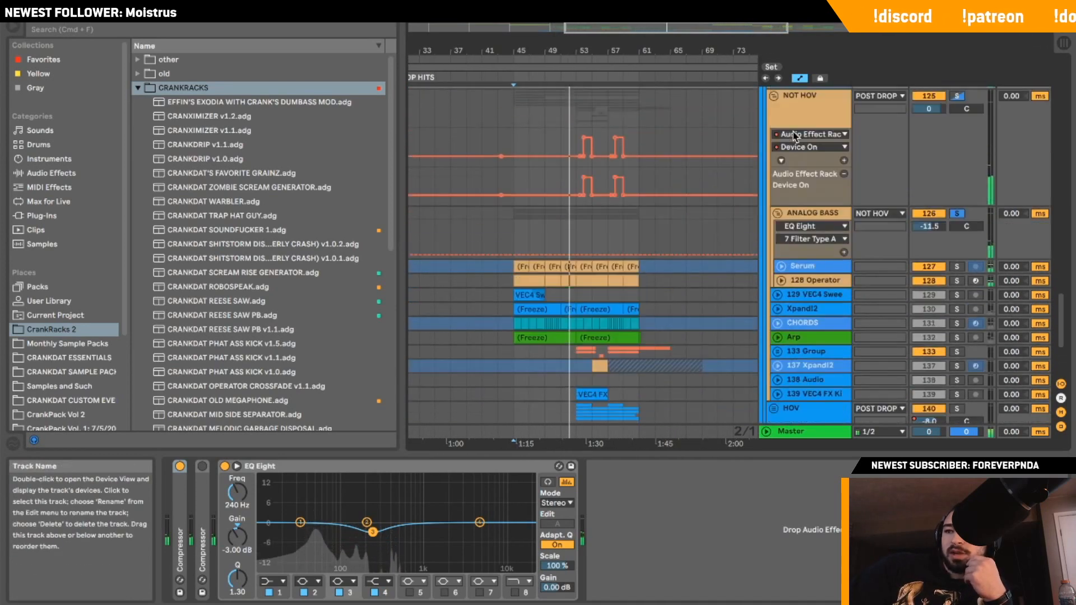
Solo the 129 VEC4 Sweeps track in the NOT HOV group, play it from bar 45, and unsolo it.
{"action": "scroll", "coordinate": [792, 132], "scroll_direction": "down", "scroll_amount": 2}
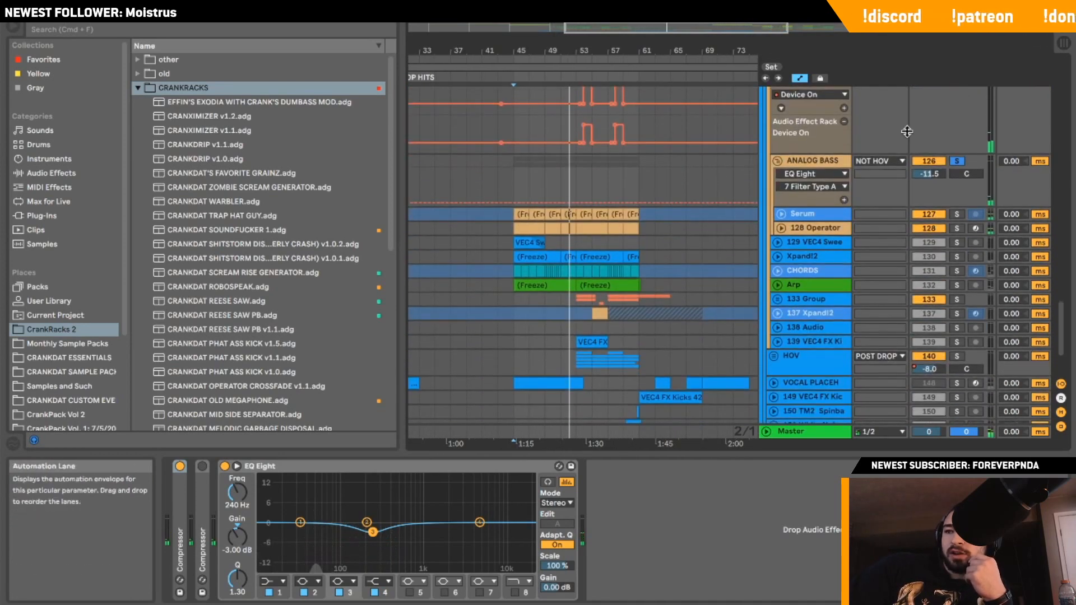
{"action": "left_click", "coordinate": [957, 242]}
{"action": "left_click", "coordinate": [509, 244]}
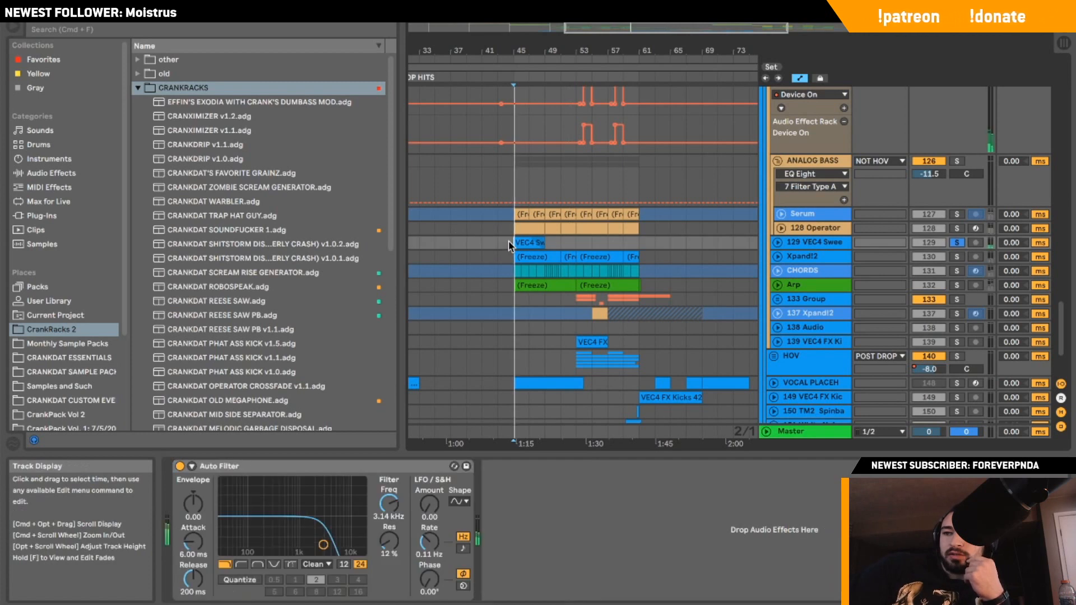
{"action": "left_click", "coordinate": [956, 242]}
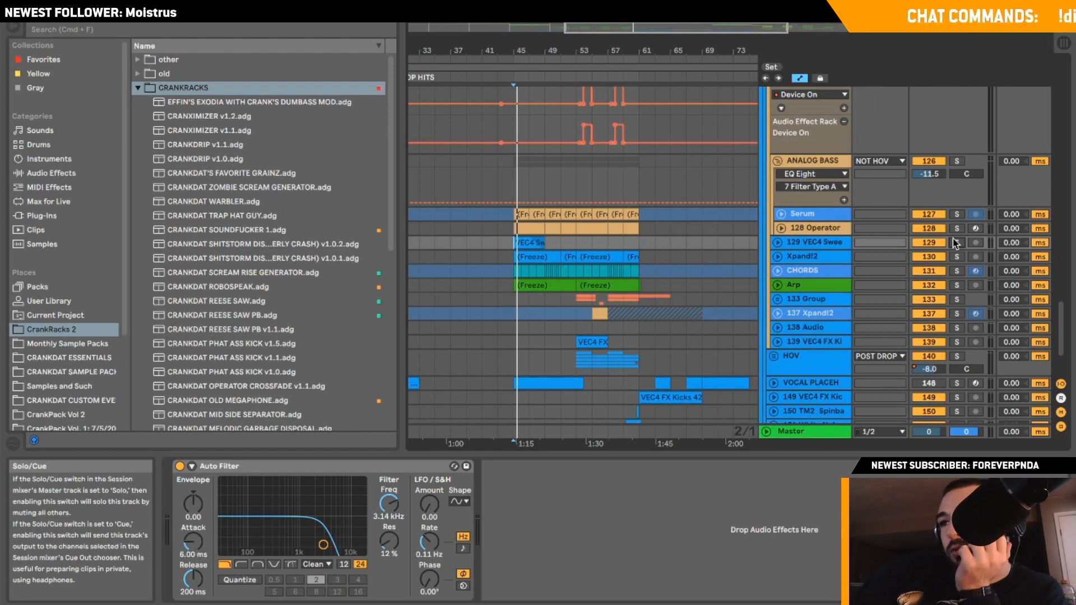
{"action": "left_click", "coordinate": [953, 242]}
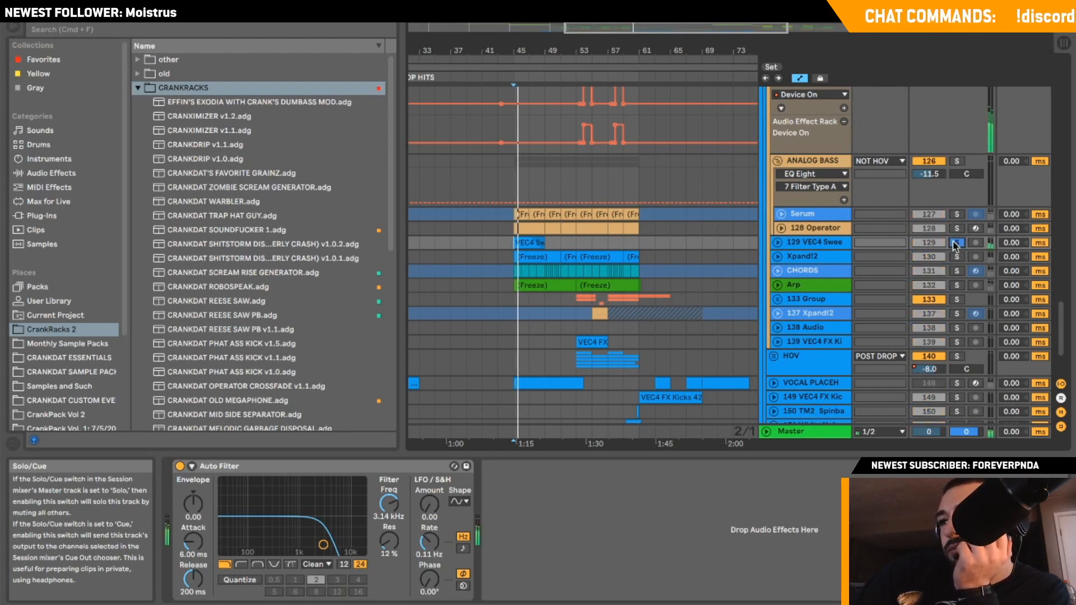
{"action": "left_click", "coordinate": [954, 243]}
Solo and expand the Xpand!2 track in NOT HOV, and play its frozen clips from bar 45.
{"action": "left_click", "coordinate": [955, 256]}
{"action": "left_click", "coordinate": [777, 257]}
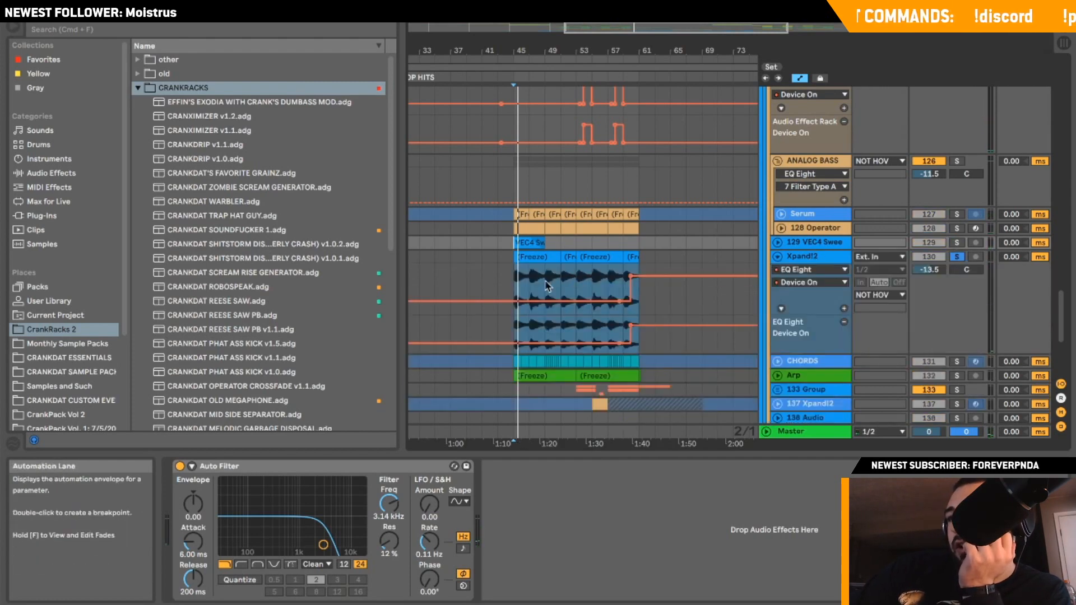
{"action": "left_click", "coordinate": [531, 280]}
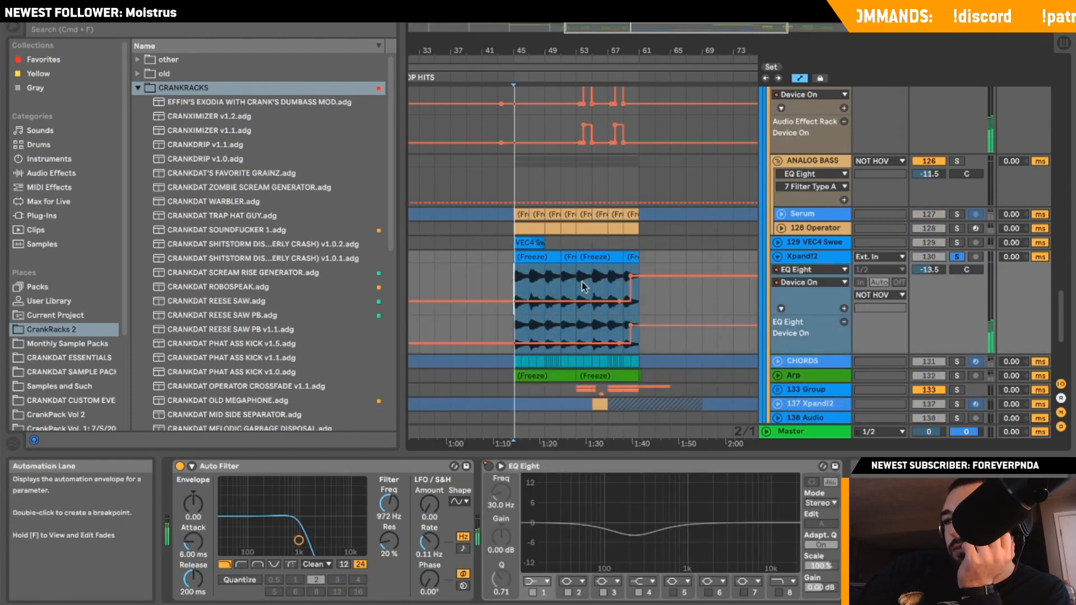
{"action": "left_click", "coordinate": [777, 256]}
{"action": "left_click_drag", "start_coordinate": [653, 51], "coordinate": [762, 214]}
{"action": "left_click", "coordinate": [777, 256]}
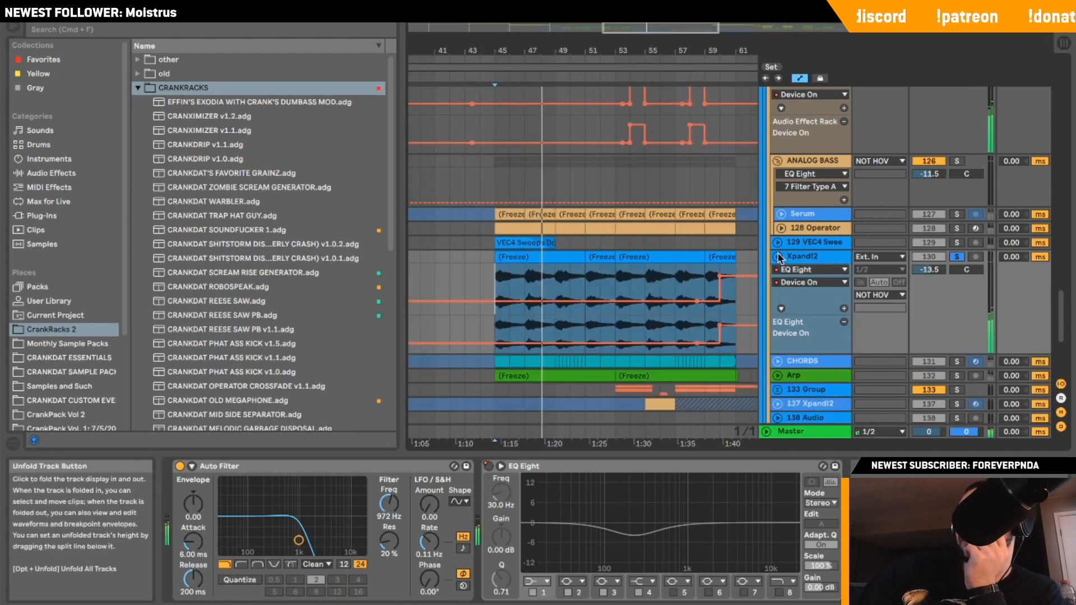
{"action": "scroll", "coordinate": [704, 278], "scroll_direction": "left", "scroll_amount": 2}
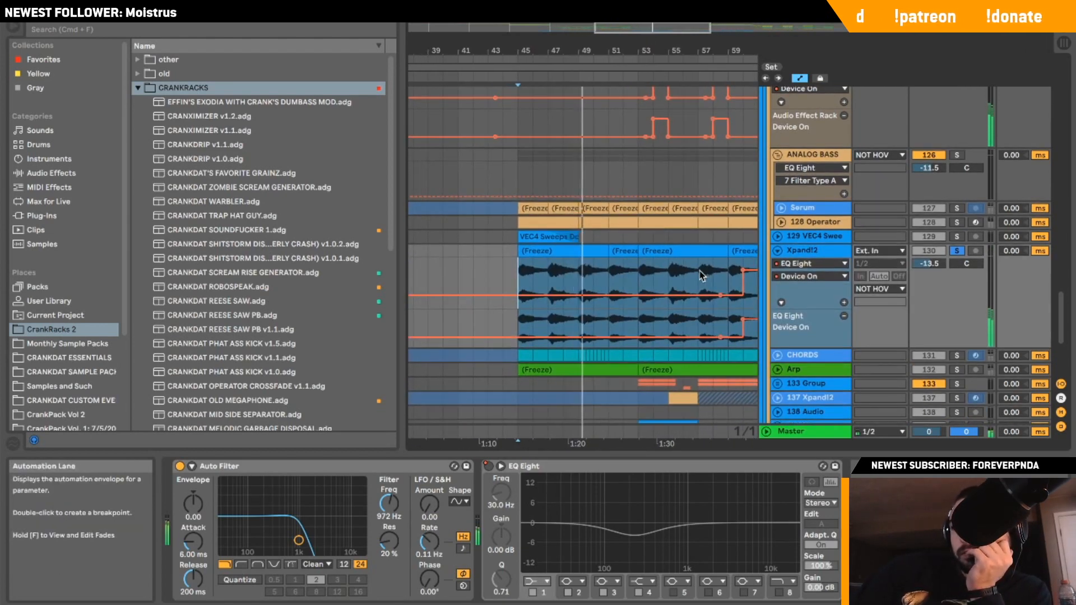
{"action": "left_click_drag", "start_coordinate": [628, 33], "coordinate": [647, 32]}
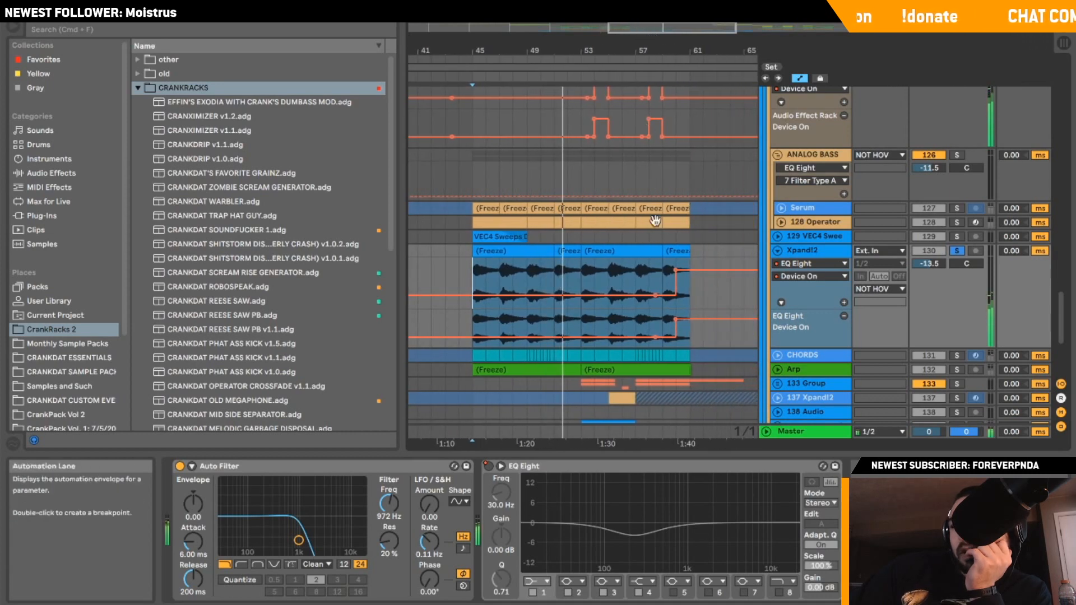
Turn off the Auto Filter on the Xpand!2 track and play the track from bar 45.
{"action": "left_click", "coordinate": [521, 252]}
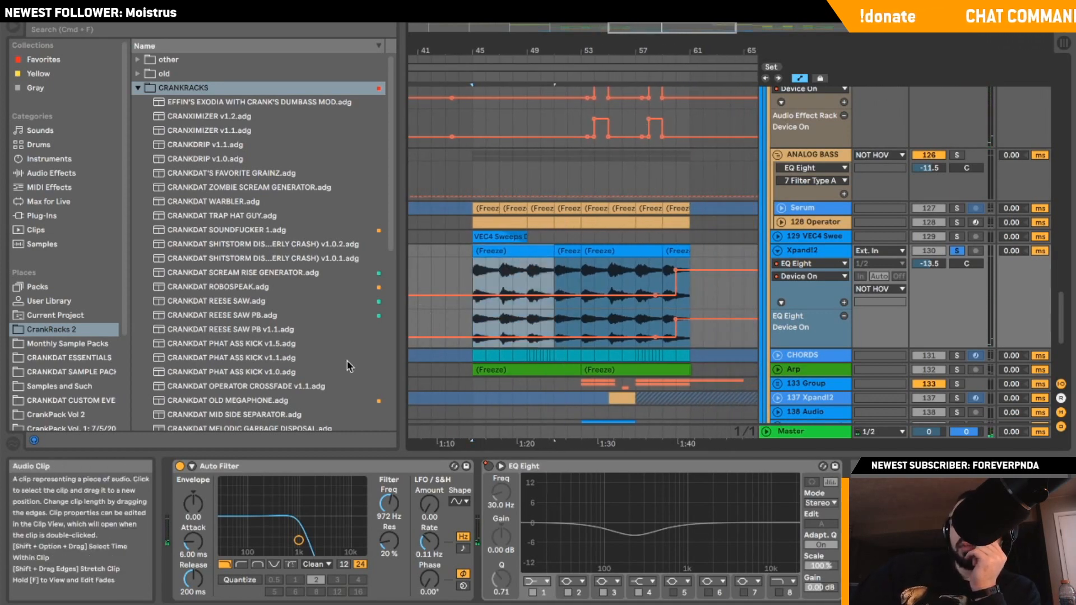
{"action": "left_click", "coordinate": [179, 466]}
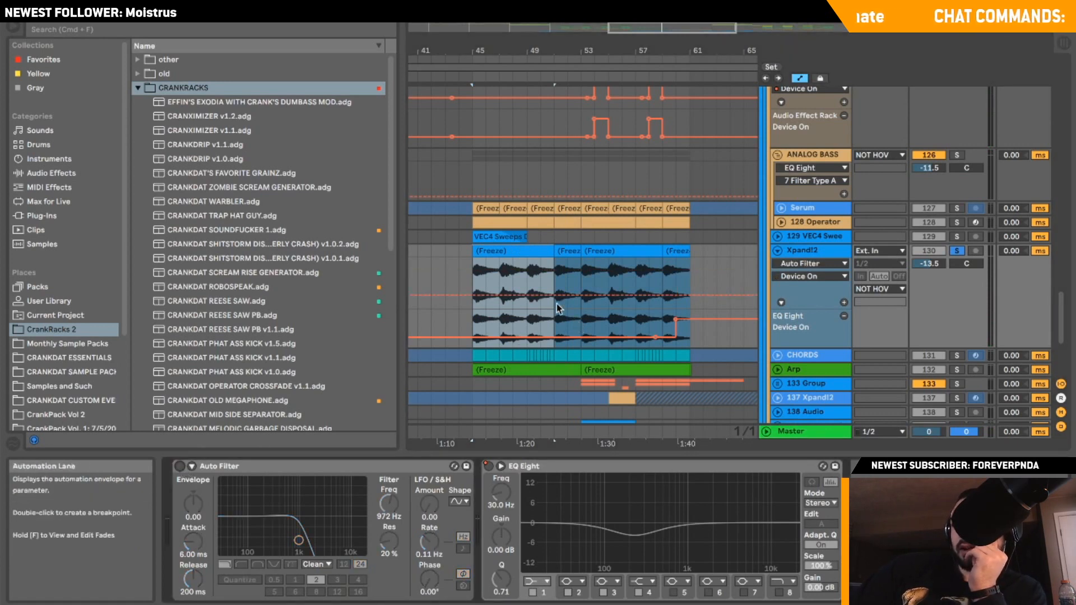
{"action": "left_click", "coordinate": [472, 273]}
{"action": "key", "text": "space"}
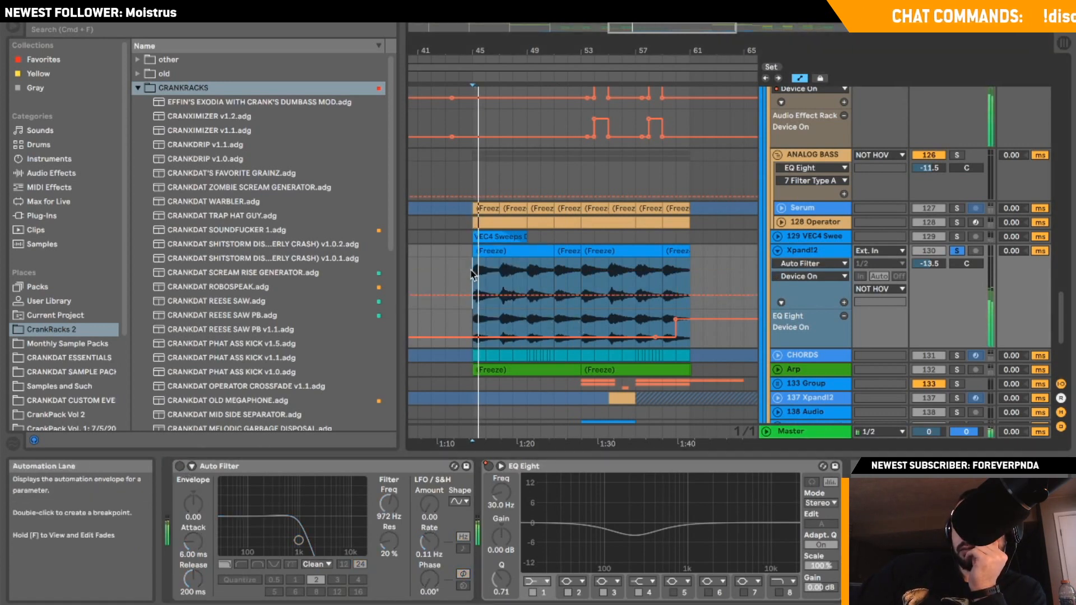
{"action": "key", "text": "space"}
{"action": "key", "text": "space"}
Open the first frozen Xpand!2 clip, display its Clip Transposition envelope, and play the clip while examining the pitch steps.
{"action": "double_click", "coordinate": [517, 253]}
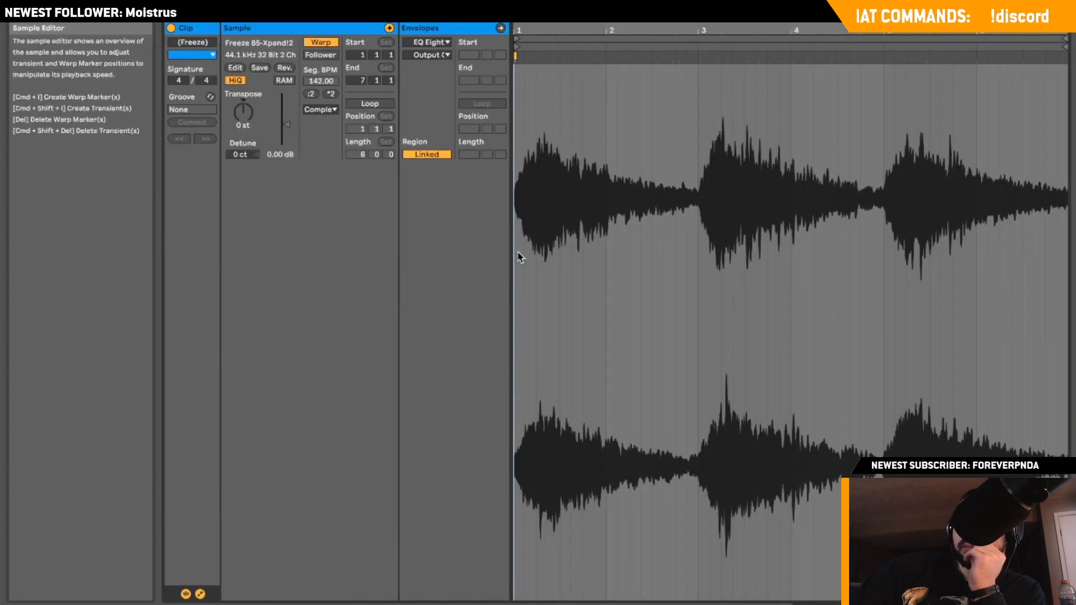
{"action": "left_click", "coordinate": [430, 42]}
{"action": "left_click", "coordinate": [429, 51]}
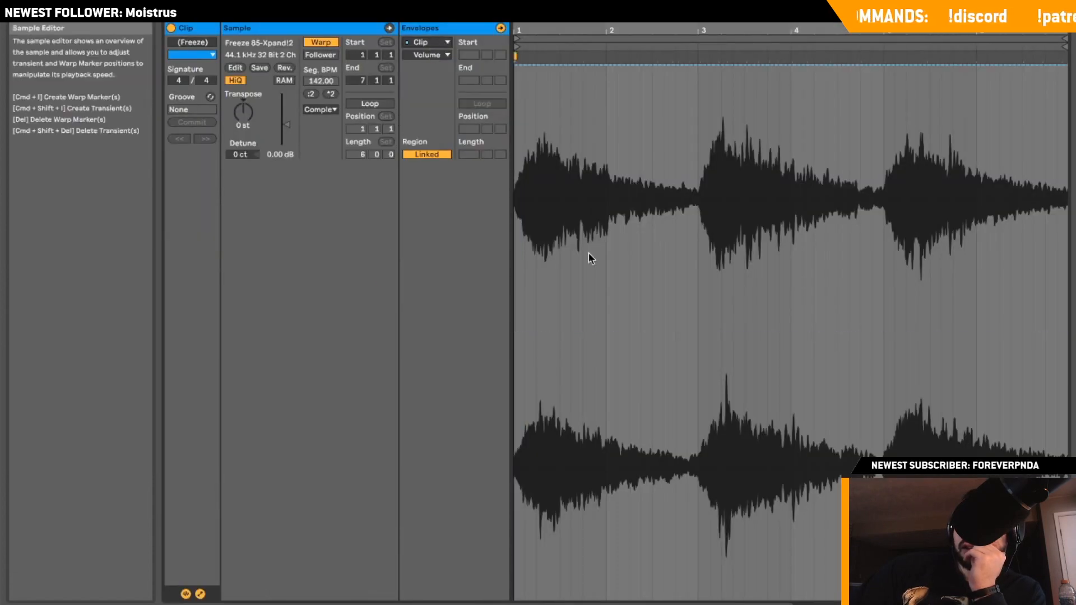
{"action": "left_click", "coordinate": [428, 55]}
{"action": "left_click", "coordinate": [424, 76]}
{"action": "scroll", "coordinate": [759, 415], "scroll_direction": "down", "scroll_amount": 1}
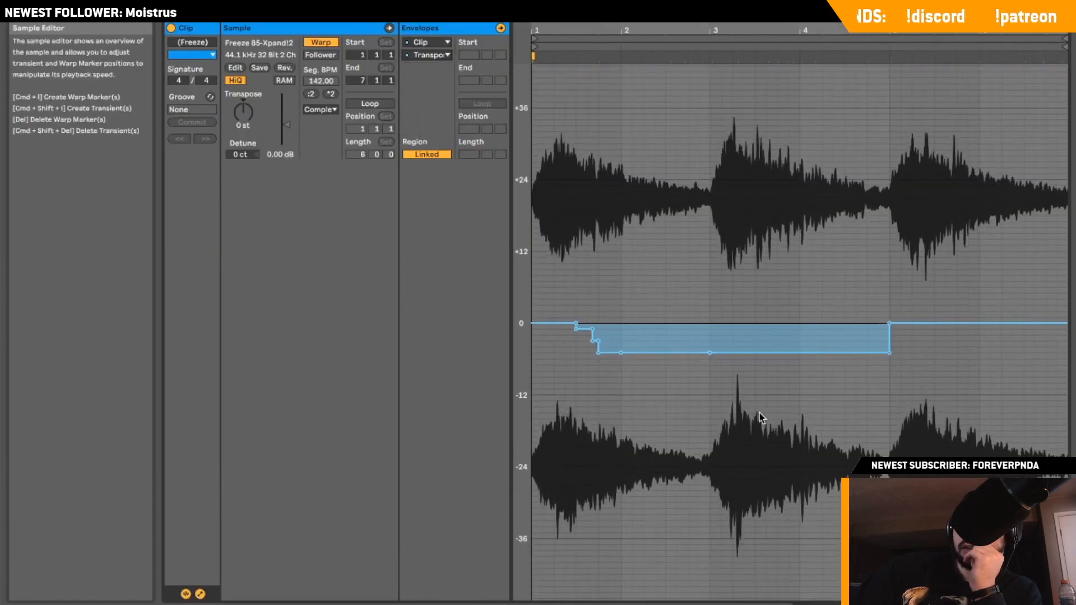
{"action": "scroll", "coordinate": [758, 414], "scroll_direction": "up", "scroll_amount": 3}
{"action": "scroll", "coordinate": [714, 292], "scroll_direction": "left", "scroll_amount": 1}
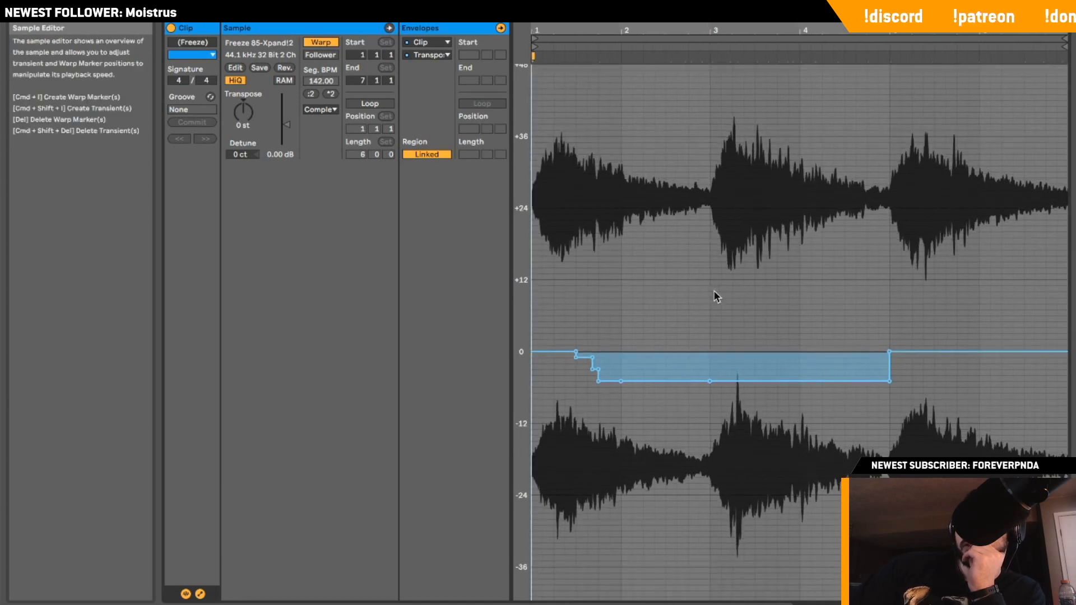
{"action": "key", "text": "space"}
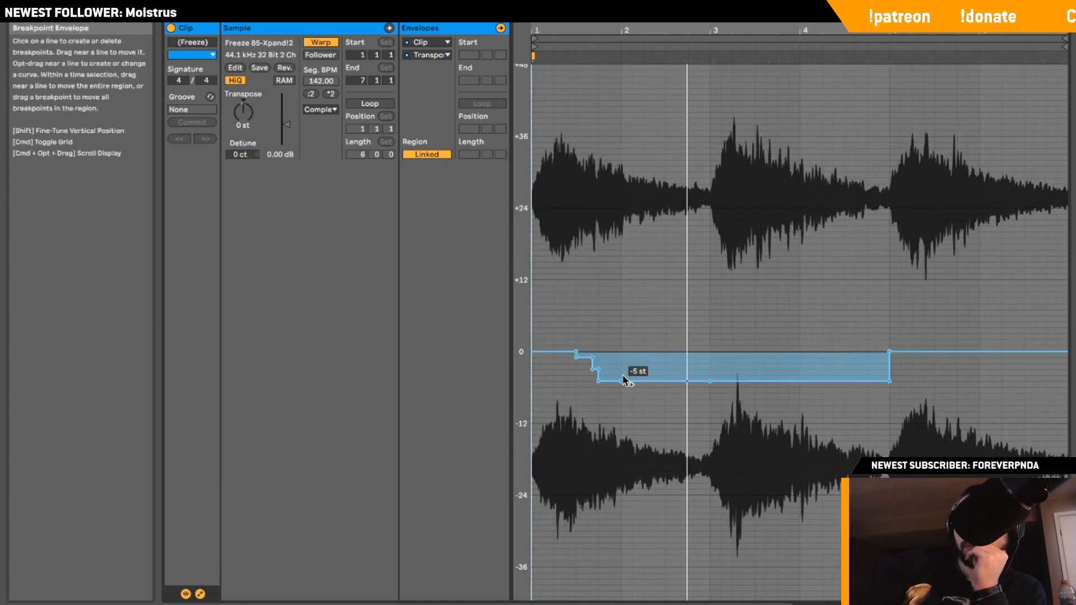
Return to the Xpand!2 devices, replay the track from bar 45, and unsolo and collapse it.
{"action": "key", "text": "shift+Tab"}
{"action": "key", "text": "space"}
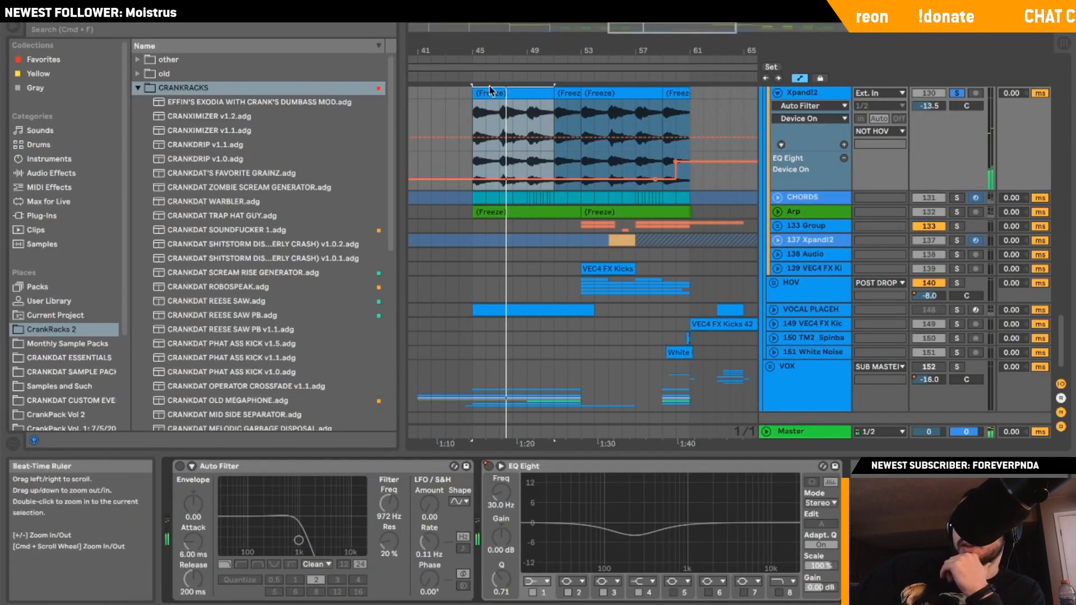
{"action": "left_click", "coordinate": [472, 113]}
{"action": "scroll", "coordinate": [472, 113], "scroll_direction": "up", "scroll_amount": 3}
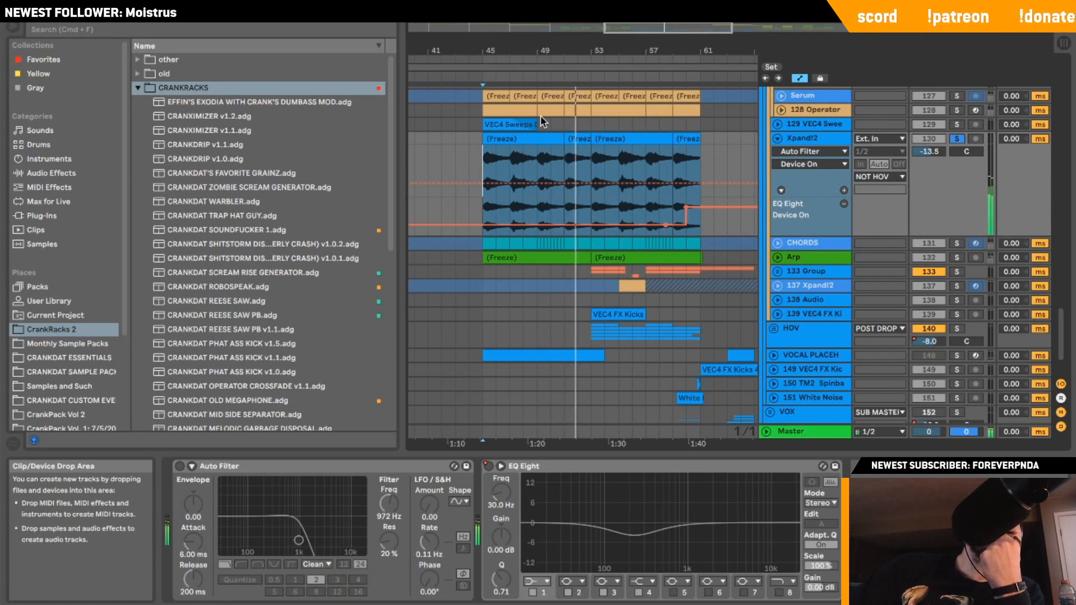
{"action": "key", "text": "space"}
{"action": "key", "text": "space"}
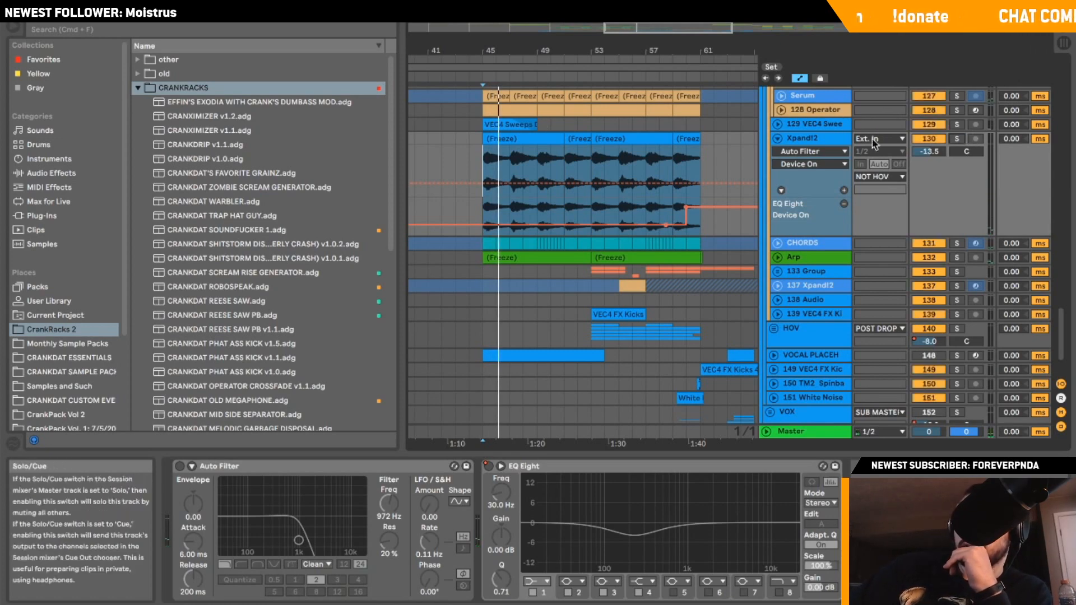
{"action": "left_click", "coordinate": [777, 138]}
Expand and solo the CHORDS track, play it from bar 45, and collapse and unsolo it.
{"action": "left_click", "coordinate": [778, 152]}
{"action": "left_click", "coordinate": [495, 190]}
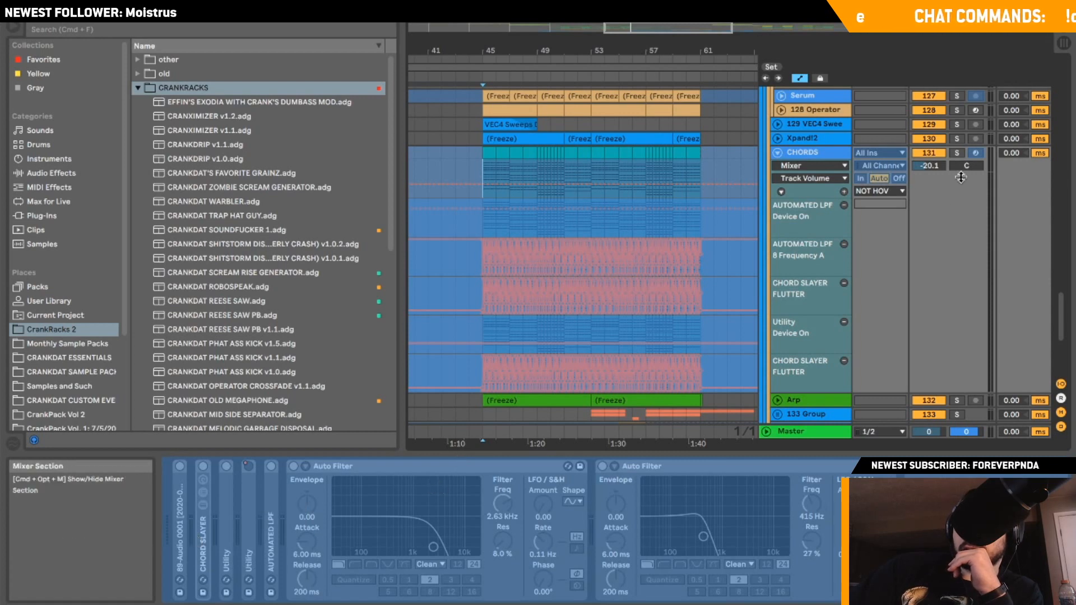
{"action": "left_click", "coordinate": [957, 153]}
{"action": "key", "text": "space"}
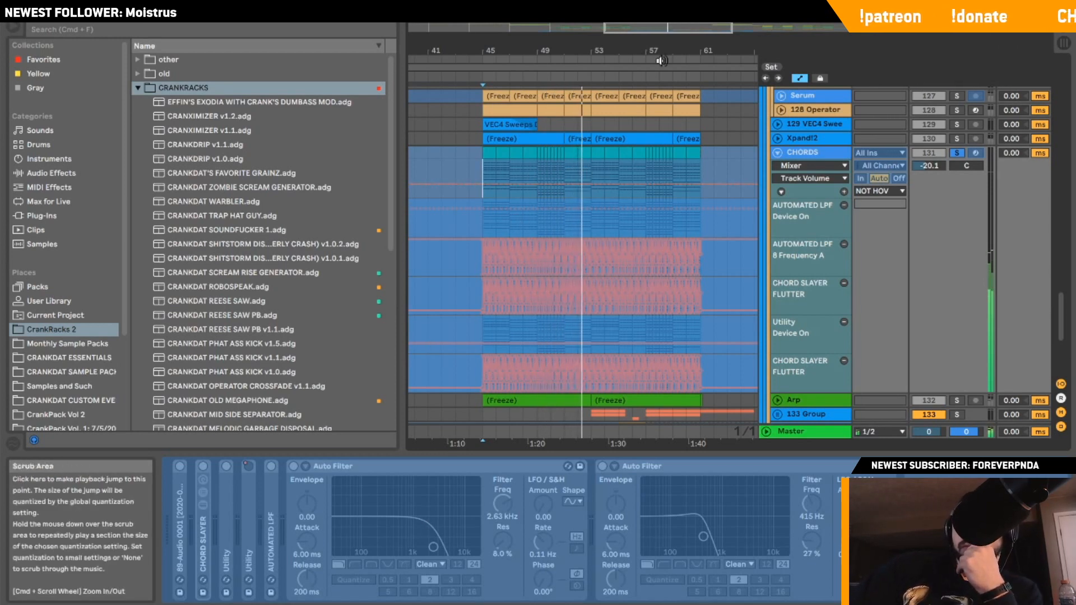
{"action": "left_click_drag", "start_coordinate": [654, 33], "coordinate": [654, 31]}
{"action": "key", "text": "space"}
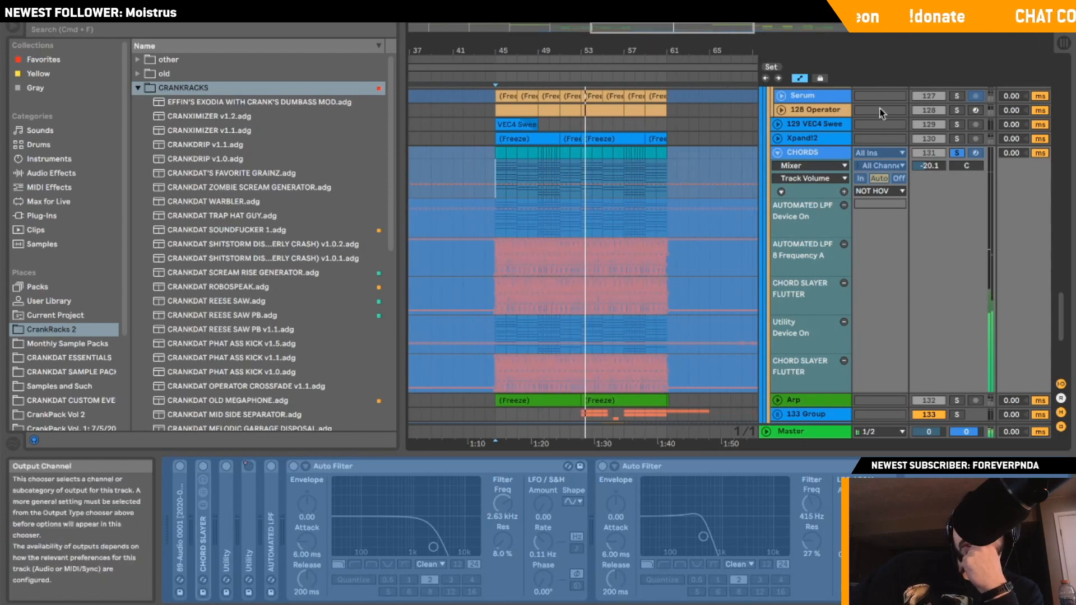
{"action": "left_click", "coordinate": [777, 152]}
{"action": "left_click", "coordinate": [957, 154]}
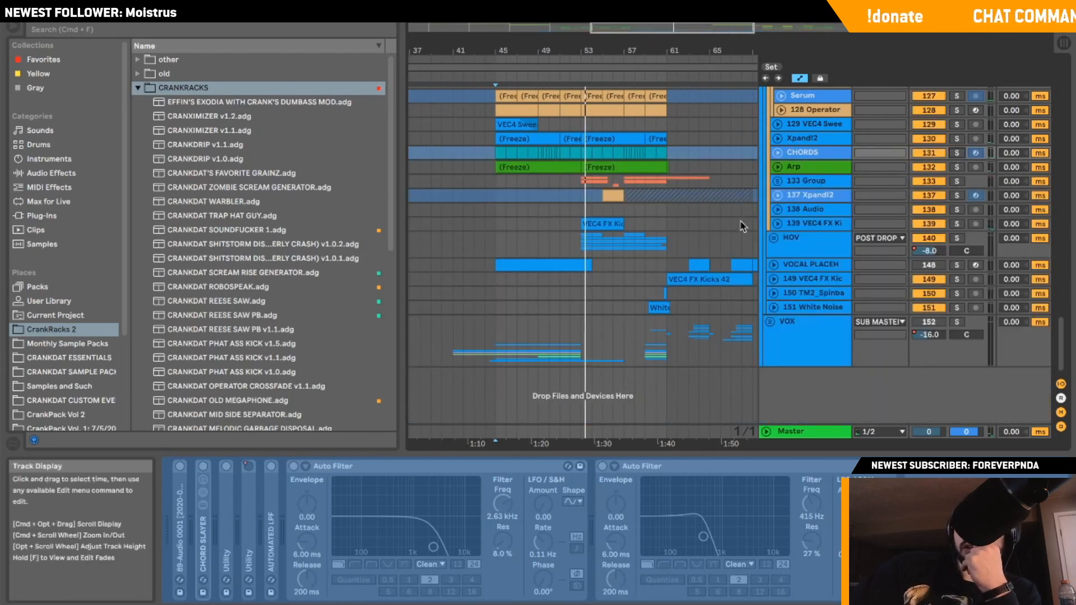
Expand and solo the Arp track in NOT HOV and play it from bar 45.
{"action": "left_click", "coordinate": [777, 167]}
{"action": "left_click", "coordinate": [485, 190]}
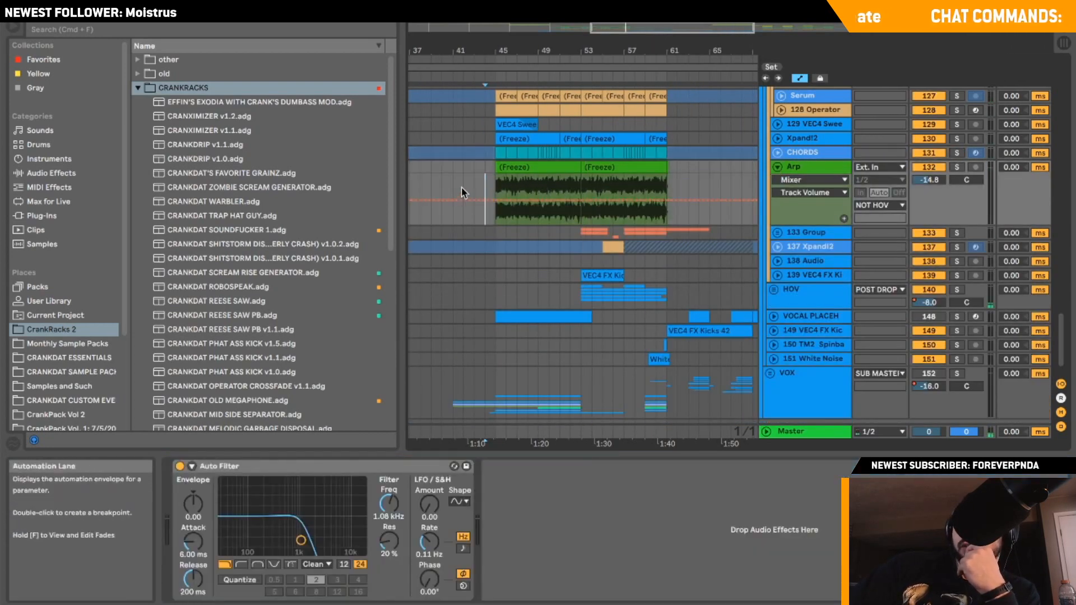
{"action": "left_click", "coordinate": [956, 167]}
{"action": "key", "text": "space"}
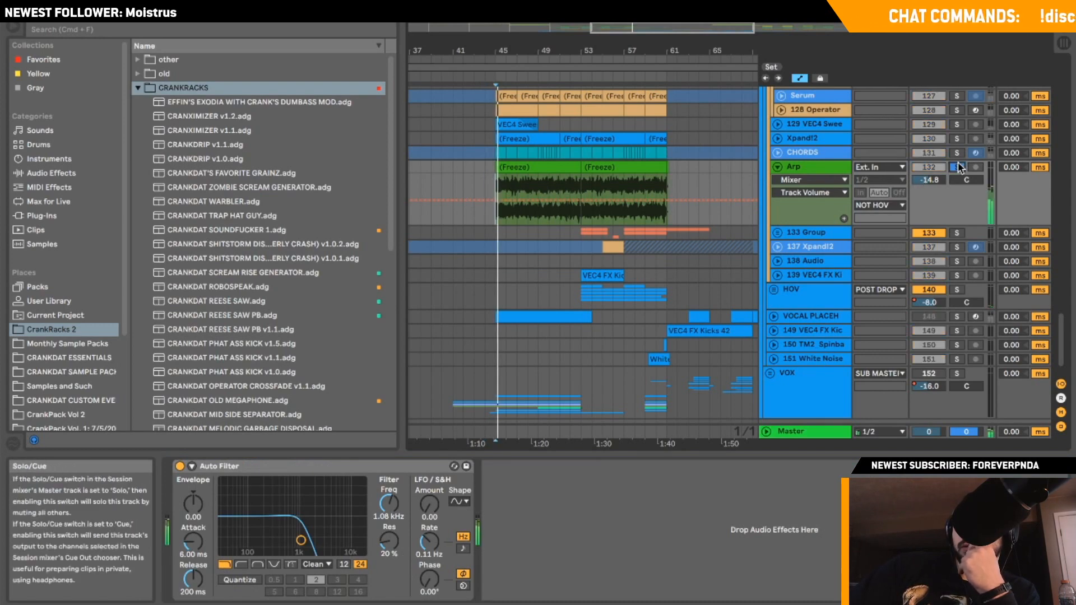
Expand the BUILD group, solo its ARP track, and play it from the Build Up section.
{"action": "scroll", "coordinate": [638, 144], "scroll_direction": "left", "scroll_amount": 7}
{"action": "scroll", "coordinate": [638, 144], "scroll_direction": "up", "scroll_amount": 7}
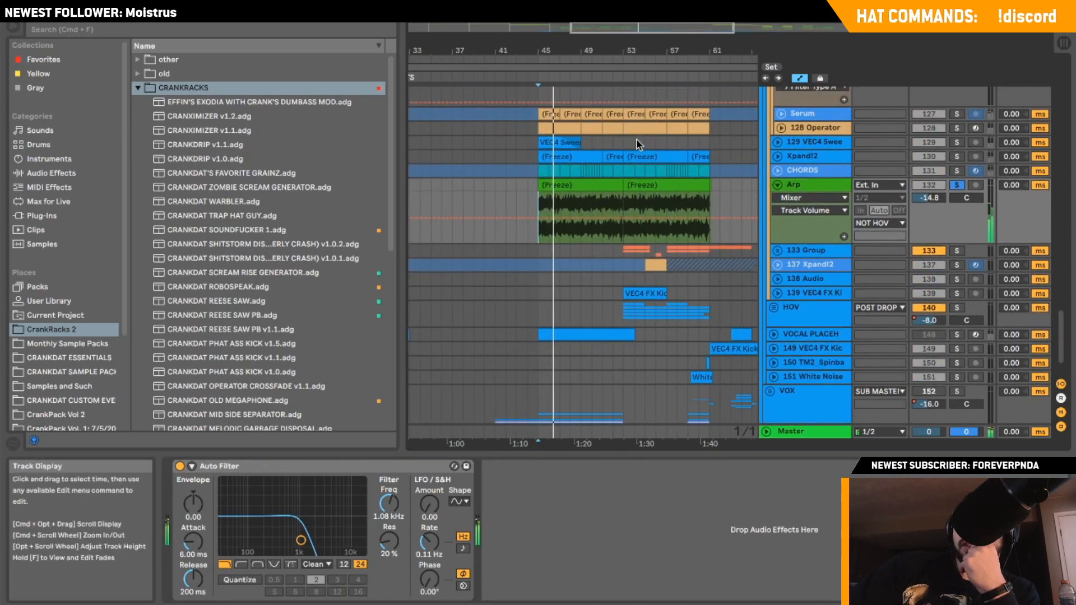
{"action": "scroll", "coordinate": [638, 144], "scroll_direction": "up", "scroll_amount": 10}
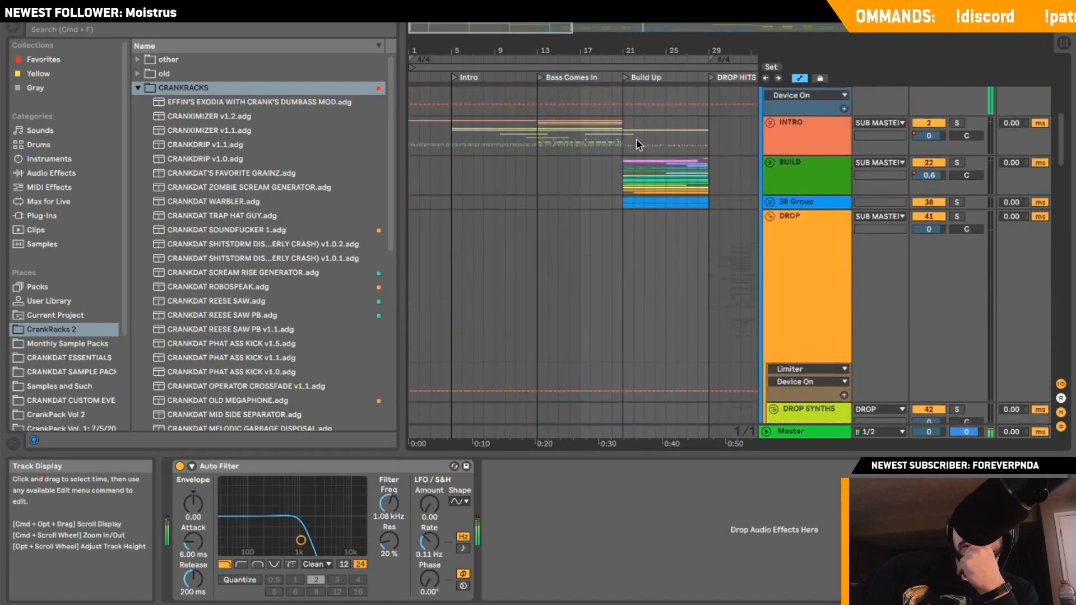
{"action": "left_click", "coordinate": [775, 284]}
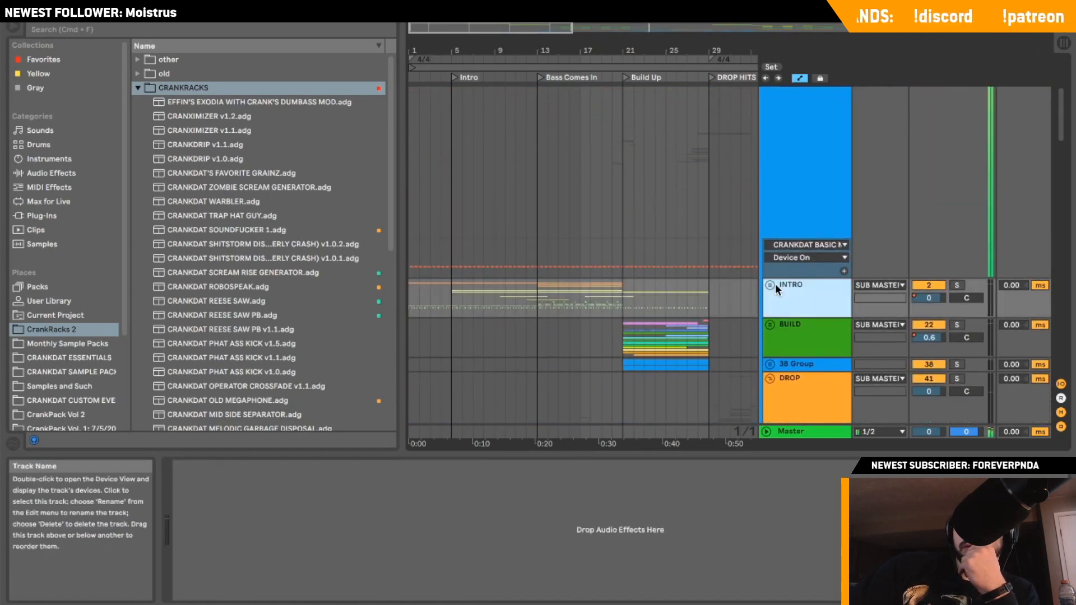
{"action": "left_click", "coordinate": [772, 285]}
{"action": "scroll", "coordinate": [768, 327], "scroll_direction": "down", "scroll_amount": 10}
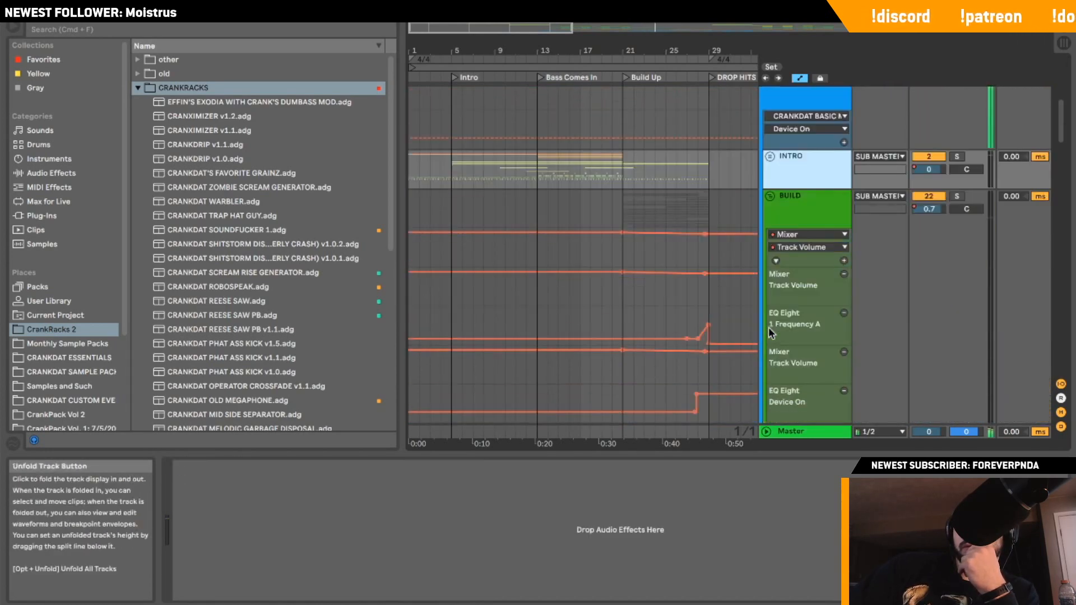
{"action": "left_click", "coordinate": [769, 333]}
{"action": "left_click", "coordinate": [970, 242]}
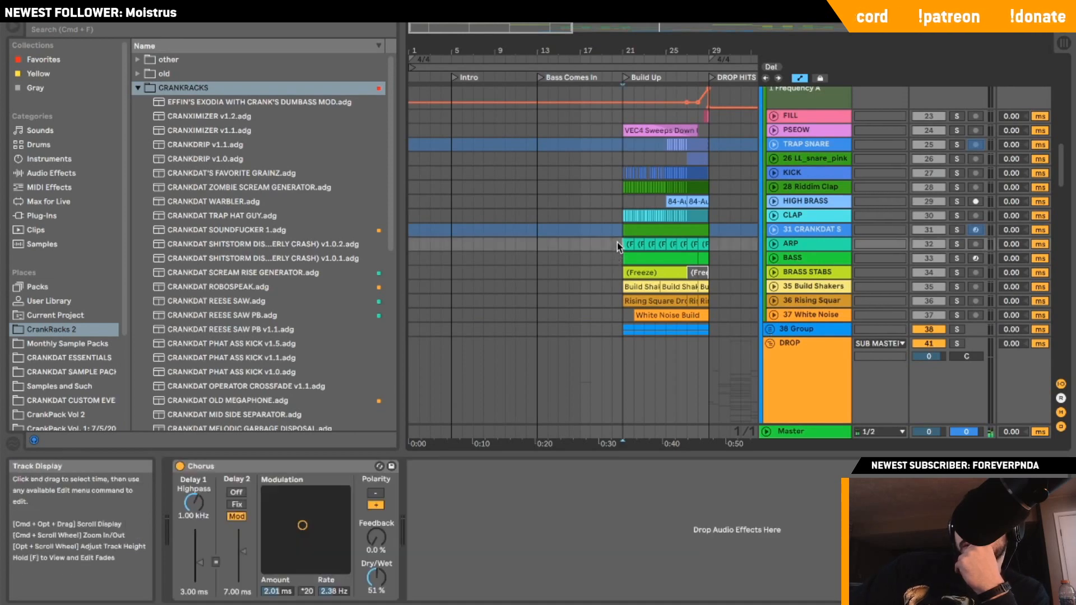
{"action": "left_click", "coordinate": [957, 244]}
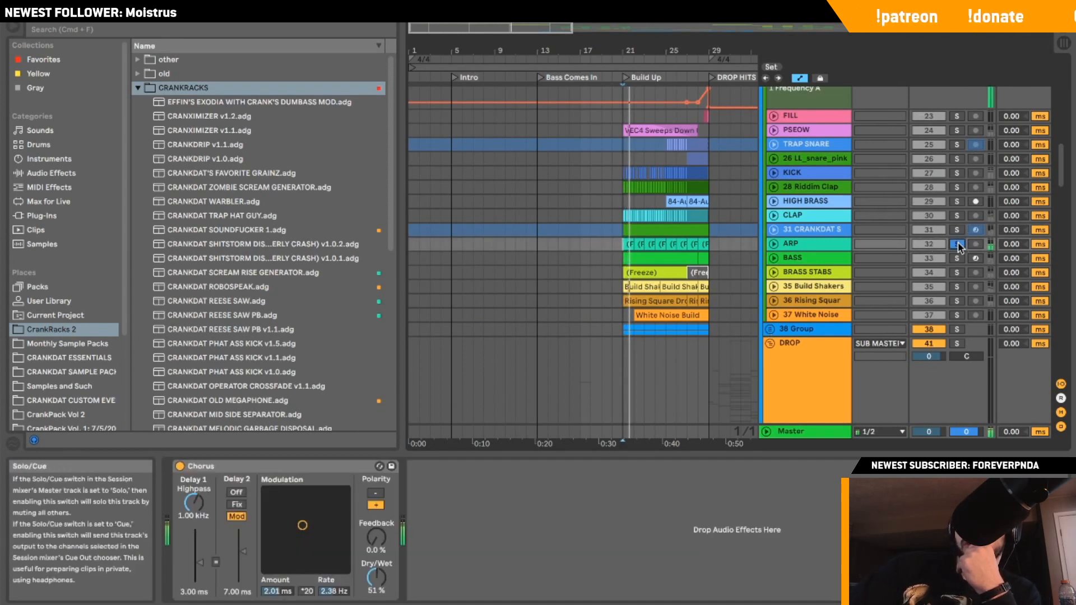
Return to the soloed post-drop Arp track and set the playback start at bar 45.
{"action": "scroll", "coordinate": [692, 263], "scroll_direction": "down", "scroll_amount": 15}
{"action": "scroll", "coordinate": [693, 263], "scroll_direction": "right", "scroll_amount": 10}
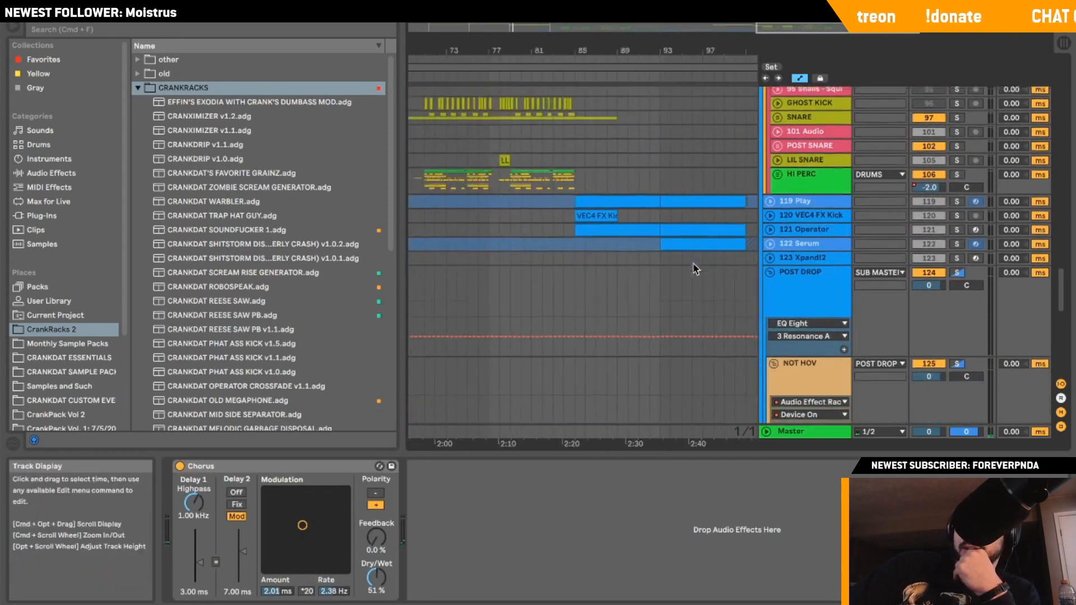
{"action": "scroll", "coordinate": [693, 264], "scroll_direction": "left", "scroll_amount": 10}
{"action": "scroll", "coordinate": [692, 264], "scroll_direction": "down", "scroll_amount": 3}
{"action": "scroll", "coordinate": [693, 264], "scroll_direction": "up", "scroll_amount": 1}
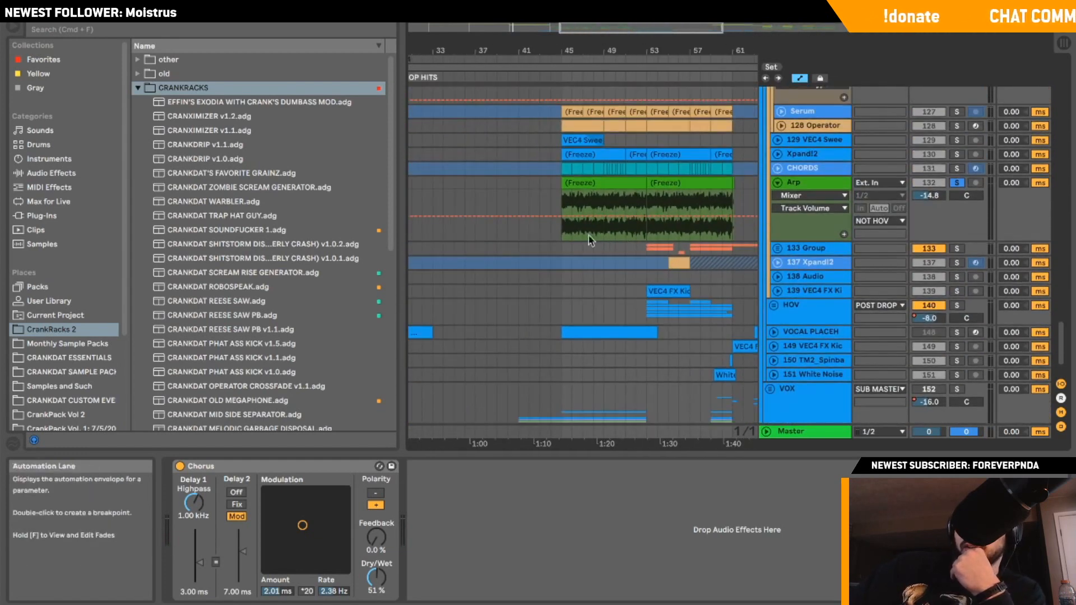
{"action": "left_click", "coordinate": [559, 232]}
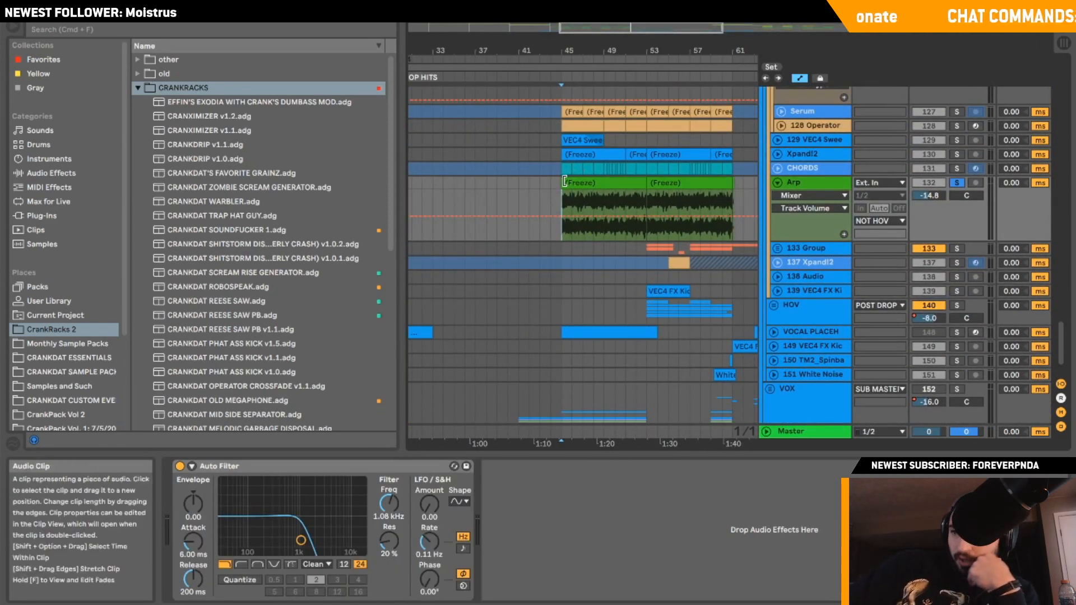
Play the soloed Arp from bar 45, bypass and re-enable its Auto Filter, and collapse and unsolo the track.
{"action": "key", "text": "space"}
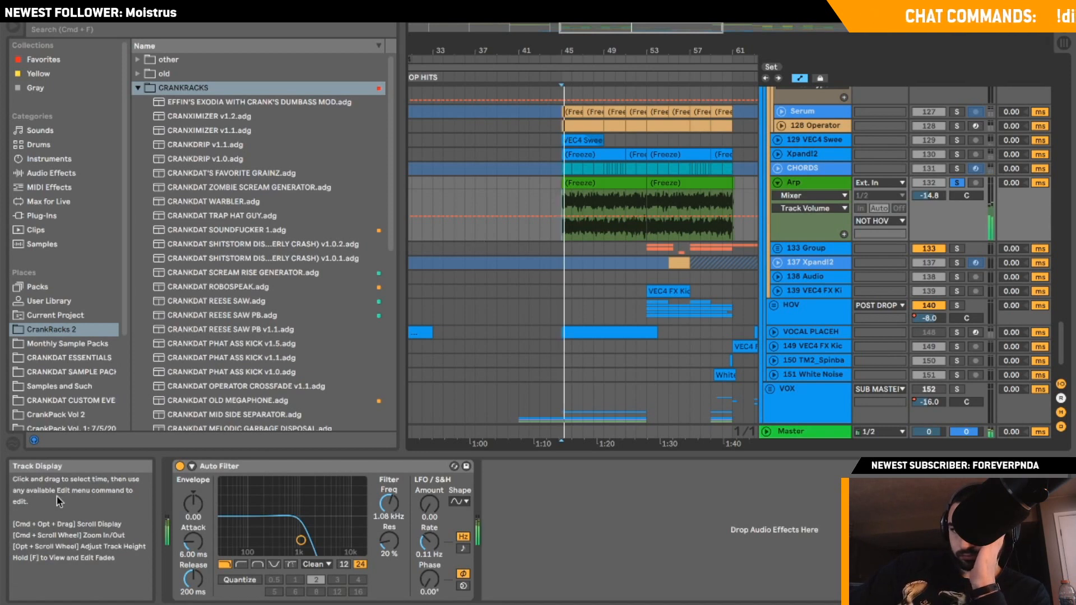
{"action": "left_click", "coordinate": [179, 466]}
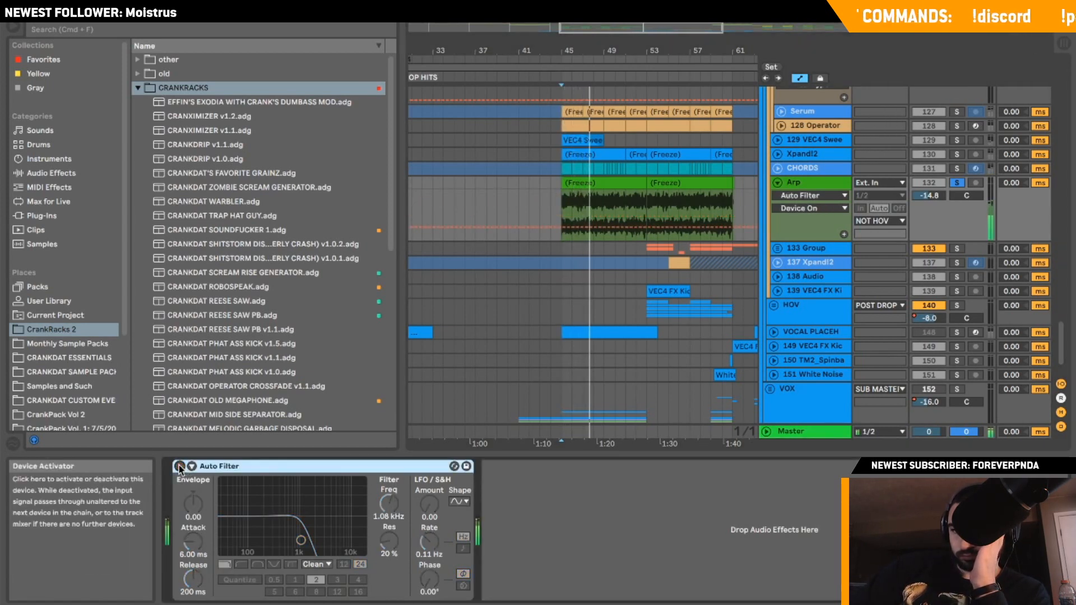
{"action": "left_click", "coordinate": [180, 466]}
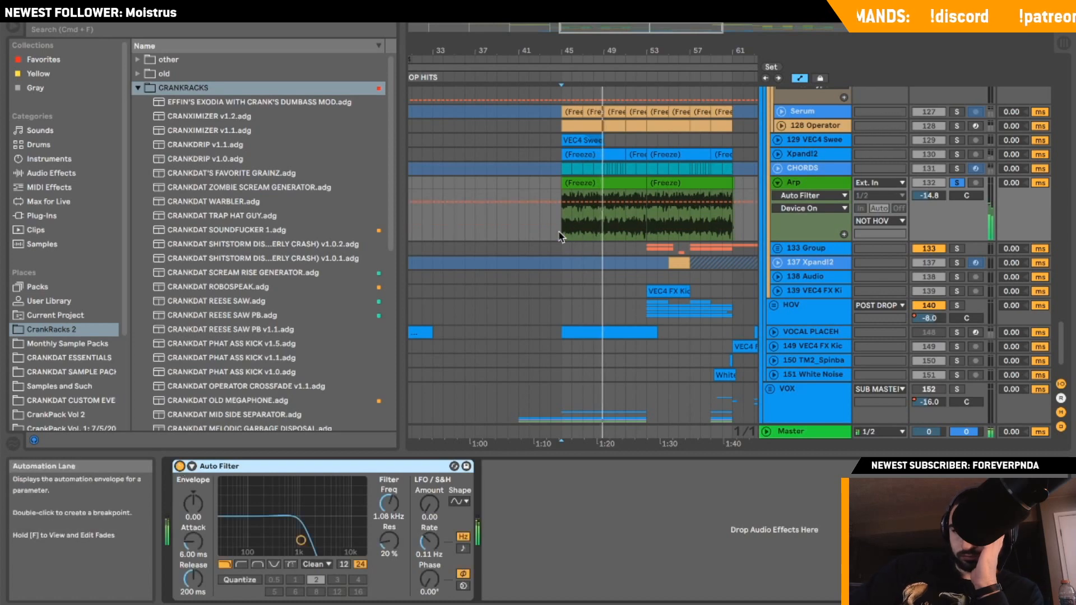
{"action": "left_click", "coordinate": [777, 183]}
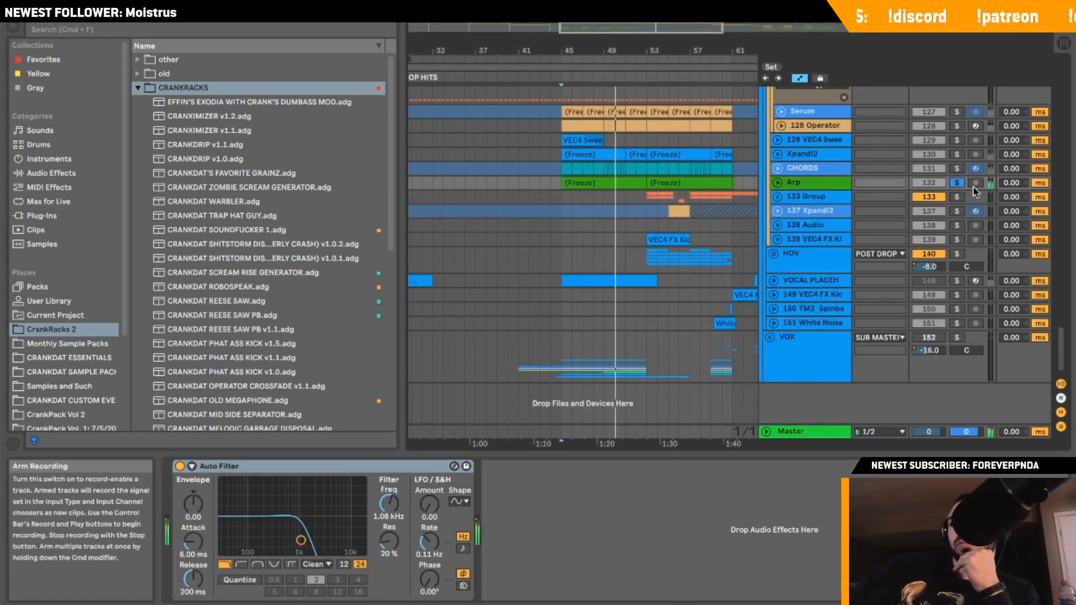
{"action": "left_click", "coordinate": [956, 183]}
Solo the 133 Group and play it from bar 53, expand and collapse it, and unsolo it.
{"action": "left_click", "coordinate": [647, 196]}
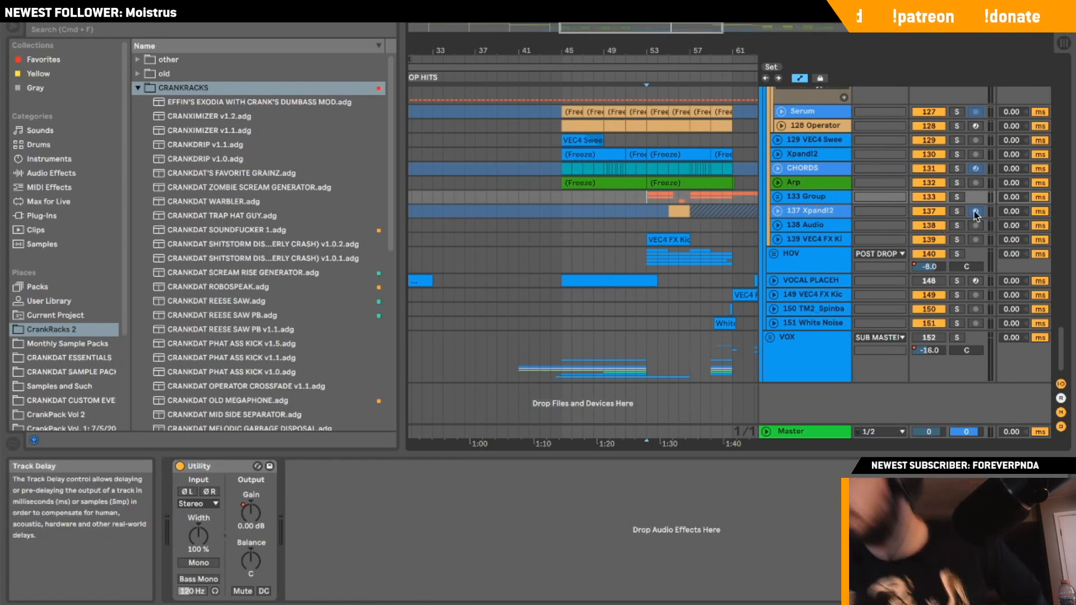
{"action": "left_click", "coordinate": [952, 196]}
{"action": "key", "text": "space"}
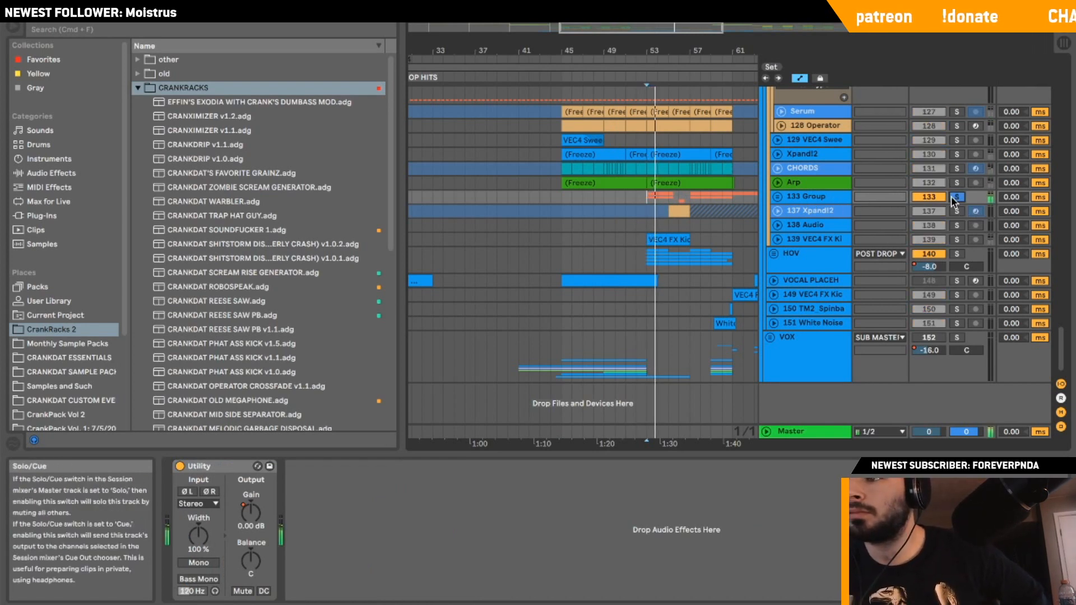
{"action": "left_click", "coordinate": [777, 196]}
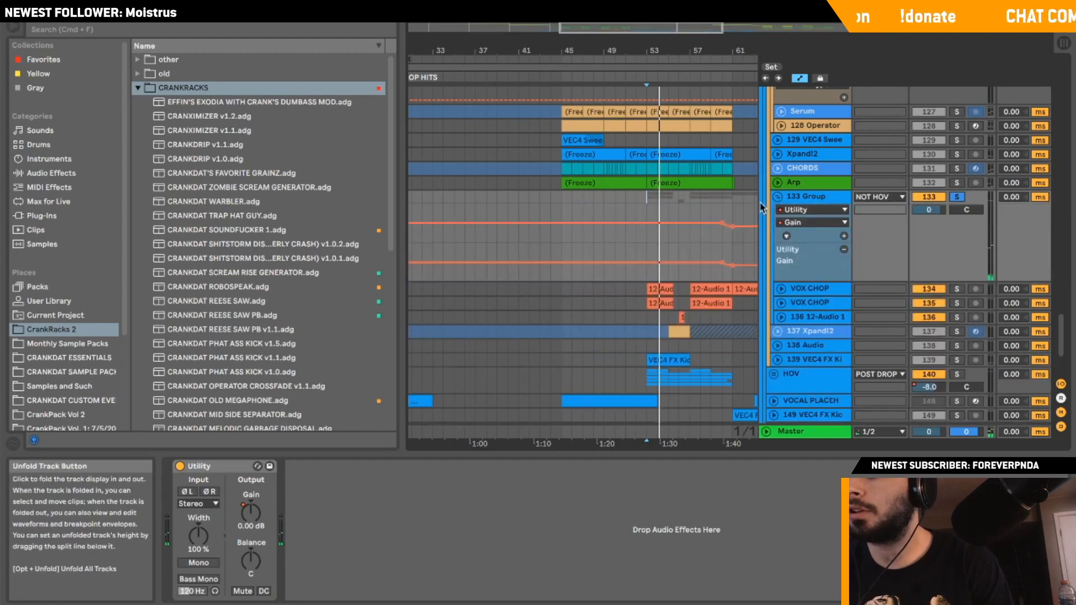
{"action": "left_click", "coordinate": [777, 196]}
{"action": "left_click", "coordinate": [955, 197]}
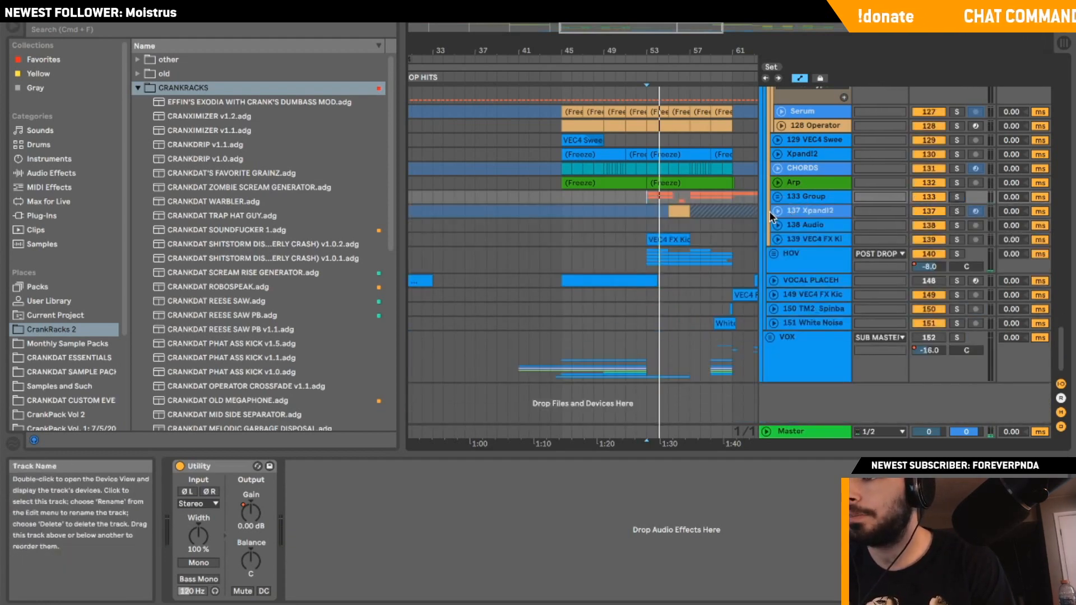
Inspect the 137 Xpand!2 track's devices, and play the soloed 139 VEC4 FX Kicks track from bar 53.
{"action": "left_click", "coordinate": [774, 213]}
{"action": "left_click", "coordinate": [956, 211]}
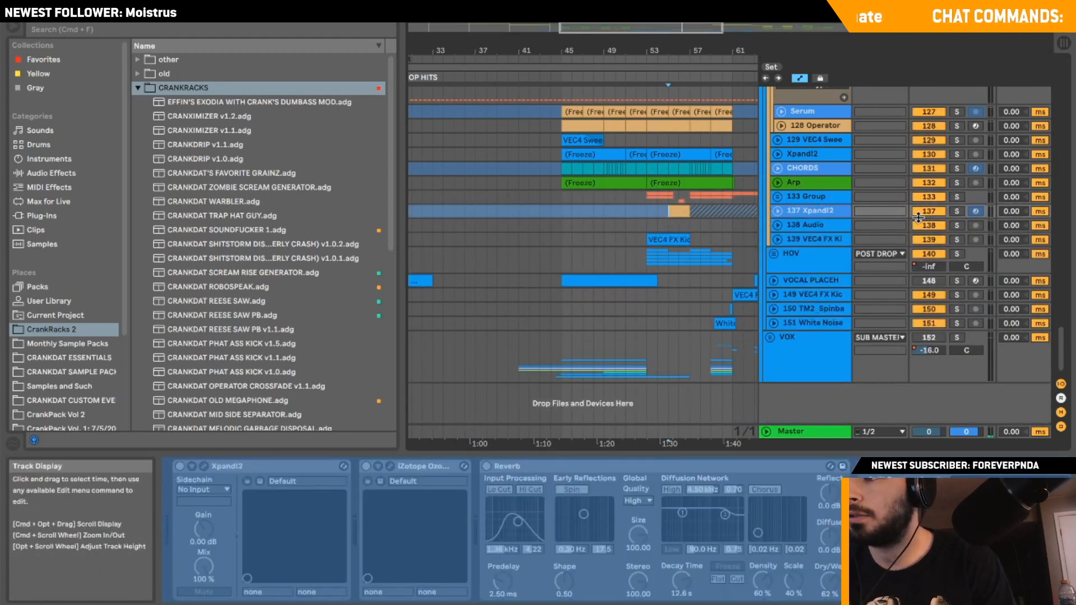
{"action": "left_click", "coordinate": [954, 213]}
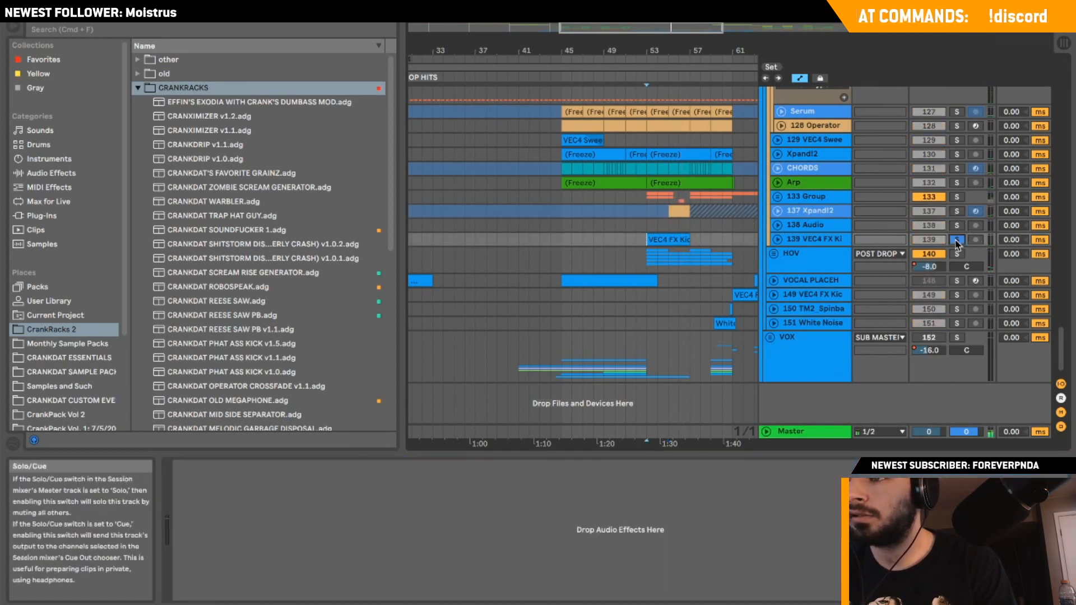
{"action": "key", "text": "space"}
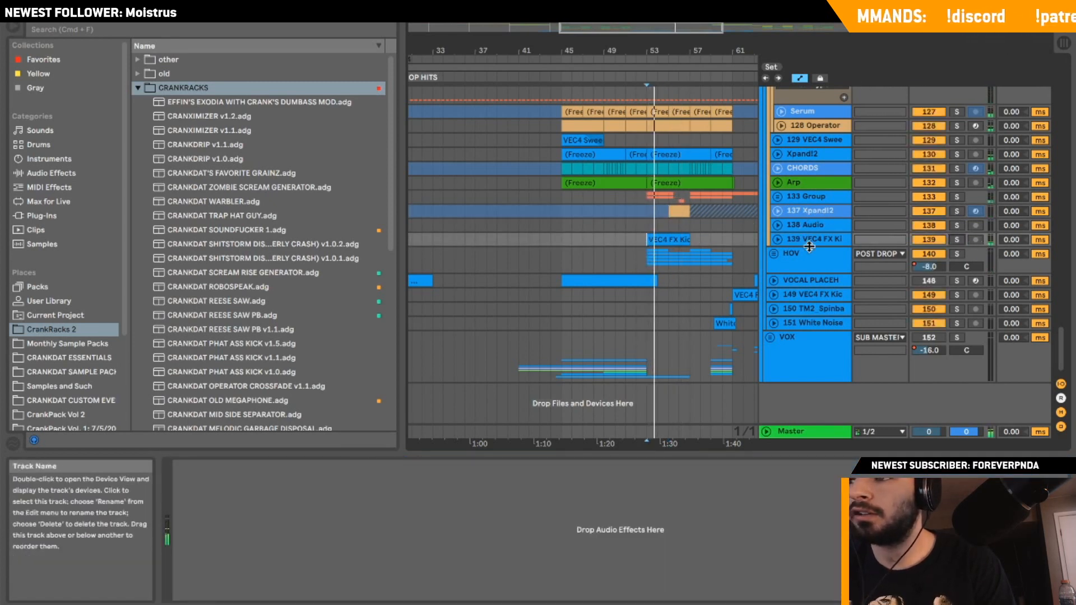
Expand the HOV group under POST DROP to reveal its tracks and stop playback.
{"action": "left_click", "coordinate": [781, 258]}
{"action": "left_click", "coordinate": [777, 256]}
{"action": "scroll", "coordinate": [742, 249], "scroll_direction": "down", "scroll_amount": 1}
{"action": "scroll", "coordinate": [741, 249], "scroll_direction": "down", "scroll_amount": 2}
{"action": "key", "text": "space"}
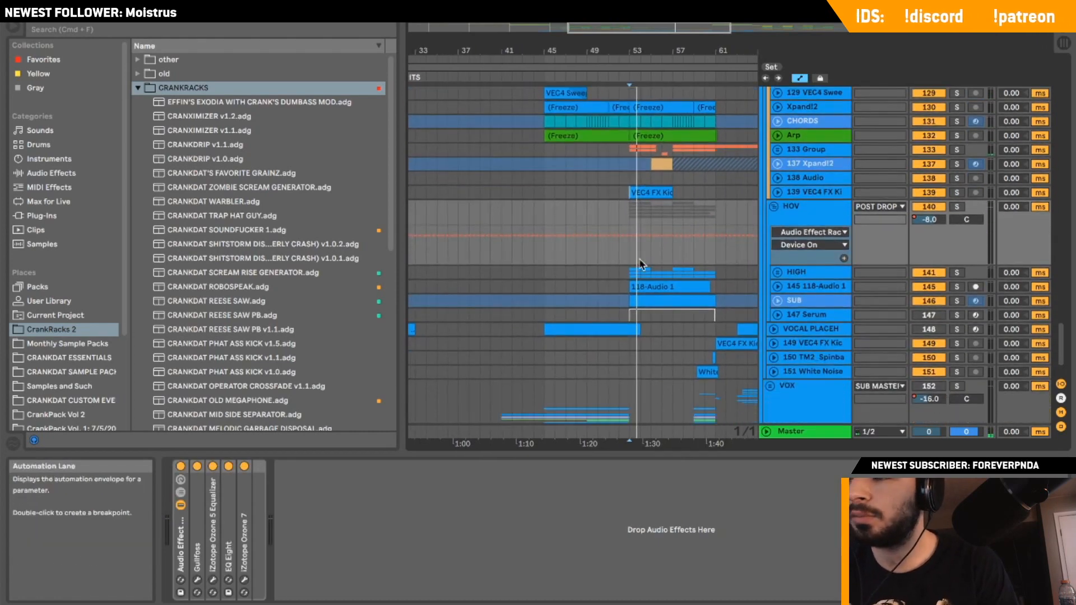
Set the playback start at bar 53 in the HIGH group, expand the group, and briefly unfold its 144 hov 1 track.
{"action": "left_click", "coordinate": [640, 271]}
{"action": "left_click_drag", "start_coordinate": [692, 27], "coordinate": [692, 33]}
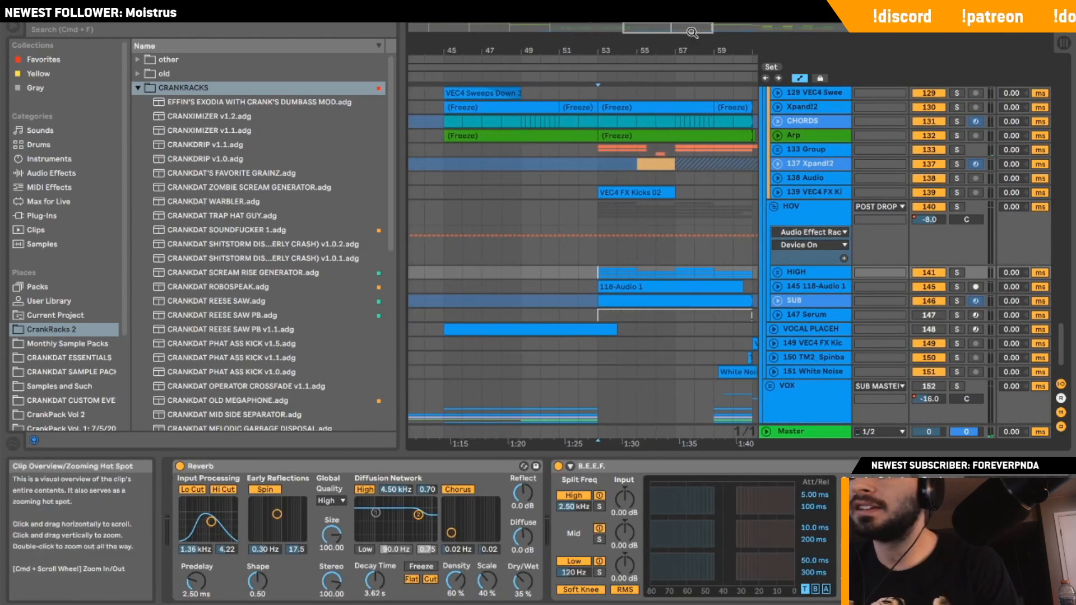
{"action": "left_click", "coordinate": [781, 274]}
{"action": "scroll", "coordinate": [783, 277], "scroll_direction": "down", "scroll_amount": 3}
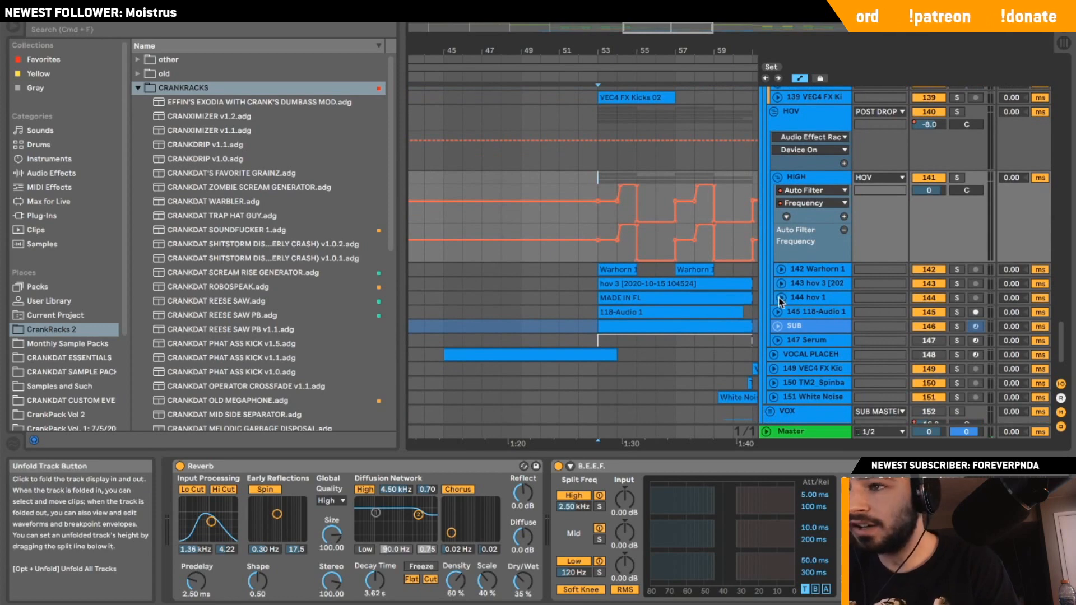
{"action": "left_click", "coordinate": [780, 298]}
{"action": "left_click", "coordinate": [780, 298]}
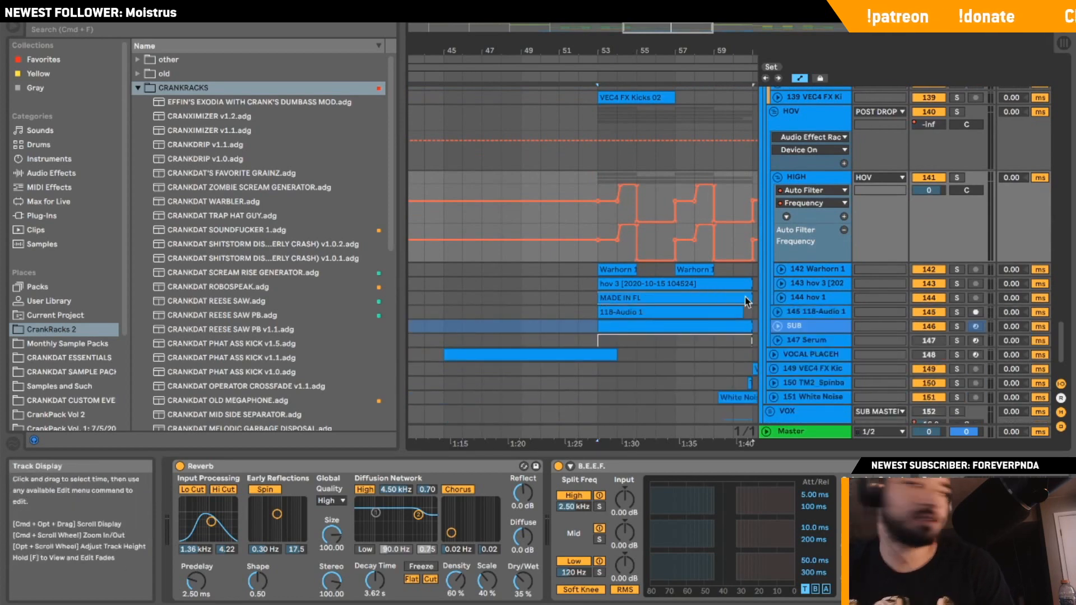
{"action": "left_click", "coordinate": [747, 303]}
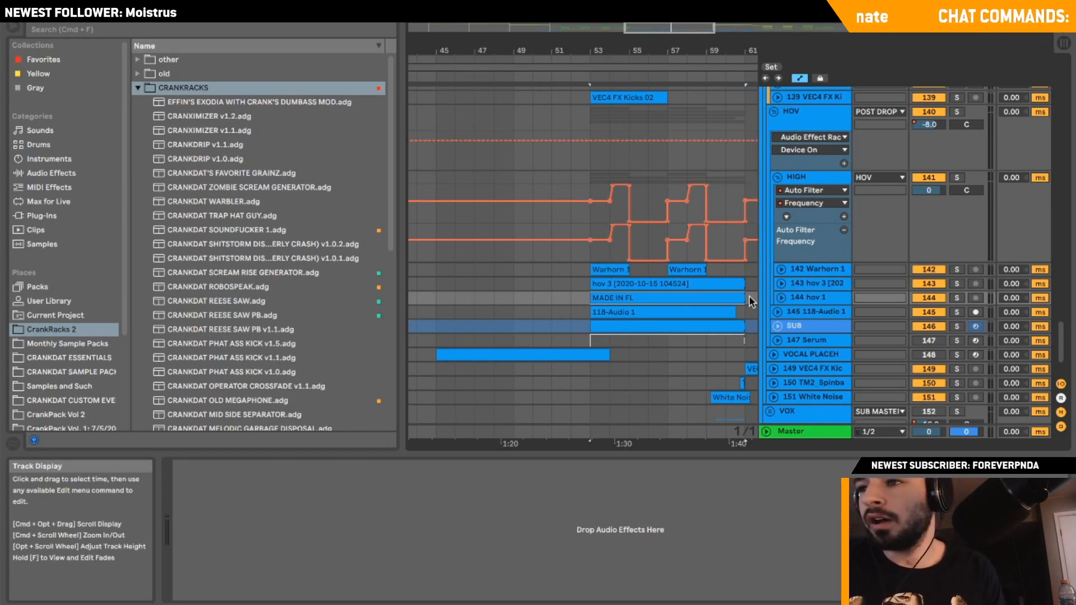
Solo the HIGH group, play it from bar 53, and unsolo it.
{"action": "left_click", "coordinate": [957, 178]}
{"action": "key", "text": "space"}
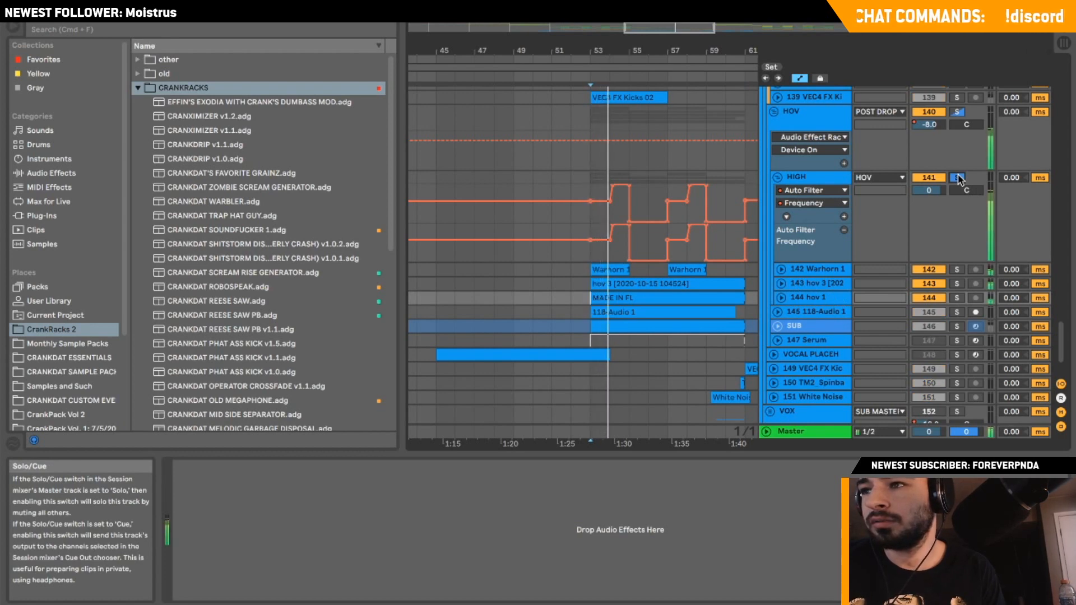
{"action": "left_click_drag", "start_coordinate": [675, 32], "coordinate": [684, 32]}
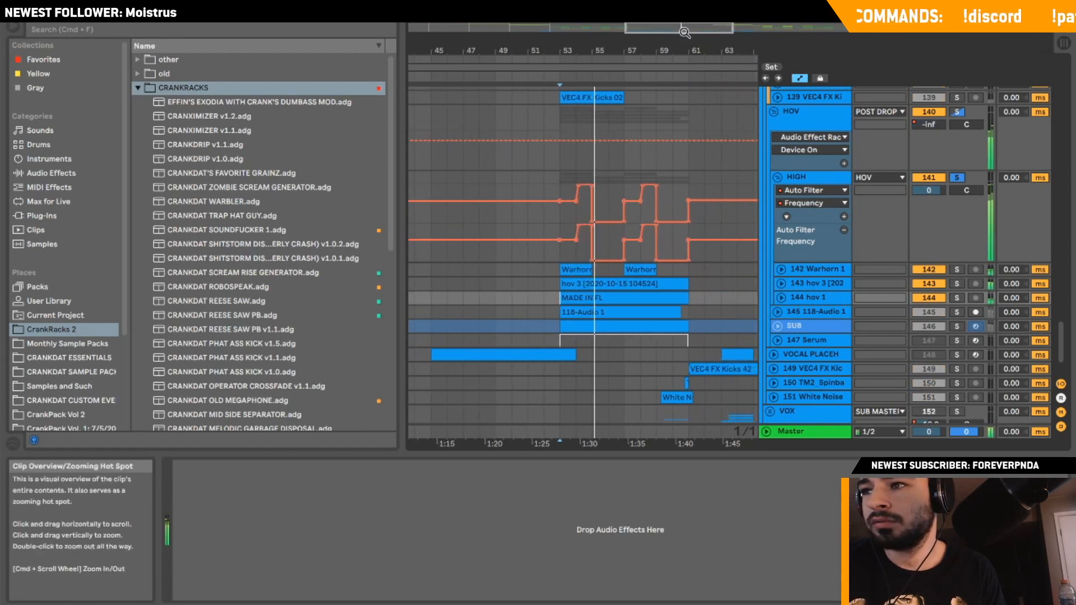
{"action": "left_click", "coordinate": [957, 178]}
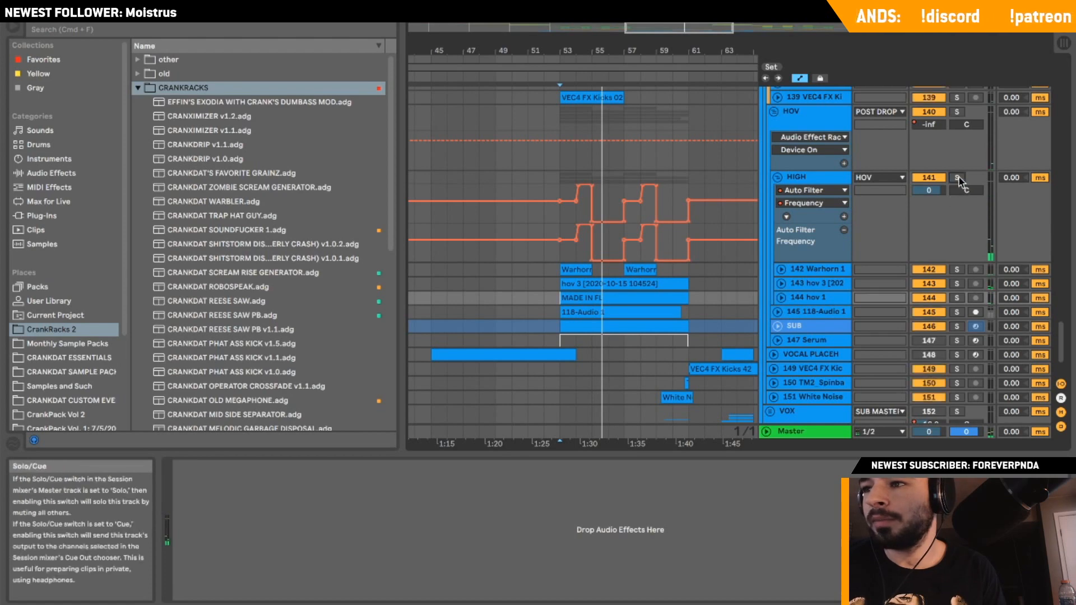
Solo the 143 hov 3 track, play it from bar 53, and expand it to show its waveform.
{"action": "left_click", "coordinate": [781, 283]}
{"action": "left_click", "coordinate": [779, 283]}
{"action": "left_click", "coordinate": [779, 283]}
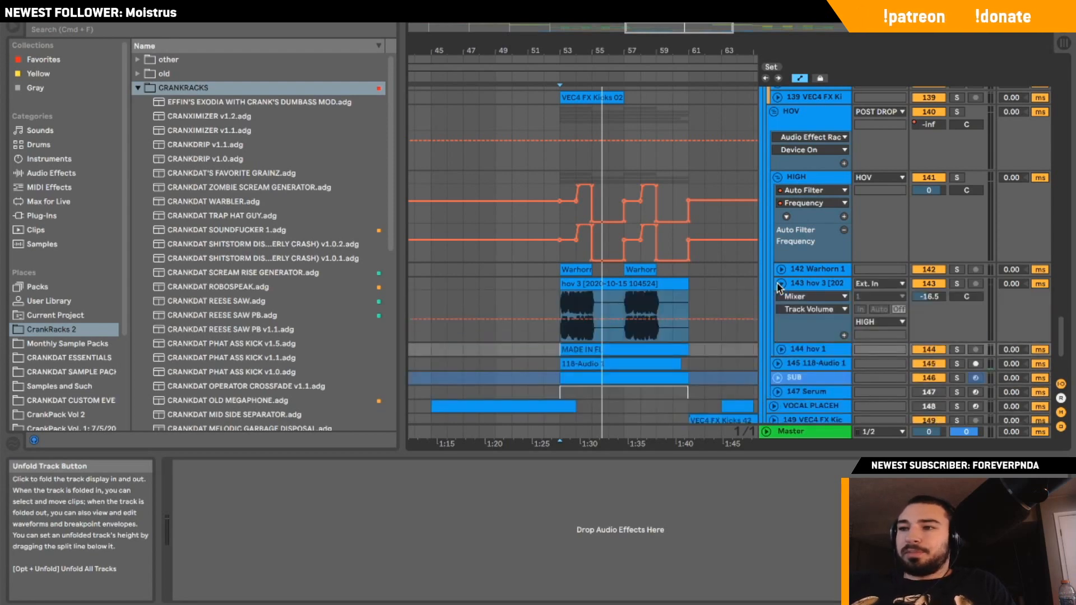
{"action": "left_click", "coordinate": [779, 284]}
{"action": "left_click", "coordinate": [957, 283]}
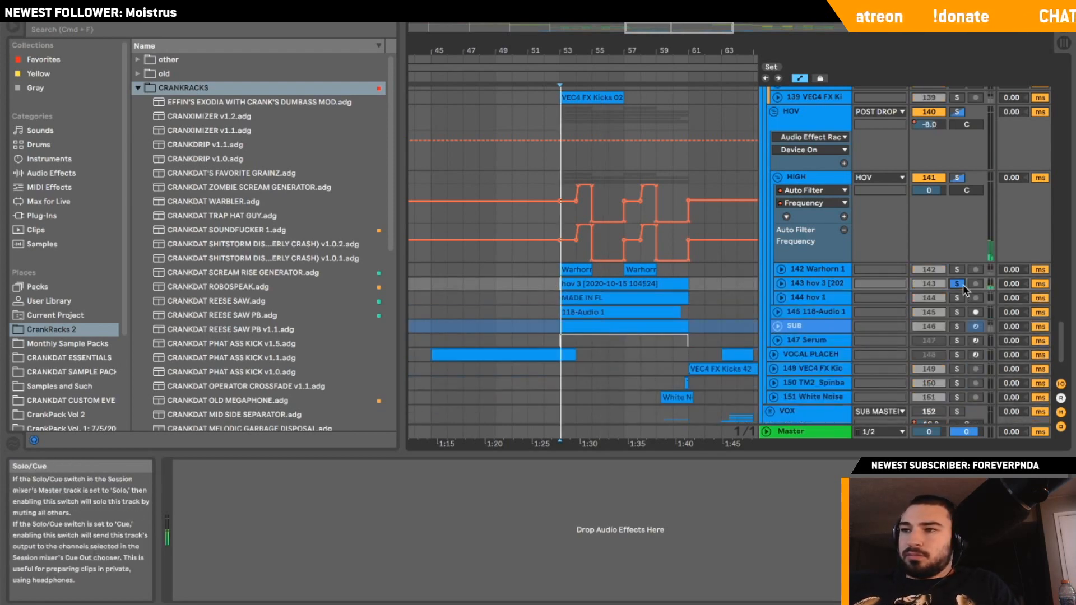
{"action": "left_click", "coordinate": [780, 283]}
Turn off the Auto Filter on the HIGH group and look through the group's device chain during playback.
{"action": "left_click", "coordinate": [815, 173]}
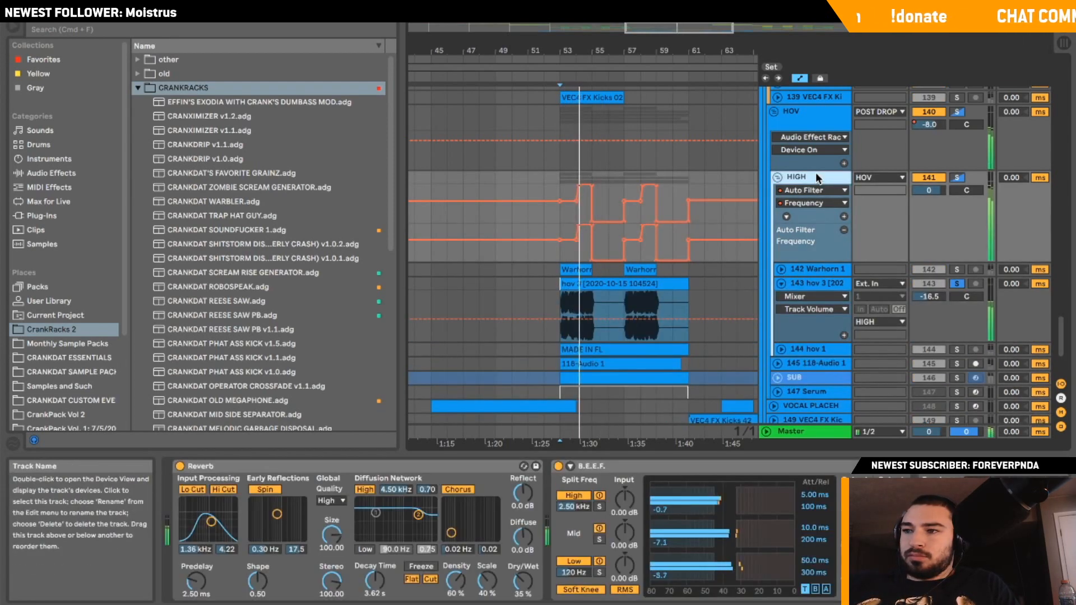
{"action": "left_click", "coordinate": [521, 466]}
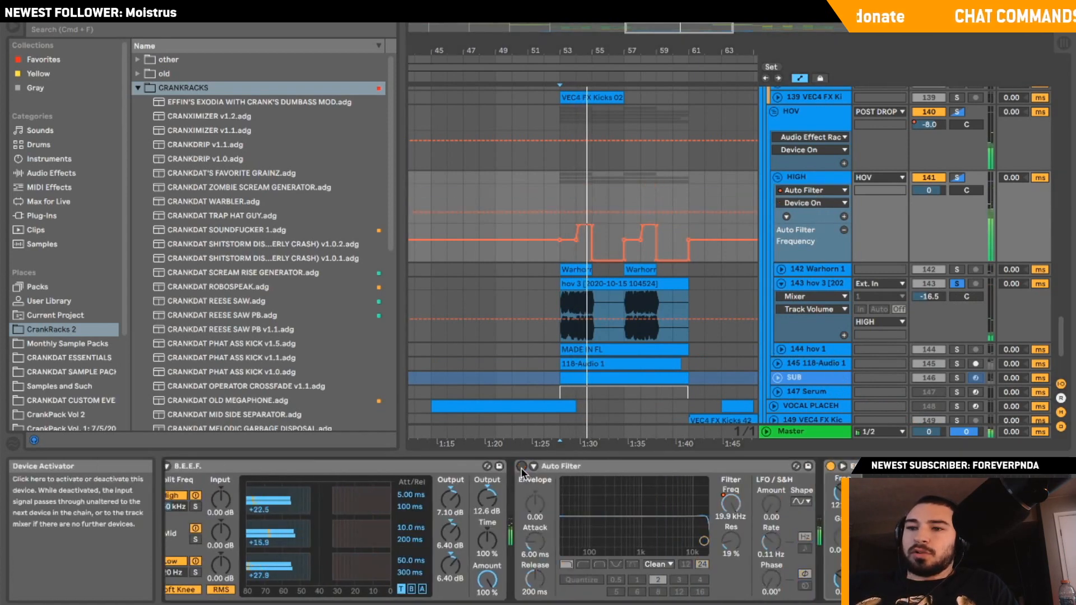
{"action": "scroll", "coordinate": [519, 522], "scroll_direction": "up", "scroll_amount": 5}
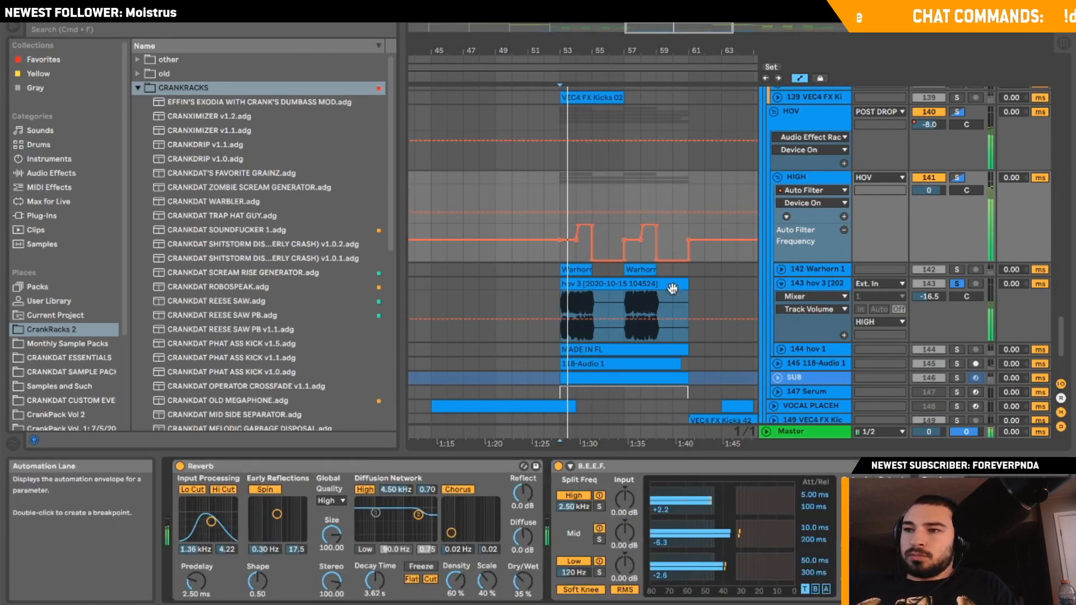
{"action": "scroll", "coordinate": [705, 544], "scroll_direction": "down", "scroll_amount": 3}
{"action": "scroll", "coordinate": [706, 544], "scroll_direction": "down", "scroll_amount": 5}
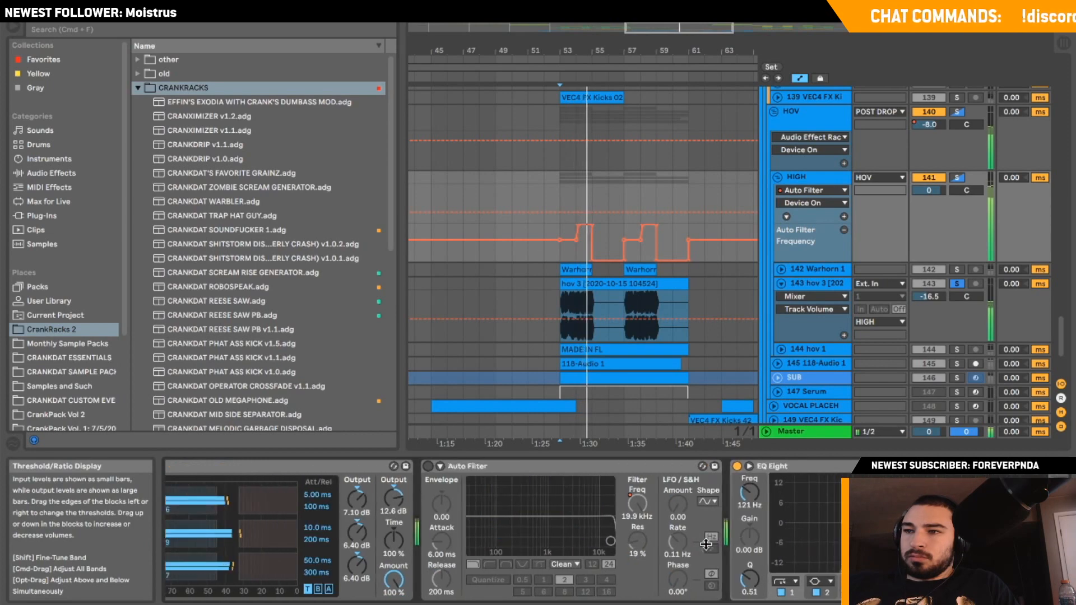
Solo the 142 Warhorn 1 track and play it, and collapse the 143 hov 3 track.
{"action": "left_click", "coordinate": [957, 270]}
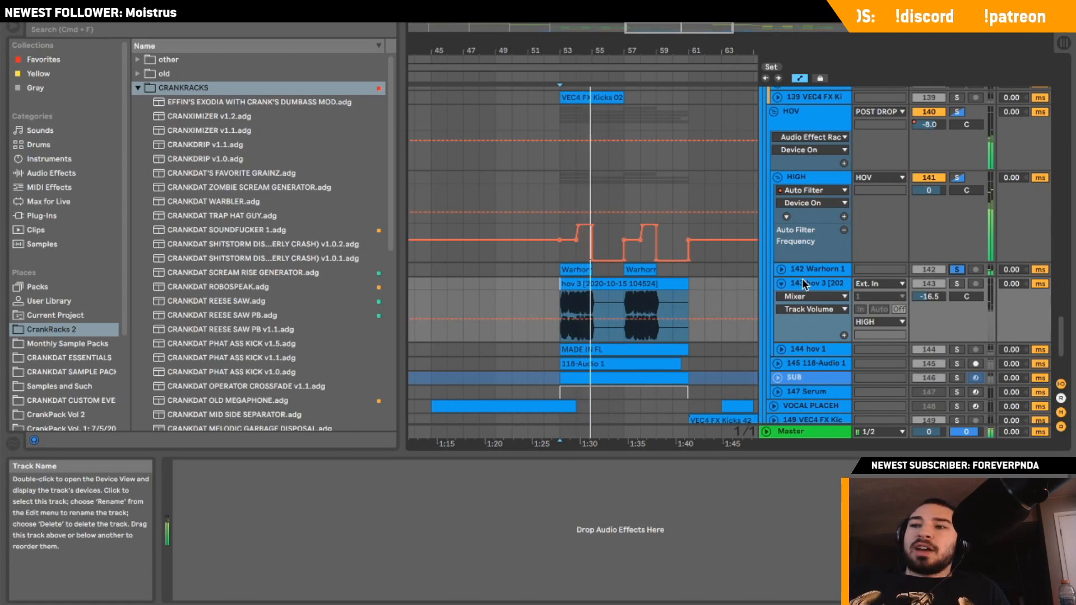
{"action": "left_click", "coordinate": [545, 280]}
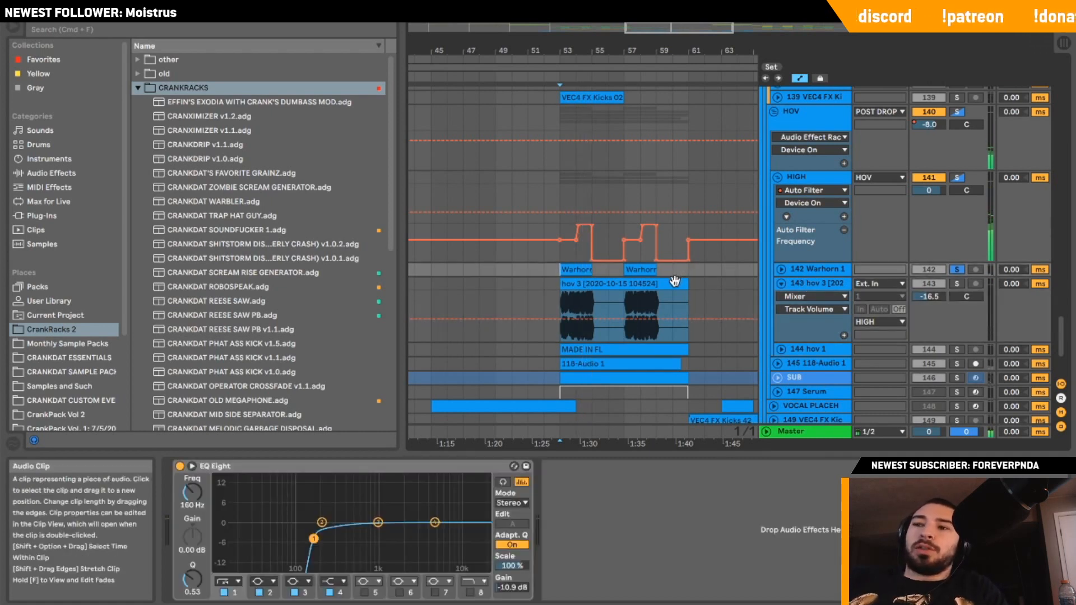
{"action": "left_click", "coordinate": [592, 297]}
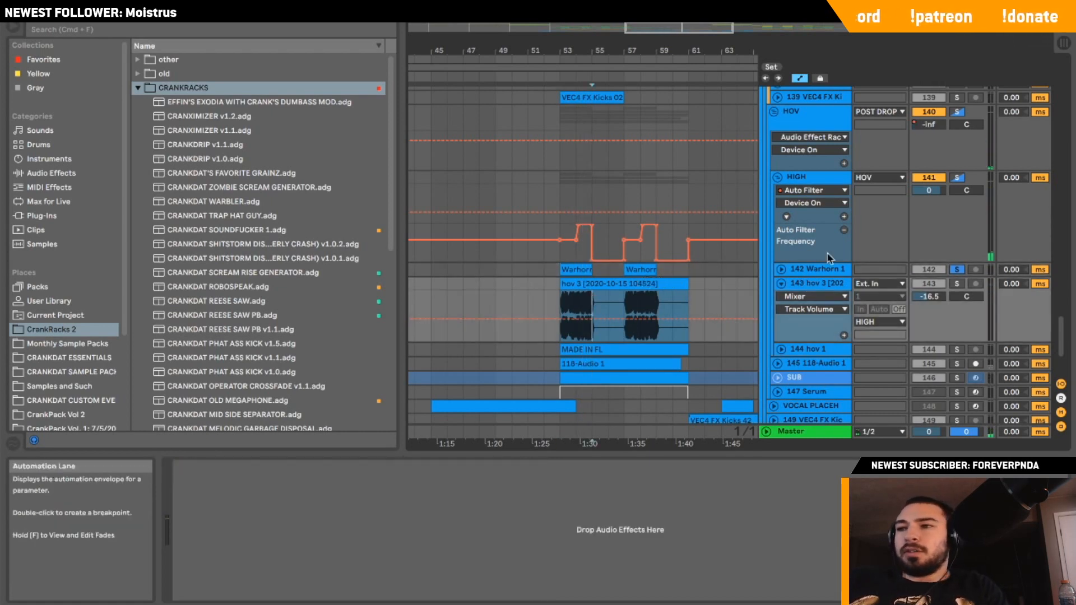
{"action": "left_click", "coordinate": [781, 270]}
{"action": "left_click", "coordinate": [781, 269]}
{"action": "left_click", "coordinate": [781, 284]}
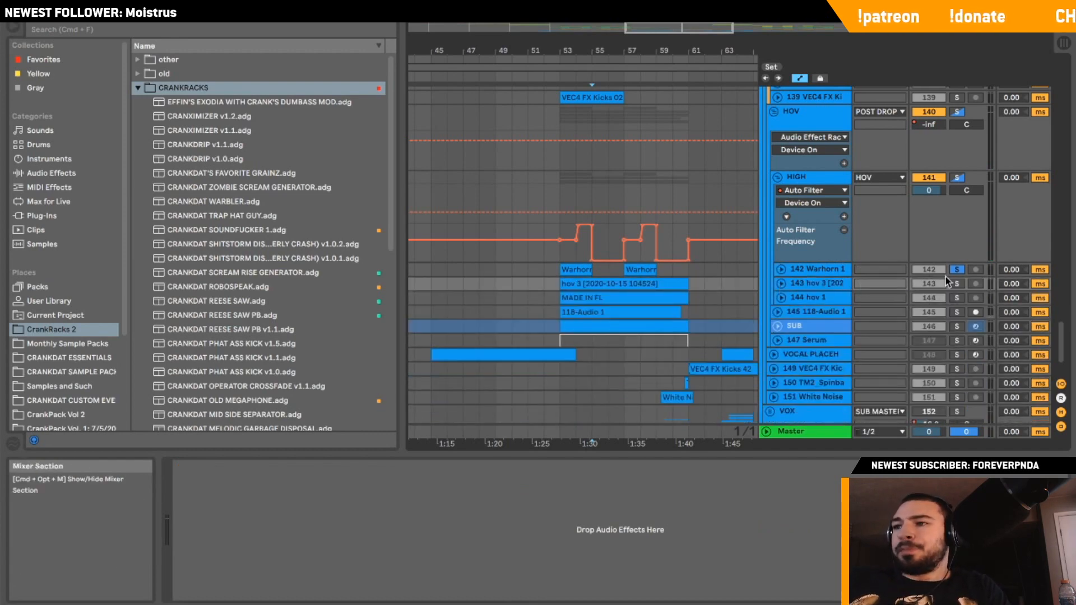
Solo the 144 hov 1 track, play it from bar 53 while viewing its waveform, and collapse and unsolo it.
{"action": "left_click", "coordinate": [956, 298]}
{"action": "key", "text": "space"}
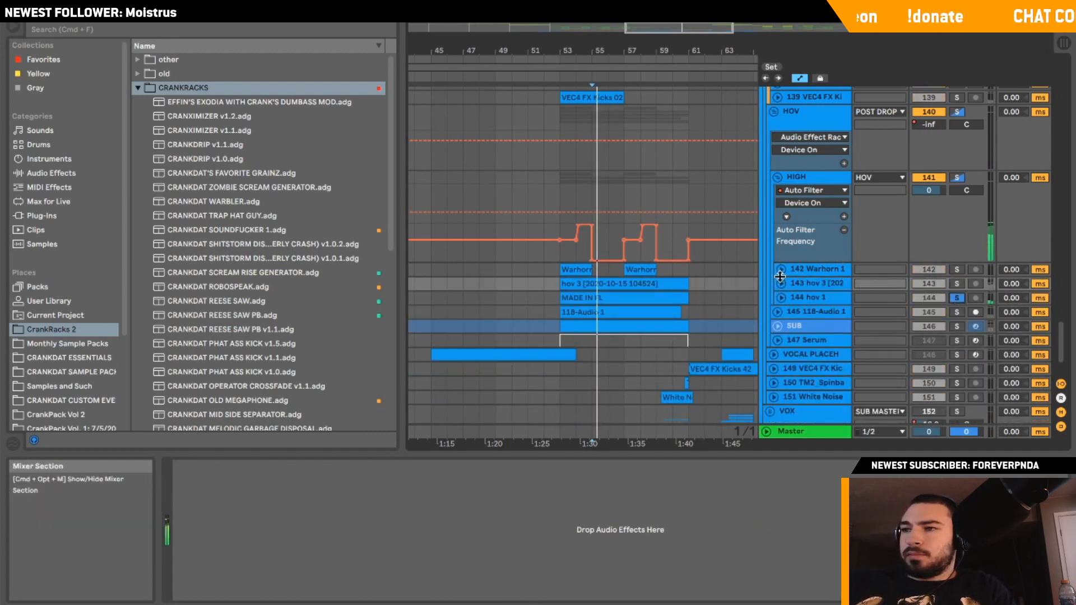
{"action": "left_click", "coordinate": [772, 299]}
{"action": "left_click", "coordinate": [781, 297]}
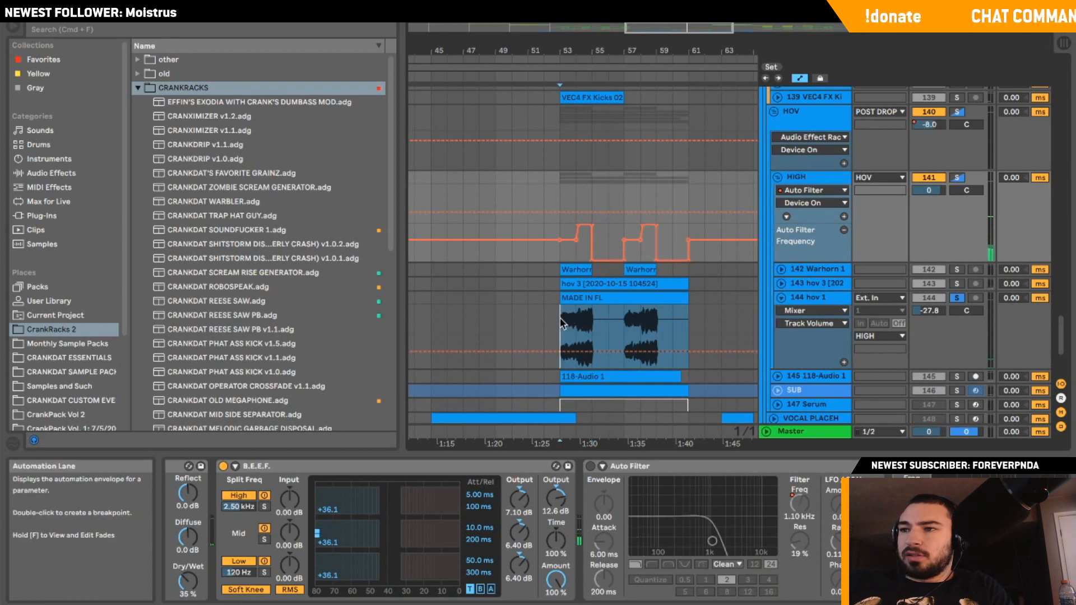
{"action": "left_click", "coordinate": [577, 327]}
{"action": "left_click", "coordinate": [781, 298]}
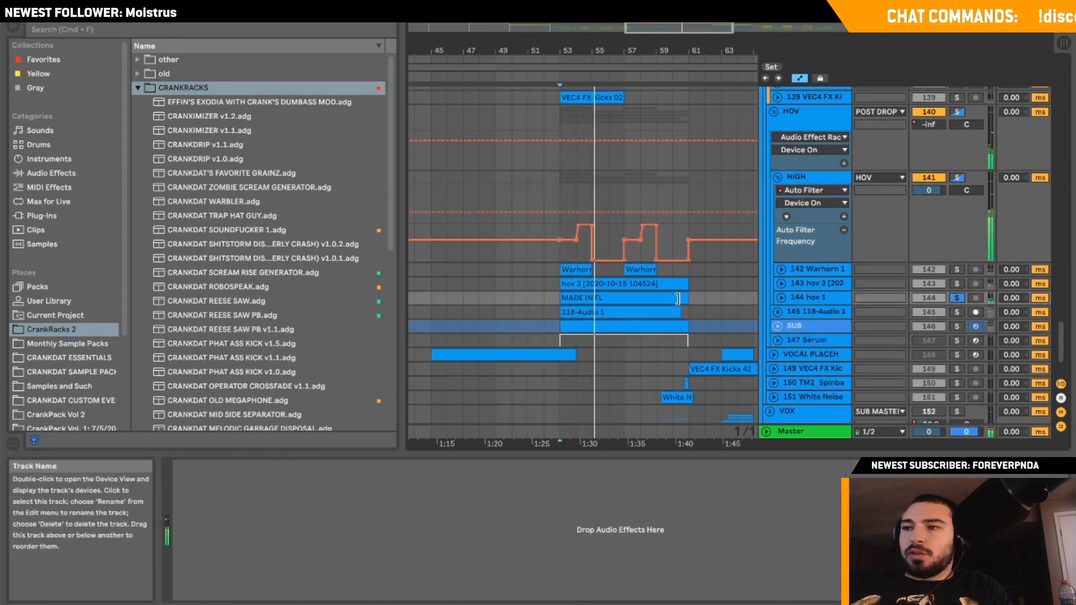
{"action": "left_click", "coordinate": [781, 298]}
{"action": "left_click", "coordinate": [561, 314]}
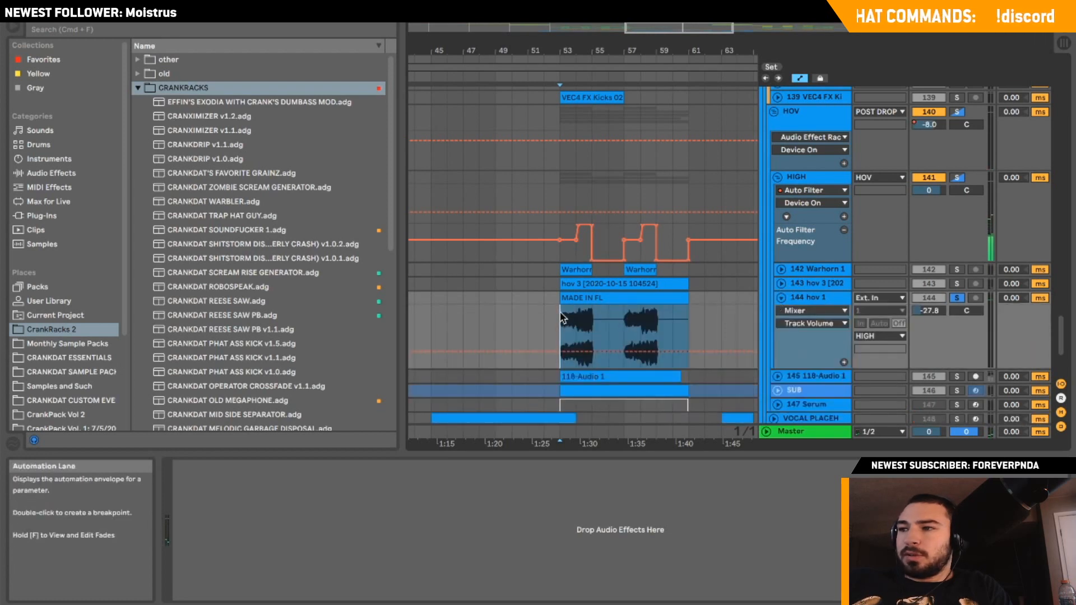
{"action": "left_click", "coordinate": [780, 298]}
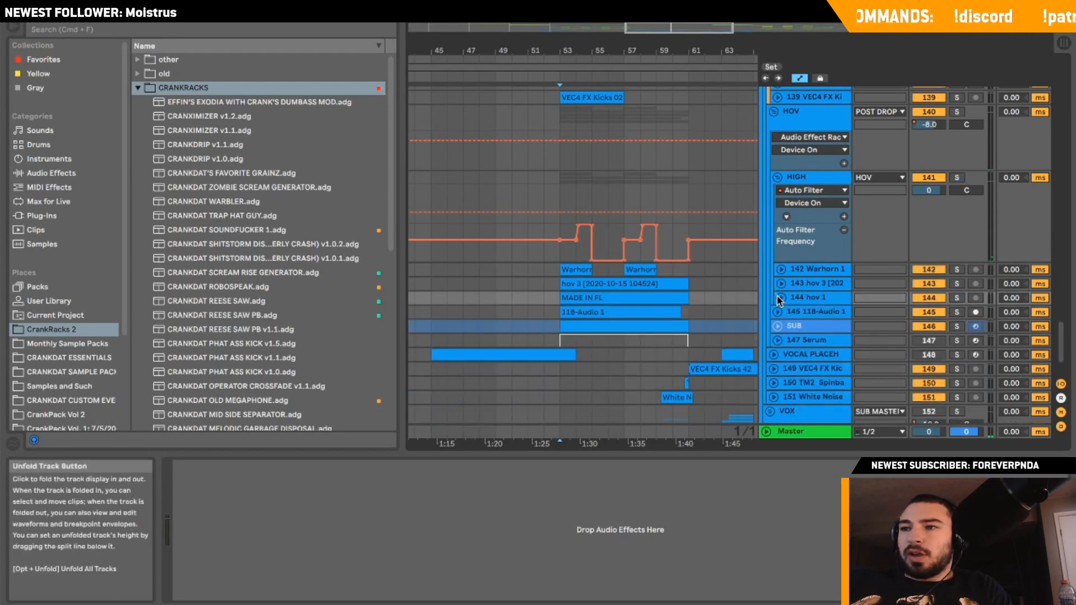
Expand and solo the 145 118-Audio 1 track and play it from bar 53.
{"action": "left_click", "coordinate": [777, 312]}
{"action": "left_click", "coordinate": [956, 313]}
{"action": "key", "text": "space"}
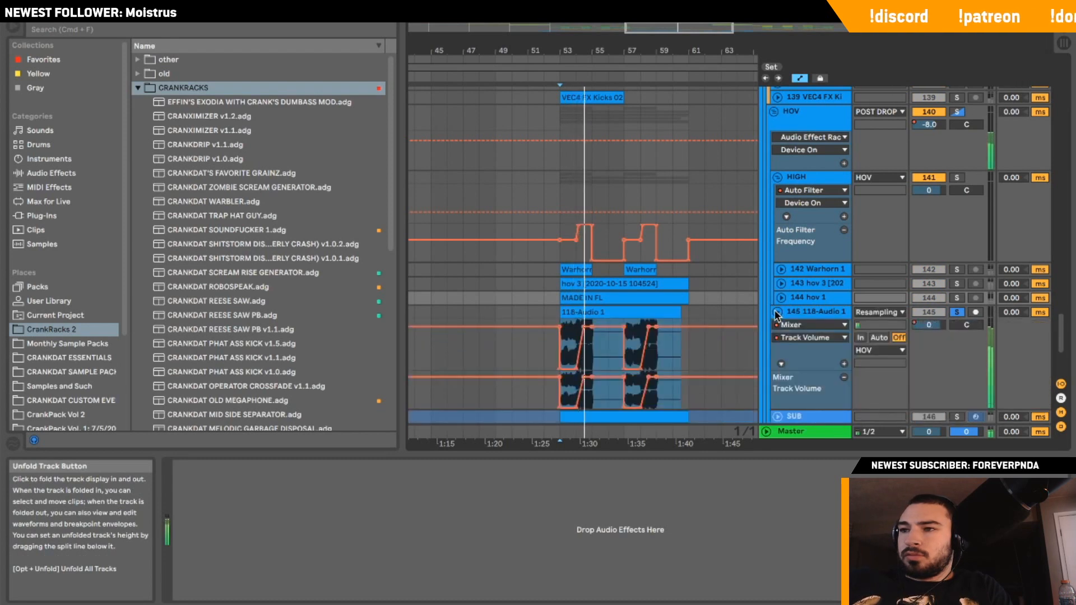
Collapse the 145 118-Audio 1 track and move the solo from it to the HIGH group, showing that group's devices.
{"action": "left_click", "coordinate": [778, 312]}
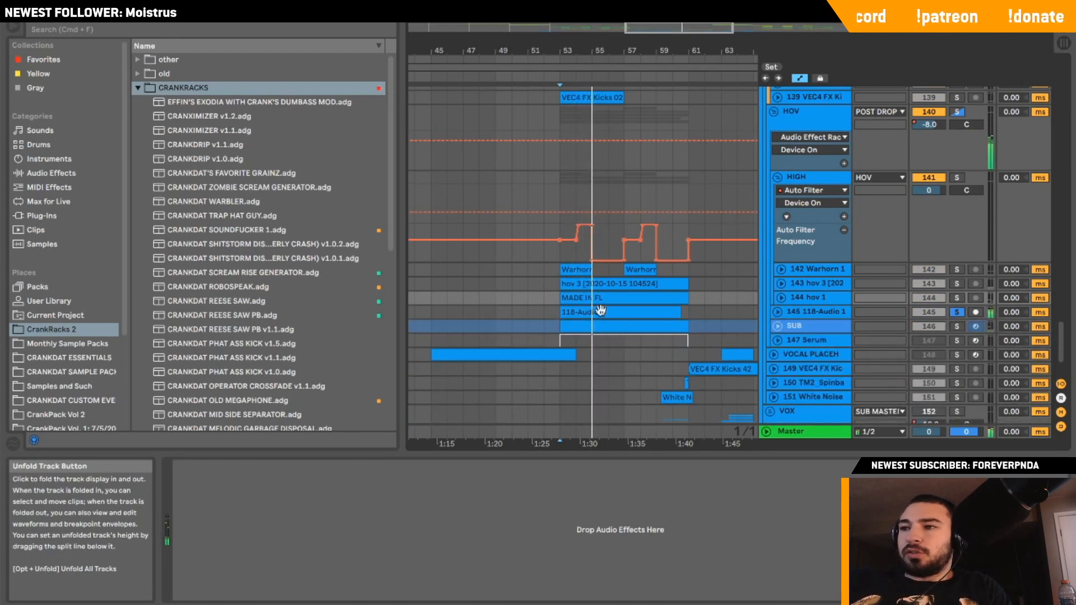
{"action": "left_click", "coordinate": [956, 312]}
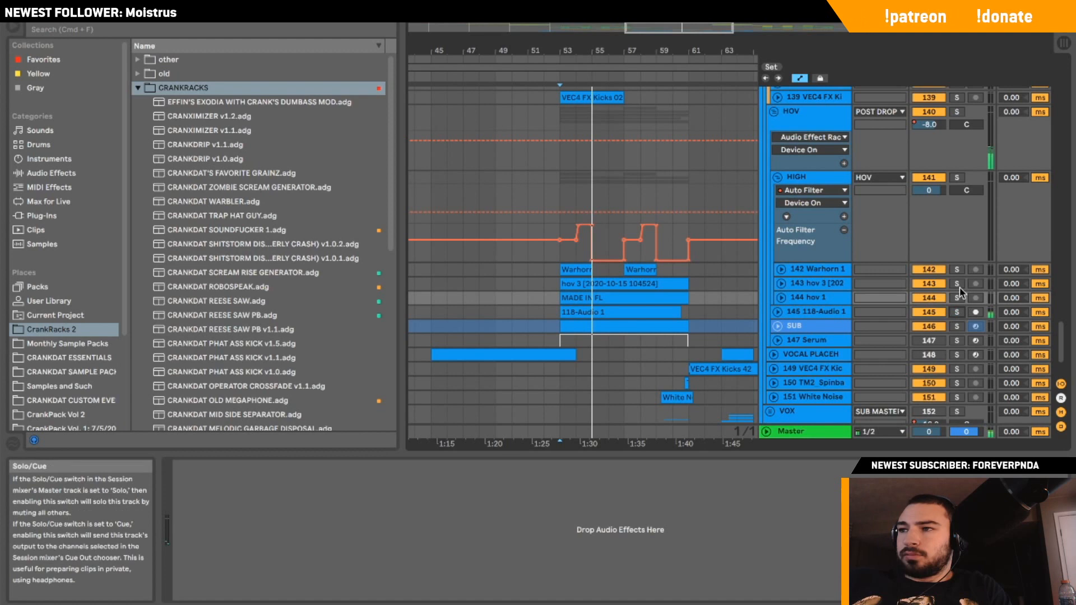
{"action": "left_click", "coordinate": [955, 178]}
{"action": "left_click", "coordinate": [812, 177]}
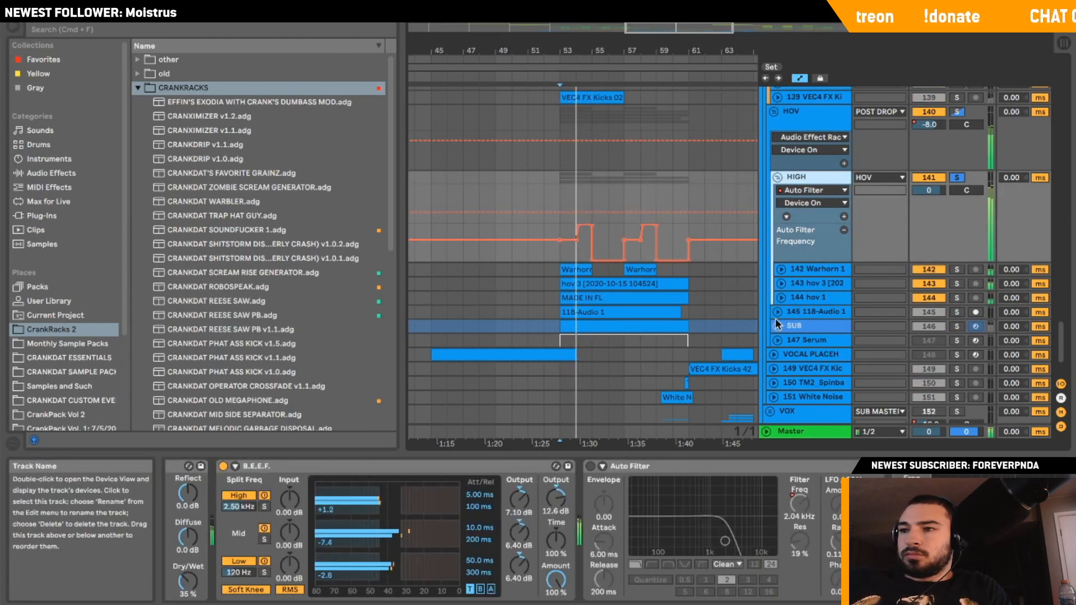
Turn the HIGH group's Auto Filter back on, play the group, and collapse and unsolo it.
{"action": "left_click", "coordinate": [590, 467]}
{"action": "key", "text": "space"}
{"action": "key", "text": "space"}
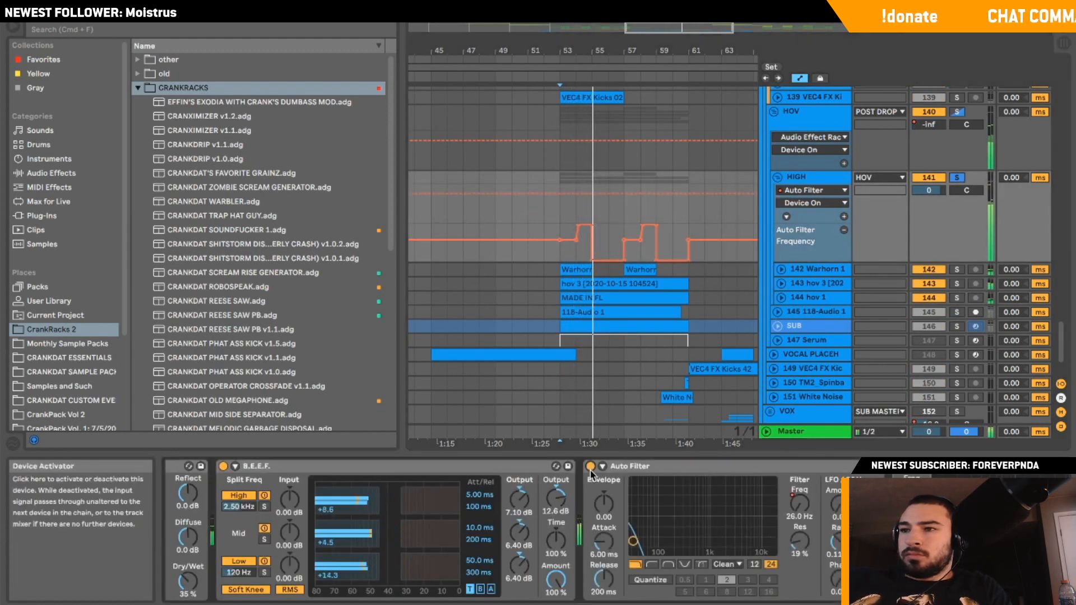
{"action": "left_click", "coordinate": [777, 178]}
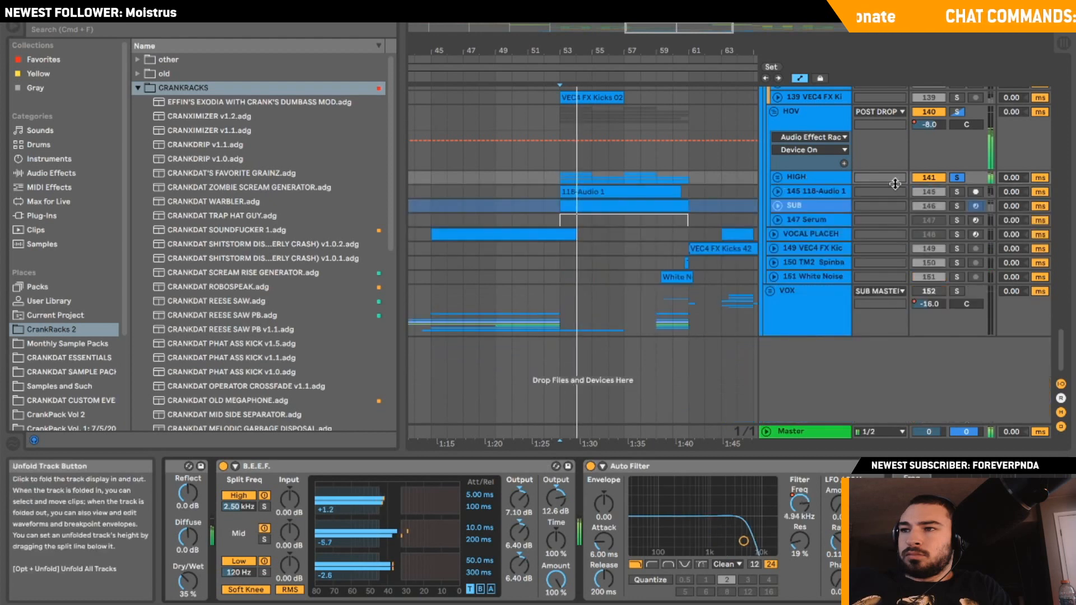
{"action": "left_click", "coordinate": [958, 178]}
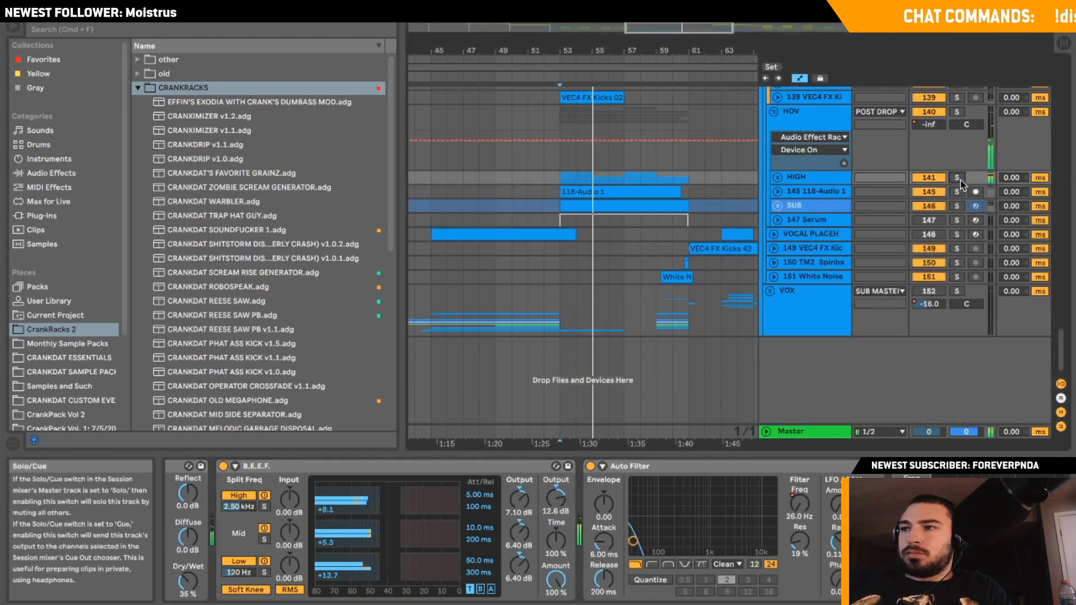
Solo and expand the SUB track, and select its section from bar 53 to bar 55.
{"action": "left_click", "coordinate": [957, 206]}
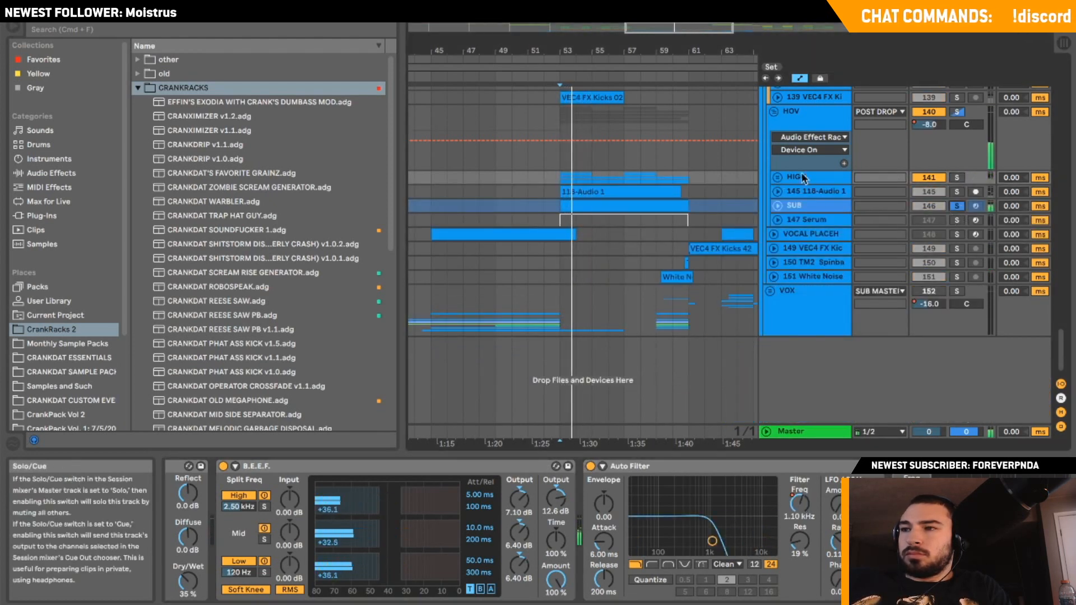
{"action": "left_click", "coordinate": [777, 207]}
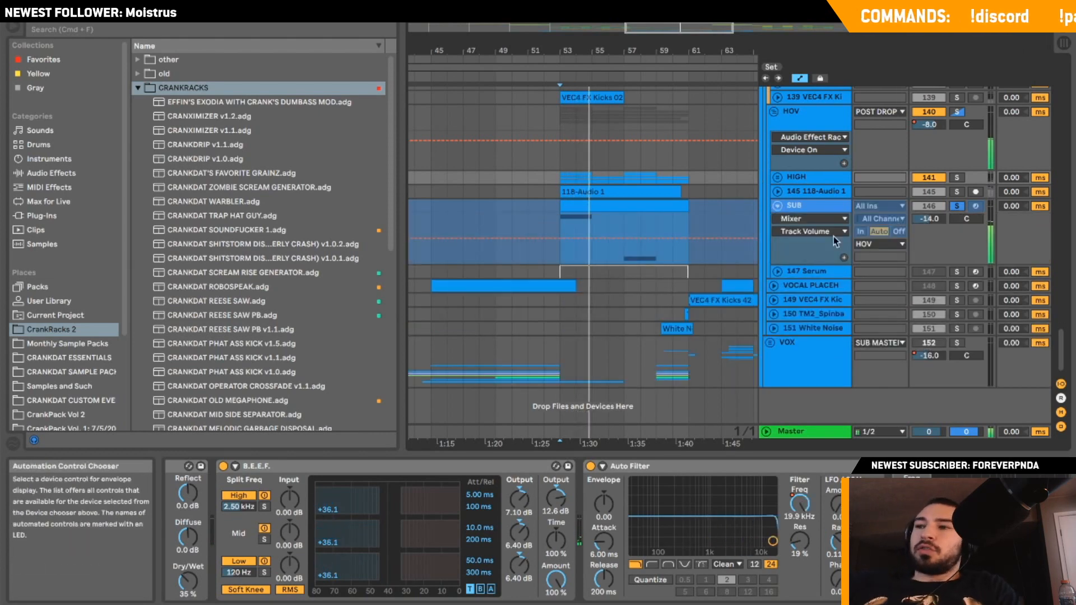
{"action": "left_click_drag", "start_coordinate": [575, 227], "coordinate": [585, 223]}
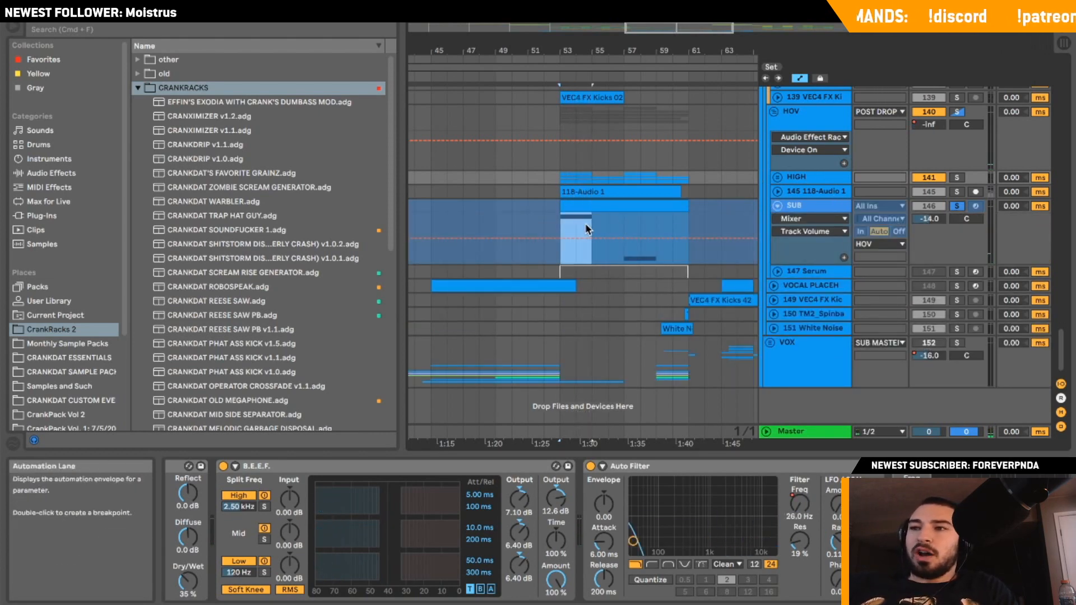
Select bars 53 to 55 of the HIGH group, play it soloed together with SUB, and unsolo SUB.
{"action": "left_click", "coordinate": [556, 177]}
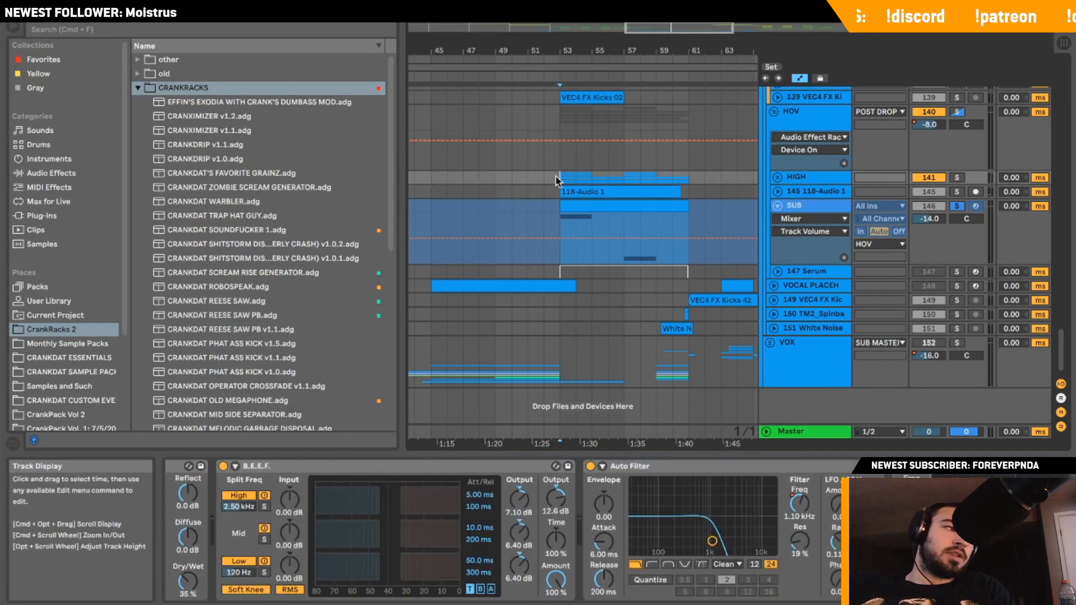
{"action": "left_click", "coordinate": [593, 189]}
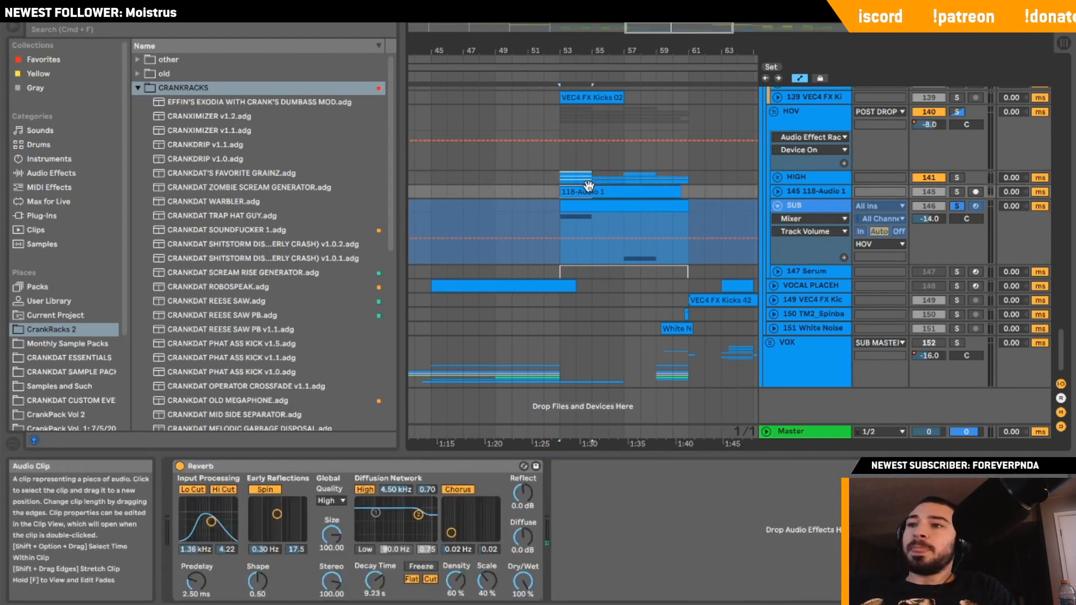
{"action": "left_click", "coordinate": [955, 178]}
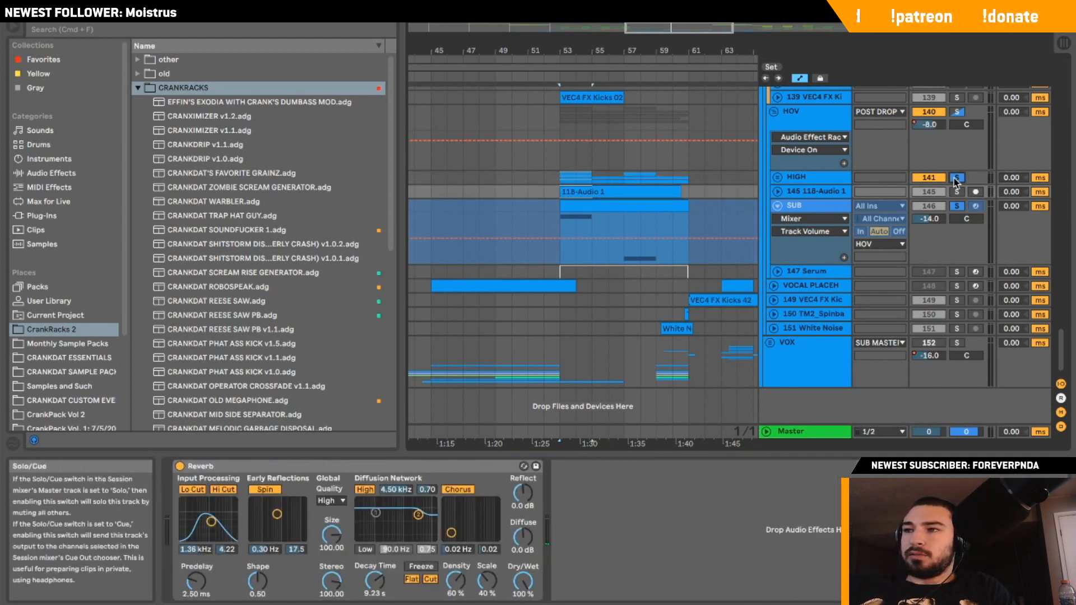
{"action": "key", "text": "space"}
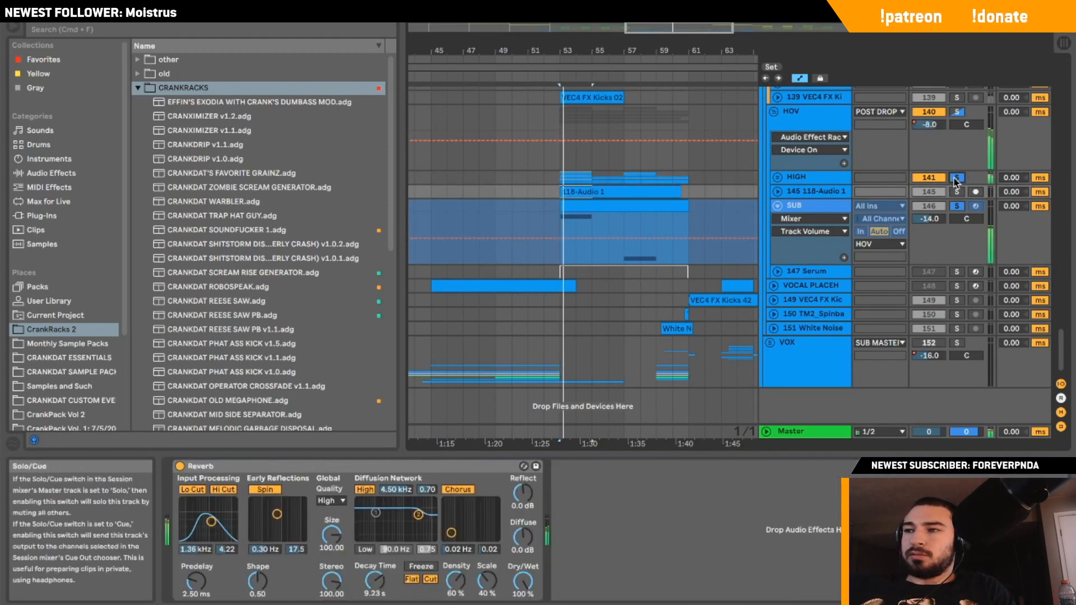
{"action": "left_click", "coordinate": [957, 206]}
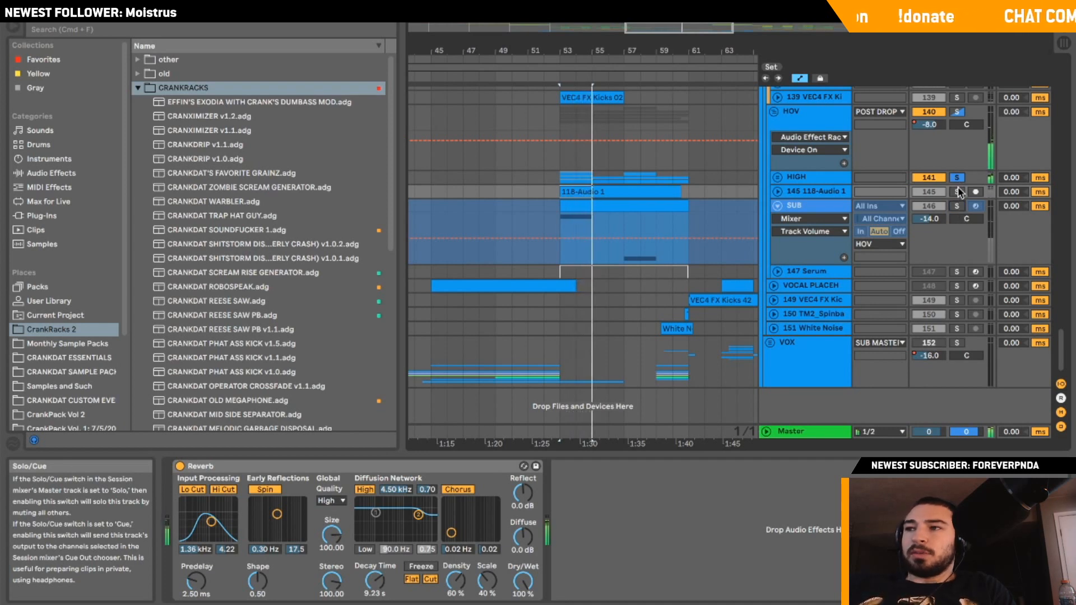
Solo only the SUB track, select its bars 53 to 55, and play it from bar 53.
{"action": "left_click", "coordinate": [958, 192]}
{"action": "left_click", "coordinate": [957, 207]}
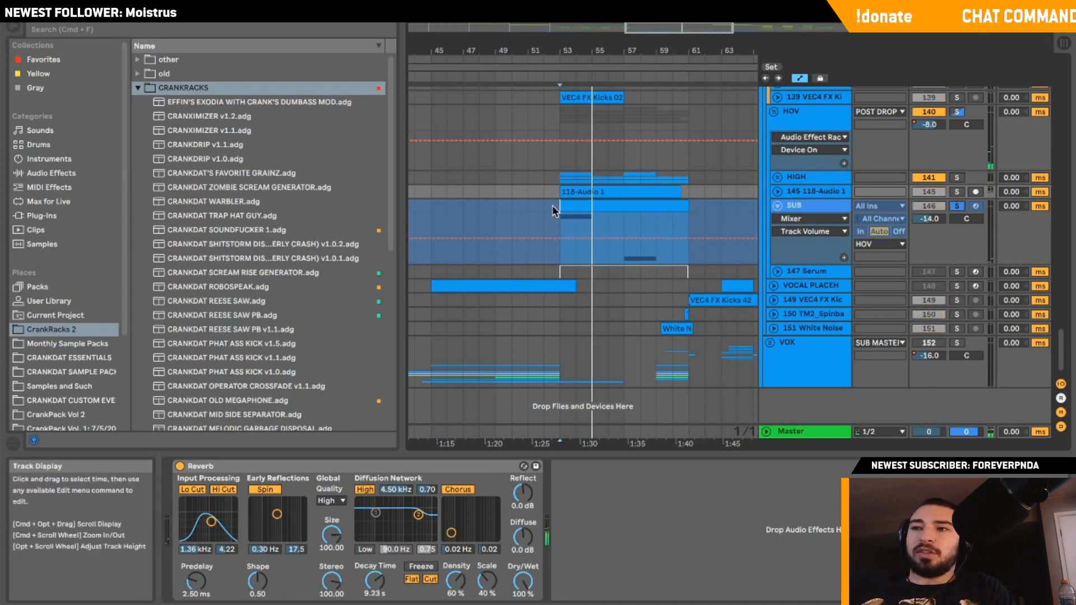
{"action": "key", "text": "space"}
{"action": "left_click_drag", "start_coordinate": [552, 205], "coordinate": [588, 210]}
{"action": "left_click", "coordinate": [554, 214]}
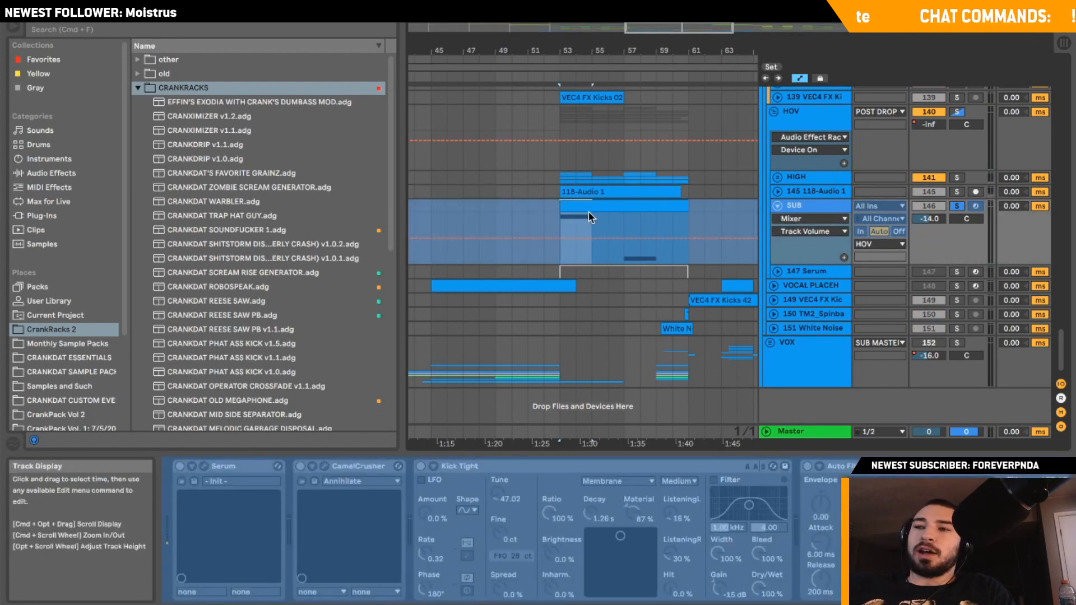
{"action": "left_click", "coordinate": [553, 206]}
{"action": "key", "text": "space"}
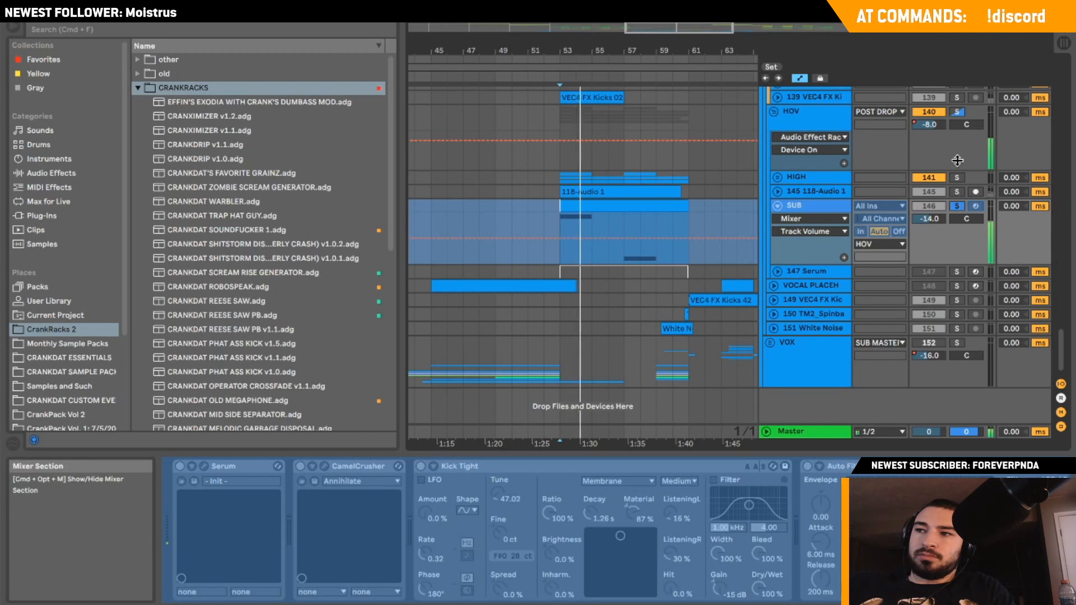
Play the HIGH group soloed alongside SUB, unsolo both, and collapse the SUB track.
{"action": "key", "text": "space"}
{"action": "right_click", "coordinate": [956, 200]}
{"action": "left_click", "coordinate": [953, 190]}
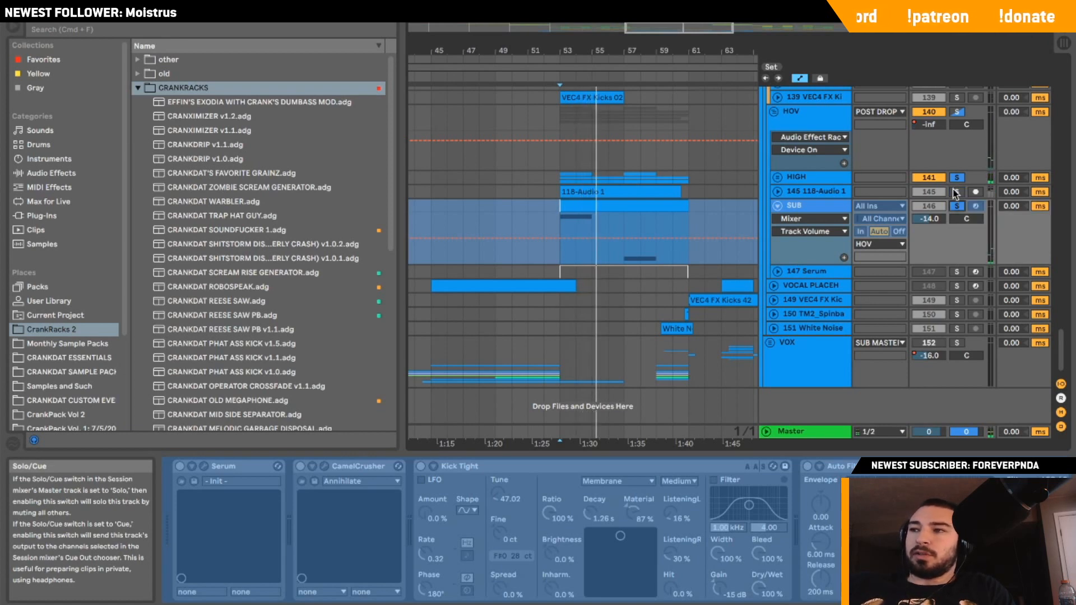
{"action": "left_click", "coordinate": [956, 178]}
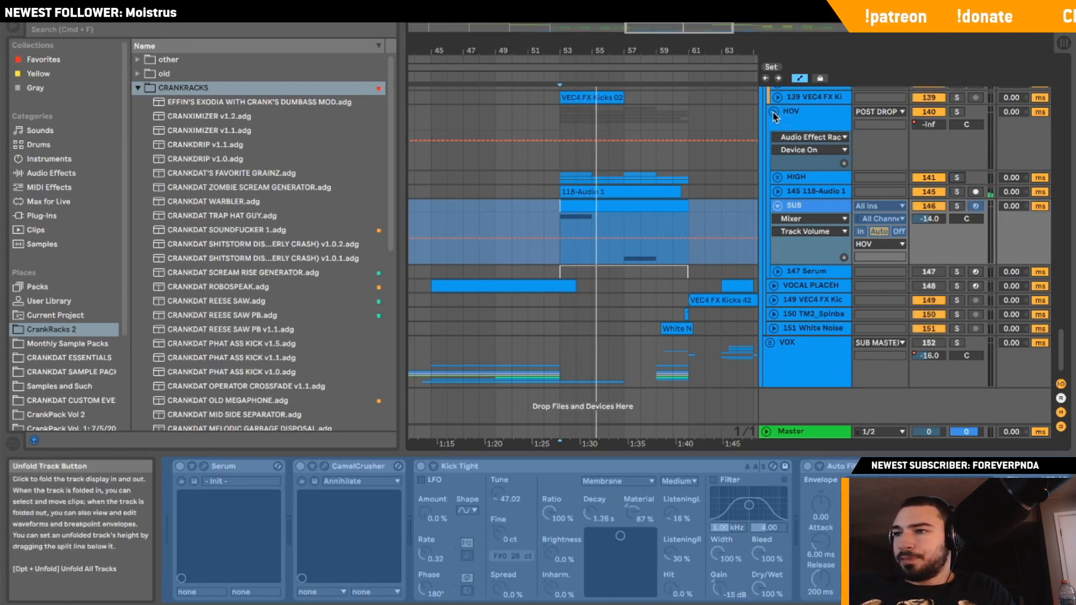
{"action": "left_click", "coordinate": [778, 206]}
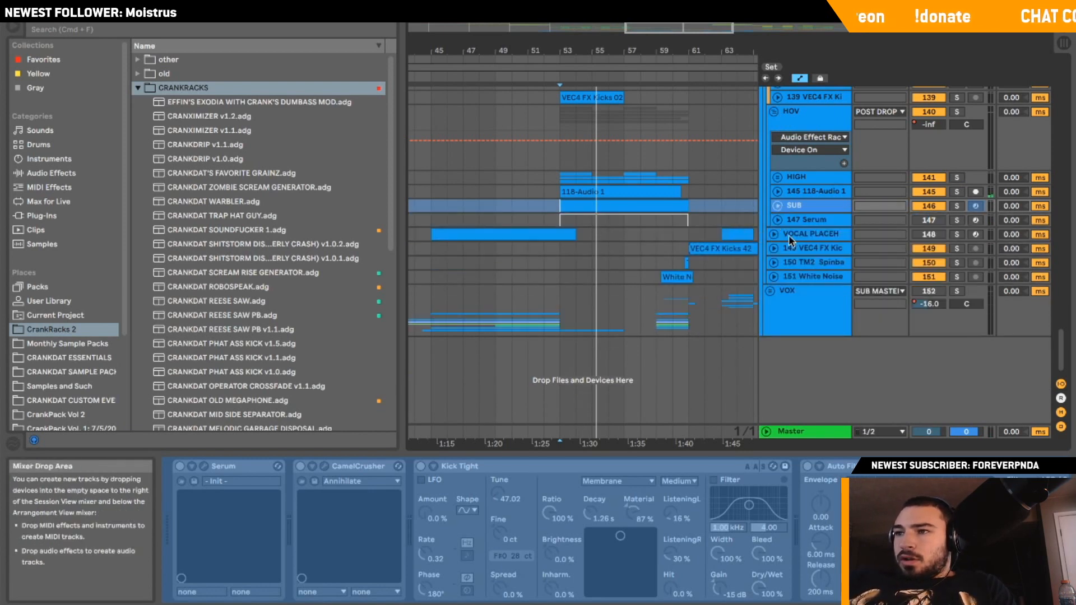
Set the playback start at bar 41 in the VOX group, where the pre-drop vocal clips begin.
{"action": "left_click", "coordinate": [657, 318]}
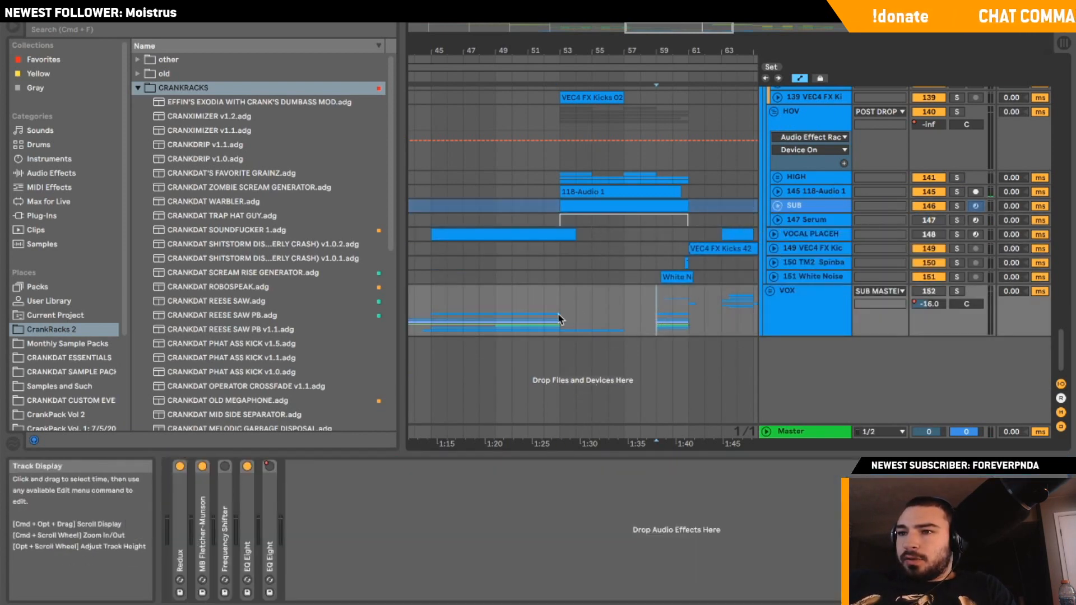
{"action": "scroll", "coordinate": [552, 318], "scroll_direction": "right", "scroll_amount": 3}
{"action": "scroll", "coordinate": [551, 319], "scroll_direction": "up", "scroll_amount": 1}
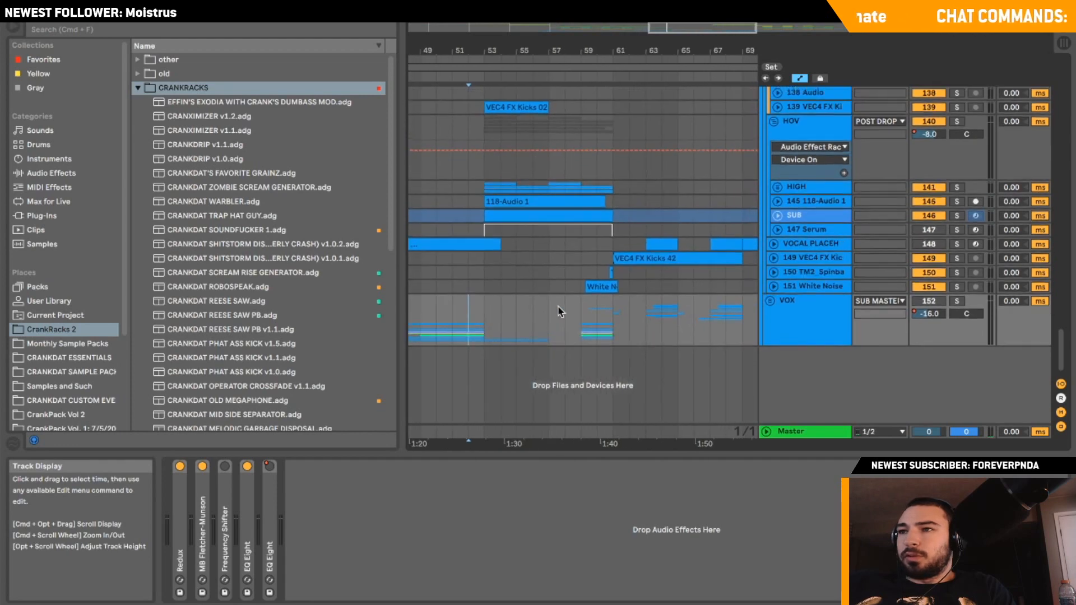
{"action": "left_click_drag", "start_coordinate": [702, 27], "coordinate": [702, 8]}
{"action": "scroll", "coordinate": [497, 257], "scroll_direction": "left", "scroll_amount": 3}
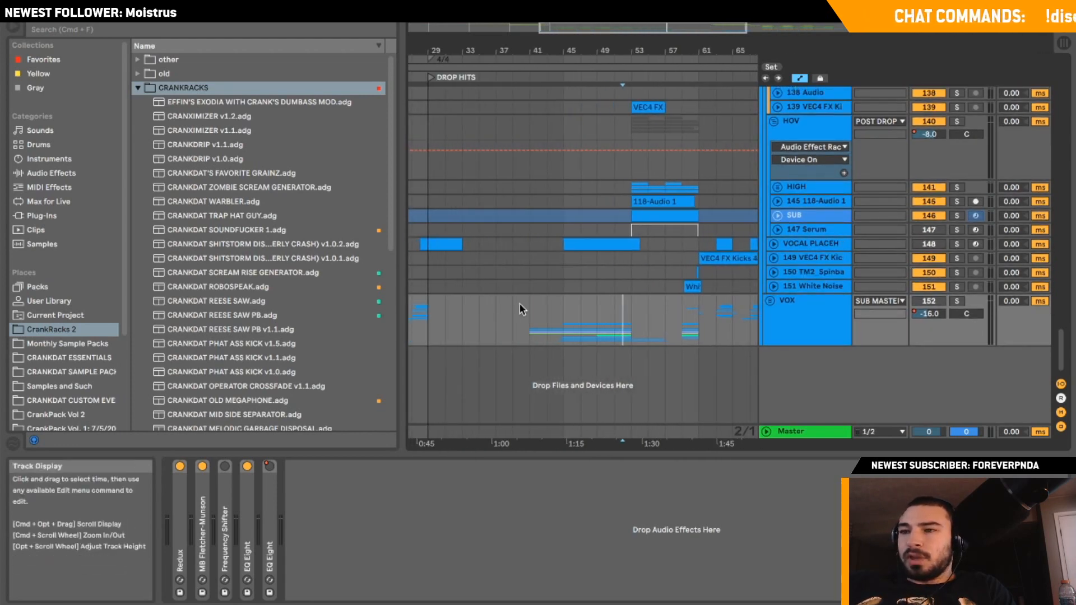
{"action": "left_click", "coordinate": [530, 315]}
{"action": "left_click_drag", "start_coordinate": [707, 32], "coordinate": [707, 29]}
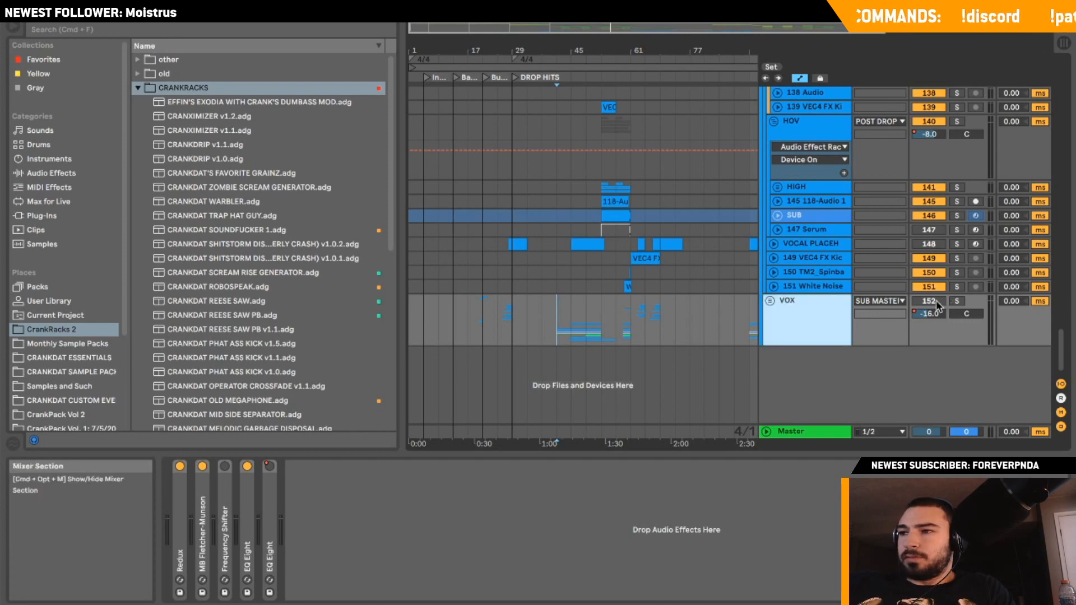
Solo and expand the VOX group, and play it from bar 41 while viewing its vocal tracks.
{"action": "left_click", "coordinate": [956, 302]}
{"action": "left_click", "coordinate": [770, 301]}
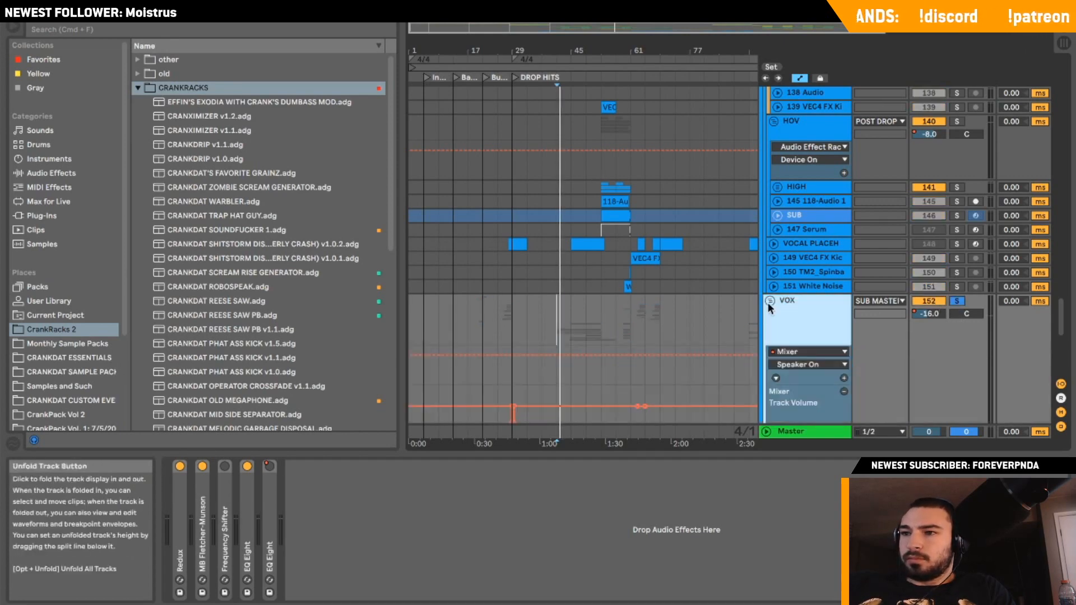
{"action": "scroll", "coordinate": [725, 299], "scroll_direction": "down", "scroll_amount": 5}
{"action": "left_click_drag", "start_coordinate": [625, 28], "coordinate": [626, 56]}
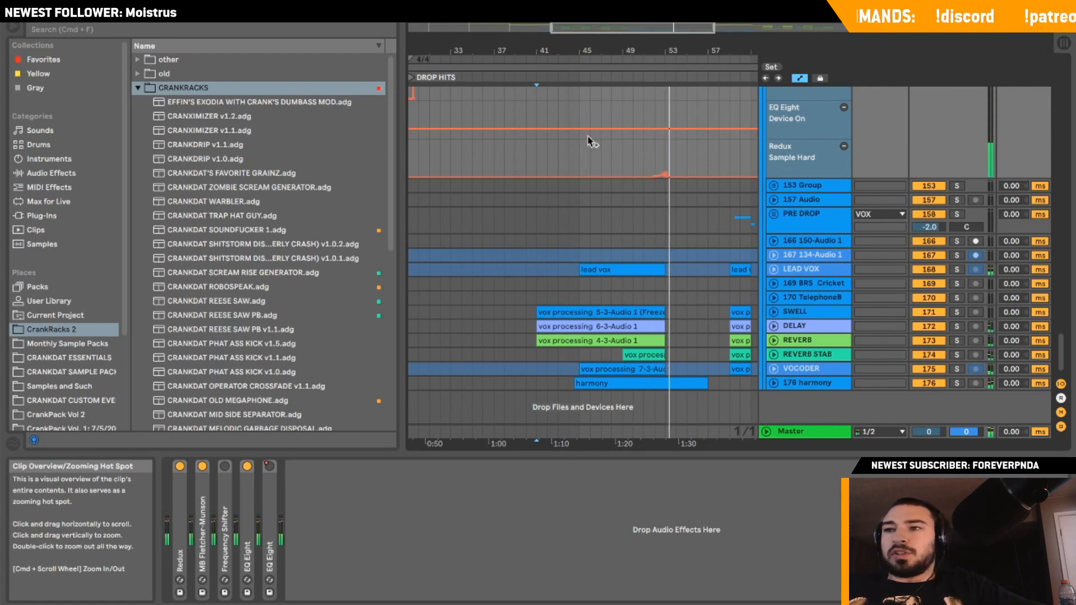
{"action": "key", "text": "space"}
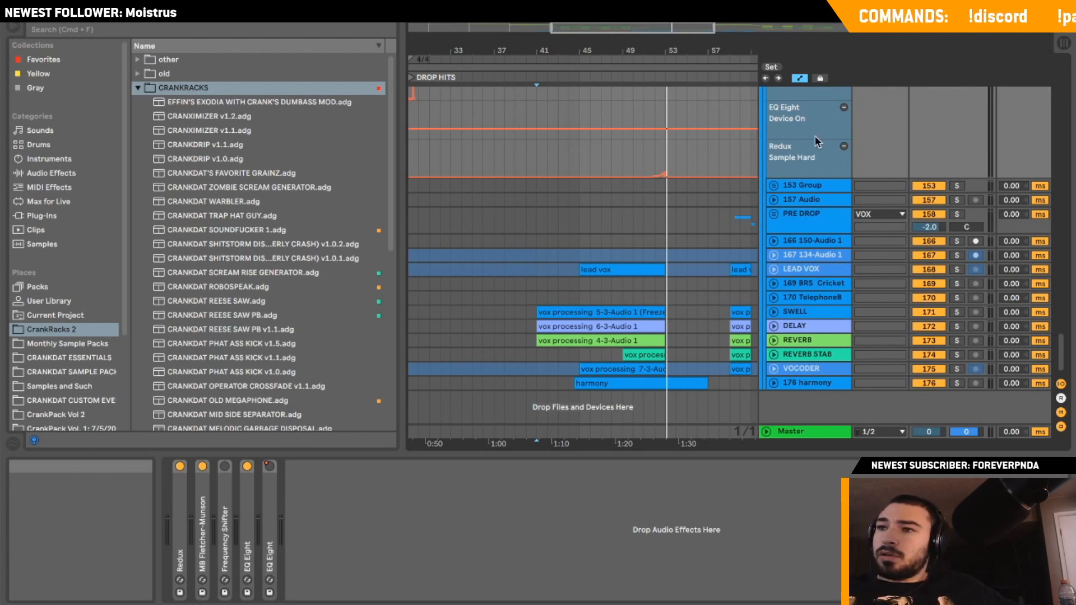
Switch to the sample library app, search for "dylan", and preview the first Dylan Matthew vocal_long_phrase_dry_get2u sample.
{"action": "scroll", "coordinate": [796, 132], "scroll_direction": "up", "scroll_amount": 2}
{"action": "key", "text": "super+Tab"}
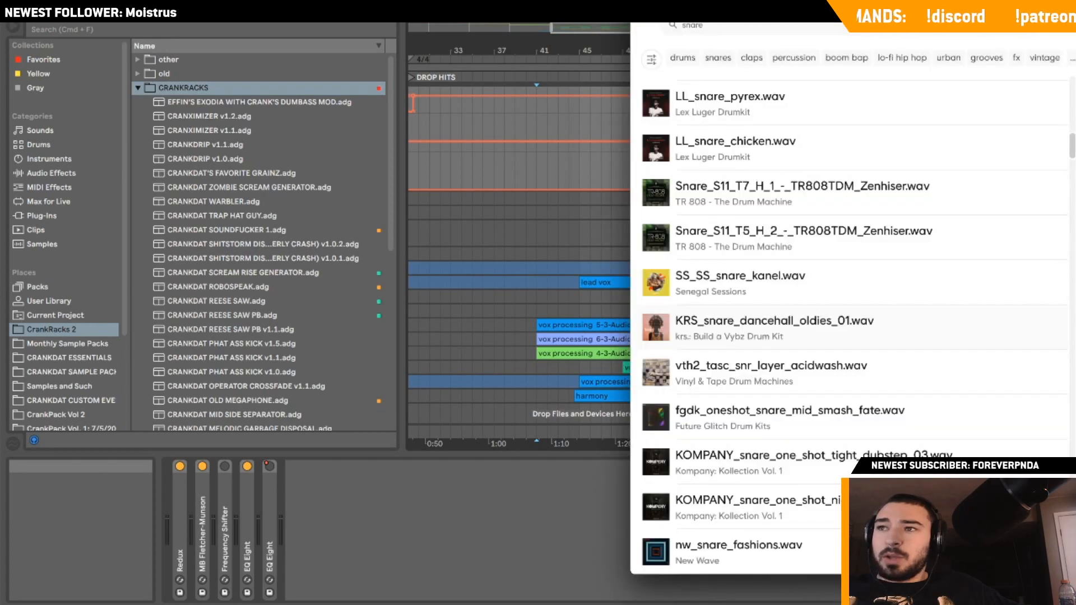
{"action": "key", "text": "super+Tab"}
{"action": "key", "text": "super+Tab"}
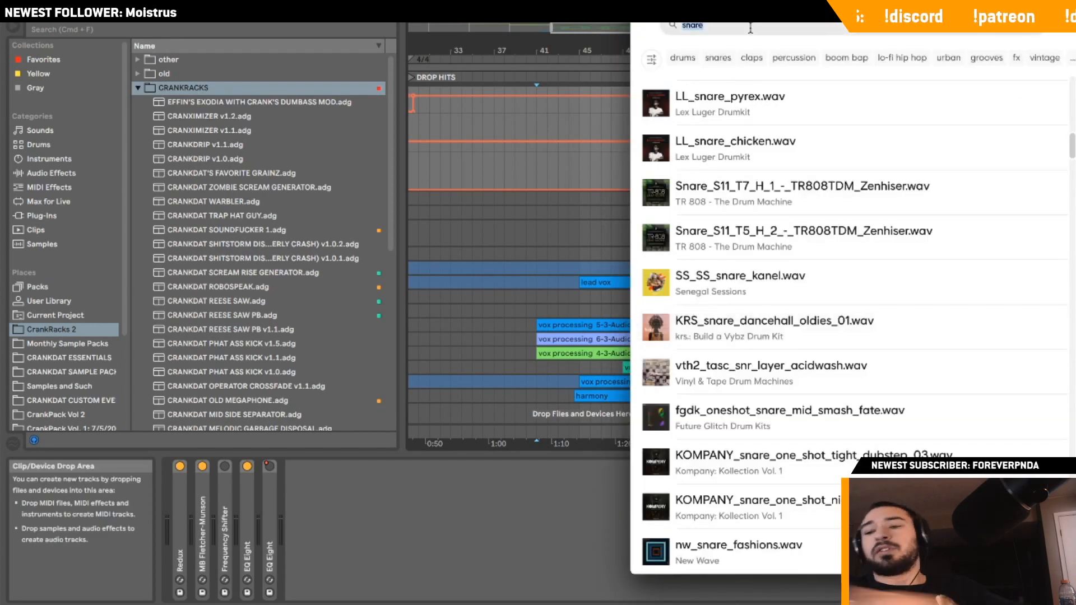
{"action": "type", "text": "dylan"}
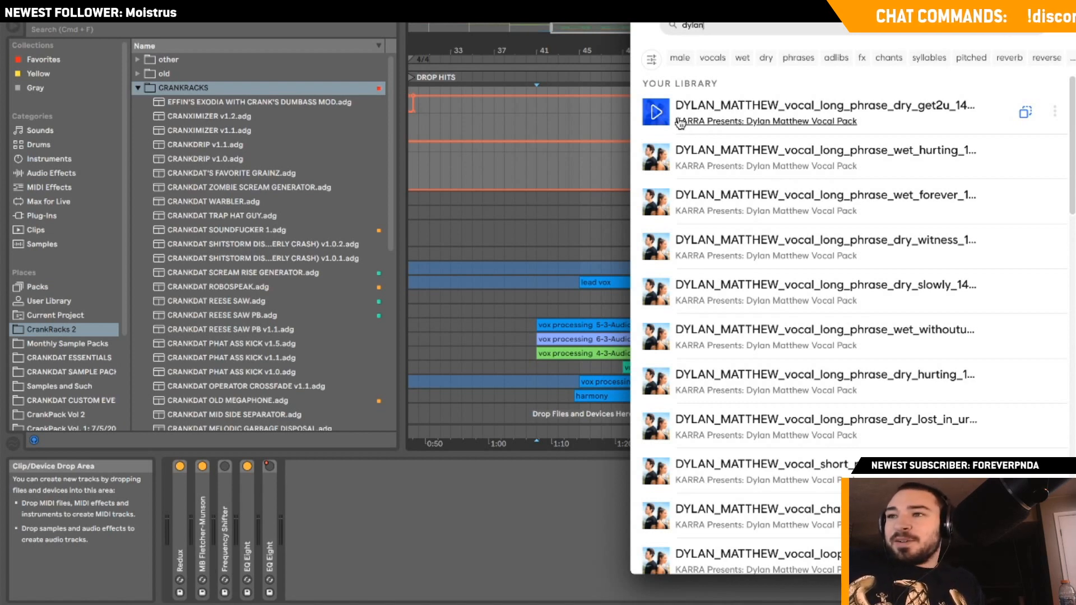
{"action": "left_click", "coordinate": [658, 121]}
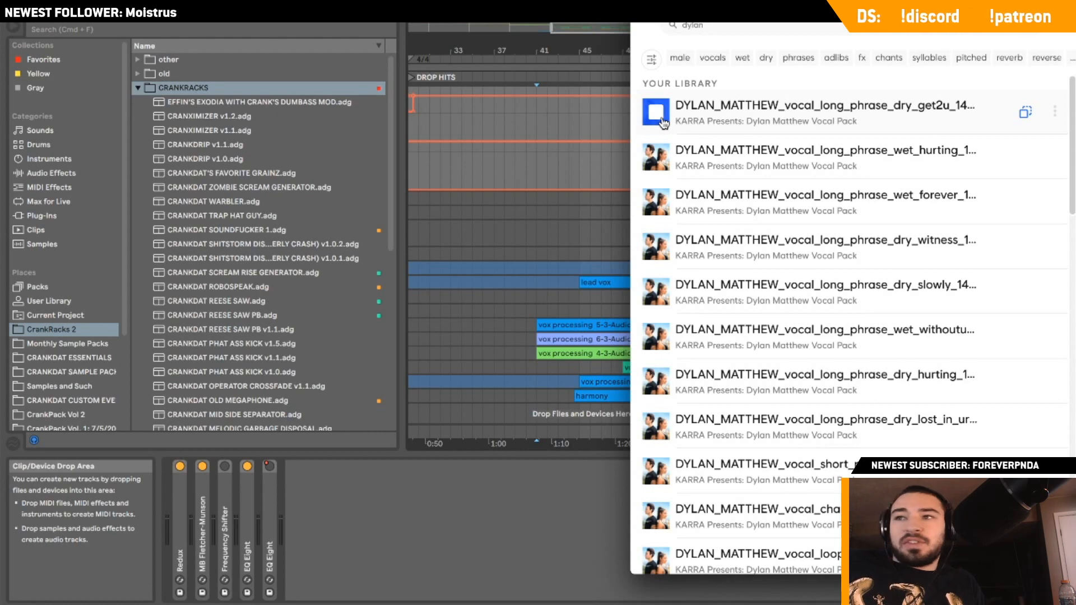
Return to Ableton Live, show the whole arrangement, and inspect the 170 TelephoneB track's EQ Eight and the VOX group's automation lanes.
{"action": "left_click", "coordinate": [615, 36]}
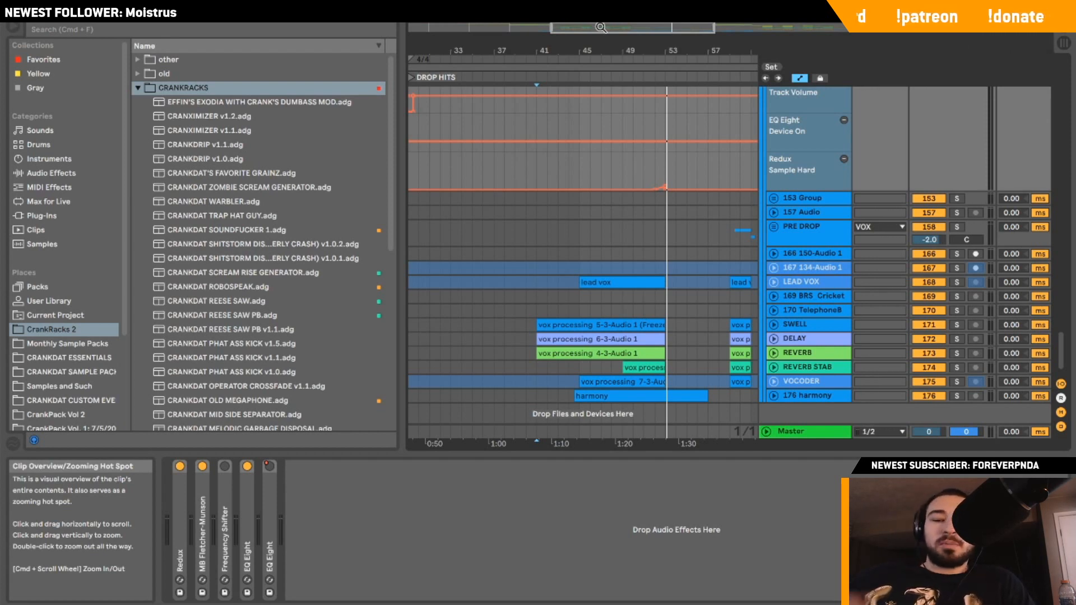
{"action": "double_click", "coordinate": [600, 27]}
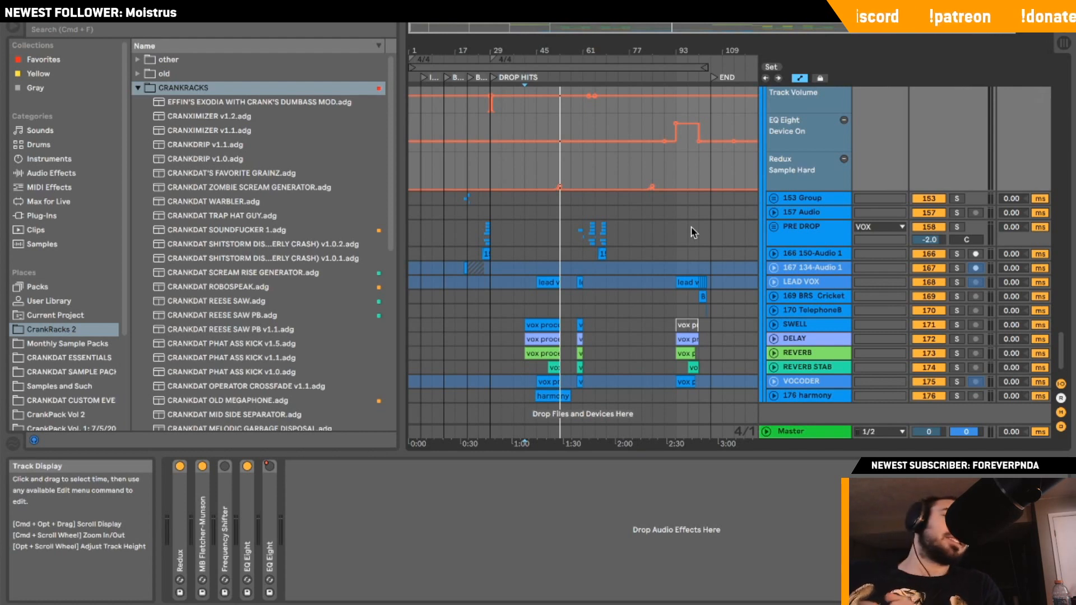
{"action": "left_click", "coordinate": [541, 312]}
{"action": "scroll", "coordinate": [542, 312], "scroll_direction": "up", "scroll_amount": 4}
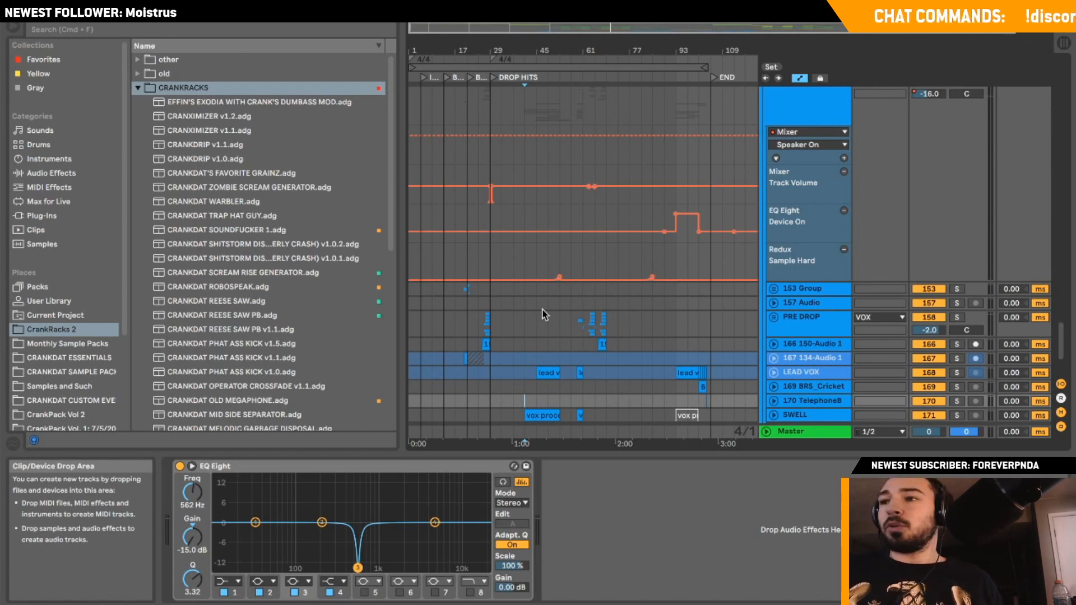
{"action": "scroll", "coordinate": [560, 316], "scroll_direction": "down", "scroll_amount": 3}
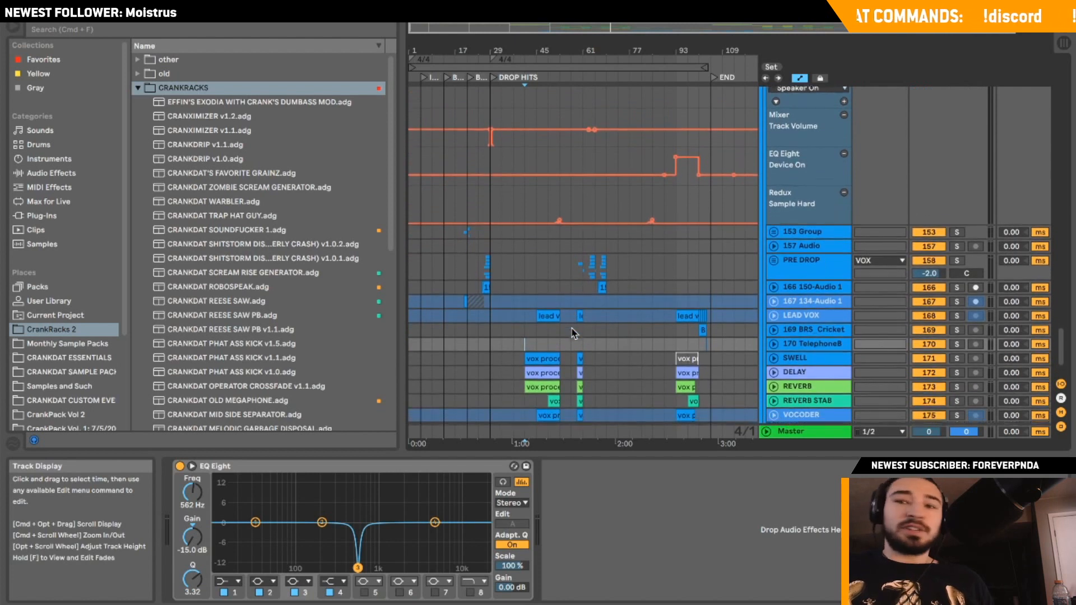
Collapse the VOX group and play the arrangement from bar 41.
{"action": "scroll", "coordinate": [572, 333], "scroll_direction": "down", "scroll_amount": 1}
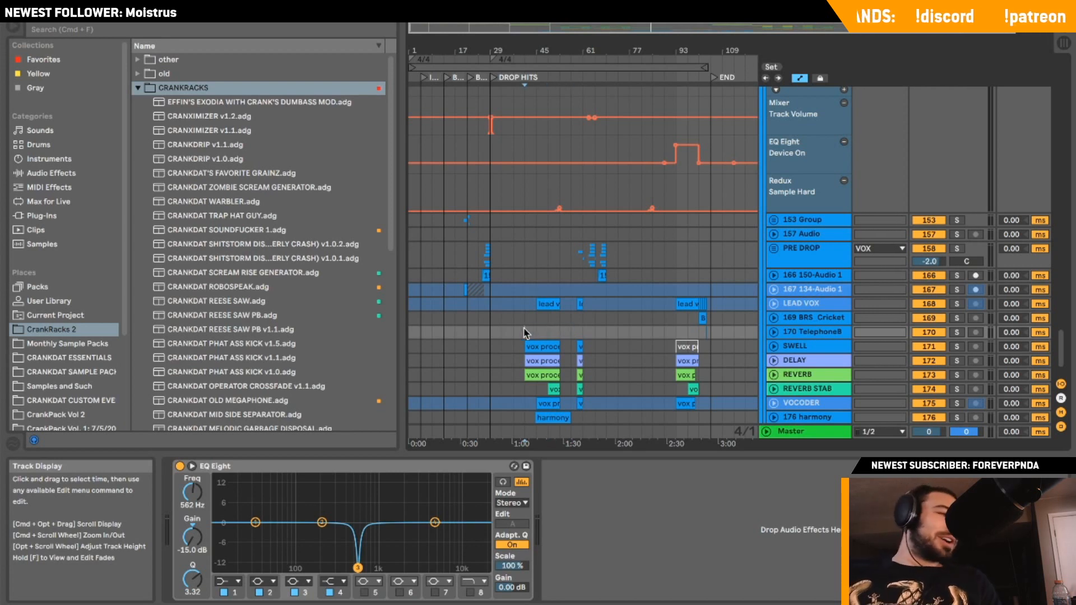
{"action": "scroll", "coordinate": [568, 306], "scroll_direction": "down", "scroll_amount": 1}
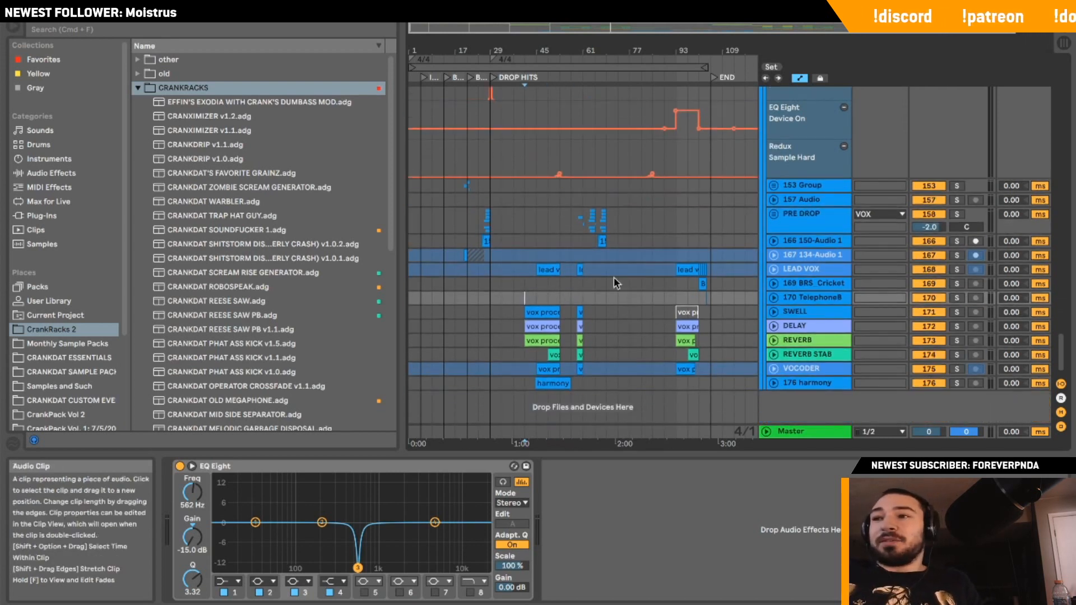
{"action": "scroll", "coordinate": [614, 276], "scroll_direction": "up", "scroll_amount": 5}
{"action": "left_click", "coordinate": [769, 212]}
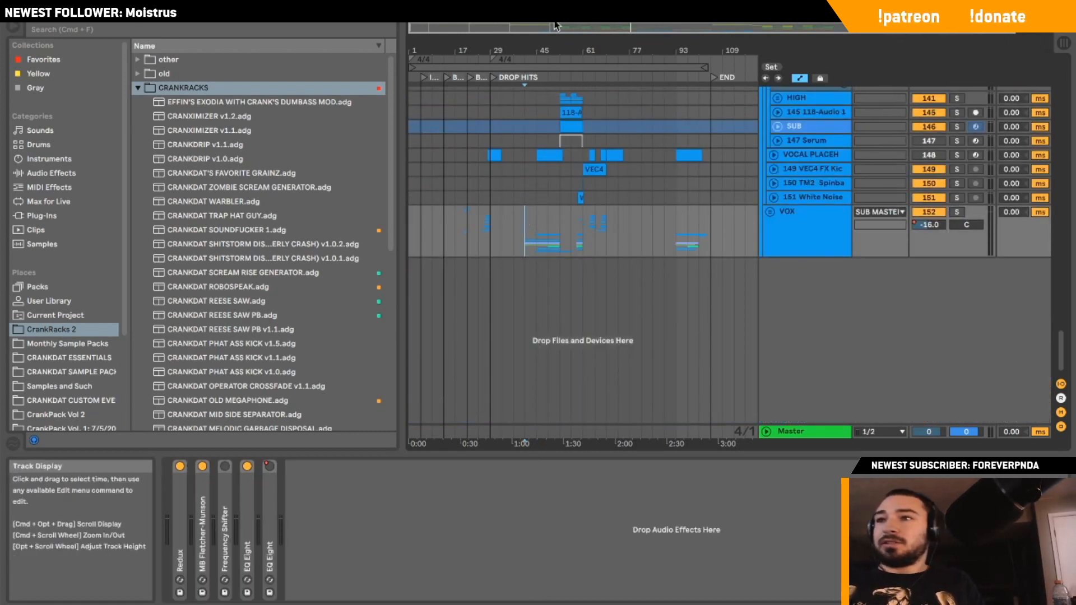
{"action": "left_click_drag", "start_coordinate": [554, 27], "coordinate": [553, 34]}
{"action": "key", "text": "space"}
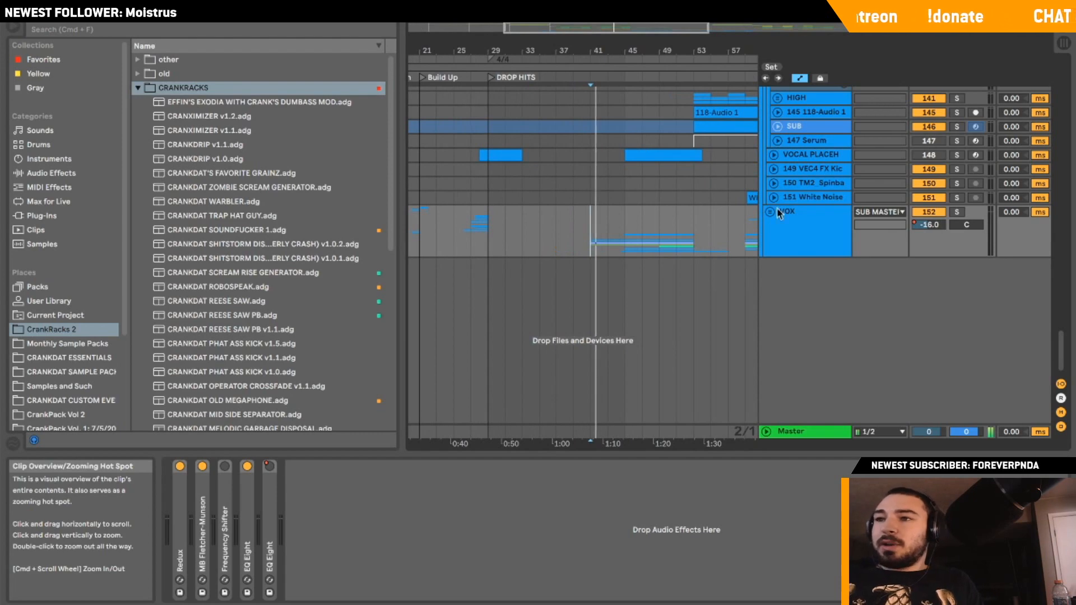
Expand the VOX group again, play it from about bar 42 on the LEAD VOX track, and solo the group.
{"action": "scroll", "coordinate": [616, 252], "scroll_direction": "down", "scroll_amount": 10}
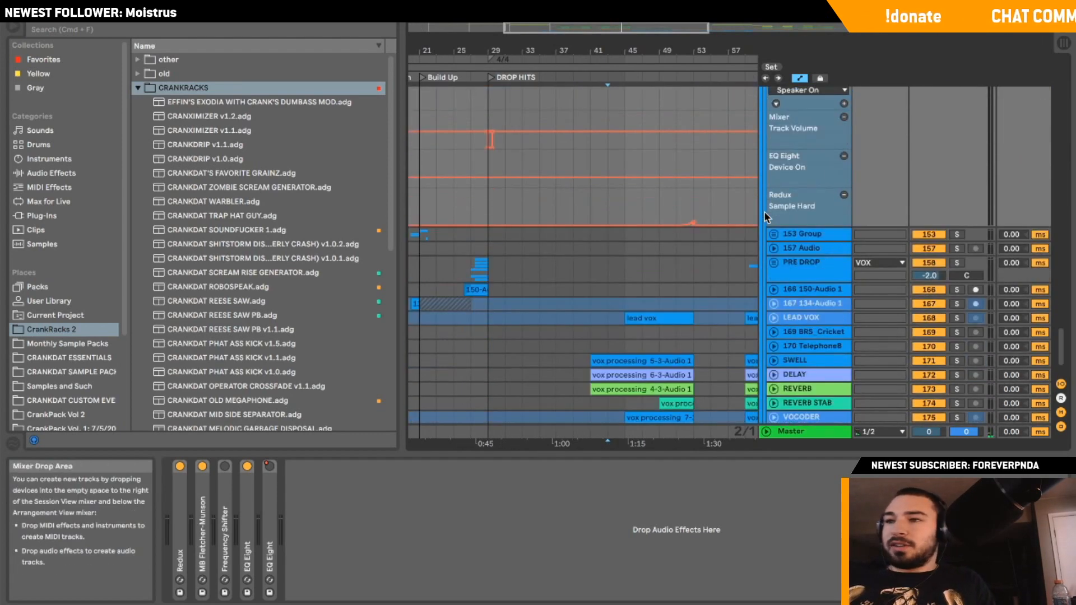
{"action": "left_click", "coordinate": [600, 269]}
{"action": "key", "text": "space"}
{"action": "left_click_drag", "start_coordinate": [701, 28], "coordinate": [701, 35]}
{"action": "scroll", "coordinate": [738, 117], "scroll_direction": "up", "scroll_amount": 5}
{"action": "scroll", "coordinate": [738, 119], "scroll_direction": "right", "scroll_amount": 3}
{"action": "scroll", "coordinate": [738, 118], "scroll_direction": "up", "scroll_amount": 3}
{"action": "left_click", "coordinate": [956, 129]}
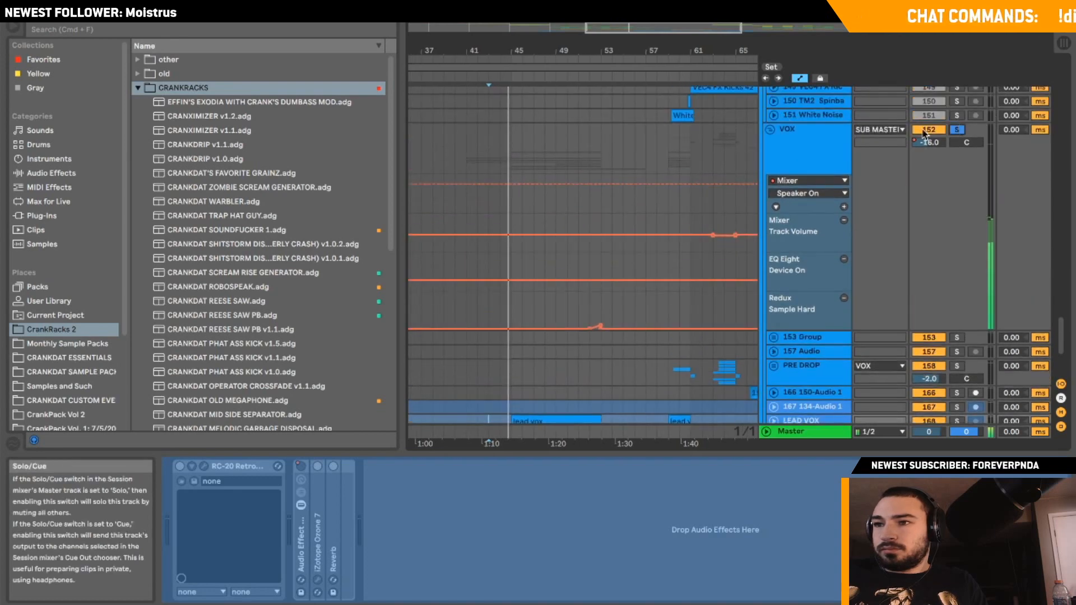
Expand and collapse the SWELL and VOCODER tracks, and expand the harmony track, to view their waveforms during playback.
{"action": "scroll", "coordinate": [713, 218], "scroll_direction": "down", "scroll_amount": 6}
{"action": "scroll", "coordinate": [713, 219], "scroll_direction": "left", "scroll_amount": 1}
{"action": "scroll", "coordinate": [713, 218], "scroll_direction": "up", "scroll_amount": 3}
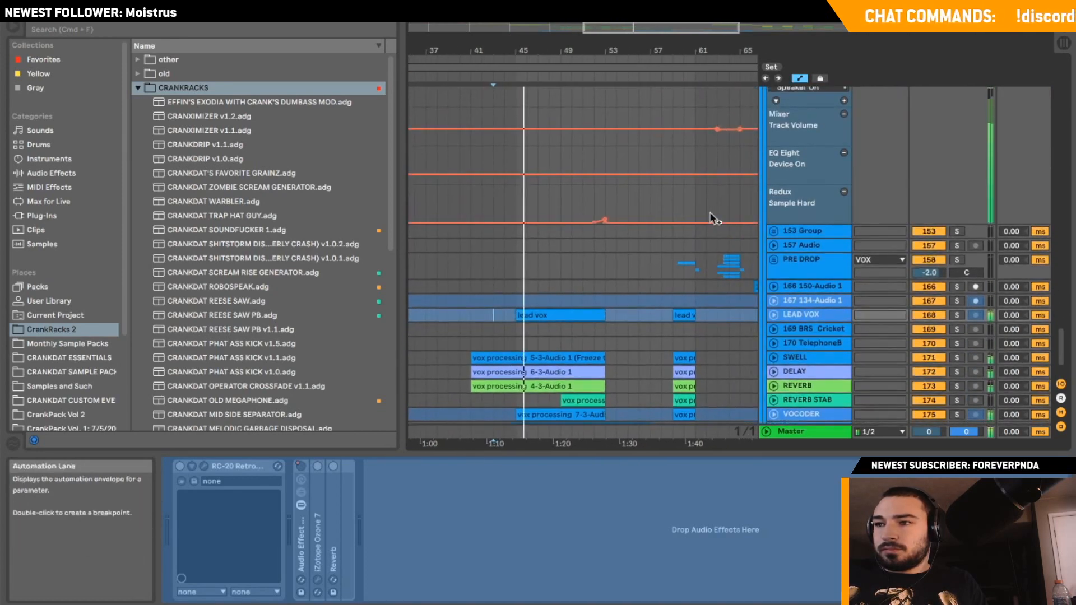
{"action": "scroll", "coordinate": [713, 218], "scroll_direction": "down", "scroll_amount": 3}
{"action": "left_click", "coordinate": [773, 318]}
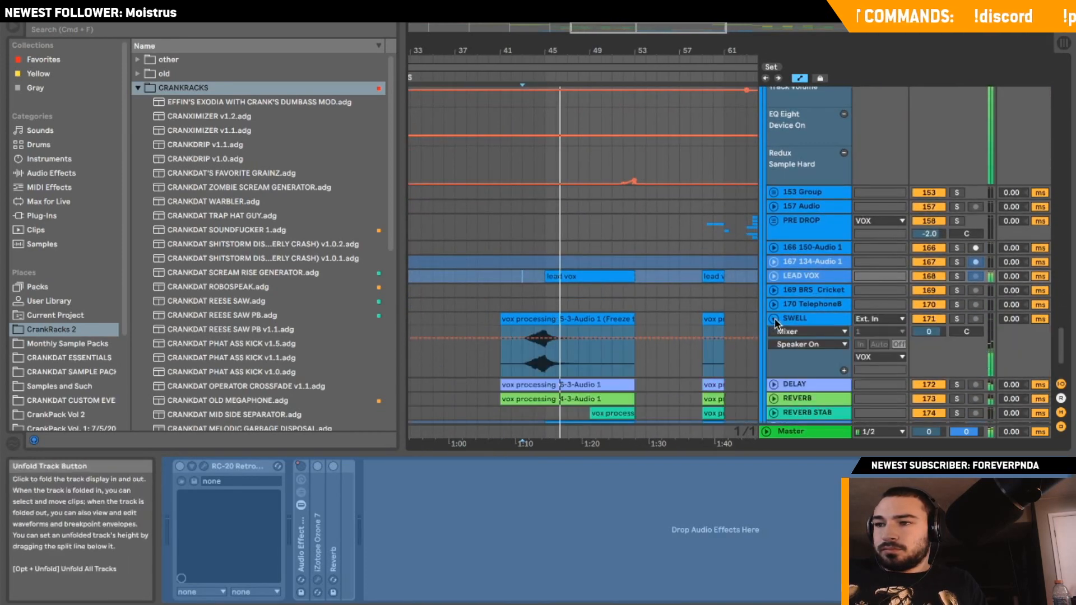
{"action": "left_click", "coordinate": [773, 319]}
{"action": "scroll", "coordinate": [776, 330], "scroll_direction": "down", "scroll_amount": 1}
{"action": "left_click", "coordinate": [773, 369]}
{"action": "scroll", "coordinate": [775, 367], "scroll_direction": "down", "scroll_amount": 2}
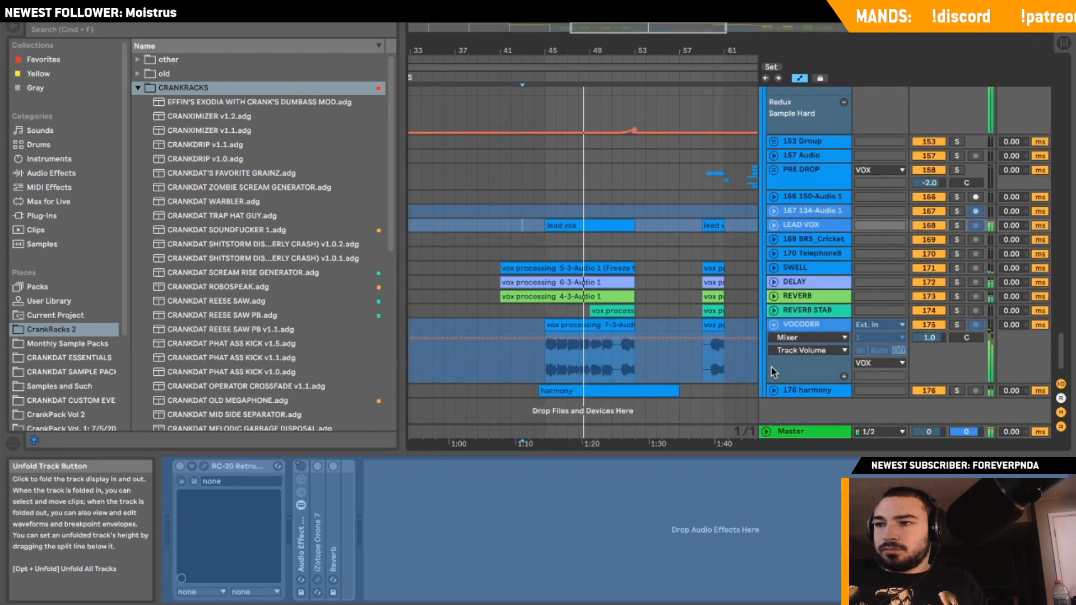
{"action": "left_click", "coordinate": [774, 319]}
{"action": "left_click", "coordinate": [775, 333]}
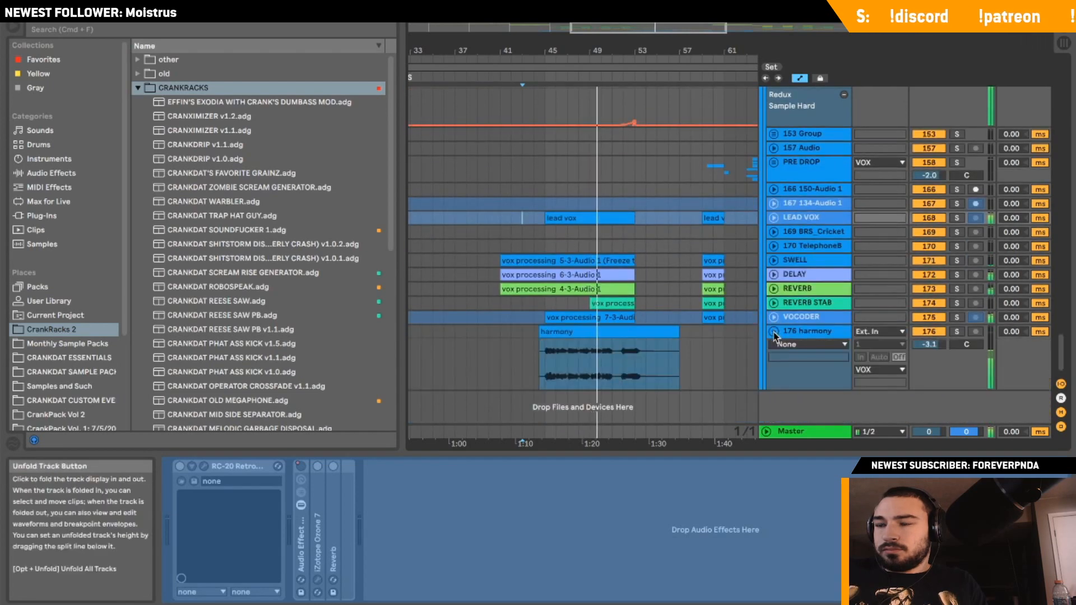
Unsolo the VOX group and view the sample waveform of the first lead vox clip.
{"action": "scroll", "coordinate": [968, 139], "scroll_direction": "up", "scroll_amount": 5}
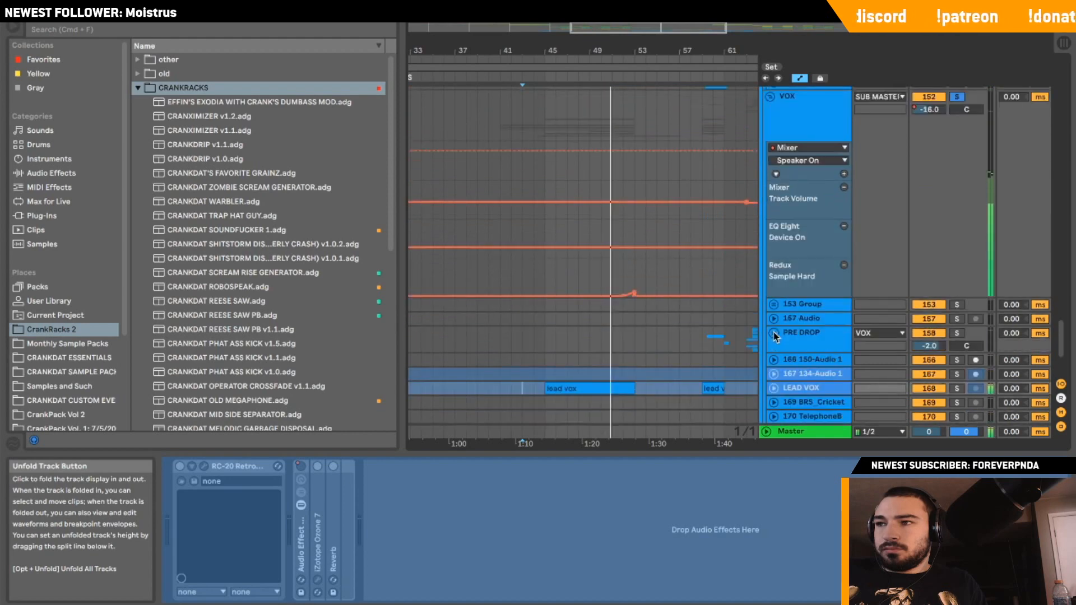
{"action": "left_click", "coordinate": [959, 97]}
{"action": "scroll", "coordinate": [886, 111], "scroll_direction": "down", "scroll_amount": 4}
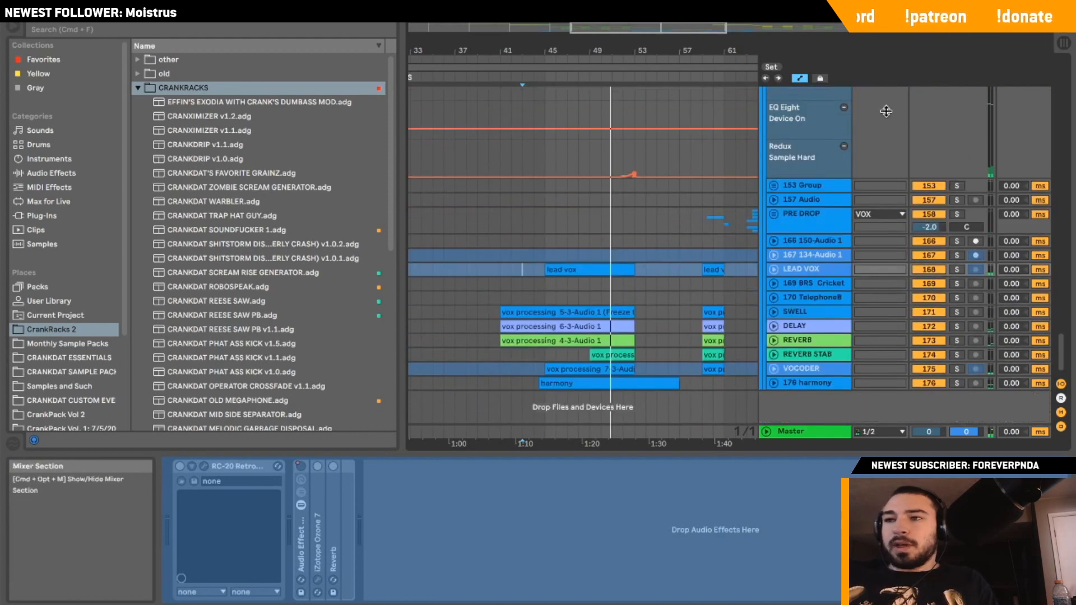
{"action": "double_click", "coordinate": [580, 267]}
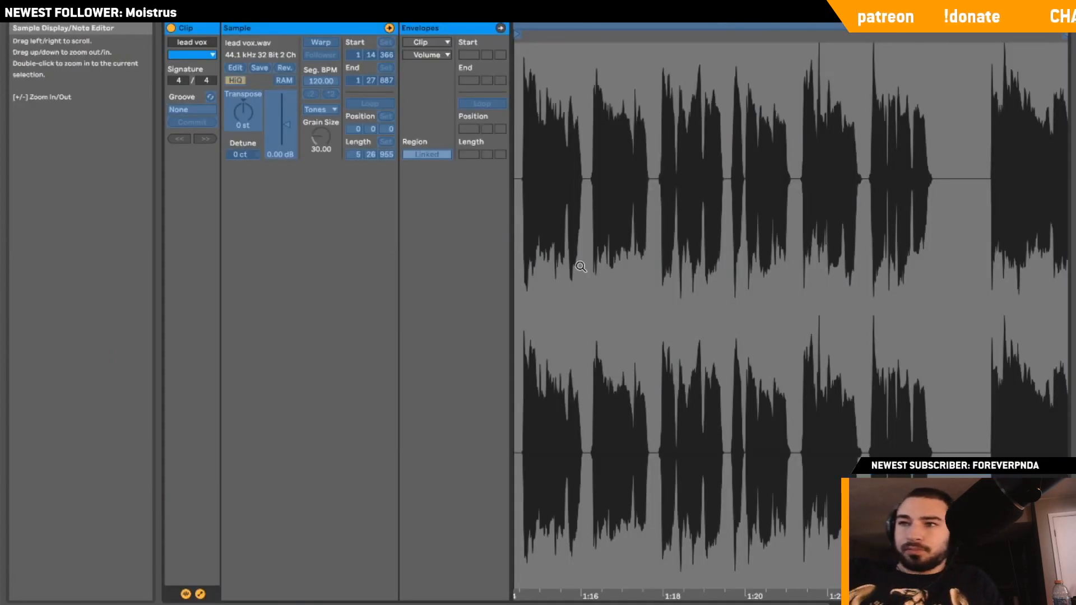
{"action": "key", "text": "shift+Tab"}
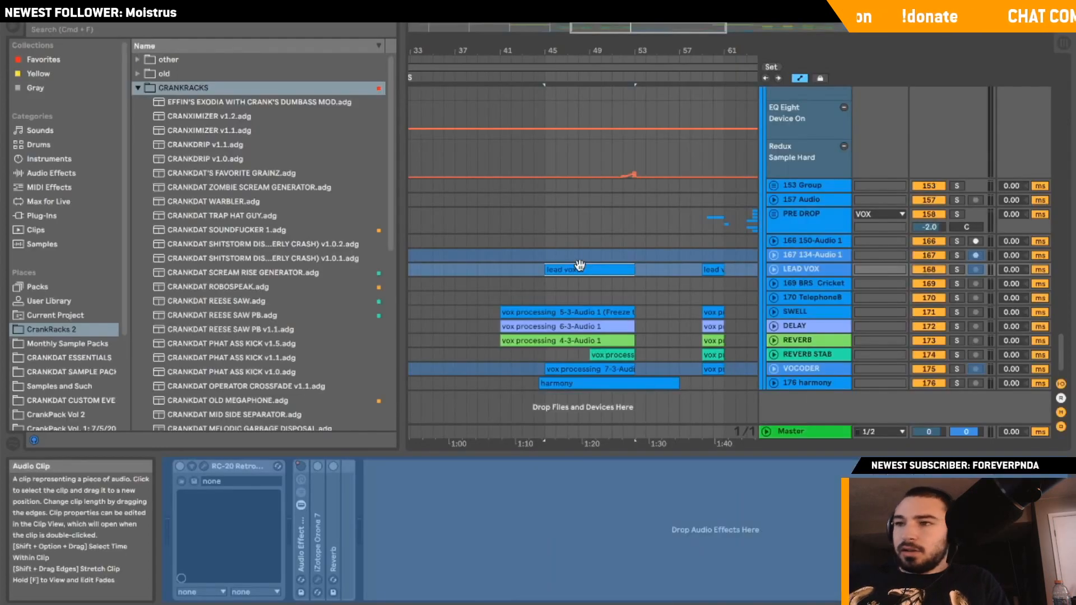
Solo and expand the LEAD VOX track, and play it from the start of its lead vox clip near bar 45.
{"action": "left_click", "coordinate": [537, 268]}
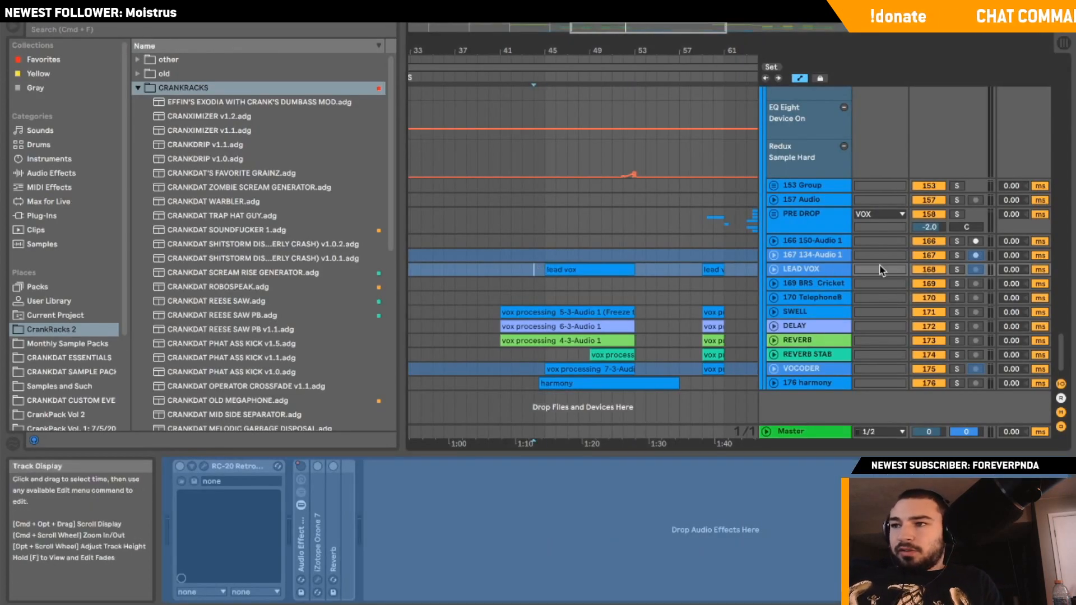
{"action": "left_click", "coordinate": [956, 269]}
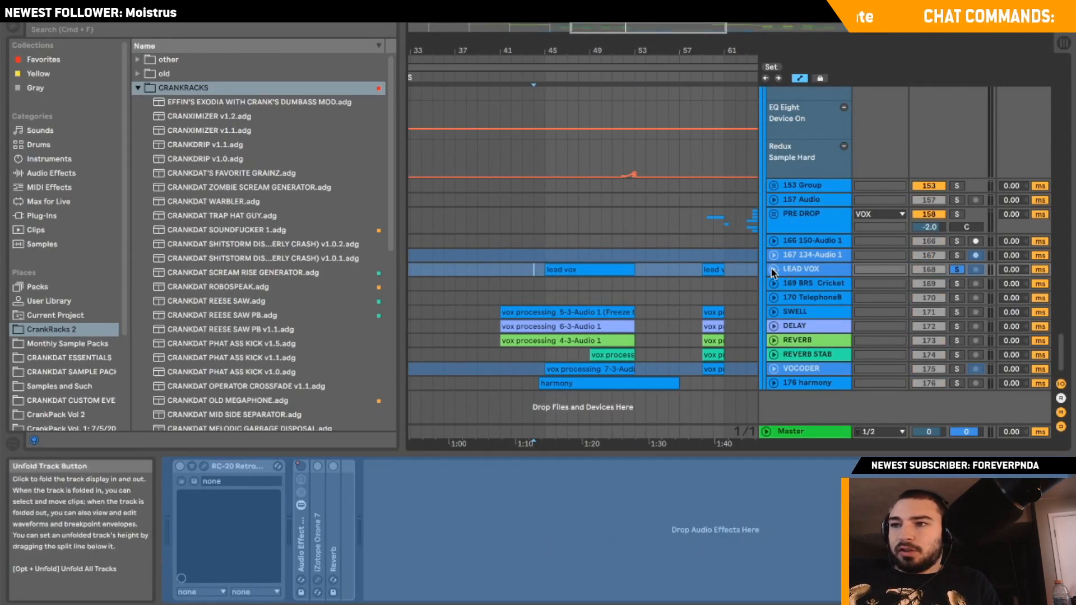
{"action": "left_click", "coordinate": [772, 269]}
{"action": "left_click", "coordinate": [547, 286]}
{"action": "key", "text": "space"}
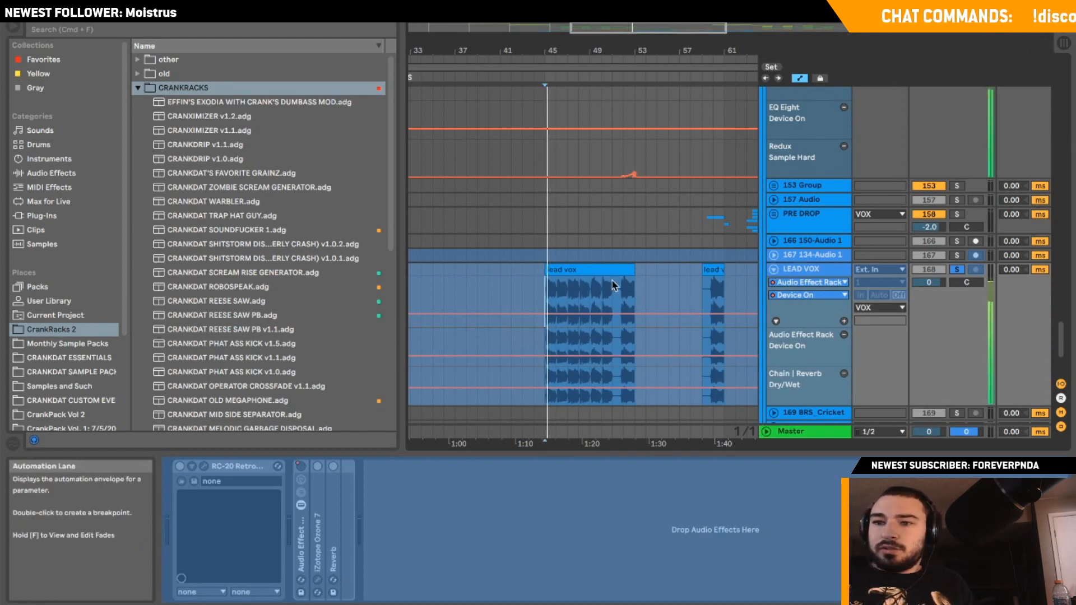
Collapse the LEAD VOX track, listen through to the end of its clip near bar 53, and unsolo it.
{"action": "left_click", "coordinate": [773, 269]}
{"action": "left_click_drag", "start_coordinate": [652, 28], "coordinate": [663, 16]}
{"action": "scroll", "coordinate": [663, 241], "scroll_direction": "left", "scroll_amount": 2}
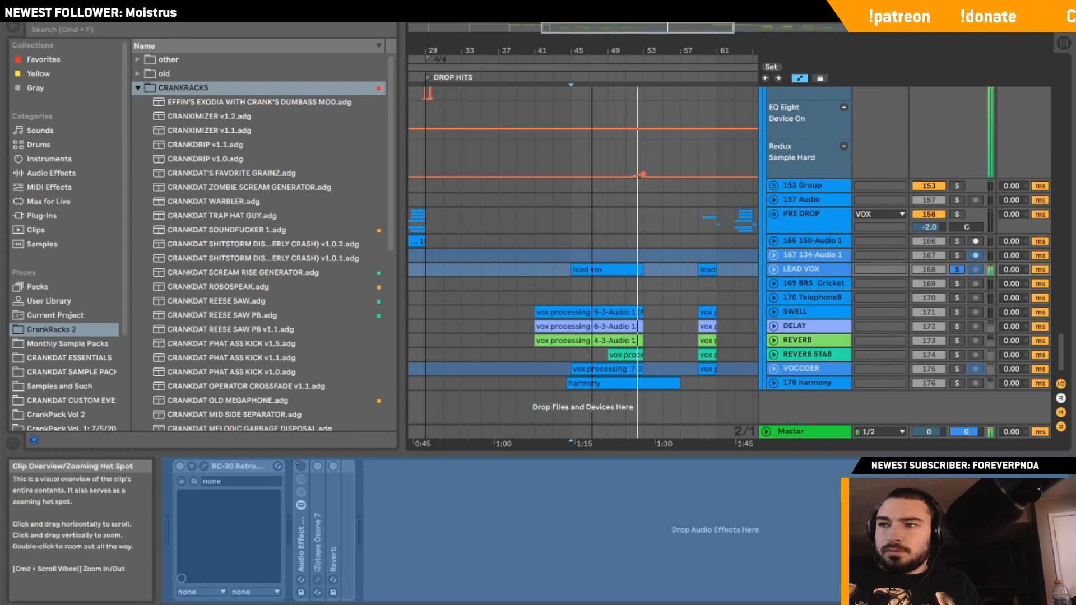
{"action": "left_click_drag", "start_coordinate": [652, 39], "coordinate": [660, 24]}
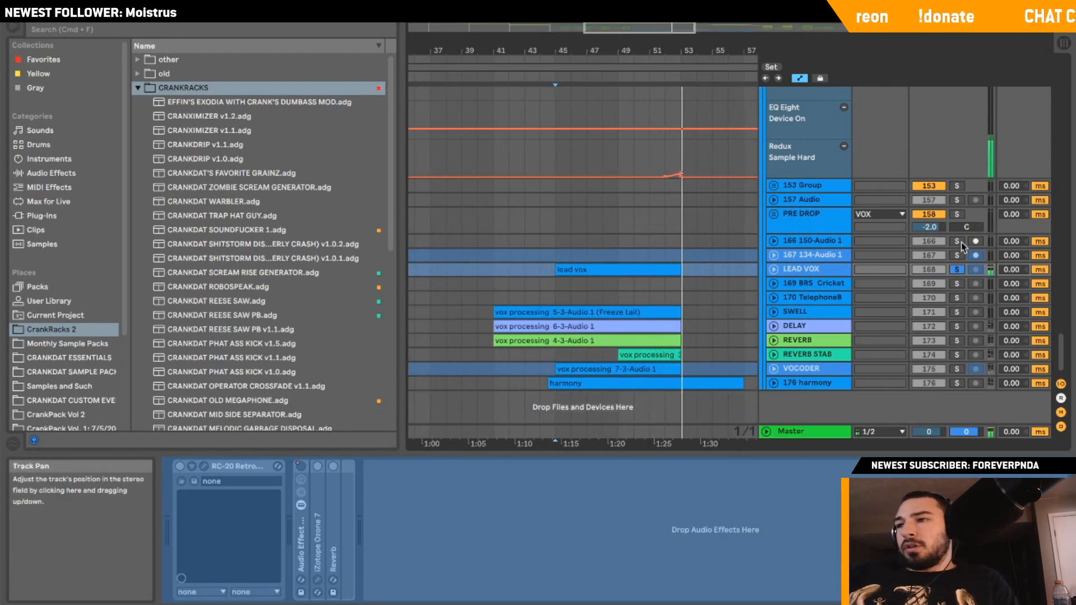
{"action": "left_click", "coordinate": [957, 270]}
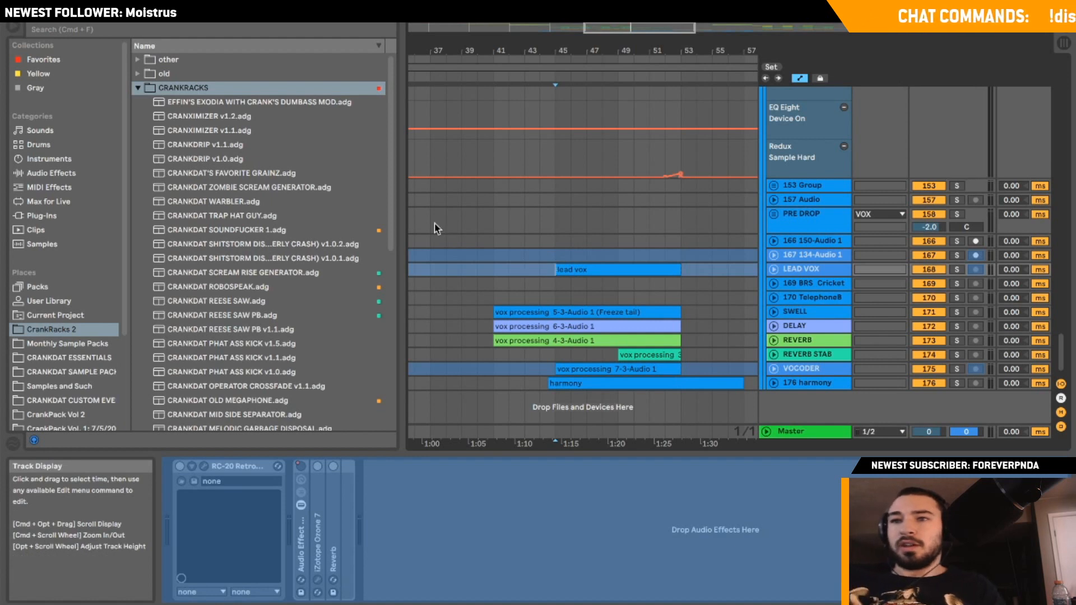
List the Audio Effects in the browser, and replay all vocal layers from the start of the lead vox clip.
{"action": "left_click", "coordinate": [51, 173]}
{"action": "scroll", "coordinate": [273, 293], "scroll_direction": "up", "scroll_amount": 5}
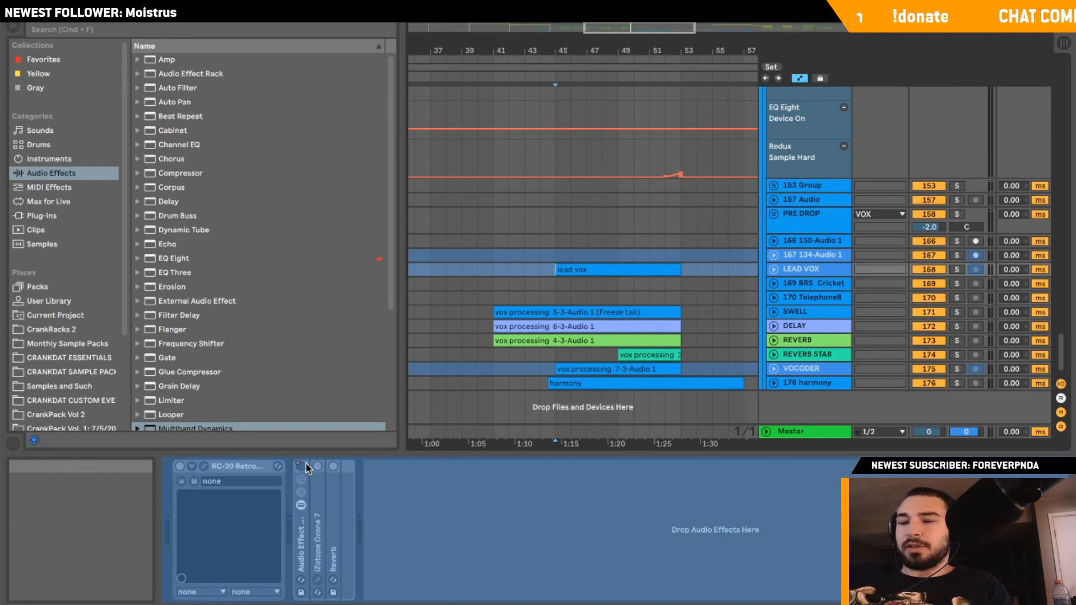
{"action": "left_click", "coordinate": [773, 268]}
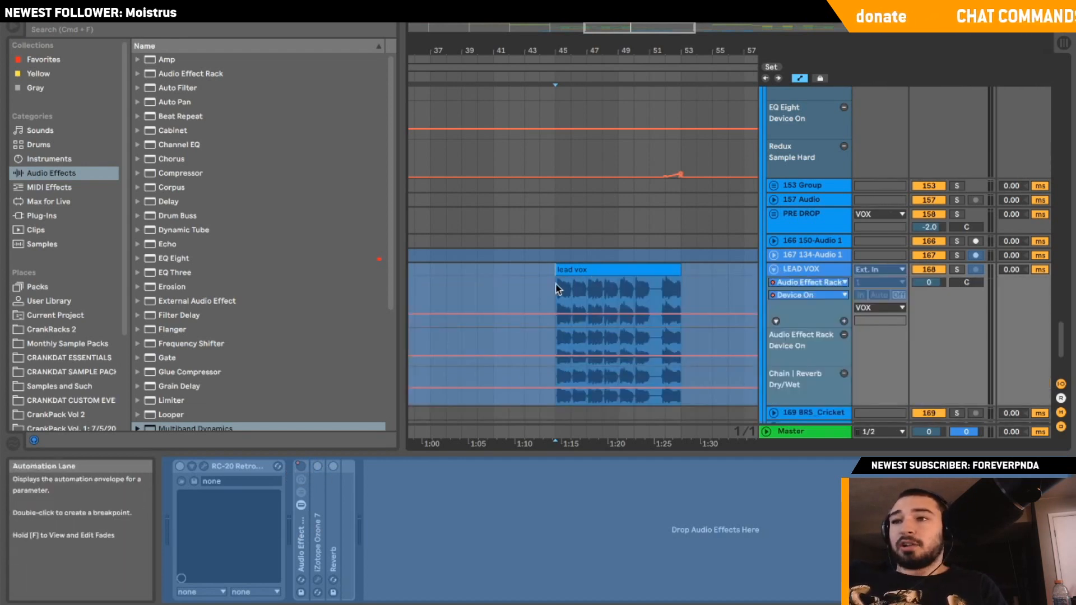
{"action": "left_click_drag", "start_coordinate": [622, 44], "coordinate": [616, 67]}
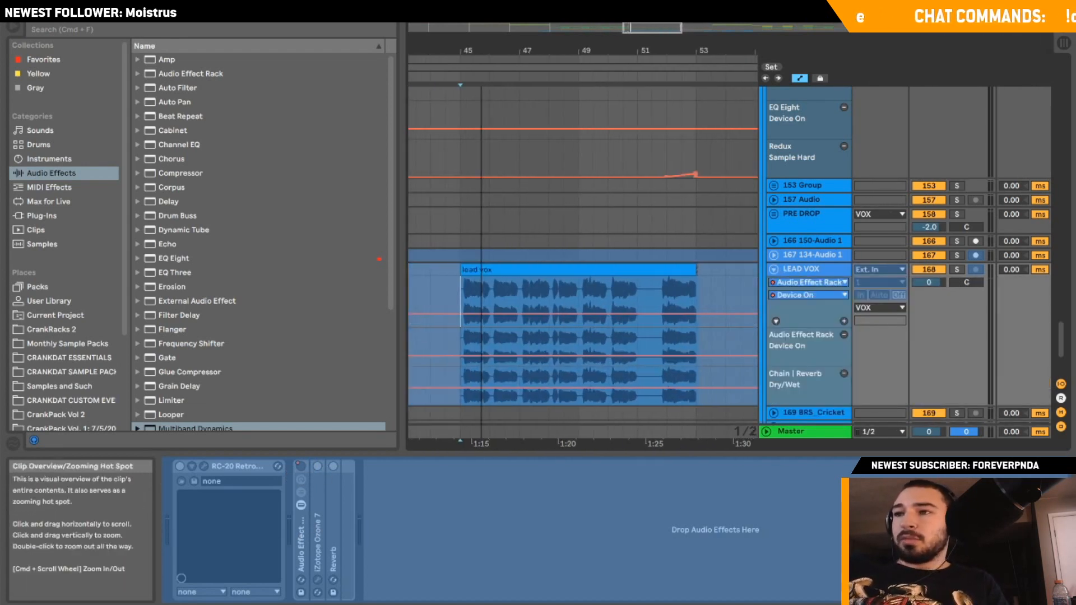
{"action": "left_click_drag", "start_coordinate": [645, 31], "coordinate": [644, 30]}
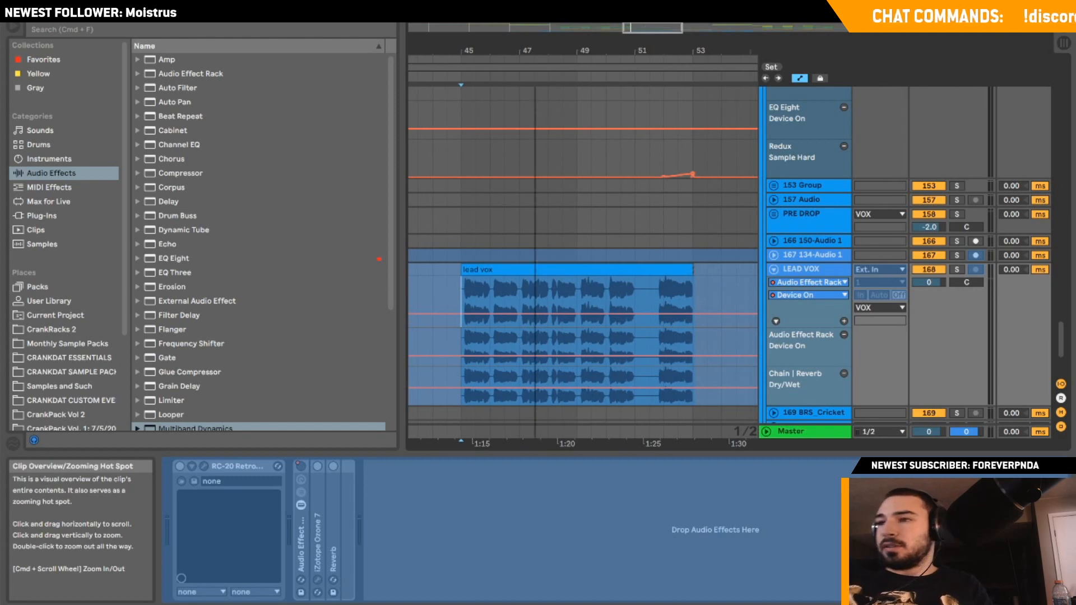
{"action": "key", "text": "space"}
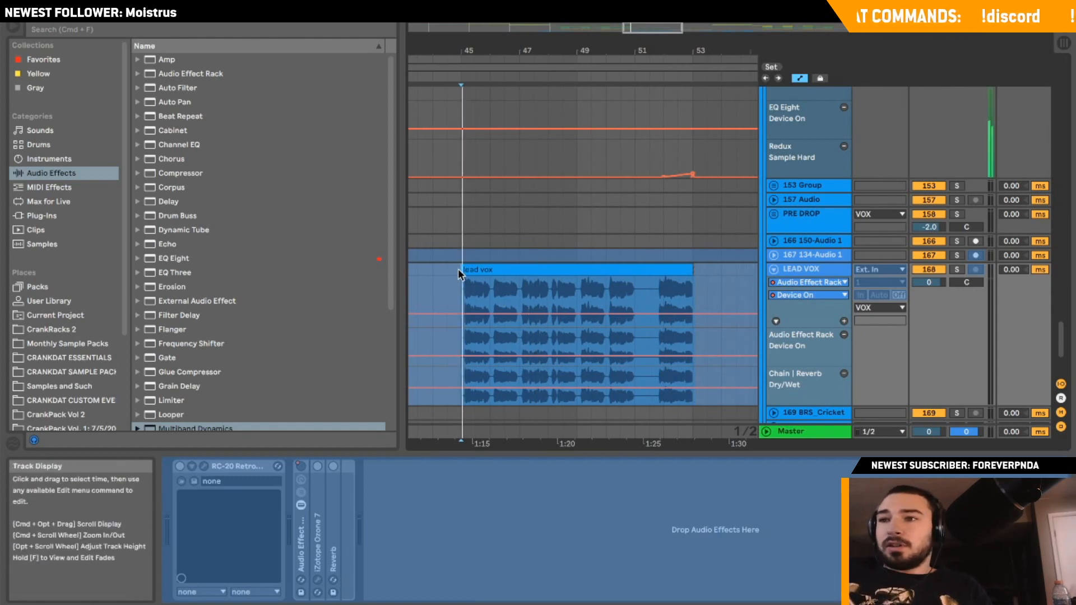
{"action": "left_click", "coordinate": [774, 269]}
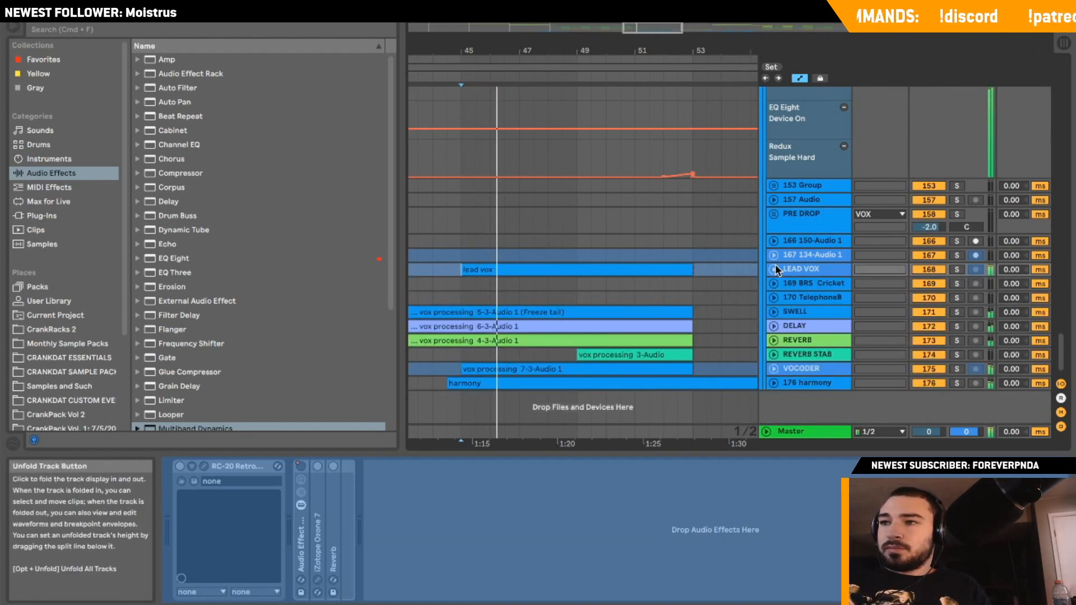
{"action": "left_click_drag", "start_coordinate": [652, 31], "coordinate": [652, 29]}
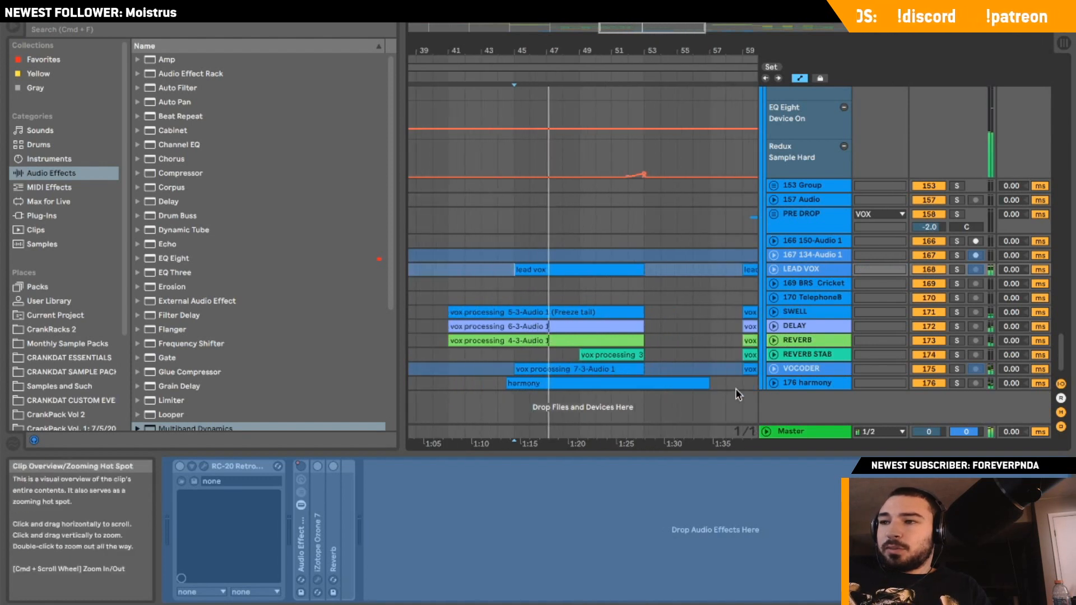
Expand and solo the SWELL track, with the playback start at about bar 42 where its waveform begins to rise.
{"action": "left_click", "coordinate": [778, 312]}
{"action": "left_click", "coordinate": [774, 312]}
{"action": "left_click", "coordinate": [488, 377]}
{"action": "key", "text": "space"}
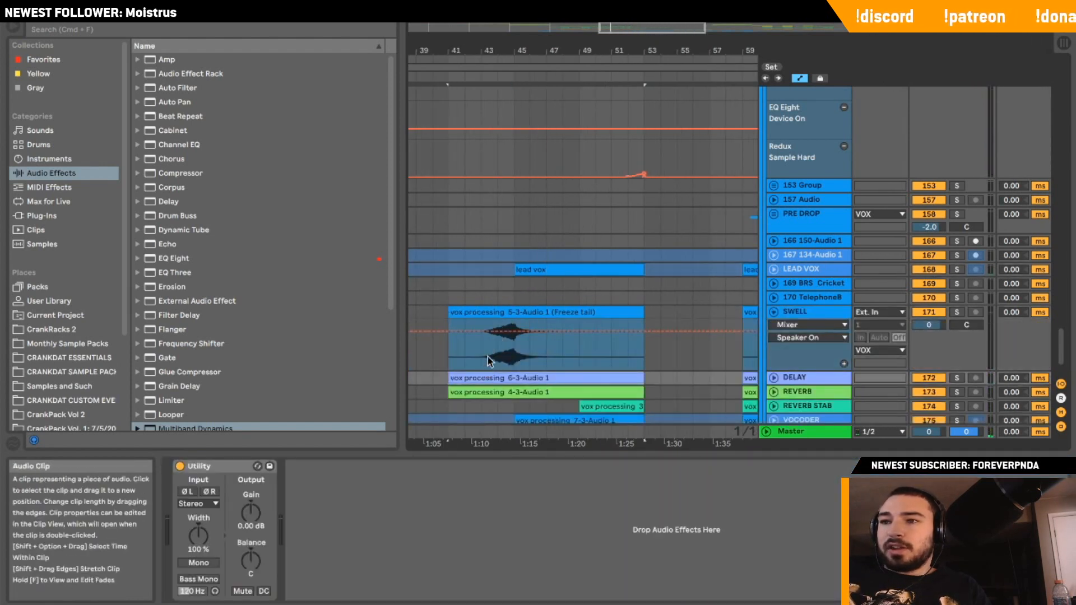
{"action": "left_click", "coordinate": [488, 359]}
{"action": "left_click", "coordinate": [956, 312]}
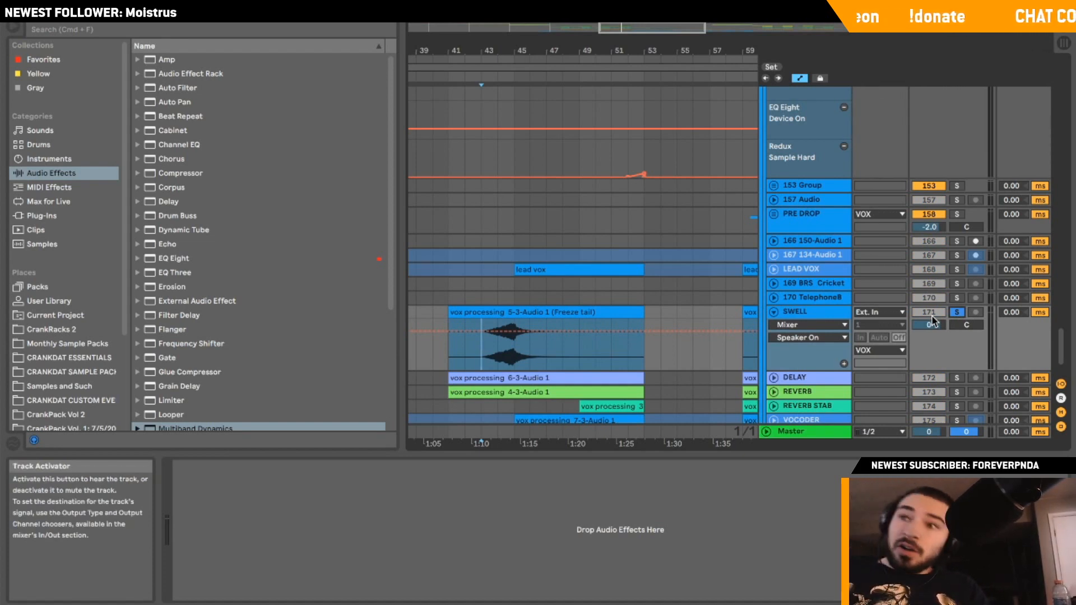
Expand LEAD VOX to highlight the second phrase of its vocal clip, and collapse the LEAD VOX and SWELL tracks.
{"action": "left_click", "coordinate": [766, 272]}
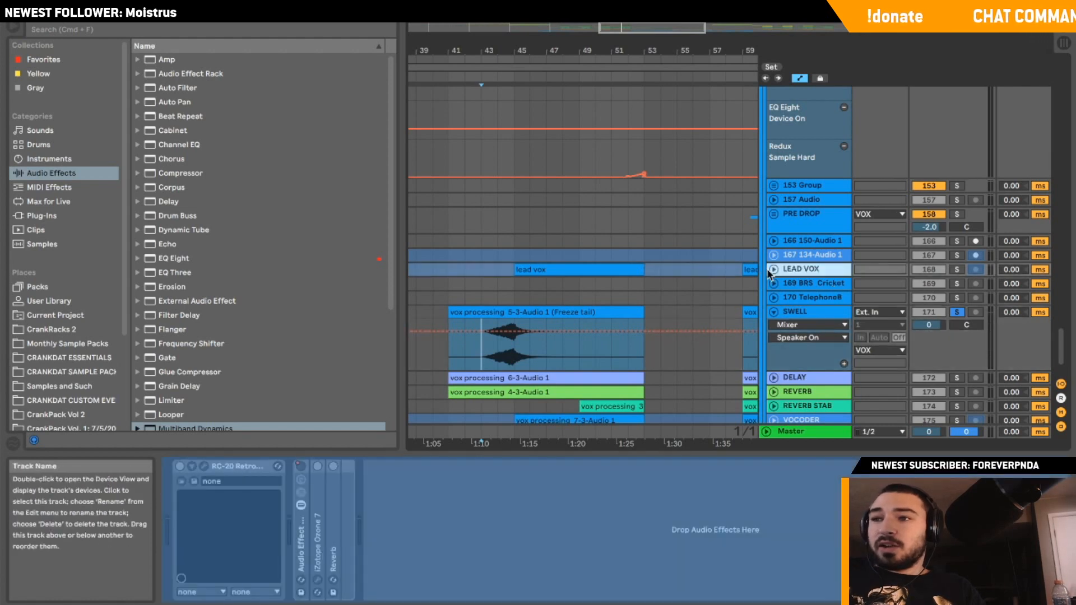
{"action": "left_click", "coordinate": [774, 270]}
{"action": "left_click", "coordinate": [515, 290]}
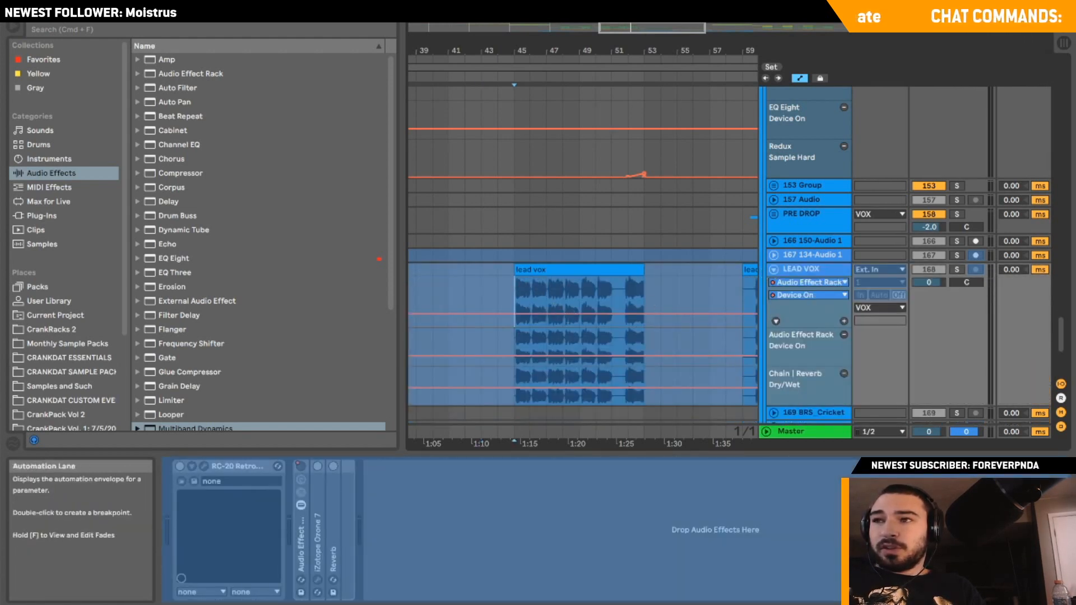
{"action": "left_click_drag", "start_coordinate": [623, 27], "coordinate": [624, 231]}
{"action": "left_click_drag", "start_coordinate": [592, 297], "coordinate": [623, 300]}
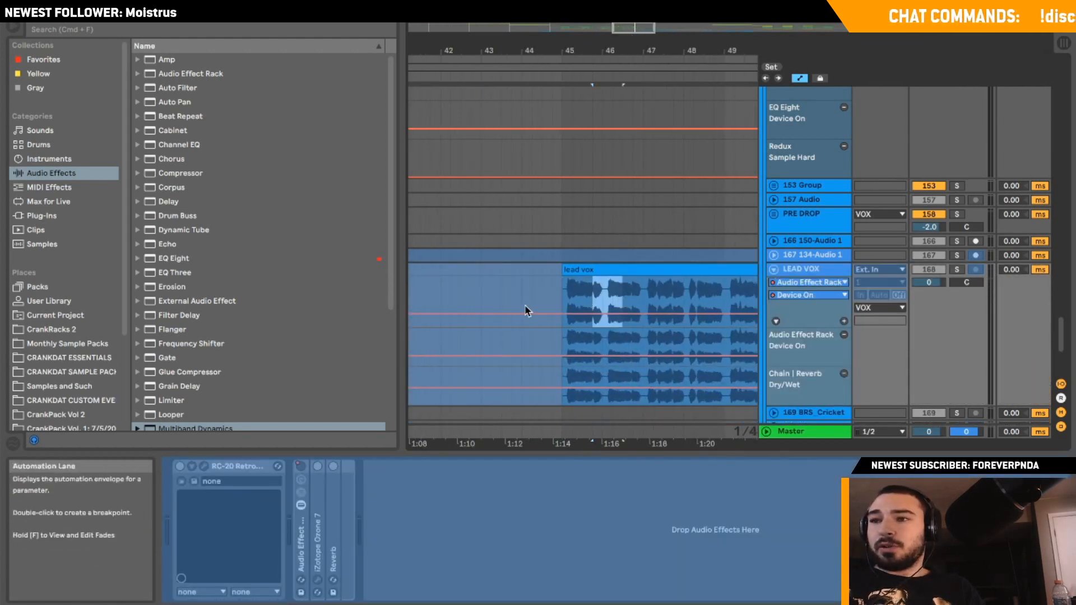
{"action": "scroll", "coordinate": [802, 126], "scroll_direction": "down", "scroll_amount": 5}
{"action": "left_click", "coordinate": [803, 129]}
{"action": "left_click", "coordinate": [773, 134]}
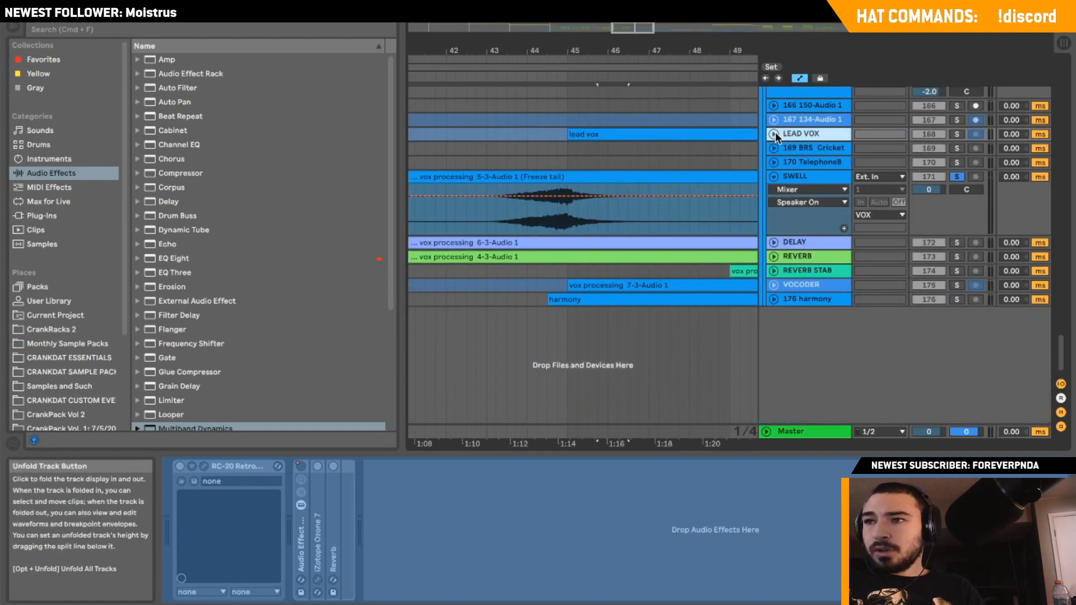
{"action": "left_click", "coordinate": [774, 177]}
Show the presets of the Multiband Dynamics audio effect in the browser.
{"action": "scroll", "coordinate": [216, 295], "scroll_direction": "down", "scroll_amount": 5}
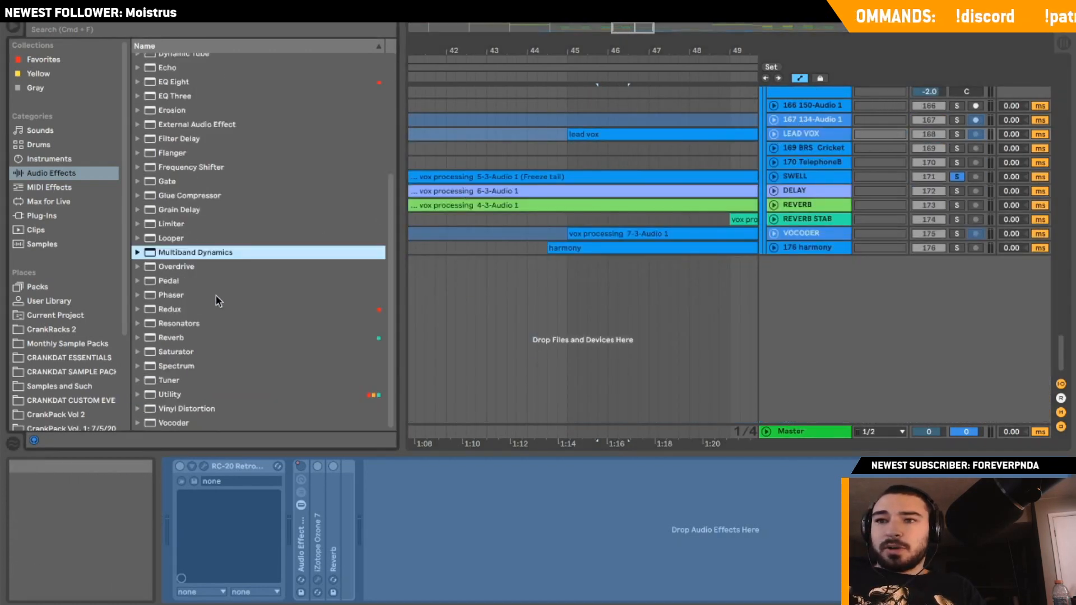
{"action": "left_click", "coordinate": [295, 338]}
{"action": "left_click", "coordinate": [138, 253]}
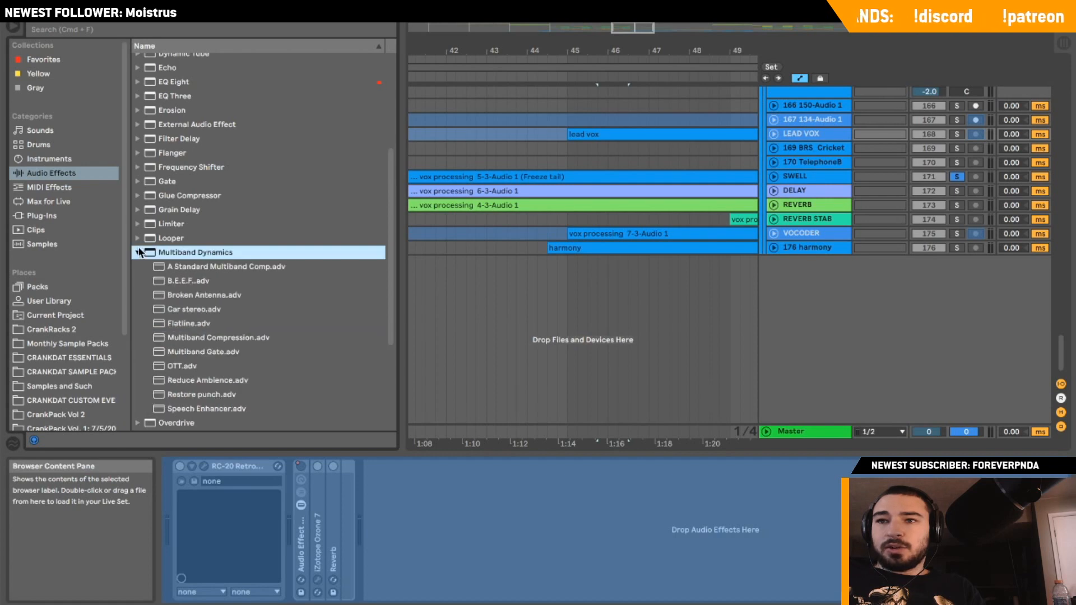
Collapse the Multiband Dynamics presets, expand the SWELL track, and play it soloed from bar 43.
{"action": "left_click", "coordinate": [137, 253]}
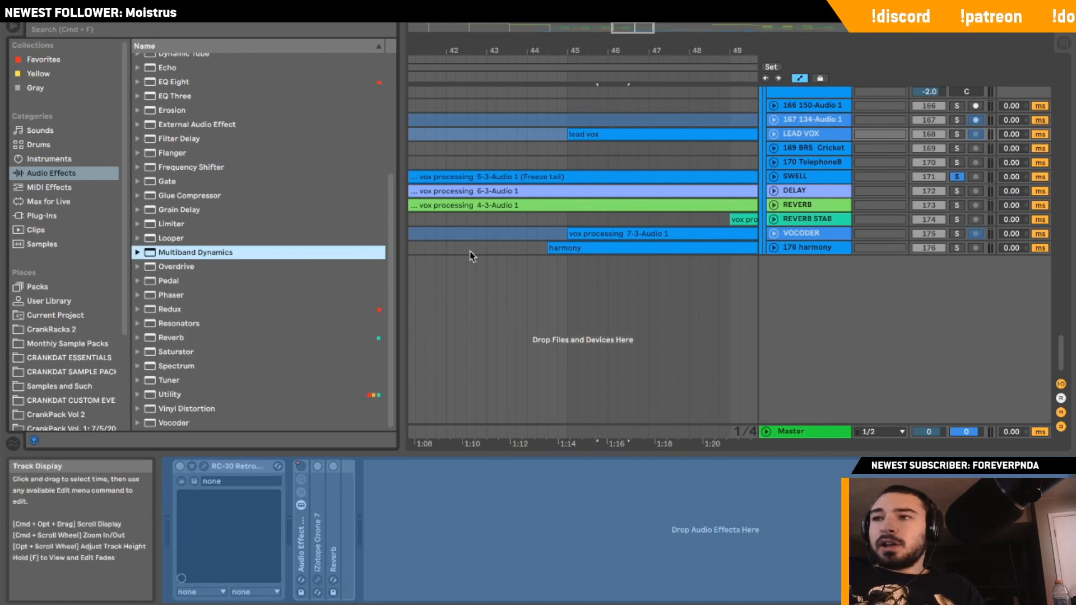
{"action": "scroll", "coordinate": [470, 251], "scroll_direction": "up", "scroll_amount": 3}
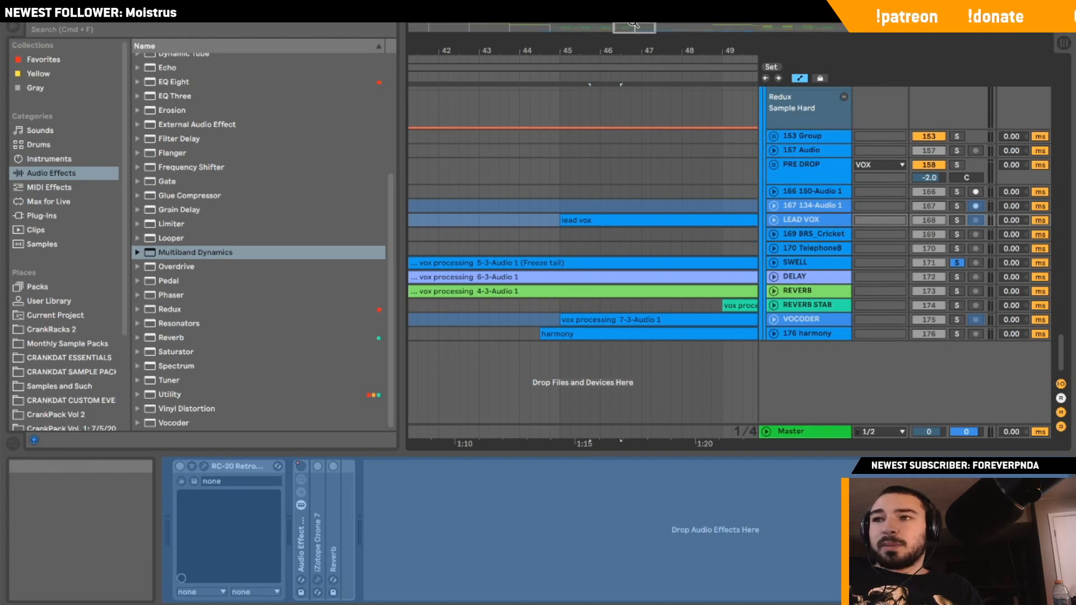
{"action": "left_click_drag", "start_coordinate": [637, 30], "coordinate": [638, 28]}
{"action": "left_click", "coordinate": [774, 261]}
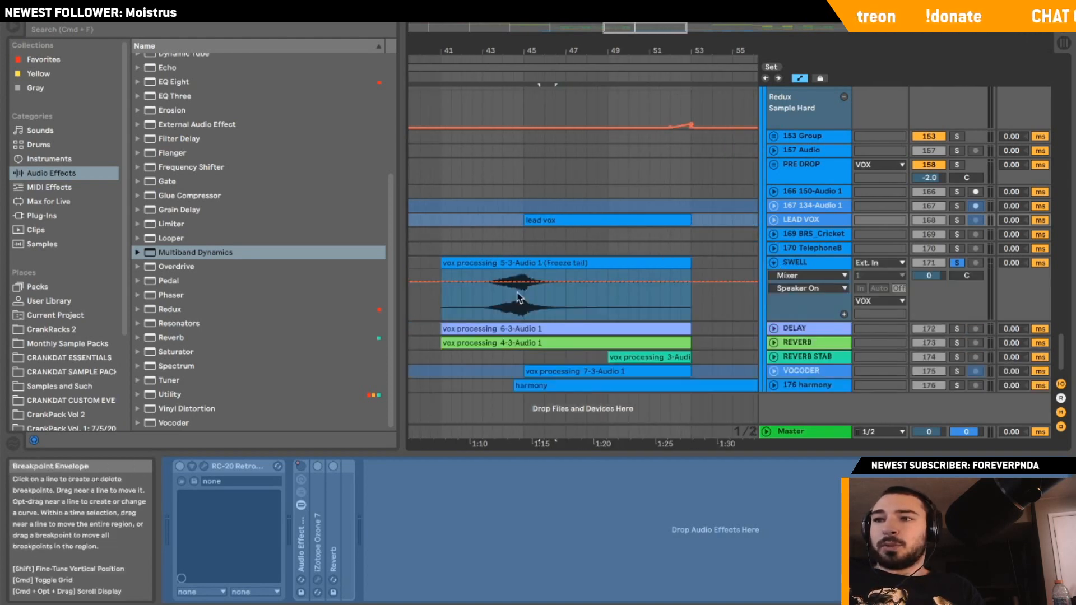
{"action": "left_click", "coordinate": [480, 303]}
{"action": "key", "text": "space"}
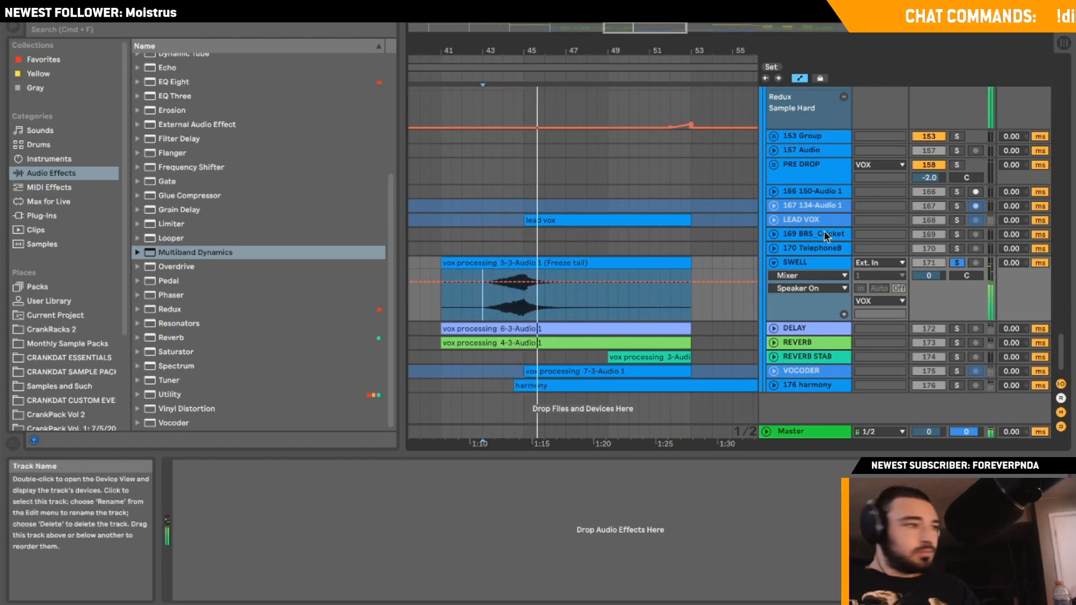
Unsolo and collapse SWELL, play the DELAY track expanded and soloed from bar 45, and collapse it.
{"action": "left_click", "coordinate": [956, 262]}
{"action": "left_click", "coordinate": [774, 262]}
{"action": "left_click", "coordinate": [773, 276]}
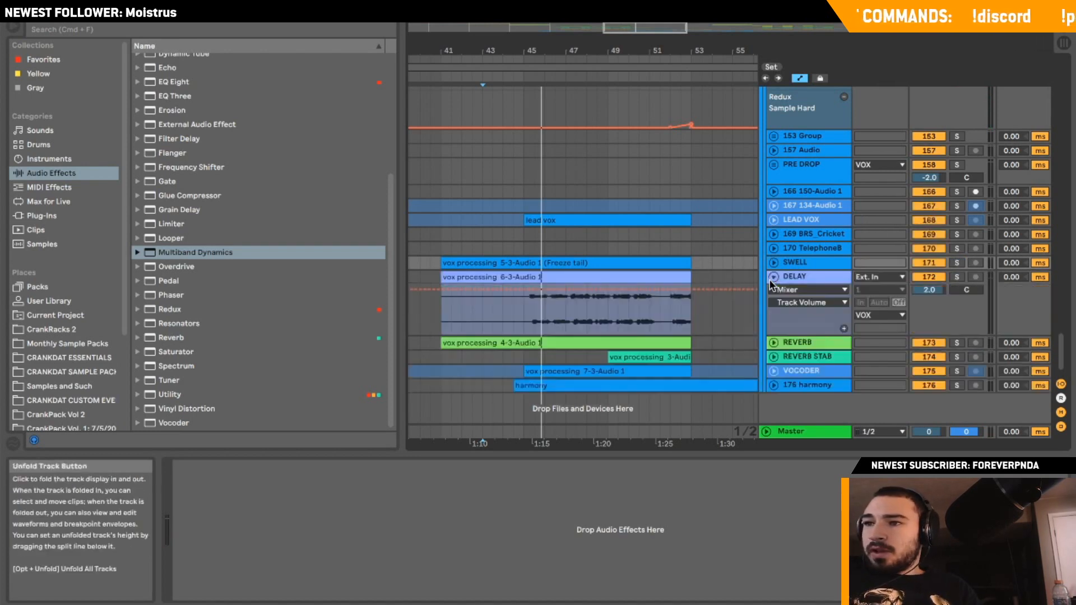
{"action": "left_click", "coordinate": [728, 286]}
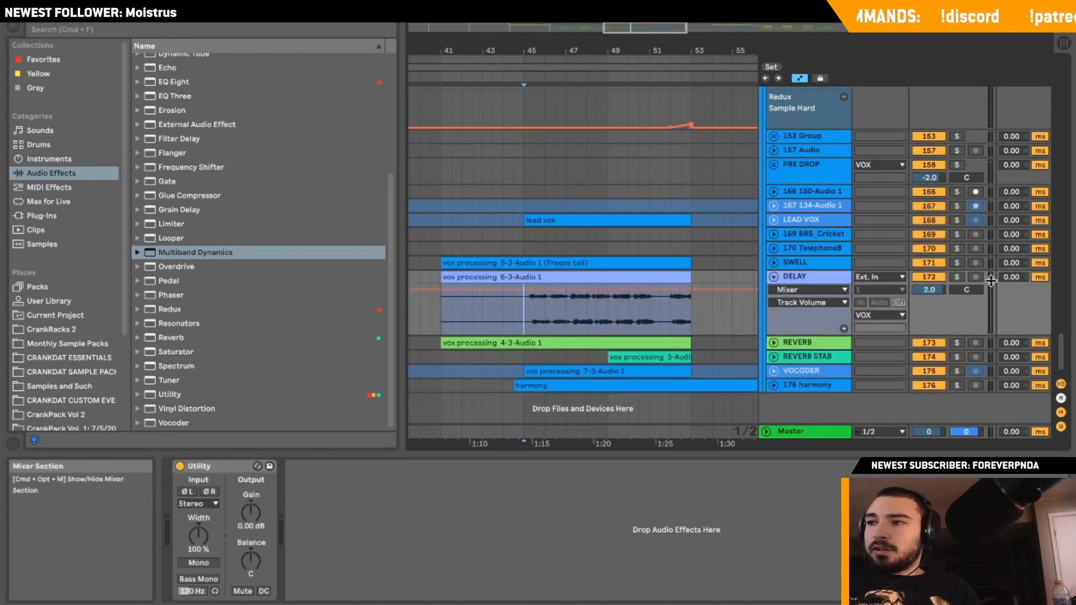
{"action": "left_click", "coordinate": [956, 277]}
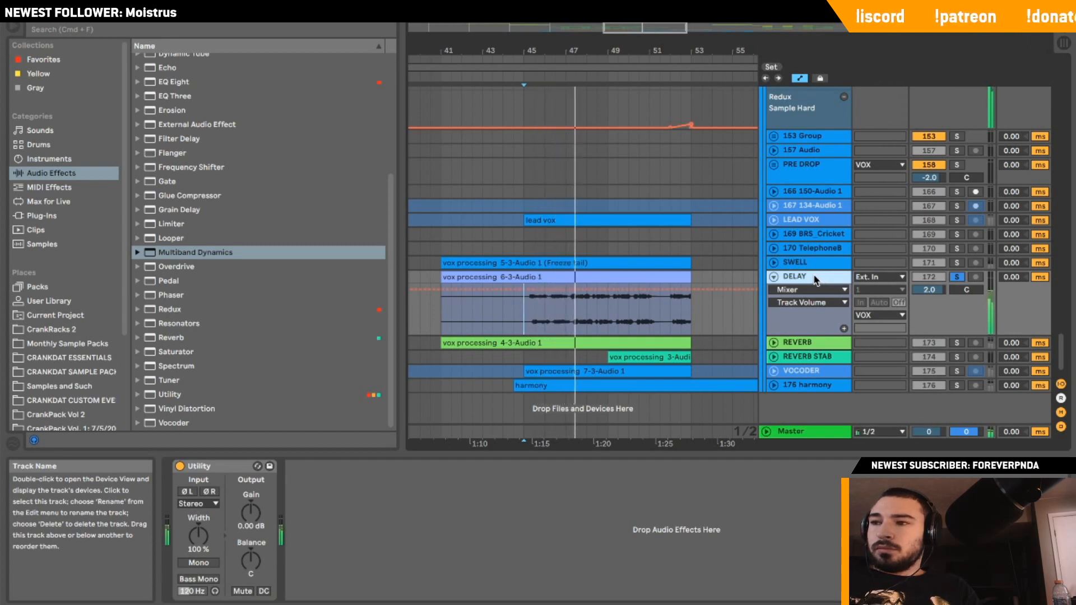
{"action": "left_click", "coordinate": [773, 276]}
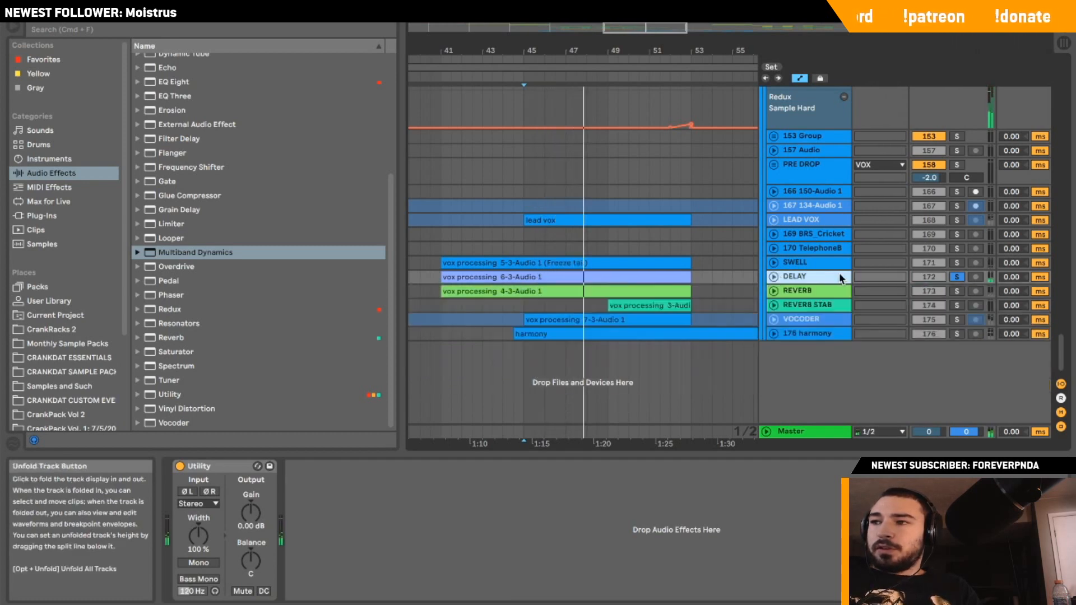
Switch the solo from DELAY to REVERB, play it from bar 45 while showing its waveform, and collapse the track.
{"action": "left_click", "coordinate": [956, 277]}
{"action": "left_click", "coordinate": [956, 291]}
{"action": "left_click", "coordinate": [774, 291]}
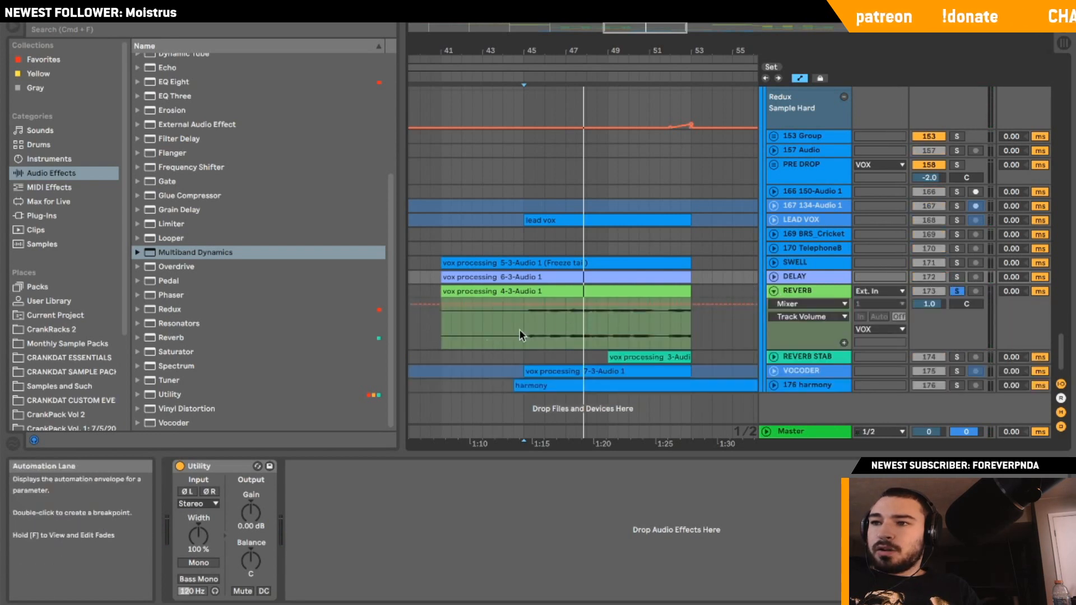
{"action": "key", "text": "space"}
{"action": "left_click_drag", "start_coordinate": [639, 28], "coordinate": [644, 24]}
{"action": "left_click", "coordinate": [800, 290]}
{"action": "left_click", "coordinate": [774, 292]}
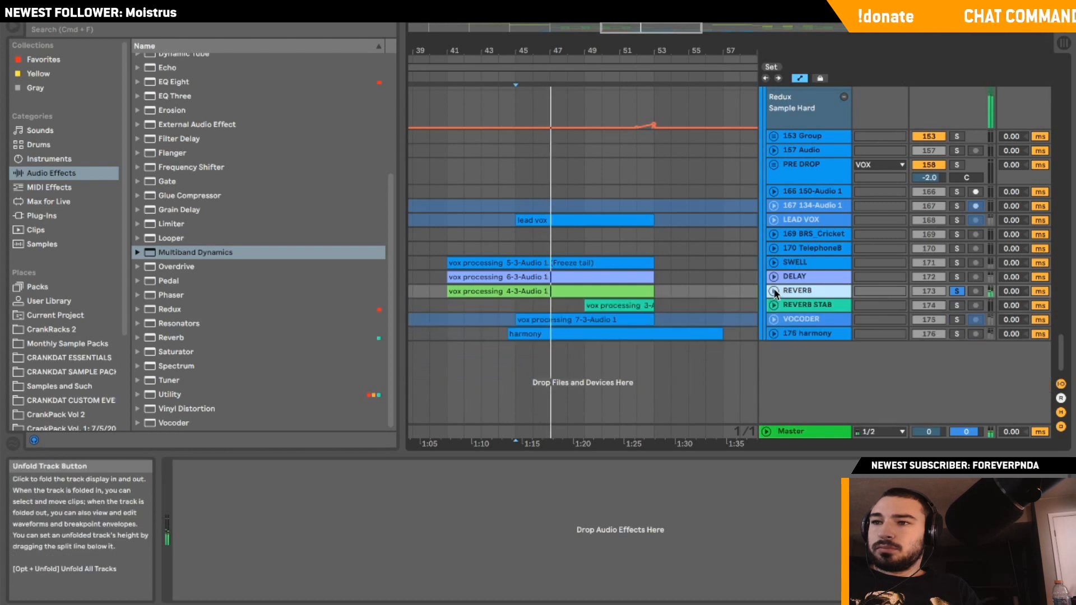
{"action": "left_click", "coordinate": [773, 292]}
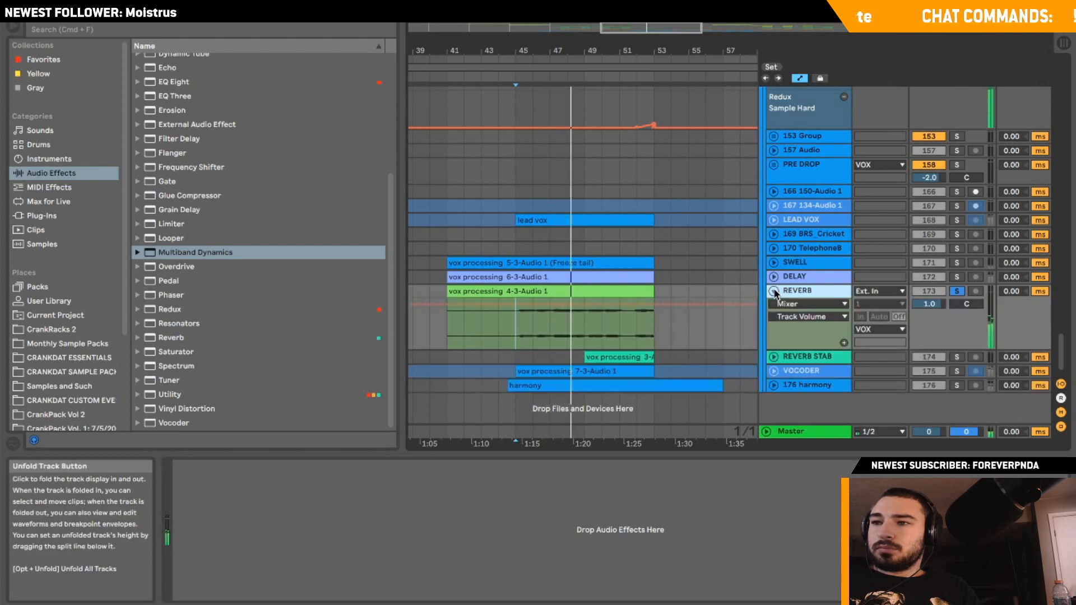
{"action": "left_click", "coordinate": [773, 292]}
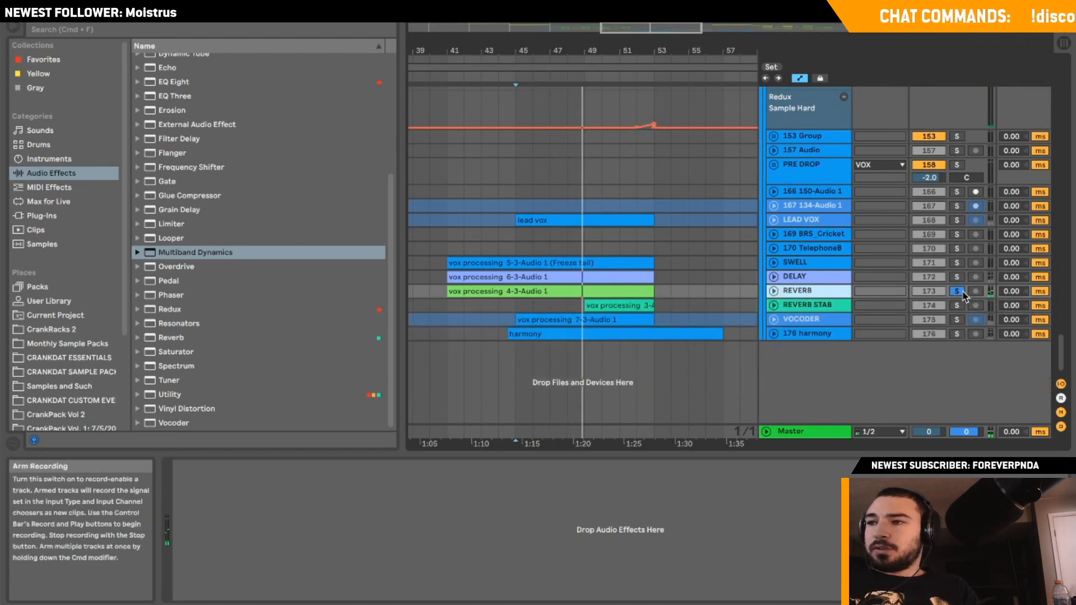
Expand REVERB STAB, play it soloed from where its waveform starts at bar 51, and clear the solo.
{"action": "left_click", "coordinate": [774, 306]}
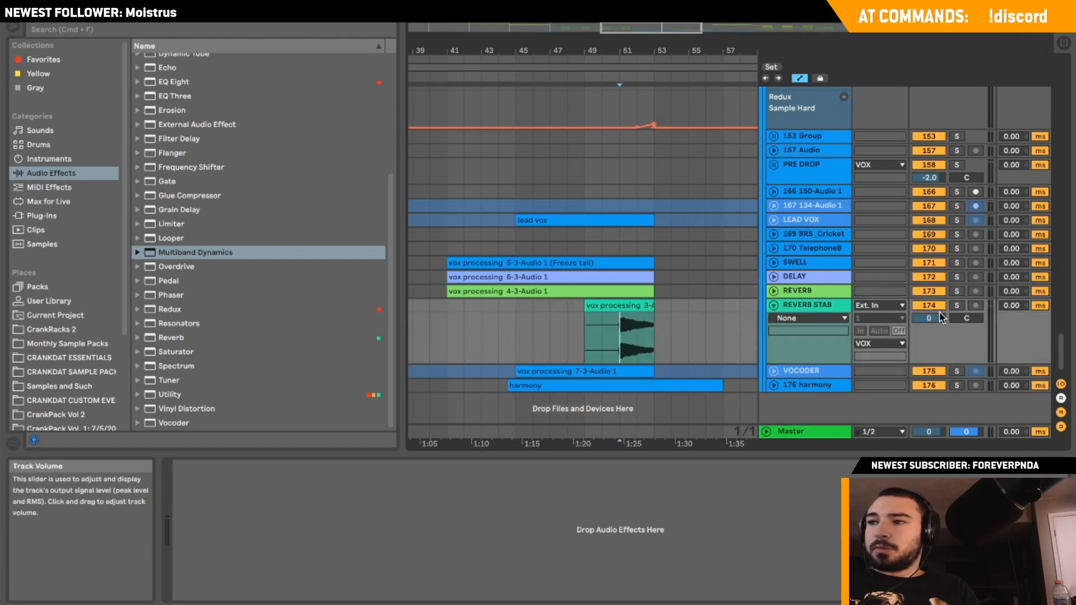
{"action": "left_click", "coordinate": [956, 306]}
{"action": "key", "text": "space"}
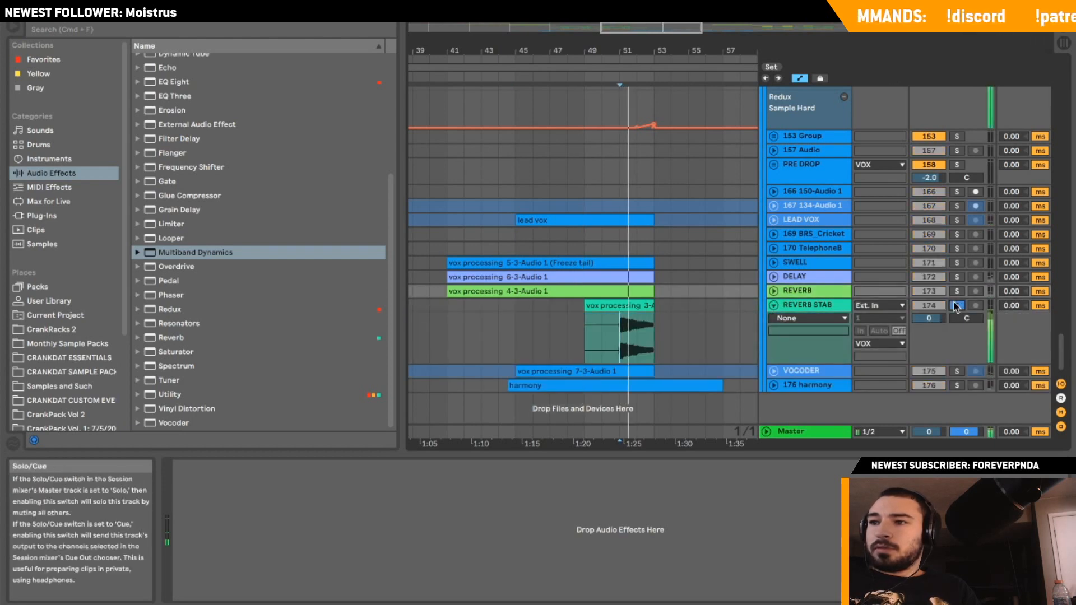
{"action": "left_click", "coordinate": [957, 306]}
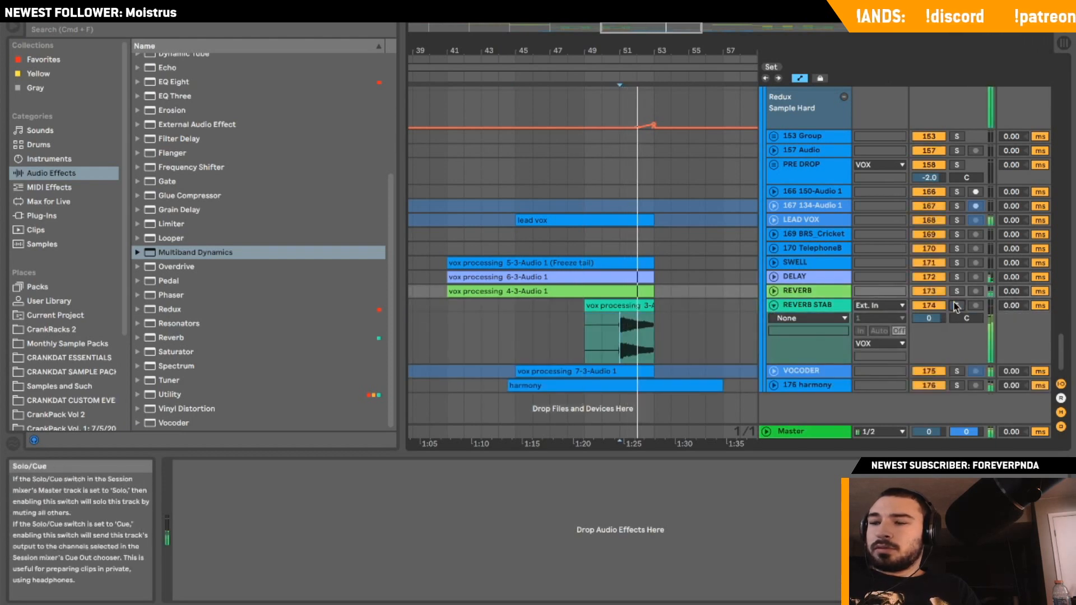
Replay the reverb stab with all vocal layers from about bar 50, toggling the REVERB STAB waveform view.
{"action": "left_click", "coordinate": [602, 335]}
{"action": "left_click", "coordinate": [774, 306]}
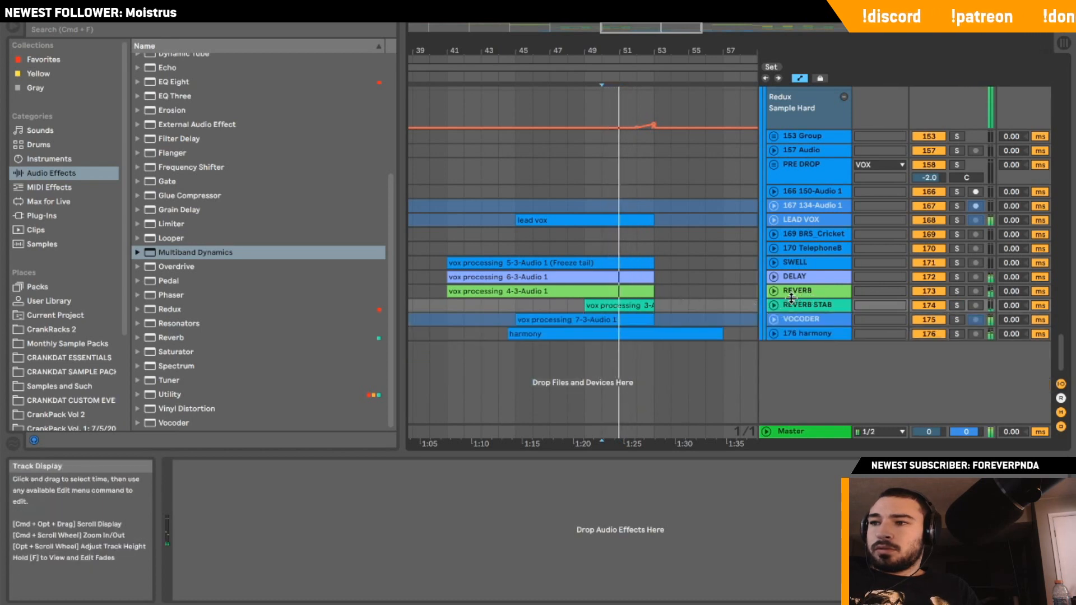
{"action": "left_click", "coordinate": [774, 305]}
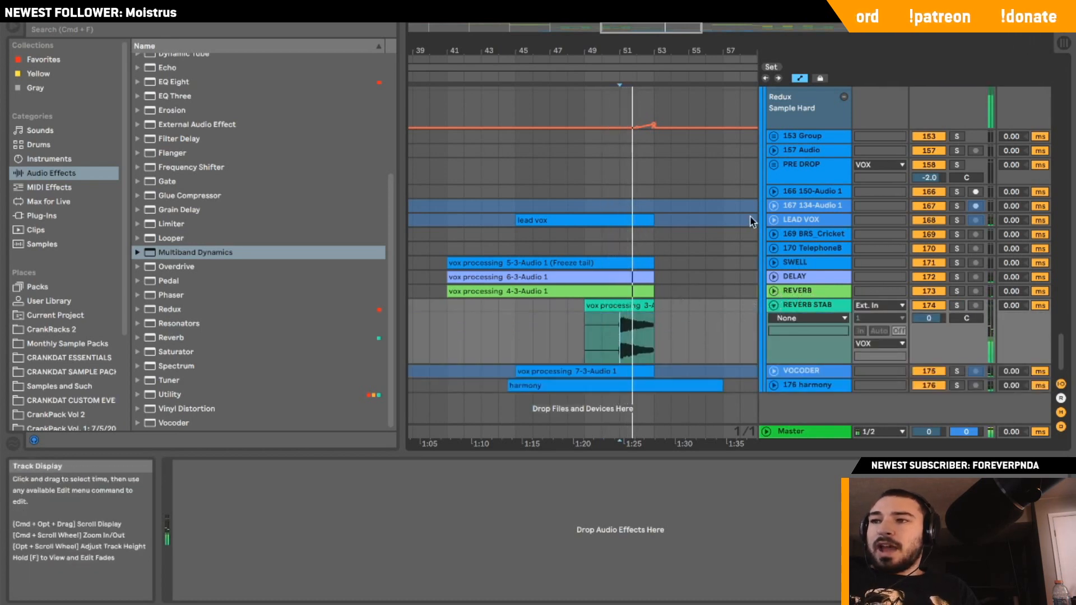
Expand LEAD VOX to highlight the gap in its vocal clip at bar 51, and collapse the track.
{"action": "left_click", "coordinate": [773, 219]}
{"action": "mouse_move", "coordinate": [620, 238]}
{"action": "left_mouse_down"}
{"action": "mouse_move", "coordinate": [637, 234]}
{"action": "mouse_move", "coordinate": [633, 220]}
{"action": "left_mouse_up"}
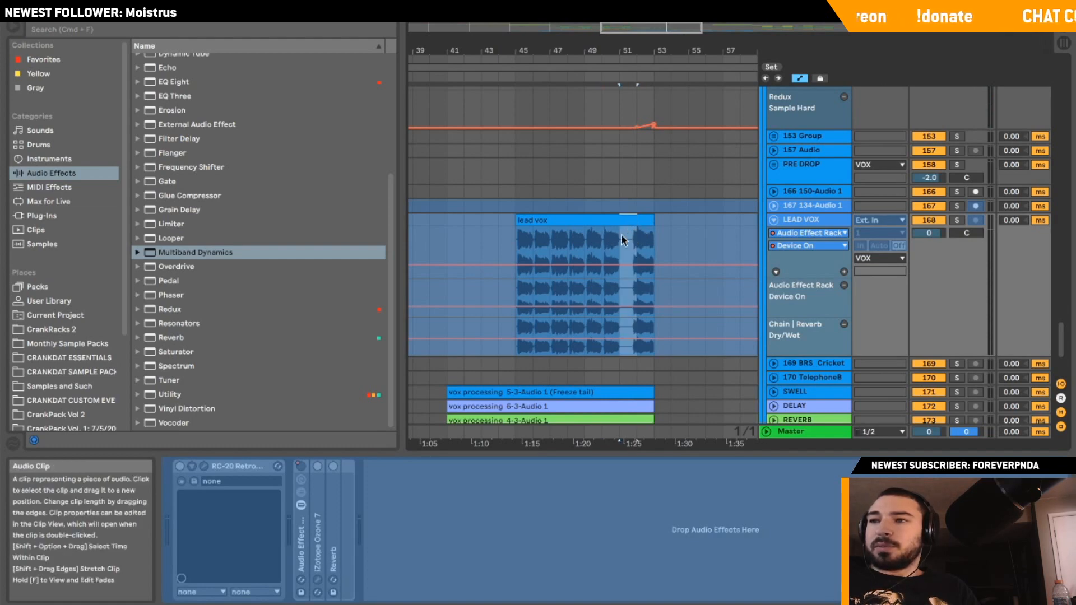
{"action": "left_click", "coordinate": [622, 237]}
{"action": "scroll", "coordinate": [622, 237], "scroll_direction": "down", "scroll_amount": 2}
{"action": "scroll", "coordinate": [623, 239], "scroll_direction": "down", "scroll_amount": 3}
{"action": "scroll", "coordinate": [695, 199], "scroll_direction": "up", "scroll_amount": 2}
{"action": "left_click", "coordinate": [774, 131]}
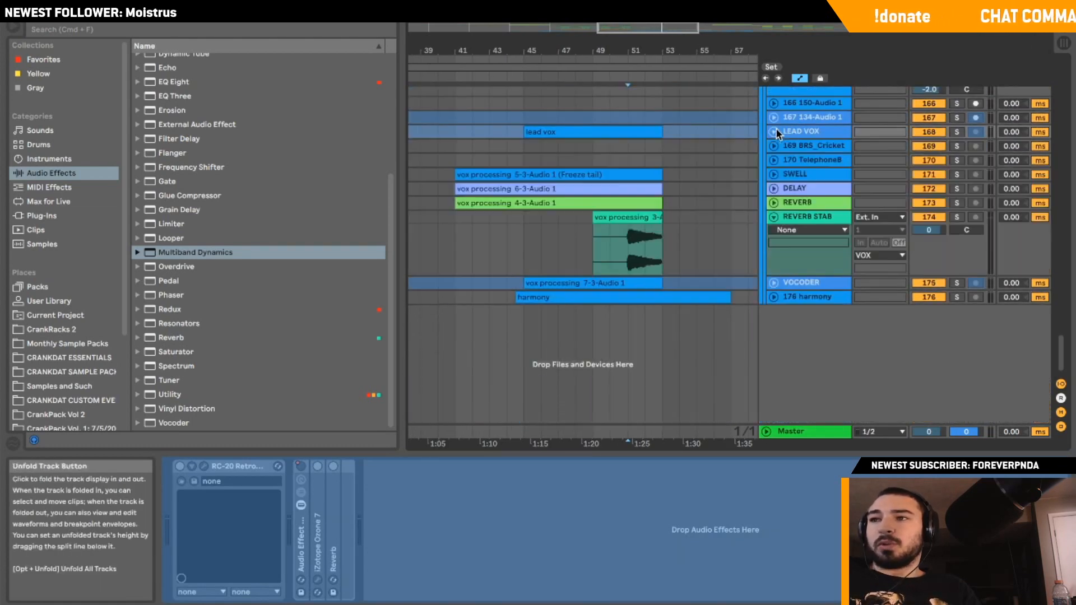
Mark the start of the REVERB STAB waveform at bar 51, collapse that track, and expand VOCODER.
{"action": "left_click", "coordinate": [630, 250]}
{"action": "left_click", "coordinate": [774, 217]}
{"action": "left_click", "coordinate": [774, 216]}
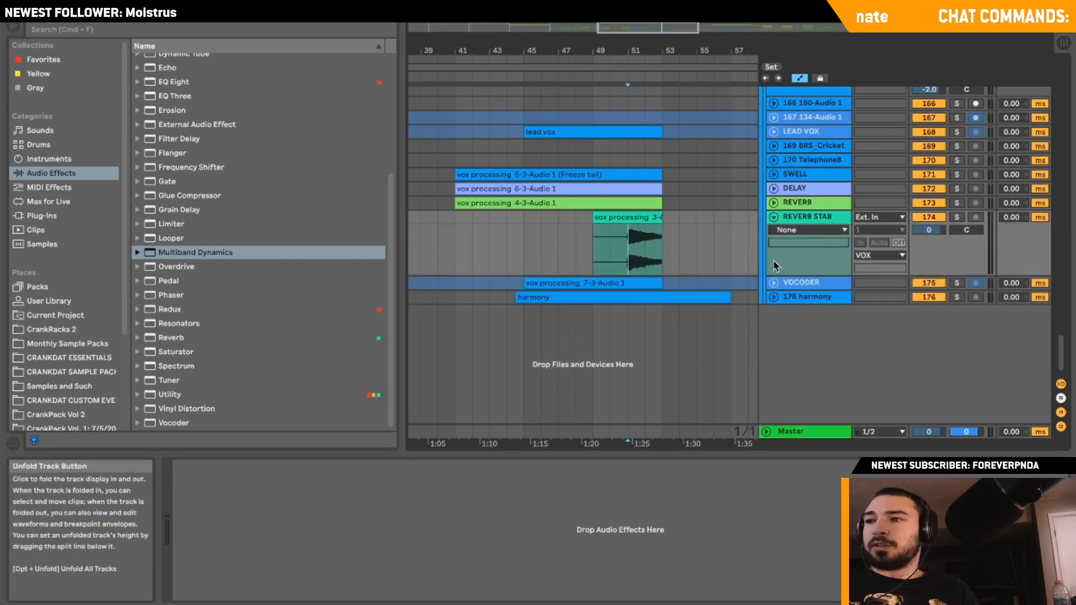
{"action": "left_click", "coordinate": [773, 278]}
{"action": "left_click", "coordinate": [773, 281]}
{"action": "left_click", "coordinate": [774, 217]}
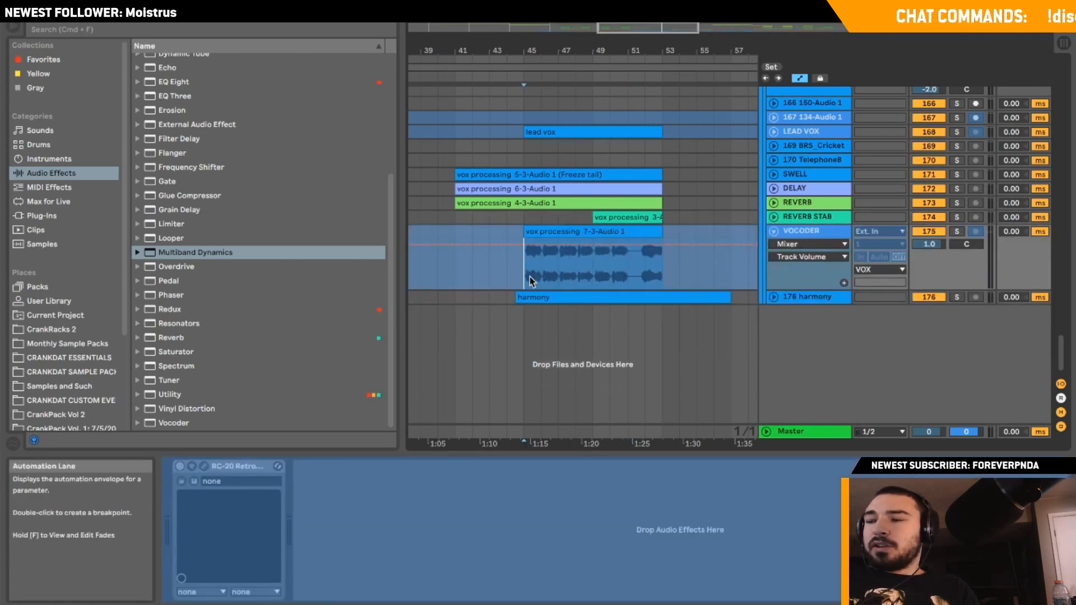
Play VOCODER soloed from the start of its clip, and add LEAD VOX to the solo.
{"action": "left_click", "coordinate": [957, 231]}
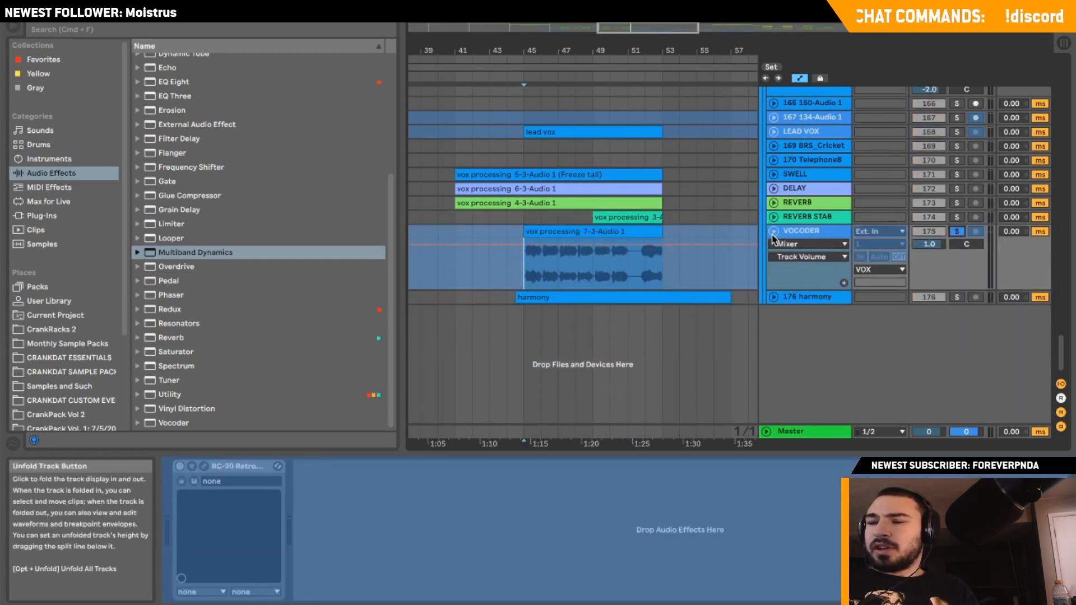
{"action": "key", "text": "space"}
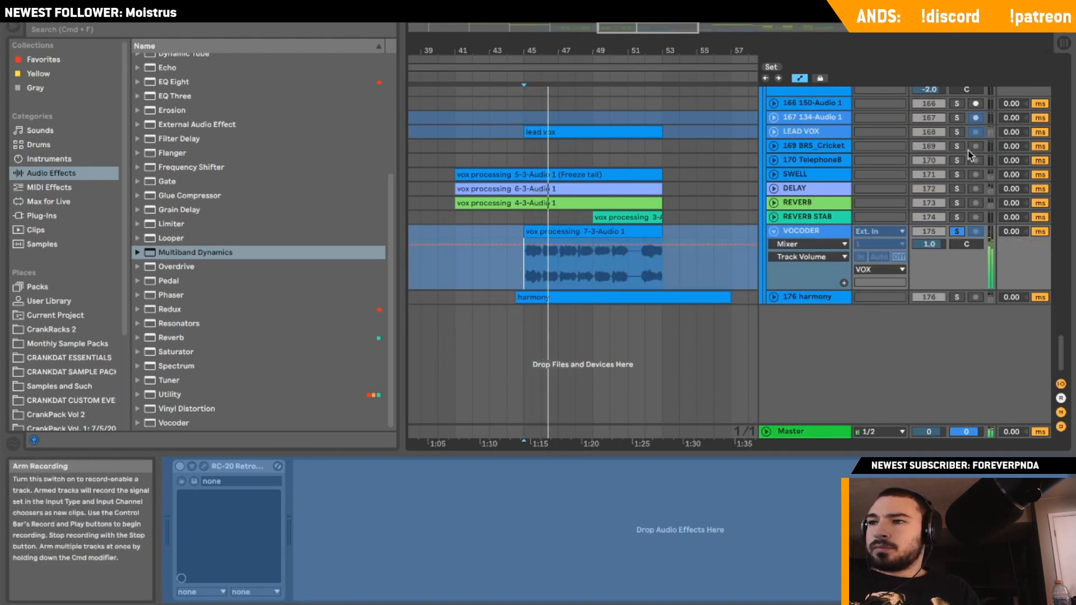
{"action": "left_click", "coordinate": [956, 132]}
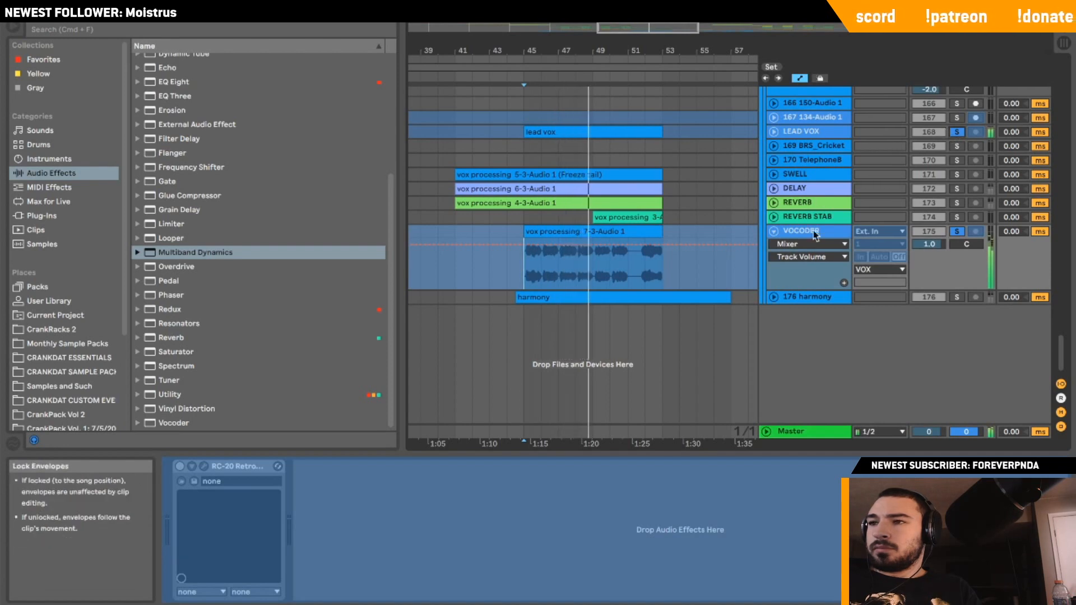
Expand the harmony track, play it from bar 45 soloed in place of VOCODER and LEAD VOX, and clear its solo.
{"action": "left_click", "coordinate": [772, 297]}
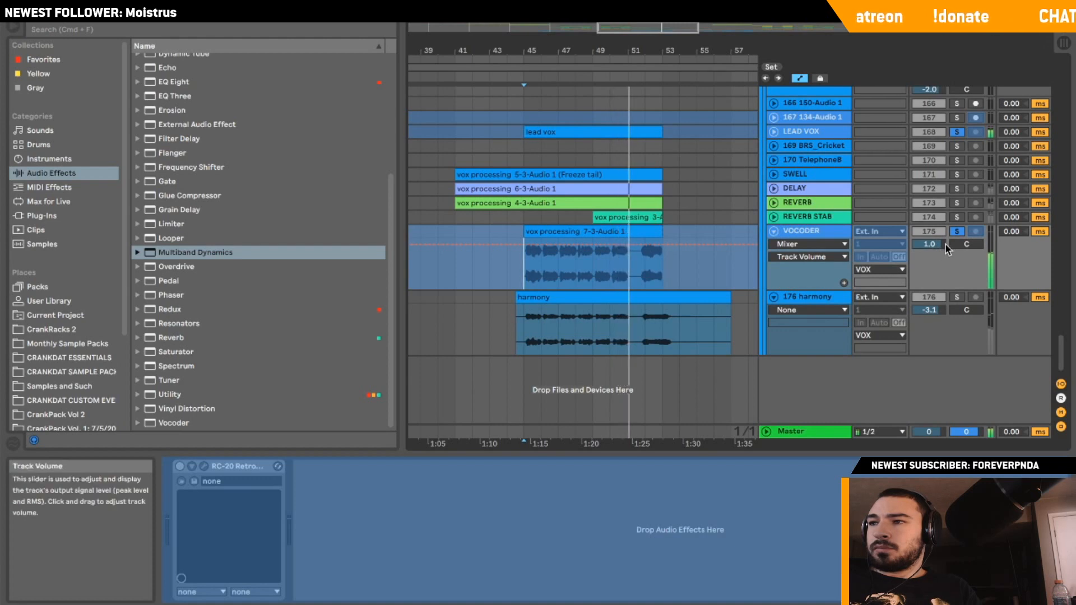
{"action": "left_click", "coordinate": [955, 133]}
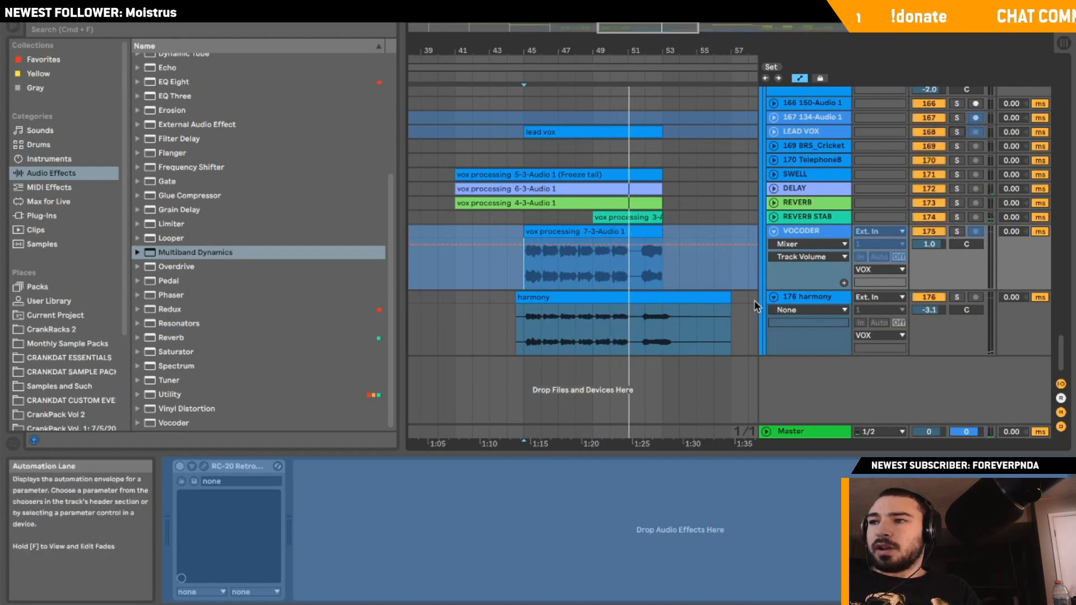
{"action": "left_click", "coordinate": [957, 297]}
{"action": "left_click", "coordinate": [525, 330]}
{"action": "key", "text": "space"}
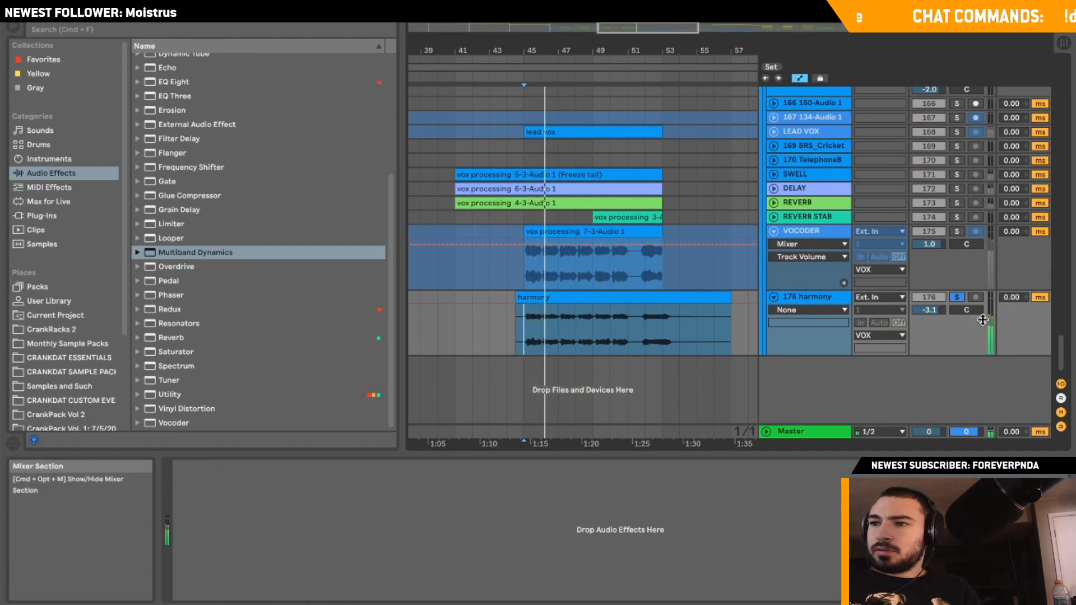
{"action": "left_click", "coordinate": [956, 297]}
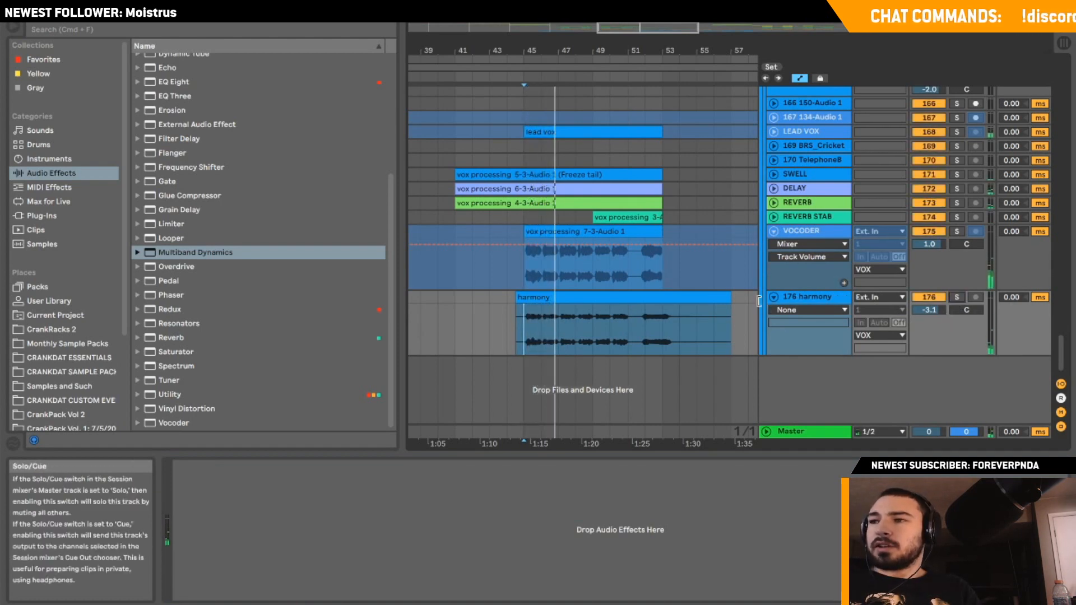
Collapse the harmony and VOCODER tracks, and replay all vocal layers together from bar 45.
{"action": "left_click", "coordinate": [773, 296]}
{"action": "left_click", "coordinate": [773, 231]}
{"action": "key", "text": "space"}
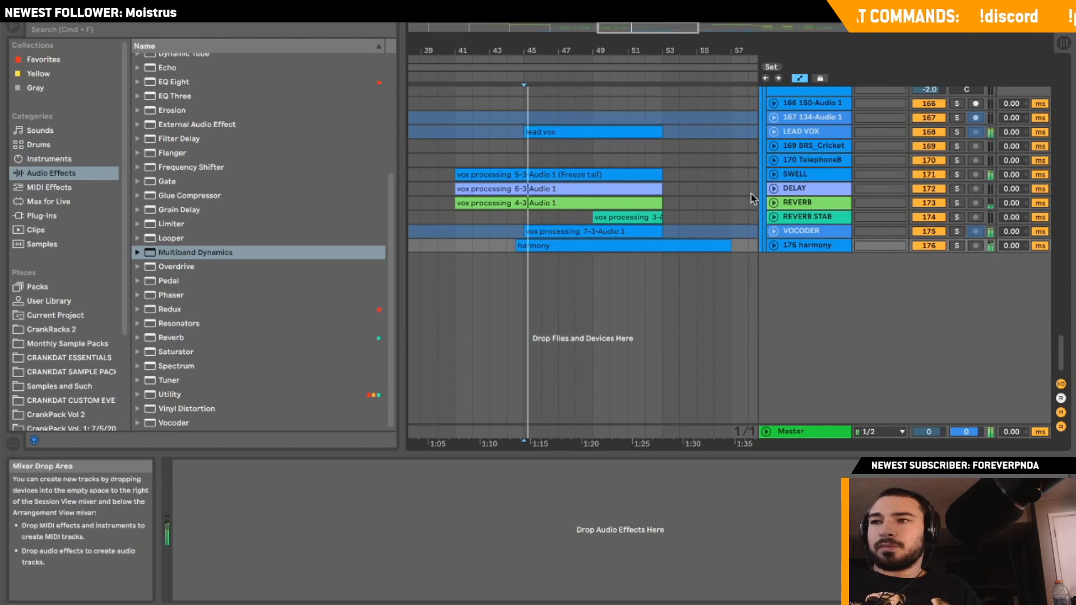
Examine the vocal clips across the wider arrangement during playback, marking the PRE DROP group at about bar 57.
{"action": "left_click_drag", "start_coordinate": [666, 33], "coordinate": [693, 28]}
{"action": "scroll", "coordinate": [688, 140], "scroll_direction": "up", "scroll_amount": 4}
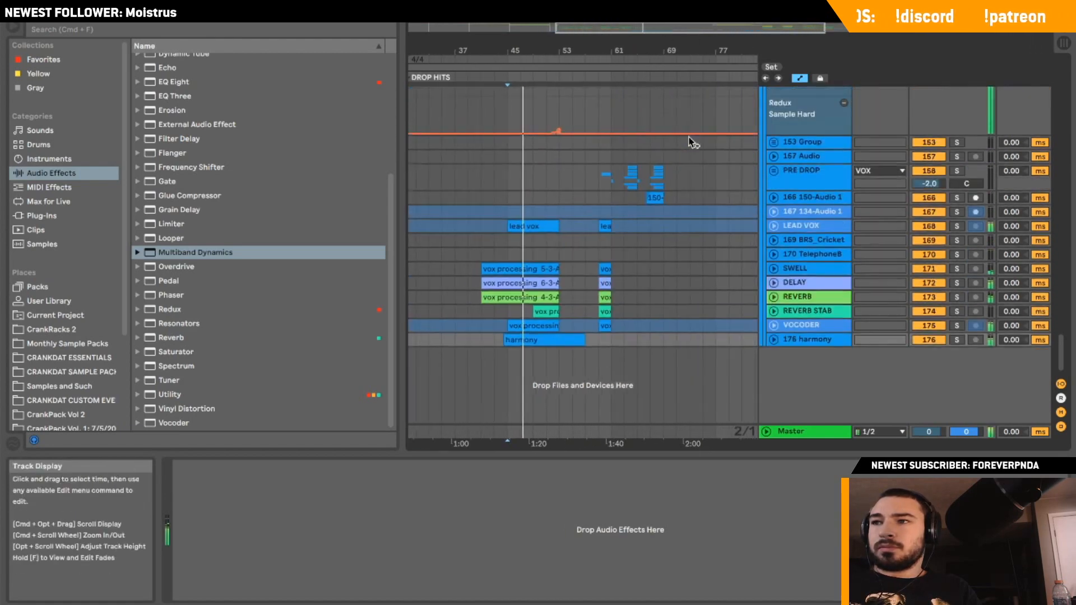
{"action": "scroll", "coordinate": [689, 142], "scroll_direction": "up", "scroll_amount": 2}
{"action": "scroll", "coordinate": [689, 143], "scroll_direction": "left", "scroll_amount": 1}
{"action": "left_click", "coordinate": [619, 219]}
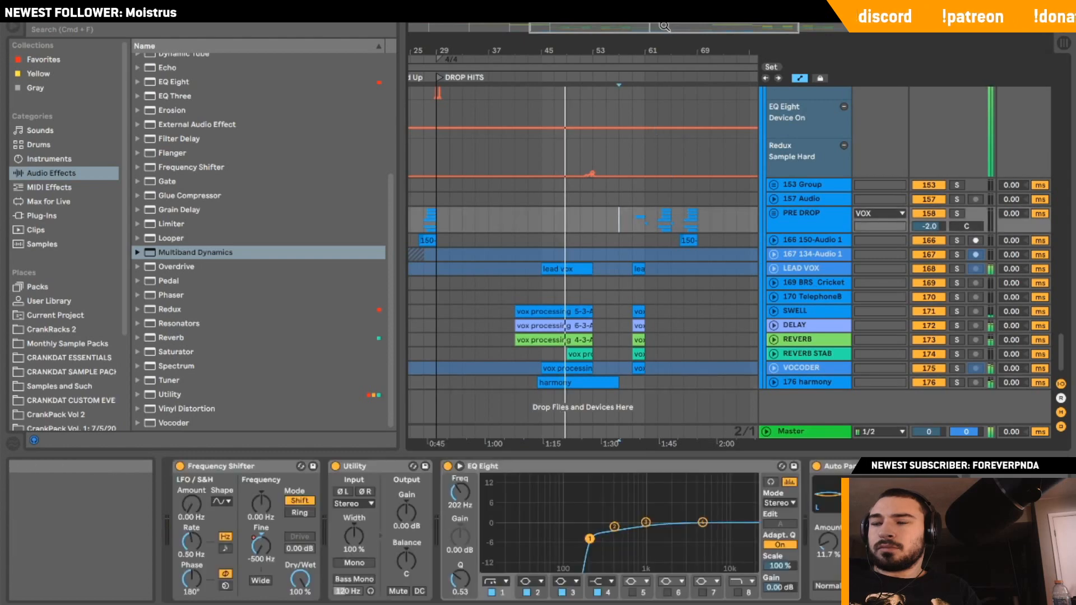
{"action": "scroll", "coordinate": [668, 171], "scroll_direction": "up", "scroll_amount": 3}
{"action": "scroll", "coordinate": [669, 174], "scroll_direction": "down", "scroll_amount": 3}
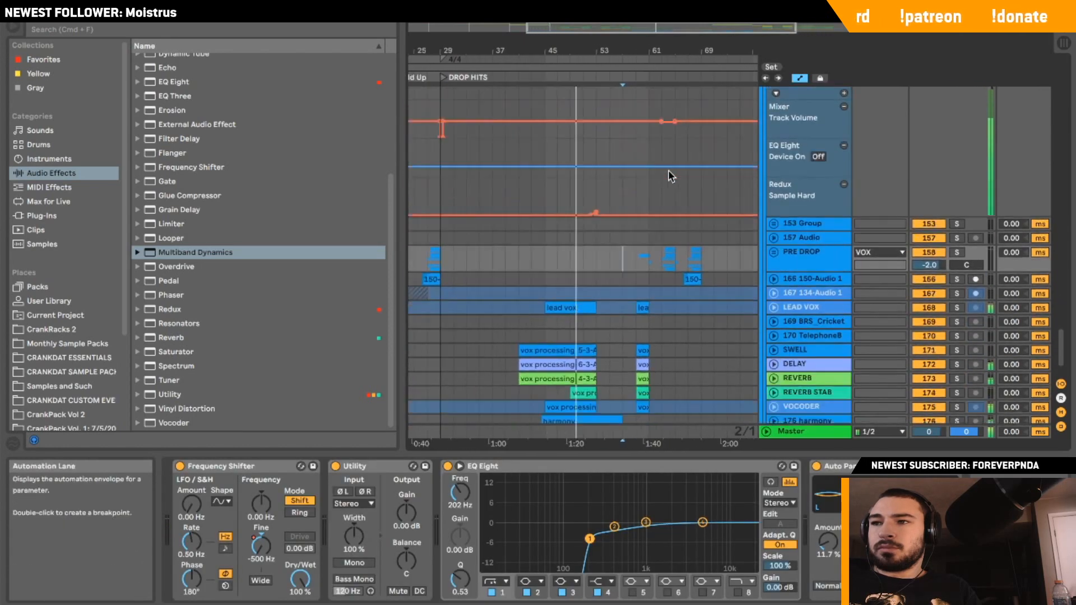
{"action": "scroll", "coordinate": [669, 175], "scroll_direction": "left", "scroll_amount": 1}
{"action": "scroll", "coordinate": [668, 173], "scroll_direction": "right", "scroll_amount": 1}
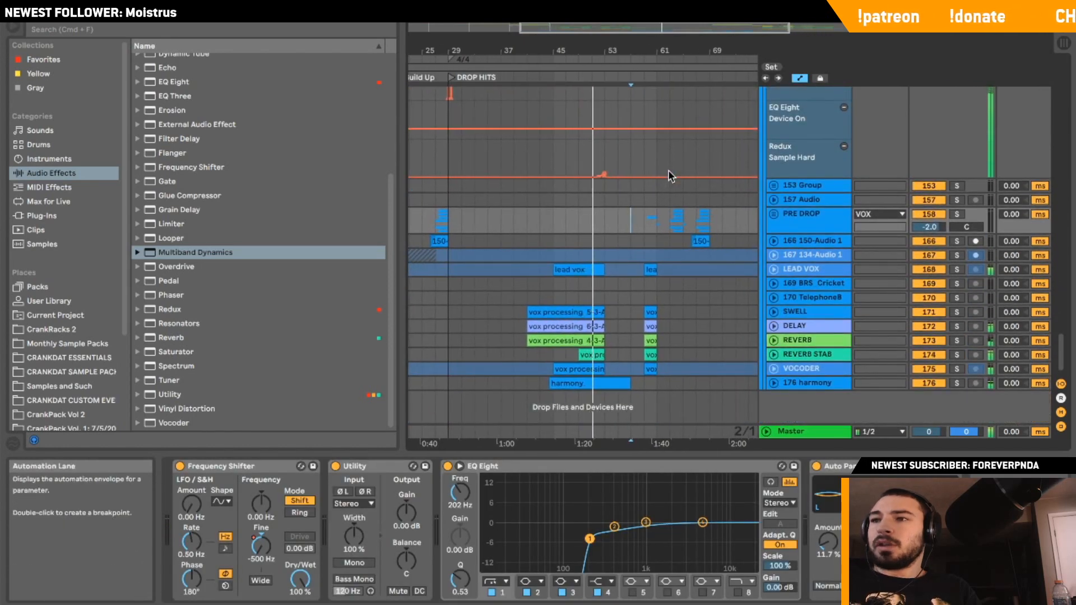
Play the LEAD VOX track soloed from the start of its clip at bar 45.
{"action": "left_click", "coordinate": [564, 282]}
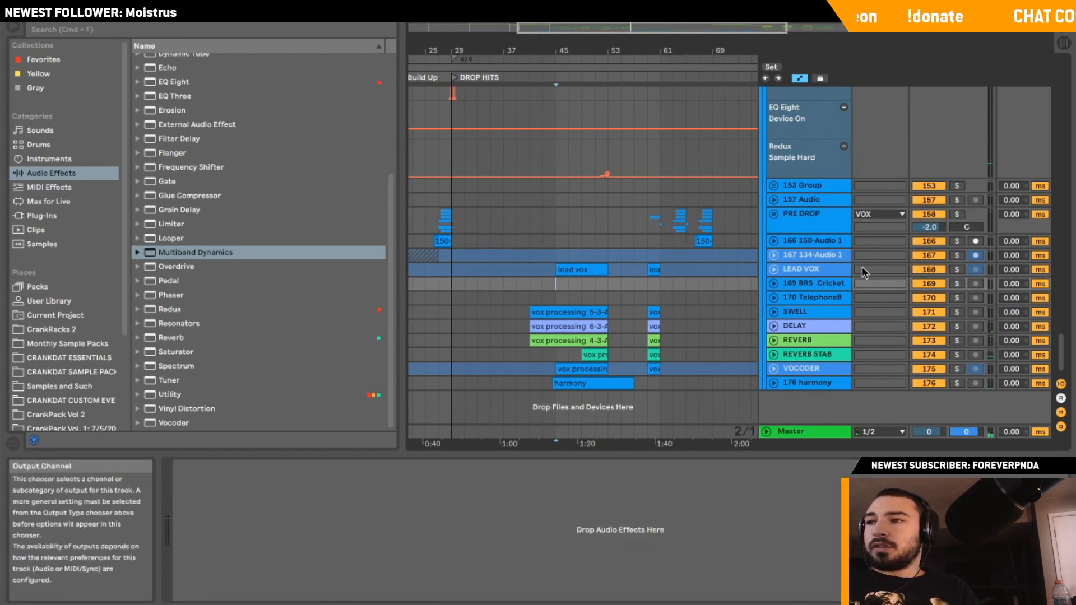
{"action": "left_click", "coordinate": [801, 269]}
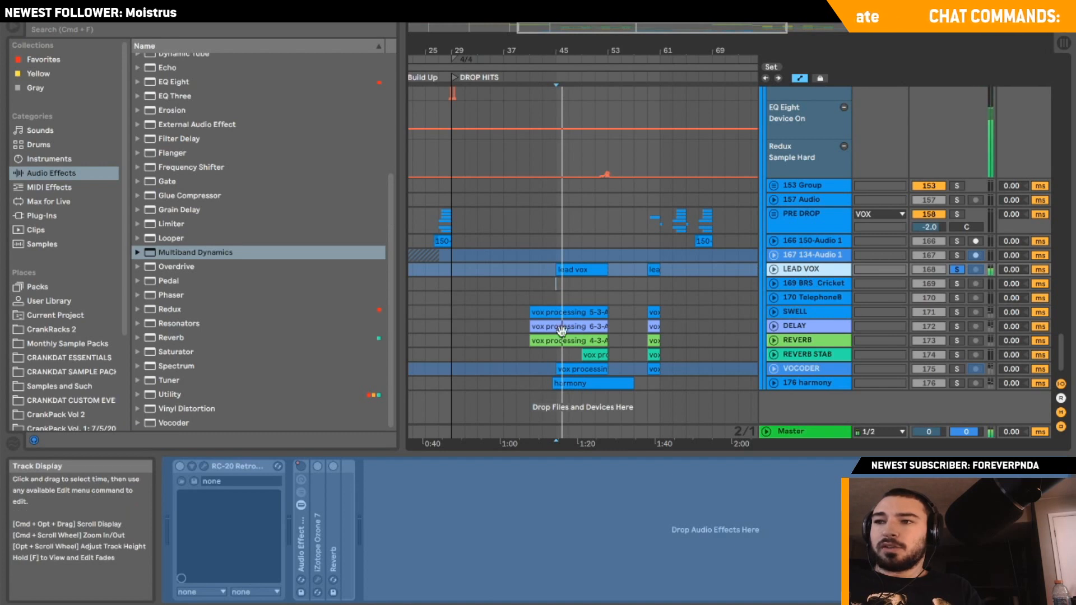
Clear the LEAD VOX solo, step the solo through the vocal processing tracks down to REVERB, and clear it.
{"action": "left_click", "coordinate": [957, 270]}
{"action": "left_click", "coordinate": [954, 303]}
{"action": "left_click", "coordinate": [954, 311]}
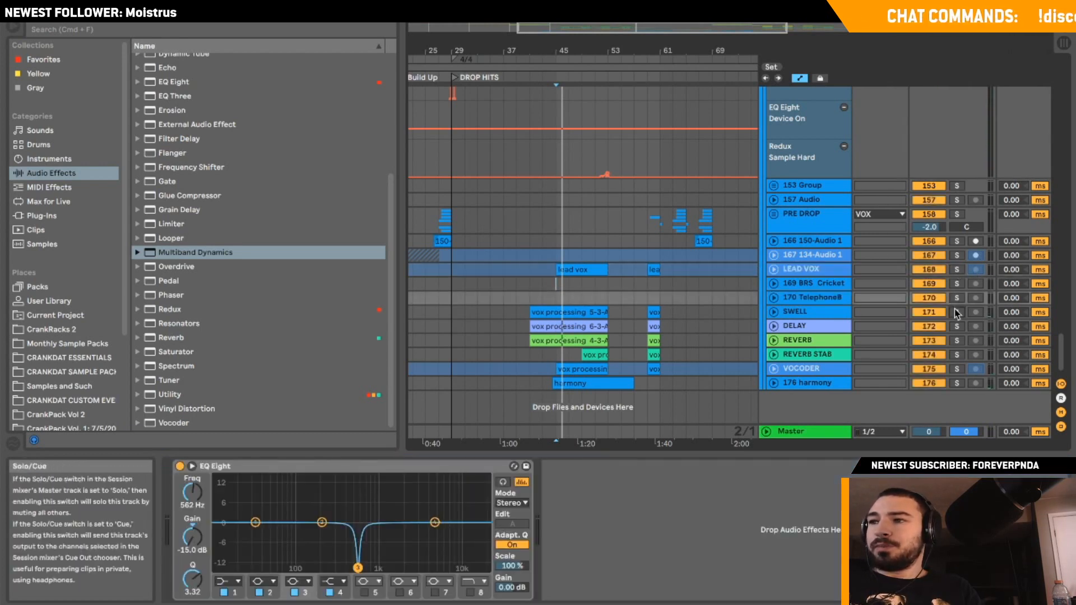
{"action": "left_click", "coordinate": [954, 328]}
{"action": "left_click", "coordinate": [954, 327]}
{"action": "left_click", "coordinate": [957, 340]}
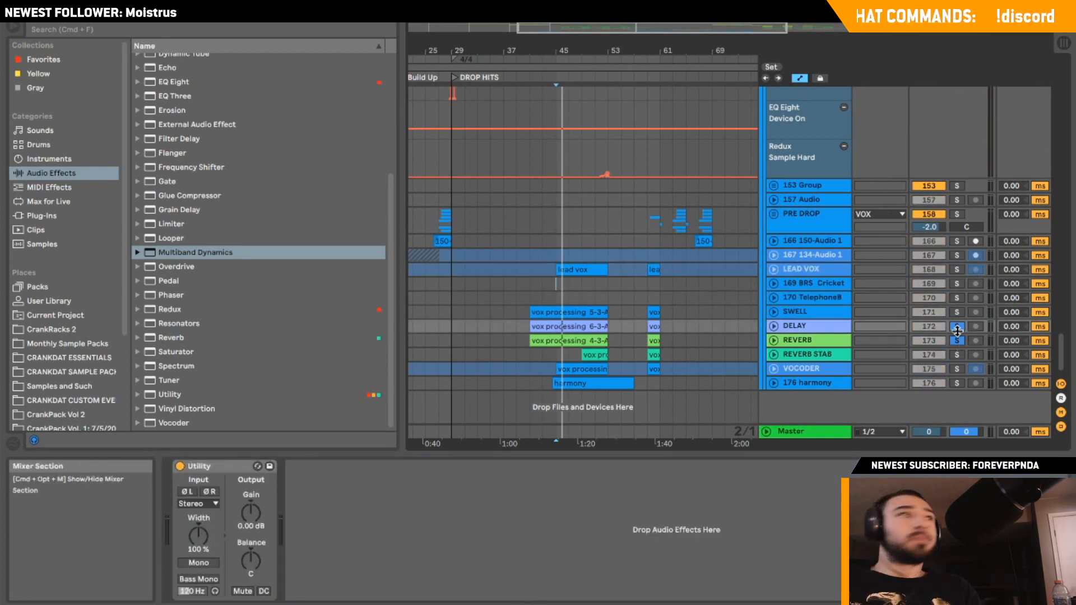
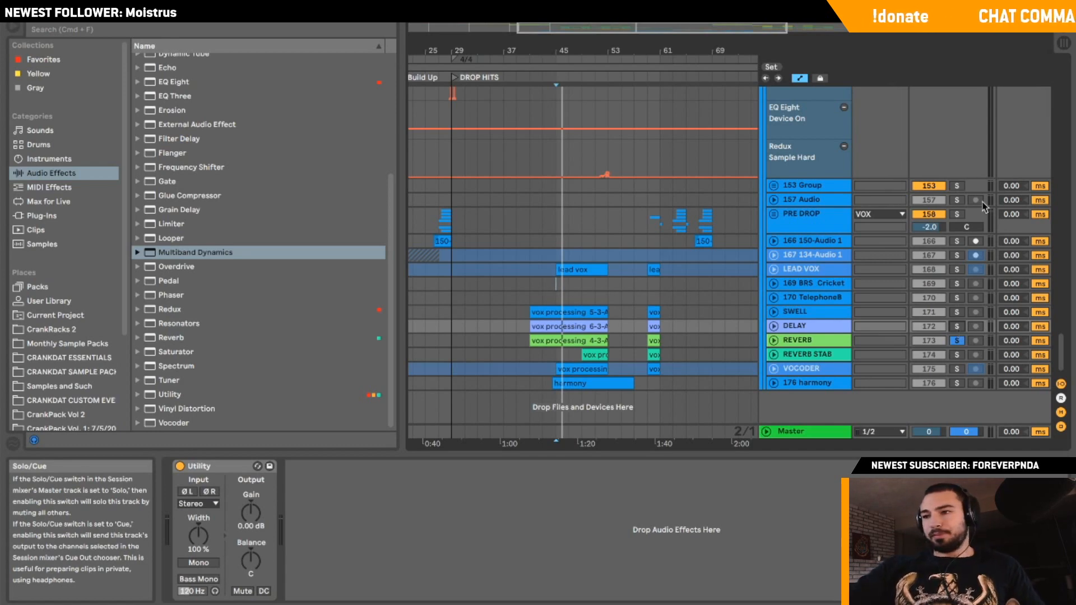
{"action": "left_click", "coordinate": [957, 341]}
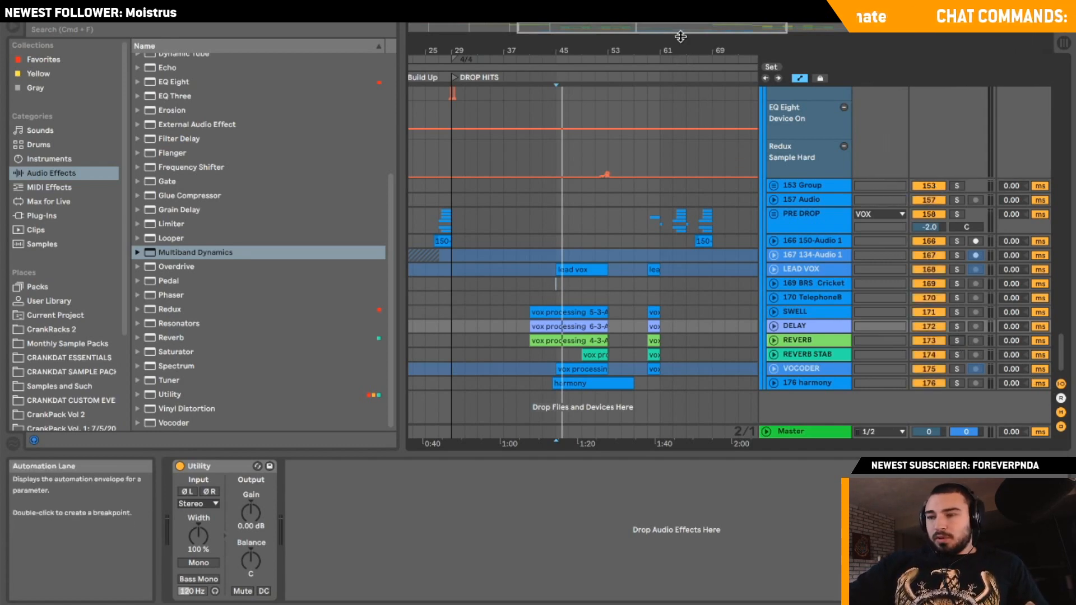
Collapse the VOX group and play the arrangement from about bar 55.
{"action": "left_click_drag", "start_coordinate": [680, 29], "coordinate": [721, 22]}
{"action": "scroll", "coordinate": [759, 213], "scroll_direction": "up", "scroll_amount": 3}
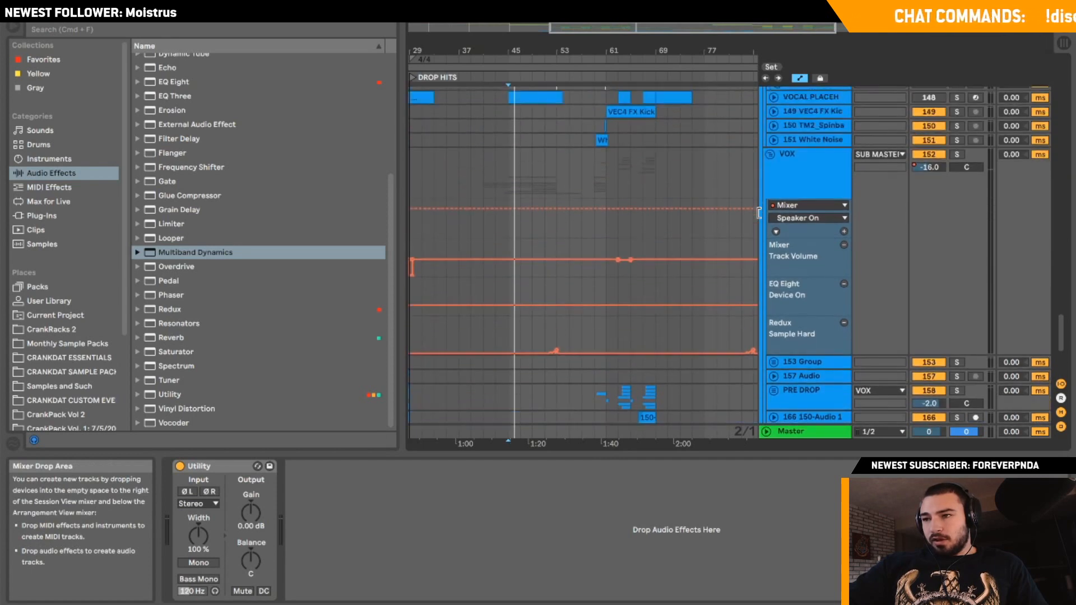
{"action": "left_click", "coordinate": [770, 154]}
{"action": "left_click", "coordinate": [567, 188]}
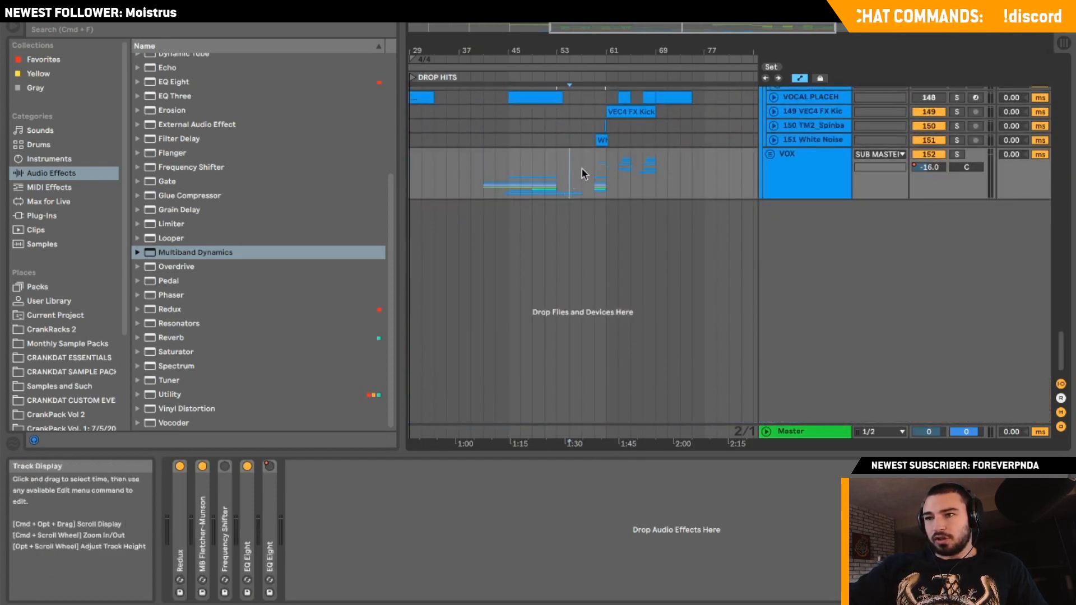
{"action": "key", "text": "space"}
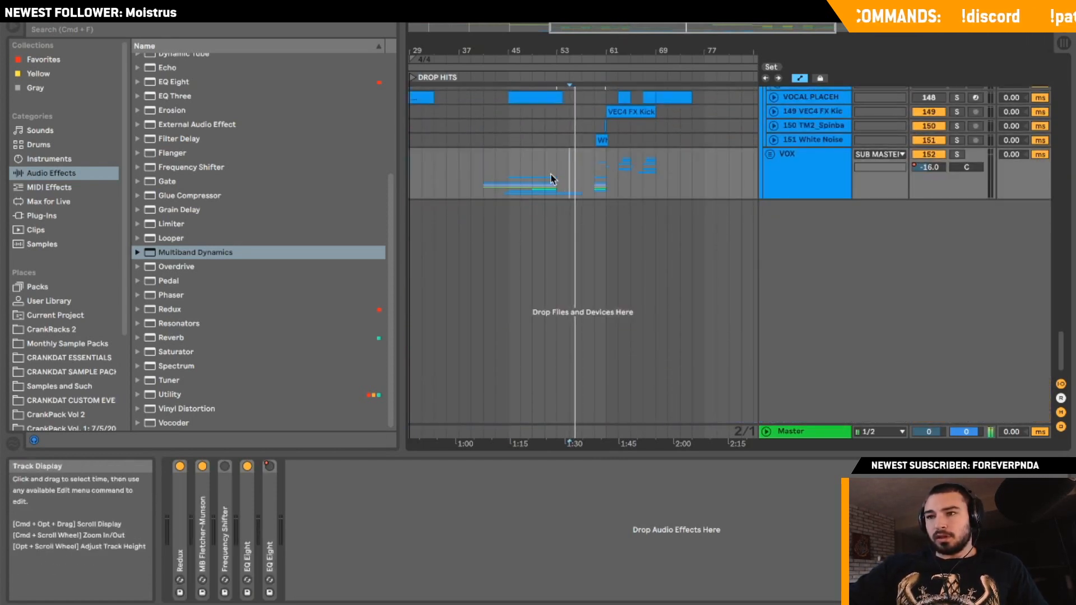
Collapse the HOV group and play the arrangement from about bar 59.
{"action": "scroll", "coordinate": [554, 178], "scroll_direction": "up", "scroll_amount": 5}
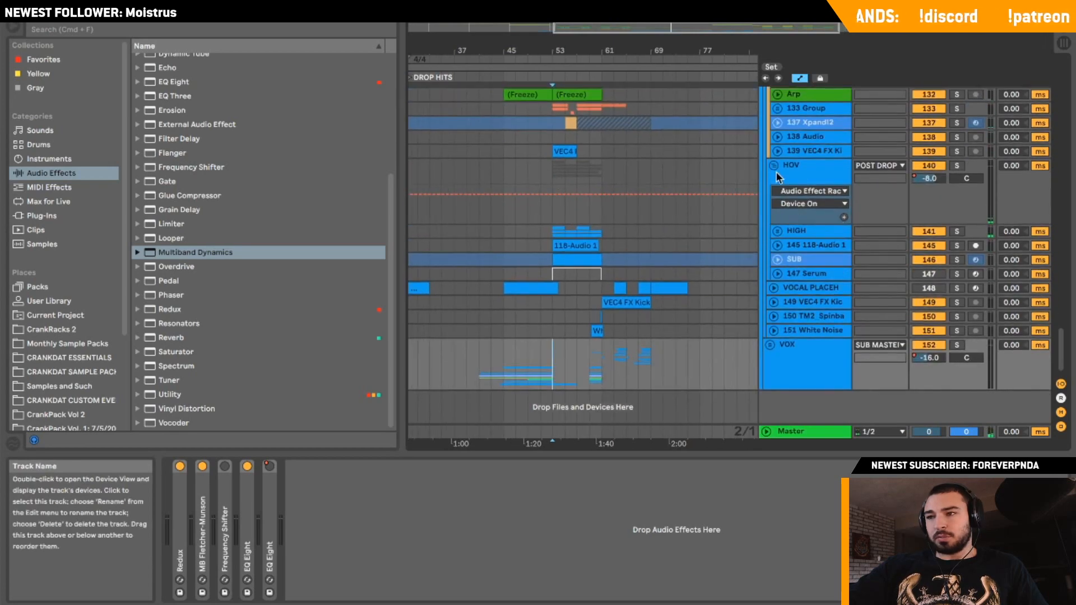
{"action": "left_click", "coordinate": [774, 171]}
{"action": "left_click", "coordinate": [773, 167]}
{"action": "left_click", "coordinate": [606, 273]}
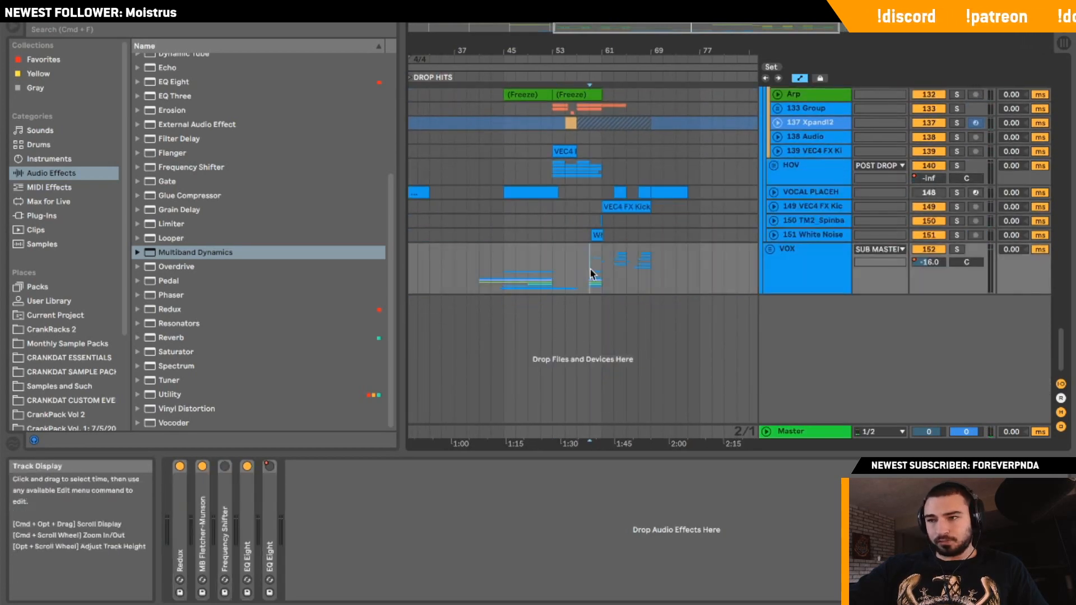
{"action": "key", "text": "space"}
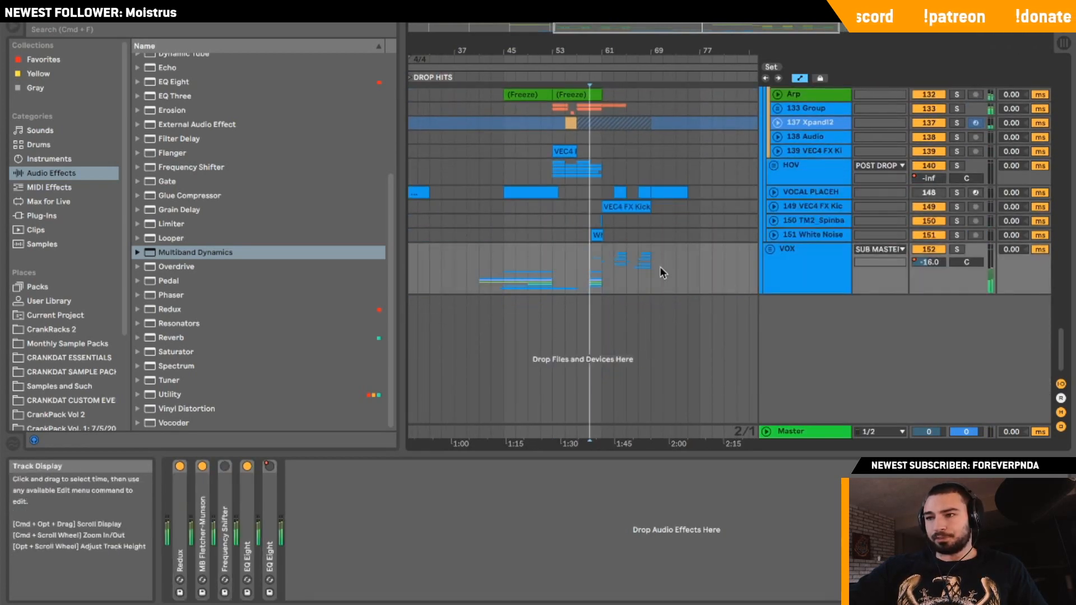
Collapse the ANALOG BASS, NOT HOV and POST DROP groups during playback.
{"action": "scroll", "coordinate": [766, 158], "scroll_direction": "up", "scroll_amount": 4}
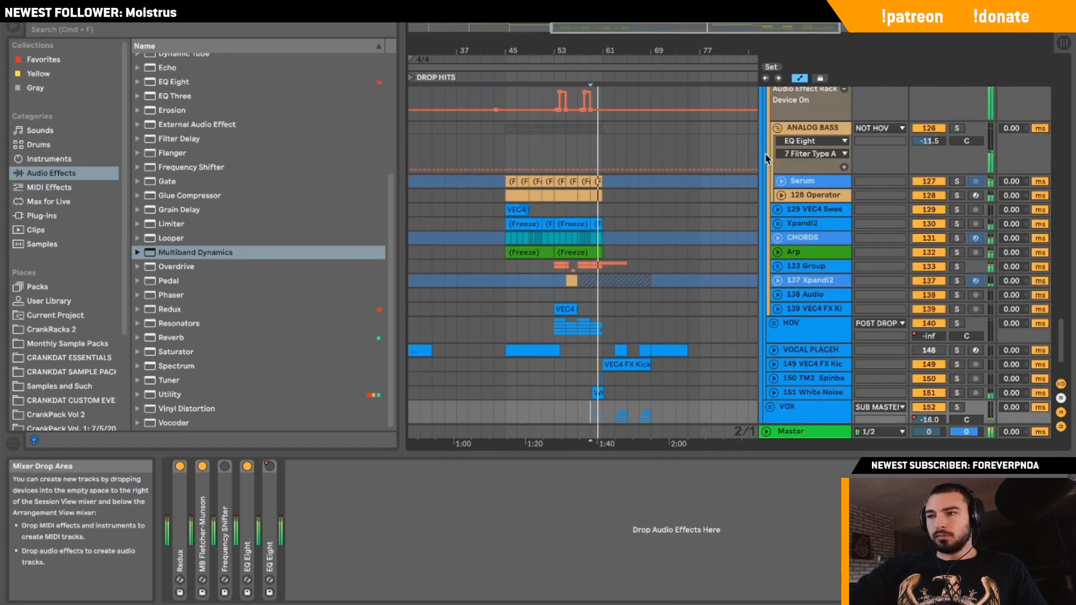
{"action": "scroll", "coordinate": [776, 130], "scroll_direction": "up", "scroll_amount": 3}
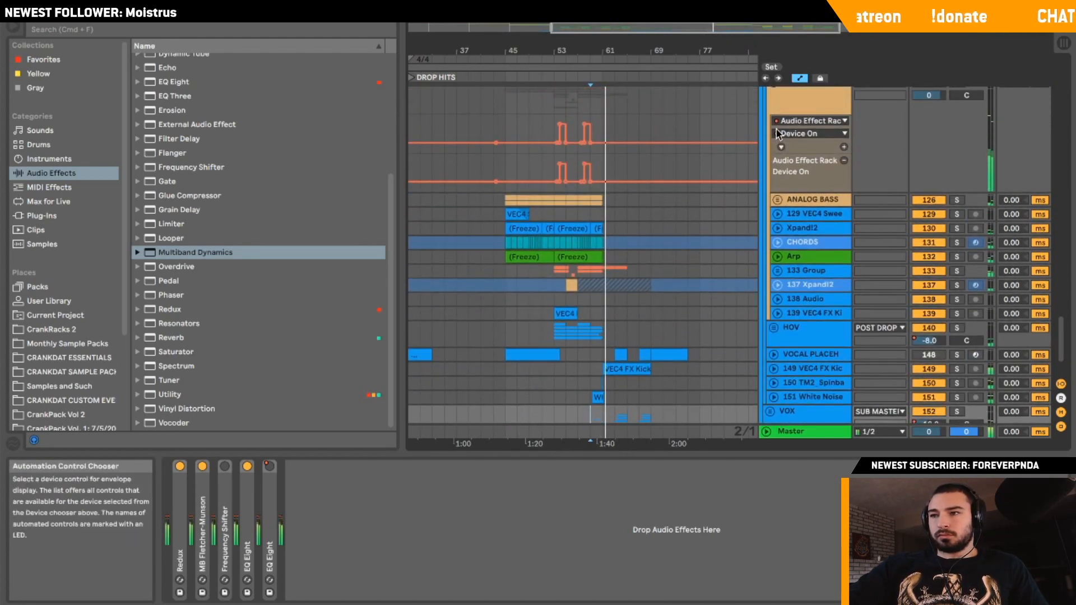
{"action": "left_click", "coordinate": [775, 123]}
{"action": "scroll", "coordinate": [772, 185], "scroll_direction": "up", "scroll_amount": 5}
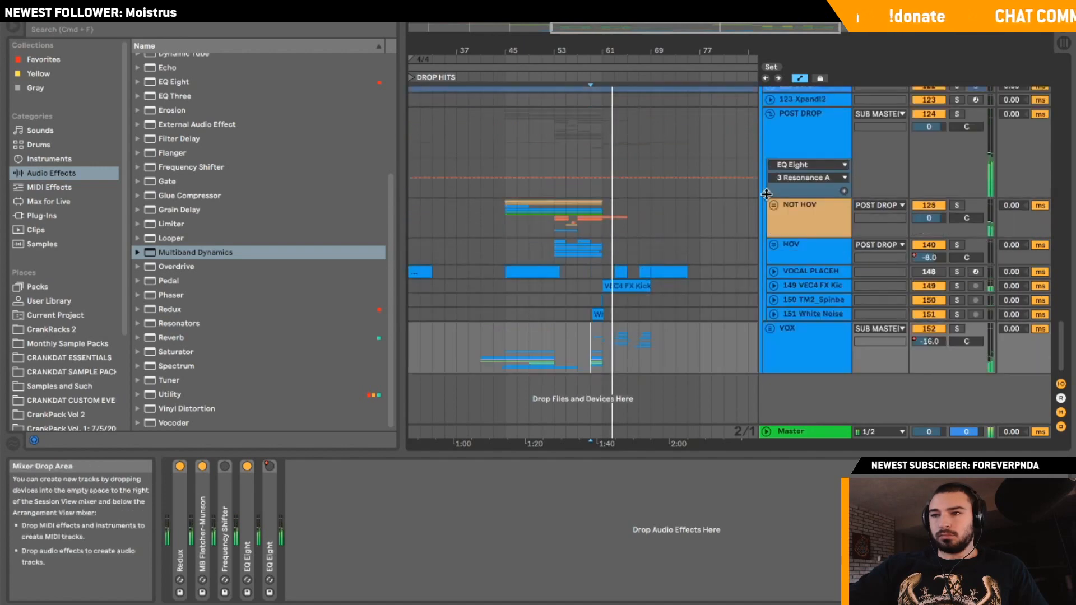
{"action": "left_click", "coordinate": [773, 283]}
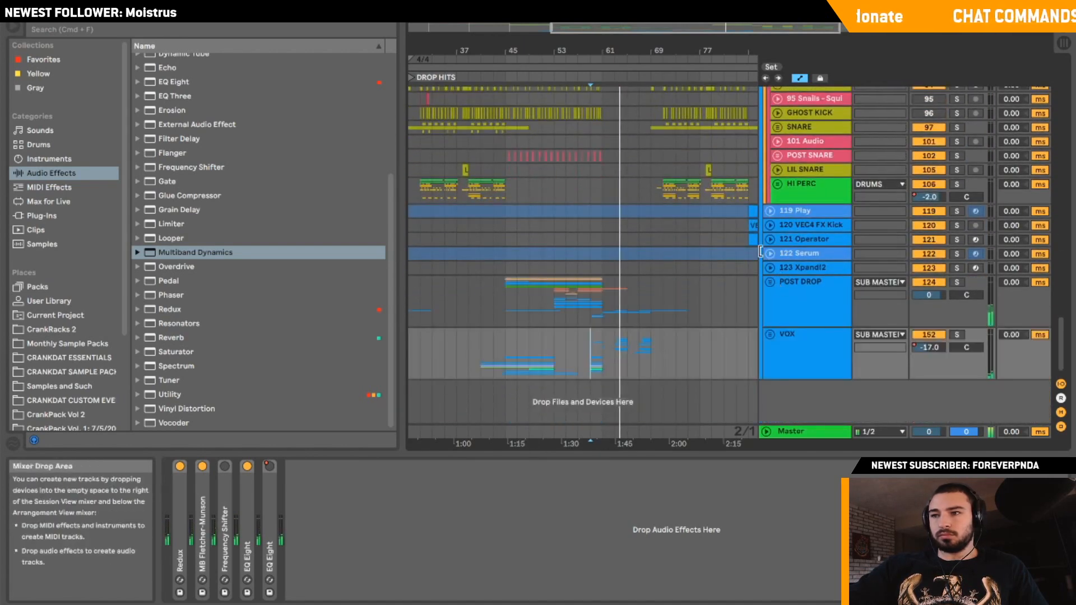
Play from bar 61 with the whole arrangement in view, and collapse the DRUMS group.
{"action": "key", "text": "minus"}
{"action": "left_click", "coordinate": [585, 168]}
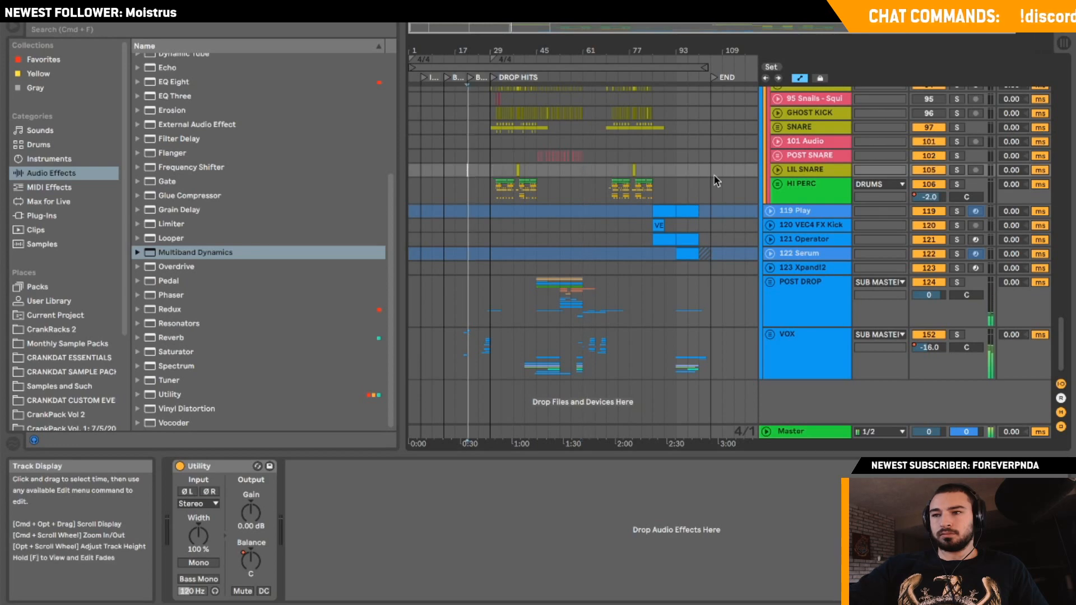
{"action": "left_click", "coordinate": [582, 170]}
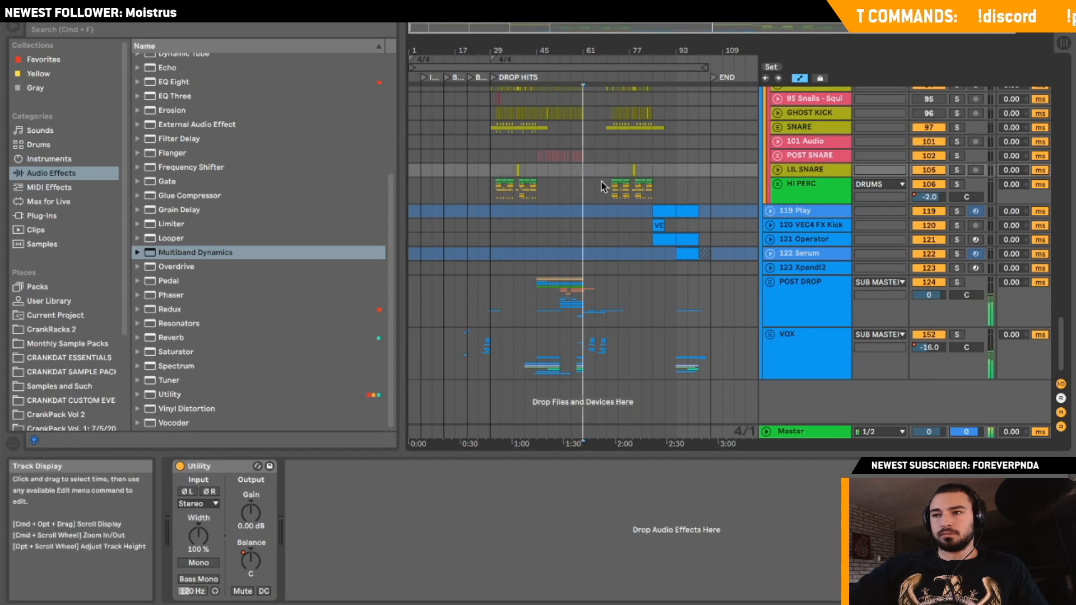
{"action": "scroll", "coordinate": [601, 187], "scroll_direction": "up", "scroll_amount": 6}
{"action": "left_click", "coordinate": [767, 164]}
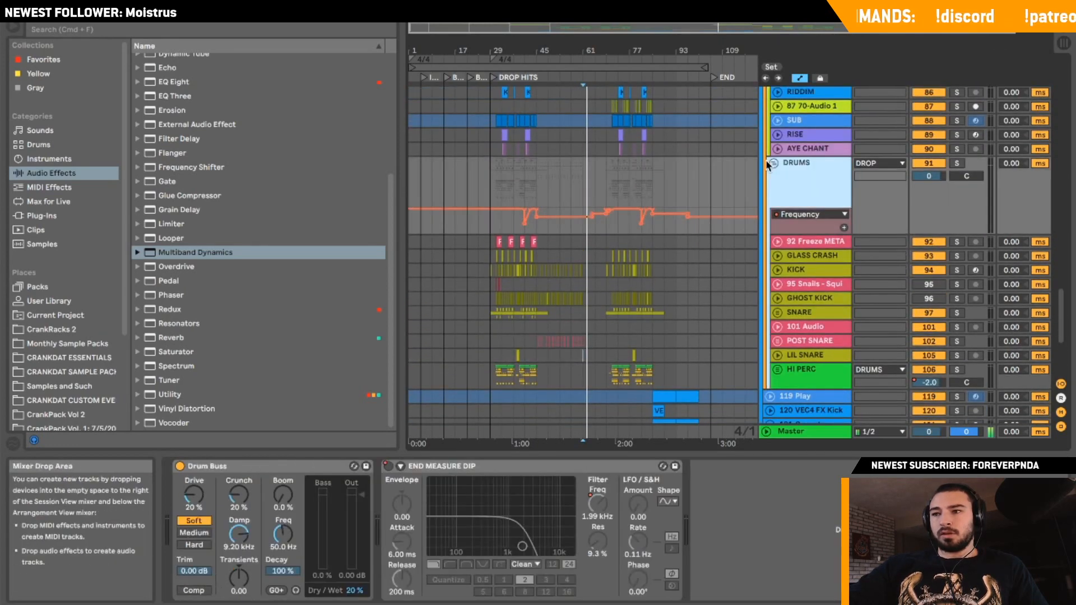
{"action": "left_click", "coordinate": [773, 162]}
Collapse the DROP SYNTHS and BUILD groups during playback.
{"action": "scroll", "coordinate": [772, 165], "scroll_direction": "up", "scroll_amount": 15}
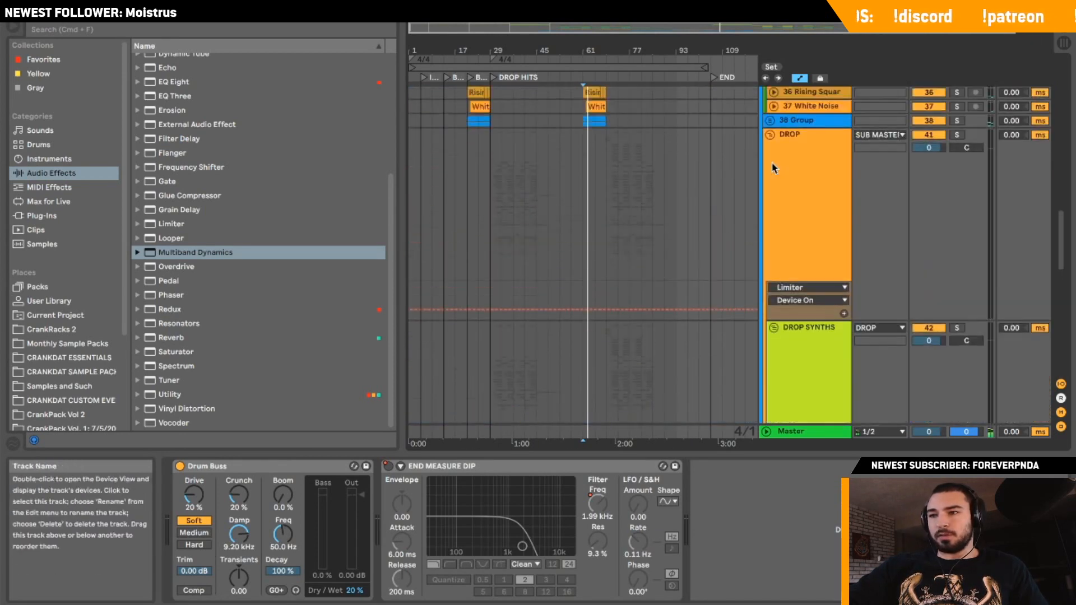
{"action": "scroll", "coordinate": [773, 168], "scroll_direction": "down", "scroll_amount": 2}
{"action": "scroll", "coordinate": [771, 203], "scroll_direction": "up", "scroll_amount": 6}
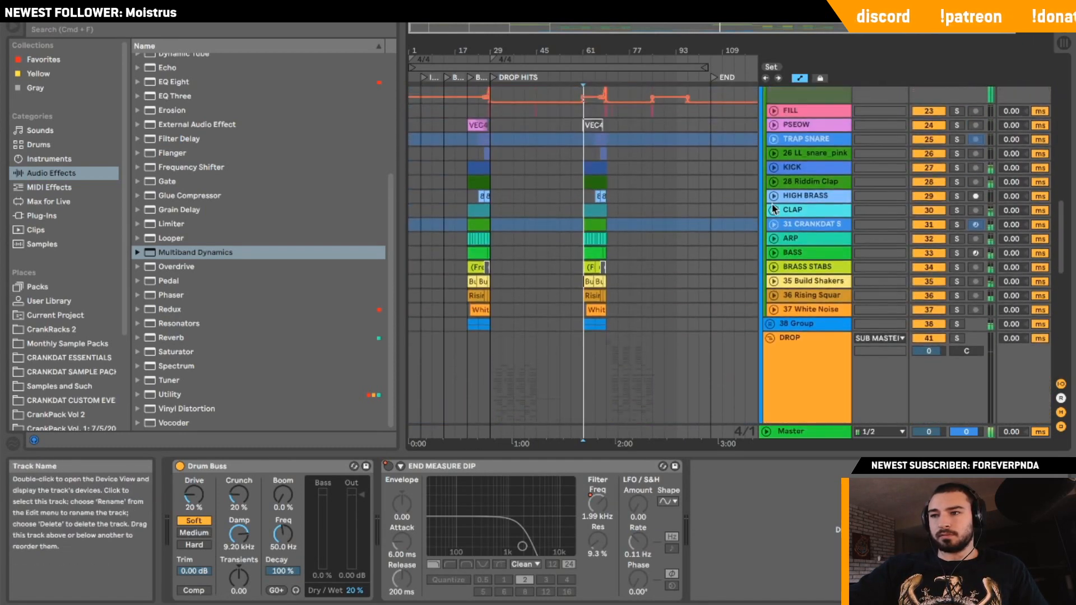
{"action": "scroll", "coordinate": [771, 210], "scroll_direction": "up", "scroll_amount": 10}
{"action": "left_click", "coordinate": [769, 159]}
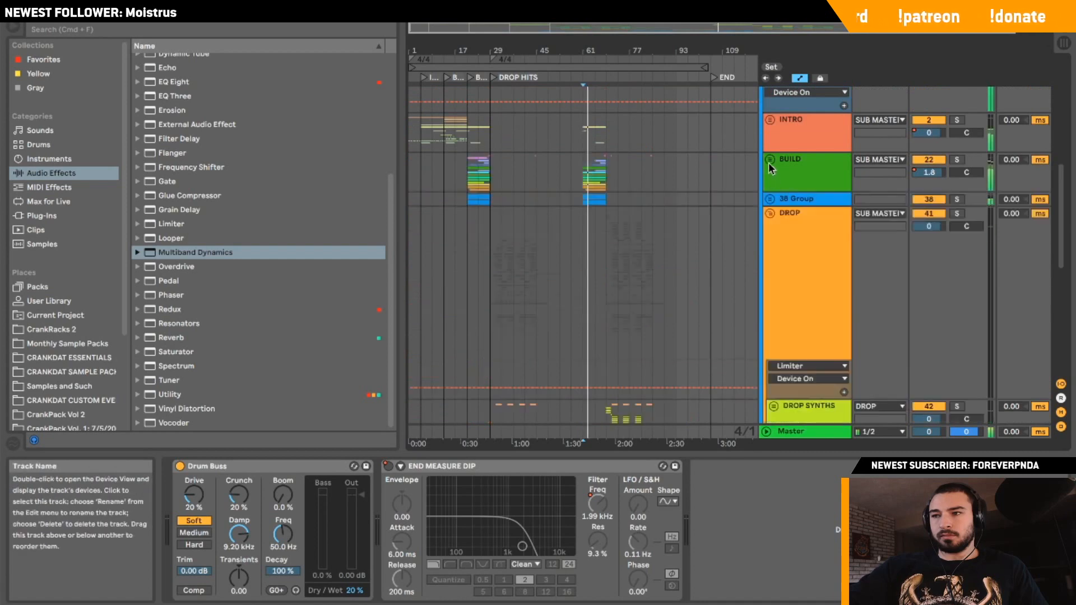
Solo the INTRO group briefly, and play the end of the second build from about bar 67.
{"action": "left_click", "coordinate": [957, 121]}
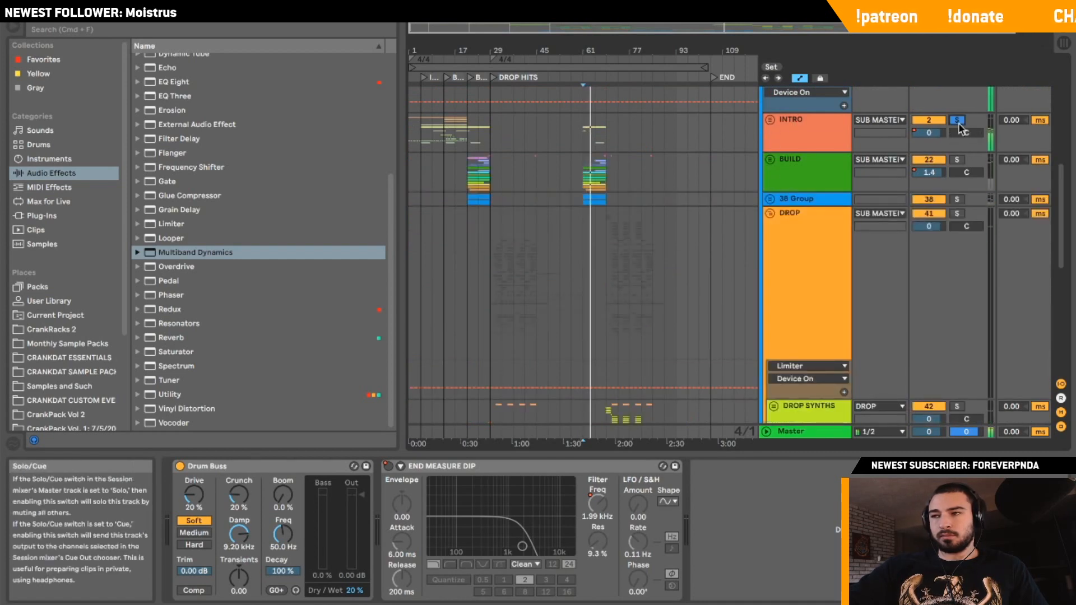
{"action": "scroll", "coordinate": [516, 152], "scroll_direction": "up", "scroll_amount": 3}
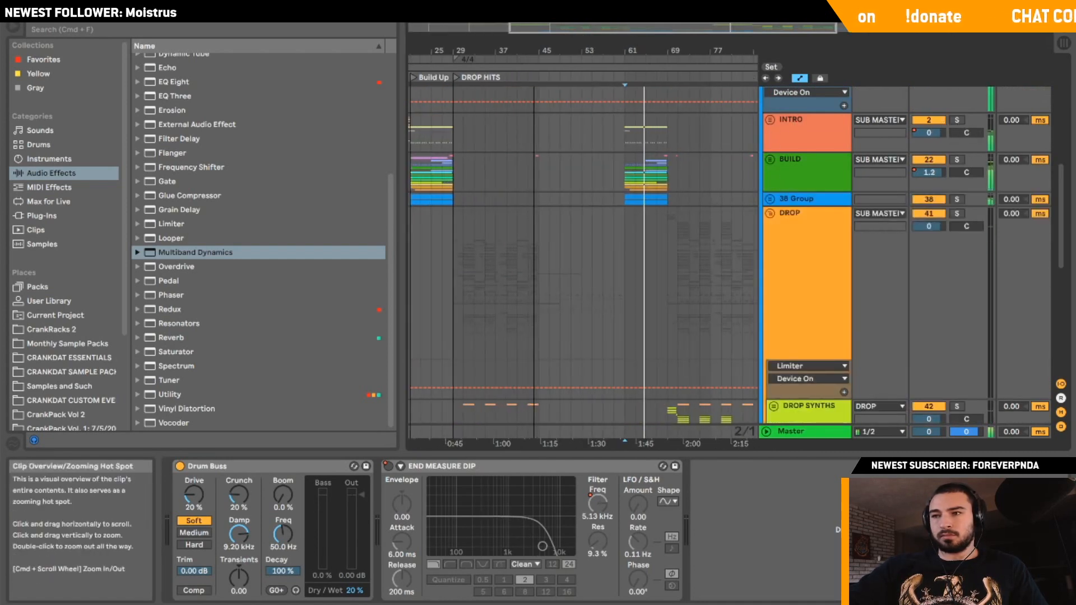
{"action": "left_click", "coordinate": [491, 174]}
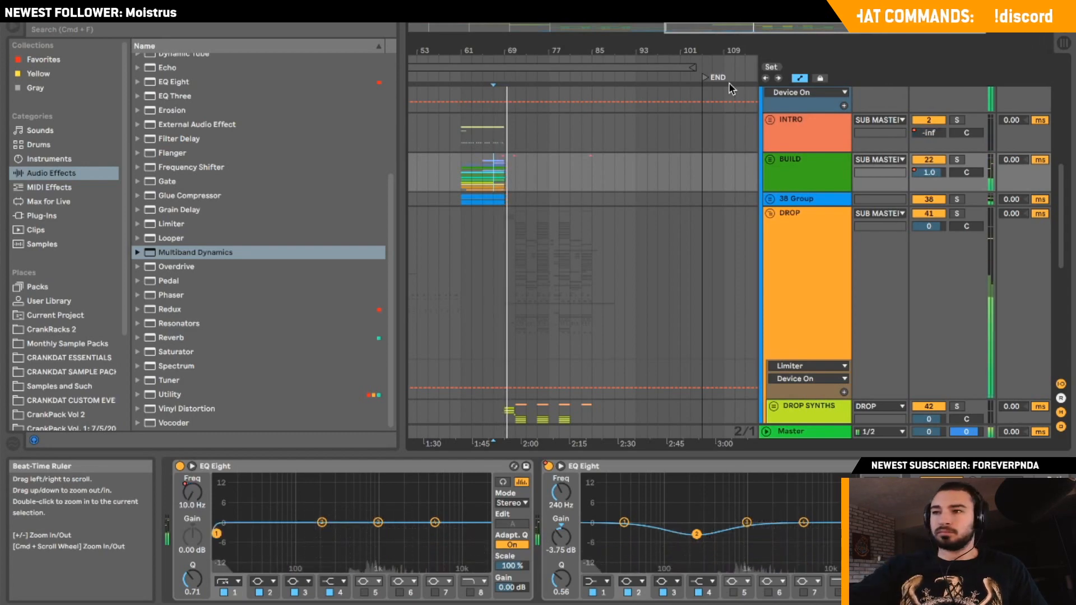
Expand the DROP SYNTHS, DROP 2 and BASS SHOTS groups, marking bar 69 as the playback start.
{"action": "left_click_drag", "start_coordinate": [726, 28], "coordinate": [739, 168]}
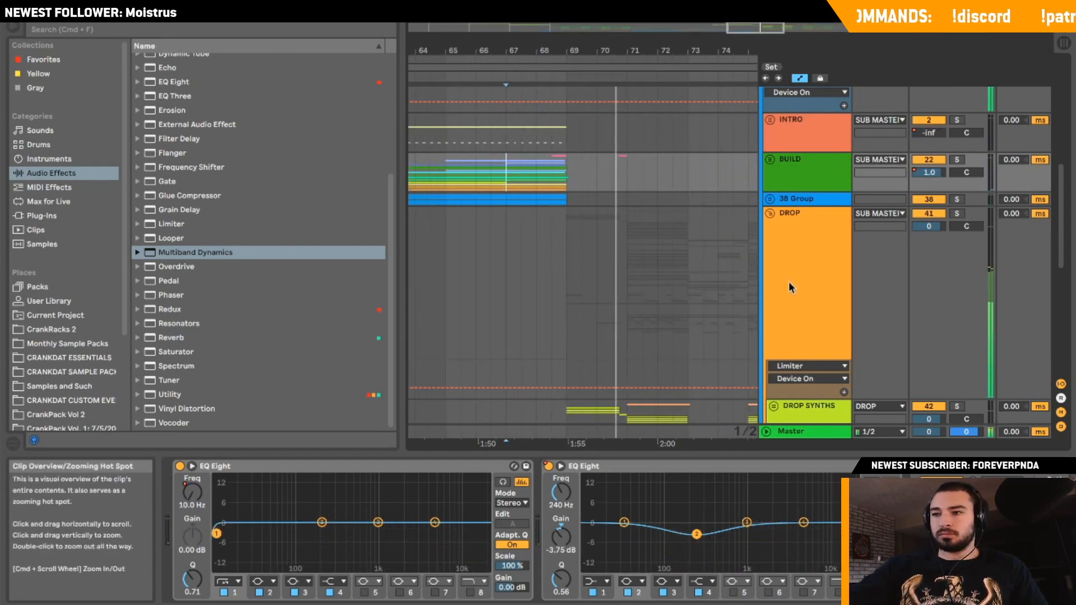
{"action": "scroll", "coordinate": [790, 286], "scroll_direction": "down", "scroll_amount": 4}
{"action": "left_click", "coordinate": [773, 301]}
{"action": "scroll", "coordinate": [736, 304], "scroll_direction": "down", "scroll_amount": 5}
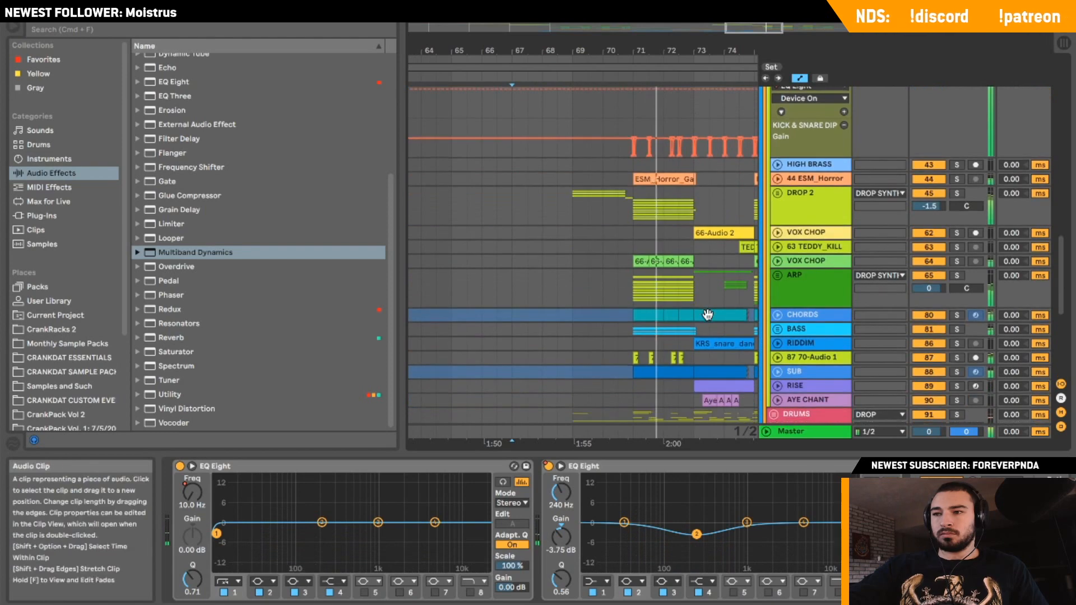
{"action": "scroll", "coordinate": [616, 242], "scroll_direction": "down", "scroll_amount": 2}
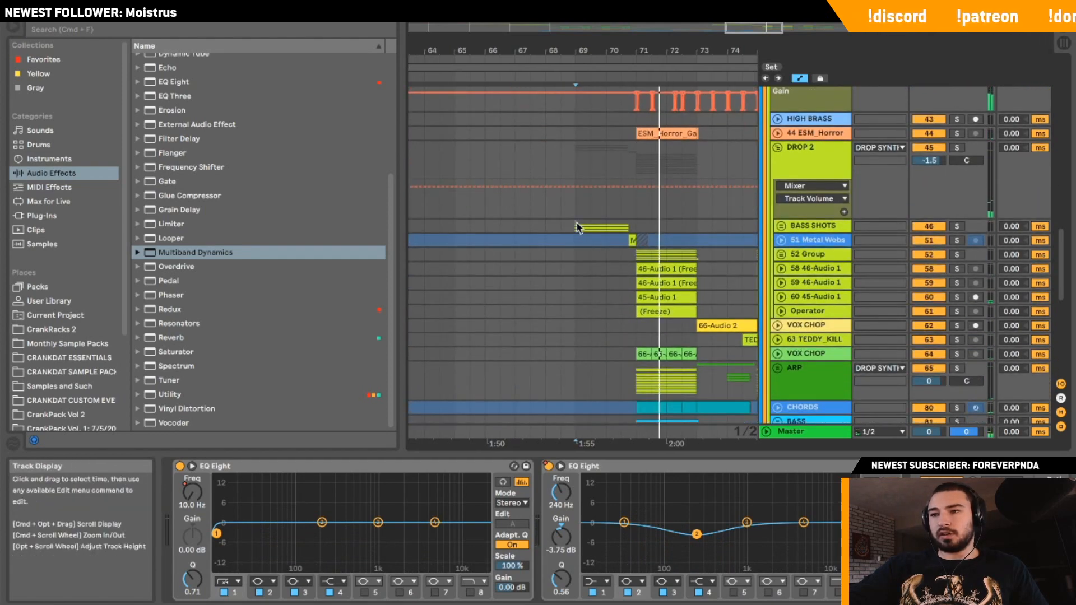
{"action": "left_click", "coordinate": [576, 227]}
{"action": "left_click", "coordinate": [780, 225]}
{"action": "scroll", "coordinate": [790, 258], "scroll_direction": "down", "scroll_amount": 3}
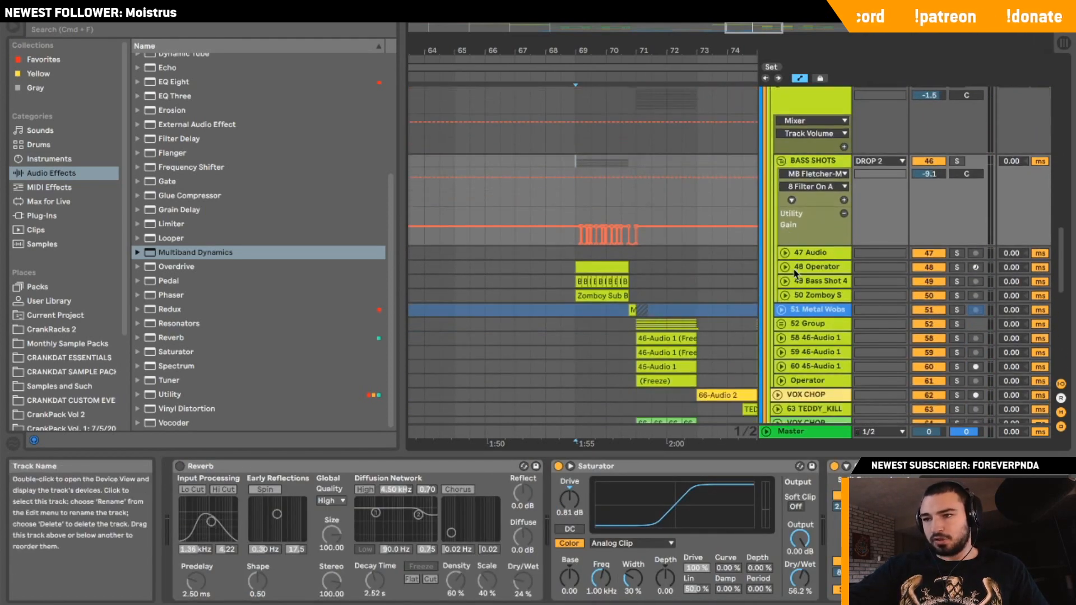
Expand the 48 Operator track and play it soloed from bar 69, with its clip enlarged.
{"action": "left_click", "coordinate": [785, 281]}
{"action": "left_click", "coordinate": [785, 281]}
{"action": "left_click", "coordinate": [570, 264]}
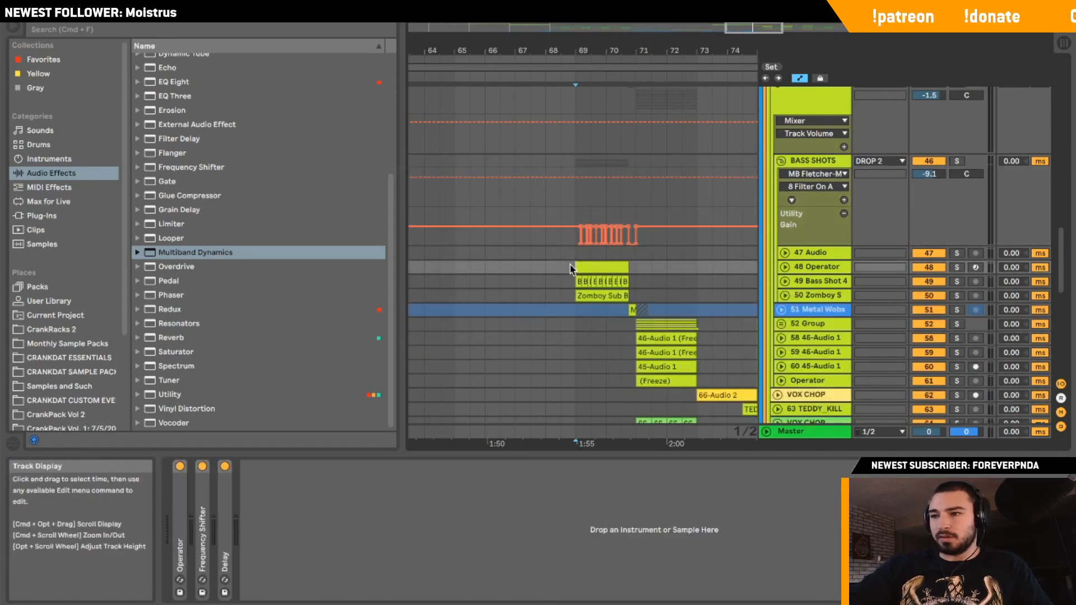
{"action": "left_click", "coordinate": [785, 267]}
{"action": "left_click", "coordinate": [957, 268]}
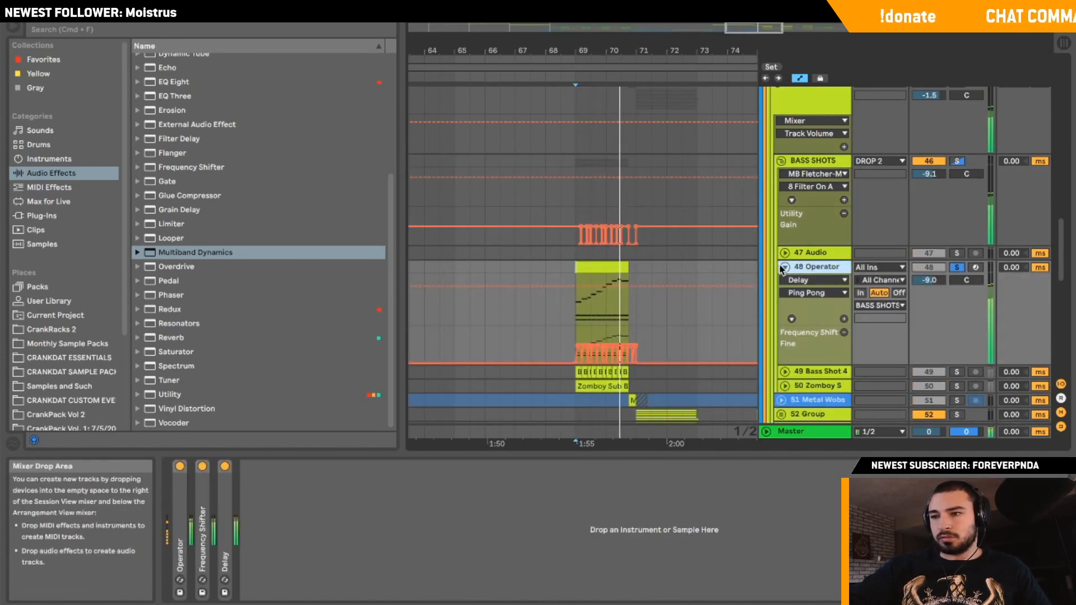
{"action": "mouse_move", "coordinate": [753, 28]}
{"action": "left_mouse_down"}
{"action": "mouse_move", "coordinate": [753, 59]}
{"action": "mouse_move", "coordinate": [758, 31]}
{"action": "left_mouse_up"}
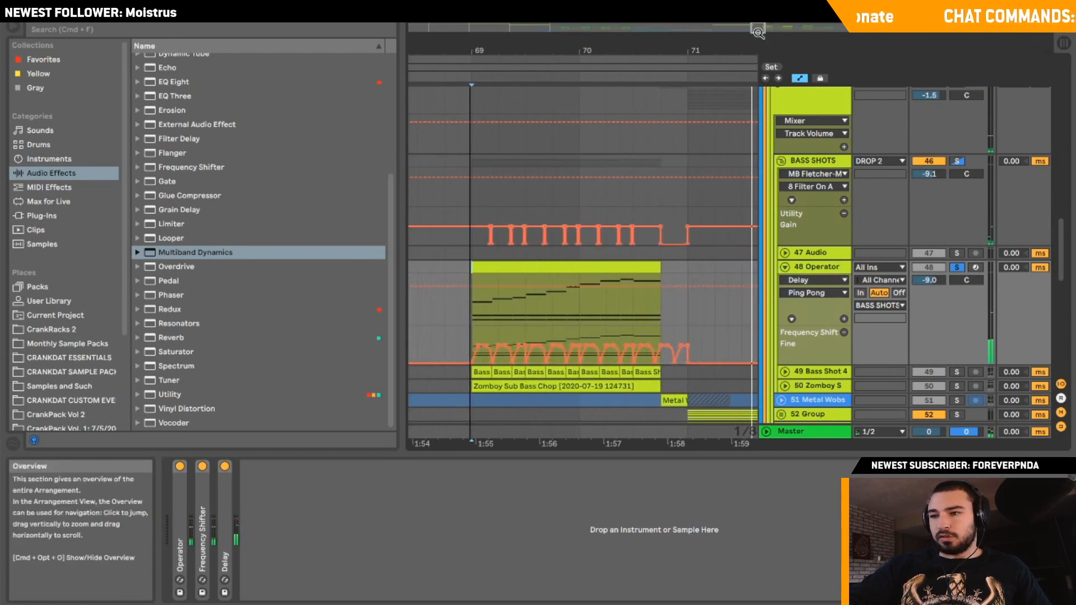
Open the 48 Operator clip's notes without the envelope editor, and examine the first three notes of the rising line.
{"action": "double_click", "coordinate": [577, 269]}
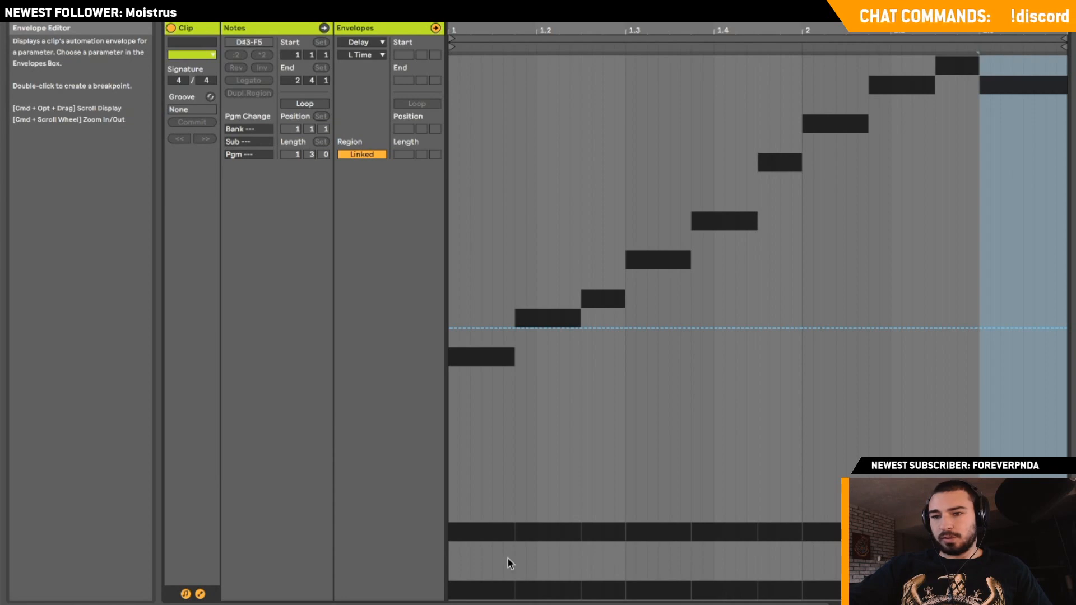
{"action": "left_click", "coordinate": [200, 594]}
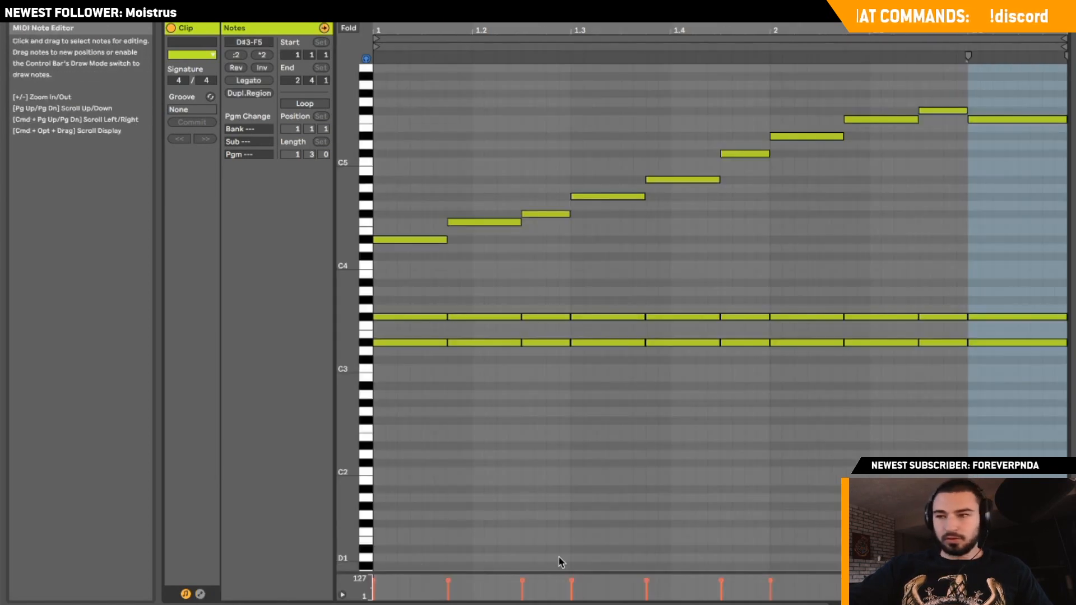
{"action": "left_click", "coordinate": [426, 240]}
{"action": "left_click", "coordinate": [497, 222]}
{"action": "left_click", "coordinate": [560, 214]}
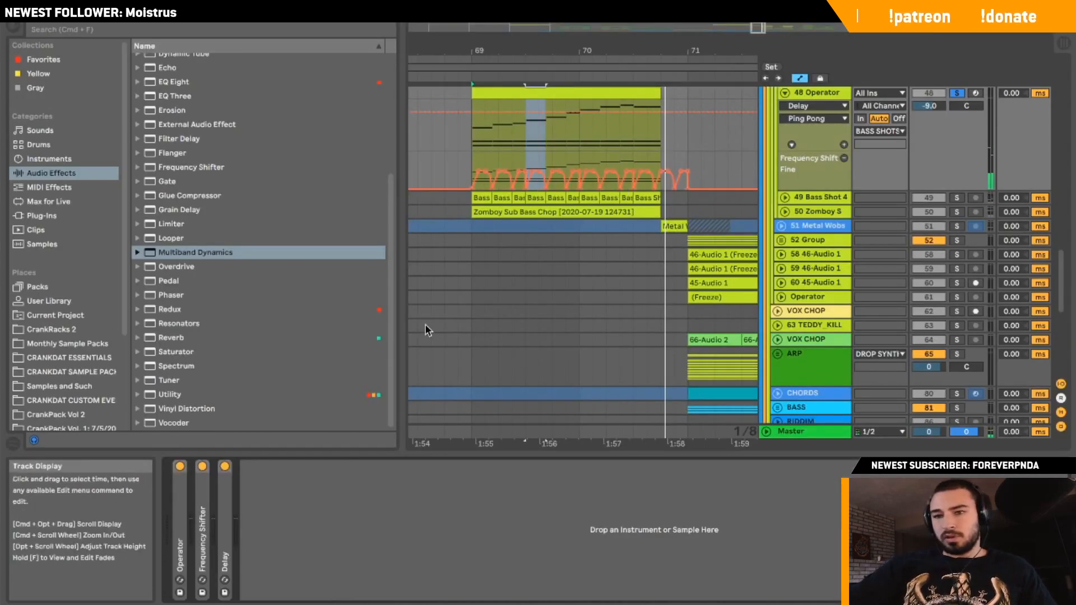
Show the Operator device's settings and return the playback start to bar 69.
{"action": "double_click", "coordinate": [184, 514]}
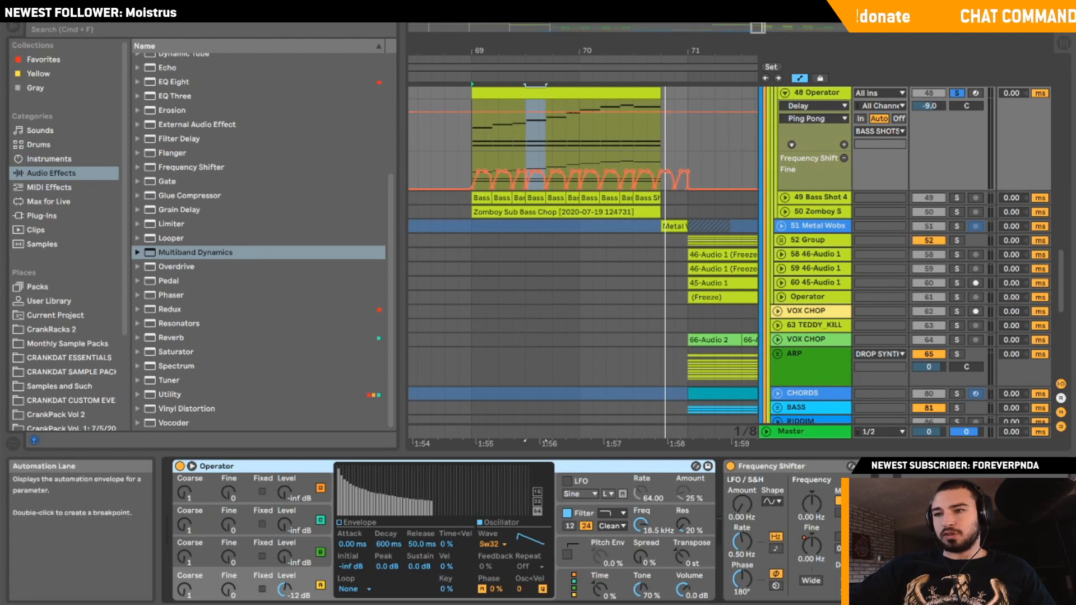
{"action": "left_click", "coordinate": [472, 159]}
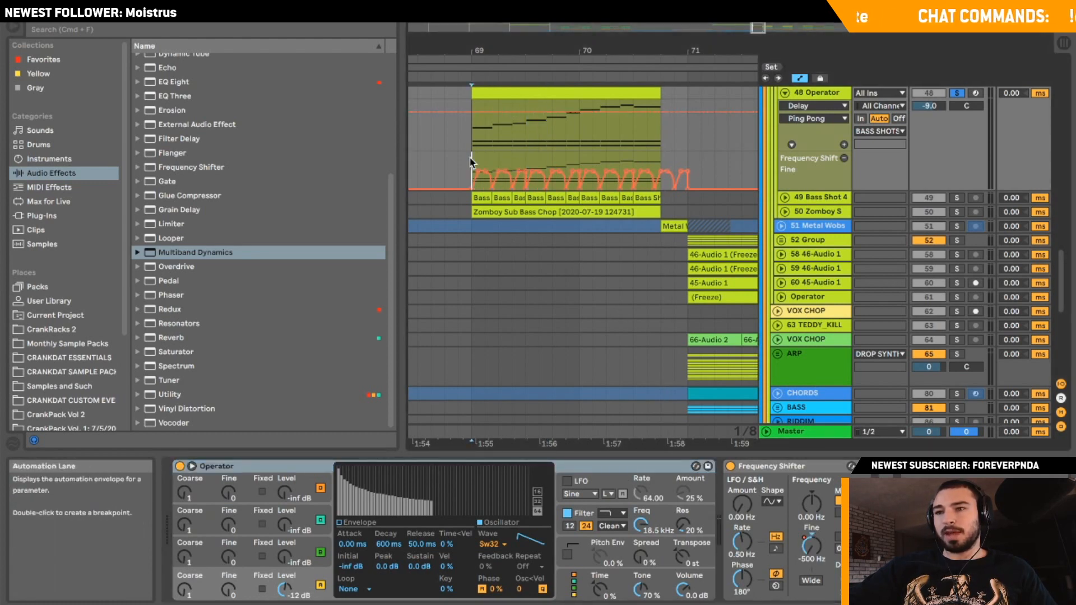
Play the soloed 48 Operator track from bar 69 and compare its sound with the Delay bypassed and enabled.
{"action": "key", "text": "space"}
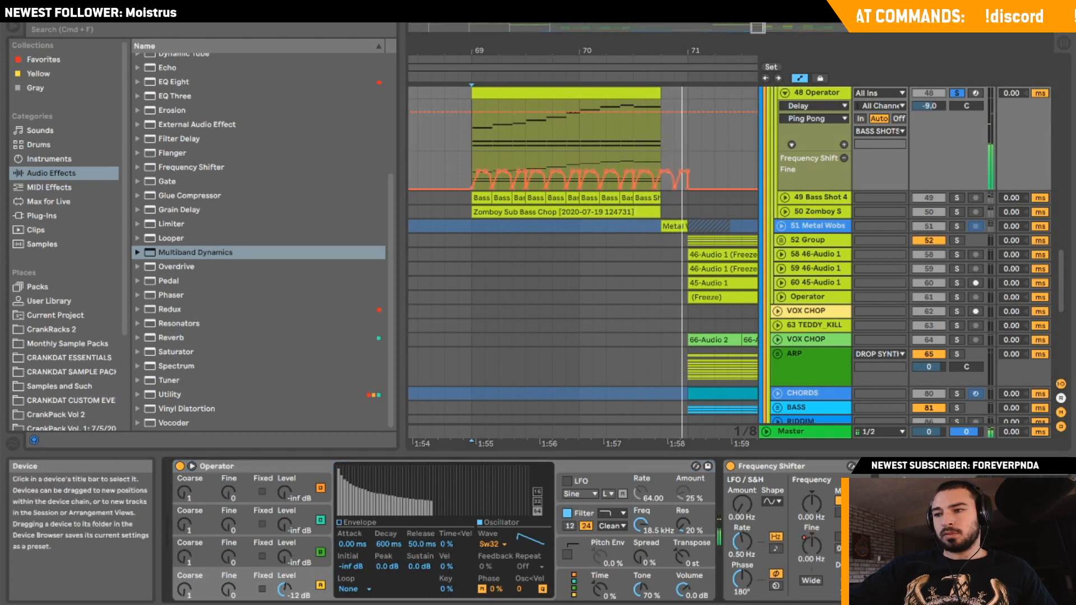
{"action": "scroll", "coordinate": [504, 530], "scroll_direction": "right", "scroll_amount": 3}
{"action": "left_click", "coordinate": [717, 466]}
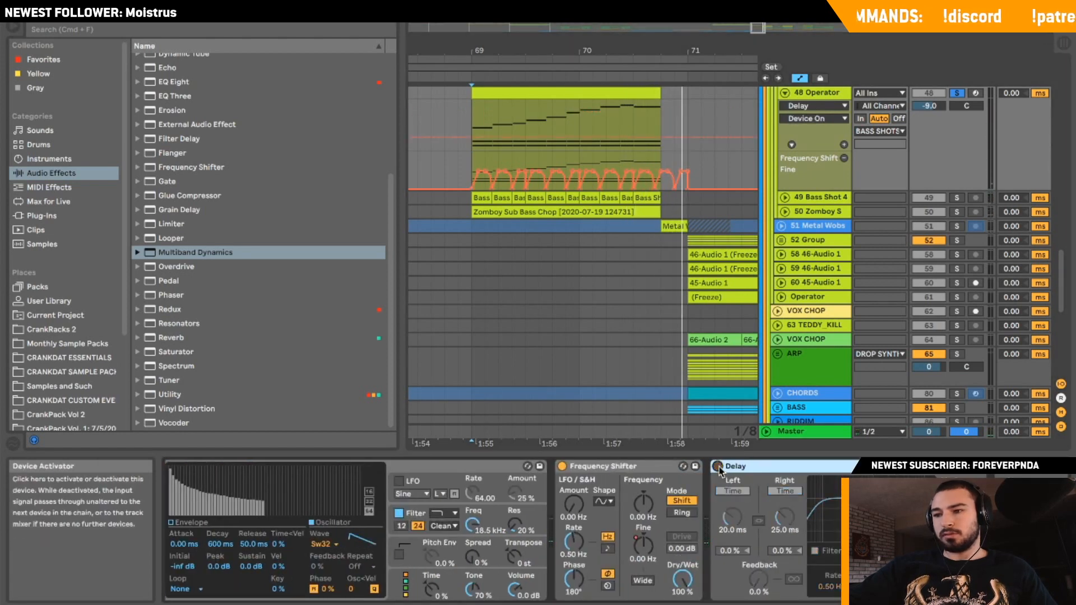
{"action": "left_click", "coordinate": [718, 466]}
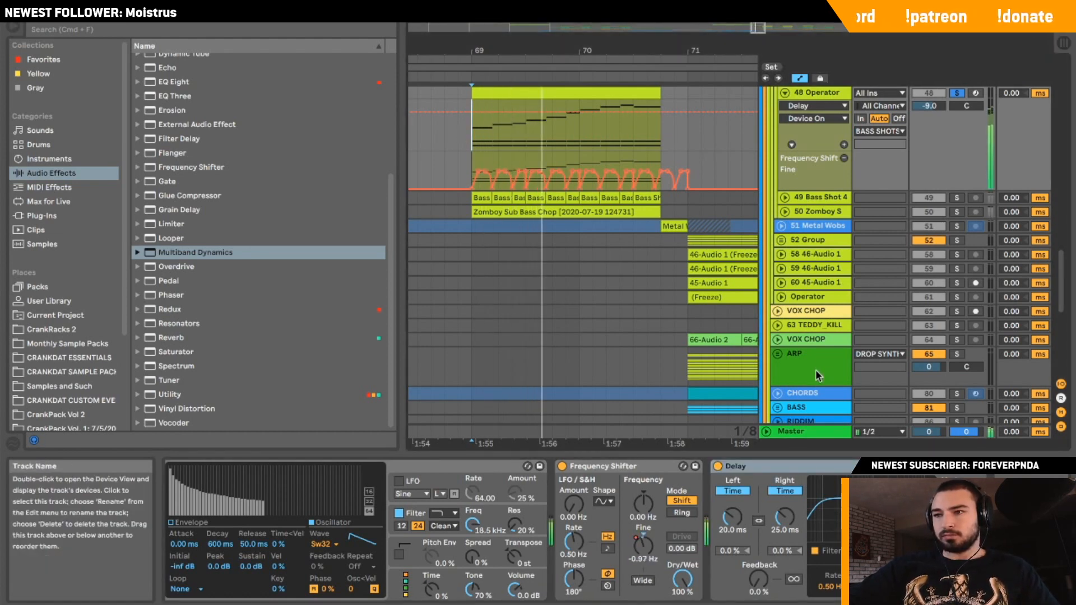
{"action": "left_click", "coordinate": [718, 466]}
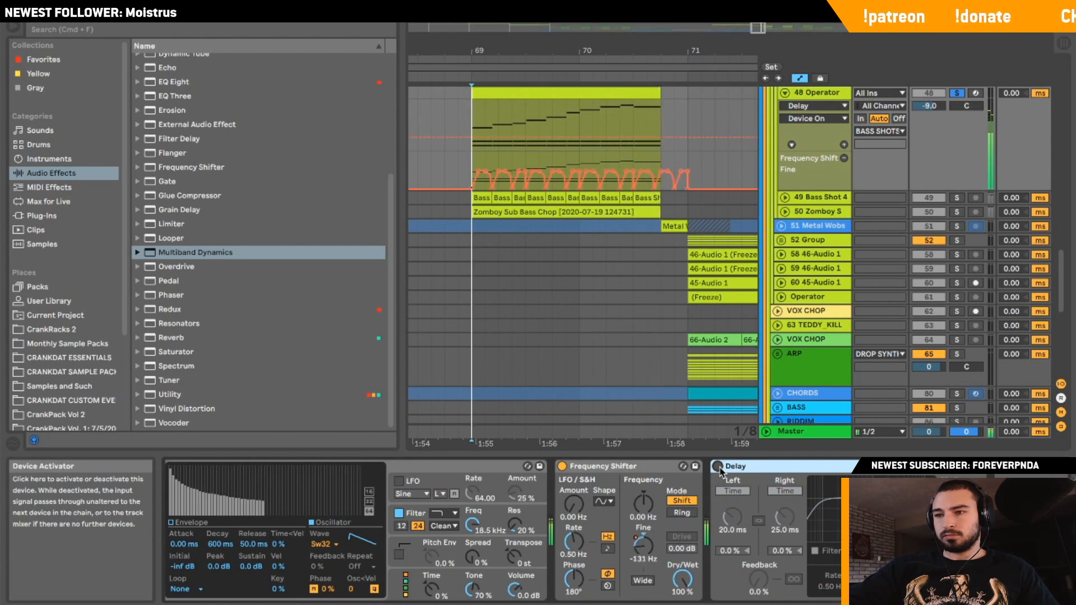
{"action": "left_click", "coordinate": [718, 466]}
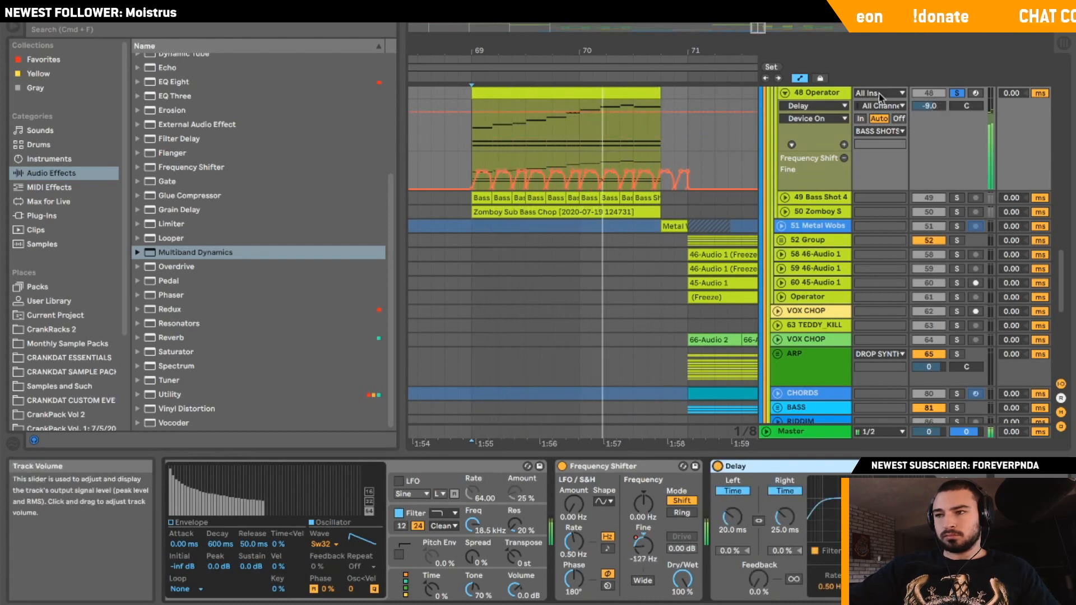
Collapse the 48 Operator track, then expand 49 Bass Shot 4 and play it soloed from bar 69.
{"action": "left_click", "coordinate": [785, 92]}
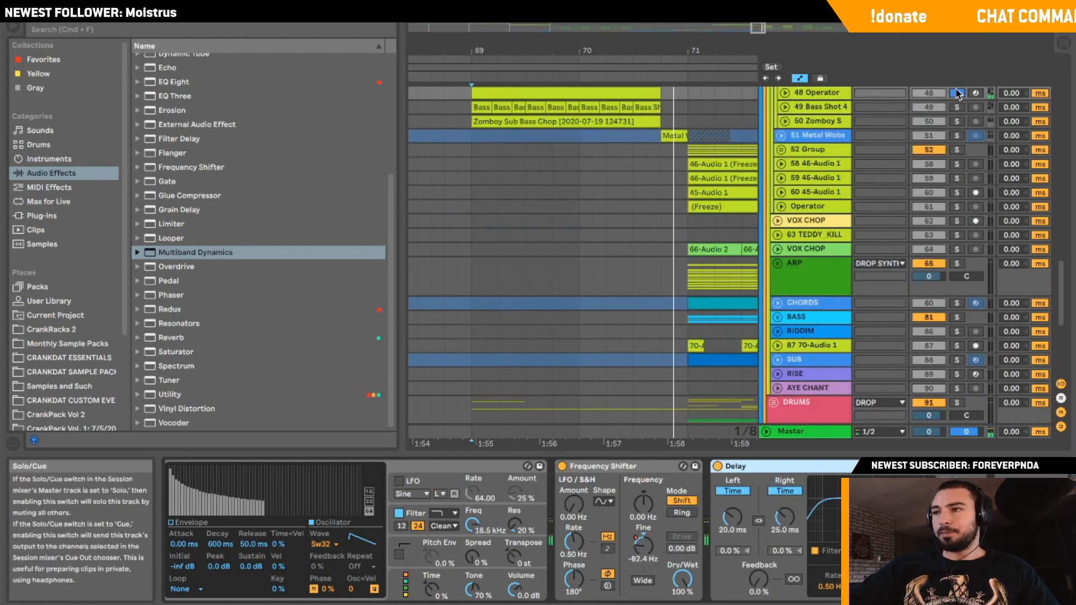
{"action": "left_click", "coordinate": [784, 107]}
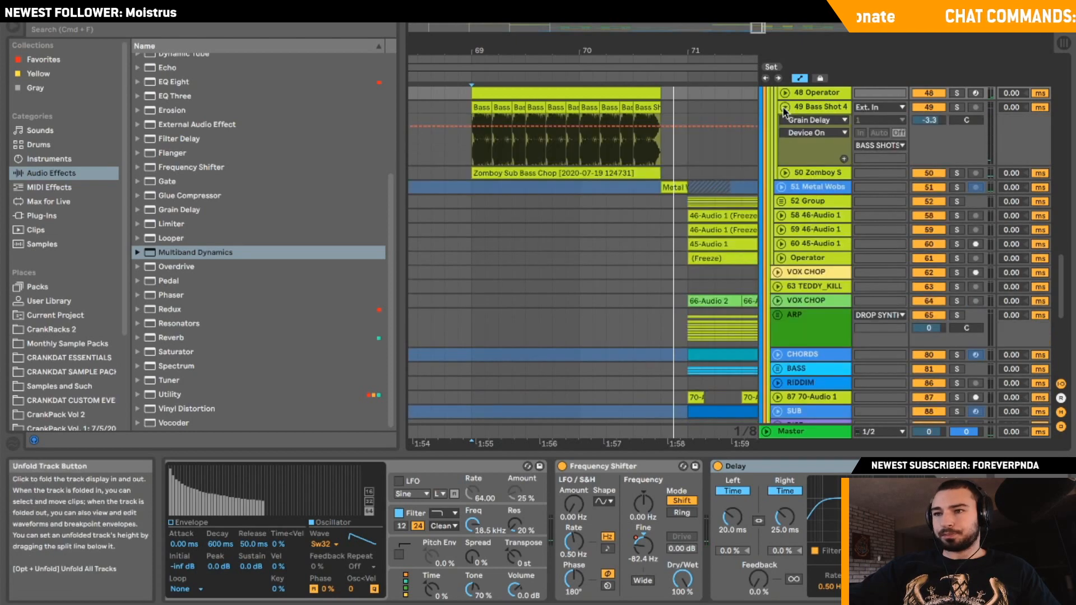
{"action": "left_click", "coordinate": [473, 154]}
{"action": "left_click", "coordinate": [956, 107]}
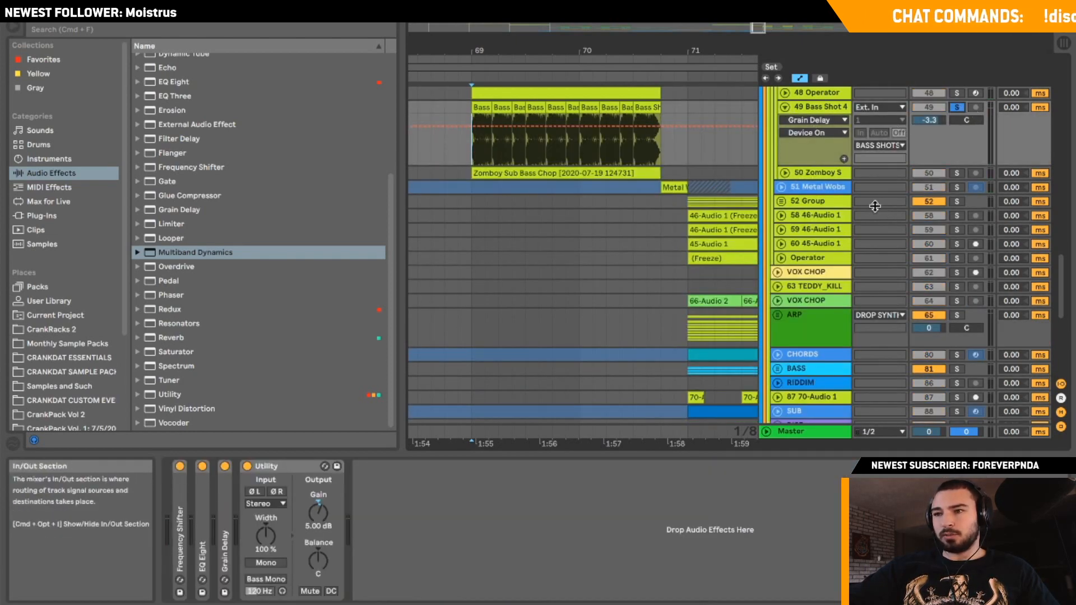
{"action": "scroll", "coordinate": [874, 204], "scroll_direction": "up", "scroll_amount": 2}
{"action": "left_click_drag", "start_coordinate": [613, 49], "coordinate": [660, 67]}
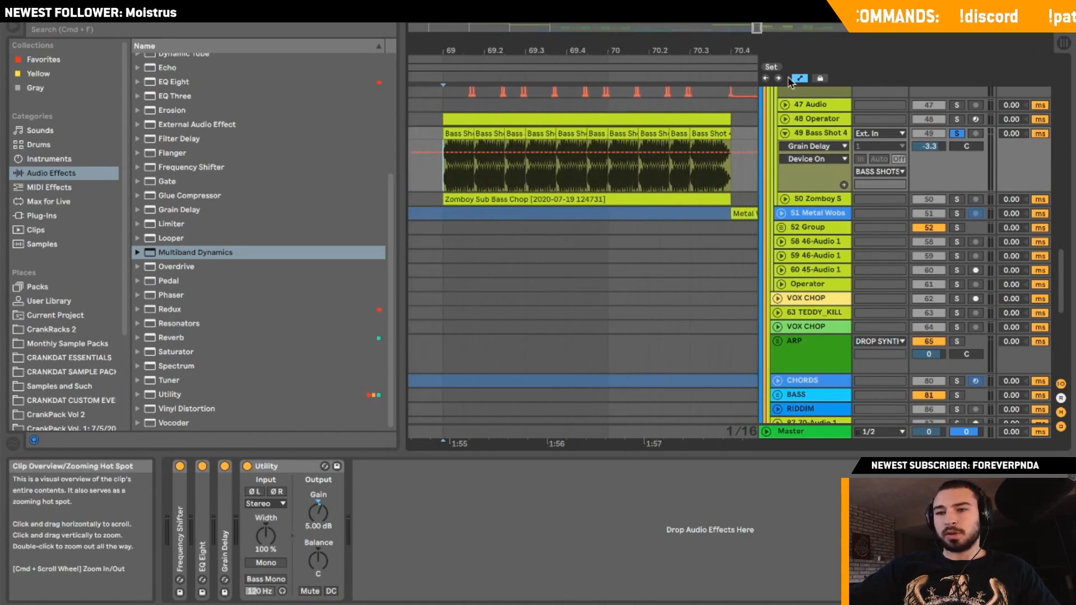
{"action": "scroll", "coordinate": [669, 224], "scroll_direction": "up", "scroll_amount": 2}
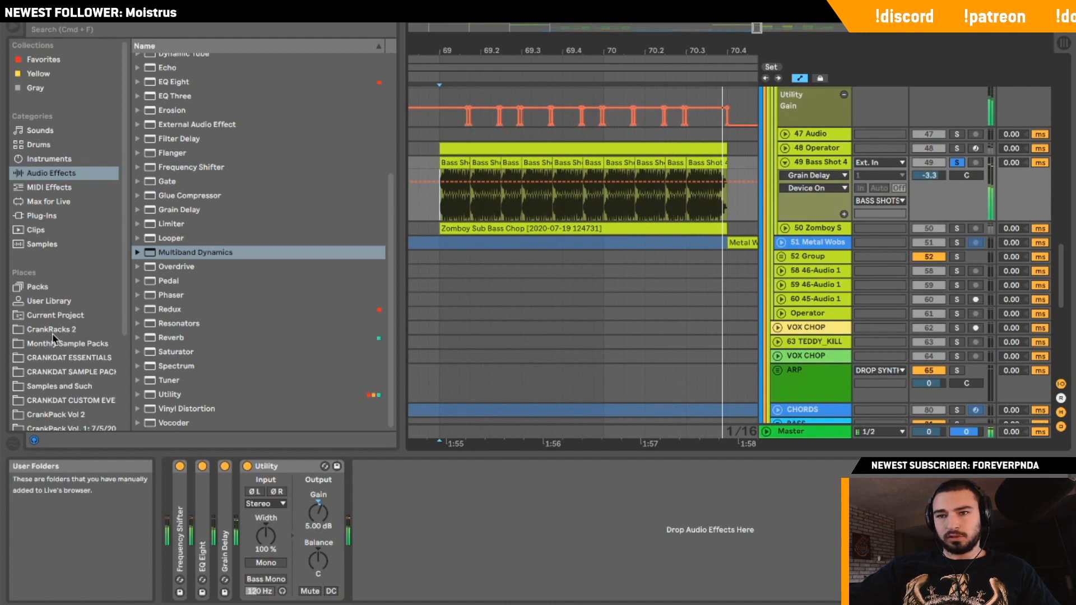
Browse the August folder of Monthly Sample Packs and preview Bass Shot 8.wav.
{"action": "left_click", "coordinate": [67, 343]}
{"action": "left_click", "coordinate": [138, 59]}
{"action": "left_click", "coordinate": [210, 144]}
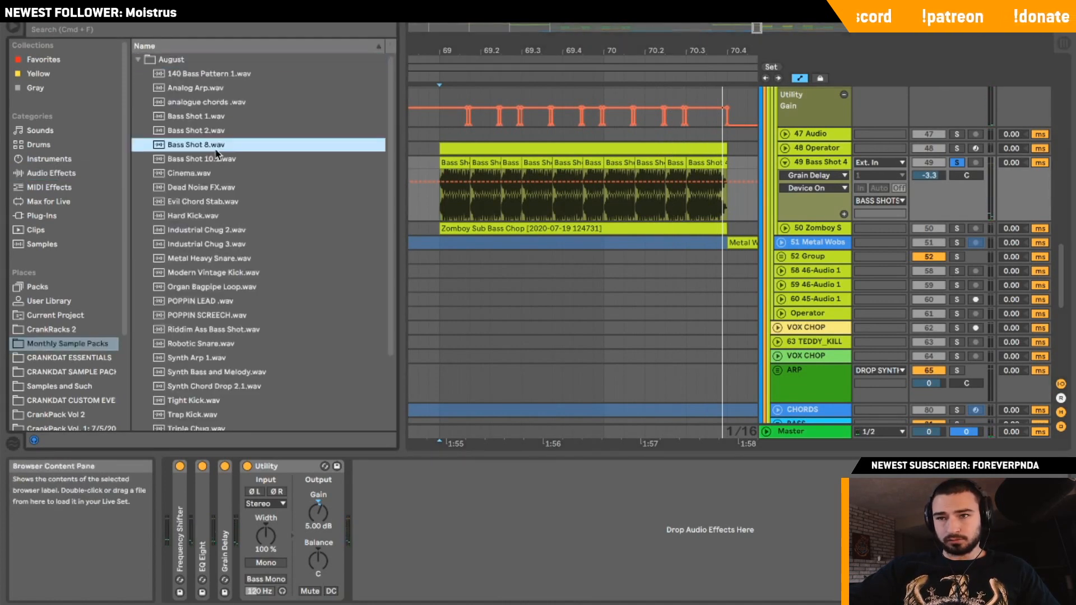
{"action": "scroll", "coordinate": [237, 209], "scroll_direction": "down", "scroll_amount": 4}
{"action": "scroll", "coordinate": [237, 209], "scroll_direction": "up", "scroll_amount": 4}
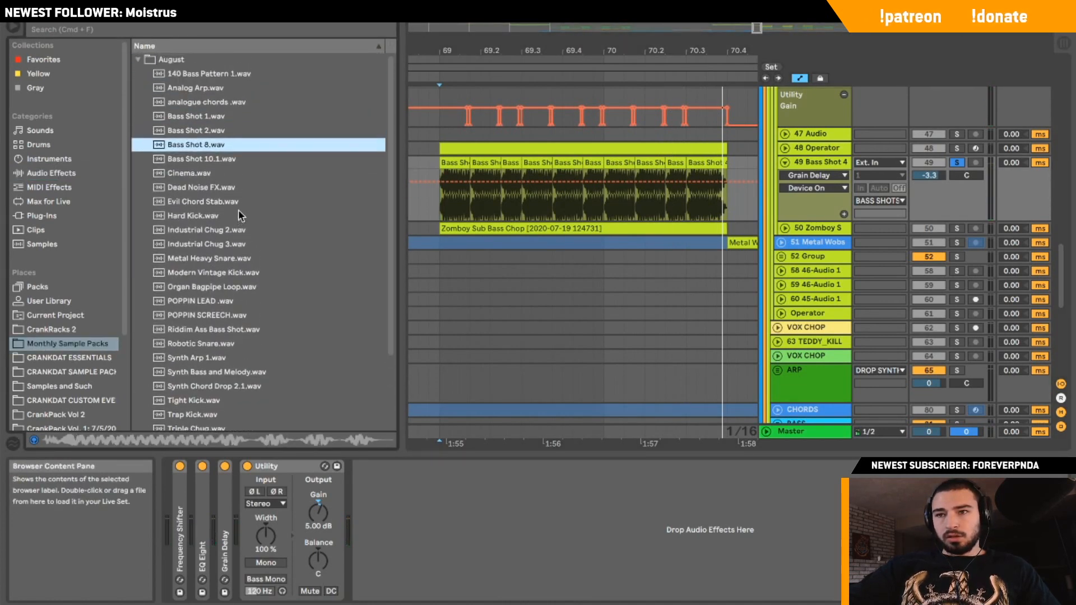
{"action": "scroll", "coordinate": [238, 210], "scroll_direction": "down", "scroll_amount": 2}
{"action": "scroll", "coordinate": [238, 210], "scroll_direction": "up", "scroll_amount": 2}
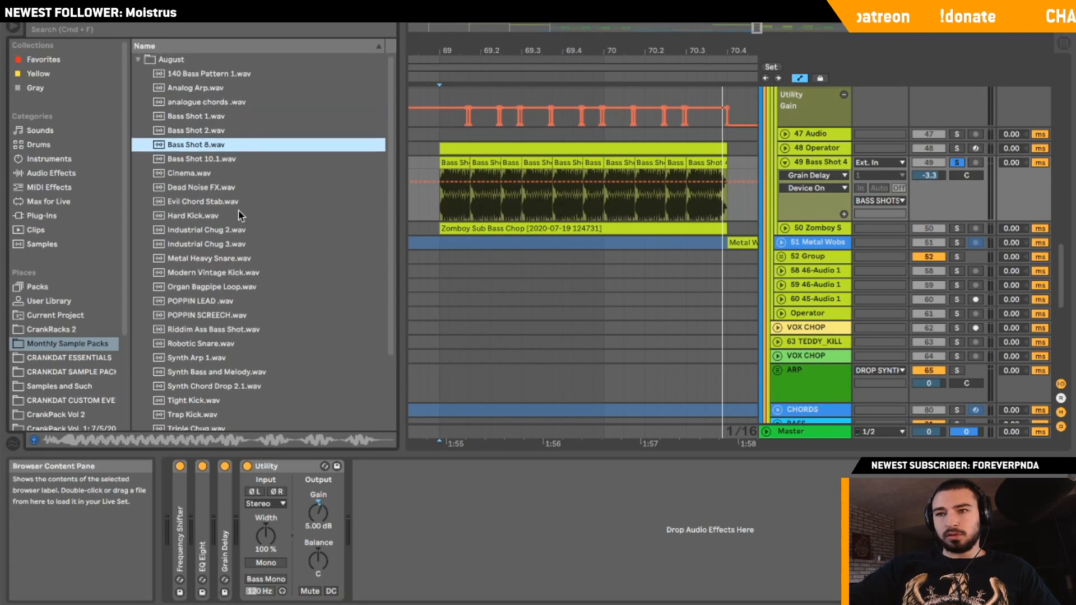
Close the August folder and look through the November folder's samples, closing it again.
{"action": "left_click", "coordinate": [137, 59]}
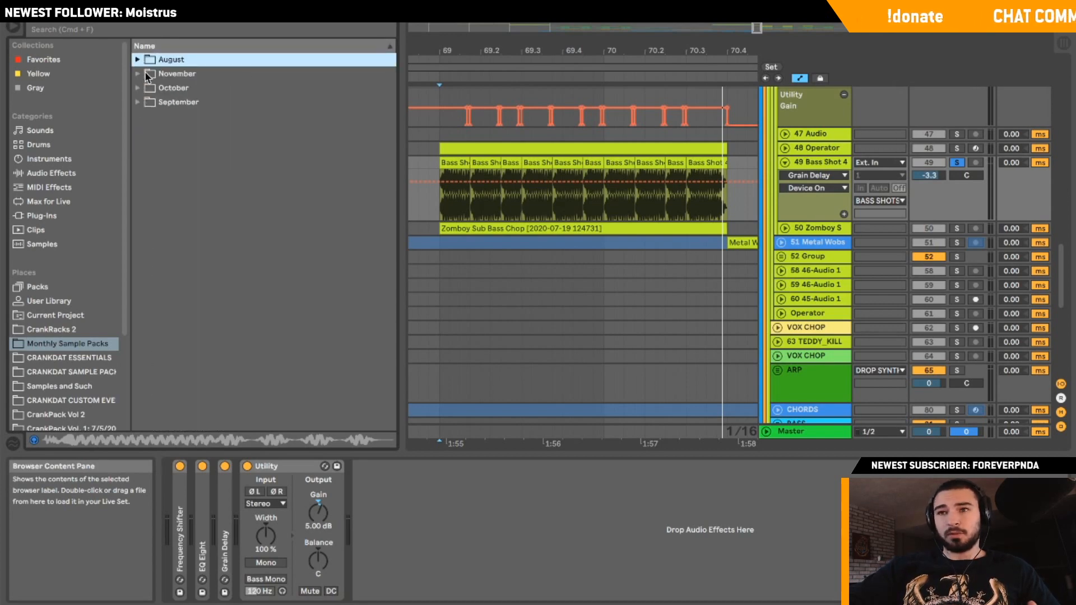
{"action": "left_click", "coordinate": [148, 77]}
{"action": "scroll", "coordinate": [206, 230], "scroll_direction": "down", "scroll_amount": 5}
{"action": "scroll", "coordinate": [206, 230], "scroll_direction": "up", "scroll_amount": 5}
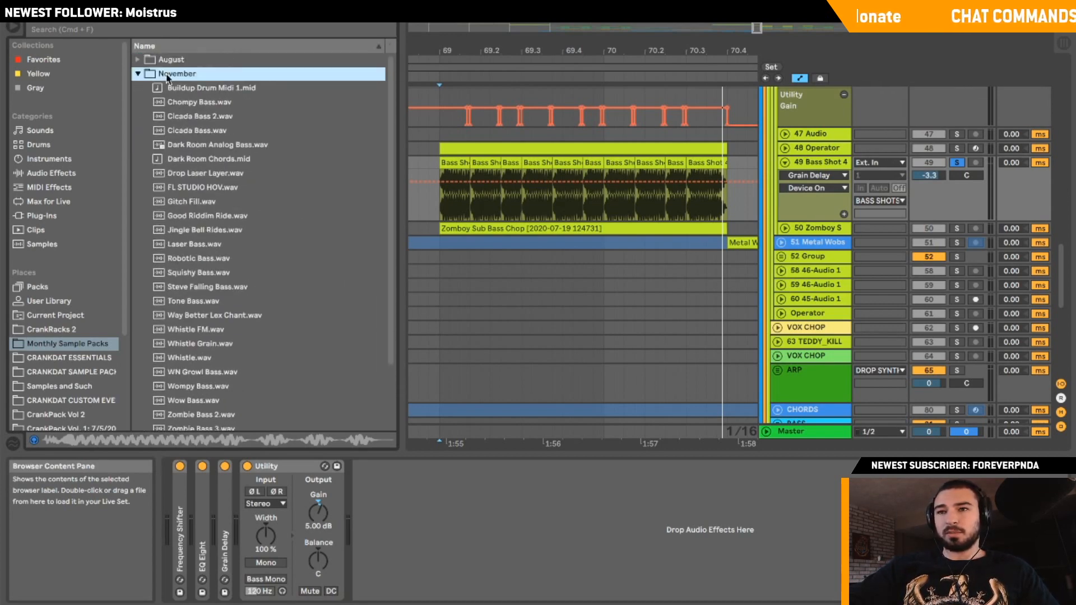
{"action": "left_click", "coordinate": [166, 77]}
Replay the soloed 49 Bass Shot 4 track from bar 69 and collapse it.
{"action": "left_click", "coordinate": [429, 209]}
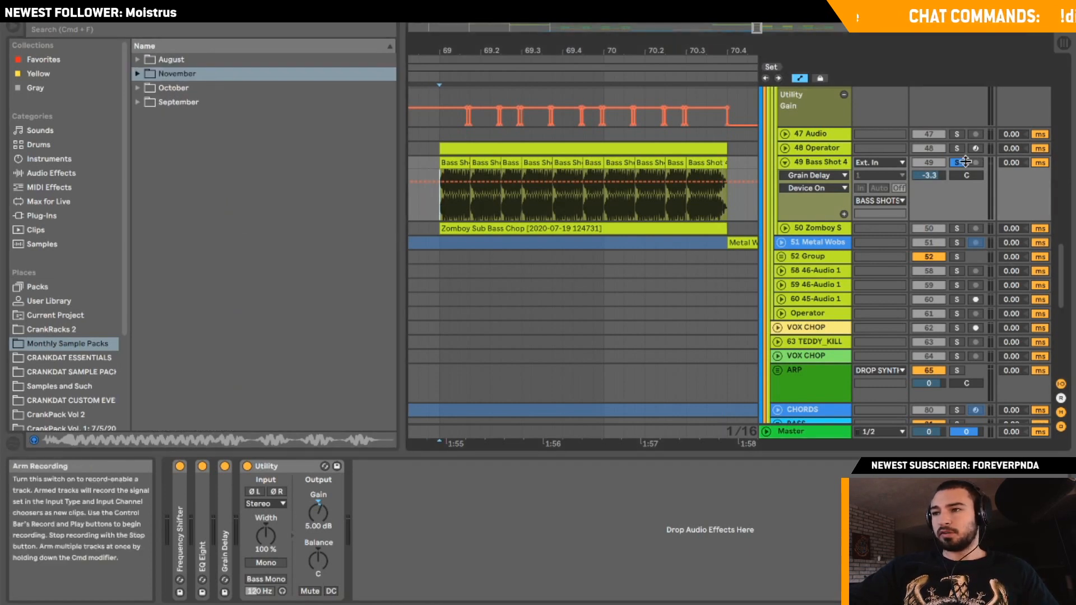
{"action": "key", "text": "space"}
{"action": "left_click", "coordinate": [784, 162]}
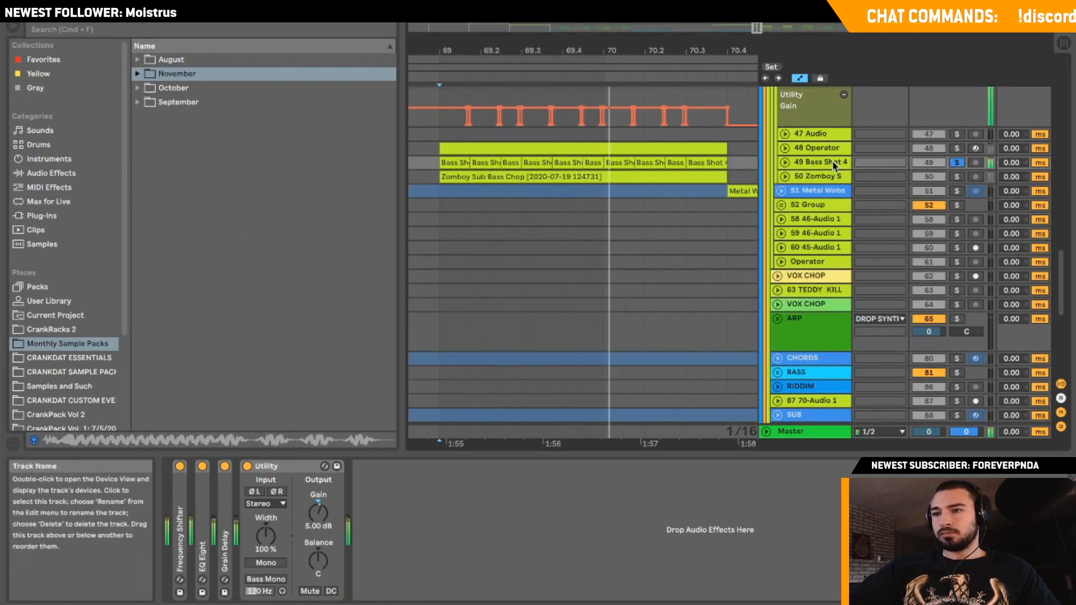
Expand the 50 Zomboy Sub track and play it soloed, then clear its solo and collapse it.
{"action": "left_click", "coordinate": [956, 176]}
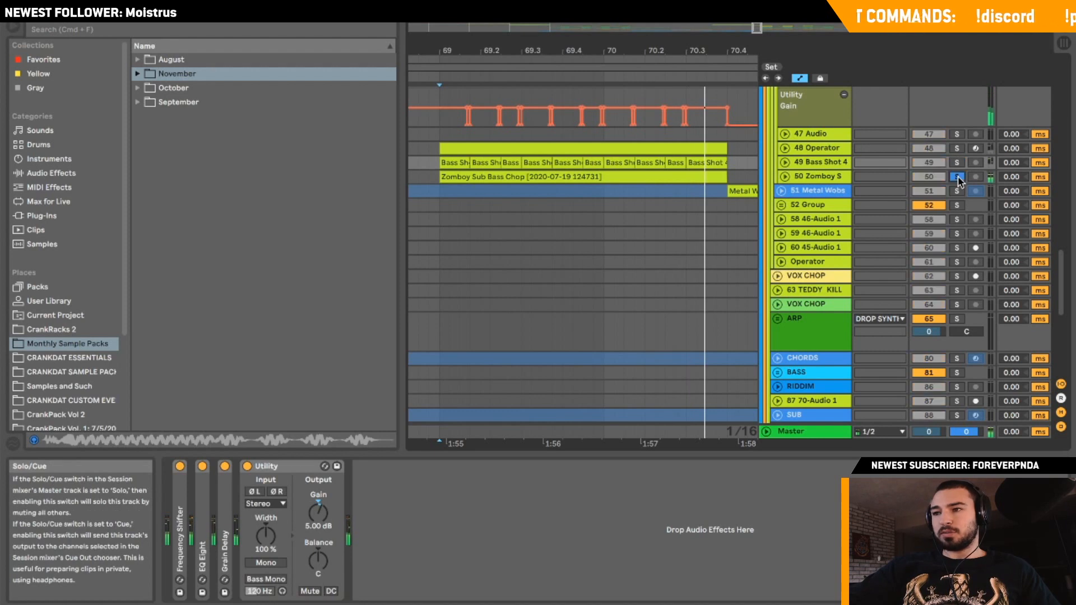
{"action": "left_click", "coordinate": [784, 177]}
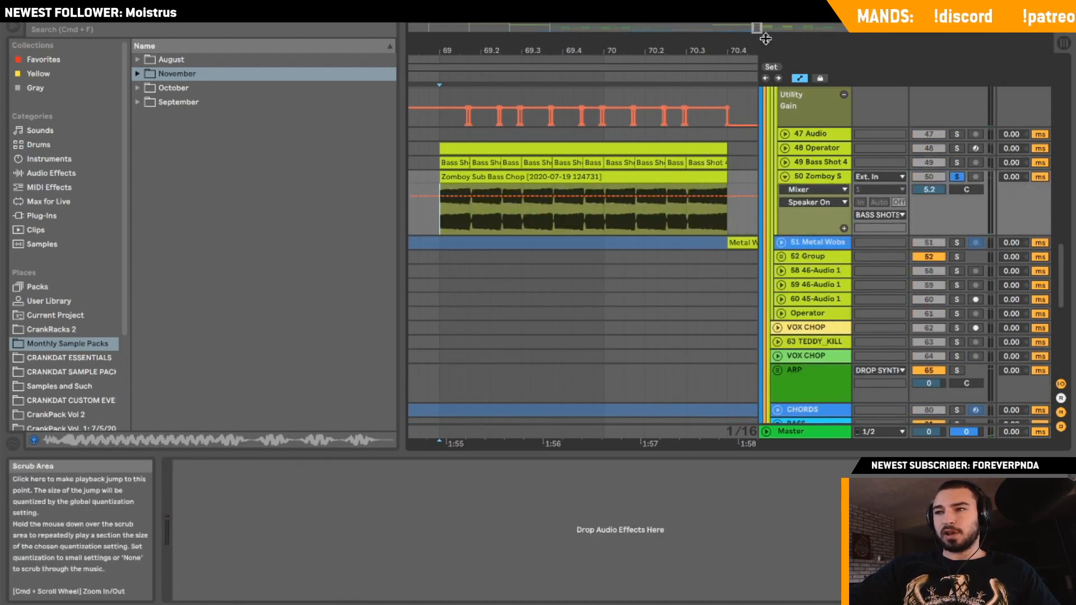
{"action": "left_click_drag", "start_coordinate": [757, 30], "coordinate": [756, 31]}
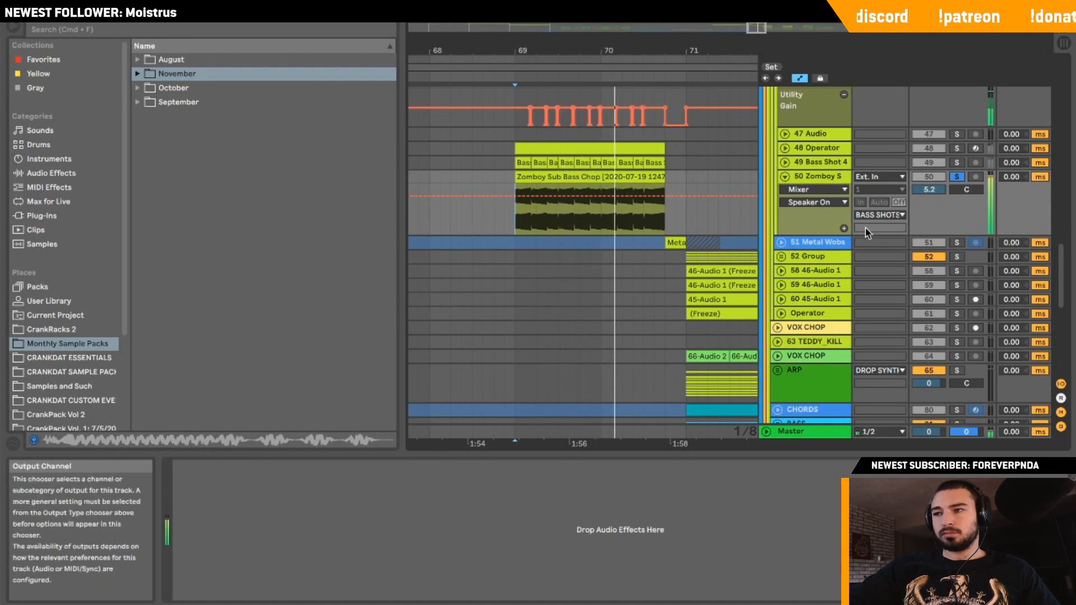
{"action": "left_click", "coordinate": [956, 177]}
{"action": "left_click", "coordinate": [785, 175]}
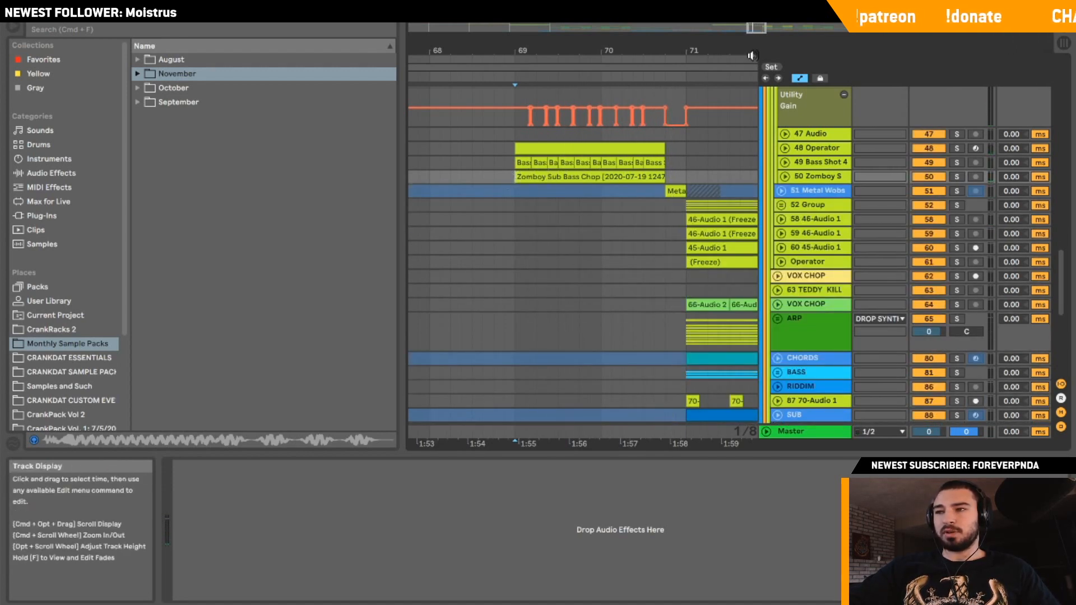
Collapse the BASS SHOTS group and play the second drop from bar 69 with all tracks audible.
{"action": "left_click_drag", "start_coordinate": [756, 29], "coordinate": [758, 24]}
{"action": "scroll", "coordinate": [762, 164], "scroll_direction": "up", "scroll_amount": 5}
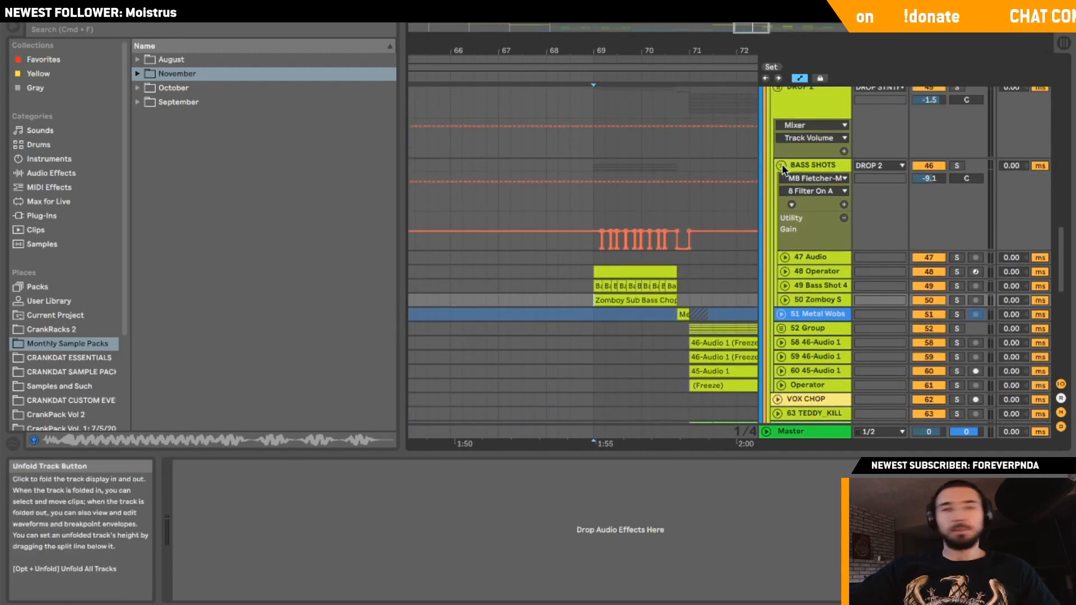
{"action": "left_click", "coordinate": [781, 166]}
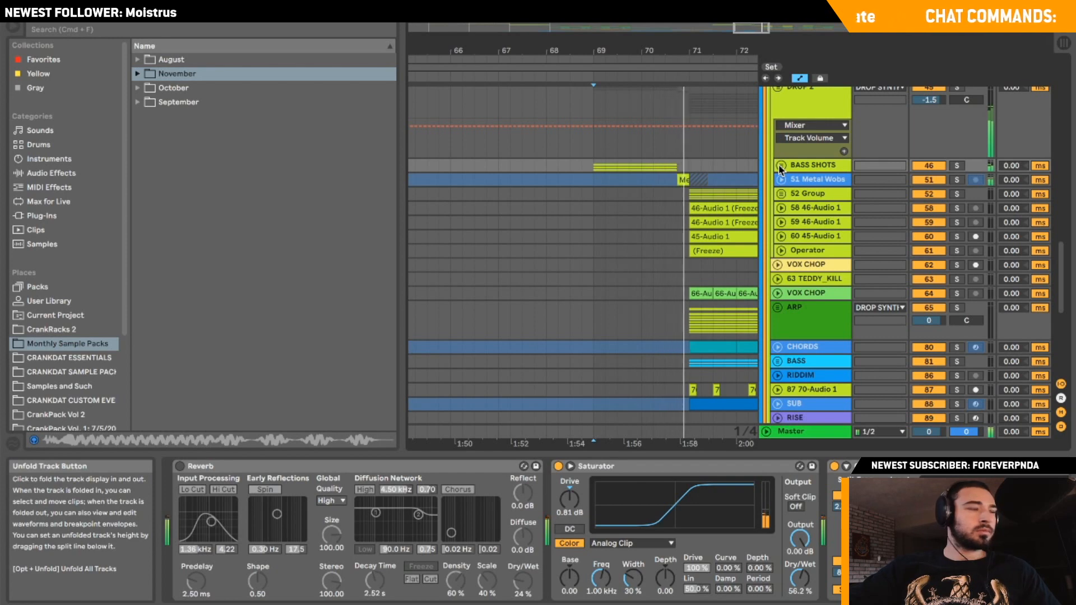
{"action": "left_click_drag", "start_coordinate": [748, 28], "coordinate": [759, 24]}
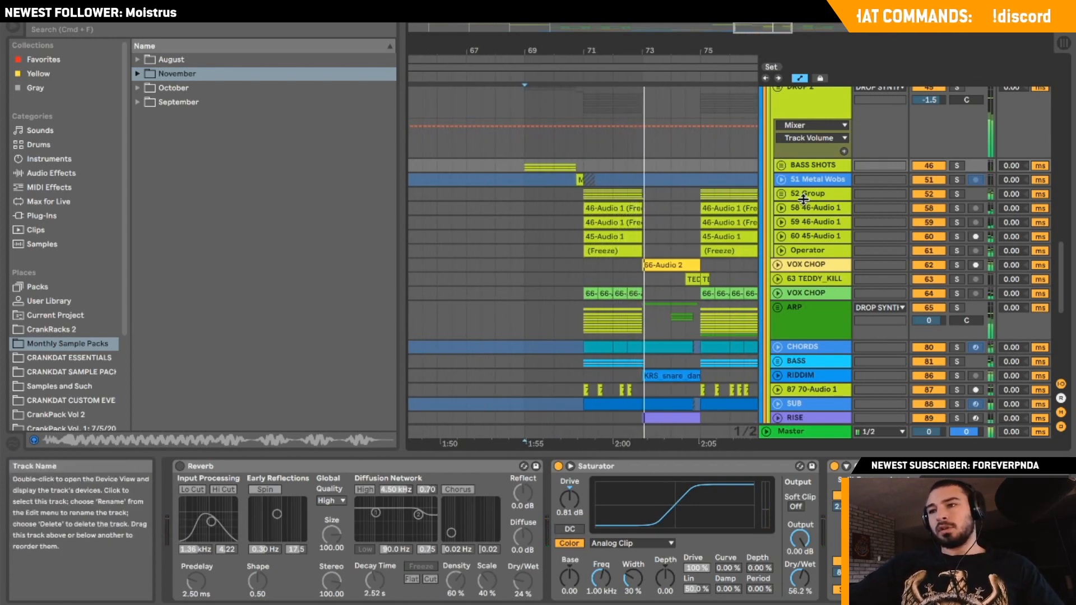
Expand the 52 Group and play it soloed from bar 71.
{"action": "left_click", "coordinate": [584, 193]}
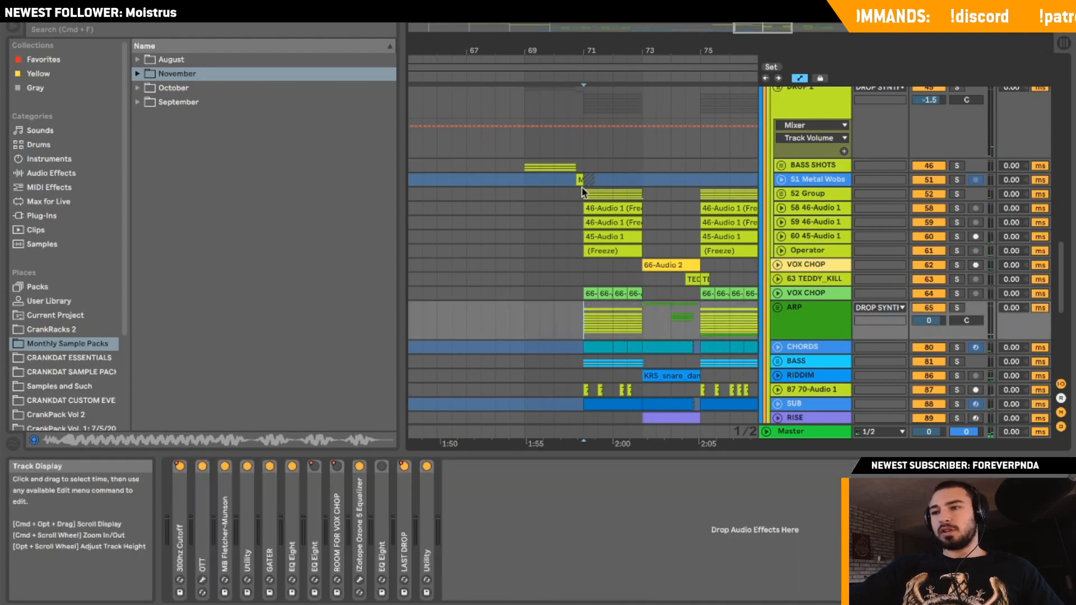
{"action": "left_click", "coordinate": [782, 194]}
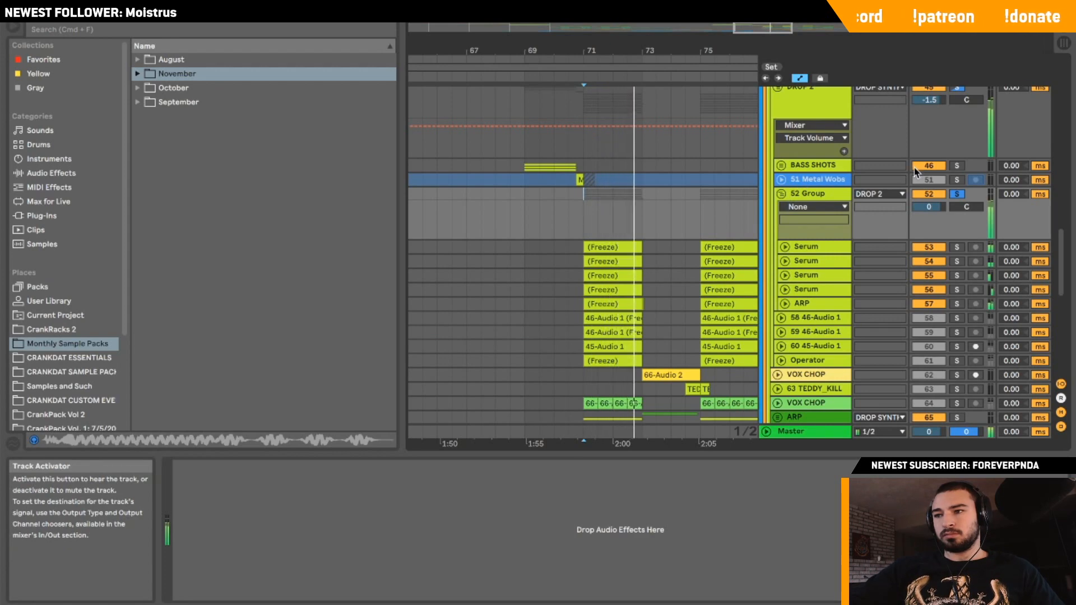
Browse the CrankRacks 2 folder's racks and highlight CRANKDAT LASERSYNTH.adg, temporarily widening the browser to read the names.
{"action": "left_click", "coordinate": [86, 331]}
{"action": "scroll", "coordinate": [280, 251], "scroll_direction": "down", "scroll_amount": 5}
{"action": "scroll", "coordinate": [281, 250], "scroll_direction": "up", "scroll_amount": 5}
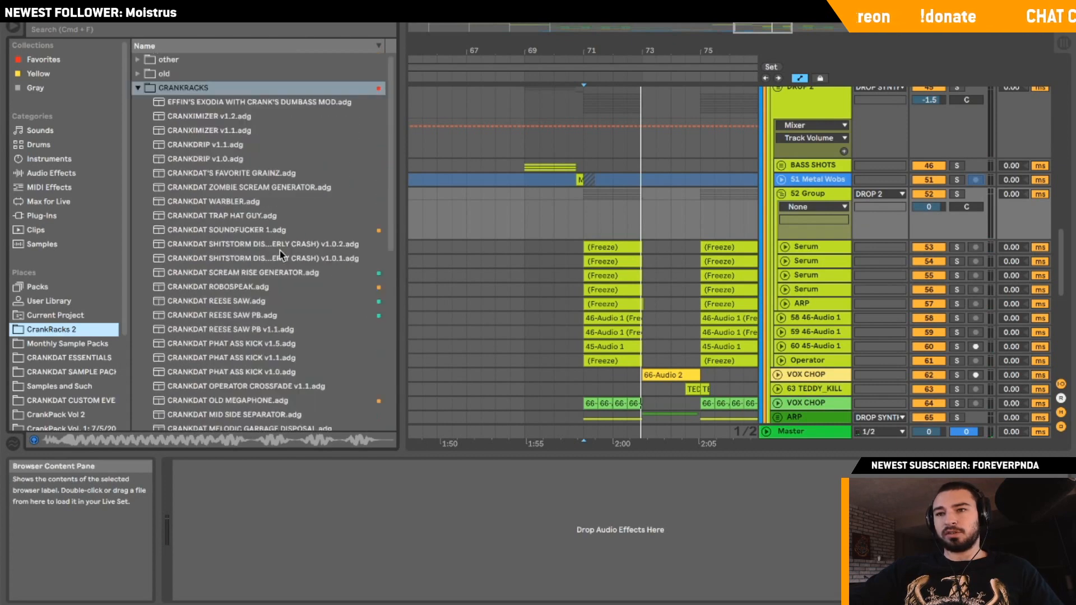
{"action": "left_click_drag", "start_coordinate": [396, 244], "coordinate": [473, 244]}
{"action": "scroll", "coordinate": [310, 301], "scroll_direction": "down", "scroll_amount": 7}
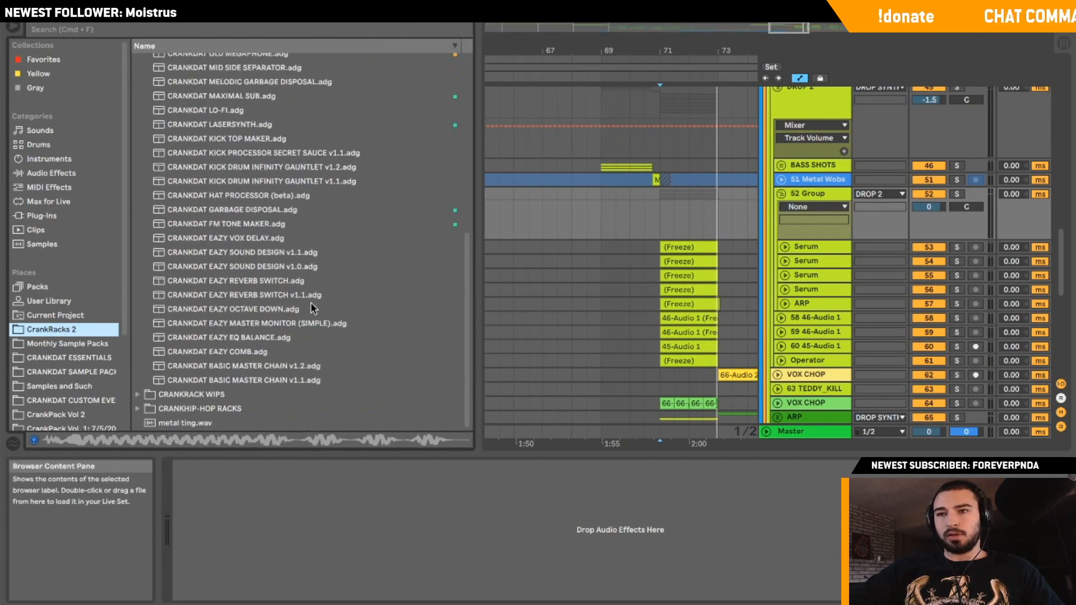
{"action": "scroll", "coordinate": [311, 310], "scroll_direction": "up", "scroll_amount": 1}
{"action": "left_click", "coordinate": [335, 176]}
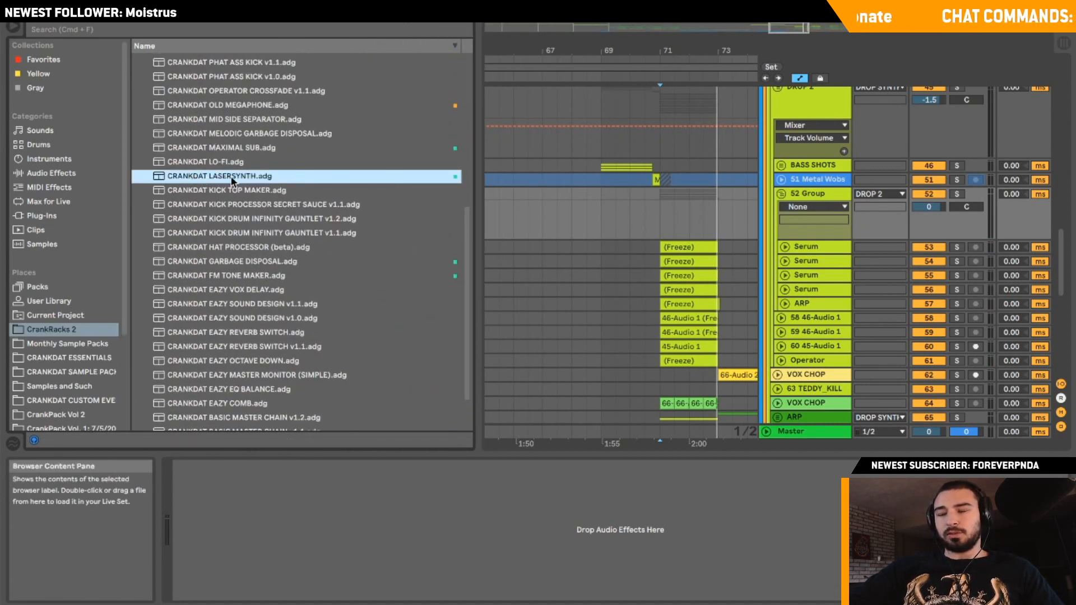
{"action": "left_click_drag", "start_coordinate": [474, 212], "coordinate": [373, 210]}
Mark bar 71 as the playback start, solo the first Serum track in 52 Group, and expand all four Serum tracks.
{"action": "left_click", "coordinate": [556, 217]}
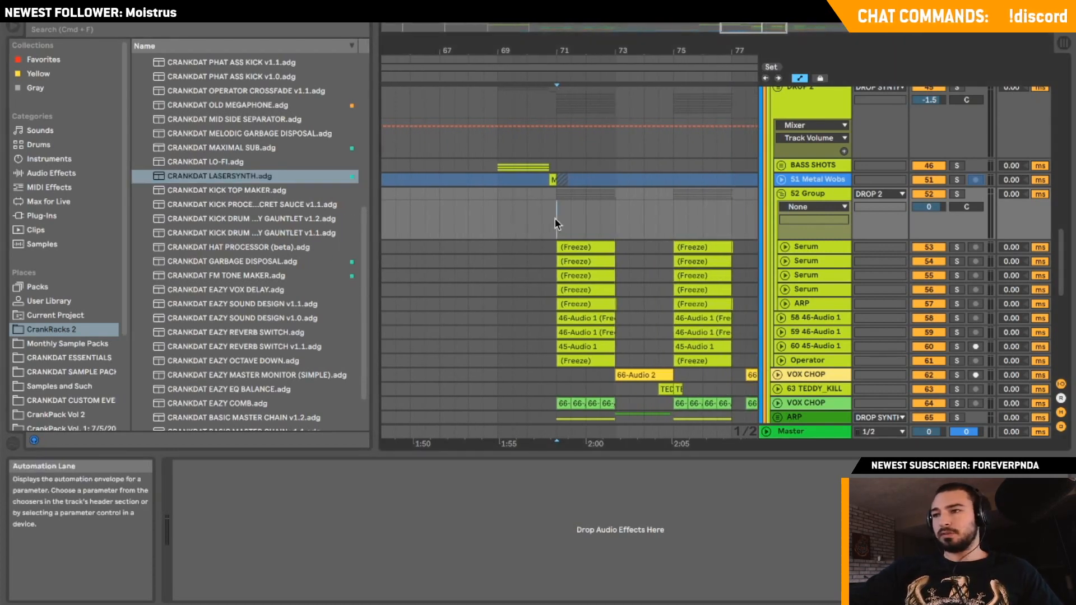
{"action": "scroll", "coordinate": [952, 196], "scroll_direction": "down", "scroll_amount": 1}
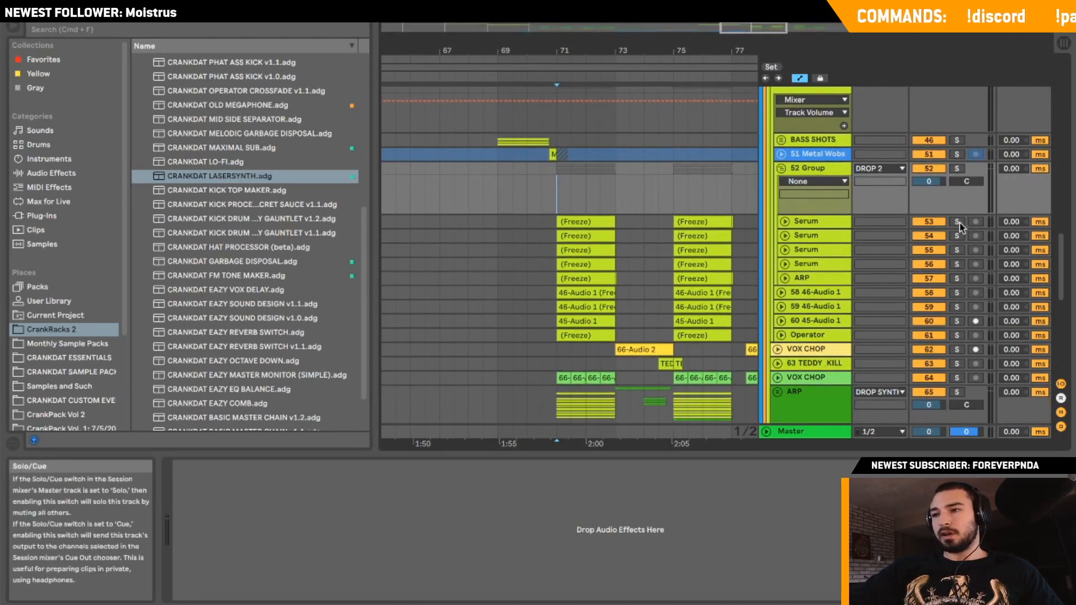
{"action": "left_click", "coordinate": [957, 222]}
{"action": "left_click", "coordinate": [793, 223]}
{"action": "left_click", "coordinate": [785, 222]}
{"action": "scroll", "coordinate": [784, 230], "scroll_direction": "down", "scroll_amount": 2}
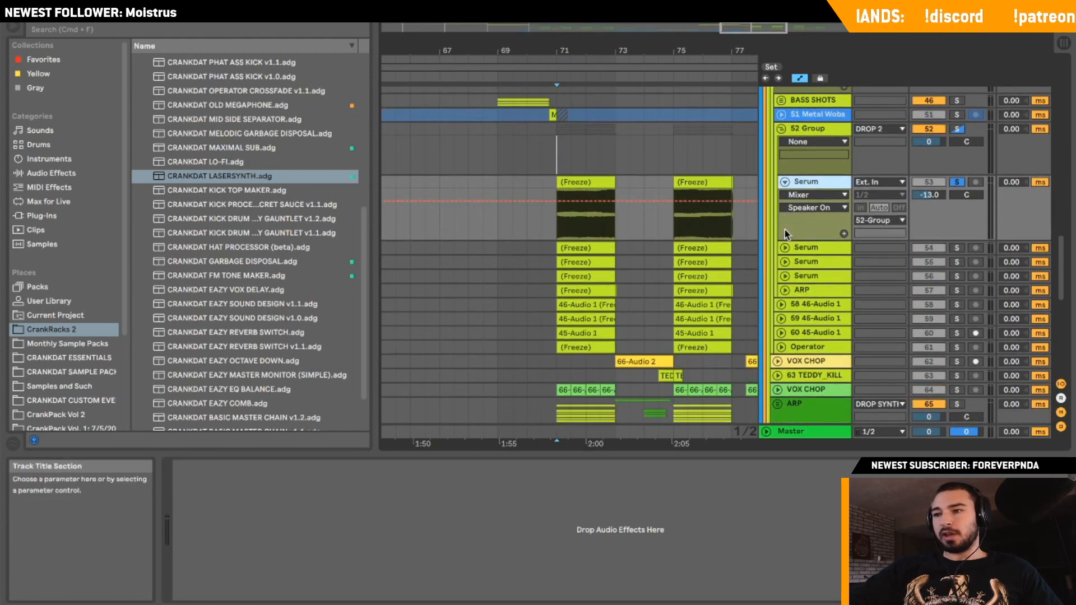
{"action": "left_click", "coordinate": [784, 248]}
{"action": "left_click", "coordinate": [784, 314]}
{"action": "scroll", "coordinate": [783, 311], "scroll_direction": "down", "scroll_amount": 4}
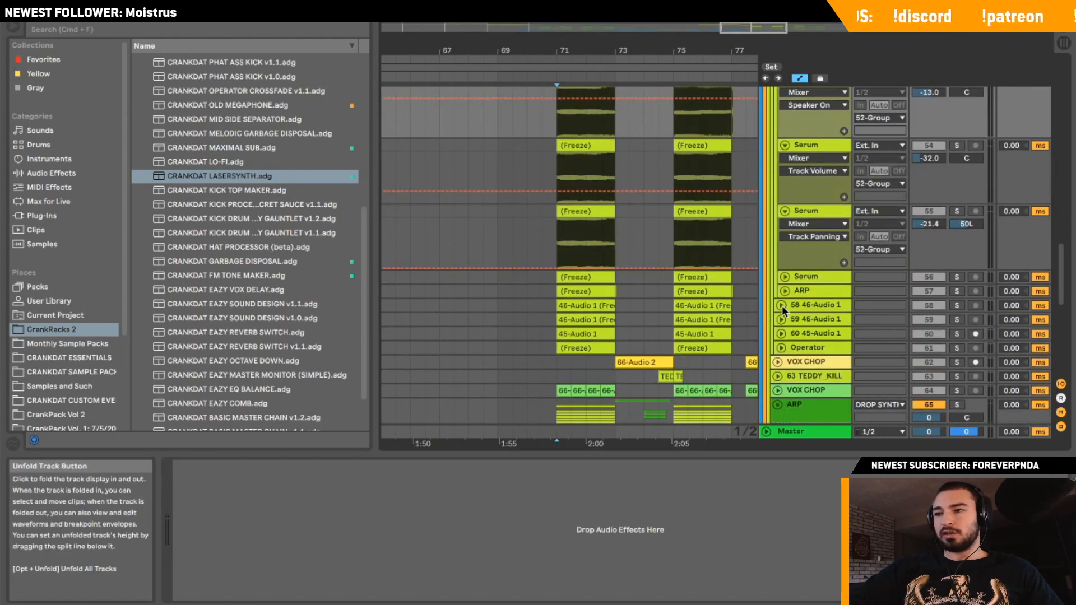
{"action": "left_click", "coordinate": [785, 277]}
{"action": "scroll", "coordinate": [789, 277], "scroll_direction": "up", "scroll_amount": 3}
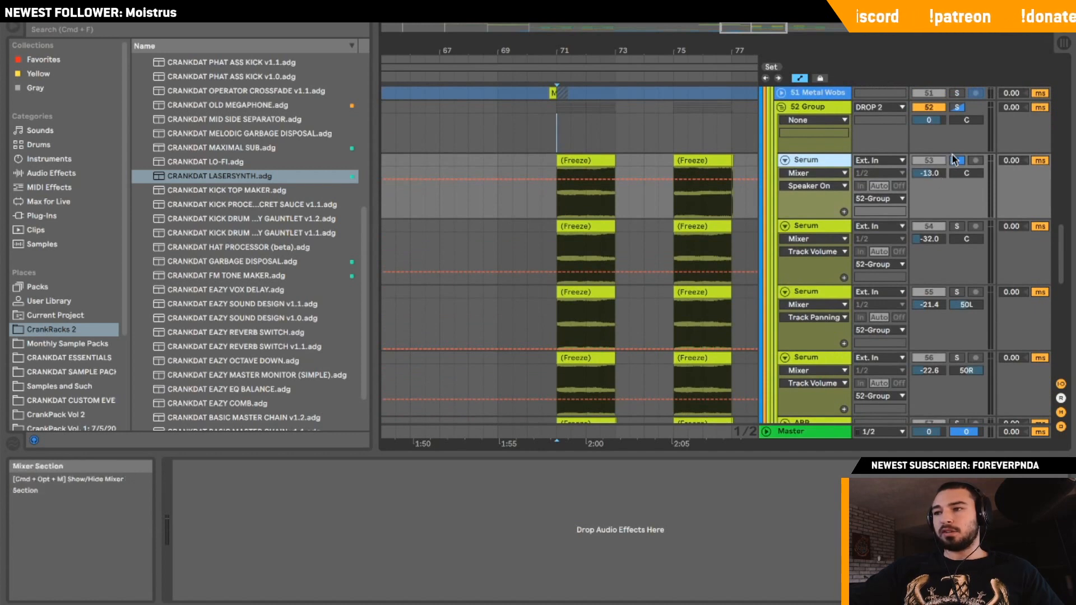
Play the first Serum track in 52 Group soloed across its frozen clip at bar 71.
{"action": "left_click", "coordinate": [954, 160]}
{"action": "left_click", "coordinate": [589, 161]}
{"action": "double_click", "coordinate": [956, 227]}
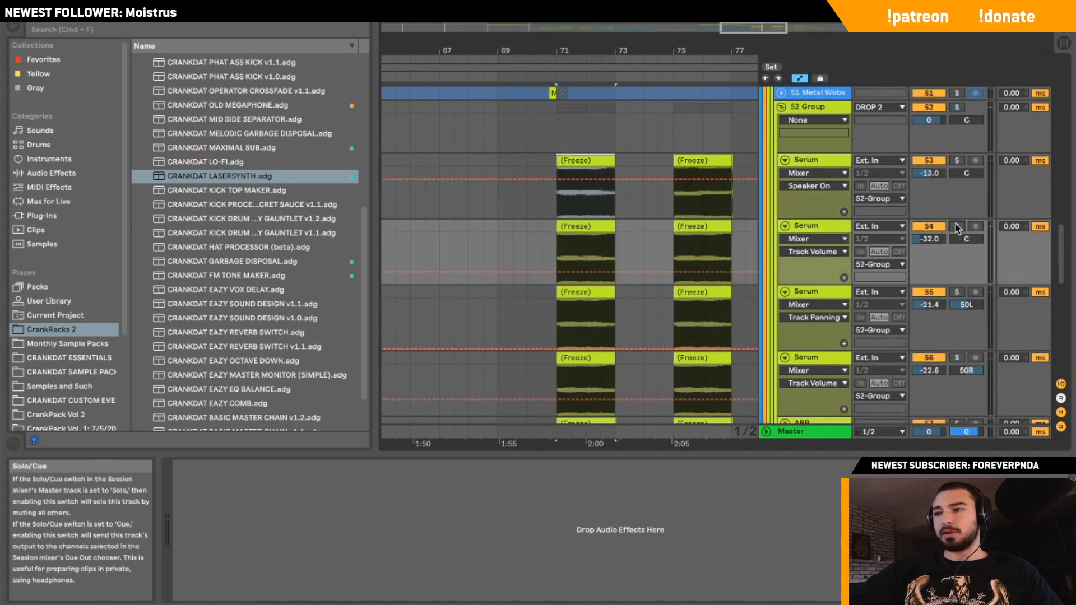
{"action": "left_click", "coordinate": [956, 227]}
{"action": "left_click", "coordinate": [956, 161]}
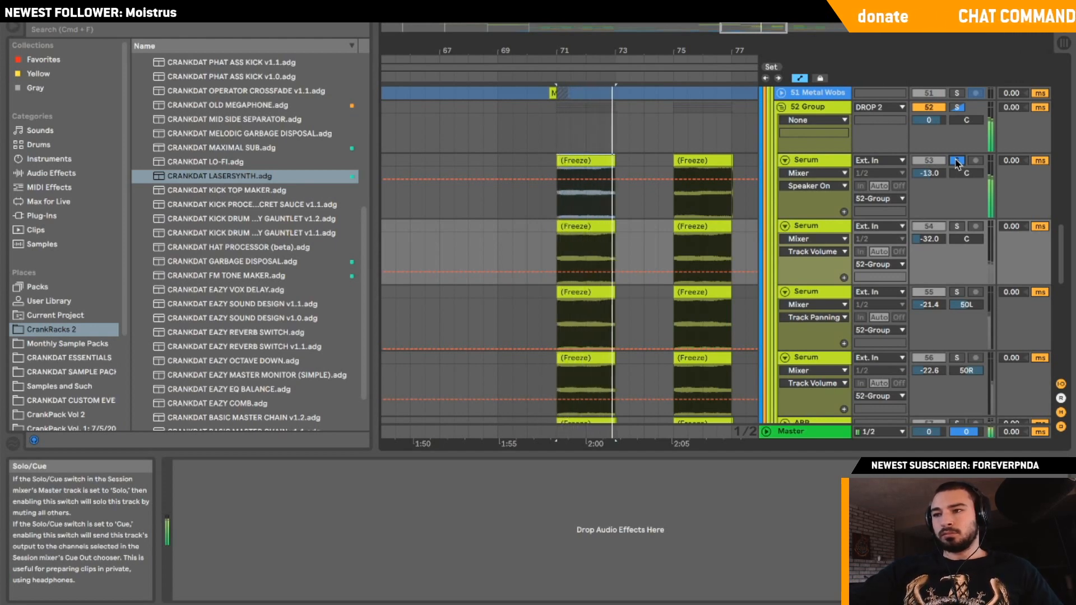
View the waveform of the first Serum track's frozen clip, return to the device view, and unsolo the track.
{"action": "left_click", "coordinate": [826, 160]}
{"action": "double_click", "coordinate": [589, 163]}
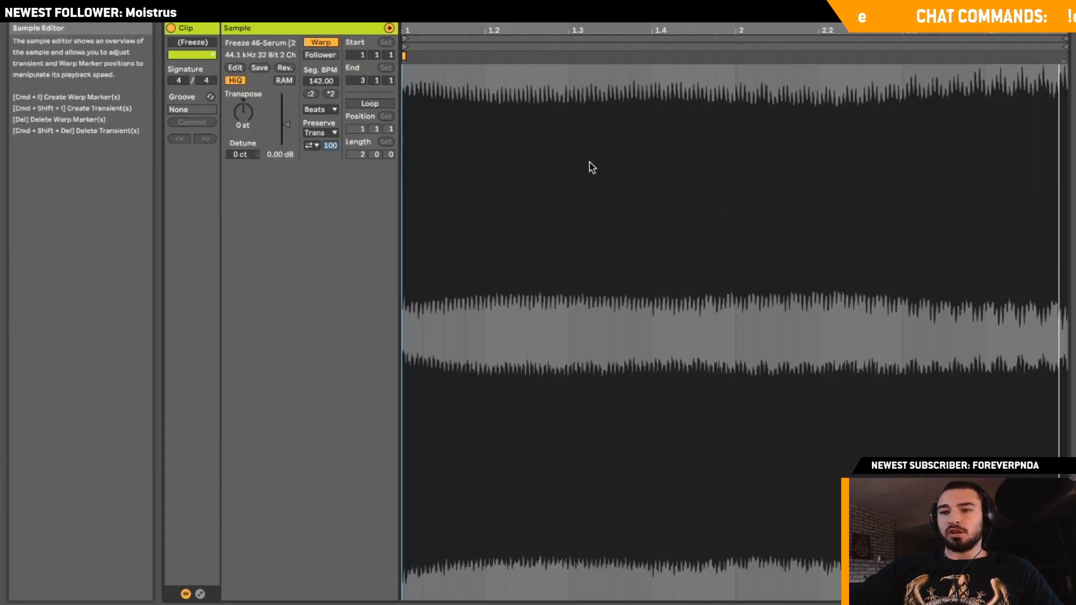
{"action": "key", "text": "shift+Tab"}
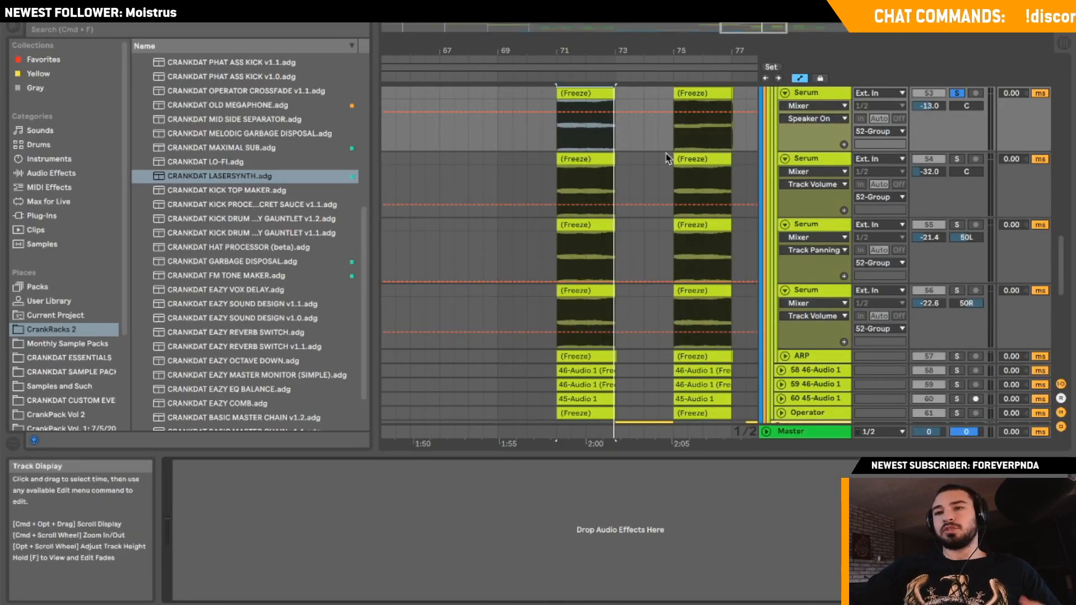
{"action": "mouse_move", "coordinate": [2, 165]}
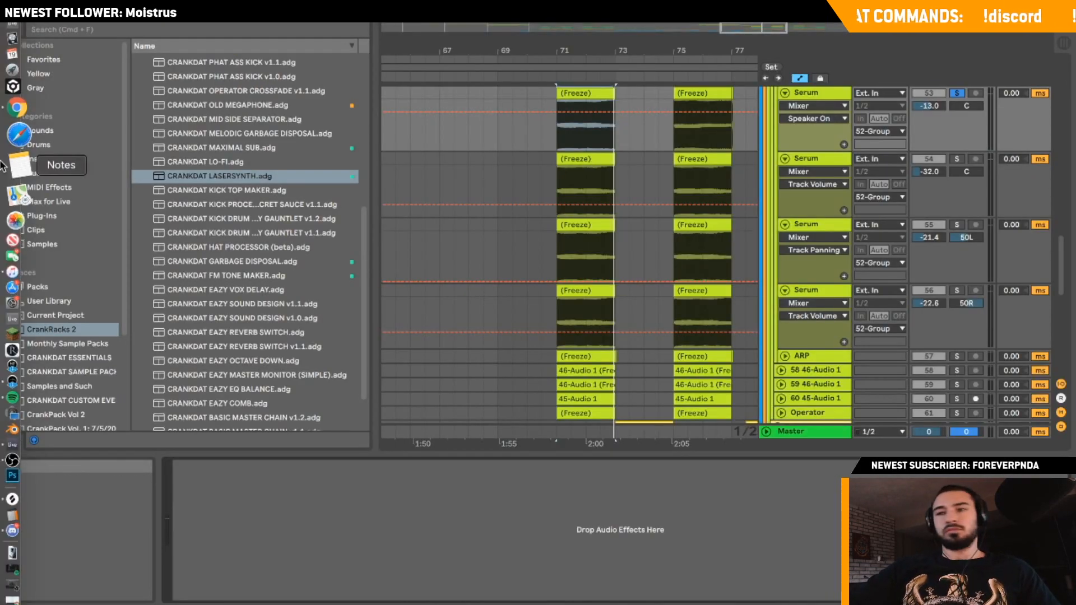
{"action": "left_click", "coordinate": [803, 93]}
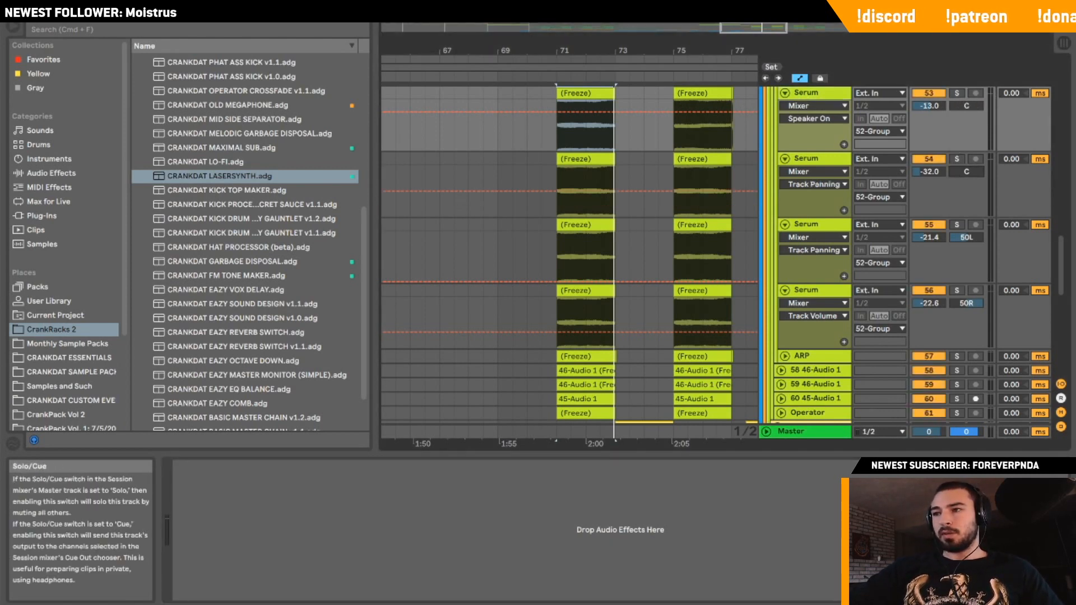
Play the second Serum track soloed from bar 71, briefly adding the first Serum for comparison, and clear the solo.
{"action": "left_click", "coordinate": [956, 159]}
{"action": "left_click", "coordinate": [559, 160]}
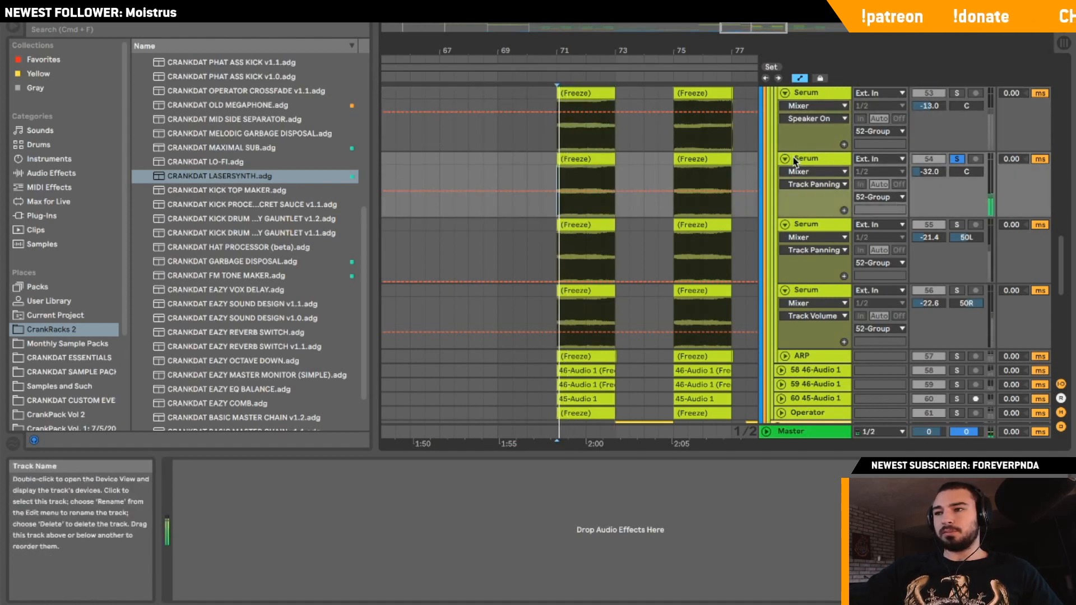
{"action": "left_click", "coordinate": [956, 93]}
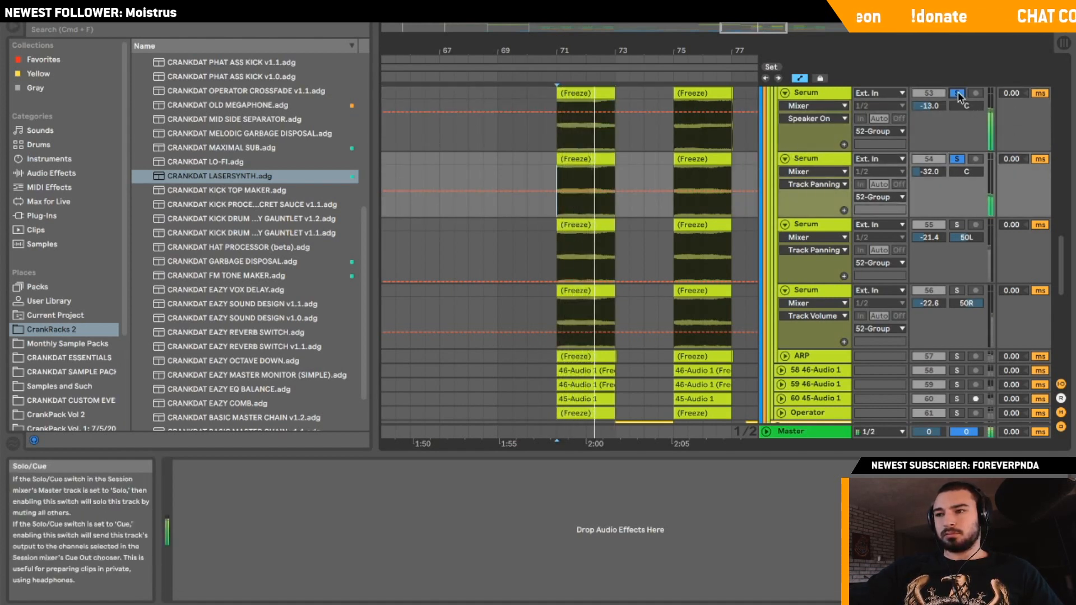
{"action": "left_click", "coordinate": [957, 93]}
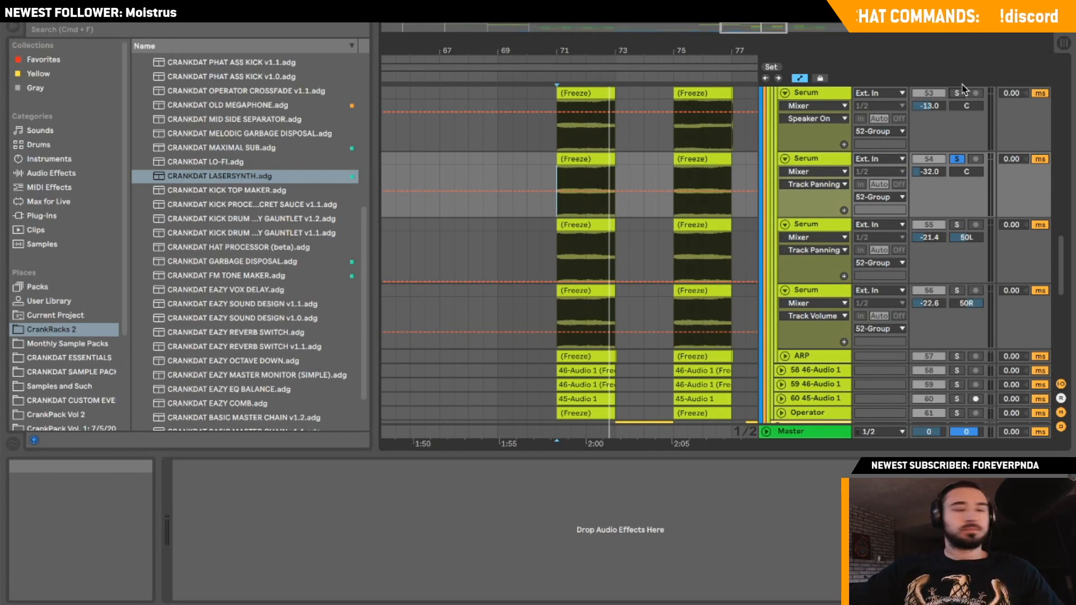
{"action": "key", "text": "space"}
{"action": "left_click", "coordinate": [957, 159]}
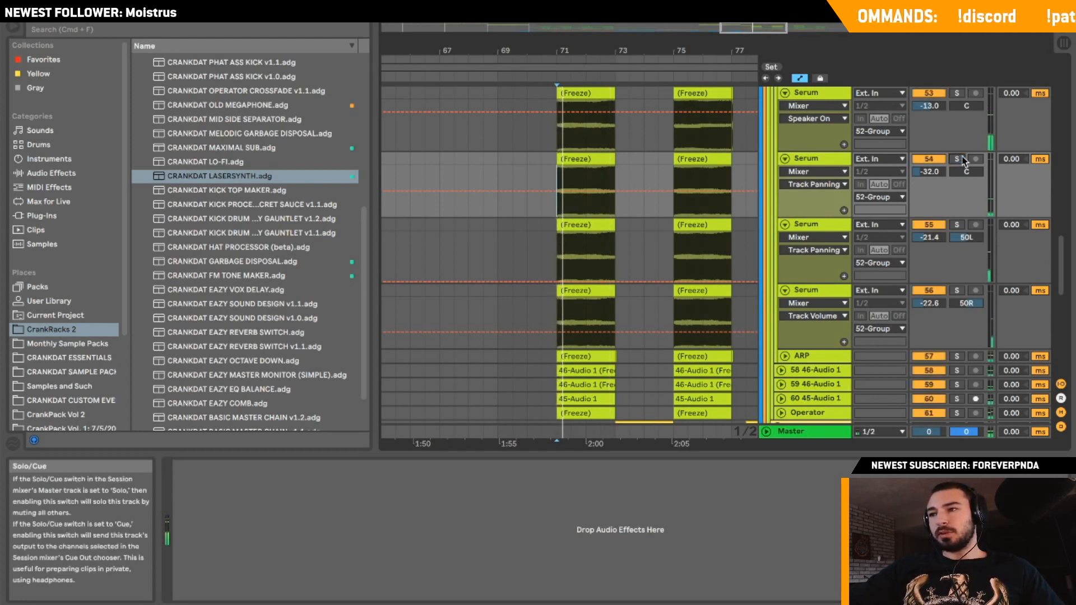
Play the third Serum track soloed from bar 71, and play it again together with the fourth Serum track.
{"action": "left_click", "coordinate": [957, 225]}
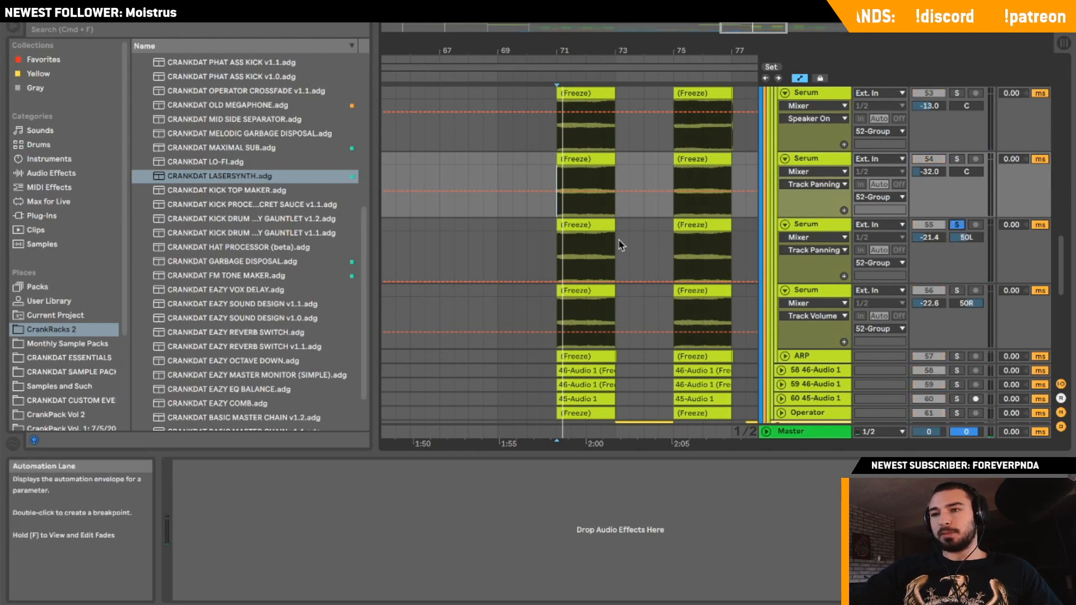
{"action": "left_click", "coordinate": [566, 251]}
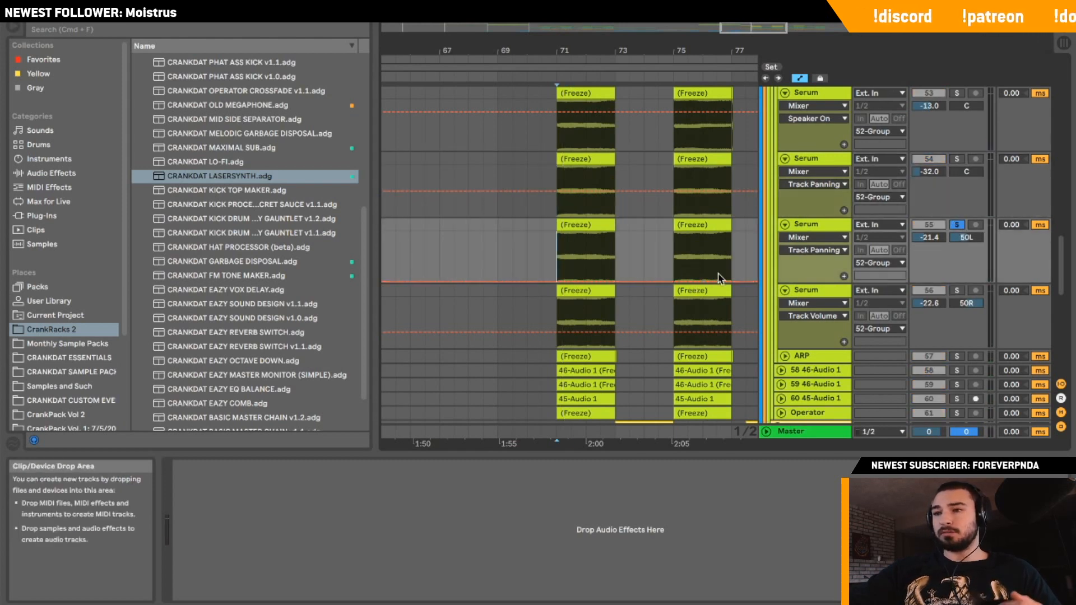
{"action": "key", "text": "space"}
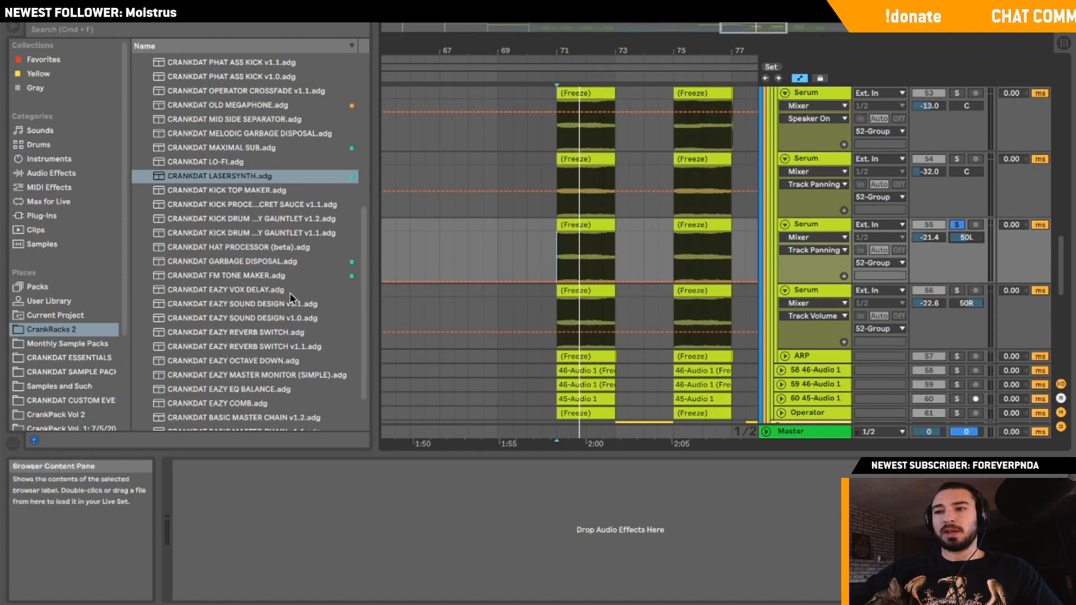
{"action": "key", "text": "Down"}
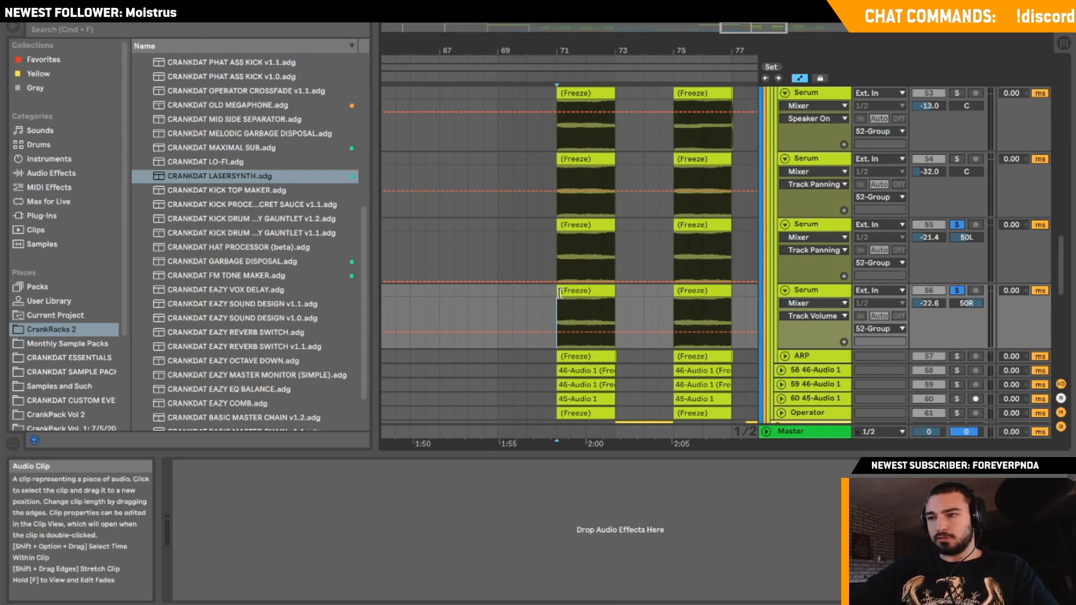
{"action": "key", "text": "space"}
{"action": "key", "text": "space"}
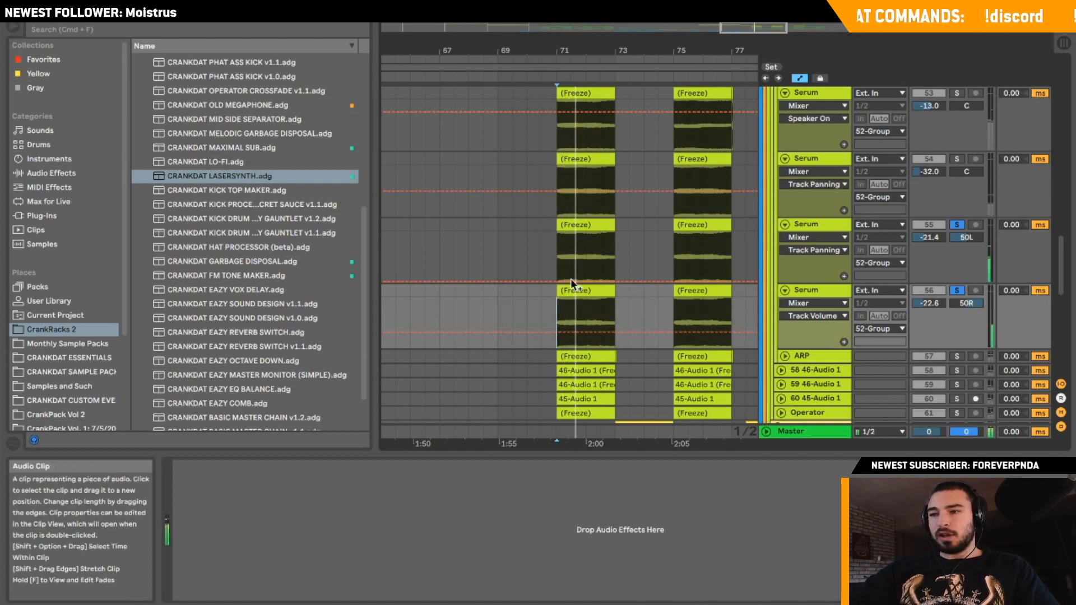
Play from bar 71 with the first Serum track added to the solo, and solo the second Serum track too.
{"action": "left_click", "coordinate": [574, 137]}
{"action": "scroll", "coordinate": [607, 271], "scroll_direction": "up", "scroll_amount": 2}
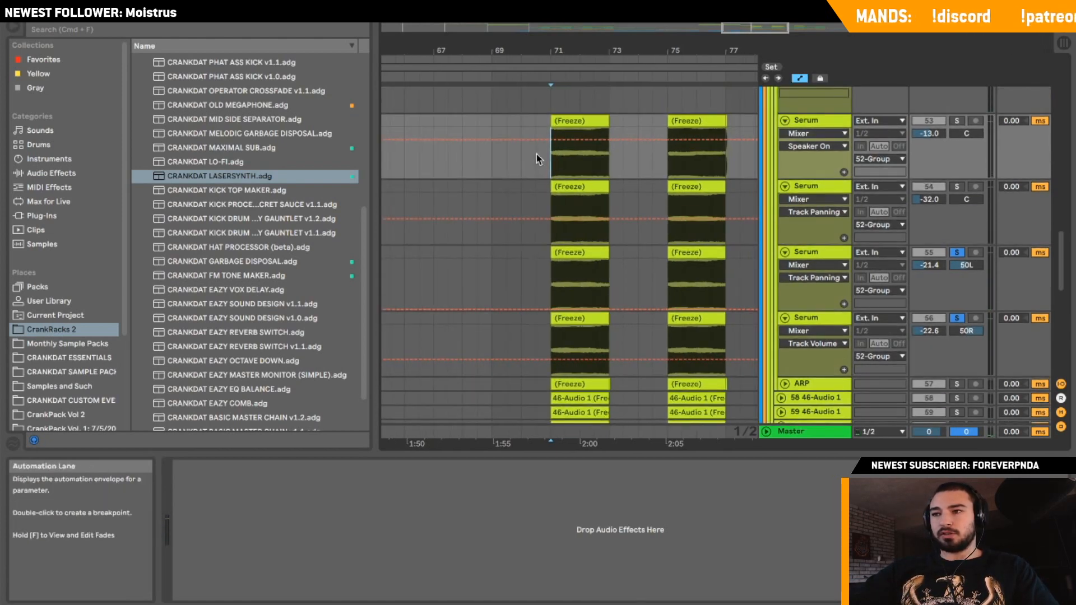
{"action": "left_click", "coordinate": [959, 121]}
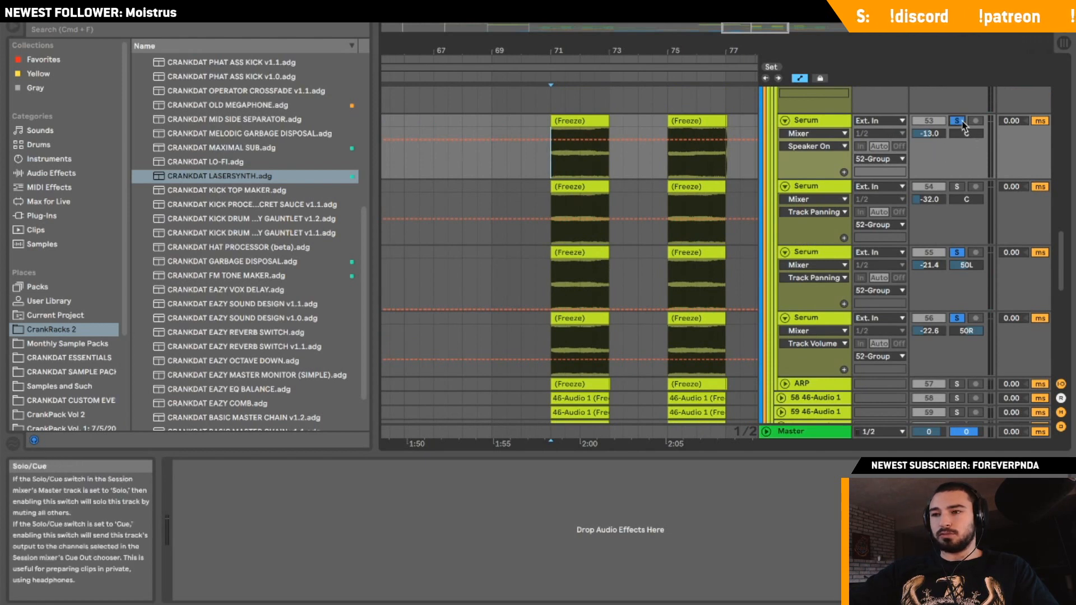
{"action": "key", "text": "space"}
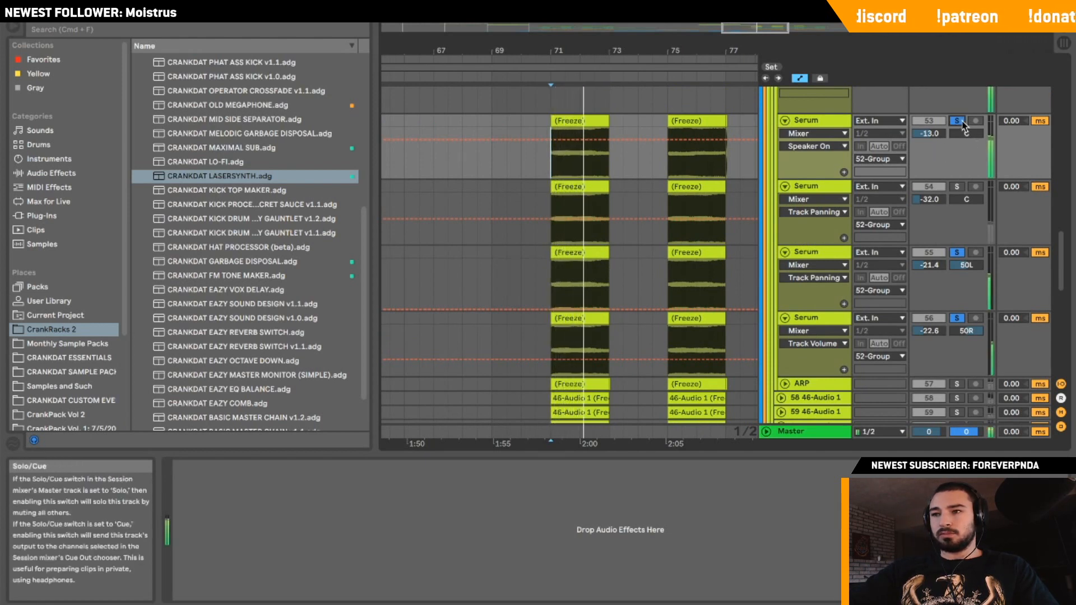
{"action": "left_click", "coordinate": [957, 186]}
Collapse the four Serum tracks in 52 Group.
{"action": "left_click", "coordinate": [784, 121]}
{"action": "left_click", "coordinate": [785, 135]}
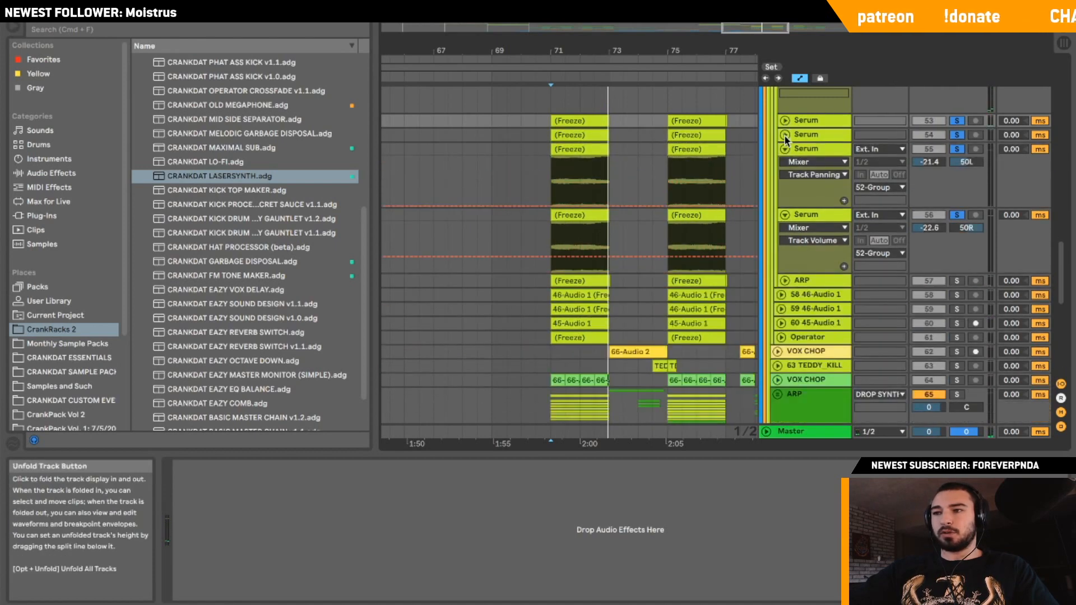
{"action": "left_click", "coordinate": [784, 149]}
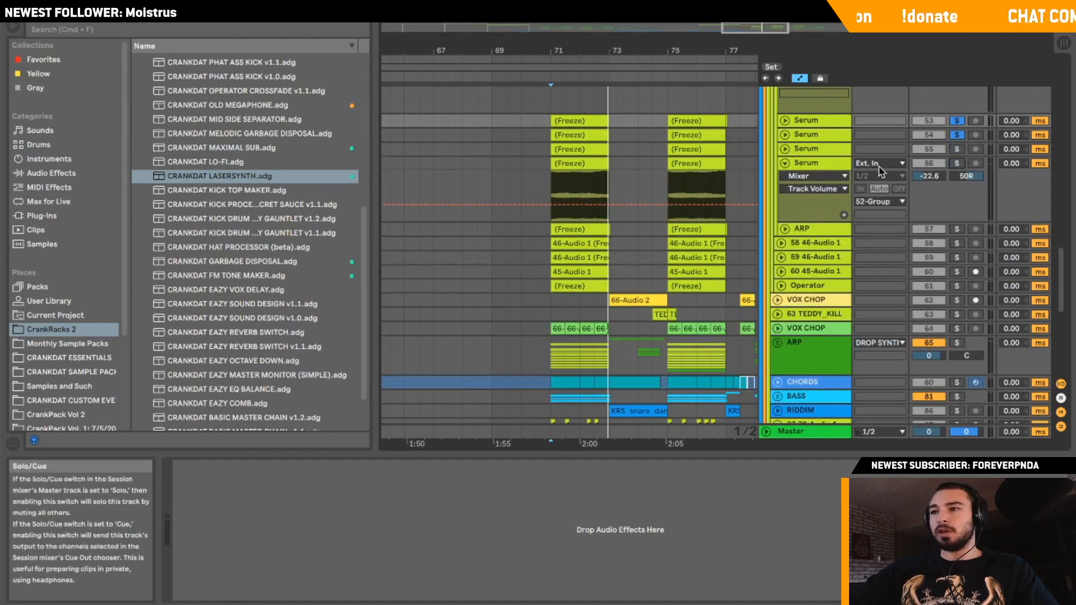
{"action": "left_click", "coordinate": [784, 162]}
Clear the Serum solos and play the drop from bar 70 with the second, third and fourth Serum tracks muted.
{"action": "left_click", "coordinate": [956, 134]}
{"action": "left_click", "coordinate": [928, 135]}
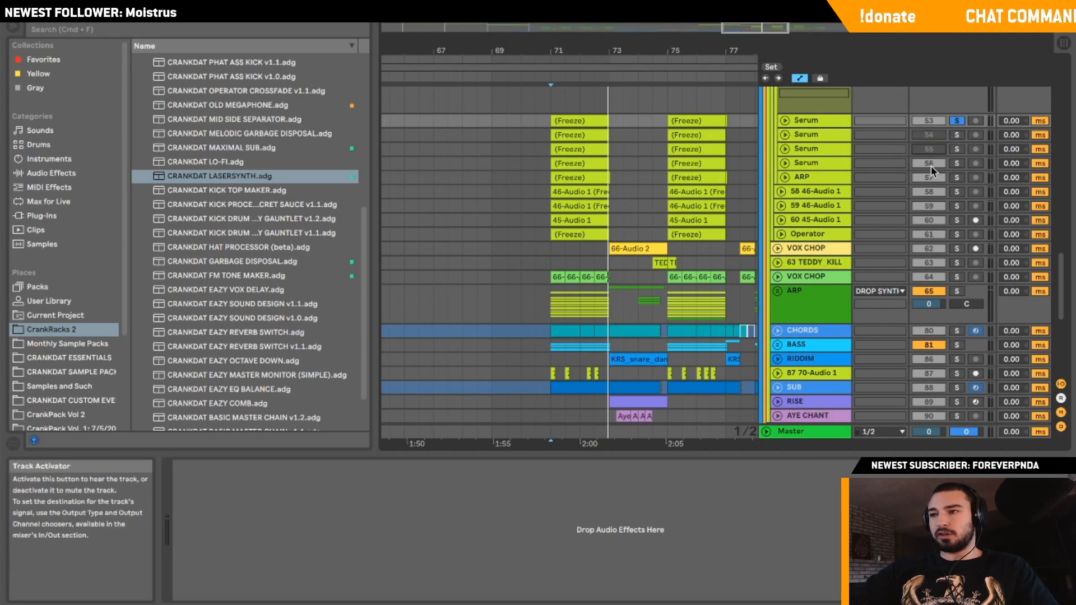
{"action": "left_click", "coordinate": [928, 163]}
{"action": "left_click", "coordinate": [956, 121]}
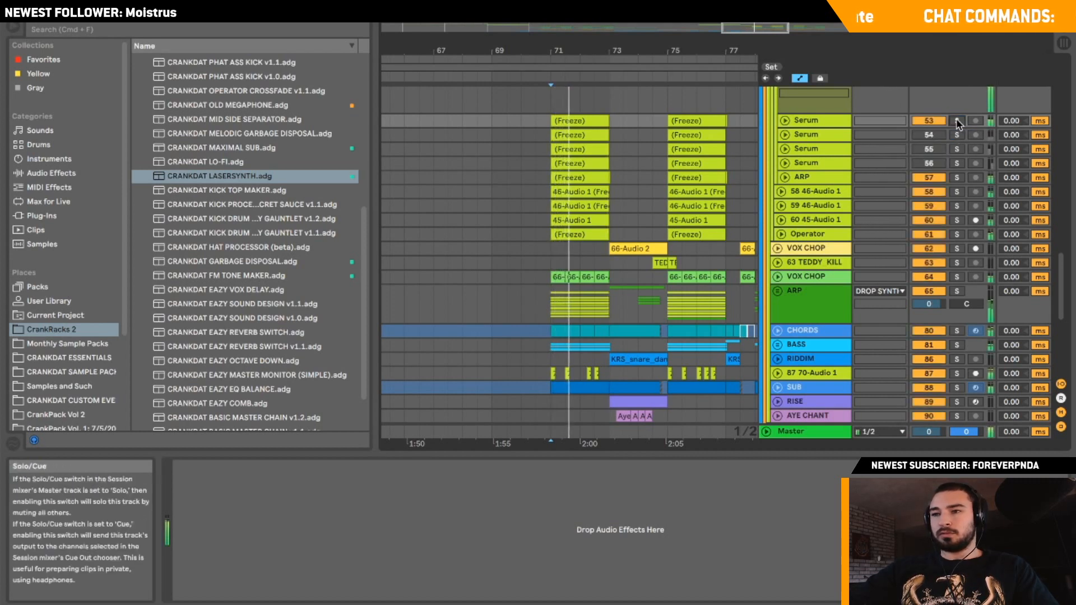
{"action": "left_click", "coordinate": [527, 117]}
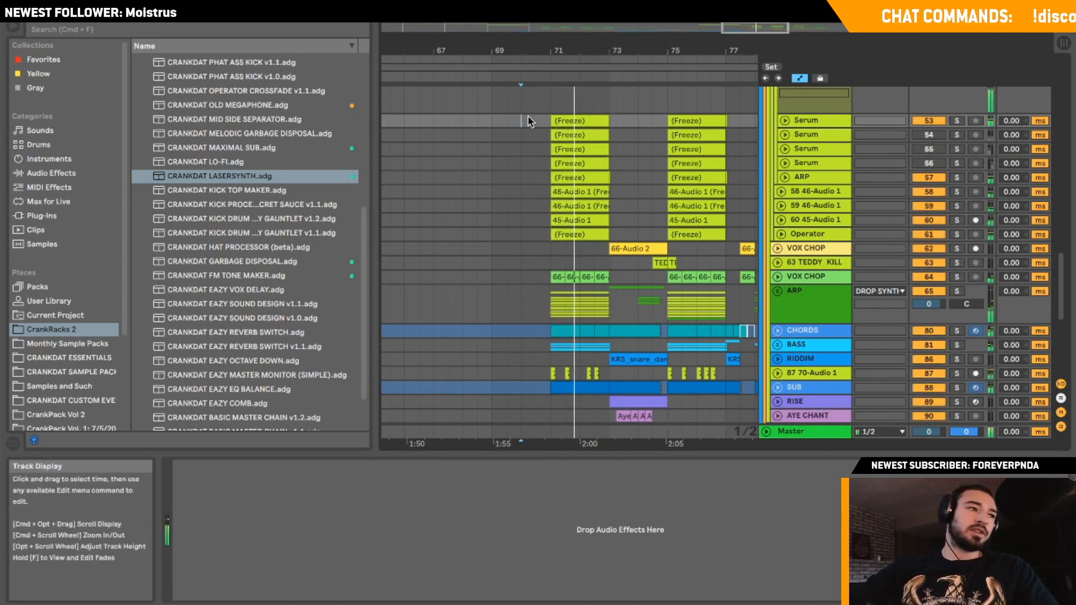
{"action": "key", "text": "space"}
{"action": "key", "text": "space"}
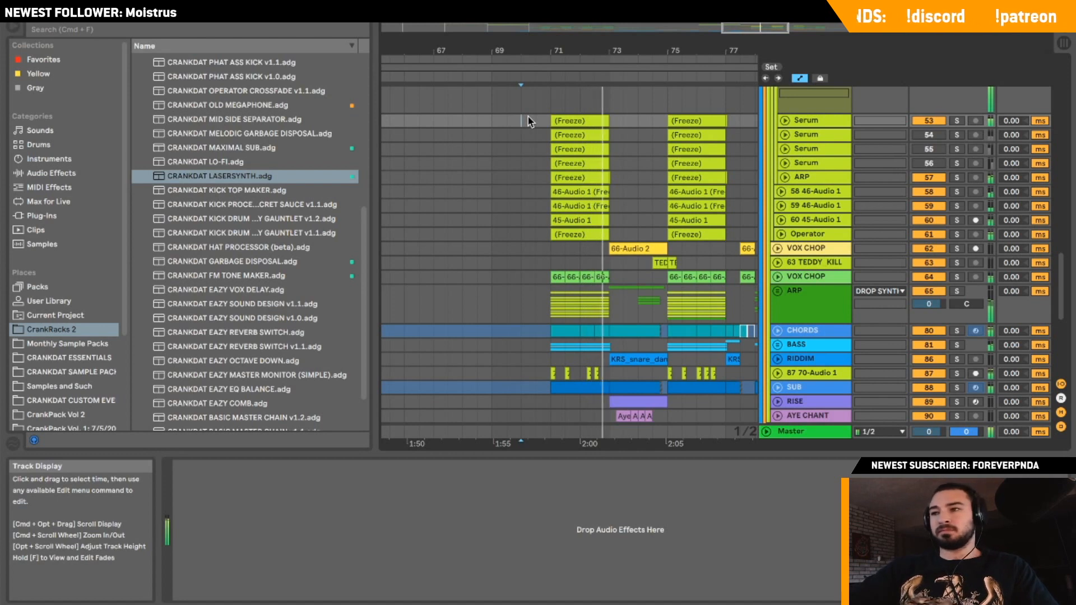
Unmute the second, third and fourth Serum tracks and play the drop from bar 70 with every layer active.
{"action": "left_click", "coordinate": [927, 138]}
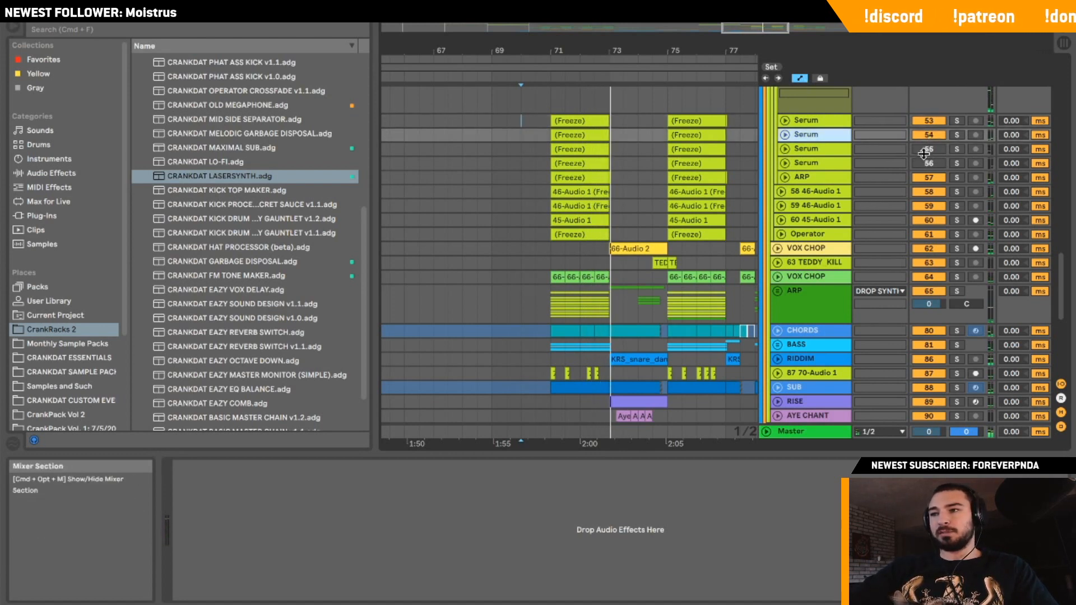
{"action": "left_click", "coordinate": [925, 150]}
{"action": "left_click", "coordinate": [922, 166]}
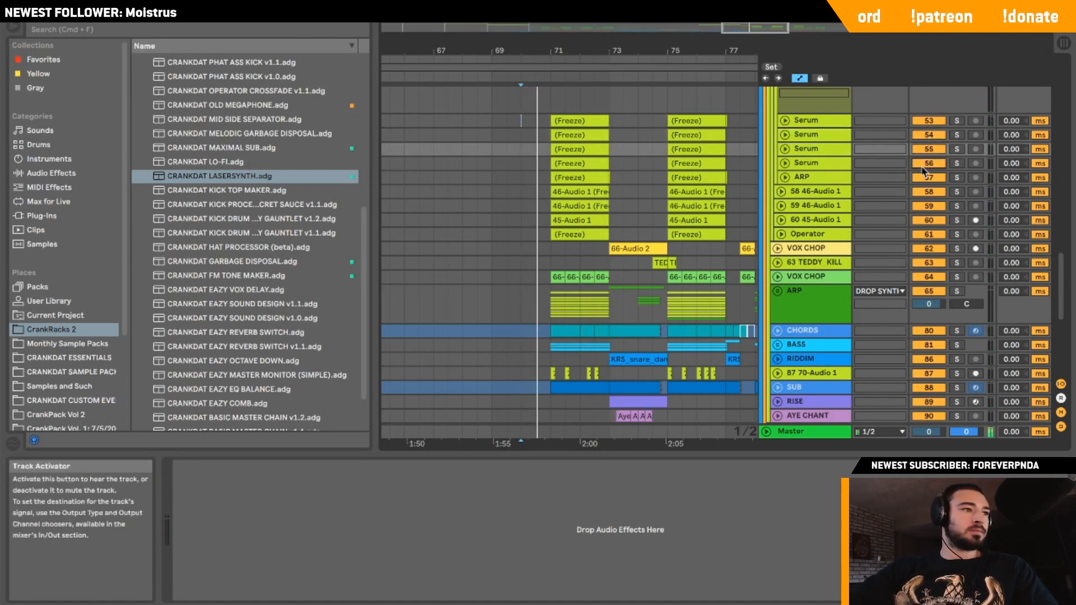
{"action": "key", "text": "space"}
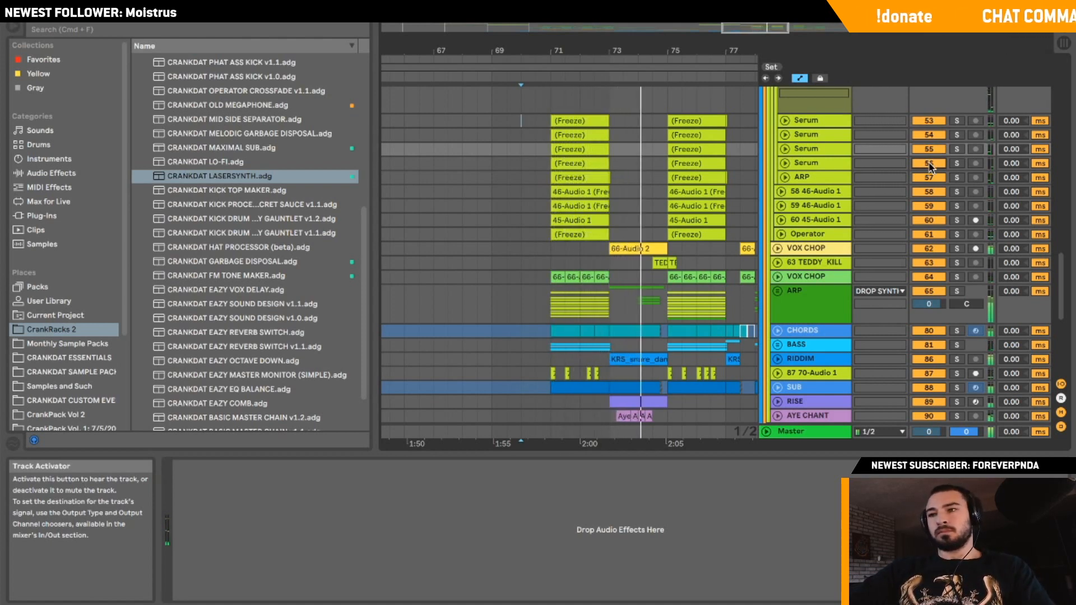
{"action": "scroll", "coordinate": [941, 213], "scroll_direction": "up", "scroll_amount": 2}
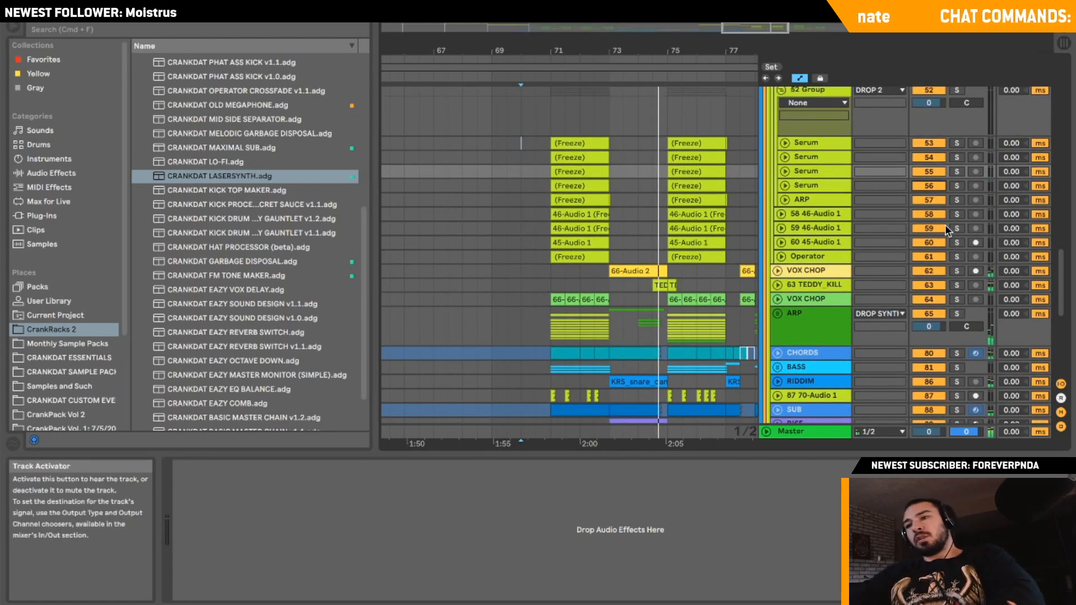
{"action": "key", "text": "space"}
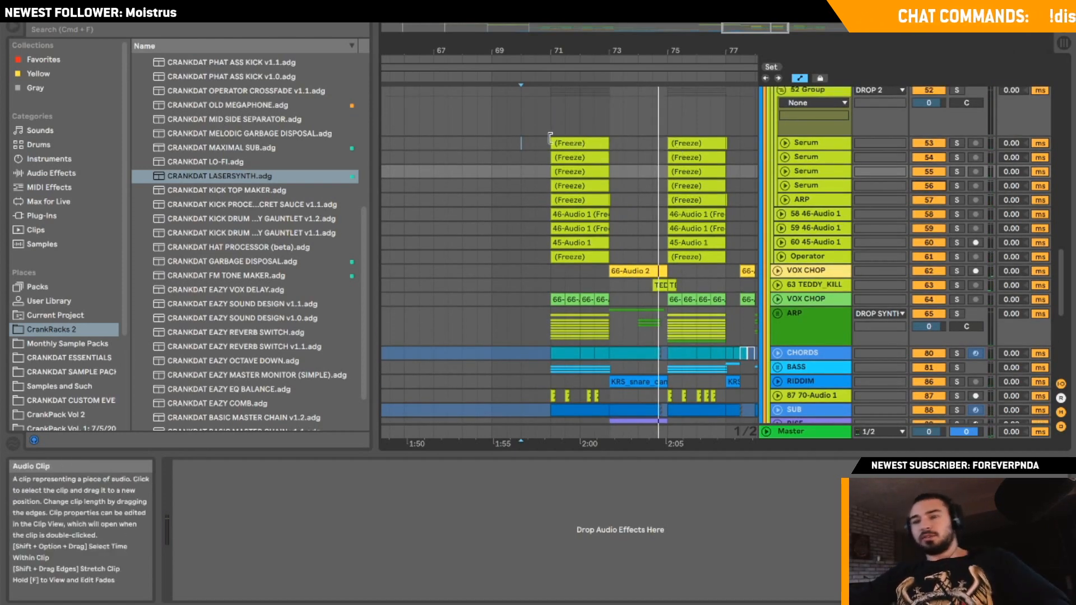
Mark bar 71 on the ARP track in 52 Group as the playback start and expand that track.
{"action": "left_click", "coordinate": [580, 142]}
{"action": "scroll", "coordinate": [609, 159], "scroll_direction": "up", "scroll_amount": 3}
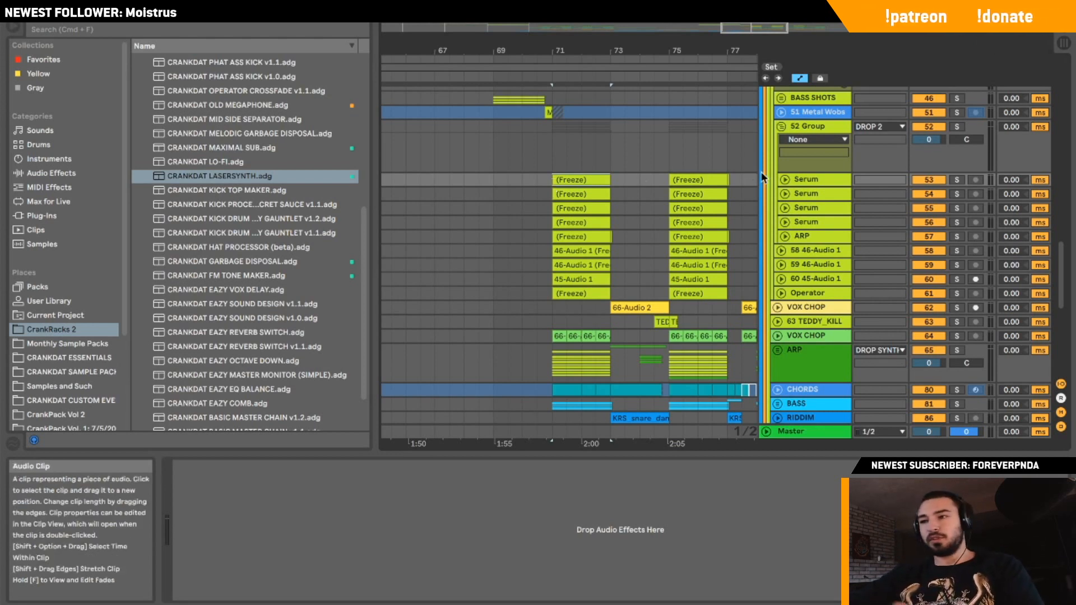
{"action": "scroll", "coordinate": [814, 196], "scroll_direction": "down", "scroll_amount": 1}
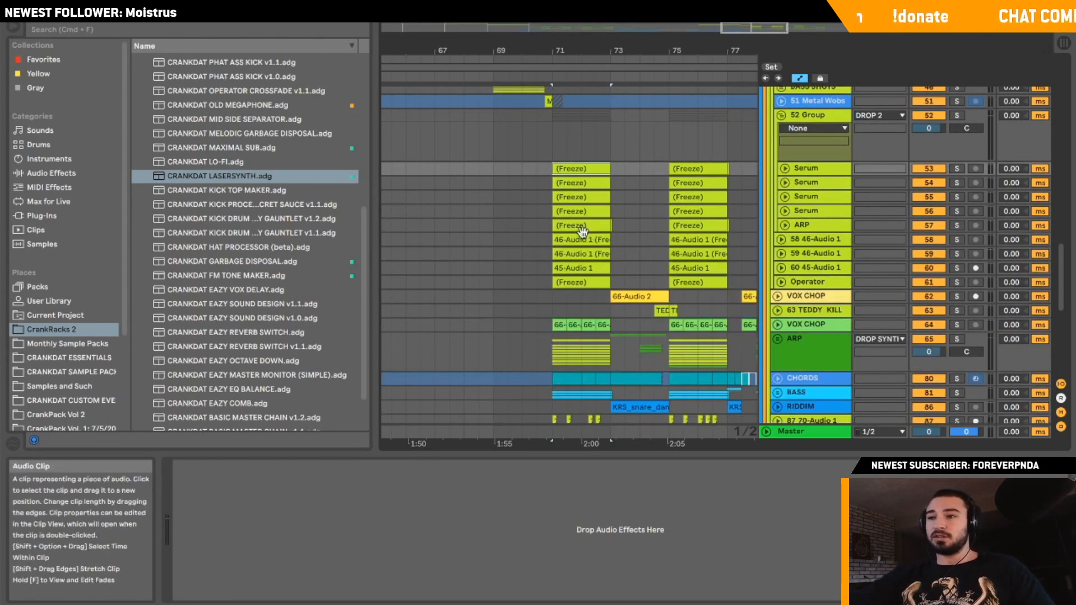
{"action": "left_click", "coordinate": [545, 224]}
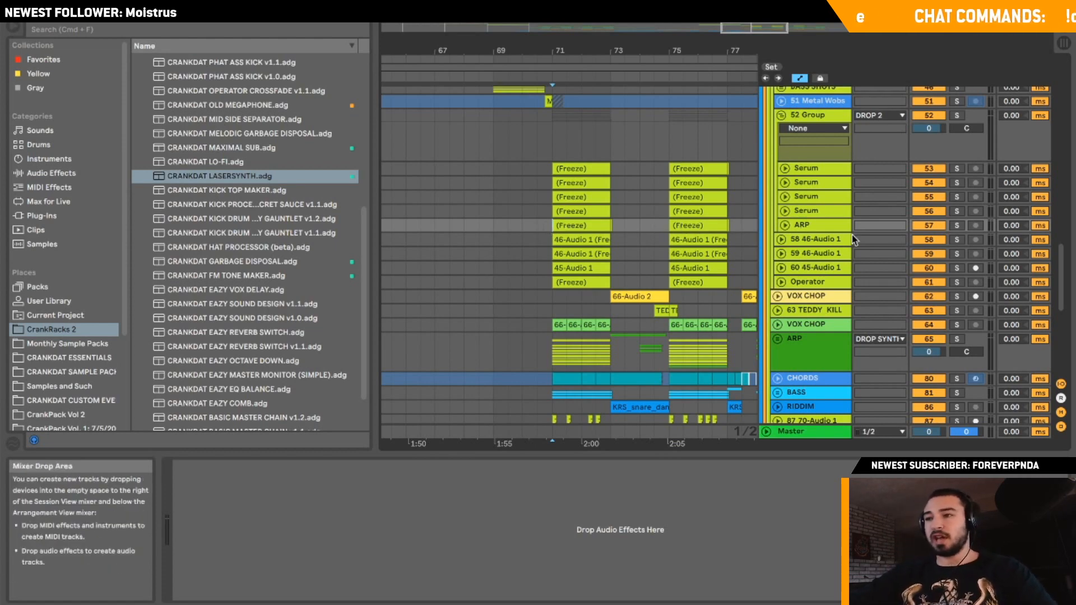
{"action": "left_click", "coordinate": [785, 225]}
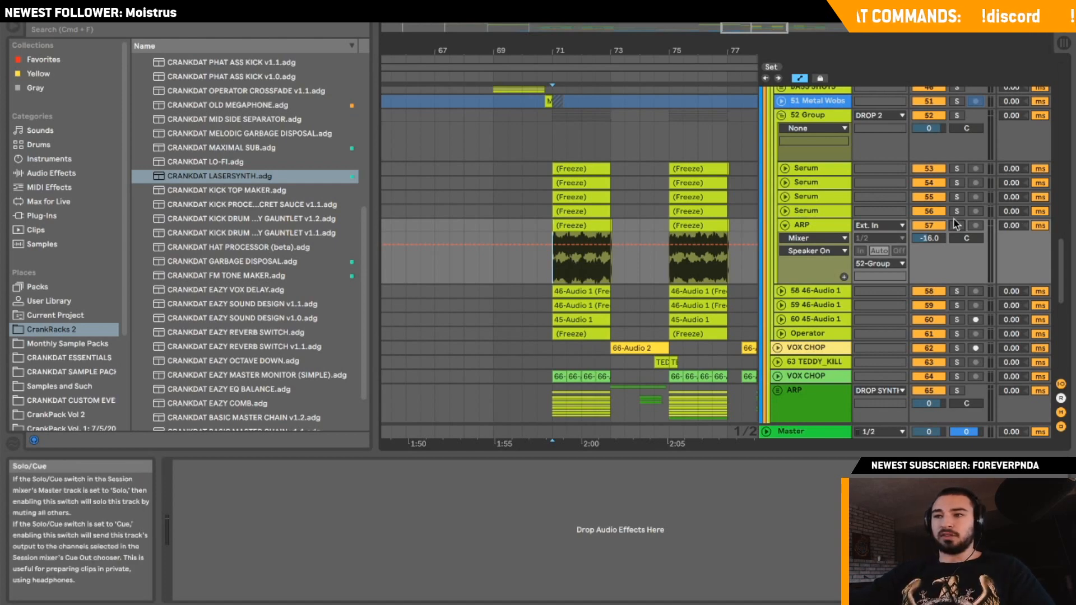
View the waveform of the ARP track's frozen clip, and play the track soloed from bar 71.
{"action": "double_click", "coordinate": [594, 227]}
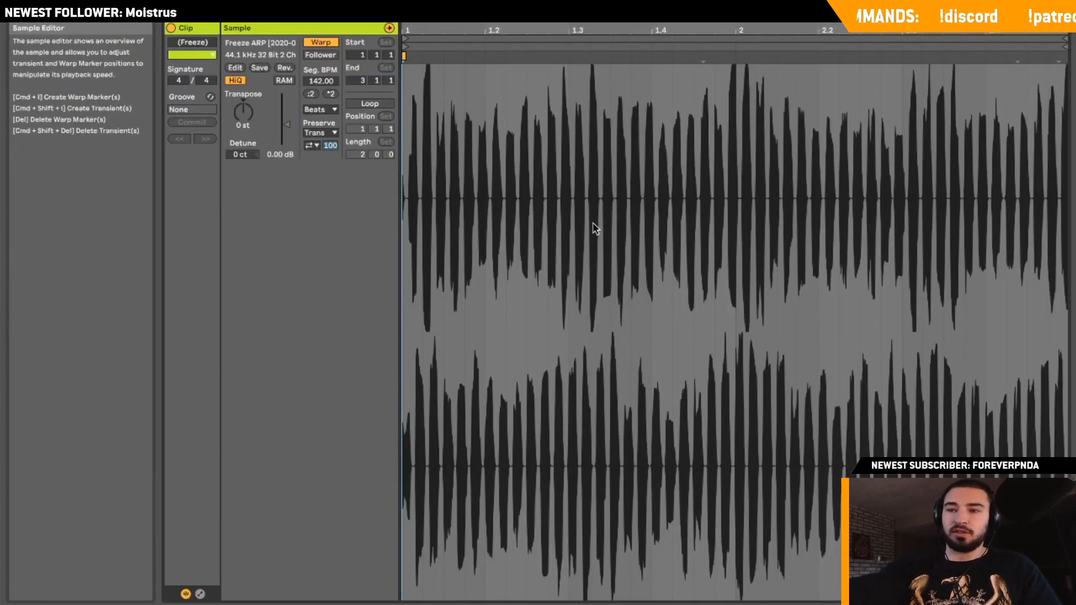
{"action": "key", "text": "shift+Tab"}
{"action": "scroll", "coordinate": [586, 211], "scroll_direction": "up", "scroll_amount": 2}
{"action": "key", "text": "space"}
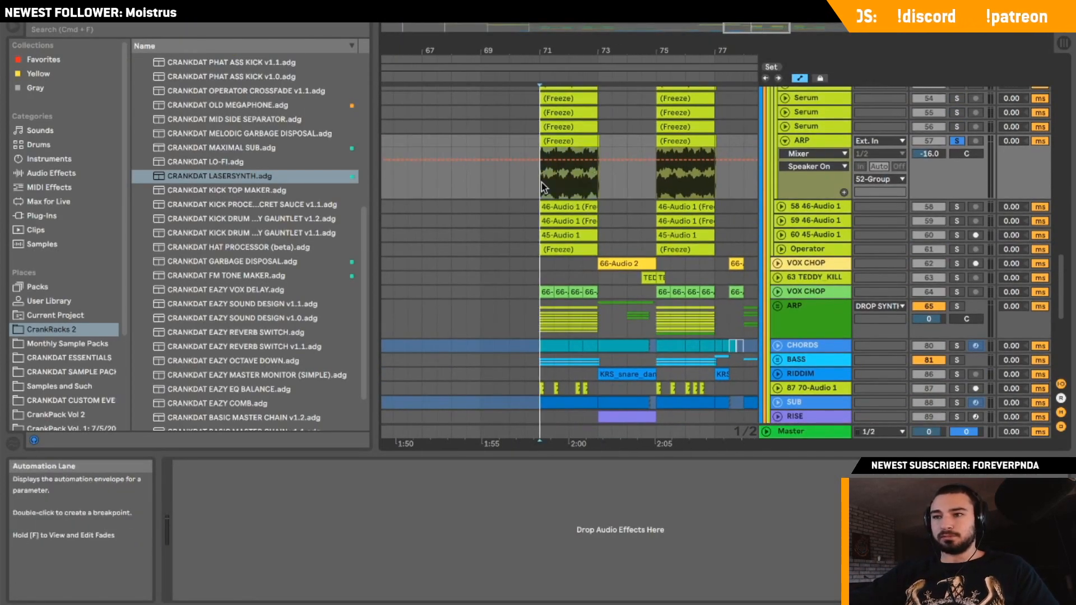
Collapse the ARP track in 52 Group and select that track.
{"action": "scroll", "coordinate": [808, 205], "scroll_direction": "up", "scroll_amount": 1}
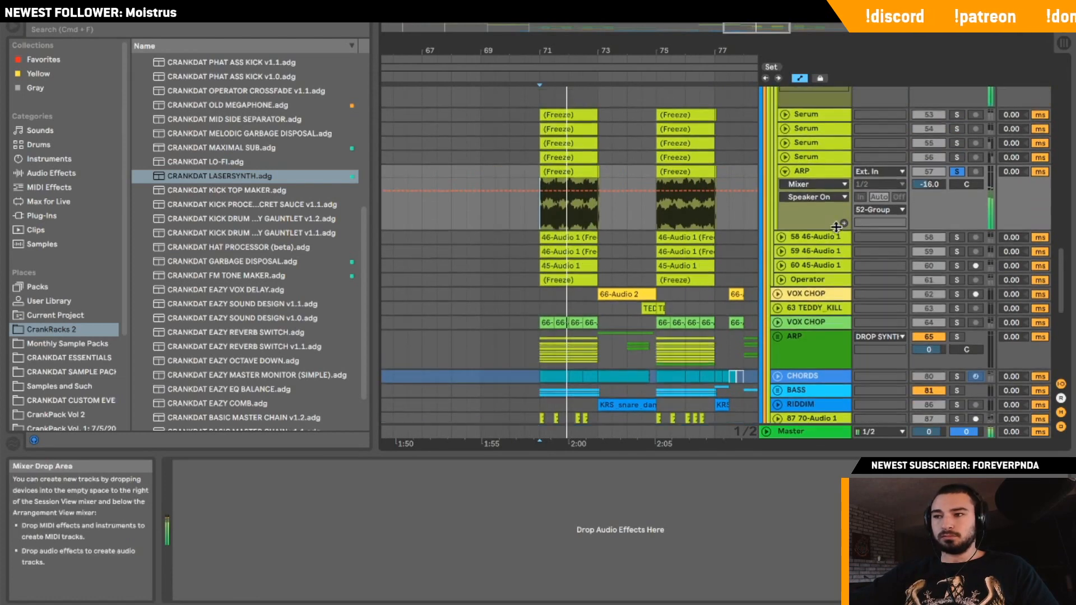
{"action": "left_click", "coordinate": [784, 171]}
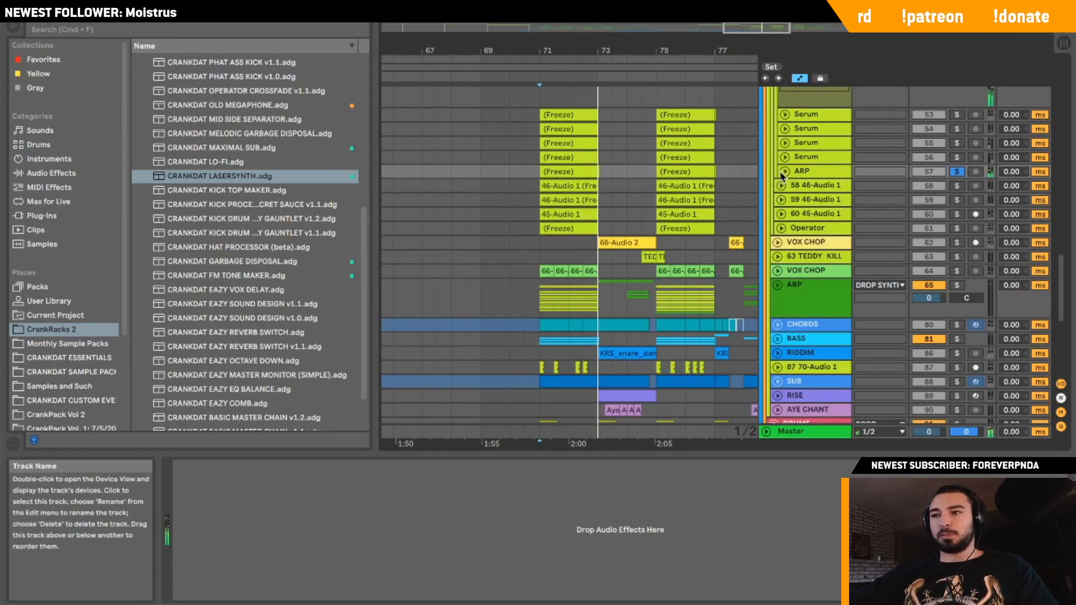
{"action": "left_click", "coordinate": [784, 171]}
{"action": "left_click", "coordinate": [785, 172]}
{"action": "left_click", "coordinate": [825, 171]}
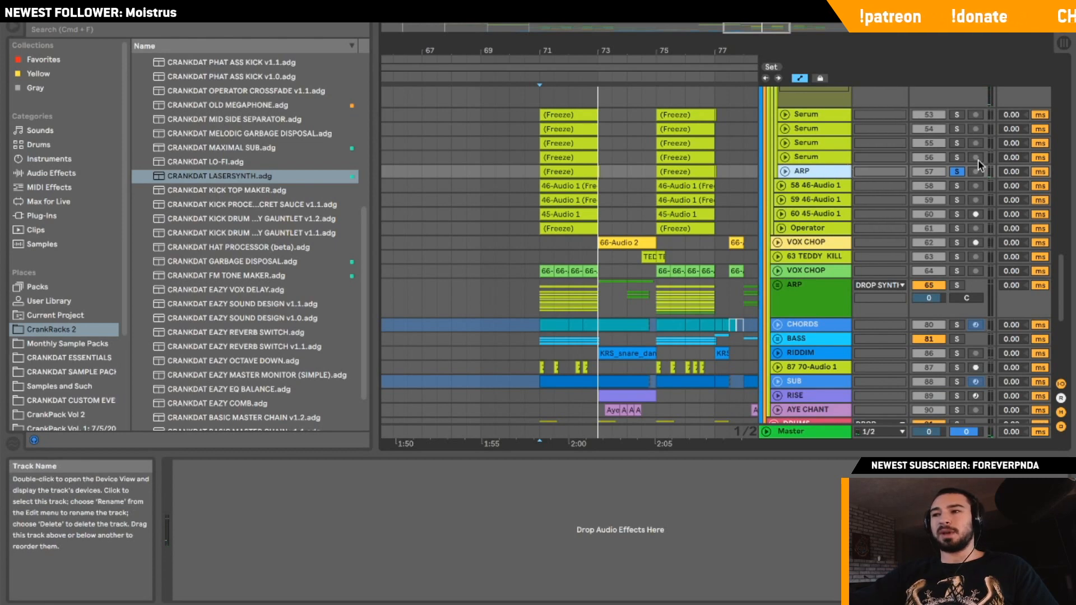
Briefly unfold the ARP track in 52 Group to view its waveform, fold it again, and solo the track.
{"action": "scroll", "coordinate": [962, 167], "scroll_direction": "up", "scroll_amount": 1}
{"action": "left_click", "coordinate": [785, 211]}
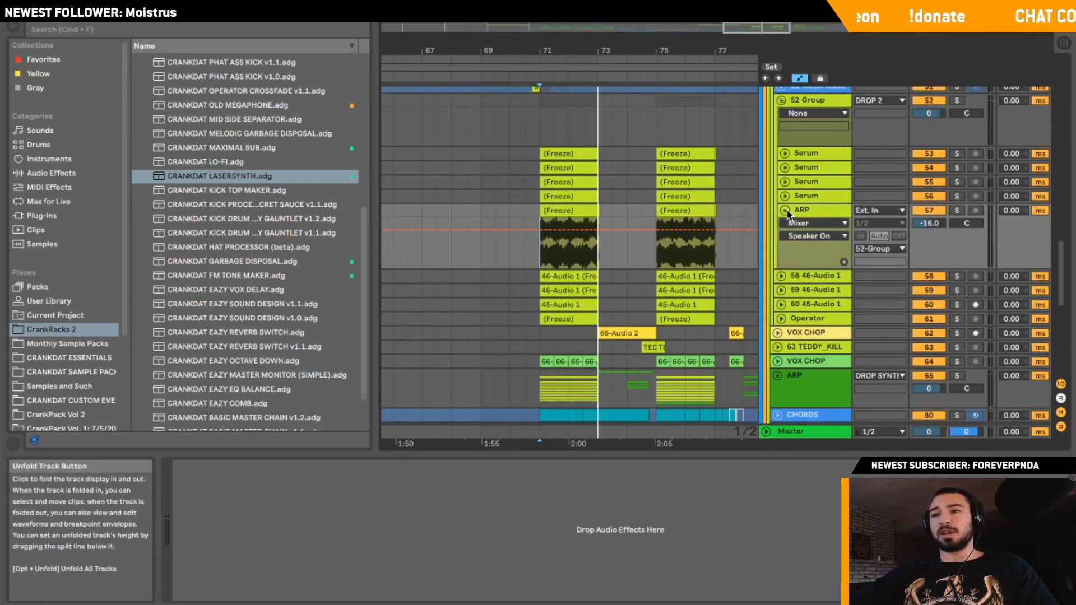
{"action": "left_click", "coordinate": [785, 211]}
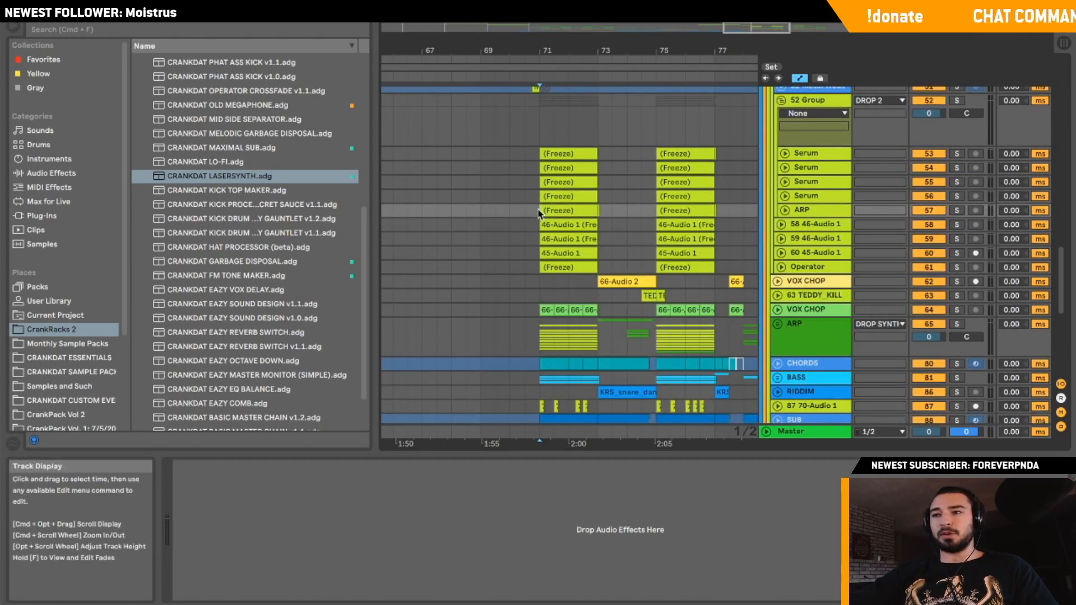
{"action": "left_click", "coordinate": [958, 211]}
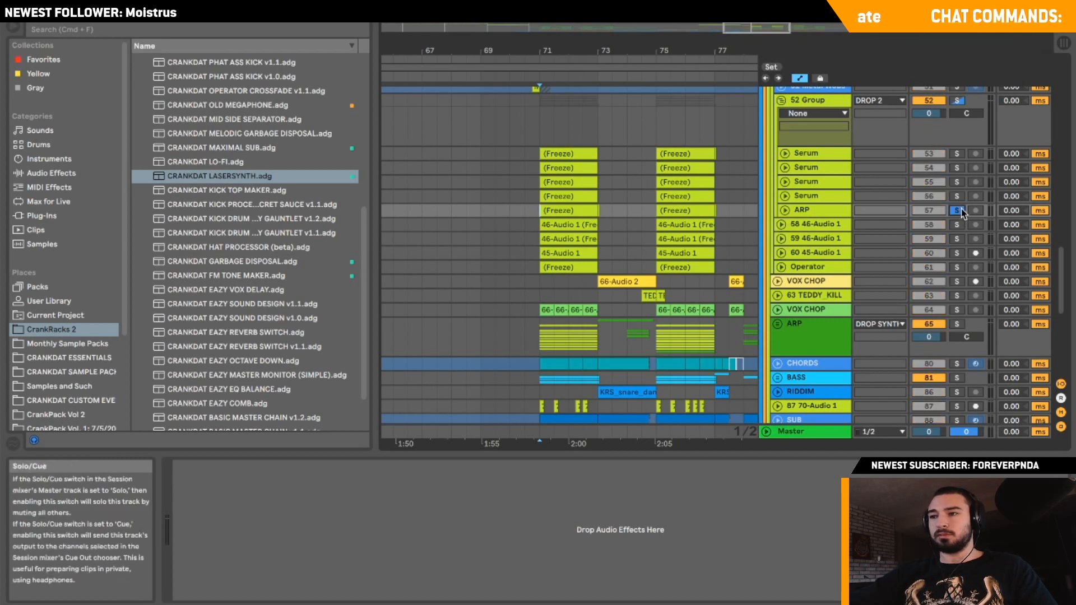
Play the drop with only the 58 46-Audio 1 track soloed and unfold tracks 58 and 59 to show their waveforms.
{"action": "key", "text": "space"}
{"action": "left_click", "coordinate": [958, 211]}
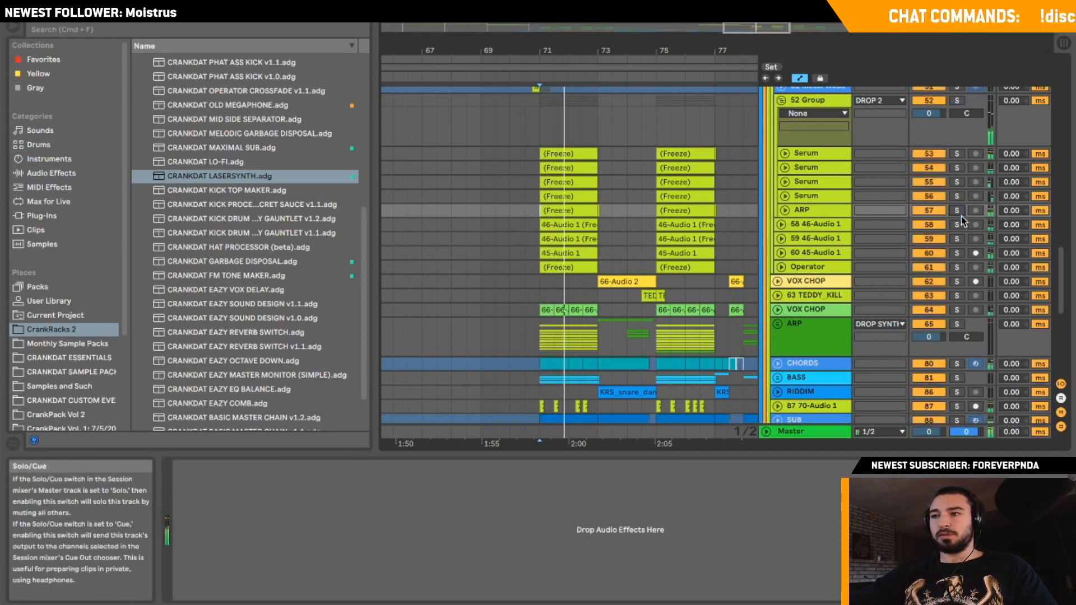
{"action": "left_click", "coordinate": [958, 224]}
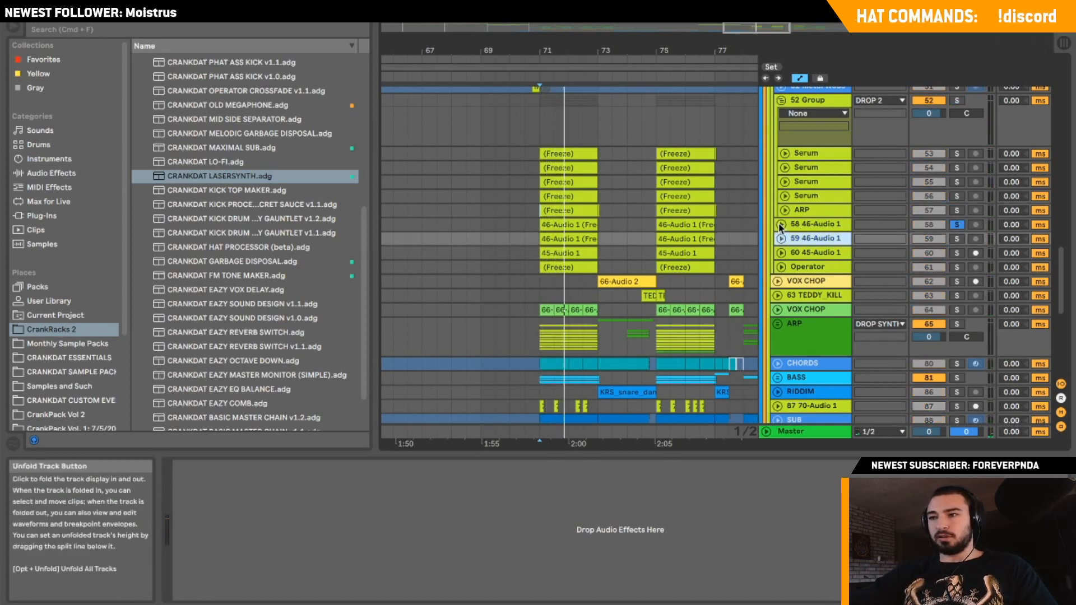
{"action": "left_click", "coordinate": [780, 224]}
{"action": "left_click", "coordinate": [780, 284]}
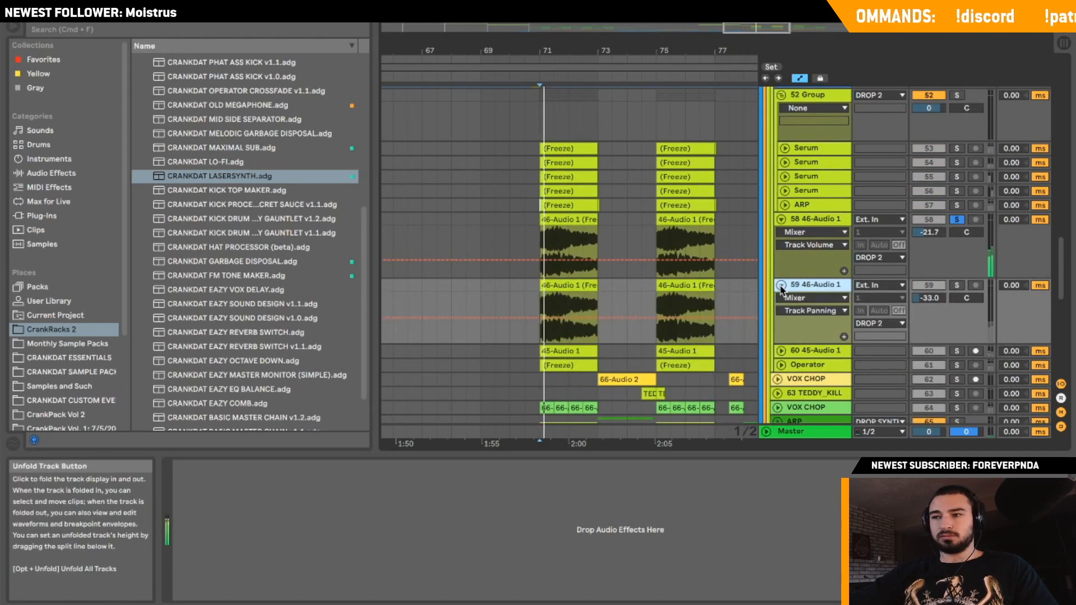
Audition the 59 46-Audio 1 track in solo, clear the solo on track 58, and fold both tracks.
{"action": "left_click", "coordinate": [957, 285]}
{"action": "left_click", "coordinate": [781, 219]}
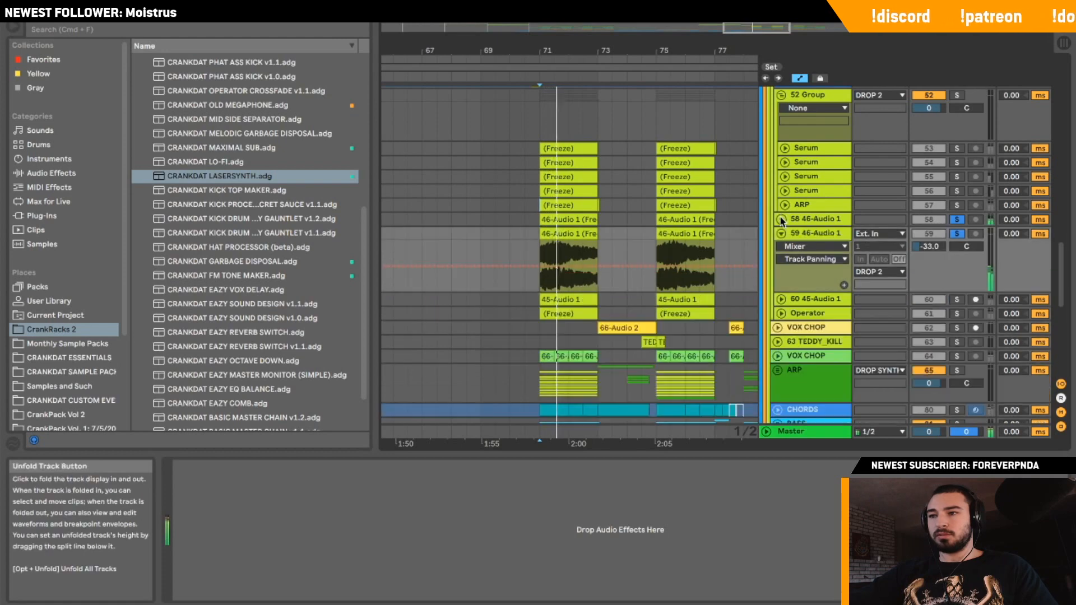
{"action": "left_click", "coordinate": [955, 224]}
{"action": "left_click", "coordinate": [954, 222]}
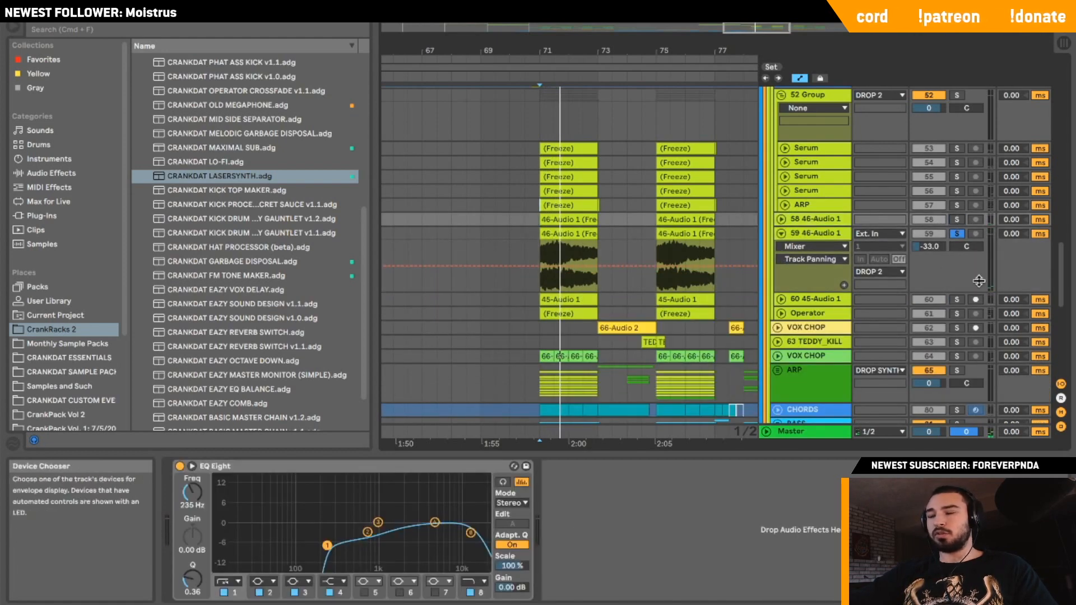
{"action": "left_click", "coordinate": [780, 233]}
Audition the 60 45-Audio 1 track together with tracks 58 and 59, and clear all their solos.
{"action": "left_click", "coordinate": [956, 248]}
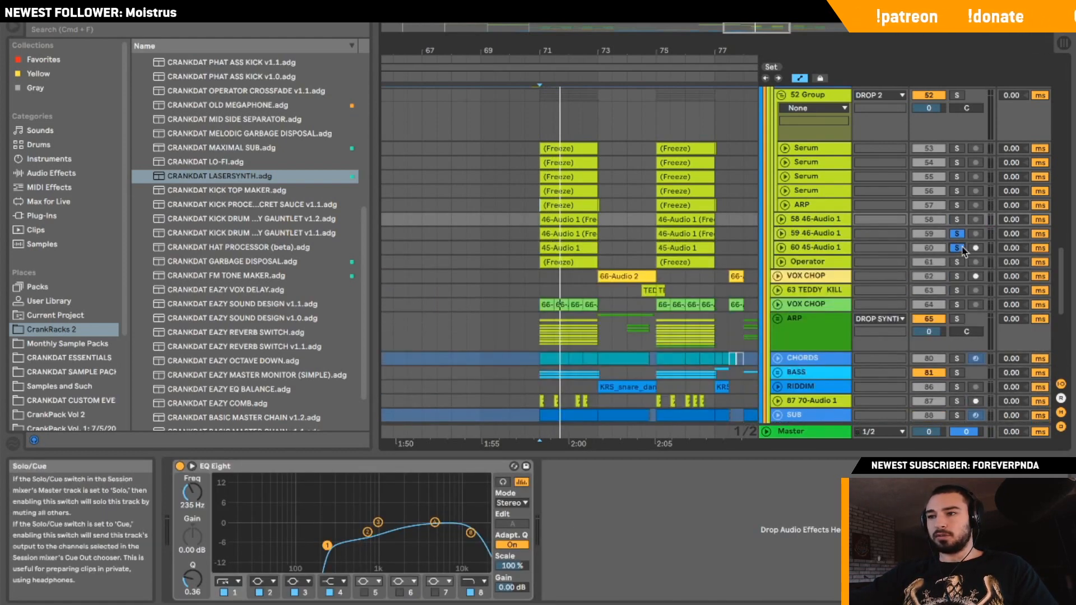
{"action": "key", "text": "space"}
{"action": "left_click", "coordinate": [956, 219]}
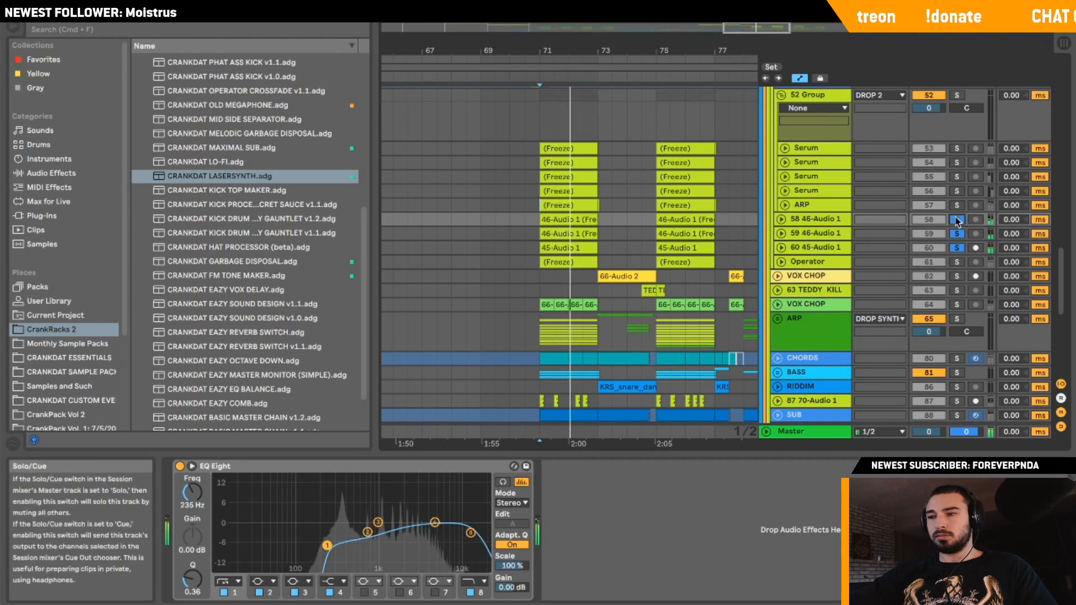
{"action": "left_click", "coordinate": [956, 219]}
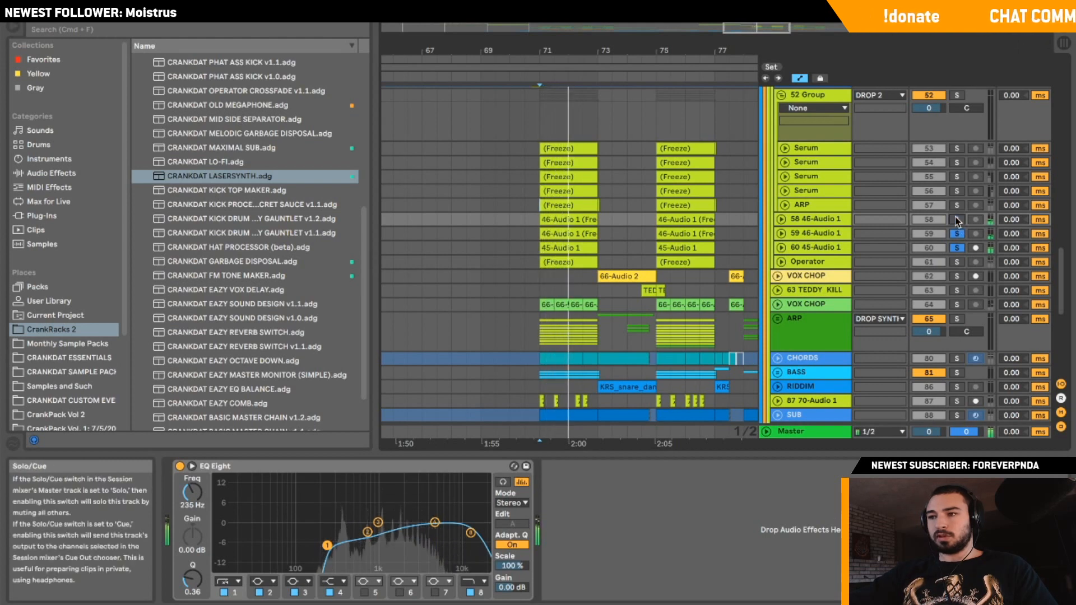
{"action": "left_click", "coordinate": [956, 234]}
{"action": "left_click", "coordinate": [957, 247]}
Bypass the Reverb on the 60 45-Audio 1 track and play the drop in the full mix.
{"action": "left_click", "coordinate": [815, 248]}
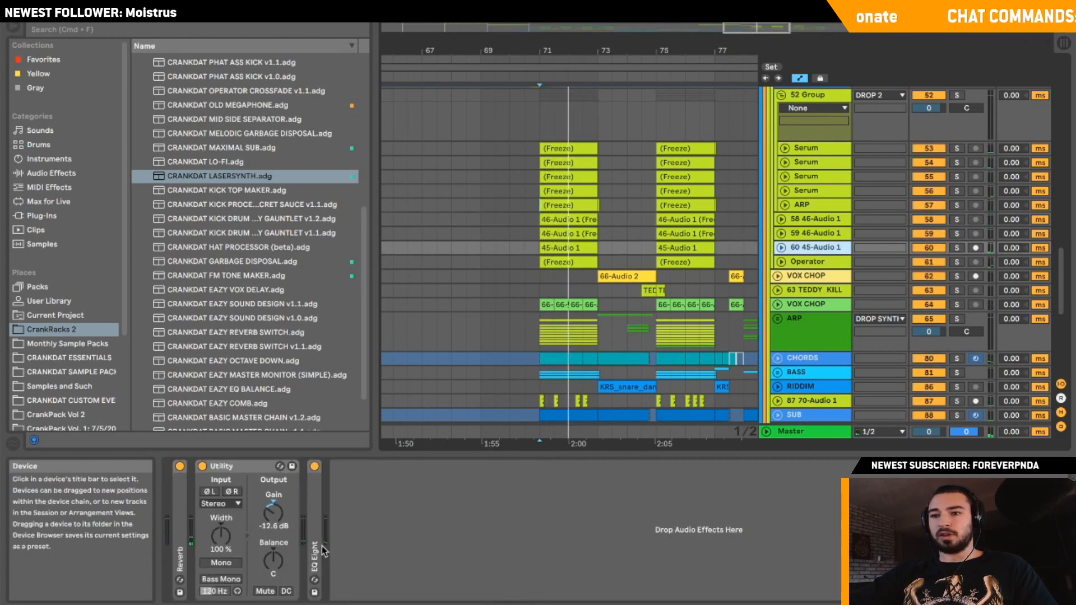
{"action": "key", "text": "space"}
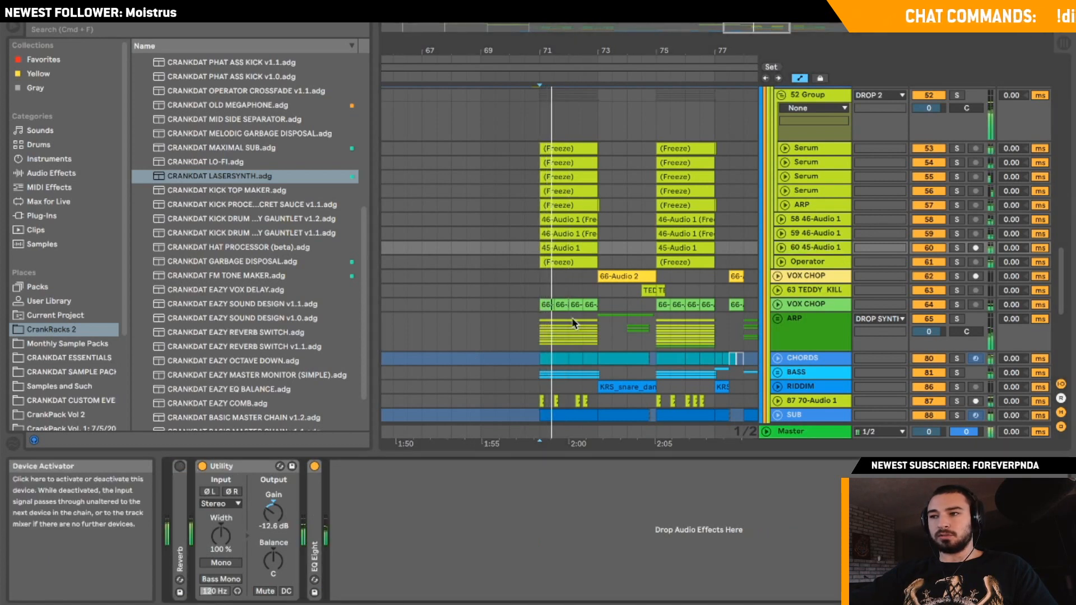
{"action": "key", "text": "space"}
Solo the 60 45-Audio 1 track, compare its sound with the Reverb bypassed and re-enabled, and clear the solo.
{"action": "left_click", "coordinate": [955, 239]}
{"action": "left_click", "coordinate": [956, 252]}
{"action": "left_click", "coordinate": [956, 239]}
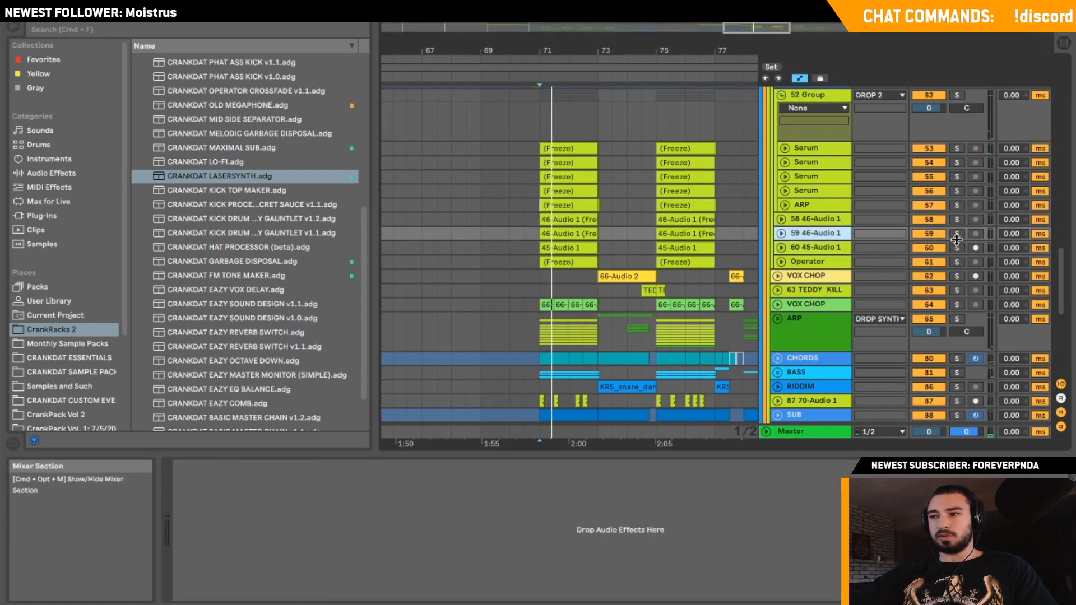
{"action": "left_click", "coordinate": [956, 247]}
{"action": "key", "text": "space"}
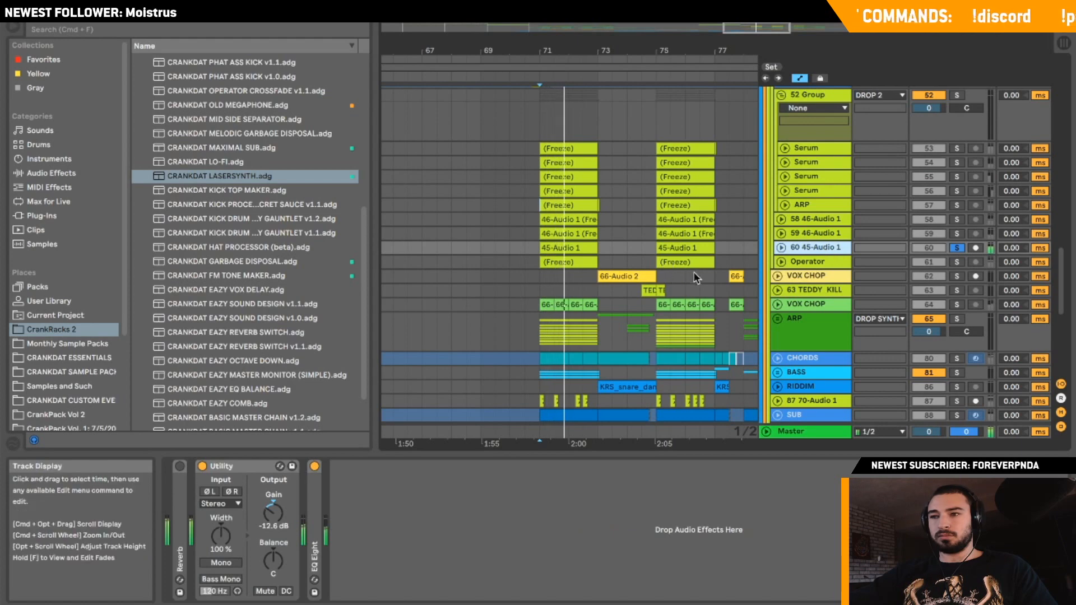
{"action": "left_click", "coordinate": [180, 466]}
{"action": "key", "text": "space"}
{"action": "left_click", "coordinate": [959, 240]}
{"action": "left_click", "coordinate": [956, 248]}
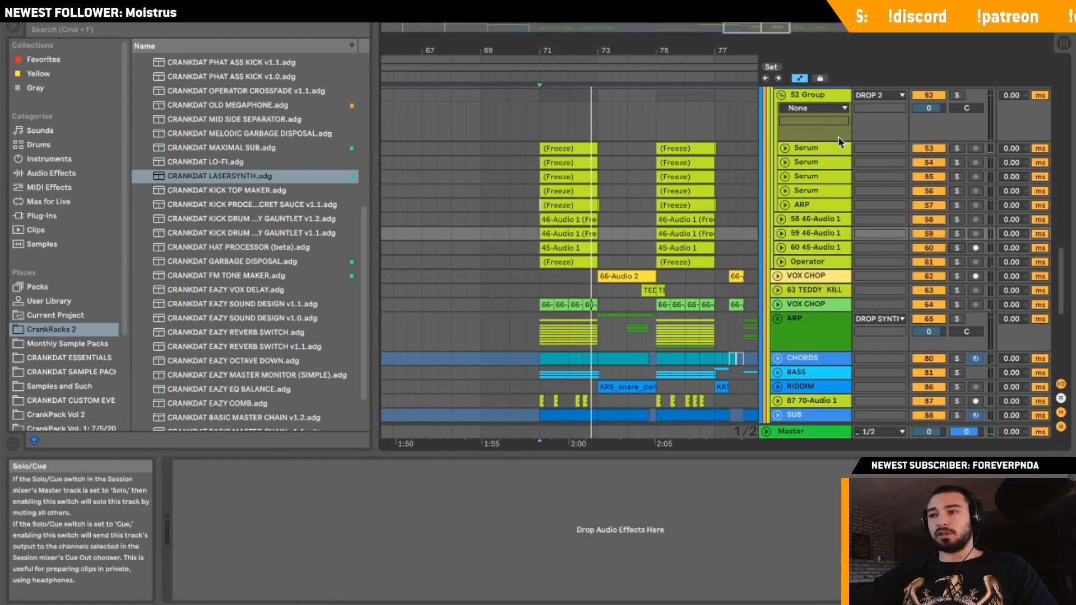
Unfold the Operator track and audition it in solo, clear the solo, and collapse the track and the 52 Group.
{"action": "scroll", "coordinate": [840, 143], "scroll_direction": "up", "scroll_amount": 1}
{"action": "left_click", "coordinate": [783, 280]}
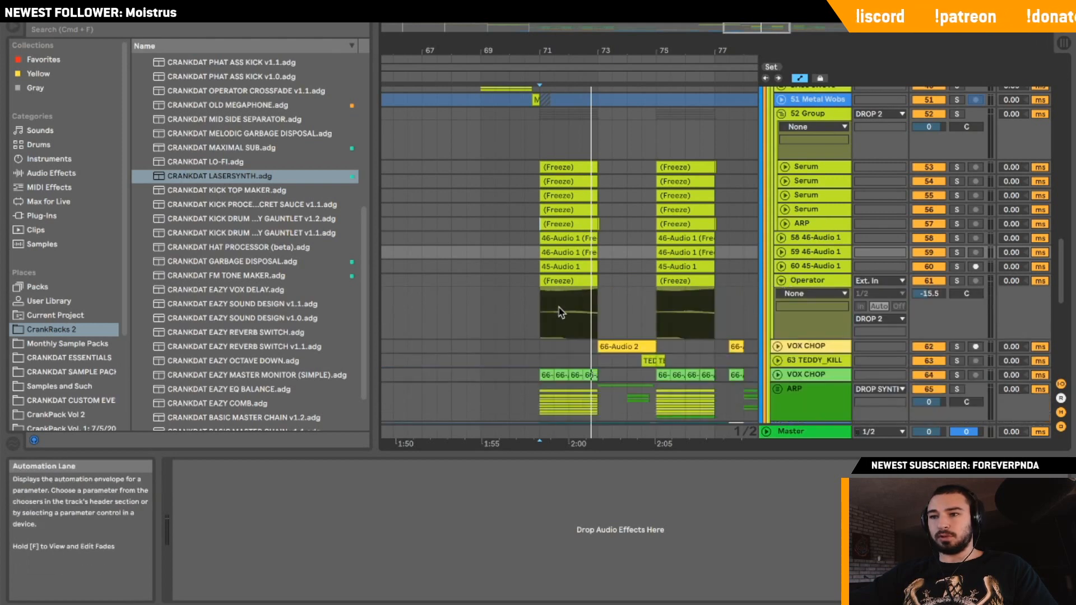
{"action": "left_click", "coordinate": [958, 281]}
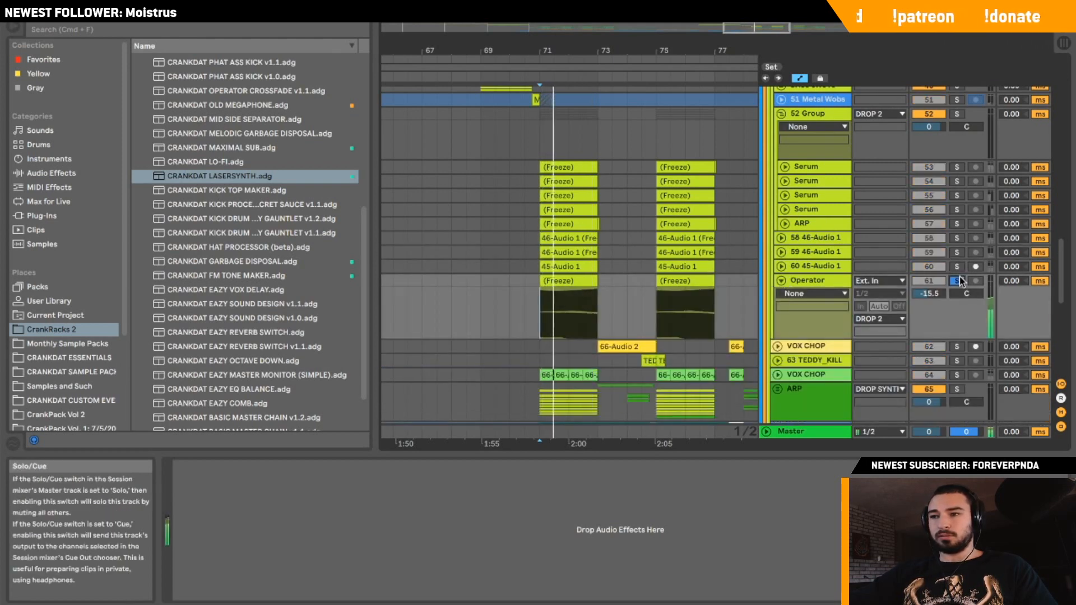
{"action": "left_click", "coordinate": [957, 280]}
{"action": "left_click", "coordinate": [812, 266]}
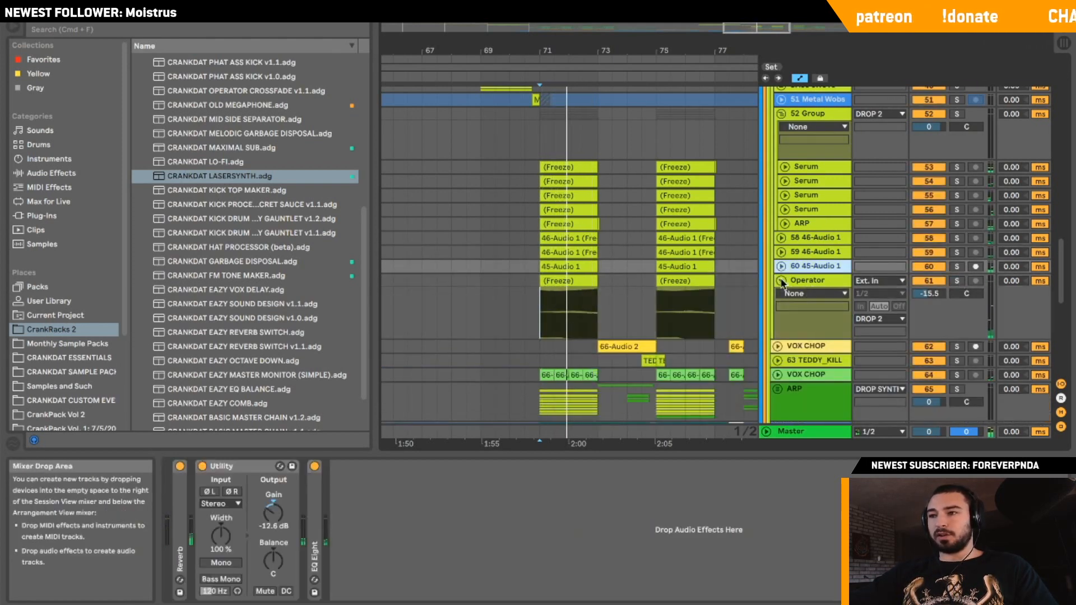
{"action": "left_click", "coordinate": [782, 280]}
{"action": "left_click", "coordinate": [781, 113]}
{"action": "scroll", "coordinate": [783, 113], "scroll_direction": "up", "scroll_amount": 4}
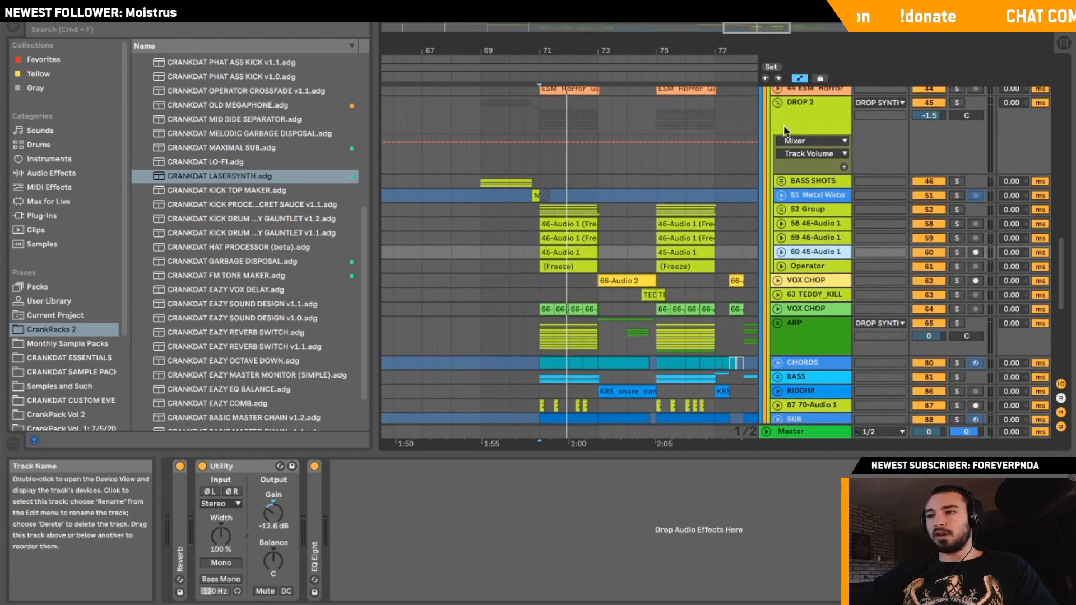
Solo the ARP group and play it from the start of the second drop at bar 71.
{"action": "scroll", "coordinate": [728, 224], "scroll_direction": "down", "scroll_amount": 1}
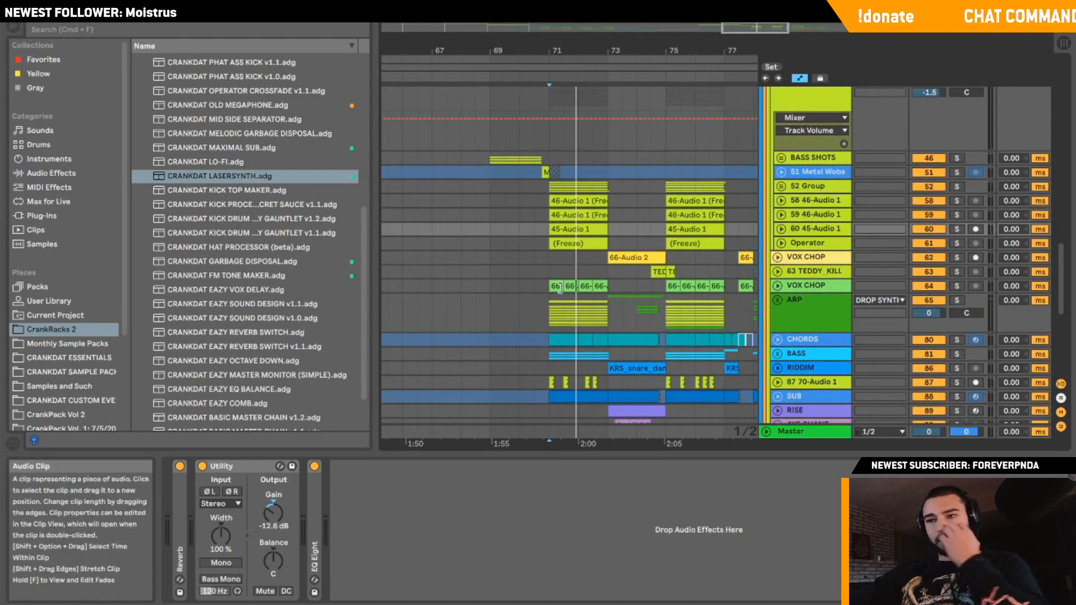
{"action": "left_click", "coordinate": [813, 320]}
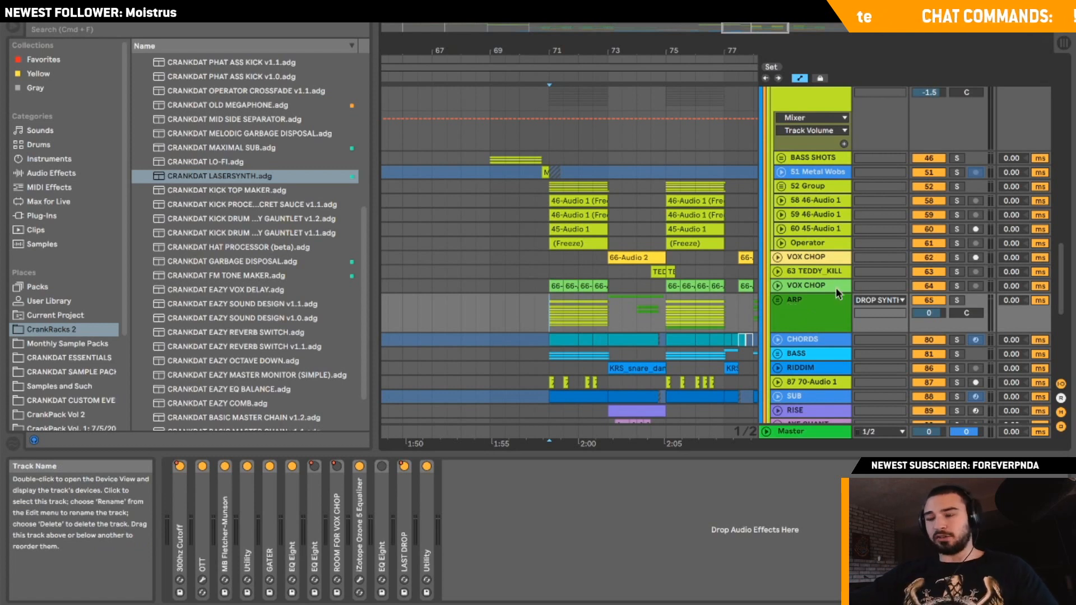
{"action": "left_click", "coordinate": [957, 301]}
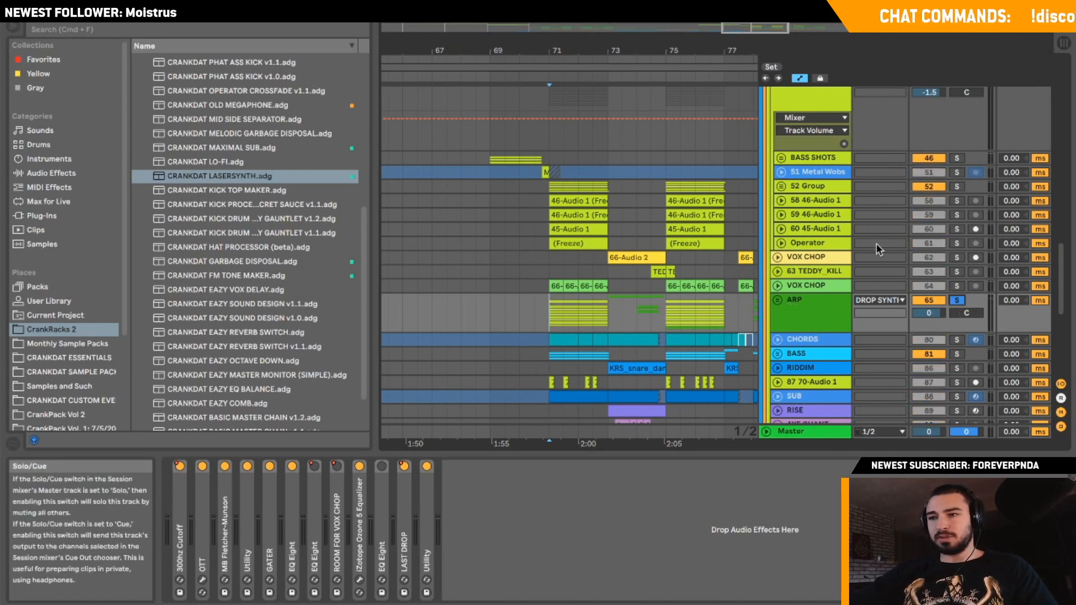
{"action": "scroll", "coordinate": [742, 397], "scroll_direction": "down", "scroll_amount": 5}
{"action": "left_click", "coordinate": [703, 312]}
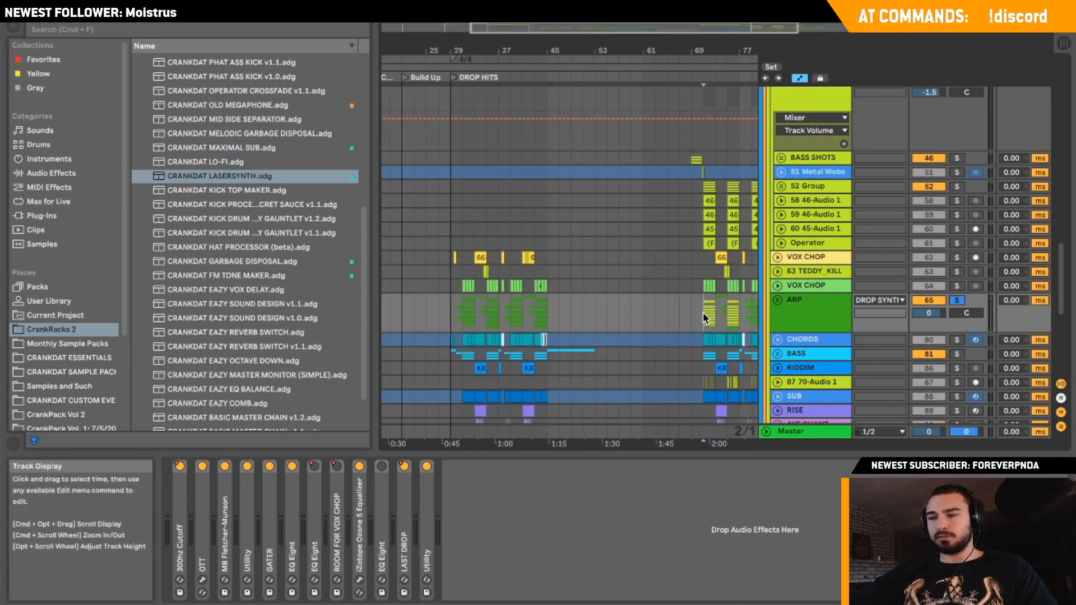
{"action": "key", "text": "space"}
{"action": "scroll", "coordinate": [662, 286], "scroll_direction": "right", "scroll_amount": 1}
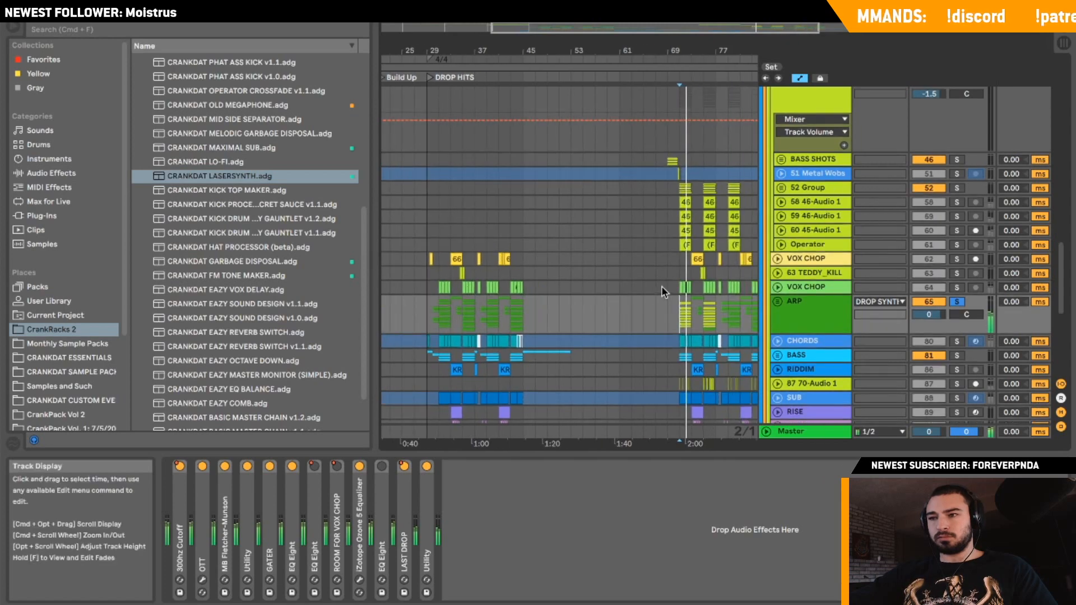
{"action": "mouse_move", "coordinate": [717, 251]}
{"action": "left_mouse_down"}
{"action": "mouse_move", "coordinate": [739, 260]}
{"action": "mouse_move", "coordinate": [712, 263]}
{"action": "left_mouse_up"}
{"action": "left_click_drag", "start_coordinate": [725, 28], "coordinate": [780, 78]}
{"action": "scroll", "coordinate": [674, 267], "scroll_direction": "right", "scroll_amount": 3}
Expand the 52 Group and audition its ARP track soloed together with the ARP group, unfolding the track to inspect its waveform.
{"action": "left_click", "coordinate": [780, 197]}
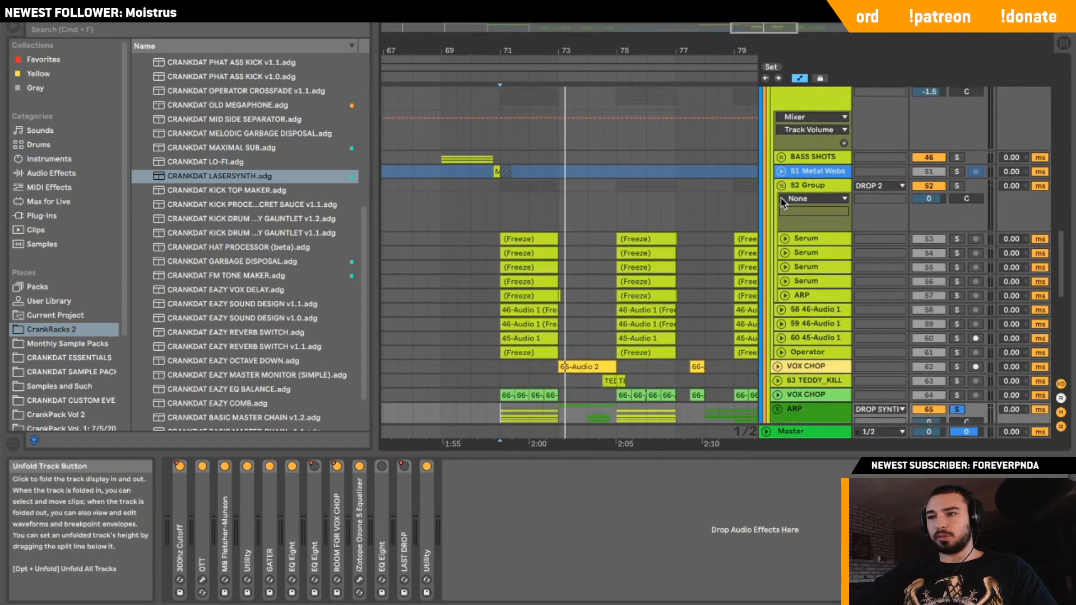
{"action": "left_click", "coordinate": [783, 288]}
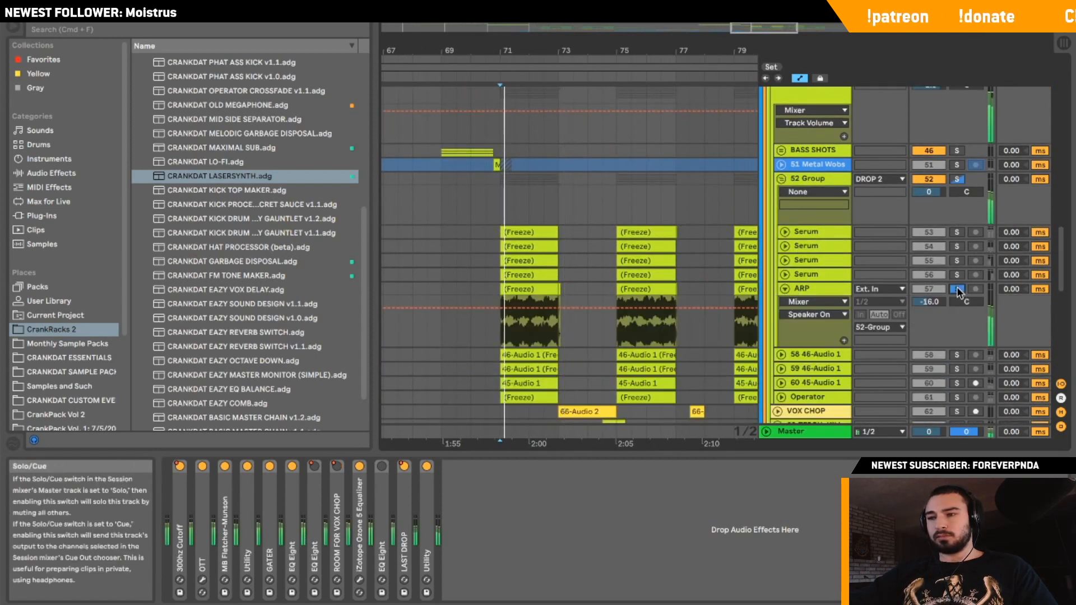
{"action": "left_click", "coordinate": [783, 288]}
{"action": "scroll", "coordinate": [787, 247], "scroll_direction": "down", "scroll_amount": 2}
{"action": "scroll", "coordinate": [787, 235], "scroll_direction": "down", "scroll_amount": 2}
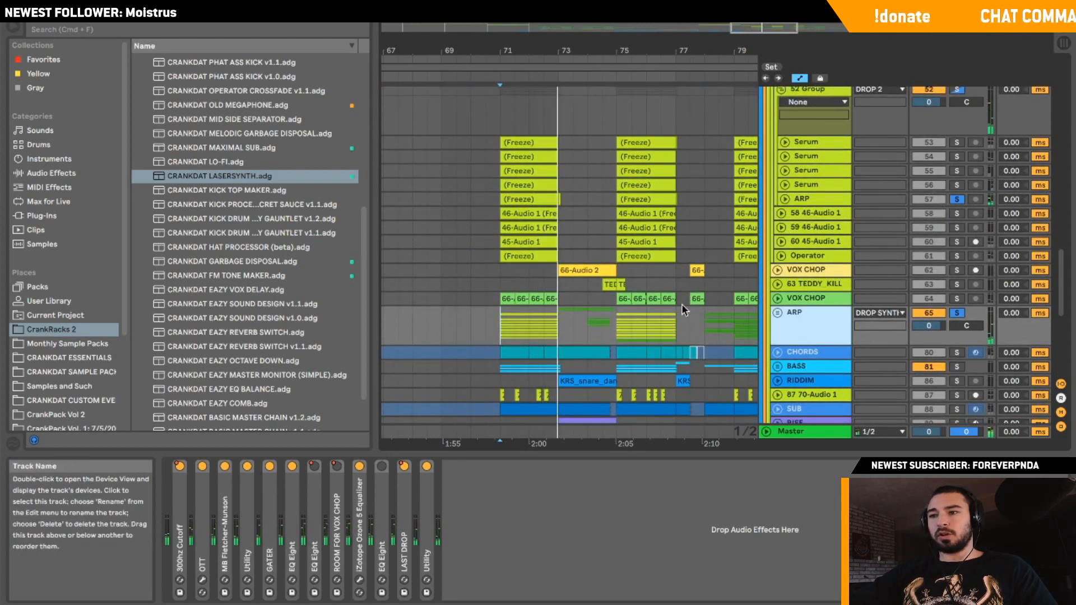
Expand the ARP group to examine its layers and automation, and show the sampler device of the 68 Freeze track.
{"action": "left_click", "coordinate": [776, 319]}
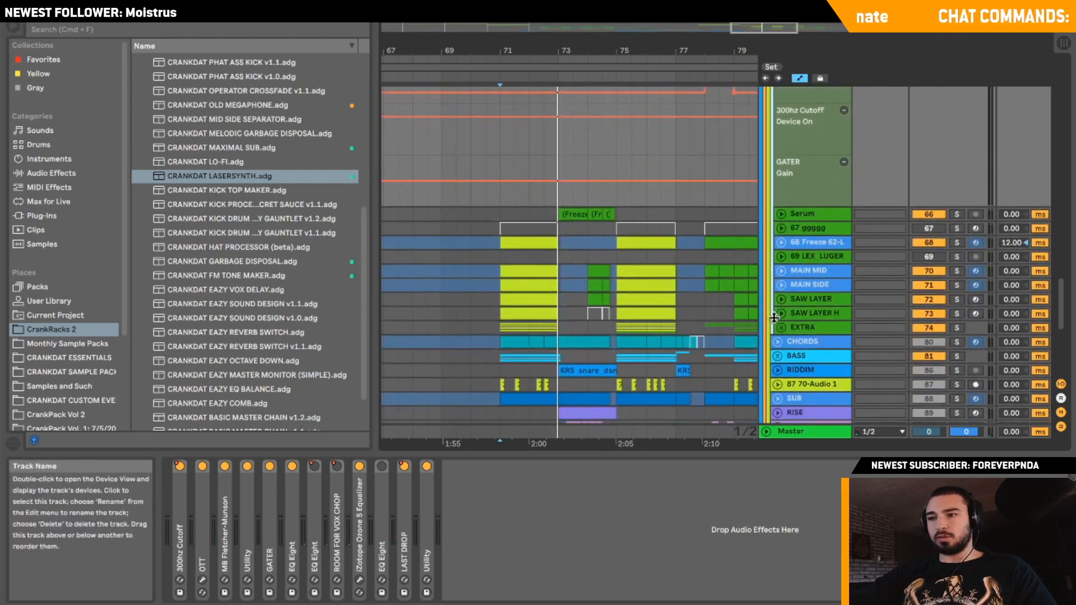
{"action": "scroll", "coordinate": [775, 322], "scroll_direction": "down", "scroll_amount": 6}
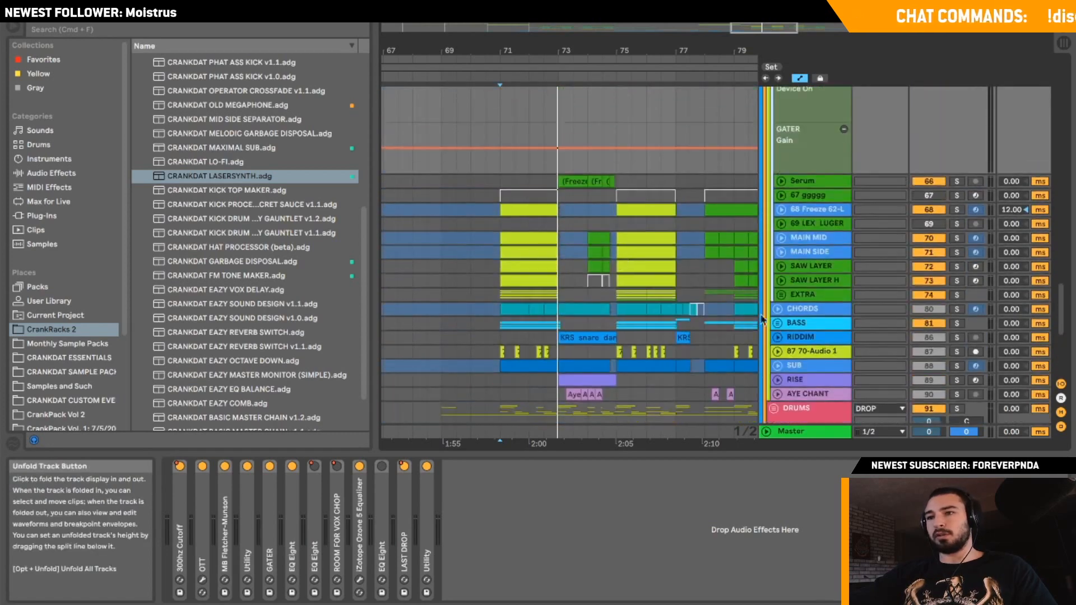
{"action": "double_click", "coordinate": [510, 212]}
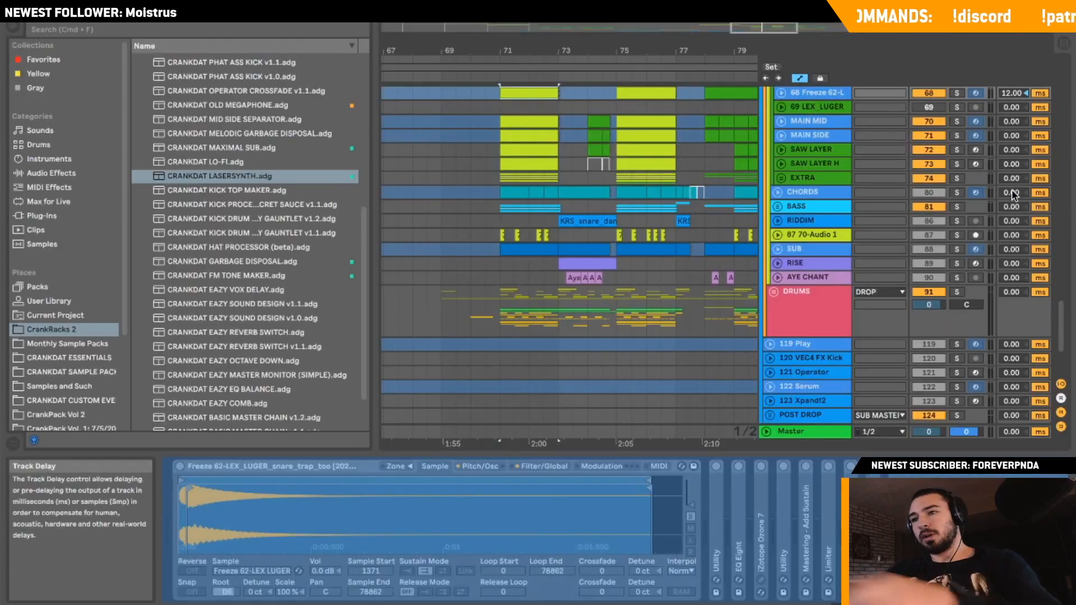
{"action": "scroll", "coordinate": [810, 180], "scroll_direction": "up", "scroll_amount": 5}
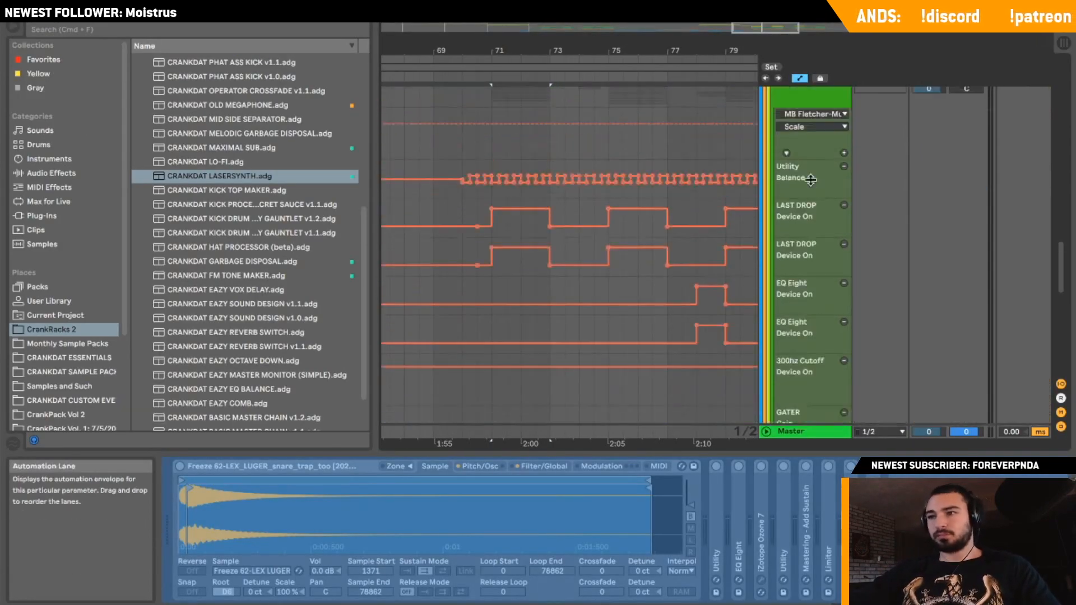
{"action": "scroll", "coordinate": [810, 180], "scroll_direction": "up", "scroll_amount": 4}
Collapse the ARP group, clear the remaining solos, and play the drop in the full mix.
{"action": "left_click", "coordinate": [777, 214]}
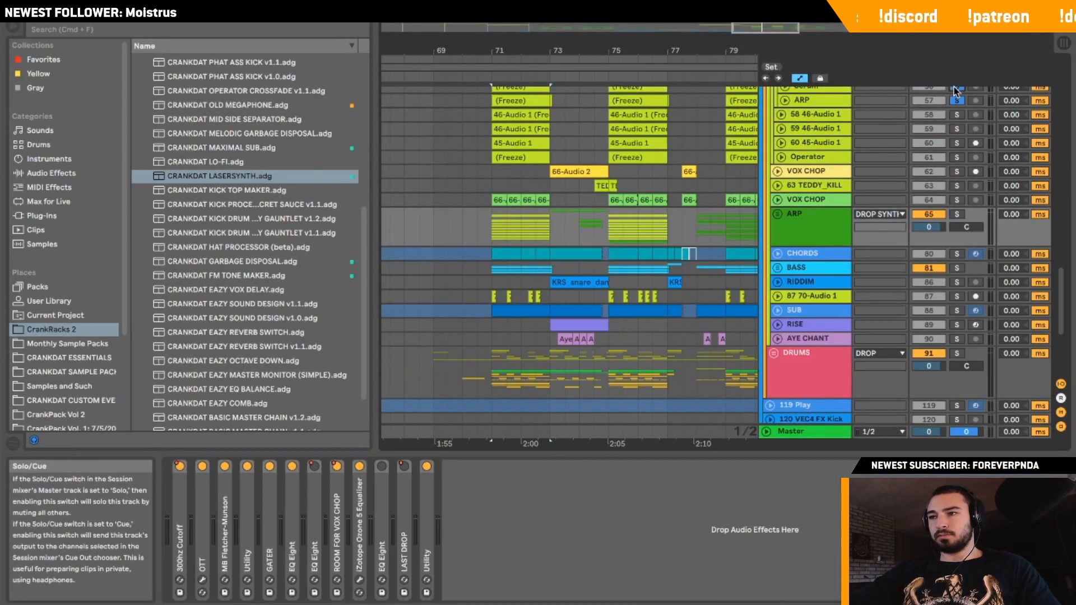
{"action": "key", "text": "space"}
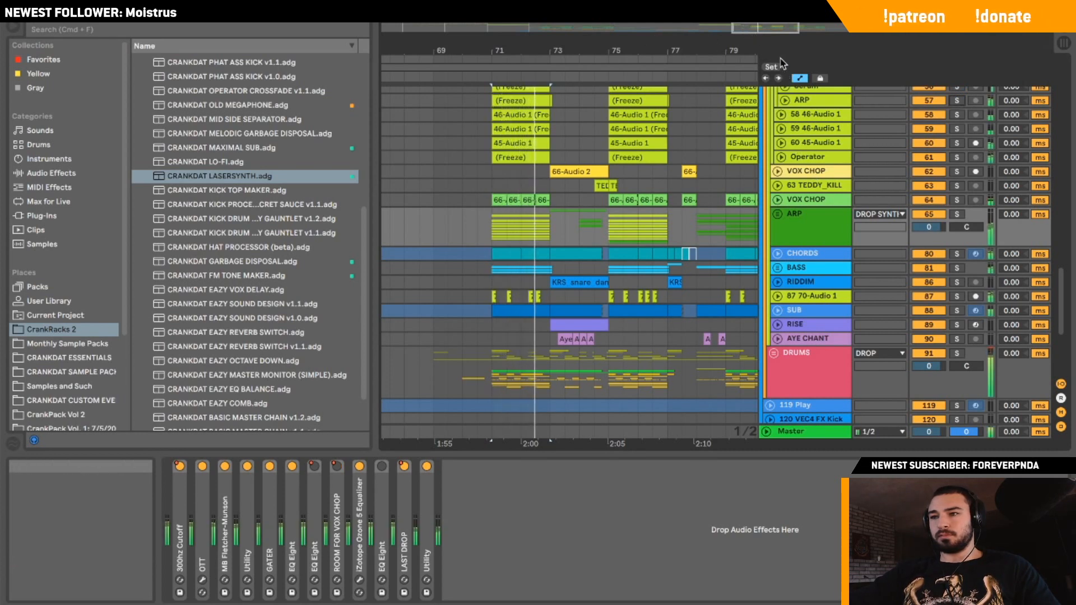
{"action": "key", "text": "space"}
Place the playback start at bar 71 on the CHORDS track and audition that track in solo.
{"action": "left_click", "coordinate": [509, 319]}
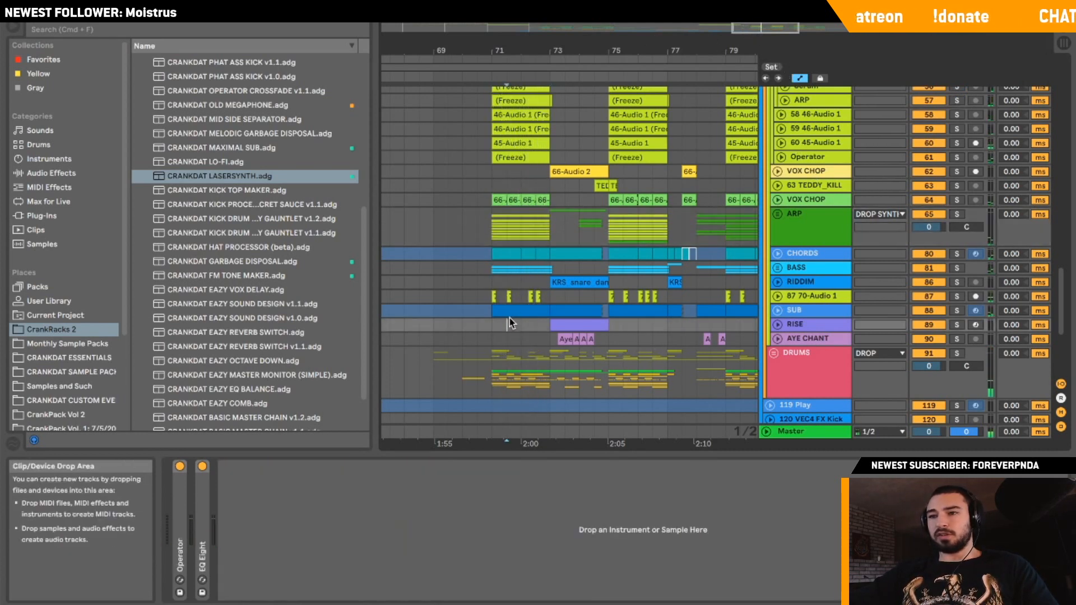
{"action": "left_click", "coordinate": [510, 308]}
{"action": "left_click", "coordinate": [493, 271]}
{"action": "key", "text": "Down"}
{"action": "left_click", "coordinate": [493, 254]}
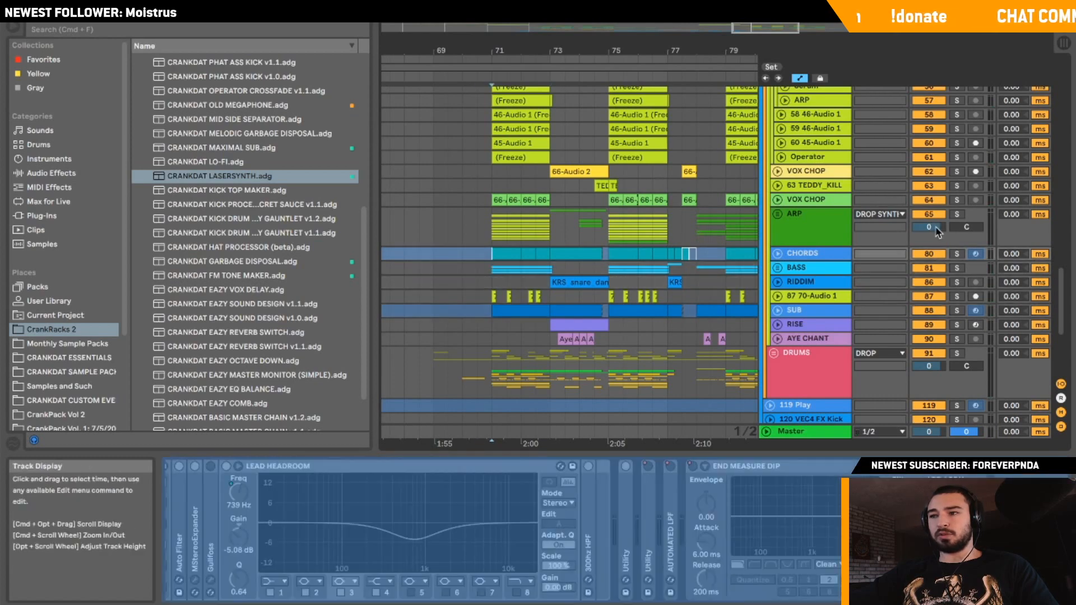
{"action": "left_click", "coordinate": [956, 254]}
{"action": "key", "text": "space"}
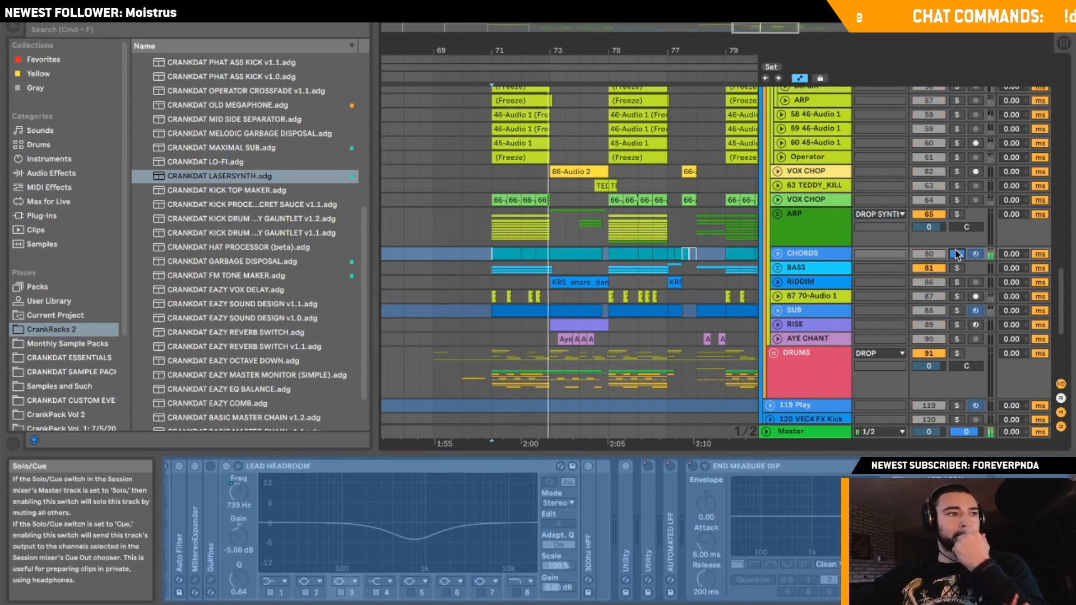
Clear the solo on the CHORDS track and play the full mix from bar 71.
{"action": "left_click", "coordinate": [956, 254]}
{"action": "key", "text": "space"}
{"action": "key", "text": "space"}
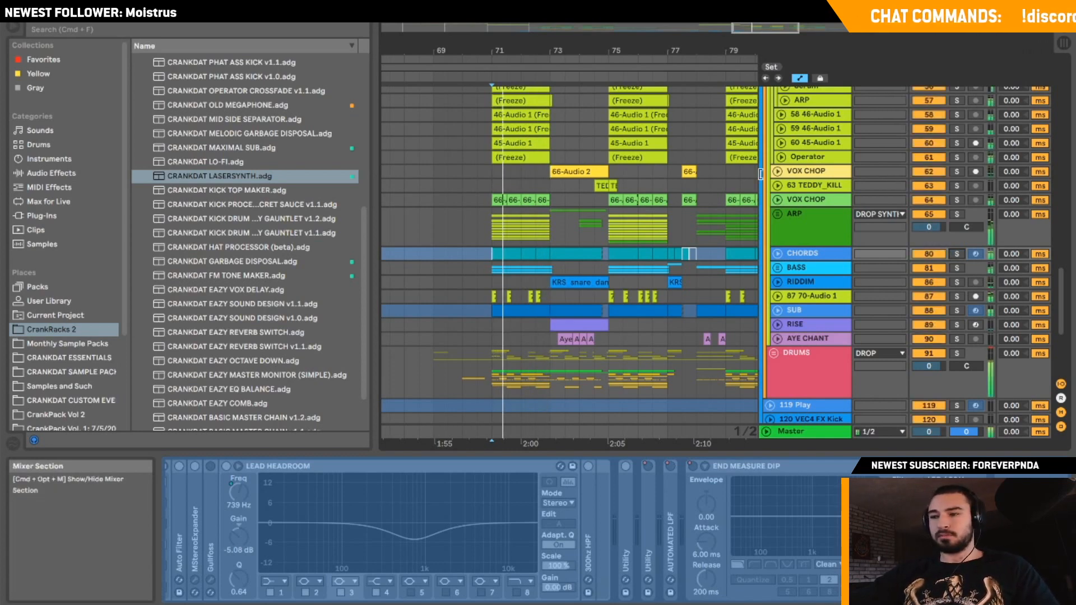
Play the full mix of the drop from bar 73 while looking over its tracks.
{"action": "left_click_drag", "start_coordinate": [760, 27], "coordinate": [759, 10]}
{"action": "scroll", "coordinate": [761, 195], "scroll_direction": "up", "scroll_amount": 1}
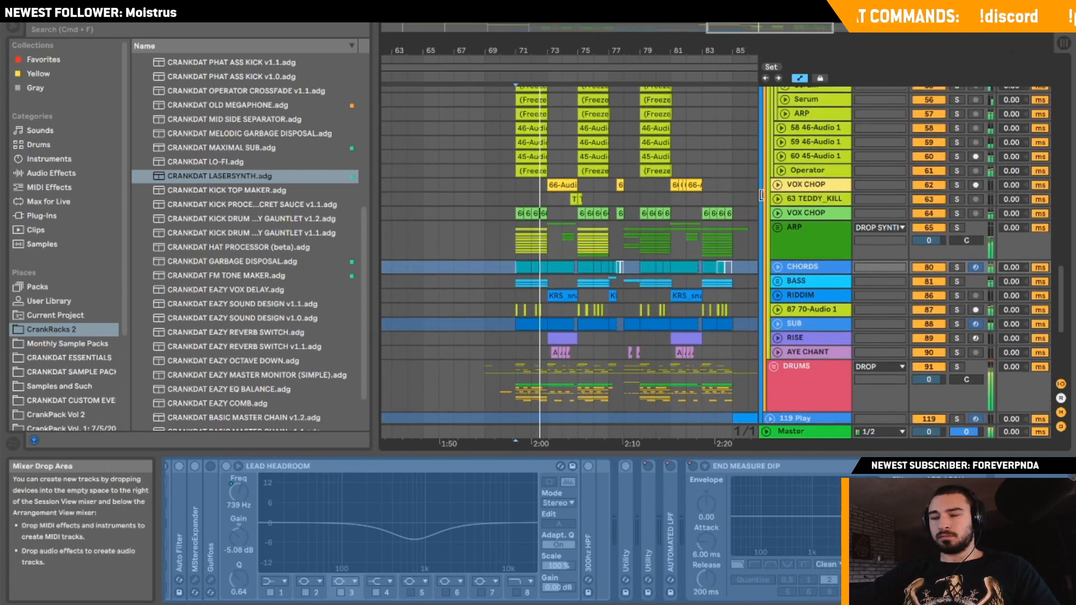
{"action": "scroll", "coordinate": [692, 233], "scroll_direction": "down", "scroll_amount": 1}
{"action": "scroll", "coordinate": [692, 233], "scroll_direction": "left", "scroll_amount": 2}
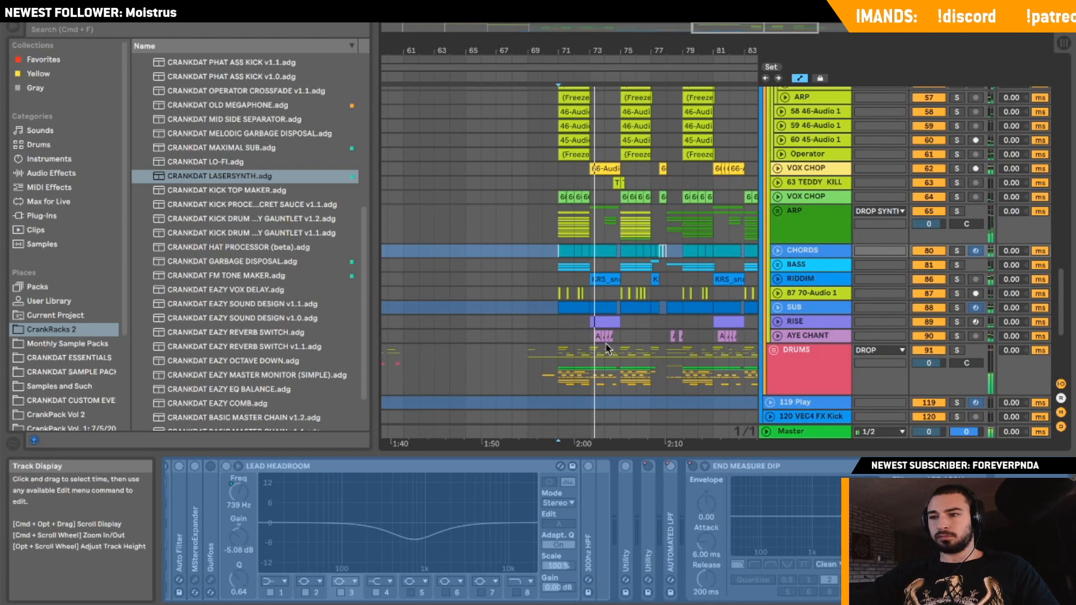
{"action": "left_click", "coordinate": [588, 334]}
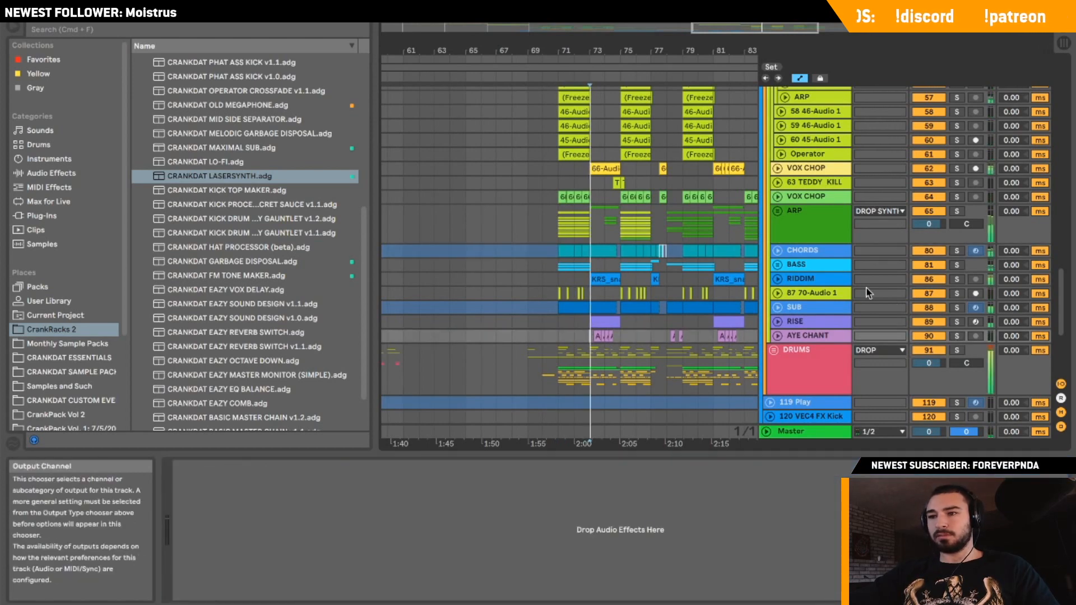
{"action": "scroll", "coordinate": [867, 291], "scroll_direction": "up", "scroll_amount": 2}
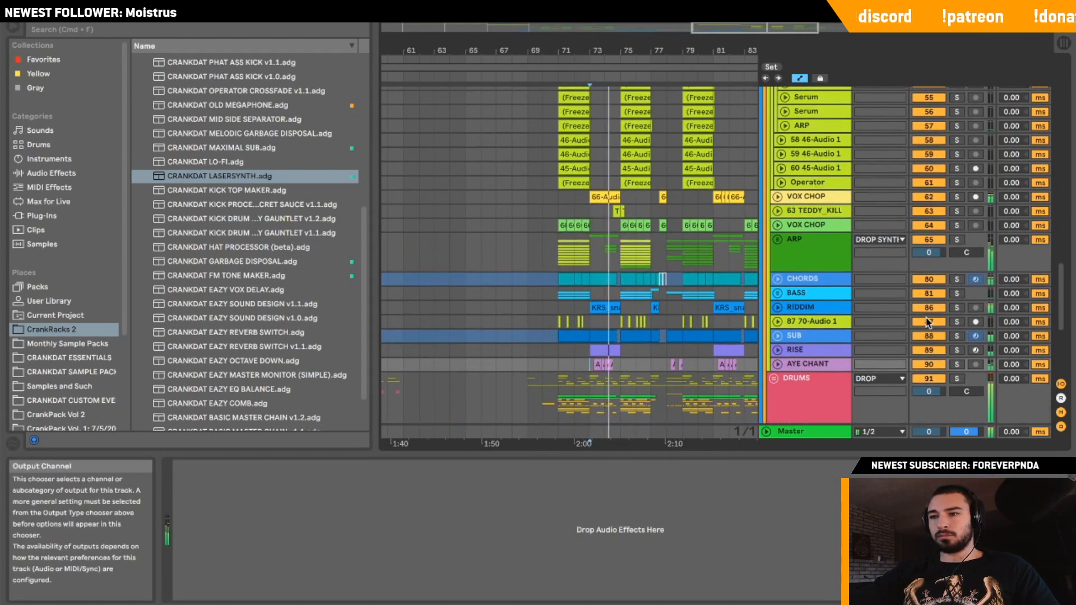
{"action": "scroll", "coordinate": [833, 281], "scroll_direction": "up", "scroll_amount": 2}
{"action": "scroll", "coordinate": [718, 247], "scroll_direction": "down", "scroll_amount": 3}
{"action": "scroll", "coordinate": [718, 247], "scroll_direction": "right", "scroll_amount": 3}
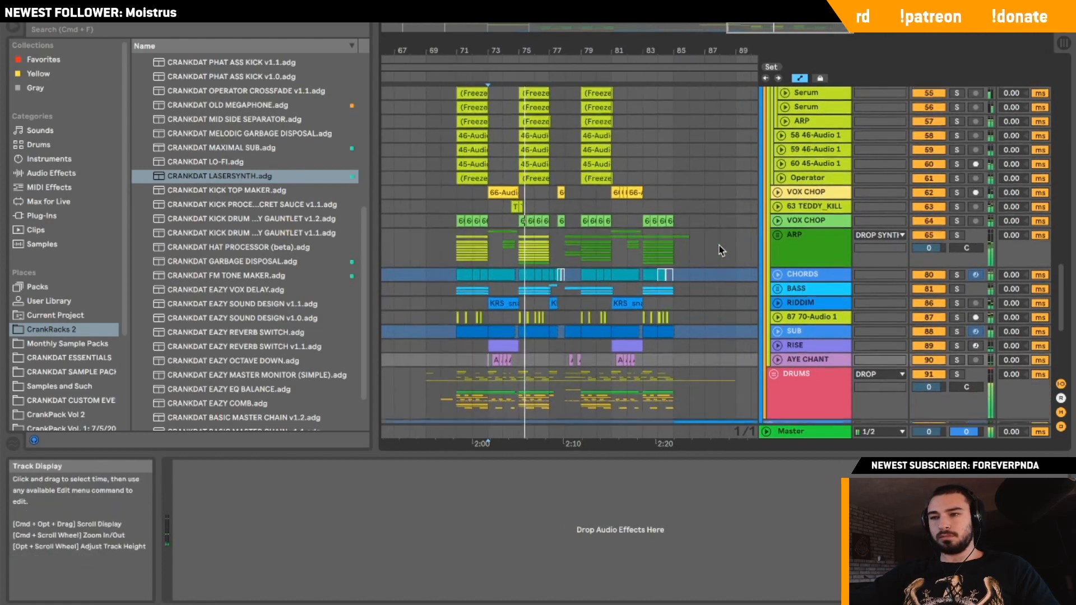
{"action": "scroll", "coordinate": [711, 188], "scroll_direction": "up", "scroll_amount": 8}
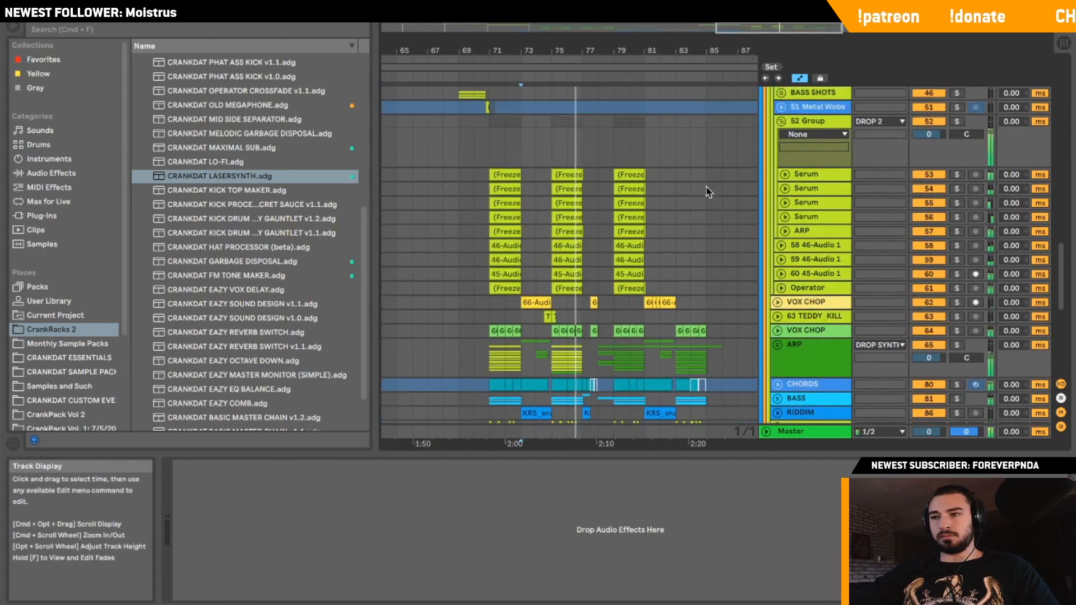
Collapse the 52 Group, DROP 2 and DROP SYNTHS groups while the drop plays in the full mix.
{"action": "left_click", "coordinate": [781, 166]}
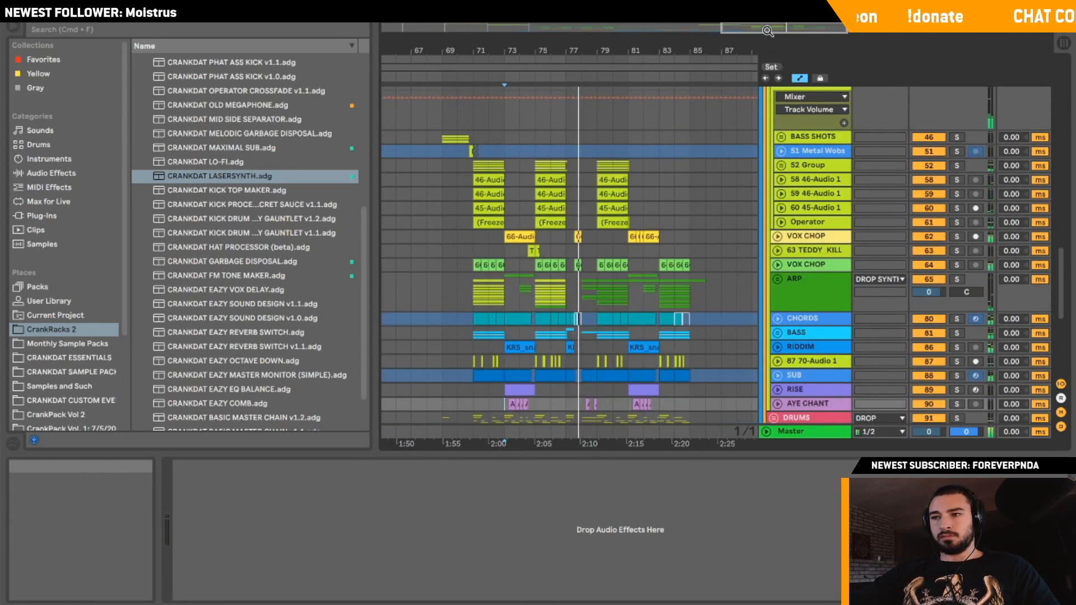
{"action": "scroll", "coordinate": [671, 216], "scroll_direction": "down", "scroll_amount": 3}
{"action": "scroll", "coordinate": [671, 210], "scroll_direction": "down", "scroll_amount": 6}
{"action": "scroll", "coordinate": [671, 210], "scroll_direction": "right", "scroll_amount": 2}
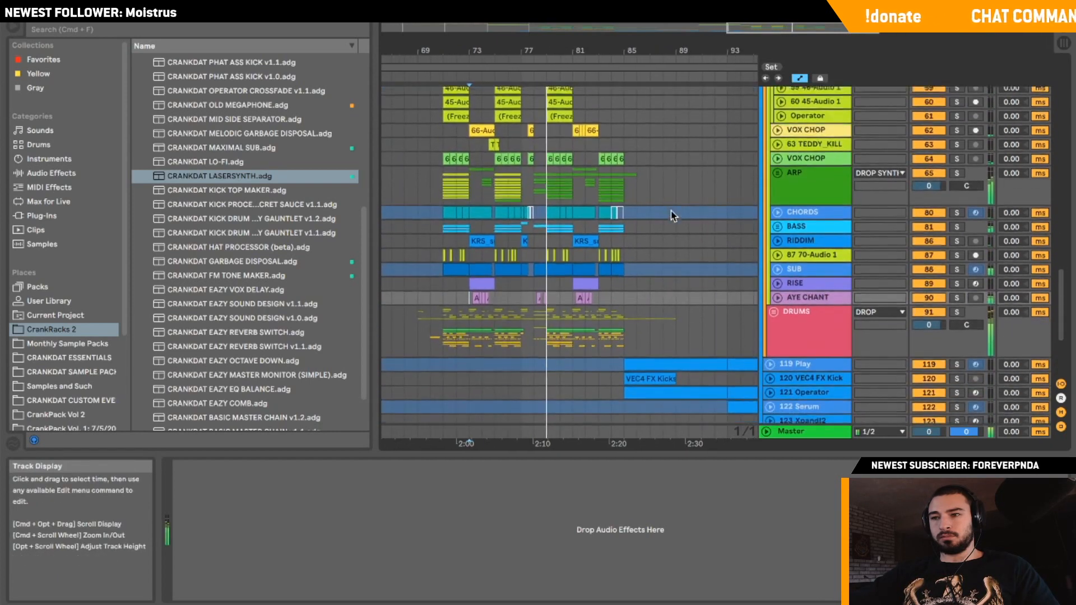
{"action": "scroll", "coordinate": [706, 183], "scroll_direction": "down", "scroll_amount": 3}
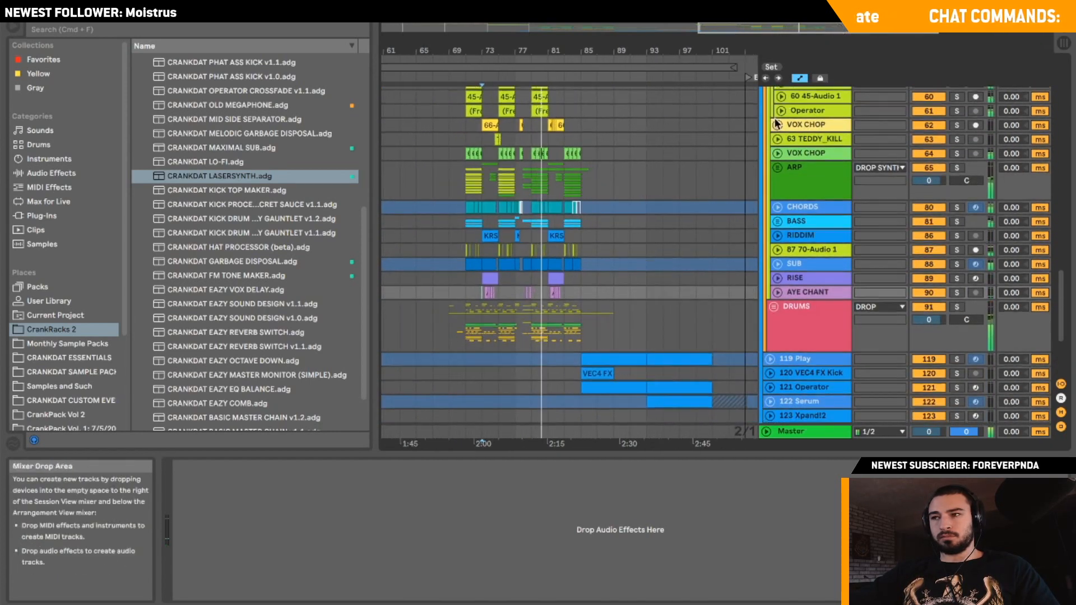
{"action": "scroll", "coordinate": [706, 184], "scroll_direction": "up", "scroll_amount": 3}
{"action": "scroll", "coordinate": [706, 184], "scroll_direction": "left", "scroll_amount": 1}
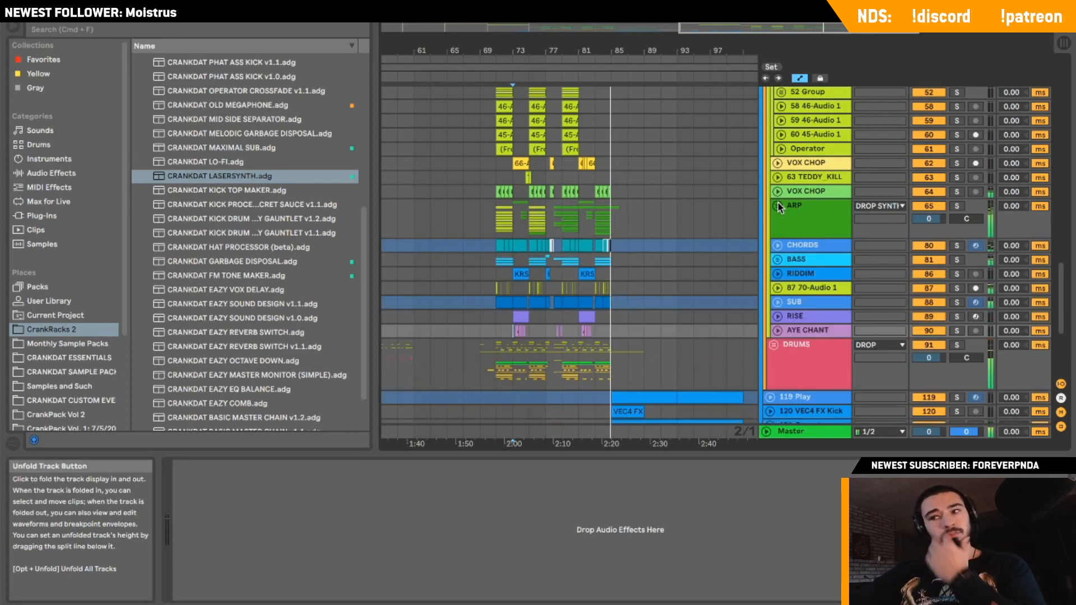
{"action": "scroll", "coordinate": [778, 207], "scroll_direction": "up", "scroll_amount": 5}
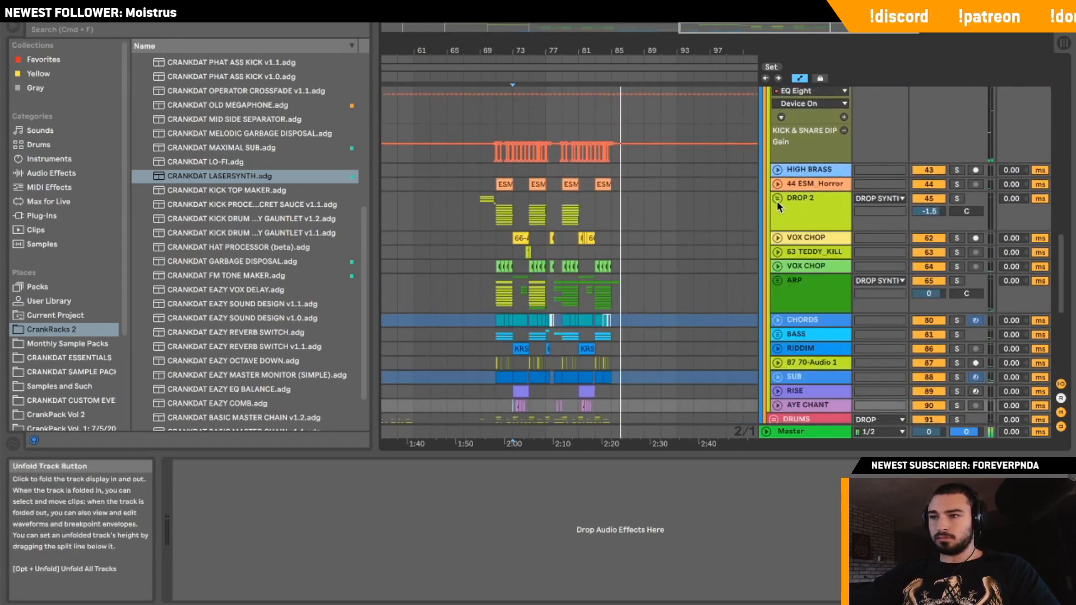
{"action": "scroll", "coordinate": [777, 201], "scroll_direction": "up", "scroll_amount": 8}
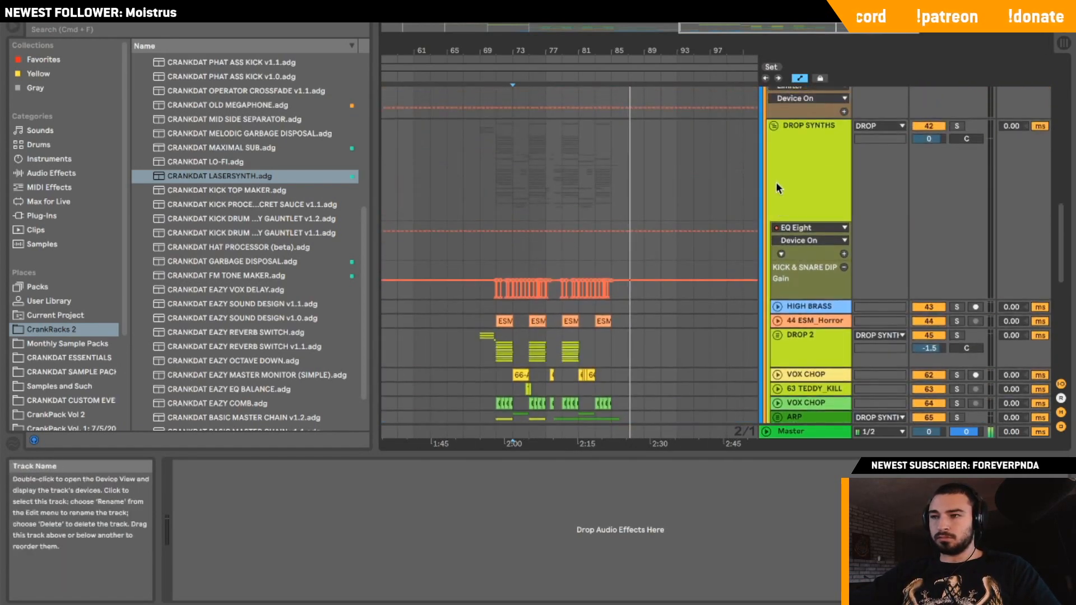
{"action": "left_click", "coordinate": [772, 127]}
{"action": "left_click", "coordinate": [599, 208]}
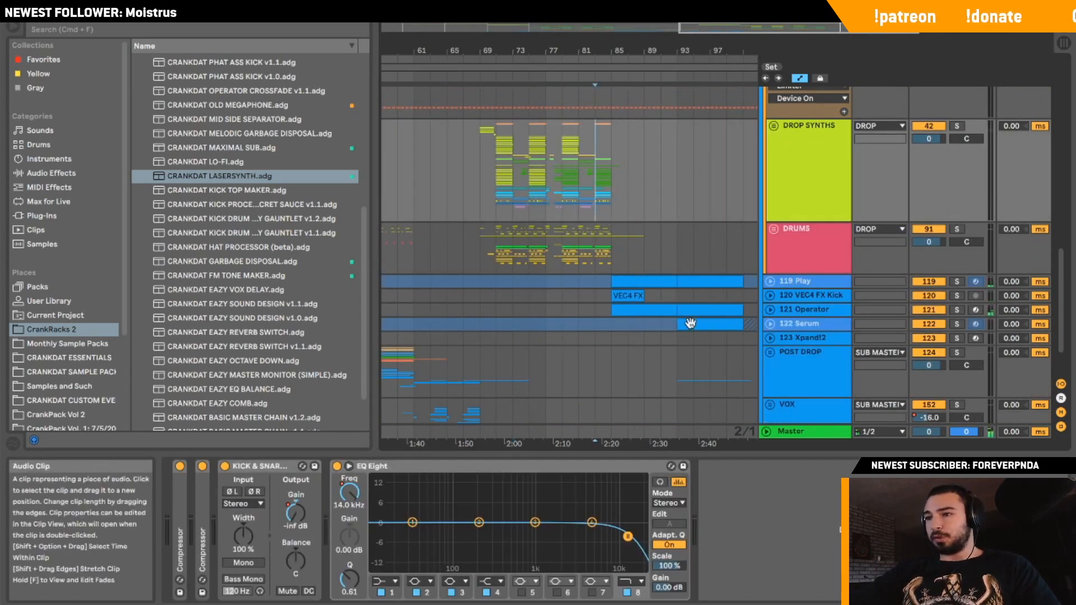
Audition the 119 Play track in solo from bar 85 with its lane unfolded.
{"action": "scroll", "coordinate": [617, 215], "scroll_direction": "down", "scroll_amount": 3}
{"action": "left_click", "coordinate": [616, 221]}
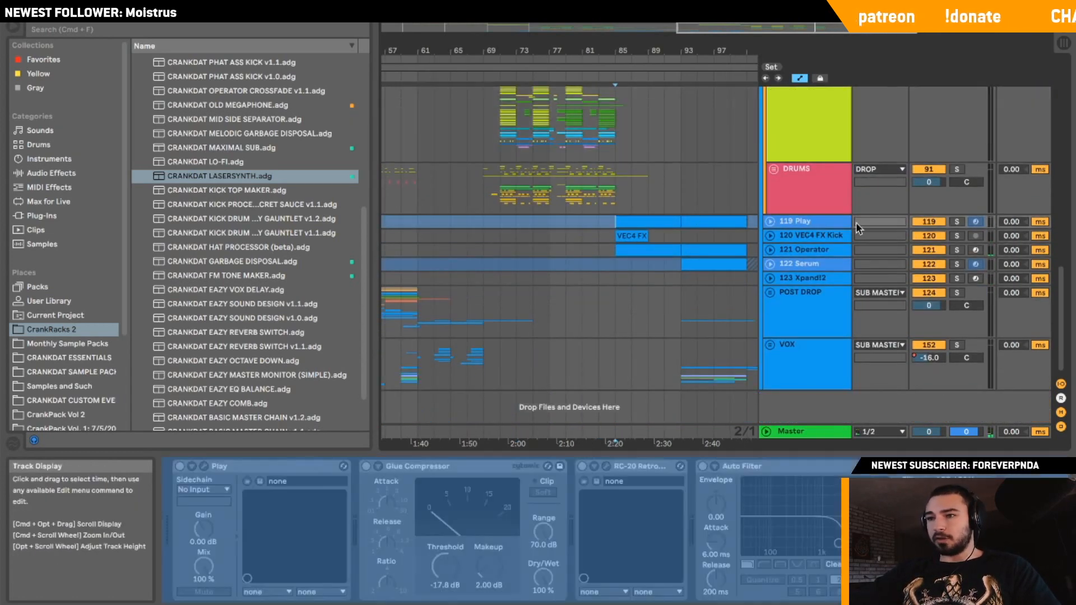
{"action": "left_click", "coordinate": [955, 222]}
{"action": "left_click", "coordinate": [770, 222]}
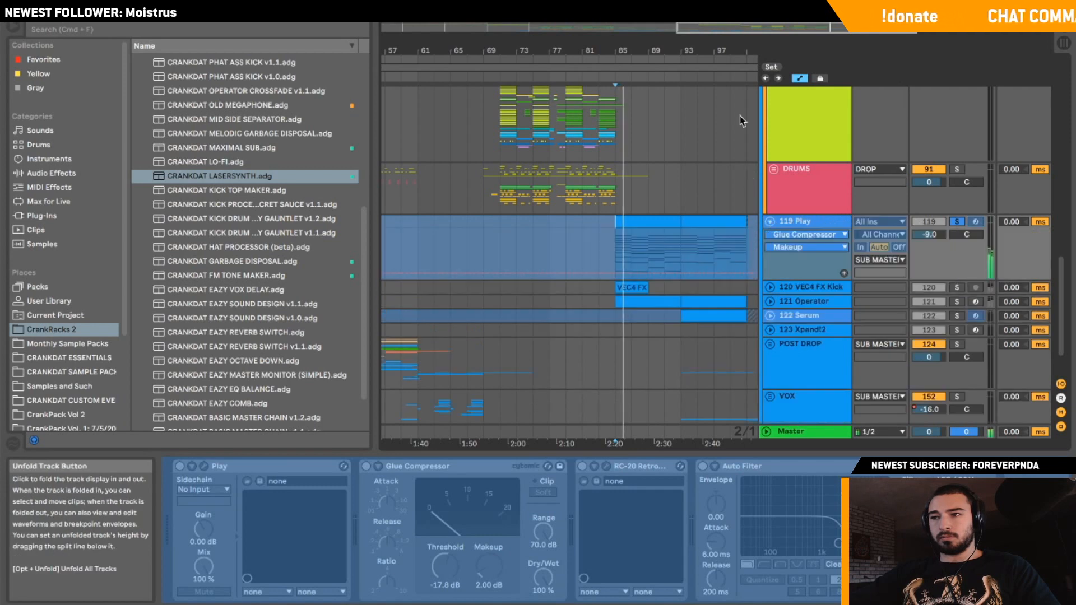
{"action": "left_click_drag", "start_coordinate": [759, 26], "coordinate": [800, 26]}
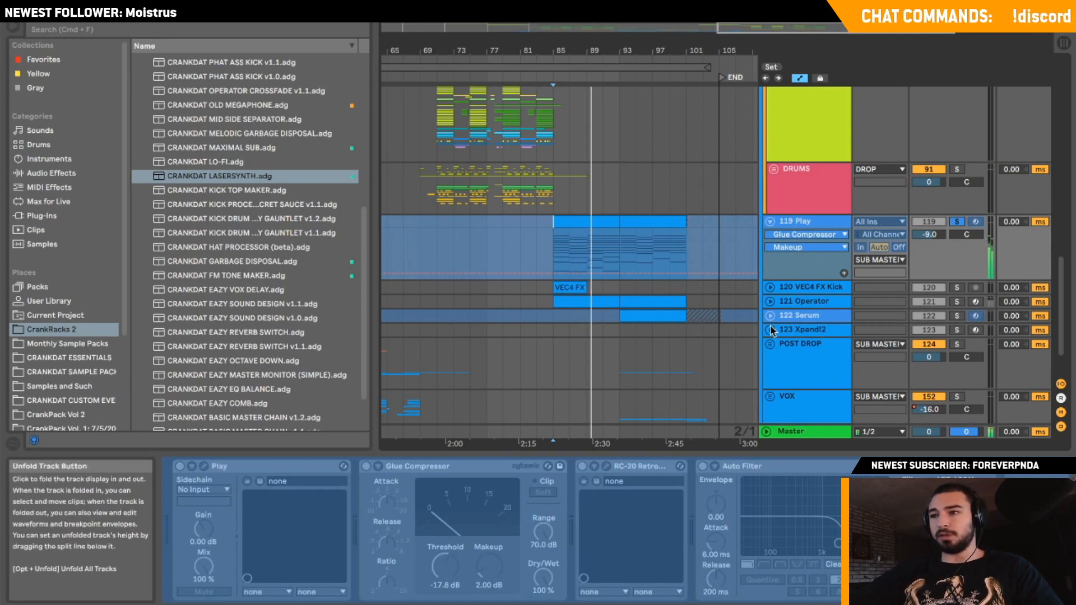
Examine the notes of the first 119 Play clip in the MIDI editor, and clear the track's solo with playback stopped.
{"action": "double_click", "coordinate": [608, 221]}
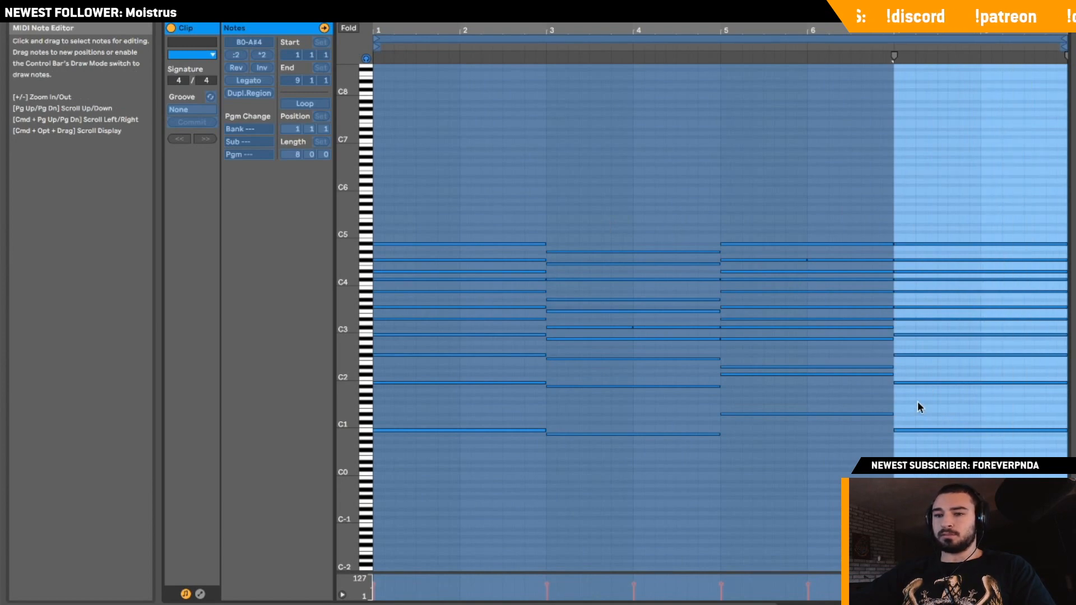
{"action": "key", "text": "shift+Tab"}
{"action": "key", "text": "space"}
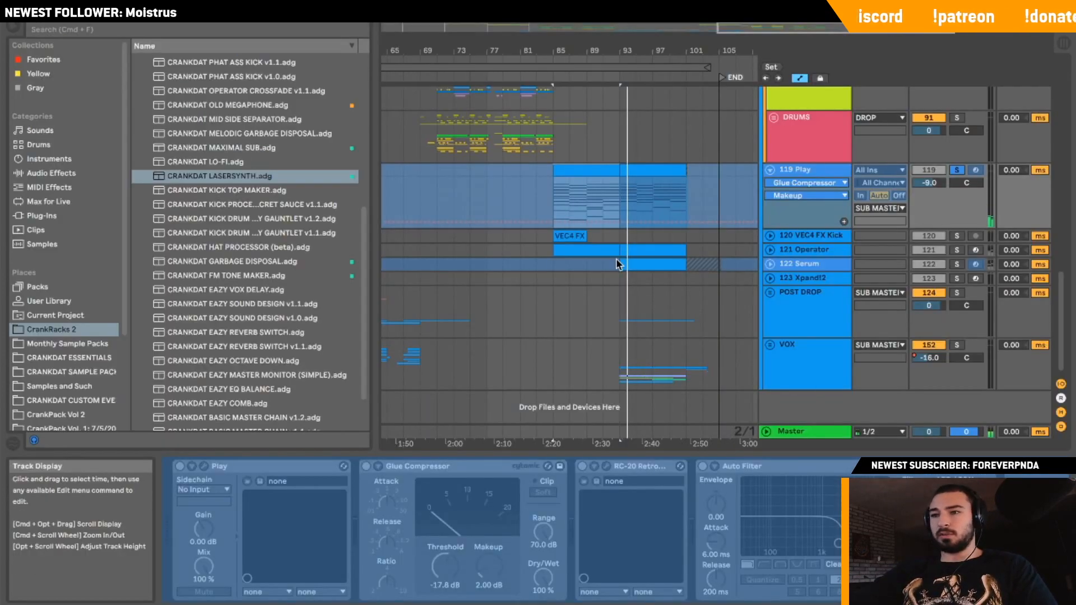
{"action": "left_click", "coordinate": [614, 181]}
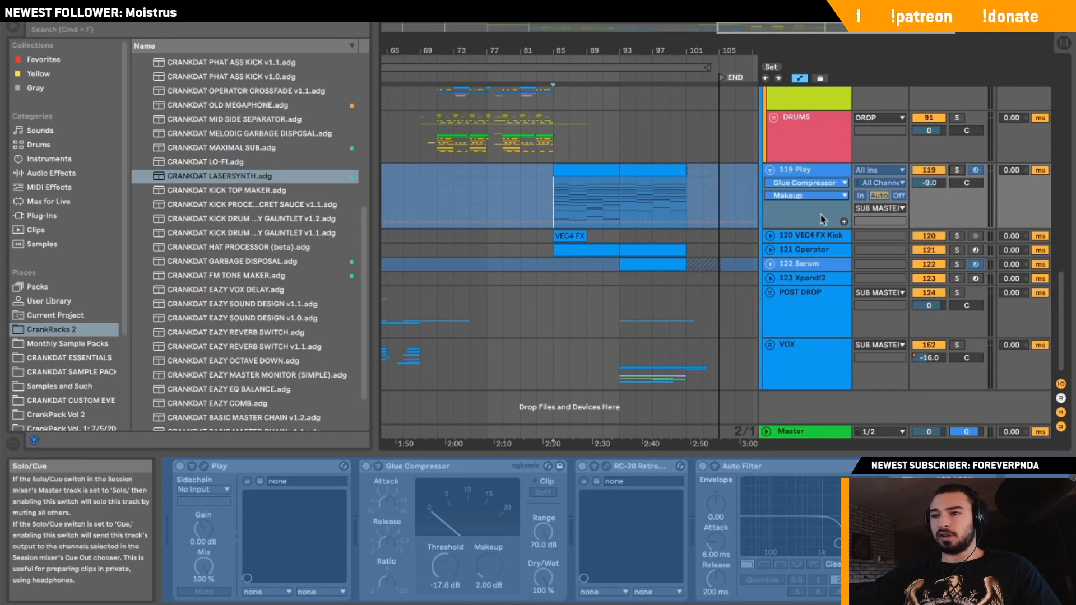
Audition the 122 Serum track in solo from bar 93, unfolding its automation lanes for a look and folding them again.
{"action": "left_click", "coordinate": [619, 264]}
{"action": "left_click", "coordinate": [955, 264]}
{"action": "key", "text": "space"}
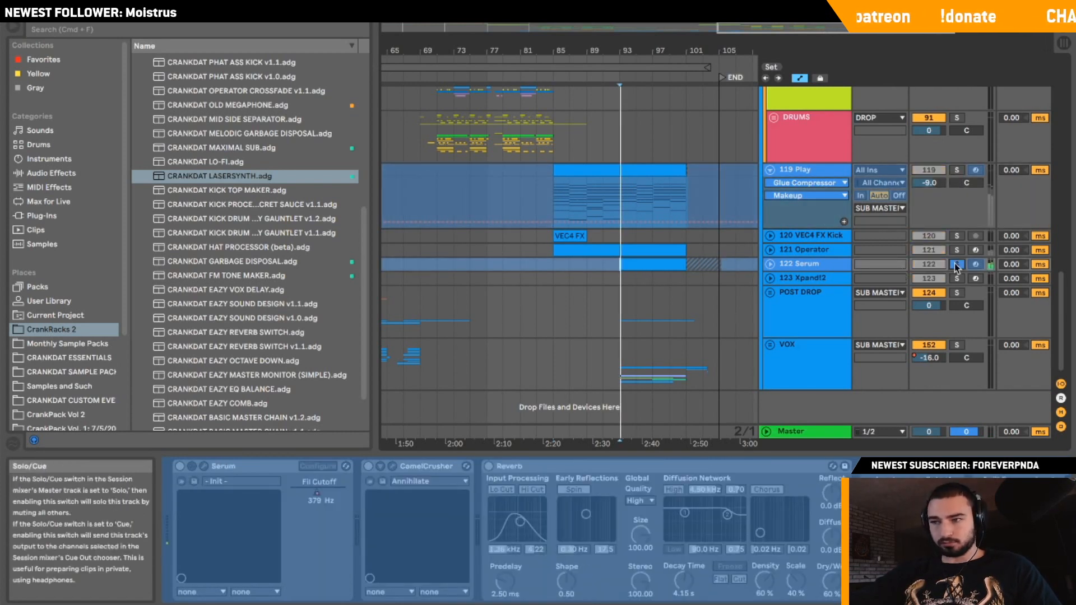
{"action": "left_click", "coordinate": [769, 264]}
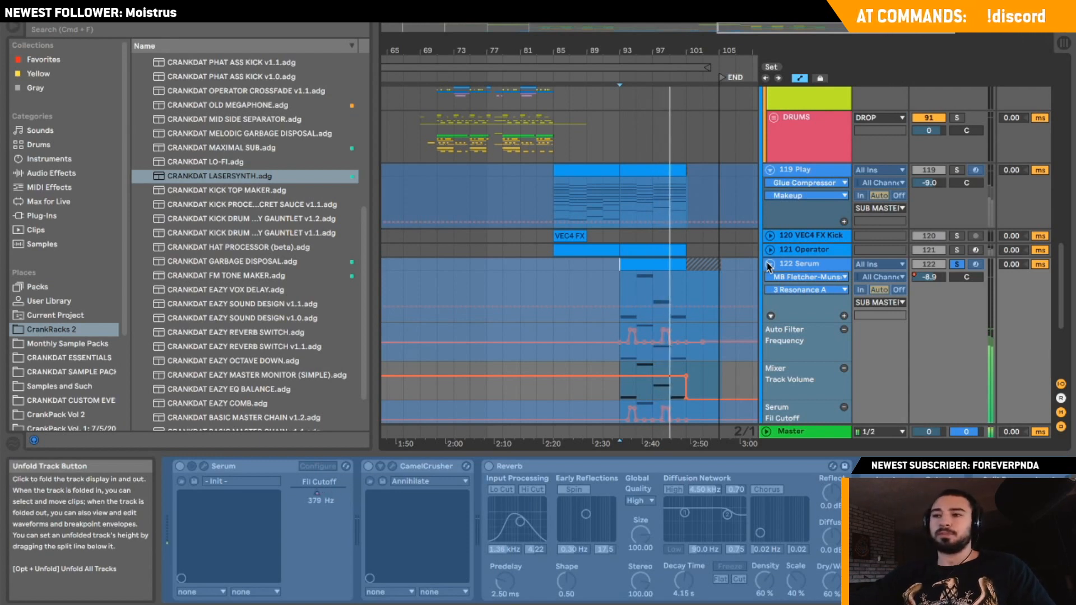
{"action": "key", "text": "space"}
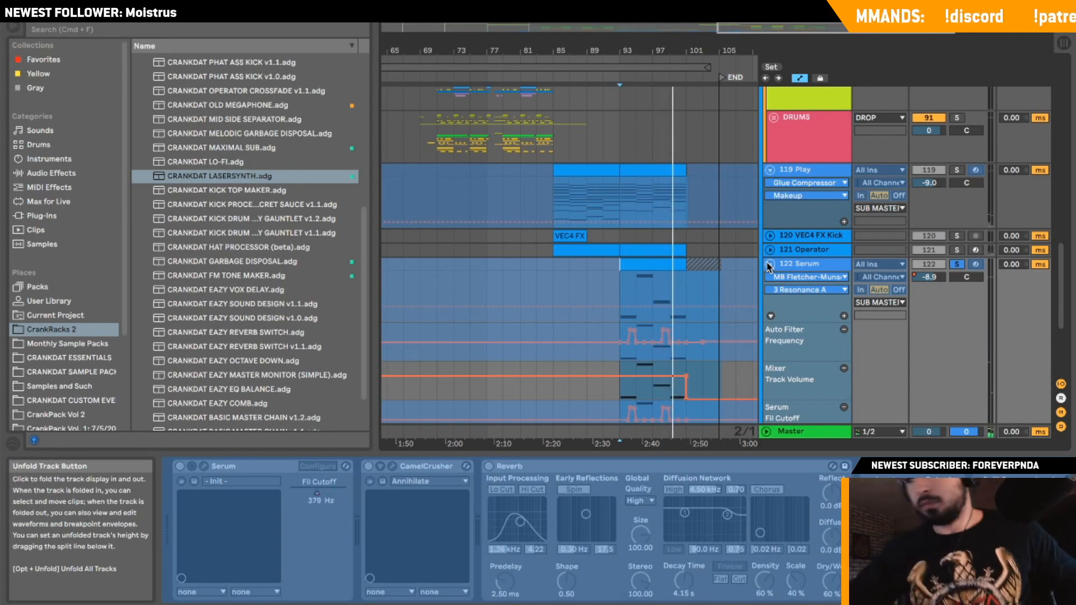
{"action": "left_click", "coordinate": [769, 266]}
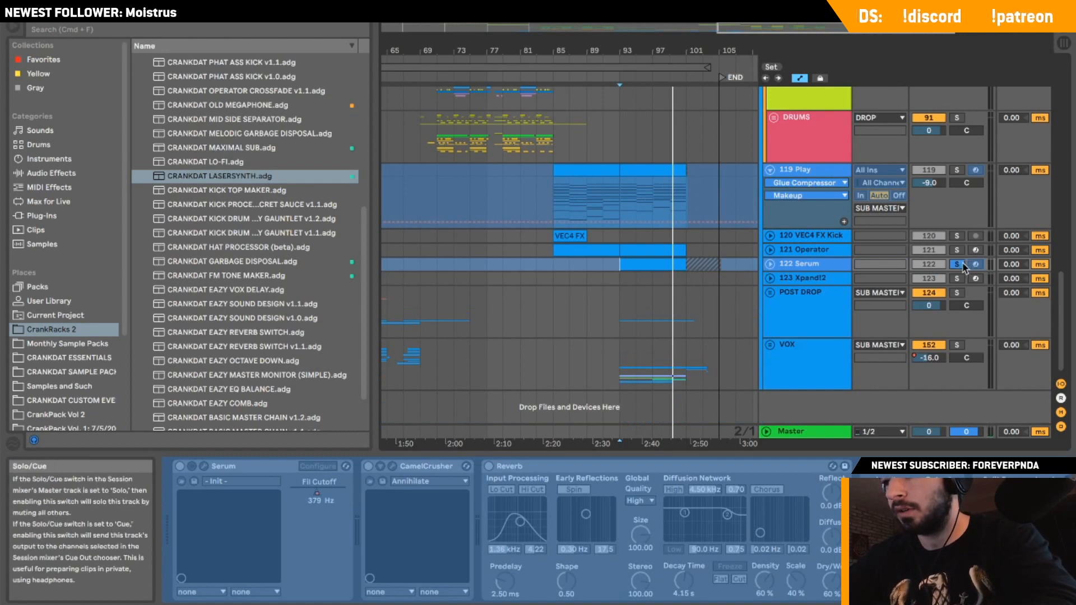
Solo the 121 Operator track with its automation lanes unfolded, and examine the notes of its first MIDI clip.
{"action": "left_click", "coordinate": [769, 250]}
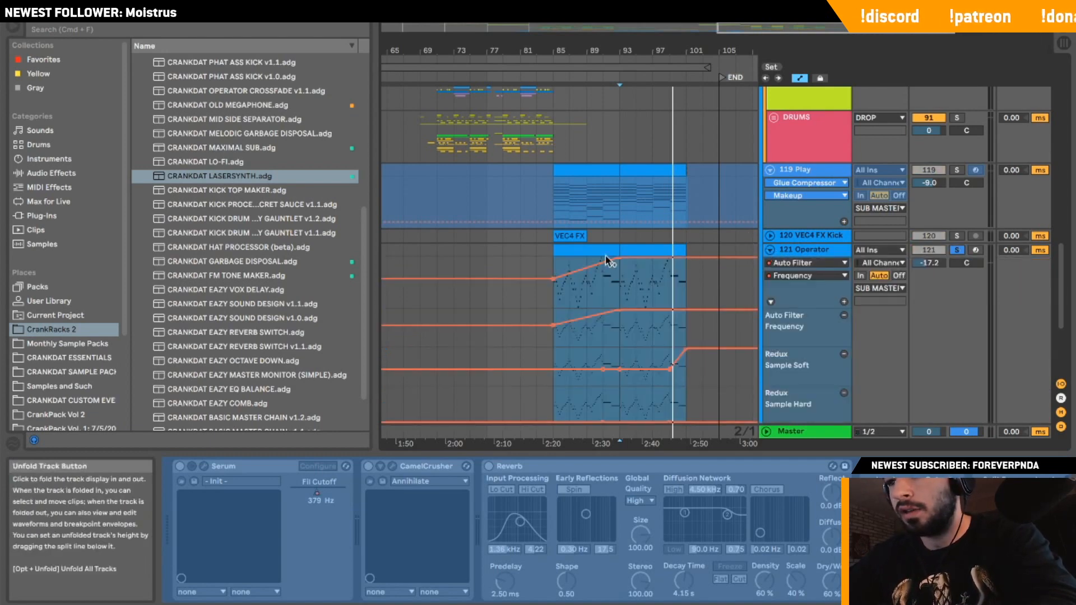
{"action": "left_click", "coordinate": [553, 291]}
{"action": "left_click", "coordinate": [769, 250]}
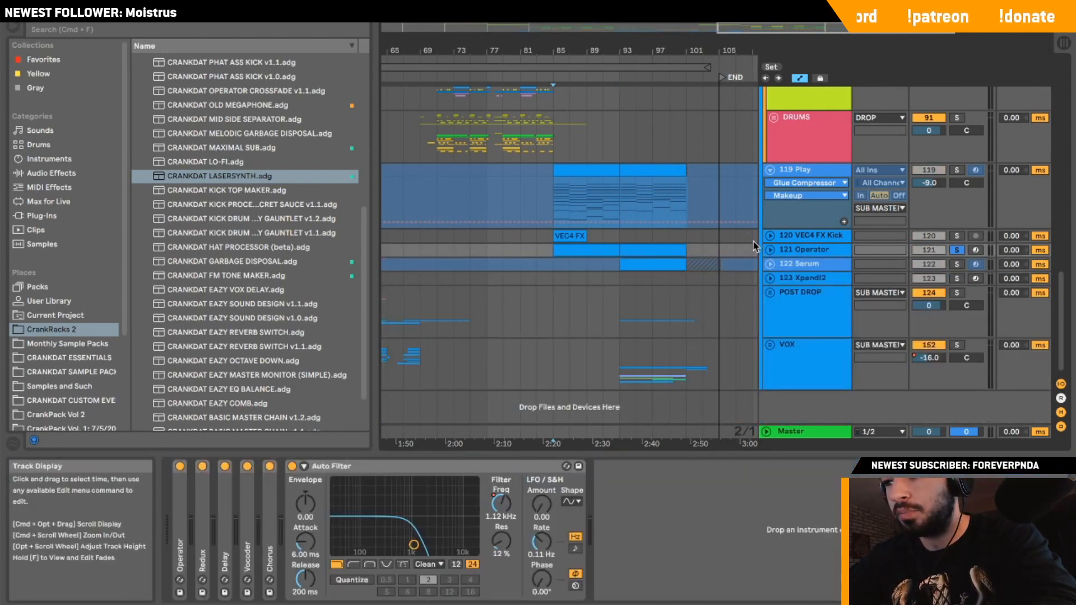
{"action": "left_click", "coordinate": [768, 246]}
{"action": "left_click", "coordinate": [770, 249]}
{"action": "double_click", "coordinate": [570, 251]}
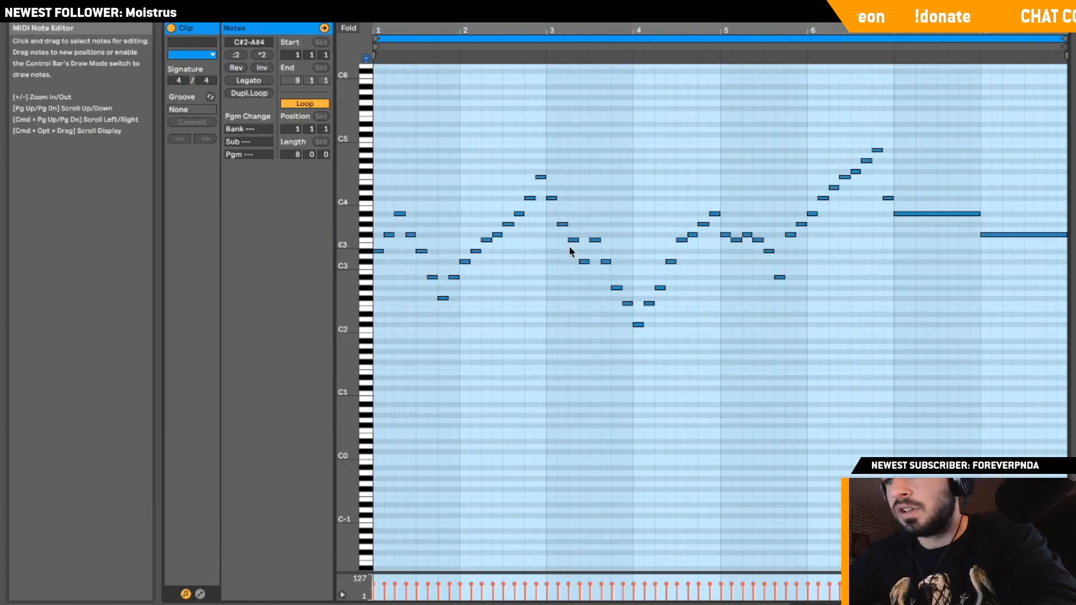
{"action": "key", "text": "shift+Tab"}
Play the soloed 121 Operator track from bar 85, collapsing and reopening its Auto Filter device.
{"action": "scroll", "coordinate": [562, 159], "scroll_direction": "up", "scroll_amount": 2}
{"action": "left_click", "coordinate": [547, 122]}
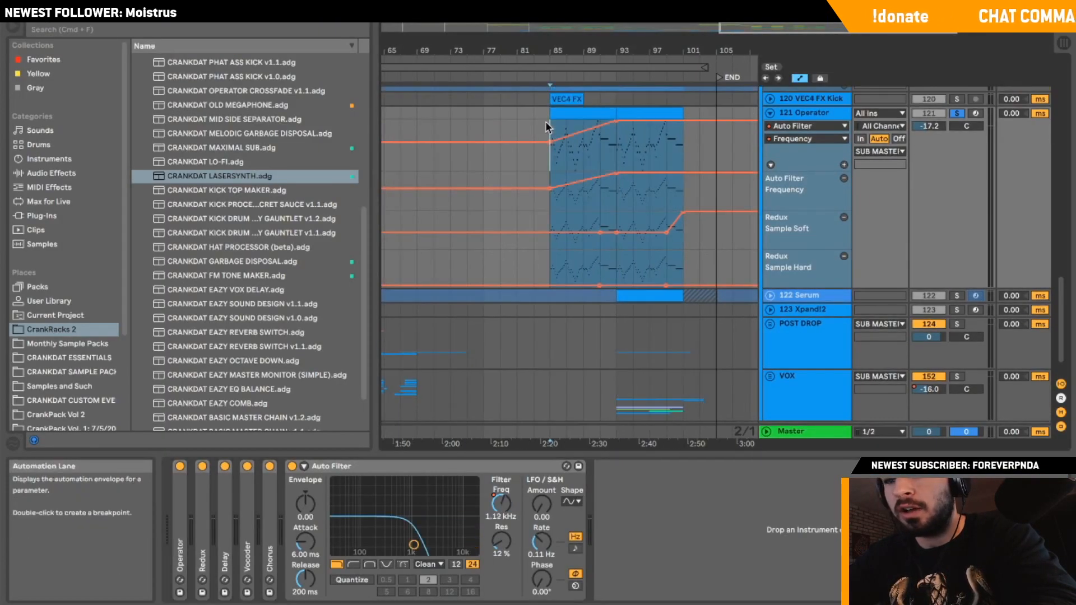
{"action": "scroll", "coordinate": [545, 122], "scroll_direction": "up", "scroll_amount": 1}
{"action": "key", "text": "space"}
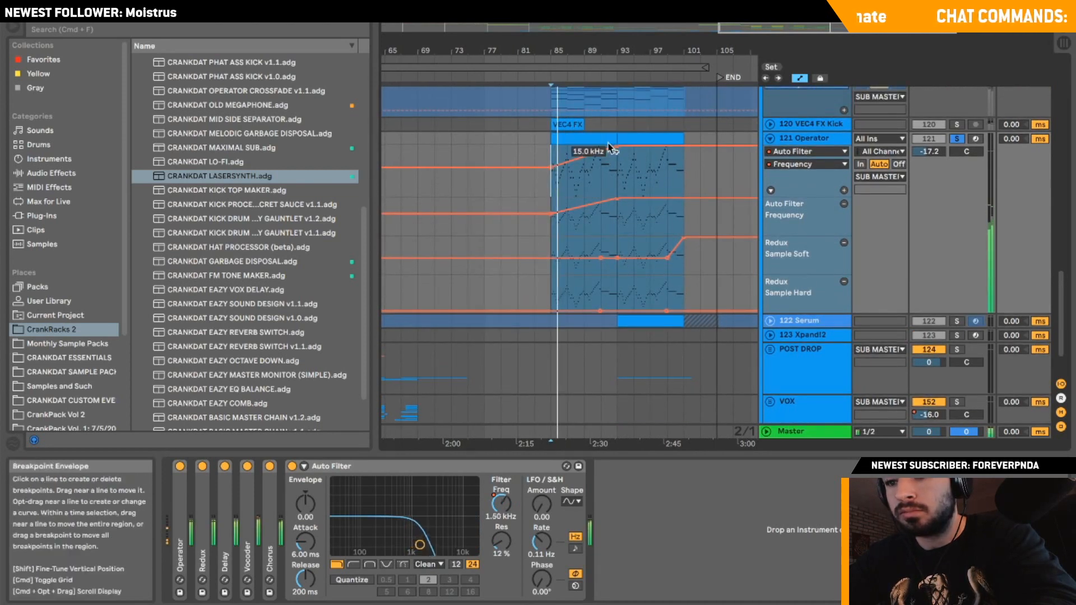
{"action": "double_click", "coordinate": [359, 467]}
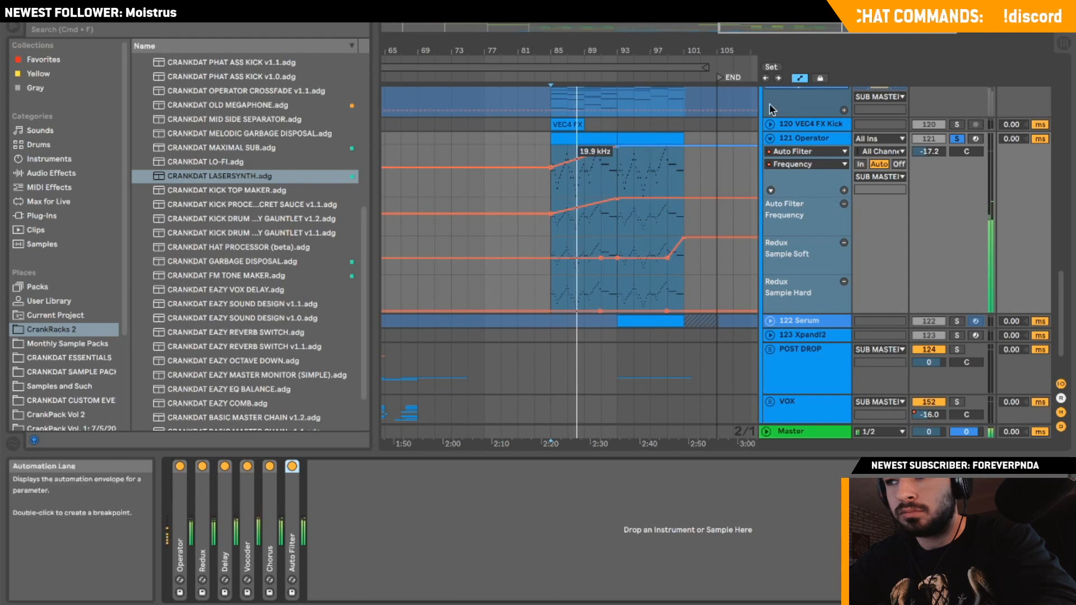
{"action": "left_click_drag", "start_coordinate": [838, 28], "coordinate": [838, 19]}
{"action": "left_click", "coordinate": [292, 511]}
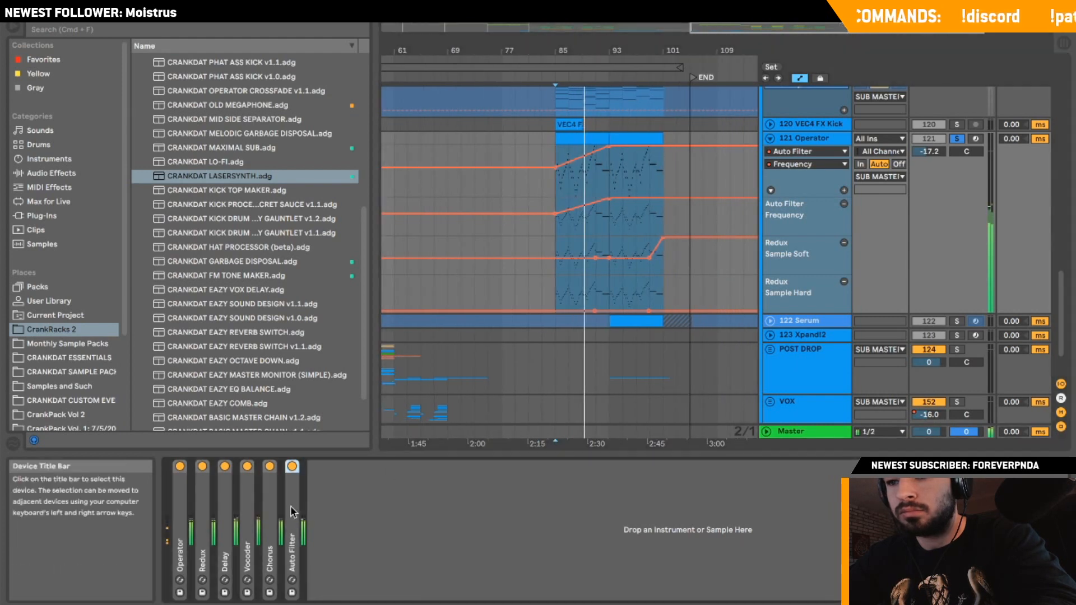
{"action": "double_click", "coordinate": [291, 511]}
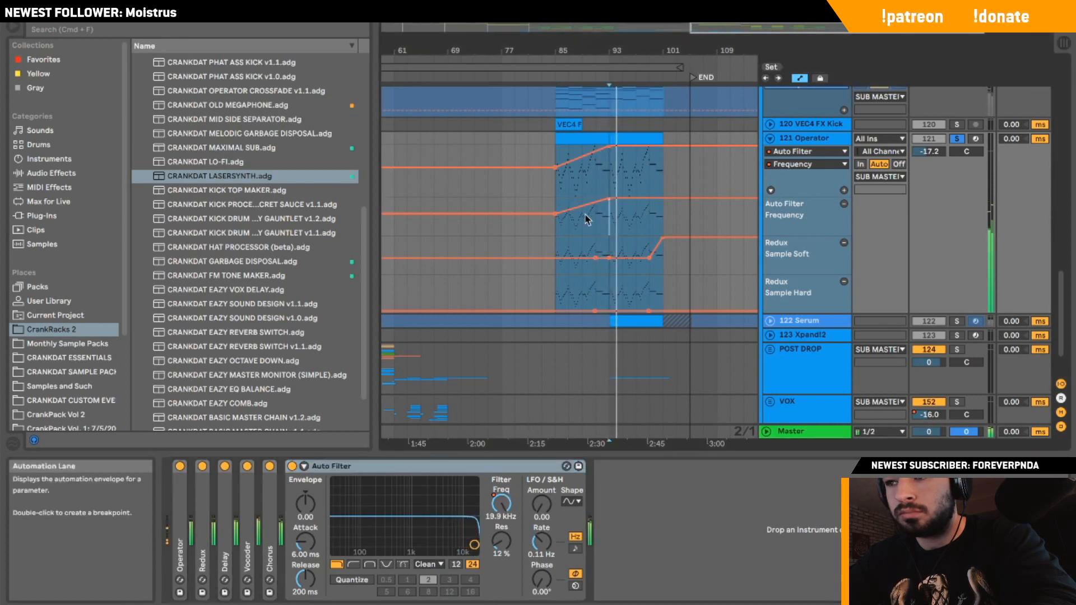
Expand the Operator device to show its filter settings, and replay the soloed track from bar 85.
{"action": "left_click", "coordinate": [553, 223]}
{"action": "double_click", "coordinate": [185, 530]}
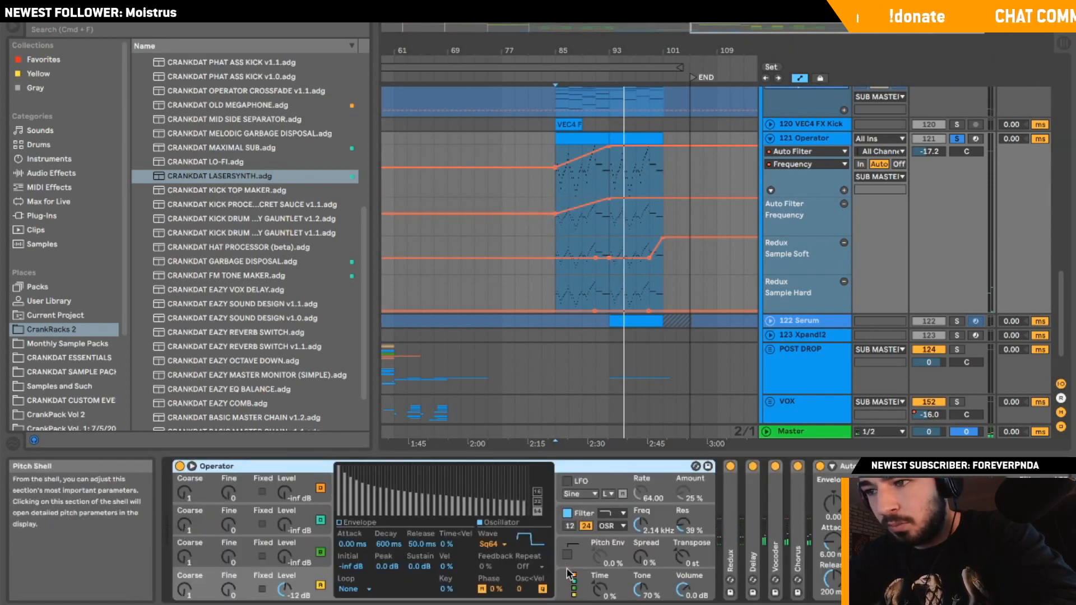
{"action": "left_click", "coordinate": [559, 528]}
{"action": "key", "text": "space"}
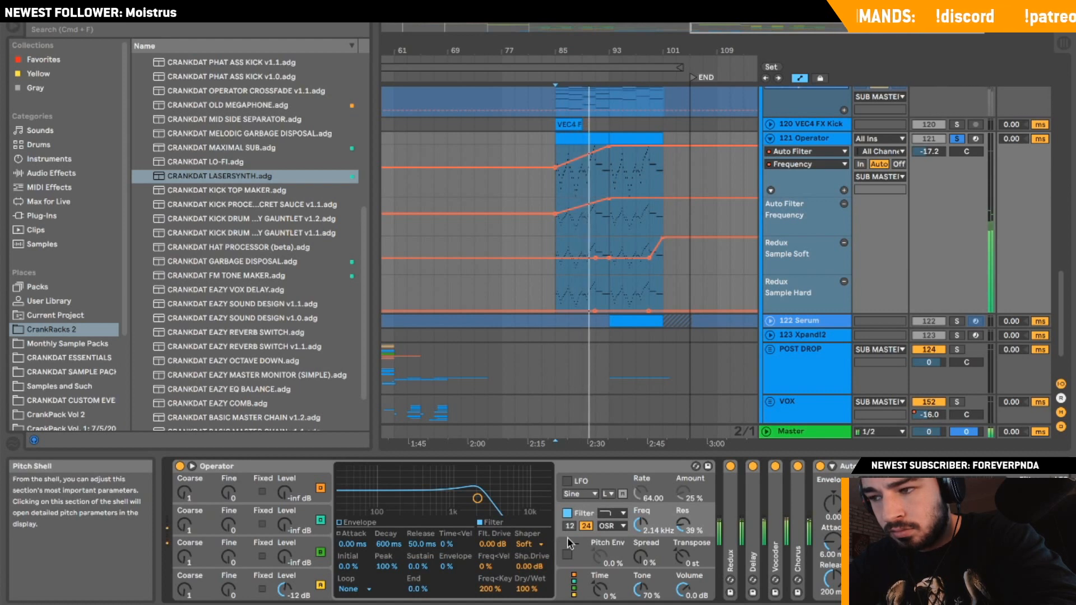
{"action": "scroll", "coordinate": [652, 541], "scroll_direction": "right", "scroll_amount": 5}
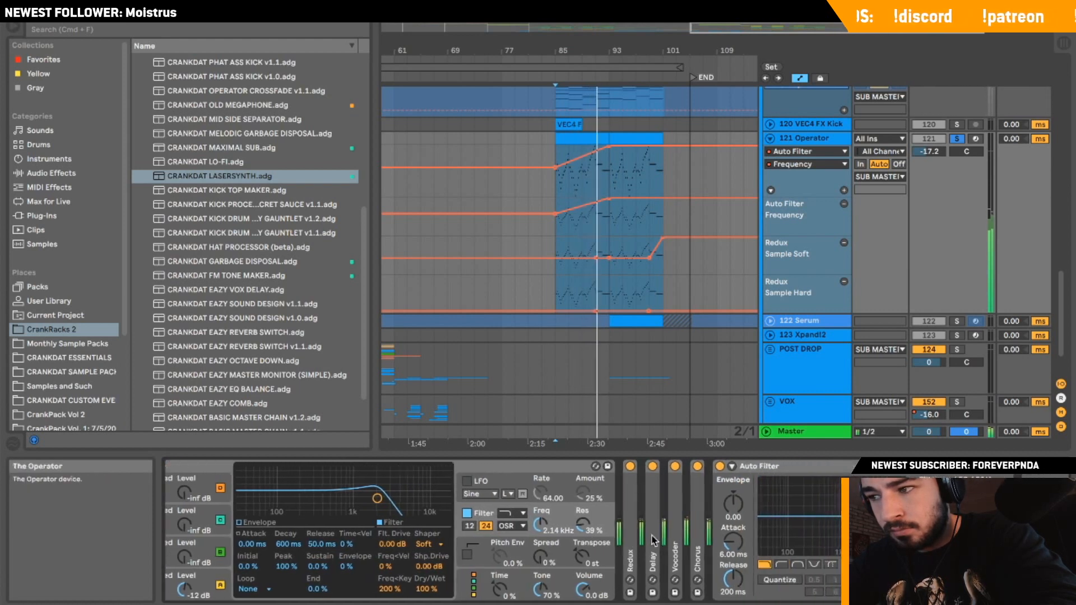
{"action": "key", "text": "space"}
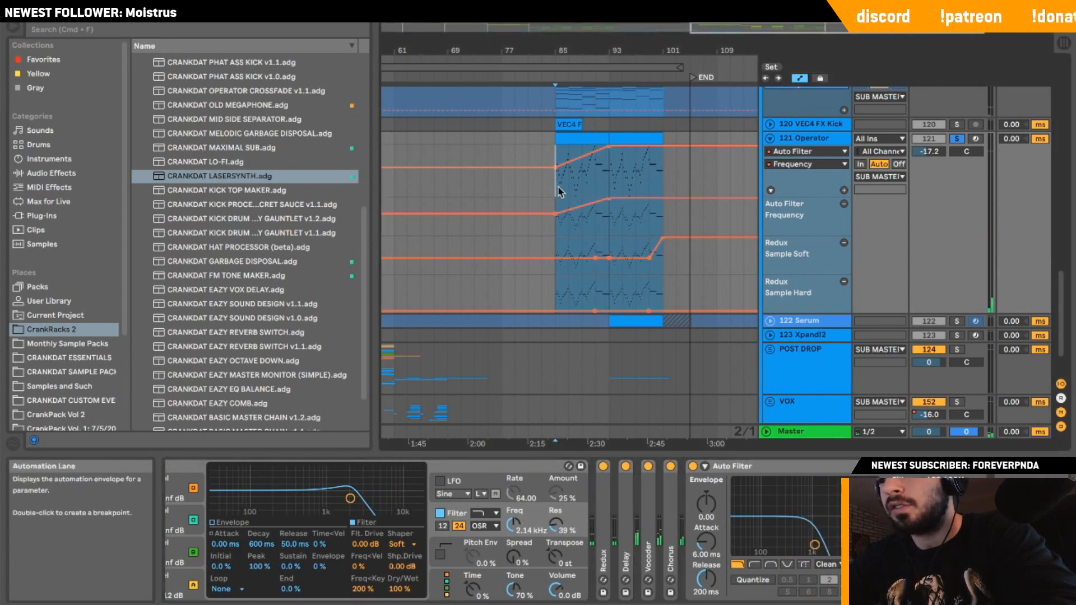
Group the soloed Operator track's five effects, Redux through Auto Filter, into an Audio Effect Rack, bypass the rack and play the track.
{"action": "double_click", "coordinate": [739, 468]}
{"action": "left_click", "coordinate": [606, 500], "text": "shift"}
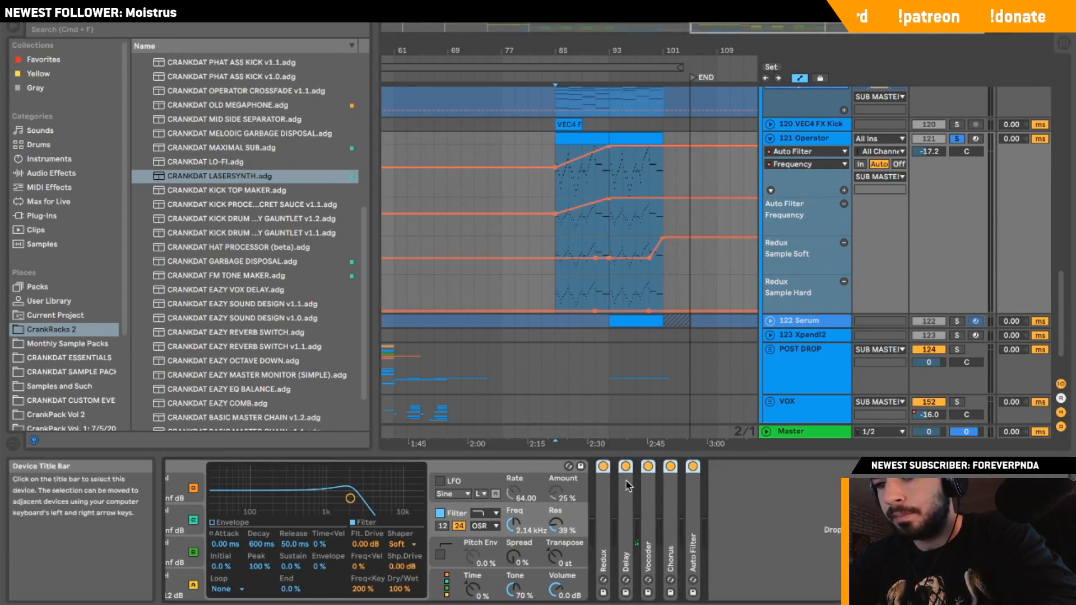
{"action": "key", "text": "super+g"}
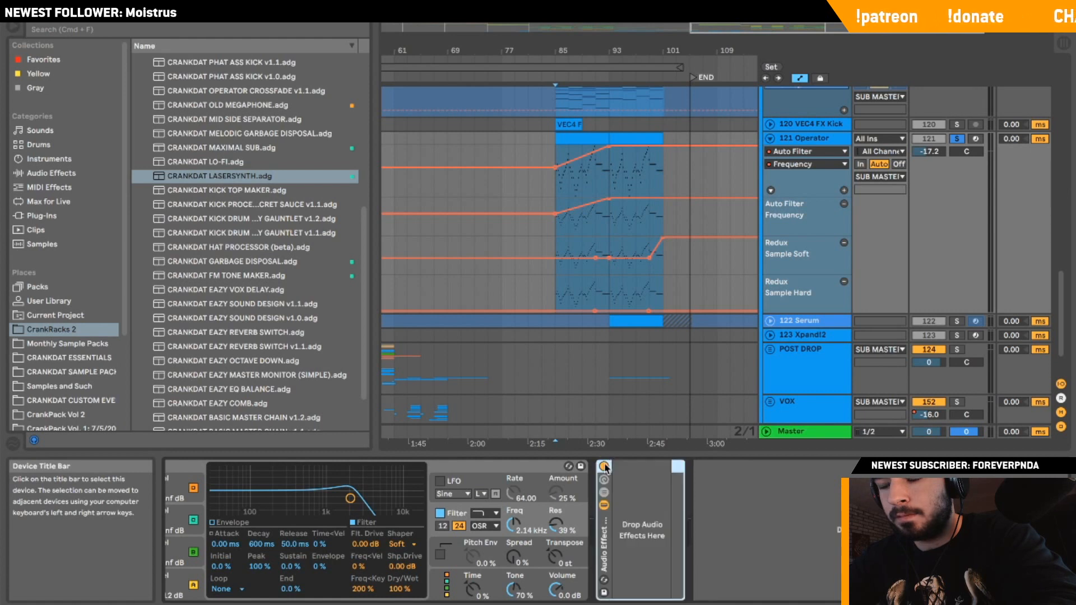
{"action": "key", "text": "space"}
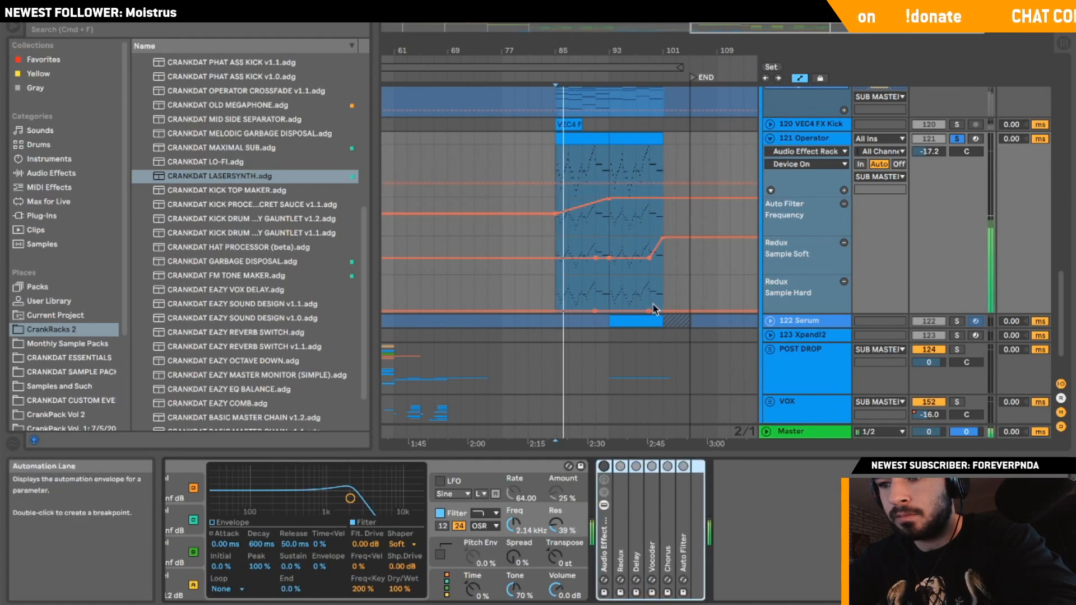
Examine Operator's oscillator A wave and envelope settings alongside its global voice and routing settings.
{"action": "scroll", "coordinate": [397, 590], "scroll_direction": "left", "scroll_amount": 5}
{"action": "left_click", "coordinate": [287, 588]}
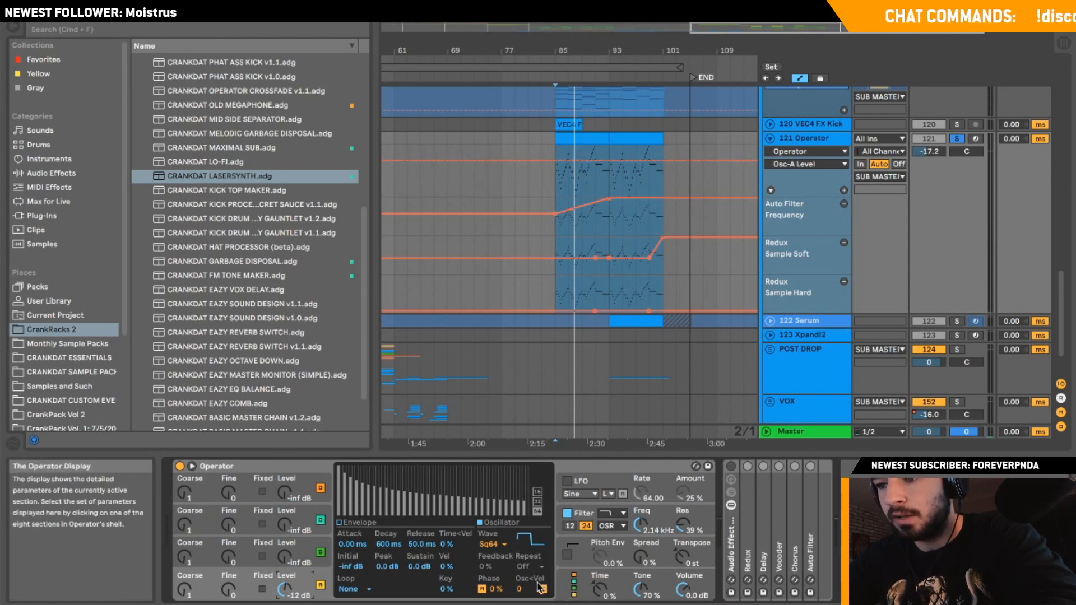
{"action": "left_click", "coordinate": [574, 586]}
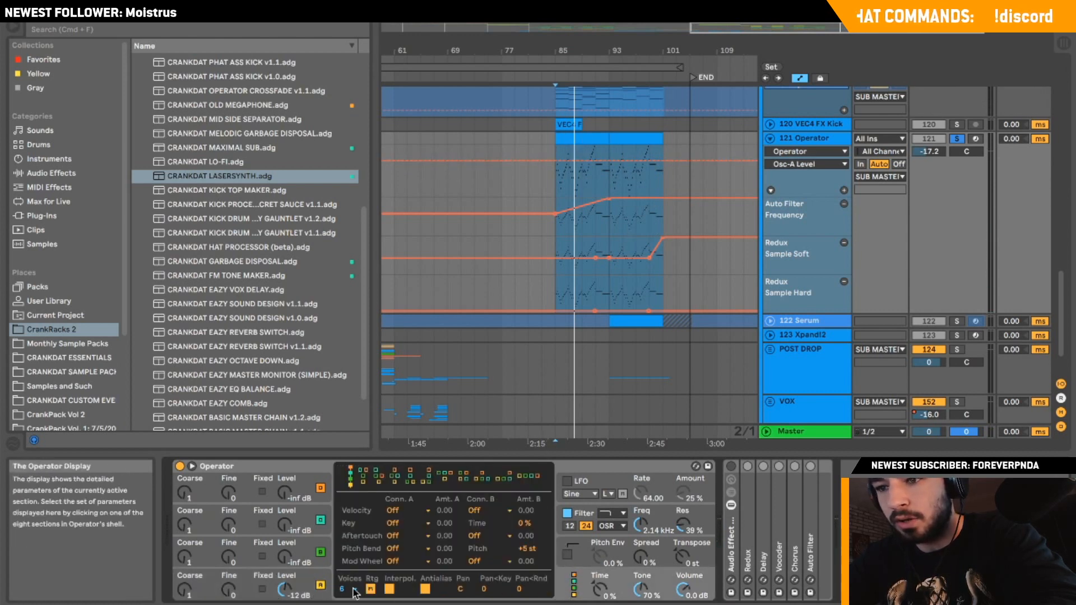
{"action": "left_click", "coordinate": [315, 577]}
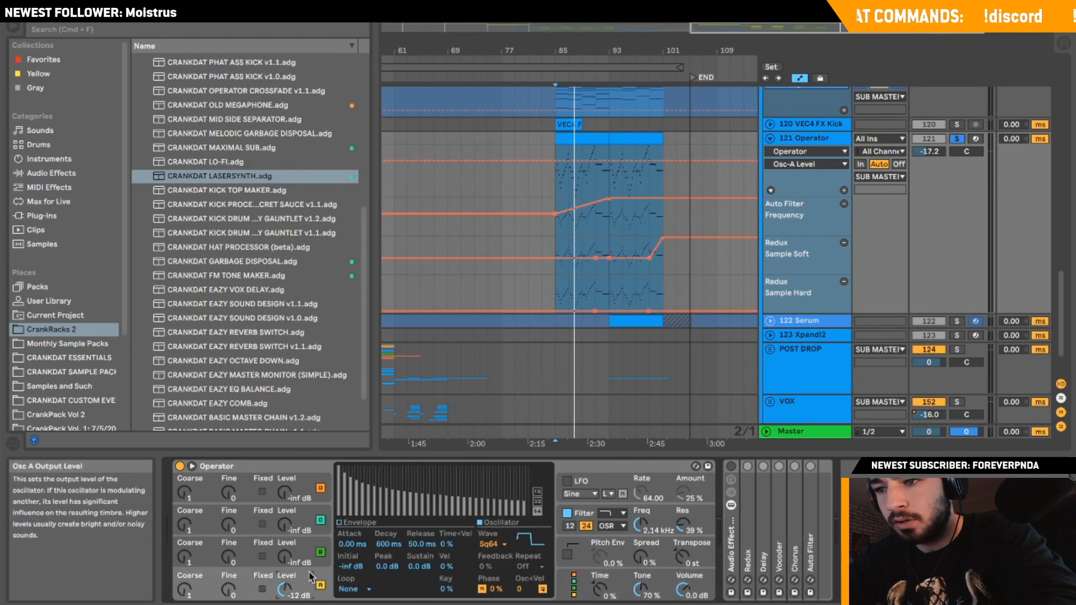
{"action": "left_click", "coordinate": [574, 586]}
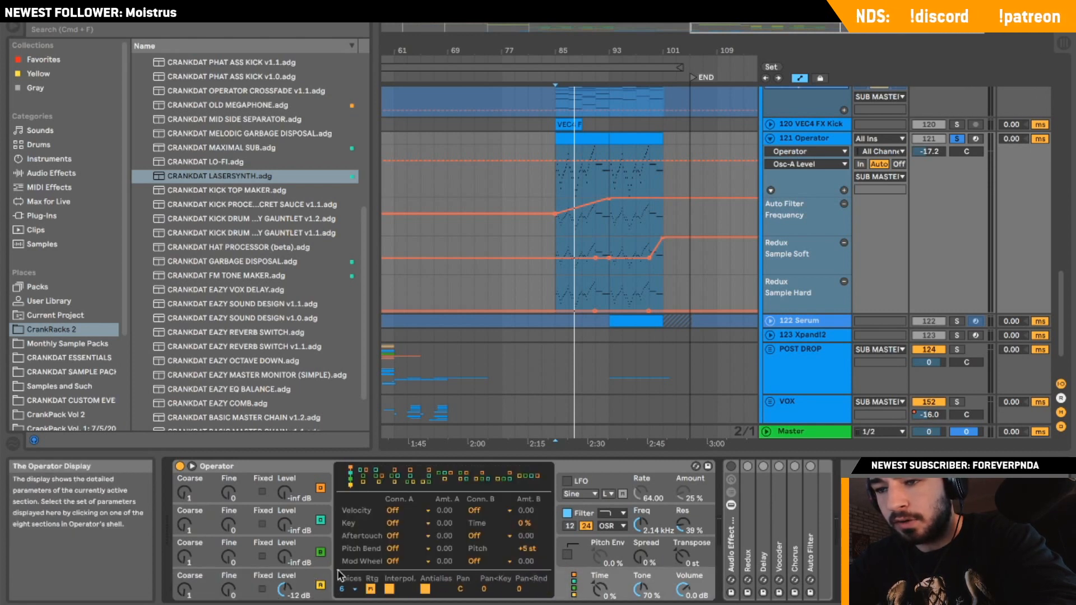
{"action": "left_click", "coordinate": [315, 577]}
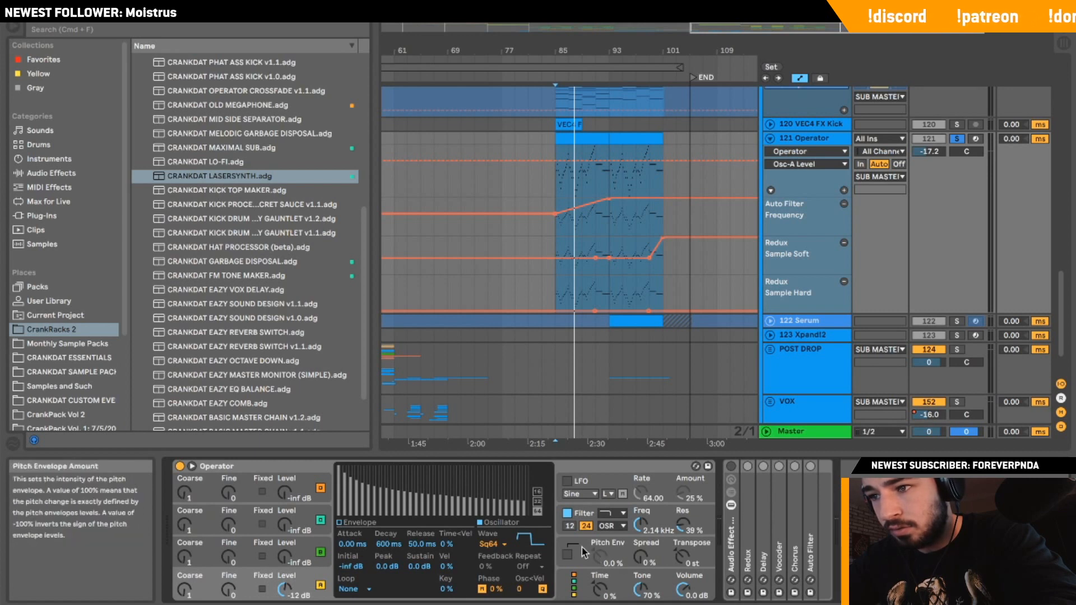
{"action": "left_click", "coordinate": [560, 587]}
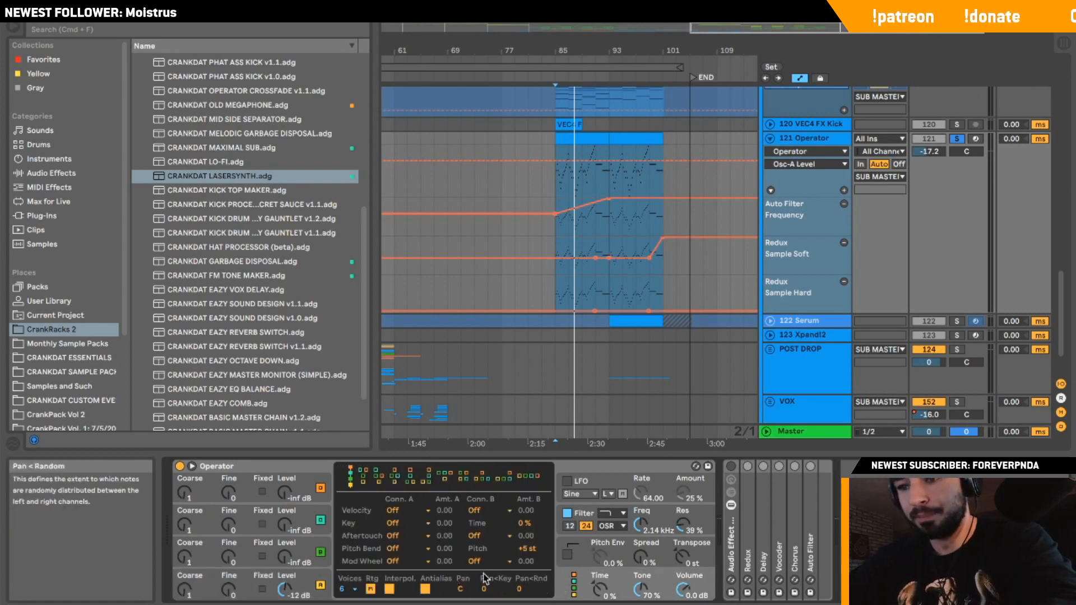
{"action": "left_click", "coordinate": [318, 574]}
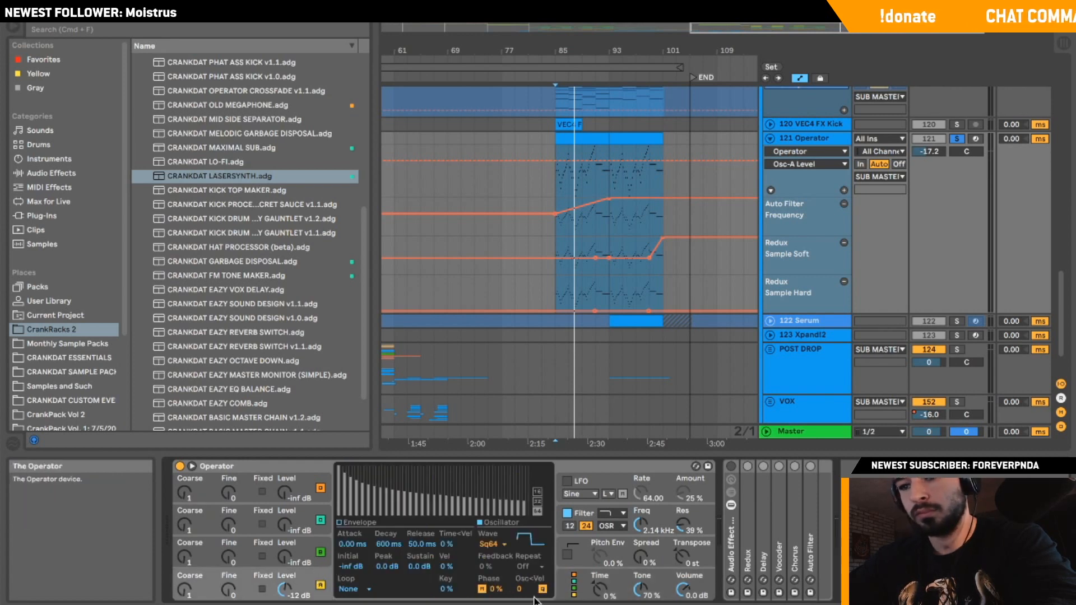
Inspect Operator's oscillator B, filter, algorithm and pitch envelope sections, replaying the soloed track from bar 85.
{"action": "left_click", "coordinate": [303, 554]}
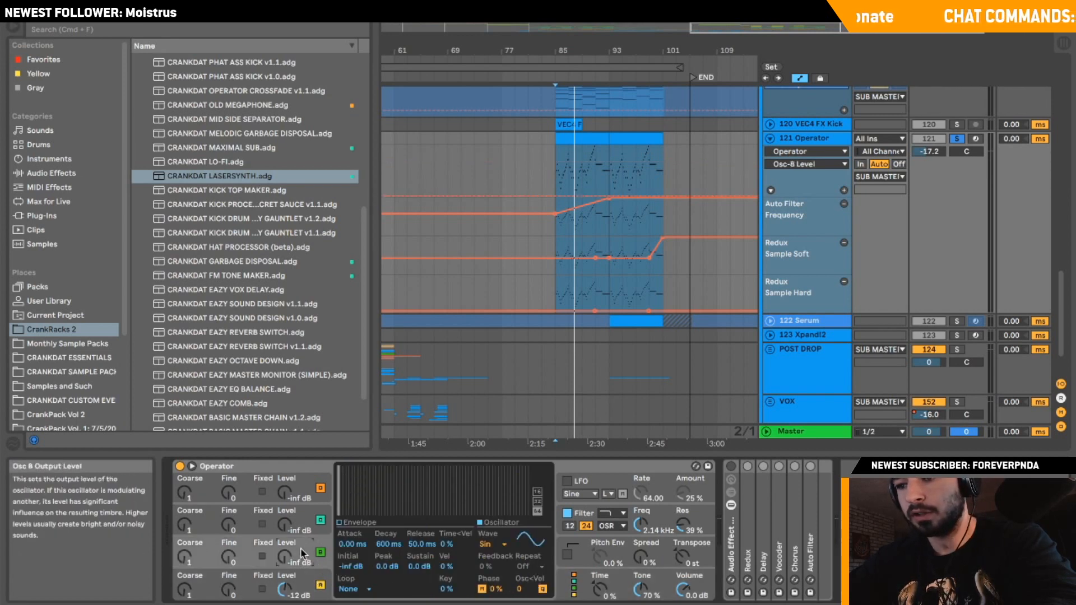
{"action": "left_click", "coordinate": [302, 580]}
{"action": "left_click", "coordinate": [557, 519]}
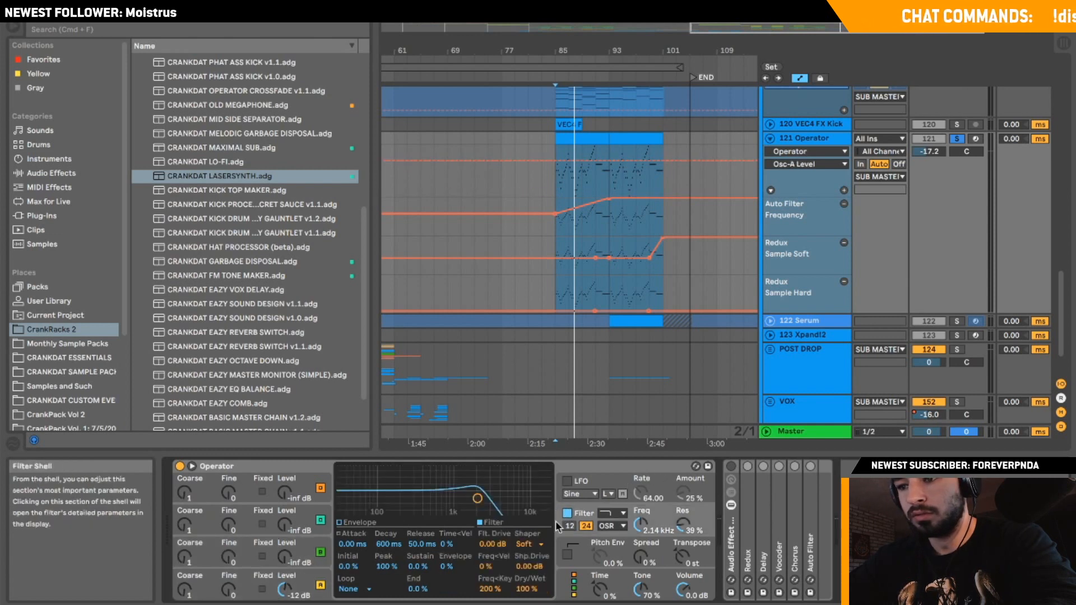
{"action": "left_click", "coordinate": [558, 577]}
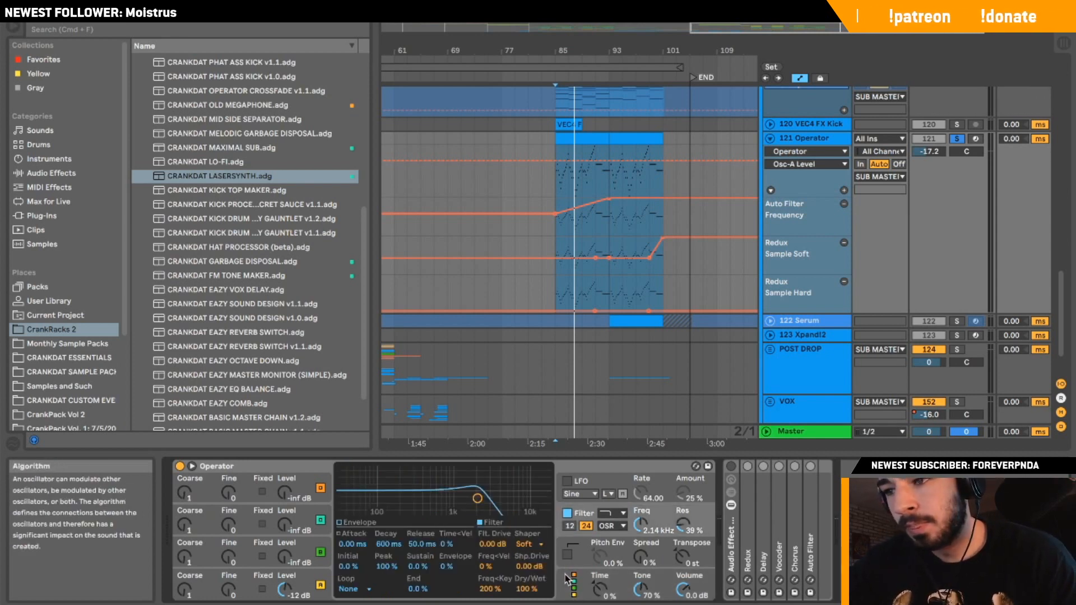
{"action": "left_click", "coordinate": [573, 592]}
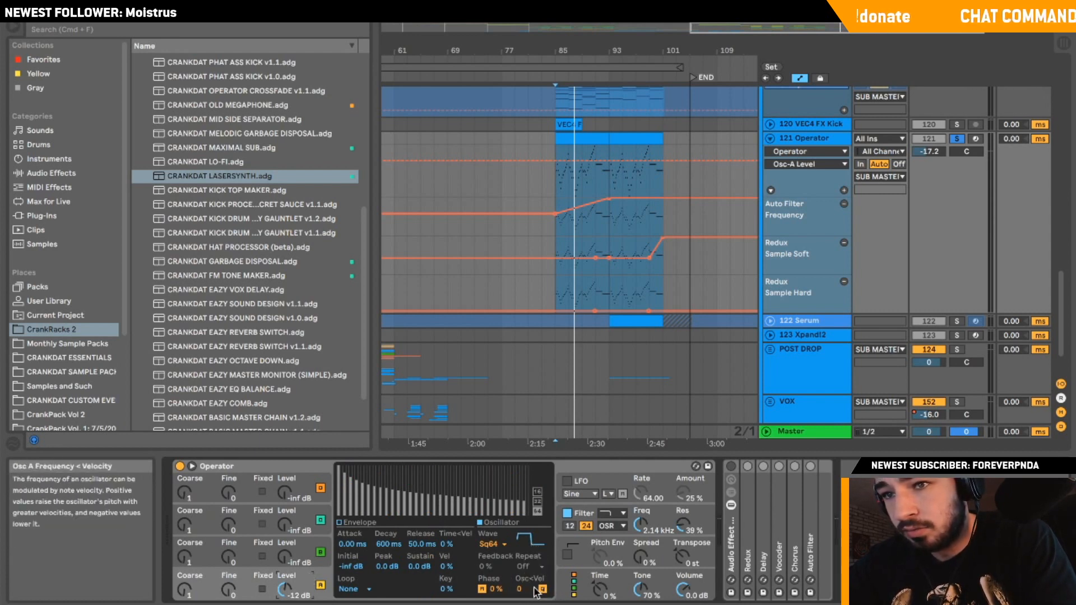
{"action": "left_click", "coordinate": [561, 591]}
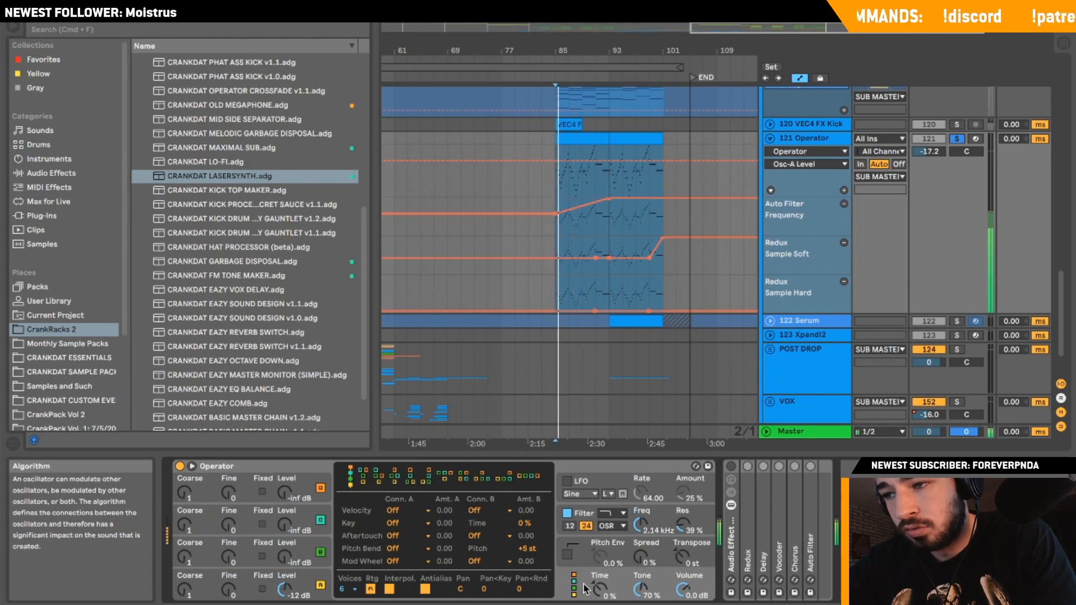
{"action": "left_click", "coordinate": [561, 535]}
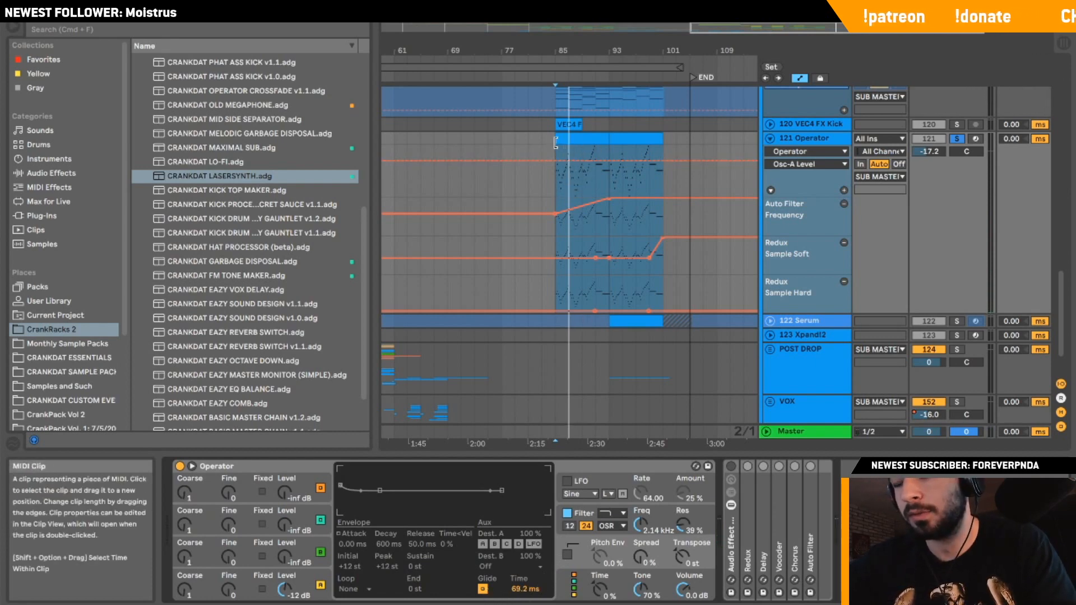
Examine the notes of the first MIDI clip on the 121 Operator track, then return to its device chain.
{"action": "left_click", "coordinate": [583, 142]}
{"action": "double_click", "coordinate": [583, 143]}
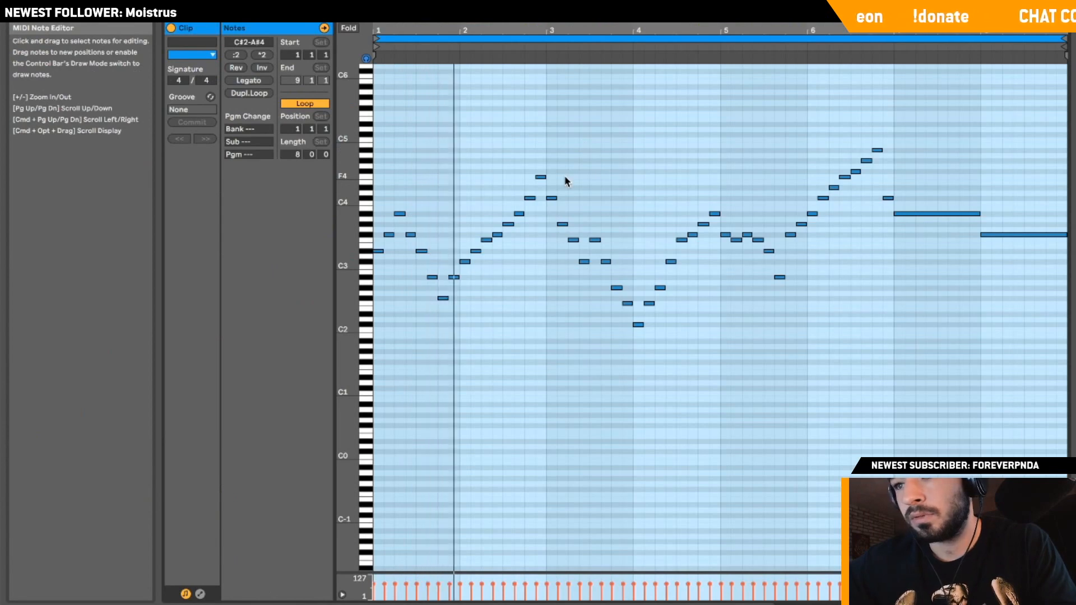
{"action": "key", "text": "shift+Tab"}
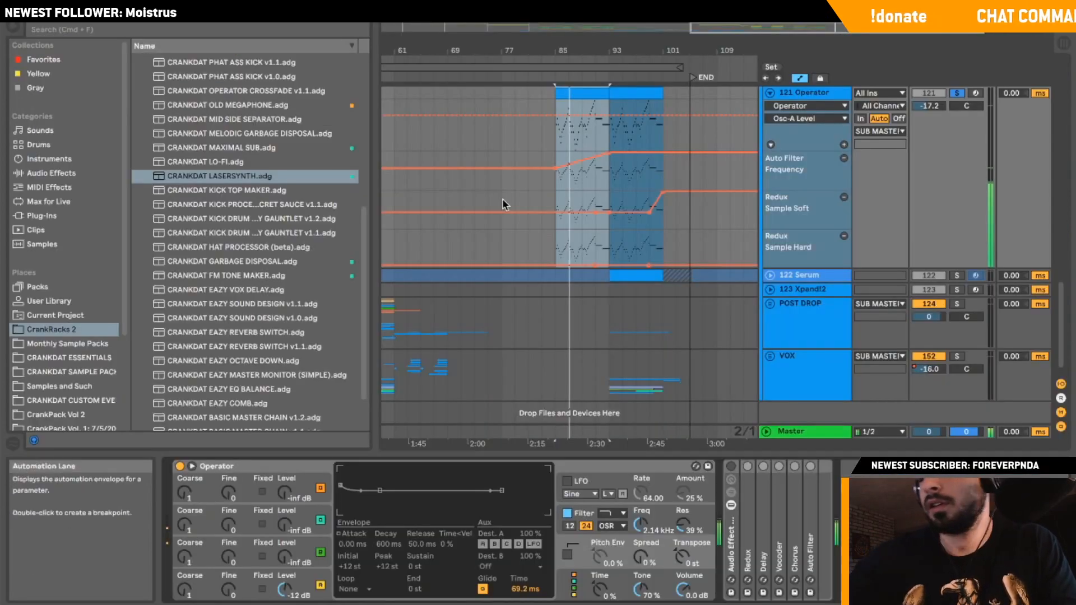
Switch the Audio Effect Rack back on, and inspect its Redux and Delay devices while replaying the track from bar 85.
{"action": "left_click", "coordinate": [732, 504]}
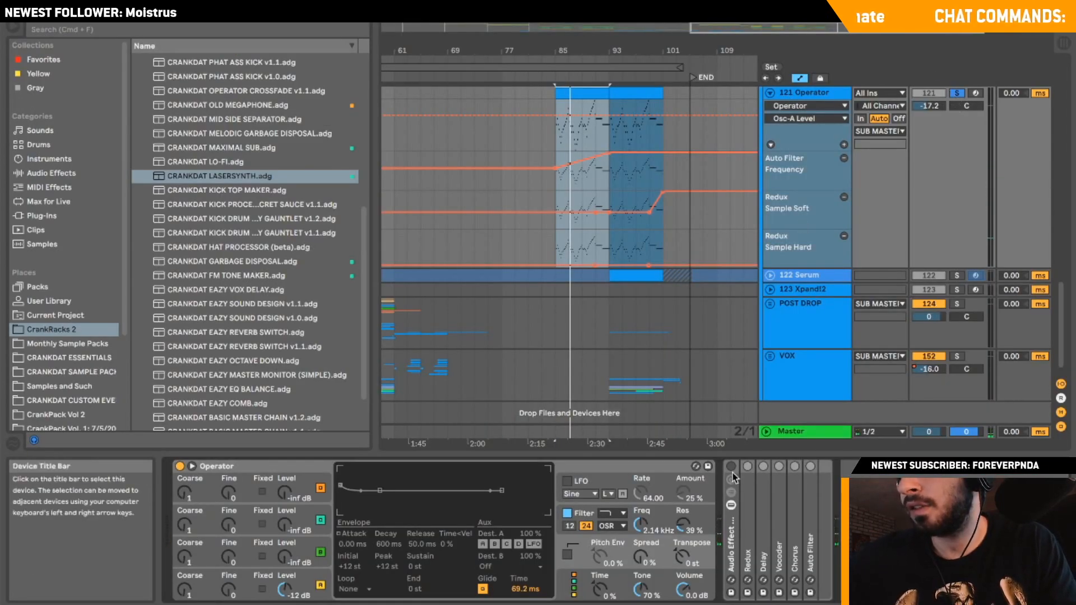
{"action": "double_click", "coordinate": [746, 515]}
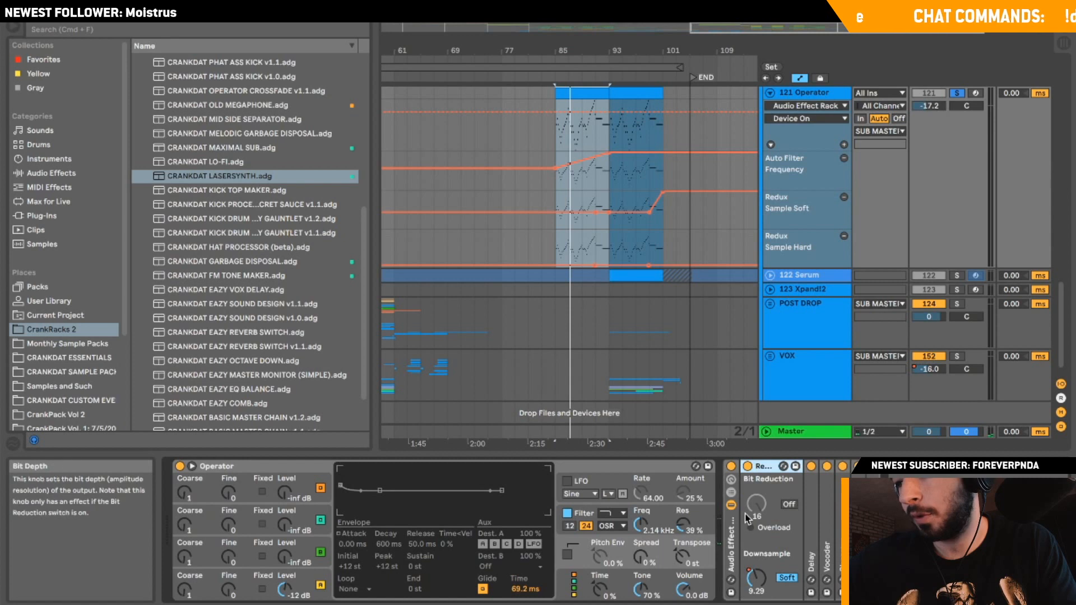
{"action": "double_click", "coordinate": [765, 468]}
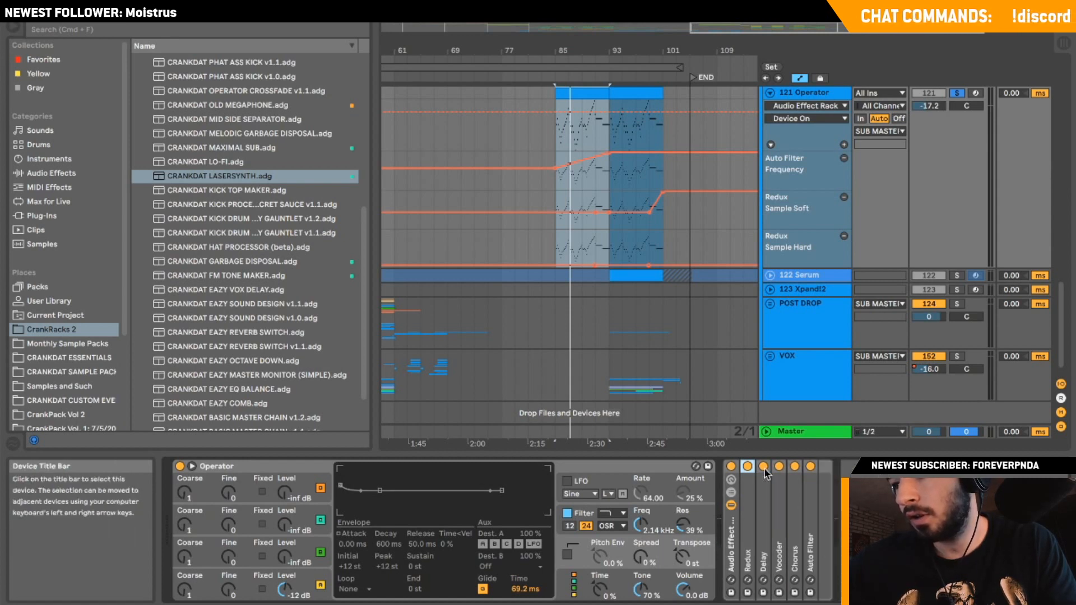
{"action": "double_click", "coordinate": [757, 537]}
{"action": "key", "text": "space"}
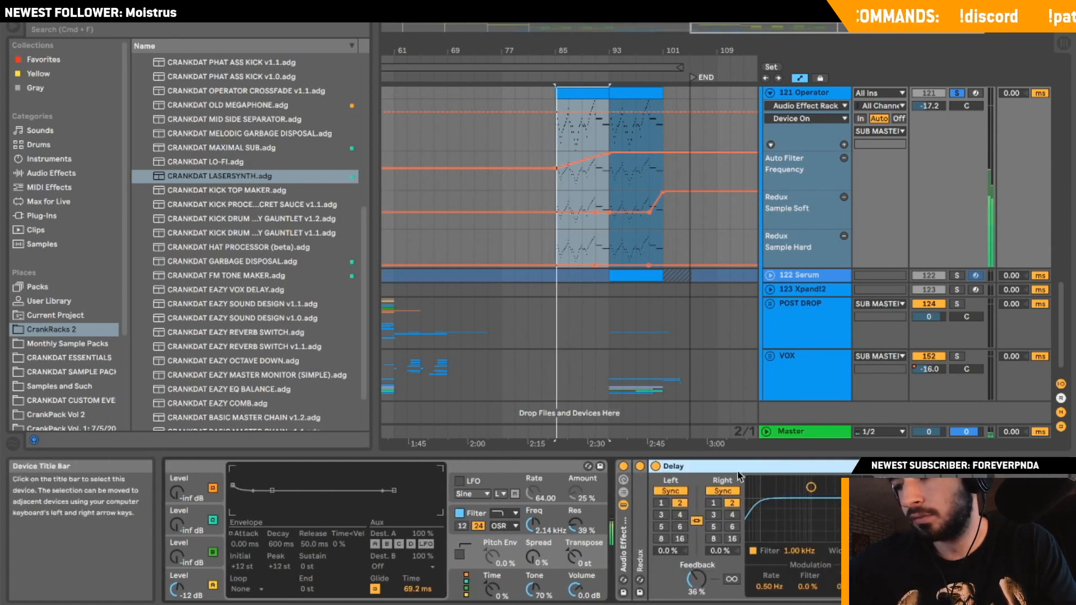
{"action": "double_click", "coordinate": [696, 467]}
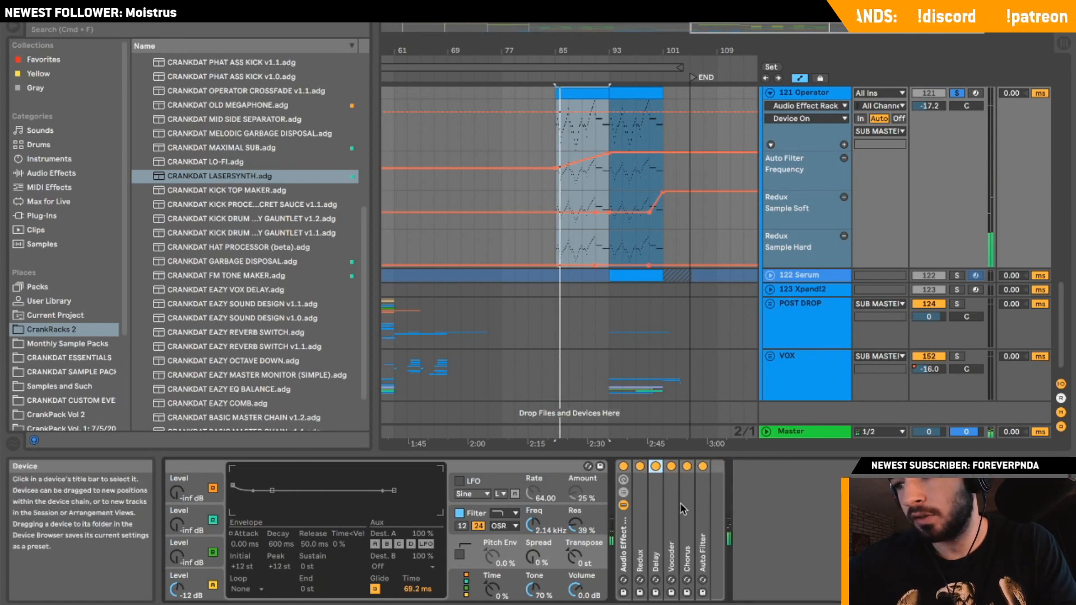
Inspect the rack's Vocoder, Chorus and Auto Filter devices one at a time while auditioning the soloed Operator track.
{"action": "double_click", "coordinate": [674, 509]}
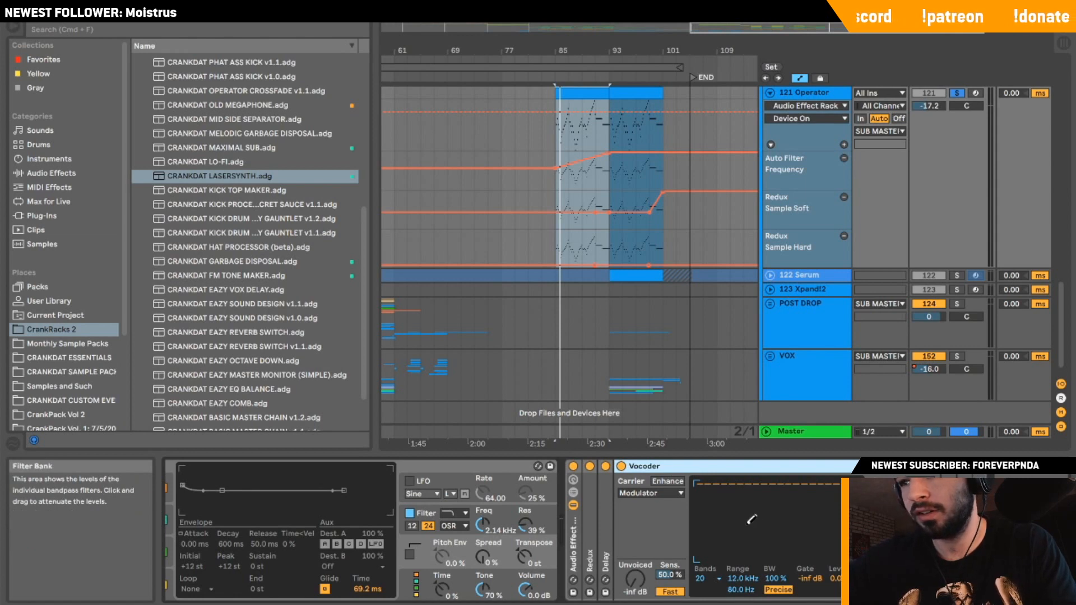
{"action": "double_click", "coordinate": [726, 465]}
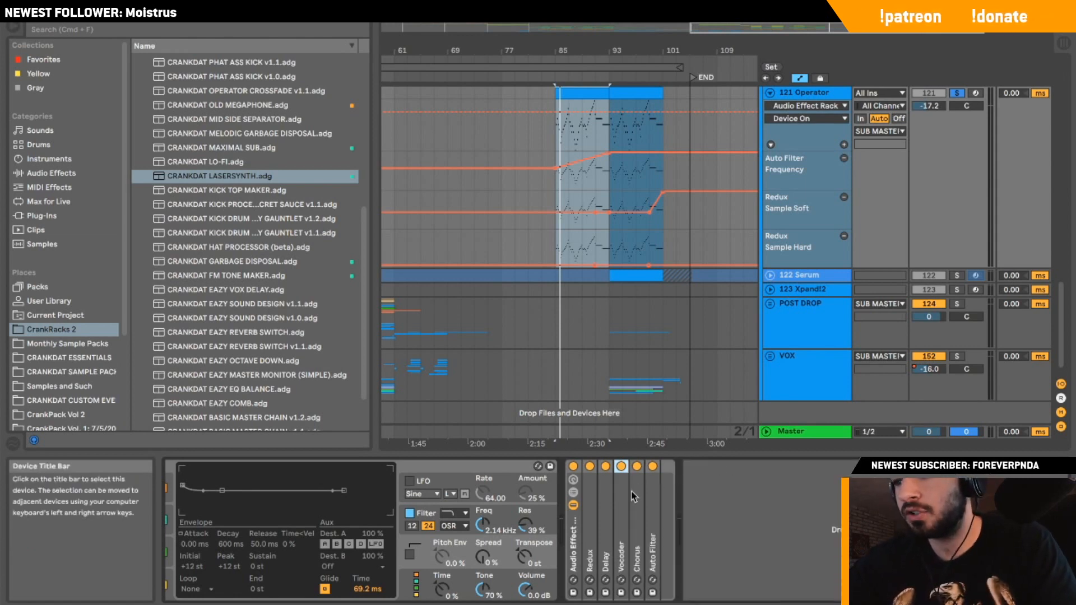
{"action": "double_click", "coordinate": [632, 496]}
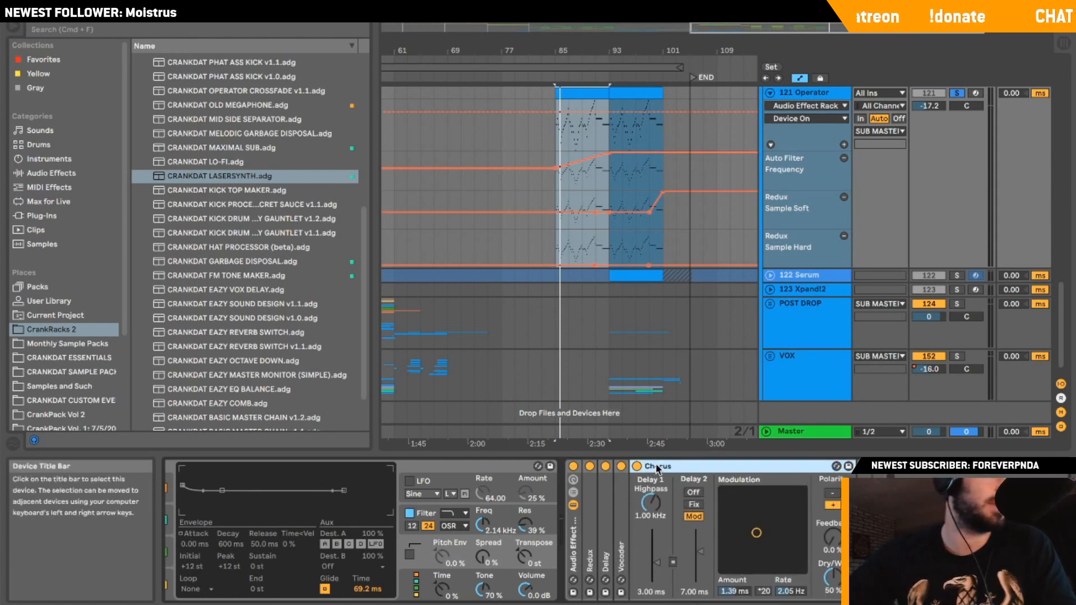
{"action": "key", "text": "space"}
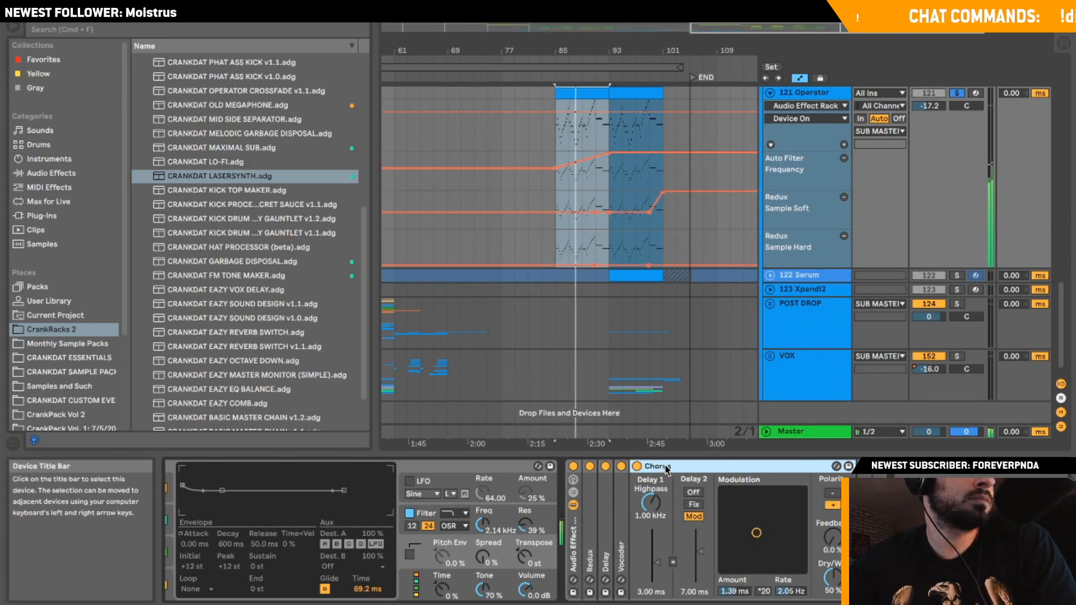
{"action": "double_click", "coordinate": [667, 467]}
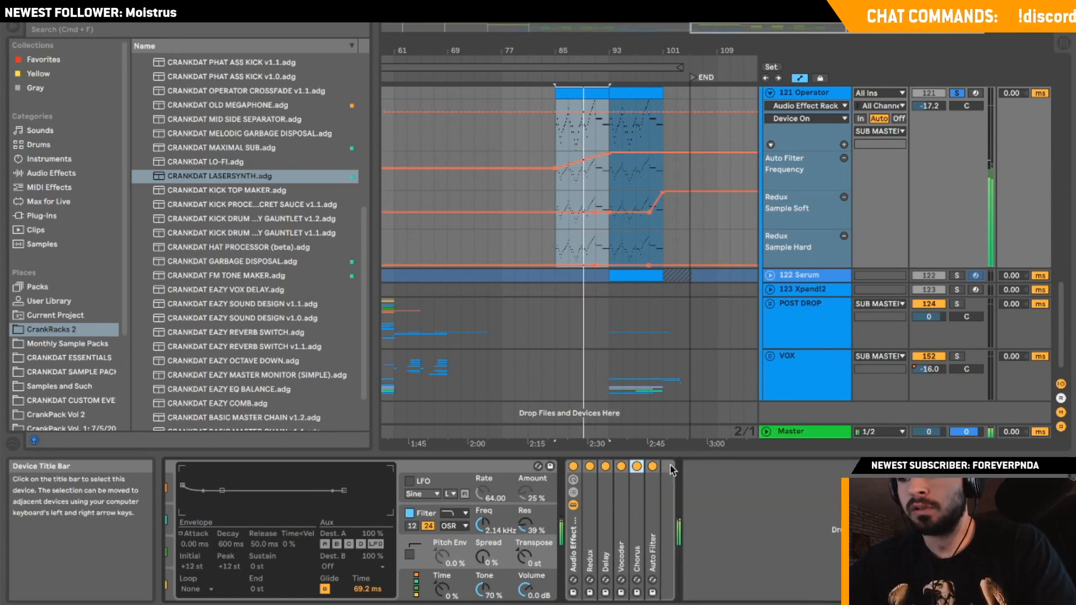
{"action": "double_click", "coordinate": [657, 498]}
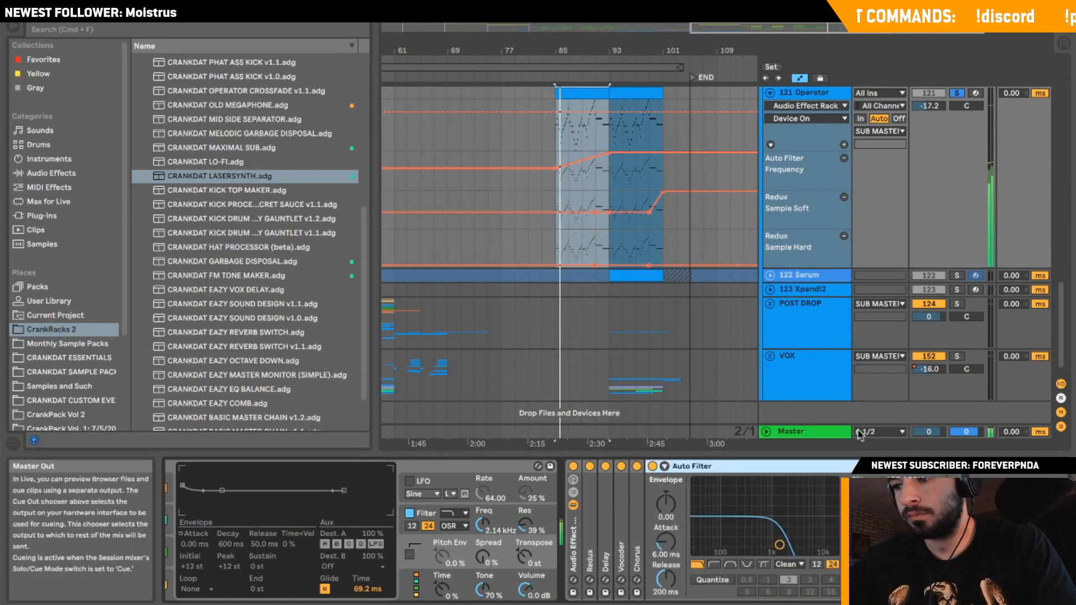
{"action": "double_click", "coordinate": [773, 466]}
Unsolo the 121 Operator track and set the playback start to bar 93 in the VOX group.
{"action": "left_click", "coordinate": [957, 93]}
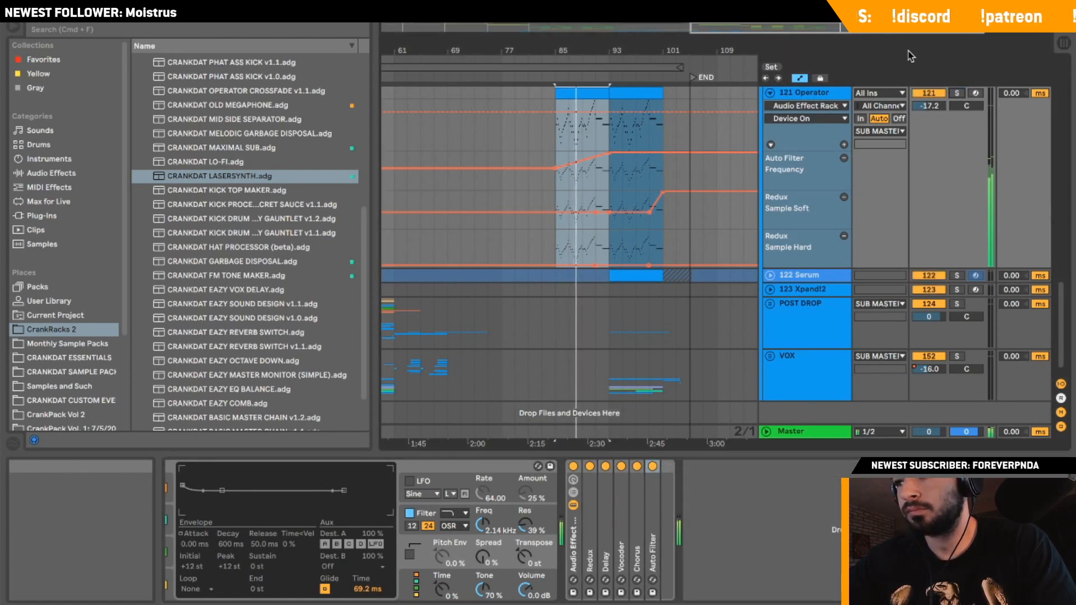
{"action": "scroll", "coordinate": [607, 401], "scroll_direction": "down", "scroll_amount": 2}
{"action": "left_click", "coordinate": [608, 400]}
{"action": "key", "text": "space"}
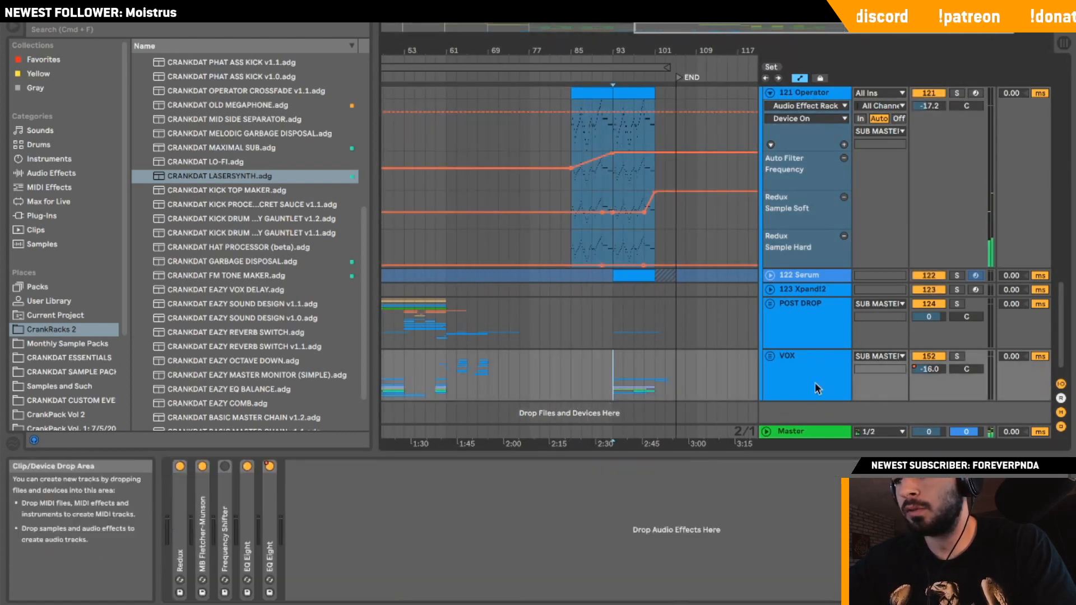
Fold the 121 Operator and 119 Play tracks while playing the full mix from bar 93.
{"action": "scroll", "coordinate": [726, 243], "scroll_direction": "up", "scroll_amount": 2}
{"action": "left_click", "coordinate": [768, 120]}
{"action": "key", "text": "space"}
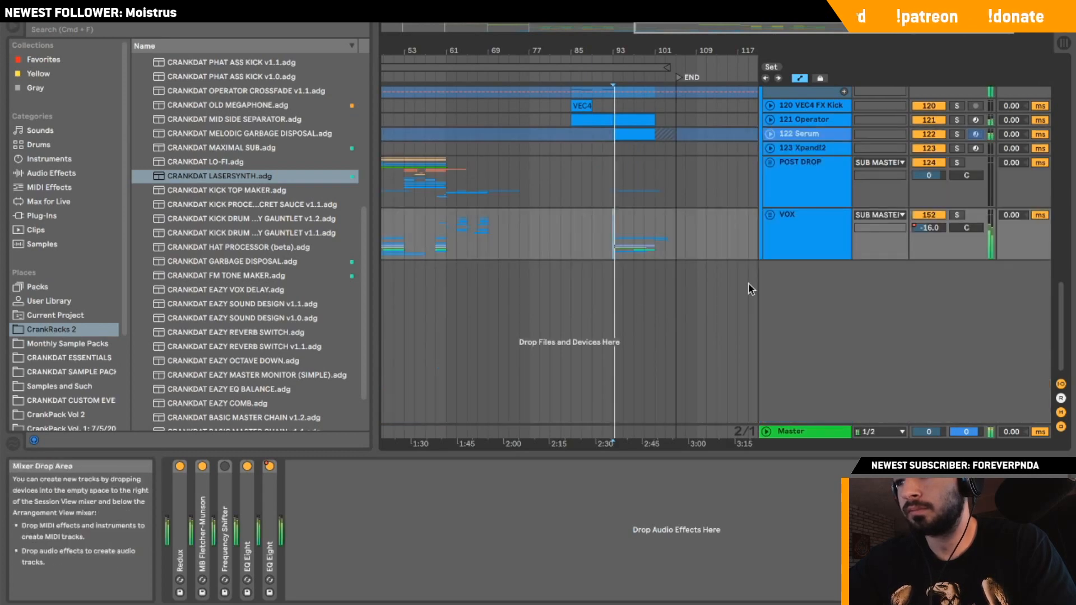
{"action": "scroll", "coordinate": [748, 283], "scroll_direction": "up", "scroll_amount": 3}
{"action": "left_click", "coordinate": [770, 218]}
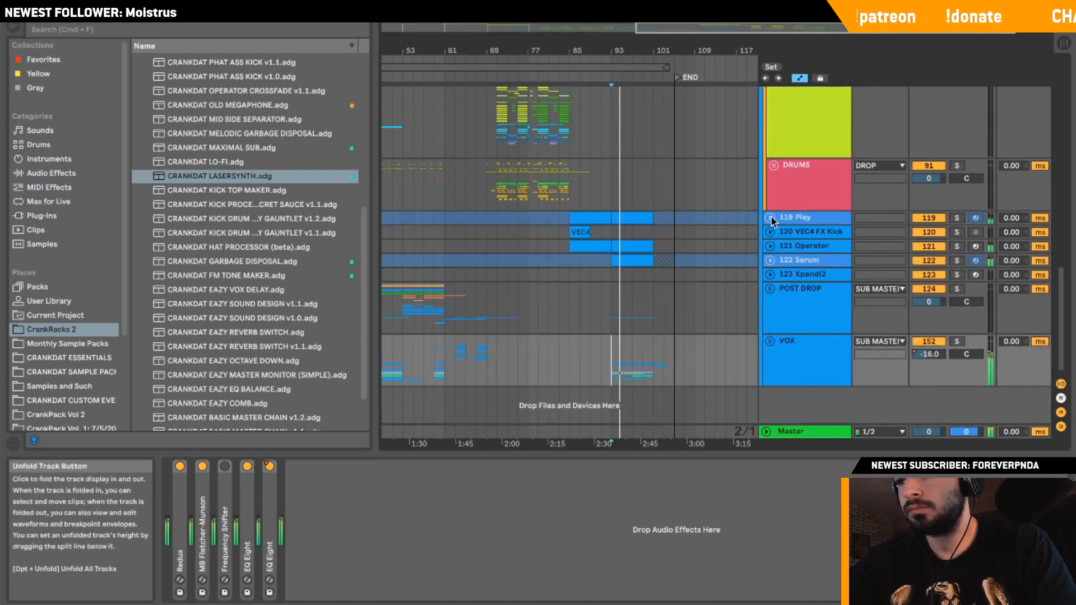
Fold the DROP group and show the entire arrangement up at the SUB MASTER group.
{"action": "scroll", "coordinate": [771, 215], "scroll_direction": "up", "scroll_amount": 5}
{"action": "scroll", "coordinate": [772, 211], "scroll_direction": "up", "scroll_amount": 5}
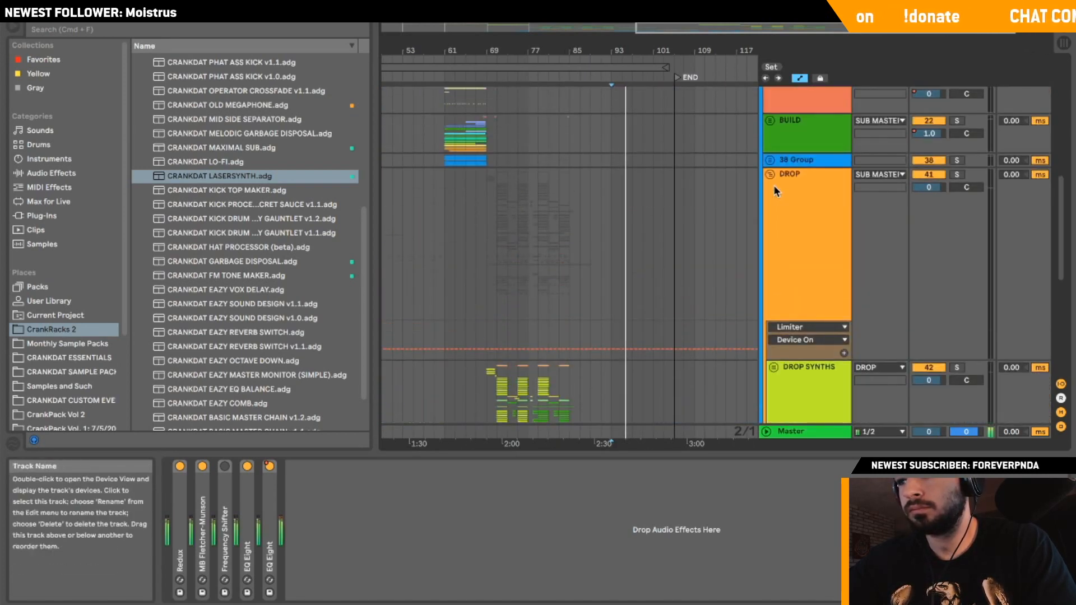
{"action": "left_click", "coordinate": [770, 175]}
{"action": "double_click", "coordinate": [793, 28]}
{"action": "scroll", "coordinate": [734, 225], "scroll_direction": "up", "scroll_amount": 8}
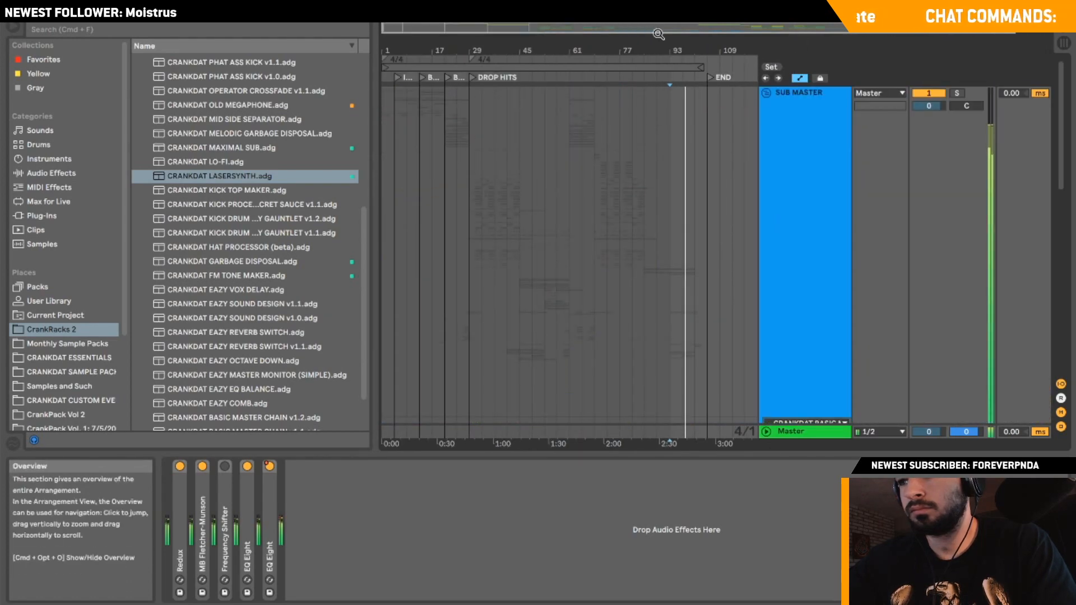
Unfold the VOX group below POST DROP to show its individual vocal tracks while the outro plays.
{"action": "scroll", "coordinate": [643, 224], "scroll_direction": "down", "scroll_amount": 8}
{"action": "scroll", "coordinate": [643, 224], "scroll_direction": "up", "scroll_amount": 2}
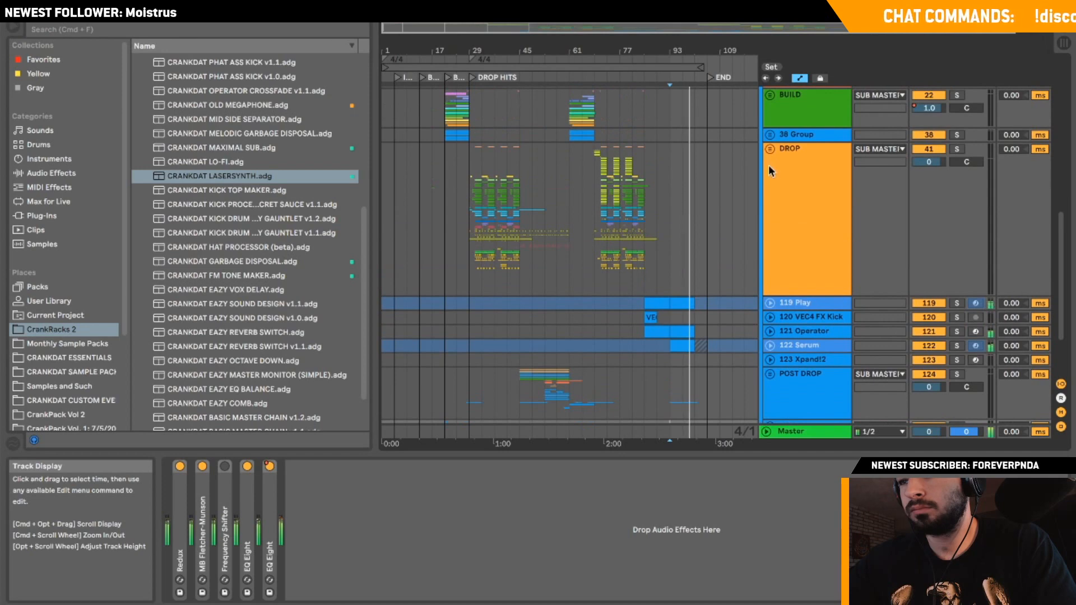
{"action": "scroll", "coordinate": [756, 167], "scroll_direction": "up", "scroll_amount": 1}
{"action": "scroll", "coordinate": [753, 168], "scroll_direction": "down", "scroll_amount": 4}
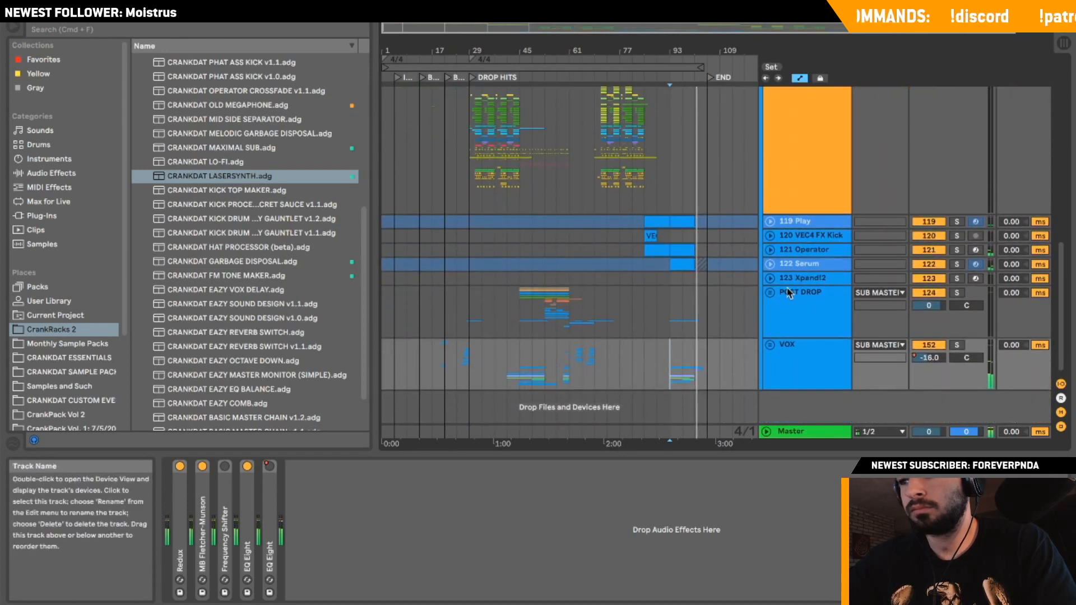
{"action": "left_click", "coordinate": [770, 344]}
{"action": "scroll", "coordinate": [728, 163], "scroll_direction": "down", "scroll_amount": 10}
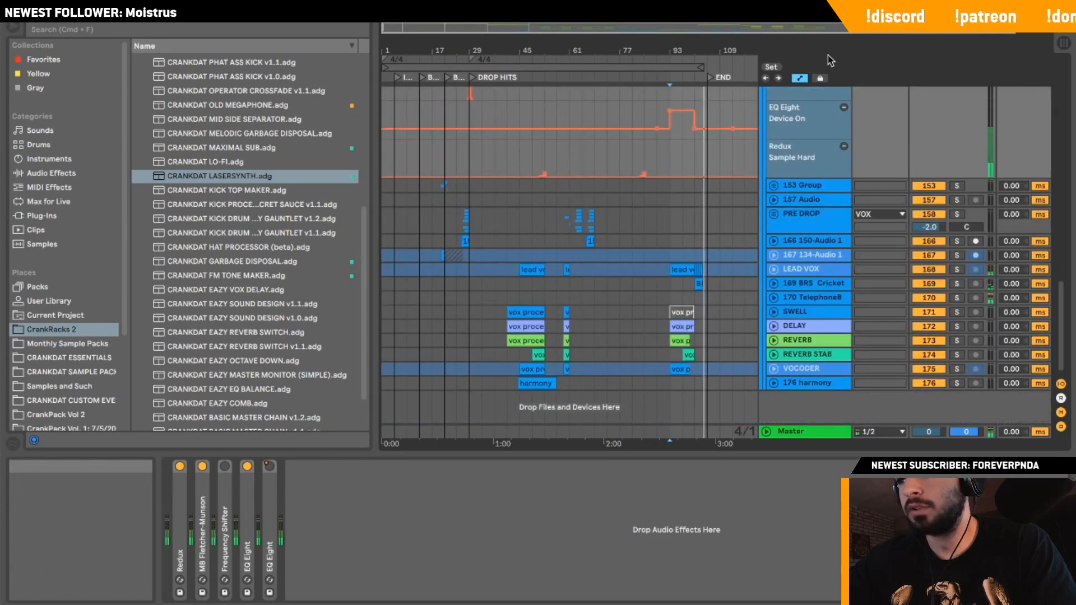
Audition the end of the outro and inspect the BRS Crickets and Telephone tracks in the VOX group.
{"action": "left_click_drag", "start_coordinate": [829, 28], "coordinate": [932, 84]}
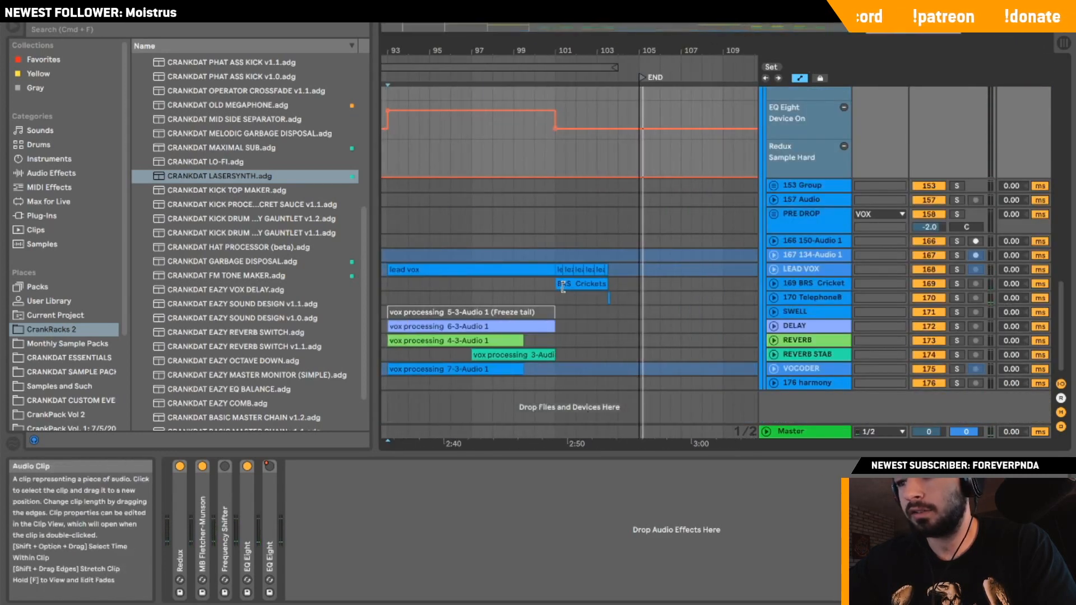
{"action": "left_click", "coordinate": [768, 283]}
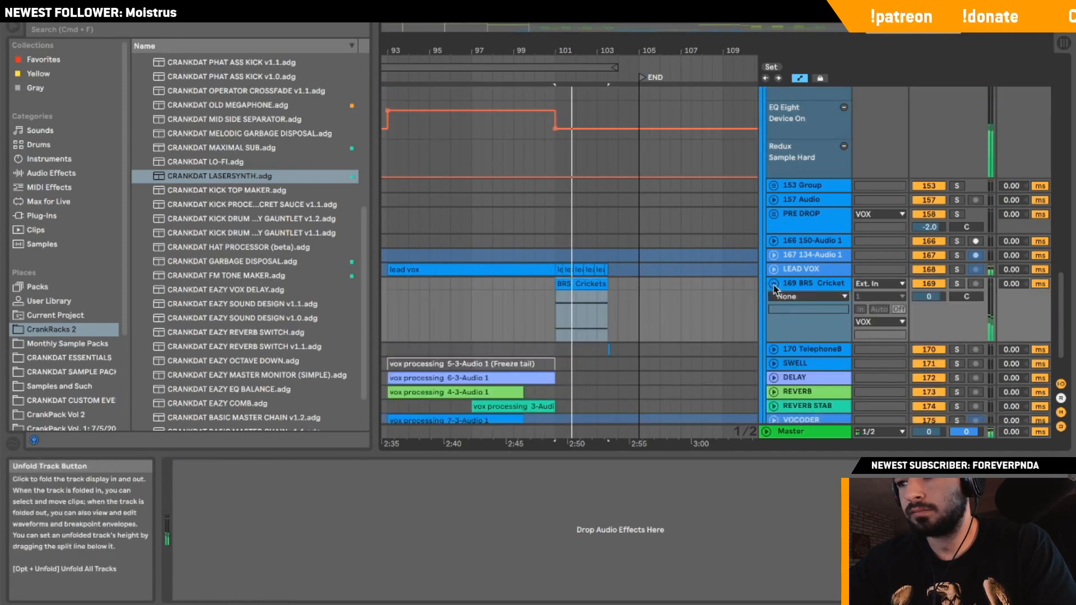
{"action": "left_click", "coordinate": [773, 285]}
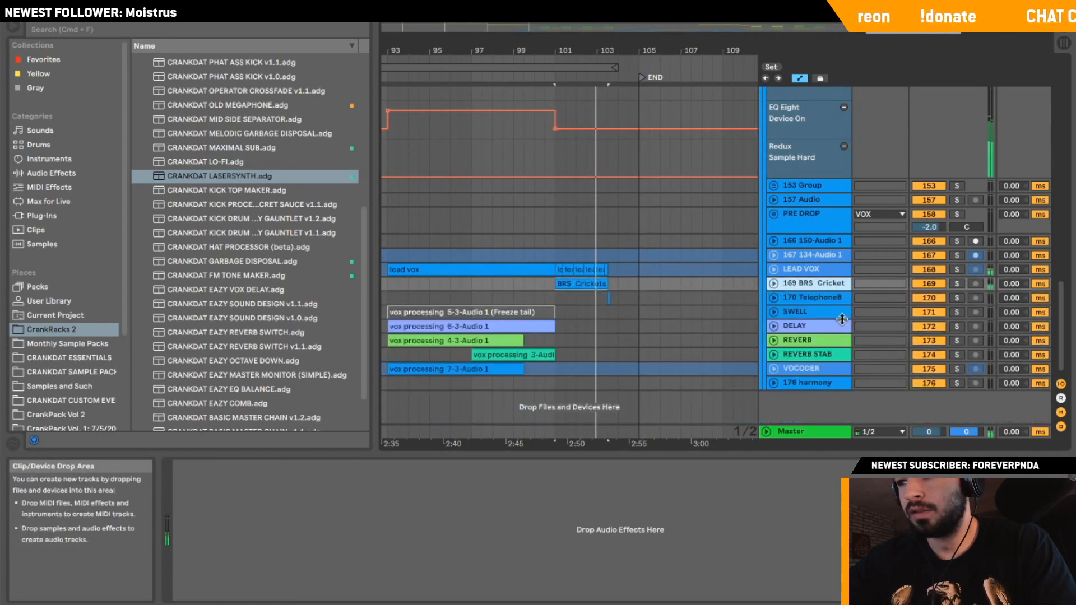
{"action": "left_click", "coordinate": [806, 298]}
{"action": "left_click", "coordinate": [773, 298]}
{"action": "left_click", "coordinate": [773, 298]}
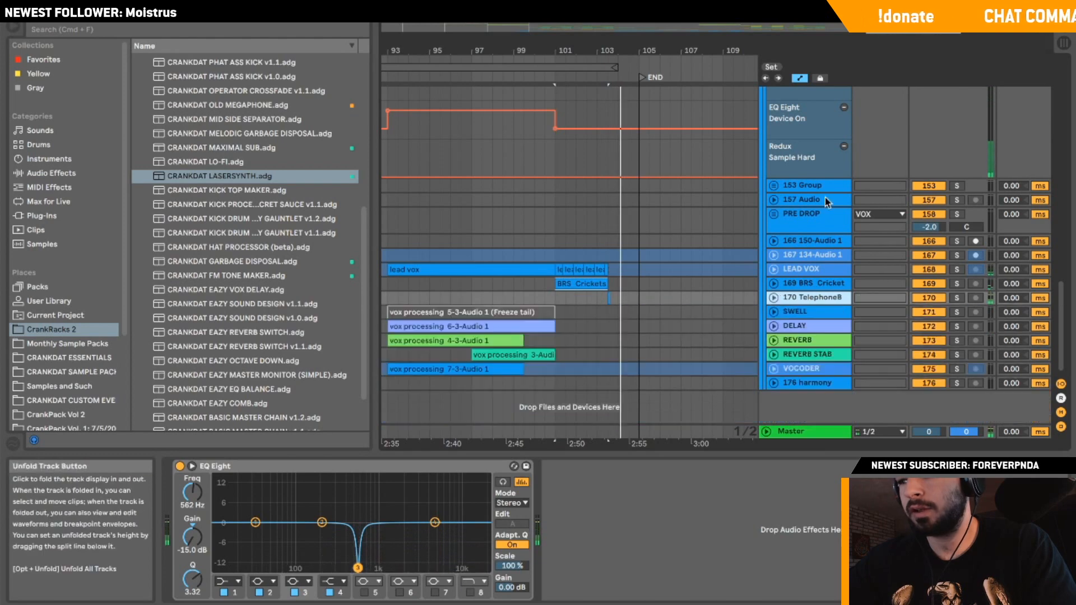
Return to the full arrangement length and fold the VOX group.
{"action": "left_click_drag", "start_coordinate": [885, 28], "coordinate": [885, 24]}
{"action": "double_click", "coordinate": [508, 31]}
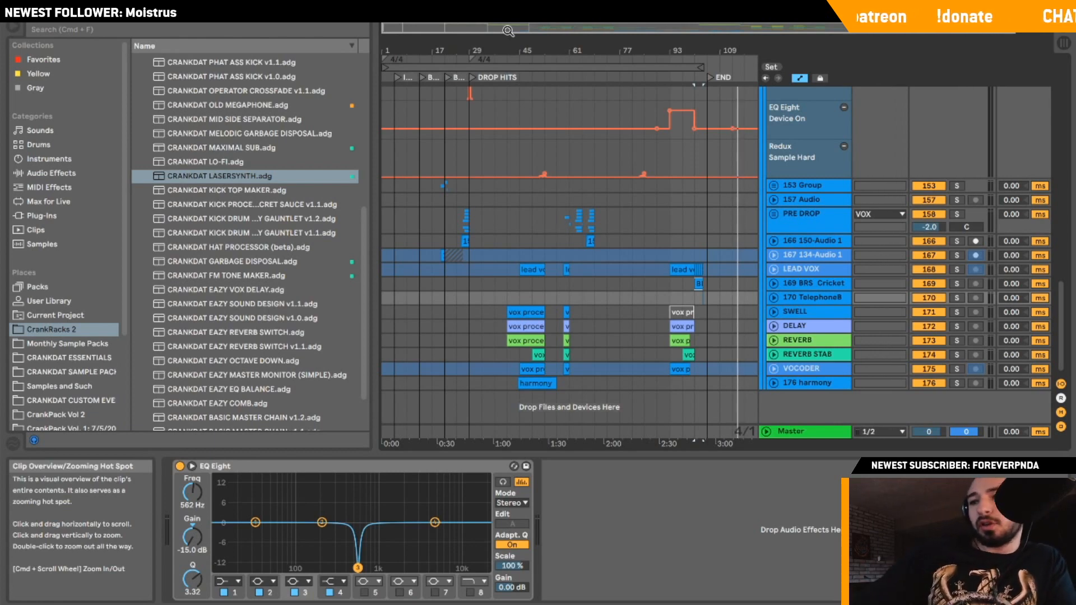
{"action": "scroll", "coordinate": [768, 187], "scroll_direction": "up", "scroll_amount": 8}
{"action": "left_click", "coordinate": [769, 188]}
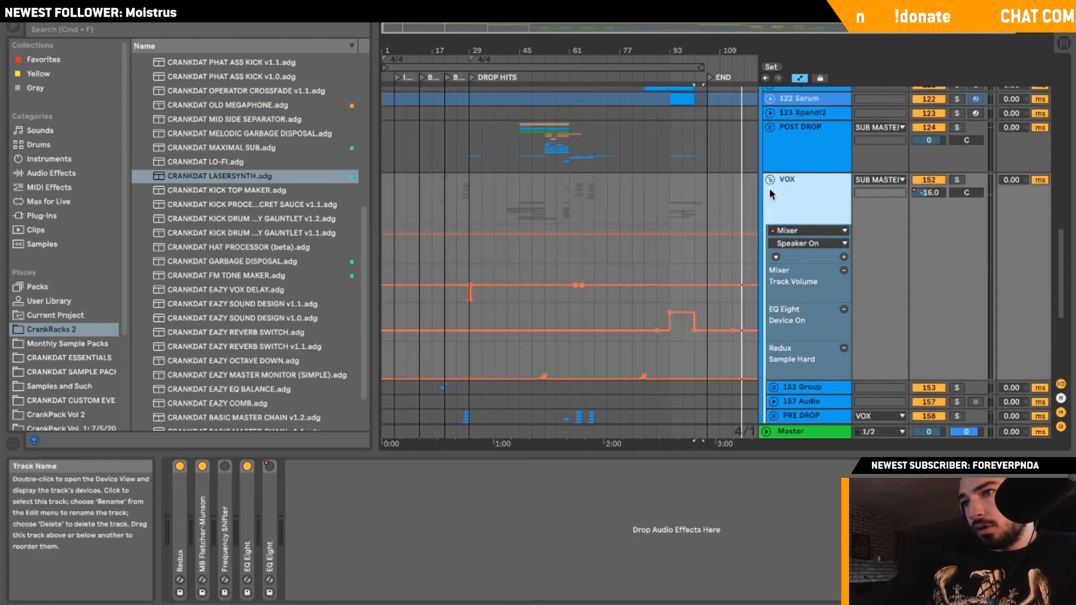
{"action": "left_click", "coordinate": [770, 180]}
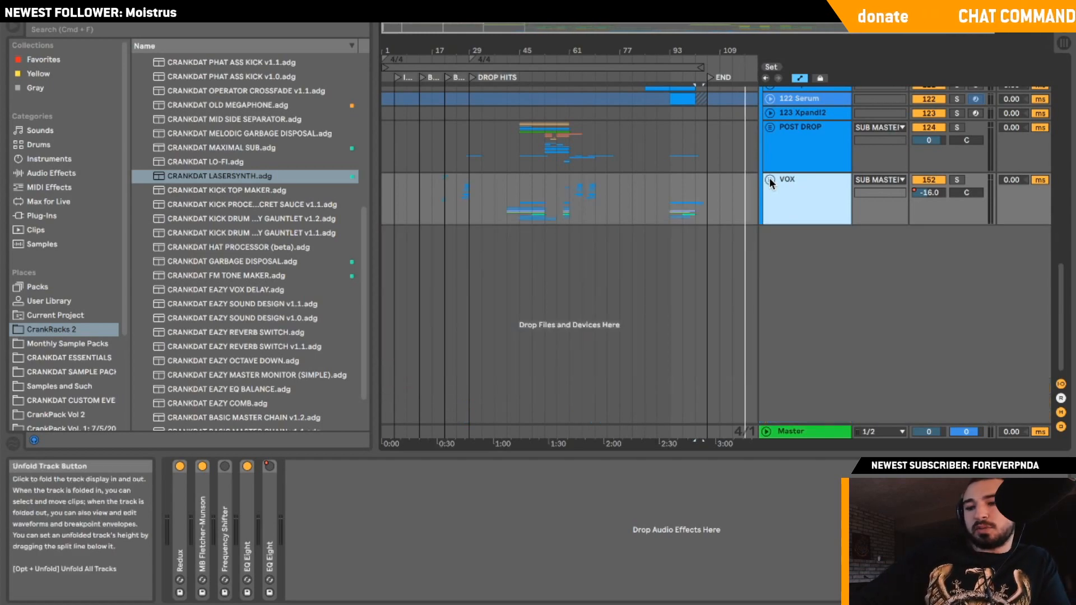
View the SUB MASTER group's device chain, and select the INTRO group.
{"action": "scroll", "coordinate": [770, 179], "scroll_direction": "up", "scroll_amount": 20}
{"action": "left_click", "coordinate": [770, 179]}
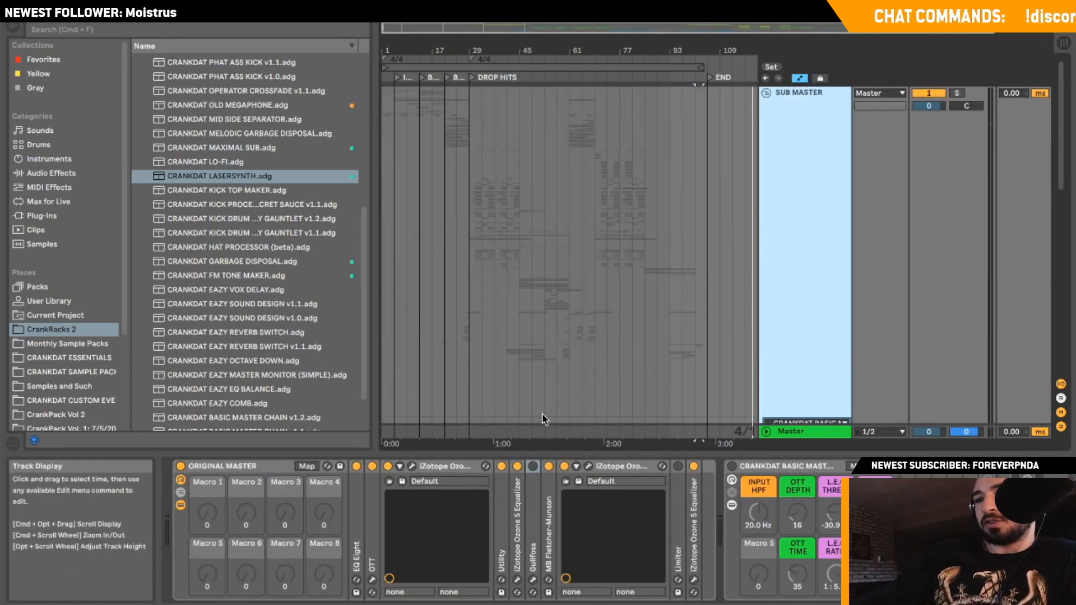
{"action": "scroll", "coordinate": [770, 226], "scroll_direction": "down", "scroll_amount": 5}
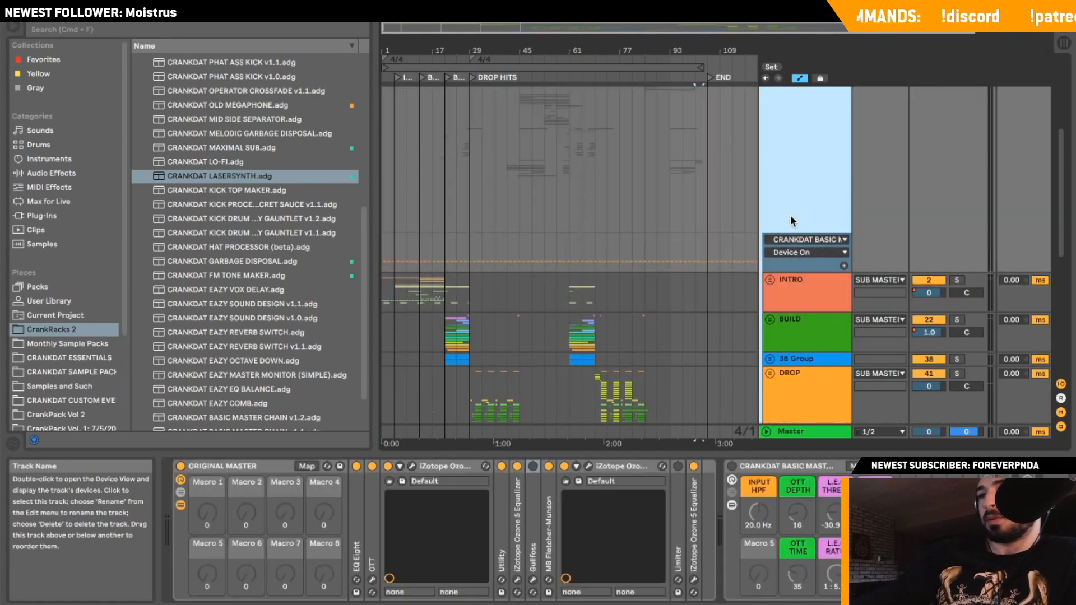
{"action": "left_click", "coordinate": [793, 283]}
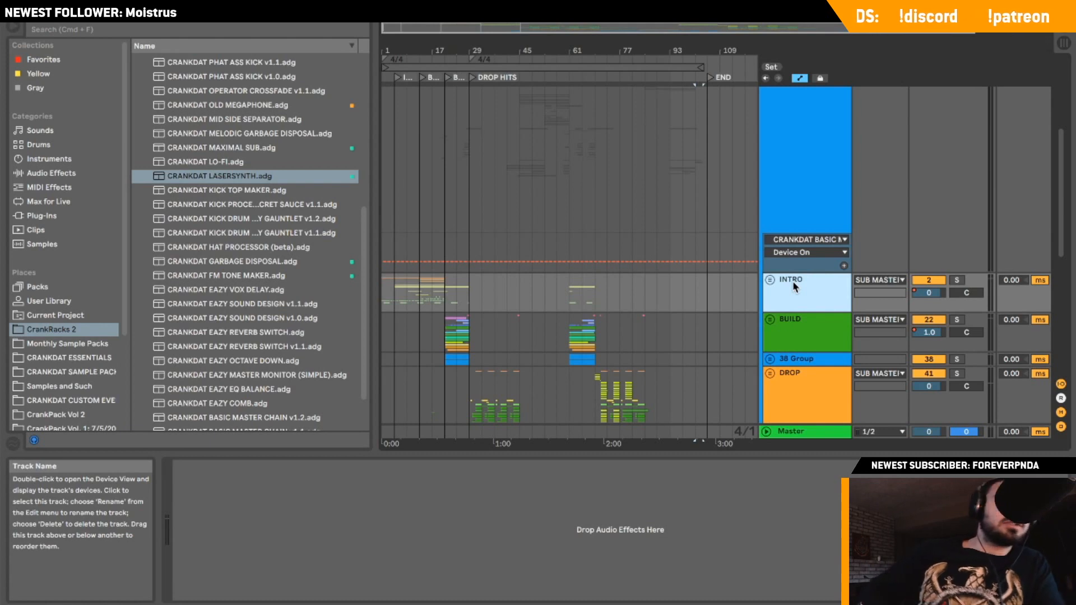
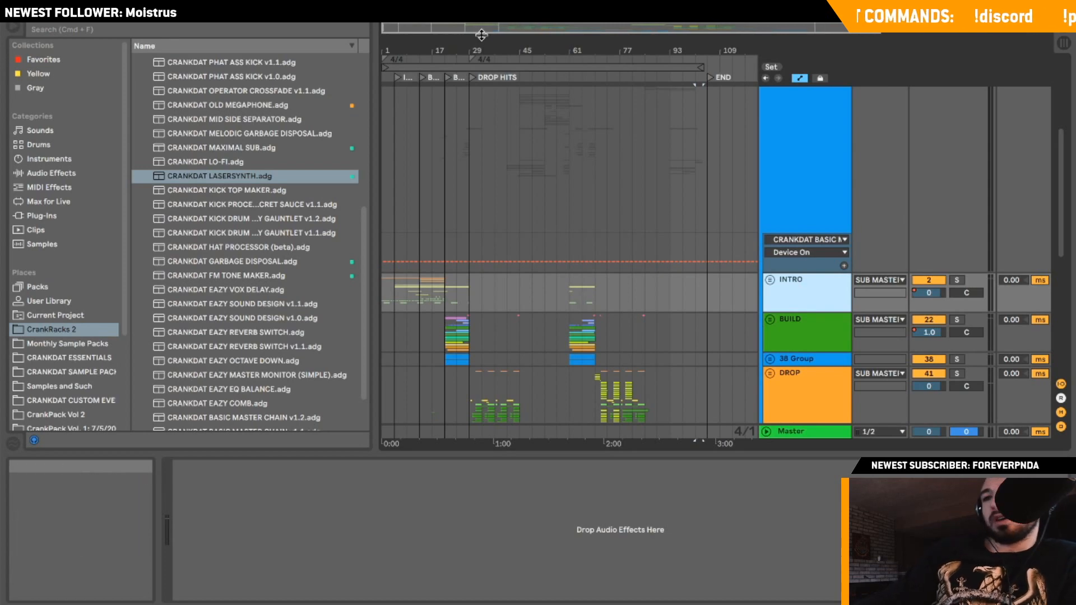
Fold the SUB MASTER group to show the whole song as a single overview.
{"action": "scroll", "coordinate": [619, 156], "scroll_direction": "up", "scroll_amount": 5}
{"action": "left_click", "coordinate": [766, 179]}
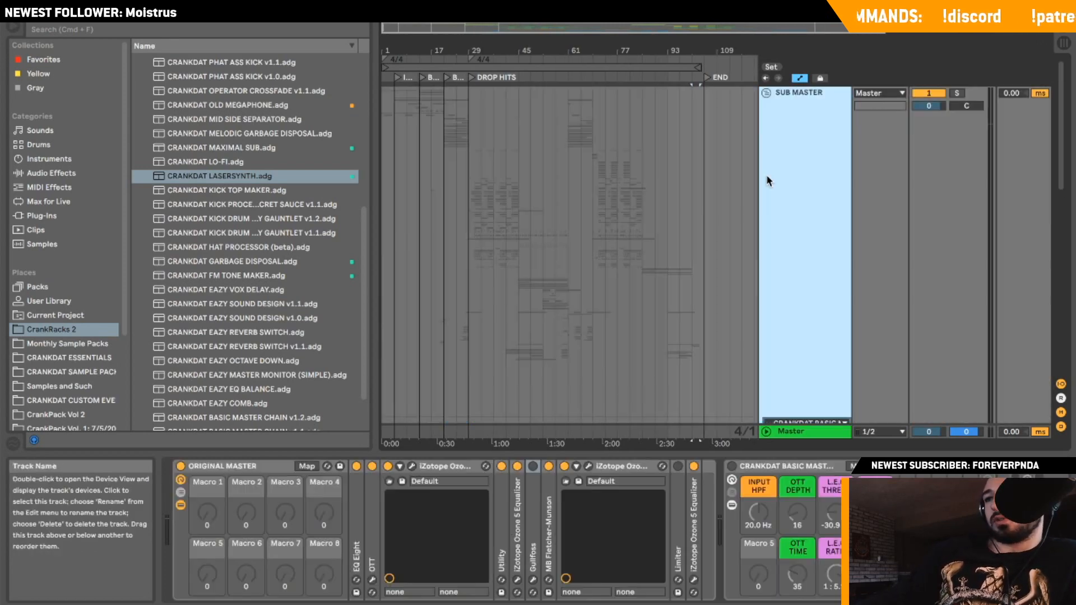
{"action": "left_click", "coordinate": [766, 93]}
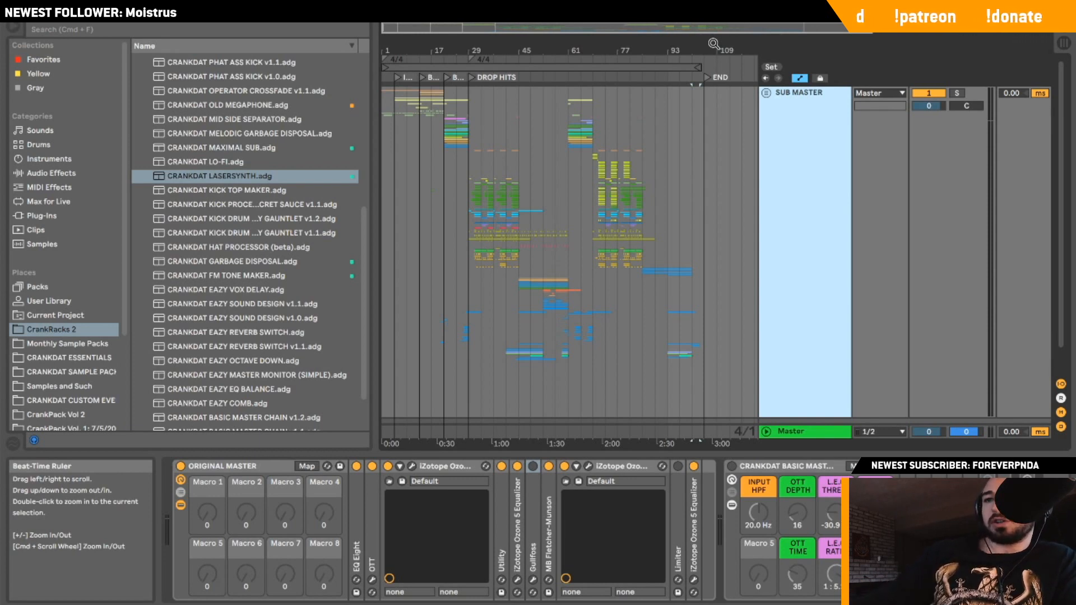
{"action": "scroll", "coordinate": [488, 210], "scroll_direction": "down", "scroll_amount": 2}
{"action": "scroll", "coordinate": [488, 210], "scroll_direction": "up", "scroll_amount": 2}
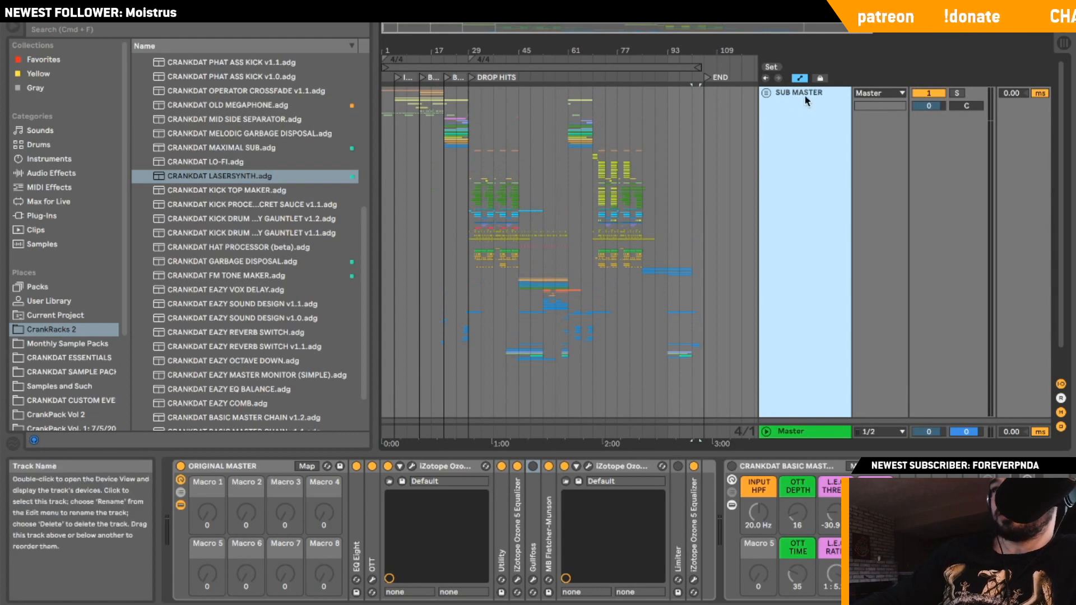
Unfold the SUB MASTER group and set the playback start to the beginning of the song in the DROP group.
{"action": "left_click", "coordinate": [765, 93]}
{"action": "scroll", "coordinate": [586, 212], "scroll_direction": "down", "scroll_amount": 15}
{"action": "scroll", "coordinate": [587, 212], "scroll_direction": "up", "scroll_amount": 15}
{"action": "scroll", "coordinate": [586, 212], "scroll_direction": "down", "scroll_amount": 5}
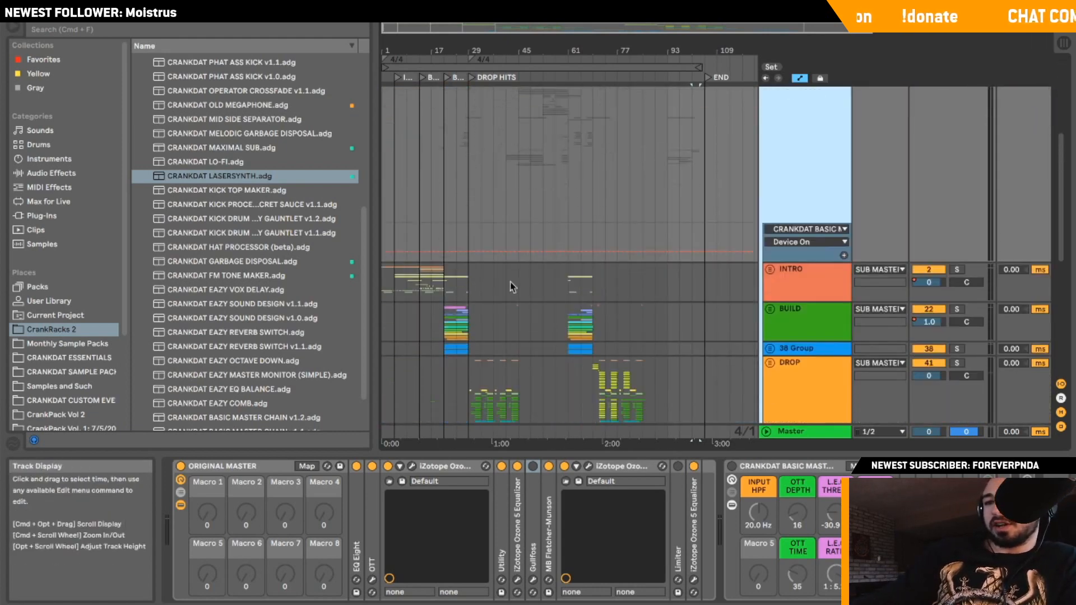
{"action": "left_click", "coordinate": [470, 367]}
{"action": "scroll", "coordinate": [482, 361], "scroll_direction": "down", "scroll_amount": 6}
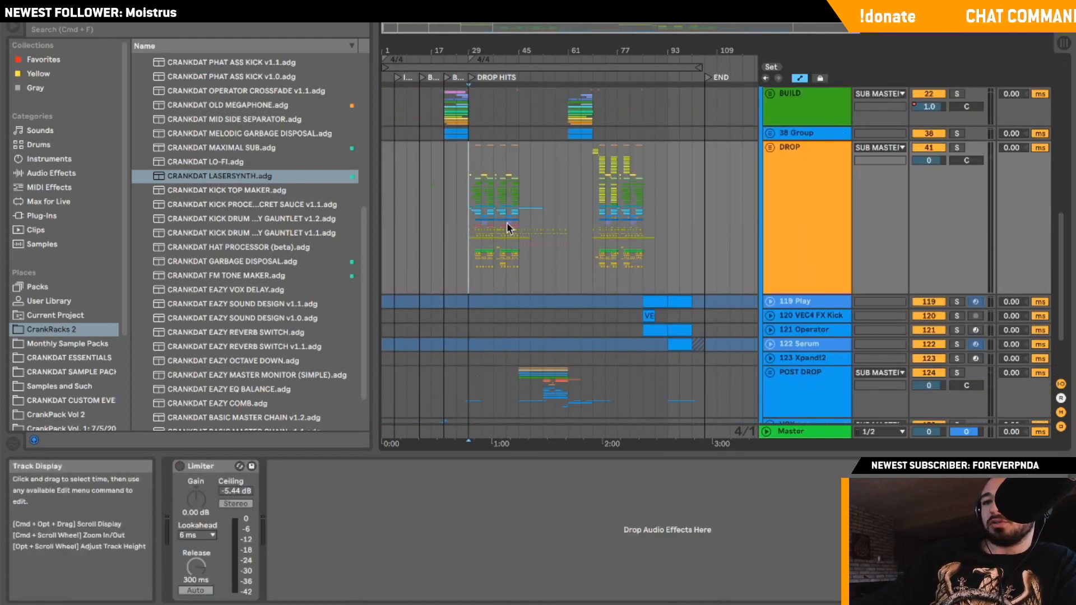
{"action": "scroll", "coordinate": [404, 221], "scroll_direction": "up", "scroll_amount": 1}
{"action": "left_click", "coordinate": [383, 217]}
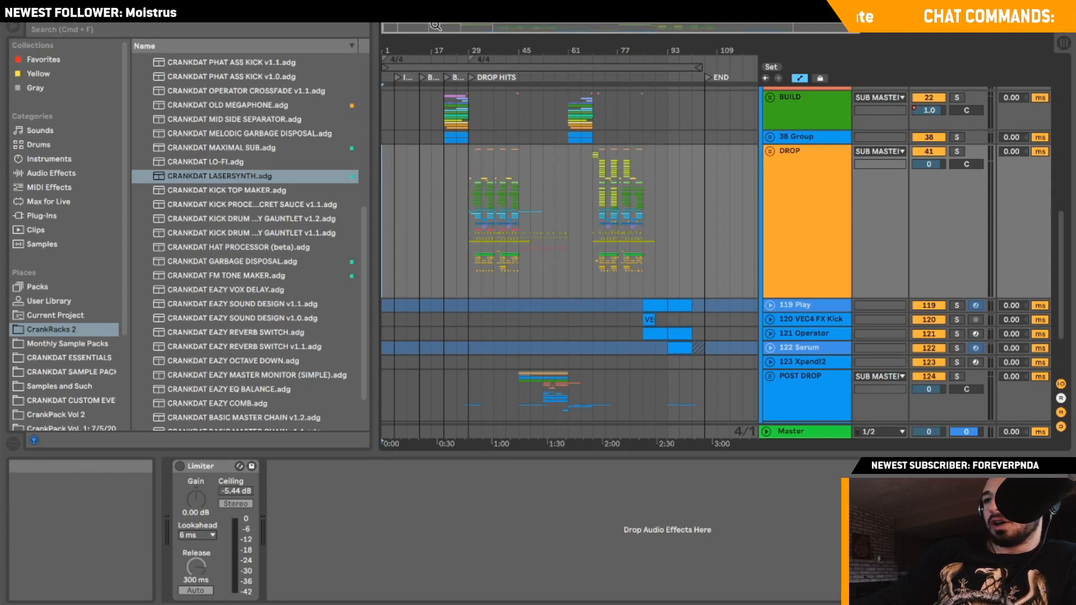
{"action": "scroll", "coordinate": [640, 125], "scroll_direction": "up", "scroll_amount": 3}
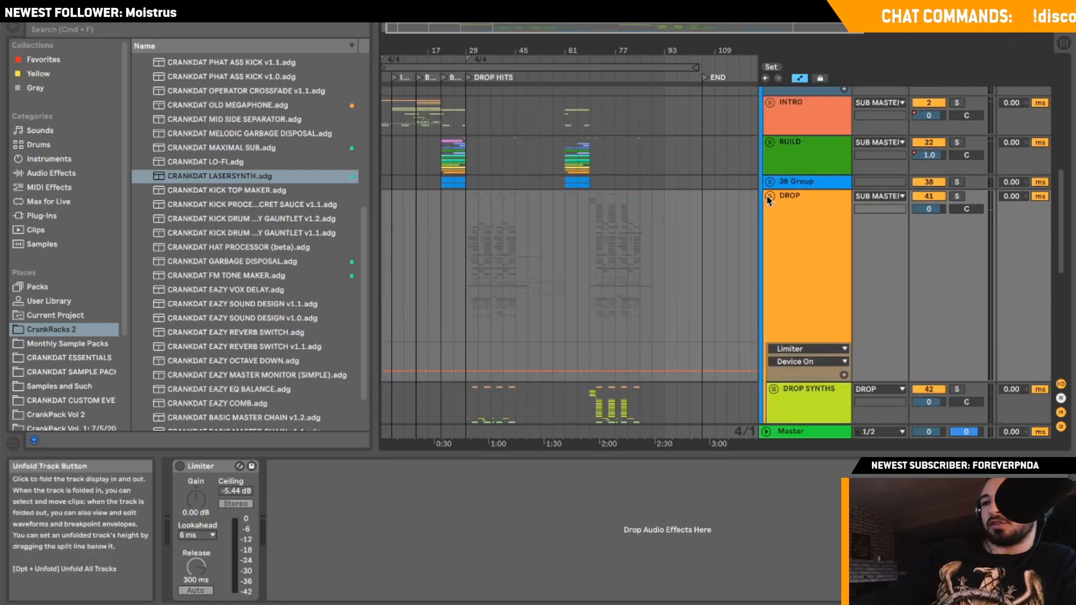
Fold the SUB MASTER group into the colored overview and place the insert marker at bar 1.
{"action": "scroll", "coordinate": [763, 195], "scroll_direction": "up", "scroll_amount": 8}
{"action": "left_click", "coordinate": [765, 193]}
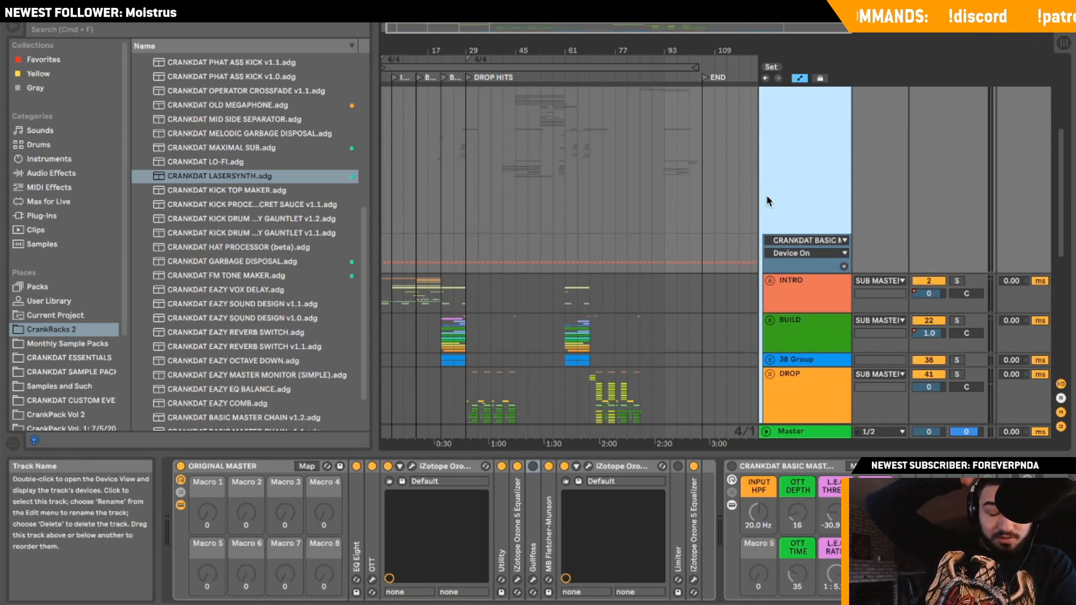
{"action": "scroll", "coordinate": [765, 194], "scroll_direction": "up", "scroll_amount": 5}
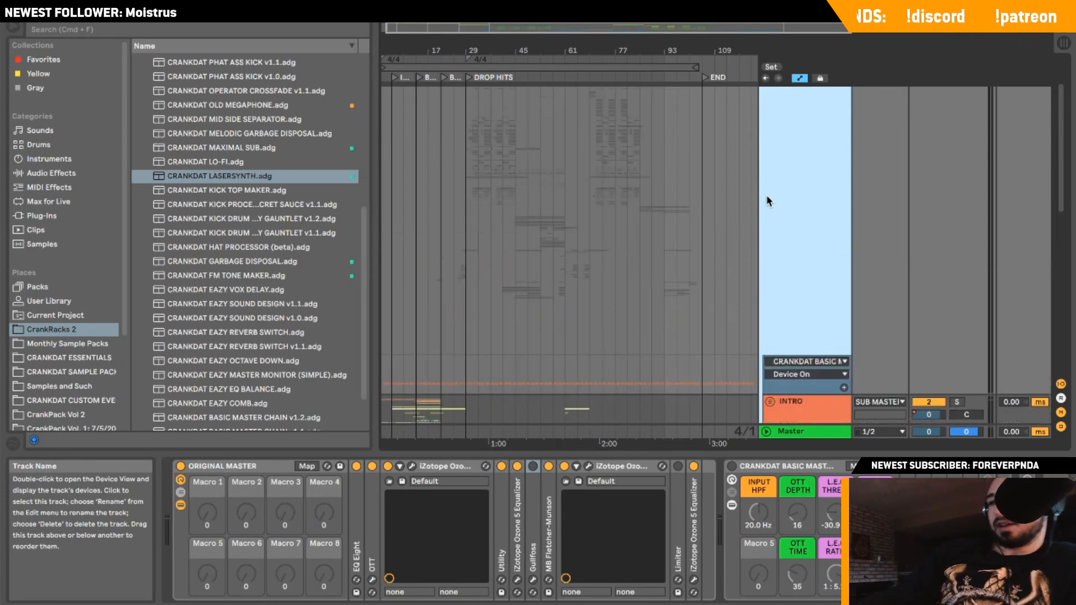
{"action": "left_click", "coordinate": [766, 96]}
{"action": "left_click", "coordinate": [652, 189]}
{"action": "scroll", "coordinate": [538, 186], "scroll_direction": "left", "scroll_amount": 1}
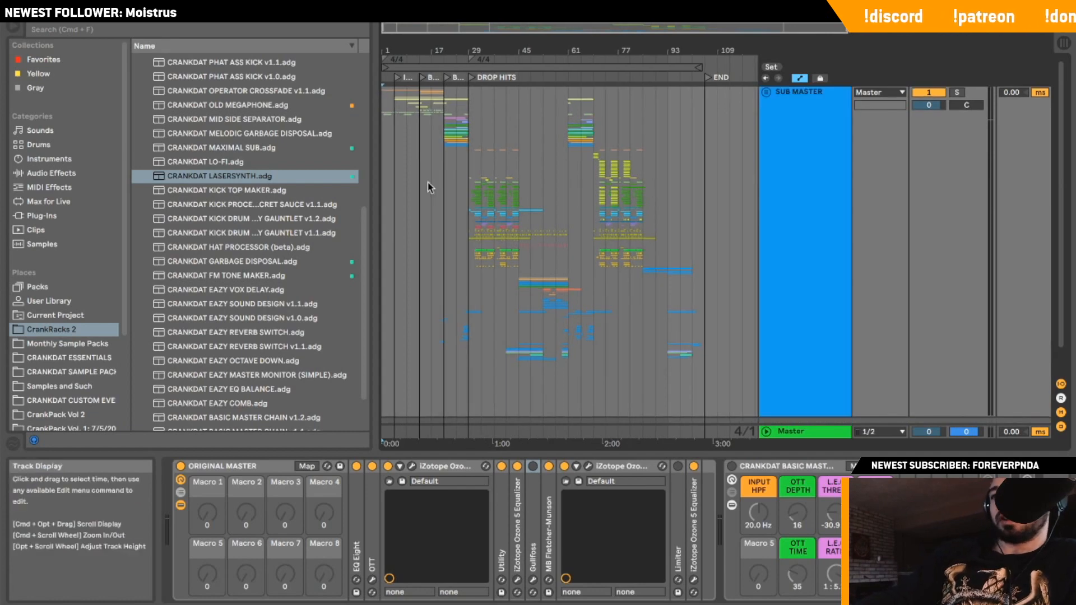
{"action": "left_click", "coordinate": [385, 180]}
{"action": "mouse_move", "coordinate": [391, 30]}
{"action": "left_mouse_down"}
{"action": "mouse_move", "coordinate": [392, 64]}
{"action": "mouse_move", "coordinate": [392, 30]}
{"action": "left_mouse_up"}
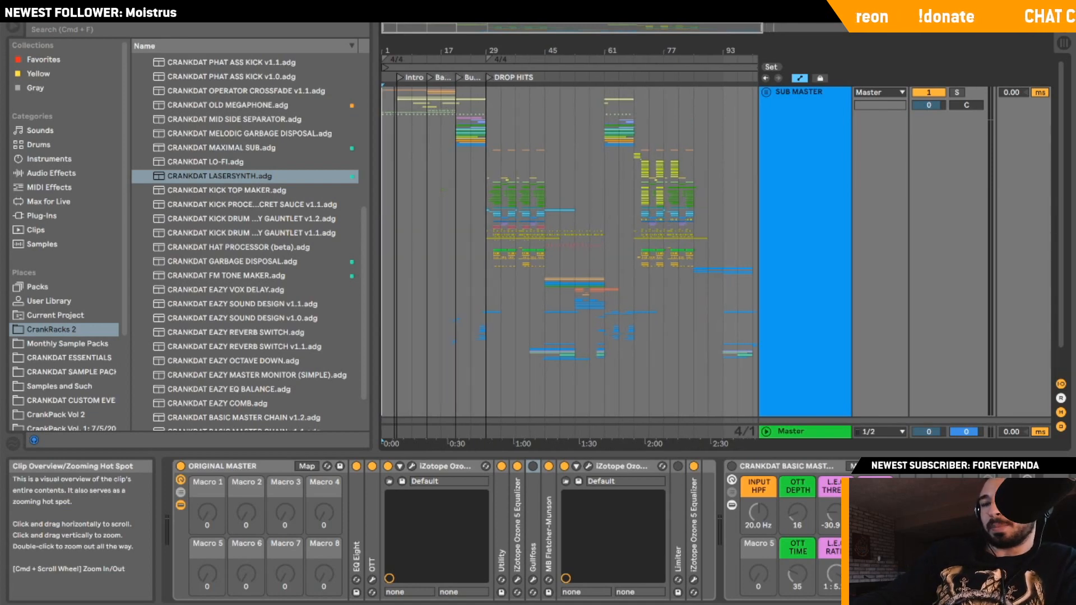
Start a new Live Set without saving changes to "dark room freestyle (patreon version)", and switch to the Arrangement View.
{"action": "left_click", "coordinate": [115, 1]}
{"action": "left_click", "coordinate": [115, 1]}
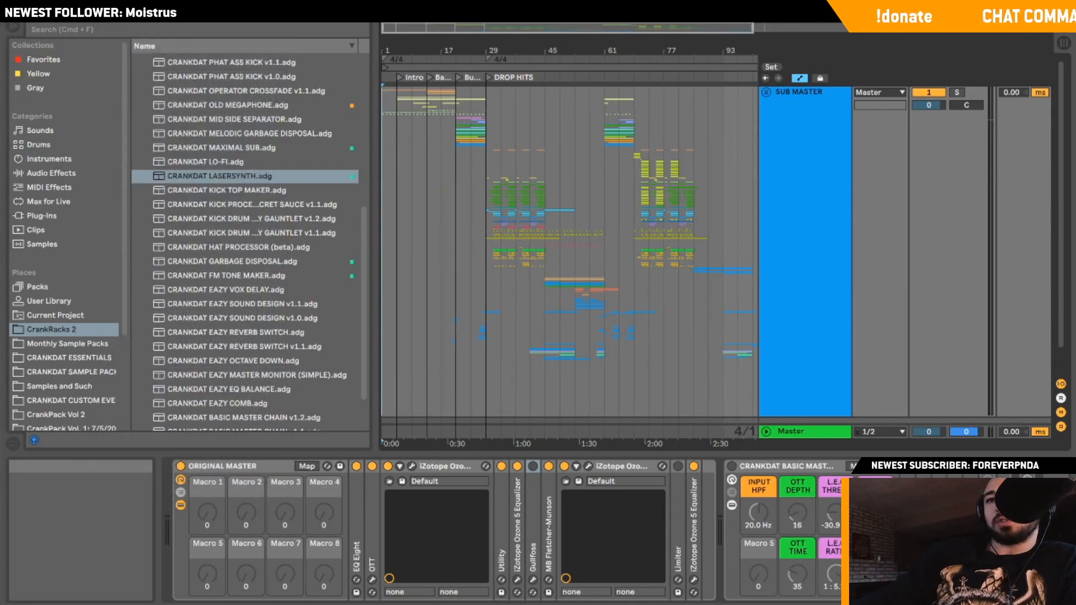
{"action": "left_click", "coordinate": [82, 1]}
{"action": "left_click", "coordinate": [105, 1]}
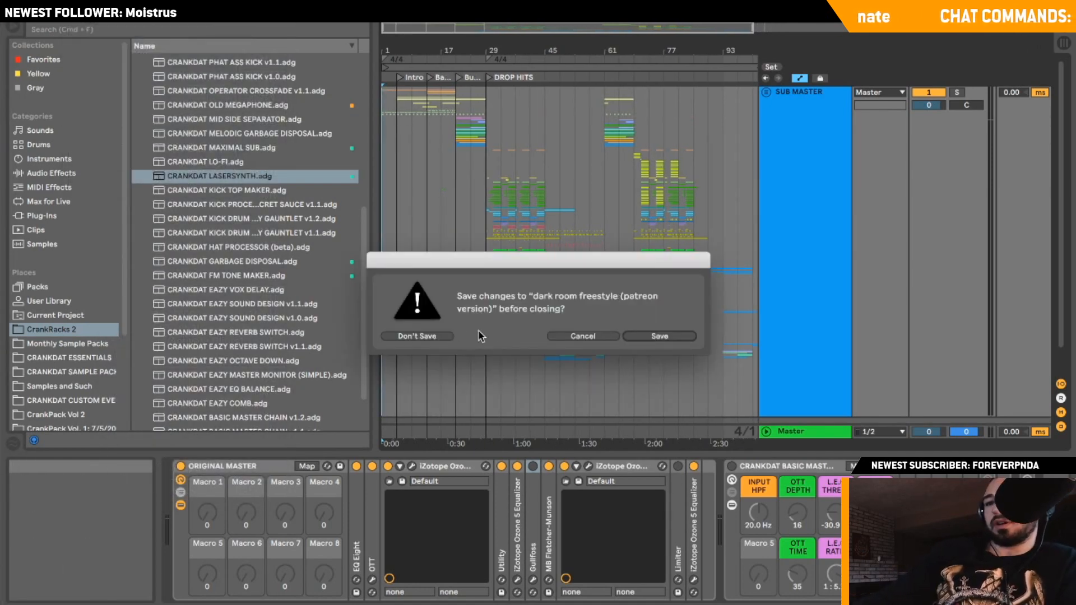
{"action": "left_click", "coordinate": [417, 336]}
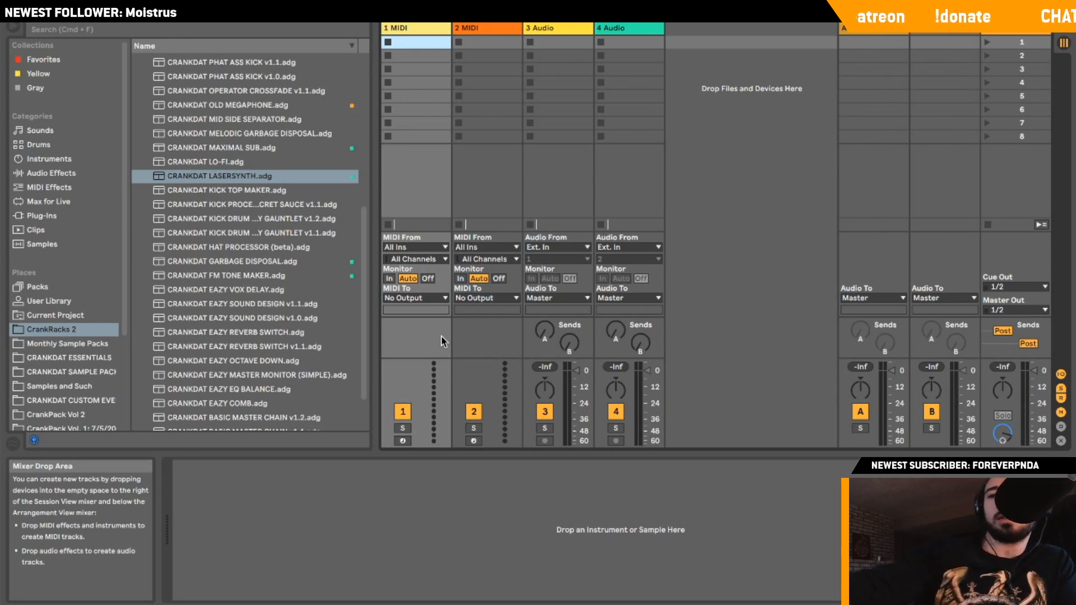
{"action": "key", "text": "Tab"}
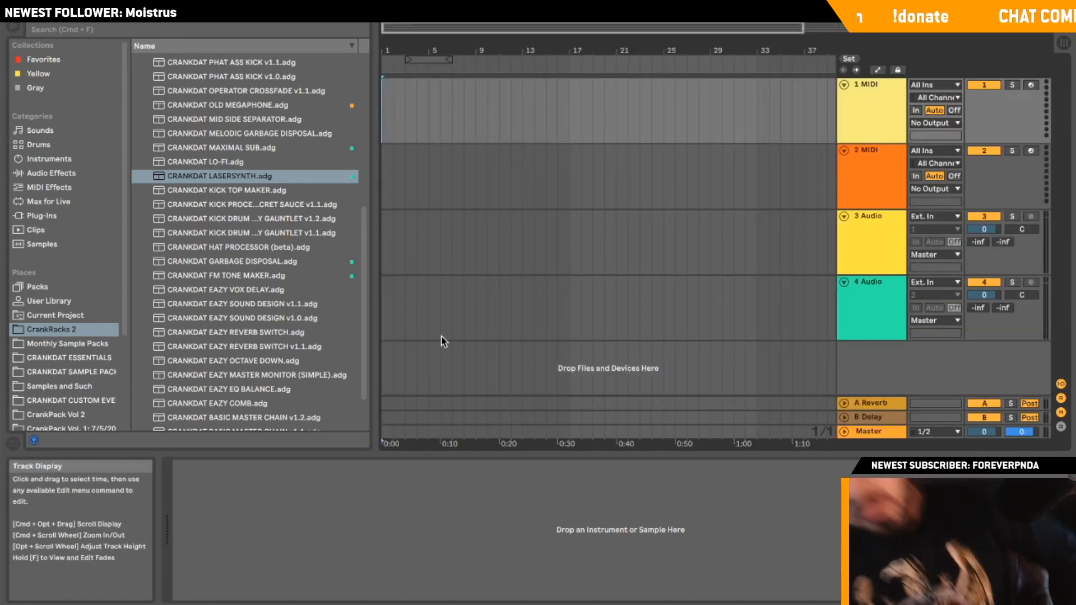
Select the two MIDI tracks together, and change the selection to the 3 Audio track.
{"action": "left_click", "coordinate": [882, 128]}
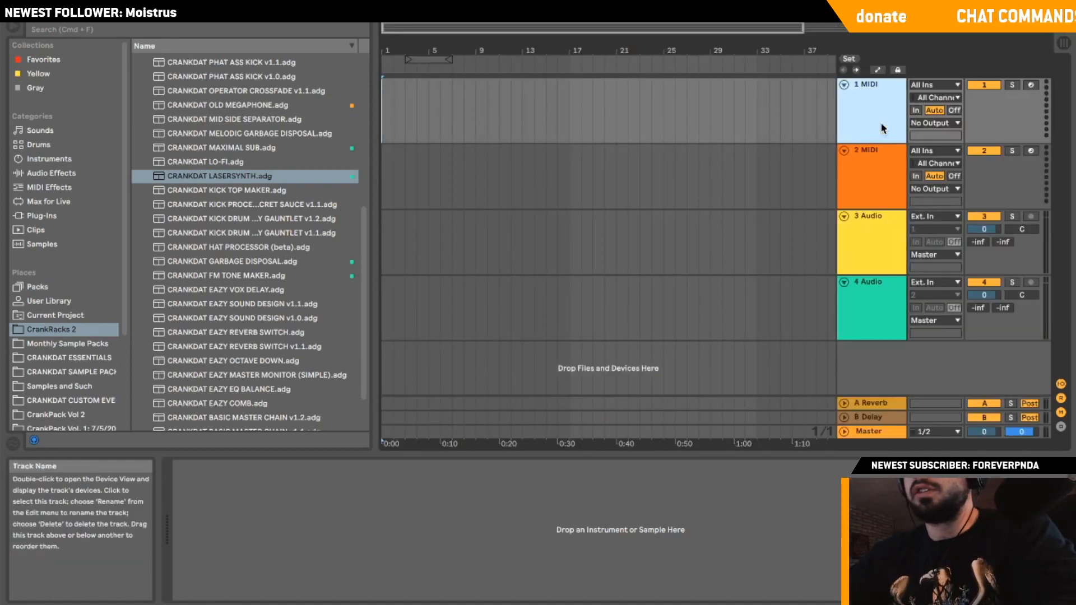
{"action": "left_click", "coordinate": [881, 178]}
{"action": "left_click", "coordinate": [865, 248], "text": "shift"}
{"action": "left_click", "coordinate": [875, 107], "text": "shift"}
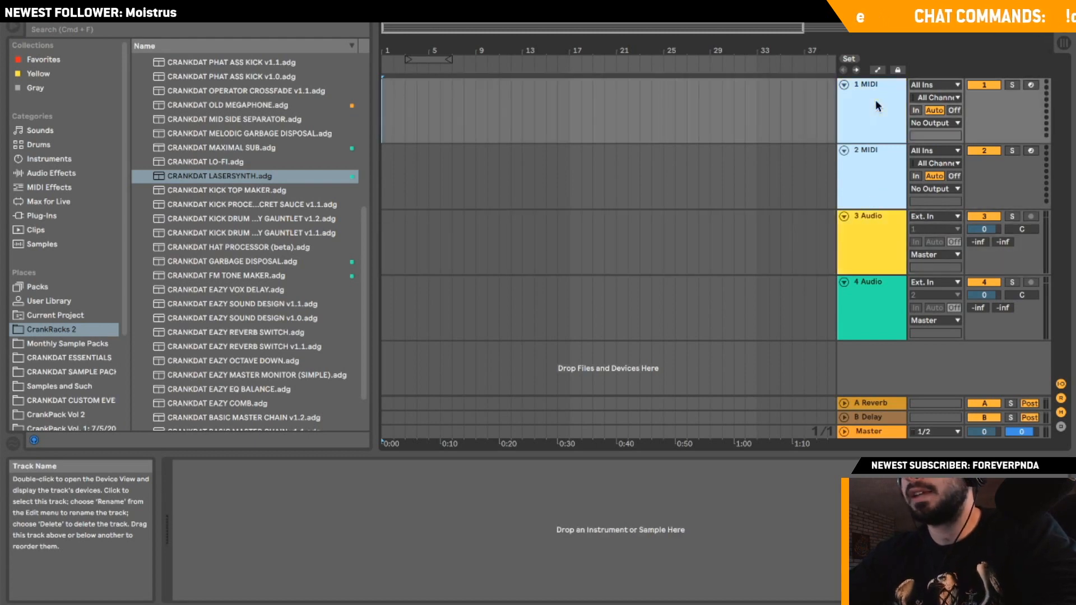
{"action": "left_click", "coordinate": [877, 235]}
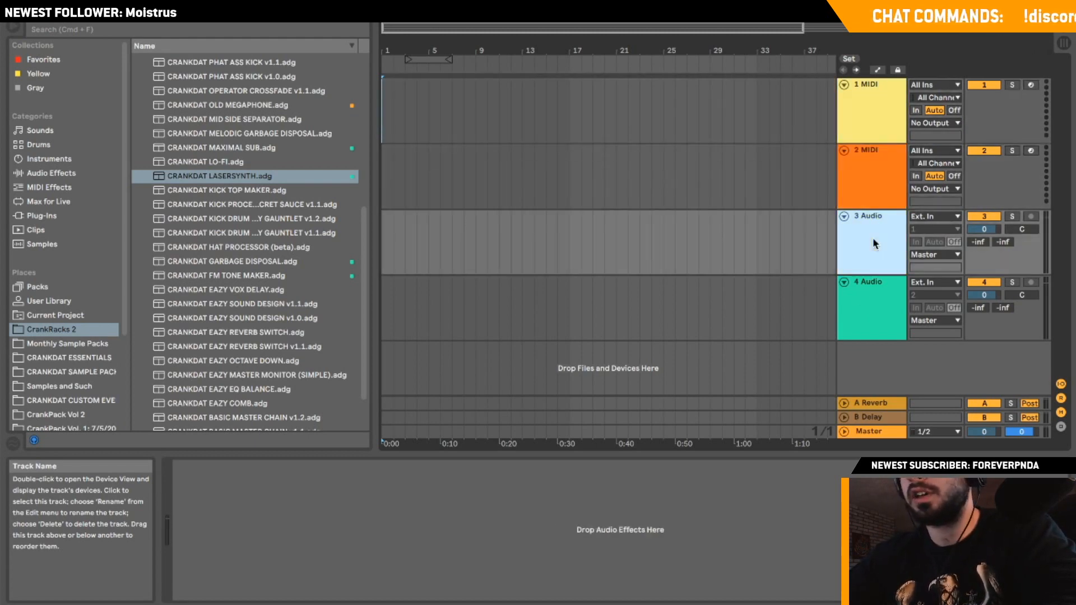
Search the Monthly Sample Packs folder for "clap" and preview Clap Loop.wav from the September pack.
{"action": "left_click", "coordinate": [71, 342]}
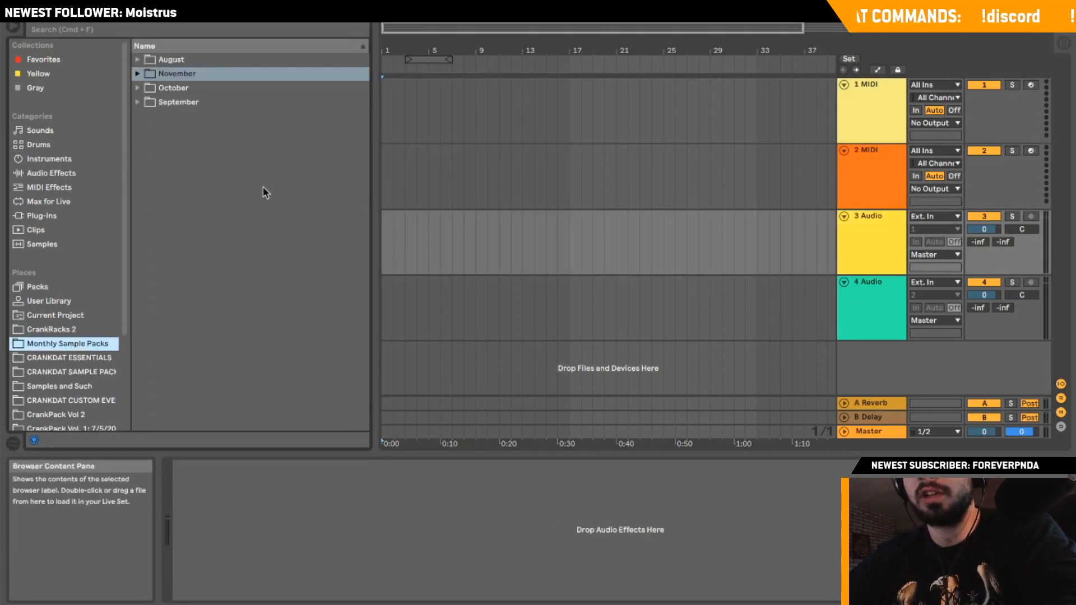
{"action": "key", "text": "super+f"}
{"action": "type", "text": "clap"}
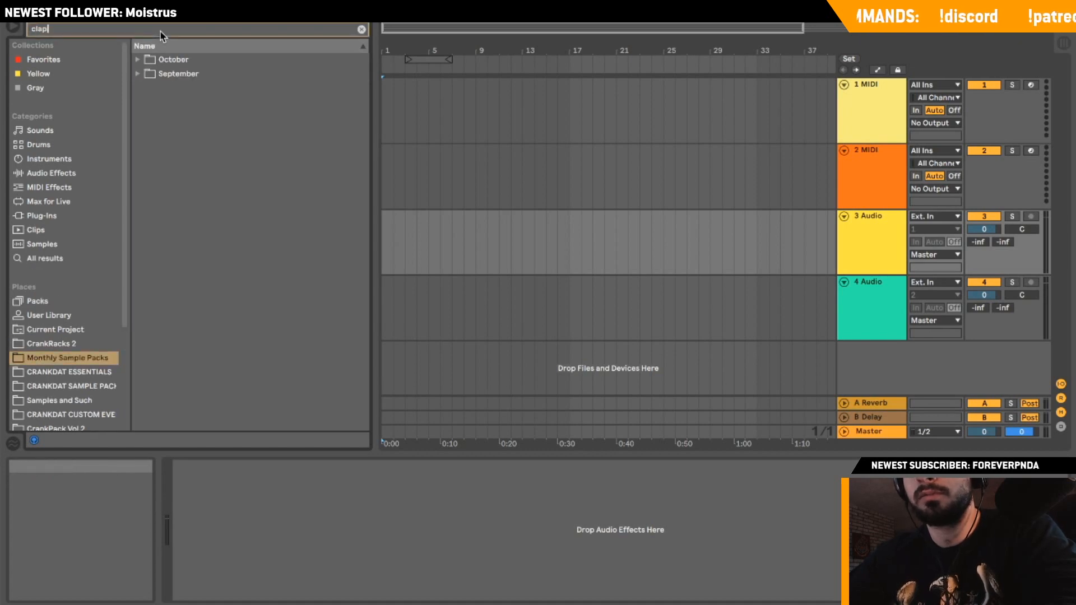
{"action": "left_click", "coordinate": [155, 73]}
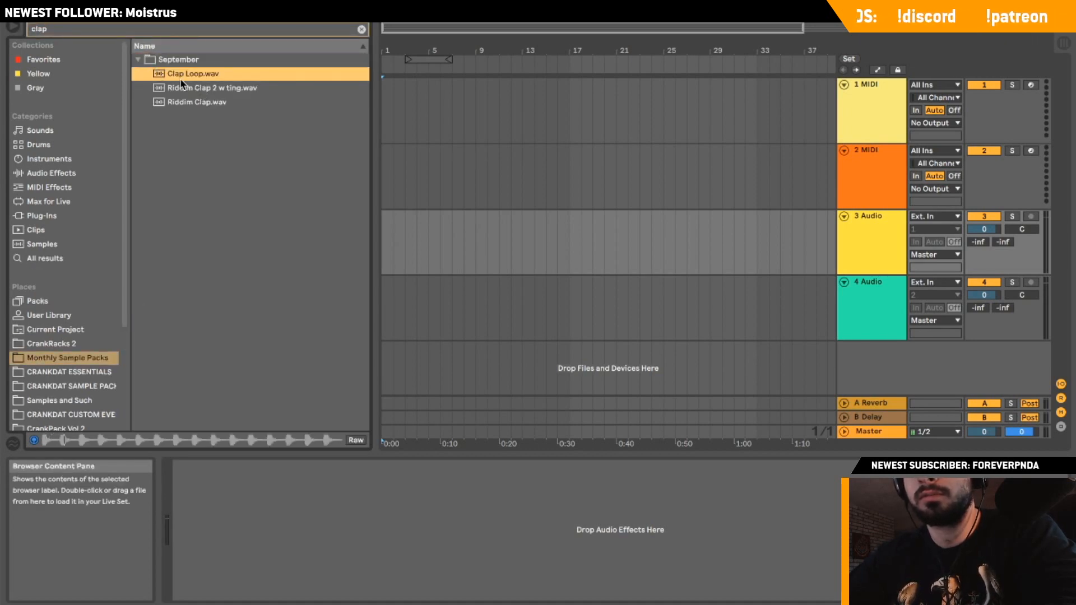
Place Clap Loop.wav at bar 1 of the 3 Audio track, clear the browser search, and play the clip.
{"action": "left_click_drag", "start_coordinate": [155, 73], "coordinate": [375, 249]}
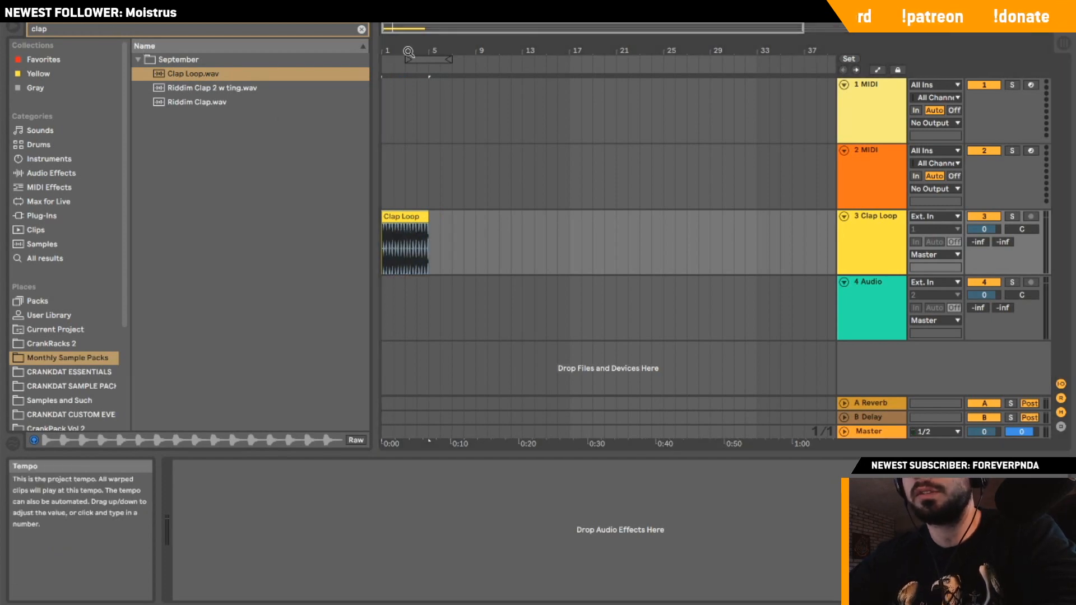
{"action": "key", "text": "Escape"}
{"action": "left_click", "coordinate": [388, 267]}
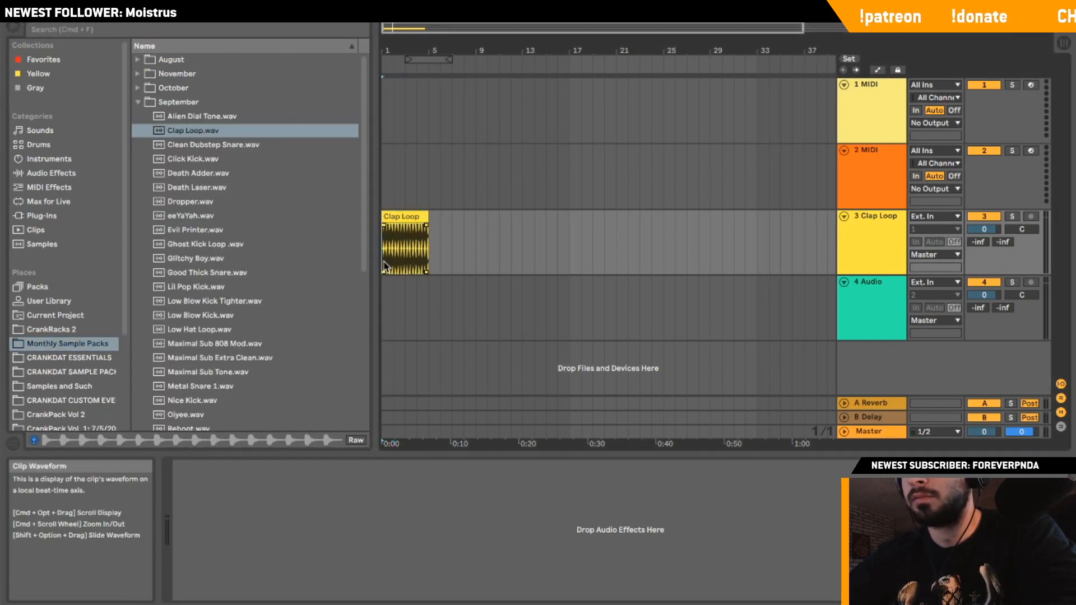
{"action": "key", "text": "space"}
Change the warp mode in the Clap Loop clip's sample settings, and fold the Clap Loop track.
{"action": "double_click", "coordinate": [400, 218]}
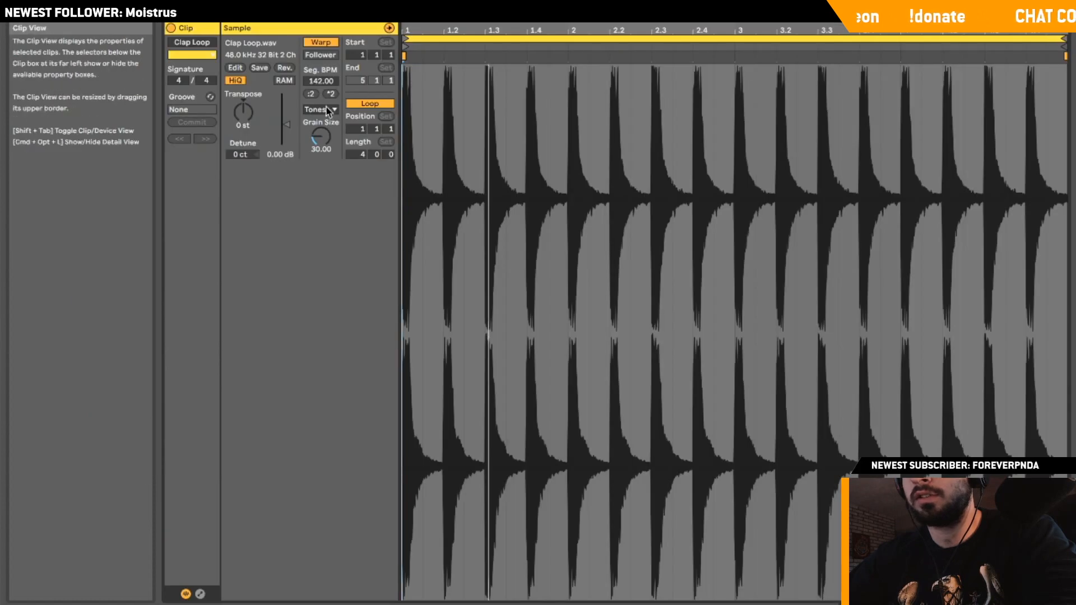
{"action": "left_click", "coordinate": [329, 109]}
{"action": "left_click", "coordinate": [328, 123]}
{"action": "key", "text": "shift+Tab"}
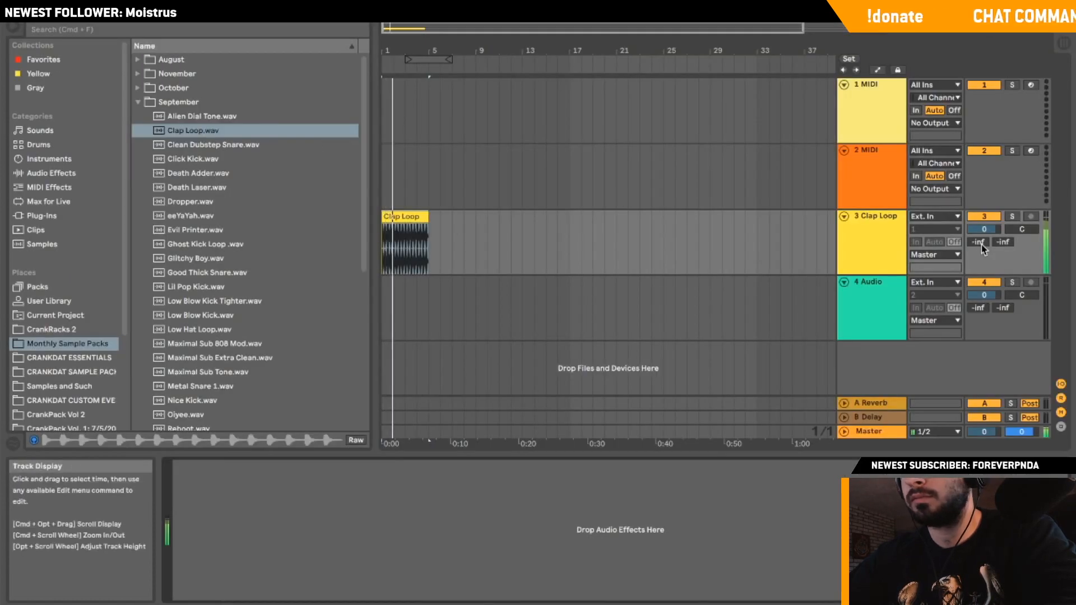
{"action": "left_click", "coordinate": [843, 217]}
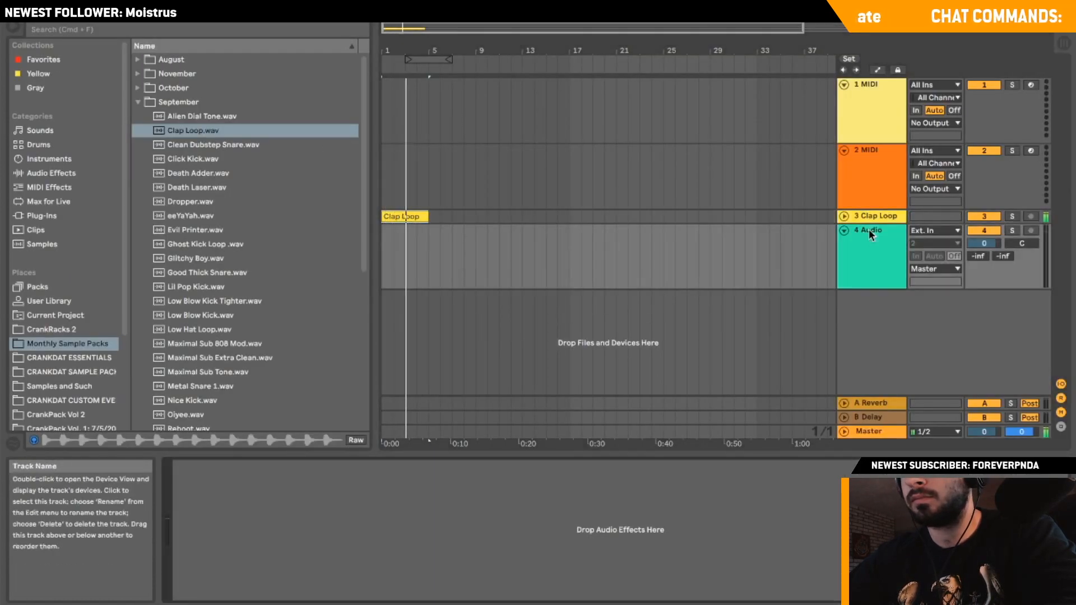
Select the 4 Audio track and search the browser for "breath shaker".
{"action": "left_click", "coordinate": [869, 229]}
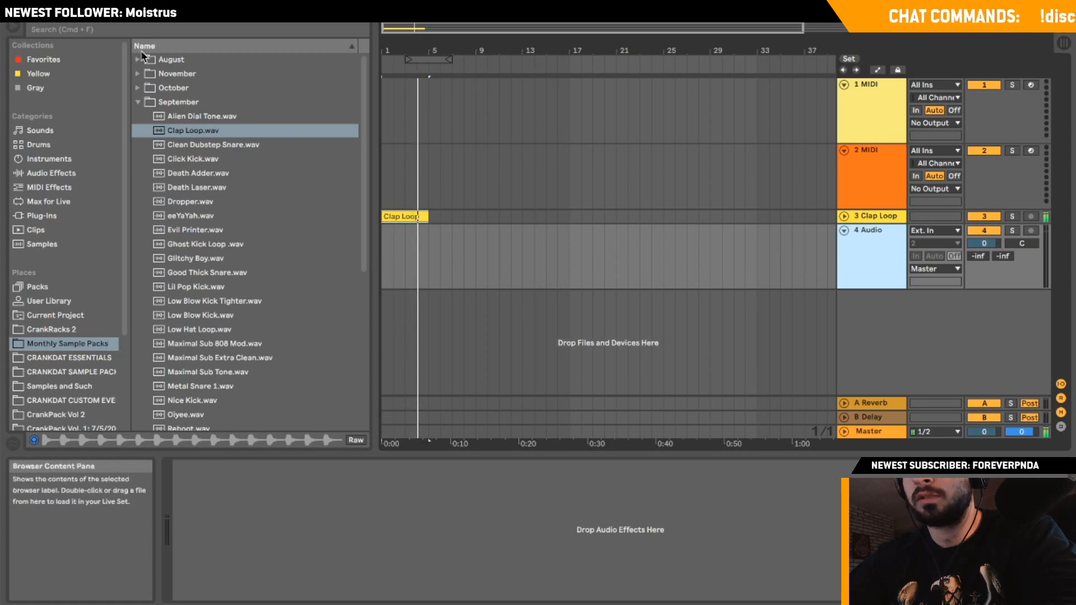
{"action": "left_click", "coordinate": [121, 29]}
{"action": "type", "text": "breath sha"}
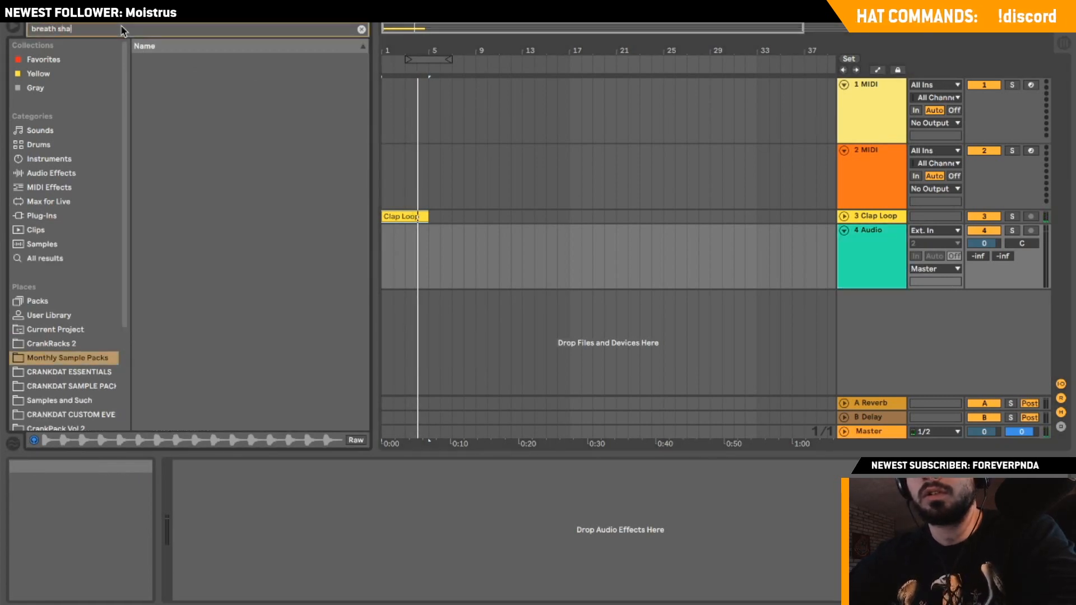
{"action": "type", "text": "ker"}
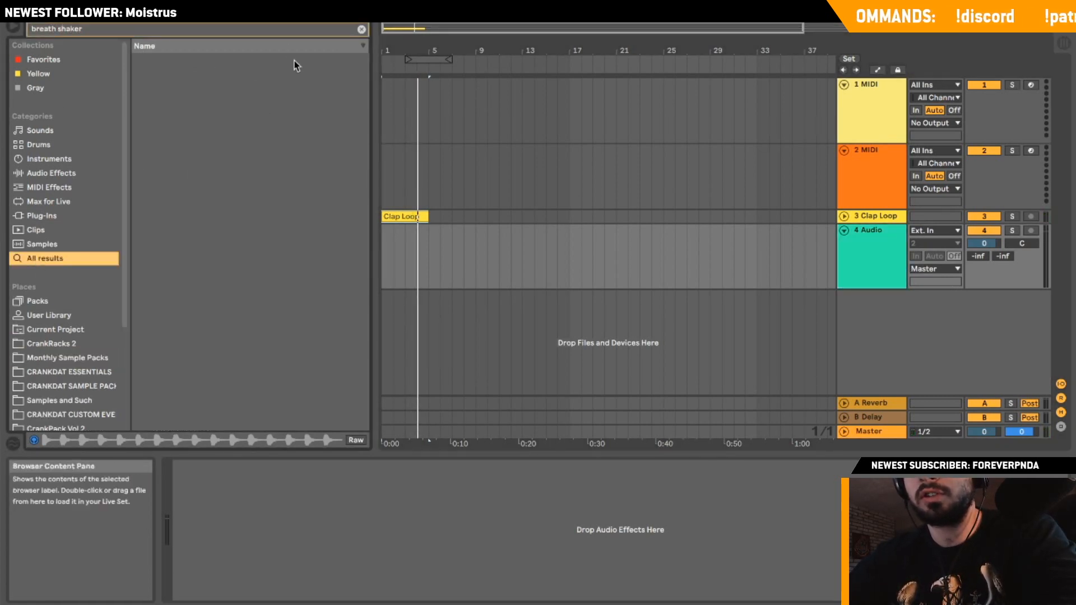
Switch to Finder, search This Mac for the breath shaker sample, and add breath shakers.wav at bar 1 of the 4 Audio track.
{"action": "left_click", "coordinate": [19, 39]}
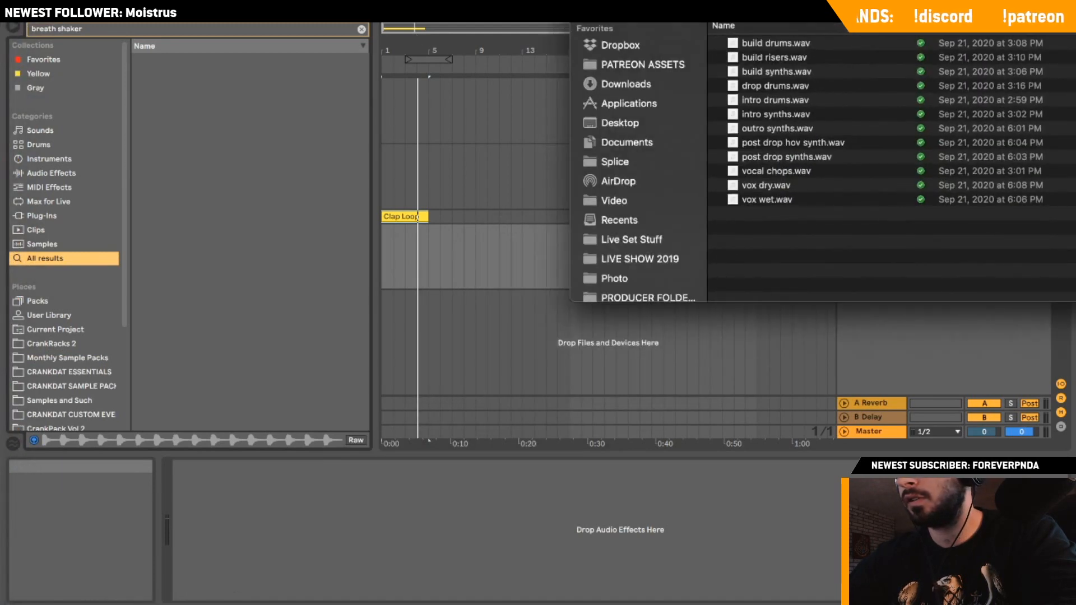
{"action": "key", "text": "super+f"}
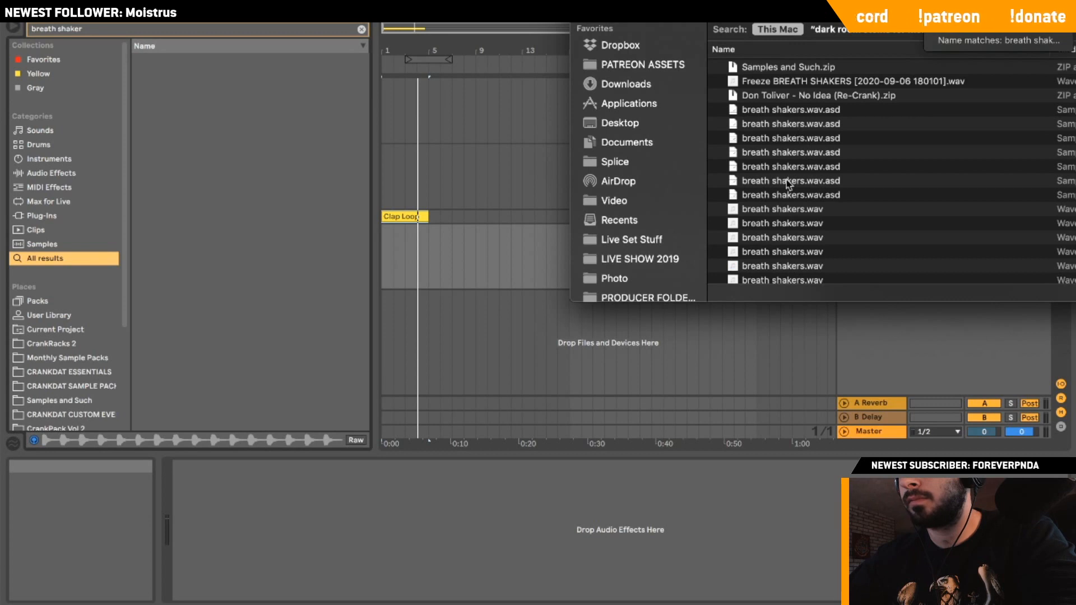
{"action": "left_click_drag", "start_coordinate": [785, 211], "coordinate": [435, 231]}
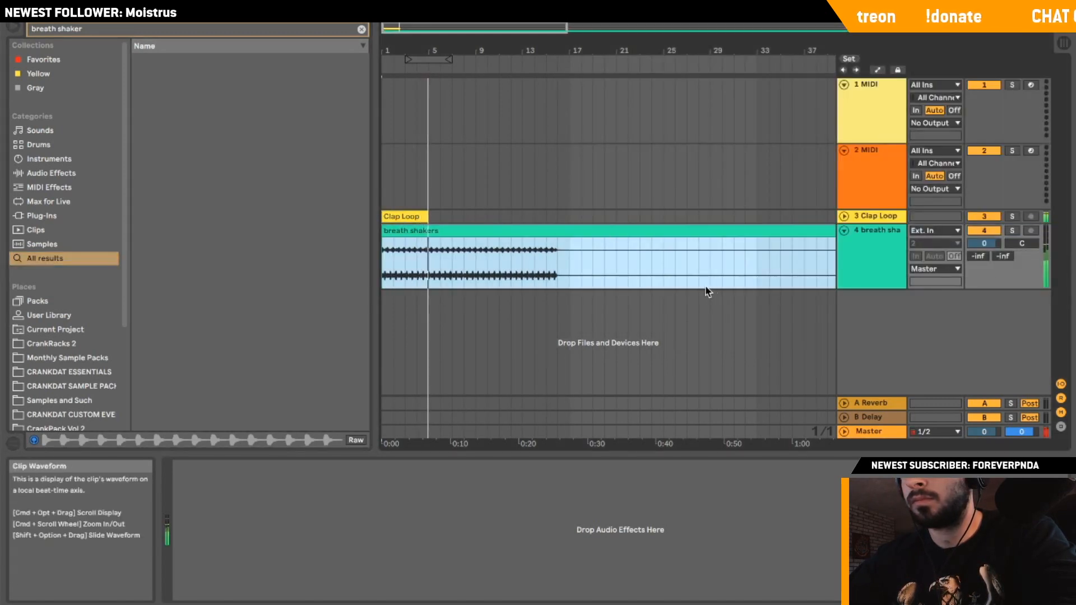
Turn on warping for the breath shakers clip and set its segment BPM to 150.
{"action": "double_click", "coordinate": [526, 244]}
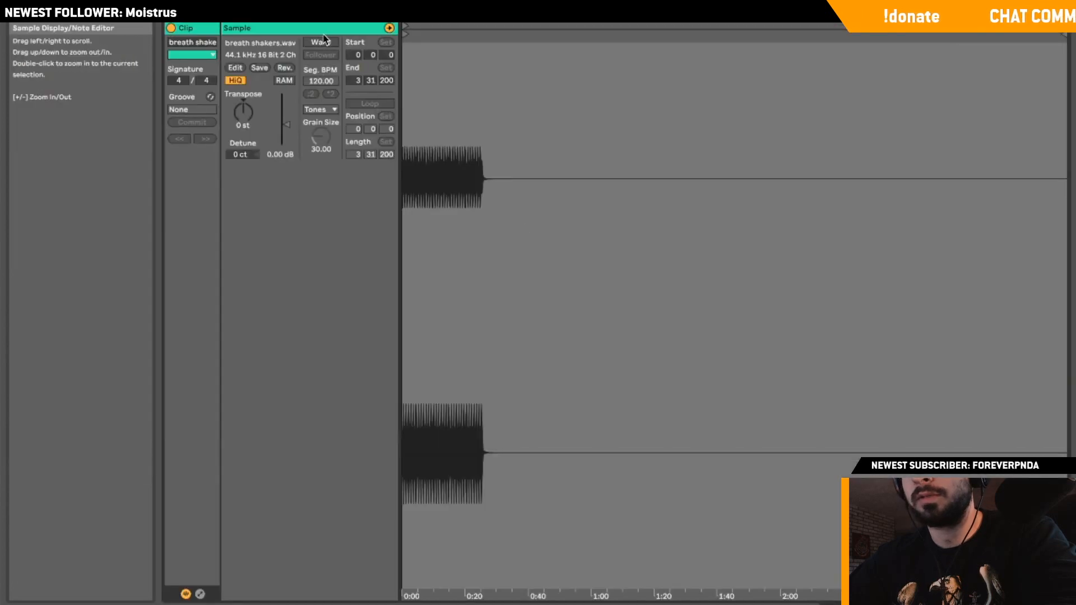
{"action": "left_click", "coordinate": [321, 42]}
{"action": "left_click", "coordinate": [314, 94]}
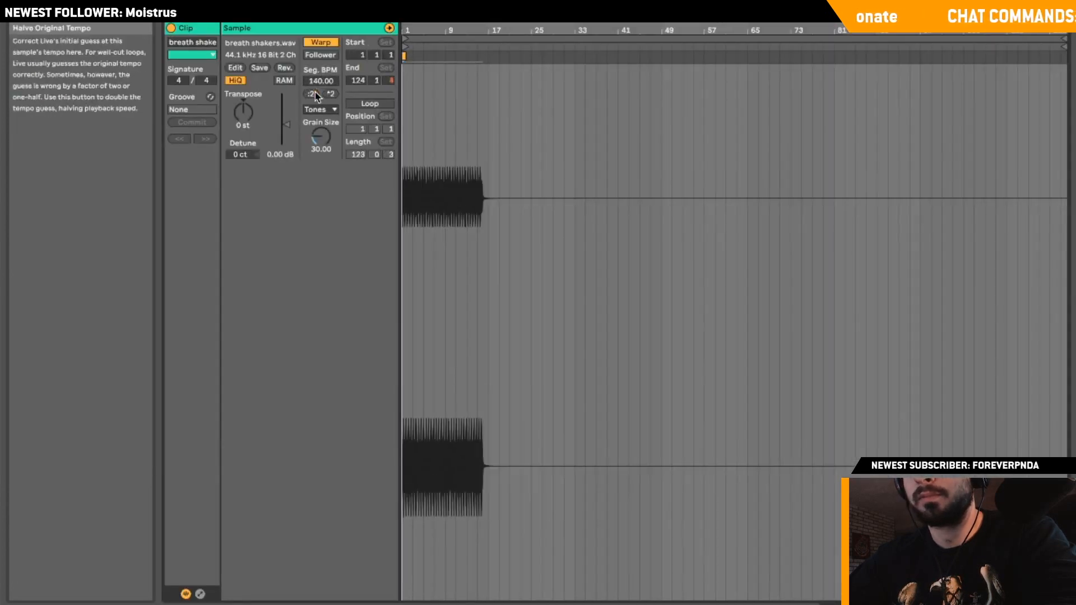
{"action": "left_click", "coordinate": [325, 80]}
{"action": "type", "text": "150"}
{"action": "key", "text": "Return"}
{"action": "key", "text": "shift+Tab"}
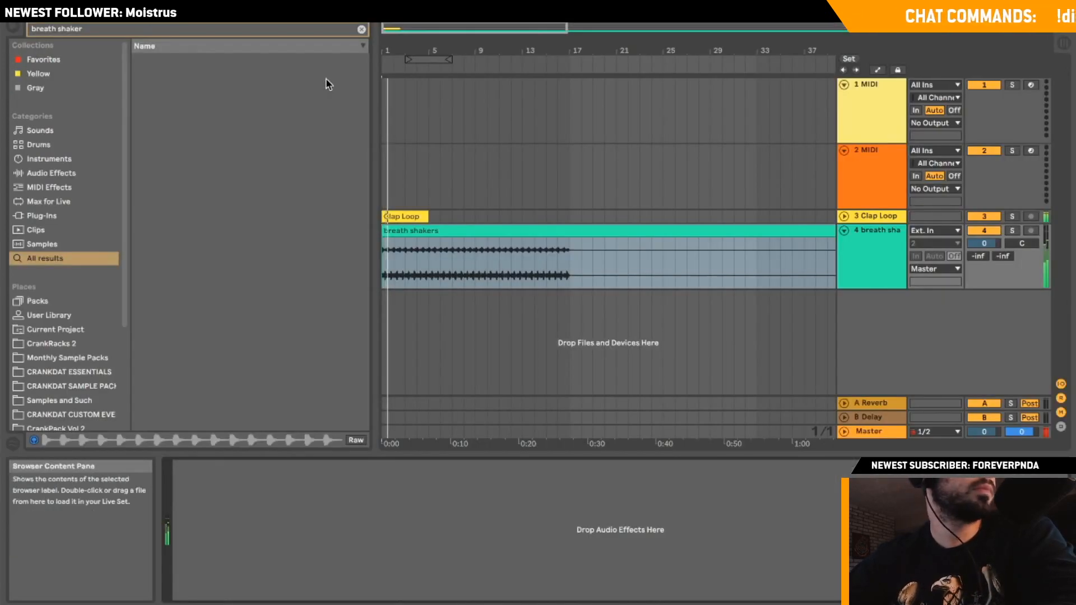
{"action": "key", "text": "shift+Tab"}
{"action": "key", "text": "shift+Tab"}
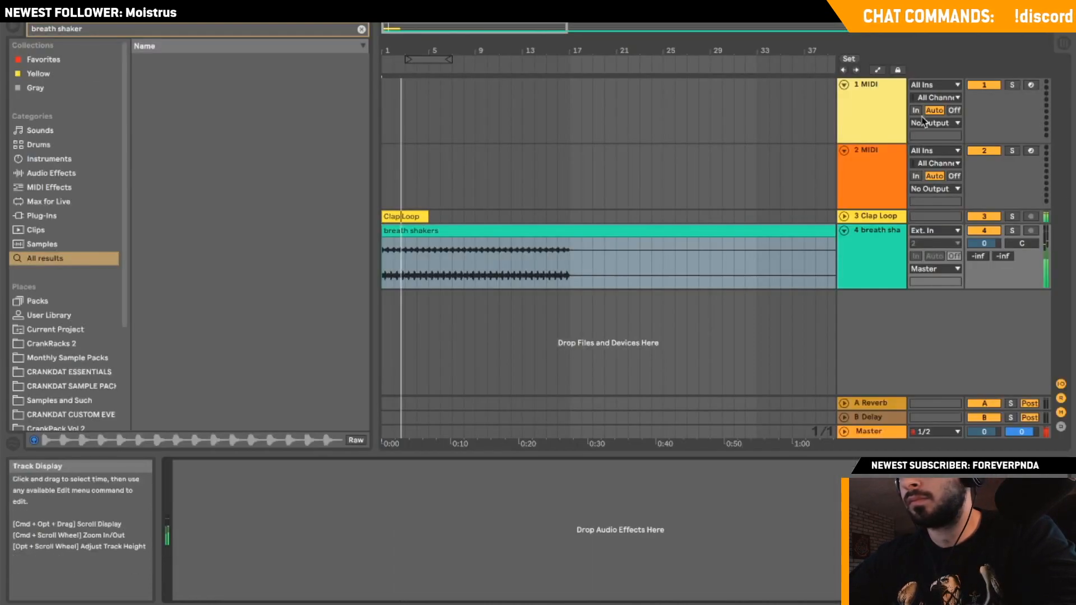
Fold the breath shakers track and insert a new audio track below it.
{"action": "left_click", "coordinate": [844, 230]}
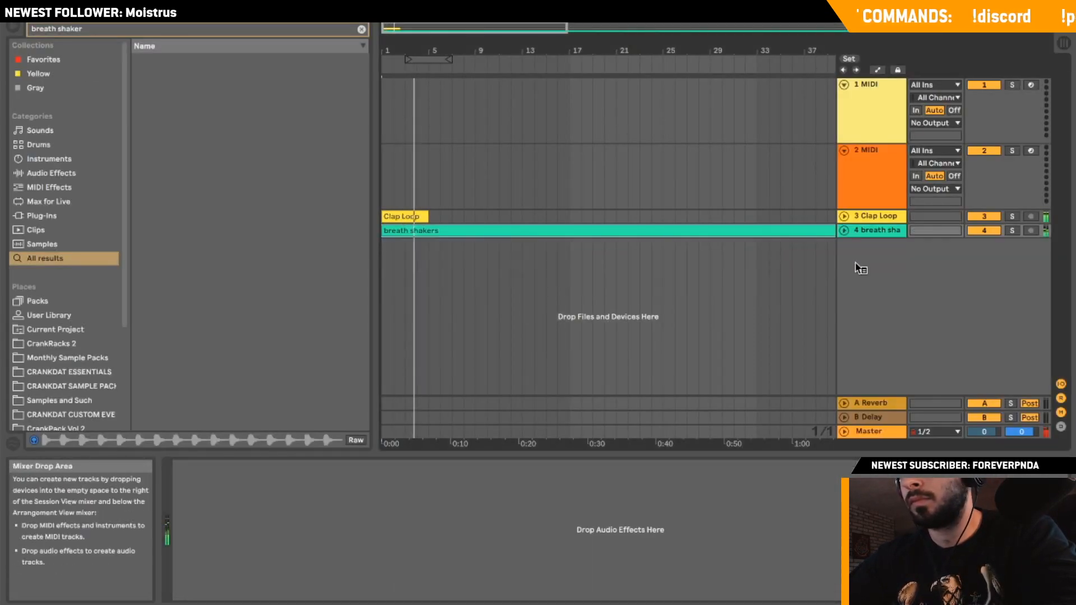
{"action": "right_click", "coordinate": [860, 269]}
{"action": "left_click", "coordinate": [885, 275]}
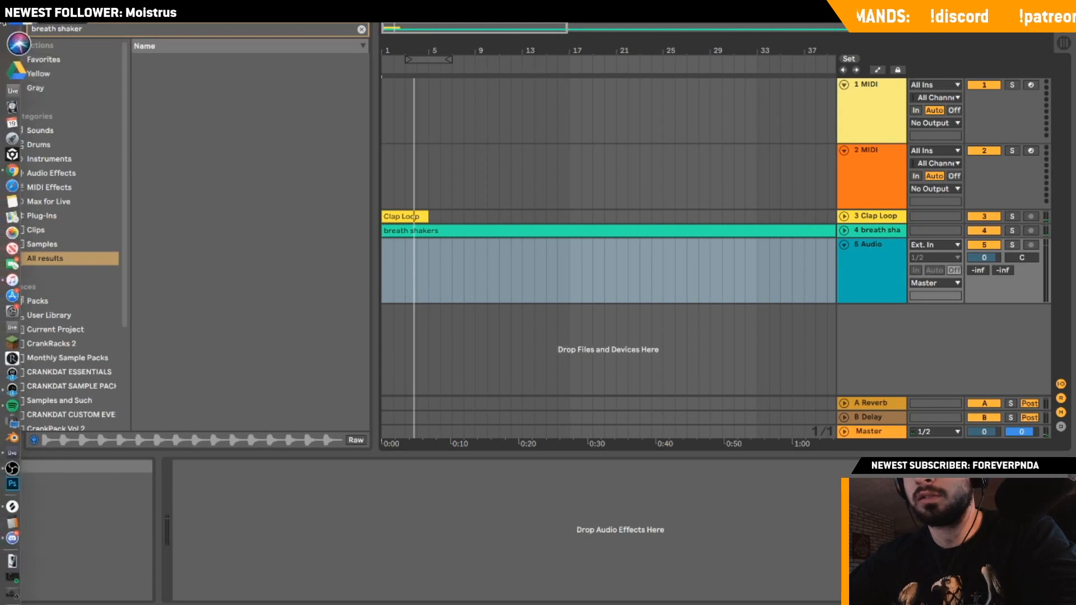
Switch to Finder, move its window fully into view, and search This Mac for "kneel before".
{"action": "left_click", "coordinate": [14, 43]}
{"action": "scroll", "coordinate": [988, 153], "scroll_direction": "down", "scroll_amount": 3}
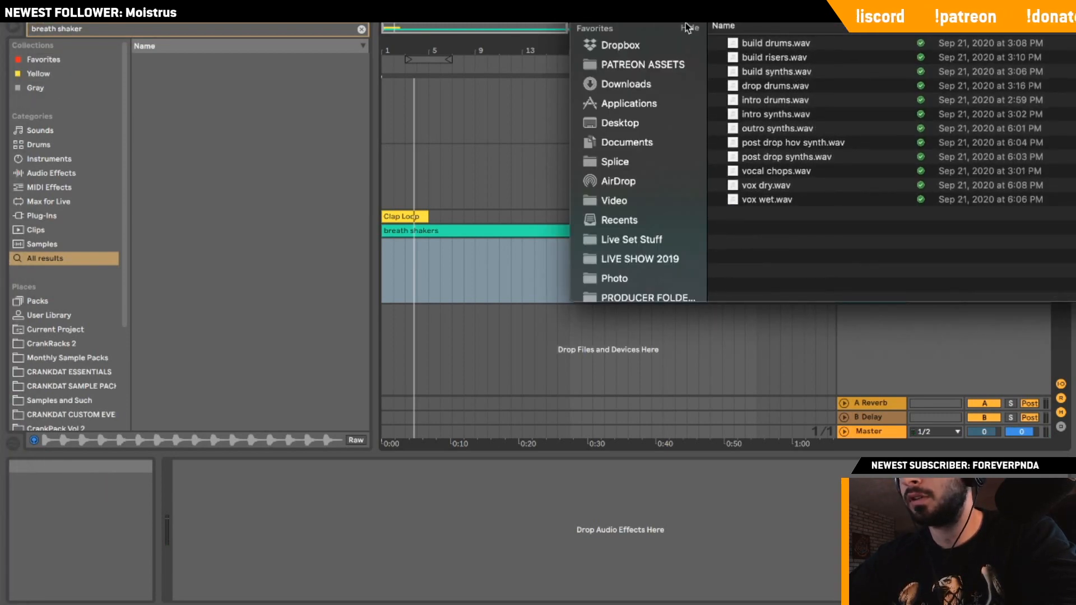
{"action": "left_click_drag", "start_coordinate": [664, 4], "coordinate": [466, 46]}
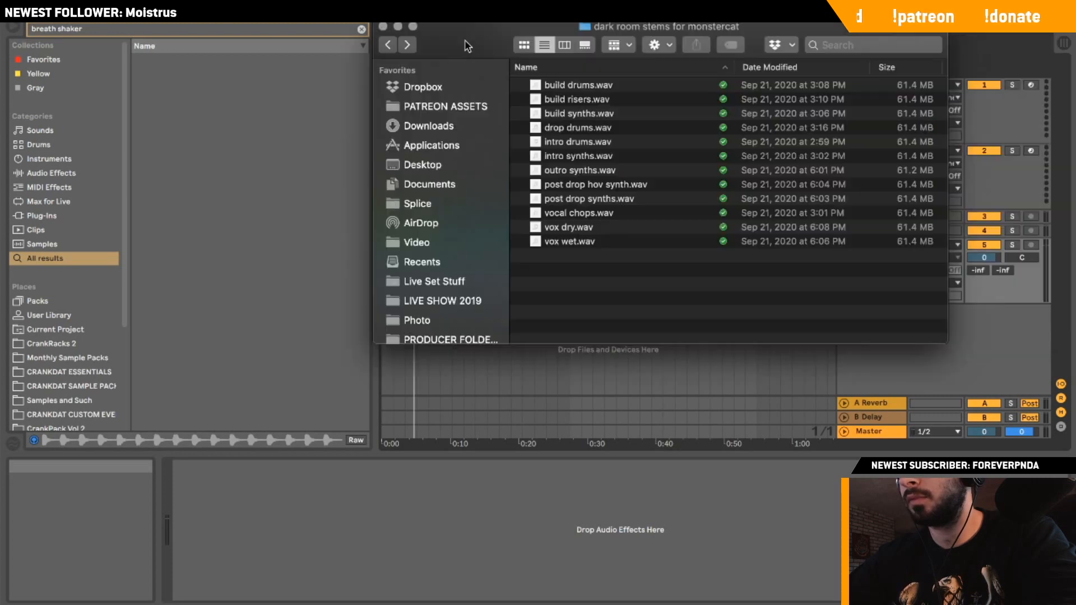
{"action": "type", "text": "kneel before"}
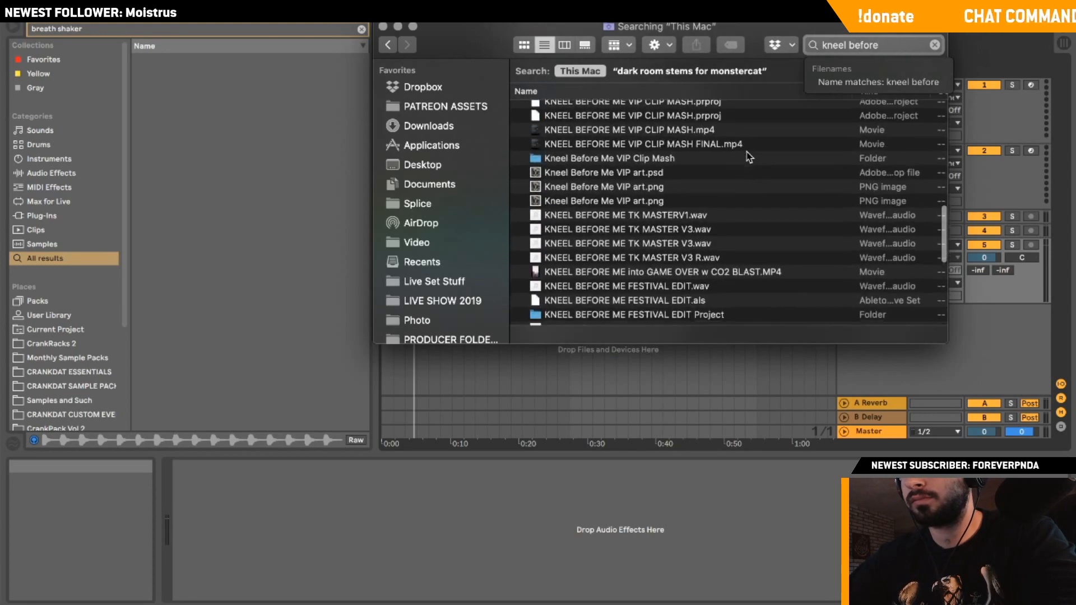
Look through the Kneel Before Me files and open the "Slander & Crankdat - Kneel Before Me Session June 2018" folder.
{"action": "scroll", "coordinate": [681, 173], "scroll_direction": "down", "scroll_amount": 5}
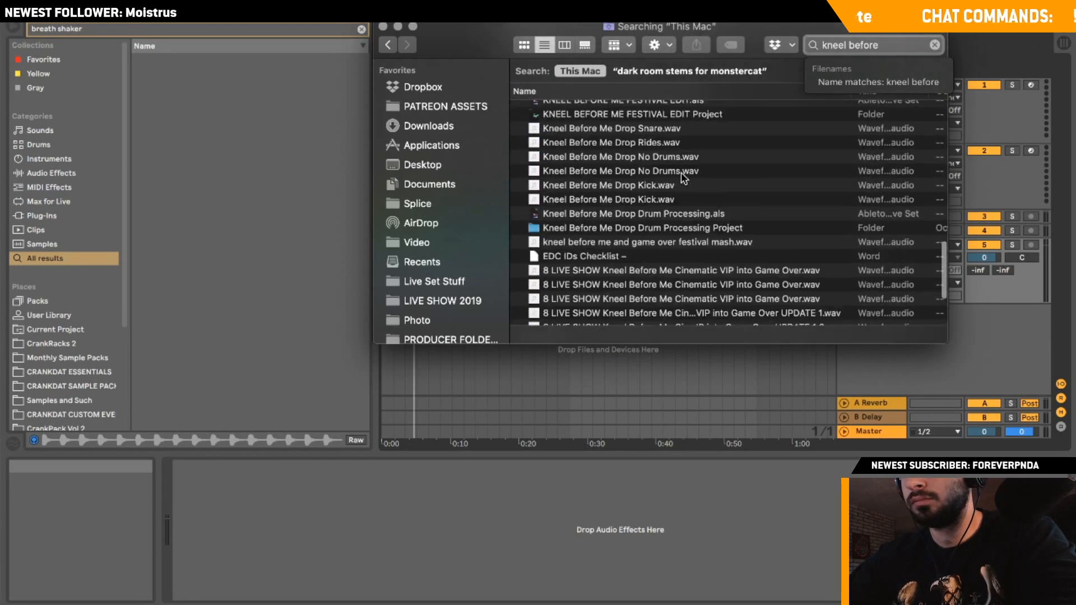
{"action": "scroll", "coordinate": [680, 173], "scroll_direction": "down", "scroll_amount": 5}
{"action": "scroll", "coordinate": [680, 172], "scroll_direction": "up", "scroll_amount": 3}
{"action": "scroll", "coordinate": [681, 172], "scroll_direction": "down", "scroll_amount": 4}
{"action": "scroll", "coordinate": [681, 172], "scroll_direction": "up", "scroll_amount": 2}
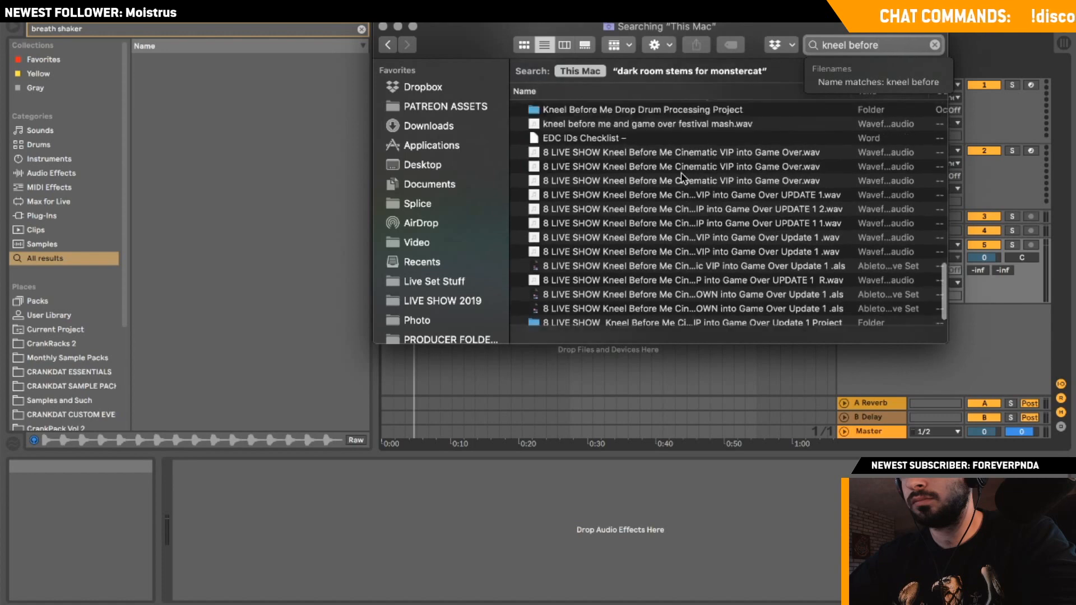
{"action": "scroll", "coordinate": [681, 173], "scroll_direction": "up", "scroll_amount": 10}
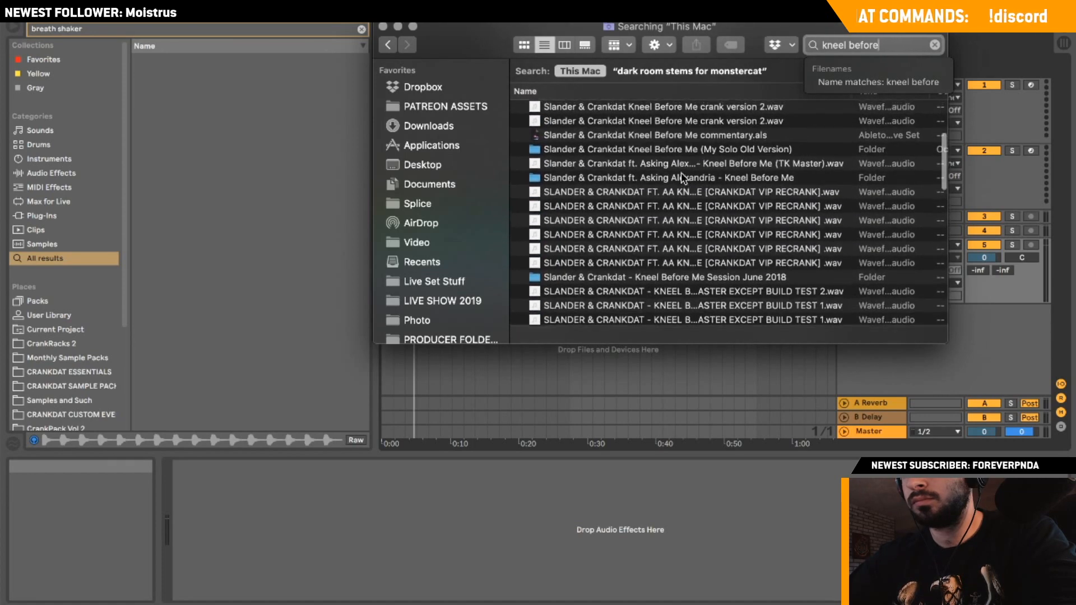
{"action": "scroll", "coordinate": [681, 173], "scroll_direction": "down", "scroll_amount": 1}
{"action": "double_click", "coordinate": [701, 267]}
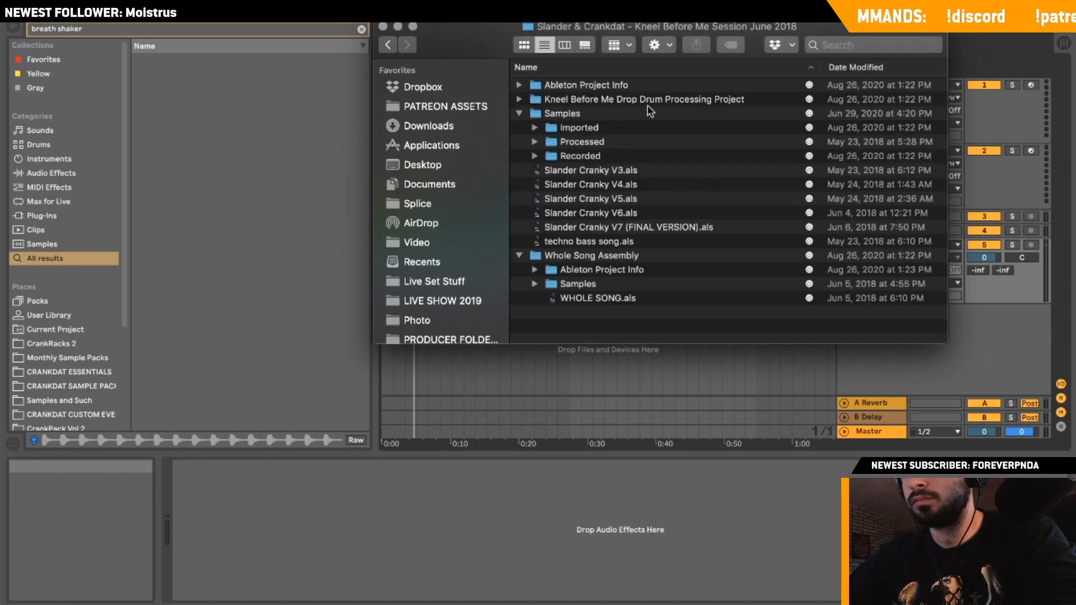
Check the session's Samples, Kneel Before Me Drop Drum Processing Project and Ableton Project Info folders, and collapse them again.
{"action": "left_click", "coordinate": [519, 113]}
{"action": "left_click", "coordinate": [519, 113]}
{"action": "left_click", "coordinate": [519, 99]}
{"action": "left_click", "coordinate": [518, 99]}
{"action": "left_click", "coordinate": [518, 84]}
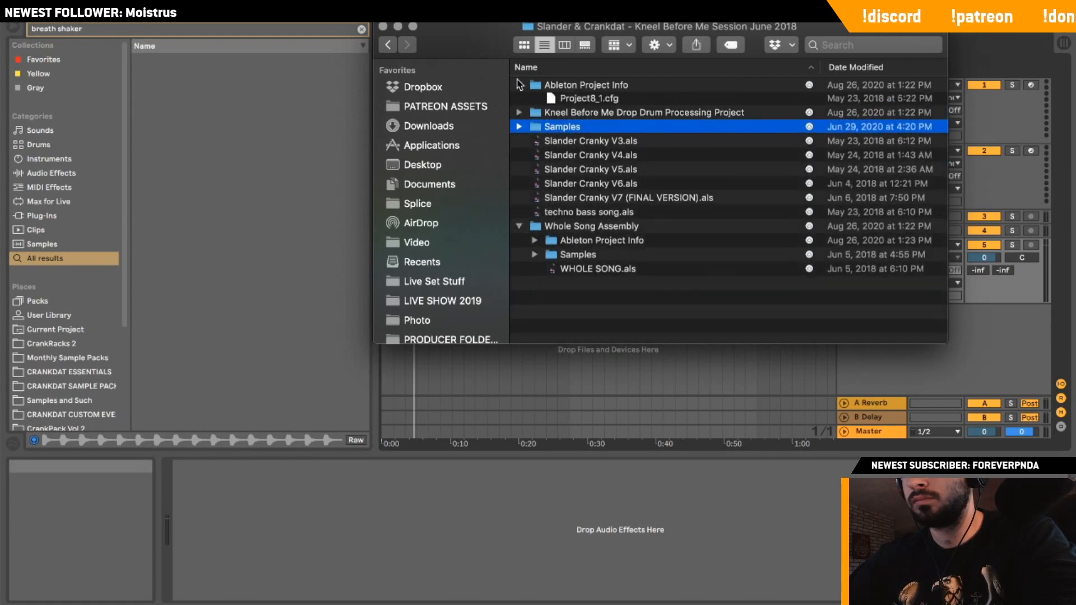
{"action": "left_click", "coordinate": [519, 85]}
Search This Mac for "kneel before me stems".
{"action": "left_click", "coordinate": [845, 45]}
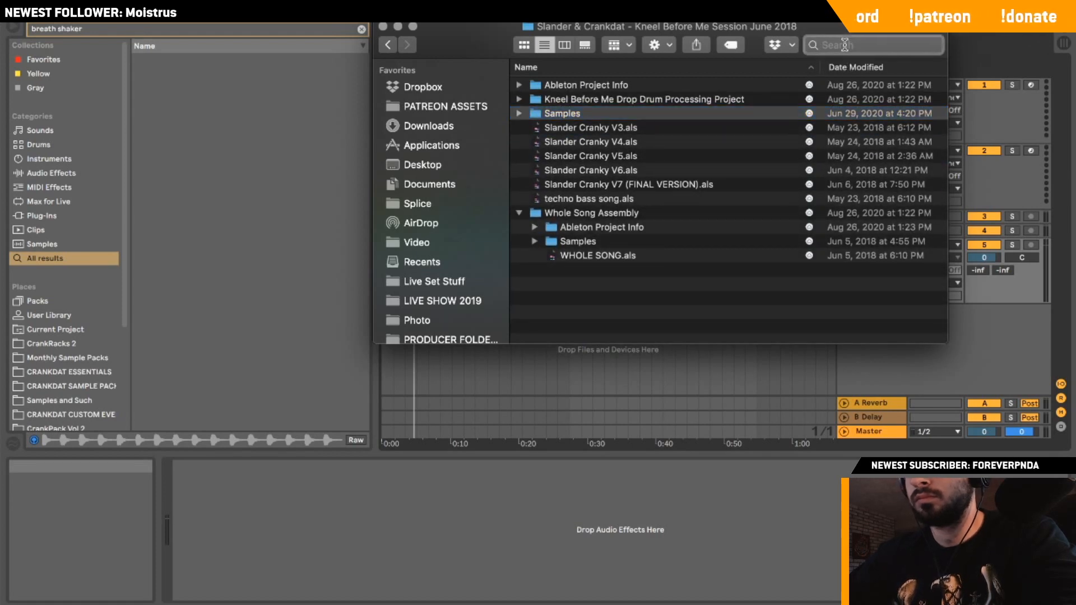
{"action": "type", "text": "kneel before me ste"}
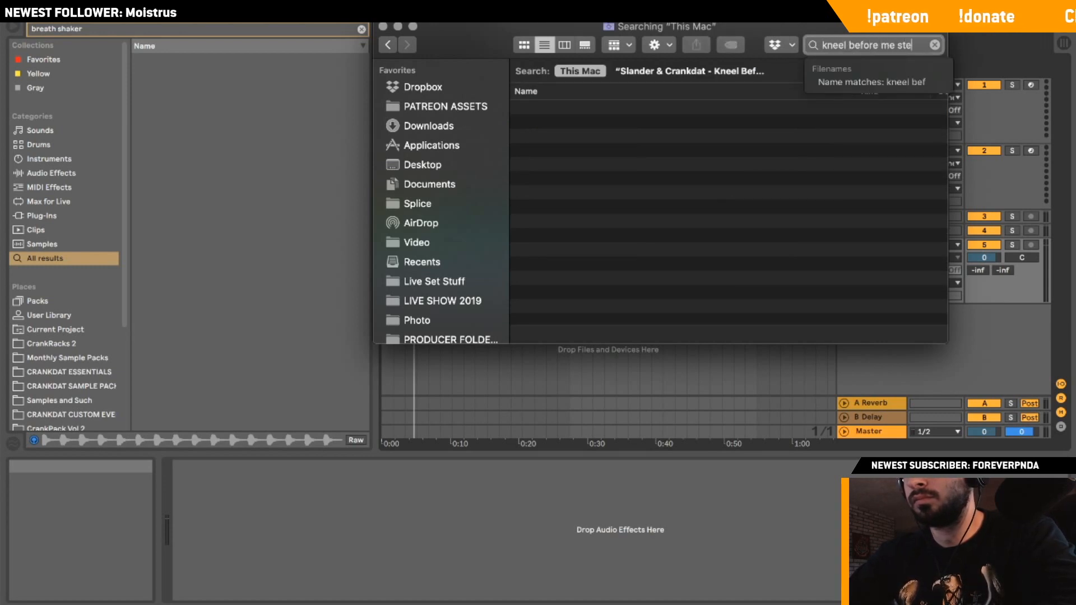
{"action": "type", "text": "ms"}
{"action": "key", "text": "Return"}
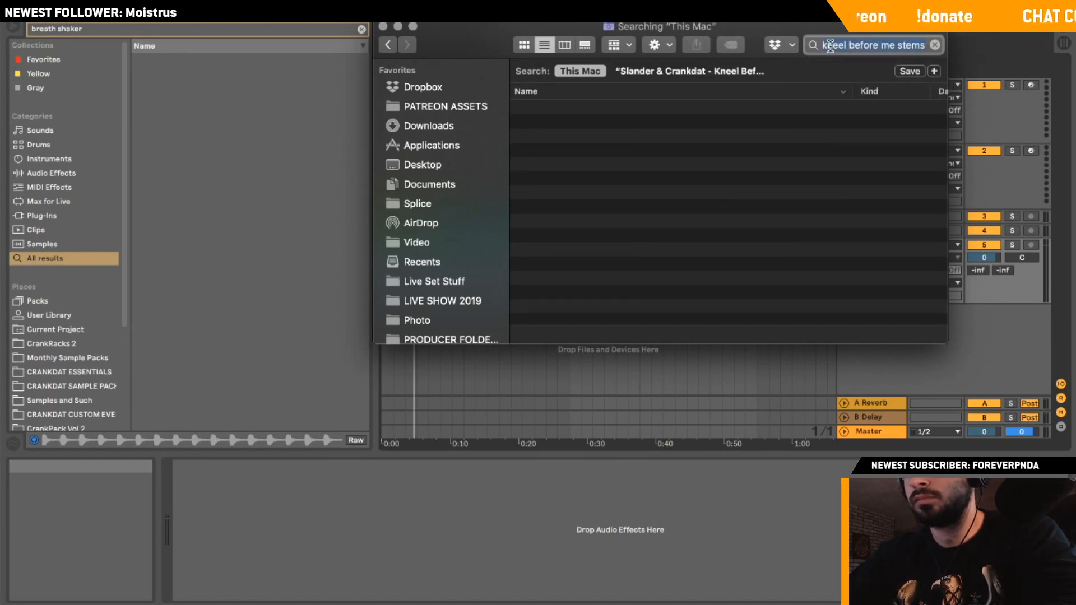
Search This Mac for "slander stems".
{"action": "type", "text": "slander stesm"}
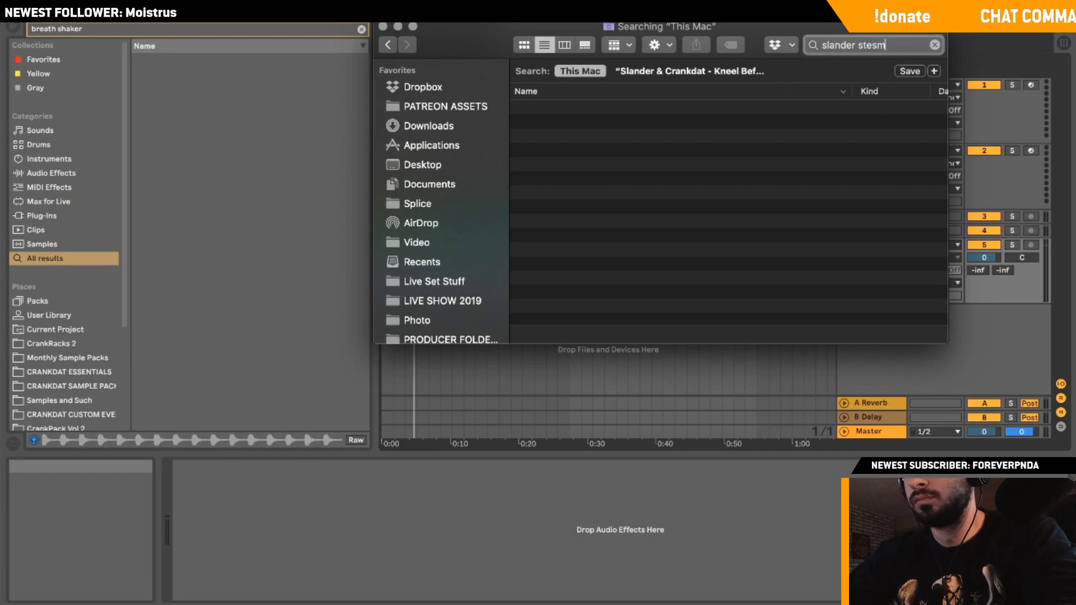
{"action": "key", "text": "BackSpace"}
{"action": "key", "text": "BackSpace"}
{"action": "type", "text": "ms"}
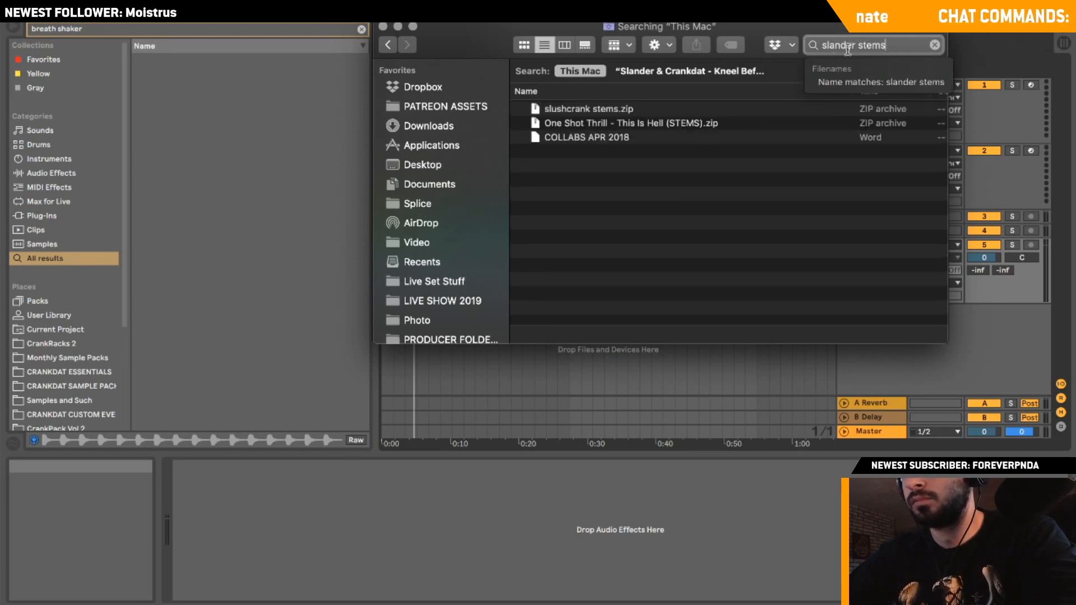
Replace the file search term with "kneel build".
{"action": "triple_click", "coordinate": [903, 40]}
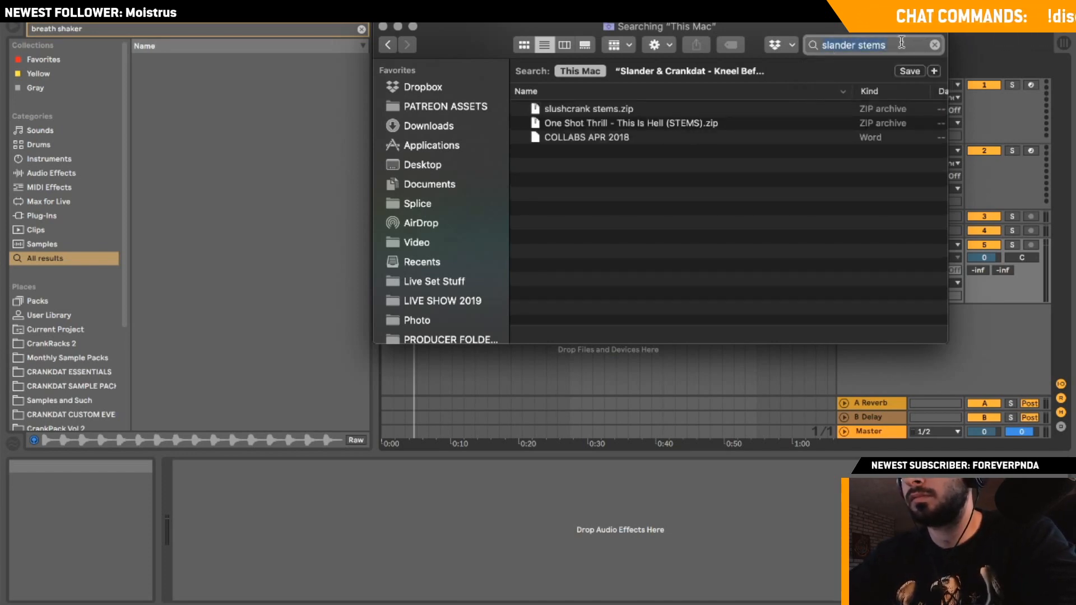
{"action": "key", "text": "BackSpace"}
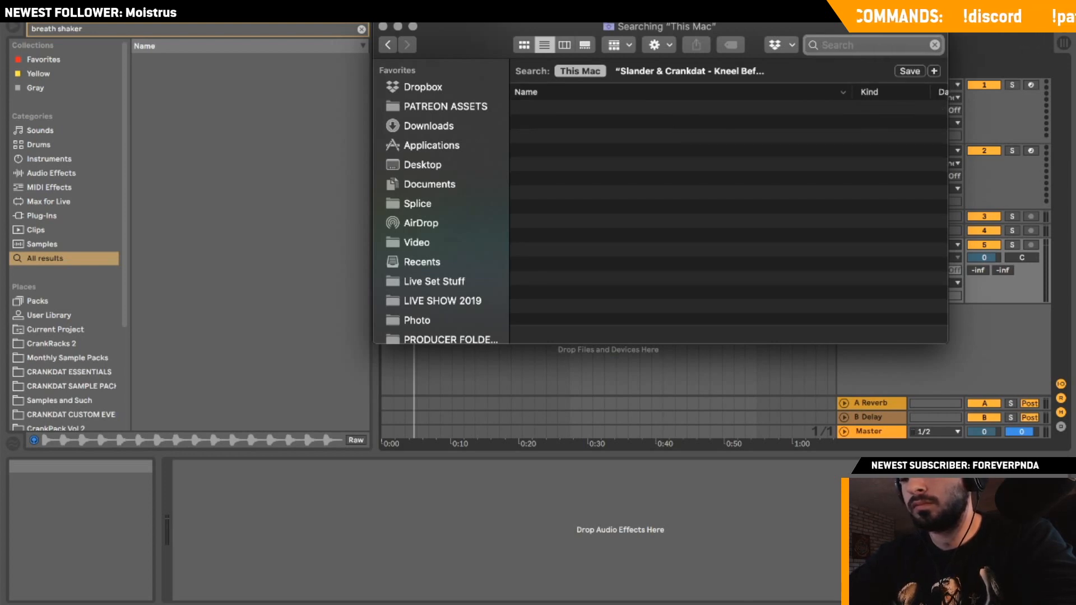
{"action": "type", "text": "kneel build"}
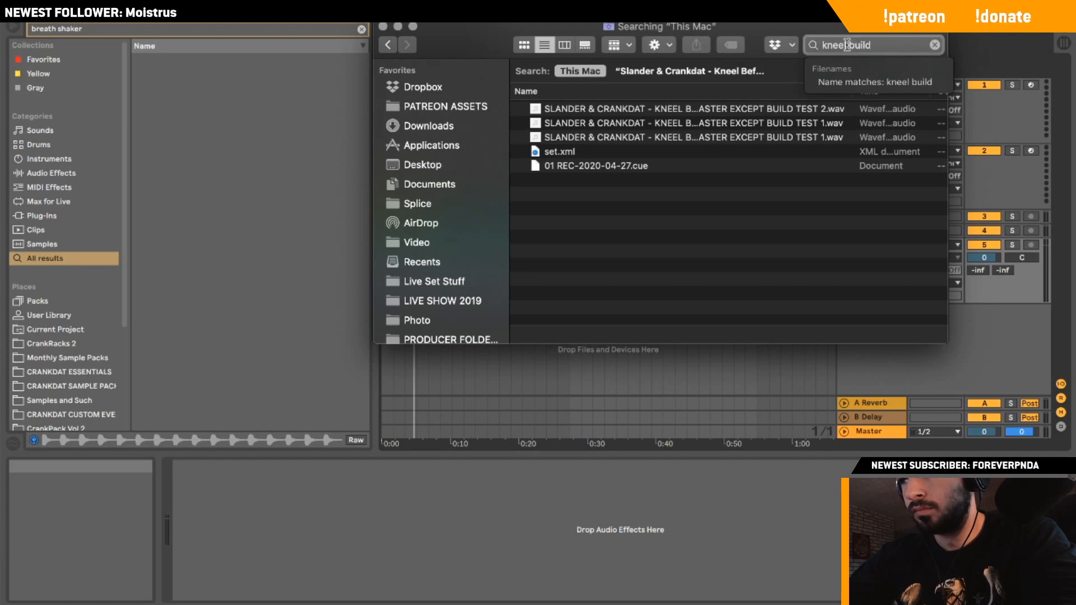
Search for "slander bass", select "SLANDER X CRANKDAT [V6] organized bassbuild.wav", and move the Finder window to uncover the empty audio track.
{"action": "type", "text": "slander bass"}
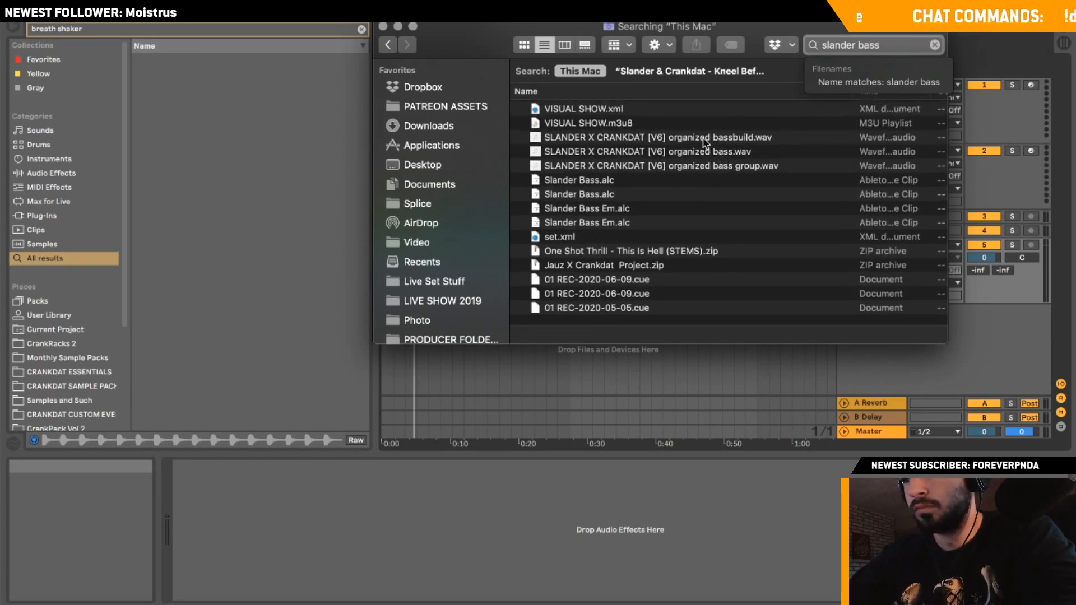
{"action": "left_click", "coordinate": [672, 140]}
{"action": "left_click_drag", "start_coordinate": [586, 77], "coordinate": [700, 38]}
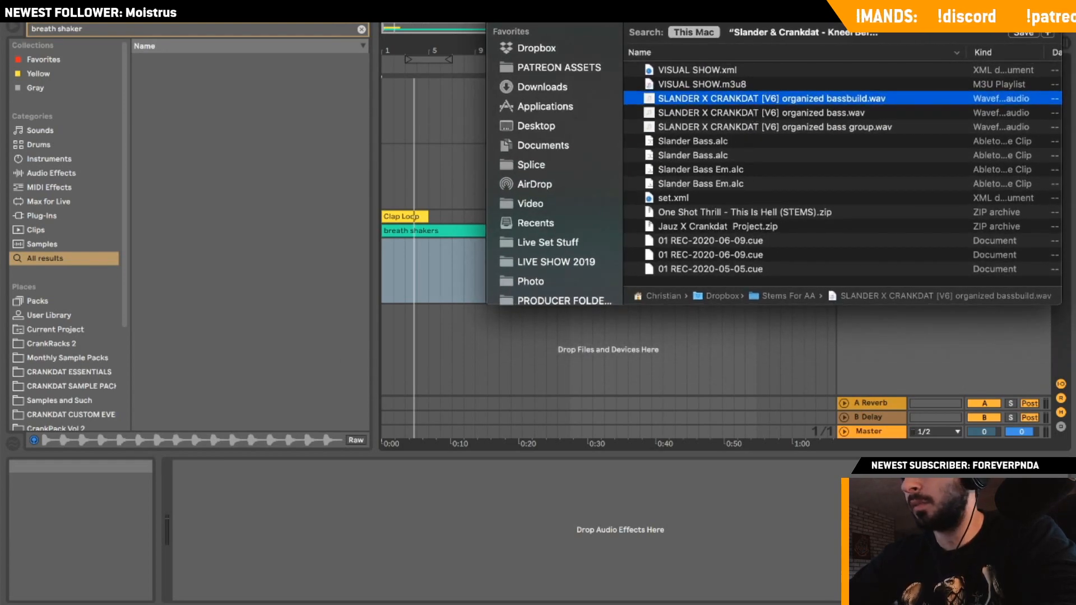
Open the folder "Slander & Crankdat Kneel Before Me (My Solo Old Version)" and check its recorded samples for a usable stem.
{"action": "key", "text": "super+["}
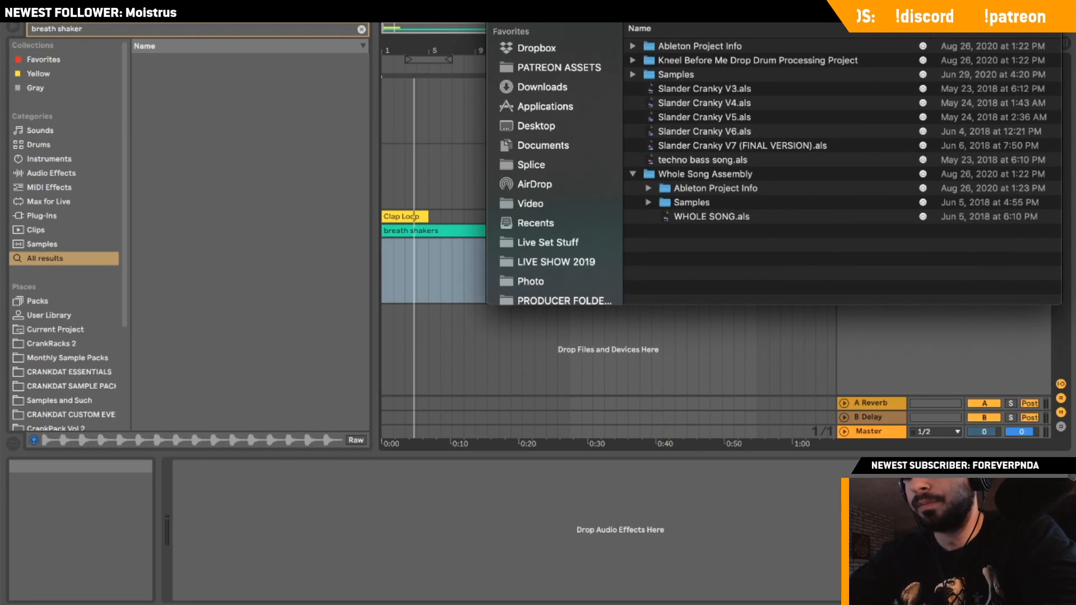
{"action": "key", "text": "super+]"}
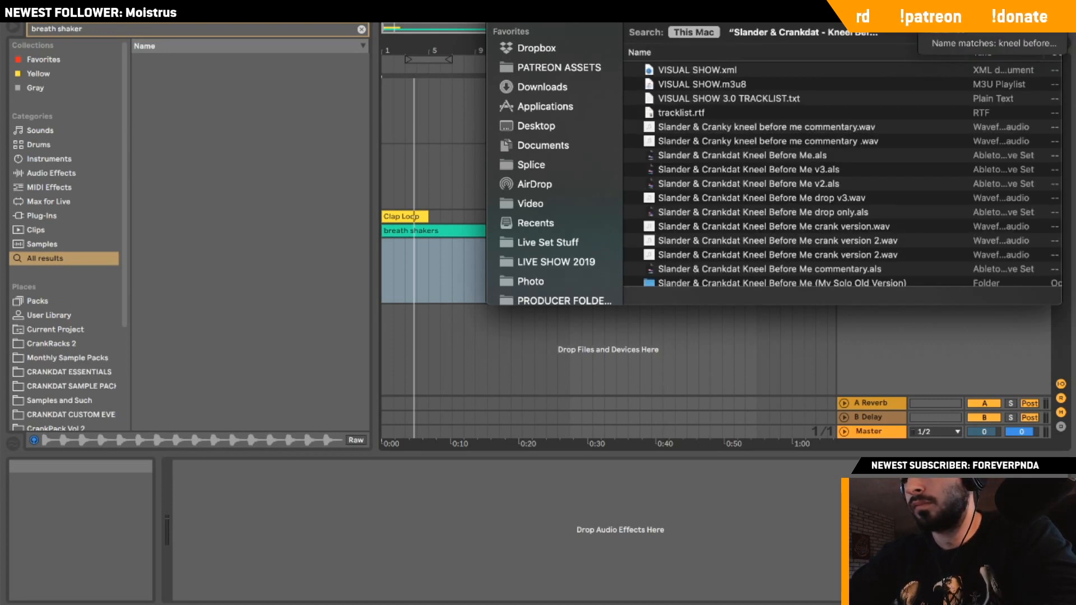
{"action": "scroll", "coordinate": [815, 165], "scroll_direction": "down", "scroll_amount": 10}
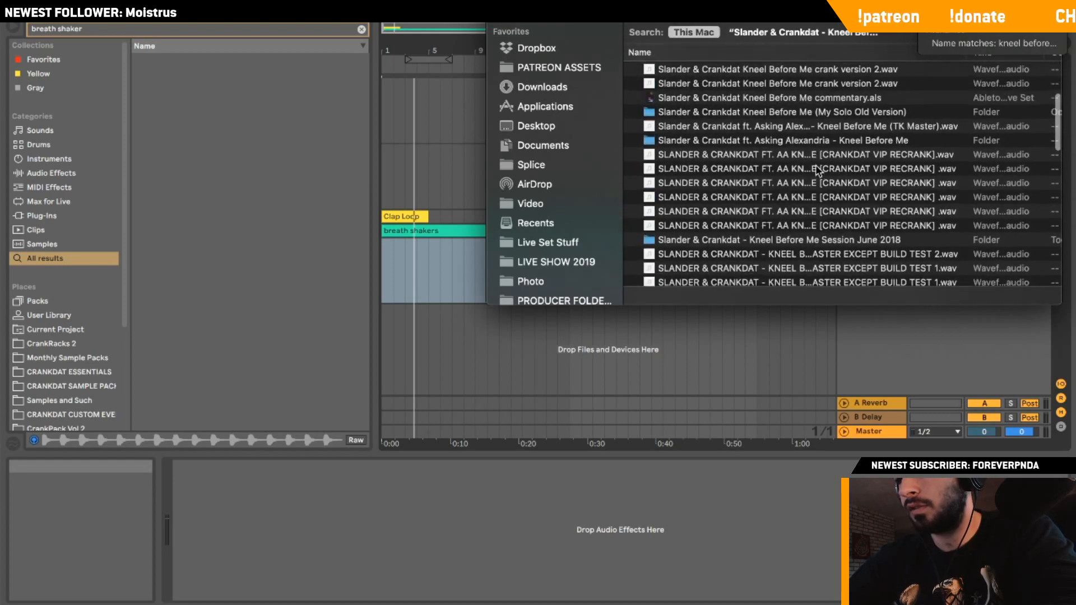
{"action": "double_click", "coordinate": [720, 68]}
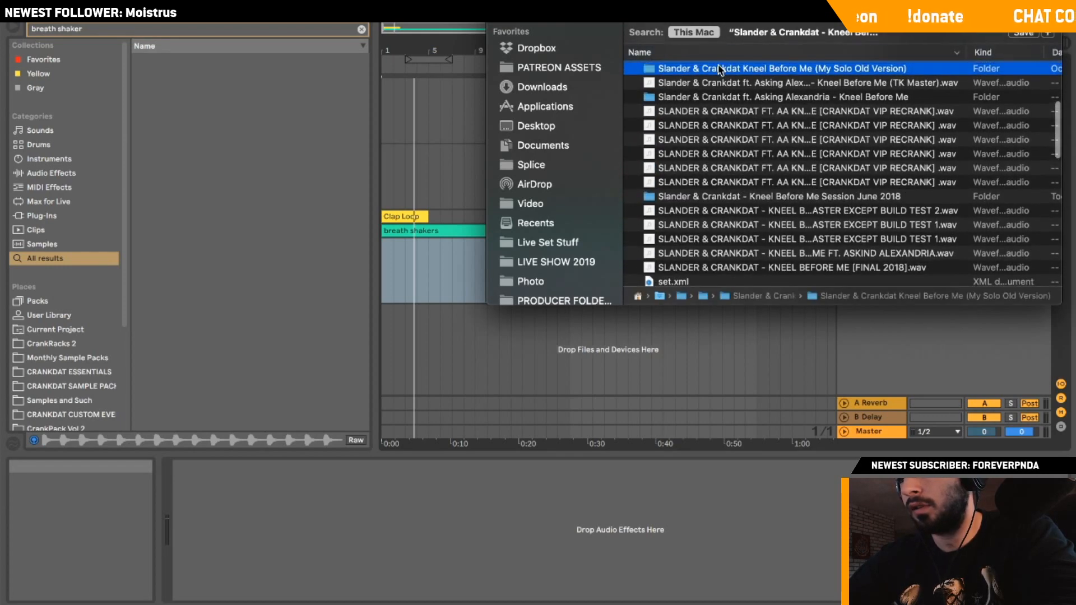
{"action": "scroll", "coordinate": [785, 132], "scroll_direction": "up", "scroll_amount": 5}
{"action": "left_click", "coordinate": [654, 90]}
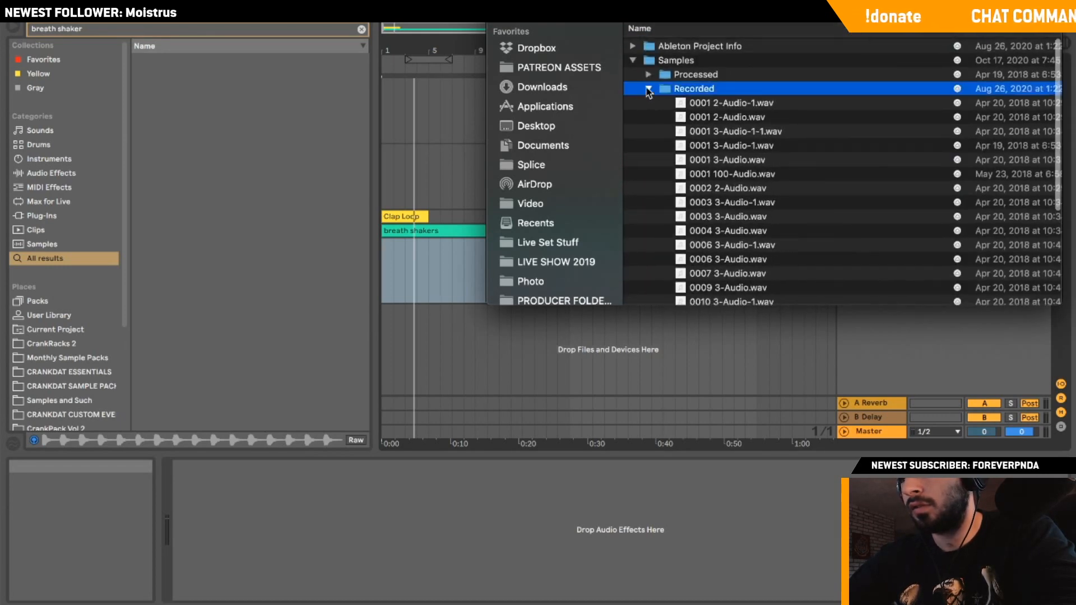
{"action": "left_click", "coordinate": [648, 89]}
{"action": "left_click", "coordinate": [637, 5]}
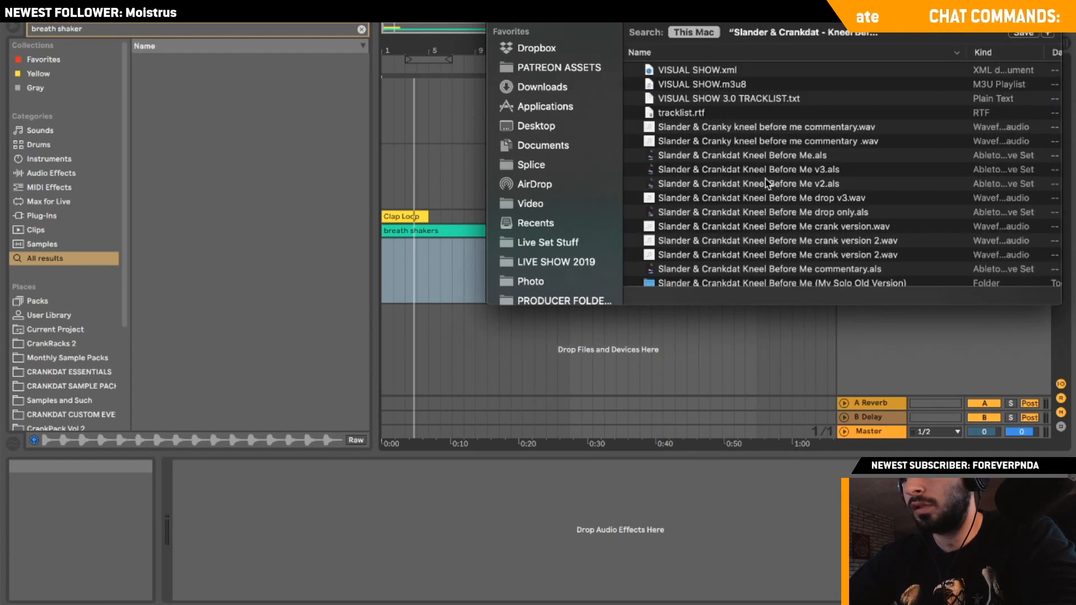
Look through the Kneel Before Me search results on This Mac for a bass build stem.
{"action": "scroll", "coordinate": [767, 184], "scroll_direction": "down", "scroll_amount": 7}
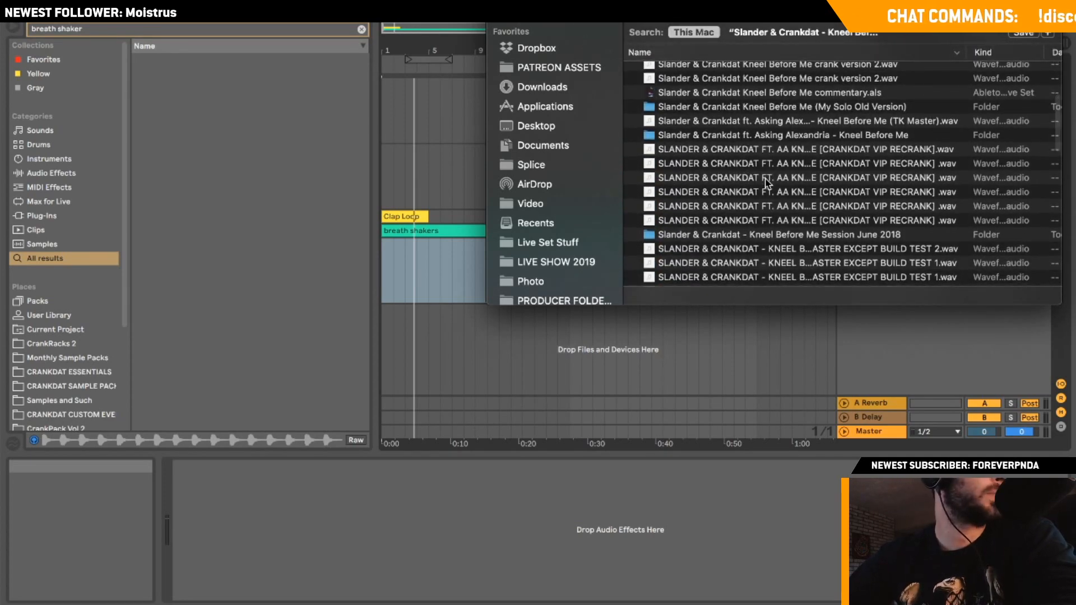
{"action": "scroll", "coordinate": [766, 183], "scroll_direction": "down", "scroll_amount": 3}
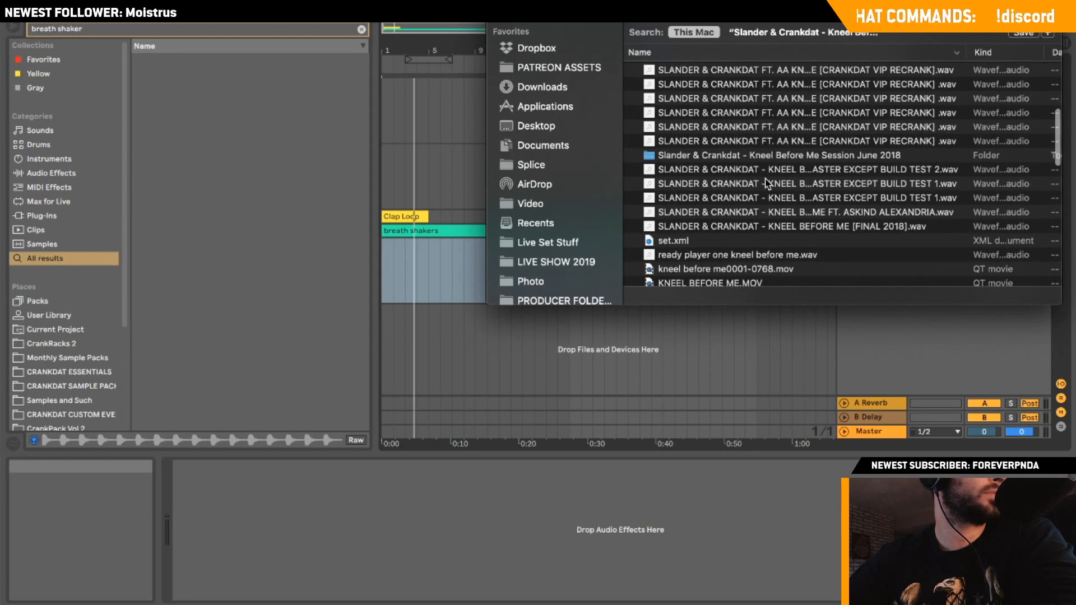
{"action": "scroll", "coordinate": [767, 183], "scroll_direction": "down", "scroll_amount": 2}
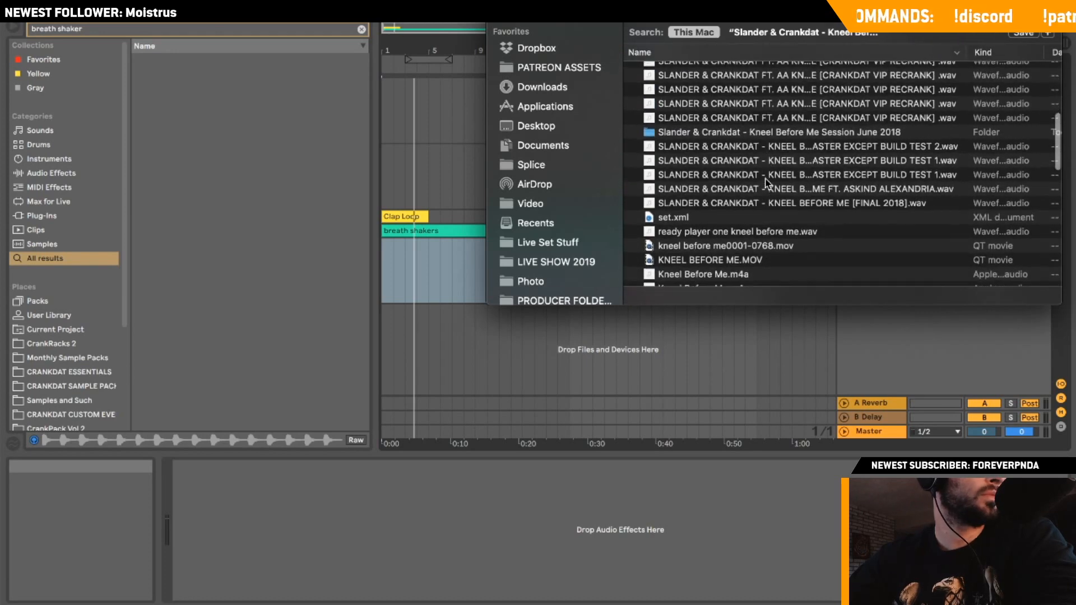
{"action": "scroll", "coordinate": [766, 182], "scroll_direction": "up", "scroll_amount": 3}
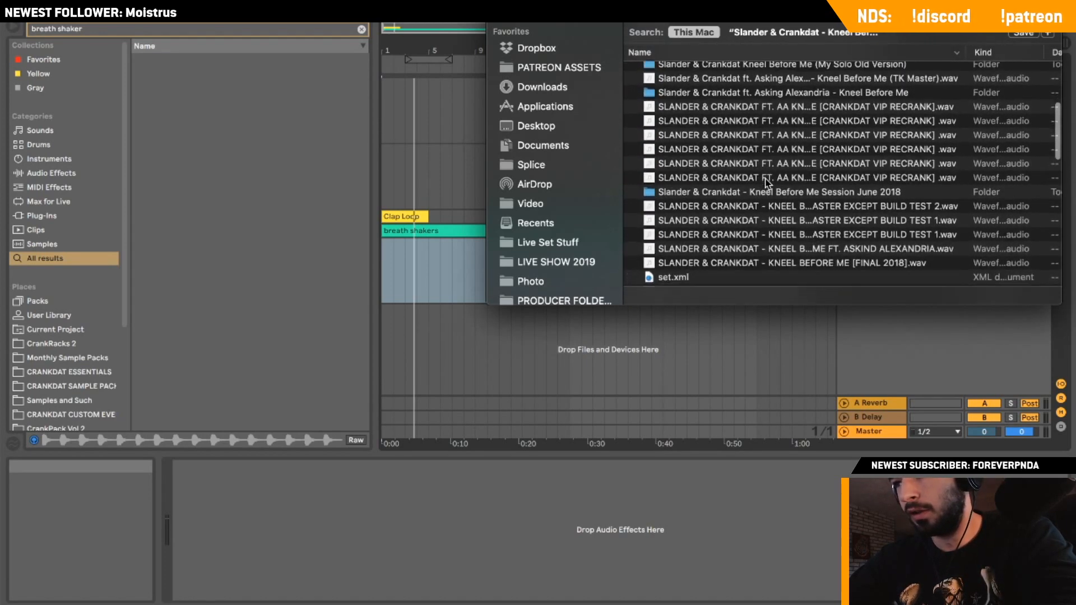
{"action": "scroll", "coordinate": [766, 183], "scroll_direction": "down", "scroll_amount": 5}
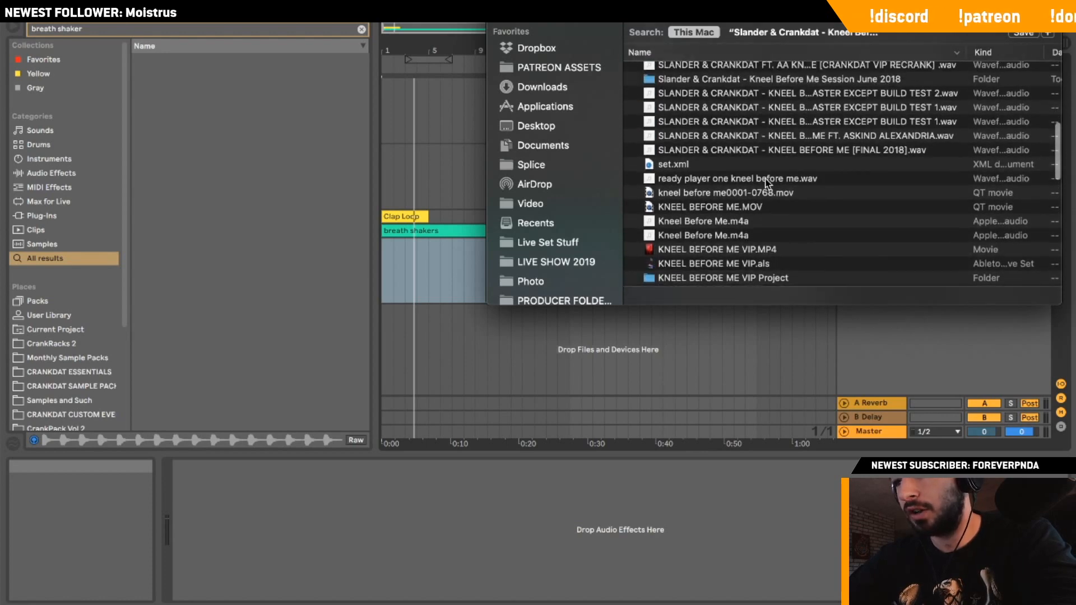
{"action": "scroll", "coordinate": [766, 182], "scroll_direction": "down", "scroll_amount": 10}
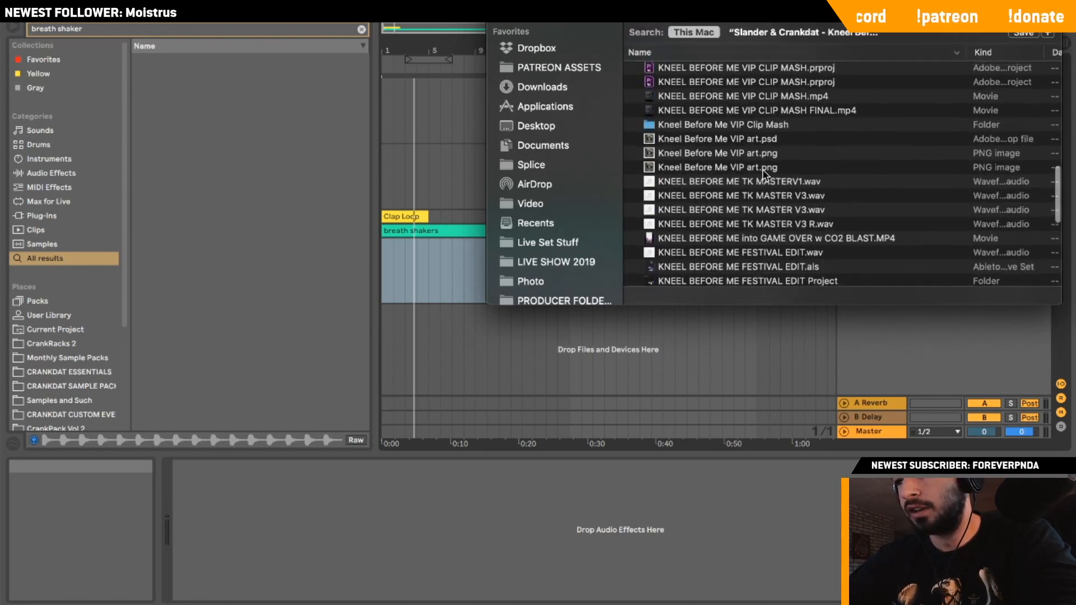
{"action": "scroll", "coordinate": [762, 171], "scroll_direction": "up", "scroll_amount": 2}
{"action": "scroll", "coordinate": [762, 171], "scroll_direction": "down", "scroll_amount": 5}
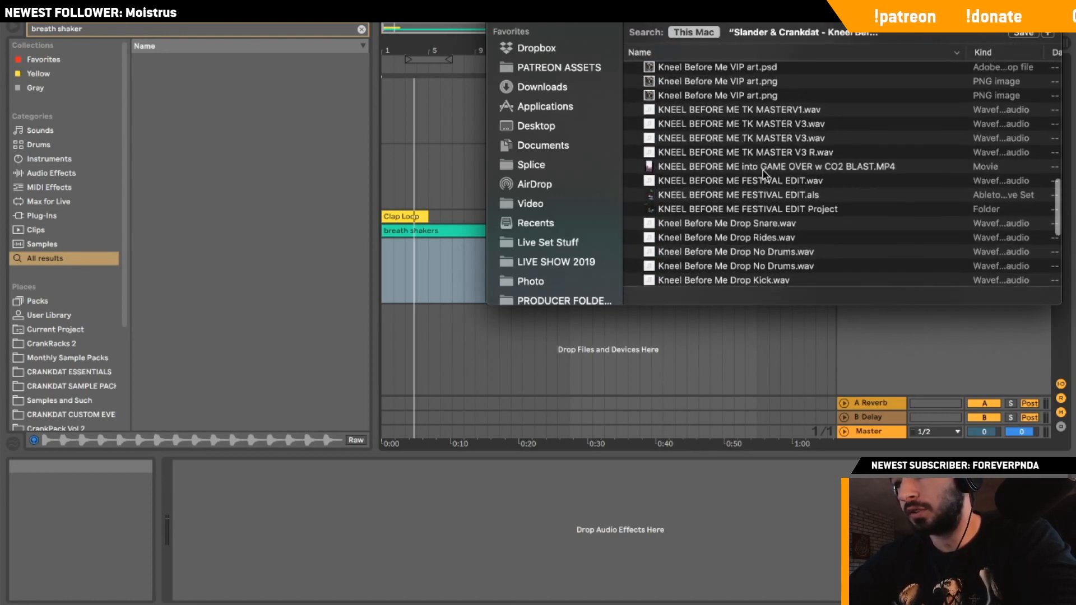
{"action": "scroll", "coordinate": [762, 170], "scroll_direction": "down", "scroll_amount": 7}
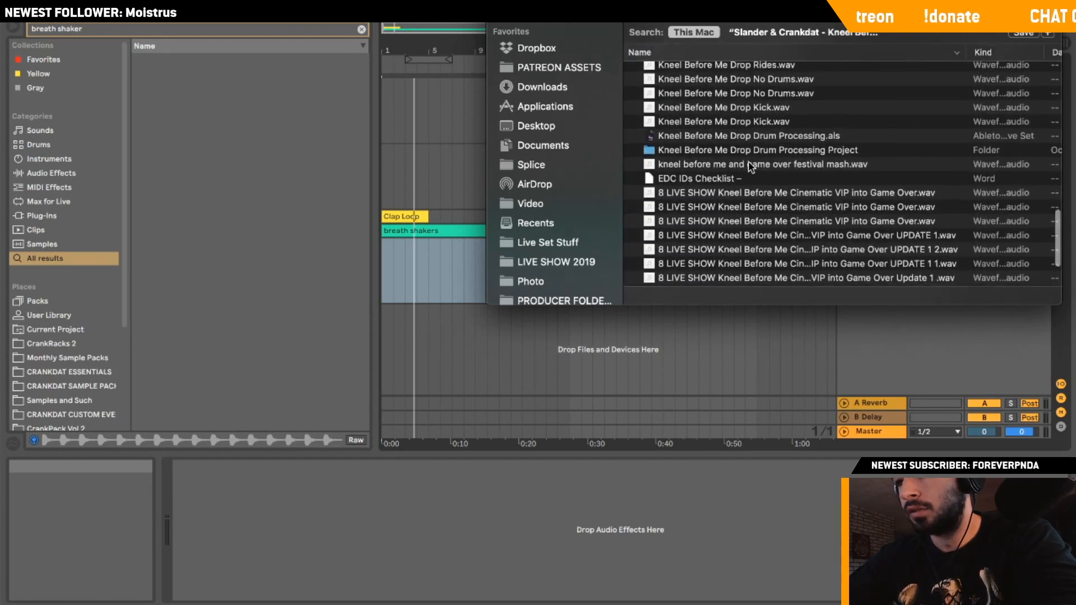
{"action": "scroll", "coordinate": [749, 167], "scroll_direction": "down", "scroll_amount": 3}
{"action": "scroll", "coordinate": [749, 167], "scroll_direction": "up", "scroll_amount": 10}
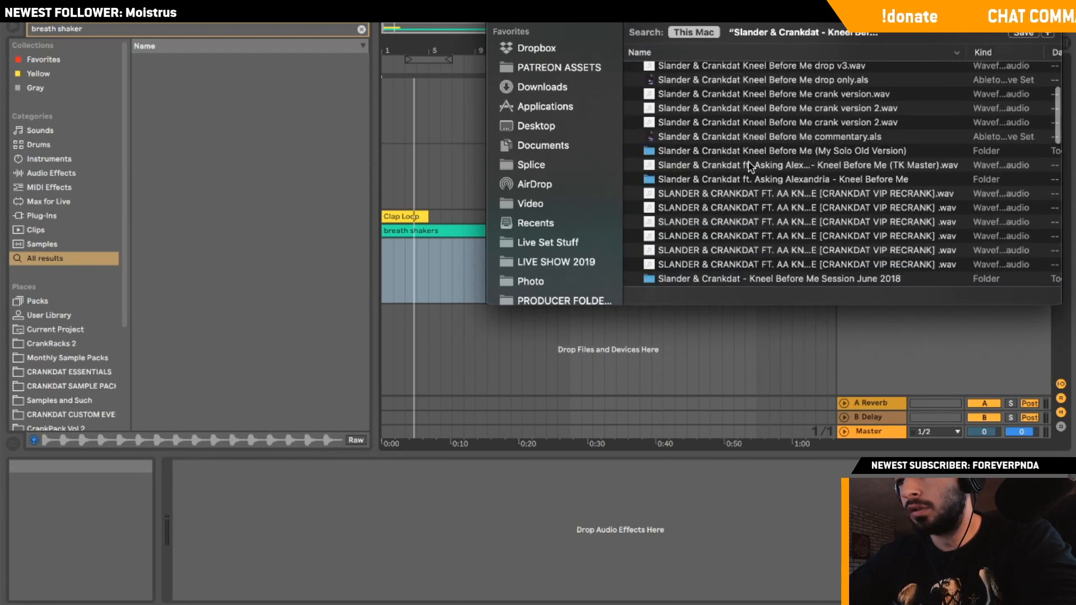
{"action": "scroll", "coordinate": [750, 167], "scroll_direction": "up", "scroll_amount": 6}
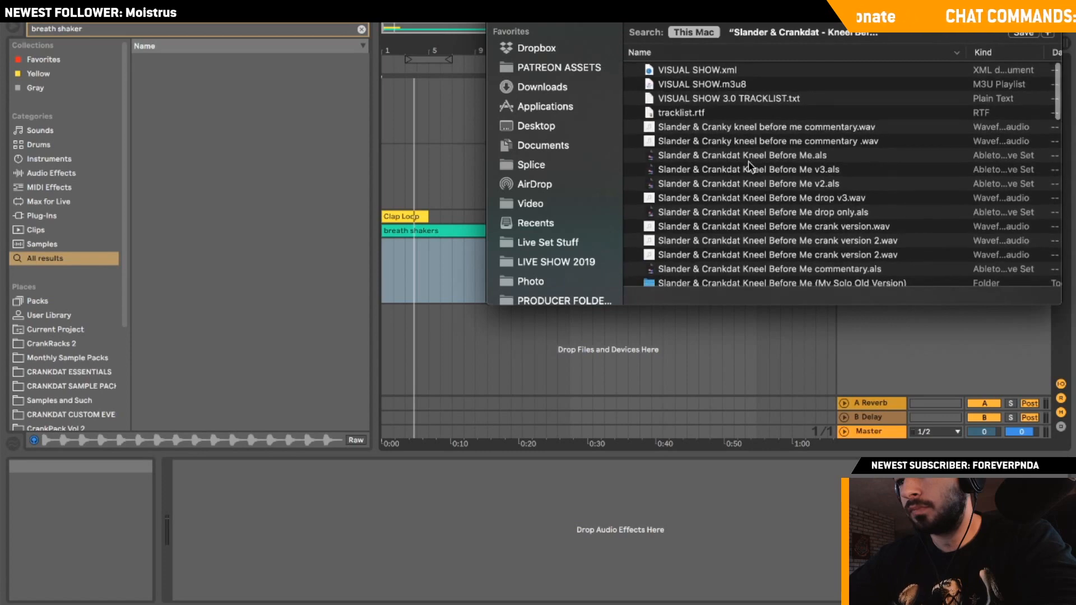
Return to the Live Set, play the clap and shaker loops from the start, and delete the A Reverb and B Delay return tracks.
{"action": "left_click", "coordinate": [478, 211]}
{"action": "left_click", "coordinate": [384, 261]}
{"action": "key", "text": "space"}
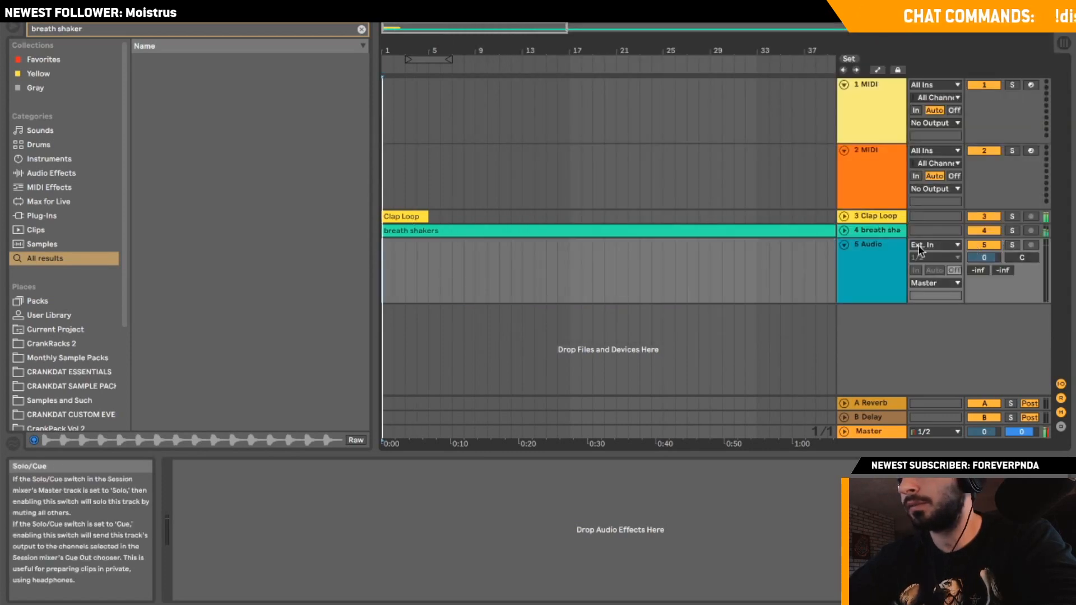
{"action": "key", "text": "space"}
{"action": "left_click", "coordinate": [882, 404]}
{"action": "left_click", "coordinate": [875, 418], "text": "shift"}
{"action": "key", "text": "Delete"}
Insert a MIDI track below the empty audio track and load the Operator instrument onto it.
{"action": "right_click", "coordinate": [887, 315]}
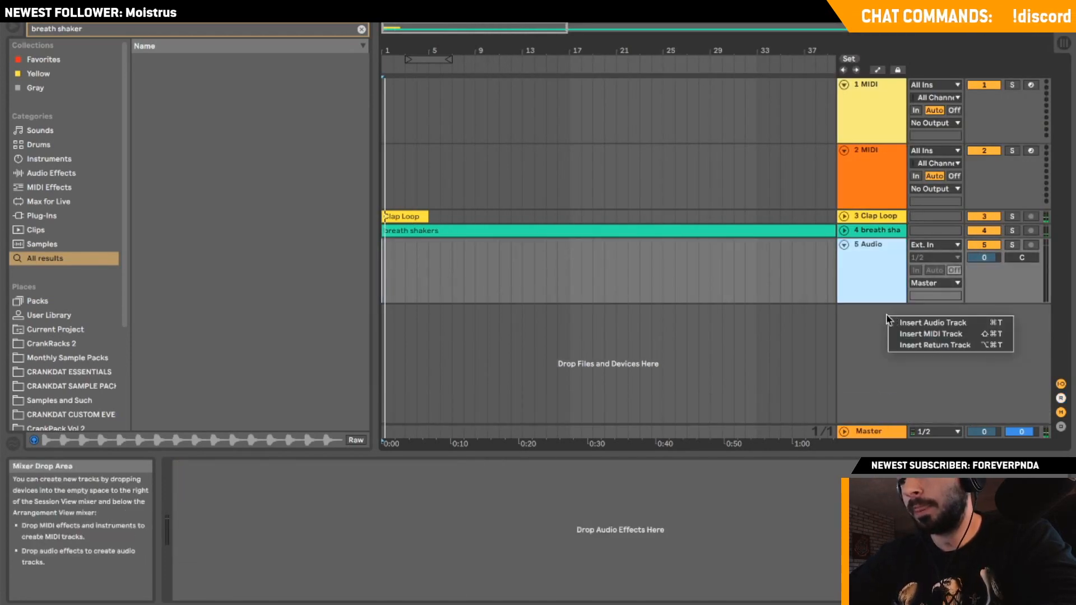
{"action": "left_click", "coordinate": [930, 334]}
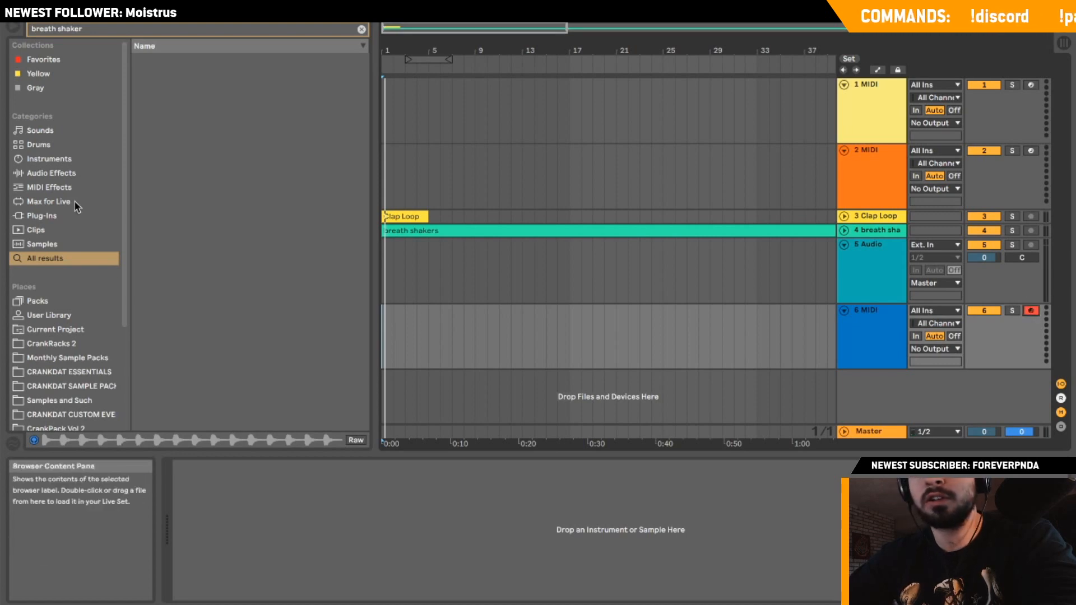
{"action": "left_click", "coordinate": [42, 215]}
{"action": "left_click", "coordinate": [150, 74]}
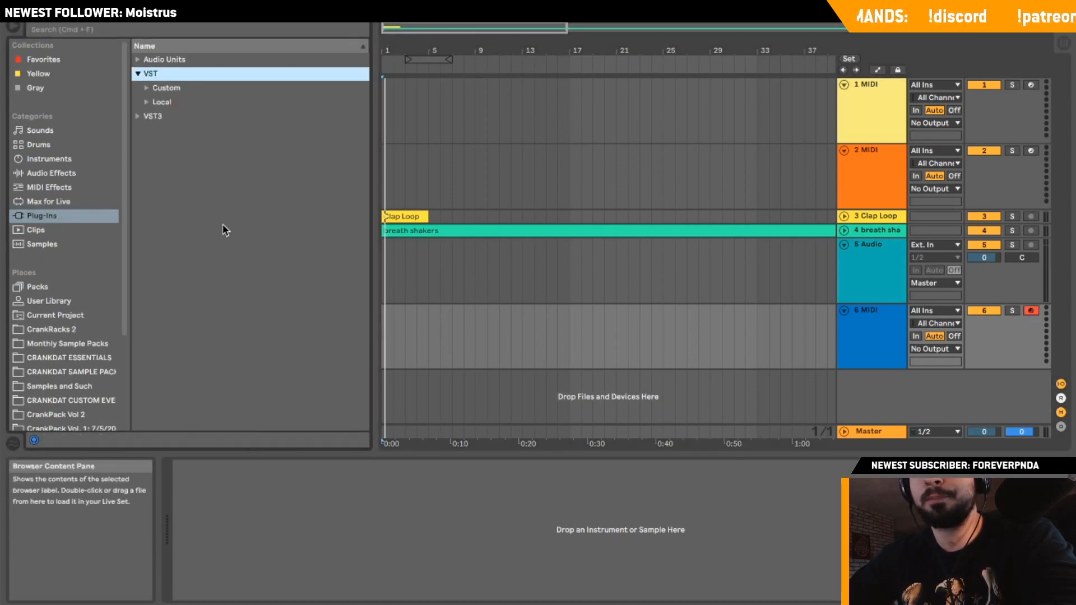
{"action": "left_click", "coordinate": [146, 103]}
{"action": "scroll", "coordinate": [243, 277], "scroll_direction": "down", "scroll_amount": 10}
{"action": "scroll", "coordinate": [243, 278], "scroll_direction": "up", "scroll_amount": 2}
{"action": "left_click", "coordinate": [73, 172]}
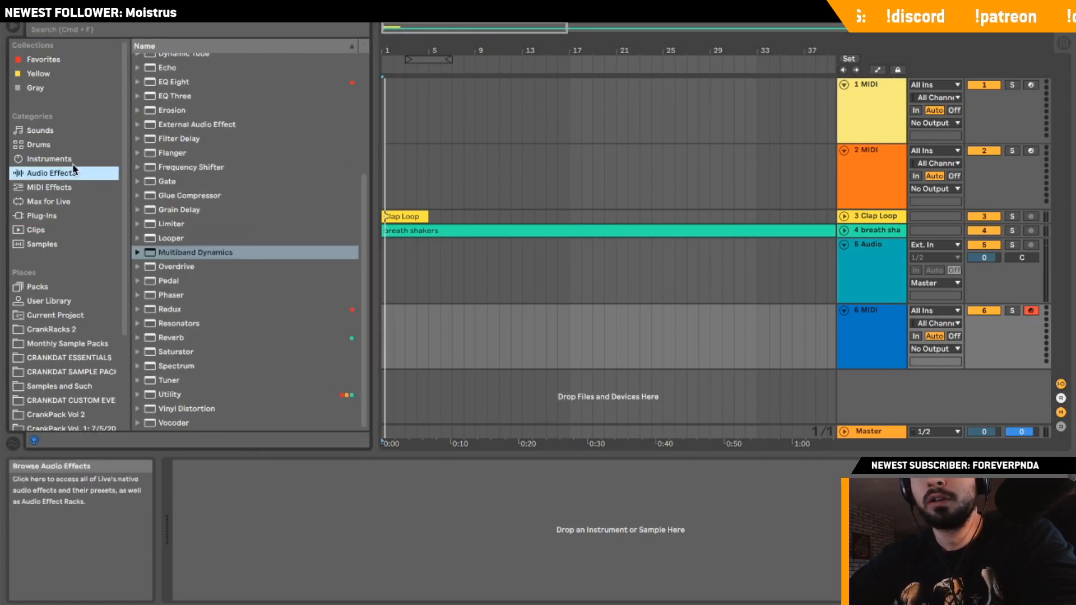
{"action": "left_click", "coordinate": [72, 161]}
{"action": "left_click", "coordinate": [58, 215]}
{"action": "left_click", "coordinate": [56, 159]}
{"action": "double_click", "coordinate": [175, 158]}
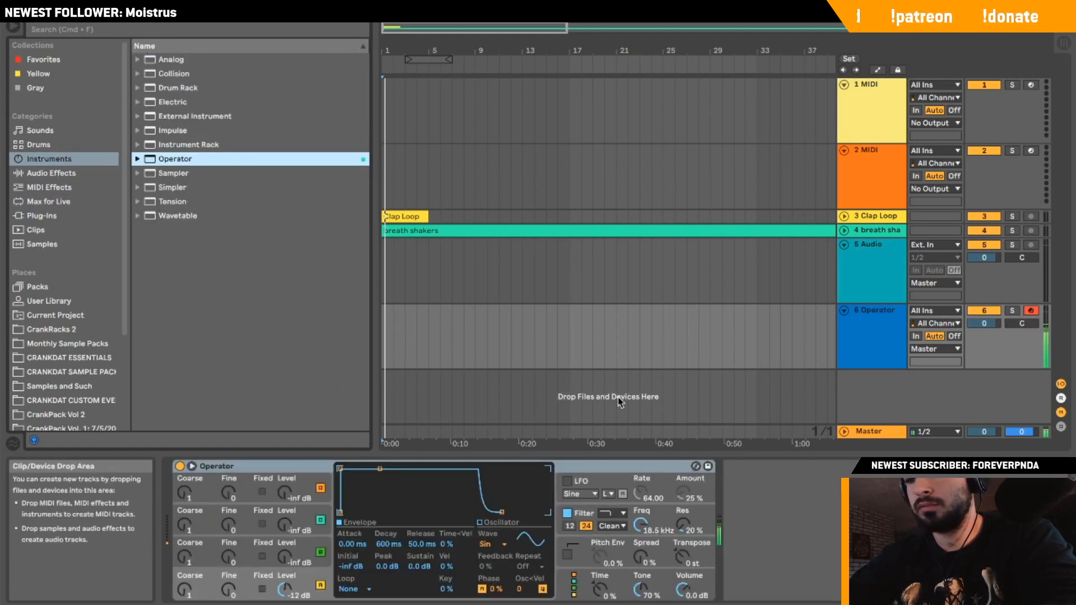
Create a four-bar MIDI clip at the start of the Operator track and draw a two-bar E3 note in it.
{"action": "left_click_drag", "start_coordinate": [391, 315], "coordinate": [432, 330]}
{"action": "key", "text": "super+shift+m"}
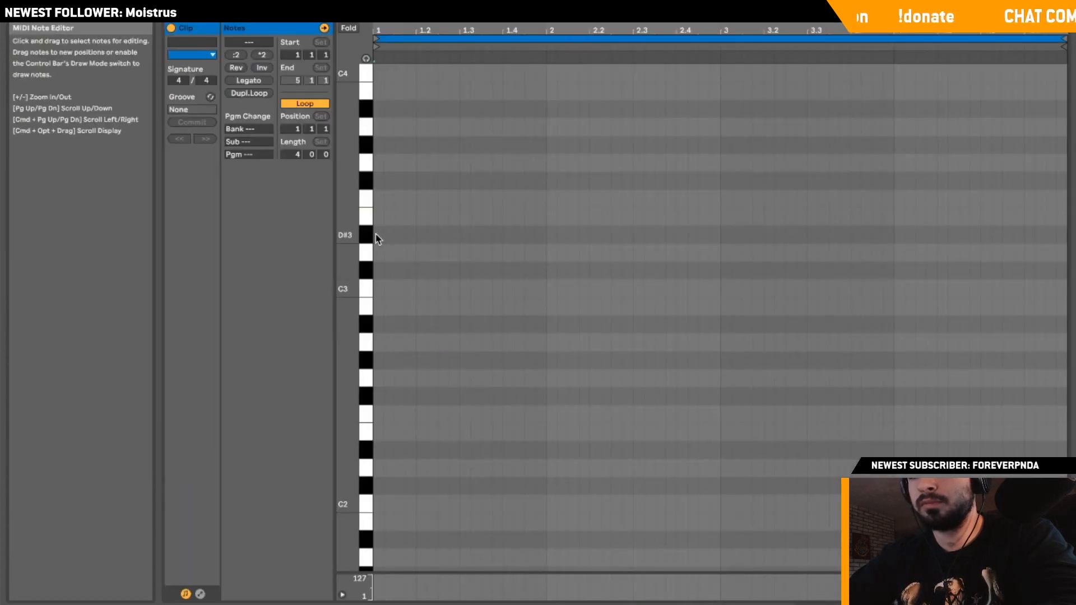
{"action": "mouse_move", "coordinate": [377, 224]}
{"action": "left_mouse_down"}
{"action": "mouse_move", "coordinate": [751, 216]}
{"action": "mouse_move", "coordinate": [717, 224]}
{"action": "left_mouse_up"}
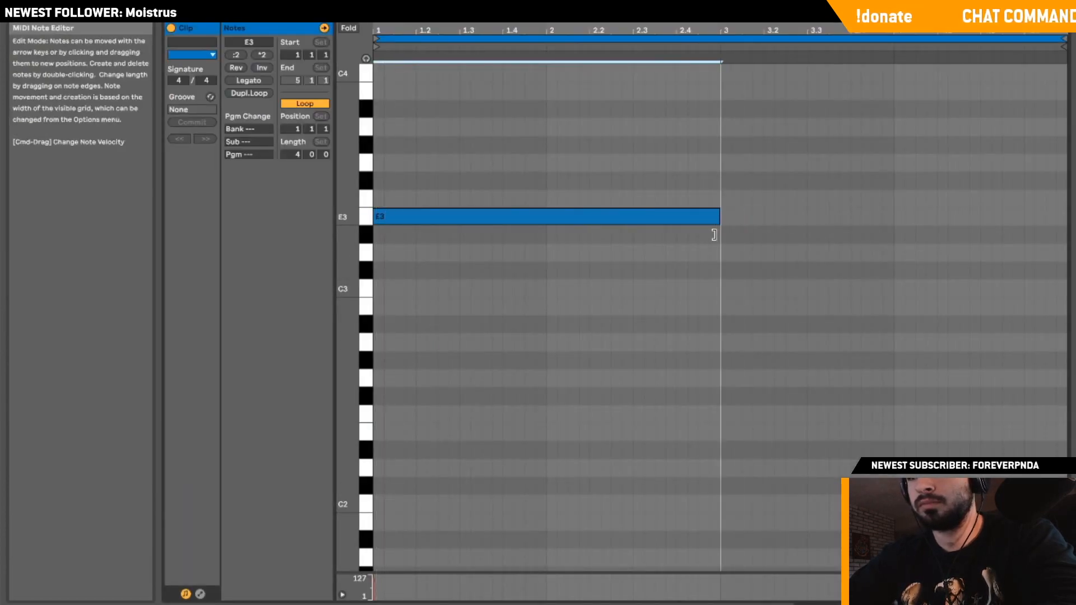
Enable note preview and duplicate the two-bar note to build a chord of E2, E3, G3 and B3.
{"action": "scroll", "coordinate": [645, 227], "scroll_direction": "up", "scroll_amount": 5}
{"action": "left_click_drag", "start_coordinate": [549, 410], "coordinate": [554, 204]}
{"action": "scroll", "coordinate": [533, 308], "scroll_direction": "up", "scroll_amount": 4}
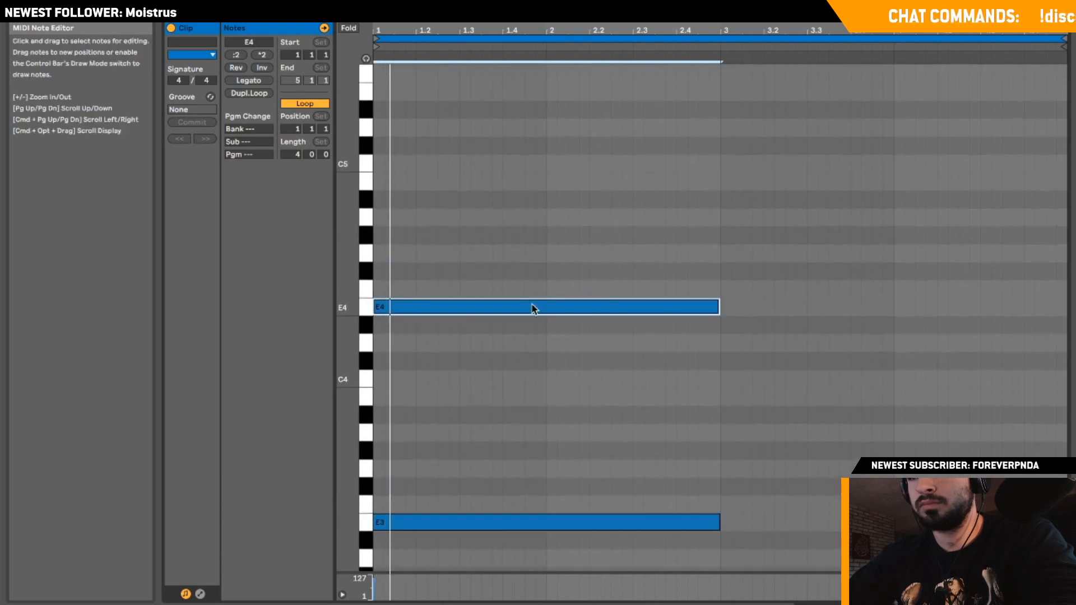
{"action": "left_click", "coordinate": [365, 59]}
{"action": "left_click_drag", "start_coordinate": [443, 305], "coordinate": [443, 253]}
{"action": "left_click_drag", "start_coordinate": [443, 253], "coordinate": [444, 175]}
{"action": "scroll", "coordinate": [444, 179], "scroll_direction": "up", "scroll_amount": 2}
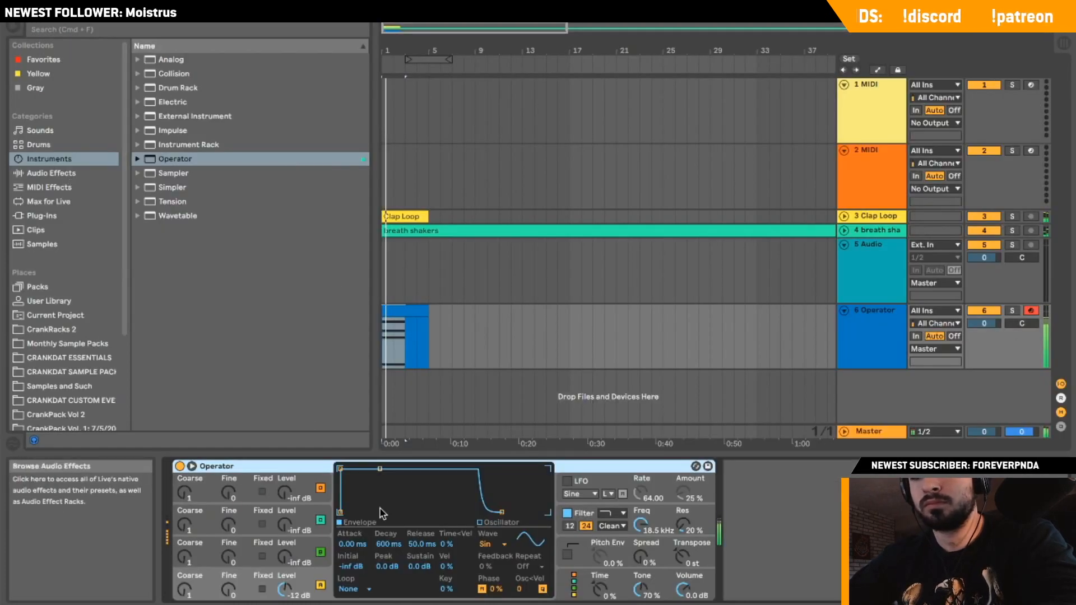
Set Operator's oscillator waveform to Sw32 and lower the Operator track's volume to -1.9 dB.
{"action": "left_click", "coordinate": [487, 544]}
{"action": "left_click", "coordinate": [506, 374]}
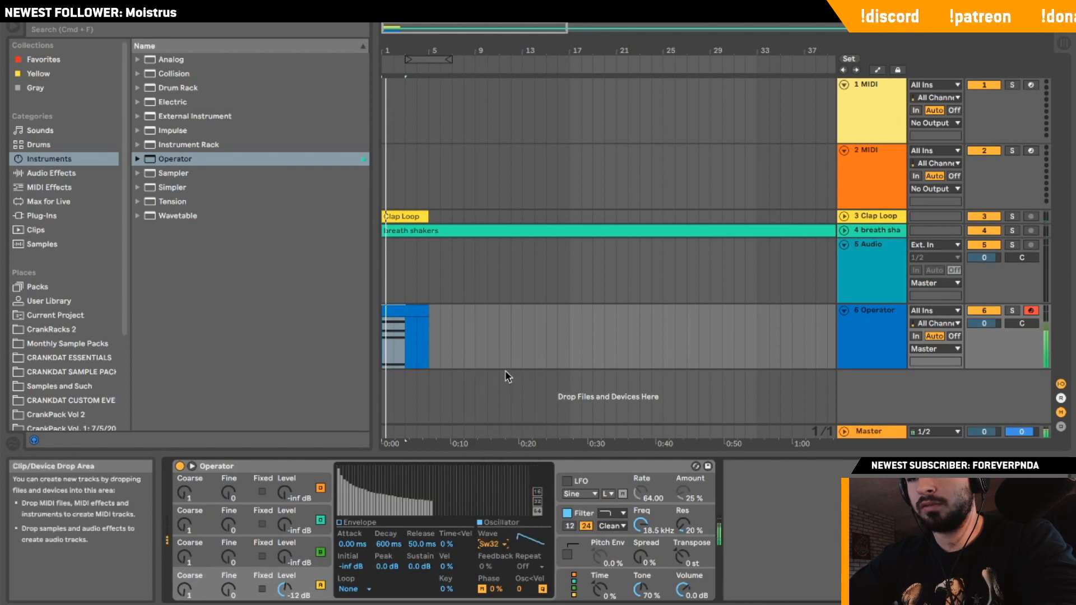
{"action": "left_click", "coordinate": [68, 174]}
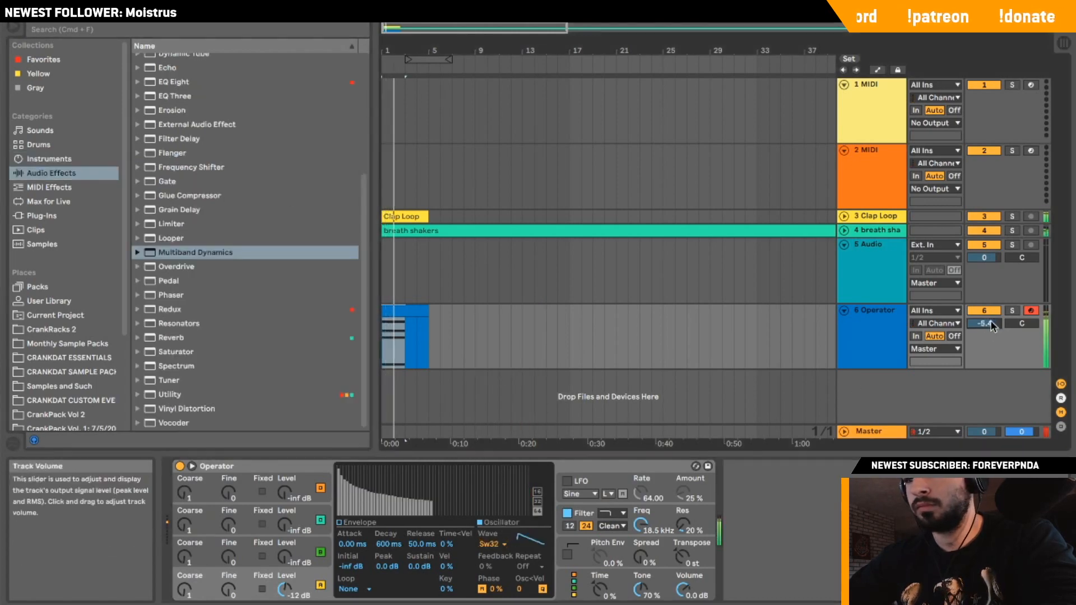
{"action": "left_click", "coordinate": [385, 346]}
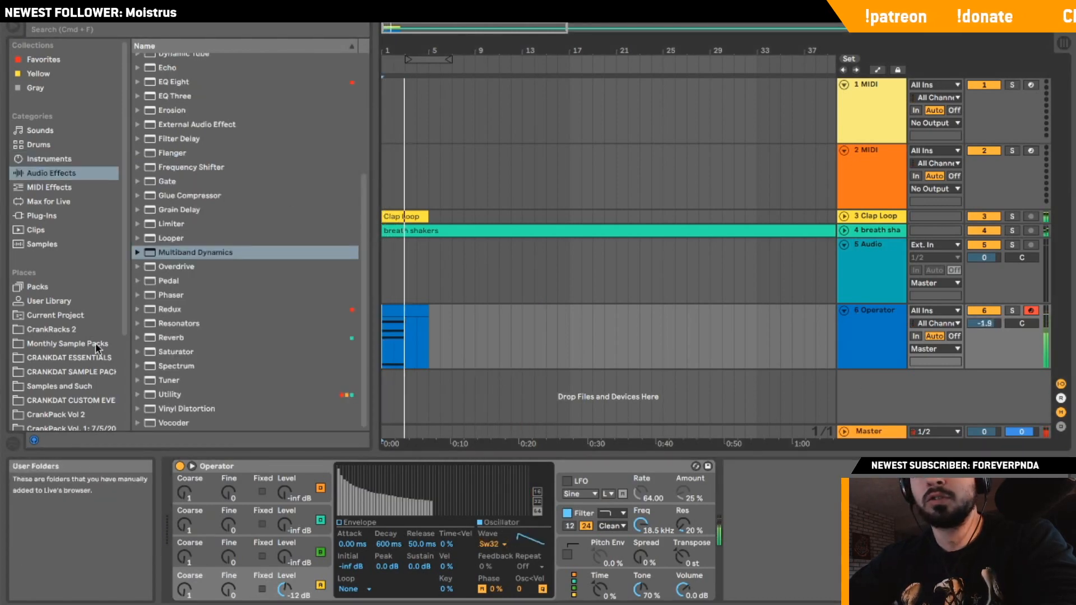
Load the CRANKDRIP v1.1 rack from CrankRacks 2 after Operator and close the plug-in windows it opens.
{"action": "left_click", "coordinate": [67, 329]}
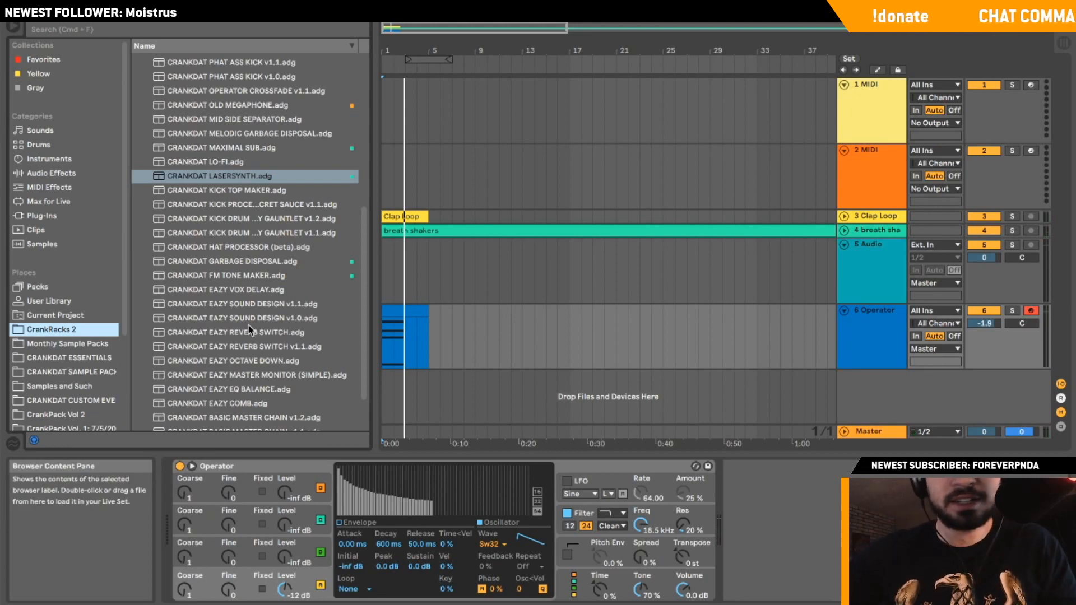
{"action": "scroll", "coordinate": [250, 331], "scroll_direction": "up", "scroll_amount": 8}
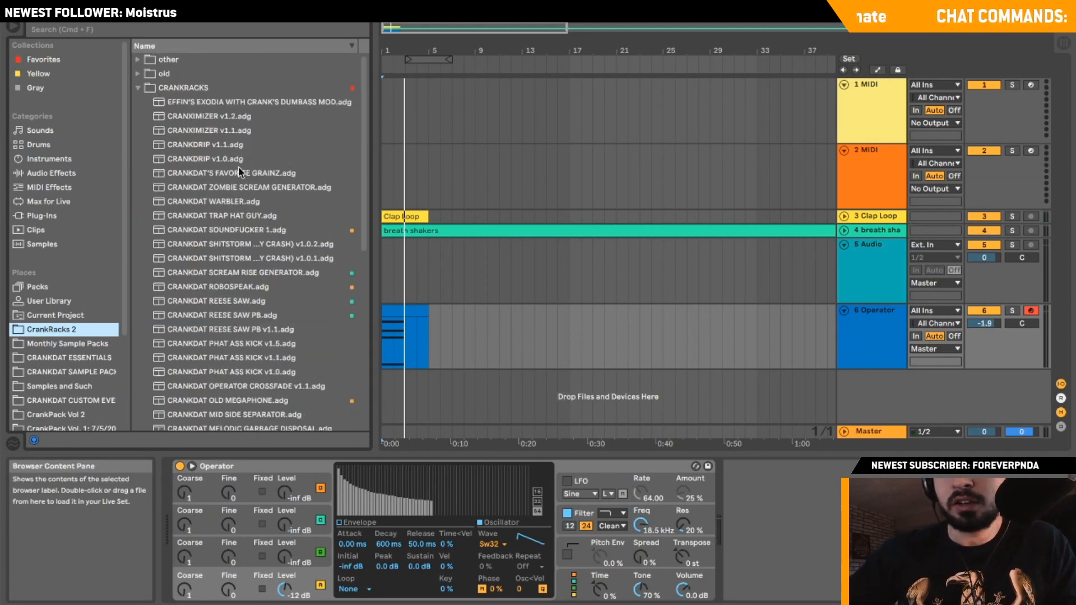
{"action": "left_click", "coordinate": [215, 147]}
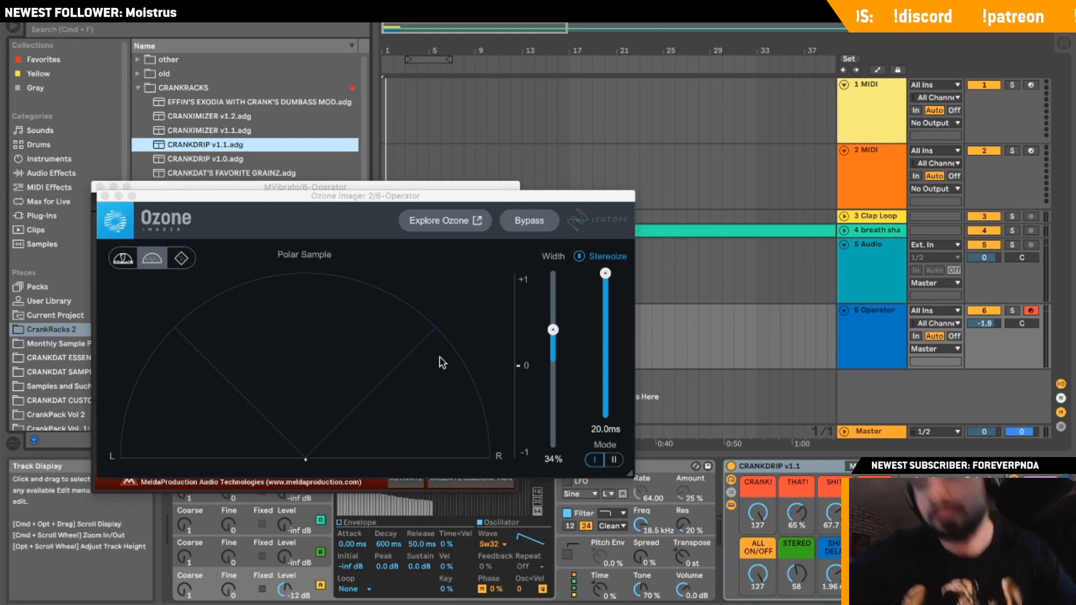
{"action": "left_click", "coordinate": [105, 196]}
{"action": "left_click", "coordinate": [100, 187]}
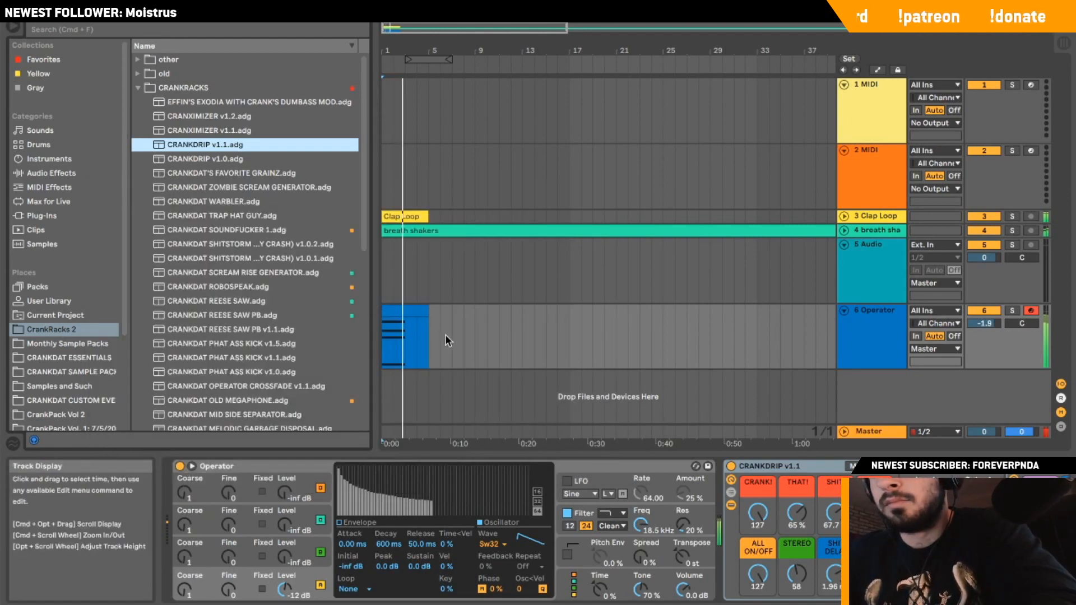
Extend all four chord notes in the Operator clip to three bars long.
{"action": "double_click", "coordinate": [409, 330]}
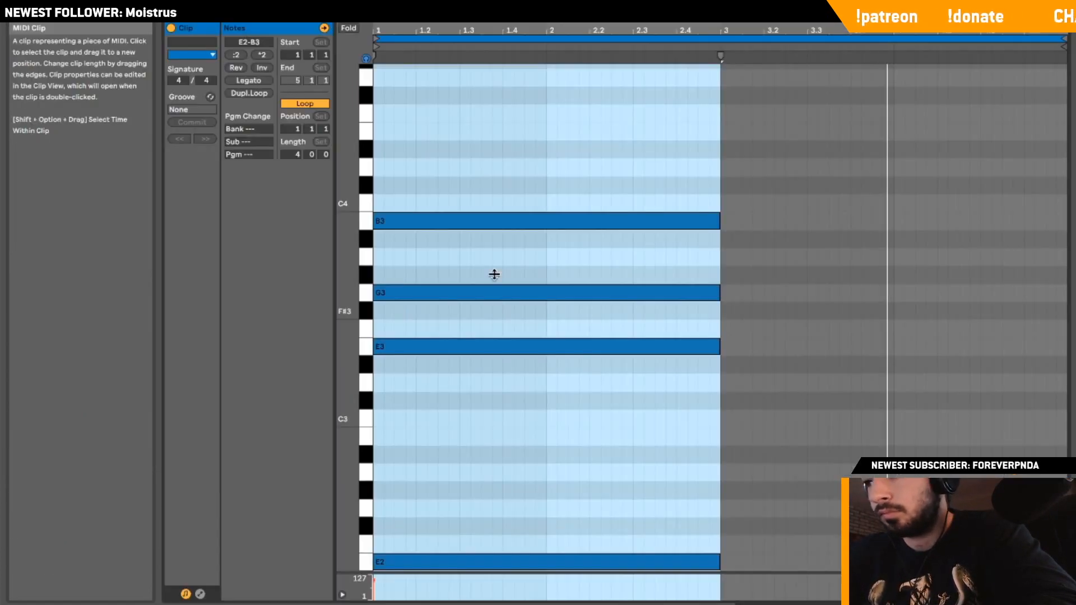
{"action": "left_click_drag", "start_coordinate": [718, 223], "coordinate": [894, 239]}
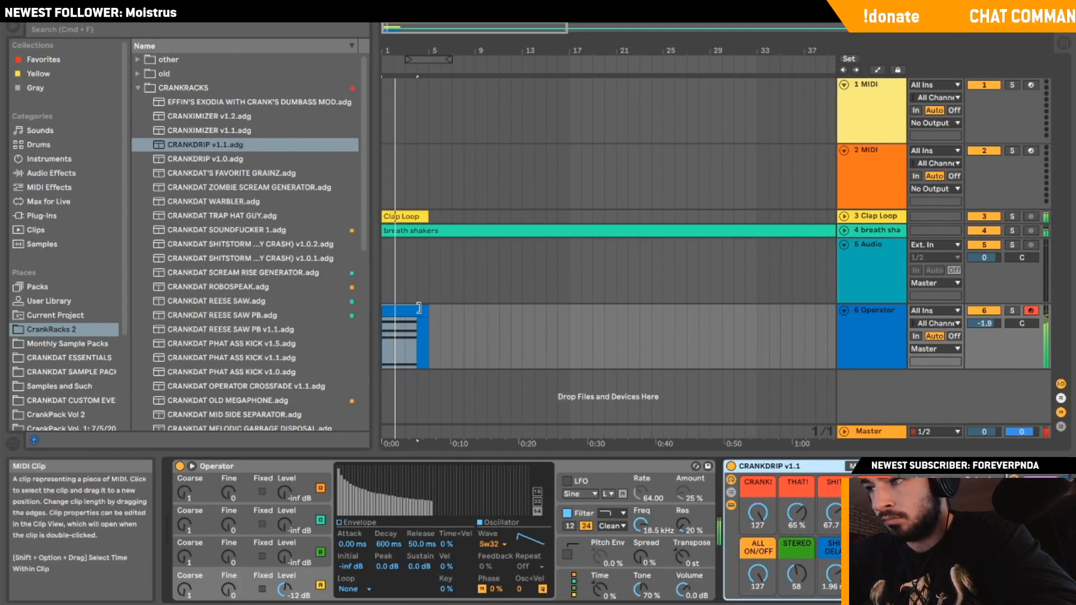
Extend all four chord notes in the Operator clip to three and a half bars long.
{"action": "scroll", "coordinate": [702, 290], "scroll_direction": "down", "scroll_amount": 4}
{"action": "scroll", "coordinate": [702, 290], "scroll_direction": "up", "scroll_amount": 2}
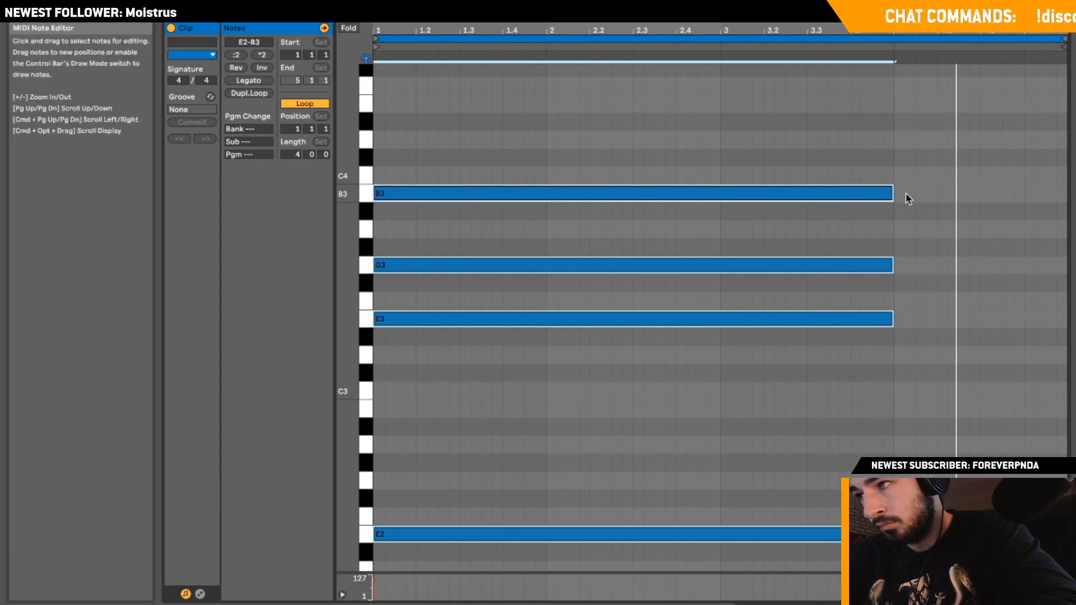
{"action": "left_click_drag", "start_coordinate": [891, 195], "coordinate": [981, 198]}
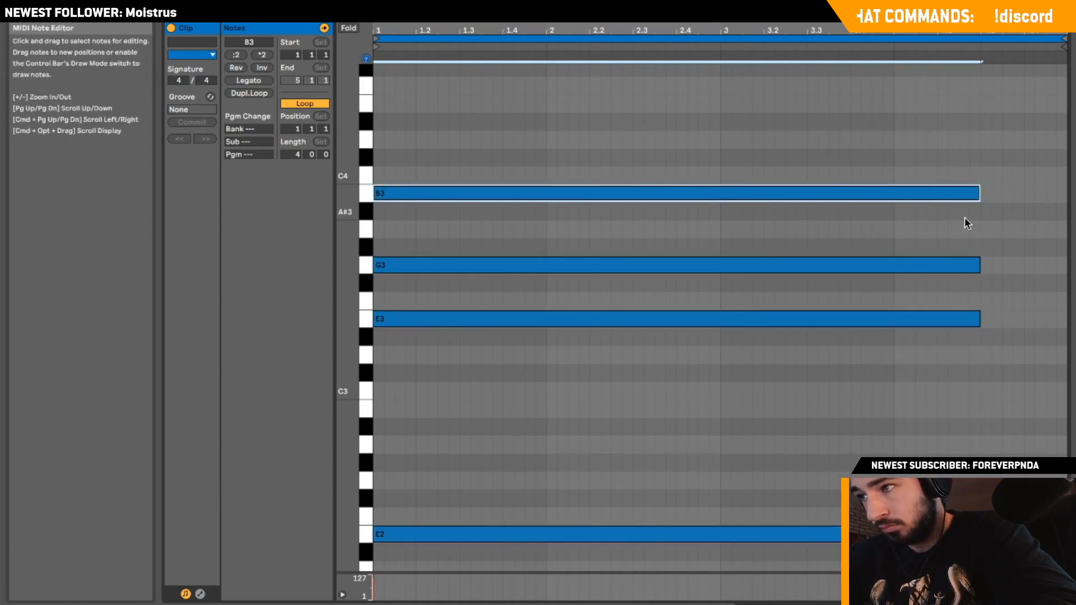
{"action": "left_click", "coordinate": [958, 265]}
{"action": "key", "text": "super+d"}
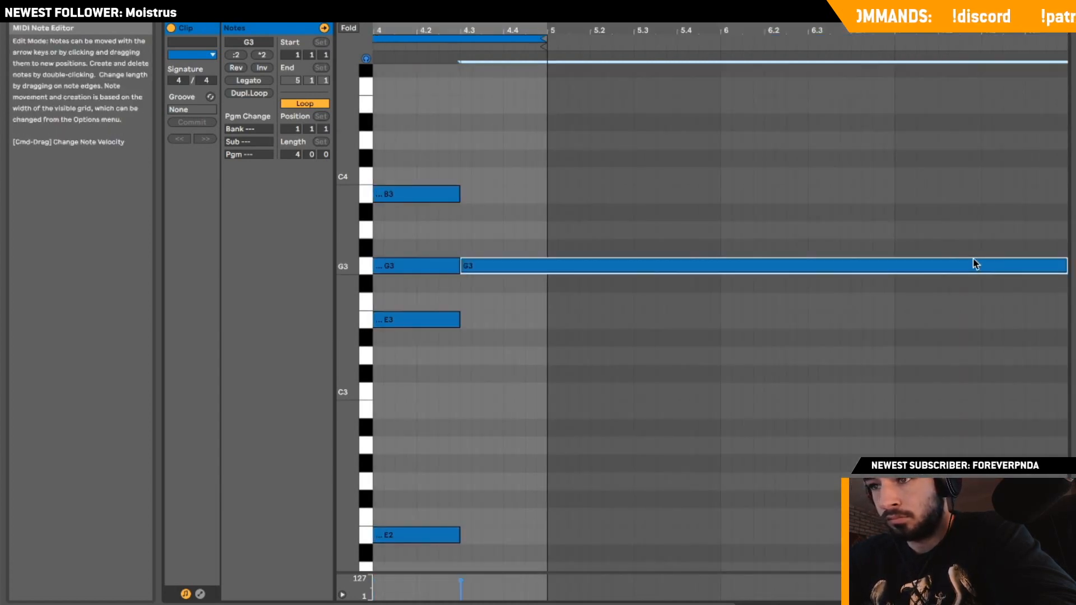
{"action": "left_click_drag", "start_coordinate": [792, 274], "coordinate": [792, 284]}
{"action": "key", "text": "Delete"}
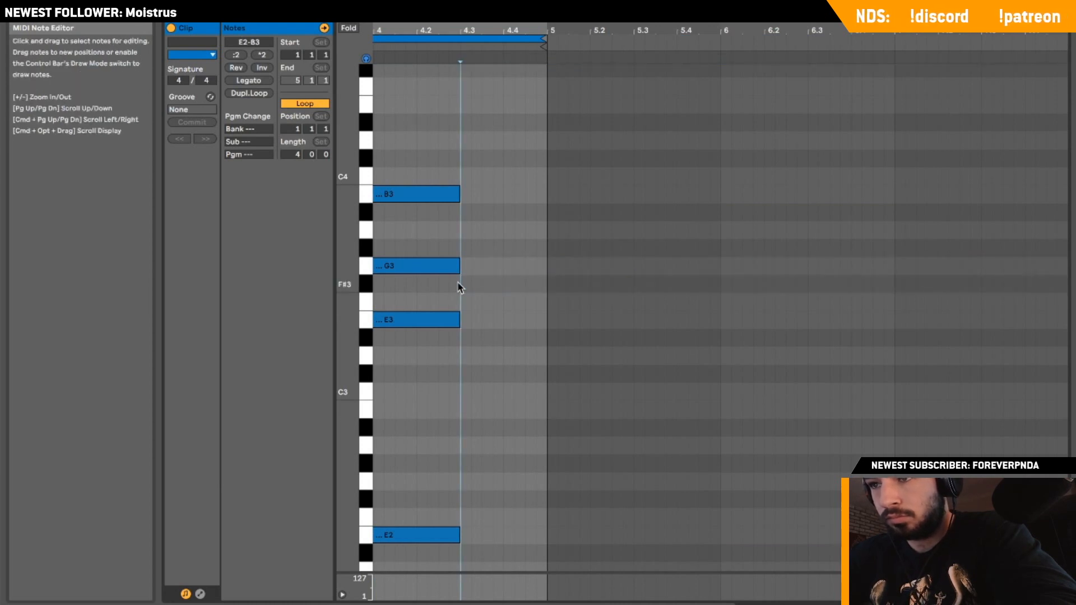
Fill the clip's last two beats with three short chords: D3-F#3-A3, E3-G3-B3 and a longer F3-A3-D4.
{"action": "left_click_drag", "start_coordinate": [468, 284], "coordinate": [543, 234]}
{"action": "double_click", "coordinate": [512, 230]}
{"action": "left_click", "coordinate": [454, 318]}
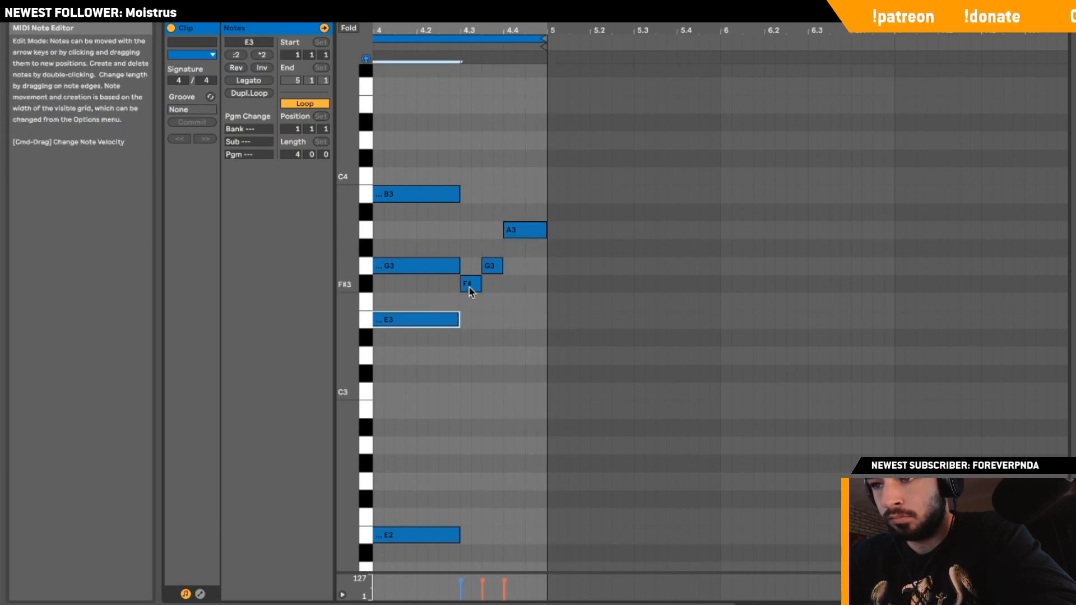
{"action": "left_click_drag", "start_coordinate": [470, 286], "coordinate": [473, 355]}
{"action": "left_click_drag", "start_coordinate": [472, 355], "coordinate": [547, 303]}
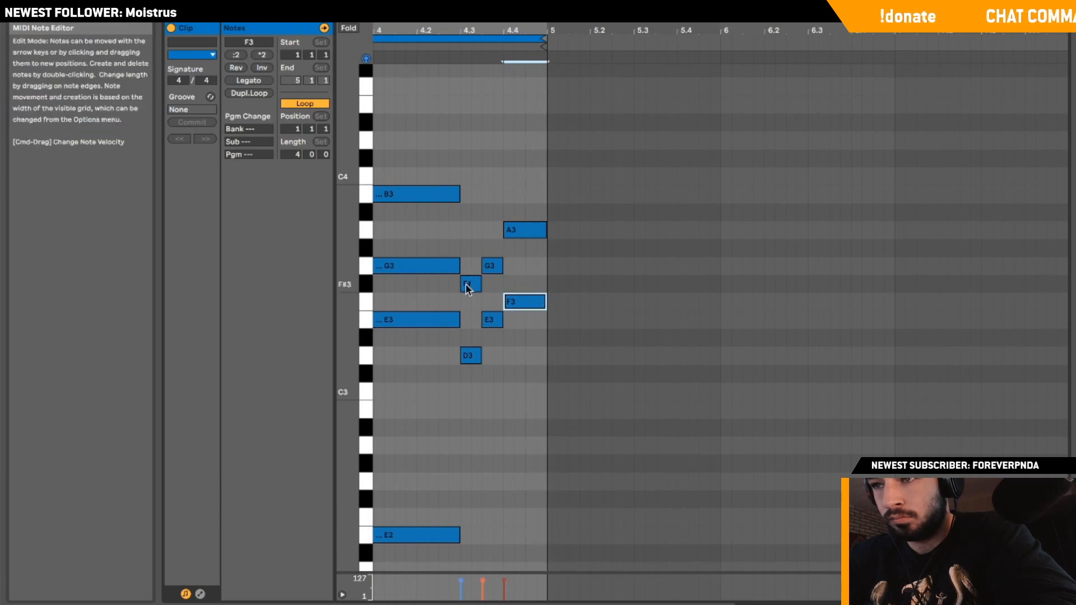
{"action": "left_click_drag", "start_coordinate": [470, 283], "coordinate": [546, 141]}
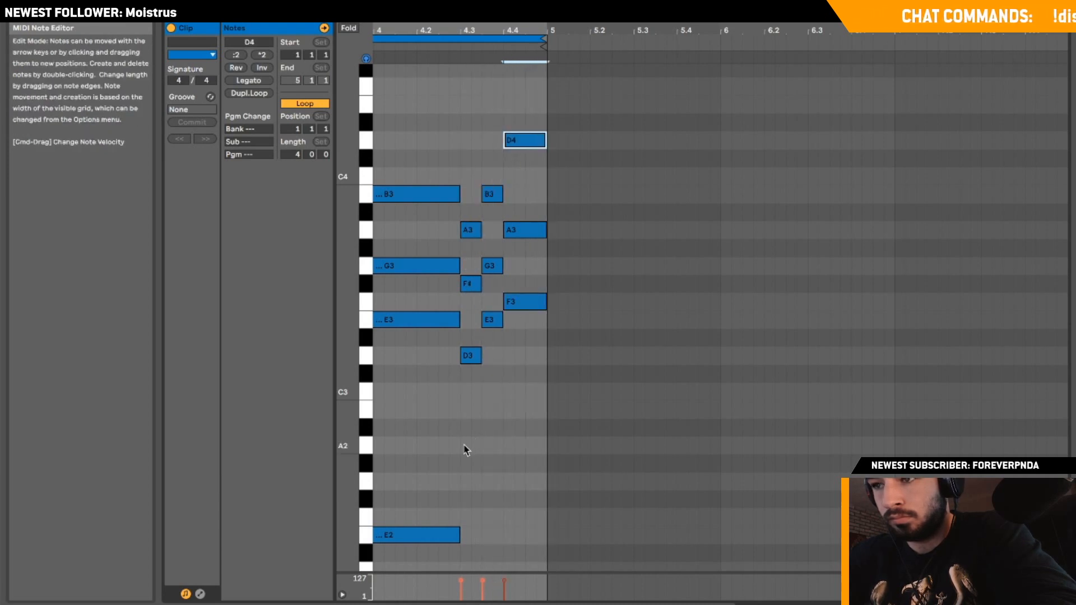
Copy the short D3, E3 and F3 notes down one octave to D2, E2 and F2.
{"action": "left_click_drag", "start_coordinate": [472, 368], "coordinate": [473, 364]}
{"action": "scroll", "coordinate": [473, 348], "scroll_direction": "down", "scroll_amount": 3}
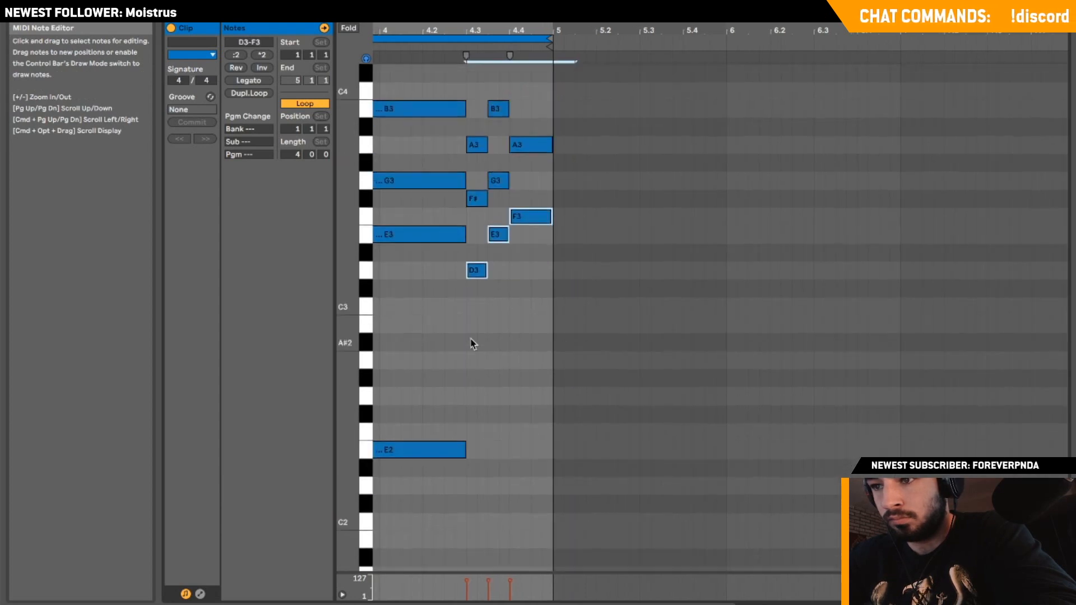
{"action": "left_click_drag", "start_coordinate": [477, 270], "coordinate": [479, 486]}
Return to the arrangement and raise the Operator track's volume to -1.1 dB.
{"action": "key", "text": "shift+Tab"}
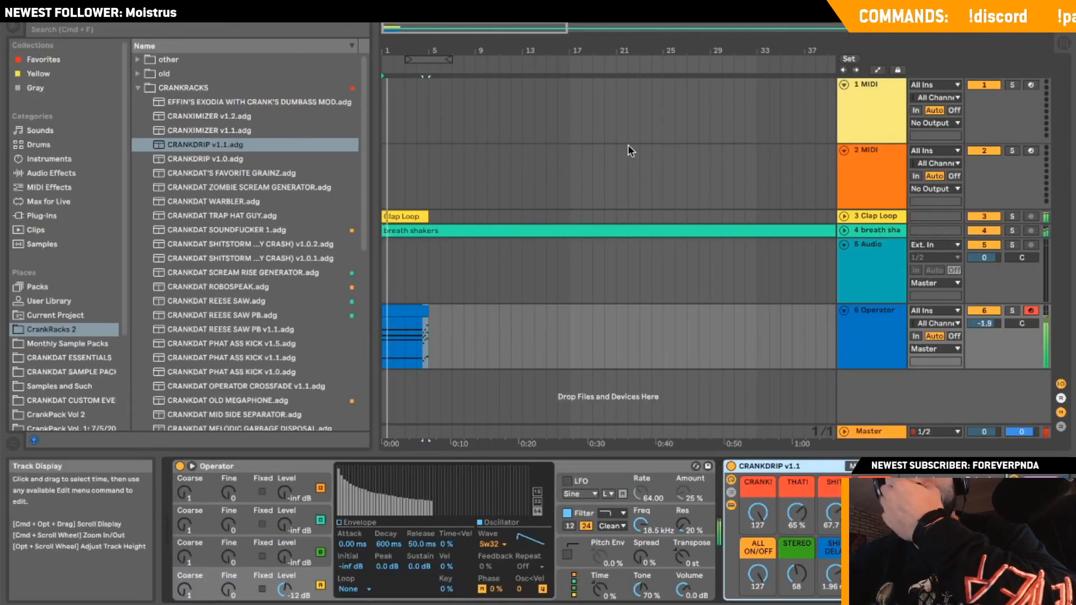
{"action": "left_click", "coordinate": [67, 175]}
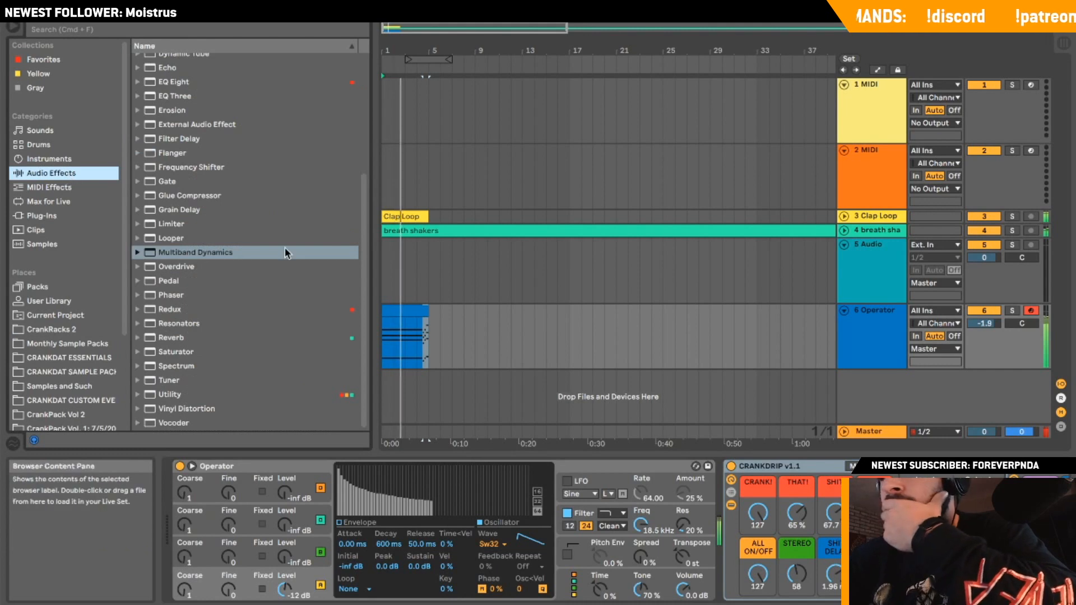
{"action": "left_click_drag", "start_coordinate": [984, 323], "coordinate": [983, 318]}
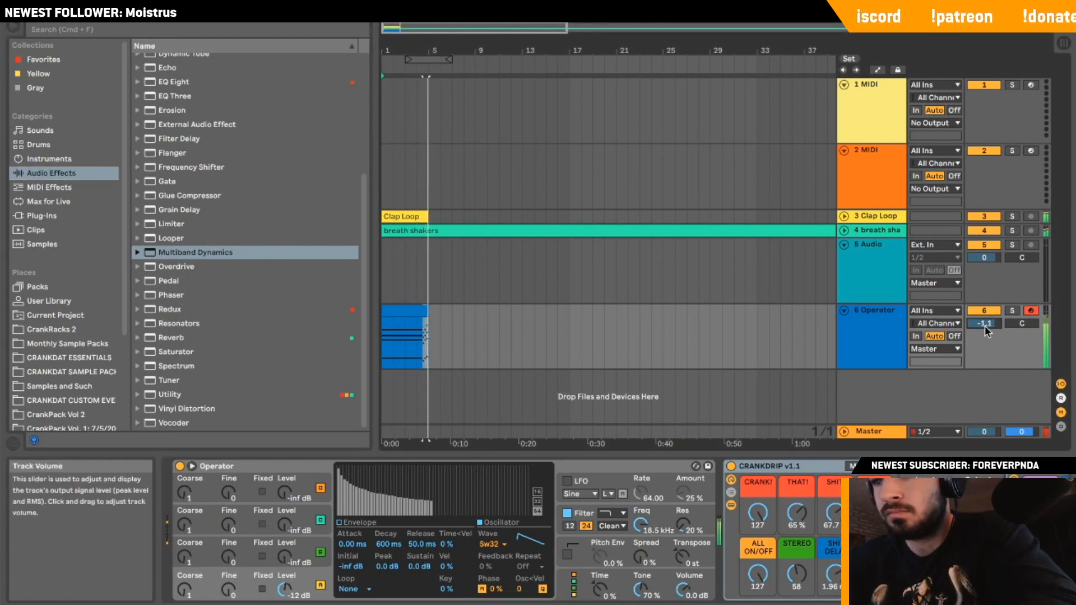
Lower the top note of the Operator clip's final chord to C4.
{"action": "double_click", "coordinate": [424, 342]}
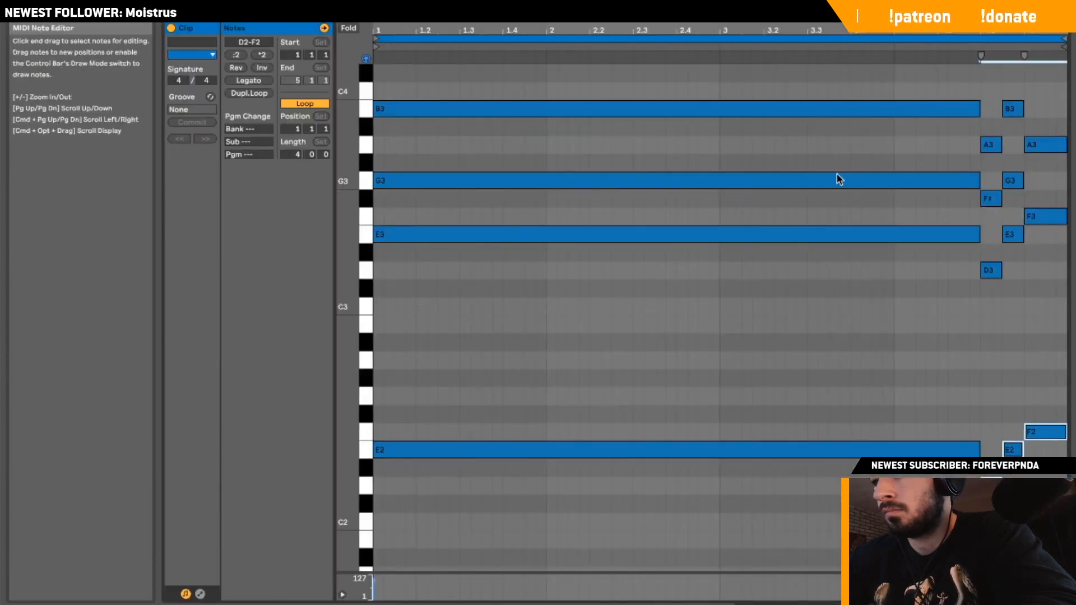
{"action": "scroll", "coordinate": [856, 175], "scroll_direction": "up", "scroll_amount": 3}
{"action": "left_click", "coordinate": [1044, 143]}
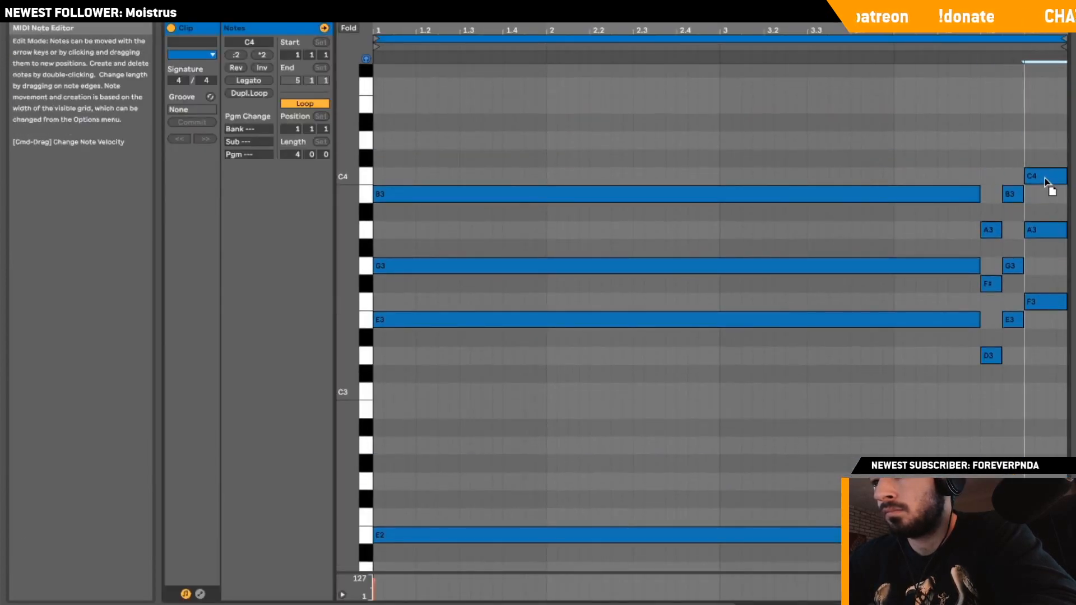
{"action": "left_click", "coordinate": [981, 170]}
{"action": "key", "text": "shift+Tab"}
Duplicate the four-bar Operator clip to bar 5 and collapse the Operator device.
{"action": "left_click", "coordinate": [421, 313]}
{"action": "key", "text": "super+d"}
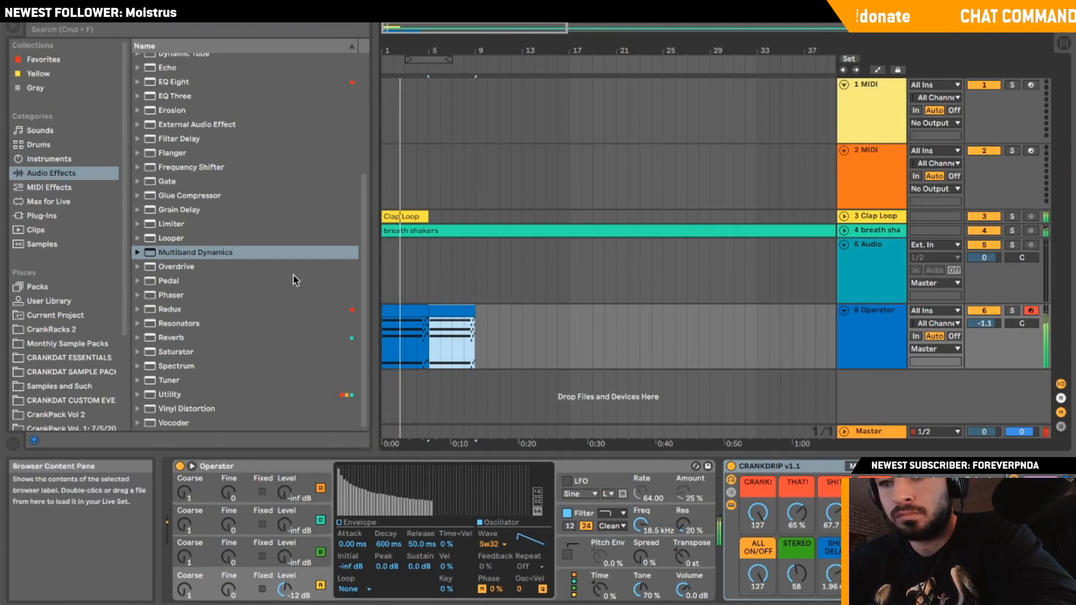
{"action": "double_click", "coordinate": [236, 466]}
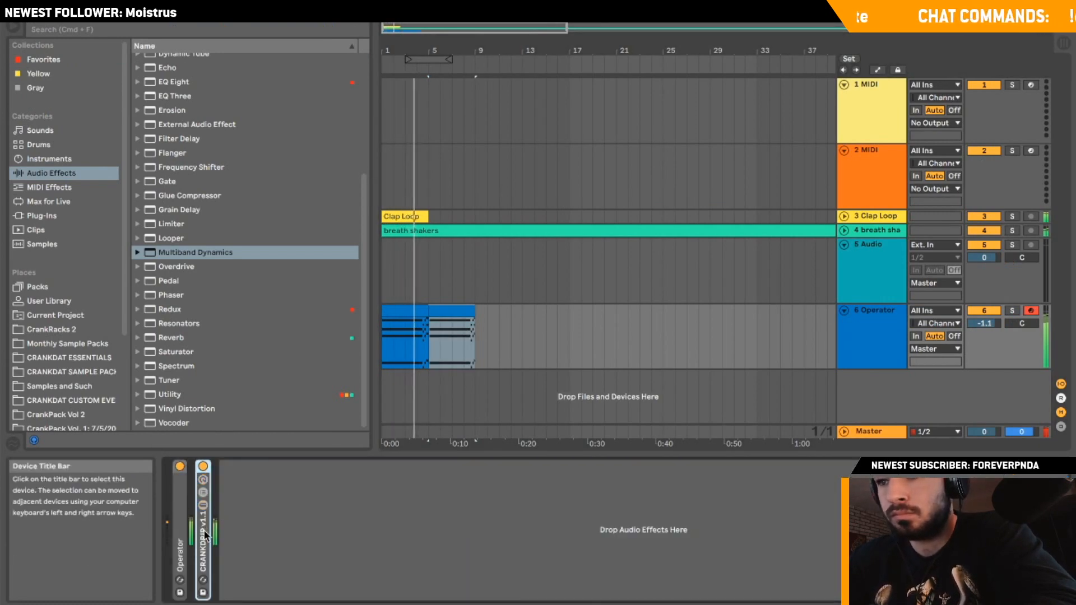
{"action": "left_click", "coordinate": [552, 415]}
{"action": "scroll", "coordinate": [552, 426], "scroll_direction": "right", "scroll_amount": 3}
{"action": "scroll", "coordinate": [526, 371], "scroll_direction": "left", "scroll_amount": 3}
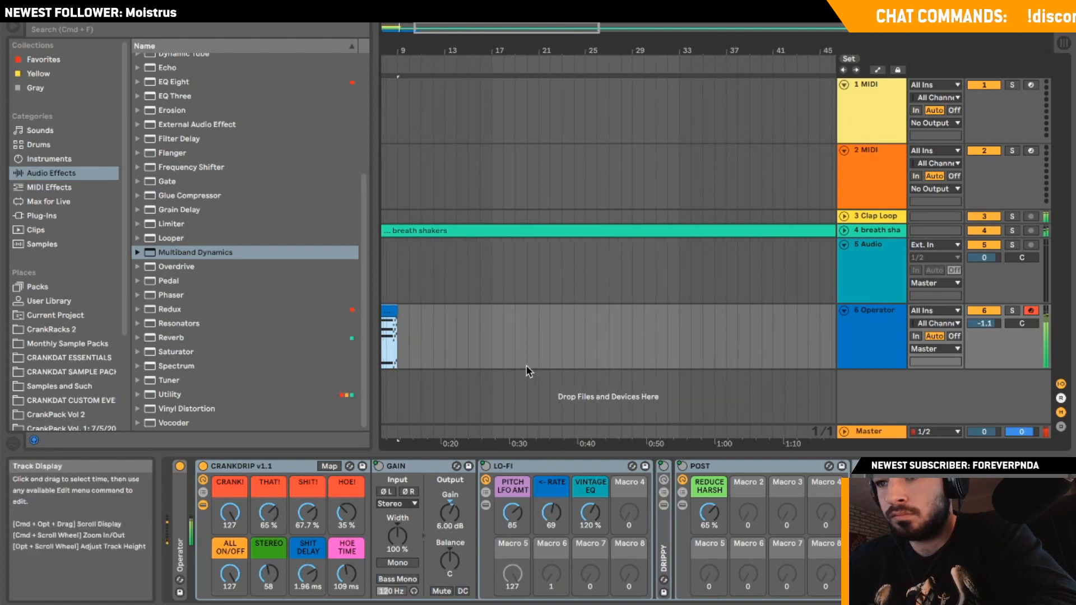
Duplicate the first four bars of the clap loop and breath shakers, and fold the empty audio track 5.
{"action": "left_click", "coordinate": [432, 351]}
{"action": "left_click_drag", "start_coordinate": [432, 217], "coordinate": [352, 242]}
{"action": "key", "text": "super+d"}
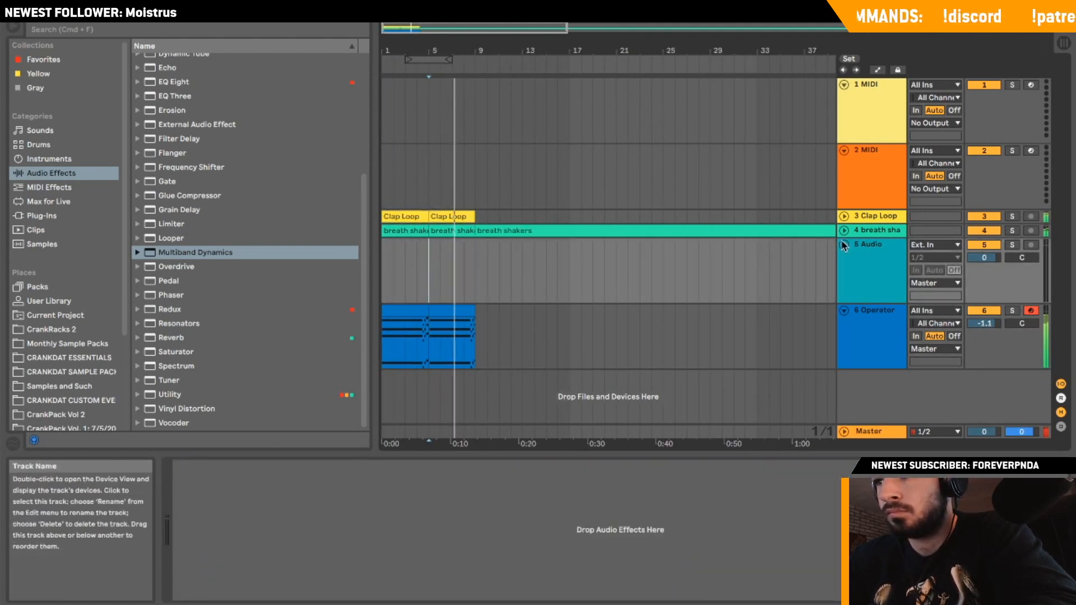
{"action": "left_click", "coordinate": [844, 244]}
{"action": "left_click", "coordinate": [396, 290]}
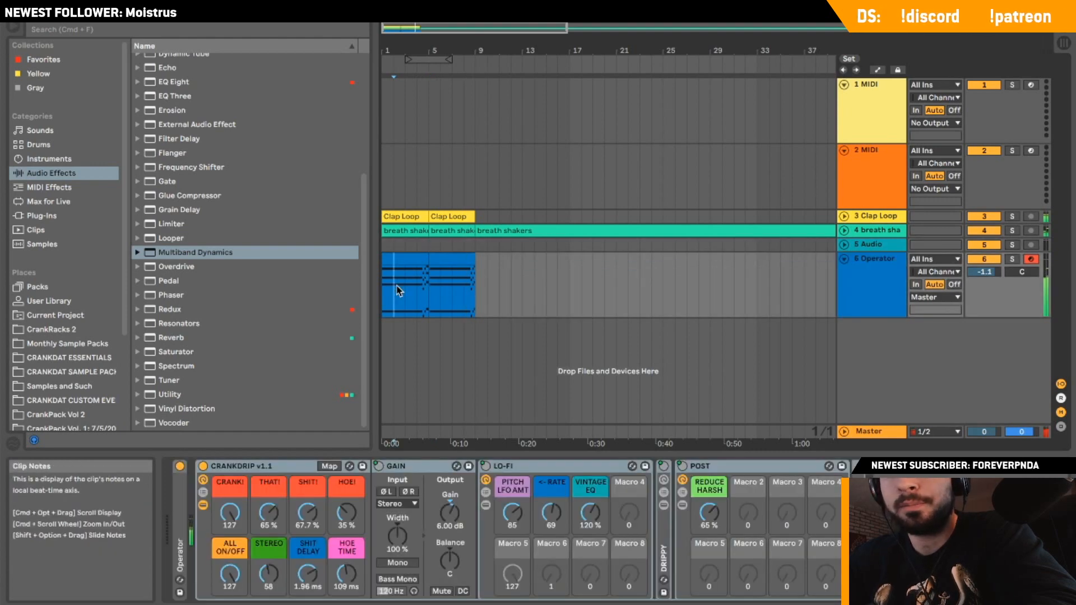
Set Operator's oscillator A level to -5.0 dB and waveform to SwD, with CRANKDRIP's CRANK! at 84, THAT! at 81% and SHIT! at 72.4%.
{"action": "left_click", "coordinate": [49, 215]}
{"action": "left_click", "coordinate": [49, 159]}
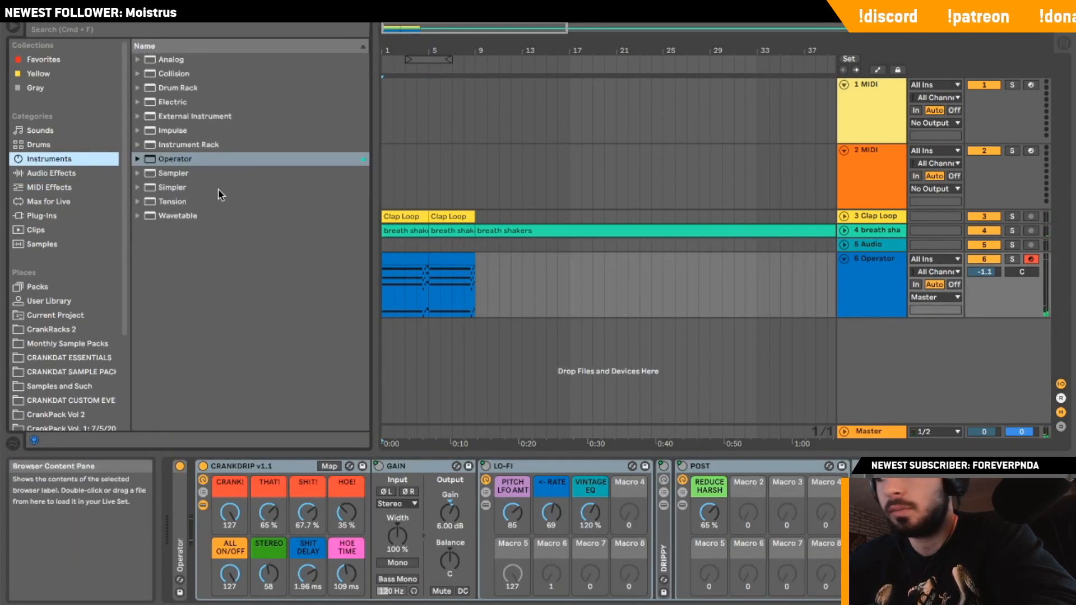
{"action": "left_click_drag", "start_coordinate": [287, 179], "coordinate": [258, 532]}
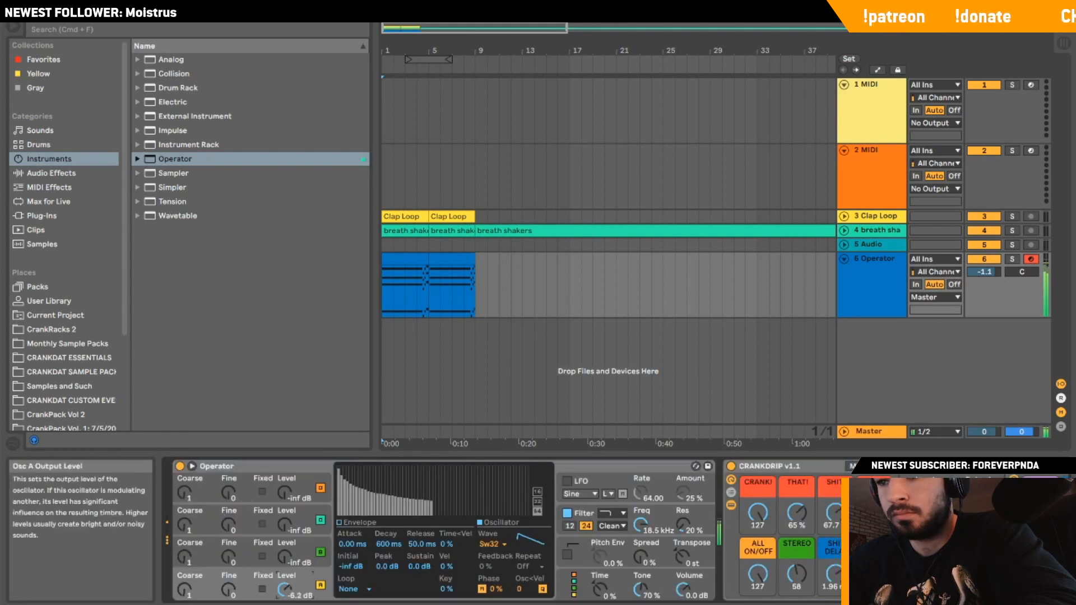
{"action": "left_click_drag", "start_coordinate": [285, 588], "coordinate": [285, 586]}
{"action": "left_click", "coordinate": [492, 545]}
{"action": "left_click", "coordinate": [501, 399]}
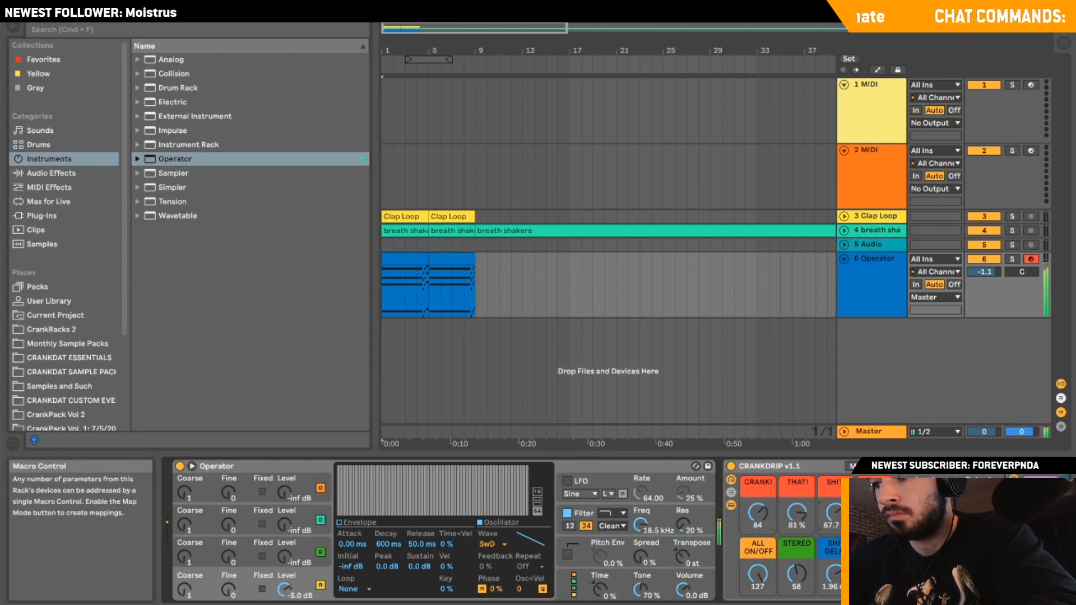
Collapse the LO-FI and POST racks inside CRANKDRIP and turn the CRANKDRIP rack off.
{"action": "scroll", "coordinate": [838, 521], "scroll_direction": "right", "scroll_amount": 10}
{"action": "left_click", "coordinate": [738, 470]}
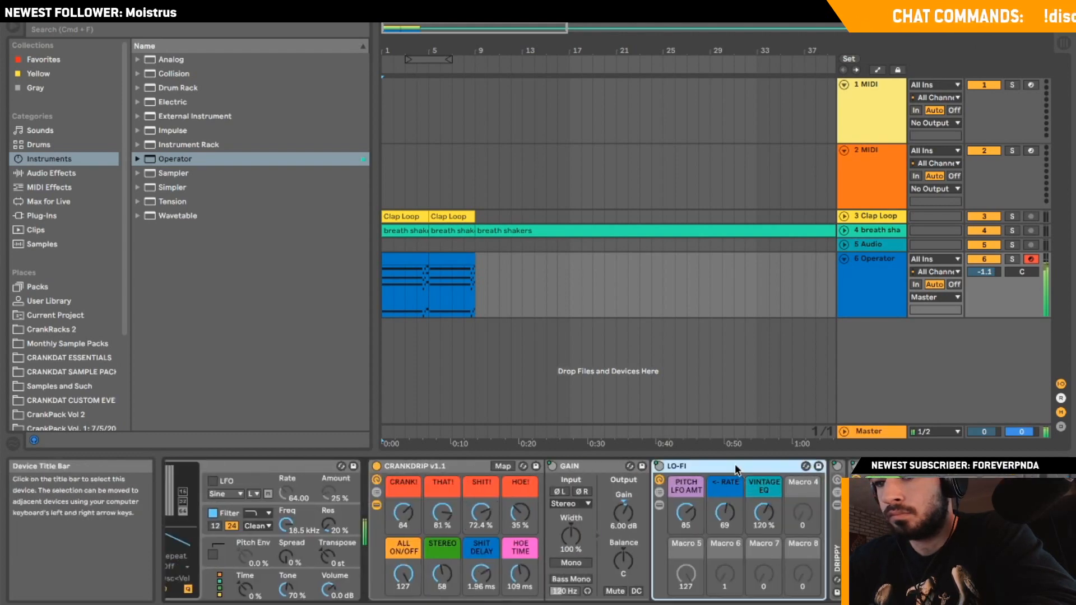
{"action": "double_click", "coordinate": [738, 470]}
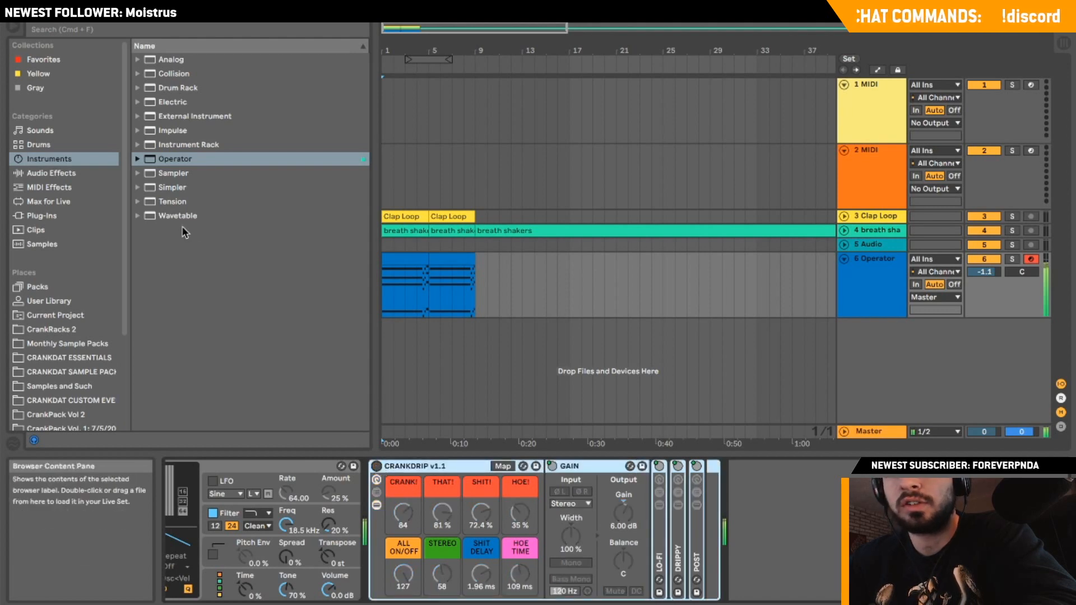
Replace Operator with the Brass Ensemble.adg preset from the Instrument Rack's Brass presets.
{"action": "left_click", "coordinate": [32, 206]}
{"action": "left_click", "coordinate": [39, 144]}
{"action": "left_click", "coordinate": [50, 160]}
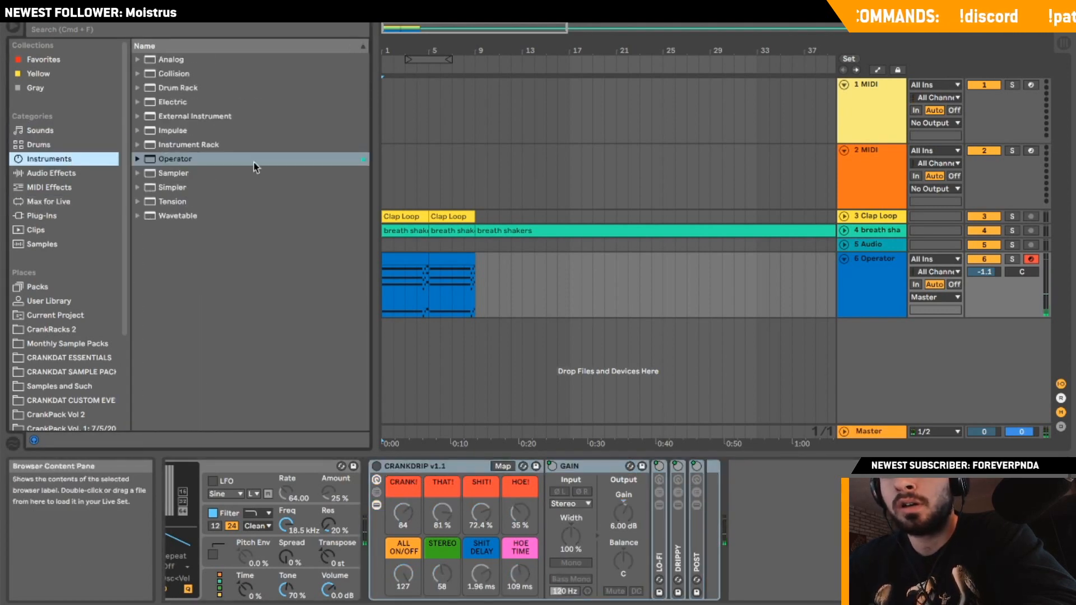
{"action": "left_click", "coordinate": [140, 145]}
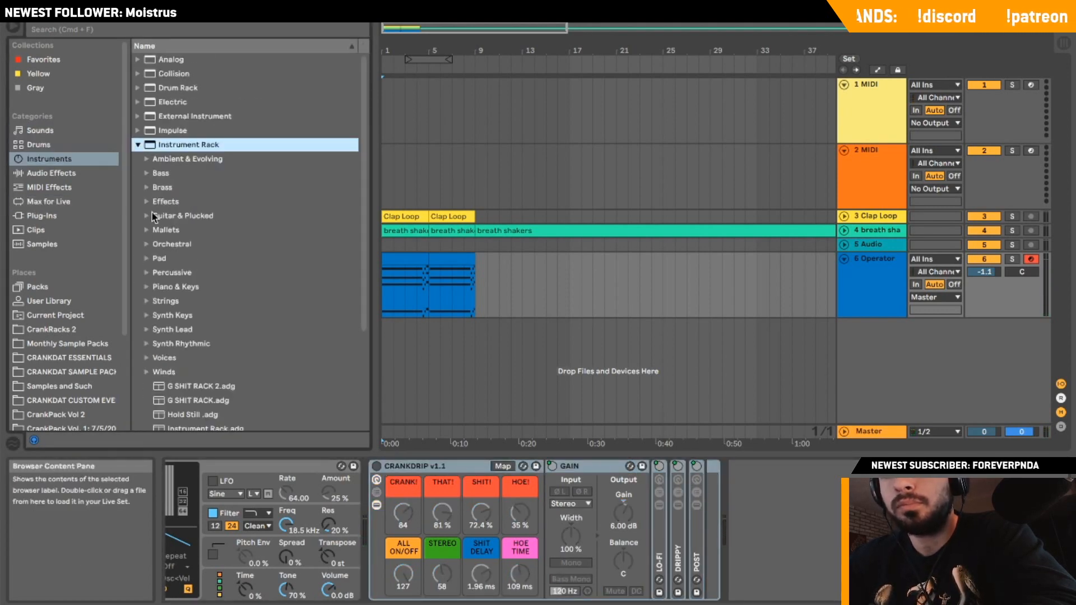
{"action": "left_click", "coordinate": [157, 189]}
{"action": "left_click", "coordinate": [212, 315]}
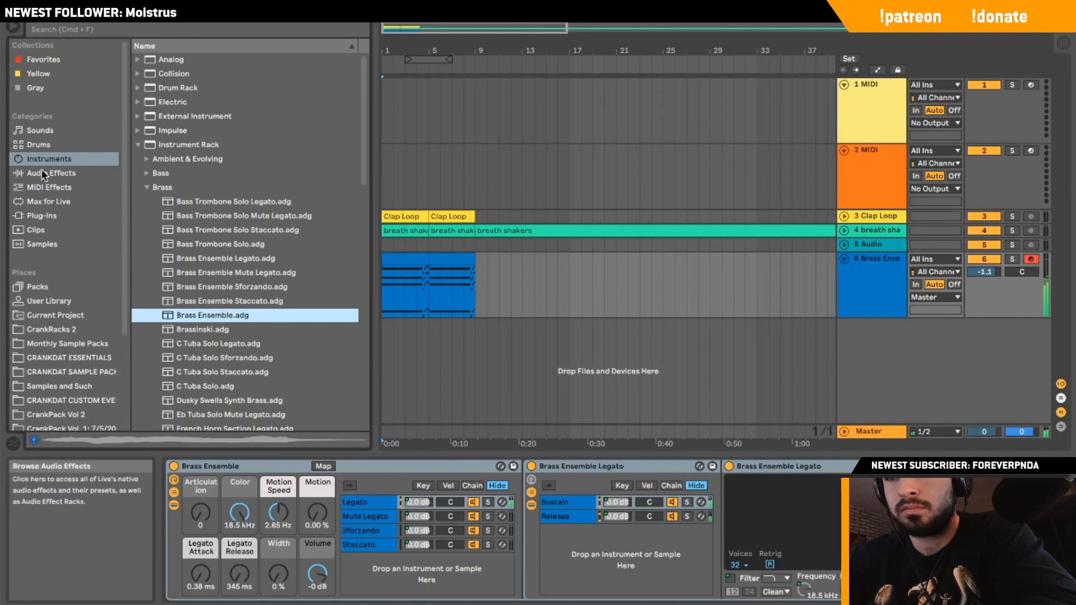
Add Multiband Dynamics (B.E.E.F. V2.0) after CRANKDRIP, and search CrankRacks 2 for lo-fi to load CRANKDAT LO-FI.adg.
{"action": "left_click", "coordinate": [45, 173]}
{"action": "left_click", "coordinate": [190, 255]}
{"action": "left_click", "coordinate": [38, 219]}
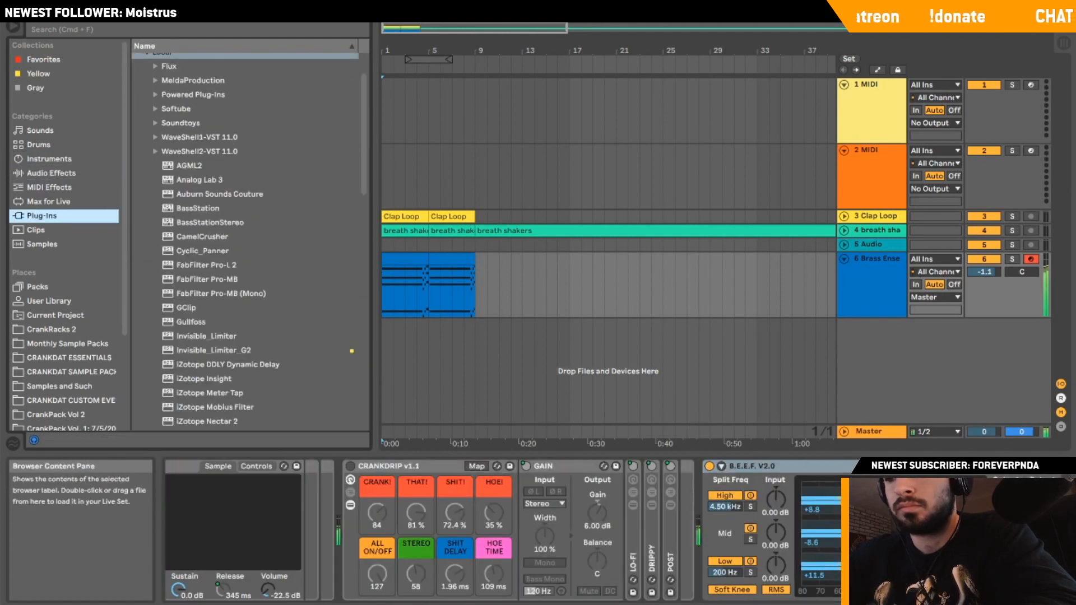
{"action": "left_click", "coordinate": [177, 28]}
{"action": "type", "text": "lo-fi"}
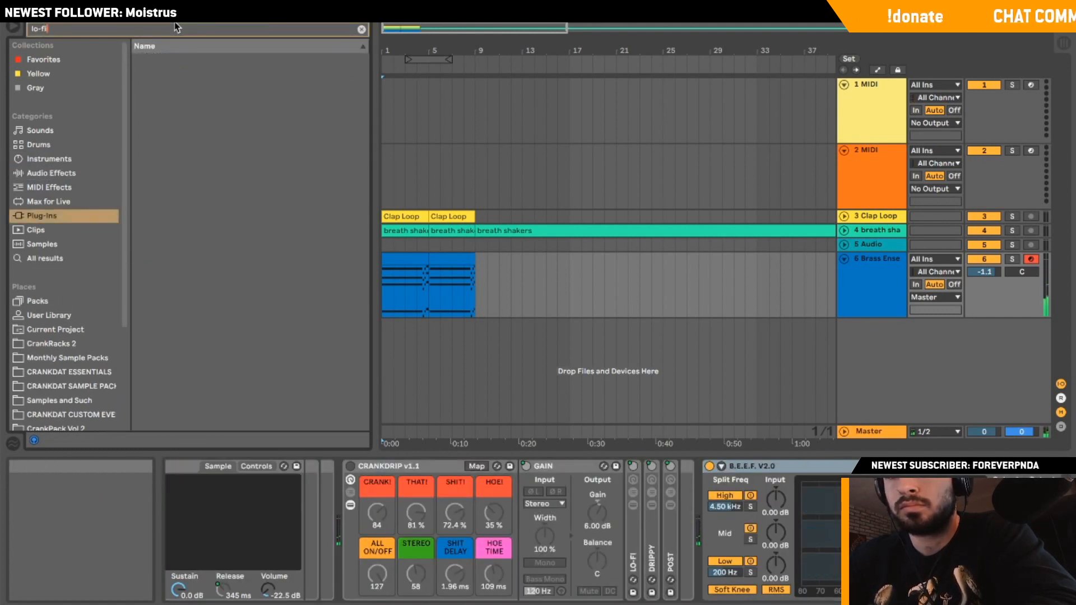
{"action": "left_click", "coordinate": [50, 344]}
{"action": "double_click", "coordinate": [205, 74]}
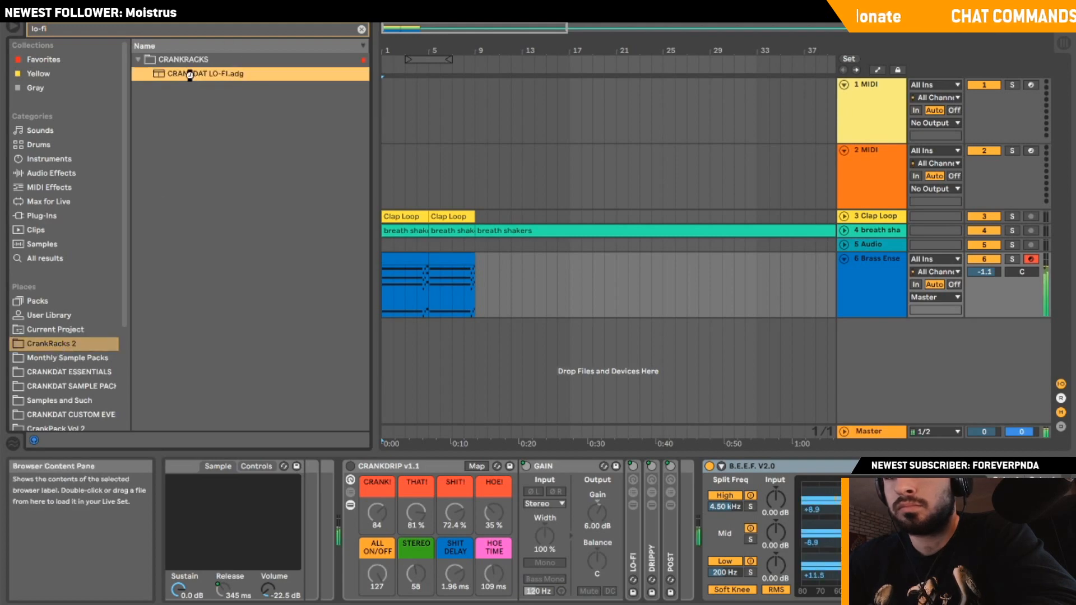
Play the arrangement from the start and lower the Brass Ensemble track's volume to -3.1 dB.
{"action": "left_click", "coordinate": [111, 205]}
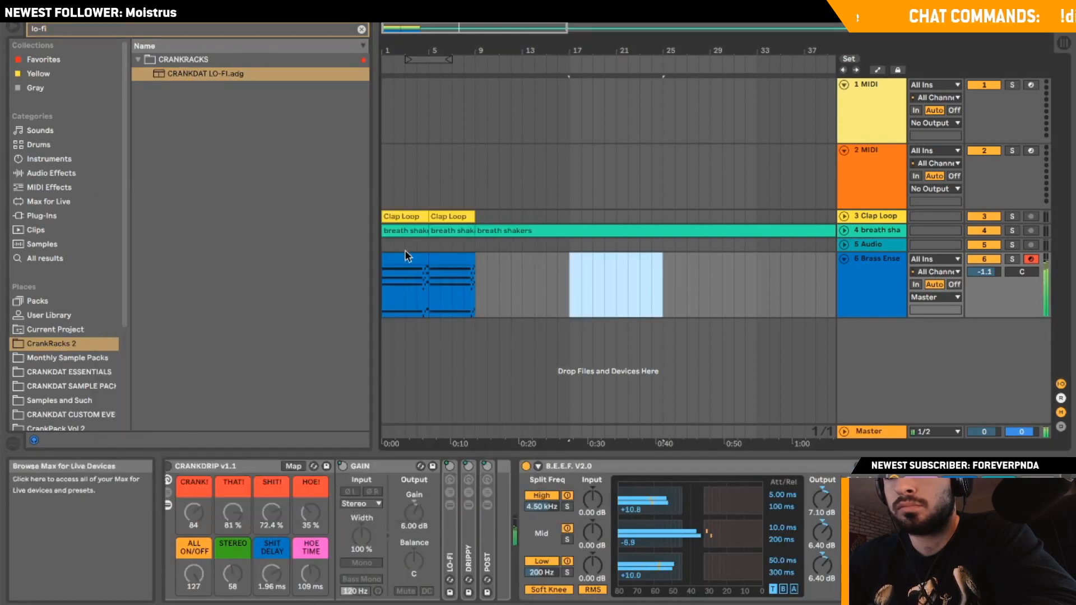
{"action": "left_click", "coordinate": [390, 292]}
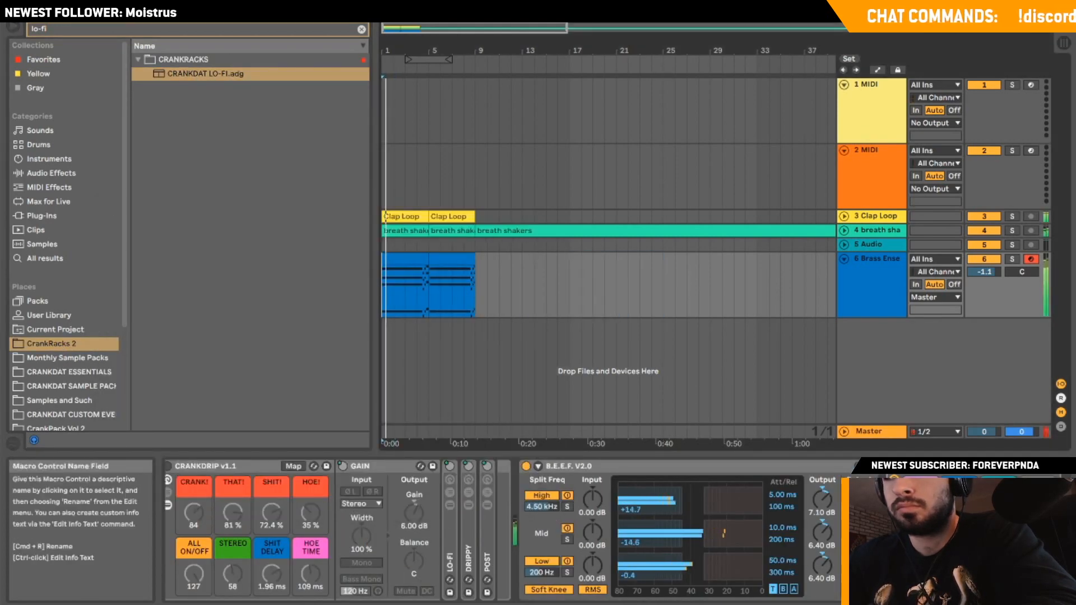
{"action": "left_click_drag", "start_coordinate": [983, 272], "coordinate": [983, 276]}
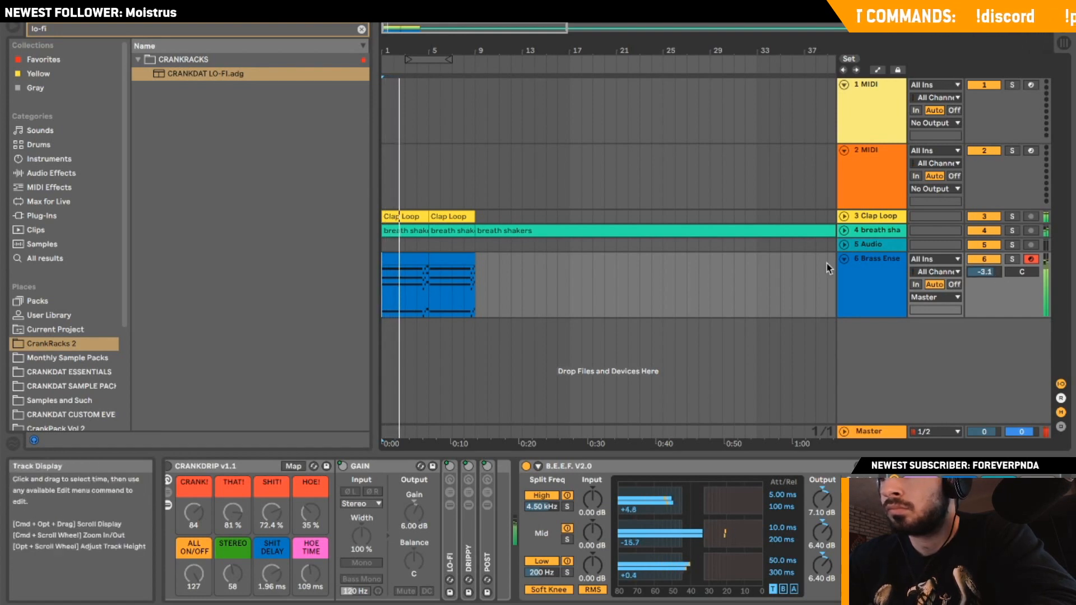
Fold and disarm the Brass Ensemble track and insert a new audio track below it.
{"action": "left_click", "coordinate": [844, 259]}
{"action": "left_click", "coordinate": [1013, 259]}
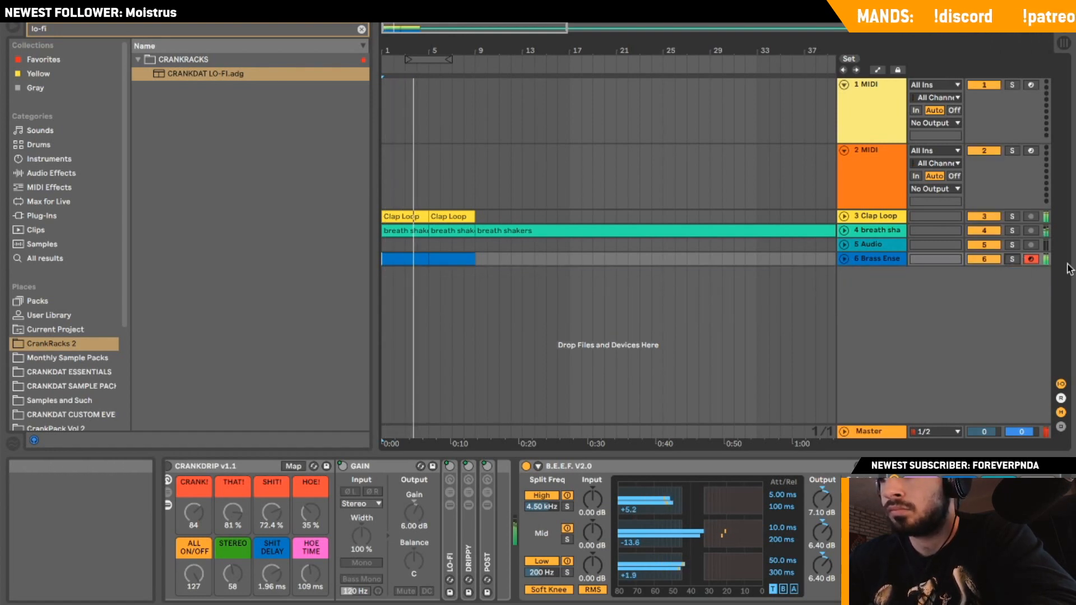
{"action": "left_click", "coordinate": [1019, 259]}
{"action": "right_click", "coordinate": [844, 285]}
{"action": "left_click", "coordinate": [897, 291]}
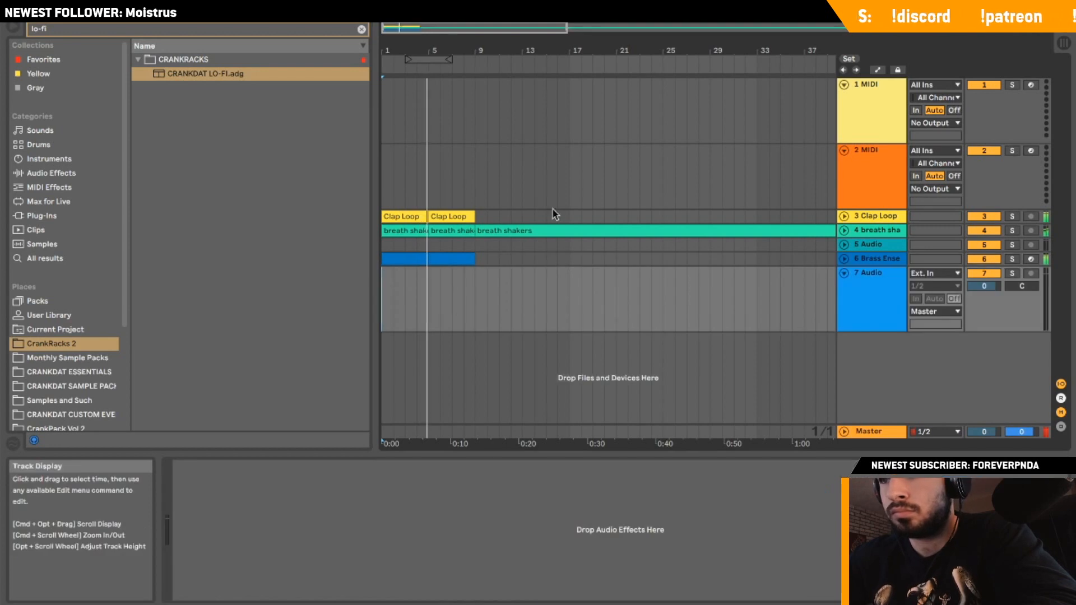
Duplicate the Brass Ensemble clips from bars 1–9 so they fill bars 9 to 17.
{"action": "left_click", "coordinate": [438, 259]}
{"action": "left_click", "coordinate": [404, 260], "text": "shift"}
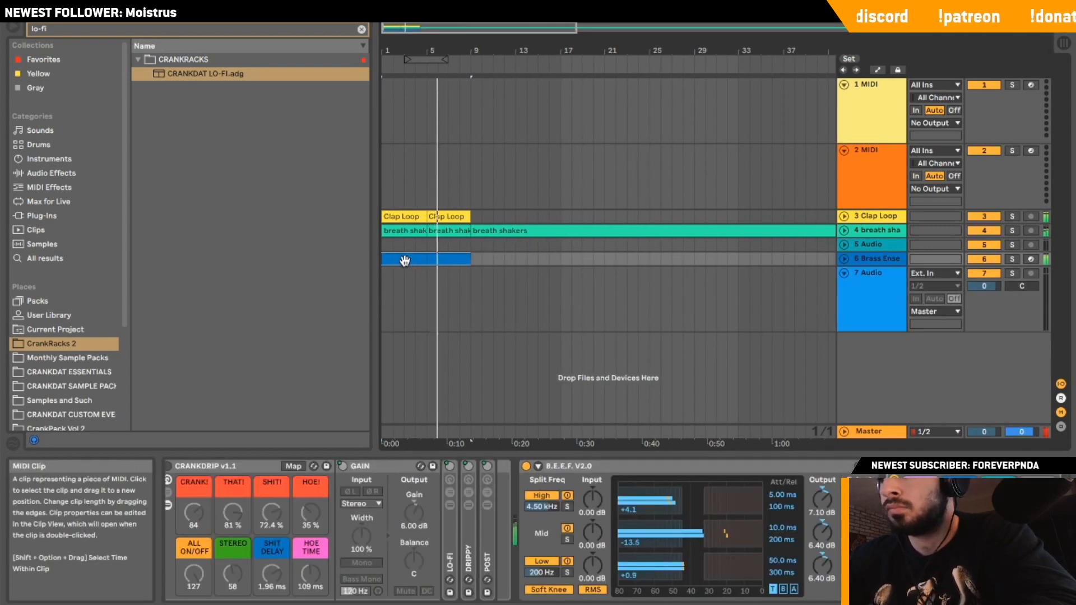
{"action": "key", "text": "super+d"}
Fold the 7 Audio track and insert a new MIDI track below it.
{"action": "left_click", "coordinate": [876, 274]}
{"action": "left_click", "coordinate": [844, 274]}
{"action": "right_click", "coordinate": [857, 308]}
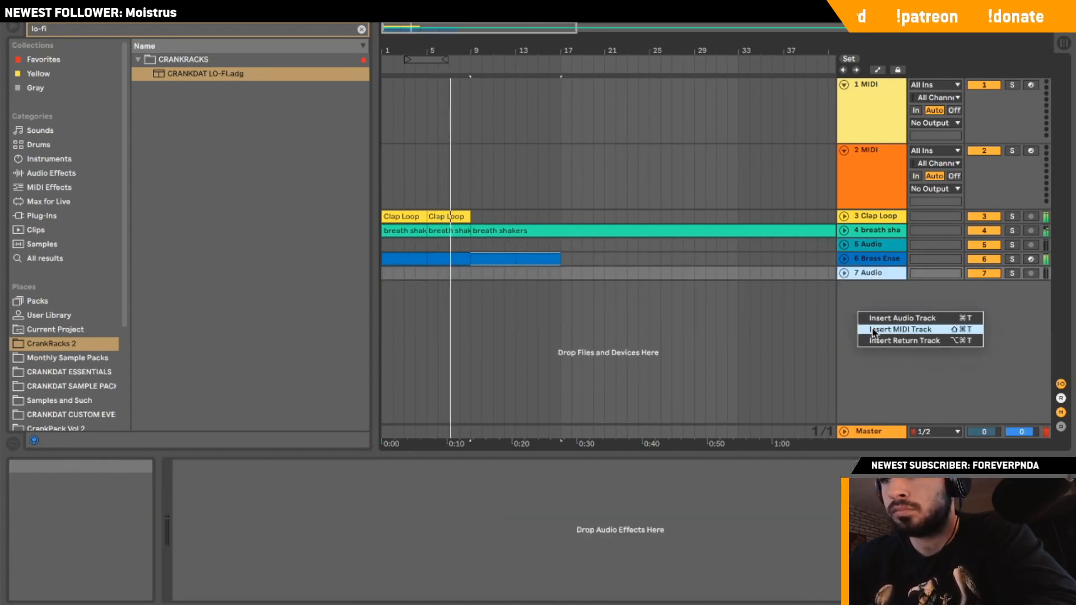
{"action": "left_click", "coordinate": [885, 329]}
Duplicate the first eight bars of the Clap Loop and breath shakers clips to bars 9–17.
{"action": "left_click_drag", "start_coordinate": [390, 232], "coordinate": [372, 231]}
{"action": "key", "text": "super+d"}
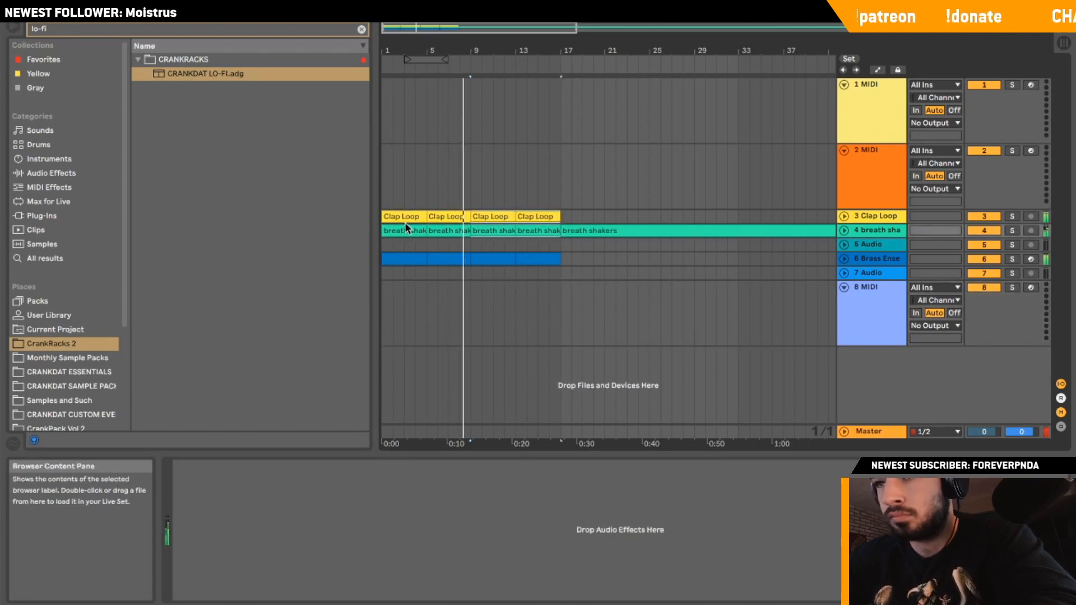
Clear the browser search, find "virtual" in the Splice library, and place the V_RIOT_MDSTP_150 properbreaks drum loop at bar 9 on track 8.
{"action": "left_click", "coordinate": [867, 245]}
{"action": "left_click", "coordinate": [362, 29]}
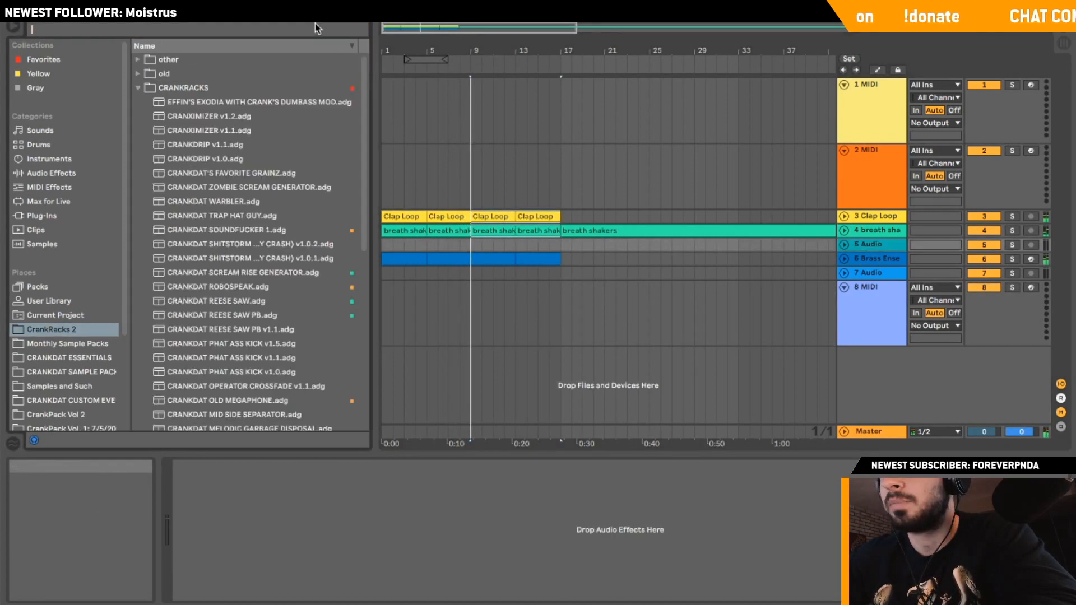
{"action": "left_click", "coordinate": [657, 3]}
{"action": "left_click", "coordinate": [678, 3]}
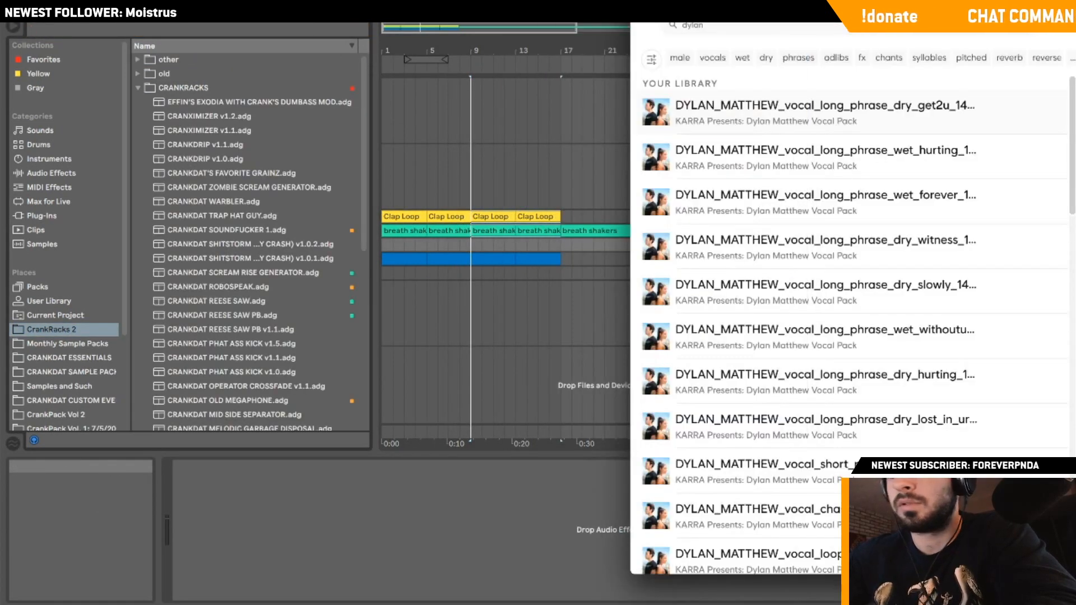
{"action": "left_click", "coordinate": [784, 25]}
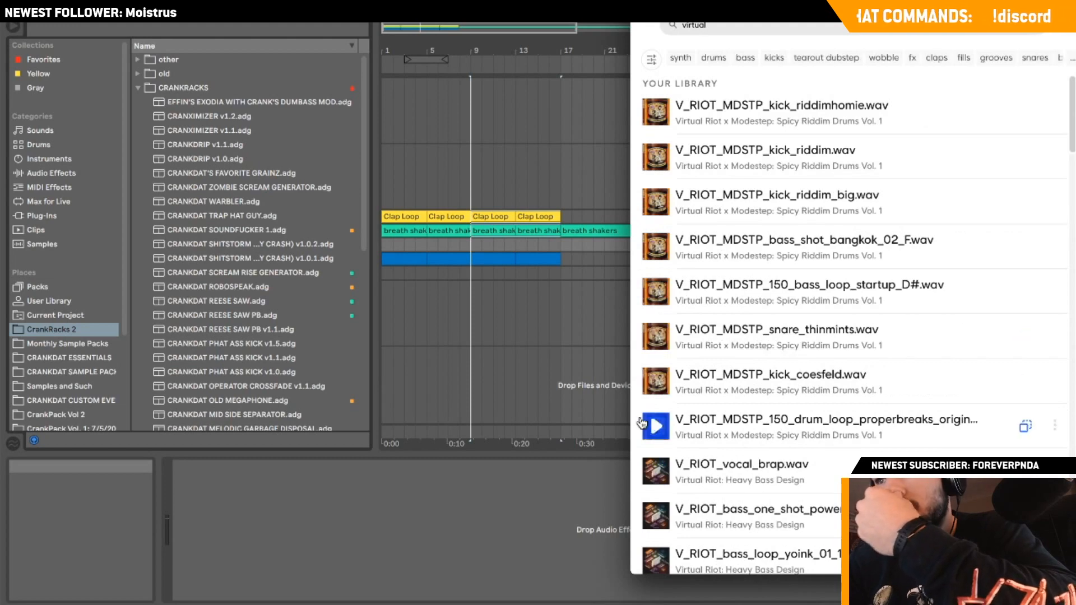
{"action": "left_click_drag", "start_coordinate": [674, 422], "coordinate": [472, 289]}
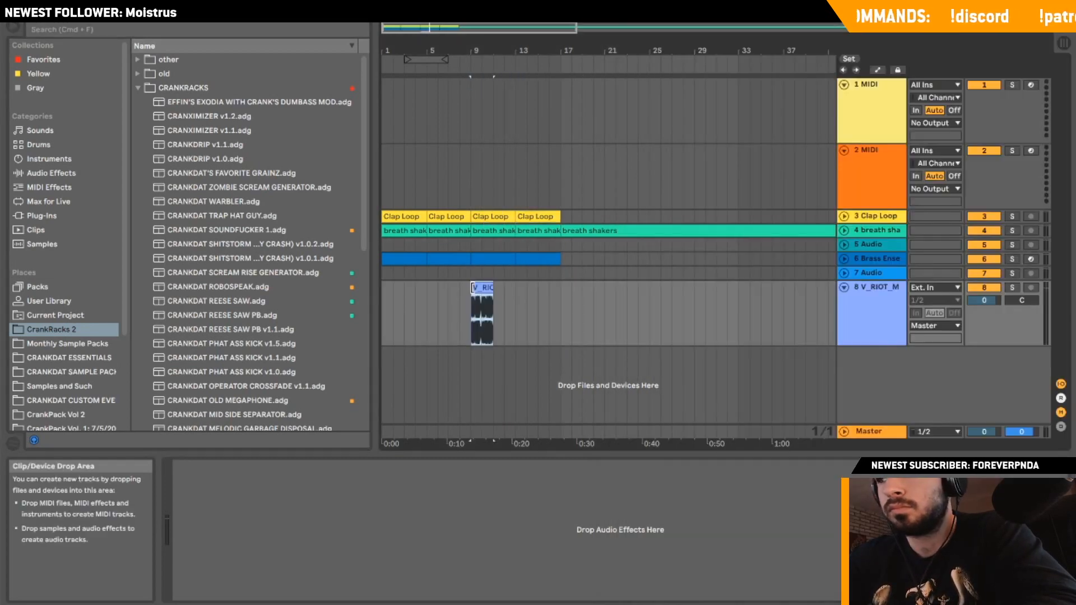
Play the drum loop, raise its track volume to 3.7 dB, and set the clip's warp mode to Beats.
{"action": "key", "text": "space"}
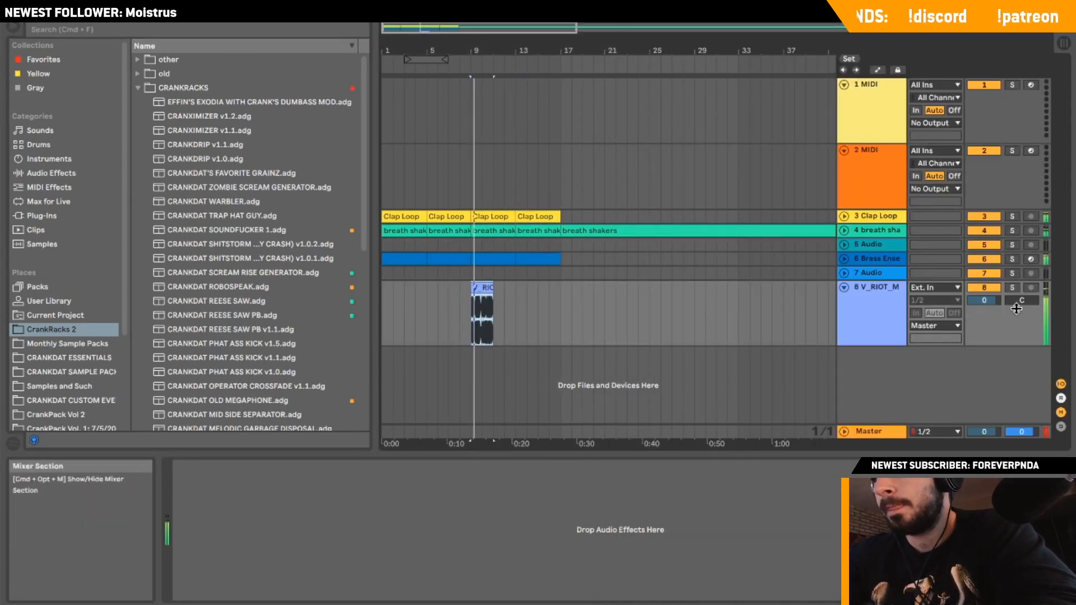
{"action": "left_click_drag", "start_coordinate": [994, 304], "coordinate": [989, 278]}
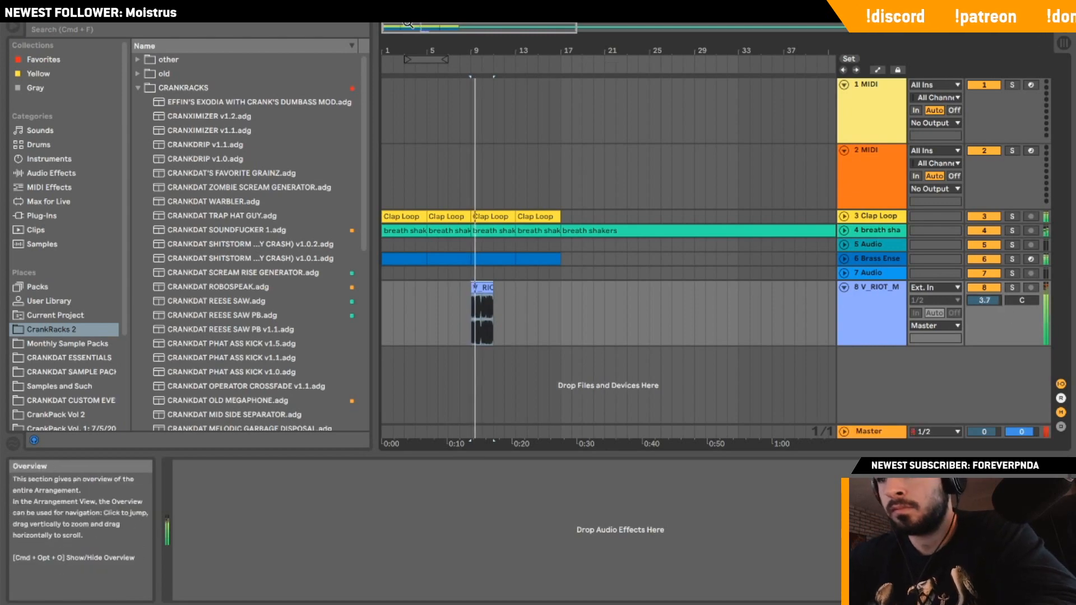
{"action": "left_click_drag", "start_coordinate": [444, 28], "coordinate": [453, 347]}
{"action": "double_click", "coordinate": [452, 343]}
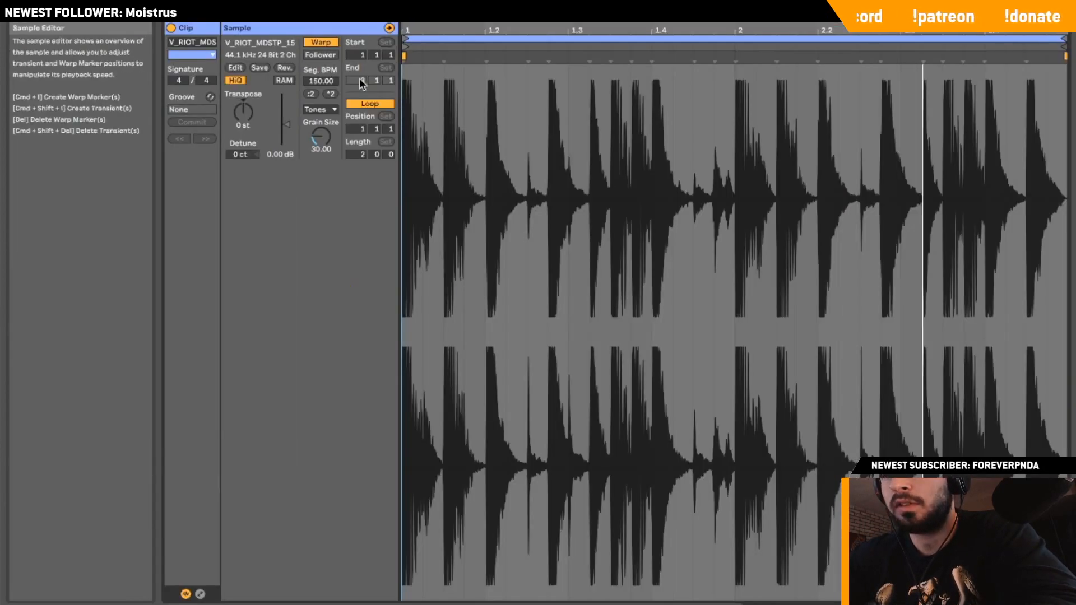
{"action": "left_click", "coordinate": [320, 110]}
{"action": "left_click", "coordinate": [319, 119]}
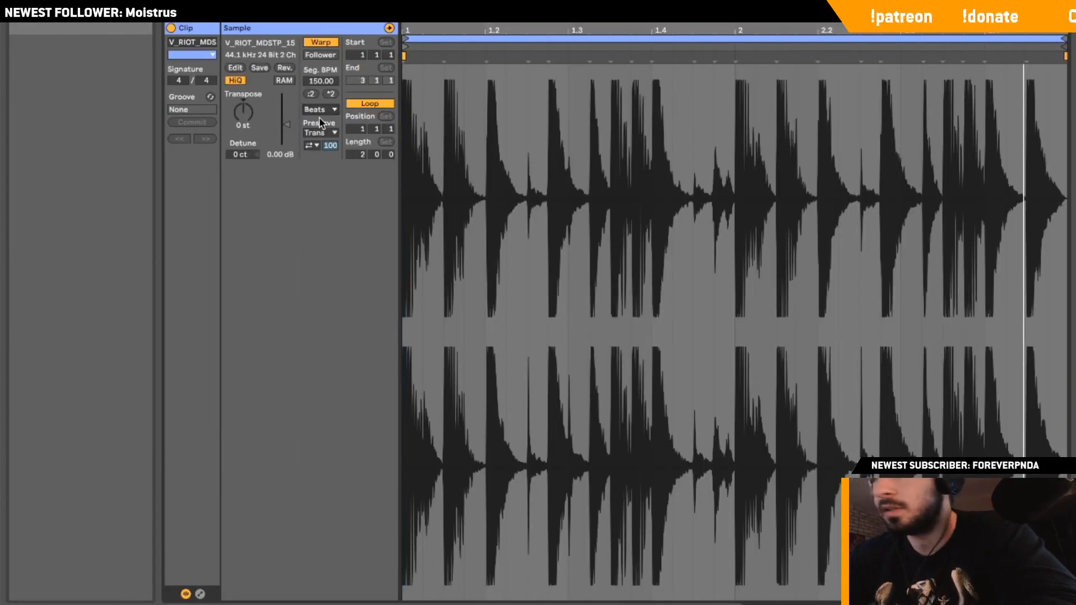
{"action": "key", "text": "shift+Tab"}
Audition the drum loop from bar 9 and duplicate its clip twice to fill bars 9 to 15.
{"action": "left_click", "coordinate": [432, 318]}
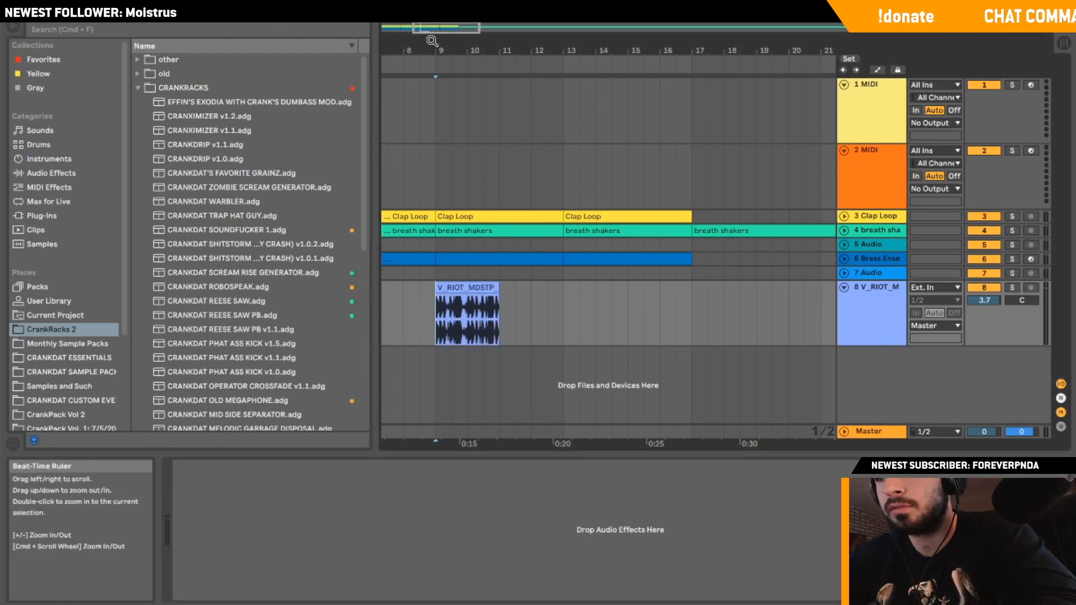
{"action": "left_click_drag", "start_coordinate": [433, 28], "coordinate": [423, 155]}
{"action": "key", "text": "space"}
{"action": "left_click", "coordinate": [664, 283]}
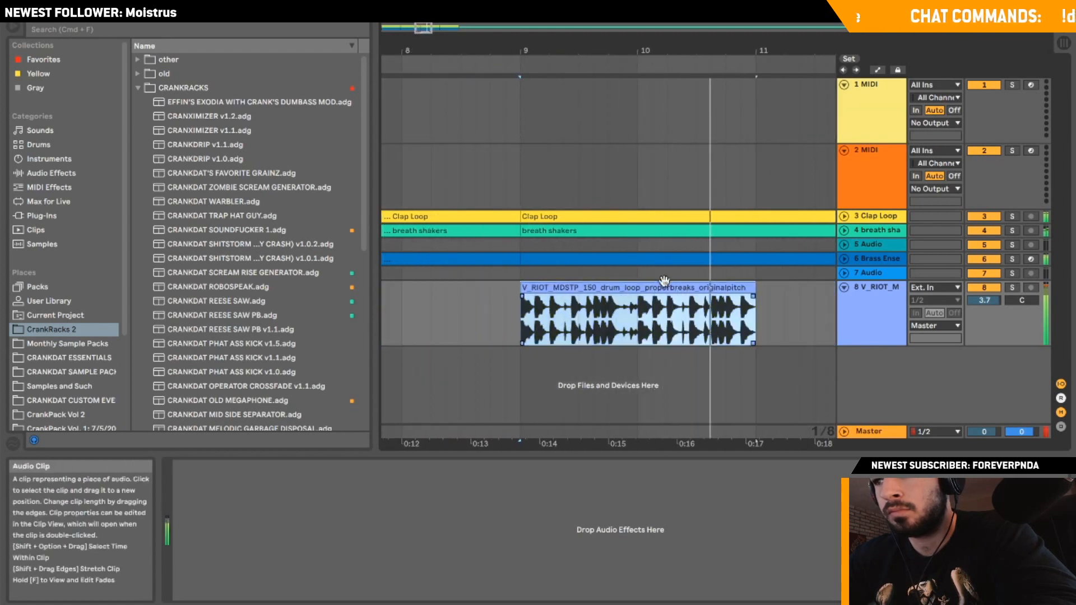
{"action": "left_click", "coordinate": [725, 322]}
{"action": "left_click", "coordinate": [564, 286]}
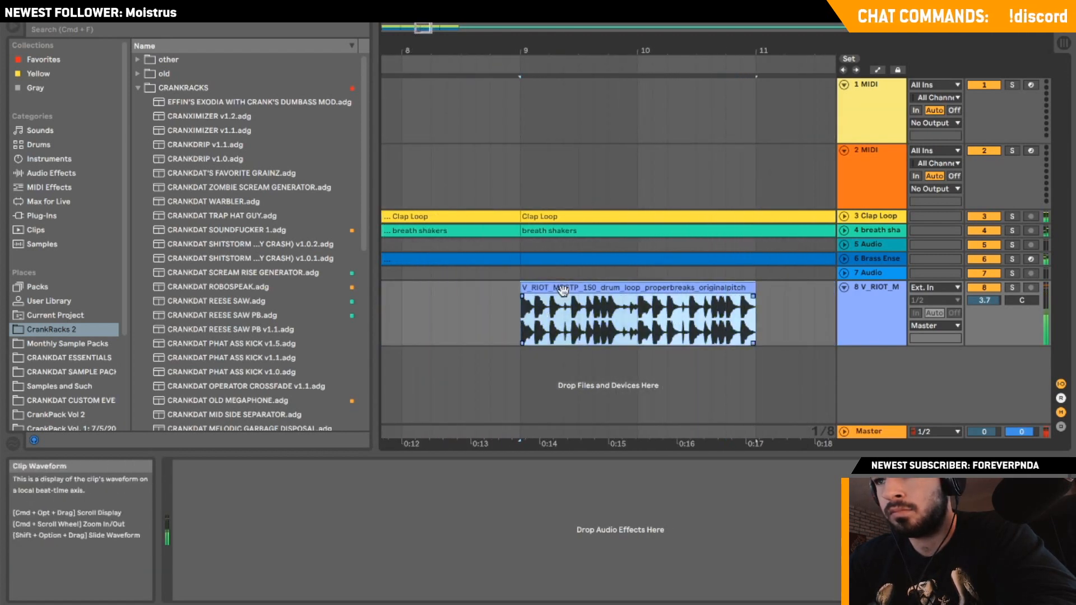
{"action": "key", "text": "super+d"}
{"action": "left_click_drag", "start_coordinate": [427, 26], "coordinate": [427, 3]}
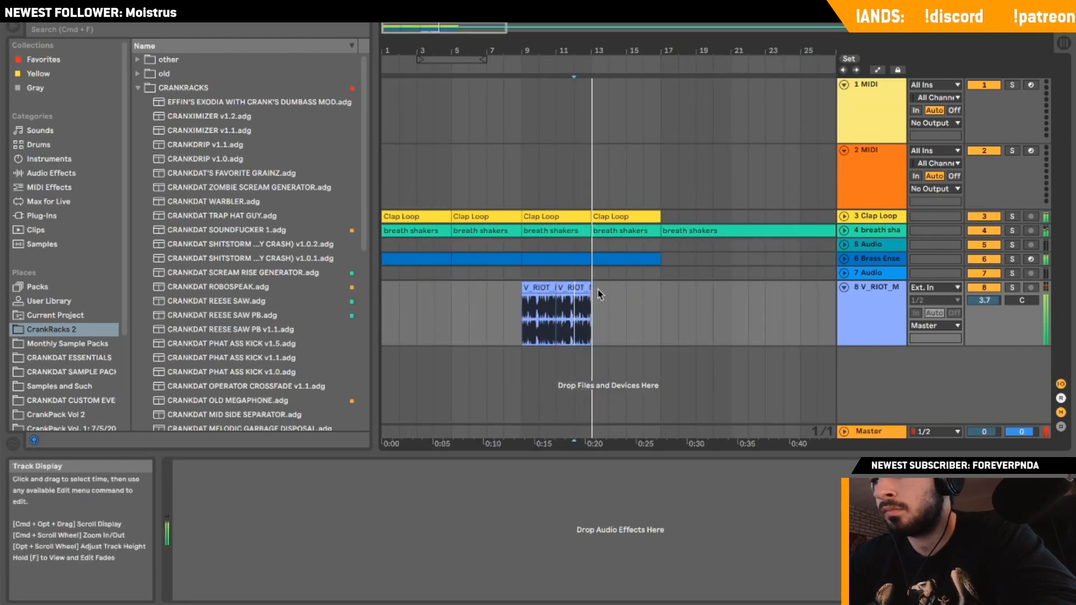
{"action": "key", "text": "super+d"}
Insert an audio track below the drum loop track and fold both tracks.
{"action": "right_click", "coordinate": [901, 375]}
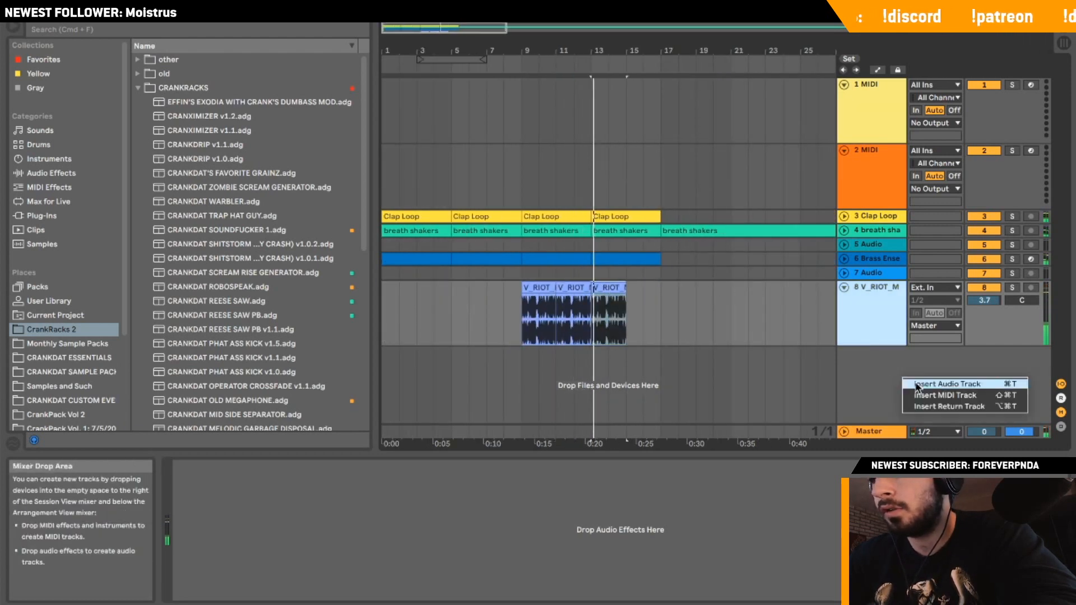
{"action": "left_click", "coordinate": [918, 385]}
{"action": "left_click", "coordinate": [844, 287]}
{"action": "left_click", "coordinate": [844, 302]}
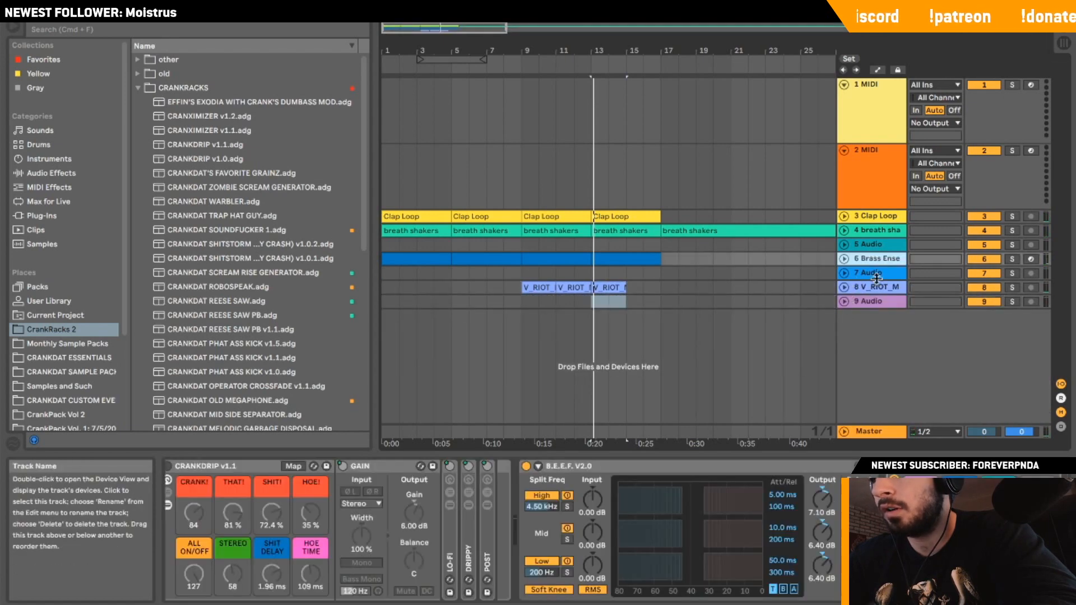
Insert a MIDI track below the 9 Audio track and arm it for recording.
{"action": "right_click", "coordinate": [871, 326]}
{"action": "left_click", "coordinate": [893, 345]}
{"action": "left_click", "coordinate": [1030, 316]}
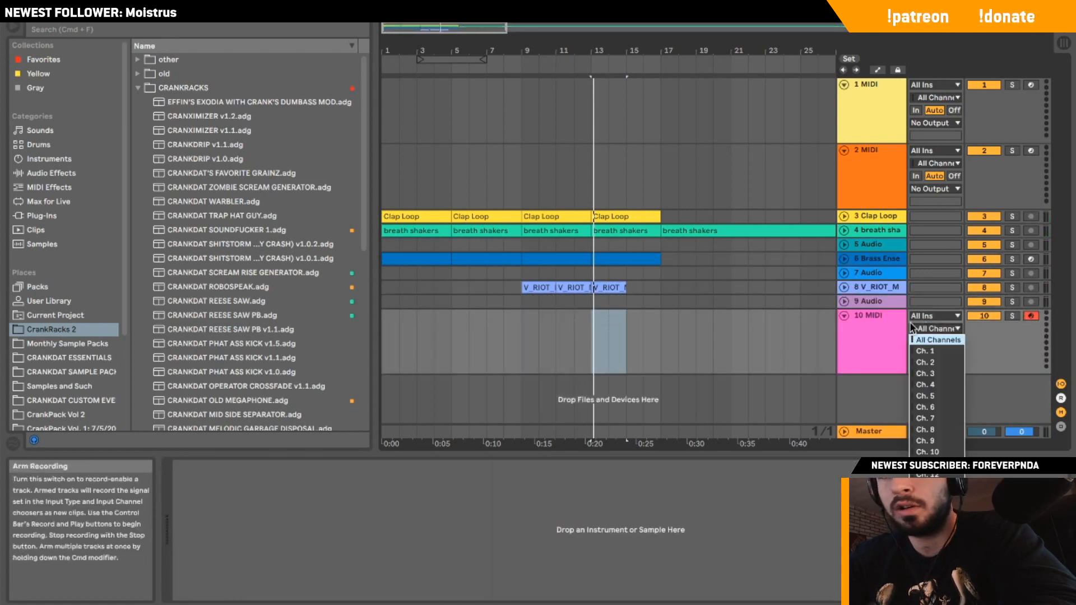
Load the Serum plug-in on the new MIDI track and close its window, keeping the Init preset.
{"action": "left_click", "coordinate": [26, 221]}
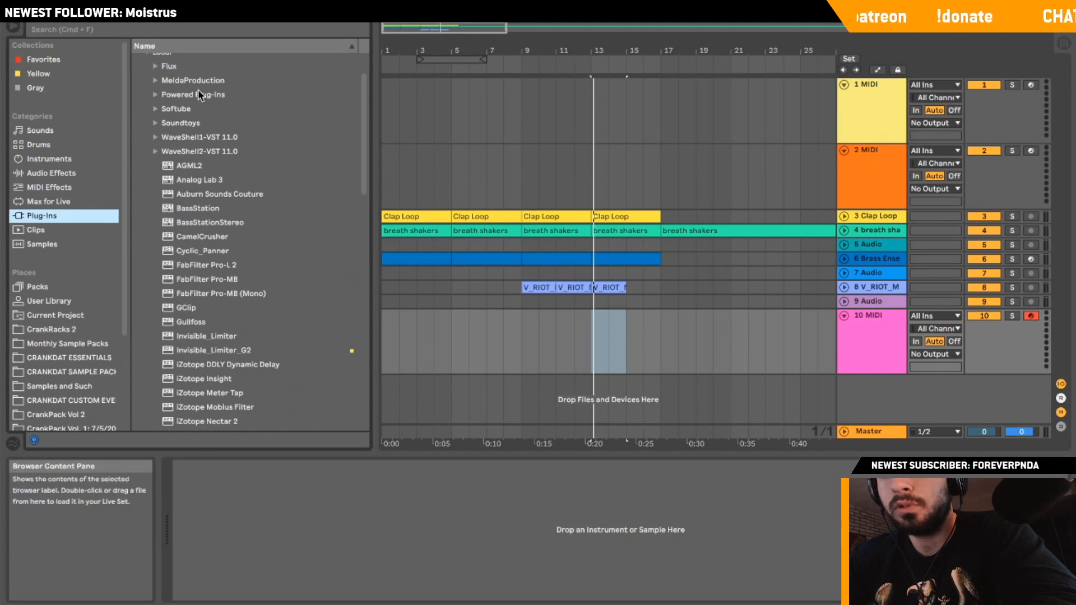
{"action": "scroll", "coordinate": [198, 89], "scroll_direction": "down", "scroll_amount": 15}
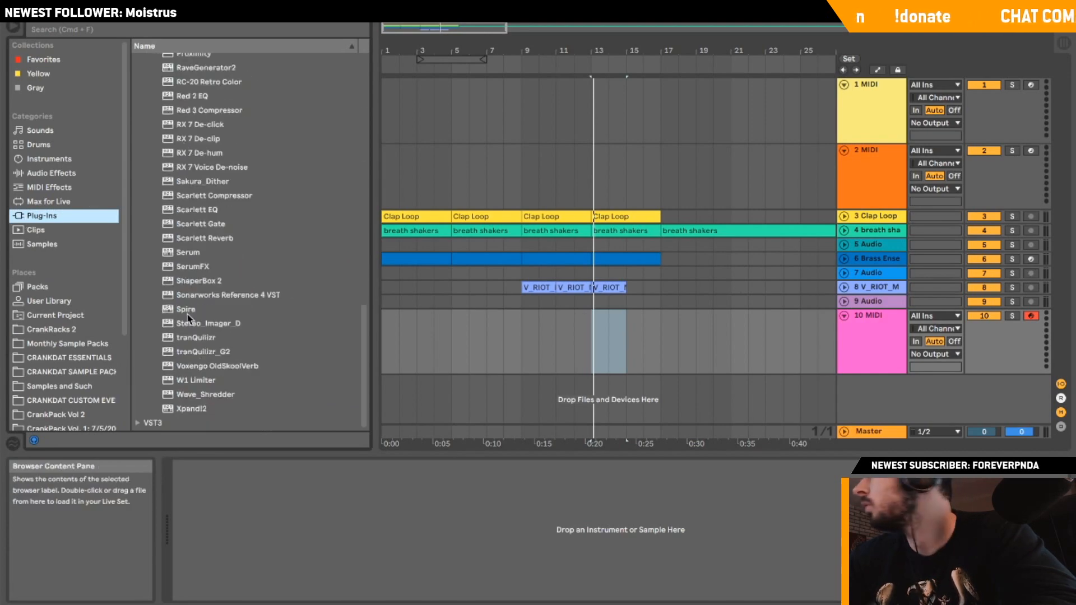
{"action": "left_click", "coordinate": [181, 253]}
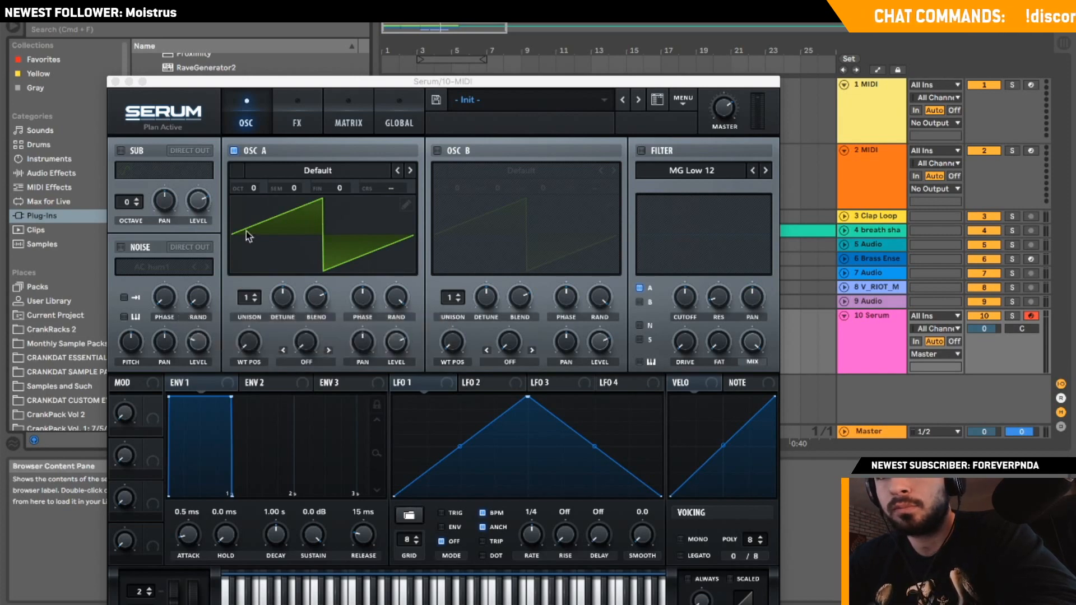
{"action": "left_click", "coordinate": [115, 82]}
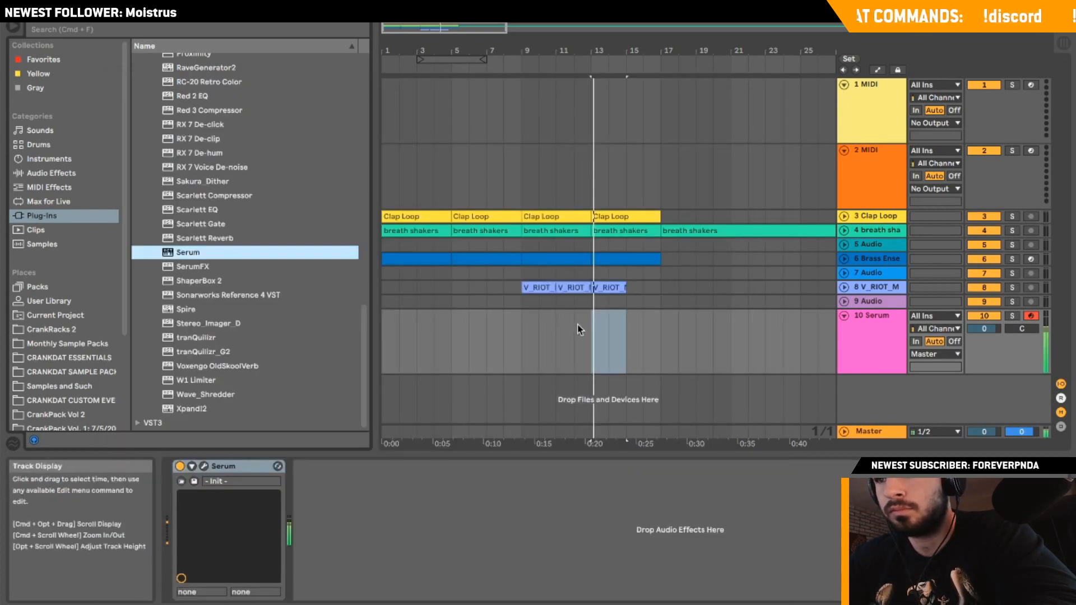
Create an empty eight-bar MIDI clip on the Serum track from bar 1 to bar 9.
{"action": "left_click_drag", "start_coordinate": [523, 339], "coordinate": [552, 322]}
{"action": "left_click_drag", "start_coordinate": [396, 328], "coordinate": [531, 334]}
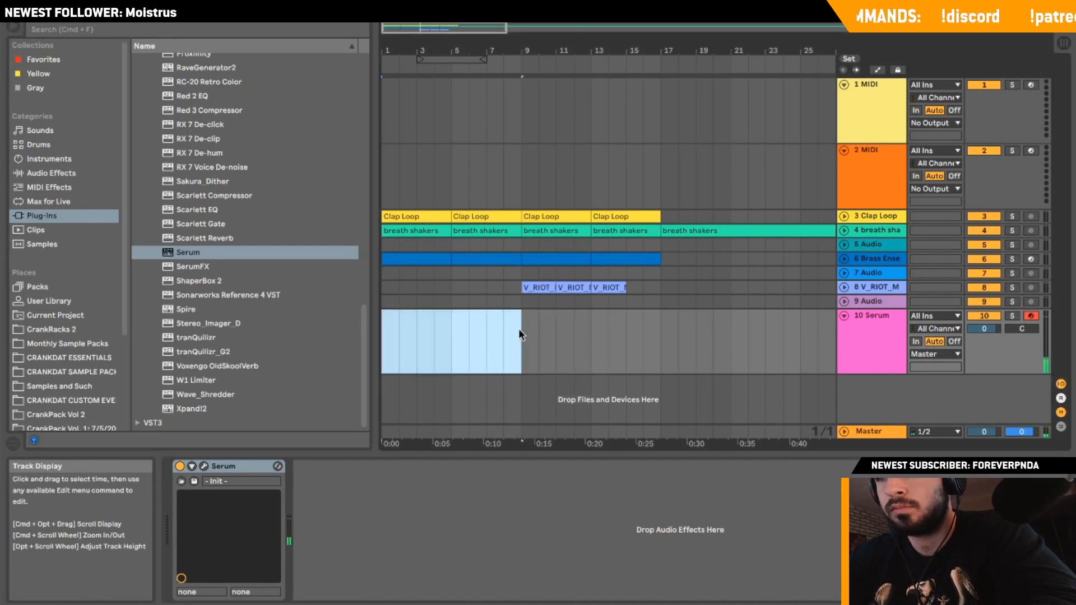
{"action": "key", "text": "super+shift+m"}
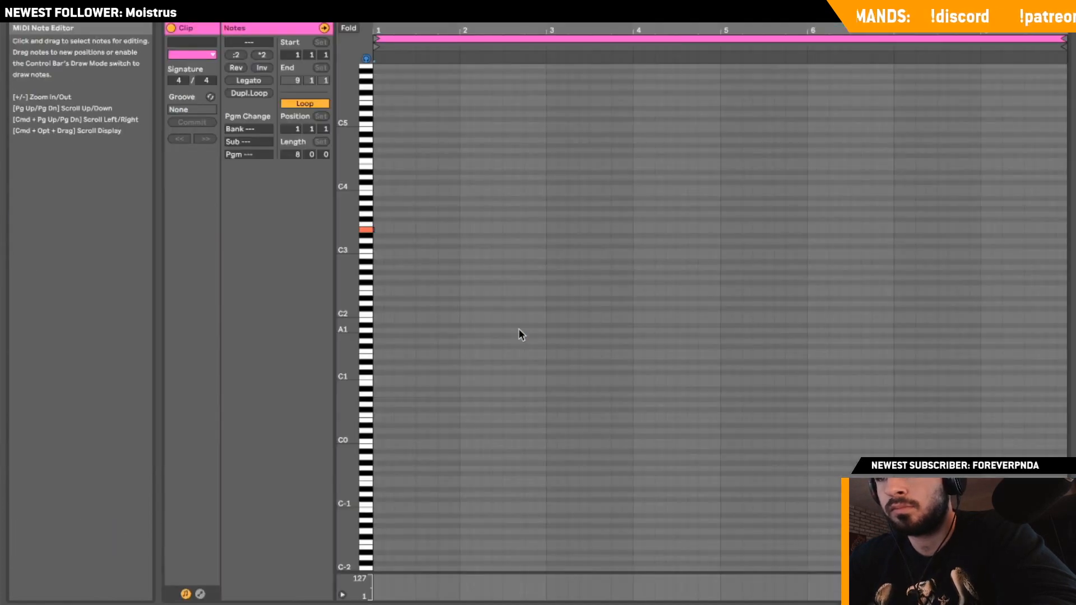
Write a sixteenth-note arpeggio of E4, B3, G3, E3, G4, E4, B3, G3 from the start of the clip.
{"action": "double_click", "coordinate": [378, 166]}
{"action": "key", "text": "space"}
{"action": "key", "text": "space"}
{"action": "left_click_drag", "start_coordinate": [1066, 604], "coordinate": [528, 604]}
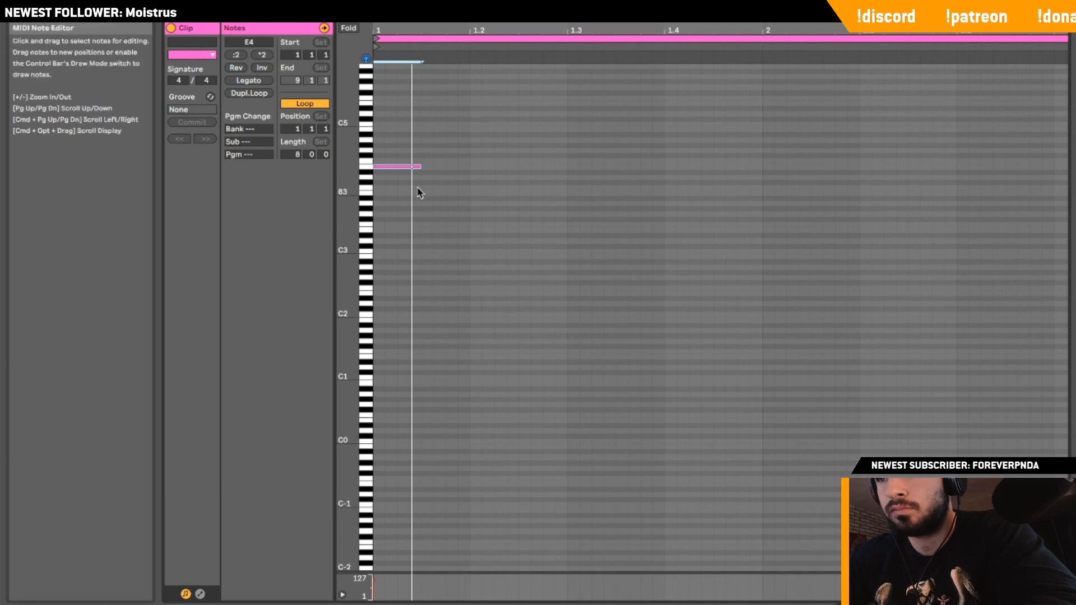
{"action": "left_click_drag", "start_coordinate": [420, 166], "coordinate": [410, 196]}
{"action": "left_click_drag", "start_coordinate": [409, 195], "coordinate": [436, 215]}
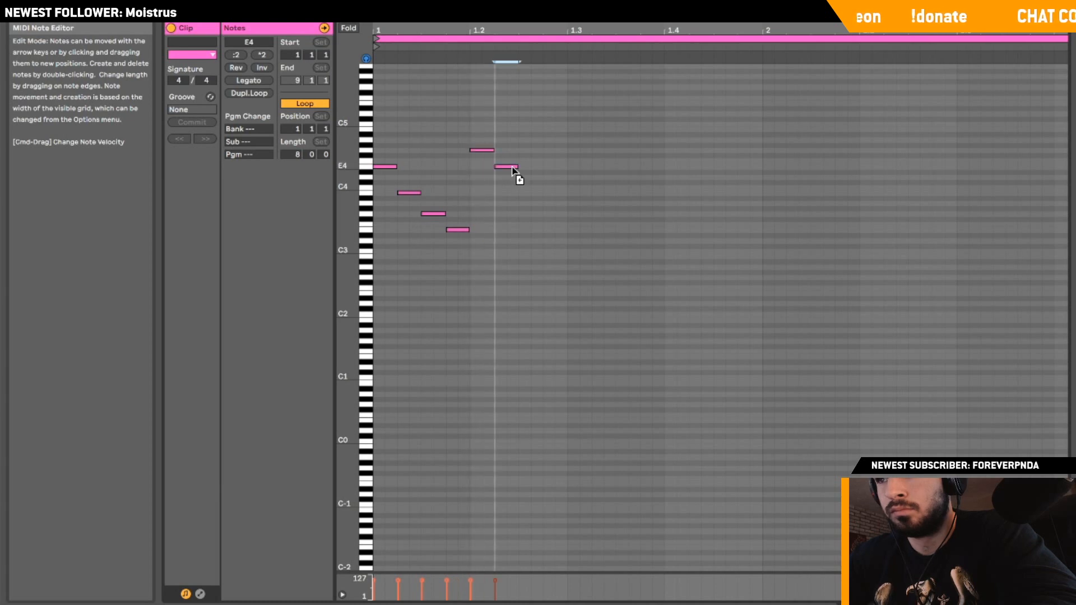
{"action": "left_click_drag", "start_coordinate": [542, 201], "coordinate": [554, 215]}
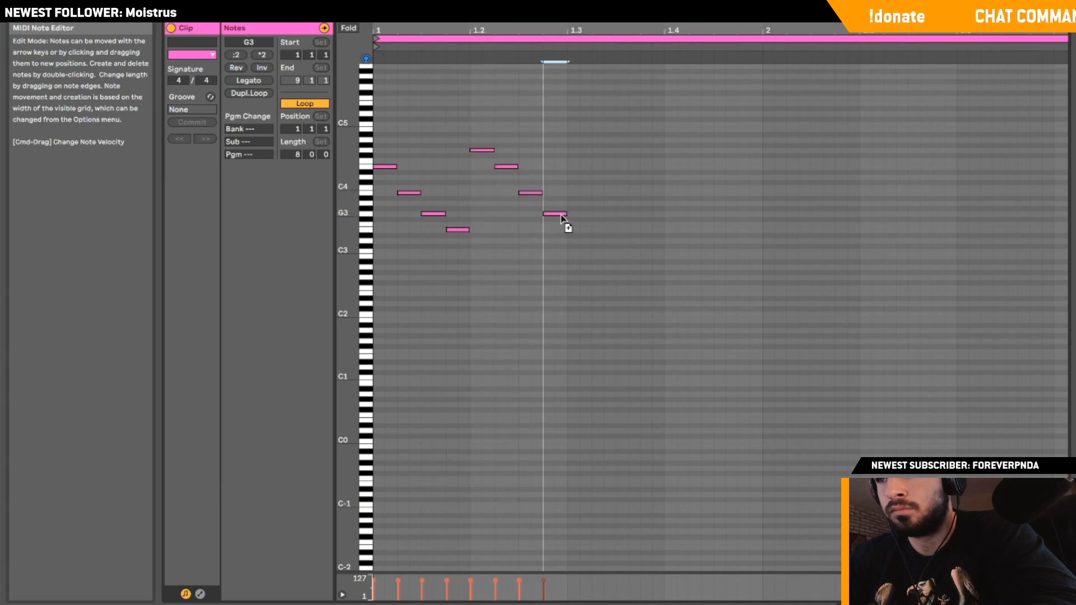
Duplicate the whole arpeggio pattern repeatedly along the clip past bar 3, and return to the device view.
{"action": "key", "text": "super+a"}
{"action": "key", "text": "super+d"}
{"action": "key", "text": "super+d"}
{"action": "key", "text": "super+d"}
{"action": "key", "text": "super+d"}
{"action": "key", "text": "super+d"}
{"action": "key", "text": "super+d"}
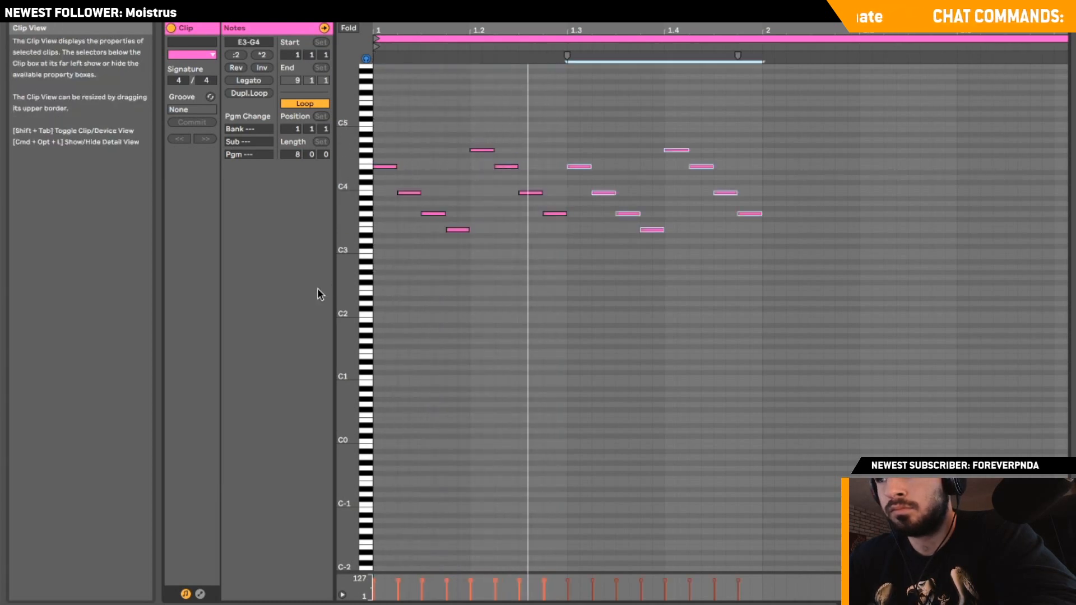
{"action": "key", "text": "shift+Tab"}
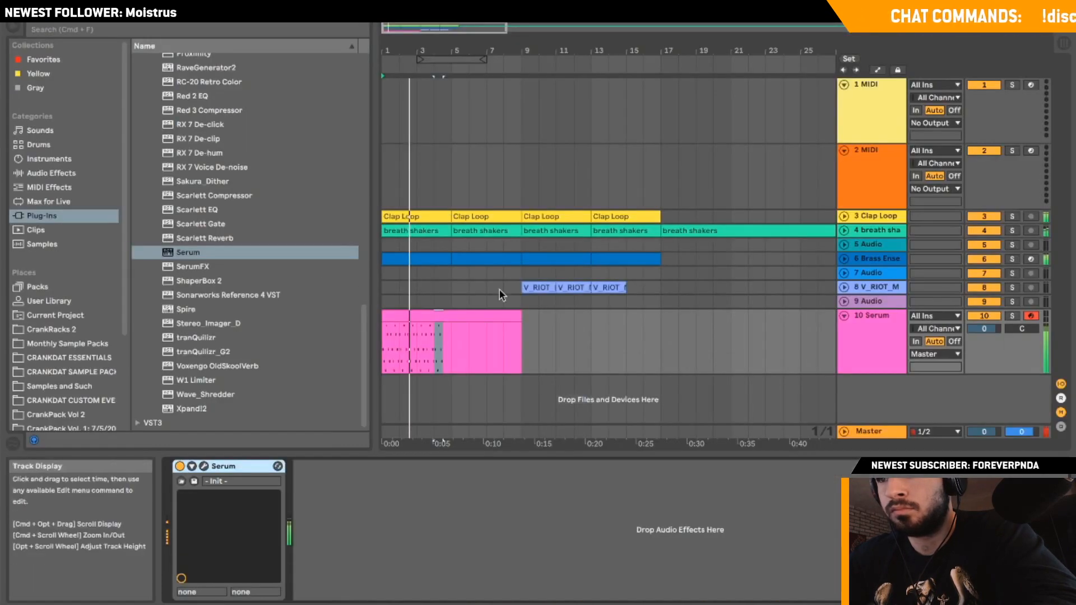
Split the Serum clip at bar 3 and duplicate the filled two-bar clip repeatedly until bar 17.
{"action": "left_click", "coordinate": [443, 339]}
{"action": "key", "text": "super+e"}
{"action": "left_click", "coordinate": [403, 317]}
{"action": "key", "text": "super+d"}
{"action": "key", "text": "super+d"}
{"action": "key", "text": "super+d"}
{"action": "key", "text": "super+d"}
{"action": "key", "text": "super+d"}
{"action": "key", "text": "super+d"}
{"action": "key", "text": "super+d"}
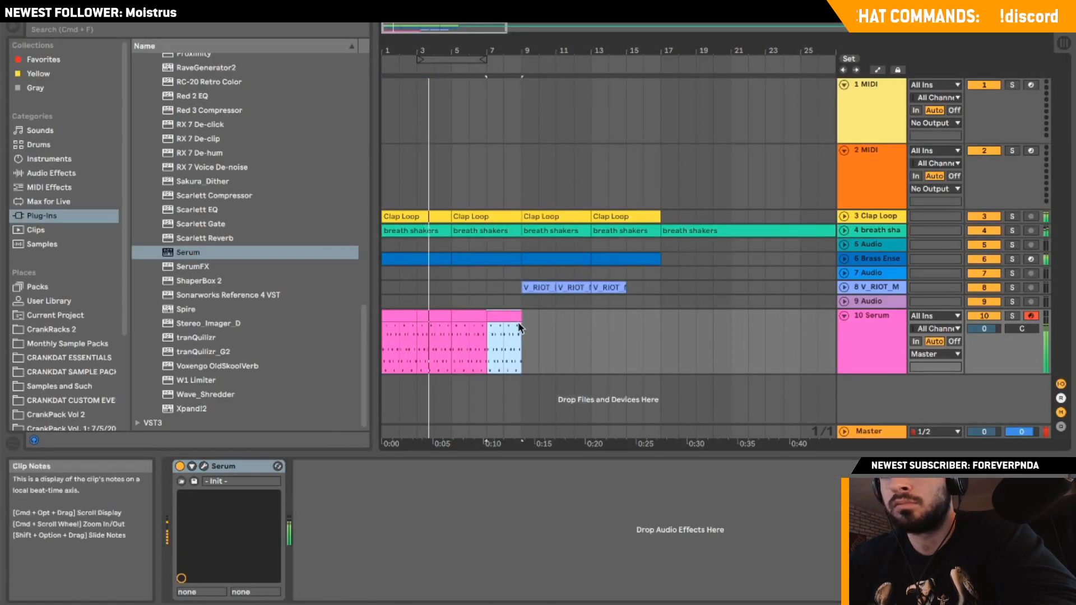
Add the Delay audio effect after Serum.
{"action": "left_click", "coordinate": [50, 158]}
{"action": "left_click", "coordinate": [51, 173]}
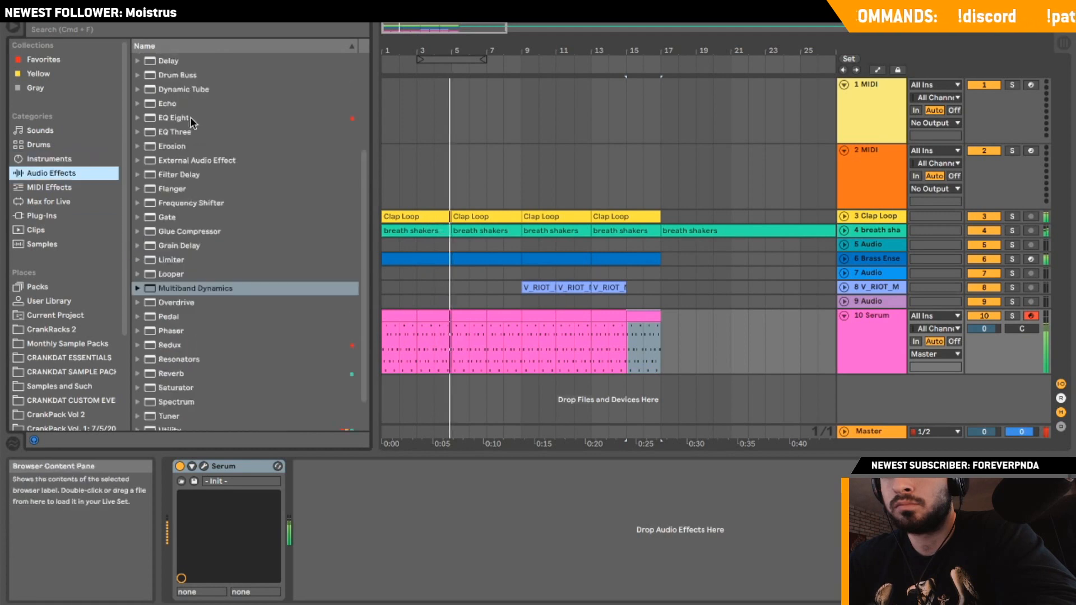
{"action": "scroll", "coordinate": [189, 230], "scroll_direction": "down", "scroll_amount": 1}
{"action": "double_click", "coordinate": [168, 195]}
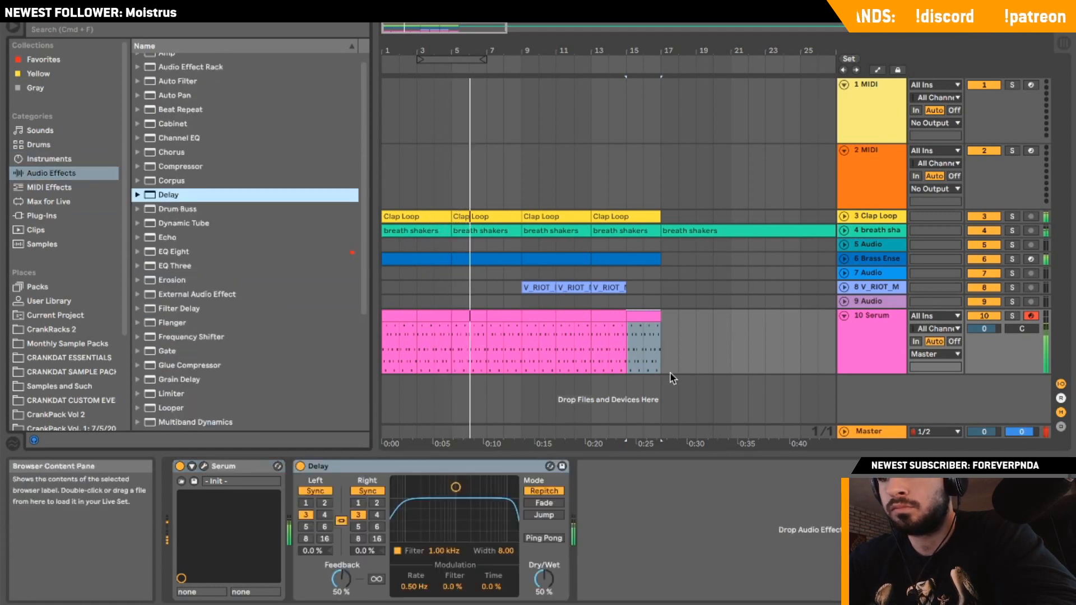
Set the Delay to Ping Pong with filter 666 Hz, width 3.41, feedback 48% and dry/wet 45%.
{"action": "left_click", "coordinate": [542, 539]}
{"action": "left_click_drag", "start_coordinate": [455, 487], "coordinate": [453, 519]}
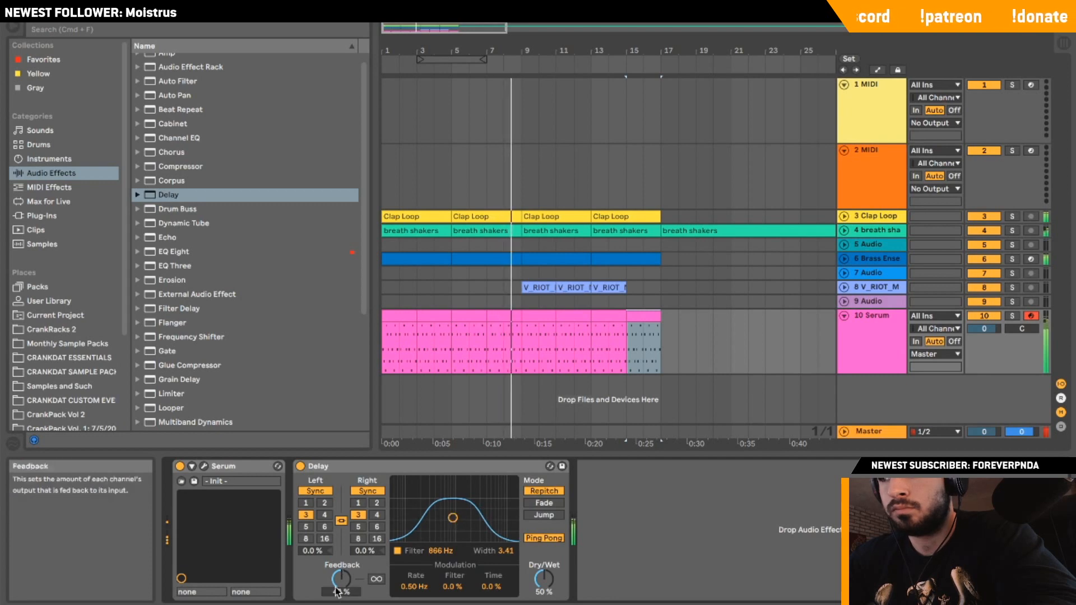
{"action": "left_click_drag", "start_coordinate": [543, 584], "coordinate": [545, 589]}
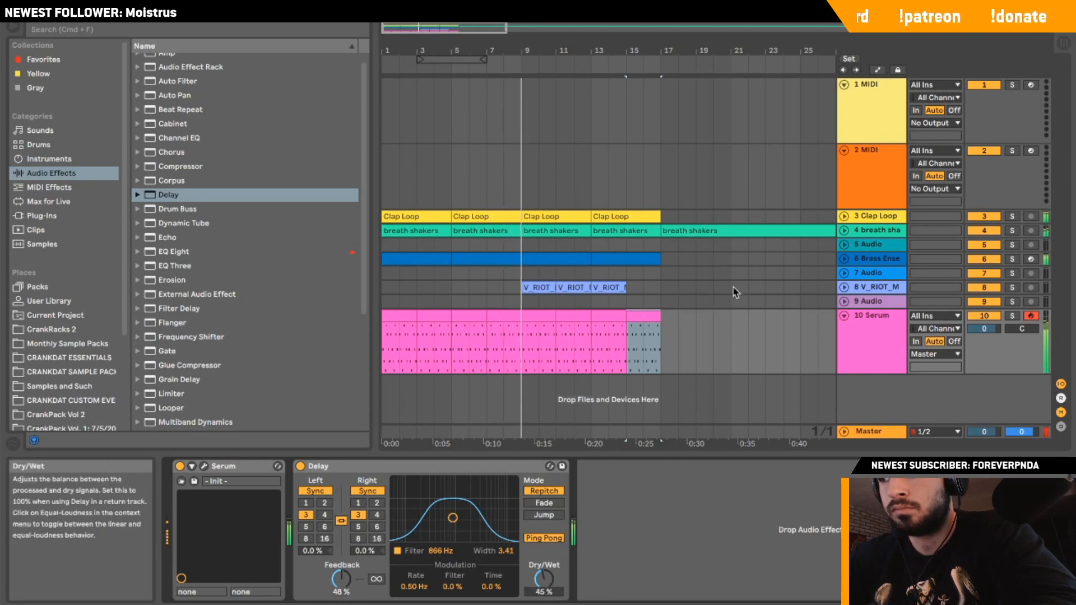
Lower the Serum track's volume to -1.0 dB and disarm the track.
{"action": "left_click", "coordinate": [843, 317]}
{"action": "left_click", "coordinate": [844, 316]}
{"action": "left_click_drag", "start_coordinate": [983, 329], "coordinate": [983, 332]}
{"action": "left_click", "coordinate": [1030, 316]}
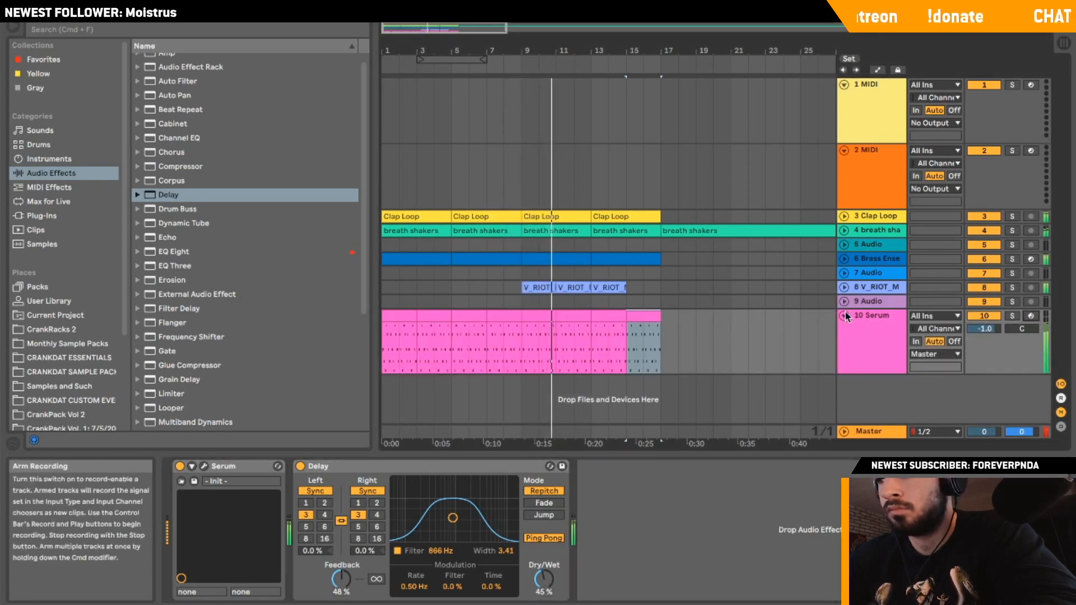
Fold the Serum track and insert a new audio track below it.
{"action": "left_click", "coordinate": [845, 316]}
{"action": "left_click", "coordinate": [855, 288]}
{"action": "left_click", "coordinate": [844, 288]}
{"action": "left_click", "coordinate": [844, 288]}
{"action": "right_click", "coordinate": [858, 367]}
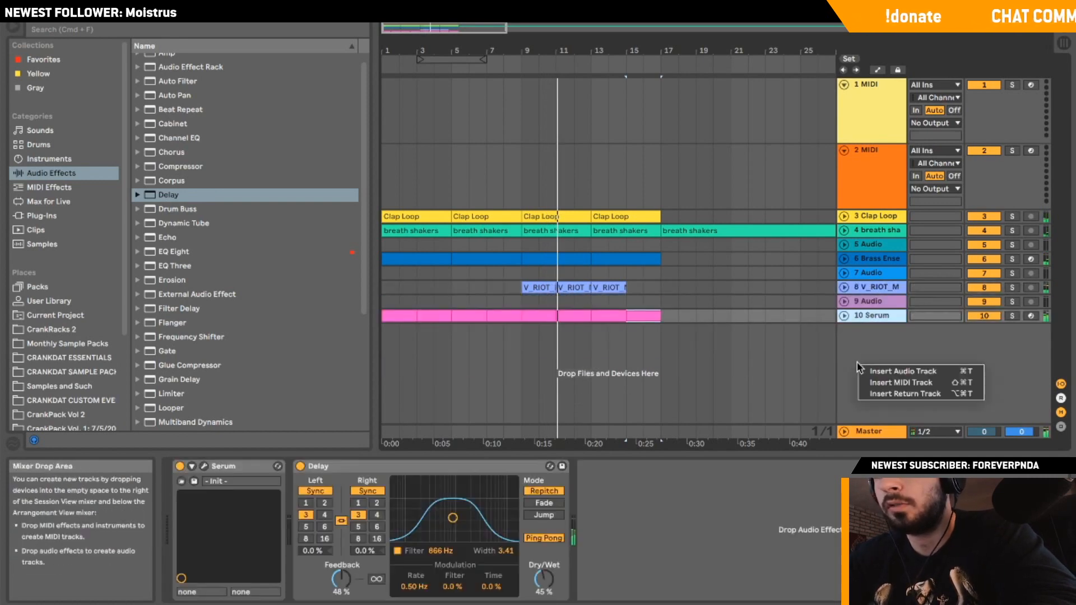
{"action": "left_click", "coordinate": [885, 371]}
Set the insertion point at bar 9 on audio track 7 and open the November folder of Monthly Sample Packs.
{"action": "left_click", "coordinate": [384, 273]}
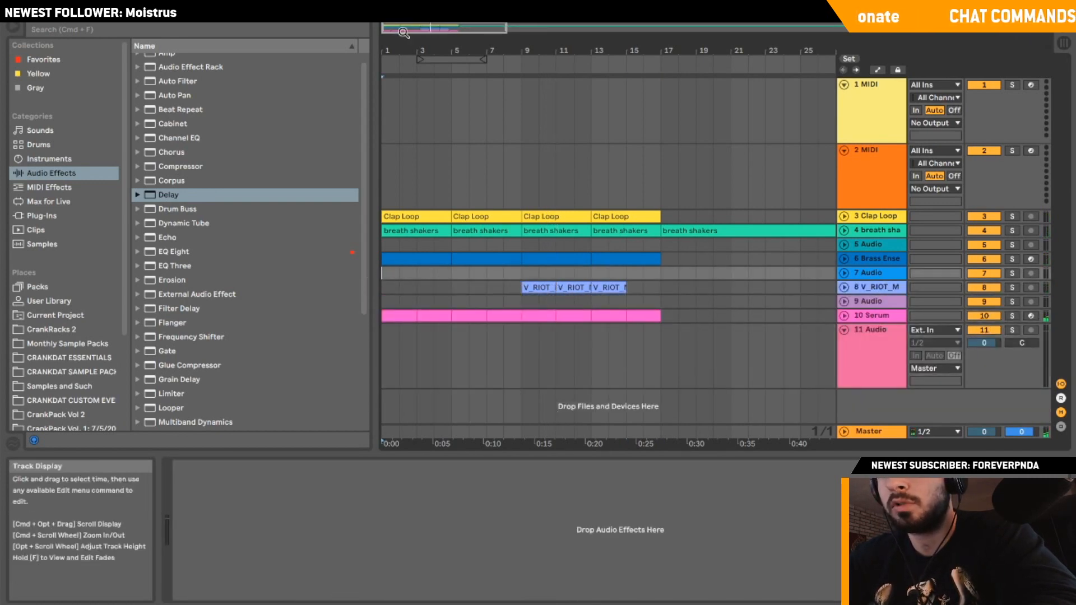
{"action": "left_click_drag", "start_coordinate": [371, 67], "coordinate": [296, 67]}
{"action": "left_click", "coordinate": [445, 272]}
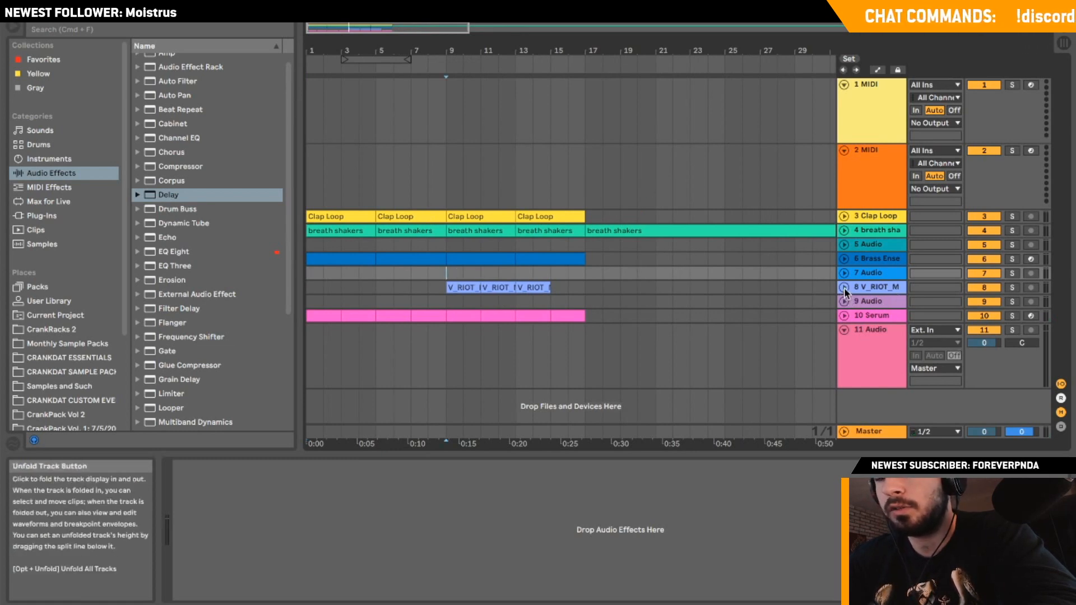
{"action": "left_click", "coordinate": [52, 330]}
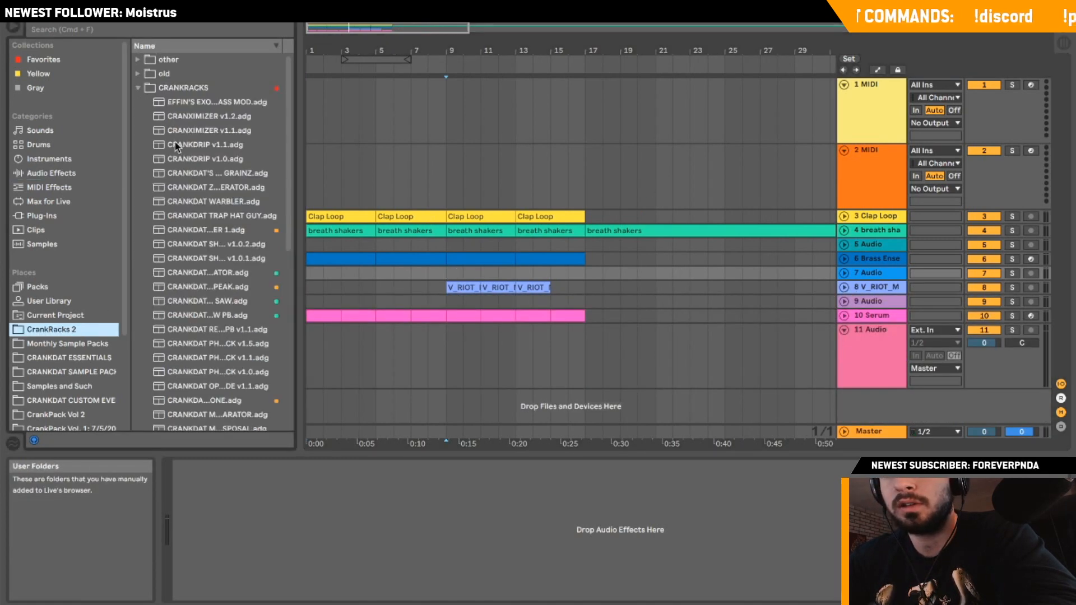
{"action": "left_click", "coordinate": [138, 88]}
{"action": "left_click", "coordinate": [64, 330]}
{"action": "left_click", "coordinate": [54, 343]}
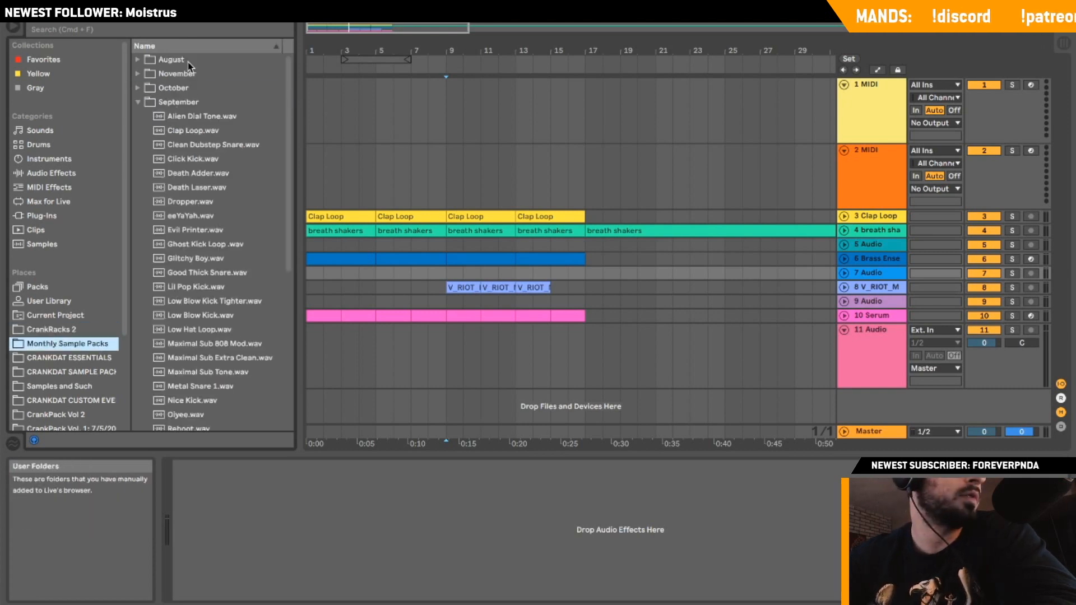
{"action": "left_click", "coordinate": [137, 75]}
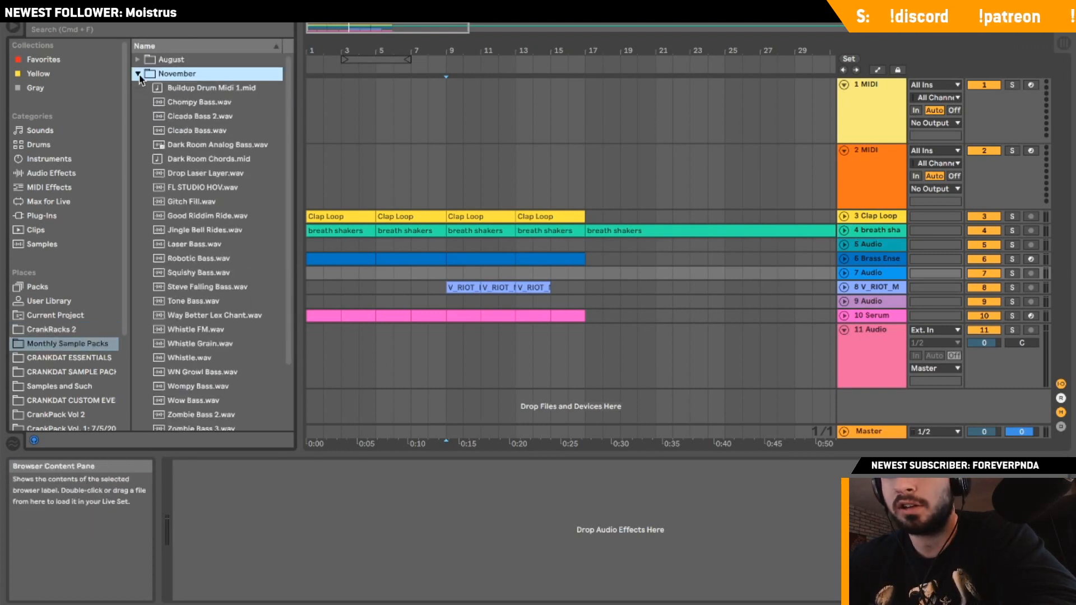
{"action": "scroll", "coordinate": [183, 179], "scroll_direction": "down", "scroll_amount": 3}
{"action": "left_click_drag", "start_coordinate": [290, 204], "coordinate": [328, 203]}
Audition several November bass samples and place WN Growl Bass.wav on audio track 7 at bar 9.
{"action": "left_click", "coordinate": [221, 295]}
{"action": "left_click", "coordinate": [217, 310]}
{"action": "left_click", "coordinate": [209, 299]}
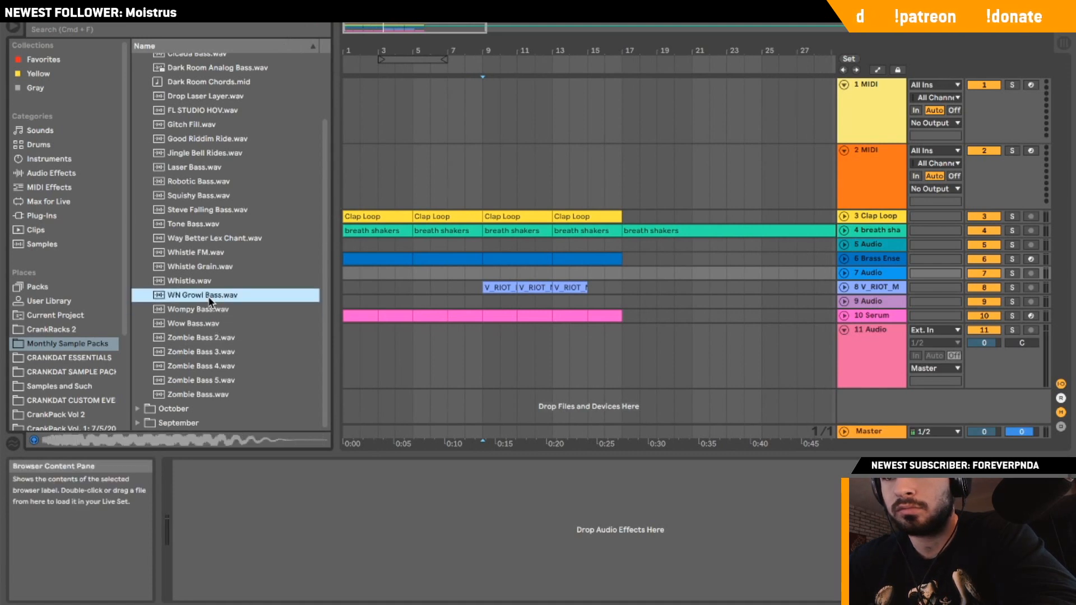
{"action": "left_click", "coordinate": [194, 339]}
{"action": "left_click", "coordinate": [194, 297]}
{"action": "left_click_drag", "start_coordinate": [508, 293], "coordinate": [479, 274]}
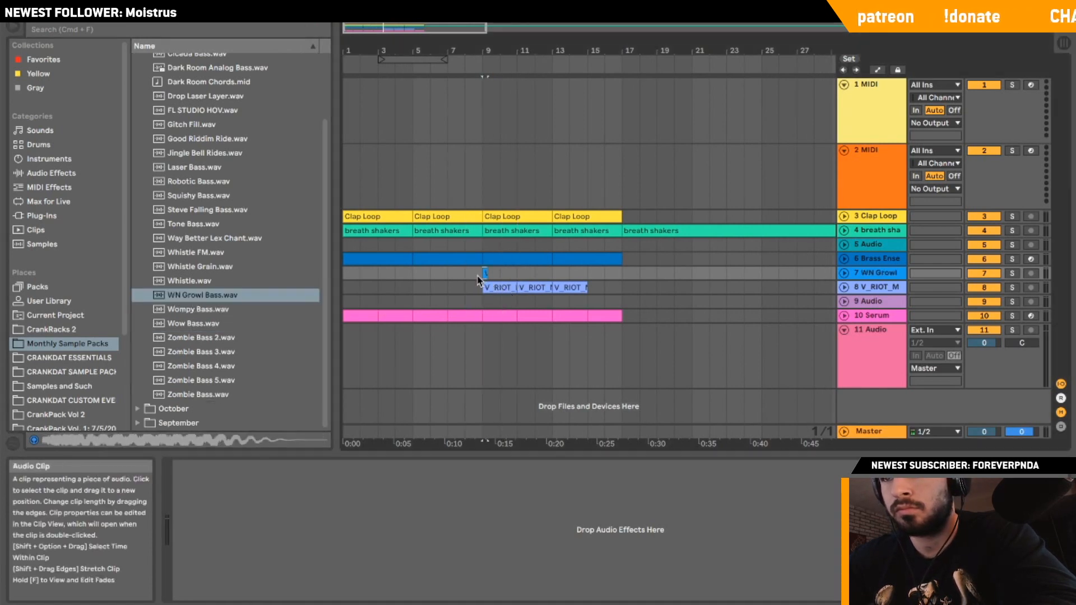
Play the arrangement from just before bar 9 and unfold the WN Growl and V_RIOT drum loop tracks.
{"action": "left_click", "coordinate": [466, 272]}
{"action": "key", "text": "space"}
{"action": "left_click_drag", "start_coordinate": [524, 51], "coordinate": [524, 84]}
{"action": "left_click_drag", "start_coordinate": [473, 51], "coordinate": [773, 126]}
{"action": "key", "text": "space"}
{"action": "key", "text": "space"}
{"action": "left_click", "coordinate": [844, 273]}
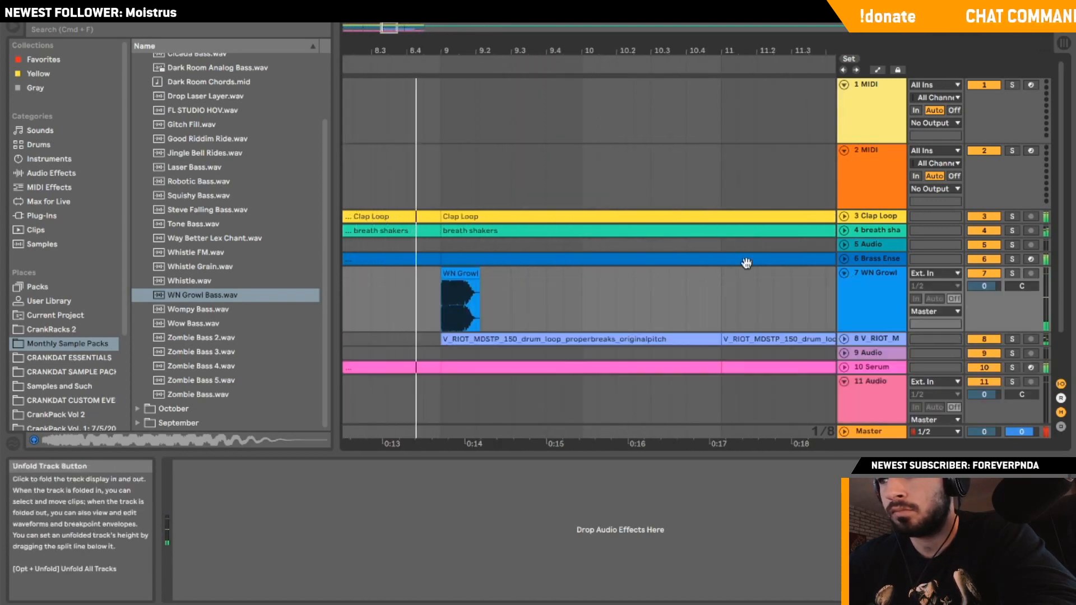
{"action": "scroll", "coordinate": [639, 262], "scroll_direction": "down", "scroll_amount": 2}
{"action": "scroll", "coordinate": [639, 262], "scroll_direction": "left", "scroll_amount": 1}
{"action": "left_click", "coordinate": [844, 289]}
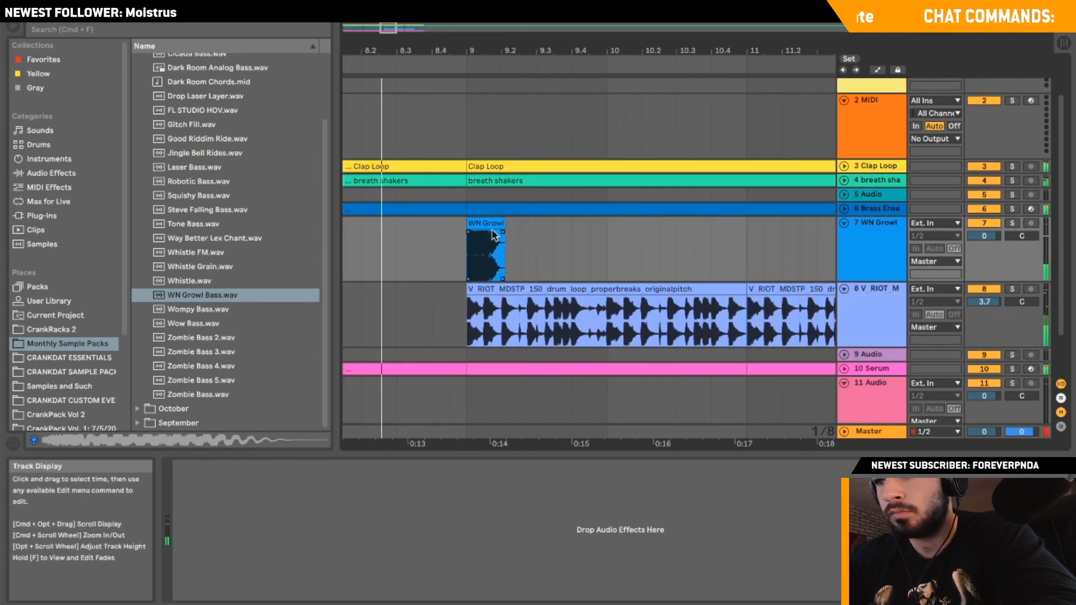
Copy the WN Growl Bass clip to 9.2.3 and duplicate the resulting one-bar pattern to bar 10.
{"action": "left_click_drag", "start_coordinate": [485, 250], "coordinate": [635, 231]}
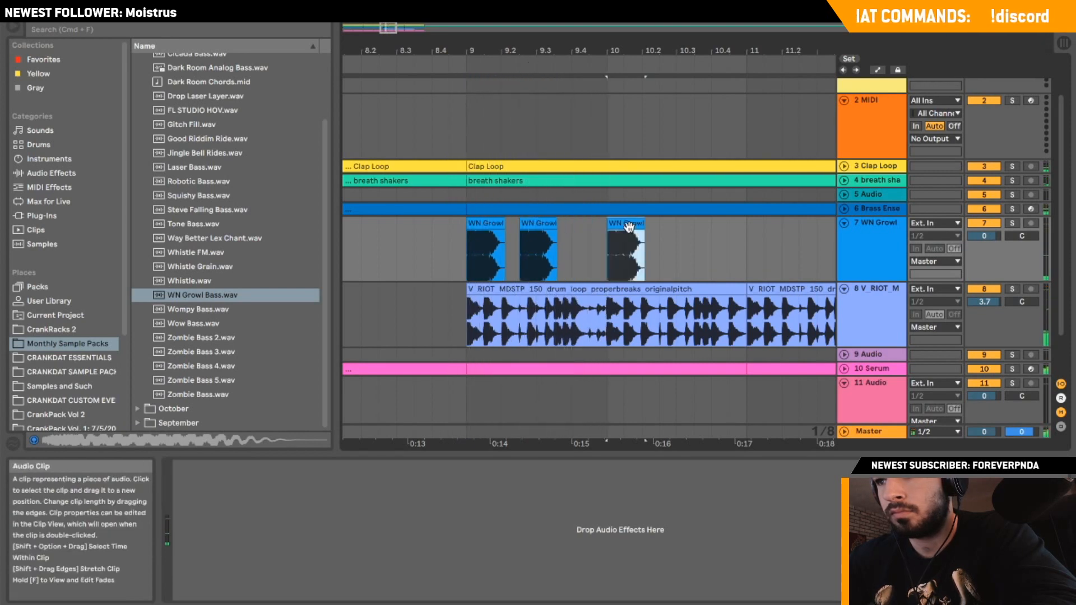
{"action": "left_click", "coordinate": [443, 259]}
{"action": "left_click_drag", "start_coordinate": [501, 237], "coordinate": [610, 236]}
{"action": "key", "text": "super+d"}
{"action": "scroll", "coordinate": [610, 236], "scroll_direction": "right", "scroll_amount": 3}
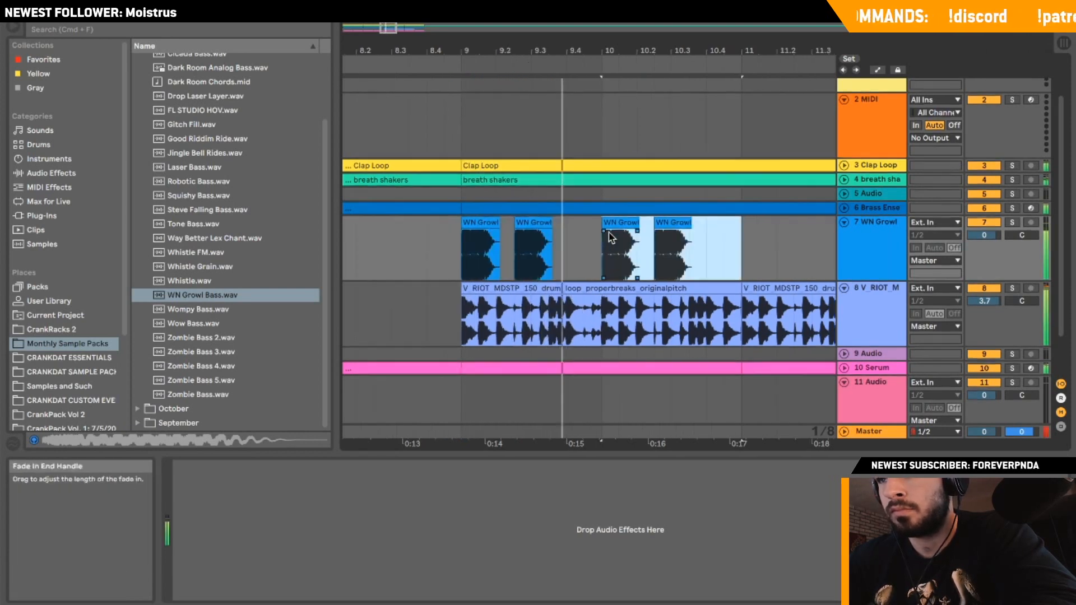
Duplicate the one-bar WN Growl pattern repeatedly until bar 16.
{"action": "key", "text": "super+d"}
{"action": "mouse_move", "coordinate": [416, 47]}
{"action": "left_mouse_down"}
{"action": "mouse_move", "coordinate": [417, 25]}
{"action": "mouse_move", "coordinate": [419, 77]}
{"action": "mouse_move", "coordinate": [419, 55]}
{"action": "left_mouse_up"}
{"action": "key", "text": "super+d"}
{"action": "key", "text": "super+d"}
{"action": "key", "text": "super+d"}
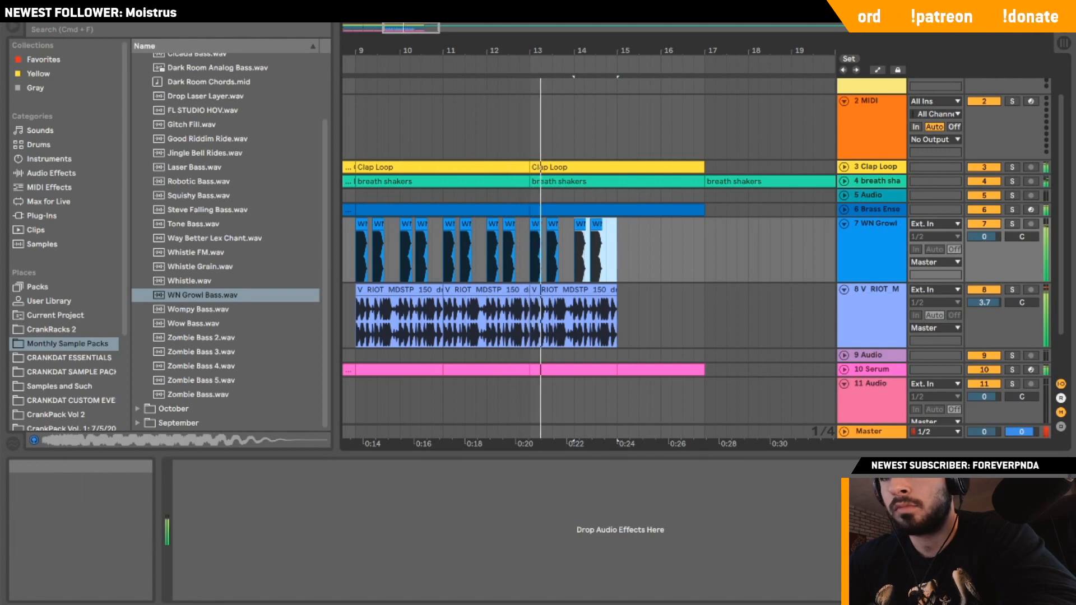
{"action": "key", "text": "super+d"}
Play the growl pattern from bar 9 and insert an audio track directly below the WN Growl track.
{"action": "scroll", "coordinate": [465, 306], "scroll_direction": "left", "scroll_amount": 4}
{"action": "left_click", "coordinate": [480, 300]}
{"action": "key", "text": "space"}
{"action": "left_click", "coordinate": [877, 265]}
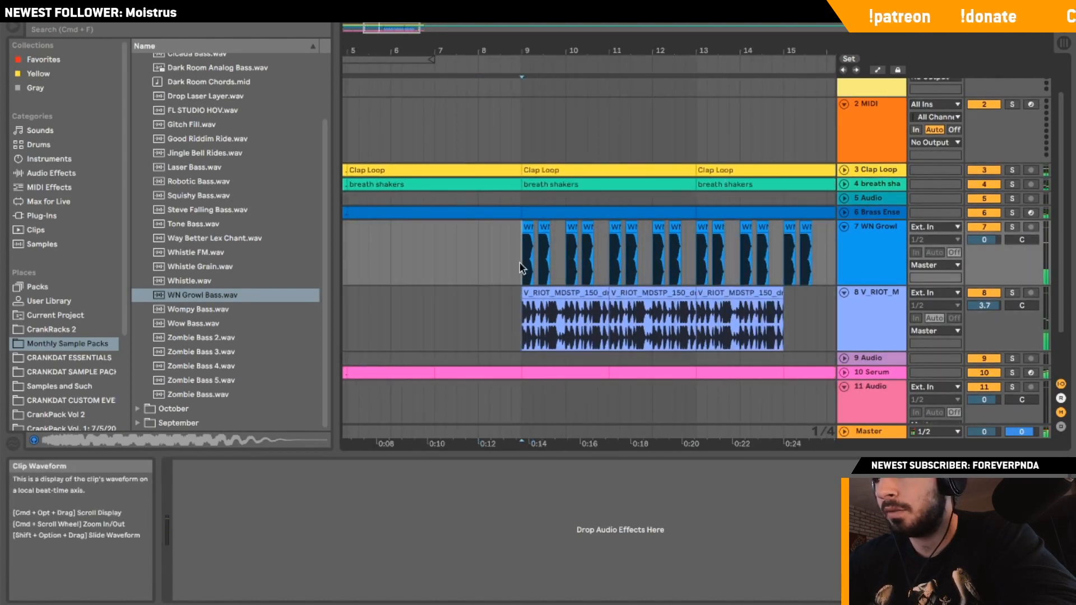
{"action": "right_click", "coordinate": [878, 228]}
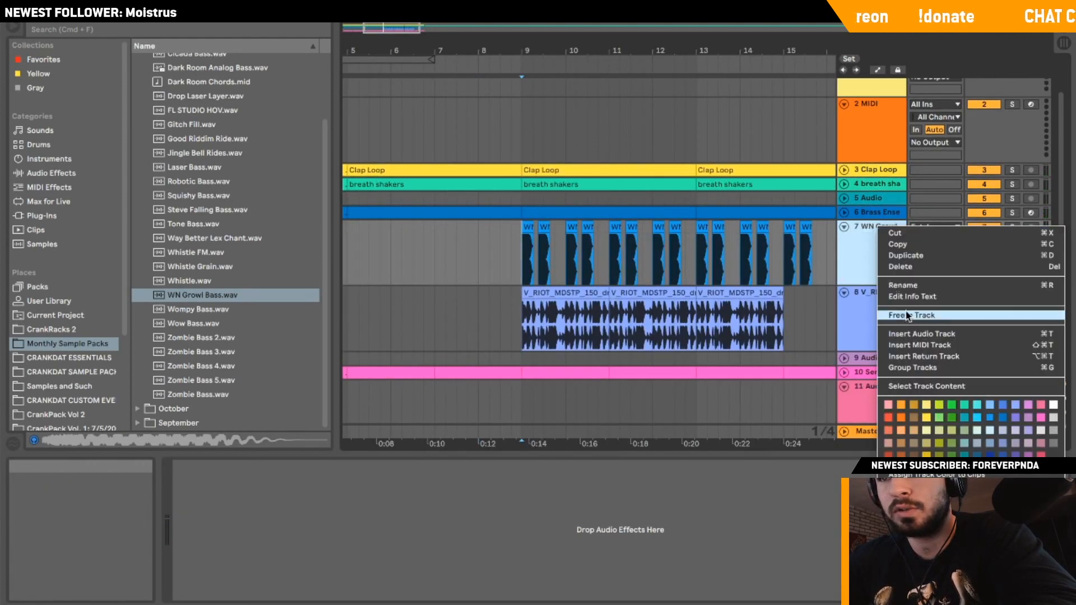
Audition the November bass and whistle samples, including Robotic Bass, Whistle FM, Whistle Grain and Wompy Bass.
{"action": "scroll", "coordinate": [216, 133], "scroll_direction": "up", "scroll_amount": 3}
{"action": "left_click", "coordinate": [200, 253]}
{"action": "left_click", "coordinate": [197, 222]}
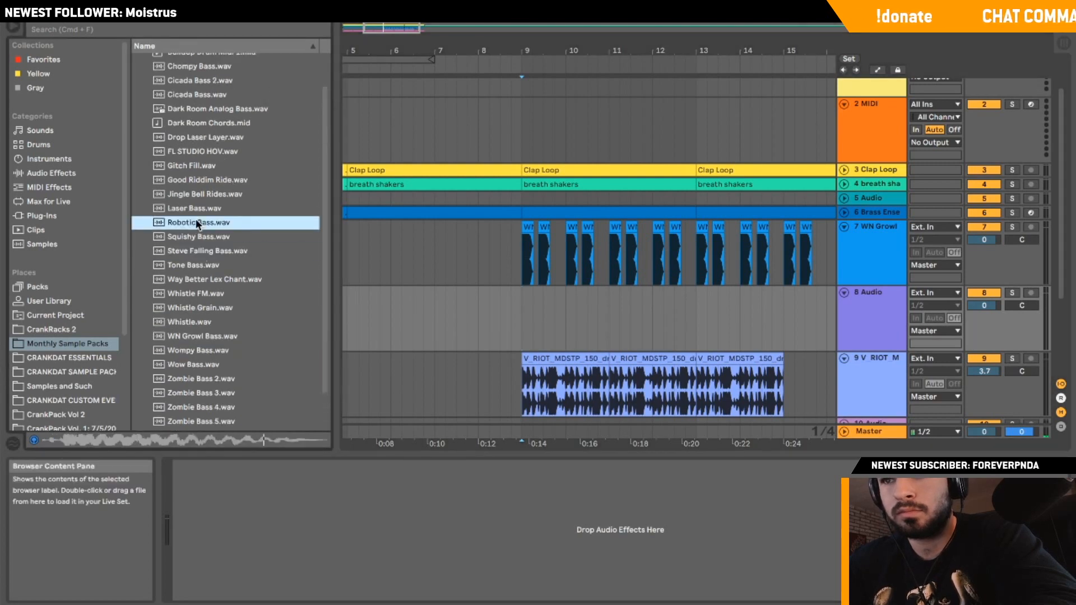
{"action": "scroll", "coordinate": [214, 263], "scroll_direction": "down", "scroll_amount": 2}
{"action": "scroll", "coordinate": [215, 262], "scroll_direction": "down", "scroll_amount": 1}
{"action": "left_click", "coordinate": [215, 263]}
{"action": "left_click", "coordinate": [215, 171]}
{"action": "left_click", "coordinate": [184, 180]}
{"action": "left_click", "coordinate": [215, 257]}
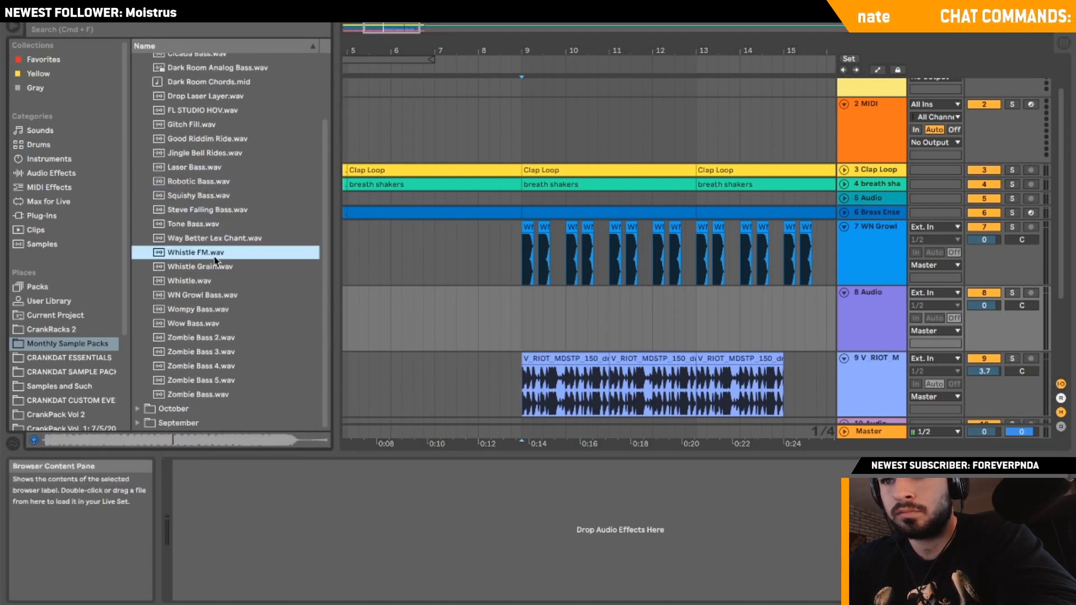
{"action": "left_click", "coordinate": [204, 295]}
{"action": "left_click", "coordinate": [203, 267]}
{"action": "left_click", "coordinate": [215, 310]}
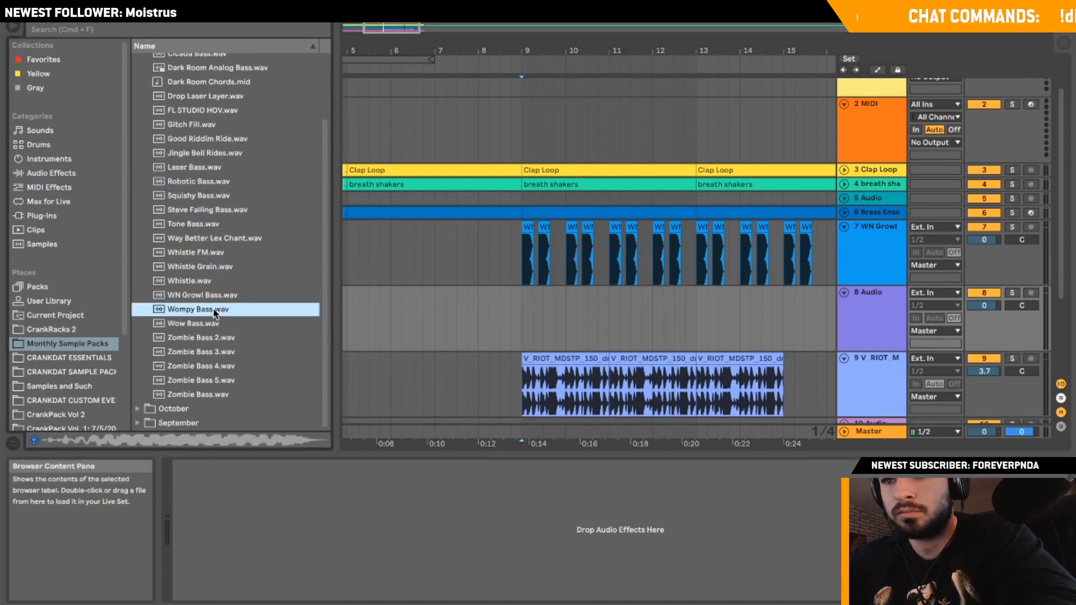
{"action": "left_click", "coordinate": [203, 268]}
Place Robotic Bass.wav on audio track 8 at beat 9.4 and play it with the drums.
{"action": "left_click", "coordinate": [188, 183]}
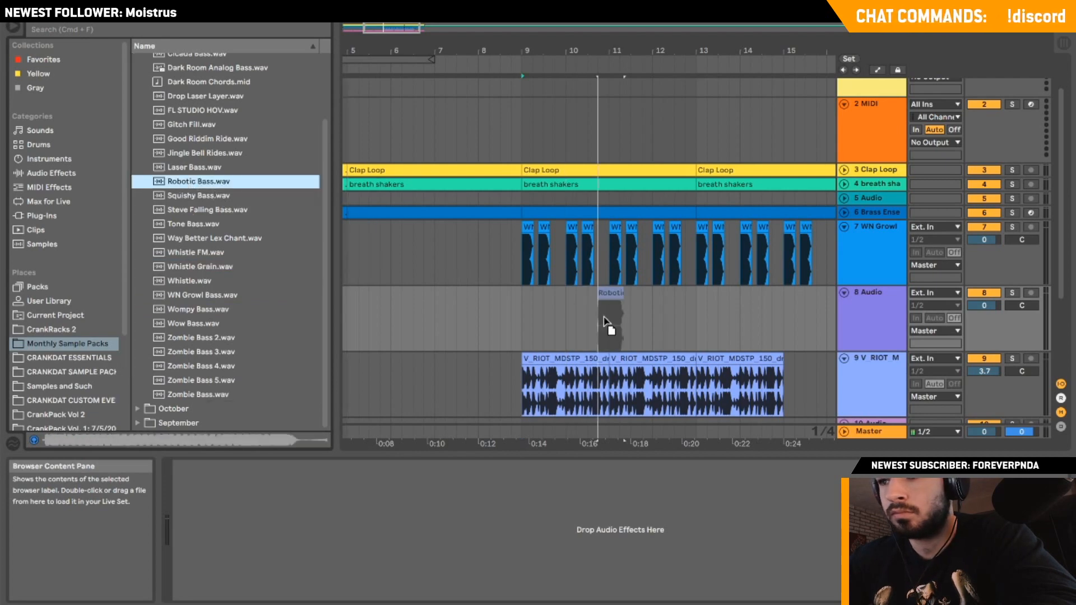
{"action": "left_click_drag", "start_coordinate": [603, 318], "coordinate": [576, 325]}
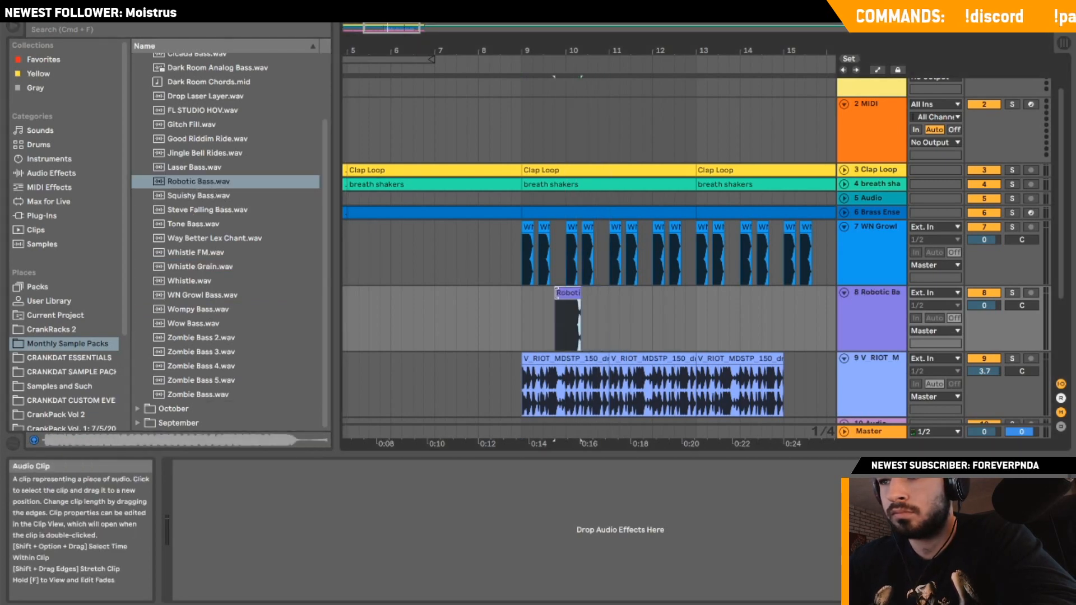
{"action": "left_click", "coordinate": [508, 314]}
{"action": "key", "text": "space"}
{"action": "left_click_drag", "start_coordinate": [571, 56], "coordinate": [411, 59]}
{"action": "scroll", "coordinate": [527, 280], "scroll_direction": "left", "scroll_amount": 3}
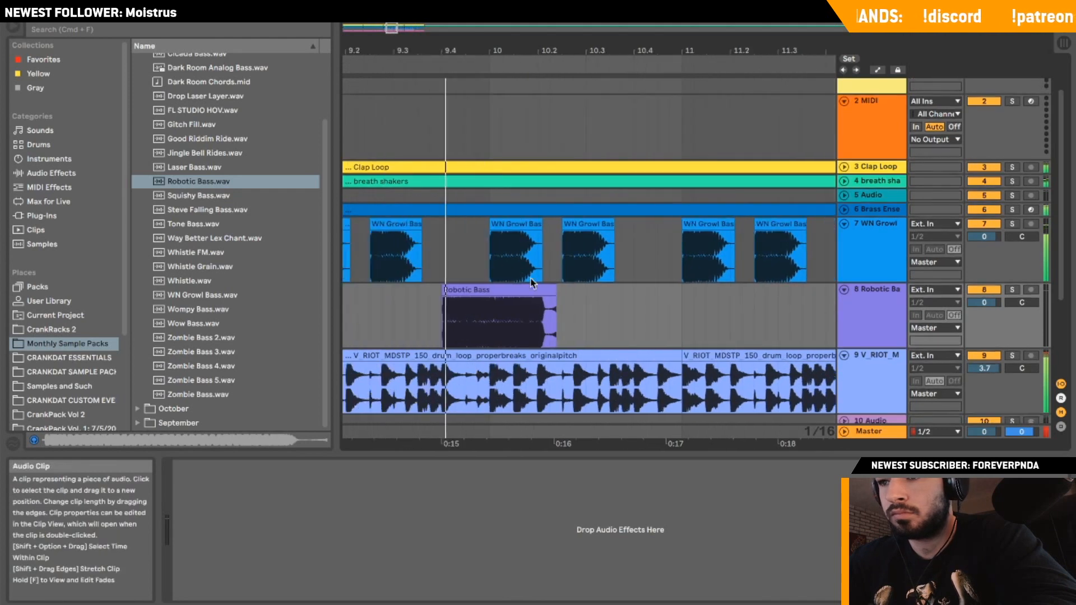
Trim the Robotic Bass clip so it ends at bar 10, checking it by playback.
{"action": "left_click_drag", "start_coordinate": [555, 291], "coordinate": [455, 292]}
{"action": "key", "text": "space"}
{"action": "key", "text": "space"}
{"action": "left_click", "coordinate": [445, 293]}
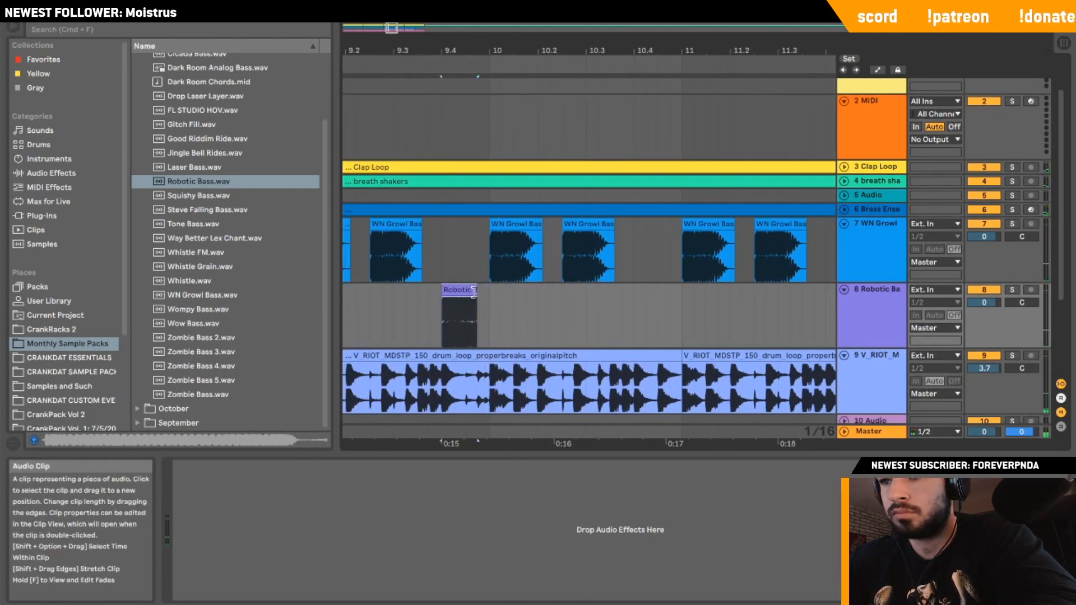
{"action": "left_click", "coordinate": [375, 318]}
{"action": "left_click", "coordinate": [468, 289]}
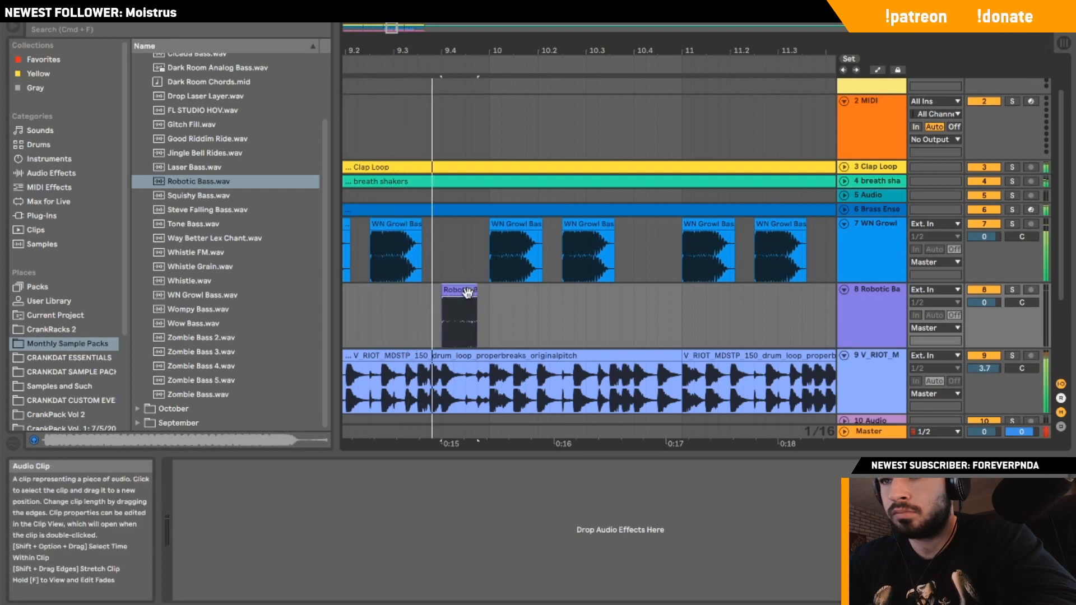
{"action": "scroll", "coordinate": [391, 305], "scroll_direction": "left", "scroll_amount": 5}
{"action": "left_click", "coordinate": [392, 304]}
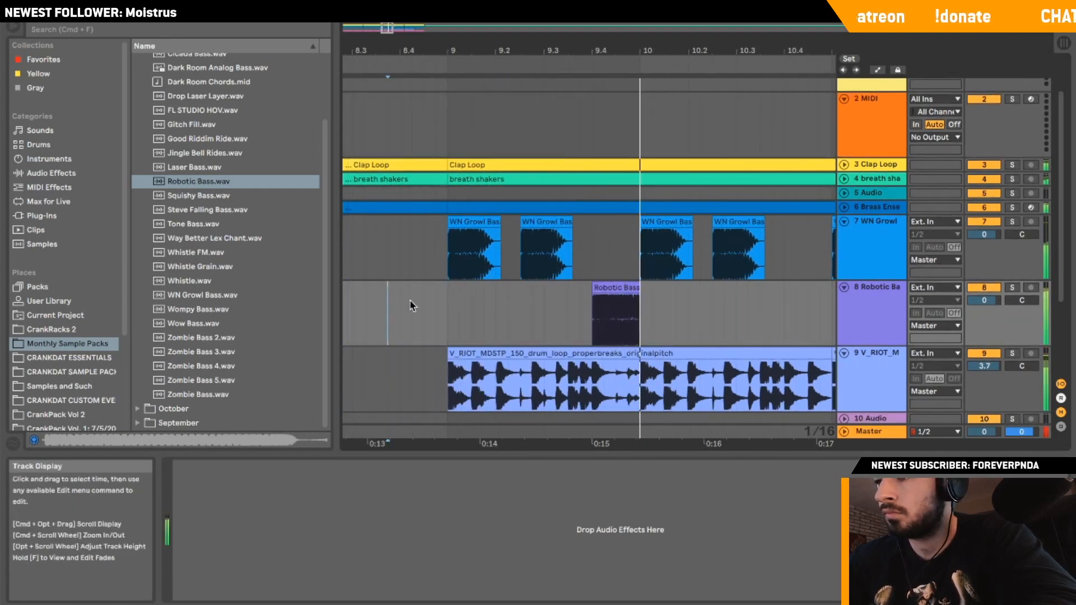
Play the passage from before bar 9 and lower the Robotic Bass track's volume to -5.9 dB.
{"action": "key", "text": "space"}
{"action": "key", "text": "space"}
{"action": "mouse_move", "coordinate": [1008, 307]}
{"action": "left_mouse_down"}
{"action": "mouse_move", "coordinate": [993, 331]}
{"action": "mouse_move", "coordinate": [983, 303]}
{"action": "left_mouse_up"}
{"action": "left_click_drag", "start_coordinate": [983, 301], "coordinate": [983, 311]}
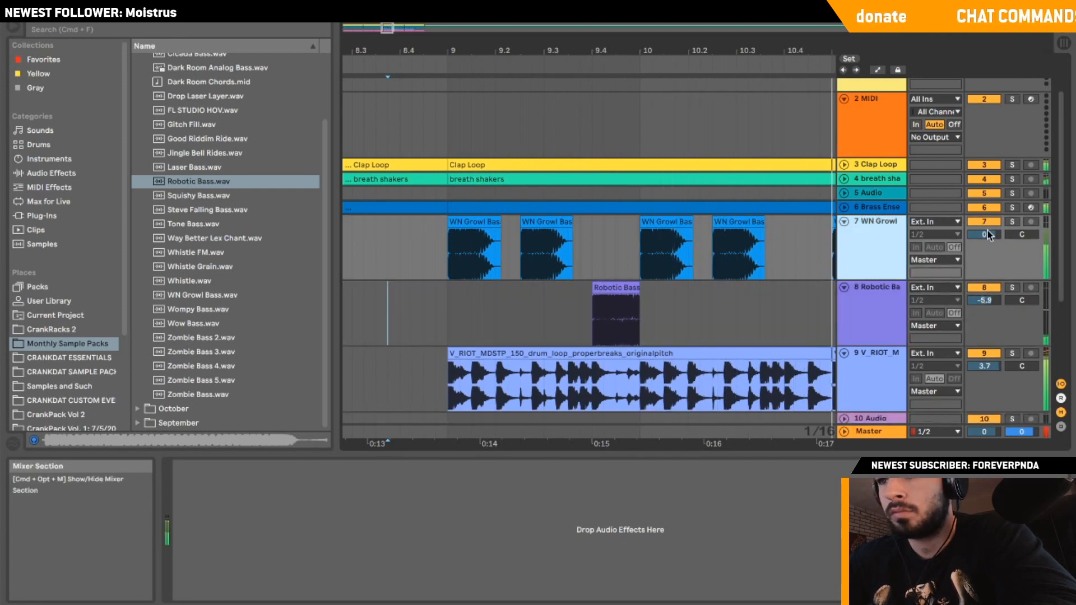
Solo the WN Growl track and add EQ Eight to it.
{"action": "left_click", "coordinate": [1012, 221]}
{"action": "left_click", "coordinate": [452, 259]}
{"action": "left_click", "coordinate": [51, 172]}
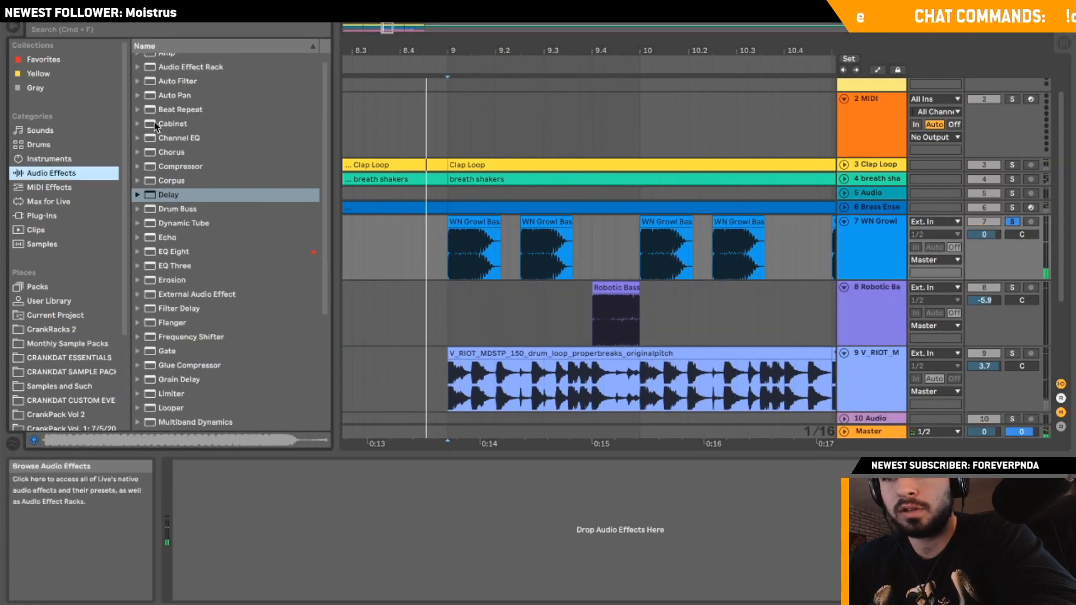
{"action": "double_click", "coordinate": [199, 258]}
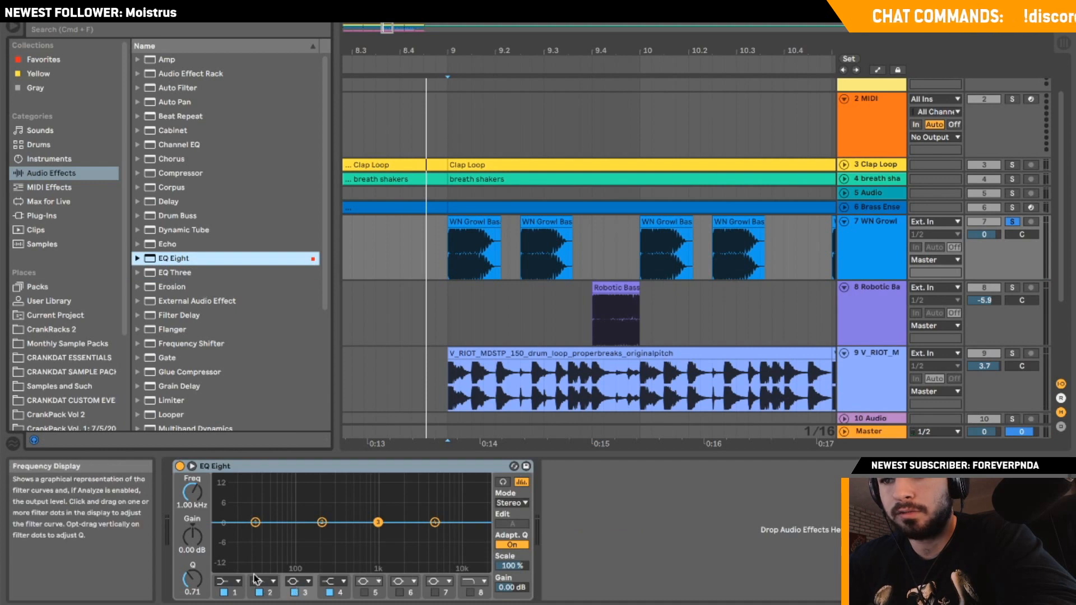
Set band 1 of the WN Growl EQ to a 48 dB low cut just above 200 Hz during playback.
{"action": "left_click", "coordinate": [232, 581]}
{"action": "left_click", "coordinate": [230, 493]}
{"action": "key", "text": "space"}
{"action": "left_click_drag", "start_coordinate": [256, 533], "coordinate": [325, 536]}
Lower the WN Growl EQ's high shelf to about -4 dB and set band 3 to 3.91 kHz, -3.35 dB, Q 0.89.
{"action": "left_click", "coordinate": [435, 522]}
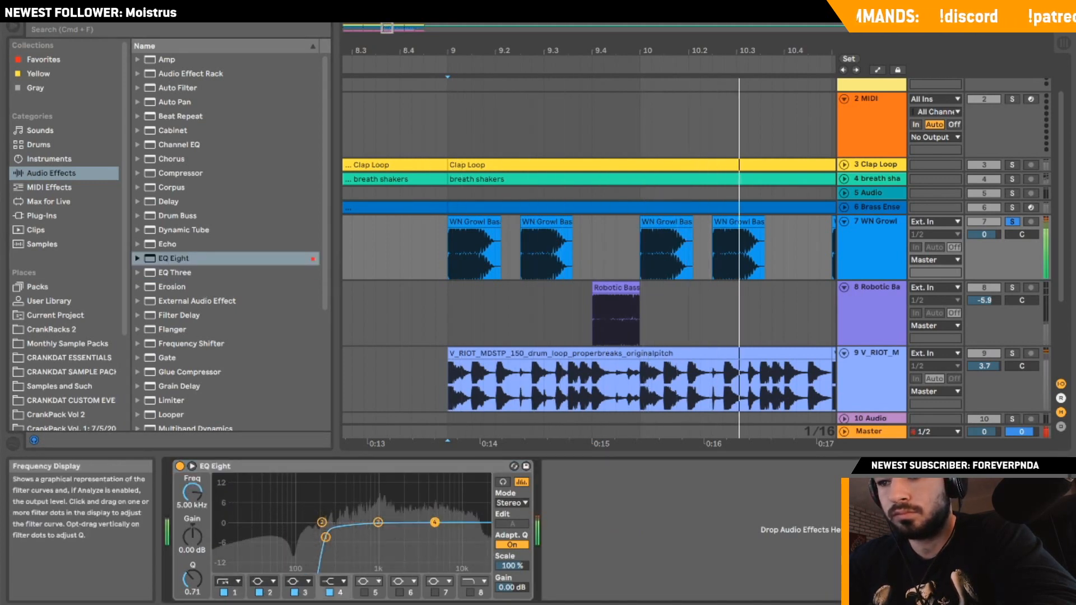
{"action": "left_click_drag", "start_coordinate": [435, 522], "coordinate": [452, 536]}
{"action": "left_click_drag", "start_coordinate": [378, 522], "coordinate": [426, 532]}
{"action": "mouse_move", "coordinate": [192, 585]}
{"action": "left_mouse_down"}
{"action": "mouse_move", "coordinate": [191, 574]}
{"action": "mouse_move", "coordinate": [191, 591]}
{"action": "left_mouse_up"}
{"action": "key", "text": "space"}
{"action": "key", "text": "space"}
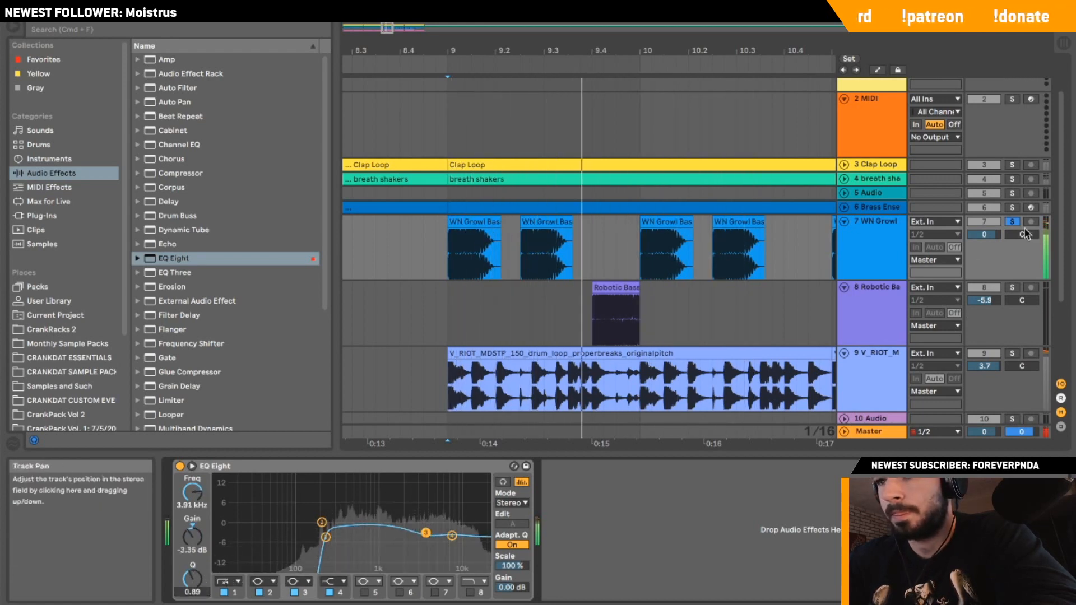
Unsolo the WN Growl track and play the full mix from before bar 9.
{"action": "left_click", "coordinate": [1011, 222]}
{"action": "key", "text": "space"}
{"action": "key", "text": "space"}
{"action": "left_click", "coordinate": [399, 254]}
{"action": "left_click_drag", "start_coordinate": [386, 28], "coordinate": [388, 11]}
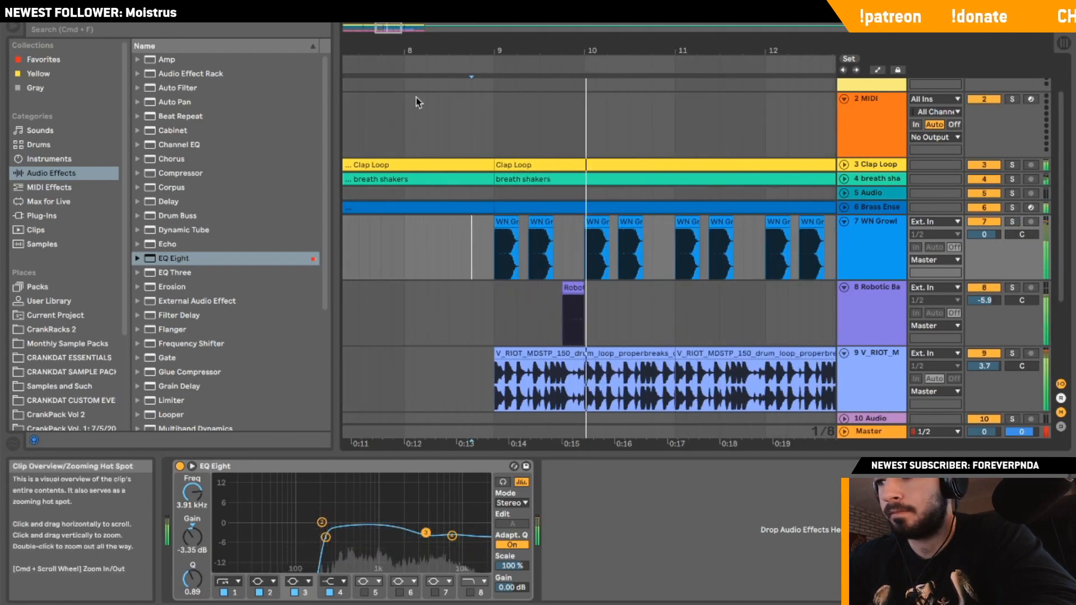
{"action": "left_click", "coordinate": [360, 315]}
{"action": "key", "text": "space"}
{"action": "key", "text": "space"}
Add EQ Eight to the Robotic Bass track with band 1 as a 48 dB low cut at 255 Hz, Q 0.49.
{"action": "left_click", "coordinate": [879, 320]}
{"action": "left_click", "coordinate": [172, 261]}
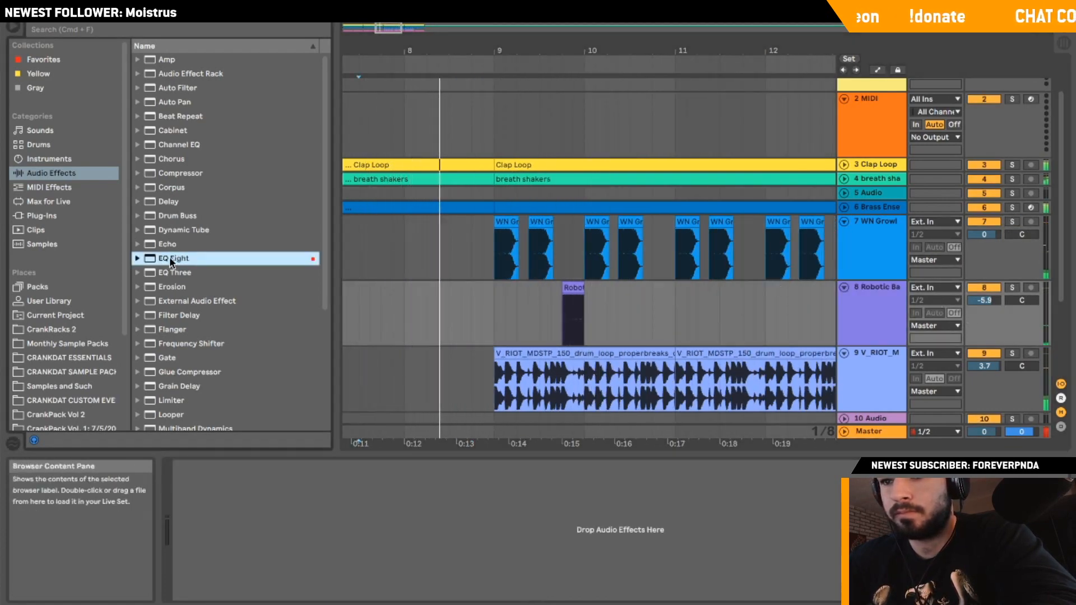
{"action": "left_click", "coordinate": [229, 581]}
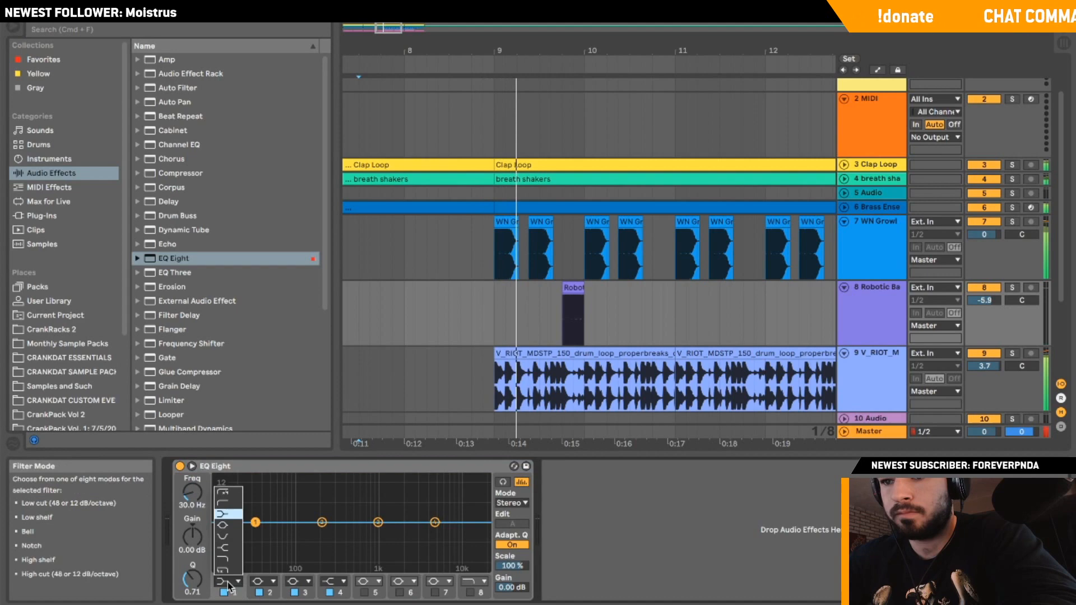
{"action": "left_click", "coordinate": [228, 491]}
{"action": "left_click_drag", "start_coordinate": [255, 534], "coordinate": [330, 540]}
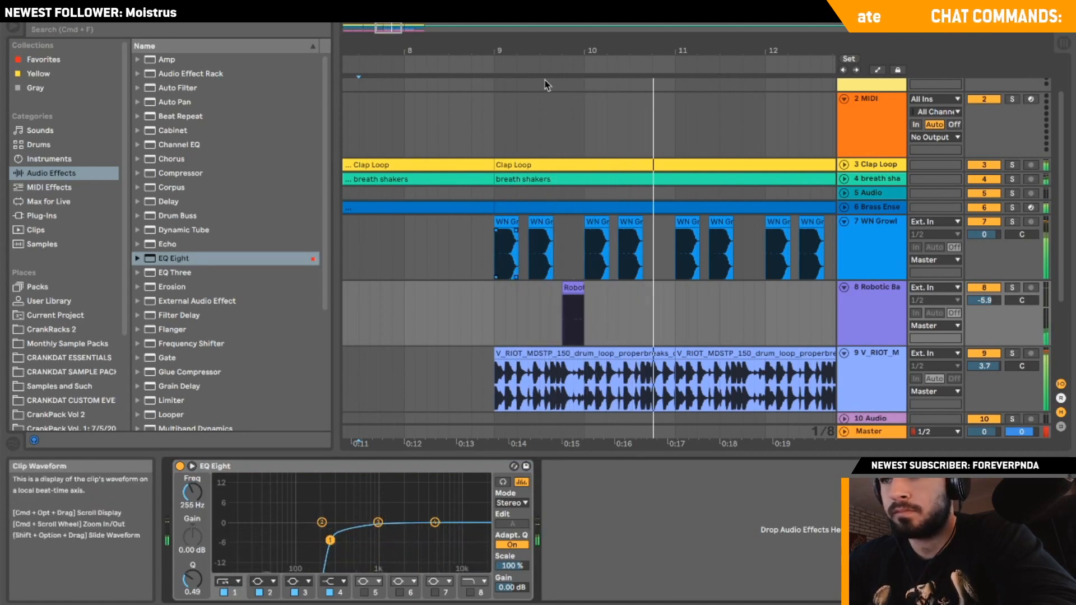
Play the arrangement from earlier bars and from just before bar 9, and fold the WN Growl track.
{"action": "left_click_drag", "start_coordinate": [374, 26], "coordinate": [361, 27]}
{"action": "scroll", "coordinate": [419, 316], "scroll_direction": "left", "scroll_amount": 3}
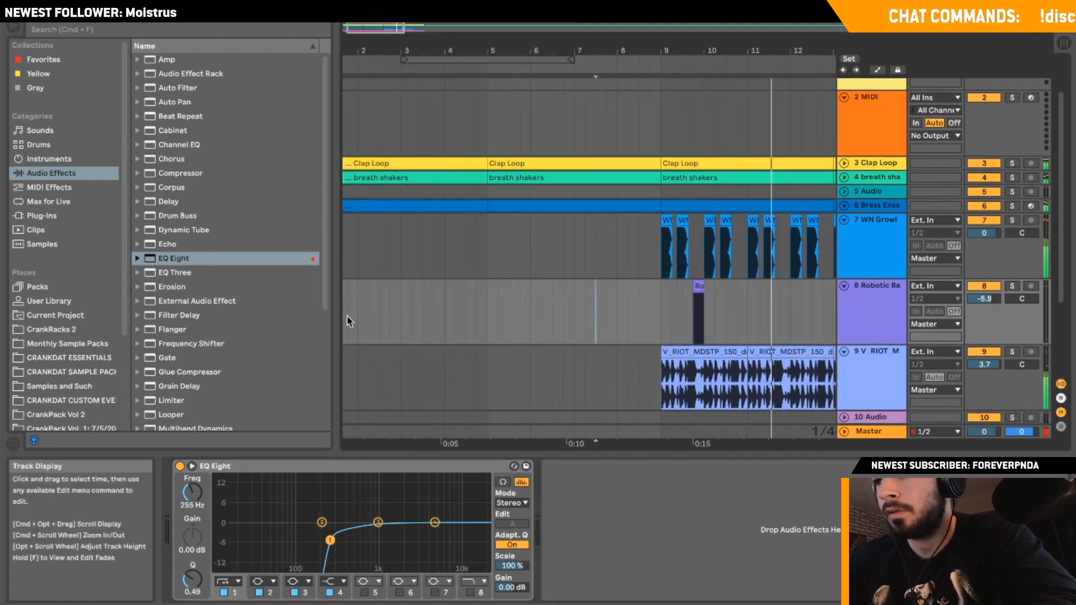
{"action": "left_click", "coordinate": [348, 316]}
{"action": "key", "text": "space"}
{"action": "key", "text": "space"}
{"action": "left_click", "coordinate": [650, 247]}
{"action": "left_click", "coordinate": [843, 220]}
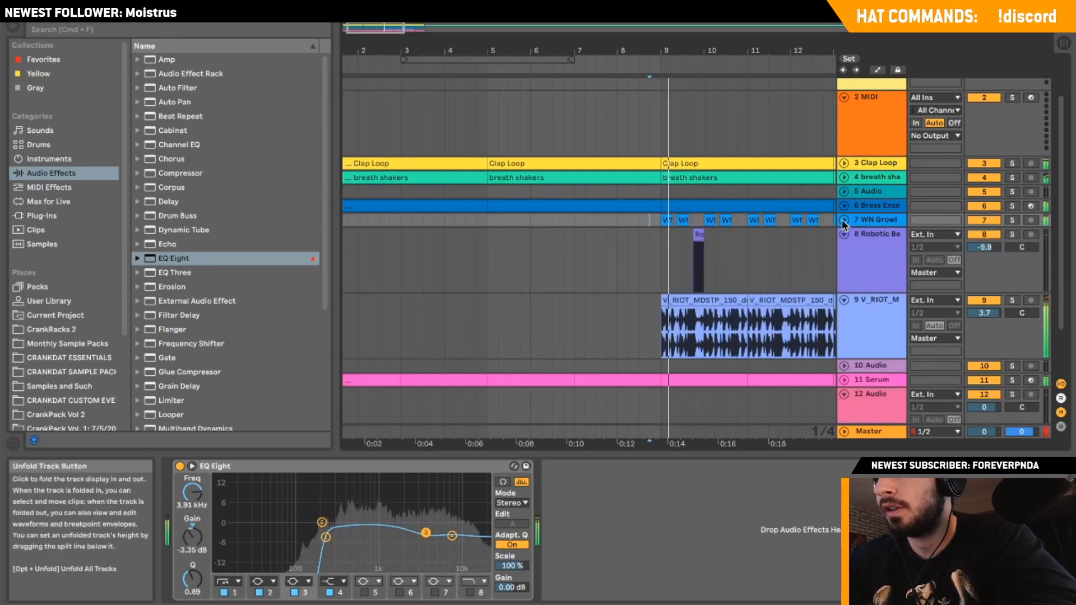
Fold the Robotic Bass track and insert a new audio track above it.
{"action": "left_click", "coordinate": [843, 234]}
{"action": "right_click", "coordinate": [855, 234]}
{"action": "left_click", "coordinate": [896, 329]}
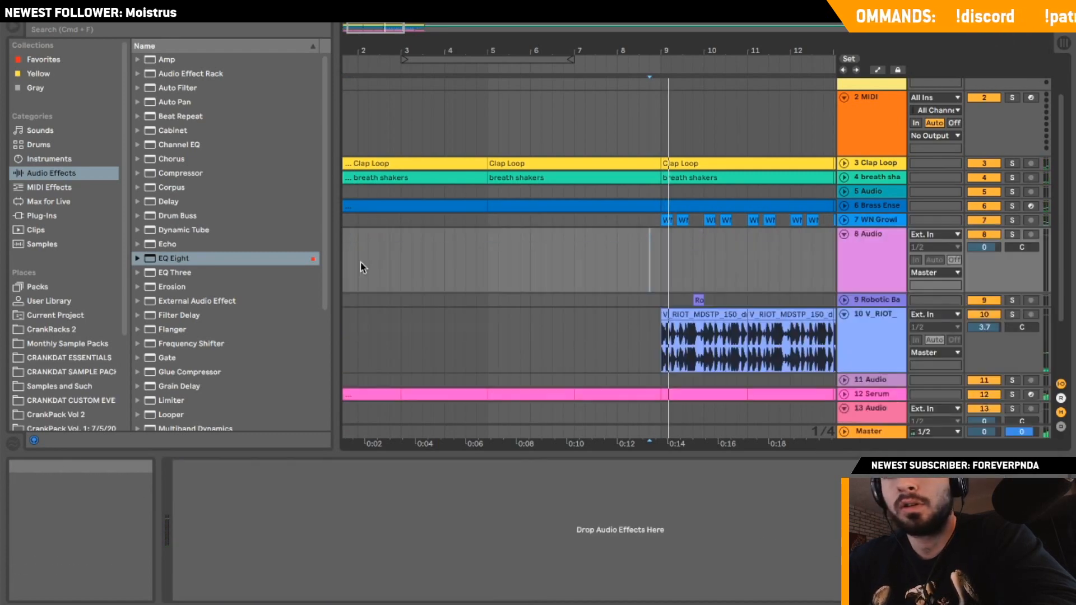
Switch to the iTunes song library and search it for "sicko mode".
{"action": "mouse_move", "coordinate": [2, 224]}
{"action": "left_click", "coordinate": [17, 242]}
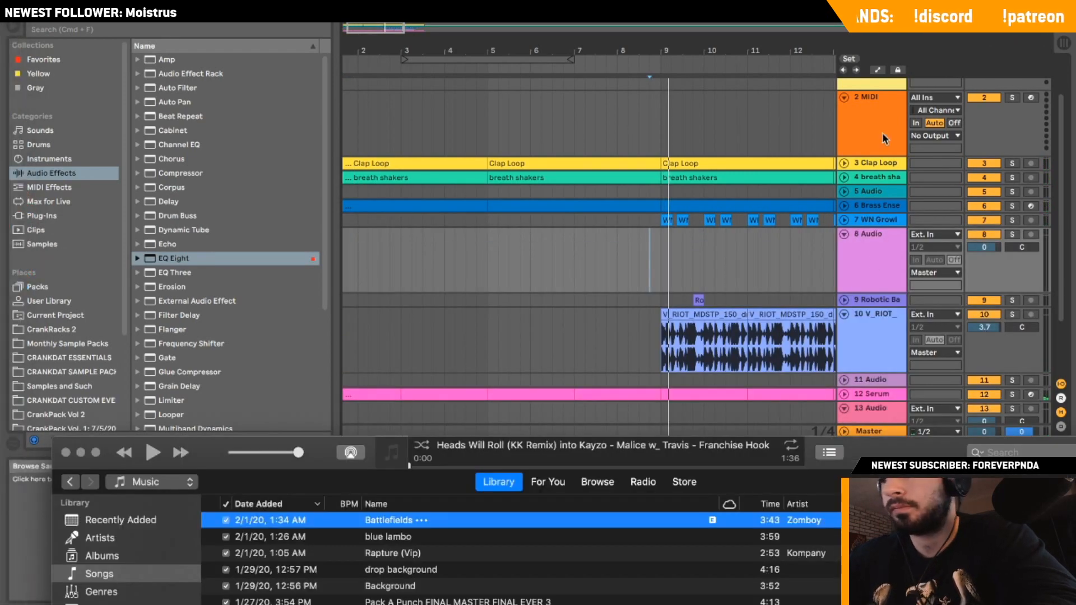
{"action": "left_click", "coordinate": [1003, 453]}
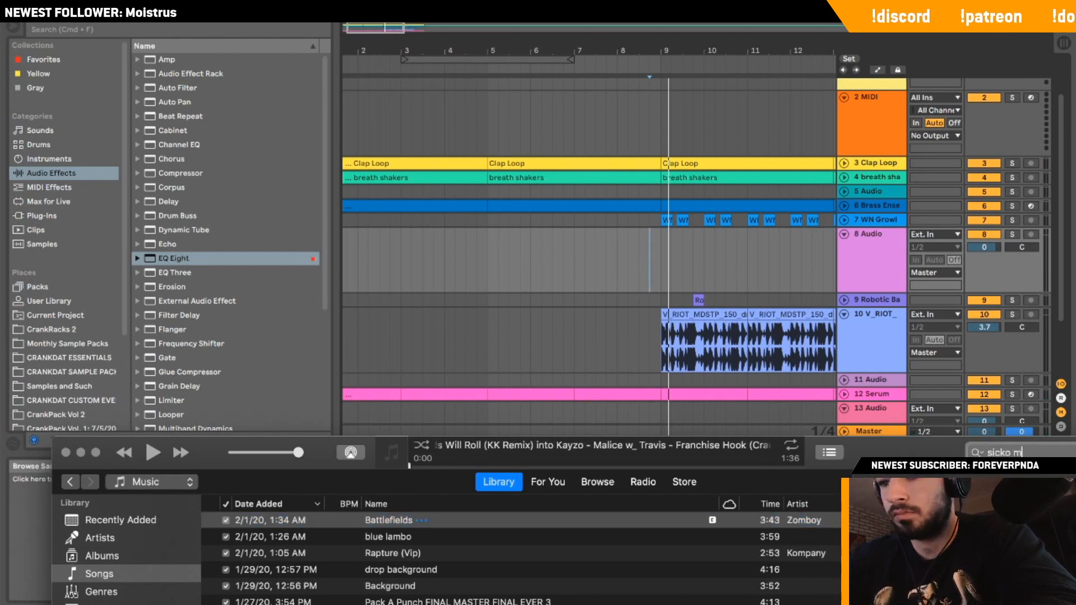
{"action": "left_click", "coordinate": [456, 524]}
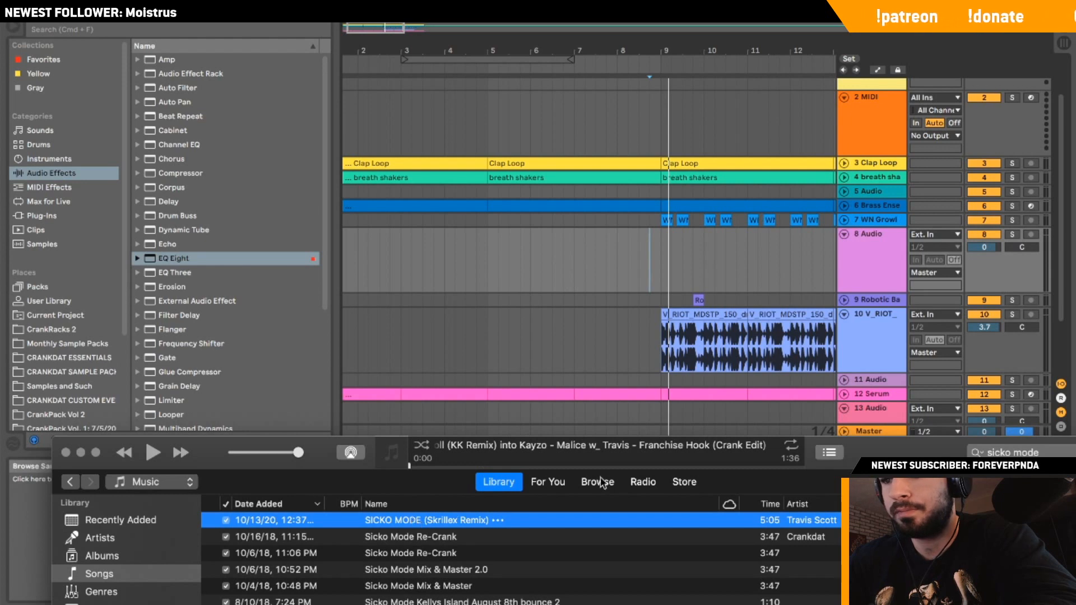
Place SICKO MODE (Skrillex Remix) on the new audio track just after bar 4 in the Live Set and solo the track.
{"action": "left_click", "coordinate": [412, 537]}
{"action": "left_click", "coordinate": [365, 520]}
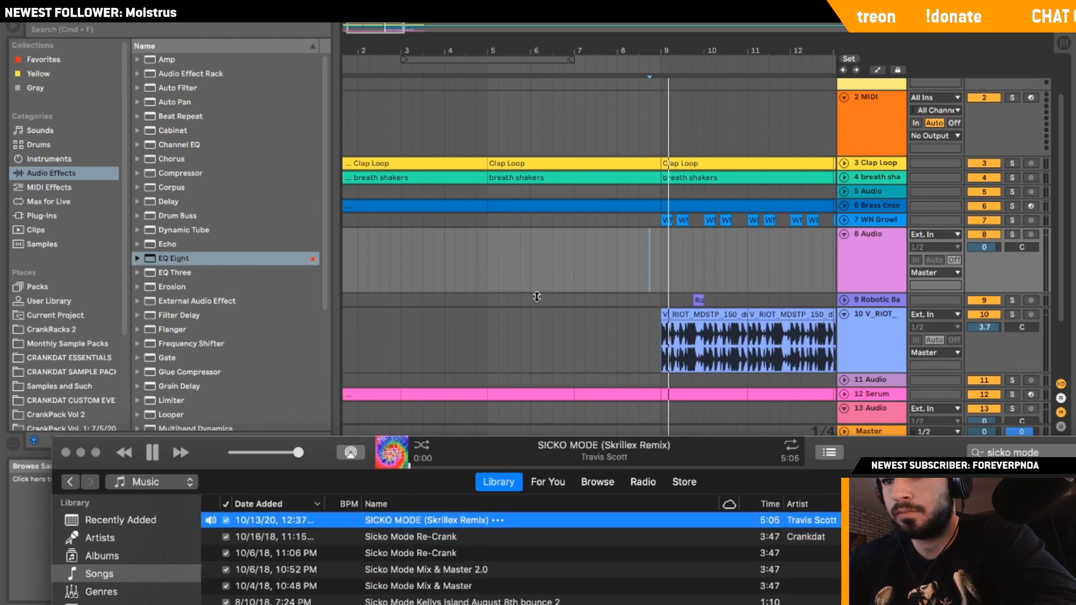
{"action": "left_click_drag", "start_coordinate": [411, 517], "coordinate": [460, 258]}
{"action": "left_click", "coordinate": [1011, 235]}
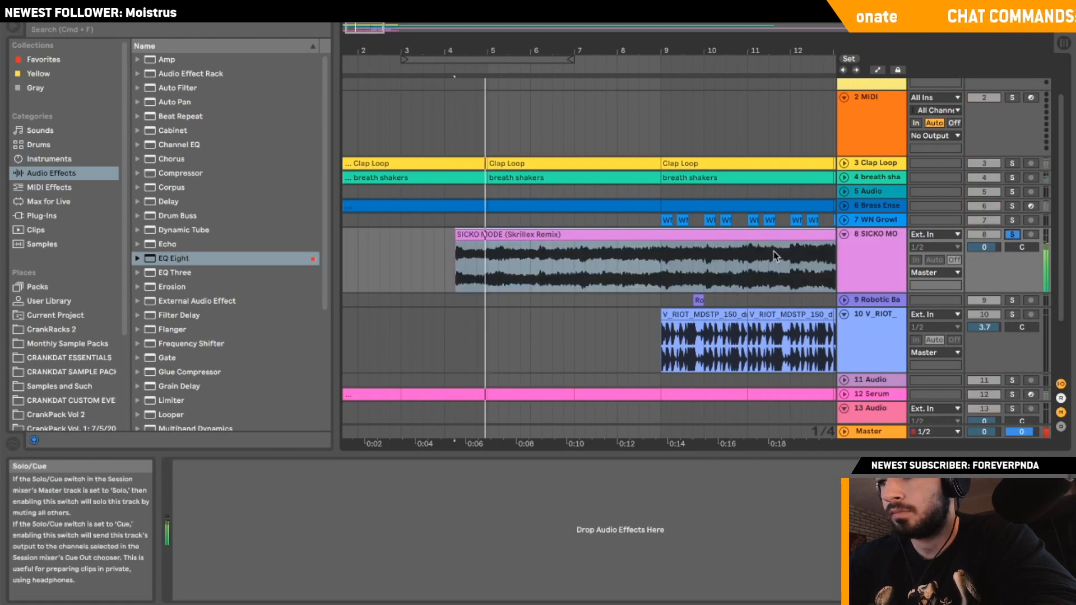
Audition the SICKO MODE clip around bars 19 and 21 for a usable bass sound.
{"action": "scroll", "coordinate": [661, 275], "scroll_direction": "right", "scroll_amount": 10}
{"action": "left_click", "coordinate": [544, 270]}
{"action": "key", "text": "space"}
{"action": "key", "text": "space"}
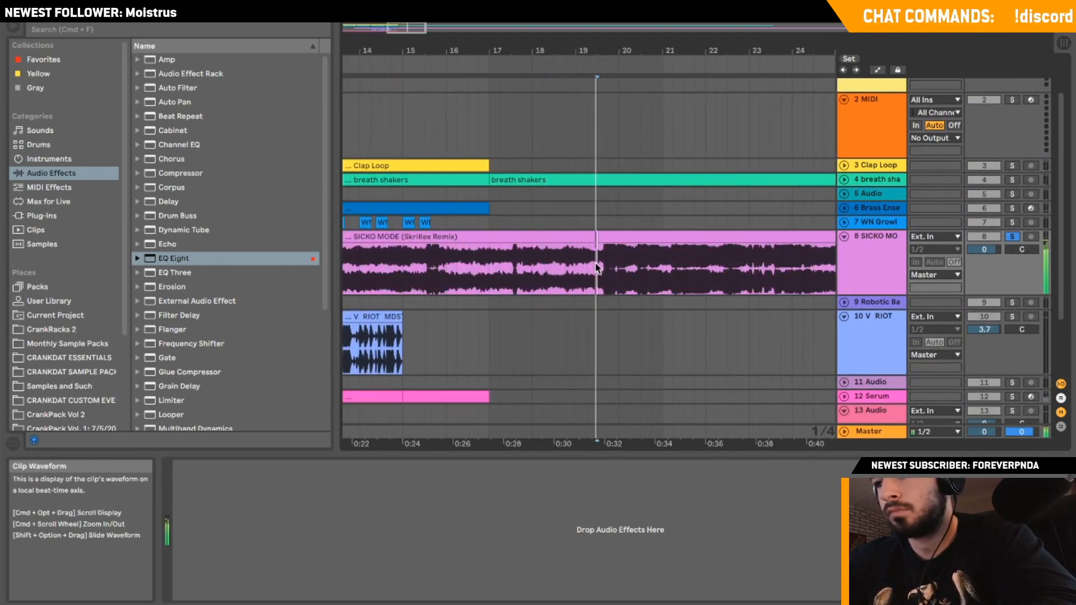
{"action": "left_click", "coordinate": [686, 275]}
{"action": "key", "text": "space"}
{"action": "key", "text": "space"}
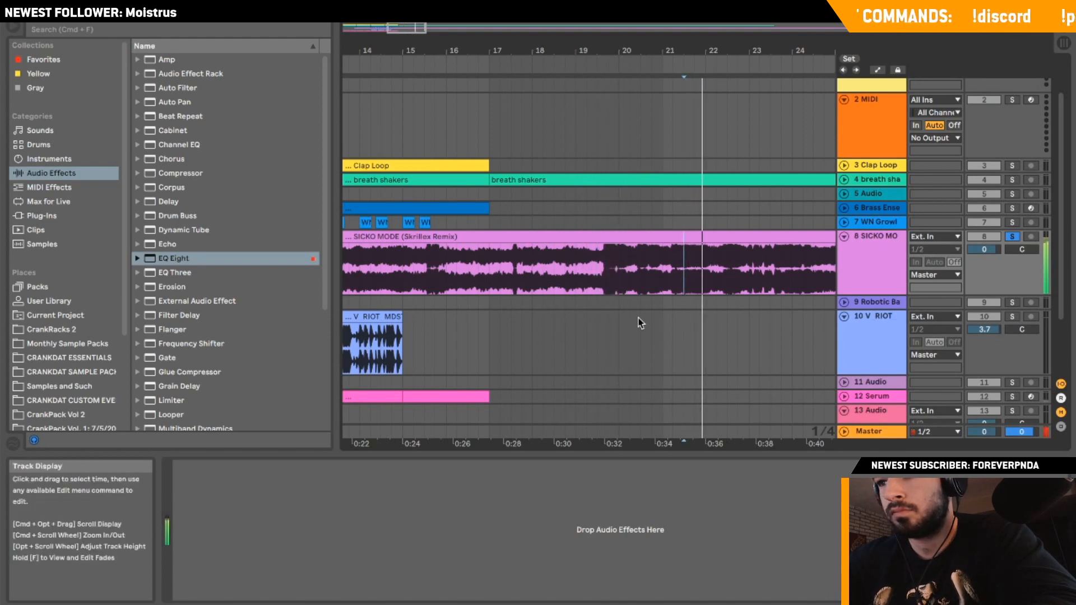
Remove the SICKO MODE audio after about 38.2.2 and split the clip just after bar 38.
{"action": "scroll", "coordinate": [662, 280], "scroll_direction": "right", "scroll_amount": 10}
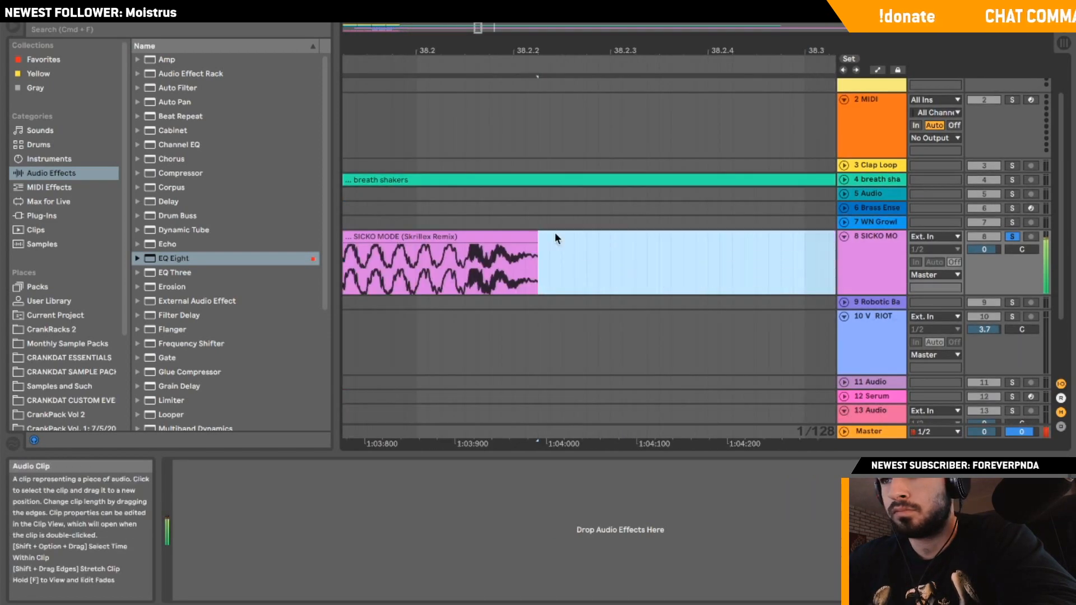
{"action": "key", "text": "space"}
{"action": "key", "text": "space"}
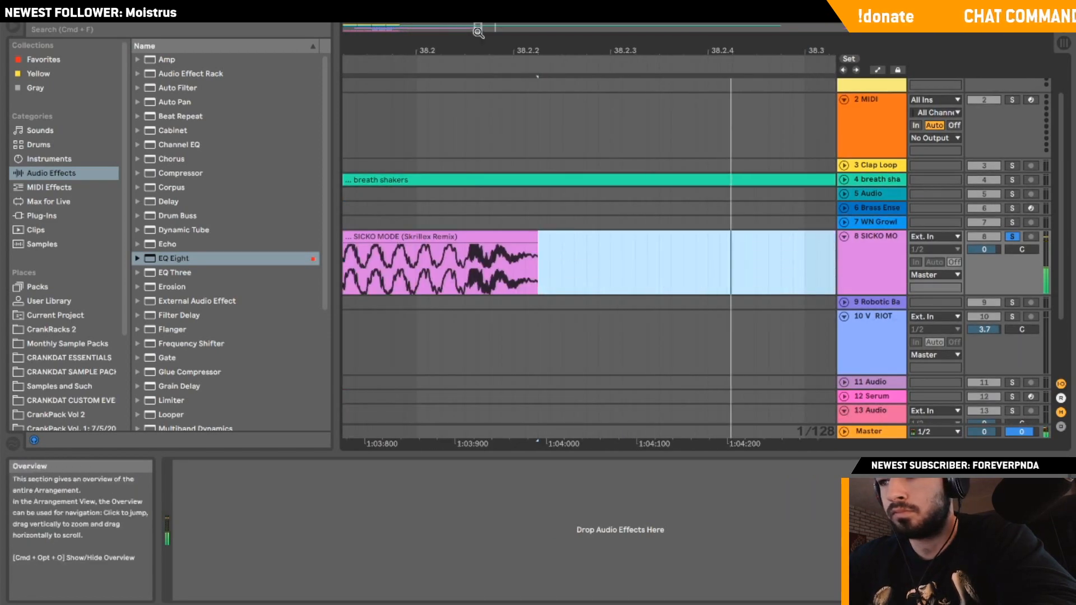
{"action": "left_click_drag", "start_coordinate": [478, 30], "coordinate": [475, 32]}
{"action": "left_click", "coordinate": [643, 263]}
{"action": "key", "text": "space"}
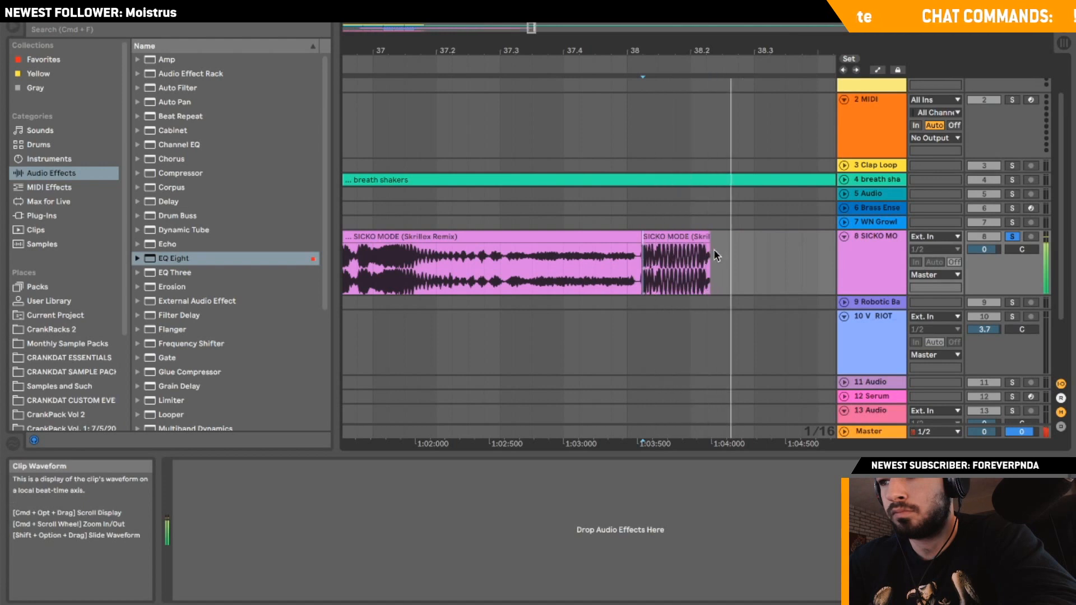
Audition the short SICKO MODE slice after bar 38 and trim its end back to about 38.2.
{"action": "key", "text": "space"}
{"action": "key", "text": "space"}
{"action": "key", "text": "space"}
{"action": "key", "text": "space"}
{"action": "left_click_drag", "start_coordinate": [708, 246], "coordinate": [699, 243]}
{"action": "key", "text": "space"}
{"action": "key", "text": "space"}
{"action": "key", "text": "space"}
{"action": "key", "text": "space"}
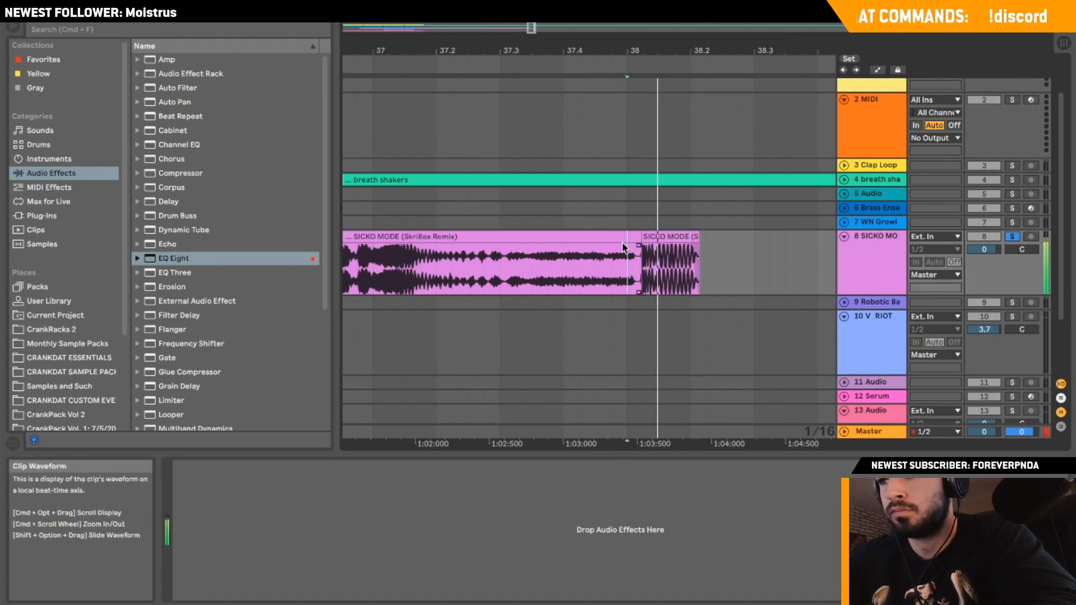
Delete the SICKO MODE audio before the slice, audition the slice and cut it from the track.
{"action": "left_click", "coordinate": [625, 238]}
{"action": "key", "text": "Delete"}
{"action": "left_click", "coordinate": [653, 238]}
{"action": "left_click", "coordinate": [628, 250]}
{"action": "key", "text": "space"}
{"action": "key", "text": "space"}
{"action": "left_click", "coordinate": [672, 237]}
{"action": "key", "text": "Delete"}
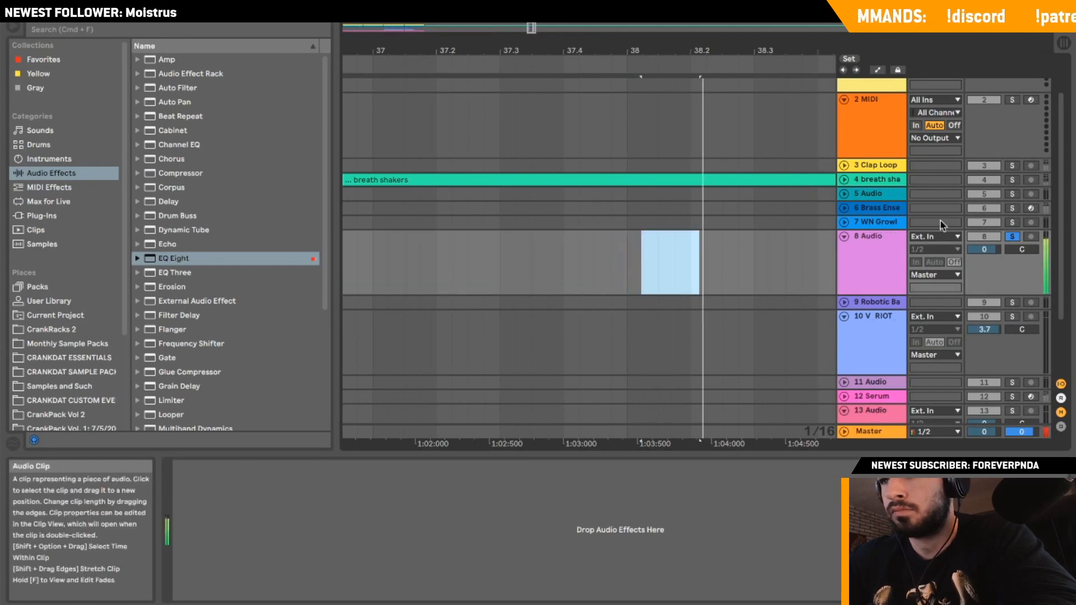
Unsolo the emptied audio track and play the full arrangement from about bar 7.
{"action": "left_click", "coordinate": [1011, 236]}
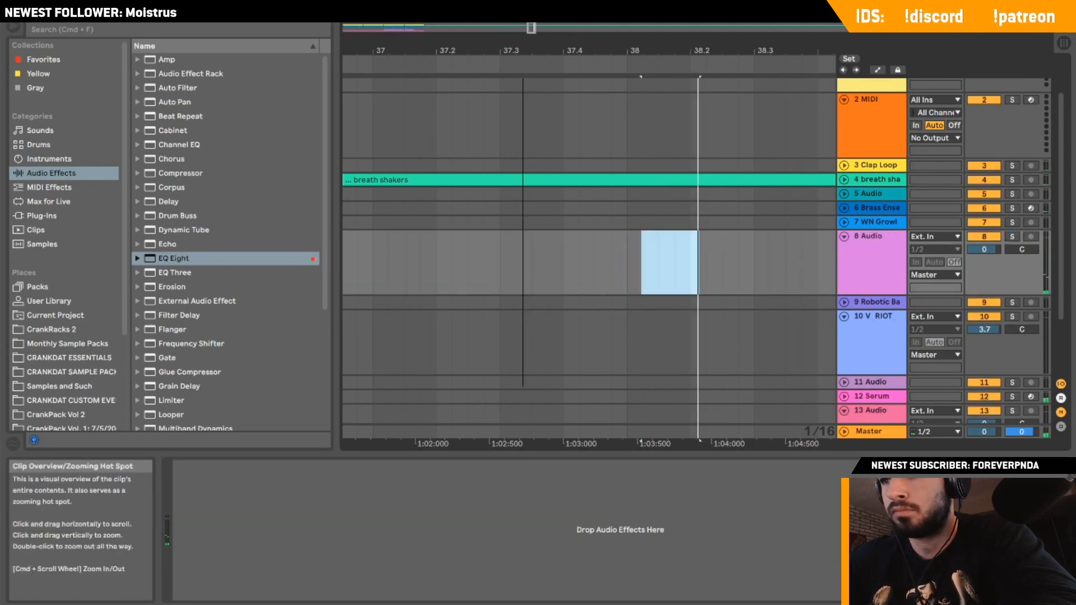
{"action": "left_click_drag", "start_coordinate": [523, 45], "coordinate": [535, 30]}
{"action": "scroll", "coordinate": [398, 256], "scroll_direction": "left", "scroll_amount": 10}
{"action": "scroll", "coordinate": [398, 255], "scroll_direction": "down", "scroll_amount": 2}
{"action": "left_click", "coordinate": [443, 239]}
{"action": "key", "text": "space"}
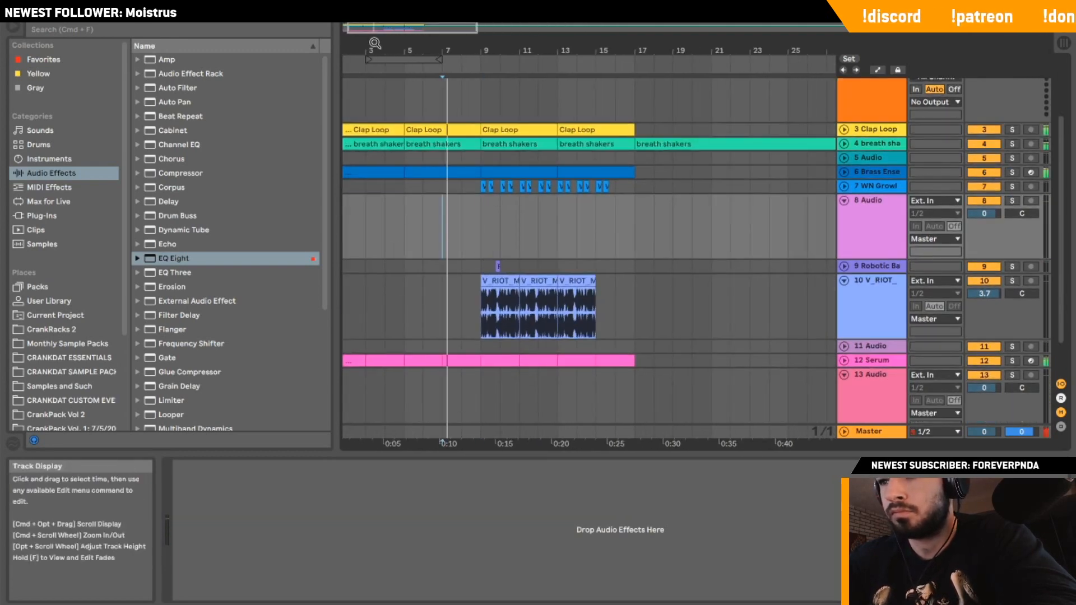
Paste the SICKO MODE slice under each pair of WN Growl clips in bars 9 to 12.
{"action": "left_click_drag", "start_coordinate": [375, 43], "coordinate": [446, 166]}
{"action": "left_click", "coordinate": [472, 226]}
{"action": "key", "text": "super+v"}
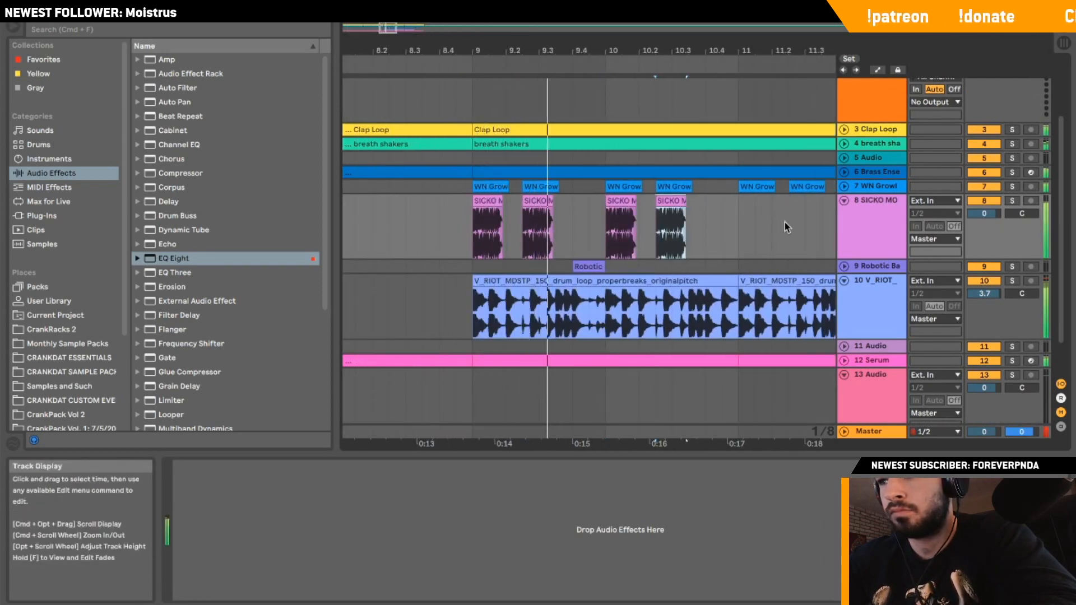
{"action": "left_click", "coordinate": [737, 222]}
{"action": "key", "text": "super+v"}
{"action": "scroll", "coordinate": [736, 222], "scroll_direction": "right", "scroll_amount": 3}
{"action": "key", "text": "super+v"}
{"action": "scroll", "coordinate": [661, 219], "scroll_direction": "right", "scroll_amount": 3}
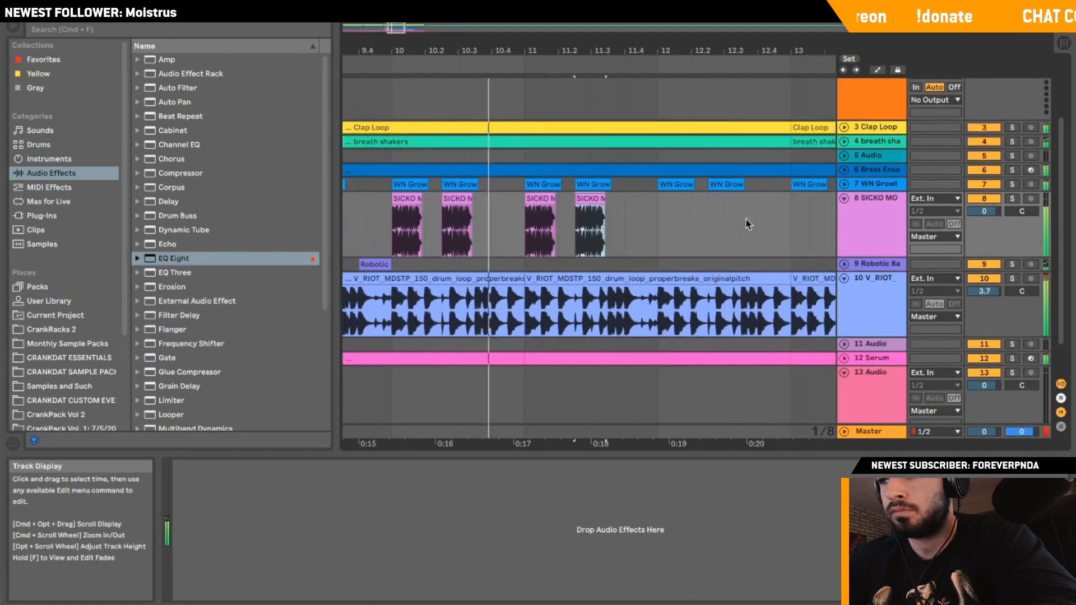
{"action": "left_click", "coordinate": [667, 217]}
{"action": "key", "text": "super+v"}
{"action": "left_click", "coordinate": [700, 216]}
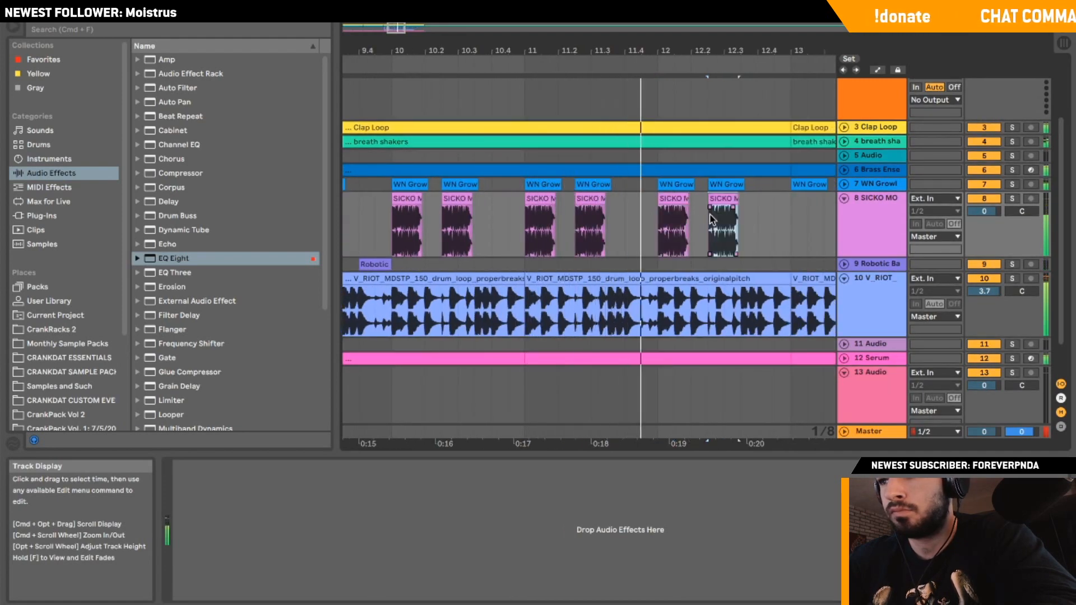
Solo the SICKO MODE track at 3.1 dB and open the slice at bar 9.
{"action": "scroll", "coordinate": [711, 219], "scroll_direction": "left", "scroll_amount": 5}
{"action": "left_click", "coordinate": [1012, 195]}
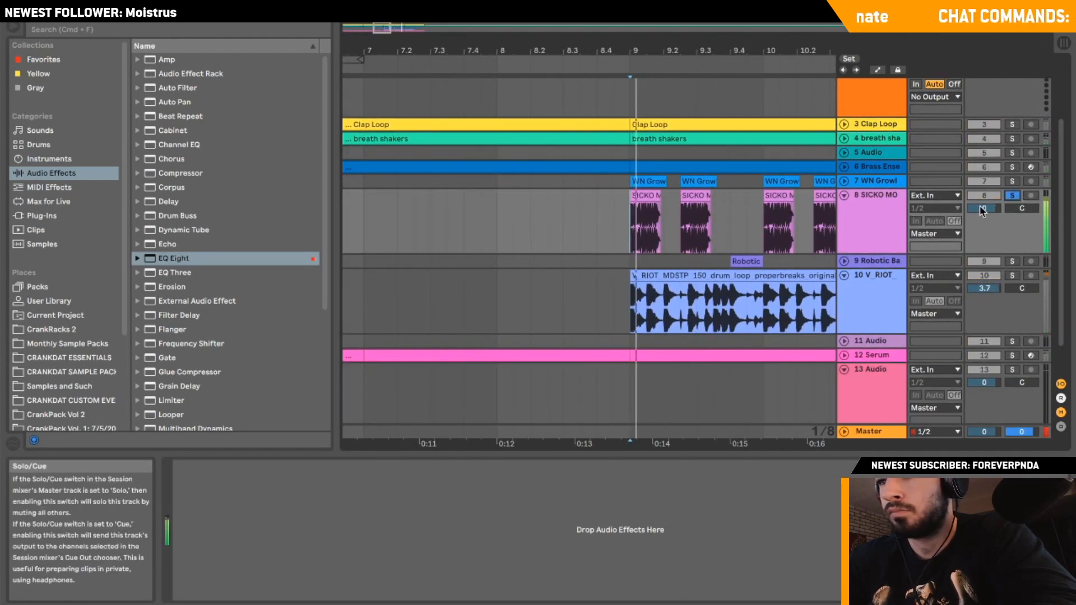
{"action": "left_click", "coordinate": [649, 194]}
{"action": "double_click", "coordinate": [649, 193]}
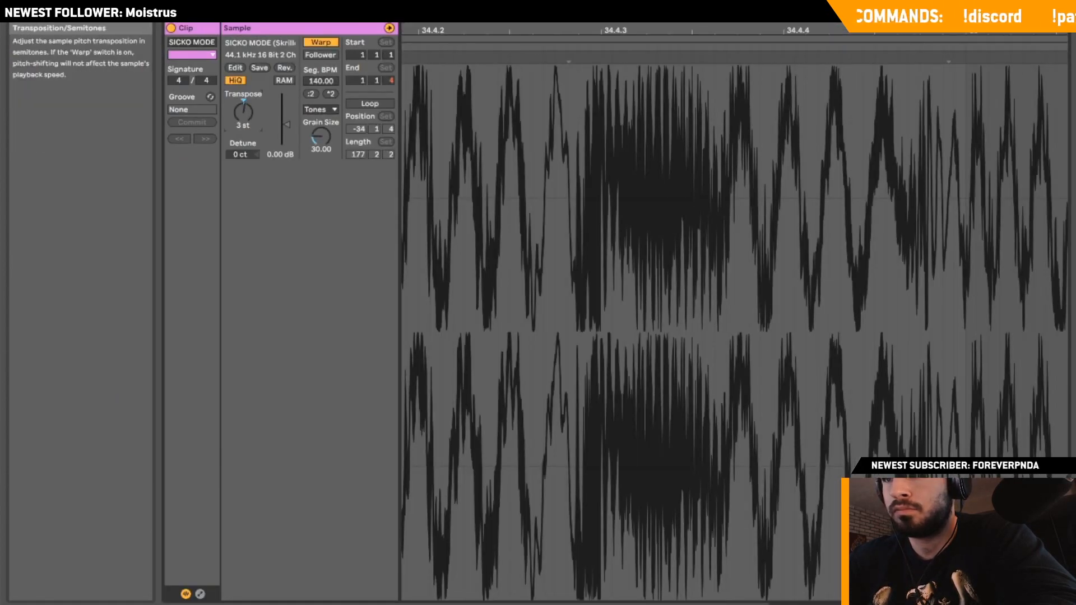
Try the slice transposed 2 st in Beats warp mode, preserving 1 Bar and 1/4 divisions.
{"action": "left_click", "coordinate": [320, 109]}
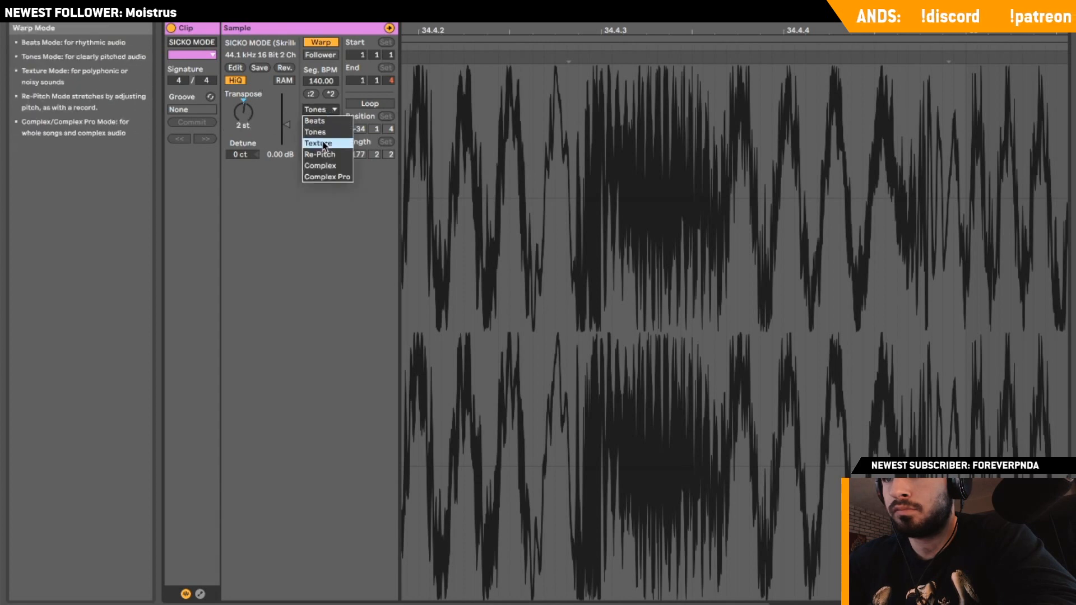
{"action": "left_click", "coordinate": [318, 161]}
{"action": "left_click", "coordinate": [320, 109]}
{"action": "left_click", "coordinate": [330, 118]}
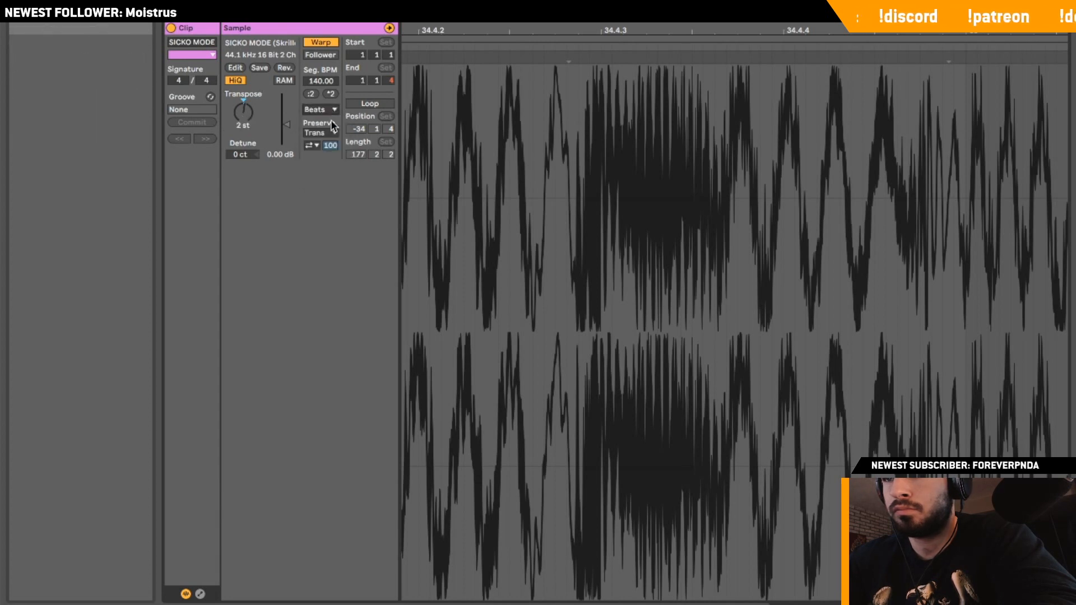
{"action": "left_click", "coordinate": [320, 132]}
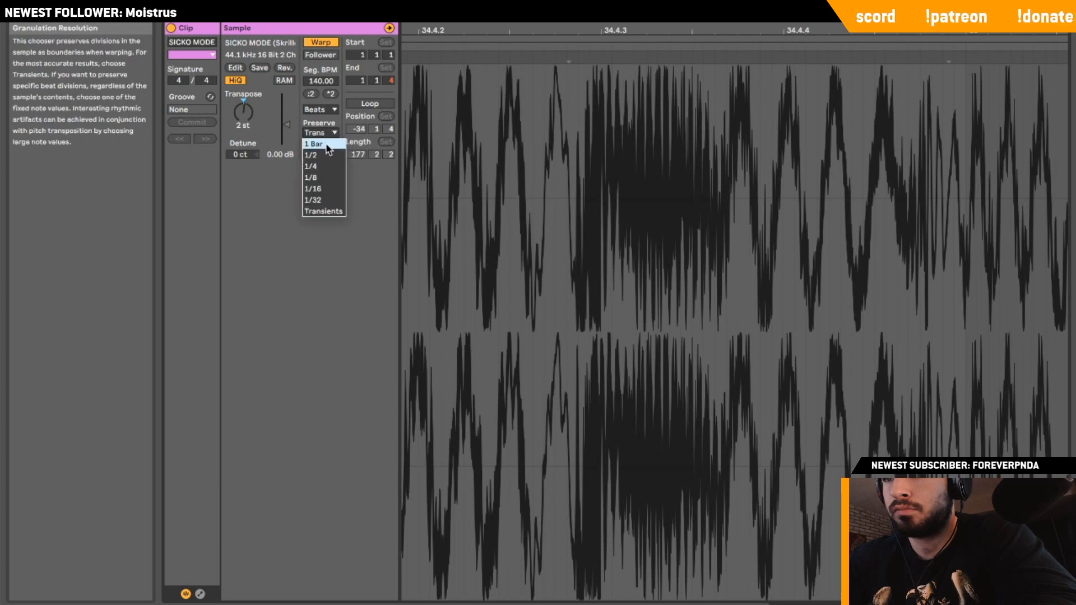
{"action": "left_click", "coordinate": [317, 143]}
{"action": "left_click", "coordinate": [326, 134]}
{"action": "left_click", "coordinate": [322, 166]}
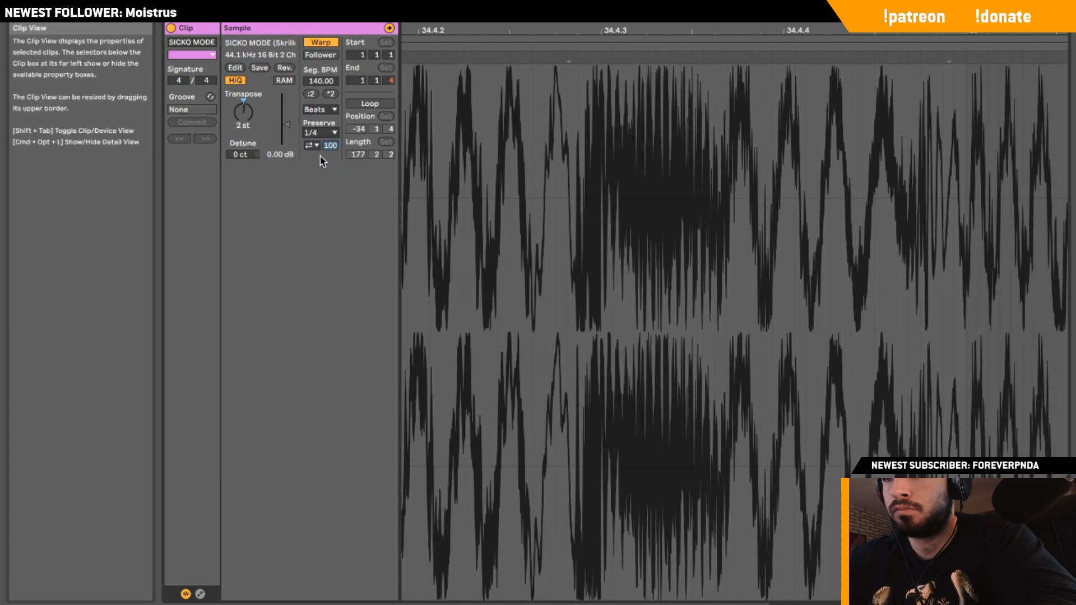
Try re-warping the slice from a fresh Warp toggle, adjusting its segment BPM and choosing Texture mode.
{"action": "left_click", "coordinate": [323, 43]}
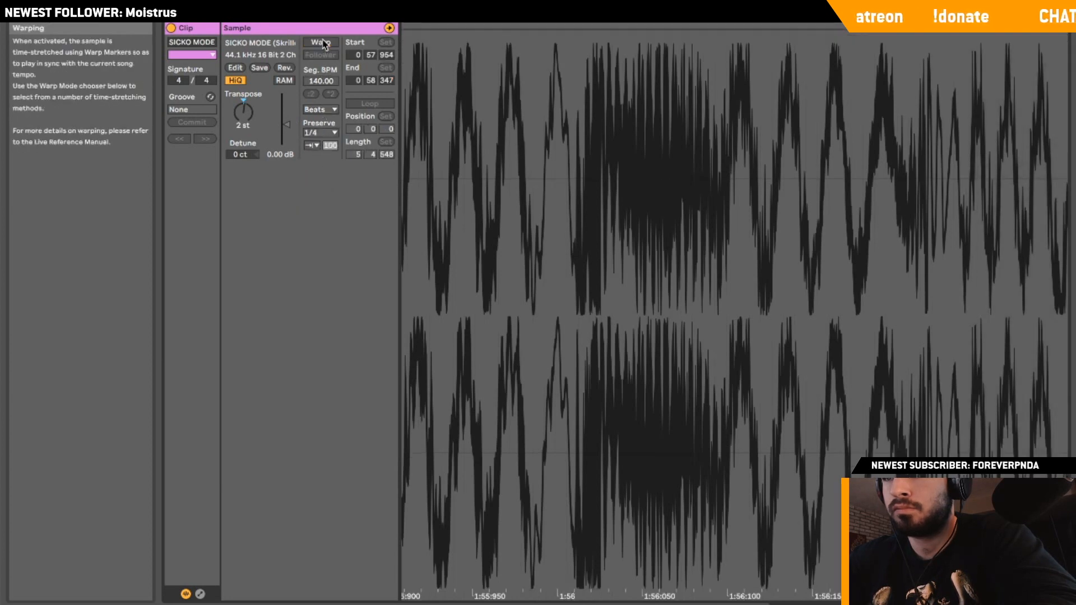
{"action": "left_click", "coordinate": [322, 49]}
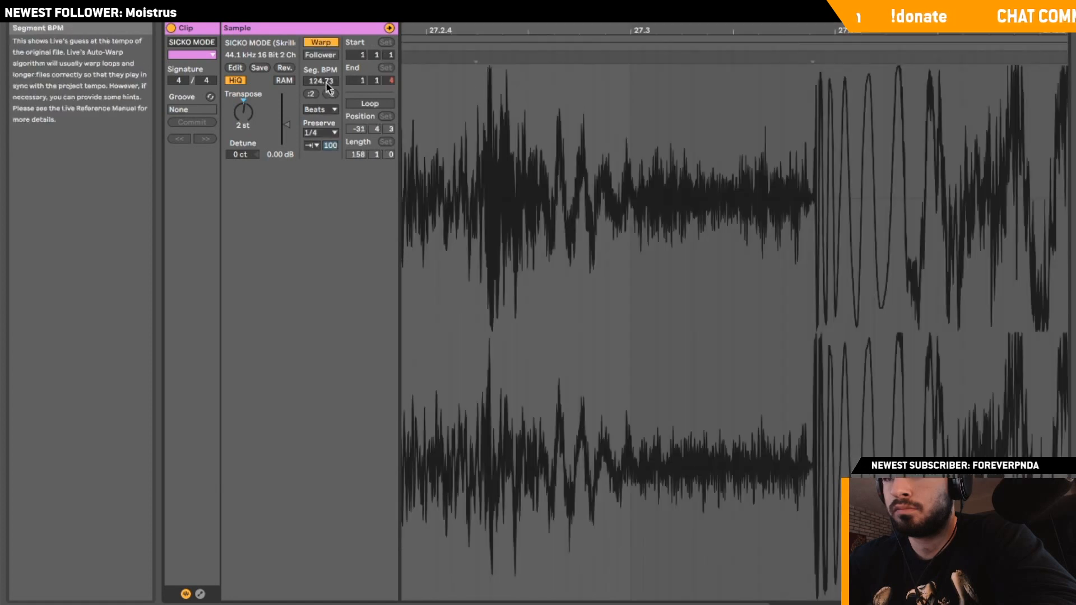
{"action": "left_click_drag", "start_coordinate": [326, 85], "coordinate": [326, 81]}
{"action": "key", "text": "super+z"}
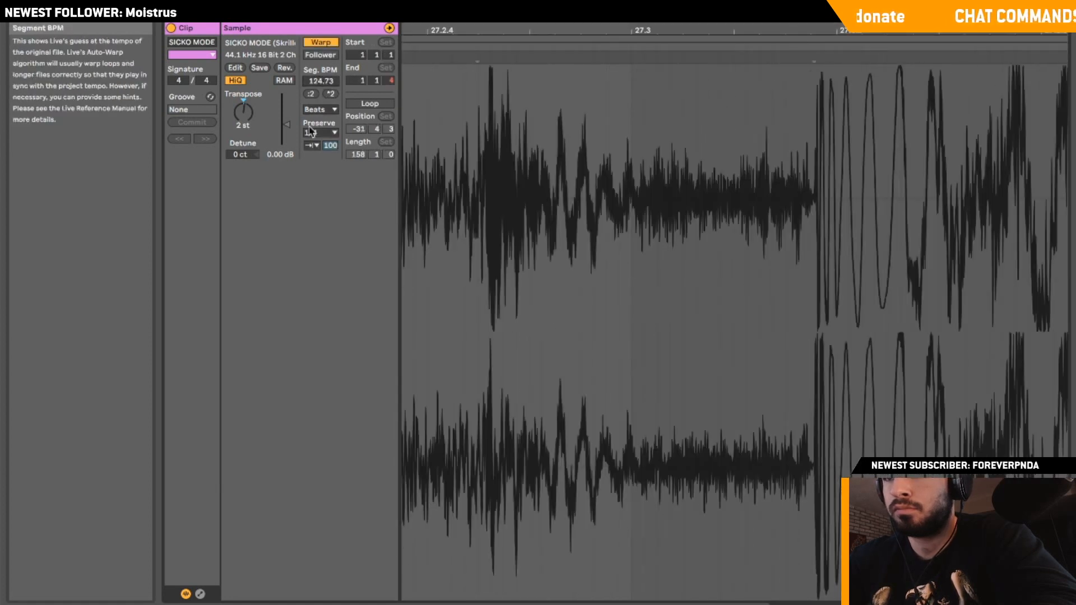
{"action": "left_click_drag", "start_coordinate": [246, 127], "coordinate": [245, 126]}
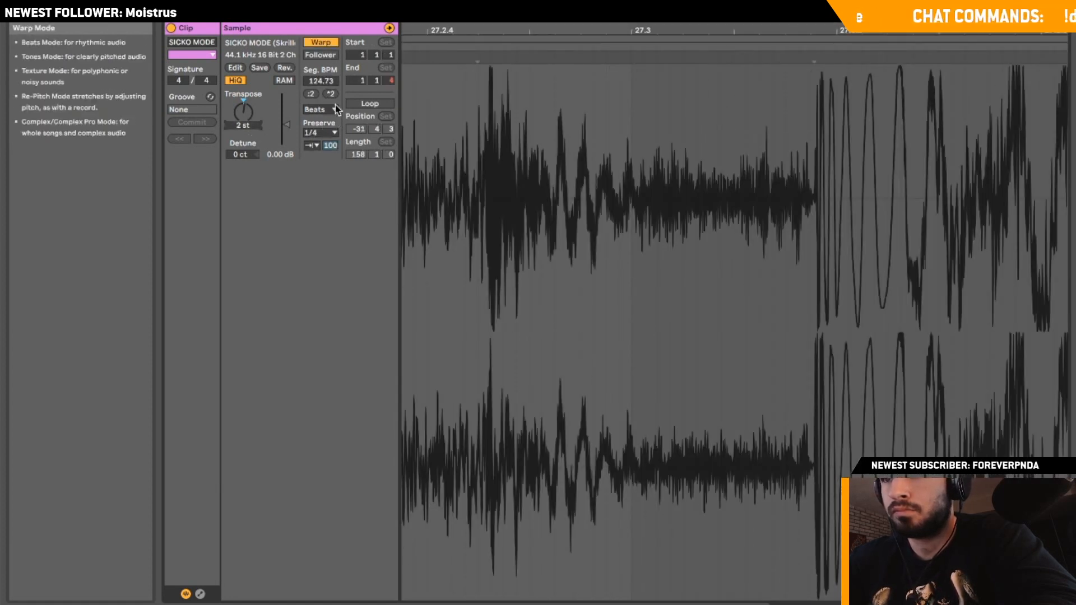
{"action": "left_click", "coordinate": [320, 110]}
{"action": "left_click", "coordinate": [325, 143]}
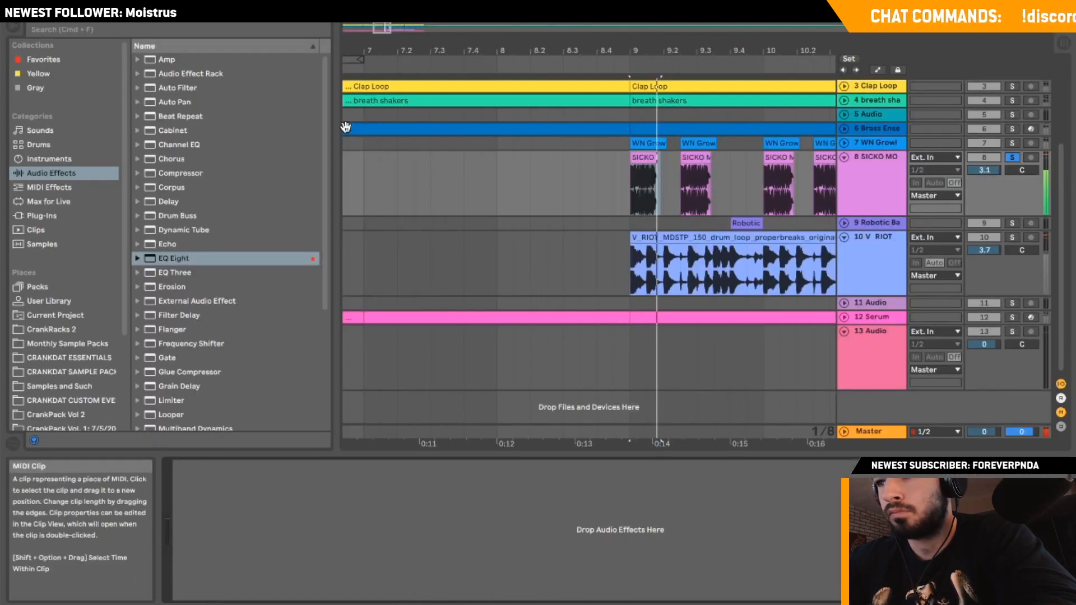
Reopen the bar 9 slice, enable Warp, audition Texture mode, and settle on Tones with a 2 st transposition.
{"action": "left_click", "coordinate": [626, 172]}
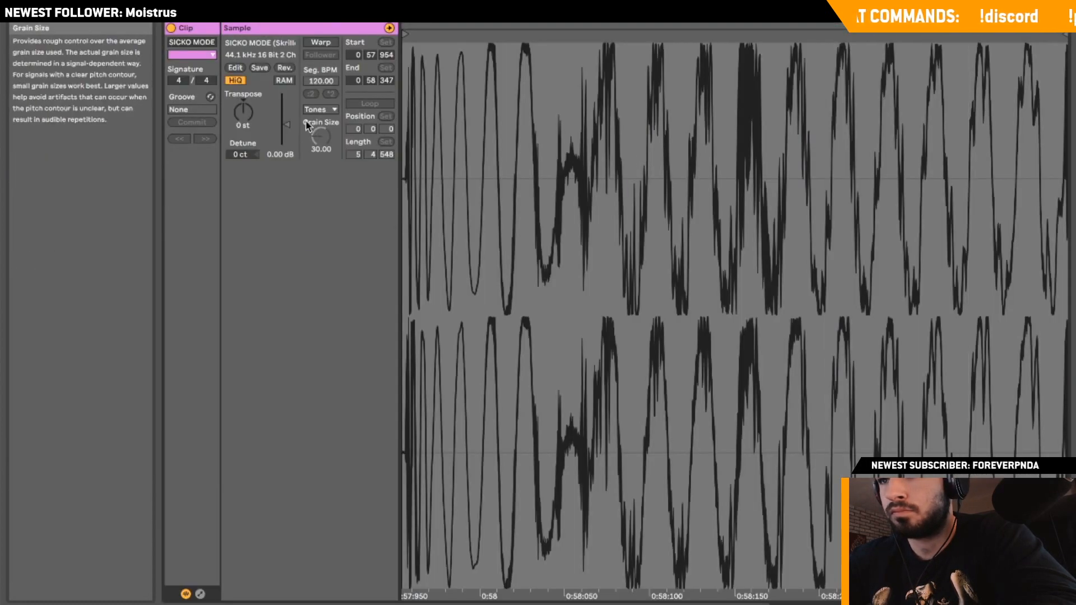
{"action": "left_click", "coordinate": [321, 42]}
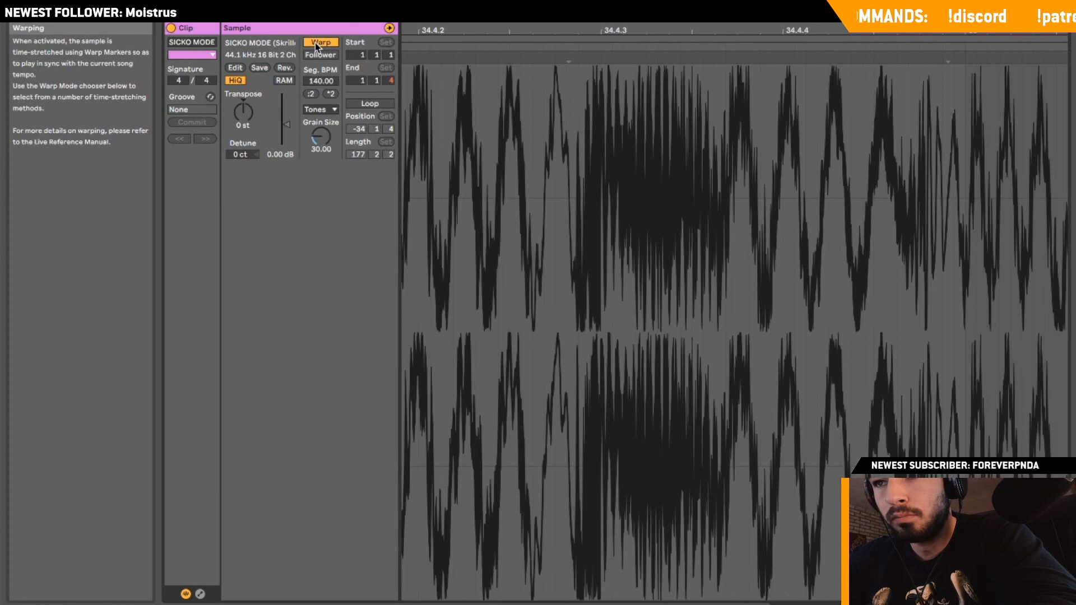
{"action": "left_click", "coordinate": [321, 110]}
{"action": "left_click", "coordinate": [325, 140]}
{"action": "left_click_drag", "start_coordinate": [265, 124], "coordinate": [265, 123]}
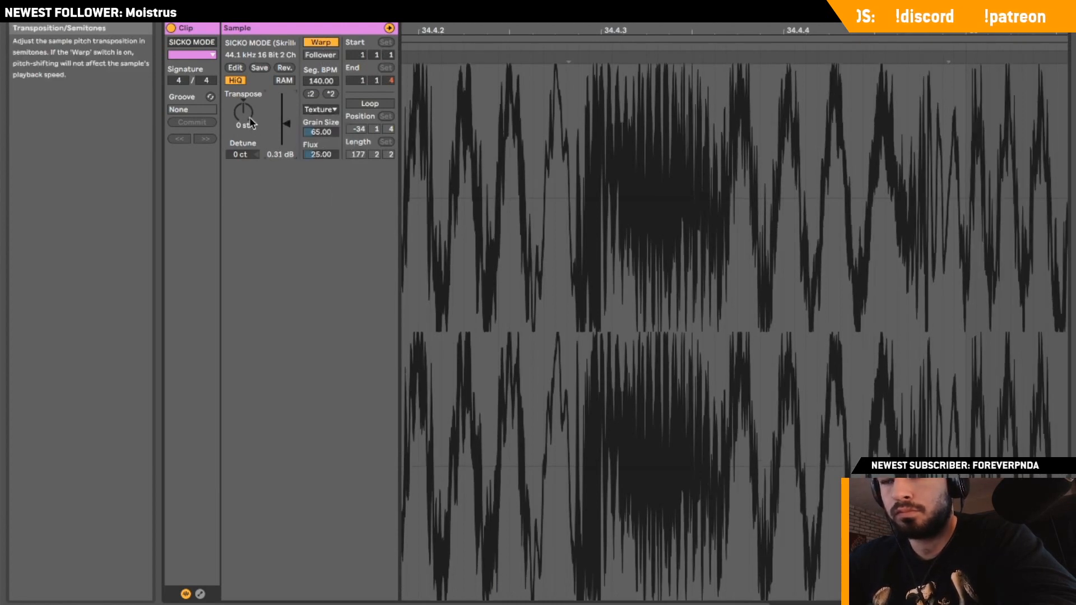
{"action": "left_click", "coordinate": [320, 109]}
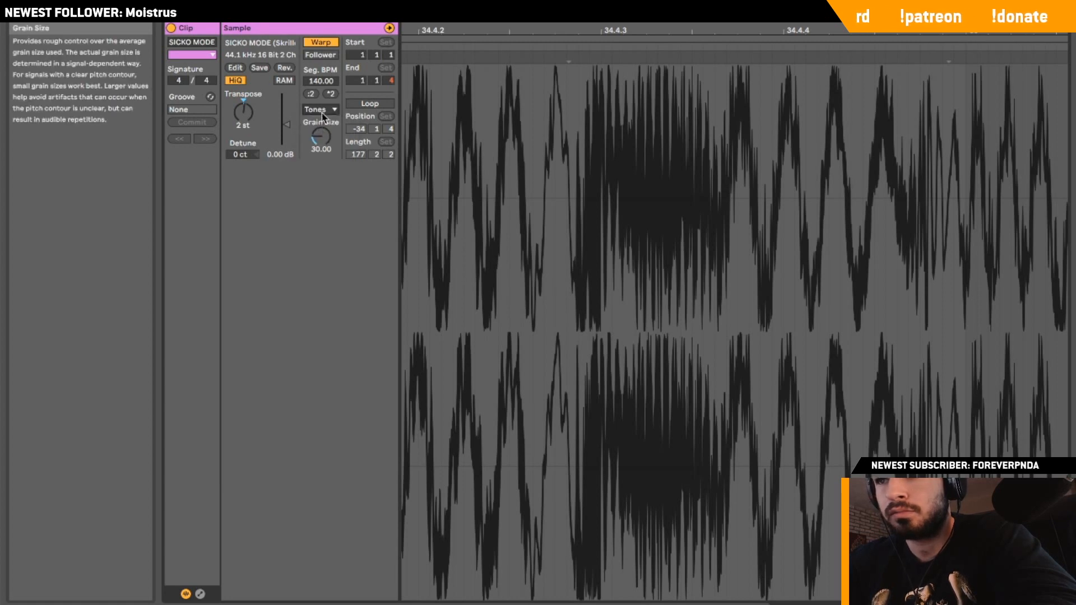
Audition the Beats, Complex Pro, Complex and Re-Pitch warp modes on the slice and return it to Tones.
{"action": "left_click", "coordinate": [321, 109]}
{"action": "left_click", "coordinate": [324, 117]}
{"action": "left_click", "coordinate": [323, 112]}
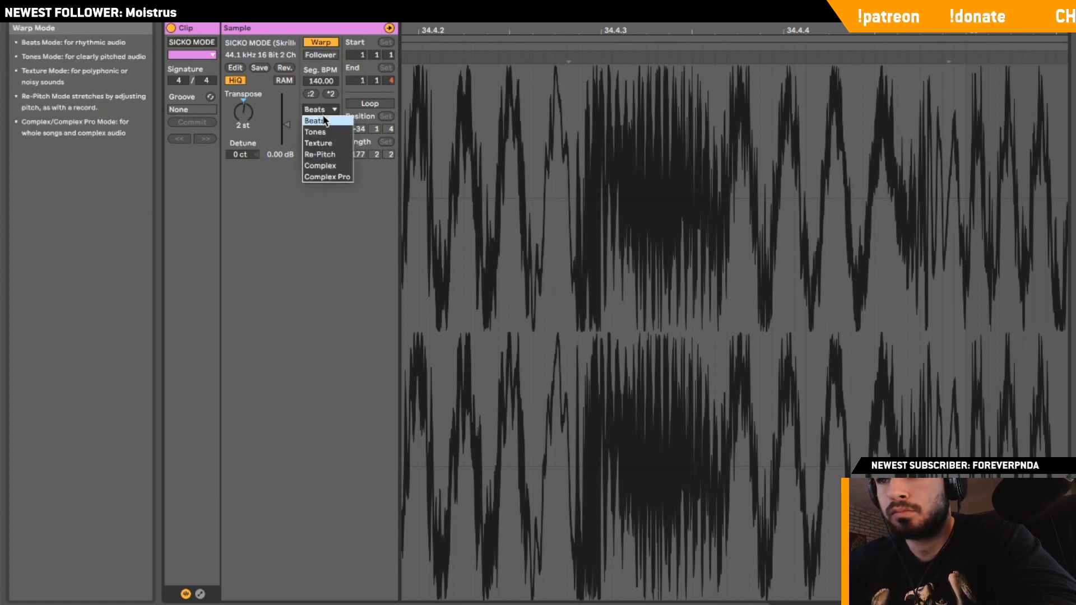
{"action": "left_click", "coordinate": [322, 175]}
{"action": "left_click", "coordinate": [328, 112]}
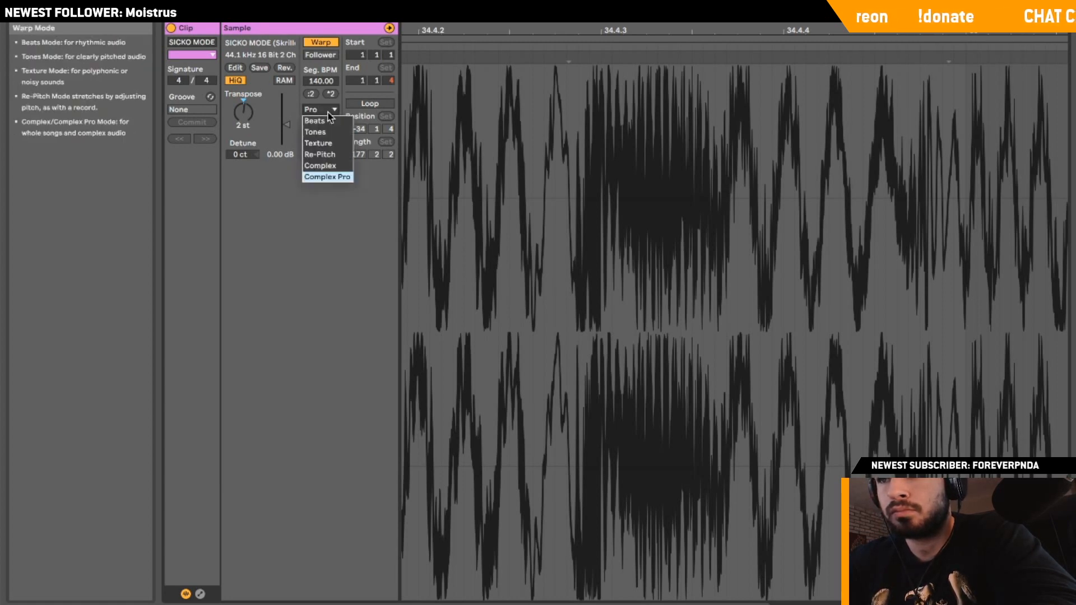
{"action": "left_click", "coordinate": [325, 166]}
{"action": "left_click", "coordinate": [327, 110]}
{"action": "left_click", "coordinate": [329, 155]}
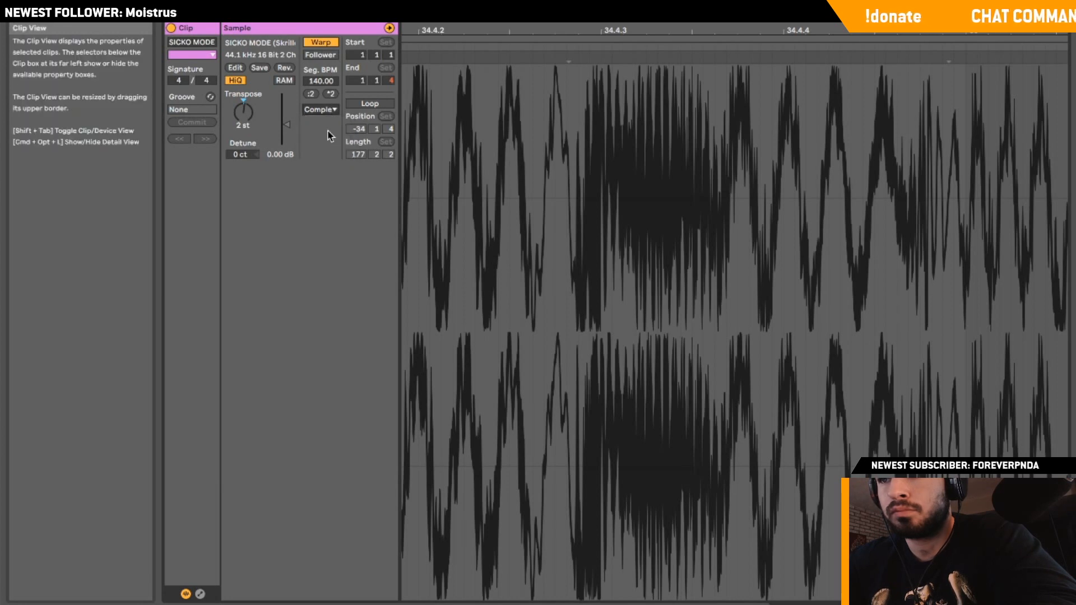
{"action": "left_click", "coordinate": [327, 110]}
{"action": "left_click", "coordinate": [328, 155]}
{"action": "left_click", "coordinate": [327, 110]}
{"action": "left_click", "coordinate": [326, 154]}
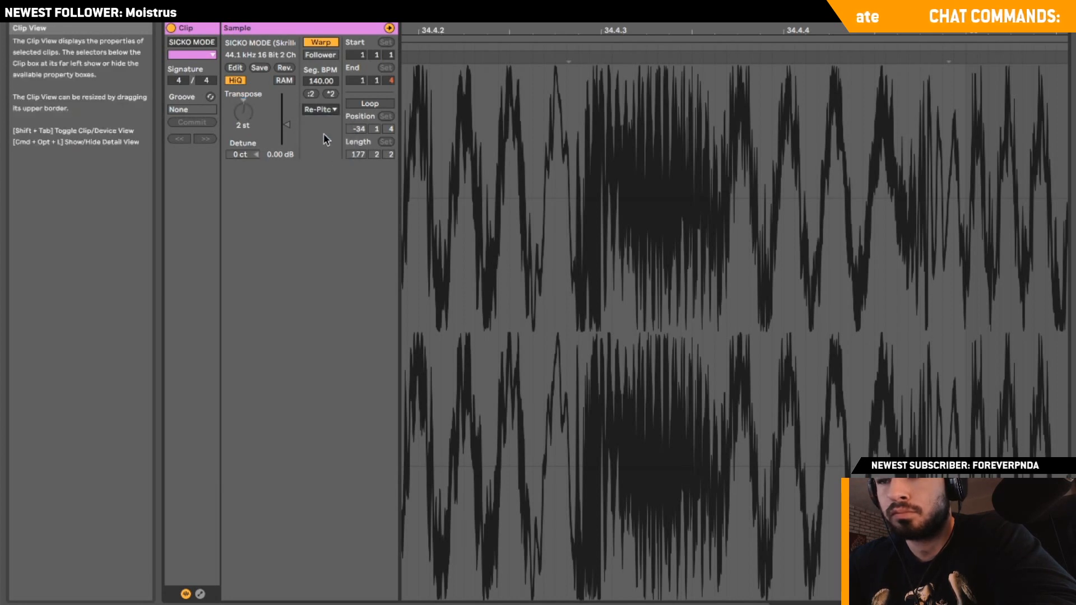
{"action": "left_click", "coordinate": [324, 110]}
{"action": "left_click", "coordinate": [319, 133]}
Add a Chorus with 1.69 ms amount at 1.97 Hz and the B.E.E.F. V2.0 Multiband Dynamics to the SICKO MODE track.
{"action": "key", "text": "shift+Tab"}
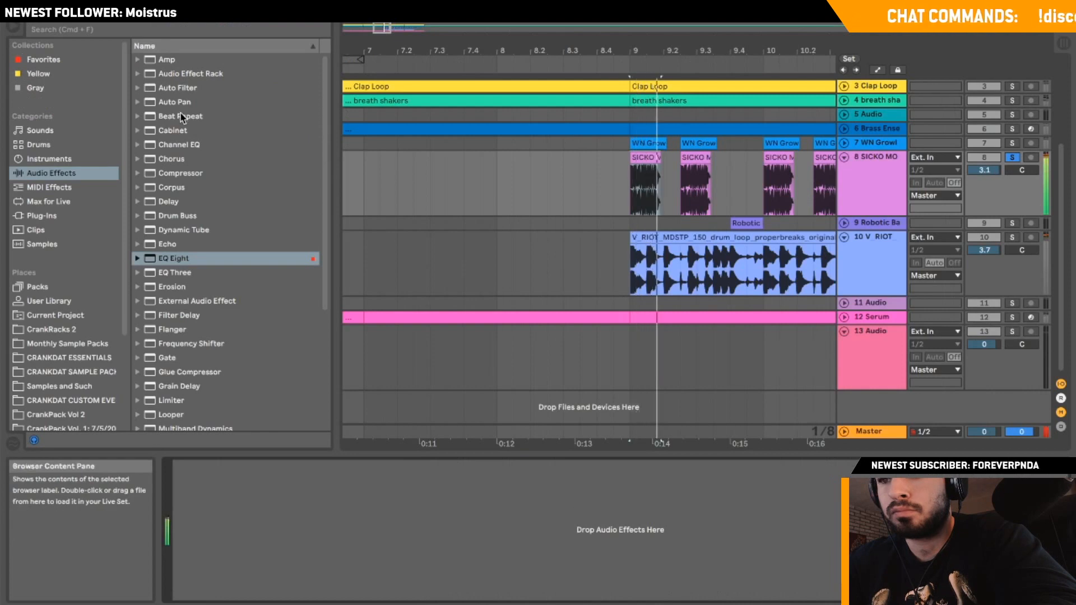
{"action": "double_click", "coordinate": [318, 158]}
{"action": "left_click_drag", "start_coordinate": [322, 536], "coordinate": [338, 533]}
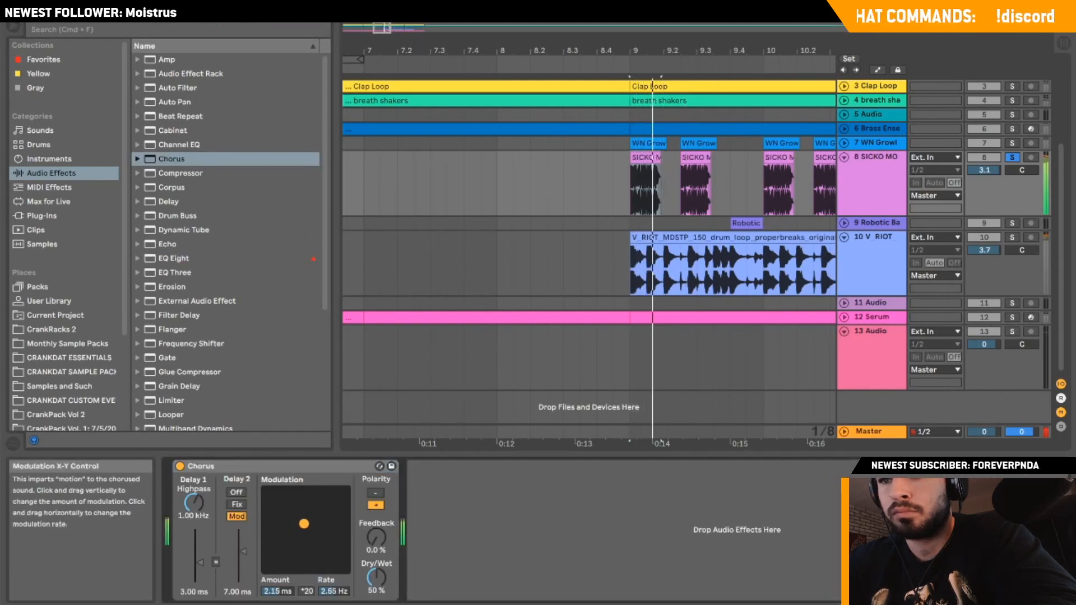
{"action": "scroll", "coordinate": [198, 399], "scroll_direction": "down", "scroll_amount": 5}
{"action": "double_click", "coordinate": [182, 253]}
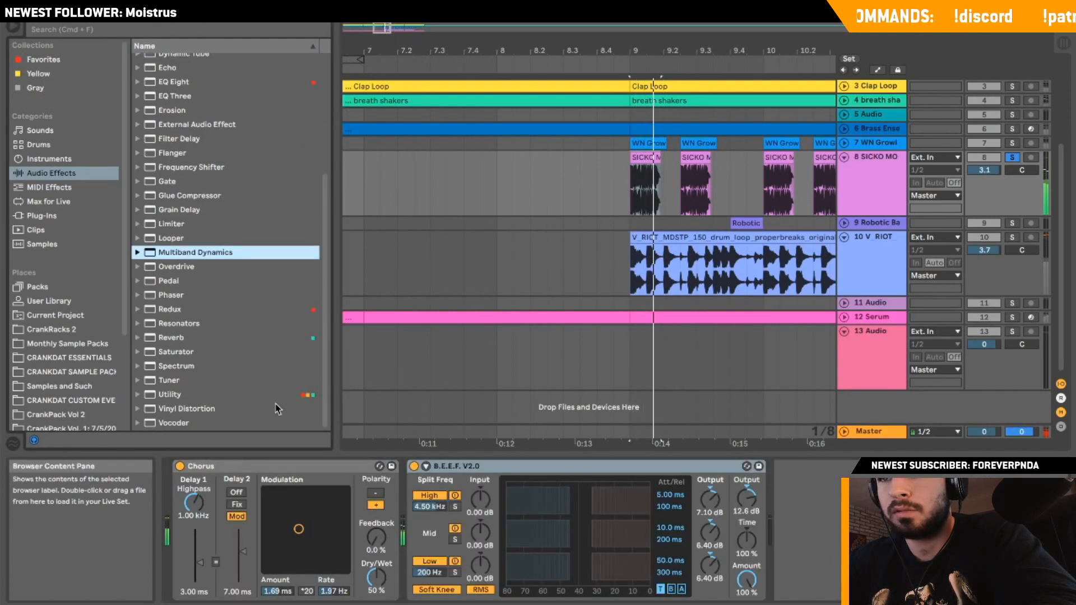
Add an EQ Eight after the Multiband Dynamics and use band 1 as a low cut at 167 Hz.
{"action": "double_click", "coordinate": [173, 82]}
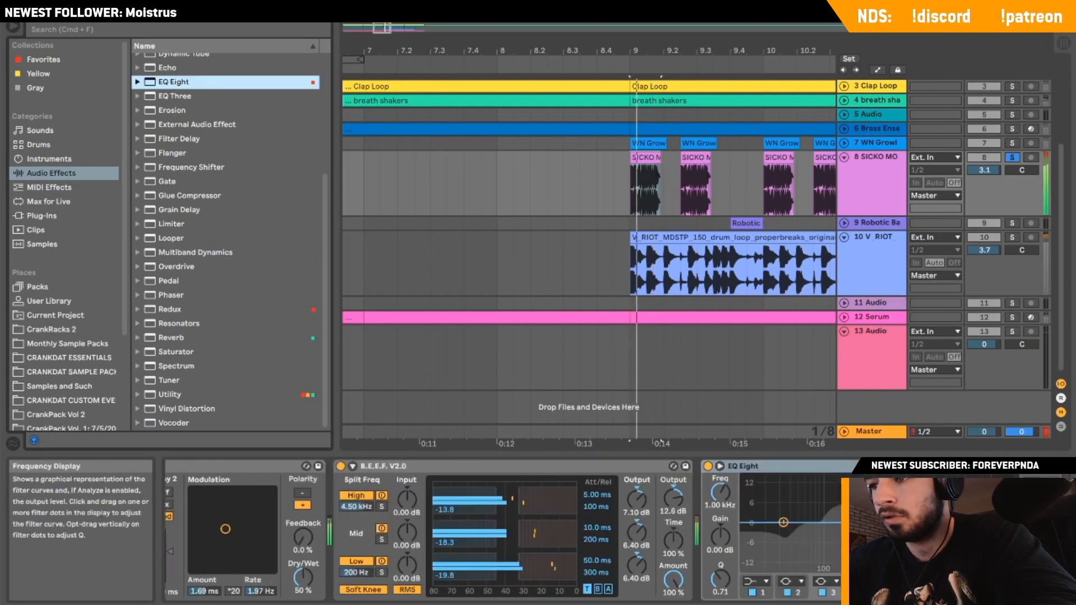
{"action": "left_click", "coordinate": [754, 581]}
{"action": "left_click", "coordinate": [755, 492]}
{"action": "left_click_drag", "start_coordinate": [783, 534], "coordinate": [842, 534]}
{"action": "key", "text": "space"}
Fold and unsolo the SICKO MODE track, and insert a new audio track below it.
{"action": "left_click", "coordinate": [844, 157]}
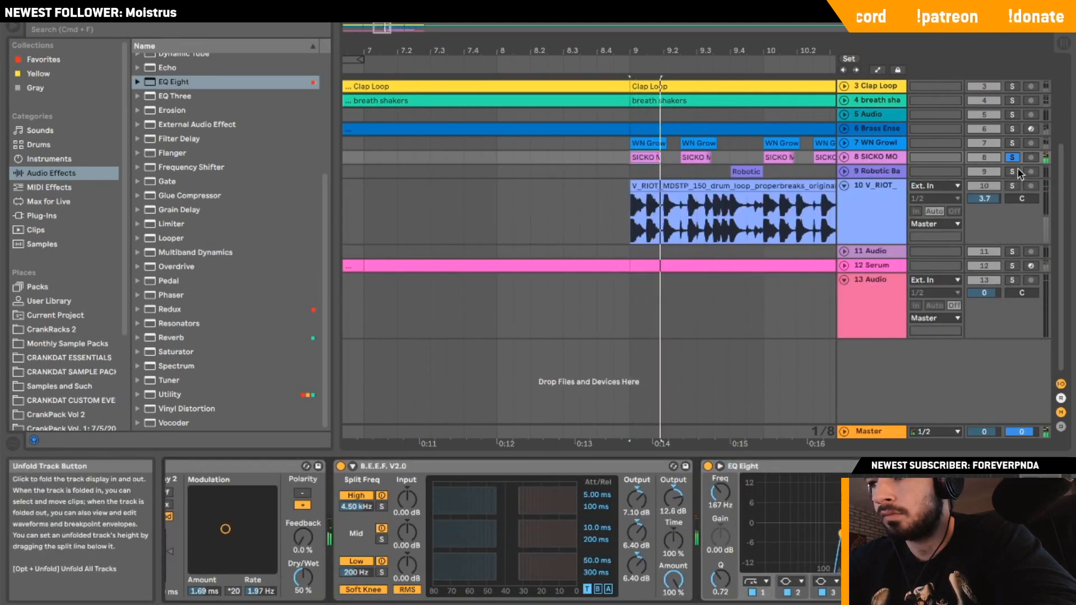
{"action": "left_click", "coordinate": [1012, 158]}
{"action": "right_click", "coordinate": [886, 161]}
{"action": "left_click", "coordinate": [929, 268]}
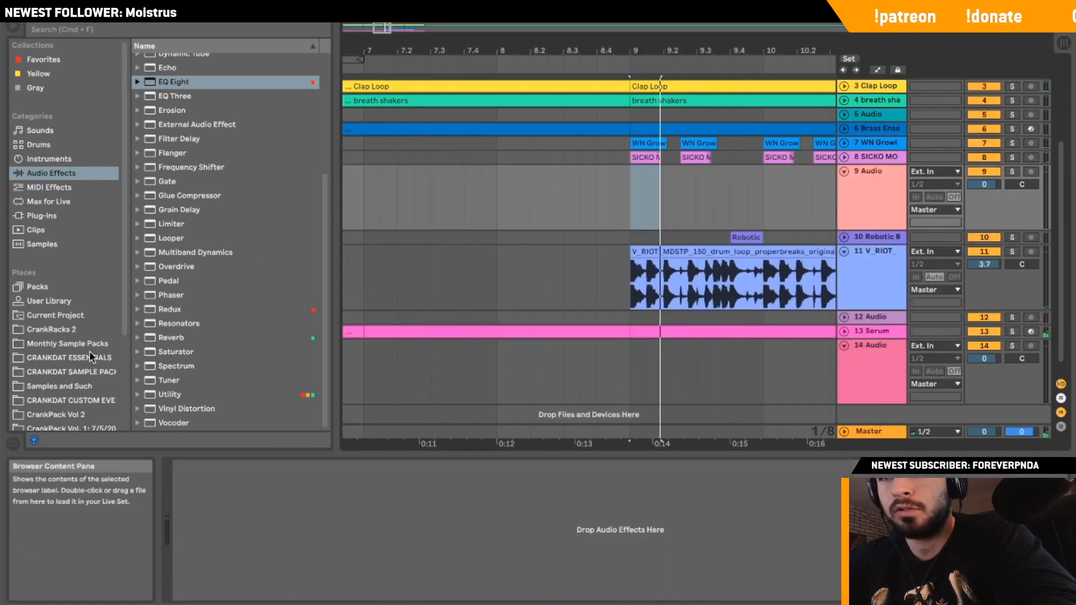
Search Monthly Sample Packs for "maximal", place Maximal Sub Extra Clean.wav at bar 9 on the new track, and trim it to about one beat.
{"action": "left_click", "coordinate": [82, 344]}
{"action": "type", "text": "maximal"}
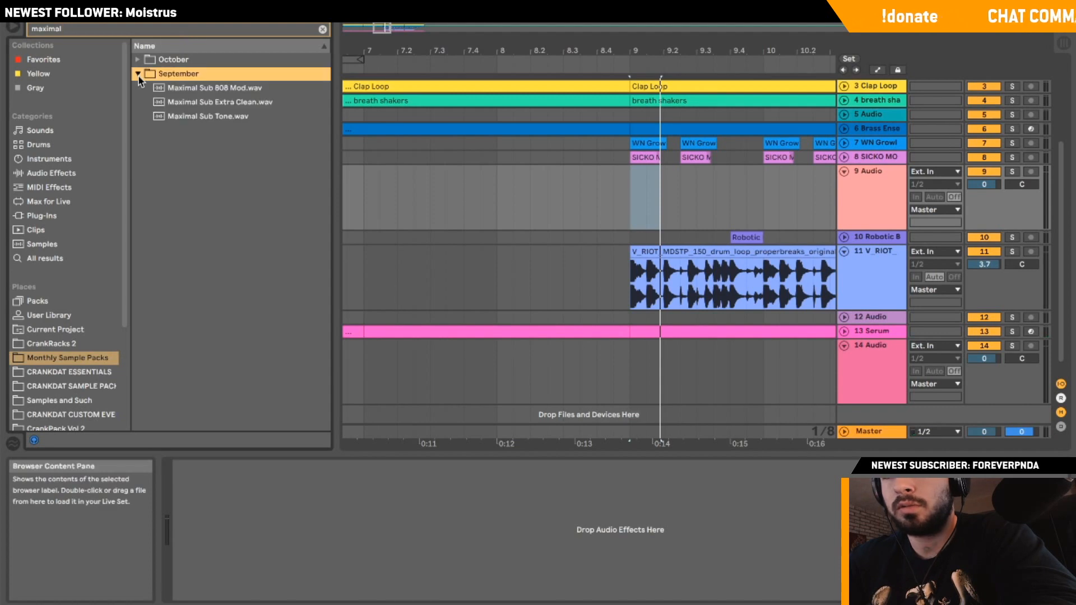
{"action": "left_click_drag", "start_coordinate": [188, 107], "coordinate": [631, 197]}
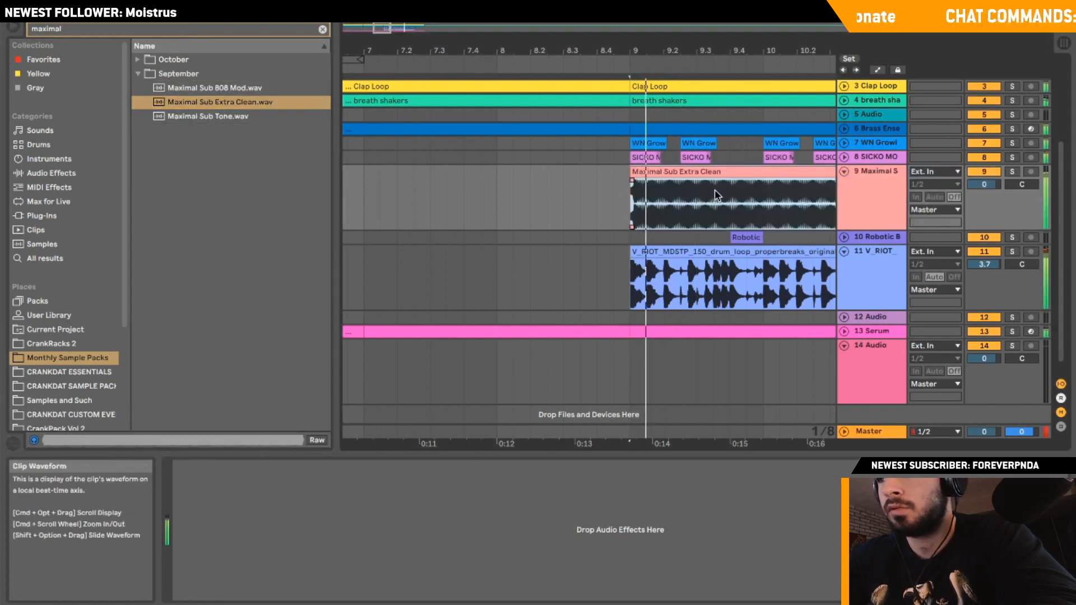
{"action": "left_click", "coordinate": [696, 173]}
{"action": "key", "text": "Delete"}
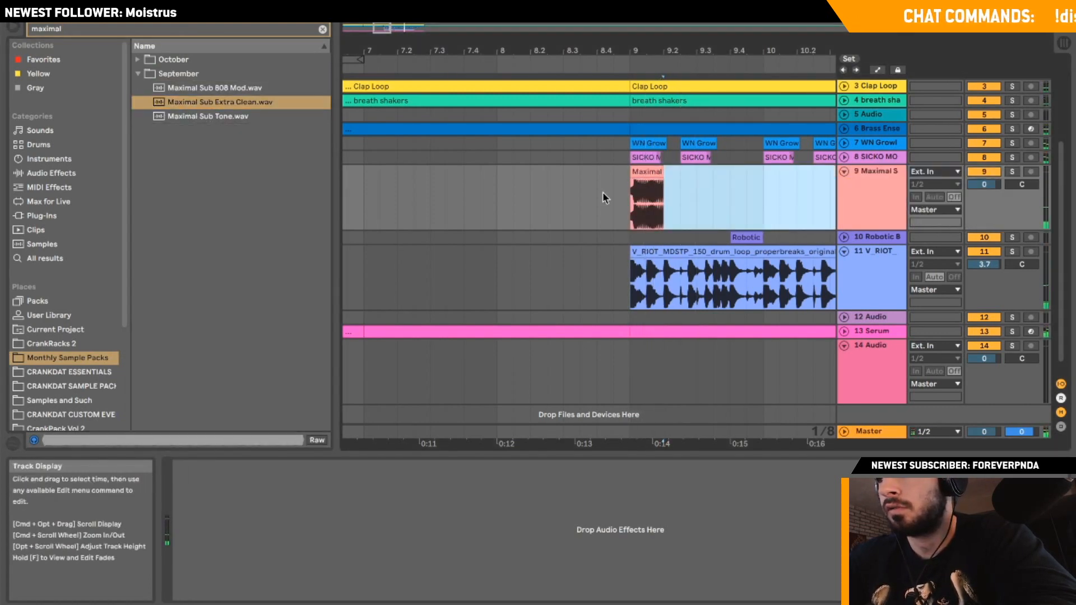
Audition the sub from just before bar 9 and deactivate the WN Growl track.
{"action": "left_click_drag", "start_coordinate": [603, 192], "coordinate": [610, 191]}
{"action": "key", "text": "space"}
{"action": "left_click", "coordinate": [989, 143]}
{"action": "left_click", "coordinate": [989, 143]}
{"action": "left_click", "coordinate": [990, 143]}
{"action": "key", "text": "space"}
{"action": "key", "text": "space"}
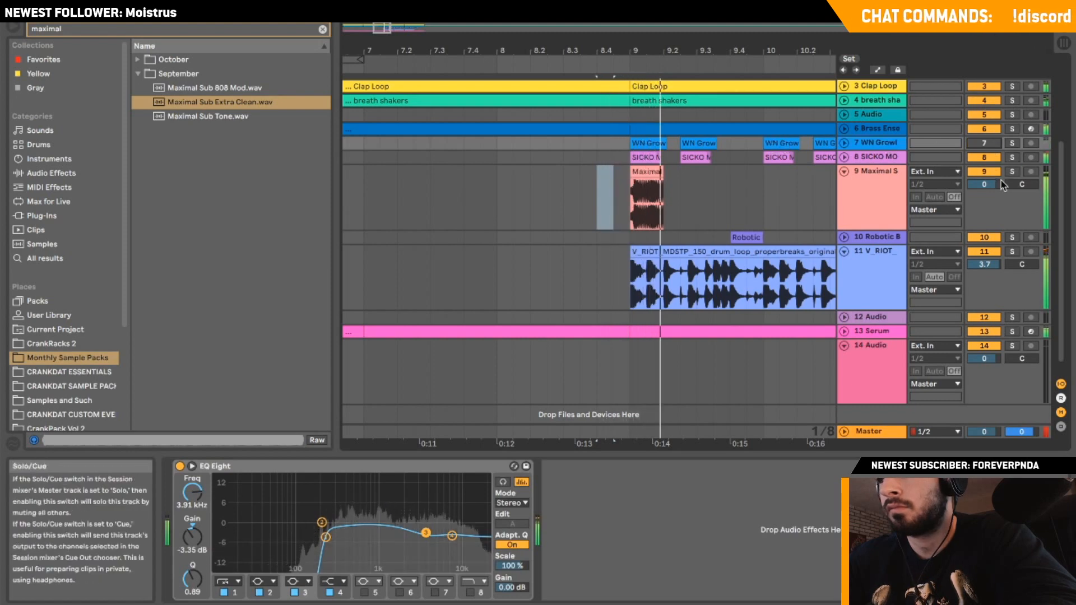
{"action": "key", "text": "space"}
{"action": "key", "text": "space"}
Solo the Maximal Sub track at -0.1 dB and fade out the end of its clip.
{"action": "left_click_drag", "start_coordinate": [991, 184], "coordinate": [1010, 176]}
{"action": "left_click", "coordinate": [1012, 172]}
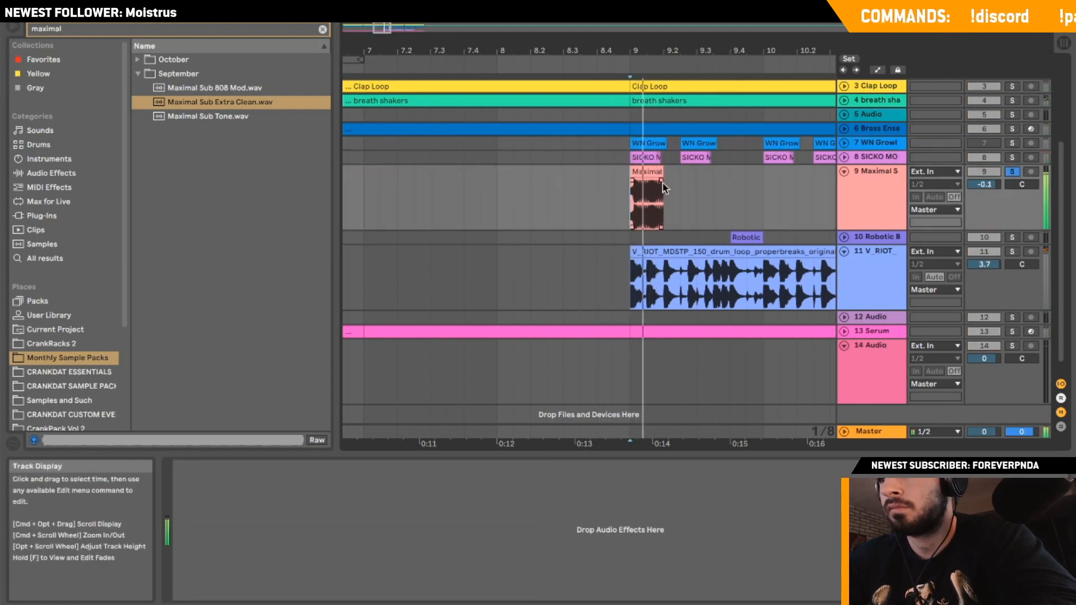
{"action": "left_click", "coordinate": [644, 185]}
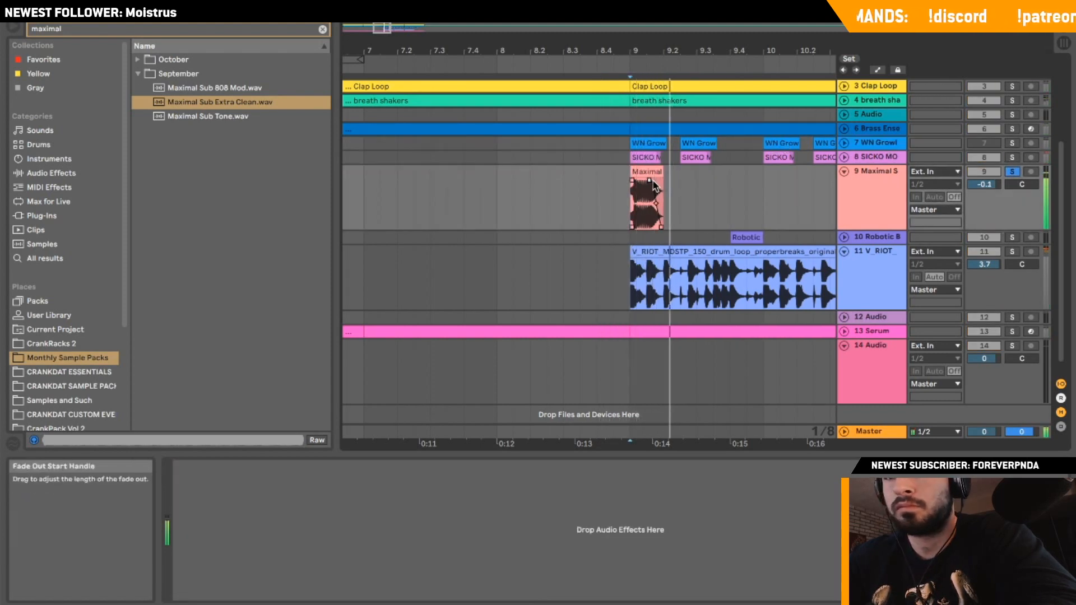
Add an EQ Eight to the sub track, cutting 7.56 dB at 104 Hz with a high-cut band at 1.50 kHz.
{"action": "left_click", "coordinate": [78, 173]}
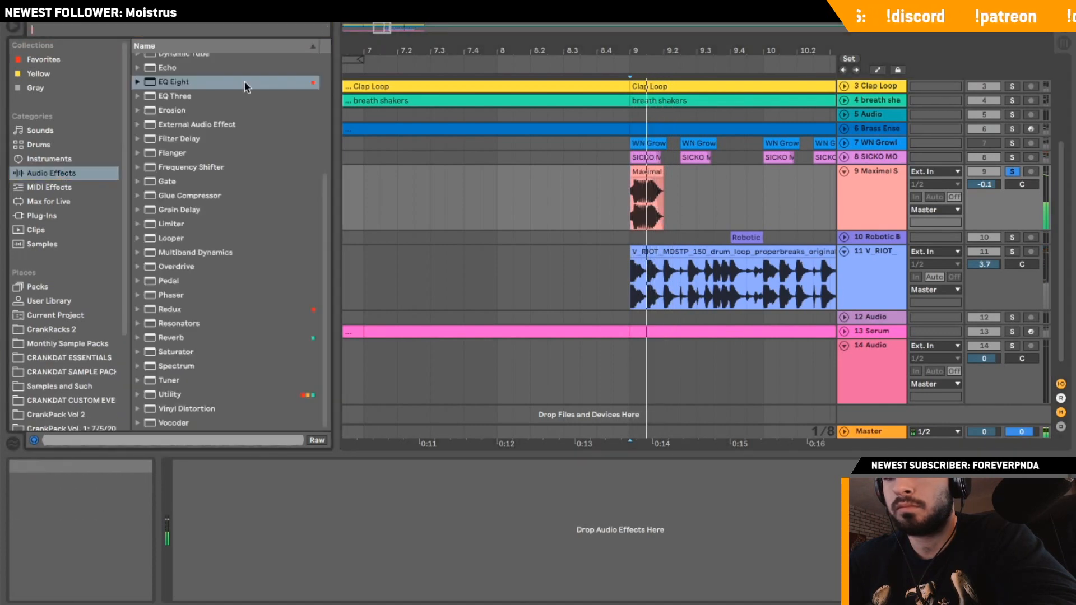
{"action": "double_click", "coordinate": [187, 86]}
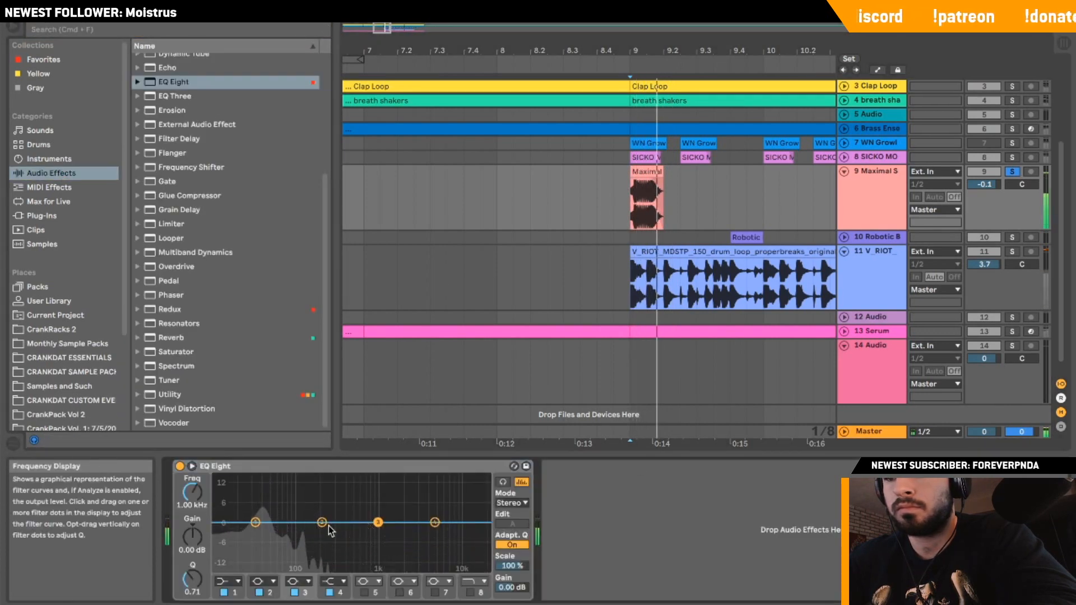
{"action": "left_click_drag", "start_coordinate": [321, 522], "coordinate": [298, 545]}
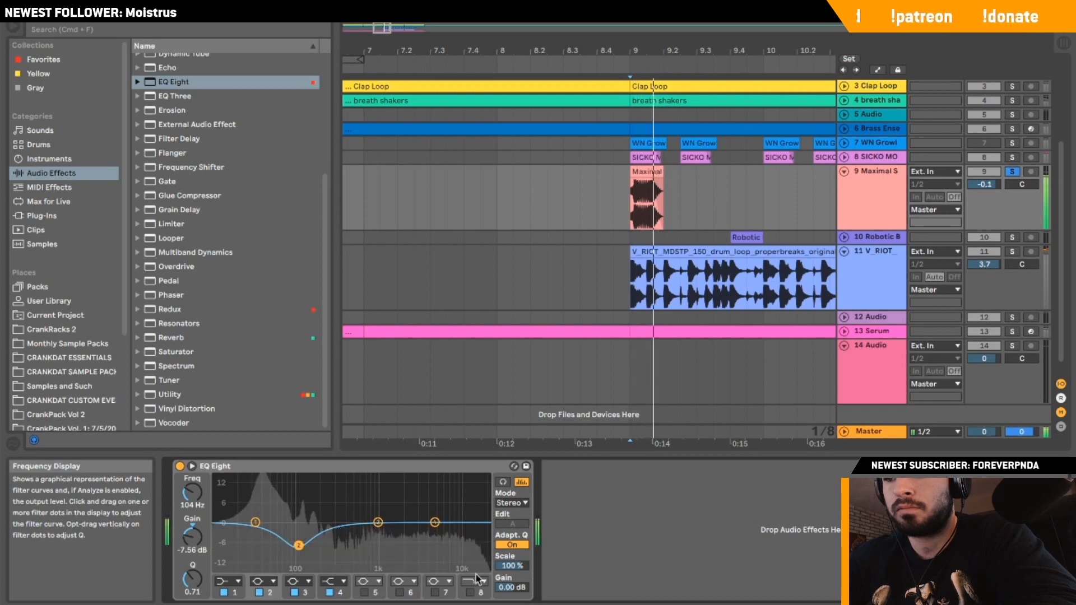
{"action": "left_click", "coordinate": [469, 592]}
{"action": "left_click_drag", "start_coordinate": [479, 533], "coordinate": [392, 538]}
Add a Utility with 1.11 dB gain to the sub track and unsolo the track.
{"action": "double_click", "coordinate": [162, 395]}
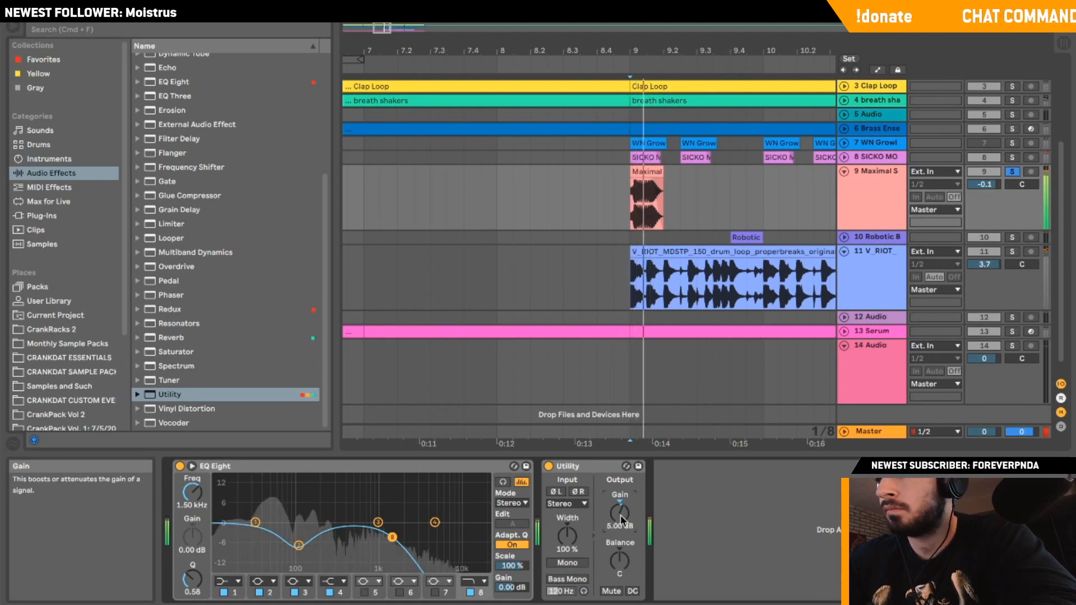
{"action": "left_click", "coordinate": [1012, 171]}
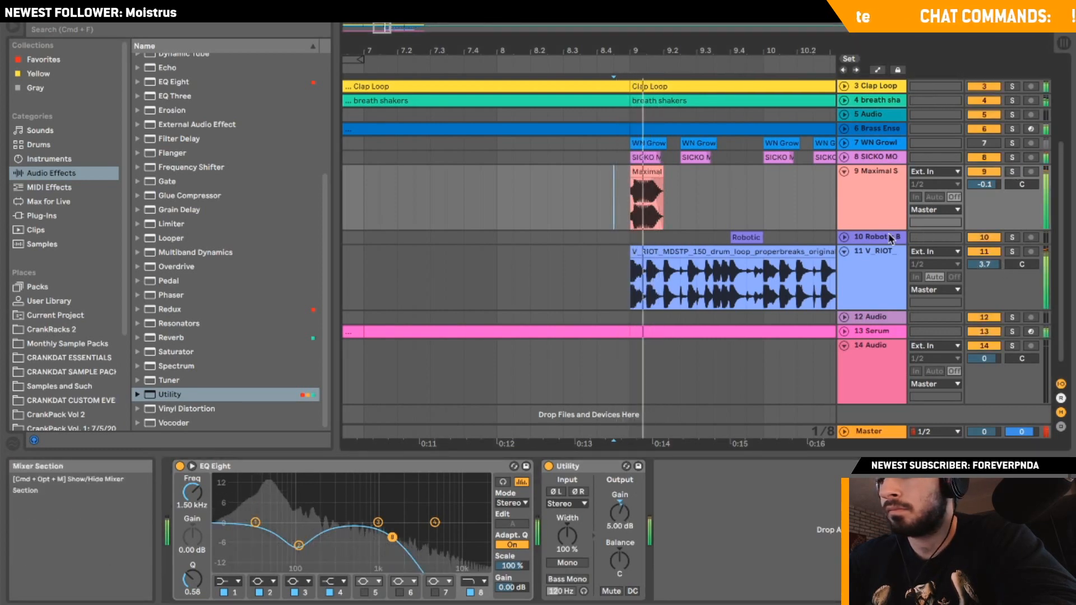
{"action": "left_click_drag", "start_coordinate": [619, 512], "coordinate": [619, 532]}
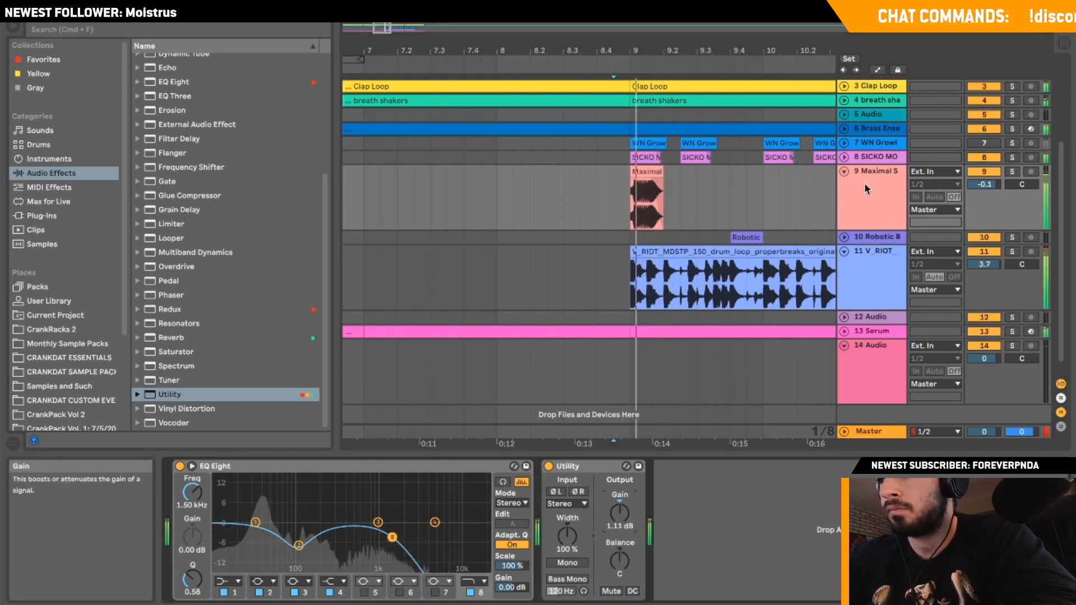
Solo the SICKO MODE track and audition its bar 9 slice through the effect chain.
{"action": "left_click", "coordinate": [1020, 155]}
{"action": "left_click", "coordinate": [1017, 156]}
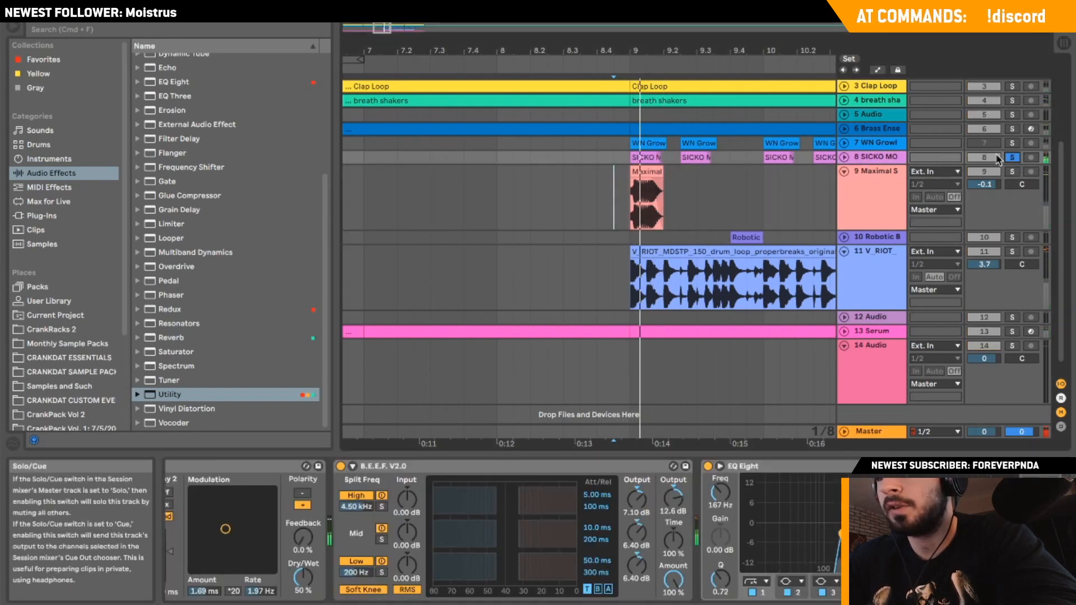
{"action": "key", "text": "space"}
{"action": "key", "text": "space"}
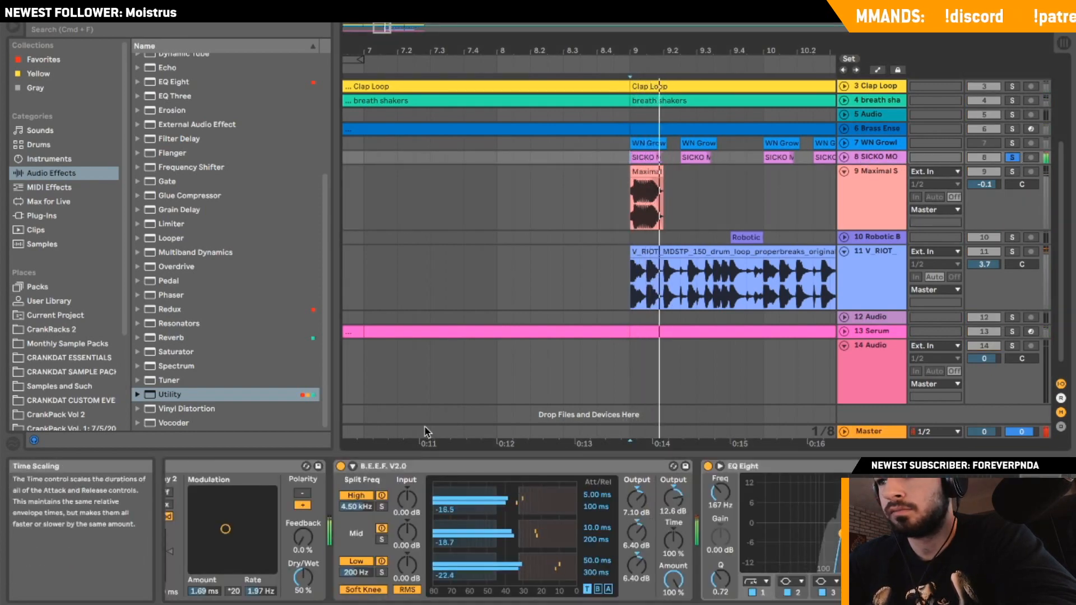
{"action": "key", "text": "space"}
{"action": "scroll", "coordinate": [528, 535], "scroll_direction": "right", "scroll_amount": 1}
{"action": "key", "text": "space"}
{"action": "left_click", "coordinate": [639, 159]}
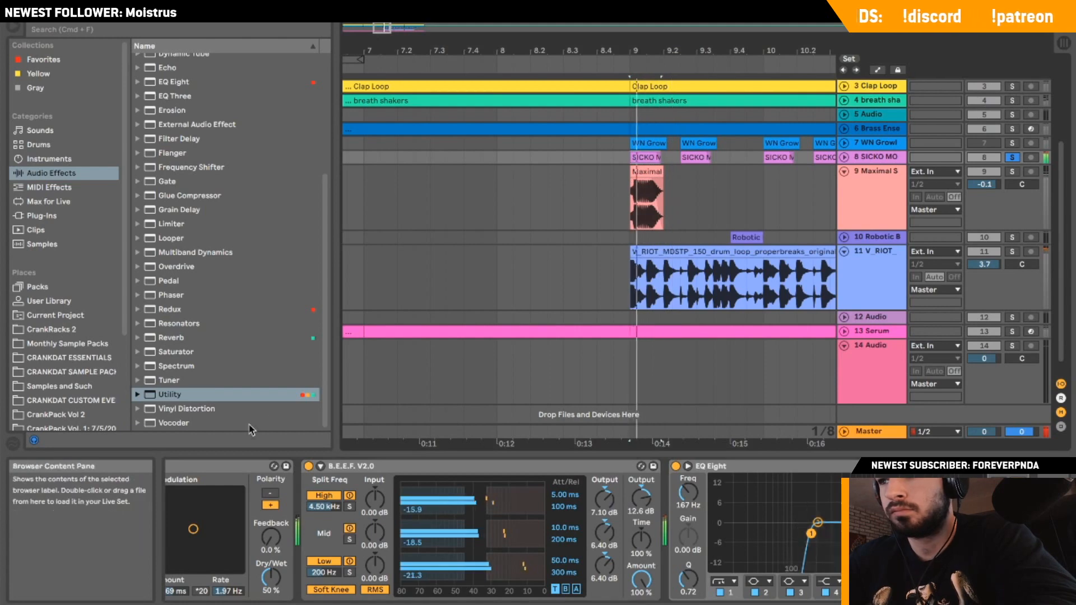
Detune the bar 9 SICKO MODE slice by 23 ct and solo the sub track together with it.
{"action": "double_click", "coordinate": [638, 159]}
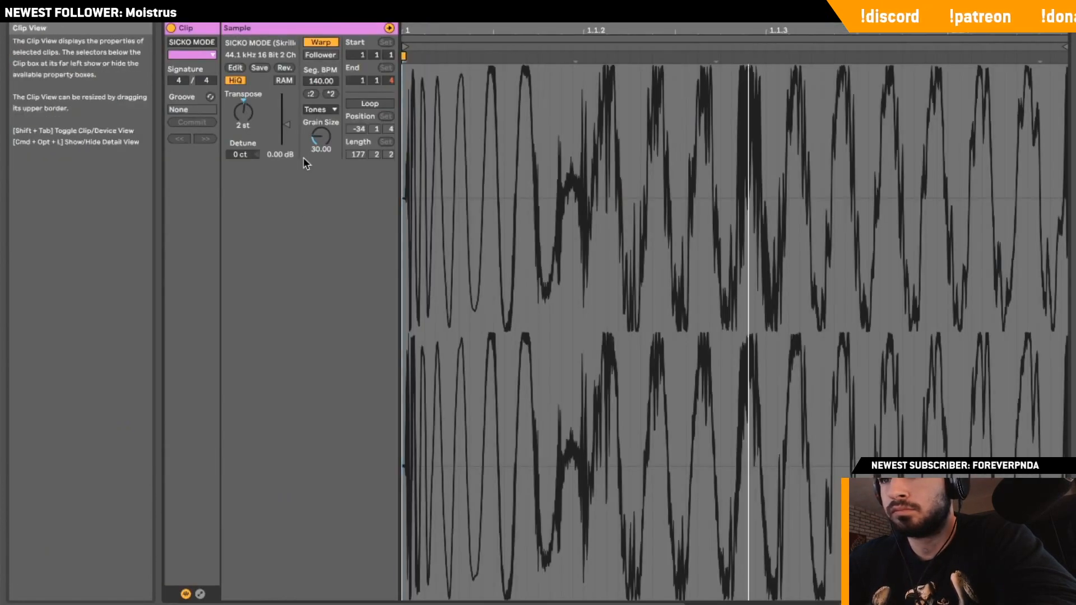
{"action": "left_click_drag", "start_coordinate": [239, 154], "coordinate": [240, 147]}
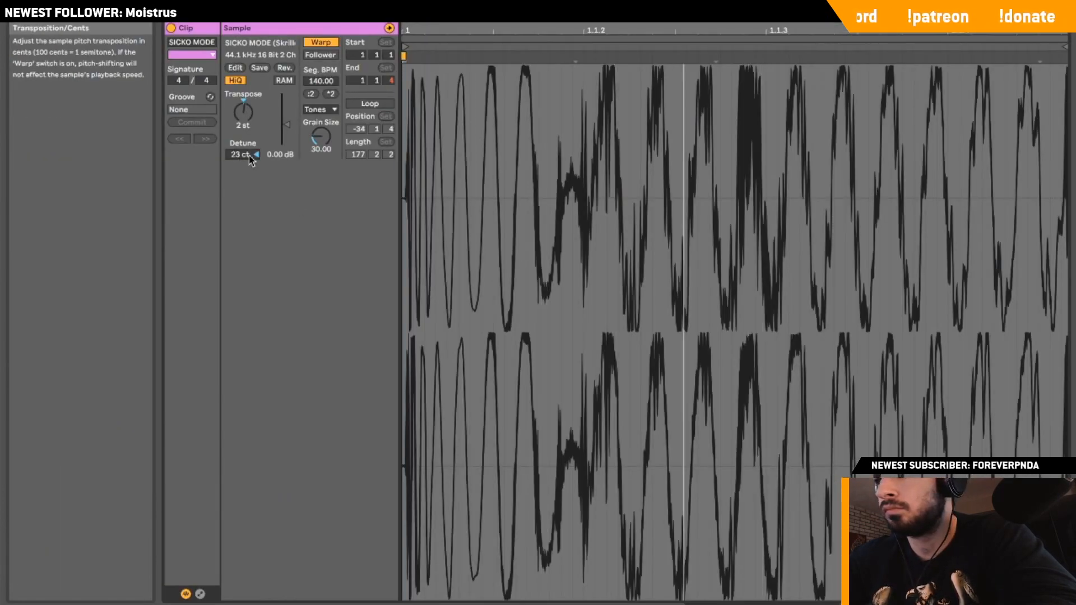
{"action": "key", "text": "shift+Tab"}
{"action": "left_click", "coordinate": [1012, 157], "text": "super"}
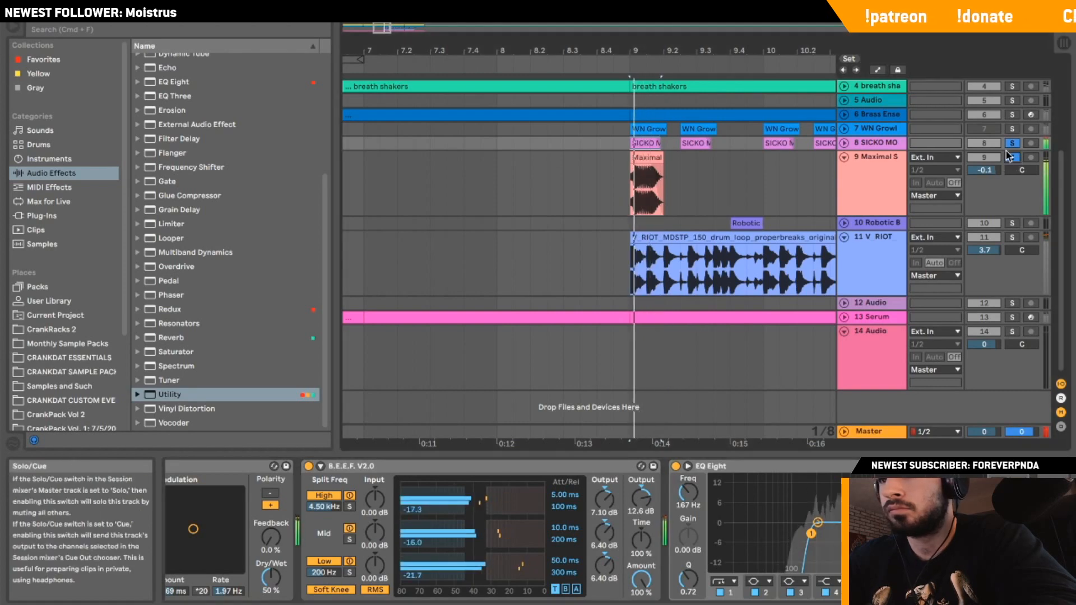
Search all results for "eazy", load CRANKDAT EAZY COMB.adg on the SICKO MODE track, and set its Ozone Imager width to 56%.
{"action": "scroll", "coordinate": [331, 569], "scroll_direction": "left", "scroll_amount": 3}
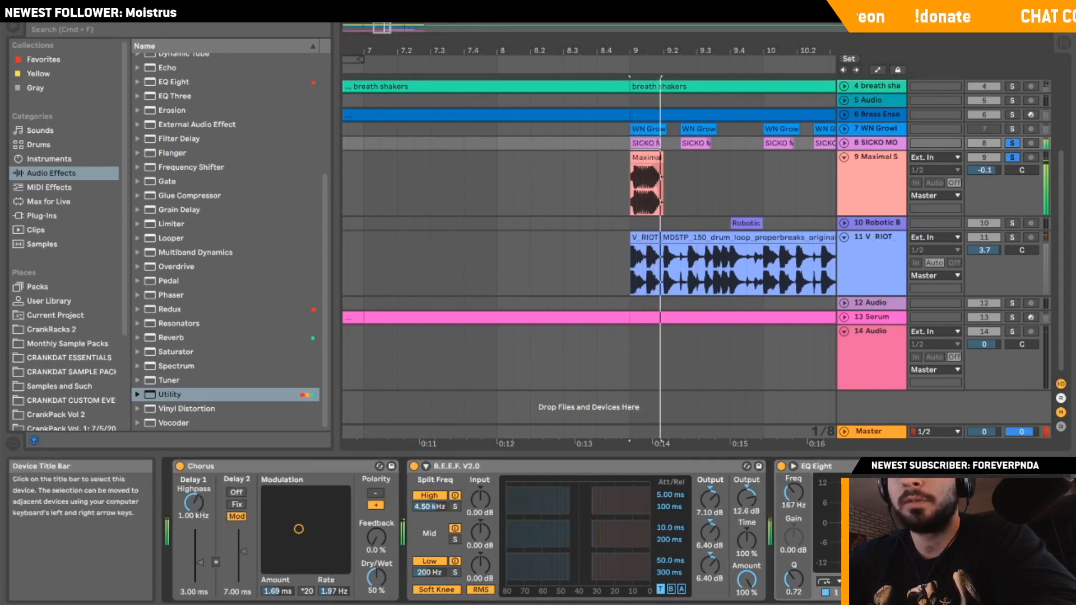
{"action": "left_click", "coordinate": [118, 31]}
{"action": "type", "text": "eazy"}
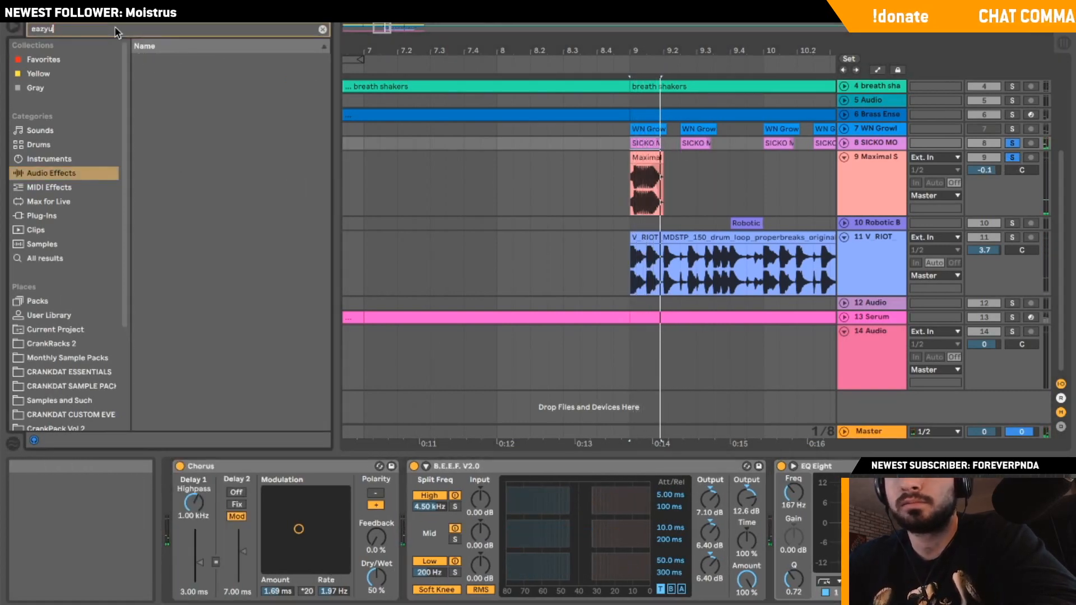
{"action": "left_click", "coordinate": [73, 258]}
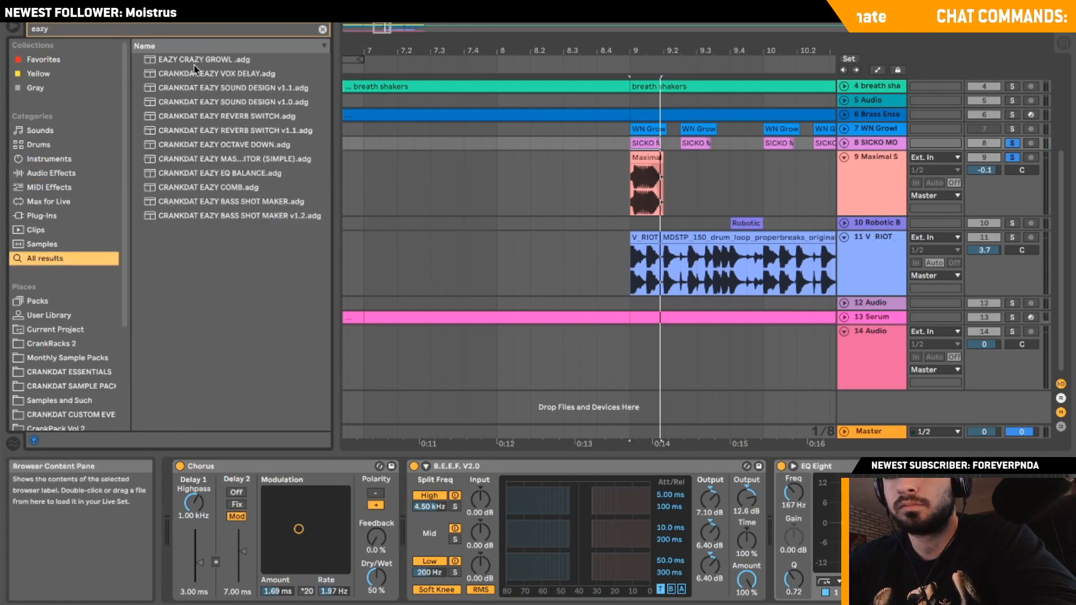
{"action": "scroll", "coordinate": [810, 541], "scroll_direction": "right", "scroll_amount": 3}
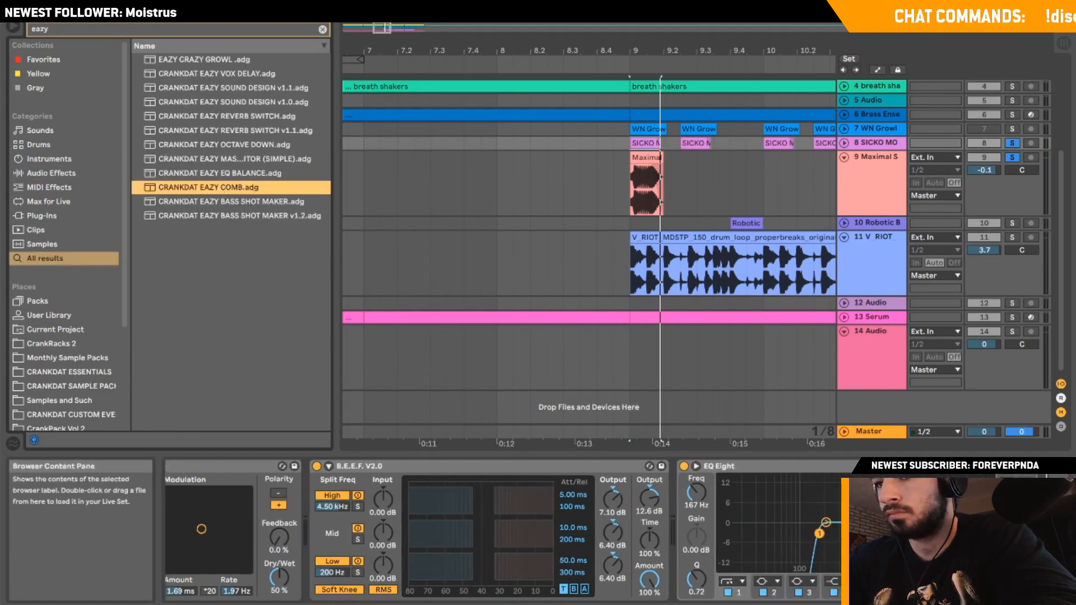
{"action": "key", "text": "Return"}
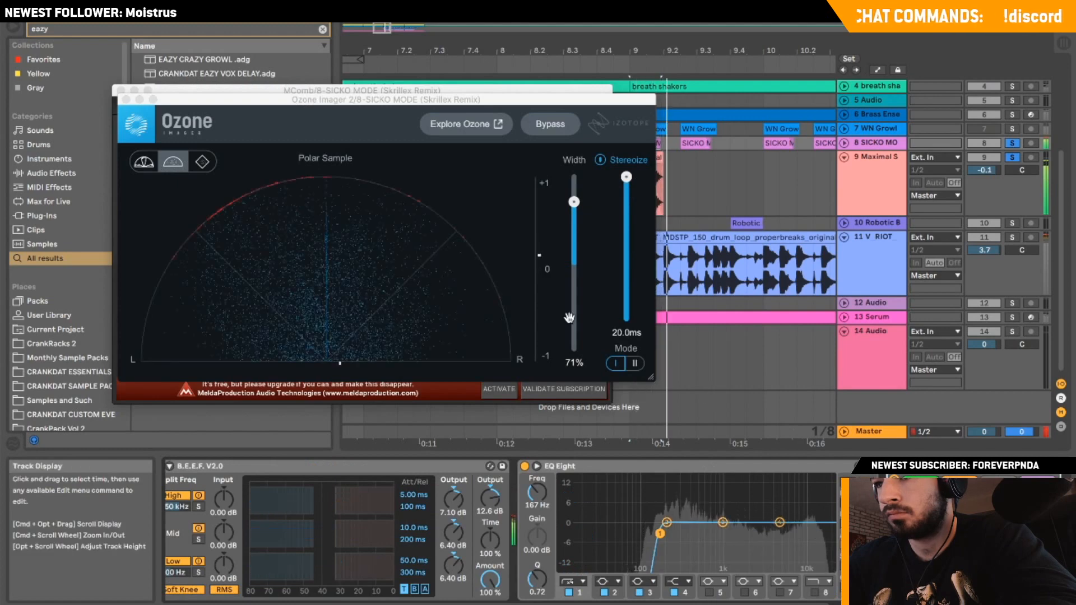
{"action": "left_click_drag", "start_coordinate": [574, 259], "coordinate": [580, 222]}
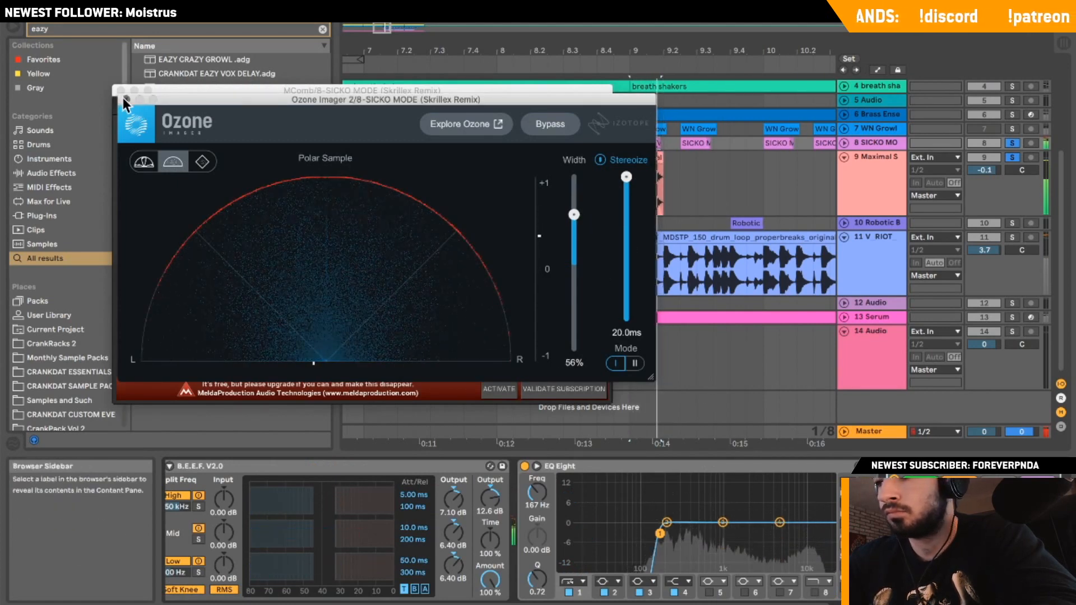
{"action": "key", "text": "super+alt+p"}
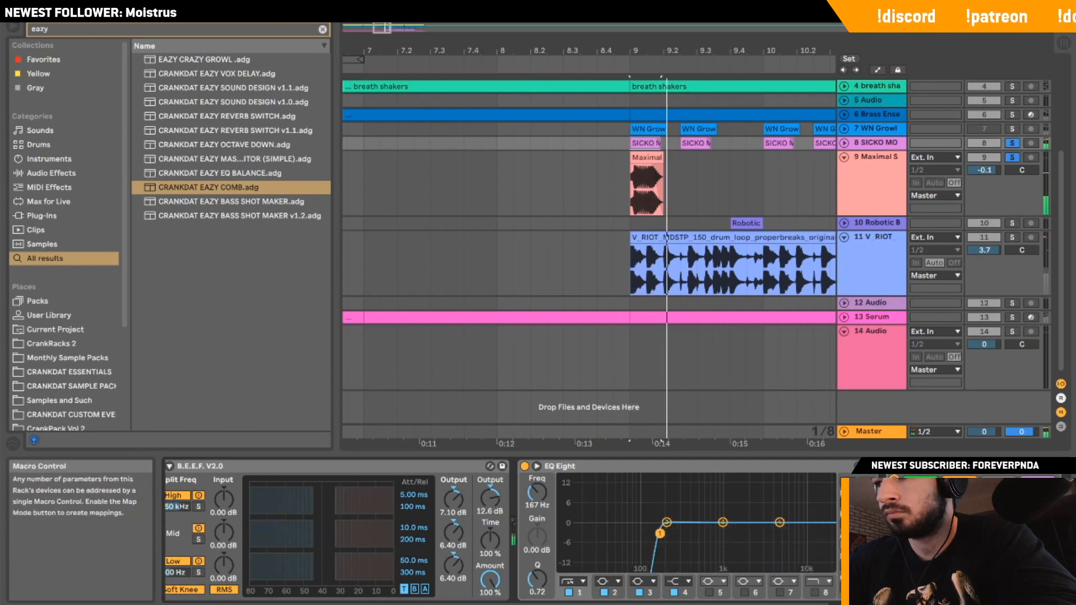
Compare the sub with and without the SICKO MODE bass, then unsolo both tracks and play the full mix from beat 8.3.
{"action": "left_click", "coordinate": [1012, 143]}
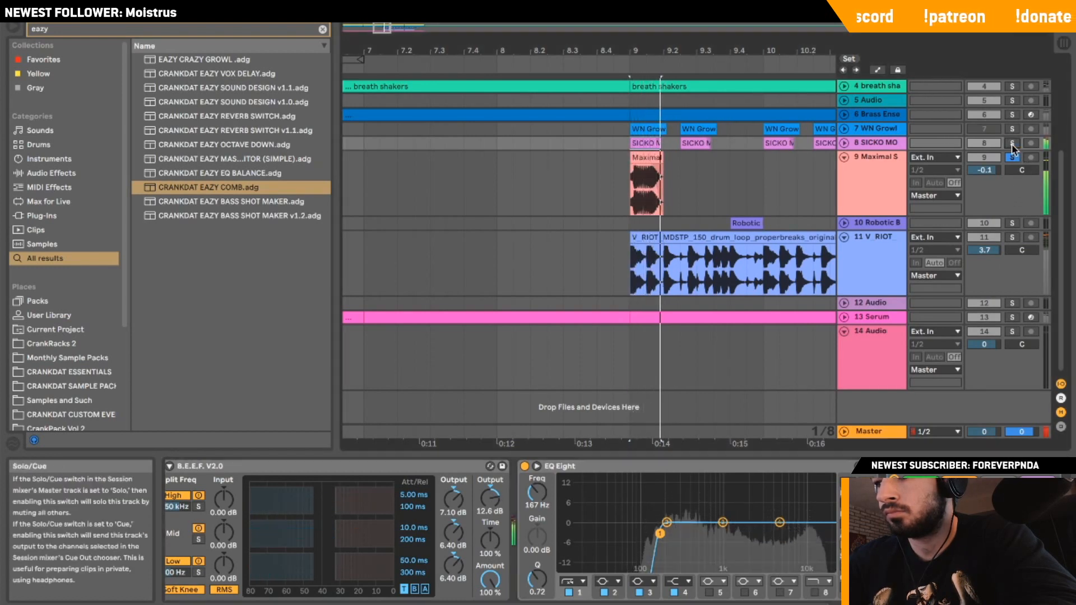
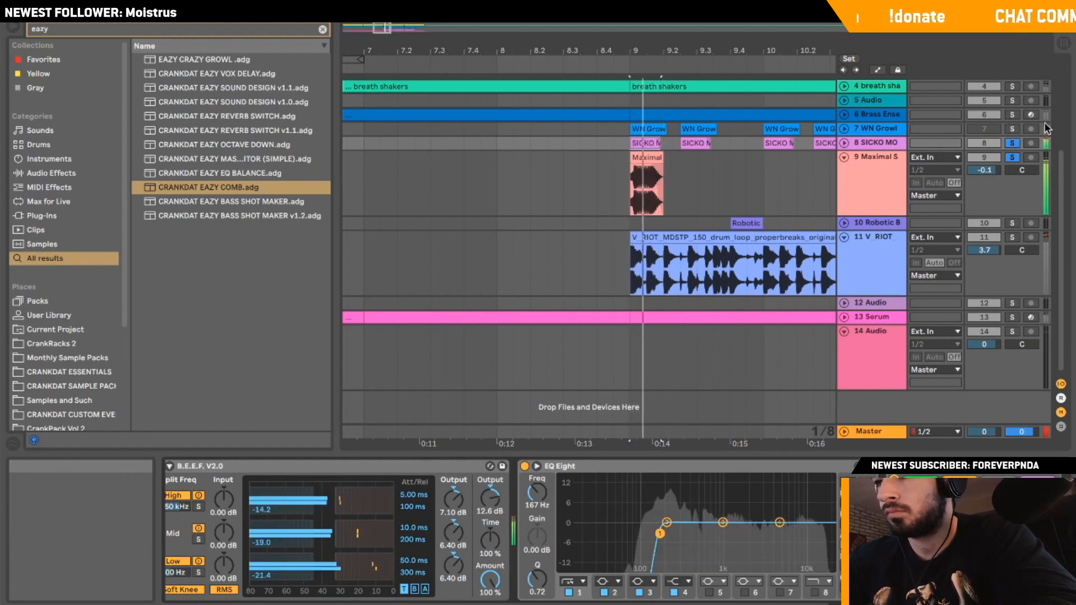
{"action": "left_click", "coordinate": [1011, 157]}
{"action": "left_click_drag", "start_coordinate": [564, 187], "coordinate": [579, 187]}
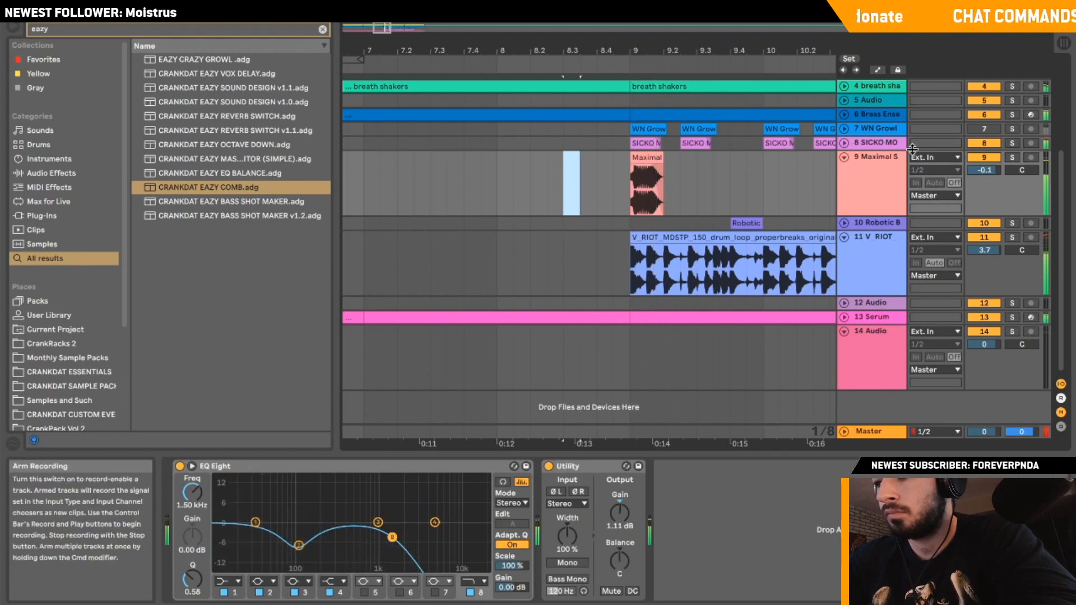
{"action": "left_click", "coordinate": [870, 144]}
{"action": "key", "text": "space"}
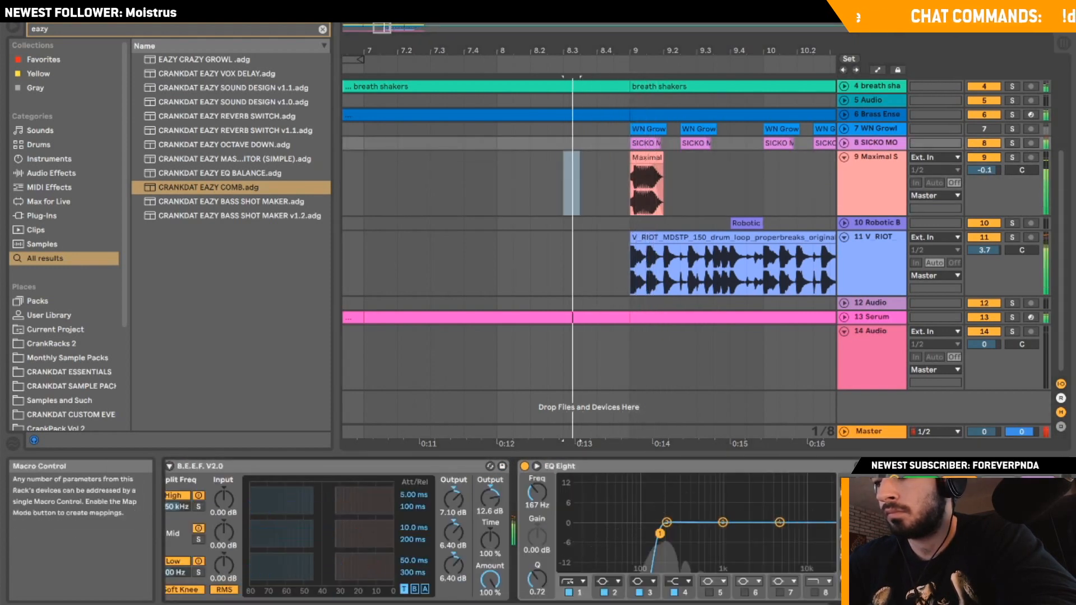
Copy the bar 9 Maximal Sub clip to line up with the second SICKO MODE slice of bar 9 and play it back.
{"action": "left_click", "coordinate": [658, 163]}
{"action": "left_click_drag", "start_coordinate": [659, 163], "coordinate": [709, 162]}
{"action": "left_click", "coordinate": [413, 179]}
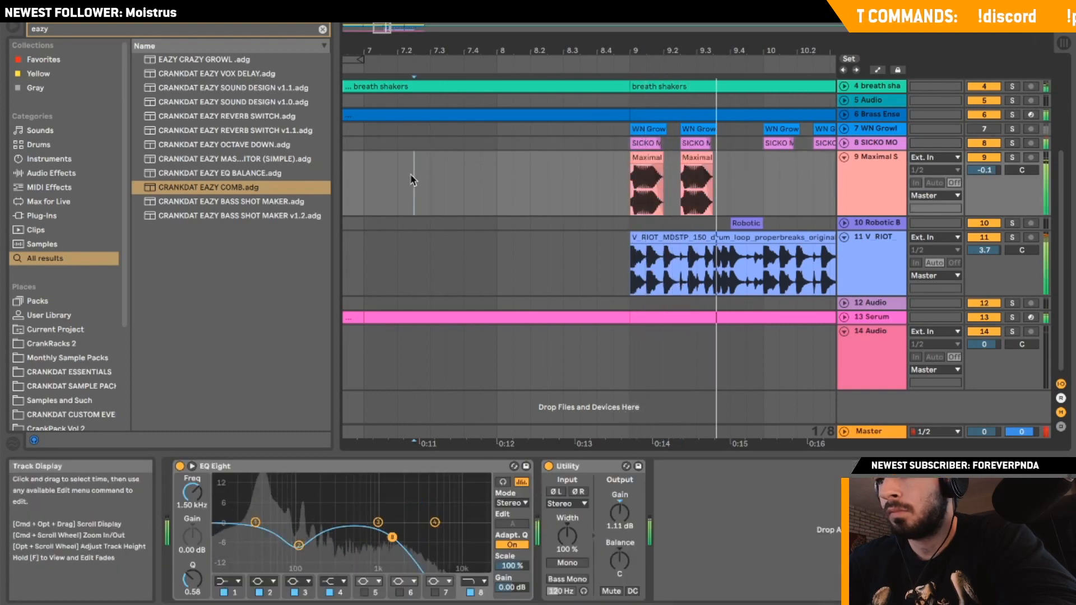
{"action": "left_click", "coordinate": [647, 145]}
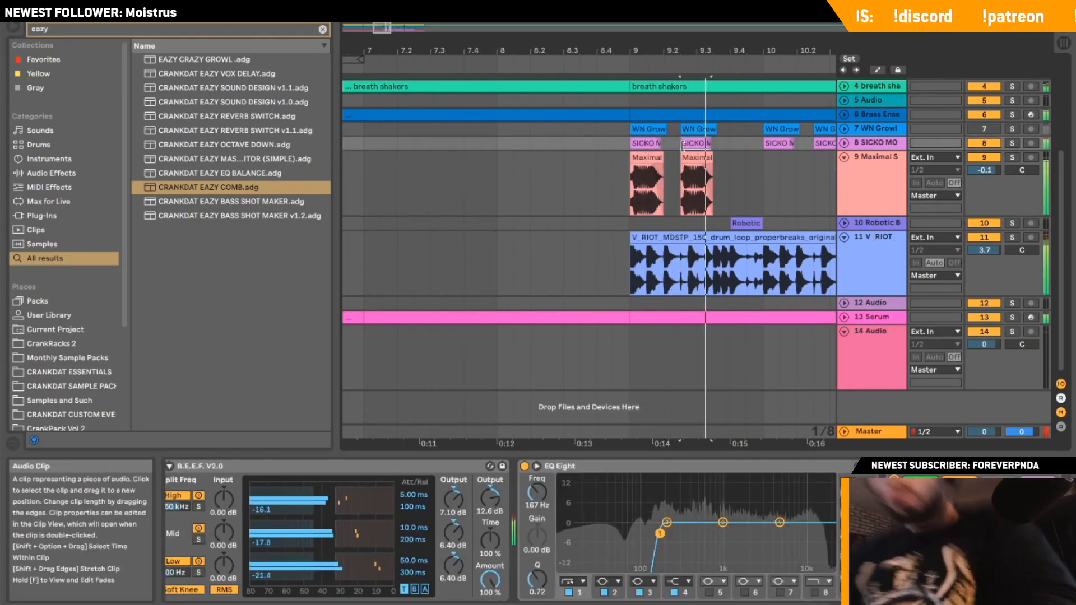
Duplicate the two bar 9 Maximal Sub clips into bar 10 and play the arrangement from just after bar 8.
{"action": "left_click_drag", "start_coordinate": [383, 33], "coordinate": [456, 84]}
{"action": "left_click", "coordinate": [396, 182]}
{"action": "key", "text": "space"}
{"action": "key", "text": "space"}
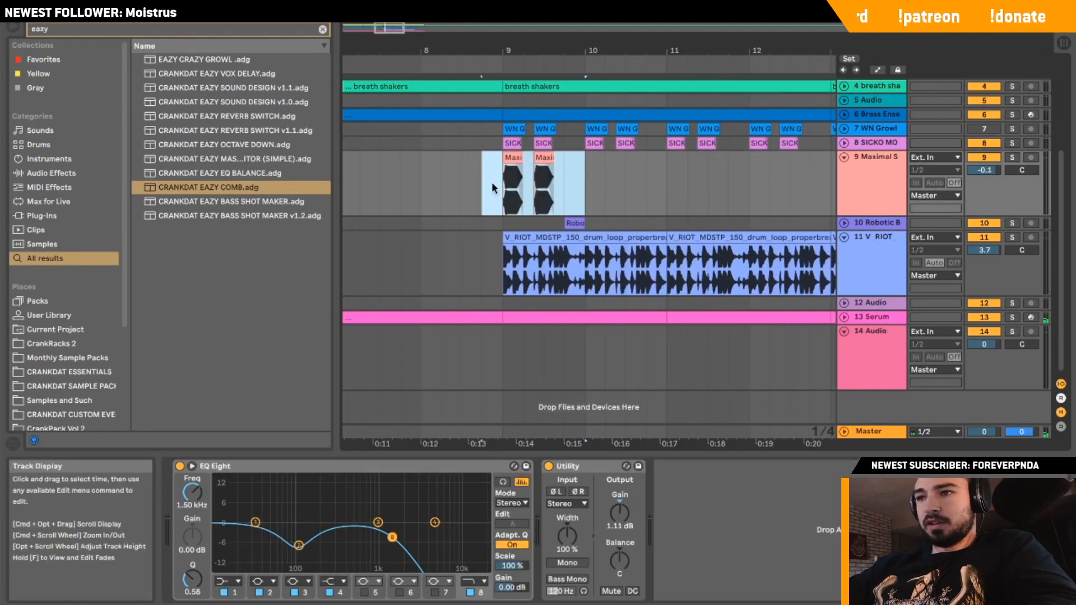
{"action": "left_click_drag", "start_coordinate": [505, 188], "coordinate": [580, 163]}
{"action": "key", "text": "super+d"}
{"action": "left_click", "coordinate": [432, 172]}
{"action": "key", "text": "space"}
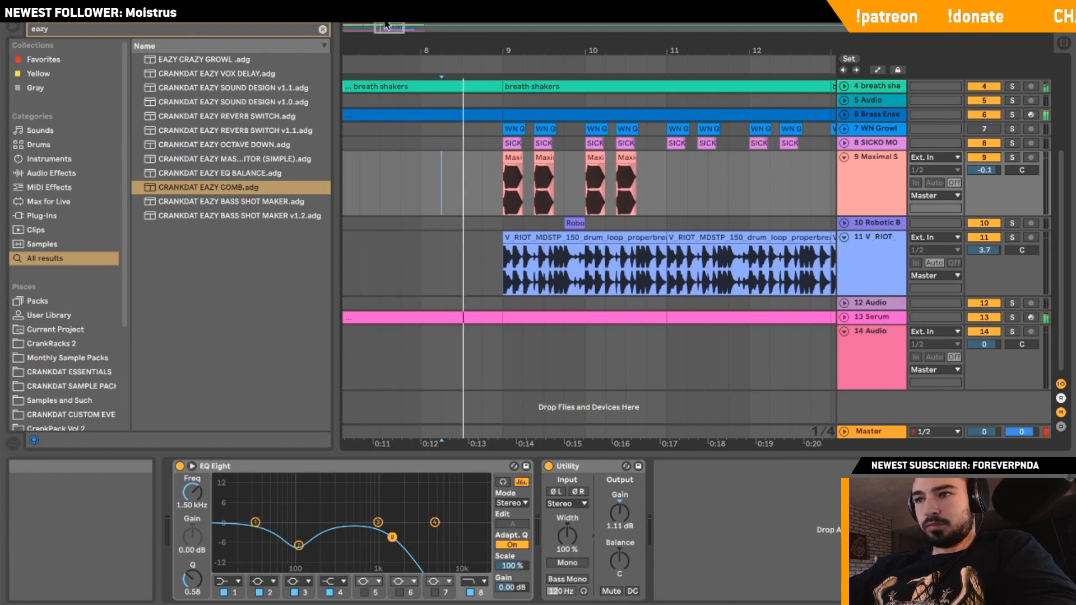
Duplicate the Maximal S clips from bars 9 and 10 into bars 11 and 12, and play the result.
{"action": "left_click_drag", "start_coordinate": [386, 24], "coordinate": [387, 10]}
{"action": "left_click_drag", "start_coordinate": [581, 184], "coordinate": [488, 170]}
{"action": "key", "text": "super+d"}
{"action": "left_click", "coordinate": [396, 202]}
{"action": "key", "text": "space"}
Repeat the bar 9 SICKO MO clips through bar 12 in place of the old ones, and fold the Maximal S track.
{"action": "left_click", "coordinate": [536, 147]}
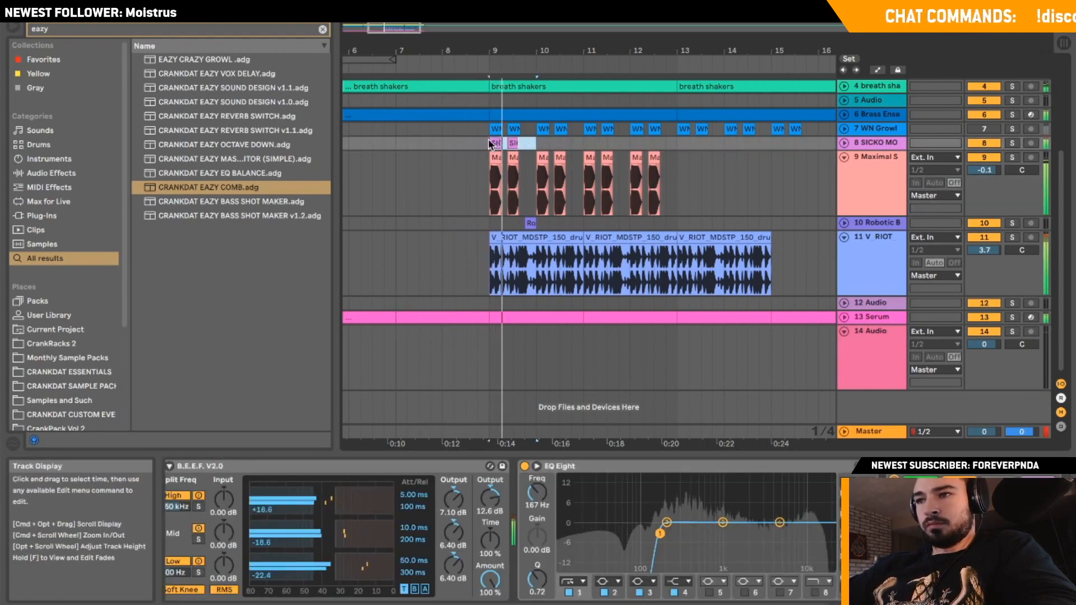
{"action": "left_click", "coordinate": [843, 158]}
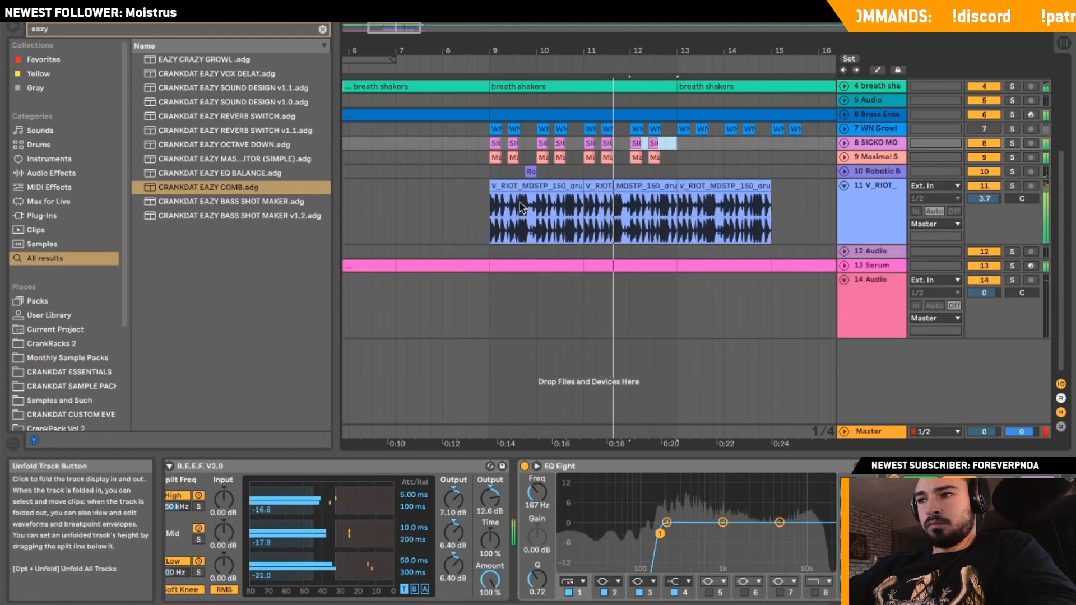
{"action": "key", "text": "space"}
Audition the Robotic Bass track in solo and search the browser for "soundfuck".
{"action": "left_click", "coordinate": [520, 175]}
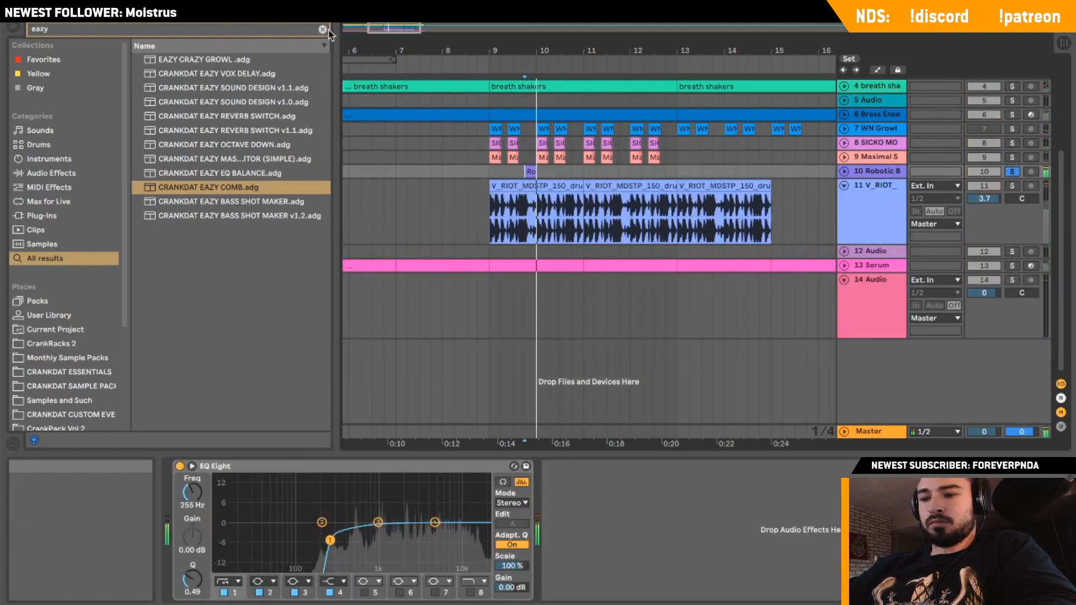
{"action": "left_click", "coordinate": [323, 29]}
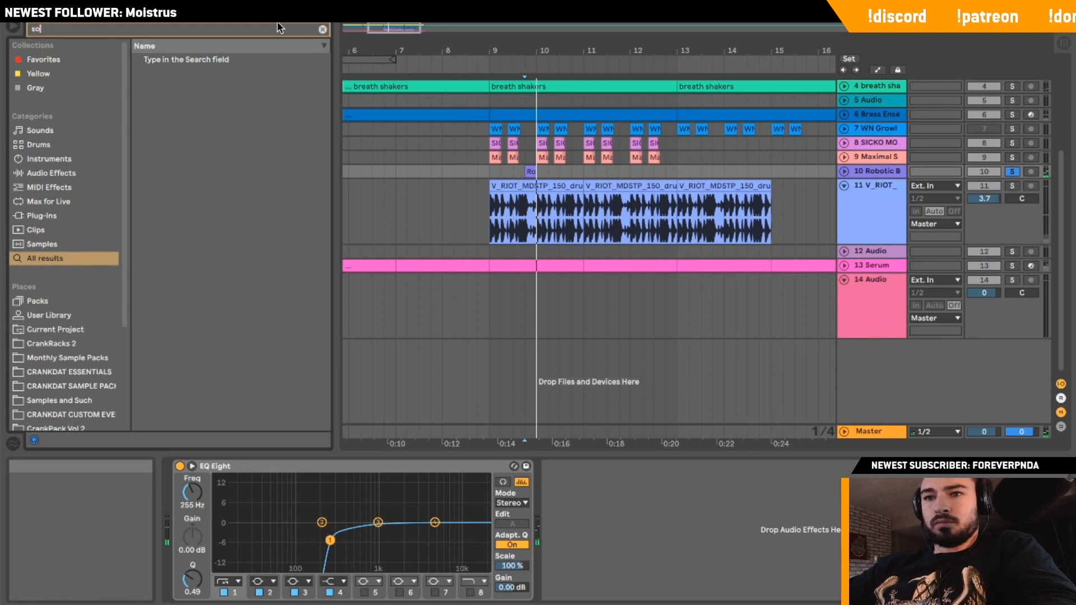
{"action": "type", "text": "so"}
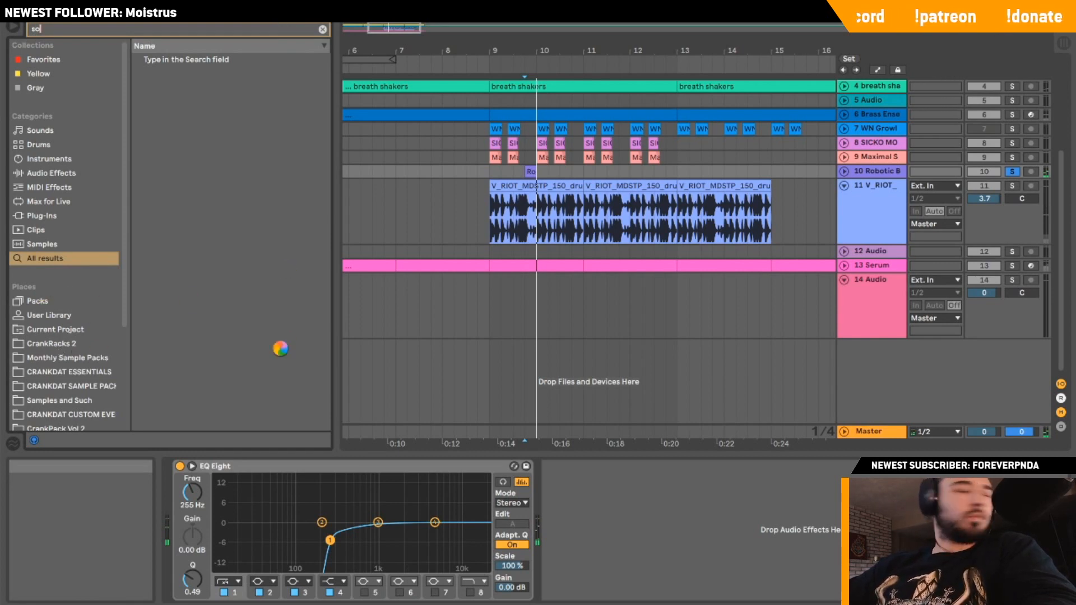
{"action": "type", "text": "undfuck"}
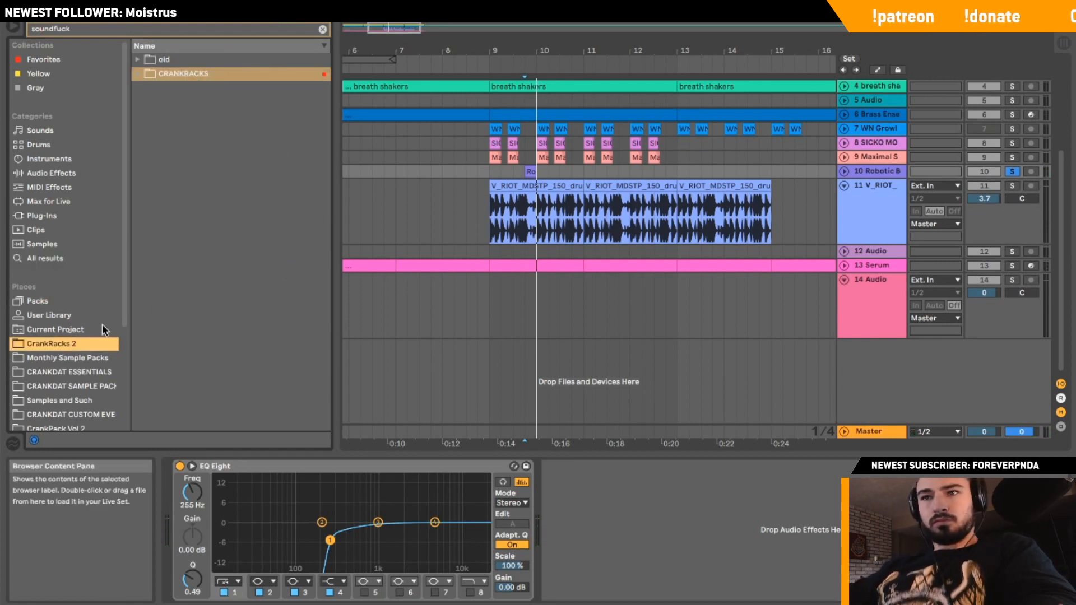
Load the CRANKDAT SOUNDFUCKER 1 rack from CrankRacks 2 onto the Robotic Bass track, close its plug-in windows and audition it.
{"action": "left_click", "coordinate": [168, 90]}
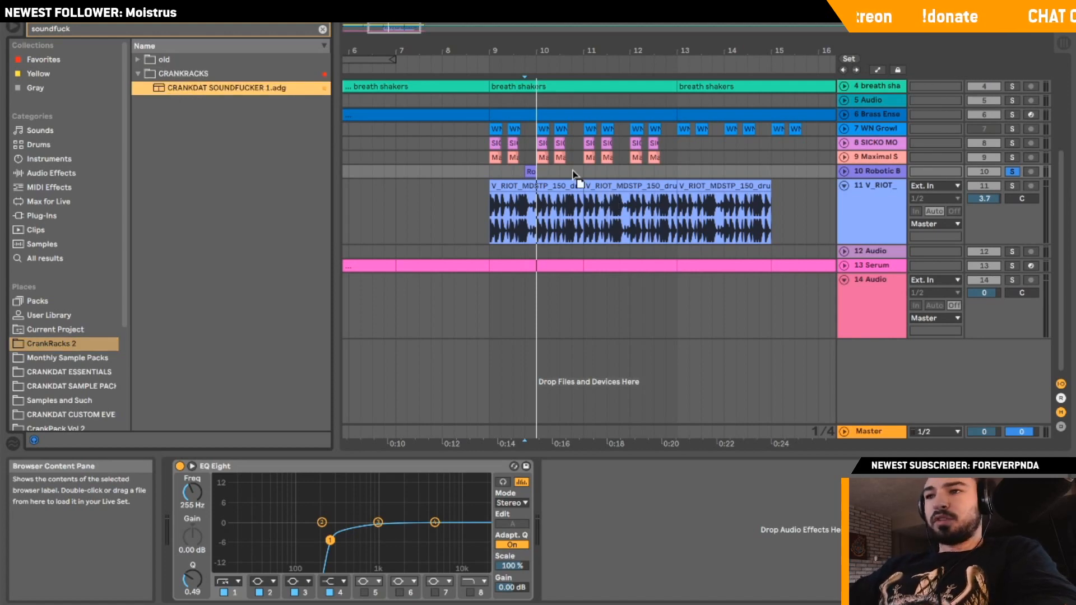
{"action": "left_click_drag", "start_coordinate": [517, 162], "coordinate": [521, 171]}
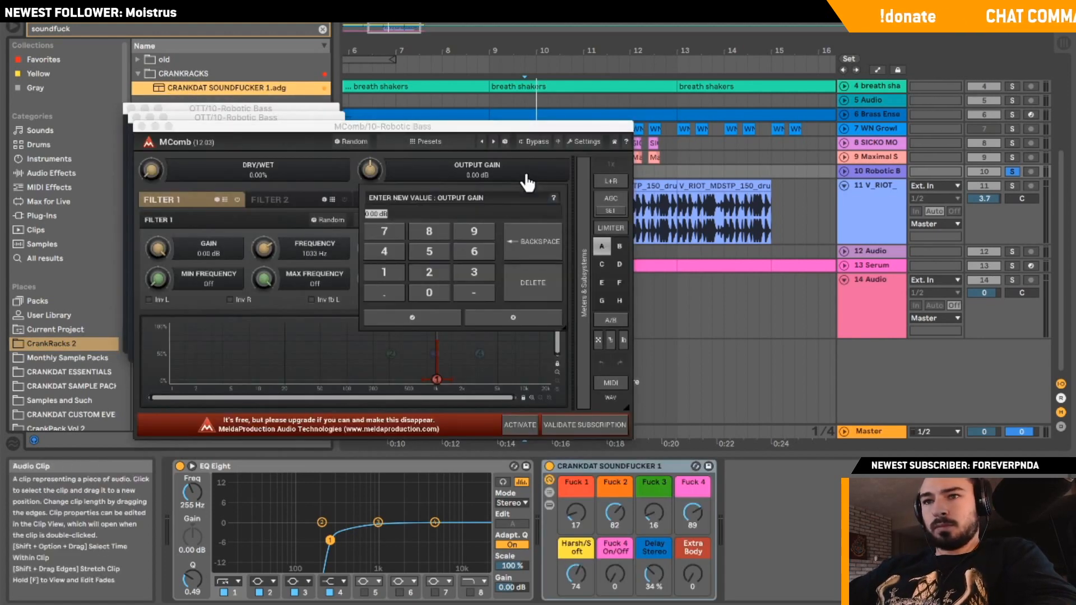
{"action": "left_click", "coordinate": [141, 126]}
{"action": "left_click", "coordinate": [141, 127]}
{"action": "left_click", "coordinate": [136, 118]}
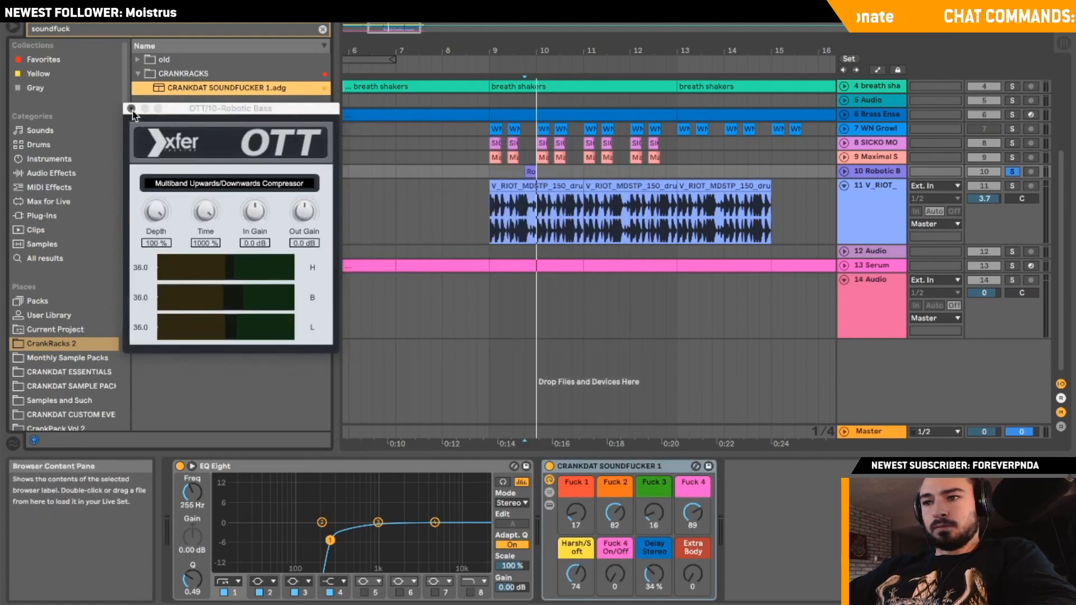
{"action": "left_click", "coordinate": [131, 109]}
{"action": "key", "text": "space"}
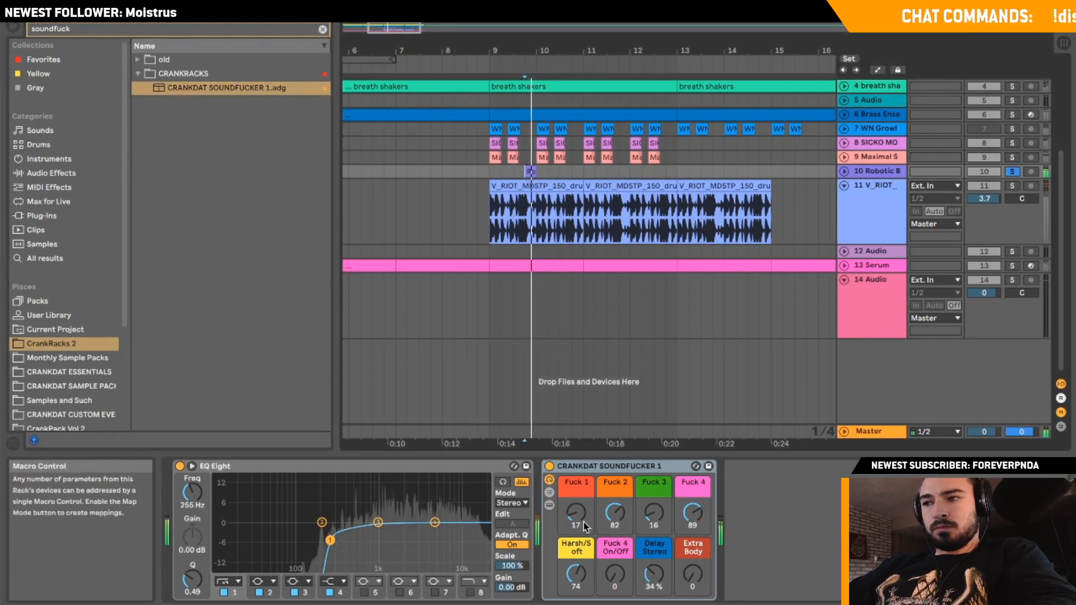
Unfold the Robotic Bass track, then freeze and flatten it to audio.
{"action": "left_click", "coordinate": [845, 171]}
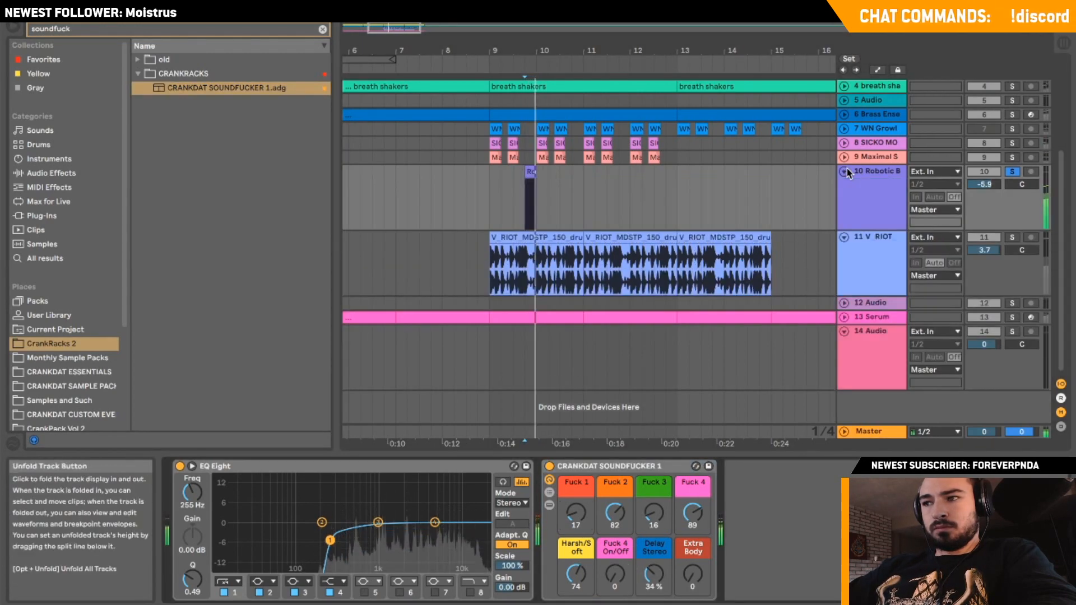
{"action": "right_click", "coordinate": [861, 172]}
{"action": "left_click", "coordinate": [896, 267]}
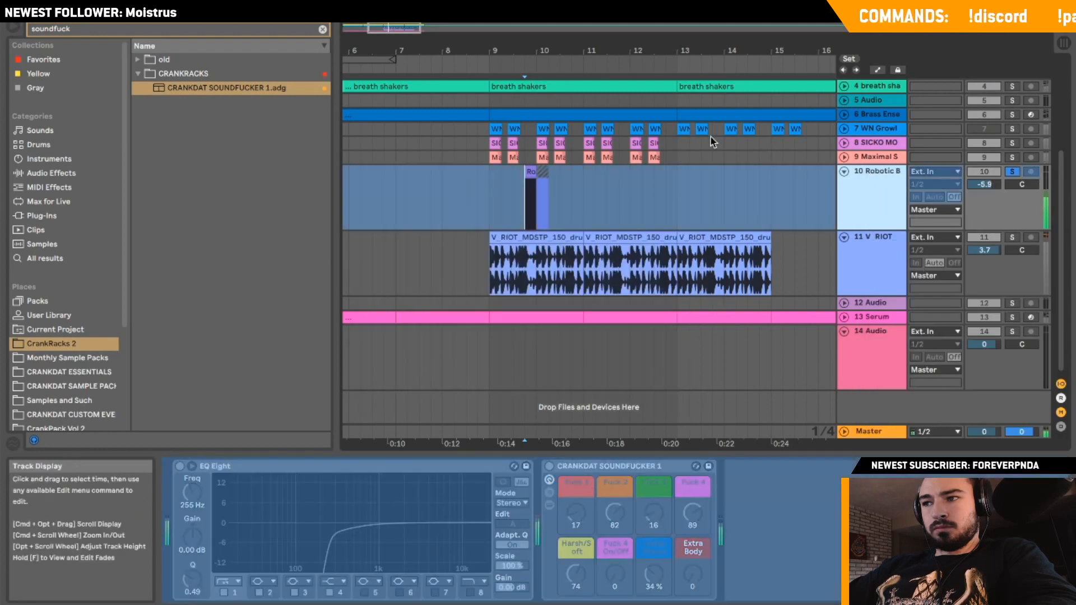
{"action": "right_click", "coordinate": [877, 176]}
{"action": "left_click", "coordinate": [930, 280]}
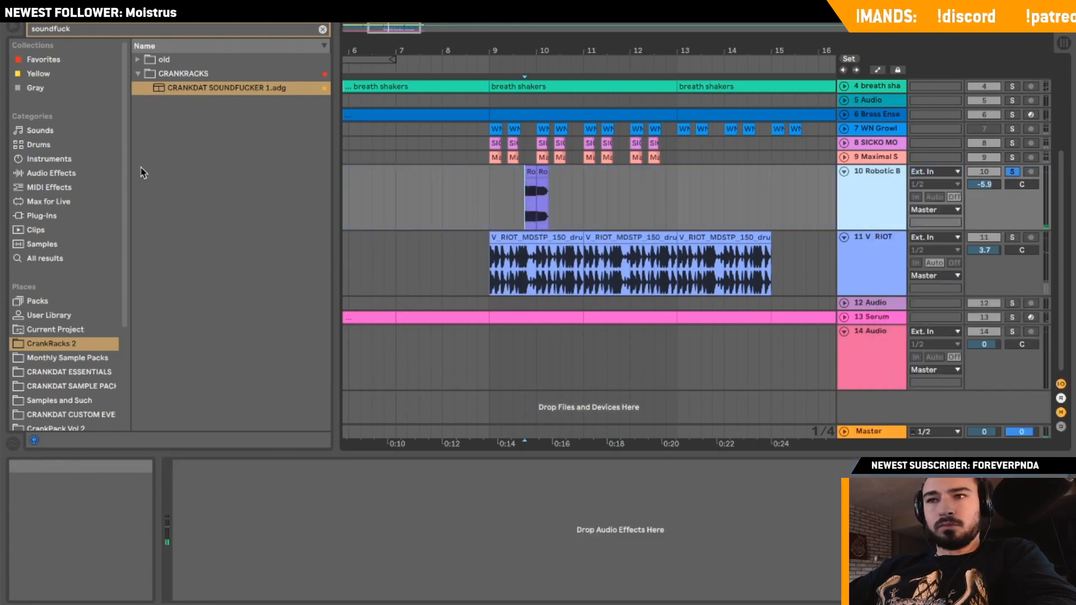
Add a Utility effect to the Robotic Bass track and raise its gain to about 14.8 dB.
{"action": "left_click", "coordinate": [62, 171]}
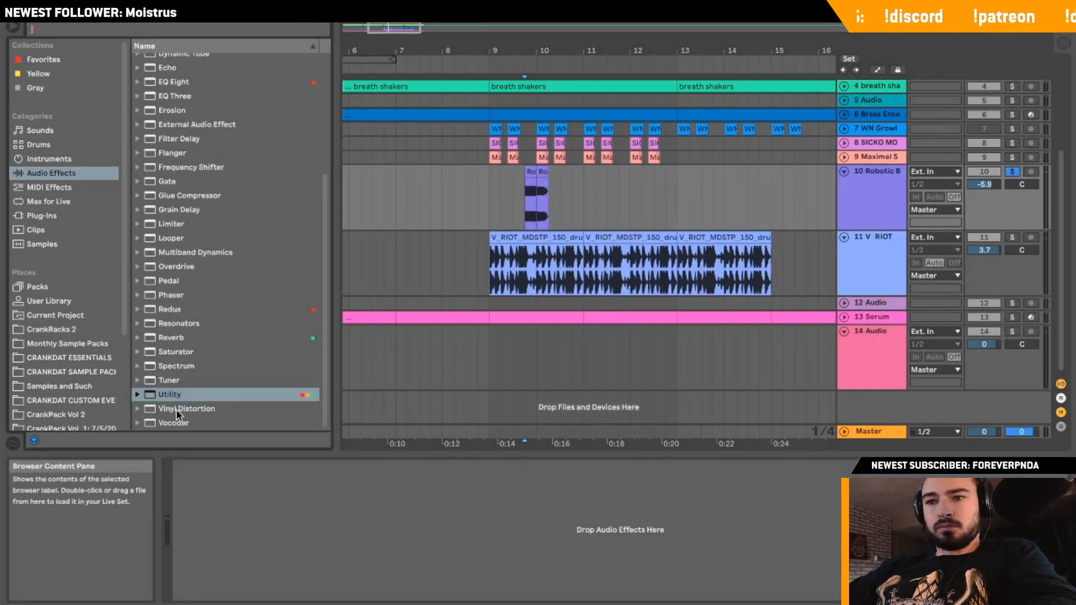
{"action": "left_click_drag", "start_coordinate": [170, 395], "coordinate": [253, 529]}
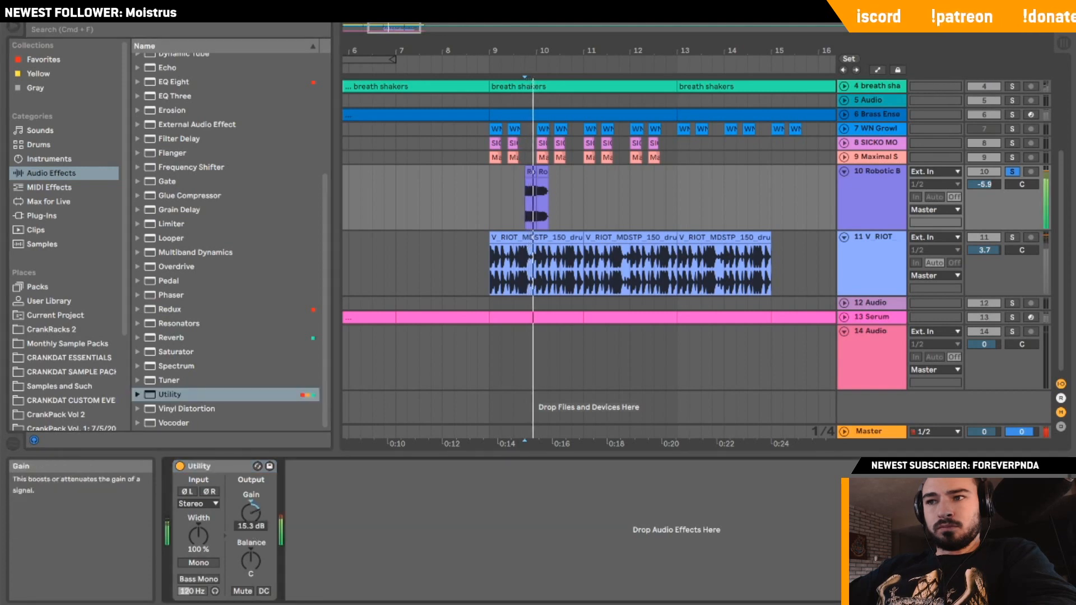
{"action": "key", "text": "space"}
{"action": "key", "text": "space"}
Delete the leftover tail clip at bar 10 on the Robotic Bass track and play the full mix from bar 9.
{"action": "left_click", "coordinate": [542, 173]}
{"action": "key", "text": "space"}
{"action": "key", "text": "Delete"}
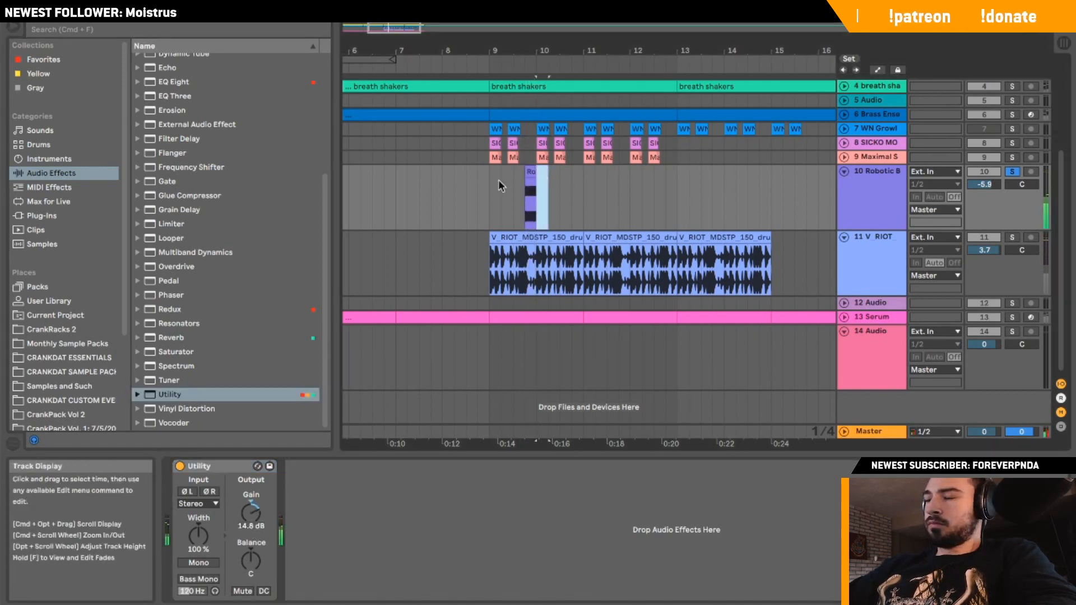
{"action": "key", "text": "space"}
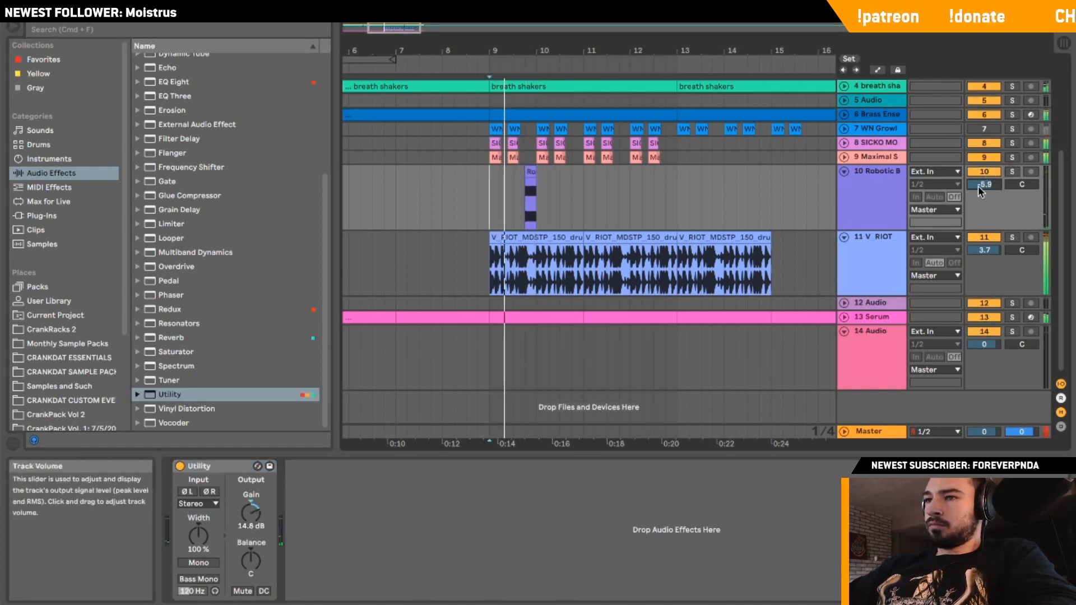
Fold the Robotic Bass and V_RIOT drum loop tracks and play the arrangement from bar 6.
{"action": "left_click", "coordinate": [843, 172]}
{"action": "left_click", "coordinate": [843, 185]}
{"action": "scroll", "coordinate": [604, 186], "scroll_direction": "left", "scroll_amount": 5}
{"action": "left_click", "coordinate": [496, 174]}
{"action": "key", "text": "space"}
{"action": "key", "text": "space"}
{"action": "scroll", "coordinate": [504, 175], "scroll_direction": "right", "scroll_amount": 4}
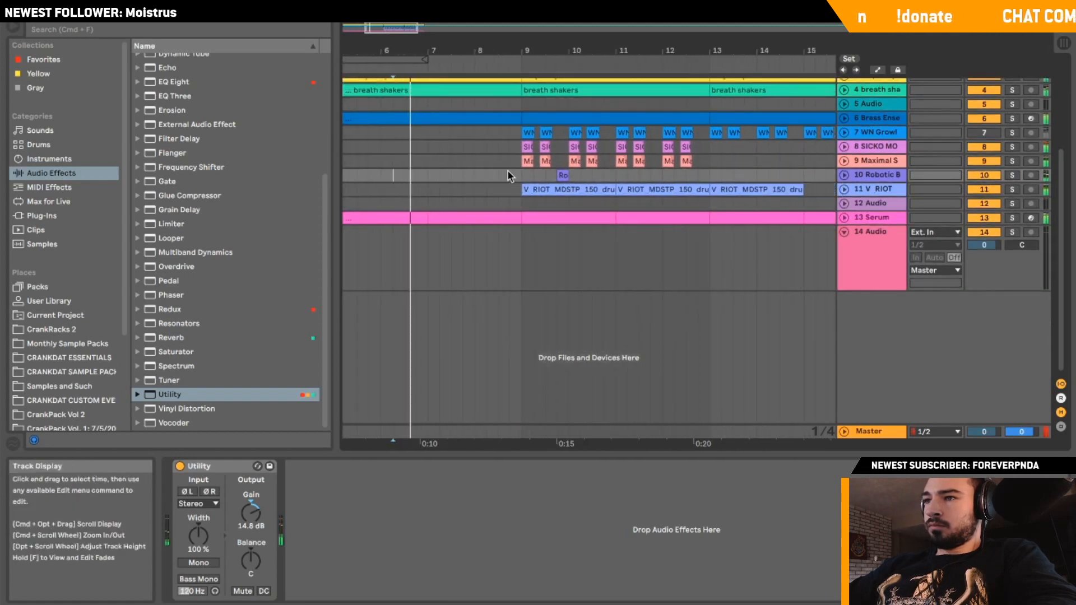
Unfold the Brass Ense track and toggle the Brass Ense and Serum tracks off and on to compare the mix.
{"action": "left_click", "coordinate": [843, 118]}
{"action": "left_click", "coordinate": [983, 119]}
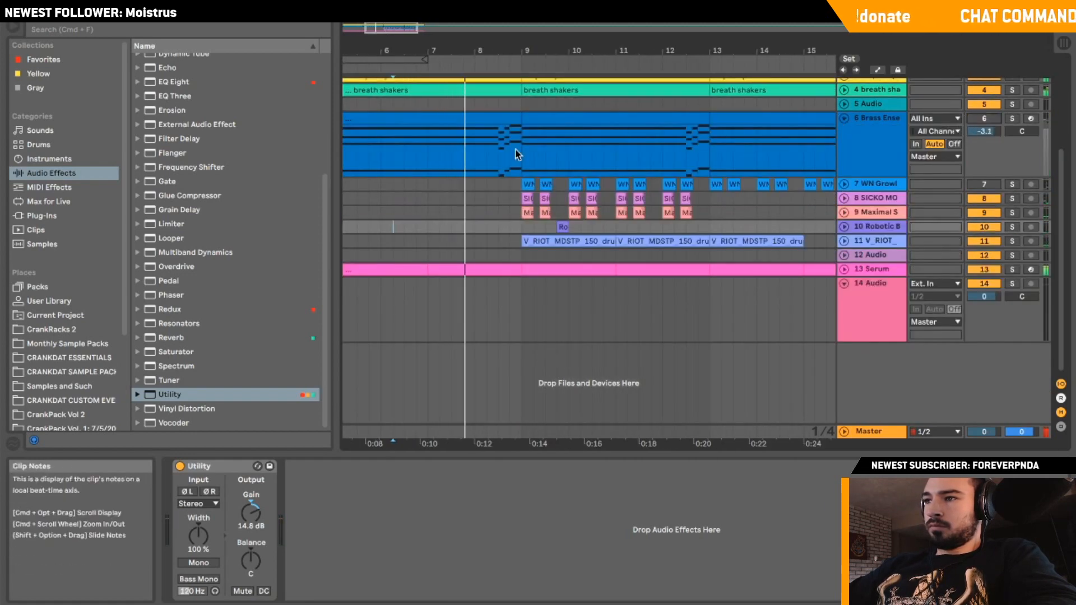
{"action": "left_click", "coordinate": [511, 156]}
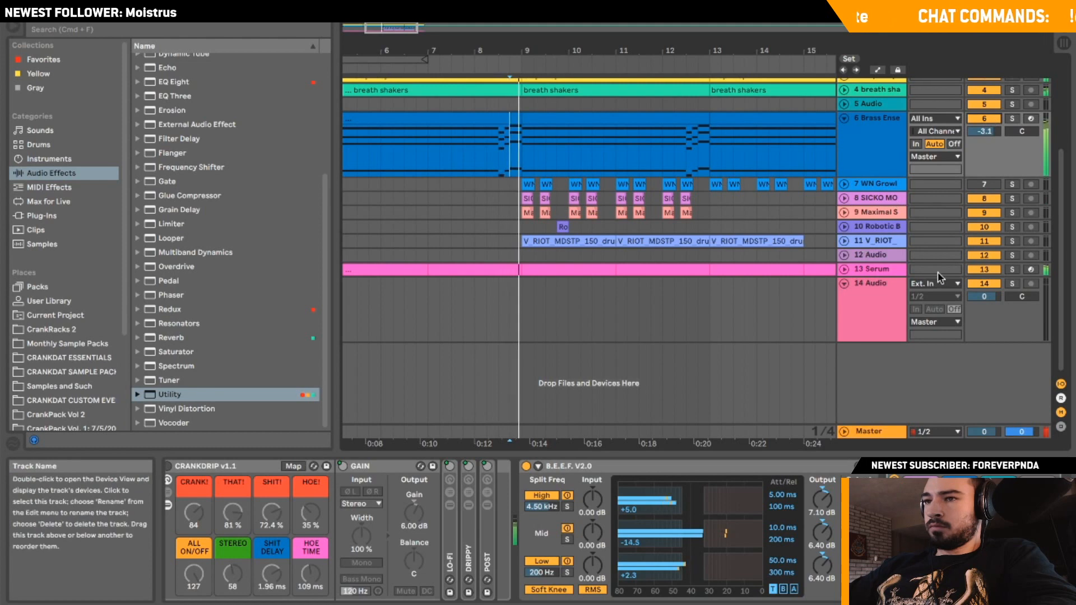
{"action": "left_click", "coordinate": [987, 270]}
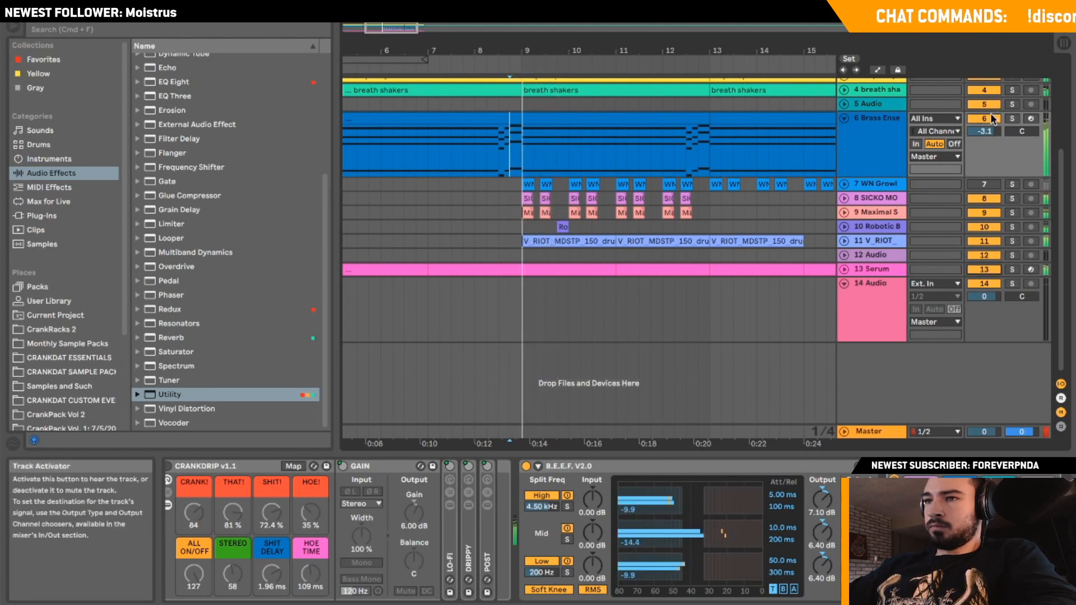
Listen to the arrangement from its start and from just before the drop at bar 9.
{"action": "left_click", "coordinate": [499, 141]}
{"action": "left_click_drag", "start_coordinate": [416, 32], "coordinate": [419, 26]}
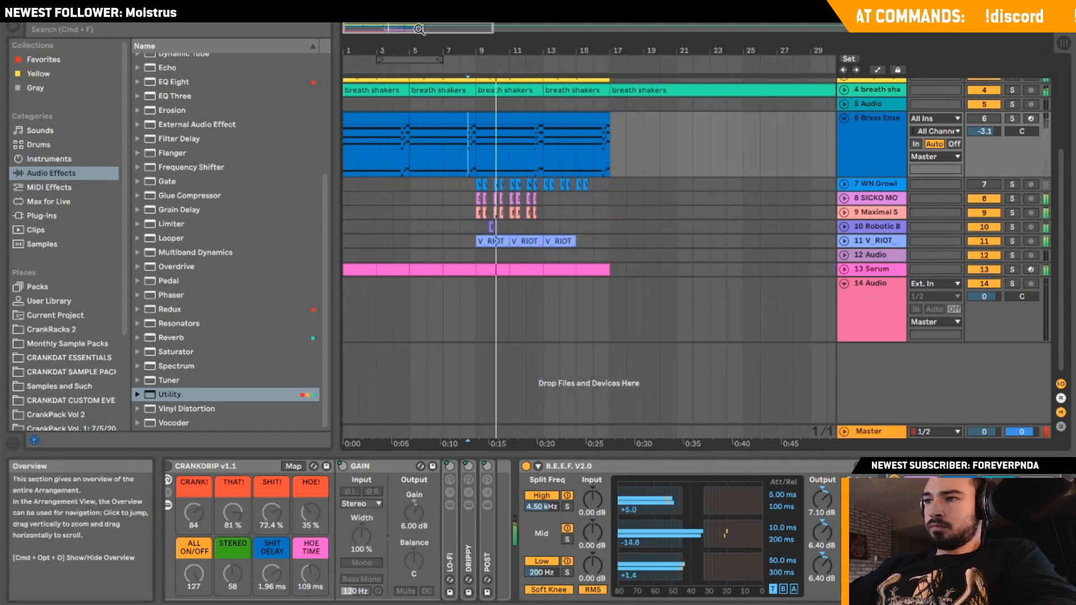
{"action": "left_click", "coordinate": [344, 150]}
{"action": "key", "text": "space"}
{"action": "key", "text": "space"}
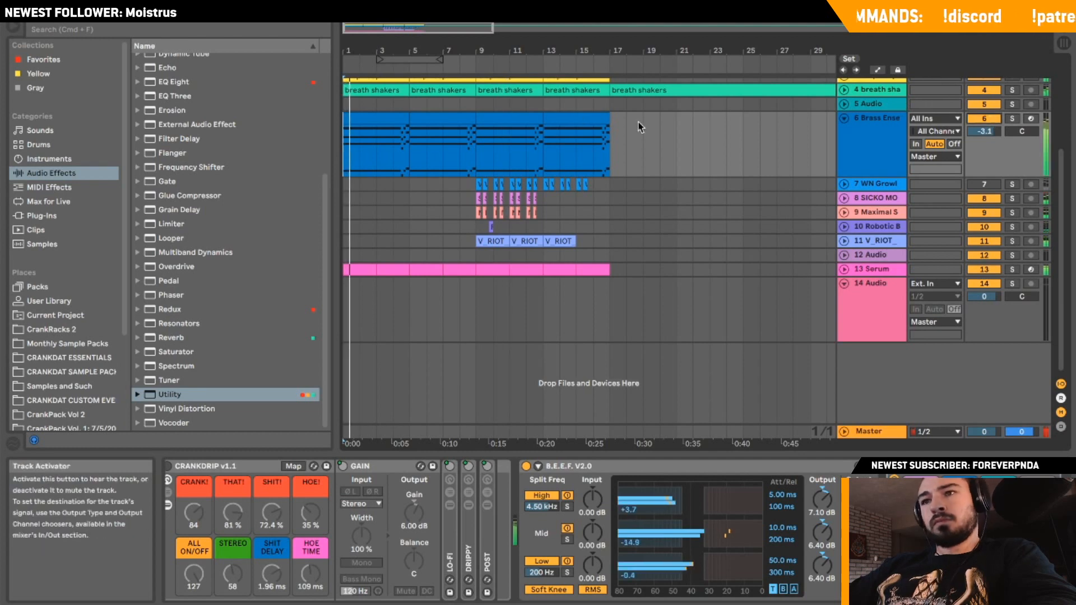
{"action": "left_click", "coordinate": [442, 161]}
{"action": "left_click_drag", "start_coordinate": [462, 28], "coordinate": [472, 73]}
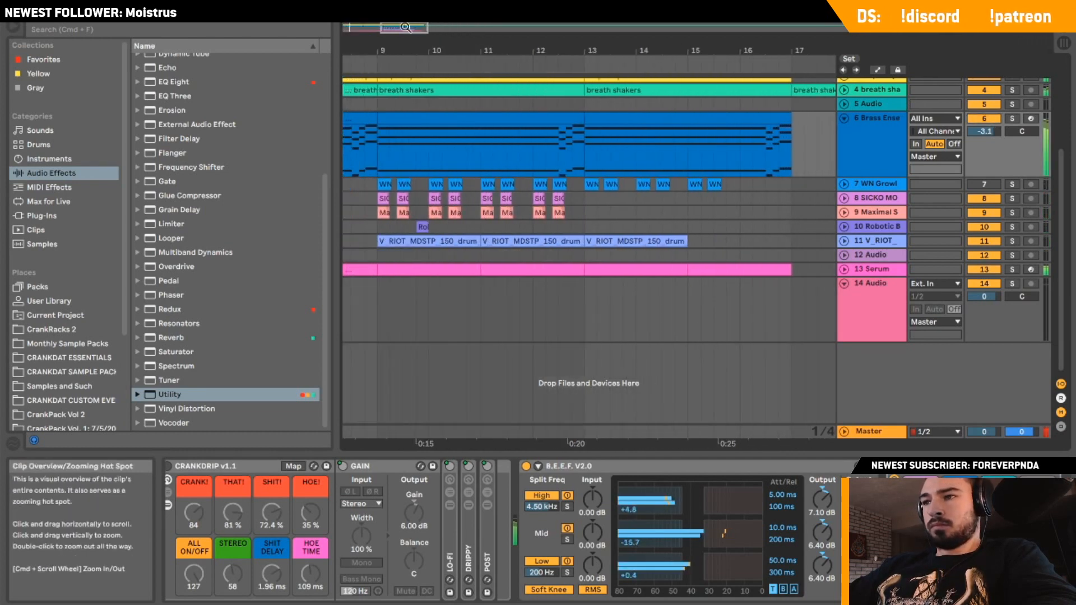
{"action": "scroll", "coordinate": [471, 98], "scroll_direction": "left", "scroll_amount": 4}
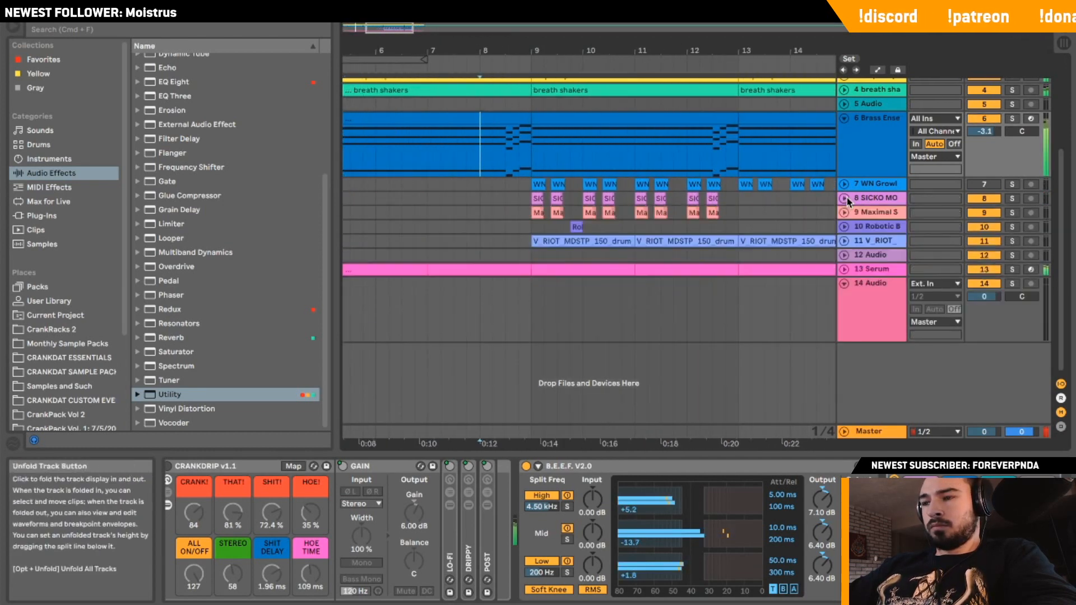
{"action": "left_click", "coordinate": [518, 198]}
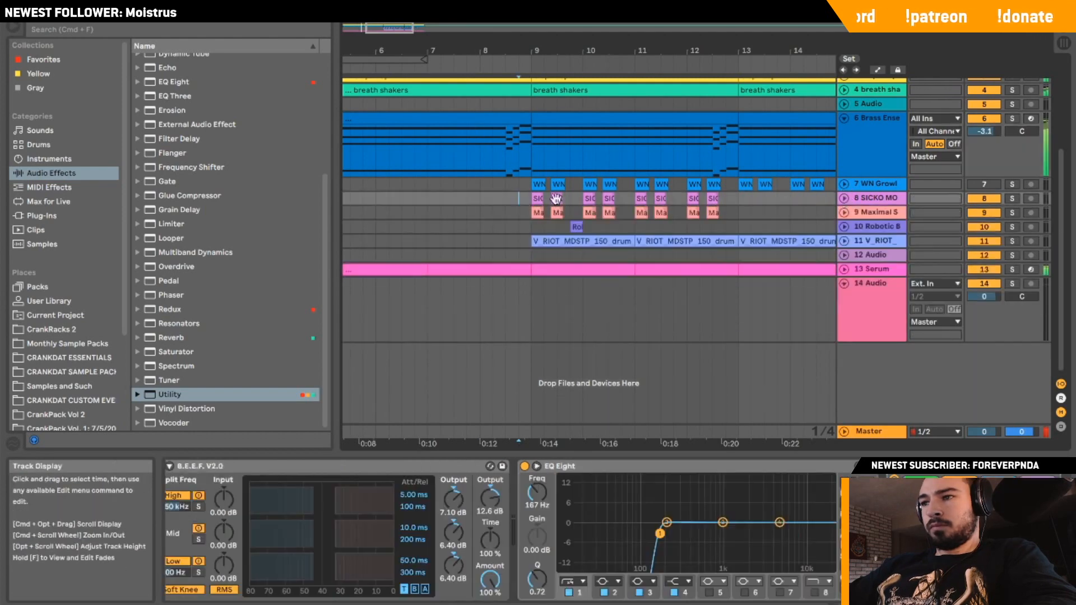
Insert a new audio track below the Robotic Bass track and play from bar 8.
{"action": "right_click", "coordinate": [867, 236]}
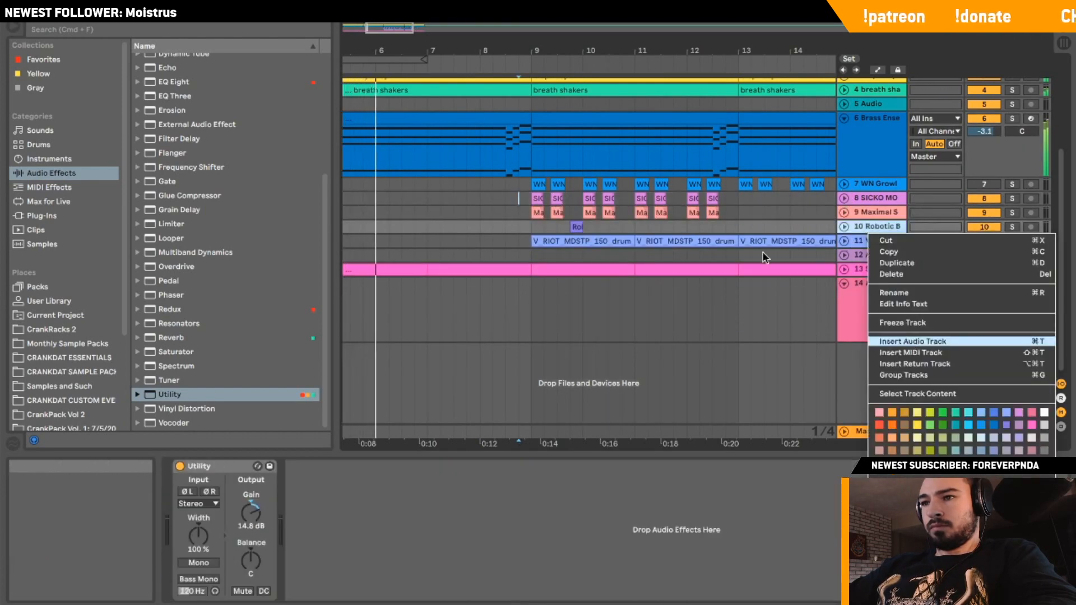
{"action": "left_click", "coordinate": [919, 341]}
{"action": "key", "text": "space"}
{"action": "key", "text": "space"}
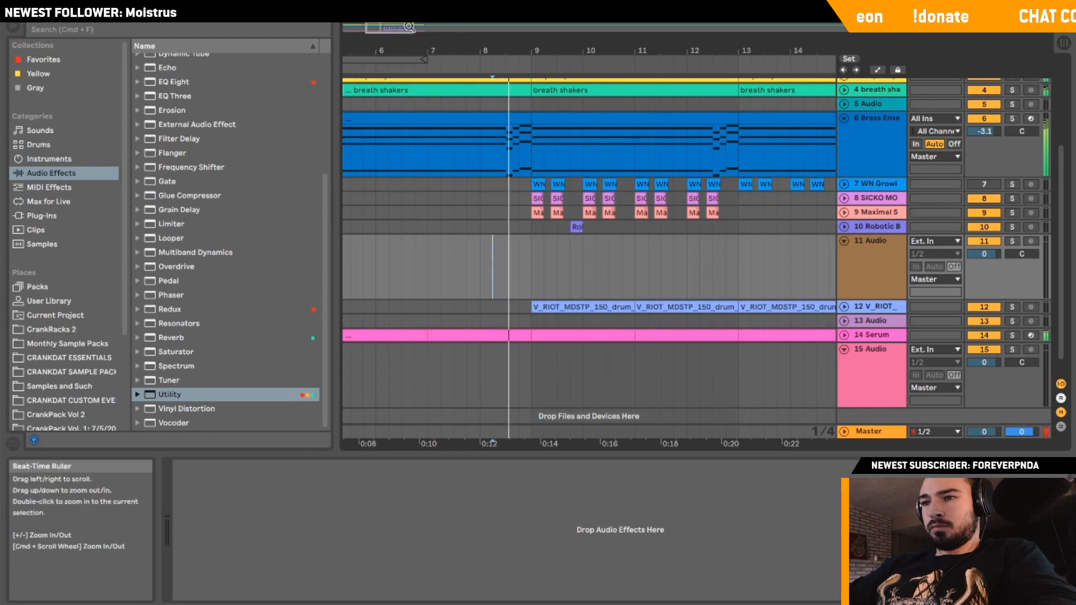
Move the Robotic Bass clip to the last beat of bar 10 and copy it to the last beat of bar 12.
{"action": "mouse_move", "coordinate": [403, 28]}
{"action": "left_mouse_down"}
{"action": "mouse_move", "coordinate": [411, 24]}
{"action": "mouse_move", "coordinate": [404, 39]}
{"action": "mouse_move", "coordinate": [405, 29]}
{"action": "left_mouse_up"}
{"action": "left_click", "coordinate": [549, 226]}
{"action": "left_click_drag", "start_coordinate": [549, 226], "coordinate": [610, 231]}
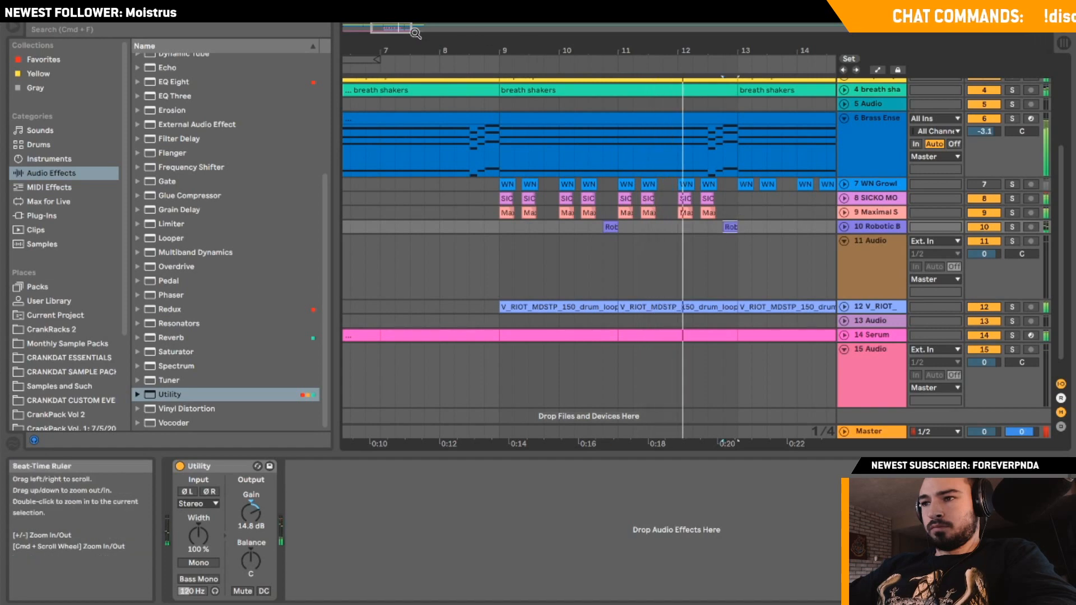
{"action": "left_click_drag", "start_coordinate": [469, 51], "coordinate": [470, 39]}
{"action": "left_click", "coordinate": [874, 227]}
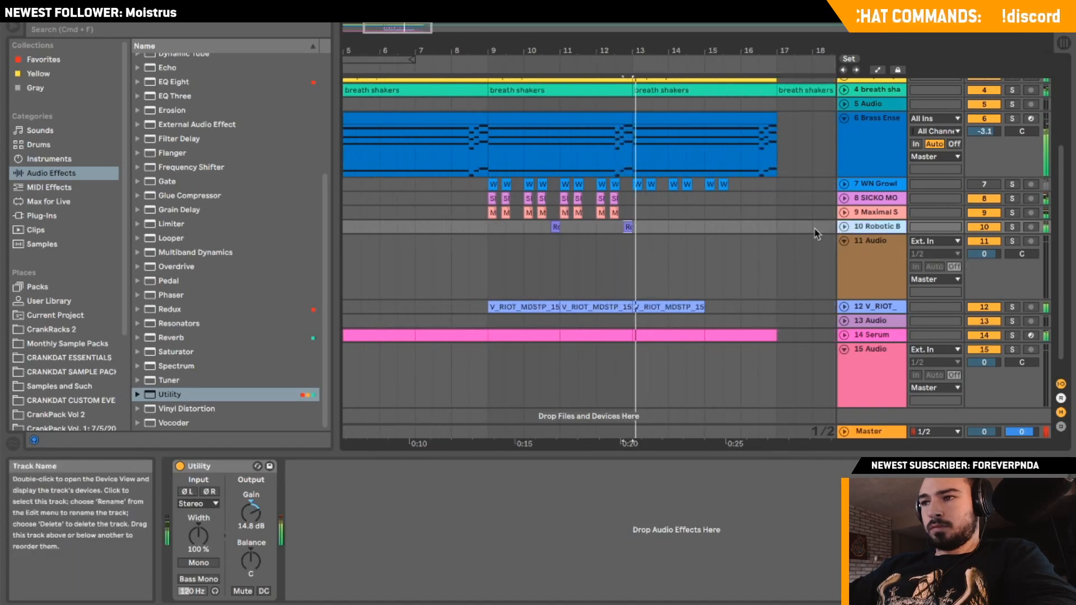
Solo the SICKO MO track and audition it from bar 9.
{"action": "left_click", "coordinate": [516, 214]}
{"action": "key", "text": "space"}
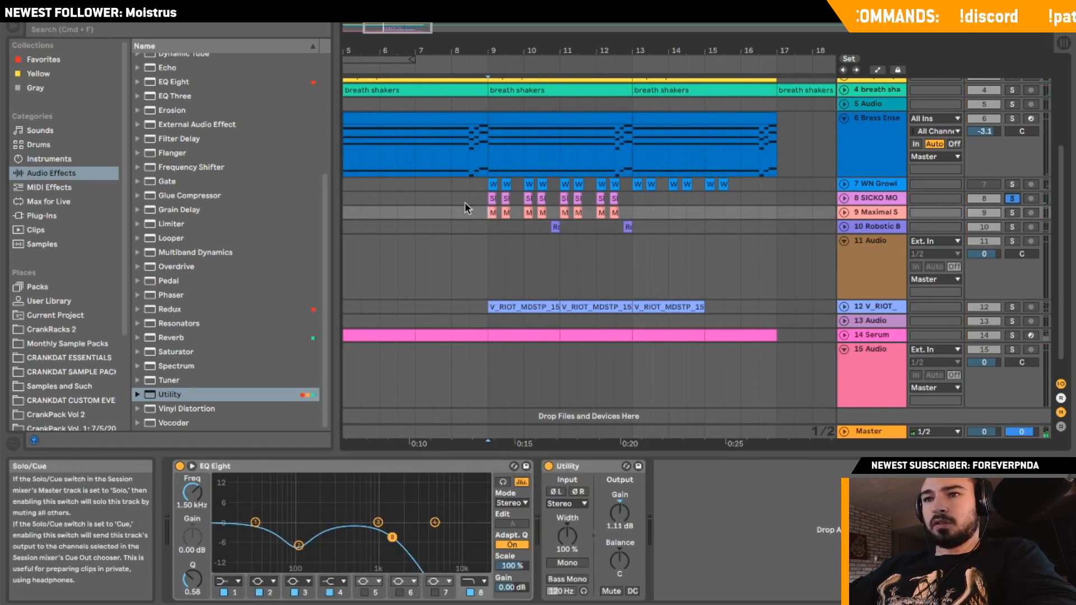
{"action": "left_click", "coordinate": [1011, 198]}
{"action": "key", "text": "space"}
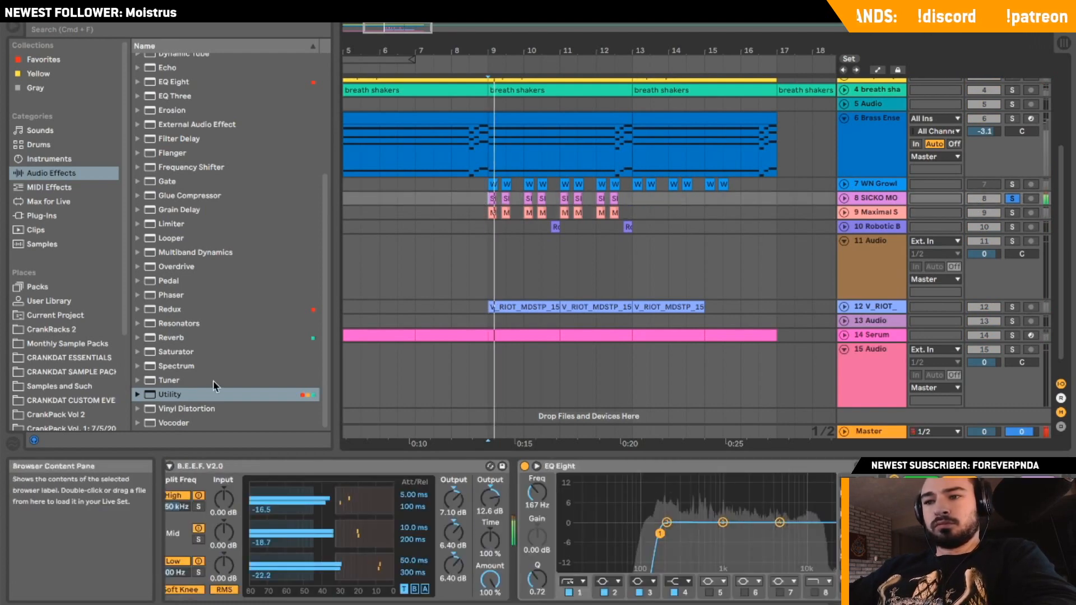
{"action": "key", "text": "space"}
{"action": "key", "text": "space"}
Add a Vocoder after the EQ Eight on the SICKO MO track and set its bands to 40.
{"action": "left_click_drag", "start_coordinate": [206, 423], "coordinate": [891, 532]}
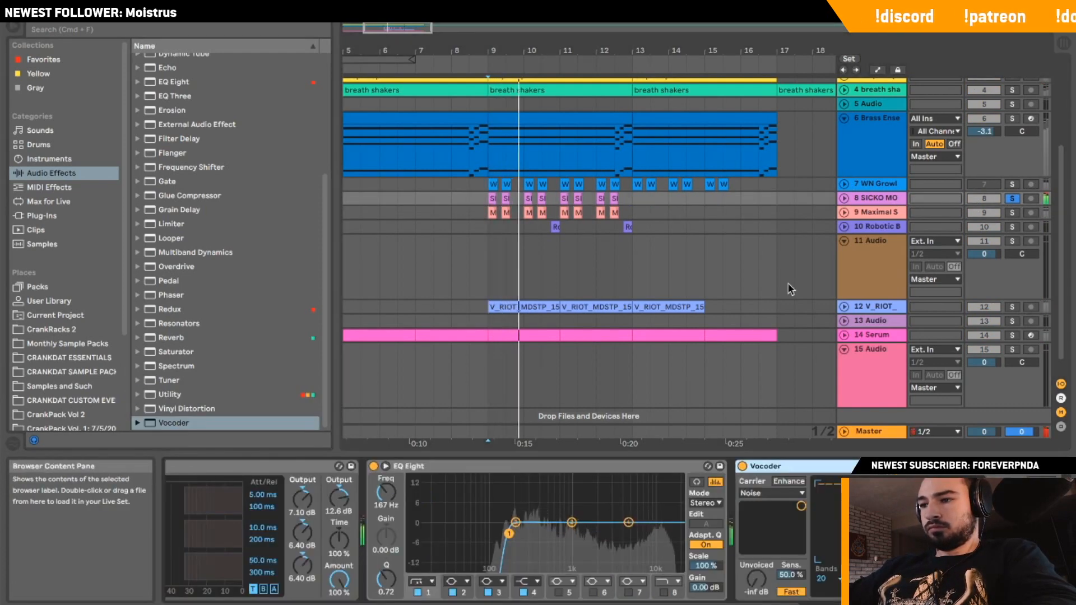
{"action": "left_click", "coordinate": [830, 588]}
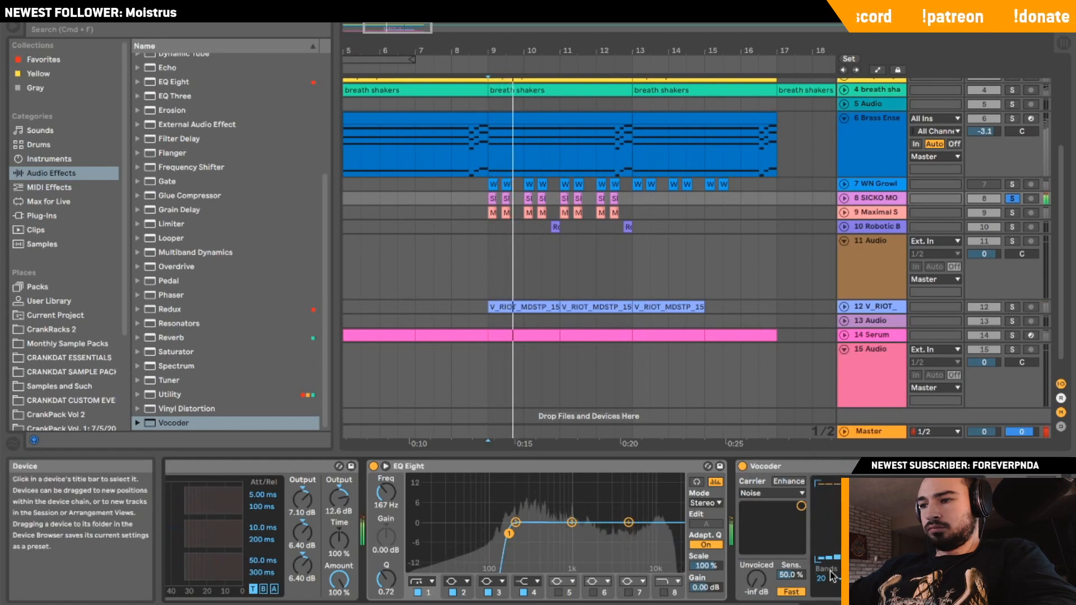
{"action": "left_click", "coordinate": [821, 567]}
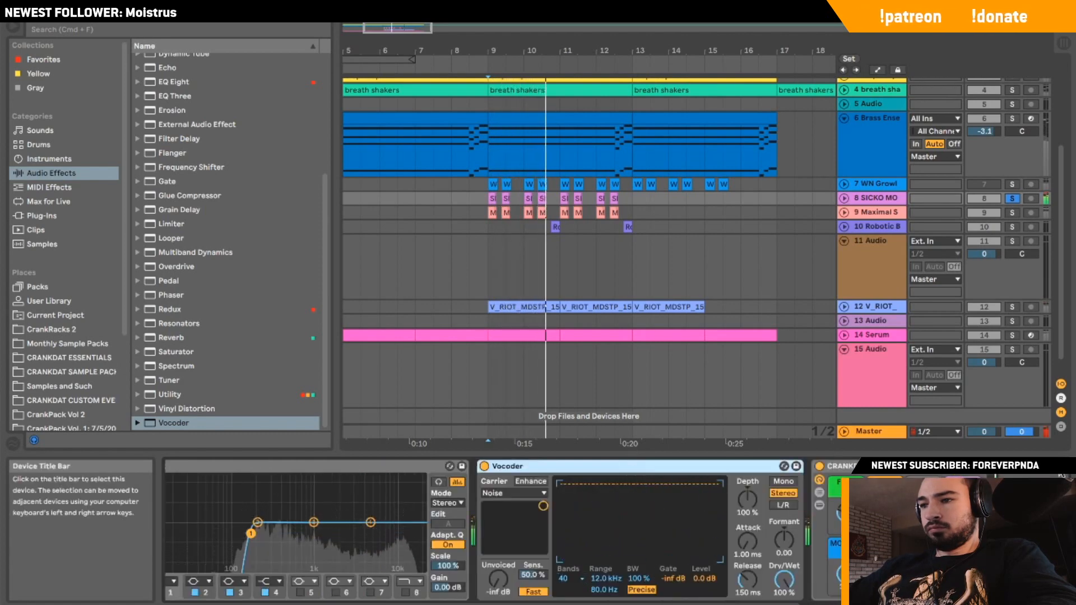
Set the Vocoder's carrier to Modulator with Enhance on, and place the device before CRANKDAT EAZY COMB on the SICKO MO track.
{"action": "scroll", "coordinate": [629, 532], "scroll_direction": "left", "scroll_amount": 3}
{"action": "left_click", "coordinate": [685, 492]}
{"action": "left_click", "coordinate": [695, 528]}
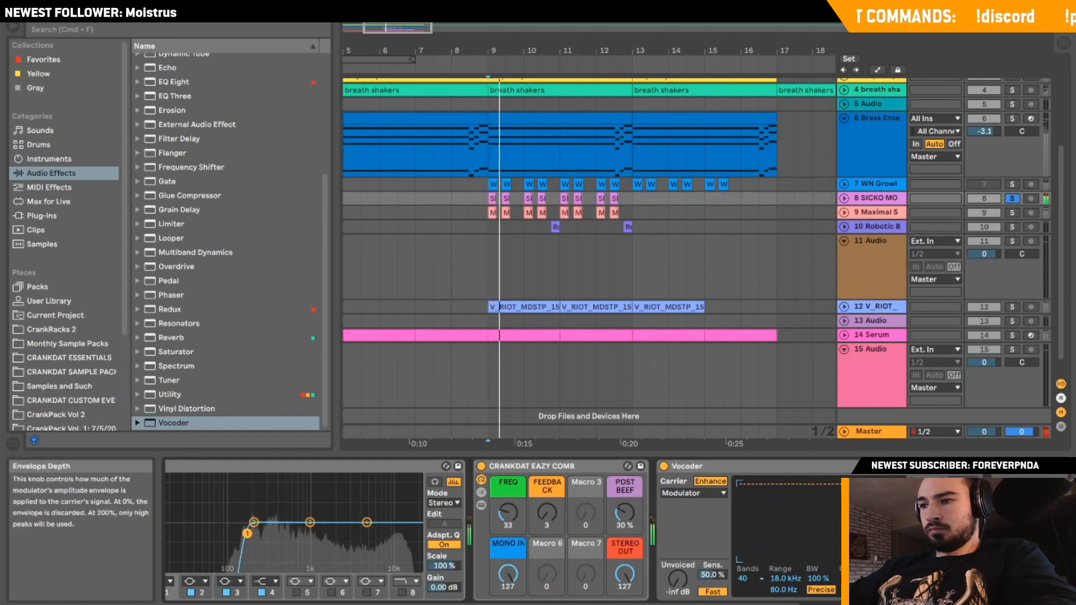
{"action": "left_click_drag", "start_coordinate": [768, 469], "coordinate": [532, 488]}
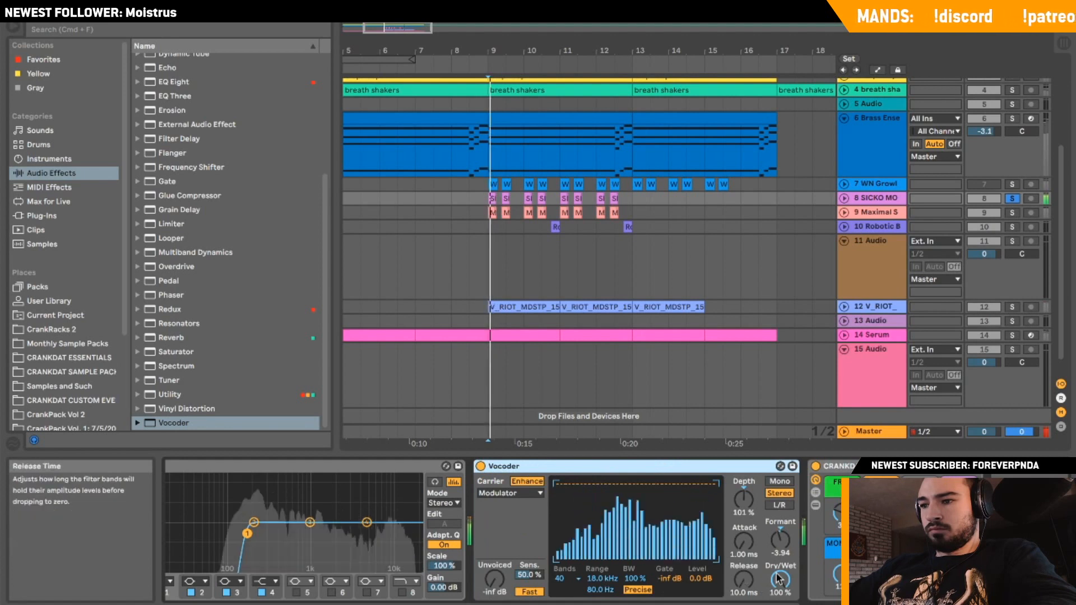
Set the Vocoder's Formant to -4.20 and Level to 9.8 dB, and audition the full mix from before bar 9.
{"action": "left_click_drag", "start_coordinate": [779, 540], "coordinate": [779, 543]}
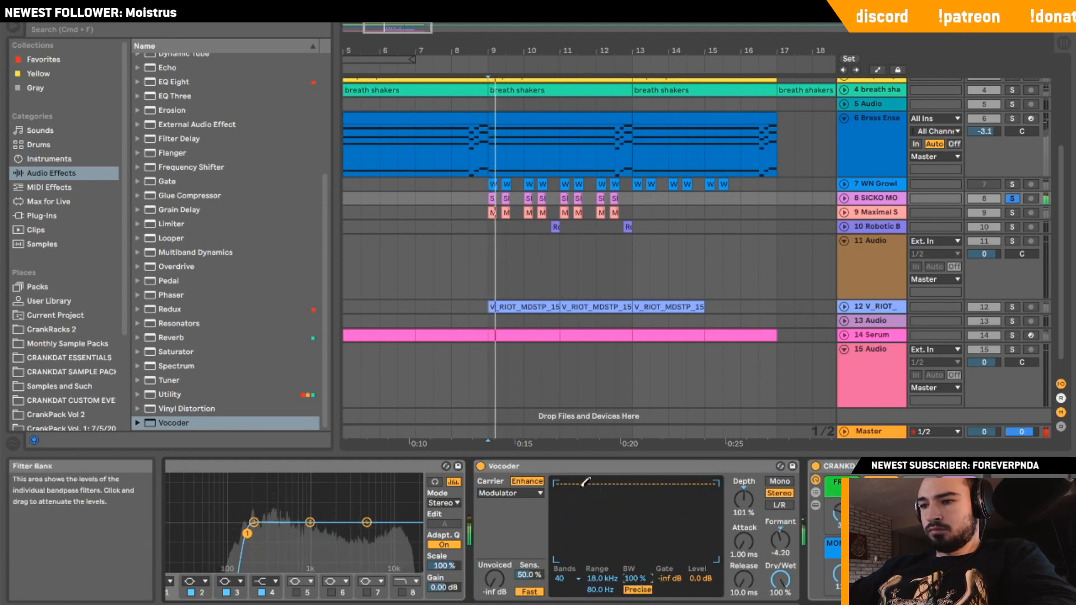
{"action": "left_click_drag", "start_coordinate": [701, 578], "coordinate": [701, 556]}
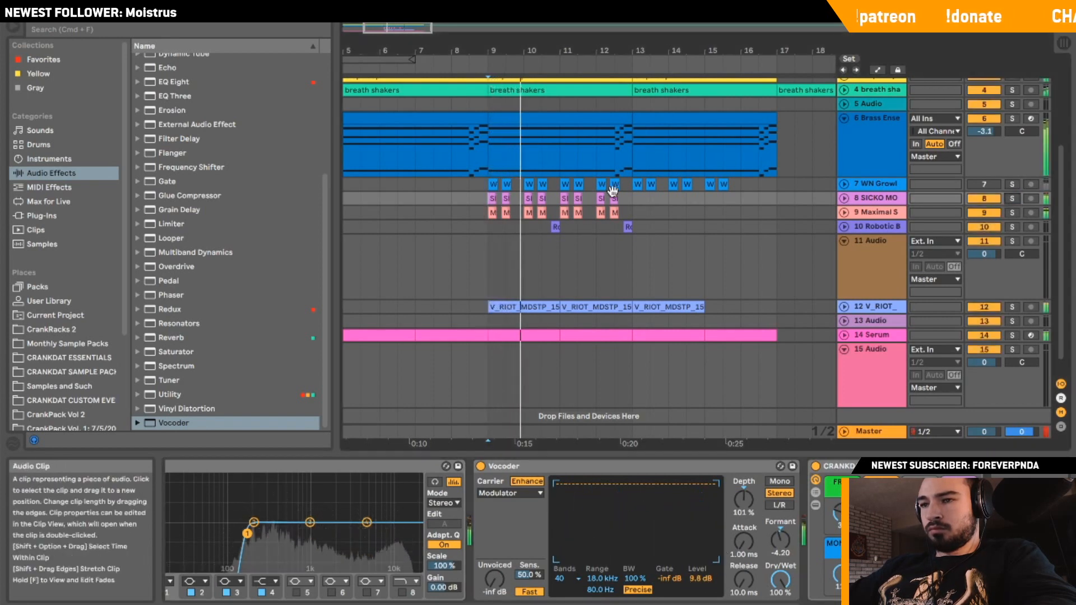
{"action": "left_click", "coordinate": [469, 200]}
{"action": "left_click_drag", "start_coordinate": [411, 32], "coordinate": [410, 27]}
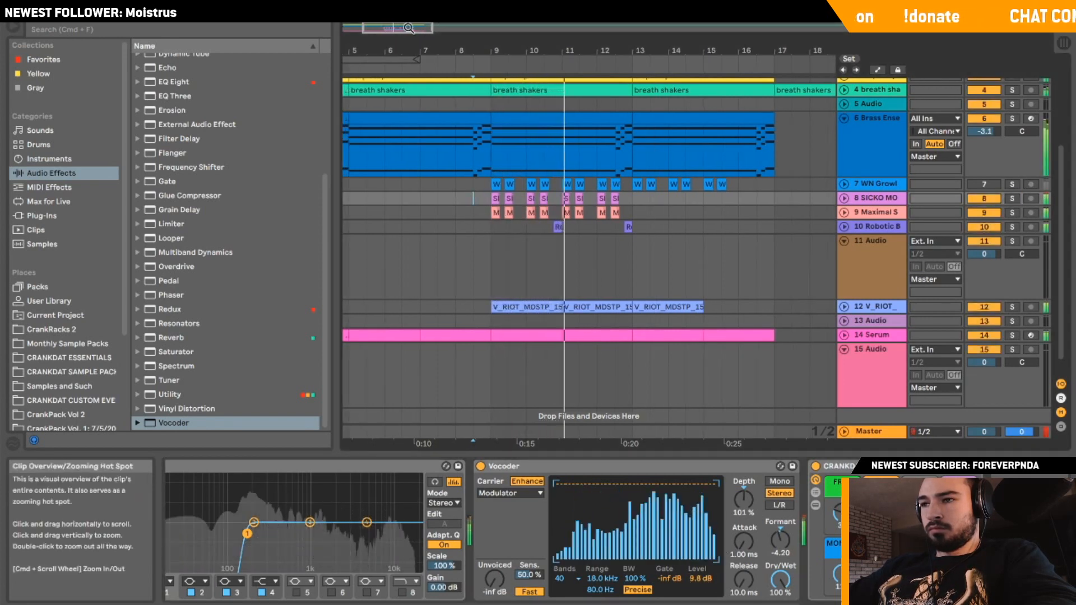
Solo the SICKO MO and Maximal tracks and audition them together from bar 9.
{"action": "left_click", "coordinate": [844, 198]}
{"action": "key", "text": "space"}
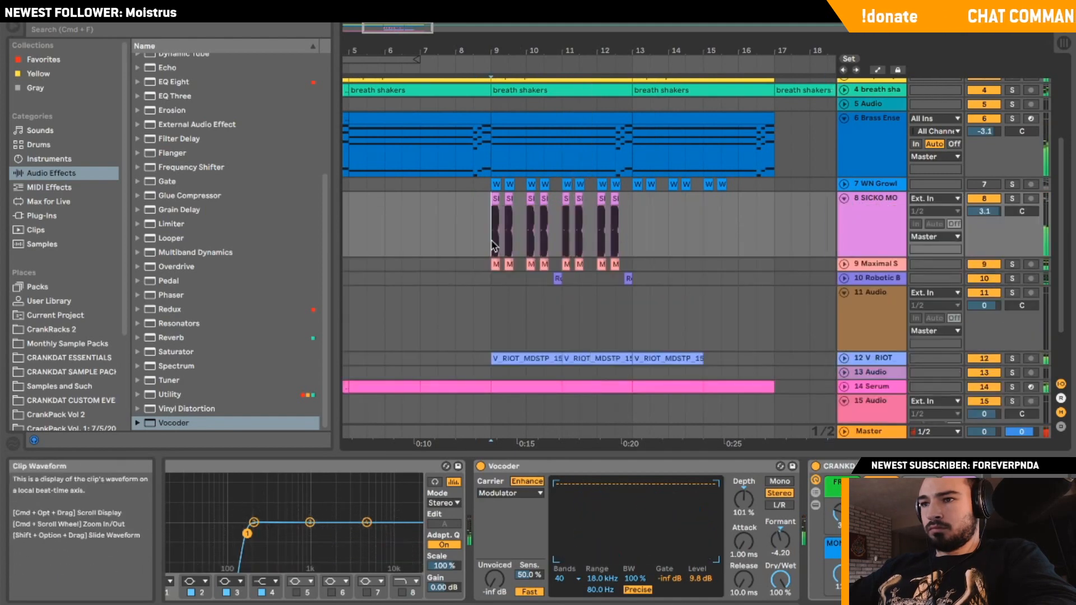
{"action": "left_click", "coordinate": [494, 240]}
{"action": "key", "text": "space"}
{"action": "left_click", "coordinate": [1012, 198]}
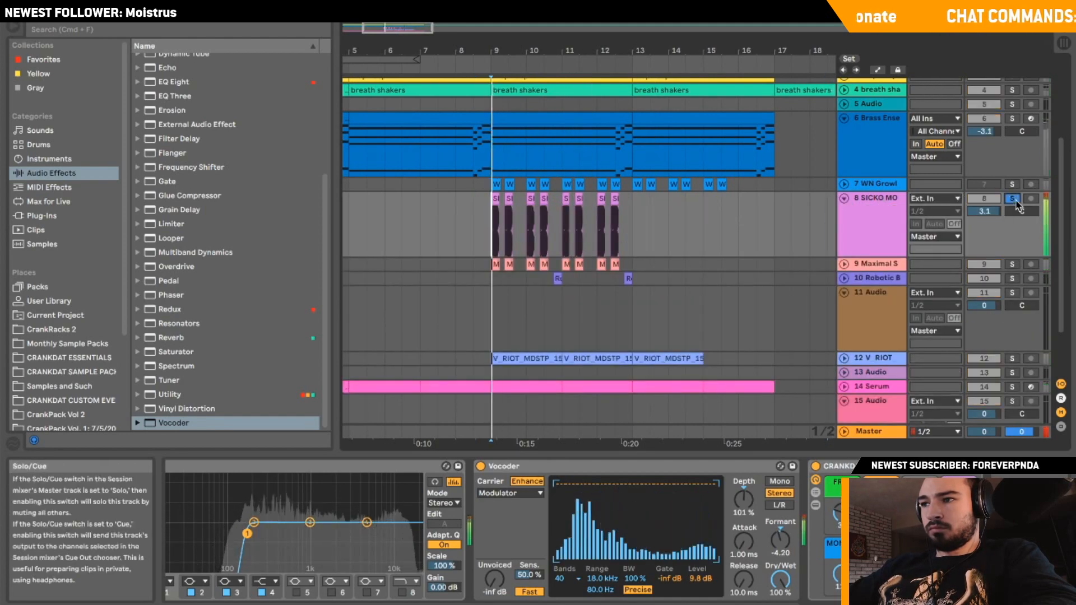
{"action": "left_click", "coordinate": [1011, 264]}
{"action": "left_click", "coordinate": [843, 198]}
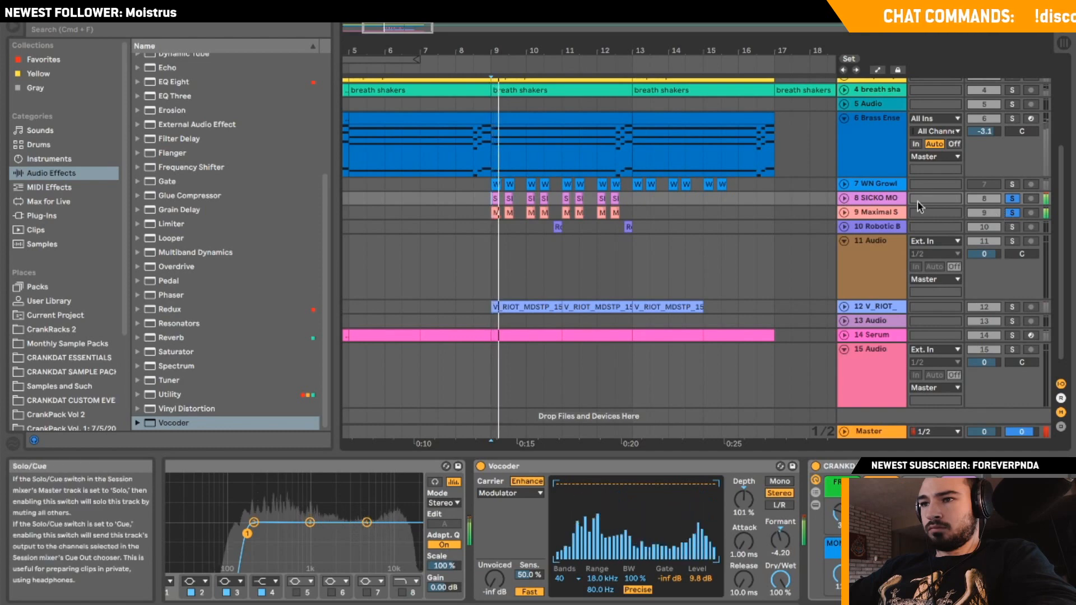
Clear the solos on SICKO MO and Maximal and insert a new audio track directly below the Maximal track.
{"action": "key", "text": "space"}
{"action": "left_click", "coordinate": [1011, 199]}
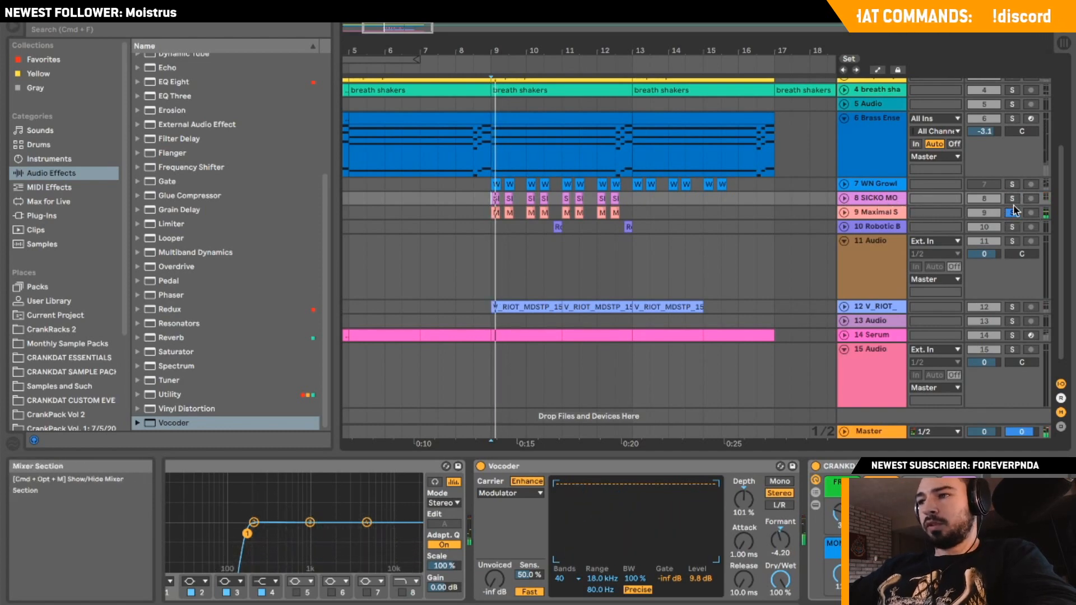
{"action": "left_click", "coordinate": [1013, 212]}
{"action": "right_click", "coordinate": [893, 201]}
{"action": "left_click", "coordinate": [894, 240]}
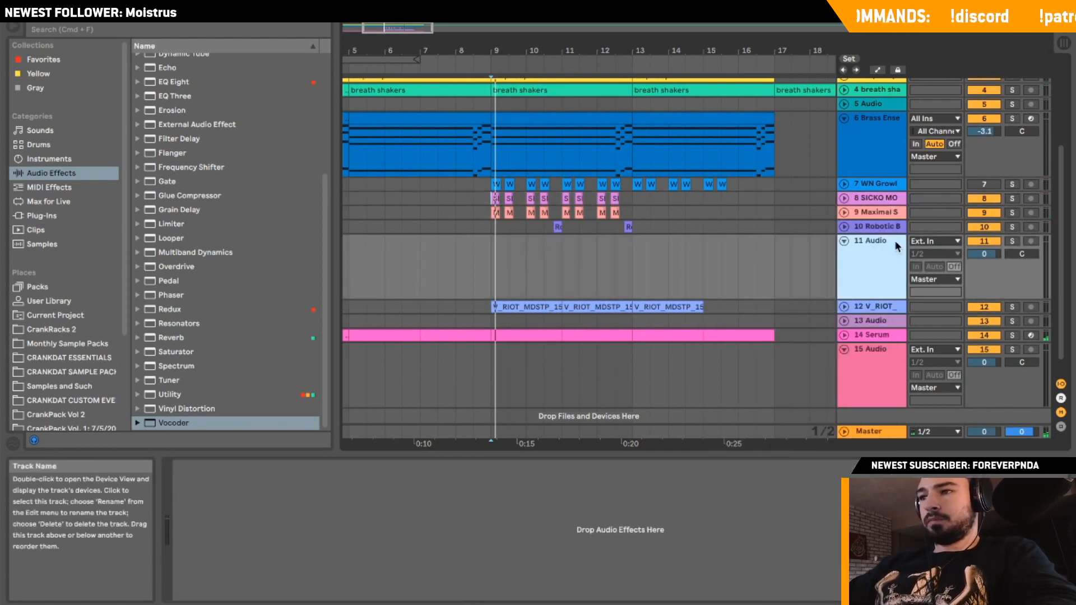
{"action": "right_click", "coordinate": [881, 212]}
{"action": "left_click", "coordinate": [935, 319]}
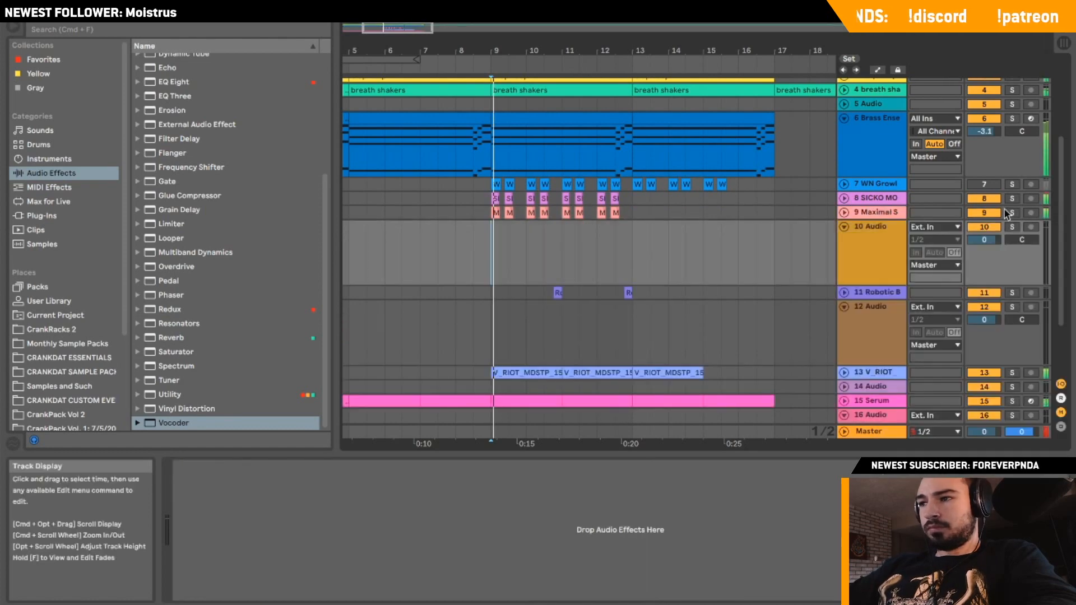
Set the new audio track's input to Resampling and arm it for recording.
{"action": "left_click", "coordinate": [953, 227]}
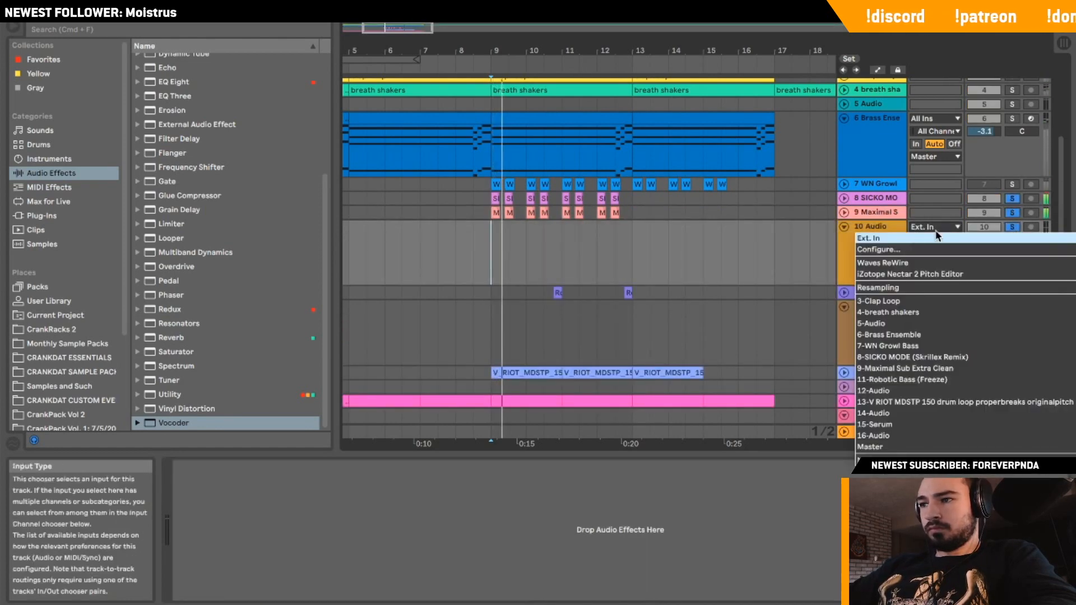
{"action": "left_click", "coordinate": [882, 290]}
{"action": "left_click", "coordinate": [1031, 227]}
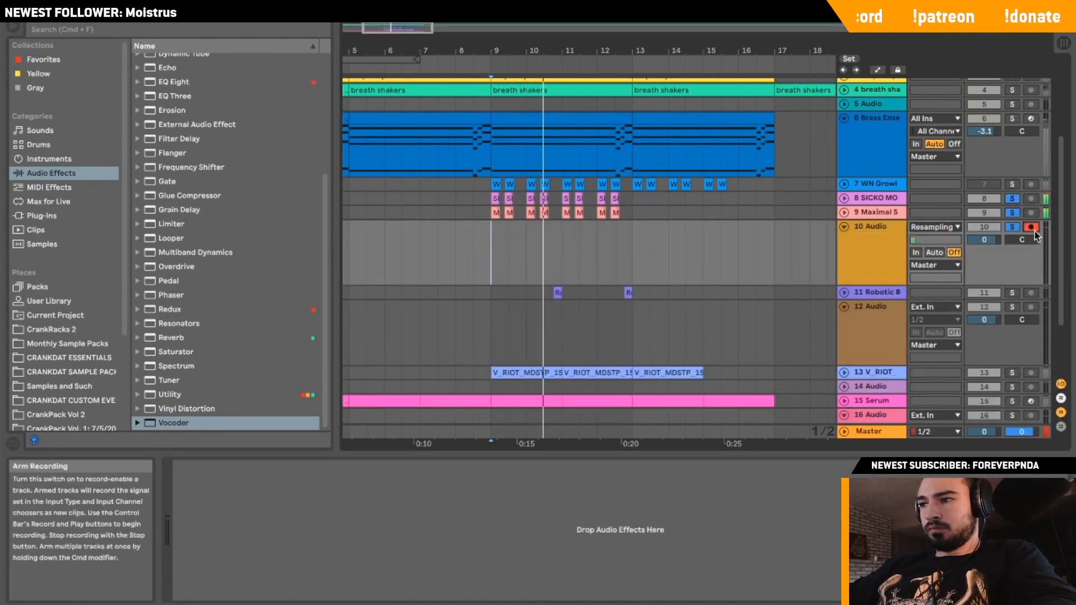
Group the SICKO MO and Maximal tracks and play the group from bar 9.
{"action": "key", "text": "space"}
{"action": "left_click", "coordinate": [893, 200]}
{"action": "left_click", "coordinate": [881, 213], "text": "shift"}
{"action": "key", "text": "super+g"}
{"action": "key", "text": "space"}
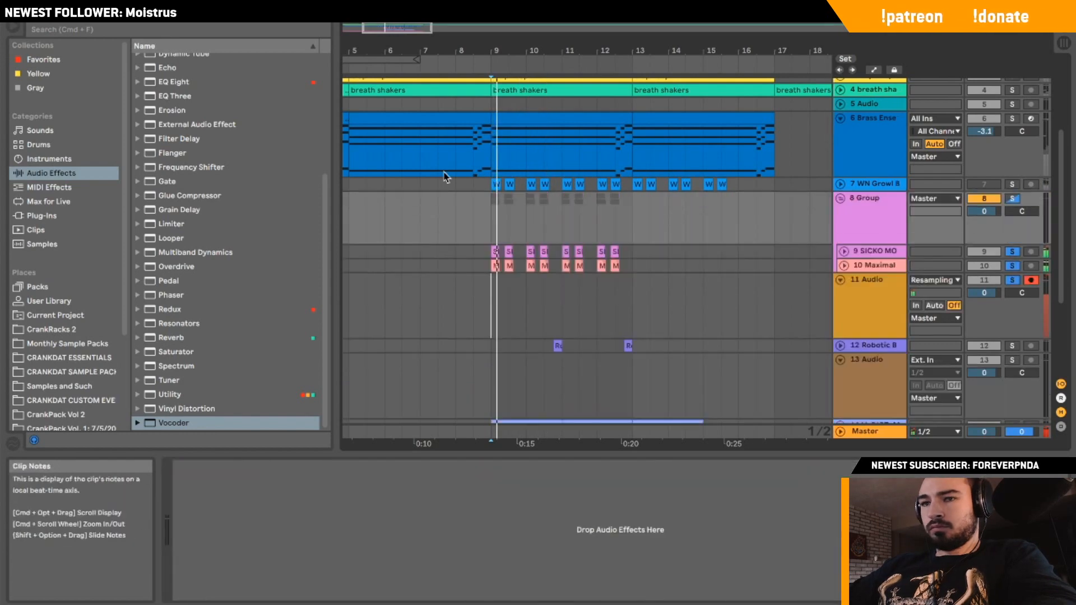
Find "basic master" across all browser results, load CRANKDAT BASIC MASTER CHAIN v1.2 onto the group and close its plug-in windows.
{"action": "left_click", "coordinate": [65, 214]}
{"action": "left_click", "coordinate": [113, 25]}
{"action": "type", "text": "basic master"}
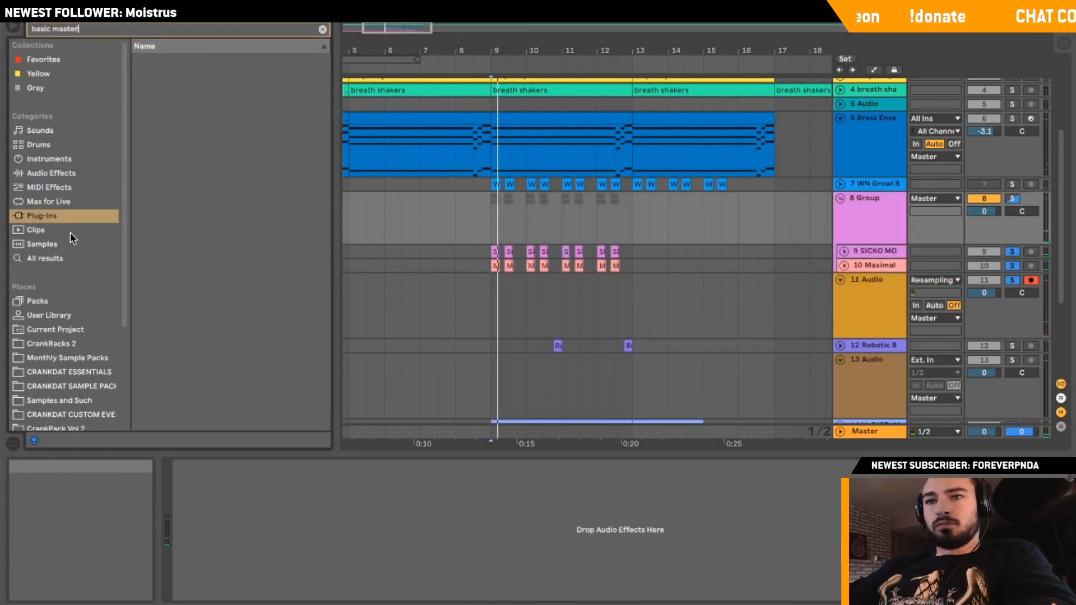
{"action": "left_click", "coordinate": [56, 259]}
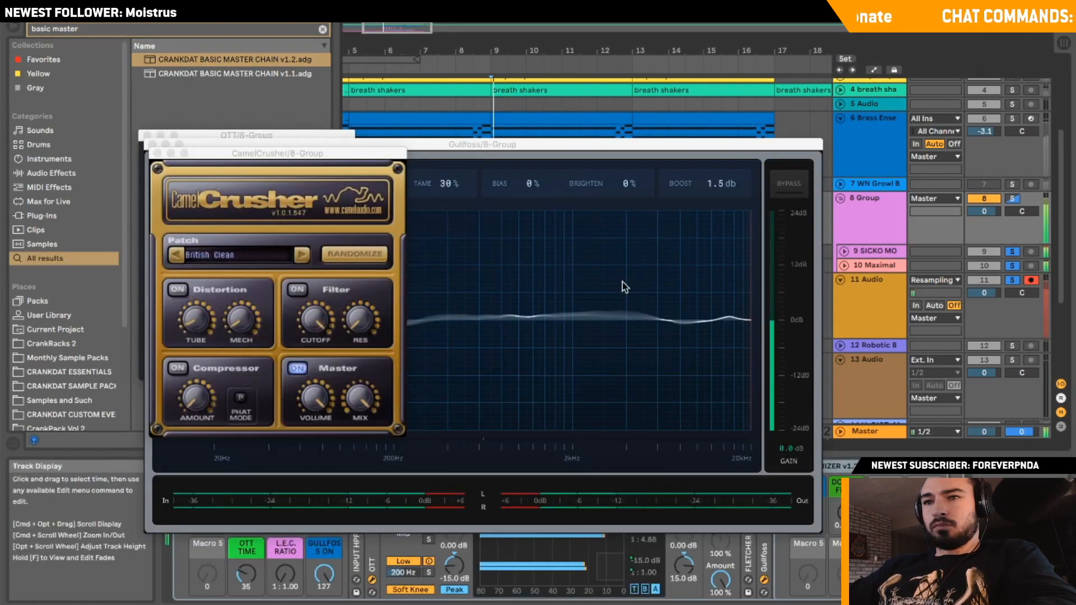
{"action": "left_click", "coordinate": [154, 149]}
{"action": "left_click", "coordinate": [151, 144]}
{"action": "left_click", "coordinate": [147, 139]}
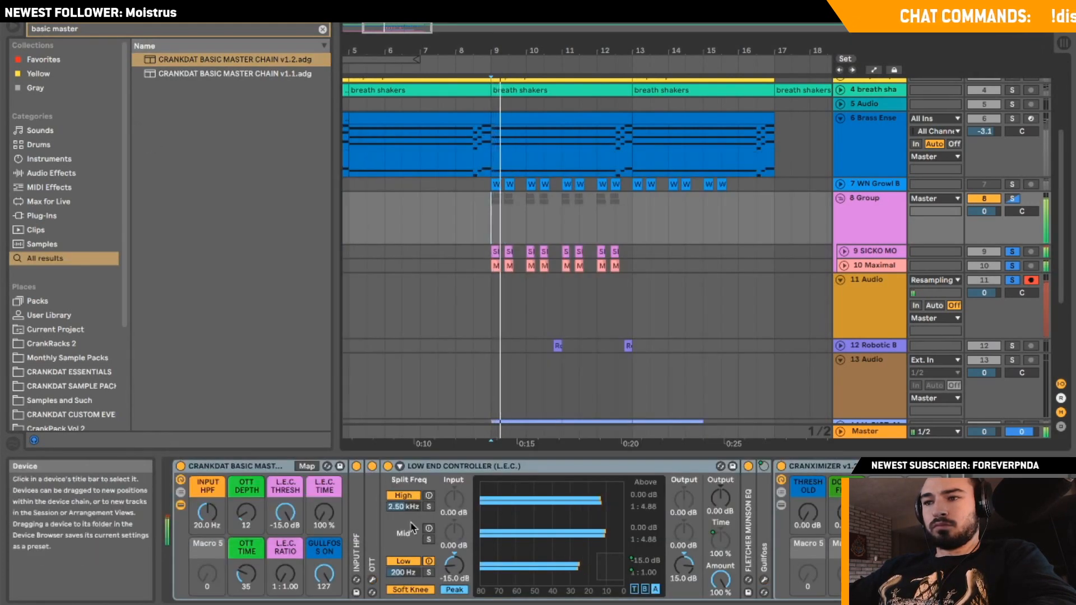
Take the Maximal track out of solo and audition the SICKO MO track without it from bar 9.
{"action": "left_click", "coordinate": [1011, 280]}
{"action": "left_click", "coordinate": [898, 252]}
{"action": "key", "text": "space"}
{"action": "key", "text": "space"}
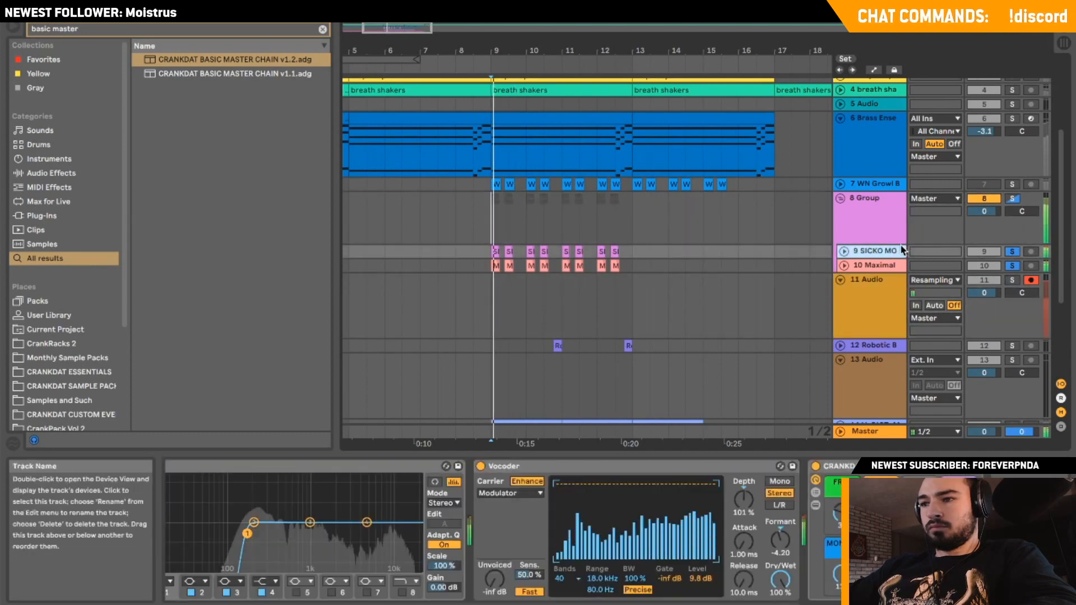
{"action": "left_click", "coordinate": [1012, 265]}
{"action": "key", "text": "space"}
{"action": "key", "text": "space"}
Add an EQ Eight at the end of the SICKO MO track's effect chain and play from bar 9.
{"action": "left_click", "coordinate": [56, 173]}
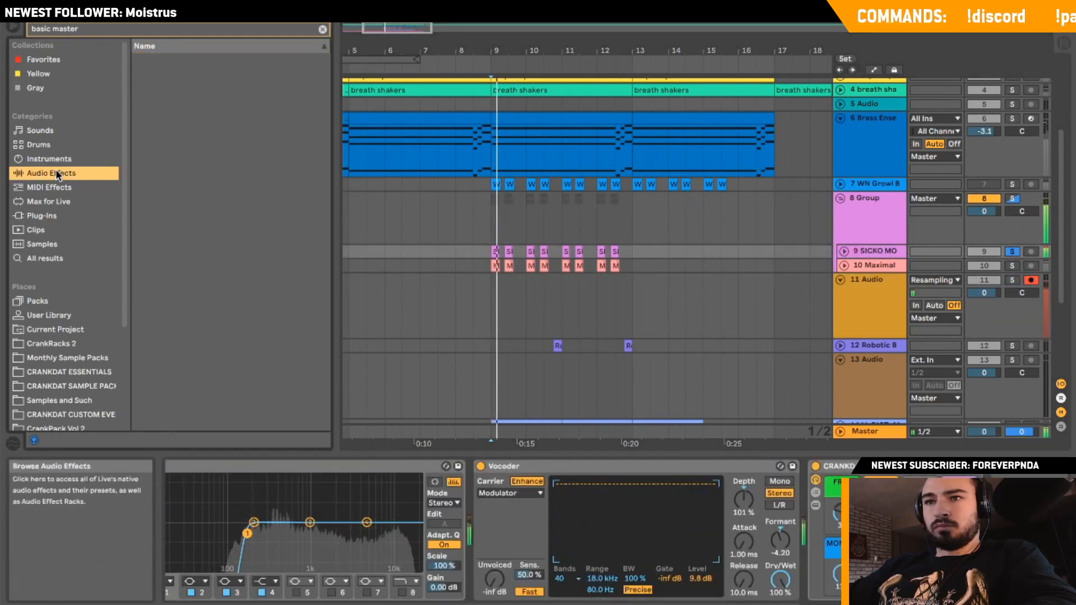
{"action": "left_click", "coordinate": [322, 30]}
{"action": "double_click", "coordinate": [174, 82]}
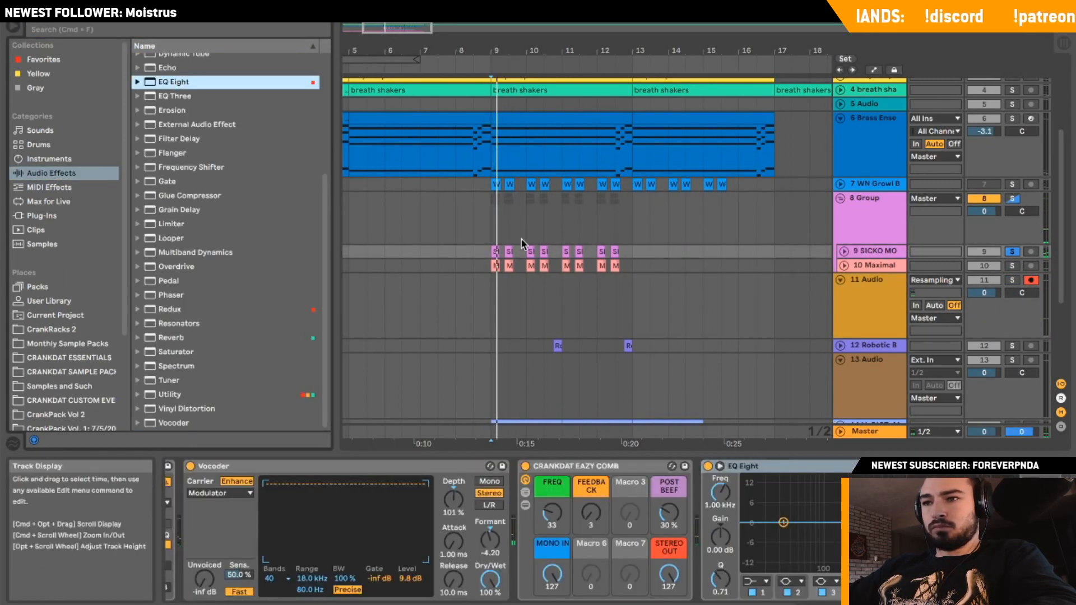
{"action": "left_click", "coordinate": [491, 252]}
{"action": "key", "text": "space"}
{"action": "key", "text": "space"}
{"action": "key", "text": "space"}
{"action": "key", "text": "space"}
Turn band 1 of the new EQ Eight into a low-cut filter and set its frequency to 202 Hz.
{"action": "left_click", "coordinate": [783, 522]}
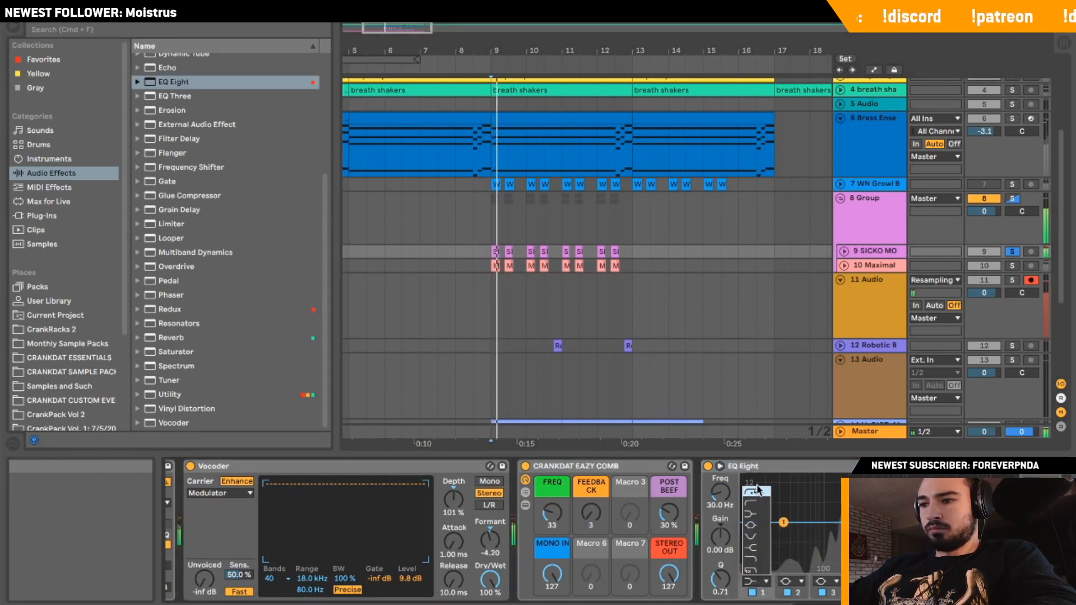
{"action": "key", "text": "space"}
{"action": "key", "text": "space"}
{"action": "key", "text": "space"}
{"action": "left_click", "coordinate": [756, 582]}
{"action": "left_click", "coordinate": [752, 492]}
{"action": "key", "text": "space"}
{"action": "key", "text": "space"}
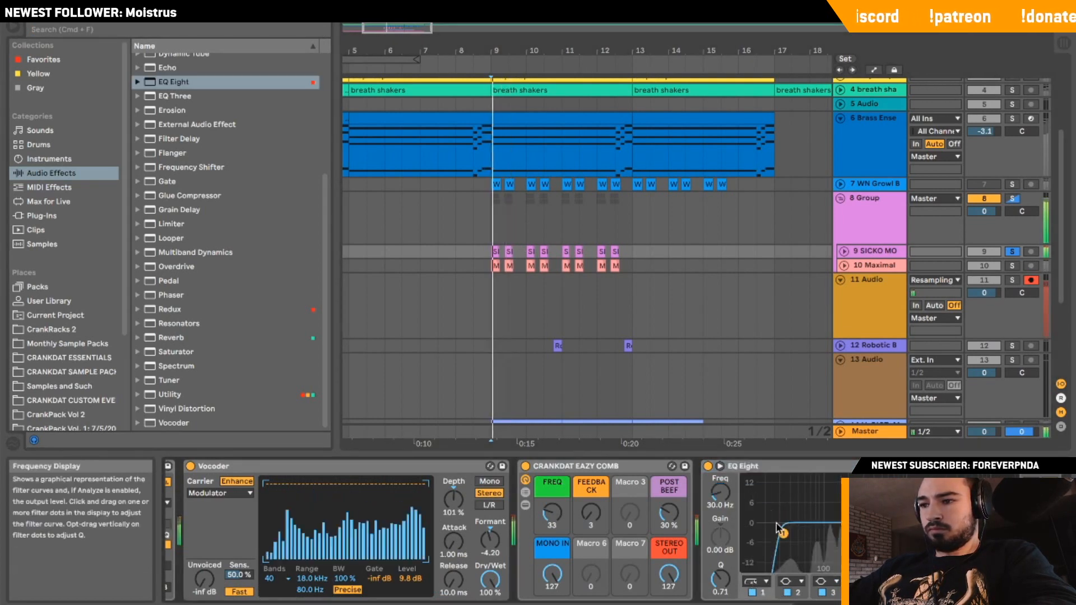
{"action": "left_click_drag", "start_coordinate": [783, 531], "coordinate": [839, 533]}
{"action": "key", "text": "space"}
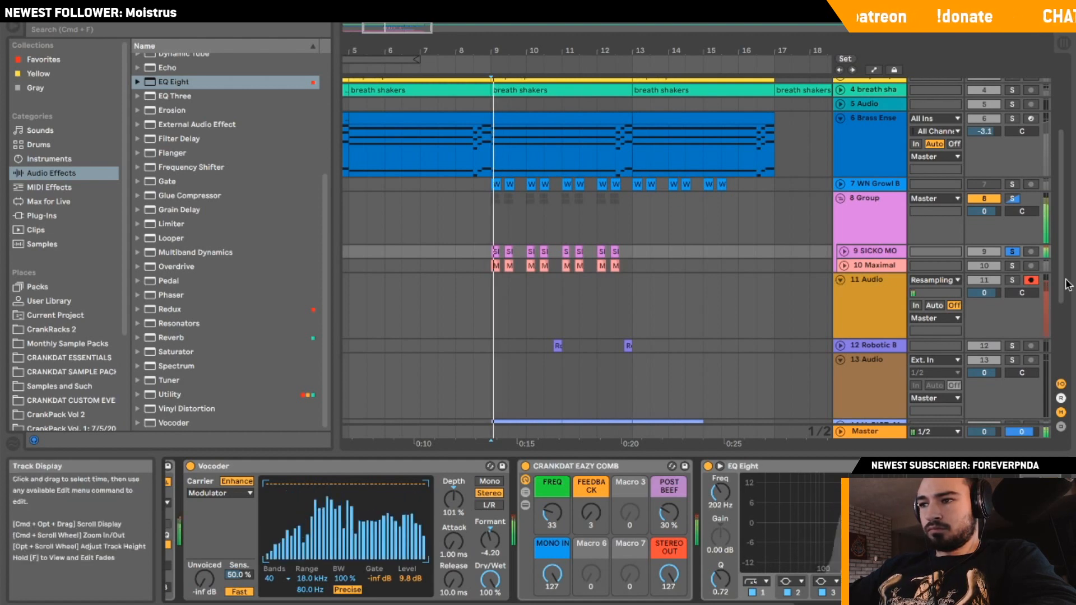
Solo the whole group instead of its individual tracks and set the CRANXIMIZER's Threshold macro to 1.73 dB.
{"action": "left_click", "coordinate": [1013, 266], "text": "super"}
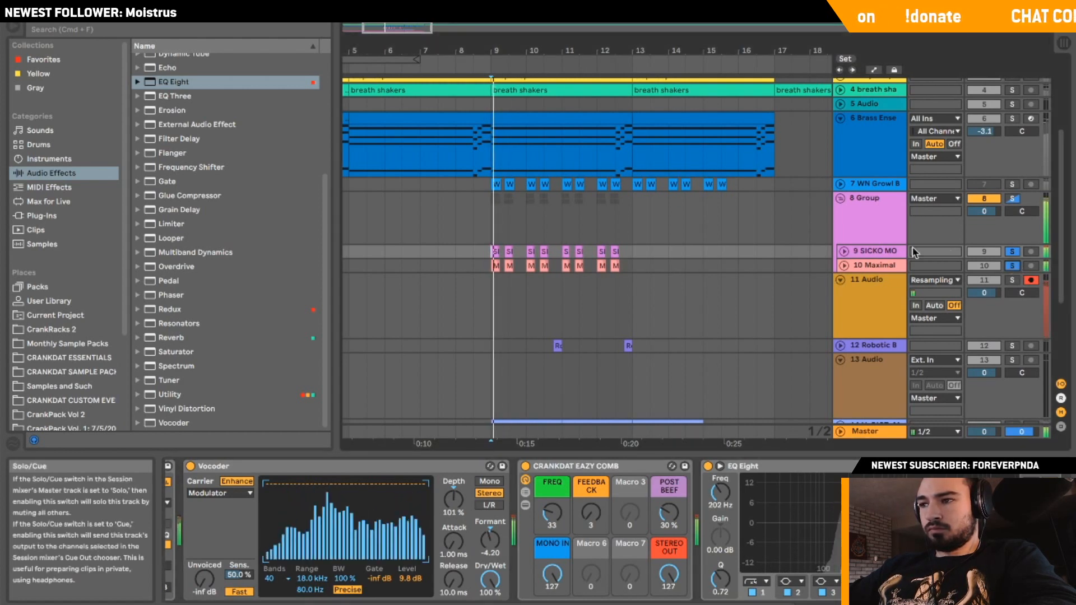
{"action": "left_click", "coordinate": [1013, 252]}
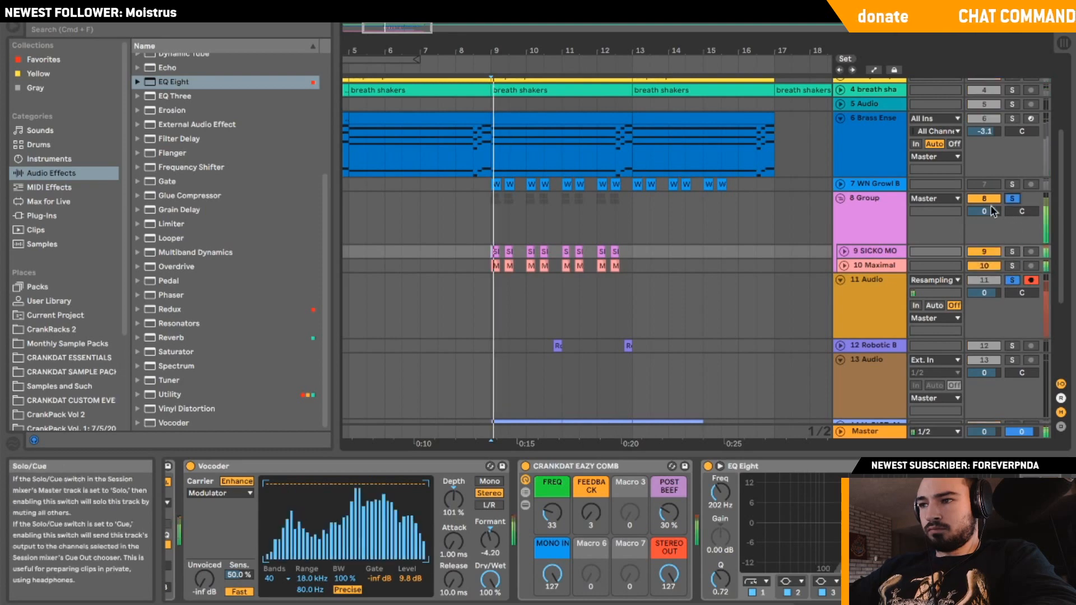
{"action": "left_click", "coordinate": [877, 280]}
{"action": "left_click", "coordinate": [872, 230]}
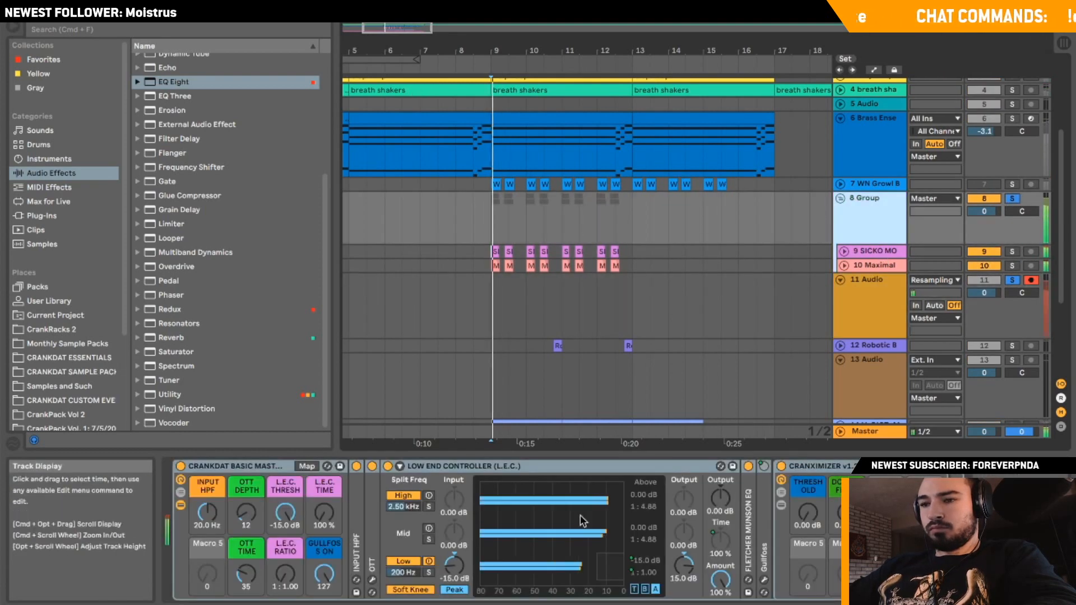
{"action": "left_click_drag", "start_coordinate": [807, 512], "coordinate": [807, 493]}
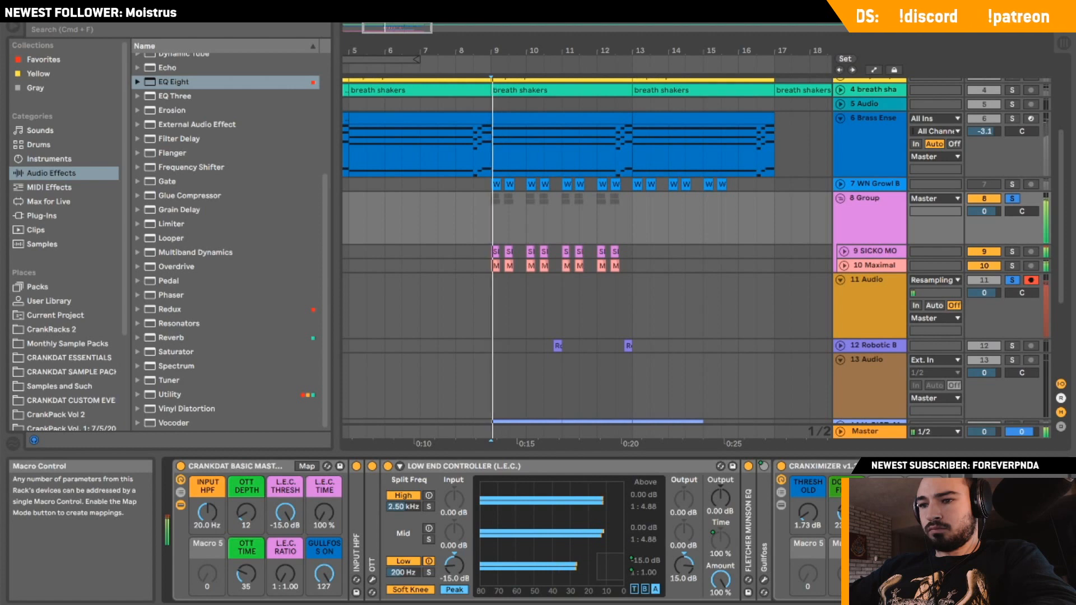
Set the Maximal track's volume to -0.7 dB and unfold the SICKO MO track.
{"action": "left_click", "coordinate": [844, 265]}
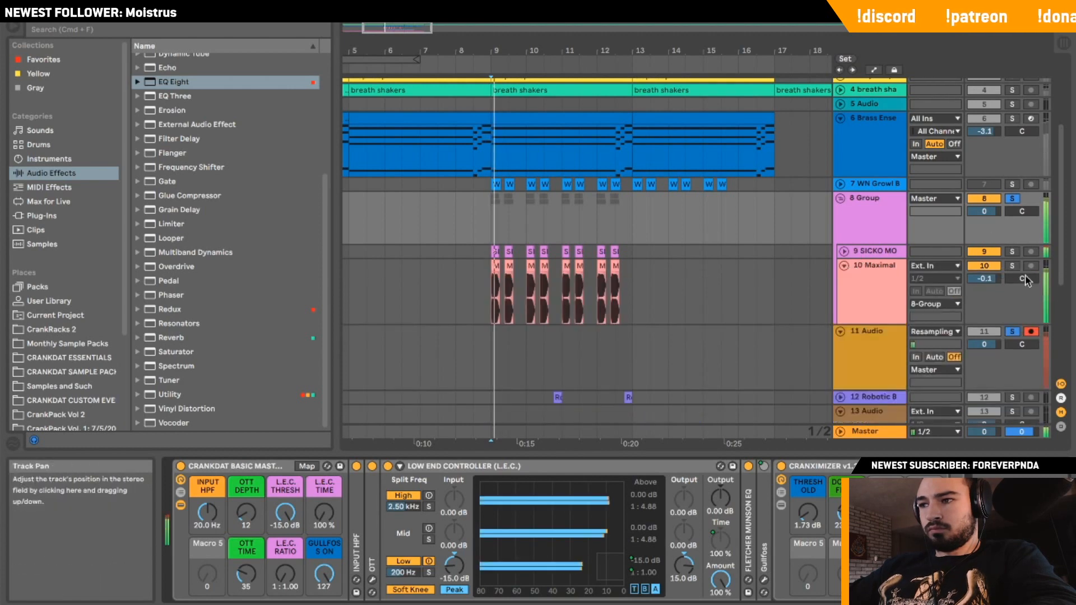
{"action": "left_click_drag", "start_coordinate": [984, 280], "coordinate": [984, 284]}
{"action": "left_click", "coordinate": [843, 252]}
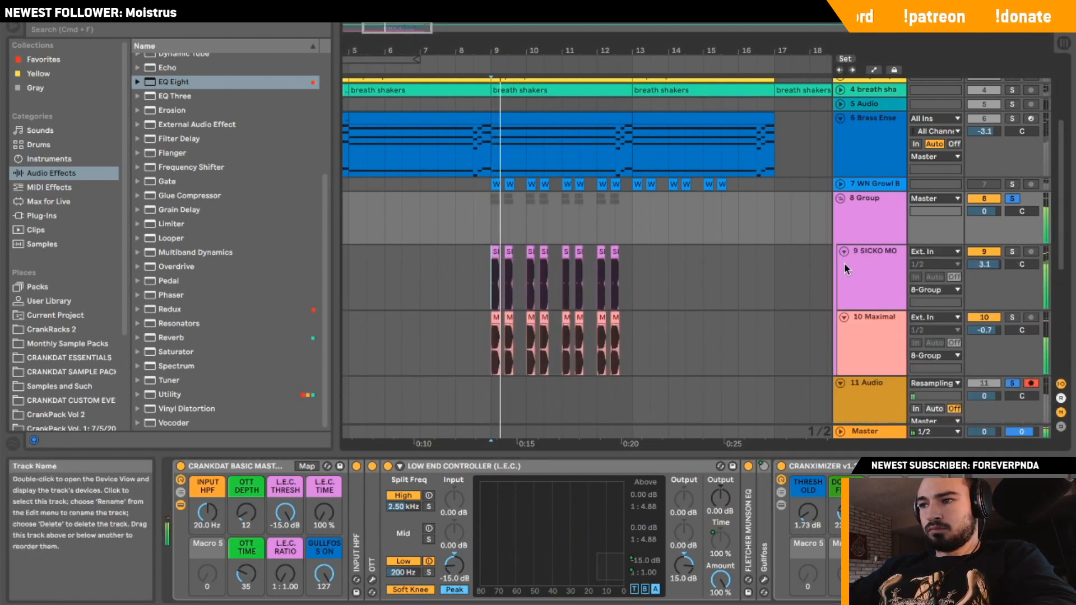
Solo only the SICKO MO track and audition it from bar 9.
{"action": "left_click", "coordinate": [1012, 384]}
{"action": "left_click", "coordinate": [1012, 251]}
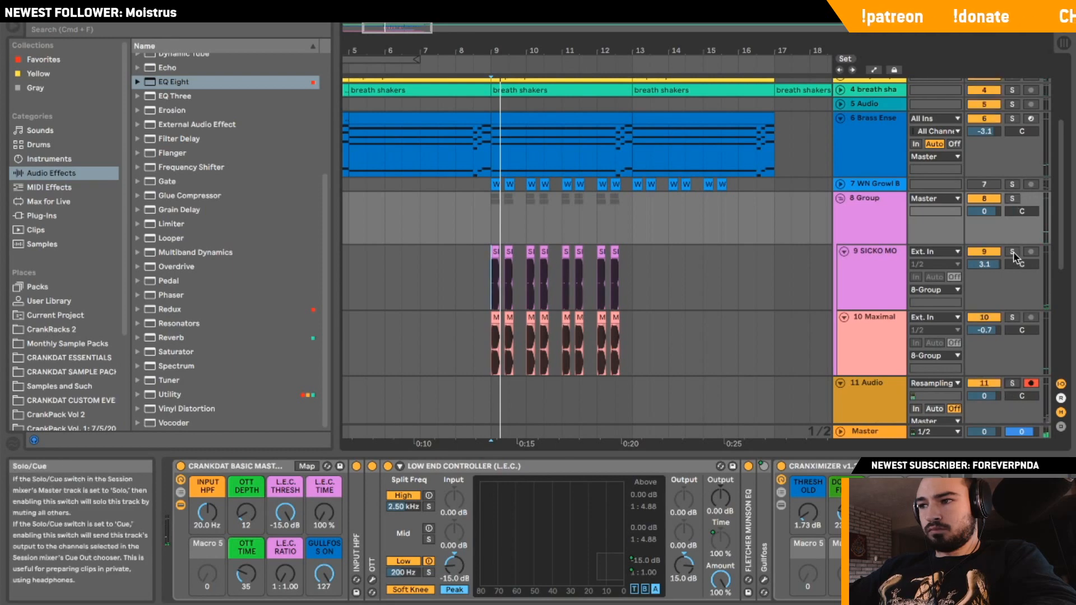
{"action": "left_click", "coordinate": [503, 280]}
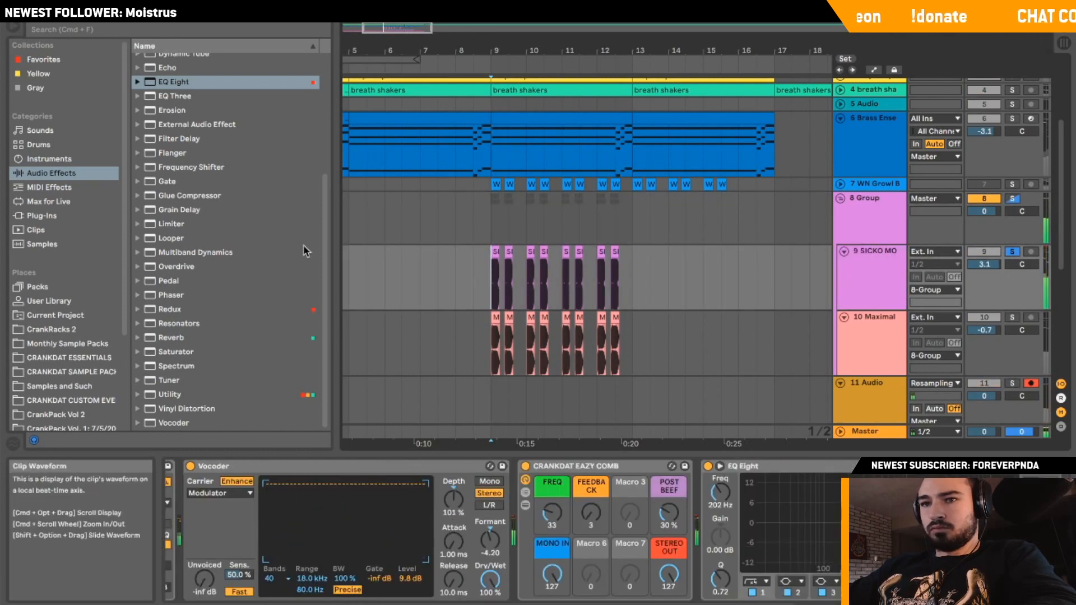
Try a Limiter after the last EQ Eight on the SICKO MO track and replace it with a Utility.
{"action": "left_click", "coordinate": [171, 223]}
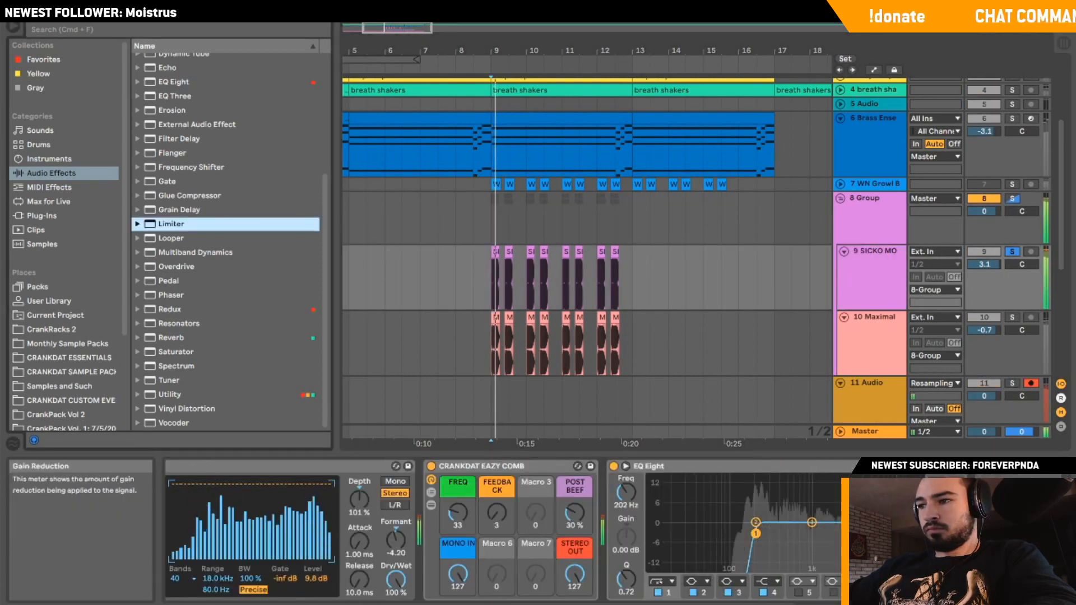
{"action": "left_click", "coordinate": [997, 538]}
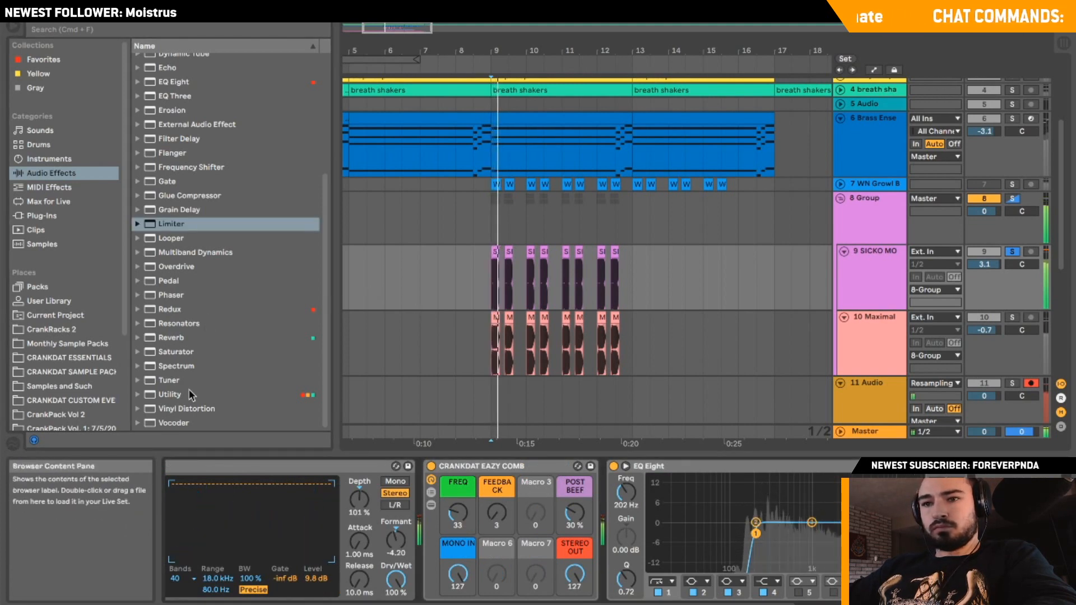
{"action": "left_click", "coordinate": [170, 395]}
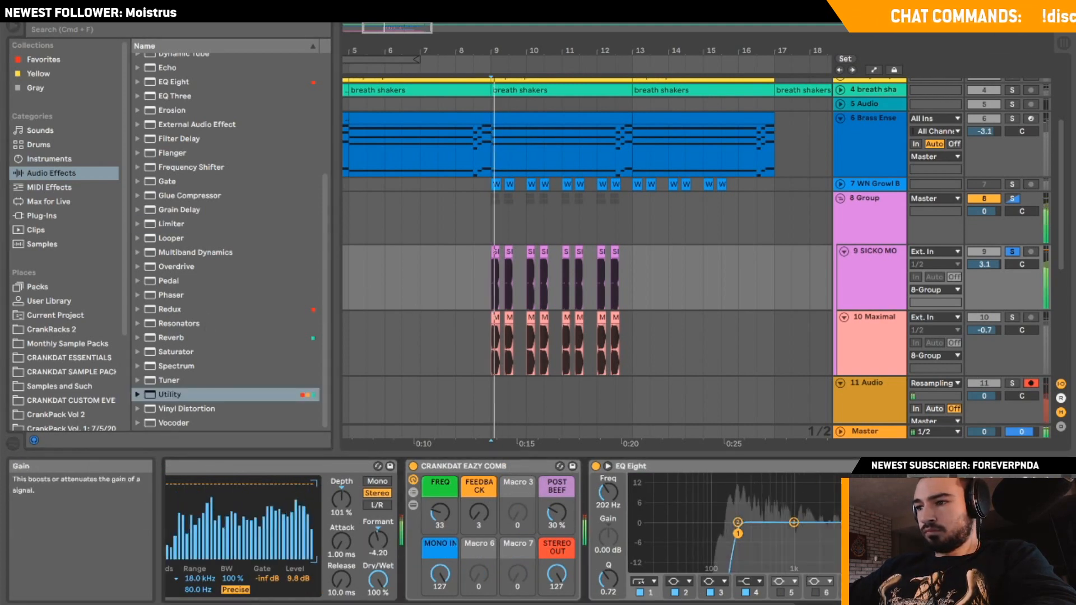
{"action": "key", "text": "Return"}
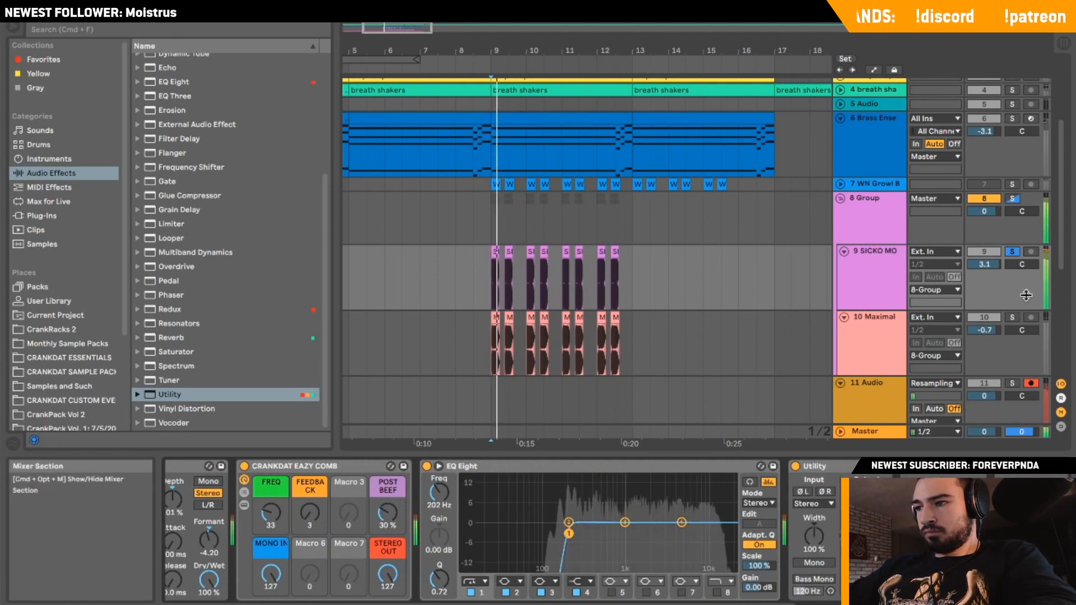
Fold the group's SICKO MO and Maximal tracks, solo the group and set its CRANXIMIZER's Threshold macro to 1.10 dB.
{"action": "left_click", "coordinate": [842, 250]}
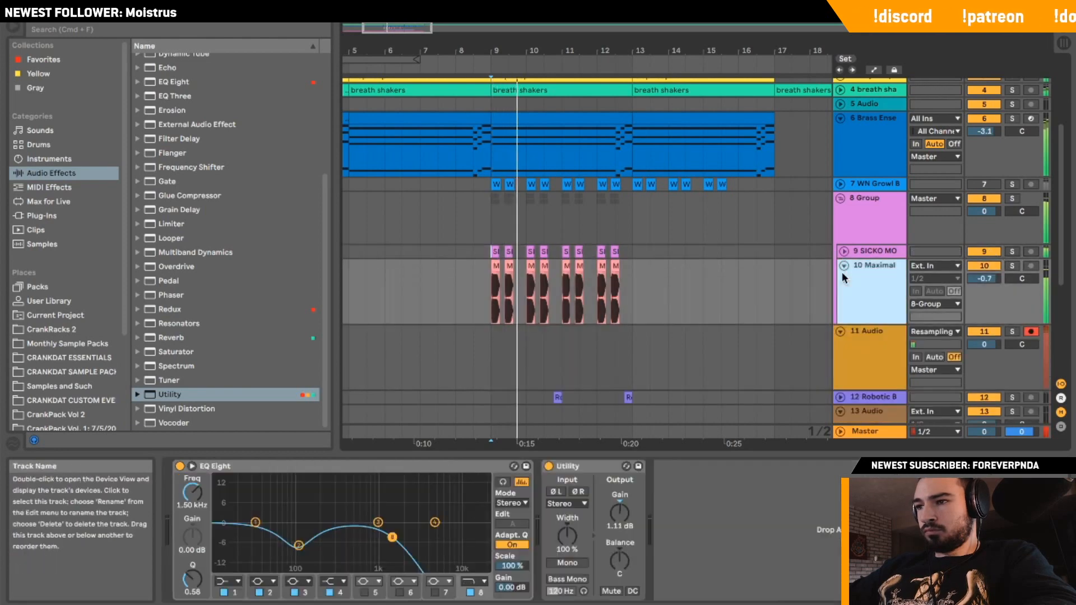
{"action": "left_click", "coordinate": [842, 267]}
{"action": "left_click", "coordinate": [1012, 198]}
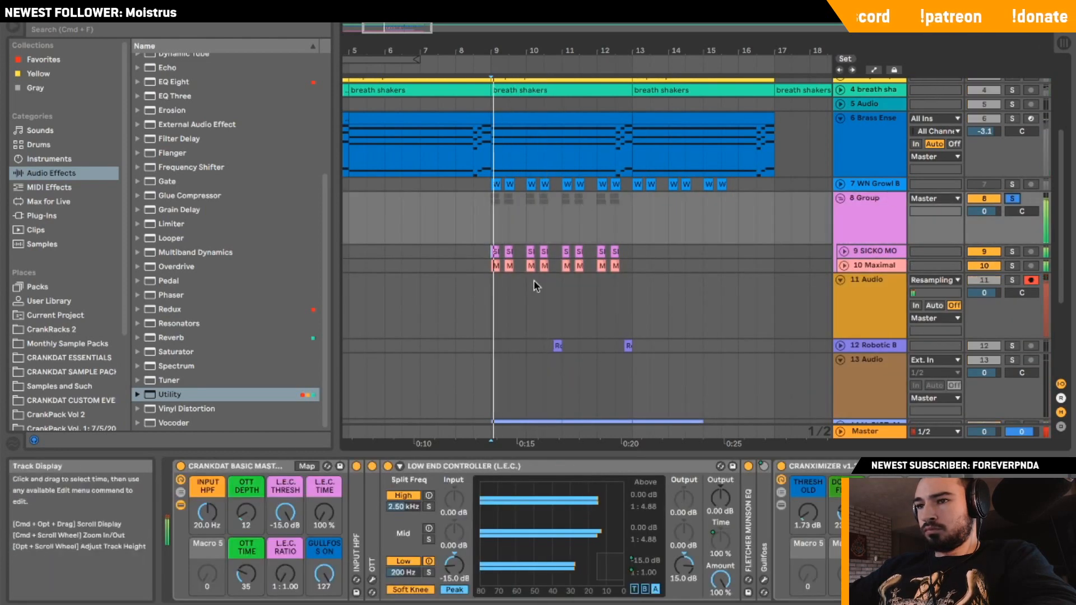
{"action": "left_click", "coordinate": [476, 302]}
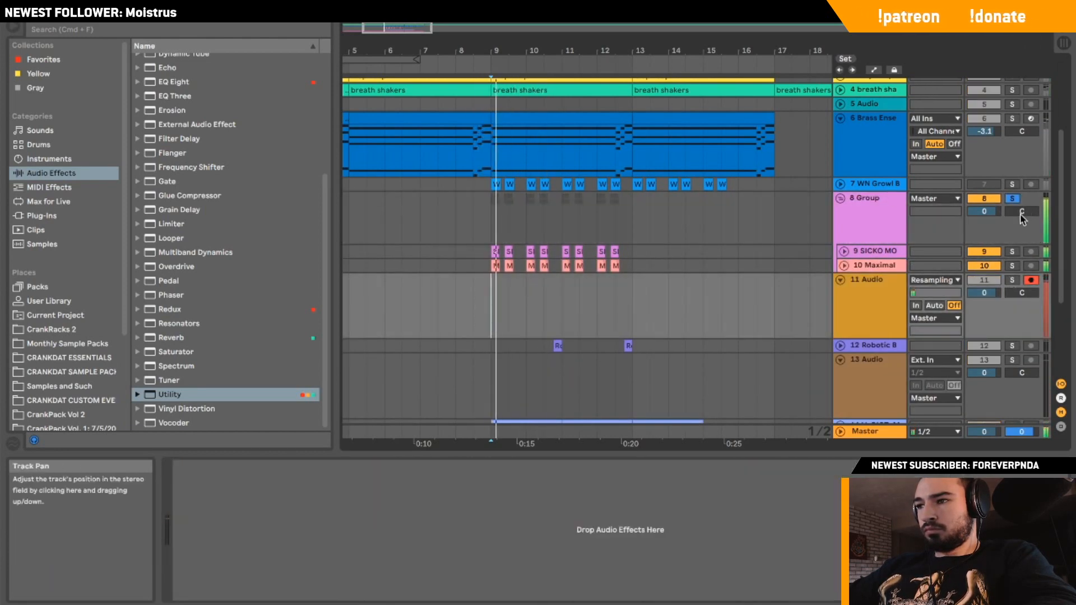
{"action": "key", "text": "space"}
{"action": "left_click", "coordinate": [896, 223]}
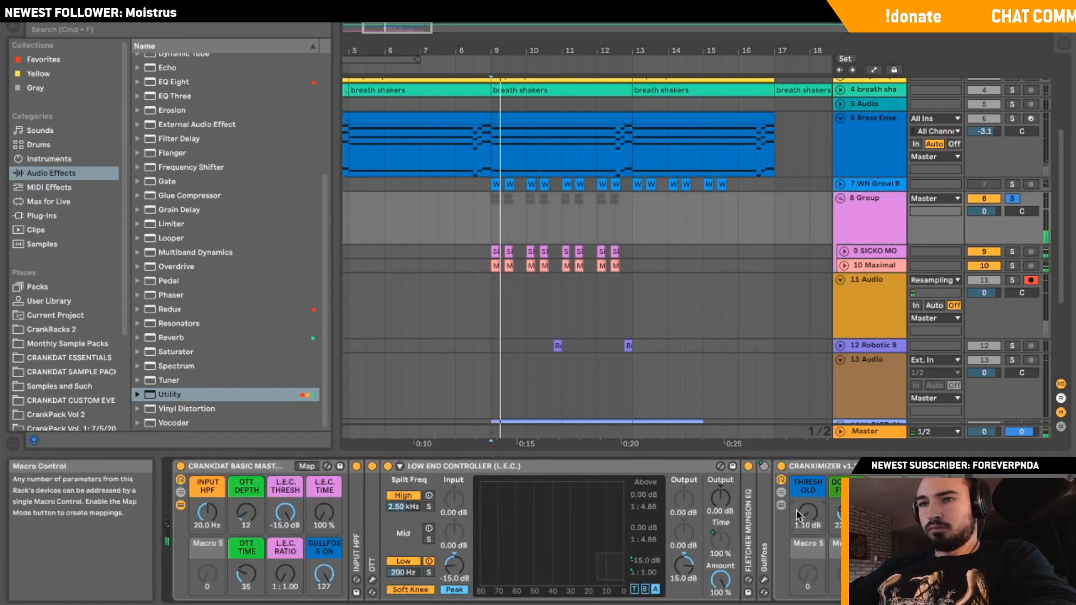
Load the CRANKDAT EAZY MASTER MONITOR (SIMPLE) rack on the group and check the bass in its loudness analyzer and spectrum.
{"action": "left_click", "coordinate": [298, 25]}
{"action": "type", "text": "eazy"}
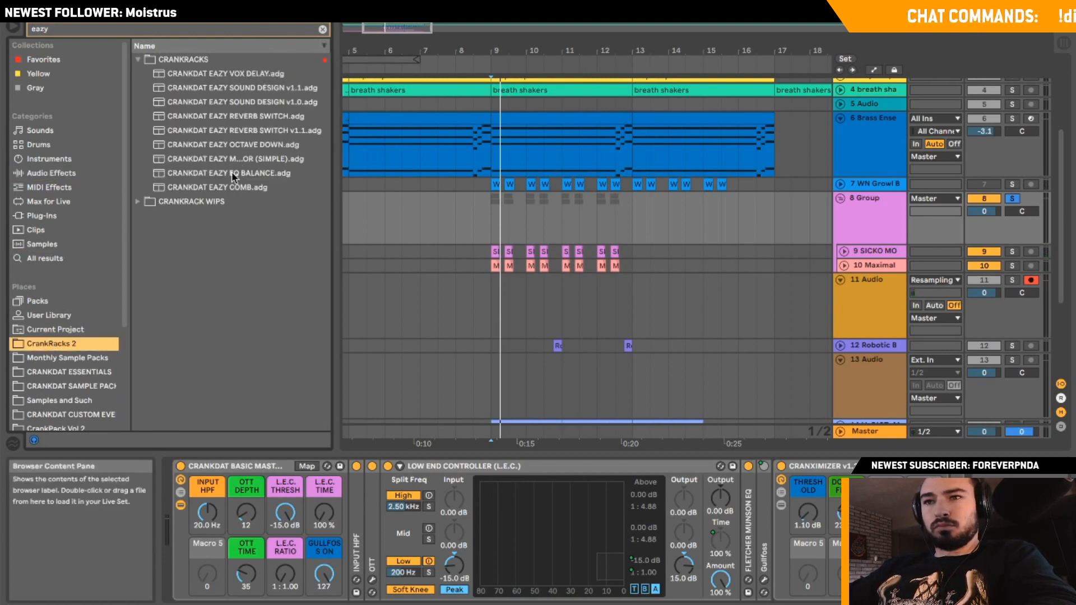
{"action": "left_click_drag", "start_coordinate": [333, 135], "coordinate": [387, 133]}
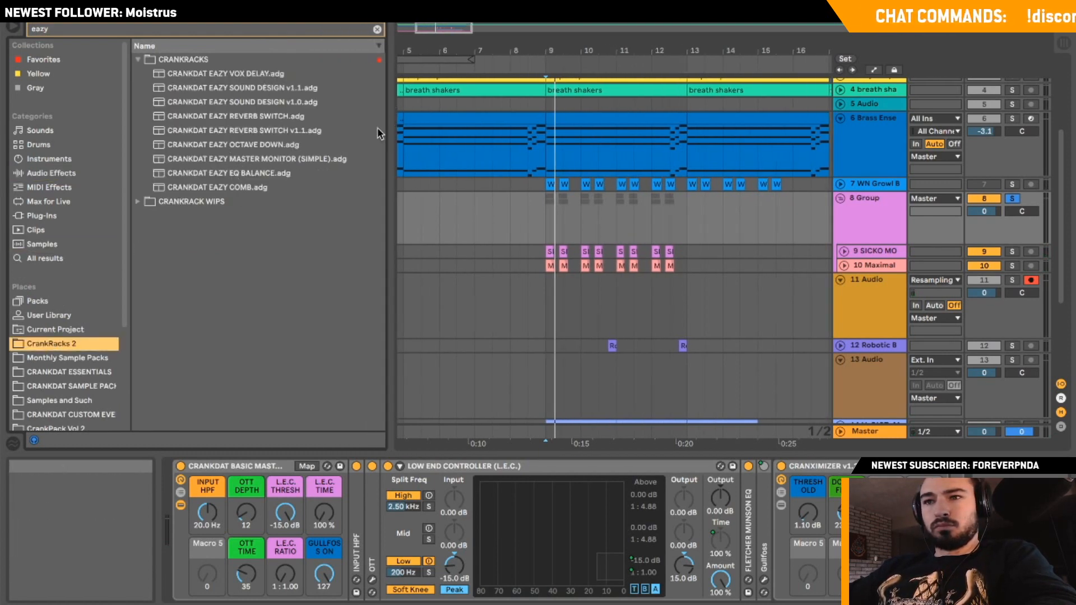
{"action": "left_click", "coordinate": [260, 158]}
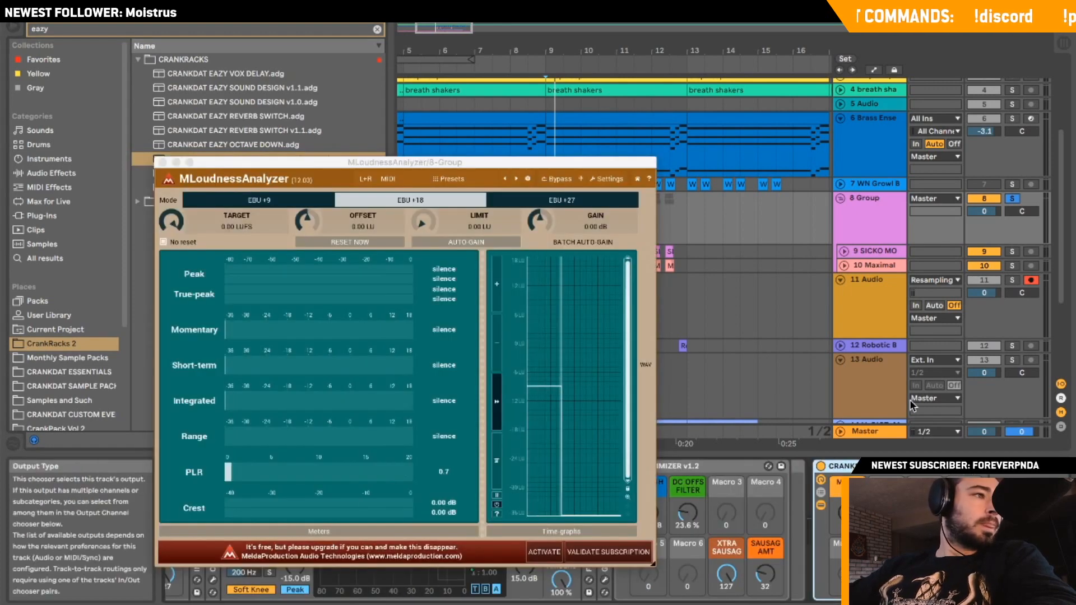
{"action": "key", "text": "space"}
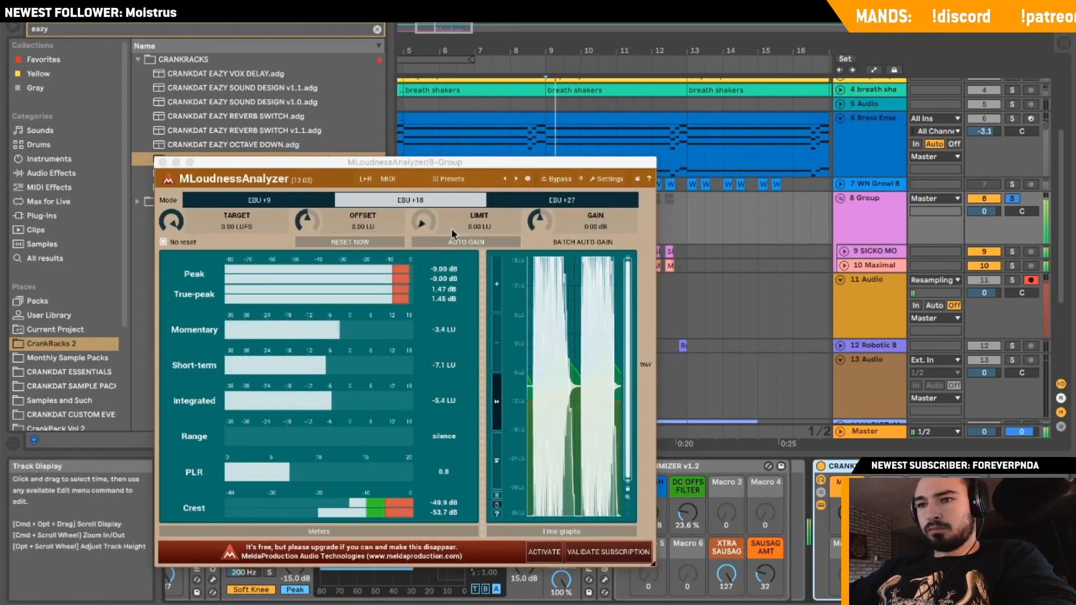
{"action": "left_click", "coordinate": [163, 163]}
{"action": "scroll", "coordinate": [476, 521], "scroll_direction": "right", "scroll_amount": 7}
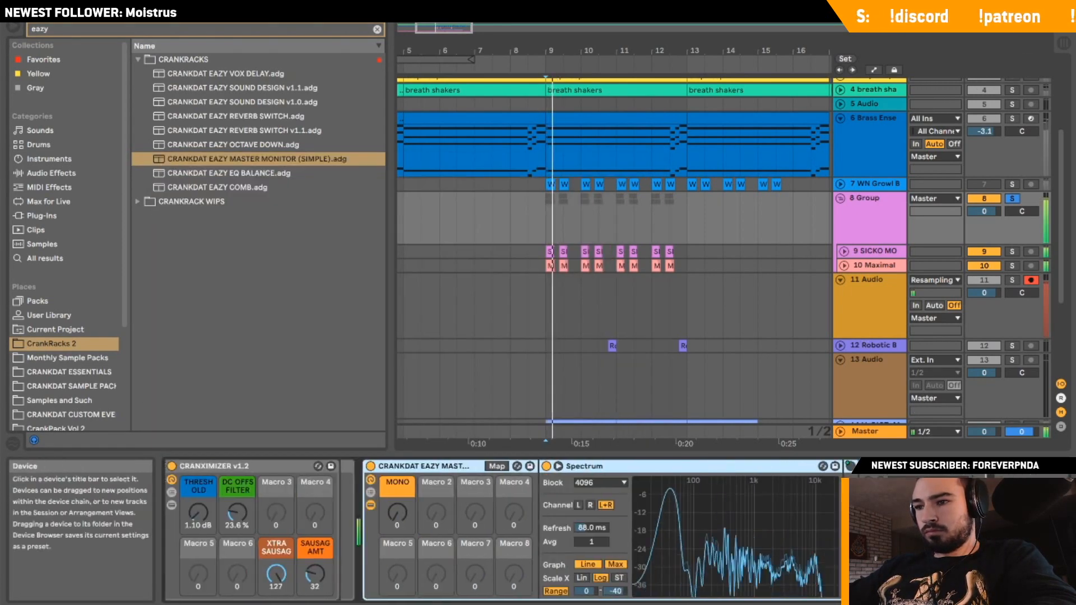
Set the Maximal track's volume to -3.7 dB and the group's CRANXIMIZER Threshold macro to 2.68 dB.
{"action": "left_click", "coordinate": [844, 261]}
{"action": "left_click", "coordinate": [844, 265]}
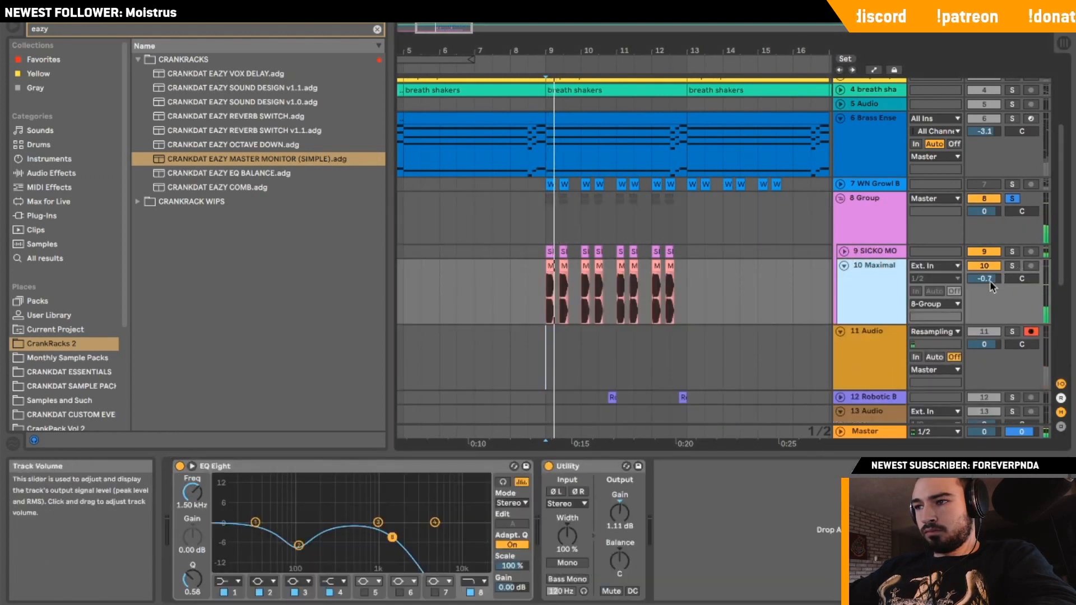
{"action": "left_click_drag", "start_coordinate": [985, 278], "coordinate": [991, 286]}
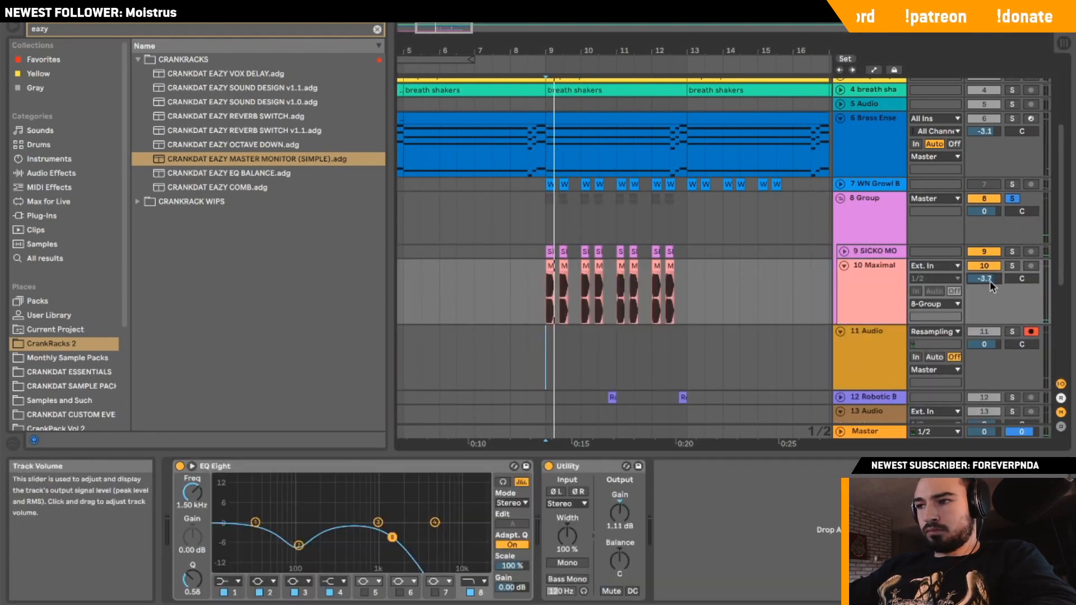
{"action": "left_click", "coordinate": [875, 213]}
{"action": "scroll", "coordinate": [436, 540], "scroll_direction": "left", "scroll_amount": 5}
{"action": "left_click", "coordinate": [471, 517]}
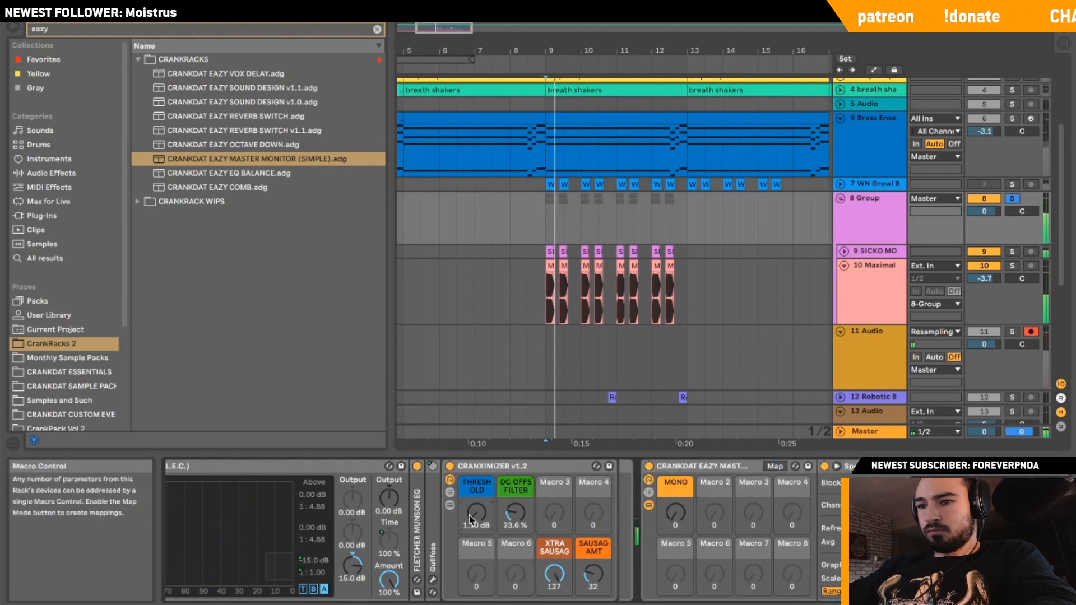
{"action": "key", "text": "space"}
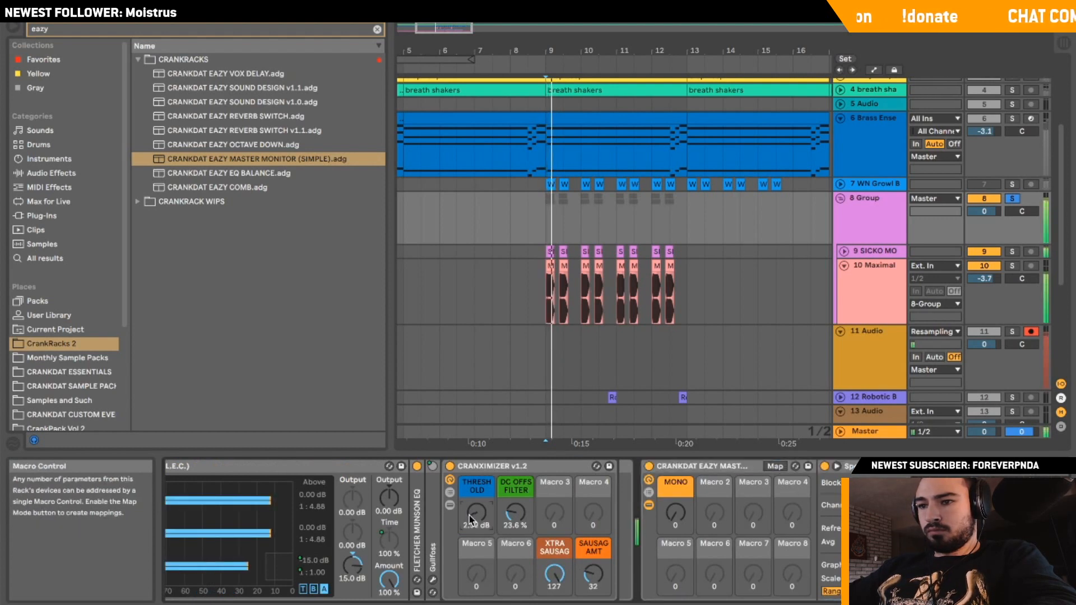
{"action": "key", "text": "space"}
Lower the Maximal track's volume to -5.7 dB while auditioning the bass and fold the track.
{"action": "left_click_drag", "start_coordinate": [988, 279], "coordinate": [989, 285]}
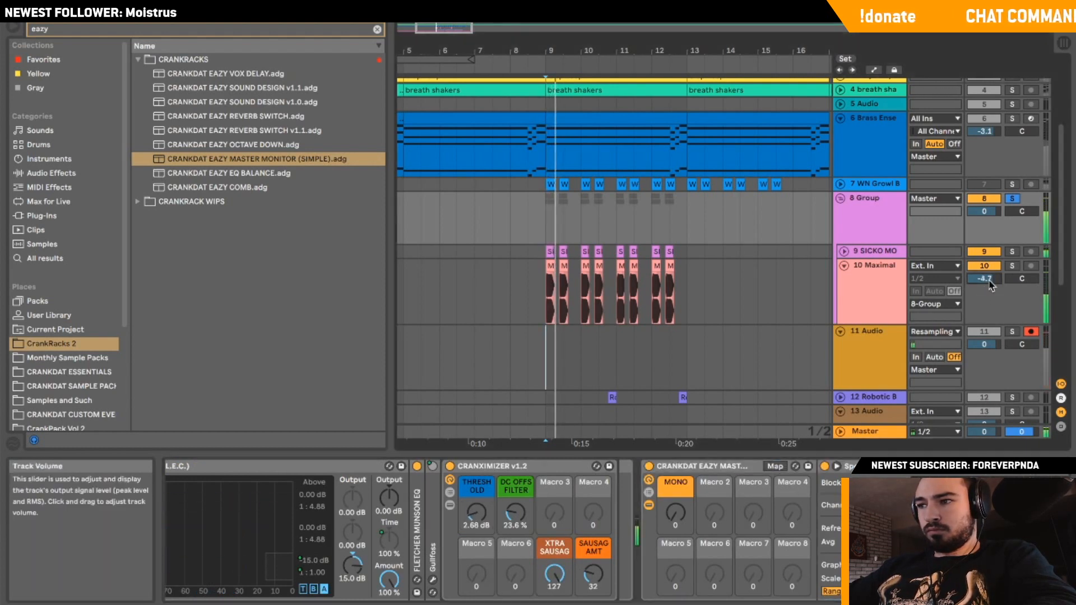
{"action": "key", "text": "space"}
{"action": "key", "text": "space"}
{"action": "key", "text": "space"}
{"action": "left_click", "coordinate": [844, 266]}
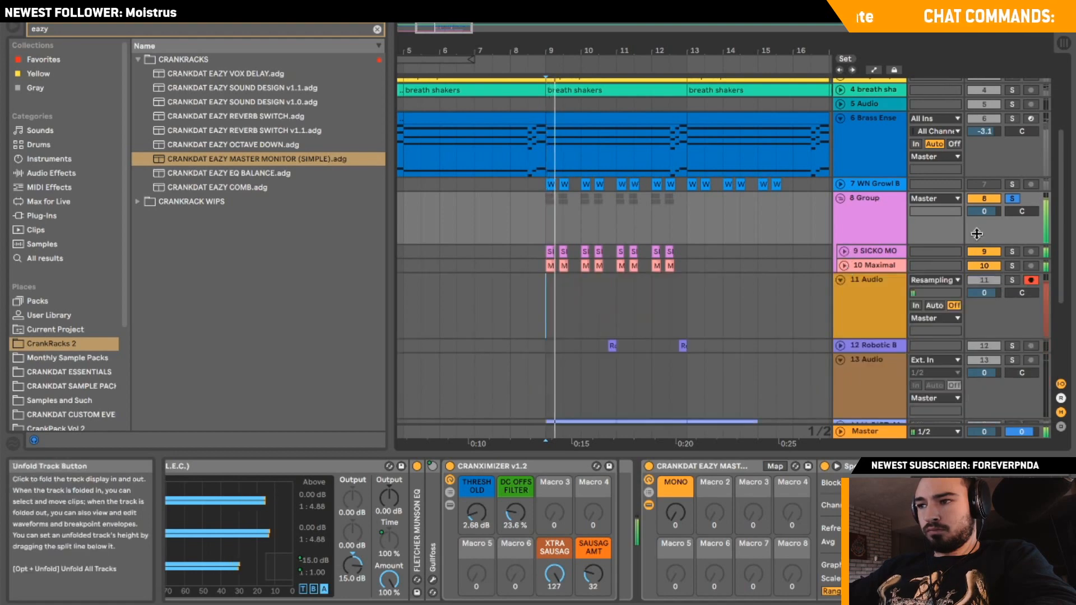
Audition the soloed bass group repeatedly from bar 9.
{"action": "key", "text": "space"}
{"action": "key", "text": "space"}
{"action": "key", "text": "space"}
{"action": "left_click", "coordinate": [541, 305]}
{"action": "key", "text": "space"}
{"action": "left_click", "coordinate": [861, 208]}
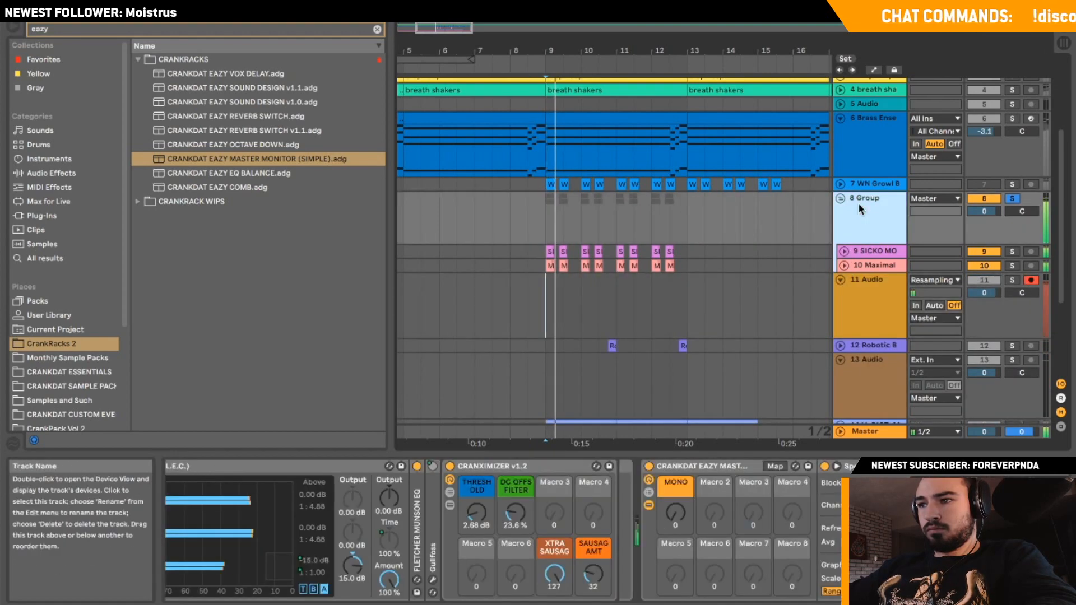
Search the plug-ins for Gullfoss and load its VST version on the SICKO MO track.
{"action": "left_click", "coordinate": [576, 145]}
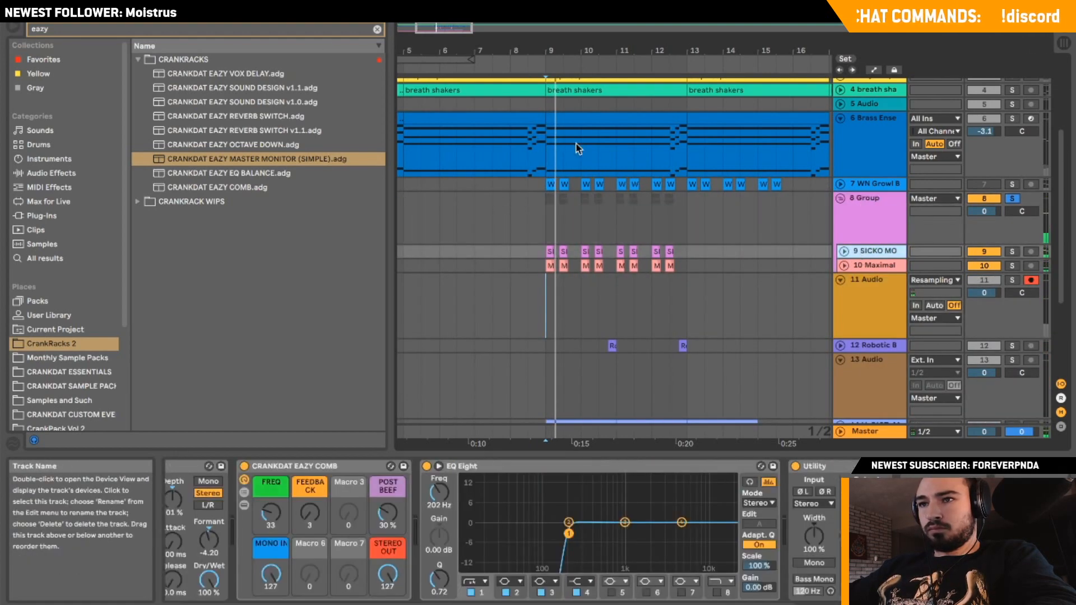
{"action": "left_click", "coordinate": [377, 29]}
{"action": "type", "text": "gul"}
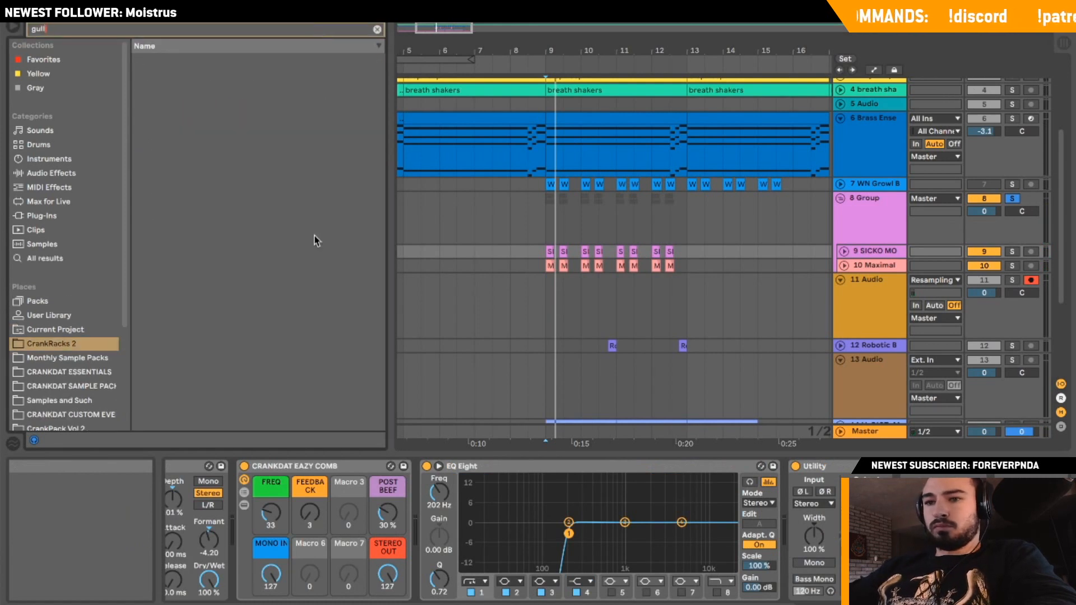
{"action": "left_click", "coordinate": [42, 216]}
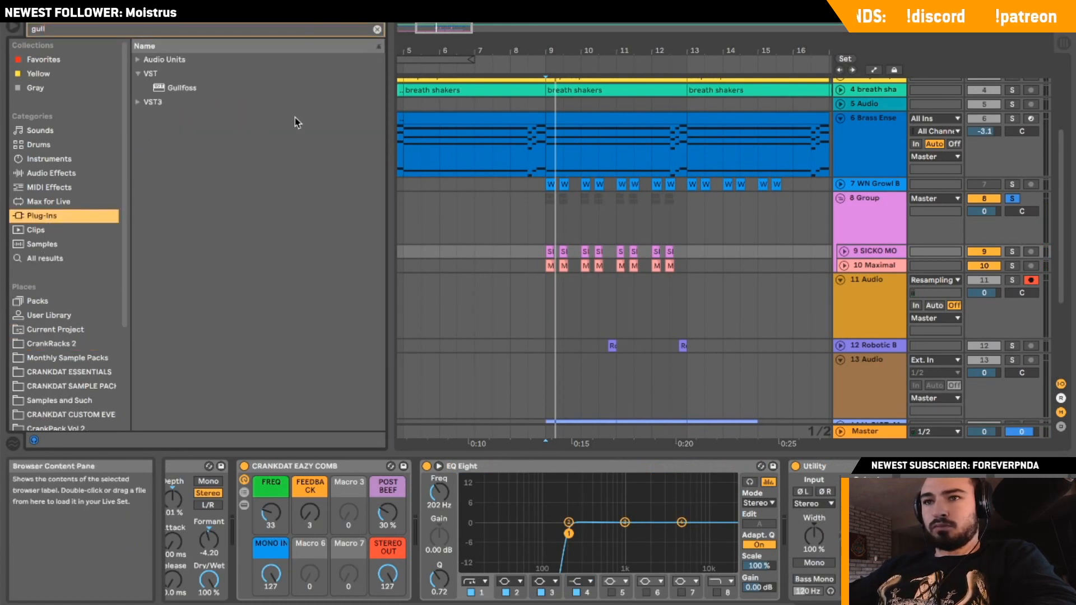
{"action": "left_click", "coordinate": [174, 90]}
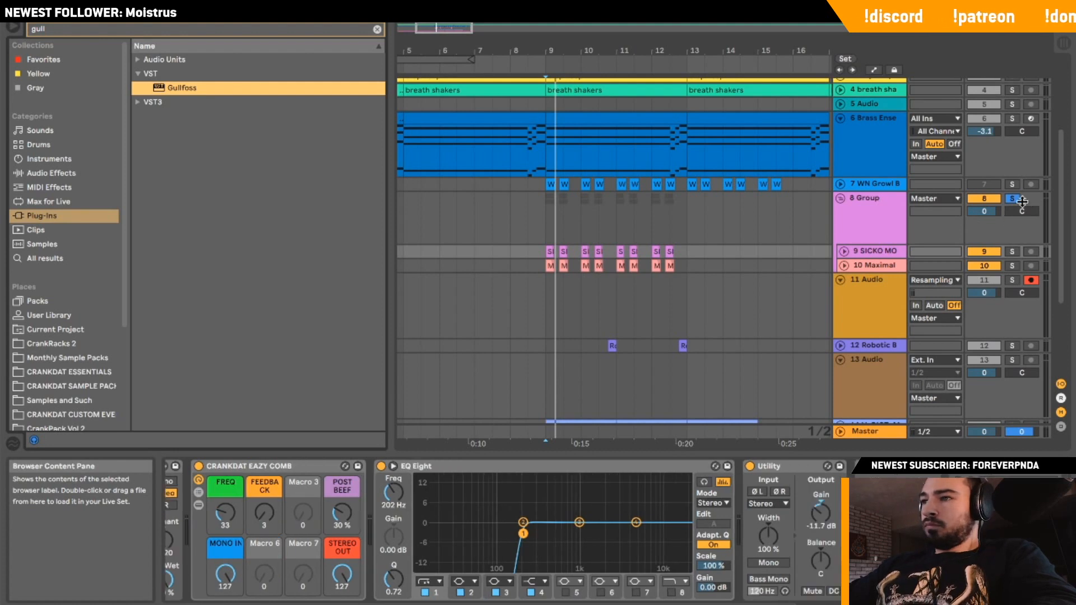
Solo only the SICKO MO track and set Gullfoss's Recover to 93% and Tame to 88%.
{"action": "left_click", "coordinate": [1012, 199]}
{"action": "left_click", "coordinate": [1012, 251]}
{"action": "left_click_drag", "start_coordinate": [390, 211], "coordinate": [391, 158]}
{"action": "left_click_drag", "start_coordinate": [466, 212], "coordinate": [466, 161]}
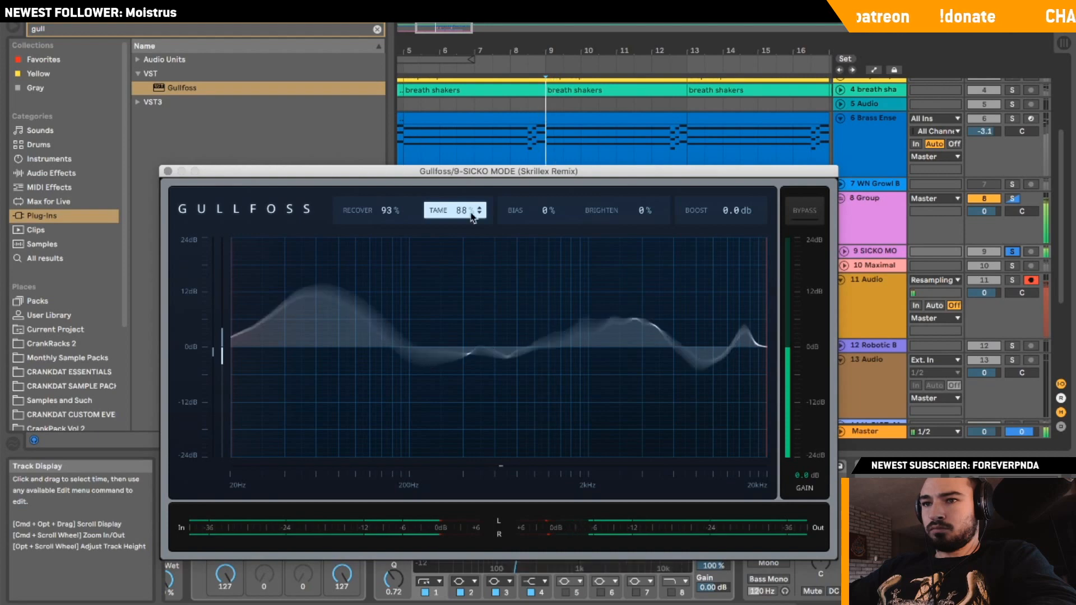
{"action": "left_click", "coordinate": [168, 171]}
{"action": "right_click", "coordinate": [865, 252]}
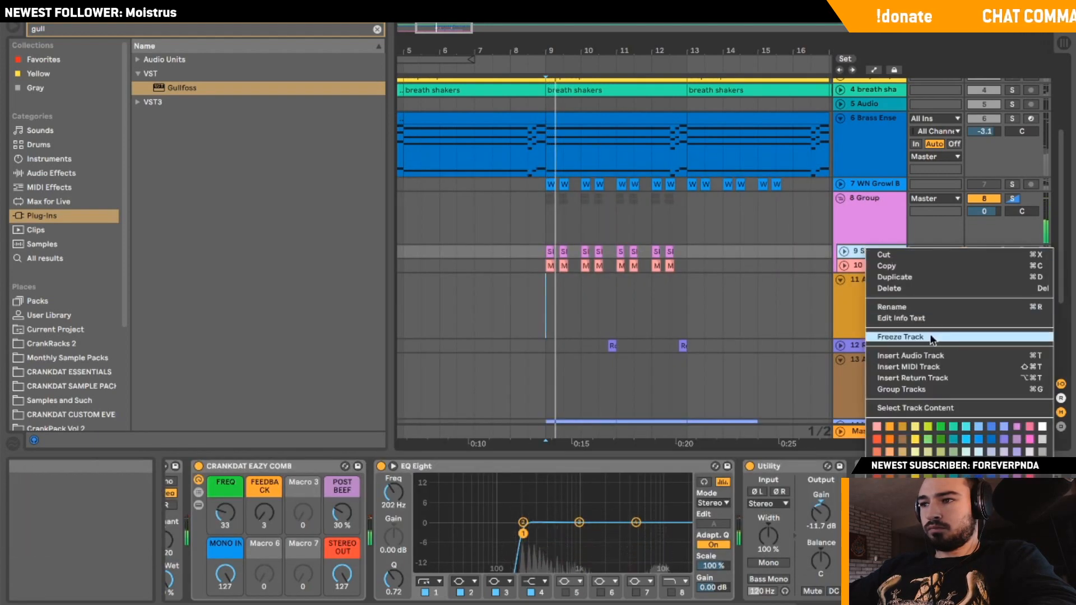
{"action": "left_click", "coordinate": [929, 331]}
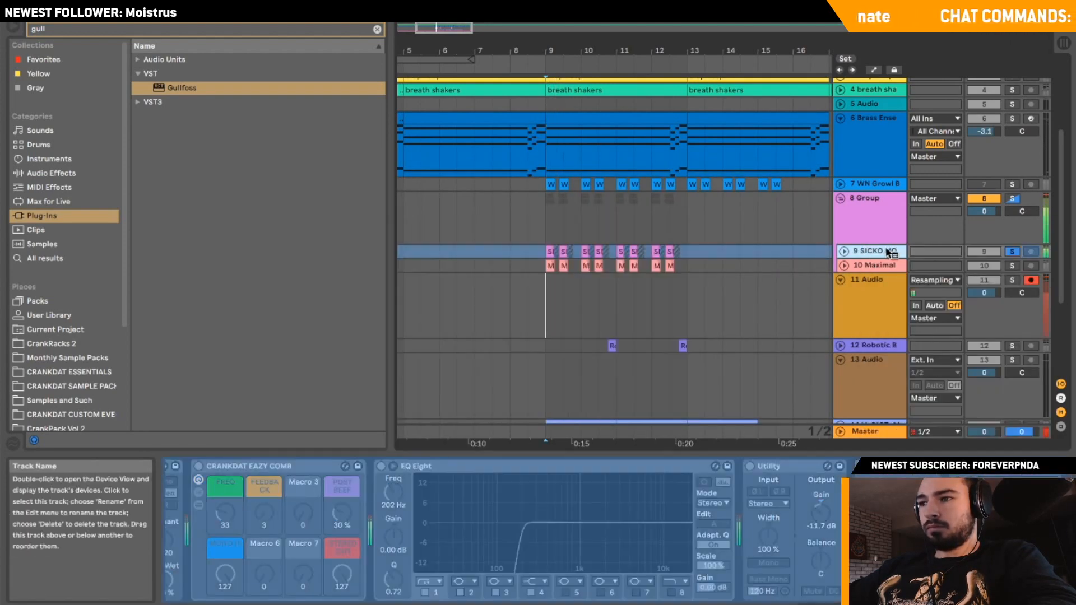
{"action": "right_click", "coordinate": [887, 251]}
{"action": "left_click", "coordinate": [924, 338]}
Freeze and flatten the SICKO MO track.
{"action": "right_click", "coordinate": [881, 246]}
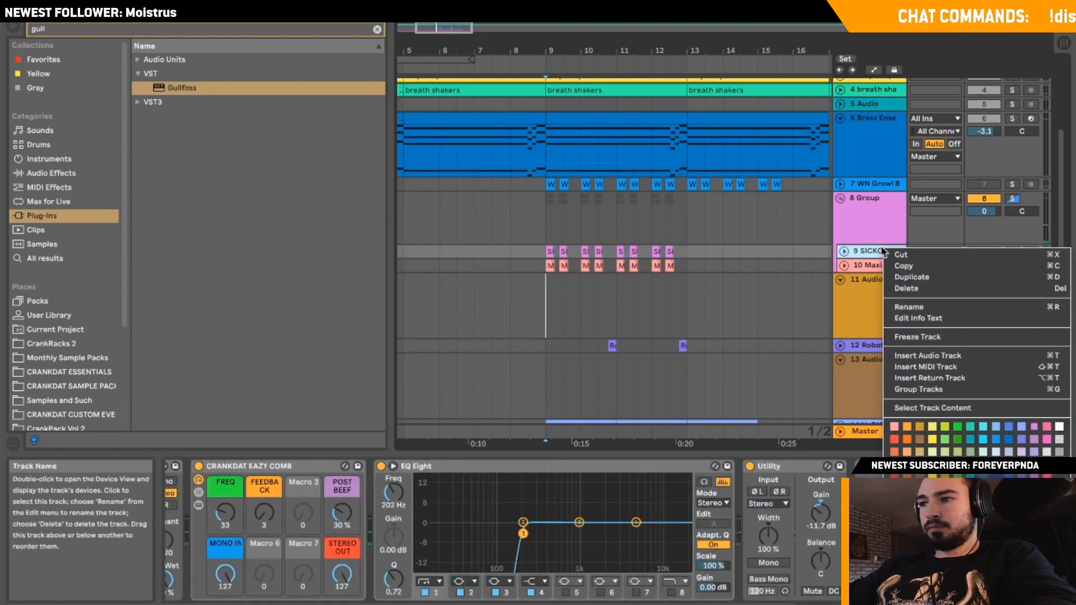
{"action": "left_click", "coordinate": [924, 338]}
{"action": "right_click", "coordinate": [890, 253]}
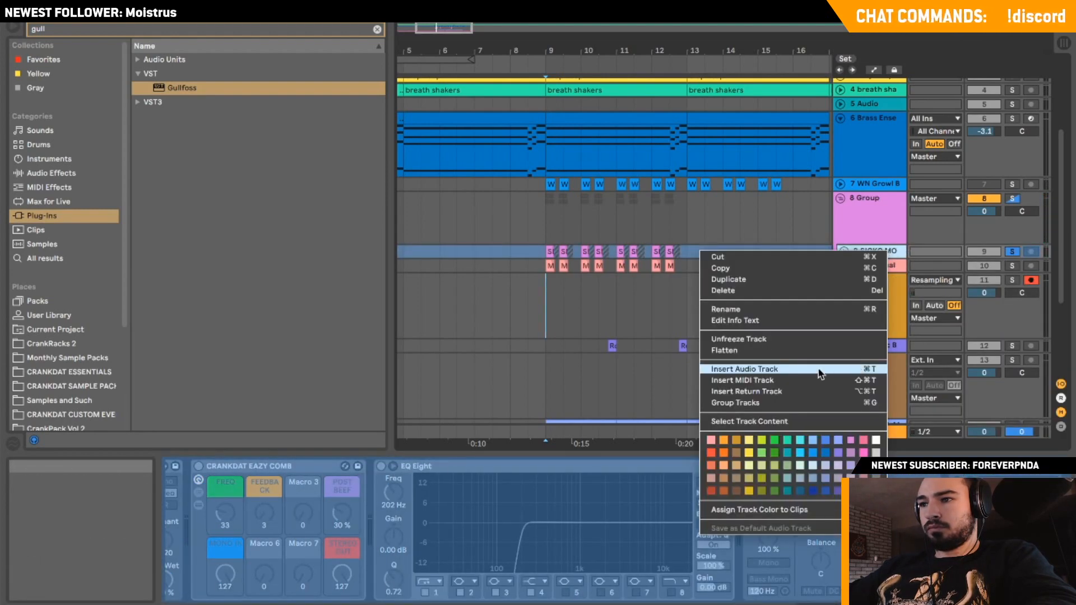
{"action": "left_click", "coordinate": [814, 351]}
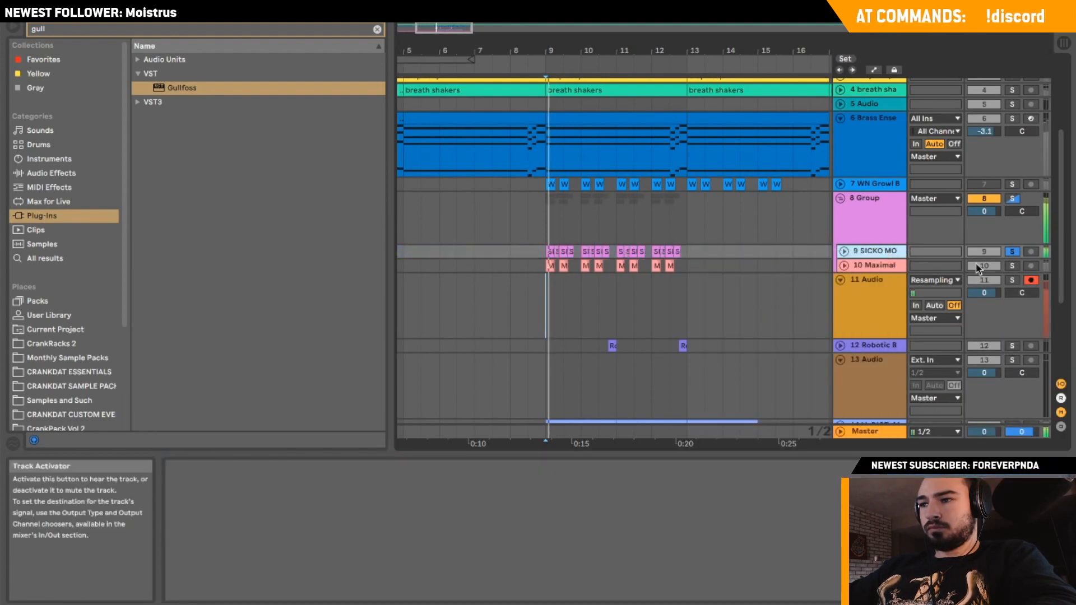
Solo the Maximal track together with SICKO MO and unfold both tracks for a close view of bar 9.
{"action": "left_click", "coordinate": [1012, 266]}
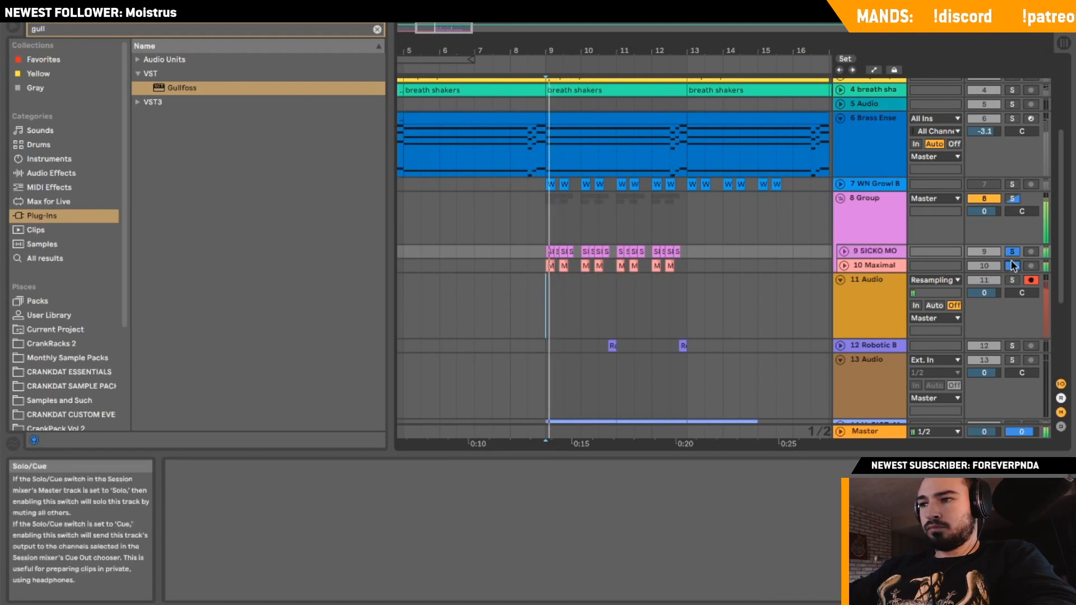
{"action": "left_click", "coordinate": [843, 266]}
{"action": "left_click_drag", "start_coordinate": [444, 26], "coordinate": [437, 30]}
{"action": "left_click", "coordinate": [850, 254]}
{"action": "left_click", "coordinate": [847, 253]}
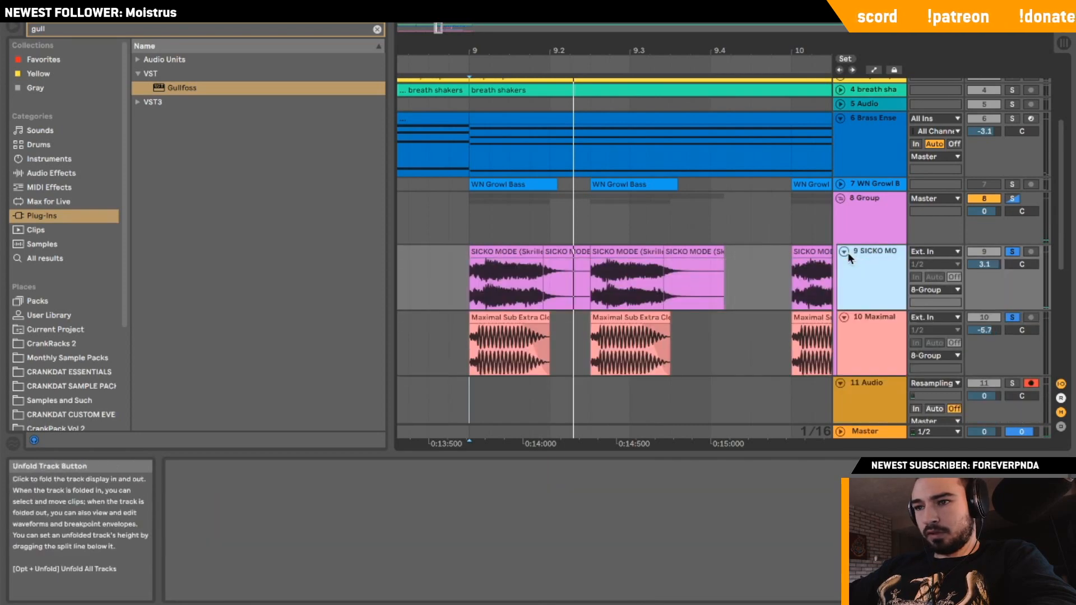
Lengthen the first Maximal Sub Extra Clean clip at bar 9 by about a sixteenth note and paste a copy over the second clip.
{"action": "left_click_drag", "start_coordinate": [548, 317], "coordinate": [570, 317]}
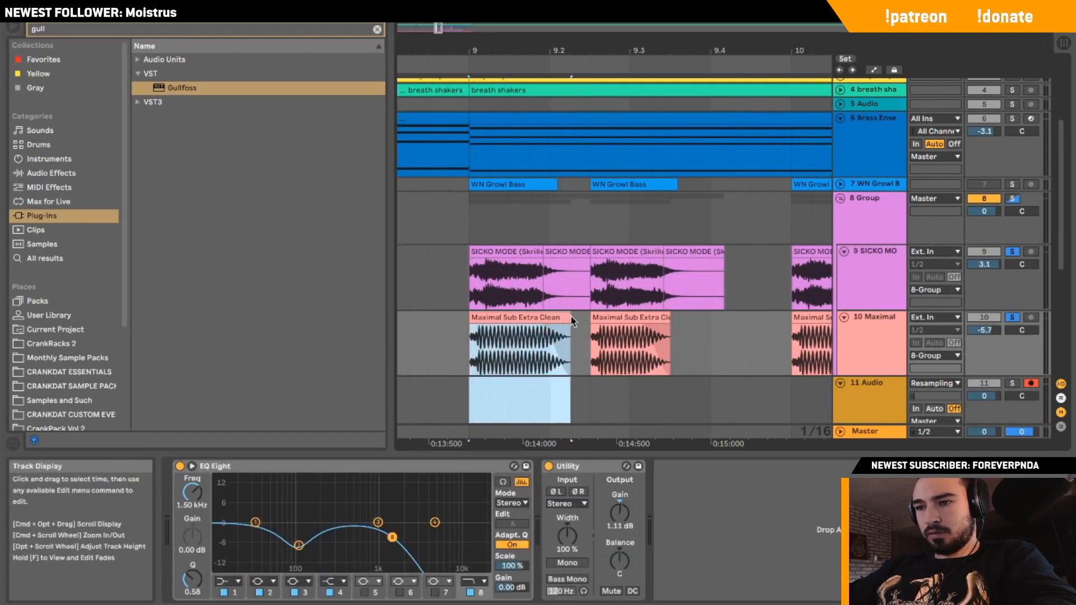
{"action": "key", "text": "space"}
{"action": "key", "text": "space"}
{"action": "left_click", "coordinate": [534, 318]}
{"action": "key", "text": "super+c"}
{"action": "left_click", "coordinate": [581, 320]}
{"action": "key", "text": "super+v"}
{"action": "key", "text": "space"}
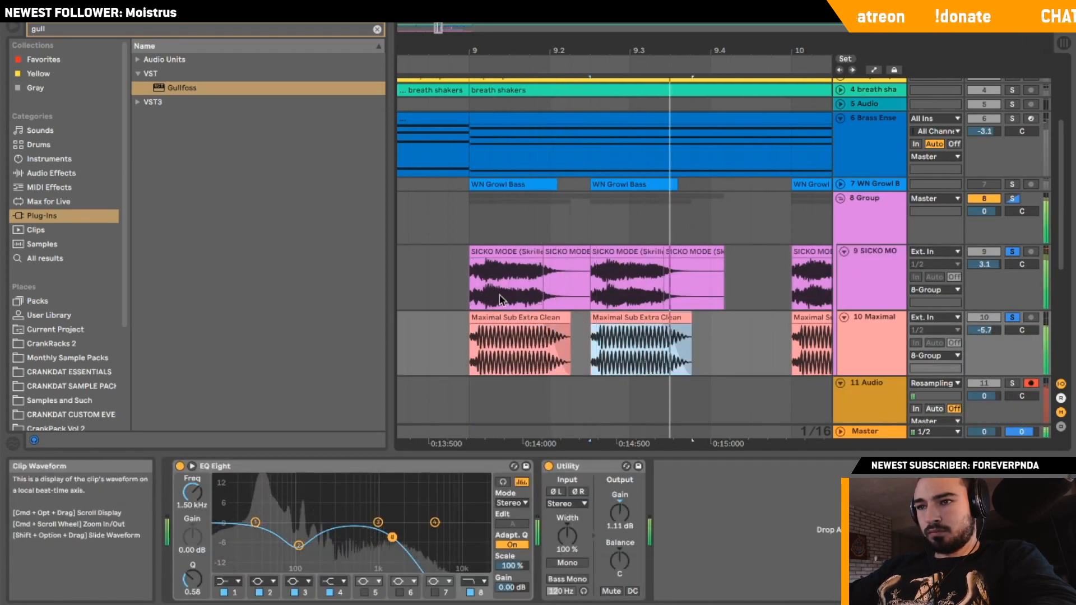
{"action": "key", "text": "space"}
{"action": "left_click", "coordinate": [468, 299]}
{"action": "key", "text": "space"}
Record the soloed bass layers from bar 9 onto the 11 Audio resampling track.
{"action": "scroll", "coordinate": [828, 328], "scroll_direction": "down", "scroll_amount": 3}
{"action": "left_click", "coordinate": [900, 326]}
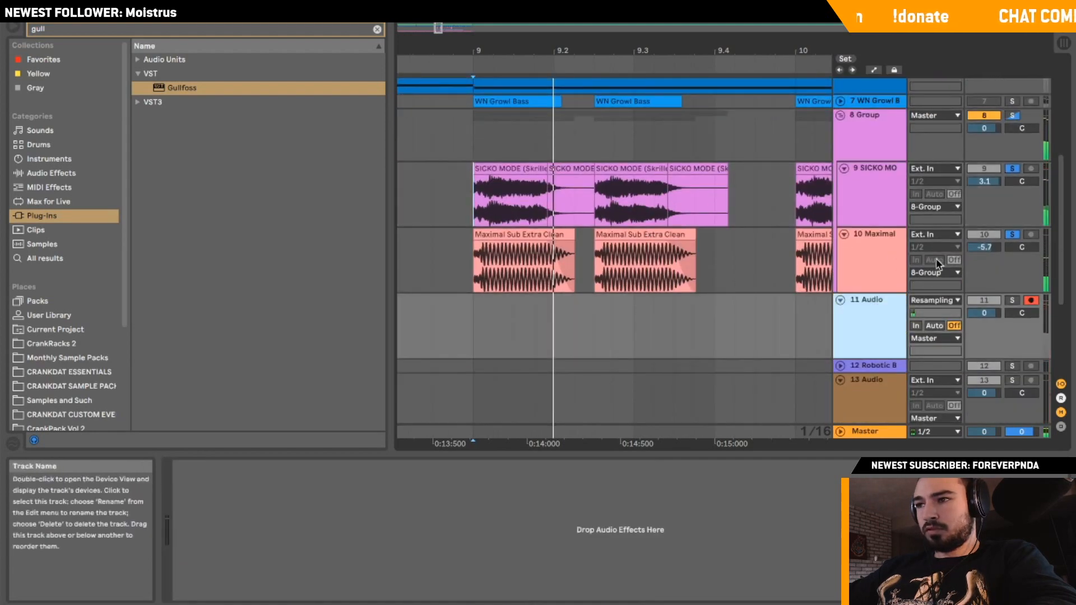
{"action": "left_click", "coordinate": [473, 327]}
{"action": "left_click", "coordinate": [499, 10]}
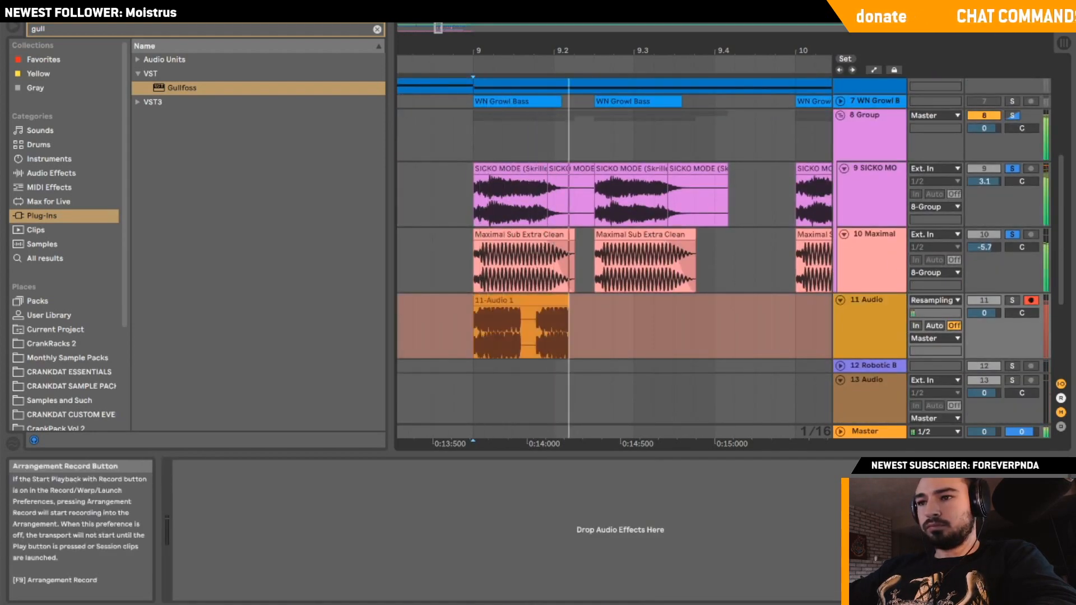
{"action": "key", "text": "space"}
Unsolo the SICKO MO and Maximal tracks and solo the 11 Audio track.
{"action": "left_click", "coordinate": [1013, 170]}
{"action": "left_click", "coordinate": [1012, 235]}
{"action": "key", "text": "space"}
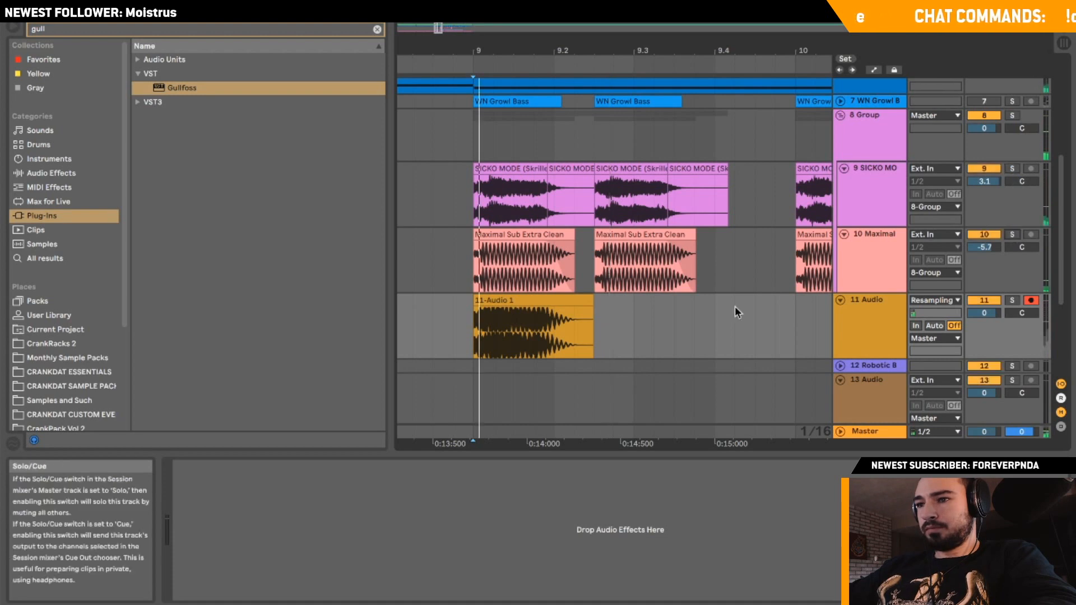
{"action": "key", "text": "space"}
{"action": "left_click", "coordinate": [1013, 300]}
Audition the resampled clip on the 11 Audio track and trim its end back to about the end of the first sub clip.
{"action": "key", "text": "space"}
{"action": "key", "text": "space"}
{"action": "key", "text": "space"}
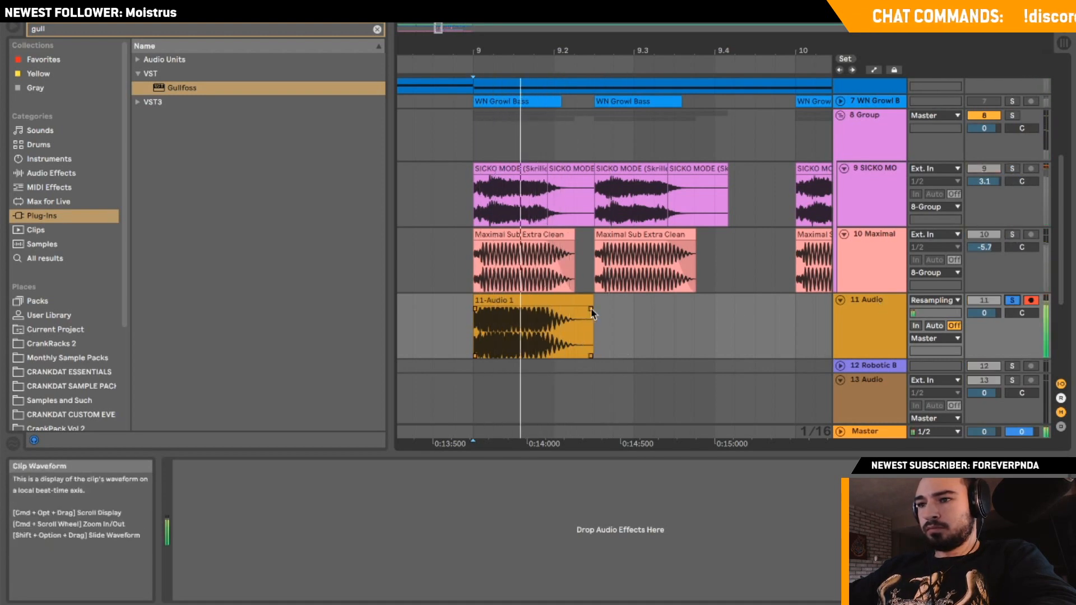
{"action": "key", "text": "space"}
{"action": "left_click_drag", "start_coordinate": [592, 301], "coordinate": [577, 302]}
{"action": "key", "text": "space"}
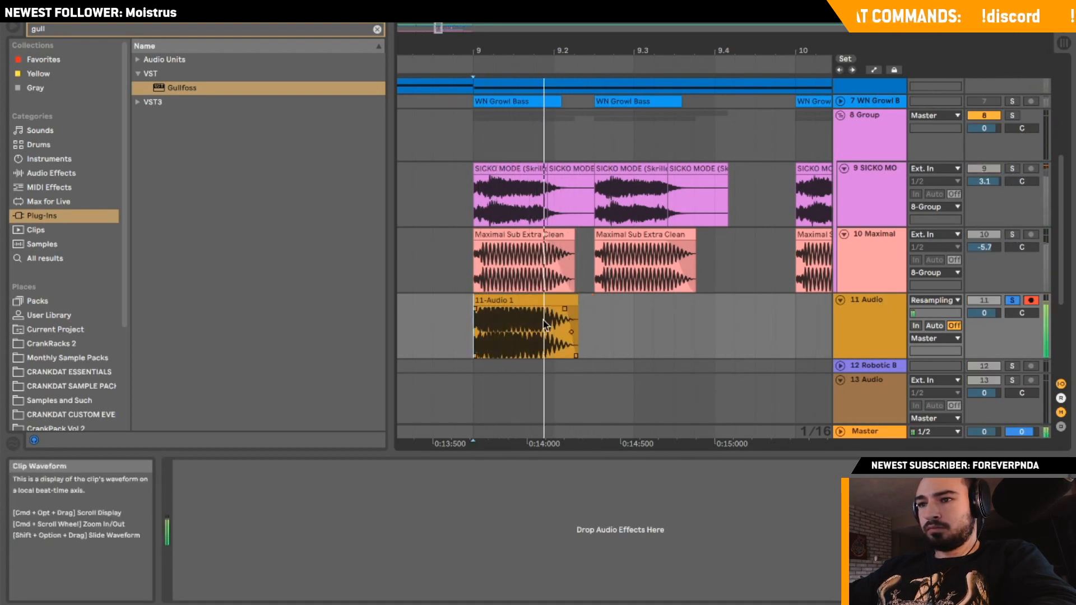
Reveal the trimmed 11 Audio clip's source file in Finder and copy it into the Monthly Sample Packs folder.
{"action": "left_click", "coordinate": [542, 299]}
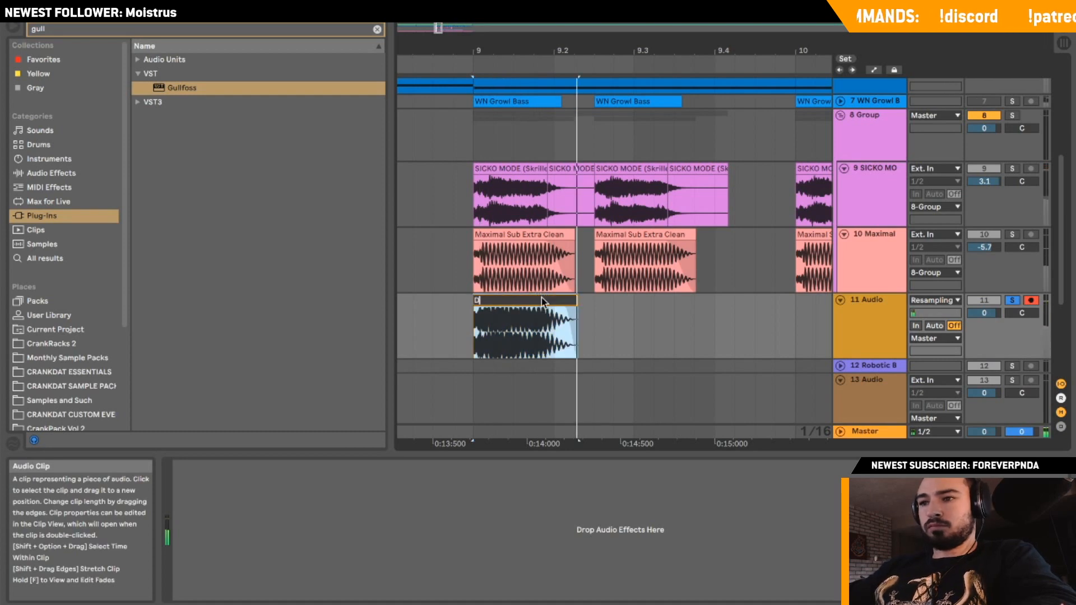
{"action": "left_click", "coordinate": [565, 314]}
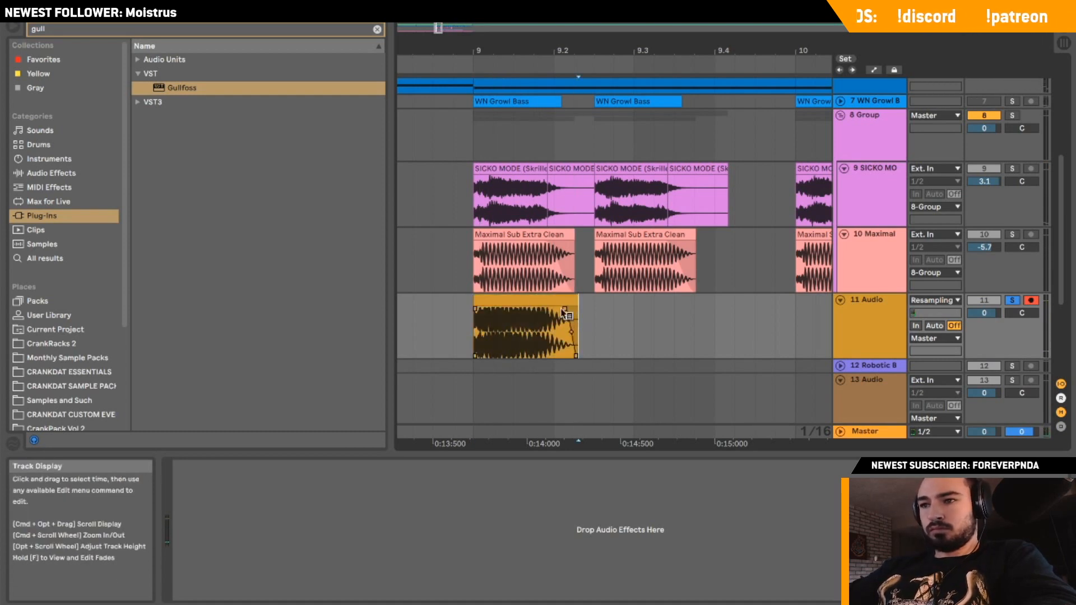
{"action": "right_click", "coordinate": [533, 301]}
{"action": "key", "text": "Escape"}
{"action": "right_click", "coordinate": [552, 305]}
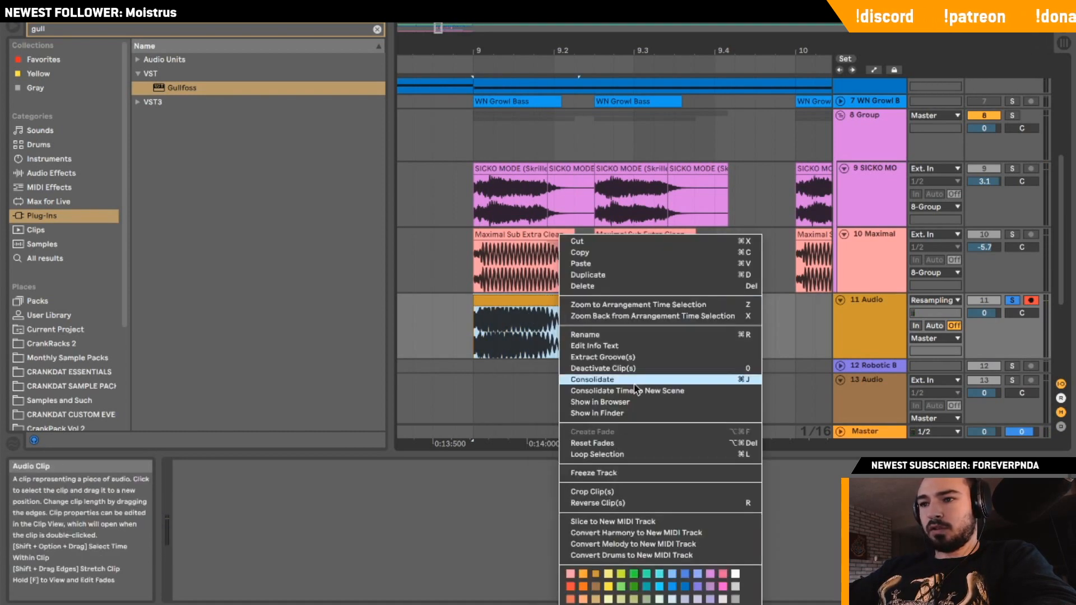
{"action": "left_click", "coordinate": [622, 412]}
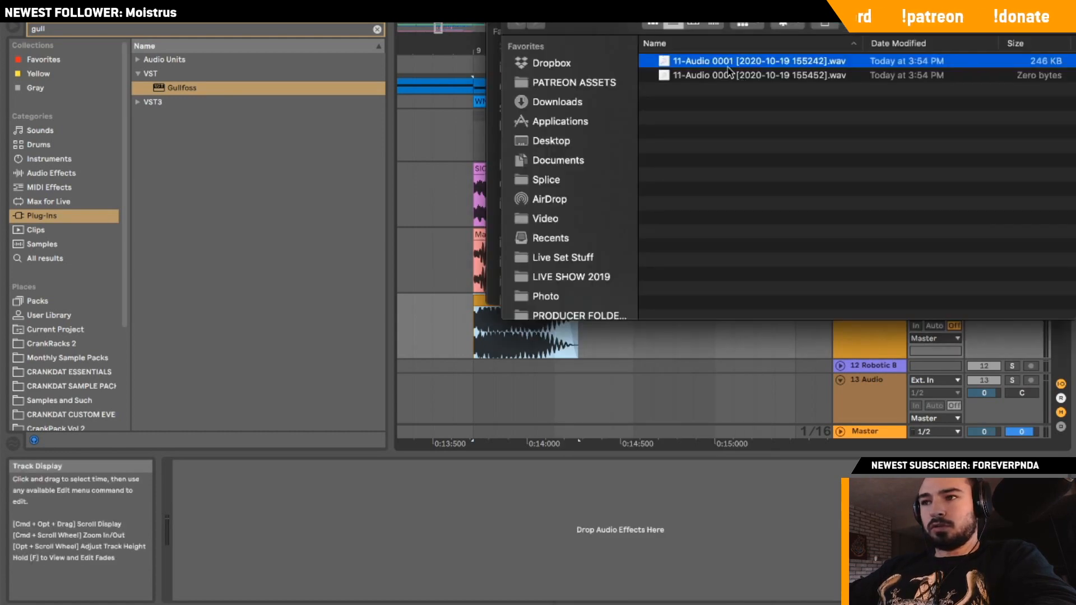
{"action": "left_click_drag", "start_coordinate": [78, 340], "coordinate": [73, 359]}
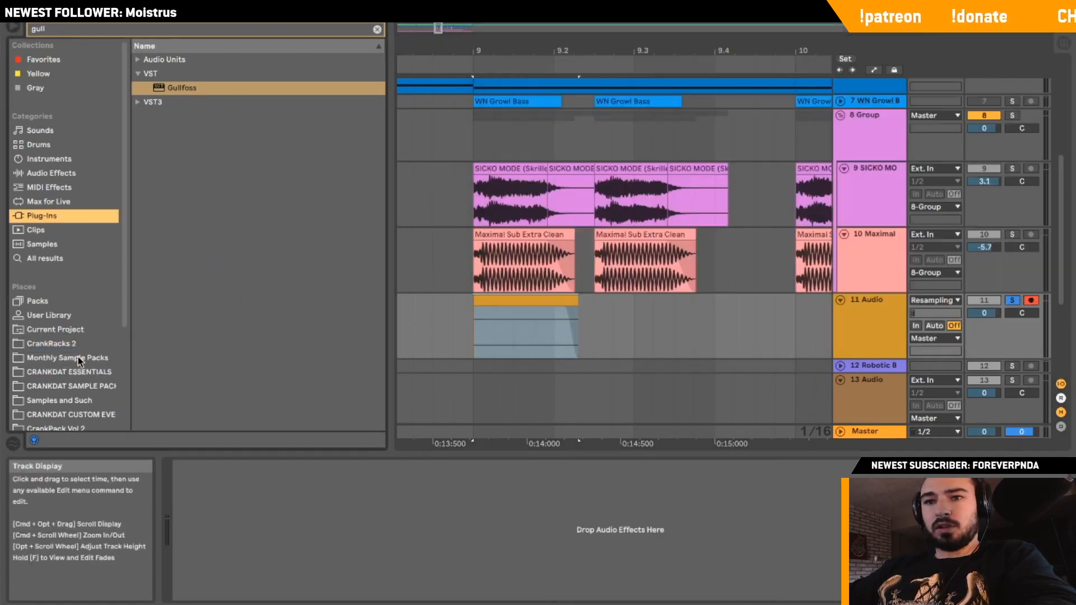
Clear the browser search and move the copied 11-Audio recording into the November folder of Monthly Sample Packs.
{"action": "left_click", "coordinate": [377, 30]}
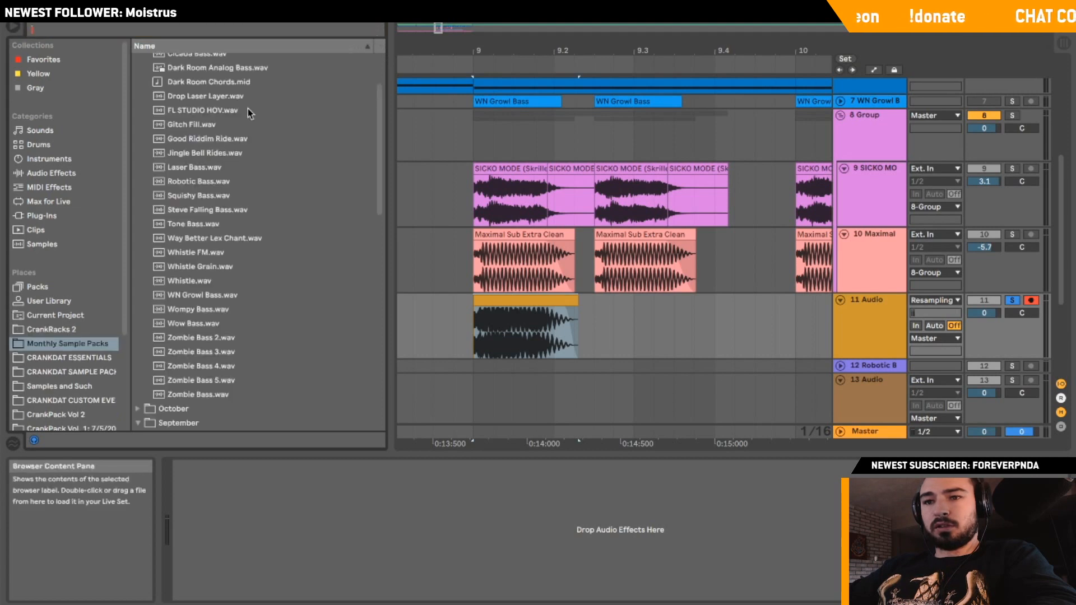
{"action": "scroll", "coordinate": [202, 375], "scroll_direction": "up", "scroll_amount": 10}
{"action": "left_click", "coordinate": [138, 74]}
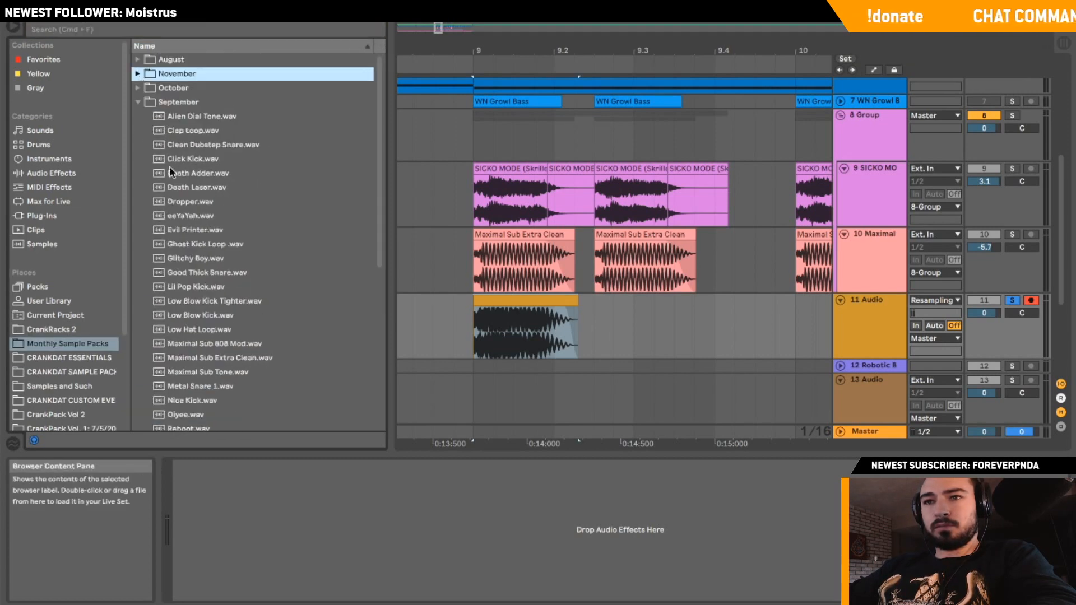
{"action": "left_click", "coordinate": [138, 102]}
{"action": "left_click", "coordinate": [163, 116]}
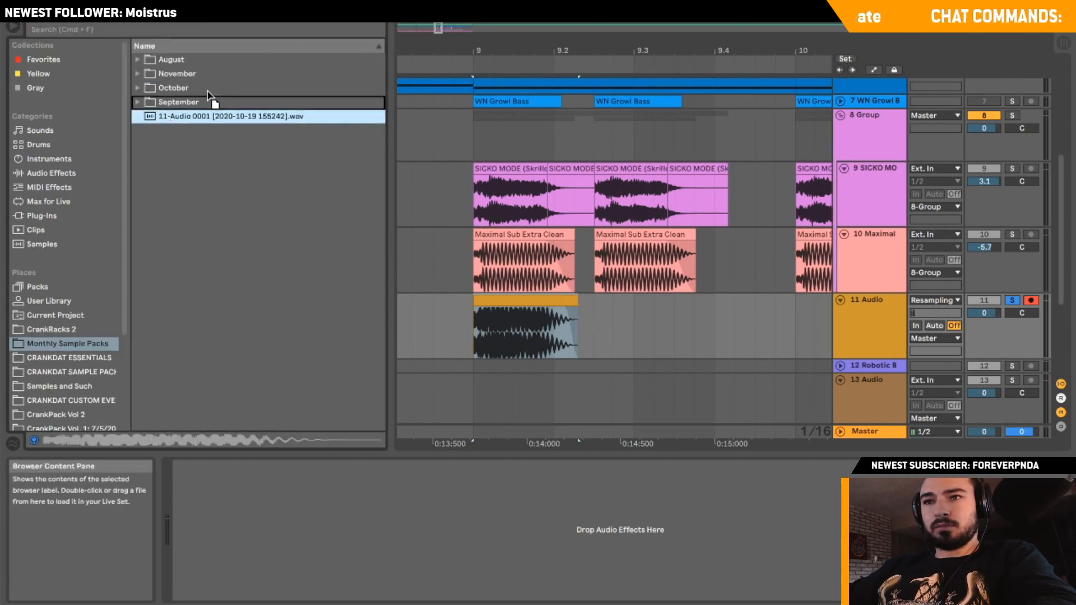
{"action": "left_click_drag", "start_coordinate": [198, 69], "coordinate": [199, 71]}
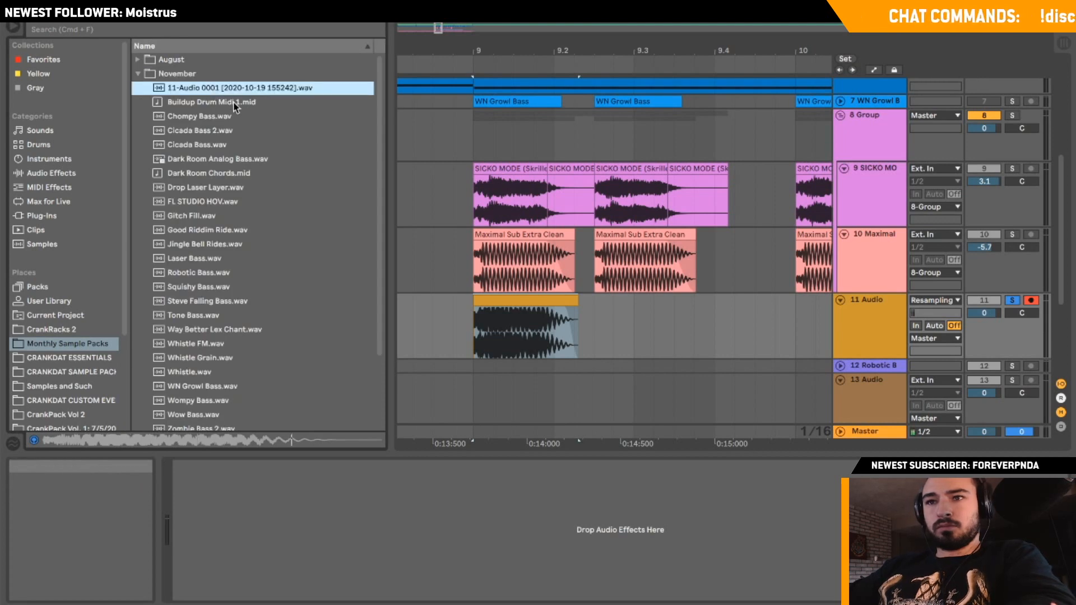
Rename the 11-Audio recording in the November folder as Dicko Mode Bass.
{"action": "key", "text": "super+r"}
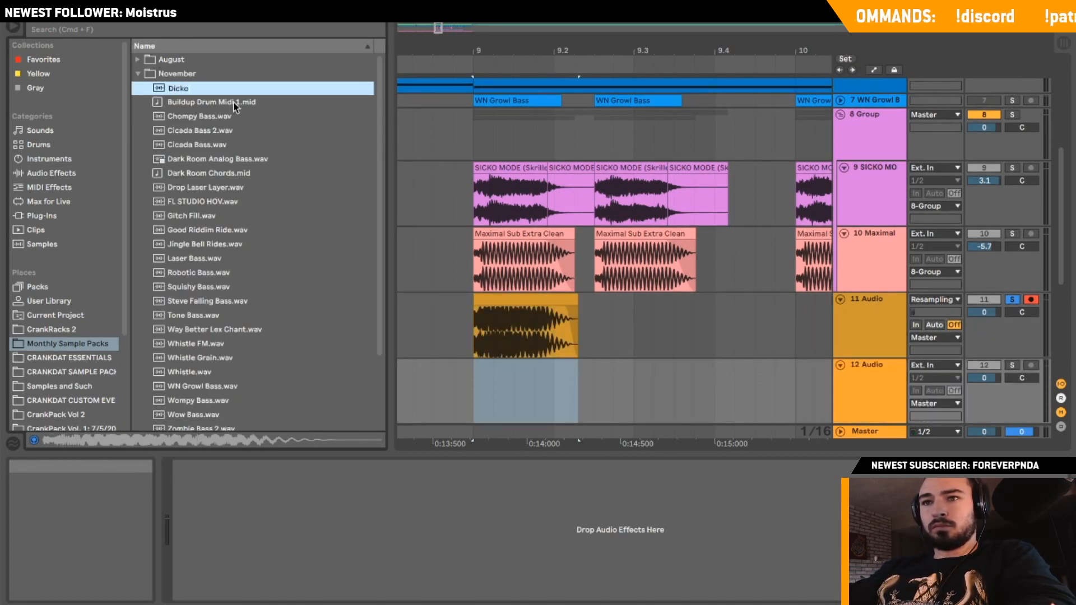
{"action": "type", "text": "Dicko Mode"}
{"action": "key", "text": "Return"}
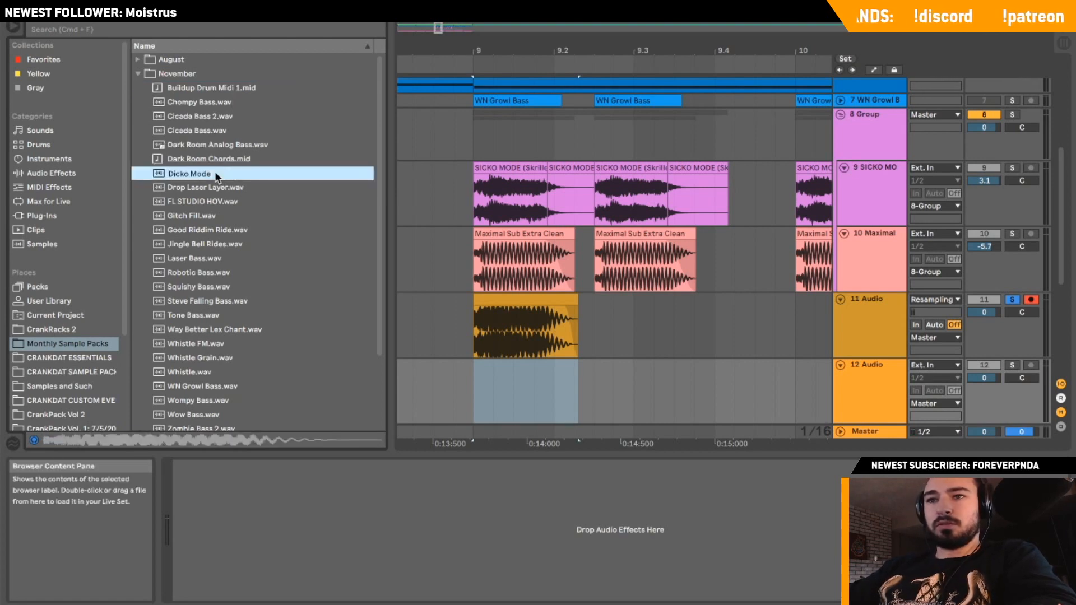
{"action": "left_click", "coordinate": [217, 176]}
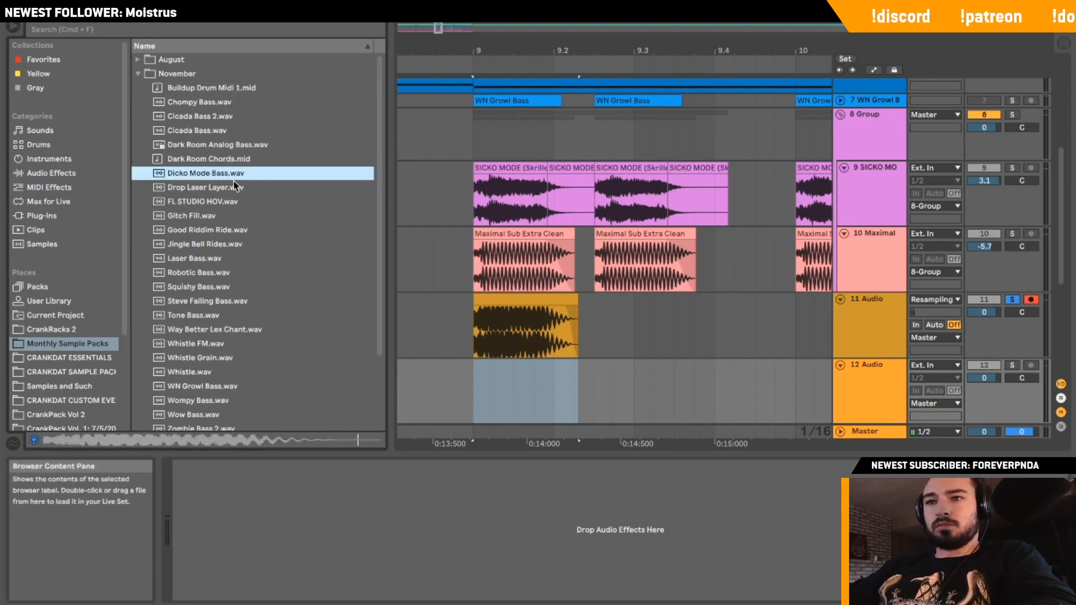
{"action": "left_click", "coordinate": [234, 188]}
Place the Dicko Mode Bass sample on track 12 at bar 9 and deactivate the 8 Group and 11 Audio tracks.
{"action": "left_click_drag", "start_coordinate": [213, 173], "coordinate": [480, 402]}
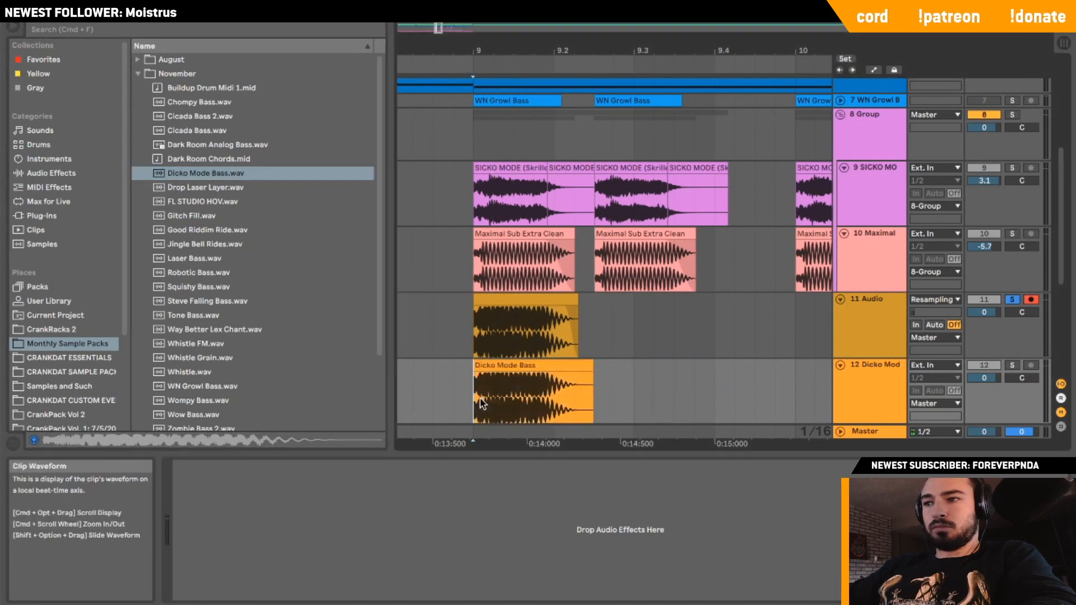
{"action": "left_click", "coordinate": [531, 285]}
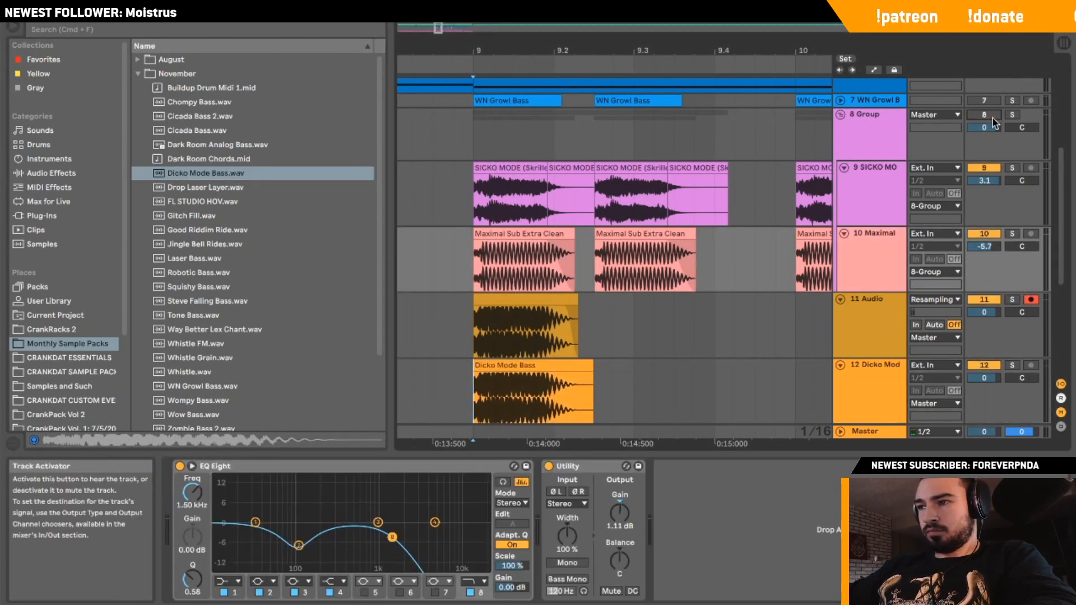
{"action": "left_click", "coordinate": [432, 392]}
{"action": "left_click", "coordinate": [986, 301]}
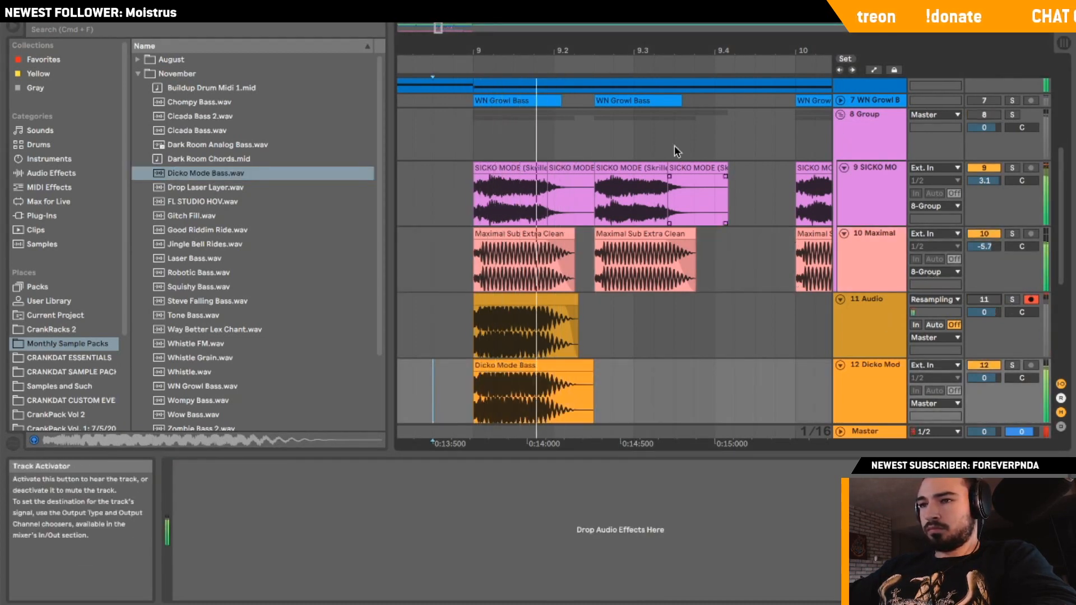
Play the arrangement into bar 9 to audition the Dicko Mode Bass clip with the other tracks.
{"action": "key", "text": "space"}
{"action": "key", "text": "space"}
{"action": "key", "text": "space"}
{"action": "key", "text": "space"}
{"action": "left_click_drag", "start_coordinate": [437, 30], "coordinate": [437, 7]}
{"action": "key", "text": "space"}
{"action": "key", "text": "space"}
{"action": "left_click", "coordinate": [500, 372]}
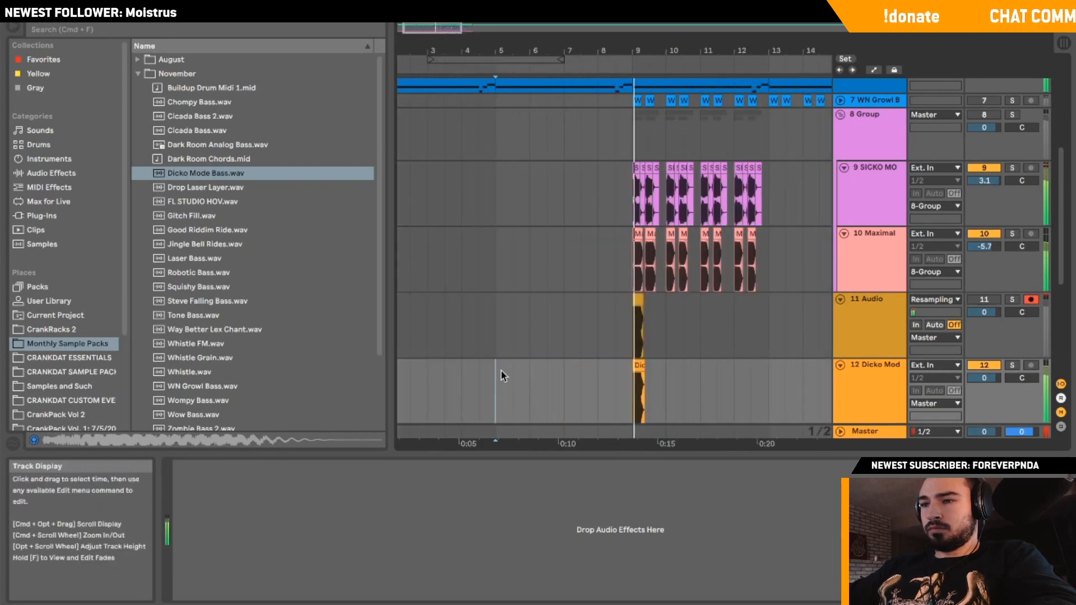
{"action": "key", "text": "space"}
{"action": "key", "text": "space"}
Duplicate the Dicko Mode Bass clip within bar 9 and paste two copies in bar 10, aligned with the SICKO MODE shots.
{"action": "left_click_drag", "start_coordinate": [492, 32], "coordinate": [495, 209]}
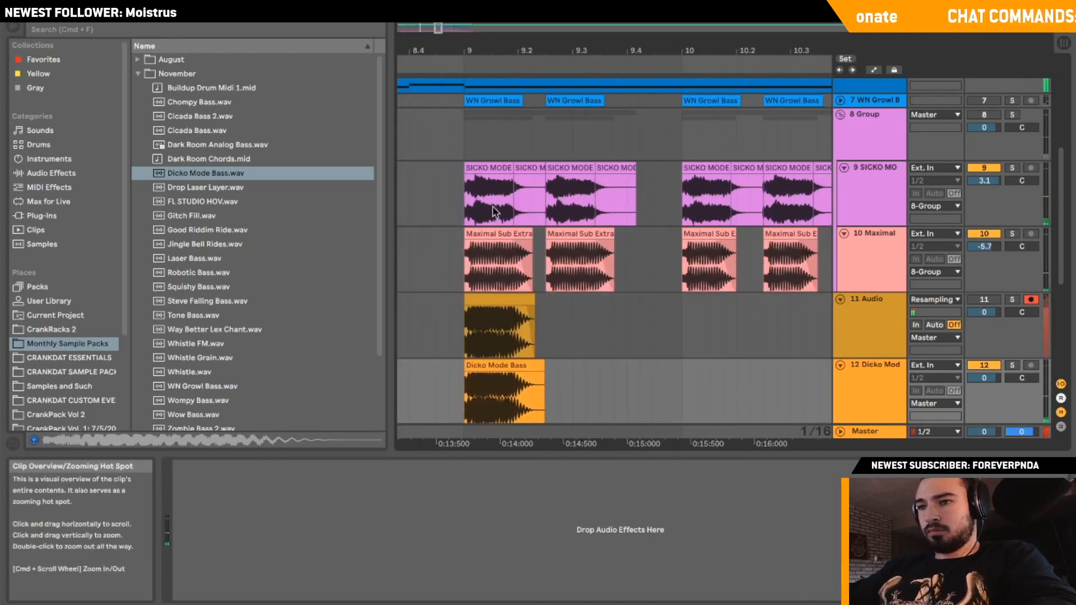
{"action": "left_click", "coordinate": [508, 365]}
{"action": "key", "text": "super+d"}
{"action": "scroll", "coordinate": [647, 375], "scroll_direction": "right", "scroll_amount": 3}
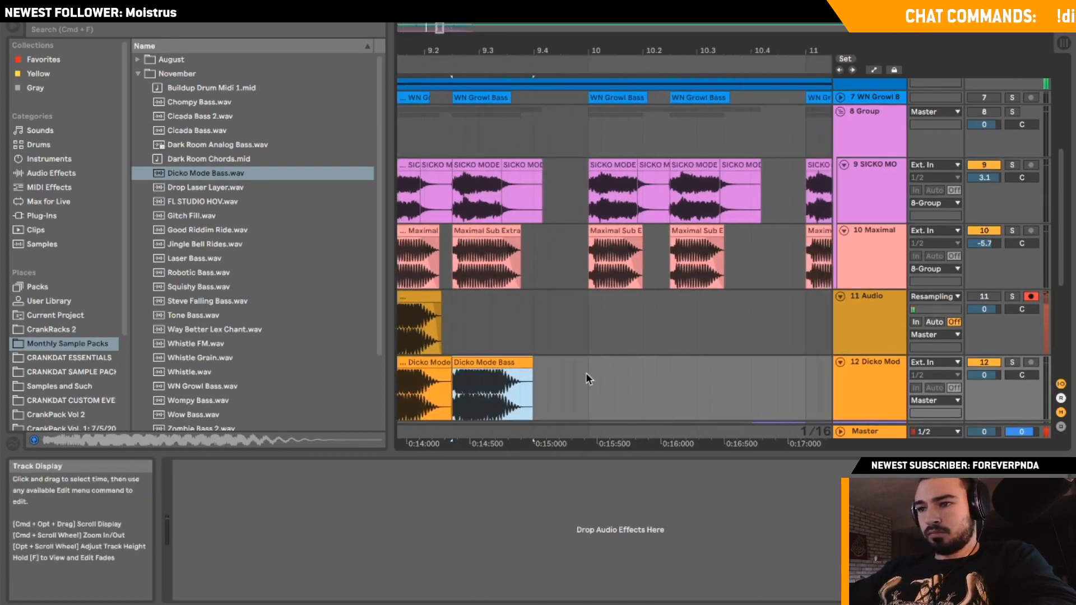
{"action": "left_click", "coordinate": [587, 374]}
{"action": "key", "text": "super+v"}
{"action": "left_click", "coordinate": [671, 376]}
{"action": "key", "text": "super+v"}
Paste two Dicko Mode Bass copies in bar 11 and two in bar 12, aligned with the WN Growl Bass clips.
{"action": "scroll", "coordinate": [670, 376], "scroll_direction": "right", "scroll_amount": 3}
{"action": "left_click", "coordinate": [661, 376]}
{"action": "key", "text": "super+v"}
{"action": "scroll", "coordinate": [667, 375], "scroll_direction": "right", "scroll_amount": 3}
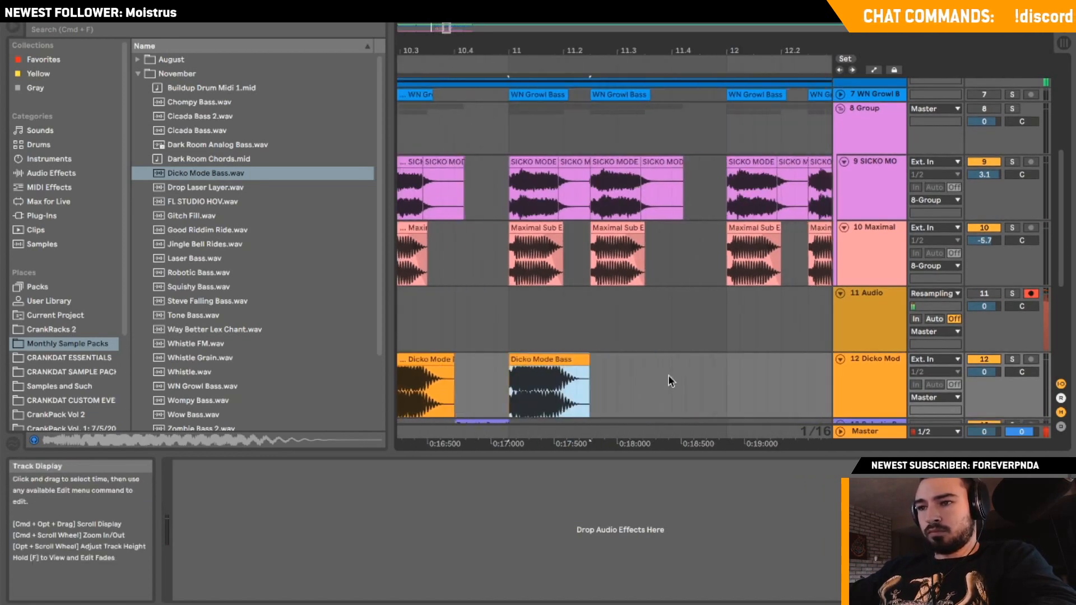
{"action": "left_click", "coordinate": [591, 375]}
{"action": "key", "text": "super+v"}
{"action": "scroll", "coordinate": [616, 375], "scroll_direction": "right", "scroll_amount": 3}
{"action": "left_click", "coordinate": [642, 374]}
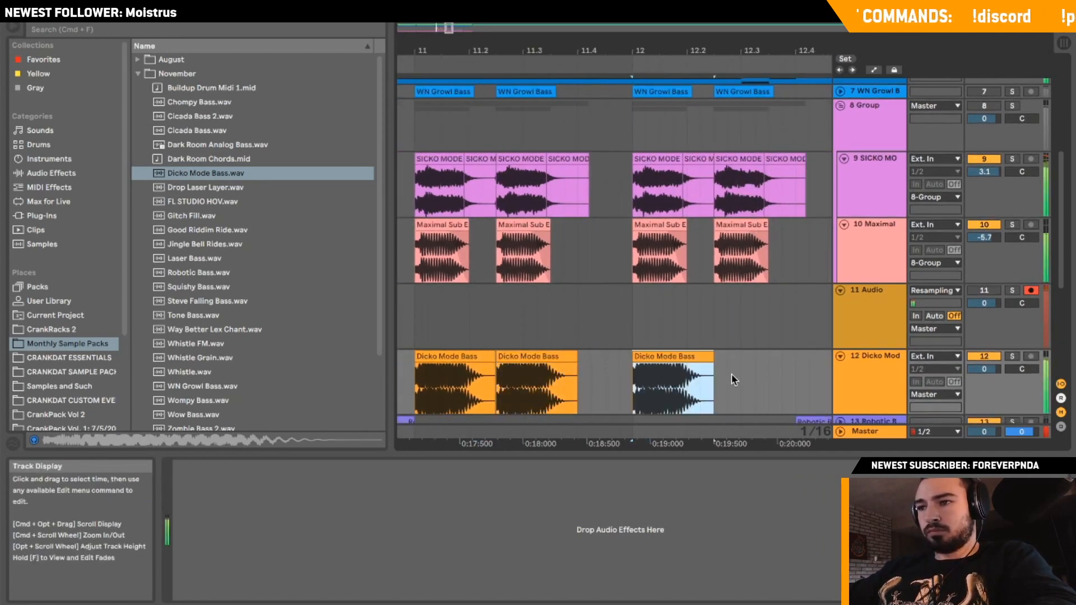
{"action": "key", "text": "super+v"}
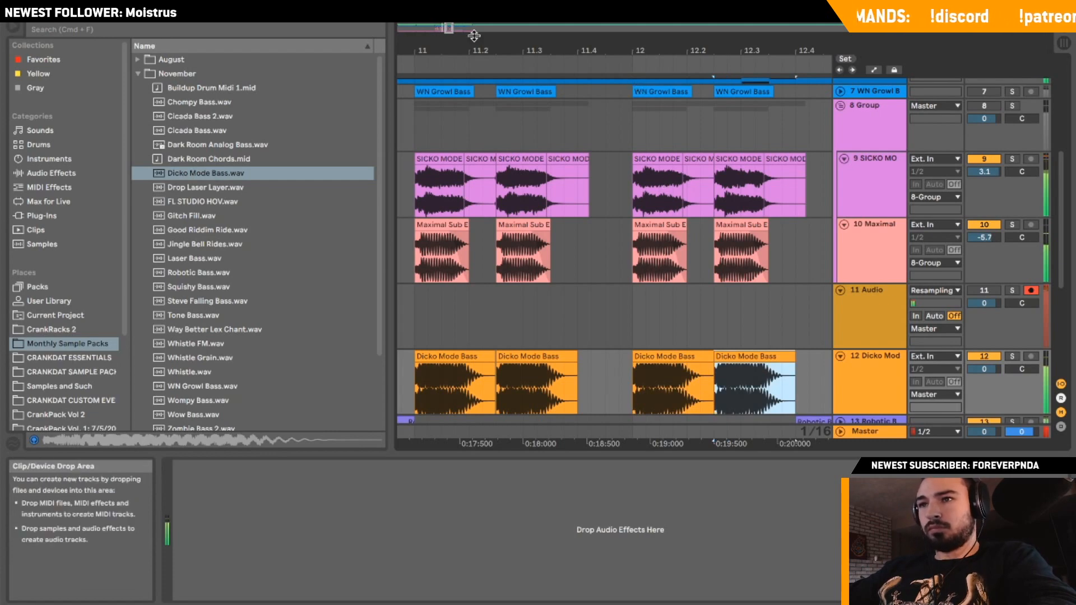
Play back the drop to check the repeated Dicko Mode Bass pattern in bars 9 to 12.
{"action": "mouse_move", "coordinate": [451, 50]}
{"action": "left_mouse_down"}
{"action": "mouse_move", "coordinate": [451, 26]}
{"action": "mouse_move", "coordinate": [433, 35]}
{"action": "left_mouse_up"}
{"action": "key", "text": "space"}
{"action": "scroll", "coordinate": [601, 286], "scroll_direction": "right", "scroll_amount": 2}
{"action": "scroll", "coordinate": [602, 285], "scroll_direction": "up", "scroll_amount": 1}
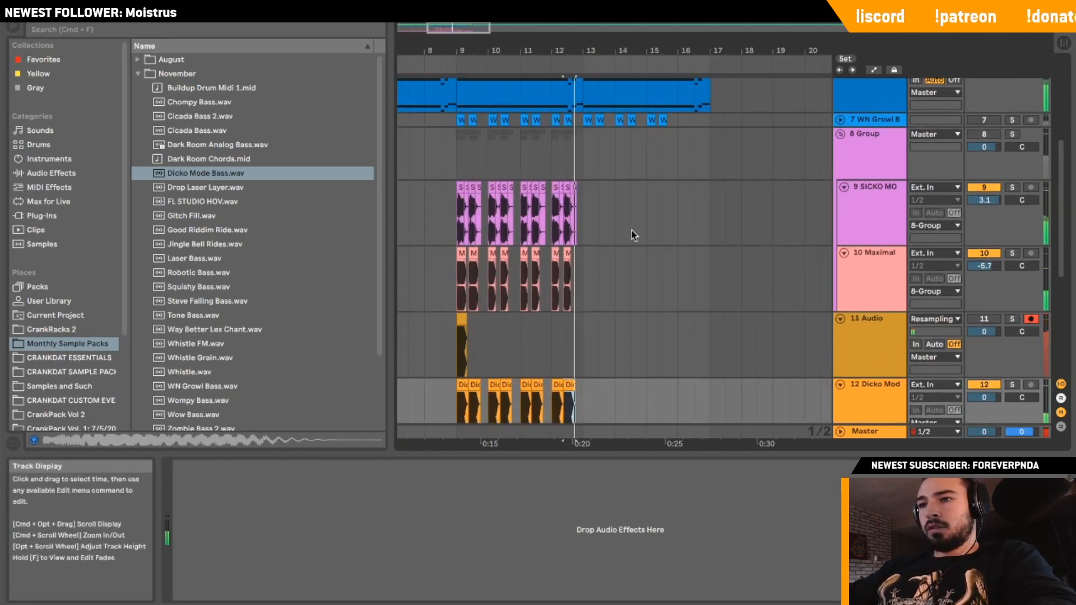
Fold the 9 SICKO MO and 10 Maximal tracks in the 8 Group.
{"action": "left_click", "coordinate": [469, 213]}
{"action": "scroll", "coordinate": [692, 186], "scroll_direction": "right", "scroll_amount": 4}
{"action": "scroll", "coordinate": [693, 186], "scroll_direction": "up", "scroll_amount": 2}
{"action": "scroll", "coordinate": [692, 186], "scroll_direction": "down", "scroll_amount": 2}
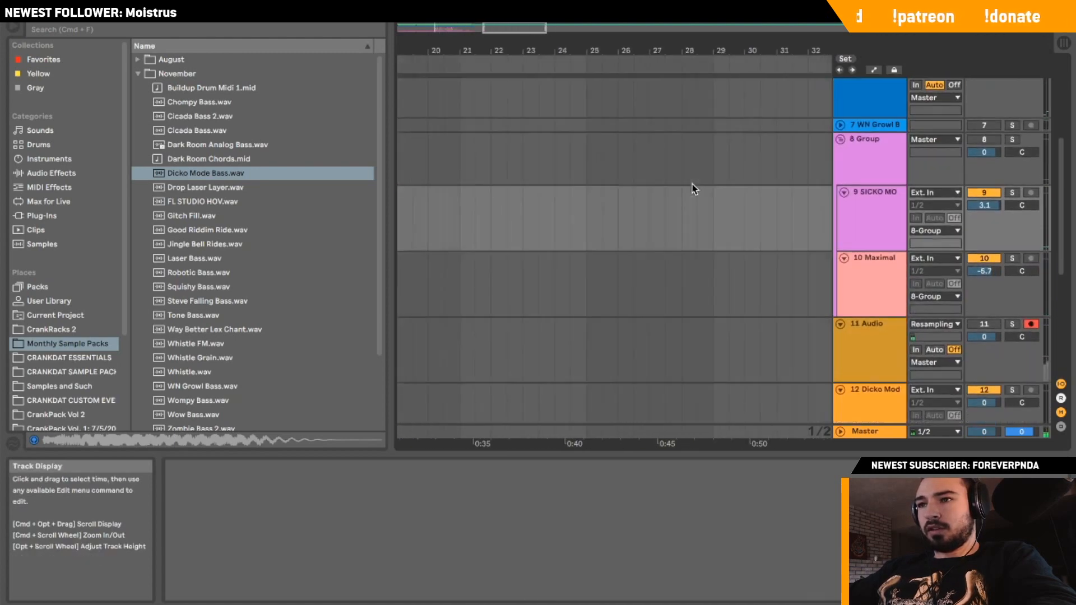
{"action": "mouse_move", "coordinate": [494, 25]}
{"action": "left_mouse_down"}
{"action": "mouse_move", "coordinate": [504, 10]}
{"action": "mouse_move", "coordinate": [552, 22]}
{"action": "mouse_move", "coordinate": [481, 27]}
{"action": "left_mouse_up"}
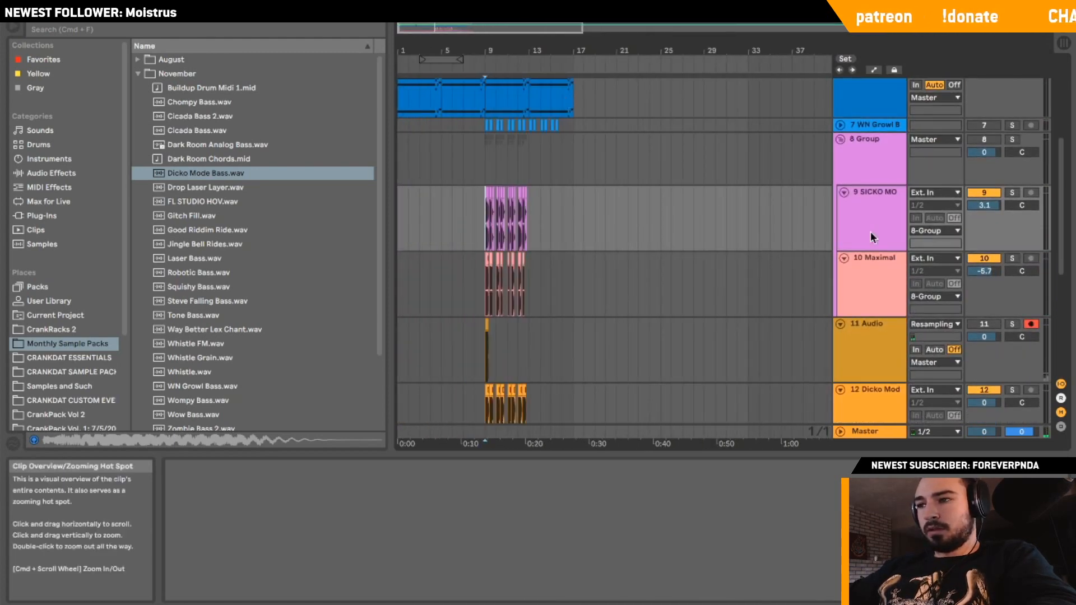
{"action": "left_click", "coordinate": [844, 259]}
{"action": "left_click", "coordinate": [844, 193]}
Switch to iTunes and bring the song SICKO MODE (Skrillex Remix) onto the 9 SICKO MO track at about bar 8.
{"action": "mouse_move", "coordinate": [4, 43]}
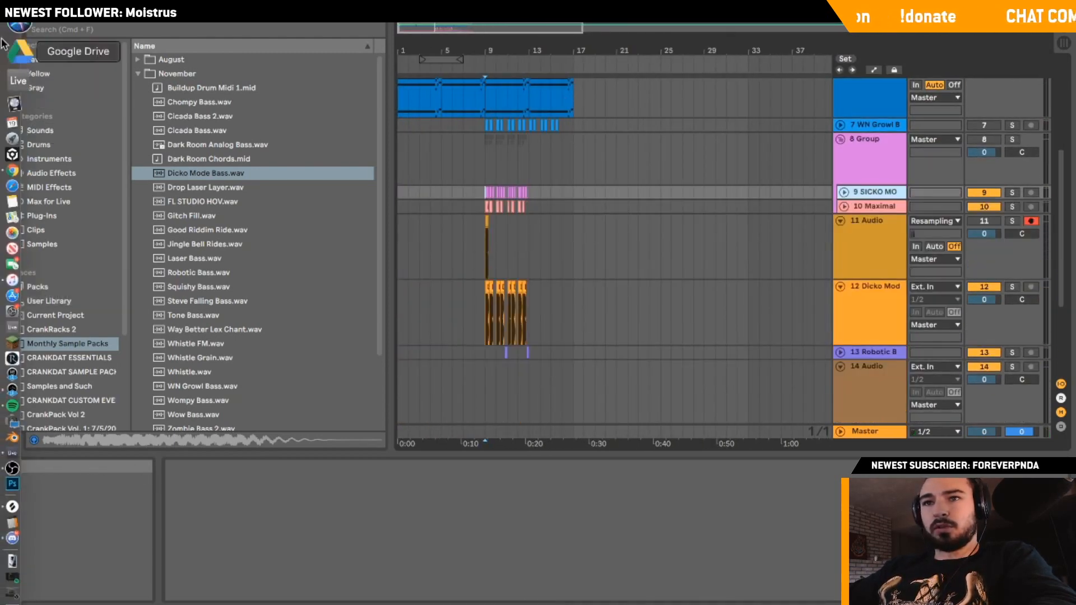
{"action": "left_click", "coordinate": [12, 22]}
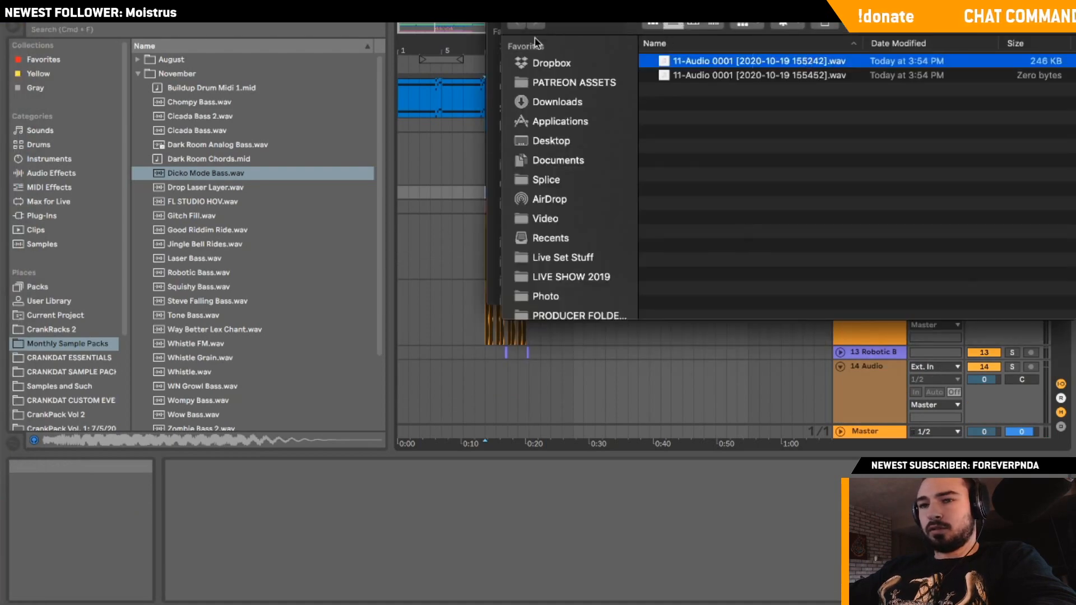
{"action": "mouse_move", "coordinate": [2, 408]}
{"action": "left_click", "coordinate": [19, 251]}
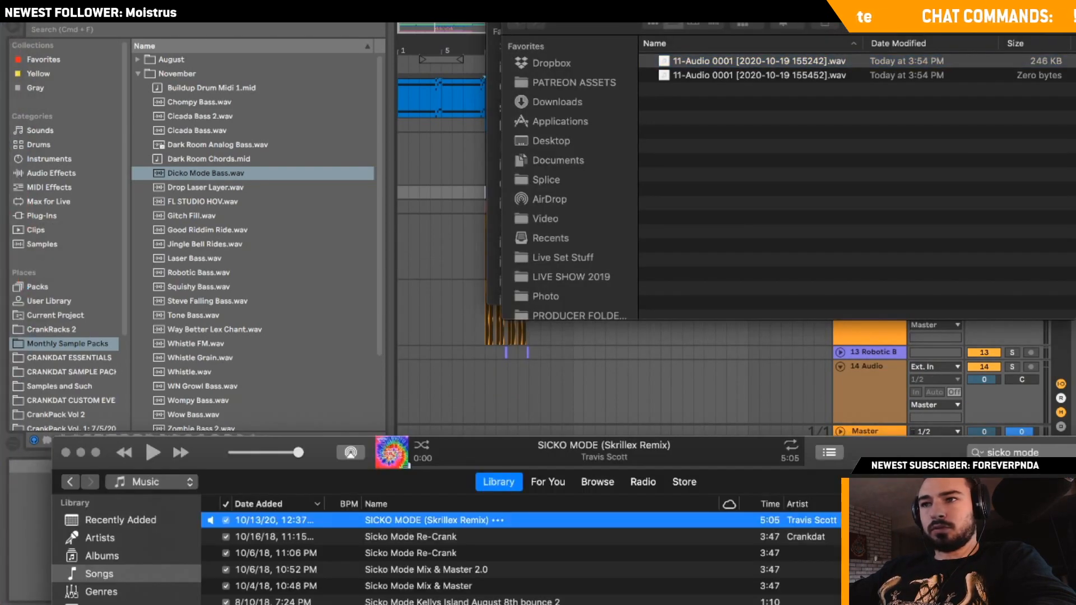
{"action": "left_click", "coordinate": [493, 168]}
{"action": "key", "text": "super+w"}
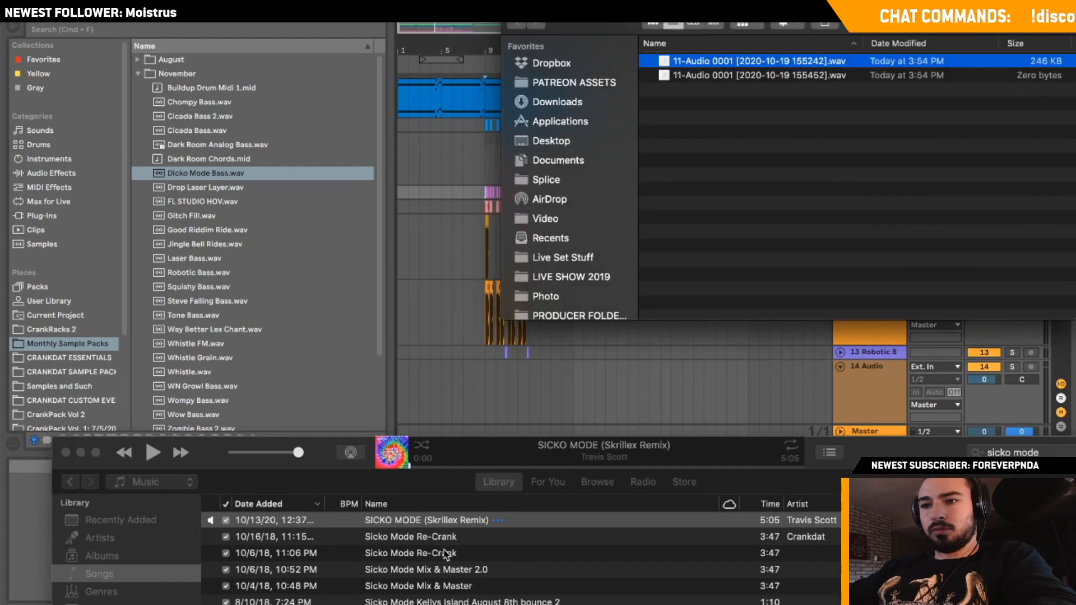
{"action": "left_click_drag", "start_coordinate": [368, 523], "coordinate": [474, 190]}
Solo and unfold the 9 SICKO MO track, select the 8 Group and play the song clip.
{"action": "left_click", "coordinate": [984, 193]}
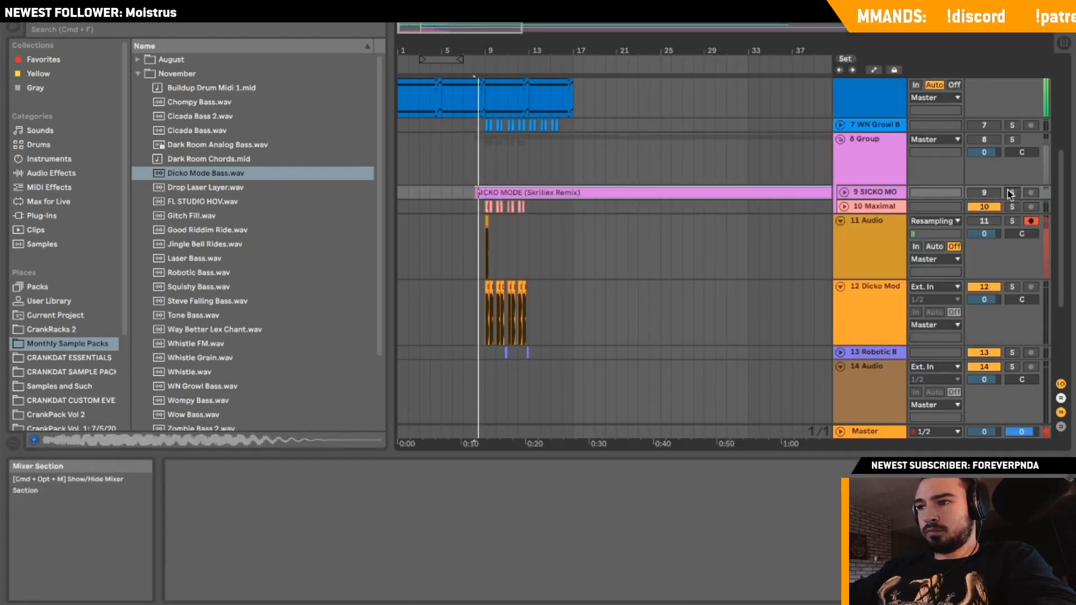
{"action": "left_click", "coordinate": [1011, 192]}
{"action": "left_click", "coordinate": [842, 193]}
{"action": "left_click", "coordinate": [835, 194]}
{"action": "key", "text": "space"}
{"action": "key", "text": "space"}
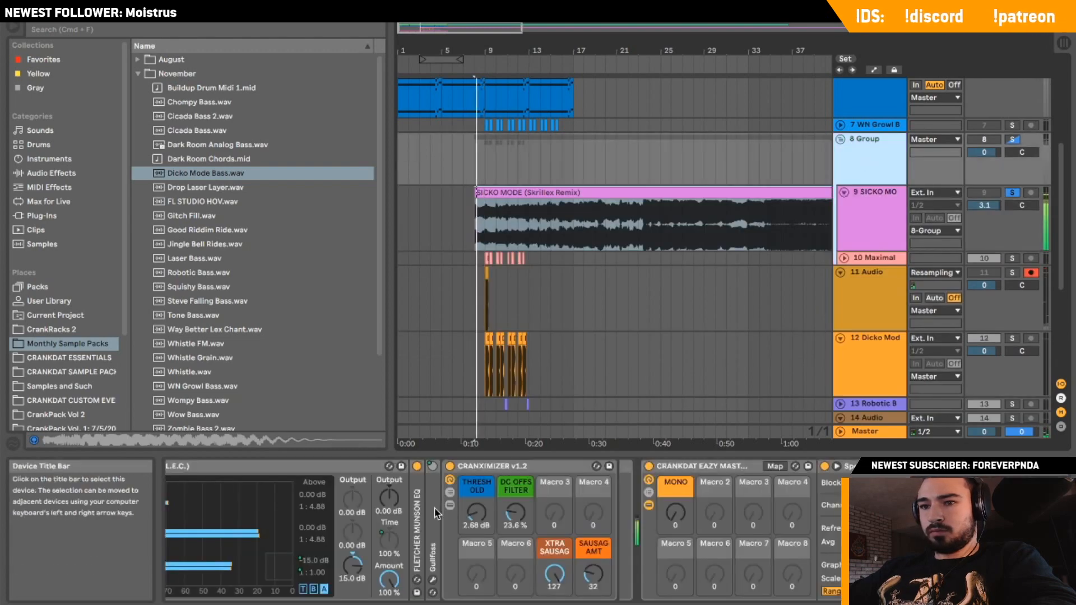
Bypass the 8 Group's effects, including CRANXIMIZER v1.2 and CRANKDAT EAZY MAST, and reactivate the group track.
{"action": "left_click", "coordinate": [219, 468]}
{"action": "left_click", "coordinate": [365, 466]}
{"action": "left_click", "coordinate": [769, 467]}
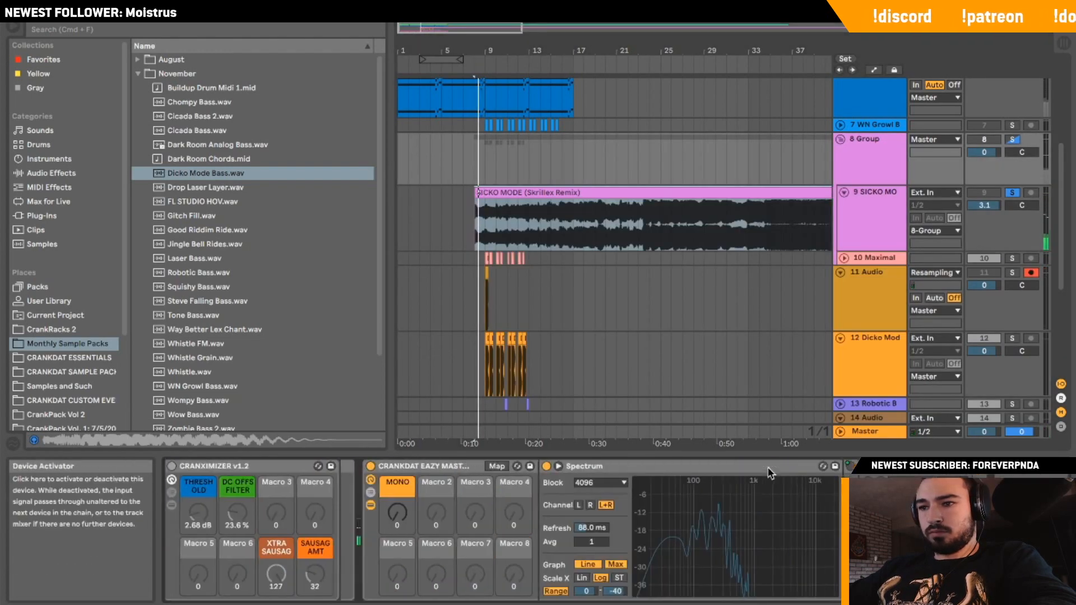
{"action": "left_click", "coordinate": [371, 466]}
{"action": "left_click", "coordinate": [650, 216]}
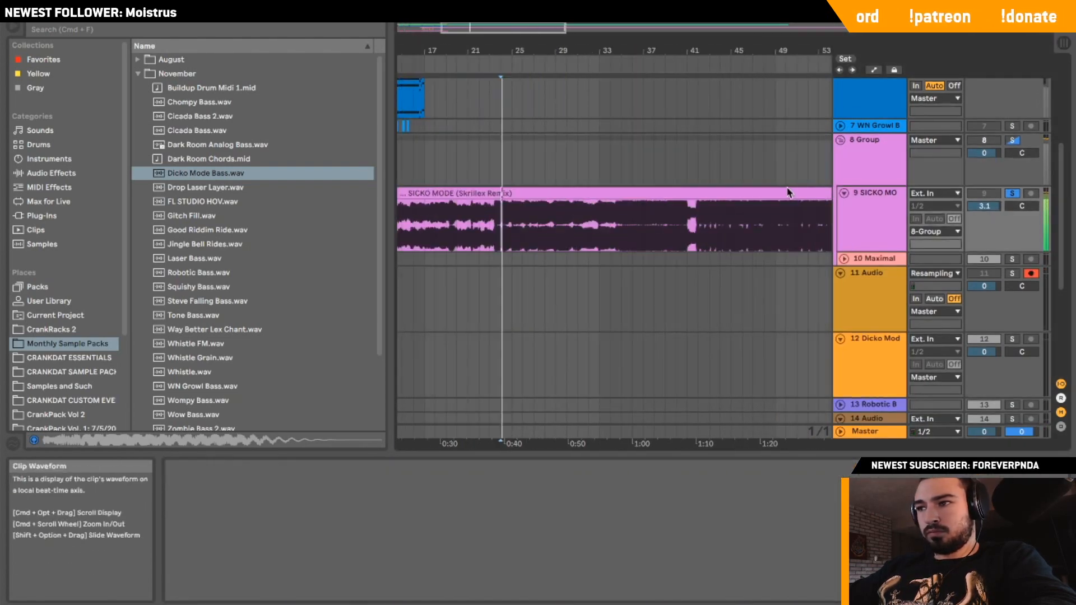
{"action": "left_click", "coordinate": [983, 146]}
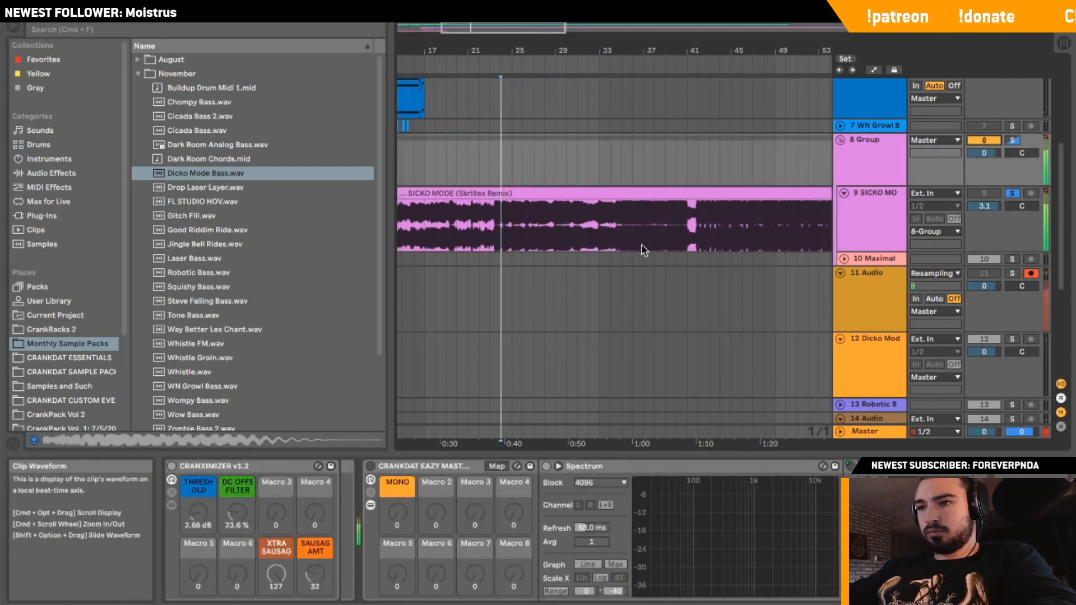
Locate the drop of the SICKO MODE (Skrillex Remix) clip around bar 41 and audition it.
{"action": "left_click", "coordinate": [636, 233]}
{"action": "mouse_move", "coordinate": [647, 51]}
{"action": "left_mouse_down"}
{"action": "mouse_move", "coordinate": [530, 101]}
{"action": "mouse_move", "coordinate": [426, 127]}
{"action": "left_mouse_up"}
{"action": "left_click", "coordinate": [439, 252]}
{"action": "key", "text": "space"}
{"action": "key", "text": "space"}
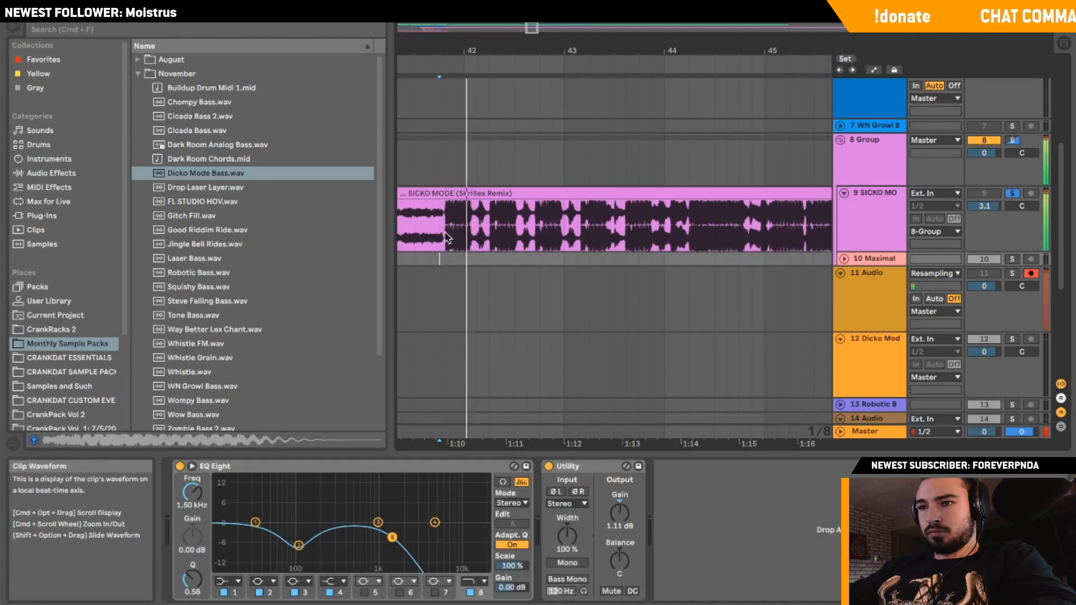
{"action": "left_click", "coordinate": [446, 232]}
{"action": "key", "text": "space"}
{"action": "key", "text": "space"}
{"action": "key", "text": "space"}
{"action": "mouse_move", "coordinate": [533, 28]}
{"action": "left_mouse_down"}
{"action": "mouse_move", "coordinate": [532, 4]}
{"action": "mouse_move", "coordinate": [521, 4]}
{"action": "left_mouse_up"}
{"action": "key", "text": "space"}
{"action": "key", "text": "space"}
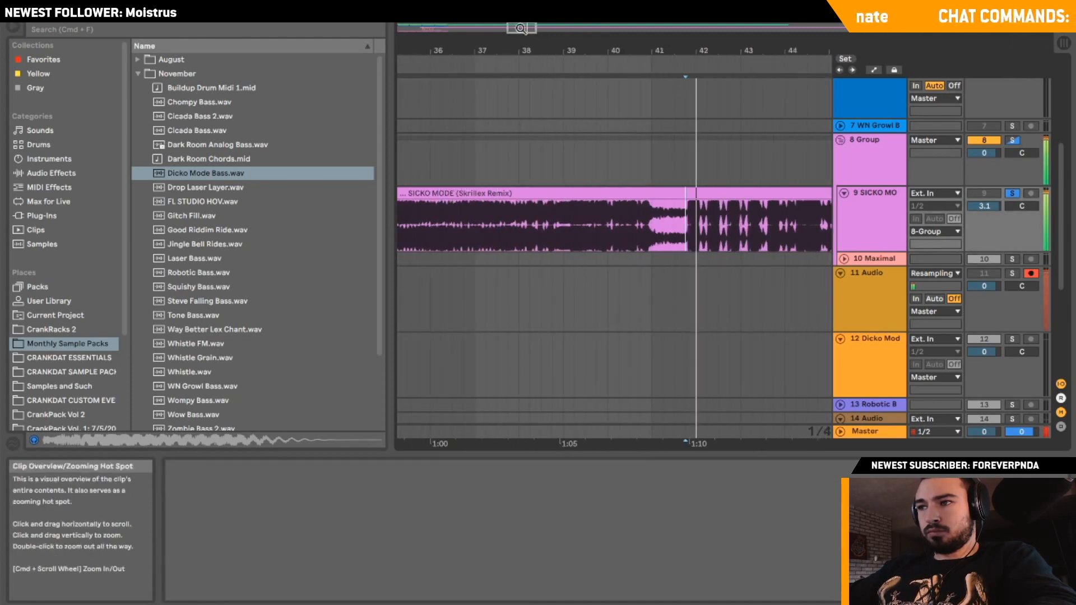
Audition the SICKO MODE clip's drop and examine the effect chain on the 8 Group.
{"action": "key", "text": "space"}
{"action": "left_click", "coordinate": [875, 166]}
{"action": "key", "text": "space"}
{"action": "scroll", "coordinate": [360, 493], "scroll_direction": "left", "scroll_amount": 10}
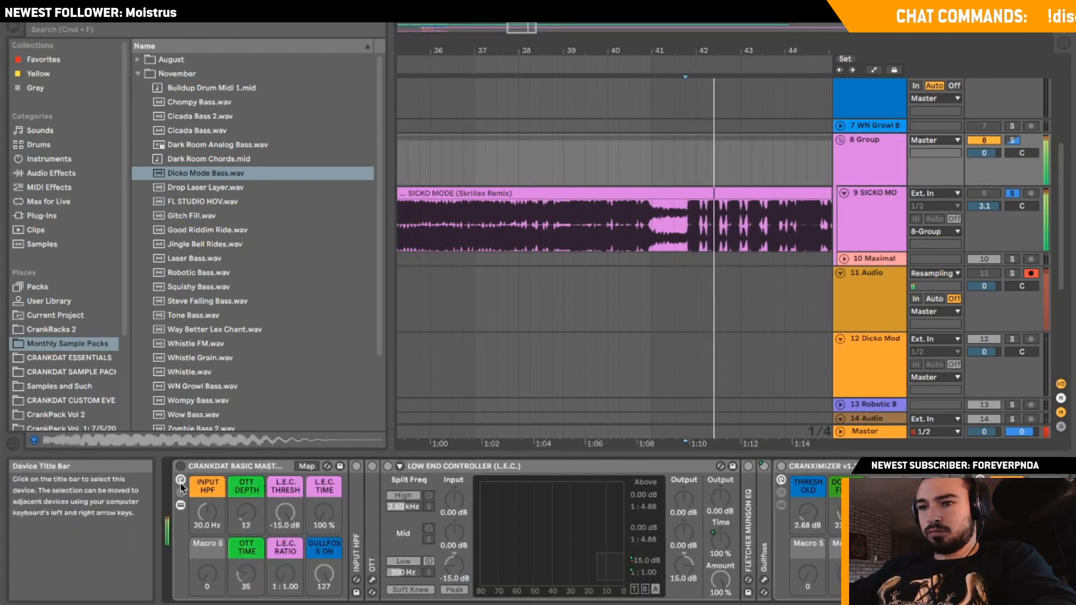
{"action": "scroll", "coordinate": [393, 504], "scroll_direction": "right", "scroll_amount": 10}
{"action": "left_click", "coordinate": [485, 466]}
{"action": "scroll", "coordinate": [488, 468], "scroll_direction": "right", "scroll_amount": 5}
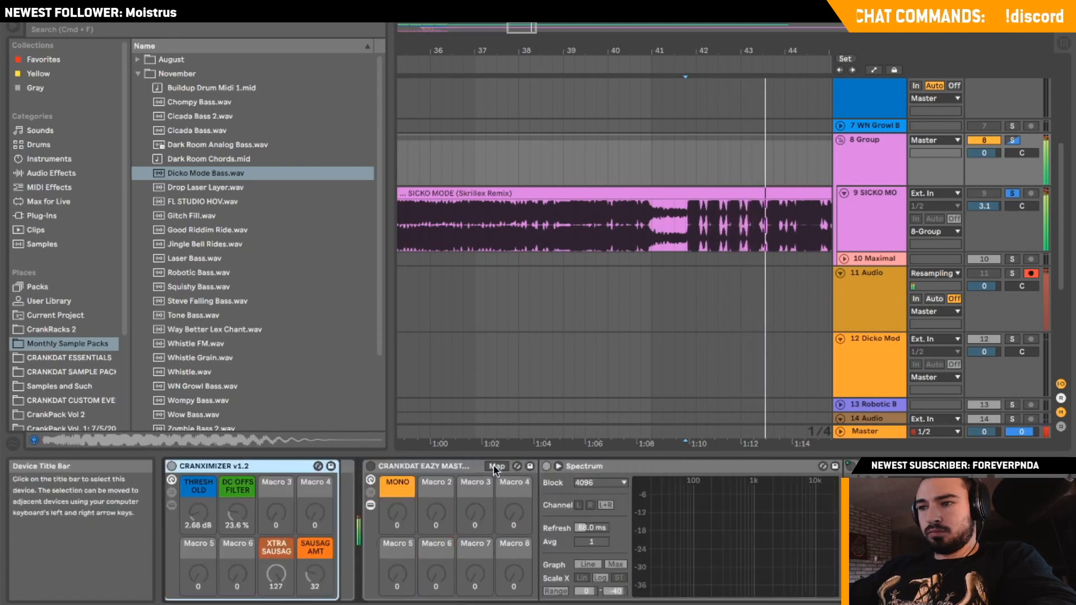
{"action": "scroll", "coordinate": [520, 254], "scroll_direction": "left", "scroll_amount": 5}
{"action": "left_click_drag", "start_coordinate": [515, 28], "coordinate": [436, 28]}
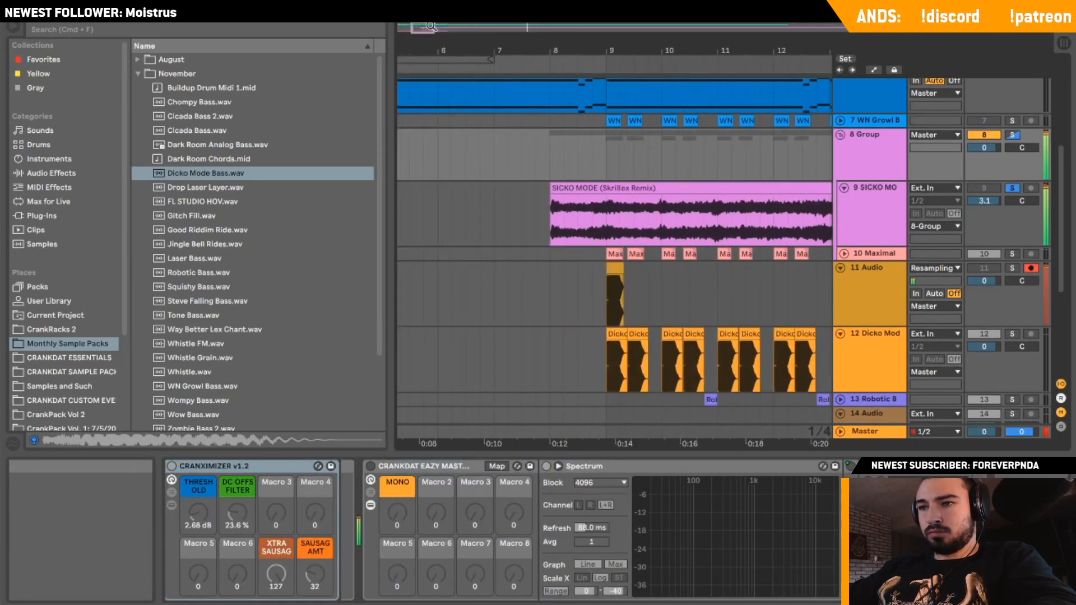
Take all tracks out of solo, fold the 11 Audio and 12 Dicko Mod tracks, and play from about bar 6.
{"action": "left_click", "coordinate": [872, 293]}
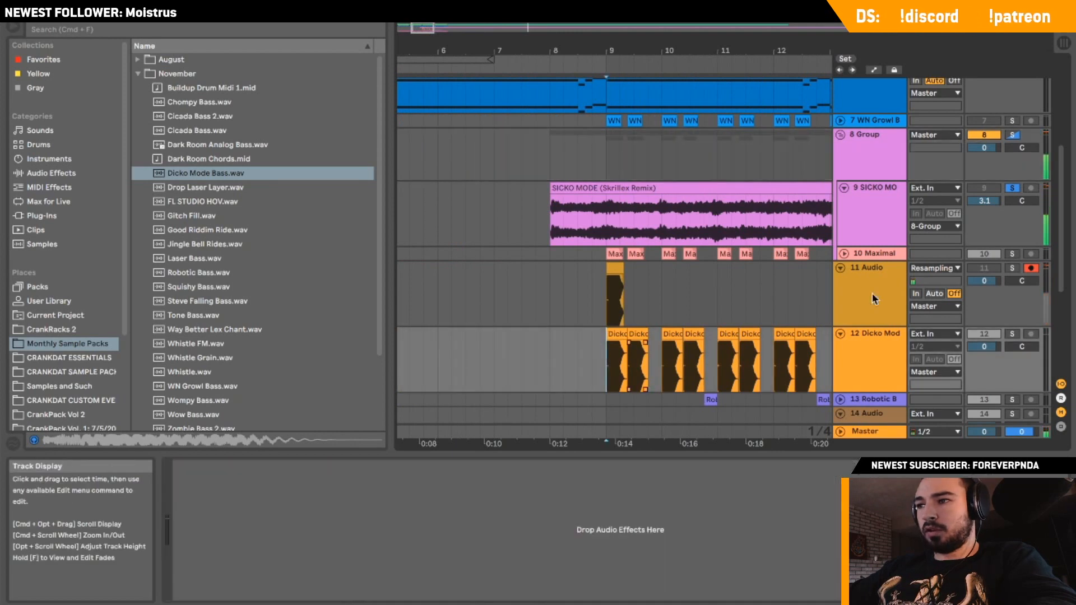
{"action": "left_click", "coordinate": [1012, 334]}
{"action": "left_click", "coordinate": [1014, 336]}
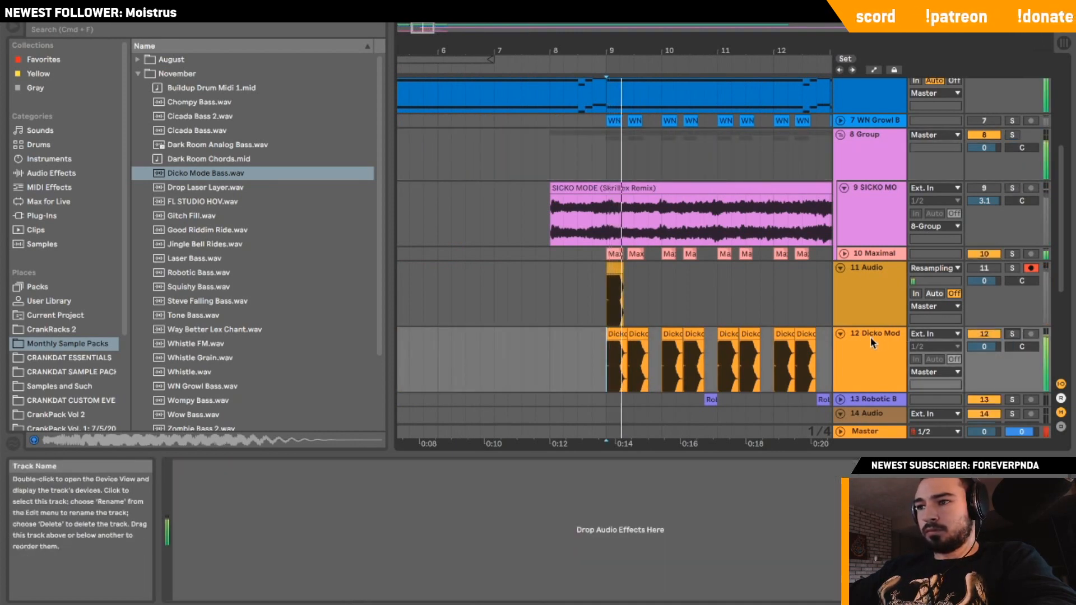
{"action": "left_click", "coordinate": [840, 267]}
{"action": "left_click", "coordinate": [840, 280]}
{"action": "left_click", "coordinate": [506, 283]}
{"action": "left_click", "coordinate": [451, 283]}
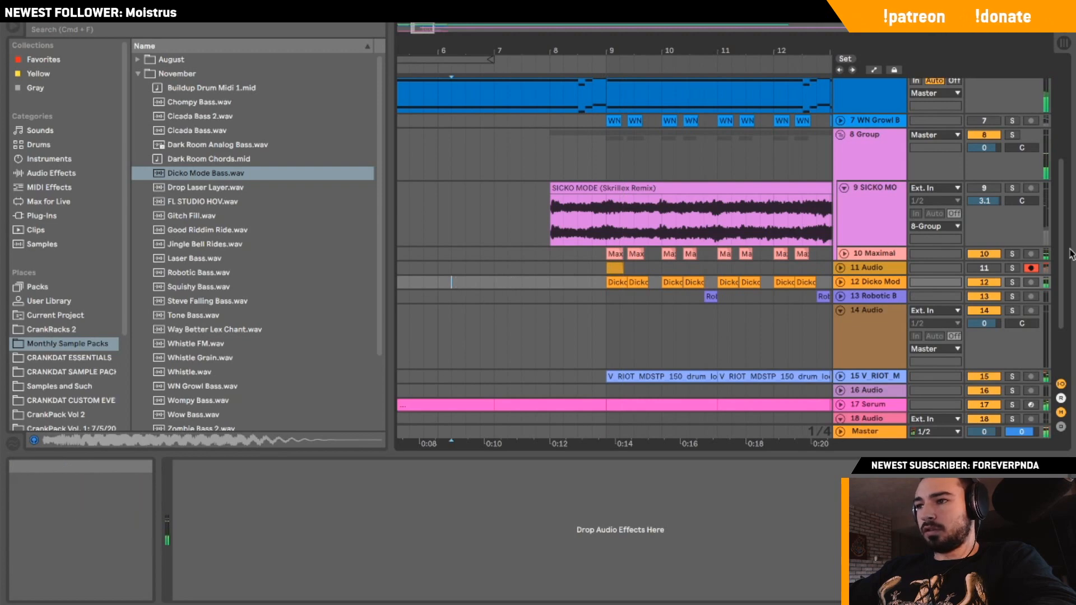
{"action": "key", "text": "space"}
Fold the 9 SICKO MO track and delete the whole 8 Group.
{"action": "left_click", "coordinate": [847, 201]}
{"action": "left_click", "coordinate": [848, 145]}
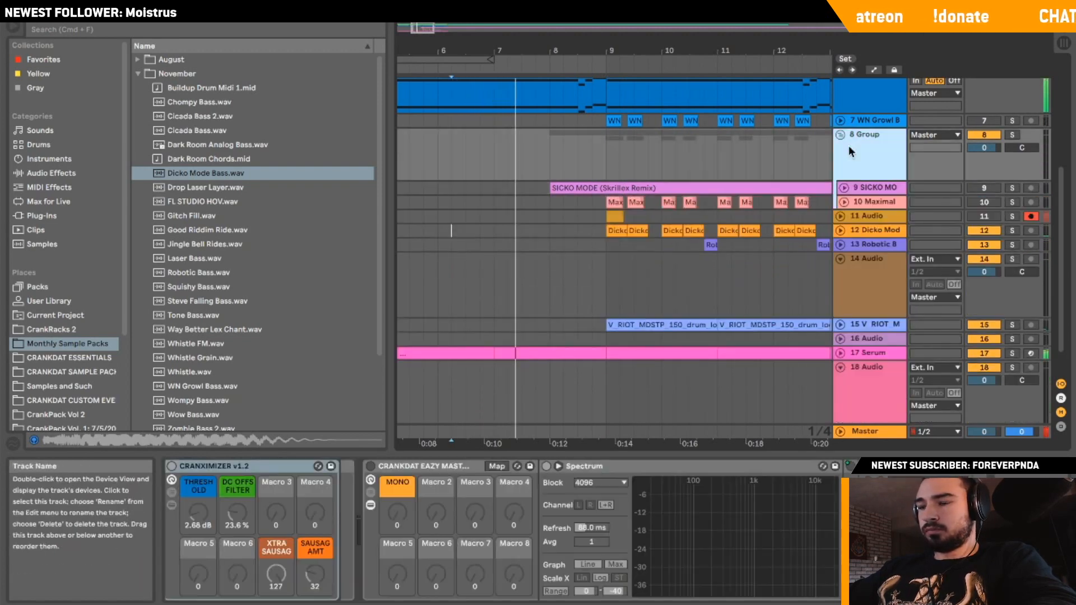
{"action": "key", "text": "Delete"}
Play the arrangement into the drop and replay it from bar 9.
{"action": "left_click_drag", "start_coordinate": [436, 29], "coordinate": [437, 24]}
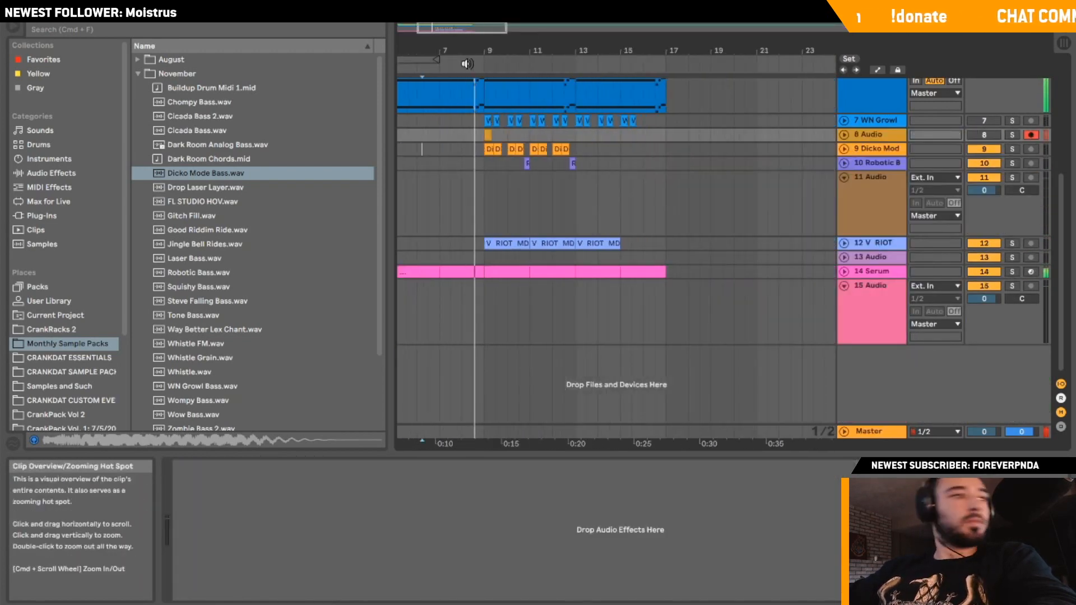
{"action": "scroll", "coordinate": [459, 103], "scroll_direction": "up", "scroll_amount": 3}
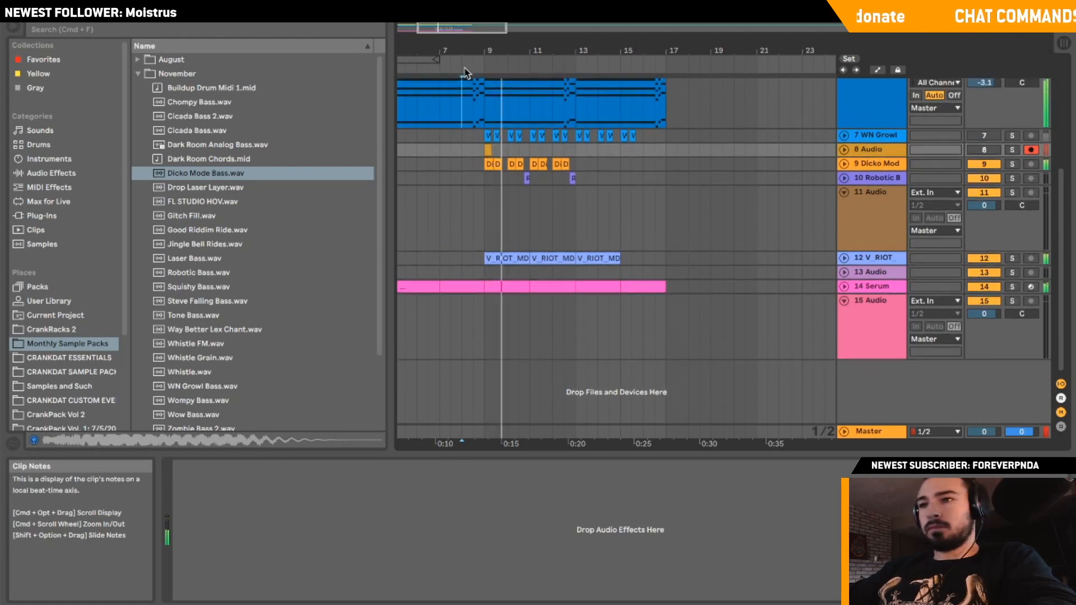
{"action": "left_click_drag", "start_coordinate": [442, 26], "coordinate": [443, 24]}
{"action": "left_click", "coordinate": [571, 198]}
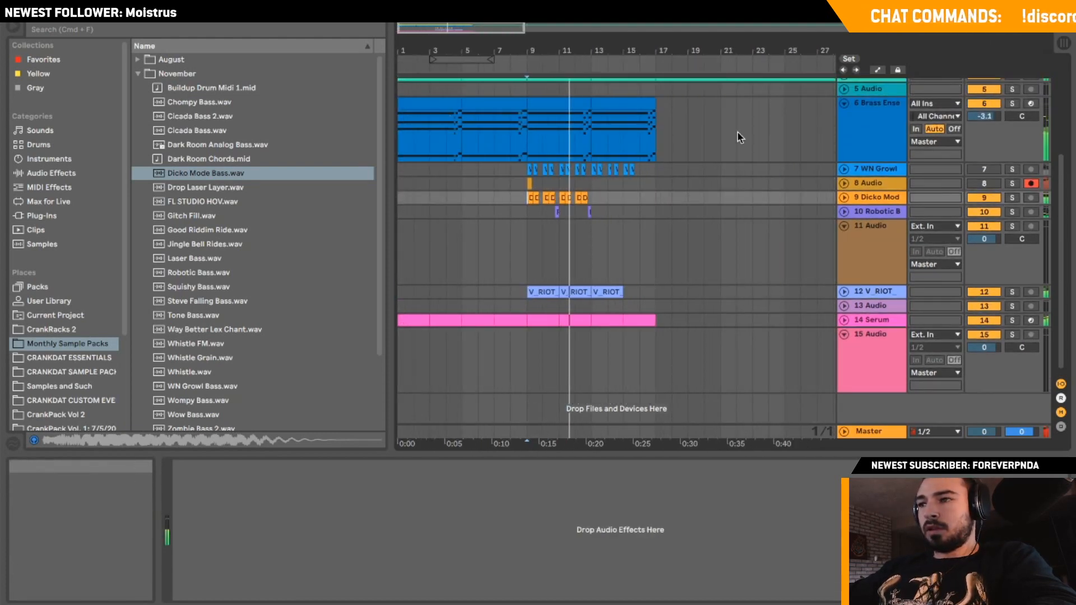
Solo the 6 Brass Ense track, set its volume to -4.4 and play it from the start.
{"action": "left_click", "coordinate": [1011, 104]}
{"action": "left_click", "coordinate": [397, 140]}
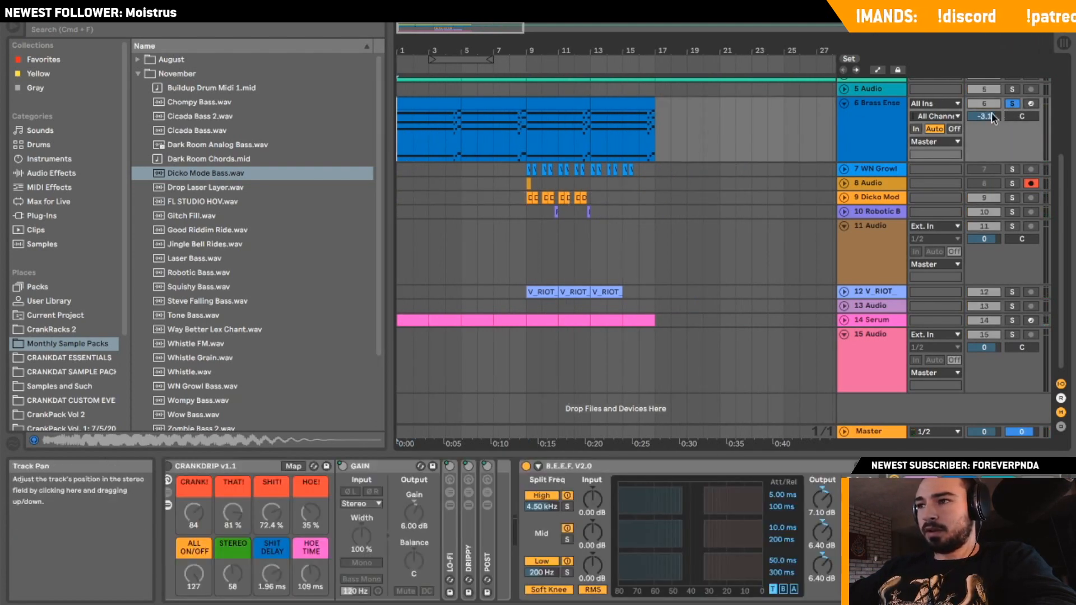
{"action": "key", "text": "space"}
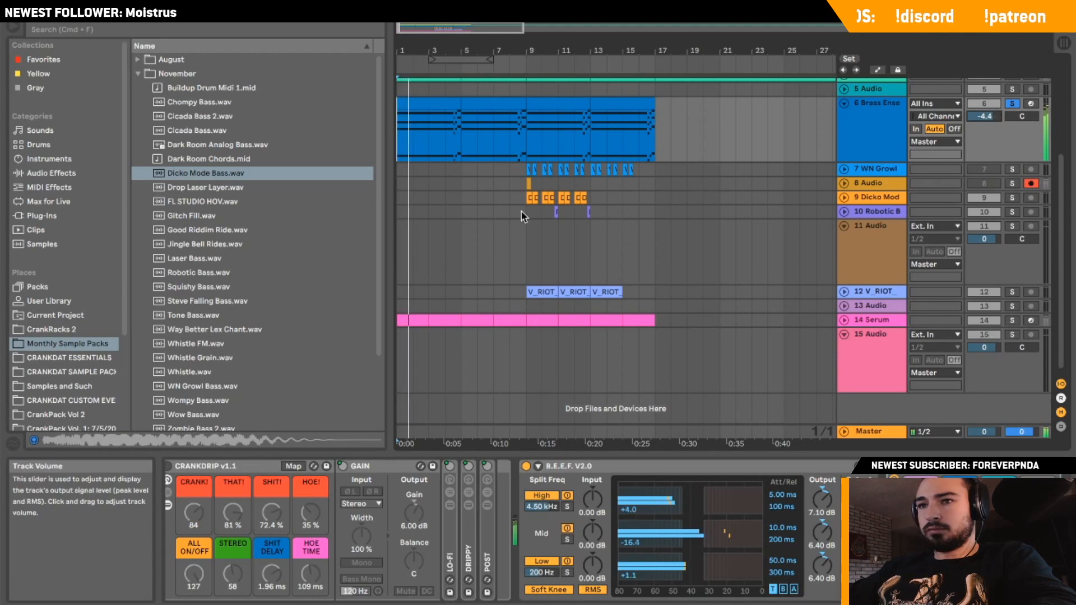
Add EQ Eight after CRANKDAT LO-FI on the Brass Ense track and shape a gentle cut in the highs.
{"action": "left_click", "coordinate": [51, 172]}
{"action": "left_click", "coordinate": [173, 81]}
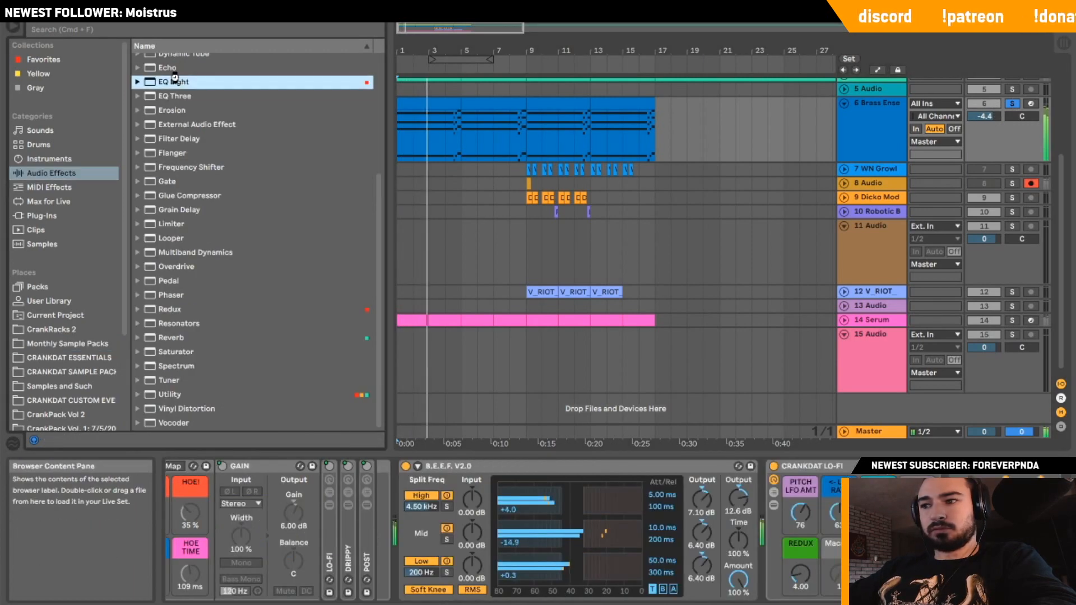
{"action": "left_click_drag", "start_coordinate": [174, 81], "coordinate": [785, 525]}
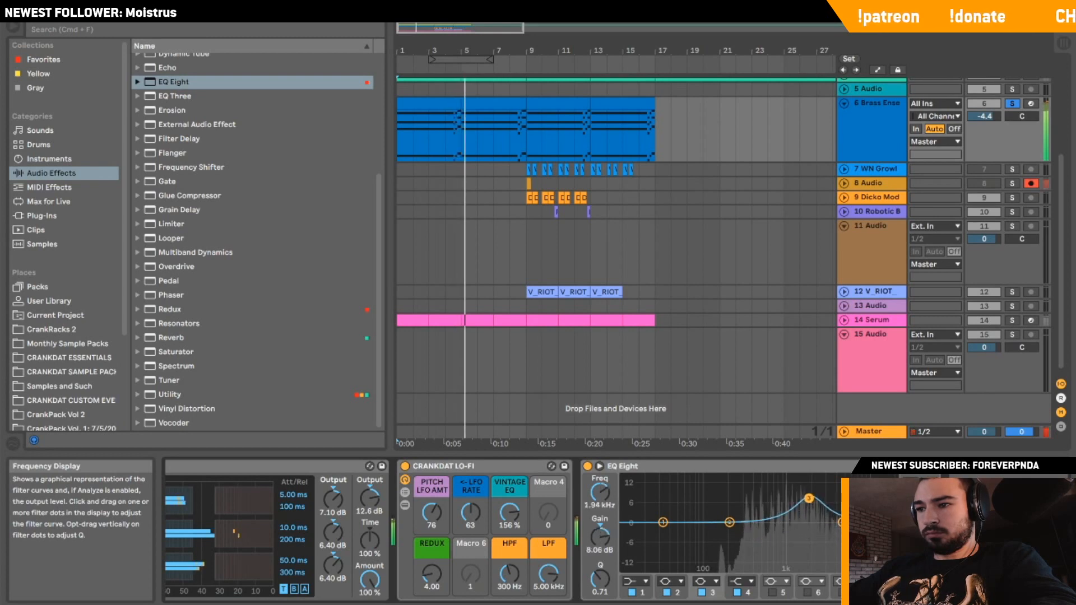
{"action": "left_click", "coordinate": [891, 592]}
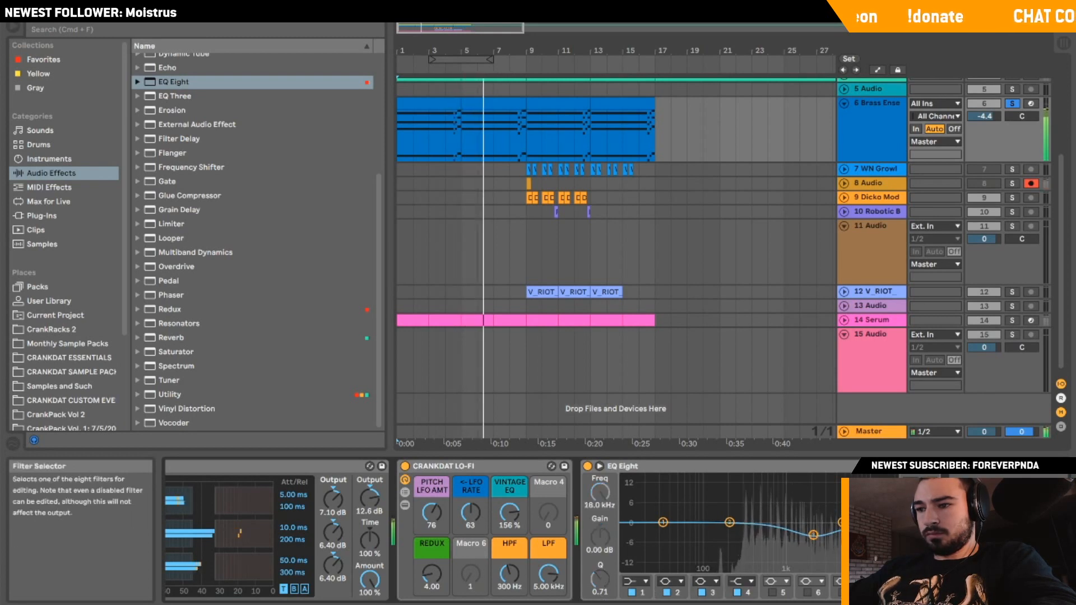
{"action": "left_click", "coordinate": [877, 593]}
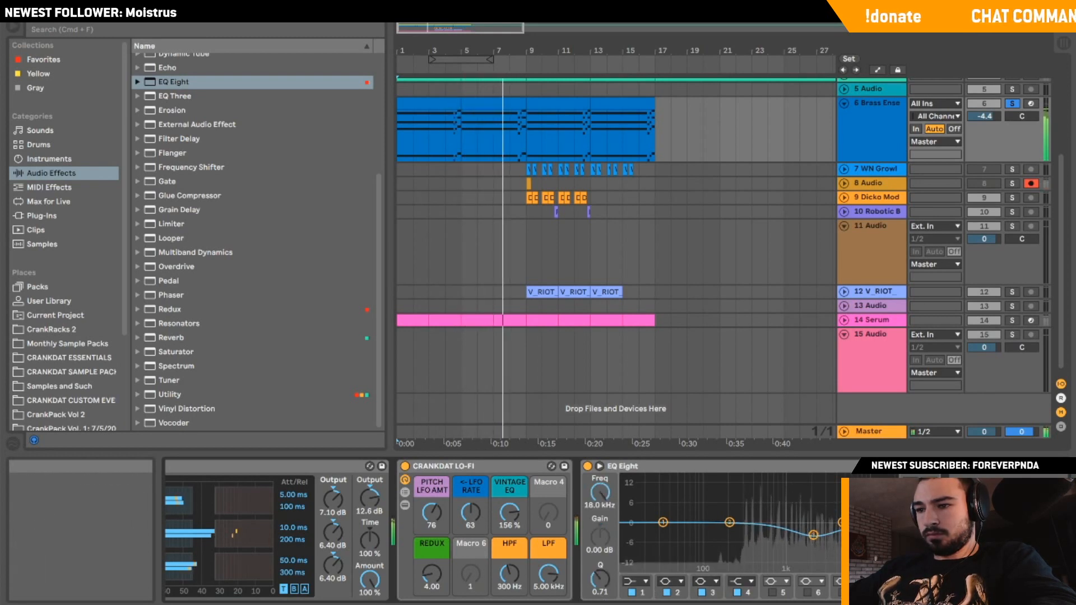
Set CRANKDAT LO-FI's REDUX to 5.34, HPF to 336 Hz and LPF to 3.79 kHz, and unsolo the Brass Ense track.
{"action": "left_click_drag", "start_coordinate": [548, 573], "coordinate": [548, 582]}
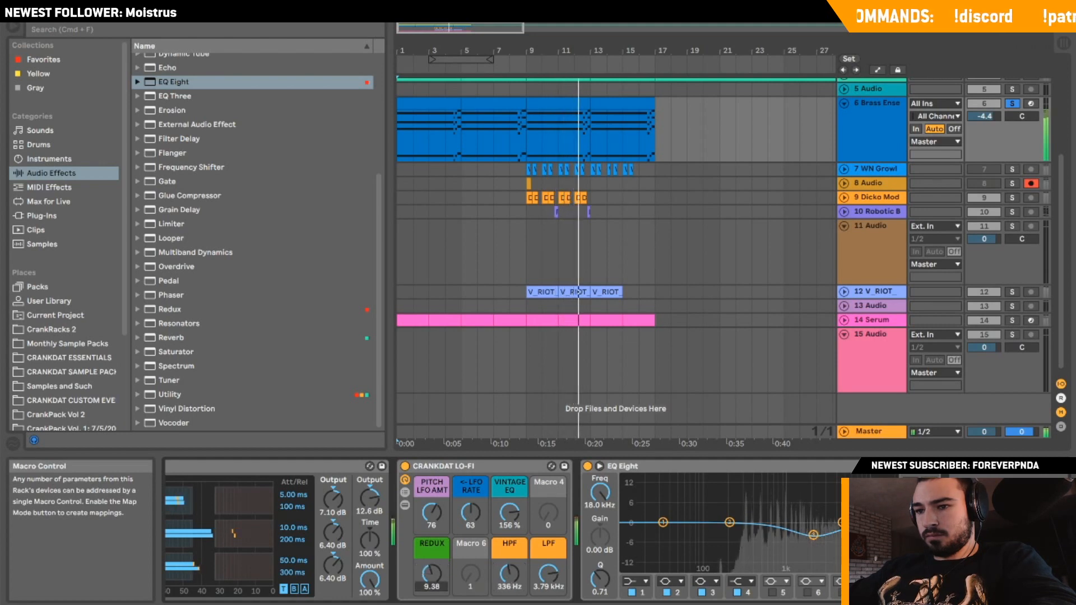
{"action": "left_click", "coordinate": [1012, 104]}
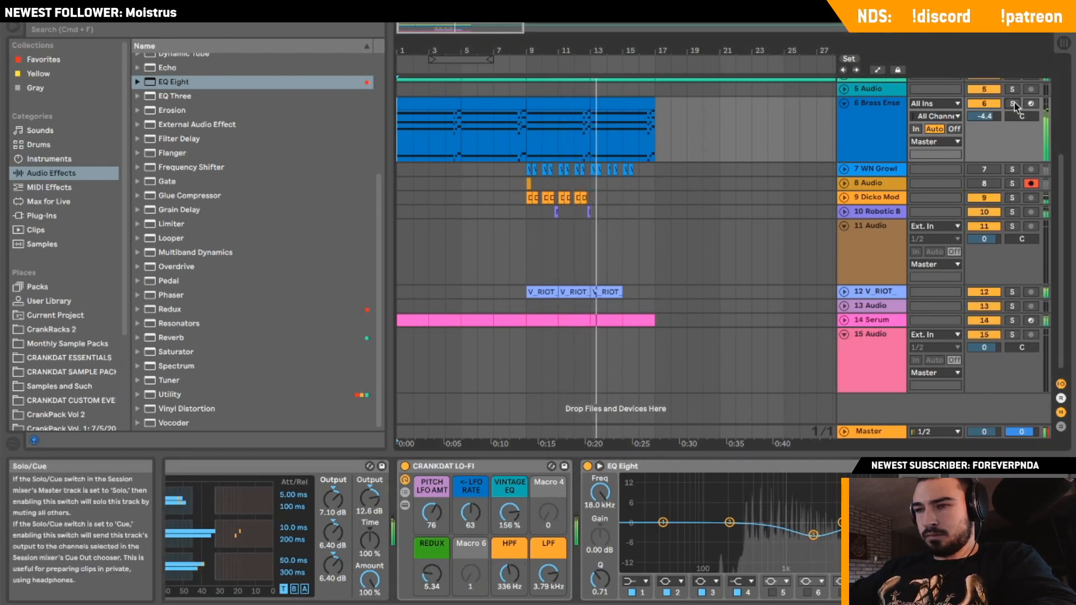
Play the full arrangement from about bar 7 to check the brass in the mix.
{"action": "left_click_drag", "start_coordinate": [540, 48], "coordinate": [568, 29]}
{"action": "left_click", "coordinate": [458, 153]}
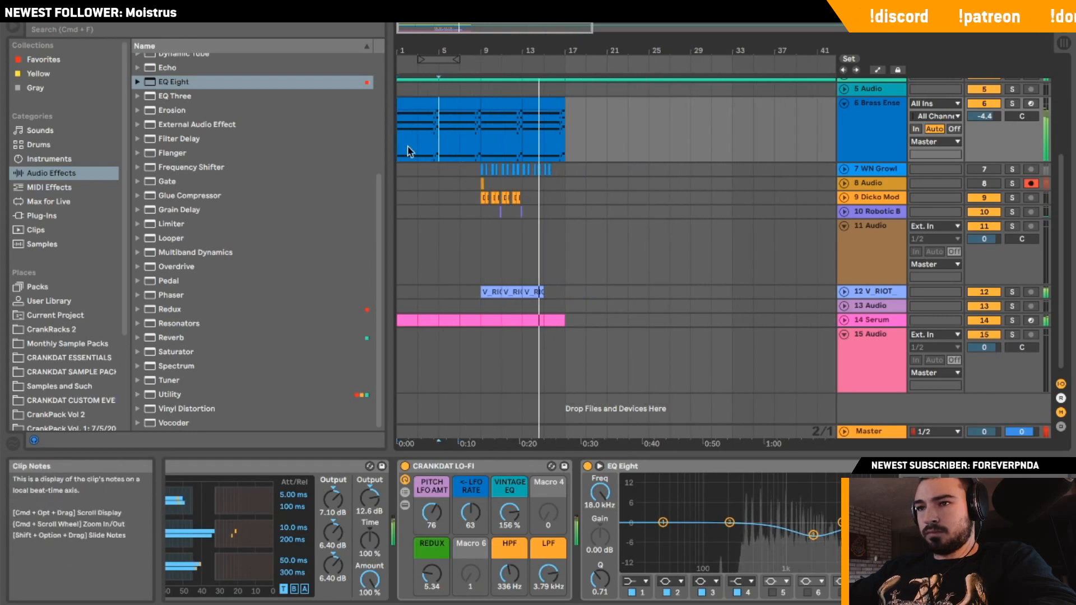
{"action": "scroll", "coordinate": [483, 152], "scroll_direction": "up", "scroll_amount": 2}
{"action": "key", "text": "space"}
{"action": "key", "text": "space"}
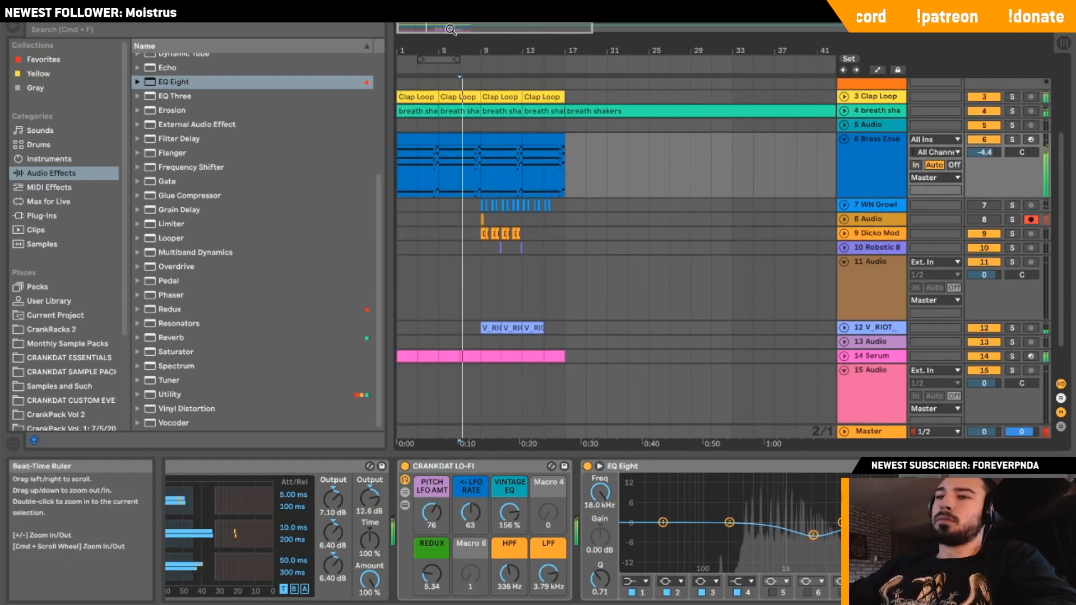
{"action": "left_click_drag", "start_coordinate": [479, 49], "coordinate": [510, 70]}
{"action": "left_click_drag", "start_coordinate": [590, 51], "coordinate": [615, 48]}
Unfold and solo the 9 Dicko Mod track and set its volume to -3.2.
{"action": "left_click", "coordinate": [894, 205]}
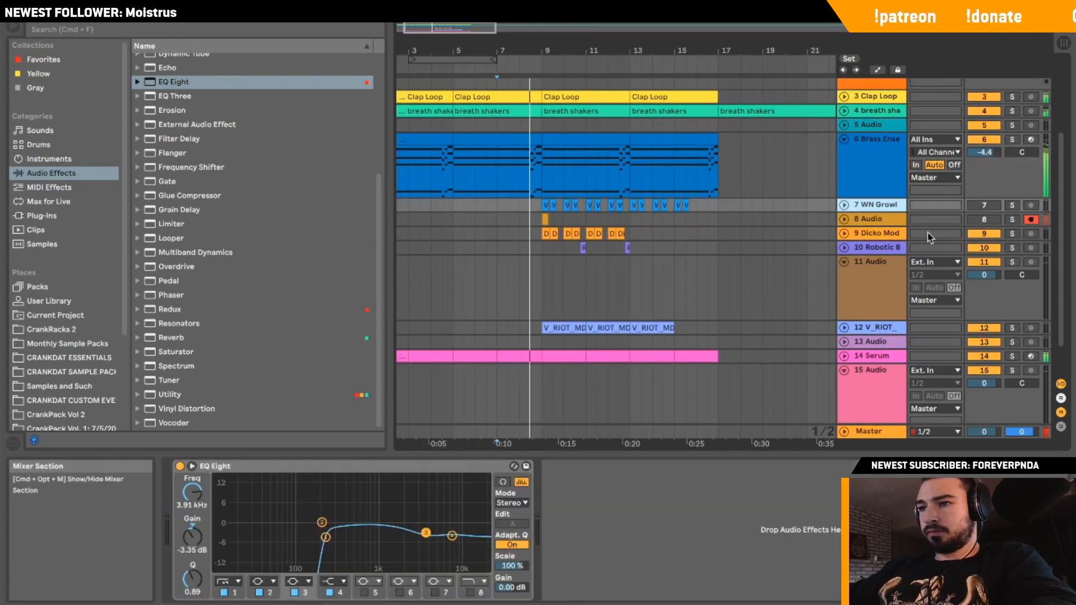
{"action": "left_click", "coordinate": [893, 233]}
{"action": "left_click", "coordinate": [844, 233]}
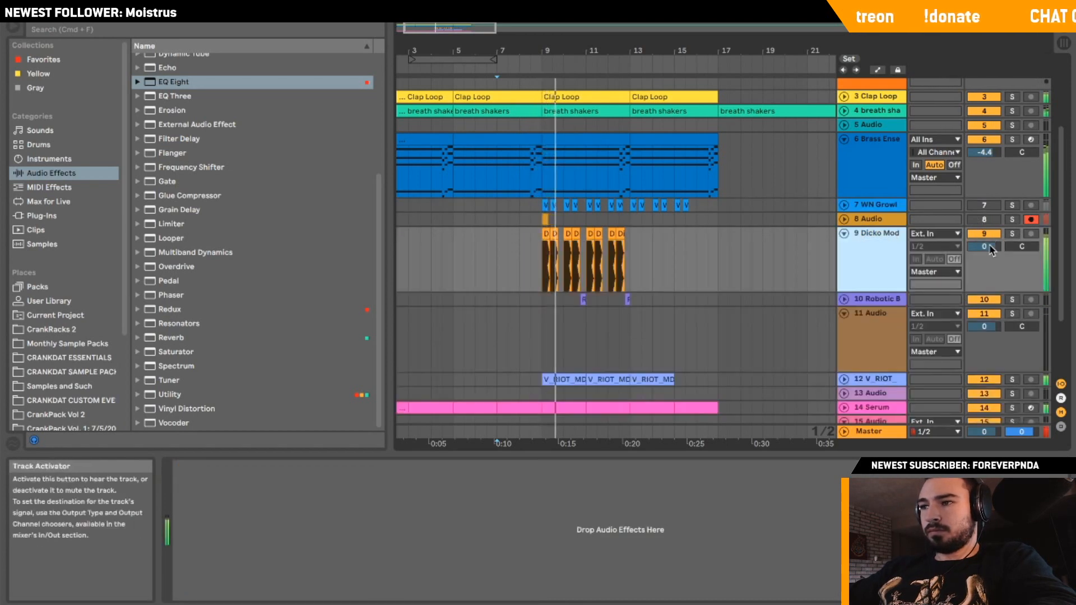
{"action": "left_click", "coordinate": [984, 246]}
{"action": "left_click", "coordinate": [1012, 234]}
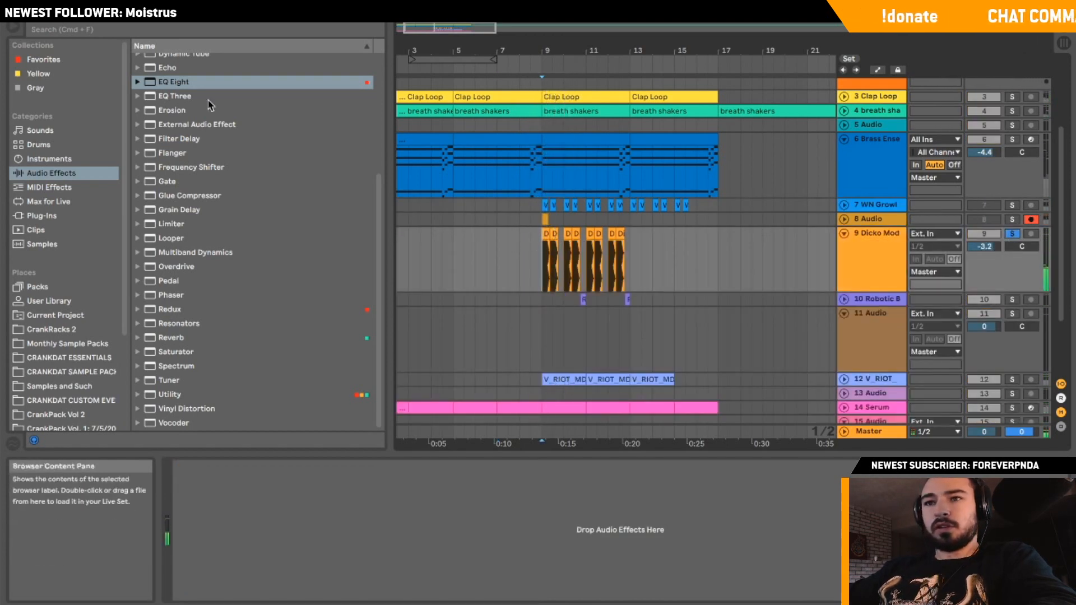
Add EQ Eight to the 9 Dicko Mod track and turn band 1 into a steep low cut below 200 Hz.
{"action": "double_click", "coordinate": [174, 82]}
{"action": "left_click", "coordinate": [237, 582]}
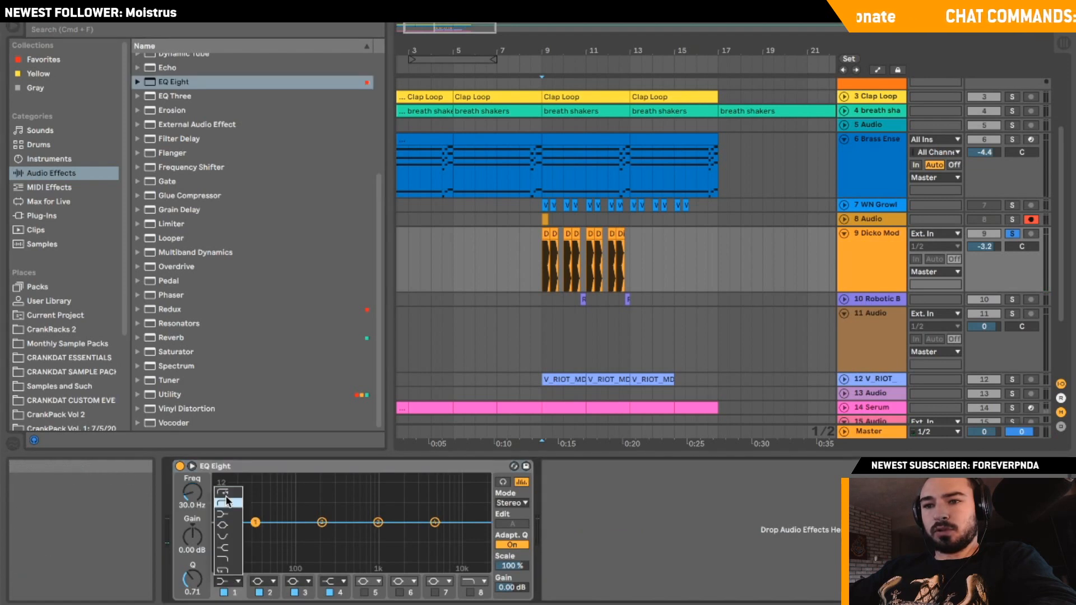
{"action": "left_click", "coordinate": [229, 503]}
{"action": "left_click", "coordinate": [237, 581]}
{"action": "left_click", "coordinate": [231, 493]}
{"action": "key", "text": "space"}
{"action": "left_click_drag", "start_coordinate": [255, 532], "coordinate": [316, 535]}
Enable band 8 of the EQ Eight as a high cut at 11.4 kHz and audition it.
{"action": "left_click", "coordinate": [471, 594]}
{"action": "left_click", "coordinate": [476, 581]}
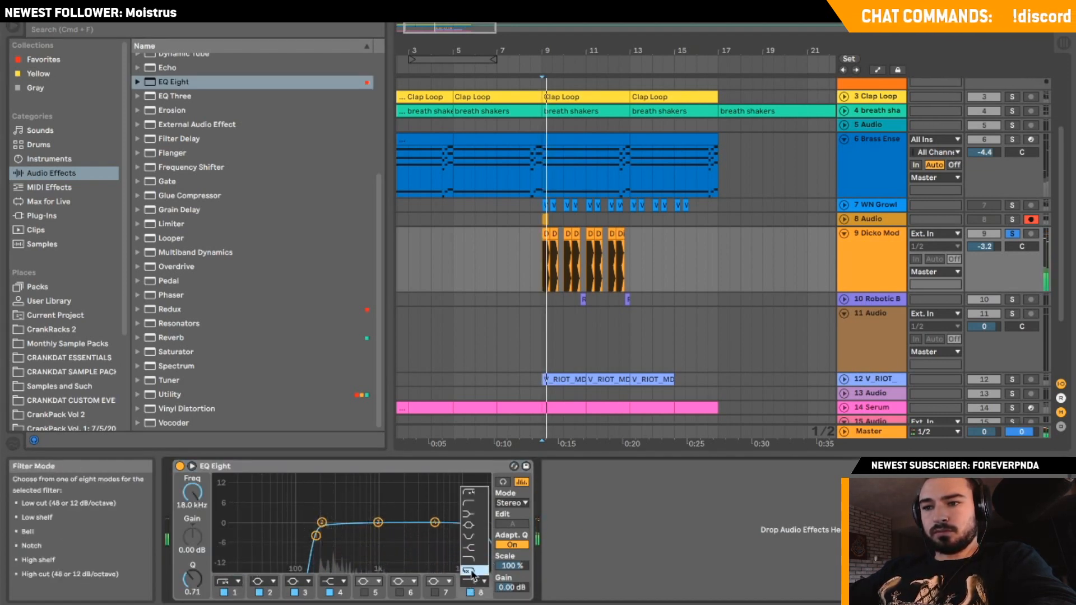
{"action": "left_click", "coordinate": [474, 571]}
{"action": "left_click_drag", "start_coordinate": [481, 533], "coordinate": [463, 540]}
{"action": "key", "text": "space"}
{"action": "key", "text": "space"}
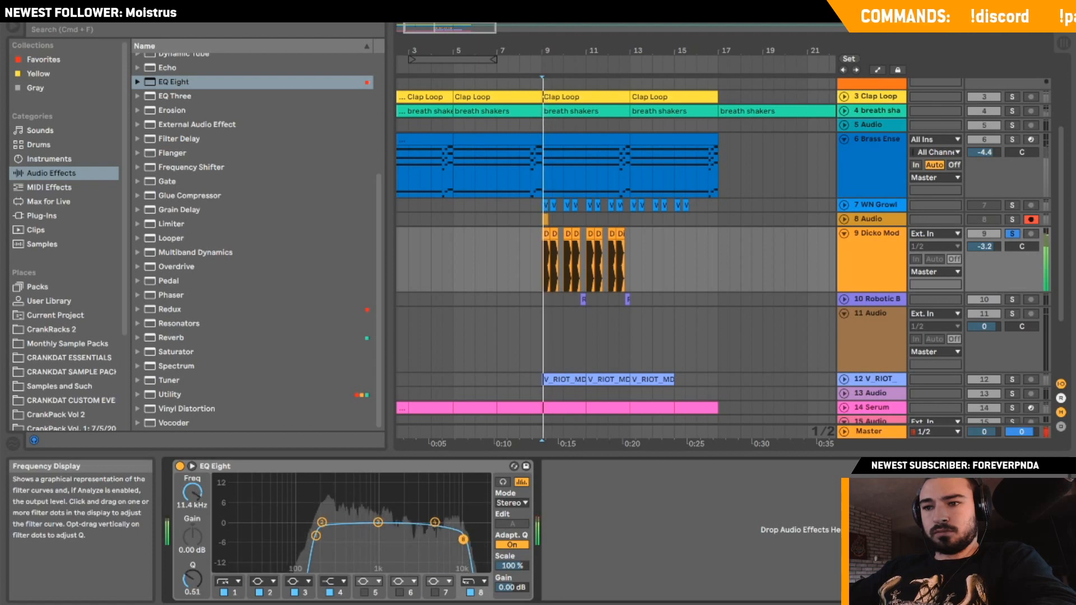
Set the EQ Eight's low cut to 190 Hz and replay the Dicko Mod clips from bar 9.
{"action": "key", "text": "space"}
{"action": "key", "text": "space"}
{"action": "left_click_drag", "start_coordinate": [316, 536], "coordinate": [319, 535]}
{"action": "key", "text": "space"}
{"action": "key", "text": "space"}
{"action": "key", "text": "space"}
{"action": "key", "text": "space"}
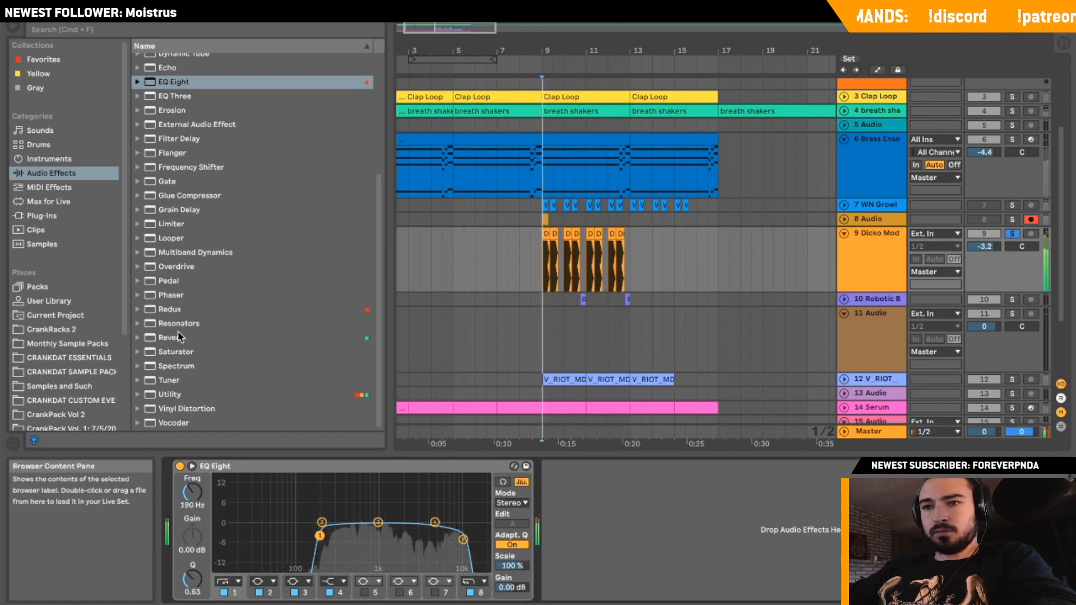
Add a Reverb to the Dicko Mod track with a decay time of 2.41 s and 63 % dry/wet.
{"action": "double_click", "coordinate": [180, 337]}
{"action": "key", "text": "space"}
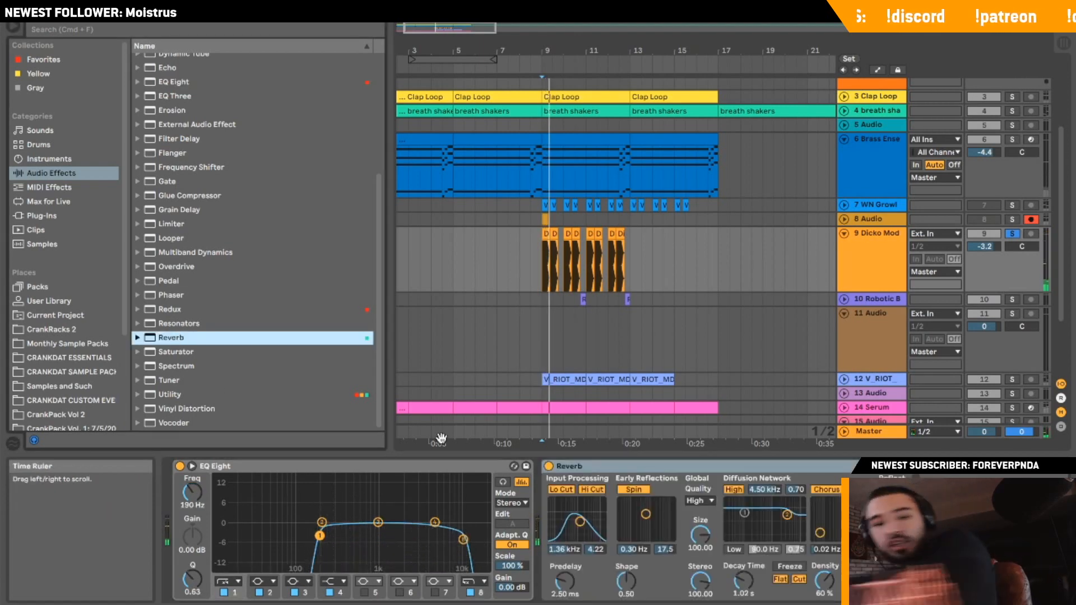
{"action": "key", "text": "space"}
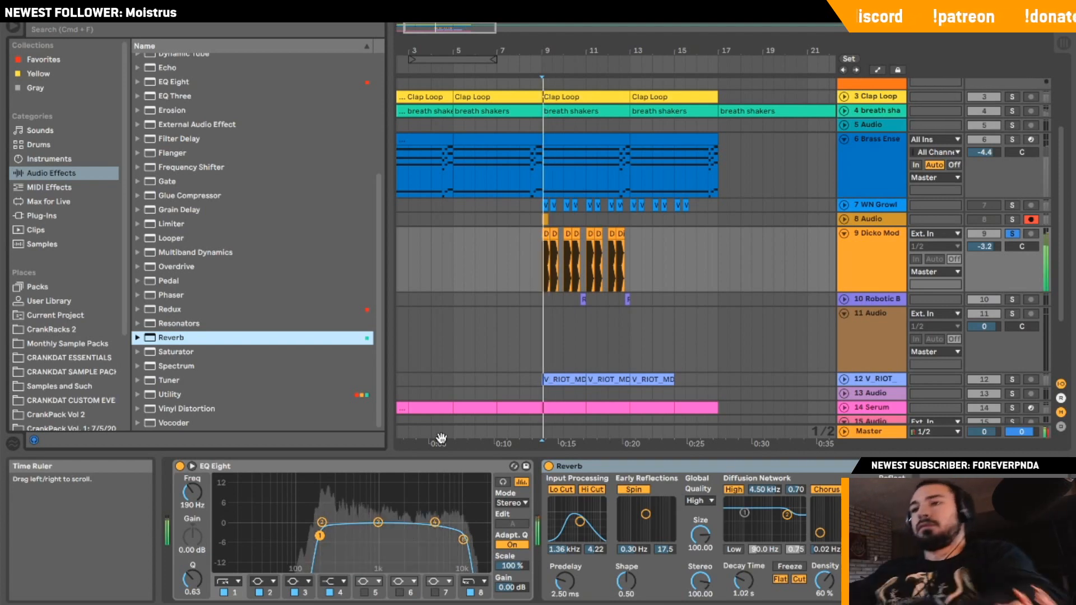
{"action": "left_click_drag", "start_coordinate": [743, 586], "coordinate": [743, 572]}
{"action": "key", "text": "space"}
Add Multiband Dynamics after the Reverb with an amount of 64 %, and place the 190 Hz low-cut EQ Eight behind it.
{"action": "double_click", "coordinate": [169, 251]}
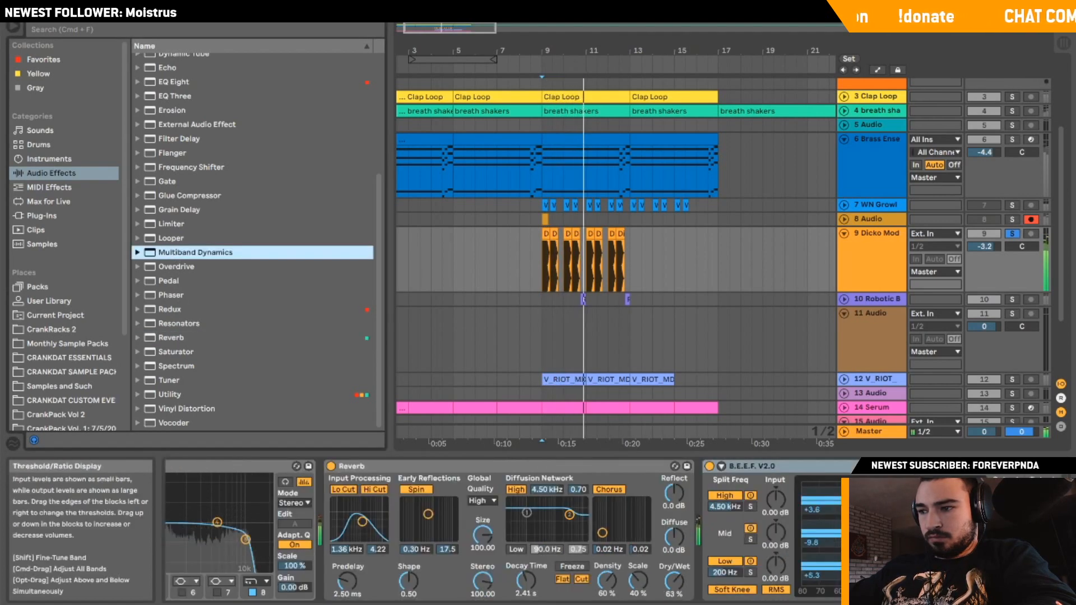
{"action": "left_click_drag", "start_coordinate": [1048, 581], "coordinate": [1048, 585]}
{"action": "scroll", "coordinate": [600, 538], "scroll_direction": "left", "scroll_amount": 5}
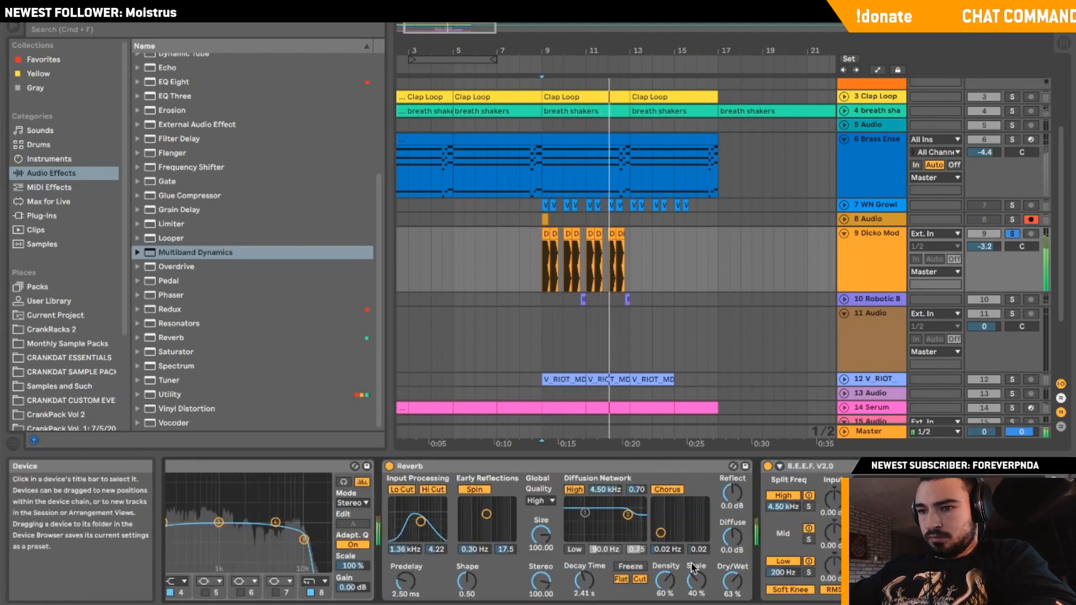
{"action": "left_click", "coordinate": [370, 466]}
{"action": "left_click_drag", "start_coordinate": [369, 466], "coordinate": [1025, 521]}
{"action": "scroll", "coordinate": [896, 521], "scroll_direction": "right", "scroll_amount": 2}
{"action": "key", "text": "space"}
{"action": "key", "text": "space"}
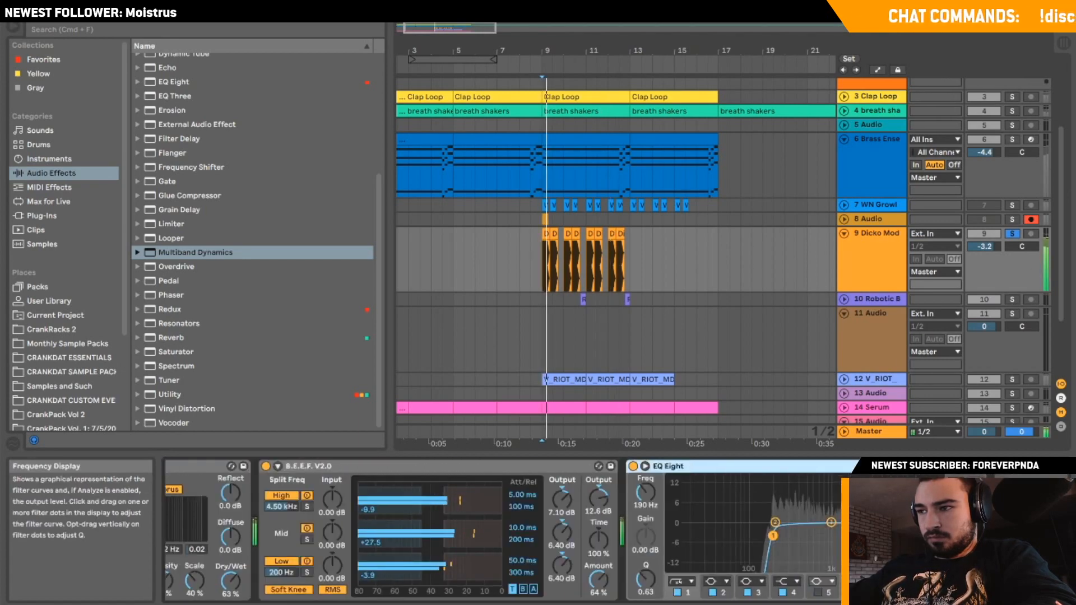
Unsolo the 9 Dicko Mod track and play the full mix from about bar 8.
{"action": "left_click", "coordinate": [1011, 236]}
{"action": "key", "text": "space"}
{"action": "key", "text": "space"}
{"action": "left_click", "coordinate": [515, 247]}
{"action": "key", "text": "space"}
{"action": "key", "text": "space"}
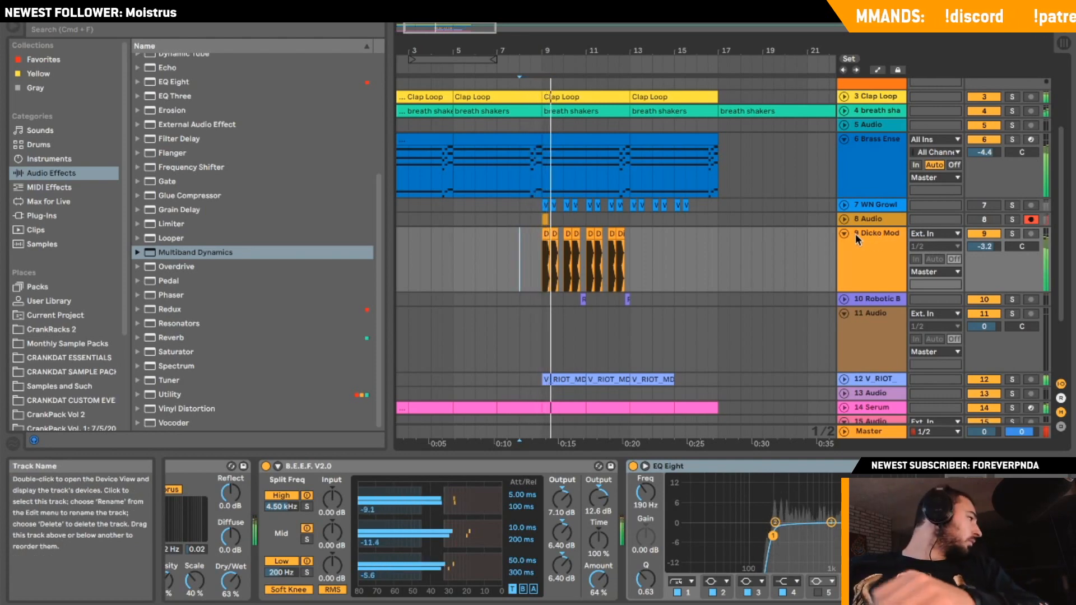
Set the Dicko Mod track's Reverb dry/wet to 35 %.
{"action": "scroll", "coordinate": [457, 563], "scroll_direction": "left", "scroll_amount": 5}
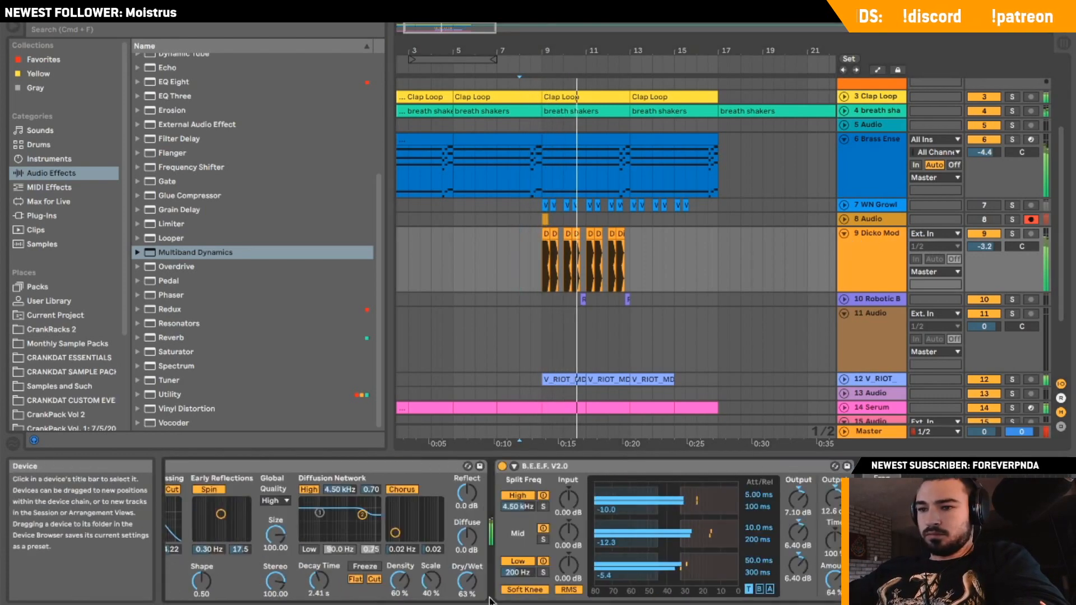
{"action": "left_click_drag", "start_coordinate": [460, 581], "coordinate": [461, 598]}
{"action": "left_click", "coordinate": [844, 240]}
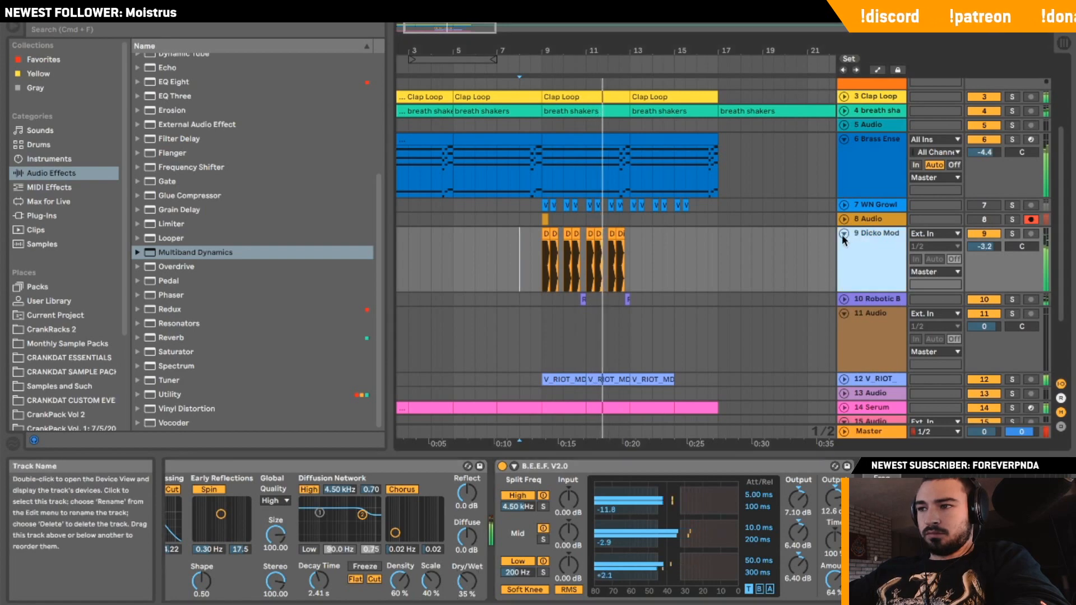
Fold the 9 Dicko Mod and 11 Audio tracks and disarm recording on track 8.
{"action": "left_click", "coordinate": [843, 234]}
{"action": "left_click", "coordinate": [1031, 220]}
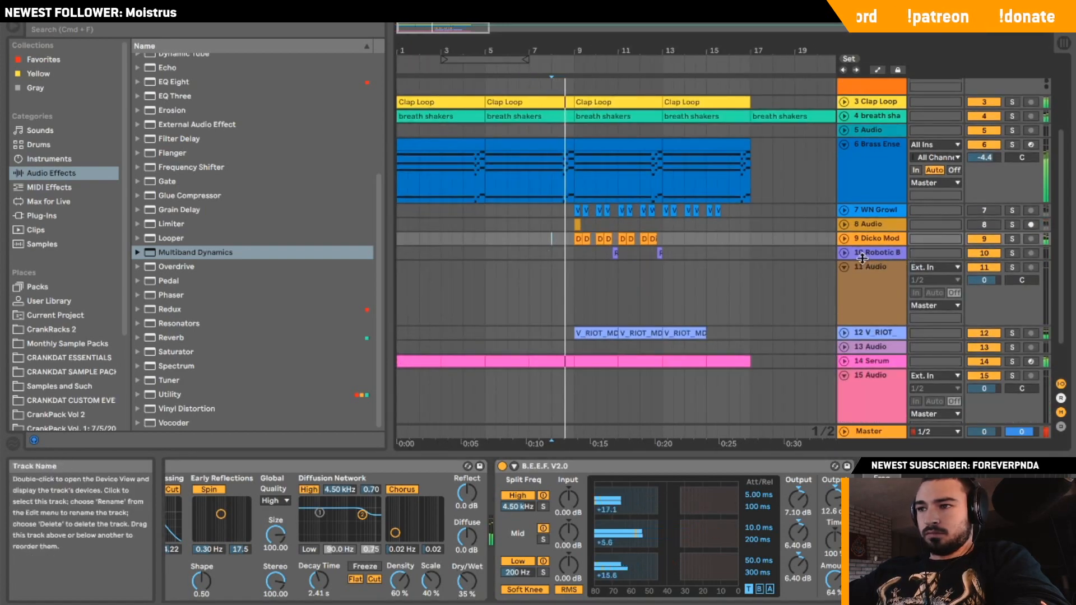
{"action": "left_click", "coordinate": [844, 263]}
{"action": "left_click", "coordinate": [875, 240]}
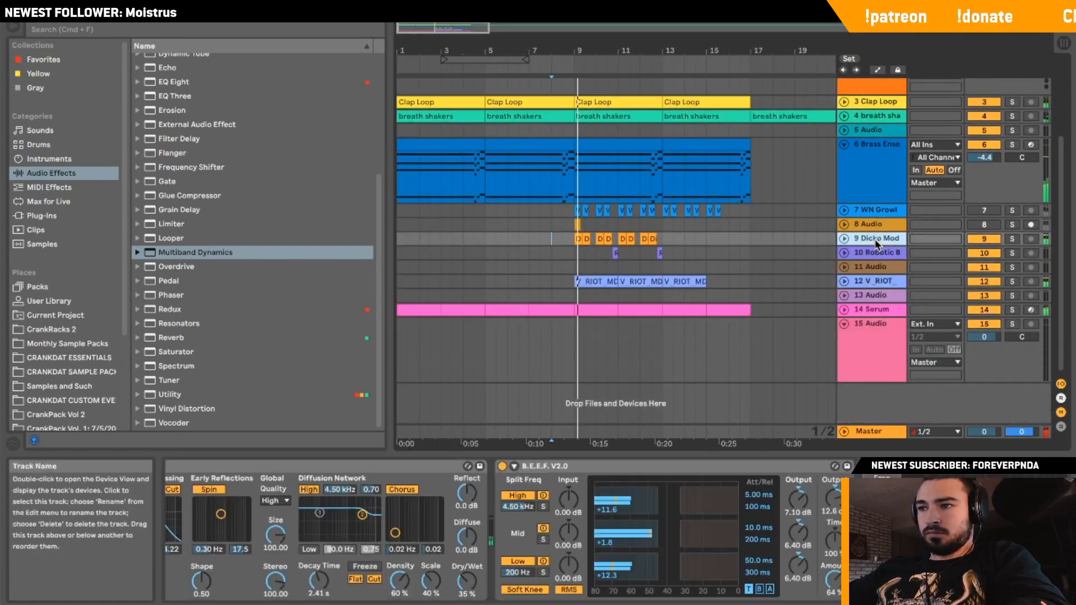
{"action": "right_click", "coordinate": [875, 240]}
{"action": "left_click", "coordinate": [930, 359]}
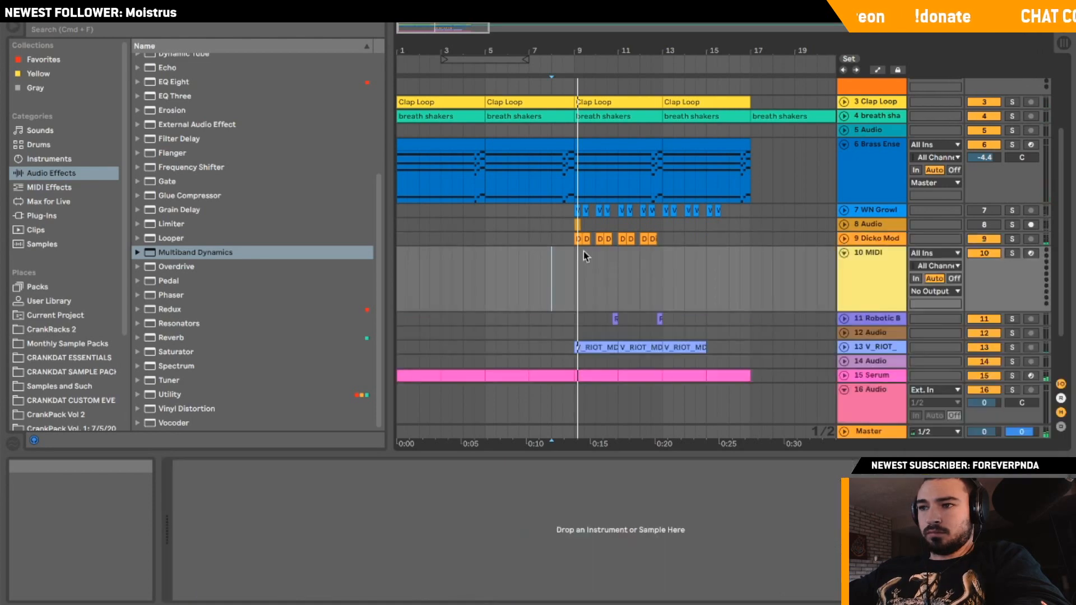
{"action": "key", "text": "Delete"}
Insert a new audio track below 9 Dicko Mod and look through the CrankRacks 2 folders for material.
{"action": "right_click", "coordinate": [866, 243]}
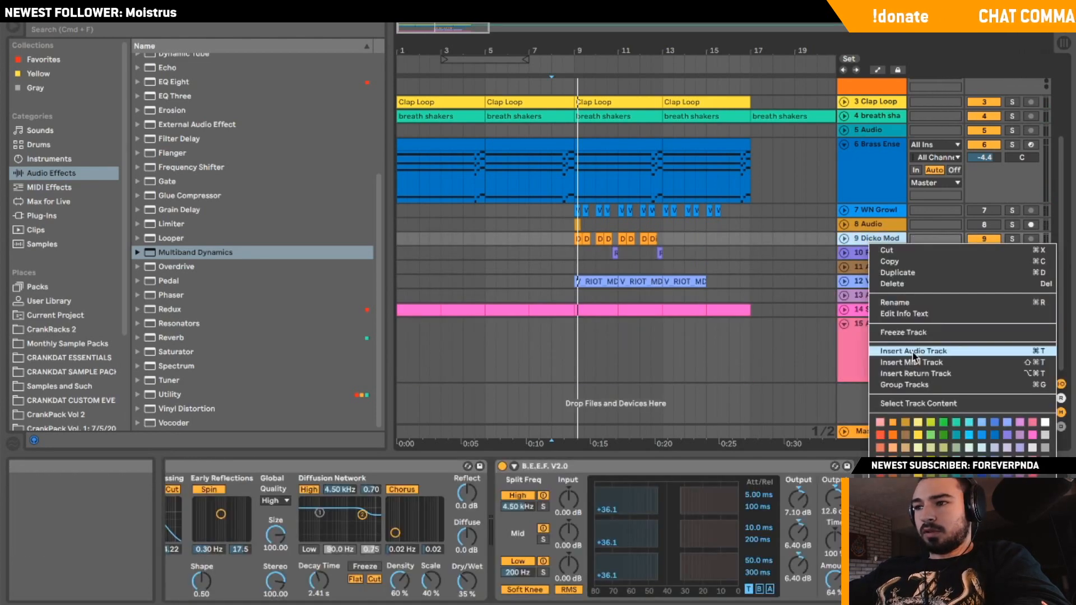
{"action": "left_click", "coordinate": [924, 356]}
{"action": "left_click", "coordinate": [69, 330]}
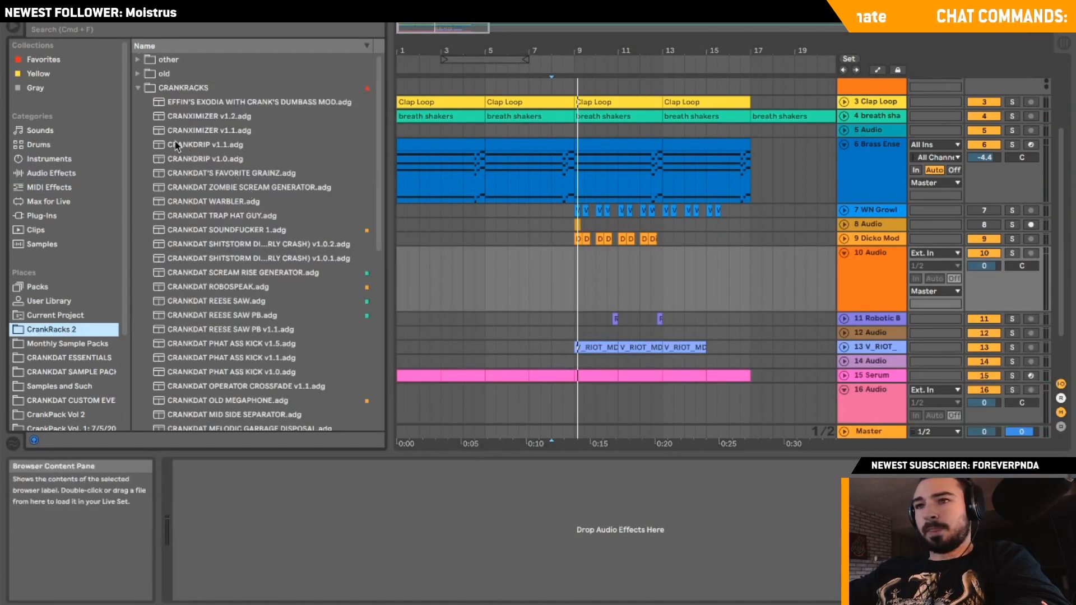
{"action": "left_click", "coordinate": [138, 87]}
{"action": "left_click", "coordinate": [147, 101]}
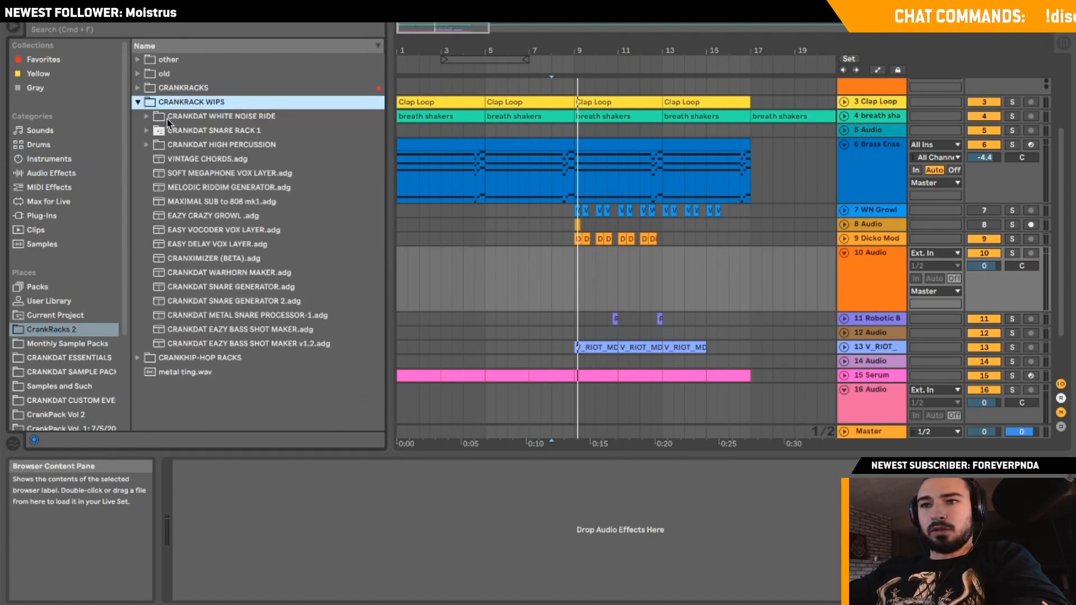
{"action": "left_click", "coordinate": [137, 102]}
Audition FL STUDIO HOV.wav from the Monthly Sample Packs and place Dark Room Analog Bass.wav at bar 9 on the new track.
{"action": "left_click", "coordinate": [84, 342]}
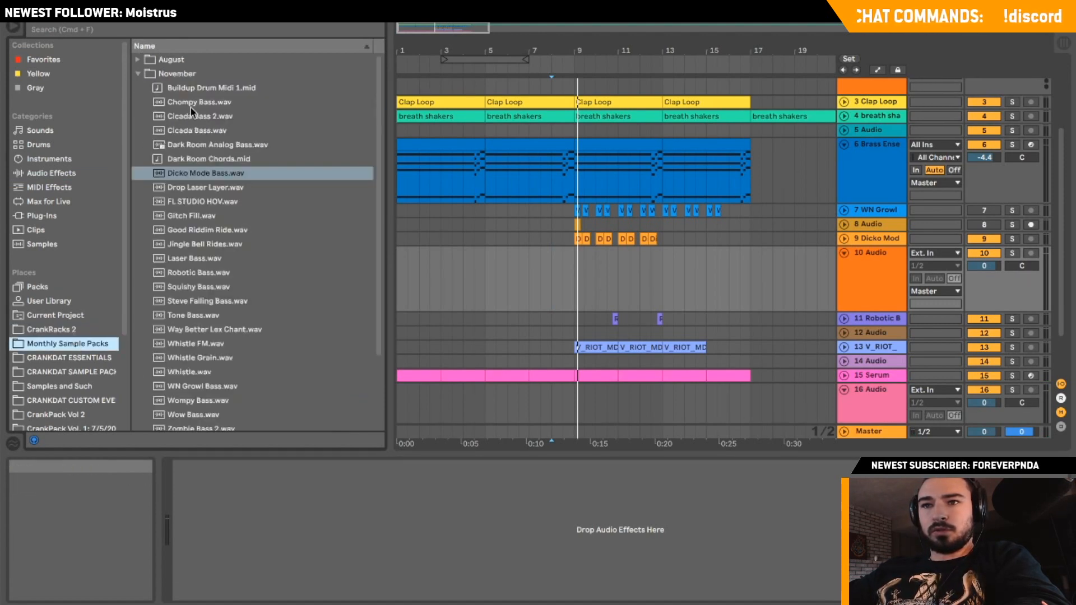
{"action": "scroll", "coordinate": [211, 213], "scroll_direction": "down", "scroll_amount": 2}
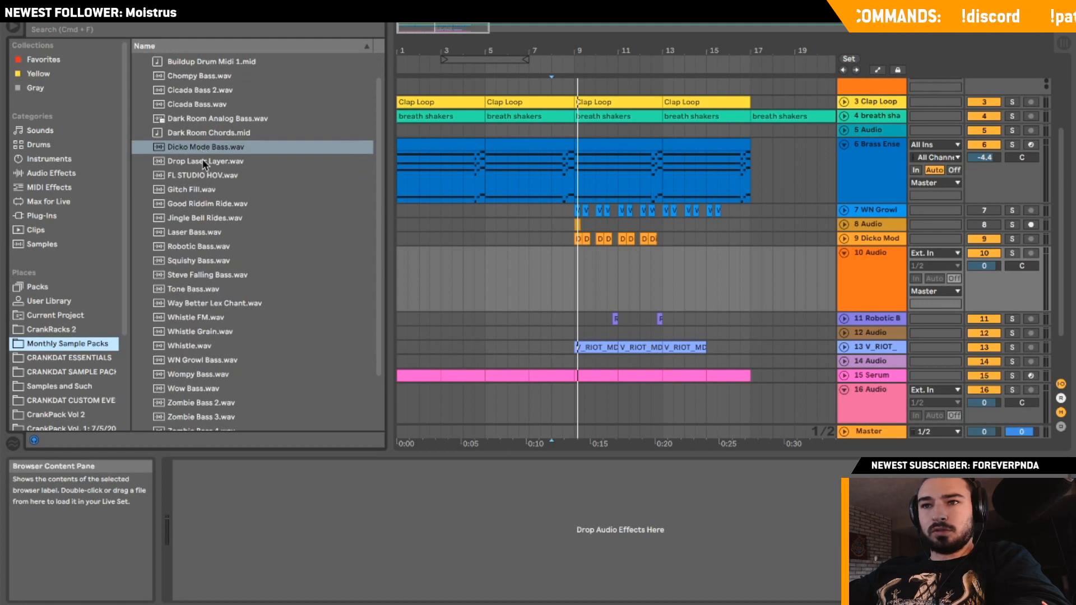
{"action": "left_click", "coordinate": [204, 174]}
{"action": "mouse_move", "coordinate": [189, 175]}
{"action": "left_mouse_down"}
{"action": "mouse_move", "coordinate": [539, 252]}
{"action": "mouse_move", "coordinate": [195, 191]}
{"action": "left_mouse_up"}
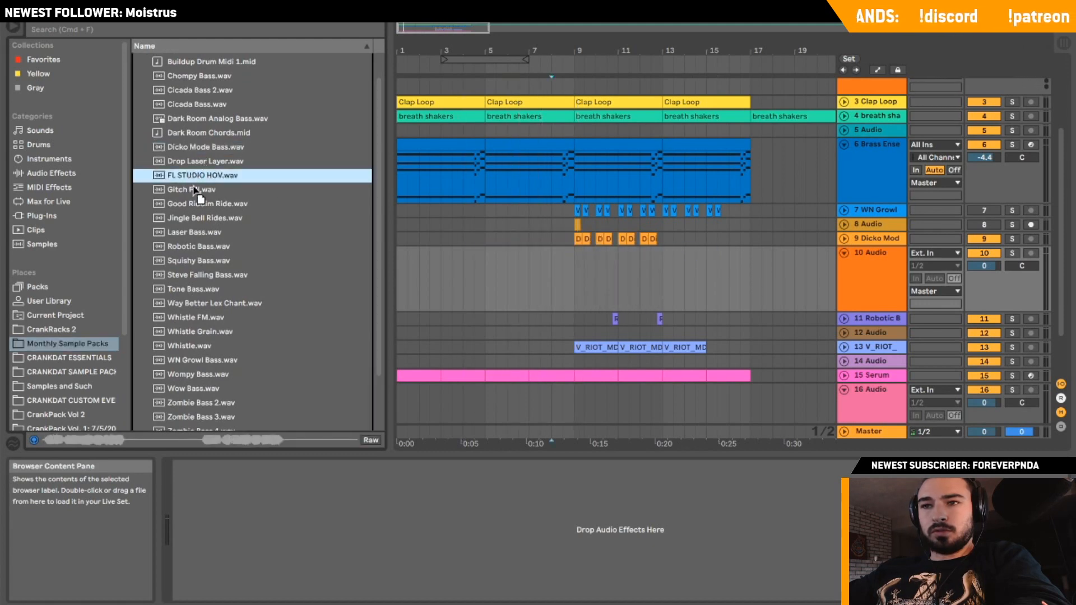
{"action": "scroll", "coordinate": [200, 169], "scroll_direction": "up", "scroll_amount": 1}
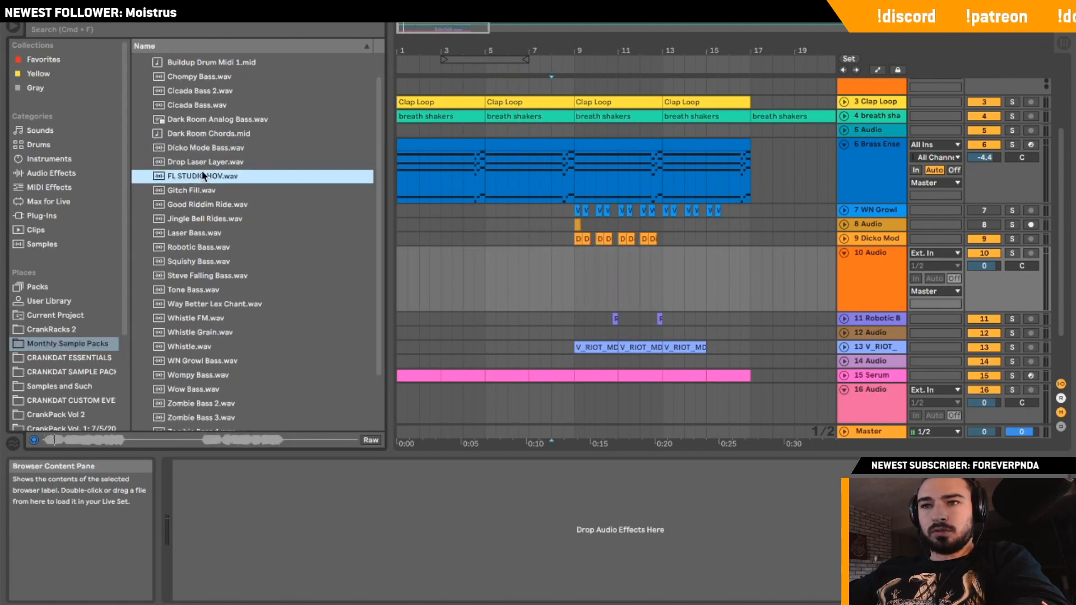
{"action": "left_click", "coordinate": [181, 125]}
{"action": "left_click_drag", "start_coordinate": [285, 145], "coordinate": [577, 280]}
Raise the Dark Room Analog Bass clip's gain to 19.6 dB and play it.
{"action": "double_click", "coordinate": [713, 255]}
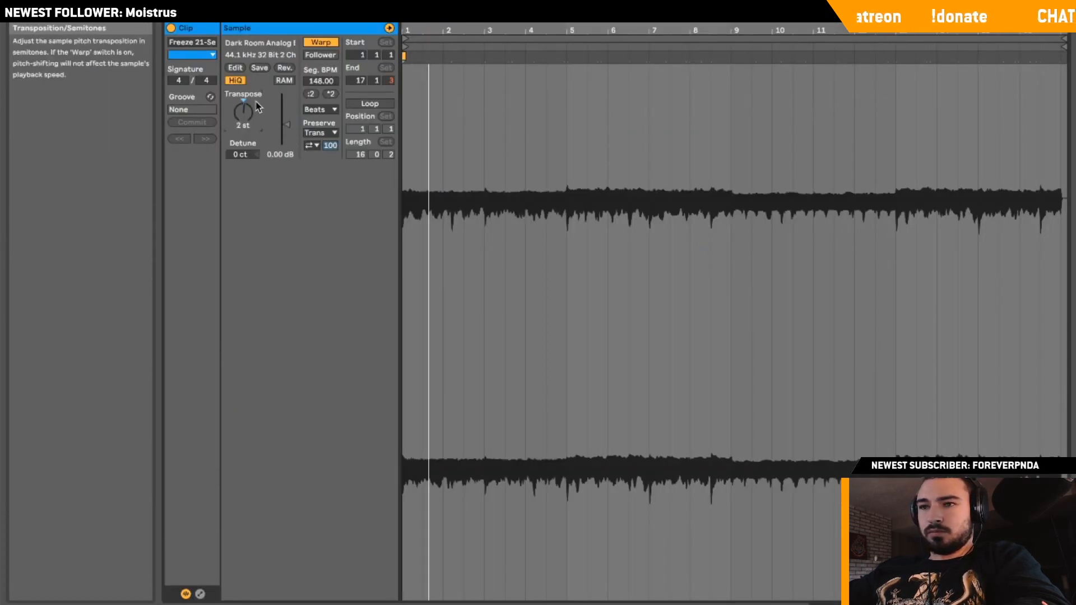
{"action": "left_click_drag", "start_coordinate": [283, 120], "coordinate": [284, 98]}
{"action": "key", "text": "space"}
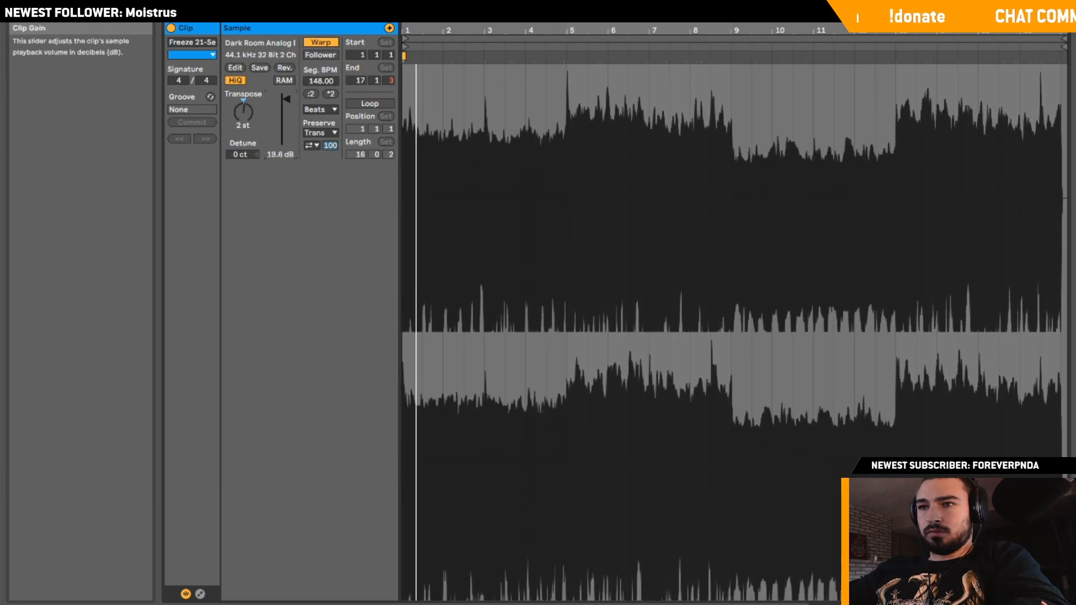
{"action": "key", "text": "shift+Tab"}
Add an Auto Filter to track 10 as a low-pass at 360 Hz with 23 % resonance.
{"action": "left_click", "coordinate": [51, 173]}
{"action": "scroll", "coordinate": [196, 105], "scroll_direction": "up", "scroll_amount": 4}
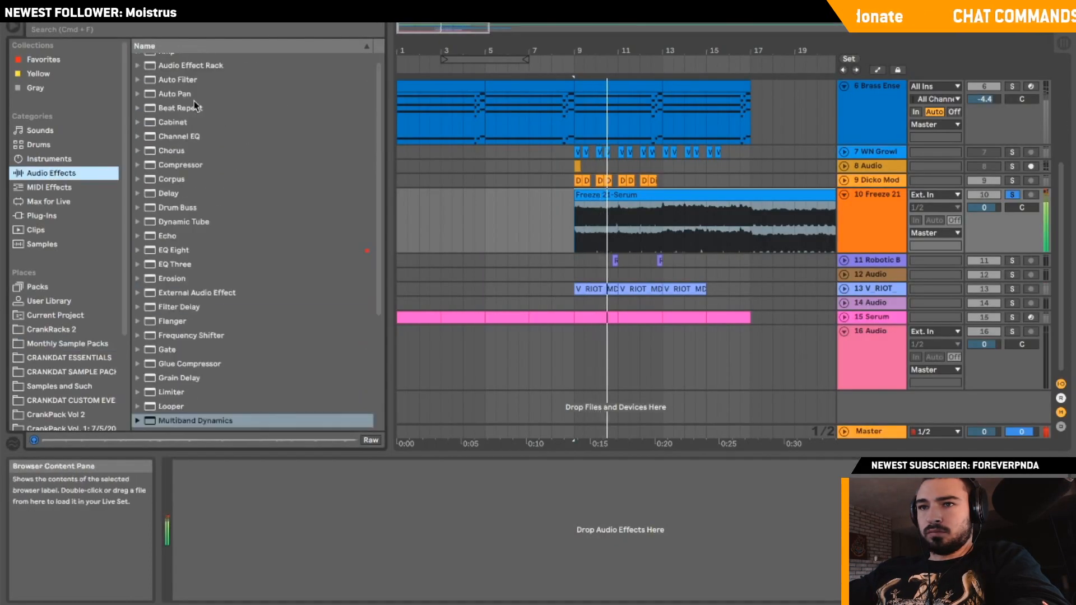
{"action": "double_click", "coordinate": [184, 81]}
{"action": "left_click_drag", "start_coordinate": [307, 545], "coordinate": [288, 532]}
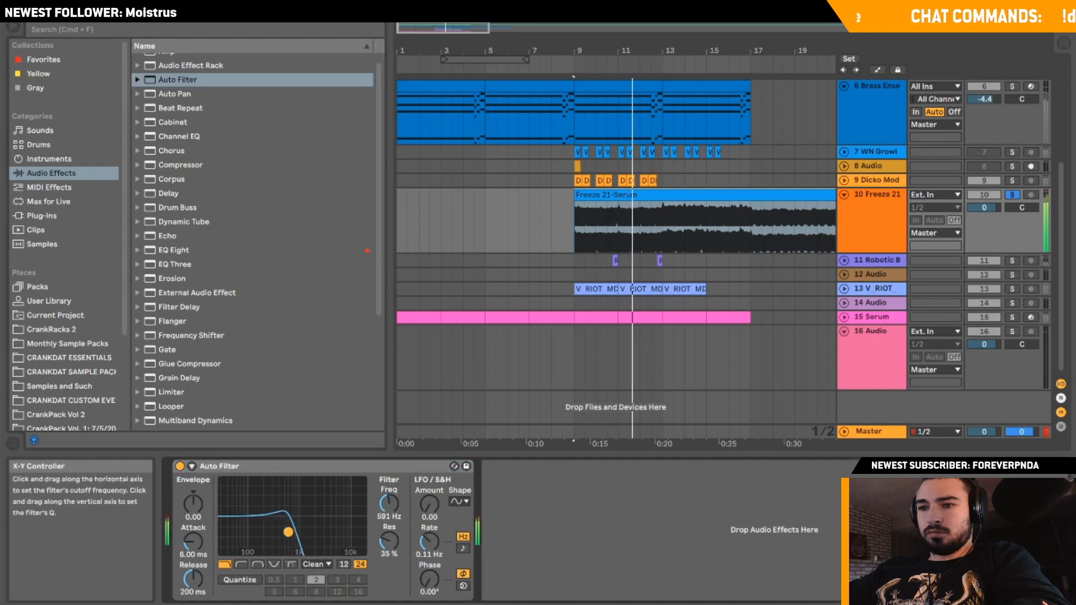
Turn off warping for the Freeze 21-Serum clip.
{"action": "double_click", "coordinate": [677, 195]}
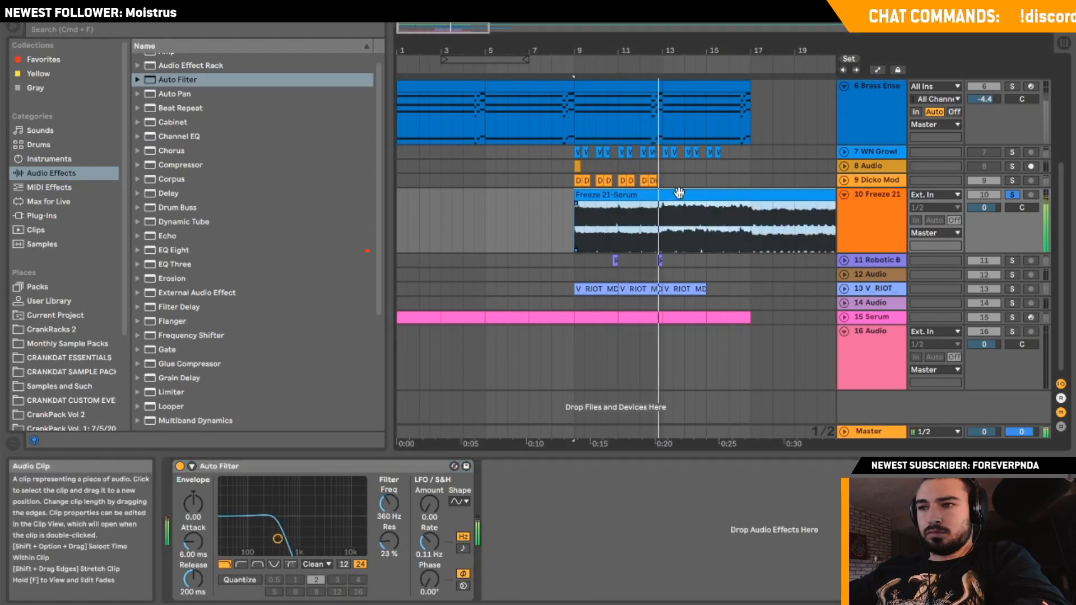
{"action": "left_click", "coordinate": [316, 42]}
{"action": "key", "text": "shift+Tab"}
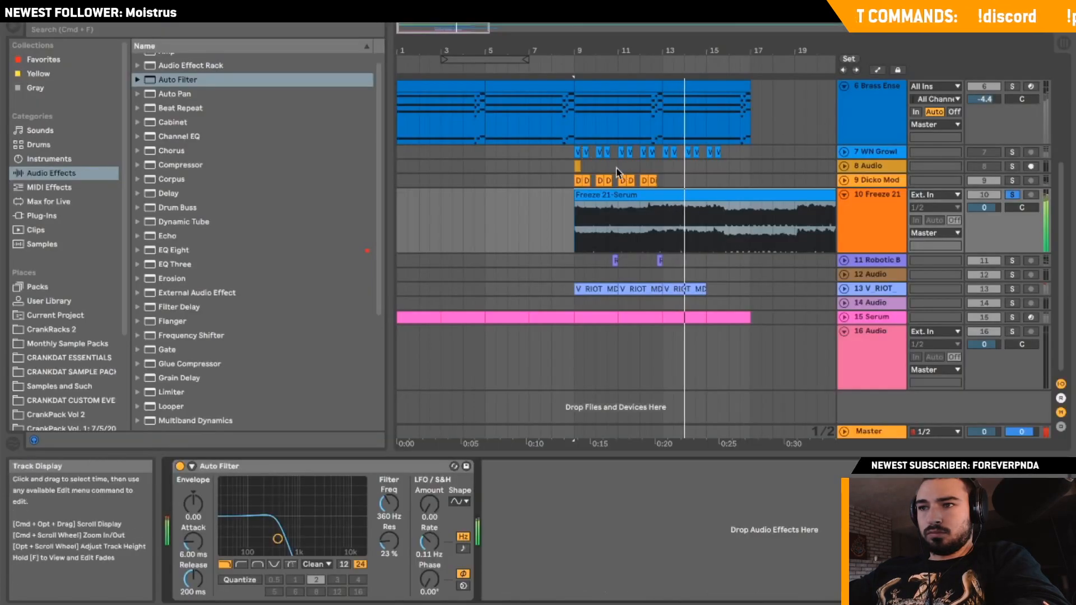
Unsolo track 10 and play the full mix from around the start of the bass clip at bar 9.
{"action": "left_click", "coordinate": [576, 219]}
{"action": "key", "text": "space"}
{"action": "key", "text": "space"}
{"action": "left_click", "coordinate": [1012, 194]}
{"action": "key", "text": "space"}
{"action": "key", "text": "space"}
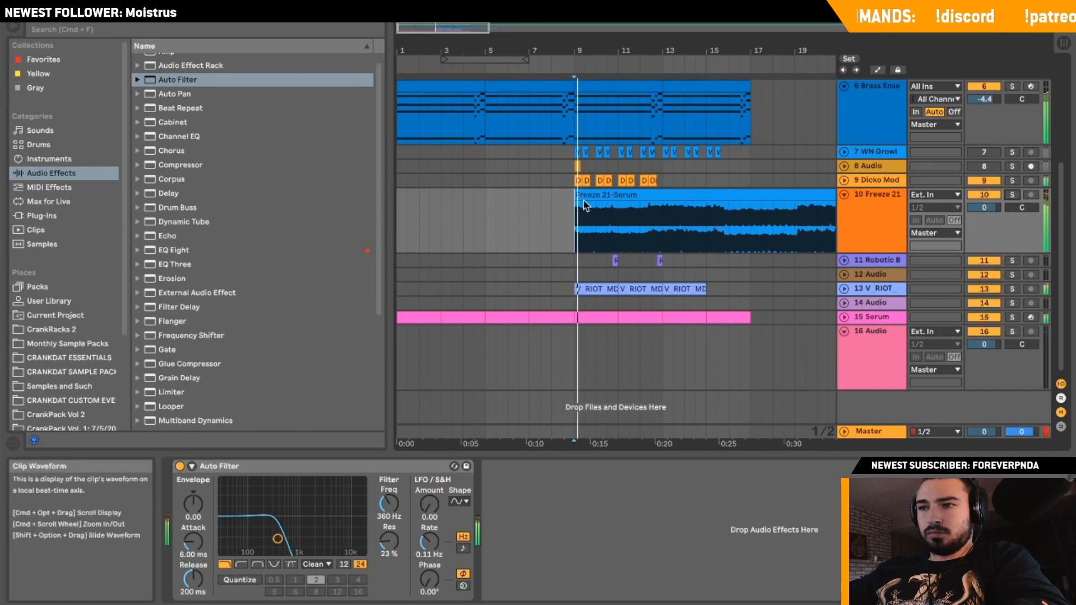
{"action": "left_click", "coordinate": [552, 210]}
{"action": "key", "text": "space"}
{"action": "key", "text": "space"}
Split the Freeze 21-Serum clip at bar 12, delete the part behind it, and fold the track.
{"action": "left_click", "coordinate": [641, 212]}
{"action": "key", "text": "super+e"}
{"action": "left_click", "coordinate": [660, 195]}
{"action": "key", "text": "Delete"}
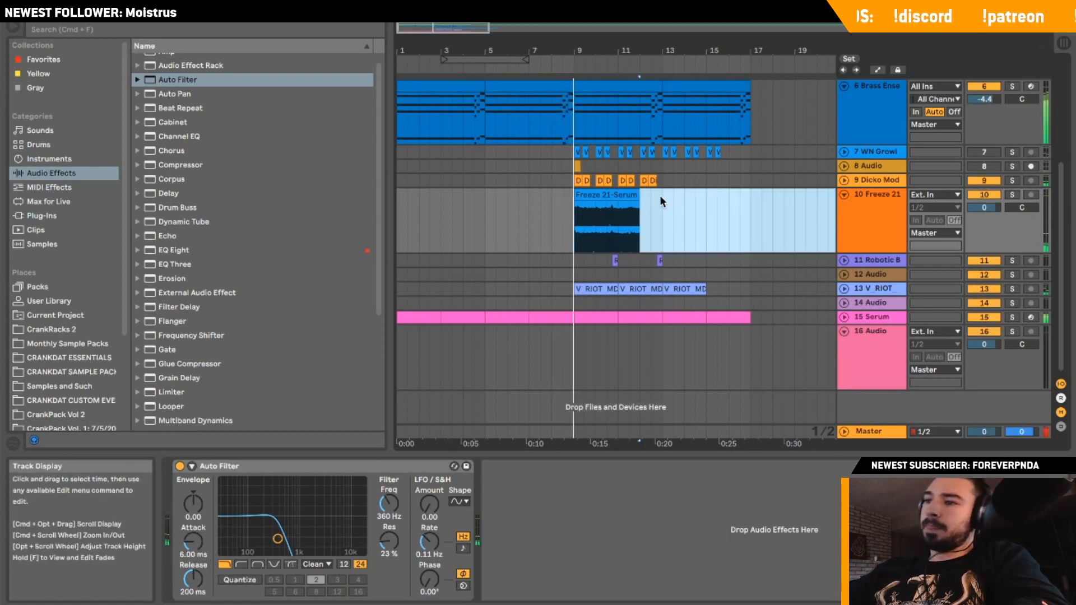
{"action": "left_click", "coordinate": [848, 194]}
Insert a MIDI track below 10 Freeze 21 and create an empty three-bar clip on it from bar 9.
{"action": "right_click", "coordinate": [848, 195]}
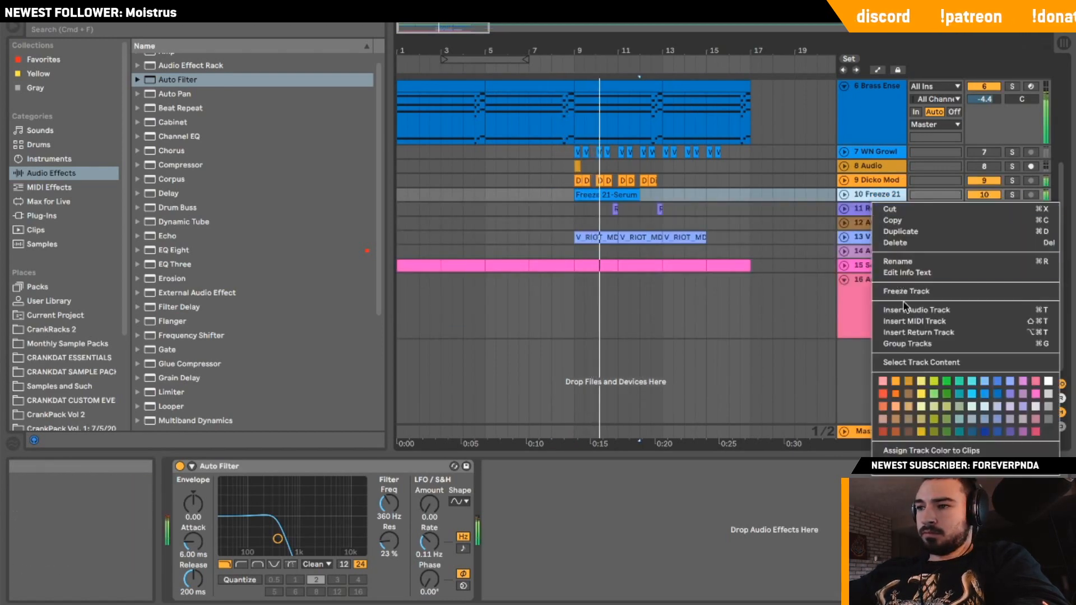
{"action": "left_click", "coordinate": [907, 316]}
{"action": "left_click", "coordinate": [594, 223]}
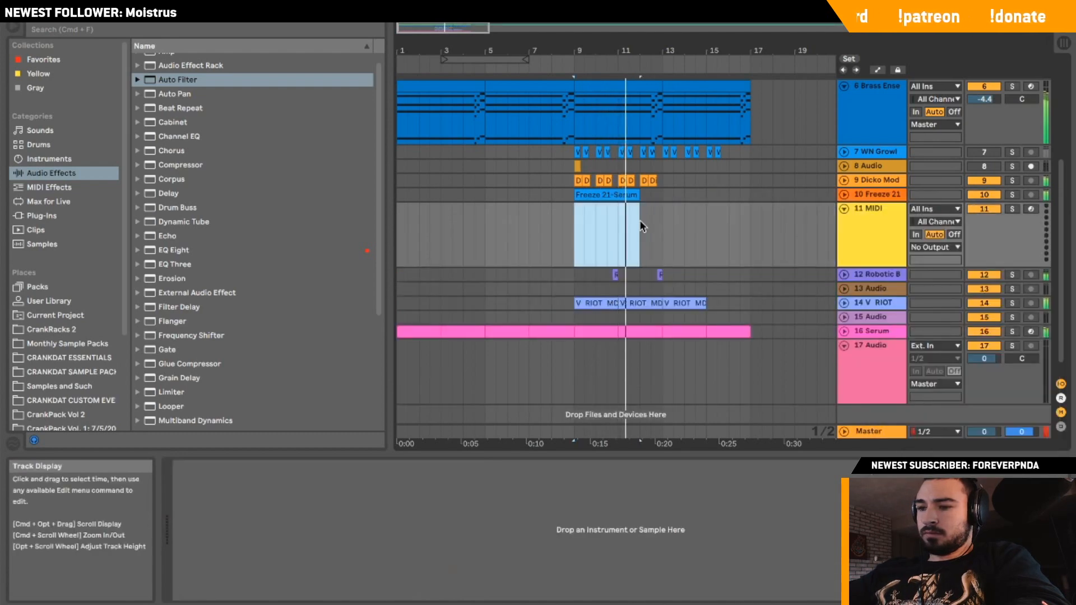
{"action": "key", "text": "super+shift+m"}
{"action": "key", "text": "shift+Tab"}
{"action": "left_click", "coordinate": [398, 224]}
{"action": "key", "text": "space"}
{"action": "key", "text": "space"}
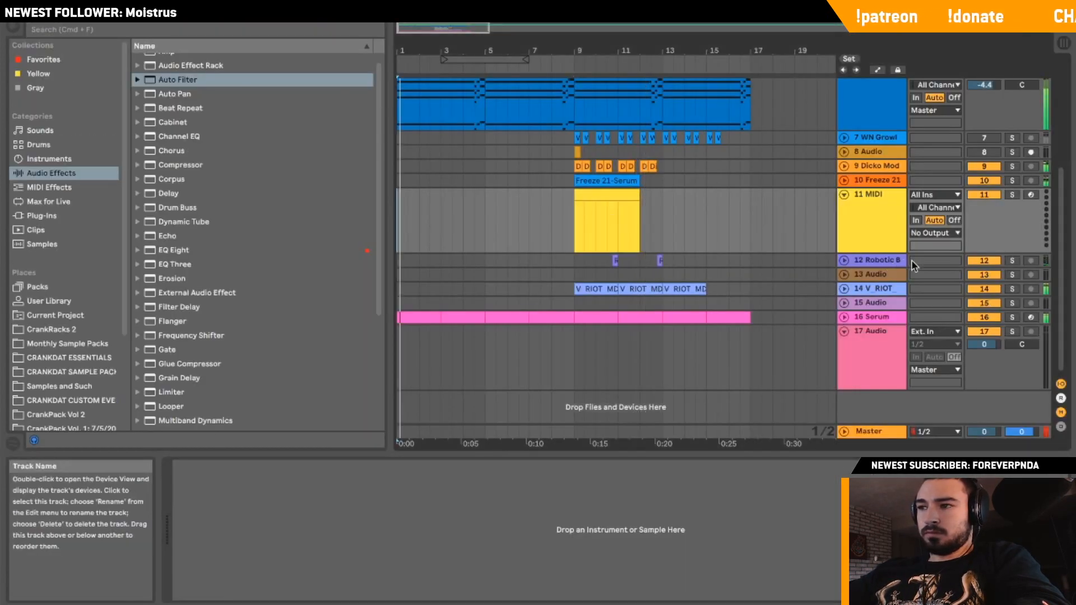
Look through the plug-ins, drums and instruments and load Operator onto the 11 MIDI track.
{"action": "left_click", "coordinate": [42, 215]}
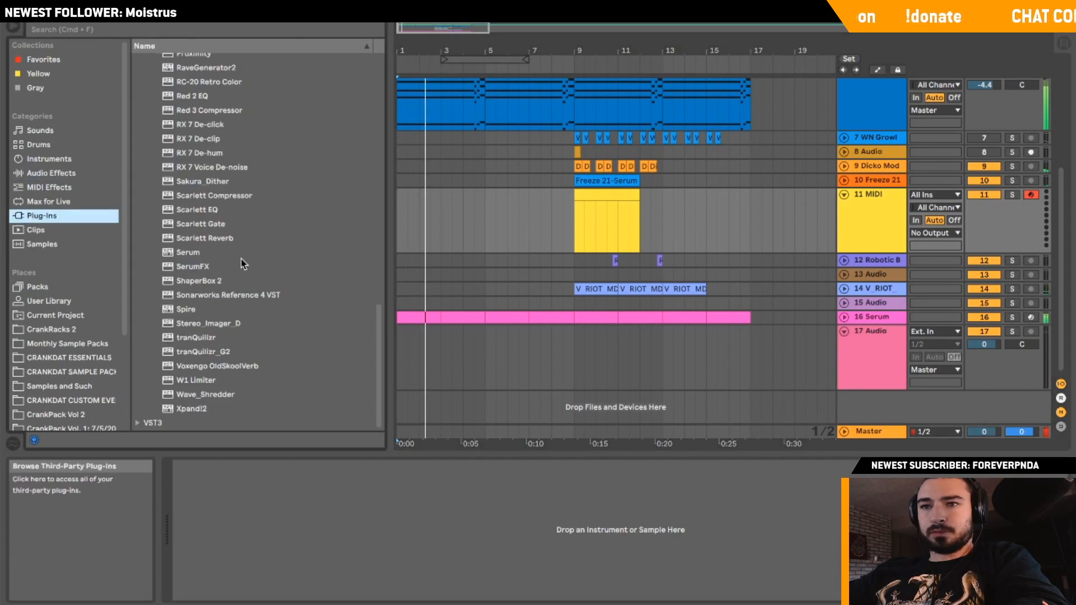
{"action": "scroll", "coordinate": [241, 261], "scroll_direction": "up", "scroll_amount": 10}
{"action": "left_click", "coordinate": [52, 173]}
{"action": "left_click", "coordinate": [41, 145]}
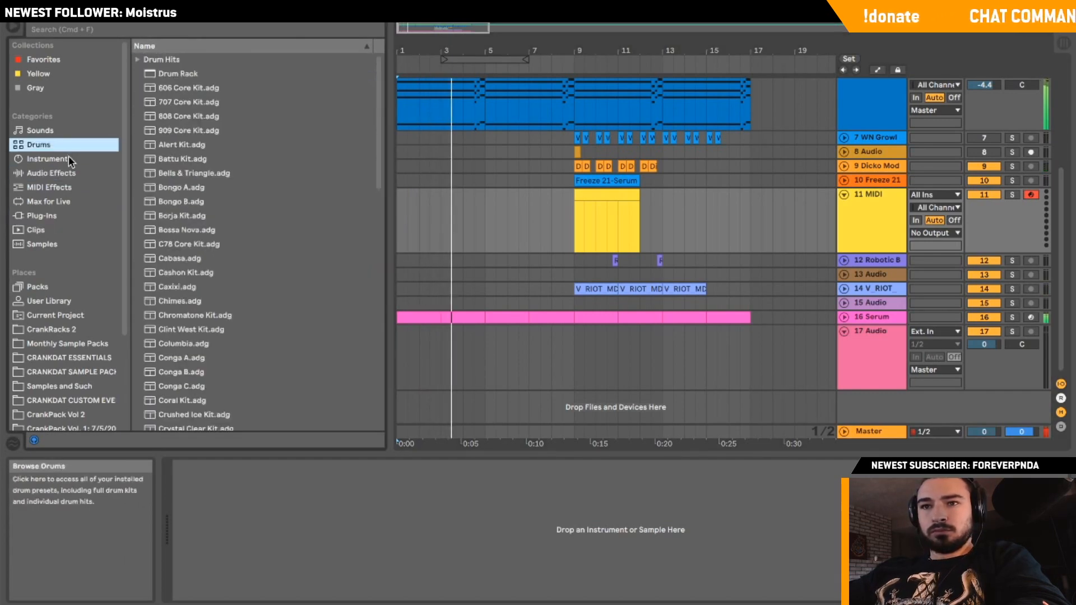
{"action": "left_click", "coordinate": [56, 159]}
{"action": "scroll", "coordinate": [288, 256], "scroll_direction": "down", "scroll_amount": 5}
{"action": "scroll", "coordinate": [287, 257], "scroll_direction": "down", "scroll_amount": 5}
{"action": "scroll", "coordinate": [235, 191], "scroll_direction": "up", "scroll_amount": 15}
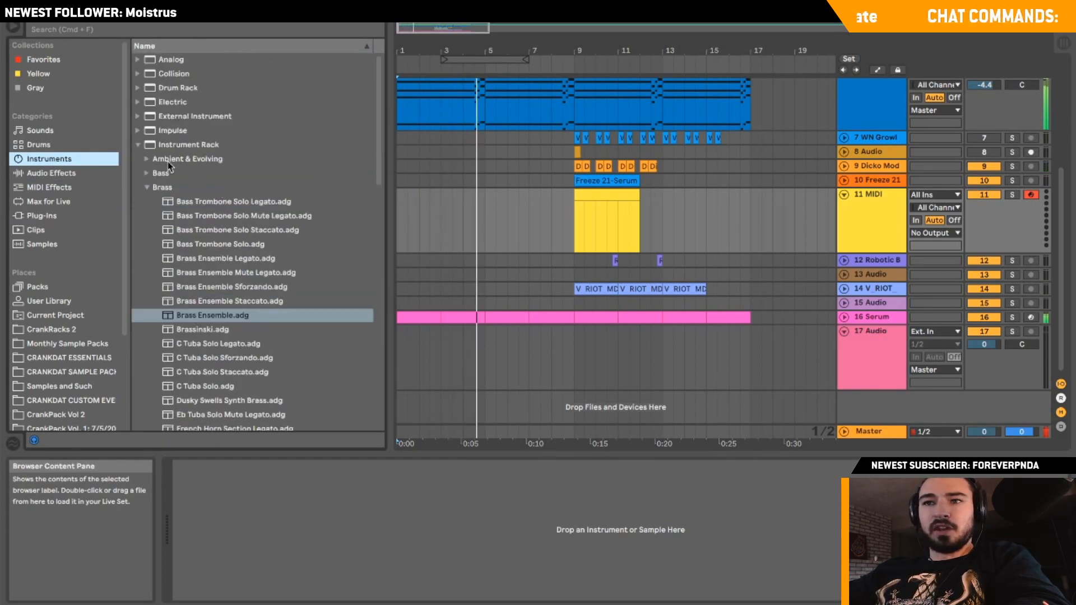
{"action": "left_click", "coordinate": [138, 145]}
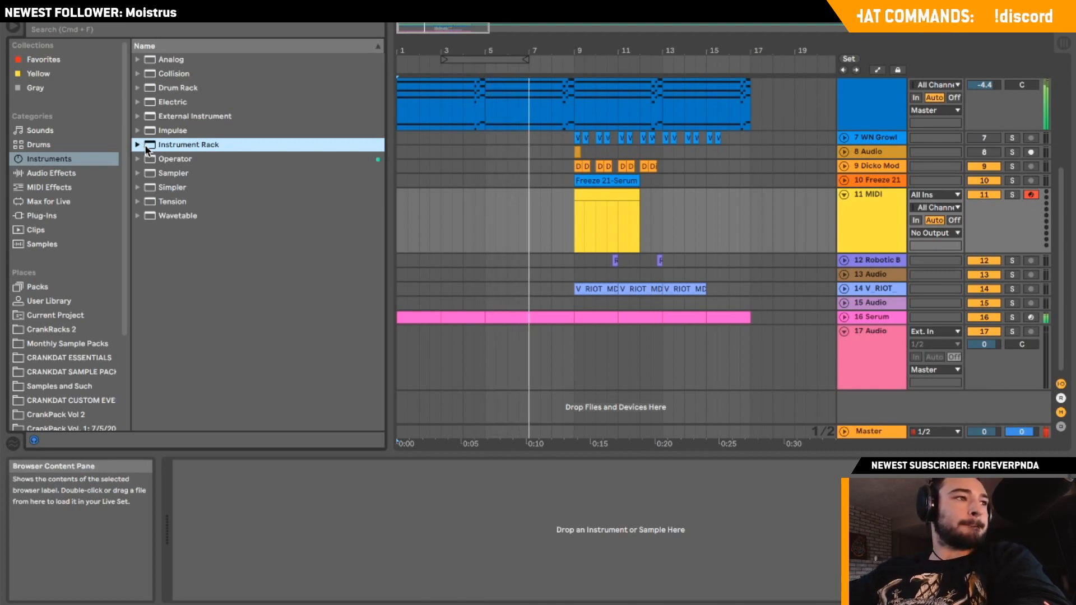
{"action": "left_click", "coordinate": [42, 216]}
{"action": "scroll", "coordinate": [223, 226], "scroll_direction": "down", "scroll_amount": 5}
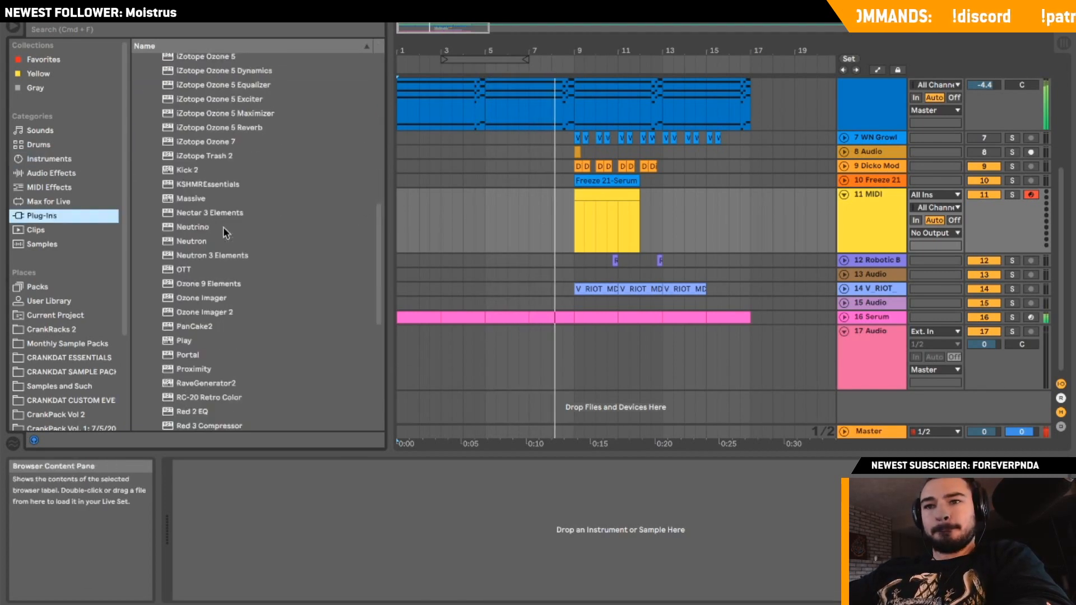
{"action": "left_click", "coordinate": [75, 159]}
{"action": "left_click", "coordinate": [162, 160]}
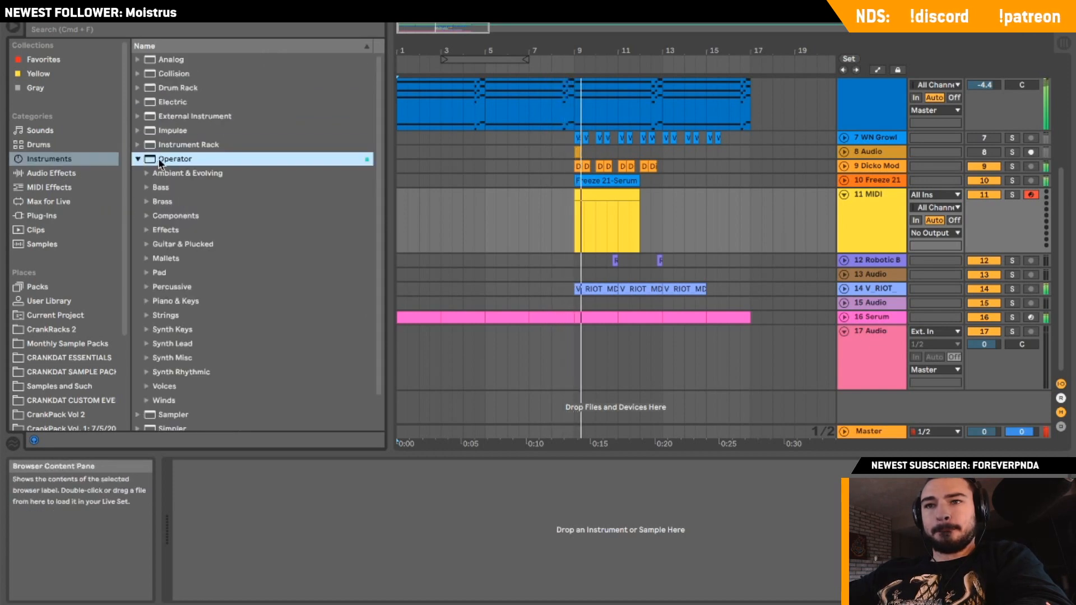
{"action": "left_click_drag", "start_coordinate": [613, 246], "coordinate": [613, 249]}
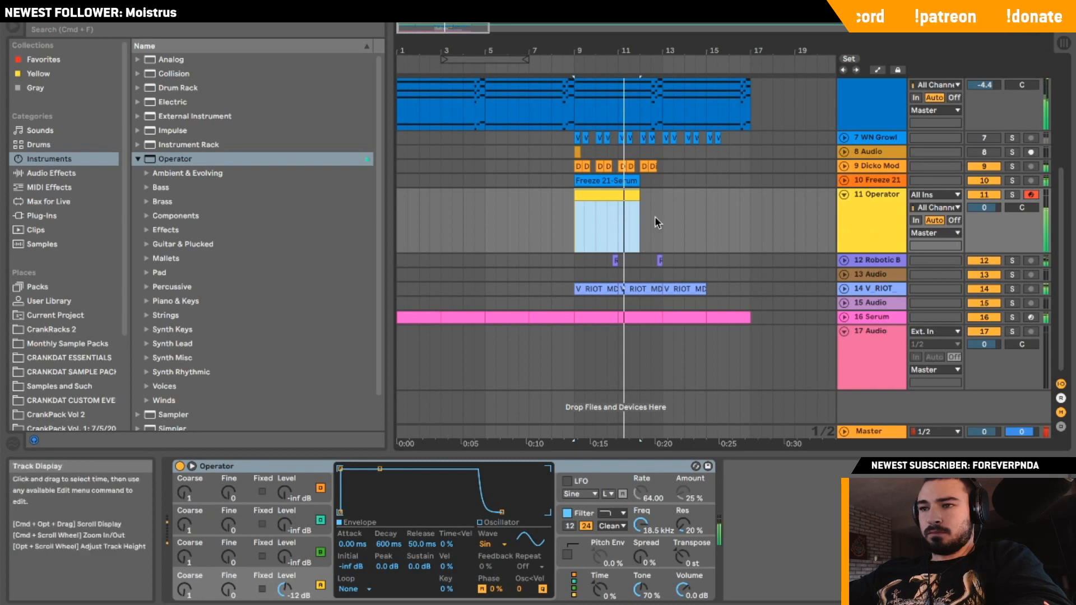
Draw one long low note across the three-bar Operator clip.
{"action": "double_click", "coordinate": [606, 203]}
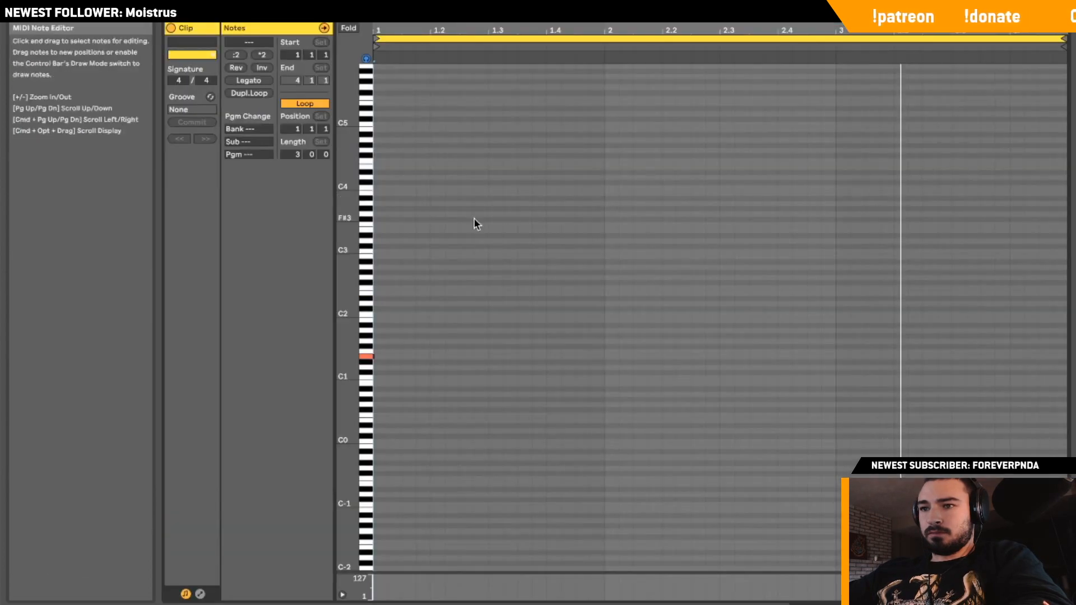
{"action": "double_click", "coordinate": [383, 419]}
{"action": "left_click_drag", "start_coordinate": [387, 420], "coordinate": [1010, 421]}
{"action": "key", "text": "shift+Tab"}
Replace the 11 Operator track with a new audio track below 10 Freeze 21.
{"action": "scroll", "coordinate": [871, 262], "scroll_direction": "up", "scroll_amount": 5}
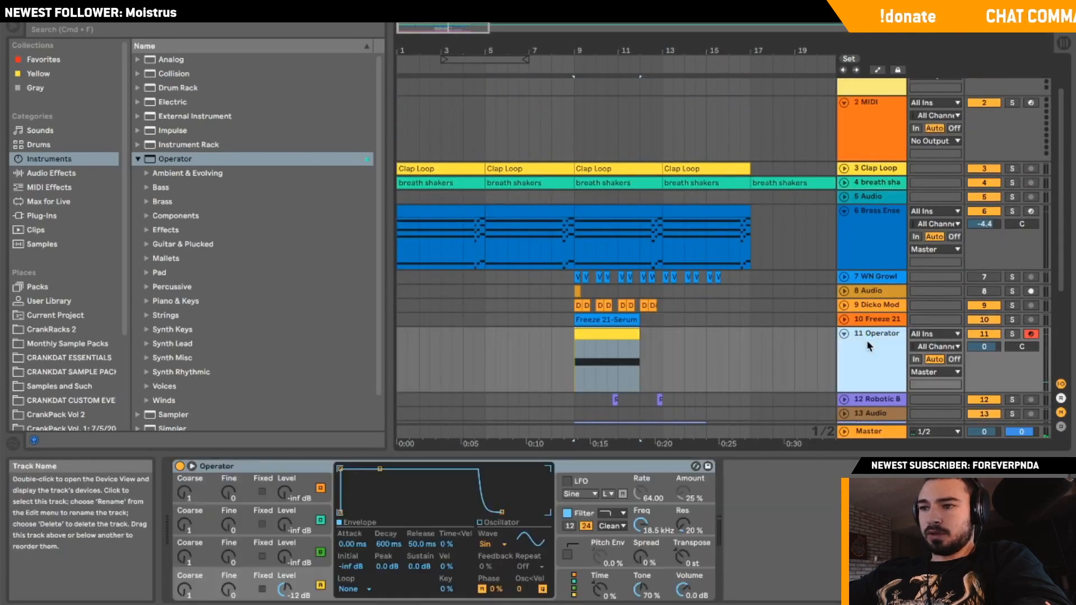
{"action": "right_click", "coordinate": [870, 319]}
{"action": "left_click", "coordinate": [916, 424]}
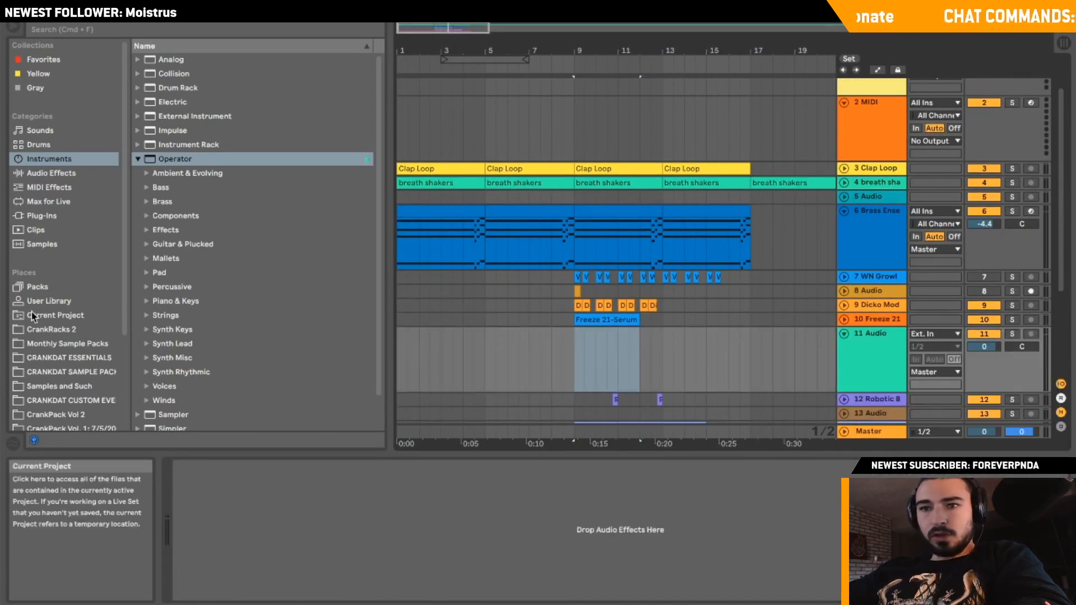
Search the Monthly Sample Packs for "max", place Maximal Sub Extra Clean.wav at bar 9 on track 11 at -0.2 dB, and fold the track.
{"action": "left_click", "coordinate": [62, 344]}
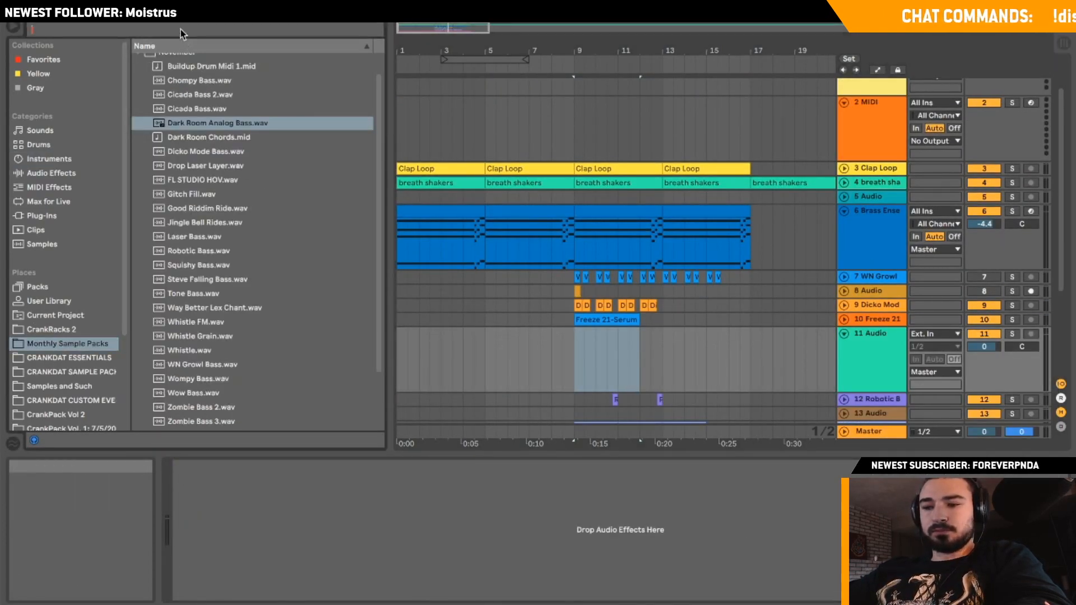
{"action": "type", "text": "max"}
{"action": "left_click", "coordinate": [159, 73]}
{"action": "left_click", "coordinate": [173, 102]}
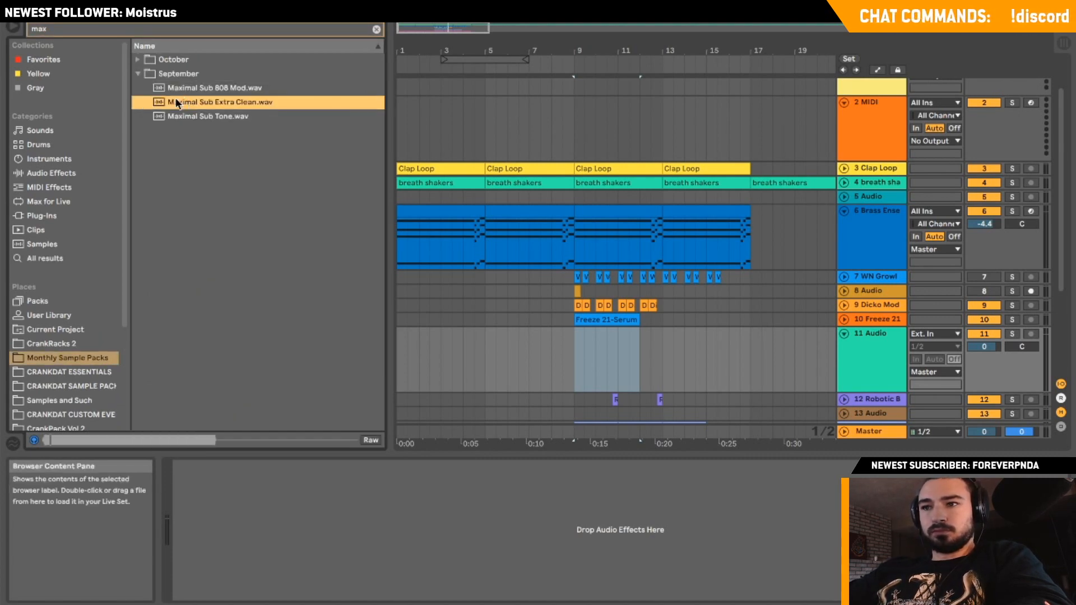
{"action": "left_click_drag", "start_coordinate": [173, 102], "coordinate": [578, 374]}
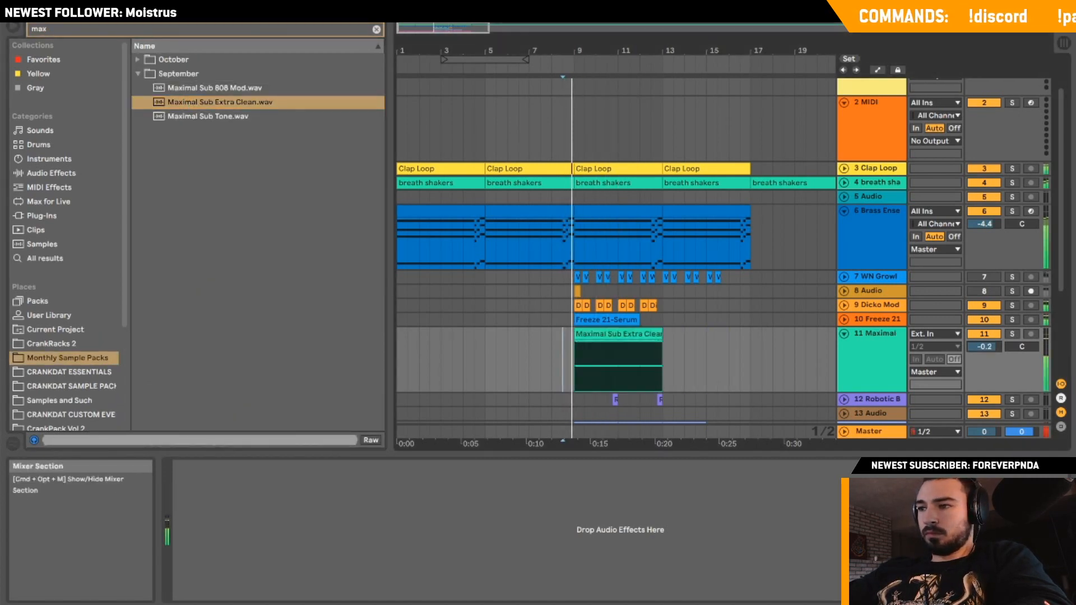
{"action": "left_click", "coordinate": [843, 333]}
{"action": "left_click", "coordinate": [838, 323]}
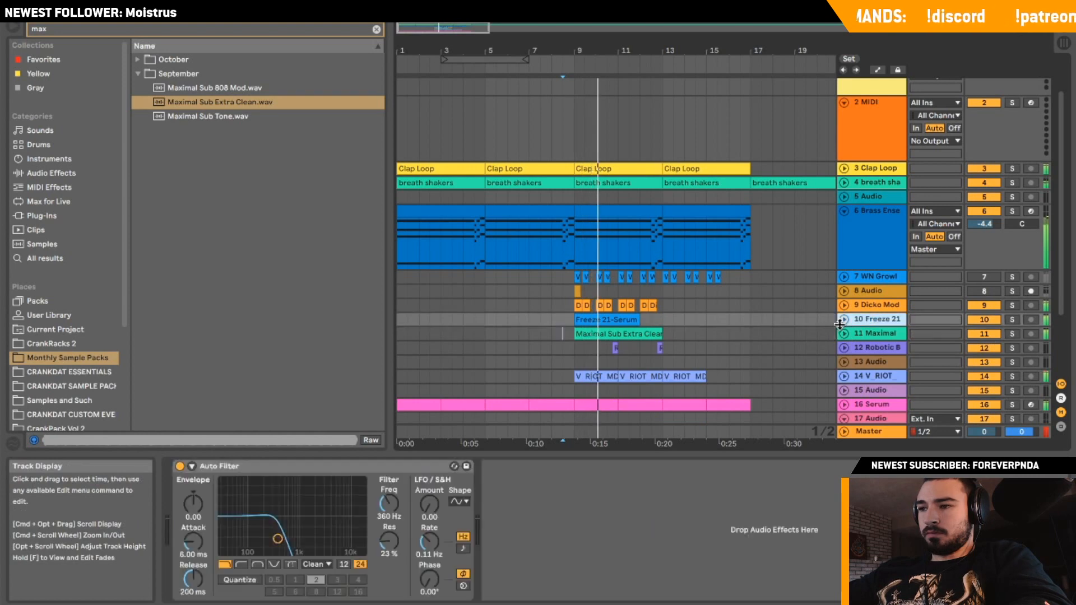
Unfold and solo the 10 Freeze 21 track, list all audio effects, and set its Auto Filter to 347 Hz with 25% resonance.
{"action": "left_click", "coordinate": [844, 319]}
{"action": "left_click", "coordinate": [1010, 319]}
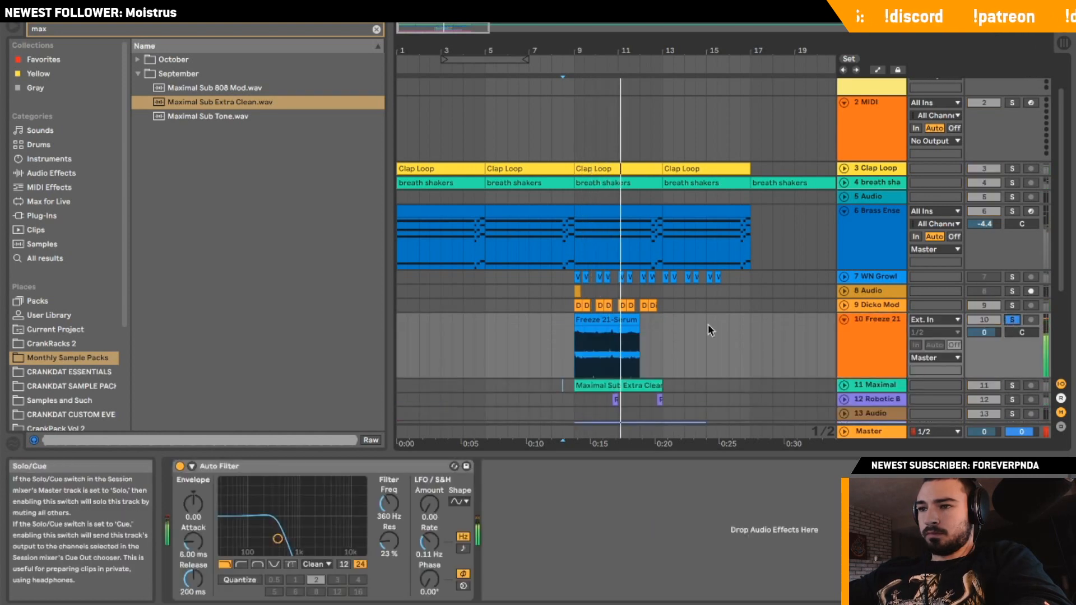
{"action": "left_click", "coordinate": [84, 174]}
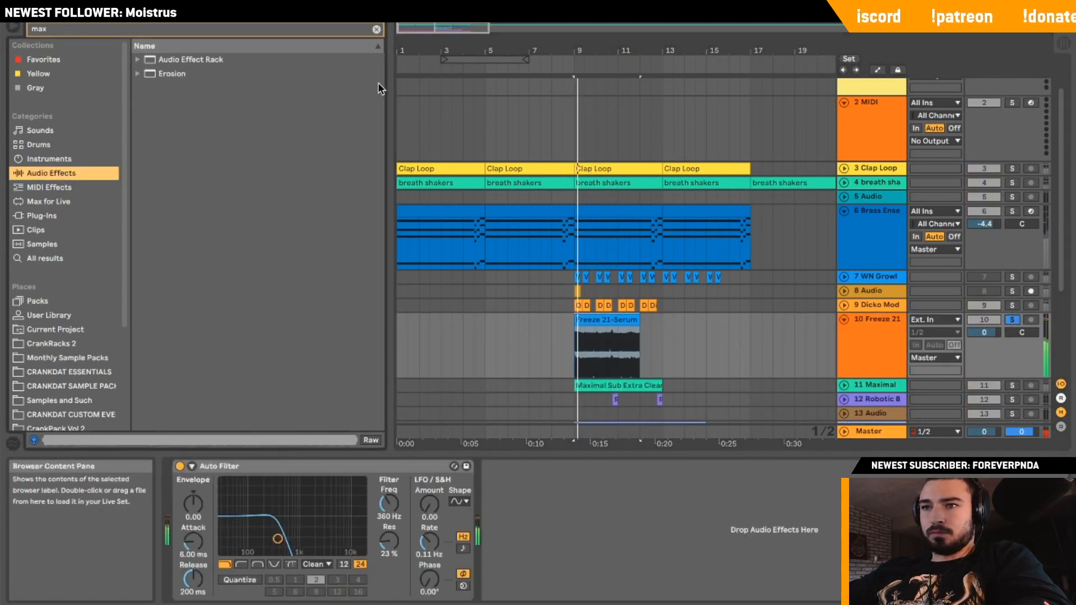
{"action": "left_click", "coordinate": [376, 28]}
{"action": "left_click", "coordinate": [180, 107]}
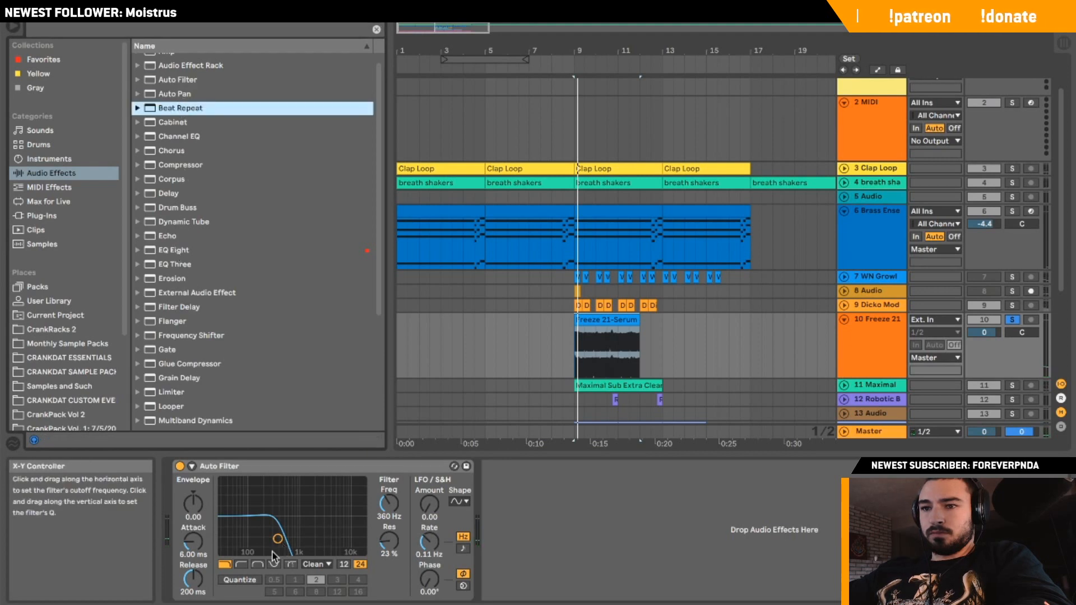
{"action": "left_click_drag", "start_coordinate": [272, 553], "coordinate": [282, 537]}
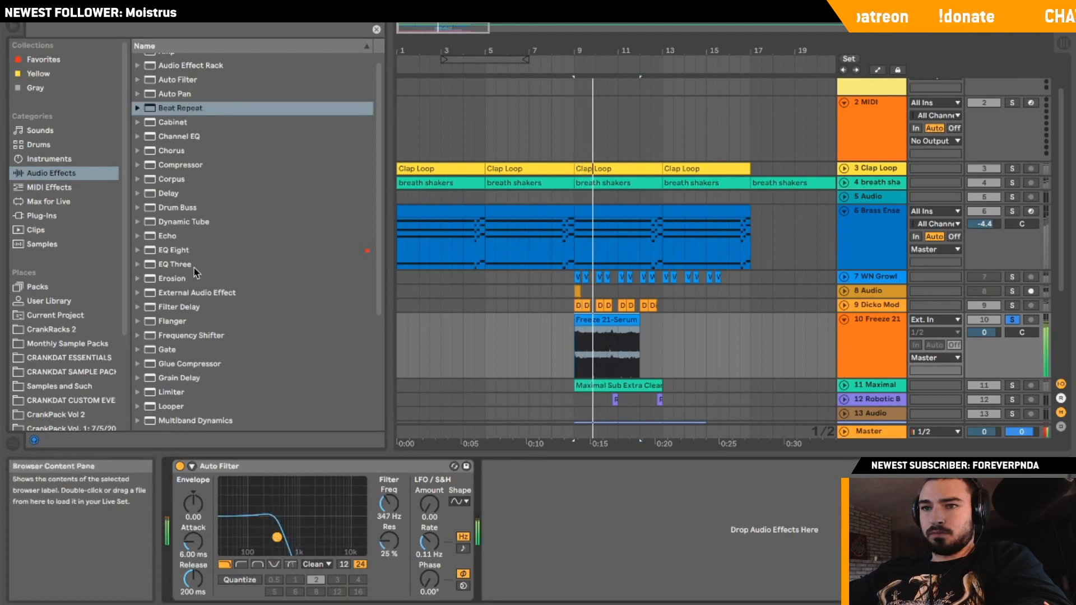
Add EQ Eight after the Auto Filter on 10 Freeze 21 and set a low cut at 116 Hz.
{"action": "left_click_drag", "start_coordinate": [173, 249], "coordinate": [611, 566]}
{"action": "left_click", "coordinate": [538, 582]}
{"action": "left_click", "coordinate": [537, 493]}
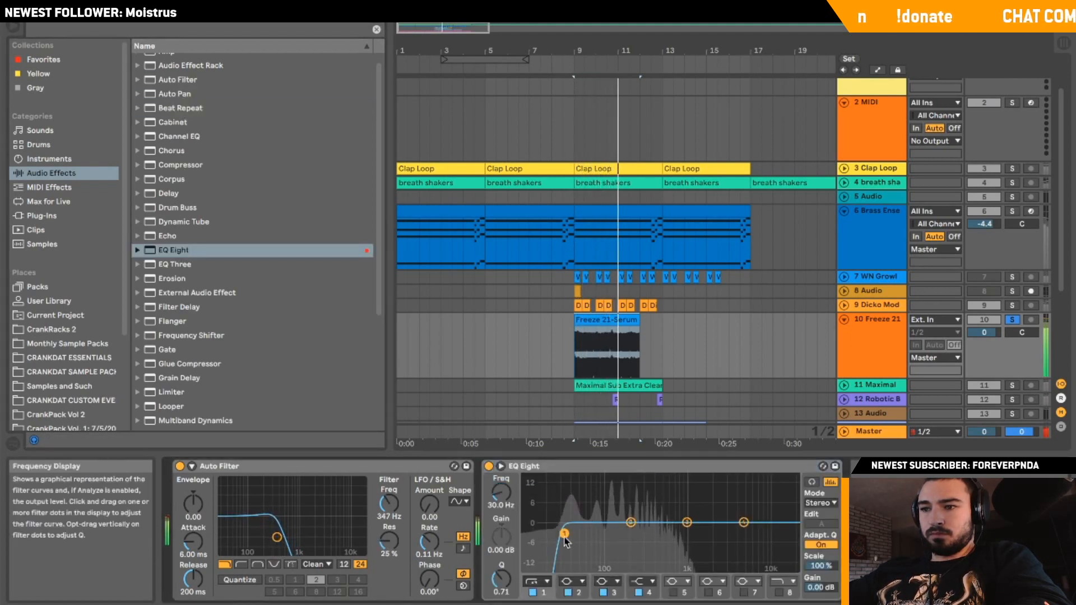
{"action": "left_click_drag", "start_coordinate": [564, 523], "coordinate": [611, 535]}
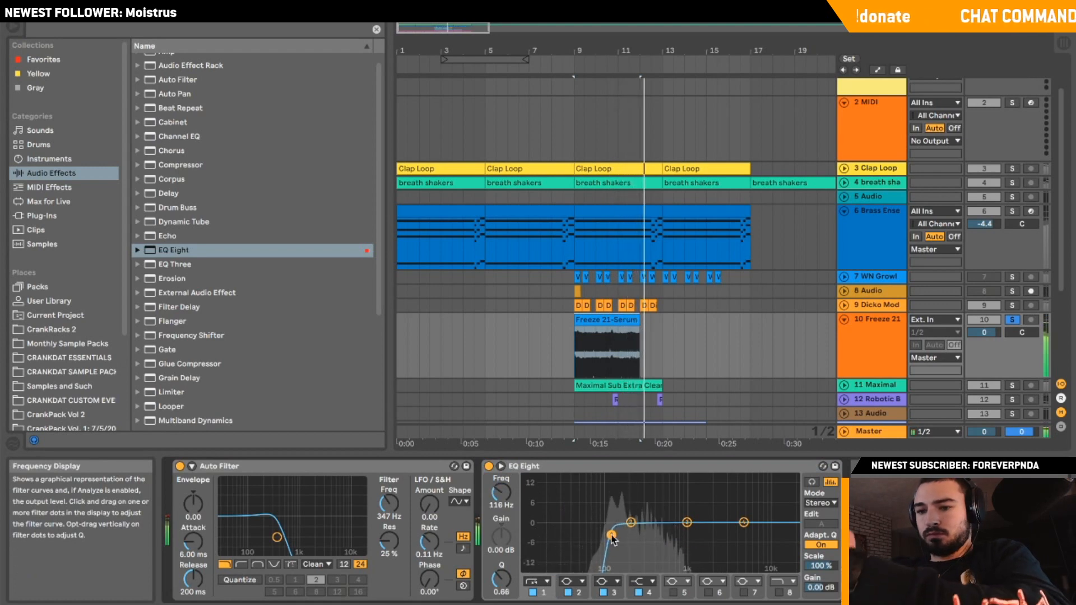
{"action": "key", "text": "space"}
{"action": "key", "text": "space"}
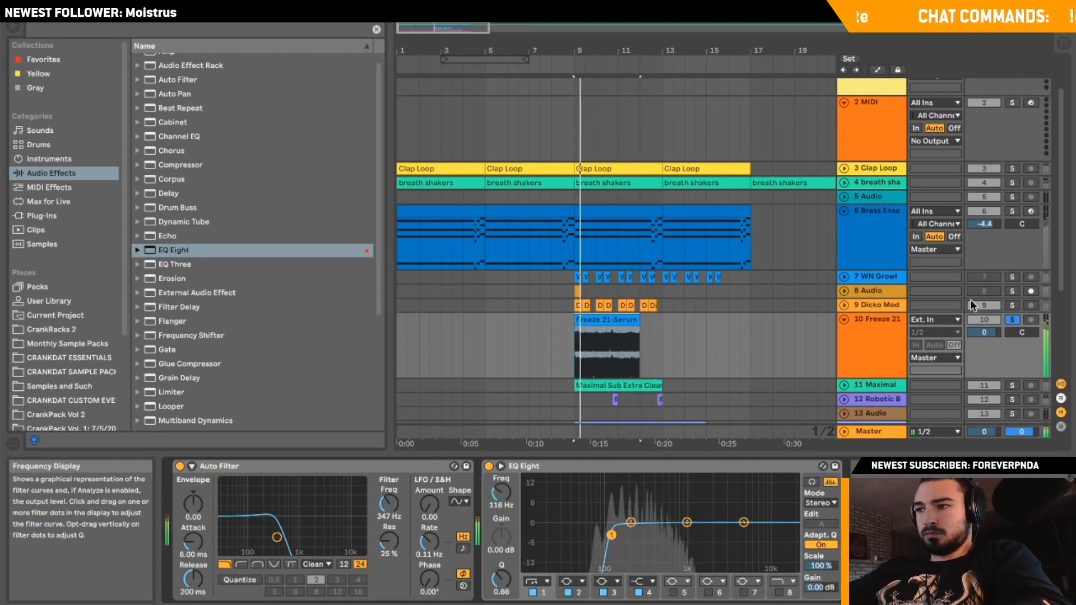
Unsolo 10 Freeze 21, fold it and the 6 Brass track, and play the full arrangement from bar 1.
{"action": "left_click", "coordinate": [1012, 319]}
{"action": "left_click", "coordinate": [844, 319]}
{"action": "key", "text": "space"}
{"action": "key", "text": "space"}
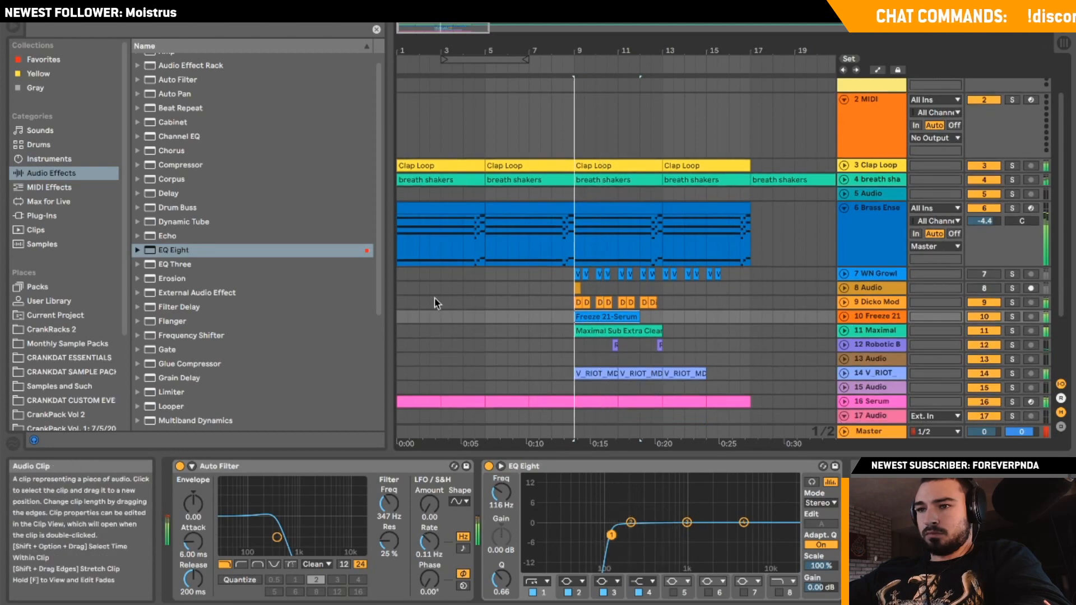
{"action": "left_click", "coordinate": [400, 315]}
{"action": "key", "text": "space"}
{"action": "left_click", "coordinate": [844, 208]}
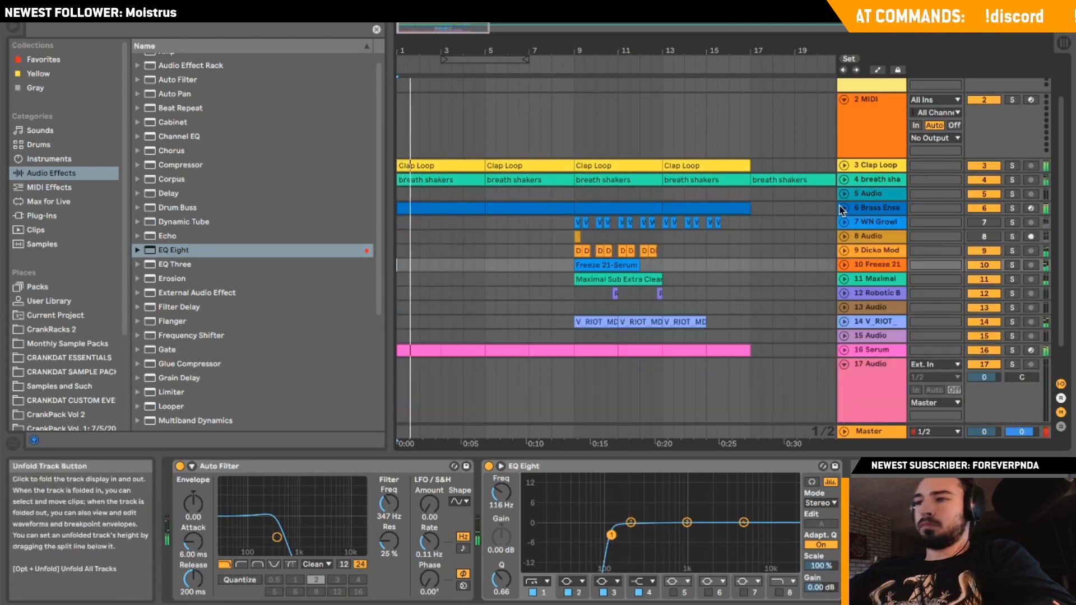
Mark bar 9 on the empty 5 Audio track and search the Monthly Sample Packs for "kill bill".
{"action": "left_click", "coordinate": [854, 193]}
{"action": "left_click", "coordinate": [846, 194]}
{"action": "left_click", "coordinate": [846, 194]}
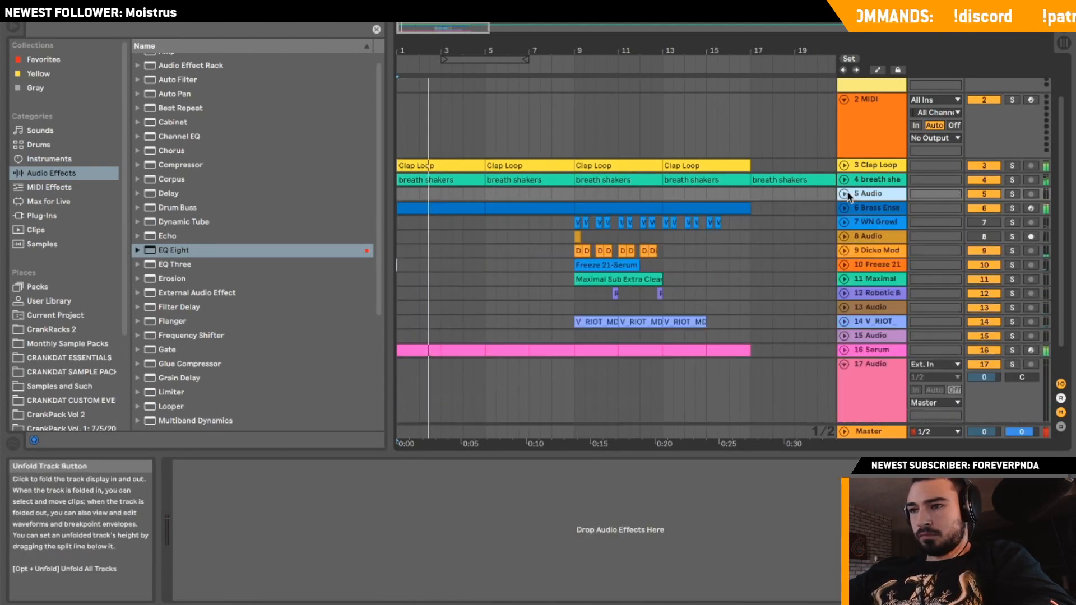
{"action": "left_click", "coordinate": [577, 195]}
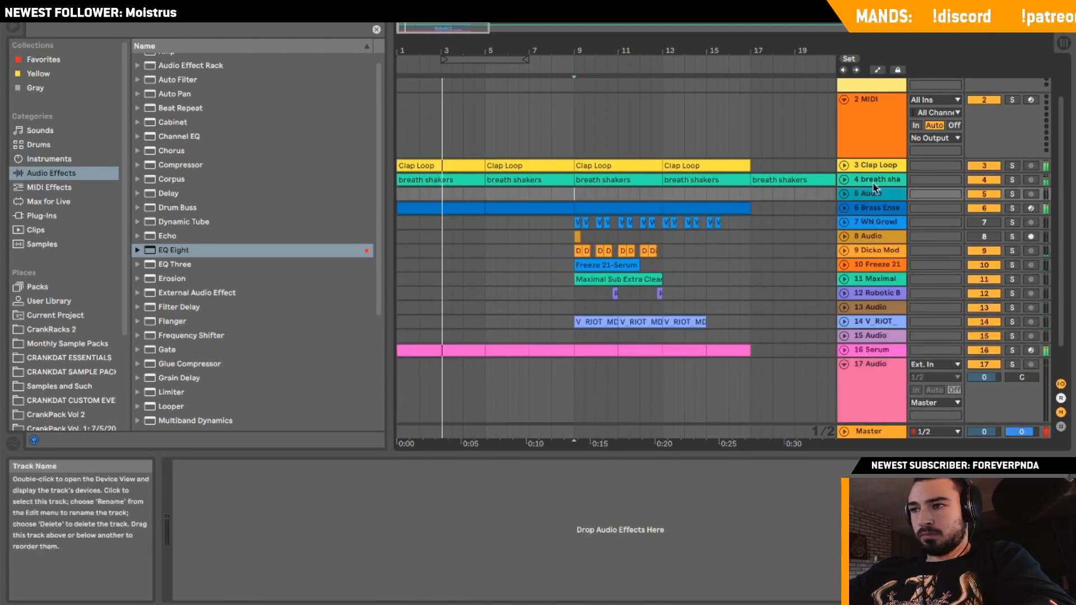
{"action": "left_click", "coordinate": [297, 33]}
{"action": "type", "text": "kill bill"}
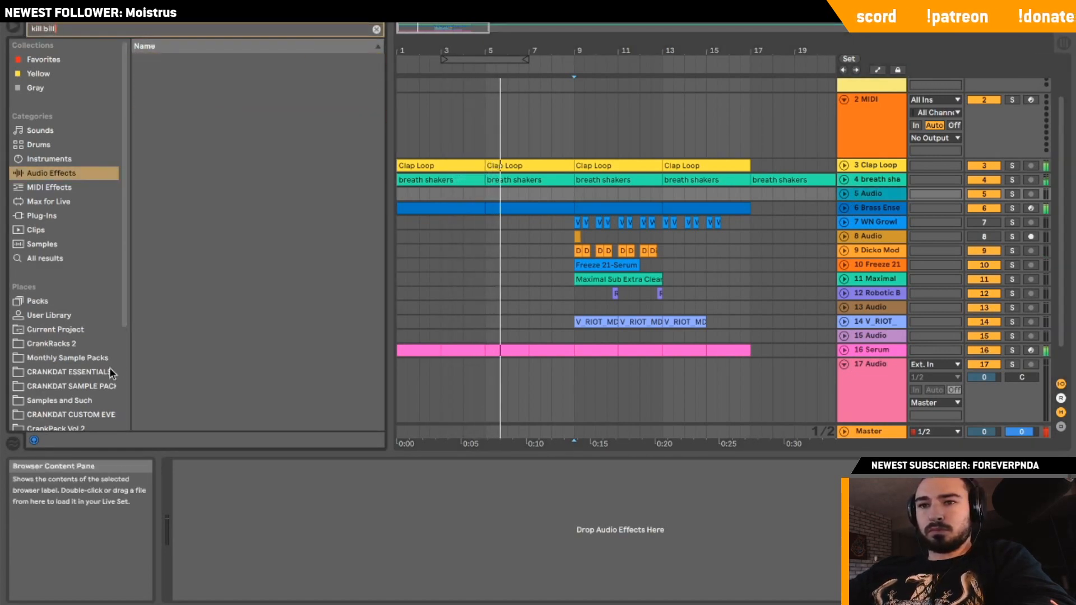
{"action": "left_click", "coordinate": [89, 344]}
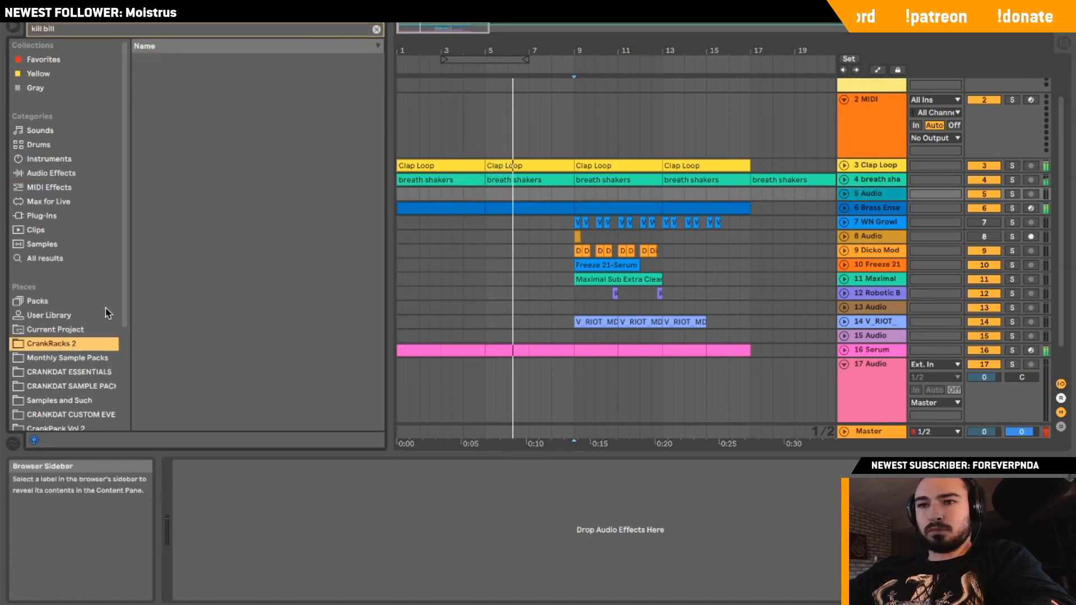
{"action": "left_click", "coordinate": [84, 358]}
{"action": "left_click", "coordinate": [137, 59]}
{"action": "left_click", "coordinate": [186, 75]}
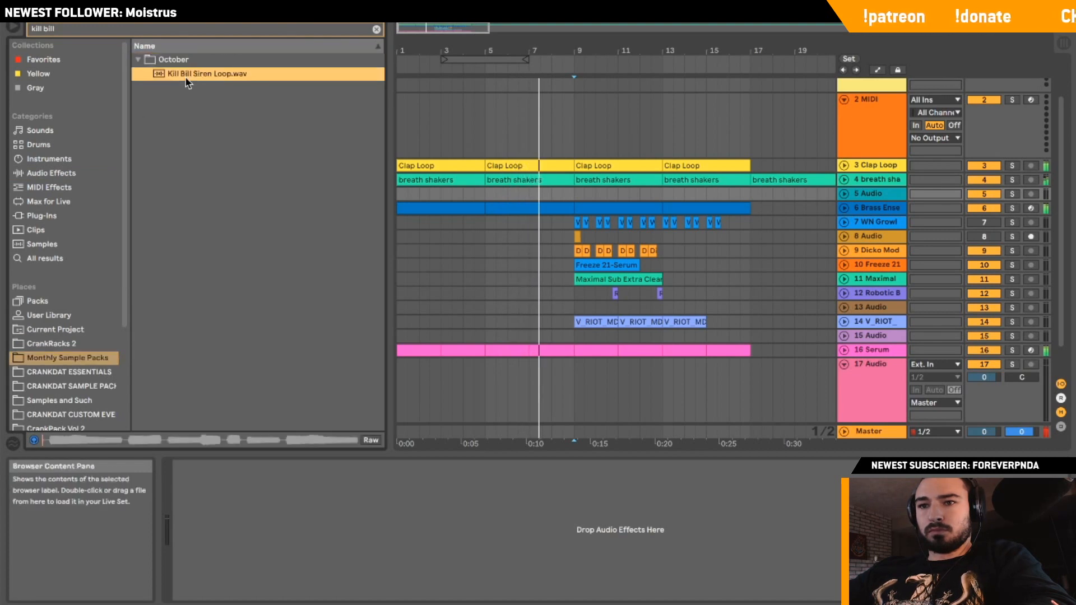
Place Kill Bill Siren Loop.wav at bar 9 on track 5, set the track to -2.0 dB and solo it.
{"action": "left_click_drag", "start_coordinate": [186, 82], "coordinate": [584, 194]}
{"action": "left_click", "coordinate": [845, 194]}
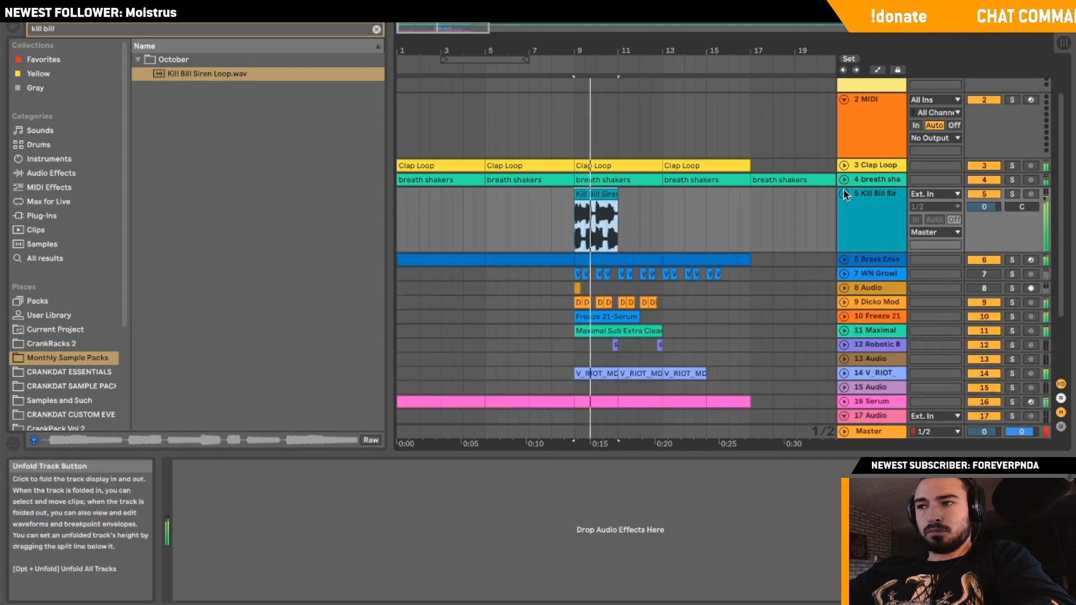
{"action": "left_click_drag", "start_coordinate": [977, 214], "coordinate": [978, 222]}
{"action": "left_click", "coordinate": [1012, 194]}
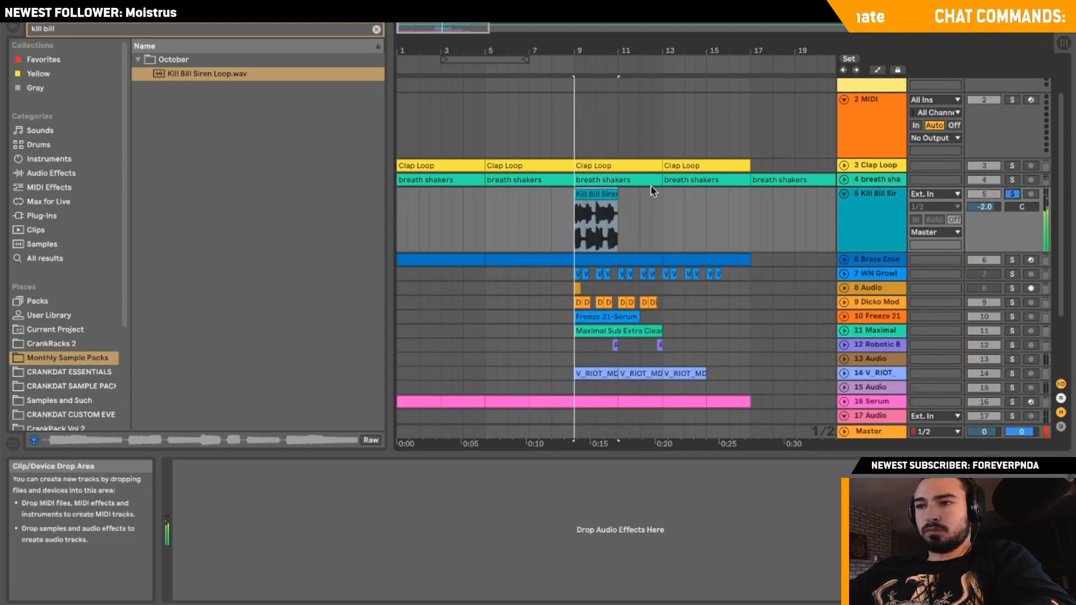
Split the siren loop at 9.3, delete everything after the cut, and split the remaining clip at 9.2.
{"action": "left_click", "coordinate": [563, 222]}
{"action": "scroll", "coordinate": [563, 223], "scroll_direction": "up", "scroll_amount": 5}
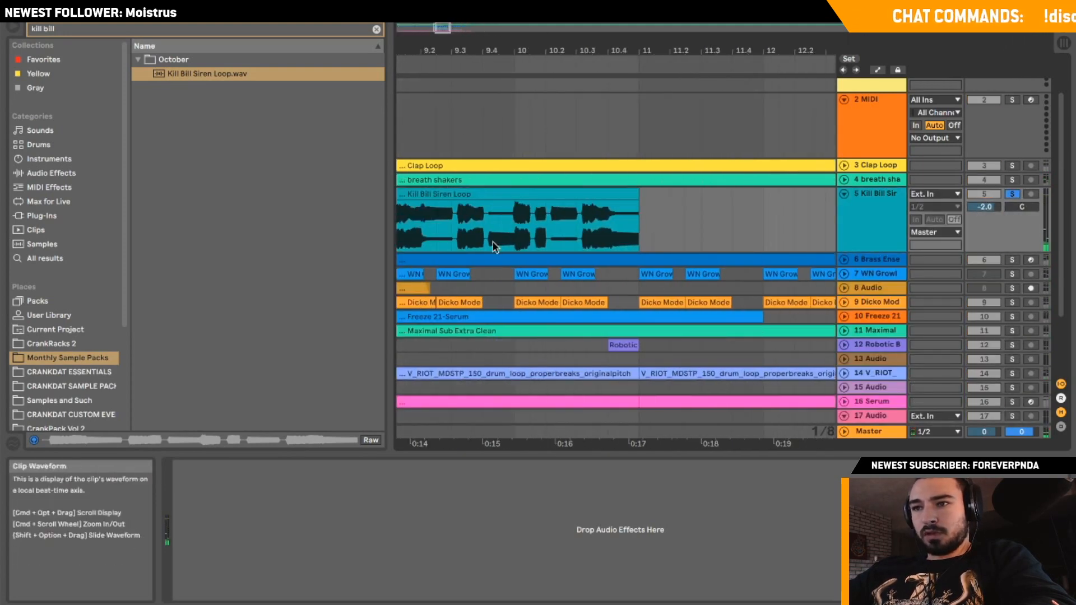
{"action": "left_click", "coordinate": [603, 194]}
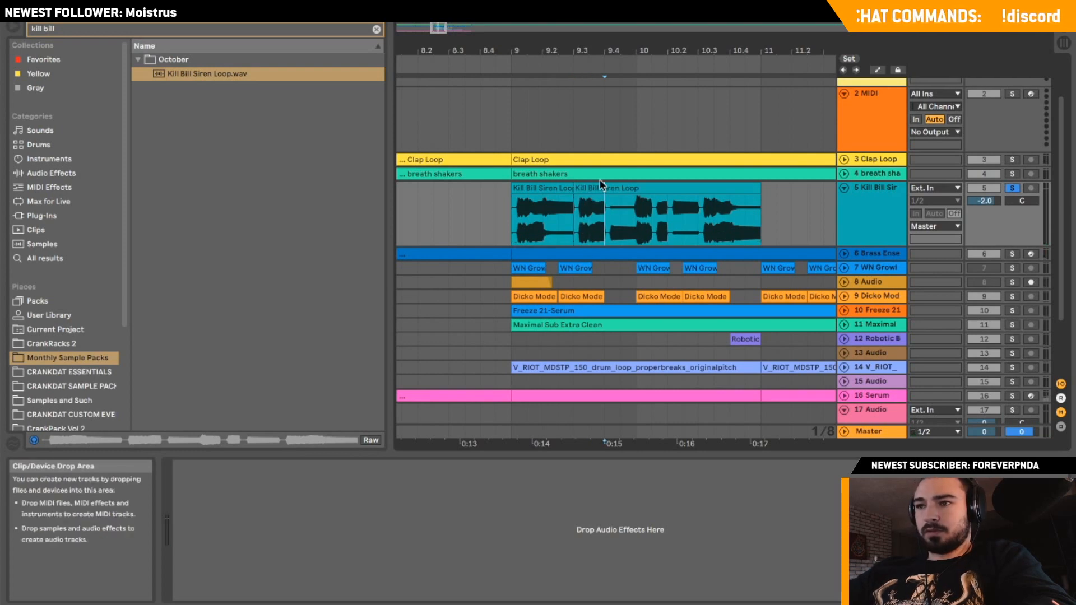
{"action": "left_click", "coordinate": [586, 188]}
{"action": "key", "text": "Delete"}
{"action": "left_click", "coordinate": [542, 196]}
{"action": "key", "text": "super+e"}
Duplicate the one-beat siren slice at 9.2 twice so the slices fill bar 9.
{"action": "left_click", "coordinate": [557, 188]}
{"action": "key", "text": "super+d"}
{"action": "key", "text": "super+d"}
{"action": "key", "text": "super+d"}
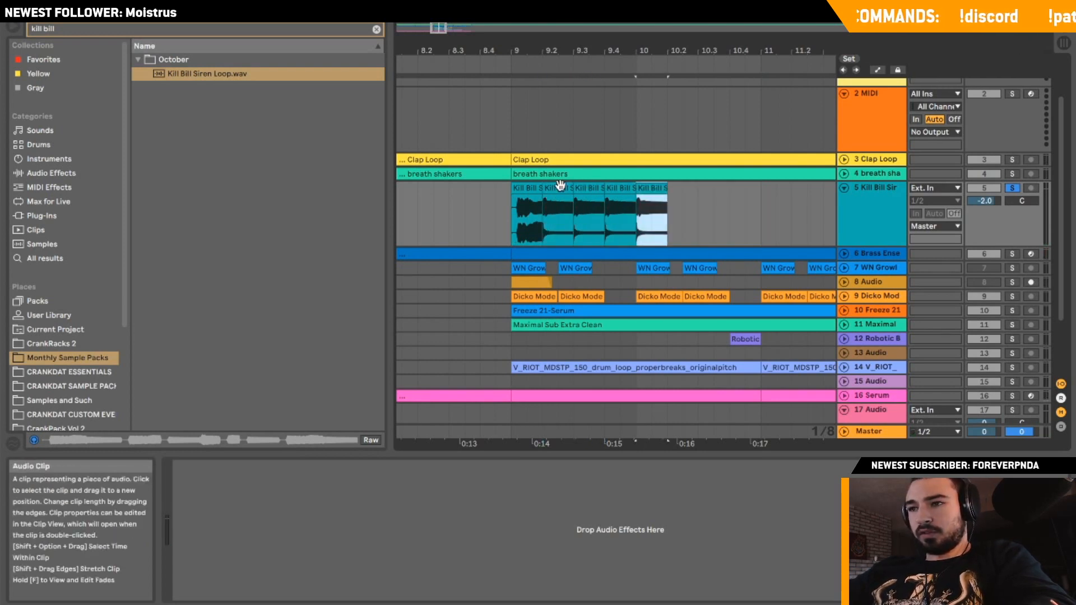
{"action": "key", "text": "super+z"}
Add Utility to the Kill Bill Siren track and set its channel mode to Swap.
{"action": "left_click", "coordinate": [51, 172]}
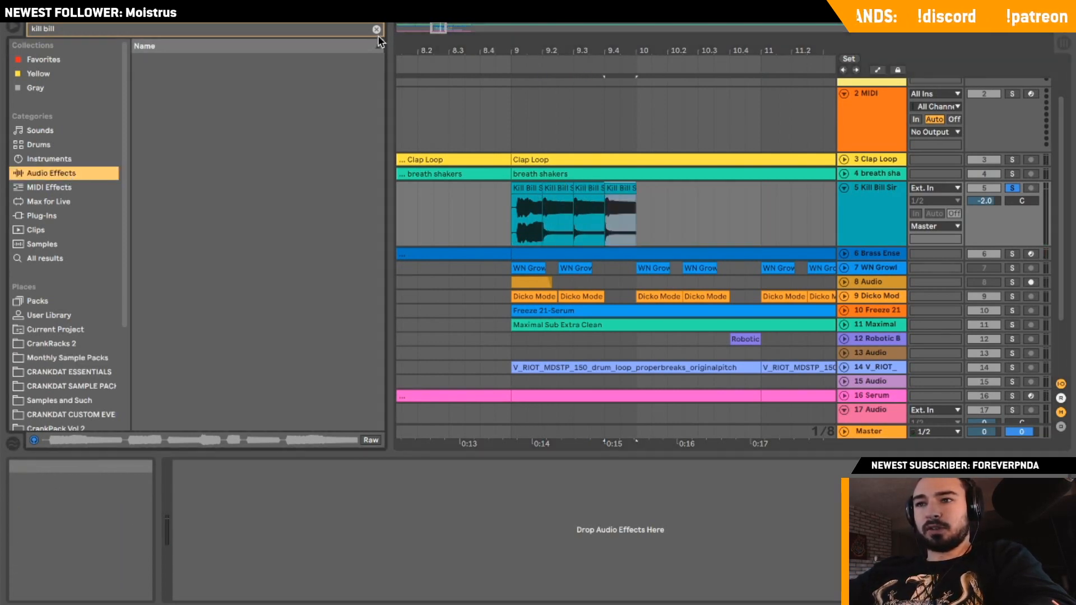
{"action": "left_click", "coordinate": [376, 29]}
{"action": "scroll", "coordinate": [252, 253], "scroll_direction": "down", "scroll_amount": 5}
{"action": "left_click_drag", "start_coordinate": [169, 394], "coordinate": [280, 479]}
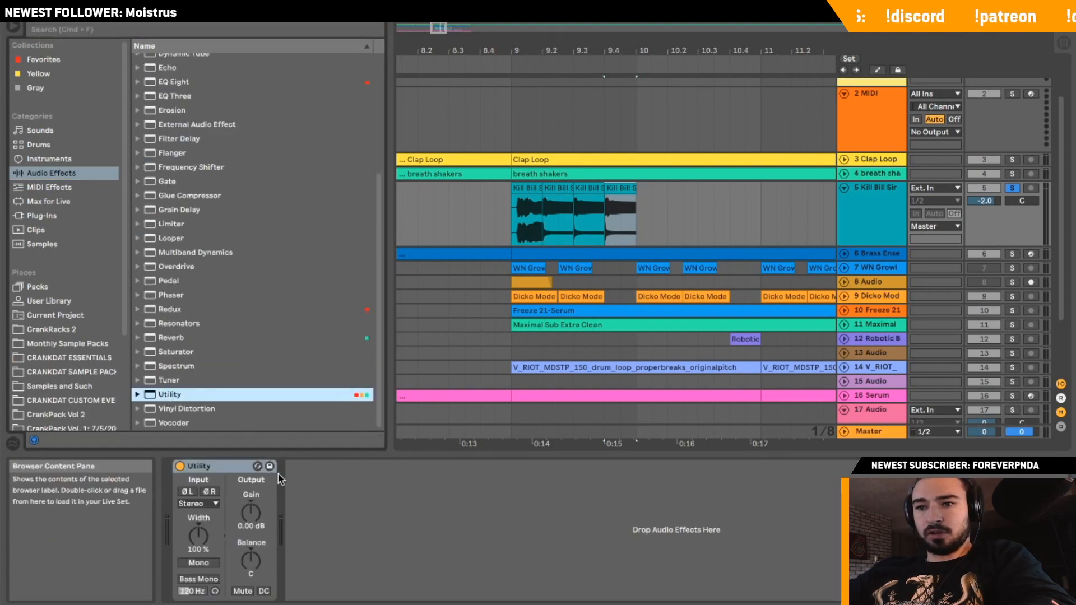
{"action": "left_click", "coordinate": [198, 563]}
{"action": "left_click", "coordinate": [524, 229]}
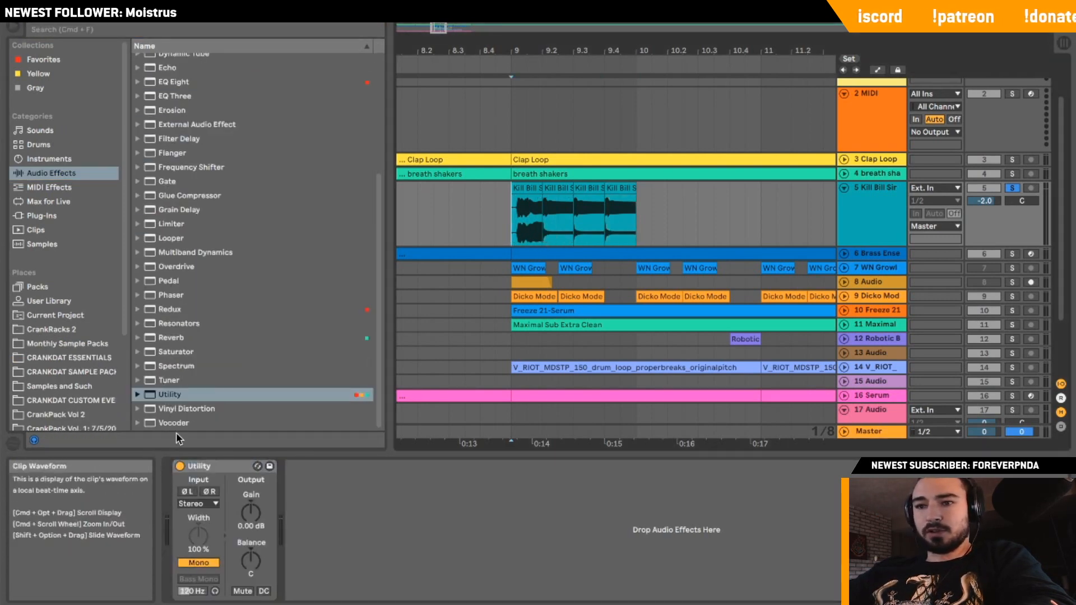
{"action": "left_click", "coordinate": [201, 562]}
{"action": "left_click", "coordinate": [198, 503]}
{"action": "left_click", "coordinate": [197, 553]}
{"action": "key", "text": "space"}
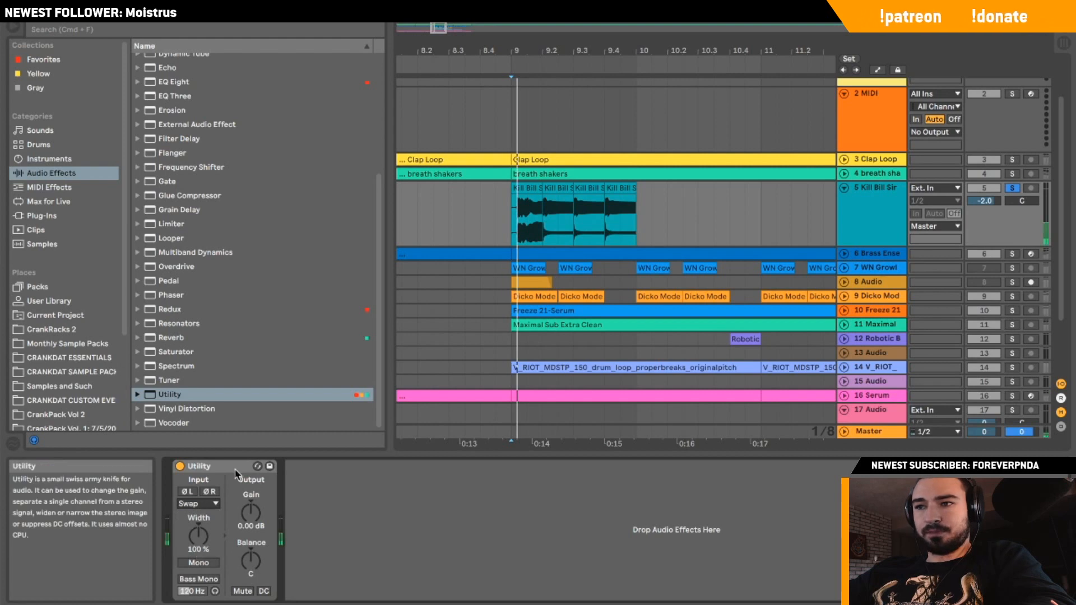
Automate the Utility's Device On parameter to switch off on beats 9.2 and 9.4 and on for 9.3.
{"action": "right_click", "coordinate": [180, 465]}
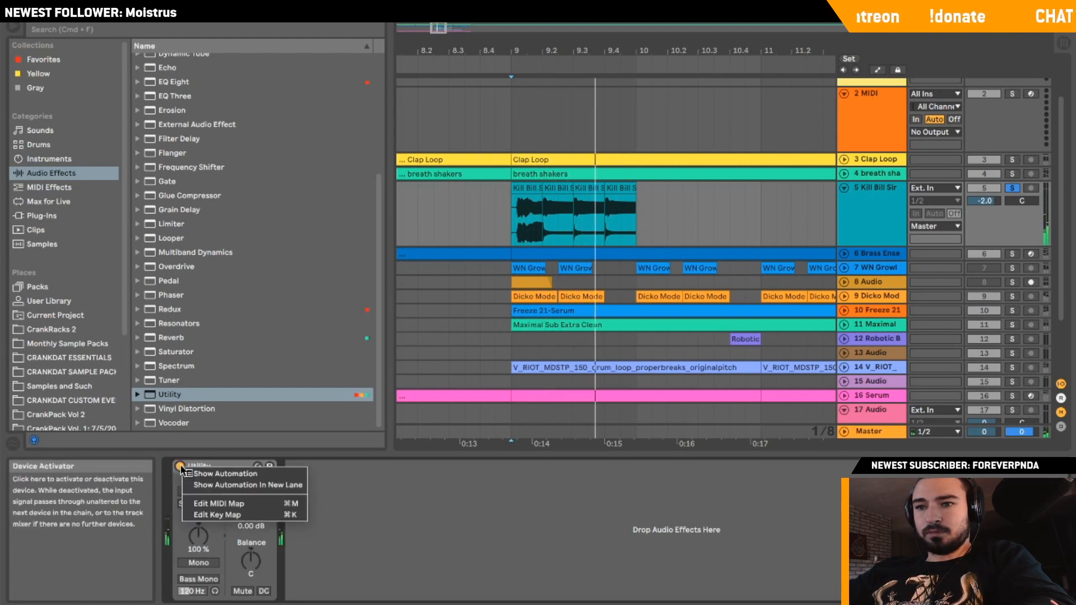
{"action": "left_click", "coordinate": [224, 472]}
{"action": "key", "text": "b"}
{"action": "left_click", "coordinate": [583, 262]}
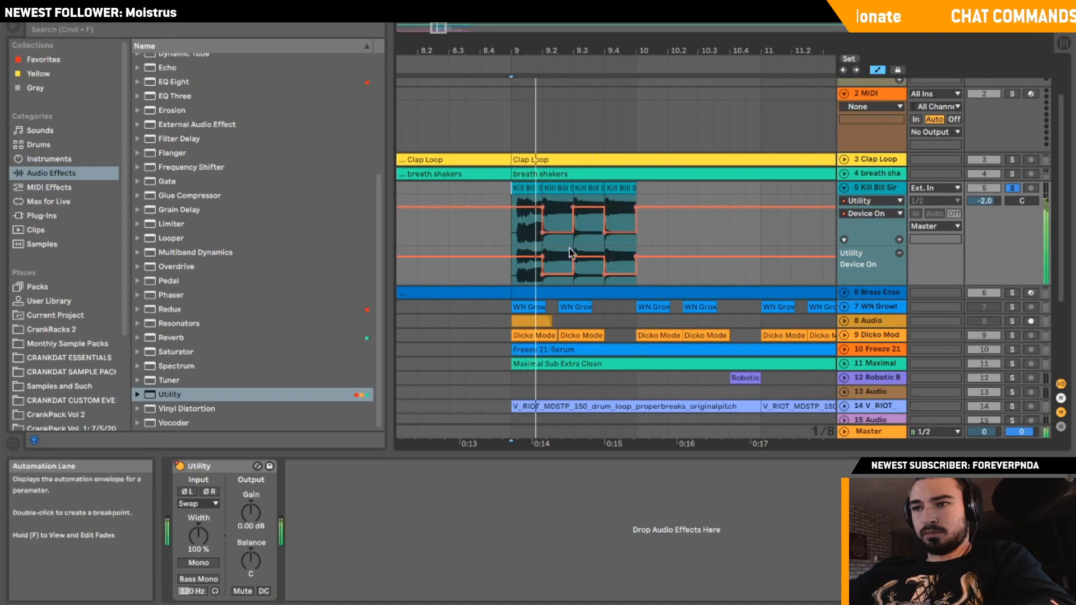
{"action": "key", "text": "space"}
Repeat the siren slices with their alternating Utility automation through bar 10, up to bar 11, and play the result.
{"action": "left_click", "coordinate": [622, 190]}
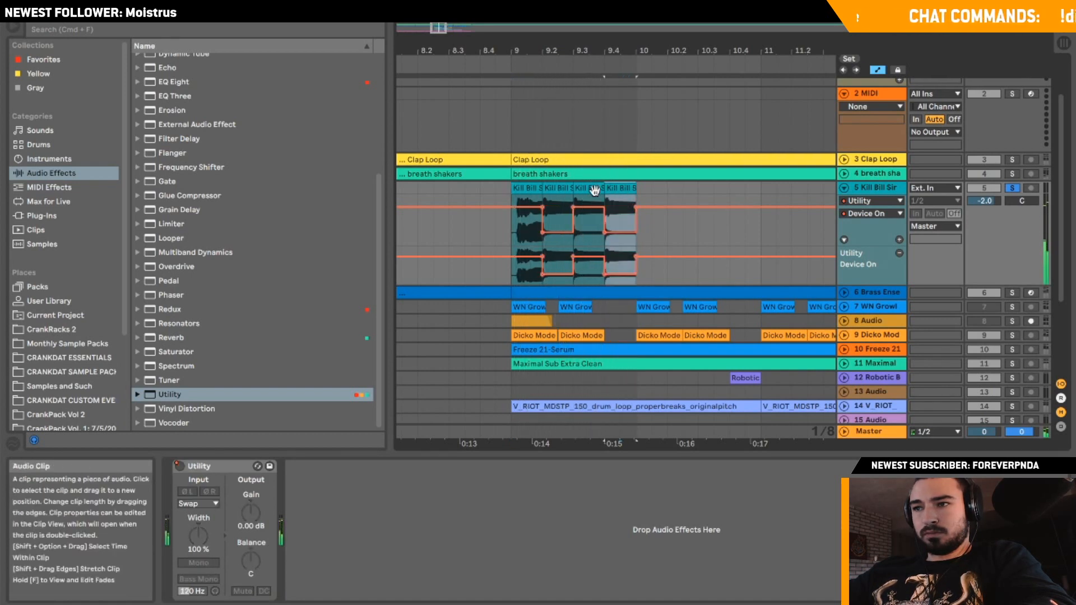
{"action": "left_click", "coordinate": [592, 189]}
{"action": "left_click", "coordinate": [643, 189]}
{"action": "key", "text": "super+v"}
{"action": "left_click", "coordinate": [617, 188]}
{"action": "key", "text": "super+c"}
{"action": "left_click", "coordinate": [674, 188]}
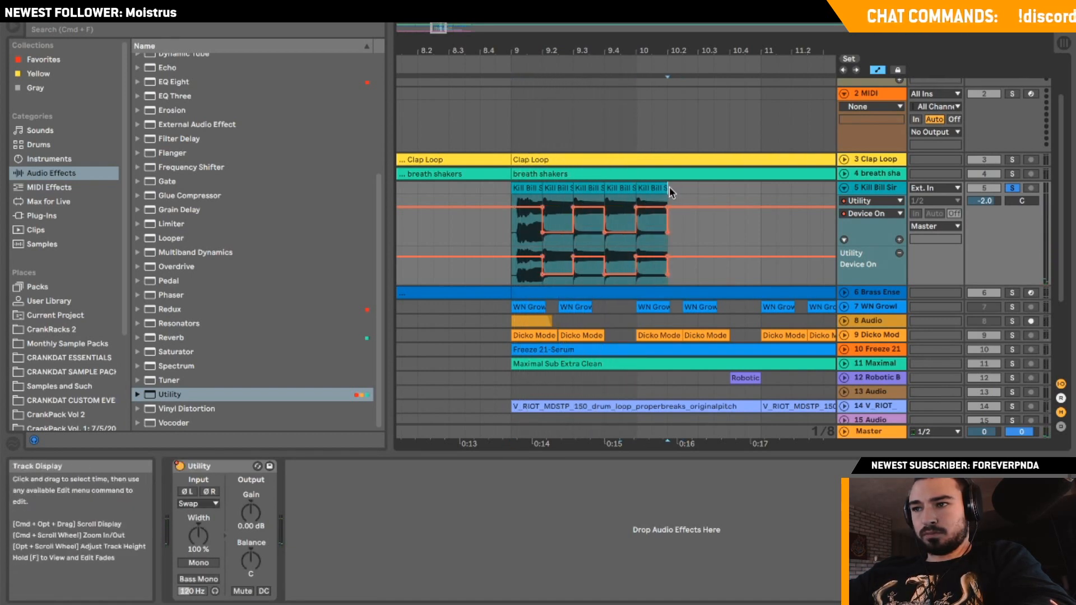
{"action": "key", "text": "super+v"}
{"action": "left_click", "coordinate": [681, 188]}
{"action": "left_click", "coordinate": [657, 188], "text": "shift"}
{"action": "key", "text": "super+d"}
{"action": "key", "text": "space"}
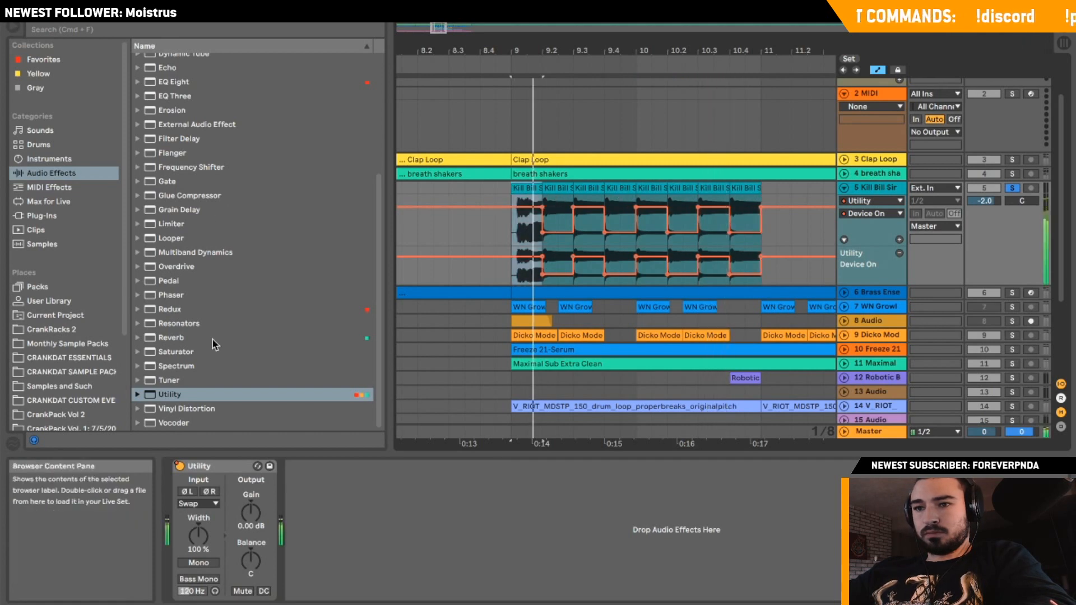
Add a second Utility to the siren track and automate its gain in a curved fade down to about -55 dB at bar 11.
{"action": "left_click", "coordinate": [250, 507]}
{"action": "double_click", "coordinate": [170, 394]}
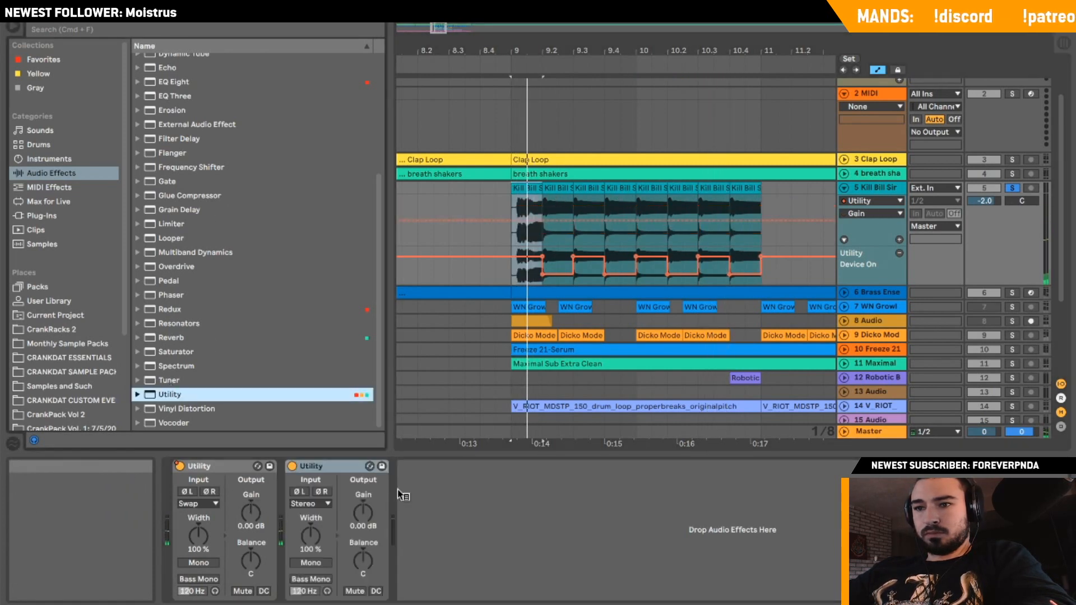
{"action": "right_click", "coordinate": [370, 511]}
{"action": "left_click", "coordinate": [397, 530]}
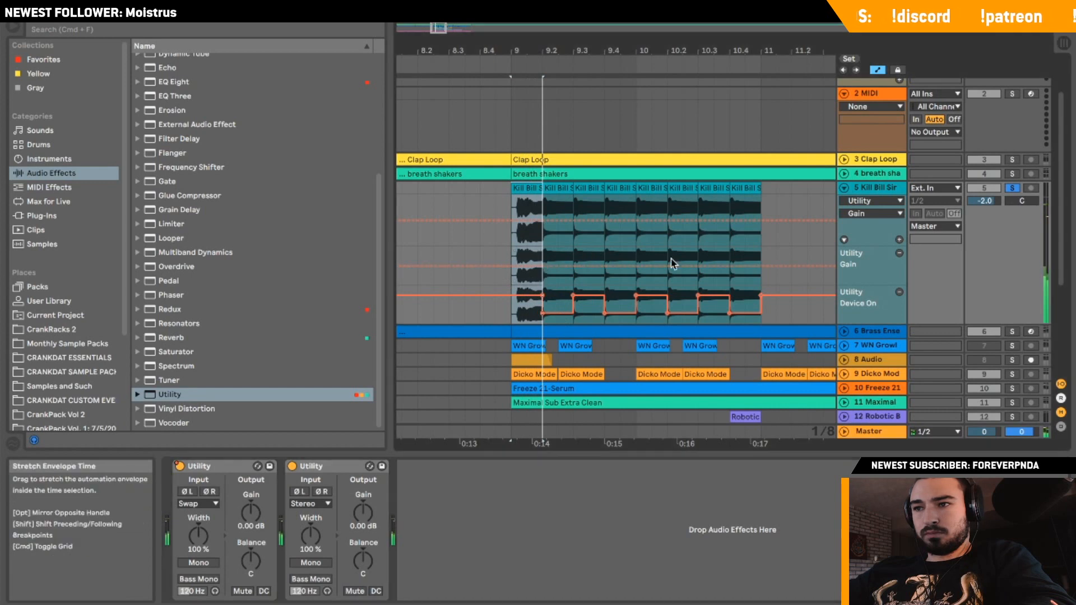
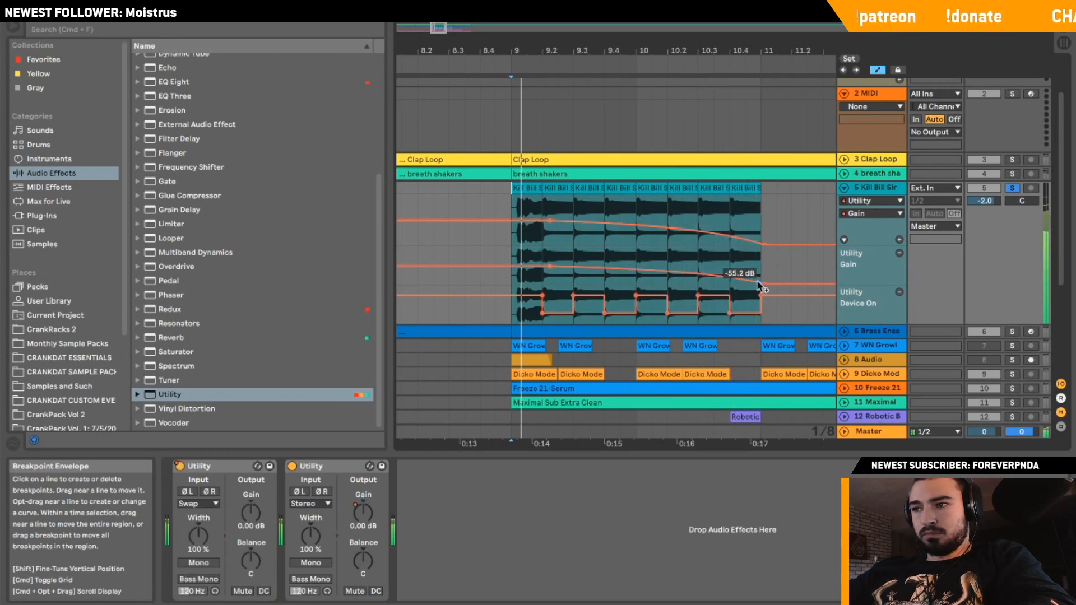
Fold the Kill Bill Siren track, then freeze and flatten it to audio.
{"action": "left_click", "coordinate": [844, 188]}
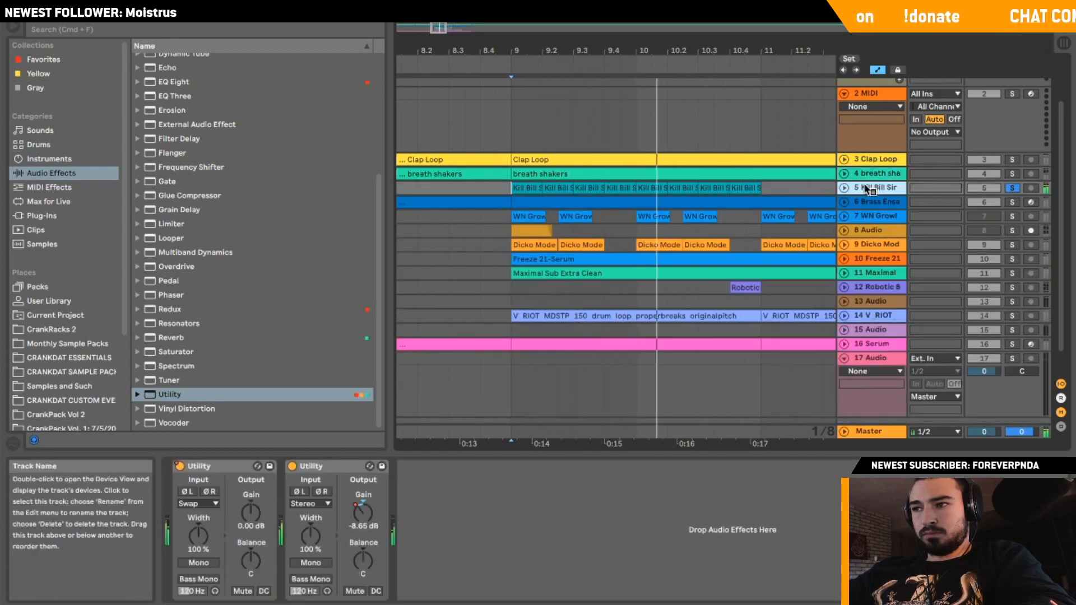
{"action": "right_click", "coordinate": [869, 190]}
{"action": "left_click", "coordinate": [869, 190]}
{"action": "right_click", "coordinate": [870, 191]}
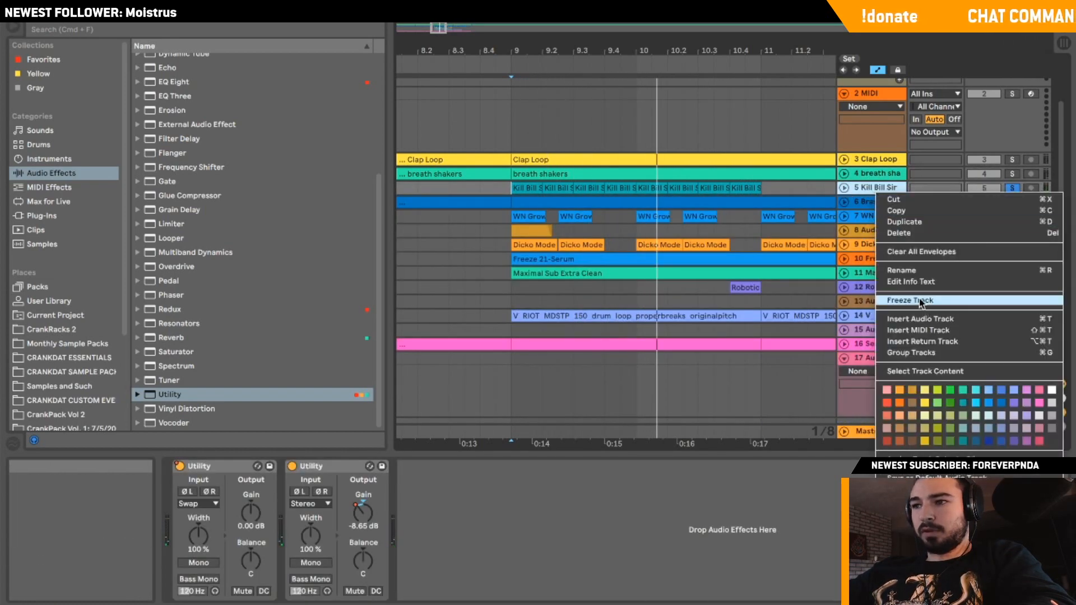
{"action": "left_click", "coordinate": [919, 299]}
{"action": "right_click", "coordinate": [878, 190]}
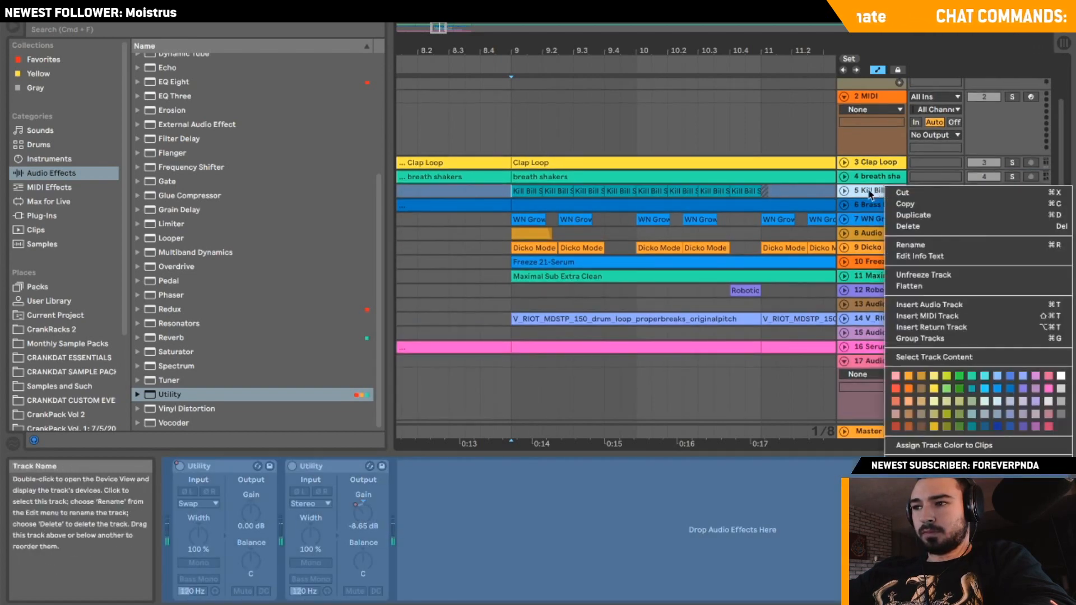
{"action": "left_click", "coordinate": [917, 287]}
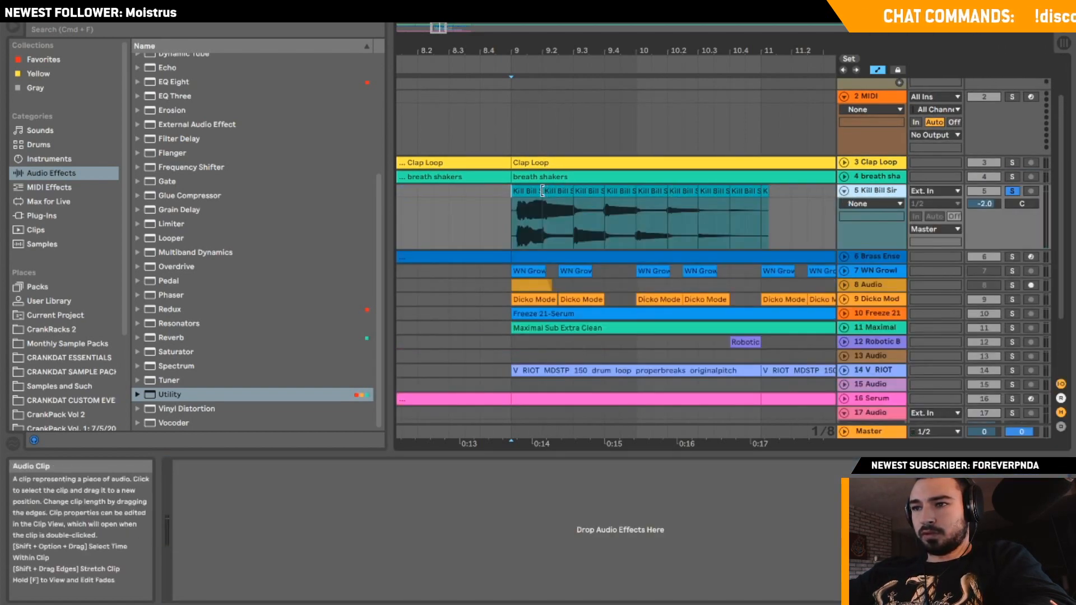
Consolidate the Kill Bill siren slices from bar 9 to bar 11 into one clip and reveal its file in Finder.
{"action": "left_click_drag", "start_coordinate": [537, 190], "coordinate": [760, 191]}
{"action": "key", "text": "super+j"}
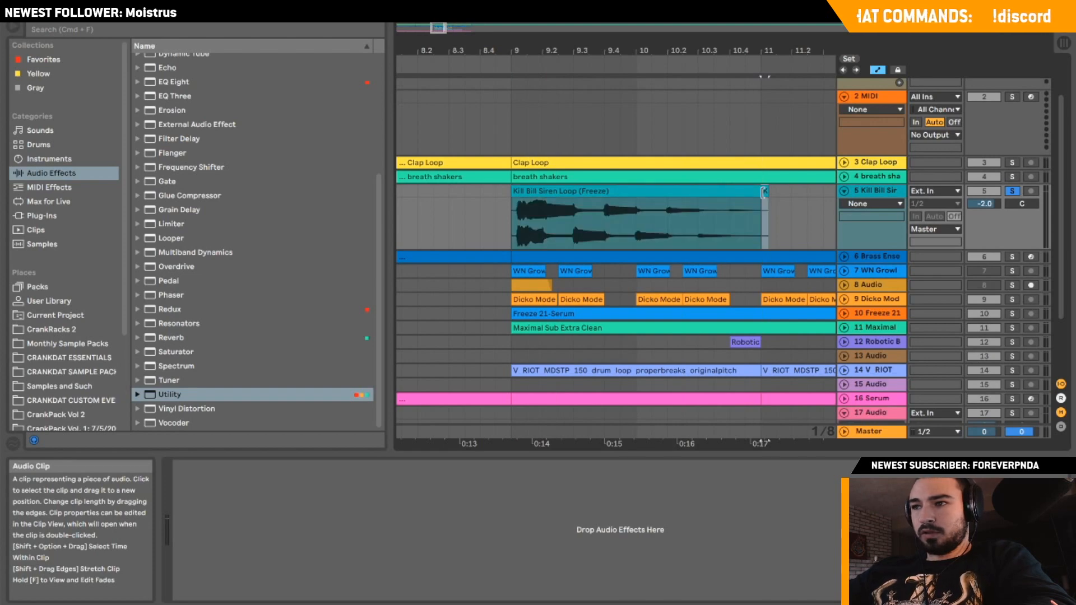
{"action": "right_click", "coordinate": [721, 192]}
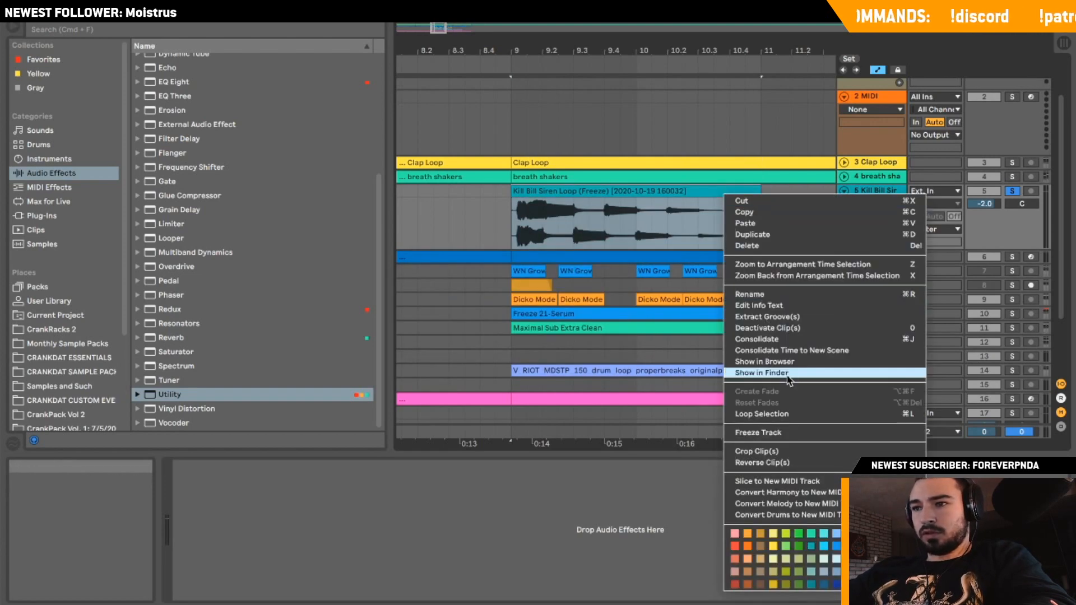
{"action": "left_click", "coordinate": [746, 372]}
Add the consolidated siren WAV from Finder to the November folder of Monthly Sample Packs.
{"action": "left_click_drag", "start_coordinate": [158, 43], "coordinate": [365, 58]}
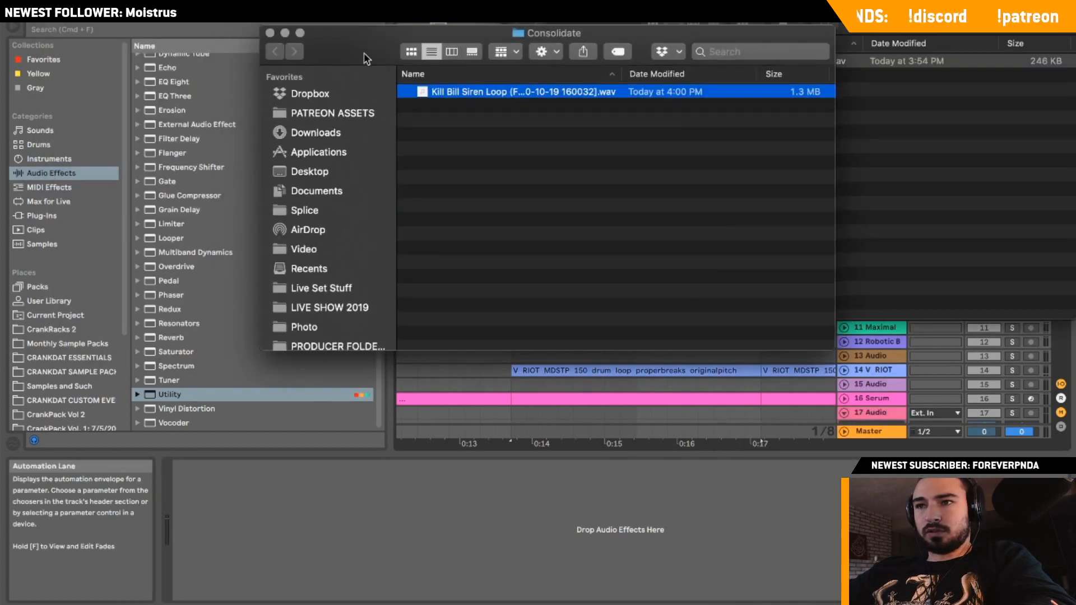
{"action": "left_click_drag", "start_coordinate": [78, 330], "coordinate": [71, 345]}
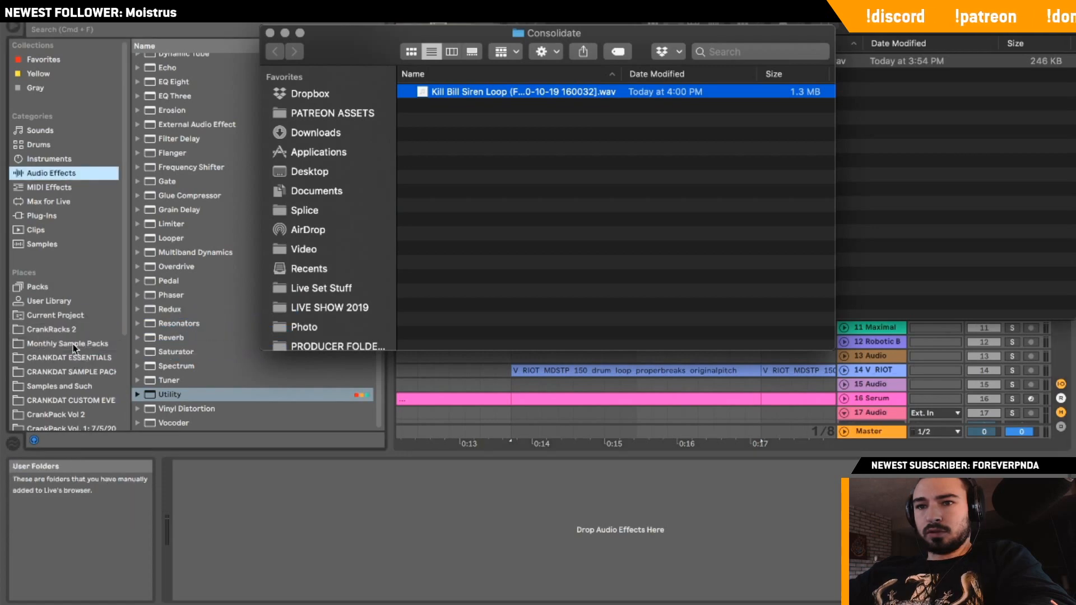
{"action": "left_click", "coordinate": [64, 344]}
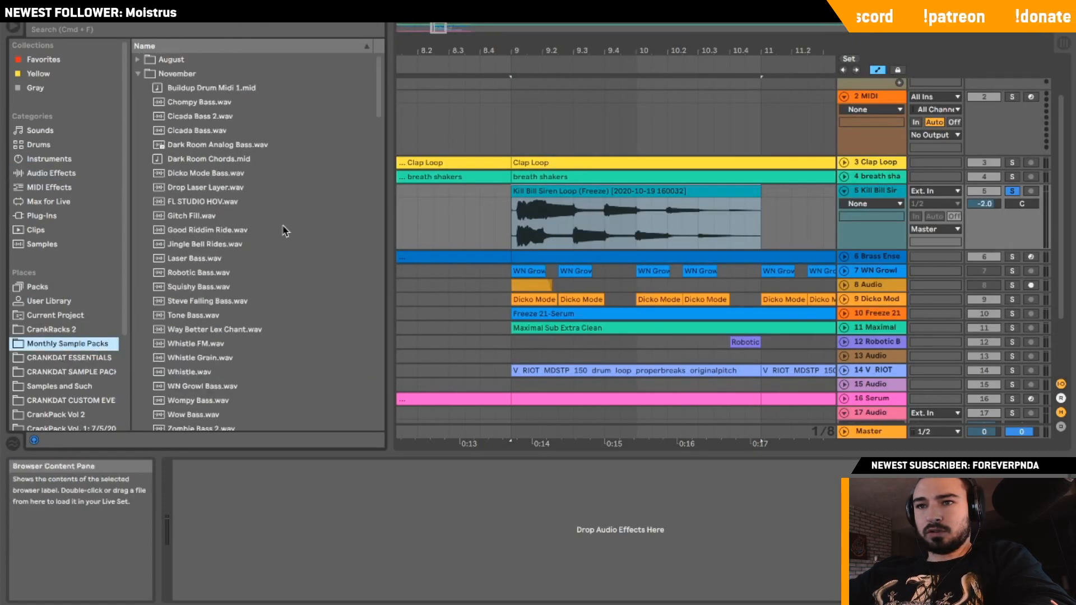
{"action": "left_click", "coordinate": [137, 75]}
{"action": "left_click", "coordinate": [138, 89]}
{"action": "left_click", "coordinate": [138, 89]}
{"action": "left_click", "coordinate": [139, 89]}
{"action": "left_click", "coordinate": [140, 104]}
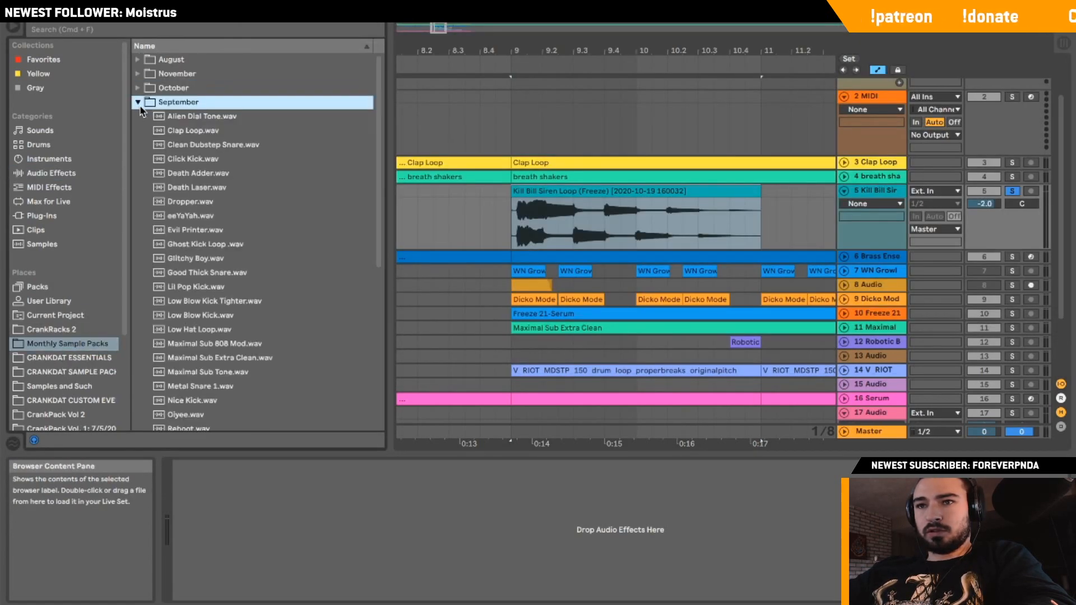
{"action": "left_click", "coordinate": [138, 102]}
{"action": "left_click", "coordinate": [202, 119]}
{"action": "left_click_drag", "start_coordinate": [194, 75], "coordinate": [193, 75]}
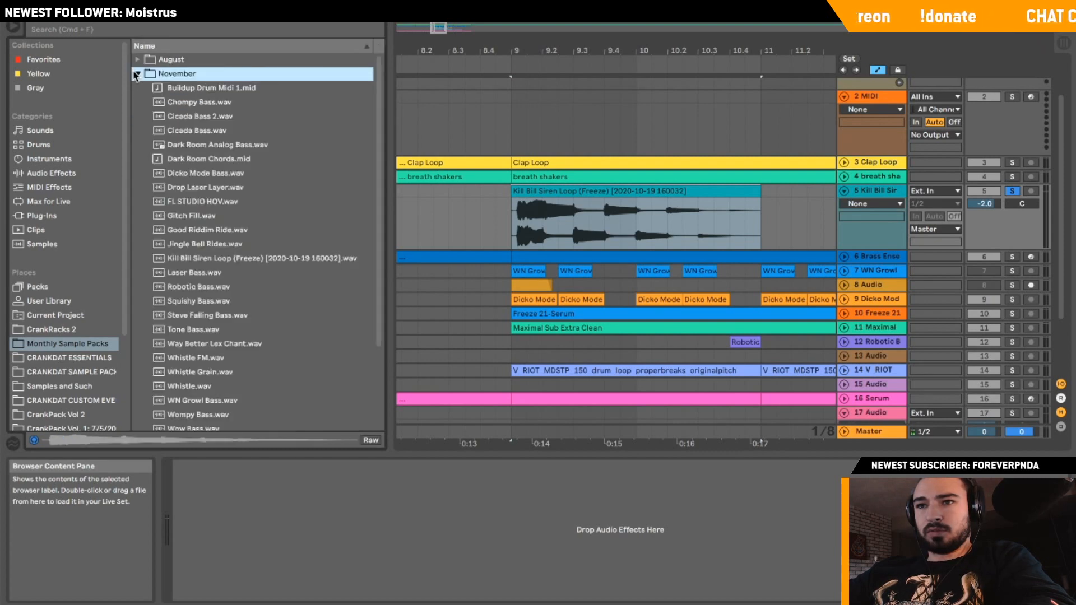
Rename the siren sample in the November folder as Kill Bill Side to Side.
{"action": "scroll", "coordinate": [270, 118], "scroll_direction": "down", "scroll_amount": 3}
{"action": "type", "text": "Ki"}
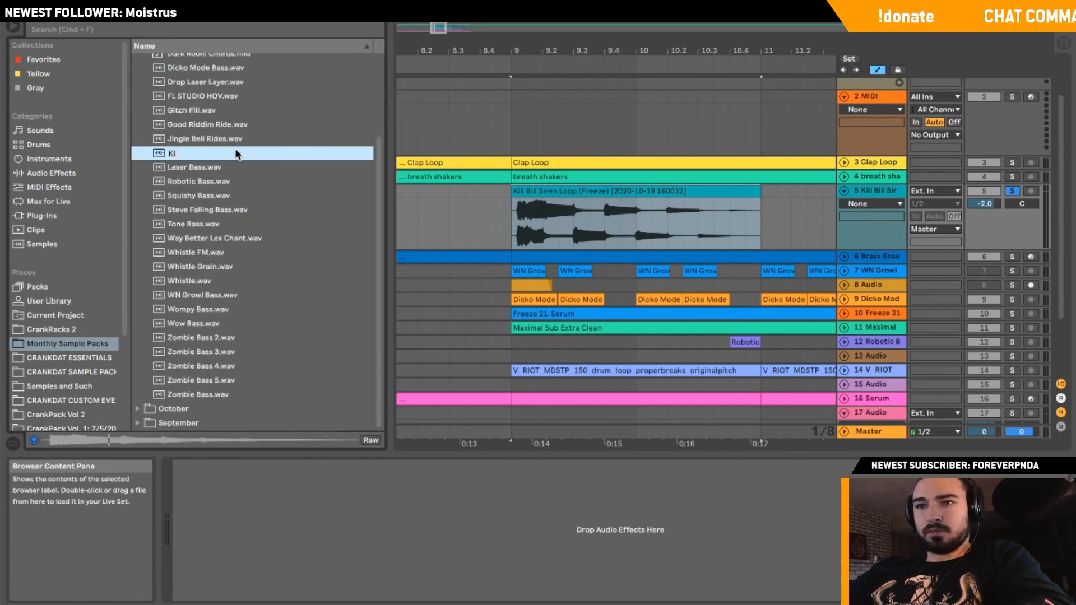
{"action": "type", "text": "ll Bill Side to"}
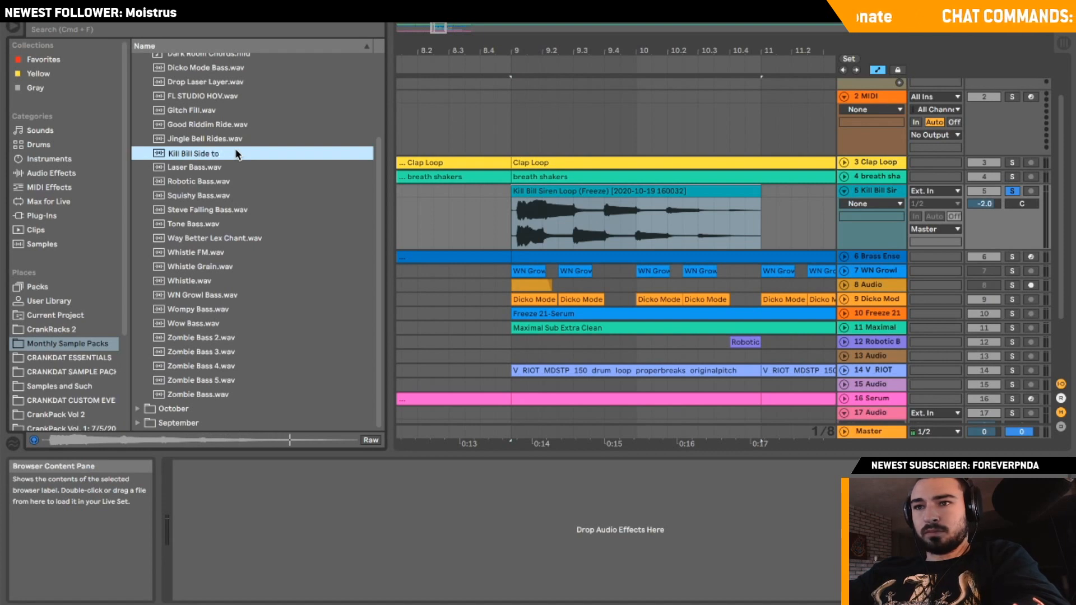
{"action": "type", "text": " Side"}
{"action": "key", "text": "Return"}
Unsolo and fold the Kill Bill Siren track, then play the full arrangement from shortly before the drop.
{"action": "key", "text": "space"}
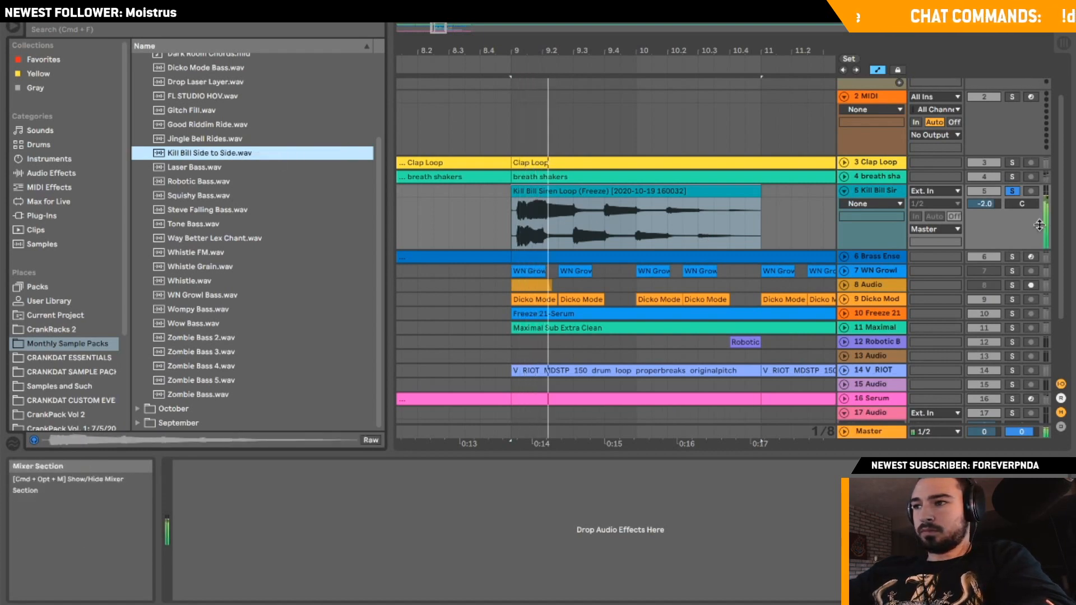
{"action": "left_click", "coordinate": [1014, 192]}
{"action": "left_click", "coordinate": [844, 191]}
{"action": "scroll", "coordinate": [522, 167], "scroll_direction": "down", "scroll_amount": 5}
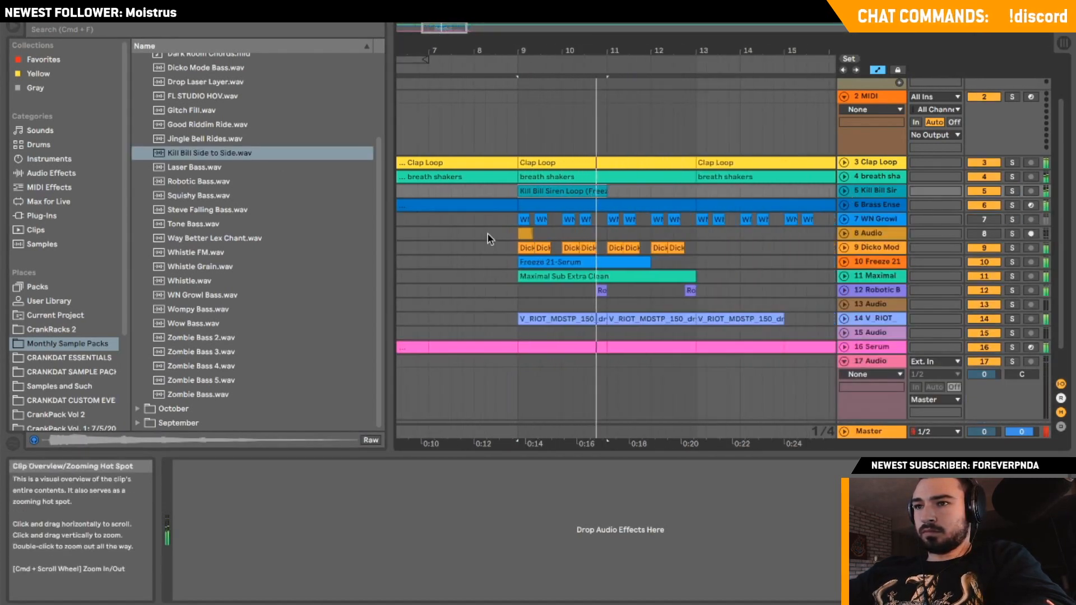
{"action": "left_click", "coordinate": [440, 191]}
{"action": "key", "text": "space"}
{"action": "key", "text": "space"}
{"action": "scroll", "coordinate": [728, 224], "scroll_direction": "down", "scroll_amount": 1}
{"action": "scroll", "coordinate": [728, 224], "scroll_direction": "left", "scroll_amount": 1}
Deactivate the Freeze 21-Serum track and play the drop without it from just before bar 9.
{"action": "left_click", "coordinate": [984, 250]}
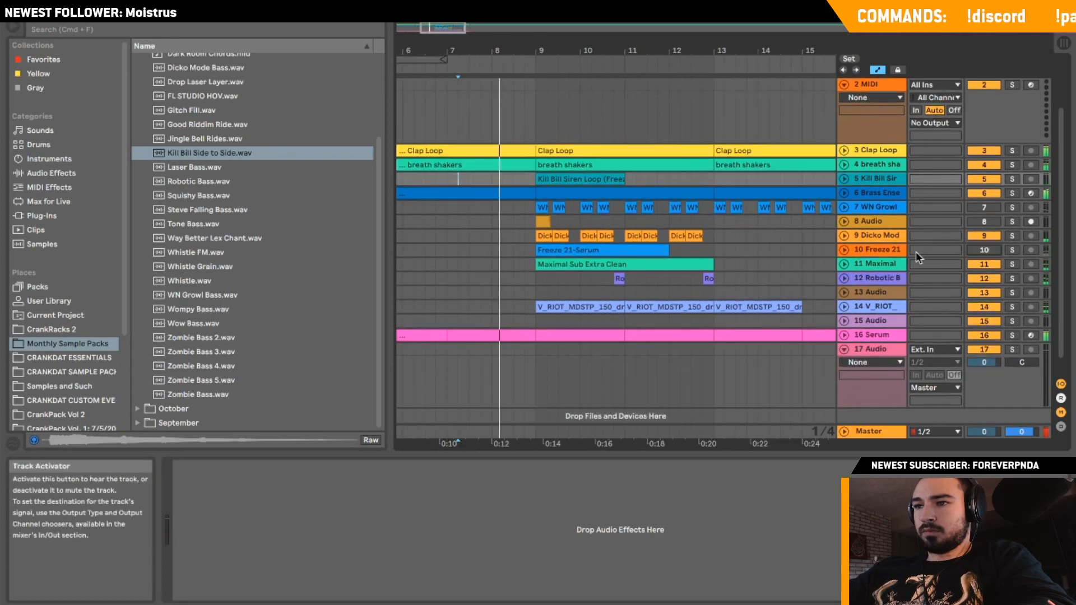
{"action": "left_click", "coordinate": [525, 247]}
{"action": "left_click_drag", "start_coordinate": [443, 27], "coordinate": [442, 11]}
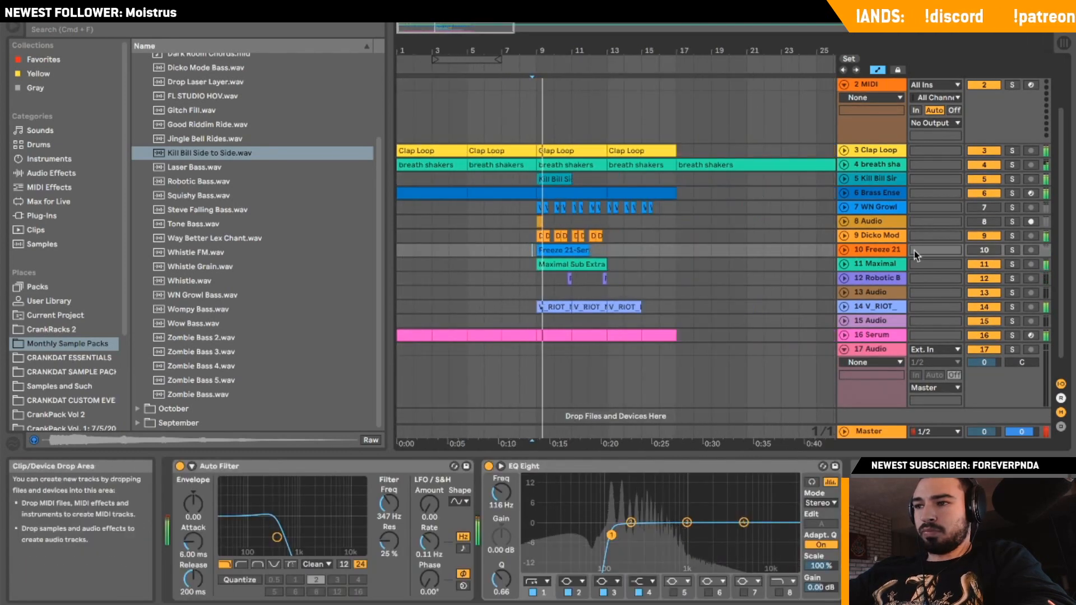
{"action": "left_click", "coordinate": [535, 262]}
{"action": "key", "text": "space"}
{"action": "key", "text": "space"}
{"action": "left_click", "coordinate": [518, 266]}
{"action": "key", "text": "space"}
{"action": "key", "text": "space"}
Solo the brass track to hear it, lower its volume to -6.2 dB, then unsolo and fold it.
{"action": "left_click", "coordinate": [844, 193]}
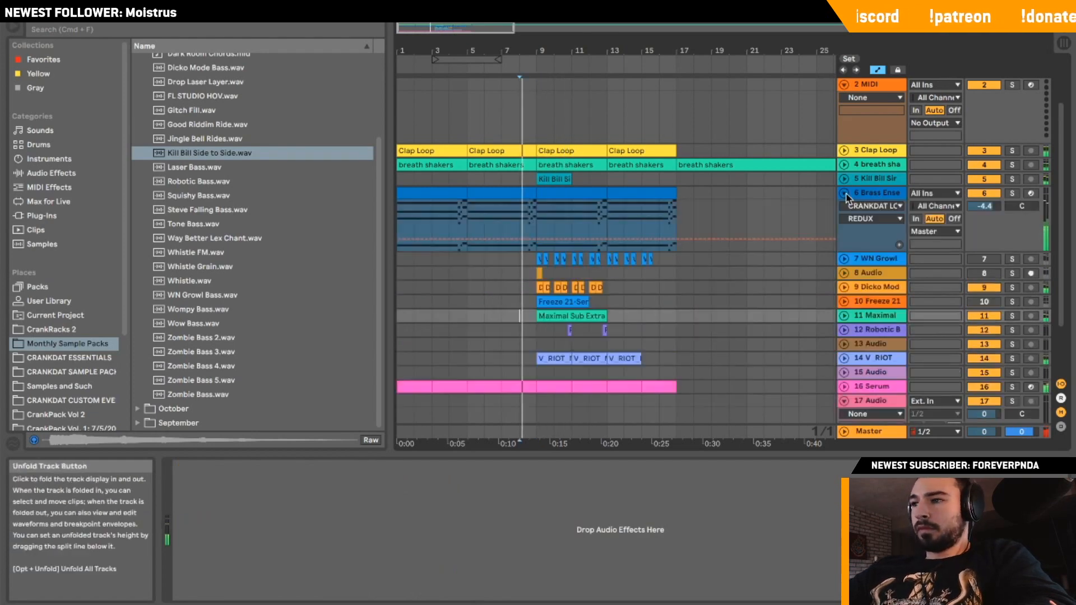
{"action": "left_click", "coordinate": [1012, 193]}
{"action": "left_click", "coordinate": [568, 221]}
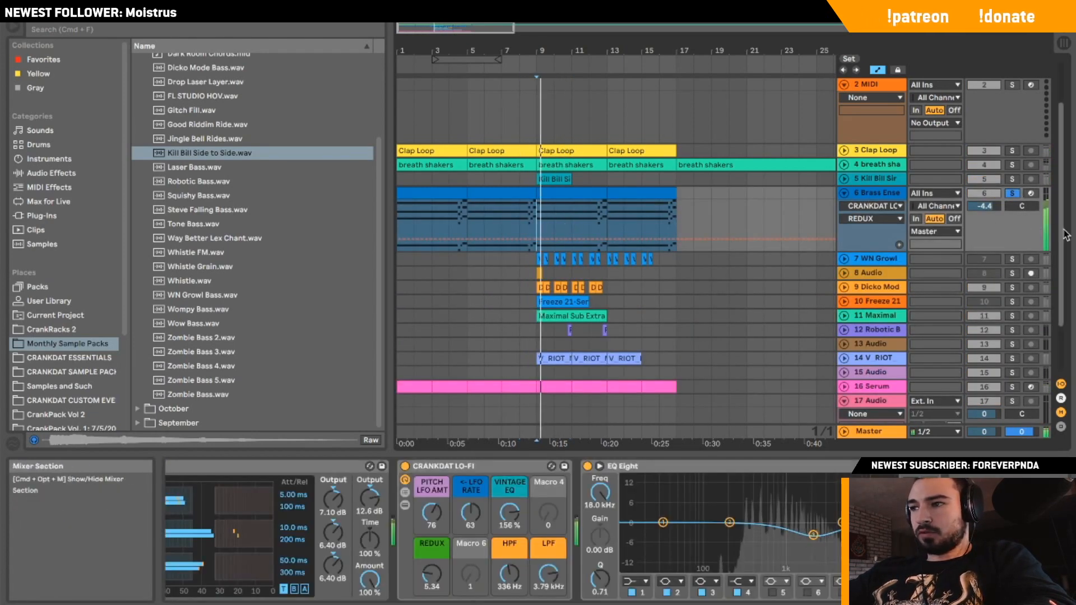
{"action": "left_click_drag", "start_coordinate": [984, 207], "coordinate": [987, 219]}
{"action": "left_click", "coordinate": [1011, 194]}
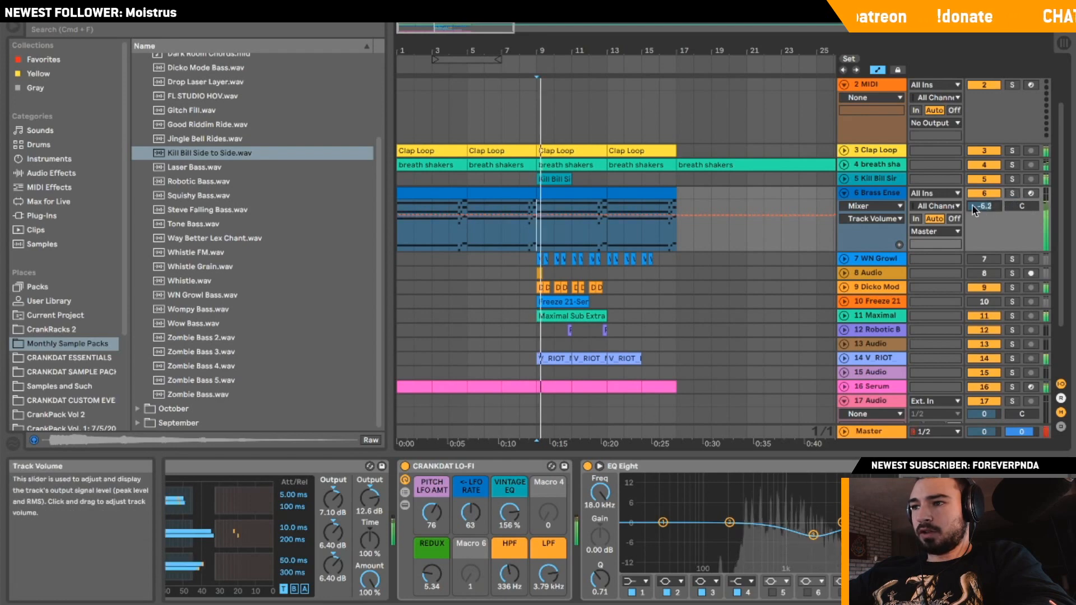
{"action": "left_click", "coordinate": [844, 193]}
Play the arrangement from the start and examine the brass and Freeze 21-Serum tracks.
{"action": "left_click", "coordinate": [398, 236]}
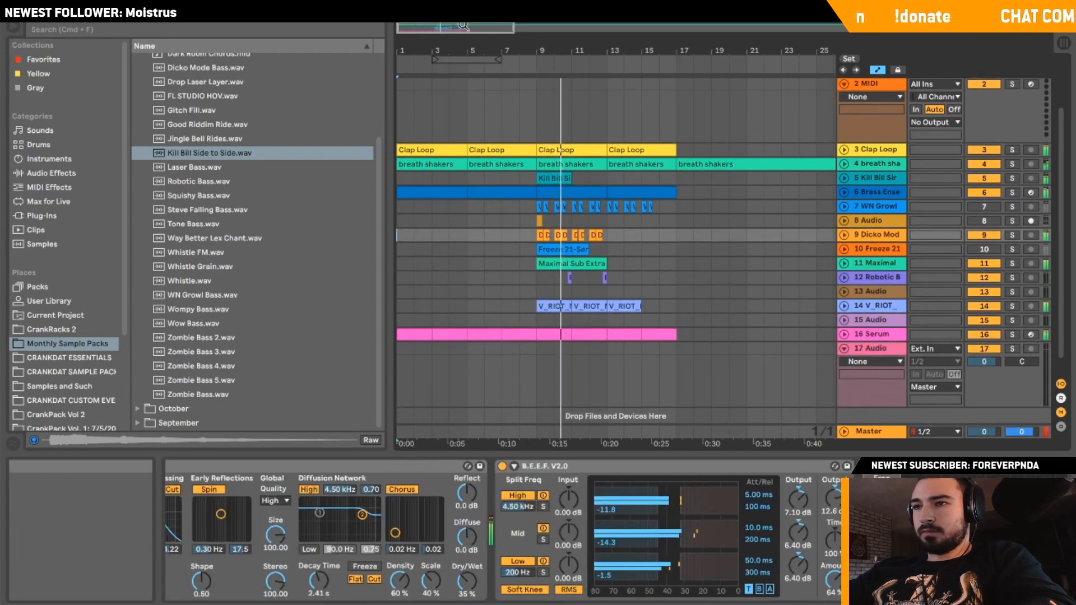
{"action": "left_click_drag", "start_coordinate": [463, 25], "coordinate": [463, 23]}
{"action": "key", "text": "space"}
{"action": "key", "text": "space"}
{"action": "left_click", "coordinate": [844, 193]}
{"action": "left_click", "coordinate": [844, 193]}
{"action": "left_click", "coordinate": [867, 195]}
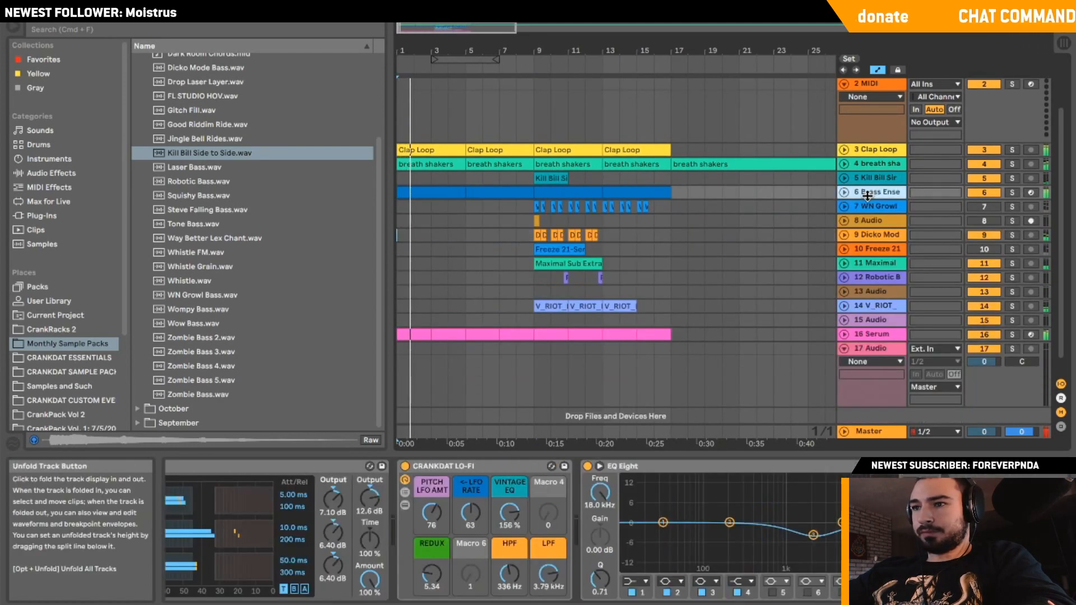
{"action": "left_click", "coordinate": [843, 249]}
{"action": "left_click", "coordinate": [843, 250]}
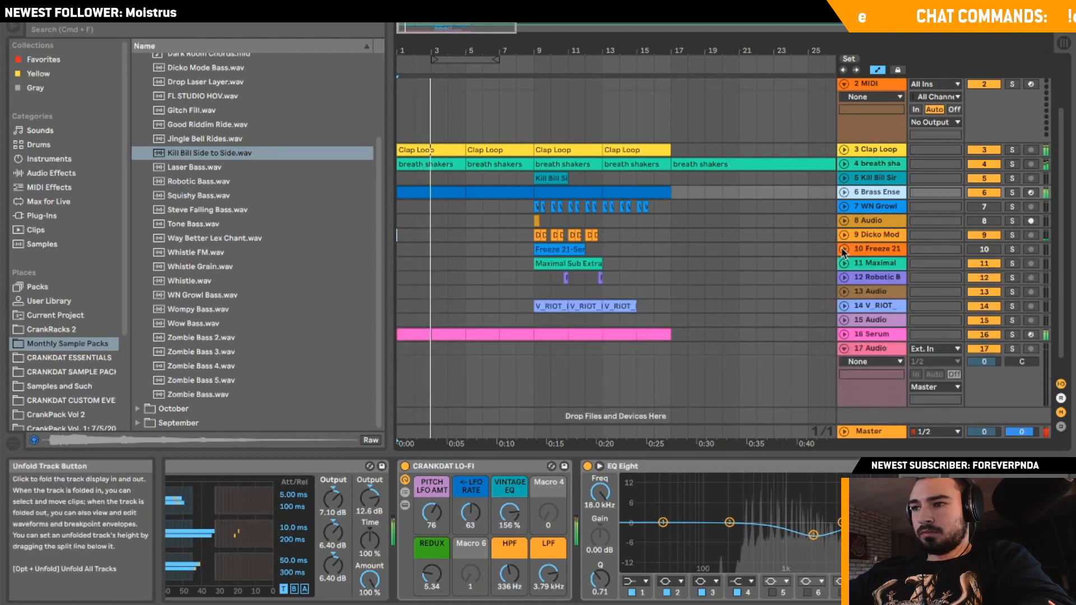
{"action": "left_click", "coordinate": [860, 251]}
{"action": "left_click", "coordinate": [849, 193]}
{"action": "left_click", "coordinate": [845, 192]}
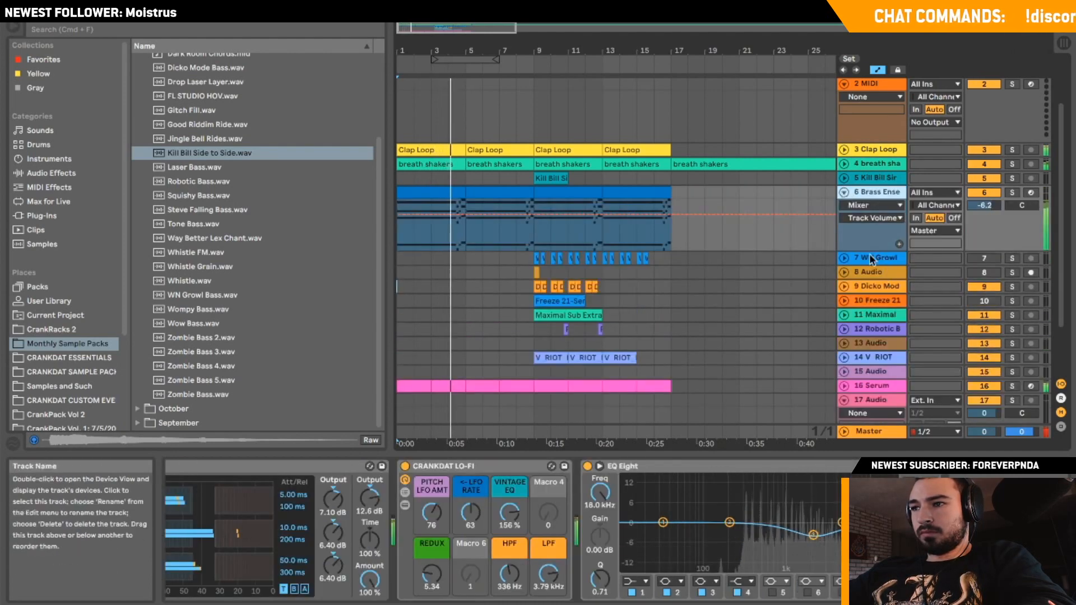
{"action": "left_click", "coordinate": [848, 181]}
{"action": "left_click", "coordinate": [843, 193]}
Unfold and solo the V_RIOT drum loop track and listen to it from bar 9.
{"action": "left_click", "coordinate": [533, 321]}
{"action": "key", "text": "space"}
{"action": "key", "text": "space"}
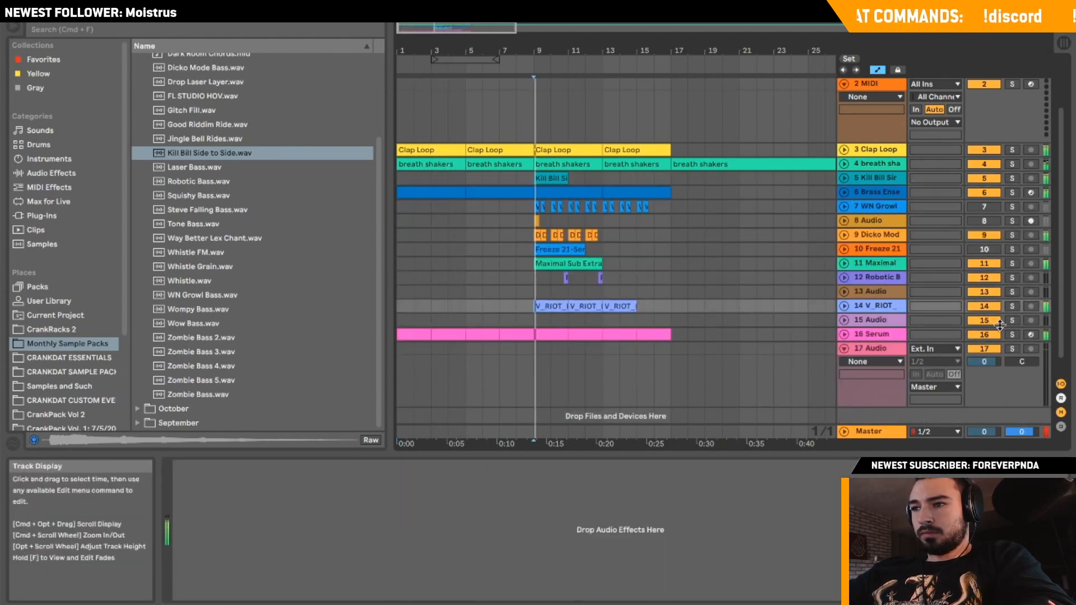
{"action": "left_click", "coordinate": [850, 306]}
{"action": "left_click", "coordinate": [845, 306]}
{"action": "left_click", "coordinate": [1011, 307]}
{"action": "key", "text": "space"}
{"action": "key", "text": "space"}
{"action": "key", "text": "space"}
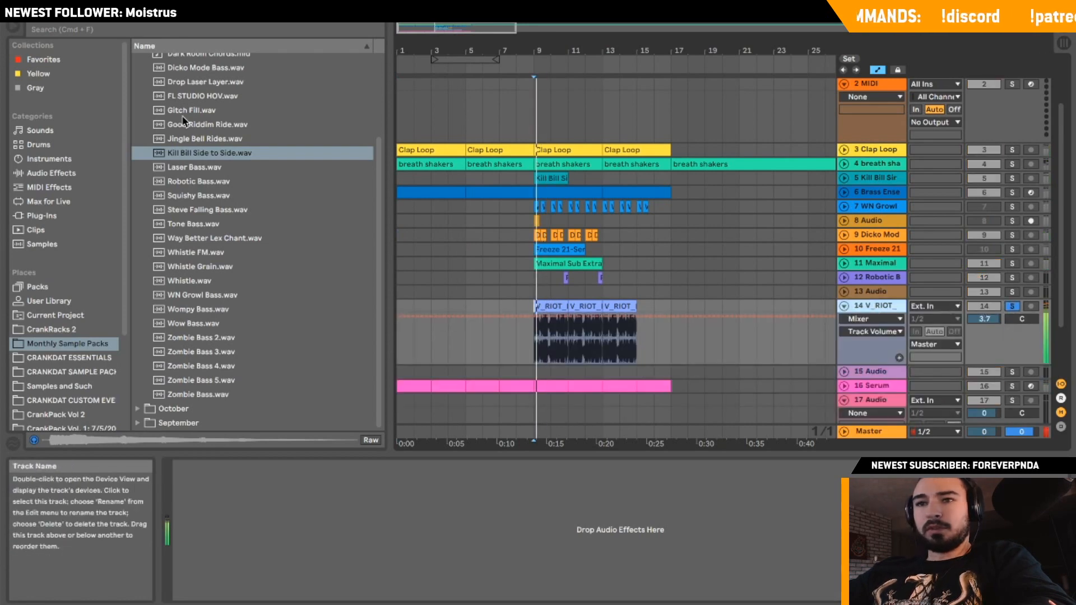
Add an EQ Eight to the V_RIOT drum loop track with band 1 as a low cut at about 484 Hz.
{"action": "left_click", "coordinate": [45, 159]}
{"action": "left_click", "coordinate": [49, 173]}
{"action": "scroll", "coordinate": [260, 96], "scroll_direction": "up", "scroll_amount": 4}
{"action": "double_click", "coordinate": [171, 203]}
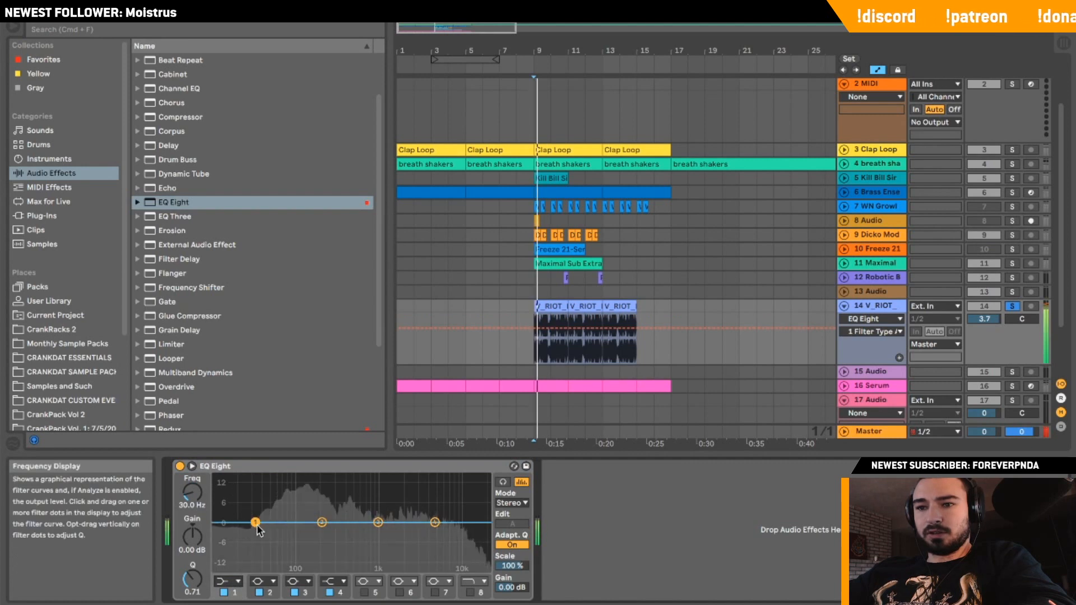
{"action": "left_click", "coordinate": [230, 581]}
{"action": "left_click", "coordinate": [224, 496]}
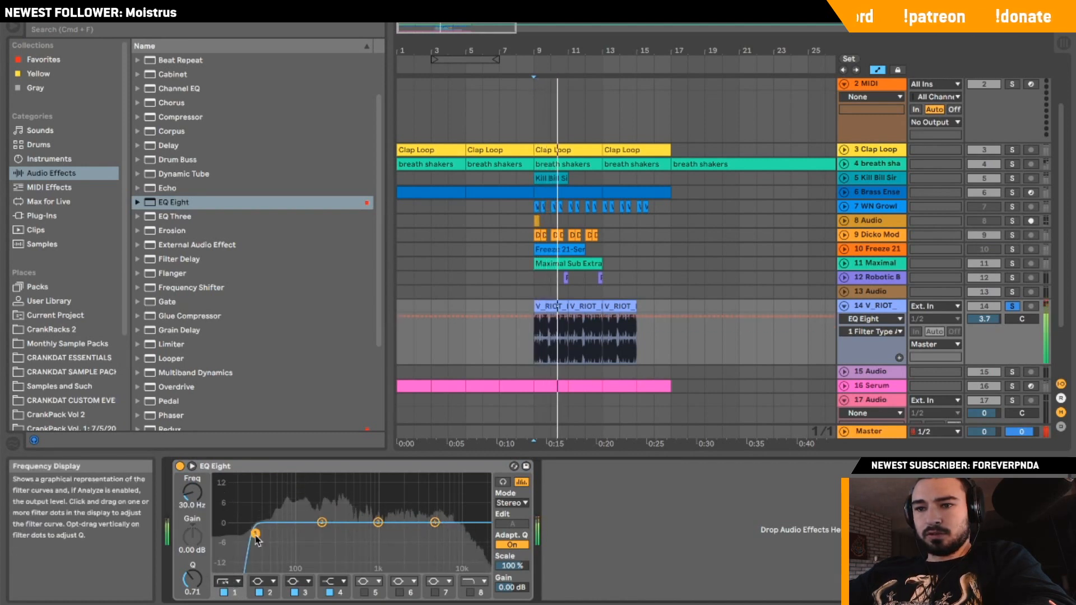
{"action": "left_click_drag", "start_coordinate": [255, 522], "coordinate": [352, 535]}
Unsolo the V_RIOT drum loop track, play it within the full mix and fold the track.
{"action": "left_click", "coordinate": [1012, 307]}
{"action": "key", "text": "space"}
{"action": "key", "text": "space"}
{"action": "left_click", "coordinate": [846, 308]}
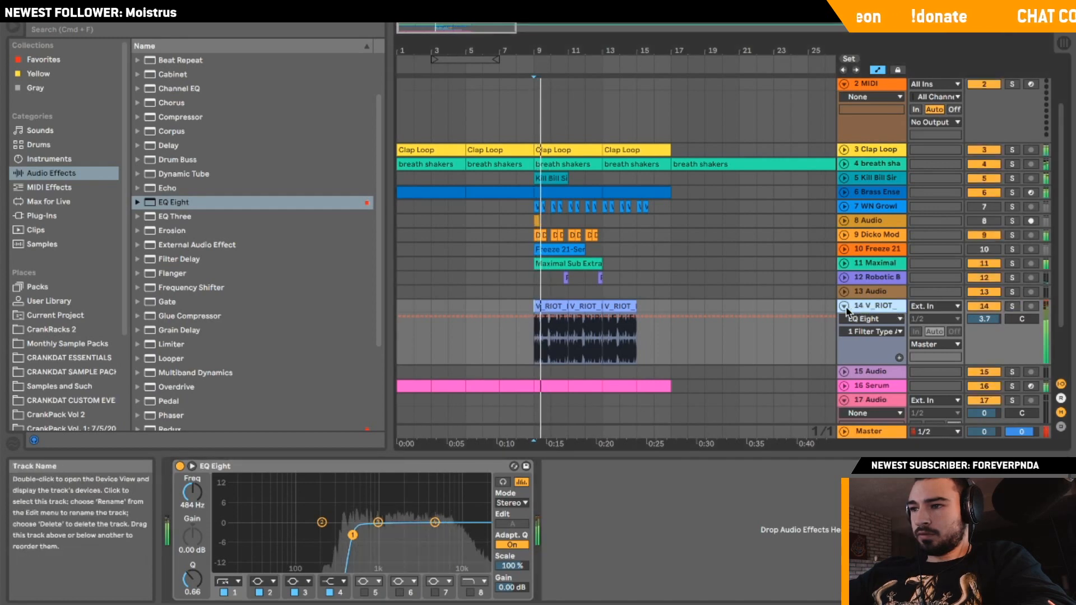
Insert a new audio track below the V_RIOT drum loop track and unfold the drum loop at bar 9.
{"action": "right_click", "coordinate": [884, 307]}
{"action": "left_click", "coordinate": [907, 414]}
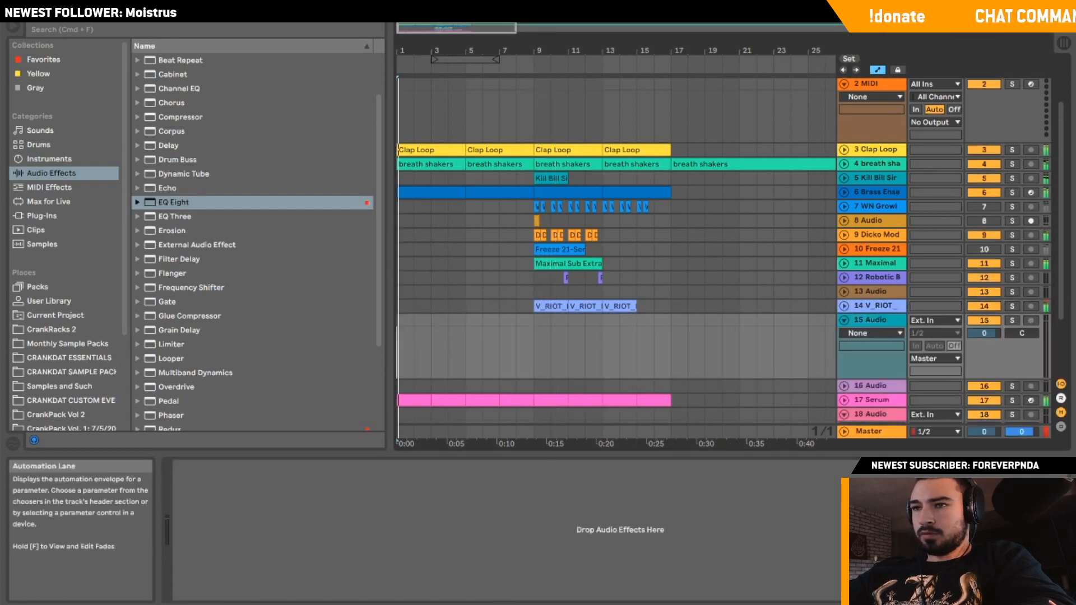
{"action": "left_click_drag", "start_coordinate": [442, 28], "coordinate": [436, 71]}
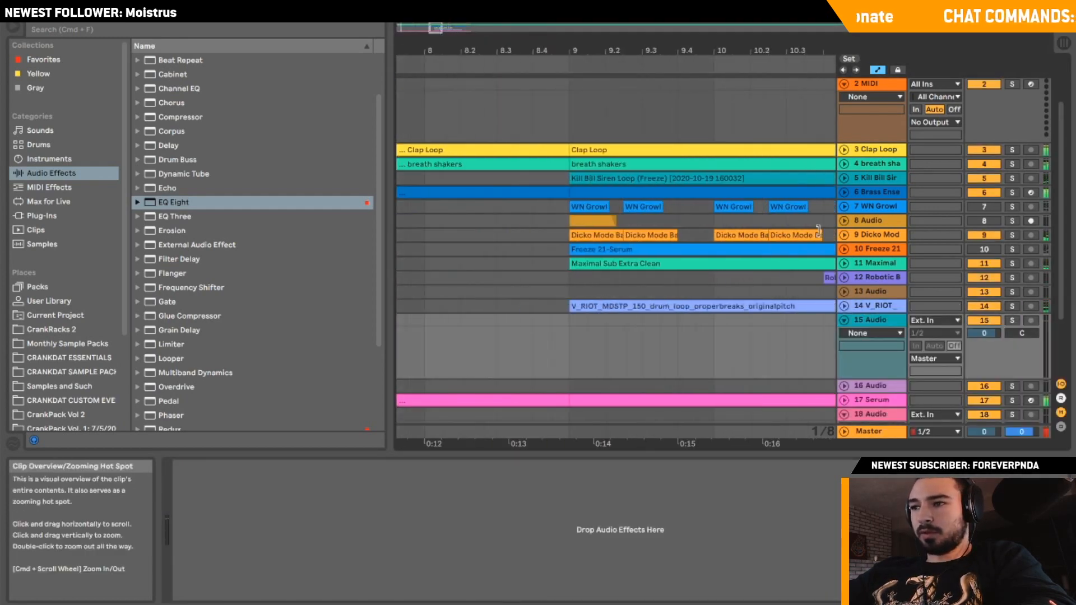
{"action": "left_click", "coordinate": [845, 307]}
{"action": "scroll", "coordinate": [615, 247], "scroll_direction": "down", "scroll_amount": 5}
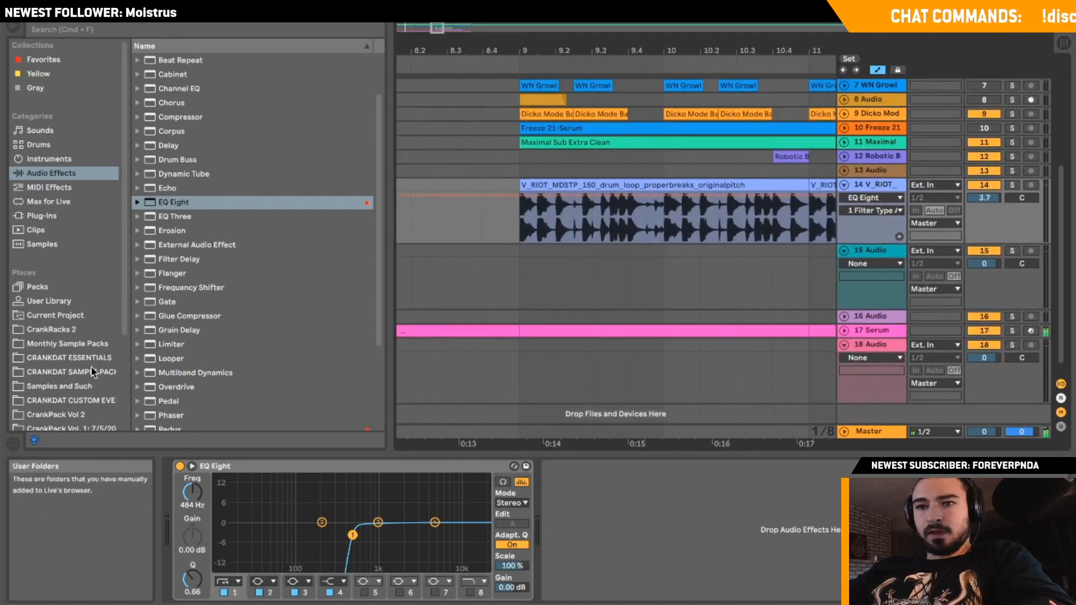
Find the October folder of Monthly Sample Packs in the browser and expand it.
{"action": "left_click", "coordinate": [59, 359]}
{"action": "left_click", "coordinate": [50, 343]}
{"action": "left_click", "coordinate": [50, 302]}
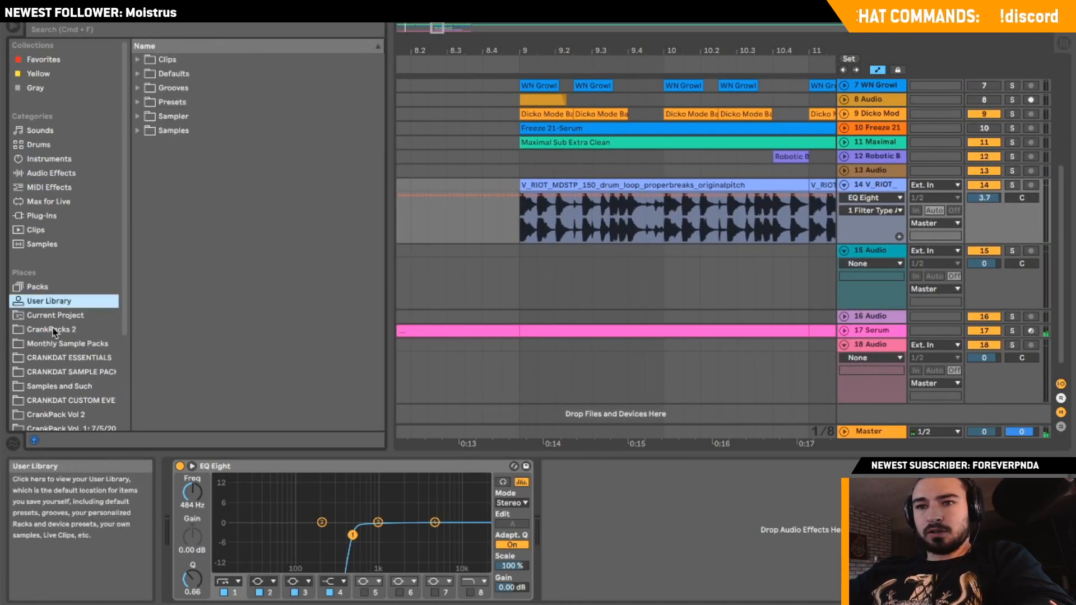
{"action": "left_click", "coordinate": [55, 330]}
{"action": "left_click", "coordinate": [80, 344]}
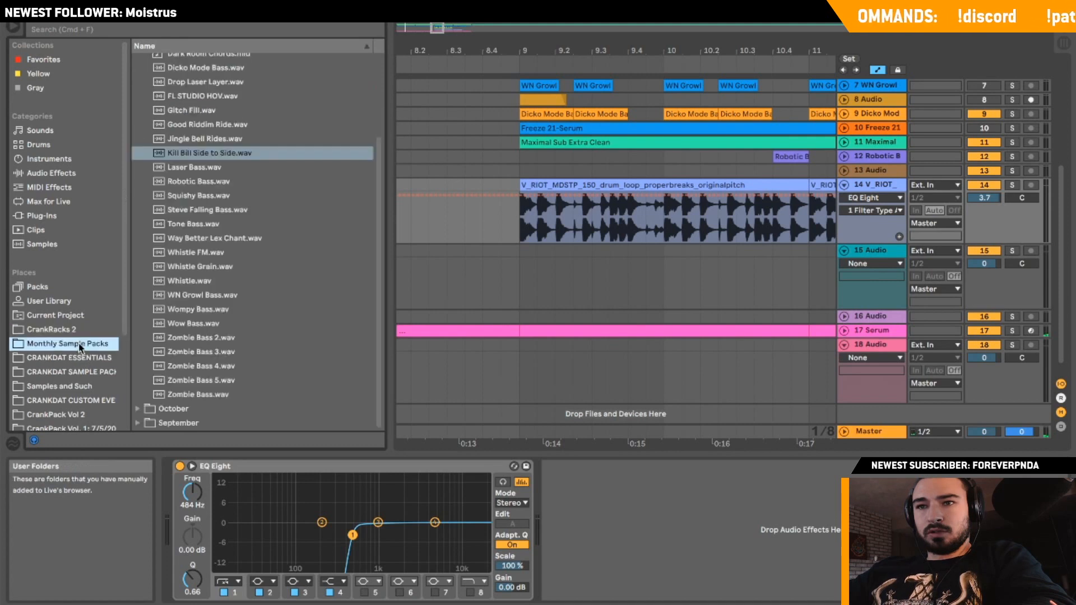
{"action": "scroll", "coordinate": [187, 136], "scroll_direction": "up", "scroll_amount": 5}
{"action": "left_click", "coordinate": [138, 74]}
{"action": "left_click", "coordinate": [138, 92]}
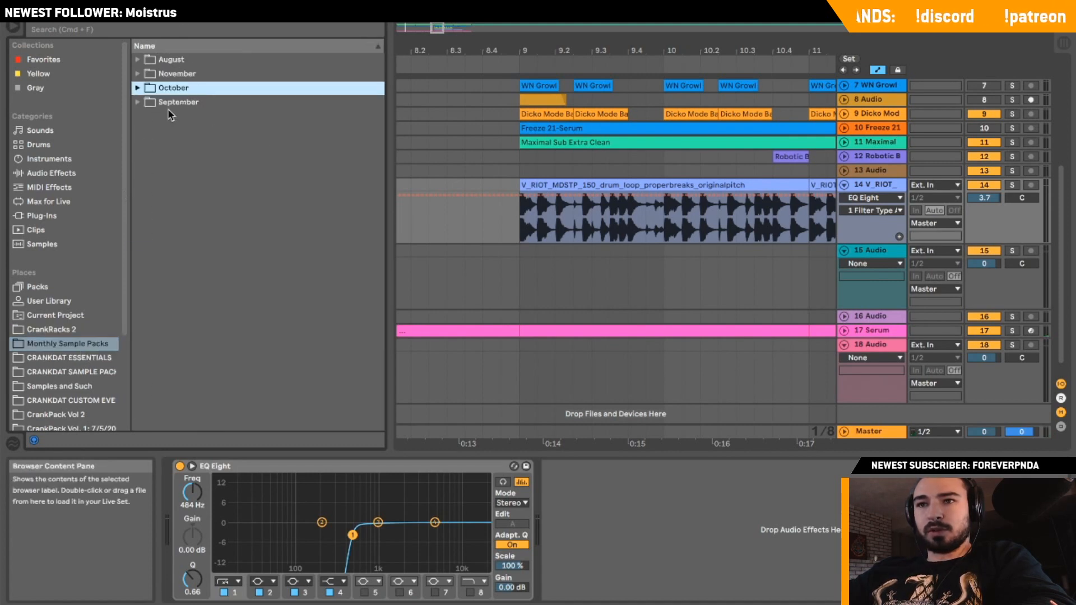
{"action": "left_click", "coordinate": [138, 90]}
Audition the October samples and place CDKDIG Kick 2 (Anton Kick).wav at bar 9 on the new audio track.
{"action": "scroll", "coordinate": [223, 205], "scroll_direction": "down", "scroll_amount": 4}
{"action": "left_click", "coordinate": [223, 163]}
{"action": "left_click", "coordinate": [222, 136]}
{"action": "scroll", "coordinate": [220, 136], "scroll_direction": "up", "scroll_amount": 3}
{"action": "left_click", "coordinate": [212, 127]}
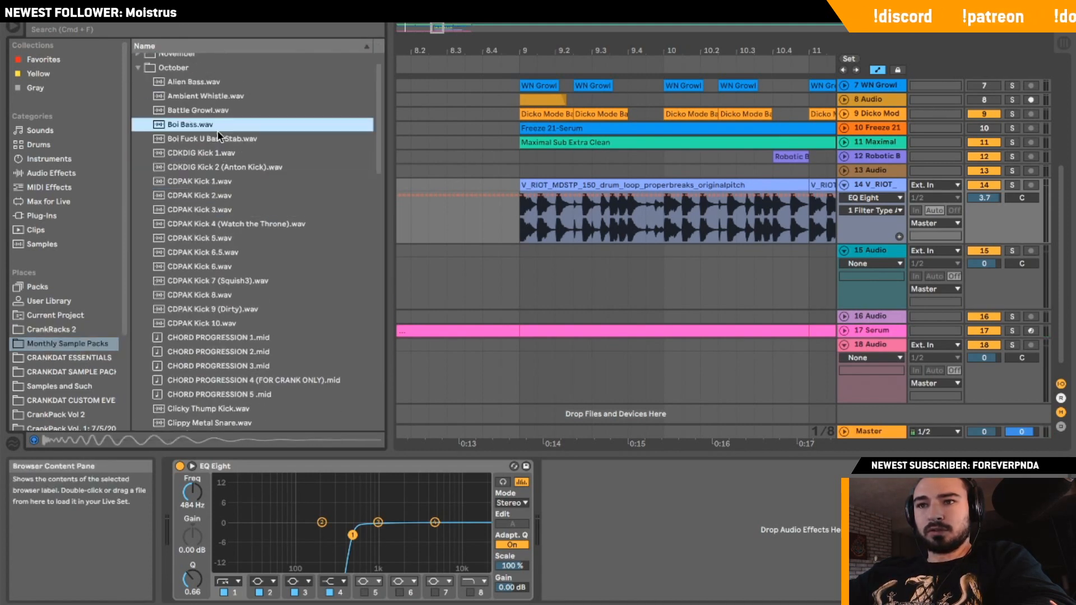
{"action": "left_click", "coordinate": [209, 154]}
{"action": "left_click", "coordinate": [209, 139]}
{"action": "left_click", "coordinate": [180, 168]}
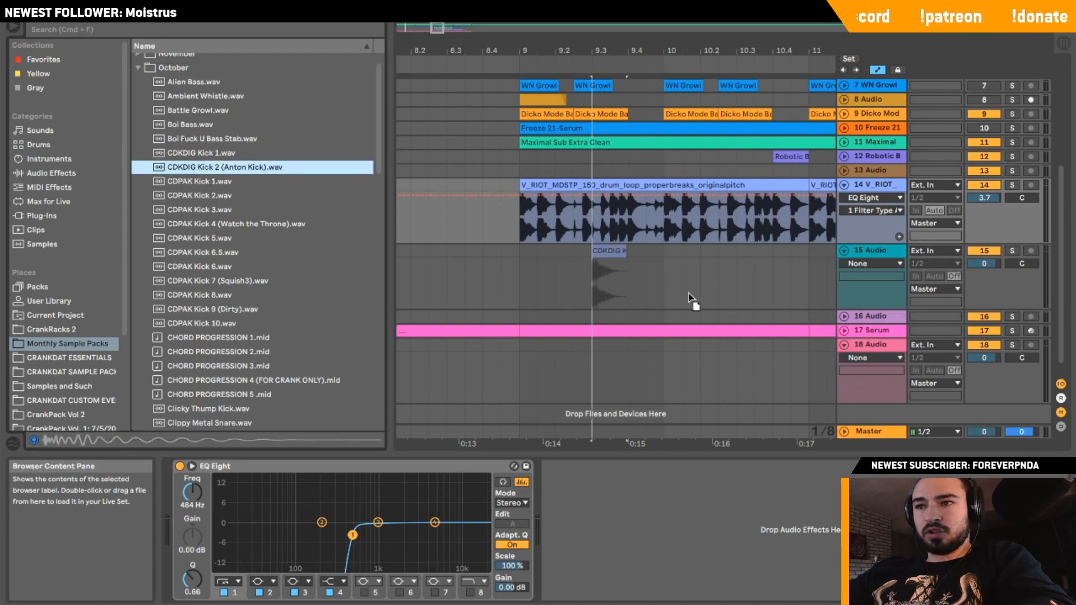
{"action": "left_click_drag", "start_coordinate": [527, 266], "coordinate": [530, 266]}
Add a Utility effect to the CDKDIG kick track and raise its gain to 7.22 dB.
{"action": "left_click", "coordinate": [76, 175]}
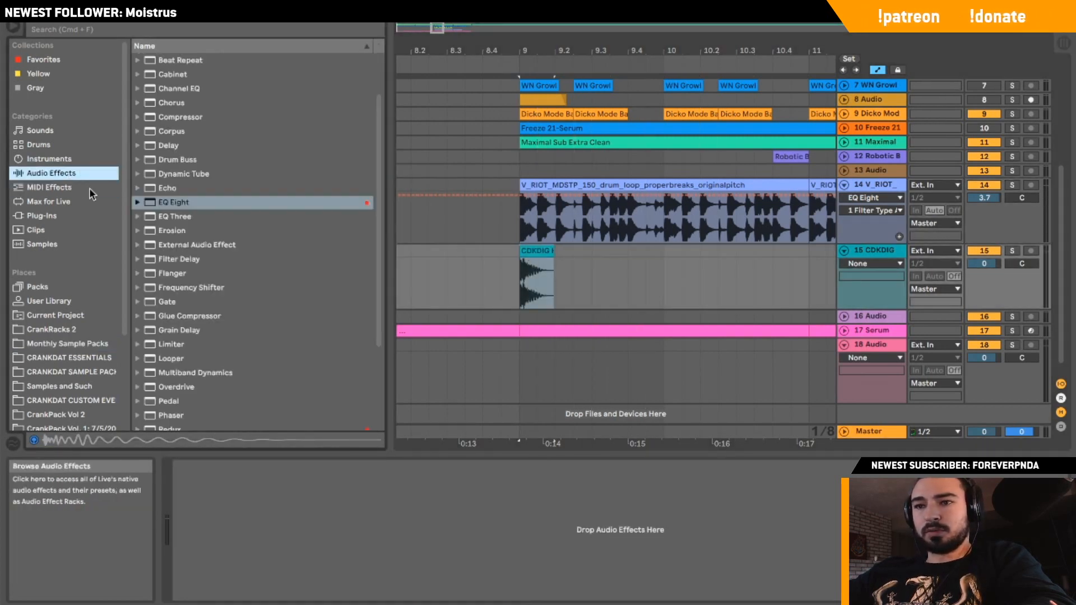
{"action": "scroll", "coordinate": [196, 397], "scroll_direction": "down", "scroll_amount": 3}
{"action": "double_click", "coordinate": [168, 394]}
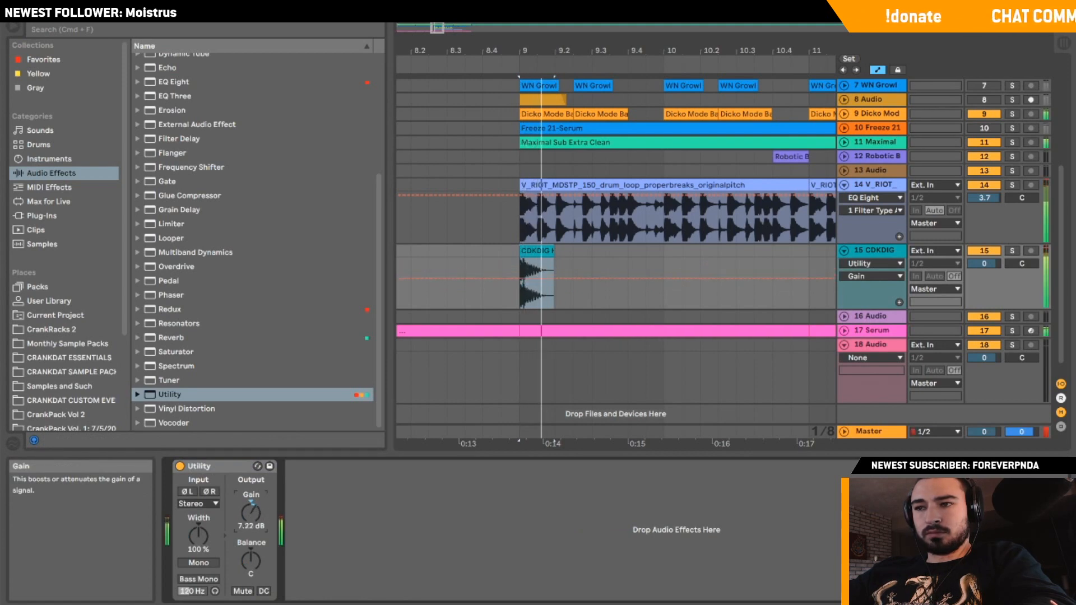
Duplicate the kick half a beat after bar 9, paste a third kick between 9.2 and 9.3, and play the pattern.
{"action": "left_click", "coordinate": [428, 268]}
{"action": "key", "text": "space"}
{"action": "key", "text": "space"}
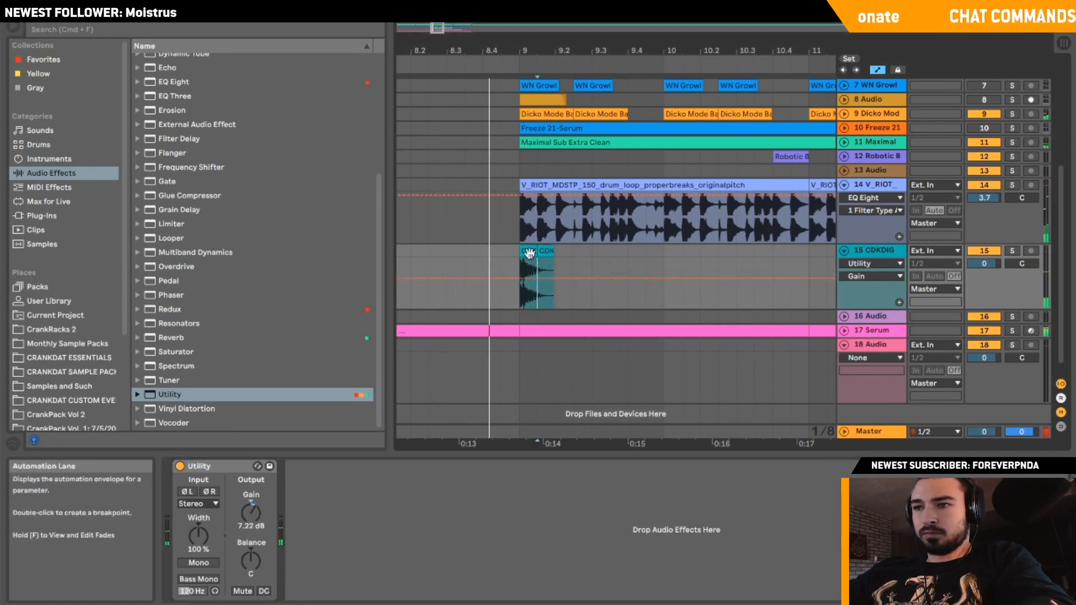
{"action": "key", "text": "space"}
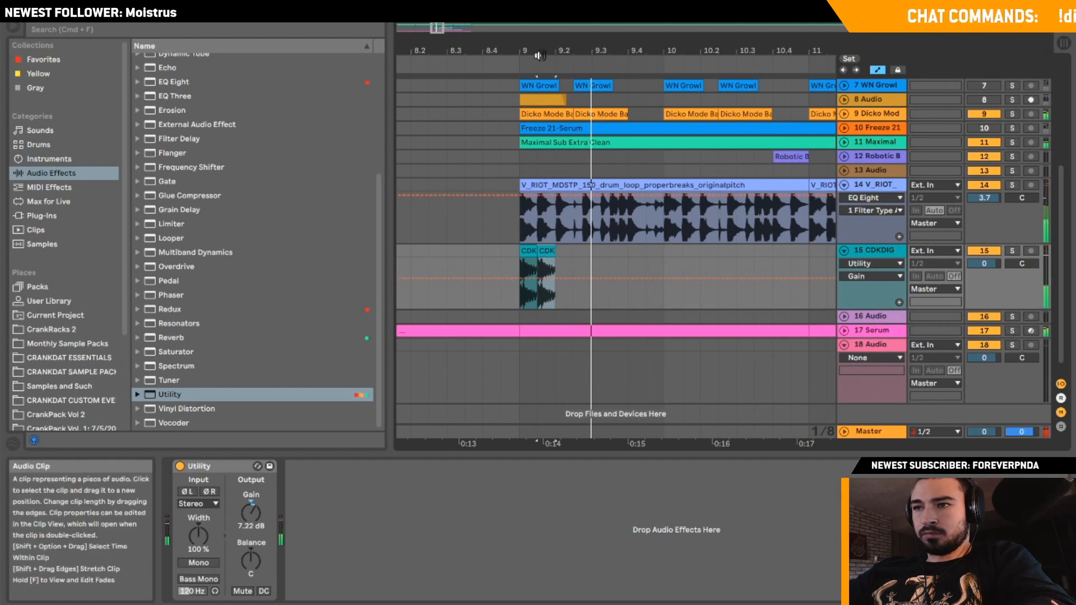
{"action": "key", "text": "space"}
{"action": "key", "text": "space"}
{"action": "left_click_drag", "start_coordinate": [439, 23], "coordinate": [438, 26]}
{"action": "left_click", "coordinate": [565, 248]}
{"action": "key", "text": "super+v"}
{"action": "left_click", "coordinate": [528, 250]}
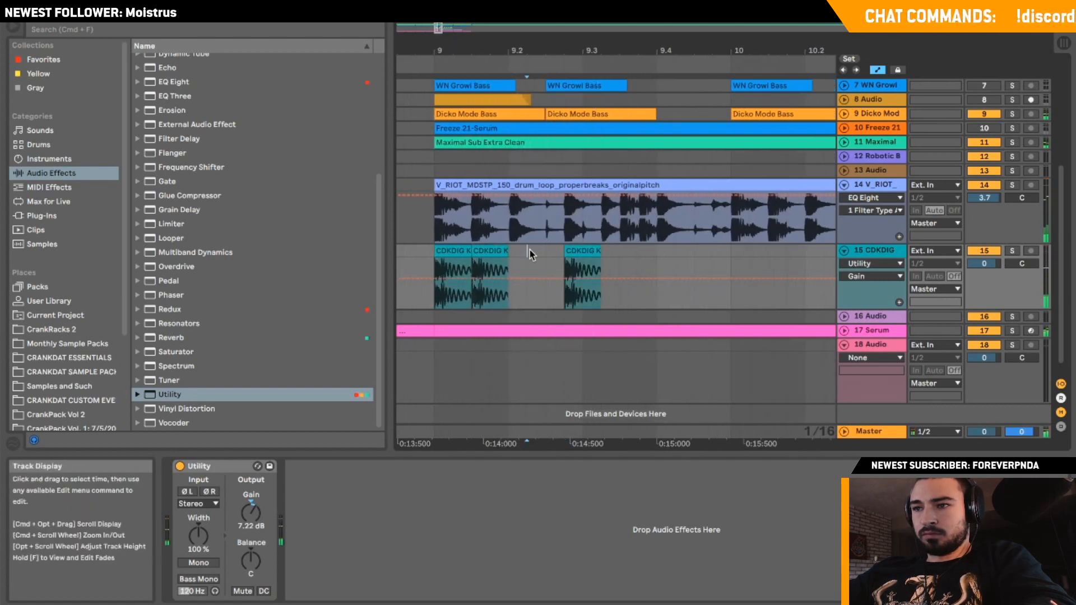
{"action": "key", "text": "space"}
Solo the V_RIOT drum loop, bypass its EQ Eight and play the loop from before bar 9.
{"action": "left_click", "coordinate": [1012, 185]}
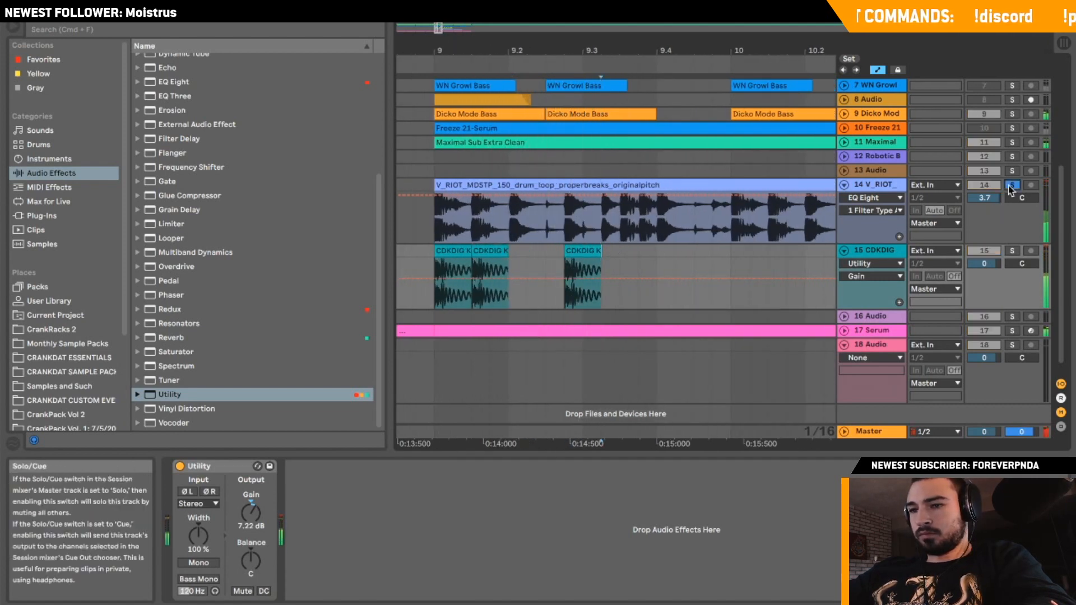
{"action": "left_click", "coordinate": [430, 236]}
{"action": "key", "text": "space"}
{"action": "left_click", "coordinate": [180, 465]}
{"action": "key", "text": "space"}
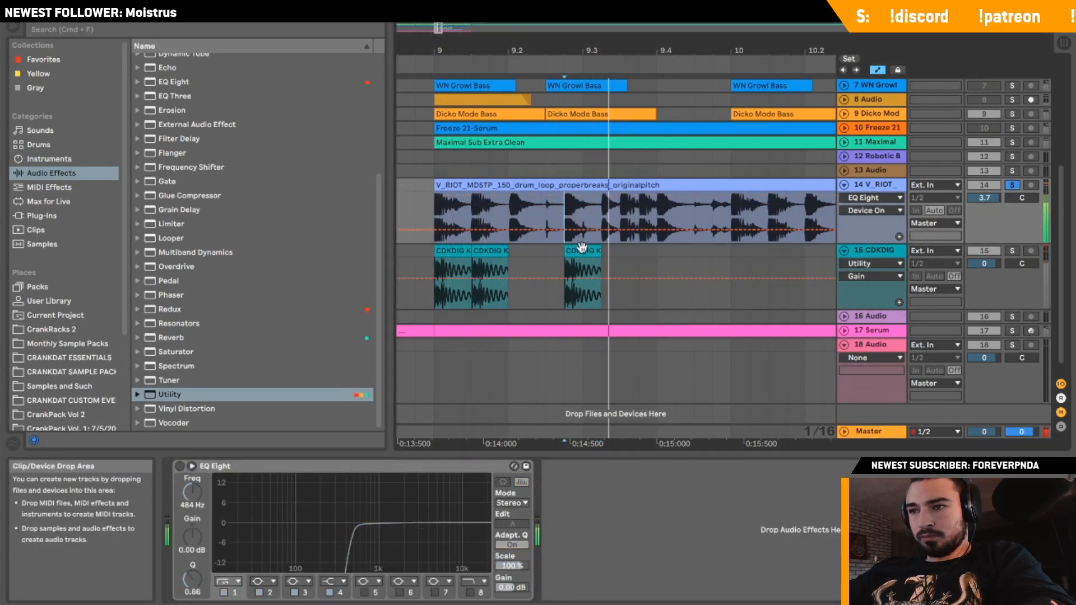
Move the third kick to midway between 9.3 and 9.4 and add a duplicate a sixteenth note after it.
{"action": "left_click_drag", "start_coordinate": [583, 253], "coordinate": [637, 250]}
{"action": "left_click", "coordinate": [607, 235]}
{"action": "key", "text": "space"}
{"action": "key", "text": "space"}
{"action": "key", "text": "space"}
{"action": "key", "text": "super+d"}
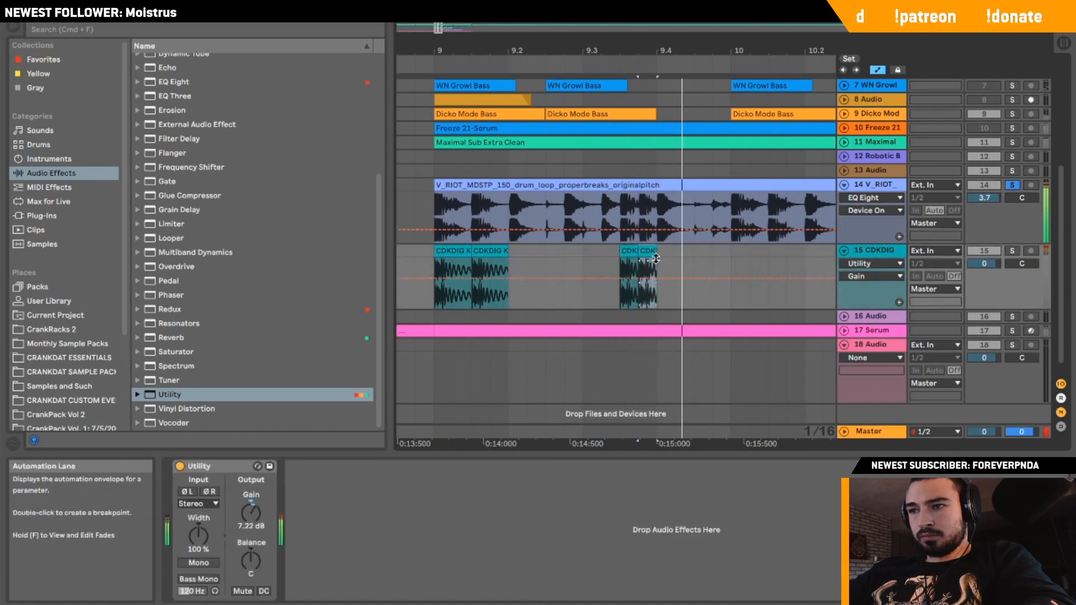
Hide the automation lanes, fade out the ends of the kick clips and play from bar 9.
{"action": "scroll", "coordinate": [673, 249], "scroll_direction": "right", "scroll_amount": 2}
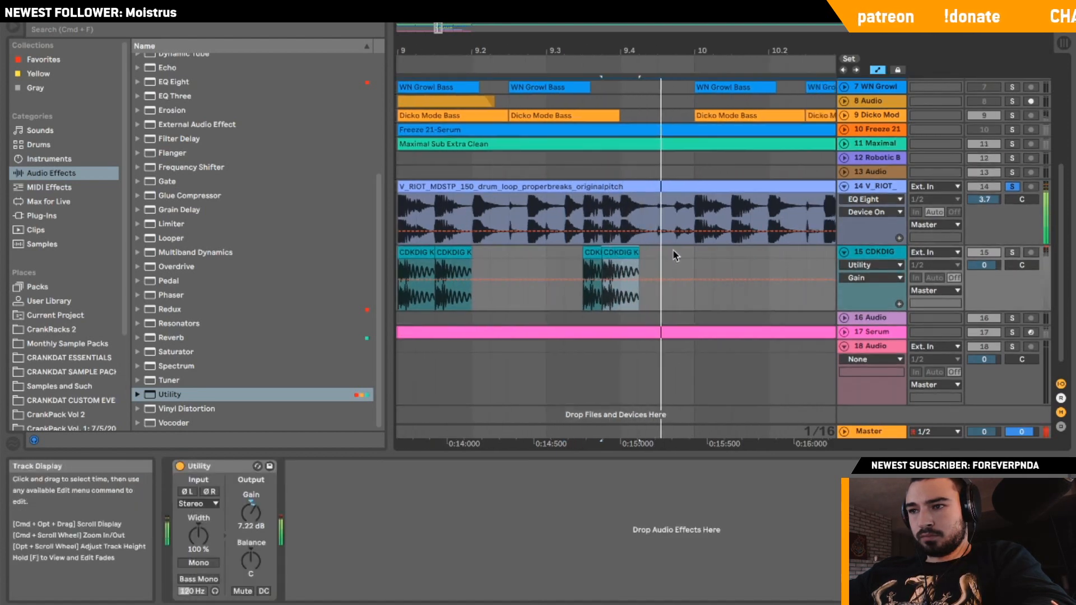
{"action": "left_click", "coordinate": [878, 69]}
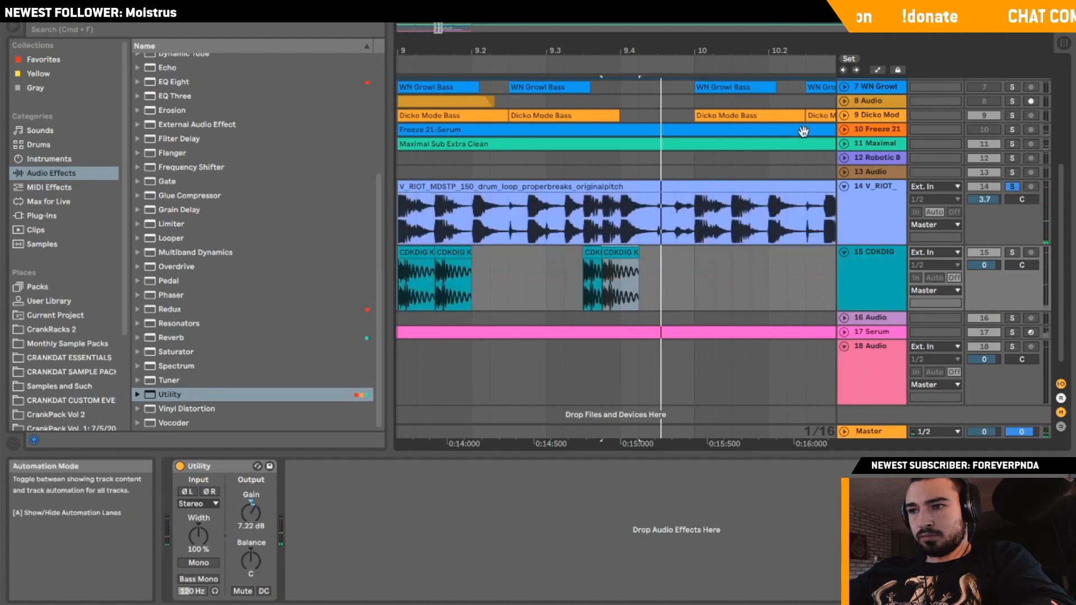
{"action": "left_click_drag", "start_coordinate": [636, 262], "coordinate": [612, 262]}
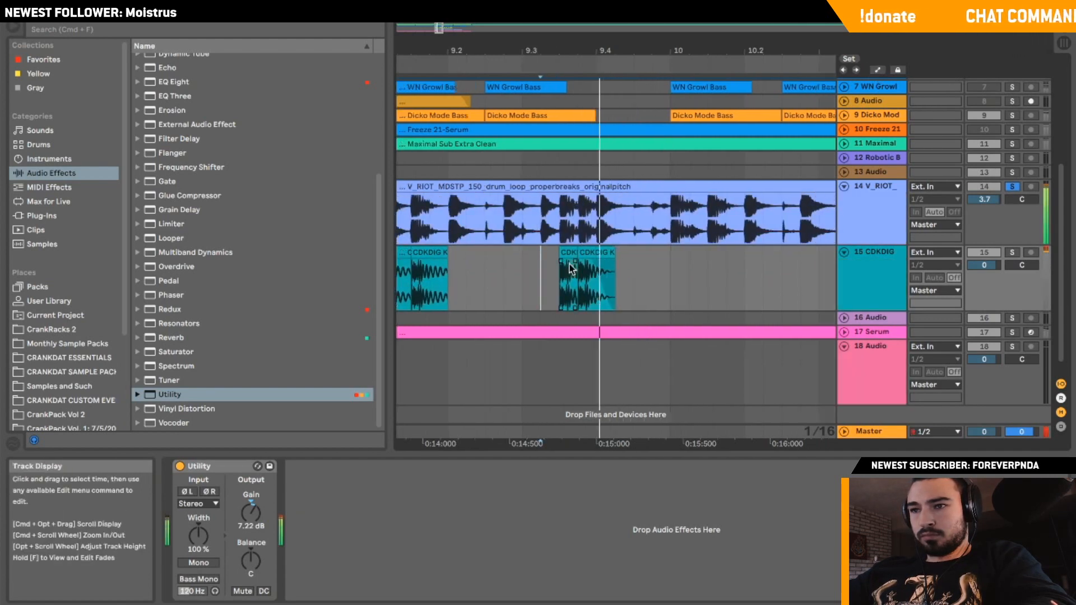
{"action": "scroll", "coordinate": [582, 263], "scroll_direction": "left", "scroll_amount": 4}
{"action": "left_click", "coordinate": [536, 243]}
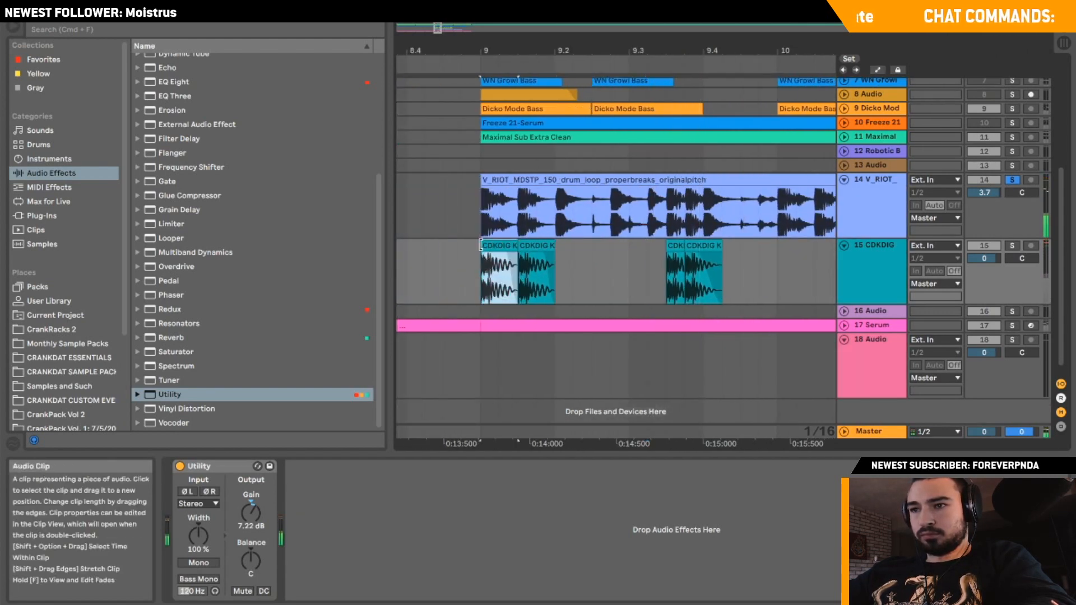
{"action": "key", "text": "space"}
{"action": "scroll", "coordinate": [727, 236], "scroll_direction": "left", "scroll_amount": 5}
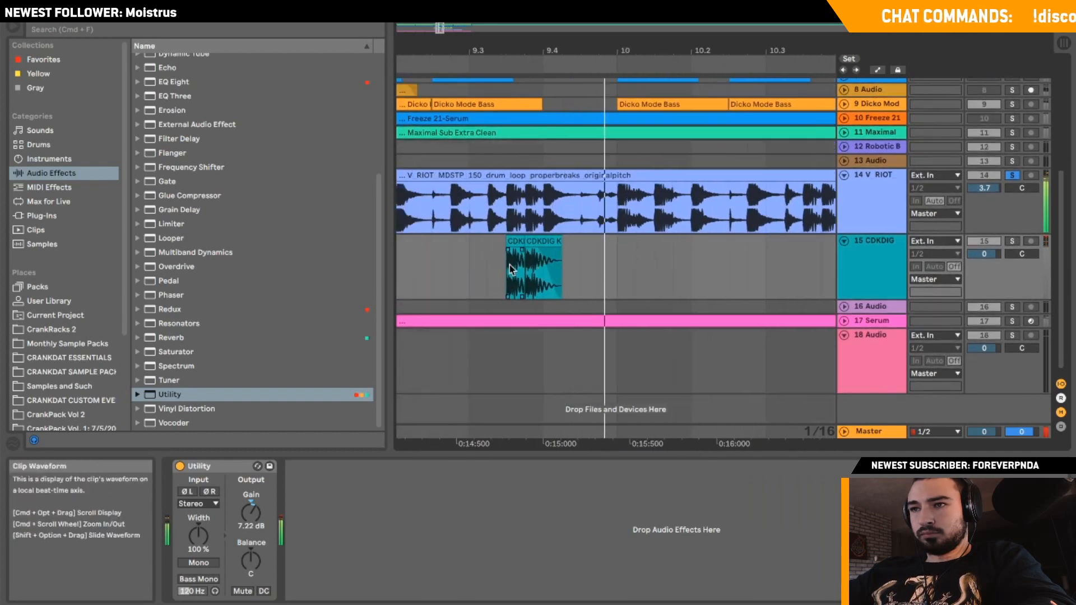
Duplicate the one-bar kick pattern from bar 9 to bar 10.
{"action": "left_click_drag", "start_coordinate": [442, 28], "coordinate": [440, 17]}
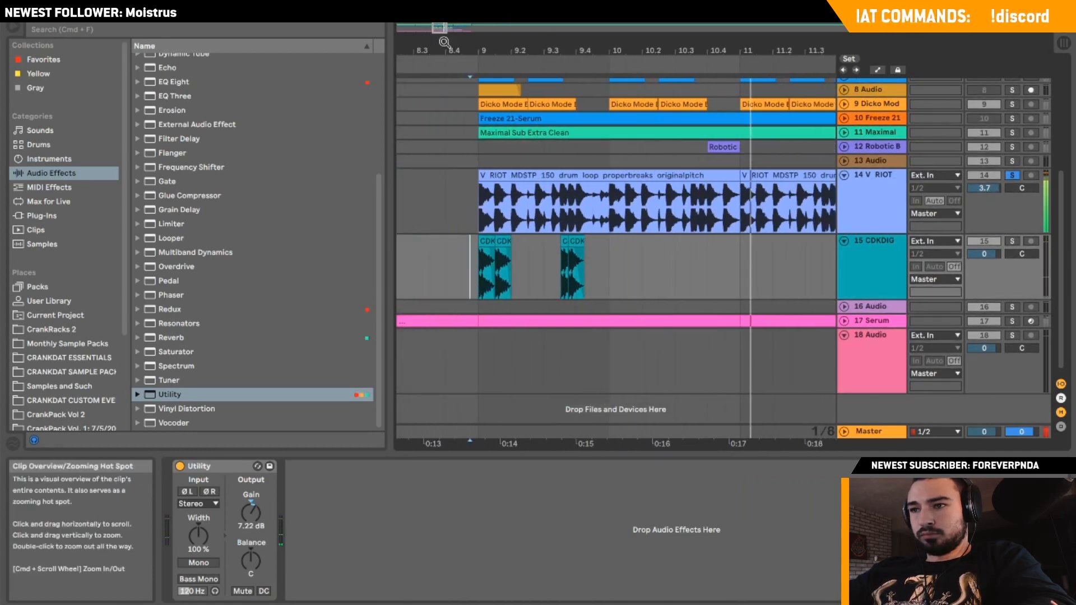
{"action": "key", "text": "space"}
{"action": "key", "text": "space"}
{"action": "left_click_drag", "start_coordinate": [606, 267], "coordinate": [474, 270]}
{"action": "key", "text": "super+d"}
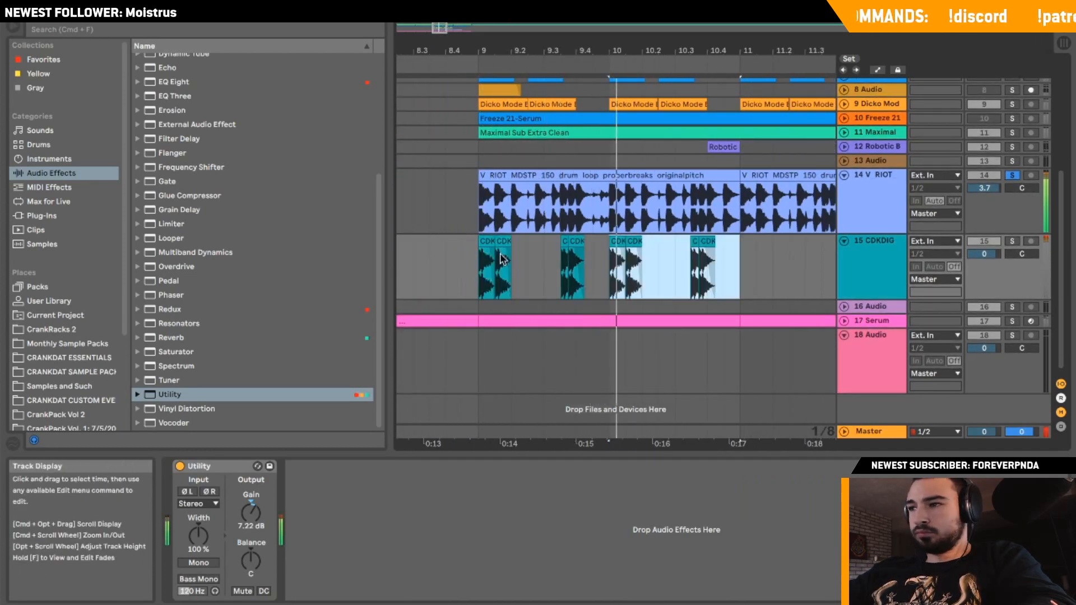
Play the full mix with the V_RIOT track unsoloed and its EQ Eight re-enabled, and set the kick track's volume to -2.7 dB.
{"action": "left_click", "coordinate": [431, 284]}
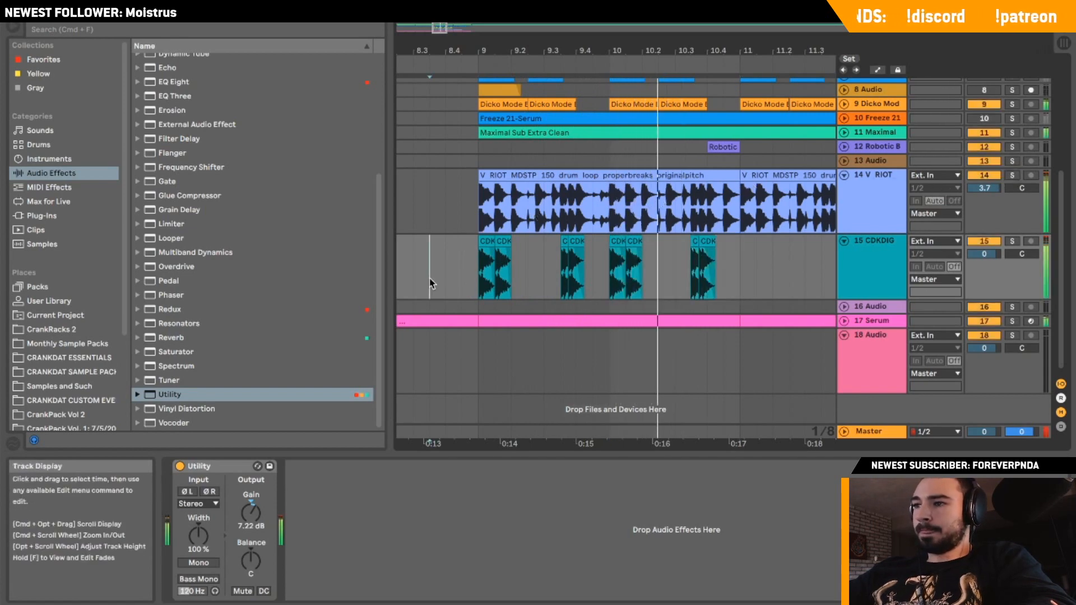
{"action": "key", "text": "space"}
{"action": "key", "text": "space"}
{"action": "left_click", "coordinate": [875, 193]}
{"action": "left_click", "coordinate": [180, 466]}
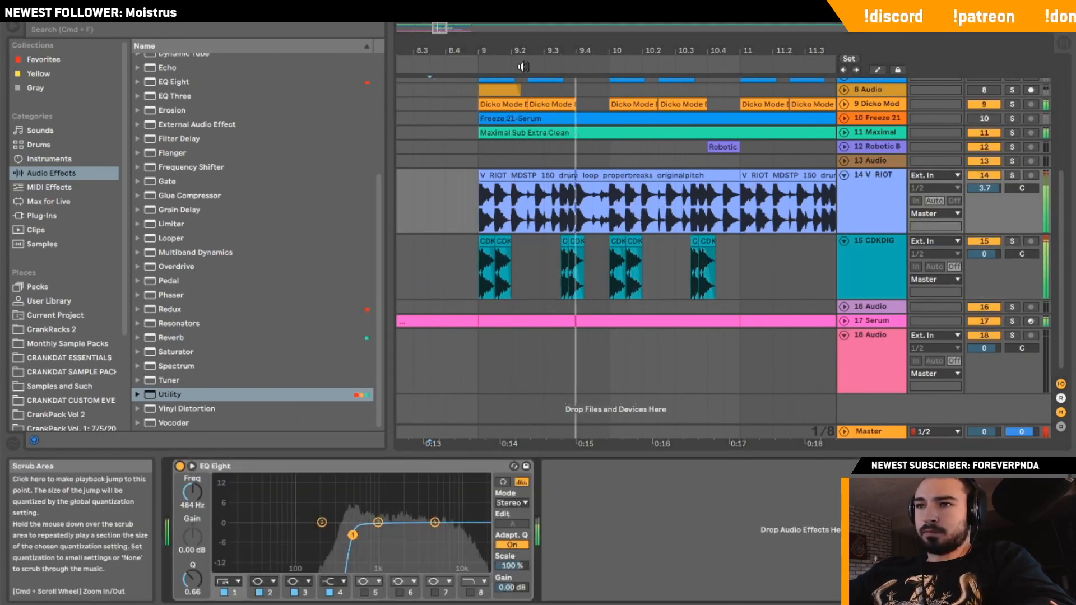
{"action": "key", "text": "minus"}
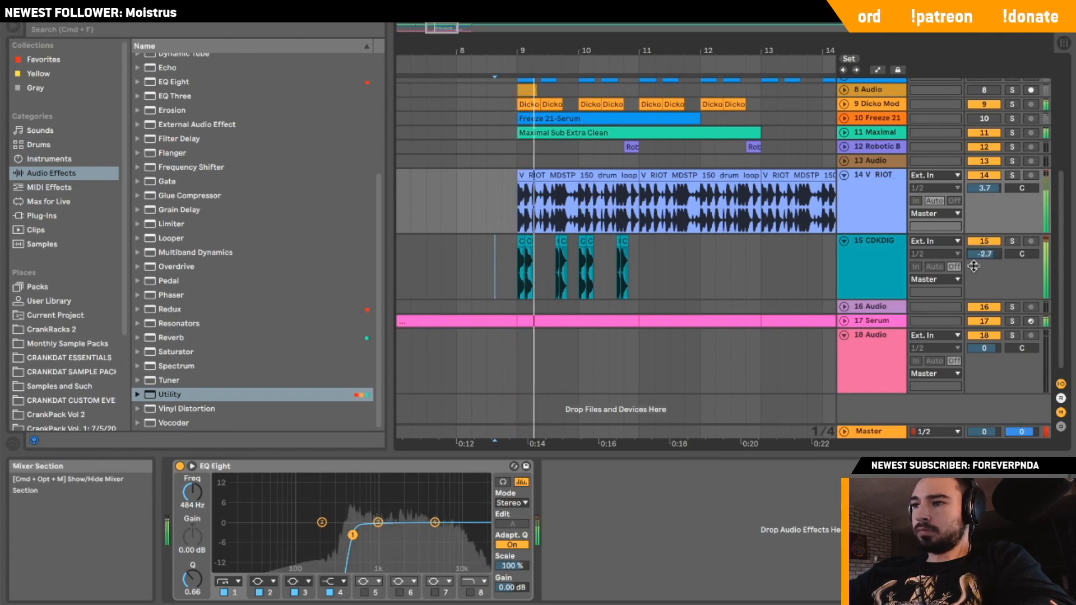
Fold the drum loop and kick tracks, and insert a new audio track below the kick track.
{"action": "left_click", "coordinate": [842, 241]}
{"action": "left_click", "coordinate": [845, 175]}
{"action": "right_click", "coordinate": [847, 176]}
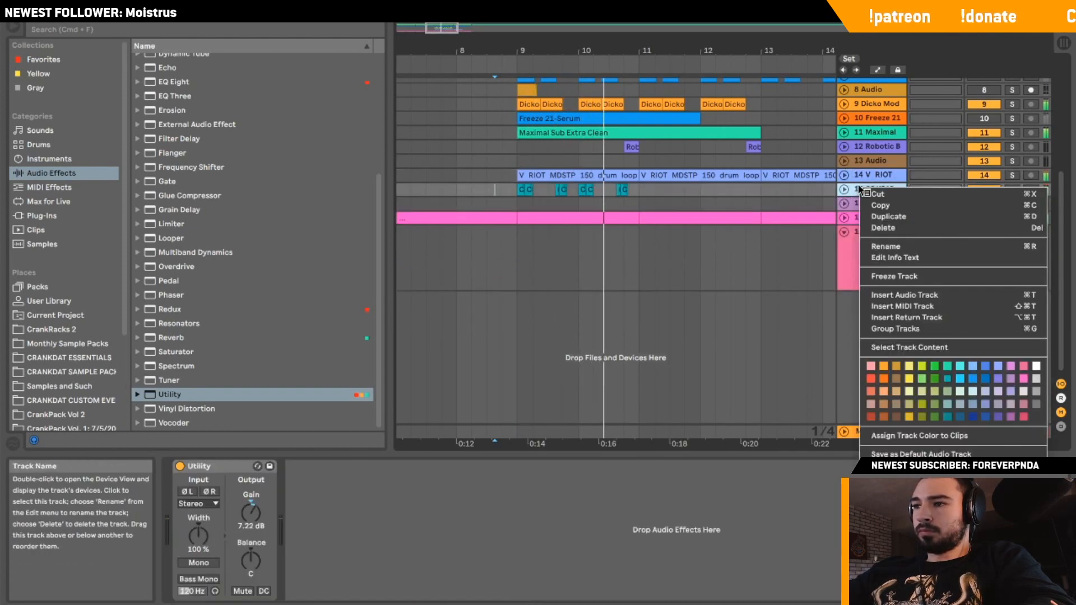
{"action": "left_click", "coordinate": [885, 295]}
{"action": "scroll", "coordinate": [560, 244], "scroll_direction": "left", "scroll_amount": 3}
{"action": "left_click", "coordinate": [443, 231]}
{"action": "key", "text": "space"}
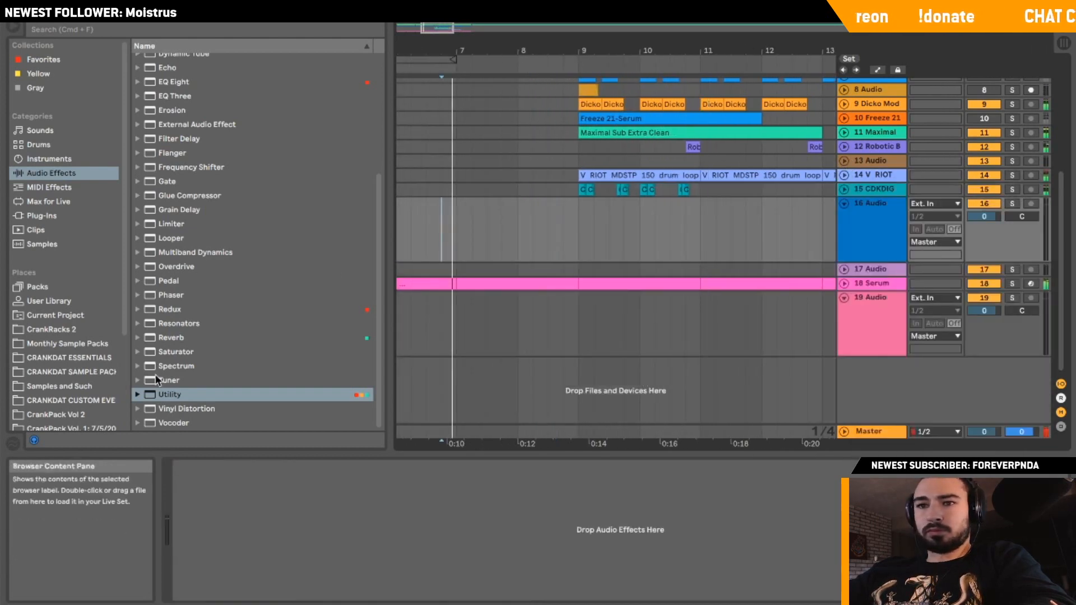
Search the Monthly Sample Packs folder for "snare".
{"action": "left_click", "coordinate": [60, 358]}
{"action": "left_click", "coordinate": [67, 344]}
{"action": "left_click", "coordinate": [215, 208]}
{"action": "left_click", "coordinate": [140, 67]}
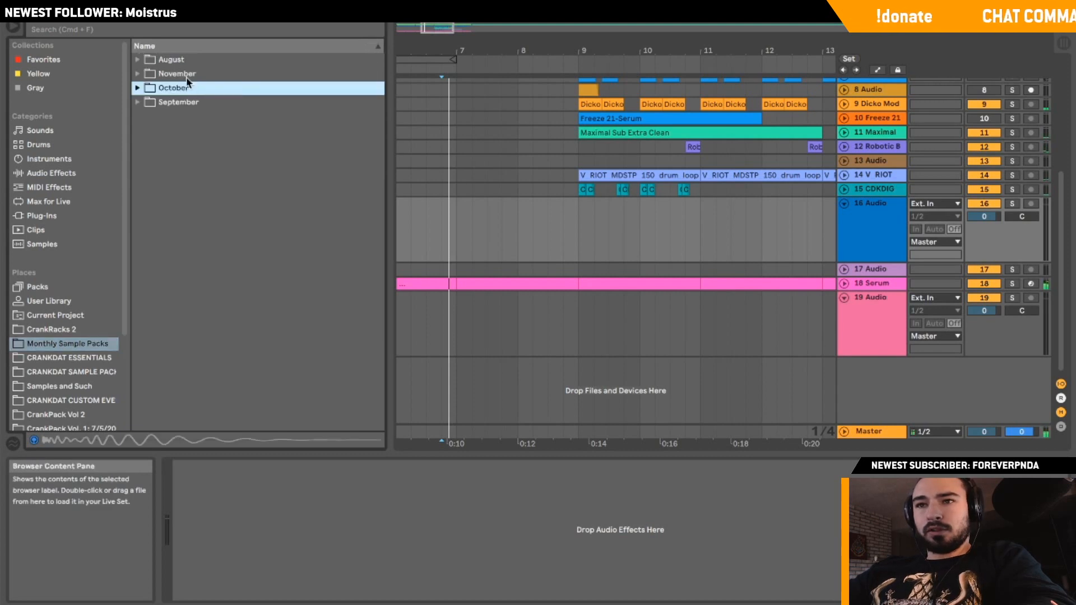
{"action": "left_click", "coordinate": [137, 74]}
{"action": "left_click", "coordinate": [133, 28]}
{"action": "type", "text": "snare"}
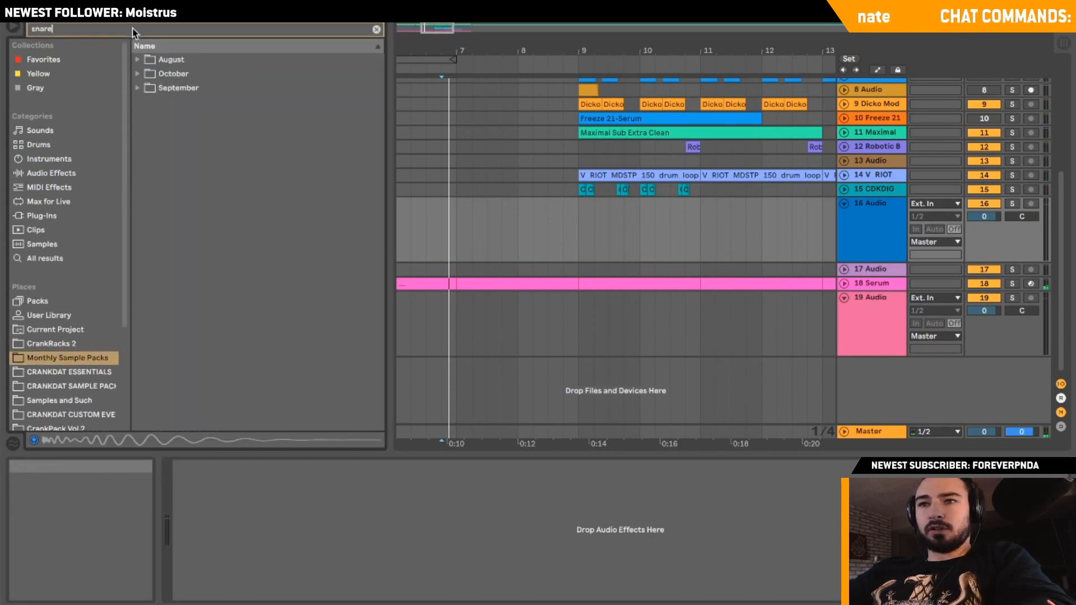
Audition the August samples Metal Heavy Snare.wav and Robotic Snare.wav.
{"action": "left_click", "coordinate": [135, 57]}
{"action": "left_click", "coordinate": [169, 77]}
{"action": "left_click", "coordinate": [172, 88]}
{"action": "left_click", "coordinate": [169, 74]}
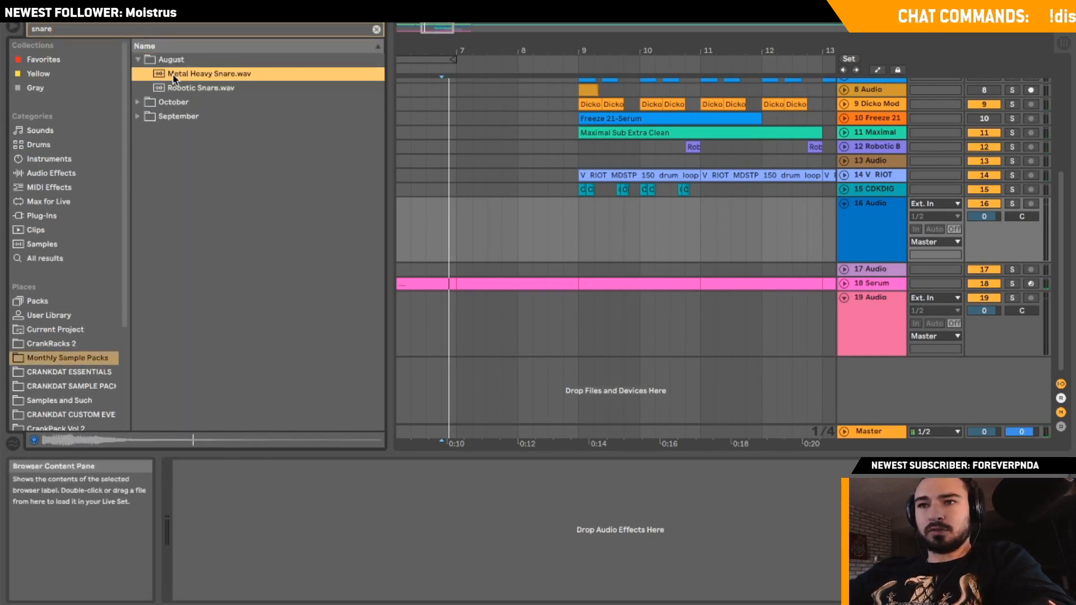
Audition the October snares, place Traditional Dubstep Snare.wav at 9.2 on the new audio track and play it in the mix.
{"action": "left_click", "coordinate": [138, 102]}
{"action": "left_click", "coordinate": [154, 103]}
{"action": "left_click", "coordinate": [180, 114]}
{"action": "left_click", "coordinate": [182, 89]}
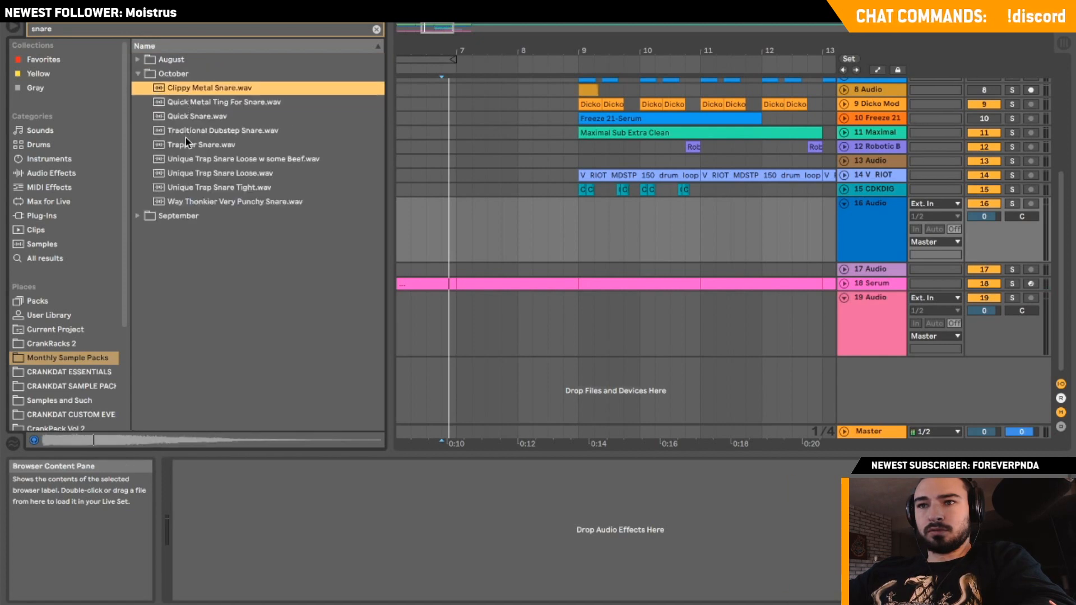
{"action": "left_click", "coordinate": [186, 129]}
{"action": "left_click", "coordinate": [185, 145]}
{"action": "left_click_drag", "start_coordinate": [185, 130], "coordinate": [596, 224]}
{"action": "left_click", "coordinate": [565, 217]}
{"action": "key", "text": "space"}
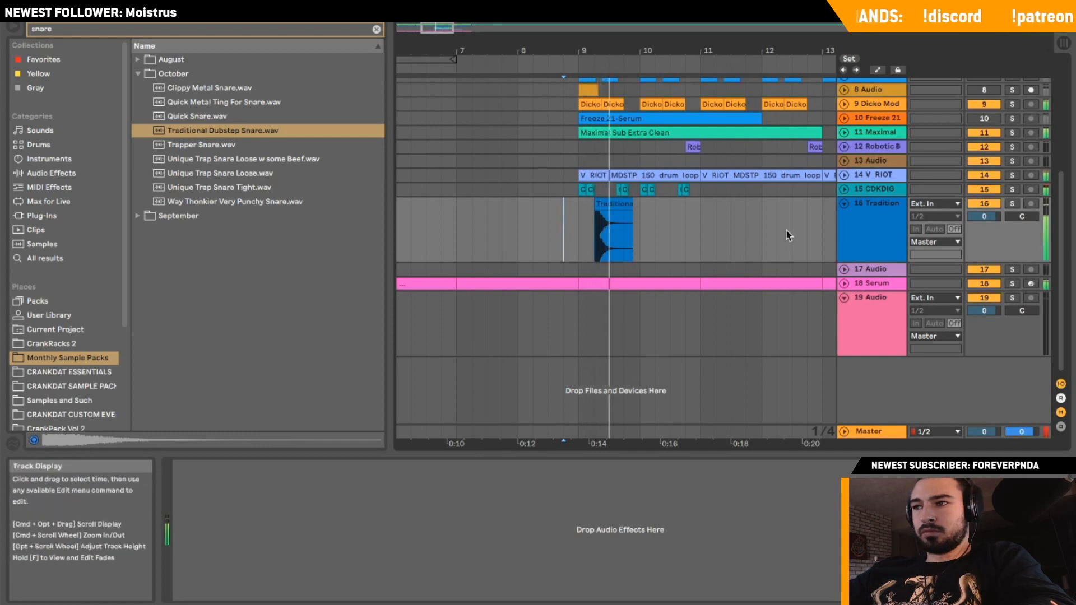
{"action": "key", "text": "space"}
{"action": "key", "text": "space"}
Unfold the V_RIOT drum loop, kick and snare tracks around bar 9 while checking playback.
{"action": "left_click", "coordinate": [844, 205]}
{"action": "left_click", "coordinate": [844, 190]}
{"action": "key", "text": "space"}
{"action": "key", "text": "space"}
{"action": "scroll", "coordinate": [638, 193], "scroll_direction": "up", "scroll_amount": 5}
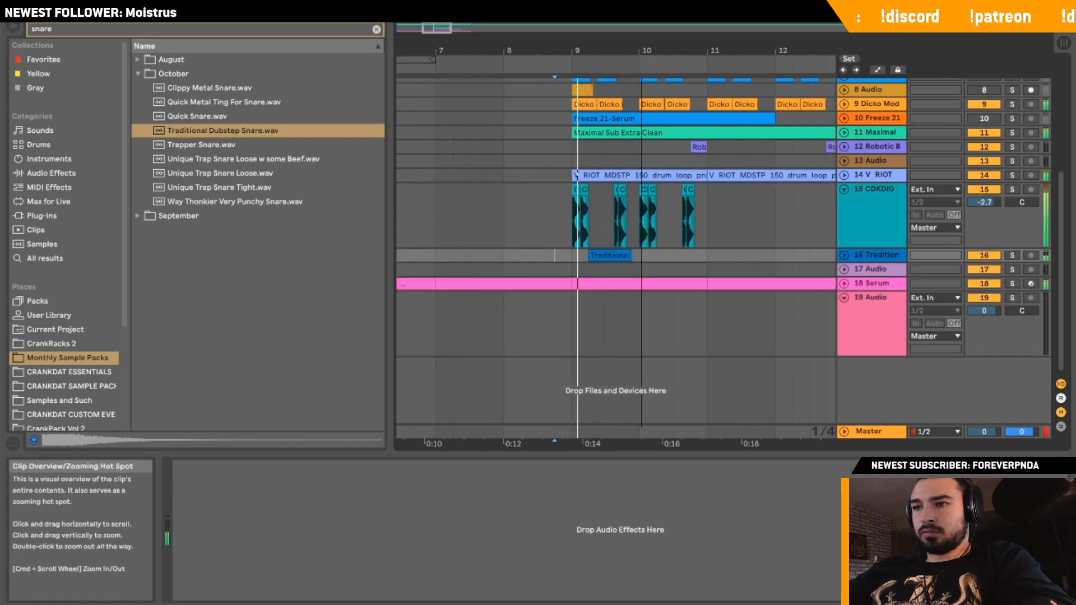
{"action": "left_click", "coordinate": [844, 256]}
{"action": "left_click", "coordinate": [844, 177]}
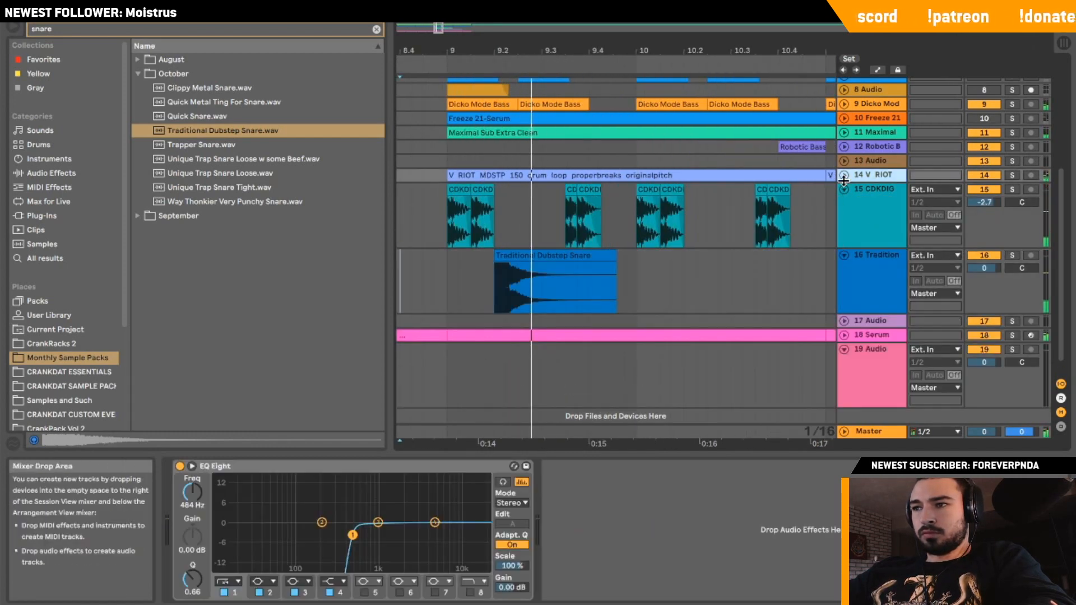
{"action": "left_click", "coordinate": [844, 175]}
{"action": "scroll", "coordinate": [697, 237], "scroll_direction": "down", "scroll_amount": 3}
Split the snare clip at 9.2 into a shorter hit and duplicate it directly after the first.
{"action": "left_click", "coordinate": [549, 265]}
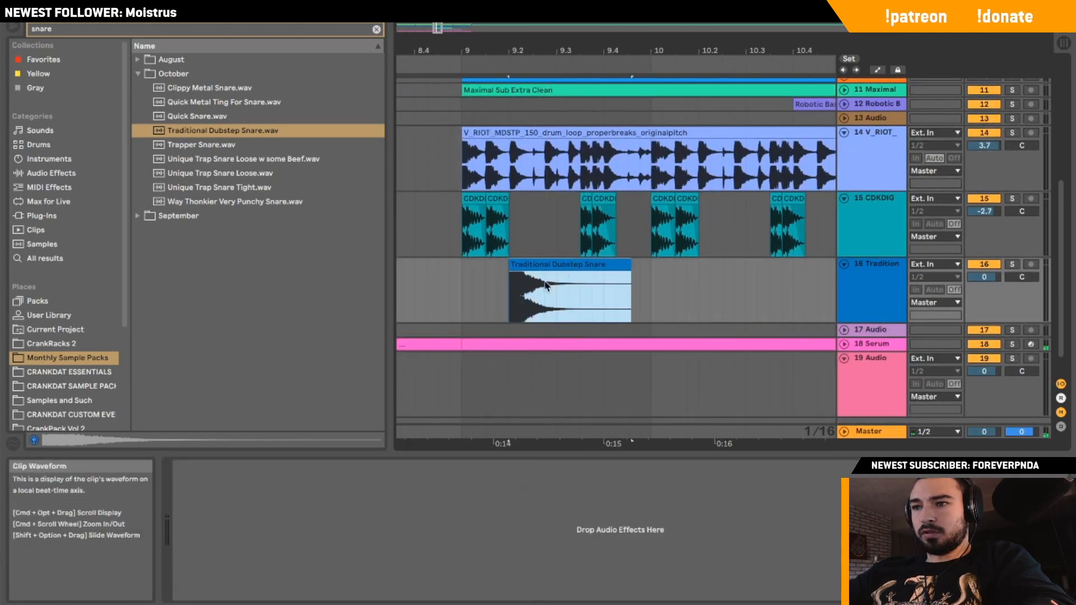
{"action": "left_click", "coordinate": [545, 288]}
{"action": "key", "text": "super+e"}
{"action": "left_click", "coordinate": [528, 263]}
{"action": "left_click", "coordinate": [569, 282]}
{"action": "key", "text": "super+e"}
{"action": "left_click", "coordinate": [563, 266]}
{"action": "key", "text": "super+d"}
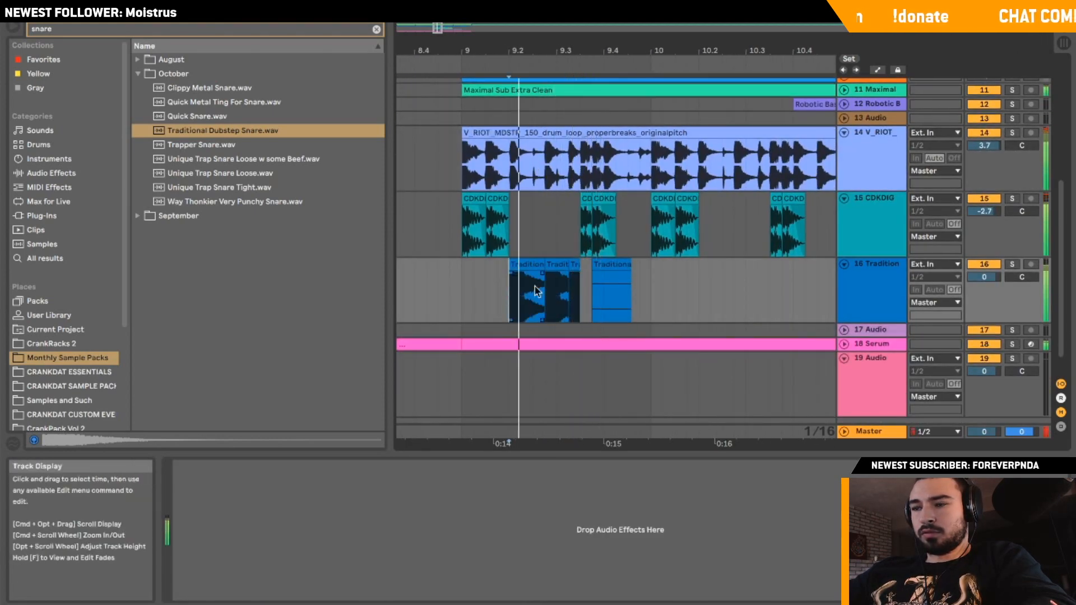
Replace the leftover snare pieces with two more snare hits, the last one at 9.4, and play the four-hit pattern from bar 9.
{"action": "key", "text": "super+d"}
{"action": "key", "text": "super+z"}
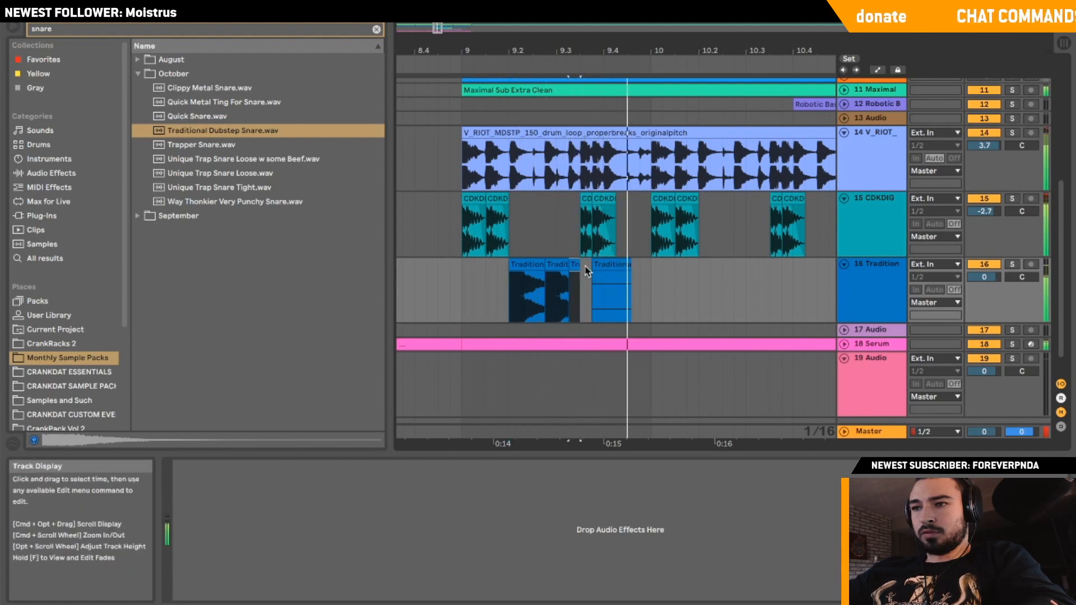
{"action": "mouse_move", "coordinate": [574, 264]}
{"action": "left_mouse_down"}
{"action": "mouse_move", "coordinate": [635, 264]}
{"action": "mouse_move", "coordinate": [601, 265]}
{"action": "left_mouse_up"}
{"action": "key", "text": "super+d"}
{"action": "left_click", "coordinate": [474, 298]}
{"action": "key", "text": "space"}
{"action": "key", "text": "space"}
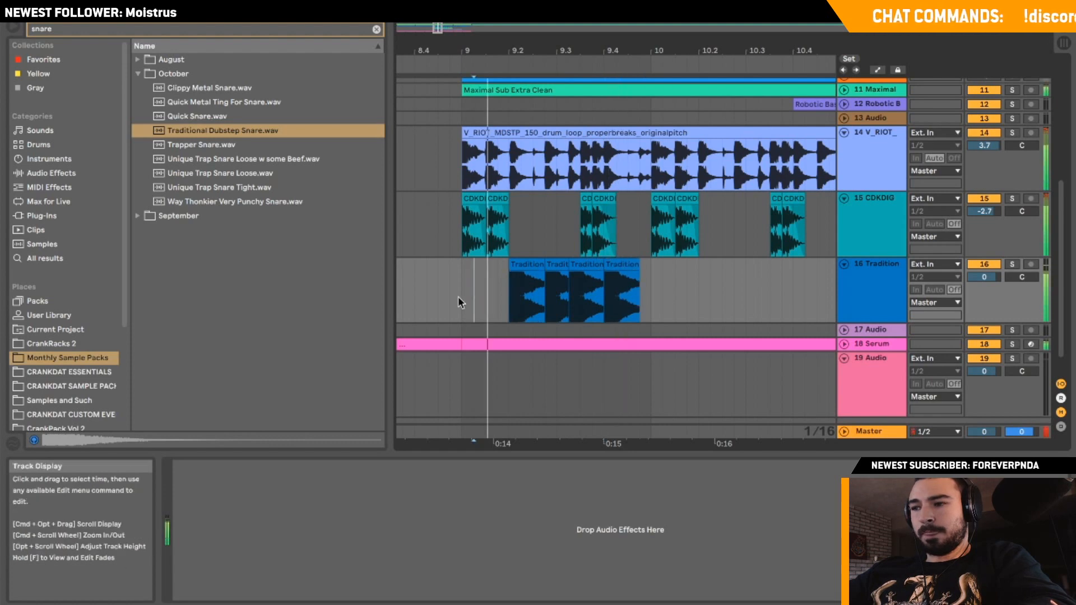
Fold the kick track and duplicate the one-bar snare pattern from bar 9 to bar 10.
{"action": "left_click", "coordinate": [843, 198]}
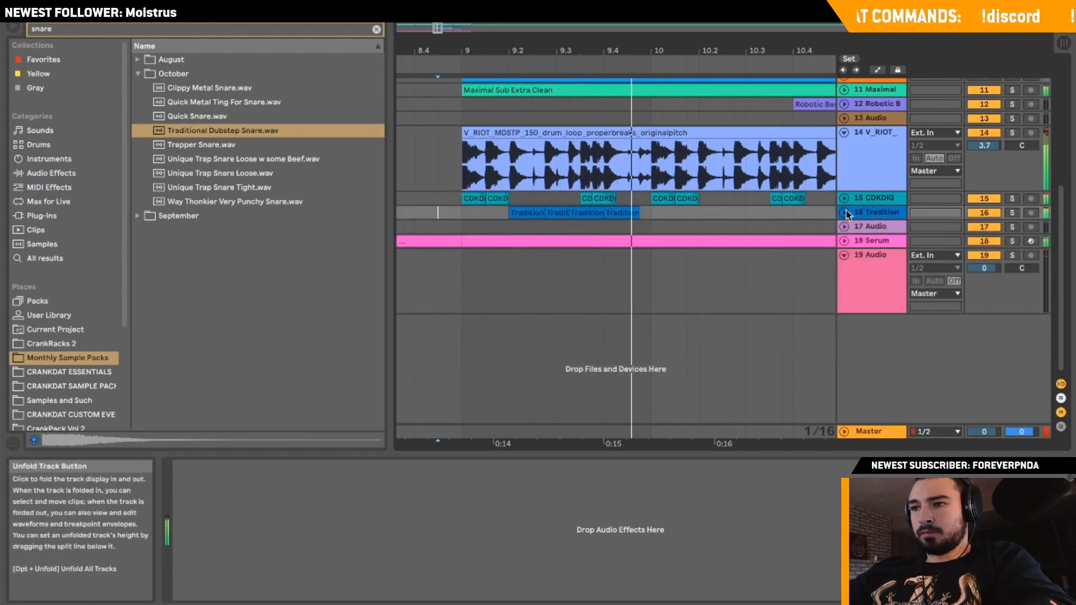
{"action": "left_click_drag", "start_coordinate": [647, 214], "coordinate": [464, 226]}
{"action": "key", "text": "super+d"}
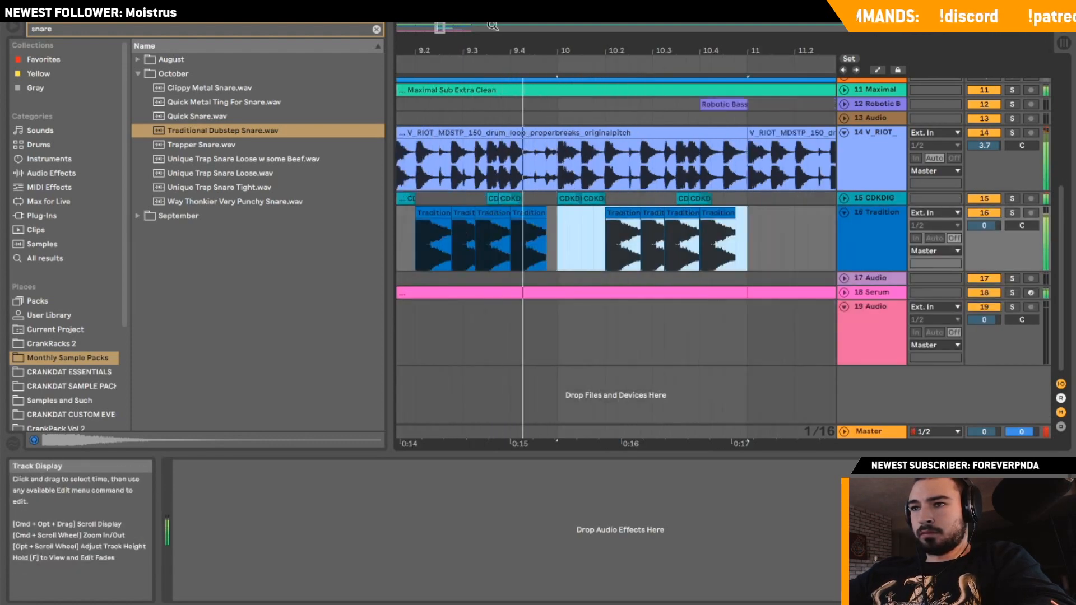
{"action": "left_click_drag", "start_coordinate": [439, 28], "coordinate": [443, 32]}
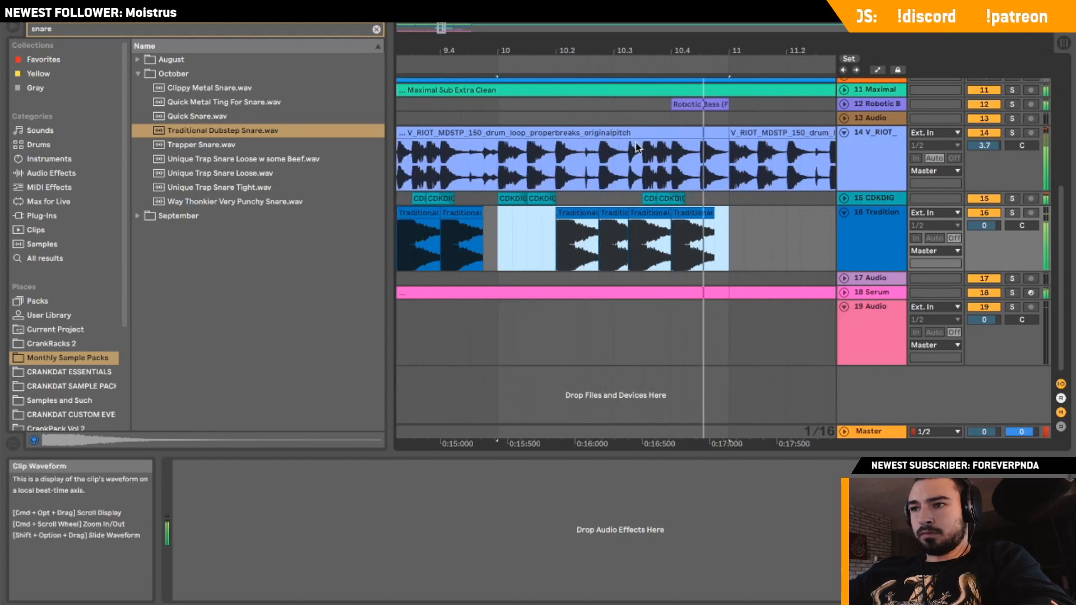
Copy the snare hit at 10.4 to a position half a beat later, running just past bar 11.
{"action": "left_click", "coordinate": [729, 247]}
{"action": "key", "text": "space"}
{"action": "left_click", "coordinate": [695, 217]}
{"action": "left_click_drag", "start_coordinate": [694, 217], "coordinate": [722, 218]}
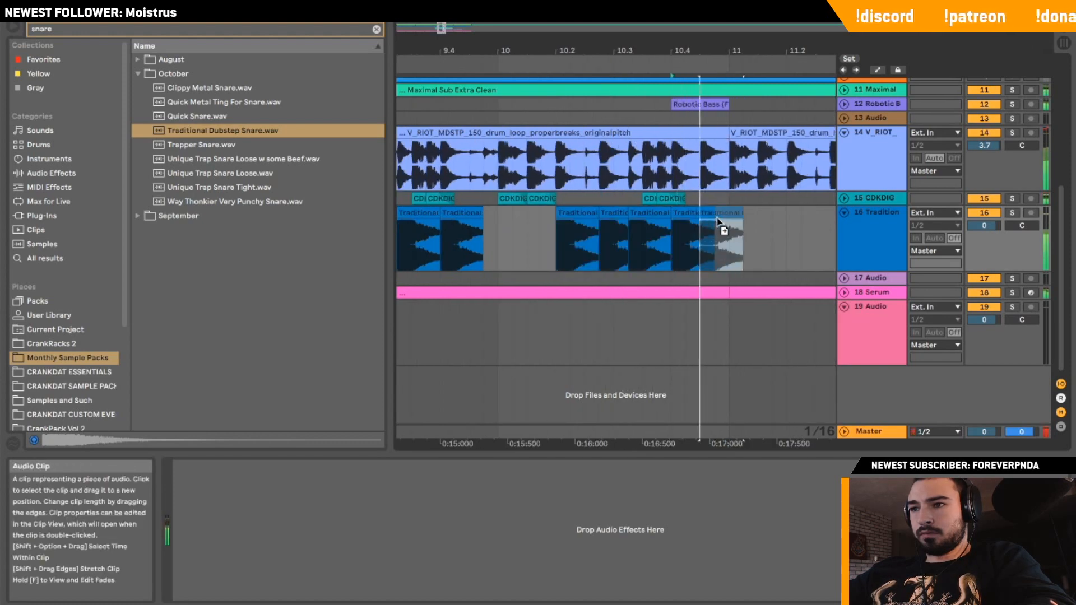
{"action": "key", "text": "minus"}
{"action": "key", "text": "minus"}
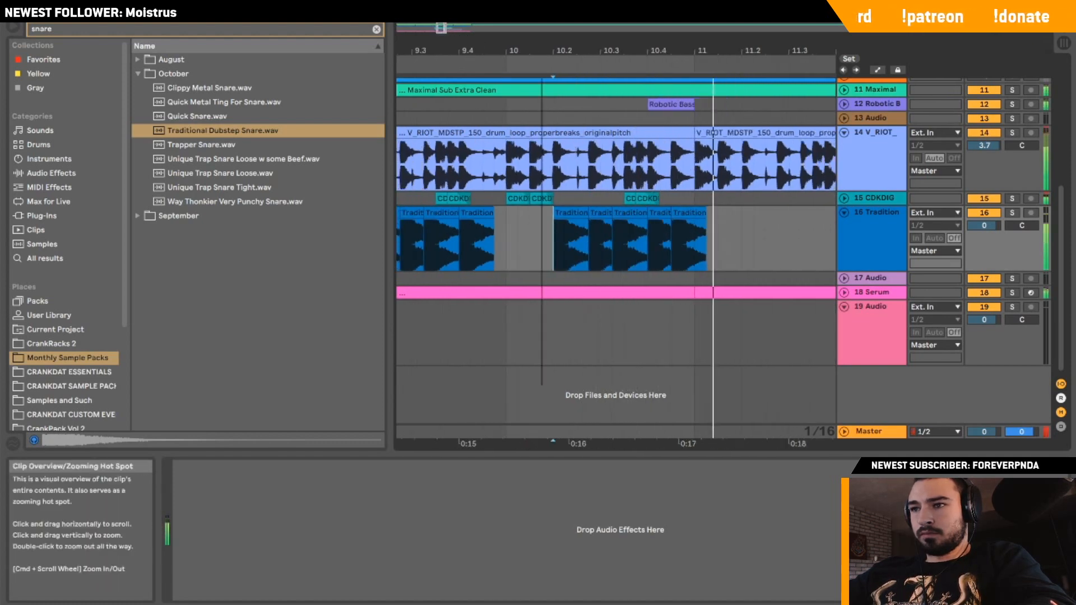
Audition other October snares, including Unique Trap Snare Loose, Way Thonkier Very Punchy Snare, Quick Metal Ting and Quick Snare.
{"action": "left_click", "coordinate": [219, 170]}
{"action": "left_click", "coordinate": [219, 159]}
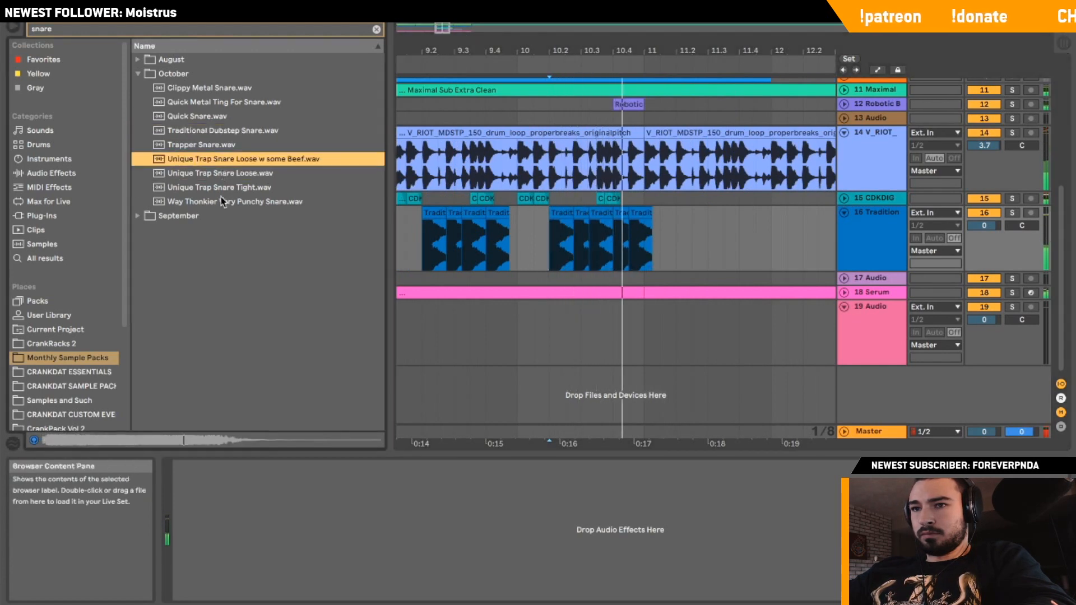
{"action": "left_click", "coordinate": [221, 200]}
{"action": "left_click", "coordinate": [210, 117]}
{"action": "left_click", "coordinate": [201, 102]}
{"action": "left_click", "coordinate": [203, 115]}
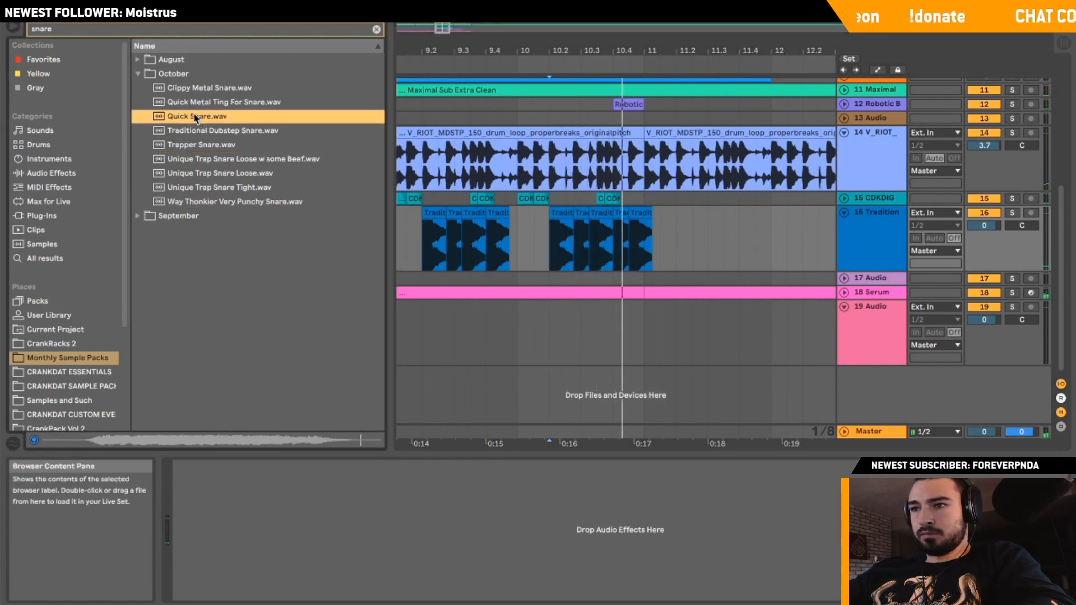
Place Quick Snare.wav over the extra hit before bar 11, delete the leftover snare piece after bar 11 and play it.
{"action": "left_click_drag", "start_coordinate": [629, 257], "coordinate": [642, 254]}
{"action": "key", "text": "space"}
{"action": "left_click", "coordinate": [645, 212]}
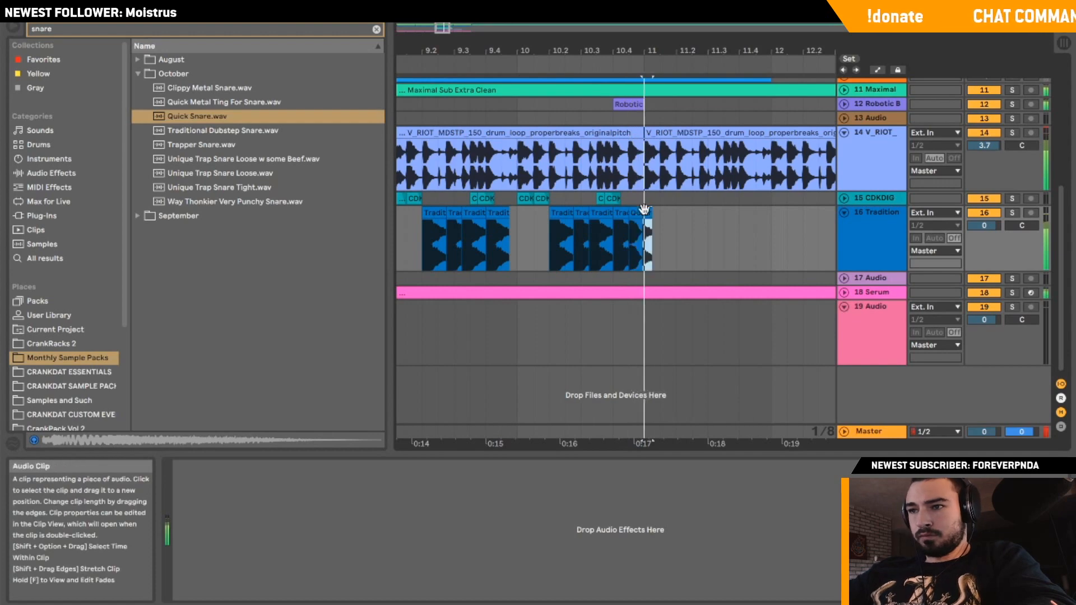
{"action": "key", "text": "Delete"}
{"action": "left_click", "coordinate": [580, 245]}
{"action": "key", "text": "space"}
Add two warp markers to the Quick Snare clip, stretch the second one past 1.1.2 and raise the clip gain.
{"action": "double_click", "coordinate": [638, 210]}
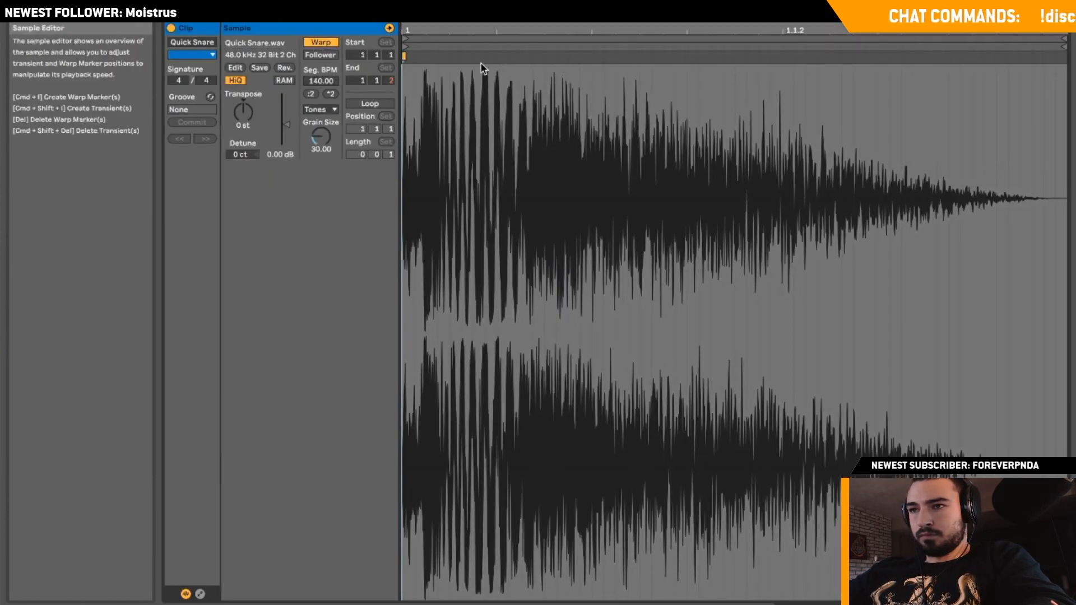
{"action": "double_click", "coordinate": [556, 57]}
{"action": "double_click", "coordinate": [781, 56]}
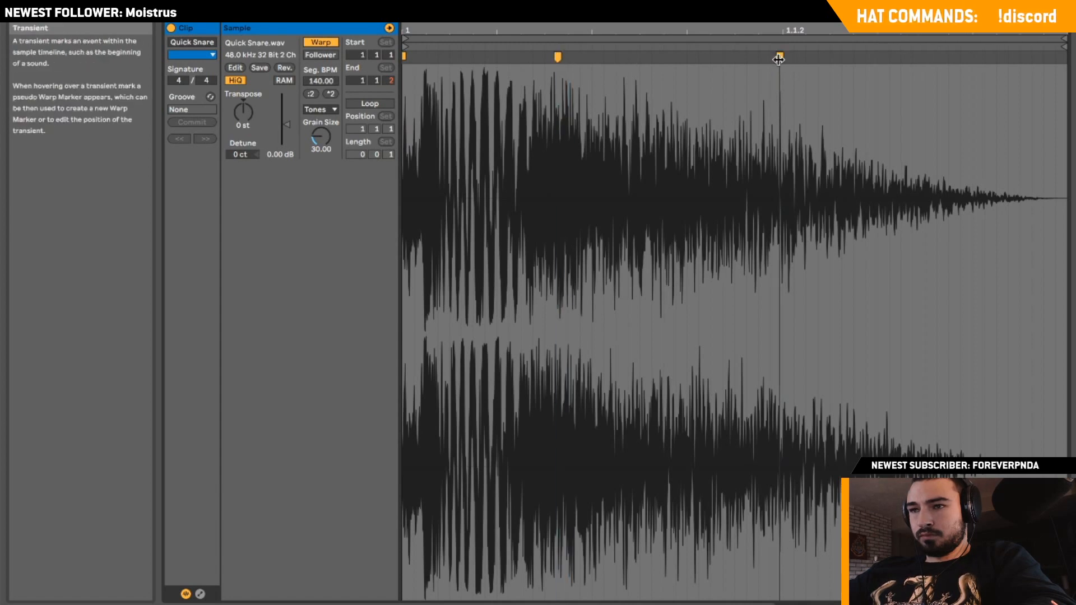
{"action": "left_click_drag", "start_coordinate": [780, 56], "coordinate": [927, 56]}
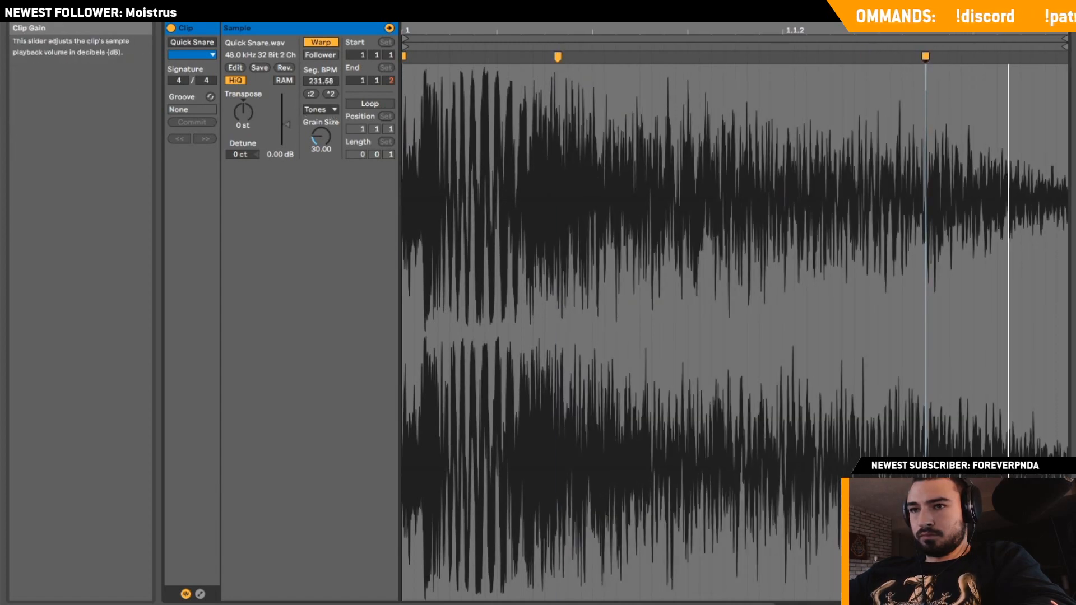
{"action": "left_click_drag", "start_coordinate": [286, 124], "coordinate": [286, 115]}
{"action": "key", "text": "space"}
{"action": "key", "text": "shift+Tab"}
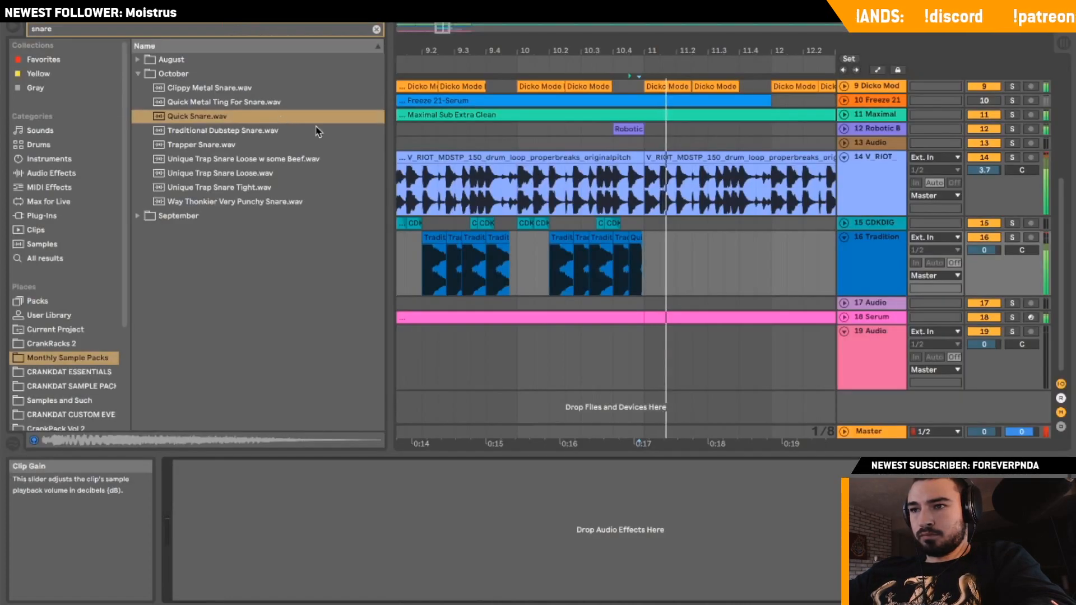
Play the drop from bars 9 and 10 to check the snare pattern against the other layers.
{"action": "left_click", "coordinate": [528, 264]}
{"action": "key", "text": "space"}
{"action": "key", "text": "space"}
{"action": "key", "text": "minus"}
{"action": "key", "text": "minus"}
{"action": "key", "text": "space"}
{"action": "key", "text": "space"}
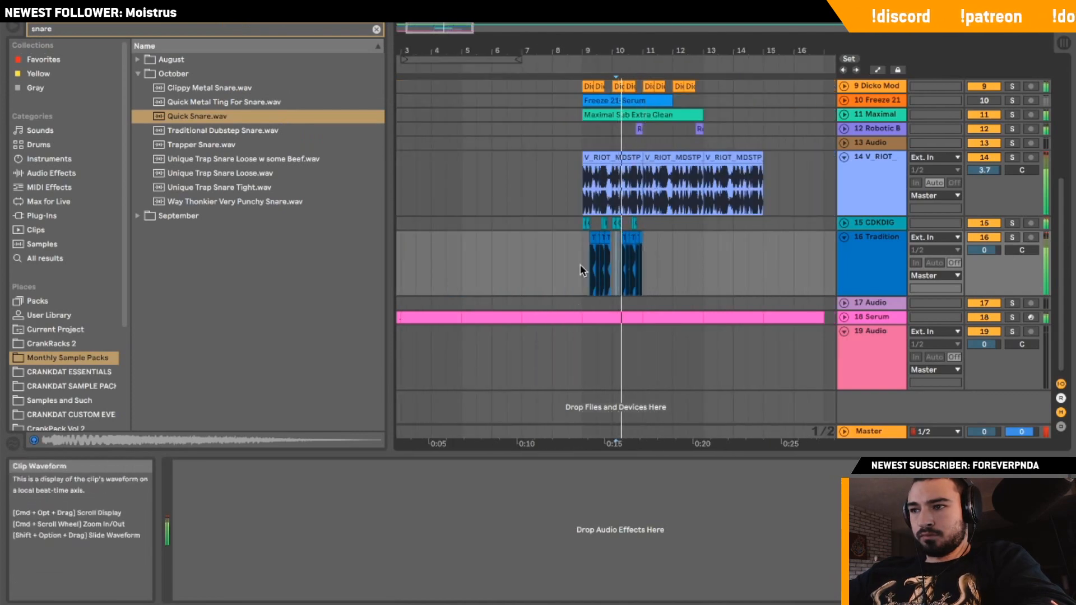
{"action": "left_click", "coordinate": [580, 263]}
{"action": "left_click", "coordinate": [849, 233]}
{"action": "left_click", "coordinate": [844, 237]}
{"action": "key", "text": "space"}
{"action": "key", "text": "space"}
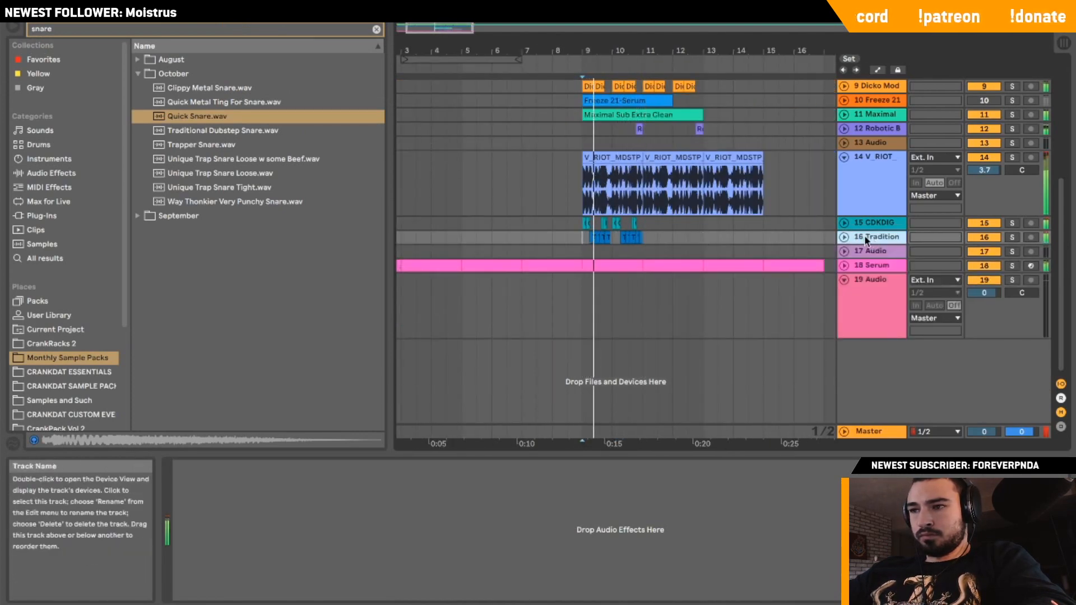
{"action": "left_click", "coordinate": [844, 237]}
Cut off the tail of the snare hit at 9.2 to leave a gap before the second hit, and play it.
{"action": "left_click_drag", "start_coordinate": [624, 51], "coordinate": [946, 134]}
{"action": "left_click_drag", "start_coordinate": [641, 236], "coordinate": [621, 264]}
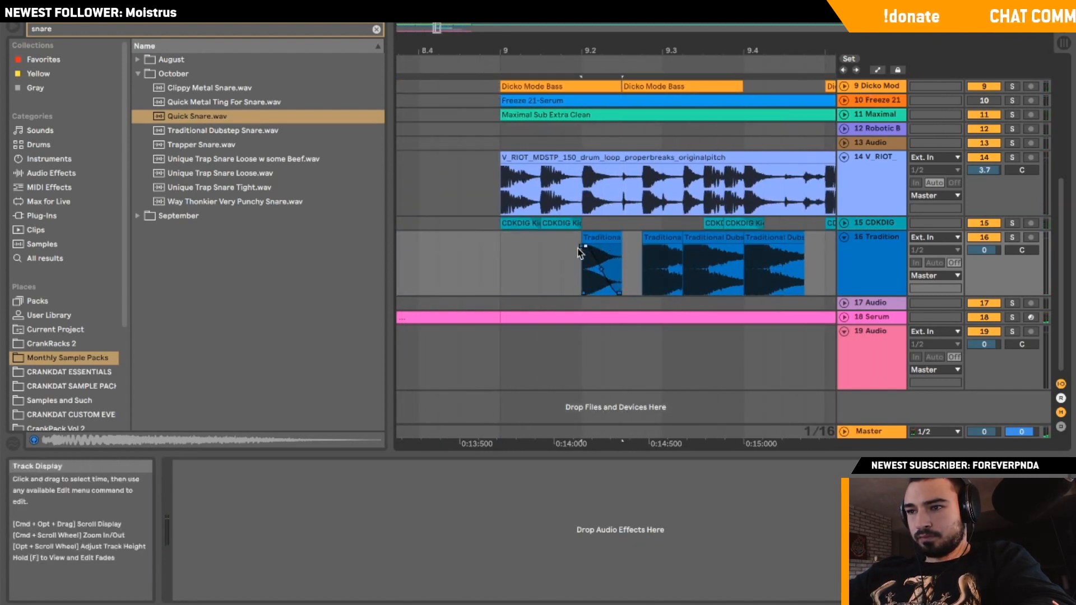
{"action": "left_click", "coordinate": [601, 252]}
{"action": "key", "text": "space"}
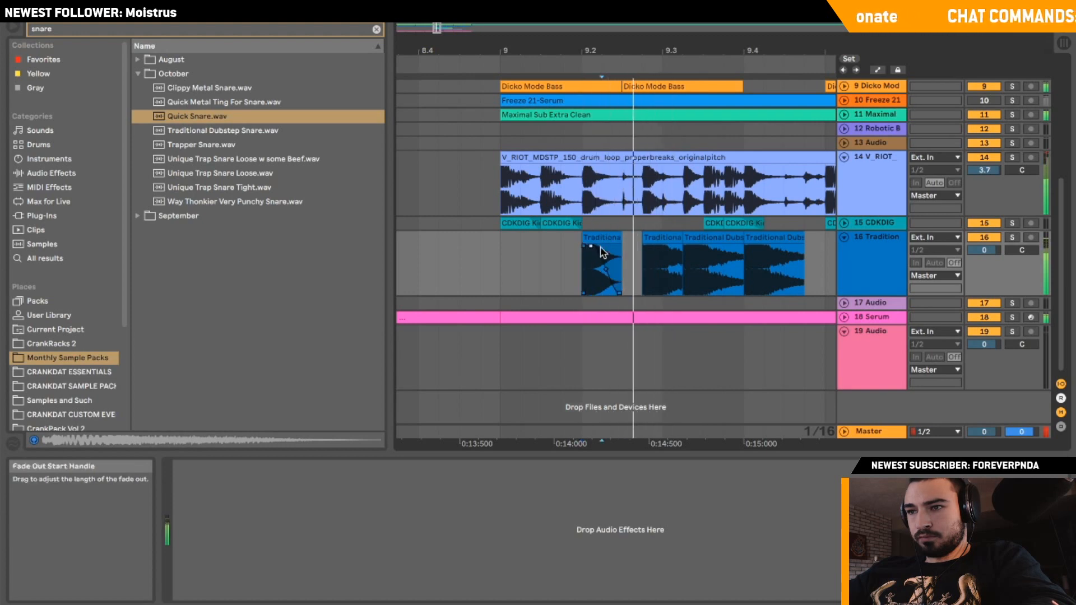
Copy the shortened snare hit at 9.2 and delete the three longer hits after it in bar 9.
{"action": "left_click", "coordinate": [596, 237]}
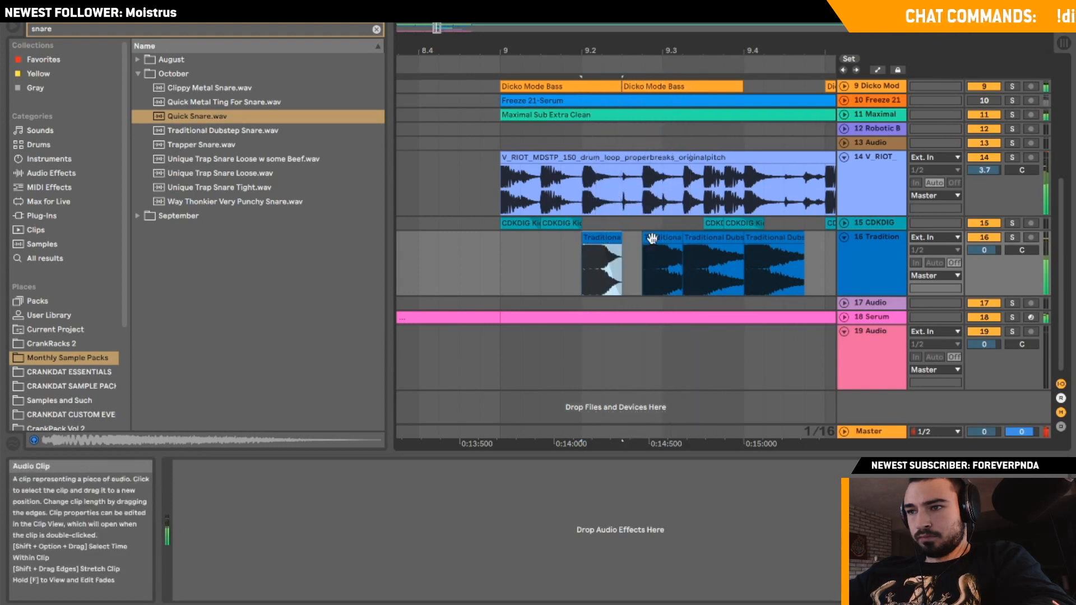
{"action": "left_click", "coordinate": [703, 237]}
{"action": "left_click", "coordinate": [662, 237]}
{"action": "left_click", "coordinate": [590, 237]}
{"action": "left_click", "coordinate": [668, 238]}
{"action": "left_click", "coordinate": [596, 236]}
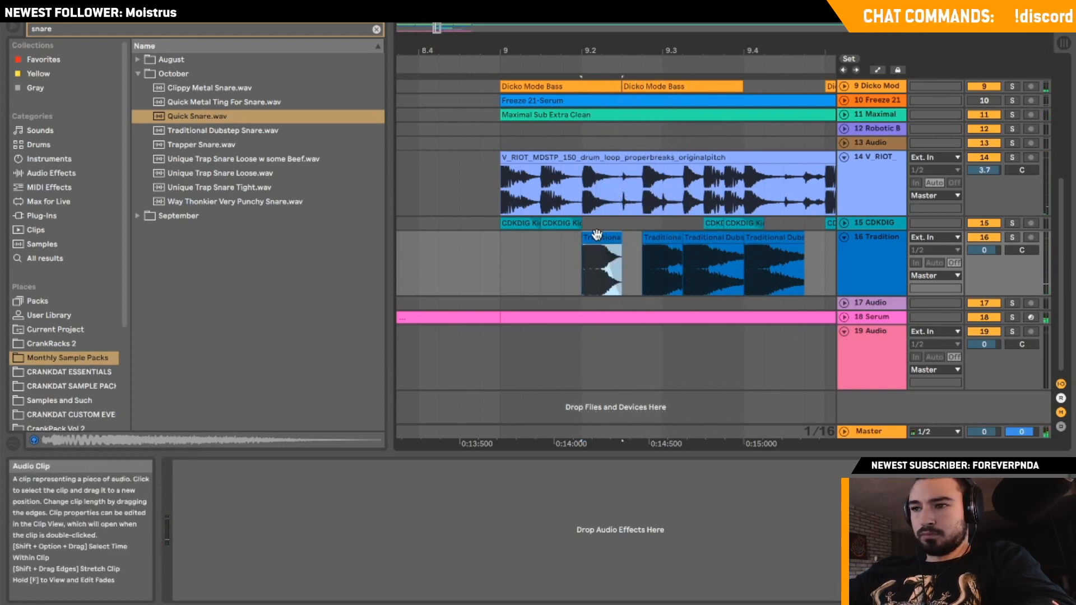
{"action": "left_click", "coordinate": [664, 237]}
{"action": "left_click", "coordinate": [710, 246], "text": "shift"}
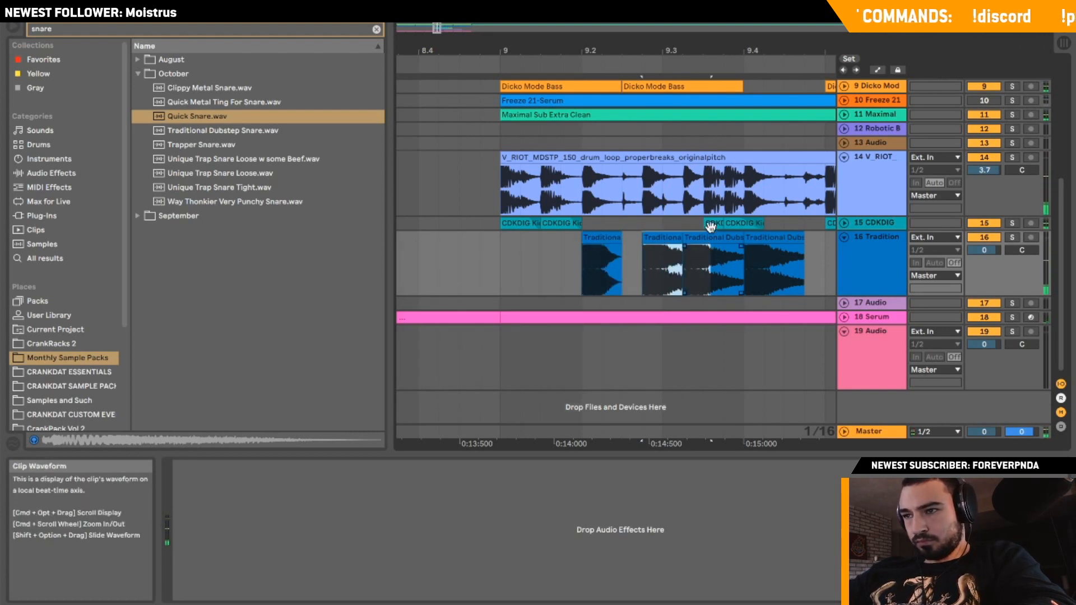
{"action": "left_click", "coordinate": [664, 236]}
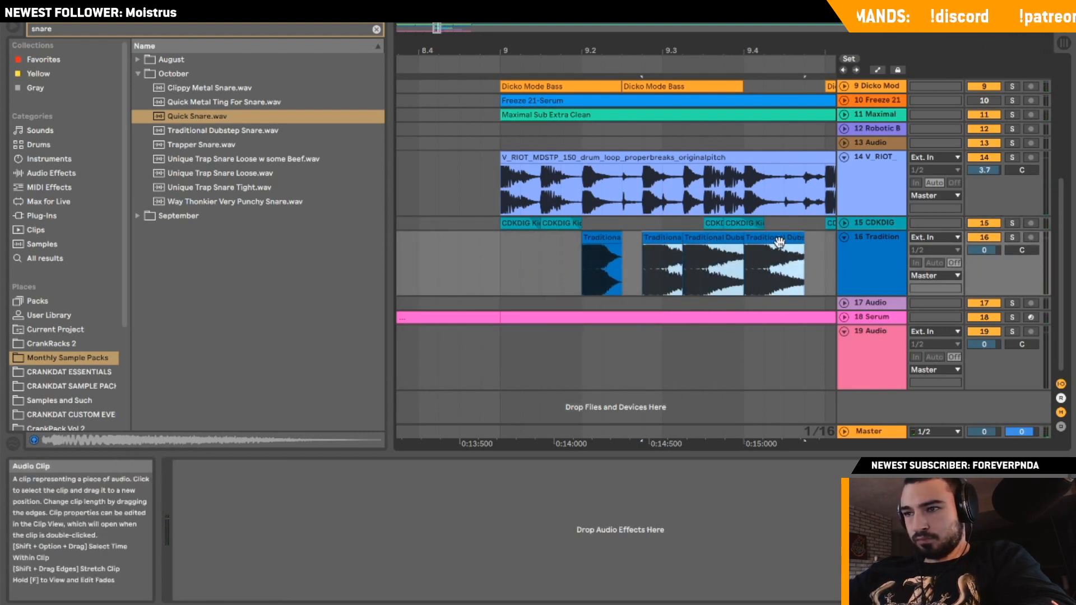
{"action": "key", "text": "Delete"}
Paste the shortened snare hit three times to rebuild the bar 9 pattern, with the last hit at 9.4, and play it.
{"action": "left_click", "coordinate": [646, 276]}
{"action": "key", "text": "super+v"}
{"action": "left_click", "coordinate": [710, 264]}
{"action": "key", "text": "super+v"}
{"action": "left_click", "coordinate": [688, 256]}
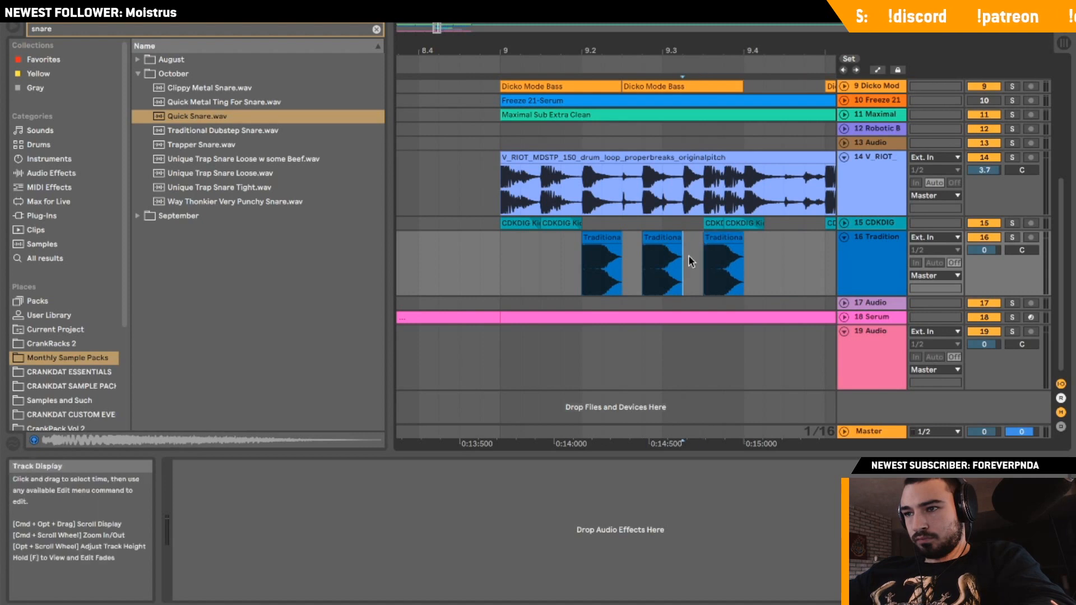
{"action": "key", "text": "super+shift+v"}
{"action": "key", "text": "space"}
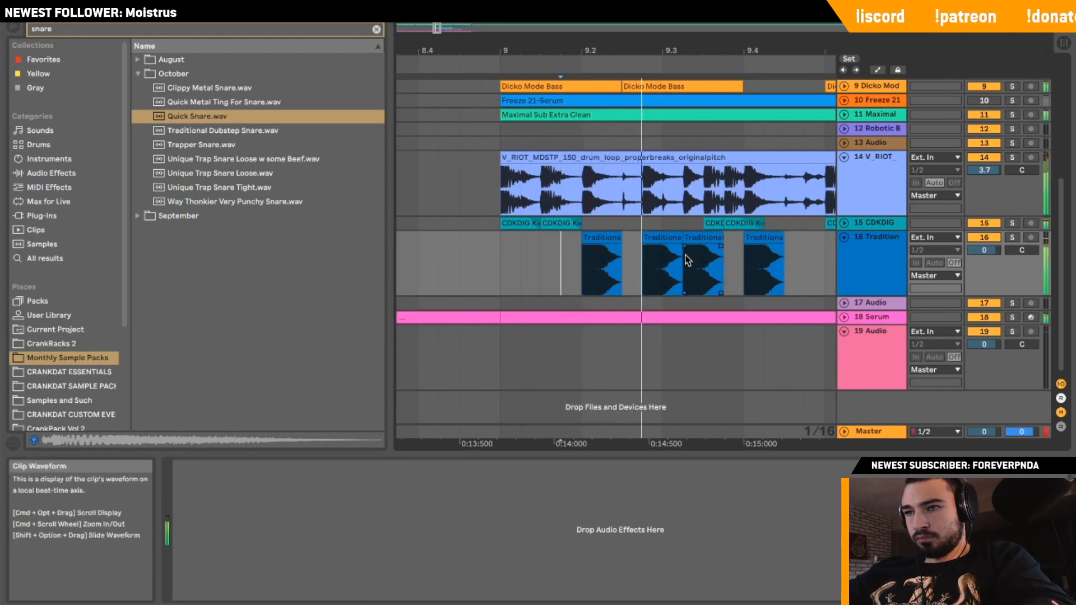
{"action": "key", "text": "space"}
{"action": "key", "text": "space"}
Play the old snare pattern in bar 10 and delete all snare clips from bar 10 onward.
{"action": "left_click_drag", "start_coordinate": [437, 28], "coordinate": [435, 12]}
{"action": "left_click", "coordinate": [731, 256]}
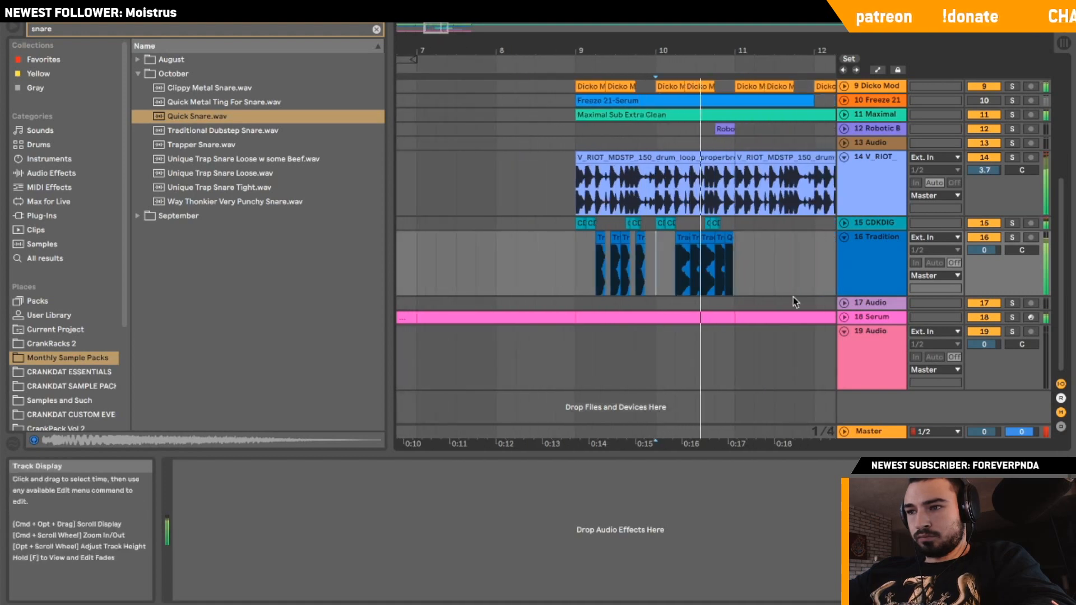
{"action": "key", "text": "space"}
{"action": "key", "text": "space"}
{"action": "left_click_drag", "start_coordinate": [776, 271], "coordinate": [801, 260]}
{"action": "key", "text": "space"}
{"action": "key", "text": "Delete"}
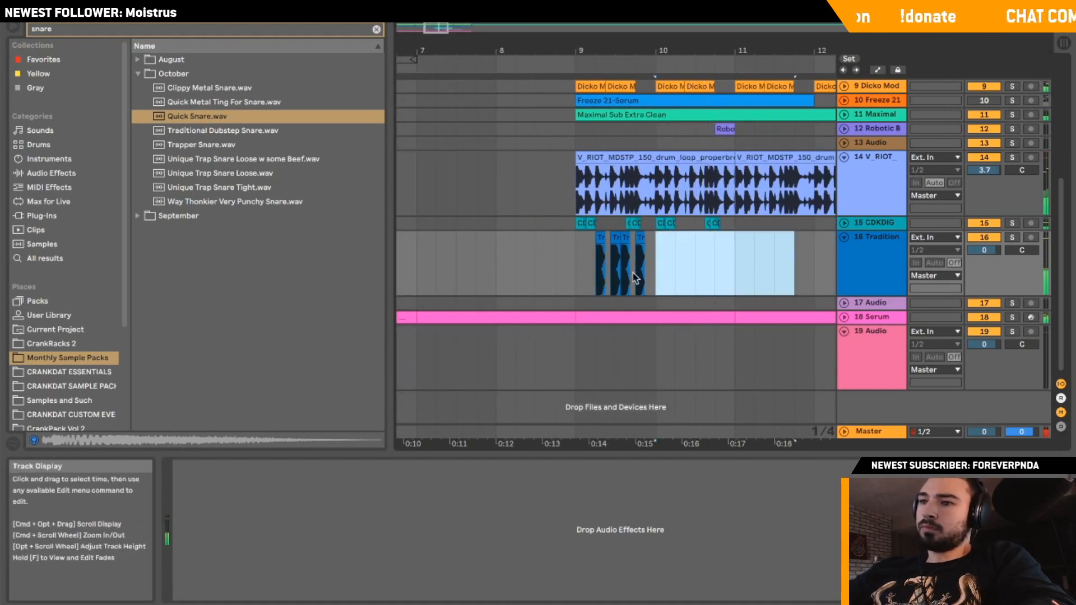
Duplicate the one-bar snare pattern from bar 9 three times to fill bars 10 to 12.
{"action": "left_click", "coordinate": [476, 266]}
{"action": "key", "text": "space"}
{"action": "left_click_drag", "start_coordinate": [573, 258], "coordinate": [656, 267]}
{"action": "key", "text": "super+d"}
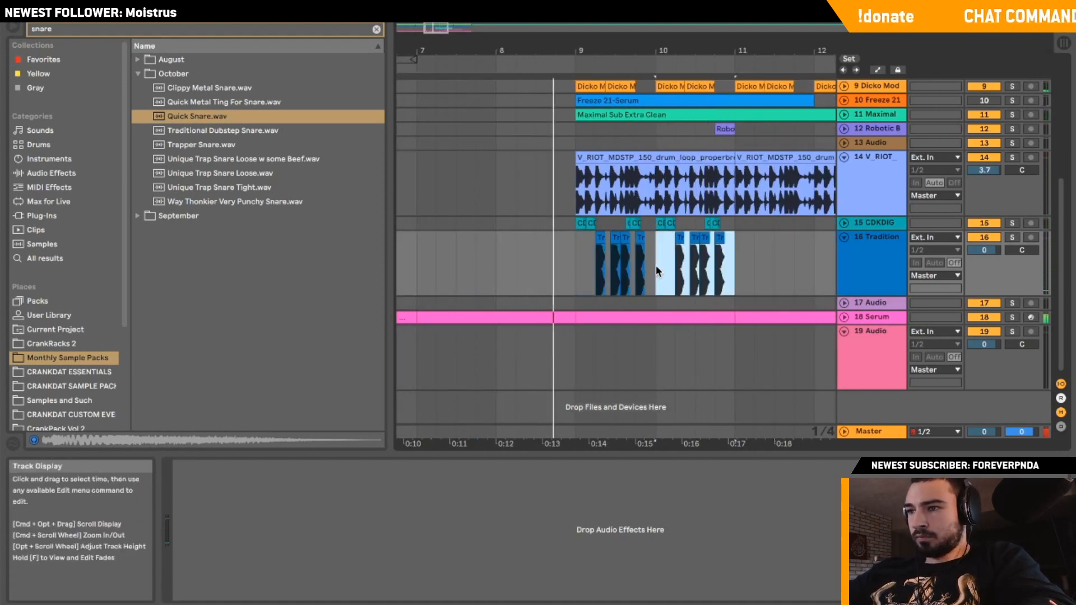
{"action": "key", "text": "super+d"}
{"action": "key", "text": "super+d"}
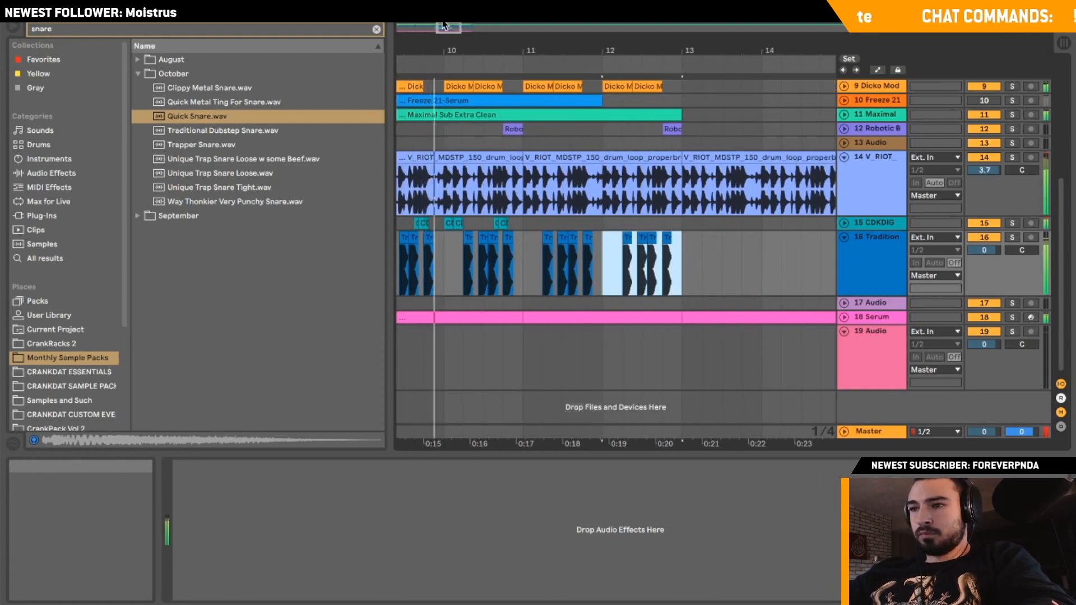
Select the two-bar kick pattern from bar 9 to 11 and play it with the new snares.
{"action": "left_click_drag", "start_coordinate": [444, 25], "coordinate": [447, 7]}
{"action": "scroll", "coordinate": [530, 226], "scroll_direction": "left", "scroll_amount": 2}
{"action": "left_click_drag", "start_coordinate": [593, 226], "coordinate": [524, 225]}
{"action": "key", "text": "space"}
{"action": "key", "text": "space"}
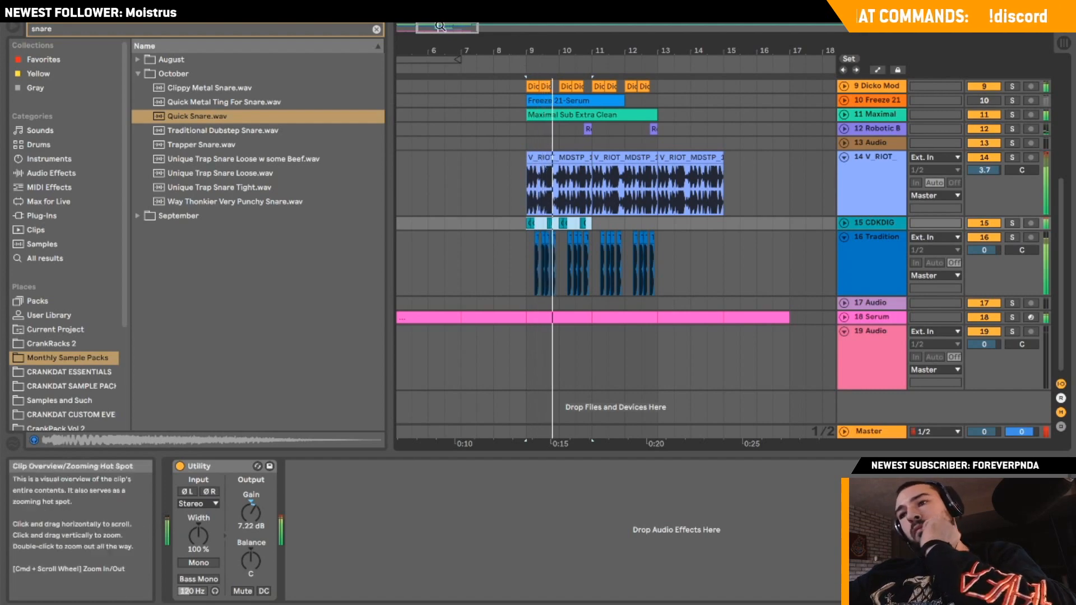
Duplicate the snare hit at 10.4 directly after itself and play the fill leading into bar 11.
{"action": "left_click_drag", "start_coordinate": [439, 26], "coordinate": [442, 84]}
{"action": "left_click", "coordinate": [562, 238]}
{"action": "key", "text": "super+d"}
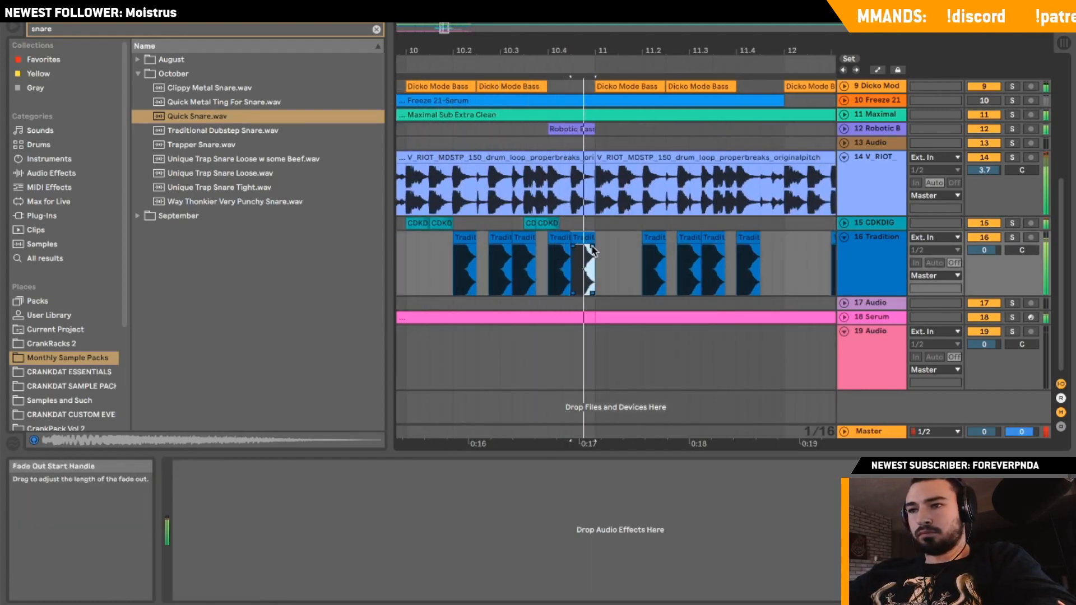
{"action": "key", "text": "space"}
{"action": "key", "text": "space"}
{"action": "left_click", "coordinate": [552, 260]}
{"action": "key", "text": "space"}
{"action": "key", "text": "space"}
{"action": "key", "text": "space"}
{"action": "left_click_drag", "start_coordinate": [590, 50], "coordinate": [590, 44]}
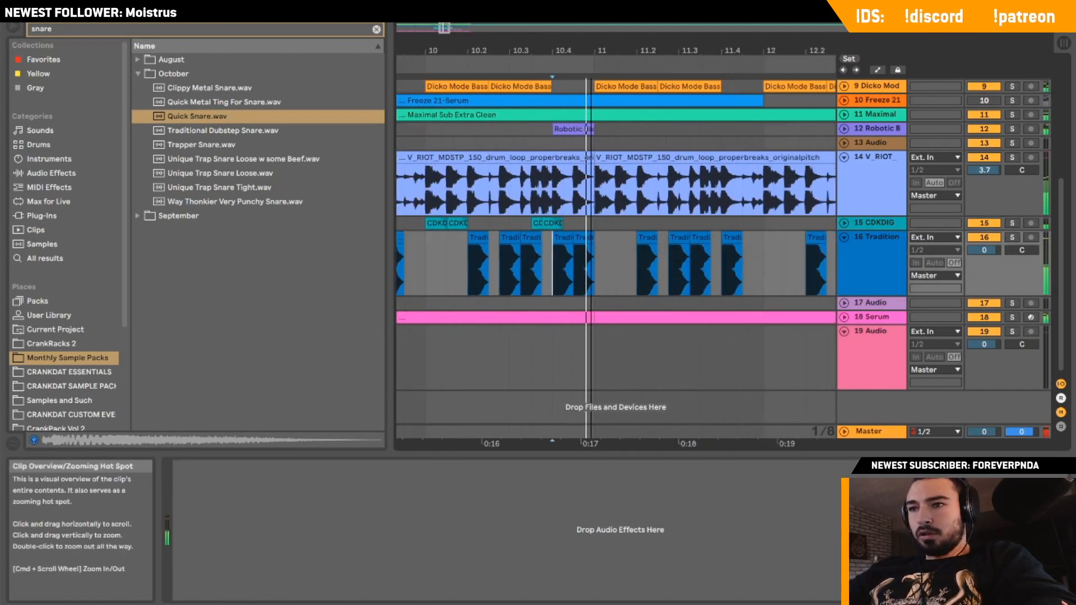
Duplicate the two-bar kick and snare pattern from bars 9–10 to bars 11–12 and play the drop.
{"action": "left_click_drag", "start_coordinate": [445, 27], "coordinate": [444, 6]}
{"action": "left_click_drag", "start_coordinate": [544, 225], "coordinate": [589, 249]}
{"action": "key", "text": "super+d"}
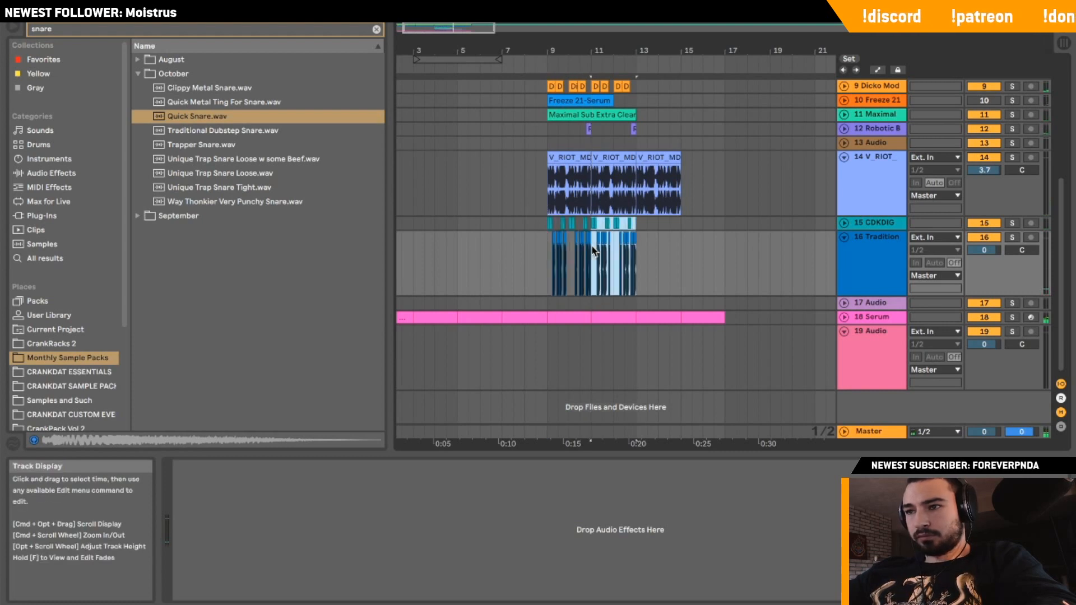
{"action": "key", "text": "super+d"}
{"action": "key", "text": "super+z"}
{"action": "left_click", "coordinate": [535, 246]}
{"action": "key", "text": "space"}
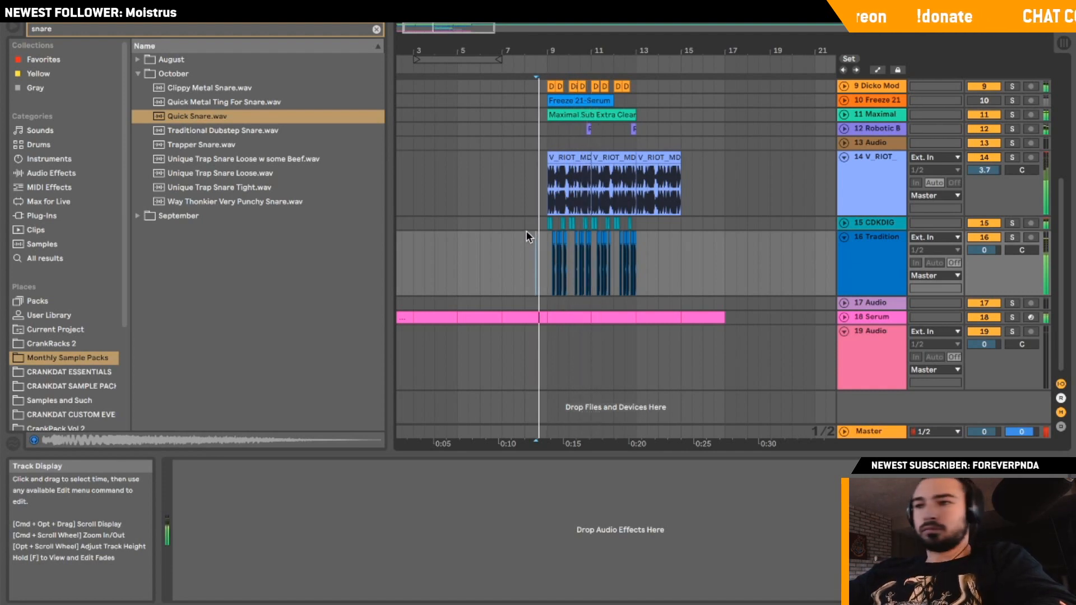
{"action": "key", "text": "space"}
{"action": "key", "text": "space"}
Fold the snare track and insert a new MIDI track below the kick track.
{"action": "left_click", "coordinate": [843, 235]}
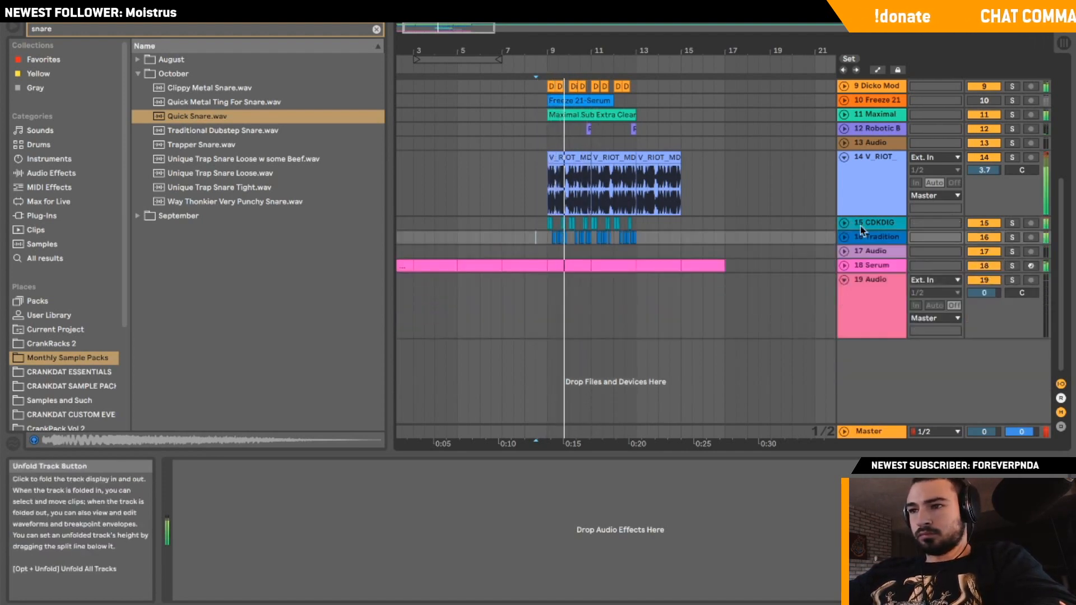
{"action": "left_click", "coordinate": [860, 226]}
{"action": "right_click", "coordinate": [860, 227]}
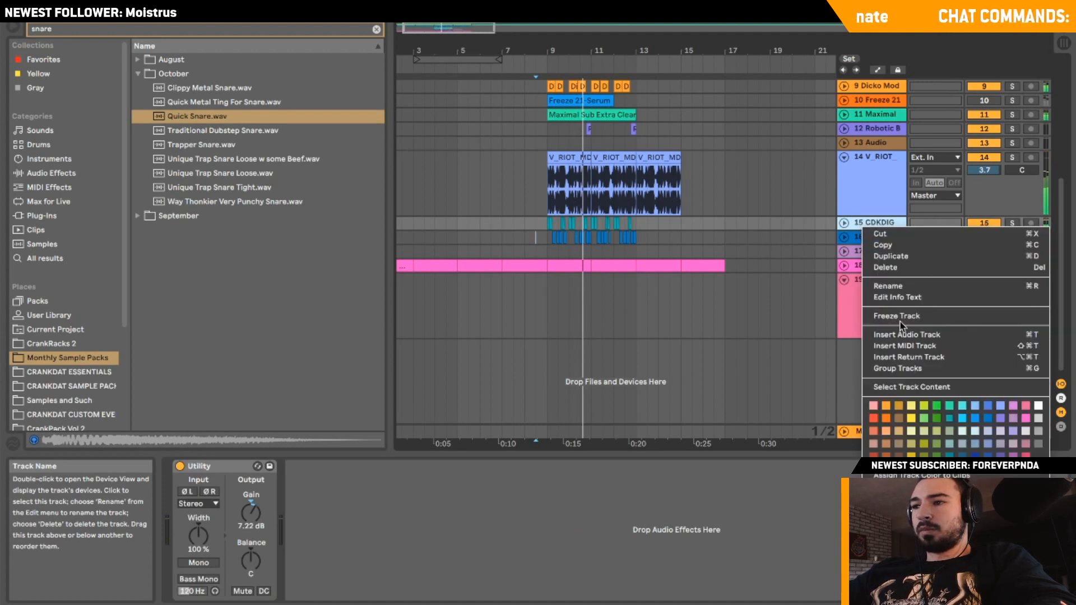
{"action": "left_click", "coordinate": [841, 275]}
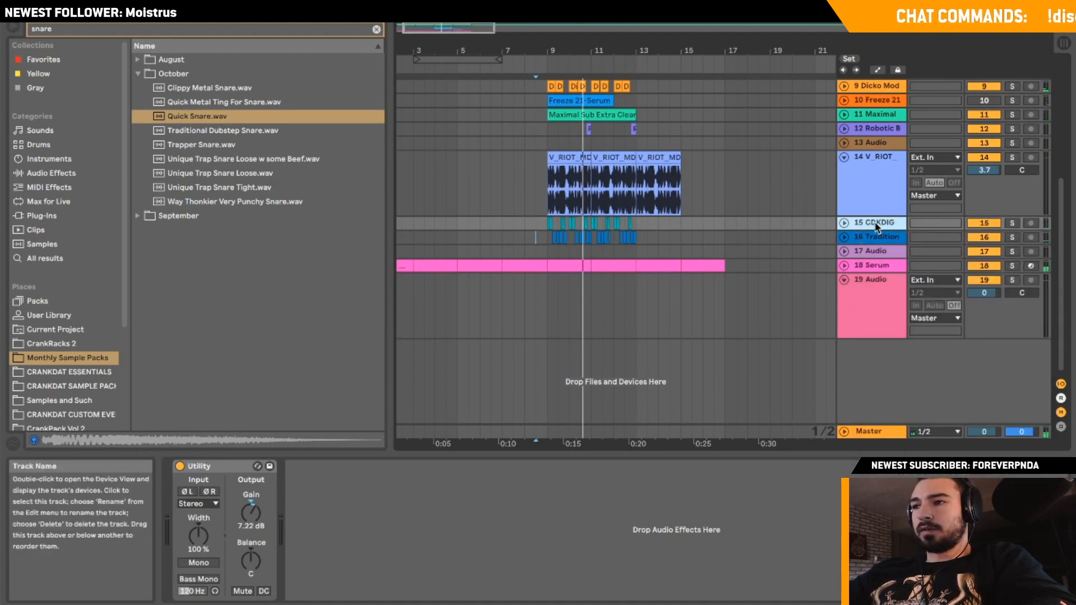
{"action": "right_click", "coordinate": [869, 219]}
{"action": "left_click", "coordinate": [911, 340]}
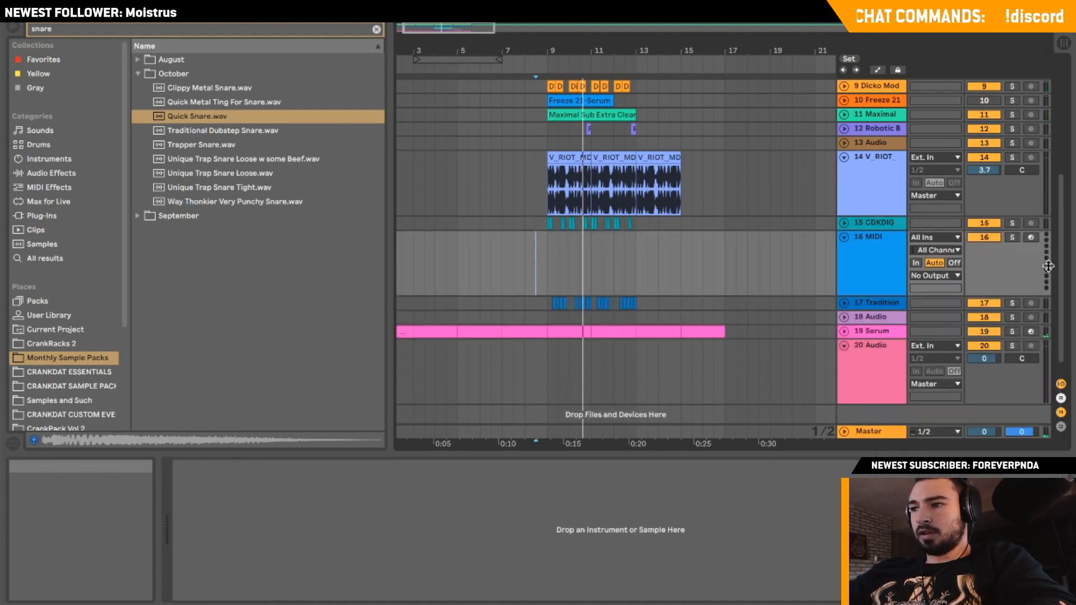
Clear the snare search and open the CrankRacks 2 folder in the browser.
{"action": "left_click", "coordinate": [100, 215]}
{"action": "left_click", "coordinate": [376, 29]}
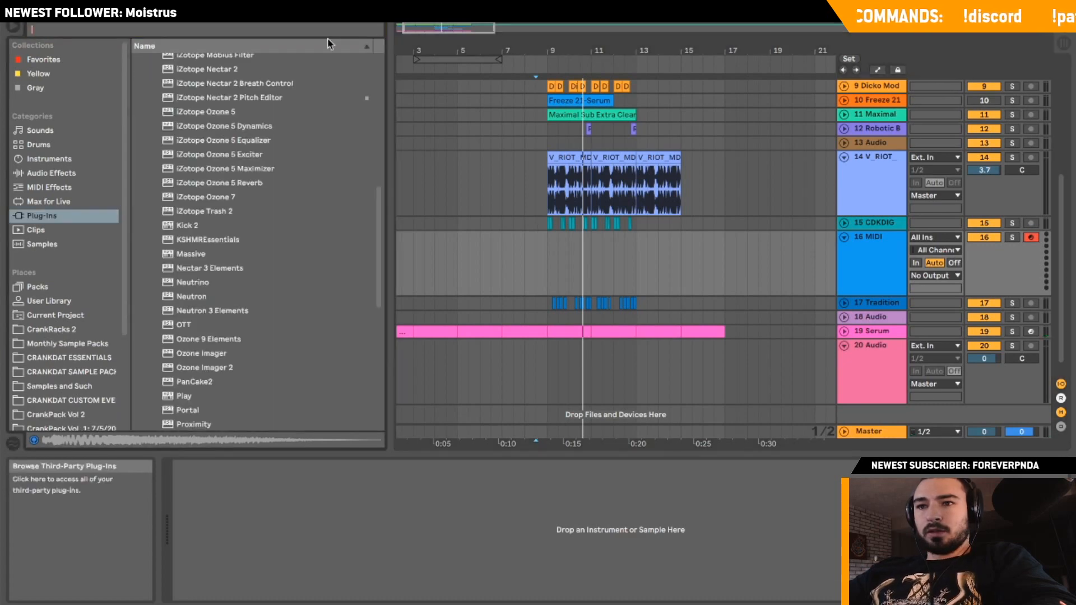
{"action": "scroll", "coordinate": [249, 311], "scroll_direction": "up", "scroll_amount": 10}
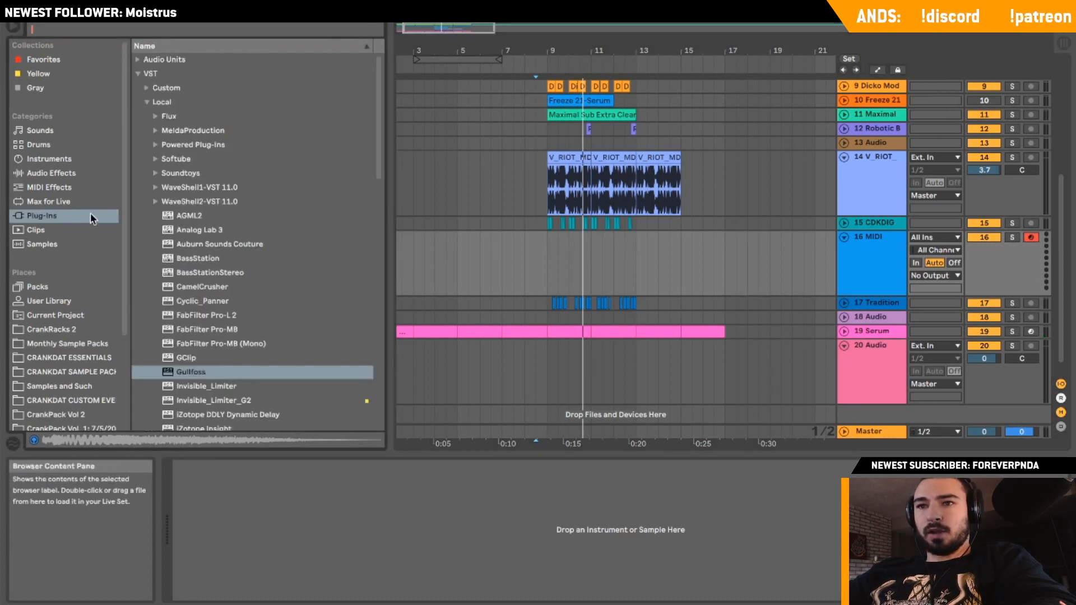
{"action": "left_click", "coordinate": [49, 187]}
{"action": "left_click", "coordinate": [49, 159]}
{"action": "left_click", "coordinate": [48, 216]}
{"action": "left_click", "coordinate": [88, 330]}
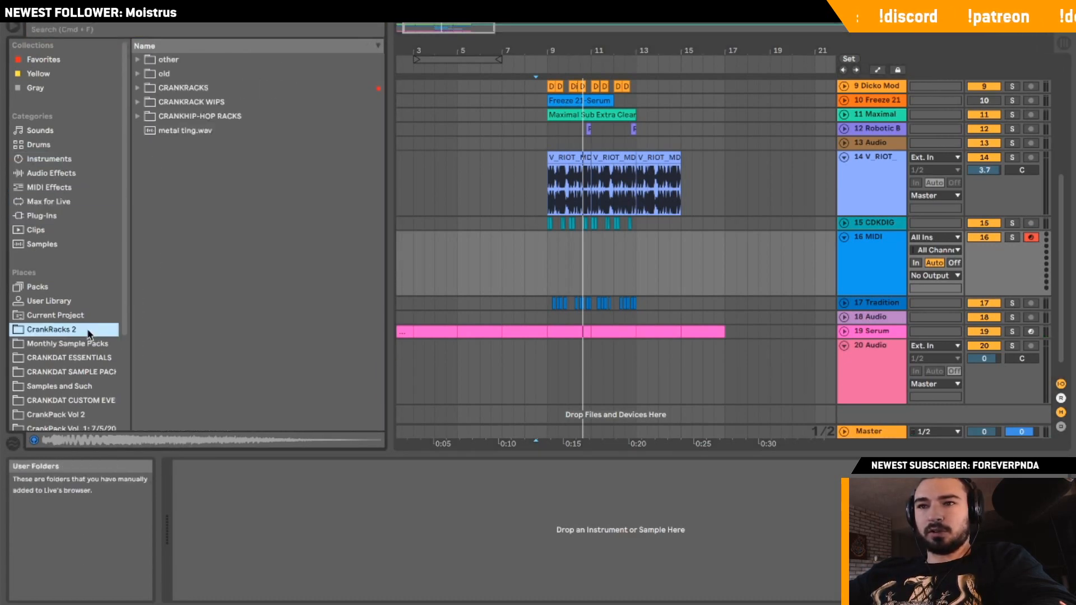
Load CRANKDAT KICK DRUM INFINITY GAUNTLET v1.2.adg from the CRANKRACKS folder onto the empty MIDI track and close its CamelCrusher window.
{"action": "left_click", "coordinate": [137, 89]}
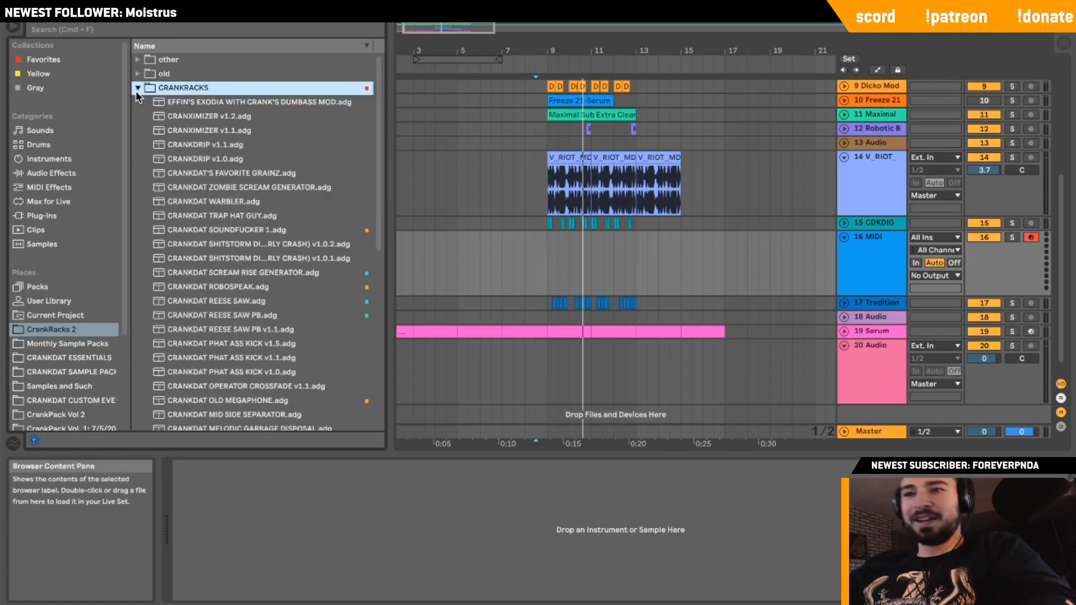
{"action": "left_click", "coordinate": [136, 89]}
{"action": "left_click", "coordinate": [136, 103]}
{"action": "left_click", "coordinate": [136, 103]}
{"action": "left_click", "coordinate": [136, 90]}
{"action": "scroll", "coordinate": [230, 222], "scroll_direction": "down", "scroll_amount": 3}
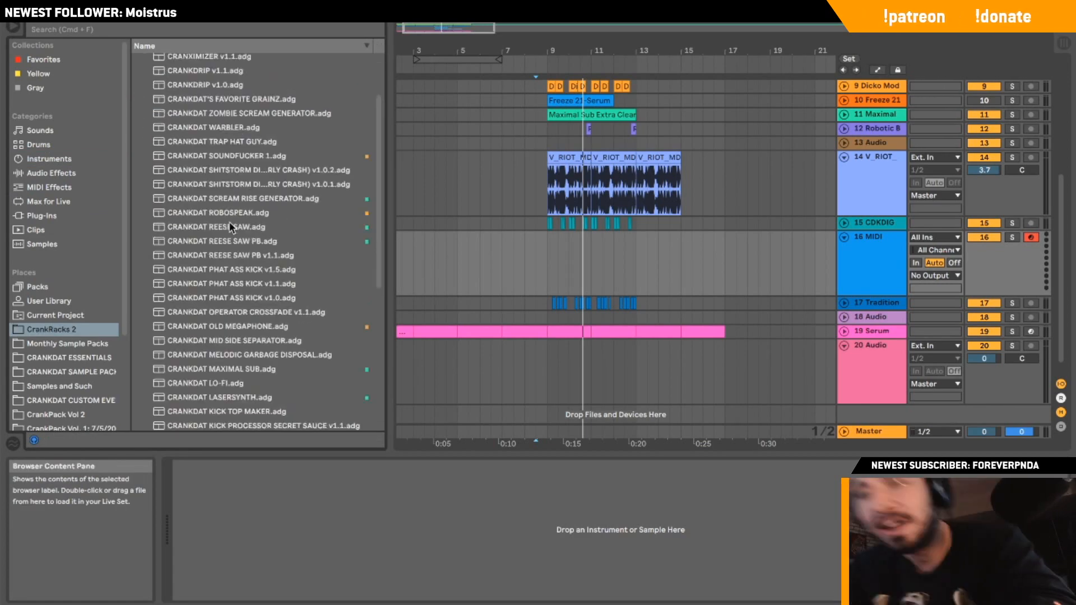
{"action": "scroll", "coordinate": [229, 224], "scroll_direction": "down", "scroll_amount": 5}
{"action": "left_click", "coordinate": [249, 266]}
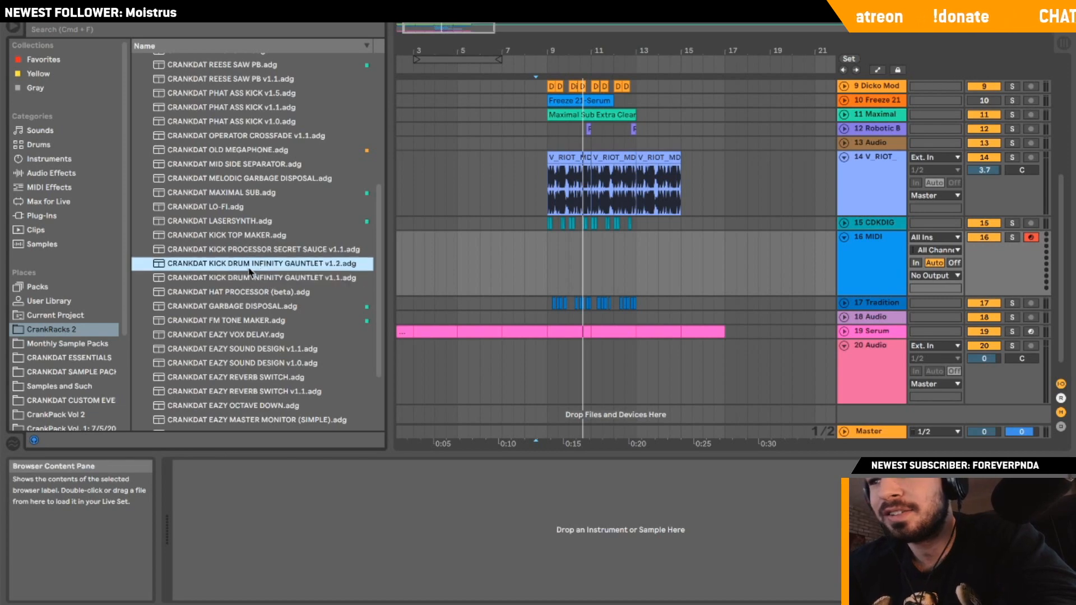
{"action": "left_click_drag", "start_coordinate": [698, 200], "coordinate": [672, 258]}
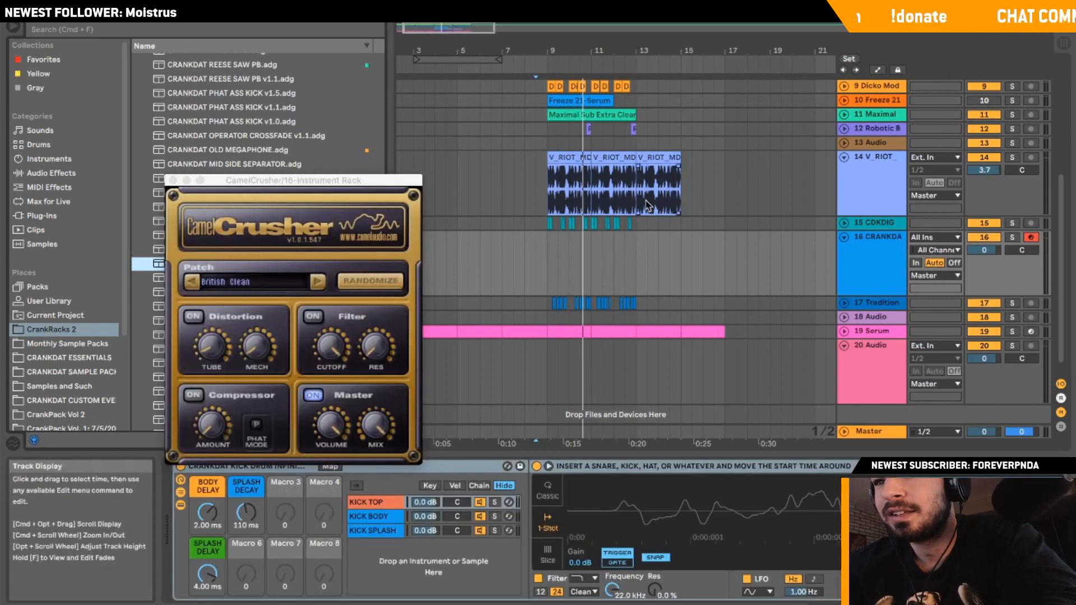
{"action": "left_click", "coordinate": [173, 180]}
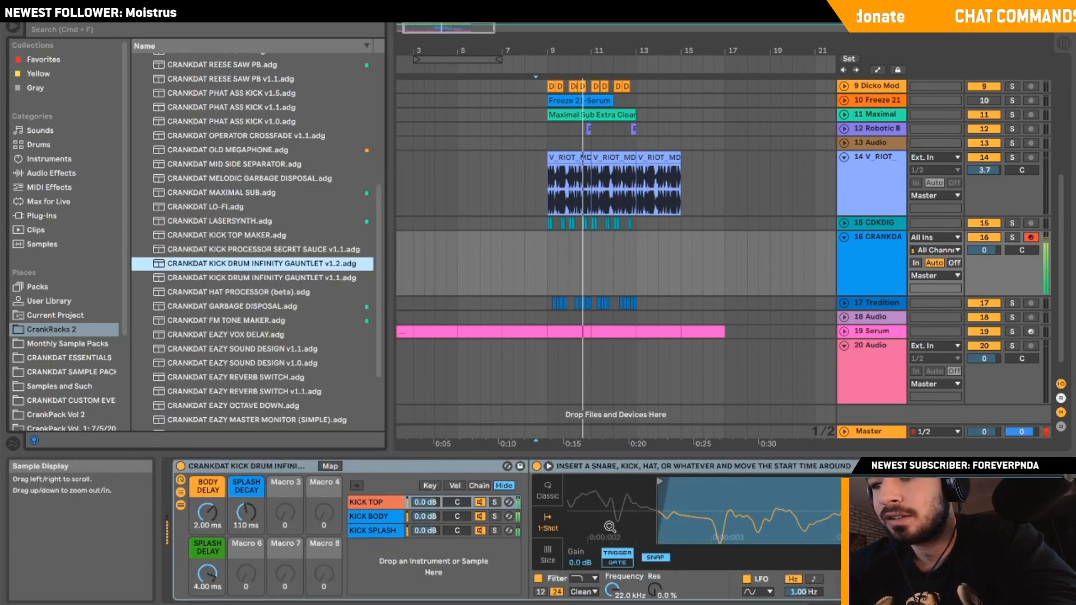
Trim the KICK TOP sample to a short section by bringing its end in and moving its start past the first transient.
{"action": "left_click_drag", "start_coordinate": [717, 512], "coordinate": [647, 478]}
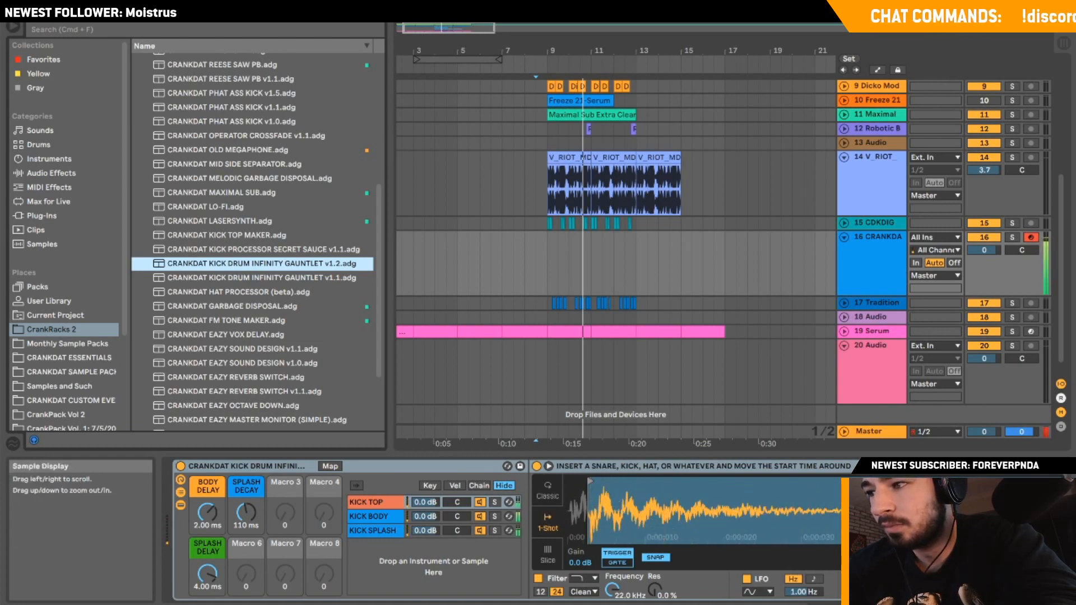
{"action": "mouse_move", "coordinate": [838, 481]}
{"action": "left_mouse_down"}
{"action": "mouse_move", "coordinate": [594, 470]}
{"action": "mouse_move", "coordinate": [708, 481]}
{"action": "left_mouse_up"}
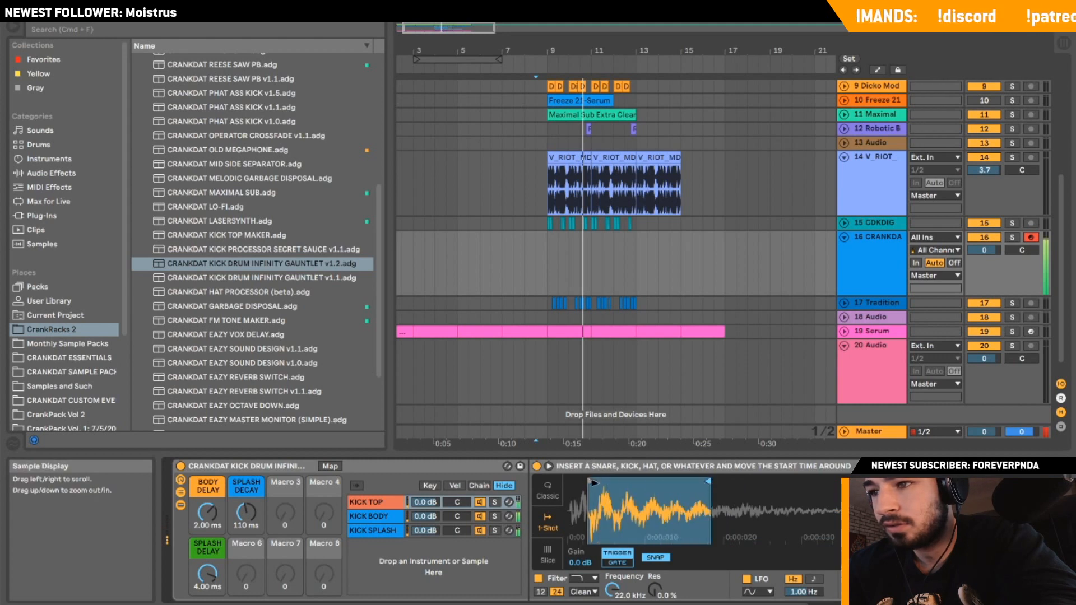
{"action": "left_click_drag", "start_coordinate": [595, 482], "coordinate": [645, 482]}
Solo the KICK TOP, KICK SPLASH and KICK BODY chains one after another to audition each layer.
{"action": "left_click", "coordinate": [394, 516]}
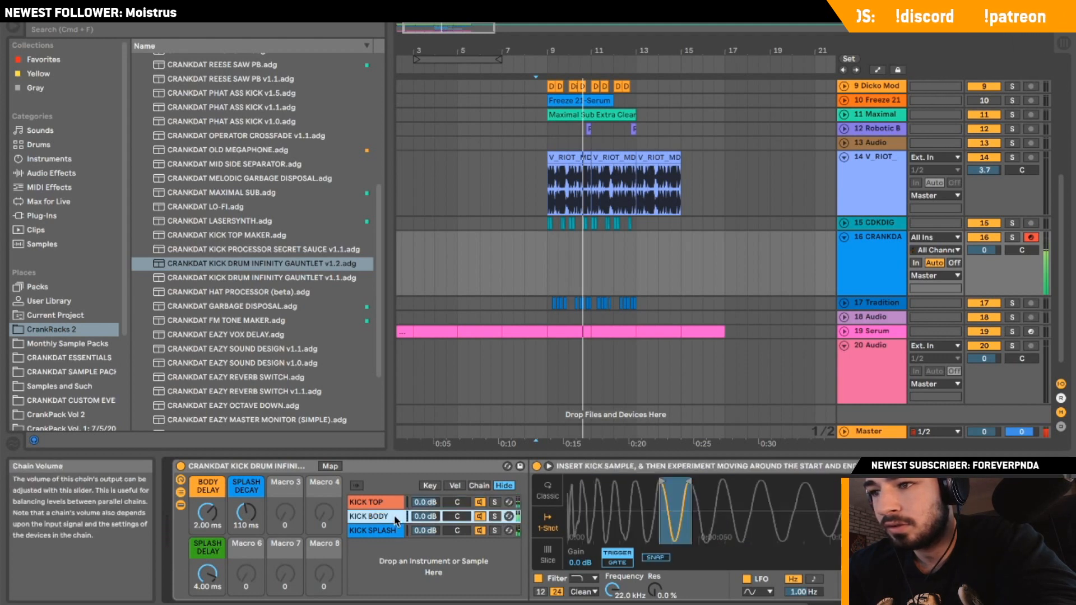
{"action": "left_click", "coordinate": [394, 501]}
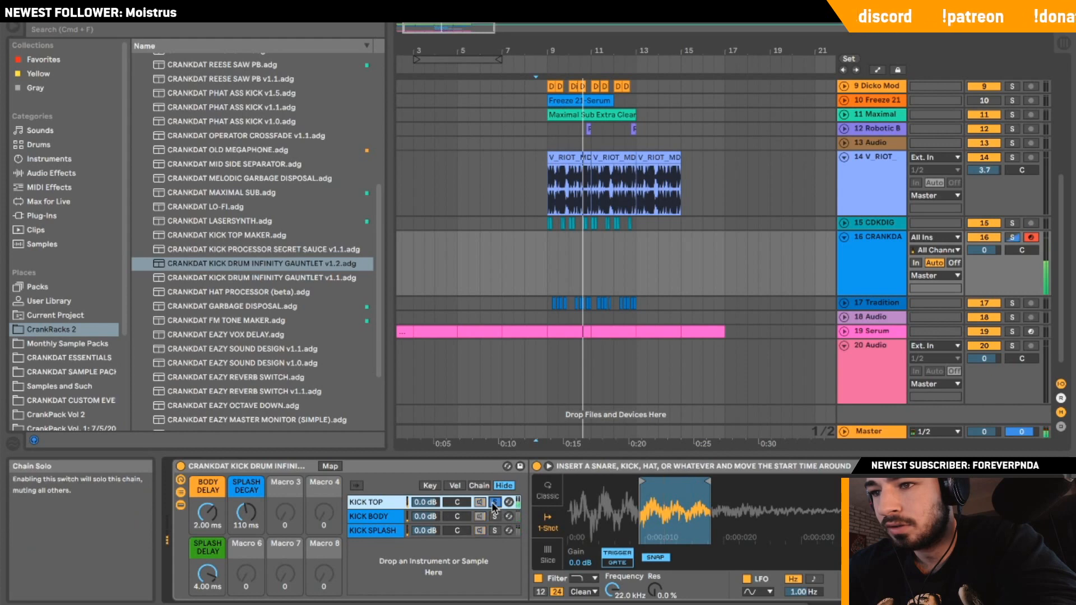
{"action": "left_click", "coordinate": [495, 530]}
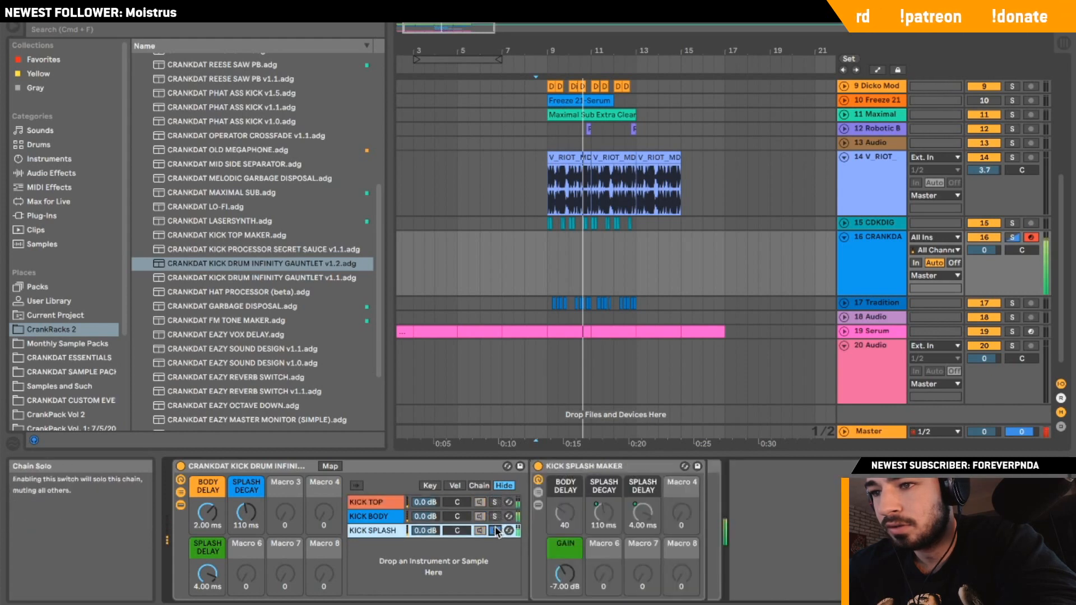
{"action": "left_click", "coordinate": [494, 516]}
{"action": "left_click", "coordinate": [450, 516]}
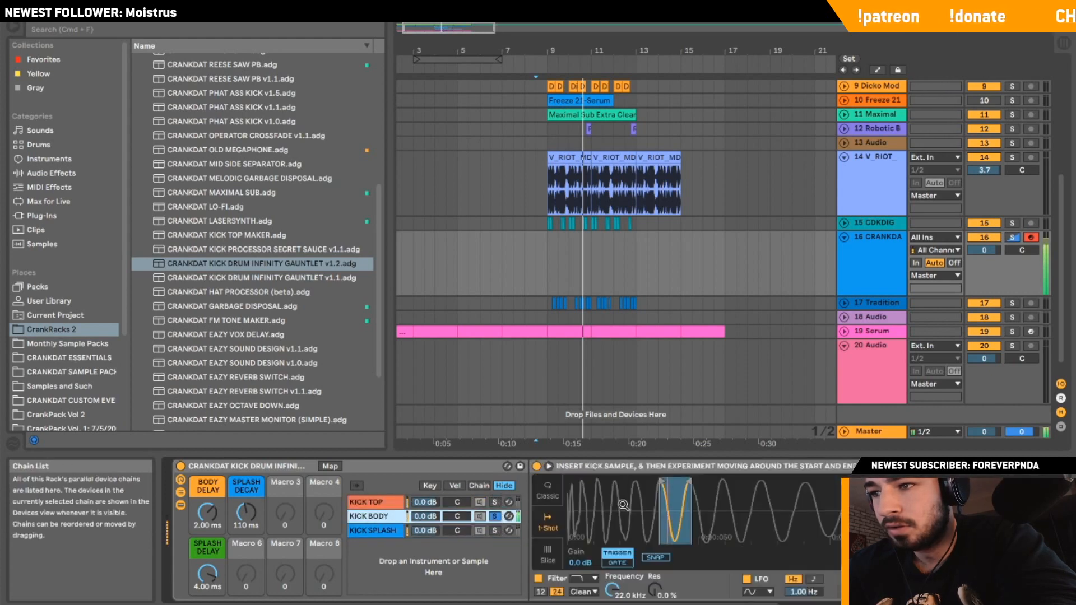
Shift the KICK BODY sample region further along the waveform and shorten it to roughly one and a half cycles.
{"action": "left_click_drag", "start_coordinate": [601, 480], "coordinate": [691, 489]}
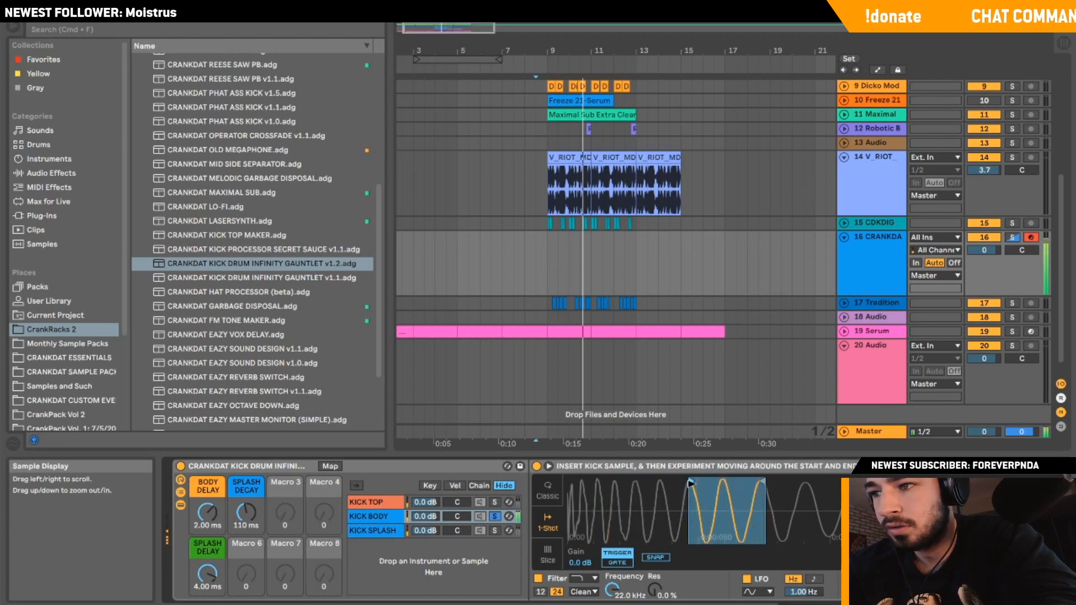
{"action": "left_click_drag", "start_coordinate": [760, 480], "coordinate": [729, 479]}
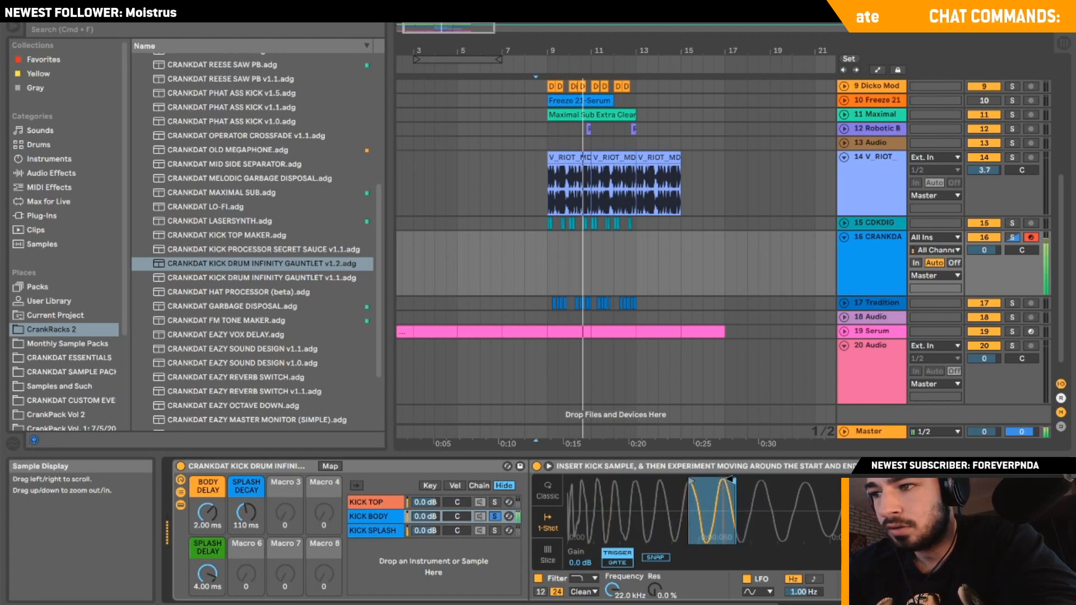
{"action": "left_click", "coordinate": [495, 516]}
Replace the KICK BODY sample with CDPAK Kick 7 (Squish3).wav from the Monthly Sample Packs folder.
{"action": "left_click", "coordinate": [82, 359]}
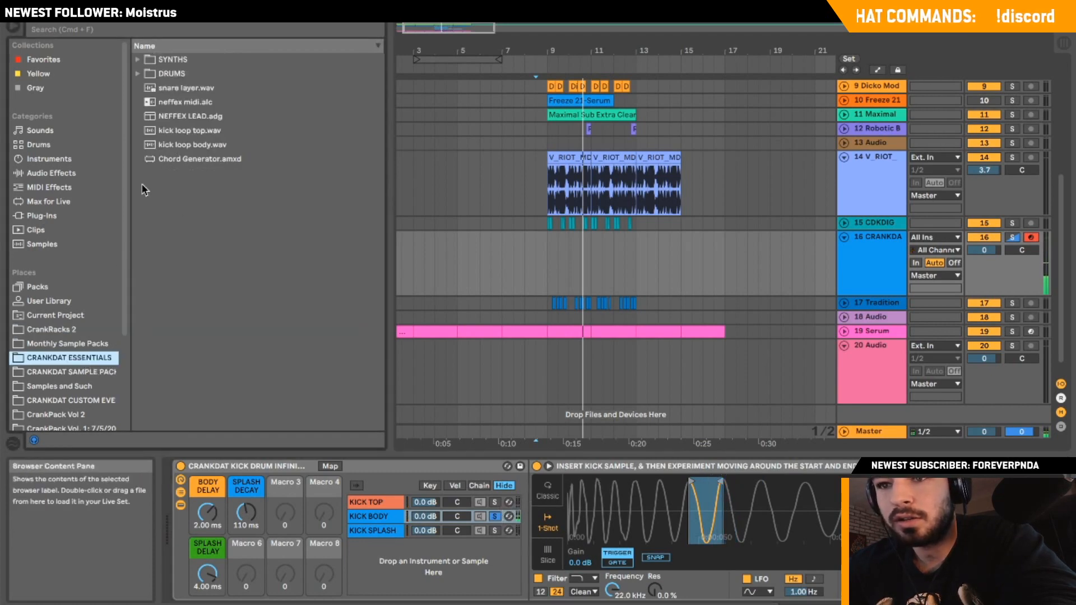
{"action": "left_click", "coordinate": [84, 343]}
{"action": "scroll", "coordinate": [270, 148], "scroll_direction": "down", "scroll_amount": 4}
{"action": "scroll", "coordinate": [270, 148], "scroll_direction": "up", "scroll_amount": 4}
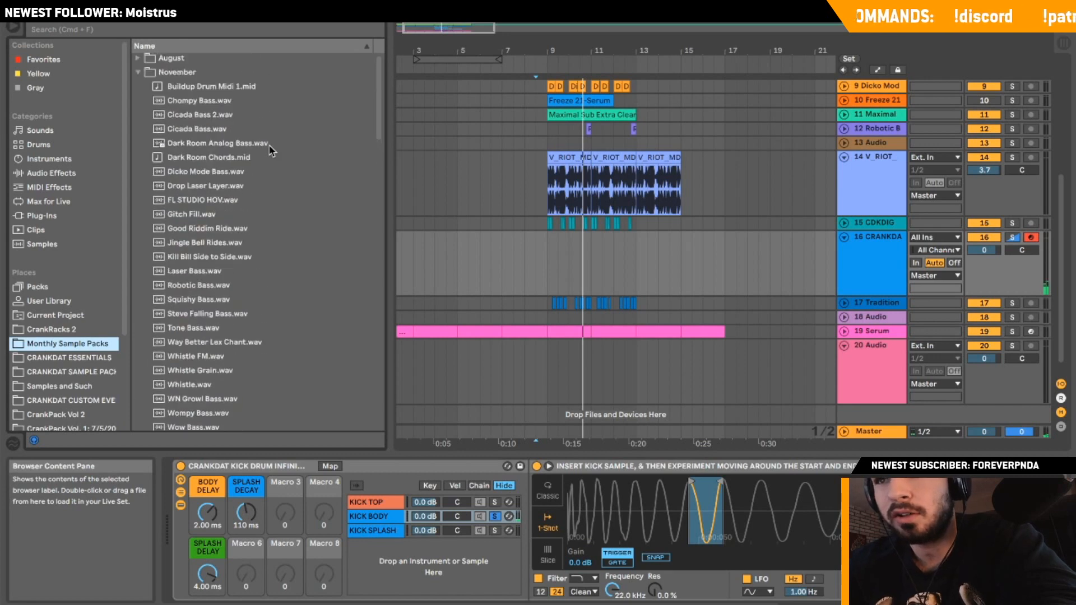
{"action": "left_click", "coordinate": [140, 74]}
{"action": "scroll", "coordinate": [200, 191], "scroll_direction": "down", "scroll_amount": 3}
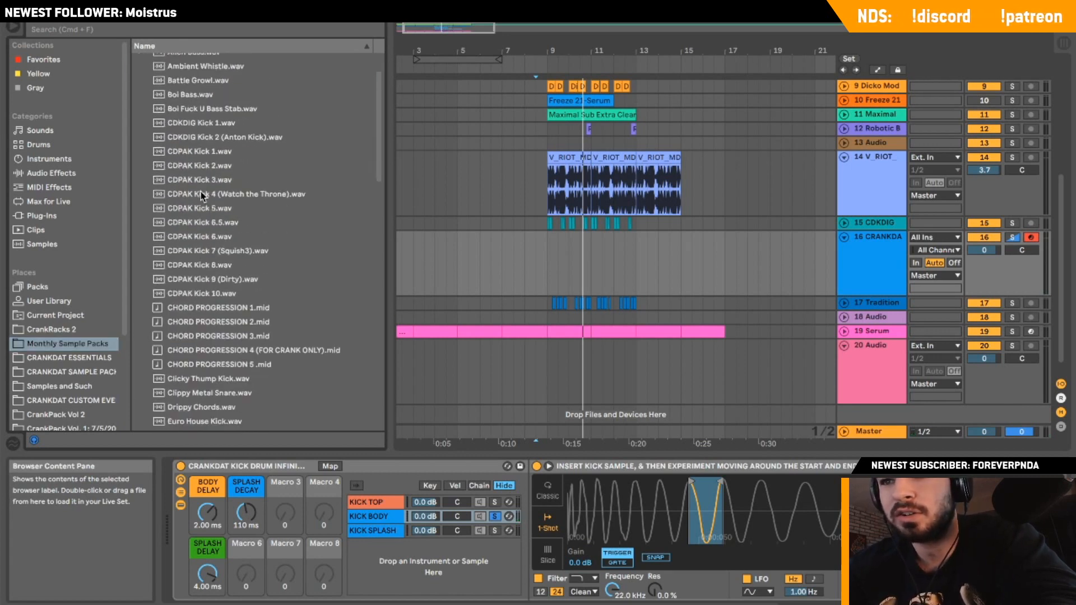
{"action": "double_click", "coordinate": [204, 249]}
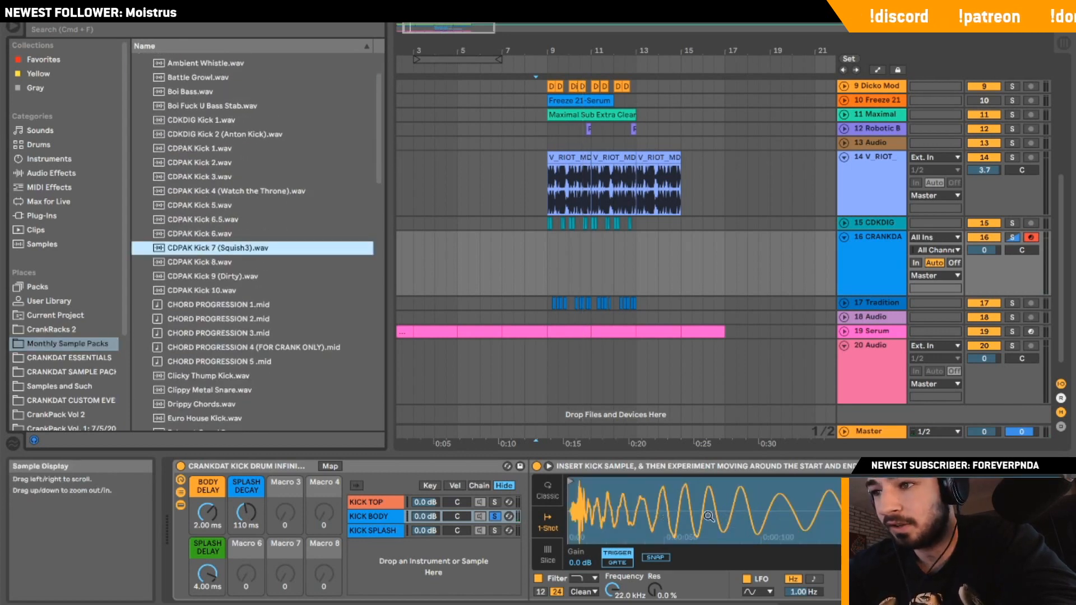
Trim the KICK BODY sample to about two cycles just past the initial attack and unsolo the chain.
{"action": "left_click_drag", "start_coordinate": [570, 480], "coordinate": [658, 481]}
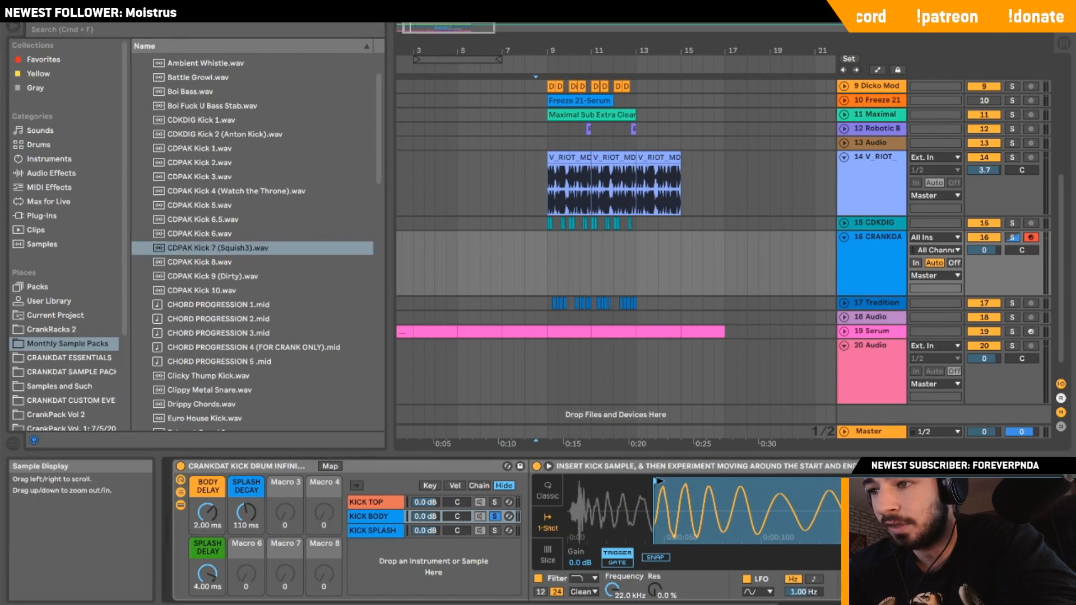
{"action": "scroll", "coordinate": [669, 481], "scroll_direction": "right", "scroll_amount": 4}
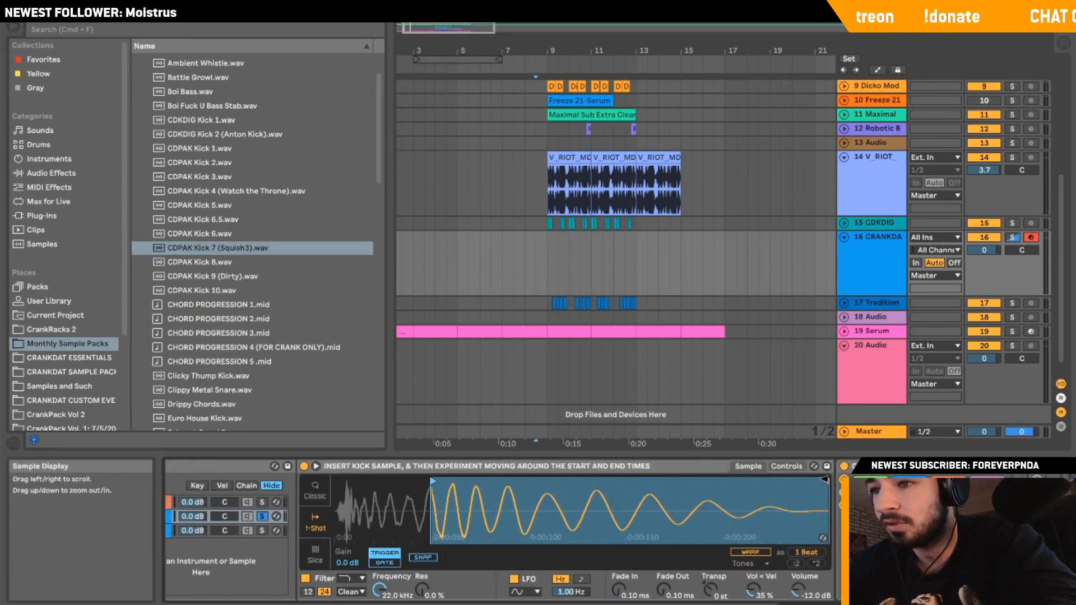
{"action": "left_click_drag", "start_coordinate": [830, 487], "coordinate": [479, 493]}
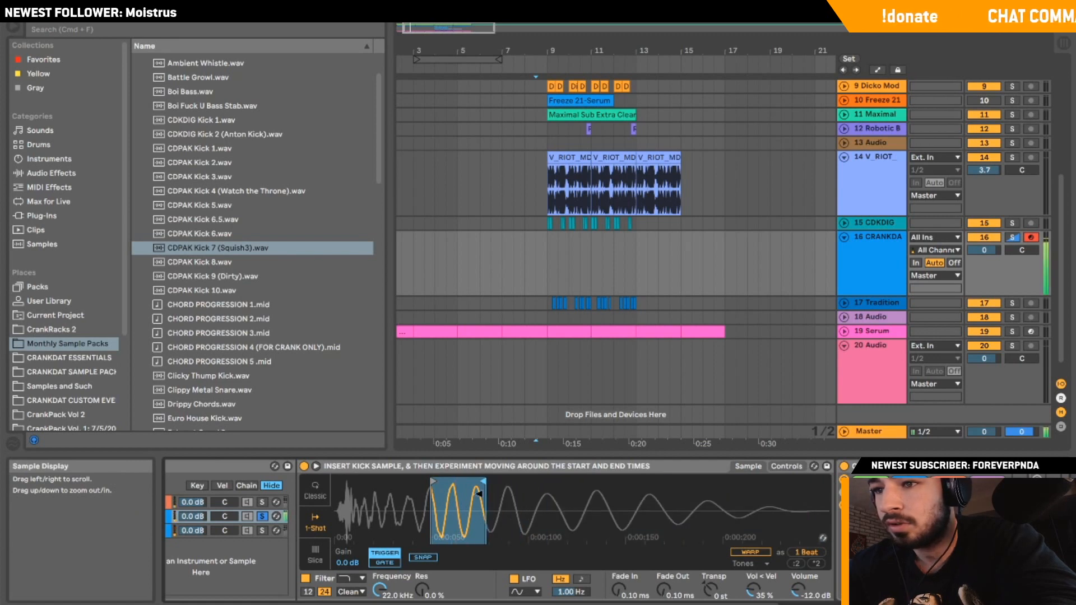
{"action": "scroll", "coordinate": [476, 496], "scroll_direction": "left", "scroll_amount": 4}
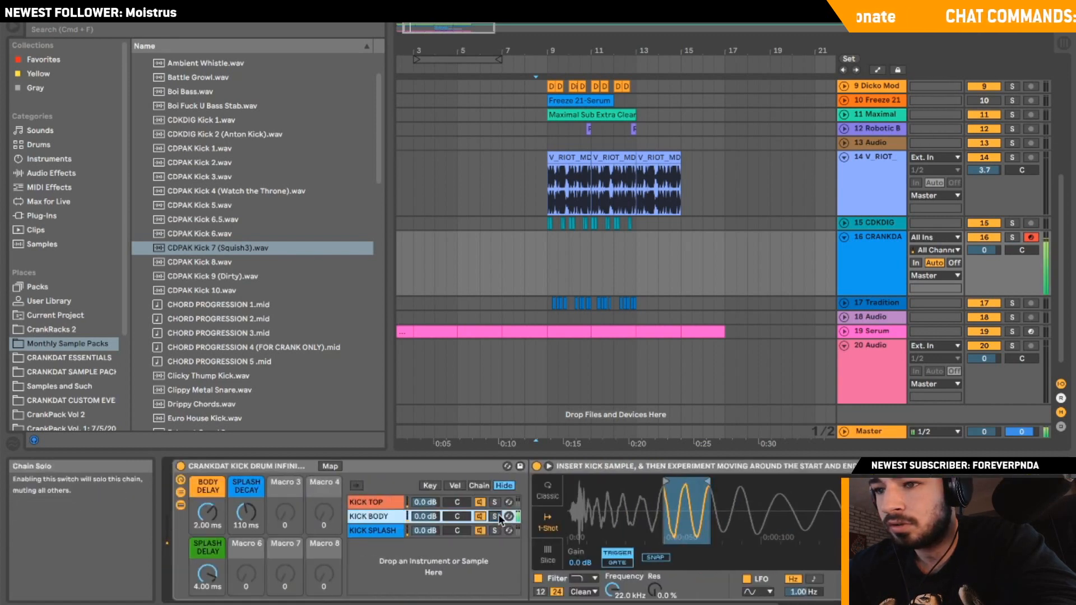
Solo KICK TOP, extend its sample start back to the first transient, pull the end in slightly, and play all chains together.
{"action": "left_click", "coordinate": [376, 502]}
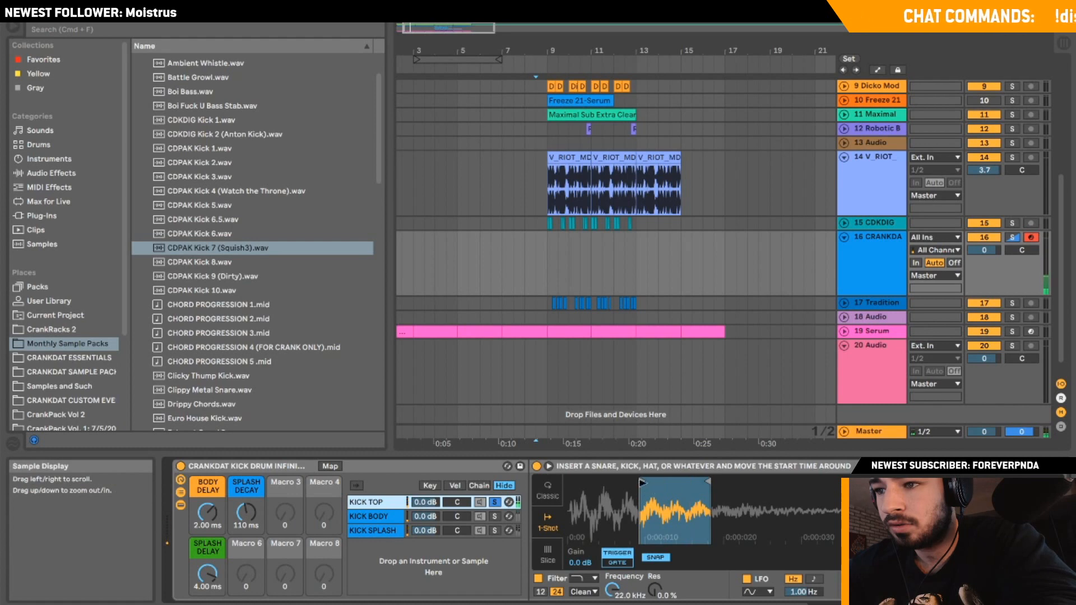
{"action": "mouse_move", "coordinate": [642, 483]}
{"action": "left_mouse_down"}
{"action": "mouse_move", "coordinate": [548, 486]}
{"action": "mouse_move", "coordinate": [595, 481]}
{"action": "left_mouse_up"}
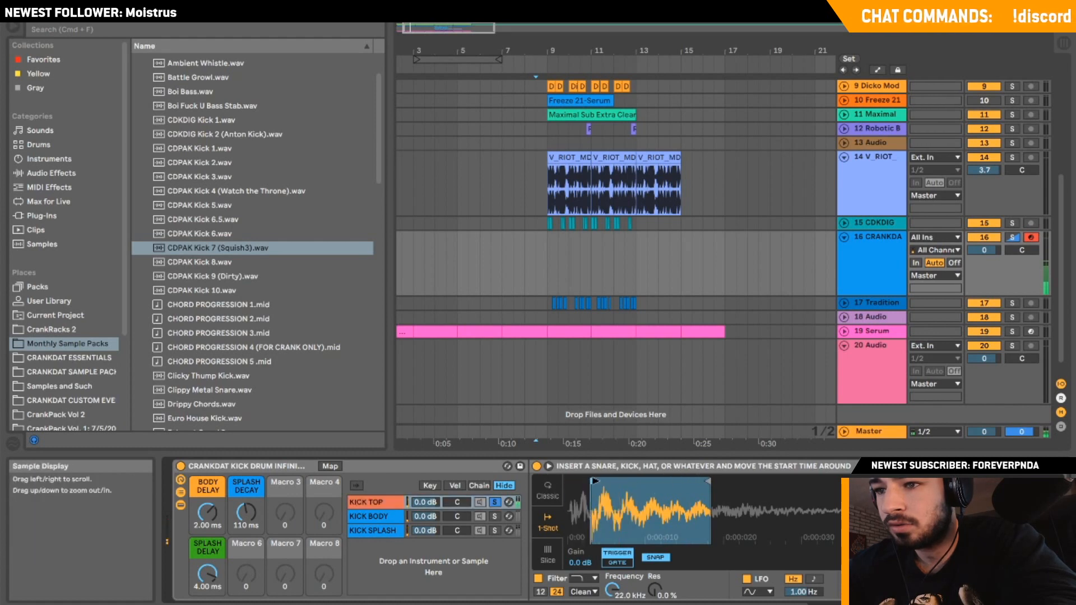
{"action": "left_click", "coordinate": [374, 515]}
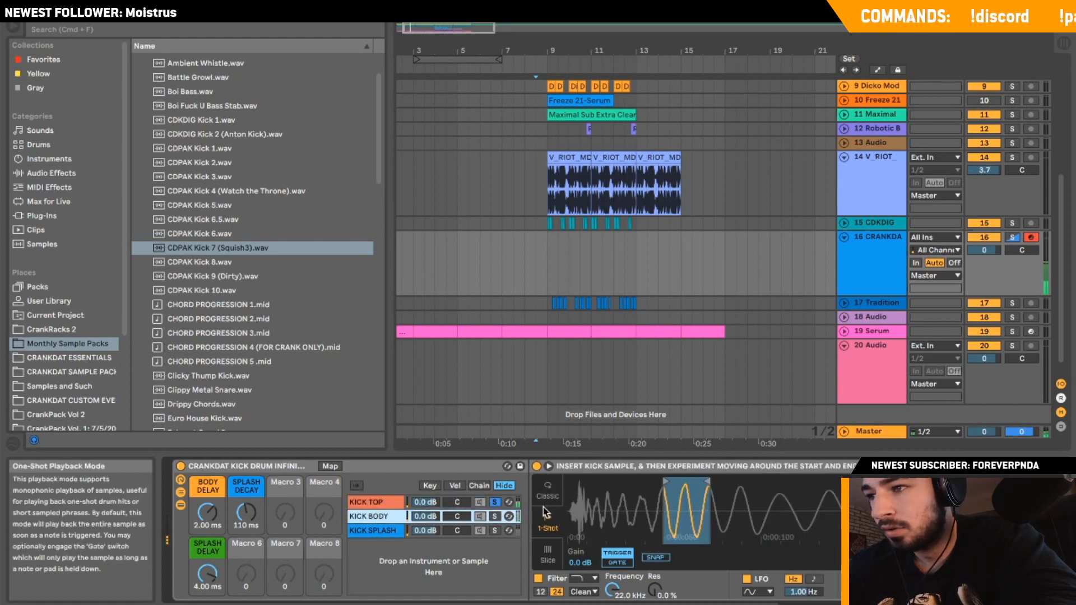
{"action": "left_click", "coordinate": [372, 502]}
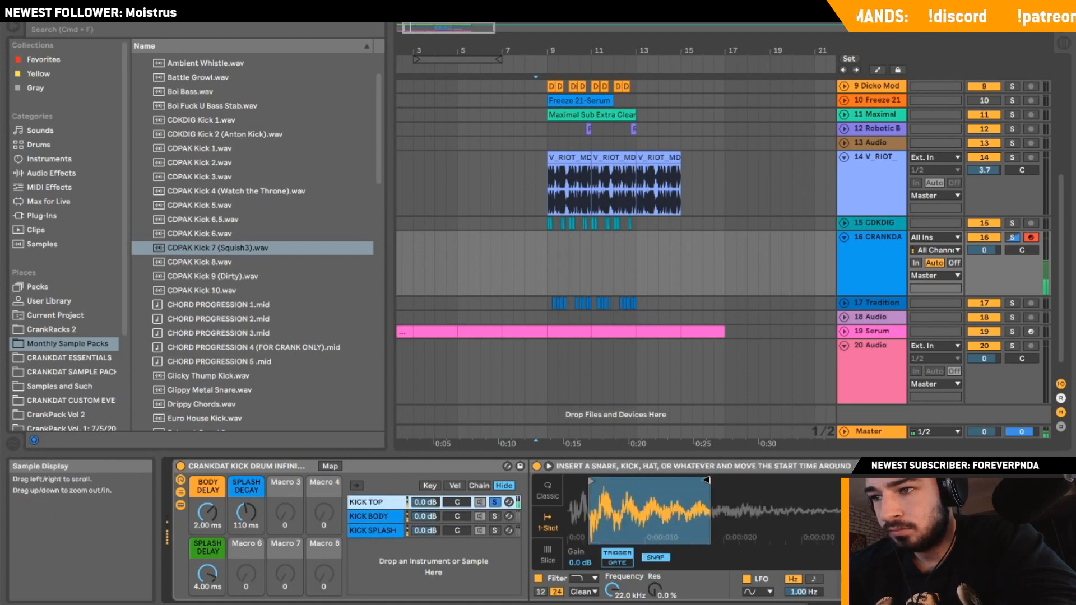
{"action": "mouse_move", "coordinate": [707, 480]}
{"action": "left_mouse_down"}
{"action": "mouse_move", "coordinate": [618, 482]}
{"action": "mouse_move", "coordinate": [702, 482]}
{"action": "left_mouse_up"}
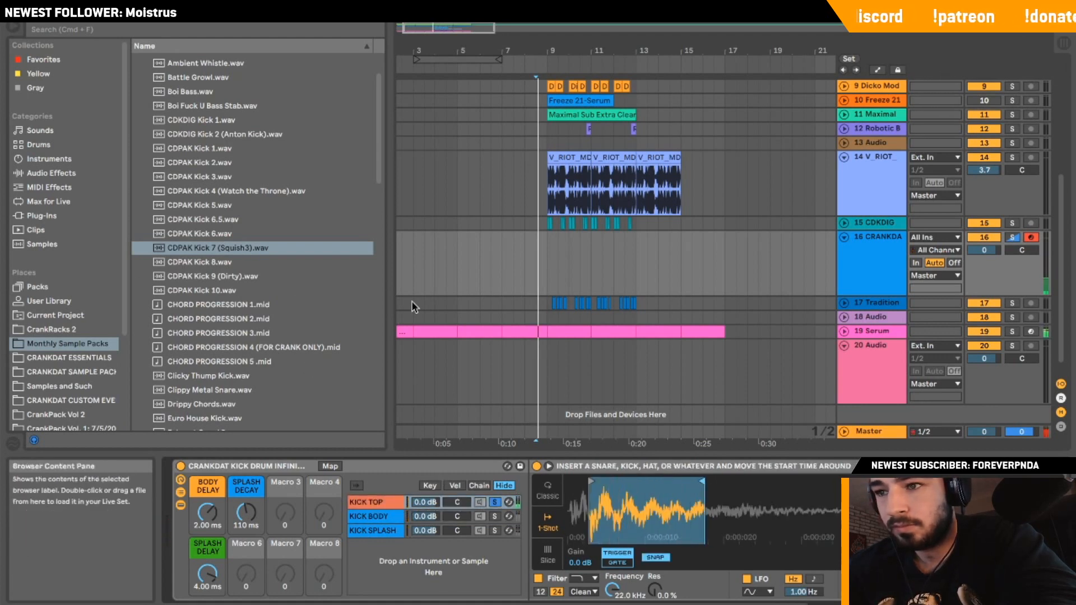
{"action": "left_click", "coordinate": [495, 502]}
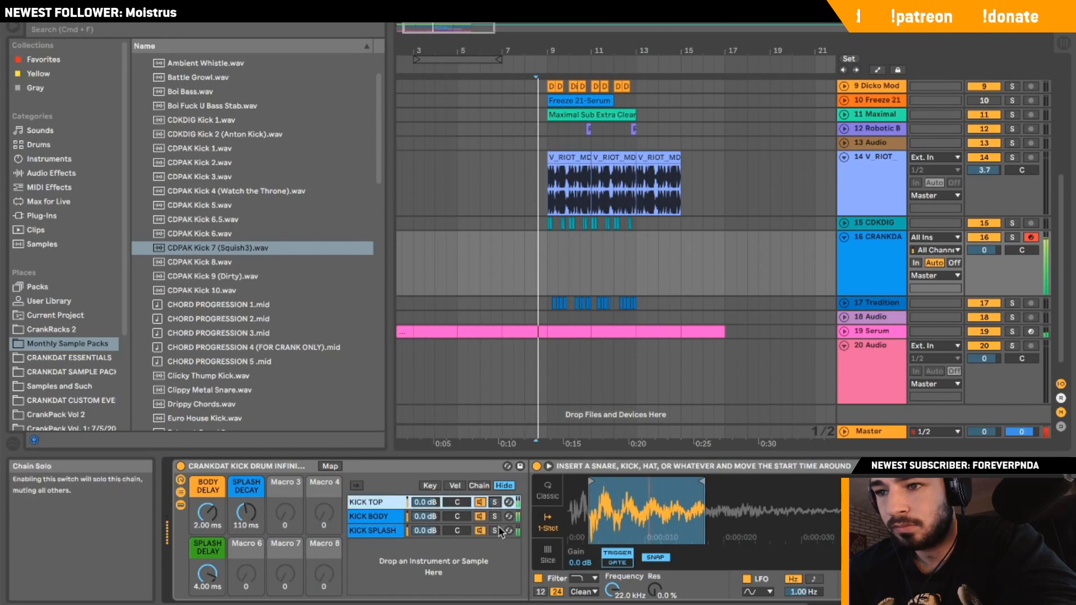
{"action": "left_click", "coordinate": [405, 515]}
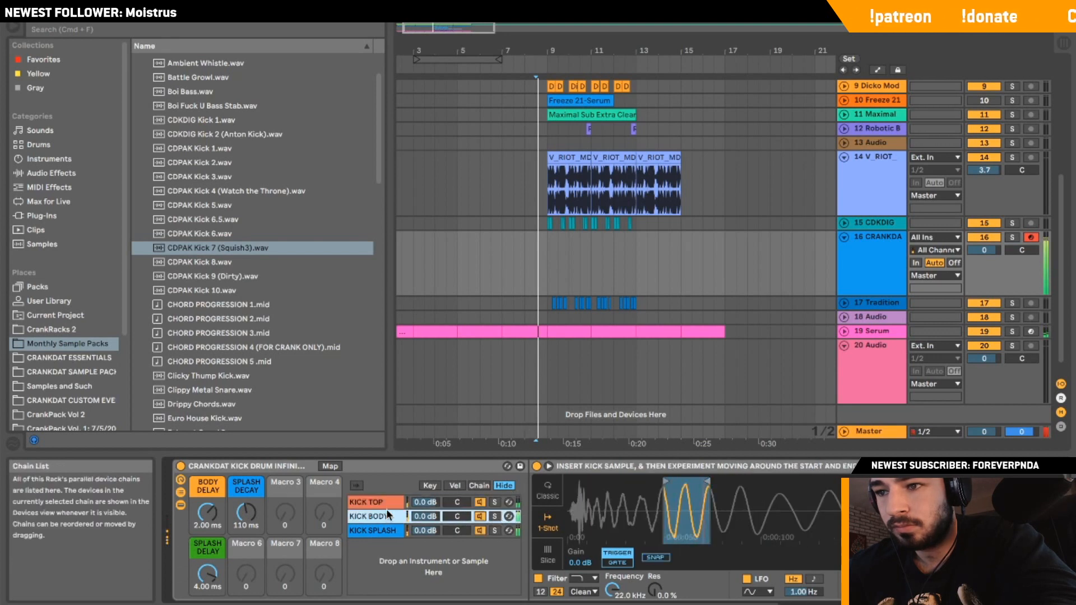
Solo KICK TOP and replace its sample with LEX_LUGER_hihat_closed_808_mafia.wav, found by searching the separate sample library app for "hat".
{"action": "left_click", "coordinate": [495, 502]}
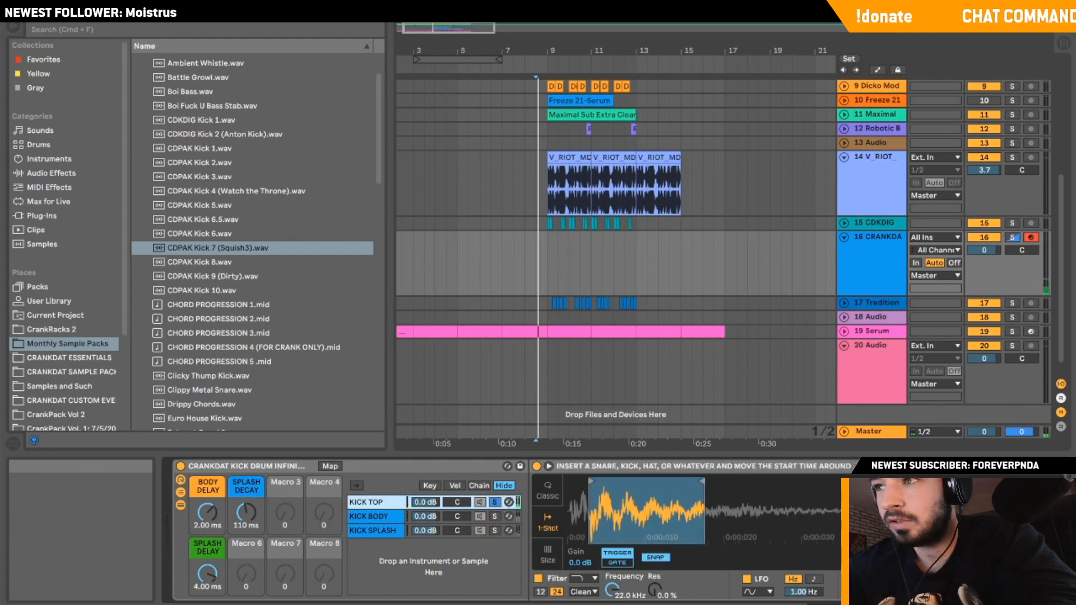
{"action": "left_click", "coordinate": [851, 6]}
{"action": "left_click", "coordinate": [769, 32]}
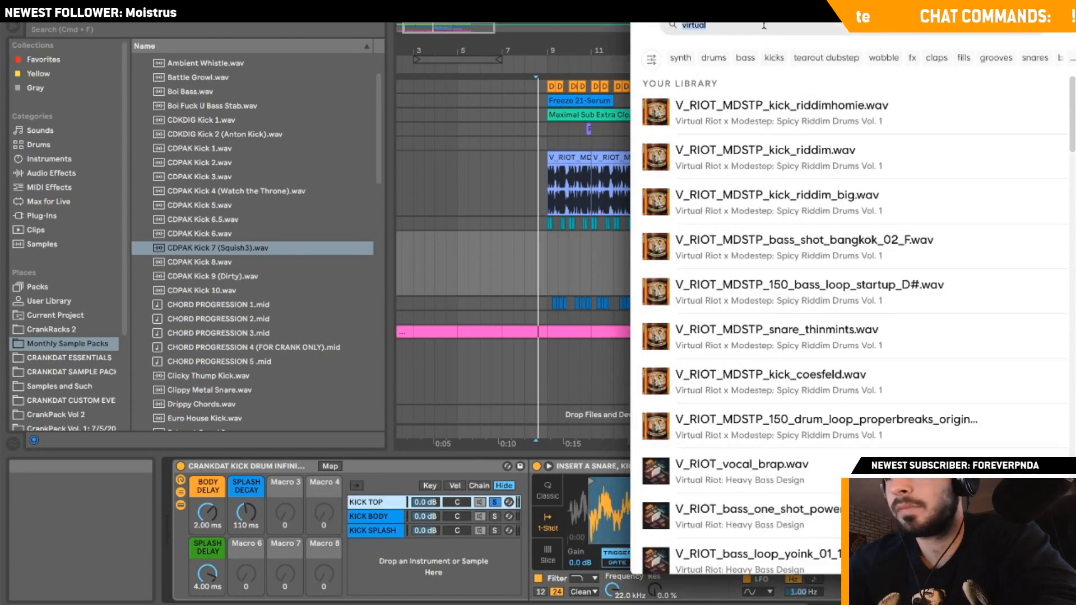
{"action": "left_click", "coordinate": [663, 118]}
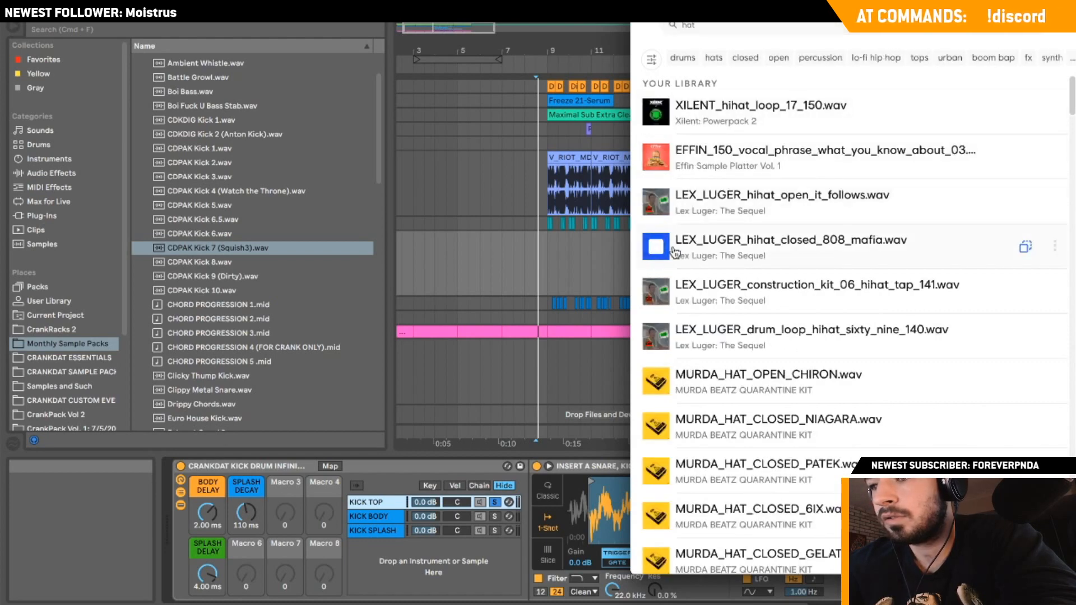
{"action": "left_click_drag", "start_coordinate": [673, 252], "coordinate": [583, 486]}
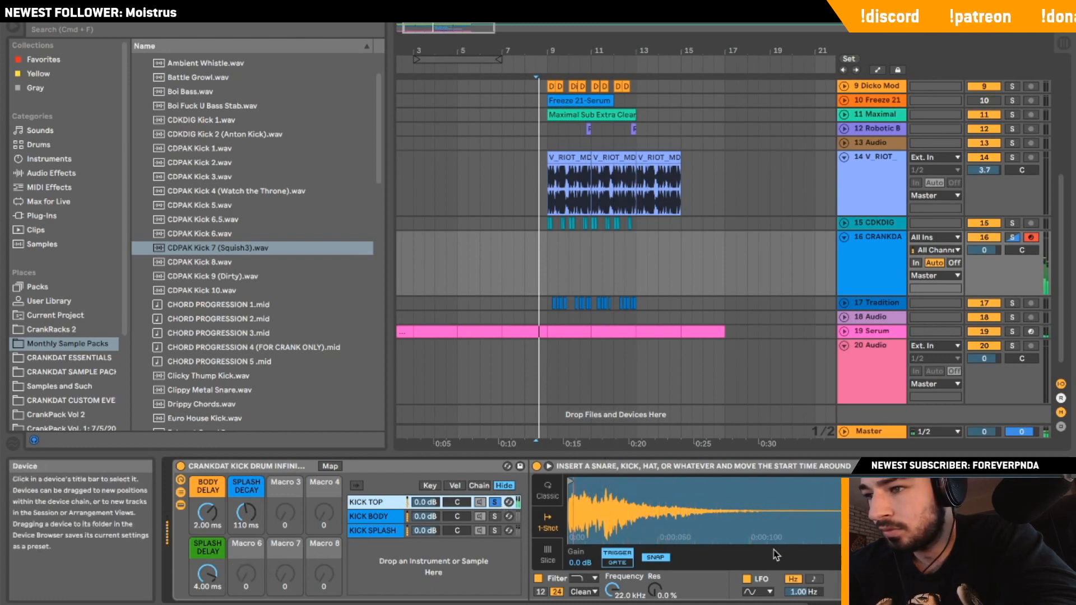
Unsolo the KICK TOP chain and play all three kick layers together.
{"action": "scroll", "coordinate": [809, 562], "scroll_direction": "right", "scroll_amount": 5}
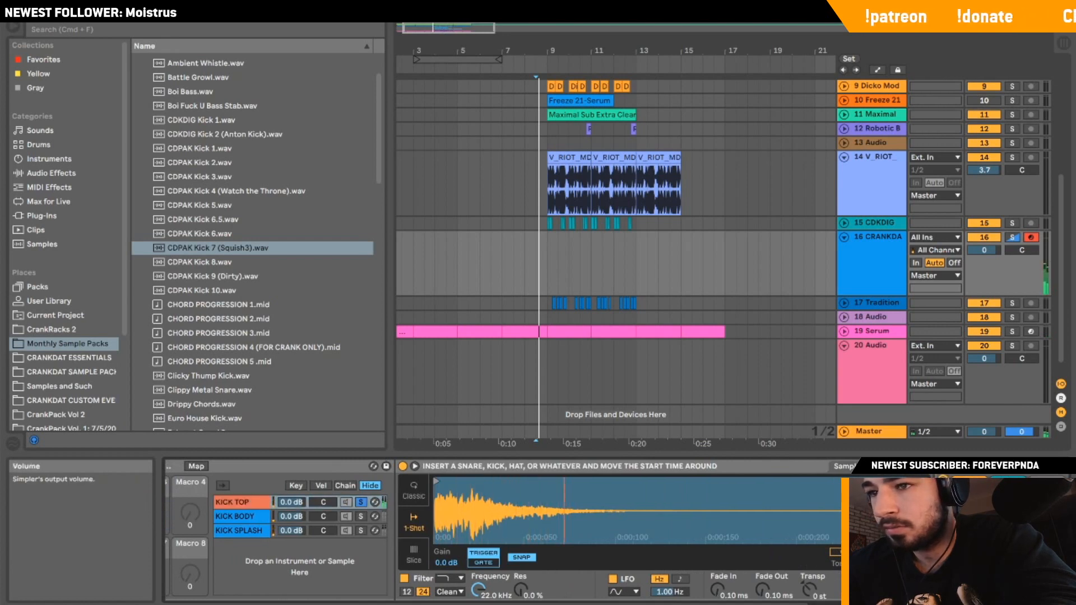
{"action": "scroll", "coordinate": [493, 532], "scroll_direction": "left", "scroll_amount": 5}
{"action": "left_click", "coordinate": [495, 502]}
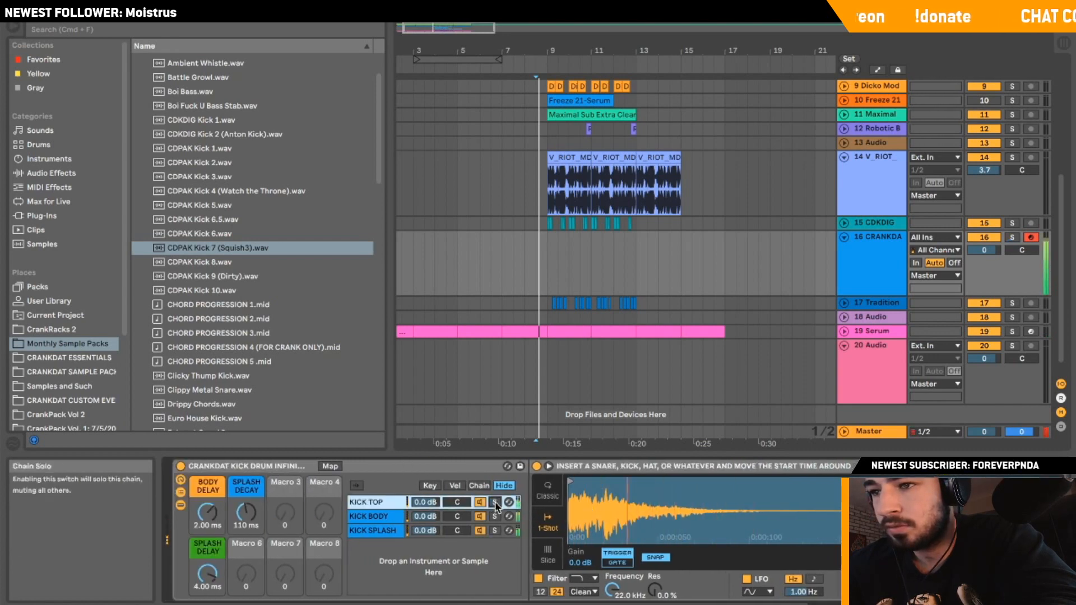
{"action": "left_click", "coordinate": [482, 502]}
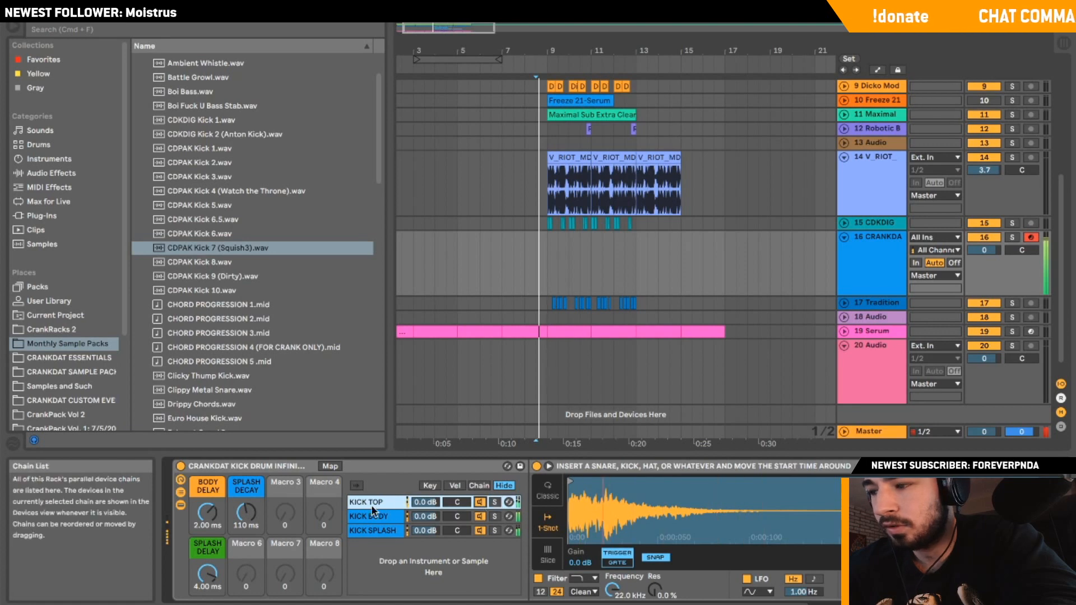
Shorten the KICK TOP sample by pulling its end back to about 55 ms.
{"action": "scroll", "coordinate": [644, 521], "scroll_direction": "right", "scroll_amount": 5}
{"action": "scroll", "coordinate": [672, 522], "scroll_direction": "left", "scroll_amount": 2}
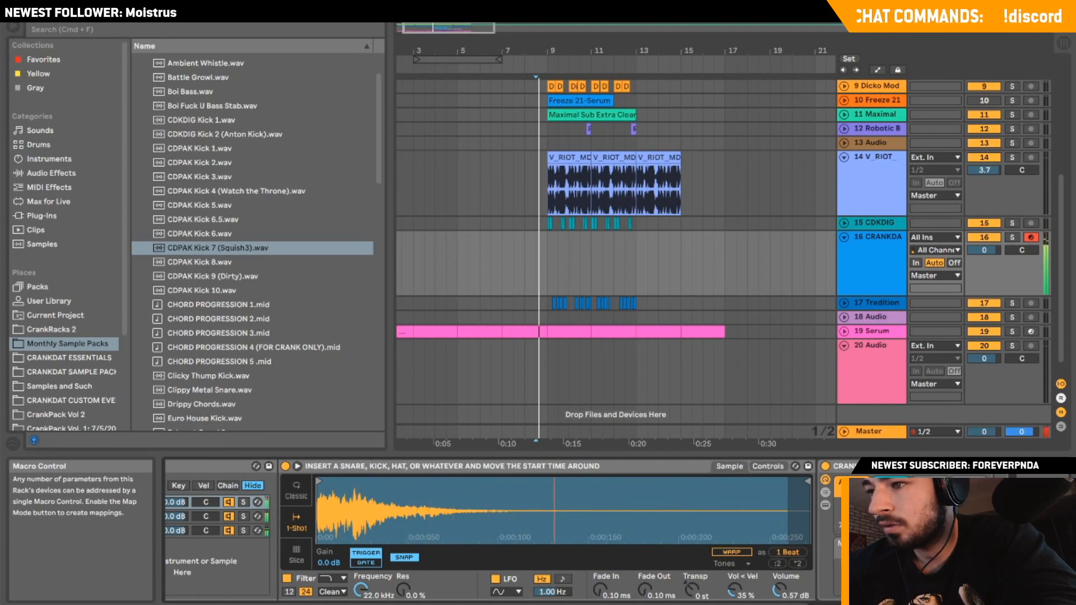
{"action": "scroll", "coordinate": [560, 521], "scroll_direction": "left", "scroll_amount": 6}
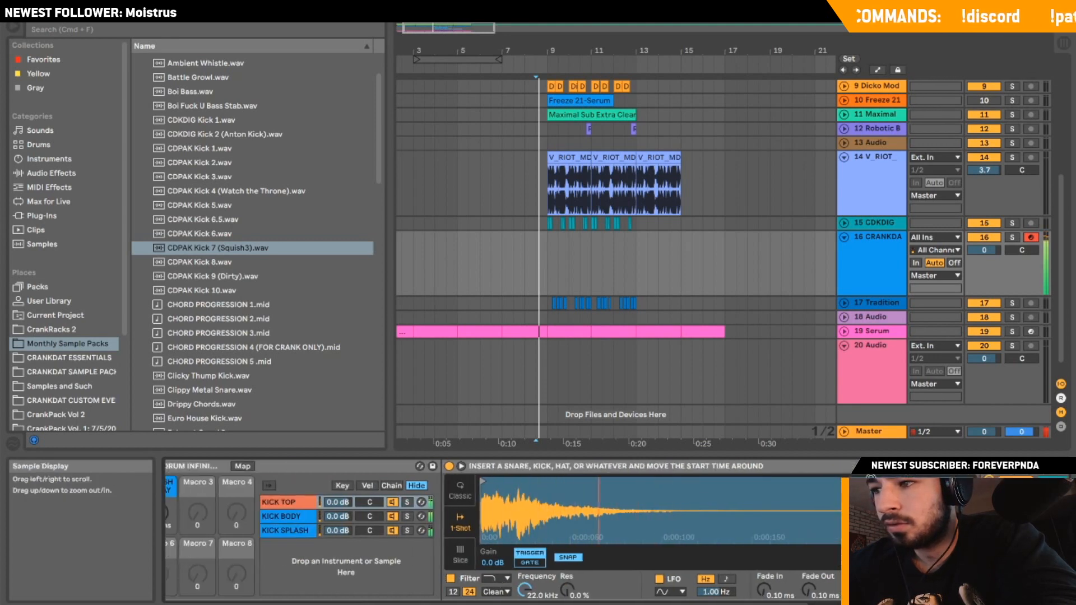
{"action": "left_click_drag", "start_coordinate": [964, 481], "coordinate": [579, 467]}
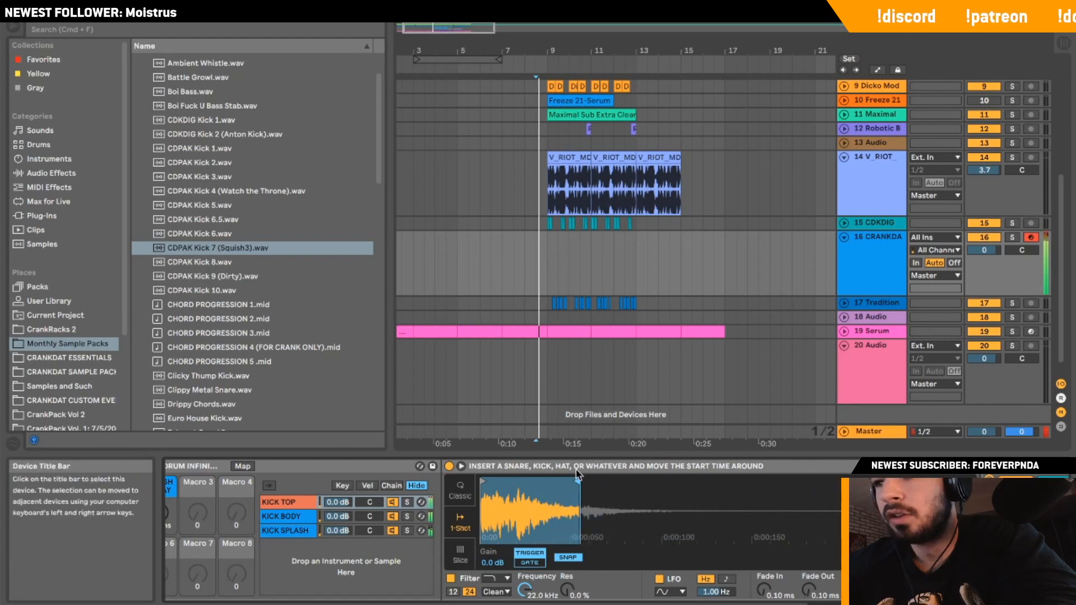
Create an empty MIDI clip one and a half bars long on track 16 CRANKDA, ending at bar 11, and return to the device view.
{"action": "left_click_drag", "start_coordinate": [559, 238], "coordinate": [594, 247]}
{"action": "key", "text": "super+shift+m"}
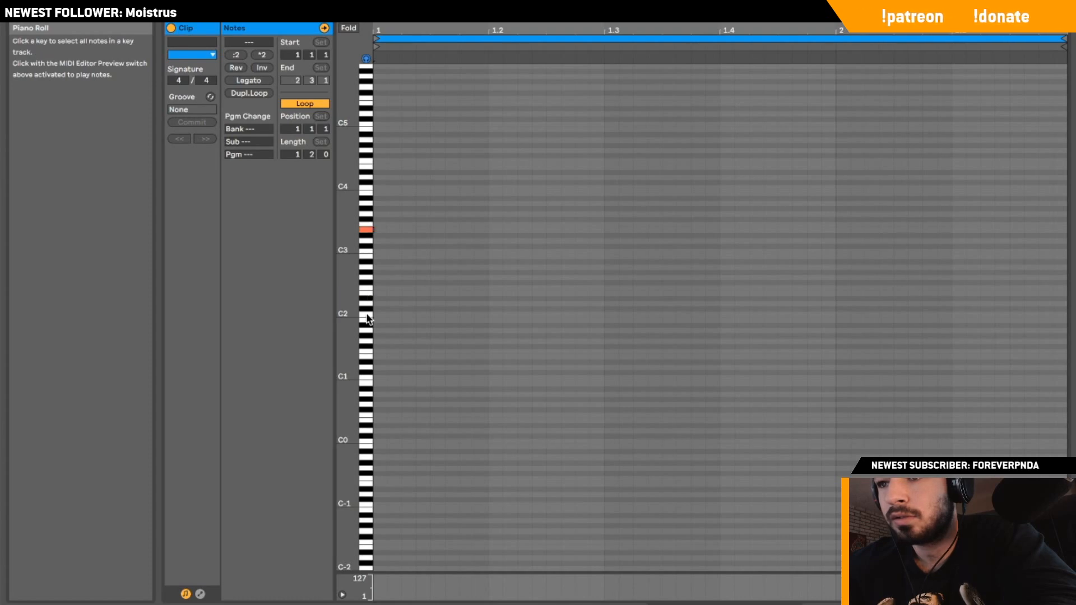
{"action": "key", "text": "shift+Tab"}
Extend the KICK TOP sample's end to about 140 ms and move its start in to about 20 ms, past the initial attack.
{"action": "scroll", "coordinate": [601, 516], "scroll_direction": "right", "scroll_amount": 5}
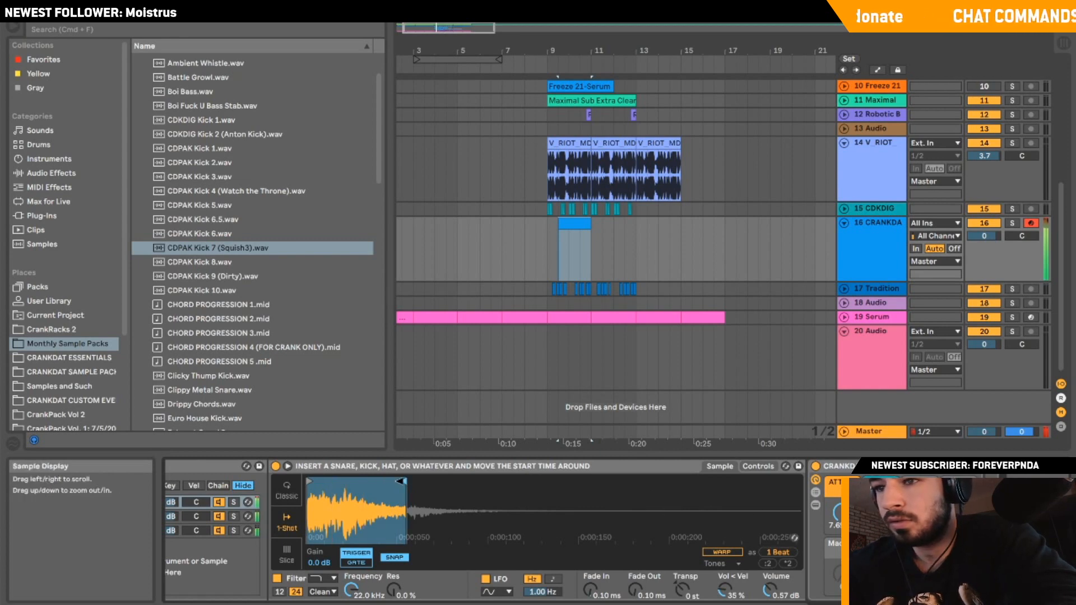
{"action": "mouse_move", "coordinate": [401, 481]}
{"action": "left_mouse_down"}
{"action": "mouse_move", "coordinate": [346, 480]}
{"action": "mouse_move", "coordinate": [563, 482]}
{"action": "left_mouse_up"}
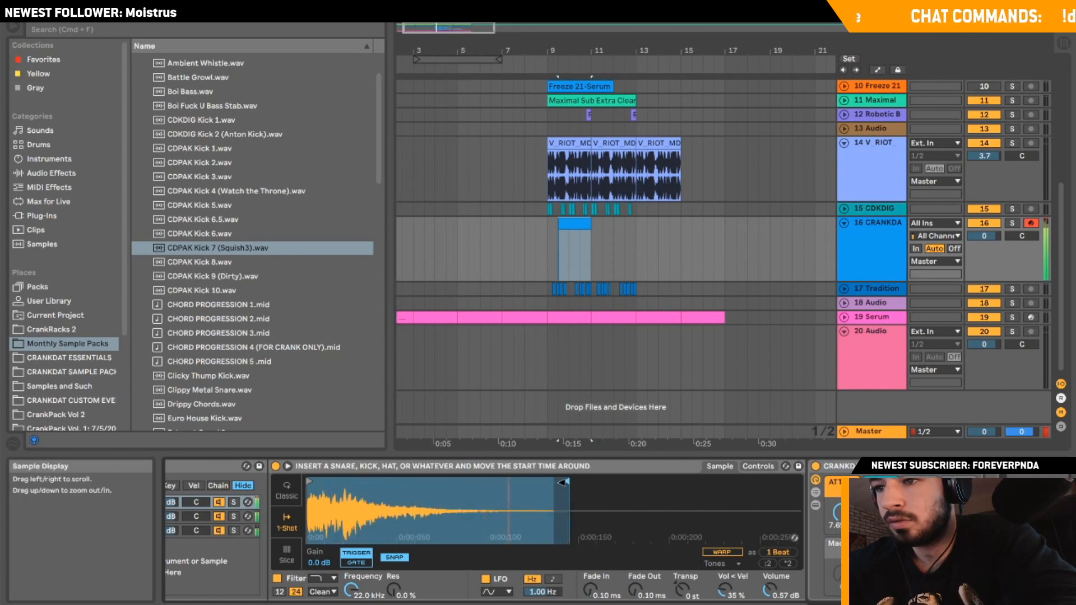
{"action": "scroll", "coordinate": [449, 483], "scroll_direction": "left", "scroll_amount": 2}
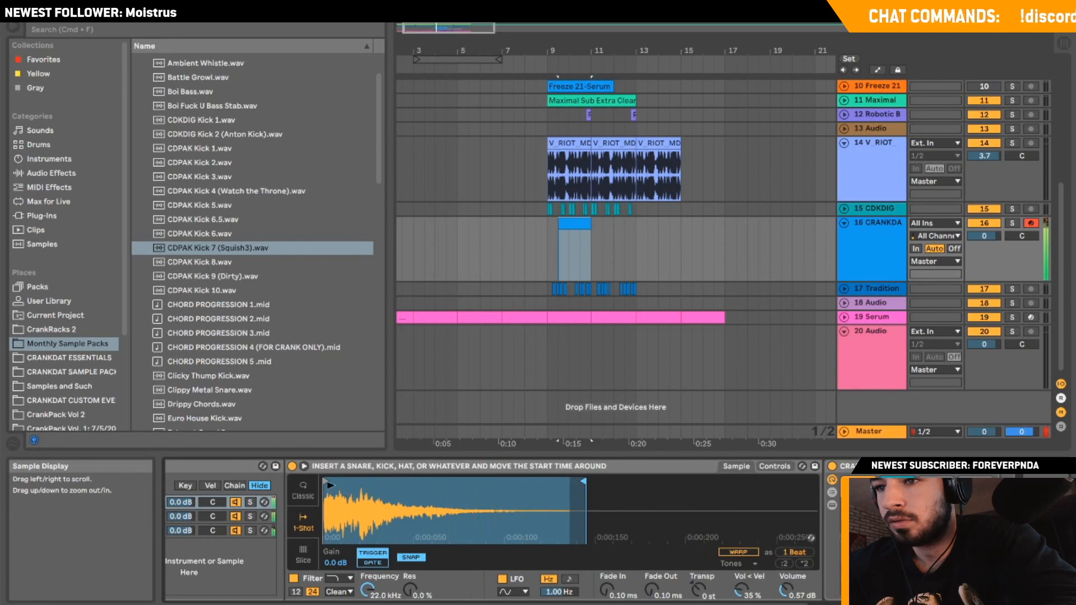
{"action": "left_click_drag", "start_coordinate": [330, 485], "coordinate": [375, 483]}
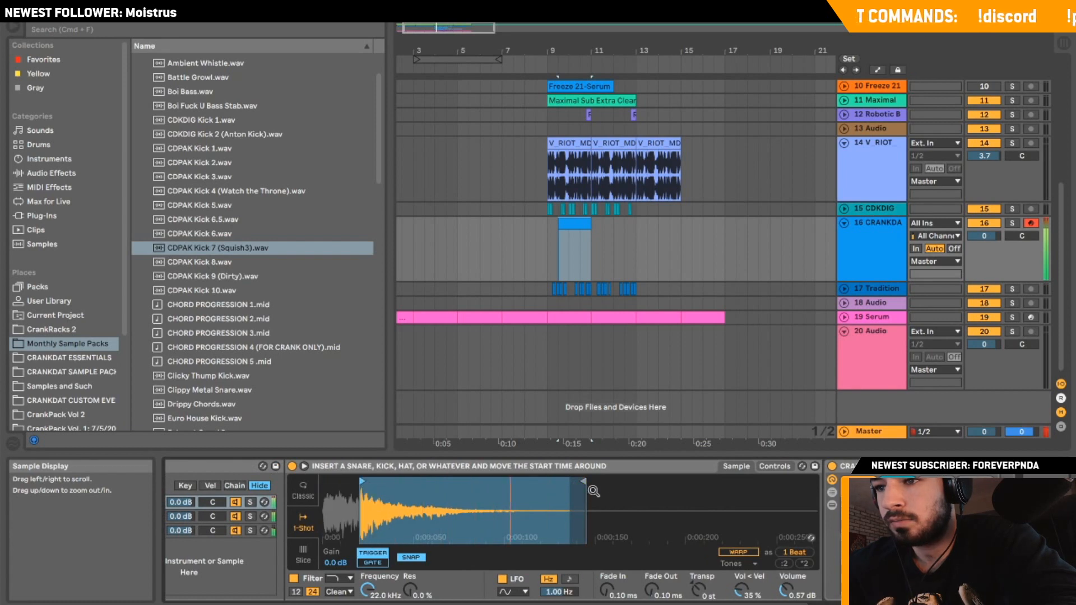
Shorten the KICK TOP sample's end and narrow the KICK BODY sample's playback region to about one and a half wave cycles.
{"action": "left_click_drag", "start_coordinate": [584, 480], "coordinate": [465, 473]}
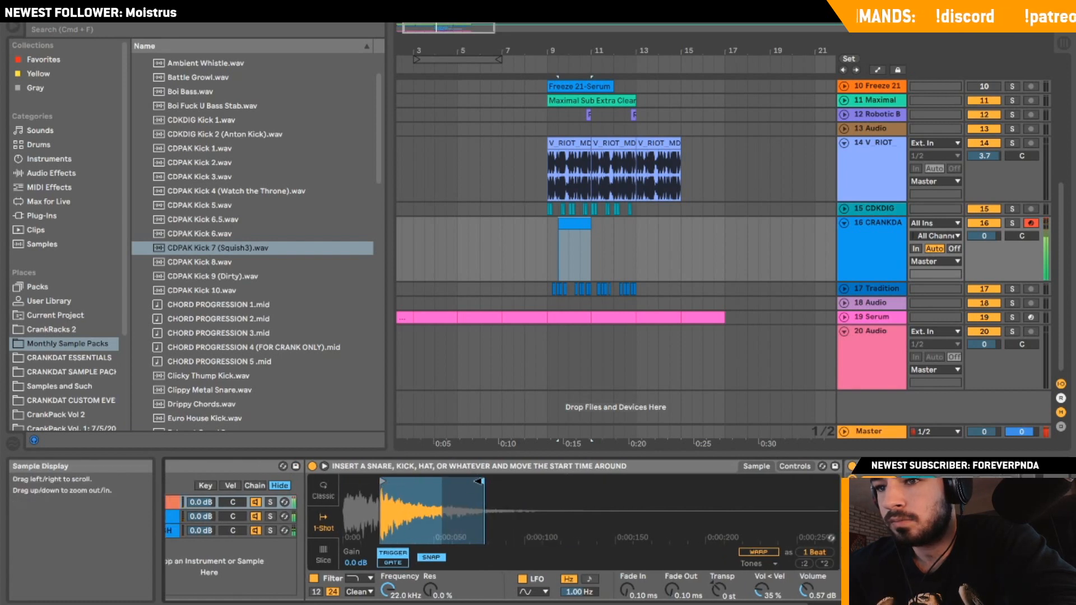
{"action": "scroll", "coordinate": [407, 519], "scroll_direction": "left", "scroll_amount": 3}
{"action": "left_click", "coordinate": [408, 519]}
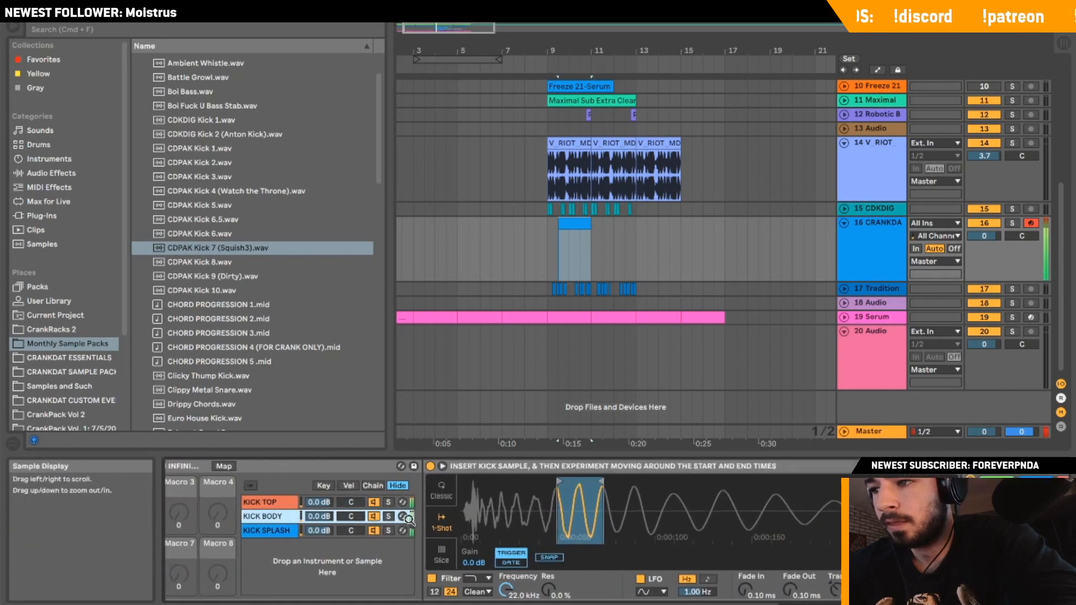
{"action": "scroll", "coordinate": [408, 518], "scroll_direction": "right", "scroll_amount": 3}
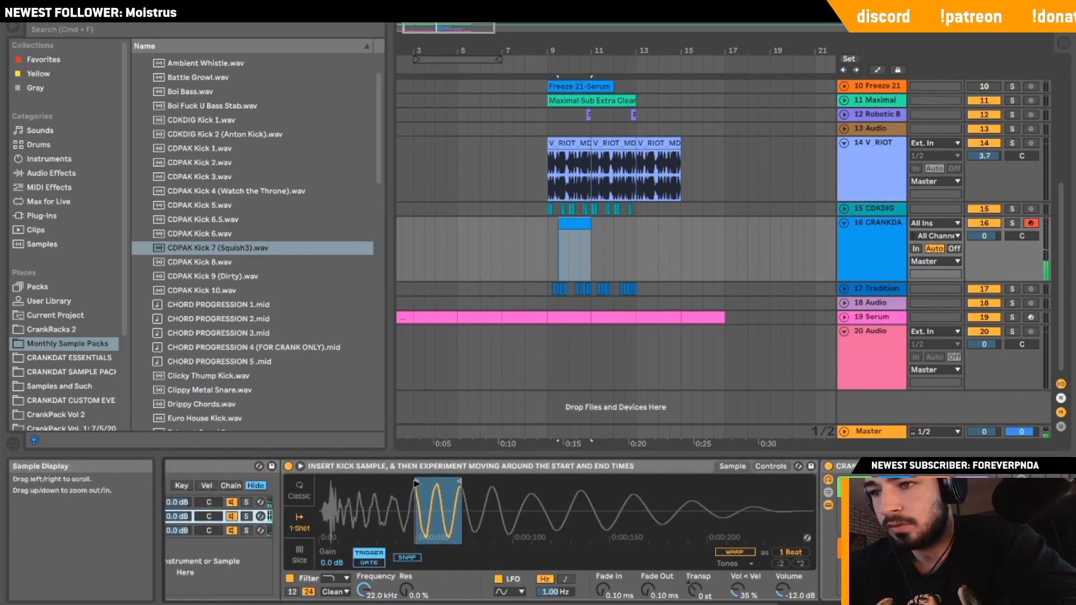
{"action": "mouse_move", "coordinate": [416, 483]}
{"action": "left_mouse_down"}
{"action": "mouse_move", "coordinate": [367, 481]}
{"action": "mouse_move", "coordinate": [495, 482]}
{"action": "mouse_move", "coordinate": [469, 482]}
{"action": "left_mouse_up"}
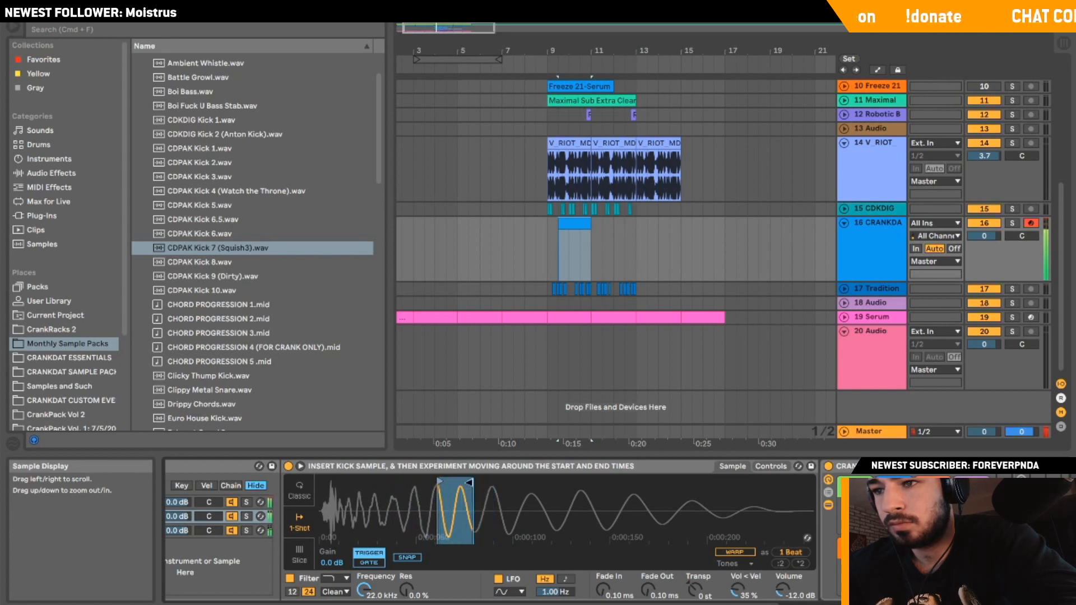
On CRANKDAT'S PHAT MAKER, set Mode Select to 84, Deepness to -0.28 and Drive to 41%.
{"action": "scroll", "coordinate": [768, 496], "scroll_direction": "down", "scroll_amount": 3}
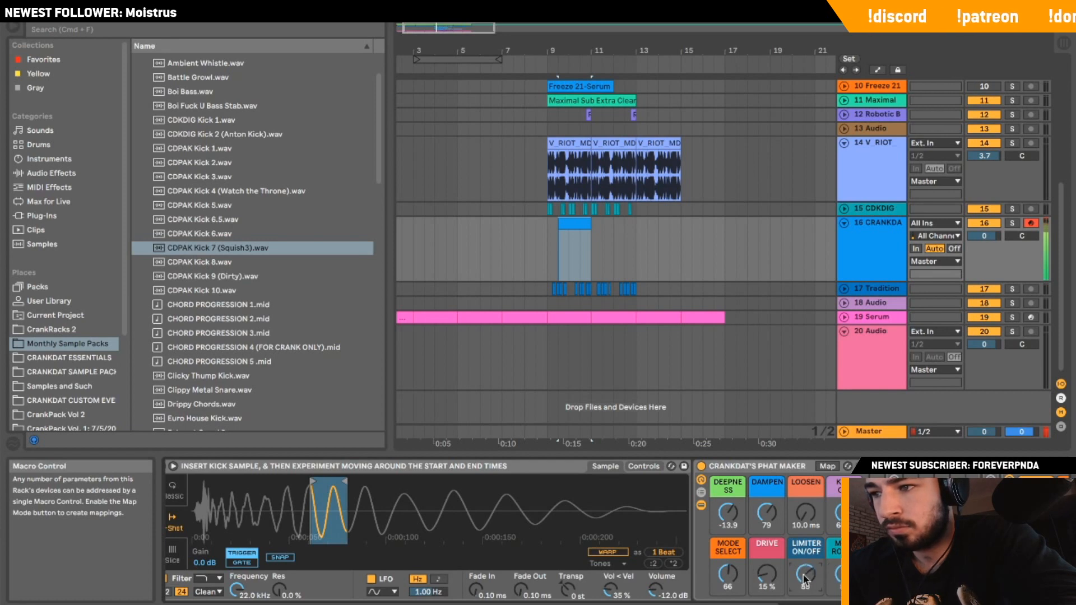
{"action": "left_click_drag", "start_coordinate": [727, 572], "coordinate": [727, 592]}
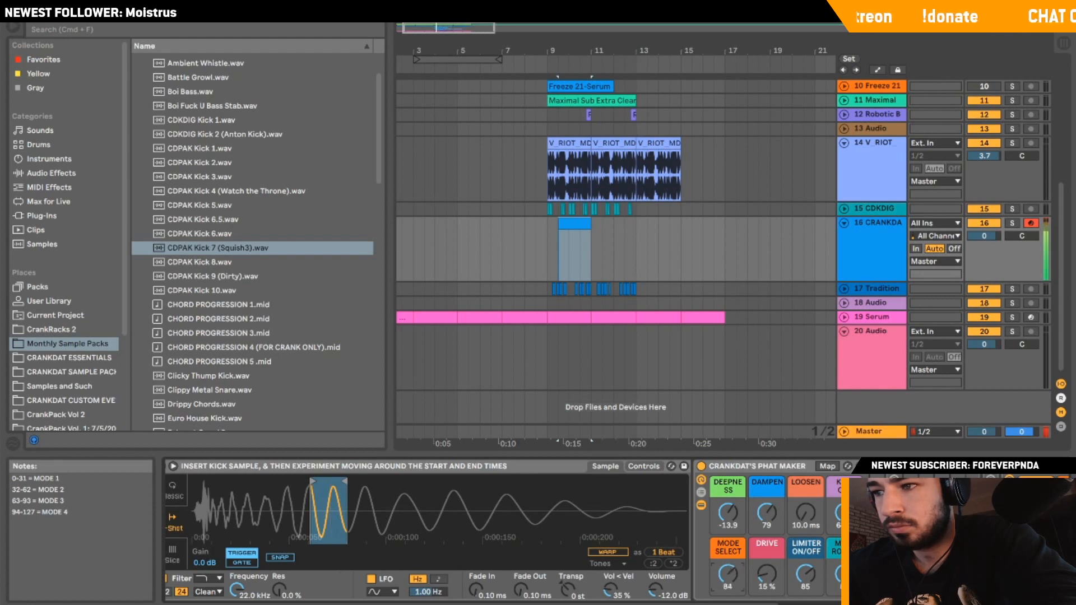
{"action": "left_click_drag", "start_coordinate": [728, 511], "coordinate": [728, 524]}
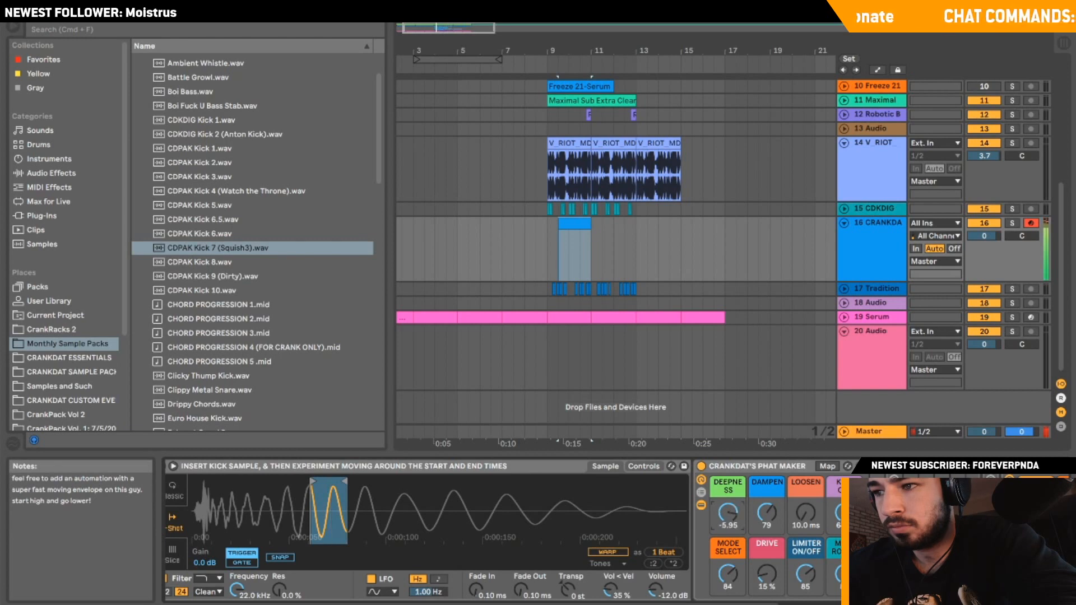
{"action": "left_click_drag", "start_coordinate": [727, 512], "coordinate": [728, 513]}
{"action": "left_click_drag", "start_coordinate": [766, 573], "coordinate": [767, 535]}
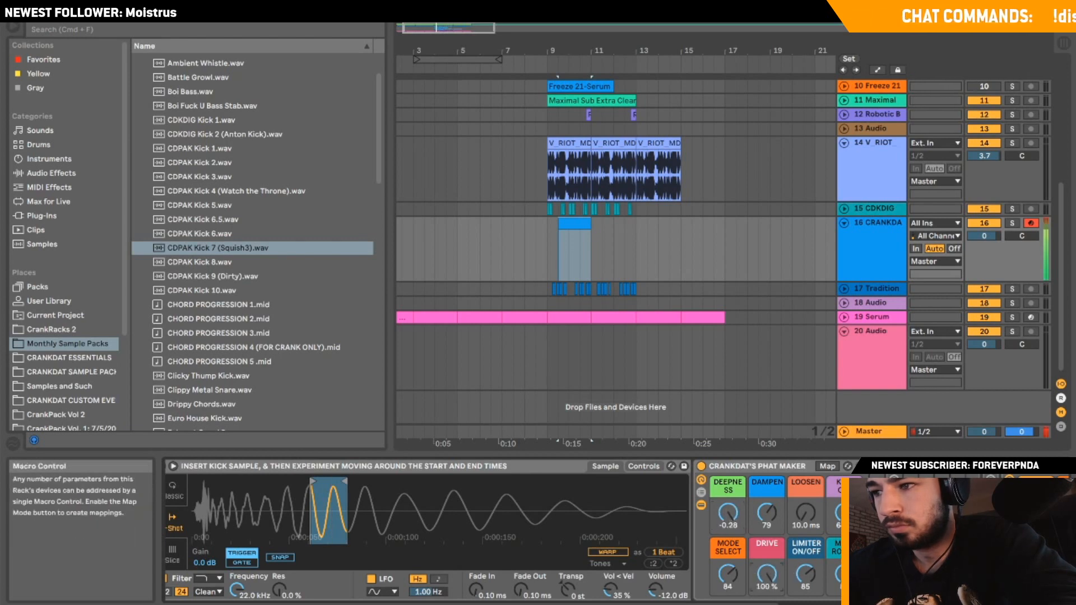
{"action": "scroll", "coordinate": [778, 561], "scroll_direction": "right", "scroll_amount": 5}
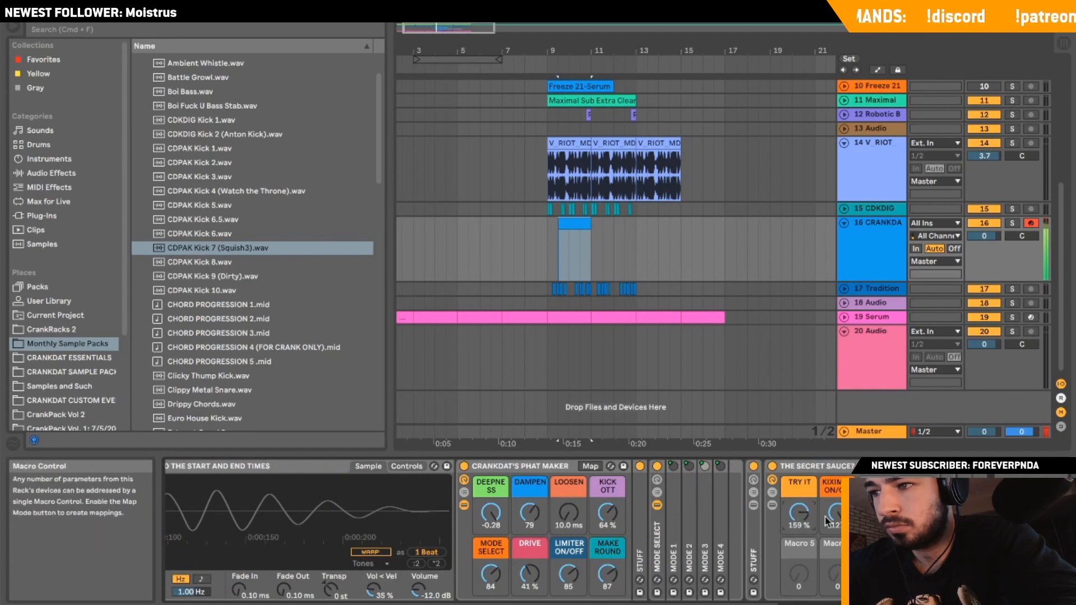
Replace the sample in the KICK BODY chain with CDPAK Kick 1.wav from the Monthly Sample Packs.
{"action": "scroll", "coordinate": [644, 510], "scroll_direction": "left", "scroll_amount": 12}
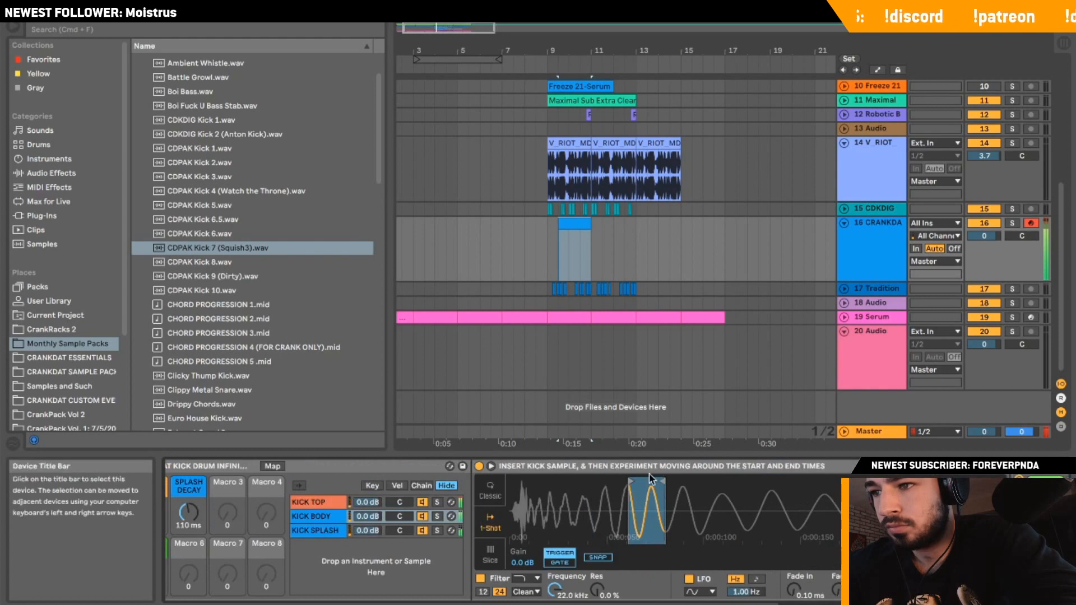
{"action": "left_click_drag", "start_coordinate": [629, 481], "coordinate": [605, 480]}
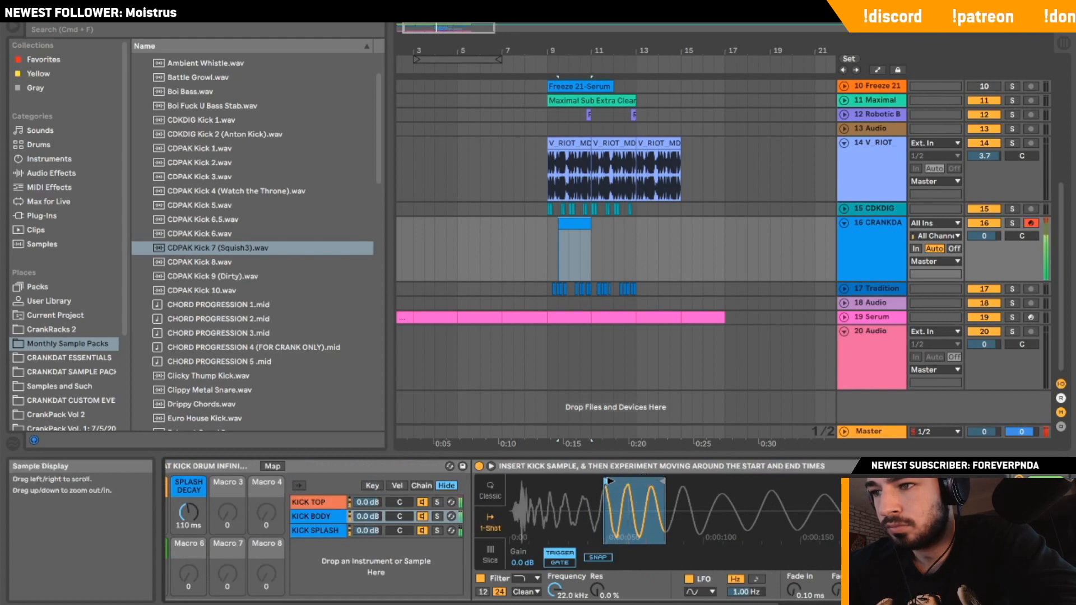
{"action": "left_click", "coordinate": [274, 276]}
{"action": "left_click", "coordinate": [215, 162]}
{"action": "left_click_drag", "start_coordinate": [196, 149], "coordinate": [670, 500]}
Narrow the new KICK BODY sample's playback region to roughly a single wave crest by moving its start and end markers.
{"action": "left_click_drag", "start_coordinate": [517, 483], "coordinate": [639, 480]}
{"action": "left_click_drag", "start_coordinate": [840, 481], "coordinate": [638, 480]}
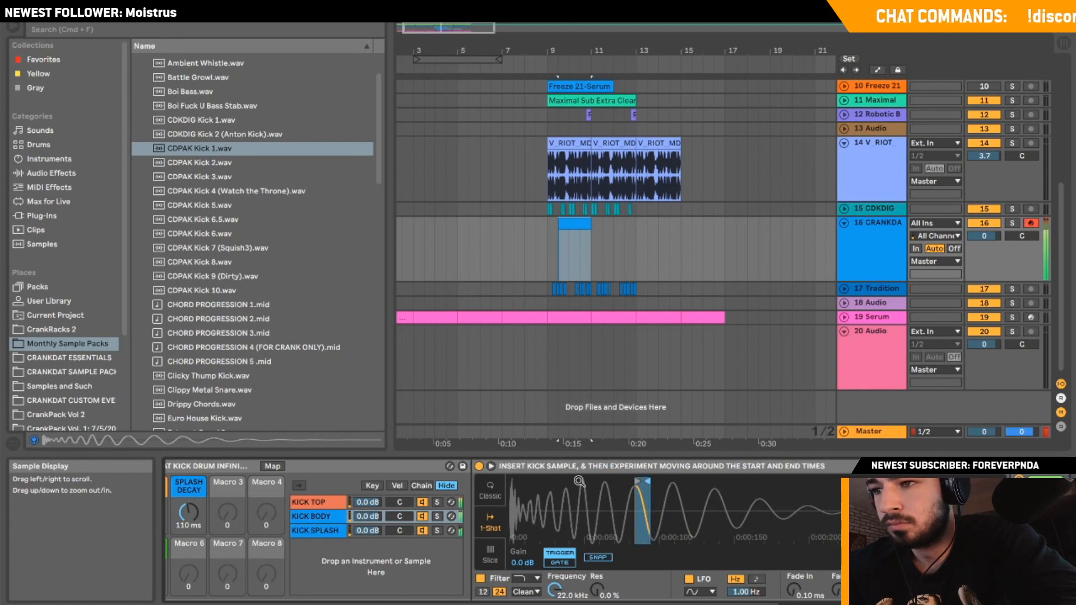
{"action": "mouse_move", "coordinate": [635, 481]}
{"action": "left_mouse_down"}
{"action": "mouse_move", "coordinate": [613, 484]}
{"action": "mouse_move", "coordinate": [679, 481]}
{"action": "mouse_move", "coordinate": [650, 480]}
{"action": "left_mouse_up"}
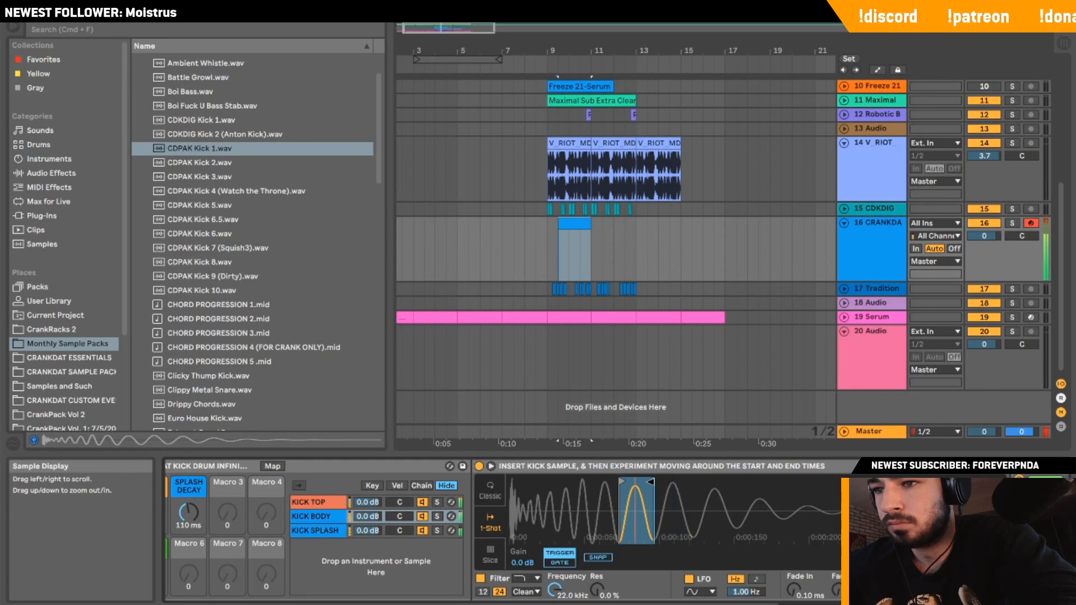
Deactivate the KICK SPLASH chain and move the KICK TOP sample's start point further into the sample.
{"action": "left_click", "coordinate": [312, 516]}
{"action": "left_click", "coordinate": [337, 502]}
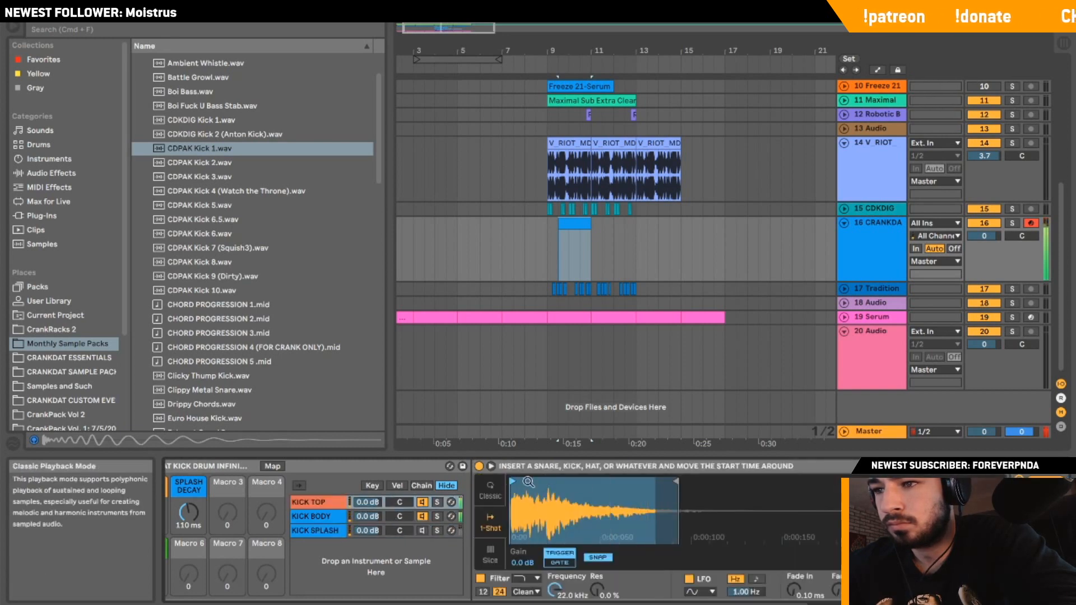
{"action": "left_click_drag", "start_coordinate": [547, 480], "coordinate": [564, 482]}
{"action": "scroll", "coordinate": [581, 482], "scroll_direction": "right", "scroll_amount": 5}
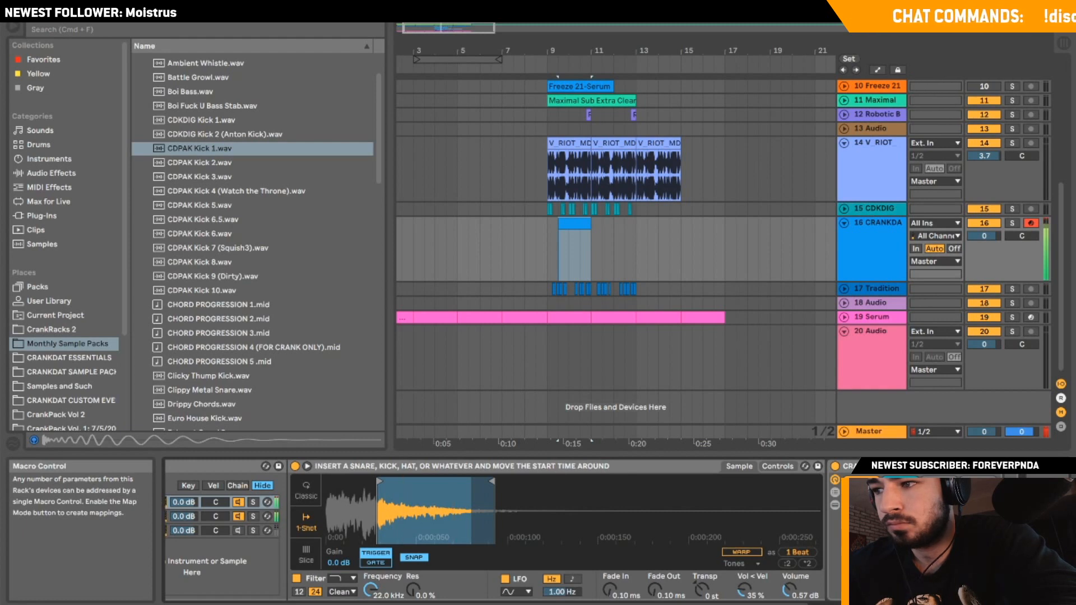
{"action": "scroll", "coordinate": [371, 516], "scroll_direction": "left", "scroll_amount": 5}
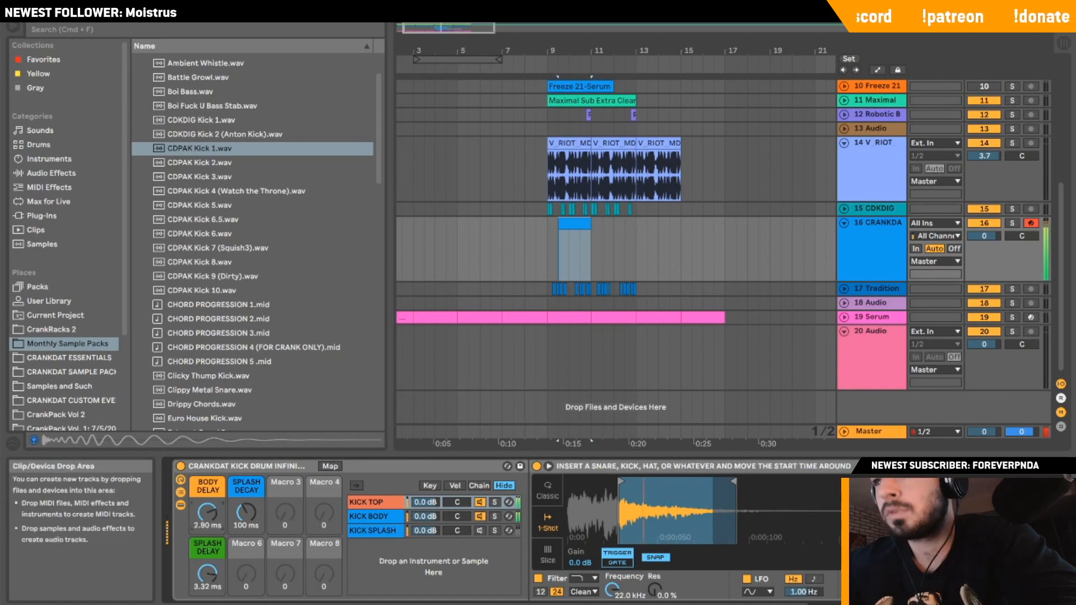
Switch to the sample library app, audition XILENT_hihat_loop_17_150.wav and load it into the KICK TOP chain's sampler.
{"action": "key", "text": "super+Tab"}
{"action": "double_click", "coordinate": [742, 23]}
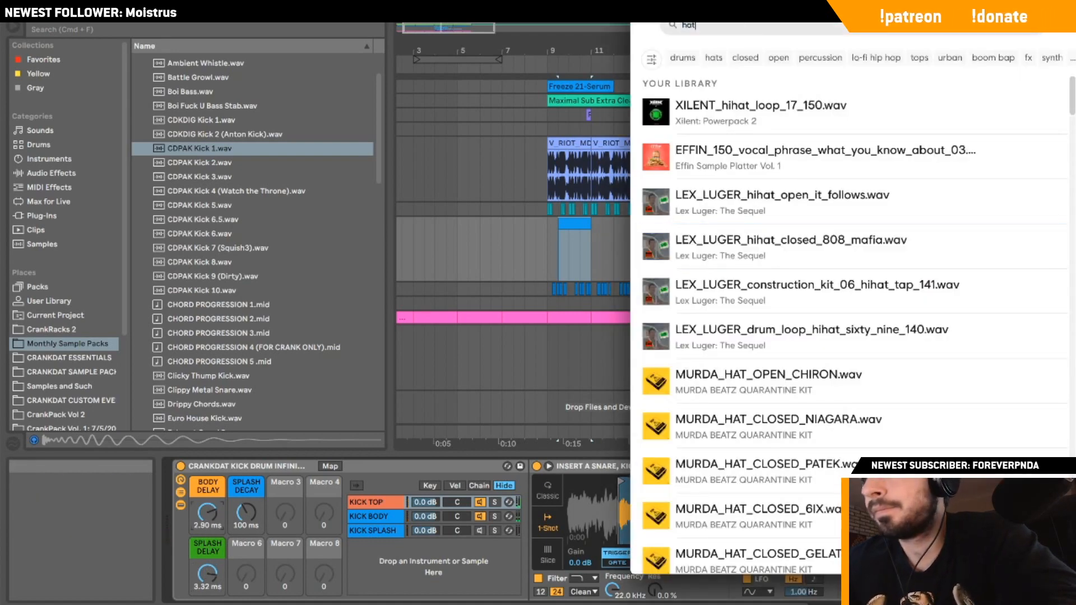
{"action": "left_click", "coordinate": [656, 112]}
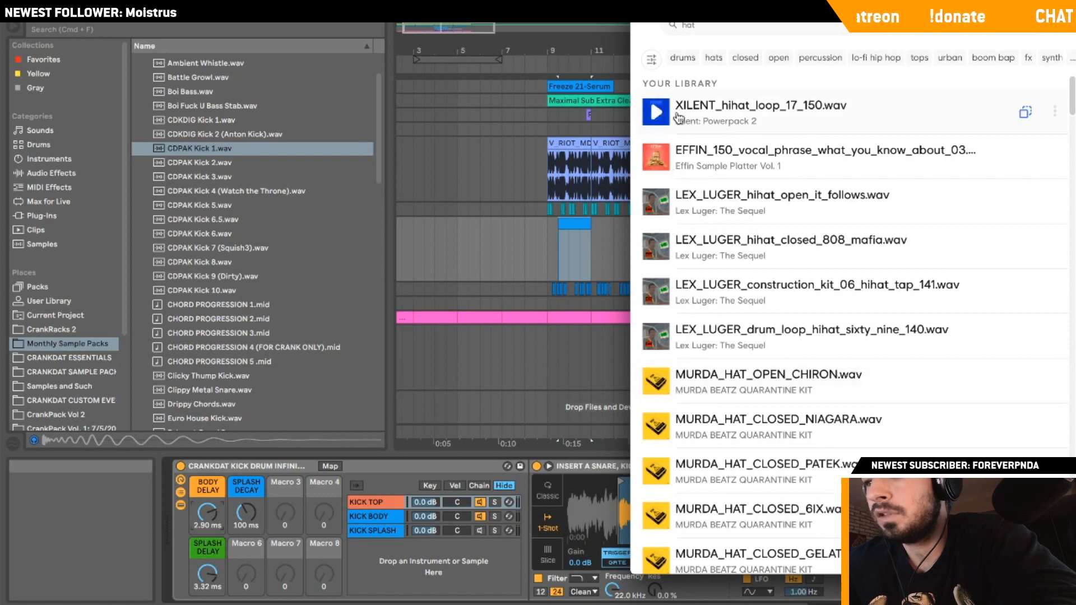
{"action": "left_click_drag", "start_coordinate": [680, 116], "coordinate": [594, 513]}
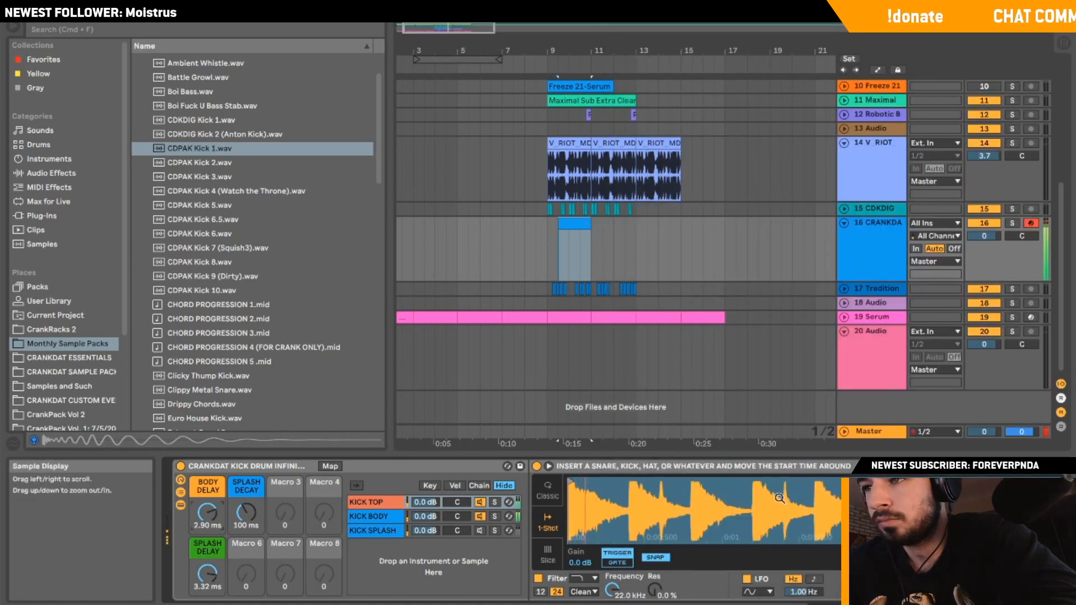
Add a C3 note at the start of the MIDI clip on track 16 and solo that track.
{"action": "key", "text": "space"}
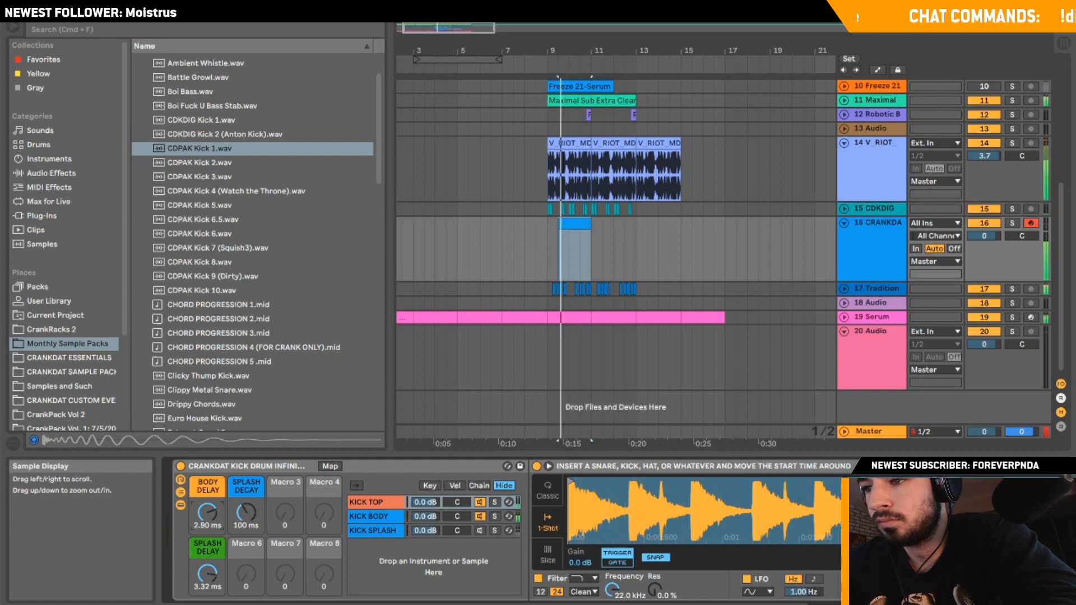
{"action": "double_click", "coordinate": [572, 215]}
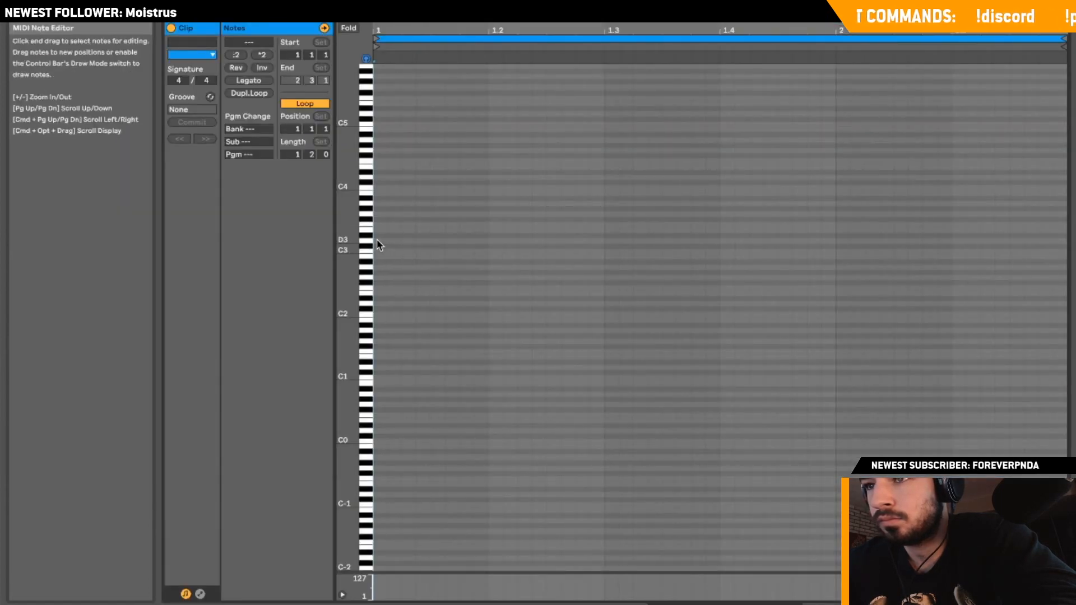
{"action": "double_click", "coordinate": [385, 252]}
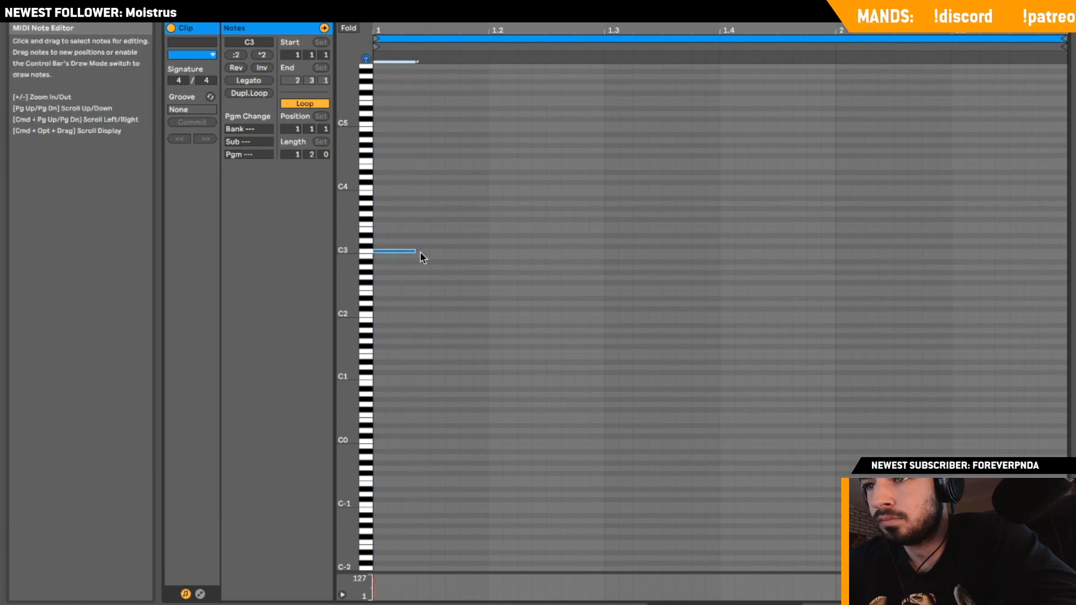
{"action": "key", "text": "shift+Tab"}
{"action": "left_click", "coordinate": [1013, 224]}
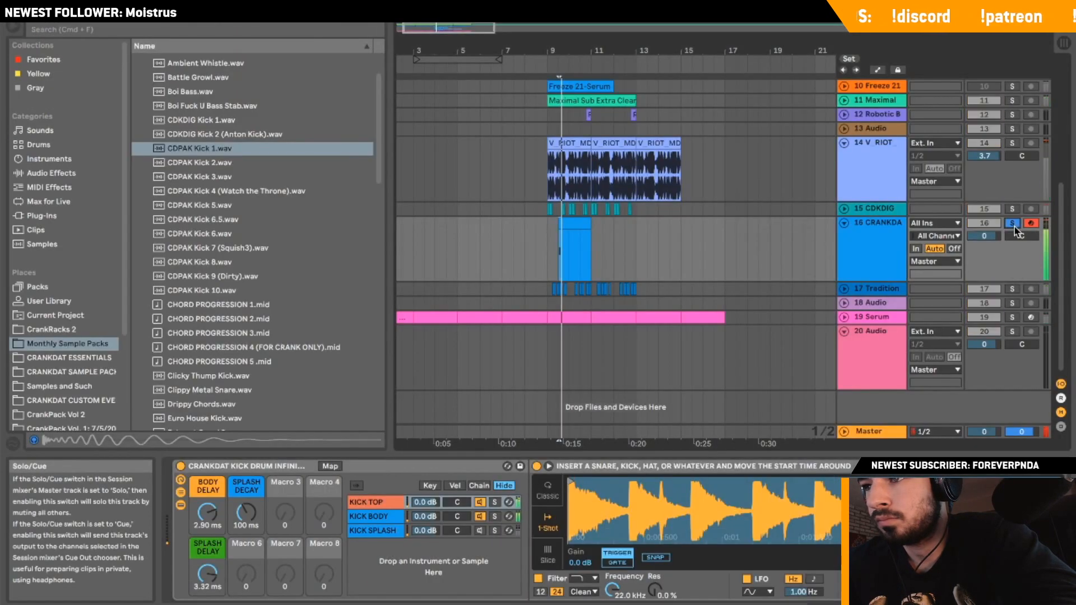
Freeze track 16 with the kick rack and flatten it to audio.
{"action": "scroll", "coordinate": [754, 471], "scroll_direction": "right", "scroll_amount": 5}
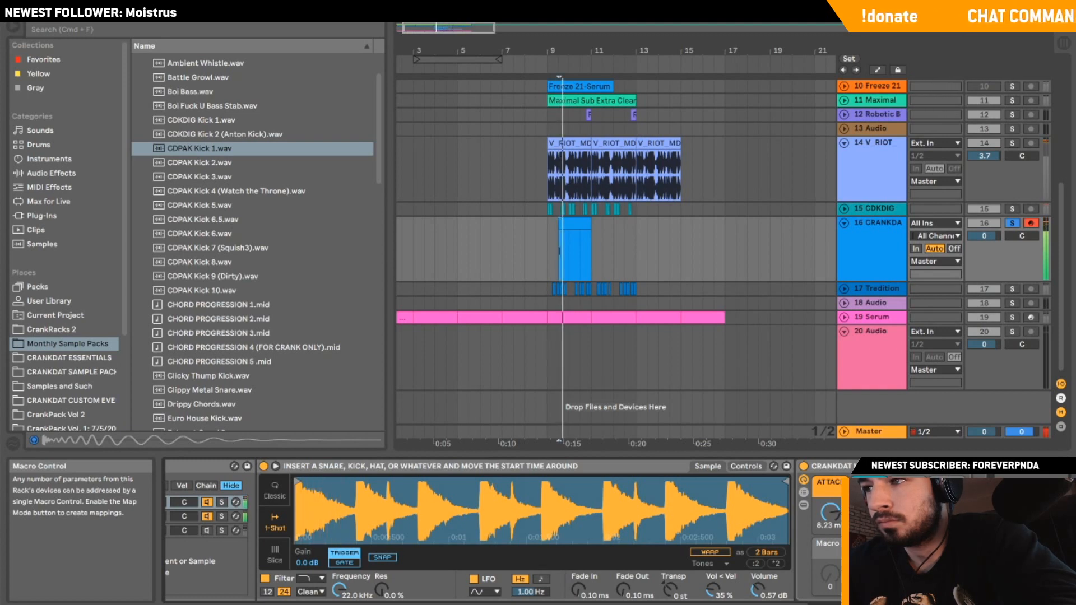
{"action": "right_click", "coordinate": [888, 270]}
{"action": "left_click", "coordinate": [918, 336]}
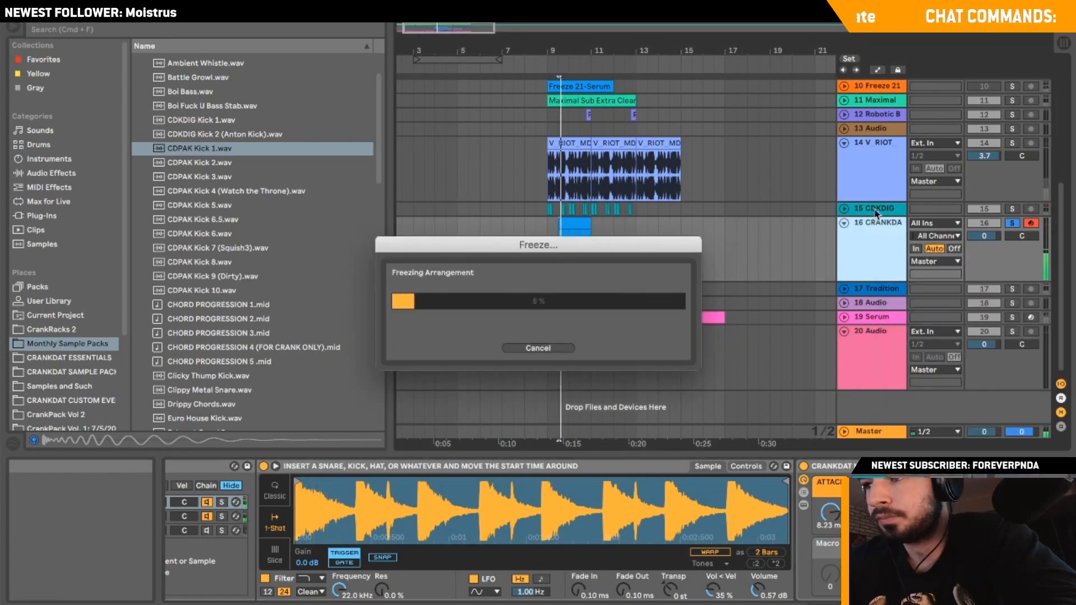
{"action": "right_click", "coordinate": [874, 234]}
{"action": "left_click", "coordinate": [903, 334]}
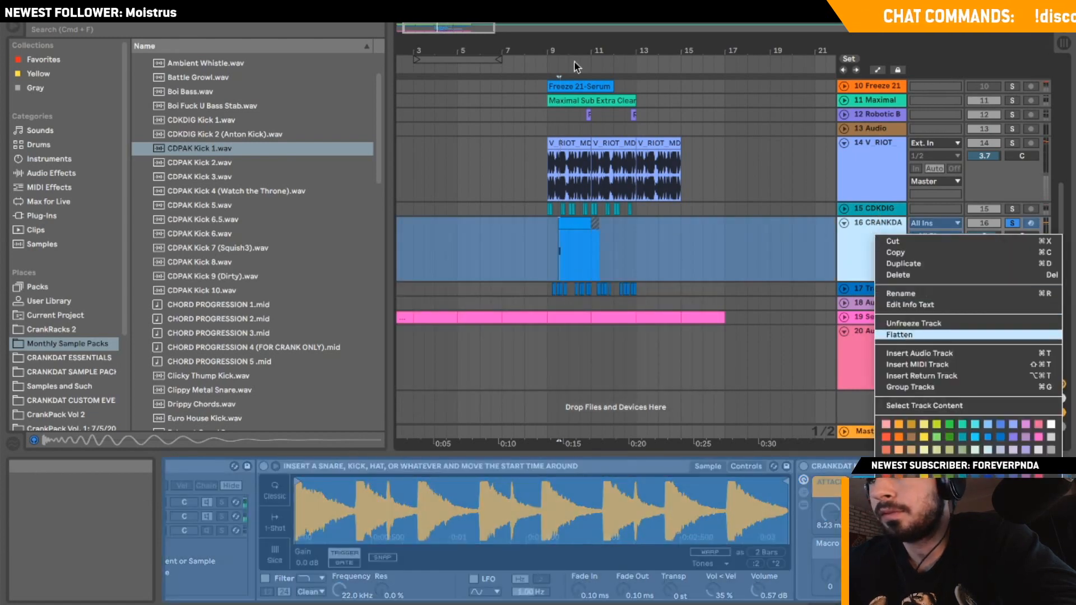
Solo the flattened CRANKDAT track and play back the rendered kick at bar 9.3.
{"action": "left_click_drag", "start_coordinate": [560, 52], "coordinate": [560, 135]}
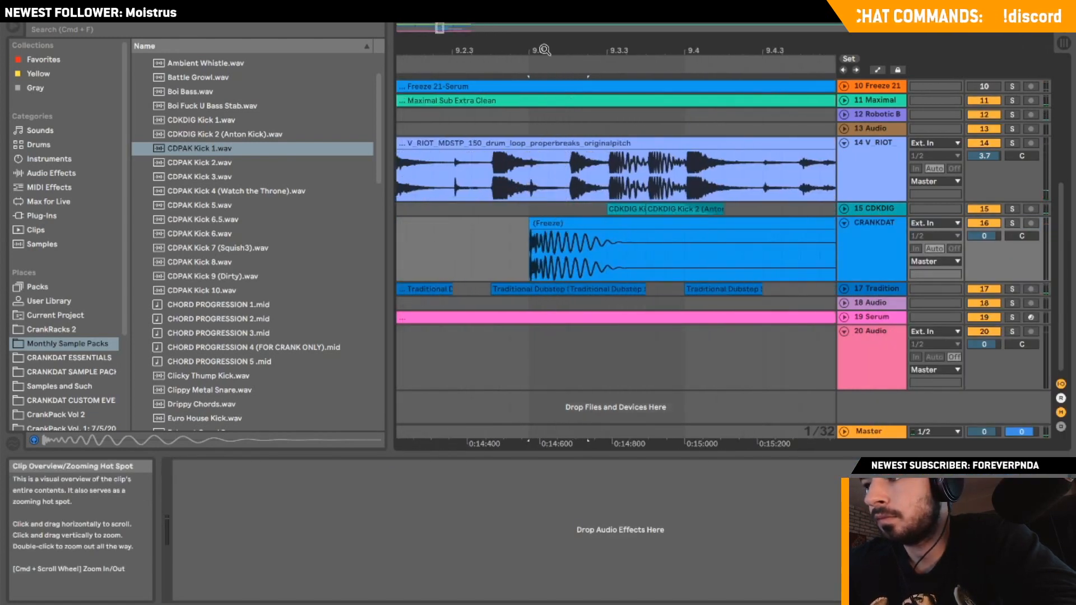
{"action": "left_click", "coordinate": [1011, 222]}
{"action": "key", "text": "space"}
{"action": "key", "text": "space"}
{"action": "key", "text": "space"}
Split the rendered kick just after 9.3.3, delete the remaining tail and add a short fade-out to the kept clip.
{"action": "left_click", "coordinate": [613, 250]}
{"action": "left_click", "coordinate": [626, 247]}
{"action": "key", "text": "super+e"}
{"action": "left_click", "coordinate": [645, 226]}
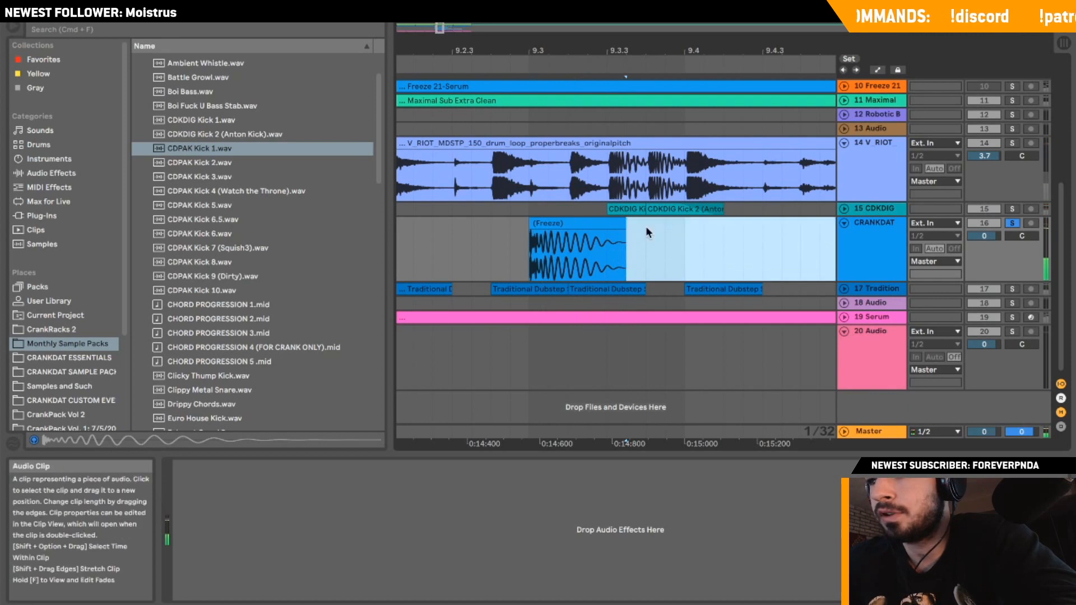
{"action": "key", "text": "Delete"}
{"action": "left_click_drag", "start_coordinate": [624, 232], "coordinate": [606, 231]}
Play back the trimmed and faded kick clip in solo to check its sound.
{"action": "left_click", "coordinate": [520, 249]}
{"action": "key", "text": "space"}
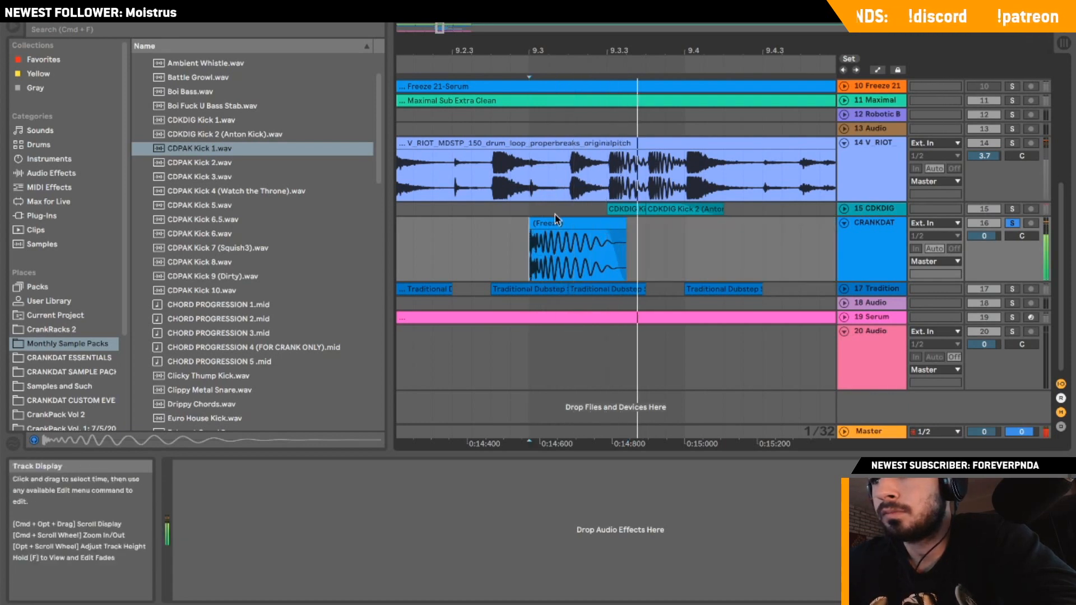
{"action": "key", "text": "space"}
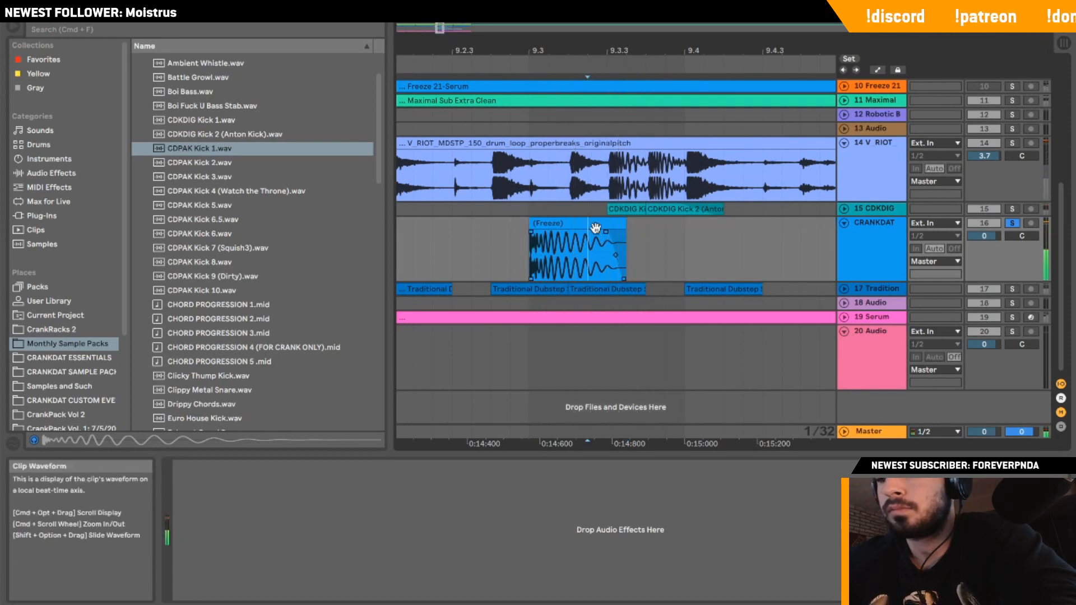
{"action": "left_click", "coordinate": [594, 222]}
{"action": "key", "text": "space"}
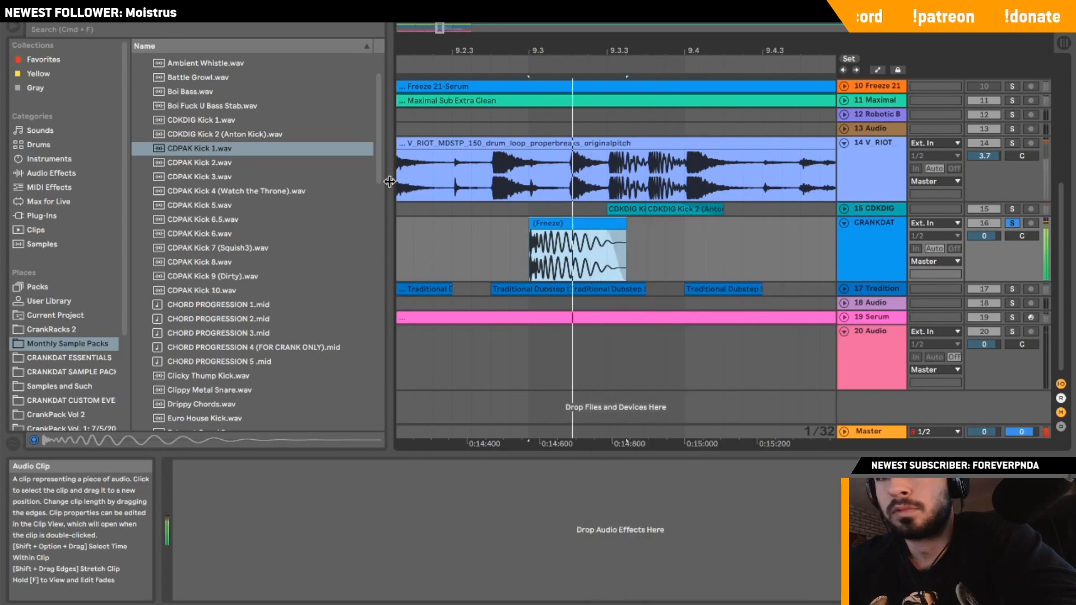
Add a Saturator audio effect to the CRANKDAT track with Soft Clip turned on.
{"action": "left_click", "coordinate": [96, 172]}
{"action": "double_click", "coordinate": [176, 351]}
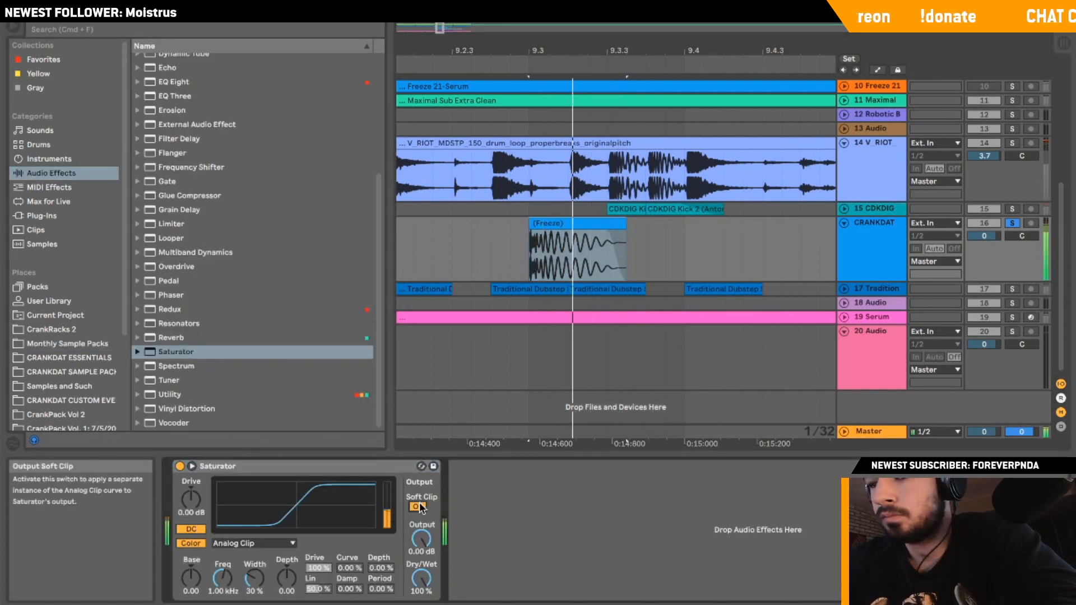
{"action": "left_click", "coordinate": [417, 506]}
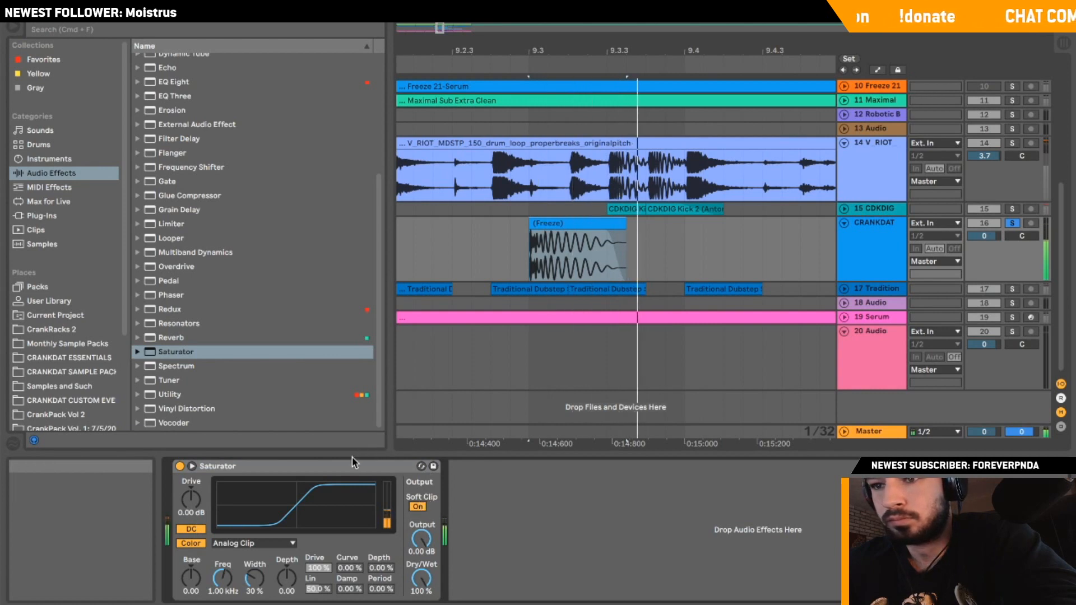
Compare the Saturator with its DC filter off and on, leave it on, and set the curve type to Medium Curve.
{"action": "left_click", "coordinate": [191, 529]}
{"action": "left_click", "coordinate": [221, 466]}
{"action": "left_click", "coordinate": [191, 529]}
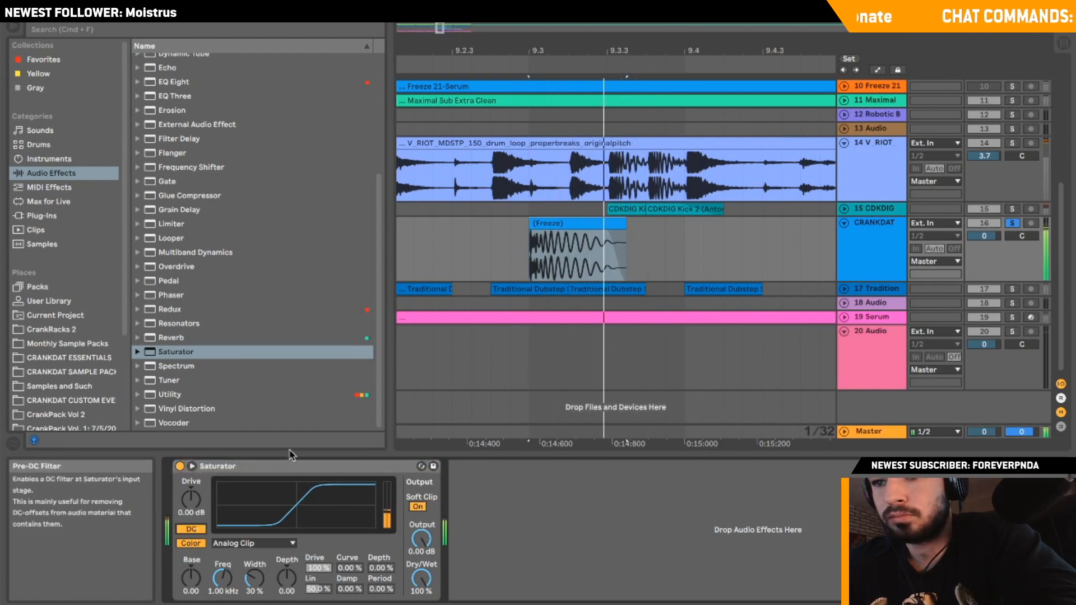
{"action": "left_click", "coordinate": [251, 543]}
{"action": "left_click", "coordinate": [252, 576]}
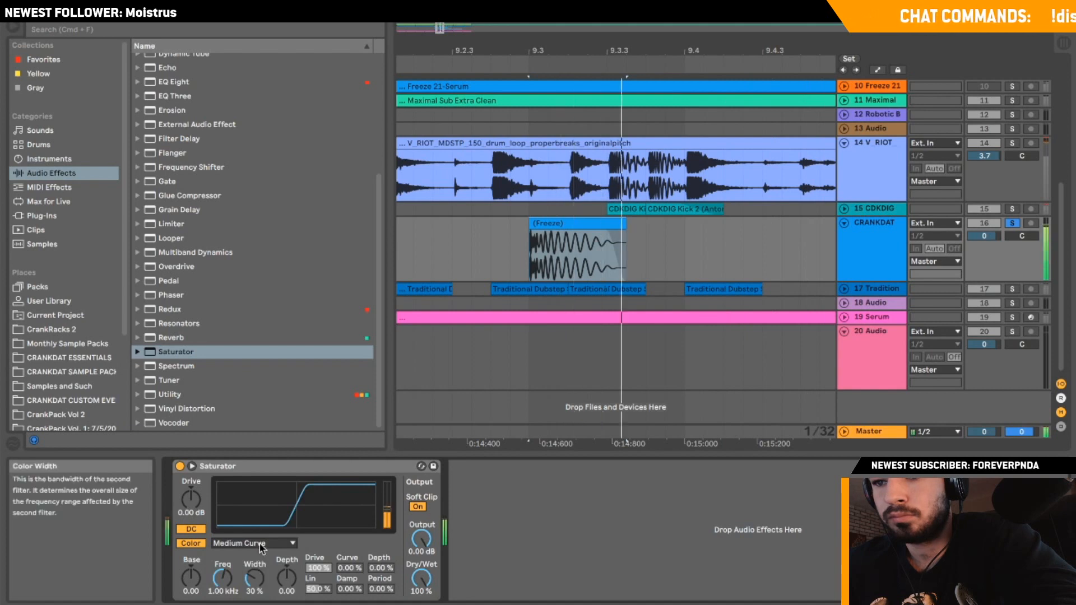
Audition the Medium Curve saturation on the looping kick, varying Dry/Wet and comparing the DC filter off and on.
{"action": "left_click", "coordinate": [260, 543]}
{"action": "left_click", "coordinate": [255, 565]}
{"action": "left_click", "coordinate": [253, 544]}
{"action": "left_click", "coordinate": [252, 577]}
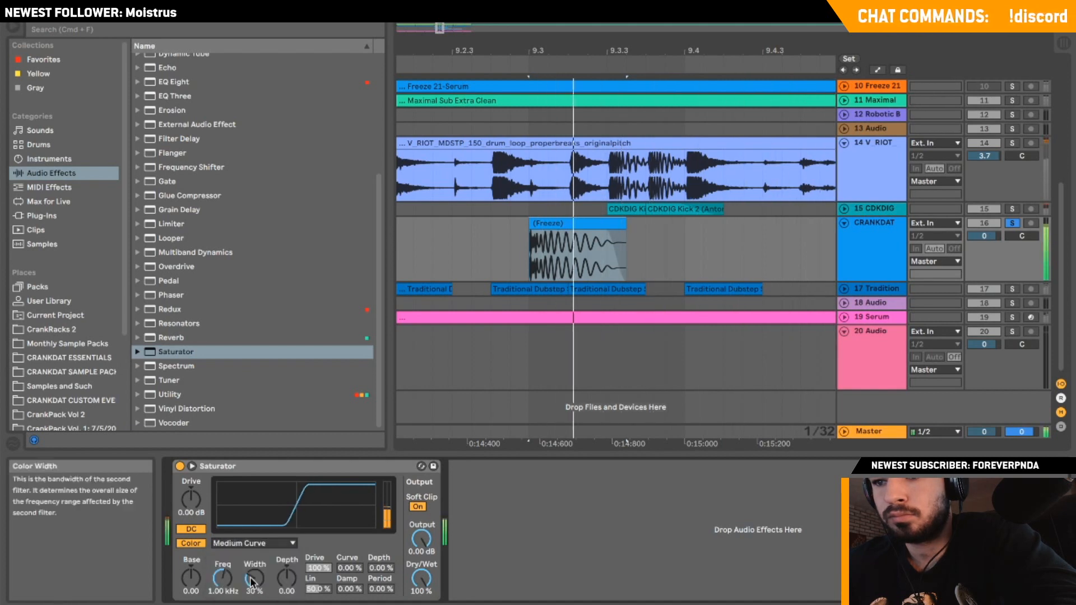
{"action": "mouse_move", "coordinate": [426, 580]}
{"action": "left_mouse_down"}
{"action": "mouse_move", "coordinate": [426, 602]}
{"action": "mouse_move", "coordinate": [425, 560]}
{"action": "left_mouse_up"}
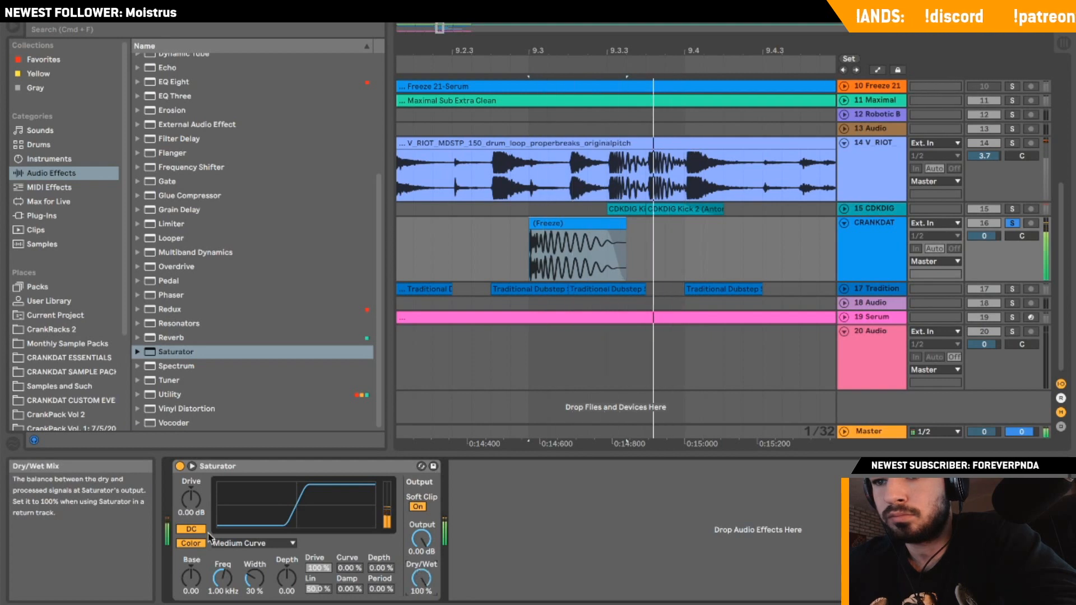
{"action": "left_click", "coordinate": [189, 529]}
{"action": "left_click", "coordinate": [190, 530]}
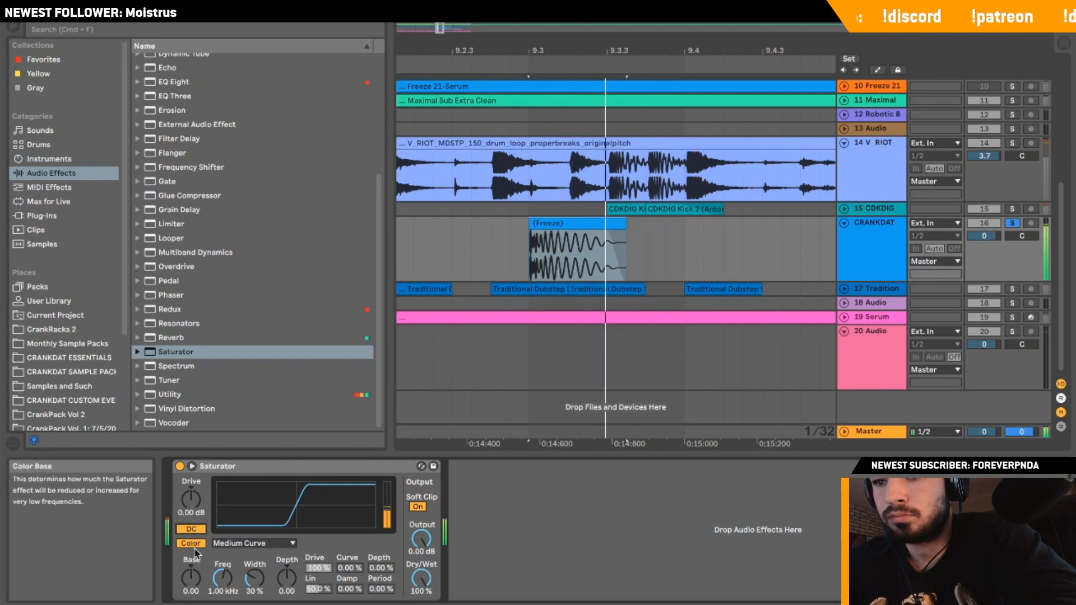
Set the Saturator's curve type to Sinoid Fold and audition its Dry/Wet balance on the kick.
{"action": "left_click", "coordinate": [252, 543]}
{"action": "left_click", "coordinate": [233, 599]}
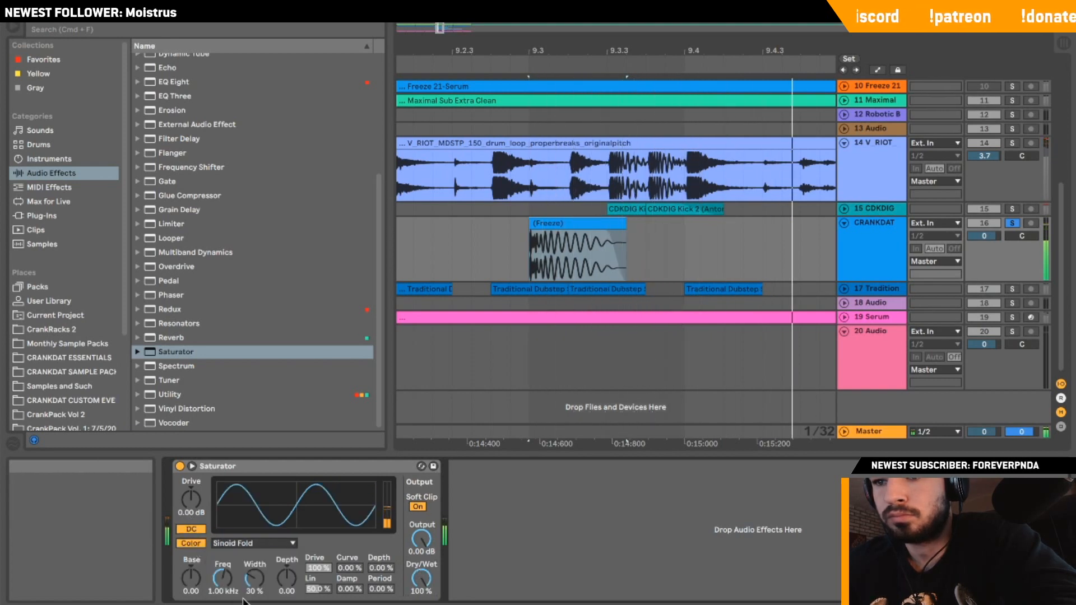
{"action": "left_click", "coordinate": [250, 544]}
{"action": "left_click", "coordinate": [248, 545]}
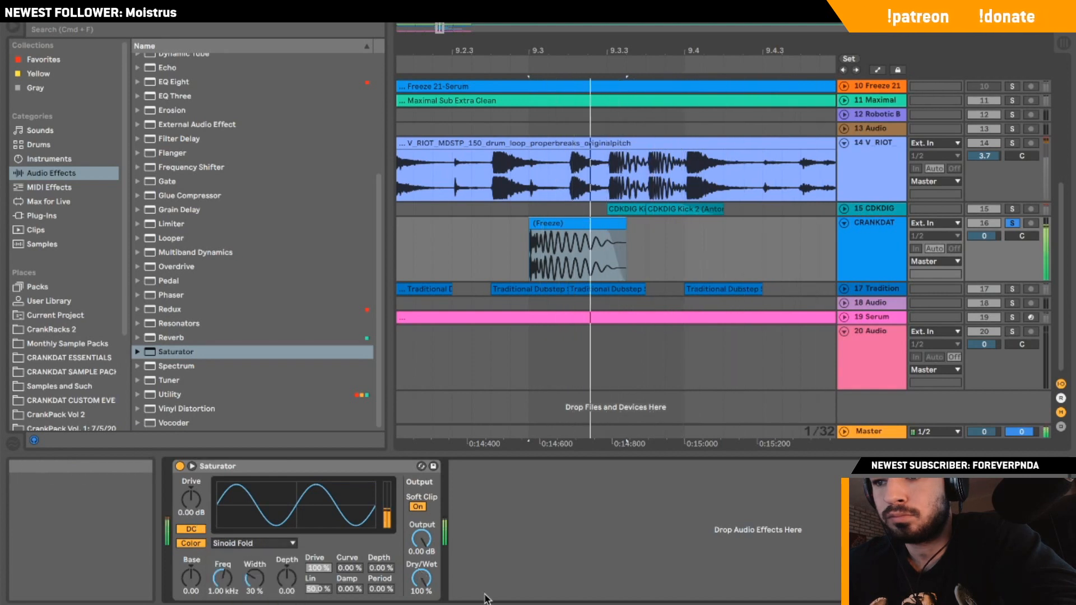
{"action": "mouse_move", "coordinate": [419, 579]}
{"action": "left_mouse_down"}
{"action": "mouse_move", "coordinate": [419, 603]}
{"action": "mouse_move", "coordinate": [419, 579]}
{"action": "left_mouse_up"}
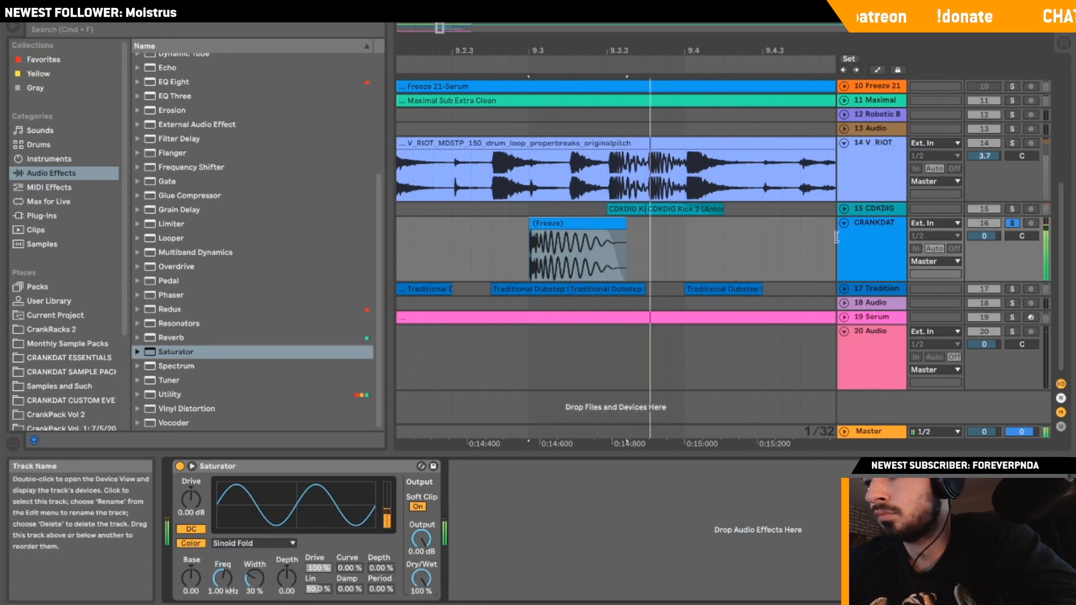
Freeze and flatten the CRANKDAT track, and remove the freeze tail clip after the kick.
{"action": "right_click", "coordinate": [860, 240]}
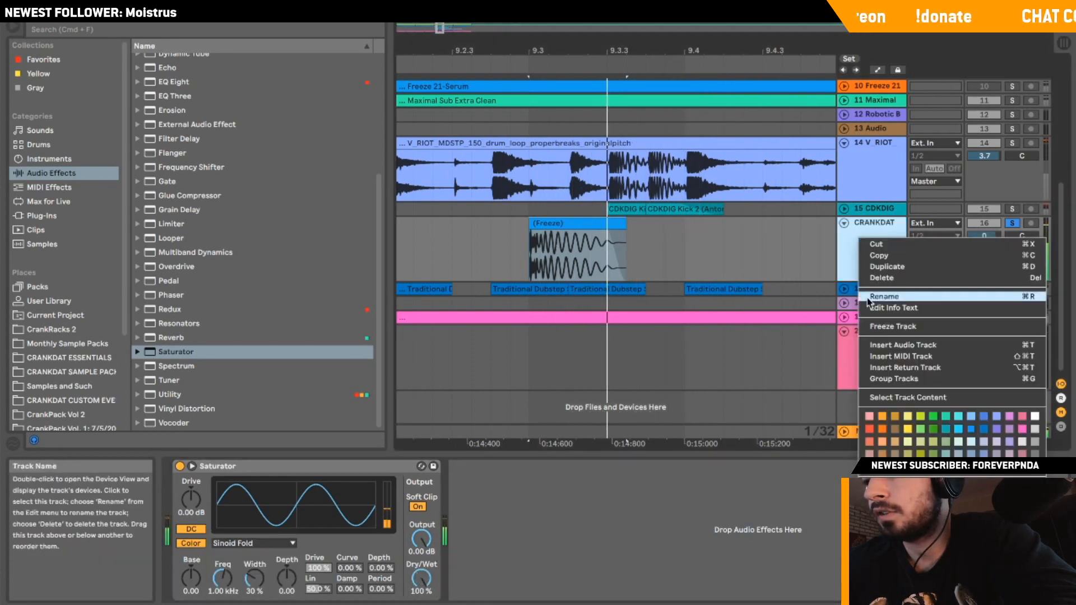
{"action": "left_click", "coordinate": [893, 326]}
{"action": "right_click", "coordinate": [883, 236]}
{"action": "left_click", "coordinate": [919, 335]}
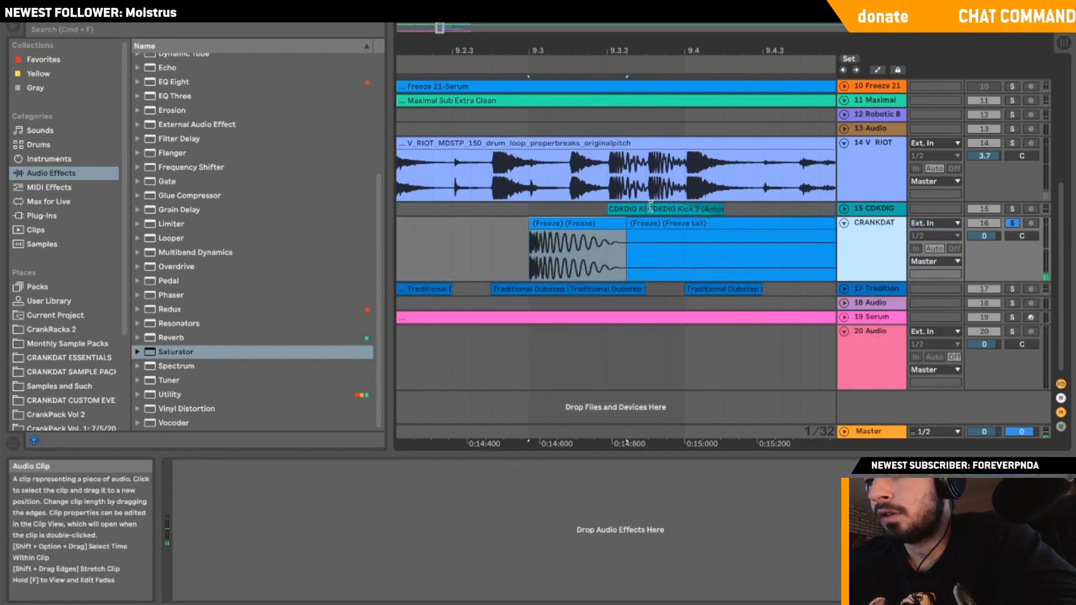
{"action": "left_click", "coordinate": [588, 241]}
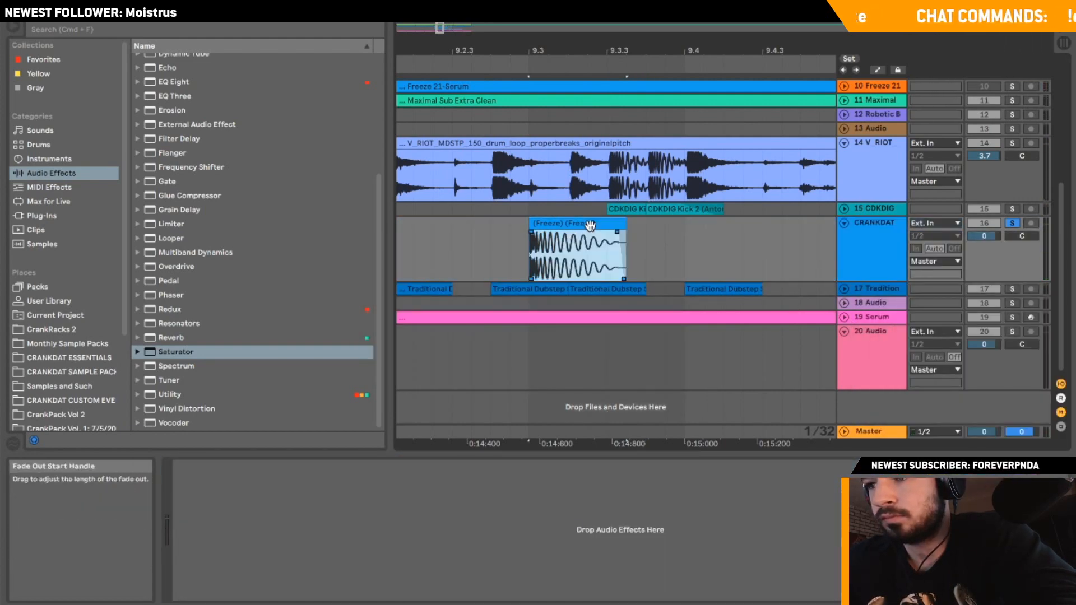
Reveal the flattened kick's audio file in Finder and copy it to the November folder of Monthly Sample Packs.
{"action": "right_click", "coordinate": [588, 228]}
{"action": "left_click", "coordinate": [636, 408]}
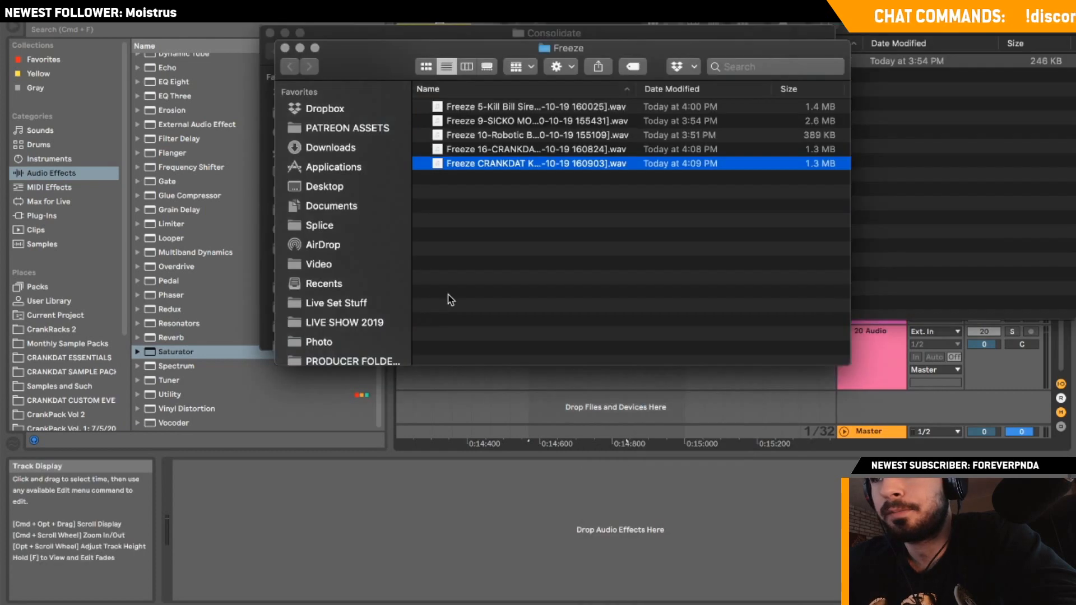
{"action": "left_click_drag", "start_coordinate": [495, 172], "coordinate": [84, 350]}
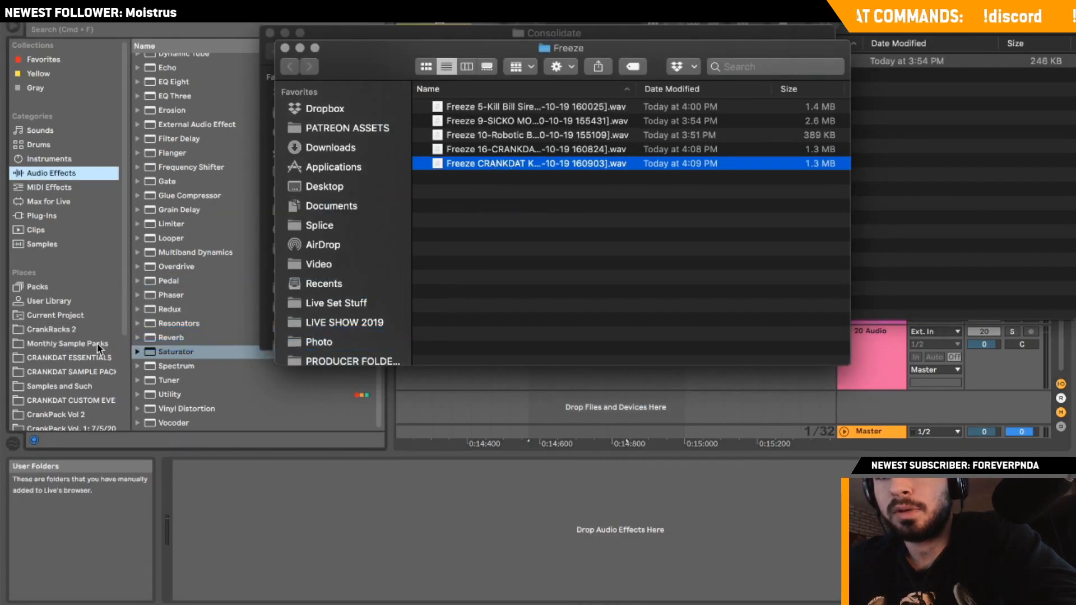
{"action": "left_click", "coordinate": [47, 343]}
{"action": "scroll", "coordinate": [220, 224], "scroll_direction": "up", "scroll_amount": 3}
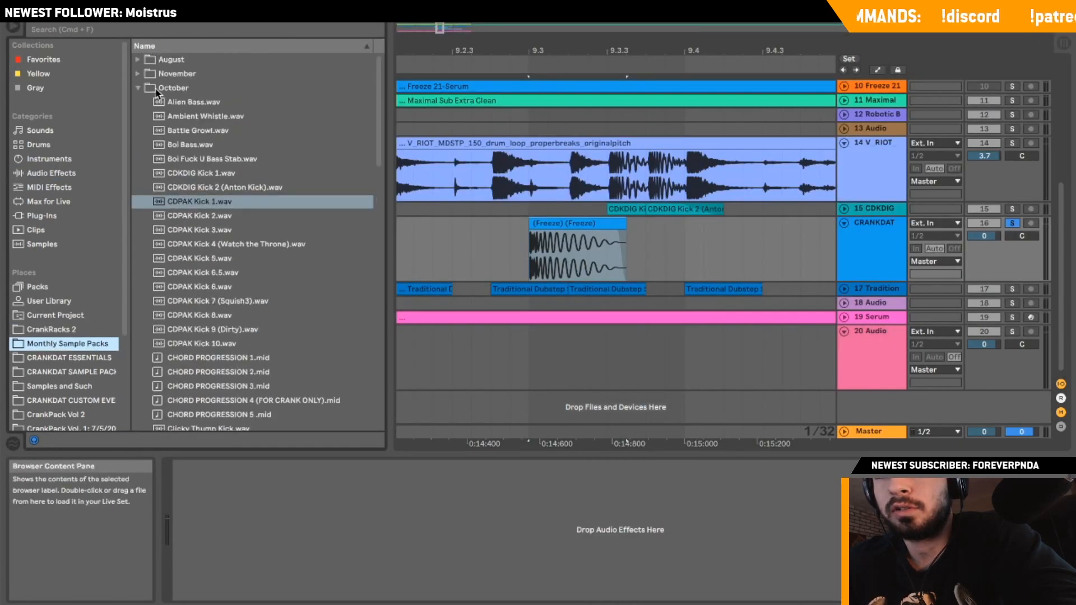
{"action": "left_click", "coordinate": [137, 88]}
{"action": "left_click", "coordinate": [180, 115]}
{"action": "left_click", "coordinate": [136, 74]}
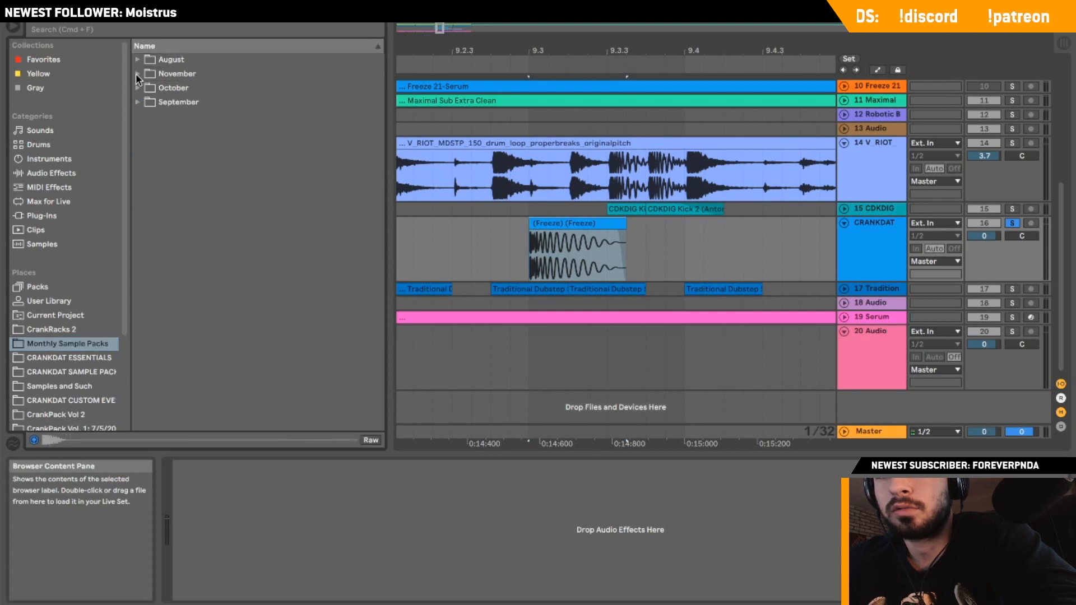
{"action": "scroll", "coordinate": [237, 373], "scroll_direction": "down", "scroll_amount": 5}
{"action": "scroll", "coordinate": [237, 373], "scroll_direction": "up", "scroll_amount": 5}
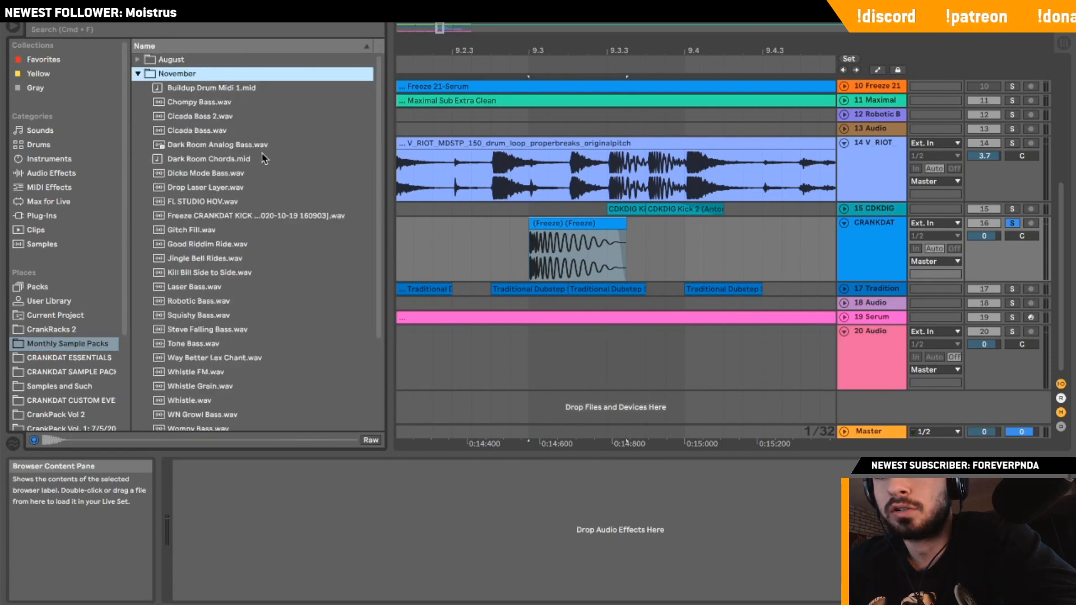
Rename the copied kick sample in the November folder as Twitch Kick.
{"action": "left_click", "coordinate": [230, 204]}
{"action": "left_click", "coordinate": [261, 217]}
{"action": "key", "text": "super+r"}
{"action": "type", "text": "Tw"}
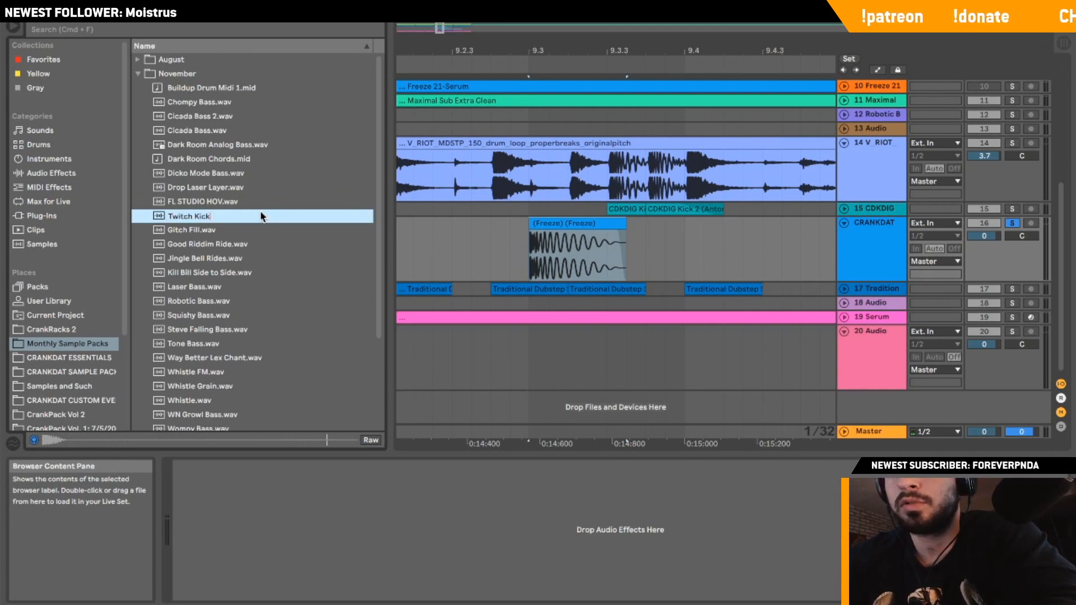
{"action": "key", "text": "Return"}
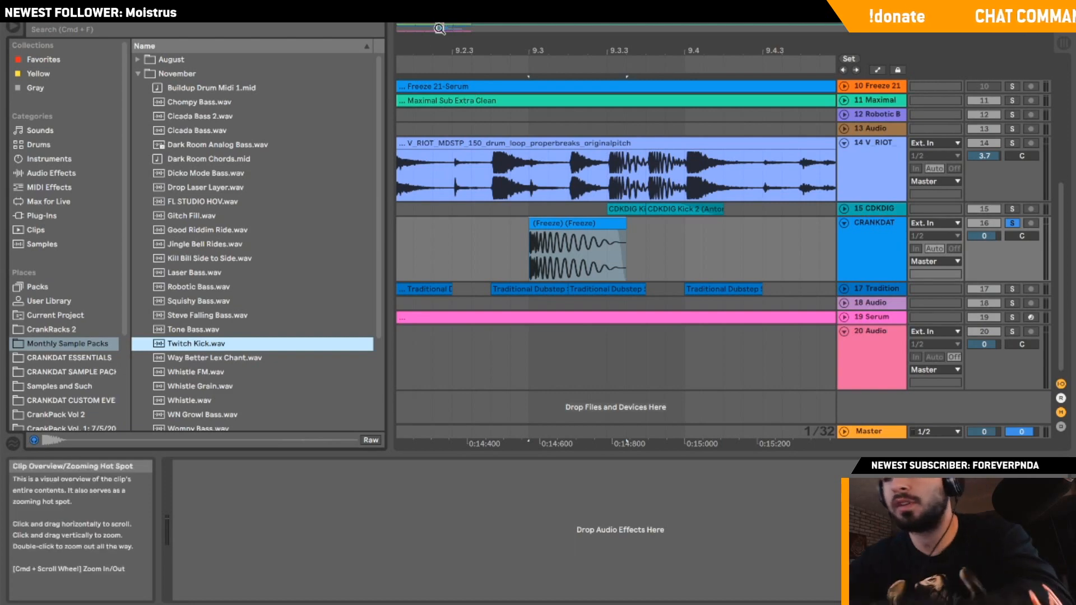
Play the CDKDIG kick track and the new CRANKDAT kick in solo to compare them, and end with solo off.
{"action": "left_click_drag", "start_coordinate": [439, 28], "coordinate": [437, 16]}
{"action": "left_click", "coordinate": [595, 208]}
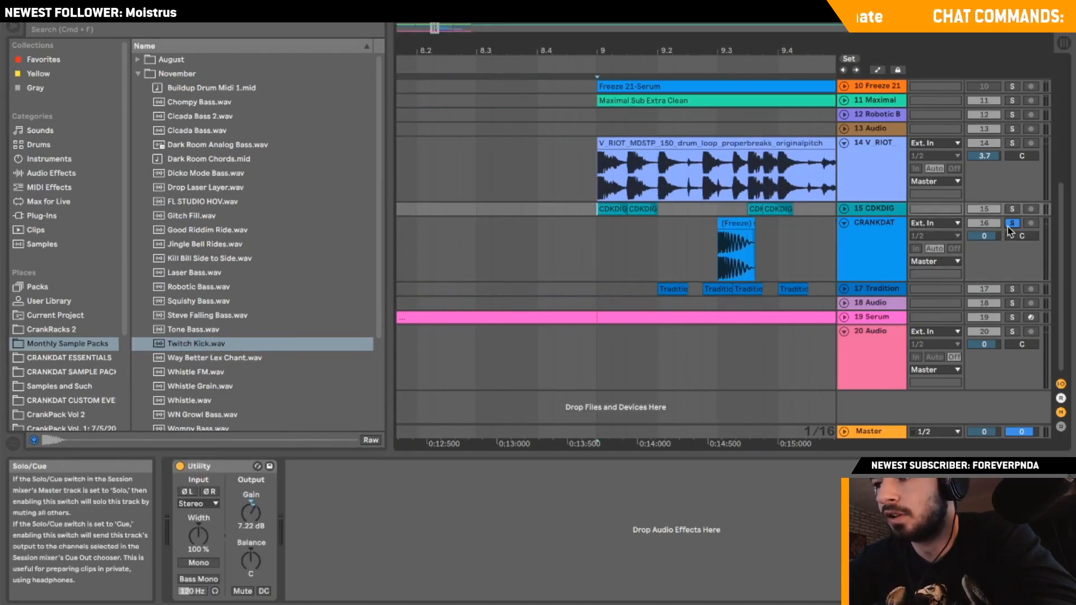
{"action": "left_click", "coordinate": [1012, 208]}
{"action": "key", "text": "space"}
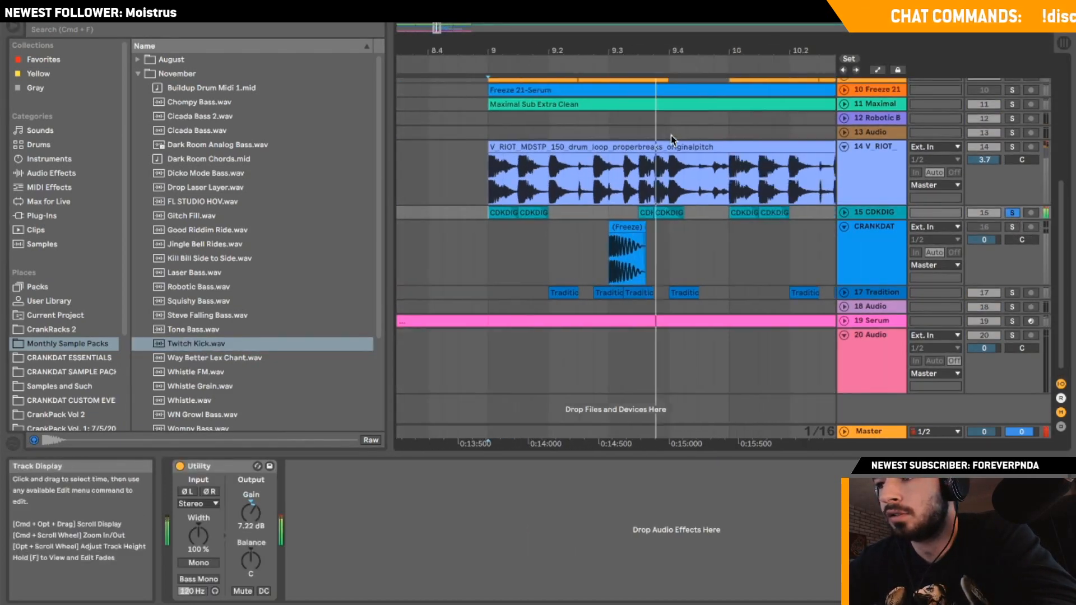
{"action": "left_click", "coordinate": [1010, 226]}
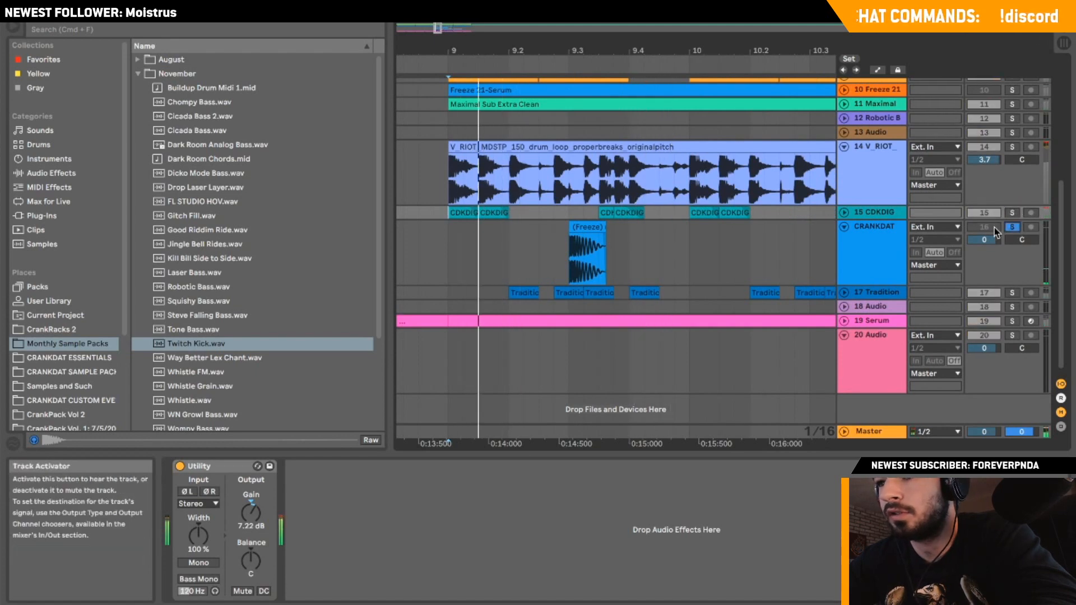
{"action": "left_click", "coordinate": [583, 249]}
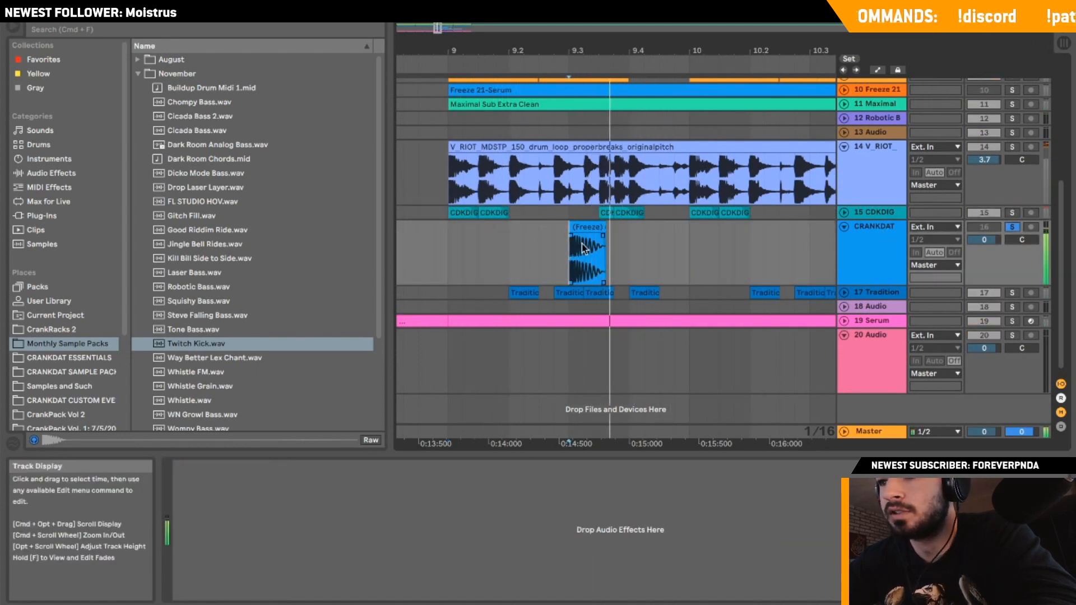
{"action": "left_click", "coordinate": [1012, 226]}
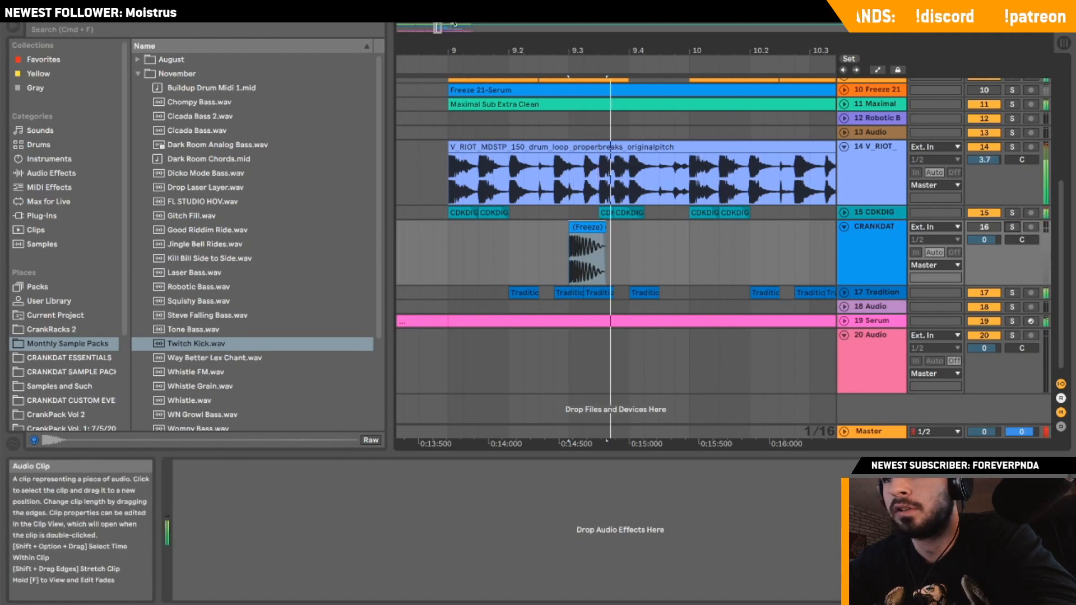
{"action": "key", "text": "space"}
Delete all remaining kick clips from the CRANKDAT track between bars 9 and 12.
{"action": "left_click_drag", "start_coordinate": [437, 28], "coordinate": [436, 22]}
{"action": "left_click", "coordinate": [496, 213]}
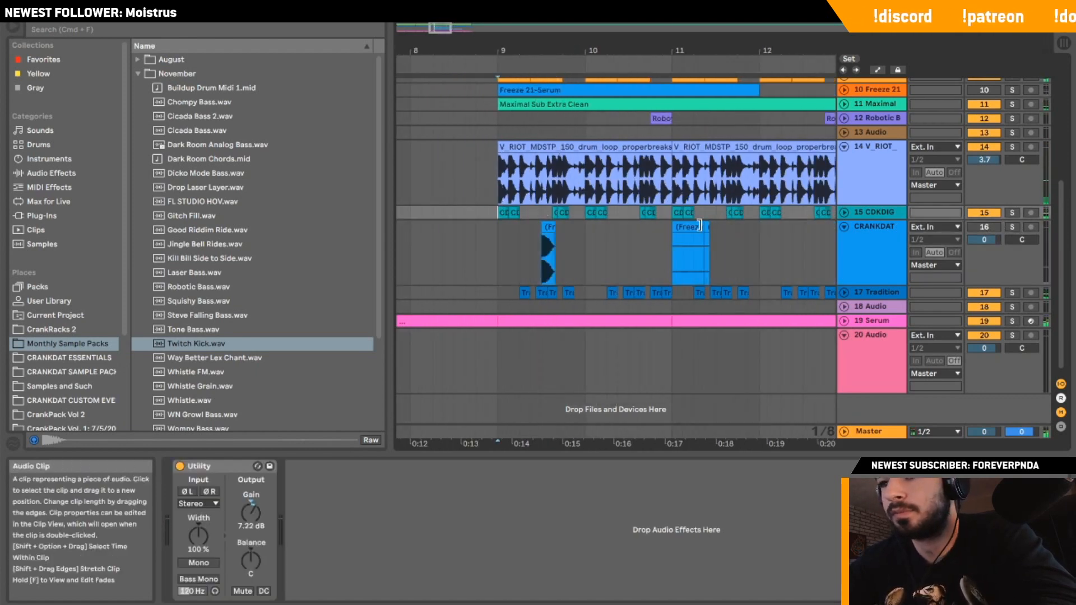
{"action": "left_click_drag", "start_coordinate": [759, 248], "coordinate": [479, 247]}
{"action": "key", "text": "Delete"}
{"action": "left_click", "coordinate": [498, 236]}
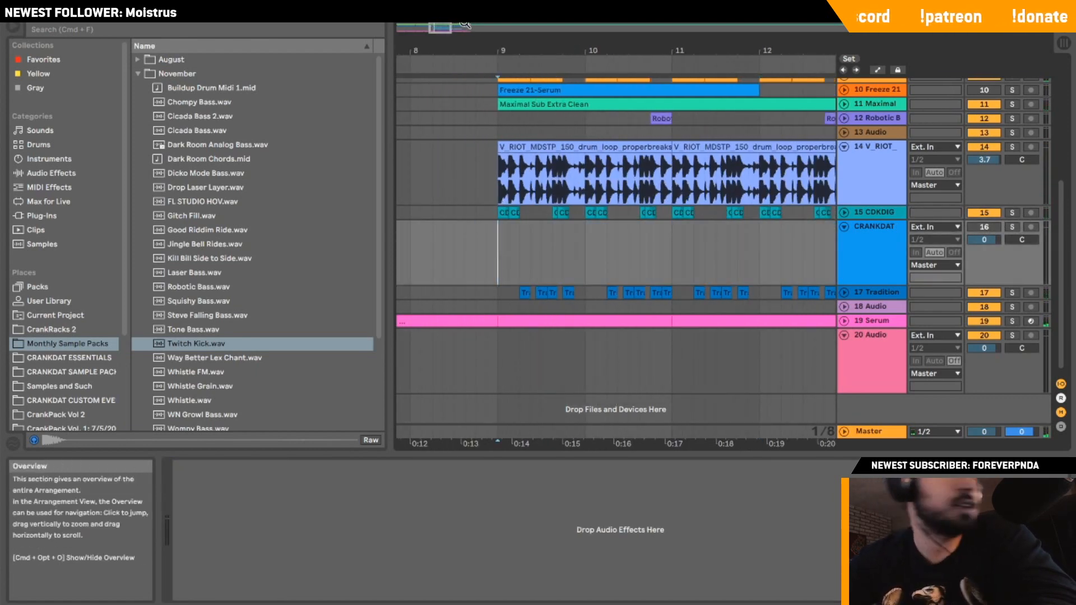
Play the full arrangement from bar 9 and fold the emptied CRANKDAT track.
{"action": "left_click_drag", "start_coordinate": [464, 24], "coordinate": [448, 26]}
{"action": "key", "text": "space"}
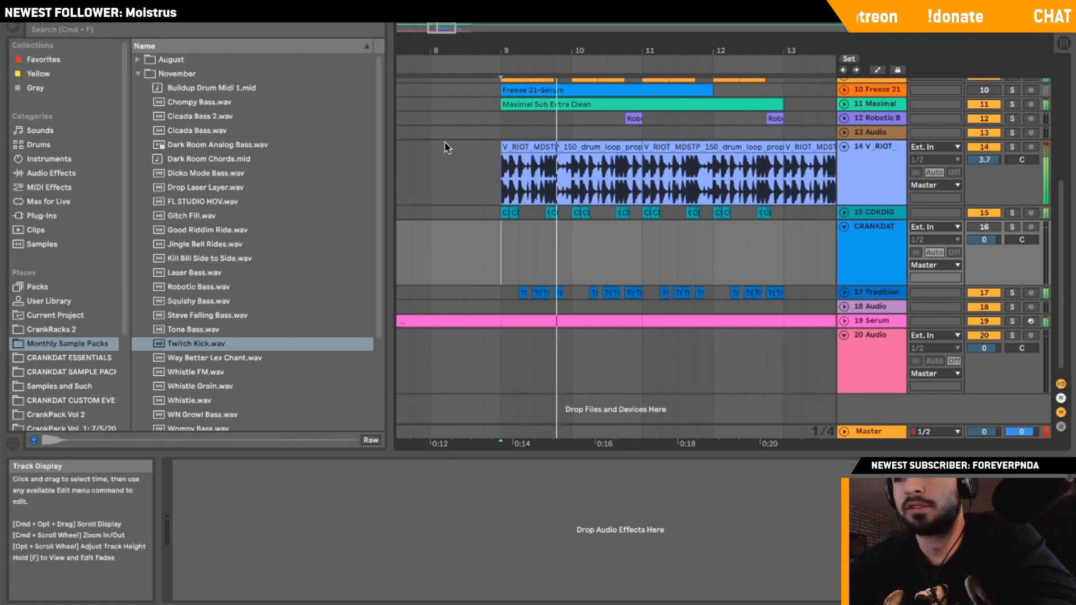
{"action": "mouse_move", "coordinate": [443, 31]}
{"action": "left_mouse_down"}
{"action": "mouse_move", "coordinate": [463, 25]}
{"action": "mouse_move", "coordinate": [517, 58]}
{"action": "left_mouse_up"}
{"action": "left_click", "coordinate": [843, 226]}
{"action": "left_click", "coordinate": [842, 151]}
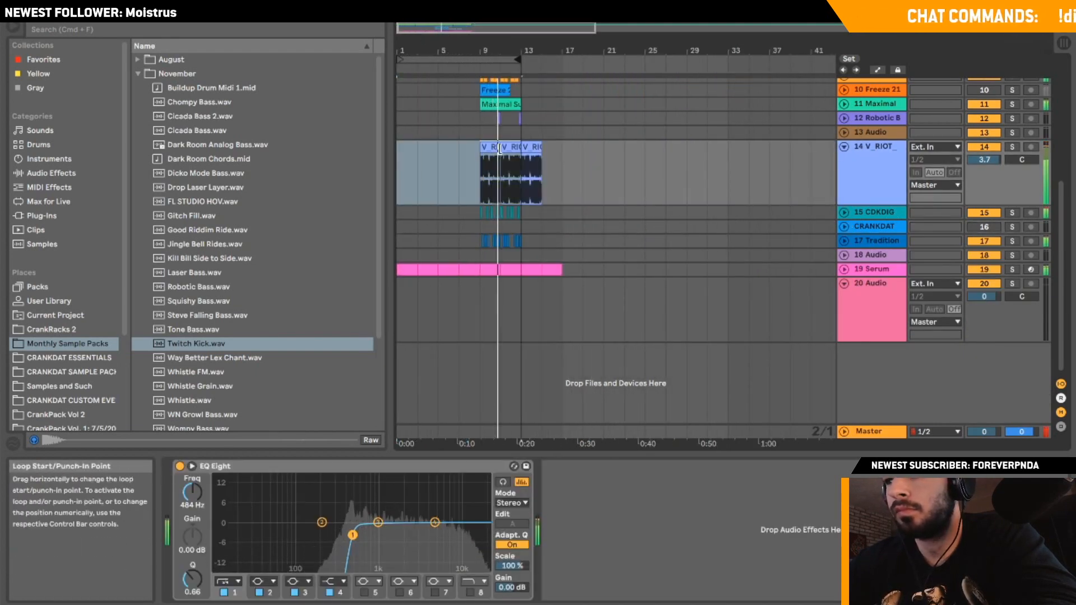
{"action": "key", "text": "space"}
Solo the V_RIOT drum loop track and insert a new audio track directly below it.
{"action": "left_click", "coordinate": [1011, 148]}
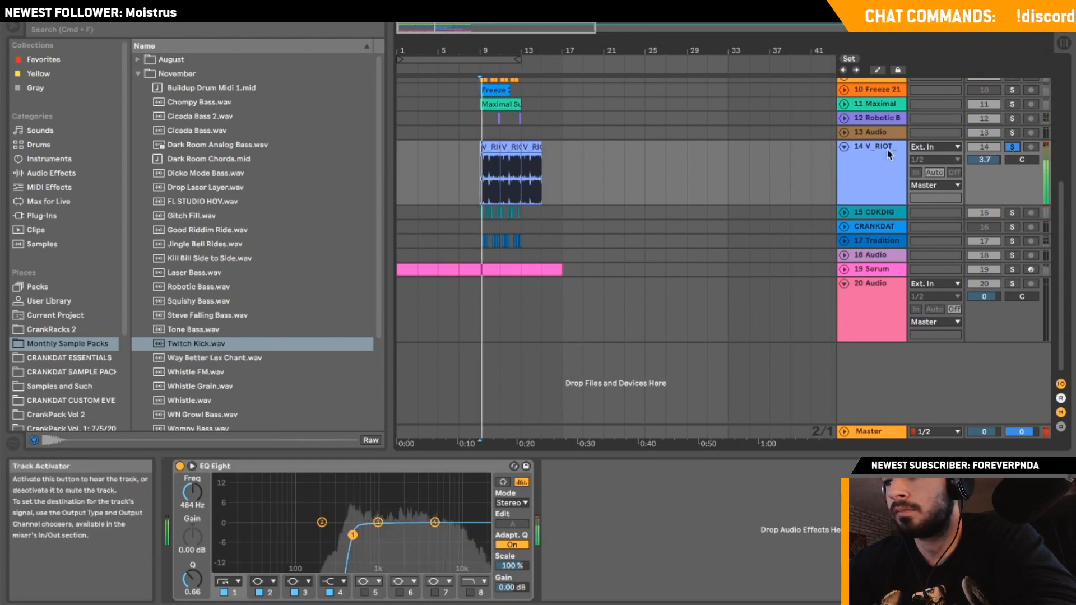
{"action": "right_click", "coordinate": [877, 151]}
{"action": "left_click", "coordinate": [935, 262]}
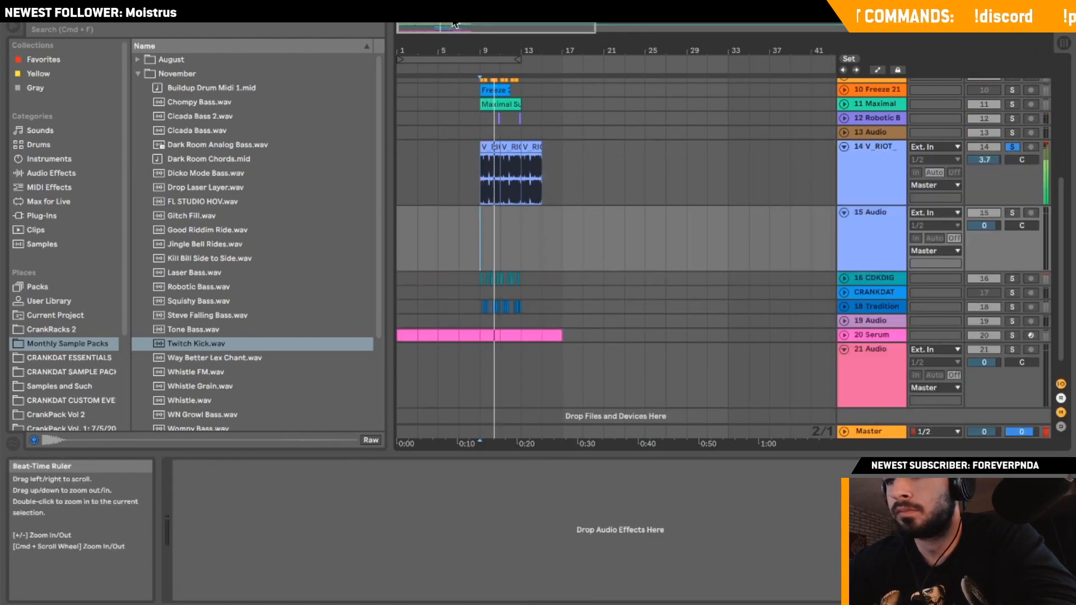
{"action": "left_click_drag", "start_coordinate": [440, 28], "coordinate": [437, 82]}
{"action": "scroll", "coordinate": [667, 170], "scroll_direction": "right", "scroll_amount": 1}
{"action": "scroll", "coordinate": [667, 170], "scroll_direction": "down", "scroll_amount": 1}
{"action": "scroll", "coordinate": [667, 170], "scroll_direction": "right", "scroll_amount": 1}
{"action": "scroll", "coordinate": [667, 170], "scroll_direction": "up", "scroll_amount": 1}
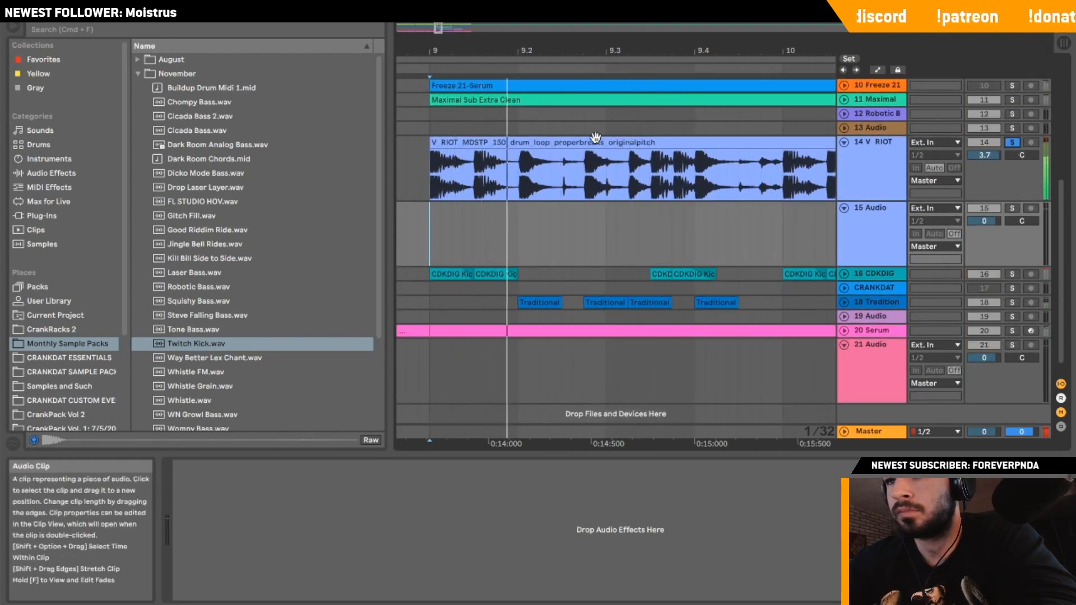
Search the Monthly Sample Packs folder for "ride" and preview Jingle Bell Rides.wav.
{"action": "left_click", "coordinate": [267, 29]}
{"action": "type", "text": "ride"}
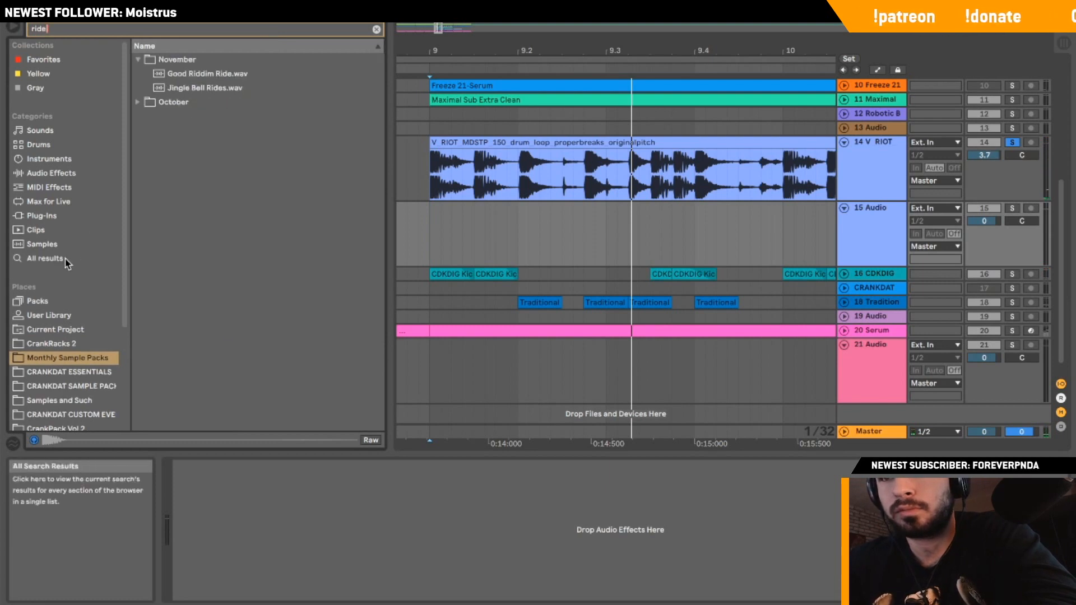
{"action": "left_click", "coordinate": [65, 258]}
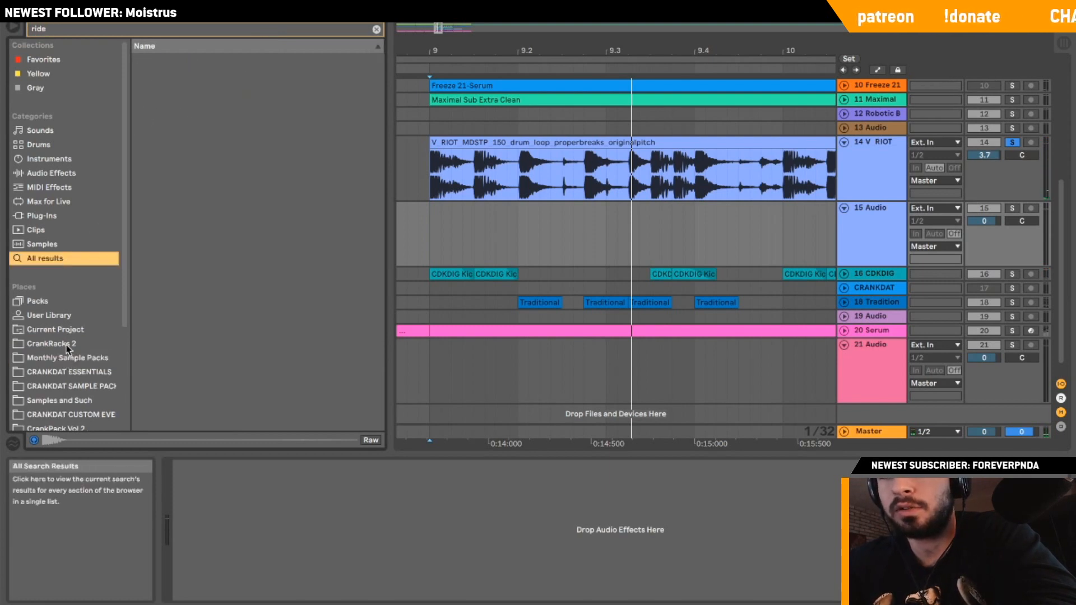
{"action": "key", "text": "Escape"}
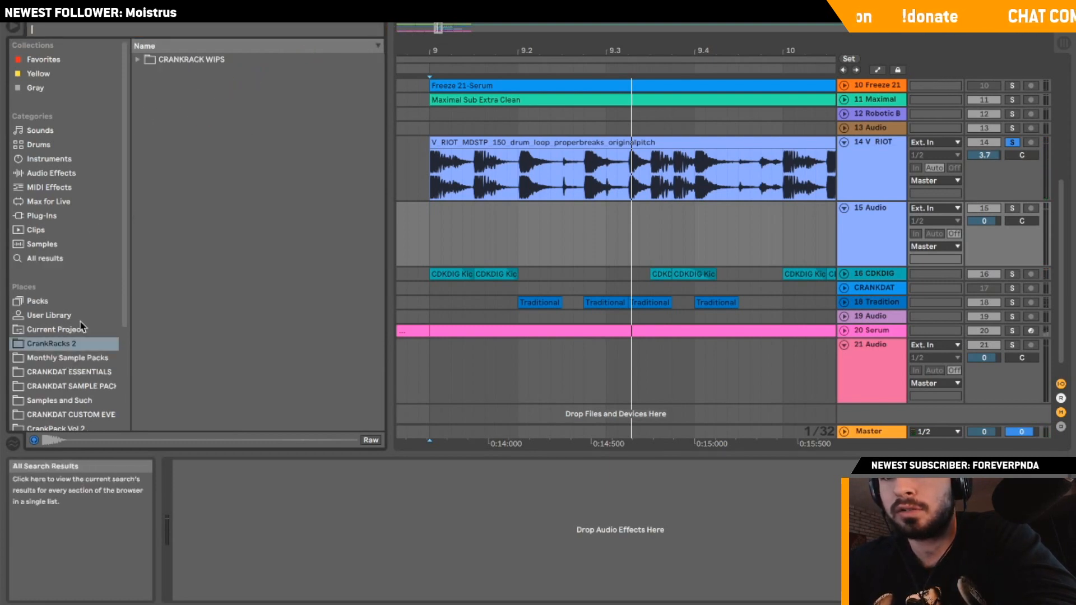
{"action": "left_click", "coordinate": [81, 343]}
{"action": "left_click", "coordinate": [114, 28]}
{"action": "type", "text": "ride"}
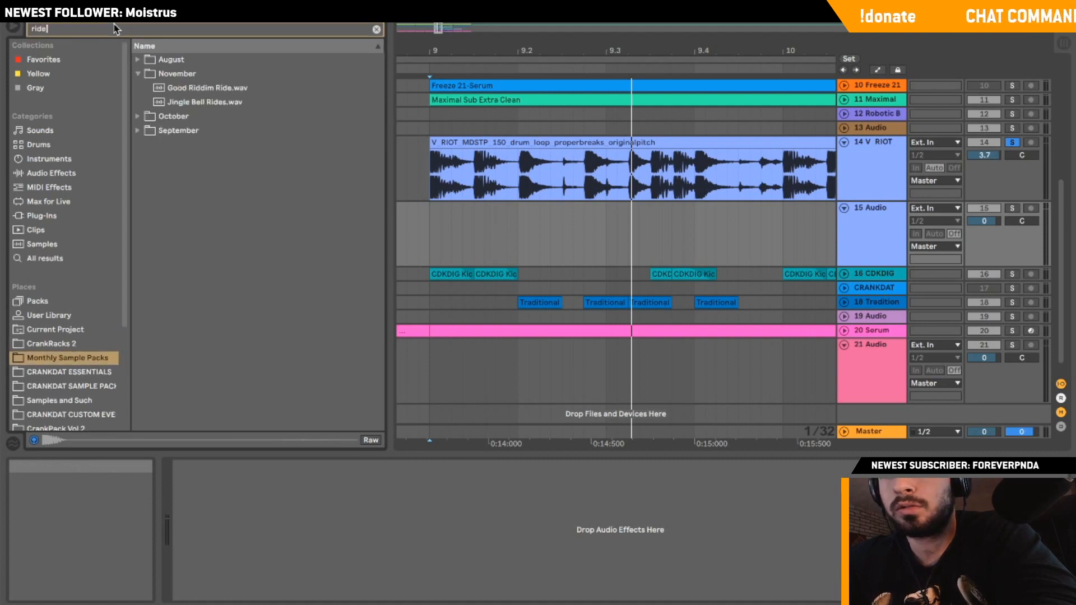
{"action": "left_click", "coordinate": [177, 74]}
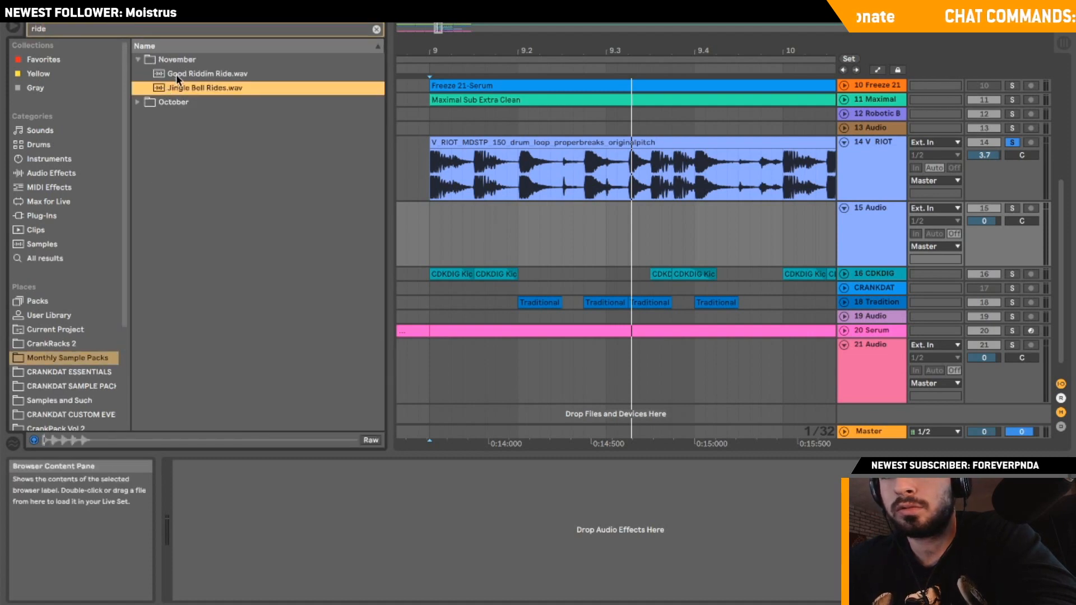
Preview The Crankdat Ride.wav from the October folder and place it at bar 9 on the new audio track.
{"action": "left_click", "coordinate": [137, 102]}
{"action": "left_click", "coordinate": [183, 101]}
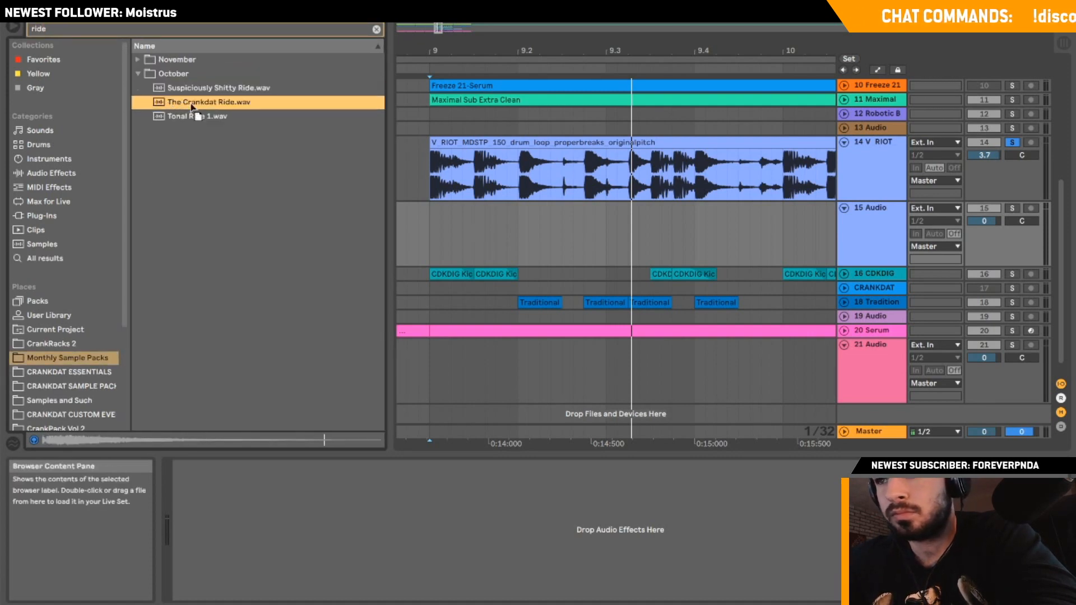
{"action": "left_click_drag", "start_coordinate": [183, 101], "coordinate": [437, 219]}
Split the ride clip shortly after bar 9 and try adjusting the end of its first piece.
{"action": "key", "text": "super+e"}
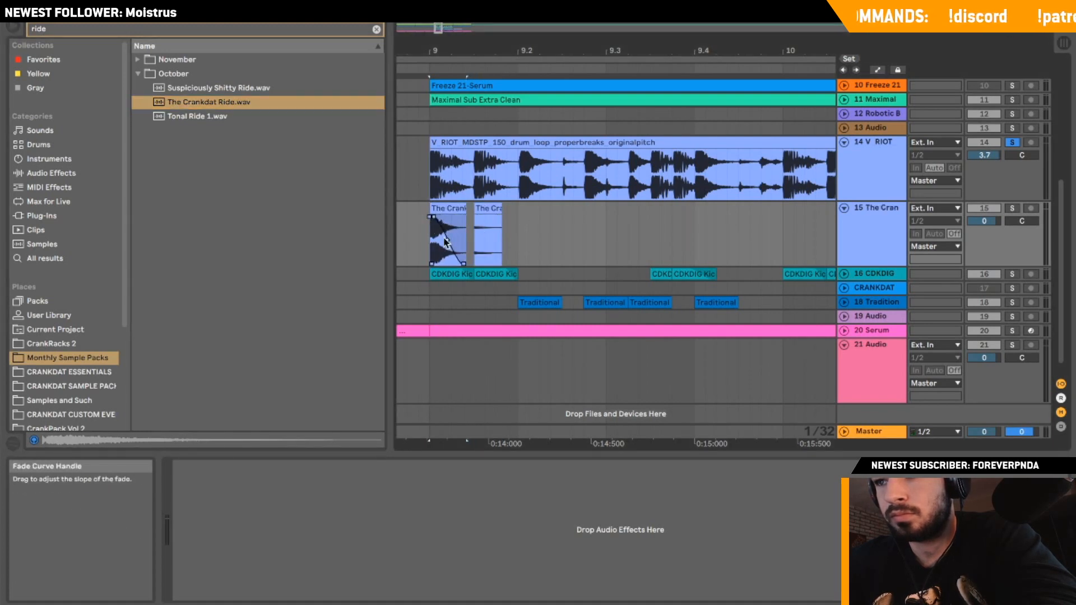
{"action": "key", "text": "super+z"}
{"action": "left_click", "coordinate": [476, 211]}
{"action": "left_click_drag", "start_coordinate": [475, 210], "coordinate": [464, 210]}
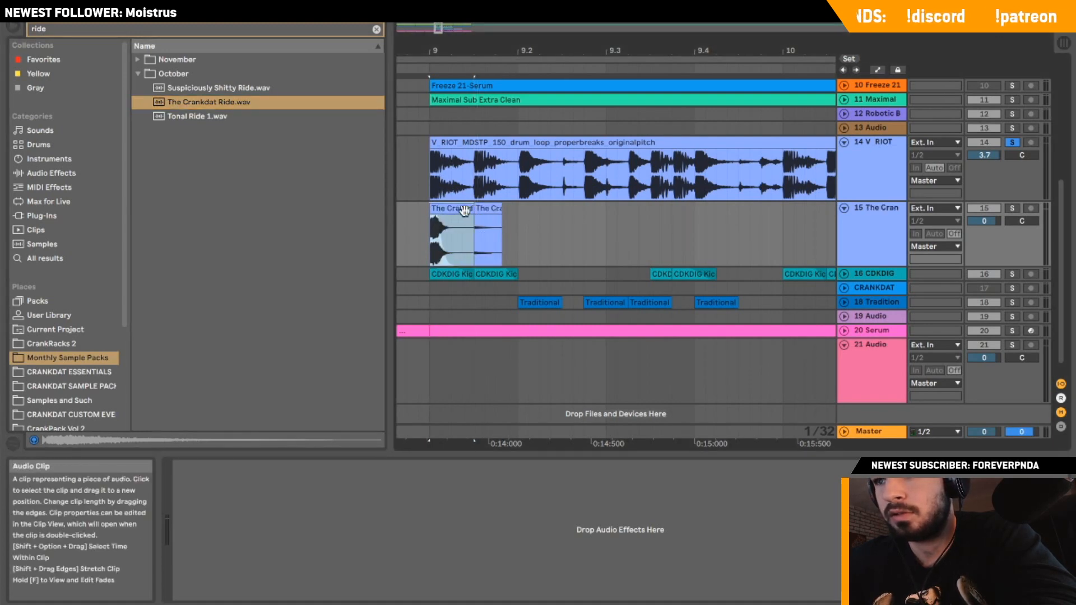
Play the drum loop from bar 9 and solo the ride track alongside it.
{"action": "key", "text": "space"}
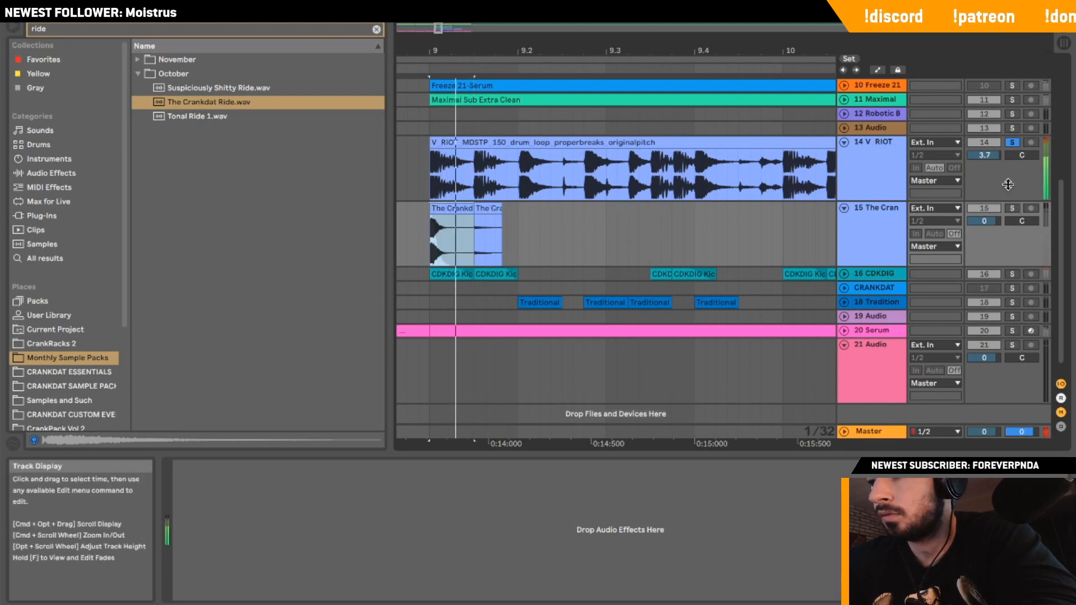
{"action": "left_click", "coordinate": [1011, 208], "text": "super"}
{"action": "left_click", "coordinate": [464, 209]}
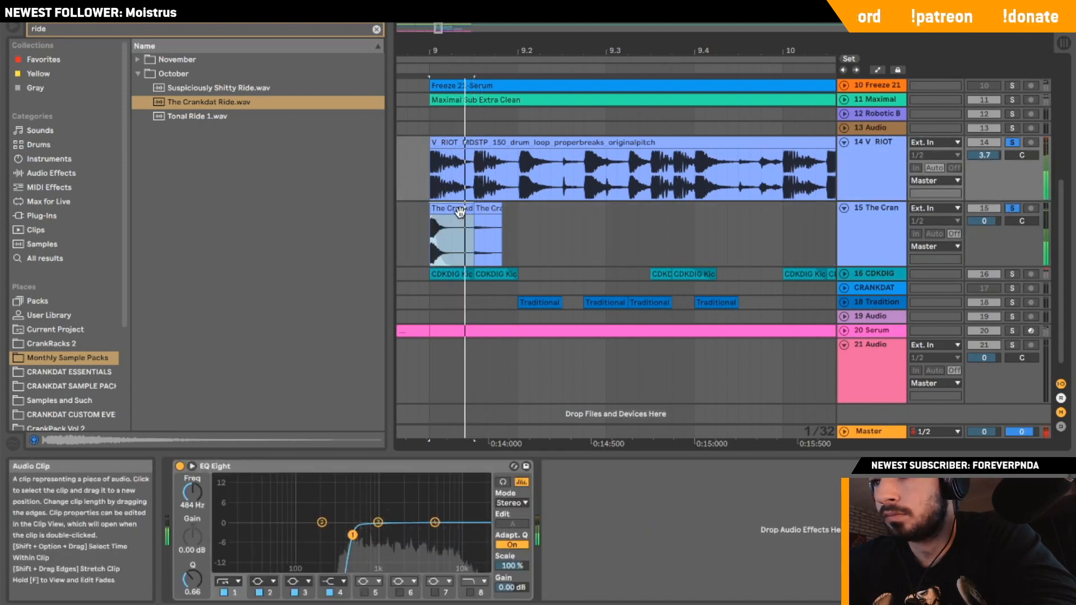
Try extending the first ride piece to the full clip length and reshaping its fade-out curve.
{"action": "left_click_drag", "start_coordinate": [466, 209], "coordinate": [504, 208]}
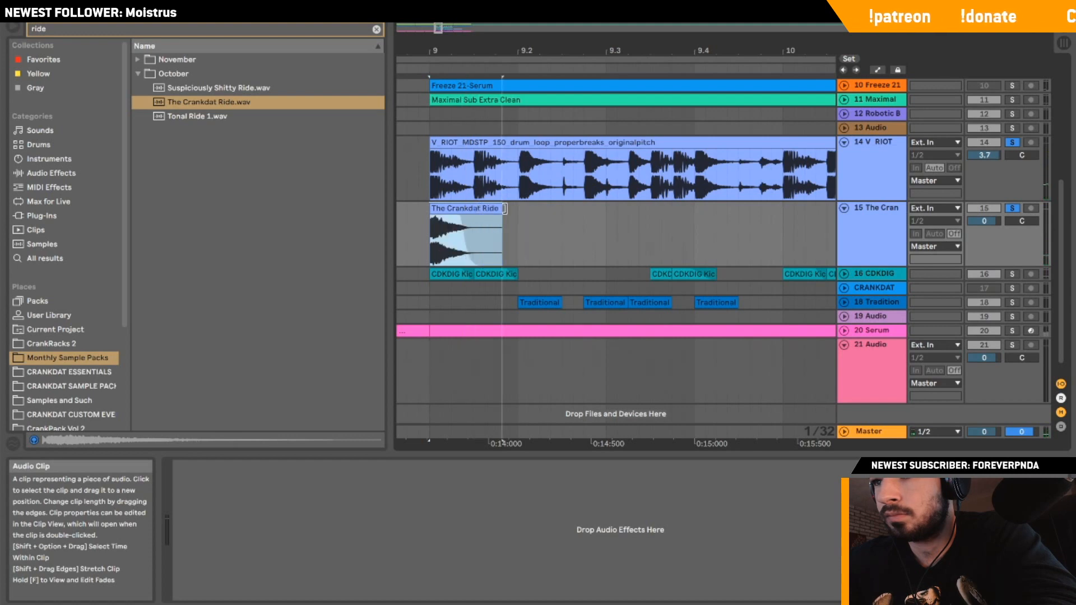
{"action": "key", "text": "super+z"}
{"action": "key", "text": "f"}
{"action": "key", "text": "space"}
{"action": "left_click_drag", "start_coordinate": [472, 263], "coordinate": [515, 249]}
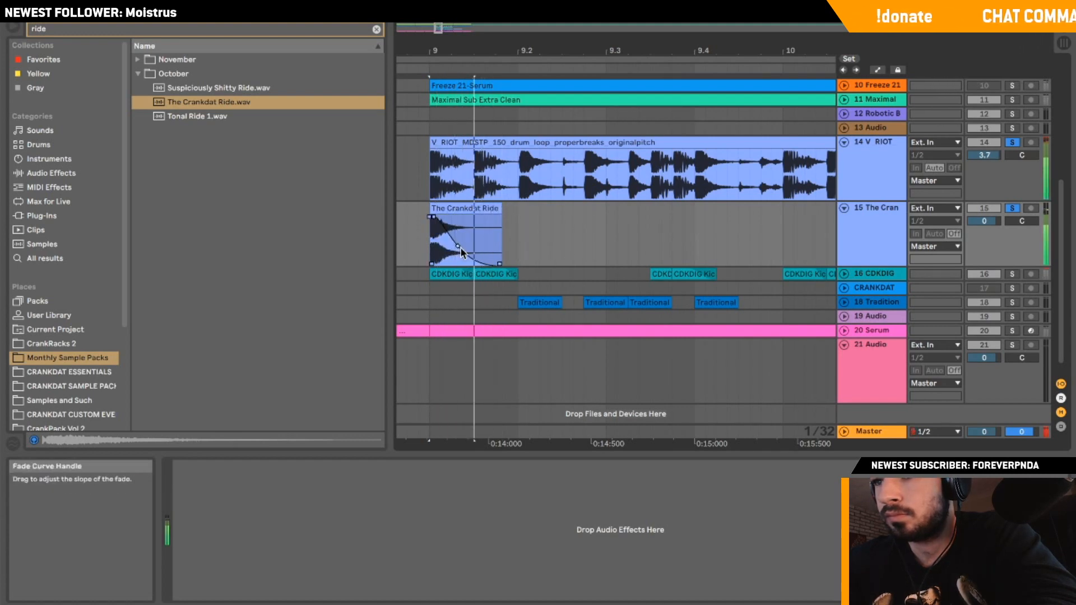
{"action": "left_click_drag", "start_coordinate": [442, 246], "coordinate": [453, 253]}
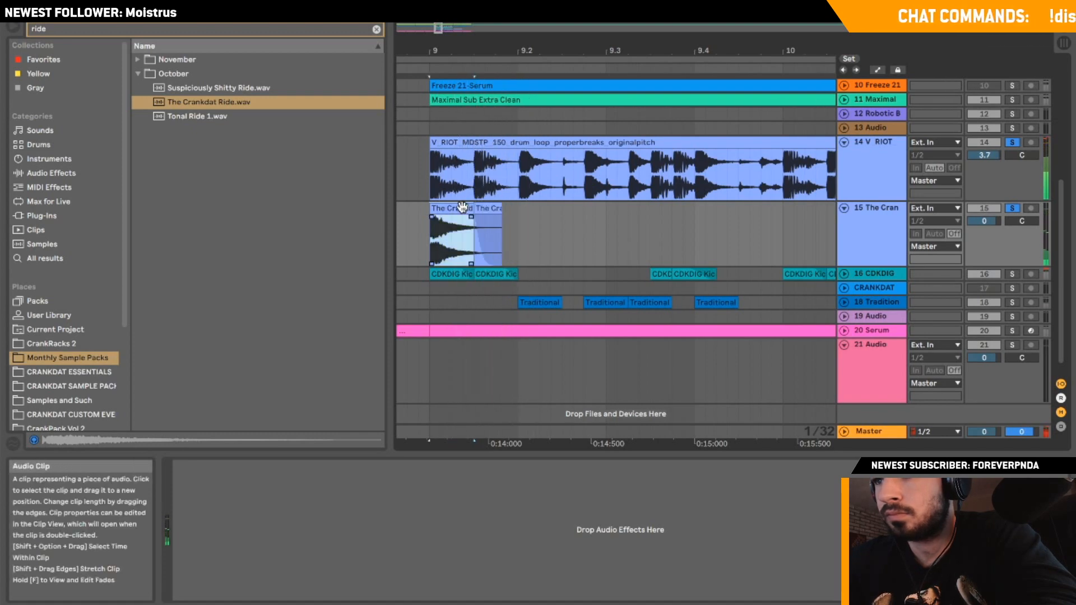
{"action": "key", "text": "super+z"}
{"action": "key", "text": "super+shift+z"}
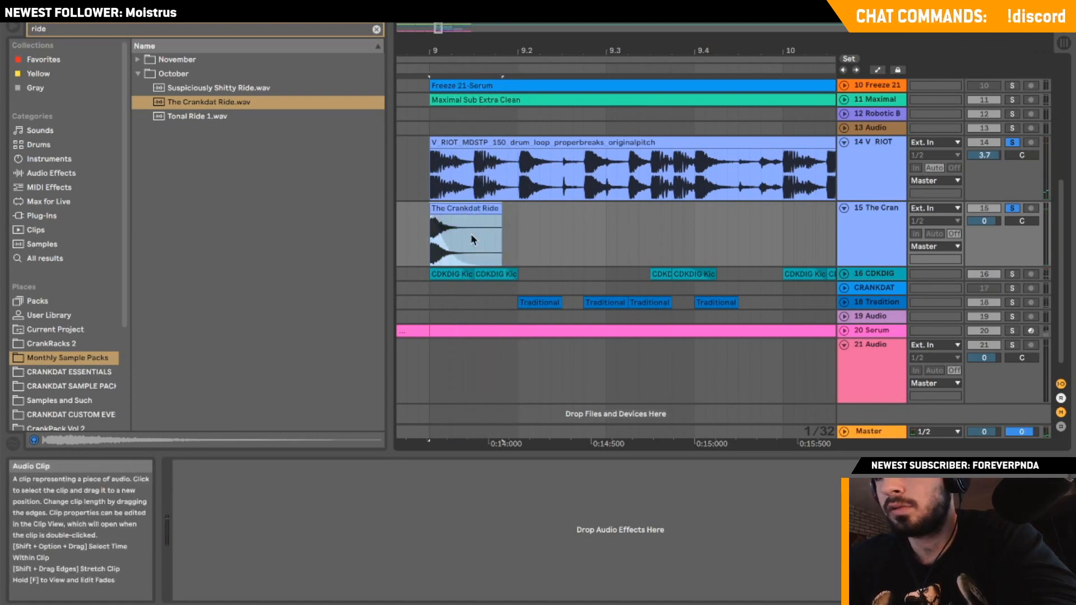
{"action": "key", "text": "super+h"}
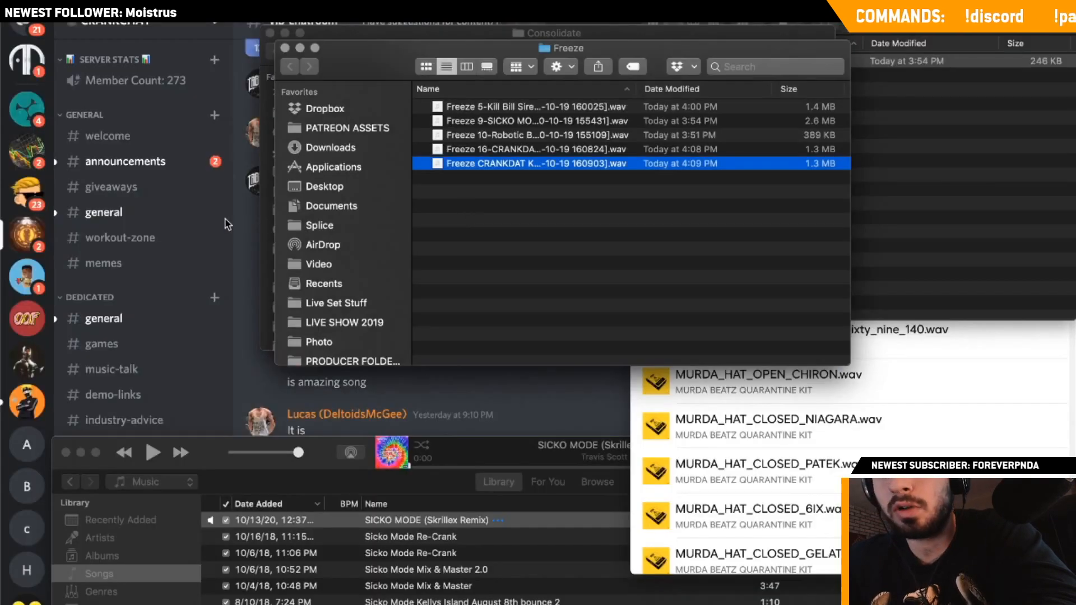
{"action": "left_click", "coordinate": [17, 428]}
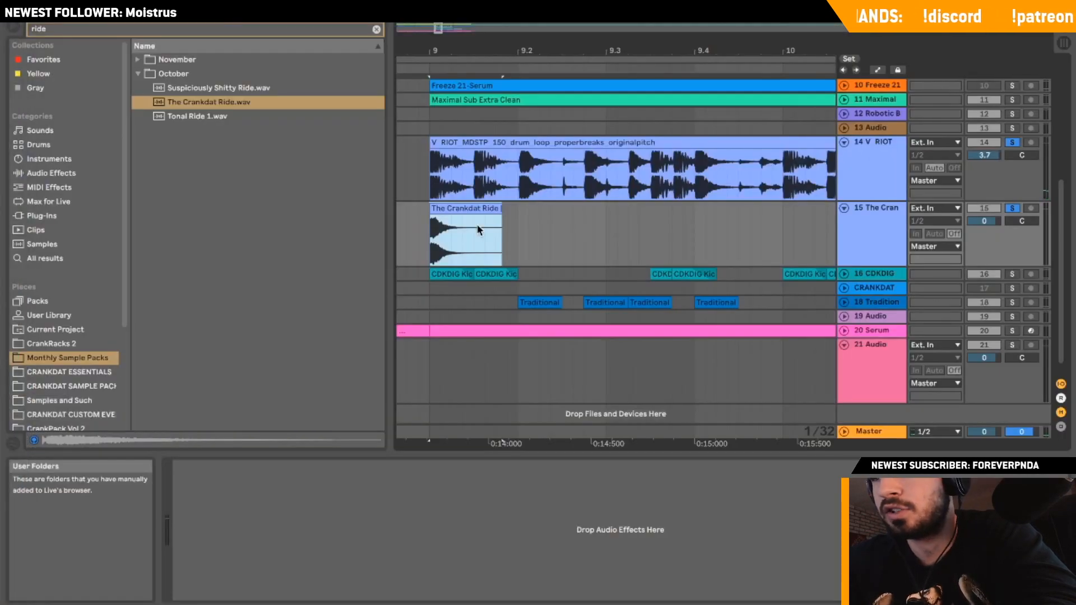
{"action": "key", "text": "space"}
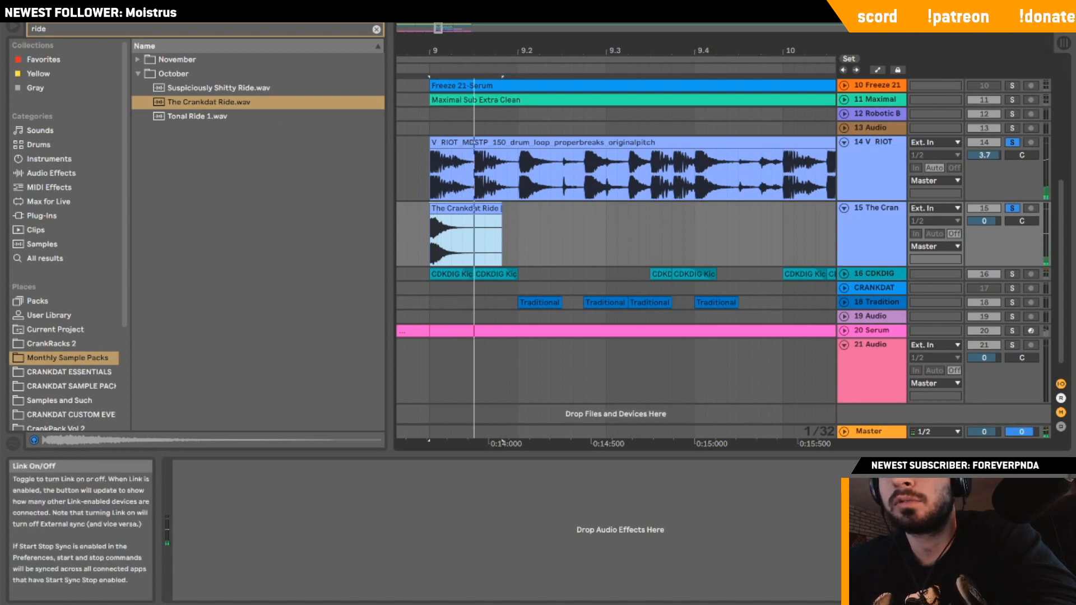
{"action": "mouse_move", "coordinate": [8, 426]}
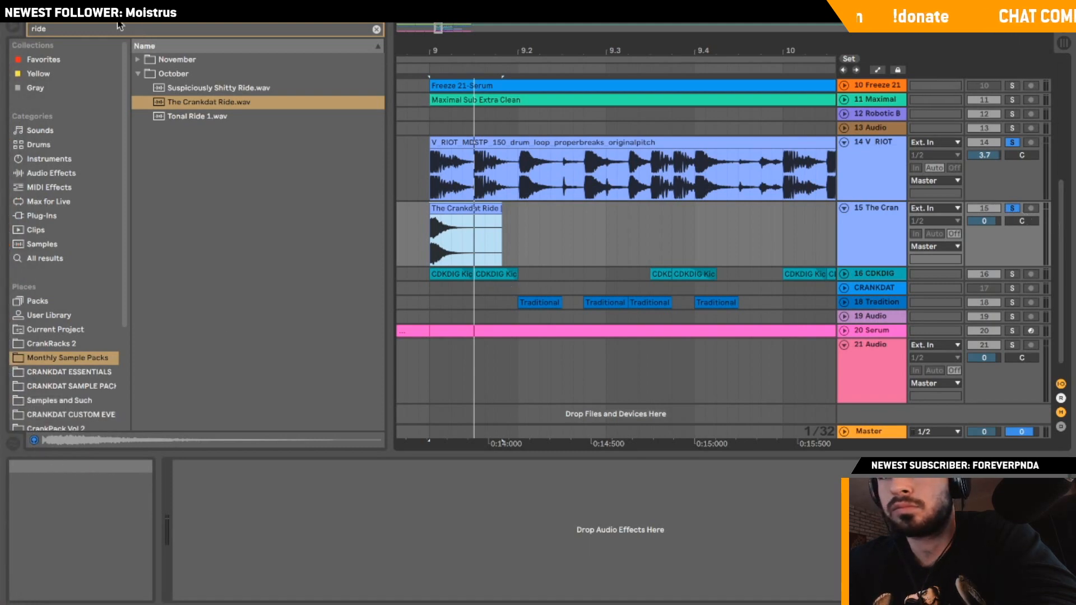
{"action": "left_click", "coordinate": [48, 2]}
{"action": "left_click", "coordinate": [72, 9]}
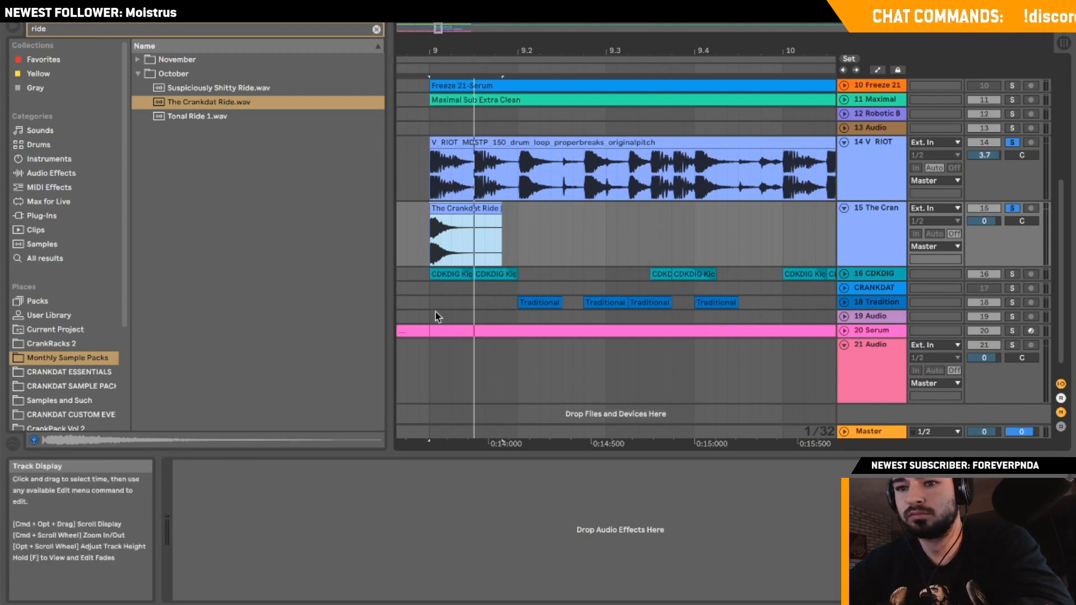
{"action": "mouse_move", "coordinate": [1, 448]}
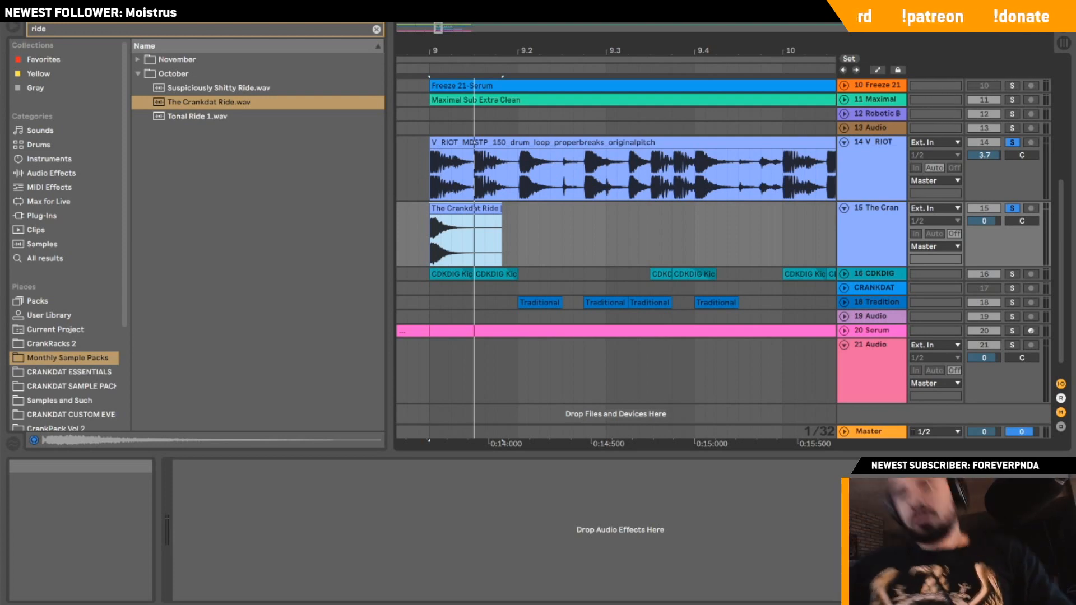
{"action": "mouse_move", "coordinate": [3, 157]}
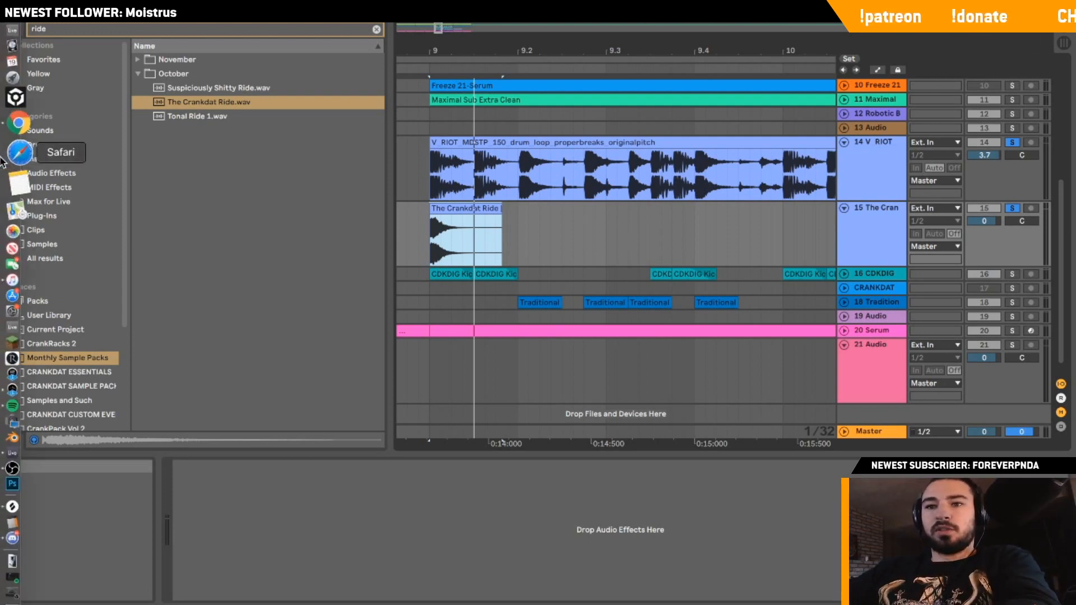
{"action": "left_click", "coordinate": [3, 441]}
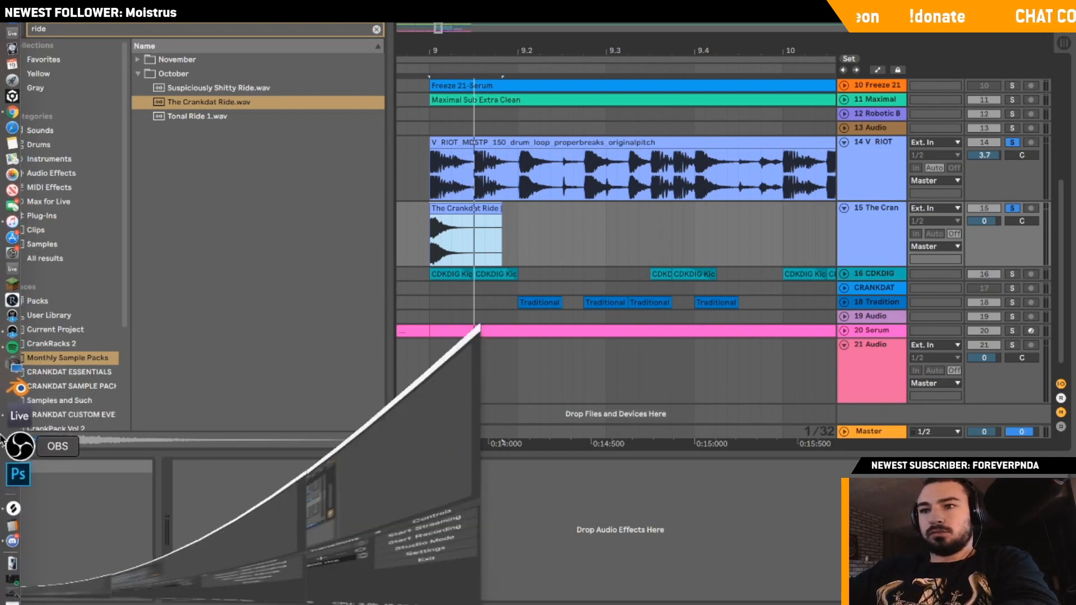
{"action": "left_click", "coordinate": [5, 425]}
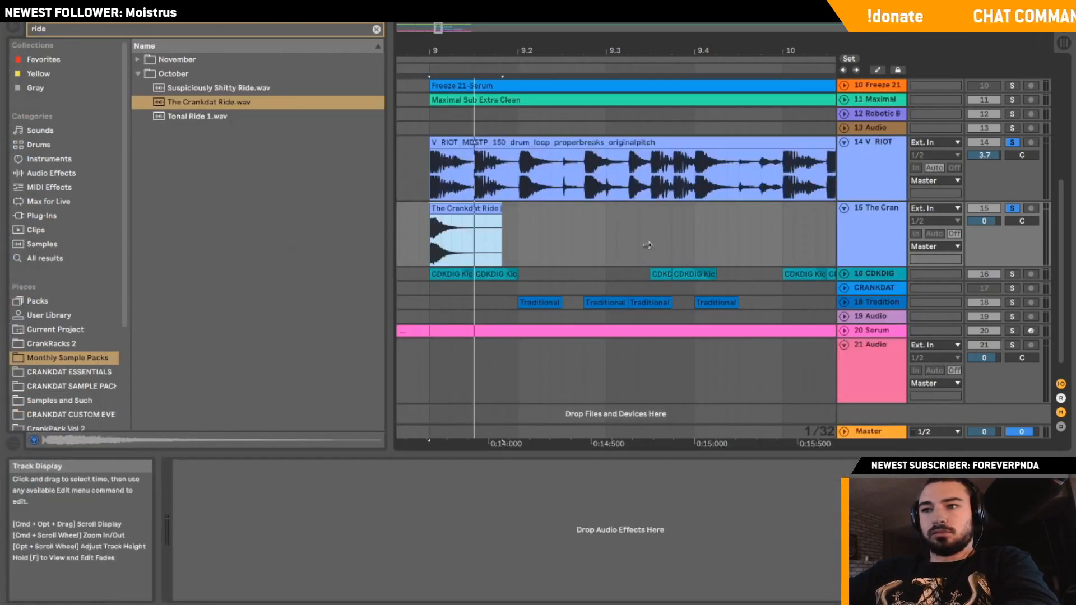
Play the ride against the drum loop and try duplicating the ride clip directly after itself.
{"action": "key", "text": "space"}
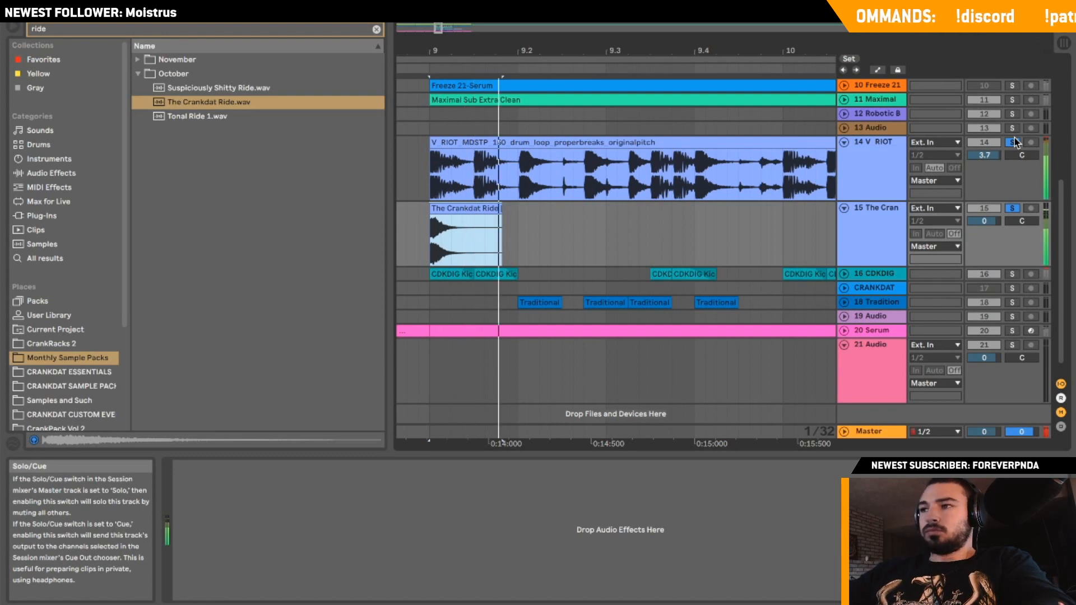
{"action": "key", "text": "space"}
{"action": "key", "text": "super+d"}
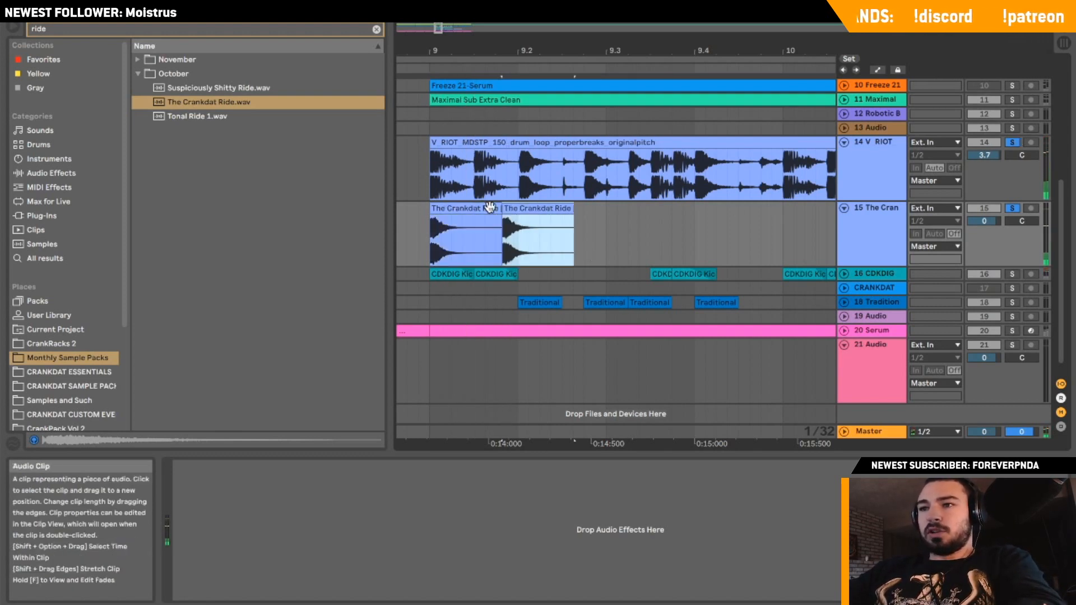
{"action": "key", "text": "super+z"}
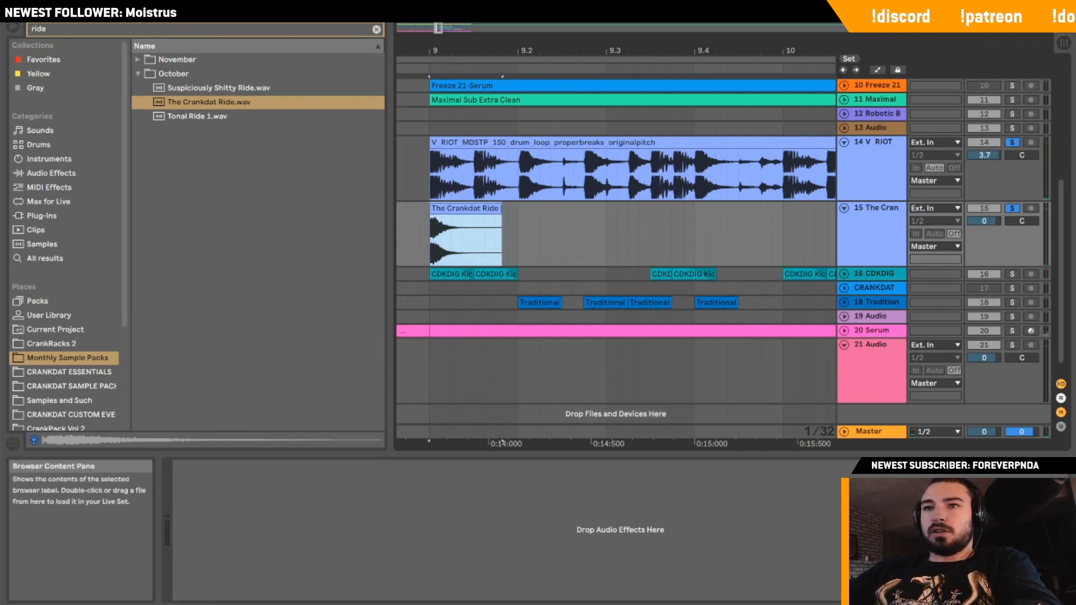
Try to save the Live Set as "twitch bass idea" in the Ideas folder of Dropbox.
{"action": "left_click", "coordinate": [45, 6]}
{"action": "mouse_move", "coordinate": [82, 6]}
{"action": "left_click", "coordinate": [117, 97]}
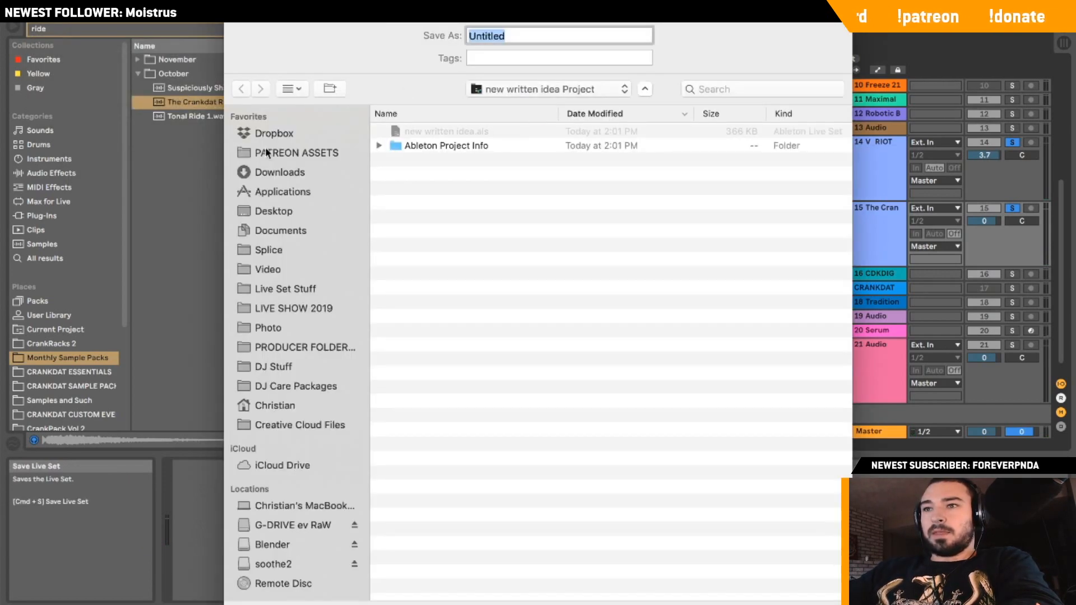
{"action": "left_click", "coordinate": [270, 134]}
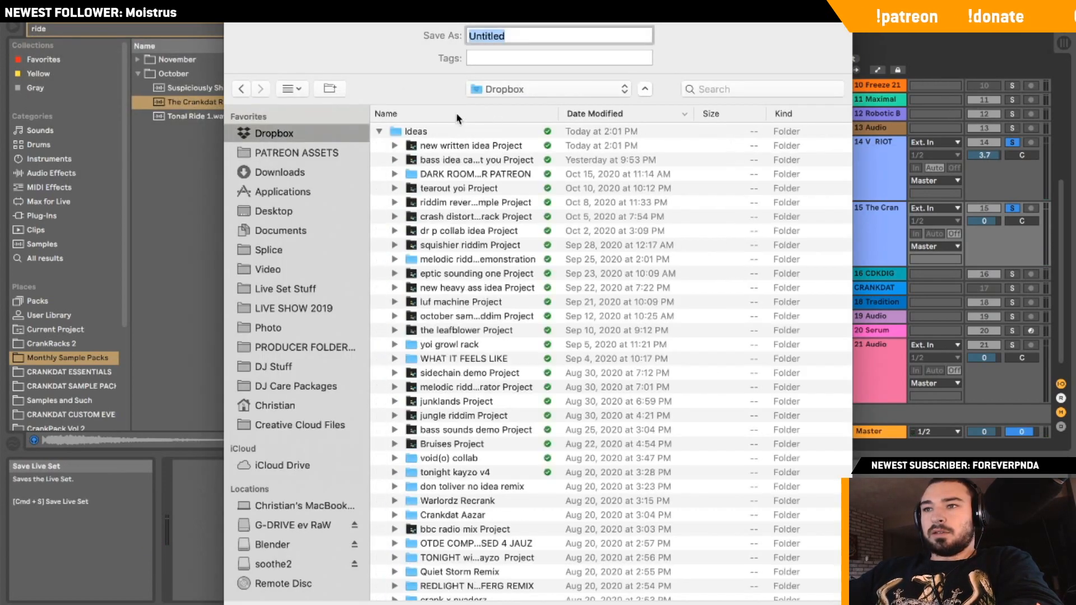
{"action": "double_click", "coordinate": [415, 131]}
{"action": "double_click", "coordinate": [537, 33]}
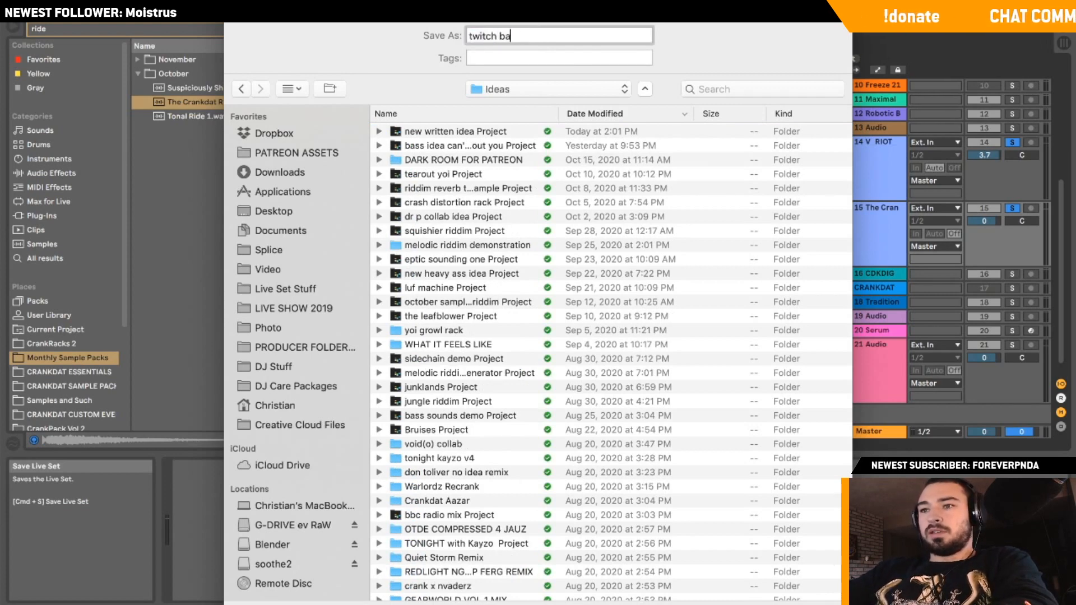
{"action": "type", "text": "twitch bass idea"}
{"action": "key", "text": "Return"}
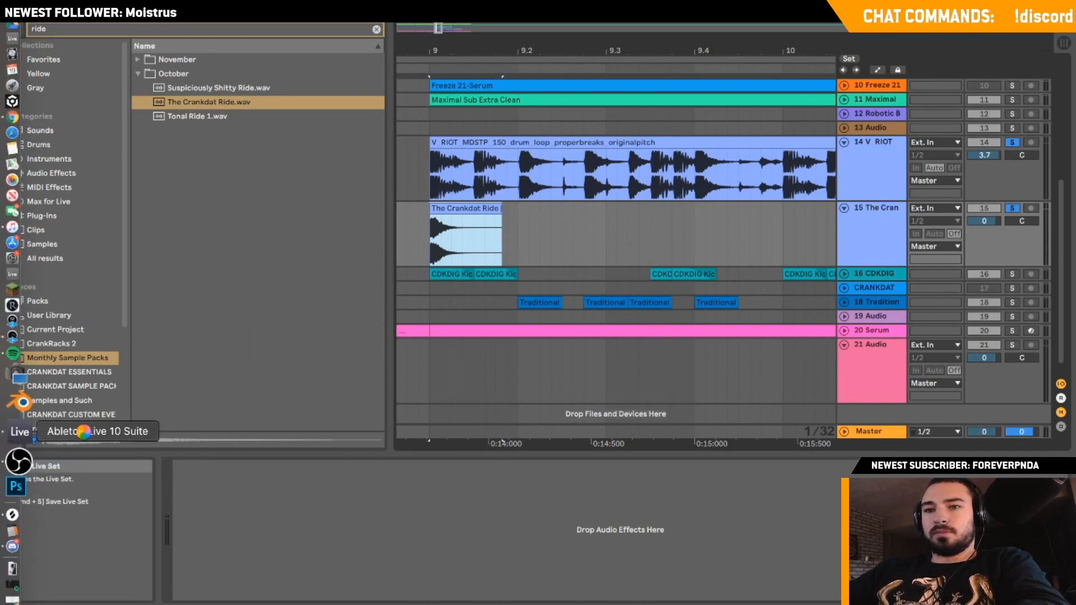
Force-quit Ableton Live 10 Suite, relaunch it, and decline recovery of the Untitled set.
{"action": "right_click", "coordinate": [35, 438]}
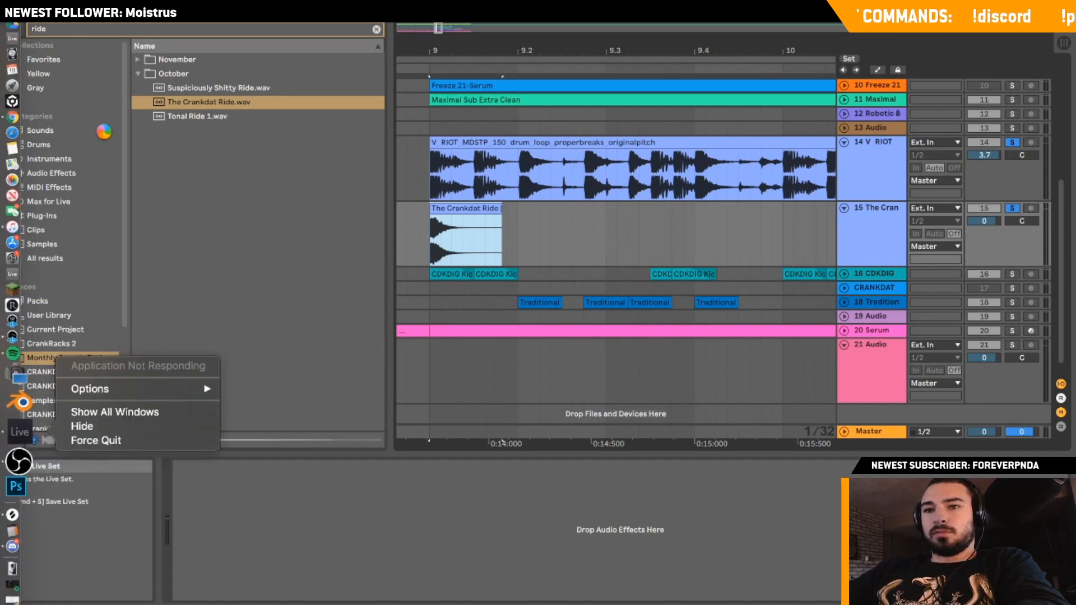
{"action": "left_click", "coordinate": [84, 440]}
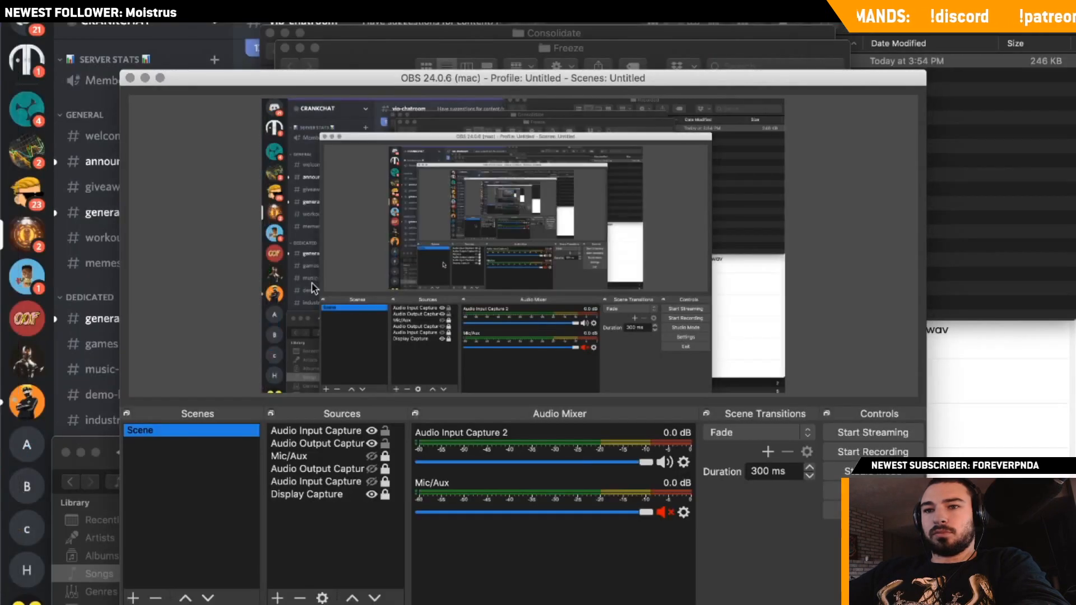
{"action": "mouse_move", "coordinate": [4, 375]}
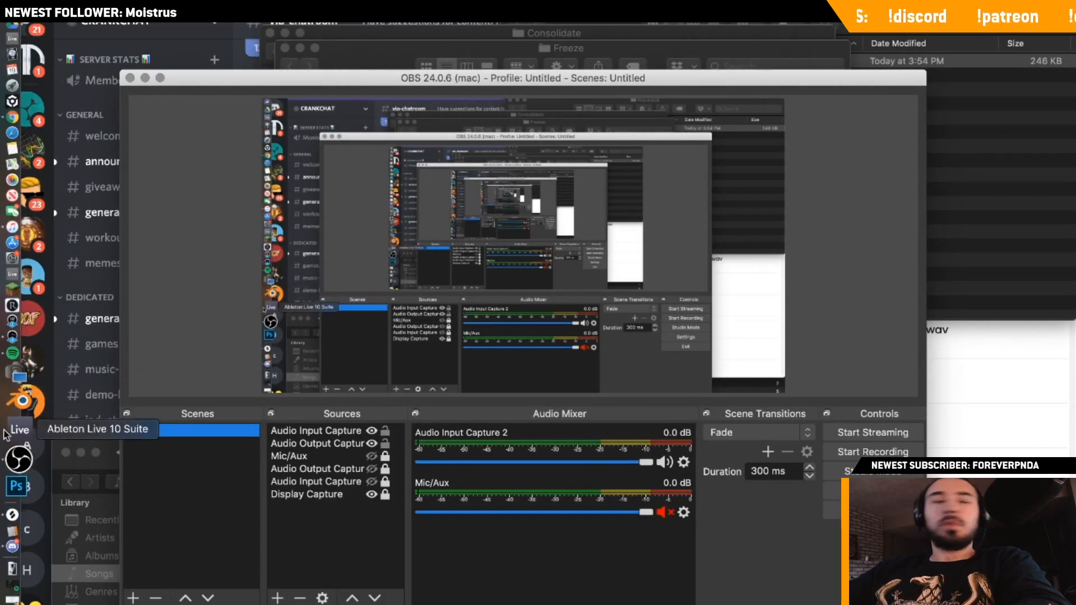
{"action": "left_click", "coordinate": [13, 435]}
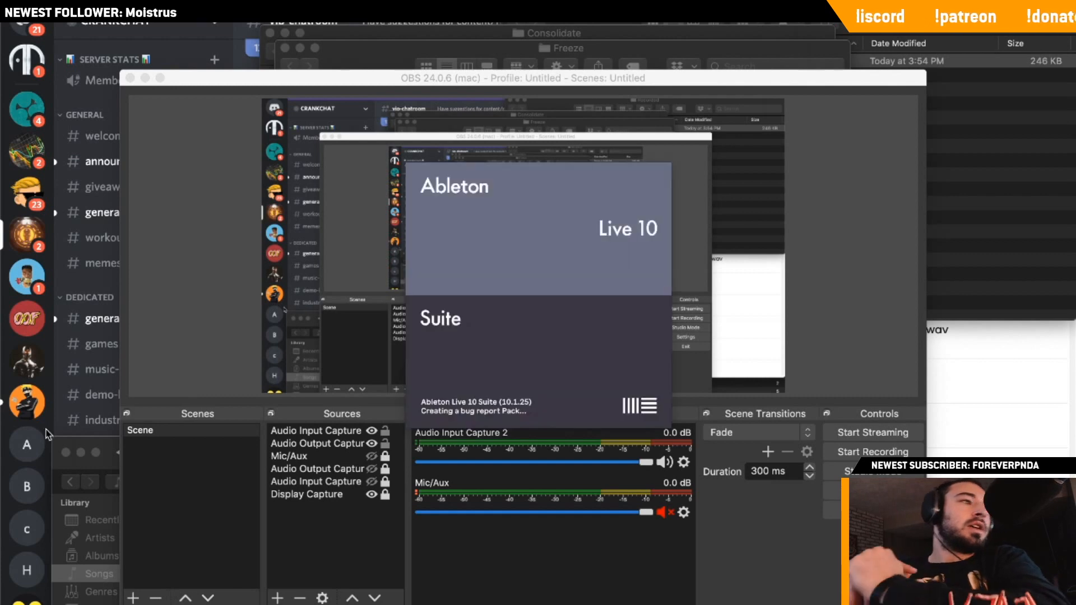
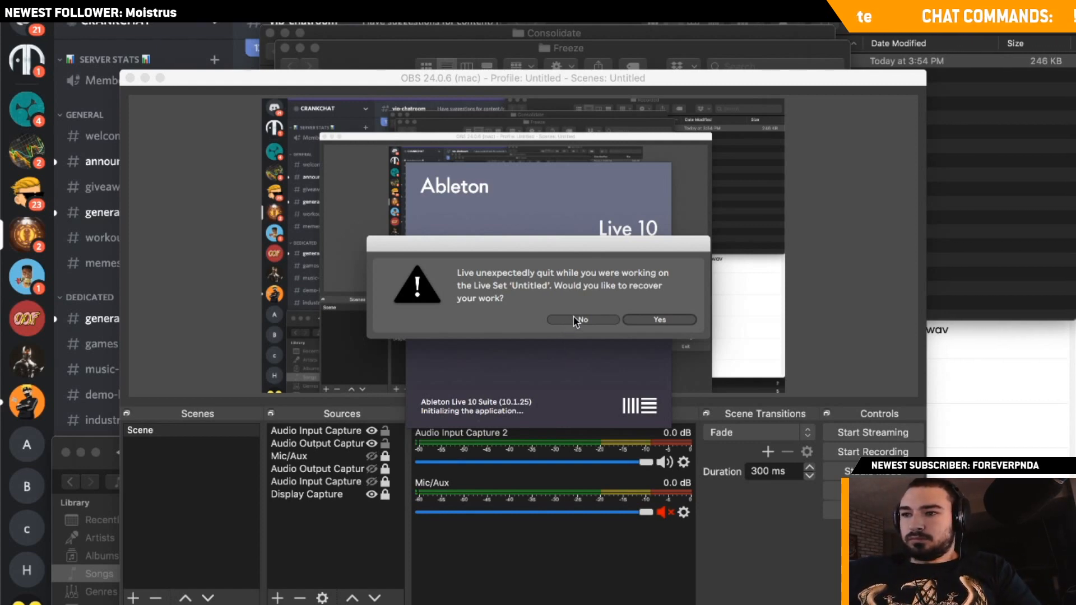
{"action": "left_click", "coordinate": [605, 320]}
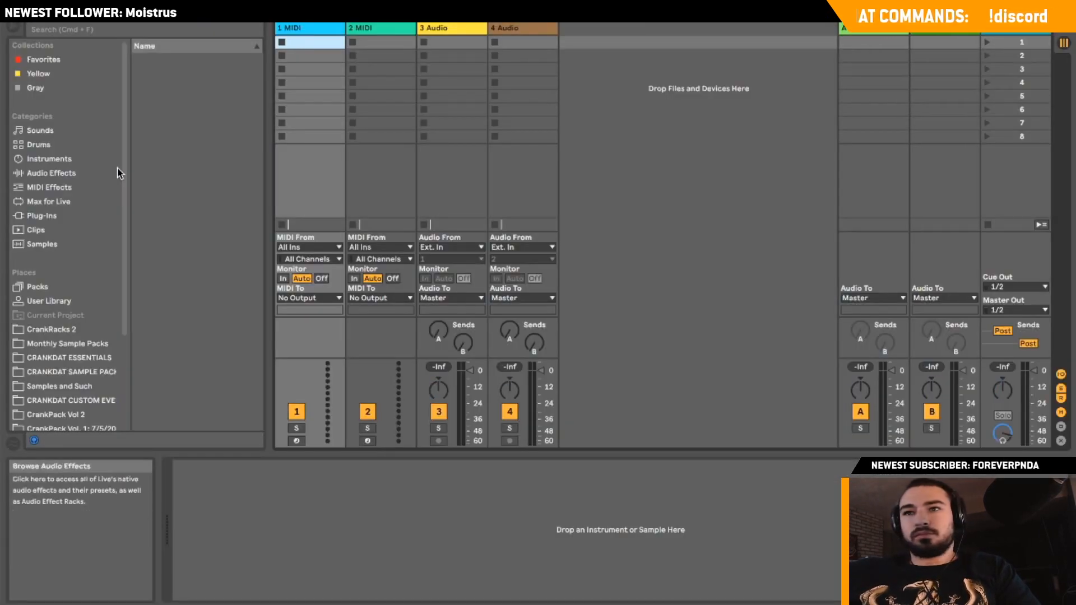
Close the crash report and open a recently used Live Set.
{"action": "left_click", "coordinate": [81, 5]}
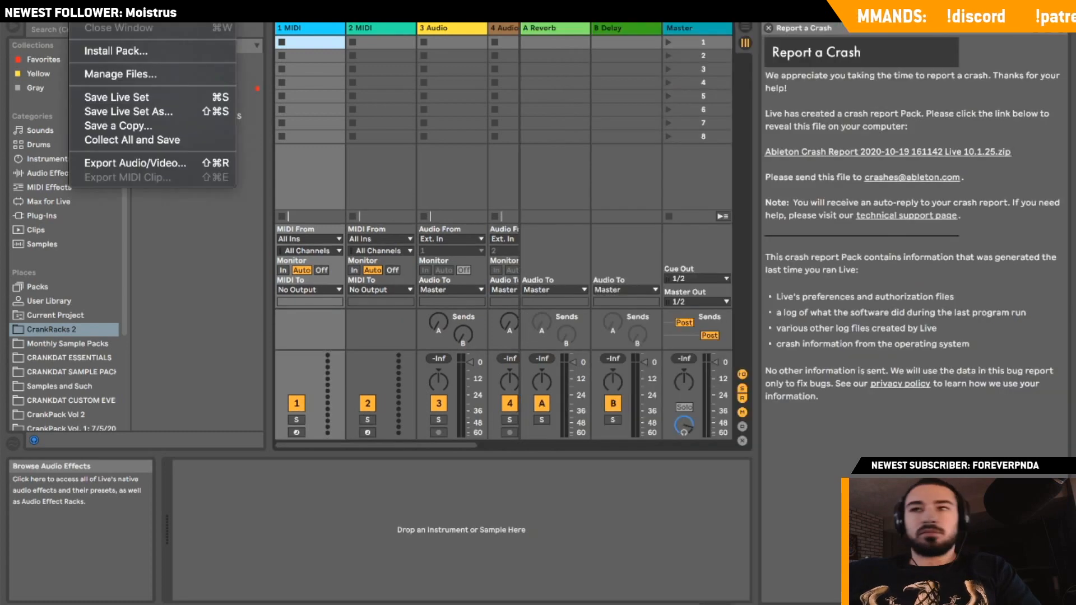
{"action": "left_click", "coordinate": [112, 4]}
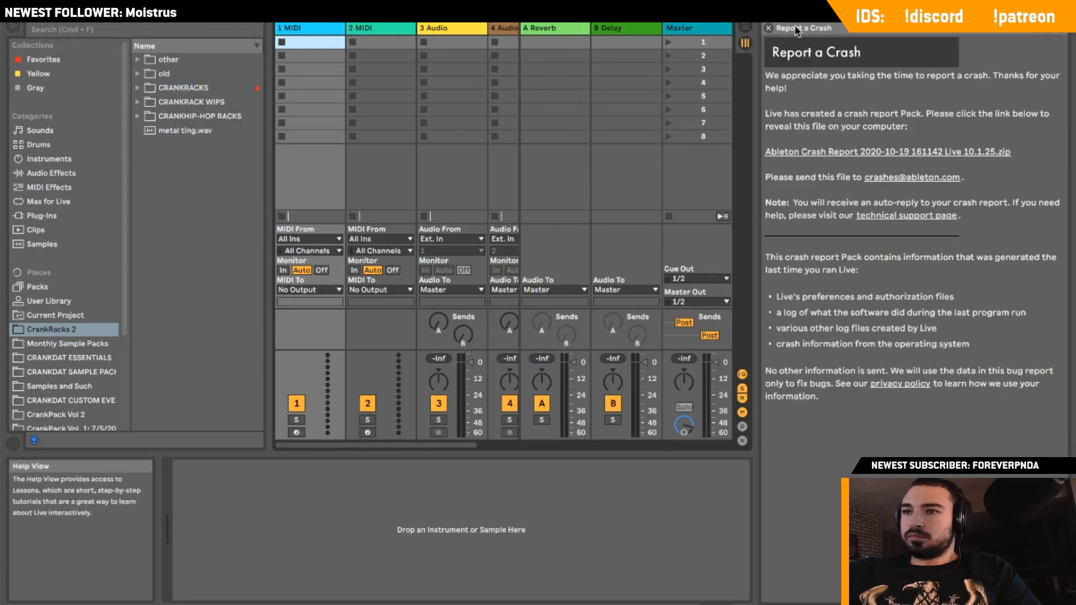
{"action": "left_click", "coordinate": [769, 28]}
{"action": "left_click", "coordinate": [112, 5]}
{"action": "mouse_move", "coordinate": [84, 6]}
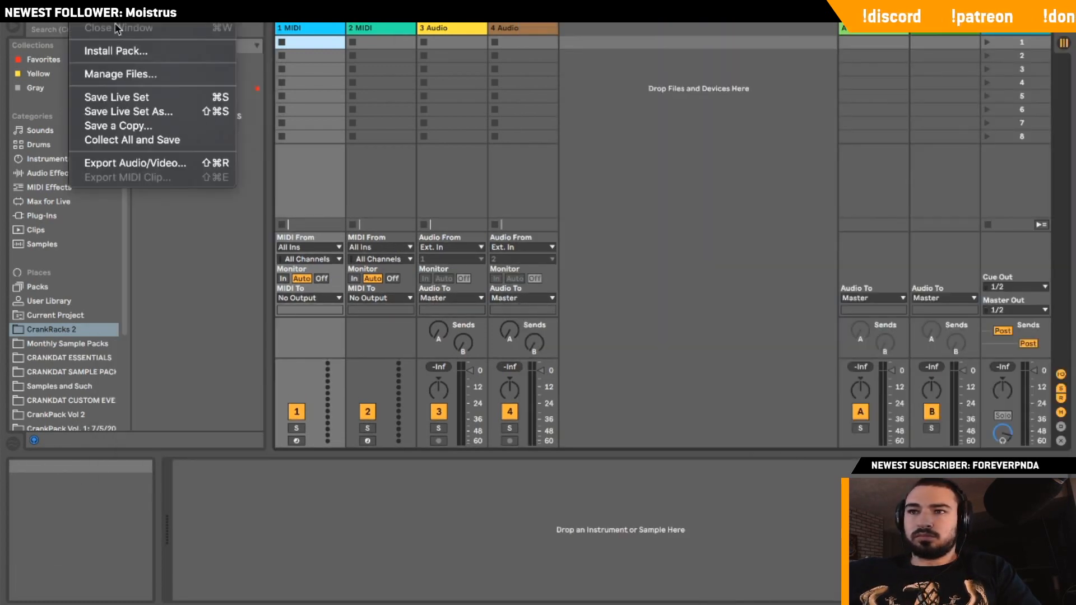
{"action": "mouse_move", "coordinate": [122, 13]}
{"action": "left_click", "coordinate": [280, 14]}
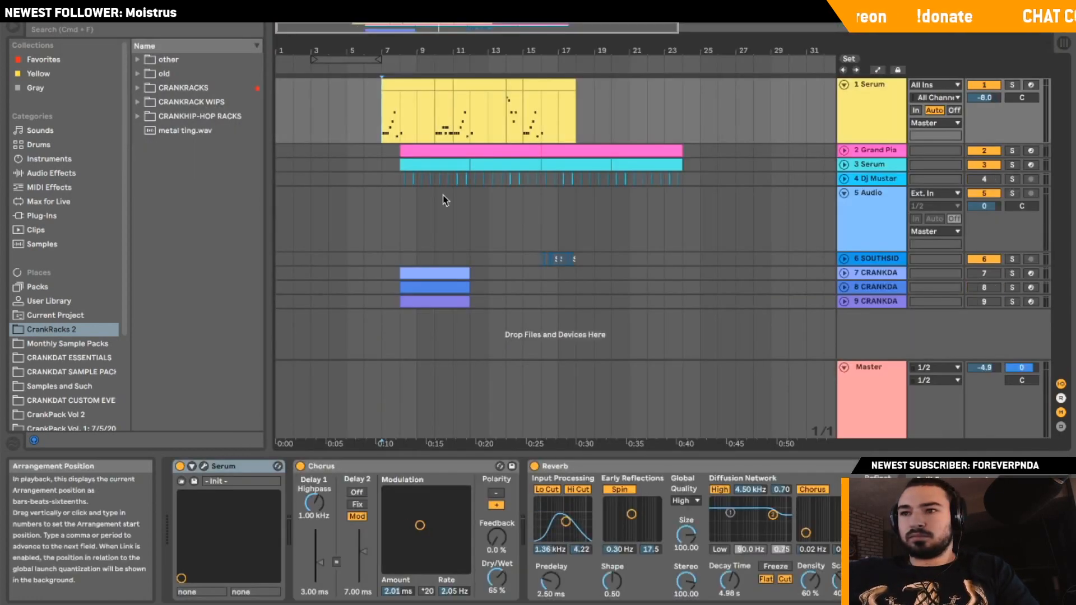
Look through the twitch bass idea Project folder in Ideas, including its Ableton Project Info folder, for a saved Live Set.
{"action": "left_click", "coordinate": [390, 192]}
{"action": "left_click", "coordinate": [84, 4]}
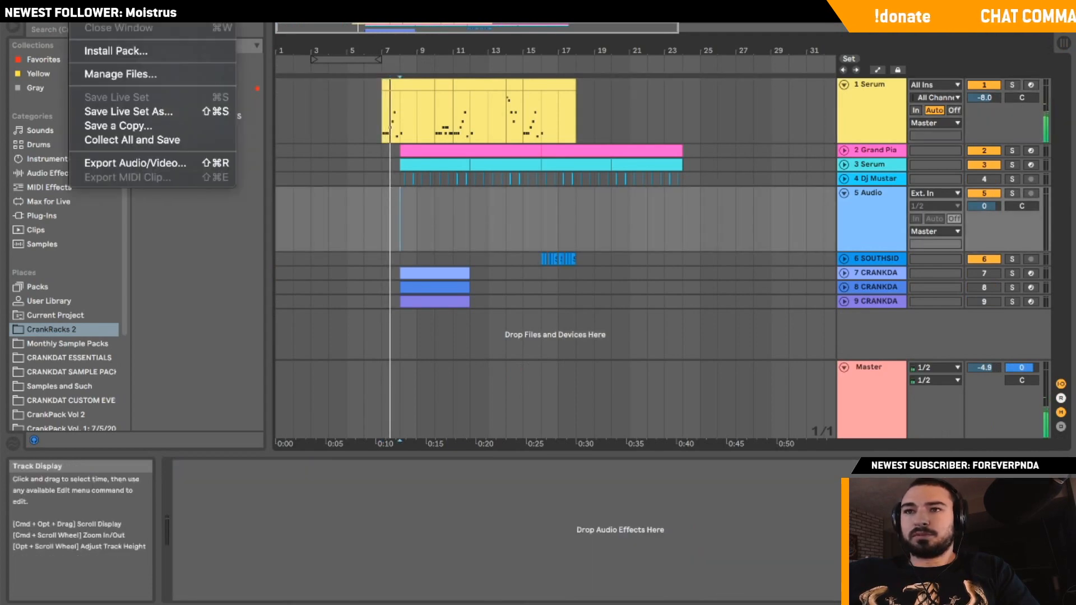
{"action": "left_click", "coordinate": [113, 7]}
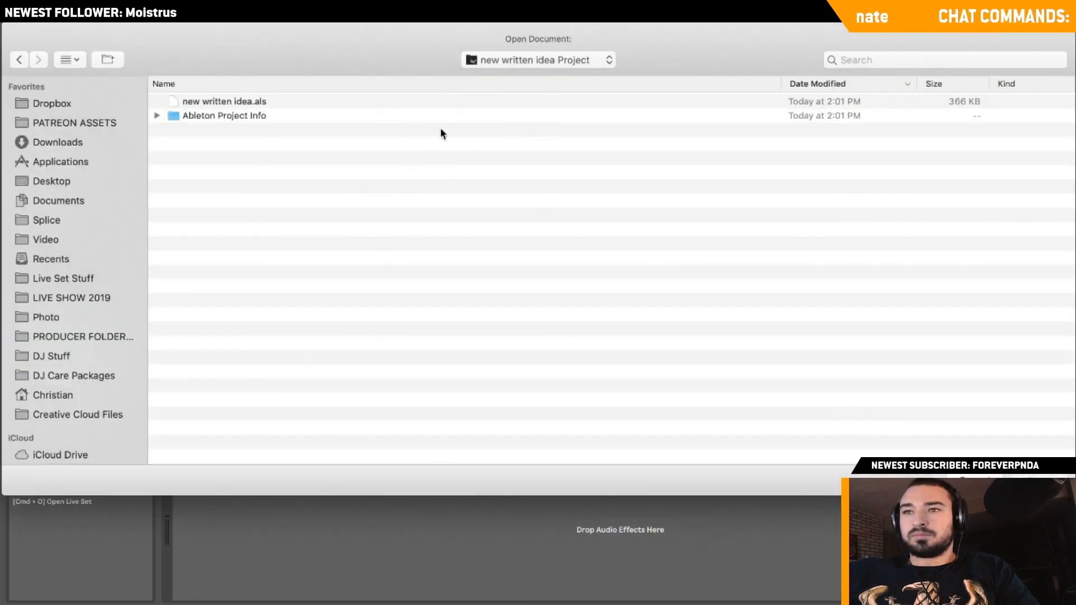
{"action": "left_click", "coordinate": [472, 61]}
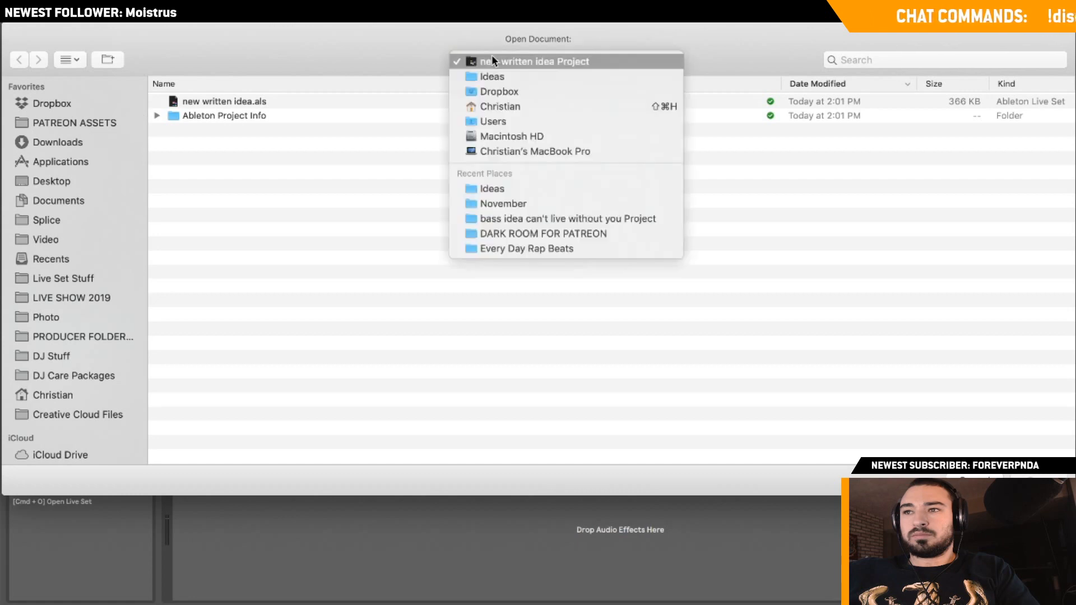
{"action": "left_click", "coordinate": [495, 73]}
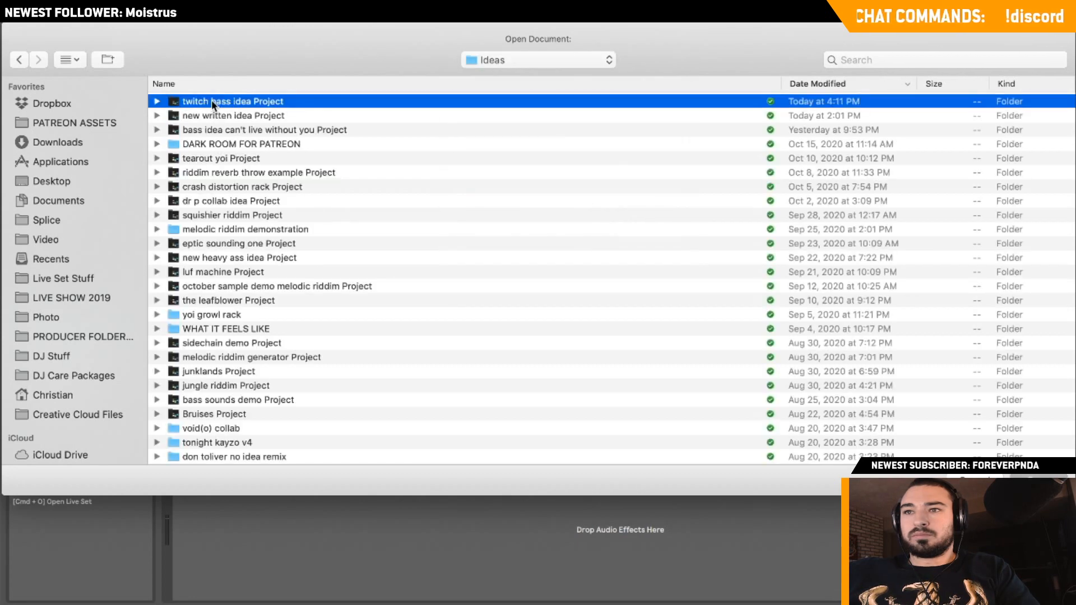
{"action": "double_click", "coordinate": [210, 101]}
{"action": "left_click", "coordinate": [191, 102]}
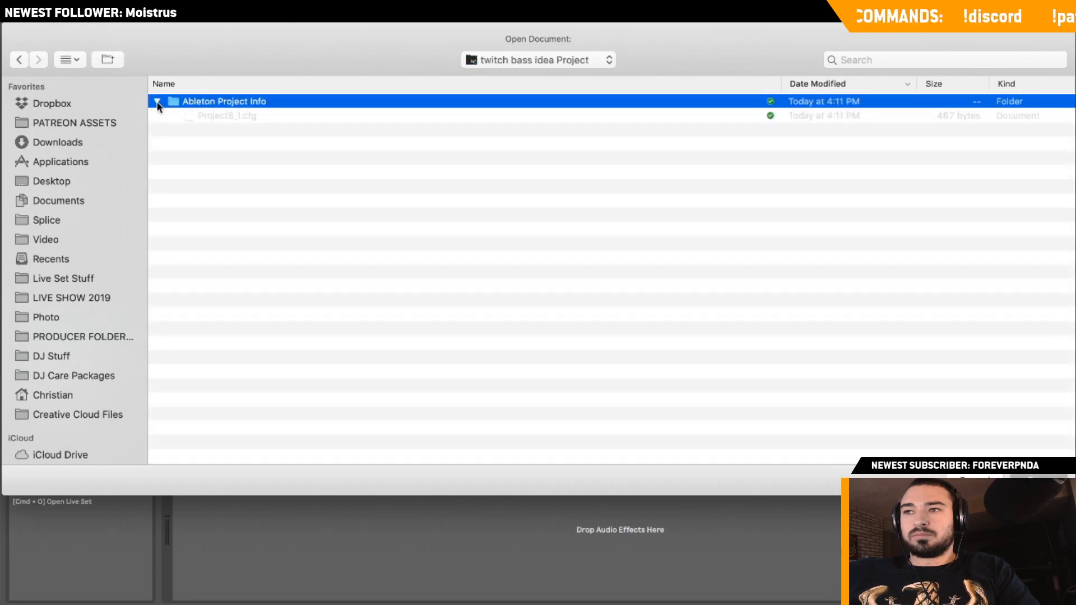
{"action": "left_click", "coordinate": [157, 100]}
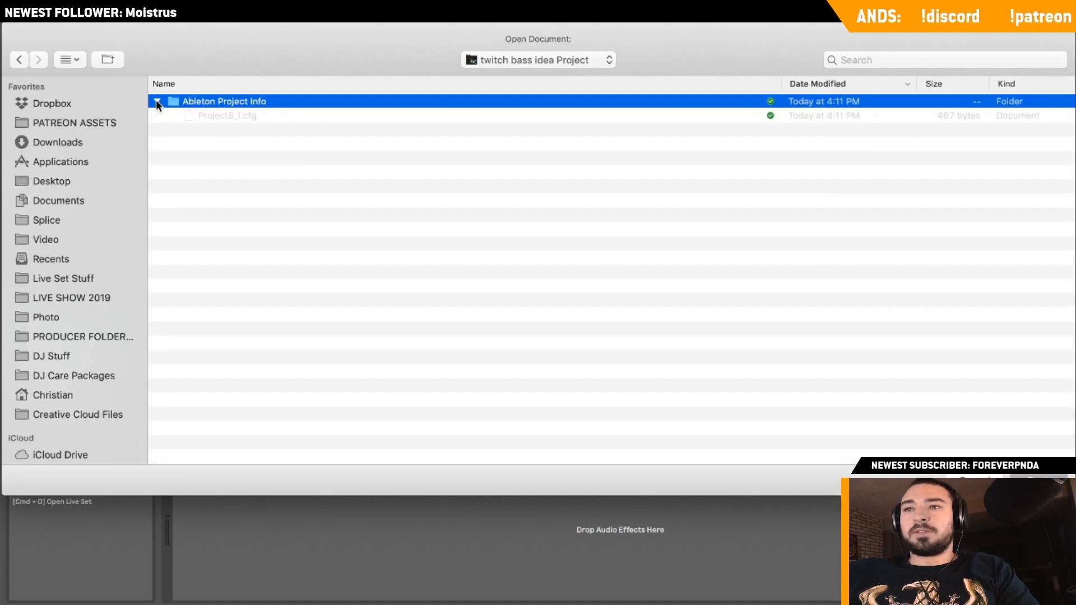
{"action": "left_click", "coordinate": [157, 101]}
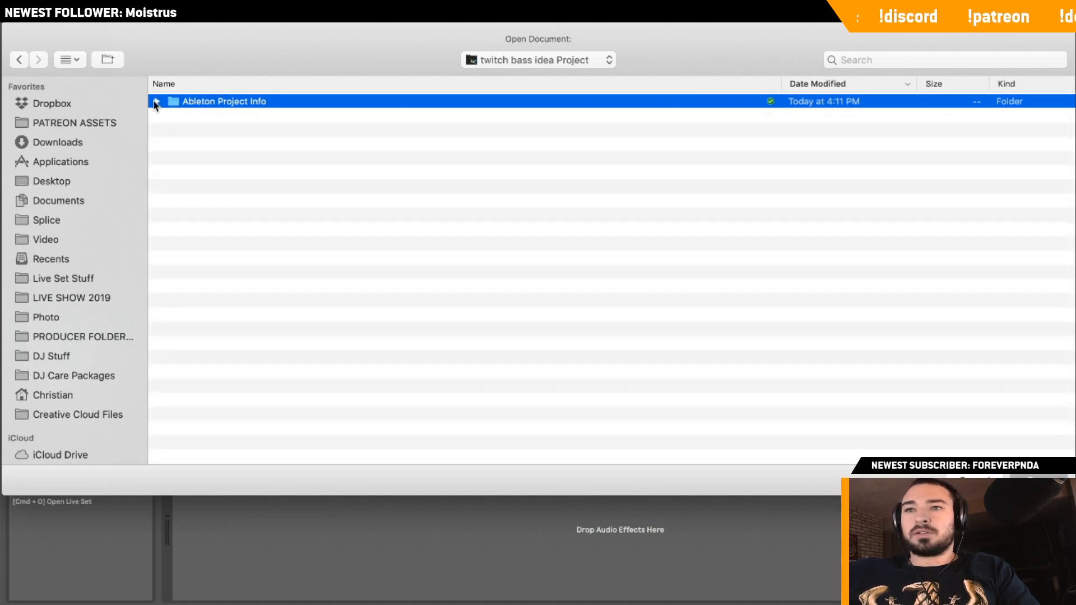
Return to Ideas, recheck the twitch bass idea Project and its info folder for a set, and cancel opening.
{"action": "left_click", "coordinate": [11, 57]}
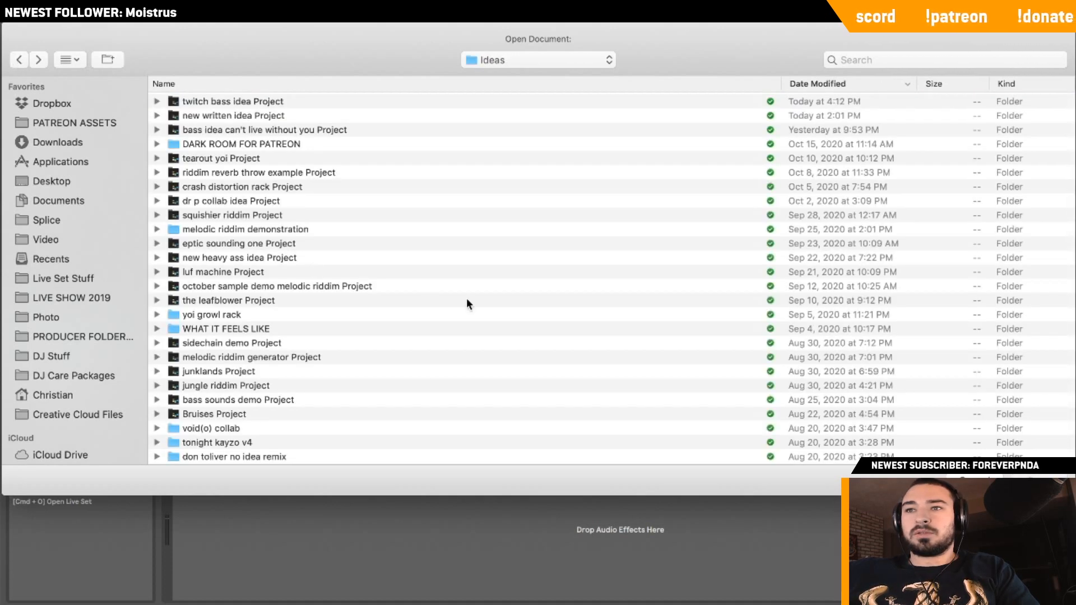
{"action": "left_click", "coordinate": [157, 102]}
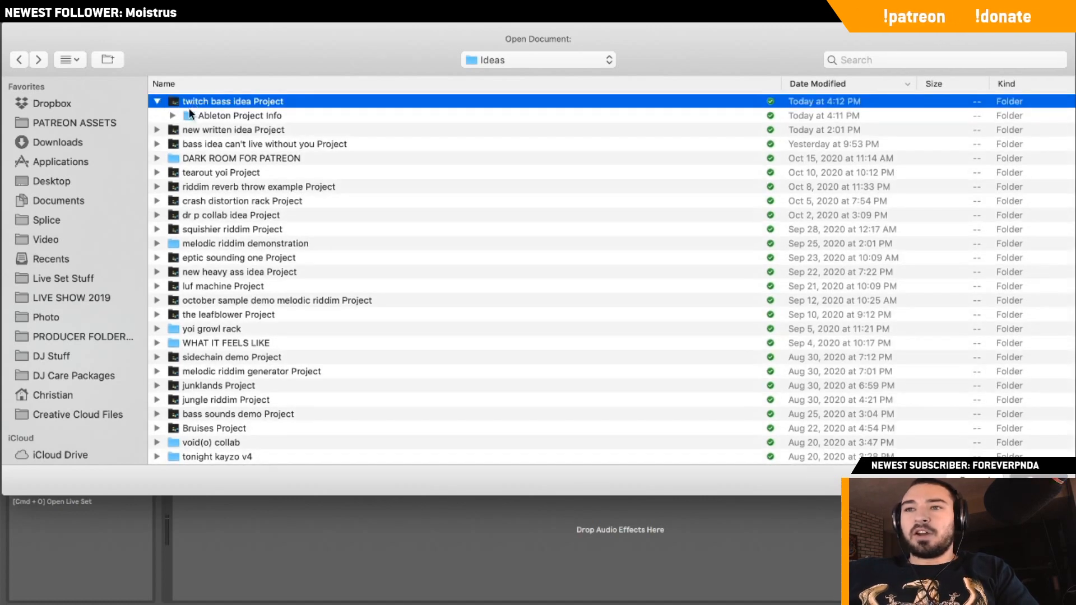
{"action": "left_click", "coordinate": [173, 116]}
{"action": "left_click", "coordinate": [172, 116]}
{"action": "double_click", "coordinate": [184, 101]}
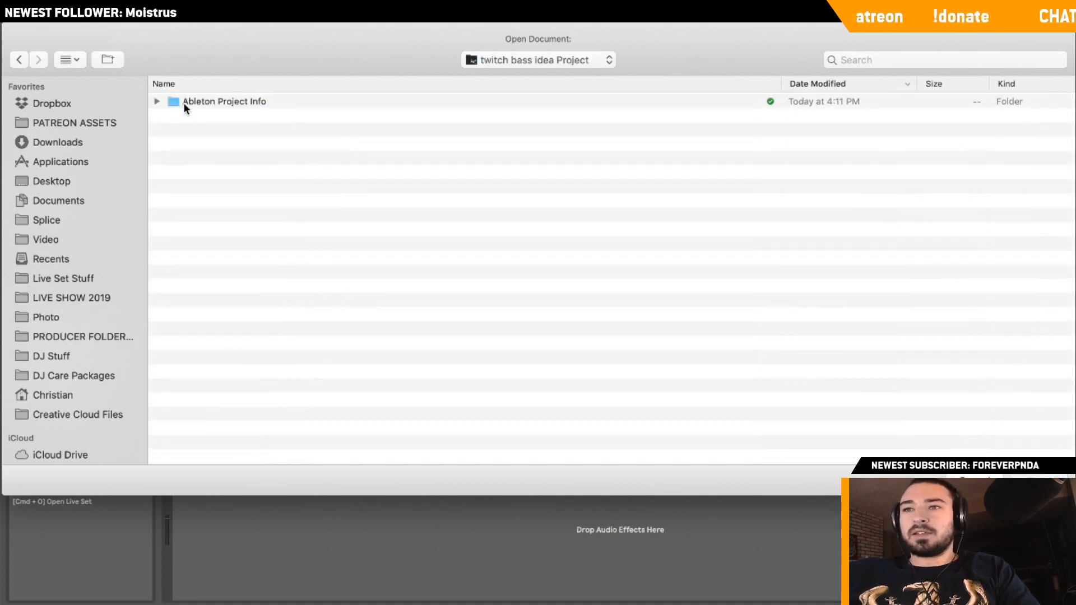
{"action": "left_click", "coordinate": [157, 102]}
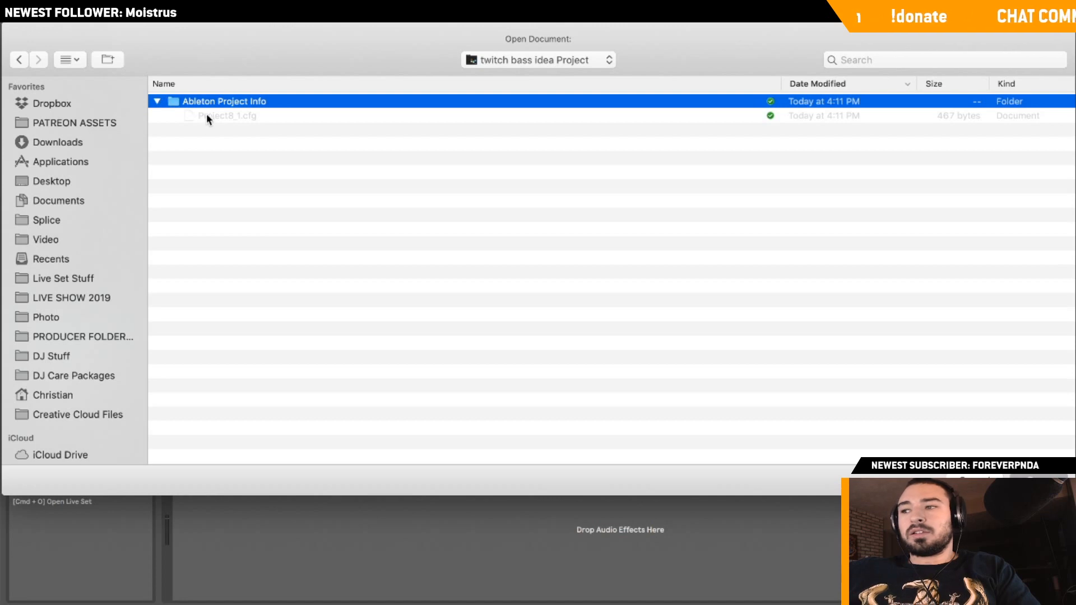
{"action": "left_click", "coordinate": [954, 480]}
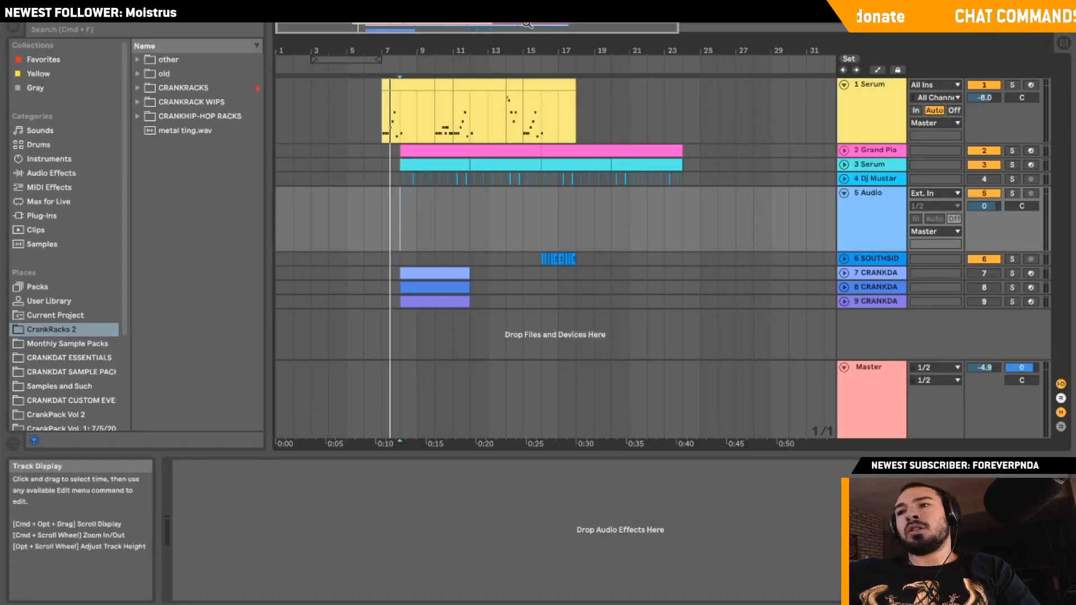
Fold the 5 Audio track and start a new Live Set, discarding the changes to "new written idea".
{"action": "left_click", "coordinate": [843, 193]}
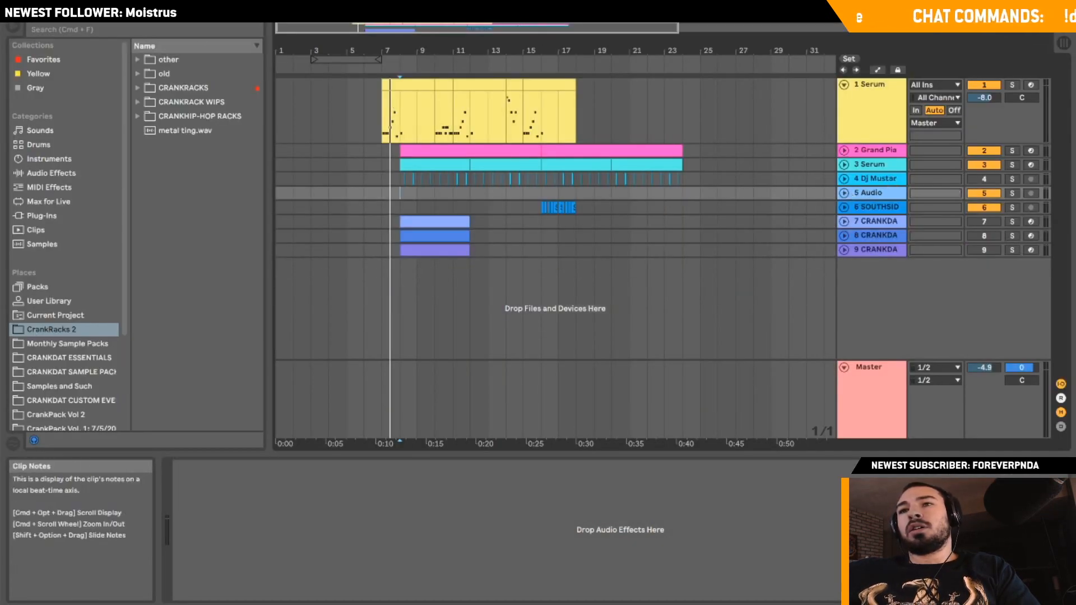
{"action": "left_click", "coordinate": [48, 5]}
{"action": "left_click", "coordinate": [106, 5]}
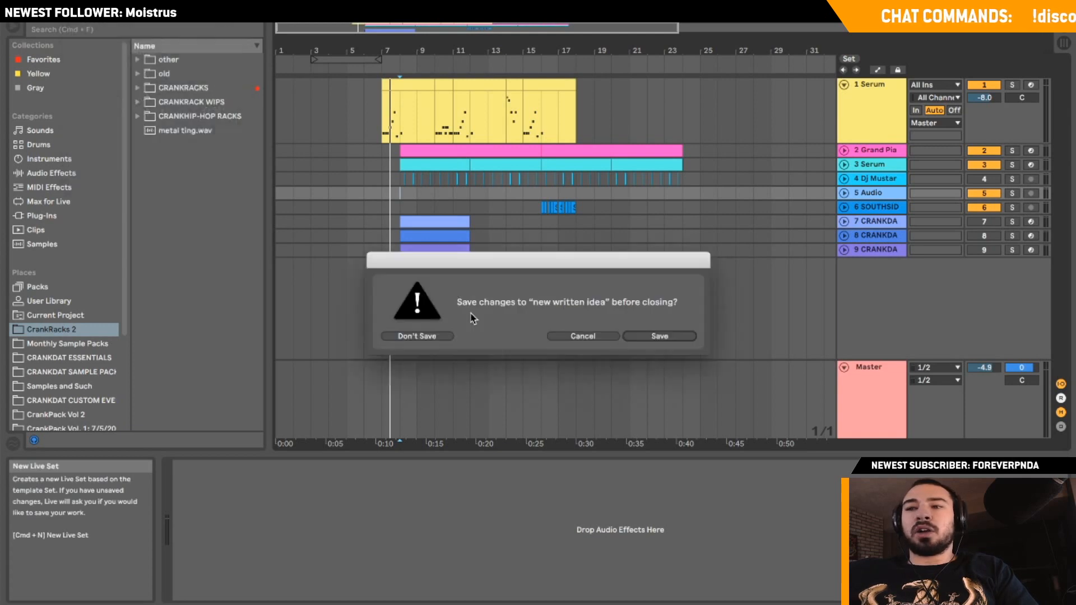
{"action": "left_click", "coordinate": [420, 335]}
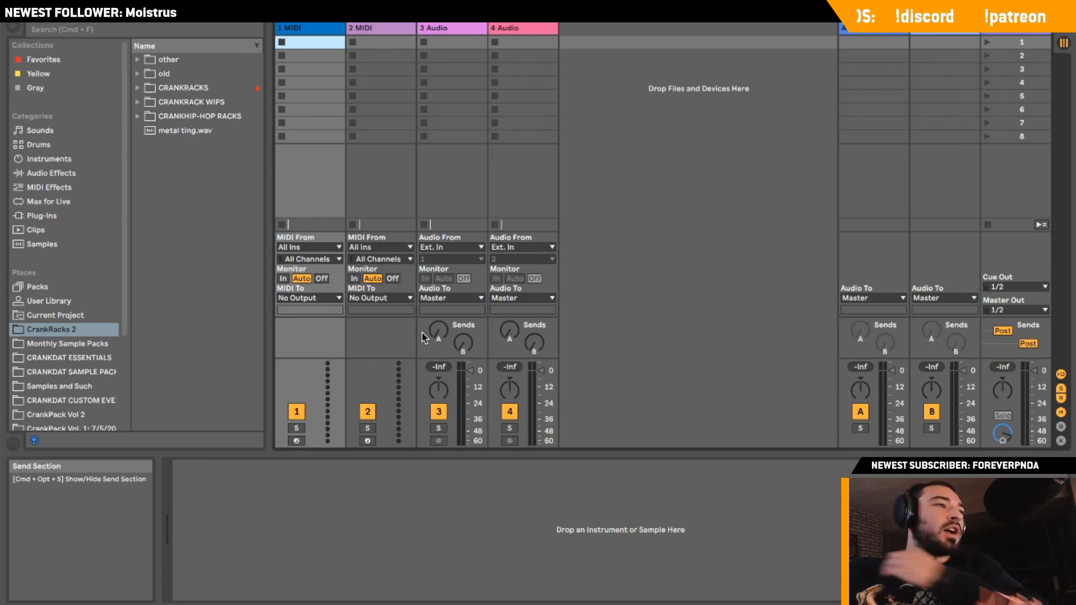
Switch to the Arrangement View and delete the two empty MIDI tracks, keeping the two audio tracks.
{"action": "key", "text": "Tab"}
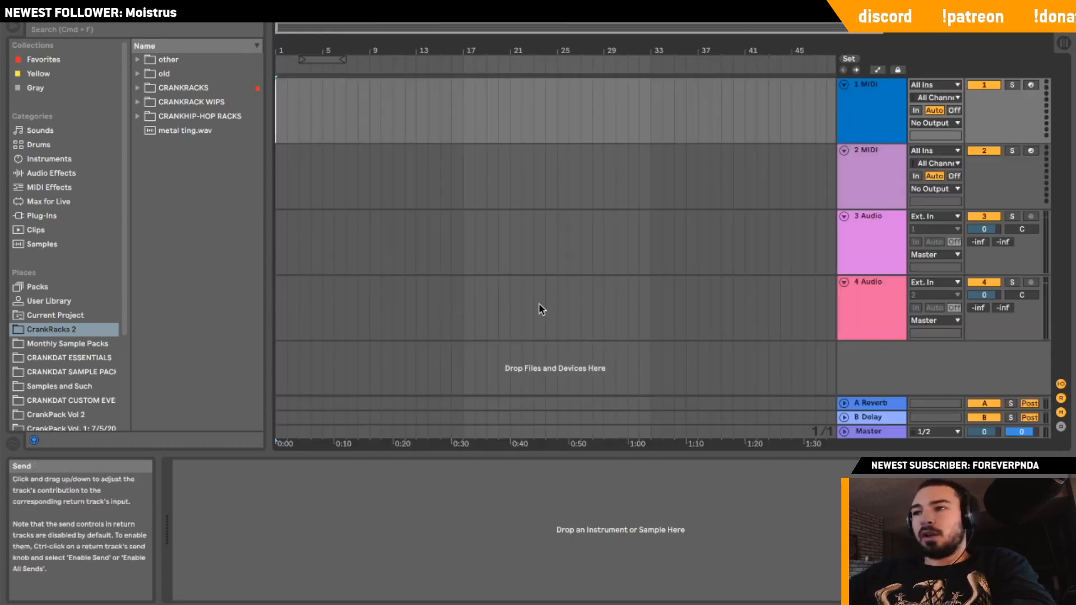
{"action": "left_click", "coordinate": [876, 199], "text": "shift"}
{"action": "key", "text": "Delete"}
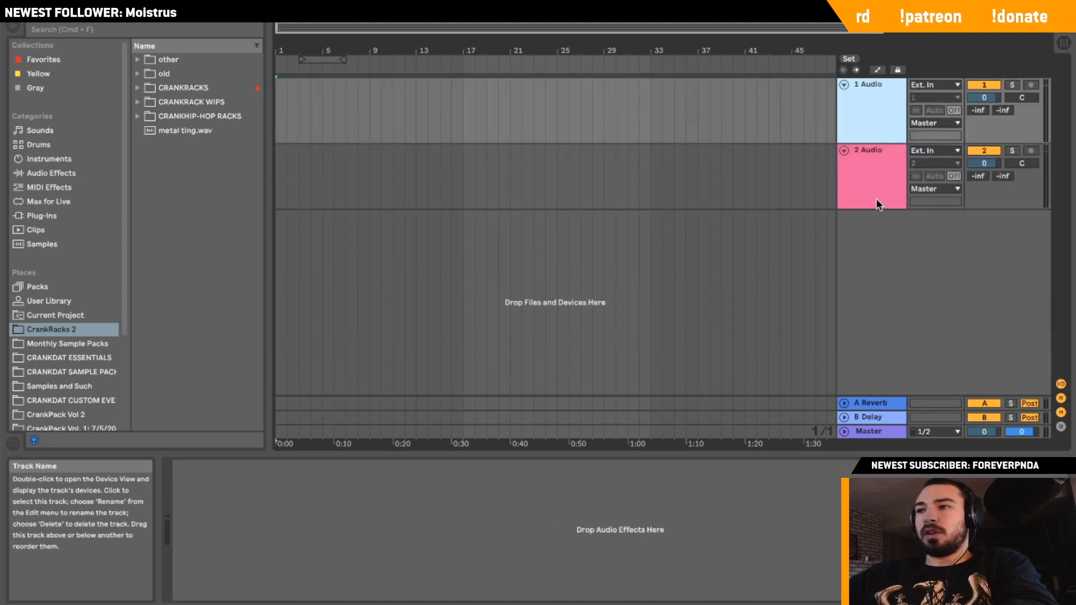
{"action": "left_click", "coordinate": [867, 168]}
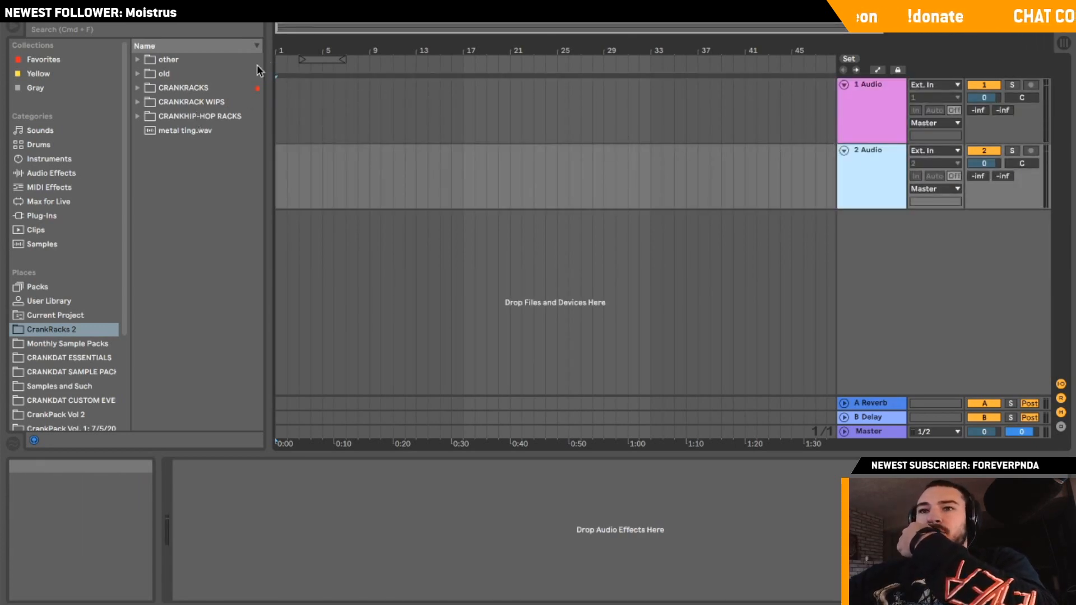
Close the open Finder windows, including the one showing the Freeze folder.
{"action": "left_click", "coordinate": [9, 29]}
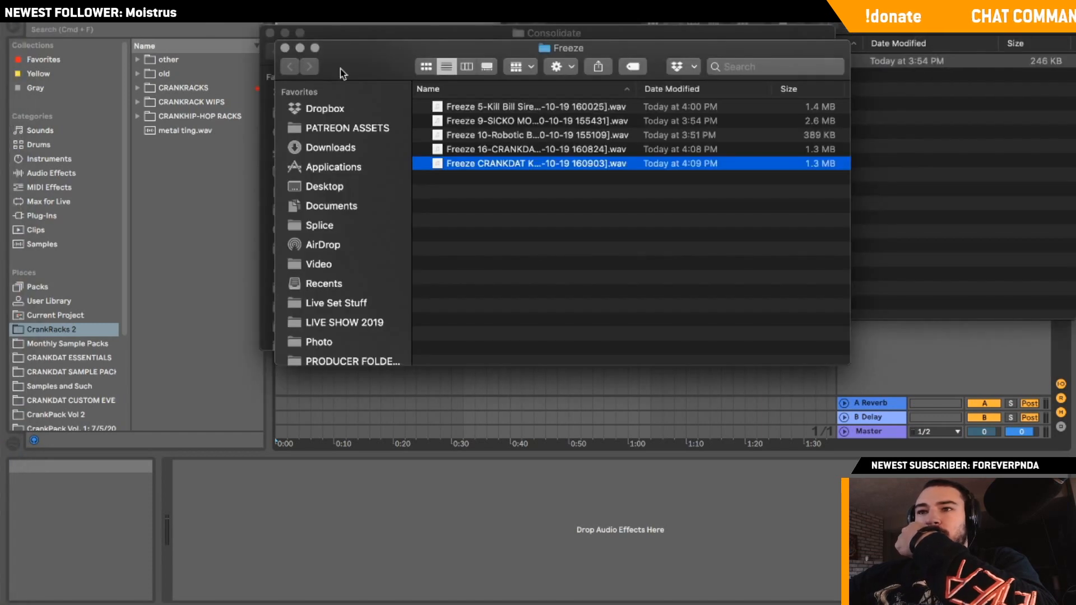
{"action": "left_click", "coordinate": [285, 49]}
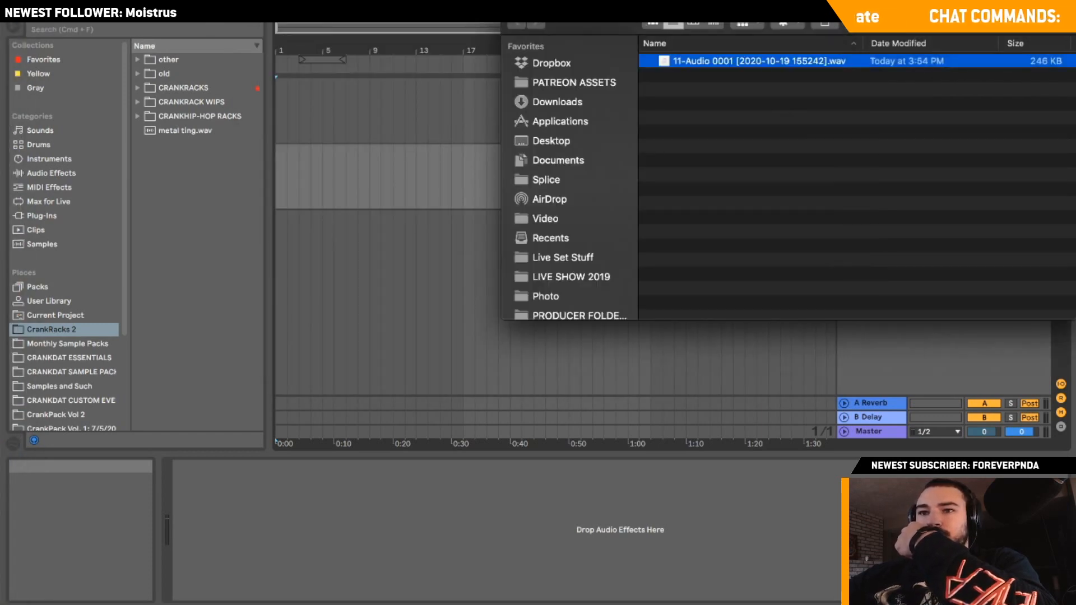
{"action": "left_click", "coordinate": [511, 7]}
Preview Cicada Bass.wav from the November folder of Monthly Sample Packs and widen the browser's content list.
{"action": "left_click", "coordinate": [76, 342]}
{"action": "left_click", "coordinate": [138, 102]}
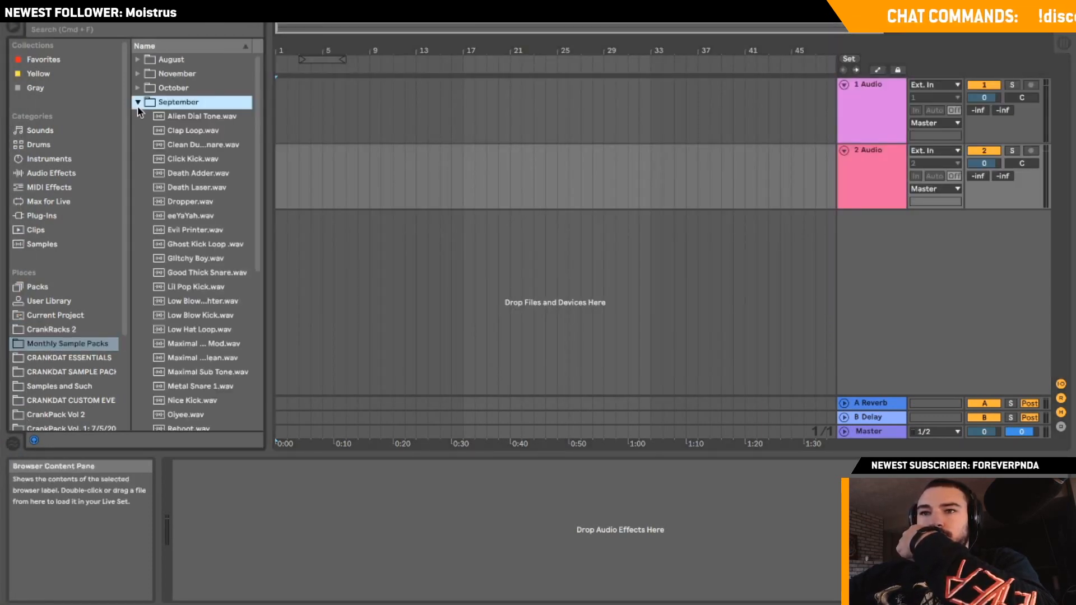
{"action": "left_click", "coordinate": [138, 74]}
{"action": "left_click", "coordinate": [231, 129]}
{"action": "left_click", "coordinate": [329, 136]}
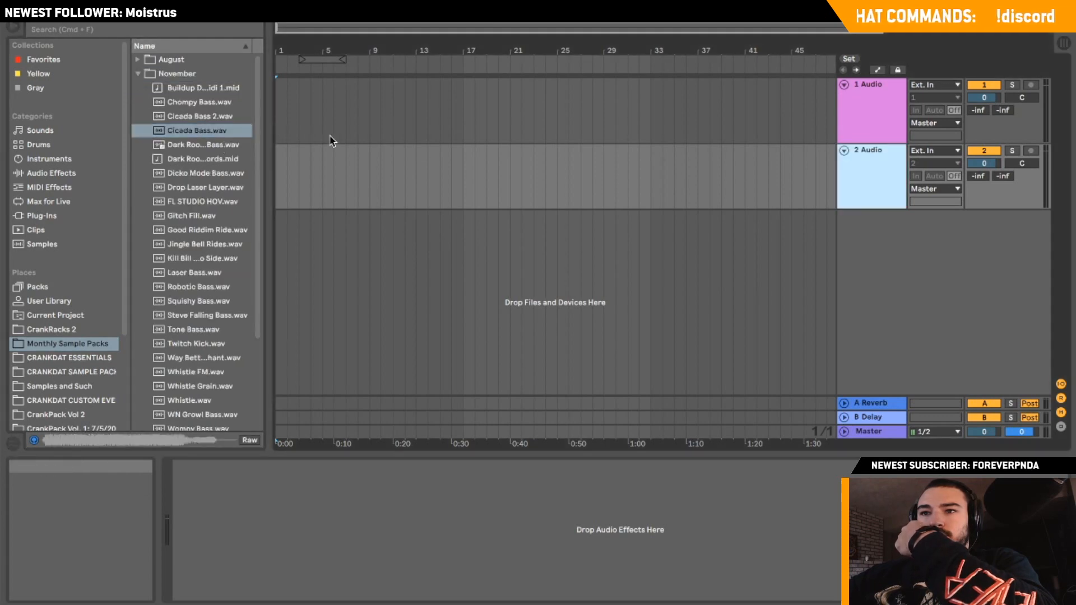
{"action": "left_click_drag", "start_coordinate": [269, 150], "coordinate": [357, 151]}
Search Monthly Sample Packs for "clap", place Clap Loop.wav at bar 1 on the 2 Audio track, and set its warp mode to Beats.
{"action": "left_click", "coordinate": [193, 31]}
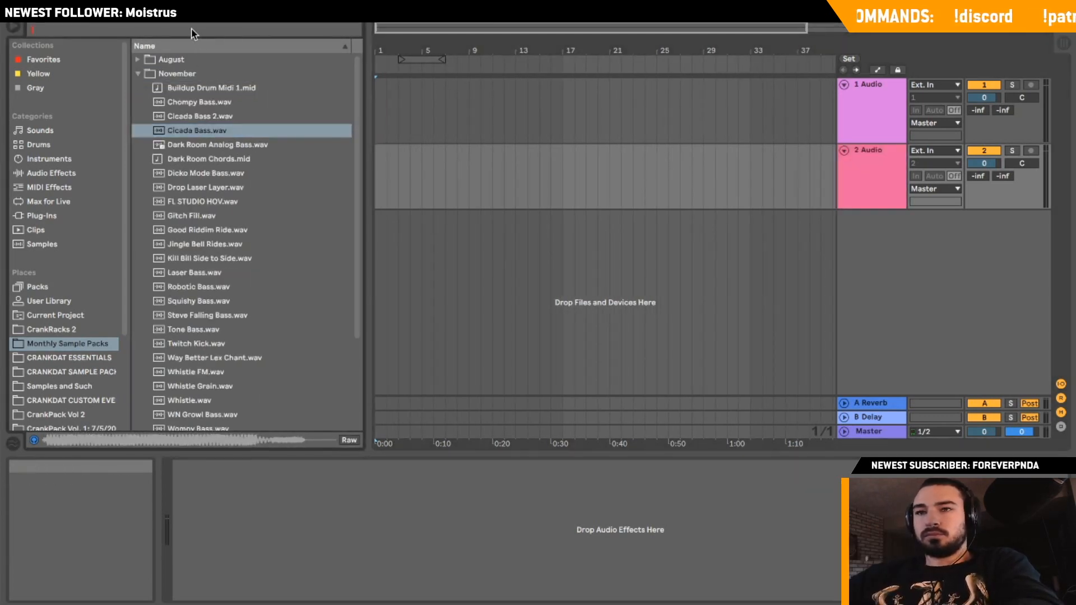
{"action": "type", "text": "clap"}
{"action": "left_click", "coordinate": [147, 64]}
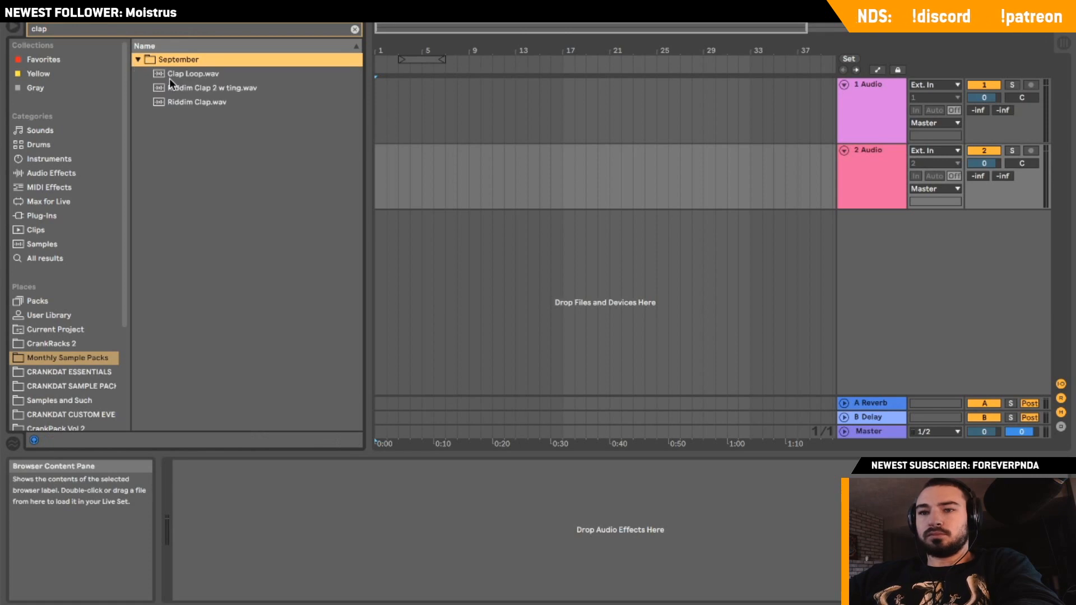
{"action": "left_click", "coordinate": [172, 75]}
{"action": "left_click_drag", "start_coordinate": [172, 75], "coordinate": [426, 161]}
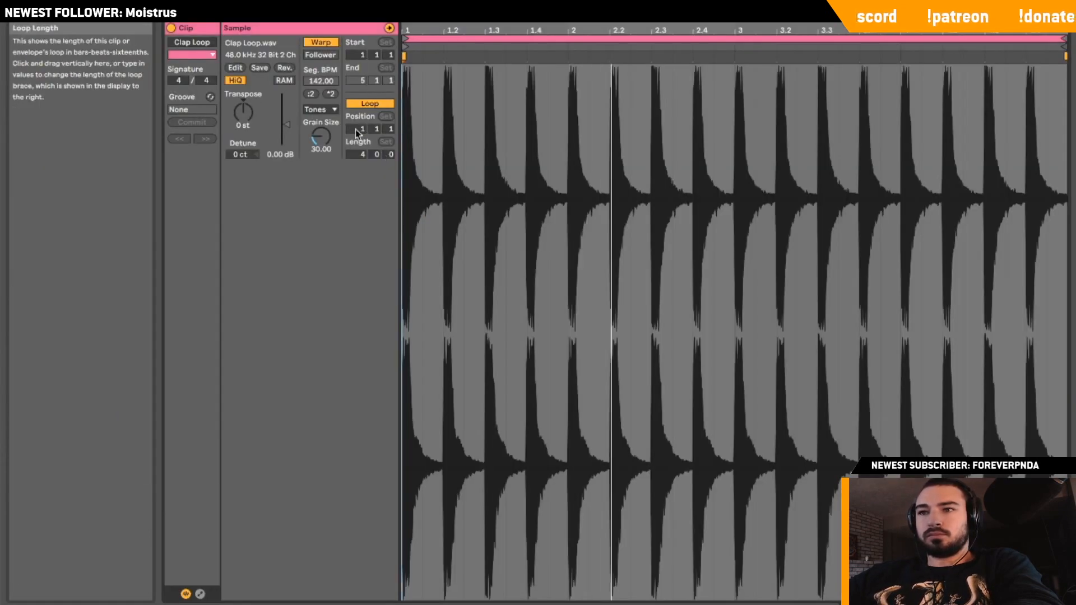
{"action": "left_click", "coordinate": [320, 109]}
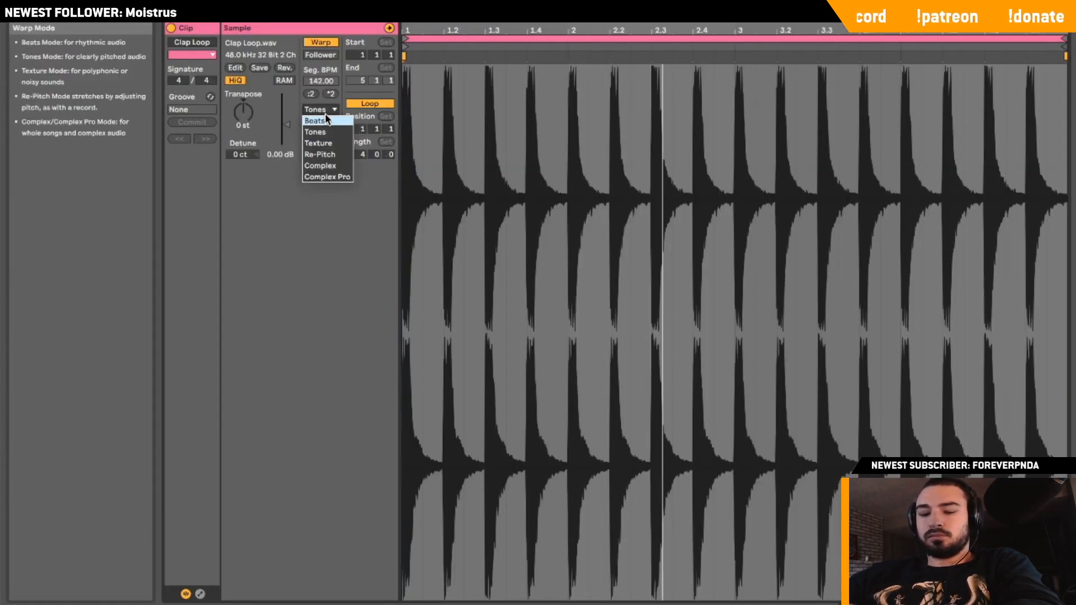
{"action": "left_click", "coordinate": [324, 118]}
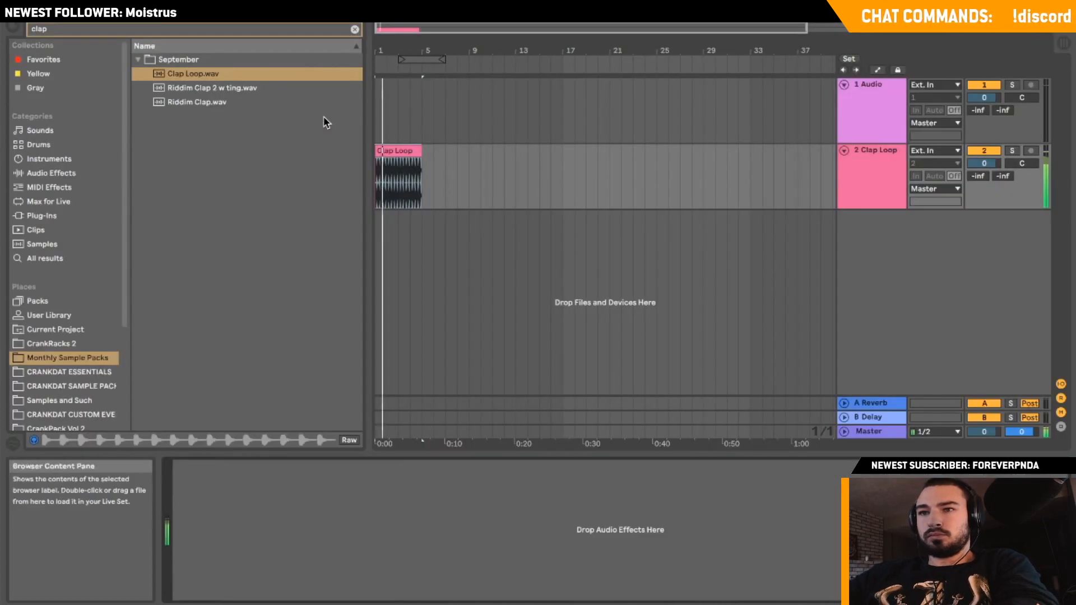
{"action": "left_click", "coordinate": [355, 28]}
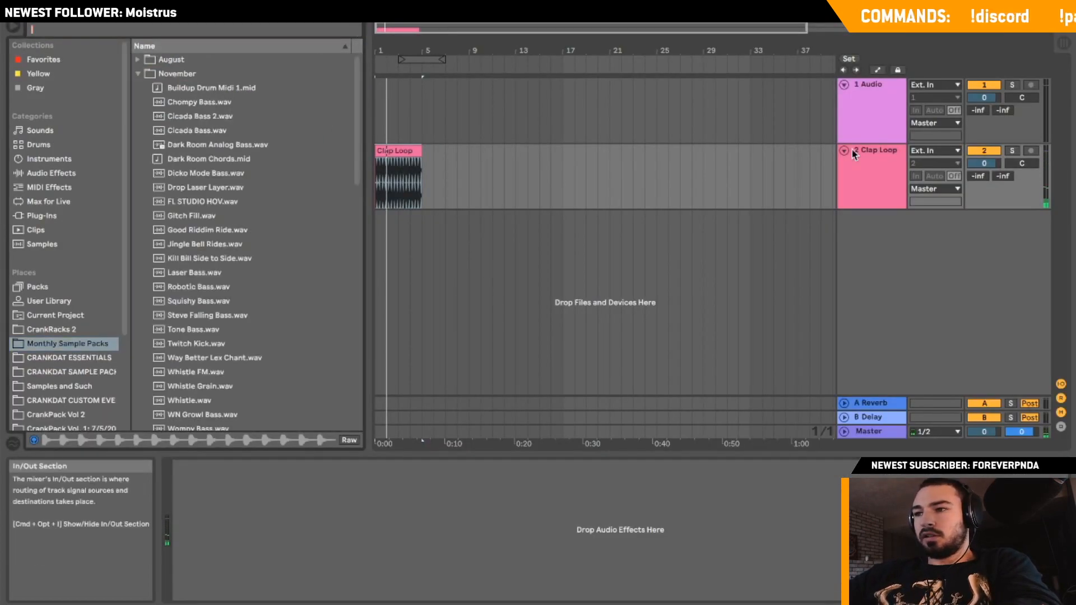
Delete the A Reverb and B Delay return tracks and insert a MIDI track below the Clap Loop track.
{"action": "left_click", "coordinate": [874, 417]}
{"action": "left_click", "coordinate": [874, 405], "text": "shift"}
{"action": "key", "text": "Delete"}
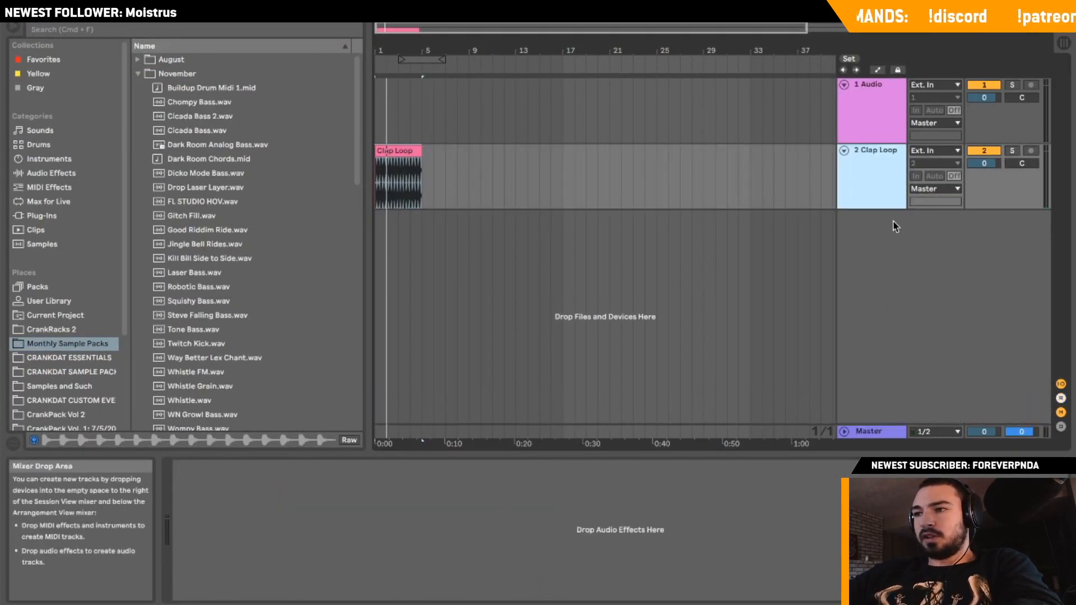
{"action": "right_click", "coordinate": [895, 225]}
{"action": "left_click", "coordinate": [916, 239]}
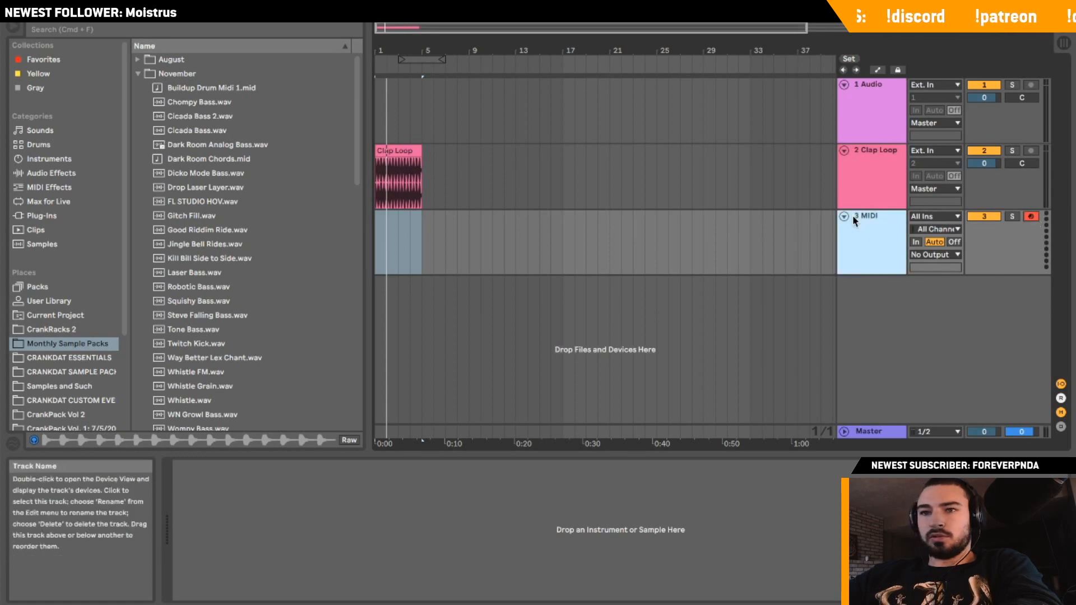
Load the Xpand!2 VST instrument from the Local plug-ins onto the new MIDI track.
{"action": "left_click", "coordinate": [75, 219]}
{"action": "left_click", "coordinate": [162, 73]}
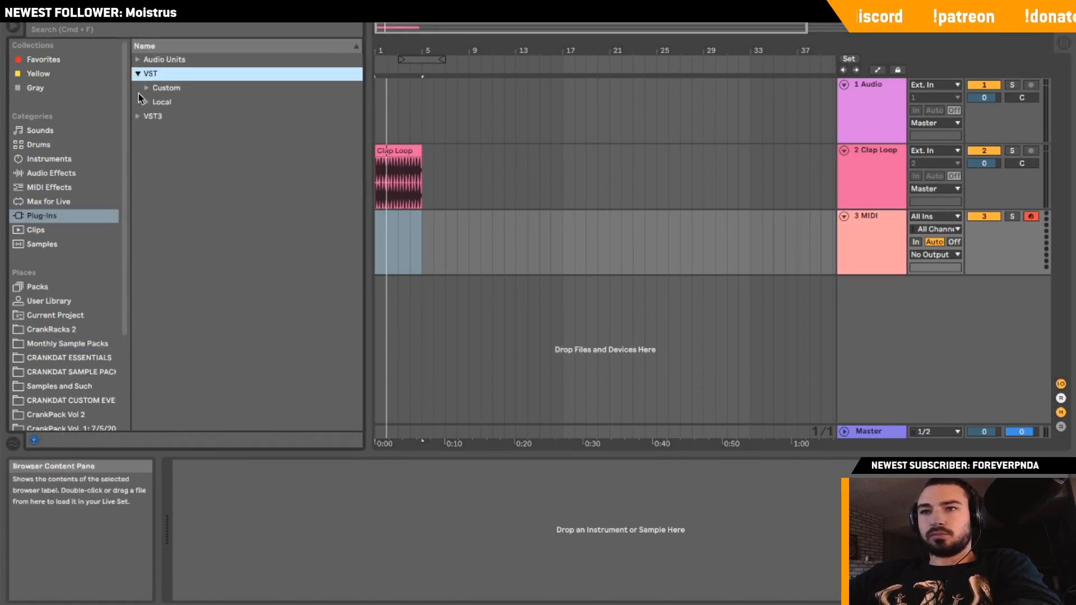
{"action": "left_click", "coordinate": [145, 101]}
{"action": "left_click_drag", "start_coordinate": [191, 408], "coordinate": [626, 201]}
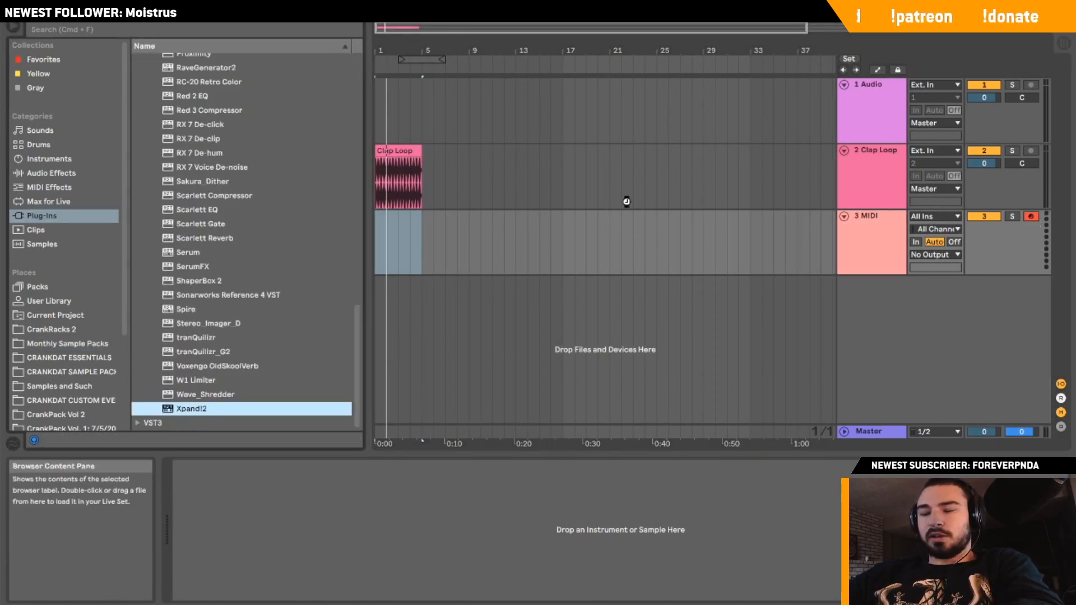
{"action": "left_click_drag", "start_coordinate": [399, 242], "coordinate": [400, 243]}
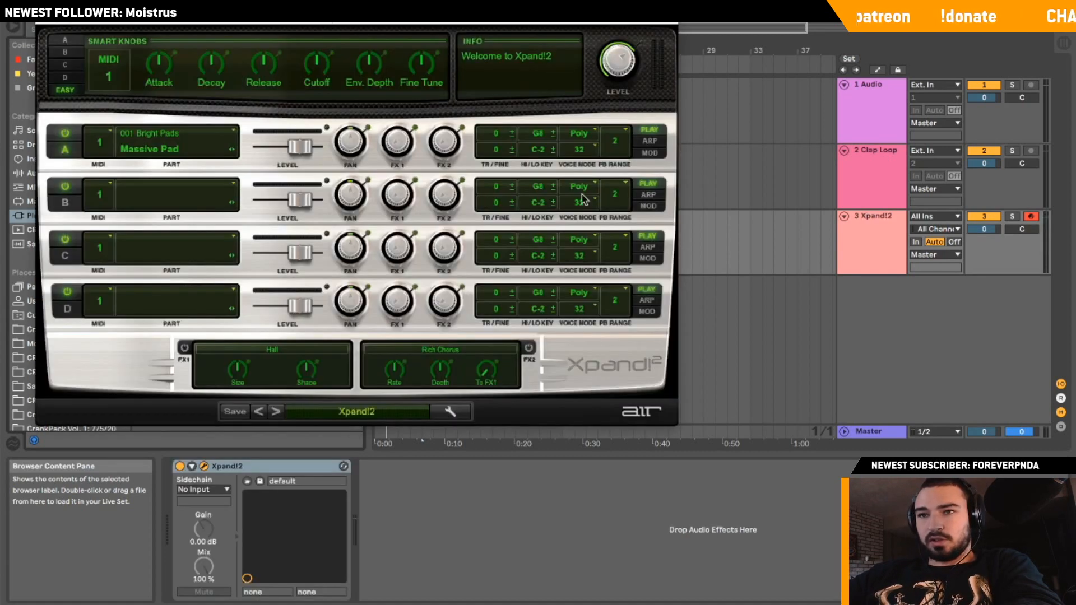
Try the Piccolo+ patch from 016 Brass + Woodwind in part A of Xpand!2.
{"action": "left_click", "coordinate": [148, 151]}
{"action": "mouse_move", "coordinate": [176, 309]}
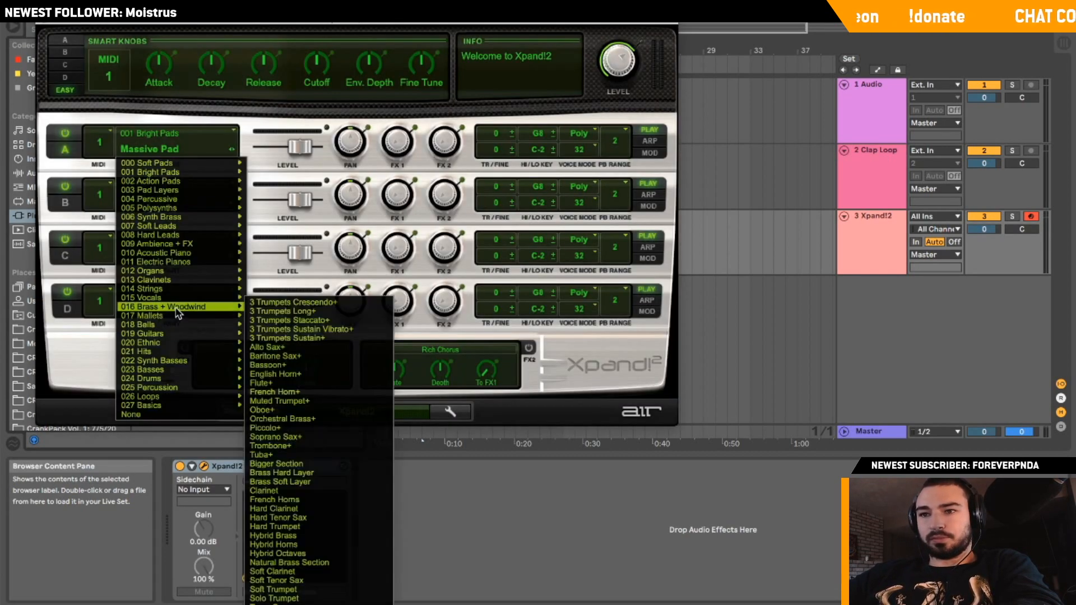
{"action": "left_click", "coordinate": [347, 429]}
Load the Shamisen+ patch from 020 Ethnic into part A of Xpand!2 and close the plug-in window.
{"action": "left_click", "coordinate": [160, 151]}
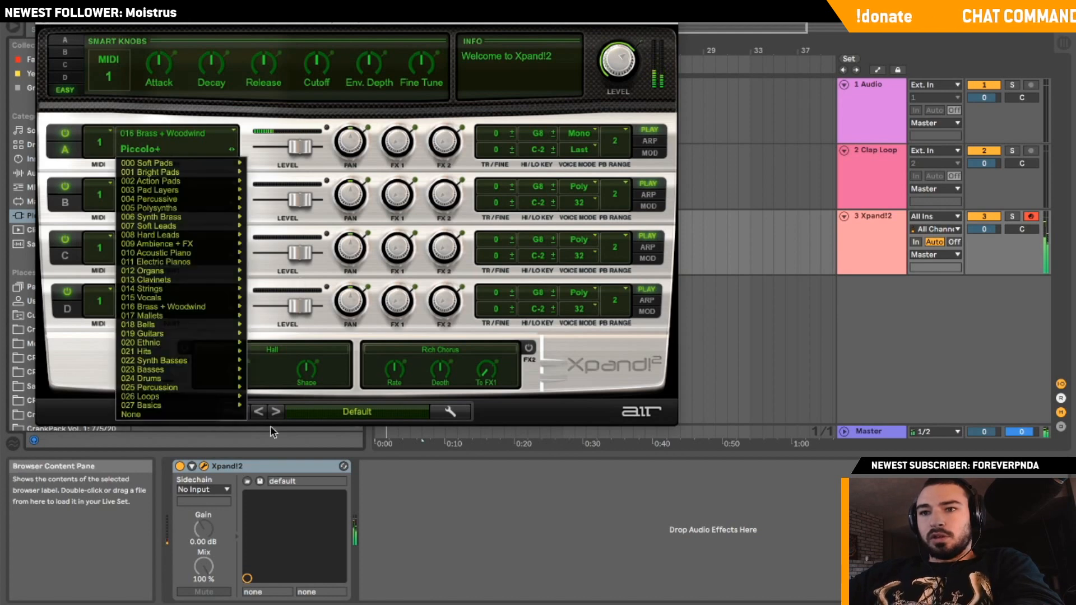
{"action": "mouse_move", "coordinate": [181, 348]}
{"action": "left_click", "coordinate": [255, 383]}
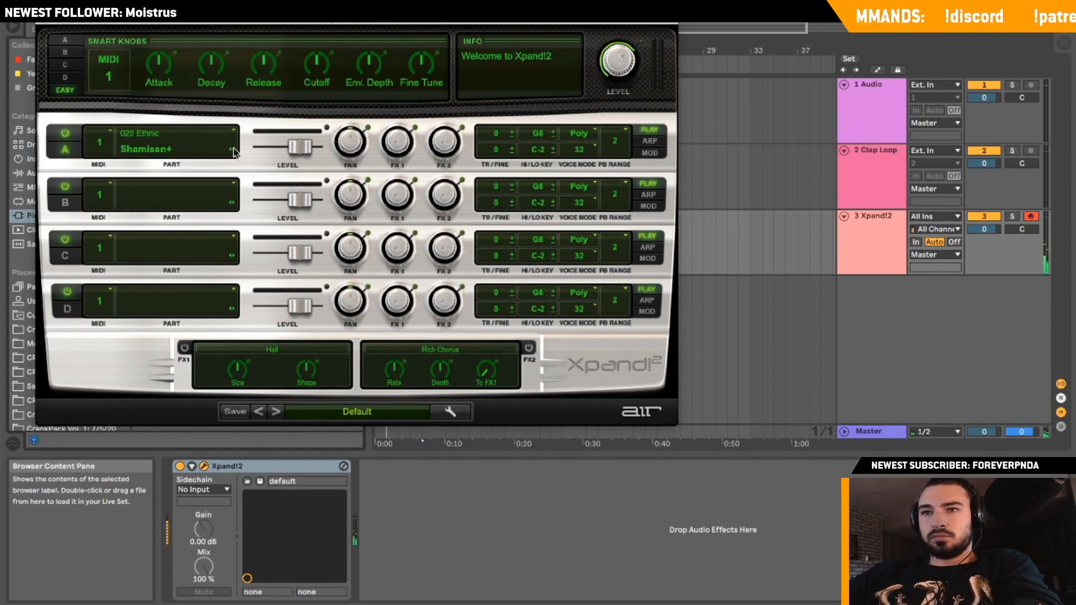
{"action": "left_click", "coordinate": [51, 29]}
{"action": "left_click", "coordinate": [51, 172]}
{"action": "scroll", "coordinate": [183, 261], "scroll_direction": "down", "scroll_amount": 5}
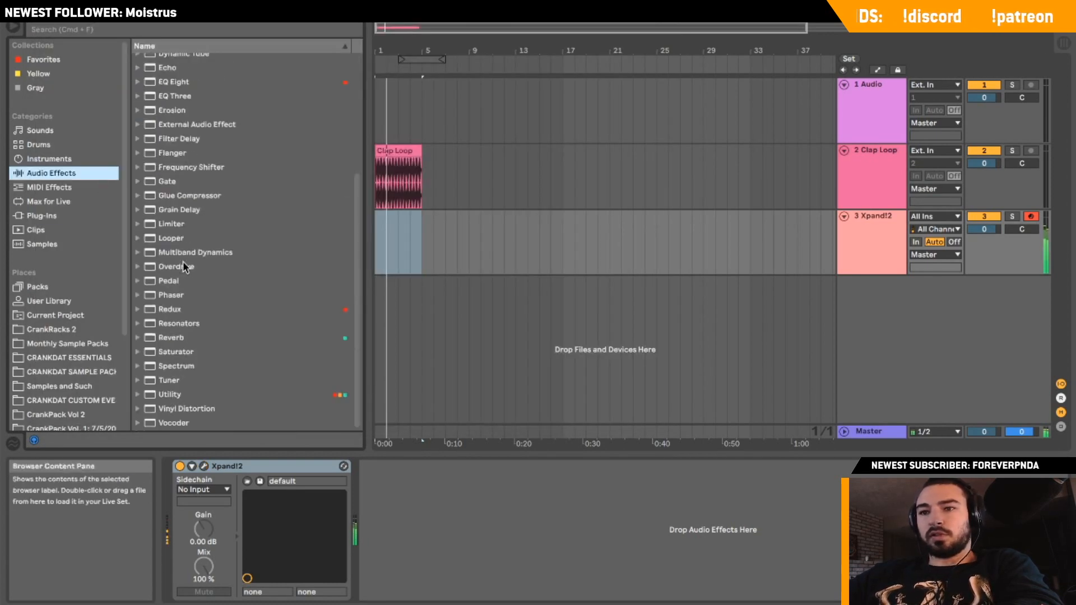
{"action": "left_click", "coordinate": [183, 423]}
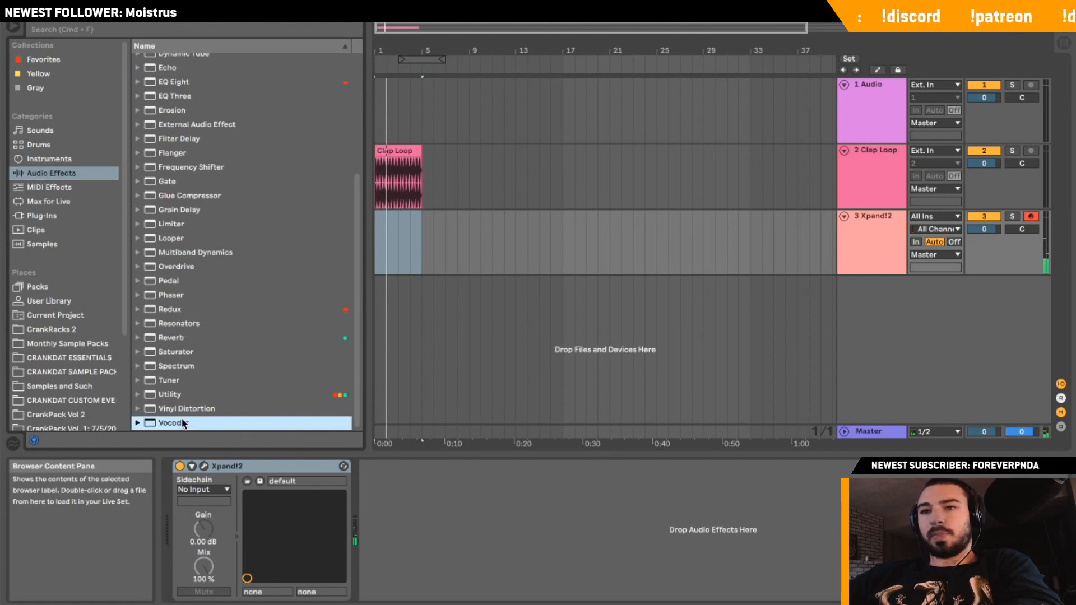
Search CrankRacks 2 for "lo-fi", load CRANKDAT LO-FI.adg onto the Xpand!2 track, and close the MVibrato window.
{"action": "left_click", "coordinate": [50, 329]}
{"action": "left_click", "coordinate": [128, 33]}
{"action": "type", "text": "lo-fi"}
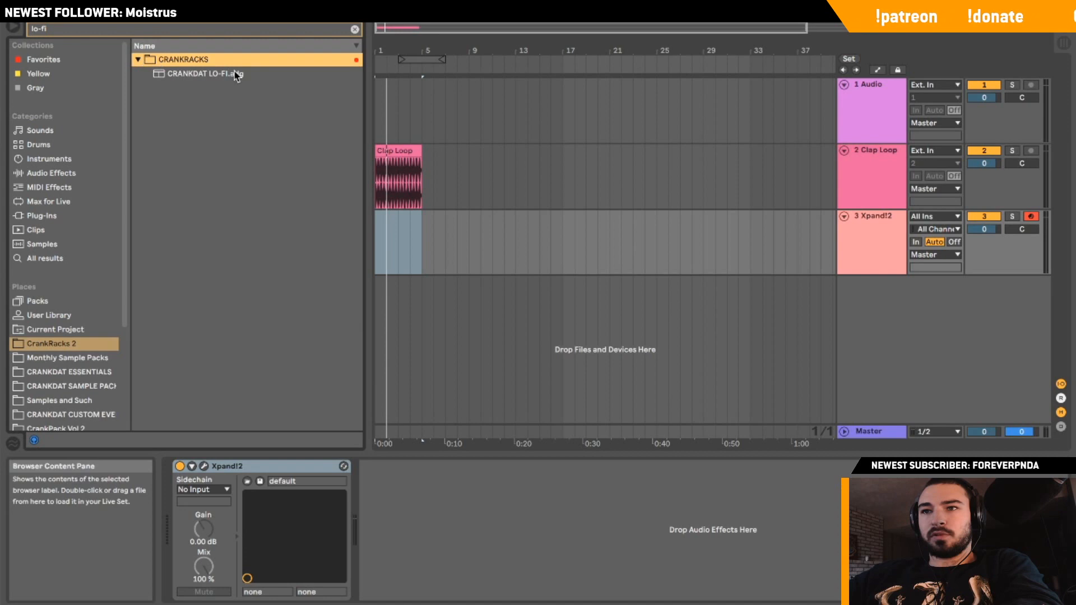
{"action": "left_click", "coordinate": [235, 75]}
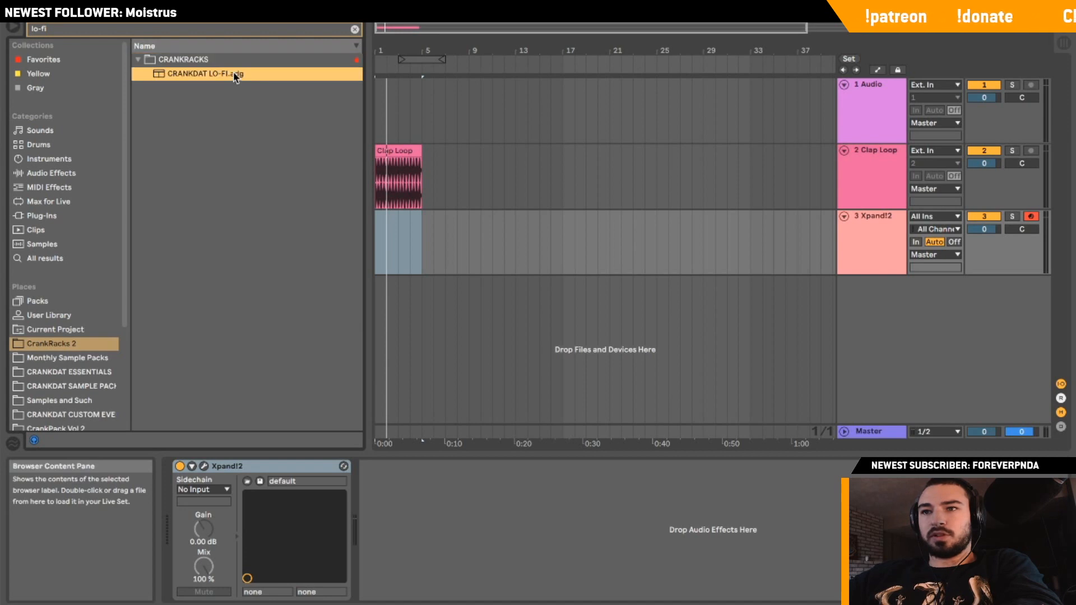
{"action": "double_click", "coordinate": [241, 77]}
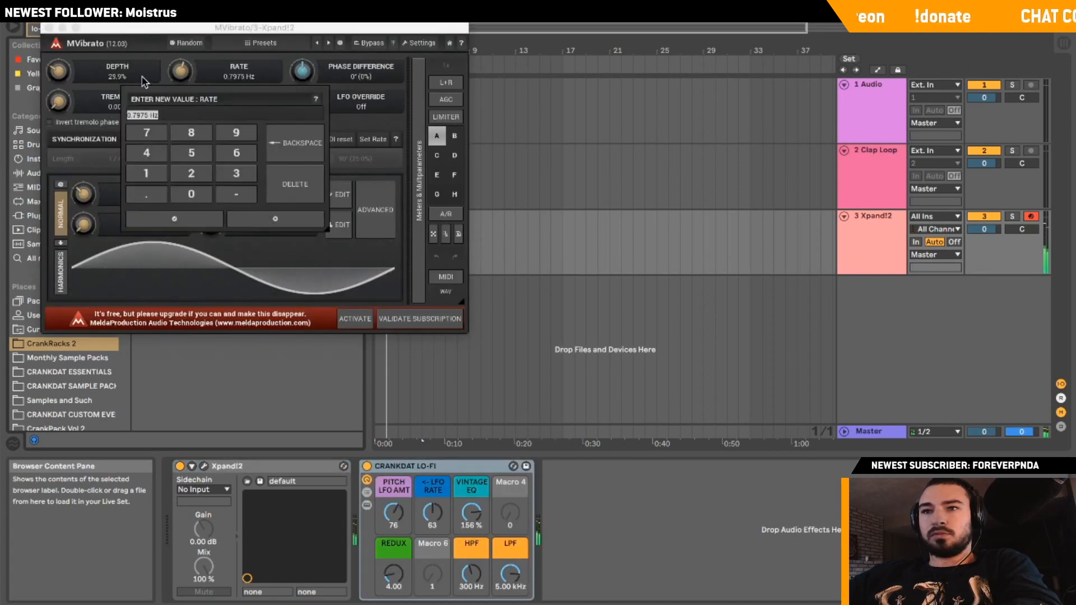
{"action": "left_click", "coordinate": [134, 74]}
{"action": "left_click", "coordinate": [49, 28]}
Clear the browser search and add the Reverb audio effect after the CRANKDAT LO-FI rack.
{"action": "left_click", "coordinate": [50, 172]}
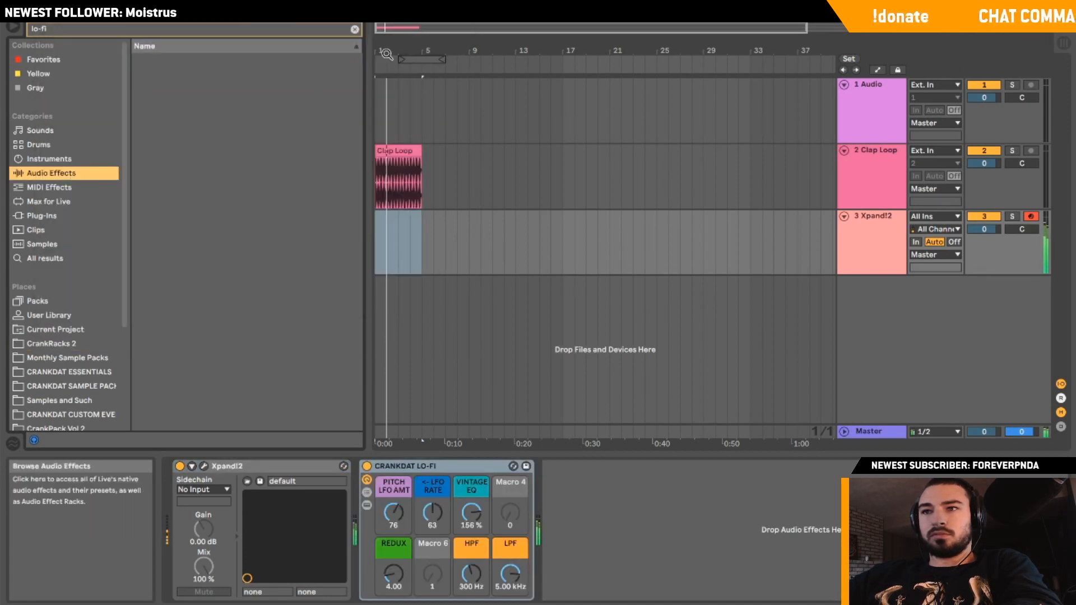
{"action": "left_click", "coordinate": [354, 29]}
{"action": "left_click", "coordinate": [171, 337]}
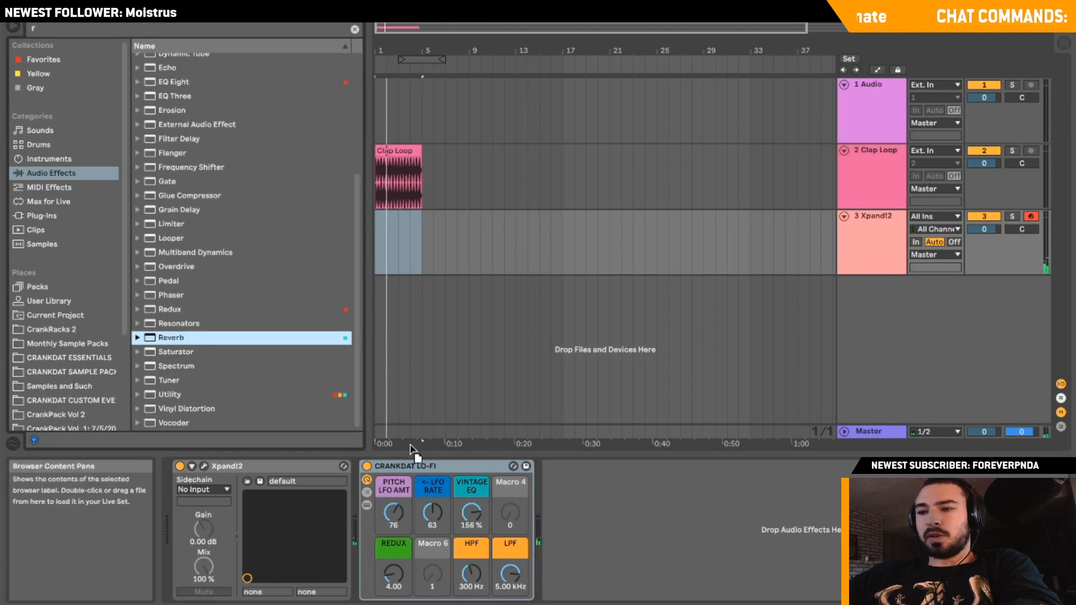
{"action": "left_click_drag", "start_coordinate": [466, 496], "coordinate": [634, 561]}
{"action": "left_click_drag", "start_coordinate": [509, 518], "coordinate": [513, 521]}
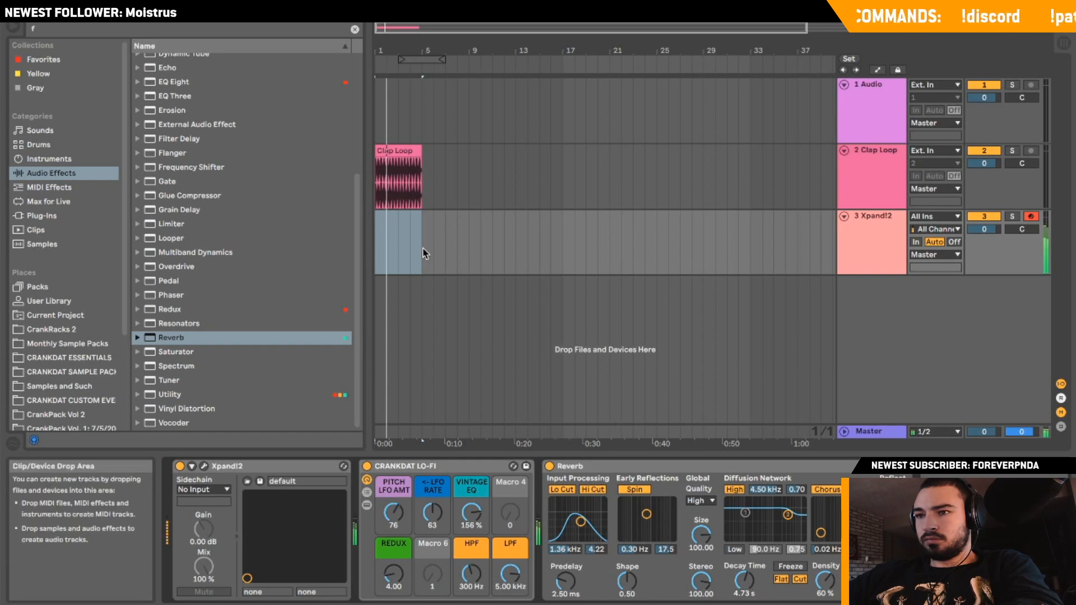
Create an empty four-bar MIDI clip at bar 1 on the Xpand!2 track and show its note editor.
{"action": "left_click_drag", "start_coordinate": [422, 250], "coordinate": [350, 245]}
{"action": "key", "text": "ctrl+shift+m"}
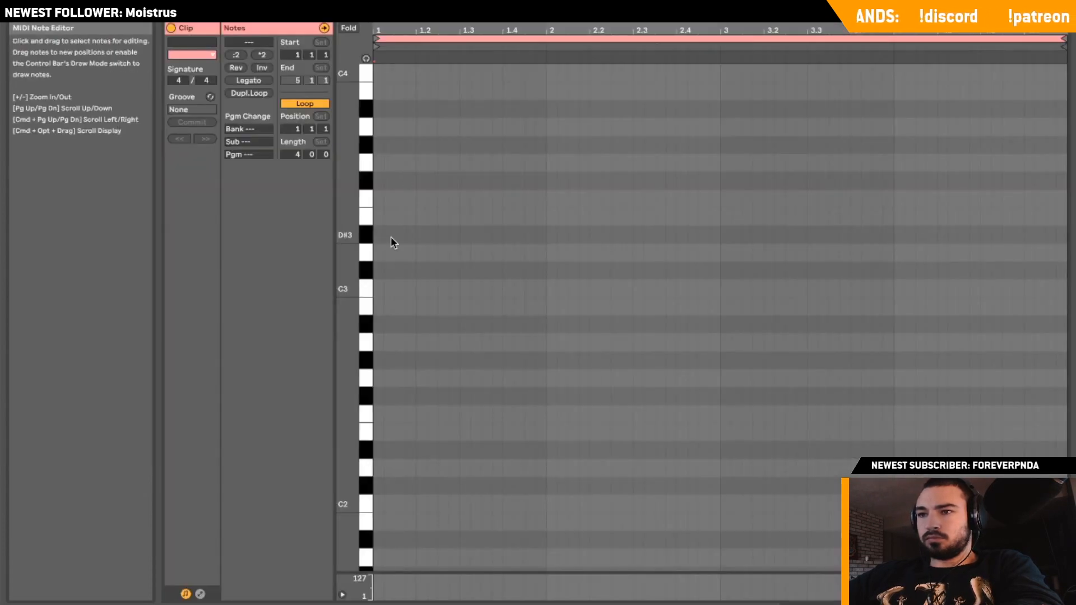
{"action": "scroll", "coordinate": [382, 318], "scroll_direction": "up", "scroll_amount": 2}
{"action": "scroll", "coordinate": [409, 144], "scroll_direction": "up", "scroll_amount": 10}
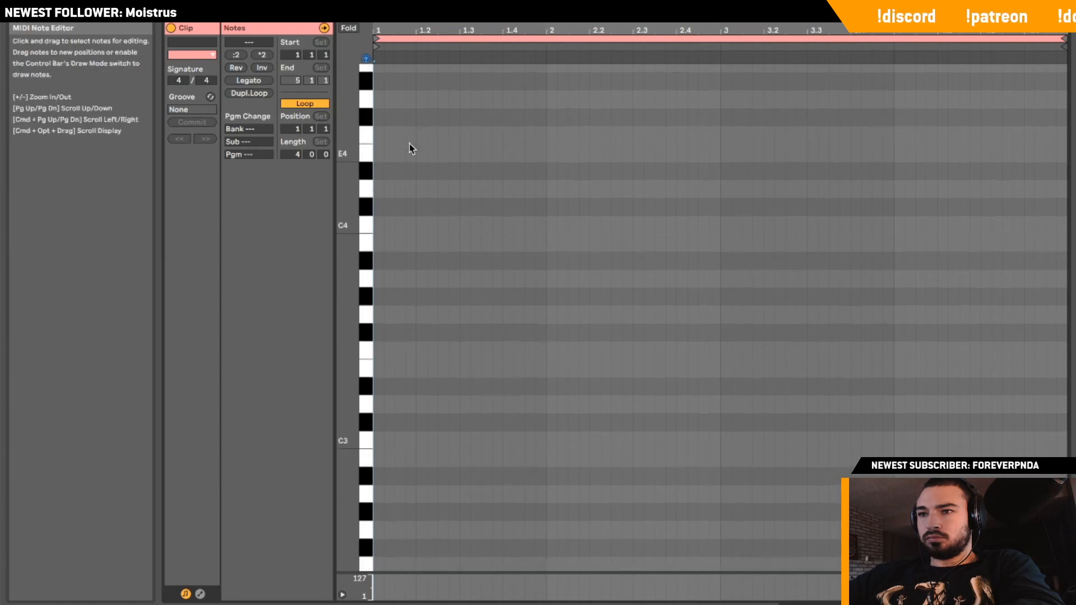
Try an E4, F4, G4, E4 run of eighth notes at the clip start, then delete all the notes.
{"action": "double_click", "coordinate": [379, 232]}
{"action": "left_click_drag", "start_coordinate": [379, 232], "coordinate": [448, 247]}
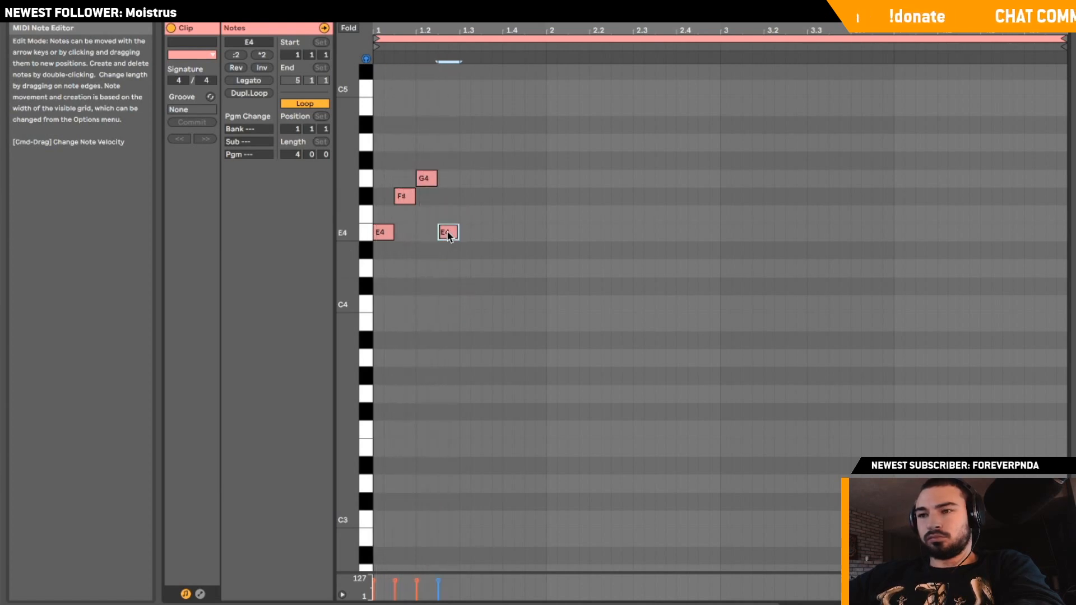
{"action": "key", "text": "super+a"}
{"action": "key", "text": "Delete"}
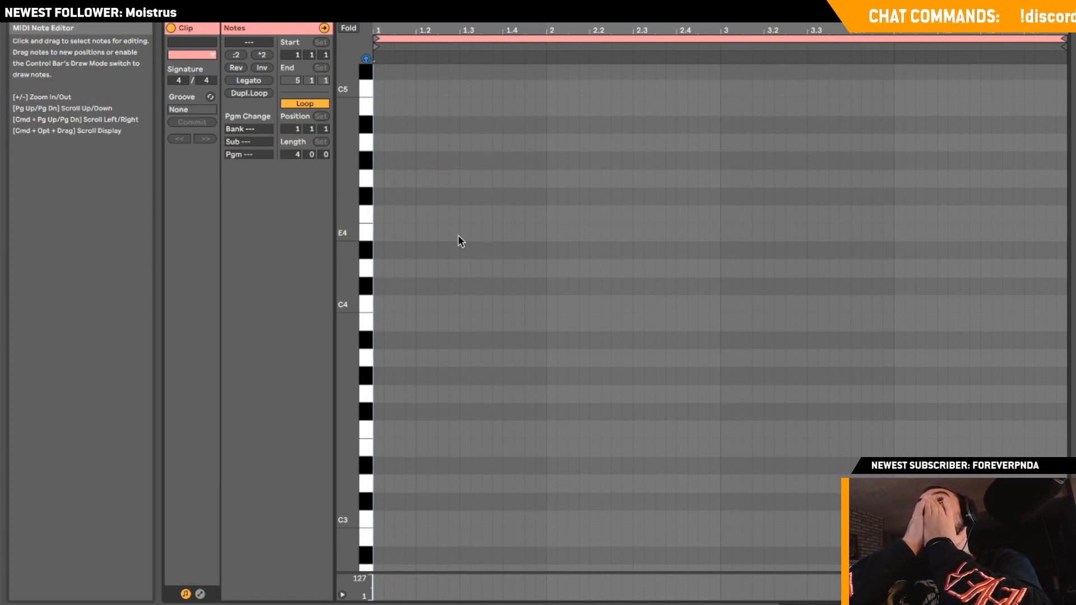
Enter B4, A4 and F#4 as consecutive eighth notes from the clip start and play them back.
{"action": "scroll", "coordinate": [458, 236], "scroll_direction": "up", "scroll_amount": 3}
{"action": "left_click", "coordinate": [384, 148]}
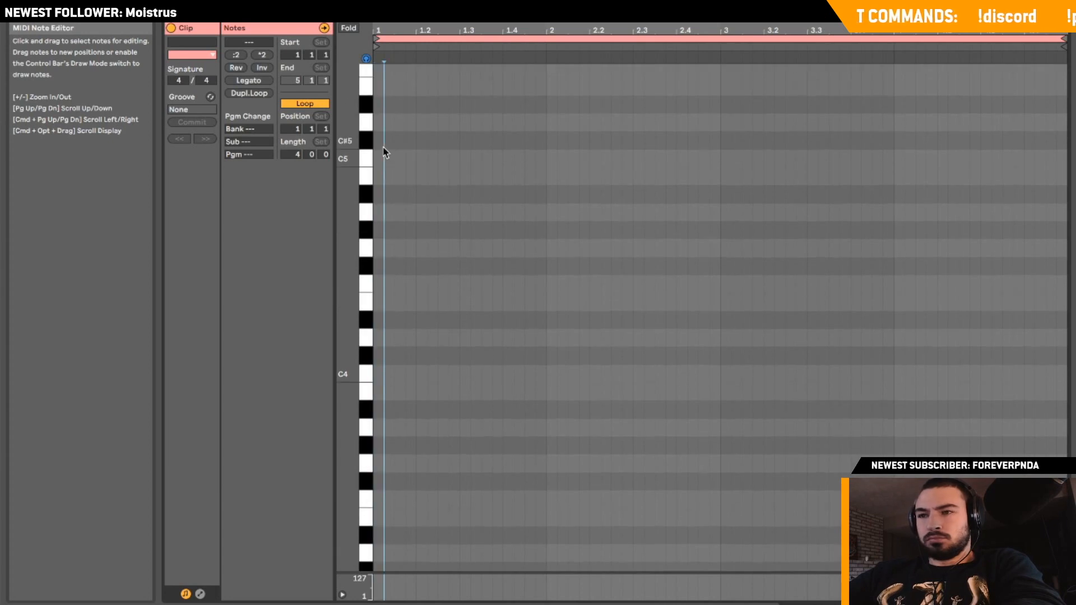
{"action": "double_click", "coordinate": [384, 148]}
{"action": "left_click_drag", "start_coordinate": [388, 145], "coordinate": [387, 178]}
{"action": "double_click", "coordinate": [404, 212]}
{"action": "double_click", "coordinate": [424, 247]}
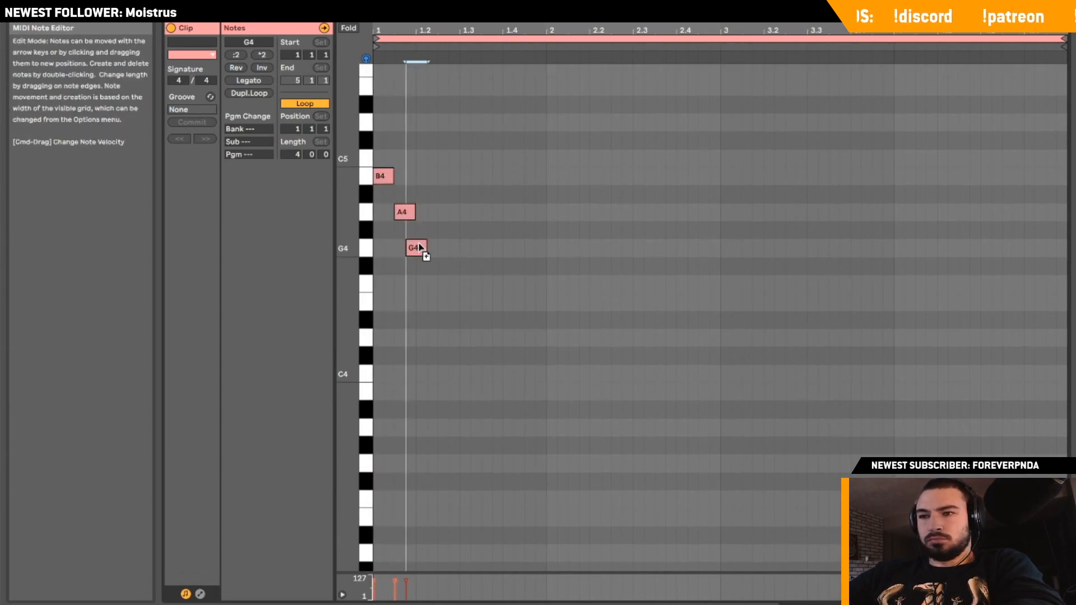
{"action": "key", "text": "space"}
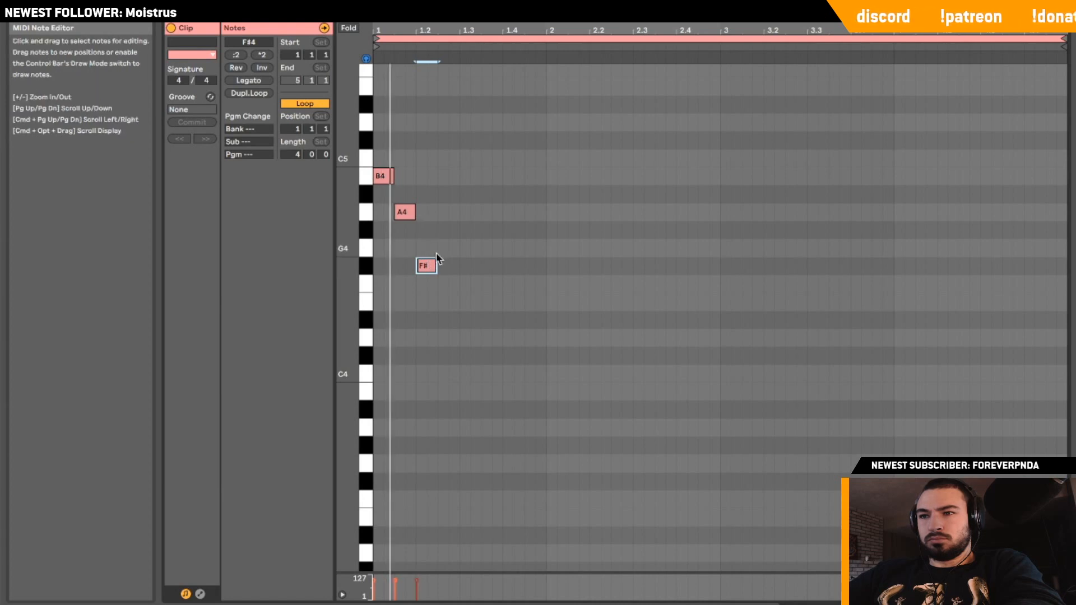
{"action": "key", "text": "space"}
Stretch the three notes to half tempo, play them back, and shorten the F#4 to an eighth note.
{"action": "key", "text": "super+a"}
{"action": "left_click", "coordinate": [261, 55]}
{"action": "key", "text": "space"}
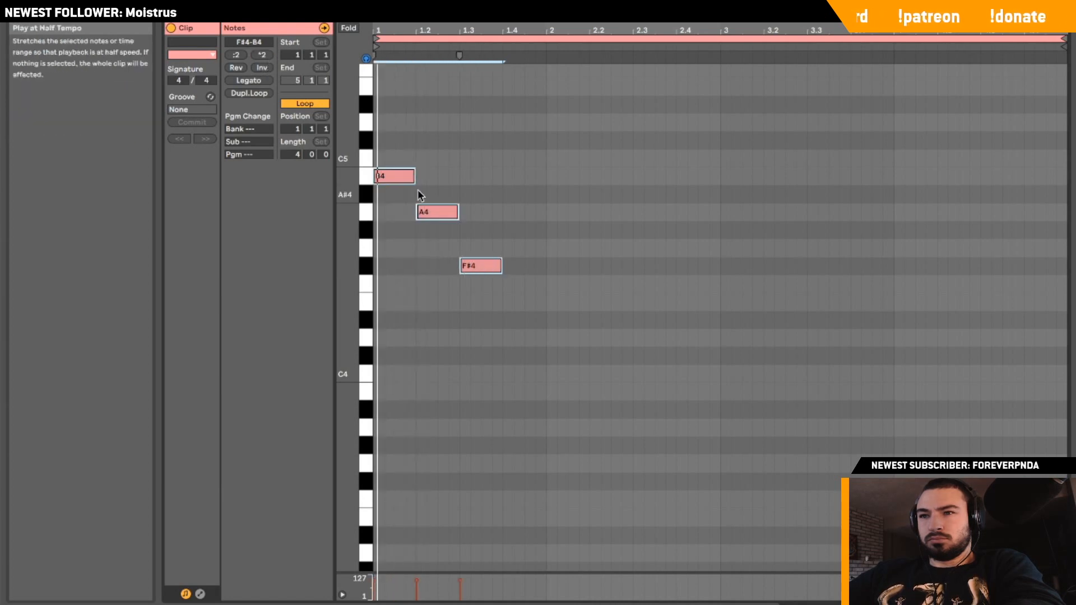
{"action": "left_click", "coordinate": [417, 189]}
{"action": "key", "text": "space"}
{"action": "left_click", "coordinate": [475, 267]}
{"action": "left_click_drag", "start_coordinate": [501, 267], "coordinate": [481, 266]}
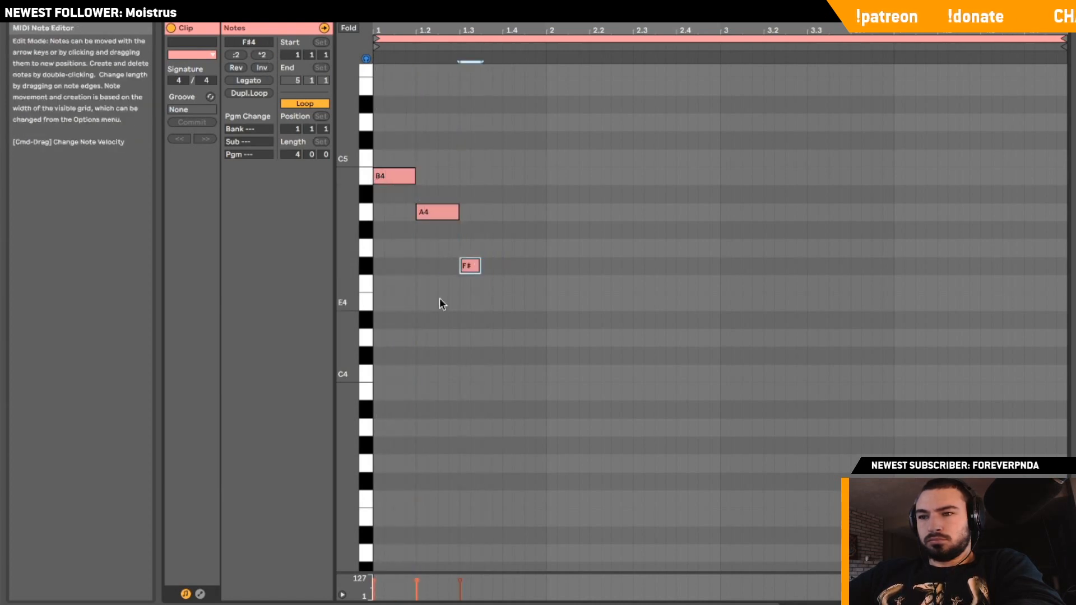
Add B3 eighth notes on the offbeats of beats 1 and 2 in bar 1 and play the clip.
{"action": "double_click", "coordinate": [399, 320]}
{"action": "left_click_drag", "start_coordinate": [400, 320], "coordinate": [453, 392]}
{"action": "key", "text": "space"}
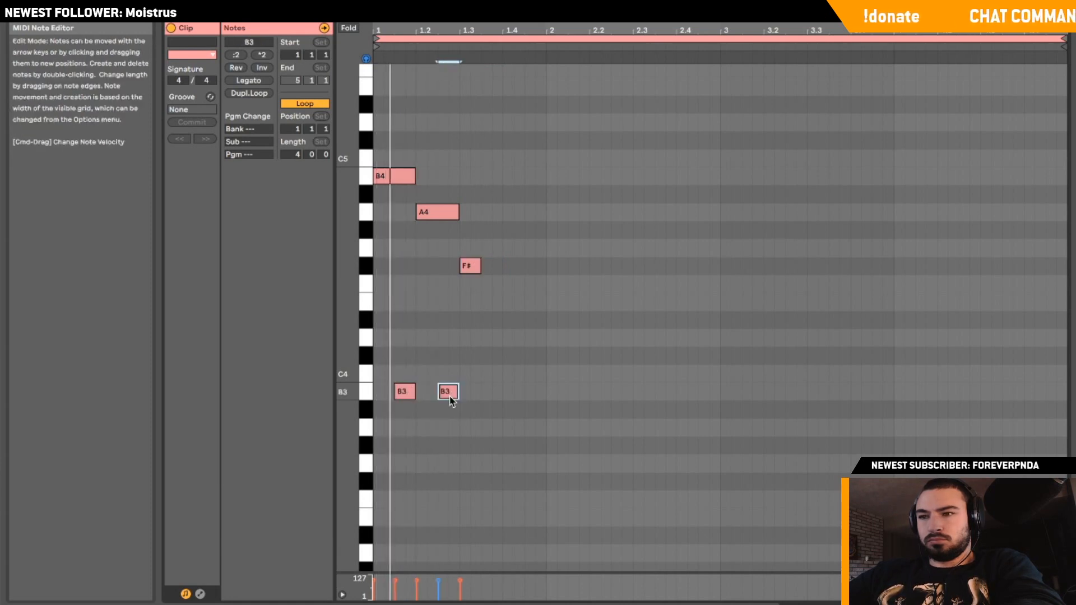
Continue the melody after the F#4 with eighth notes G4, B3 and D4, then E4 on the first beat of bar 2.
{"action": "double_click", "coordinate": [492, 230]}
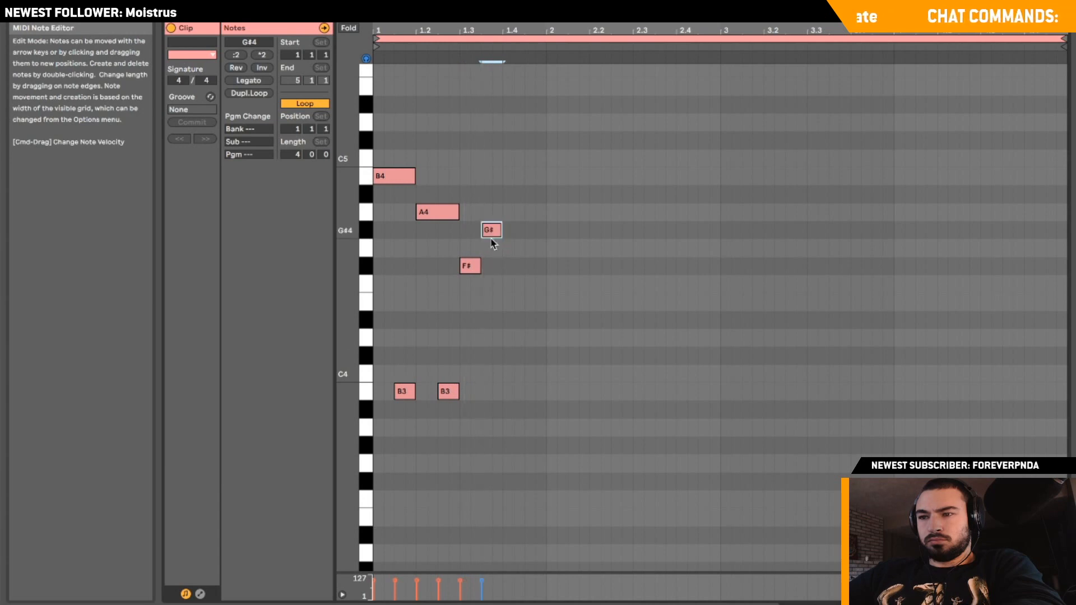
{"action": "left_click_drag", "start_coordinate": [491, 230], "coordinate": [492, 248]}
{"action": "double_click", "coordinate": [511, 303]}
{"action": "left_click_drag", "start_coordinate": [515, 363], "coordinate": [515, 399]}
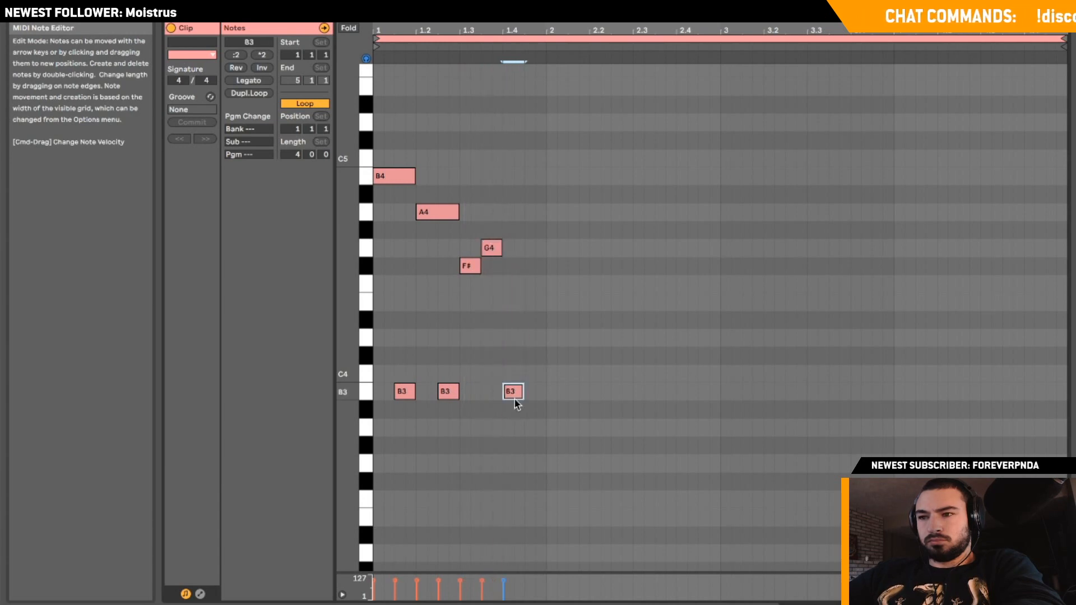
{"action": "double_click", "coordinate": [535, 248]}
{"action": "double_click", "coordinate": [554, 303]}
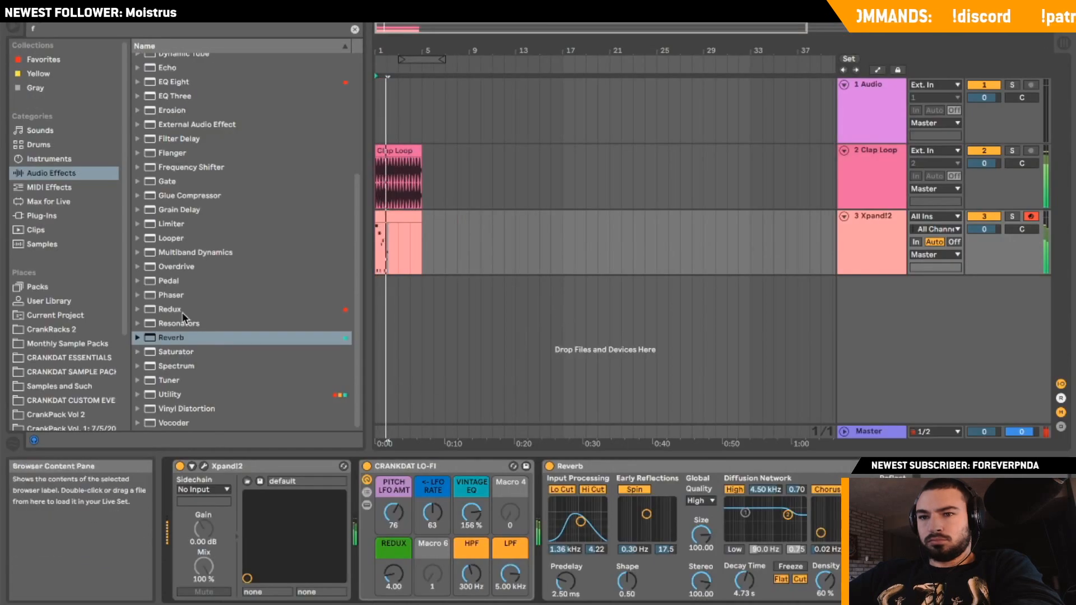
Add the Utility audio effect to the Xpand!2 track and return to the MIDI clip's notes.
{"action": "left_click", "coordinate": [170, 394]}
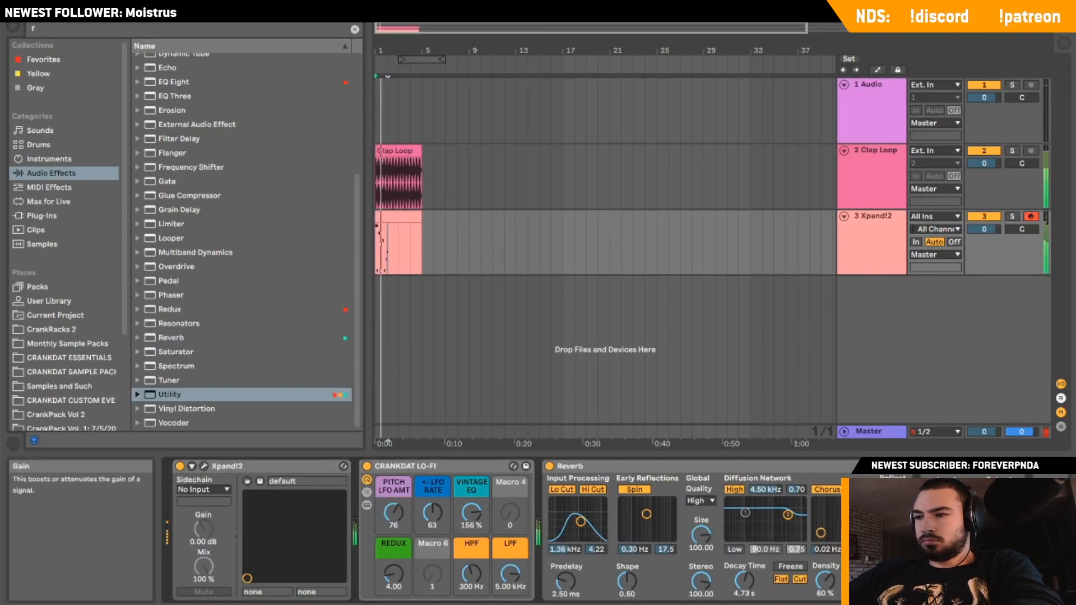
{"action": "left_click", "coordinate": [388, 208]}
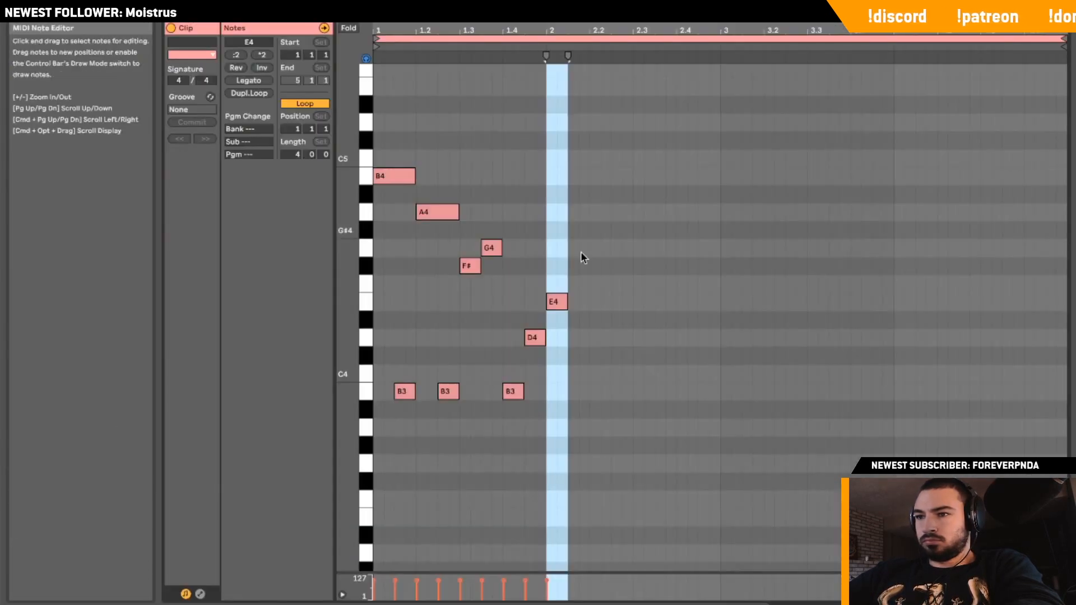
Continue the melody through bar 2 after the E4 with B3, F#4, B3, D4, A3 and B3 notes.
{"action": "double_click", "coordinate": [571, 391]}
{"action": "left_click_drag", "start_coordinate": [573, 391], "coordinate": [584, 391]}
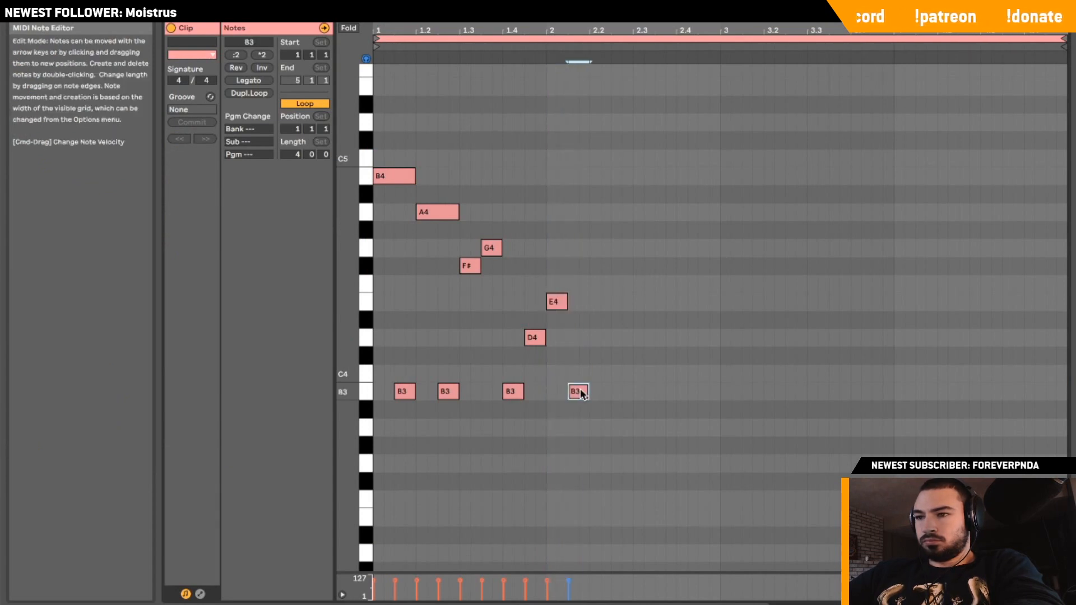
{"action": "double_click", "coordinate": [600, 283]}
{"action": "double_click", "coordinate": [619, 392]}
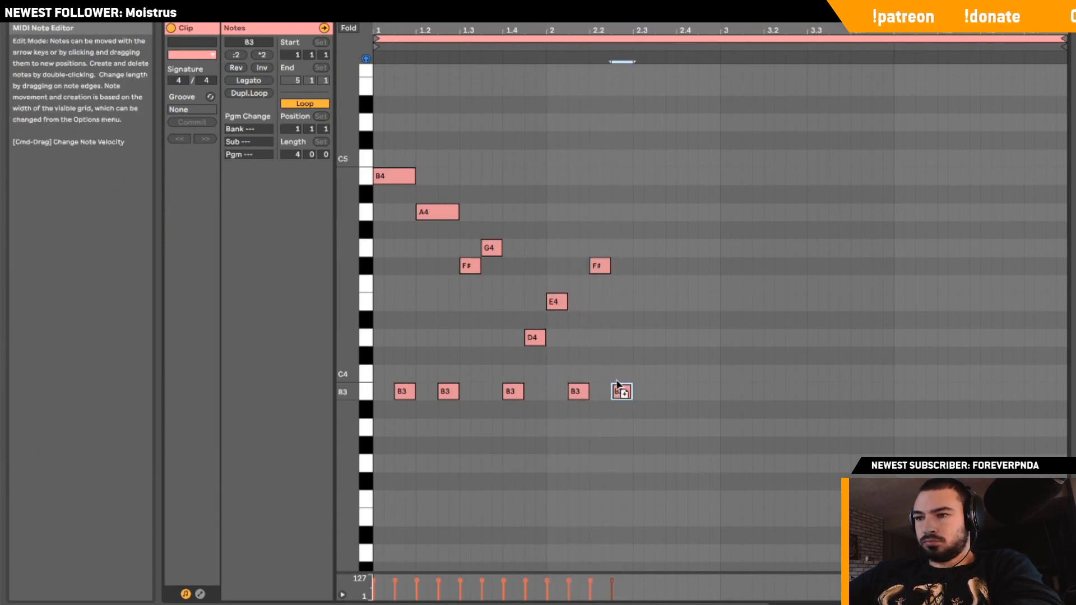
{"action": "double_click", "coordinate": [642, 320]}
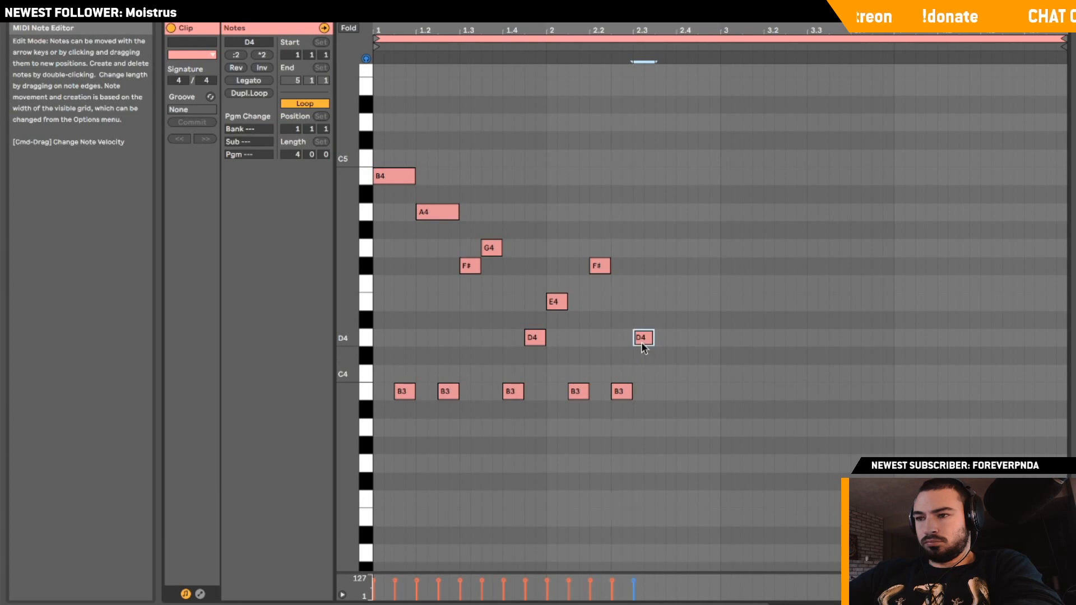
{"action": "mouse_move", "coordinate": [654, 340]}
{"action": "left_mouse_down"}
{"action": "mouse_move", "coordinate": [697, 340]}
{"action": "mouse_move", "coordinate": [656, 342]}
{"action": "left_mouse_up"}
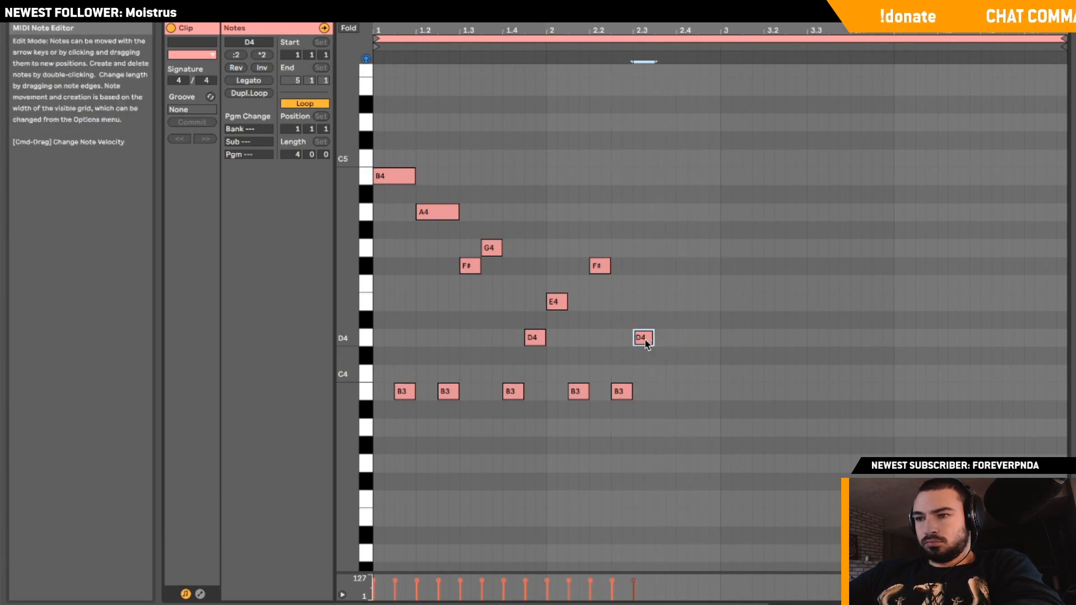
{"action": "double_click", "coordinate": [679, 427]}
{"action": "left_click_drag", "start_coordinate": [679, 427], "coordinate": [690, 429]}
{"action": "double_click", "coordinate": [707, 392]}
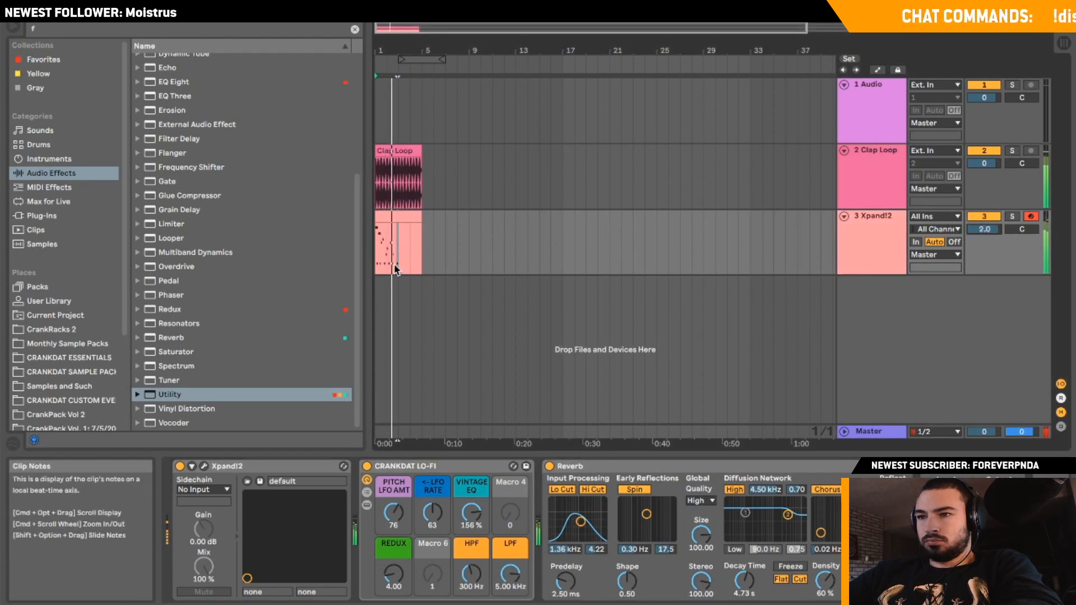
Duplicate the Xpand!2 MIDI clip and the Clap Loop clip so both tracks fill bars 5 to 8.
{"action": "left_click", "coordinate": [402, 226]}
{"action": "key", "text": "super+d"}
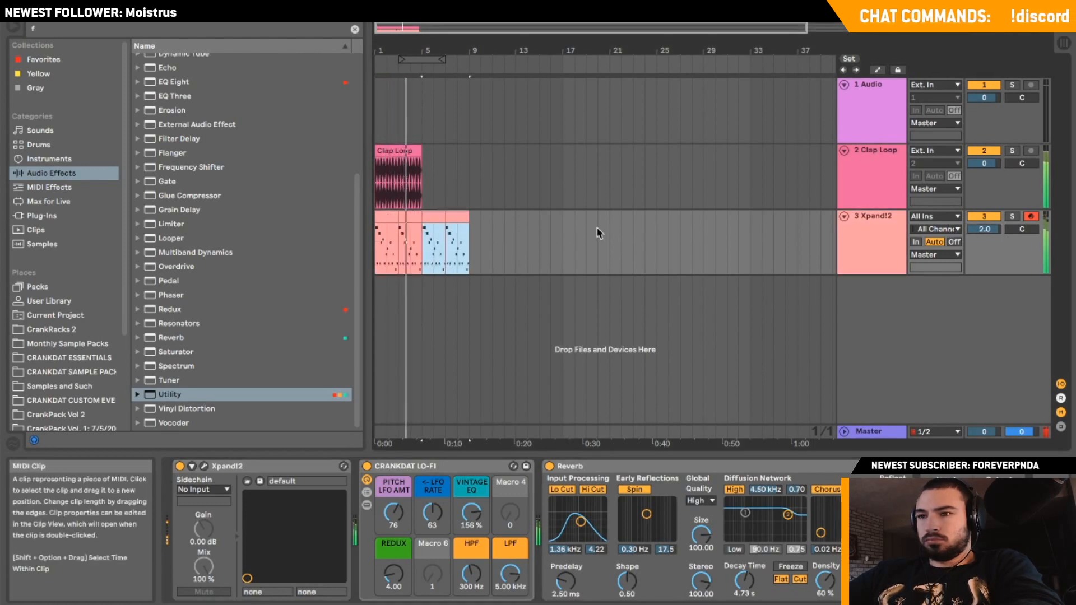
{"action": "left_click", "coordinate": [413, 150]}
{"action": "key", "text": "super+d"}
{"action": "left_click_drag", "start_coordinate": [466, 188], "coordinate": [384, 229]}
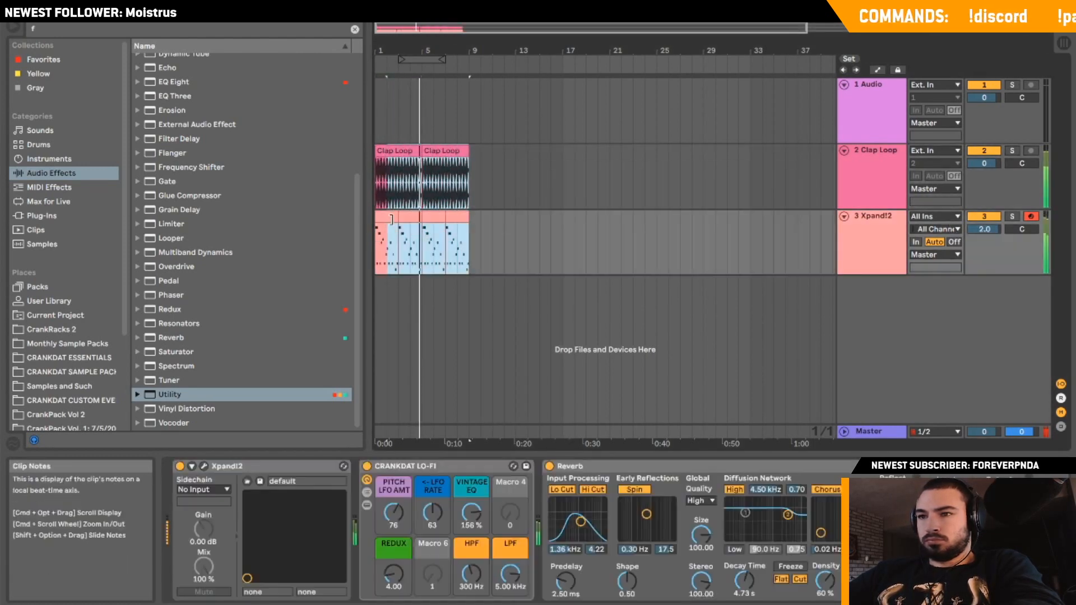
{"action": "key", "text": "super+d"}
{"action": "key", "text": "super+z"}
Duplicate the first eight bars of the Clap Loop and Xpand!2 tracks into bars 9 to 16 and disarm the Xpand!2 track.
{"action": "left_click_drag", "start_coordinate": [378, 279], "coordinate": [465, 164]}
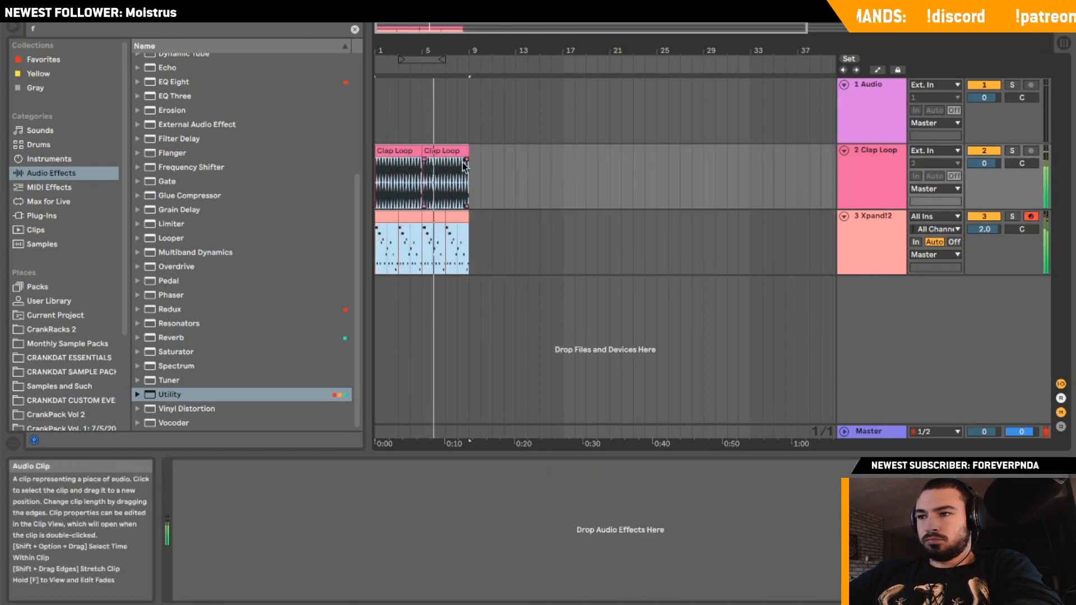
{"action": "key", "text": "super+d"}
{"action": "key", "text": "space"}
{"action": "left_click", "coordinate": [1030, 217]}
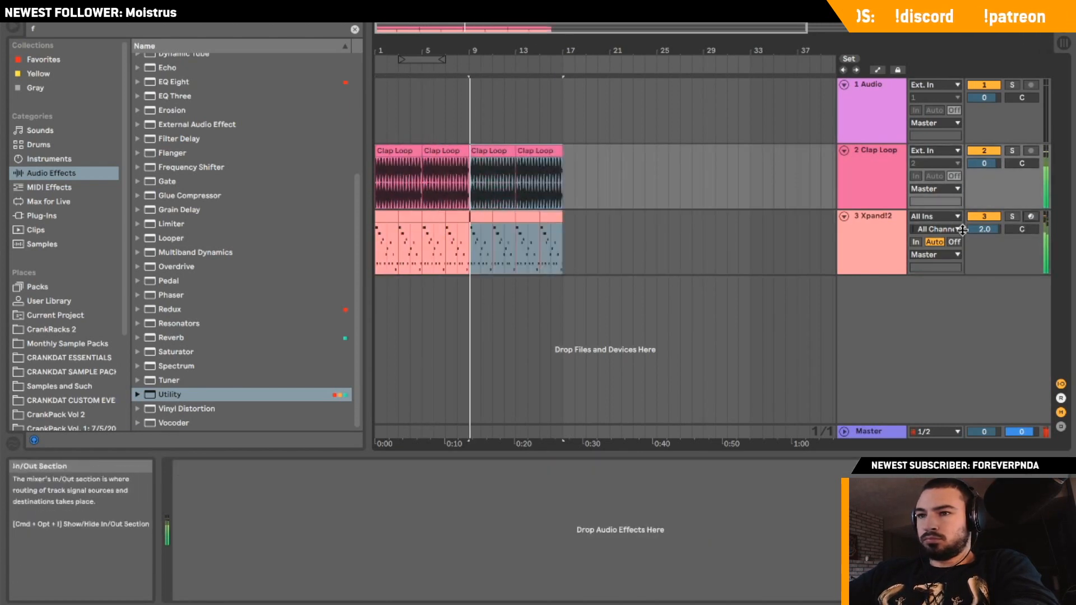
Play the arrangement from the start and briefly solo the Xpand!2 track to check it against the Clap Loop.
{"action": "left_click", "coordinate": [380, 251]}
{"action": "left_click", "coordinate": [1012, 216]}
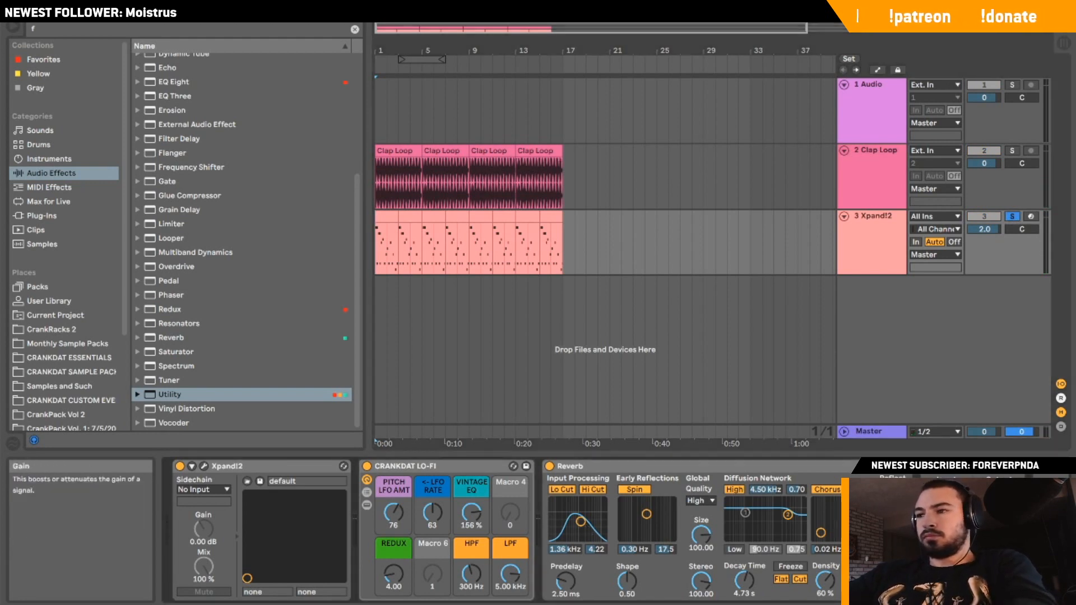
{"action": "key", "text": "space"}
{"action": "left_click", "coordinate": [1012, 217]}
{"action": "left_click", "coordinate": [1002, 175]}
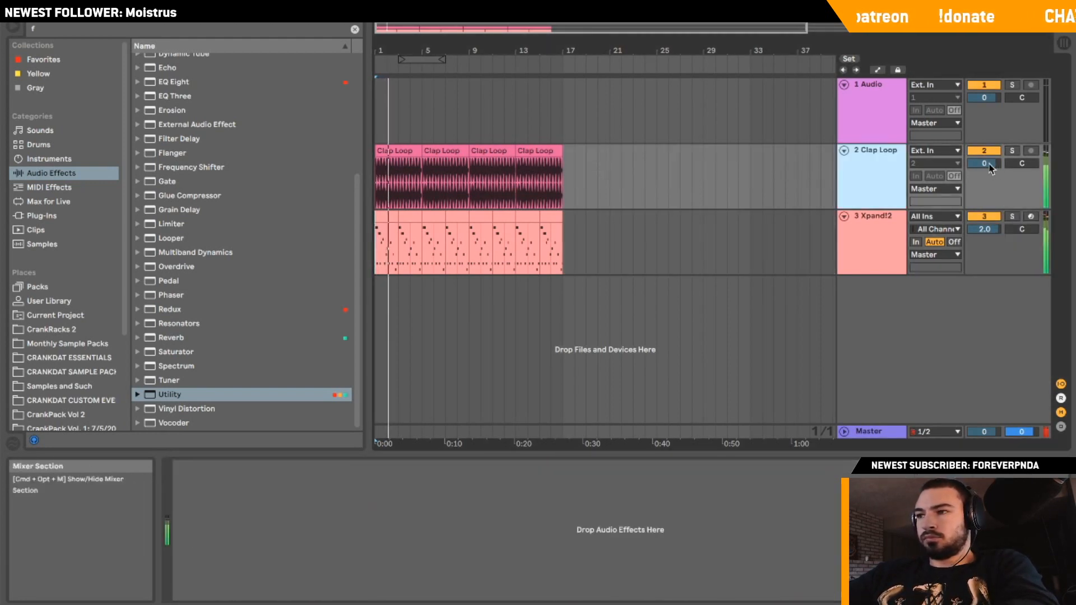
Fold the Clap Loop and Xpand!2 tracks and insert a new MIDI track with an empty clip over bars 5 to 16.
{"action": "left_click", "coordinate": [843, 150]}
{"action": "left_click", "coordinate": [843, 163]}
{"action": "right_click", "coordinate": [880, 215]}
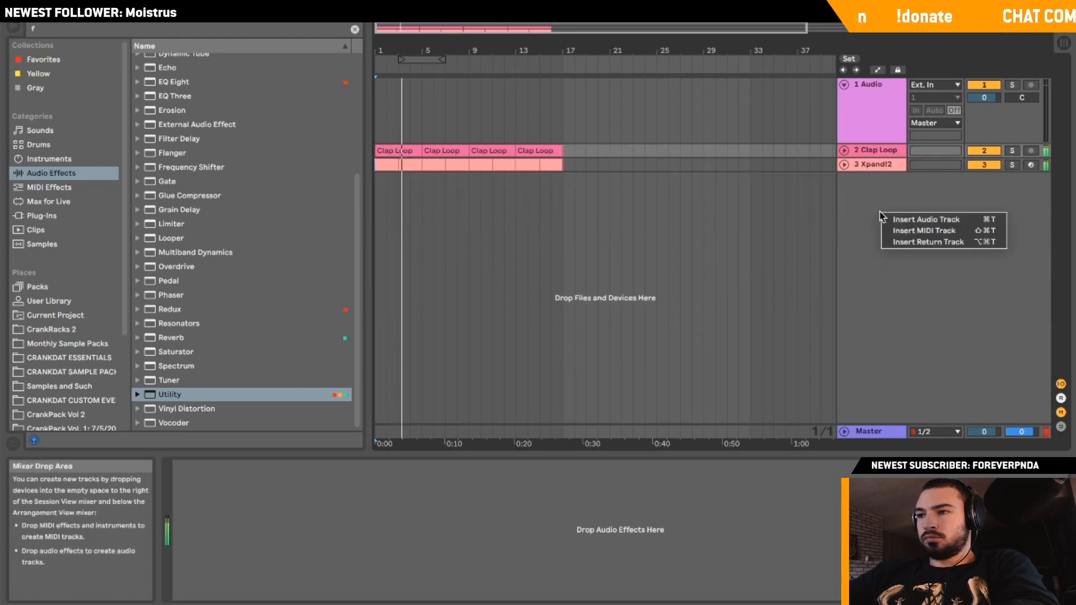
{"action": "left_click", "coordinate": [924, 231]}
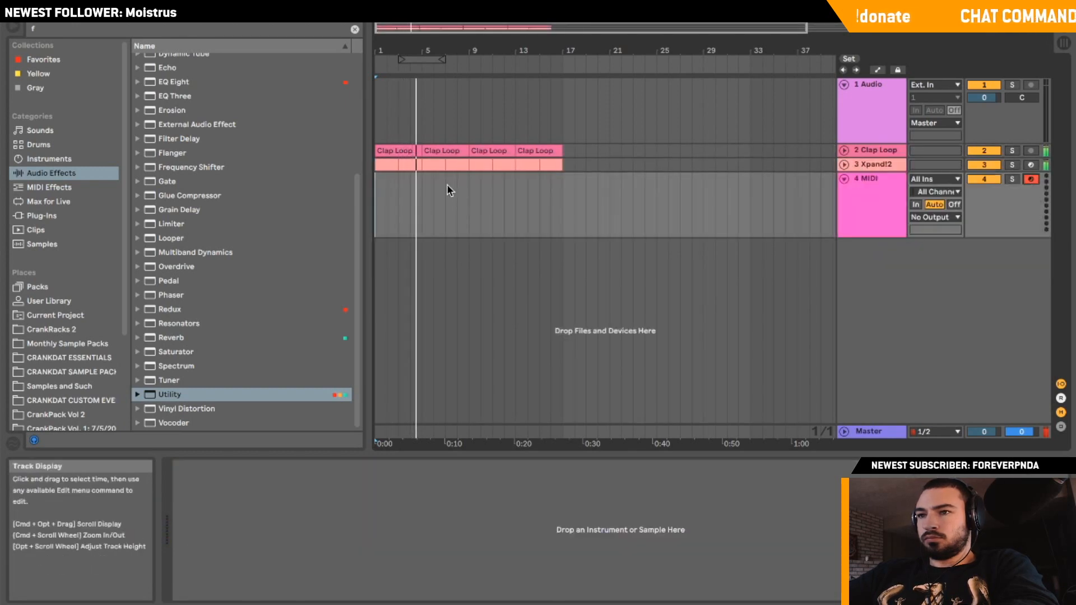
{"action": "left_click_drag", "start_coordinate": [449, 194], "coordinate": [559, 204]}
{"action": "key", "text": "super+shift+m"}
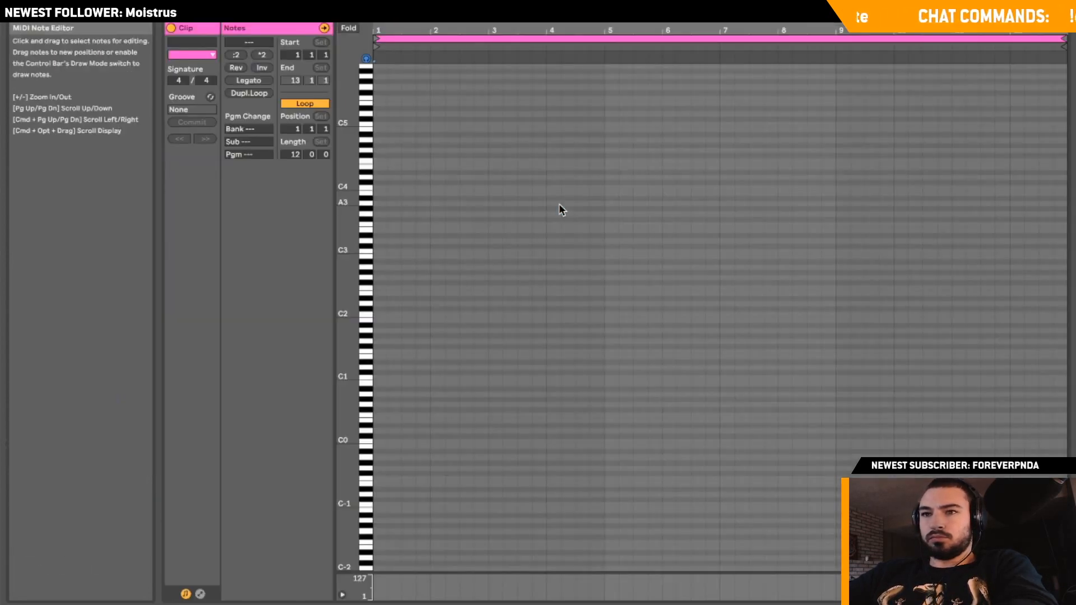
Clear the browser search and look through the plug-ins and the Monthly Sample Packs folder for a suitable sound.
{"action": "left_click", "coordinate": [34, 207]}
{"action": "left_click", "coordinate": [36, 215]}
{"action": "left_click", "coordinate": [354, 29]}
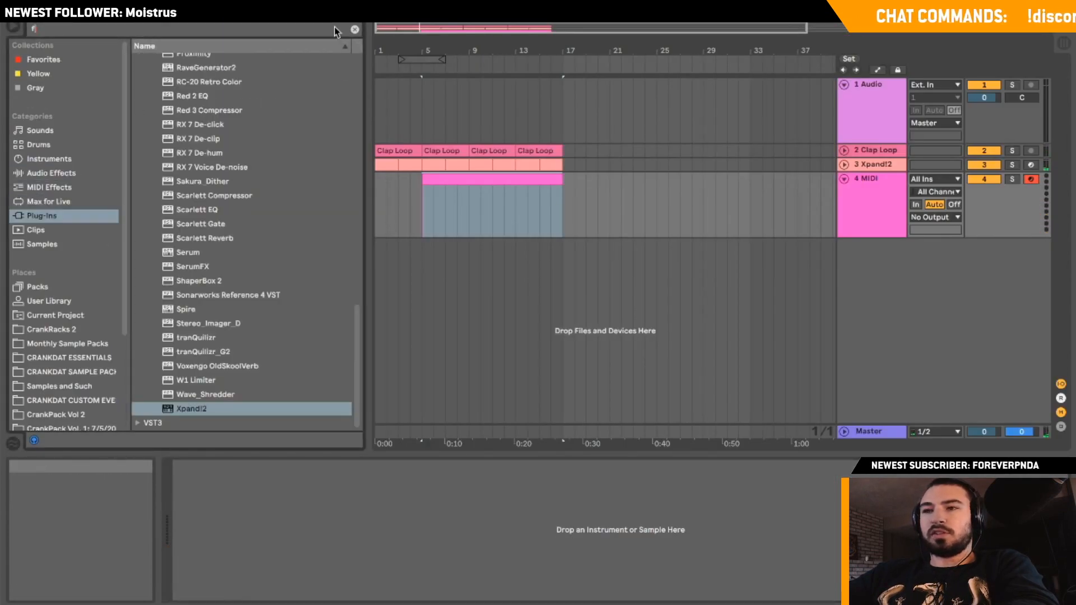
{"action": "left_click", "coordinate": [62, 344]}
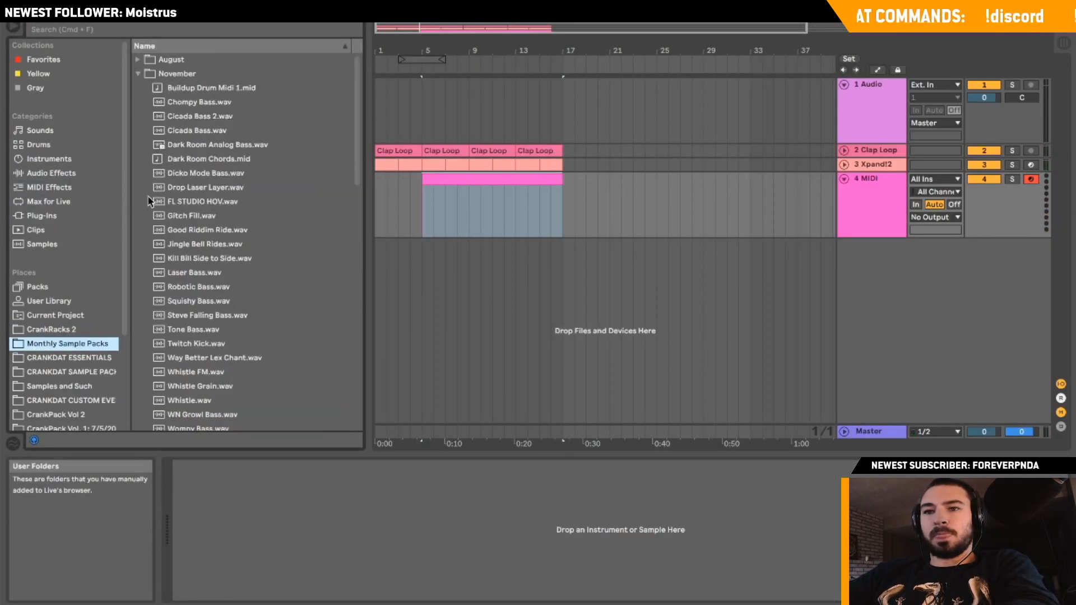
{"action": "left_click", "coordinate": [149, 72]}
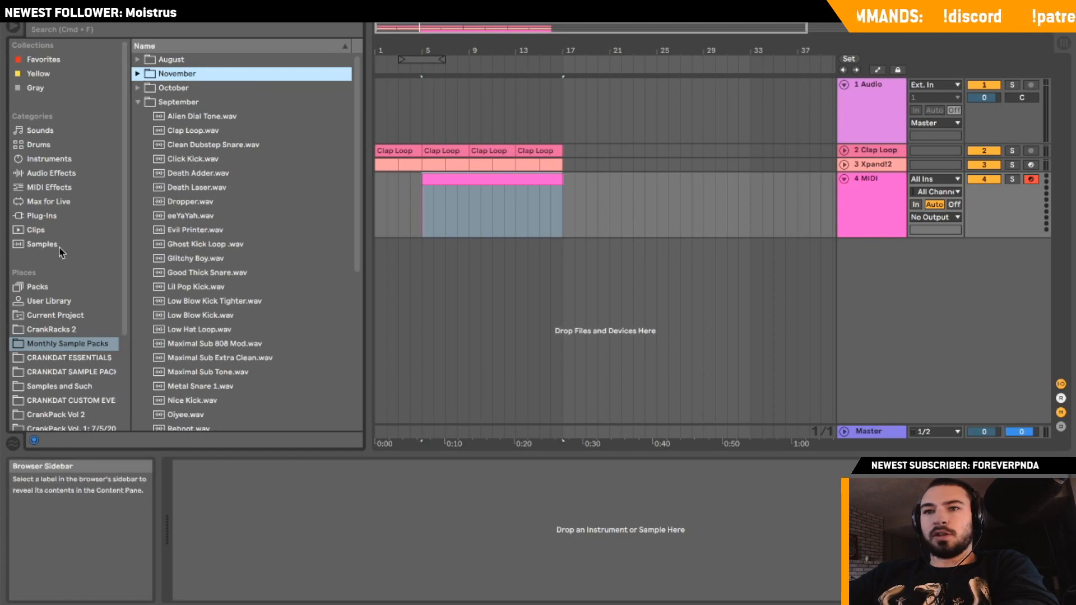
Browse the Instrument Rack's Strings presets and preview Cello Solo.adg.
{"action": "left_click", "coordinate": [55, 144]}
{"action": "left_click", "coordinate": [55, 159]}
{"action": "left_click", "coordinate": [149, 146]}
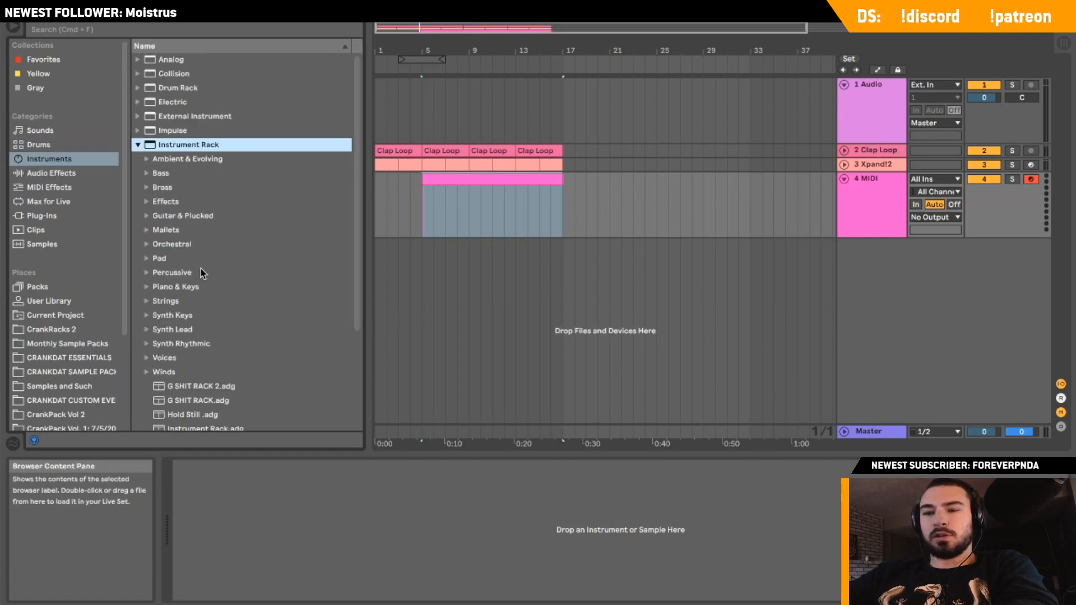
{"action": "left_click", "coordinate": [147, 301]}
{"action": "scroll", "coordinate": [185, 297], "scroll_direction": "down", "scroll_amount": 5}
{"action": "left_click", "coordinate": [204, 286]}
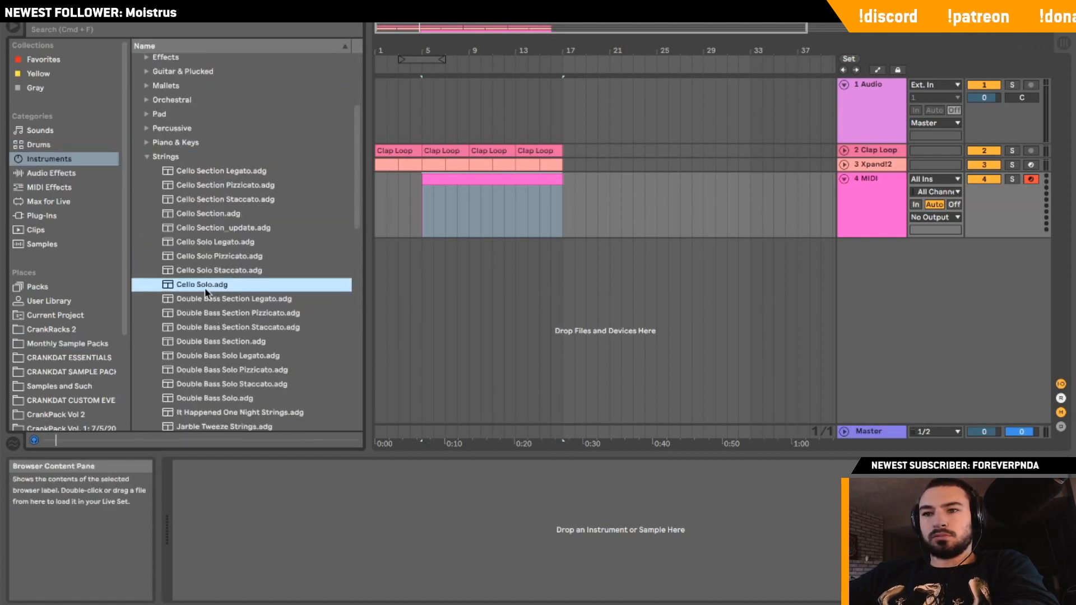
Find Strings Ensemble.adg among the Strings presets and load it onto the new MIDI track.
{"action": "scroll", "coordinate": [249, 415], "scroll_direction": "down", "scroll_amount": 2}
{"action": "scroll", "coordinate": [249, 415], "scroll_direction": "down", "scroll_amount": 4}
{"action": "scroll", "coordinate": [236, 393], "scroll_direction": "up", "scroll_amount": 1}
{"action": "scroll", "coordinate": [223, 365], "scroll_direction": "down", "scroll_amount": 1}
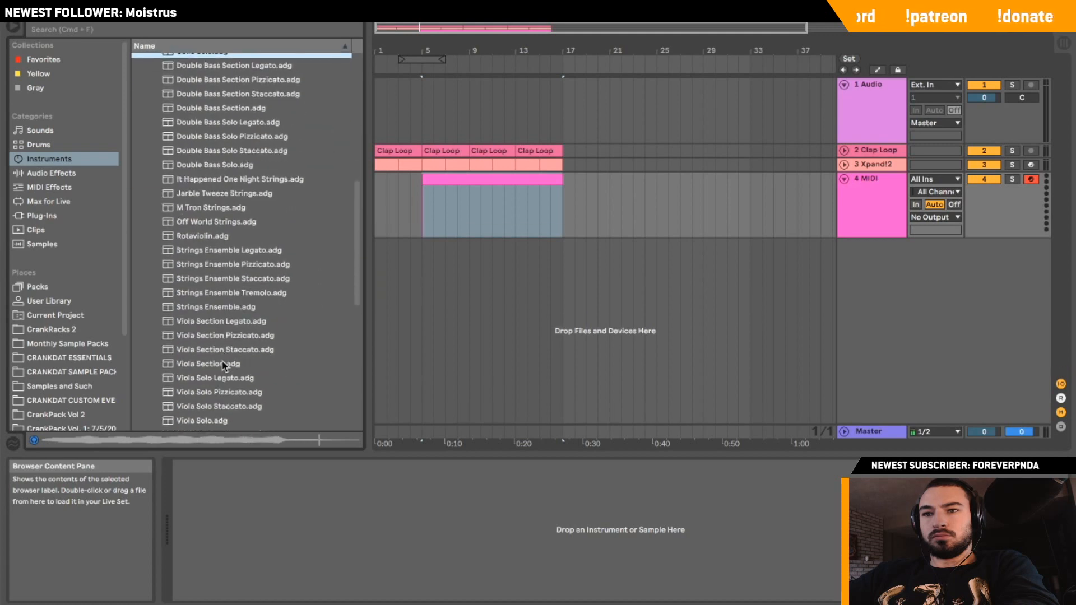
{"action": "left_click", "coordinate": [226, 307]}
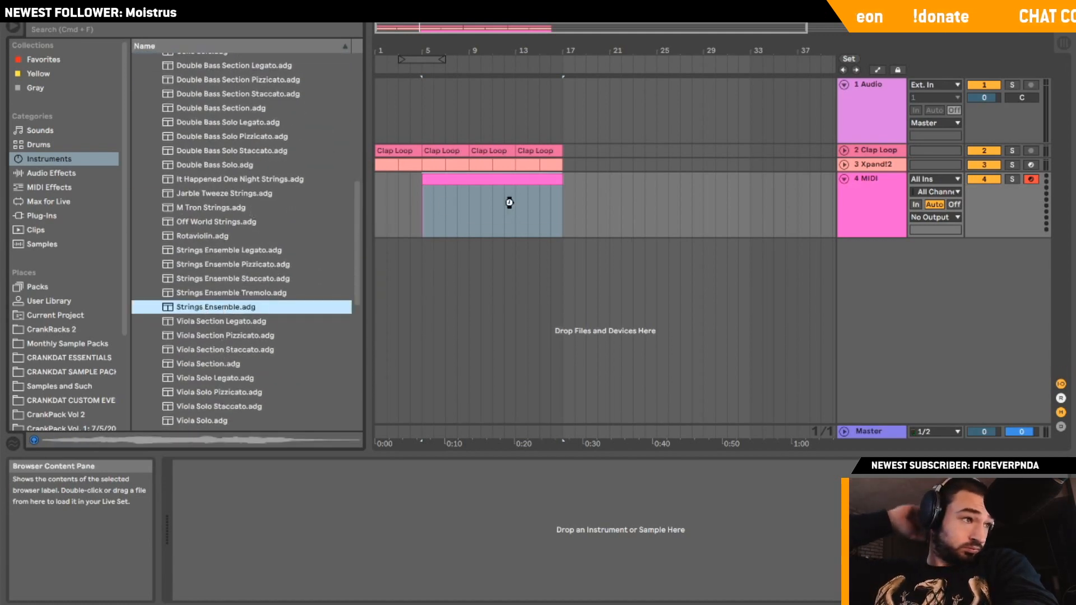
{"action": "left_click_drag", "start_coordinate": [509, 202], "coordinate": [510, 204]}
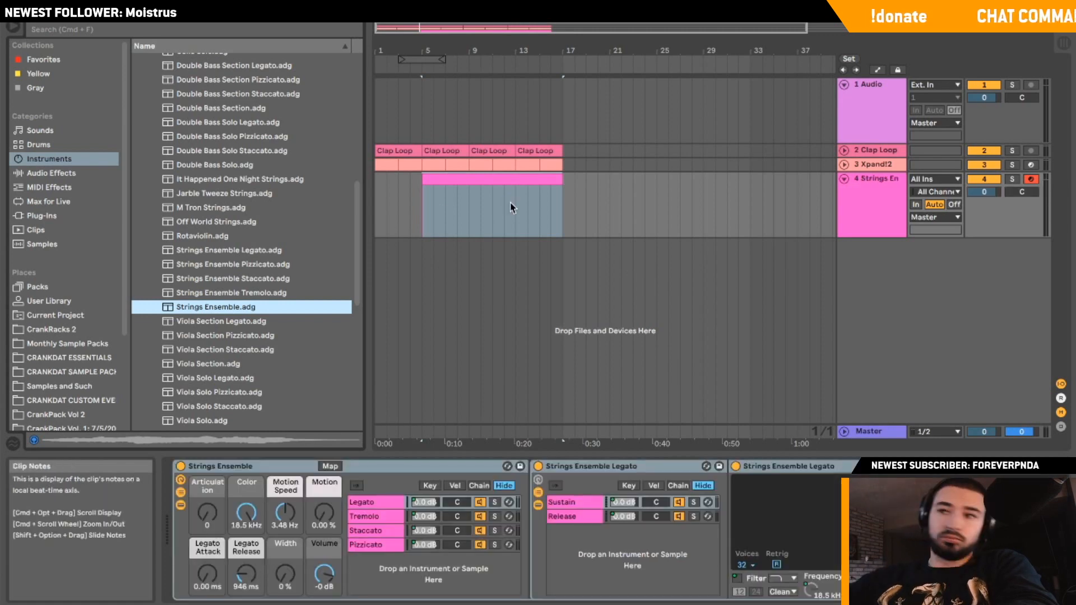
Add an E5 note at the start of the strings clip, stretch it over the clip's full length and return to the device view.
{"action": "double_click", "coordinate": [506, 192]}
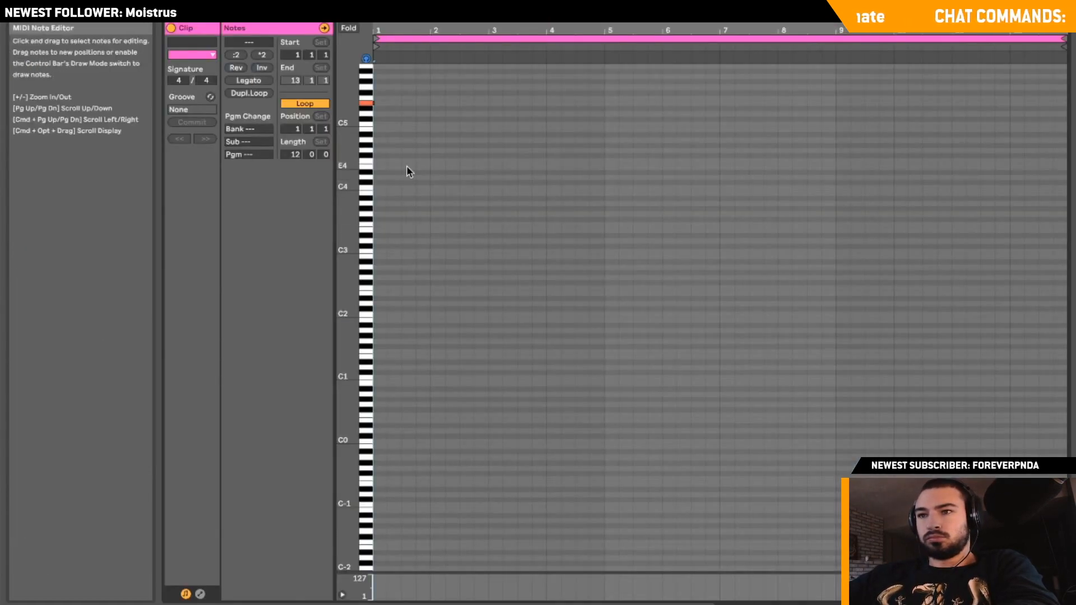
{"action": "scroll", "coordinate": [399, 108], "scroll_direction": "up", "scroll_amount": 2}
{"action": "double_click", "coordinate": [381, 217]}
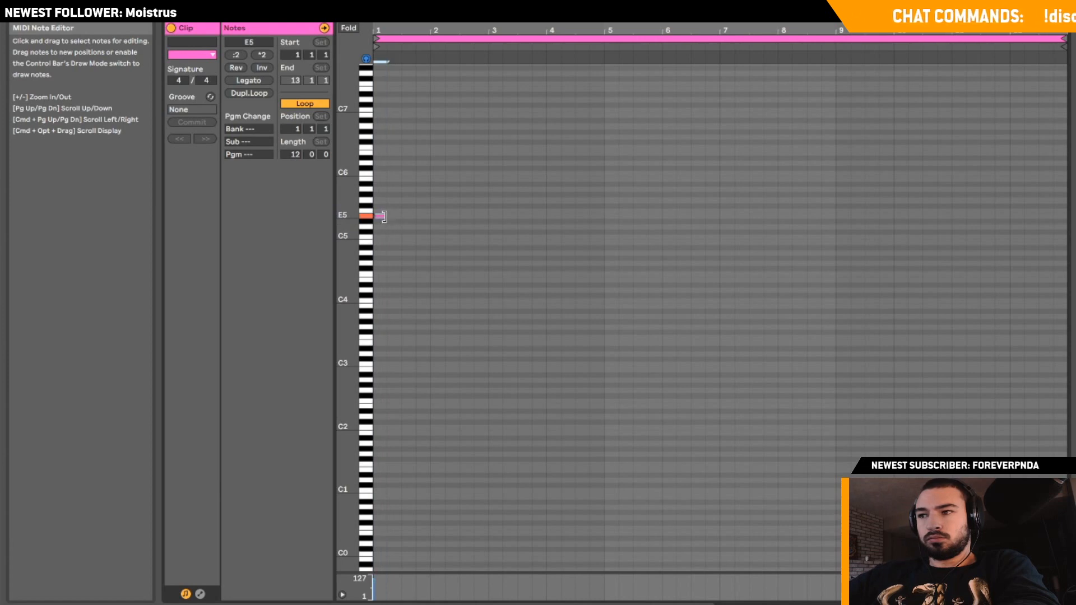
{"action": "left_click_drag", "start_coordinate": [377, 216], "coordinate": [997, 252]}
{"action": "key", "text": "shift+Tab"}
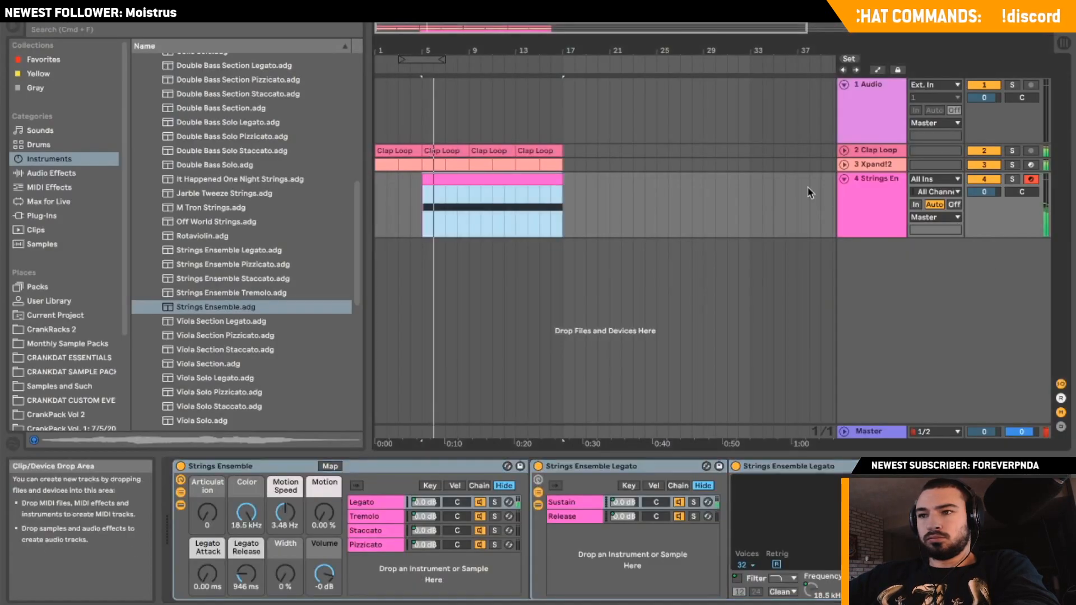
Move the strings clip to bar 1 and trim it to end after bar 8, leaving its track disarmed and folded.
{"action": "left_click_drag", "start_coordinate": [536, 180], "coordinate": [443, 196]}
{"action": "left_click_drag", "start_coordinate": [515, 179], "coordinate": [469, 179]}
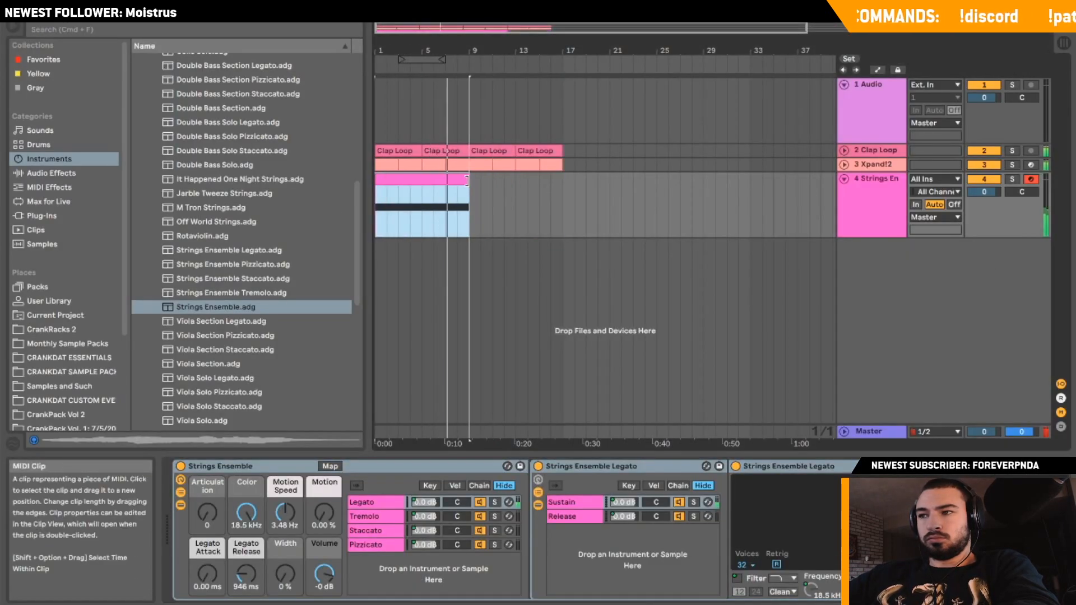
{"action": "left_click_drag", "start_coordinate": [984, 192], "coordinate": [984, 182]}
{"action": "right_click", "coordinate": [1029, 180]}
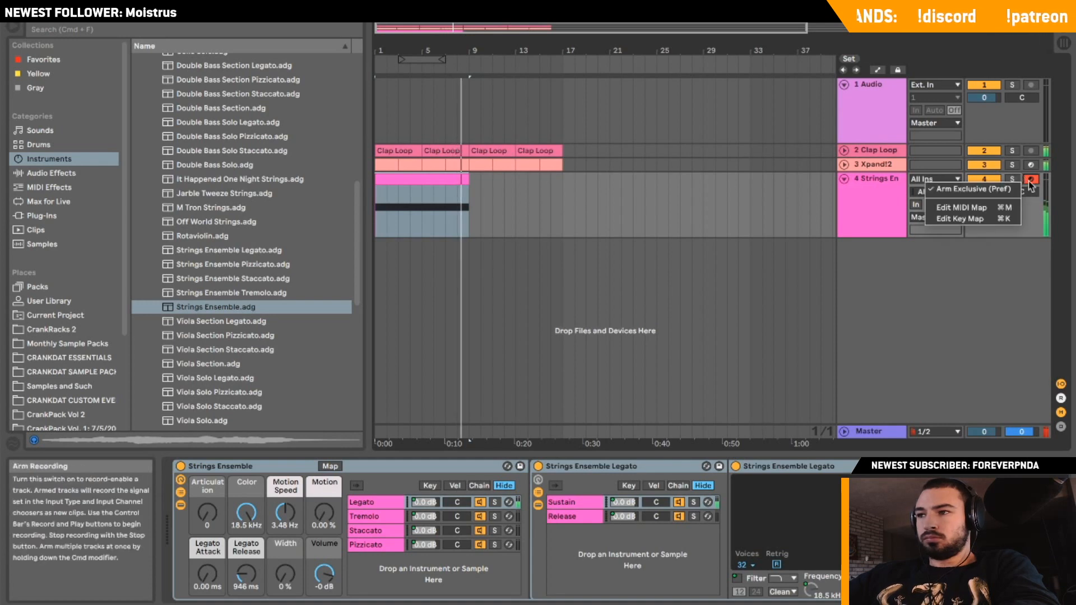
{"action": "left_click", "coordinate": [1030, 180]}
{"action": "left_click", "coordinate": [1030, 181]}
{"action": "left_click", "coordinate": [842, 178]}
Insert another MIDI track below the strings and create an empty MIDI clip over bars 9 to 16.
{"action": "right_click", "coordinate": [886, 251]}
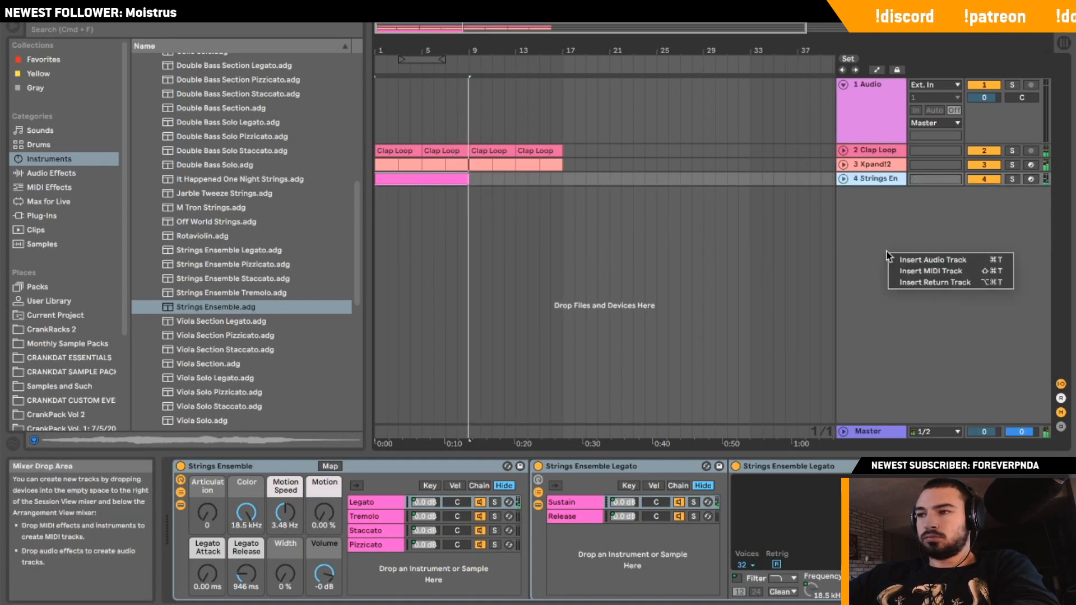
{"action": "left_click", "coordinate": [909, 271]}
{"action": "left_click", "coordinate": [1030, 193]}
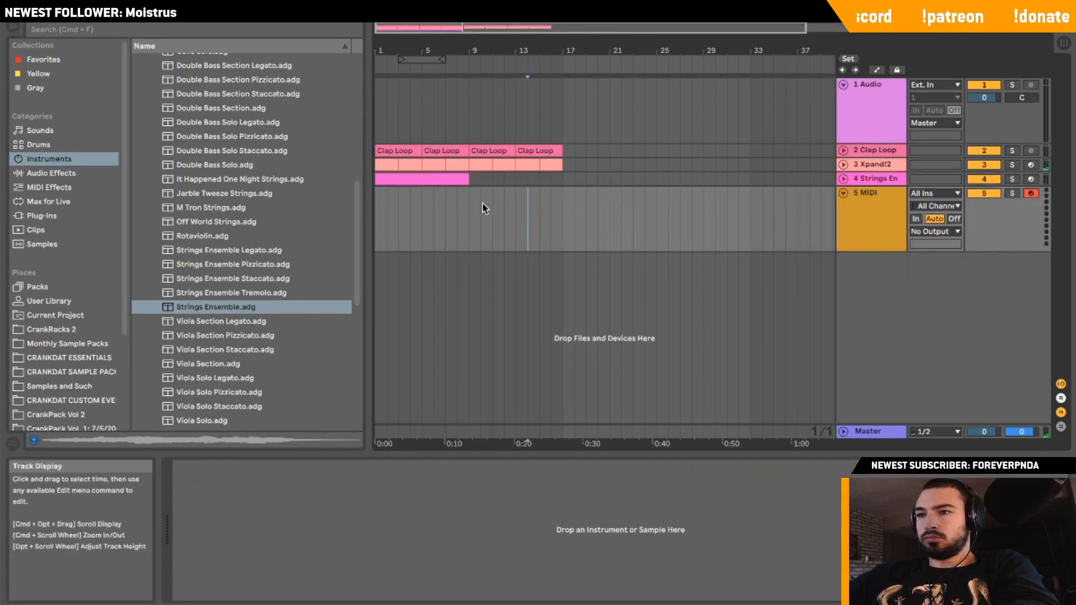
{"action": "left_click_drag", "start_coordinate": [482, 204], "coordinate": [558, 218]}
{"action": "key", "text": "super+shift+m"}
{"action": "key", "text": "shift+Tab"}
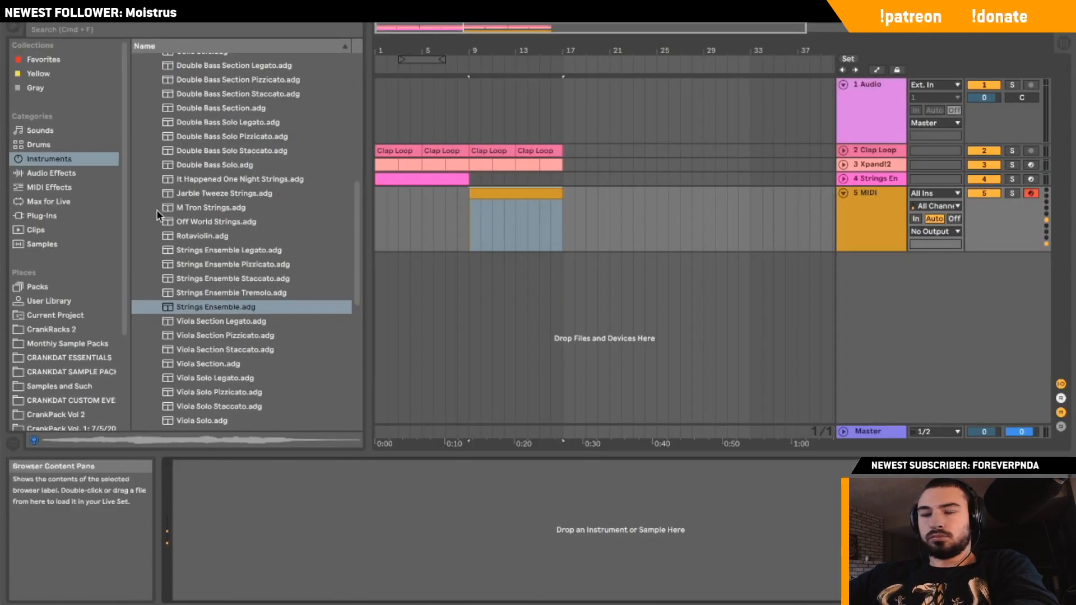
Load the Serum plug-in onto the new MIDI track.
{"action": "left_click", "coordinate": [70, 216]}
{"action": "scroll", "coordinate": [177, 137], "scroll_direction": "up", "scroll_amount": 10}
{"action": "scroll", "coordinate": [178, 137], "scroll_direction": "down", "scroll_amount": 10}
{"action": "left_click", "coordinate": [193, 253]}
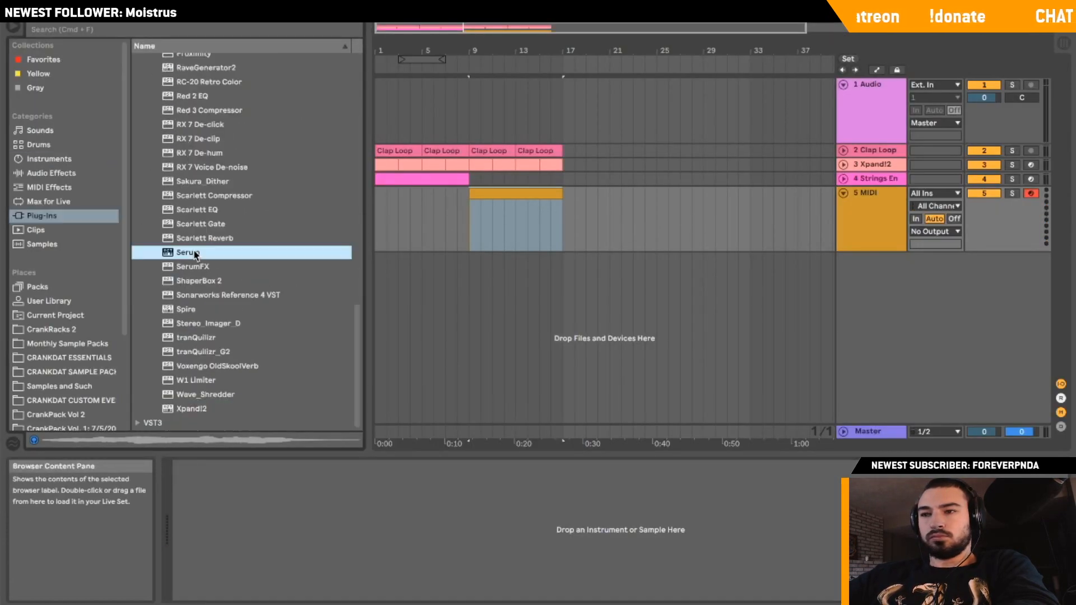
{"action": "left_click_drag", "start_coordinate": [476, 214], "coordinate": [478, 216]}
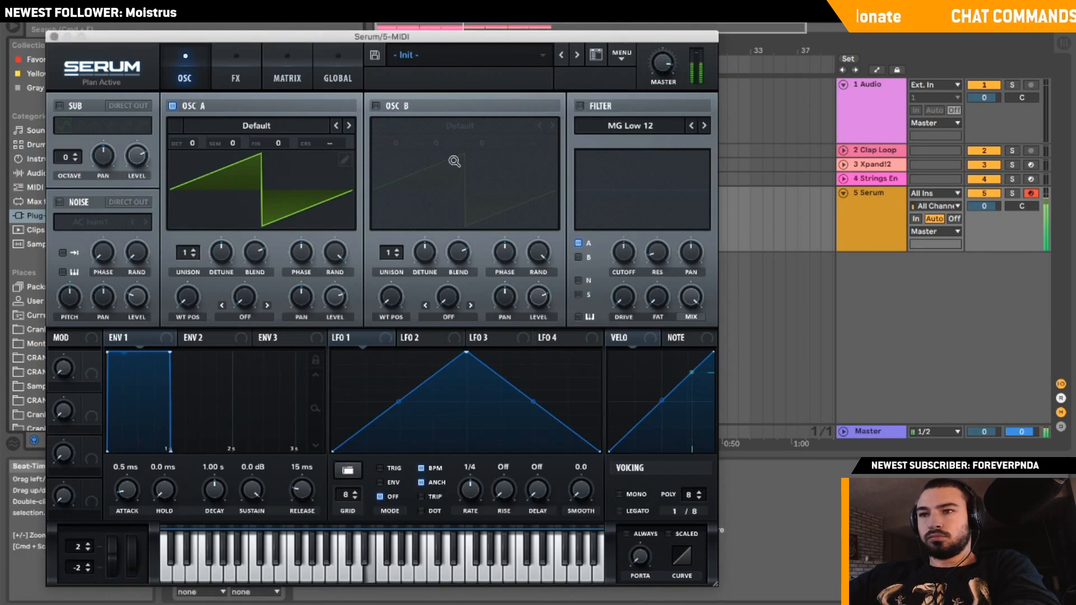
Turn on Serum's oscillator B and set oscillator A's unison to 15 voices with a slight detune adjustment.
{"action": "left_click", "coordinate": [394, 109]}
{"action": "left_click_drag", "start_coordinate": [194, 252], "coordinate": [209, 116]}
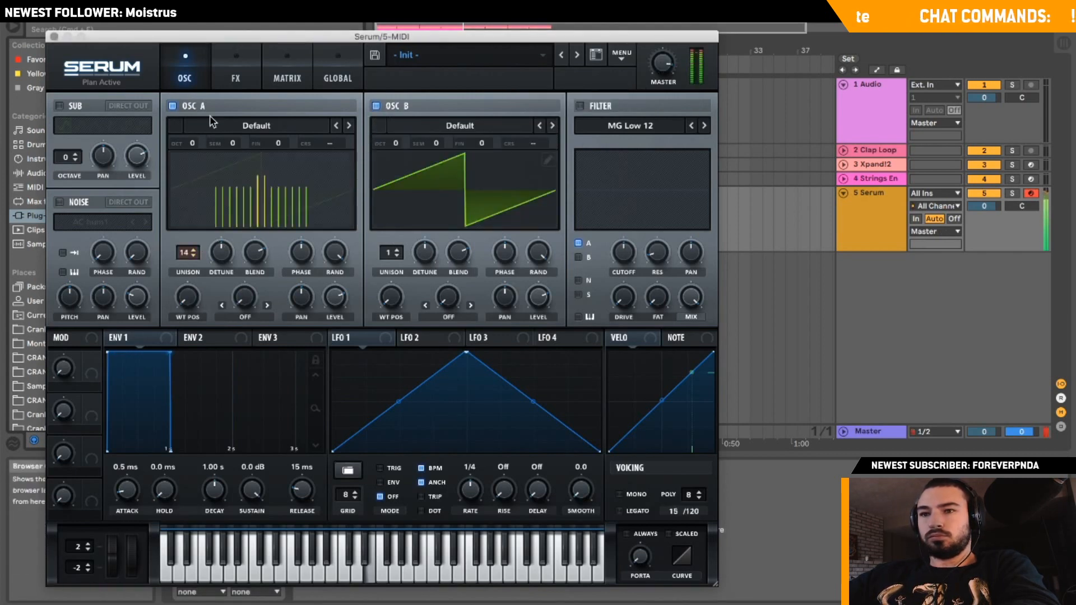
{"action": "left_click", "coordinate": [194, 251]}
{"action": "left_click_drag", "start_coordinate": [224, 249], "coordinate": [224, 252]}
Enable Serum's filter for oscillators A and B, set it to MG Low 18 and adjust its cutoff.
{"action": "left_click", "coordinate": [579, 106]}
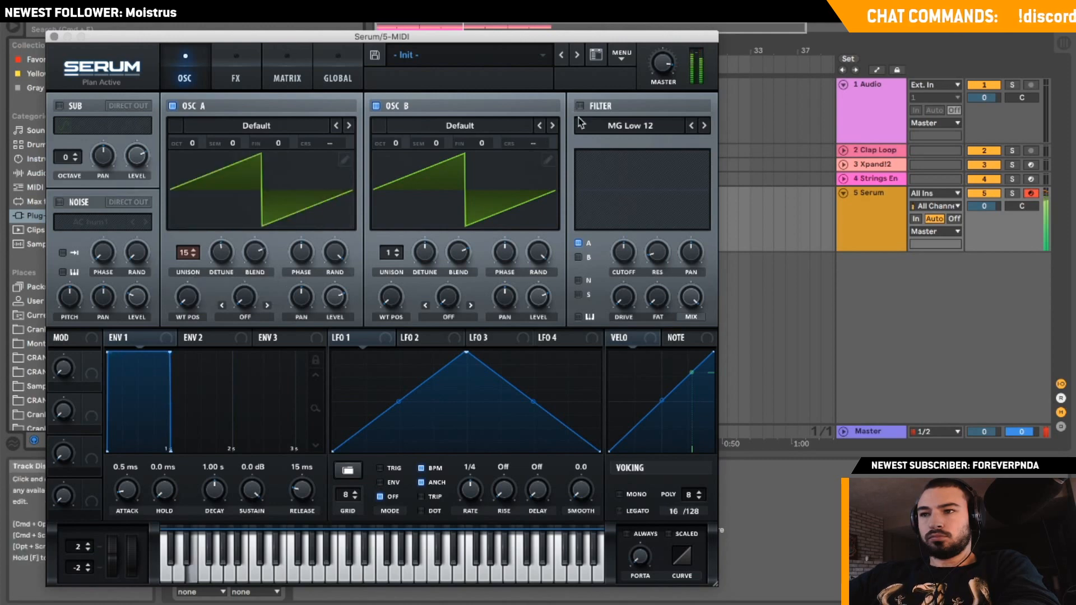
{"action": "left_click", "coordinate": [578, 258]}
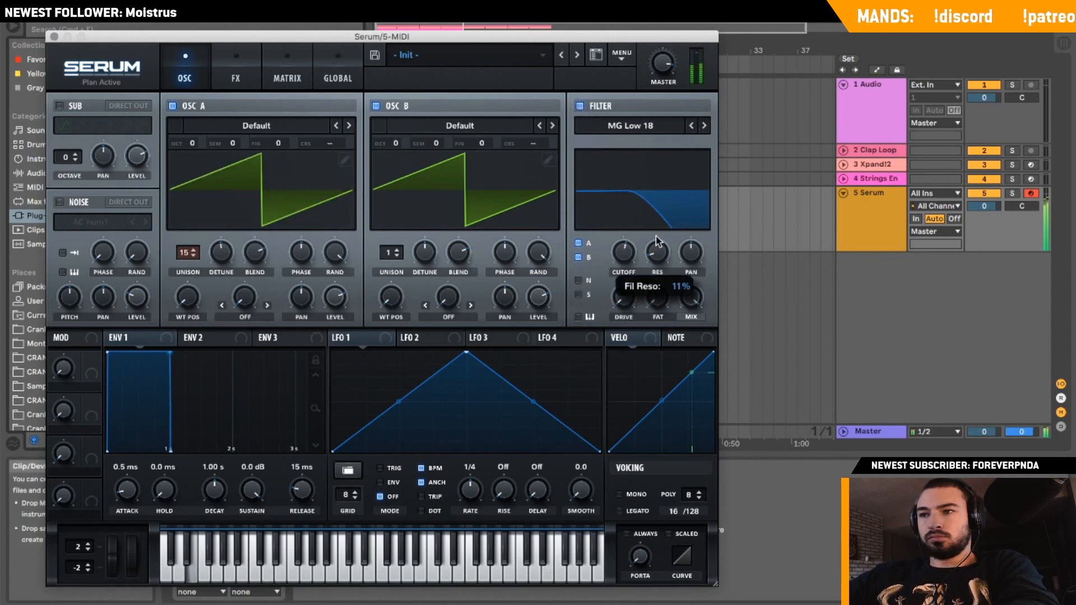
{"action": "mouse_move", "coordinate": [624, 252]}
{"action": "left_mouse_down"}
{"action": "mouse_move", "coordinate": [626, 241]}
{"action": "mouse_move", "coordinate": [627, 262]}
{"action": "left_mouse_up"}
{"action": "left_click", "coordinate": [54, 37]}
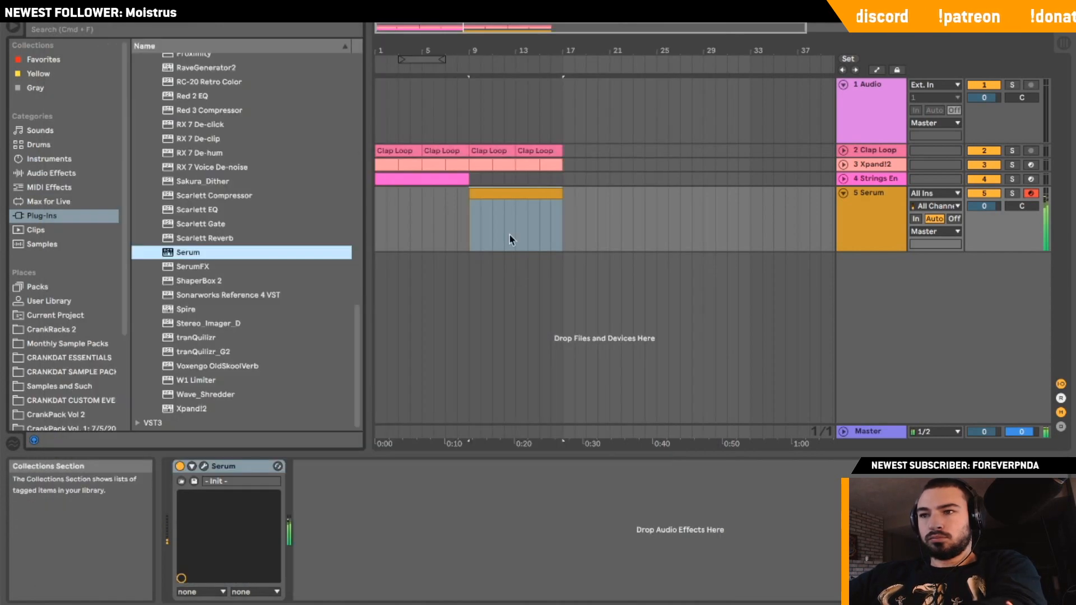
Draw a one-bar C1 note at the start of the Serum clip and return to the device view.
{"action": "double_click", "coordinate": [510, 193]}
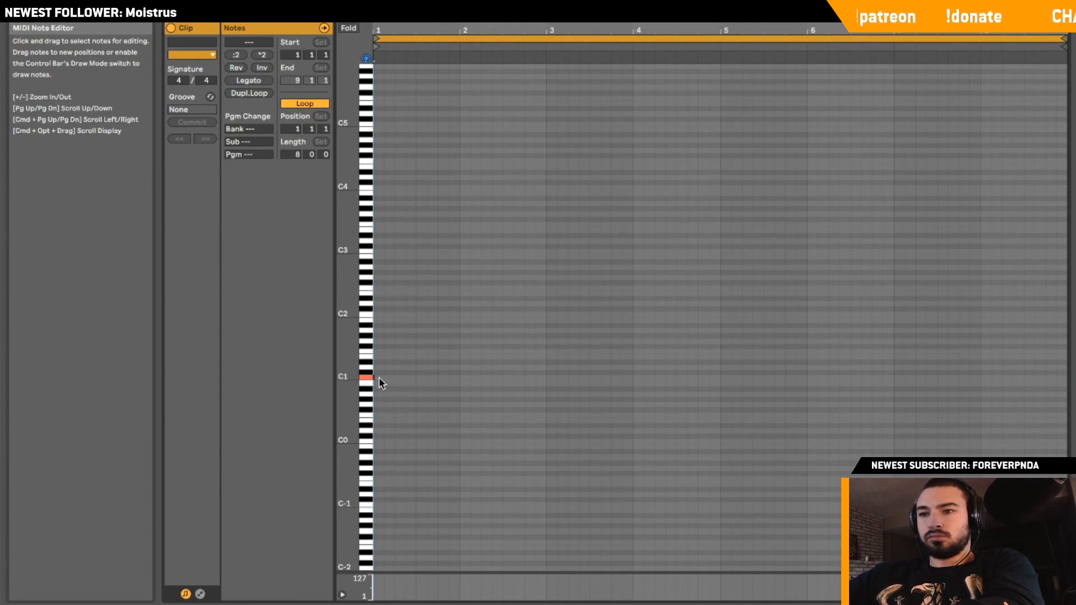
{"action": "mouse_move", "coordinate": [379, 377]}
{"action": "left_mouse_down"}
{"action": "mouse_move", "coordinate": [473, 377]}
{"action": "mouse_move", "coordinate": [462, 379]}
{"action": "left_mouse_up"}
{"action": "key", "text": "shift+Tab"}
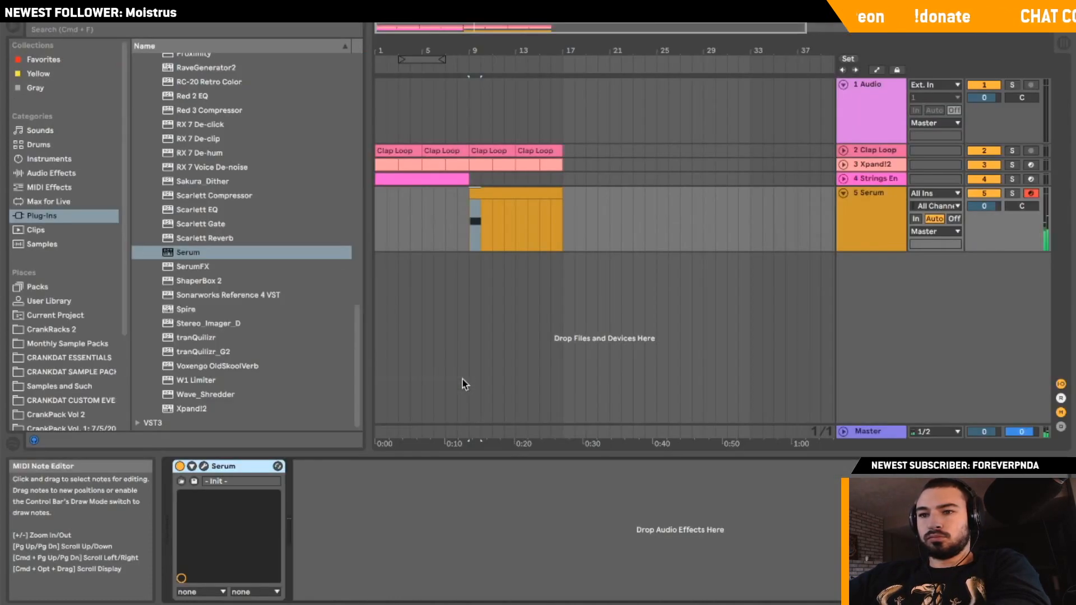
Set the warp mode of Serum's oscillator B to Sync and adjust its warp amount.
{"action": "left_click", "coordinate": [204, 466]}
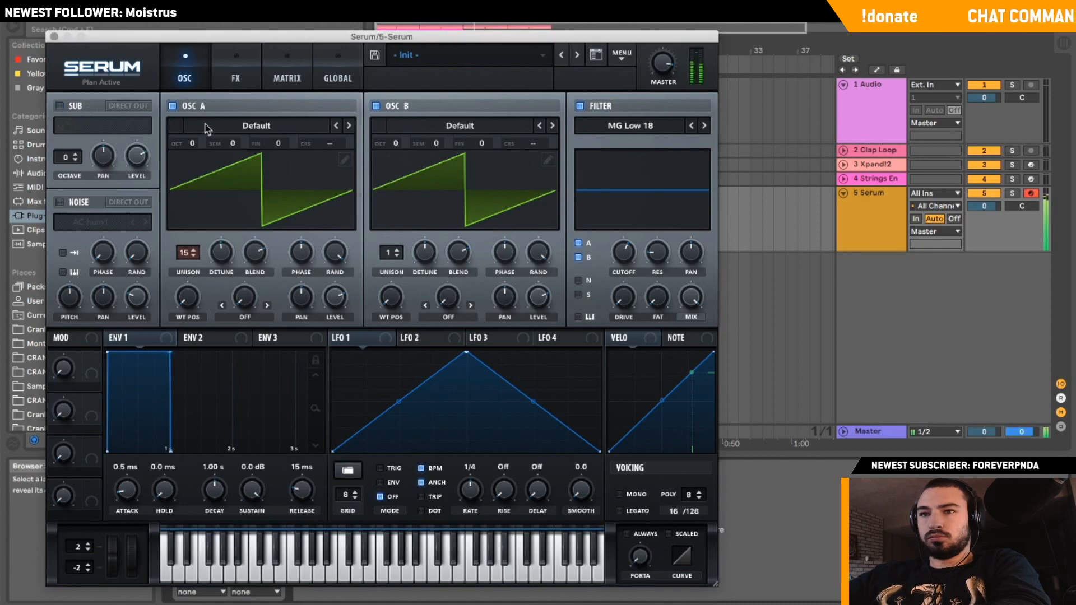
{"action": "left_click", "coordinate": [55, 35]}
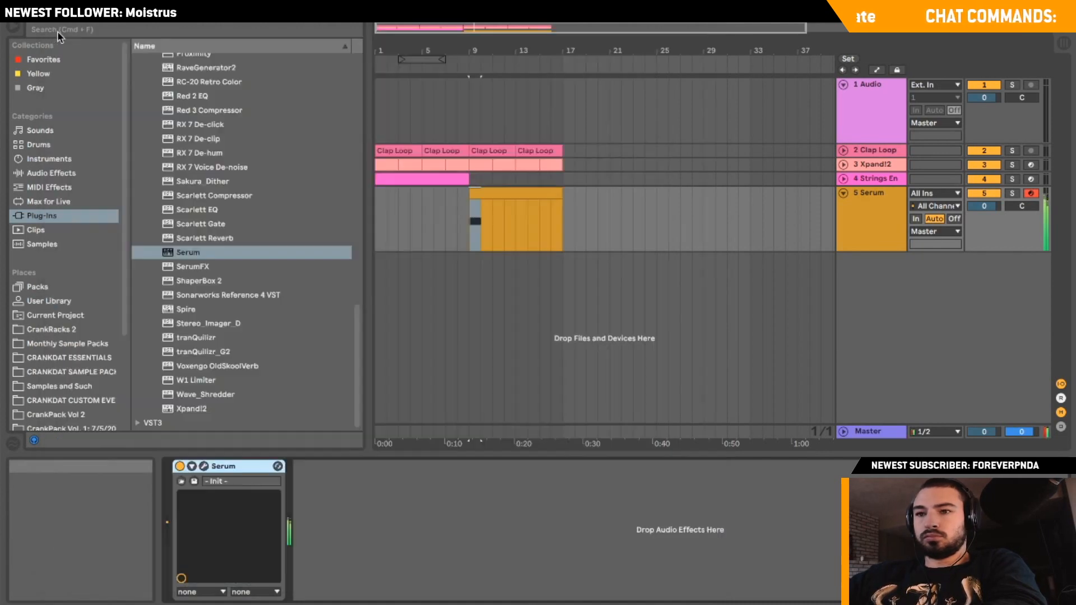
{"action": "left_click", "coordinate": [204, 466]}
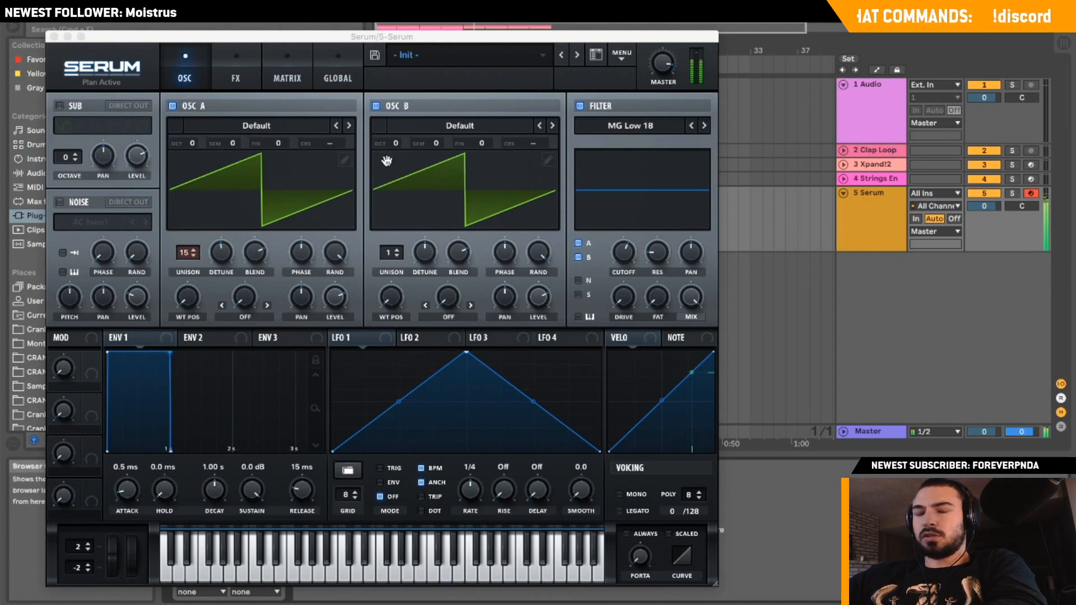
{"action": "left_click", "coordinate": [470, 304]}
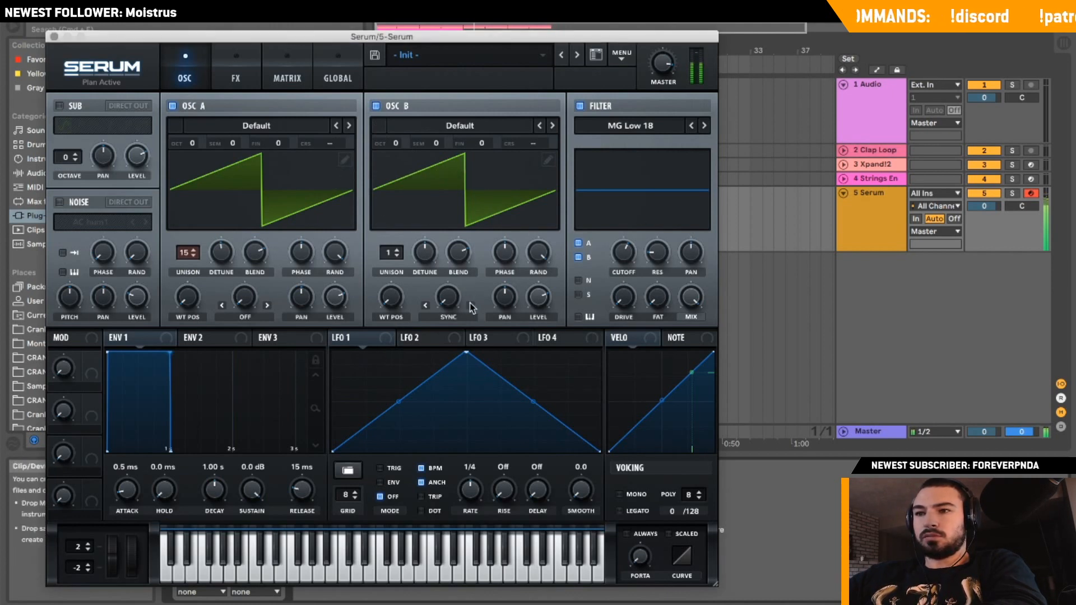
{"action": "left_click_drag", "start_coordinate": [453, 296], "coordinate": [456, 274]}
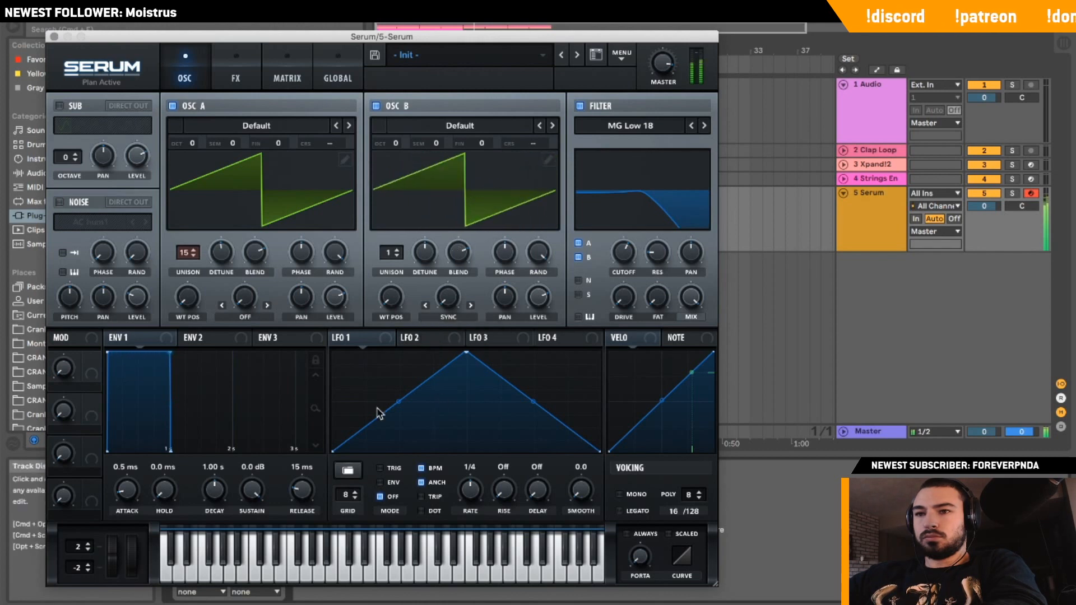
Switch oscillator A's warp from Off to the next mode, turn up its amount and close the Serum window.
{"action": "left_click", "coordinate": [266, 306]}
{"action": "left_click_drag", "start_coordinate": [245, 297], "coordinate": [250, 251]}
{"action": "left_click", "coordinate": [54, 37]}
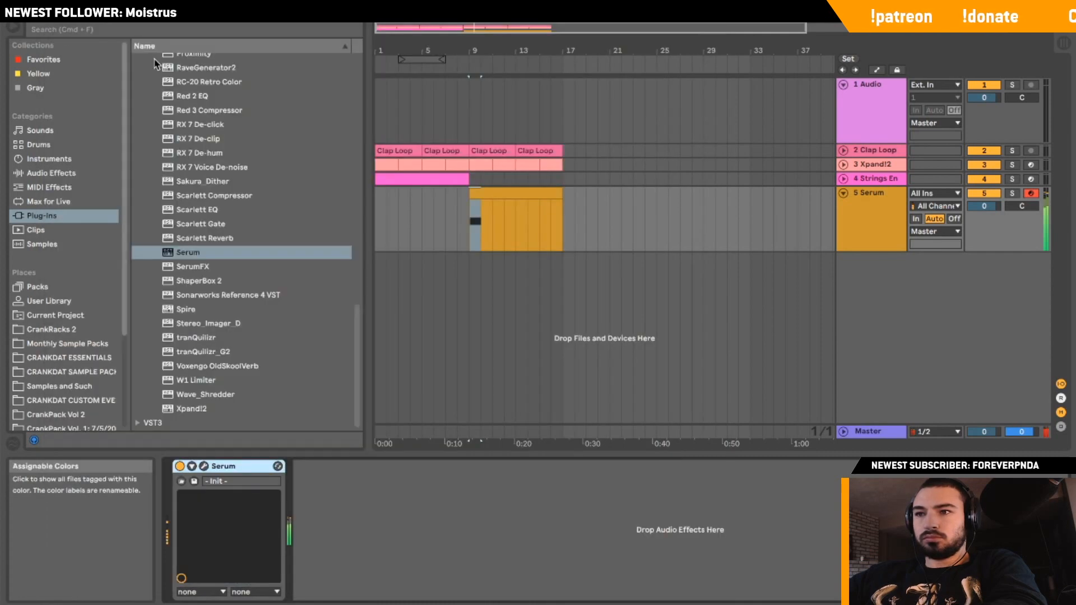
Duplicate the one-bar C1 note of the Serum clip into bar 2 and transpose the copy to D1.
{"action": "double_click", "coordinate": [506, 206]}
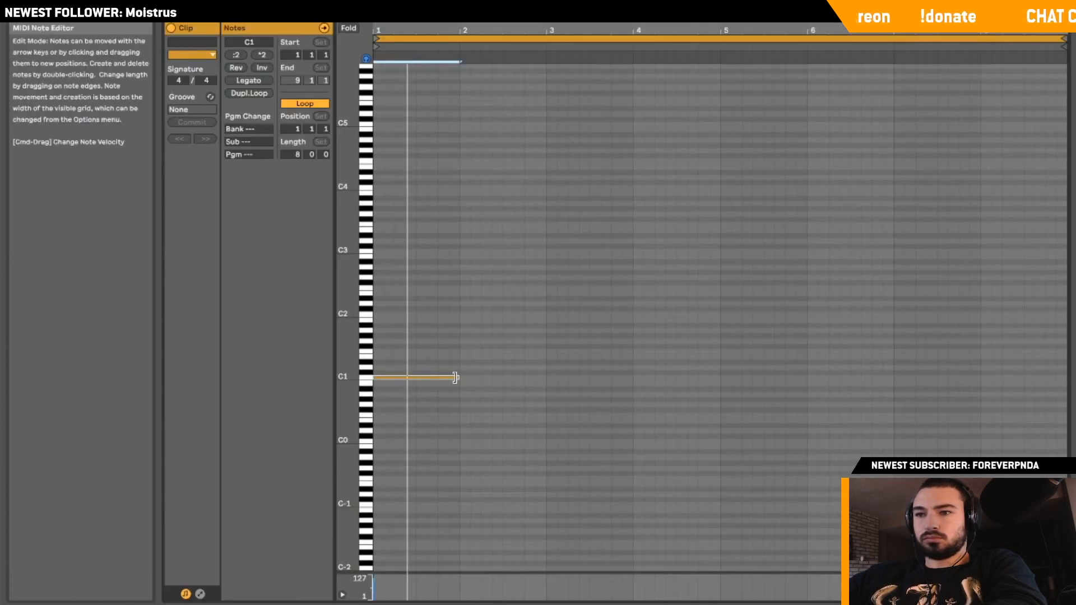
{"action": "key", "text": "shift+Down"}
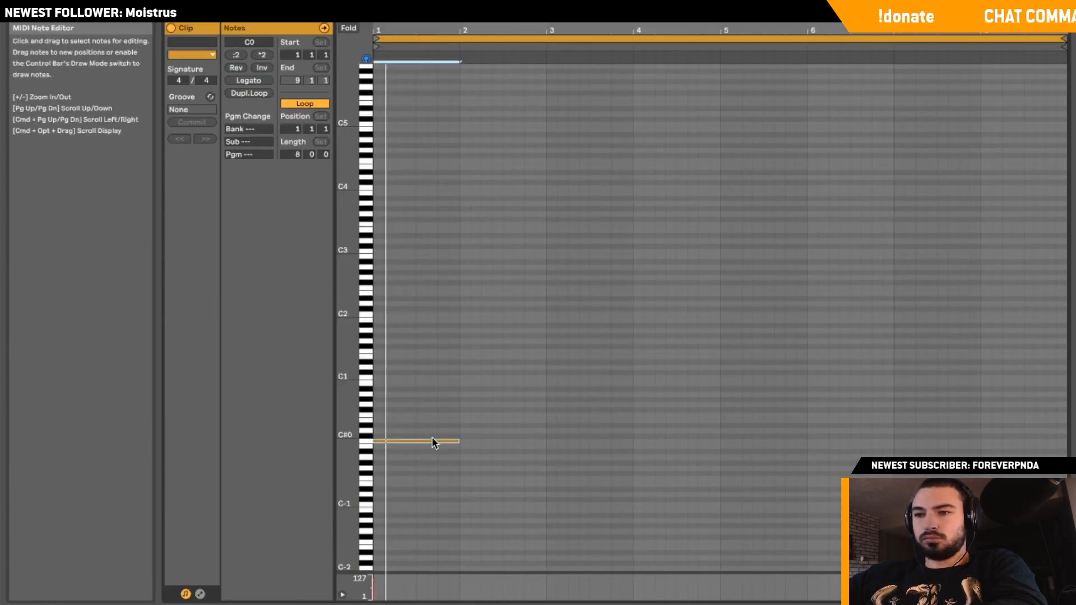
{"action": "key", "text": "super+d"}
{"action": "key", "text": "Up"}
{"action": "key", "text": "Up"}
{"action": "key", "text": "Tab"}
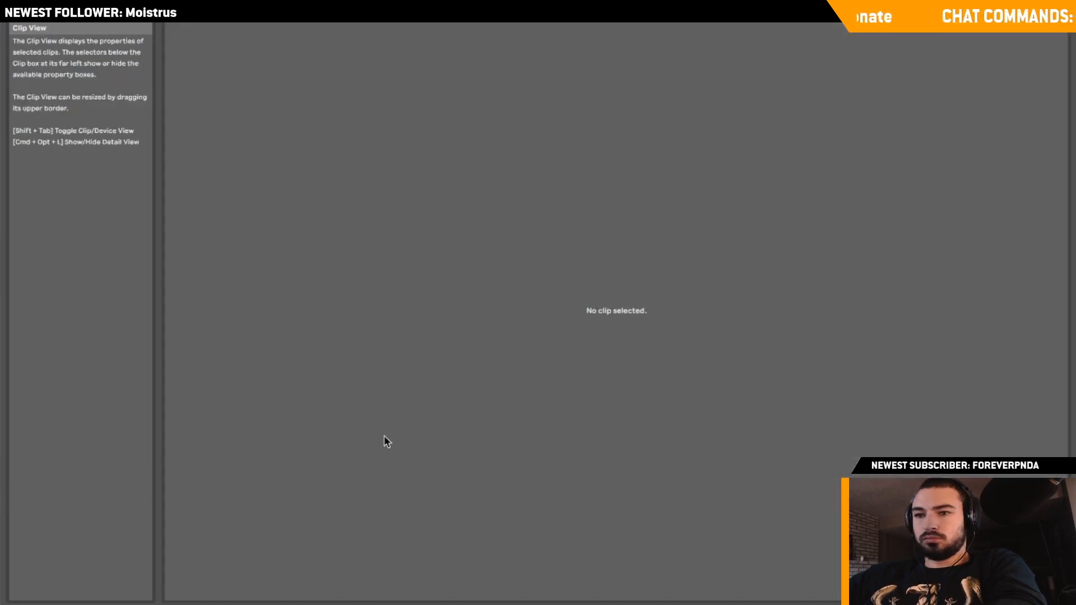
Check Serum's oscillator and filter settings in its plug-in window and close the window.
{"action": "key", "text": "Tab"}
{"action": "key", "text": "shift+Tab"}
{"action": "left_click", "coordinate": [206, 467]}
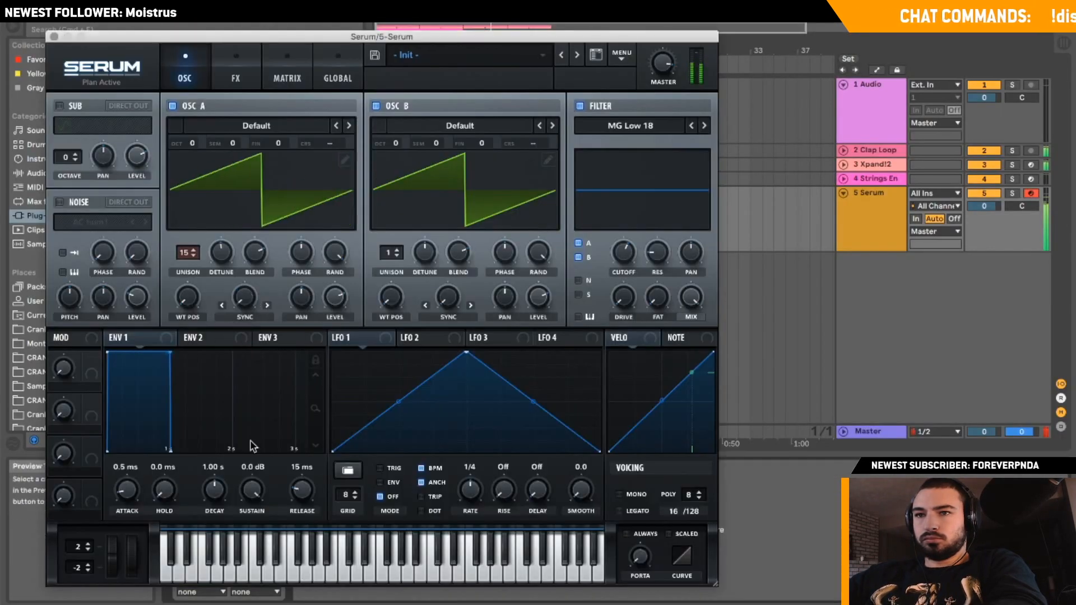
{"action": "left_click", "coordinate": [54, 36]}
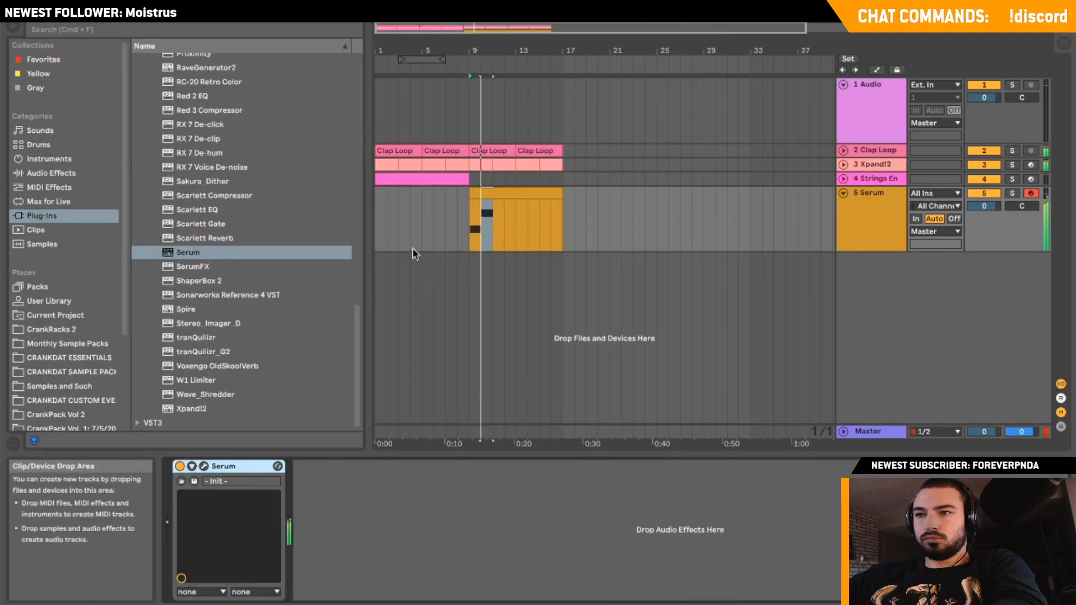
Extend the Serum bass line with duplicated one-bar notes at E1 in bar 3 and A1 in bar 4, and play it back.
{"action": "left_click", "coordinate": [501, 201]}
{"action": "key", "text": "Tab"}
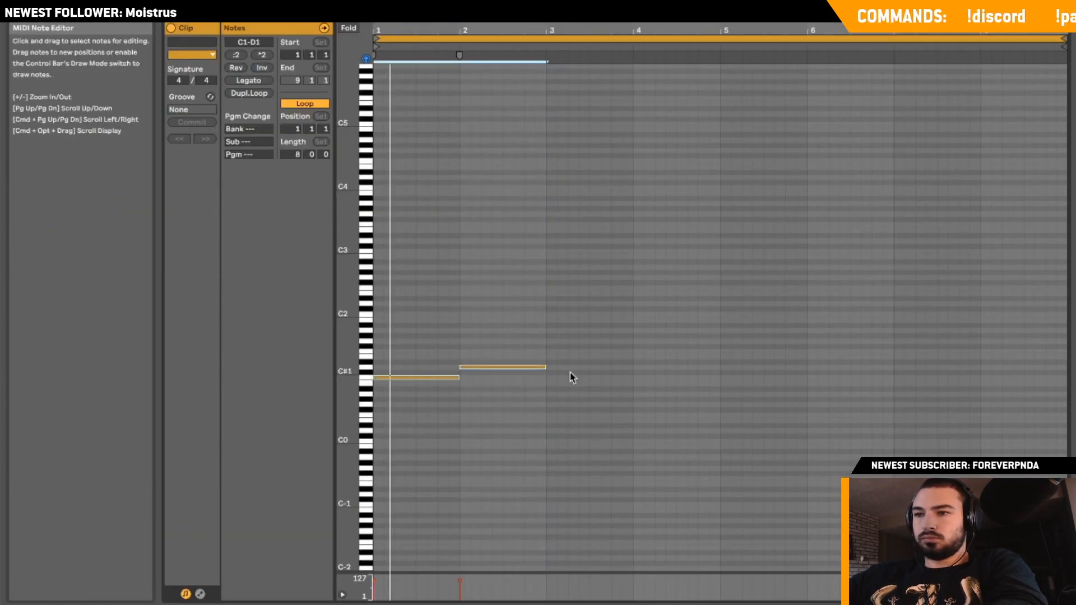
{"action": "left_click", "coordinate": [535, 367]}
{"action": "key", "text": "ctrl+d"}
{"action": "key", "text": "Up"}
{"action": "key", "text": "Up"}
{"action": "key", "text": "ctrl+d"}
{"action": "key", "text": "shift+Up"}
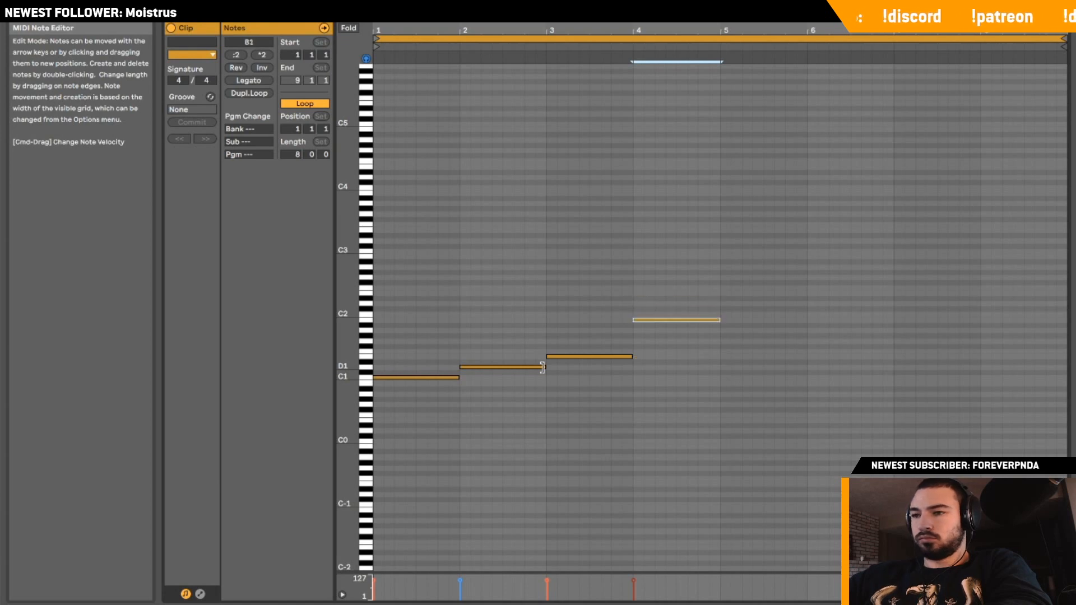
{"action": "key", "text": "ctrl+a"}
{"action": "key", "text": "space"}
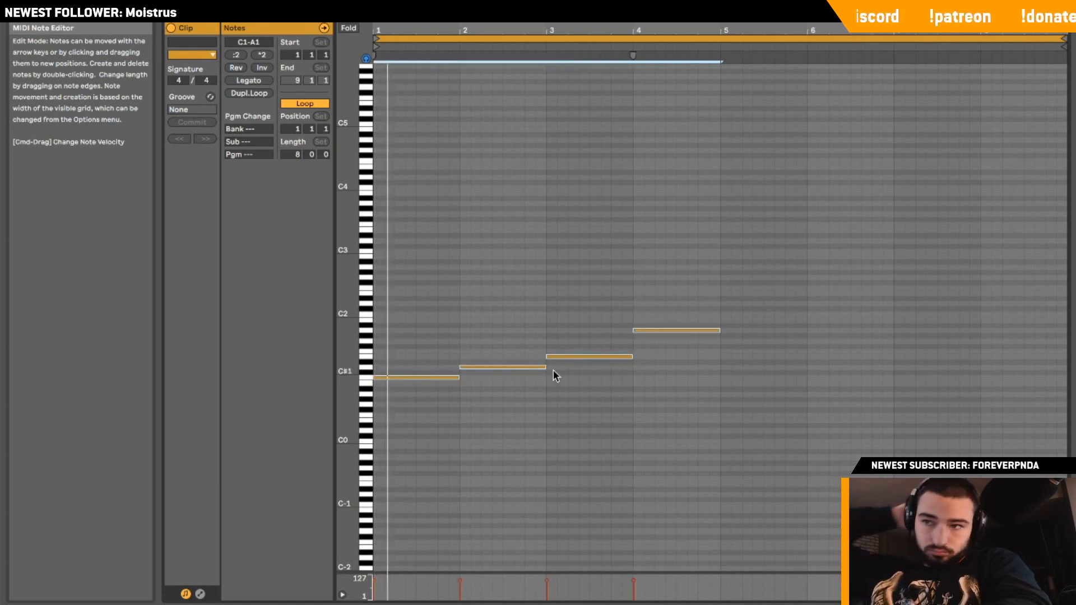
Split the Serum clip after its first four bars and duplicate that part over the remaining four bars up to bar 17.
{"action": "key", "text": "Tab"}
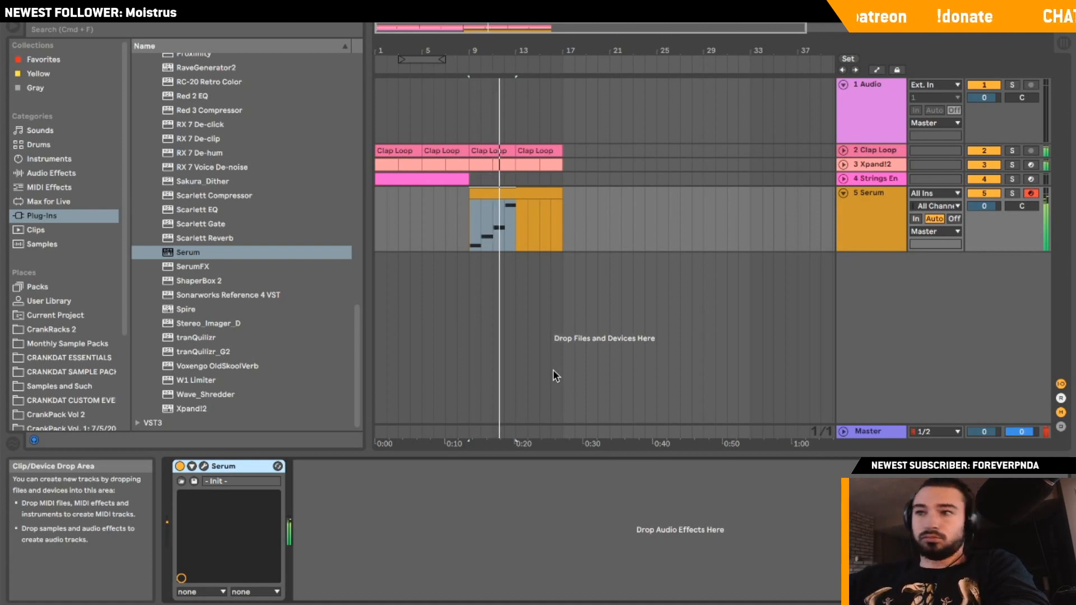
{"action": "left_click", "coordinate": [518, 231]}
{"action": "key", "text": "super+e"}
{"action": "left_click", "coordinate": [503, 193]}
{"action": "key", "text": "super+d"}
{"action": "left_click", "coordinate": [539, 202]}
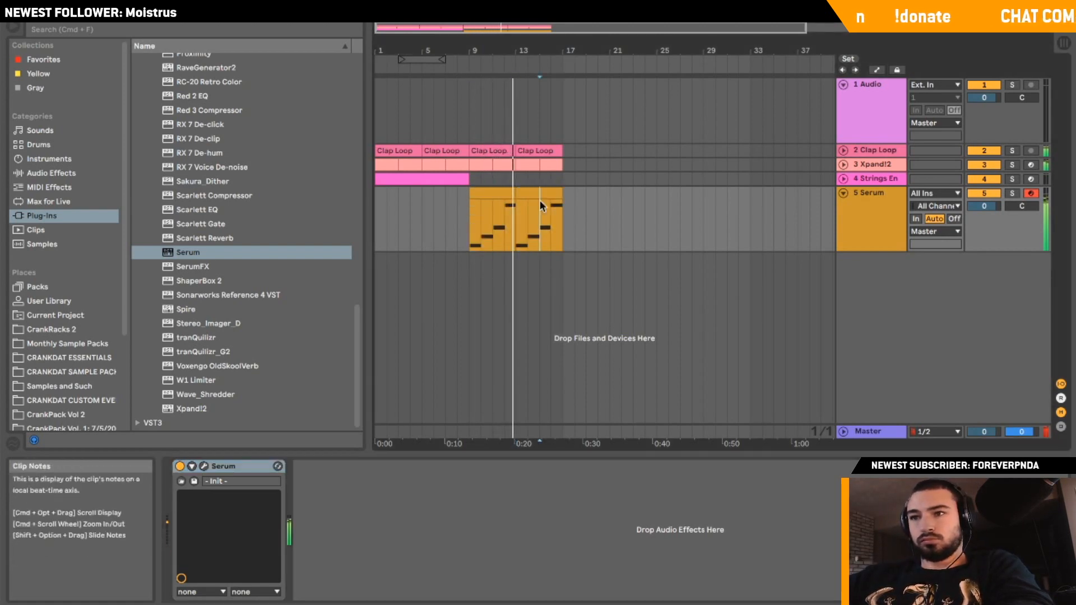
Add a Utility effect after Serum with its gain at 4.00 dB and set the playback start to bar 1.
{"action": "left_click", "coordinate": [53, 172]}
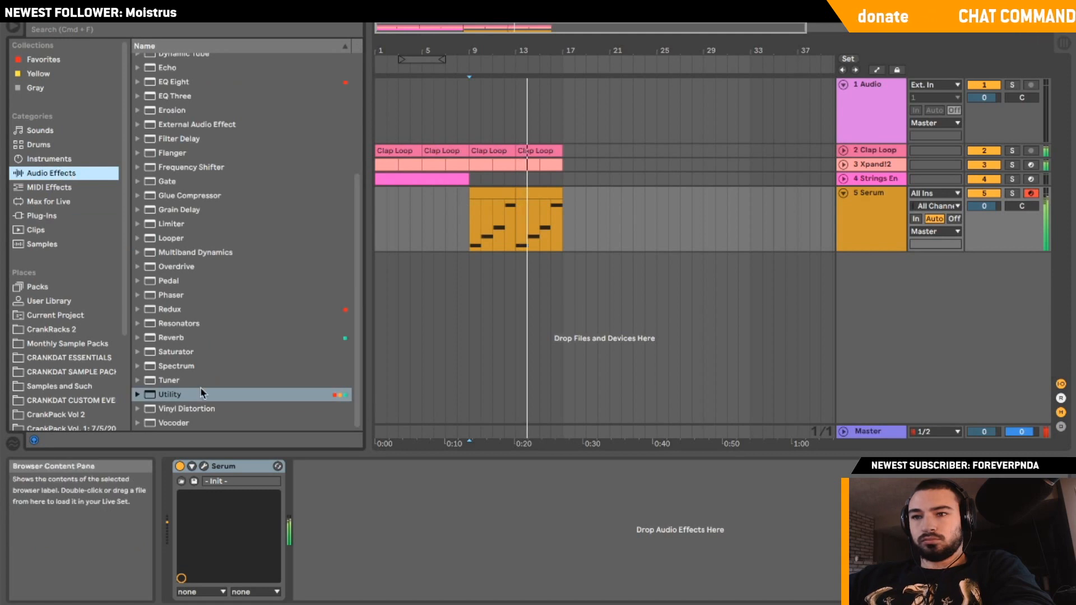
{"action": "double_click", "coordinate": [176, 395]}
{"action": "left_click_drag", "start_coordinate": [371, 512], "coordinate": [371, 490]}
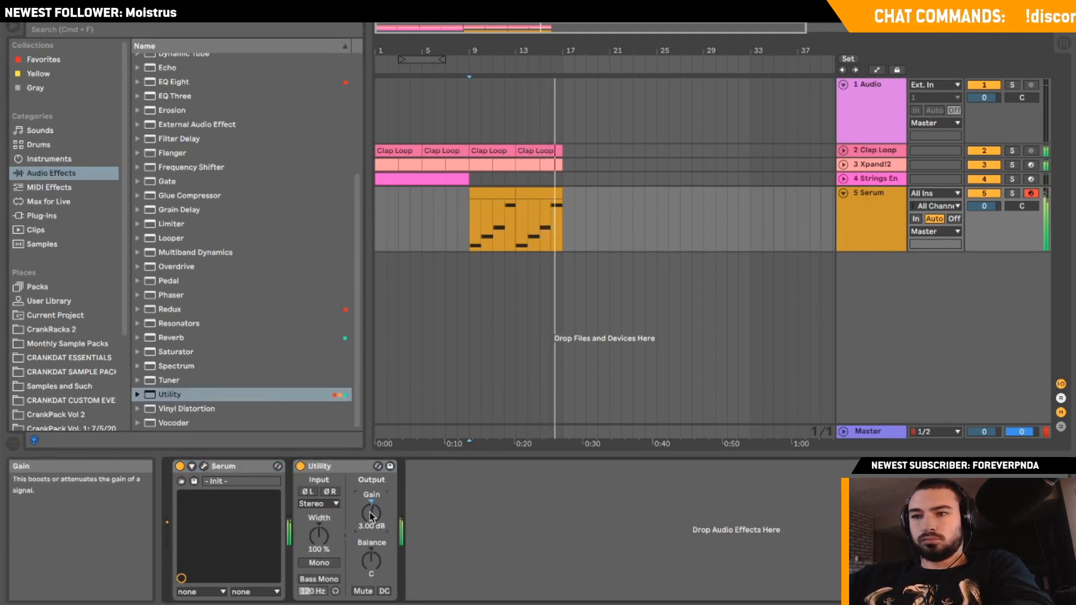
{"action": "left_click", "coordinate": [377, 221]}
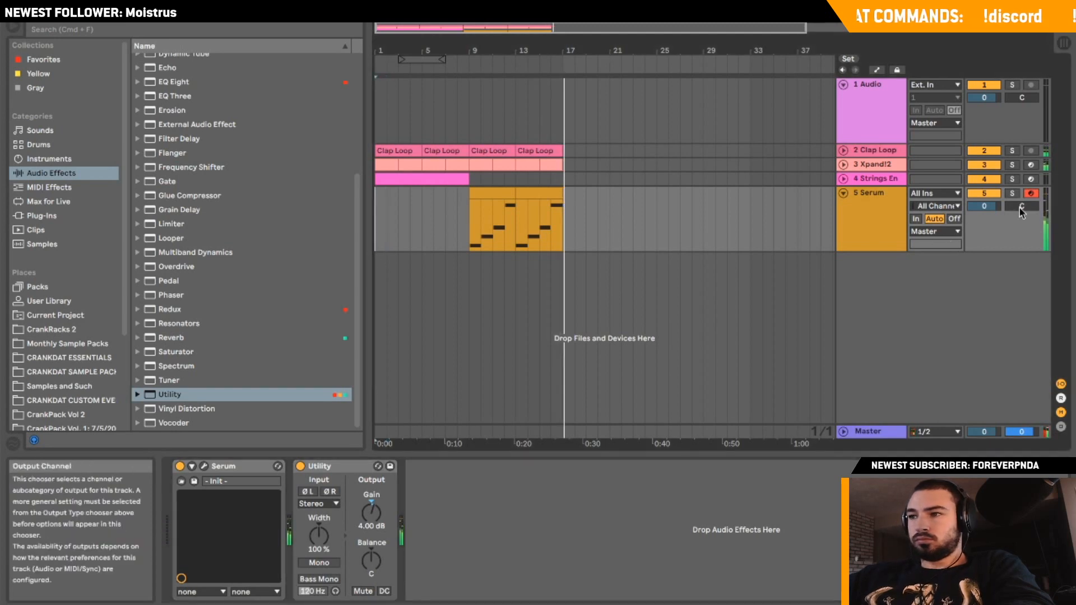
Fold the Serum track and insert an audio track below it.
{"action": "left_click", "coordinate": [846, 192]}
{"action": "right_click", "coordinate": [864, 243]}
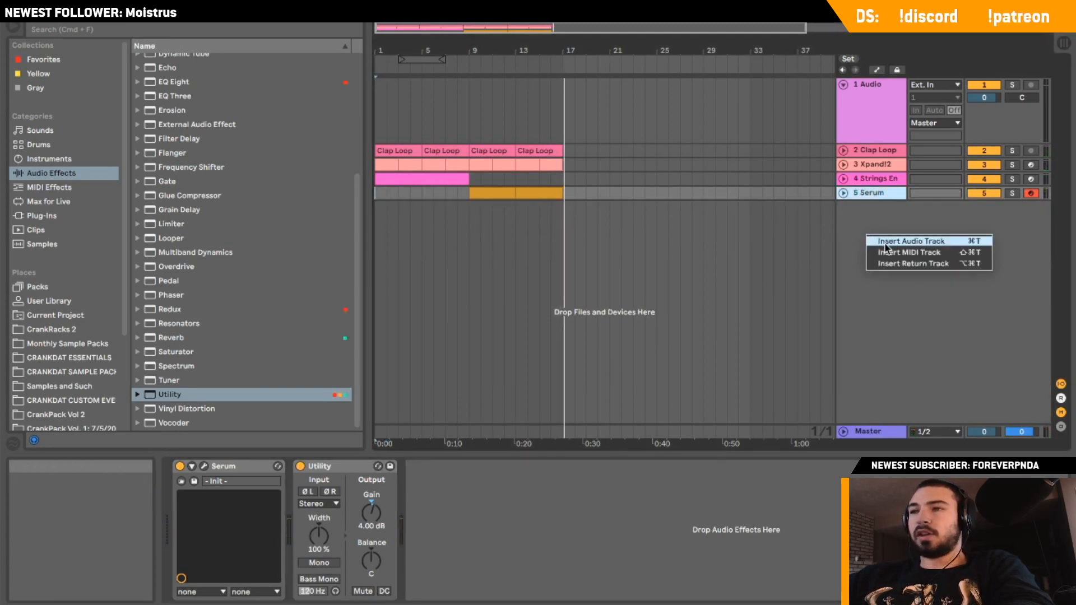
{"action": "left_click", "coordinate": [885, 241]}
Switch to Splice, search the library for "dylan mat" and browse the vocal samples.
{"action": "key", "text": "super+Tab"}
{"action": "key", "text": "super+Tab"}
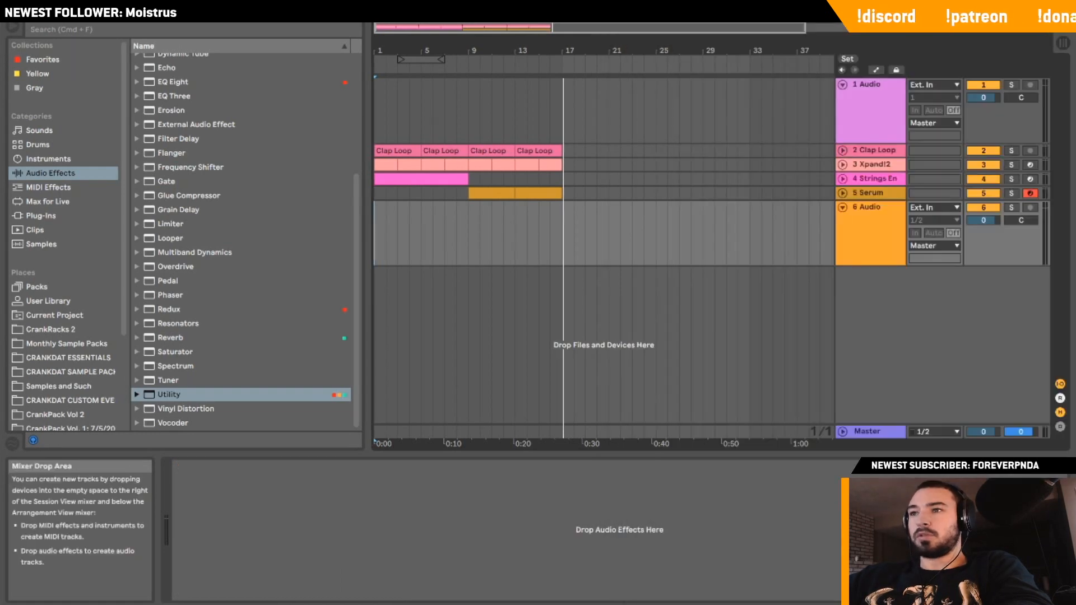
{"action": "key", "text": "super+Tab"}
{"action": "double_click", "coordinate": [716, 26]}
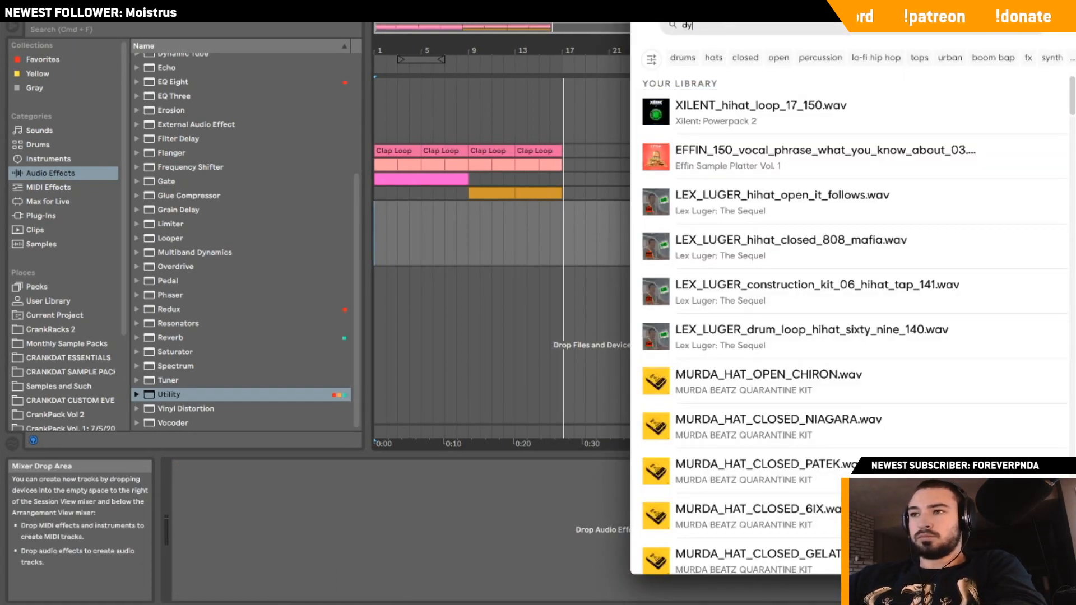
{"action": "type", "text": "dylan mat"}
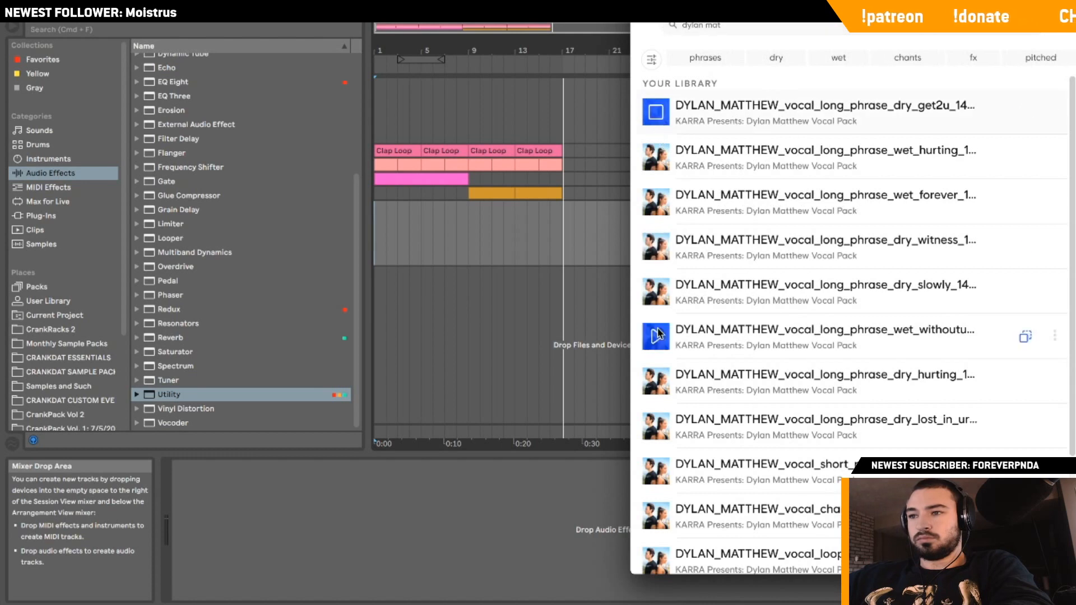
{"action": "scroll", "coordinate": [658, 305], "scroll_direction": "down", "scroll_amount": 3}
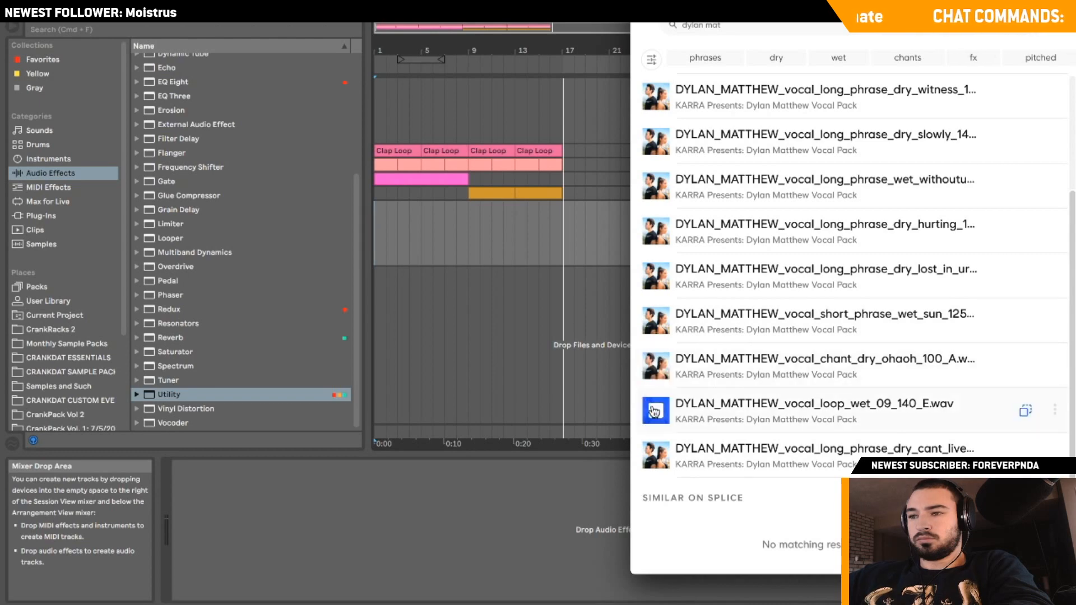
{"action": "scroll", "coordinate": [655, 305], "scroll_direction": "up", "scroll_amount": 3}
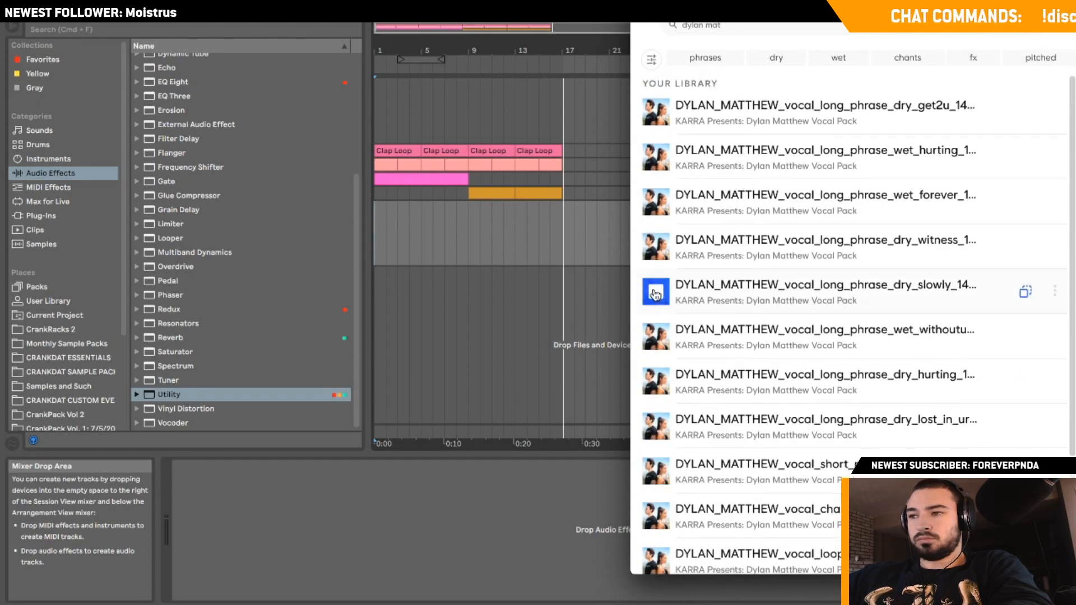
Place the DYLAN_MATTHEW_vocal_long_phrase_dry_slowly sample on the new audio track at bar 1 and solo that track.
{"action": "left_click_drag", "start_coordinate": [696, 300], "coordinate": [387, 232]}
{"action": "left_click", "coordinate": [1011, 208]}
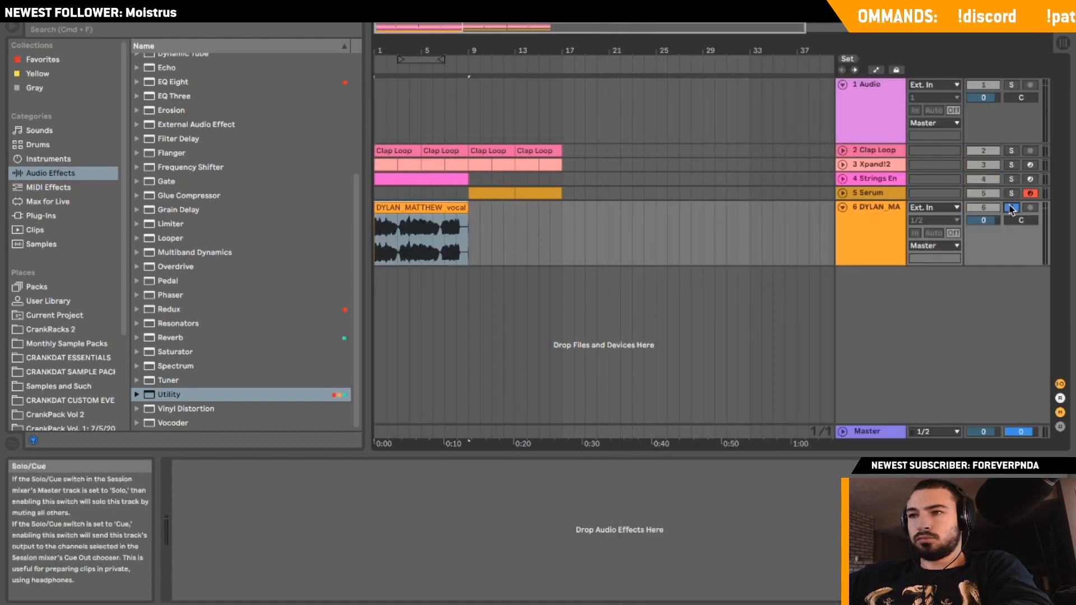
{"action": "key", "text": "super+Tab"}
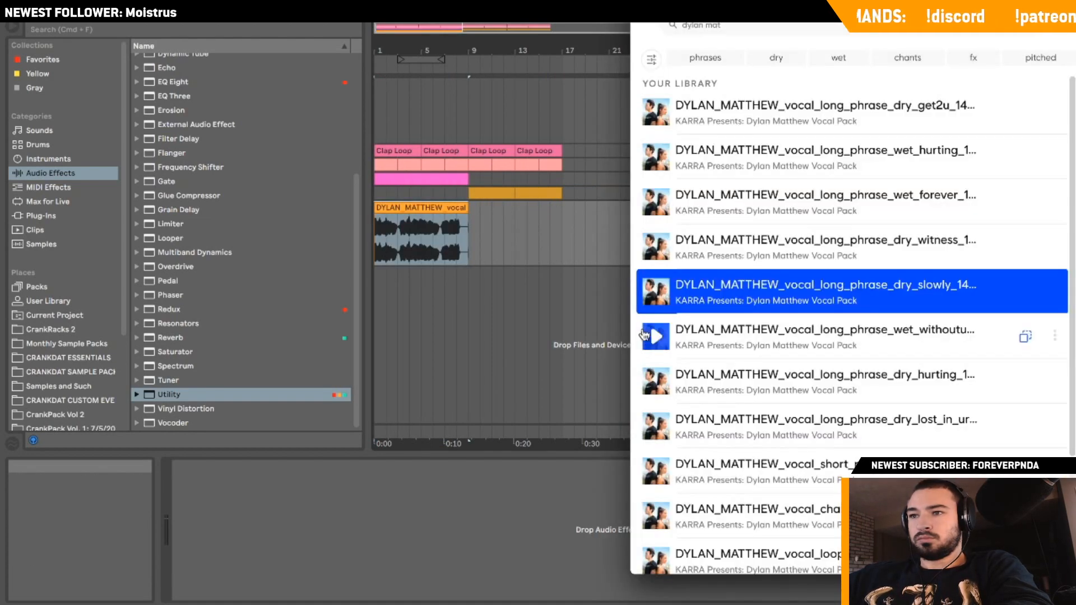
{"action": "left_click", "coordinate": [489, 254]}
{"action": "left_click", "coordinate": [376, 242]}
{"action": "left_click_drag", "start_coordinate": [403, 33], "coordinate": [380, 33]}
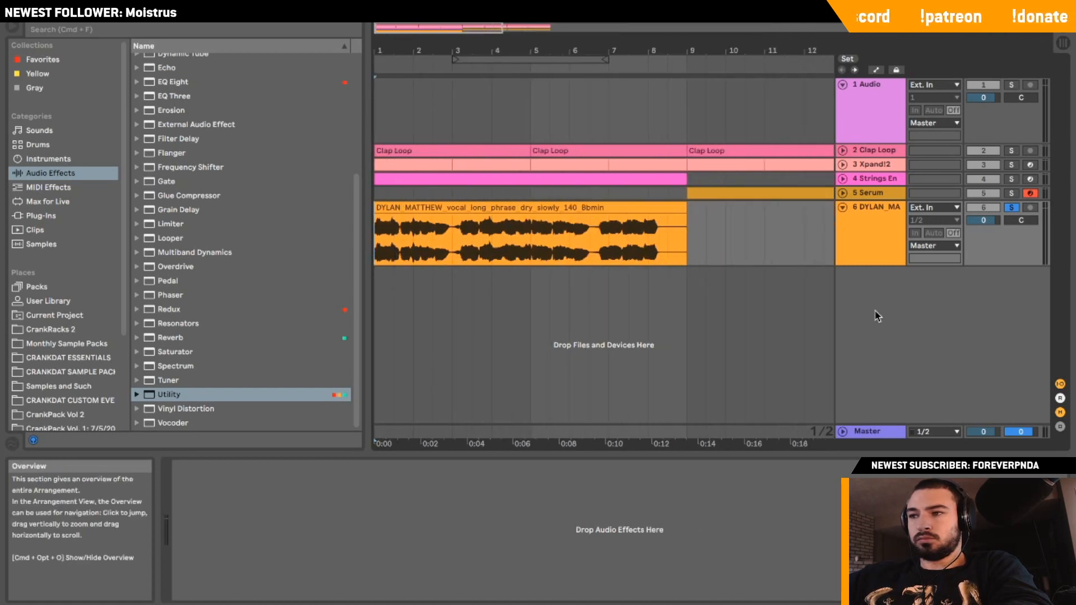
Insert a MIDI track below the vocal, take the vocal track out of solo and arm the new track.
{"action": "right_click", "coordinate": [876, 312]}
{"action": "left_click", "coordinate": [895, 330]}
{"action": "left_click", "coordinate": [1011, 209]}
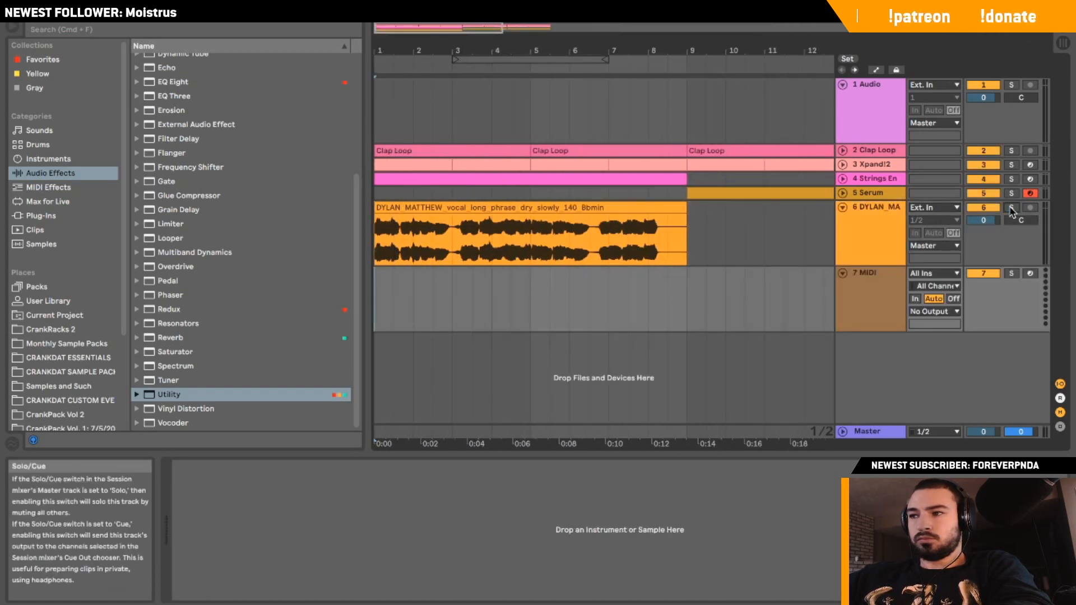
{"action": "left_click", "coordinate": [1030, 272]}
Load Ableton's Operator instrument onto the new MIDI track.
{"action": "left_click", "coordinate": [58, 160]}
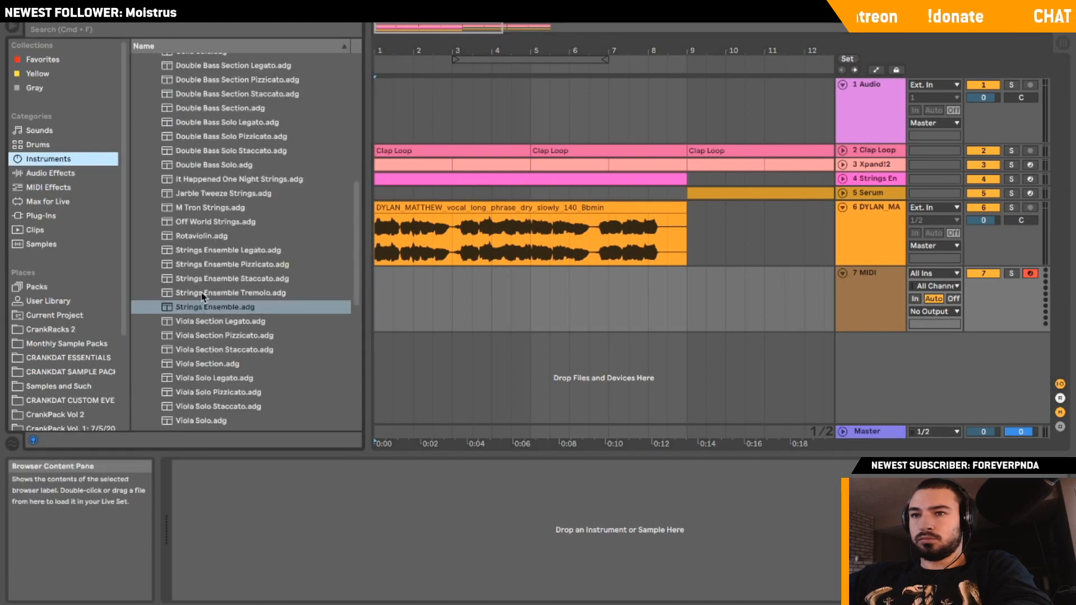
{"action": "scroll", "coordinate": [201, 311], "scroll_direction": "up", "scroll_amount": 10}
{"action": "left_click", "coordinate": [136, 144]}
{"action": "double_click", "coordinate": [160, 158]}
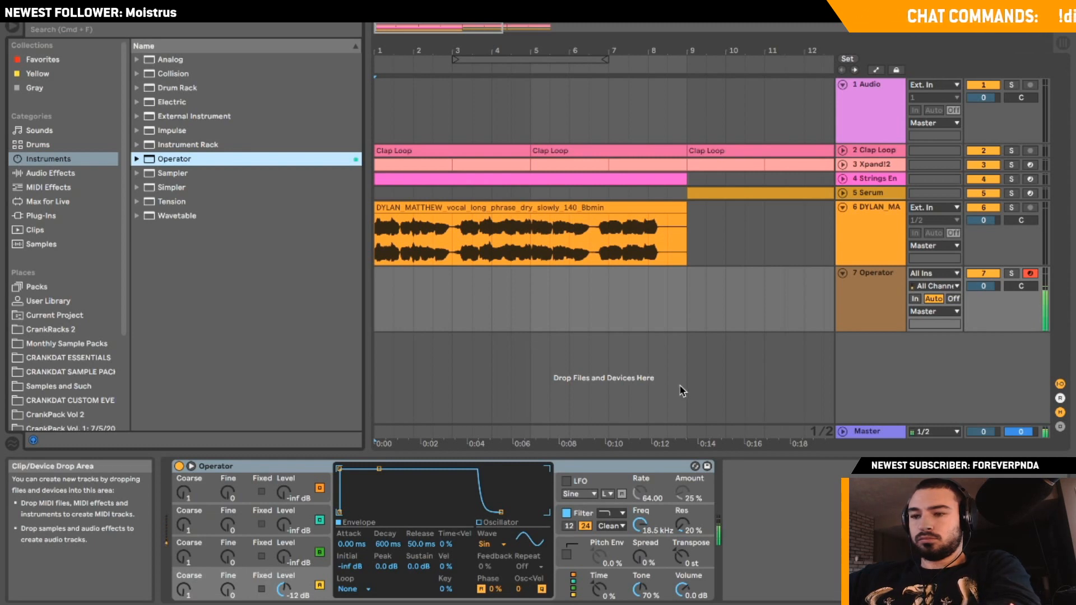
Create a two-bar clip on the Operator track from bar 7 to 9 with an A#3 note about 1.5 beats long at its start.
{"action": "left_click_drag", "start_coordinate": [611, 302], "coordinate": [678, 319]}
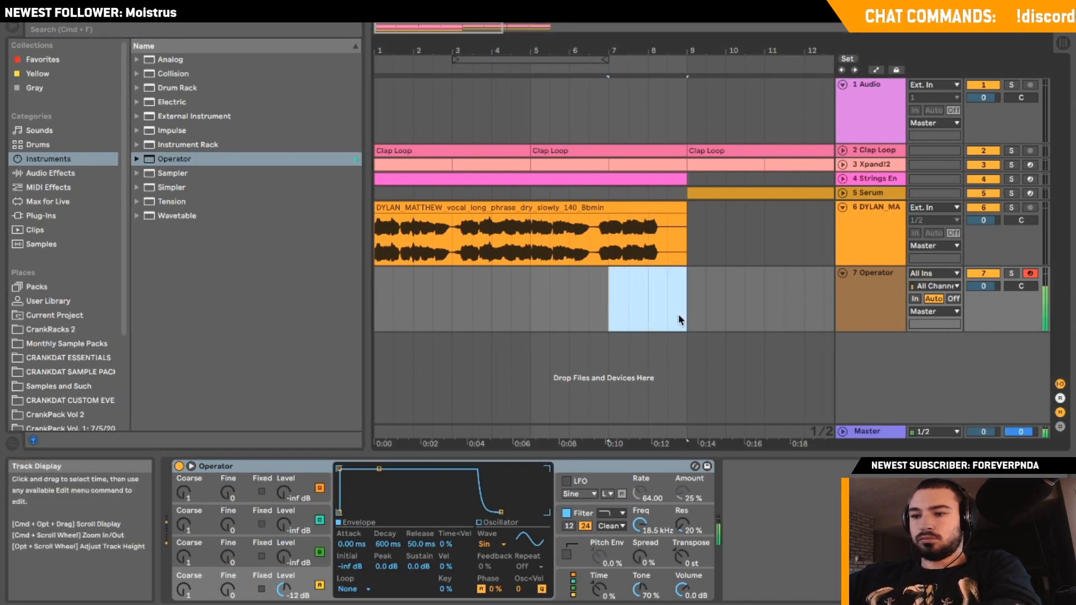
{"action": "double_click", "coordinate": [678, 314]}
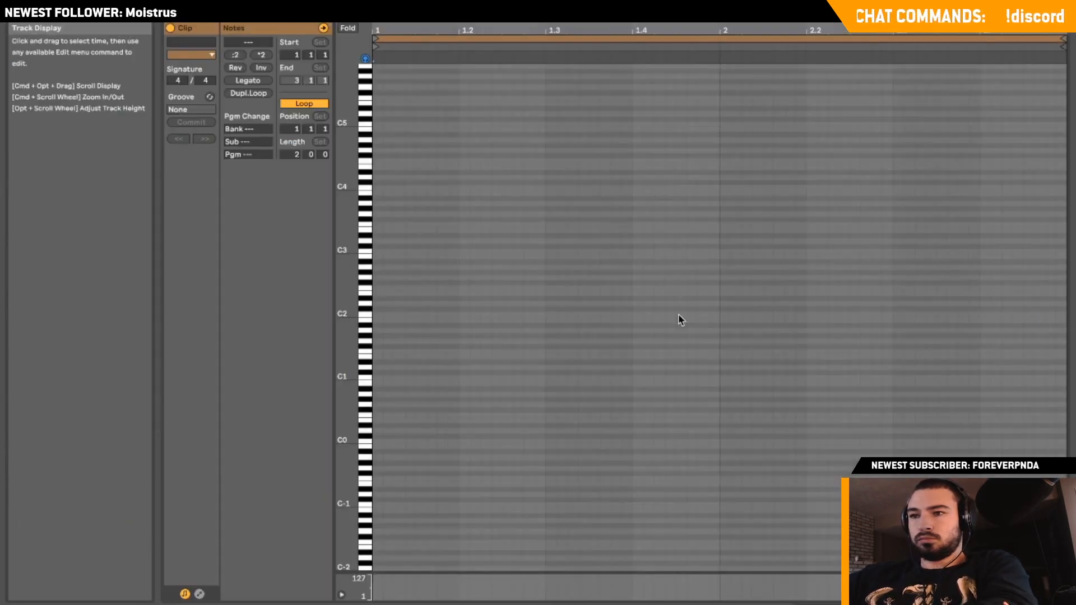
{"action": "double_click", "coordinate": [377, 198]}
{"action": "left_click_drag", "start_coordinate": [385, 197], "coordinate": [500, 198]}
{"action": "key", "text": "space"}
Solo the vocal and Operator tracks together and move the Operator clip to bar 1.
{"action": "key", "text": "shift+Tab"}
{"action": "left_click", "coordinate": [1011, 208]}
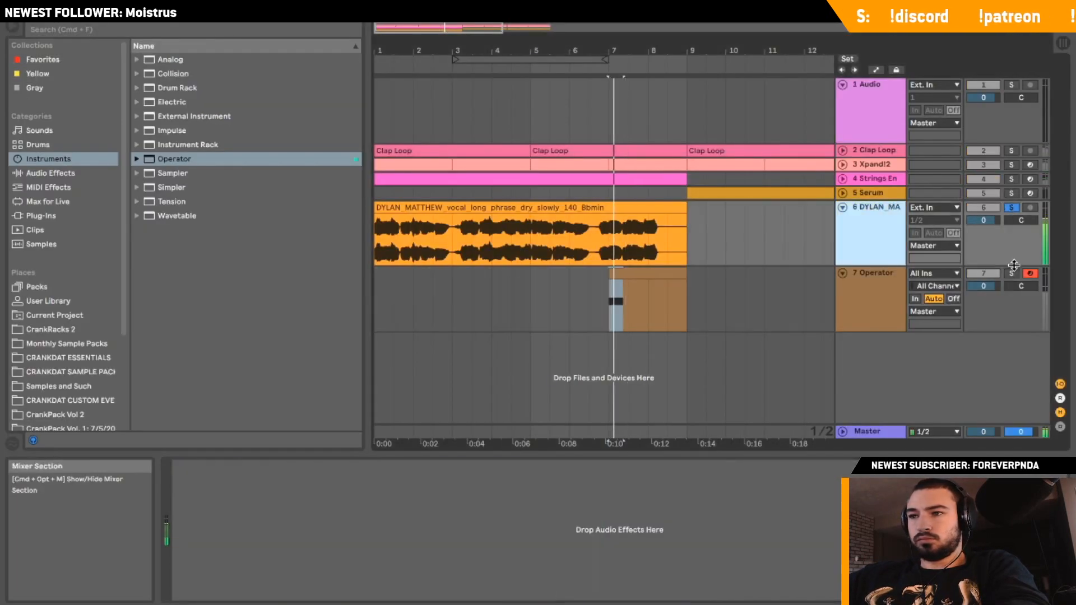
{"action": "left_click", "coordinate": [1011, 273], "text": "super"}
{"action": "left_click", "coordinate": [644, 272]}
{"action": "left_click_drag", "start_coordinate": [644, 273], "coordinate": [408, 273]}
{"action": "double_click", "coordinate": [408, 272]}
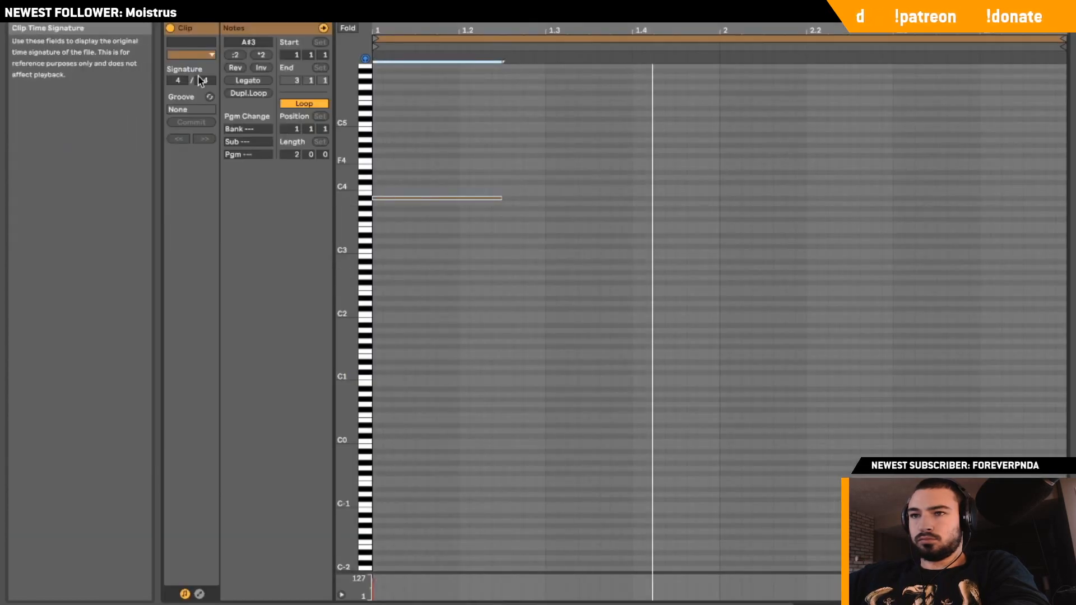
Lengthen the A#3 note by repeated doubling until it fills the two-bar clip, and play it against the vocal.
{"action": "left_click", "coordinate": [260, 55]}
{"action": "left_click", "coordinate": [260, 55]}
{"action": "key", "text": "space"}
{"action": "key", "text": "space"}
{"action": "key", "text": "shift+Tab"}
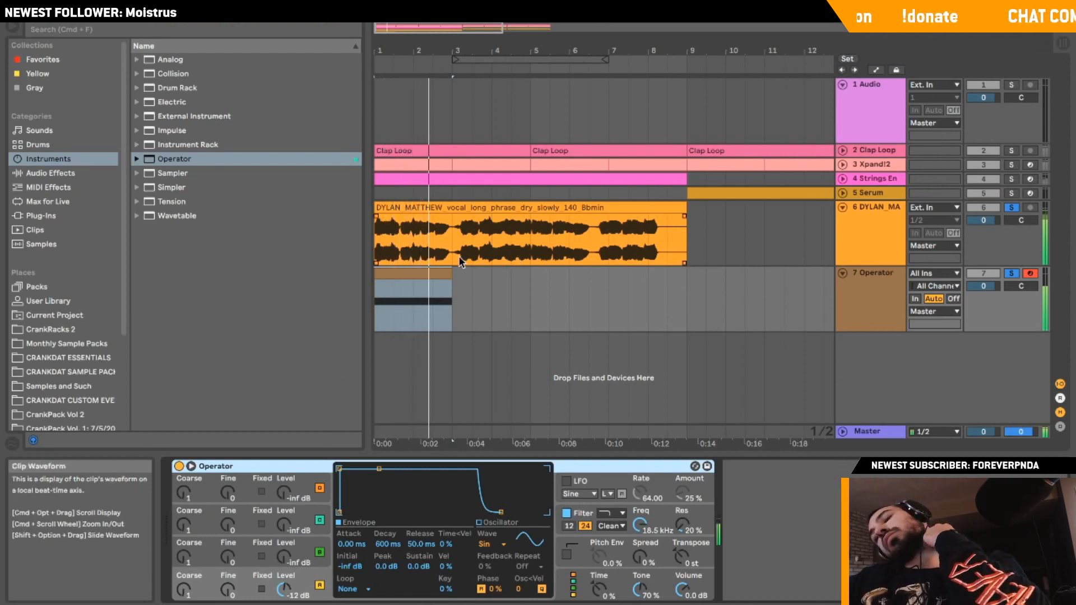
{"action": "double_click", "coordinate": [435, 281]}
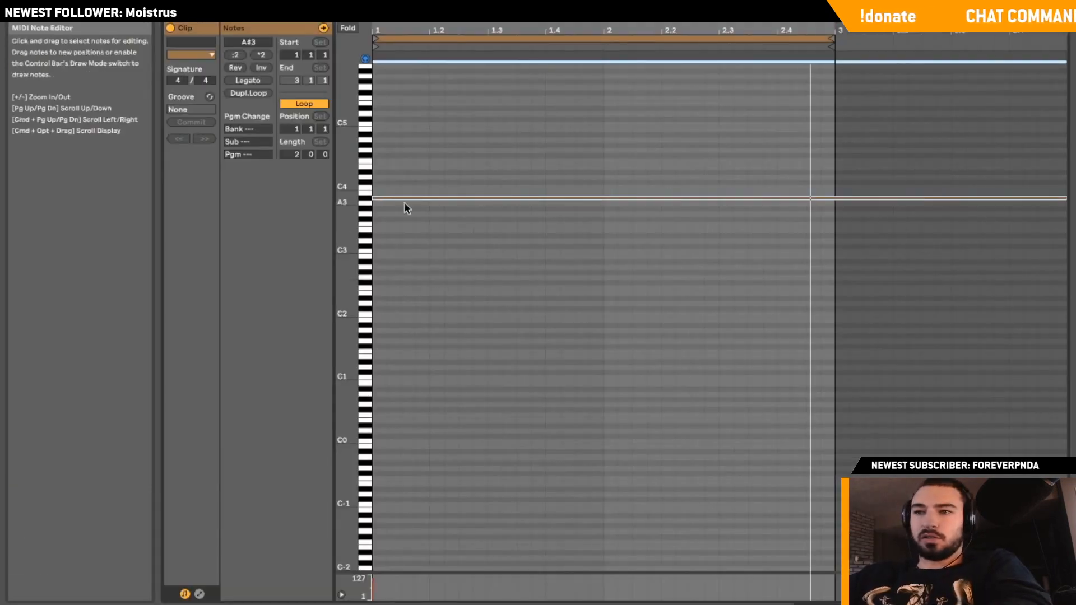
{"action": "key", "text": "shift+Tab"}
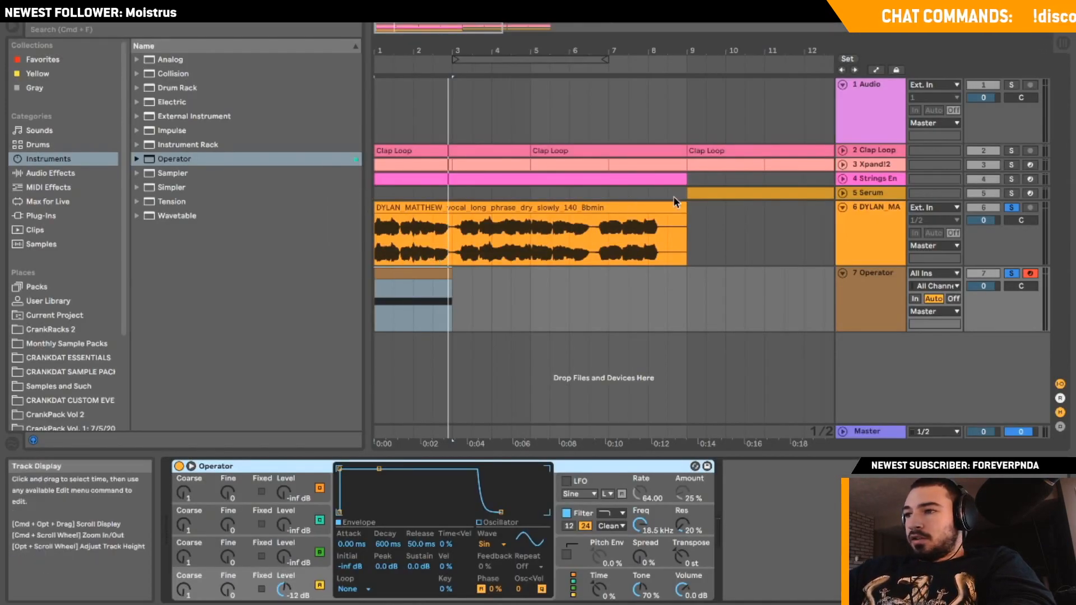
Clear the vocal and Operator solos, solo and unfold the Xpand!2 track, and start playback.
{"action": "left_click", "coordinate": [1012, 206]}
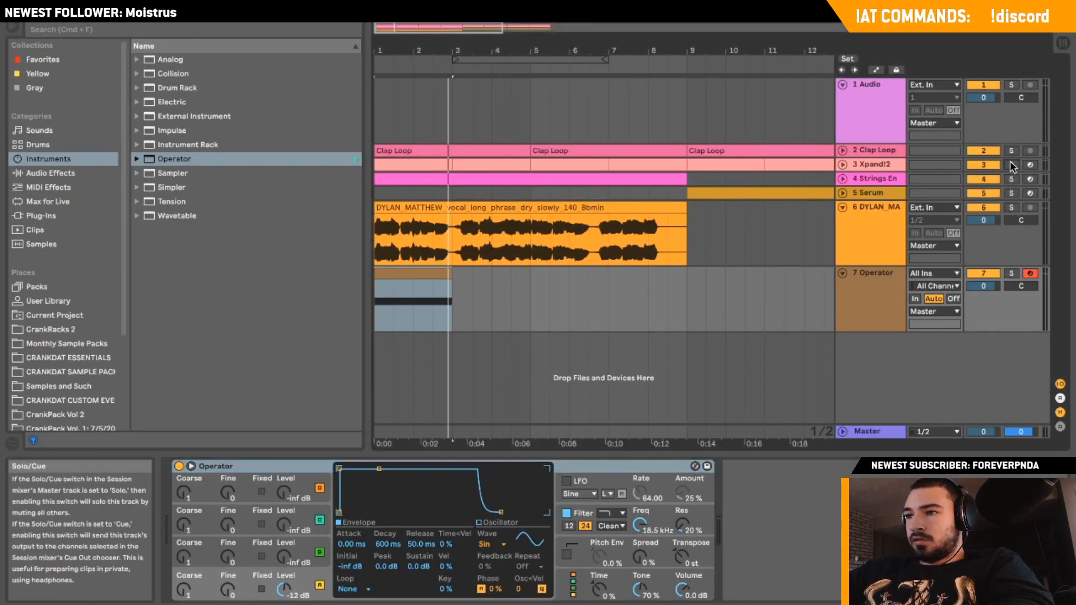
{"action": "left_click", "coordinate": [1011, 165]}
{"action": "left_click", "coordinate": [842, 164]}
{"action": "key", "text": "space"}
Examine the notes of the first Xpand!2 melody clip, audition the E4 key and return to the device view.
{"action": "double_click", "coordinate": [433, 162]}
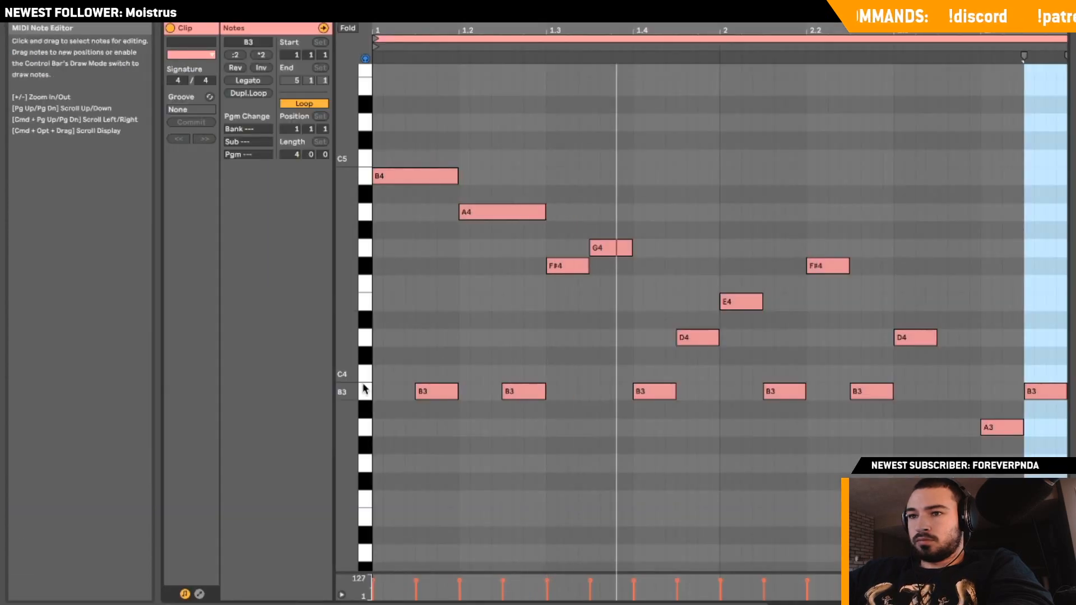
{"action": "left_click", "coordinate": [365, 301]}
{"action": "key", "text": "shift+Tab"}
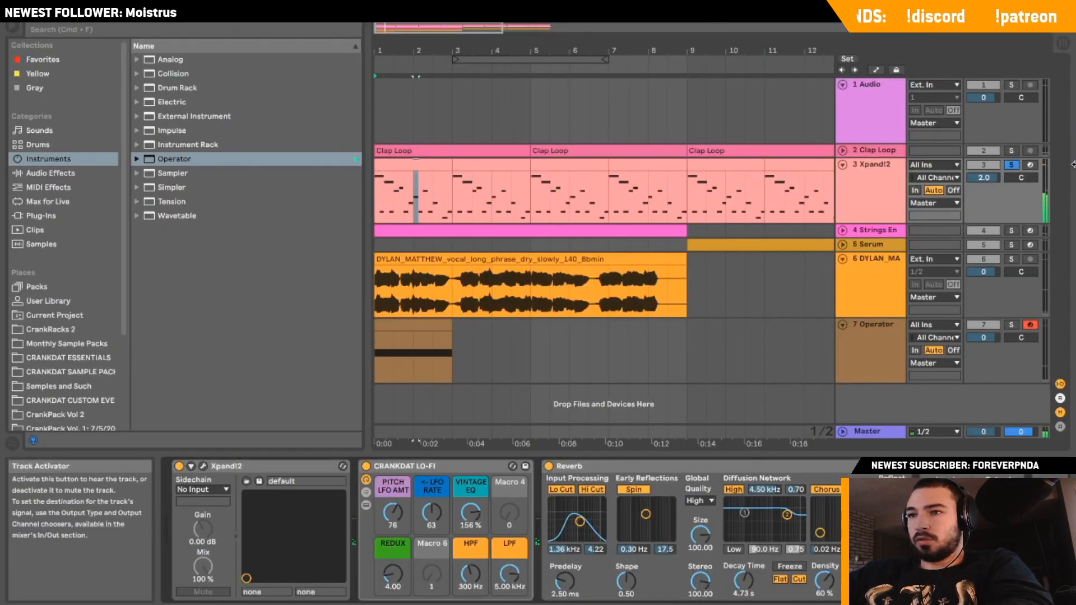
Audition the D4, D#4 and E4 keys in the first Xpand!2 melody clip and return to the device view.
{"action": "double_click", "coordinate": [439, 166]}
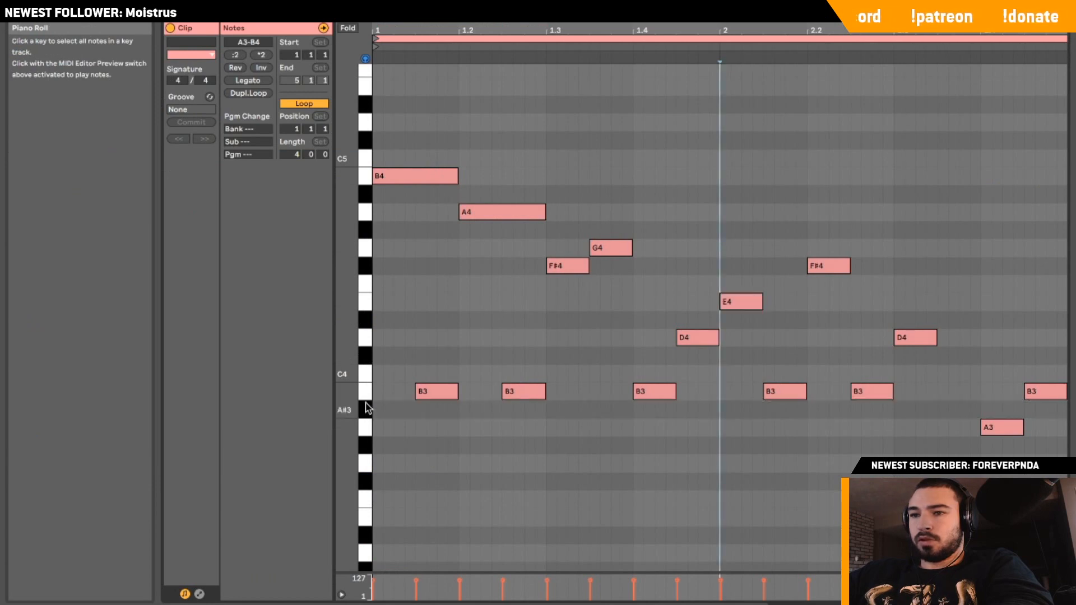
{"action": "left_click", "coordinate": [365, 339]}
{"action": "left_click", "coordinate": [364, 321]}
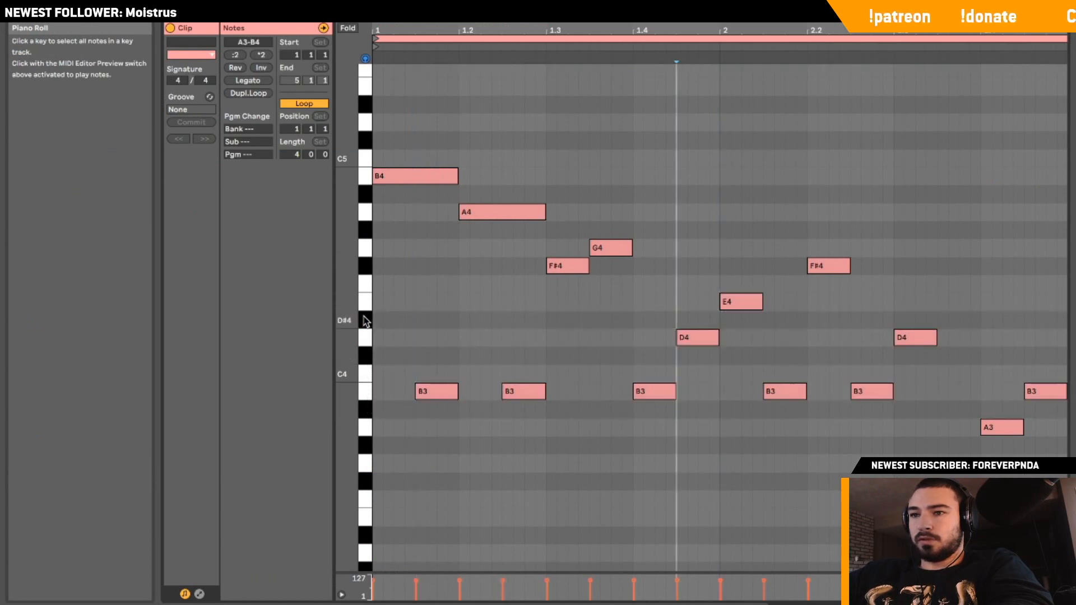
{"action": "left_click", "coordinate": [364, 301]}
{"action": "key", "text": "shift+Tab"}
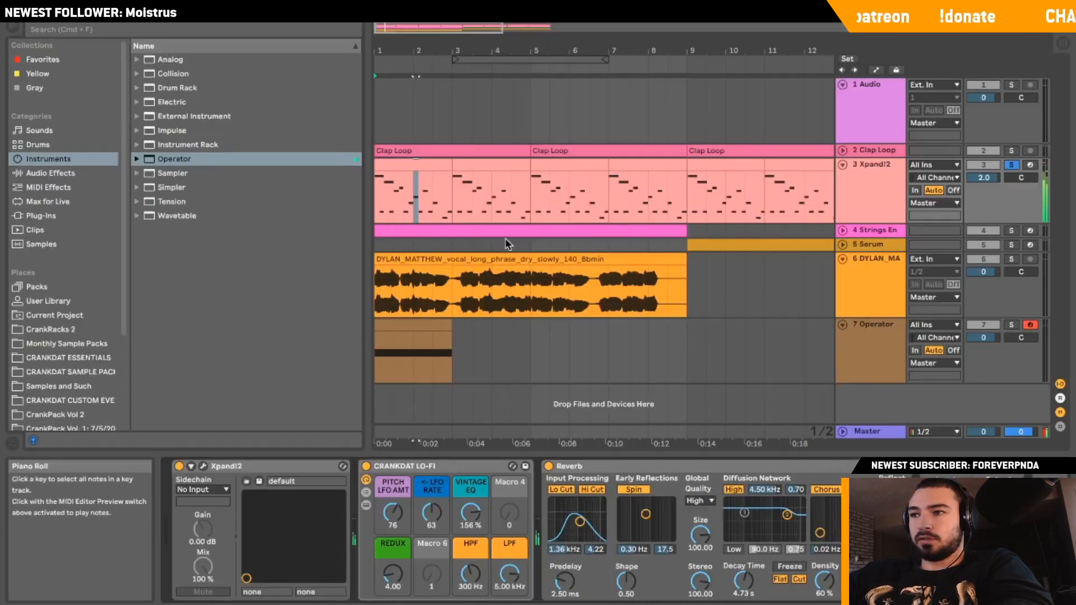
Clear the Xpand!2 track's solo and mute the Operator track so the vocal plays with the full arrangement.
{"action": "left_click", "coordinate": [1014, 162]}
{"action": "double_click", "coordinate": [571, 261]}
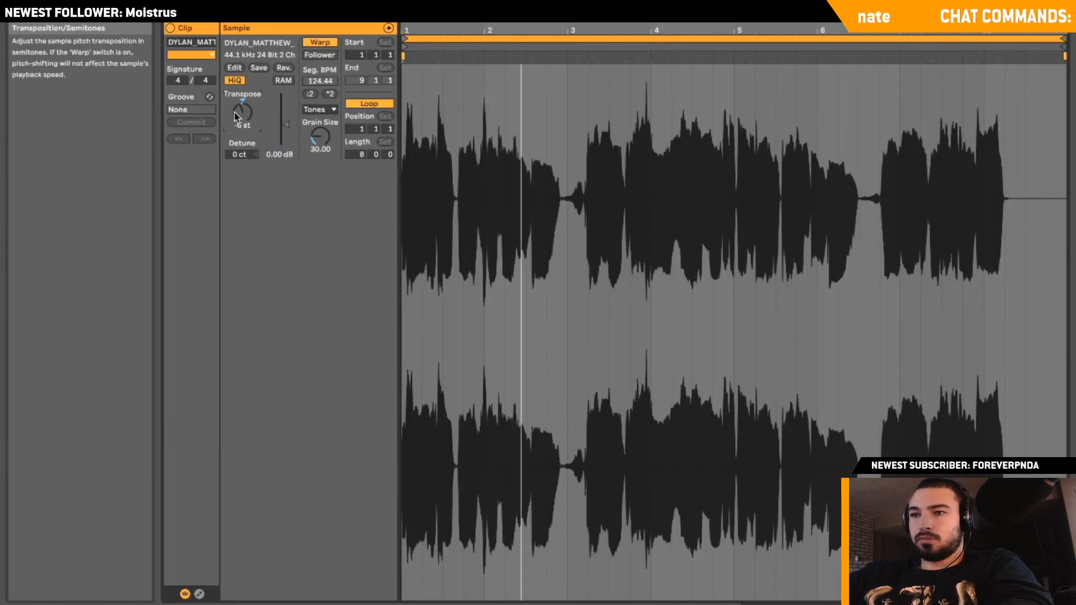
{"action": "key", "text": "shift+Tab"}
{"action": "left_click", "coordinate": [1012, 260]}
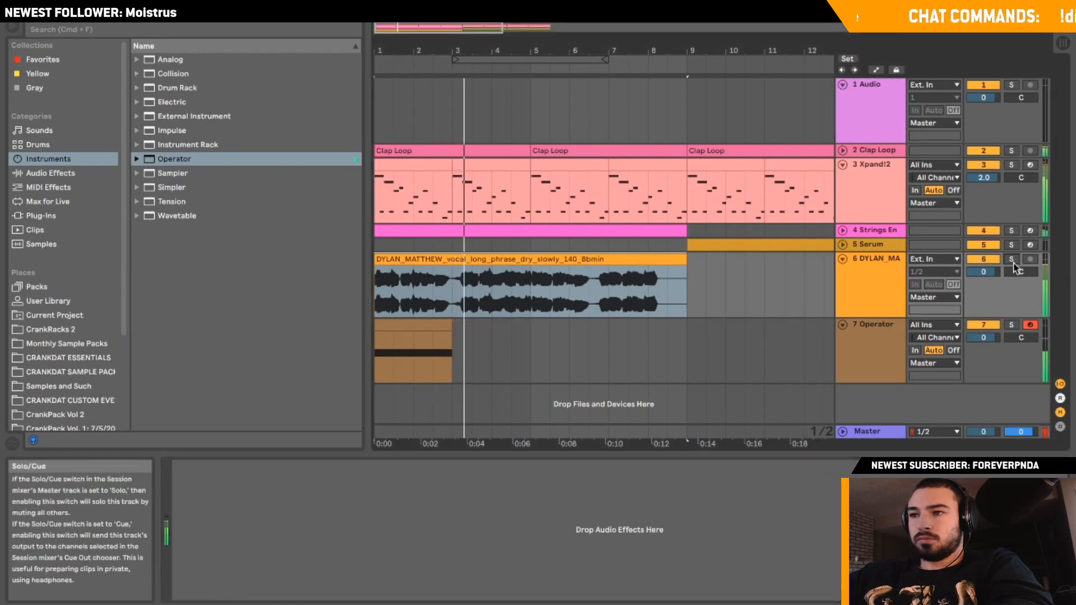
{"action": "left_click", "coordinate": [984, 326]}
Set the vocal clip's segment BPM to 140 and return to the arrangement's device view.
{"action": "left_click", "coordinate": [569, 262]}
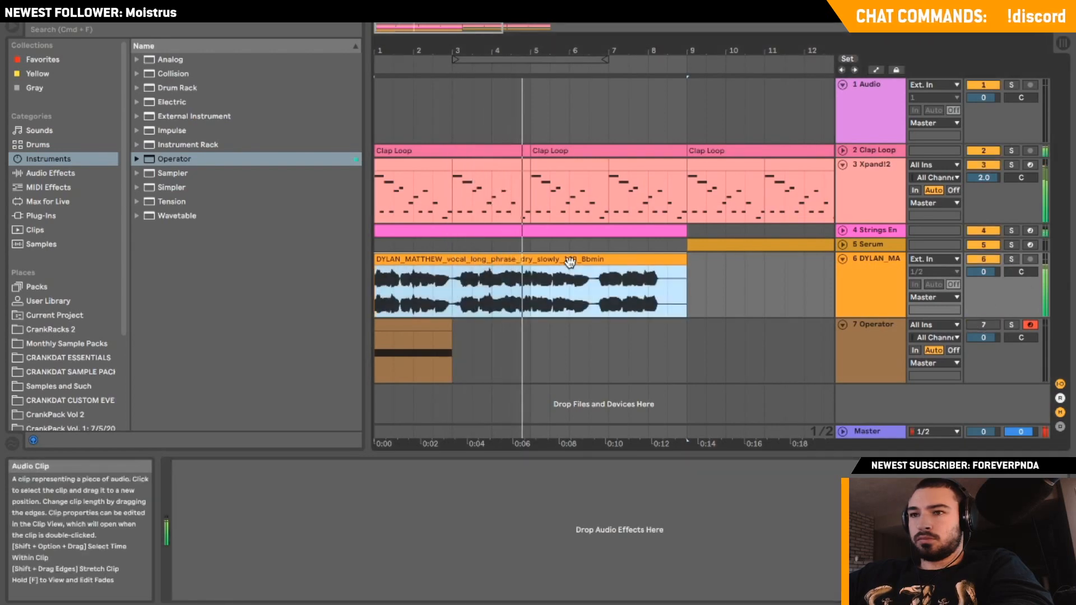
{"action": "double_click", "coordinate": [541, 262]}
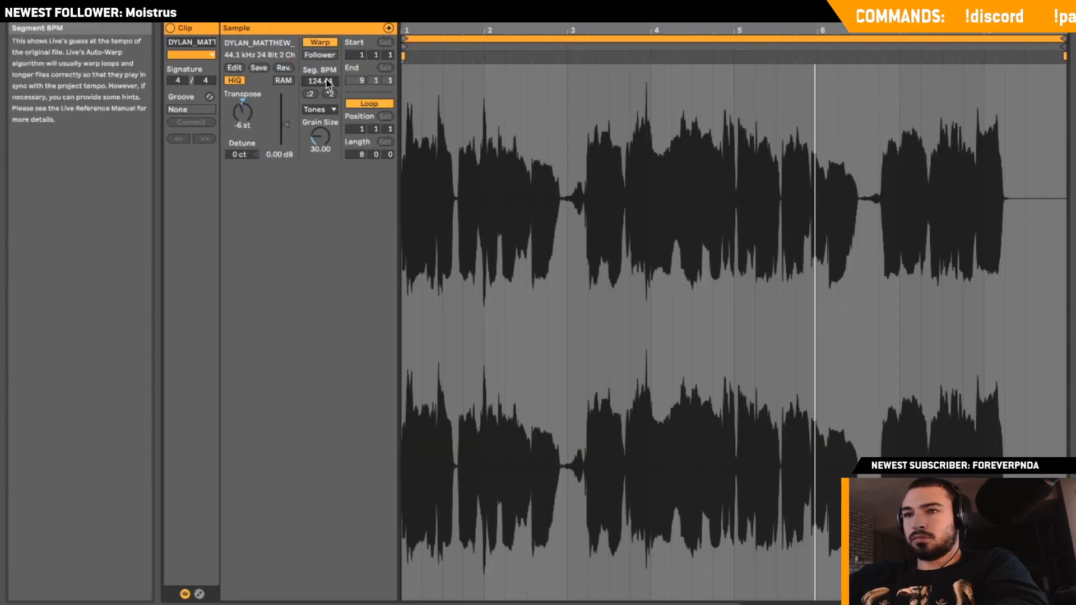
{"action": "left_click", "coordinate": [326, 82]}
{"action": "type", "text": "140"}
{"action": "key", "text": "Return"}
{"action": "key", "text": "shift+Tab"}
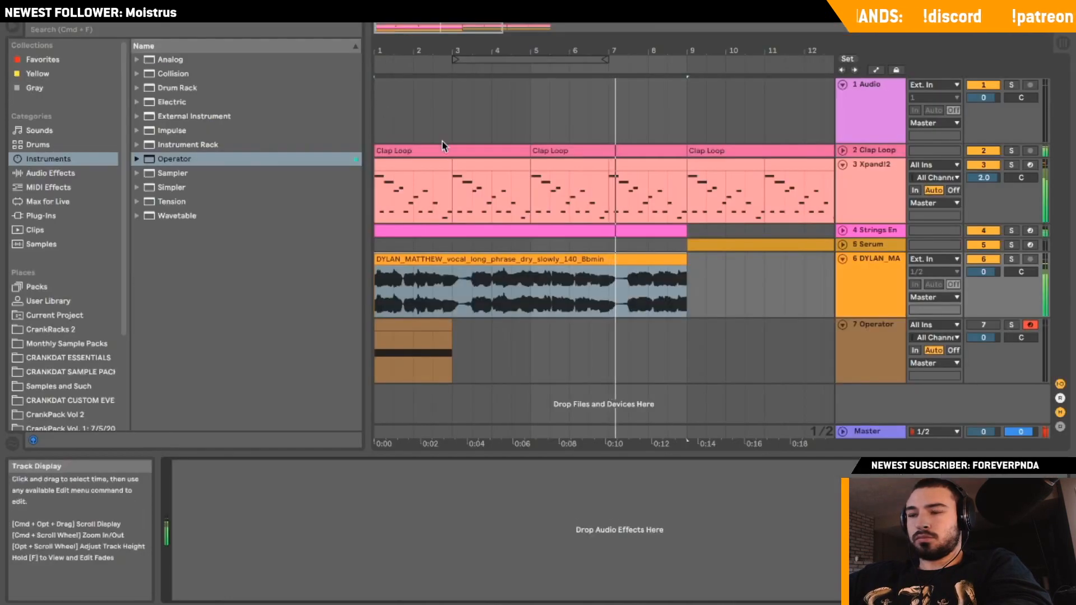
Play the vocal clip from its start and near its end to check its timing against the other tracks.
{"action": "left_click_drag", "start_coordinate": [508, 51], "coordinate": [508, 45]}
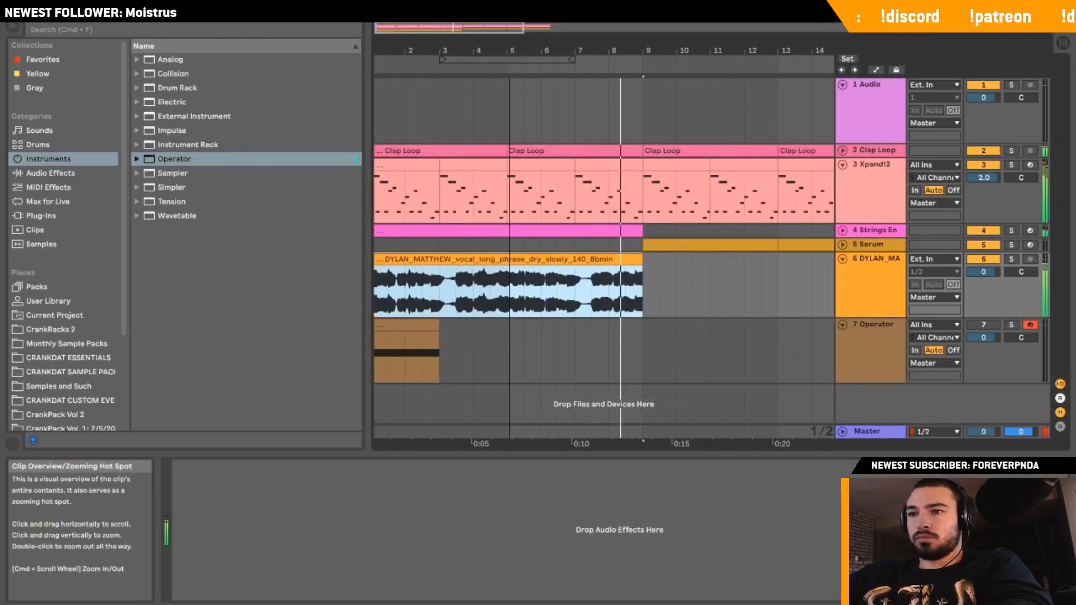
{"action": "left_click_drag", "start_coordinate": [395, 28], "coordinate": [395, 68]}
{"action": "key", "text": "space"}
{"action": "key", "text": "space"}
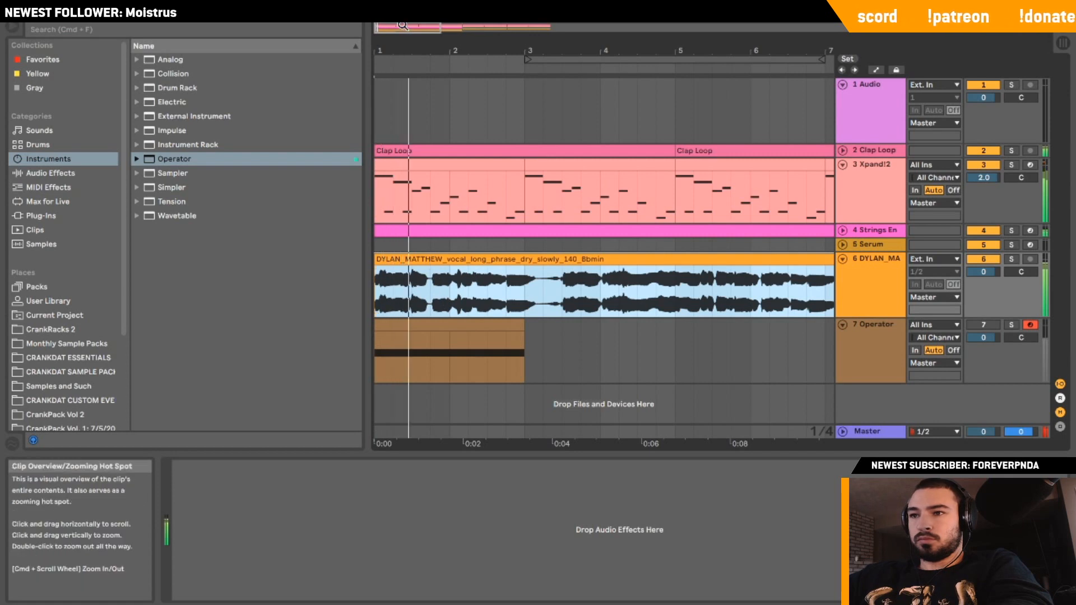
{"action": "left_click_drag", "start_coordinate": [462, 28], "coordinate": [460, 42]}
{"action": "left_click", "coordinate": [525, 286]}
{"action": "key", "text": "space"}
{"action": "key", "text": "space"}
{"action": "key", "text": "space"}
Split the vocal clip at beat 8.4 and move the longer front part out to bar 31.
{"action": "left_click", "coordinate": [604, 302]}
{"action": "key", "text": "space"}
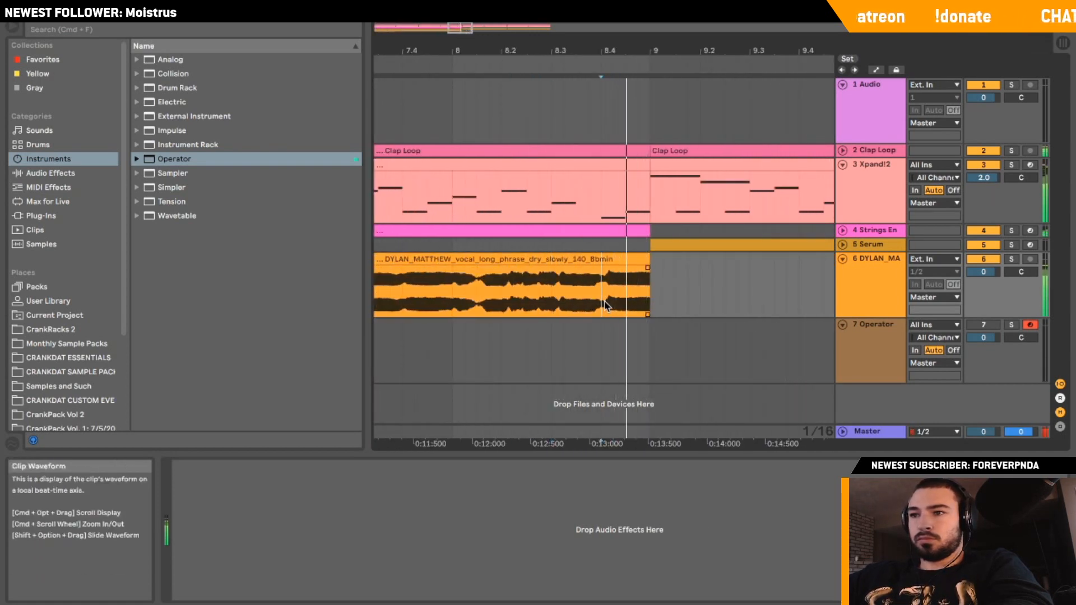
{"action": "key", "text": "space"}
{"action": "left_click", "coordinate": [583, 258]}
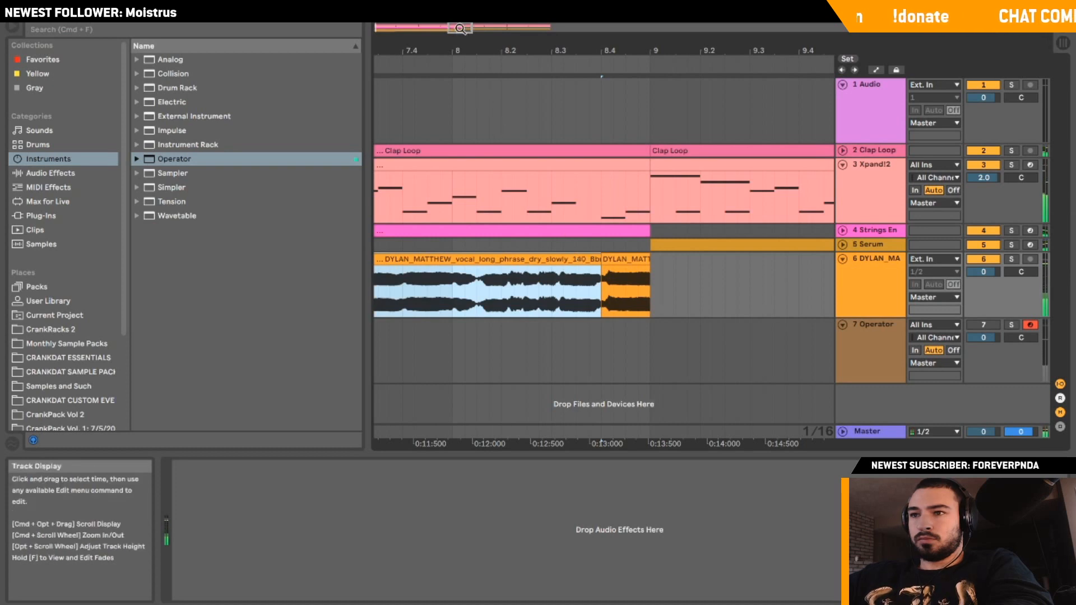
{"action": "left_click_drag", "start_coordinate": [461, 28], "coordinate": [460, 7]}
{"action": "left_click_drag", "start_coordinate": [405, 259], "coordinate": [653, 271]}
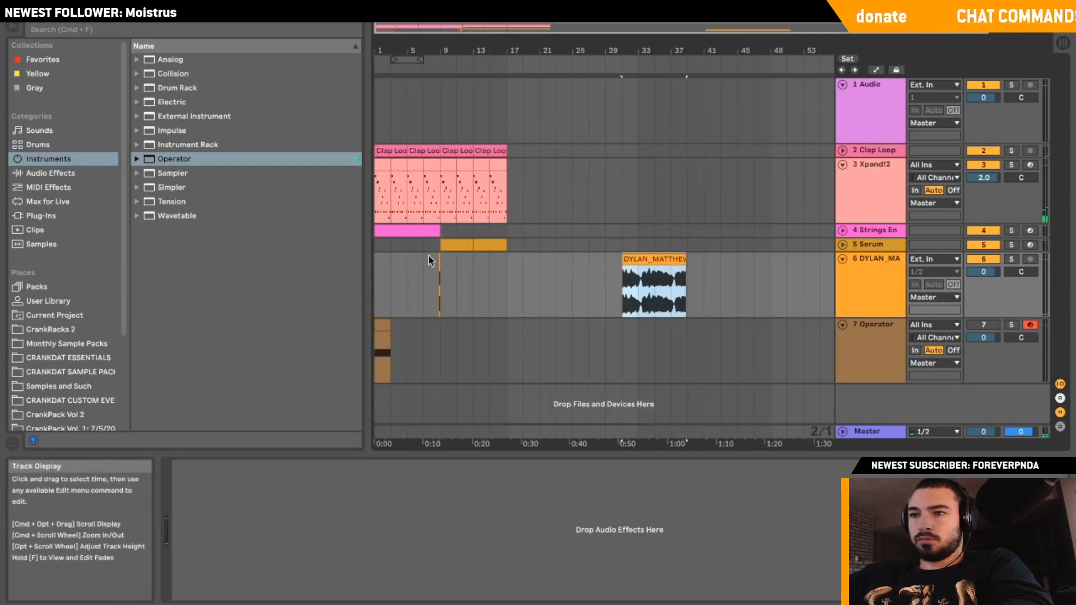
Move the short vocal tail piece to the start of bar 1 and play it.
{"action": "left_click", "coordinate": [440, 264]}
{"action": "left_click", "coordinate": [376, 259]}
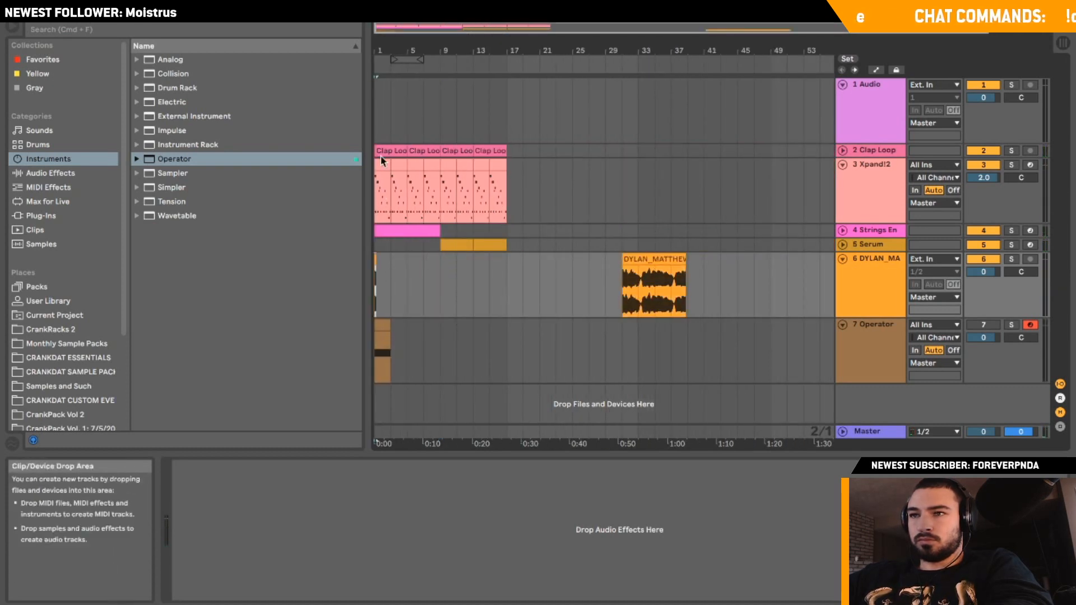
{"action": "key", "text": "space"}
{"action": "left_click_drag", "start_coordinate": [379, 28], "coordinate": [379, 50]}
Cut the longer vocal clip at bar 31 and paste it at bar 6 on the vocal track.
{"action": "scroll", "coordinate": [691, 246], "scroll_direction": "right", "scroll_amount": 10}
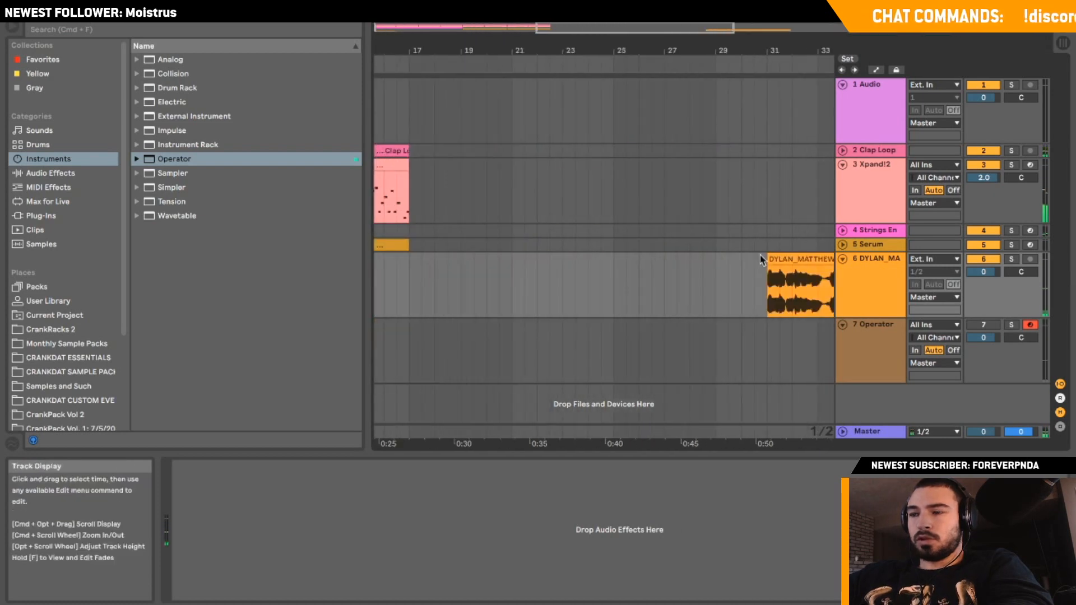
{"action": "key", "text": "super+x"}
{"action": "scroll", "coordinate": [633, 271], "scroll_direction": "left", "scroll_amount": 10}
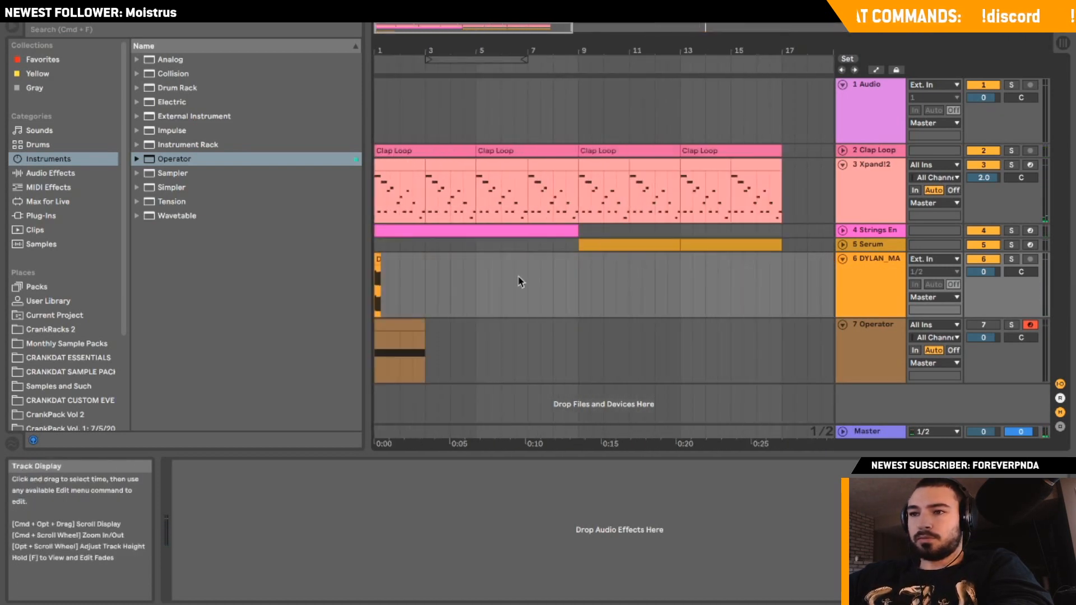
{"action": "left_click", "coordinate": [495, 281]}
{"action": "key", "text": "super+v"}
{"action": "key", "text": "space"}
Play the short vocal piece at bar 1 repeatedly to check how it starts against the melody.
{"action": "left_click", "coordinate": [377, 274]}
{"action": "key", "text": "space"}
{"action": "key", "text": "space"}
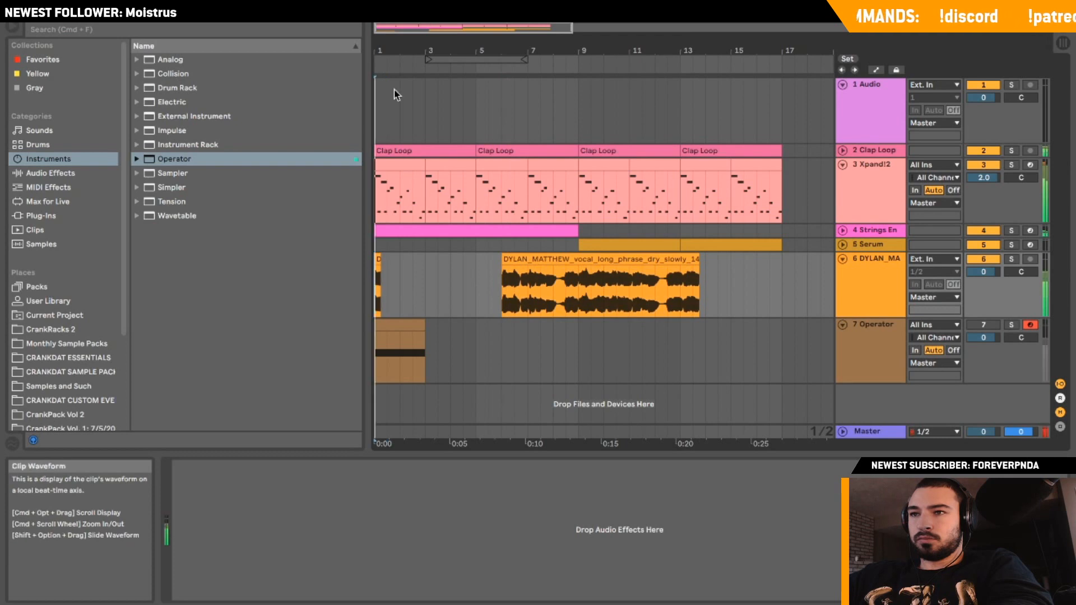
{"action": "left_click_drag", "start_coordinate": [380, 28], "coordinate": [379, 50]}
{"action": "key", "text": "space"}
{"action": "key", "text": "space"}
{"action": "key", "text": "space"}
{"action": "key", "text": "space"}
Trim the start of the short vocal piece slightly and lower the Xpand!2 track's volume to -6.9.
{"action": "left_click", "coordinate": [376, 261]}
{"action": "left_click_drag", "start_coordinate": [376, 261], "coordinate": [383, 262]}
{"action": "left_click_drag", "start_coordinate": [984, 179], "coordinate": [984, 197]}
{"action": "key", "text": "space"}
{"action": "key", "text": "space"}
{"action": "key", "text": "space"}
Move the trimmed short vocal piece back to the start of bar 1 and play it.
{"action": "left_click_drag", "start_coordinate": [400, 260], "coordinate": [392, 259]}
{"action": "key", "text": "space"}
{"action": "key", "text": "space"}
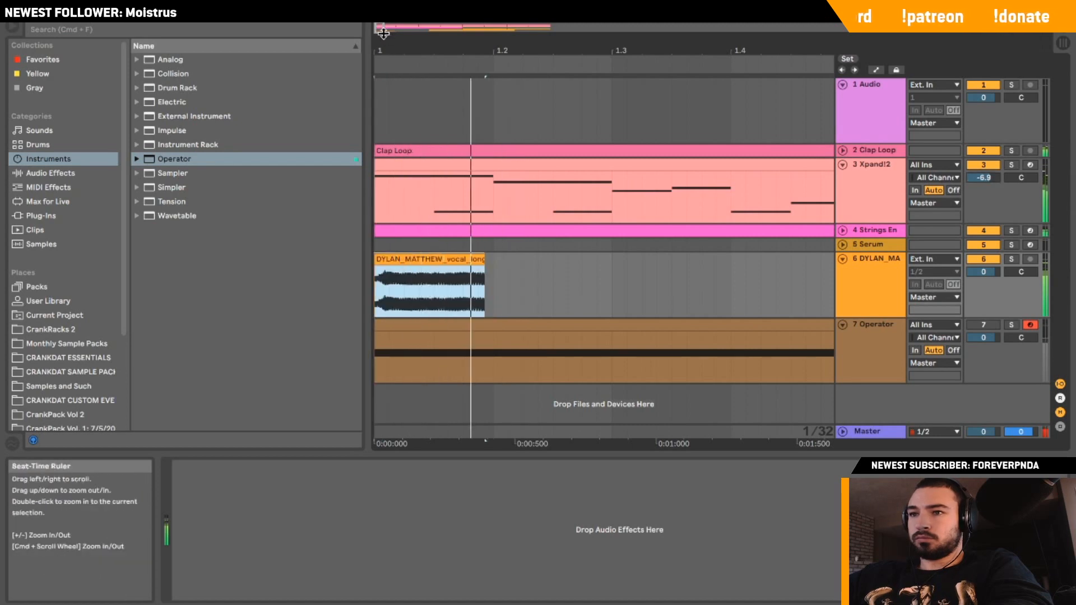
{"action": "key", "text": "space"}
{"action": "key", "text": "space"}
Try extending the end of the short vocal piece to beat 1.2 and undo the extension.
{"action": "left_click_drag", "start_coordinate": [381, 29], "coordinate": [381, 25]}
{"action": "key", "text": "space"}
{"action": "key", "text": "space"}
{"action": "left_click_drag", "start_coordinate": [426, 258], "coordinate": [435, 258]}
{"action": "key", "text": "super+z"}
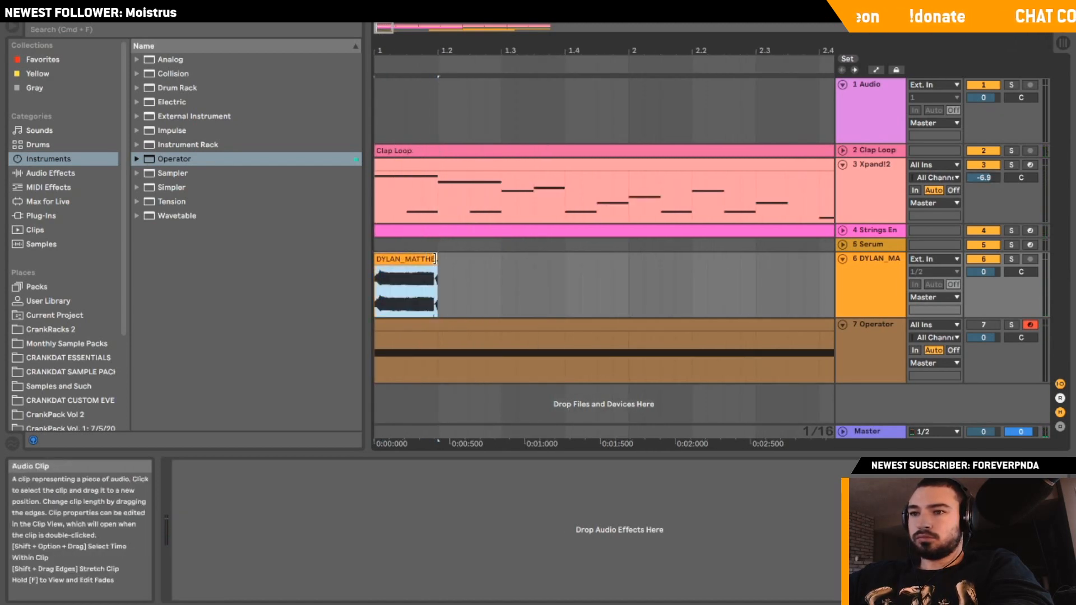
Move the longer vocal clip to beat 1.2, right after the short piece, and play the joined phrase.
{"action": "scroll", "coordinate": [435, 260], "scroll_direction": "right", "scroll_amount": 5}
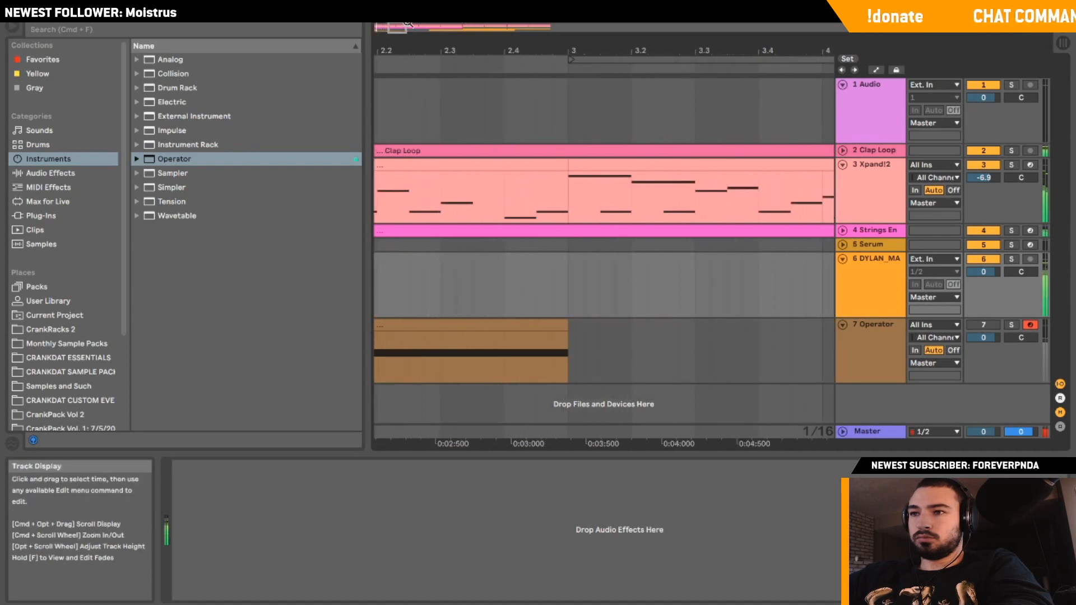
{"action": "left_click_drag", "start_coordinate": [408, 26], "coordinate": [409, 17]}
{"action": "left_click_drag", "start_coordinate": [675, 259], "coordinate": [414, 262]}
{"action": "left_click", "coordinate": [388, 294]}
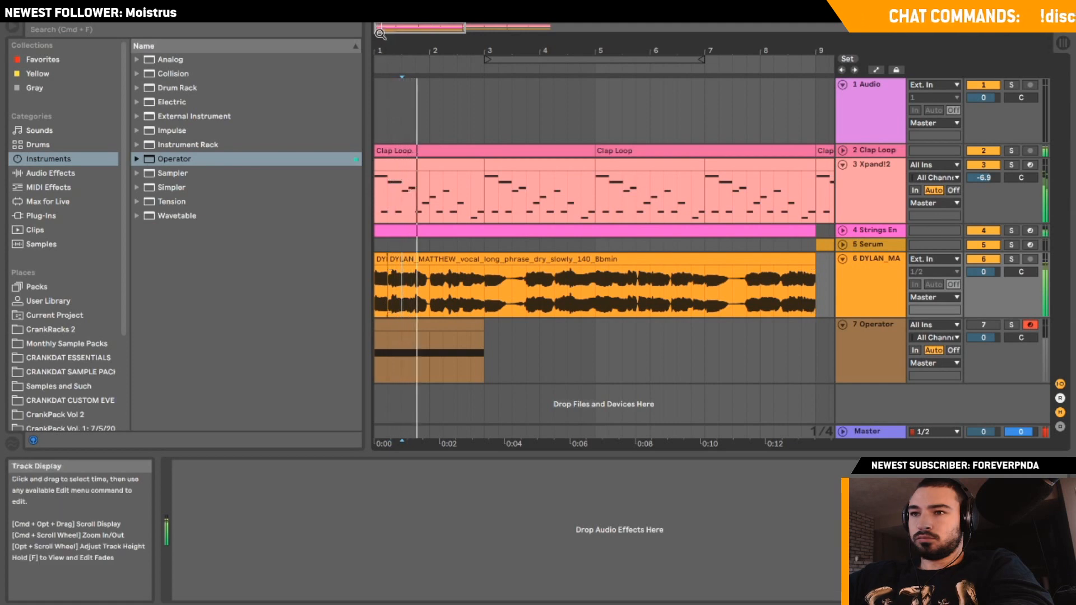
{"action": "left_click_drag", "start_coordinate": [378, 28], "coordinate": [379, 78]}
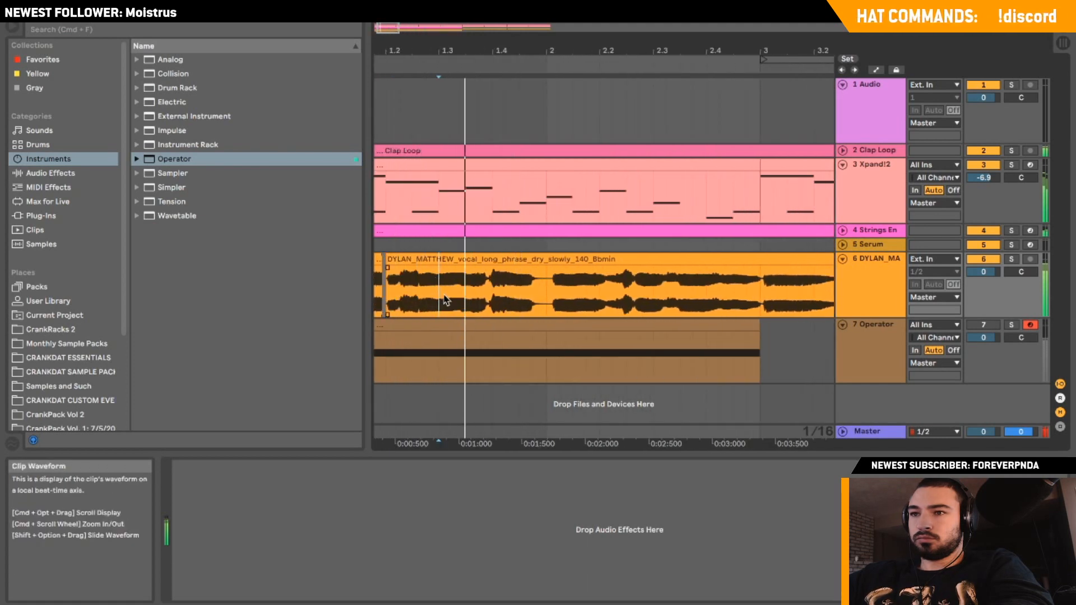
{"action": "left_click", "coordinate": [400, 292]}
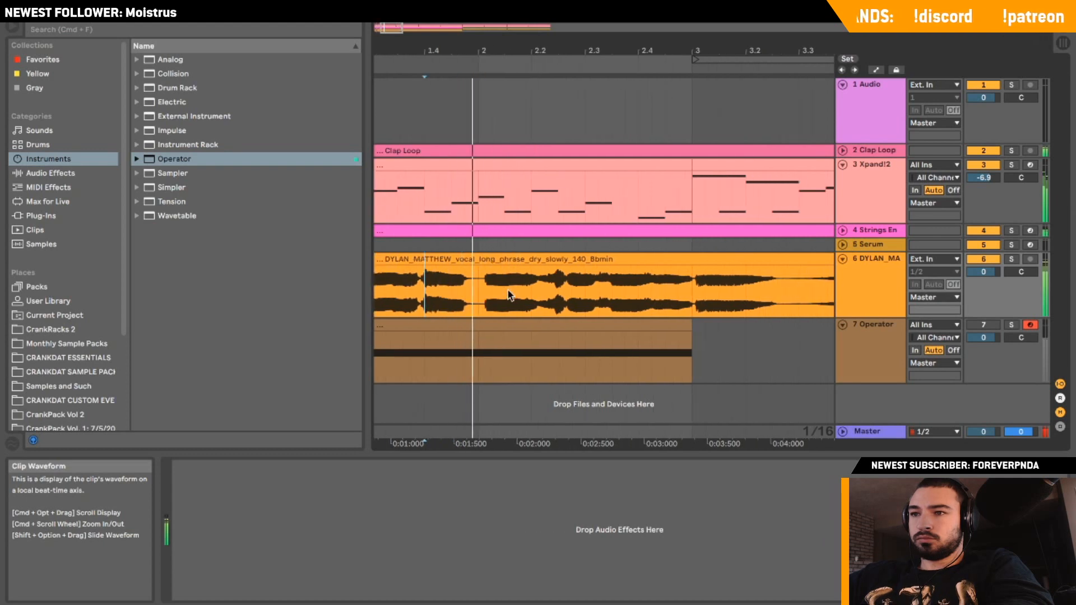
Split the longer vocal clip at bar 2, beat 2.2 and position 3.2.3.
{"action": "key", "text": "super+e"}
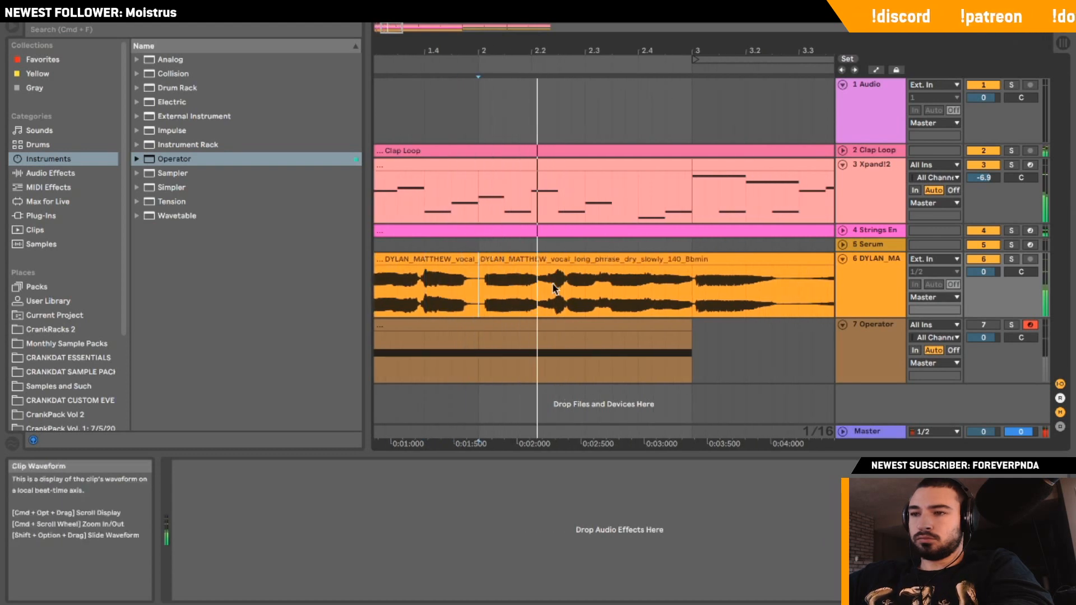
{"action": "left_click", "coordinate": [533, 286]}
{"action": "key", "text": "super+e"}
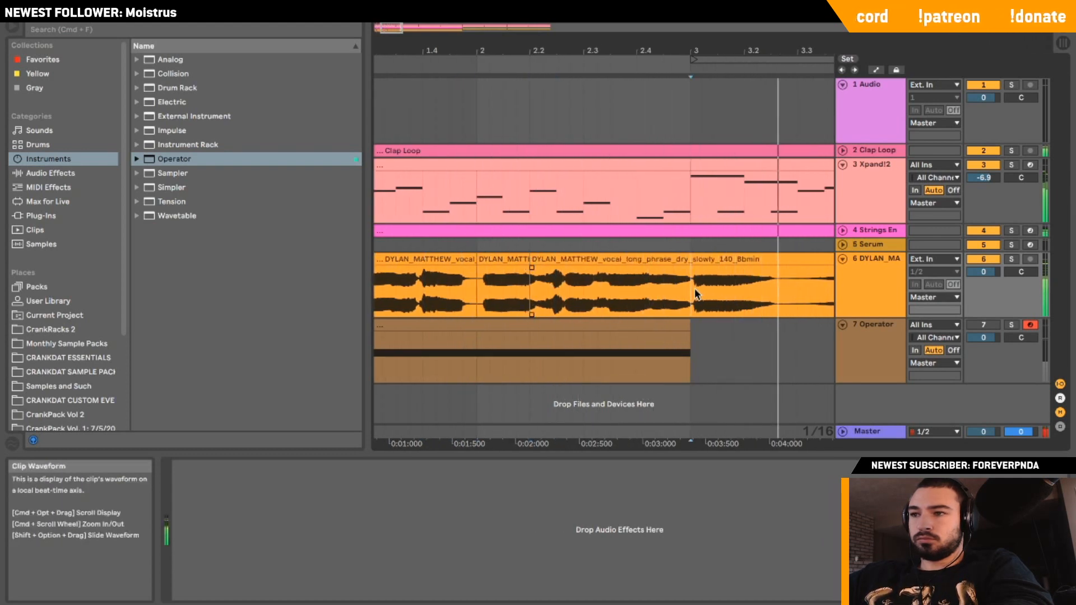
{"action": "left_click", "coordinate": [733, 295]}
{"action": "key", "text": "super+e"}
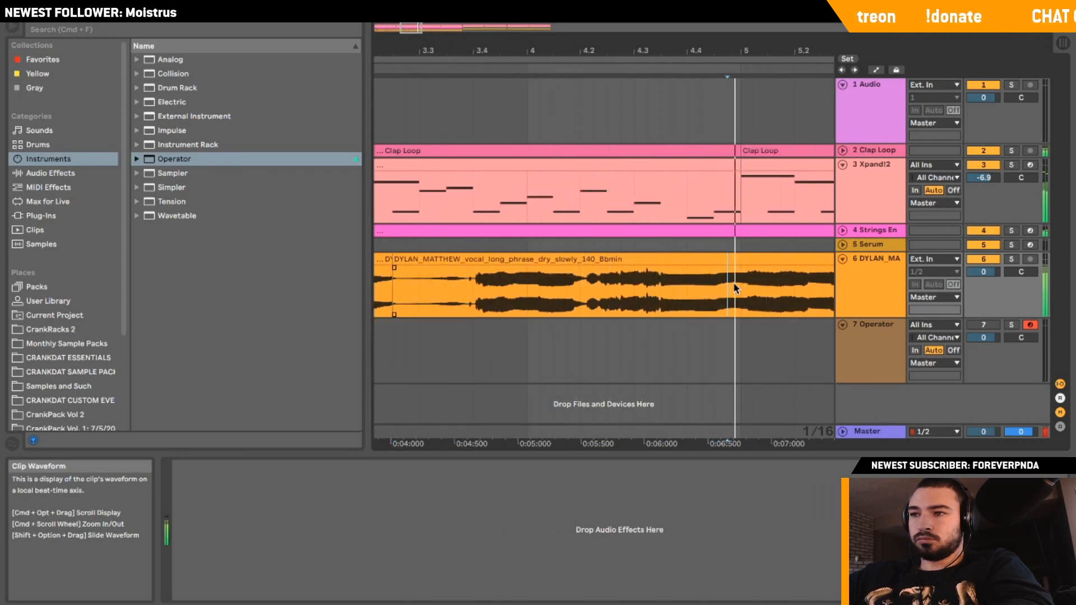
Play on through the vocal and split it at positions 5.2.4 and 5.3.2 to isolate a short slice.
{"action": "key", "text": "space"}
{"action": "key", "text": "space"}
{"action": "key", "text": "space"}
{"action": "key", "text": "space"}
{"action": "scroll", "coordinate": [741, 285], "scroll_direction": "right", "scroll_amount": 4}
{"action": "key", "text": "space"}
{"action": "key", "text": "space"}
{"action": "left_click", "coordinate": [662, 297]}
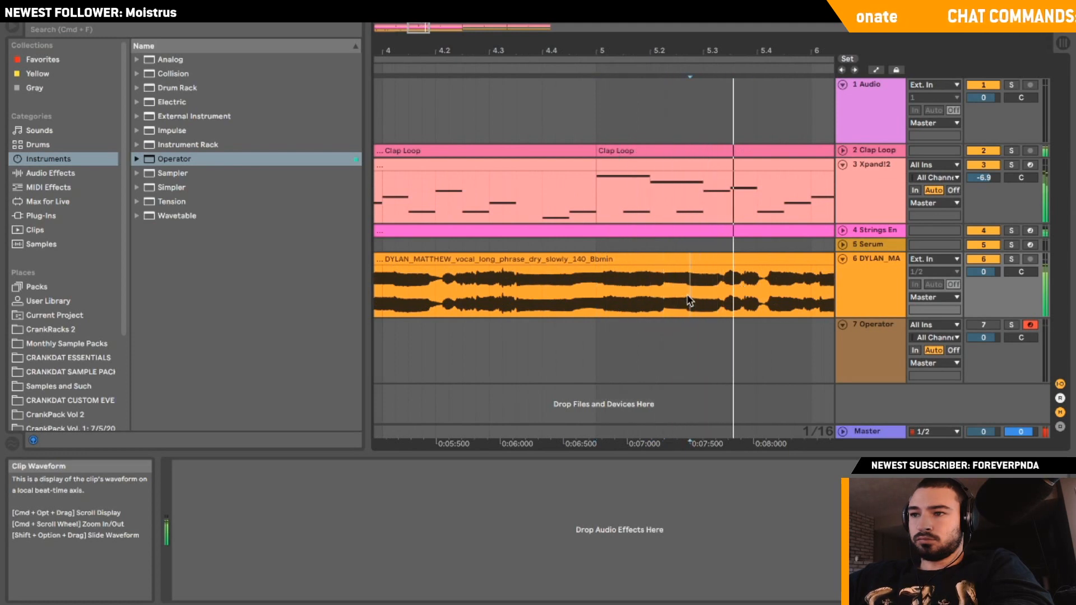
{"action": "key", "text": "super+e"}
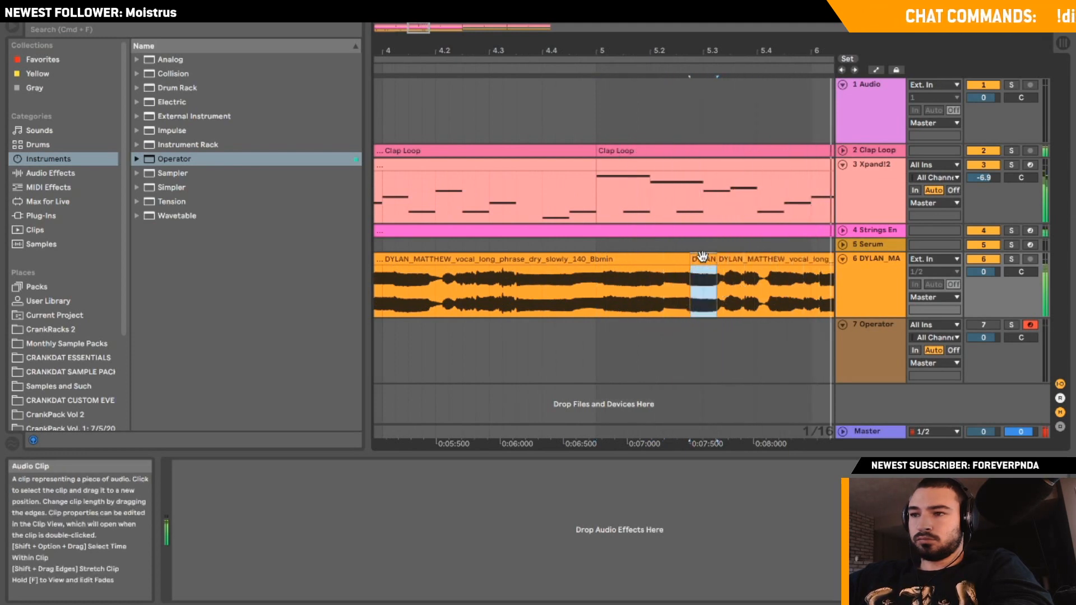
Play the remaining vocal phrase after bar 5 and restart playback from bar 1.
{"action": "scroll", "coordinate": [735, 268], "scroll_direction": "right", "scroll_amount": 3}
{"action": "left_click", "coordinate": [661, 289]}
{"action": "scroll", "coordinate": [661, 289], "scroll_direction": "left", "scroll_amount": 15}
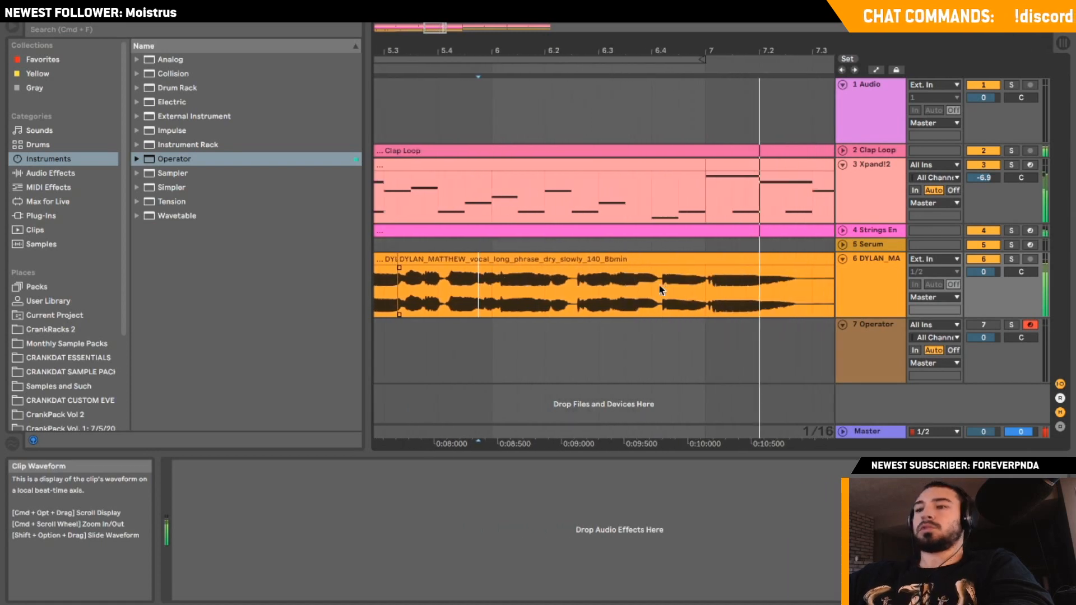
{"action": "left_click", "coordinate": [377, 306]}
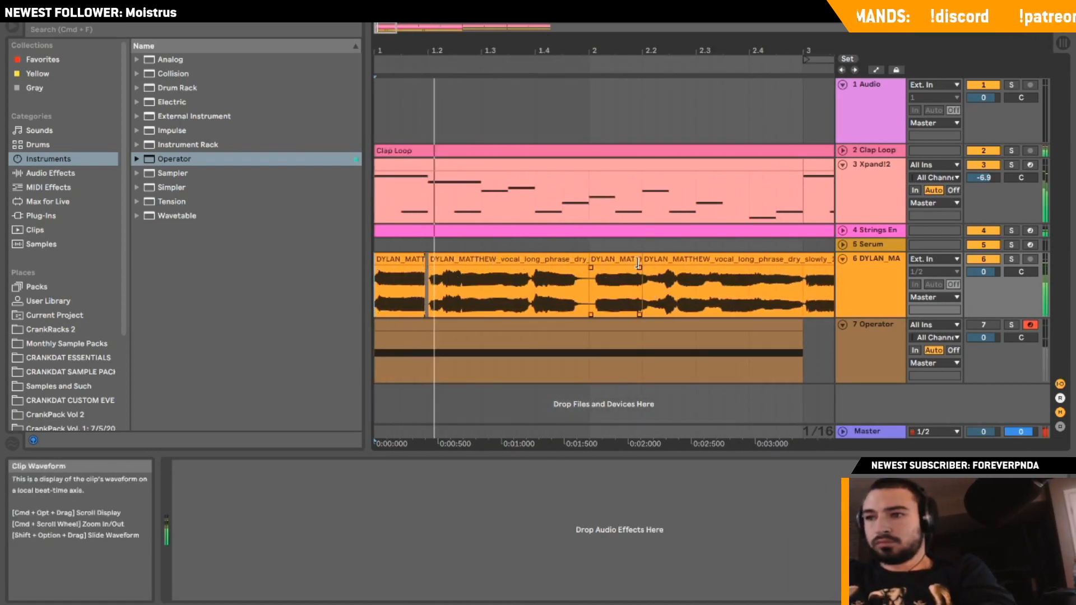
Split the vocal at bar 3 and select the slice running from bar 3 to position 3.2.3.
{"action": "left_click", "coordinate": [623, 253]}
{"action": "scroll", "coordinate": [623, 253], "scroll_direction": "right", "scroll_amount": 5}
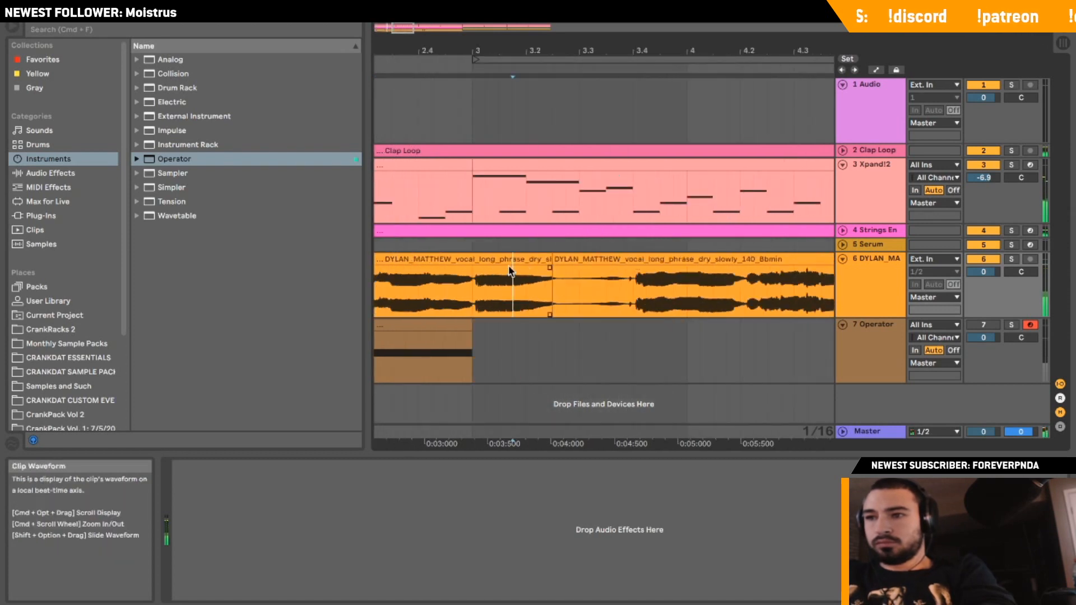
{"action": "left_click", "coordinate": [523, 258]}
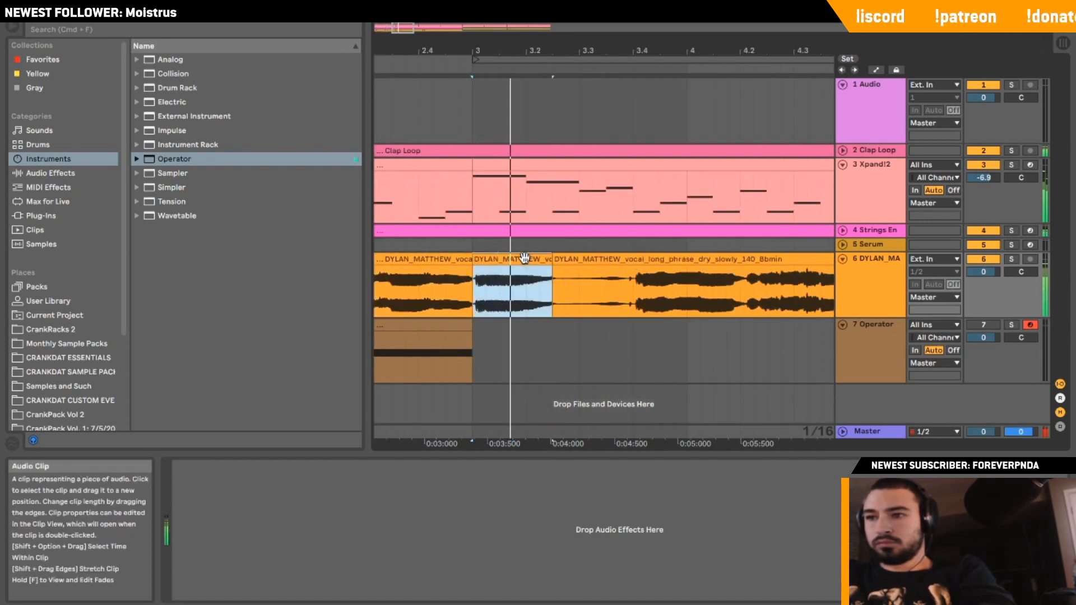
Raise the transposition of the vocal slice starting at bar 3 to 2 st and play it in context.
{"action": "scroll", "coordinate": [523, 258], "scroll_direction": "left", "scroll_amount": 5}
{"action": "left_click", "coordinate": [424, 294]}
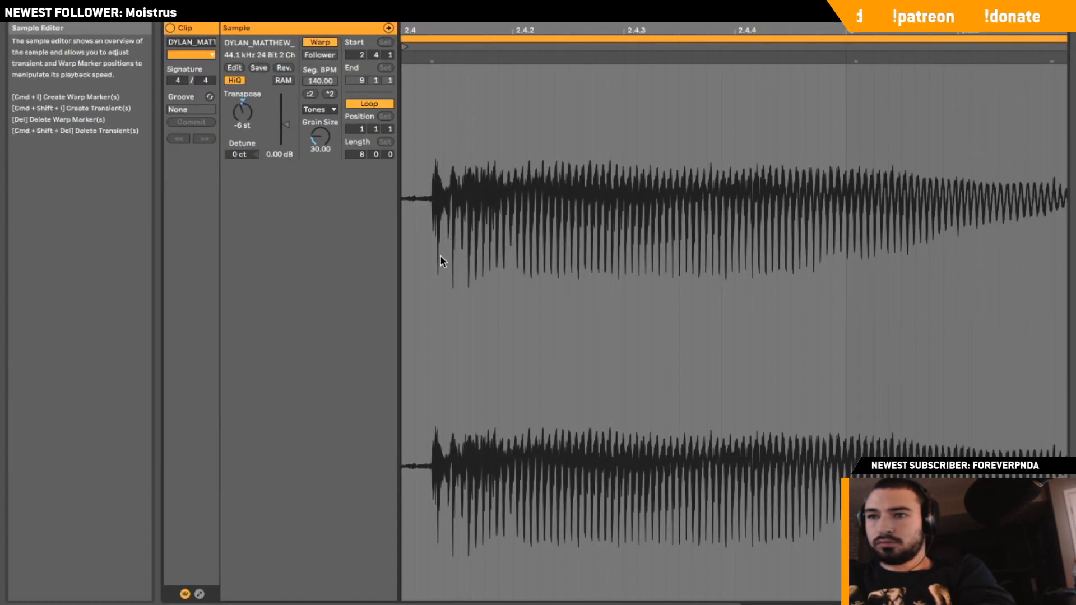
{"action": "left_click_drag", "start_coordinate": [242, 112], "coordinate": [242, 120]}
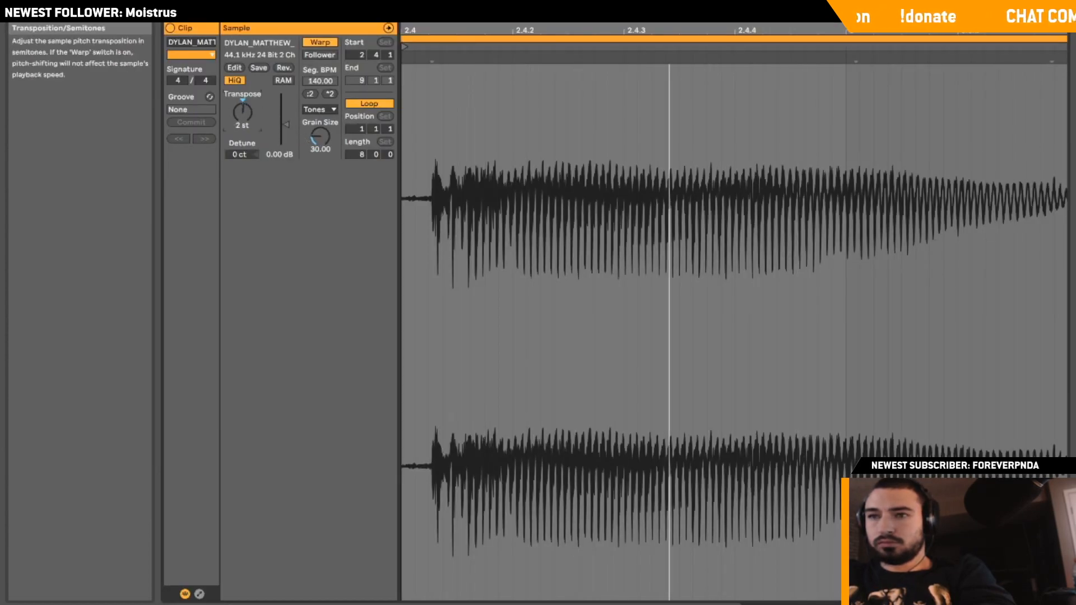
{"action": "key", "text": "Down"}
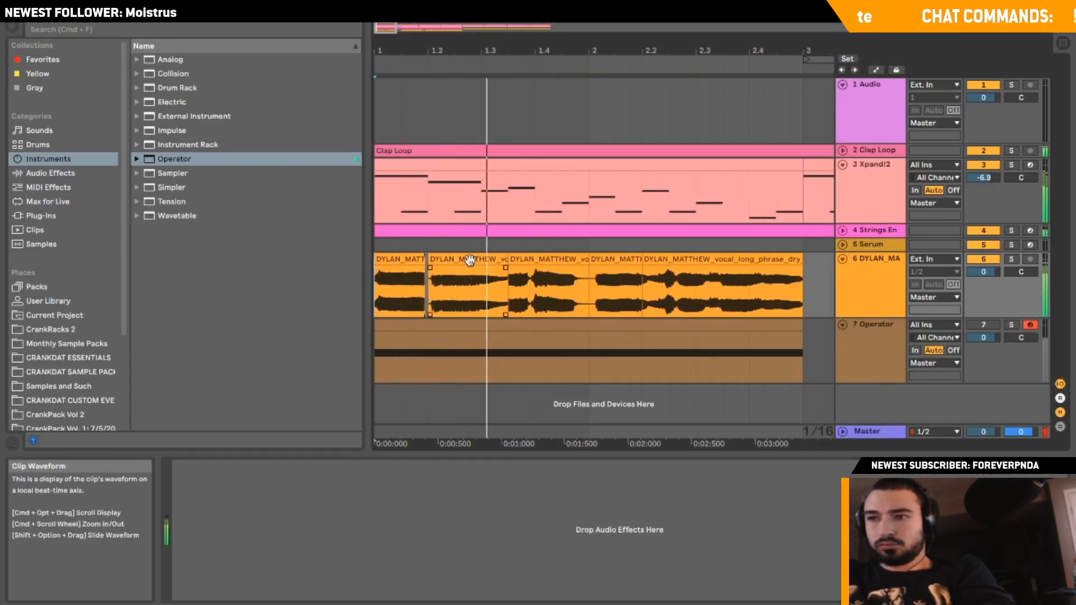
Split the vocal slice at beat 1.4 and move its second half to beat 1.2.
{"action": "left_click", "coordinate": [523, 261]}
{"action": "left_click", "coordinate": [535, 287]}
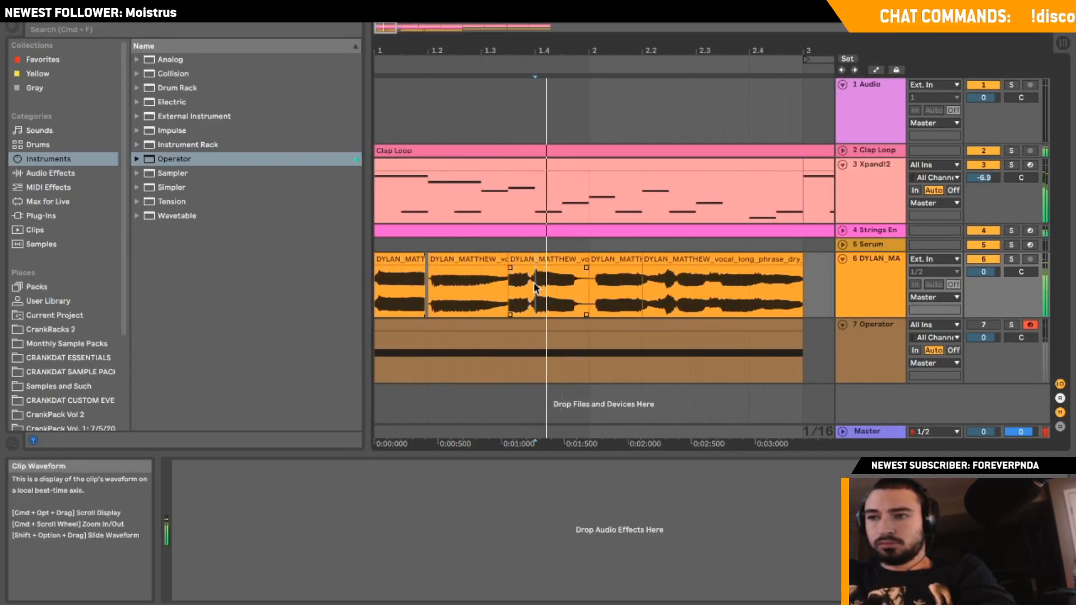
{"action": "left_click_drag", "start_coordinate": [536, 287], "coordinate": [444, 261]}
{"action": "double_click", "coordinate": [445, 262]}
Play the rearranged vocal slices from bar 1.
{"action": "key", "text": "Tab"}
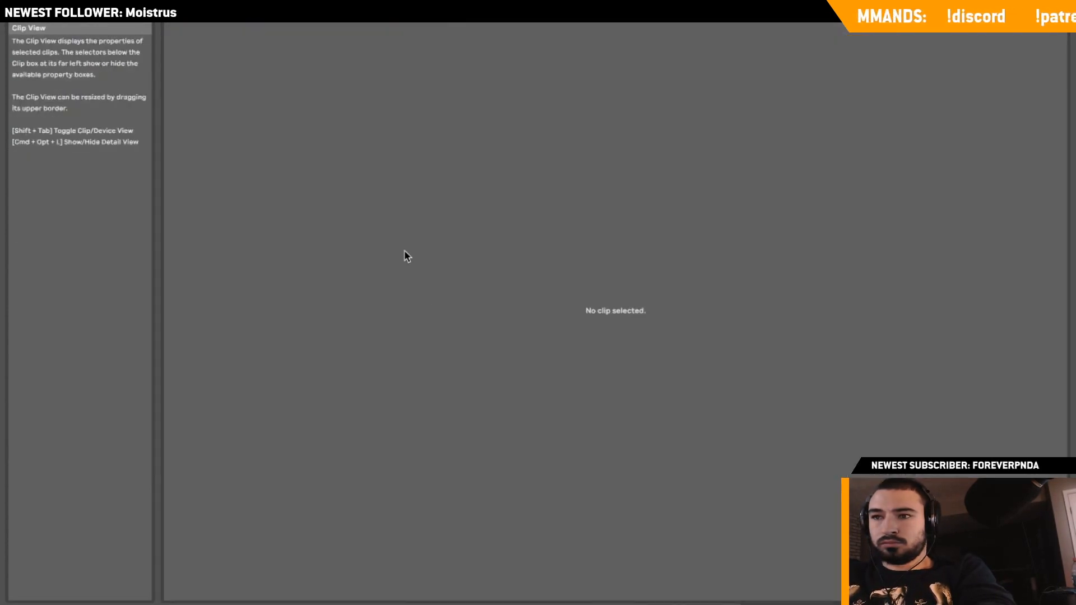
{"action": "key", "text": "Tab"}
{"action": "key", "text": "shift+Tab"}
{"action": "left_click", "coordinate": [379, 304]}
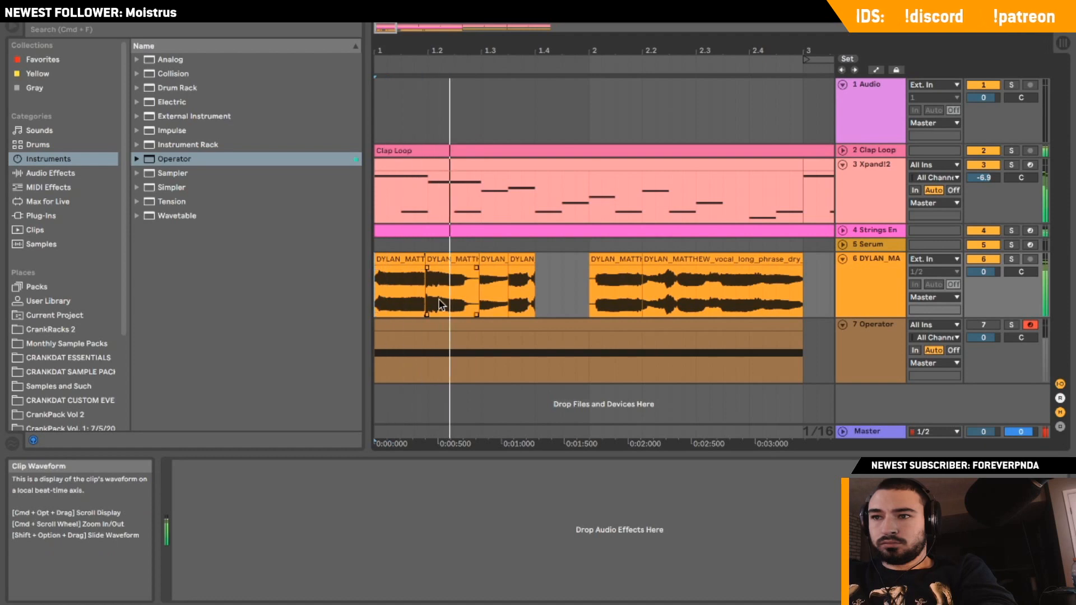
{"action": "key", "text": "space"}
Copy the vocal passage from position 2.4.2 to bar 3, paste it at 1.2.3 and play it in context.
{"action": "left_click", "coordinate": [731, 295]}
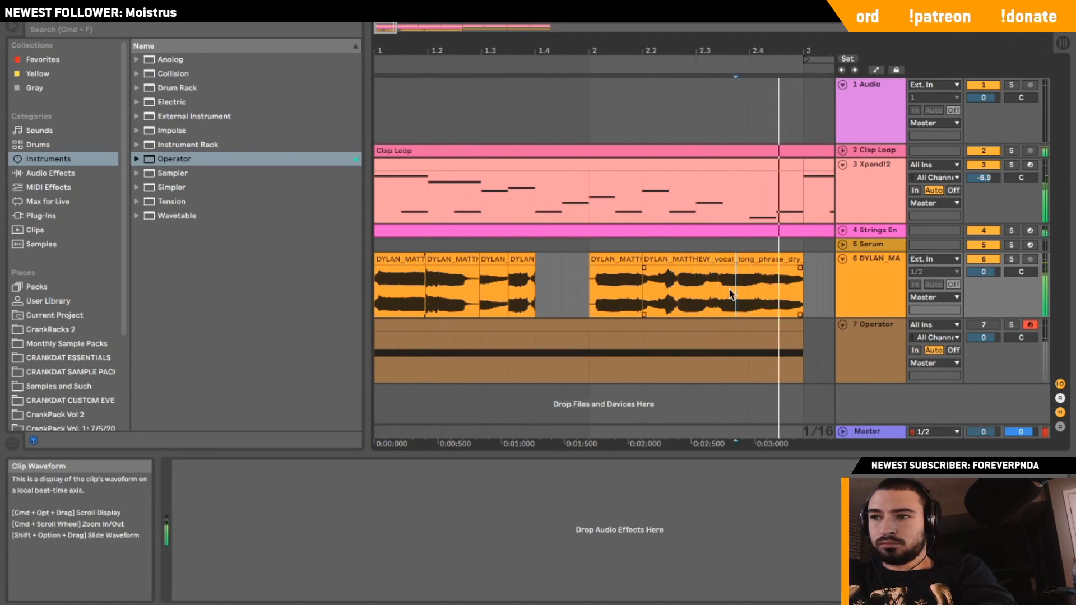
{"action": "left_click", "coordinate": [735, 285]}
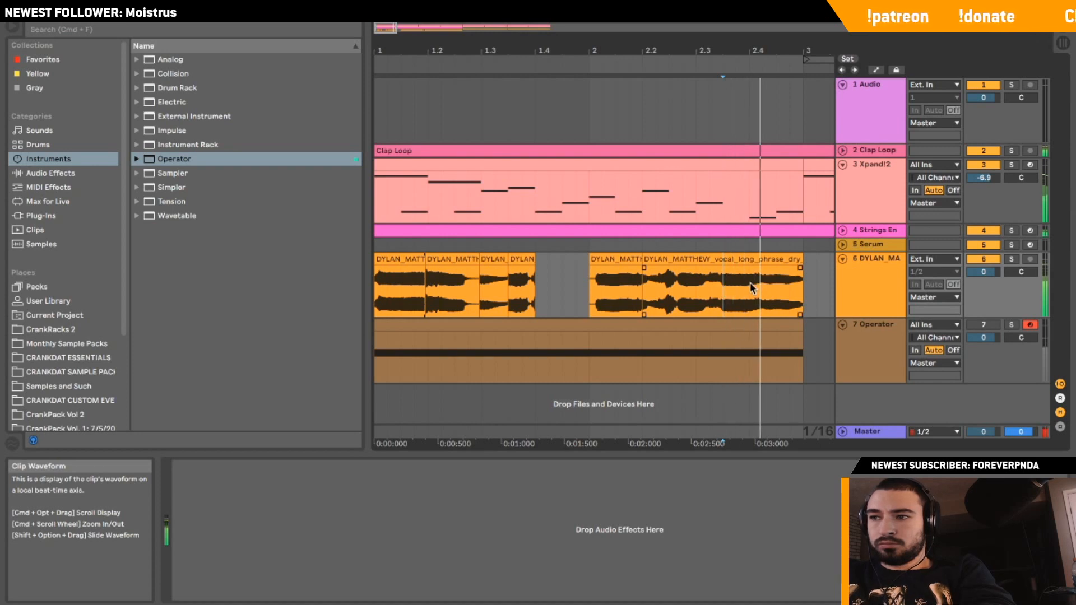
{"action": "left_click", "coordinate": [763, 287]}
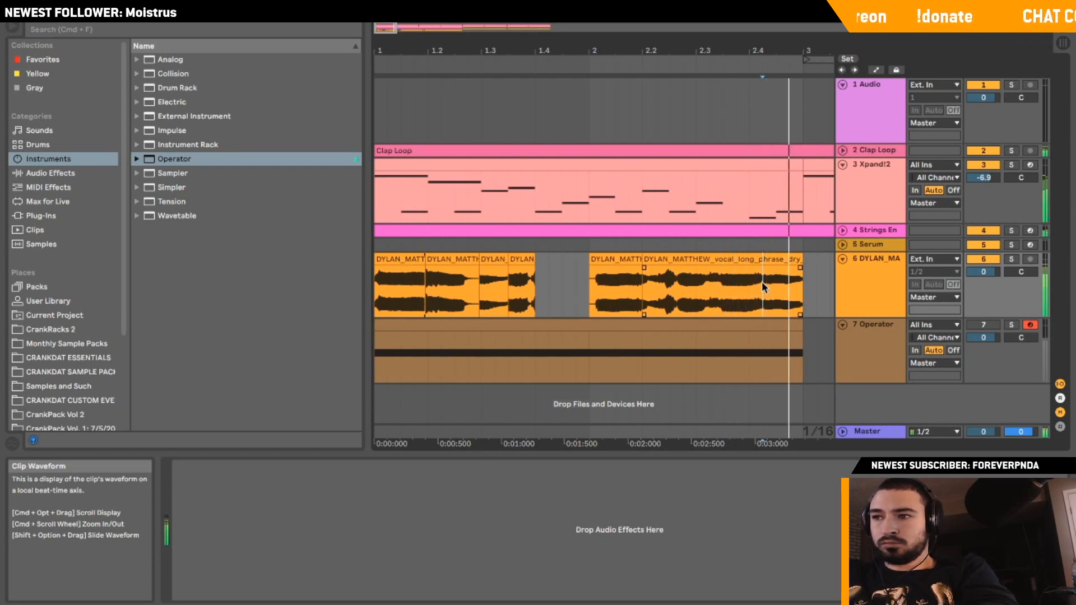
{"action": "left_click_drag", "start_coordinate": [794, 269], "coordinate": [802, 275]}
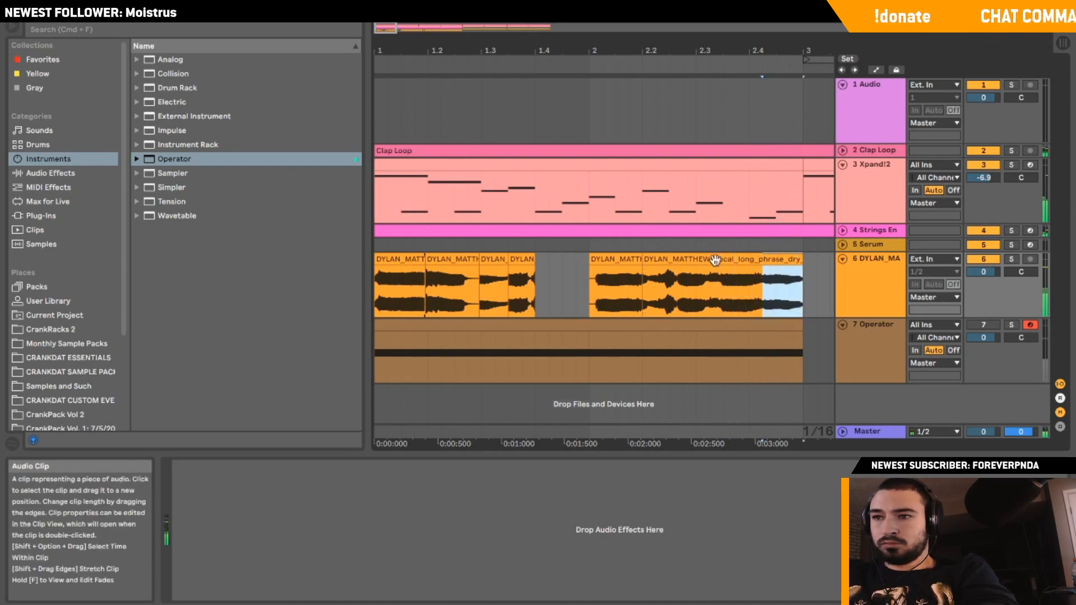
{"action": "left_click", "coordinate": [452, 292]}
{"action": "key", "text": "super+v"}
{"action": "key", "text": "space"}
{"action": "left_click", "coordinate": [379, 292]}
{"action": "key", "text": "space"}
{"action": "key", "text": "space"}
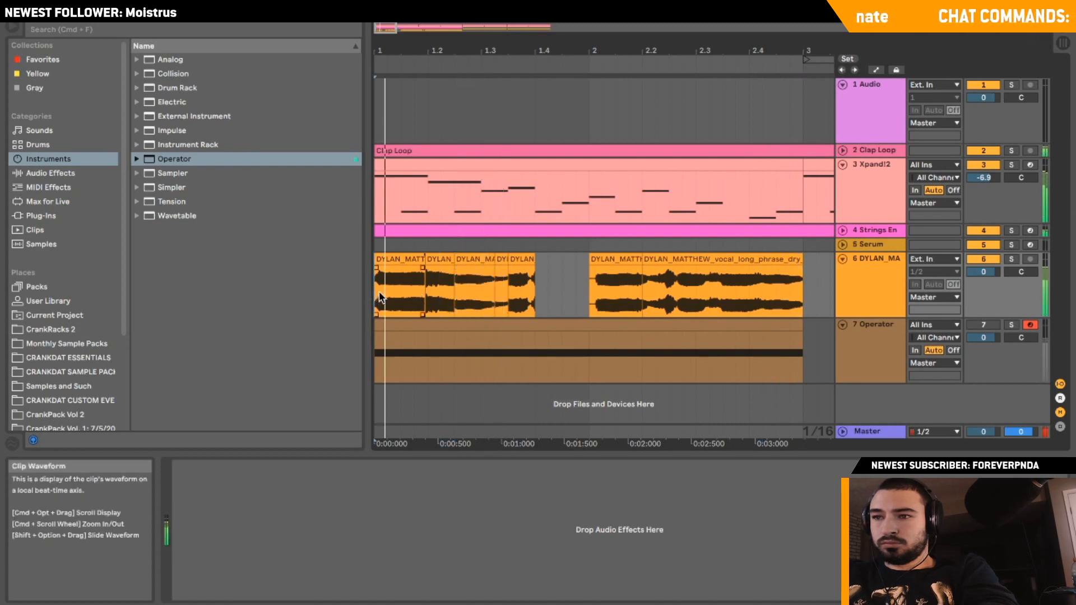
Raise the transposition of the pasted vocal slice at 1.2.3 to 2 st and replay from bar 1.
{"action": "double_click", "coordinate": [477, 259]}
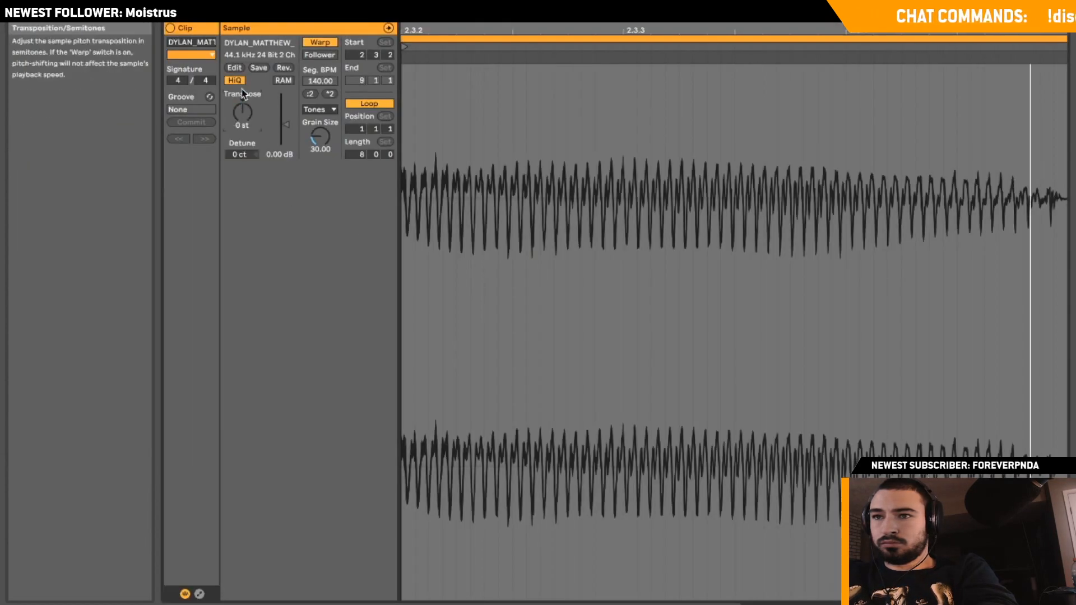
{"action": "left_click_drag", "start_coordinate": [242, 123], "coordinate": [242, 117]}
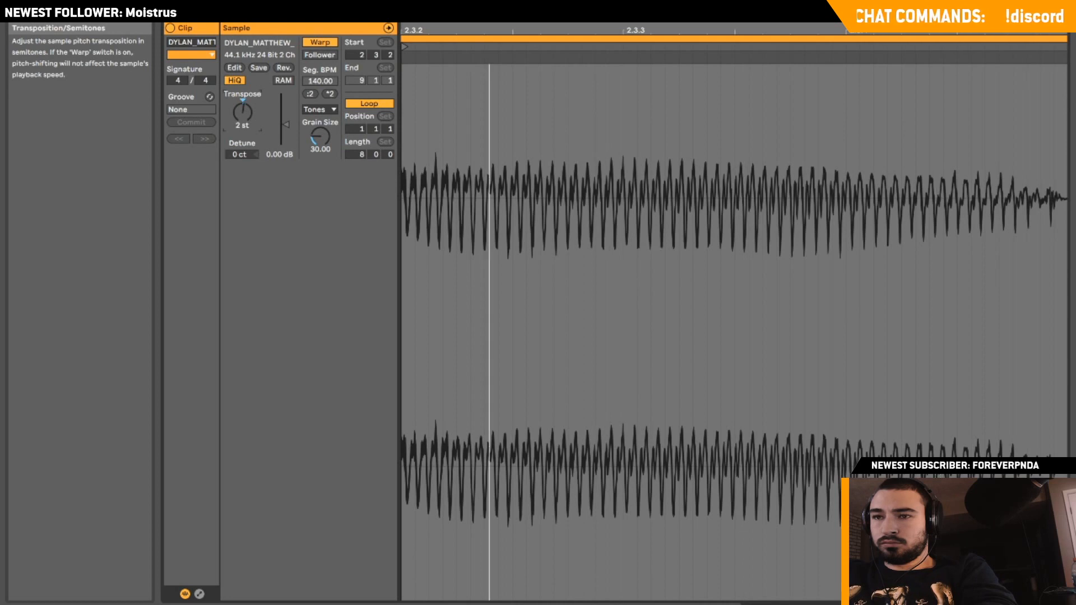
{"action": "key", "text": "space"}
{"action": "key", "text": "space"}
{"action": "key", "text": "shift+Tab"}
{"action": "key", "text": "space"}
{"action": "key", "text": "space"}
{"action": "left_click", "coordinate": [377, 290]}
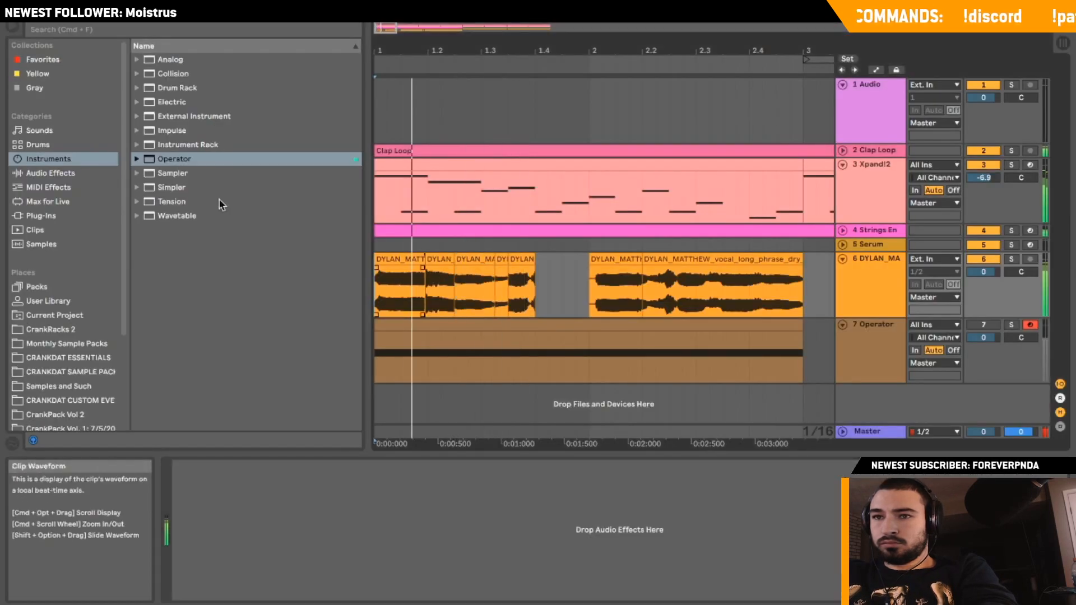
Add a Utility effect to the vocal track and raise its gain to 4.44 dB.
{"action": "left_click", "coordinate": [51, 173]}
{"action": "left_click_drag", "start_coordinate": [192, 392], "coordinate": [374, 506]}
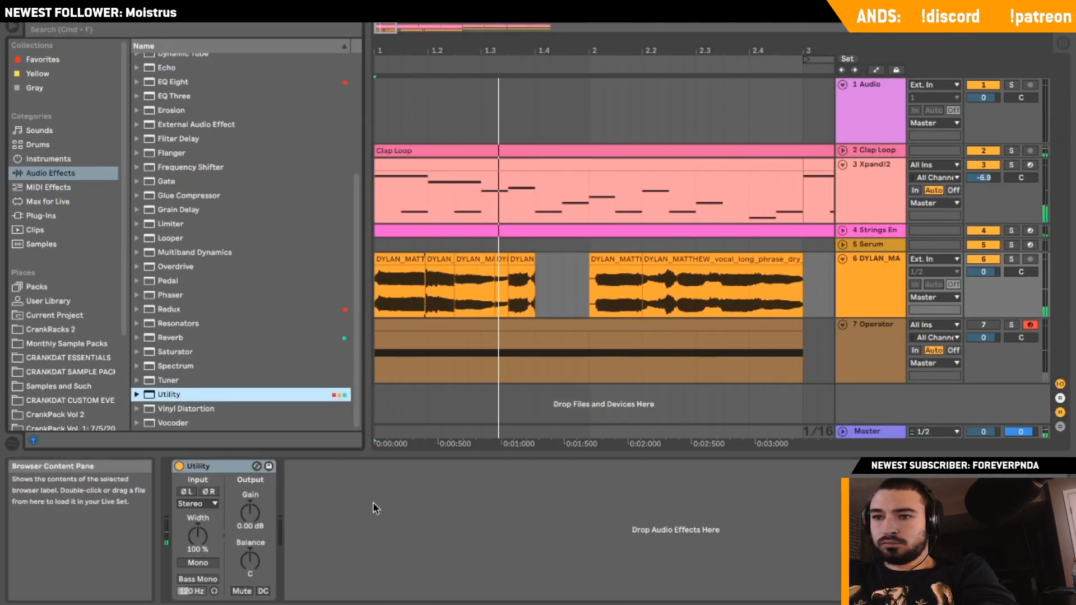
{"action": "left_click_drag", "start_coordinate": [246, 510], "coordinate": [247, 488]}
{"action": "key", "text": "space"}
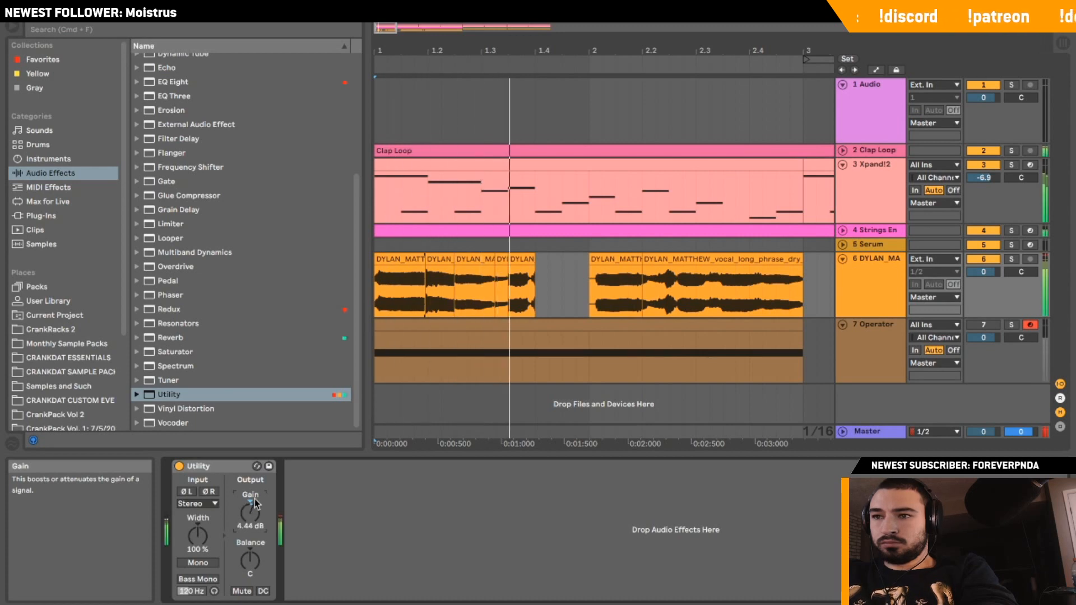
Trim the slice at 1.2.3 to end at beat 1.3 and move the lengthened bar 2 vocal phrase next to it.
{"action": "left_click_drag", "start_coordinate": [457, 287], "coordinate": [485, 259]}
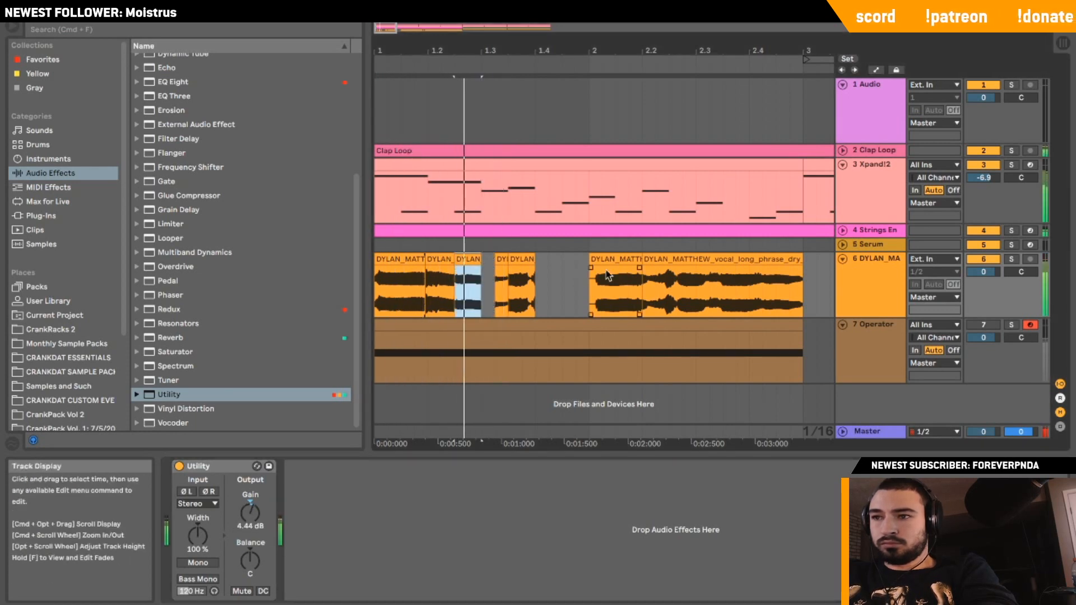
{"action": "left_click", "coordinate": [623, 261]}
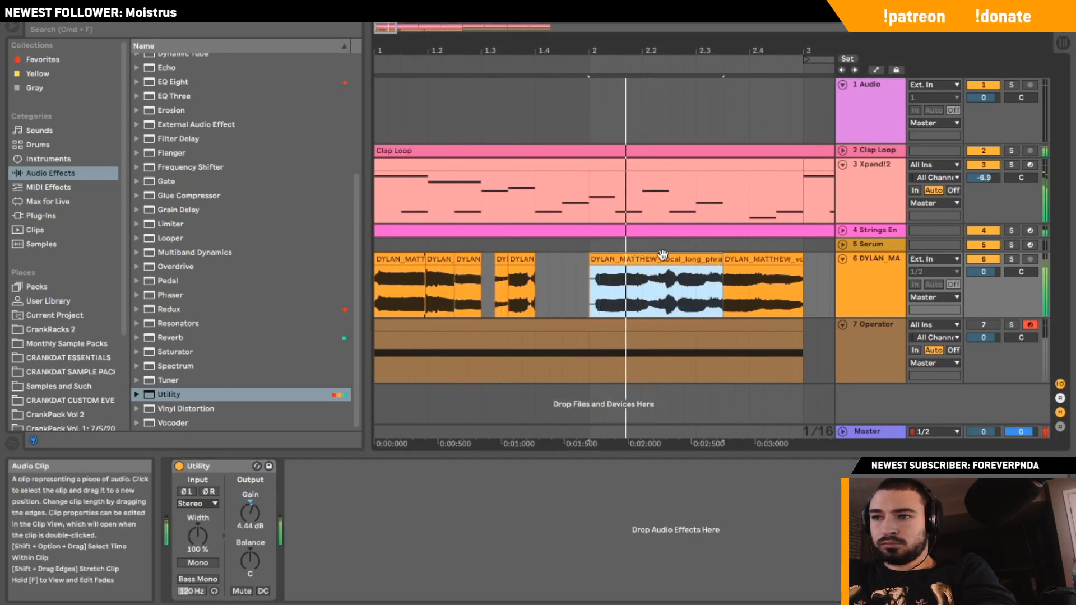
{"action": "left_click_drag", "start_coordinate": [660, 260], "coordinate": [554, 264]}
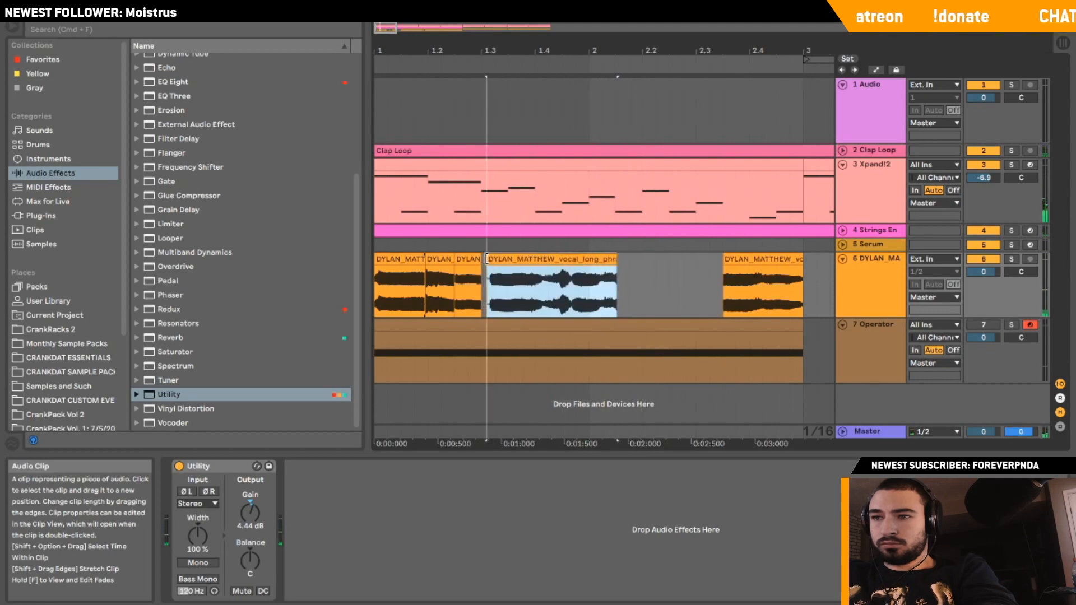
Set the transposition of the vocal phrase at beat 1.3 to -6 st and replay from bar 1.
{"action": "double_click", "coordinate": [496, 259]}
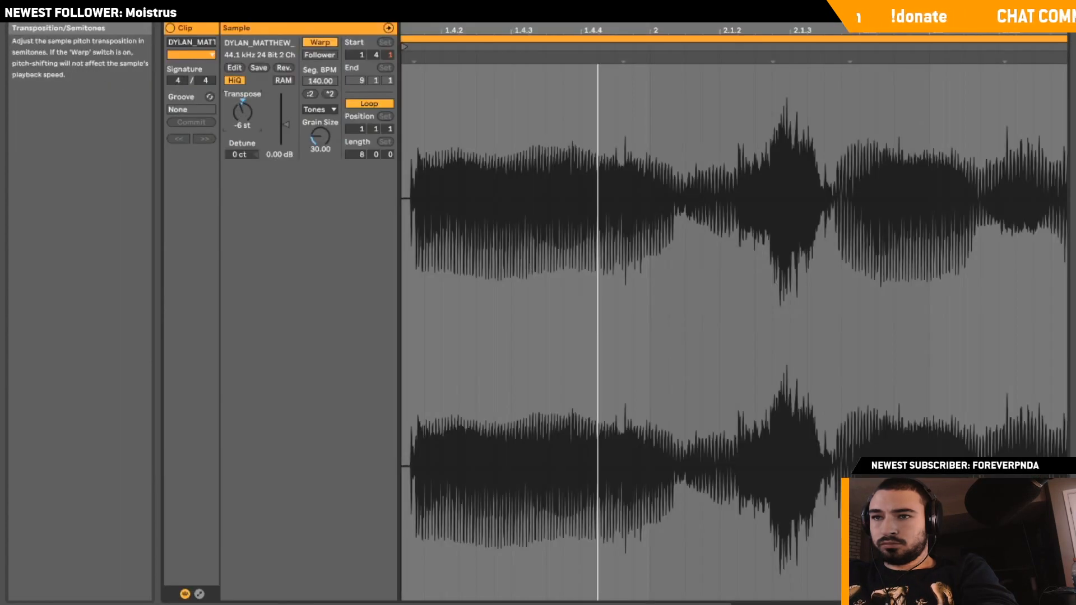
{"action": "key", "text": "space"}
{"action": "key", "text": "space"}
{"action": "key", "text": "shift+Tab"}
{"action": "left_click", "coordinate": [380, 289]}
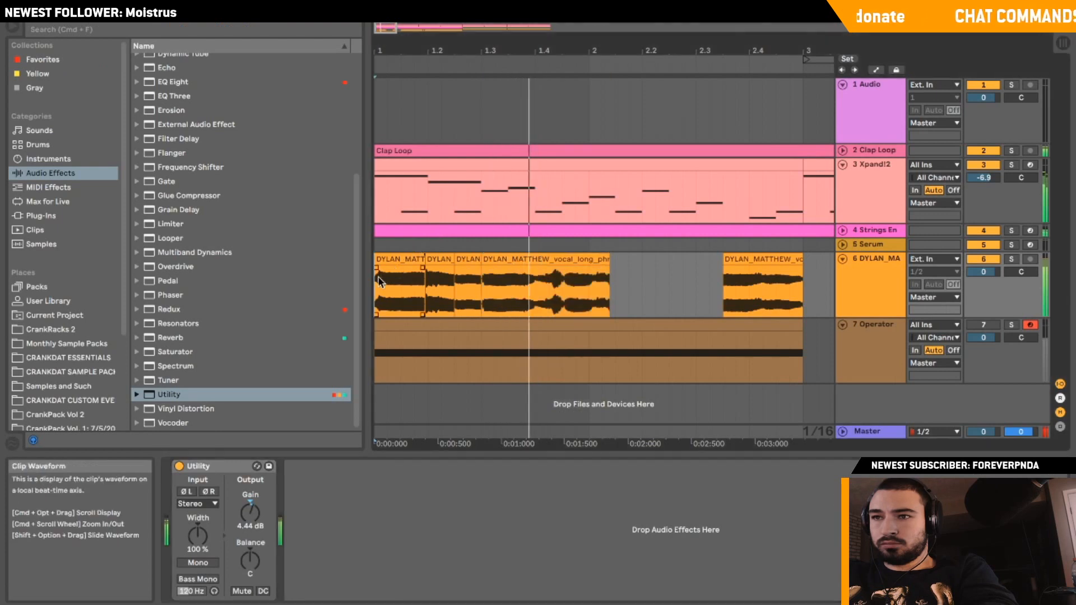
{"action": "key", "text": "space"}
{"action": "key", "text": "space"}
Split the vocal phrase at beat 1.4, shift the second part to 1.4.3 and extend it to the last slice.
{"action": "left_click", "coordinate": [533, 304]}
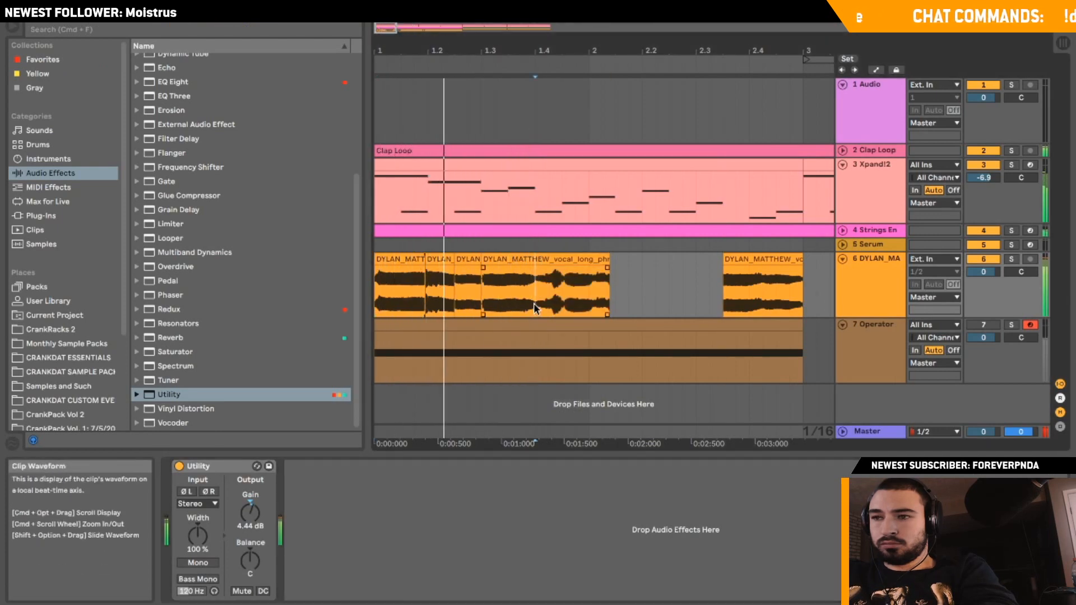
{"action": "key", "text": "super+e"}
{"action": "left_click_drag", "start_coordinate": [603, 262], "coordinate": [678, 261]}
{"action": "left_click", "coordinate": [683, 259]}
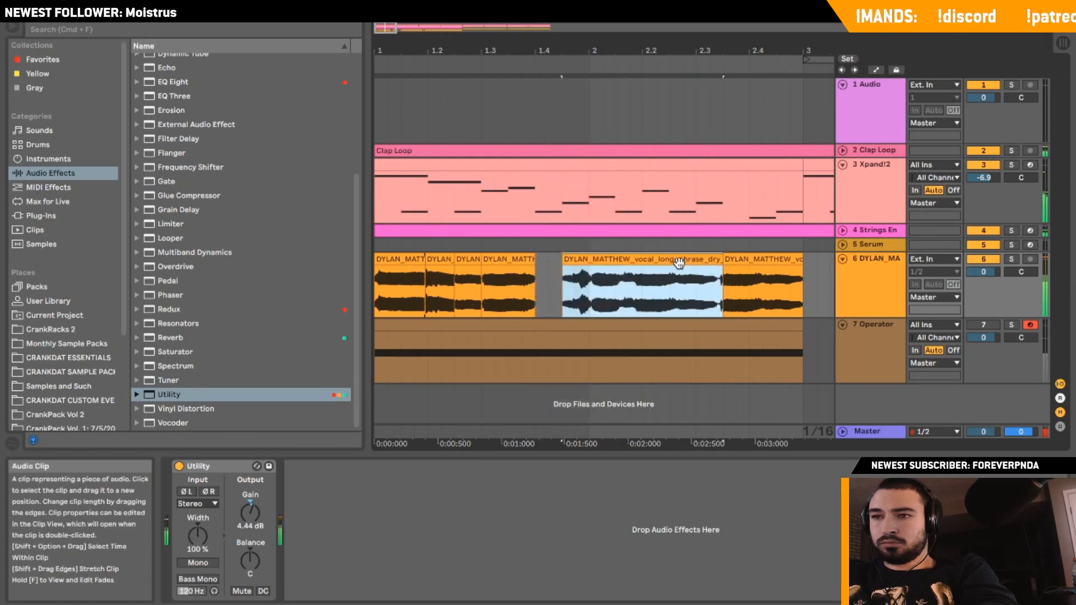
Play the vocal from bar 1 and nudge the last slice before bar 3 slightly earlier.
{"action": "left_click", "coordinate": [377, 287]}
{"action": "key", "text": "space"}
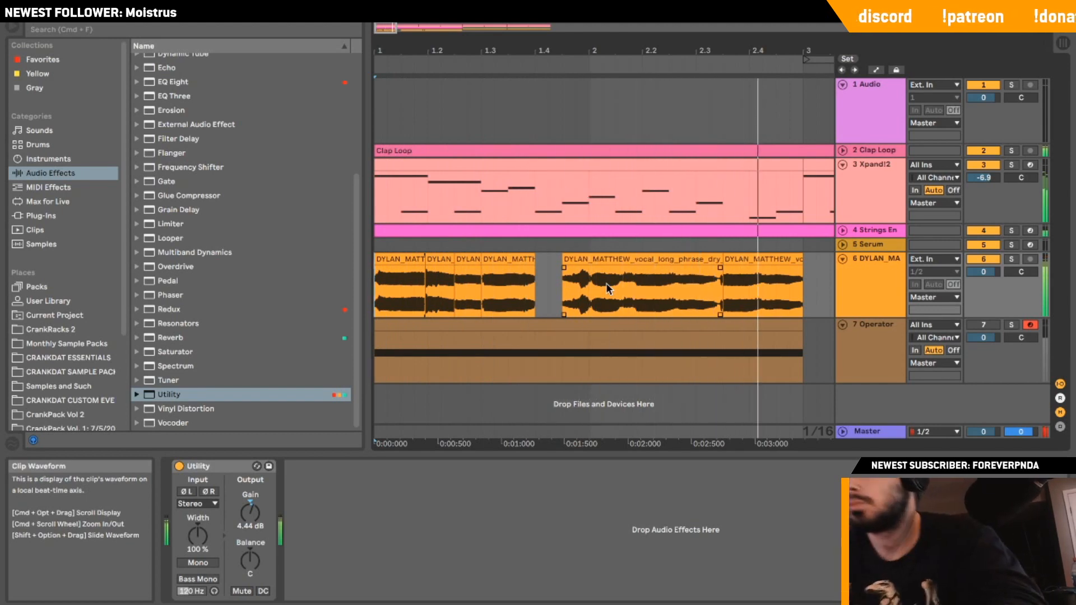
{"action": "left_click_drag", "start_coordinate": [721, 259], "coordinate": [732, 259]}
{"action": "left_click", "coordinate": [725, 257]}
{"action": "key", "text": "space"}
Delete the leftover vocal clip that starts between bars 3 and 4.
{"action": "left_click_drag", "start_coordinate": [380, 24], "coordinate": [380, 12]}
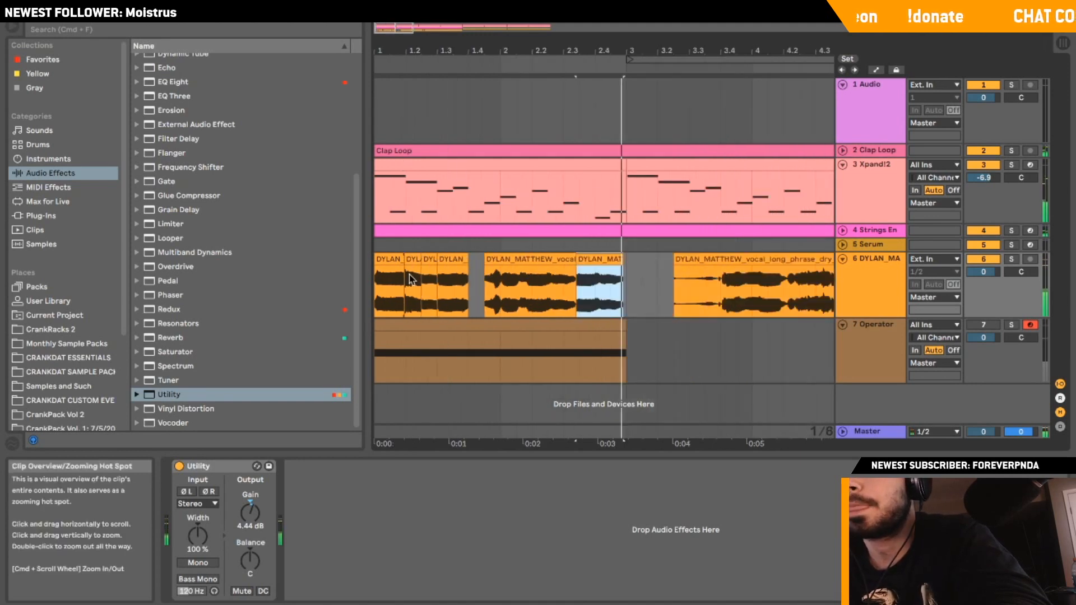
{"action": "left_click", "coordinate": [382, 280]}
{"action": "left_click", "coordinate": [761, 260]}
{"action": "key", "text": "Delete"}
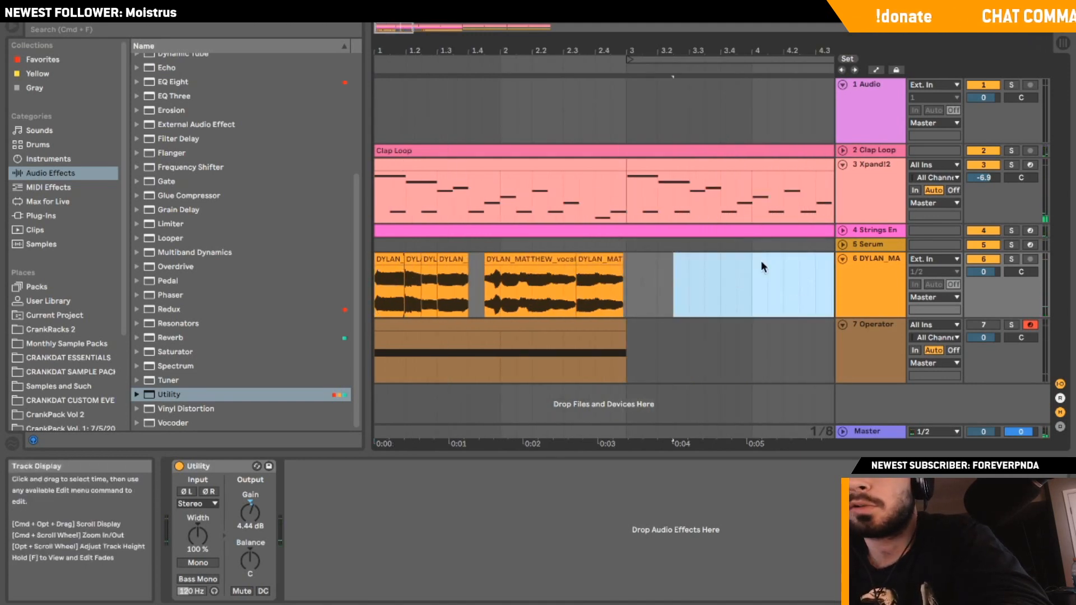
Add the B.E.E.F. V2.0 Multiband Dynamics to the vocal track and switch the Utility to mono.
{"action": "double_click", "coordinate": [190, 251]}
{"action": "left_click", "coordinate": [386, 295]}
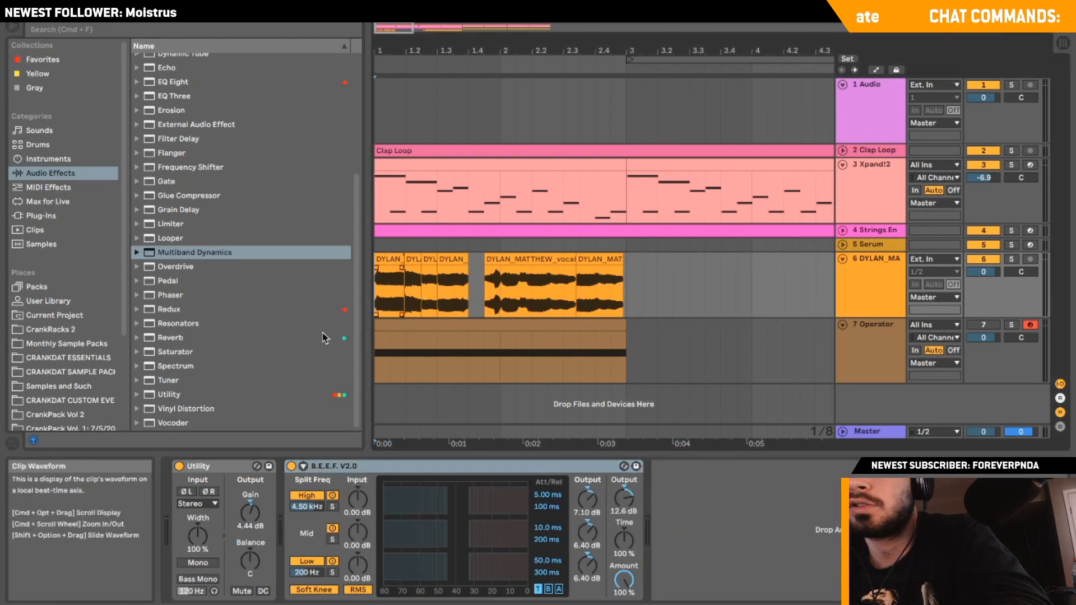
{"action": "left_click", "coordinate": [198, 563]}
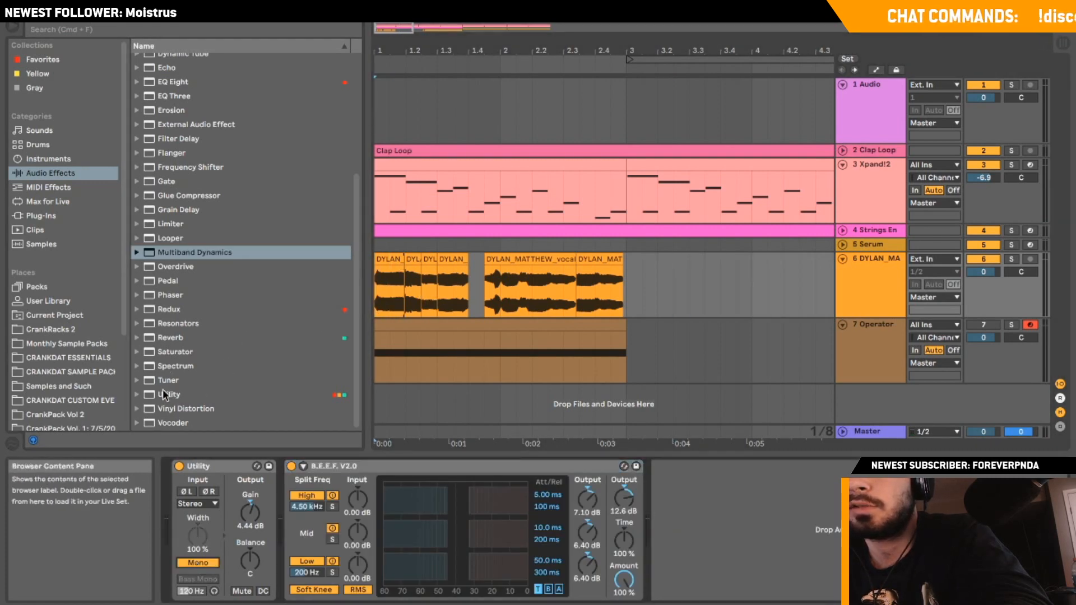
Insert a second Utility before the Multiband Dynamics, set it to mono and start playback.
{"action": "left_click_drag", "start_coordinate": [163, 395], "coordinate": [270, 524]}
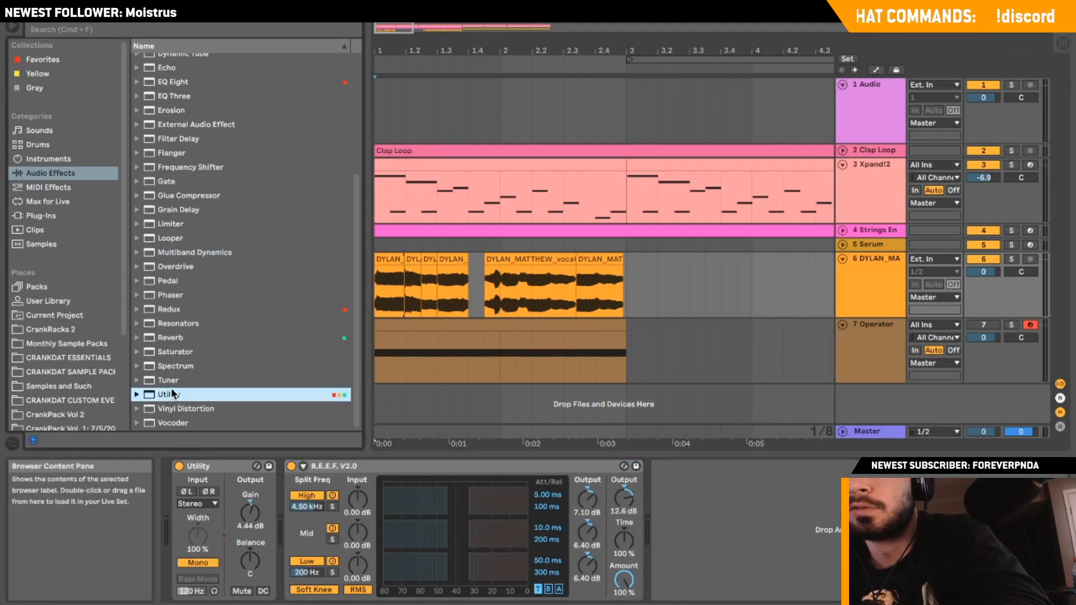
{"action": "left_click_drag", "start_coordinate": [170, 393], "coordinate": [323, 520]}
{"action": "key", "text": "space"}
{"action": "left_click", "coordinate": [312, 563]}
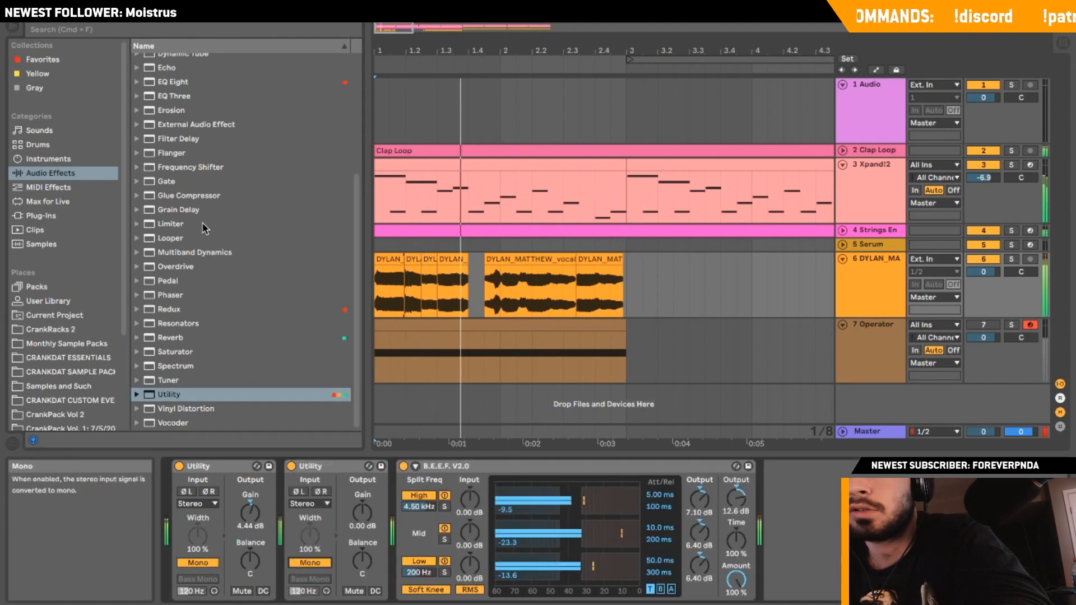
Show the installed VST plug-ins in the browser while the vocal plays.
{"action": "left_click", "coordinate": [37, 229]}
{"action": "left_click", "coordinate": [41, 216]}
{"action": "scroll", "coordinate": [203, 232], "scroll_direction": "up", "scroll_amount": 8}
{"action": "scroll", "coordinate": [203, 231], "scroll_direction": "up", "scroll_amount": 5}
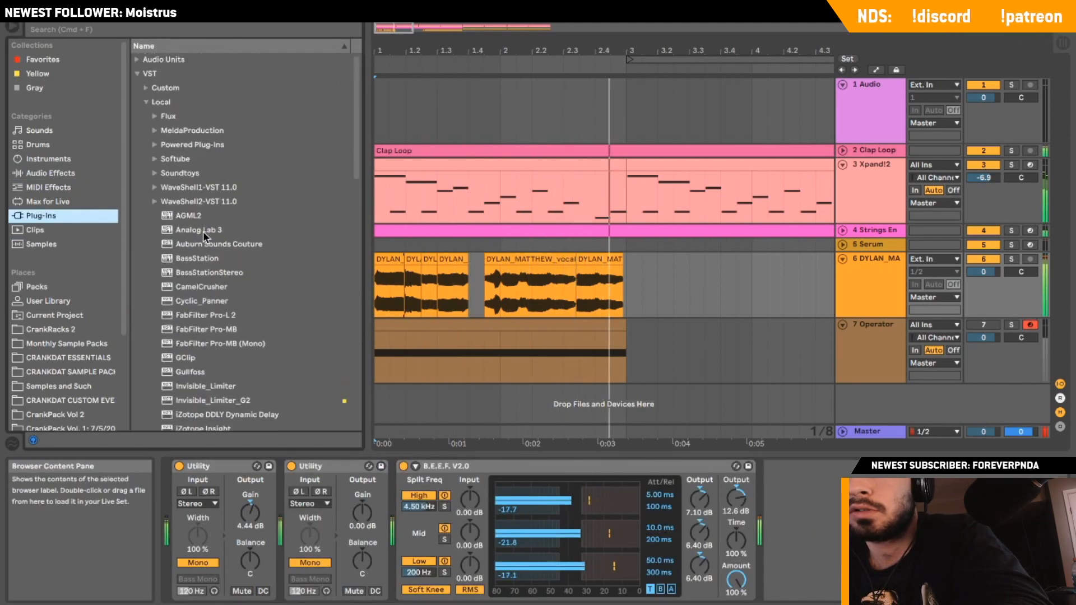
Duplicate the two-bar vocal arrangement from bars 1–2 so that it repeats from bar 3.
{"action": "left_click_drag", "start_coordinate": [571, 260], "coordinate": [366, 284]}
{"action": "left_click", "coordinate": [653, 268]}
{"action": "key", "text": "space"}
{"action": "key", "text": "space"}
{"action": "key", "text": "super+d"}
{"action": "left_click_drag", "start_coordinate": [407, 52], "coordinate": [434, 33]}
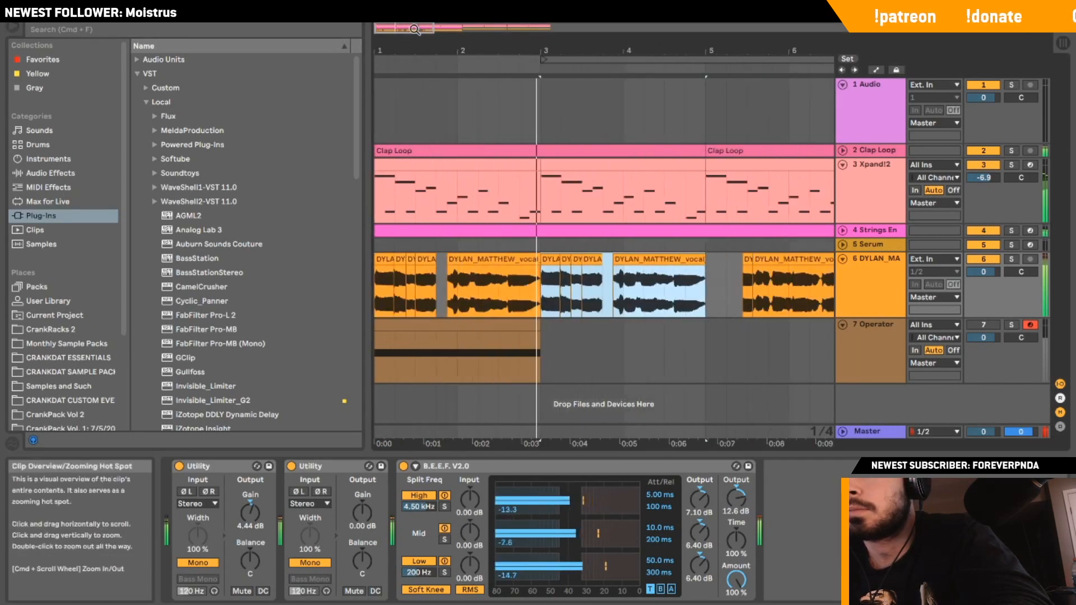
Listen to the duplicated vocal and return the playback start to bar 1.
{"action": "left_click_drag", "start_coordinate": [544, 268], "coordinate": [528, 220]}
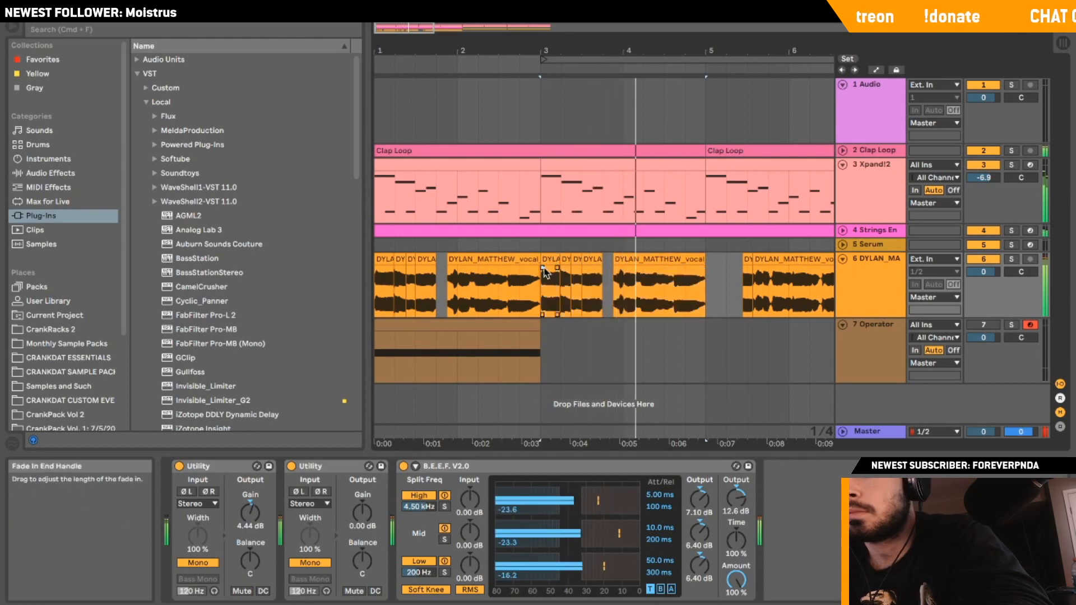
{"action": "key", "text": "space"}
{"action": "left_click", "coordinate": [383, 291]}
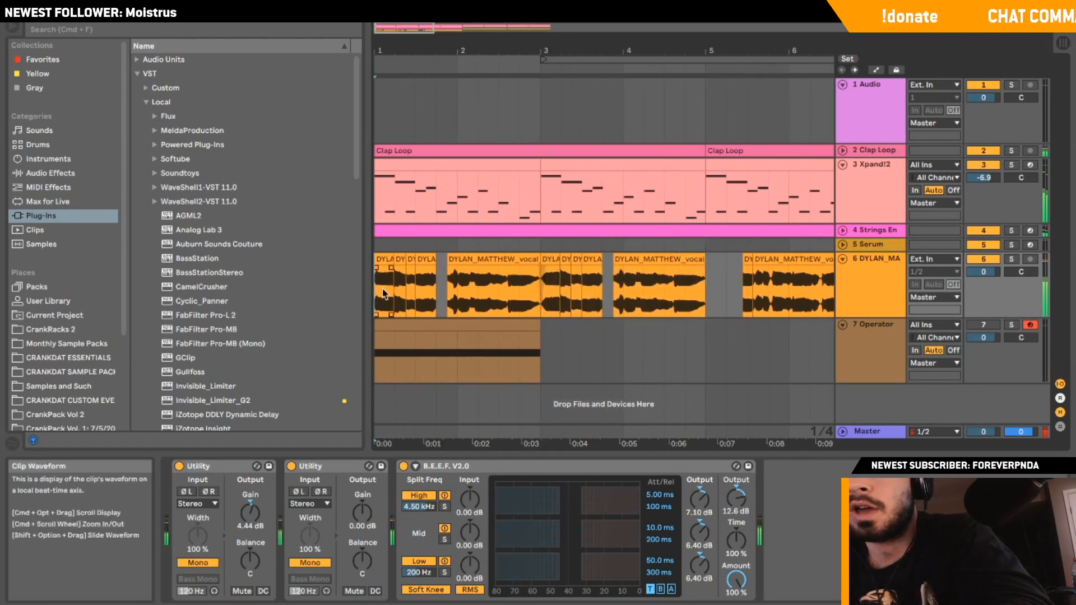
Browse the VST plug-ins while playing the vocal and add UAD Antares Auto-Tune Realtime at the start of the vocal track's device chain.
{"action": "scroll", "coordinate": [267, 344], "scroll_direction": "down", "scroll_amount": 10}
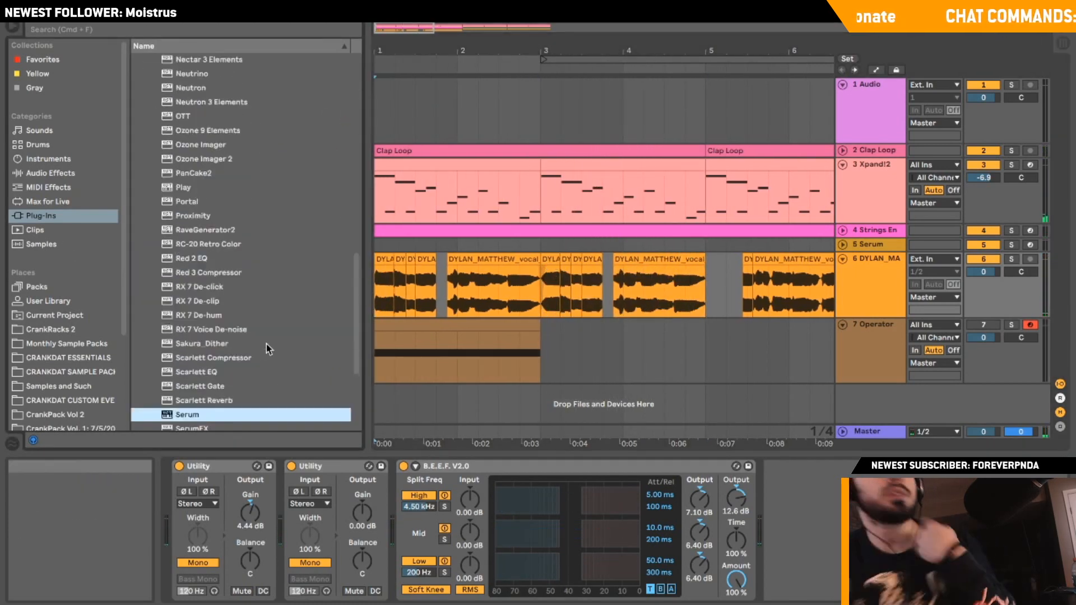
{"action": "scroll", "coordinate": [266, 344], "scroll_direction": "up", "scroll_amount": 10}
{"action": "key", "text": "space"}
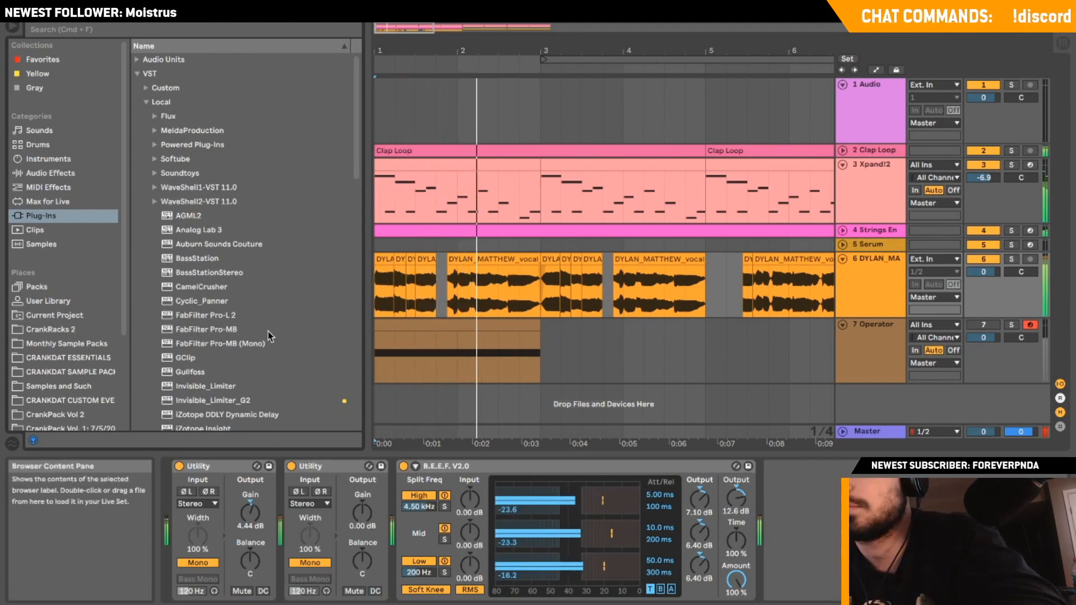
{"action": "scroll", "coordinate": [222, 257], "scroll_direction": "down", "scroll_amount": 10}
{"action": "scroll", "coordinate": [192, 331], "scroll_direction": "up", "scroll_amount": 10}
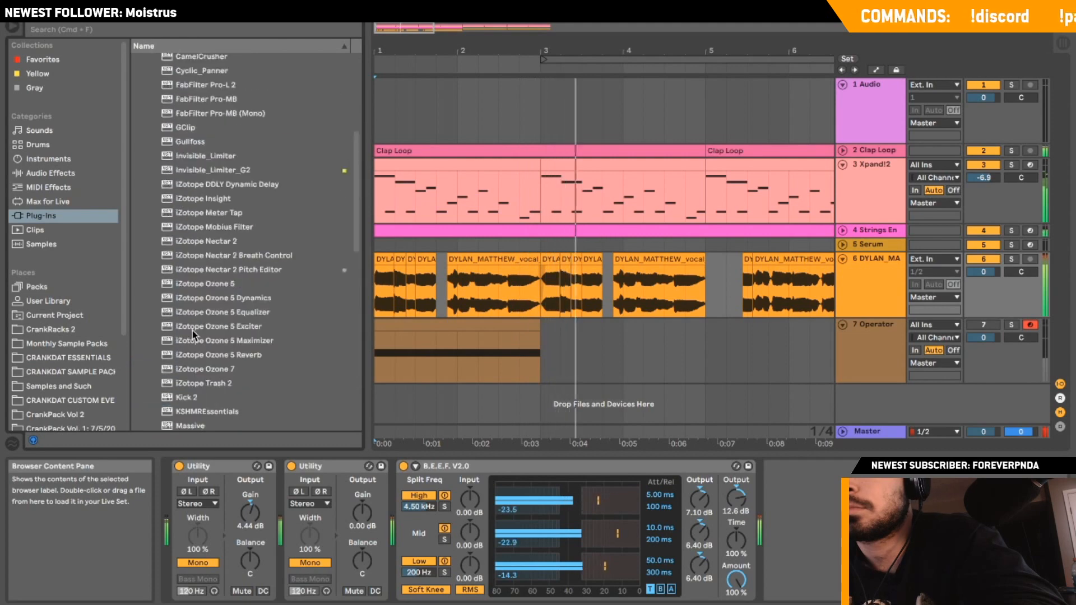
{"action": "left_click", "coordinate": [192, 145]}
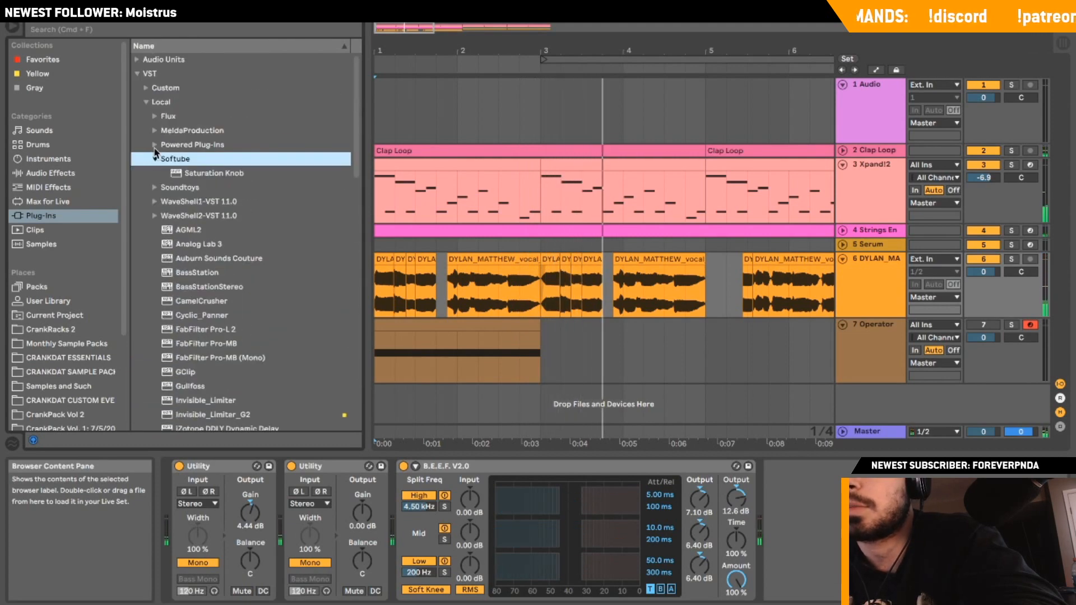
{"action": "double_click", "coordinate": [249, 331]}
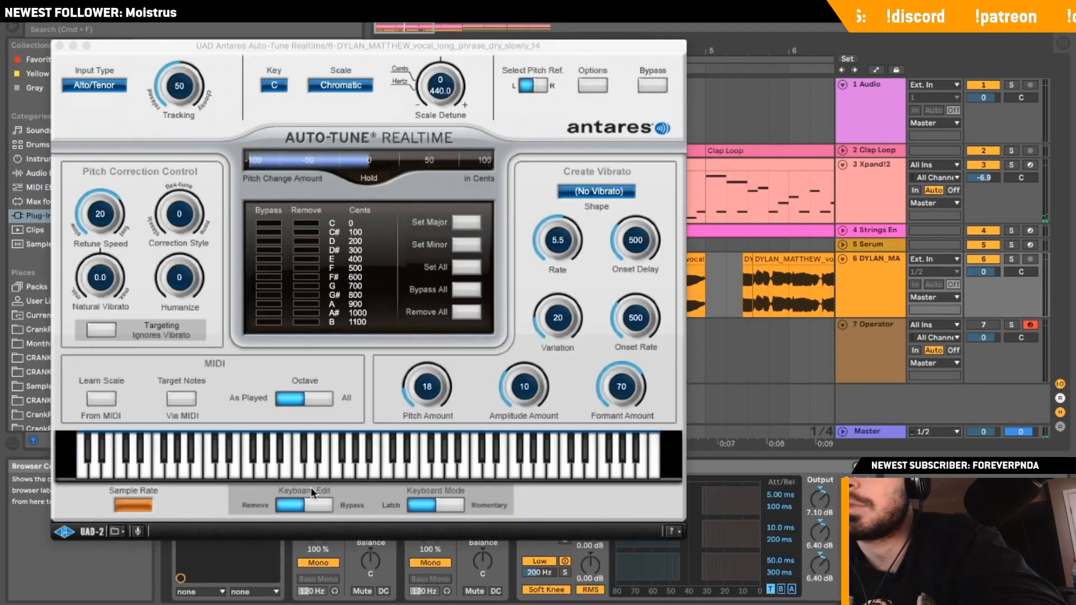
Set Auto-Tune to E Minor, use a faster Retune Speed and Humanize 73 during playback, and close the plug-in window.
{"action": "left_click", "coordinate": [274, 86]}
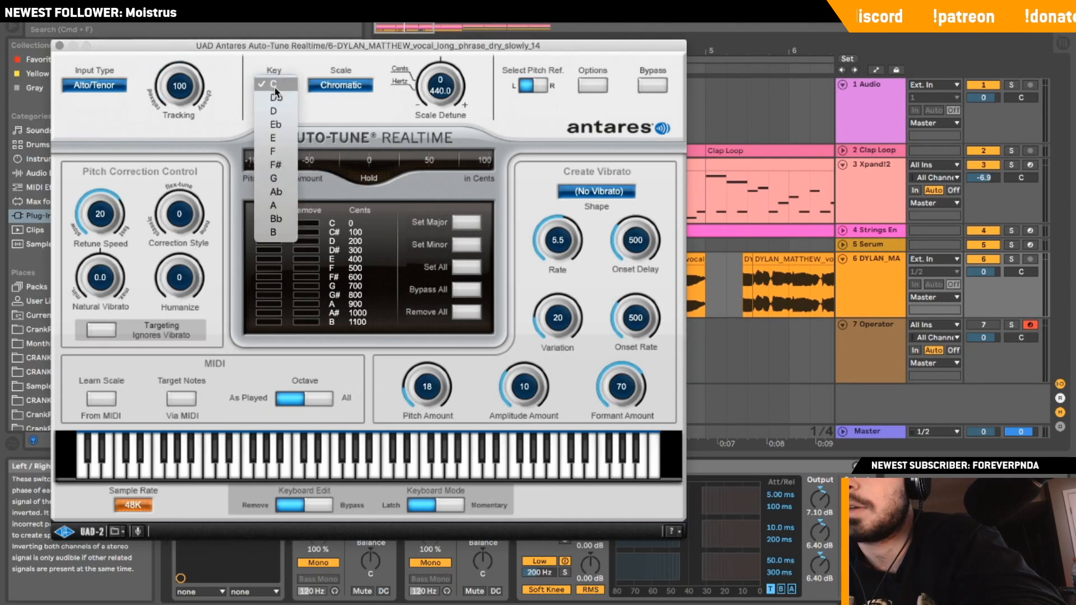
{"action": "left_click", "coordinate": [284, 139]}
{"action": "left_click", "coordinate": [325, 83]}
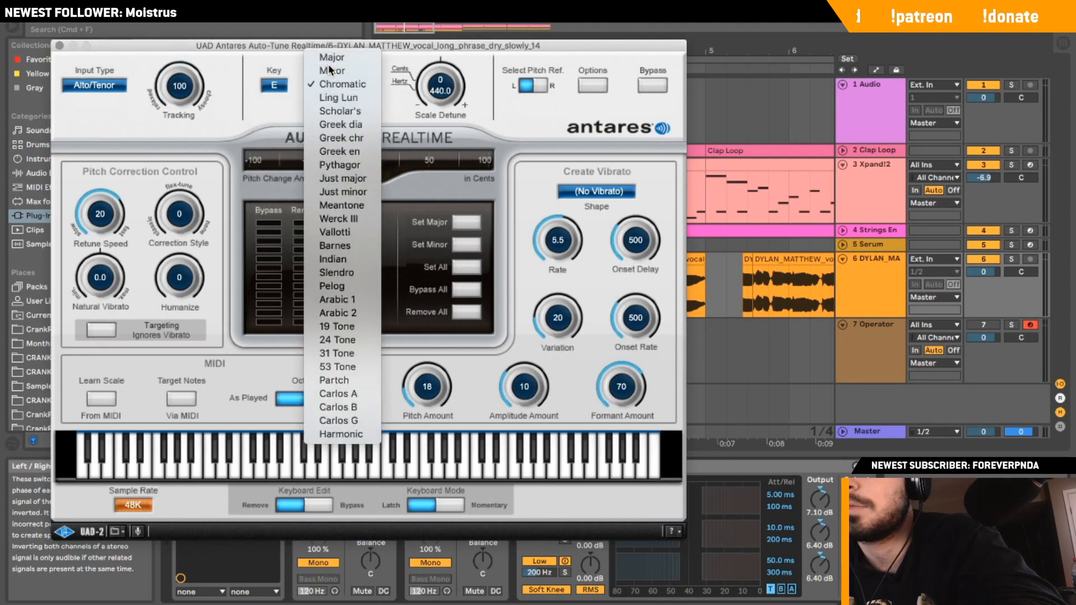
{"action": "left_click", "coordinate": [331, 70]}
{"action": "key", "text": "space"}
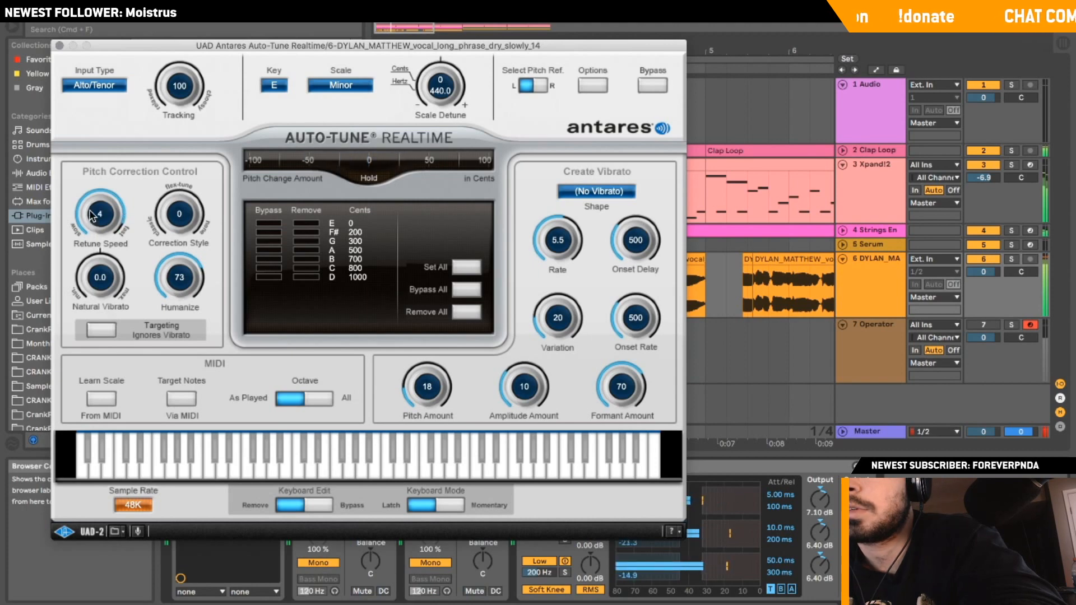
{"action": "left_click", "coordinate": [59, 45]}
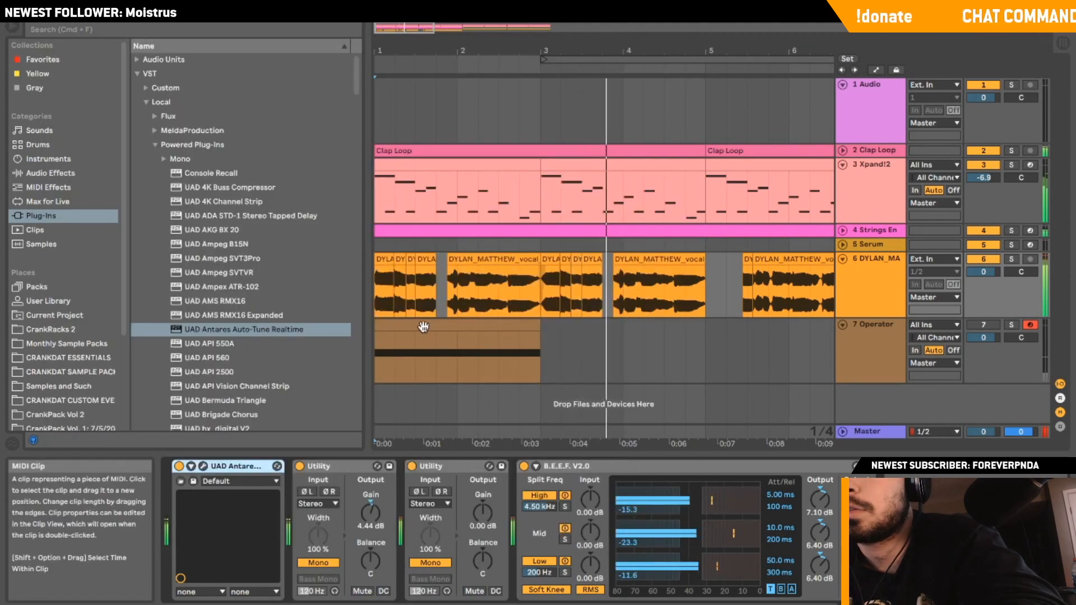
Stop playback and insert the Soundtoys LittleAlterBoy plug-in between the two Utility devices on the vocal track.
{"action": "left_click", "coordinate": [50, 173]}
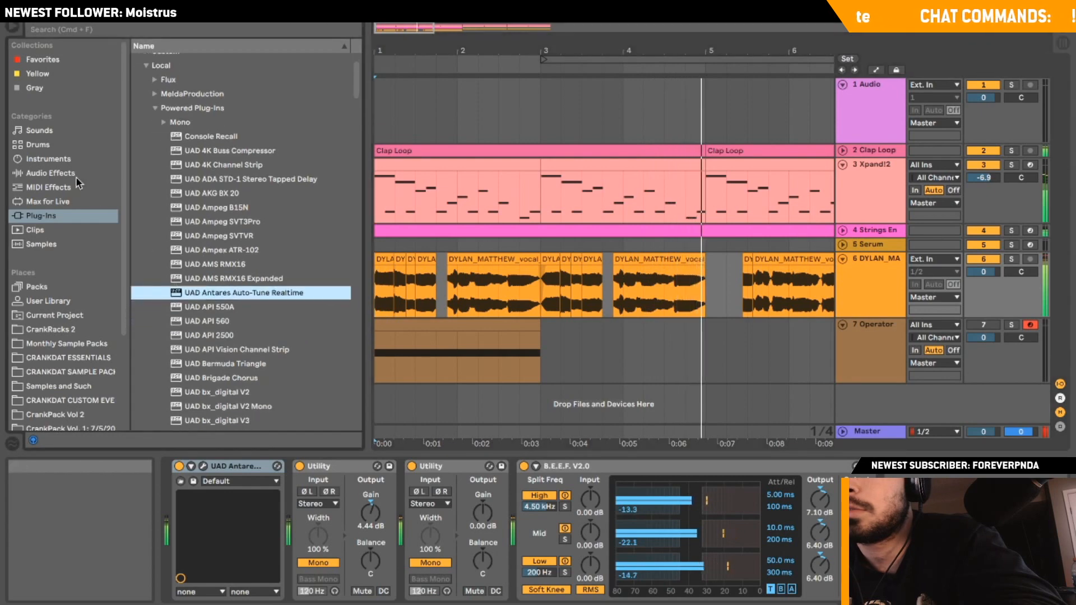
{"action": "key", "text": "space"}
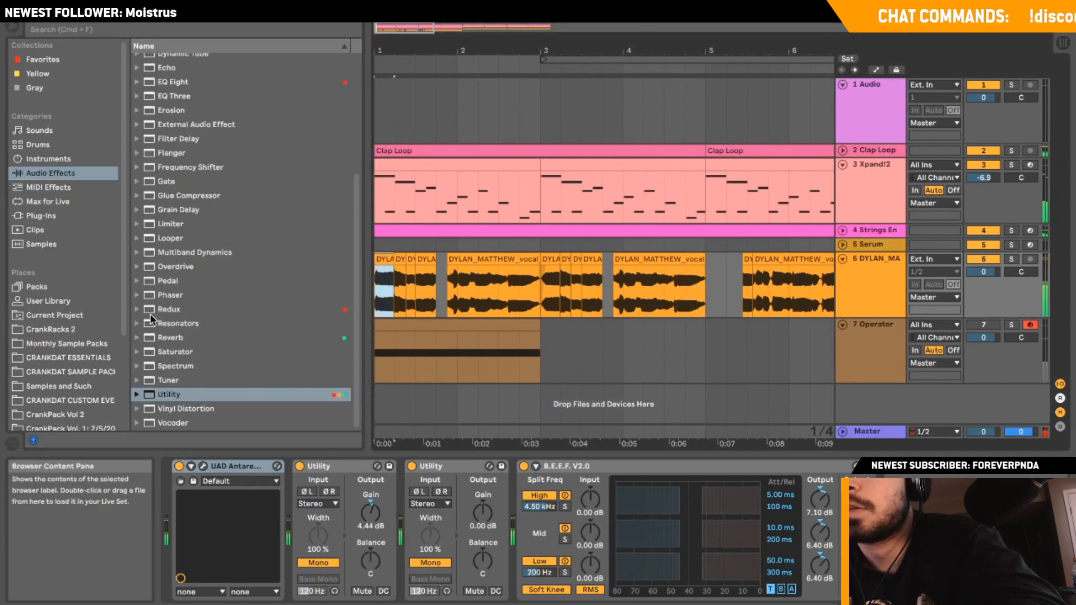
{"action": "left_click", "coordinate": [41, 215]}
{"action": "left_click", "coordinate": [155, 144]}
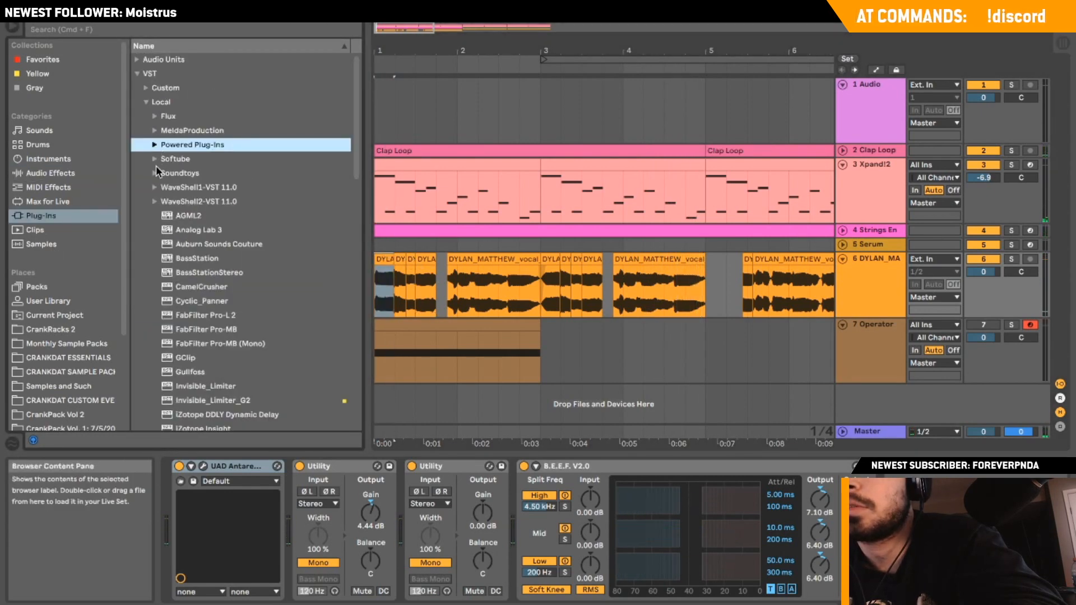
{"action": "left_click", "coordinate": [155, 173]}
{"action": "left_click_drag", "start_coordinate": [207, 187], "coordinate": [433, 568]}
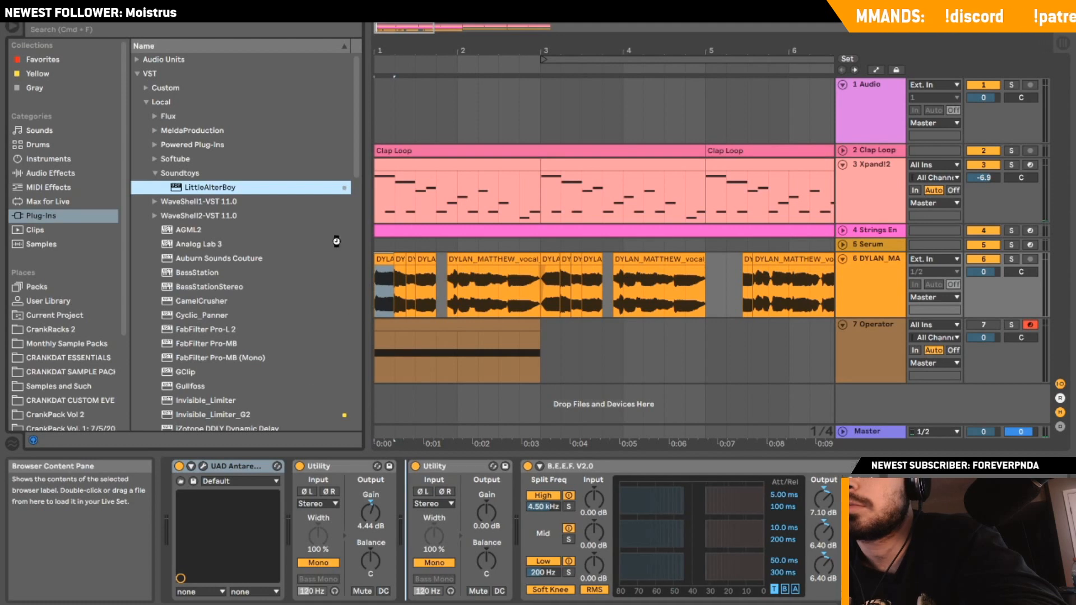
Set LittleAlterBoy's Pitch to 12.0 and Formant to about -1.9 while listening, and close its window.
{"action": "left_click_drag", "start_coordinate": [294, 188], "coordinate": [271, 275]}
{"action": "key", "text": "space"}
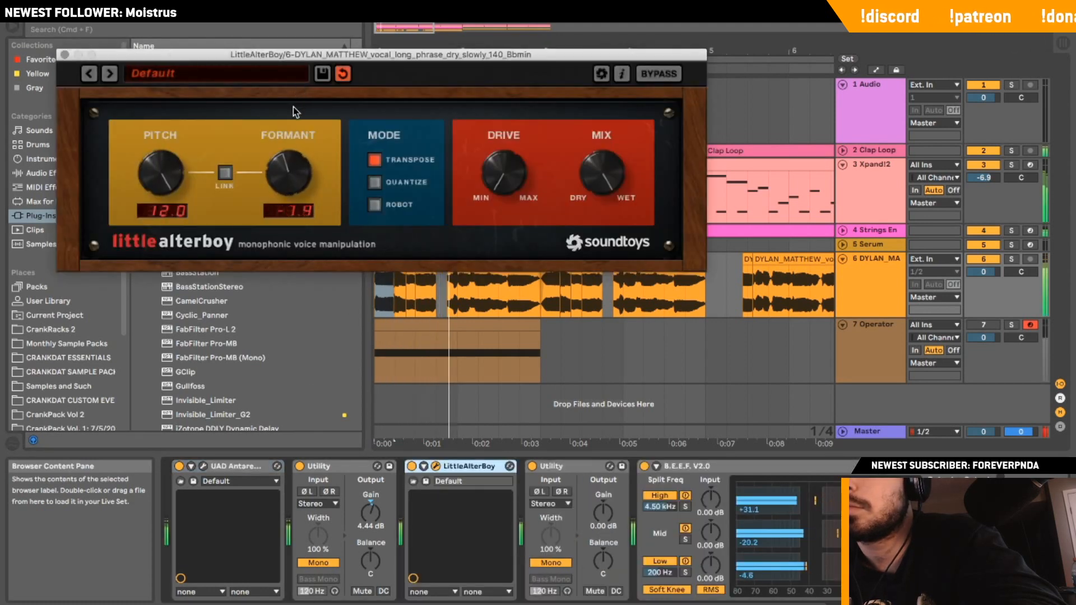
{"action": "left_click_drag", "start_coordinate": [294, 106], "coordinate": [293, 107]}
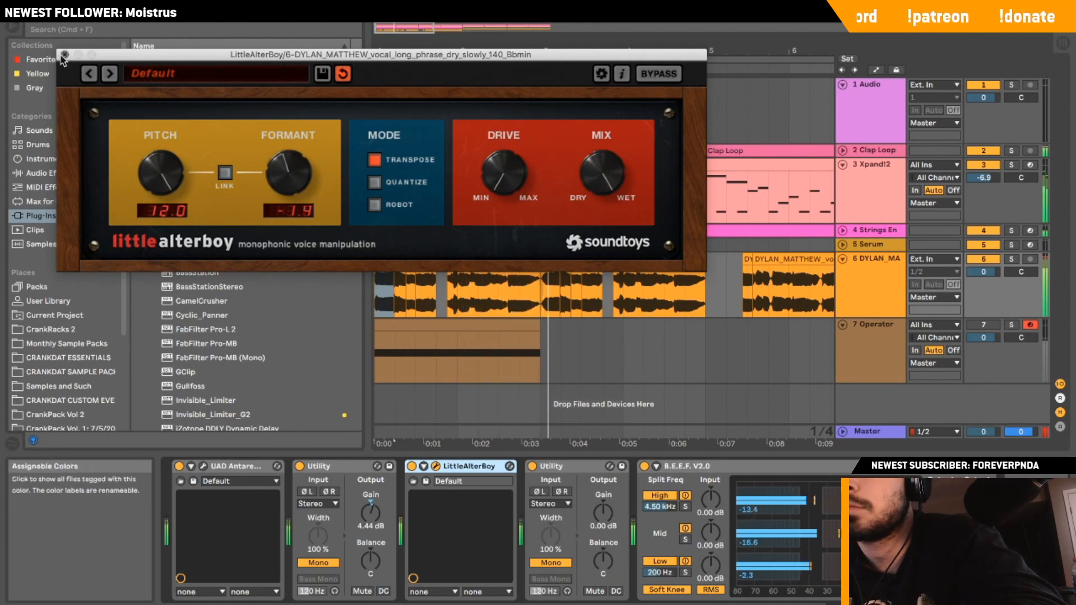
{"action": "left_click", "coordinate": [64, 54]}
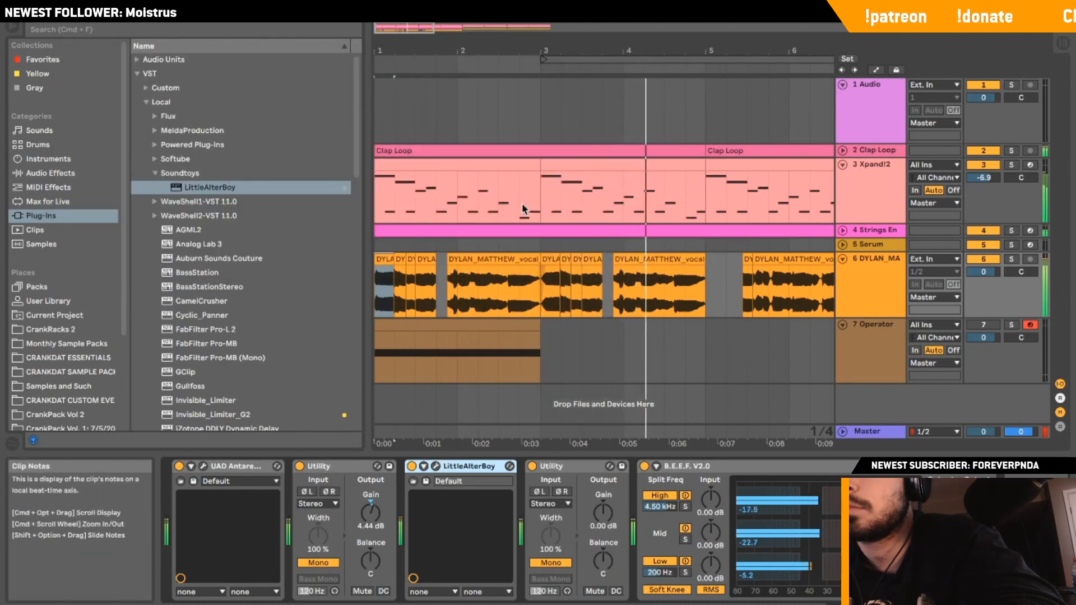
Lower the B.E.E.F. V2.0 Amount to 62 % and add a Reverb after it with Dry/Wet at 44 %, checking the sound in playback.
{"action": "left_click_drag", "start_coordinate": [403, 28], "coordinate": [404, 17]}
{"action": "left_click", "coordinate": [375, 280]}
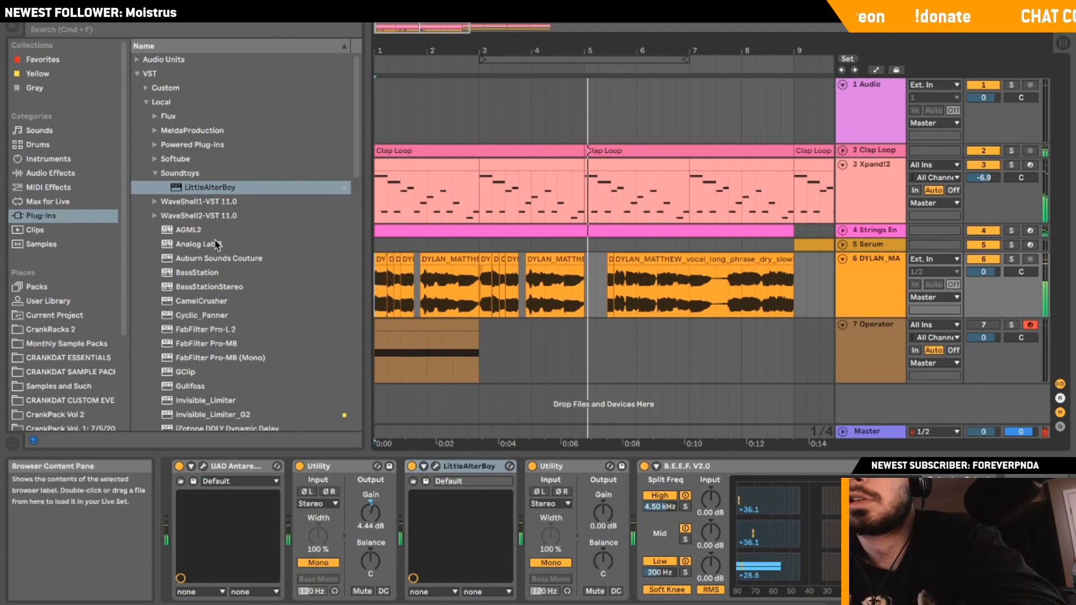
{"action": "left_click", "coordinate": [48, 172]}
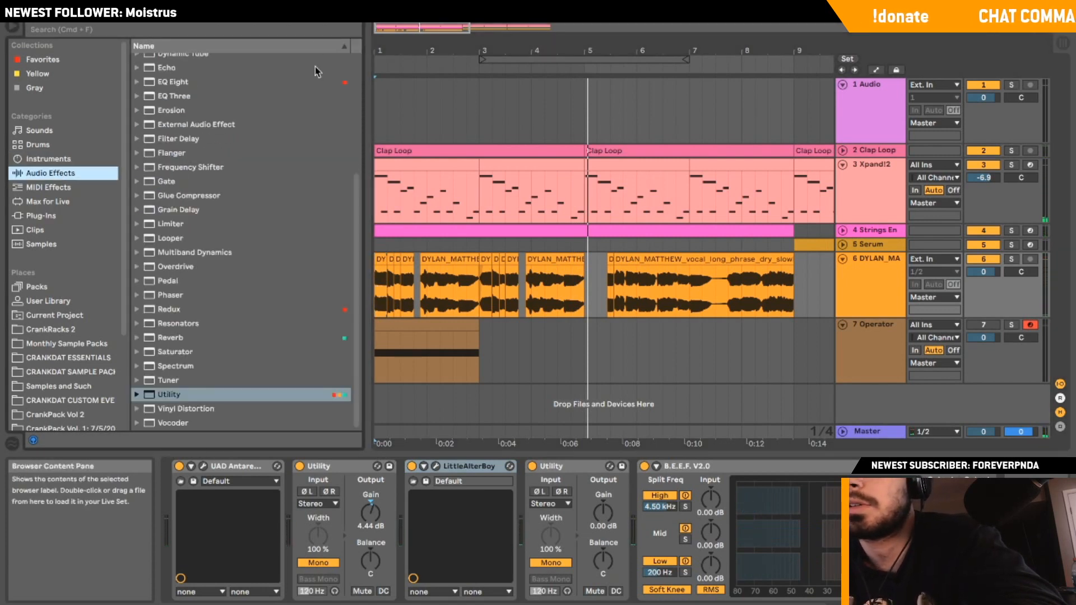
{"action": "scroll", "coordinate": [220, 139], "scroll_direction": "up", "scroll_amount": 5}
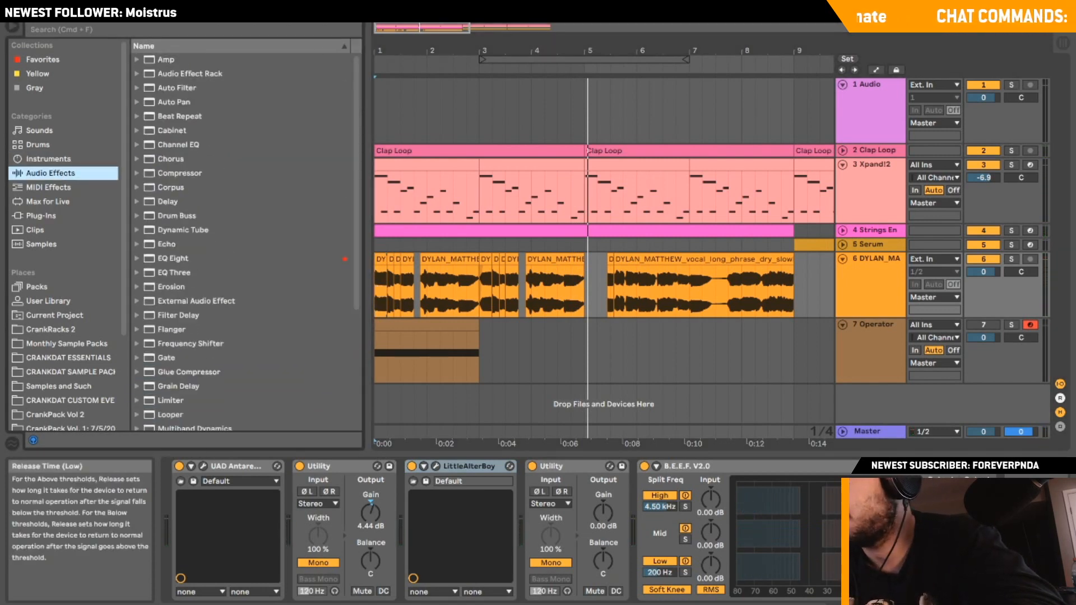
{"action": "key", "text": "space"}
{"action": "scroll", "coordinate": [224, 364], "scroll_direction": "down", "scroll_amount": 5}
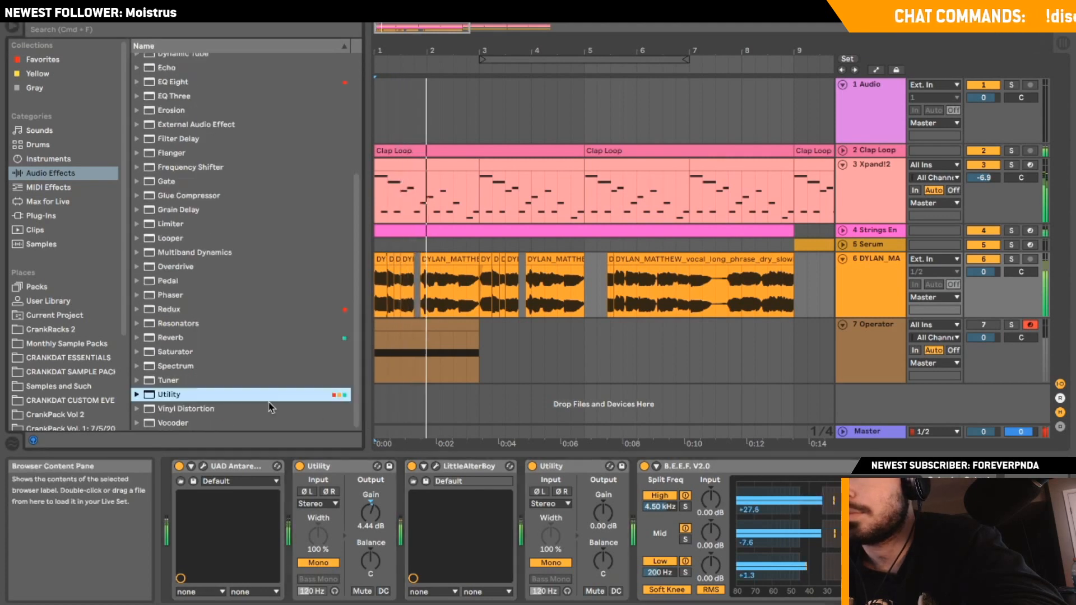
{"action": "double_click", "coordinate": [191, 337]}
{"action": "key", "text": "space"}
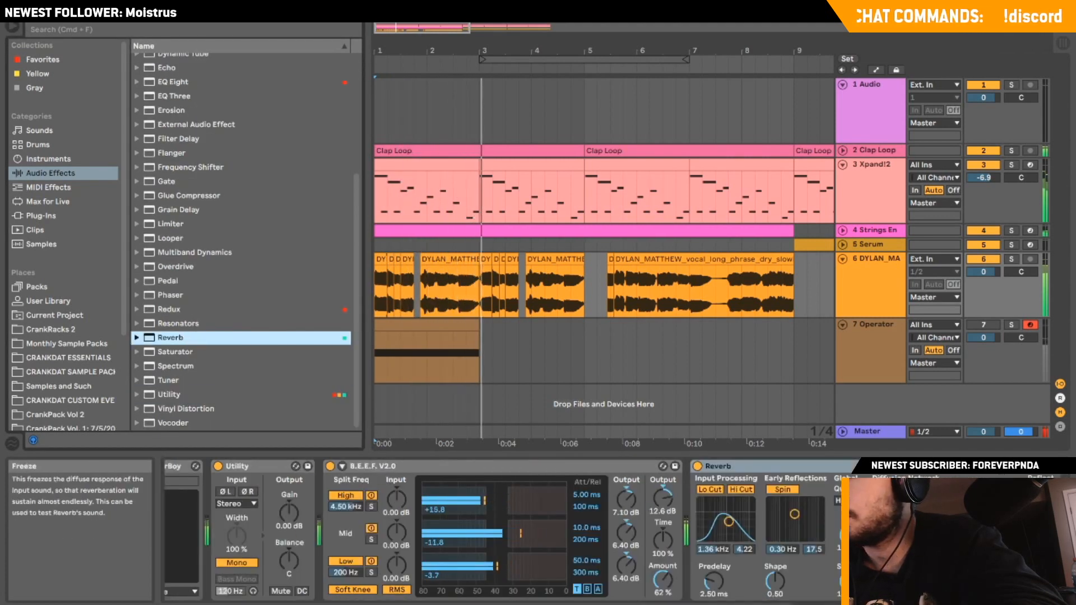
{"action": "left_click", "coordinate": [889, 581]}
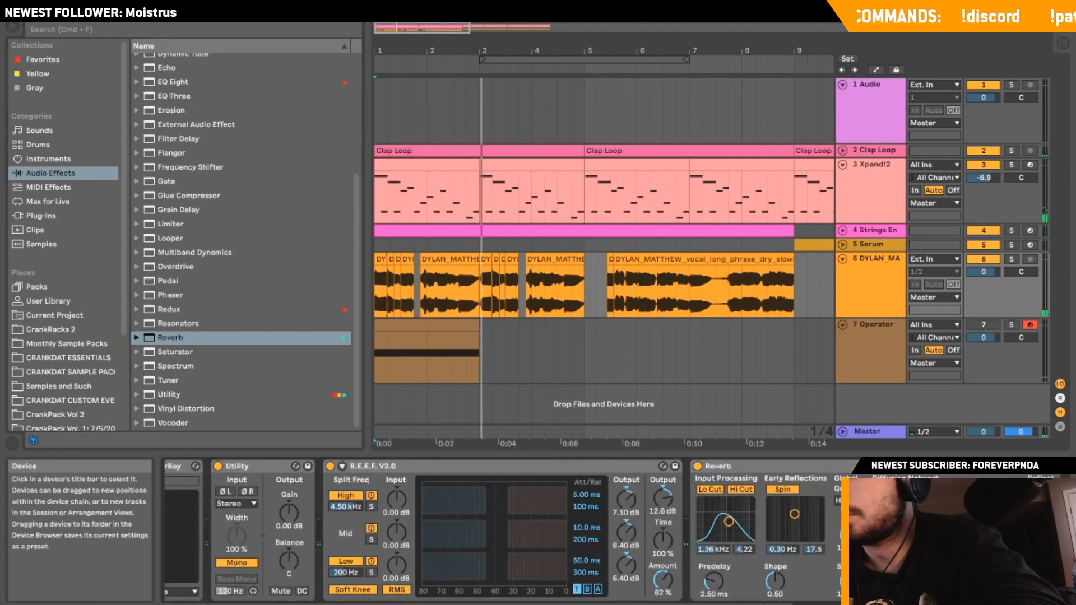
{"action": "key", "text": "space"}
Add an EQ Eight after the Reverb, make its first band a low-cut and set a filter frequency to 15.3 kHz.
{"action": "scroll", "coordinate": [230, 244], "scroll_direction": "up", "scroll_amount": 5}
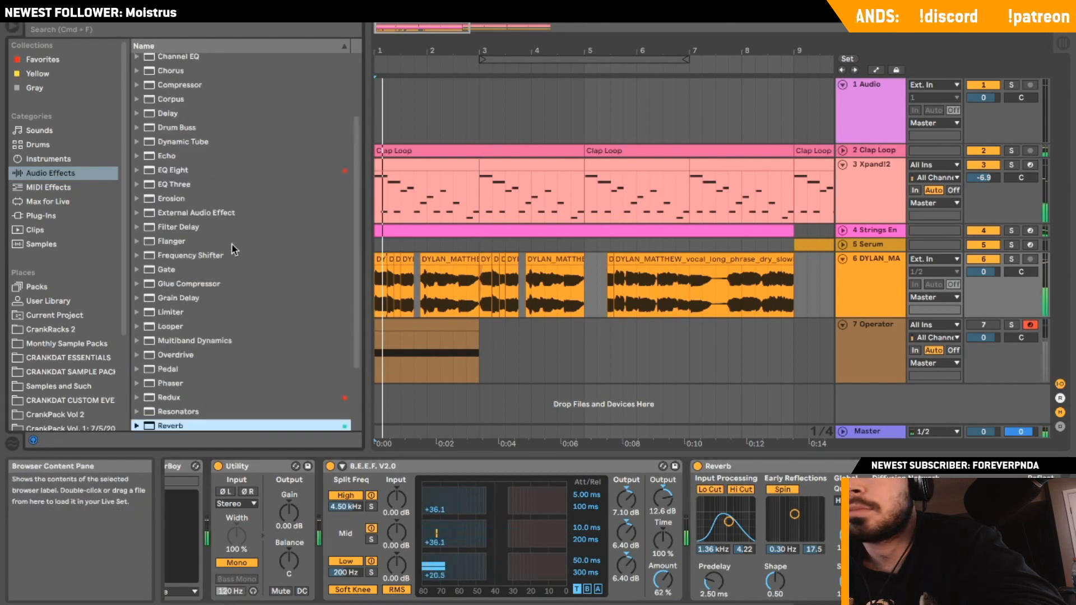
{"action": "double_click", "coordinate": [168, 258]}
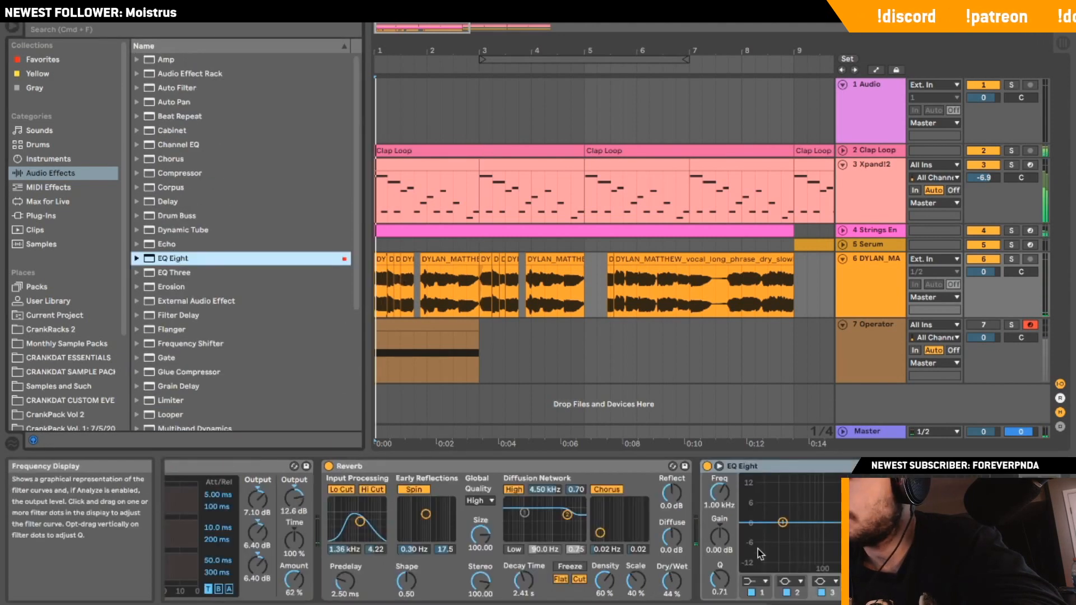
{"action": "left_click", "coordinate": [753, 581]}
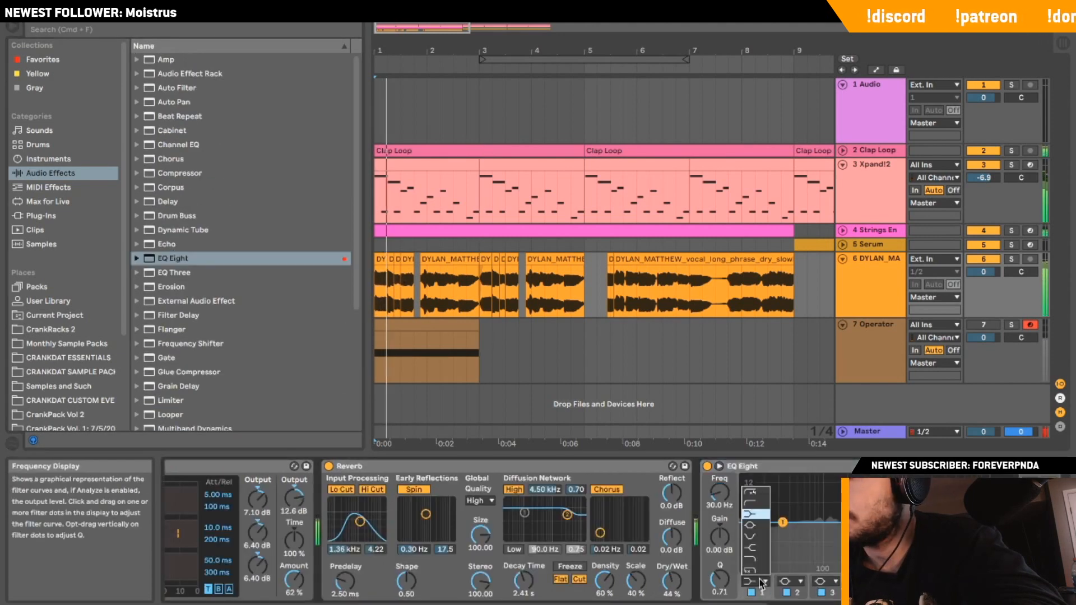
{"action": "left_click", "coordinate": [757, 495]}
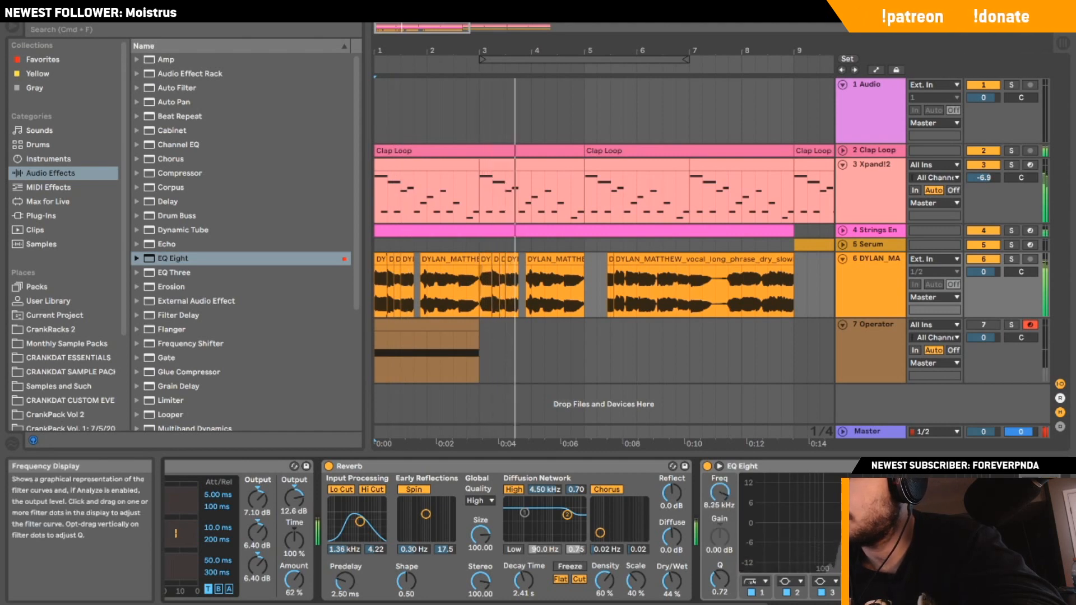
{"action": "key", "text": "space"}
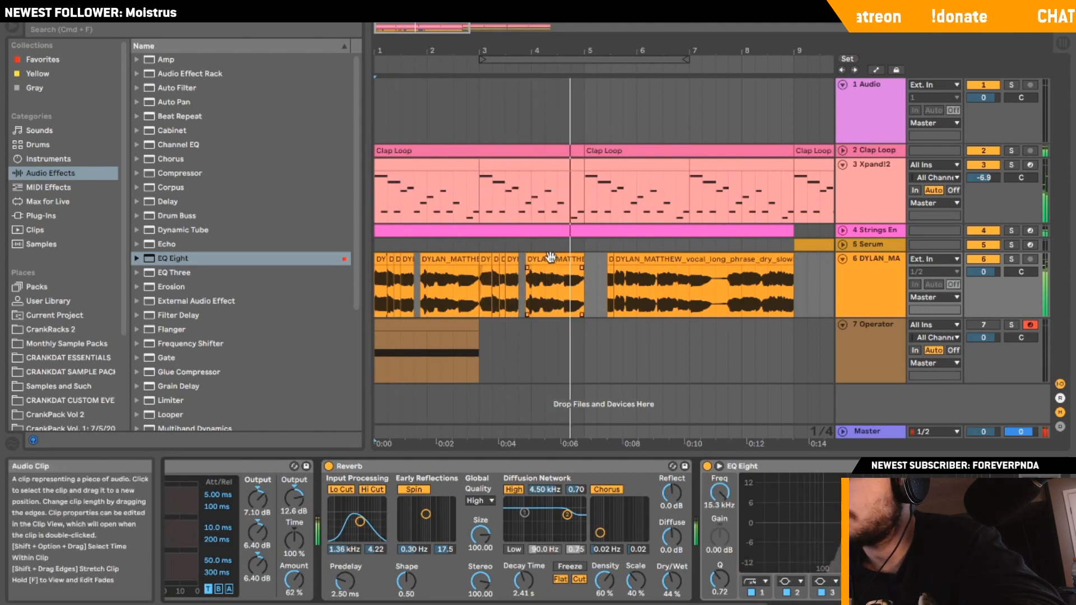
Listen to the vocal clip that ends at bar 5, from its start and from its middle, to locate the notes needing a pitch change.
{"action": "left_click", "coordinate": [558, 283]}
{"action": "left_click_drag", "start_coordinate": [442, 56], "coordinate": [443, 317]}
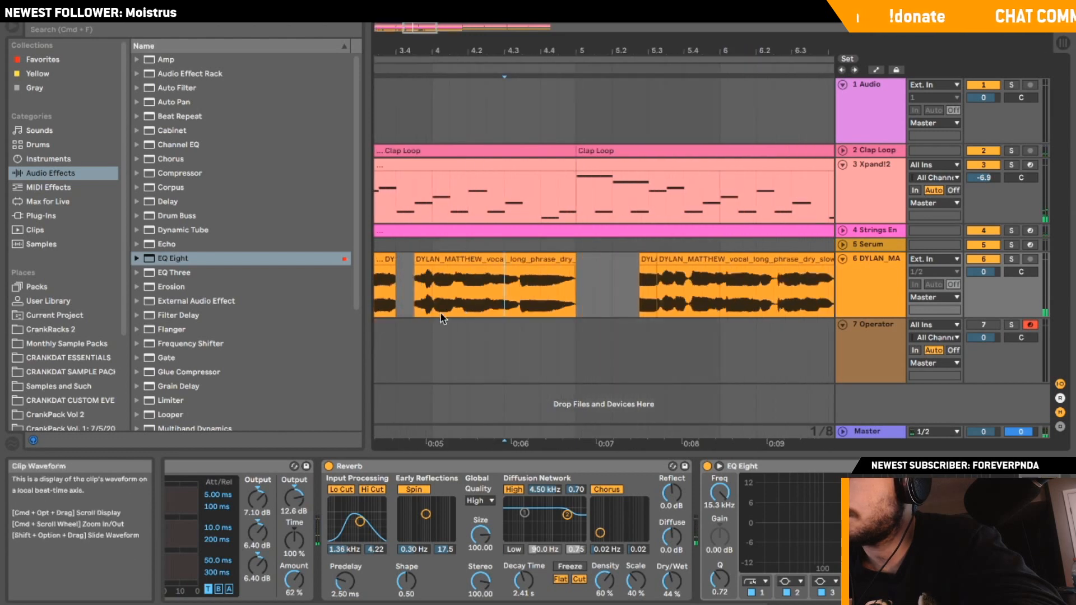
{"action": "left_click", "coordinate": [418, 305]}
{"action": "key", "text": "space"}
{"action": "key", "text": "space"}
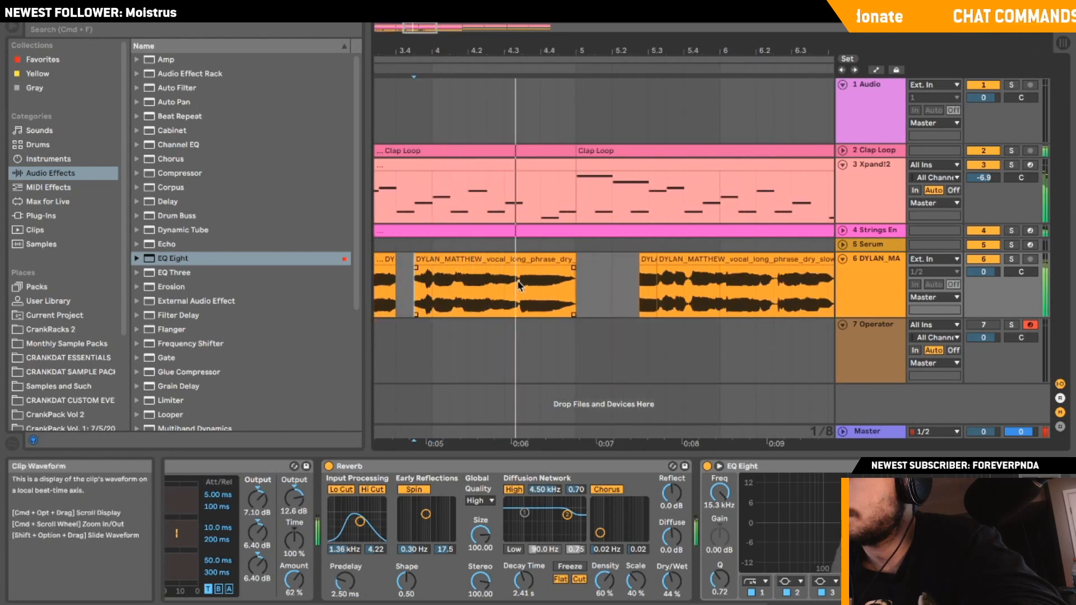
{"action": "left_click_drag", "start_coordinate": [463, 56], "coordinate": [529, 261]}
{"action": "left_click", "coordinate": [525, 299]}
{"action": "key", "text": "space"}
{"action": "key", "text": "space"}
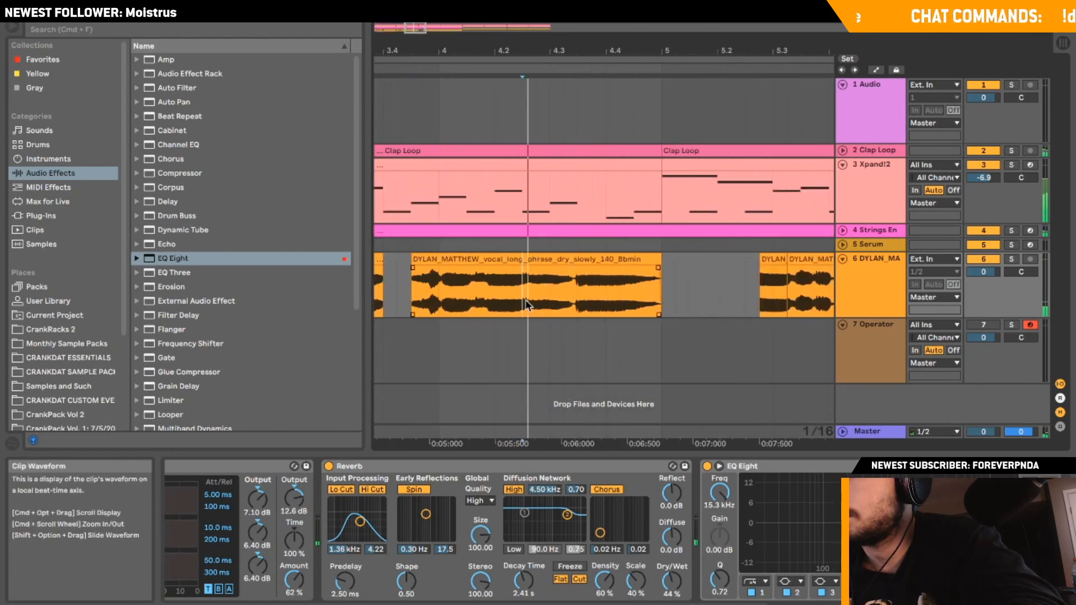
In that vocal clip's Transposition envelope, raise the pitch to +2 st just after 2.3 and raise it further from 2.4.
{"action": "double_click", "coordinate": [547, 259]}
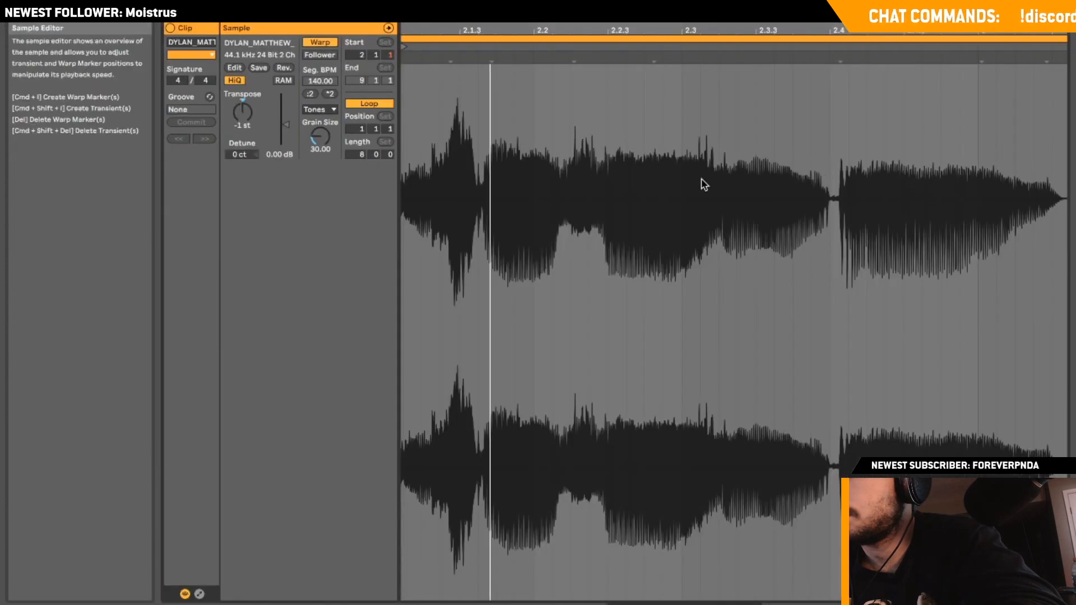
{"action": "left_click", "coordinate": [198, 594]}
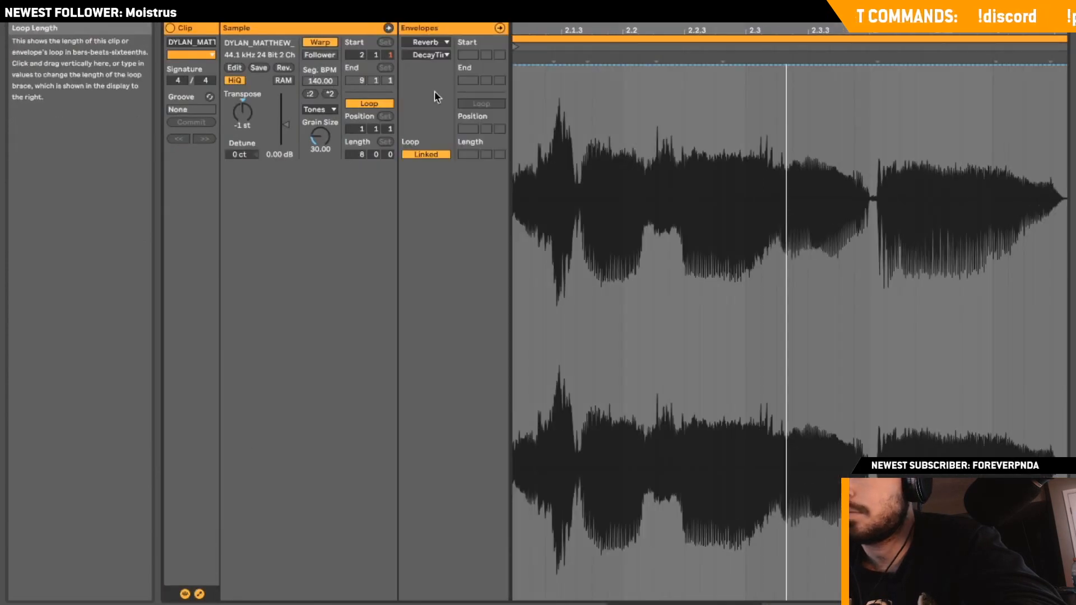
{"action": "left_click", "coordinate": [426, 42]}
{"action": "left_click", "coordinate": [425, 49]}
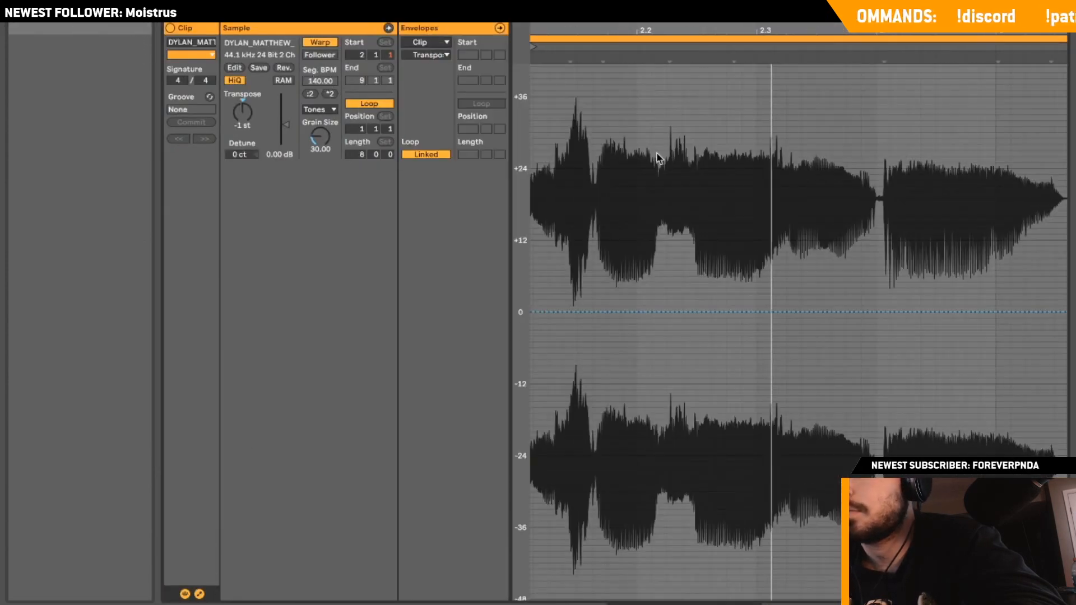
{"action": "left_click", "coordinate": [757, 312]}
{"action": "mouse_move", "coordinate": [771, 311]}
{"action": "left_mouse_down"}
{"action": "mouse_move", "coordinate": [771, 299]}
{"action": "mouse_move", "coordinate": [772, 314]}
{"action": "left_mouse_up"}
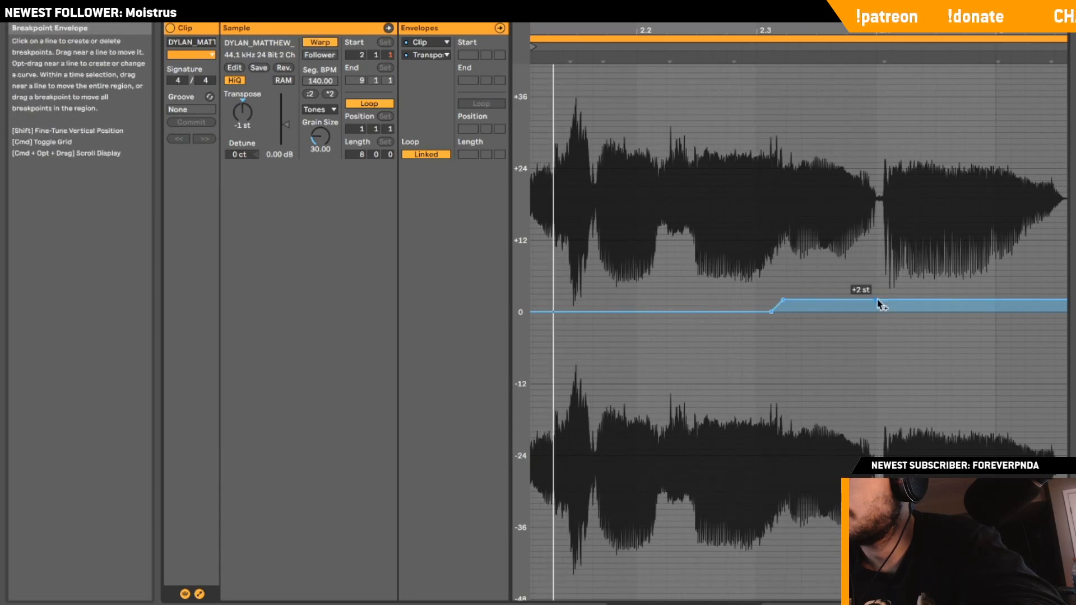
{"action": "mouse_move", "coordinate": [877, 300]}
{"action": "left_mouse_down"}
{"action": "mouse_move", "coordinate": [892, 291]}
{"action": "mouse_move", "coordinate": [883, 286]}
{"action": "left_mouse_up"}
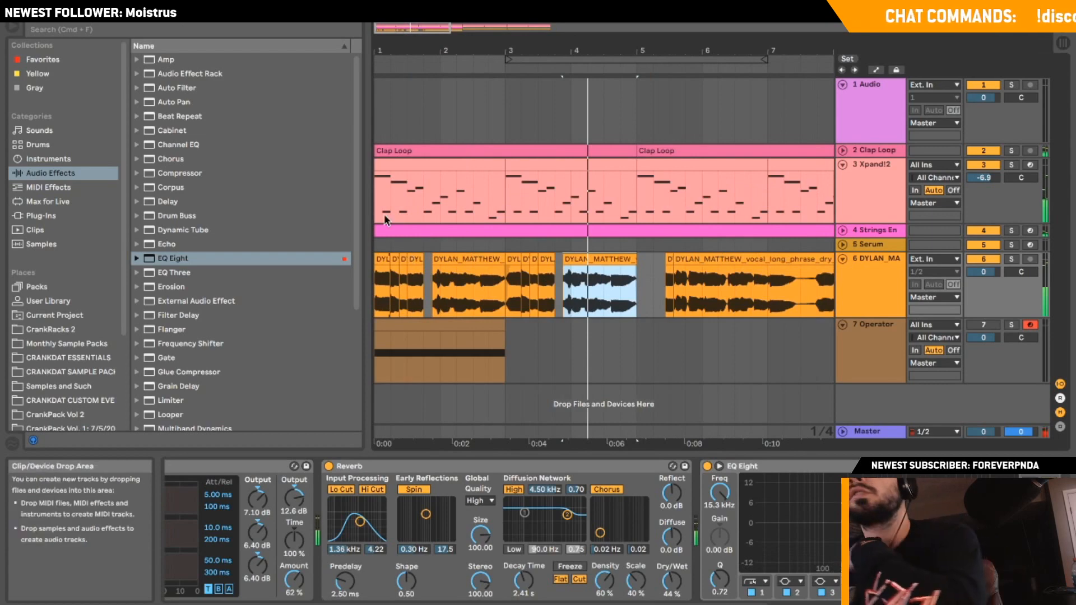
Play the arrangement from the start and solo the Xpand!2 track to hear the melody alone.
{"action": "left_click", "coordinate": [383, 216]}
{"action": "key", "text": "space"}
{"action": "left_click", "coordinate": [989, 164]}
{"action": "left_click", "coordinate": [989, 164]}
{"action": "left_click", "coordinate": [879, 167]}
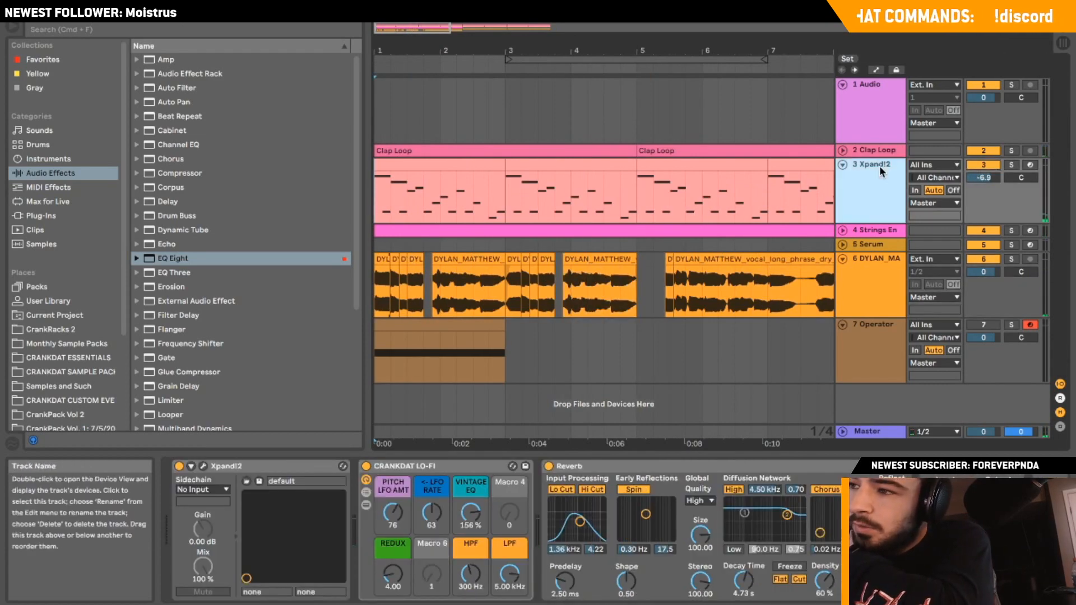
{"action": "left_click", "coordinate": [1011, 165]}
{"action": "key", "text": "space"}
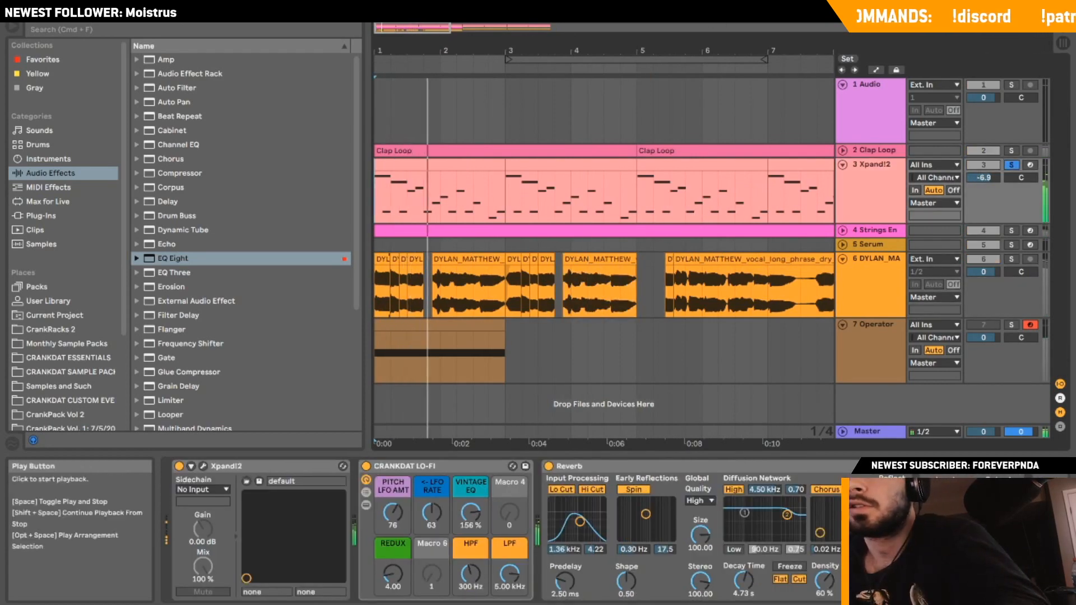
{"action": "left_click_drag", "start_coordinate": [419, 28], "coordinate": [419, 6]}
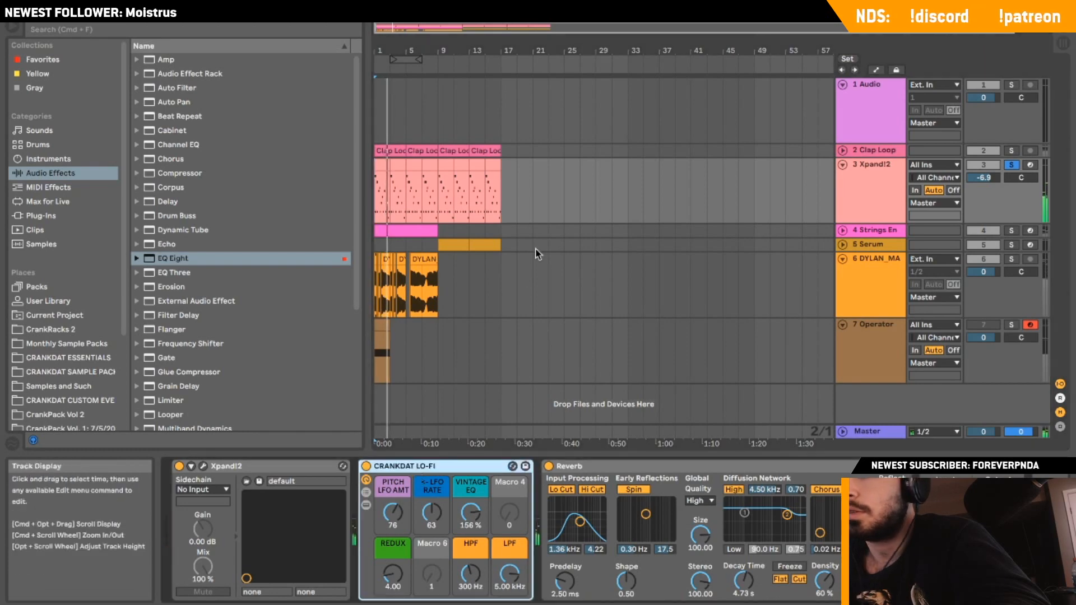
Insert an audio track below Xpand!2 and move the CRANKDAT LO-FI rack from Xpand!2 onto it.
{"action": "right_click", "coordinate": [896, 179]}
{"action": "left_click", "coordinate": [839, 284]}
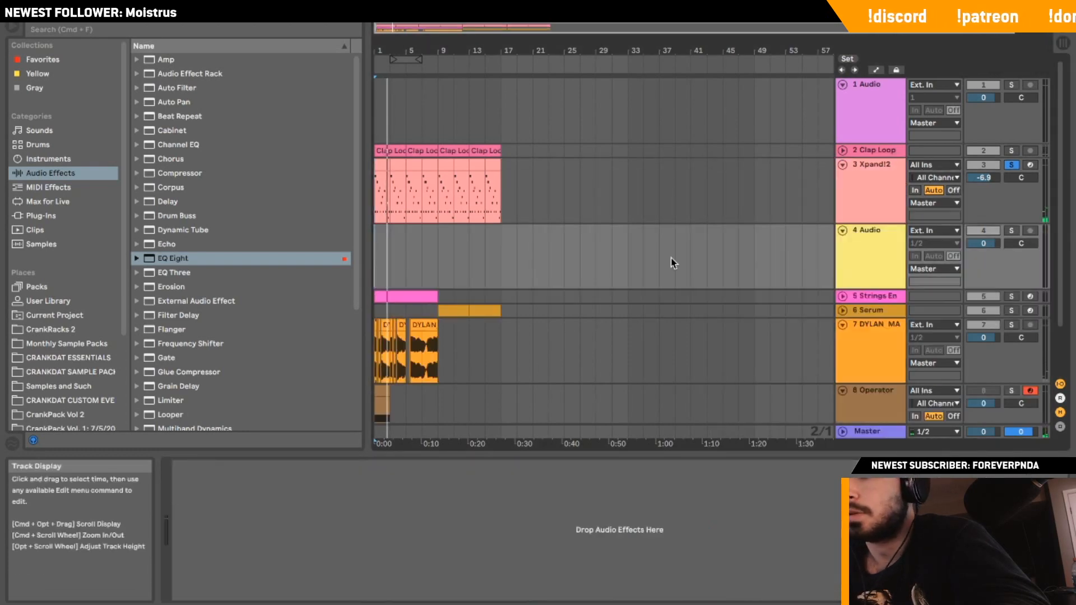
{"action": "left_click", "coordinate": [887, 217]}
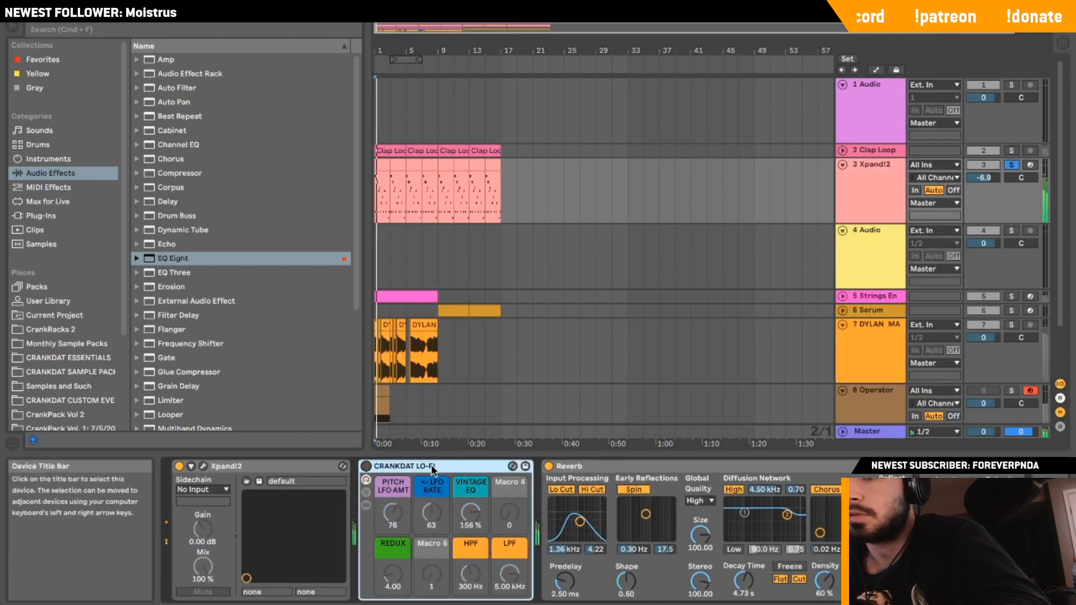
{"action": "left_click", "coordinate": [376, 260]}
Solo and arm the new audio track with Resampling as its input, and record the soloed melody from bar 1 to just past bar 5.
{"action": "left_click", "coordinate": [1012, 231]}
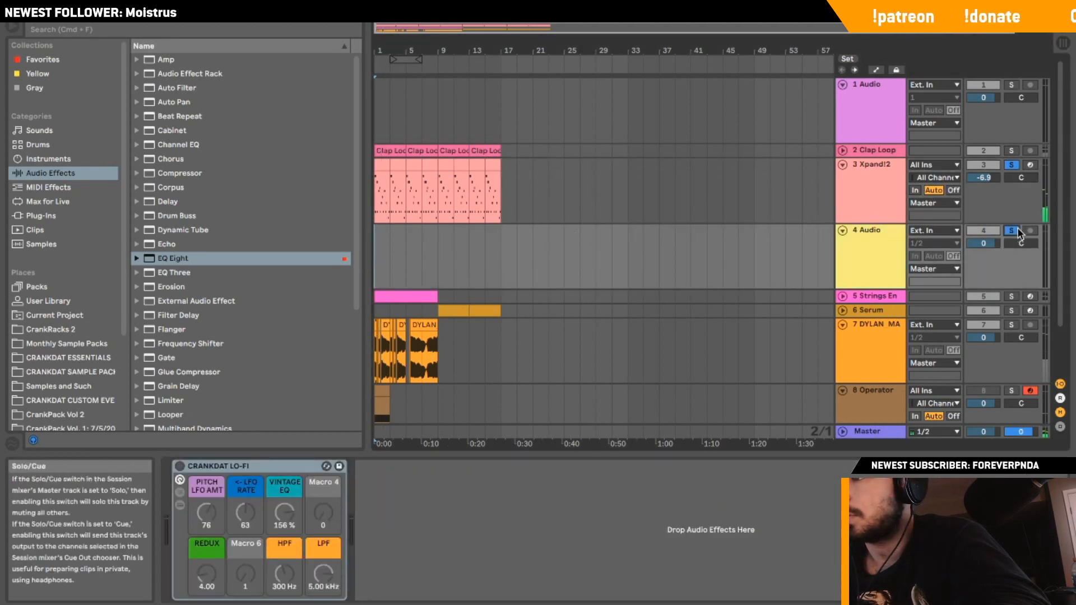
{"action": "left_click", "coordinate": [934, 230]}
{"action": "left_click", "coordinate": [885, 277]}
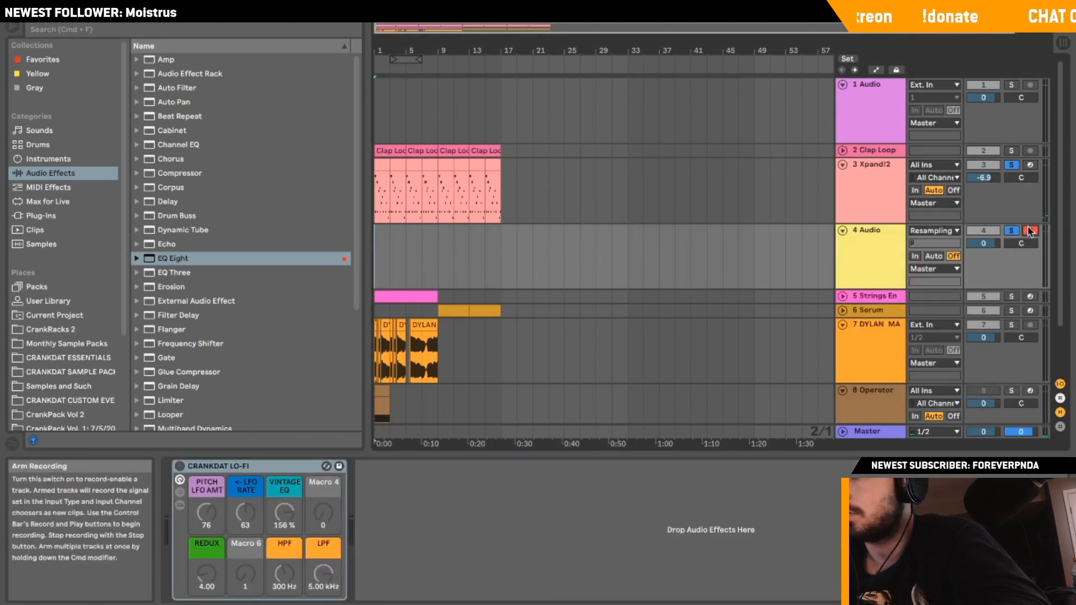
{"action": "left_click", "coordinate": [1029, 231]}
{"action": "left_click", "coordinate": [486, 11]}
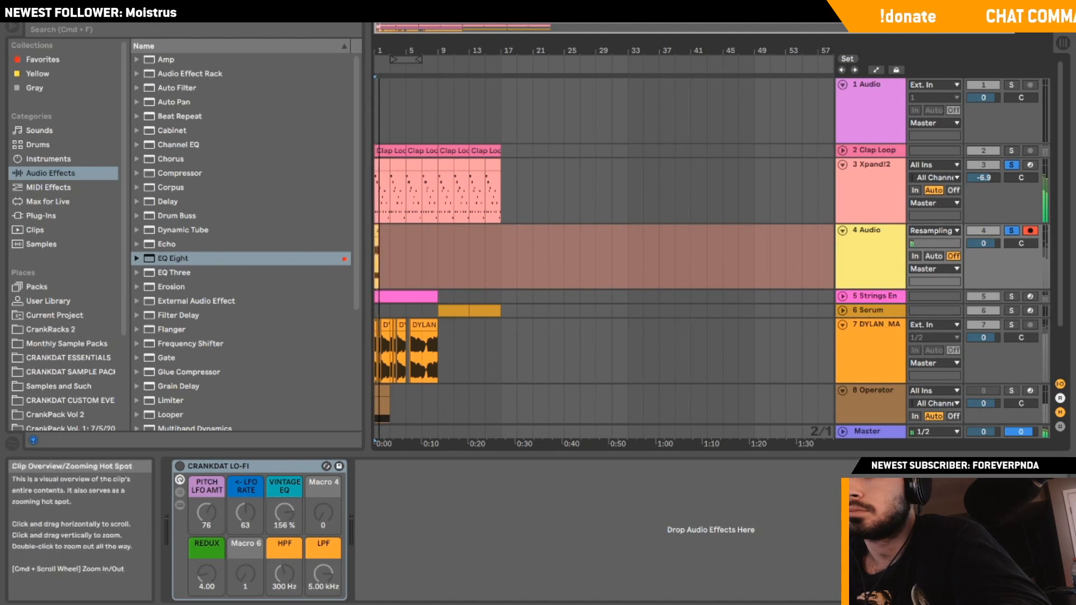
{"action": "left_click_drag", "start_coordinate": [386, 28], "coordinate": [386, 81]}
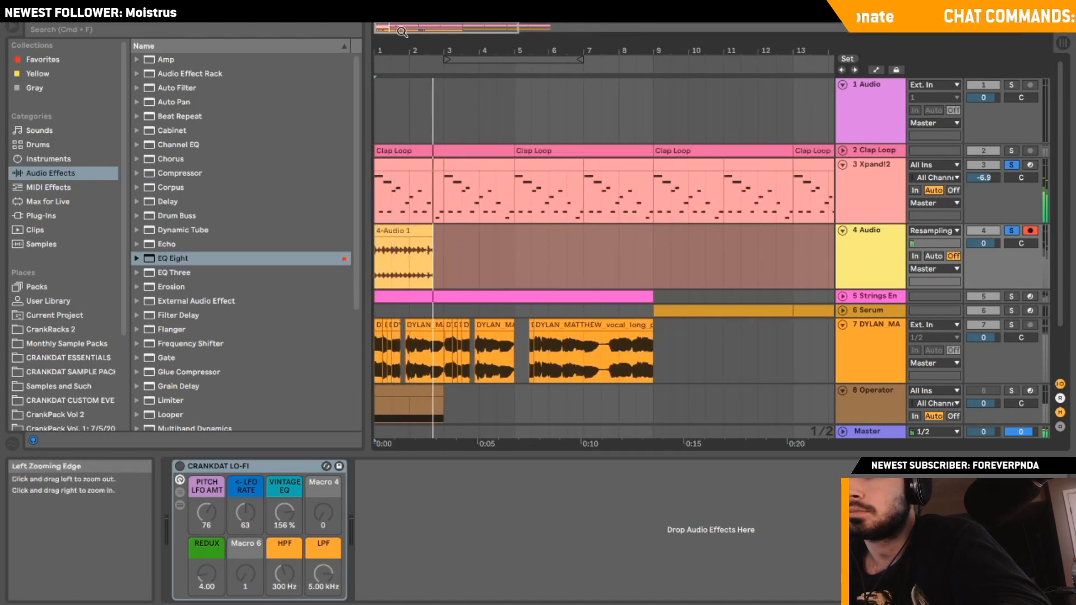
{"action": "left_click_drag", "start_coordinate": [402, 31], "coordinate": [405, 44]}
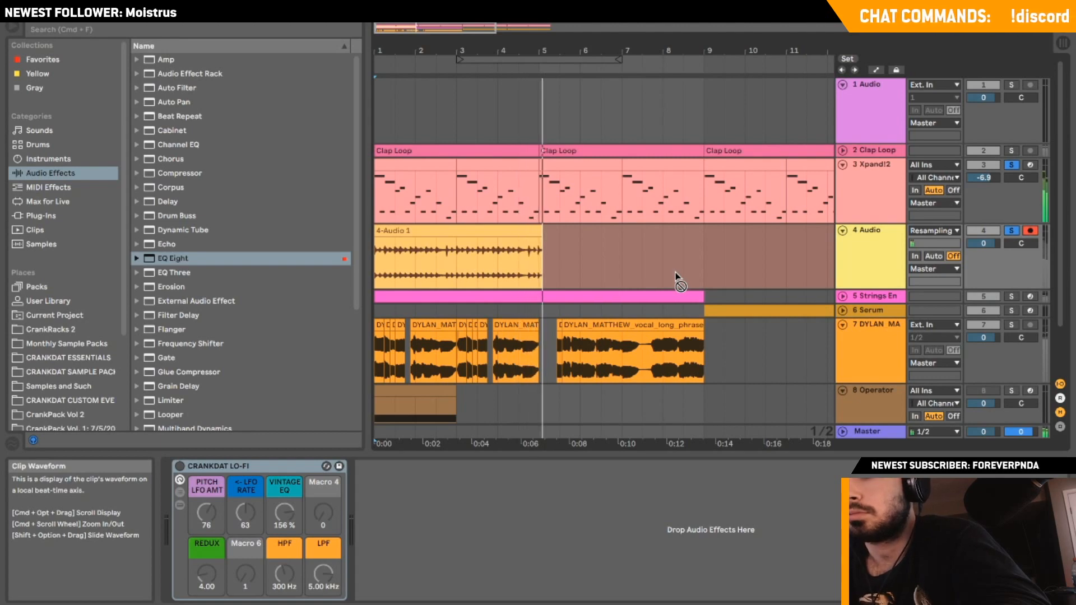
Stretch the resampled melody clip to 284 Seg. BPM, transpose it to -12 st and reverse it.
{"action": "left_click", "coordinate": [442, 275]}
{"action": "key", "text": "space"}
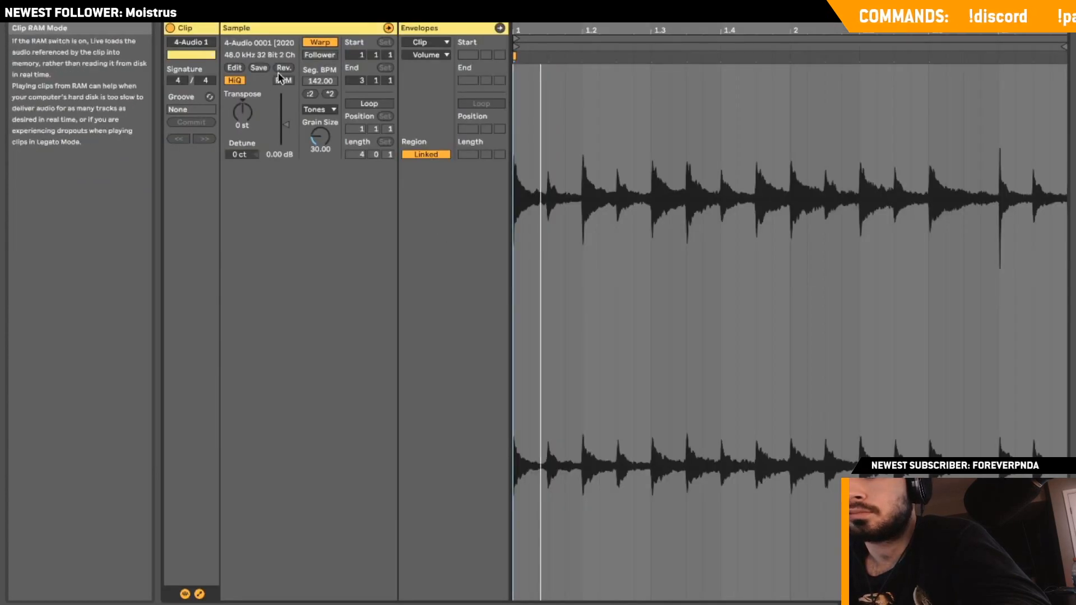
{"action": "left_click_drag", "start_coordinate": [242, 114], "coordinate": [242, 140]}
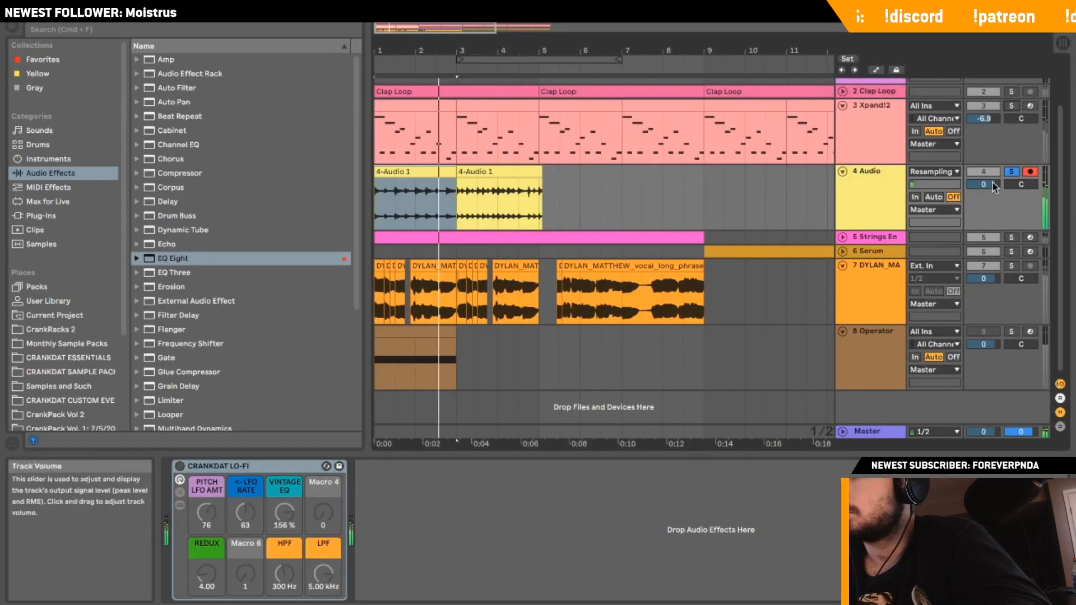
{"action": "left_click", "coordinate": [452, 175]}
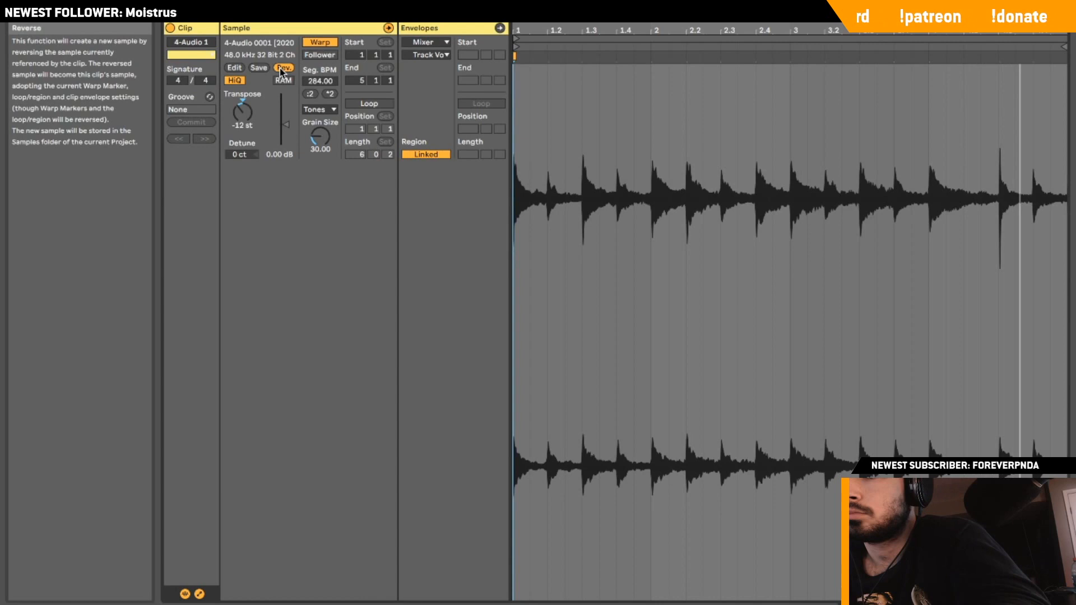
{"action": "left_click", "coordinate": [282, 68]}
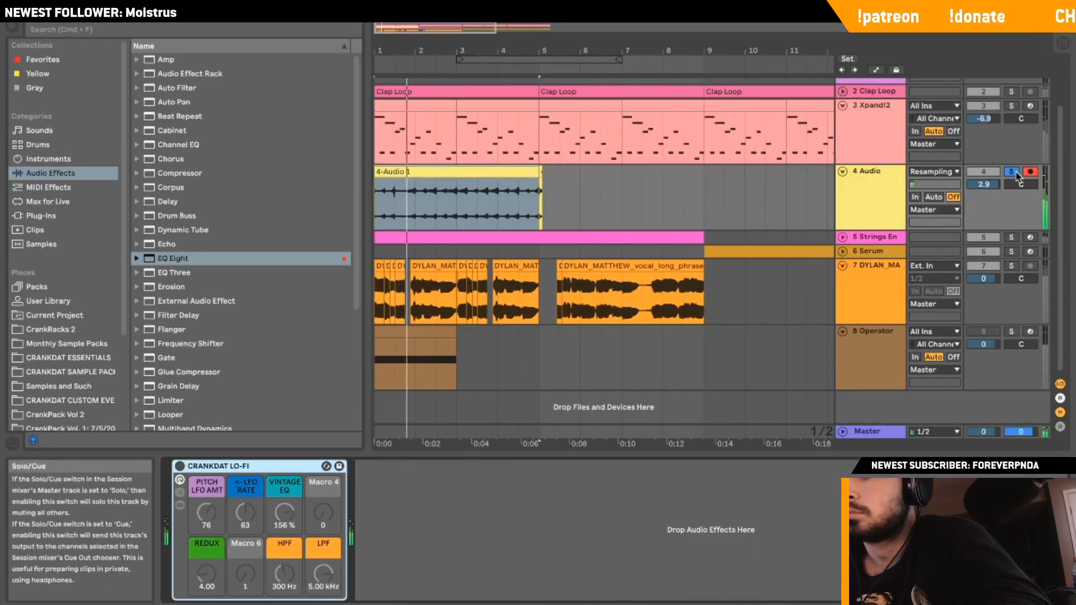
Unsolo the resampled audio track, raise its volume to 5.9 and deactivate the Xpand!2 track.
{"action": "left_click", "coordinate": [1015, 173]}
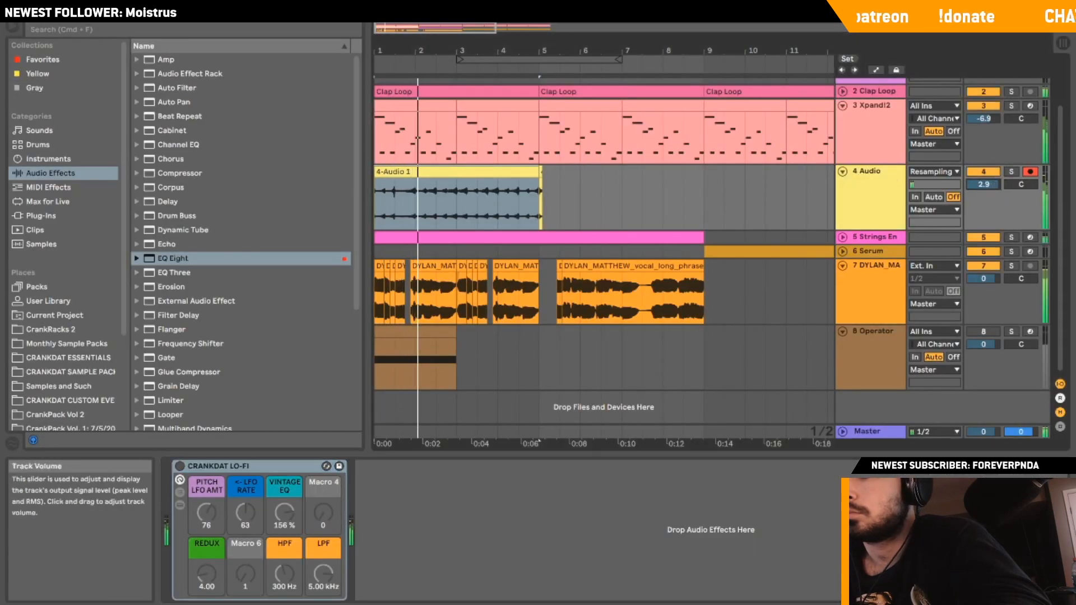
{"action": "left_click_drag", "start_coordinate": [984, 185], "coordinate": [984, 180]}
{"action": "left_click", "coordinate": [985, 107]}
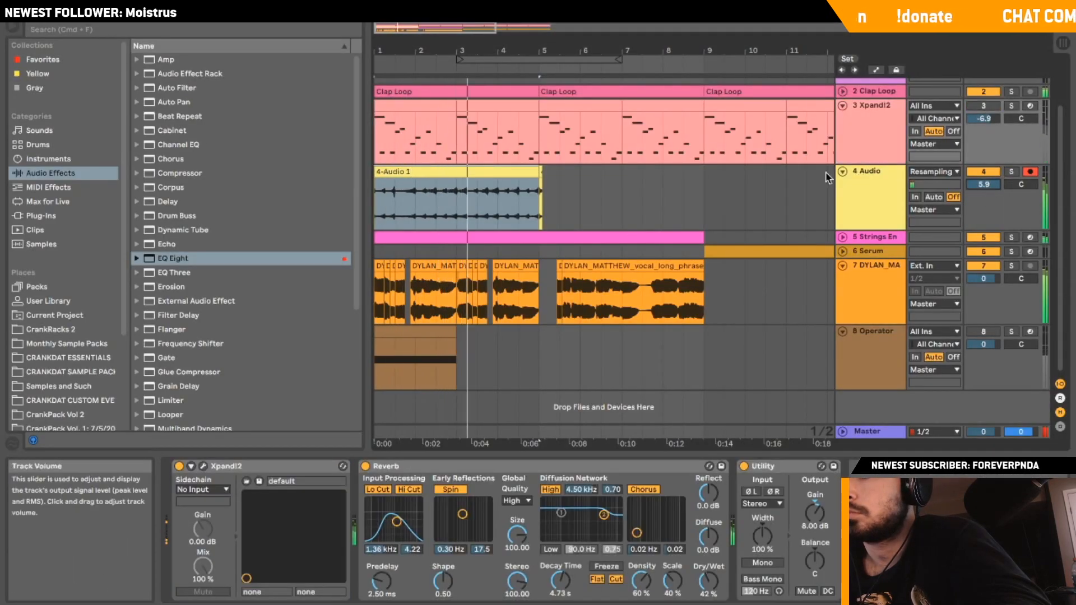
Duplicate the reversed melody clip twice so that its copies fill bars 5 to 13.
{"action": "left_click", "coordinate": [485, 170]}
{"action": "key", "text": "super+d"}
{"action": "key", "text": "super+d"}
{"action": "scroll", "coordinate": [569, 187], "scroll_direction": "left", "scroll_amount": 1}
{"action": "scroll", "coordinate": [569, 187], "scroll_direction": "up", "scroll_amount": 1}
{"action": "scroll", "coordinate": [570, 187], "scroll_direction": "left", "scroll_amount": 2}
{"action": "scroll", "coordinate": [570, 187], "scroll_direction": "up", "scroll_amount": 1}
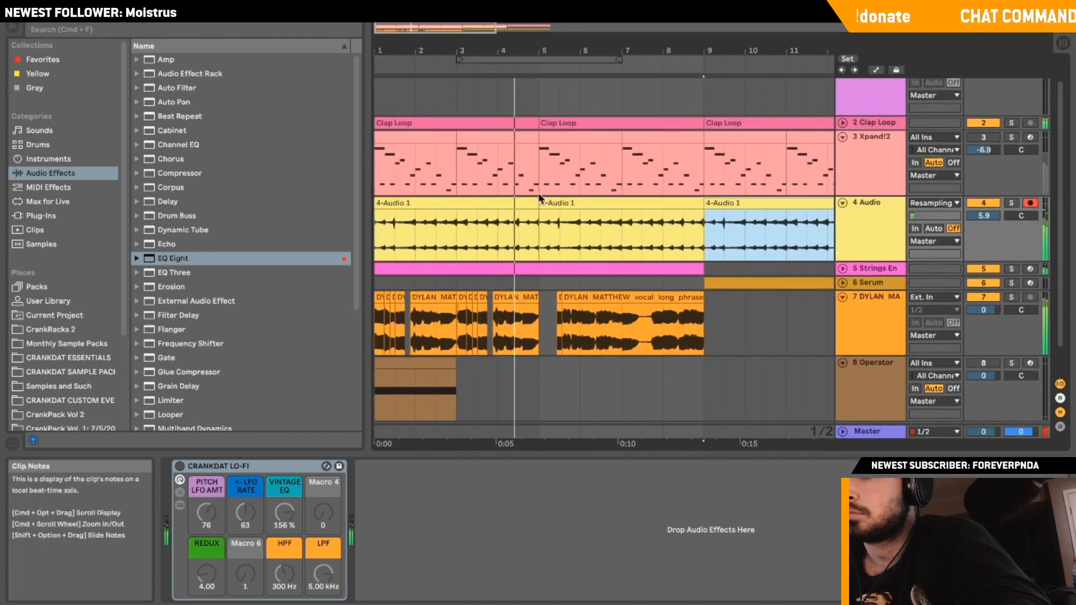
{"action": "left_click", "coordinate": [603, 201]}
{"action": "key", "text": "super+d"}
{"action": "scroll", "coordinate": [606, 203], "scroll_direction": "left", "scroll_amount": 2}
{"action": "scroll", "coordinate": [606, 202], "scroll_direction": "up", "scroll_amount": 1}
{"action": "scroll", "coordinate": [605, 203], "scroll_direction": "up", "scroll_amount": 1}
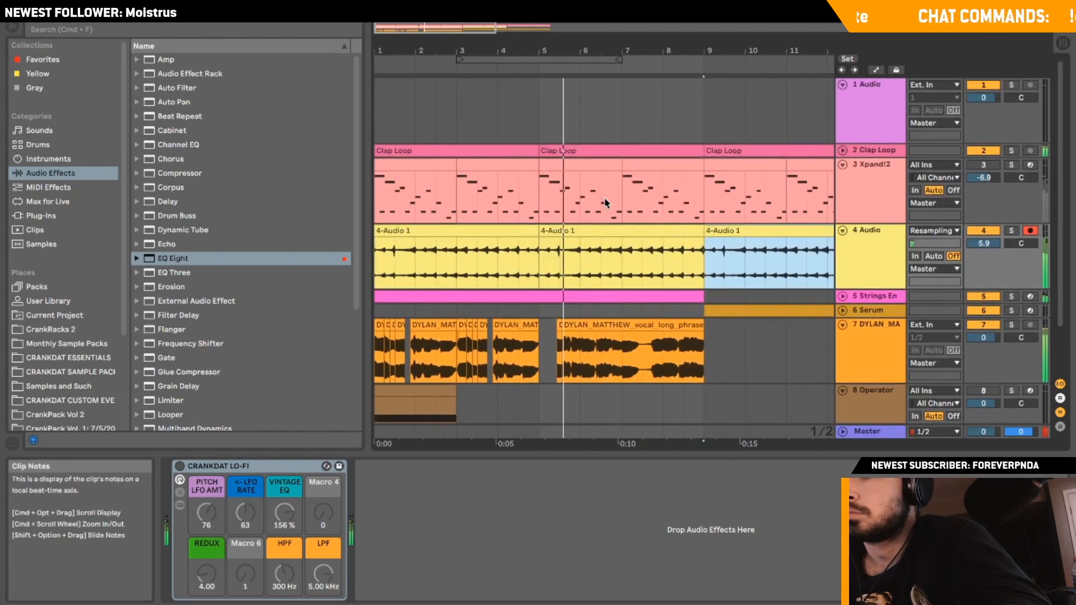
Deactivate the Clap Loop track and replay the arrangement from the start without it.
{"action": "left_click", "coordinate": [984, 151]}
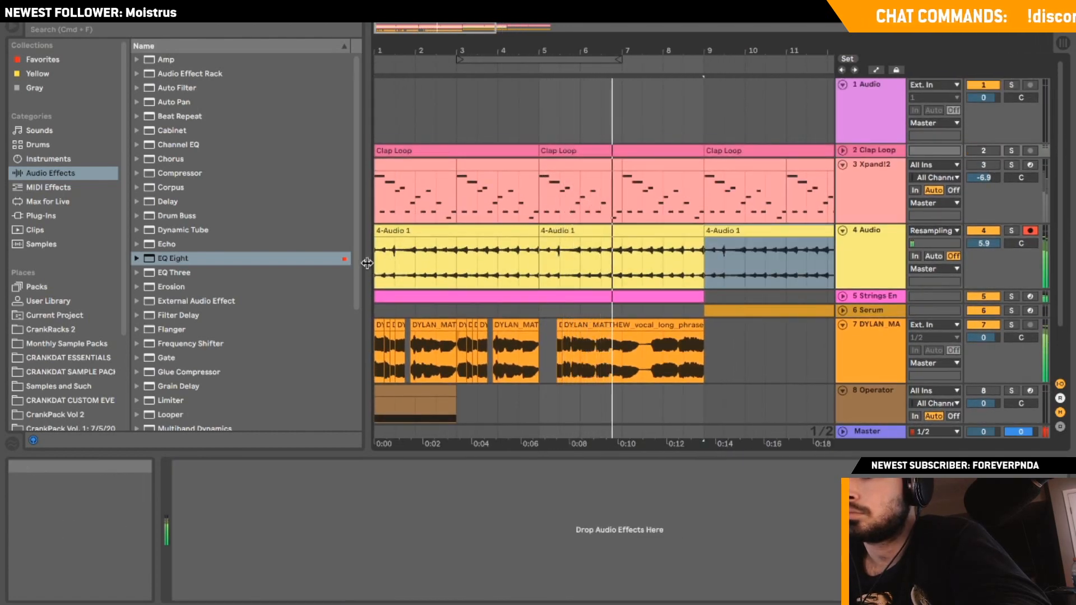
{"action": "left_click", "coordinate": [377, 260]}
{"action": "key", "text": "space"}
{"action": "key", "text": "space"}
Delete the vocal phrase after bar 5 and duplicate the chopped vocal of bars 1–5 into its place.
{"action": "left_click", "coordinate": [583, 324]}
{"action": "left_click", "coordinate": [544, 328]}
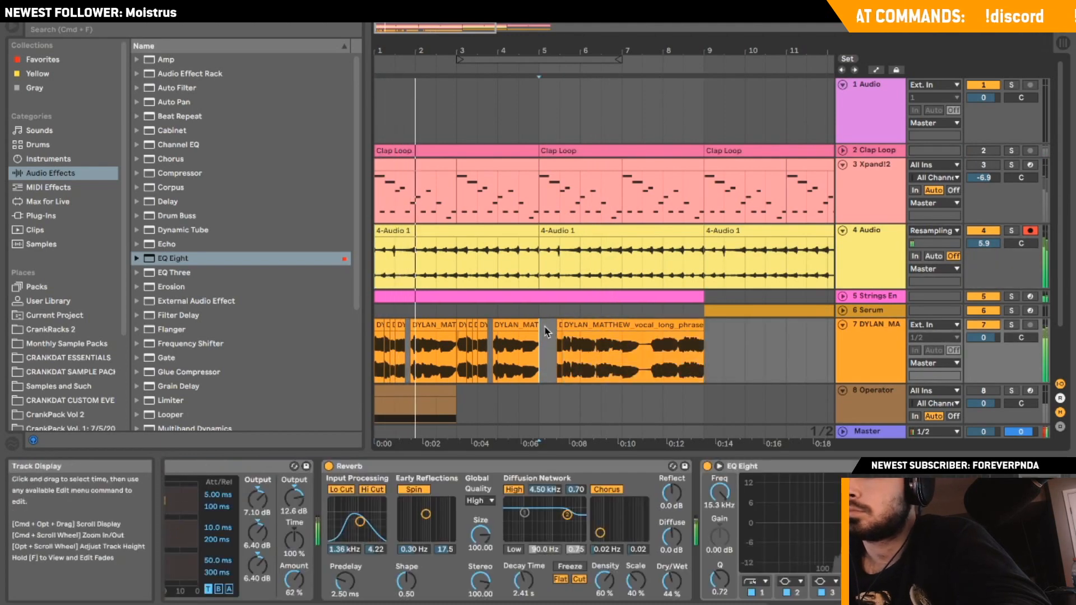
{"action": "left_click_drag", "start_coordinate": [545, 330], "coordinate": [744, 336]}
{"action": "key", "text": "BackSpace"}
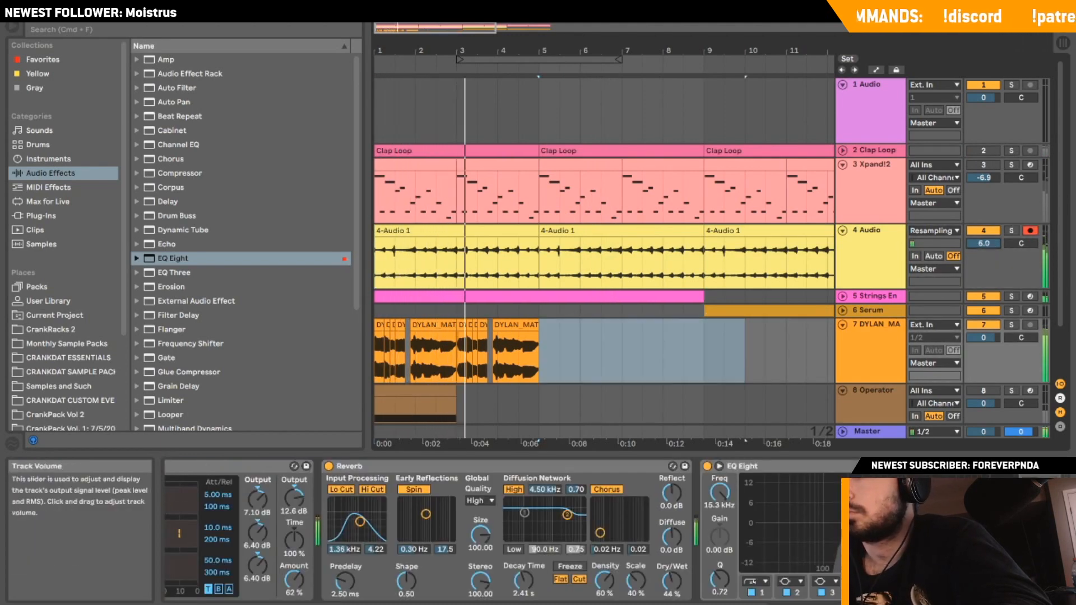
{"action": "left_click", "coordinate": [842, 230]}
{"action": "scroll", "coordinate": [505, 326], "scroll_direction": "down", "scroll_amount": 1}
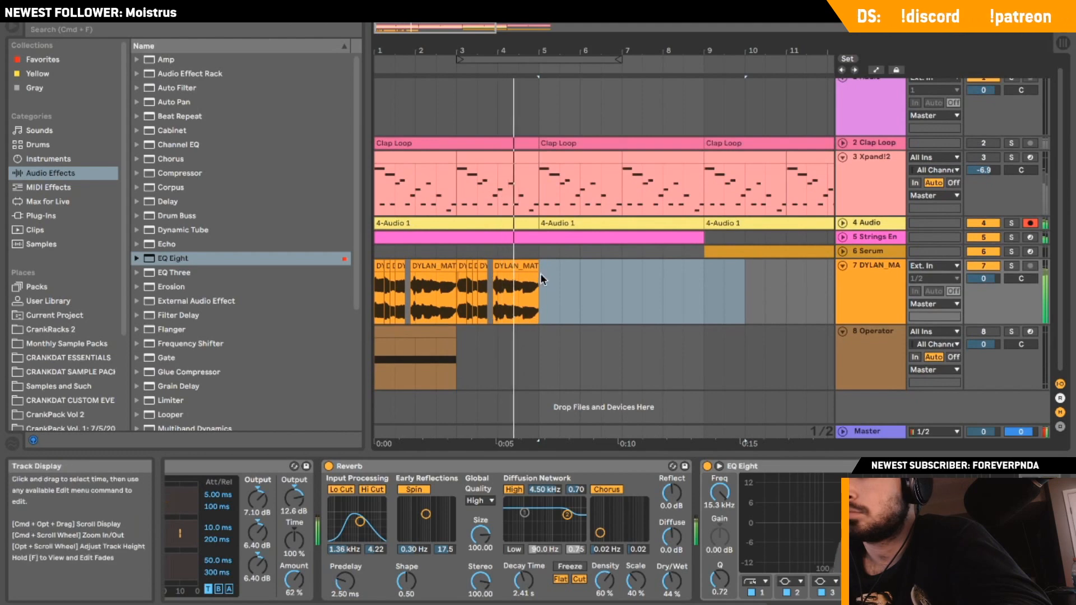
{"action": "left_click_drag", "start_coordinate": [540, 274], "coordinate": [297, 278]}
{"action": "key", "text": "super+d"}
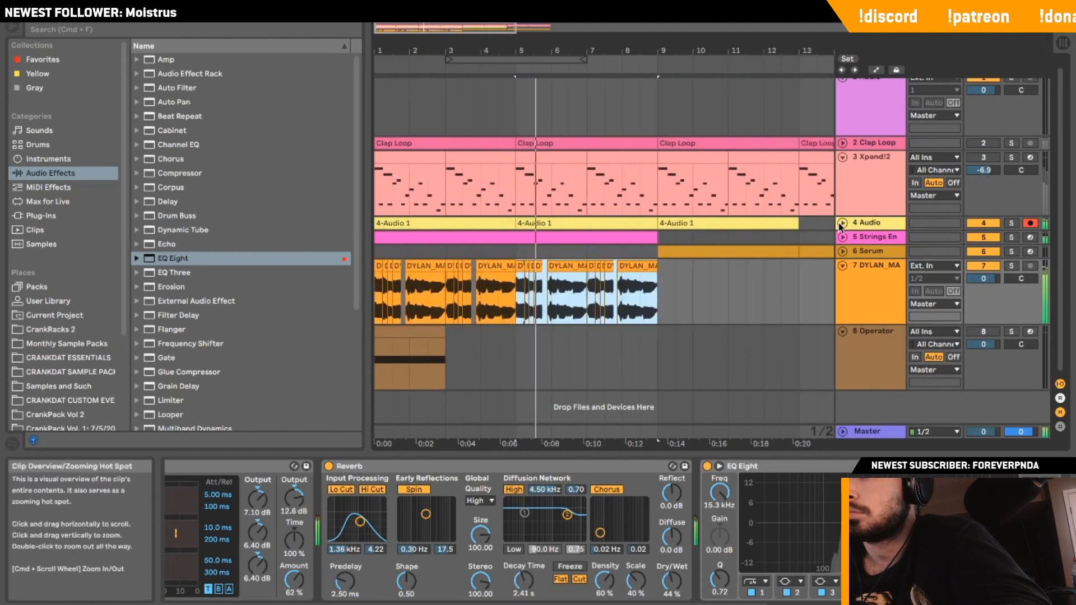
Insert a MIDI track below Operator and duplicate the vocal chops of bars 5–9 into bars 9–13.
{"action": "left_click", "coordinate": [842, 266]}
{"action": "right_click", "coordinate": [896, 350]}
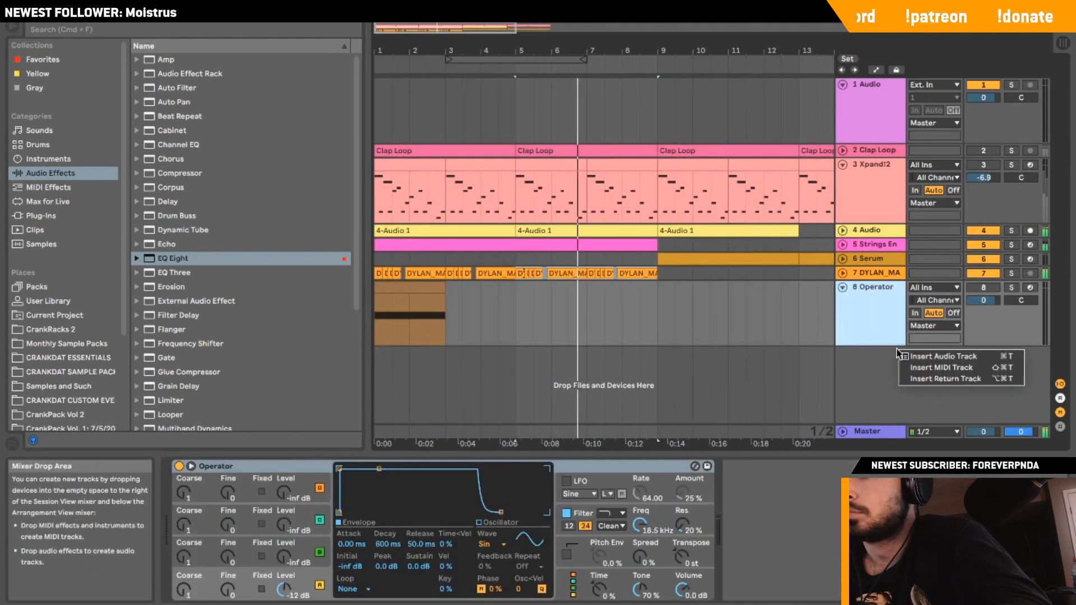
{"action": "left_click", "coordinate": [942, 363]}
{"action": "left_click_drag", "start_coordinate": [659, 275], "coordinate": [516, 276]}
{"action": "key", "text": "super+d"}
Create an empty MIDI clip from bar 9 to bar 13 on the new MIDI track.
{"action": "left_click_drag", "start_coordinate": [657, 377], "coordinate": [795, 374]}
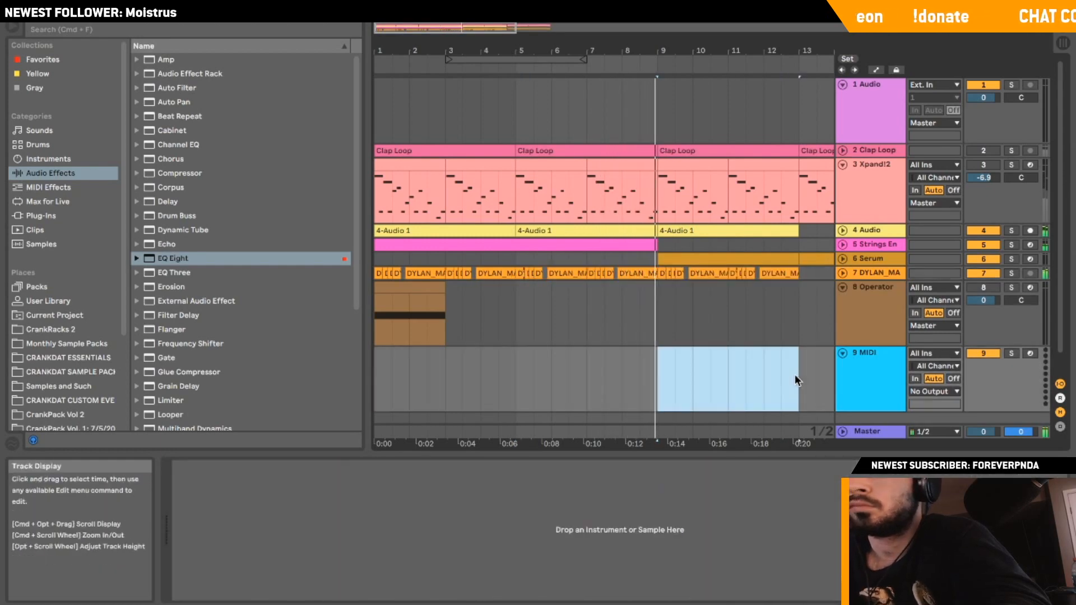
{"action": "key", "text": "super+shift+m"}
{"action": "key", "text": "shift+Tab"}
Fill bars 9 to 11 of the vocal track with repeated copies of a half-bar vocal chop.
{"action": "left_click_drag", "start_coordinate": [643, 253], "coordinate": [654, 261]}
{"action": "key", "text": "super+d"}
{"action": "left_click", "coordinate": [625, 278]}
{"action": "key", "text": "space"}
{"action": "left_click", "coordinate": [663, 250]}
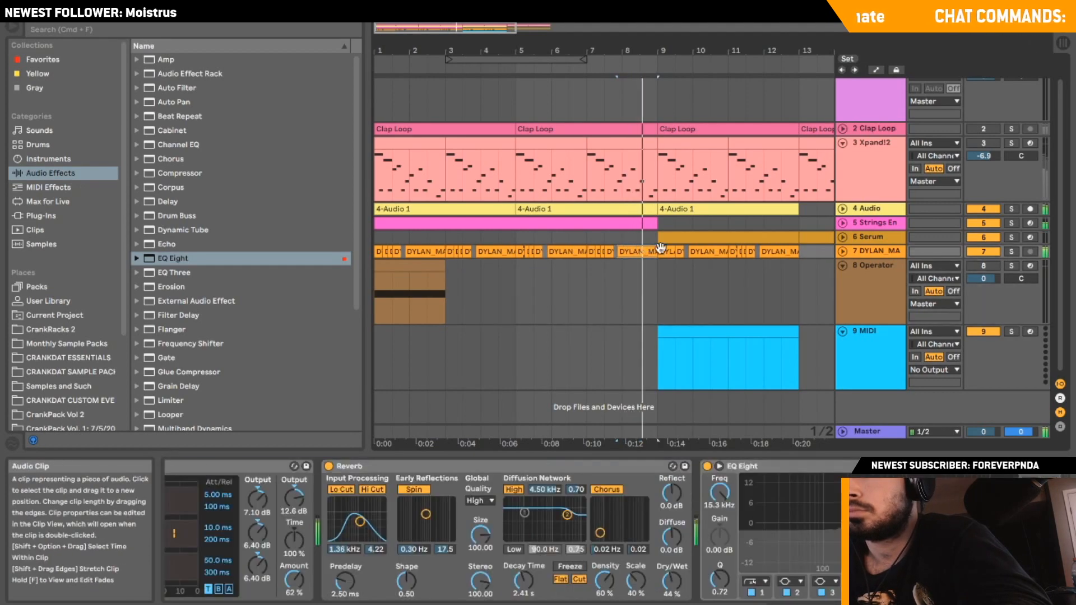
{"action": "key", "text": "super+d"}
{"action": "left_click", "coordinate": [843, 251]}
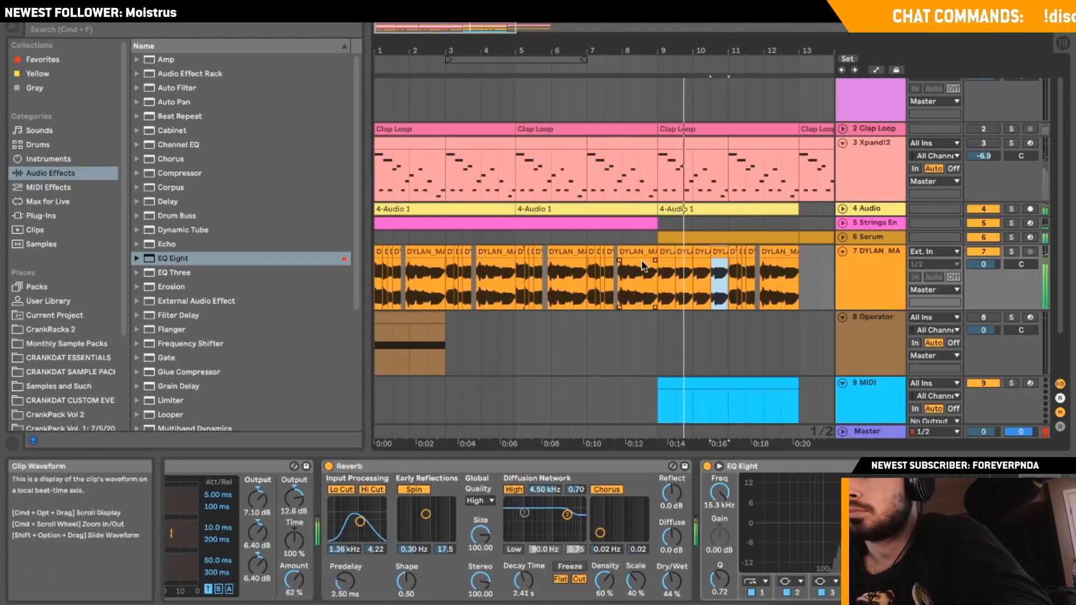
Split the vocal clip before bar 9 just after 8.3 and duplicate its last part at bar 9, checking it in playback.
{"action": "left_click_drag", "start_coordinate": [459, 27], "coordinate": [459, 51]}
{"action": "key", "text": "space"}
{"action": "key", "text": "space"}
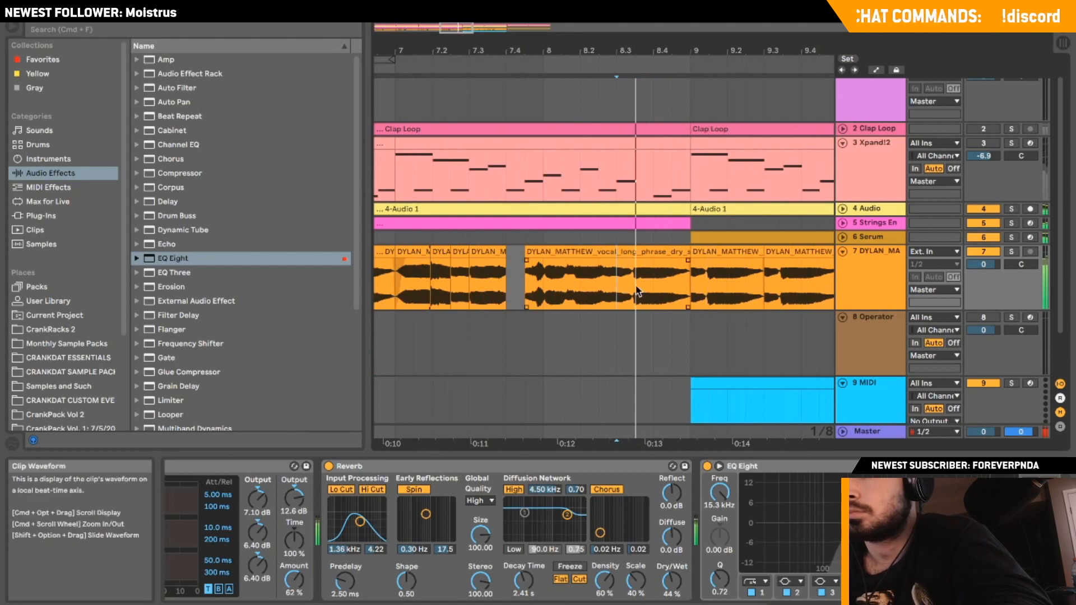
{"action": "key", "text": "space"}
{"action": "left_click", "coordinate": [634, 281]}
{"action": "key", "text": "super+e"}
{"action": "left_click", "coordinate": [655, 253]}
{"action": "key", "text": "super+d"}
{"action": "left_click", "coordinate": [563, 327]}
{"action": "key", "text": "space"}
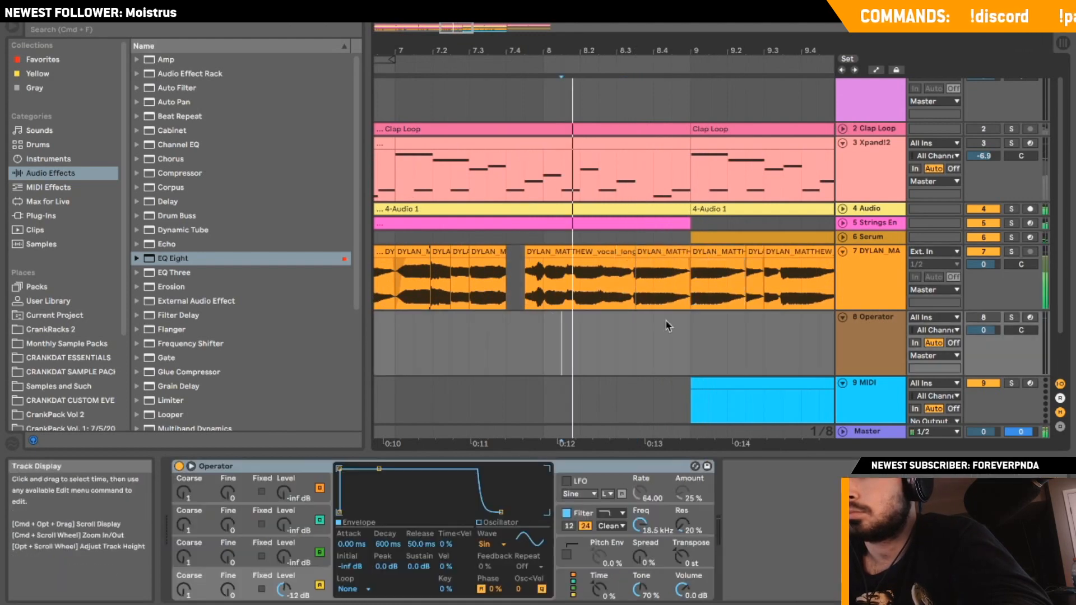
Split the vocal at 9.2 and repeat the resulting one-beat chop up to 10.3.
{"action": "left_click", "coordinate": [726, 276]}
{"action": "key", "text": "super+e"}
{"action": "left_click", "coordinate": [705, 249]}
{"action": "scroll", "coordinate": [704, 246], "scroll_direction": "right", "scroll_amount": 5}
{"action": "key", "text": "super+d"}
{"action": "key", "text": "super+d"}
{"action": "key", "text": "super+d"}
{"action": "key", "text": "super+d"}
{"action": "scroll", "coordinate": [706, 247], "scroll_direction": "right", "scroll_amount": 1}
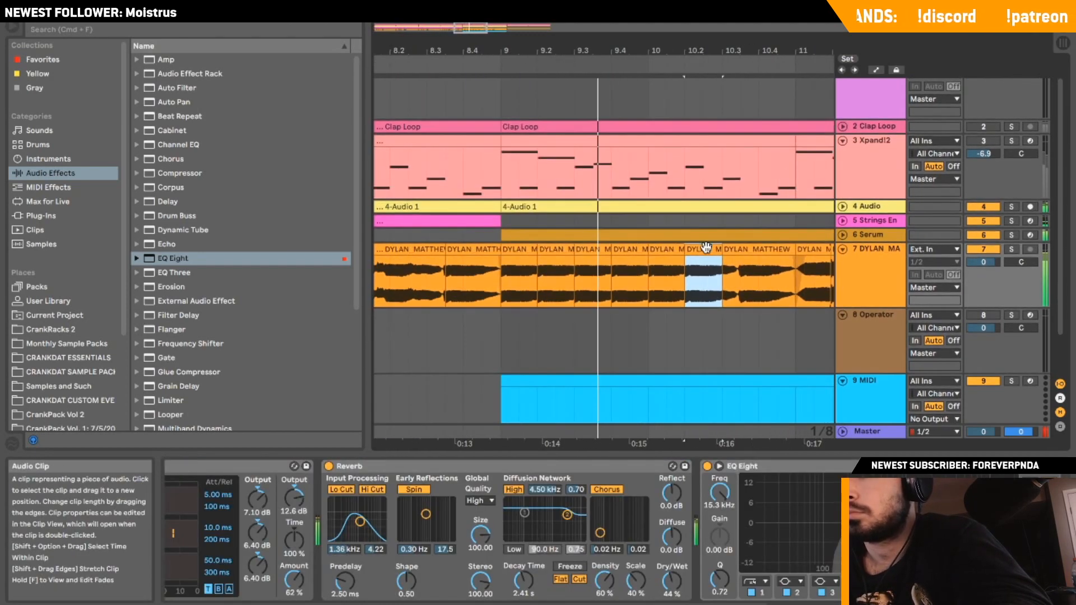
Raise the transposition of the one-beat vocal chop at bar 10.
{"action": "left_click", "coordinate": [670, 251]}
{"action": "double_click", "coordinate": [670, 250]}
{"action": "left_click_drag", "start_coordinate": [242, 114], "coordinate": [243, 108]}
{"action": "key", "text": "shift+Tab"}
Listen to the vocal clip between bar 8 and 8.4 from several points to locate a syllable for repeating.
{"action": "left_click", "coordinate": [424, 228]}
{"action": "left_click", "coordinate": [418, 232]}
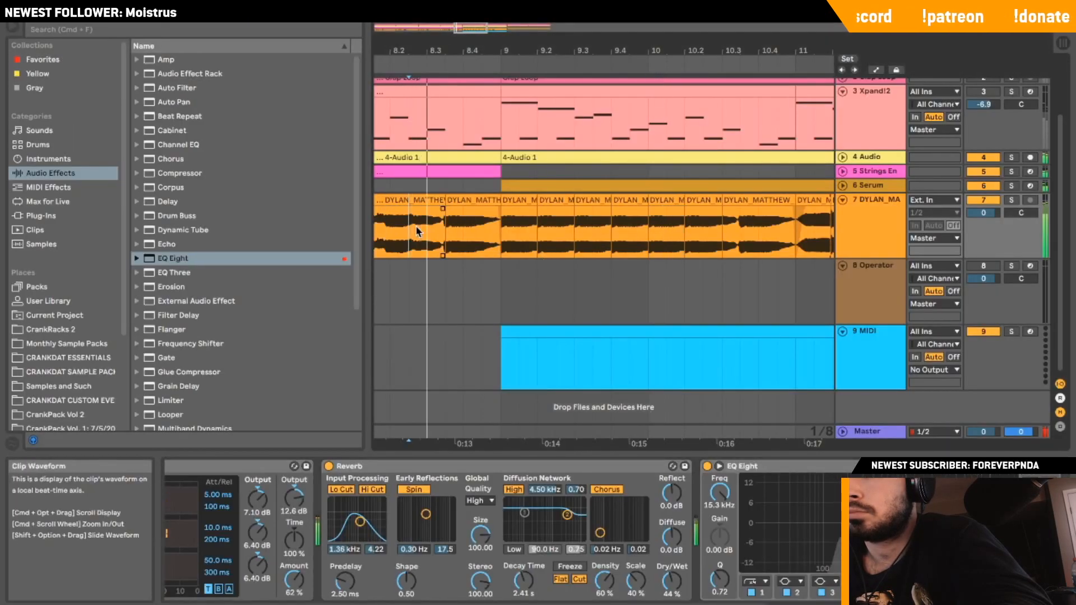
{"action": "left_click", "coordinate": [416, 229]}
{"action": "key", "text": "space"}
{"action": "scroll", "coordinate": [416, 228], "scroll_direction": "left", "scroll_amount": 2}
{"action": "left_click", "coordinate": [461, 230]}
{"action": "key", "text": "space"}
{"action": "key", "text": "space"}
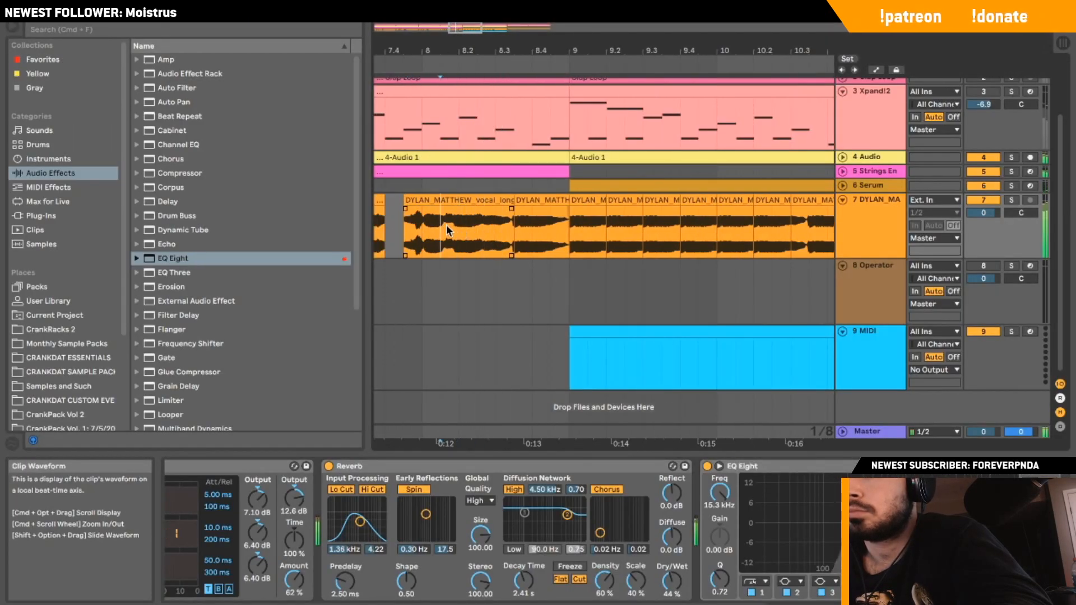
Copy the half-beat vocal slice at bar 8, paste it at bar 10 and duplicate it repeatedly up to bar 11.
{"action": "left_click_drag", "start_coordinate": [424, 227], "coordinate": [446, 223]}
{"action": "left_click", "coordinate": [720, 250]}
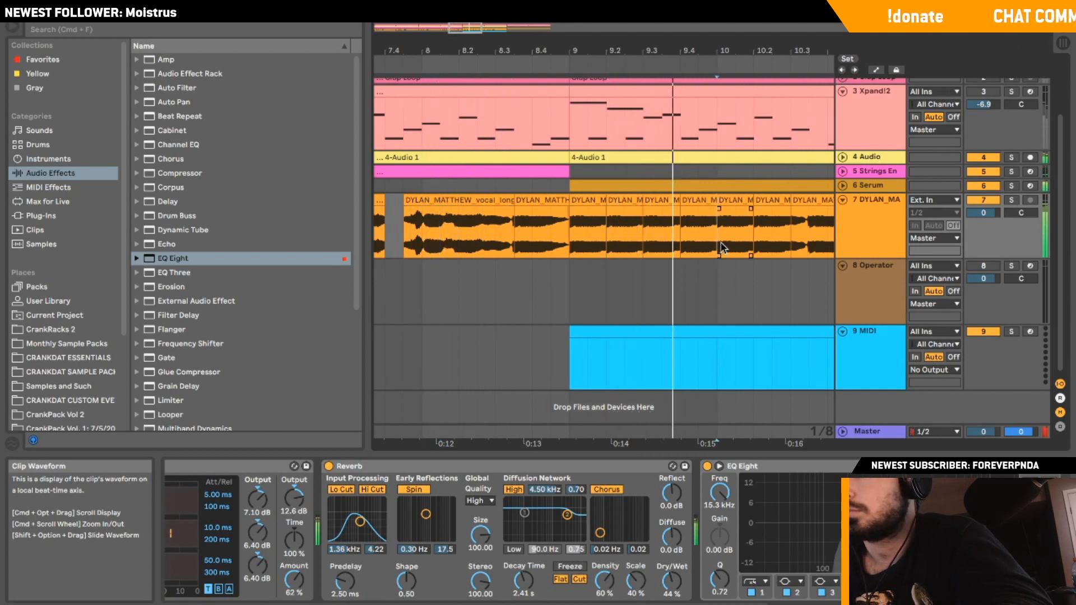
{"action": "key", "text": "super+v"}
{"action": "key", "text": "super+d"}
{"action": "key", "text": "super+d"}
{"action": "key", "text": "super+d"}
{"action": "key", "text": "super+d"}
{"action": "scroll", "coordinate": [739, 224], "scroll_direction": "right", "scroll_amount": 3}
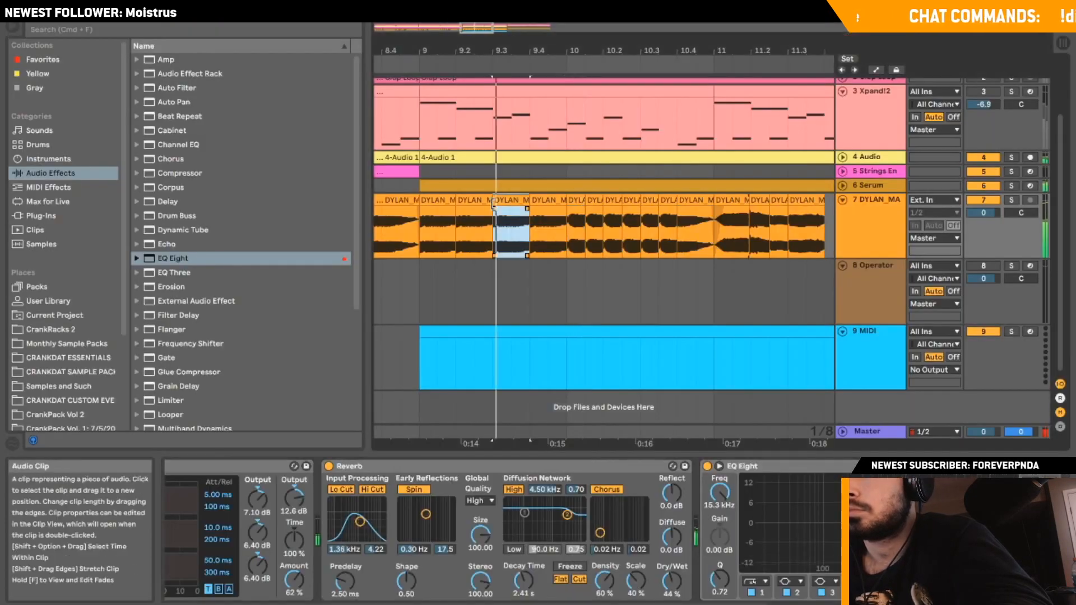
{"action": "key", "text": "super+d"}
{"action": "key", "text": "super+d"}
{"action": "key", "text": "super+d"}
{"action": "key", "text": "super+d"}
{"action": "key", "text": "super+d"}
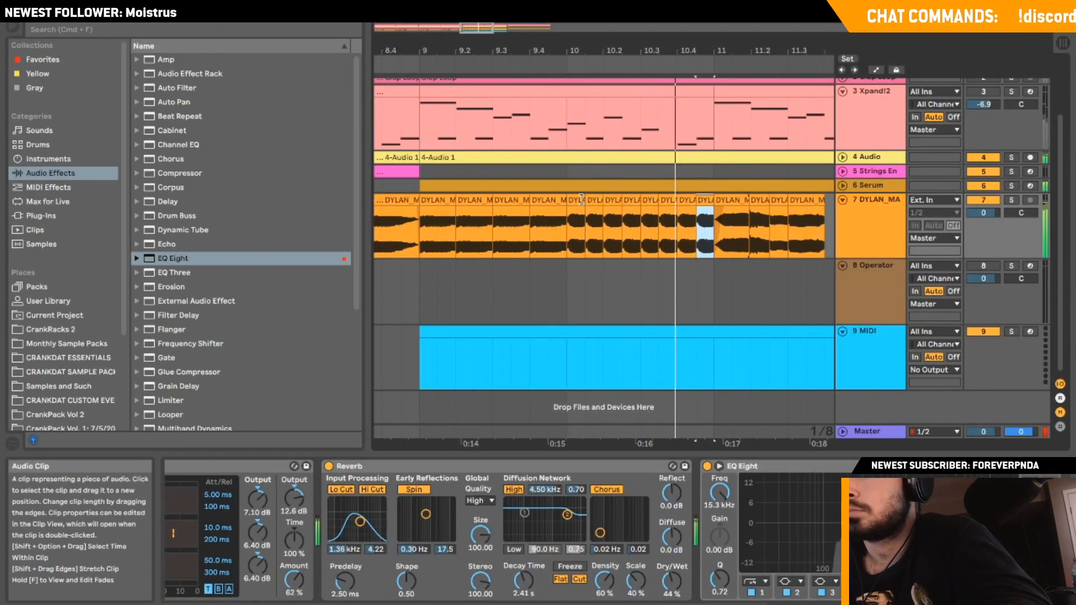
Play the vocal from just before bar 9 to check the repeated chops leading up to bar 11.
{"action": "scroll", "coordinate": [442, 242], "scroll_direction": "left", "scroll_amount": 1}
{"action": "left_click", "coordinate": [403, 241]}
{"action": "key", "text": "space"}
{"action": "key", "text": "space"}
{"action": "left_click_drag", "start_coordinate": [445, 51], "coordinate": [481, 36]}
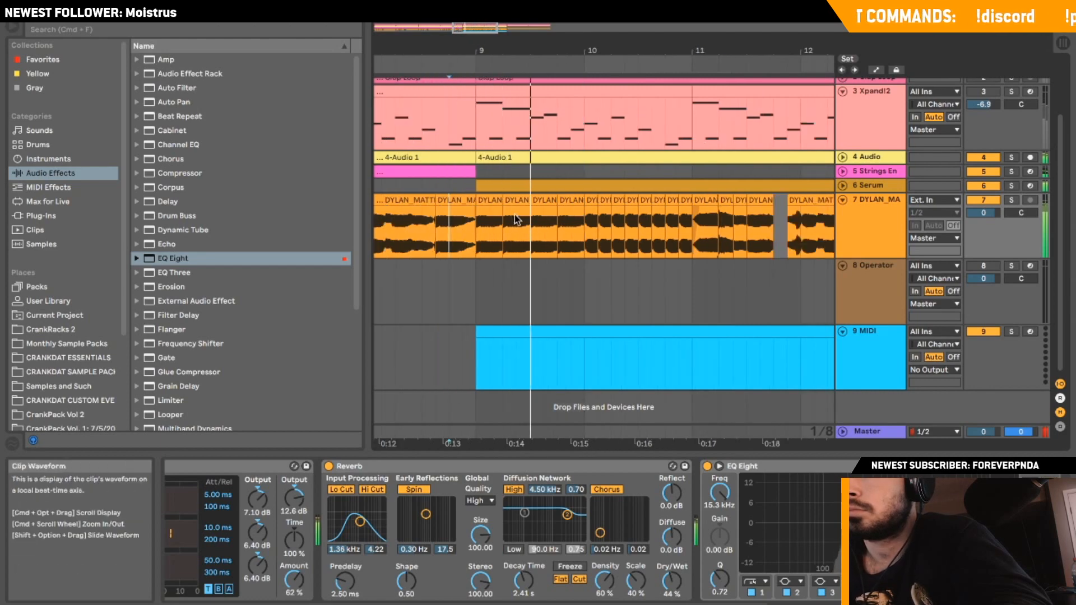
Duplicate the vocal chops between bars 9 and 11 so they repeat from bar 11 to bar 13.
{"action": "left_click", "coordinate": [687, 199]}
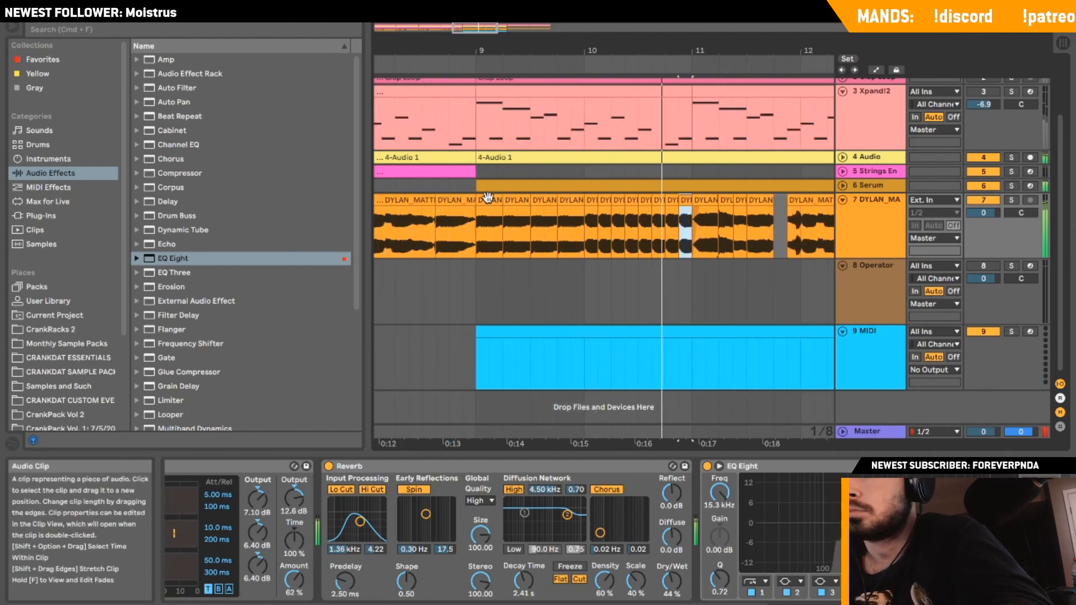
{"action": "left_click", "coordinate": [489, 198], "text": "shift"}
{"action": "key", "text": "super+d"}
Play the full arrangement from bar 1.
{"action": "left_click_drag", "start_coordinate": [483, 25], "coordinate": [414, 7]}
{"action": "left_click", "coordinate": [384, 236]}
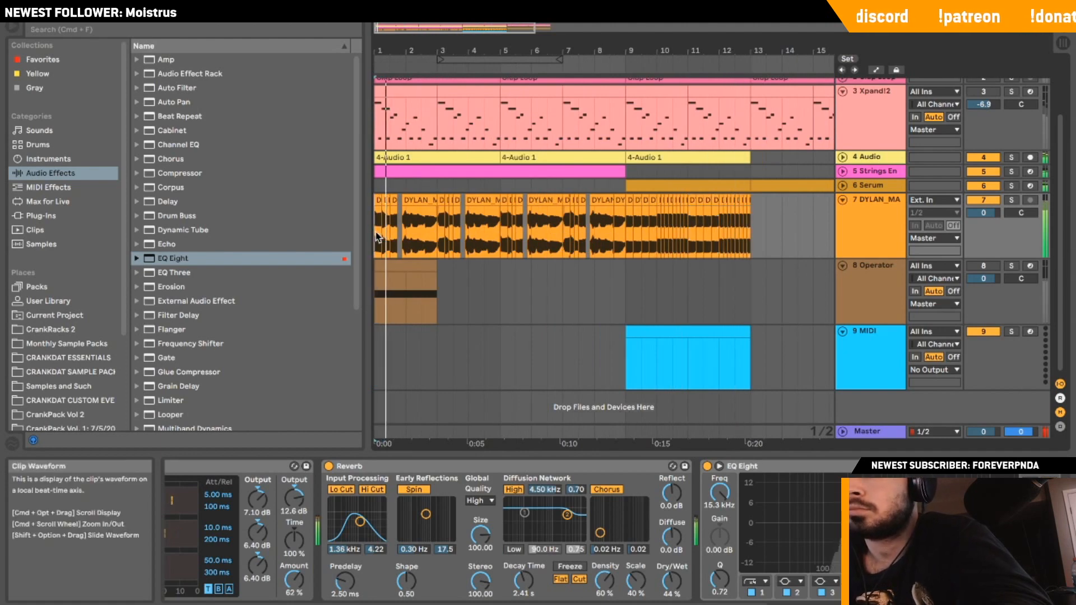
{"action": "left_click", "coordinate": [377, 236]}
{"action": "key", "text": "space"}
{"action": "key", "text": "space"}
Fold the Xpand!2 track and unfold the 4 Audio track in the arrangement.
{"action": "left_click", "coordinate": [842, 185]}
{"action": "left_click", "coordinate": [843, 184]}
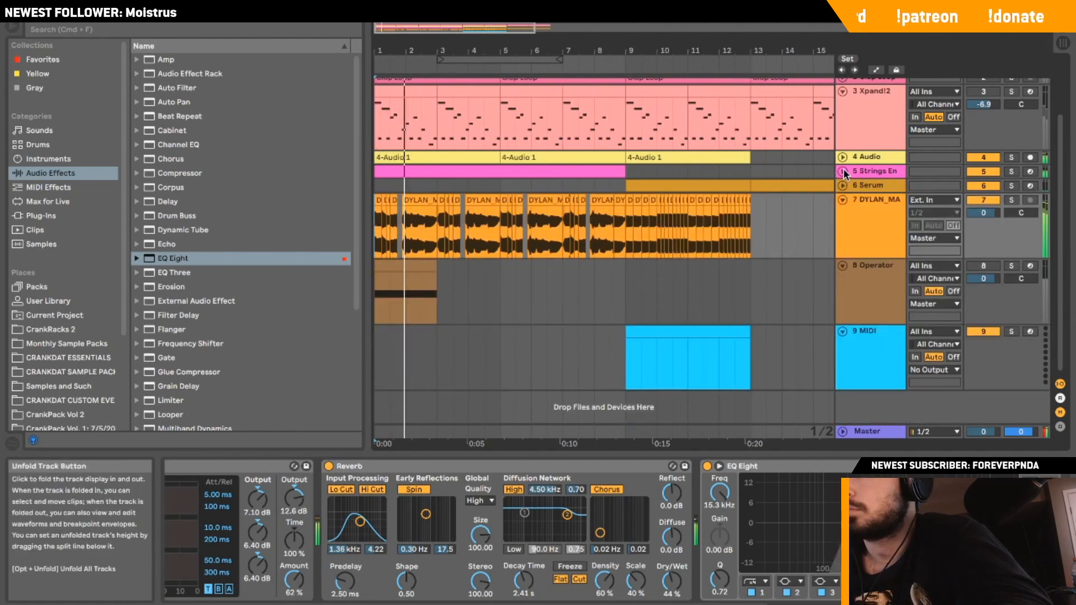
{"action": "left_click", "coordinate": [843, 158]}
{"action": "scroll", "coordinate": [855, 146], "scroll_direction": "up", "scroll_amount": 3}
{"action": "left_click", "coordinate": [843, 146]}
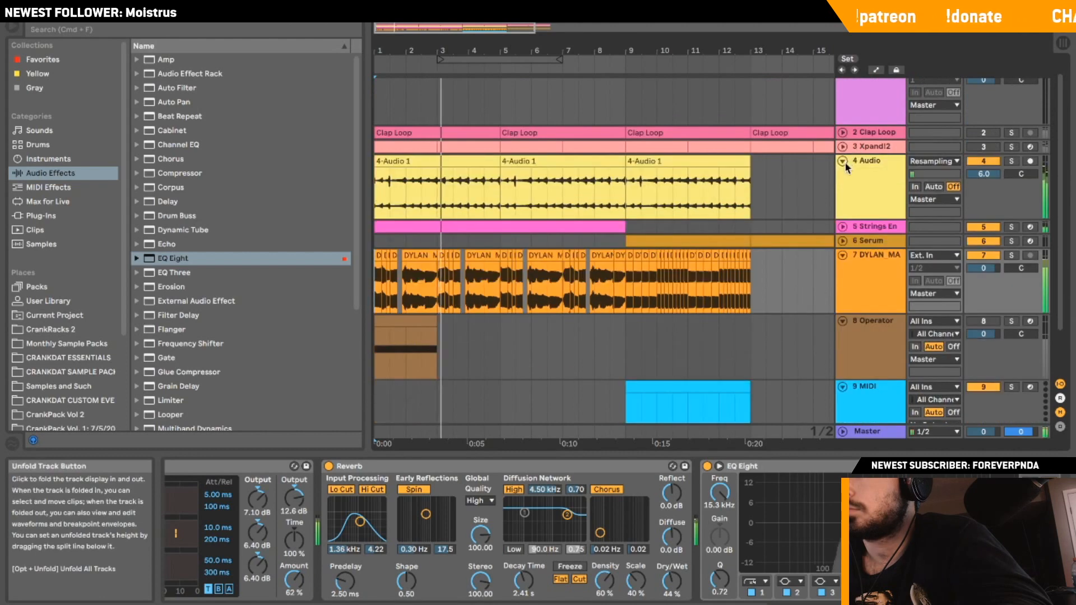
Solo the 4 Audio track to hear the resampled melody alone, unsolo it and show the Xpand!2 track's devices.
{"action": "left_click", "coordinate": [842, 161]}
{"action": "left_click", "coordinate": [856, 161]}
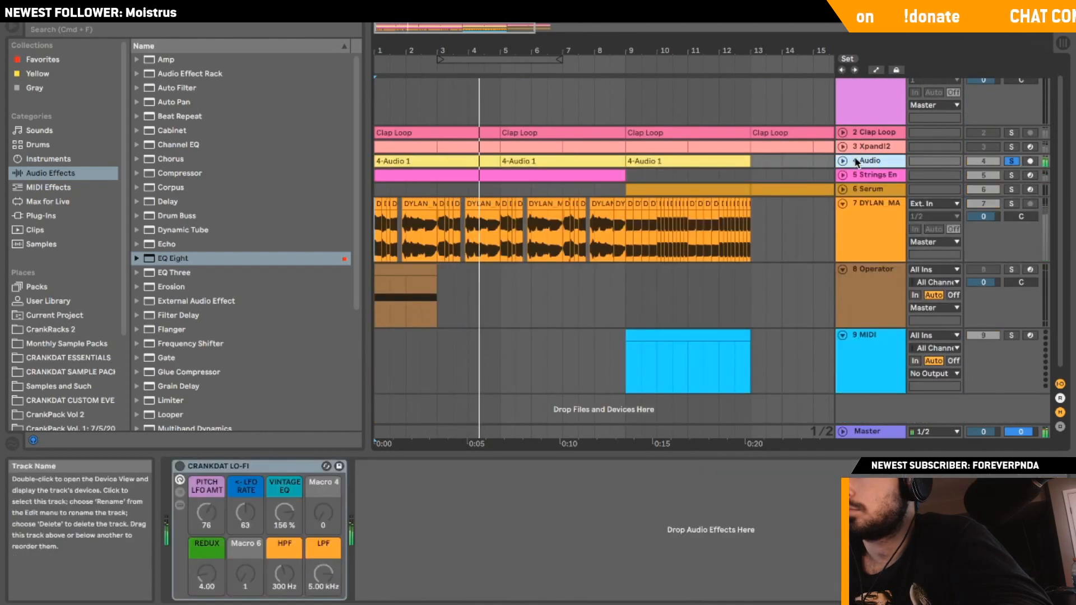
{"action": "left_click", "coordinate": [842, 161]}
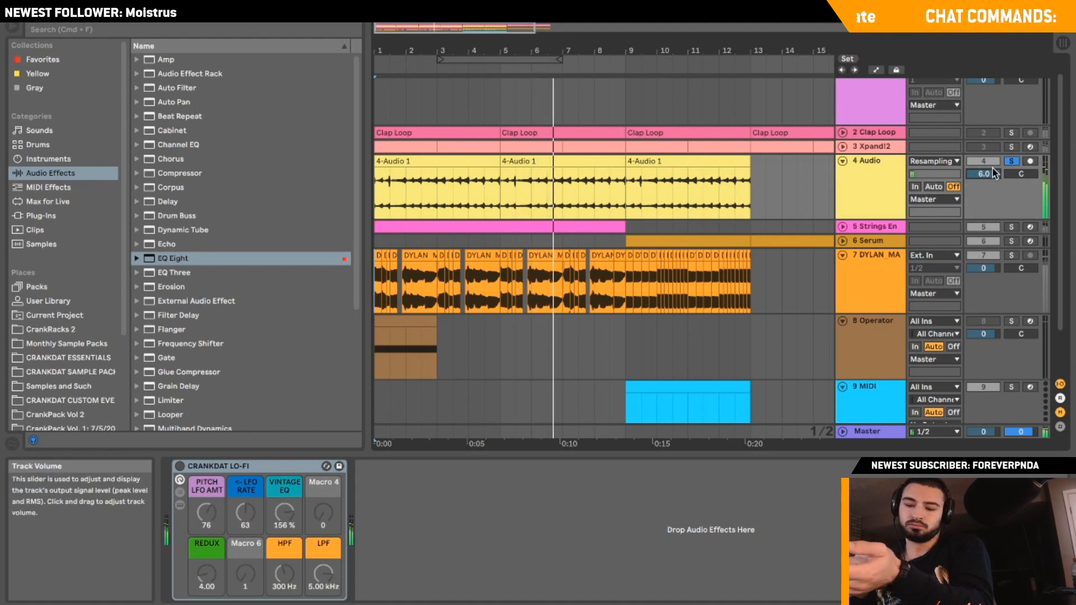
{"action": "left_click", "coordinate": [1012, 150]}
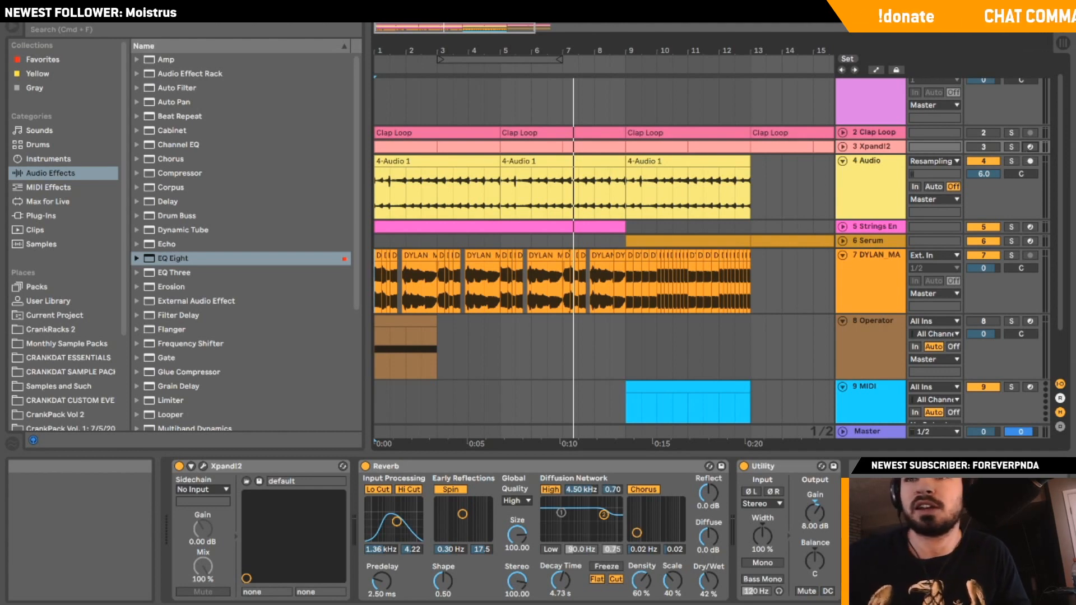
Start saving the Live Set, choose the "twitch bass idea Project" folder inside Ideas and select the file name for editing.
{"action": "left_click", "coordinate": [80, 8]}
{"action": "left_click", "coordinate": [122, 97]}
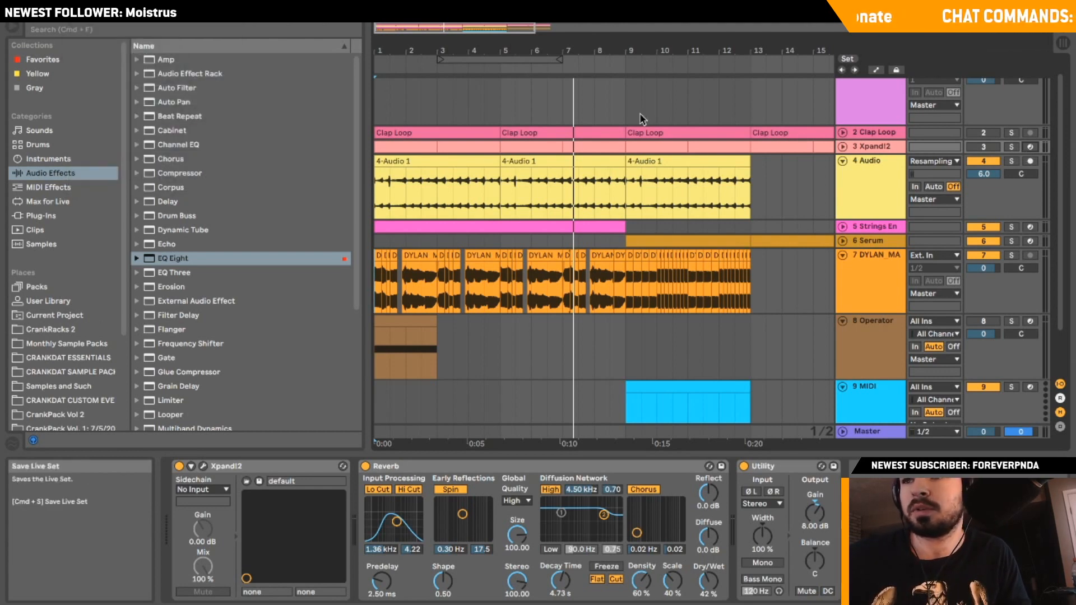
{"action": "left_click", "coordinate": [472, 90]}
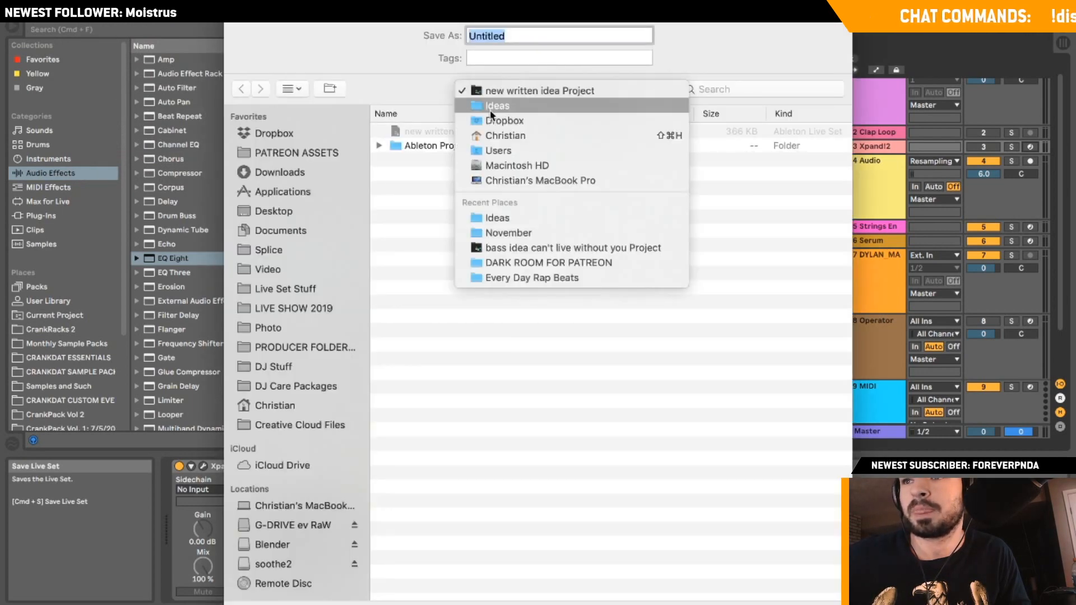
{"action": "left_click", "coordinate": [448, 103]}
{"action": "left_click", "coordinate": [439, 132]}
{"action": "double_click", "coordinate": [438, 132]}
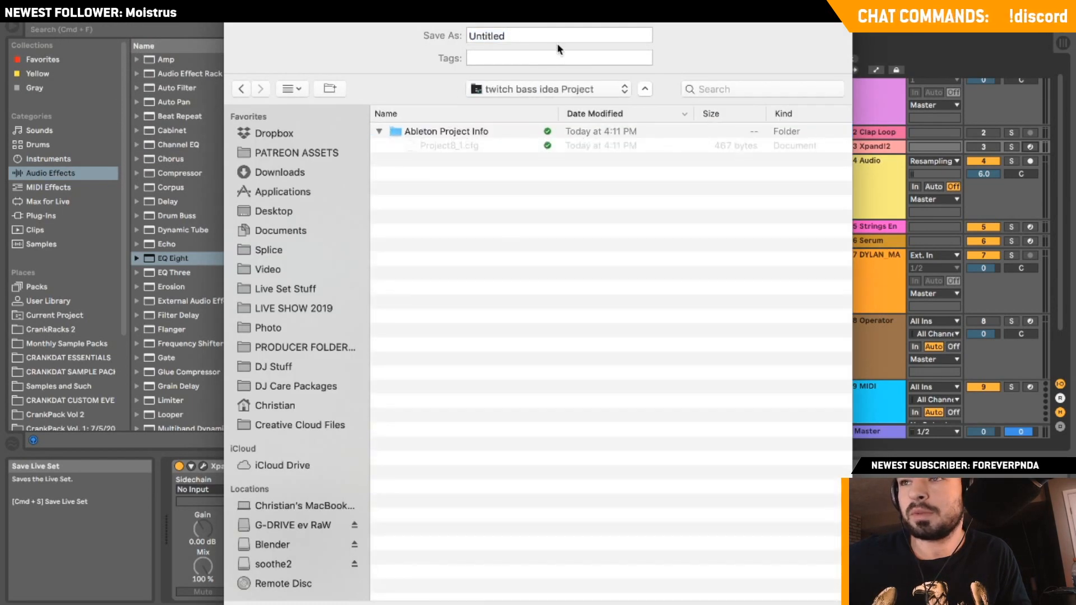
{"action": "double_click", "coordinate": [552, 35]}
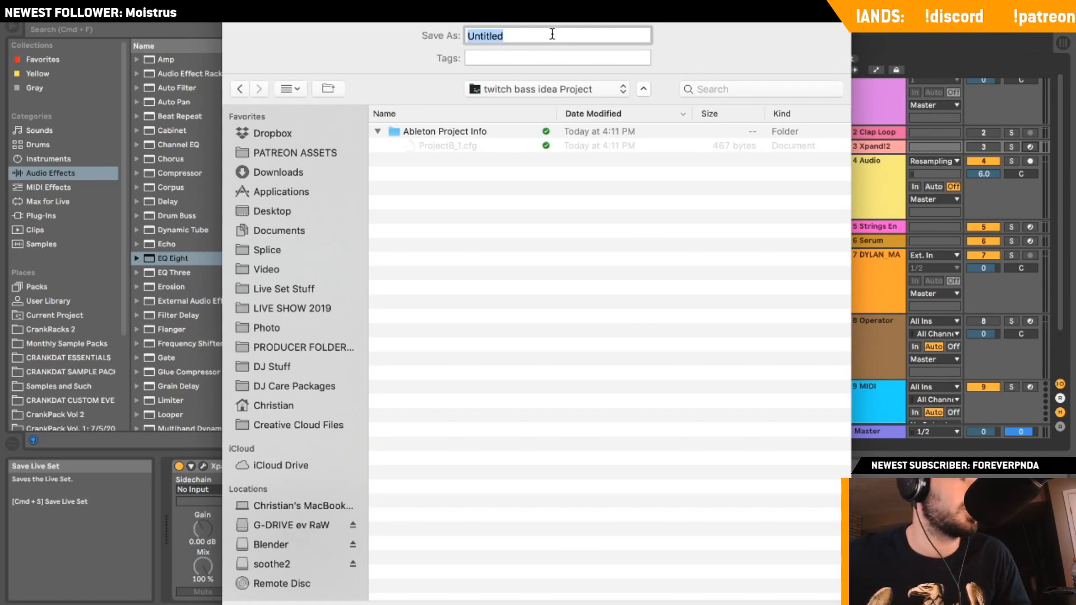
{"action": "left_click_drag", "start_coordinate": [552, 16], "coordinate": [559, 16]}
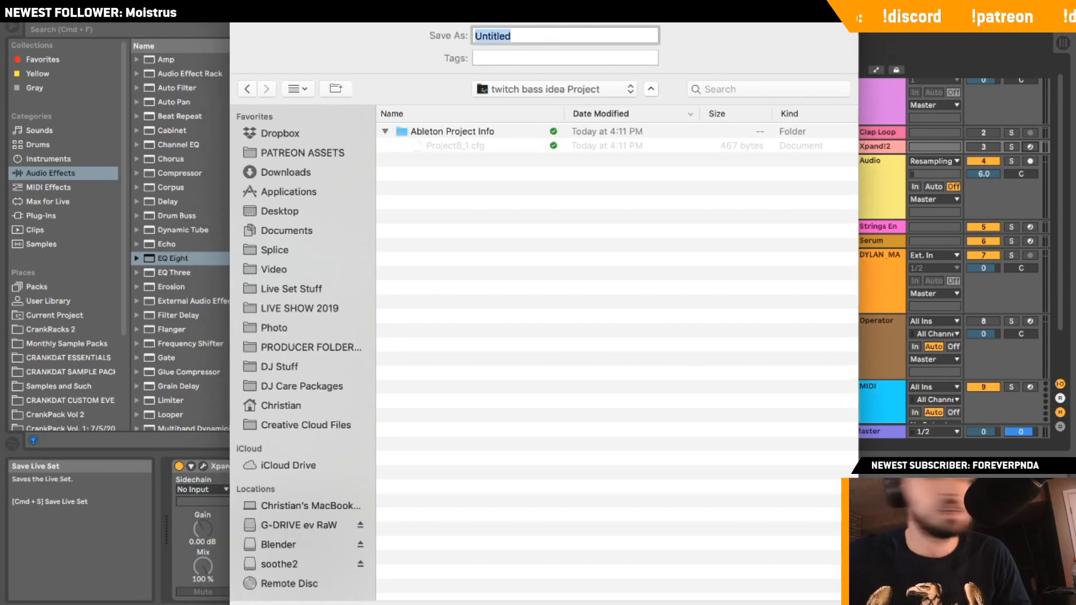